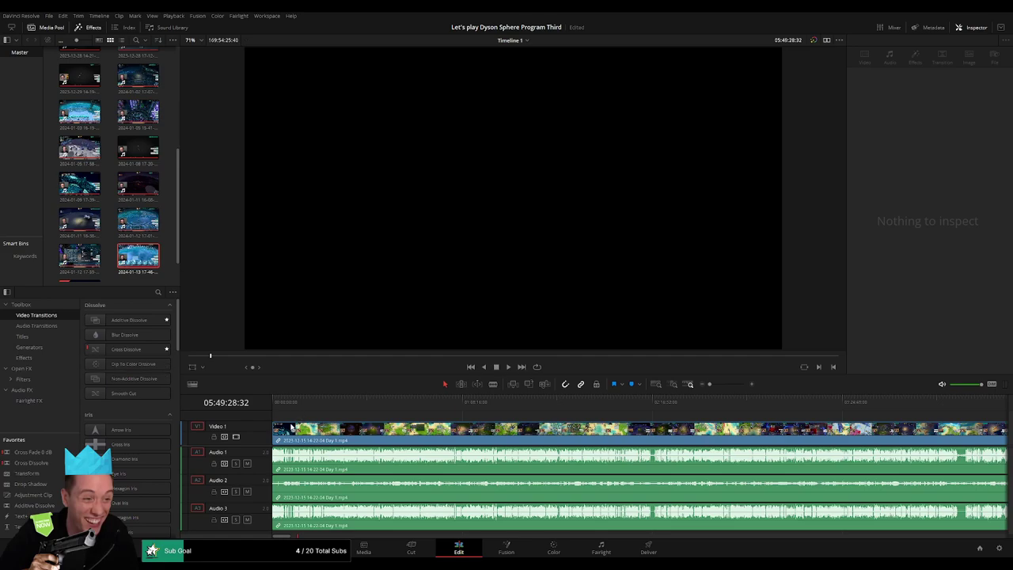
Split the Day 1 clip at 00:00:01:00, remove its opening second, and have the remainder begin at the timeline start
{"action": "left_click_drag", "start_coordinate": [284, 403], "coordinate": [258, 405]}
{"action": "left_click_drag", "start_coordinate": [711, 385], "coordinate": [733, 385]}
{"action": "key", "text": "space"}
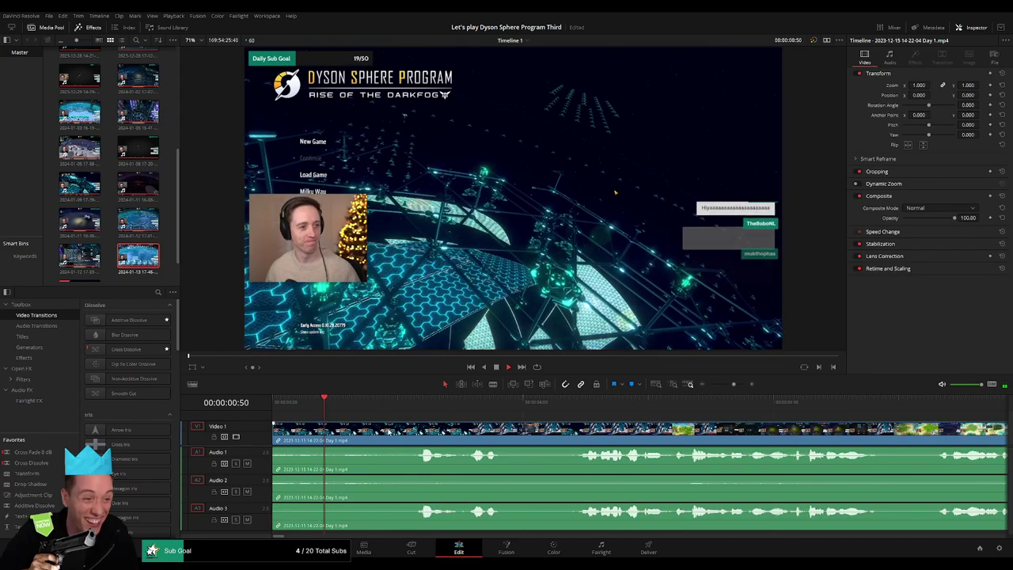
{"action": "key", "text": "space"}
{"action": "left_click_drag", "start_coordinate": [407, 409], "coordinate": [335, 408]}
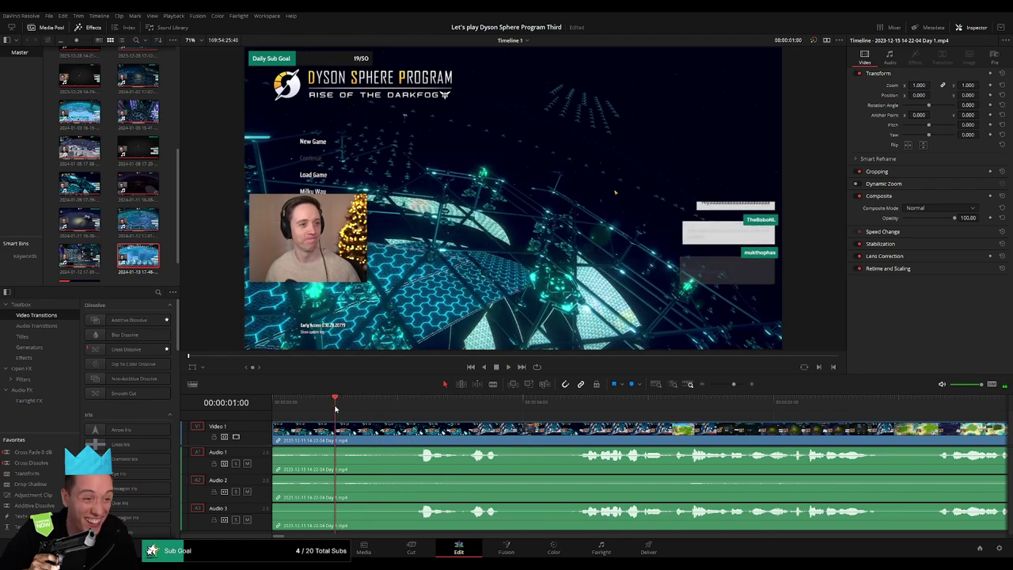
{"action": "key", "text": "b"}
{"action": "left_click", "coordinate": [336, 432]}
{"action": "key", "text": "a"}
{"action": "left_click", "coordinate": [309, 434]}
{"action": "key", "text": "BackSpace"}
Add fade-ins of about one second to the video and all three audio tracks at the clip's start
{"action": "left_click_drag", "start_coordinate": [367, 438], "coordinate": [337, 426]}
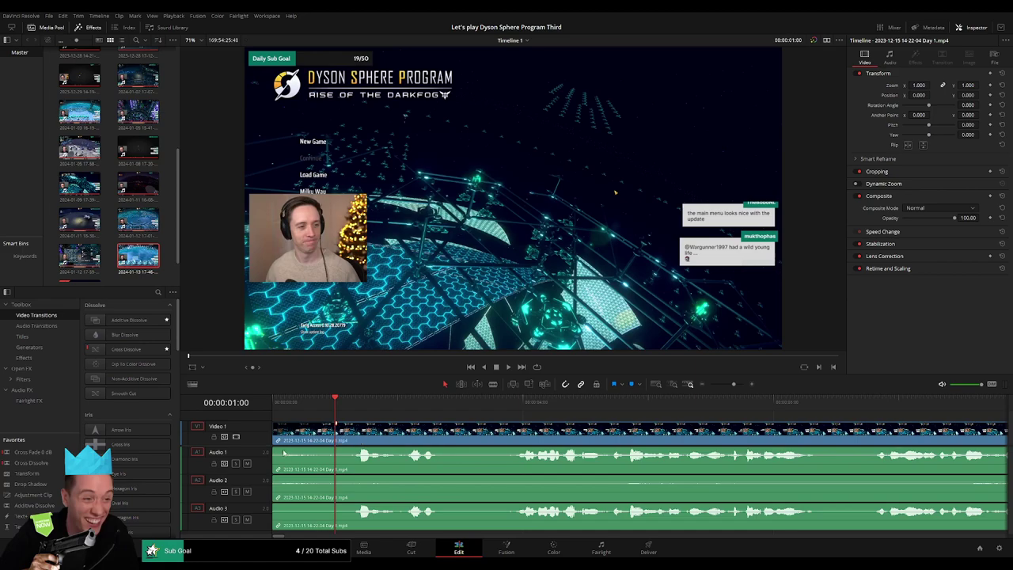
{"action": "left_click_drag", "start_coordinate": [279, 448], "coordinate": [305, 509]}
{"action": "key", "text": "Home"}
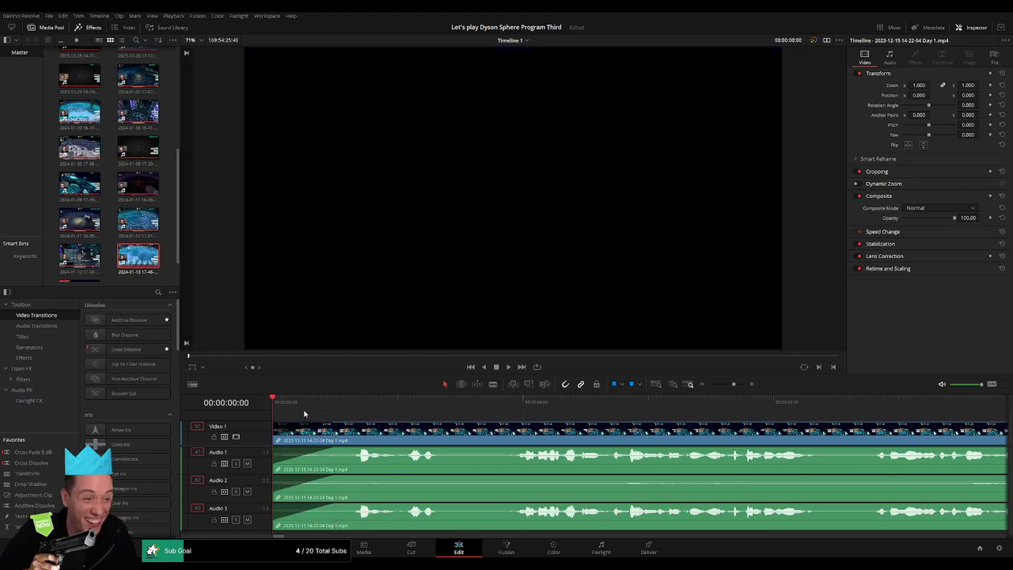
{"action": "key", "text": "space"}
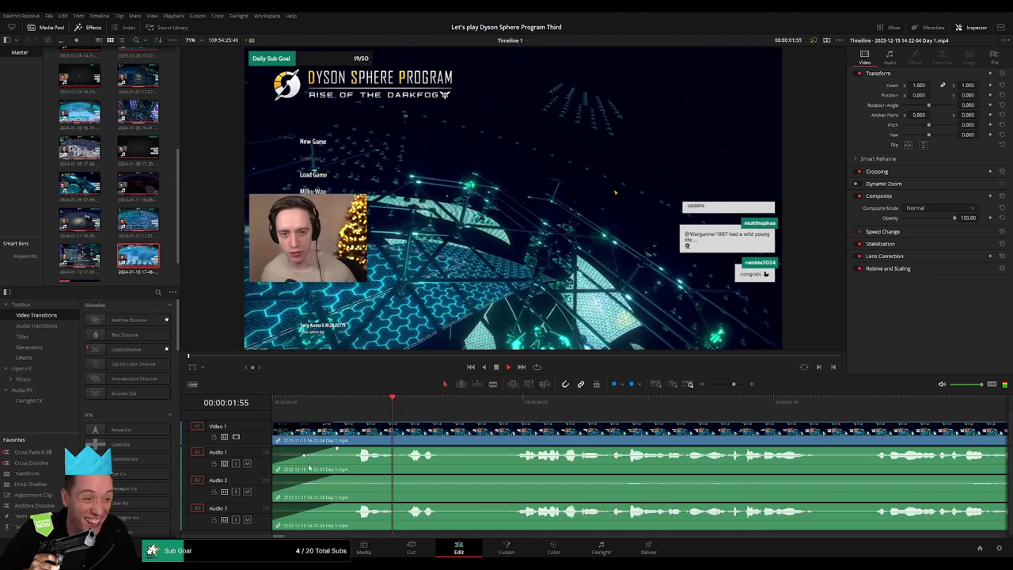
Mute Audio 2 and Audio 3 and play the faded opening from the timeline start
{"action": "key", "text": "space"}
{"action": "left_click", "coordinate": [247, 492]}
{"action": "left_click", "coordinate": [247, 520]}
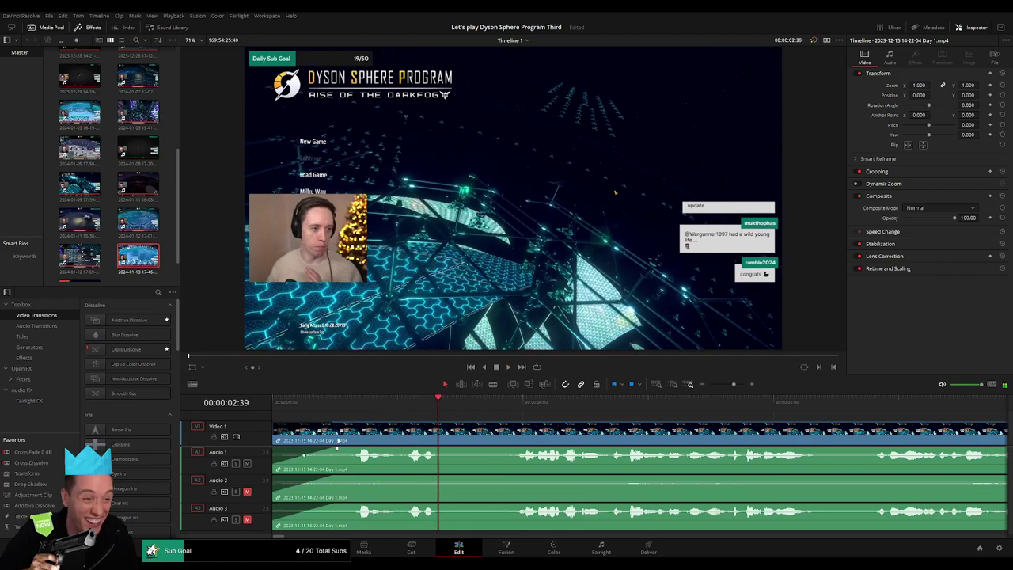
{"action": "key", "text": "Home"}
{"action": "key", "text": "space"}
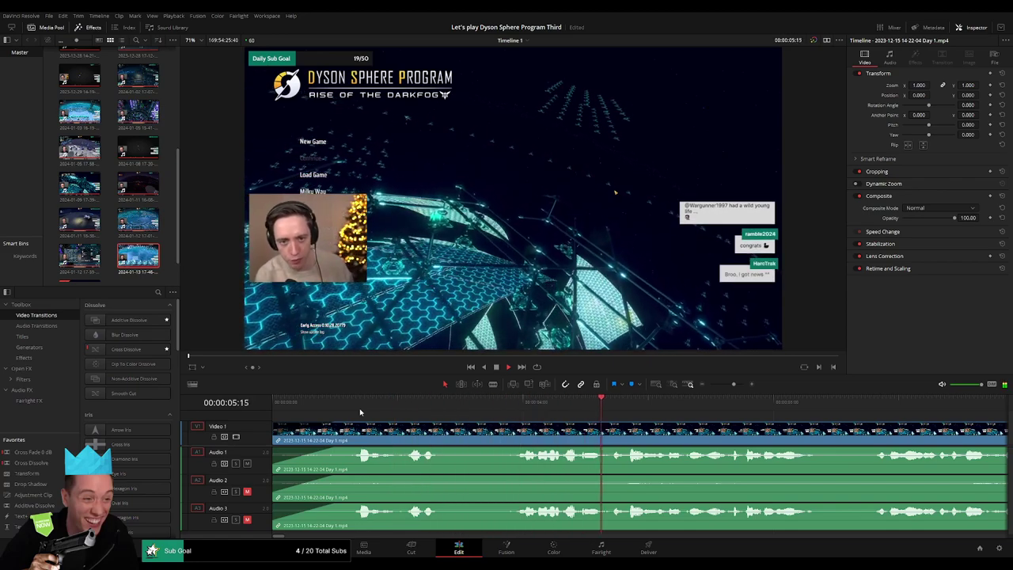
Sample the Day 1 recording at several points up to about 00:24:00 to follow how the gameplay progresses
{"action": "left_click_drag", "start_coordinate": [734, 384], "coordinate": [716, 385]}
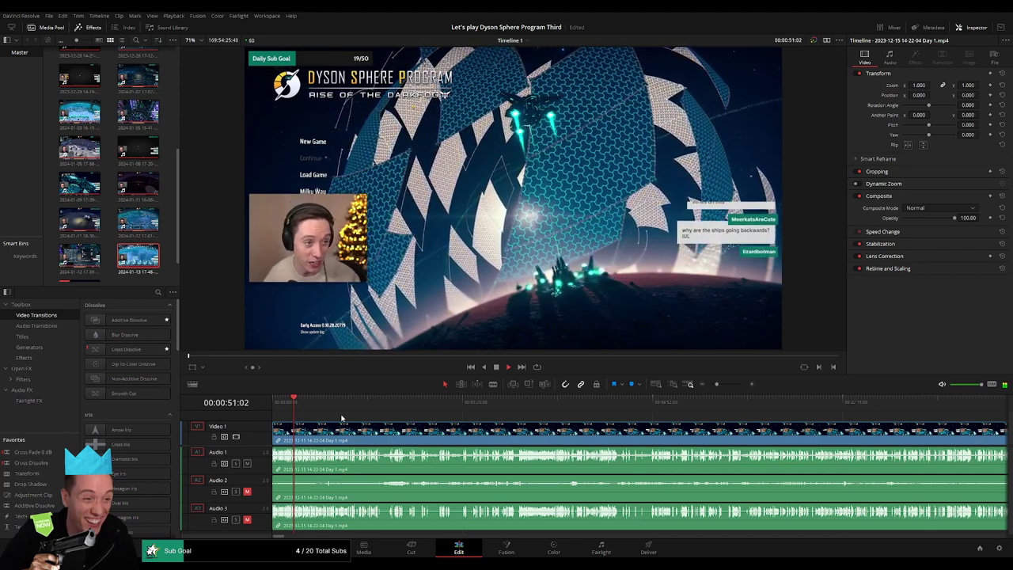
{"action": "left_click_drag", "start_coordinate": [297, 414], "coordinate": [387, 407]}
{"action": "key", "text": "space"}
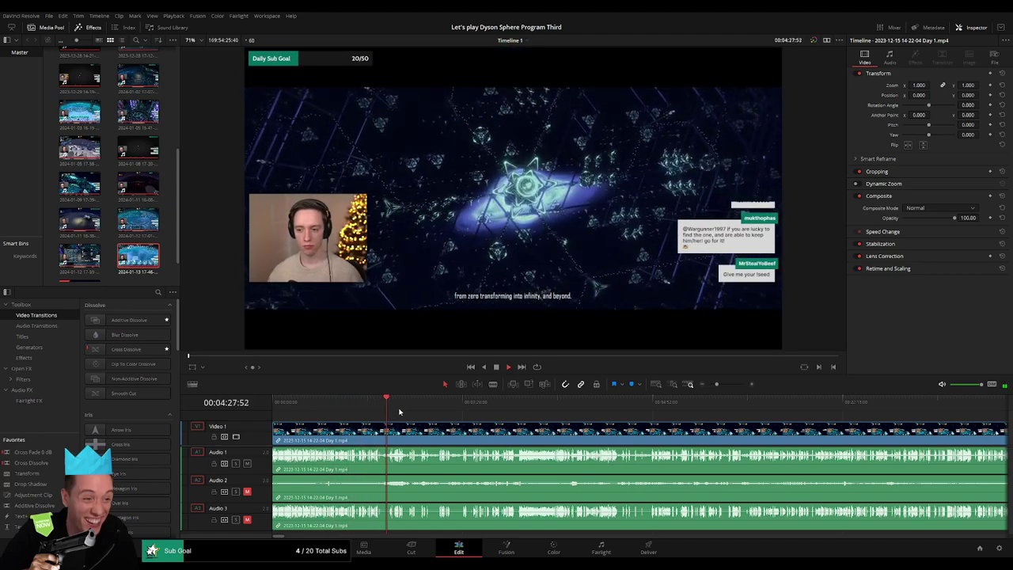
{"action": "left_click_drag", "start_coordinate": [381, 406], "coordinate": [674, 410]}
{"action": "left_click", "coordinate": [407, 406]}
{"action": "key", "text": "space"}
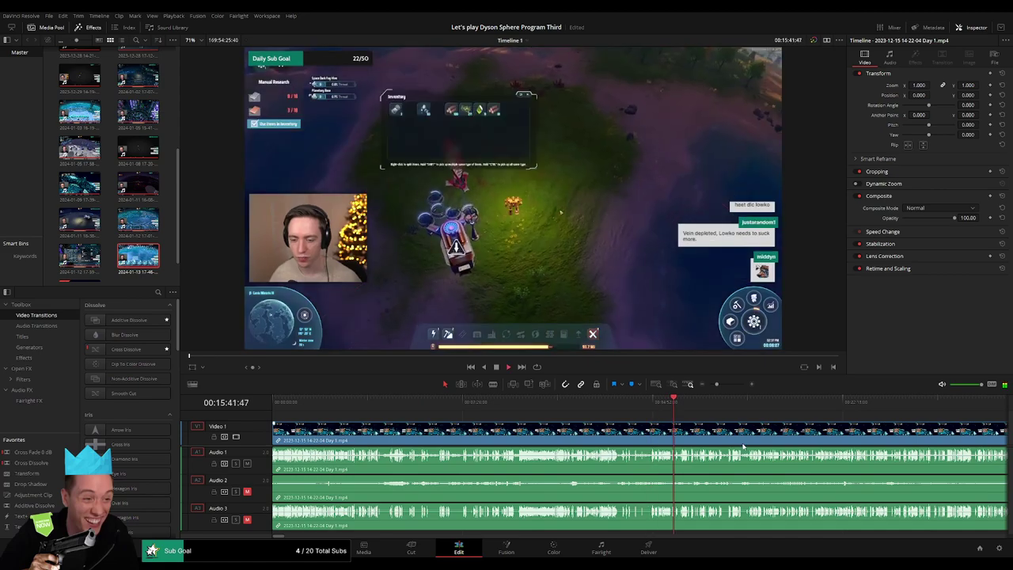
{"action": "scroll", "coordinate": [470, 435], "scroll_direction": "right", "scroll_amount": 3}
{"action": "left_click", "coordinate": [527, 408]}
{"action": "left_click", "coordinate": [633, 410]}
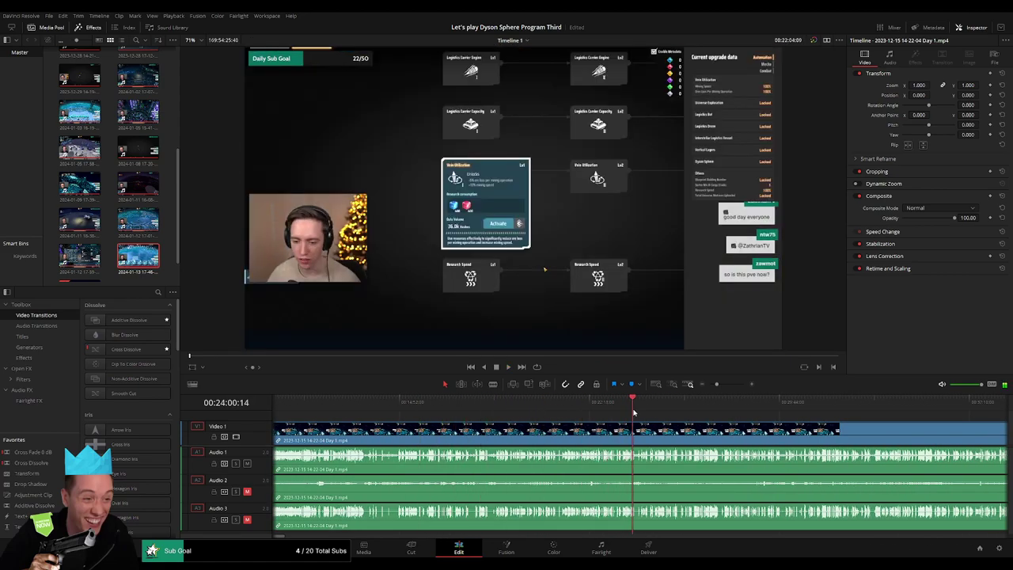
Skim the Day 1 footage from about 00:43:31 to 00:52:07 for a suitable place to end the first part
{"action": "left_click_drag", "start_coordinate": [718, 385], "coordinate": [710, 386]}
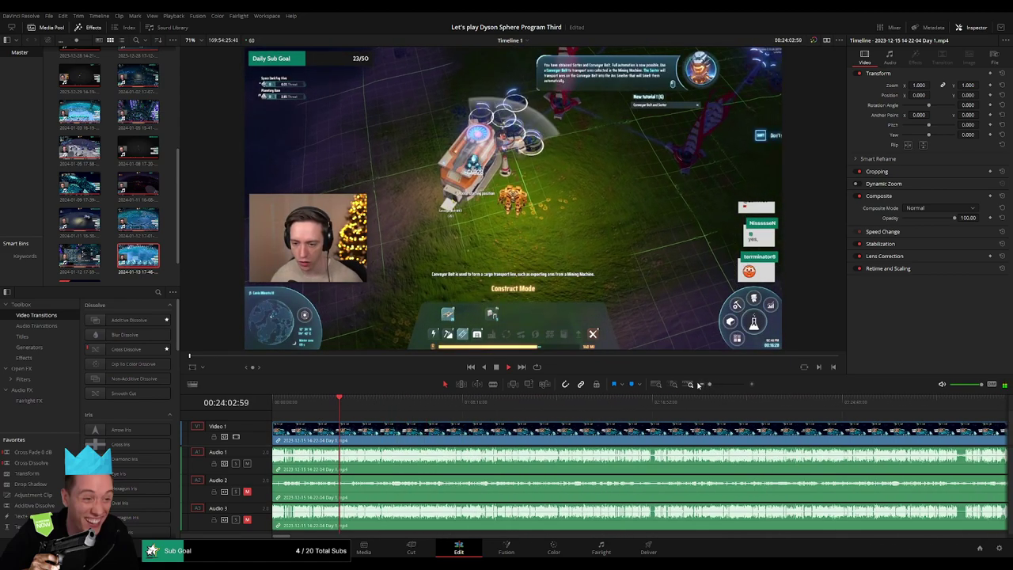
{"action": "left_click_drag", "start_coordinate": [338, 404], "coordinate": [393, 402]}
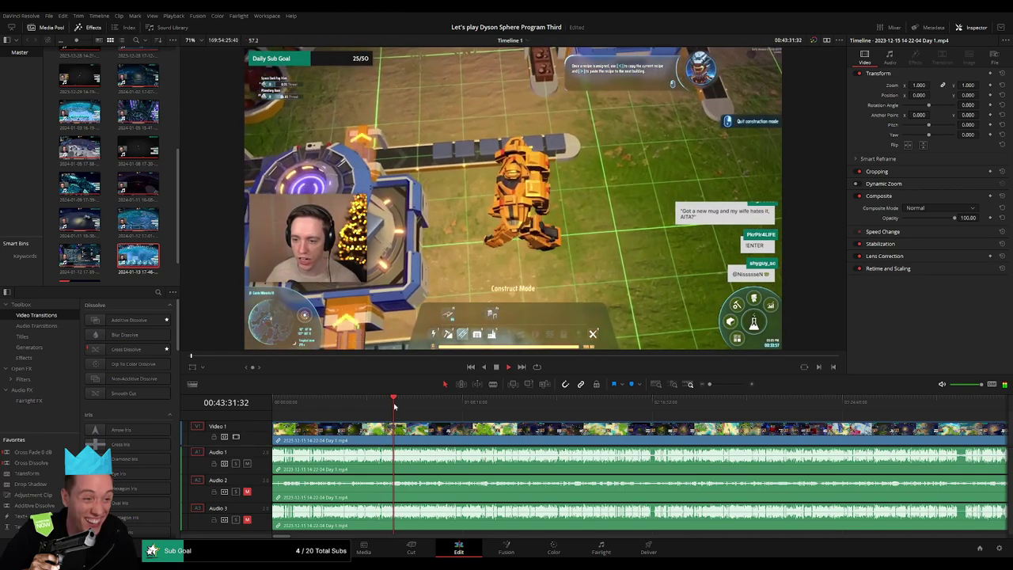
{"action": "left_click_drag", "start_coordinate": [705, 387], "coordinate": [719, 385]}
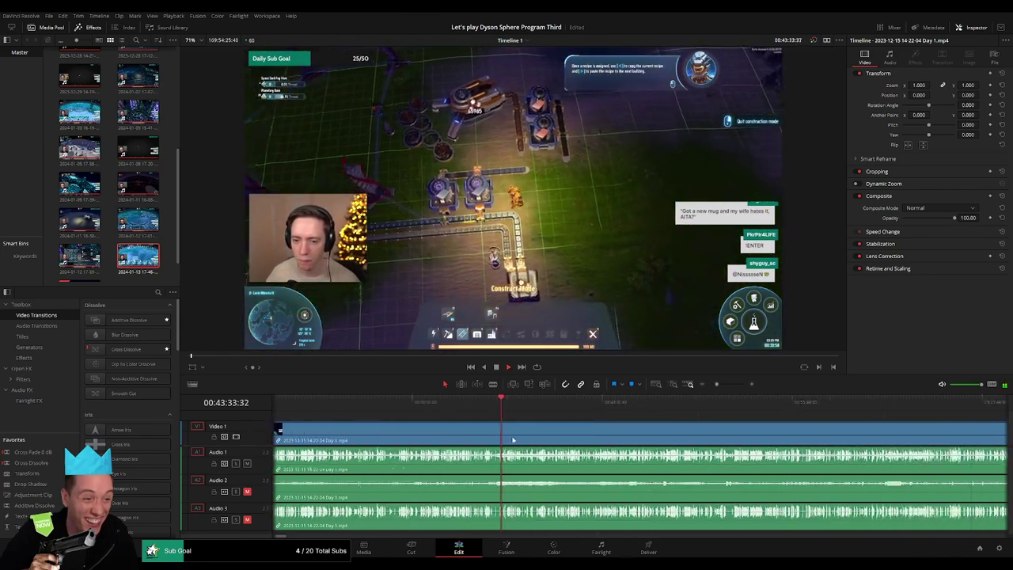
{"action": "left_click_drag", "start_coordinate": [459, 417], "coordinate": [637, 412]}
{"action": "key", "text": "space"}
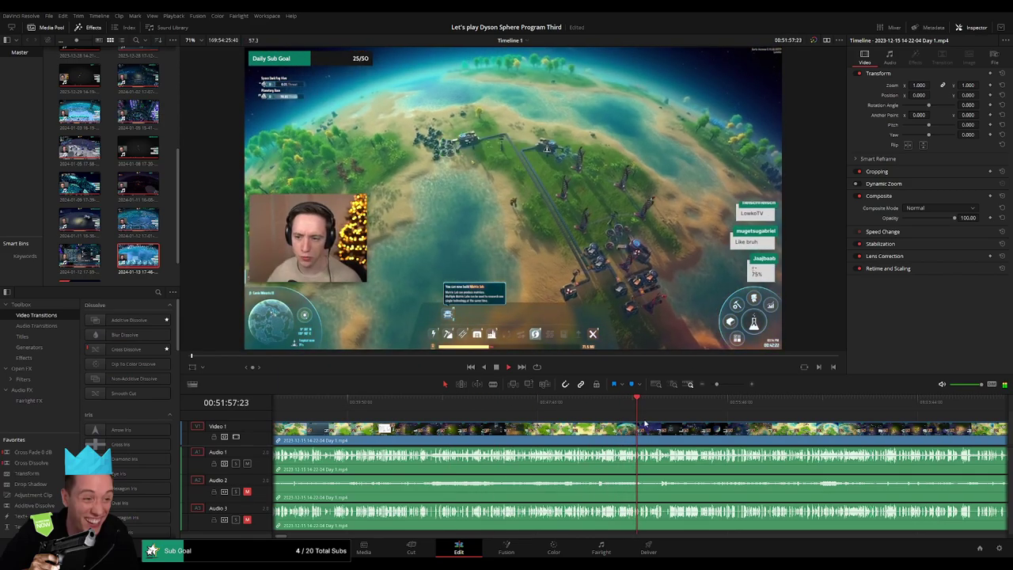
{"action": "left_click_drag", "start_coordinate": [714, 388], "coordinate": [726, 386]}
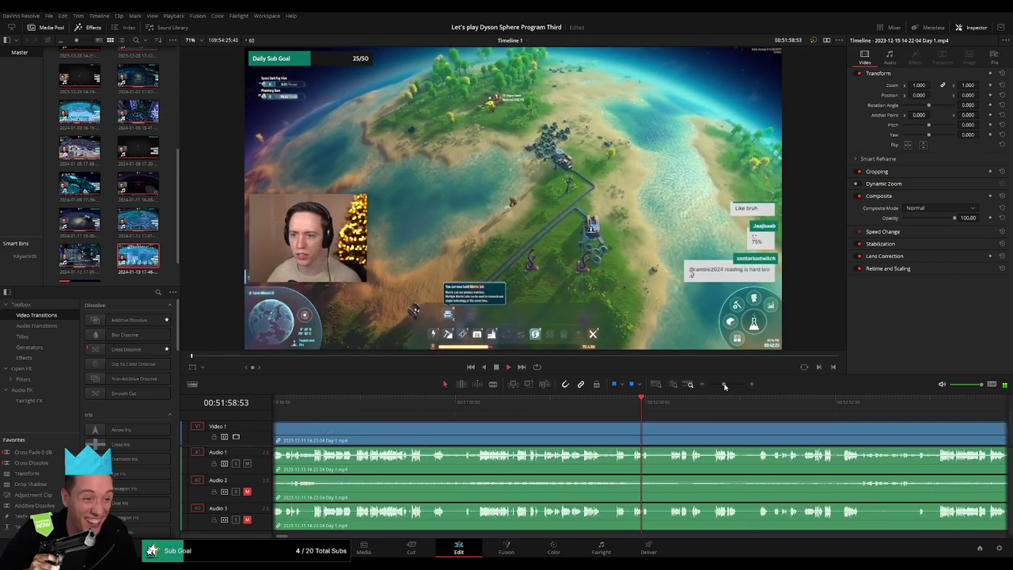
{"action": "left_click", "coordinate": [668, 408]}
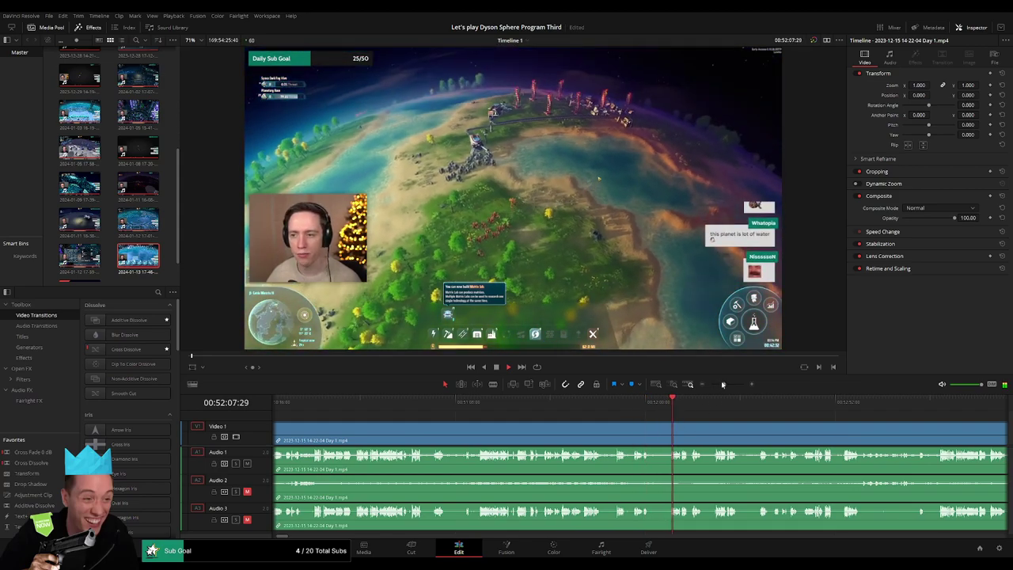
Split the Day 1 clip at 00:52:06:00 and add video and audio fades of about one second around the cut
{"action": "left_click_drag", "start_coordinate": [723, 384], "coordinate": [731, 385]}
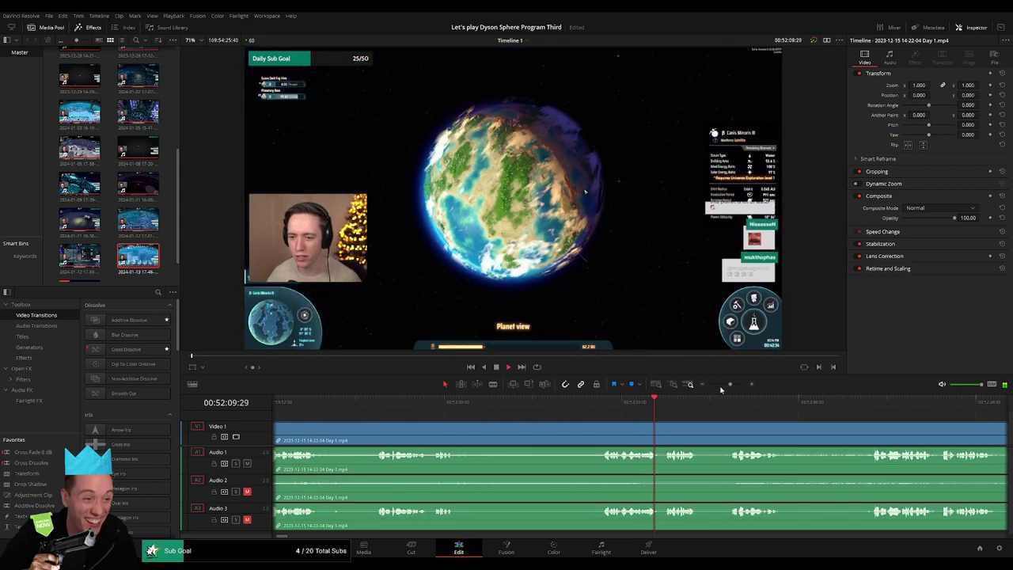
{"action": "left_click", "coordinate": [606, 405]}
{"action": "left_click_drag", "start_coordinate": [607, 405], "coordinate": [578, 408]}
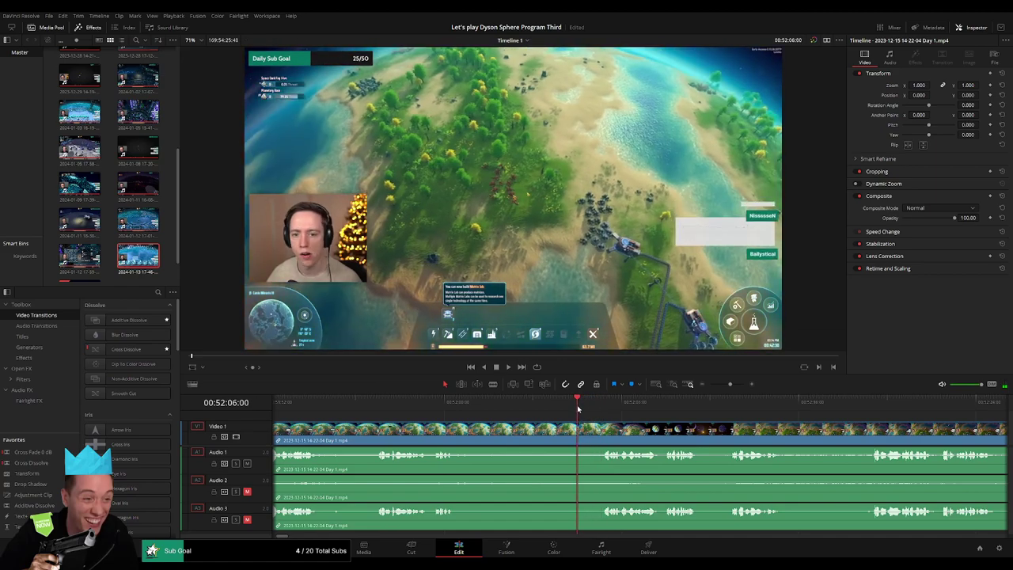
{"action": "left_click", "coordinate": [581, 430]}
{"action": "key", "text": "a"}
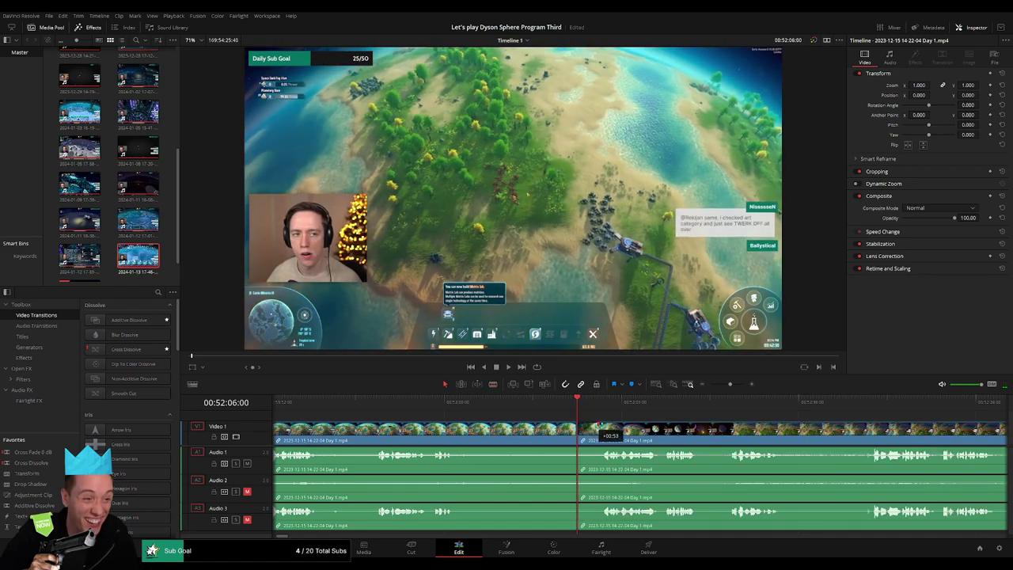
{"action": "left_click_drag", "start_coordinate": [602, 426], "coordinate": [601, 425]}
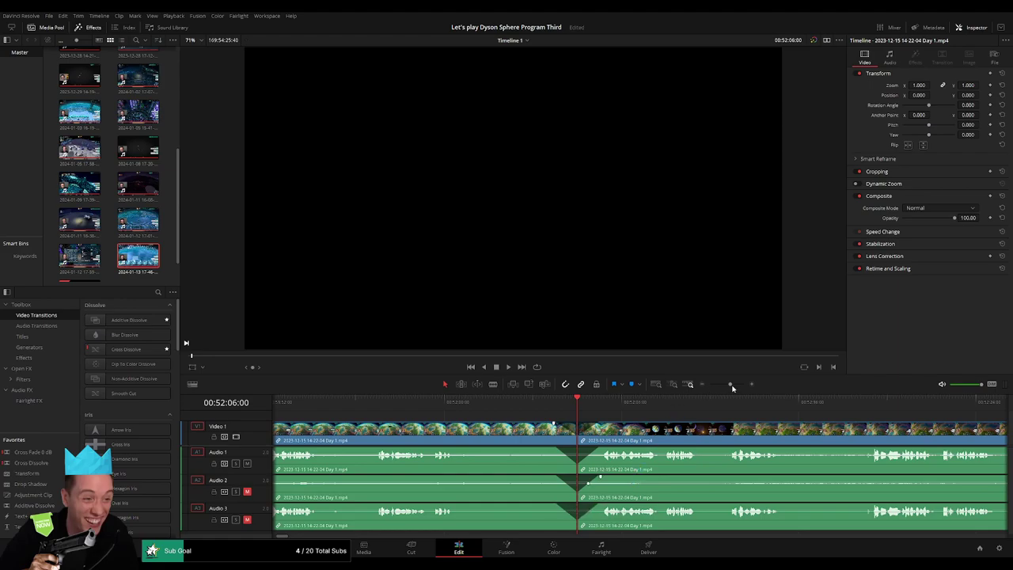
Move the remainder of the Day 1 clip further along the timeline, leaving a large gap after the first part
{"action": "left_click_drag", "start_coordinate": [732, 386], "coordinate": [697, 392]}
{"action": "scroll", "coordinate": [618, 432], "scroll_direction": "right", "scroll_amount": 1}
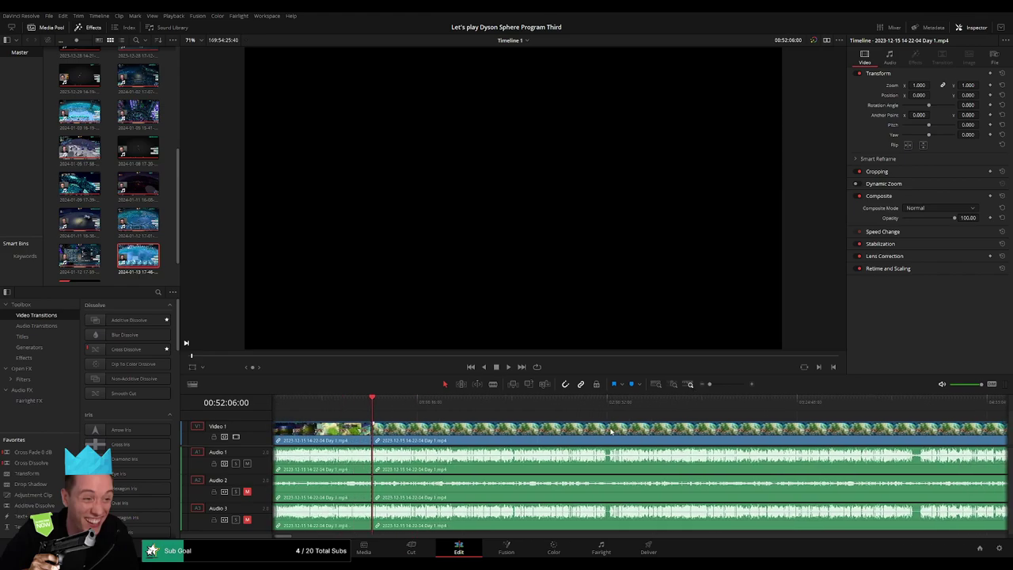
{"action": "scroll", "coordinate": [601, 430], "scroll_direction": "left", "scroll_amount": 1}
{"action": "left_click", "coordinate": [417, 408]}
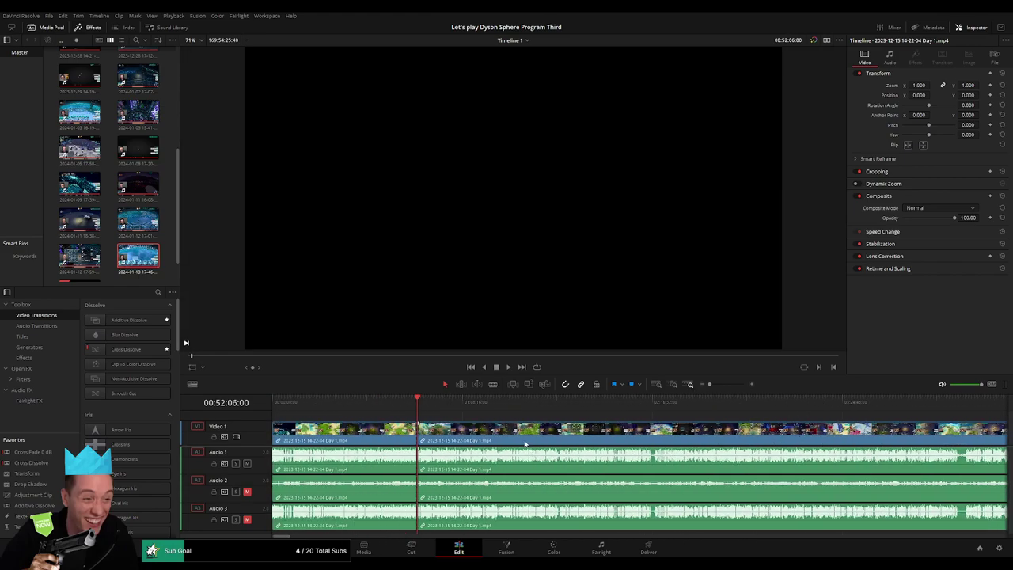
{"action": "left_click_drag", "start_coordinate": [525, 444], "coordinate": [679, 446]}
{"action": "left_click", "coordinate": [461, 426]}
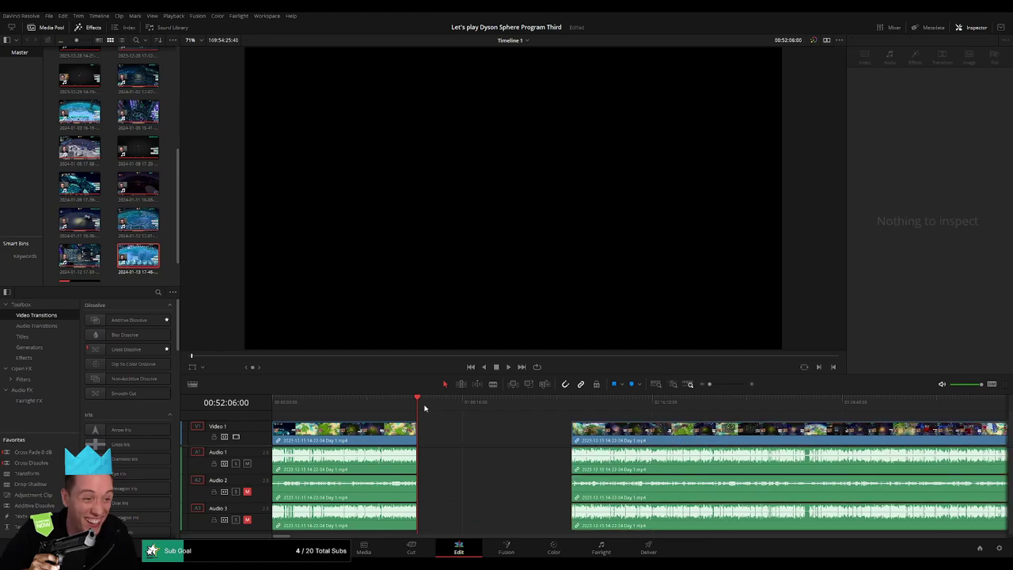
{"action": "left_click_drag", "start_coordinate": [424, 408], "coordinate": [559, 408]}
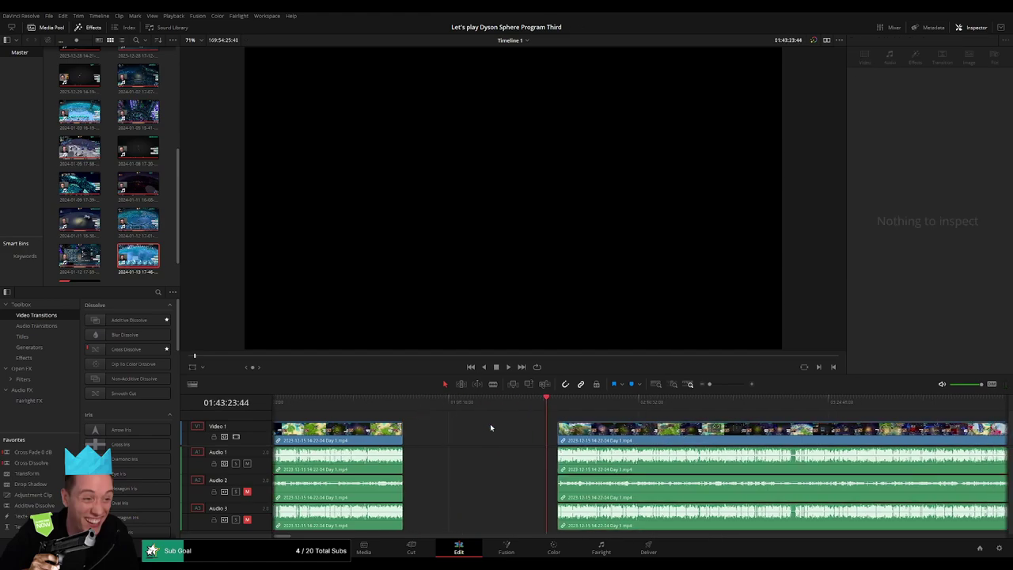
{"action": "scroll", "coordinate": [490, 426], "scroll_direction": "right", "scroll_amount": 5}
{"action": "left_click", "coordinate": [374, 404]}
{"action": "left_click_drag", "start_coordinate": [385, 438], "coordinate": [454, 438]}
{"action": "left_click", "coordinate": [429, 429]}
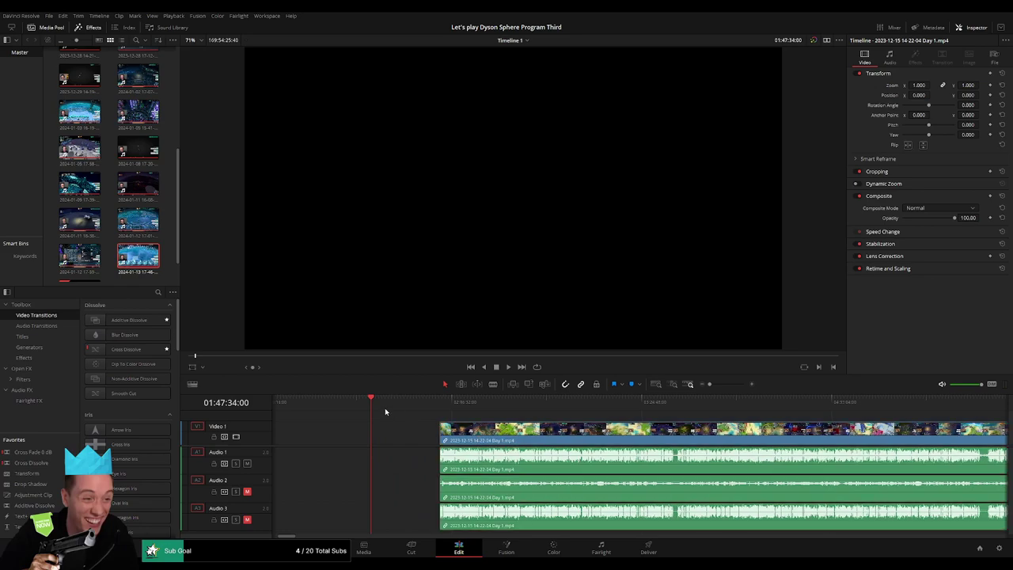
Position the remaining Day 1 clip so that it starts exactly at 02:00:00:00
{"action": "left_click_drag", "start_coordinate": [385, 412], "coordinate": [407, 412]}
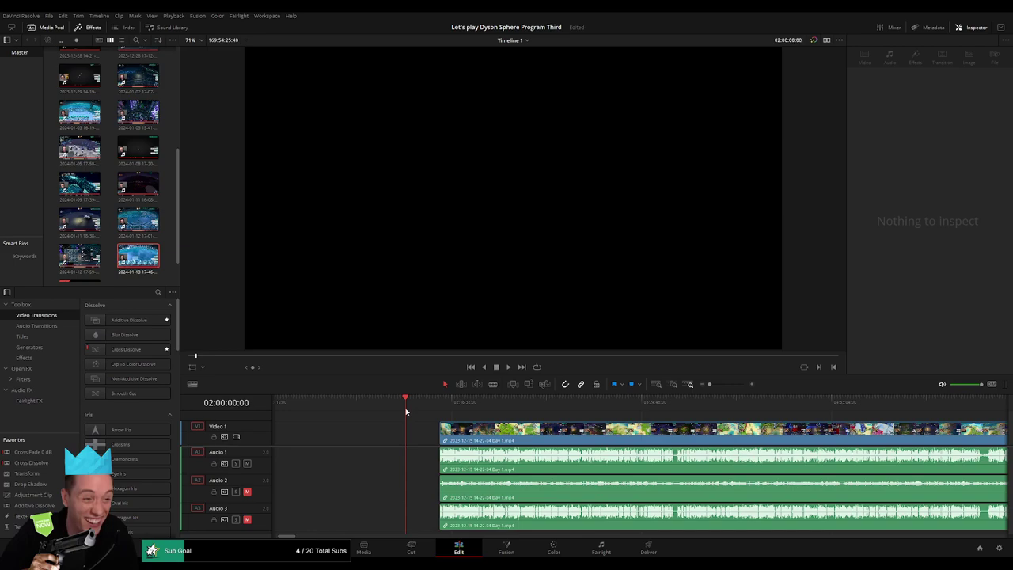
{"action": "key", "text": "Right"}
{"action": "left_click_drag", "start_coordinate": [479, 431], "coordinate": [445, 431]}
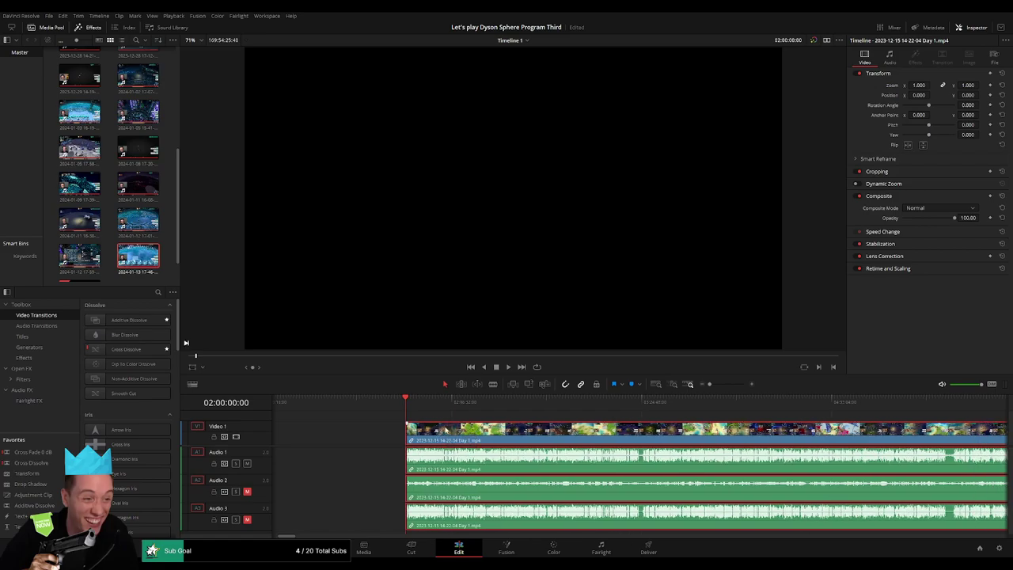
{"action": "left_click", "coordinate": [445, 417]}
Play the second part from 02:00:00:00 and review the footage around 02:01:05
{"action": "scroll", "coordinate": [700, 431], "scroll_direction": "right", "scroll_amount": 5}
{"action": "scroll", "coordinate": [632, 435], "scroll_direction": "right", "scroll_amount": 15}
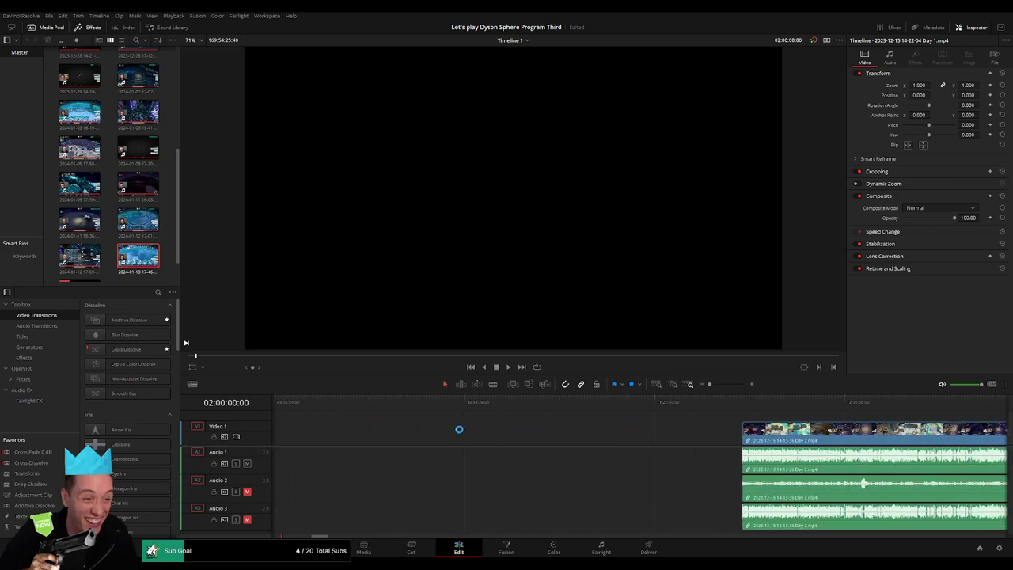
{"action": "scroll", "coordinate": [853, 444], "scroll_direction": "left", "scroll_amount": 15}
{"action": "key", "text": "space"}
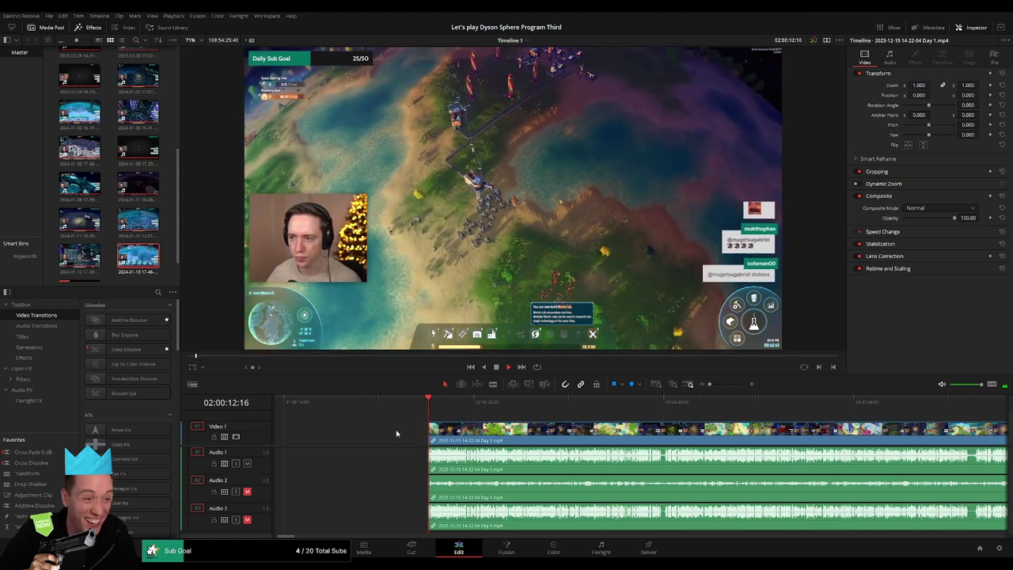
{"action": "left_click_drag", "start_coordinate": [710, 384], "coordinate": [458, 412]}
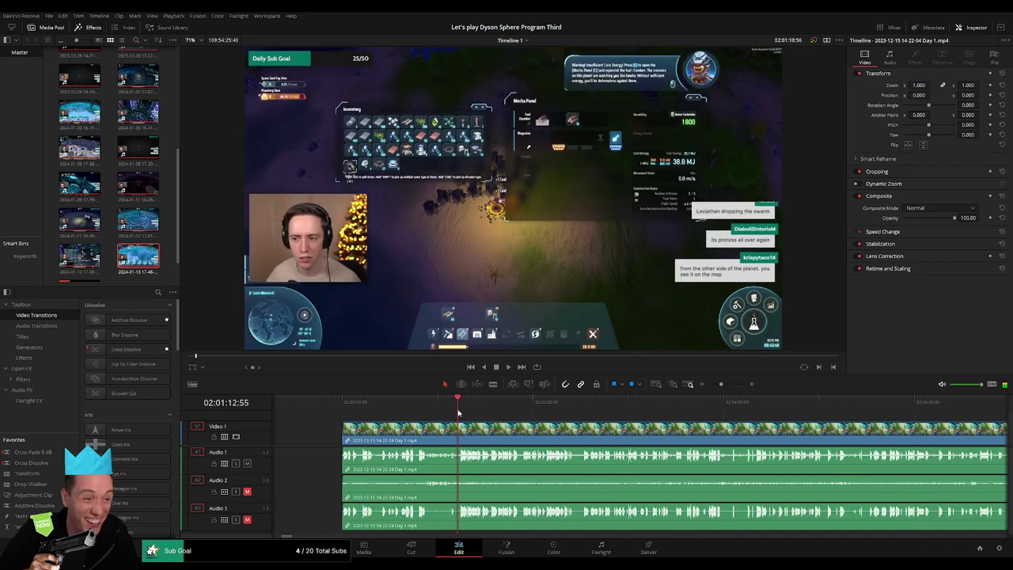
{"action": "left_click", "coordinate": [445, 412]}
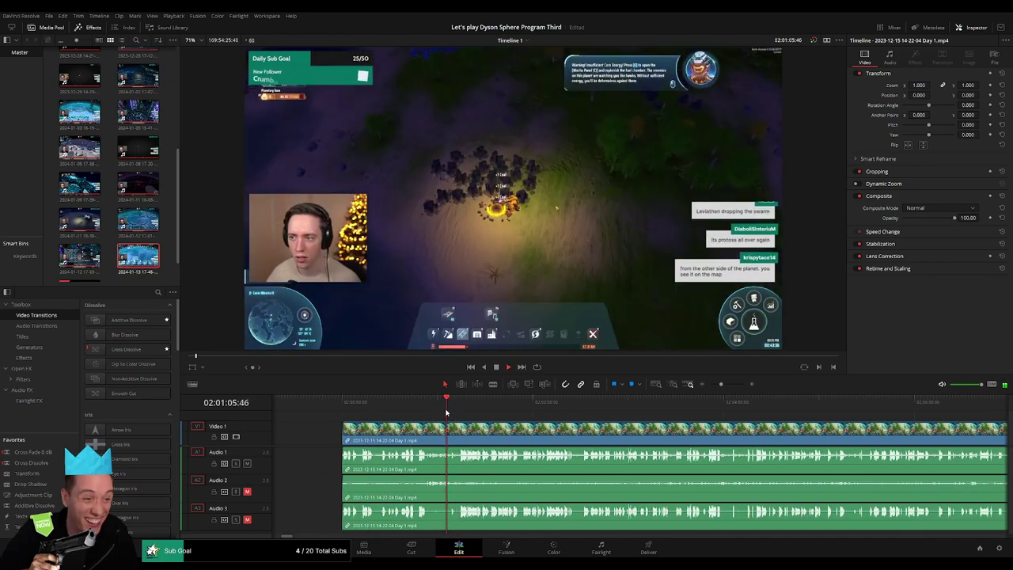
{"action": "left_click", "coordinate": [441, 410]}
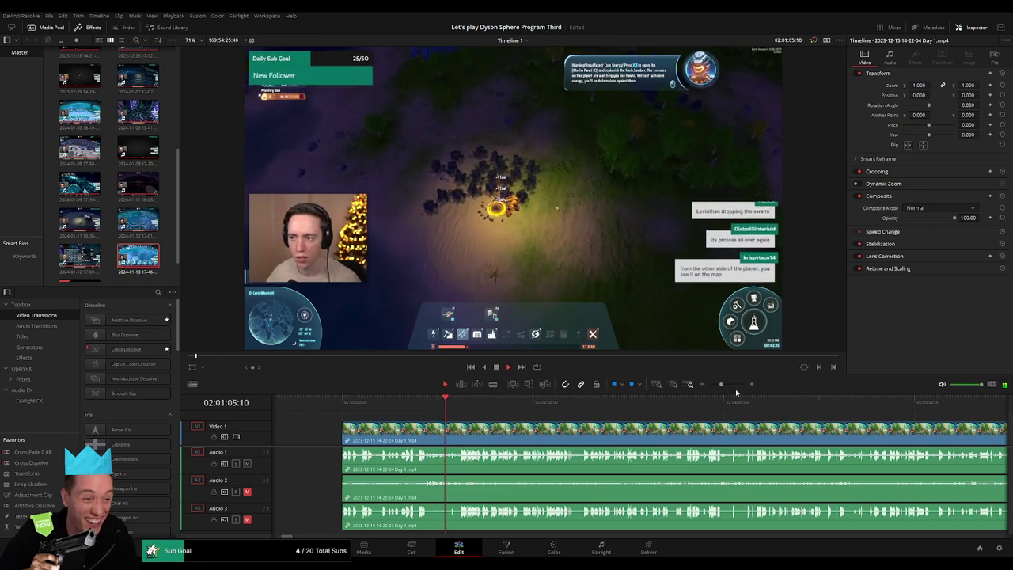
Review the second part's footage between about 02:50:30 and 02:52:20 to find a suitable episode cut point
{"action": "left_click_drag", "start_coordinate": [721, 384], "coordinate": [714, 387]}
{"action": "left_click_drag", "start_coordinate": [682, 441], "coordinate": [535, 410]}
{"action": "scroll", "coordinate": [473, 428], "scroll_direction": "down", "scroll_amount": 4}
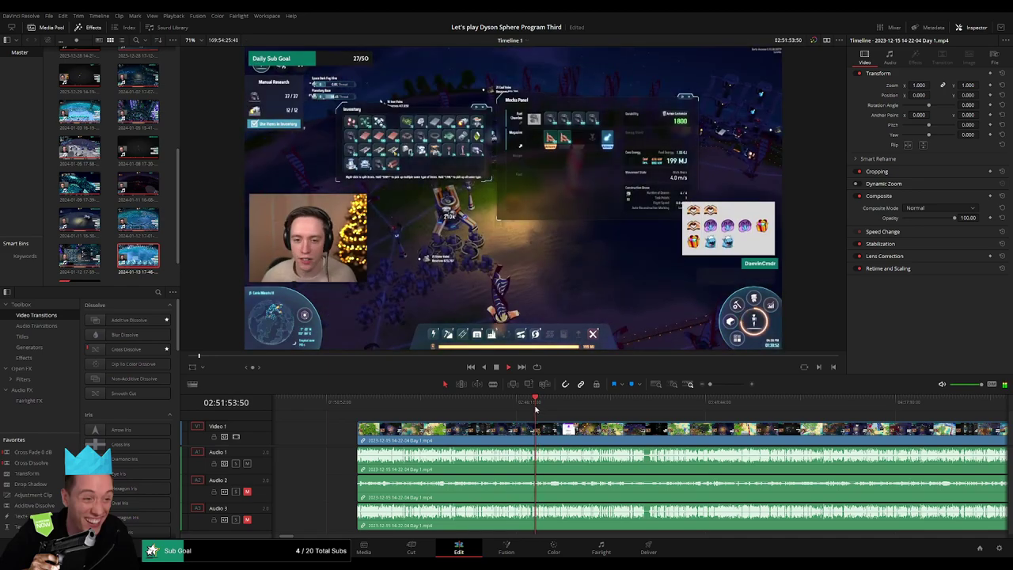
{"action": "left_click_drag", "start_coordinate": [711, 384], "coordinate": [725, 385]}
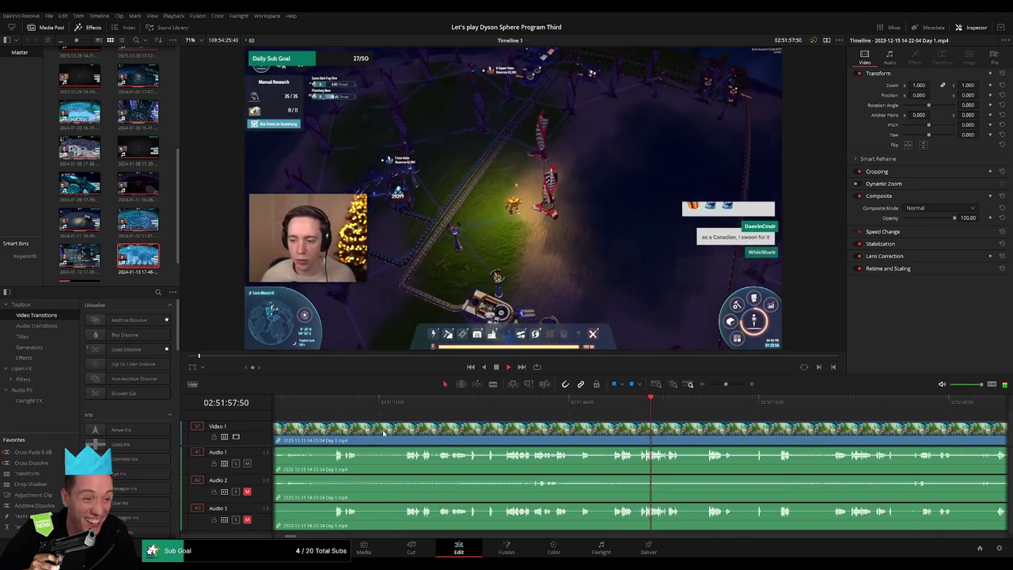
{"action": "left_click", "coordinate": [337, 405]}
{"action": "left_click", "coordinate": [302, 406]}
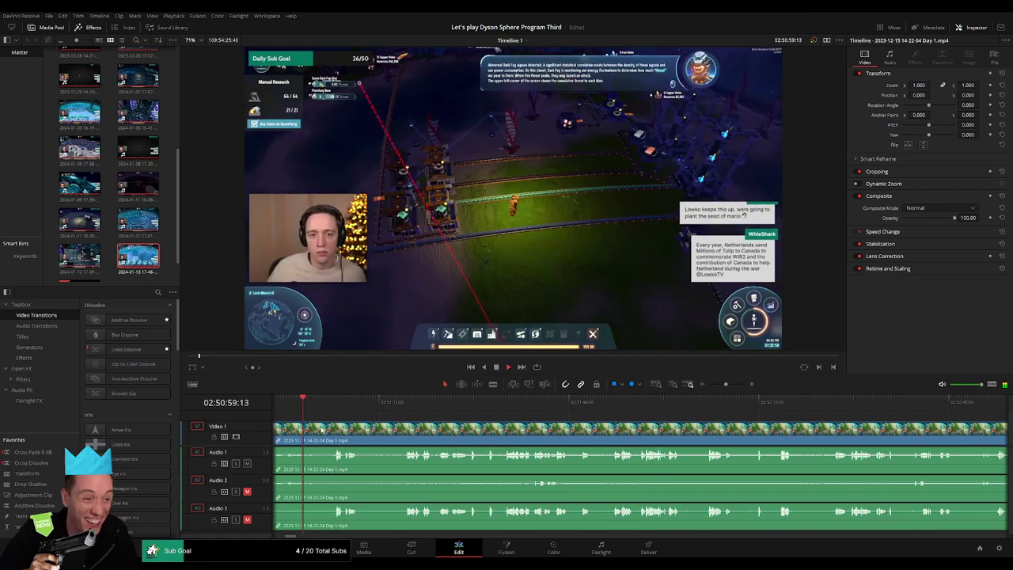
{"action": "scroll", "coordinate": [475, 414], "scroll_direction": "left", "scroll_amount": 4}
{"action": "left_click", "coordinate": [430, 404]}
{"action": "left_click", "coordinate": [548, 405]}
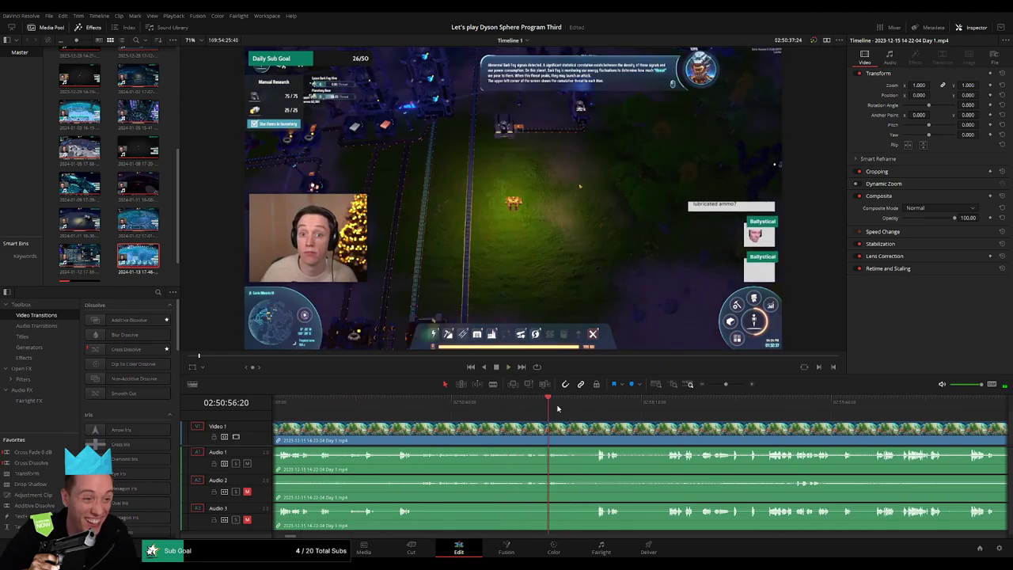
{"action": "left_click", "coordinate": [643, 406]}
{"action": "left_click", "coordinate": [668, 406]}
{"action": "scroll", "coordinate": [475, 423], "scroll_direction": "right", "scroll_amount": 4}
{"action": "left_click_drag", "start_coordinate": [487, 406], "coordinate": [679, 417]}
{"action": "scroll", "coordinate": [506, 430], "scroll_direction": "right", "scroll_amount": 4}
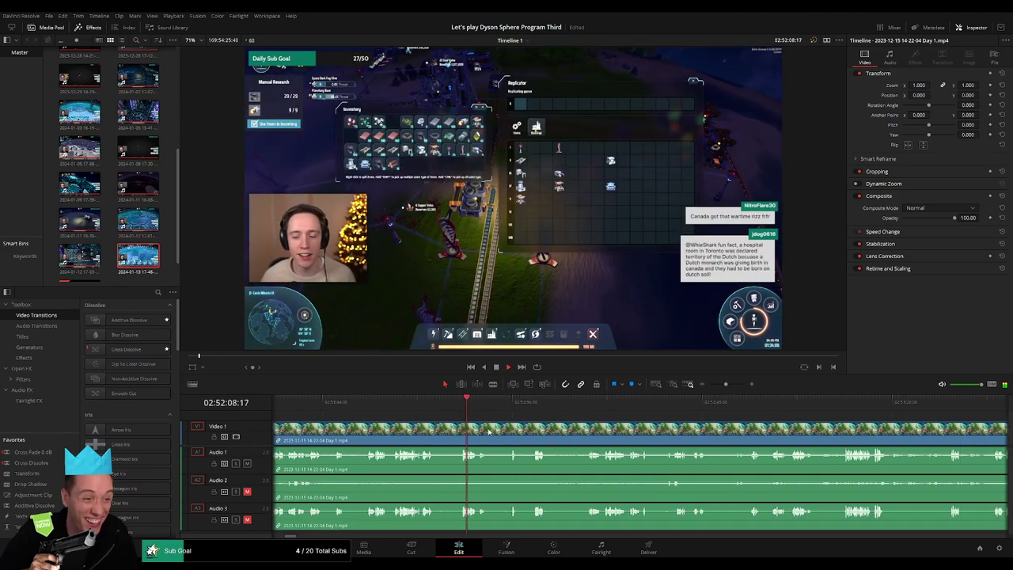
{"action": "left_click_drag", "start_coordinate": [372, 402], "coordinate": [530, 406]}
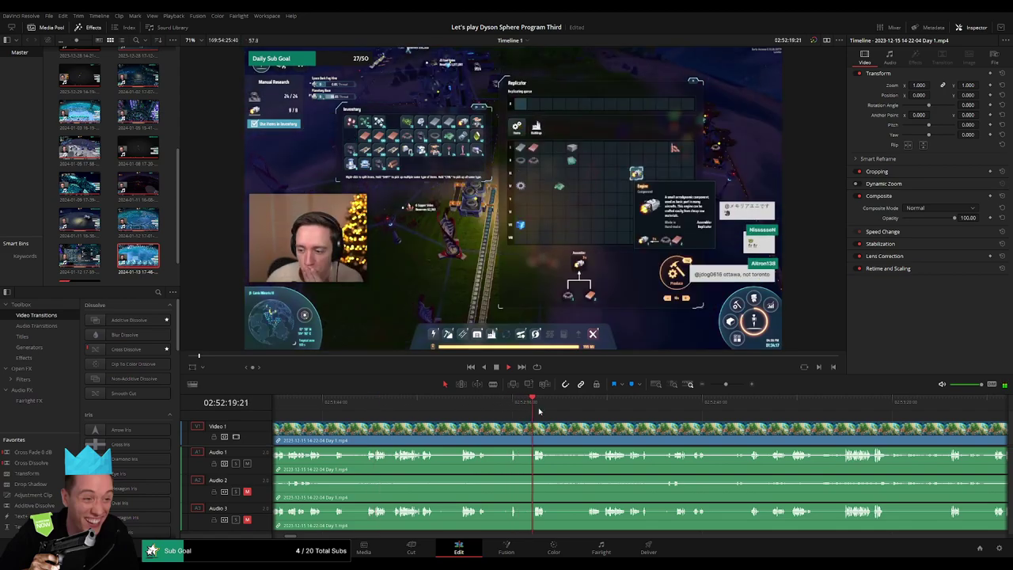
Split the Day 1 clip at 02:52:19:00 to end the second part
{"action": "key", "text": "space"}
{"action": "left_click_drag", "start_coordinate": [726, 385], "coordinate": [733, 386]}
{"action": "mouse_move", "coordinate": [587, 407]}
{"action": "left_mouse_down"}
{"action": "mouse_move", "coordinate": [543, 412]}
{"action": "mouse_move", "coordinate": [595, 425]}
{"action": "left_mouse_up"}
{"action": "left_click", "coordinate": [547, 436]}
{"action": "key", "text": "a"}
Add fades of about one second around the 02:52:19:00 cut on the video and all three audio tracks
{"action": "left_click_drag", "start_coordinate": [527, 423], "coordinate": [497, 449]}
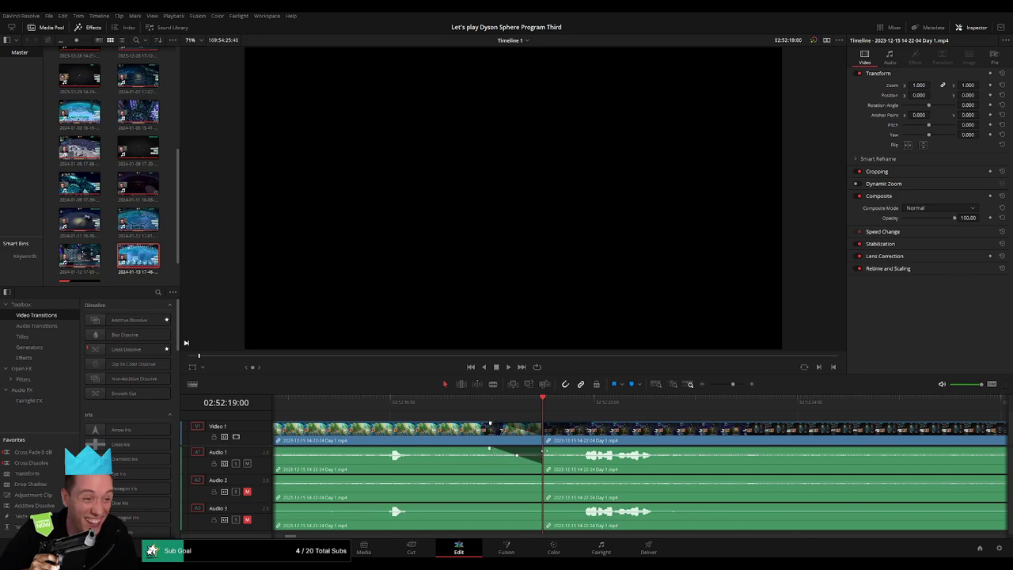
{"action": "left_click_drag", "start_coordinate": [543, 449], "coordinate": [574, 449]}
{"action": "left_click_drag", "start_coordinate": [512, 478], "coordinate": [492, 478]}
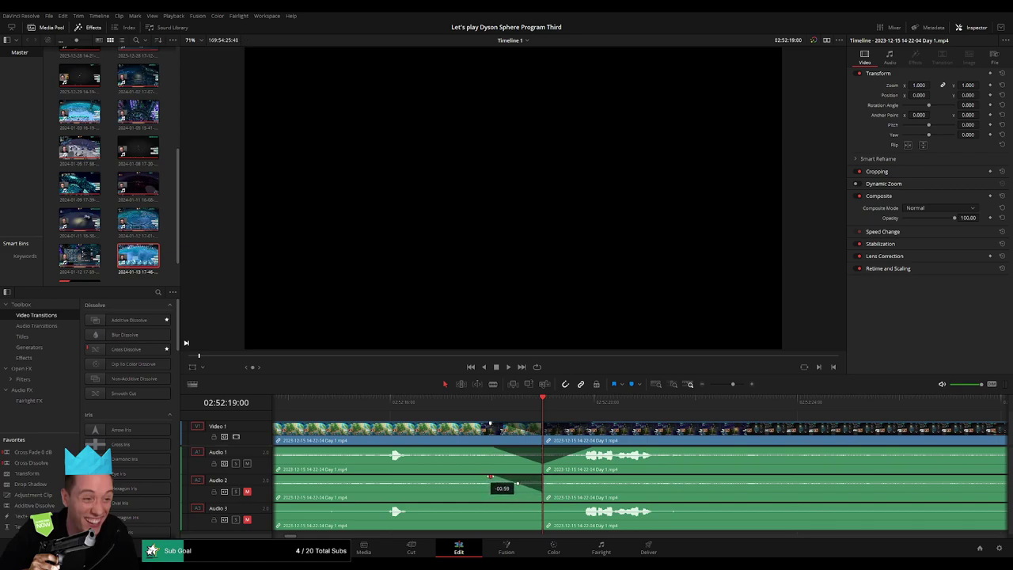
{"action": "left_click_drag", "start_coordinate": [559, 477], "coordinate": [584, 478]}
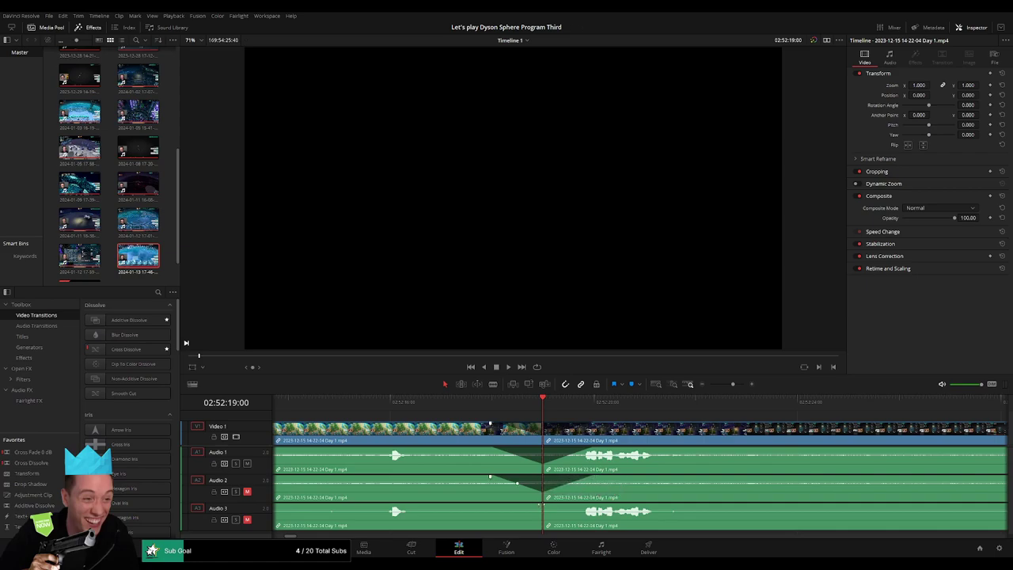
{"action": "left_click_drag", "start_coordinate": [541, 504], "coordinate": [591, 508]}
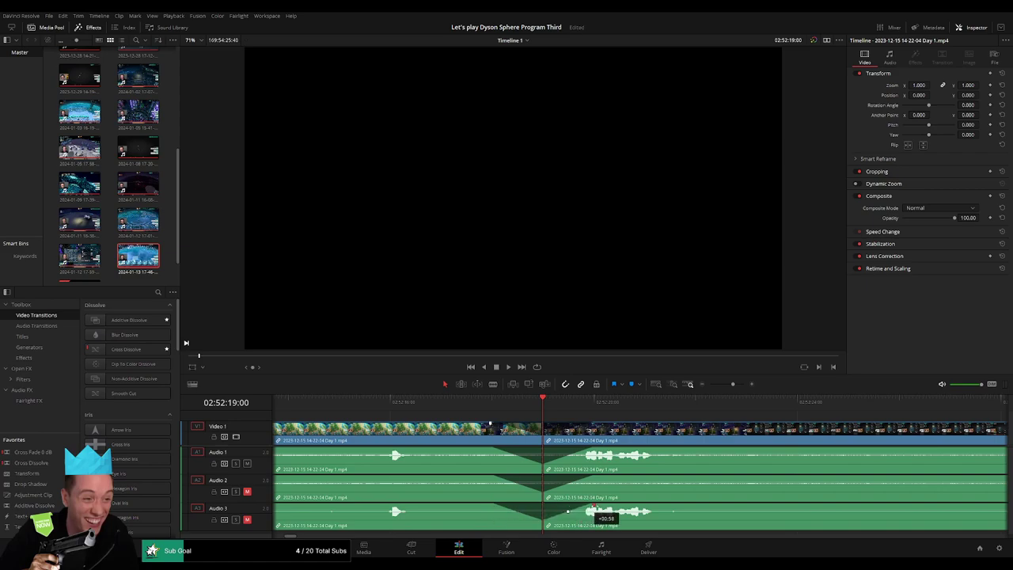
Move the remainder of the Day 1 clip further along the timeline, leaving a large gap after the second part
{"action": "left_click_drag", "start_coordinate": [734, 389], "coordinate": [710, 385]}
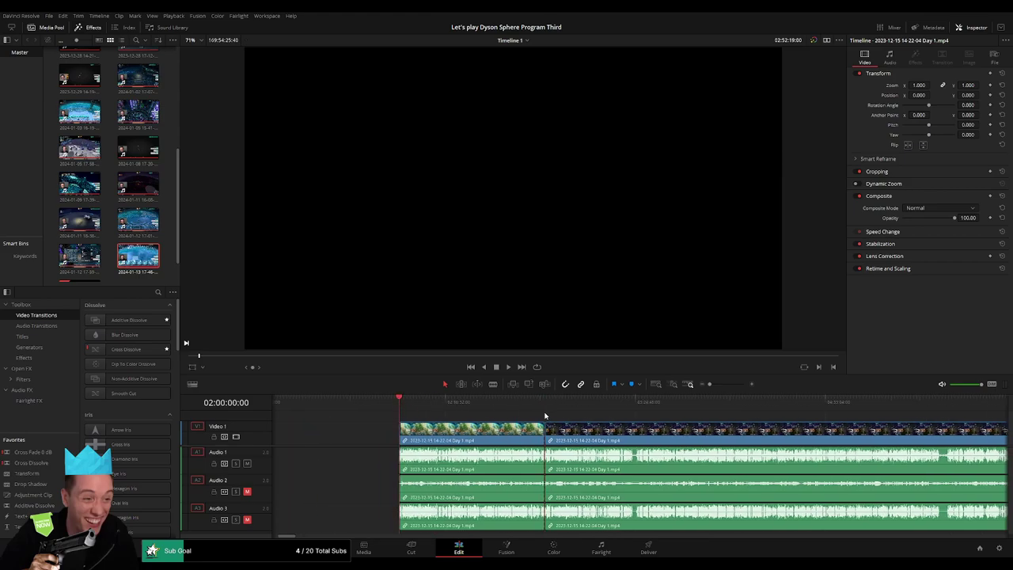
{"action": "key", "text": "End"}
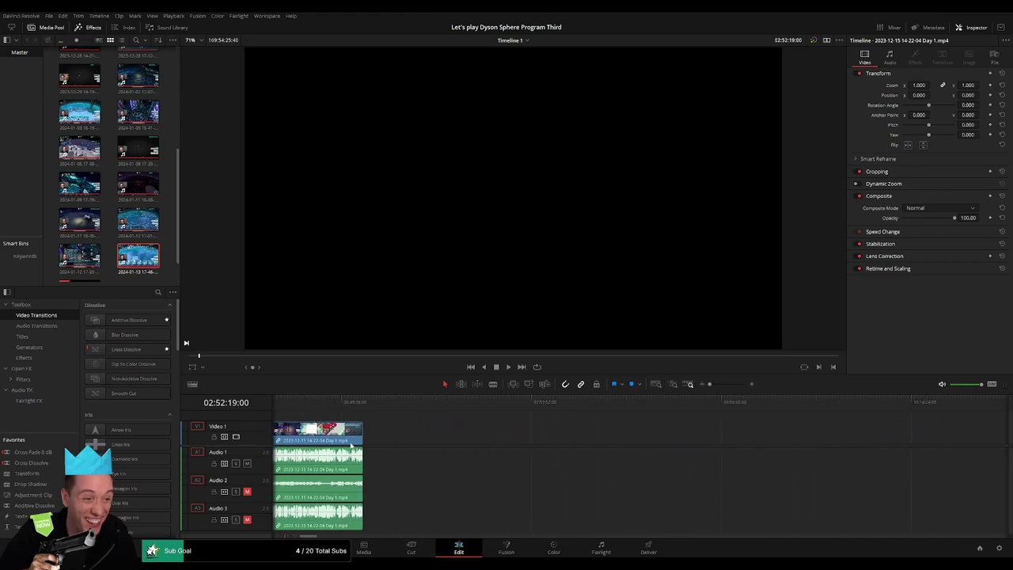
{"action": "left_click_drag", "start_coordinate": [351, 448], "coordinate": [814, 446]}
{"action": "left_click", "coordinate": [642, 419]}
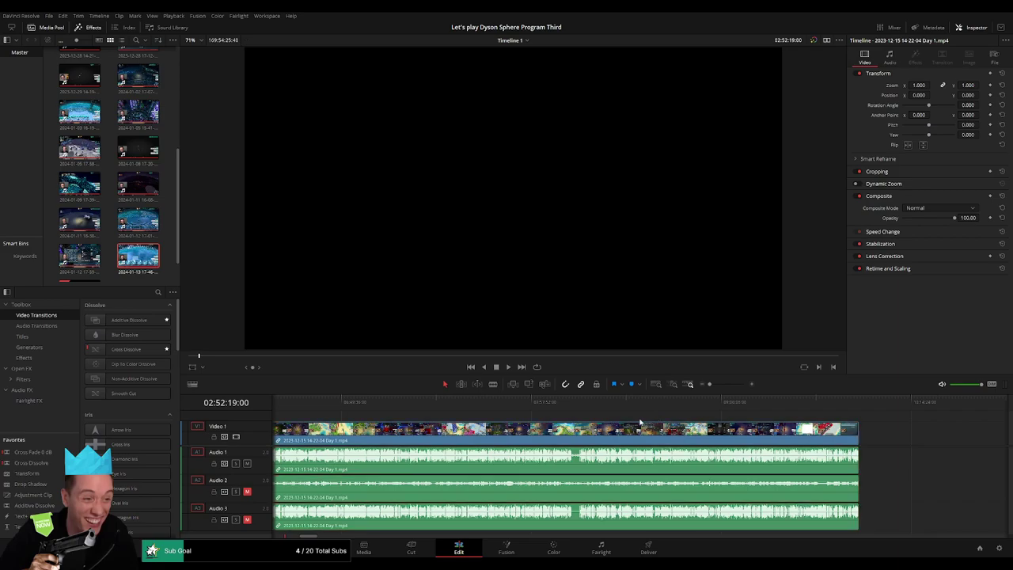
Position the remaining Day 1 clip so that it starts exactly at 04:00:00:00
{"action": "scroll", "coordinate": [546, 435], "scroll_direction": "left", "scroll_amount": 8}
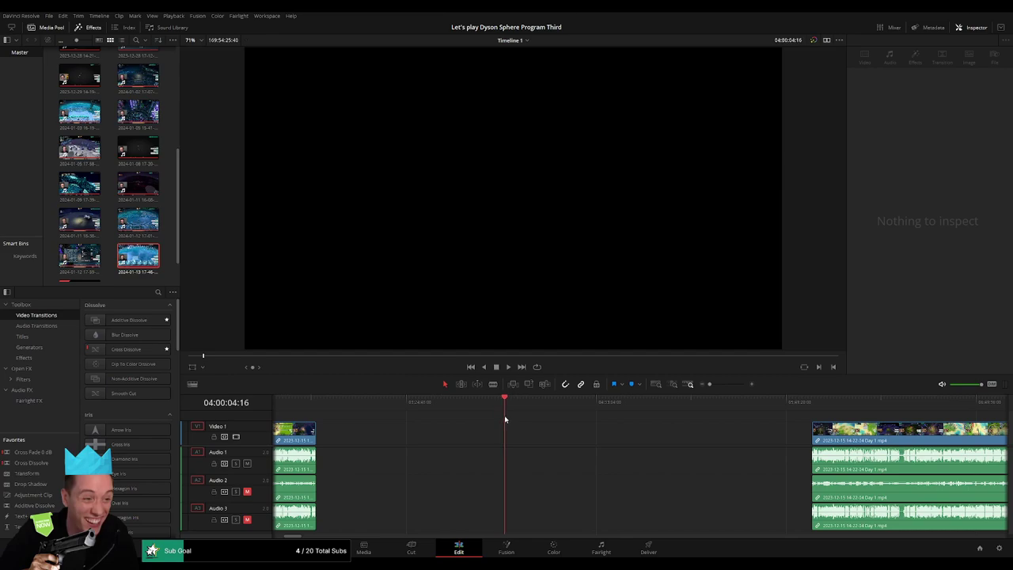
{"action": "left_click_drag", "start_coordinate": [709, 385], "coordinate": [719, 386]}
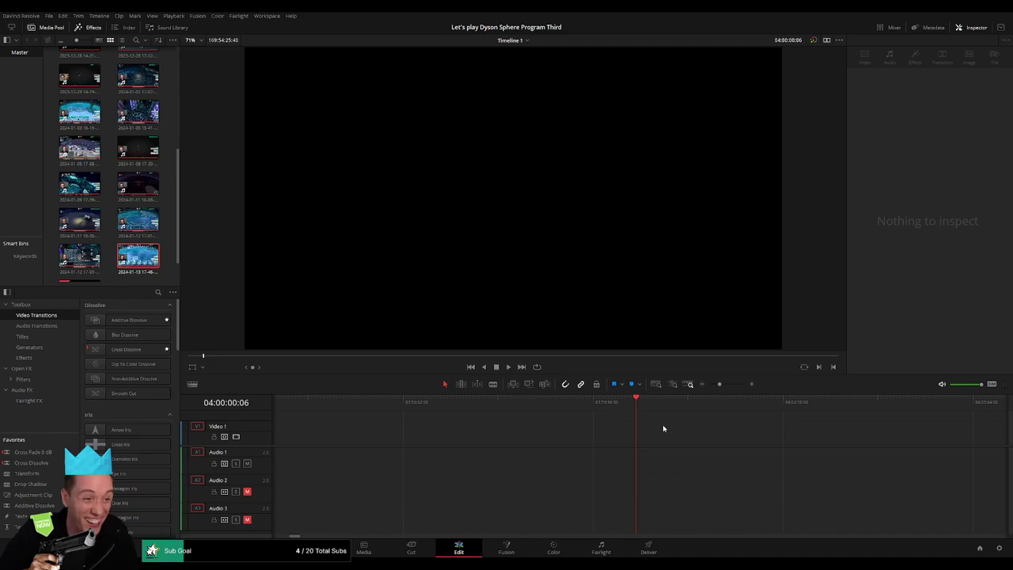
{"action": "key", "text": "Left"}
{"action": "key", "text": "Left"}
{"action": "key", "text": "Left"}
{"action": "key", "text": "Left"}
{"action": "key", "text": "Left"}
{"action": "left_click_drag", "start_coordinate": [719, 384], "coordinate": [688, 389]}
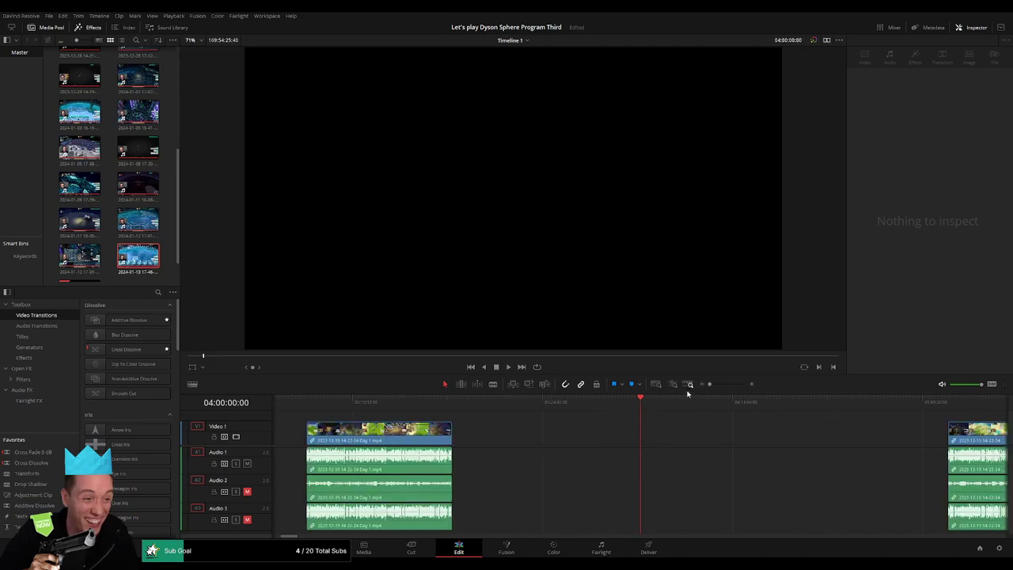
{"action": "left_click_drag", "start_coordinate": [742, 426], "coordinate": [490, 424]}
{"action": "left_click_drag", "start_coordinate": [749, 438], "coordinate": [441, 440]}
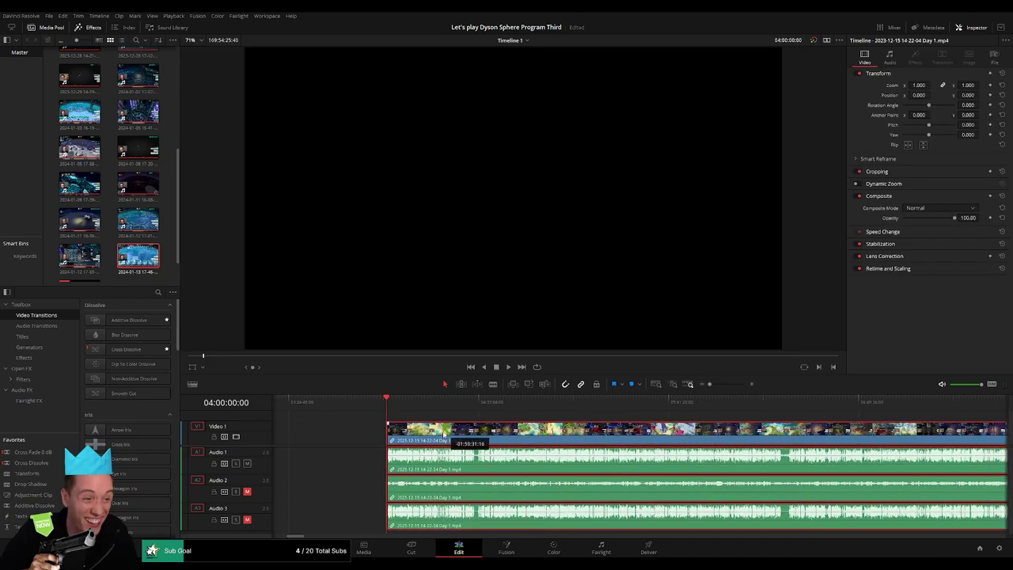
Play the third part from 04:00:00:00 and check where the second part ends
{"action": "key", "text": "space"}
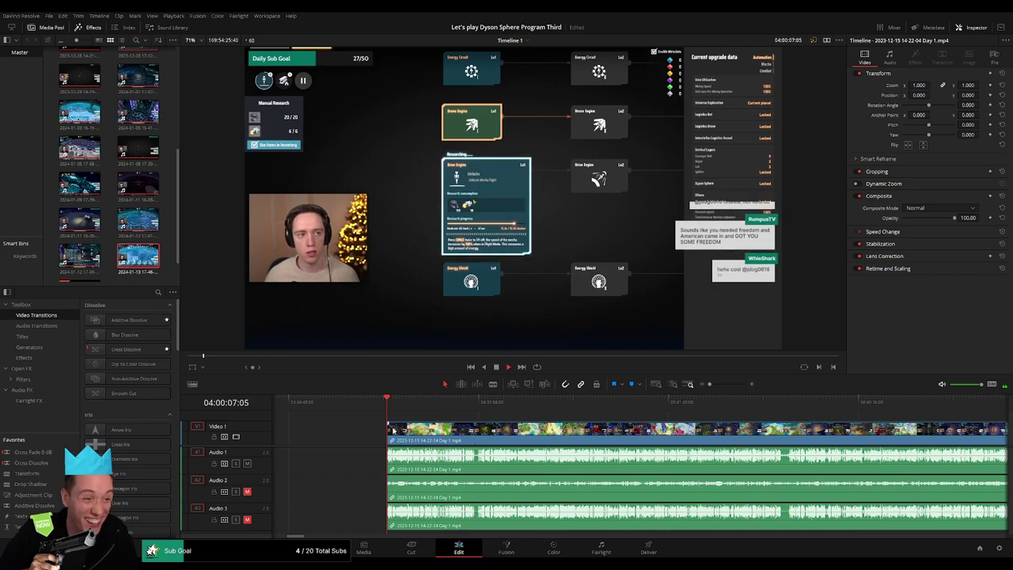
{"action": "key", "text": "space"}
{"action": "scroll", "coordinate": [521, 424], "scroll_direction": "left", "scroll_amount": 3}
{"action": "left_click", "coordinate": [500, 407]}
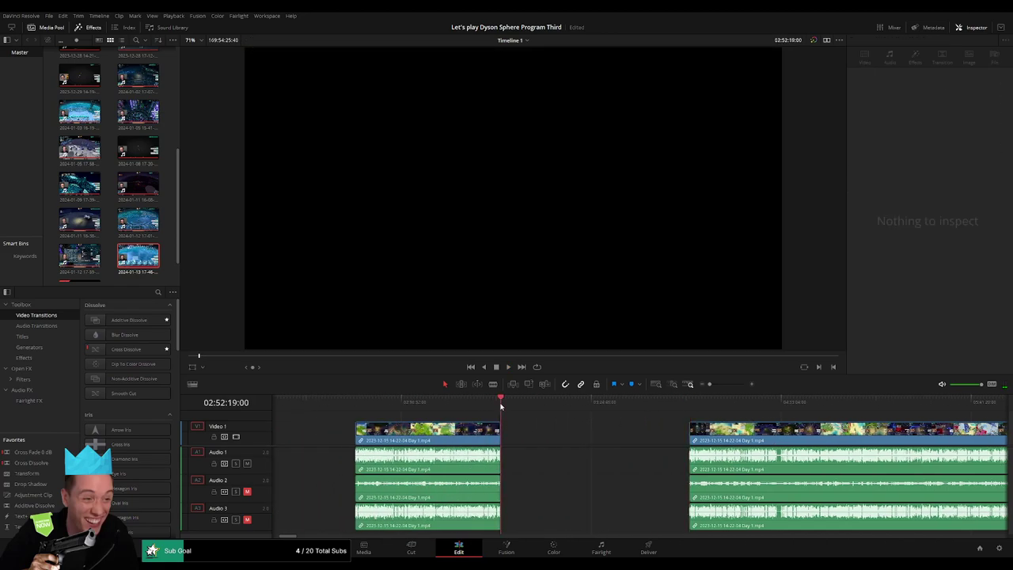
{"action": "left_click", "coordinate": [688, 404]}
{"action": "key", "text": "space"}
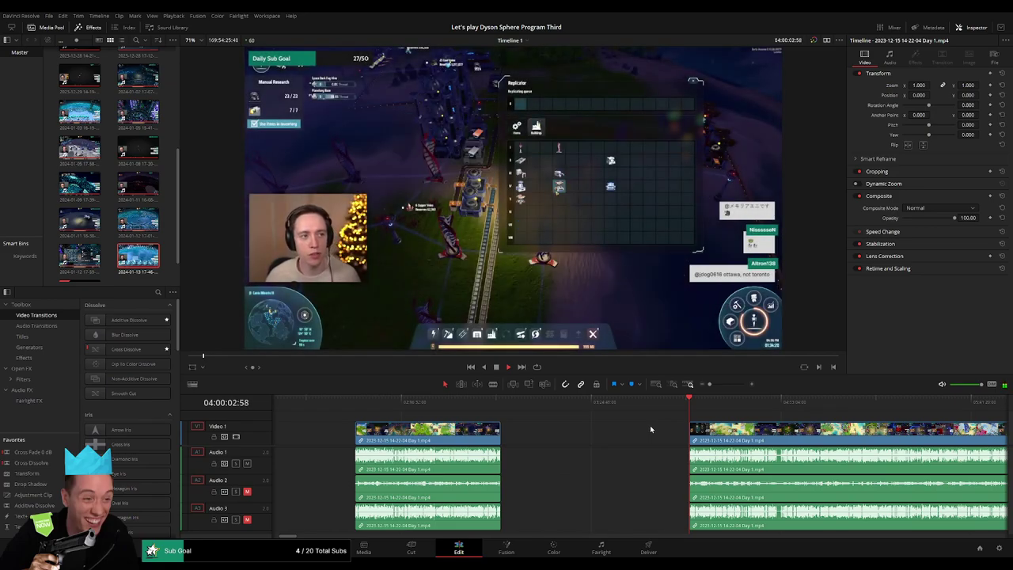
Review the third part's footage up to about 04:31:30, examining the quiet stretch in the audio
{"action": "mouse_move", "coordinate": [709, 385]}
{"action": "left_mouse_down"}
{"action": "mouse_move", "coordinate": [728, 386]}
{"action": "mouse_move", "coordinate": [718, 386]}
{"action": "left_mouse_up"}
{"action": "left_click_drag", "start_coordinate": [718, 423], "coordinate": [649, 413]}
{"action": "left_click_drag", "start_coordinate": [720, 386], "coordinate": [714, 387]}
{"action": "left_click_drag", "start_coordinate": [714, 437], "coordinate": [485, 431]}
{"action": "left_click_drag", "start_coordinate": [417, 411], "coordinate": [645, 408]}
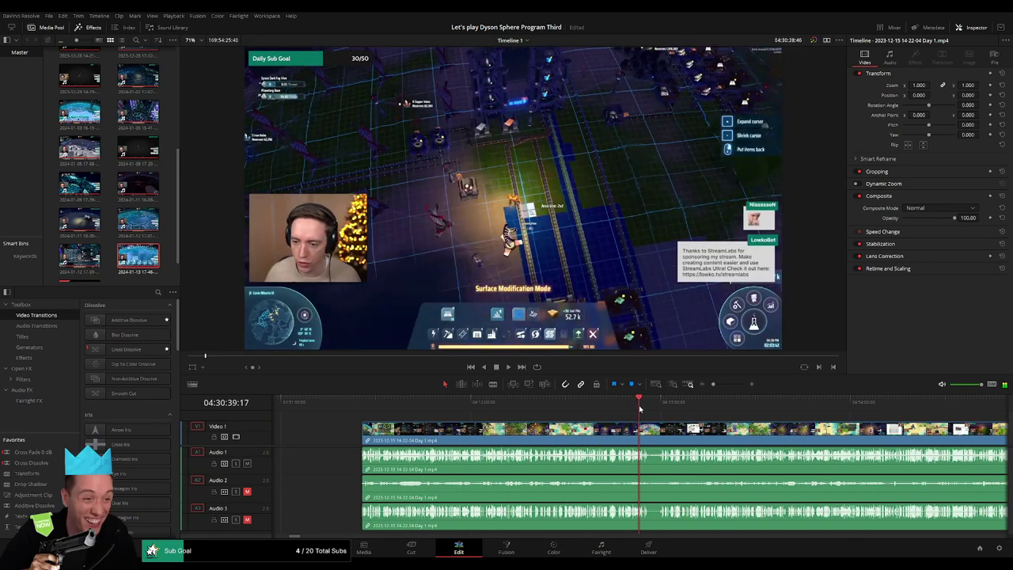
{"action": "key", "text": "space"}
{"action": "left_click_drag", "start_coordinate": [713, 385], "coordinate": [512, 431]}
{"action": "key", "text": "space"}
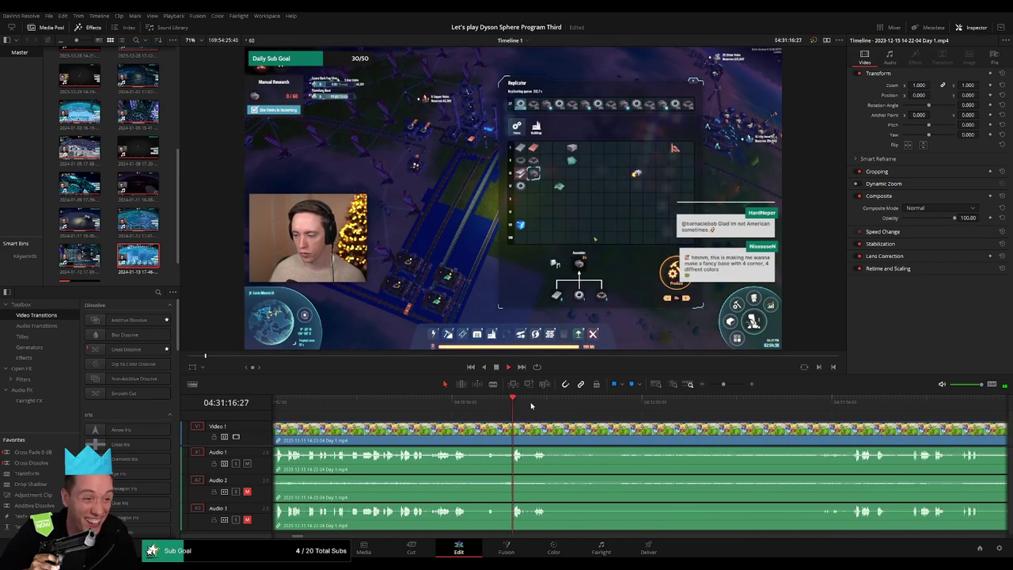
{"action": "left_click", "coordinate": [535, 406]}
{"action": "left_click_drag", "start_coordinate": [723, 385], "coordinate": [729, 386]}
{"action": "left_click_drag", "start_coordinate": [734, 430], "coordinate": [583, 430]}
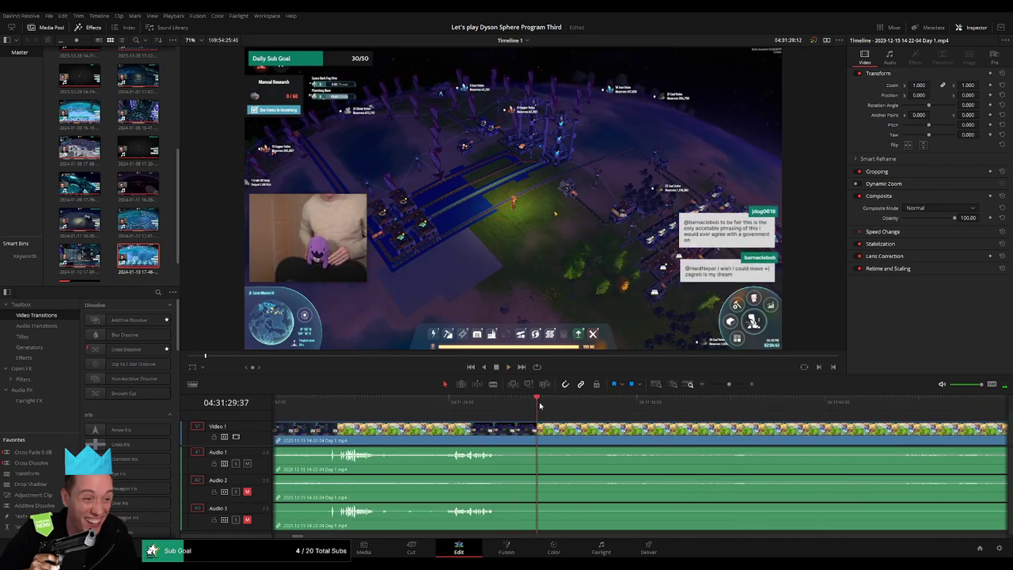
Split the Day 1 clip at 04:31:31:05, where the streamer has left his seat
{"action": "left_click", "coordinate": [567, 405]}
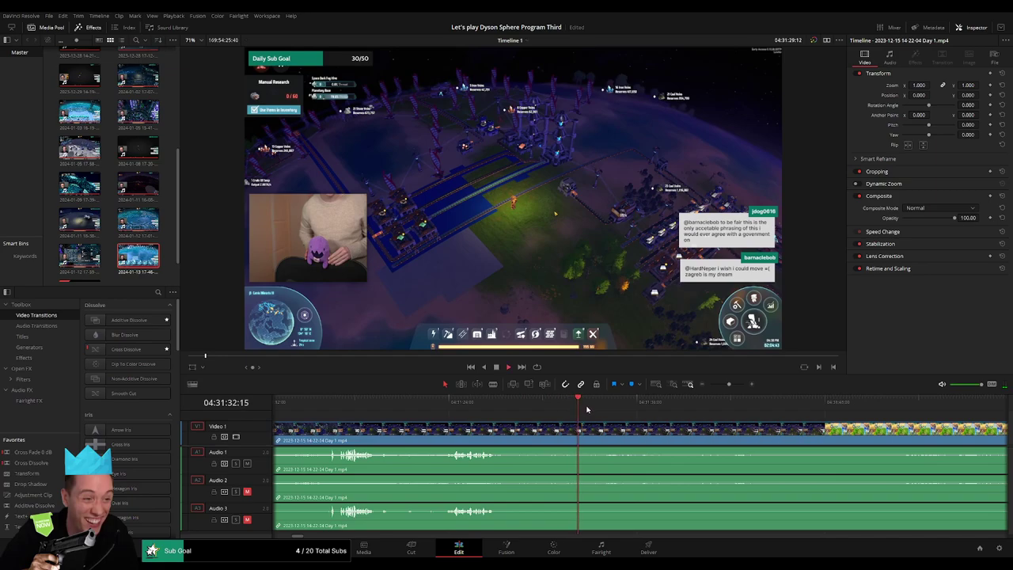
{"action": "key", "text": "space"}
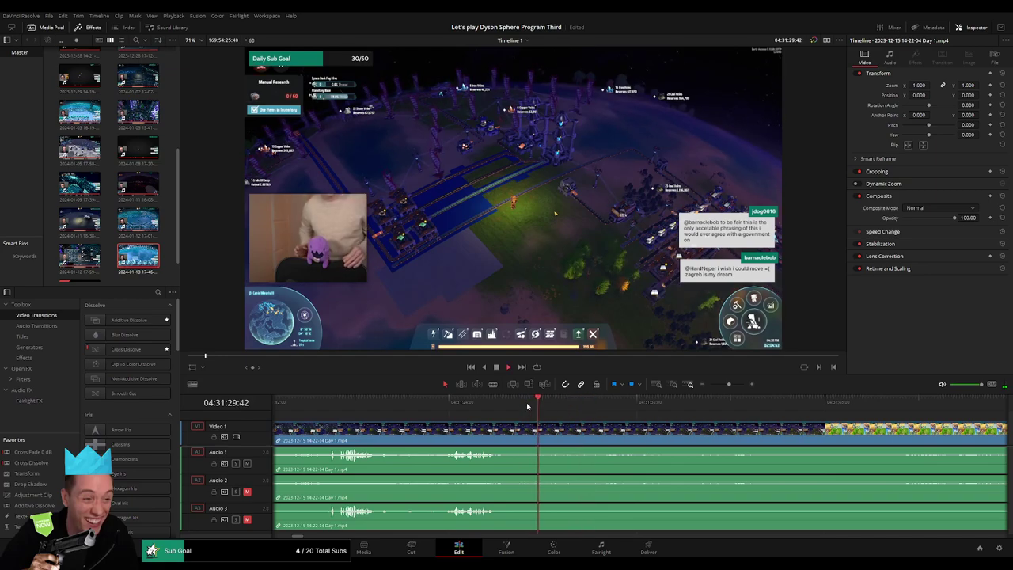
{"action": "key", "text": "b"}
{"action": "left_click", "coordinate": [562, 439]}
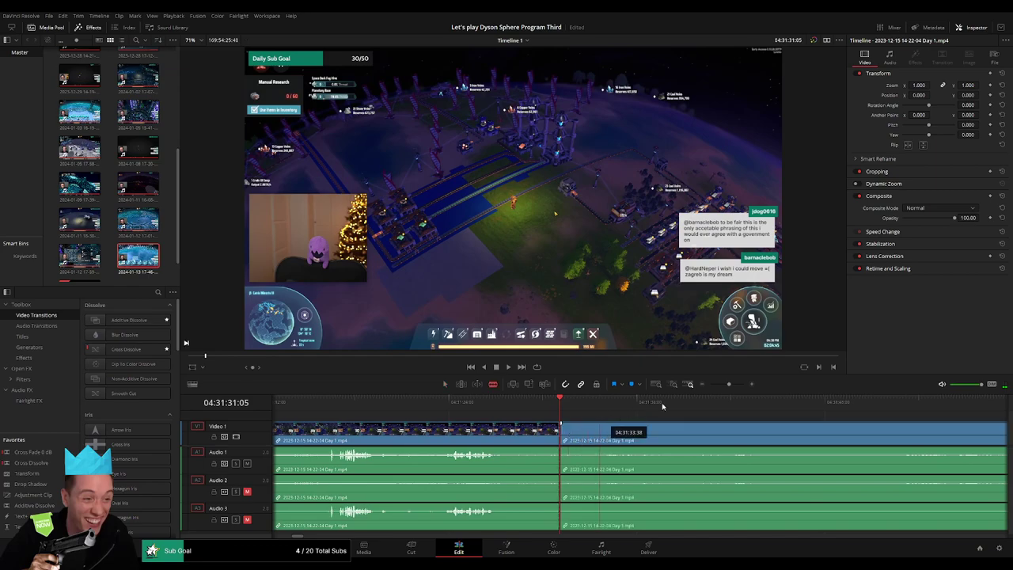
{"action": "key", "text": "a"}
Try to split the Day 1 clip at 04:33:11:05, where the streamer is back in his seat
{"action": "left_click_drag", "start_coordinate": [729, 385], "coordinate": [722, 386]}
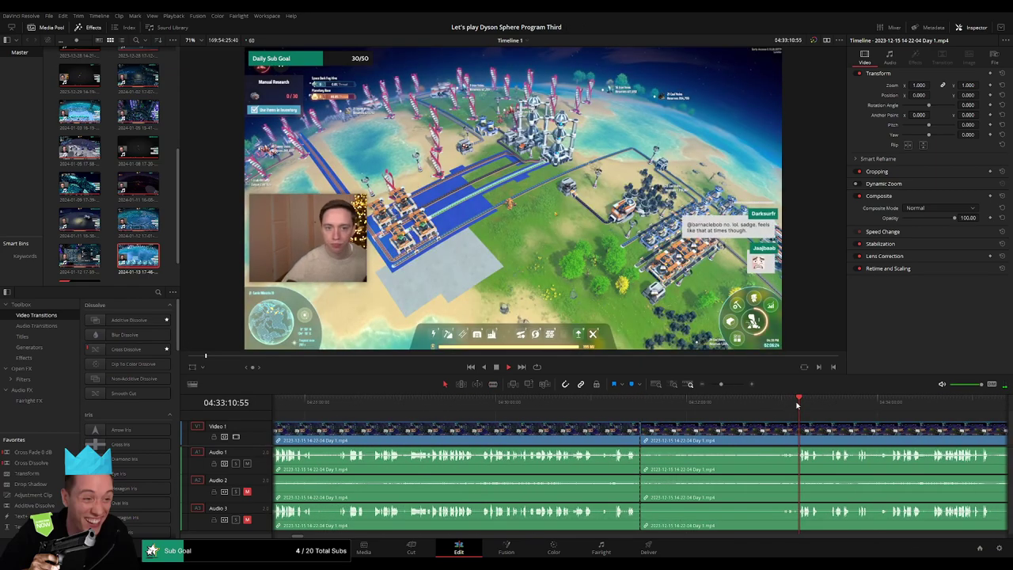
{"action": "left_click_drag", "start_coordinate": [722, 385], "coordinate": [723, 385]}
{"action": "left_click_drag", "start_coordinate": [434, 408], "coordinate": [641, 410]}
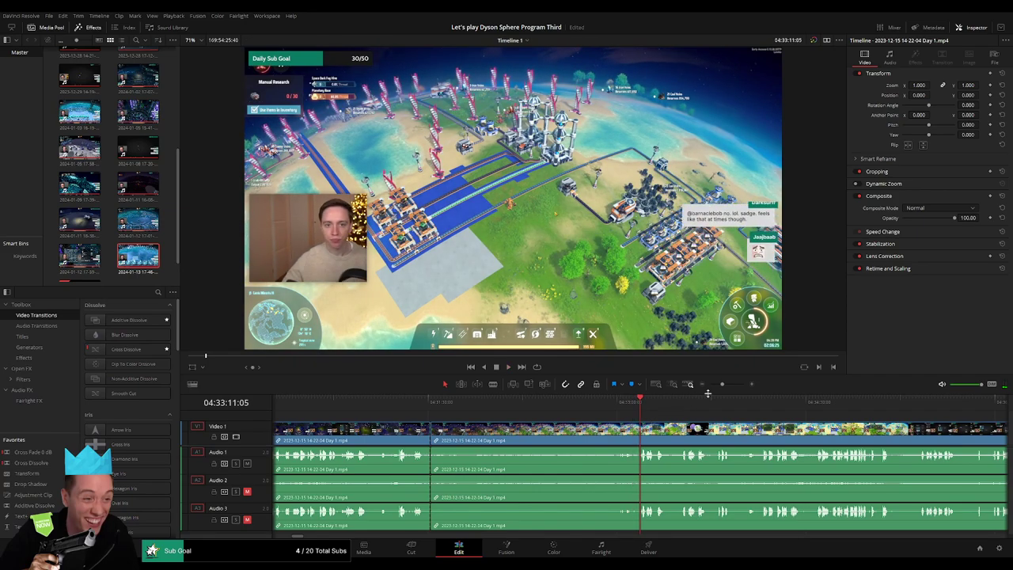
{"action": "left_click_drag", "start_coordinate": [722, 385], "coordinate": [708, 406]}
{"action": "key", "text": "b"}
{"action": "left_click", "coordinate": [641, 429]}
{"action": "scroll", "coordinate": [645, 428], "scroll_direction": "left", "scroll_amount": 2}
{"action": "key", "text": "space"}
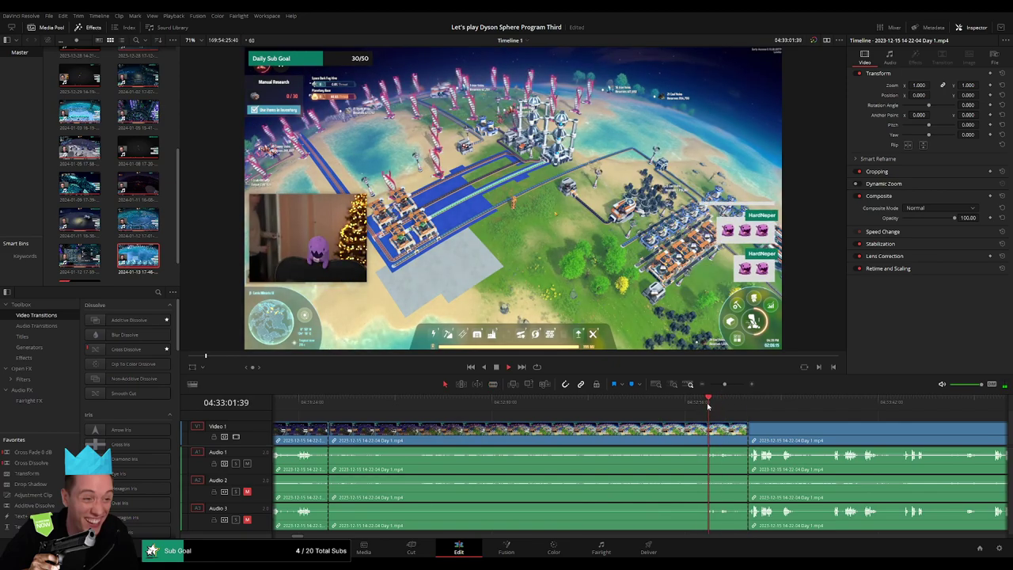
{"action": "key", "text": "ctrl+z"}
Split the Day 1 clip at 04:33:01:18, just before the streamer returns from his break
{"action": "left_click", "coordinate": [704, 404]}
{"action": "key", "text": "space"}
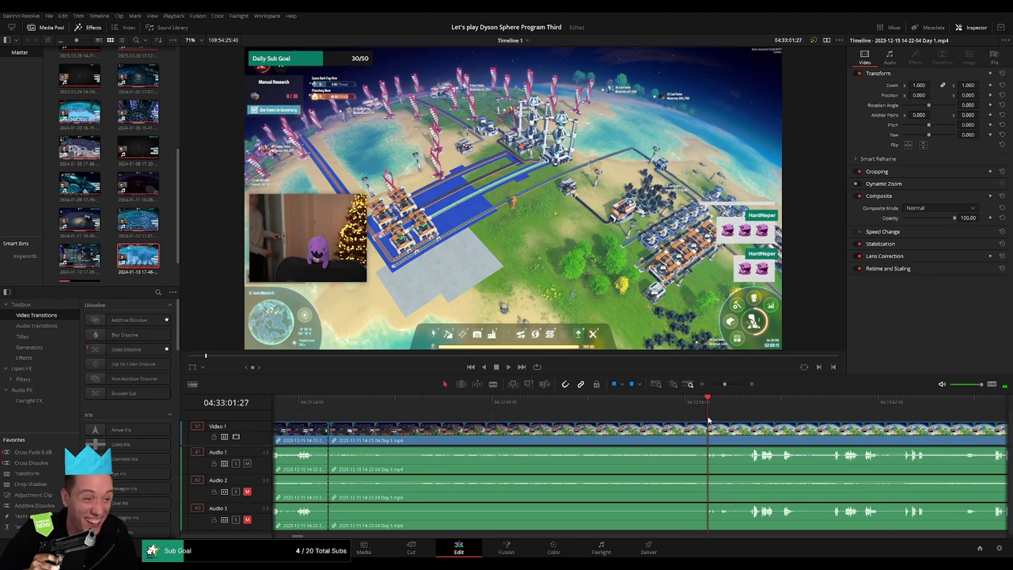
{"action": "left_click", "coordinate": [707, 409]}
{"action": "key", "text": "b"}
{"action": "left_click", "coordinate": [708, 437]}
{"action": "key", "text": "a"}
Delete the break segment, close the gap with the following footage, and add cross dissolve and audio cross fades at the join
{"action": "left_click", "coordinate": [626, 437]}
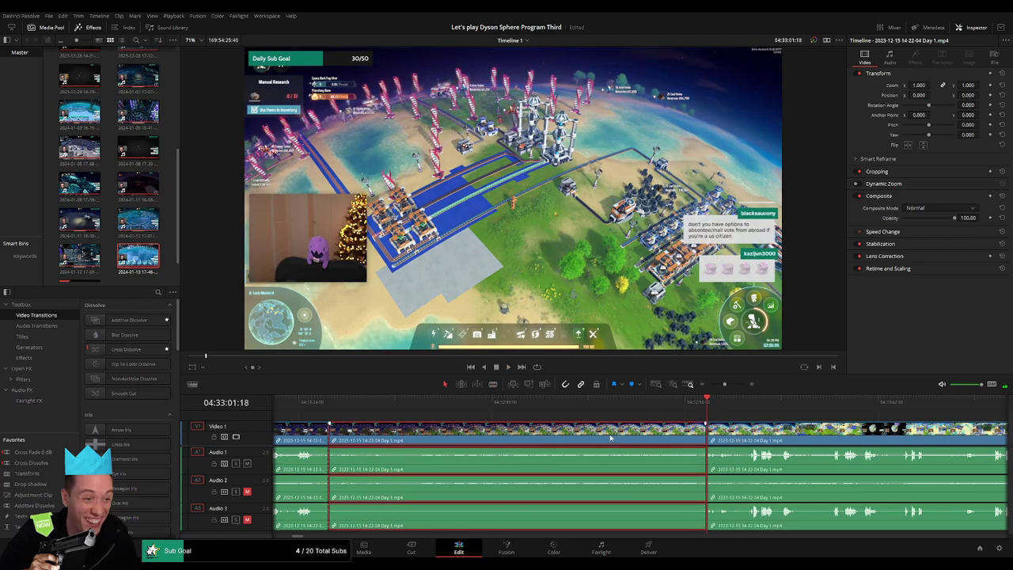
{"action": "key", "text": "BackSpace"}
{"action": "left_click_drag", "start_coordinate": [729, 438], "coordinate": [358, 440]}
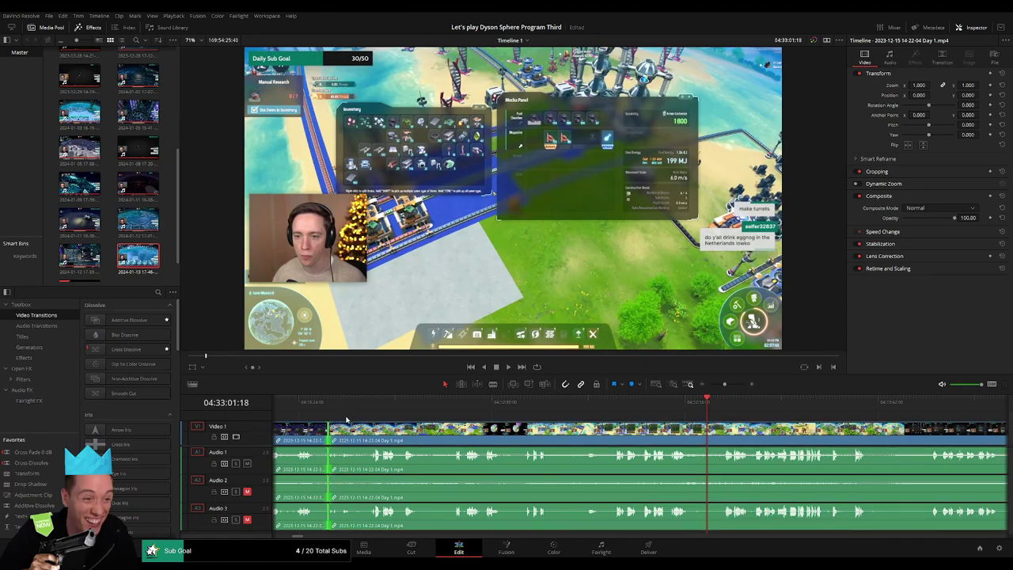
{"action": "left_click_drag", "start_coordinate": [725, 384], "coordinate": [736, 385]}
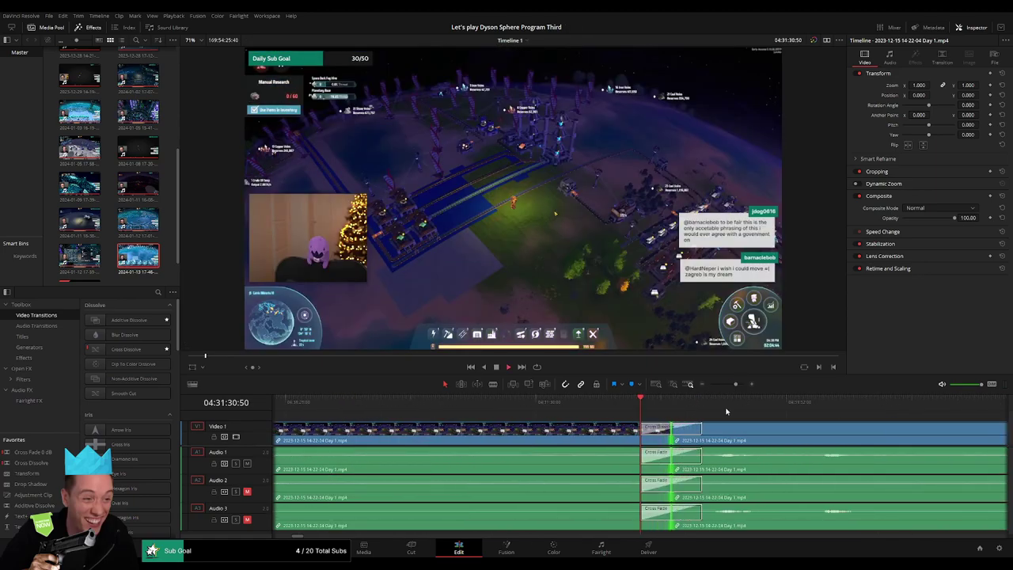
Play through the join around 04:31:31:05 to check the cross dissolve and audio cross fades
{"action": "key", "text": "space"}
{"action": "left_click", "coordinate": [619, 404]}
{"action": "key", "text": "space"}
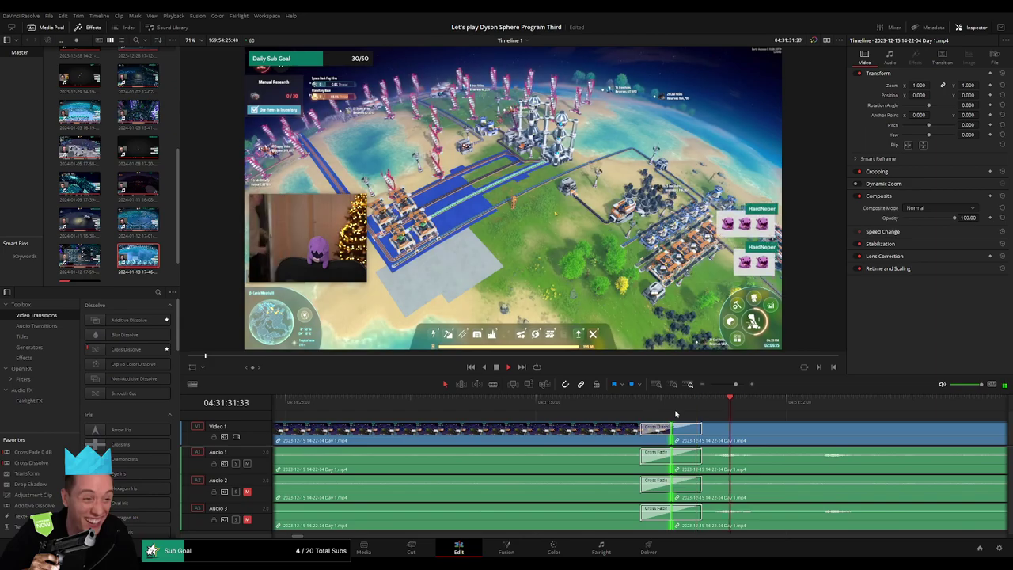
{"action": "left_click", "coordinate": [544, 408]}
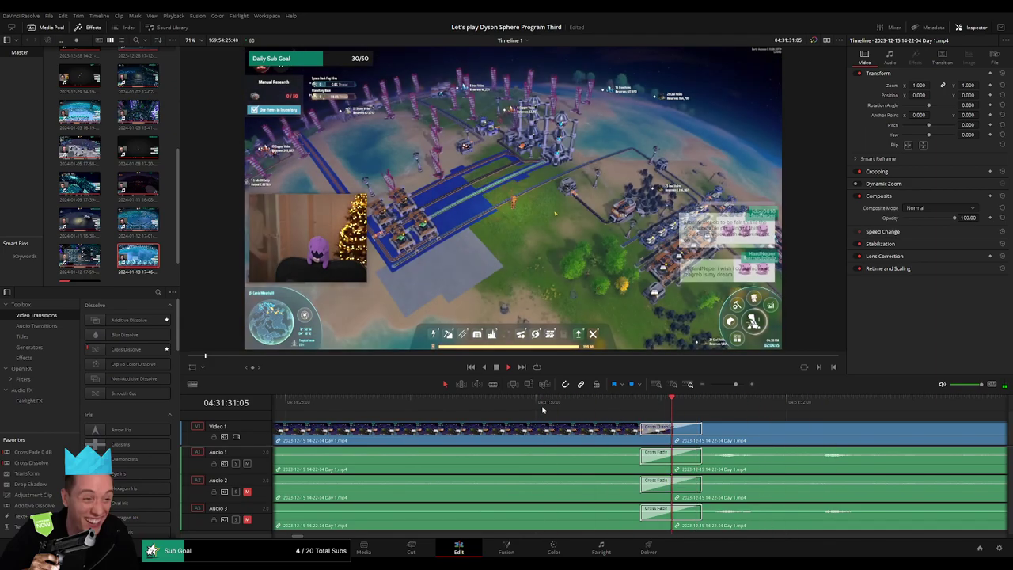
Scrub and play the Day 1 footage between about 04:52:02 and 04:52:16 to look for a suitable episode cut point
{"action": "left_click", "coordinate": [729, 385]}
{"action": "left_click_drag", "start_coordinate": [728, 387], "coordinate": [709, 384]}
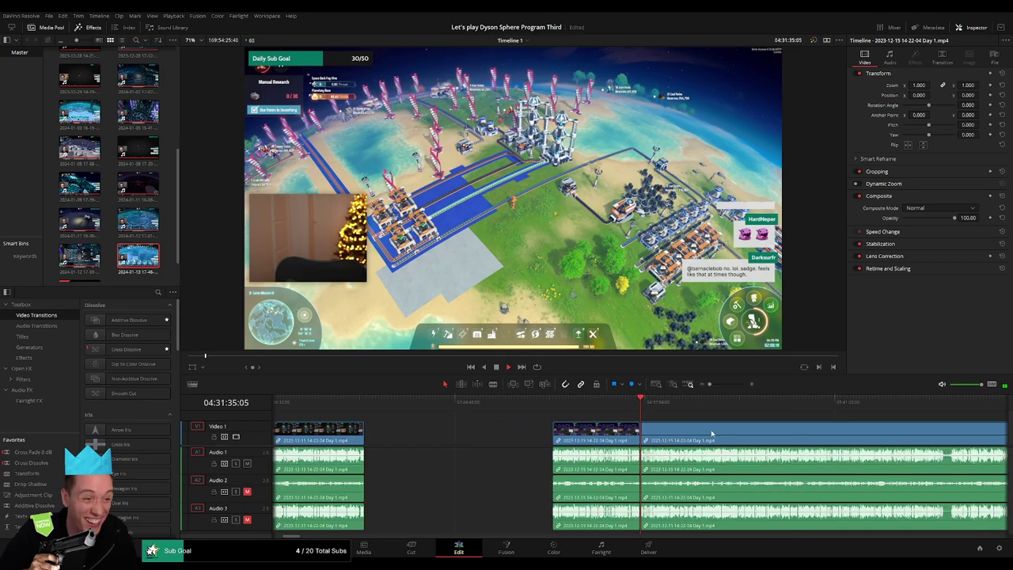
{"action": "left_click_drag", "start_coordinate": [713, 433], "coordinate": [475, 433]}
{"action": "left_click_drag", "start_coordinate": [427, 406], "coordinate": [471, 410]}
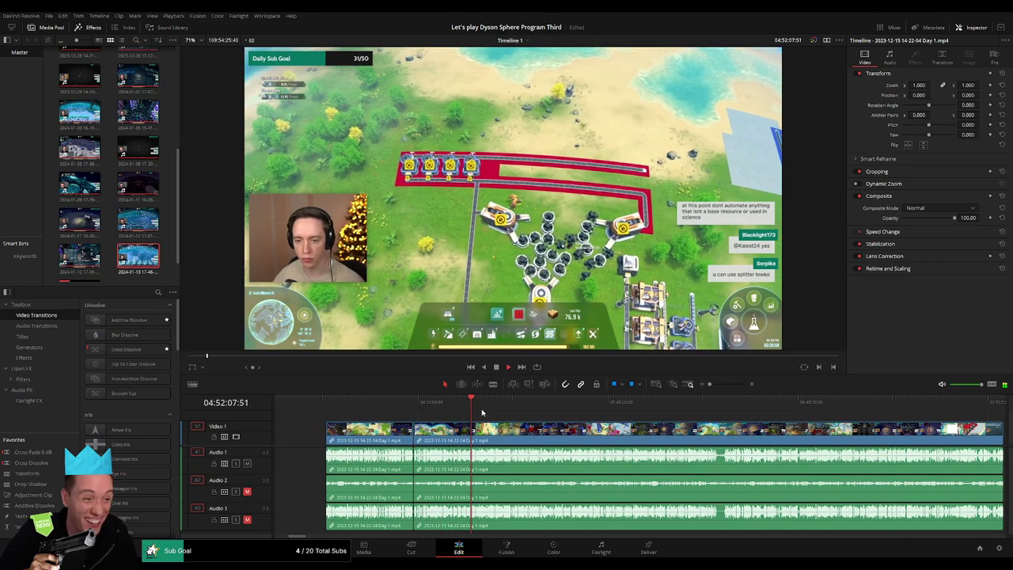
{"action": "left_click_drag", "start_coordinate": [710, 385], "coordinate": [730, 384]}
{"action": "key", "text": "space"}
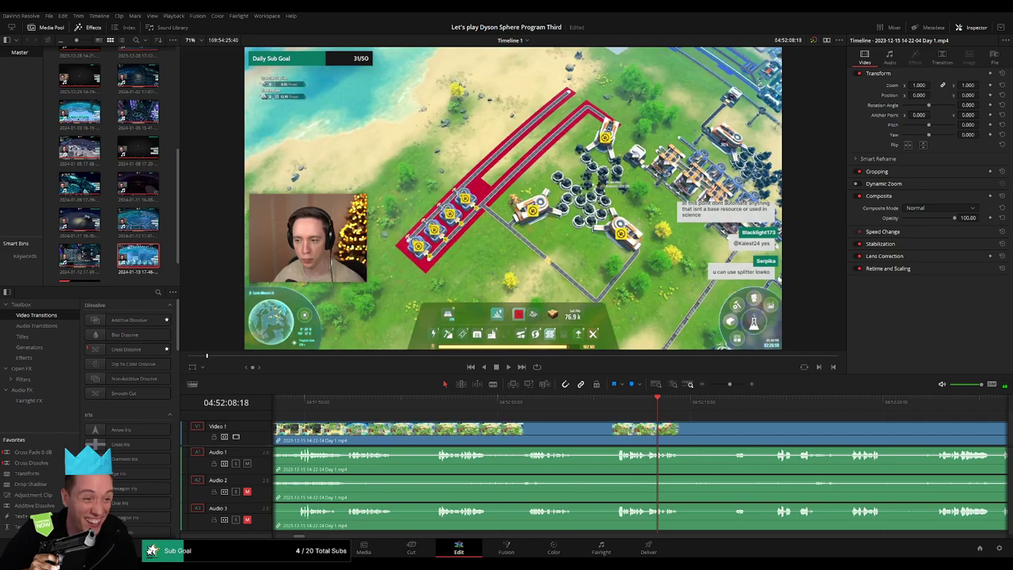
{"action": "left_click", "coordinate": [526, 410]}
{"action": "key", "text": "space"}
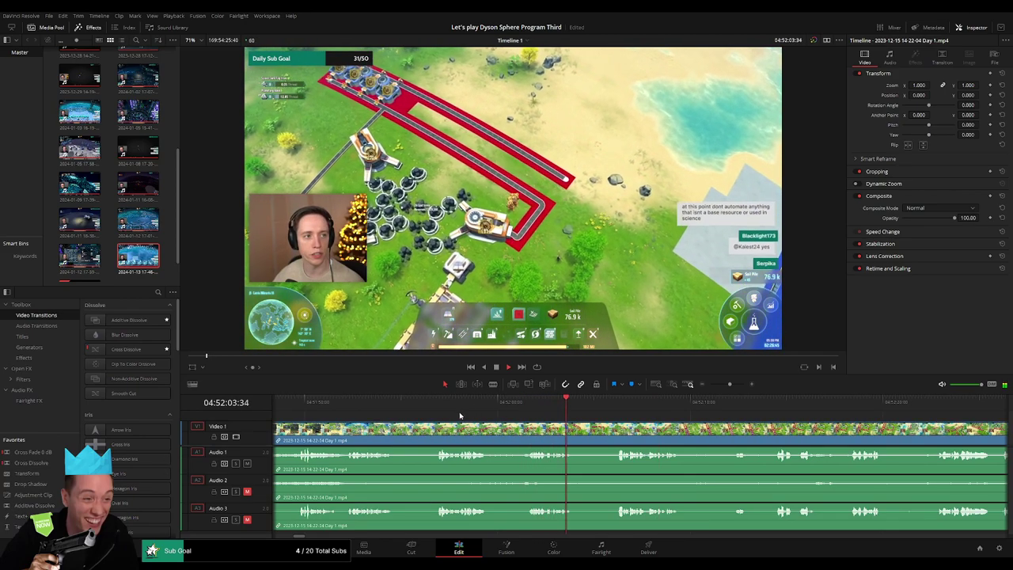
{"action": "left_click", "coordinate": [433, 402]}
{"action": "left_click", "coordinate": [540, 402]}
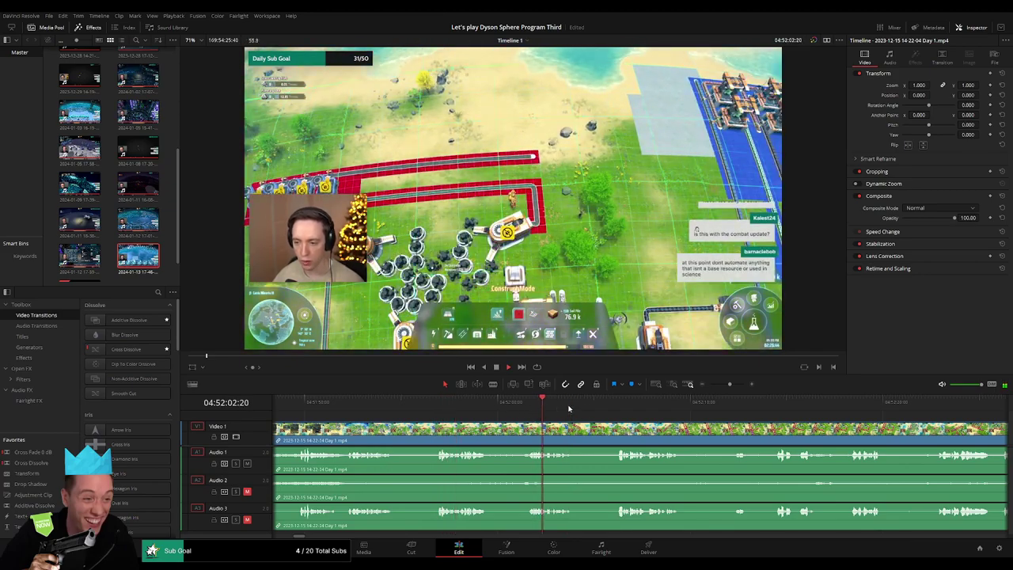
{"action": "left_click", "coordinate": [616, 410]}
{"action": "left_click_drag", "start_coordinate": [729, 384], "coordinate": [734, 385]}
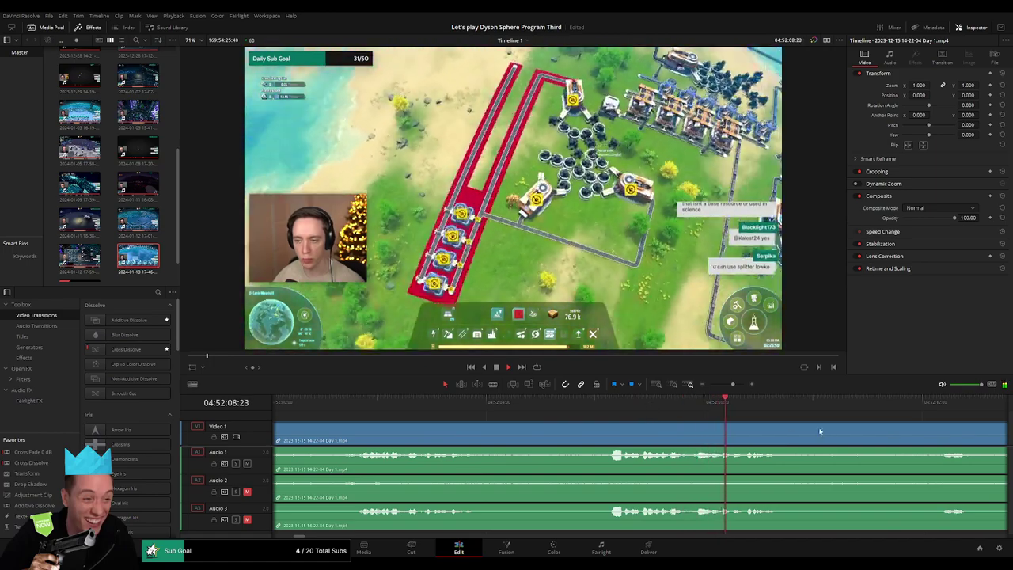
{"action": "left_click_drag", "start_coordinate": [823, 430], "coordinate": [631, 419]}
{"action": "left_click", "coordinate": [663, 407]}
{"action": "key", "text": "space"}
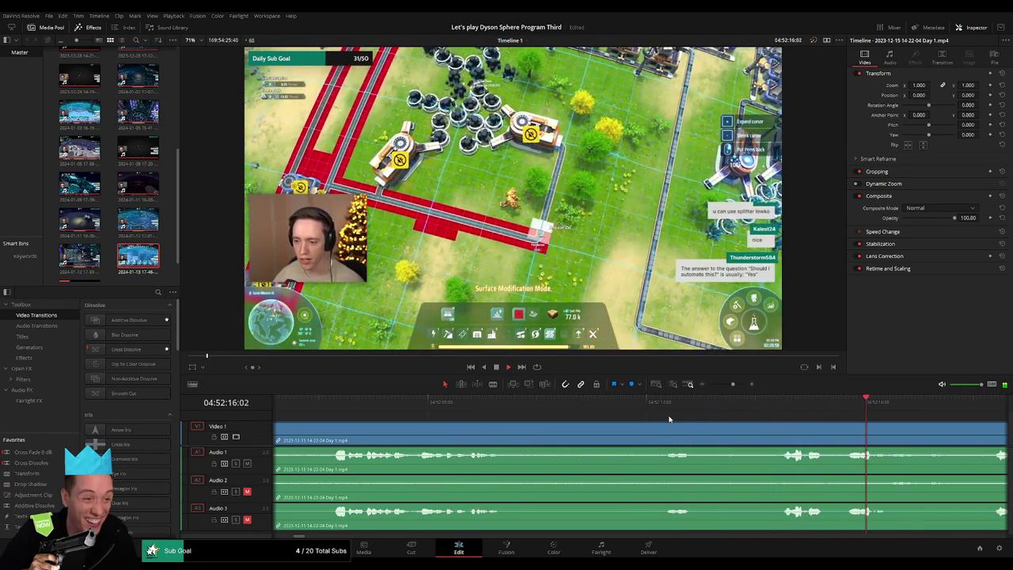
Find a pause in the speech just before 04:52:12 and split the Day 1 clip at 04:52:10:00
{"action": "left_click", "coordinate": [561, 410]}
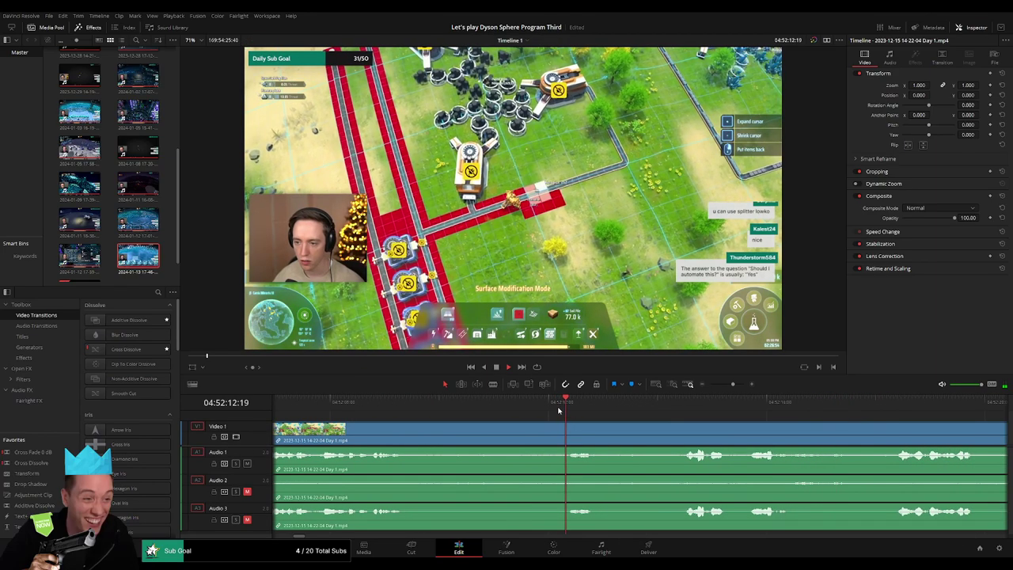
{"action": "left_click", "coordinate": [524, 404]}
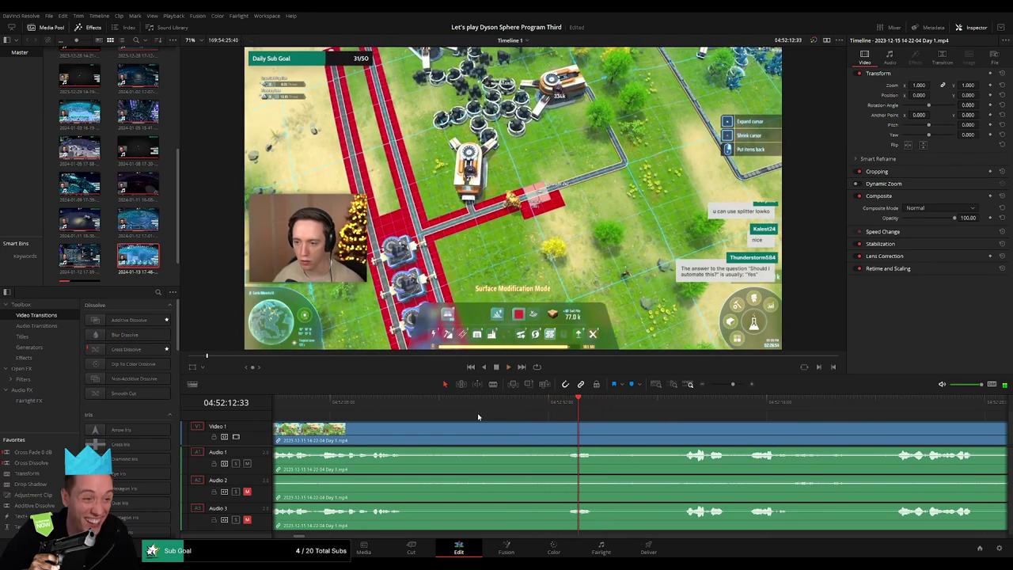
{"action": "left_click", "coordinate": [443, 408]}
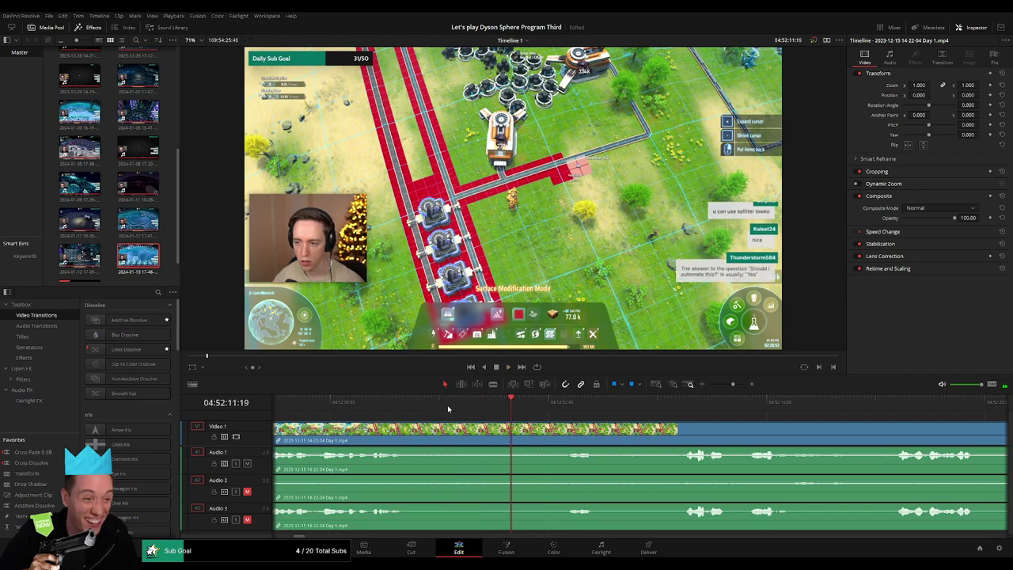
{"action": "left_click_drag", "start_coordinate": [475, 409], "coordinate": [412, 409]}
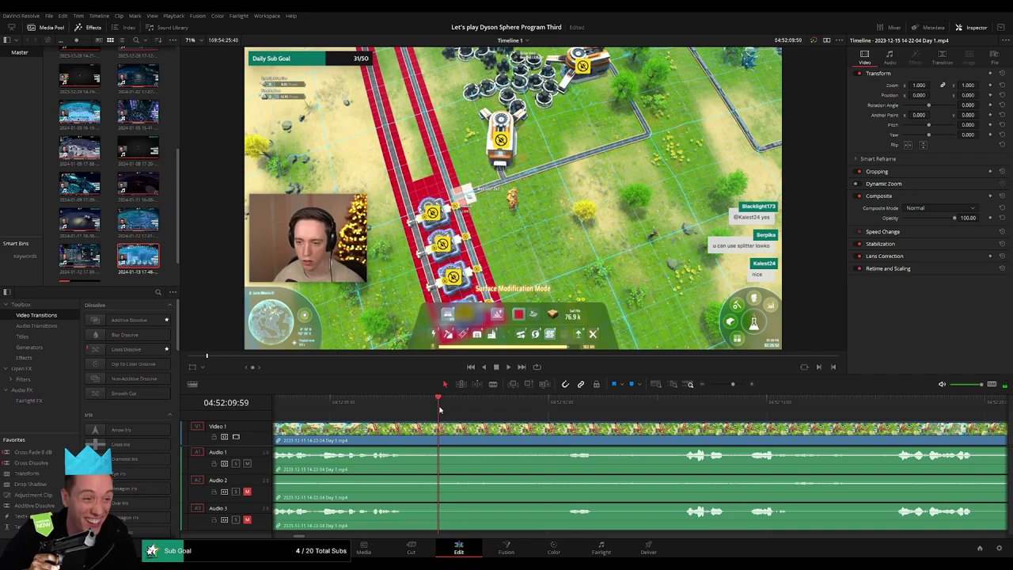
{"action": "left_click", "coordinate": [398, 407]}
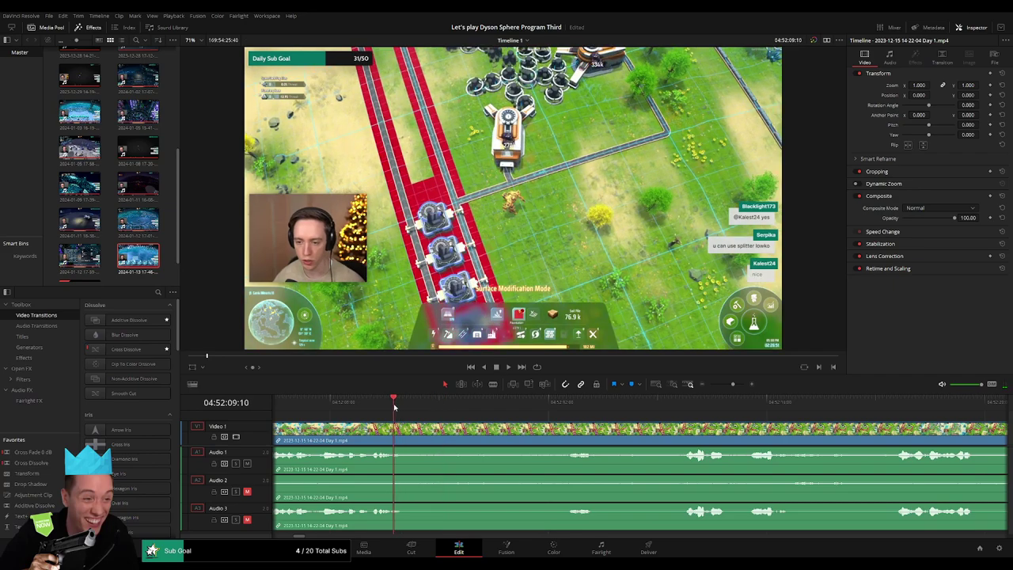
{"action": "left_click", "coordinate": [425, 408]}
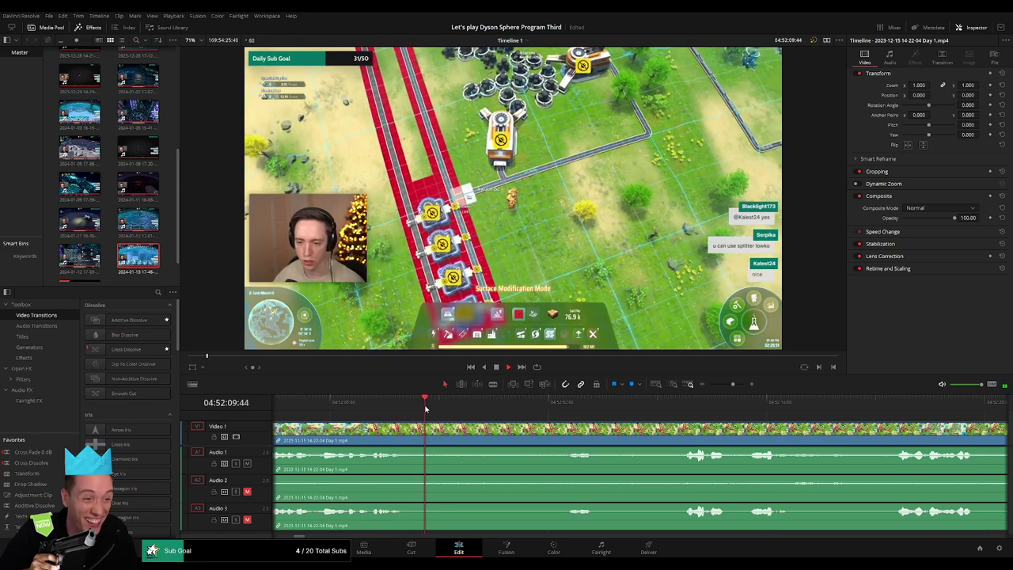
{"action": "left_click_drag", "start_coordinate": [471, 410], "coordinate": [388, 431]}
{"action": "key", "text": "b"}
{"action": "left_click", "coordinate": [440, 428]}
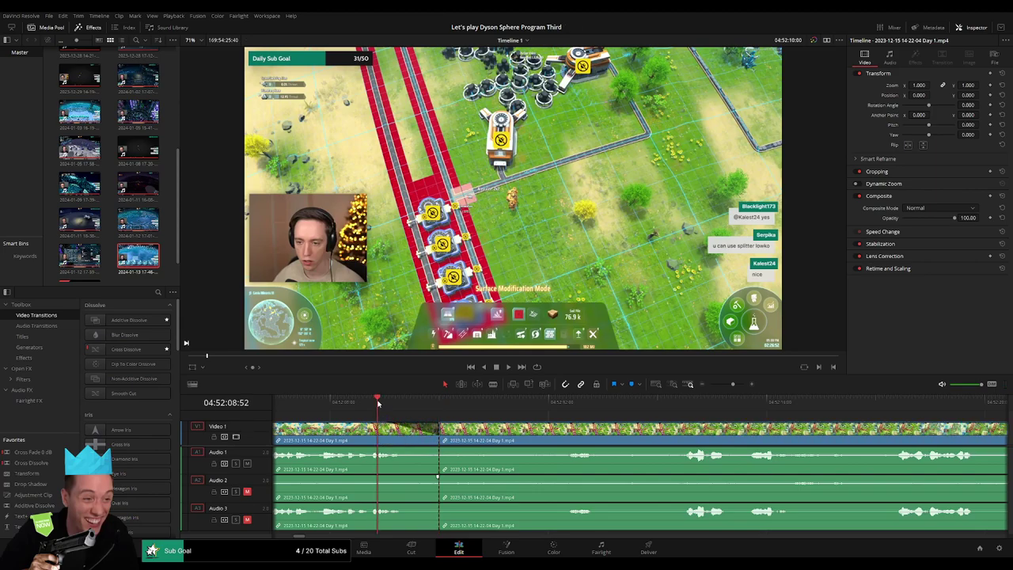
Fade the video and all three audio tracks out and back in at the 04:52:10:00 cut, and play the footage through it
{"action": "key", "text": "space"}
{"action": "key", "text": "space"}
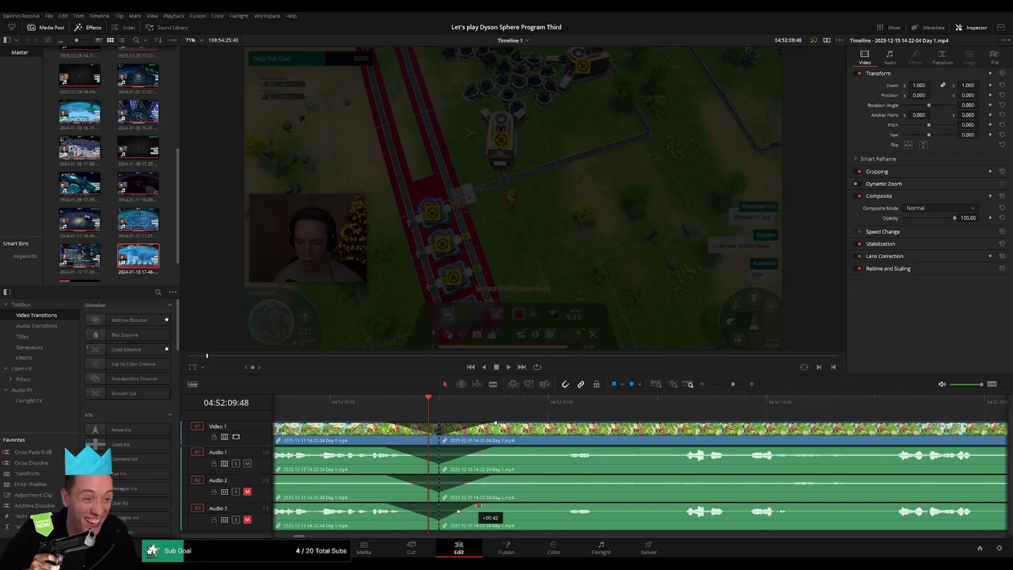
{"action": "key", "text": "space"}
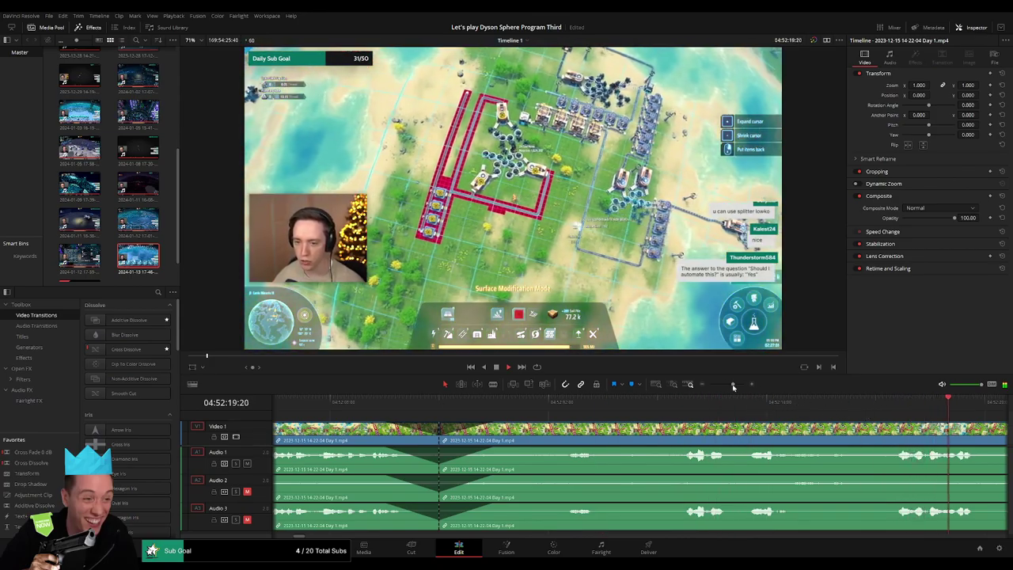
{"action": "left_click_drag", "start_coordinate": [733, 385], "coordinate": [728, 386]}
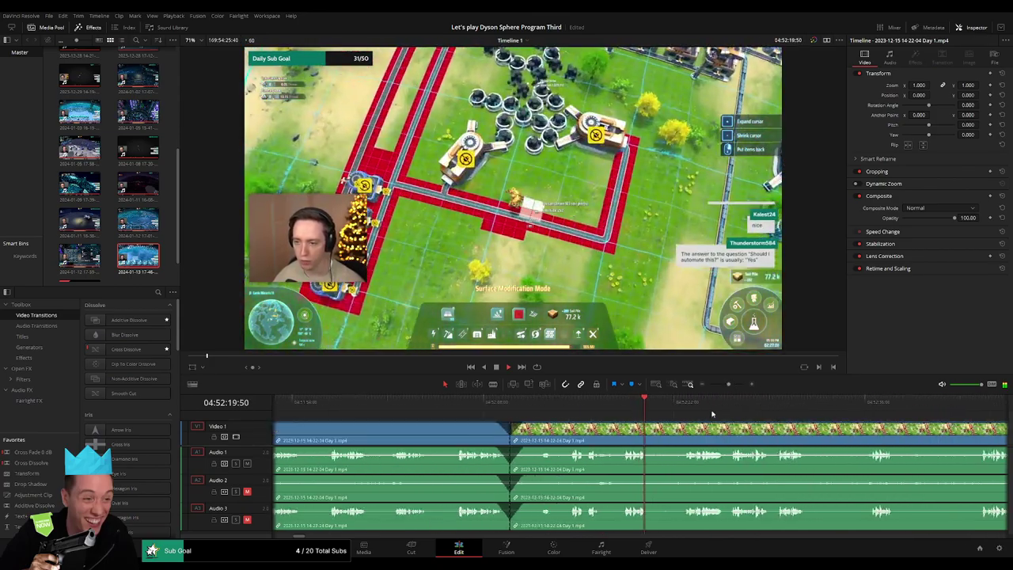
{"action": "left_click", "coordinate": [689, 408]}
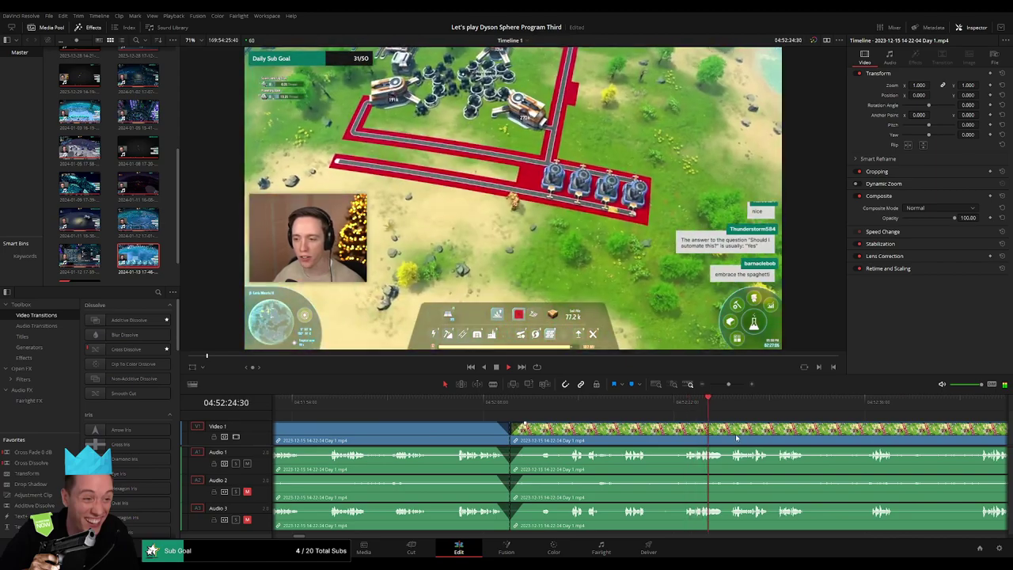
{"action": "left_click_drag", "start_coordinate": [736, 440], "coordinate": [603, 427]}
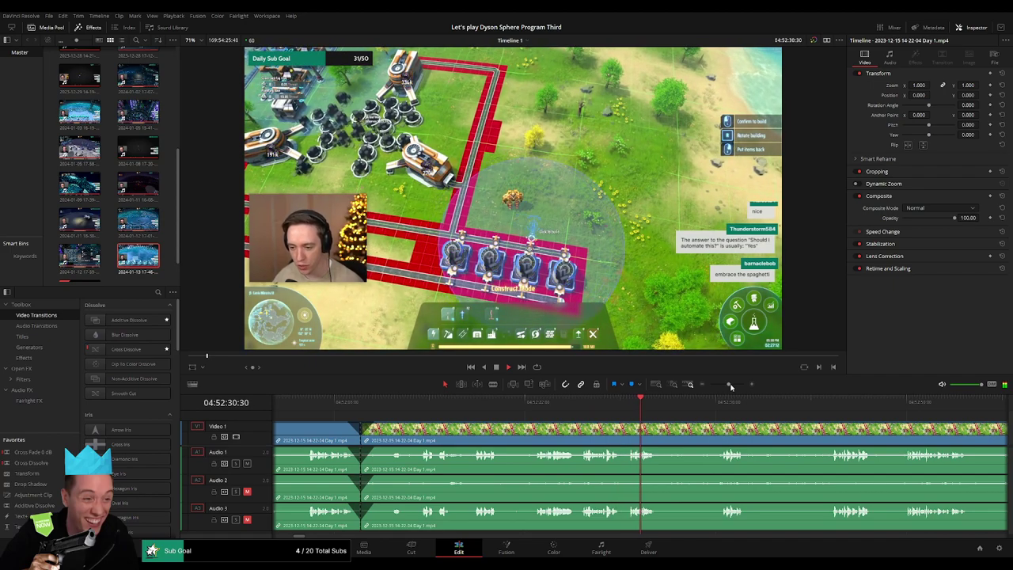
{"action": "key", "text": "space"}
Move the remaining Day 1 footage after the 04:52:10:00 cut further along the timeline, leaving a gap behind the finished episode
{"action": "left_click_drag", "start_coordinate": [730, 385], "coordinate": [691, 388]}
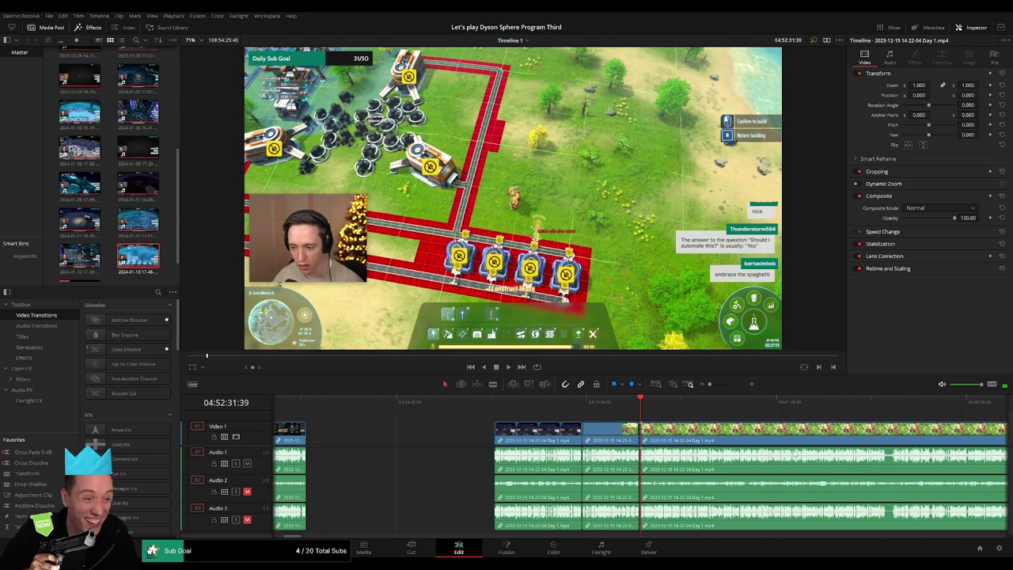
{"action": "scroll", "coordinate": [555, 433], "scroll_direction": "right", "scroll_amount": 3}
{"action": "scroll", "coordinate": [643, 436], "scroll_direction": "left", "scroll_amount": 3}
{"action": "key", "text": "Home"}
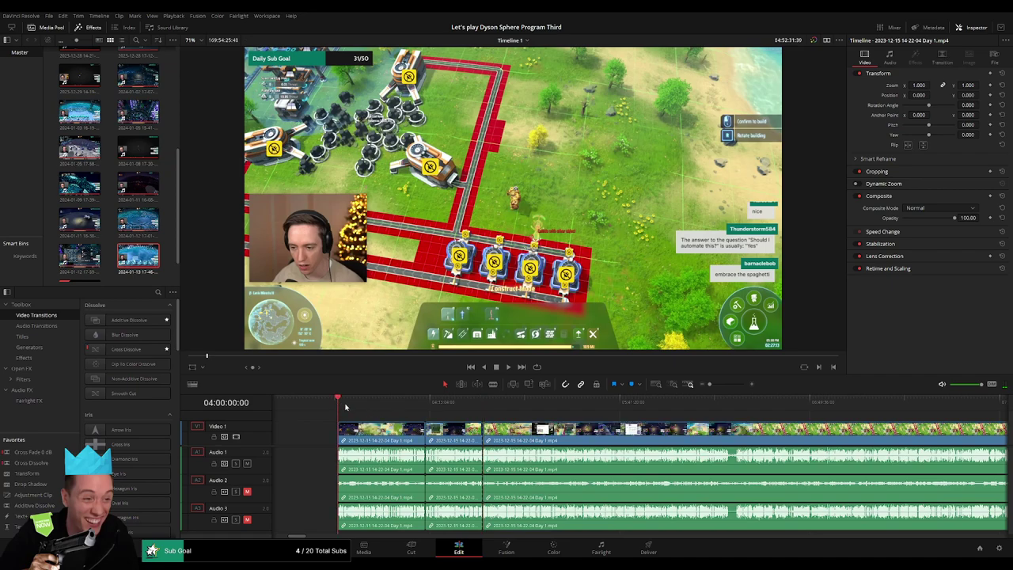
{"action": "scroll", "coordinate": [608, 425], "scroll_direction": "right", "scroll_amount": 15}
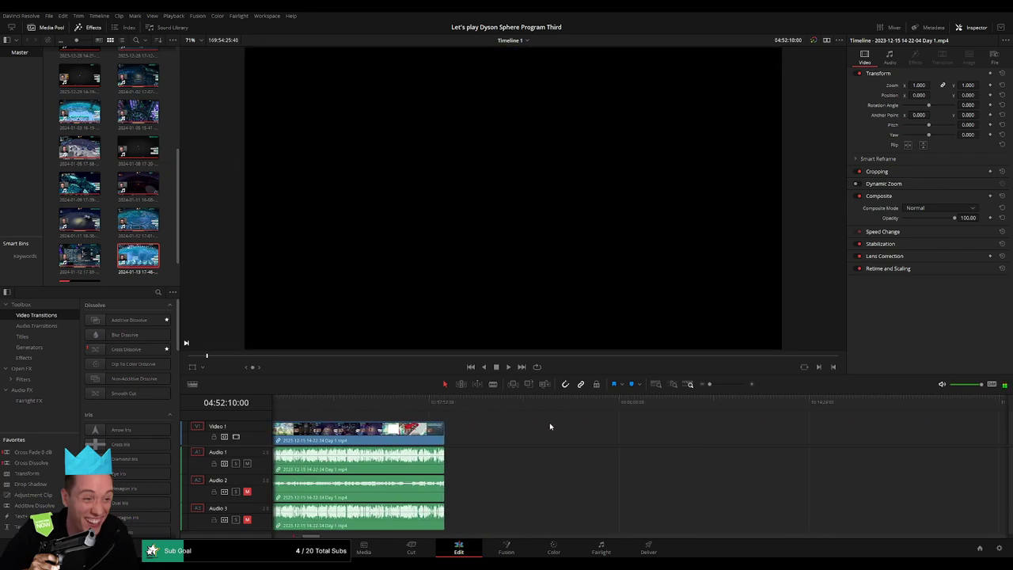
{"action": "scroll", "coordinate": [496, 423], "scroll_direction": "left", "scroll_amount": 4}
{"action": "left_click_drag", "start_coordinate": [409, 437], "coordinate": [843, 441]}
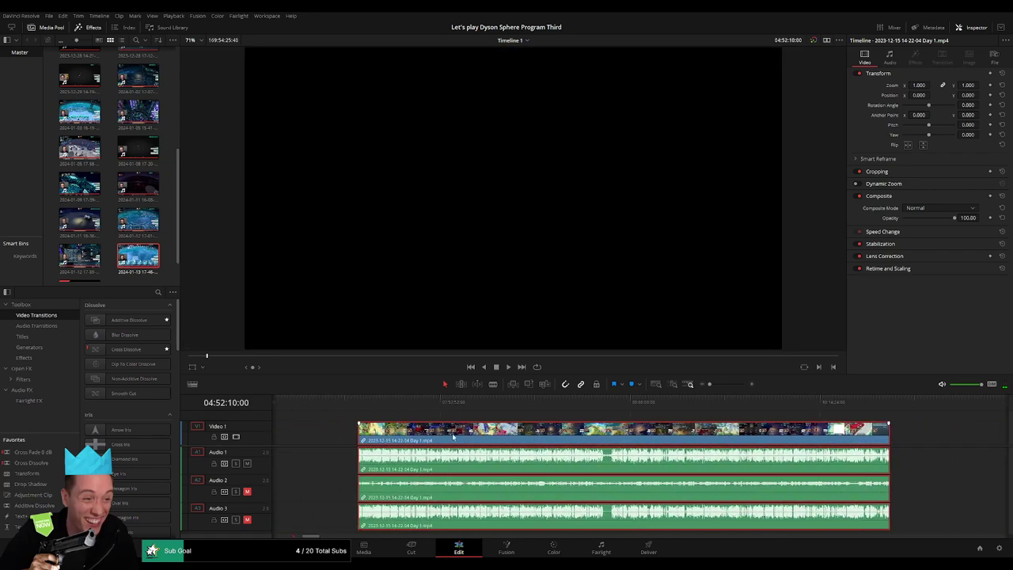
{"action": "scroll", "coordinate": [475, 436], "scroll_direction": "left", "scroll_amount": 5}
Place the playhead at 06:00:00:00 and align the start of the remaining Day 1 clip with it
{"action": "left_click", "coordinate": [444, 437]}
{"action": "left_click", "coordinate": [445, 437]}
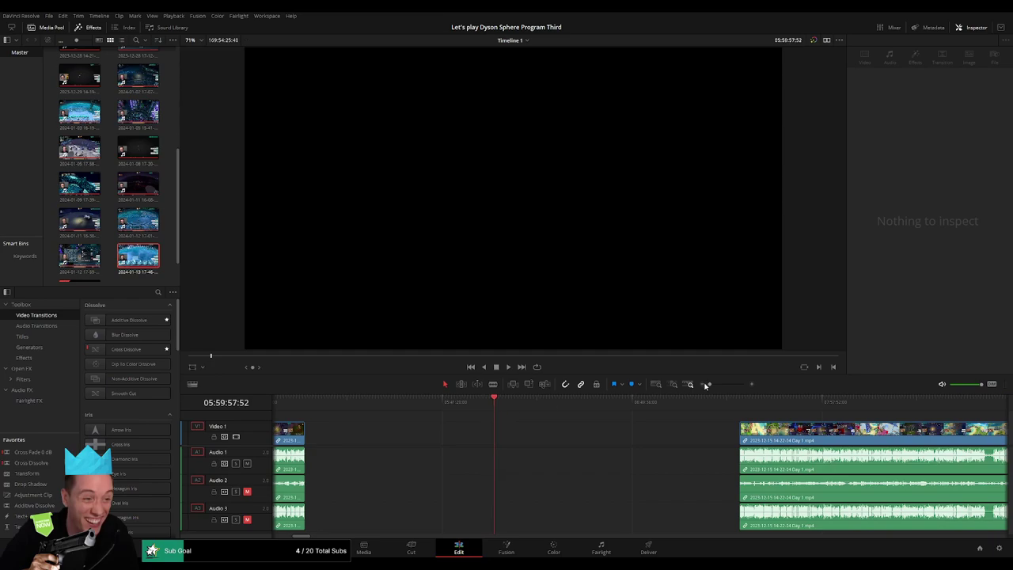
{"action": "left_click_drag", "start_coordinate": [705, 386], "coordinate": [718, 385]}
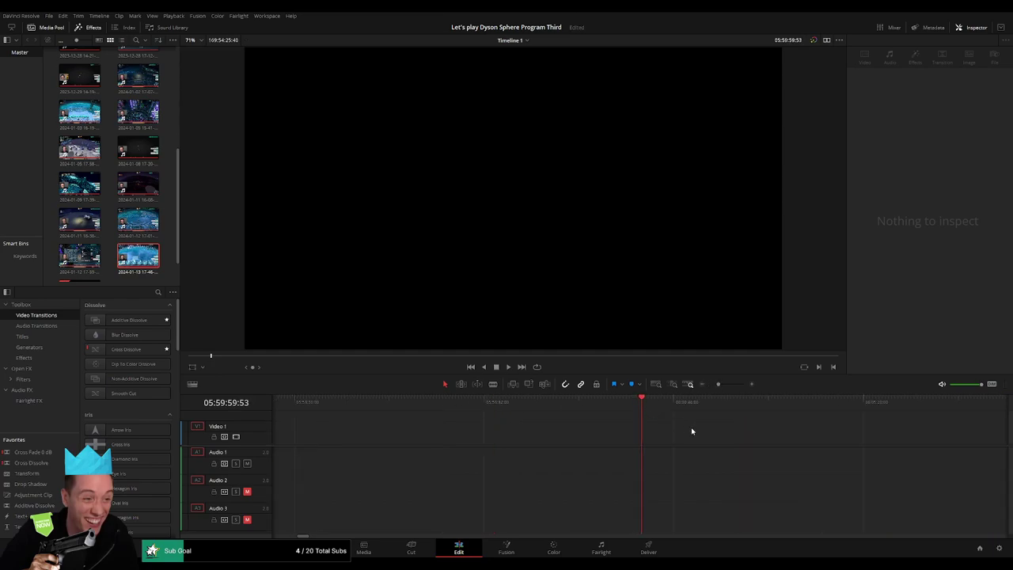
{"action": "left_click_drag", "start_coordinate": [719, 385], "coordinate": [698, 386]}
{"action": "scroll", "coordinate": [509, 420], "scroll_direction": "right", "scroll_amount": 4}
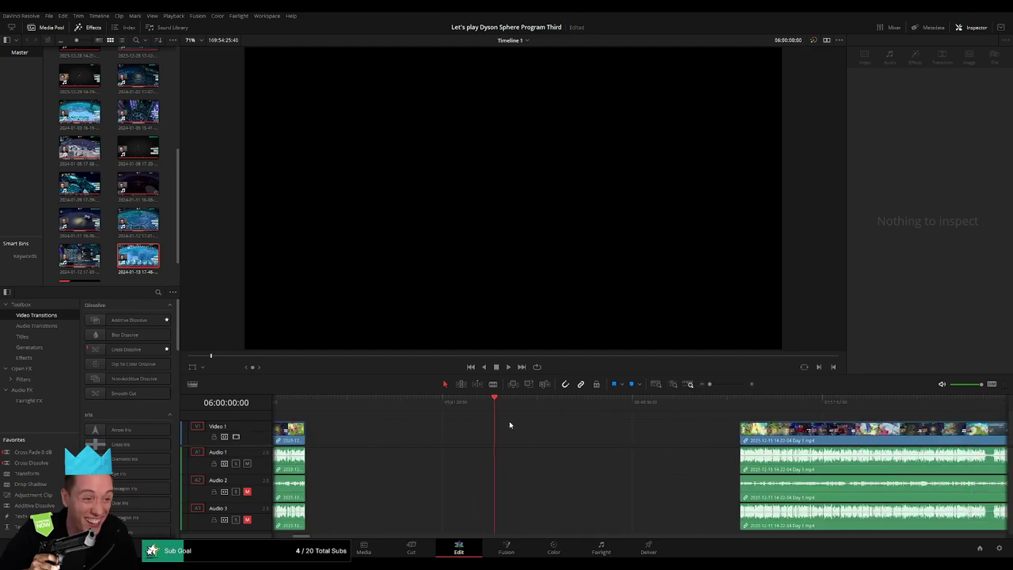
{"action": "left_click_drag", "start_coordinate": [618, 435], "coordinate": [374, 437]}
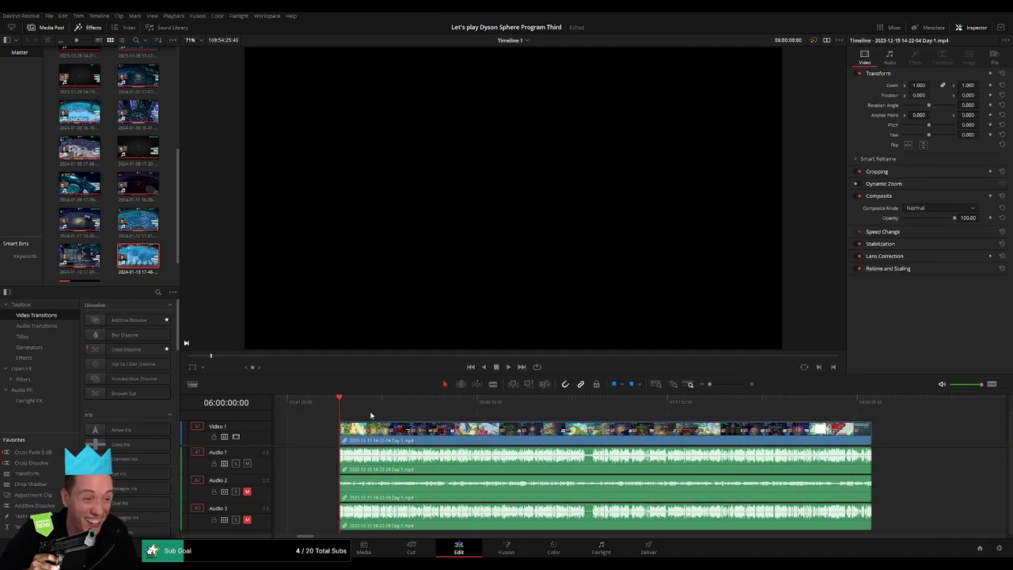
Play the opening of the episode from 06:00:00:00 to check how it starts
{"action": "key", "text": "space"}
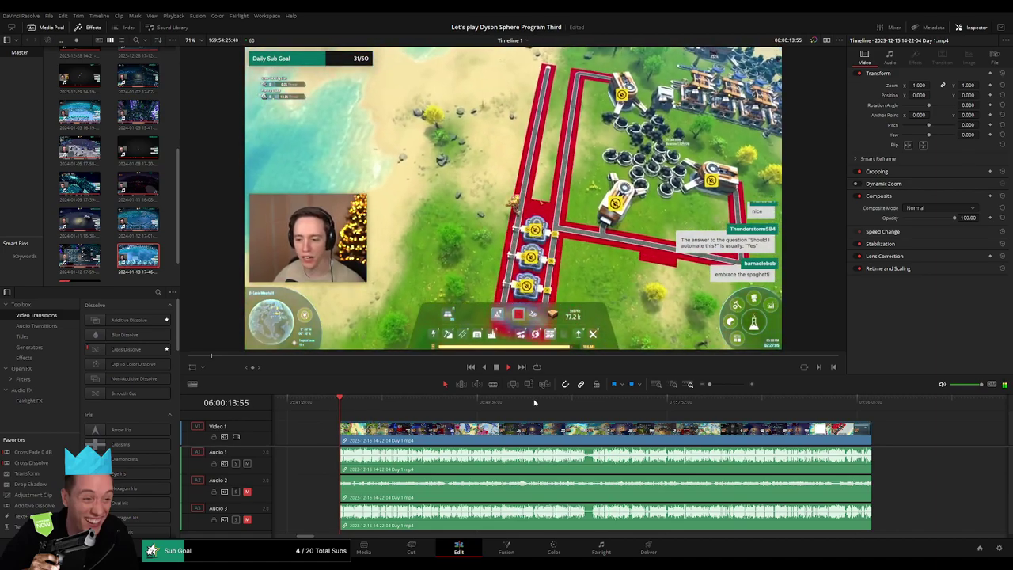
{"action": "left_click_drag", "start_coordinate": [713, 384], "coordinate": [710, 385]}
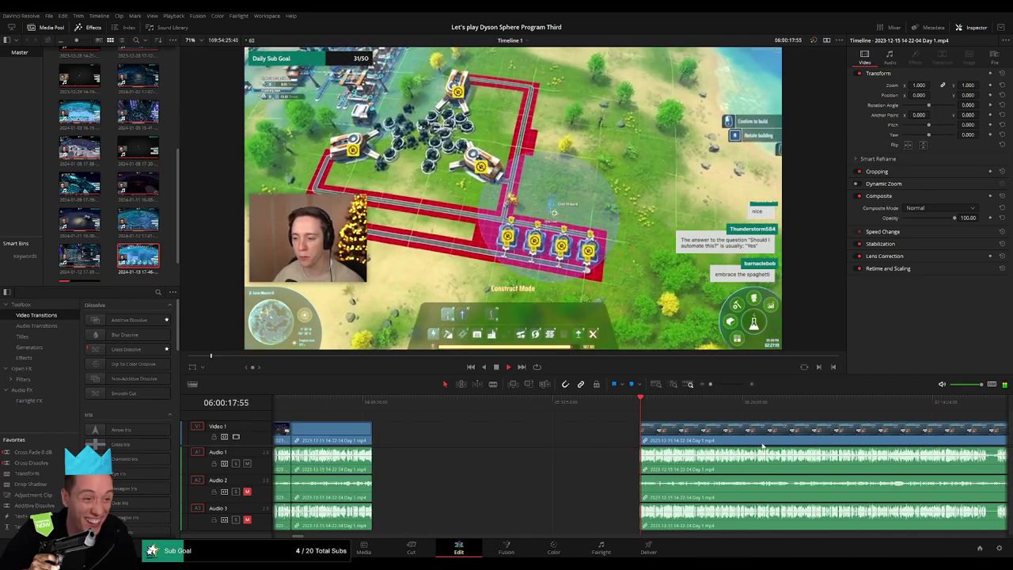
{"action": "left_click_drag", "start_coordinate": [761, 445], "coordinate": [465, 433]}
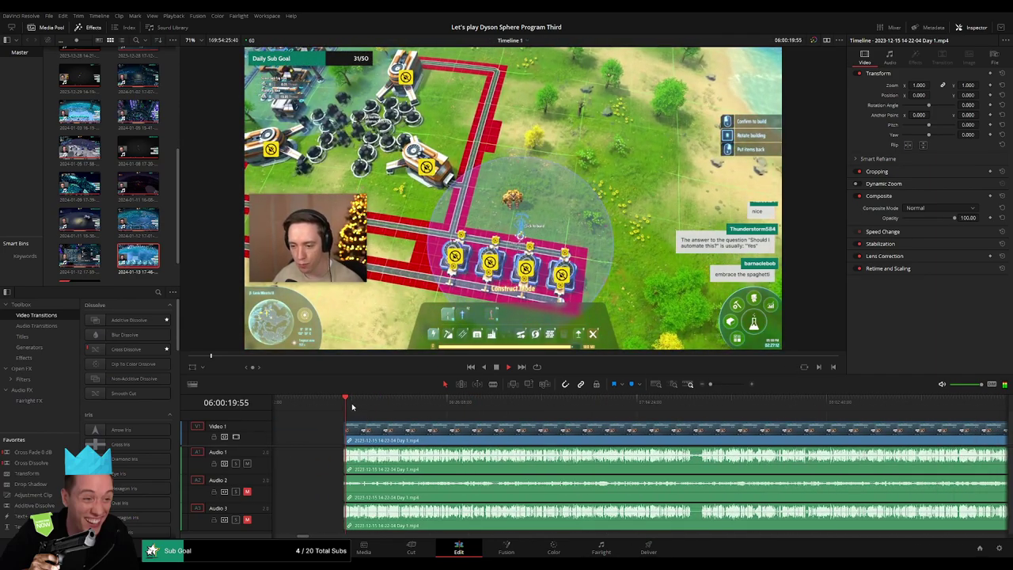
Split the Day 1 clip at 06:52:11:00 and fade the video and all three audio tracks out and in at the cut
{"action": "left_click_drag", "start_coordinate": [359, 407], "coordinate": [549, 411]}
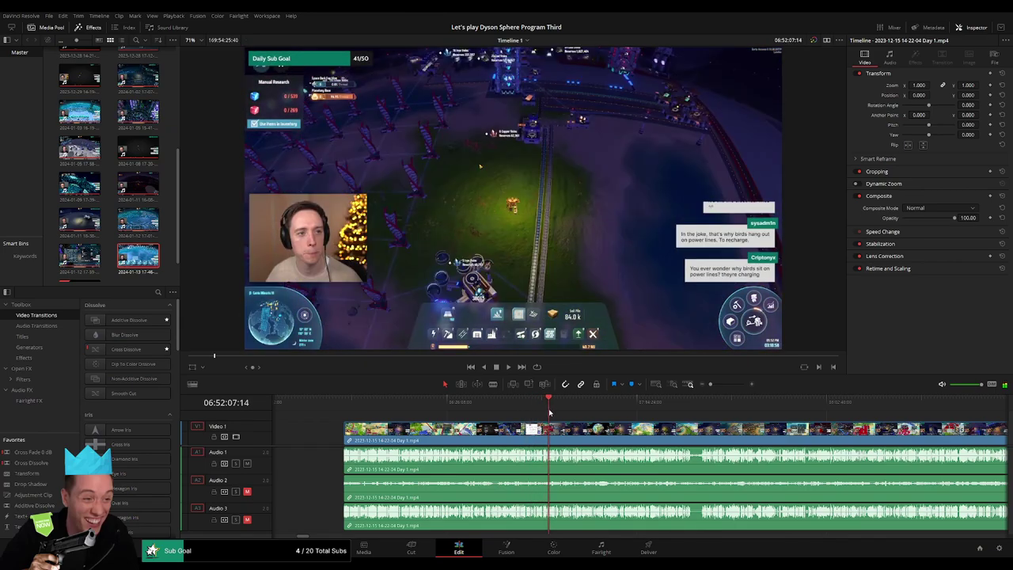
{"action": "left_click_drag", "start_coordinate": [714, 385], "coordinate": [730, 385]}
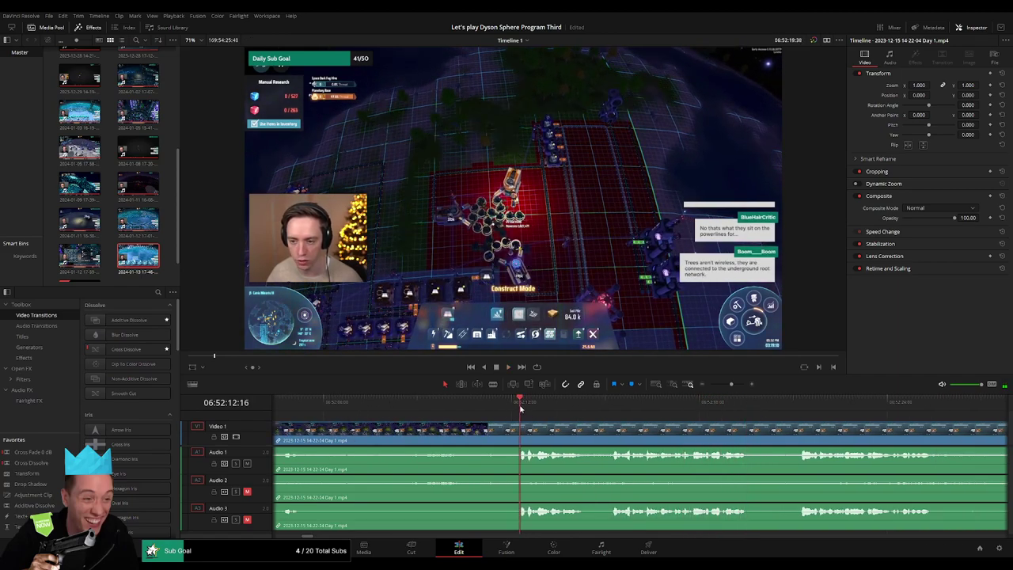
{"action": "left_click_drag", "start_coordinate": [521, 409], "coordinate": [481, 410]}
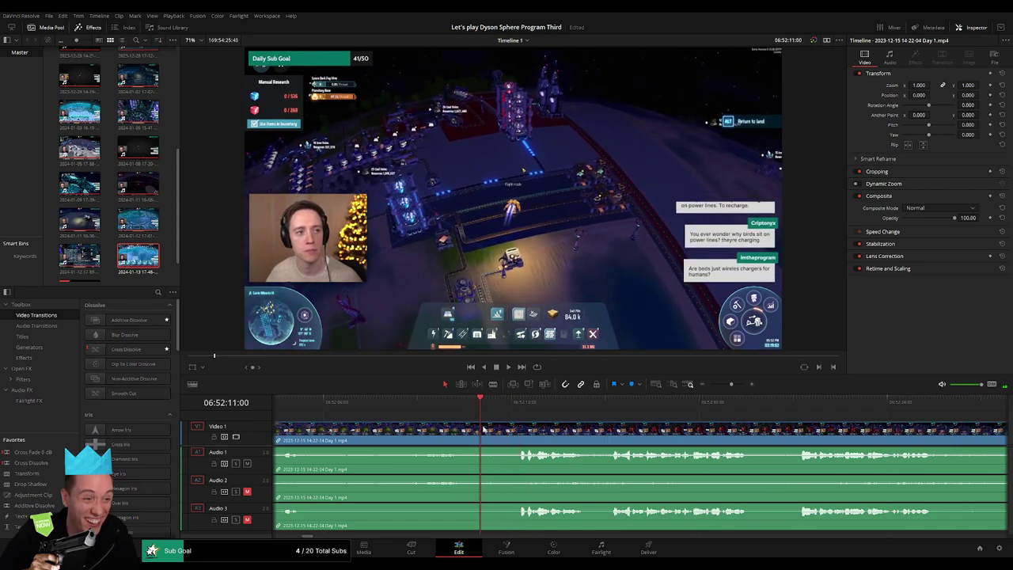
{"action": "key", "text": "b"}
{"action": "left_click", "coordinate": [485, 428]}
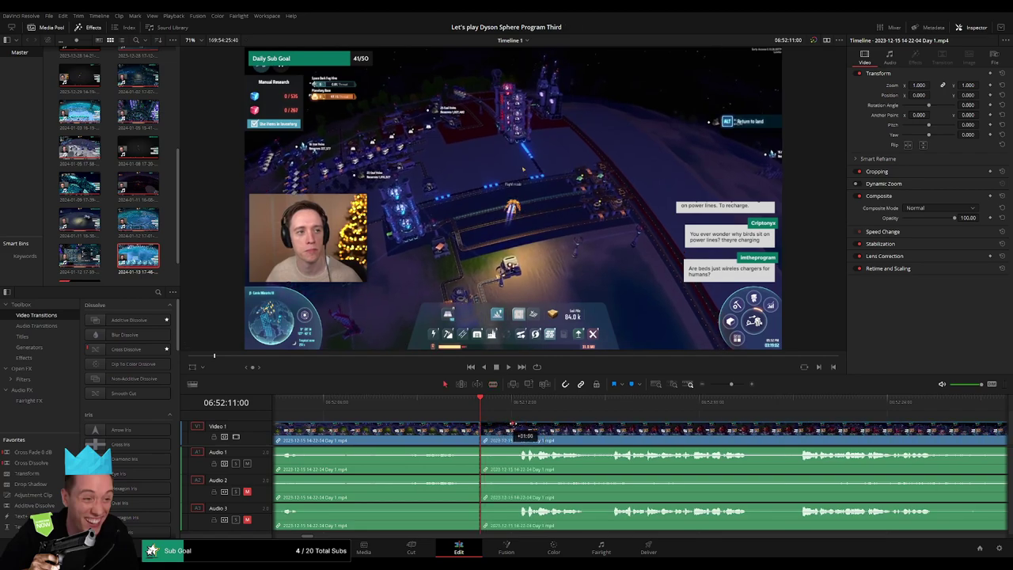
{"action": "left_click_drag", "start_coordinate": [513, 424], "coordinate": [513, 424]}
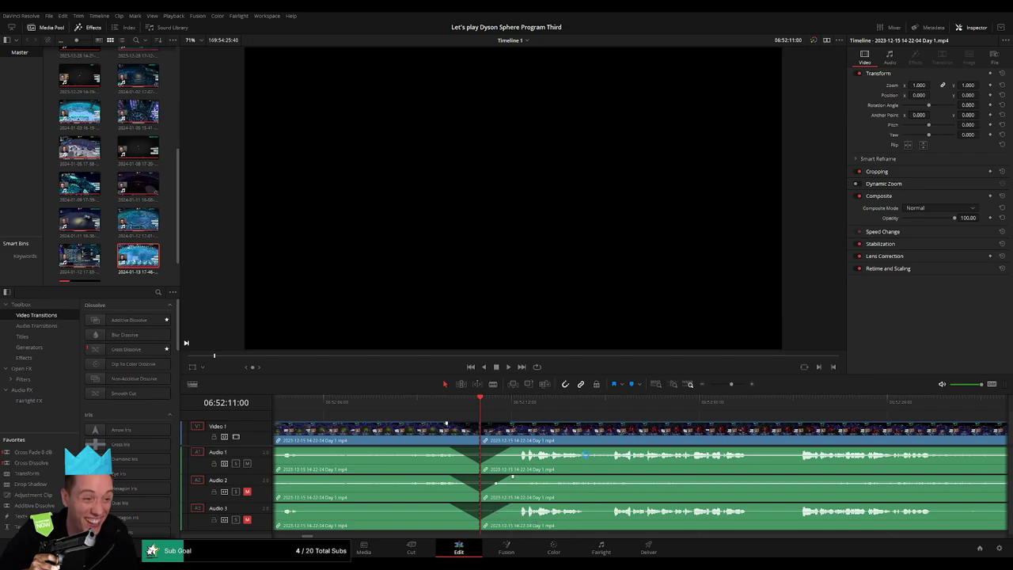
Move the remaining Day 1 footage after the 06:52:11:00 cut further along the timeline, leaving a gap behind the finished episode
{"action": "key", "text": "space"}
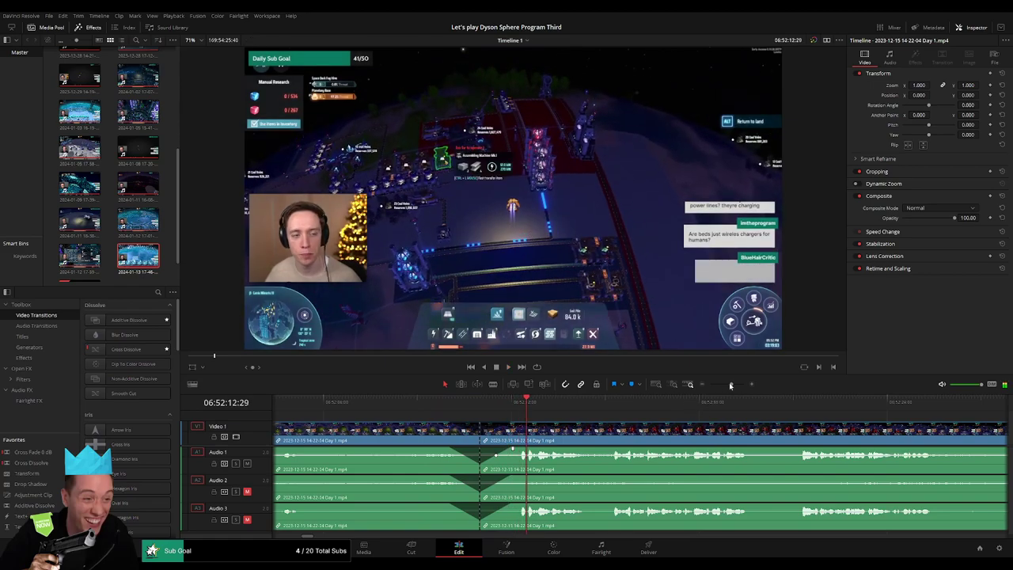
{"action": "left_click_drag", "start_coordinate": [732, 384], "coordinate": [704, 385]}
{"action": "left_click_drag", "start_coordinate": [724, 431], "coordinate": [462, 421]}
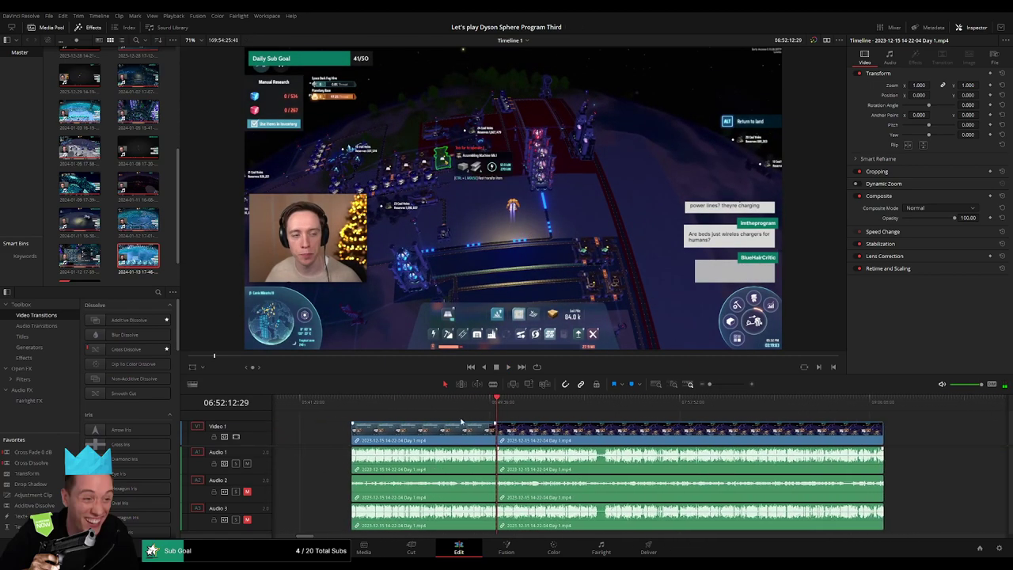
{"action": "left_click_drag", "start_coordinate": [639, 433], "coordinate": [736, 436]}
Place the playhead at 08:00:00:00 and align the start of the remaining Day 1 clip with it
{"action": "left_click", "coordinate": [380, 431]}
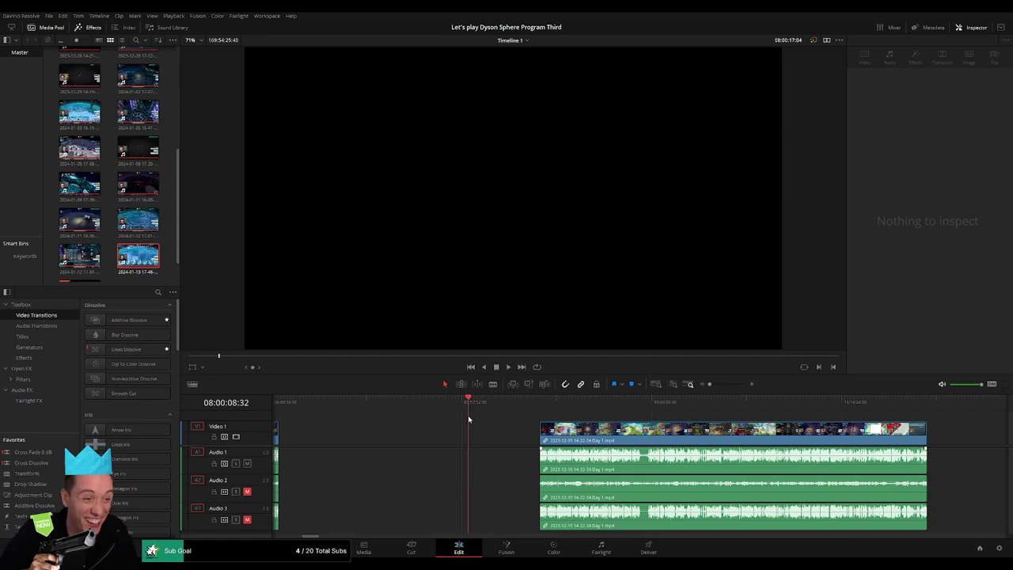
{"action": "left_click_drag", "start_coordinate": [469, 417], "coordinate": [468, 417]}
{"action": "left_click_drag", "start_coordinate": [620, 439], "coordinate": [548, 440]}
Play the opening of the episode from 08:00:00:00 to check how it starts
{"action": "key", "text": "space"}
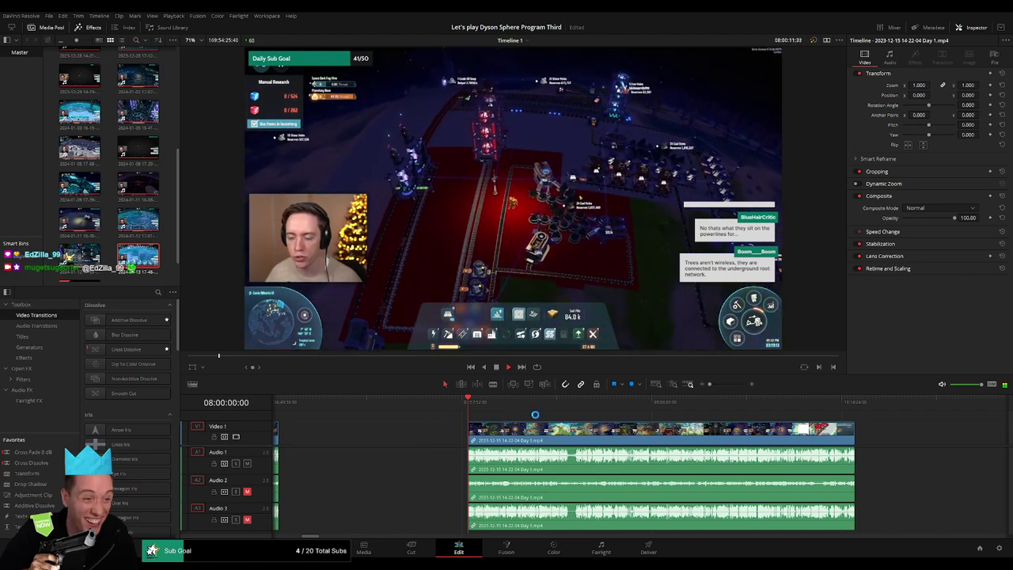
{"action": "left_click_drag", "start_coordinate": [554, 416], "coordinate": [411, 410]}
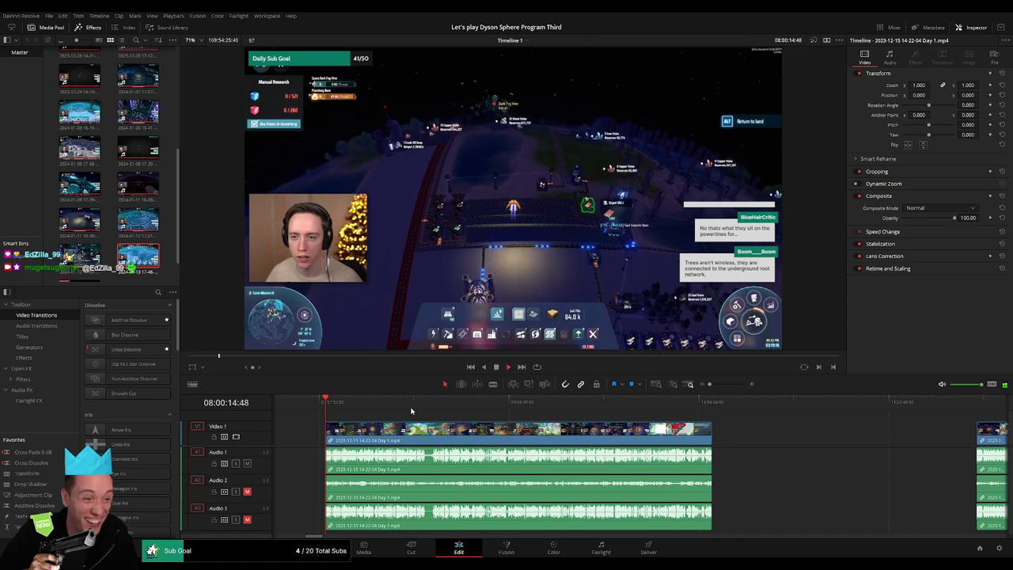
{"action": "left_click", "coordinate": [716, 384]}
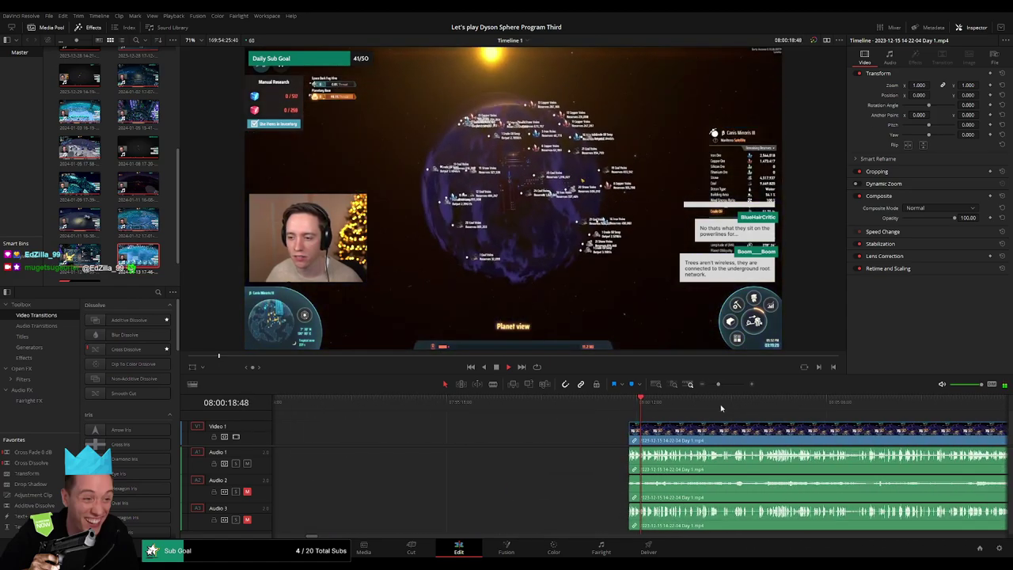
{"action": "scroll", "coordinate": [554, 420], "scroll_direction": "right", "scroll_amount": 5}
{"action": "scroll", "coordinate": [369, 430], "scroll_direction": "right", "scroll_amount": 1}
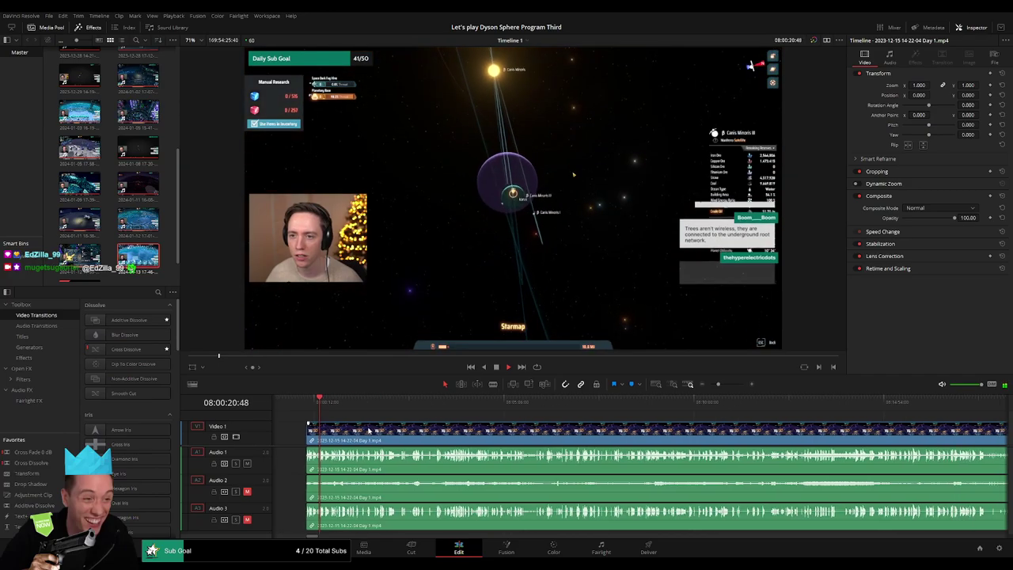
Scrub the episode to the quiet stretch around 08:36:00:00 and play the footage there to find where the break begins
{"action": "left_click_drag", "start_coordinate": [328, 401], "coordinate": [657, 421]}
{"action": "left_click_drag", "start_coordinate": [720, 385], "coordinate": [710, 385]}
{"action": "scroll", "coordinate": [506, 420], "scroll_direction": "down", "scroll_amount": 4}
{"action": "left_click_drag", "start_coordinate": [415, 404], "coordinate": [477, 405]}
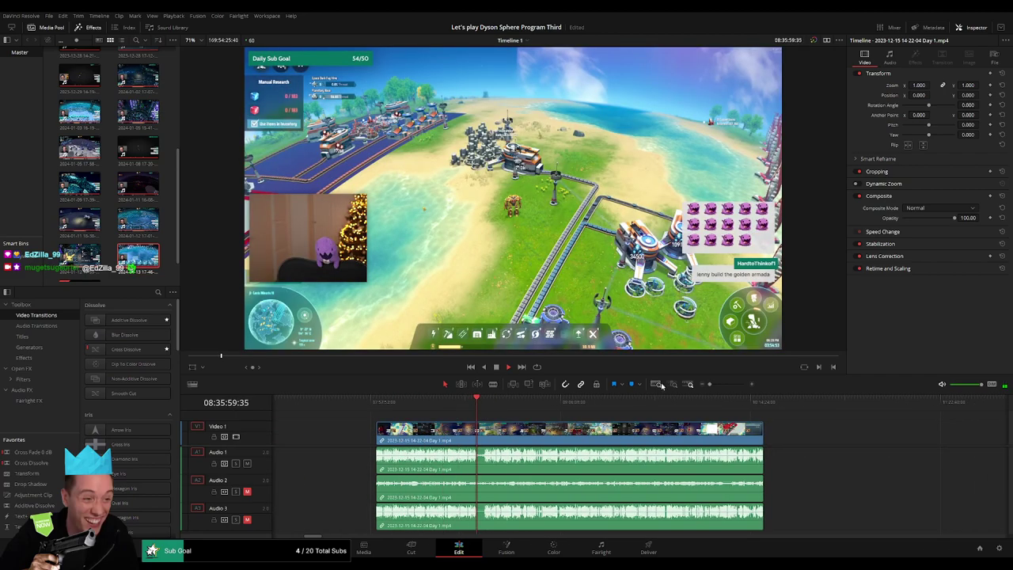
{"action": "left_click", "coordinate": [661, 385]}
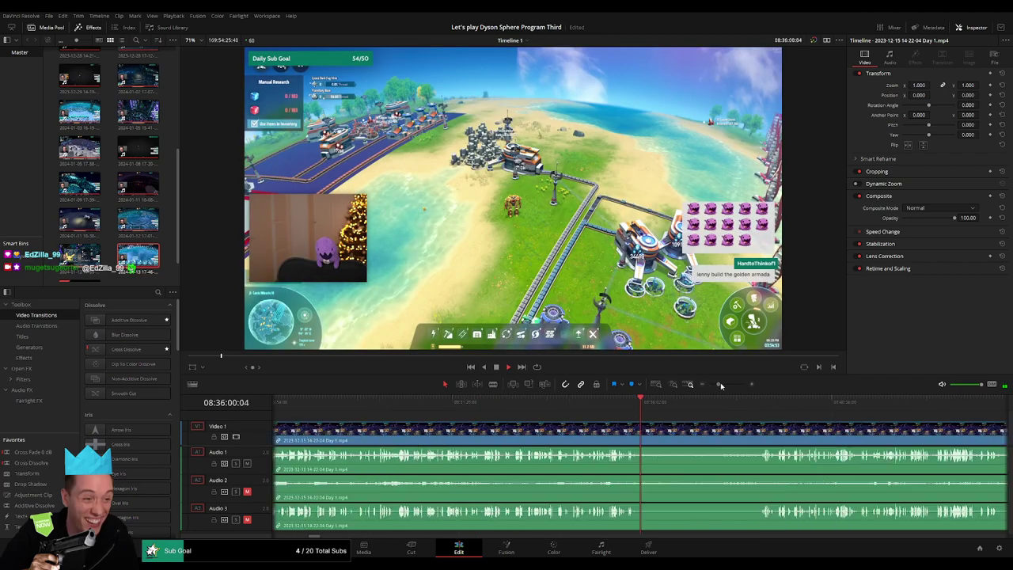
{"action": "left_click", "coordinate": [476, 401]}
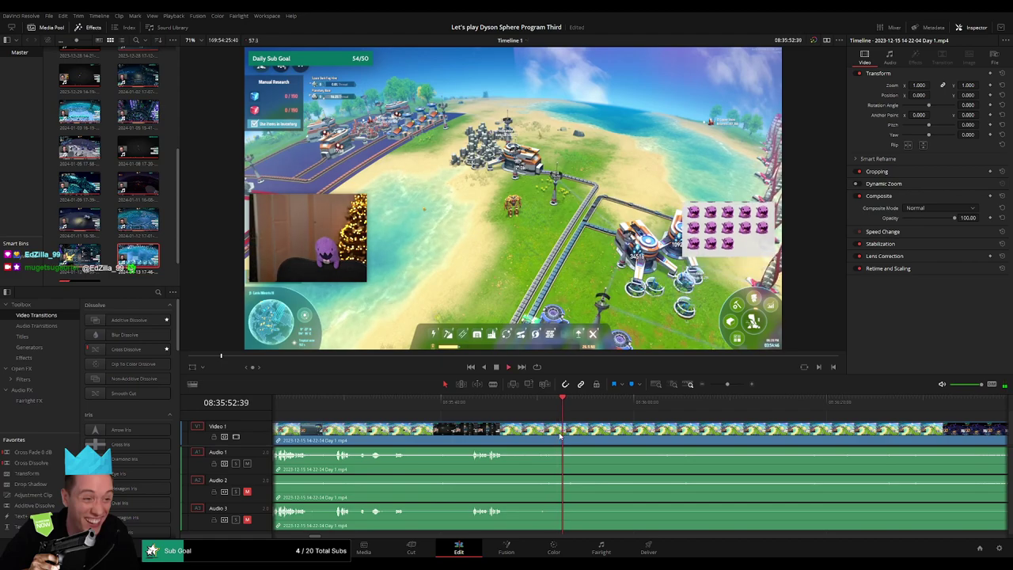
{"action": "key", "text": "space"}
{"action": "key", "text": "b"}
{"action": "left_click", "coordinate": [570, 435]}
{"action": "left_click_drag", "start_coordinate": [728, 384], "coordinate": [725, 385]}
{"action": "key", "text": "a"}
{"action": "key", "text": "space"}
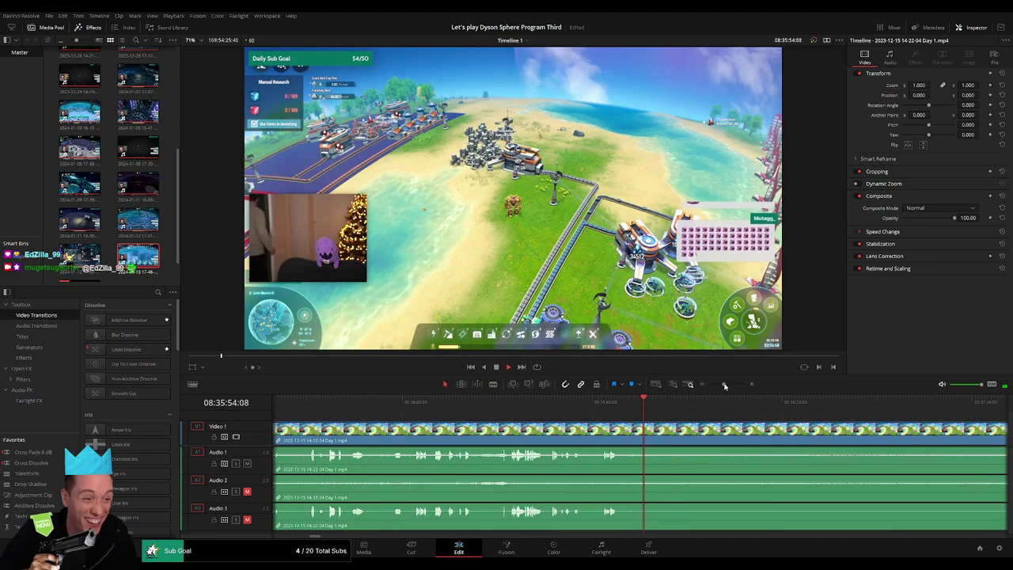
{"action": "key", "text": "space"}
{"action": "key", "text": "b"}
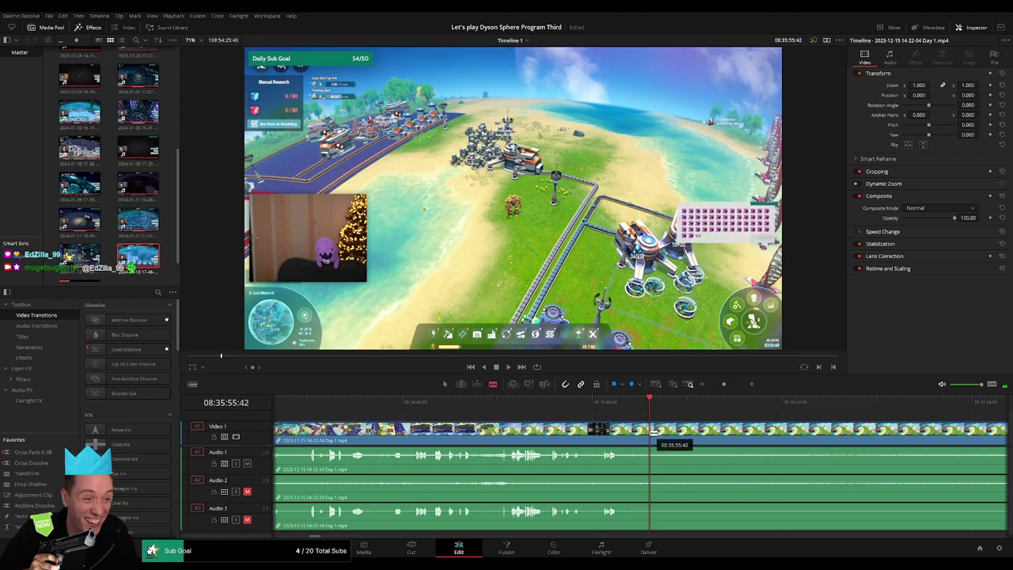
Replay the footage around 08:35:50:00 and split the Day 1 clip at the start of the break, at 08:35:48:59
{"action": "left_click", "coordinate": [613, 403]}
{"action": "key", "text": "space"}
{"action": "left_click", "coordinate": [631, 403]}
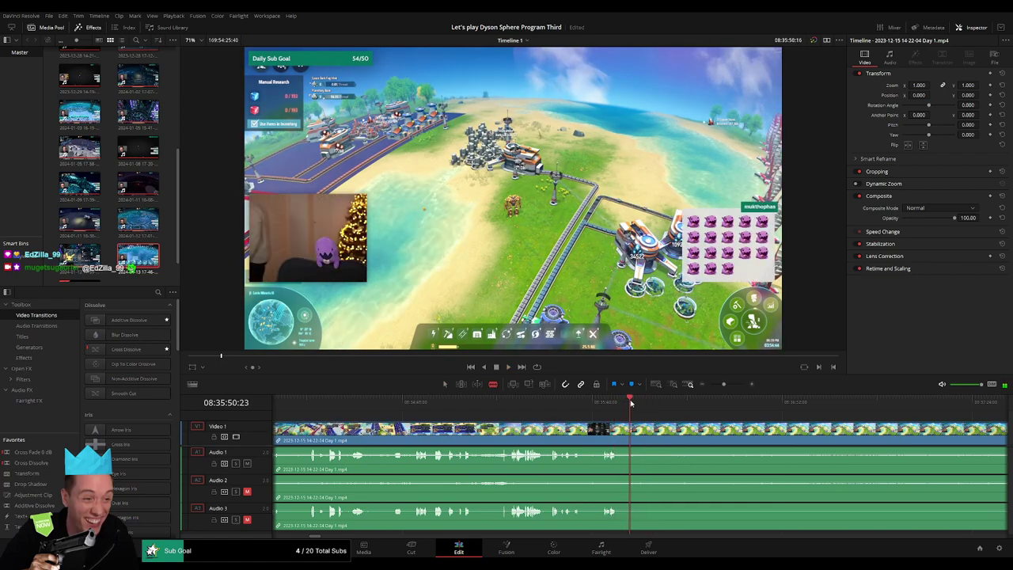
{"action": "left_click", "coordinate": [624, 403]}
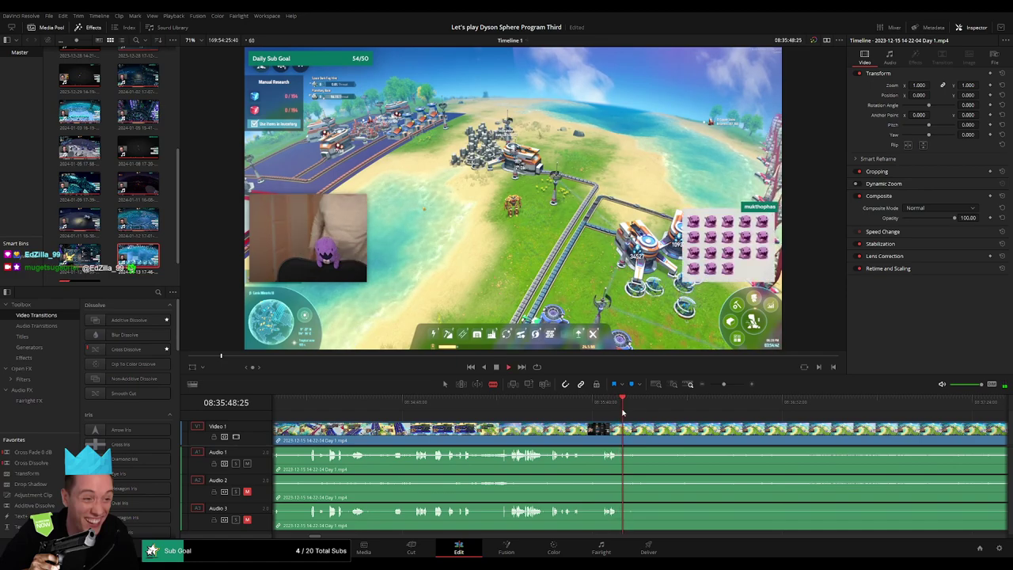
{"action": "key", "text": "space"}
{"action": "left_click", "coordinate": [628, 430]}
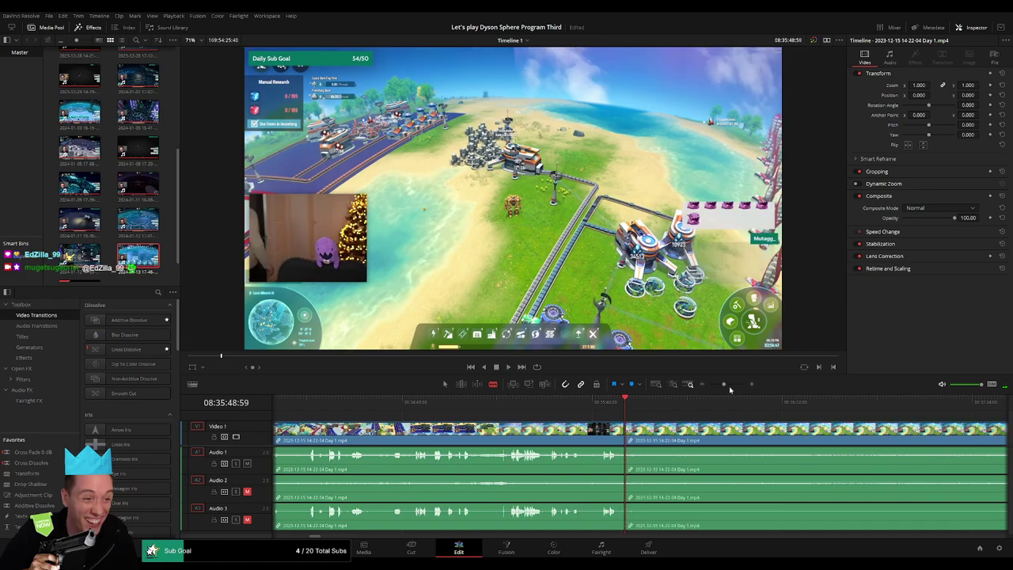
Find where the break ends and split the Day 1 clip there, at 08:38:56:13
{"action": "left_click_drag", "start_coordinate": [724, 384], "coordinate": [729, 387]}
{"action": "key", "text": "space"}
{"action": "left_click", "coordinate": [744, 403]}
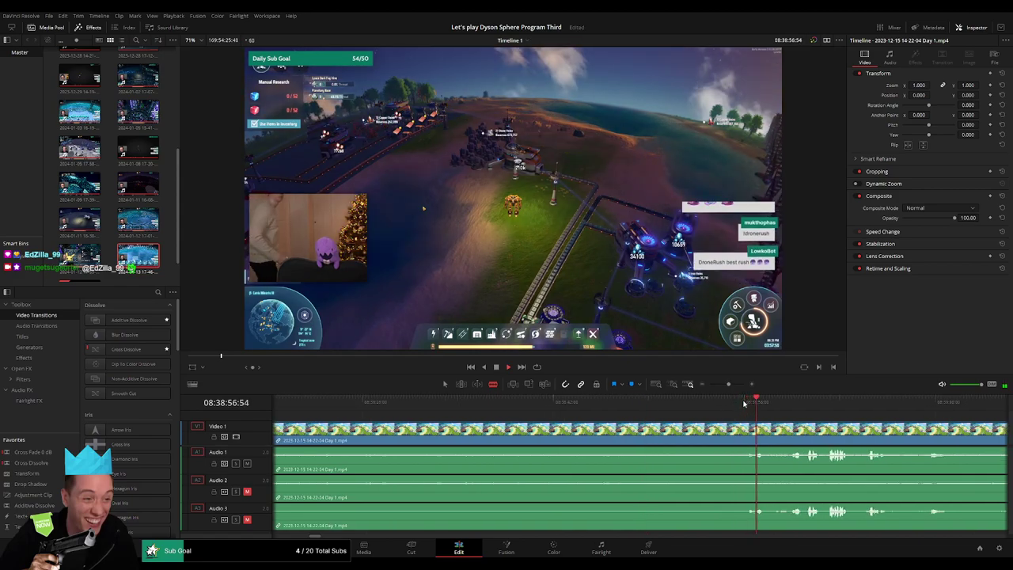
{"action": "left_click", "coordinate": [749, 404]}
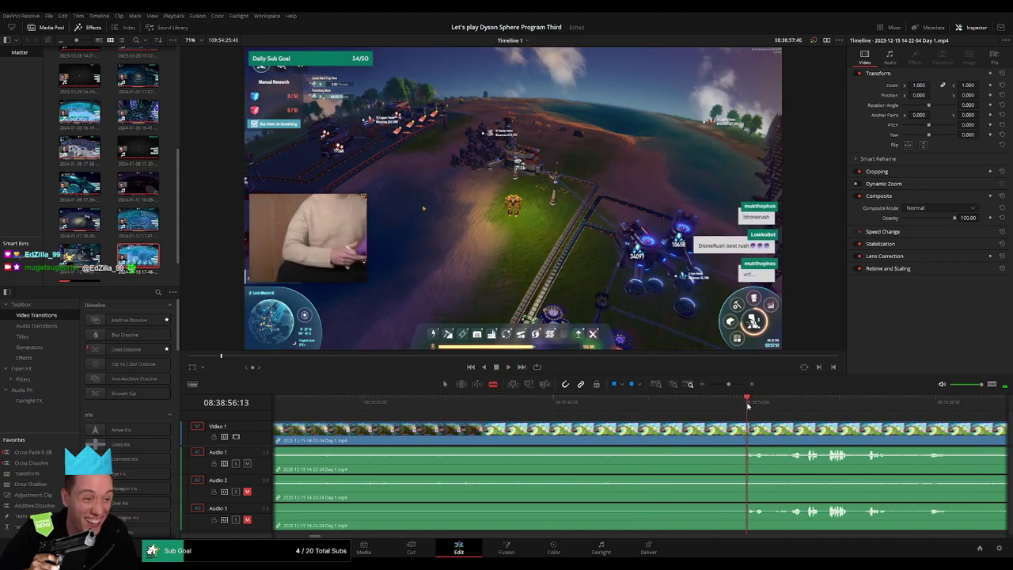
{"action": "left_click", "coordinate": [749, 428]}
Delete the break section between the two cuts, close the gap with the following footage and play across the join
{"action": "left_click_drag", "start_coordinate": [728, 384], "coordinate": [718, 386]}
{"action": "key", "text": "a"}
{"action": "left_click", "coordinate": [600, 438]}
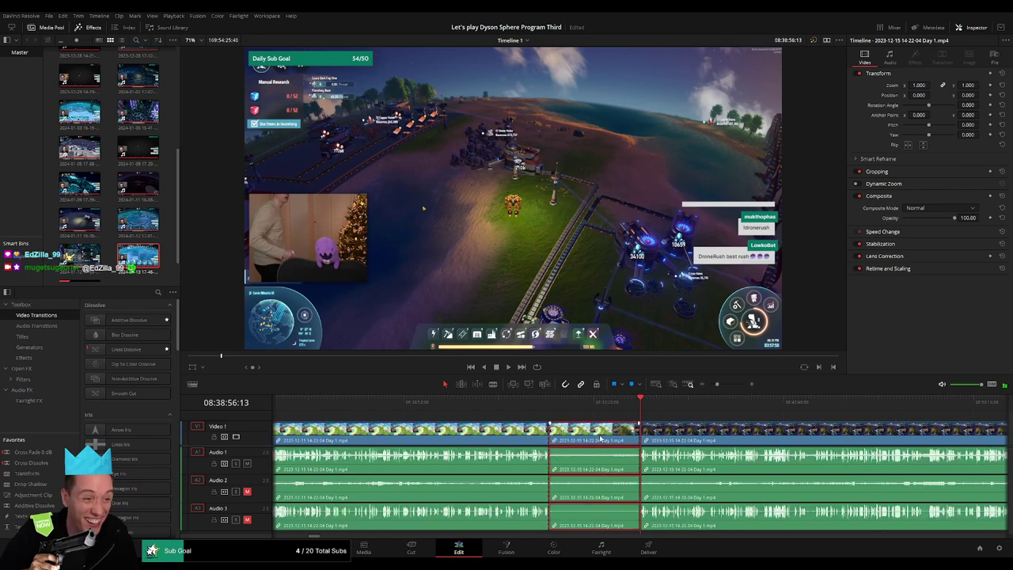
{"action": "key", "text": "Delete"}
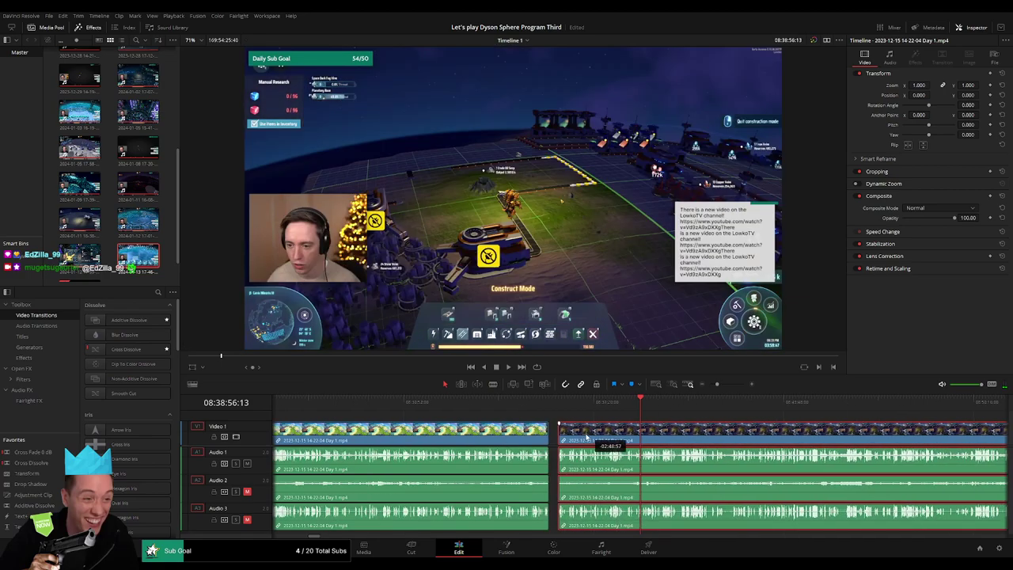
{"action": "left_click", "coordinate": [550, 434]}
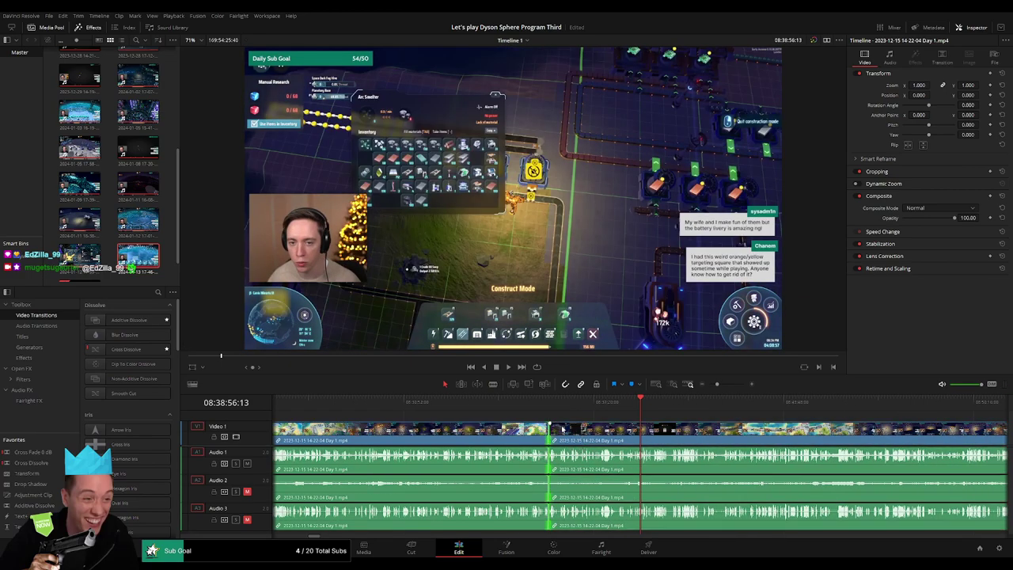
{"action": "key", "text": "space"}
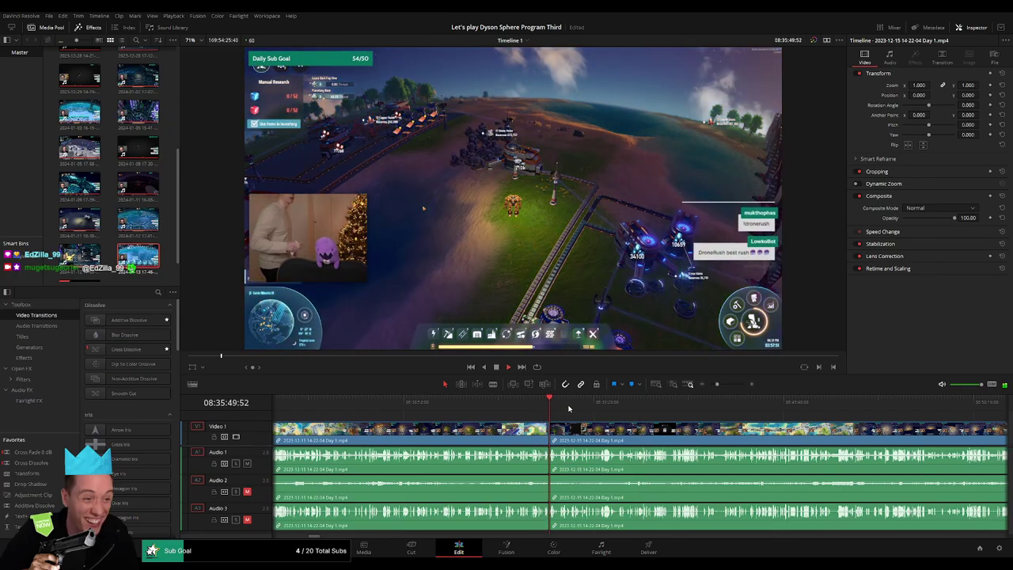
Play the footage around 08:52:00:00 and examine the audio waveforms for a suitable end point for the episode
{"action": "left_click_drag", "start_coordinate": [570, 409], "coordinate": [825, 411]}
{"action": "scroll", "coordinate": [826, 411], "scroll_direction": "right", "scroll_amount": 5}
{"action": "left_click_drag", "start_coordinate": [586, 411], "coordinate": [693, 412]}
{"action": "key", "text": "space"}
{"action": "scroll", "coordinate": [634, 432], "scroll_direction": "right", "scroll_amount": 1}
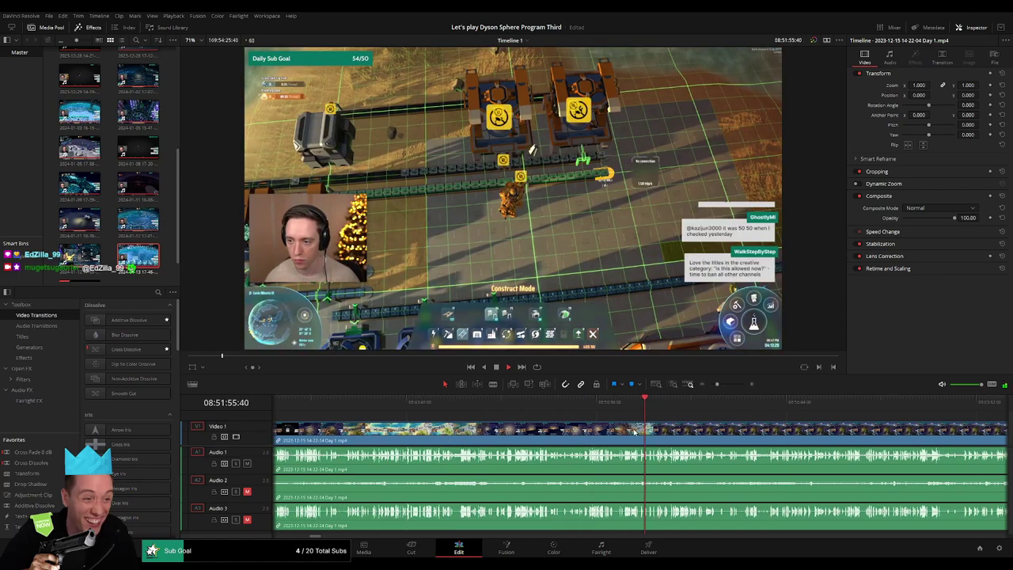
{"action": "scroll", "coordinate": [634, 432], "scroll_direction": "right", "scroll_amount": 2}
{"action": "left_click", "coordinate": [726, 385]}
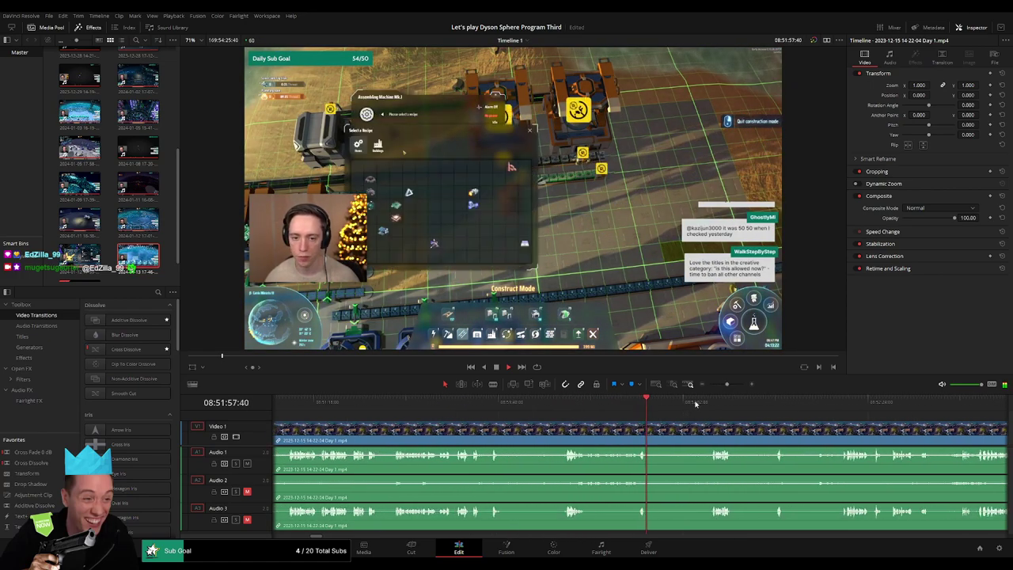
{"action": "left_click", "coordinate": [707, 404]}
{"action": "scroll", "coordinate": [538, 417], "scroll_direction": "right", "scroll_amount": 5}
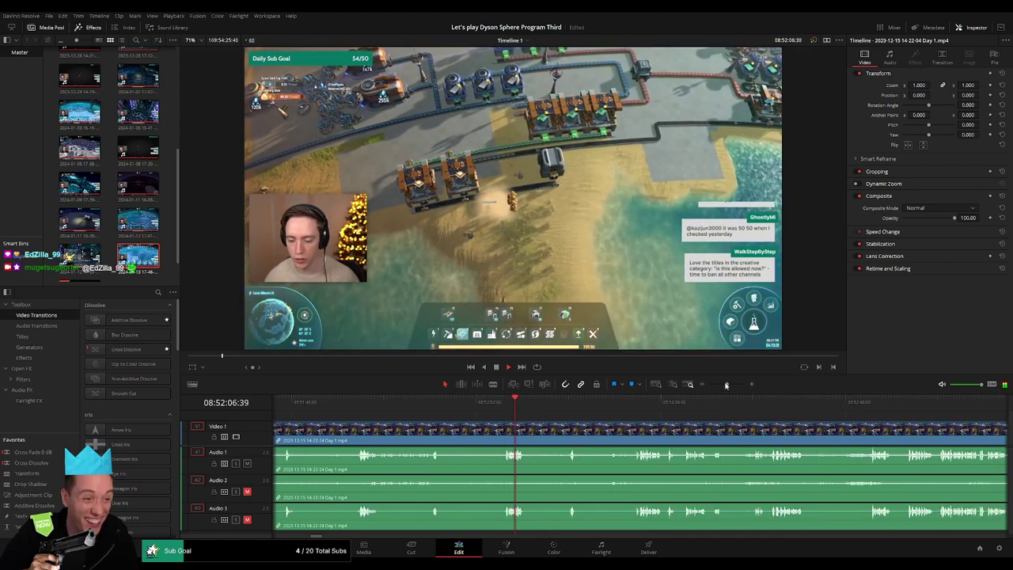
{"action": "left_click_drag", "start_coordinate": [727, 385], "coordinate": [731, 385]}
{"action": "left_click", "coordinate": [806, 405]}
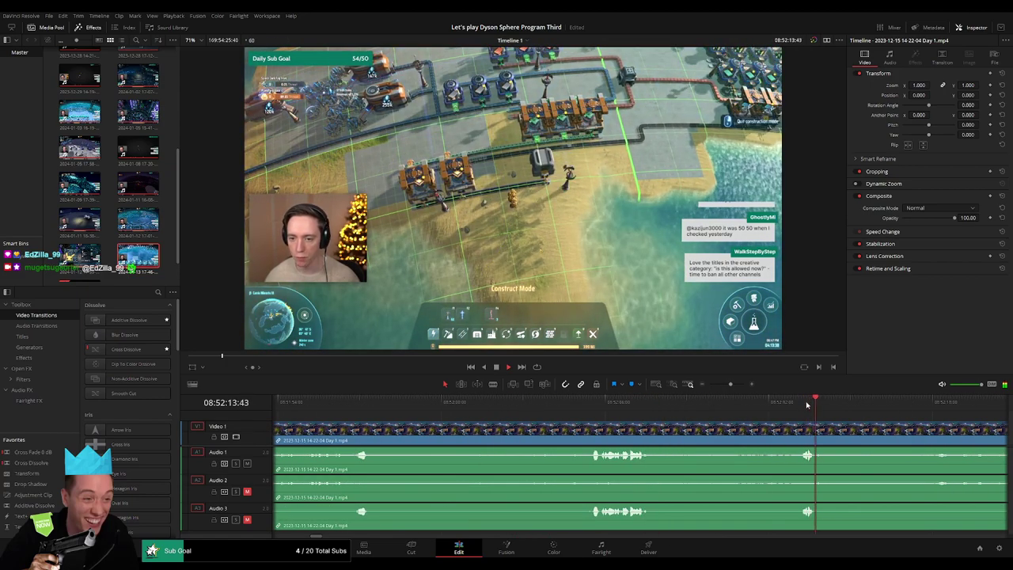
Split the Day 1 clip at 08:52:04:30 and fade the video and all three audio tracks out and in at the cut
{"action": "left_click", "coordinate": [592, 402]}
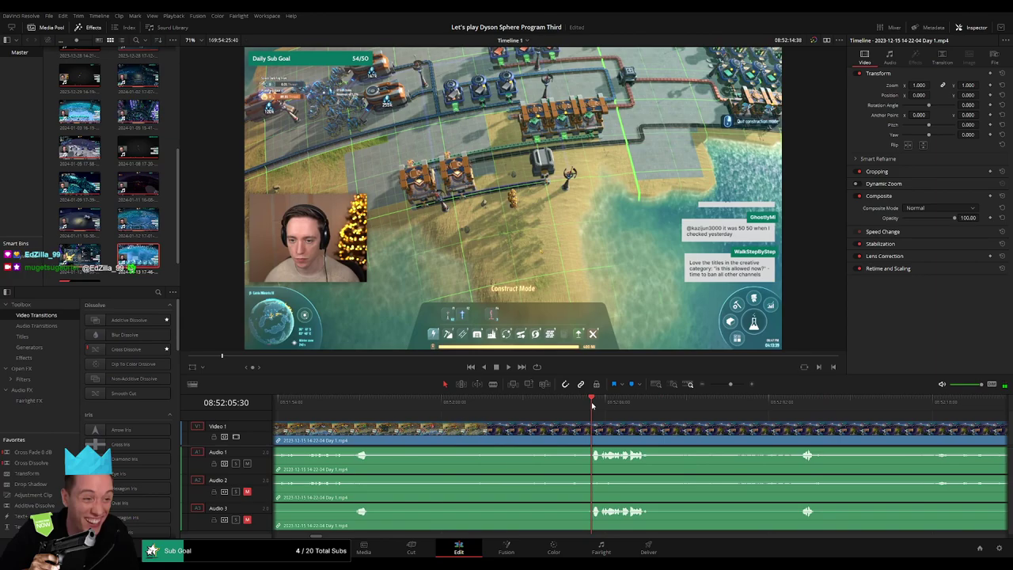
{"action": "left_click_drag", "start_coordinate": [593, 405], "coordinate": [564, 408]}
{"action": "left_click", "coordinate": [568, 432]}
{"action": "key", "text": "a"}
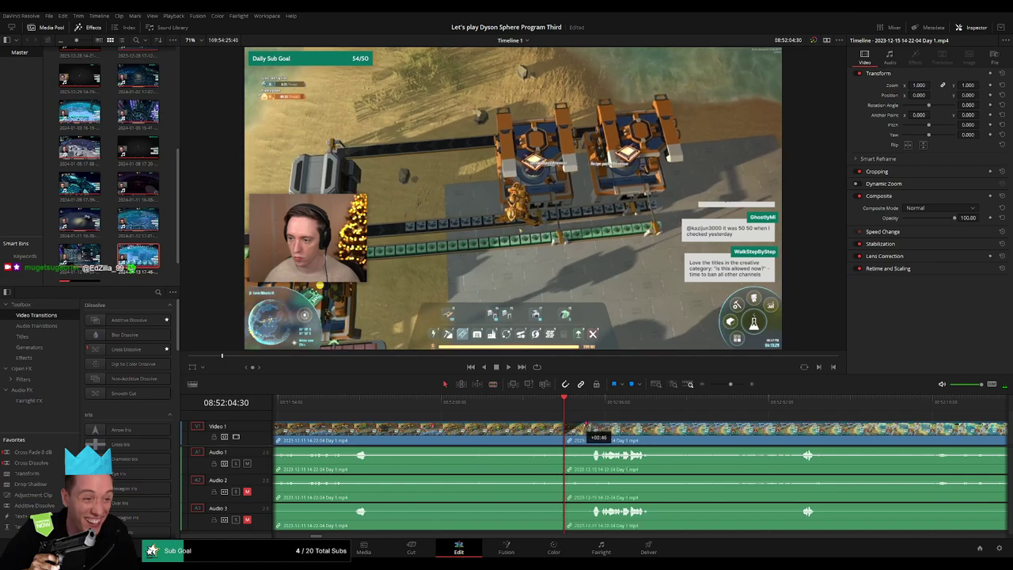
{"action": "left_click_drag", "start_coordinate": [592, 426], "coordinate": [593, 426]}
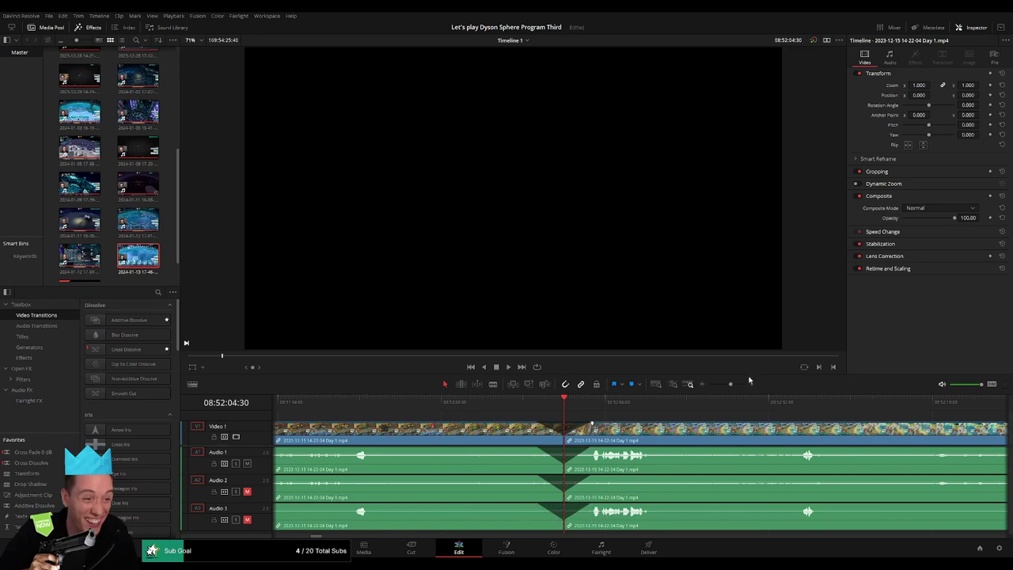
Move the remaining Day 1 footage after the 08:52:04:30 cut further along the timeline, ahead of the Day 2 clip
{"action": "left_click_drag", "start_coordinate": [731, 384], "coordinate": [681, 394]}
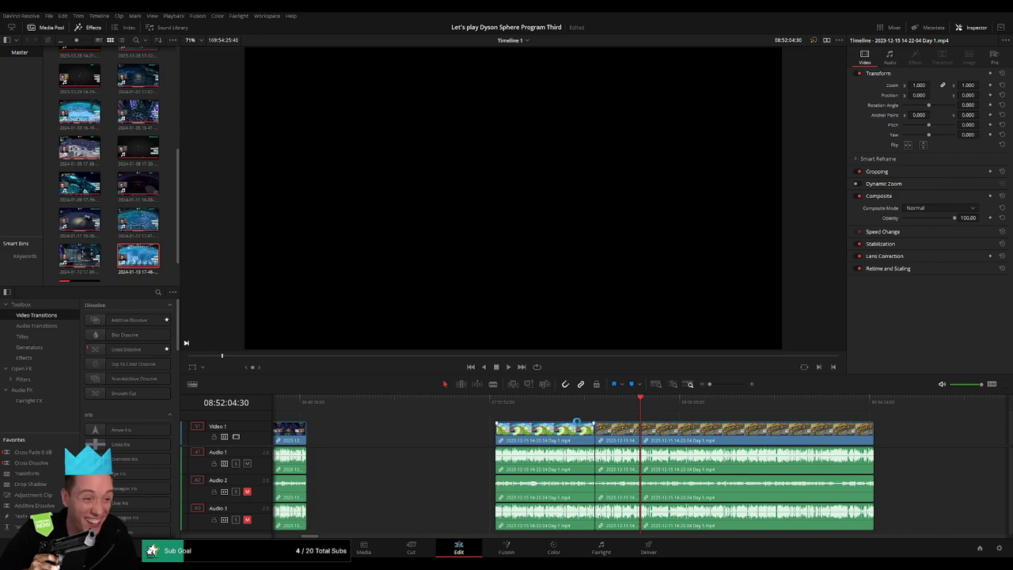
{"action": "scroll", "coordinate": [650, 427], "scroll_direction": "right", "scroll_amount": 5}
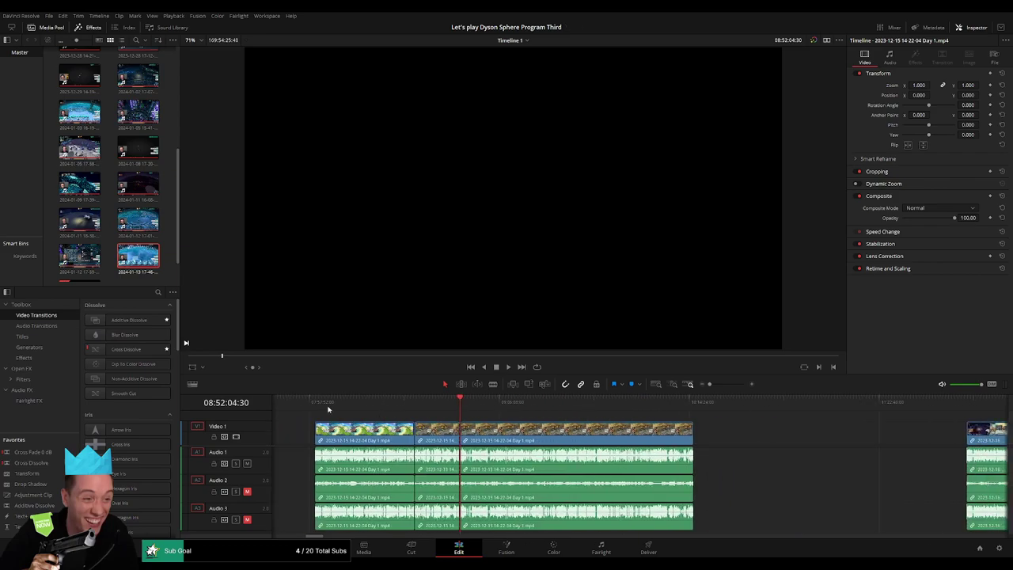
{"action": "key", "text": "Home"}
{"action": "scroll", "coordinate": [493, 430], "scroll_direction": "right", "scroll_amount": 5}
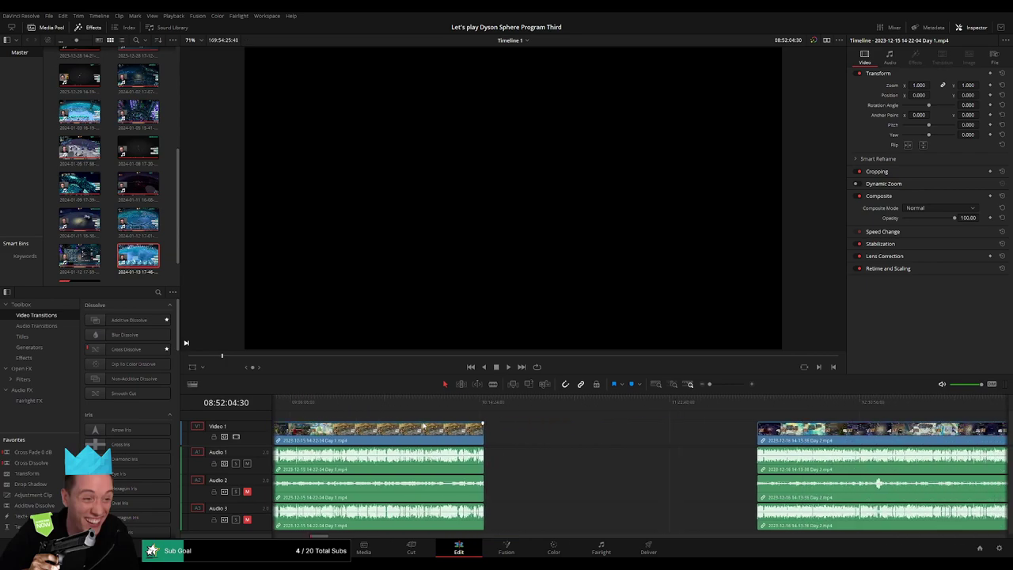
{"action": "scroll", "coordinate": [513, 437], "scroll_direction": "left", "scroll_amount": 3}
{"action": "left_click_drag", "start_coordinate": [513, 438], "coordinate": [771, 439]}
Align the start of the remaining Day 1 clip with the playhead at 10:00:00:00 and play its opening
{"action": "left_click", "coordinate": [493, 430]}
{"action": "left_click_drag", "start_coordinate": [473, 413], "coordinate": [564, 424]}
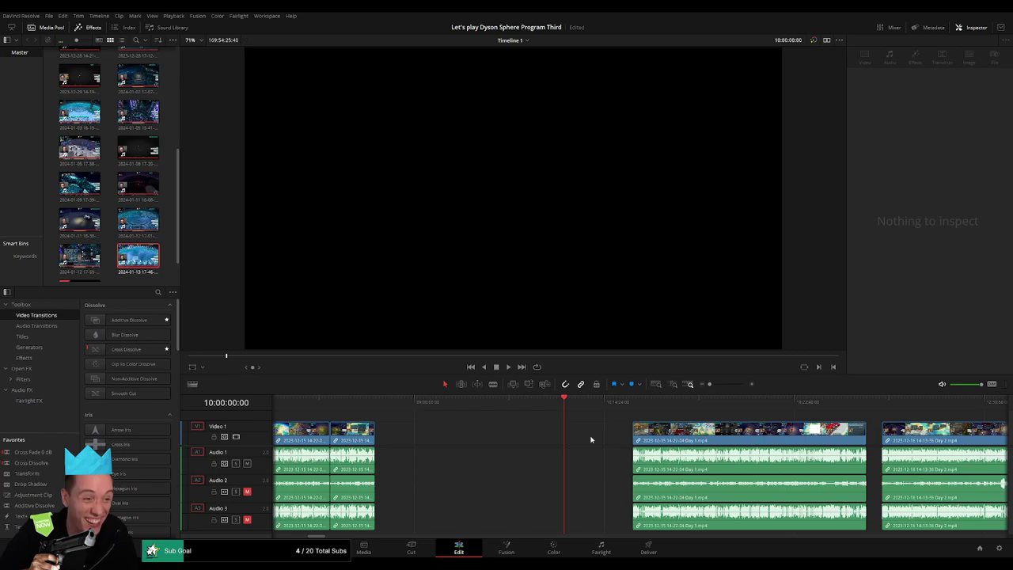
{"action": "scroll", "coordinate": [590, 441], "scroll_direction": "right", "scroll_amount": 5}
{"action": "left_click_drag", "start_coordinate": [515, 434], "coordinate": [451, 435]}
{"action": "key", "text": "space"}
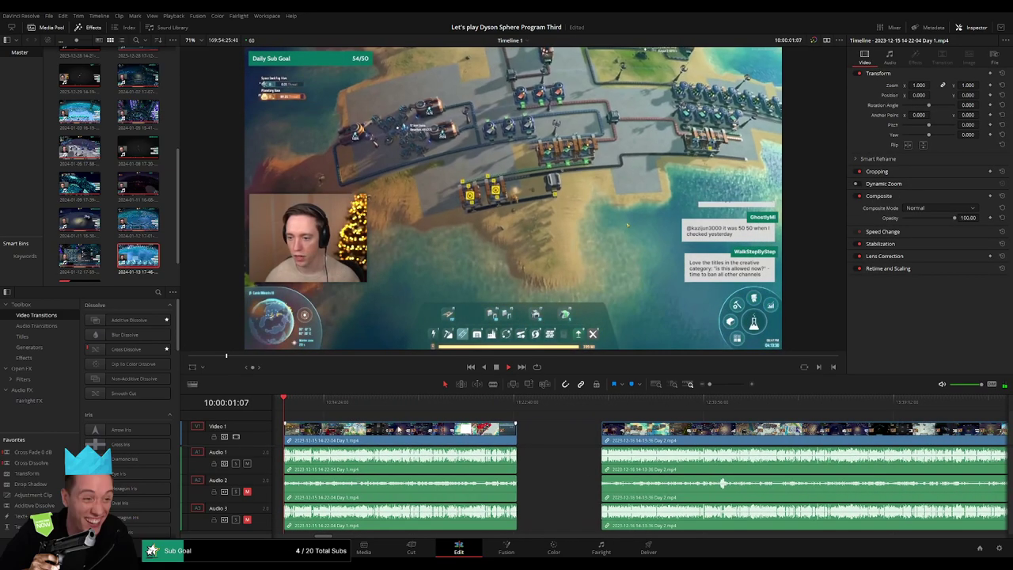
{"action": "scroll", "coordinate": [399, 430], "scroll_direction": "left", "scroll_amount": 1}
Play the Day 1 footage around 10:52:00:00 and examine the preview and audio waveforms for a suitable episode end point
{"action": "left_click_drag", "start_coordinate": [340, 407], "coordinate": [470, 409]}
{"action": "key", "text": "space"}
{"action": "key", "text": "space"}
{"action": "left_click_drag", "start_coordinate": [710, 385], "coordinate": [726, 385]}
{"action": "left_click", "coordinate": [635, 407]}
{"action": "key", "text": "space"}
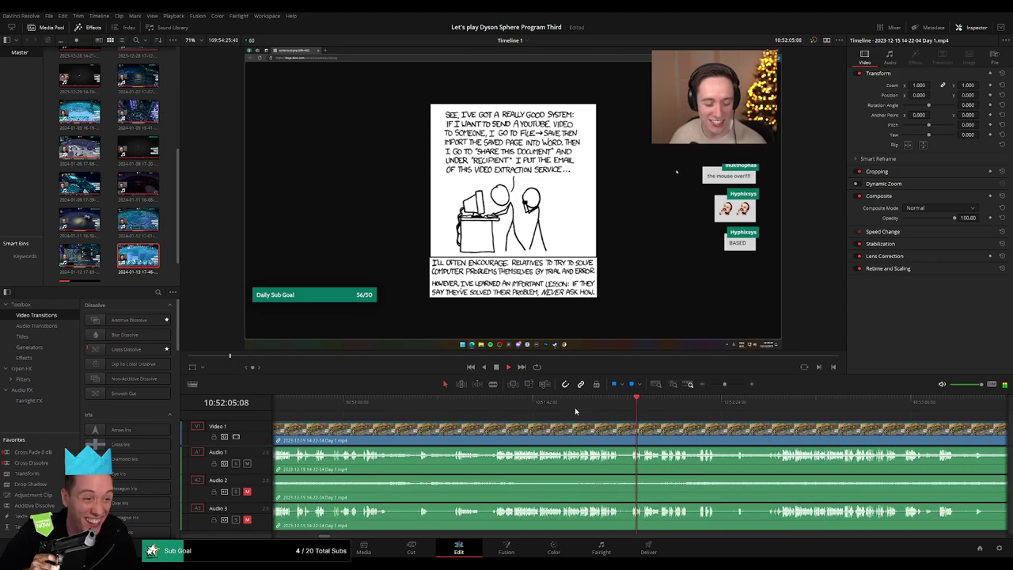
{"action": "left_click", "coordinate": [562, 402]}
{"action": "left_click", "coordinate": [493, 400]}
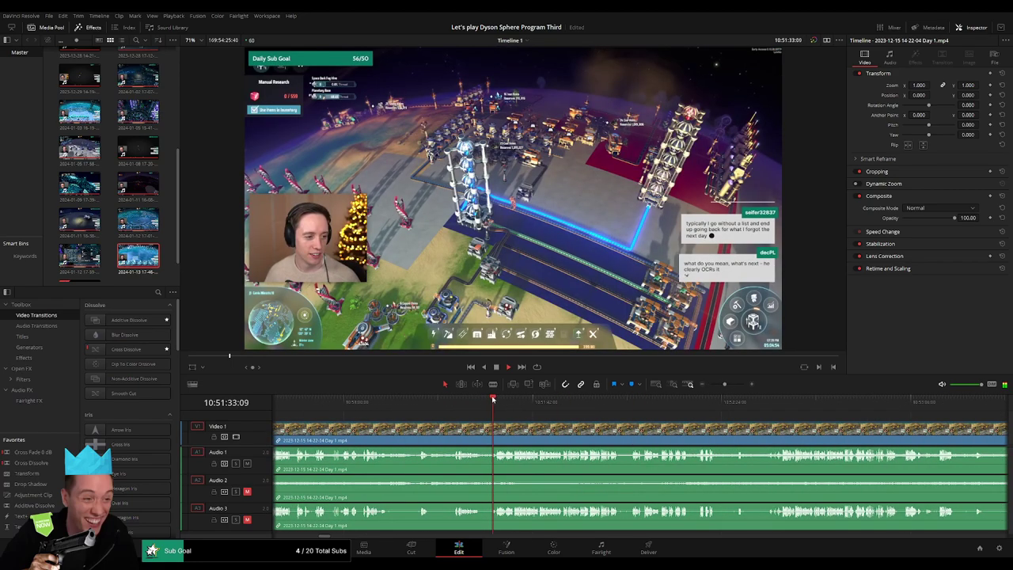
{"action": "left_click", "coordinate": [634, 402]}
{"action": "left_click", "coordinate": [728, 402]}
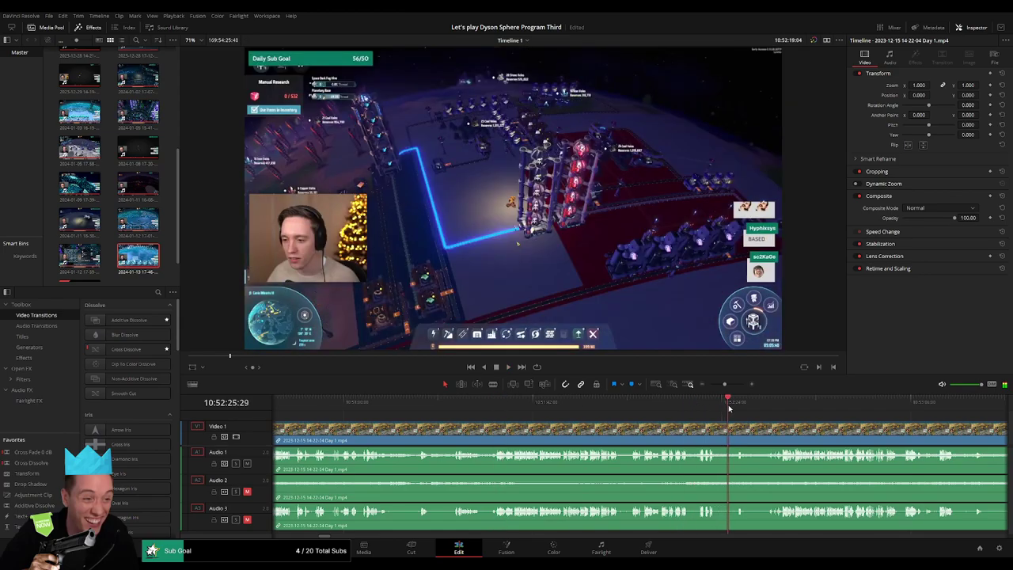
{"action": "left_click", "coordinate": [563, 402]}
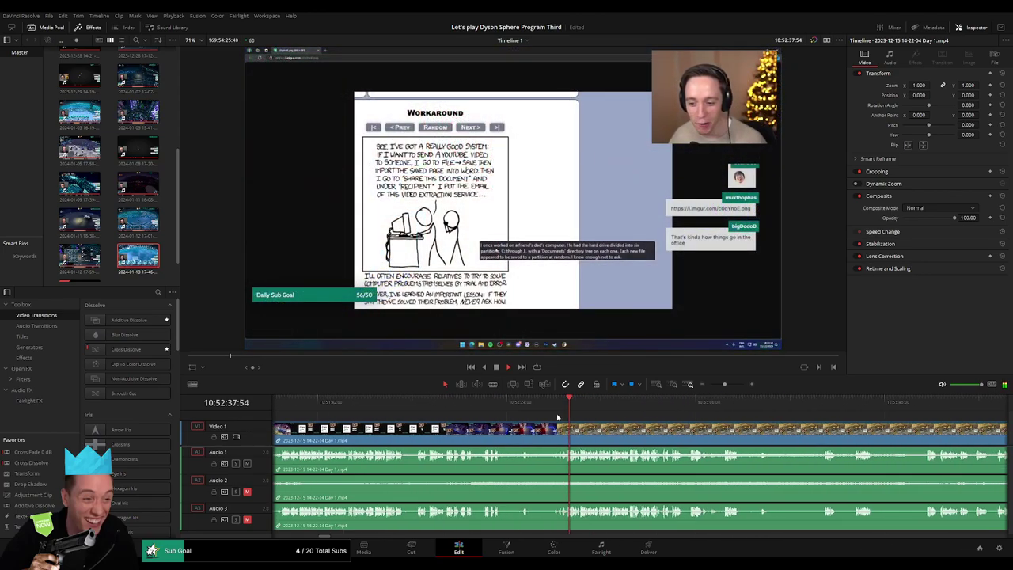
{"action": "left_click", "coordinate": [517, 402]}
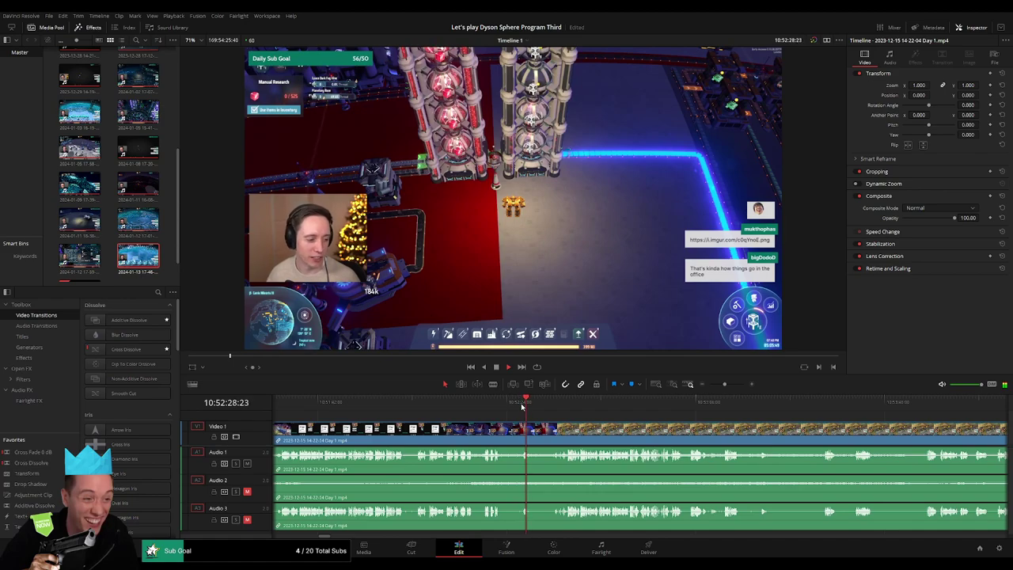
Split the Day 1 clip at 10:52:34:00 and fade the video and all three audio tracks out and in at the cut
{"action": "left_click_drag", "start_coordinate": [724, 385], "coordinate": [541, 414]}
{"action": "left_click", "coordinate": [696, 406]}
{"action": "left_click_drag", "start_coordinate": [729, 384], "coordinate": [728, 385]}
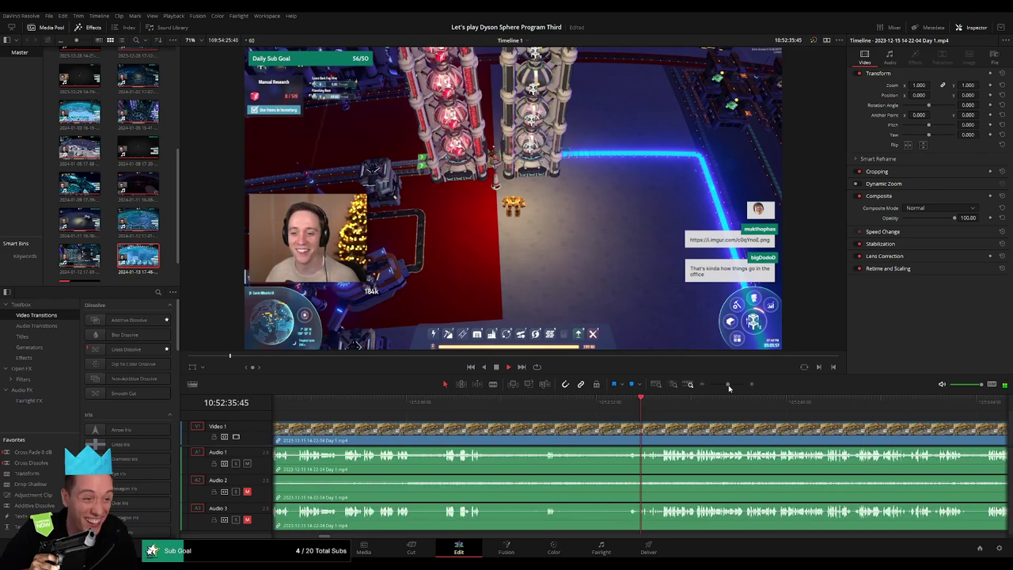
{"action": "left_click", "coordinate": [729, 387]}
{"action": "left_click", "coordinate": [604, 402]}
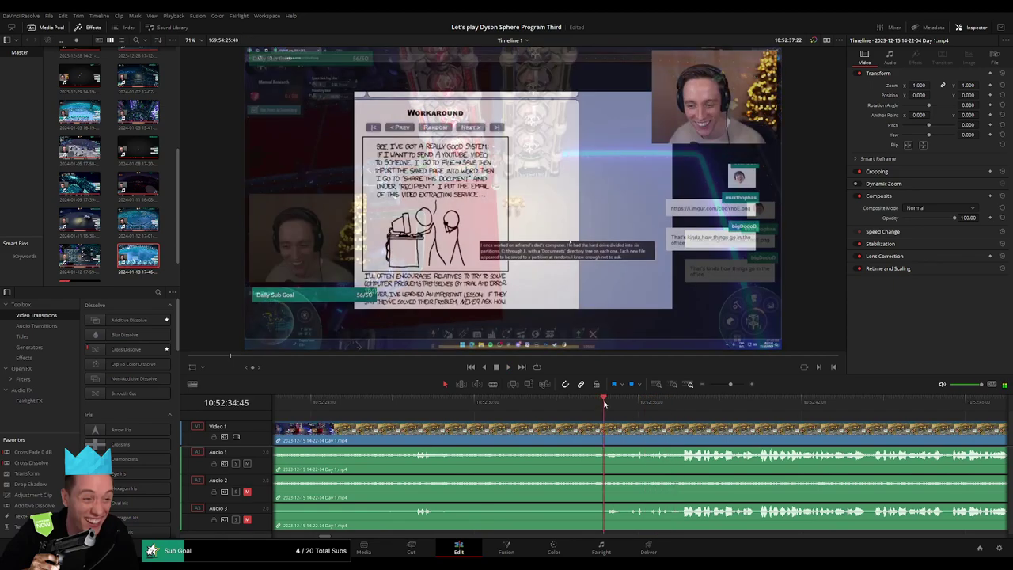
{"action": "left_click", "coordinate": [591, 404]}
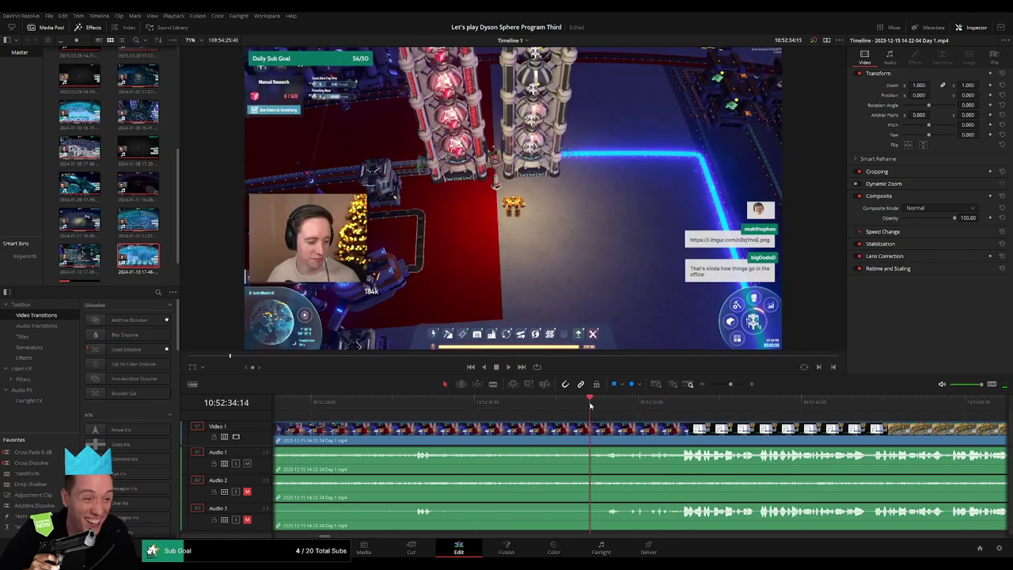
{"action": "left_click_drag", "start_coordinate": [590, 404], "coordinate": [585, 404]}
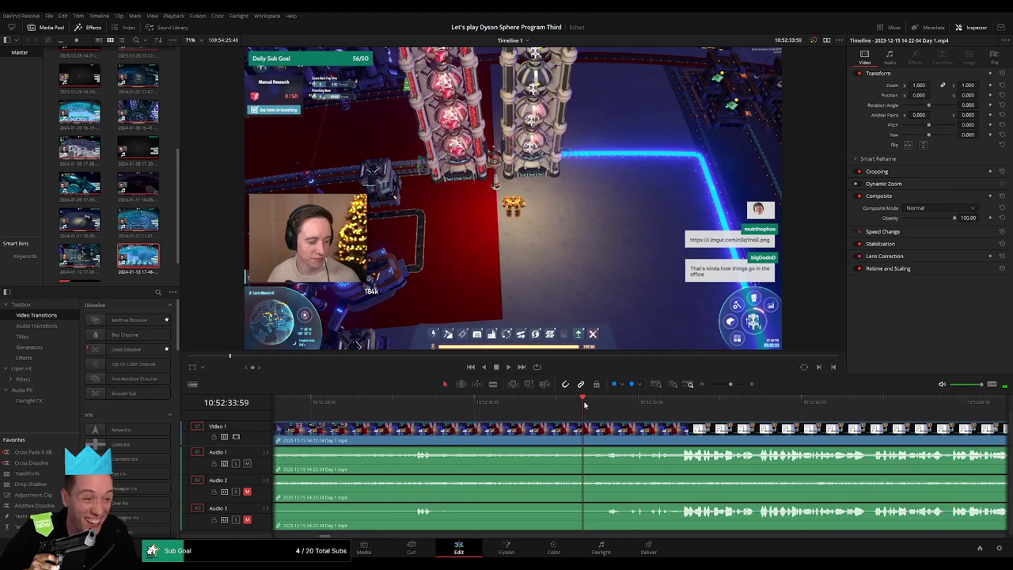
{"action": "key", "text": "ctrl+b"}
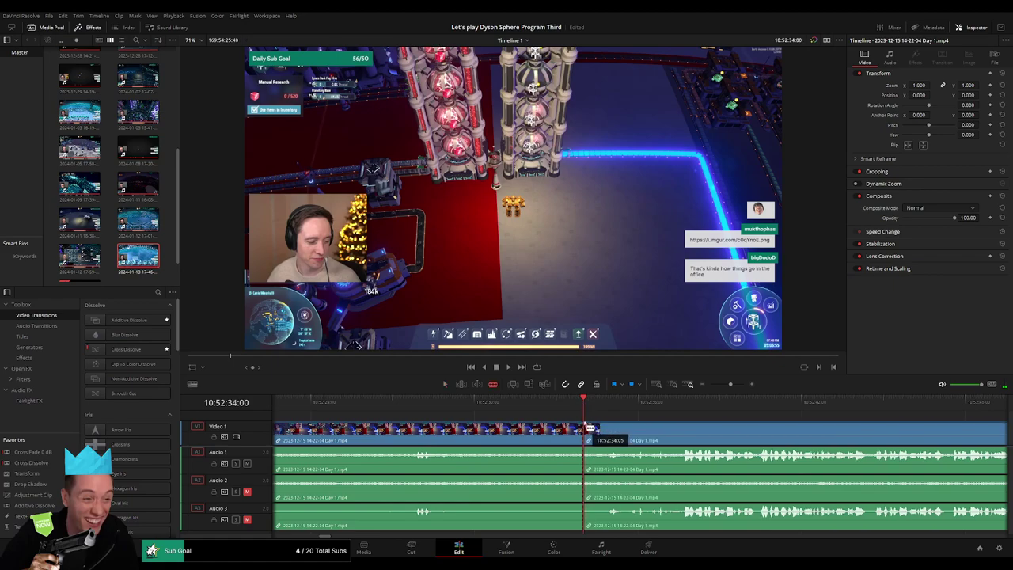
{"action": "left_click_drag", "start_coordinate": [608, 426], "coordinate": [611, 426]}
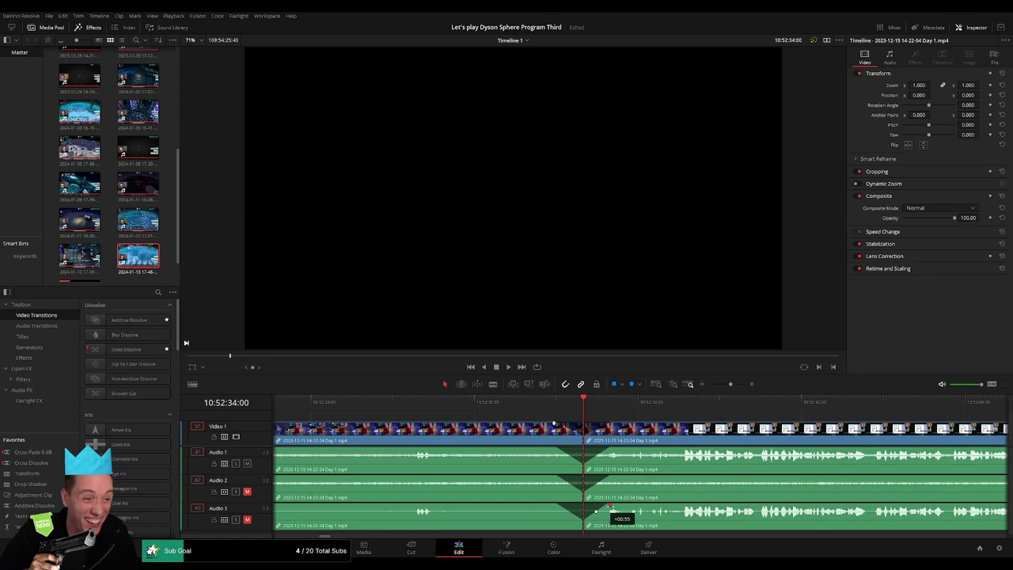
Move the Day 1 footage after the 10:52:34:00 cut and the Day 2 clip further along the timeline, placed directly end to end
{"action": "left_click_drag", "start_coordinate": [732, 383], "coordinate": [701, 387]}
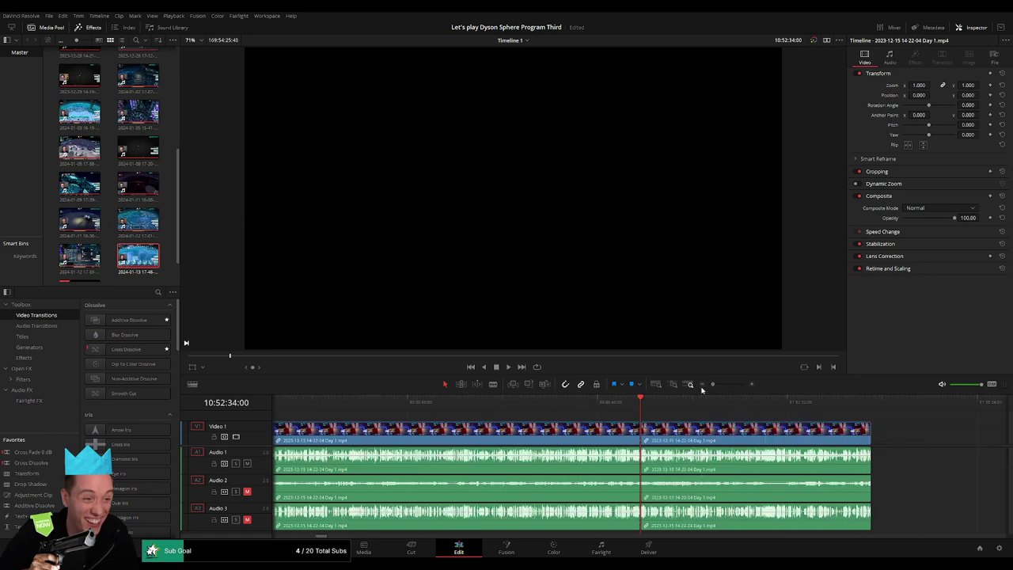
{"action": "left_click_drag", "start_coordinate": [749, 431], "coordinate": [596, 422]}
{"action": "left_click", "coordinate": [346, 404]}
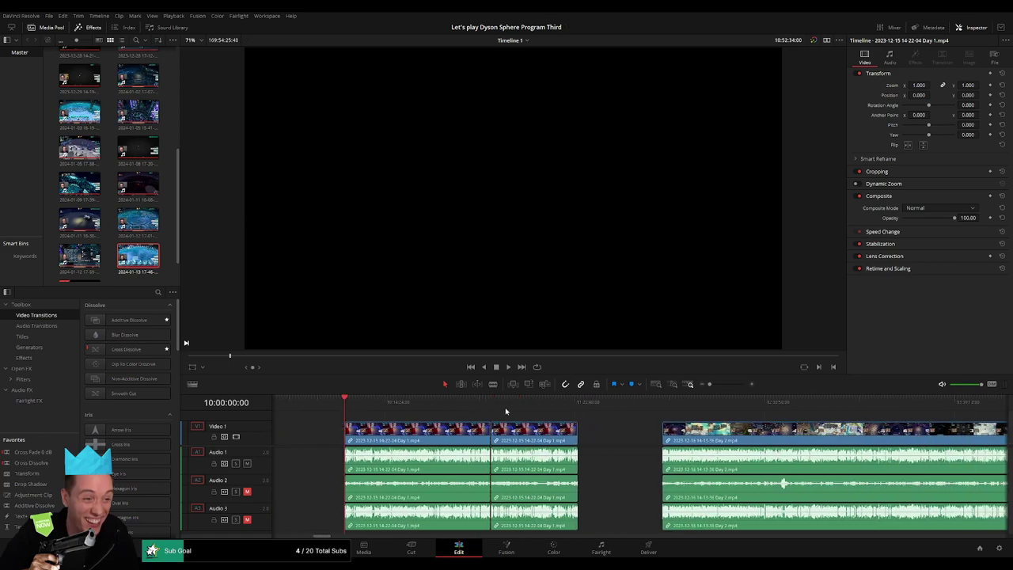
{"action": "left_click_drag", "start_coordinate": [505, 405], "coordinate": [491, 407]}
{"action": "mouse_move", "coordinate": [545, 435]}
{"action": "left_mouse_down"}
{"action": "mouse_move", "coordinate": [456, 439]}
{"action": "mouse_move", "coordinate": [541, 441]}
{"action": "left_mouse_up"}
{"action": "left_click_drag", "start_coordinate": [768, 429], "coordinate": [364, 443]}
{"action": "left_click_drag", "start_coordinate": [544, 428], "coordinate": [416, 419]}
{"action": "left_click_drag", "start_coordinate": [579, 437], "coordinate": [792, 441]}
{"action": "left_click", "coordinate": [435, 424]}
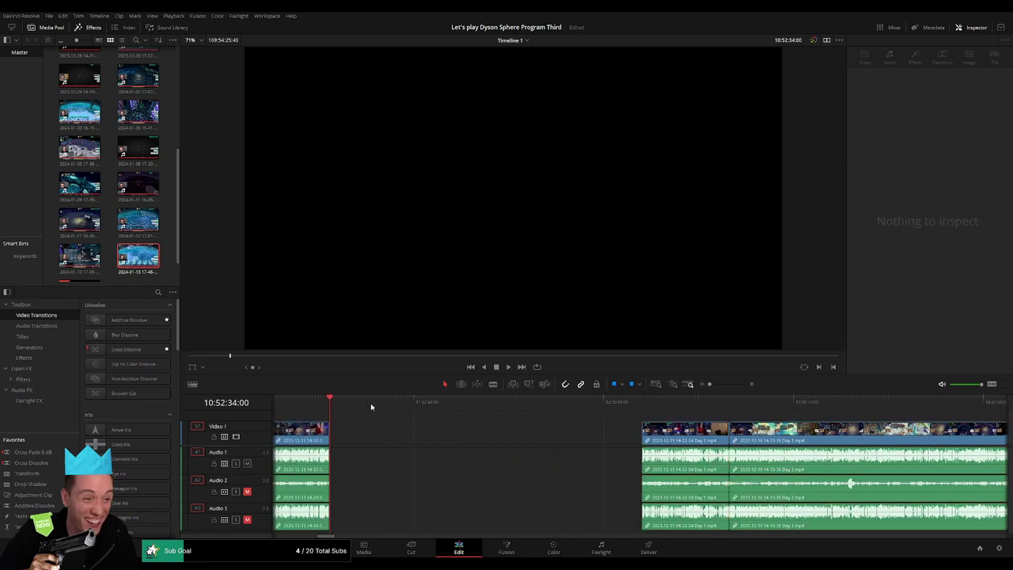
Align the start of the remaining Day 1 clip, together with the adjoining Day 2 clip, with the playhead at the 12:00:00 mark
{"action": "left_click_drag", "start_coordinate": [370, 407], "coordinate": [508, 417]}
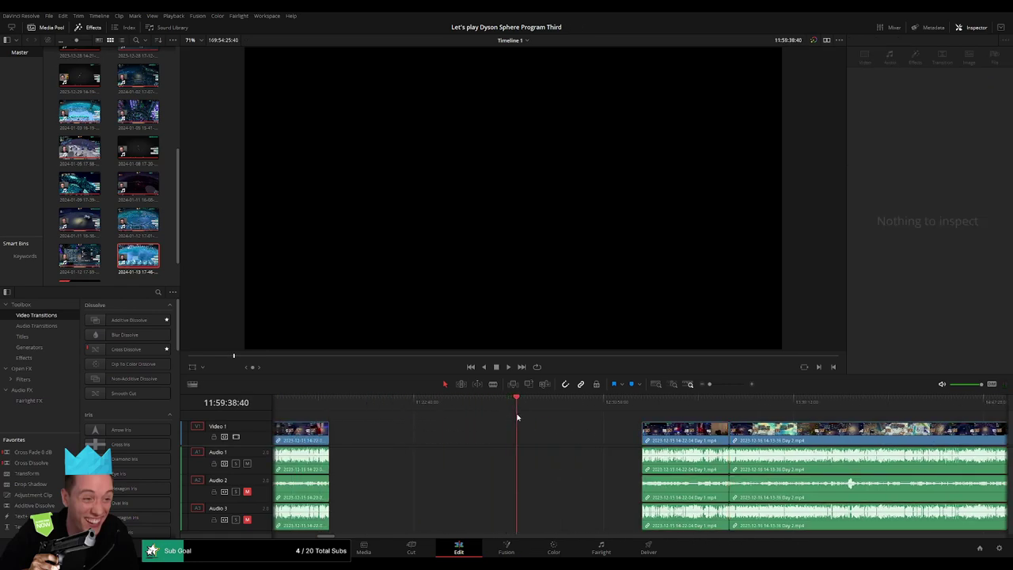
{"action": "left_click", "coordinate": [725, 384]}
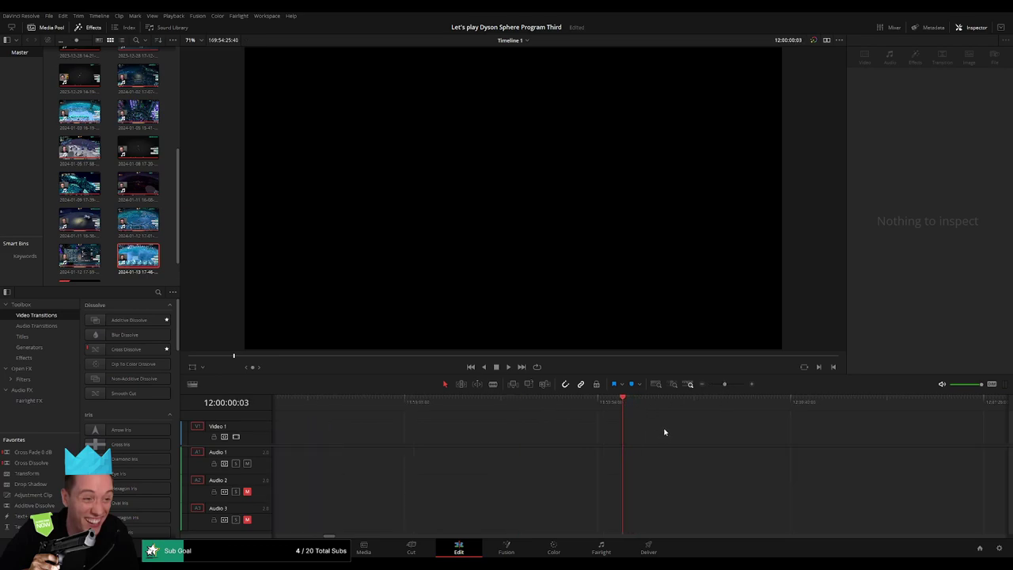
{"action": "left_click_drag", "start_coordinate": [724, 384], "coordinate": [709, 385]}
{"action": "scroll", "coordinate": [512, 421], "scroll_direction": "right", "scroll_amount": 5}
{"action": "left_click_drag", "start_coordinate": [524, 418], "coordinate": [688, 445]}
{"action": "left_click_drag", "start_coordinate": [616, 435], "coordinate": [496, 414]}
Play the opening of the episode that starts at the 12:00:00 mark, pause it, and replay it from the beginning
{"action": "key", "text": "space"}
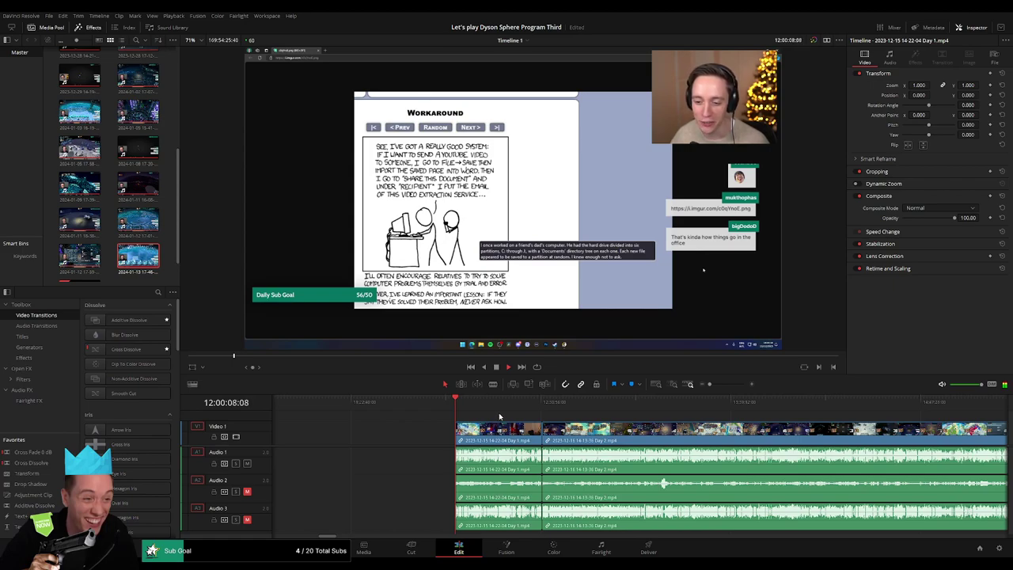
{"action": "left_click_drag", "start_coordinate": [500, 416], "coordinate": [362, 408]}
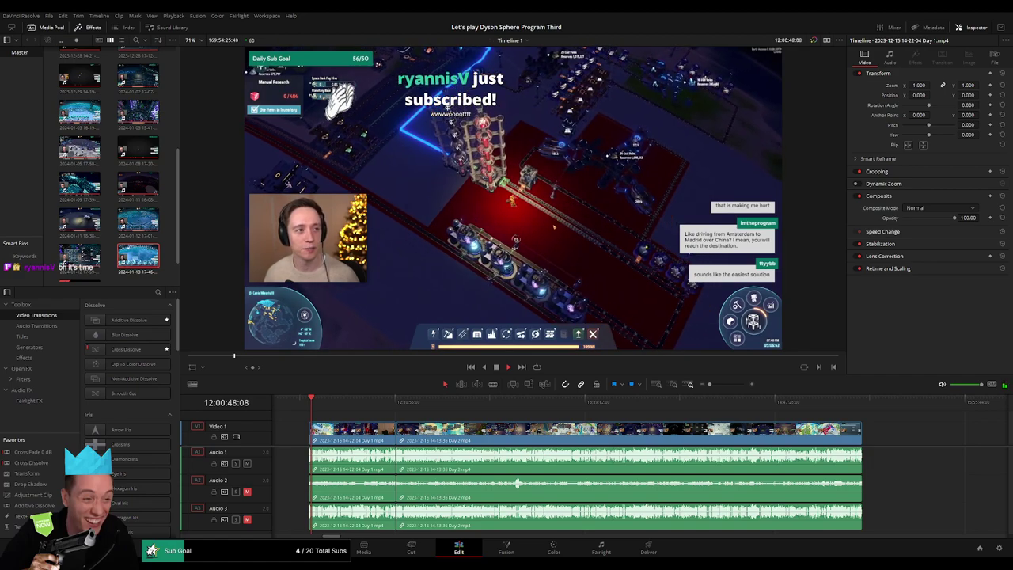
{"action": "key", "text": "space"}
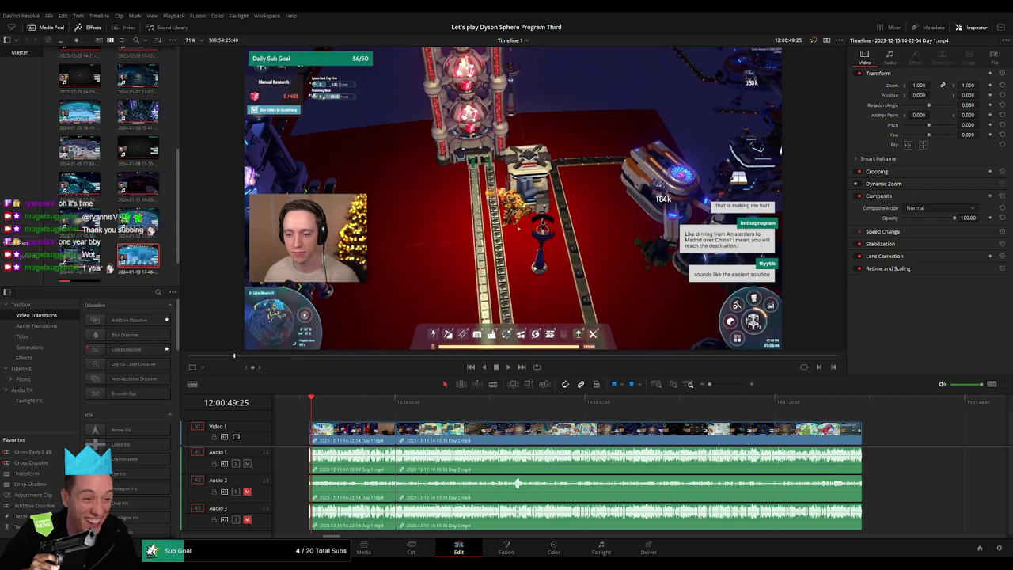
{"action": "key", "text": "Home"}
{"action": "key", "text": "space"}
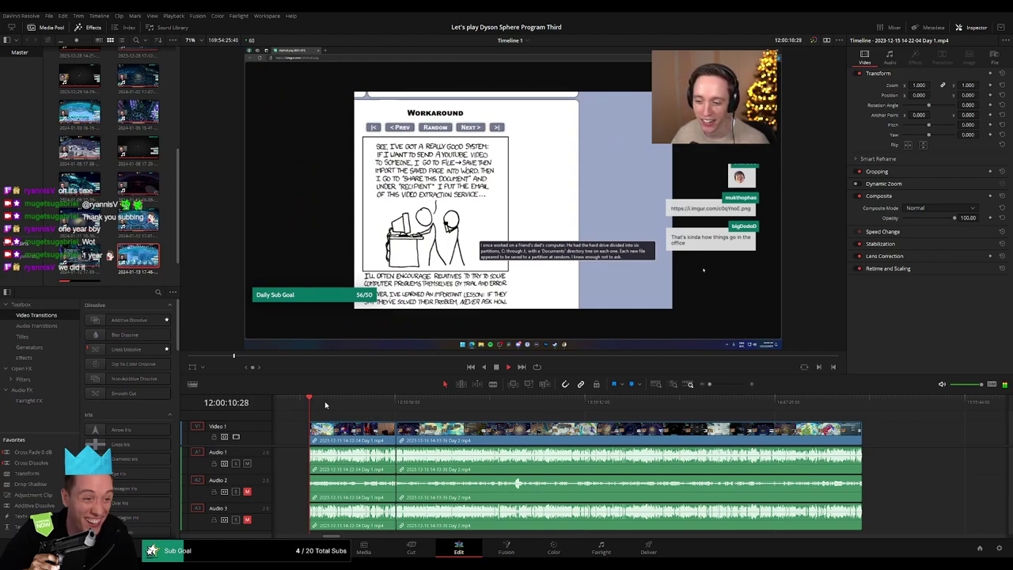
Review the end of the Day 1 clip and add a short transition at its join with the Day 2 clip
{"action": "left_click_drag", "start_coordinate": [338, 405], "coordinate": [391, 413]}
{"action": "key", "text": "space"}
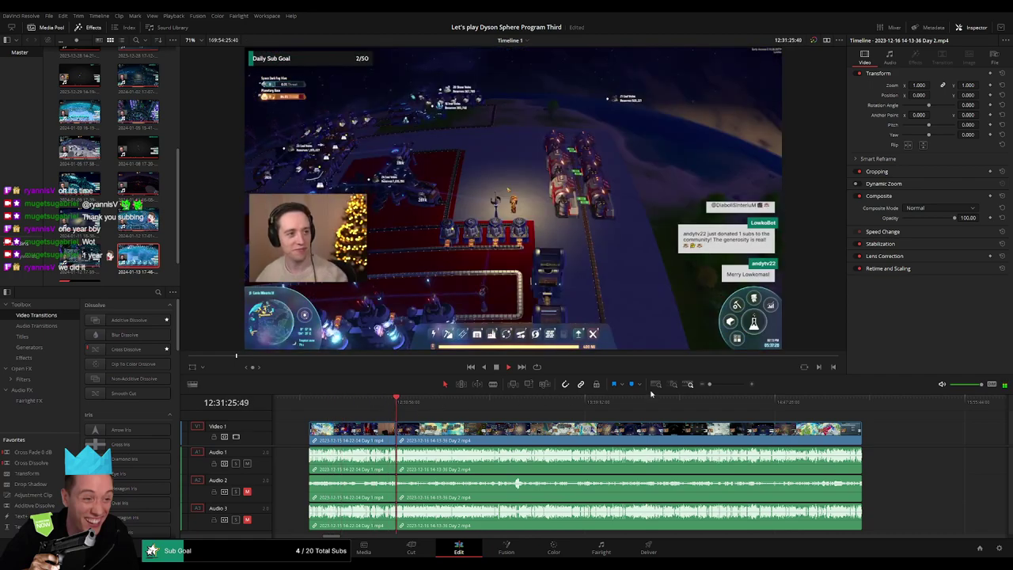
{"action": "left_click", "coordinate": [725, 384]}
{"action": "left_click", "coordinate": [610, 407]}
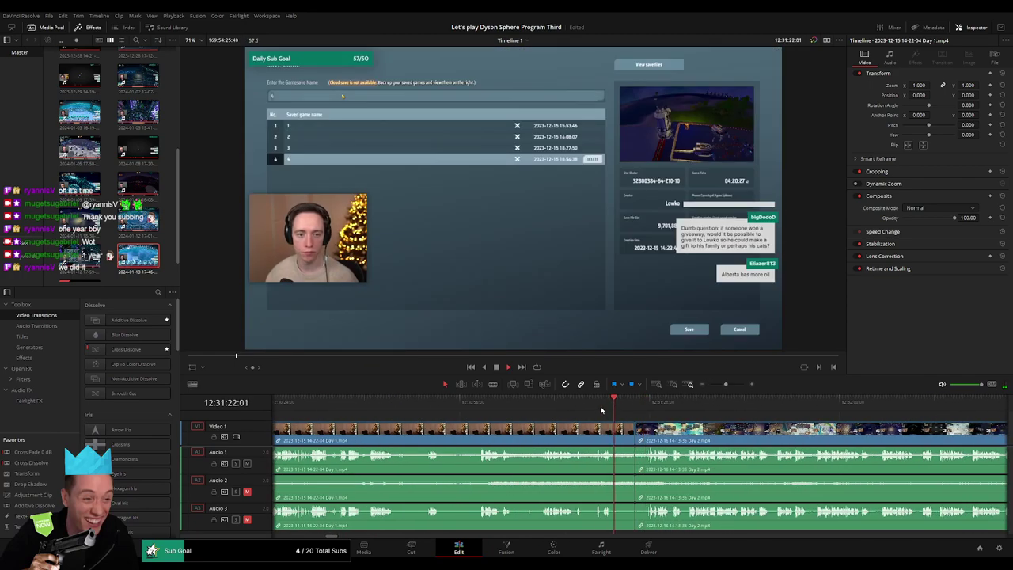
{"action": "left_click", "coordinate": [602, 410]}
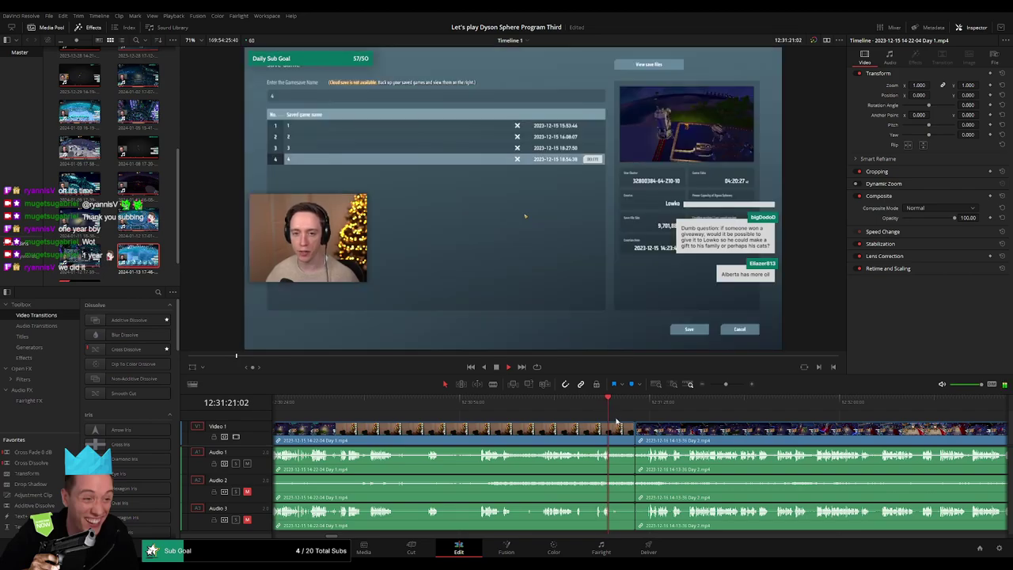
{"action": "left_click", "coordinate": [636, 436]}
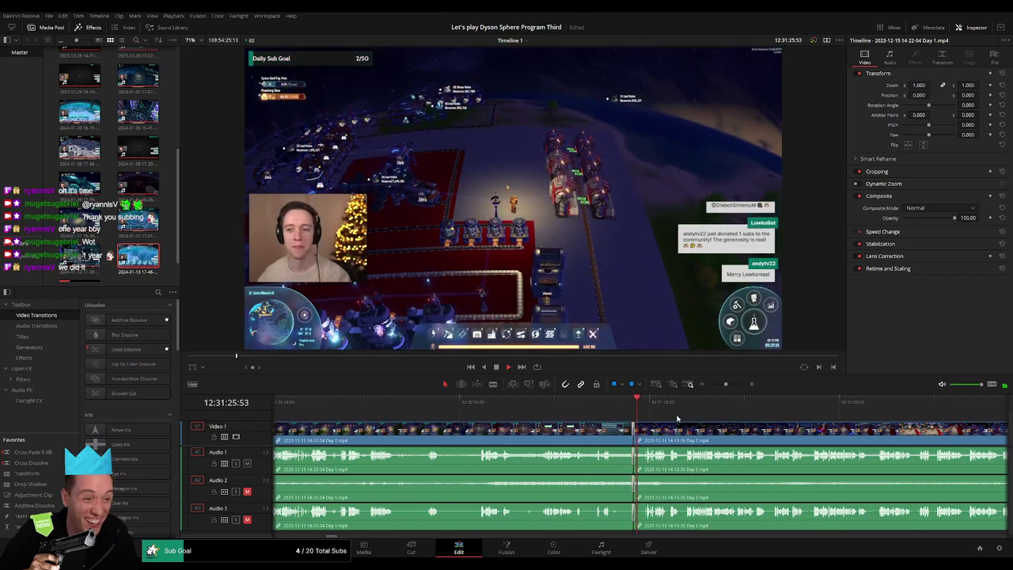
Play the Day 2 footage after the join and examine the quiet stretch around 12:33:30 for a break
{"action": "left_click_drag", "start_coordinate": [678, 419], "coordinate": [545, 417]}
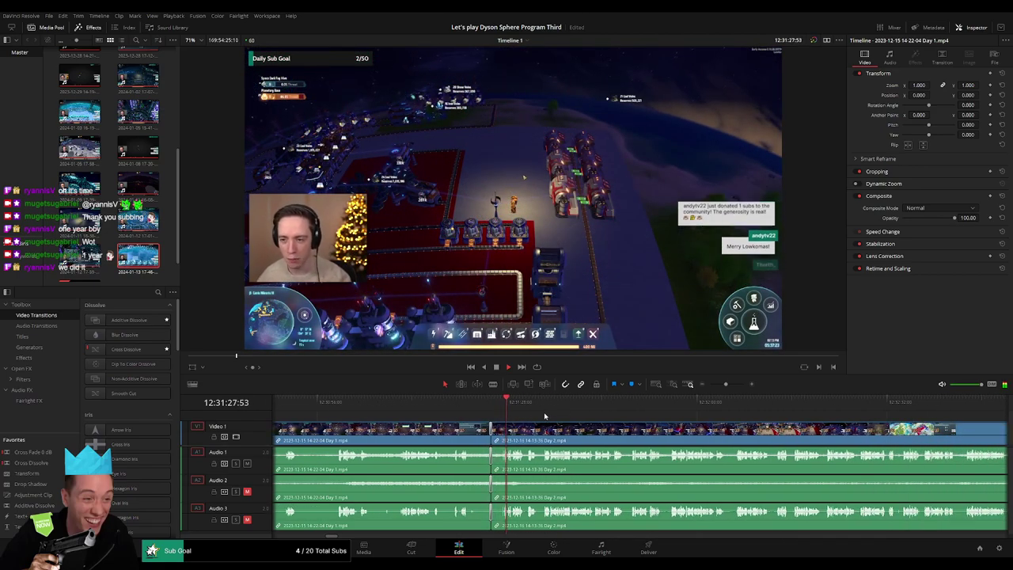
{"action": "left_click_drag", "start_coordinate": [725, 384], "coordinate": [709, 385]}
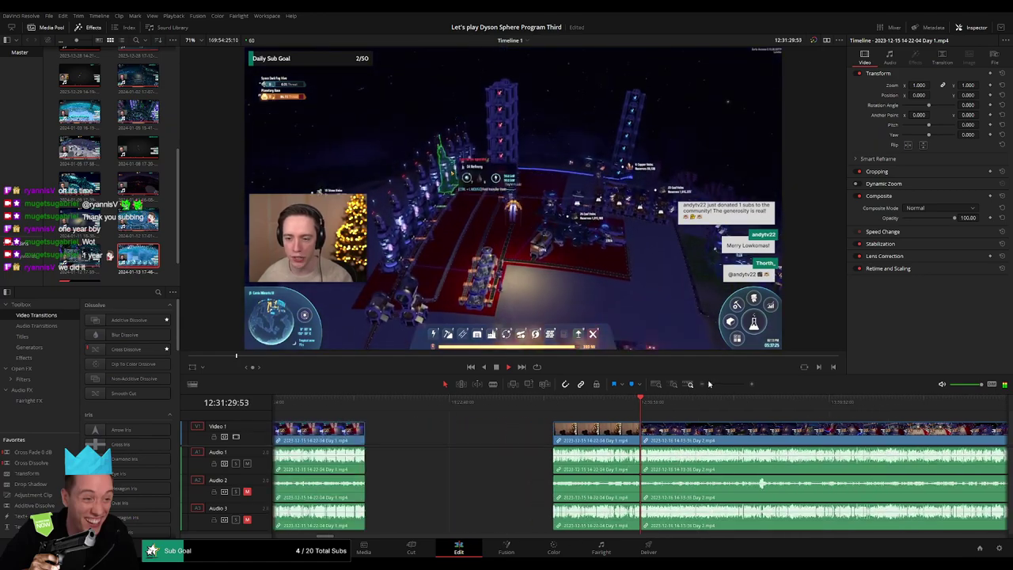
{"action": "left_click_drag", "start_coordinate": [773, 423], "coordinate": [600, 425]}
{"action": "left_click_drag", "start_coordinate": [710, 385], "coordinate": [725, 385]}
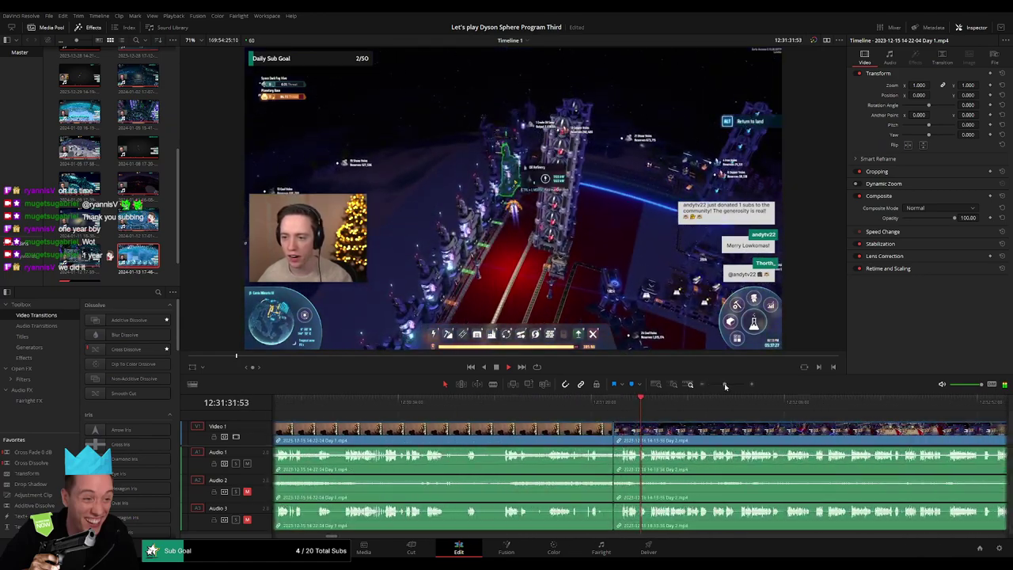
{"action": "left_click_drag", "start_coordinate": [658, 409], "coordinate": [516, 417]}
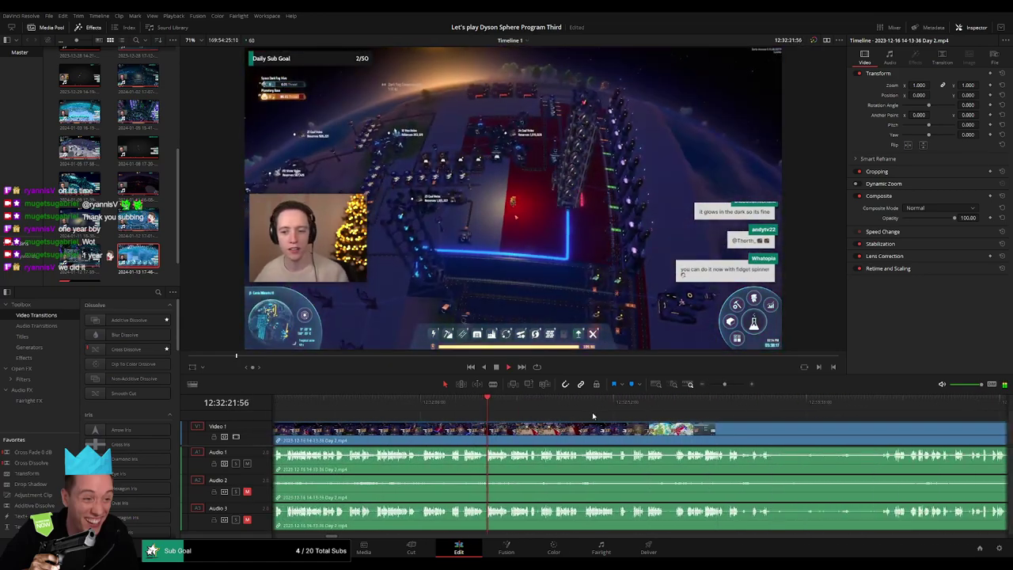
{"action": "left_click", "coordinate": [782, 411]}
{"action": "scroll", "coordinate": [712, 416], "scroll_direction": "right", "scroll_amount": 5}
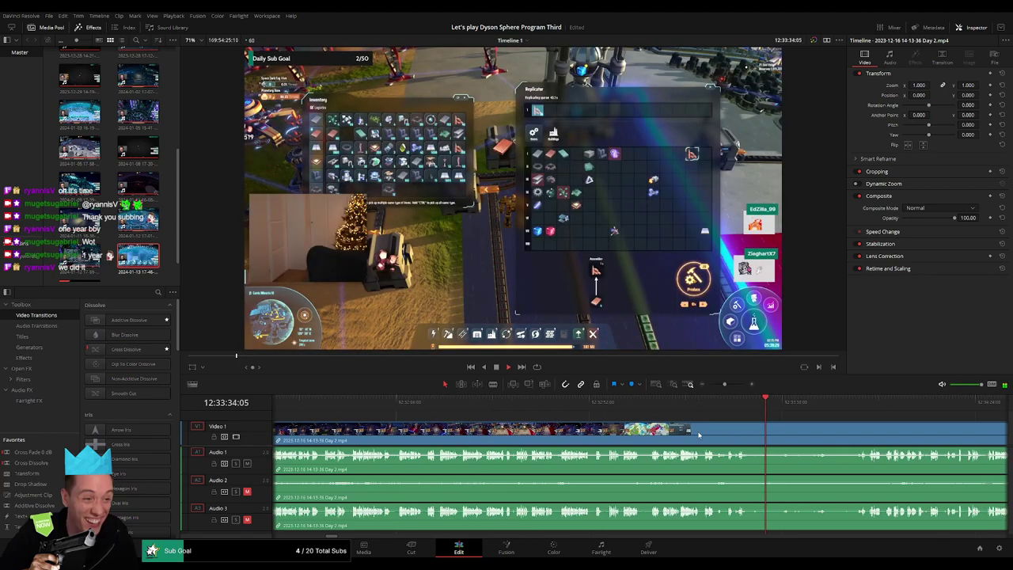
{"action": "left_click", "coordinate": [648, 410]}
{"action": "key", "text": "space"}
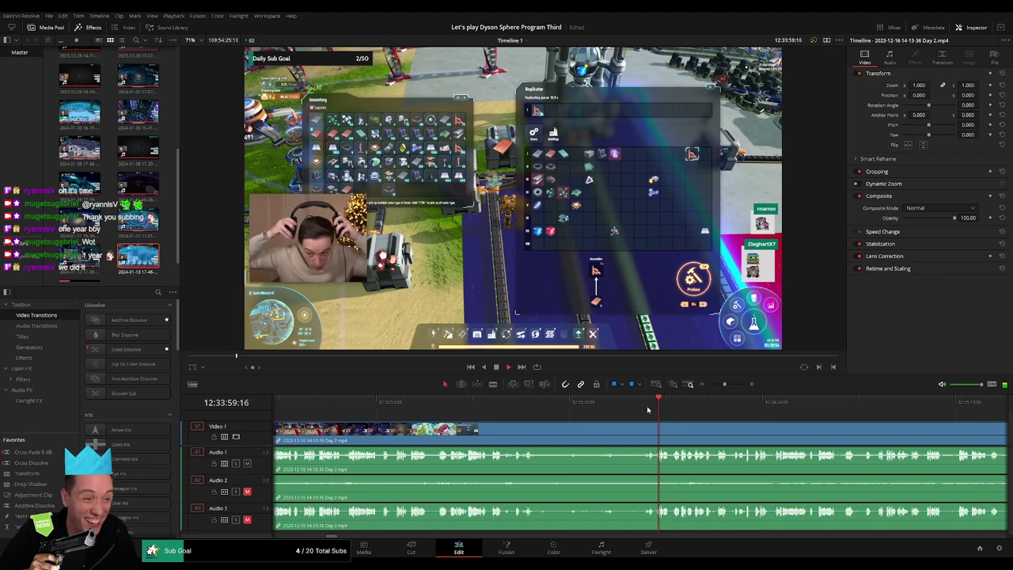
{"action": "left_click", "coordinate": [529, 404]}
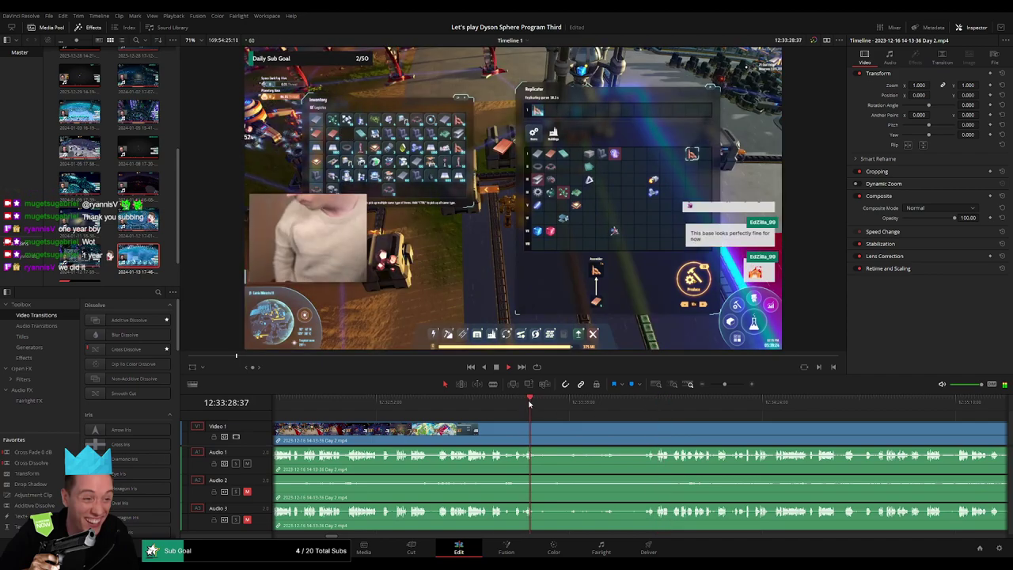
{"action": "left_click", "coordinate": [520, 402]}
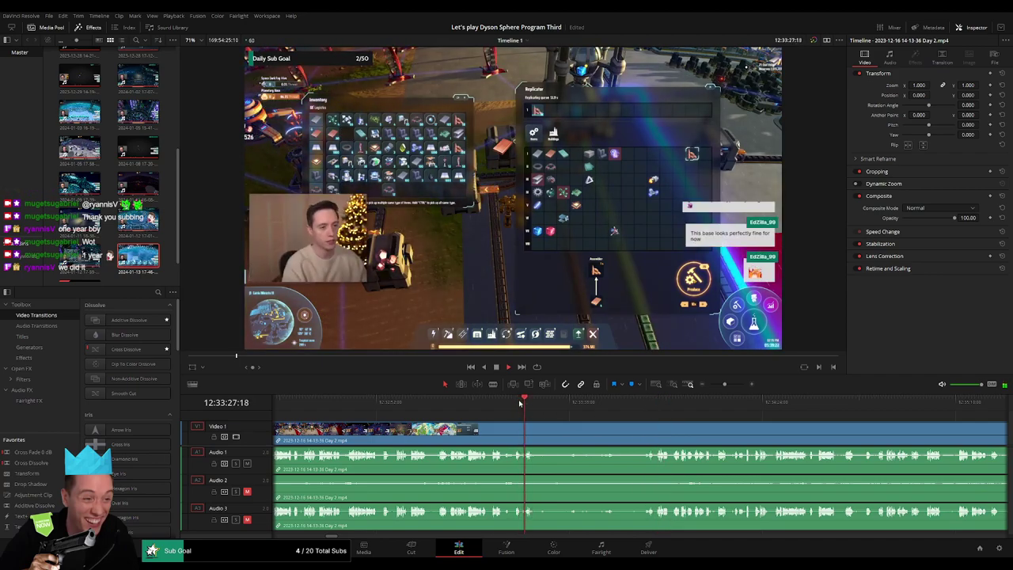
{"action": "left_click_drag", "start_coordinate": [534, 402], "coordinate": [783, 402]}
Move the playhead forward through the Day 2 footage to the 12:52:00 mark and examine the audio there
{"action": "mouse_move", "coordinate": [719, 386]}
{"action": "left_mouse_down"}
{"action": "mouse_move", "coordinate": [706, 386]}
{"action": "mouse_move", "coordinate": [718, 386]}
{"action": "left_mouse_up"}
{"action": "left_click_drag", "start_coordinate": [815, 442], "coordinate": [543, 420]}
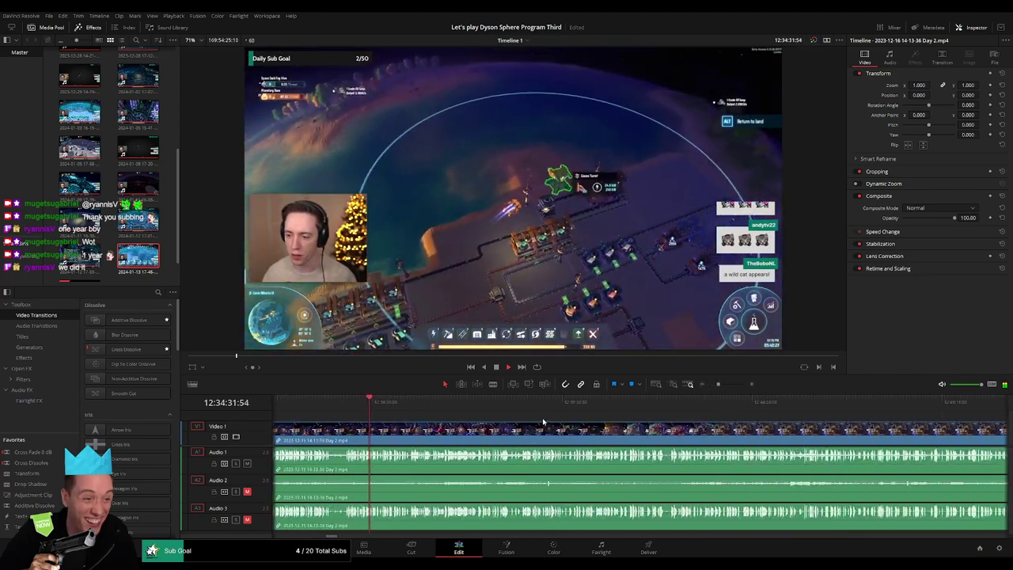
{"action": "left_click_drag", "start_coordinate": [385, 407], "coordinate": [638, 406]}
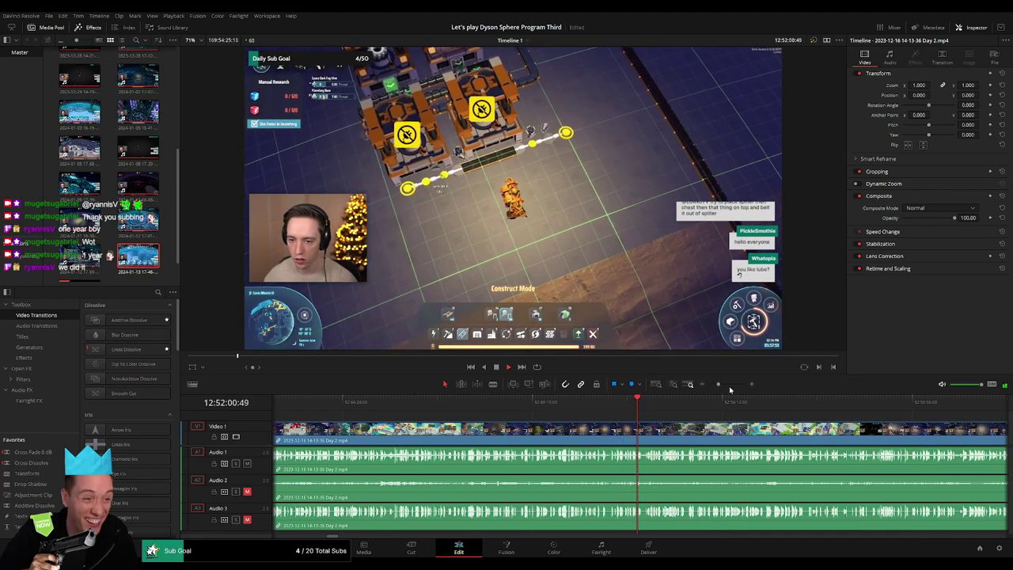
{"action": "left_click_drag", "start_coordinate": [719, 385], "coordinate": [730, 385]}
{"action": "left_click_drag", "start_coordinate": [698, 433], "coordinate": [479, 421]}
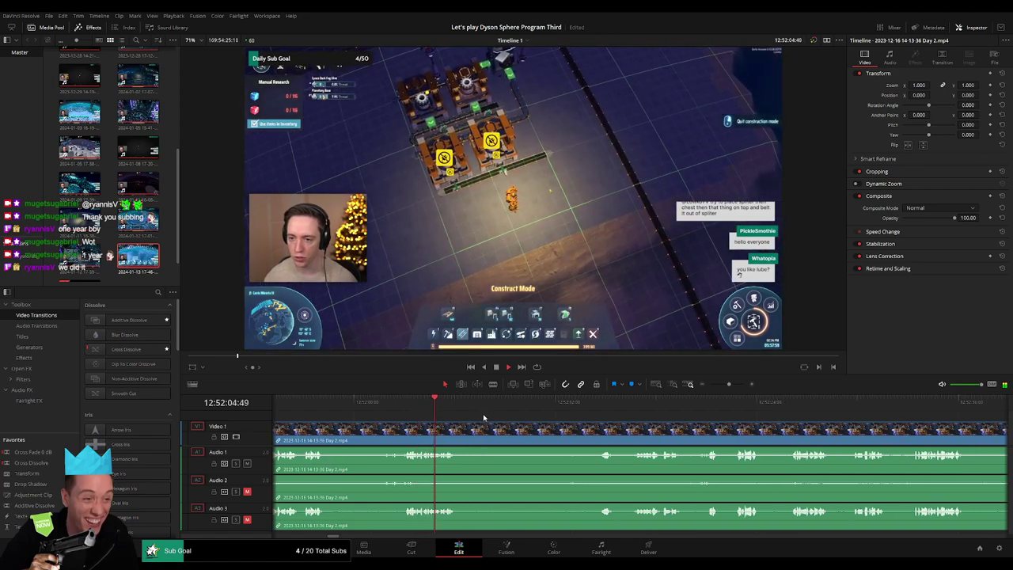
Find a quiet point, split the Day 2 clip at 12:52:14:00, and add roughly one-second fades on both sides of the cut
{"action": "left_click", "coordinate": [598, 406]}
{"action": "key", "text": "space"}
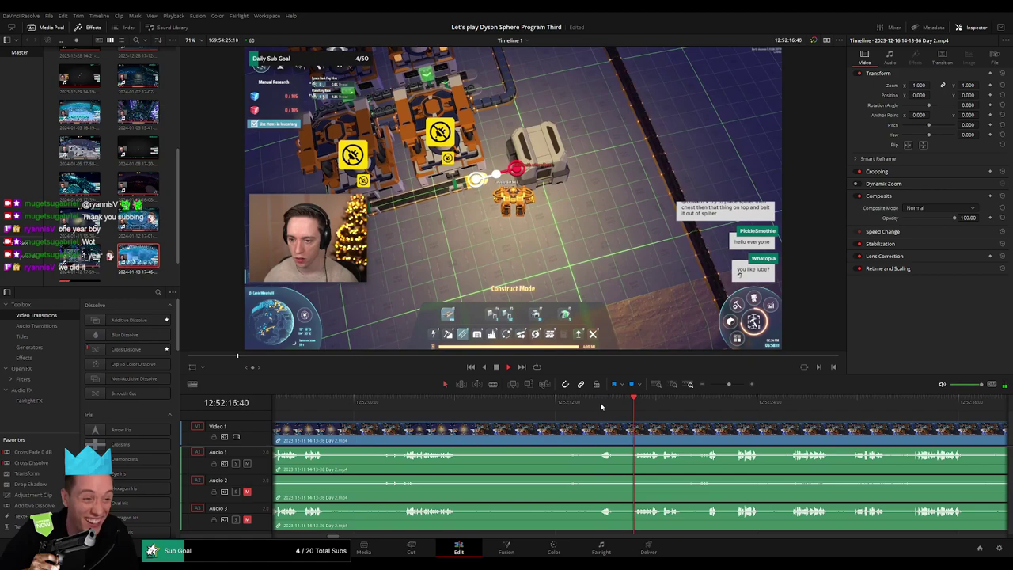
{"action": "left_click", "coordinate": [602, 407]}
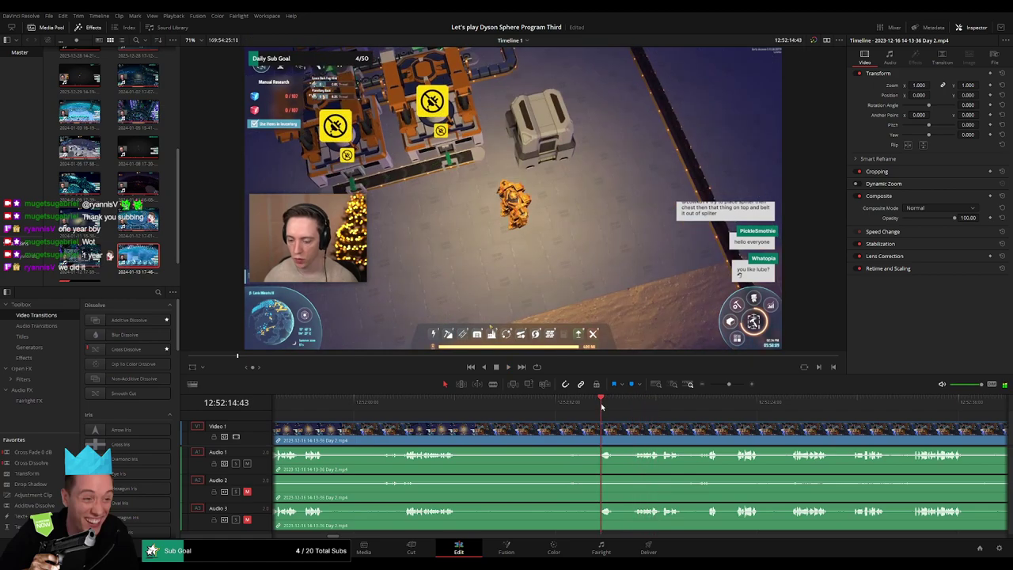
{"action": "left_click", "coordinate": [589, 404]}
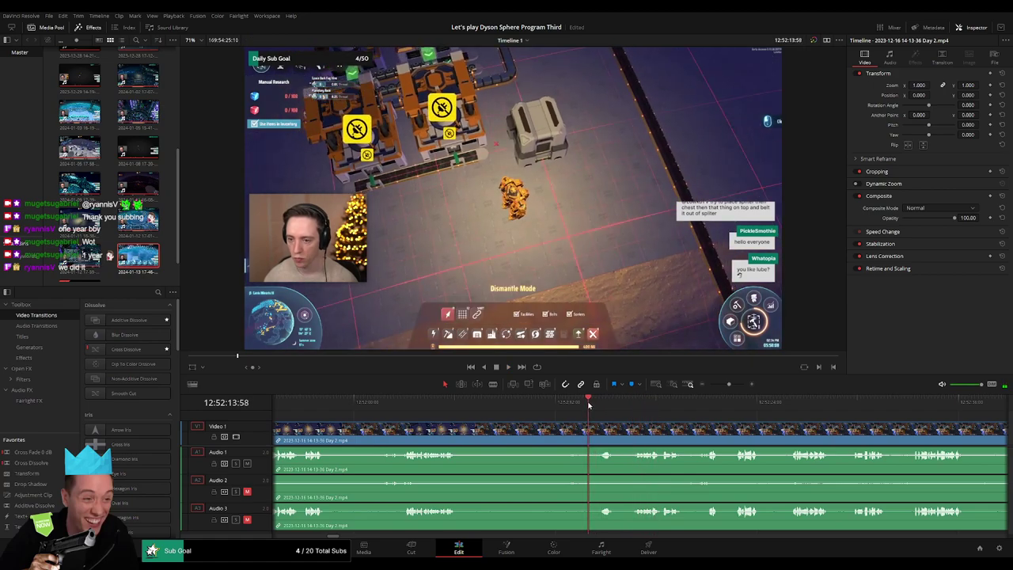
{"action": "left_click", "coordinate": [594, 427]}
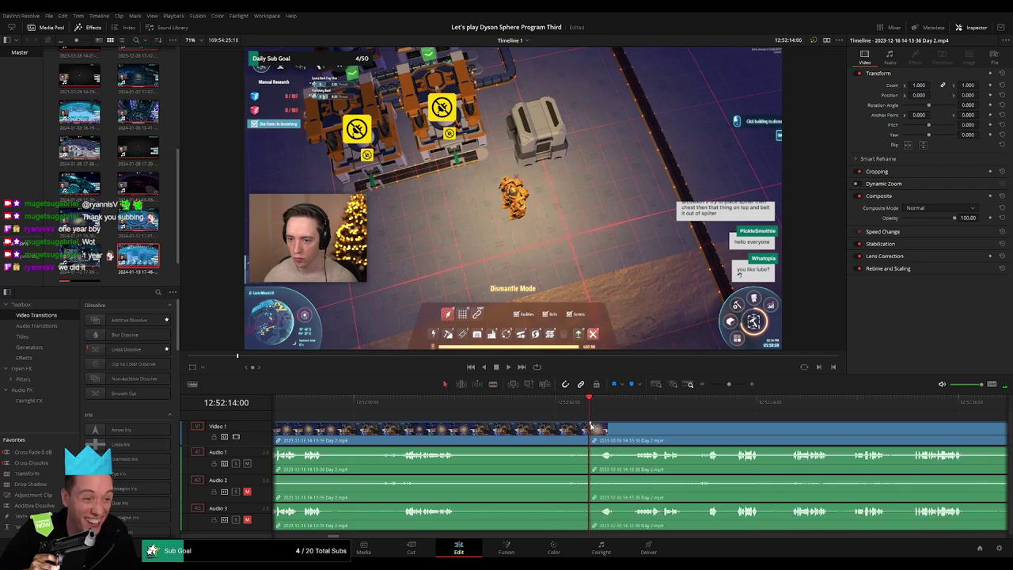
{"action": "key", "text": "a"}
{"action": "left_click_drag", "start_coordinate": [591, 425], "coordinate": [591, 425]}
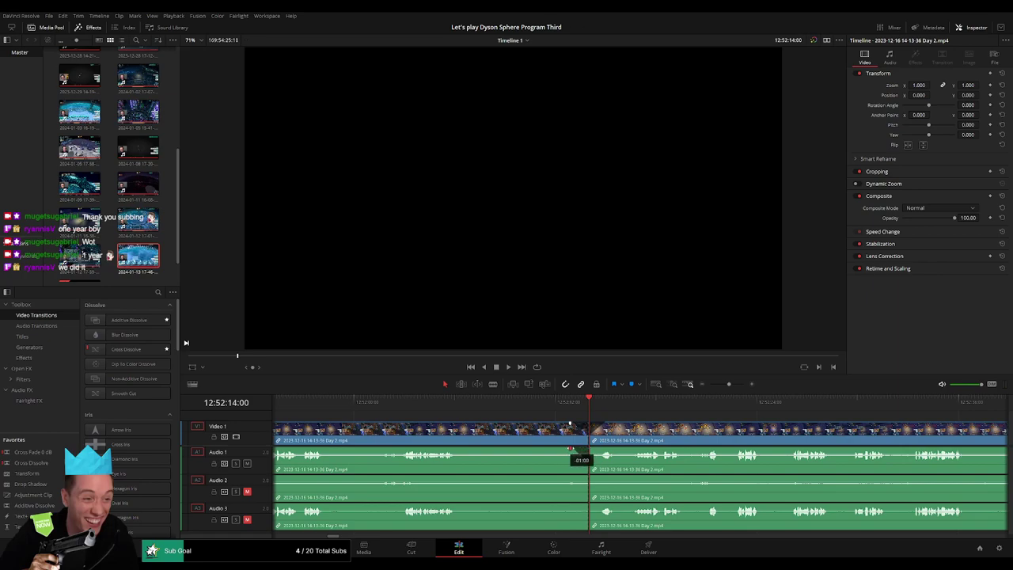
{"action": "left_click_drag", "start_coordinate": [572, 448], "coordinate": [572, 449]}
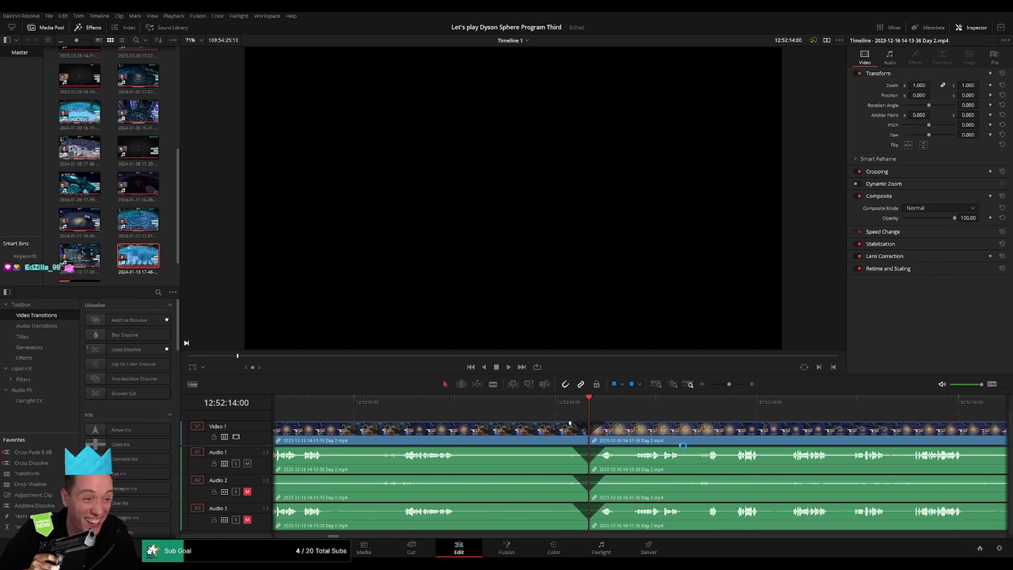
Move the remaining Day 2 clip after the cut later on the timeline, beyond the 14:00:00 mark
{"action": "left_click_drag", "start_coordinate": [735, 386], "coordinate": [688, 388]}
{"action": "left_click_drag", "start_coordinate": [757, 442], "coordinate": [563, 430]}
{"action": "left_click", "coordinate": [447, 406]}
{"action": "left_click_drag", "start_coordinate": [631, 438], "coordinate": [713, 447]}
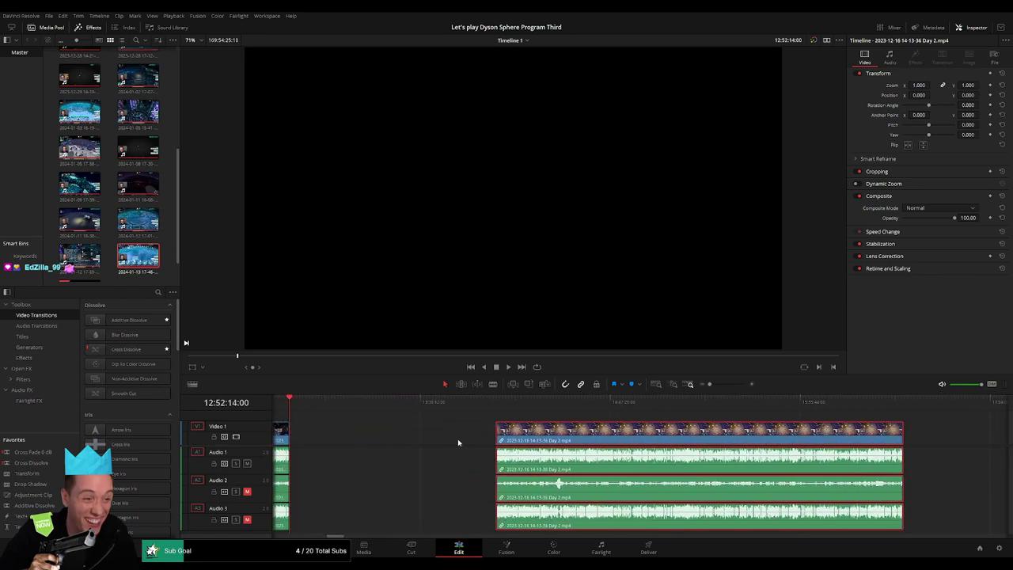
Set the playhead to 14:00:00:00, align the start of the remaining Day 2 clip with it, and play the opening
{"action": "left_click_drag", "start_coordinate": [355, 415], "coordinate": [463, 414]}
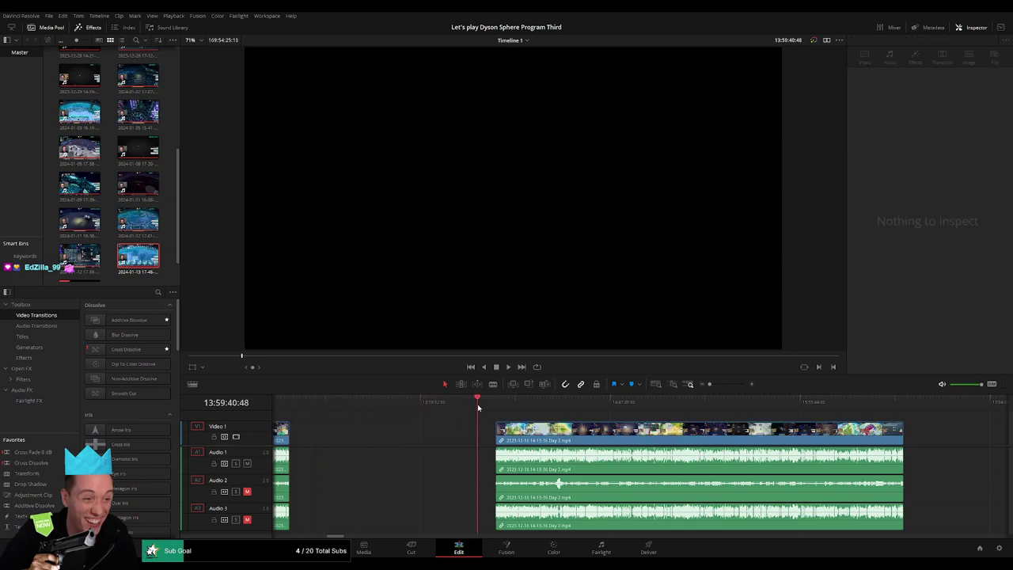
{"action": "left_click", "coordinate": [725, 384]}
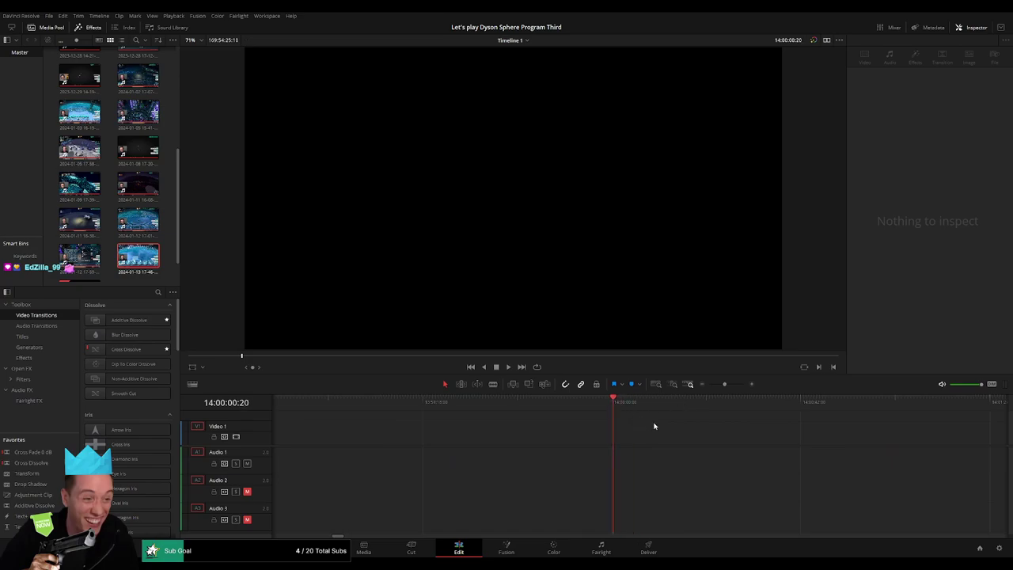
{"action": "left_click", "coordinate": [711, 385]}
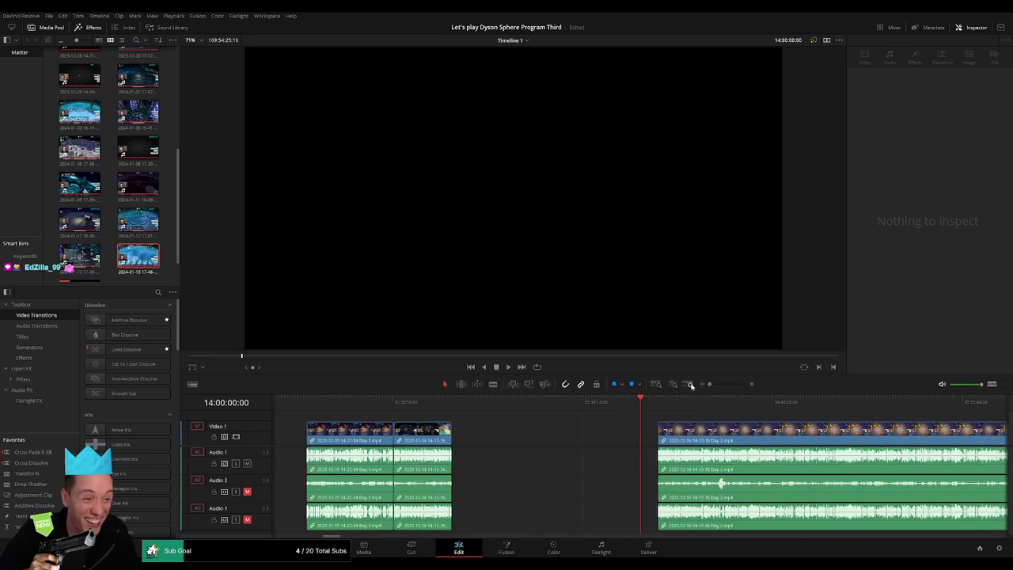
{"action": "scroll", "coordinate": [472, 416], "scroll_direction": "right", "scroll_amount": 3}
{"action": "left_click_drag", "start_coordinate": [507, 431], "coordinate": [491, 429]}
{"action": "key", "text": "space"}
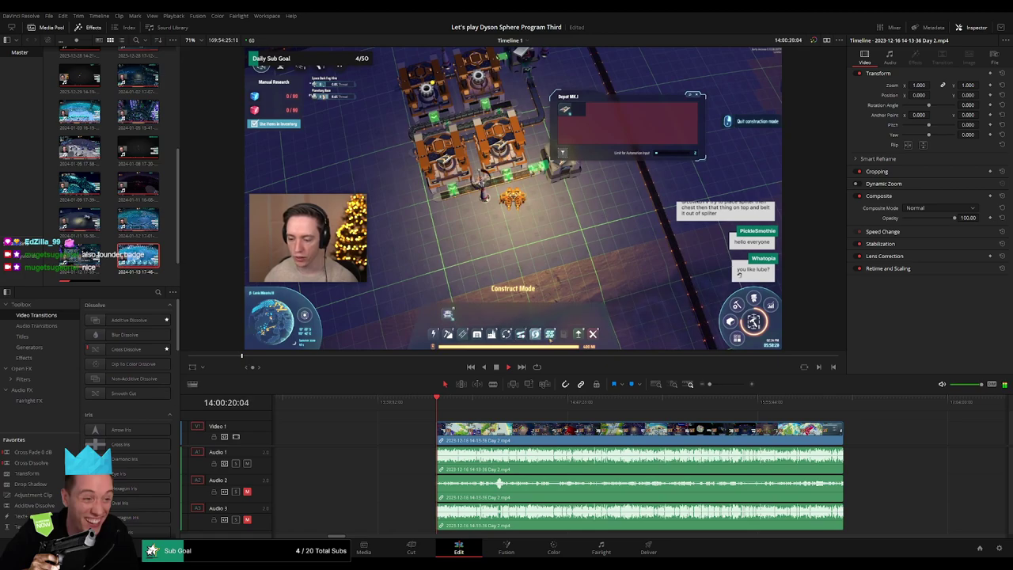
Move the playhead to about the 14:52:00 mark of the Day 2 clip and play from there
{"action": "scroll", "coordinate": [458, 415], "scroll_direction": "right", "scroll_amount": 5}
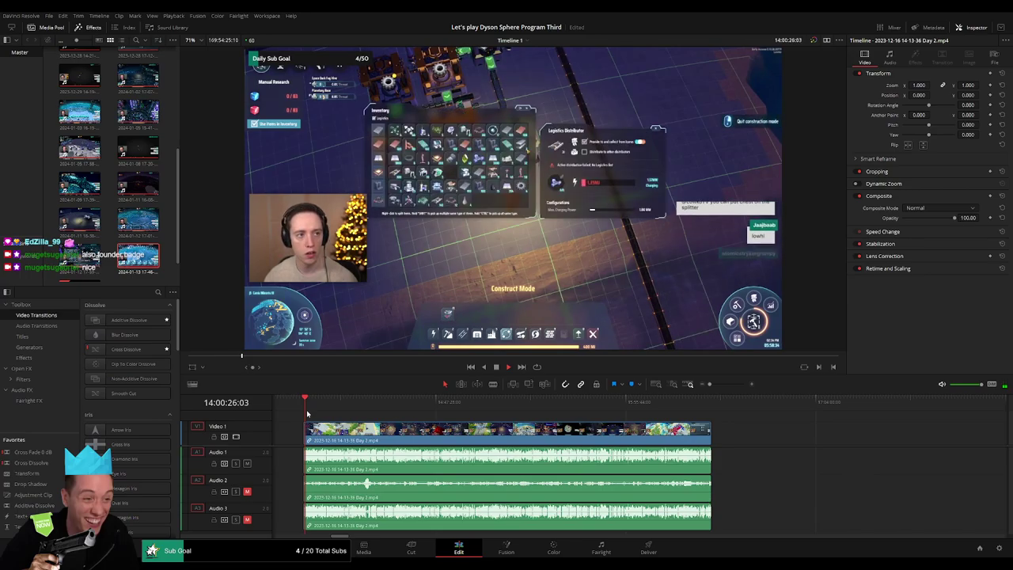
{"action": "left_click_drag", "start_coordinate": [313, 408], "coordinate": [448, 412]}
{"action": "key", "text": "space"}
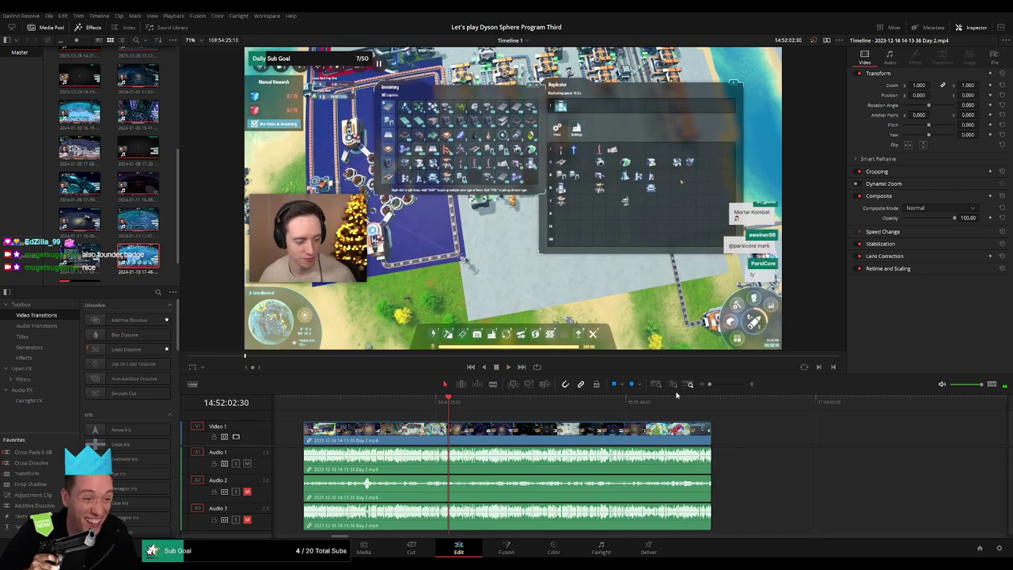
{"action": "left_click_drag", "start_coordinate": [709, 384], "coordinate": [733, 385]}
{"action": "key", "text": "space"}
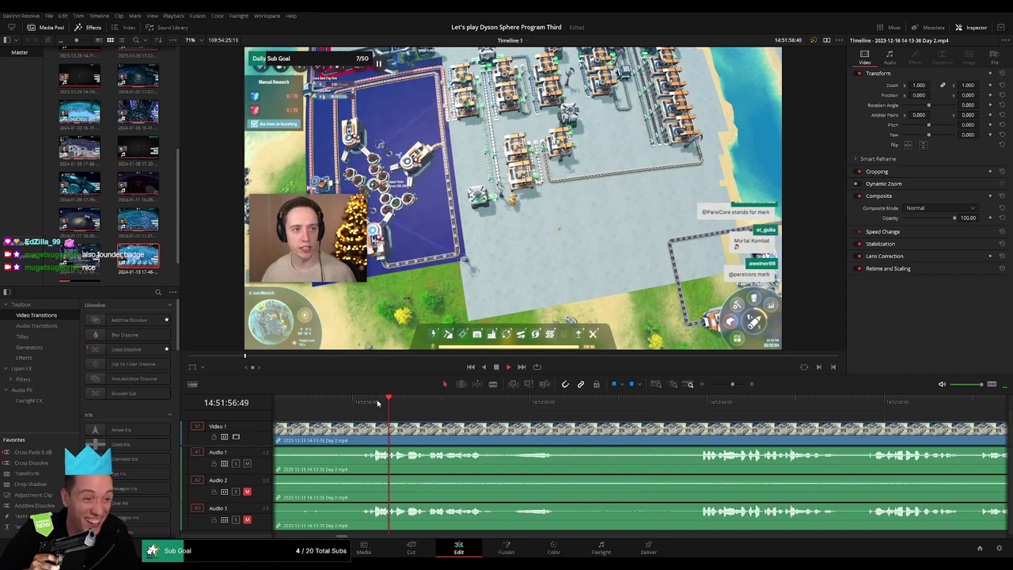
Sample the Day 2 footage from about 14:51:59 to 14:52:28 for a quiet point to end the episode
{"action": "left_click", "coordinate": [499, 404]}
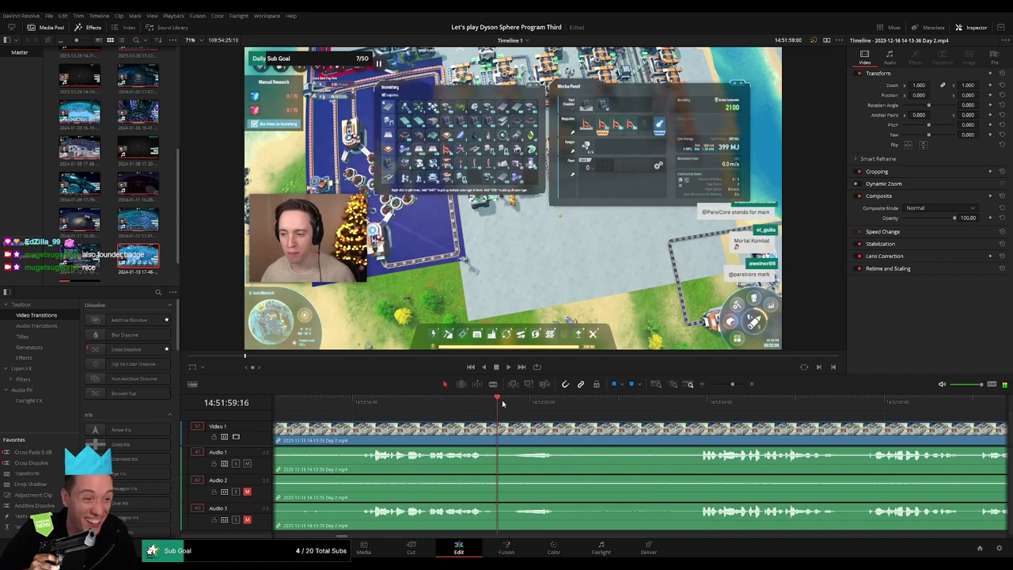
{"action": "left_click", "coordinate": [651, 406]}
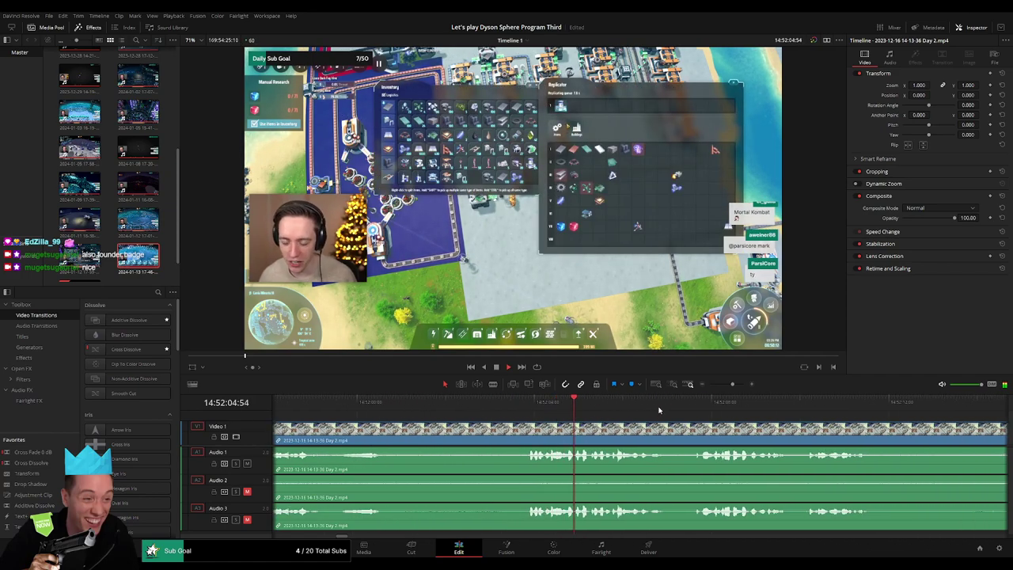
{"action": "left_click", "coordinate": [683, 406]}
{"action": "scroll", "coordinate": [711, 415], "scroll_direction": "right", "scroll_amount": 3}
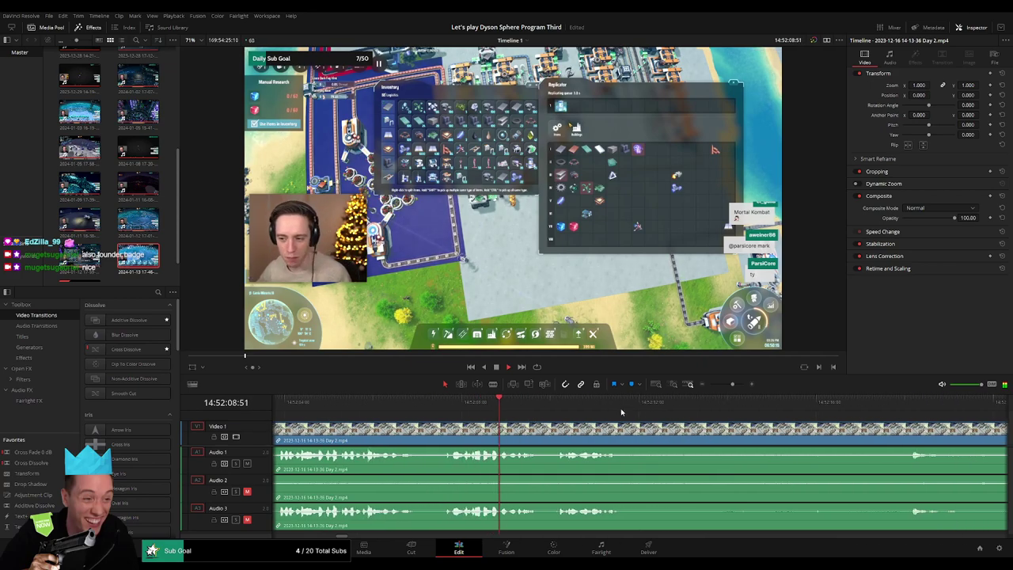
{"action": "left_click_drag", "start_coordinate": [734, 386], "coordinate": [728, 385]}
{"action": "scroll", "coordinate": [566, 413], "scroll_direction": "right", "scroll_amount": 2}
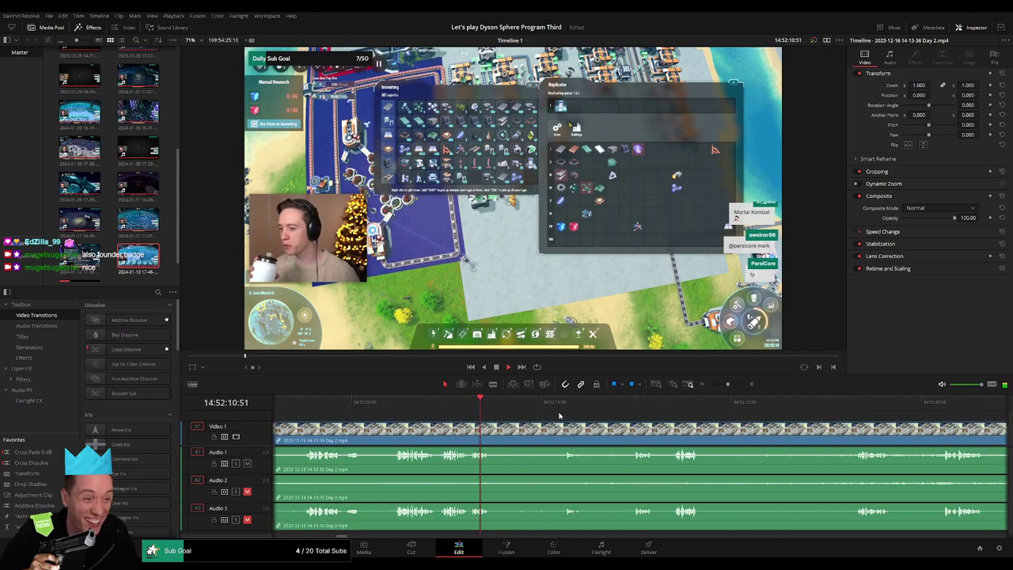
{"action": "left_click", "coordinate": [566, 407]}
{"action": "key", "text": "space"}
{"action": "left_click", "coordinate": [631, 406]}
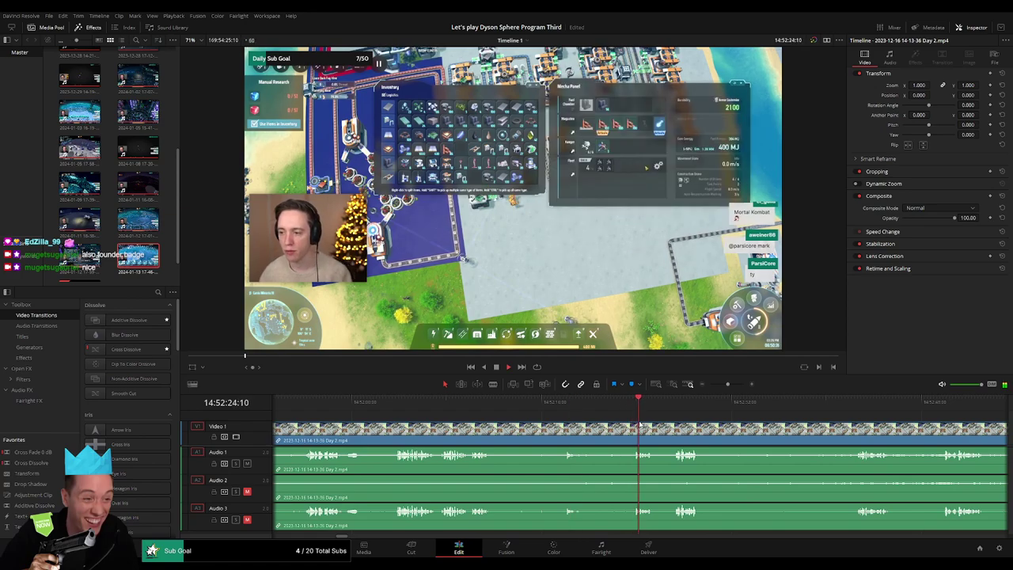
{"action": "left_click", "coordinate": [673, 405]}
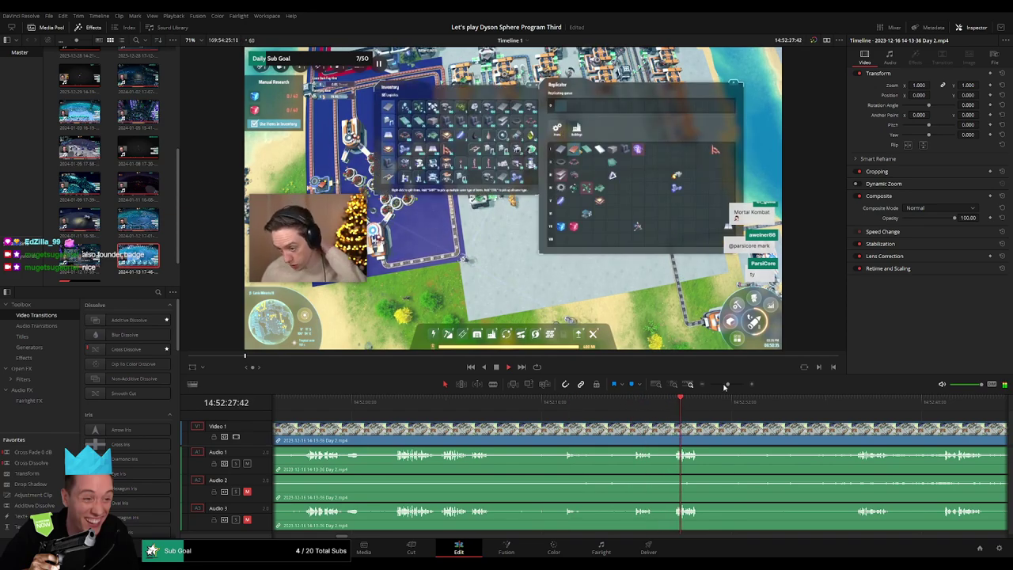
Split the Day 2 clip at 14:52:23:00 and add one-second fades on both sides of the cut
{"action": "left_click_drag", "start_coordinate": [728, 385], "coordinate": [732, 386]}
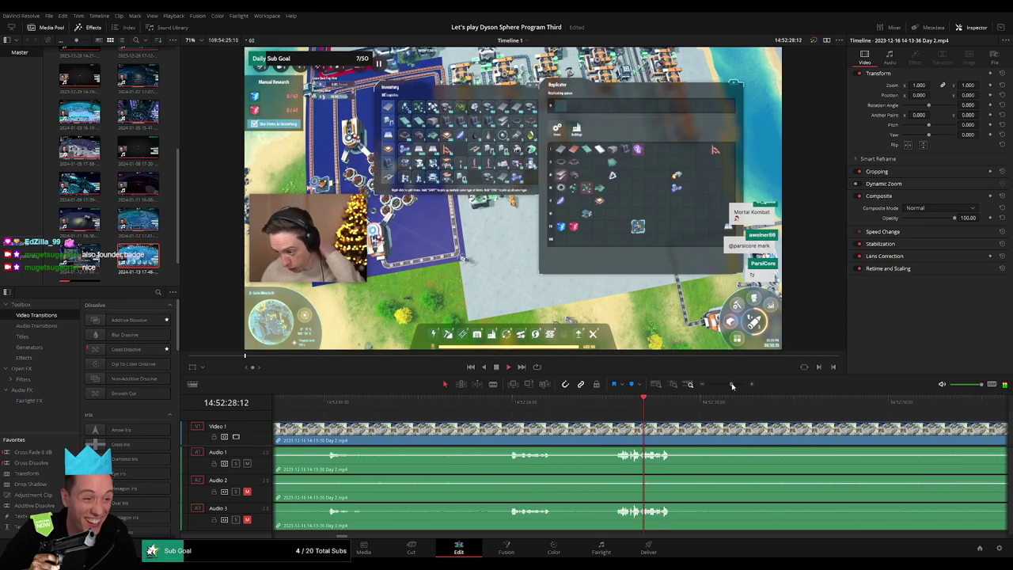
{"action": "left_click", "coordinate": [475, 406]}
{"action": "left_click_drag", "start_coordinate": [475, 406], "coordinate": [478, 428]}
{"action": "left_click", "coordinate": [444, 429]}
{"action": "key", "text": "a"}
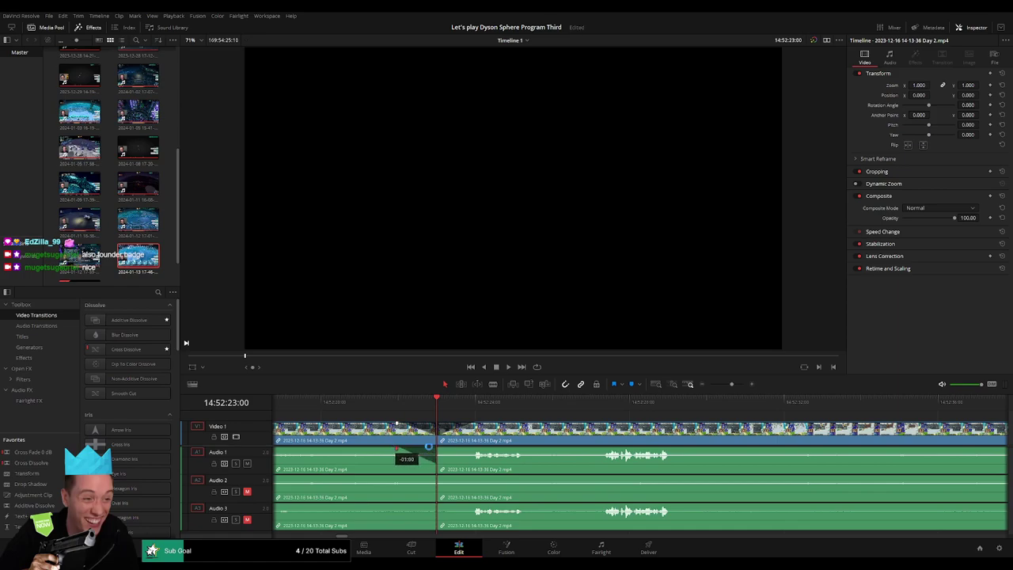
{"action": "left_click_drag", "start_coordinate": [437, 448], "coordinate": [467, 450]}
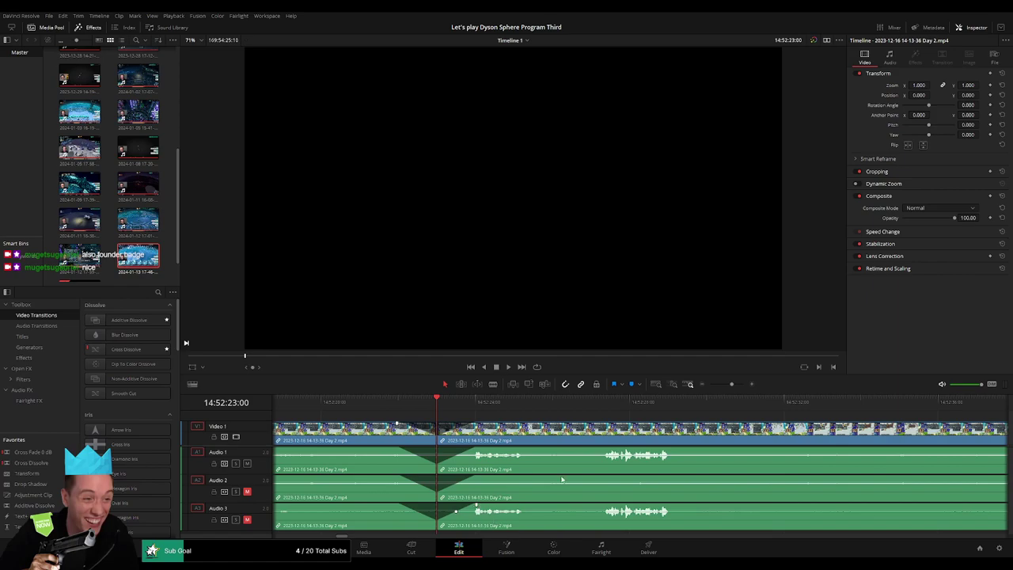
Move the Day 2 clip that follows the 14:52:23 cut later on the timeline, past the 16:00:00 mark
{"action": "left_click_drag", "start_coordinate": [732, 384], "coordinate": [710, 385]}
{"action": "left_click_drag", "start_coordinate": [701, 415], "coordinate": [533, 421]}
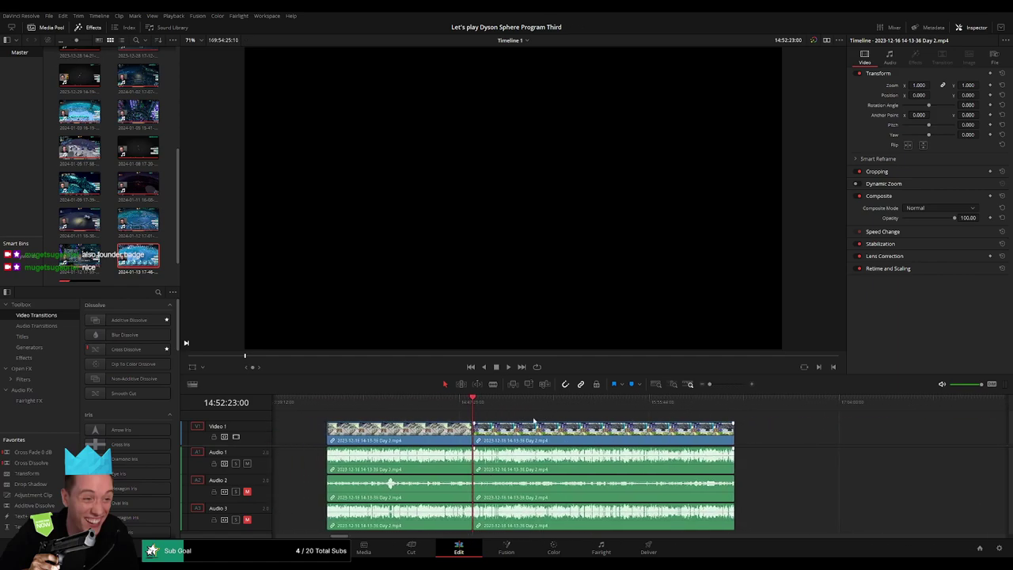
{"action": "left_click", "coordinate": [473, 404]}
{"action": "scroll", "coordinate": [472, 403], "scroll_direction": "down", "scroll_amount": 4}
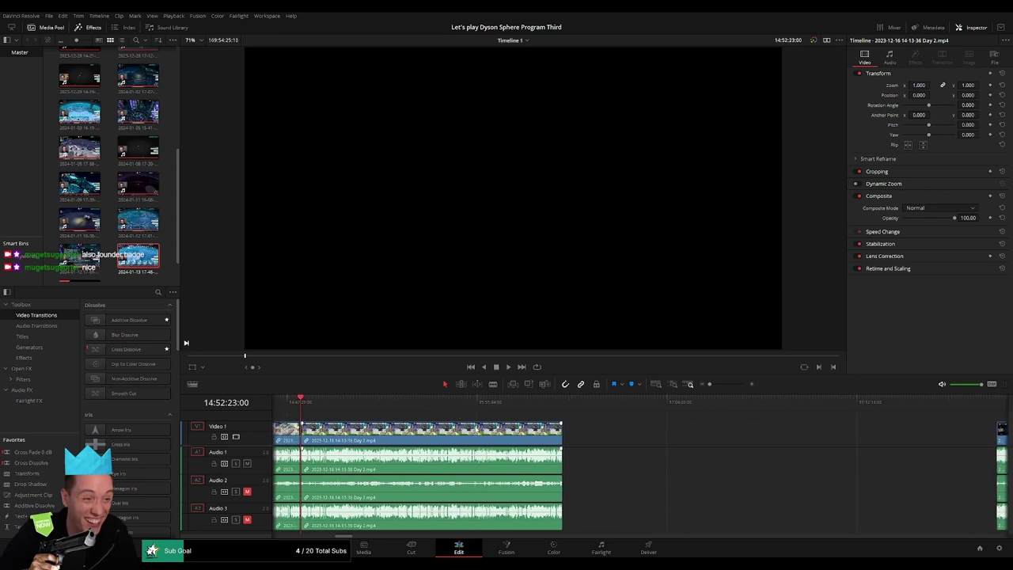
{"action": "left_click_drag", "start_coordinate": [475, 431], "coordinate": [731, 431]}
{"action": "left_click", "coordinate": [415, 429]}
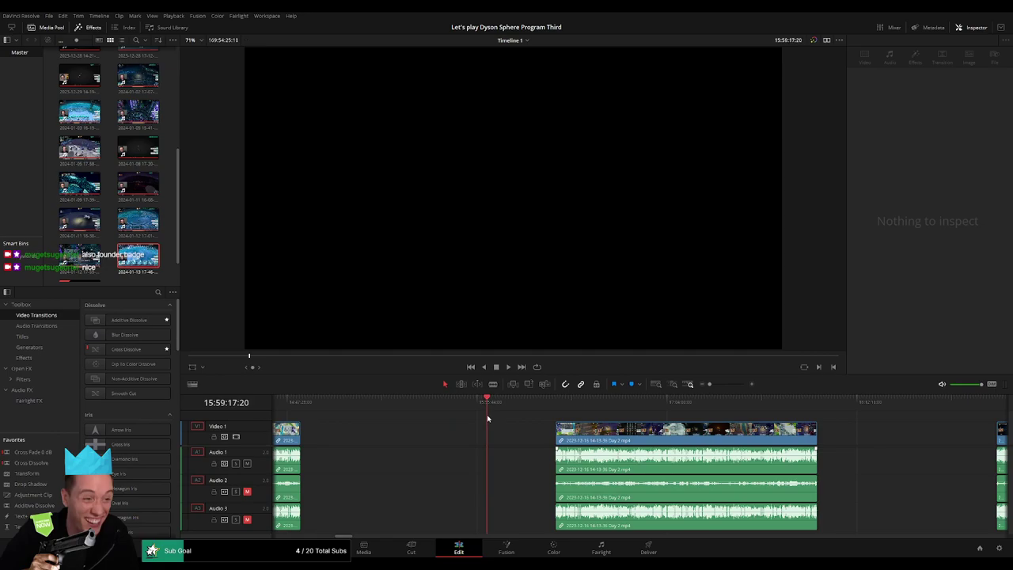
Align the start of the remaining Day 2 clip with the 16:00:00 mark and play its opening
{"action": "left_click", "coordinate": [615, 436]}
{"action": "left_click_drag", "start_coordinate": [615, 436], "coordinate": [552, 414]}
{"action": "left_click", "coordinate": [553, 414]}
{"action": "key", "text": "space"}
Skim the Day 2 footage from the 16:00:00 mark to about 16:32:00
{"action": "left_click_drag", "start_coordinate": [724, 385], "coordinate": [720, 391]}
{"action": "left_click_drag", "start_coordinate": [642, 402], "coordinate": [844, 404]}
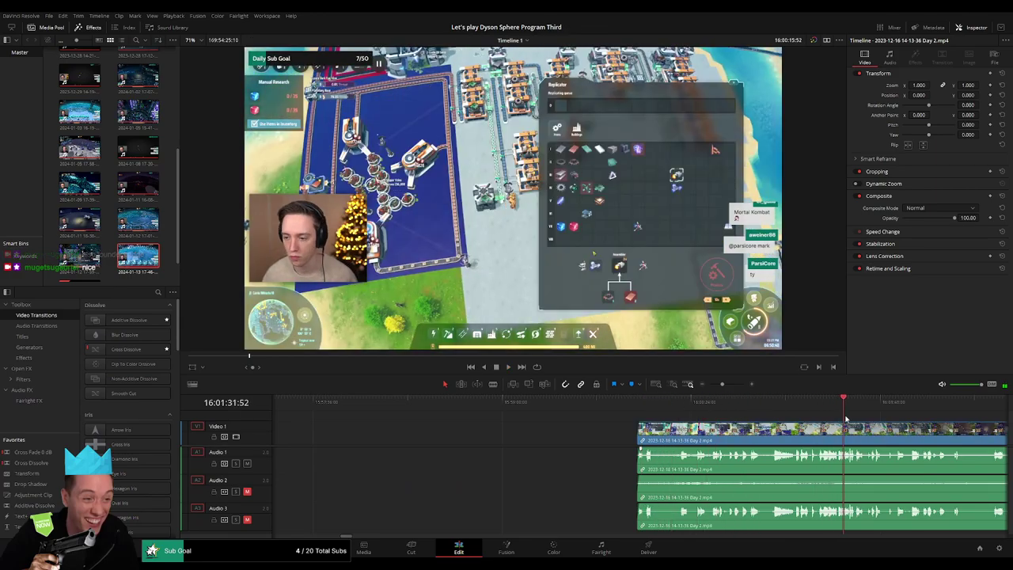
{"action": "scroll", "coordinate": [604, 438], "scroll_direction": "right", "scroll_amount": 3}
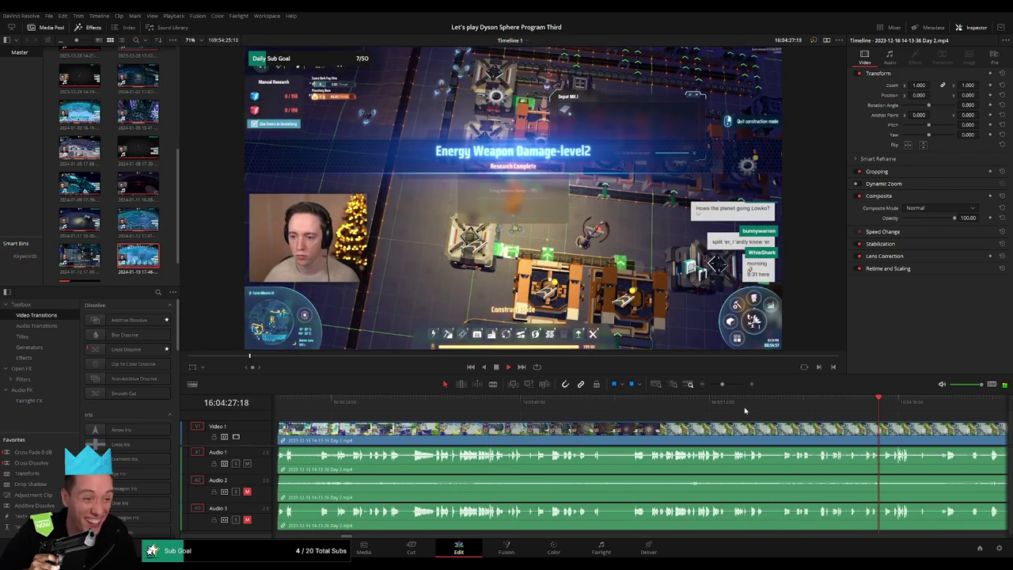
{"action": "left_click_drag", "start_coordinate": [720, 386], "coordinate": [717, 386]}
{"action": "scroll", "coordinate": [507, 424], "scroll_direction": "right", "scroll_amount": 6}
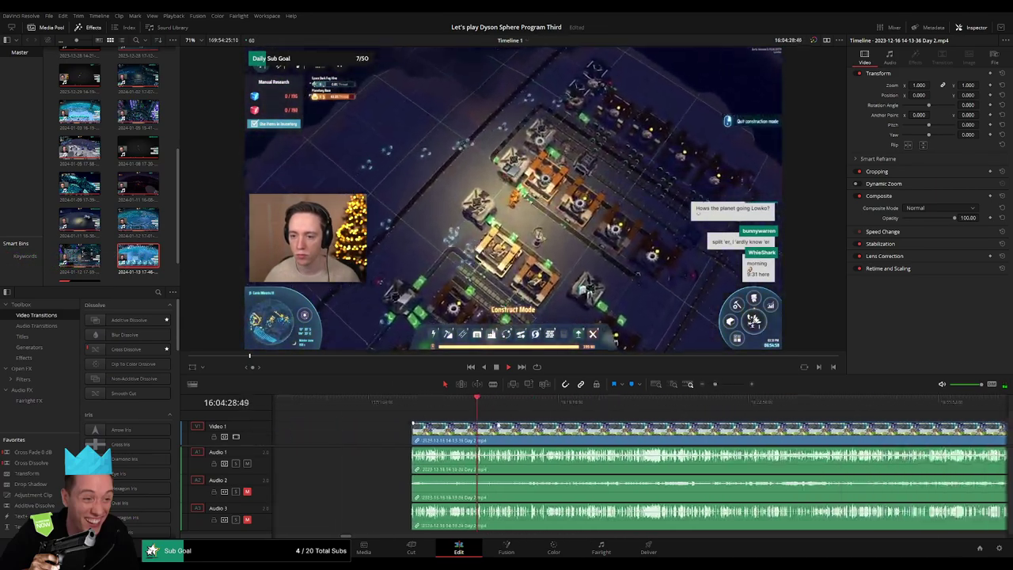
{"action": "left_click", "coordinate": [405, 406]}
{"action": "left_click_drag", "start_coordinate": [404, 407], "coordinate": [802, 410]}
{"action": "scroll", "coordinate": [792, 420], "scroll_direction": "right", "scroll_amount": 6}
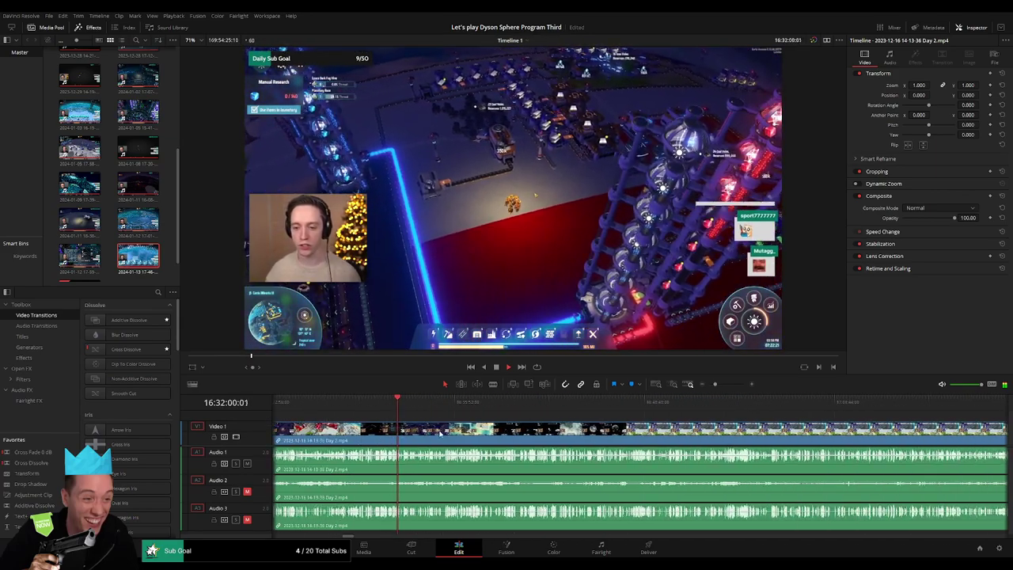
Find a pause in the speech after 16:52:00 and split the Day 2 clip at 16:52:13:00
{"action": "left_click", "coordinate": [410, 407]}
{"action": "left_click_drag", "start_coordinate": [411, 407], "coordinate": [690, 424]}
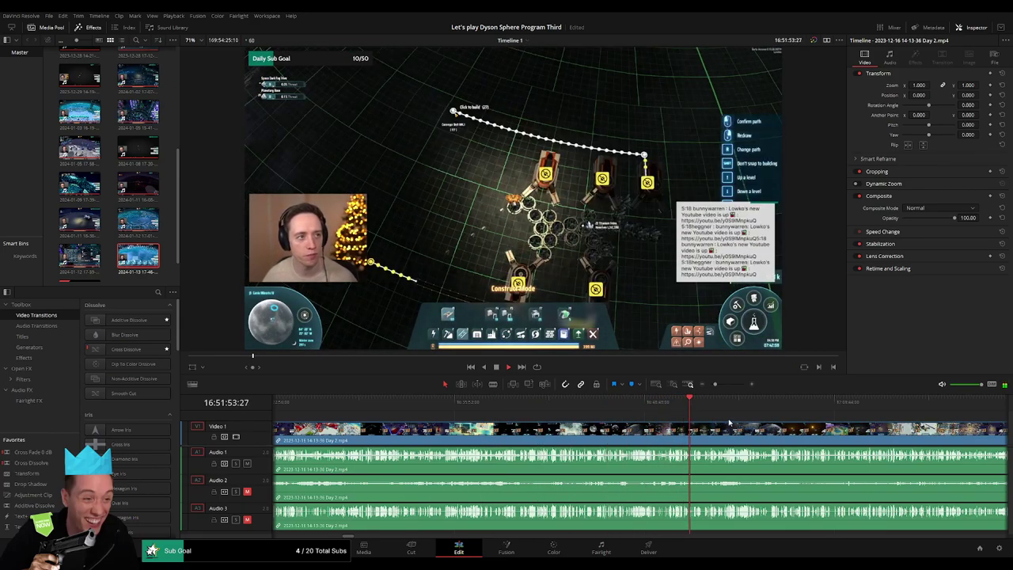
{"action": "left_click_drag", "start_coordinate": [716, 384], "coordinate": [729, 386]}
{"action": "left_click", "coordinate": [683, 402]}
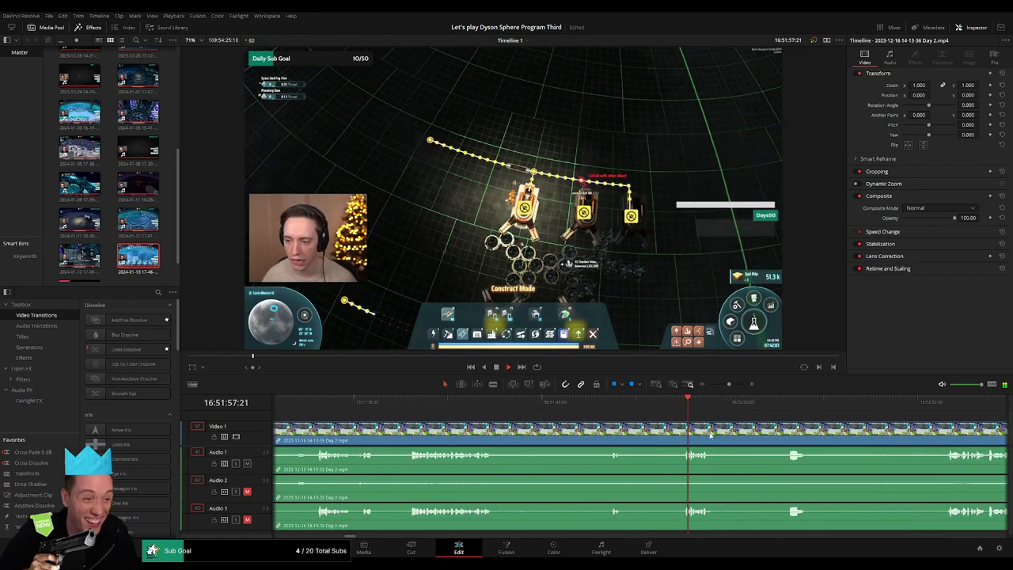
{"action": "left_click_drag", "start_coordinate": [713, 432], "coordinate": [519, 415]}
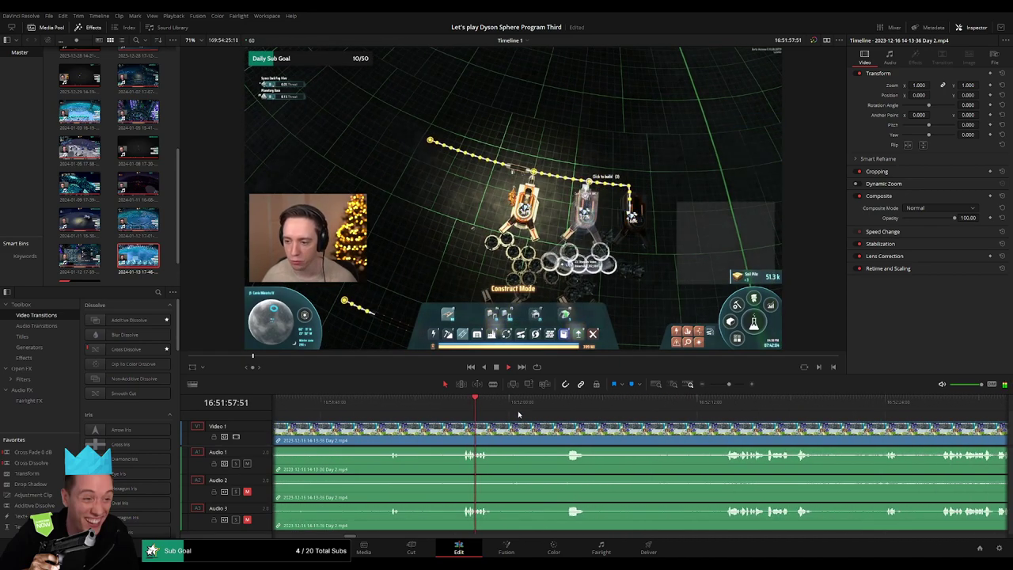
{"action": "left_click", "coordinate": [608, 410]}
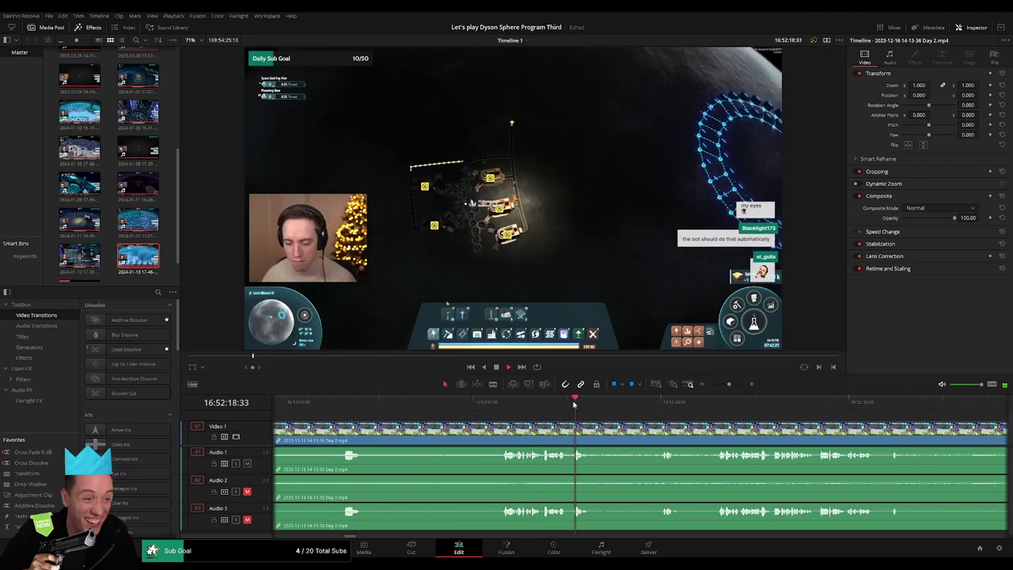
{"action": "left_click", "coordinate": [664, 404]}
{"action": "left_click", "coordinate": [718, 402]}
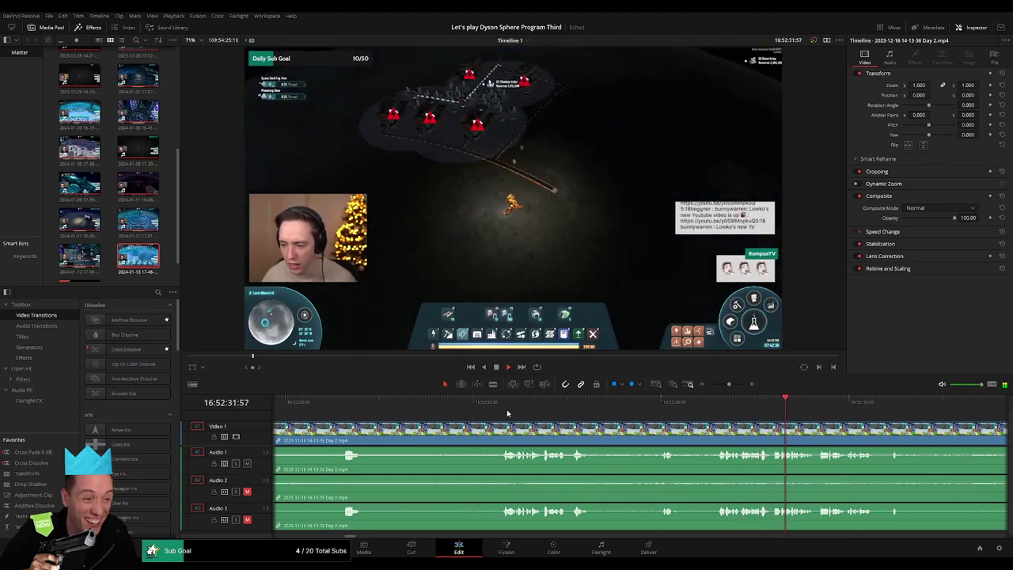
{"action": "left_click", "coordinate": [504, 404]}
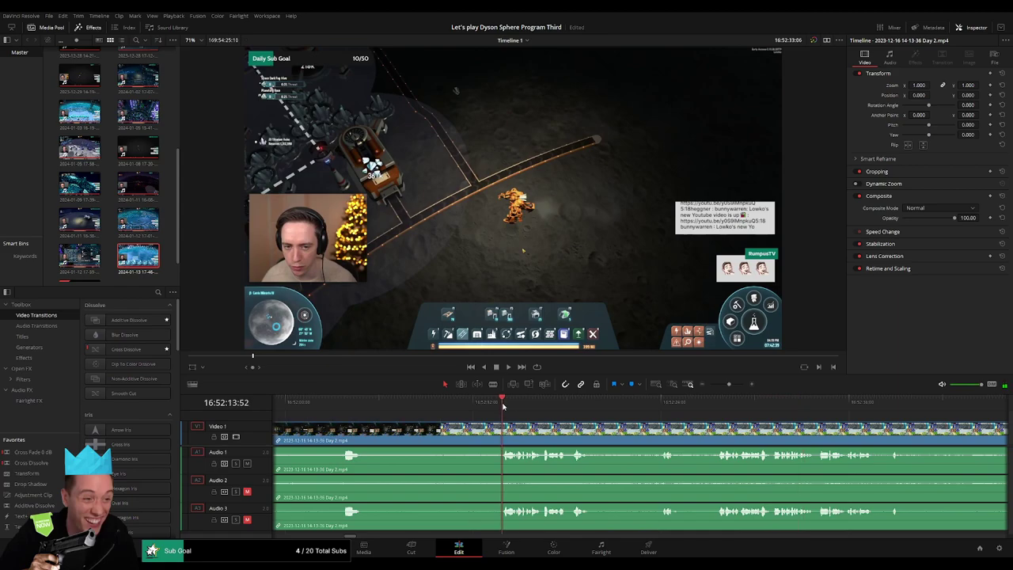
{"action": "left_click", "coordinate": [489, 405]}
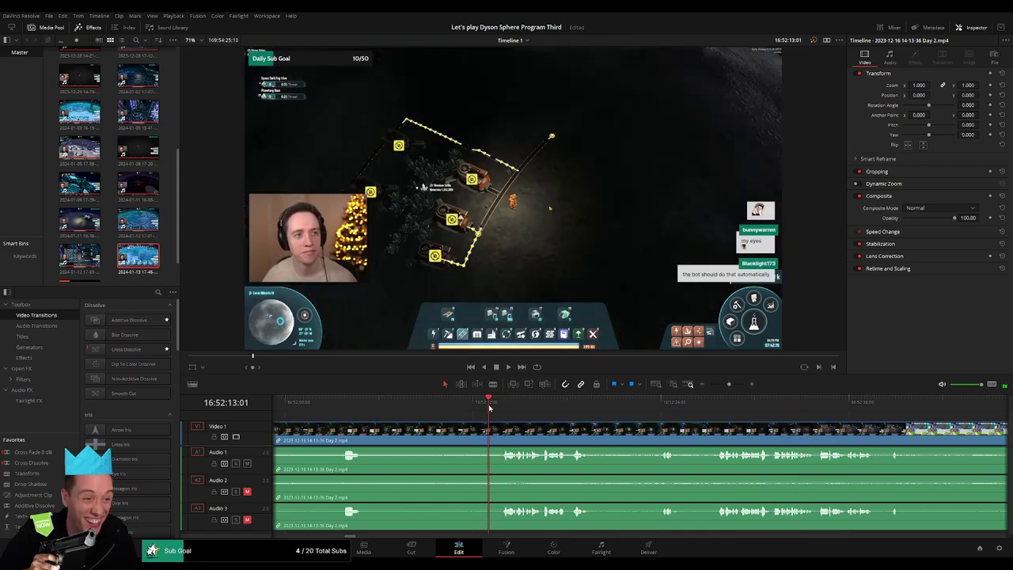
{"action": "key", "text": "ctrl+b"}
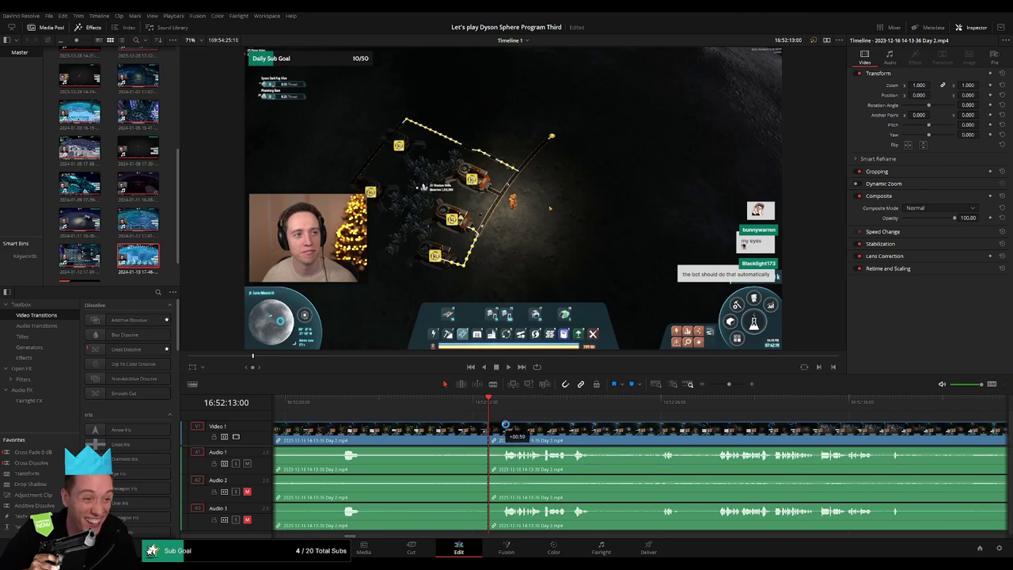
Add one-second video and audio fades on both sides of the 16:52:13 cut
{"action": "left_click_drag", "start_coordinate": [505, 426], "coordinate": [470, 426]}
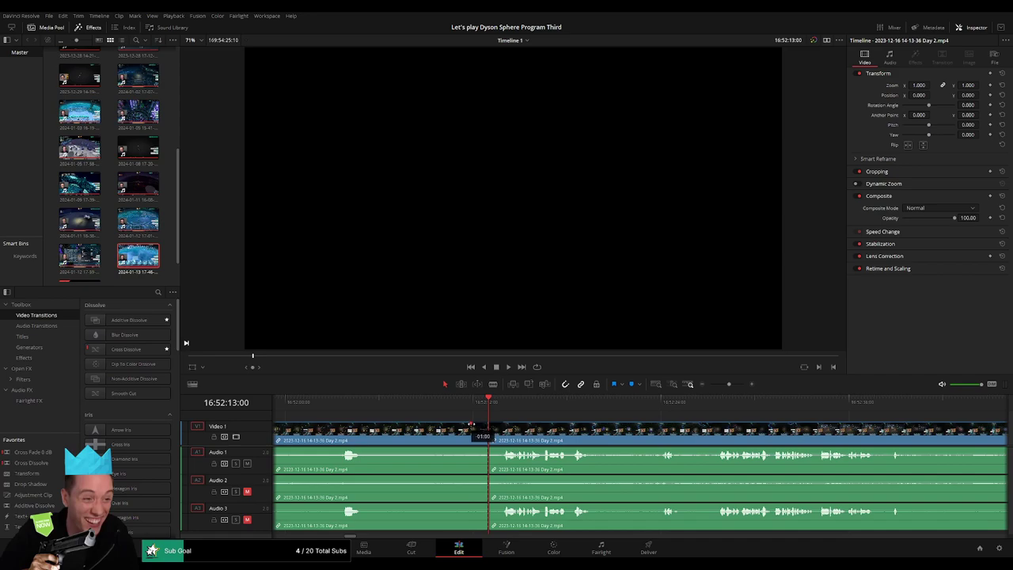
{"action": "left_click_drag", "start_coordinate": [471, 425], "coordinate": [470, 425]}
{"action": "left_click_drag", "start_coordinate": [486, 451], "coordinate": [503, 507]}
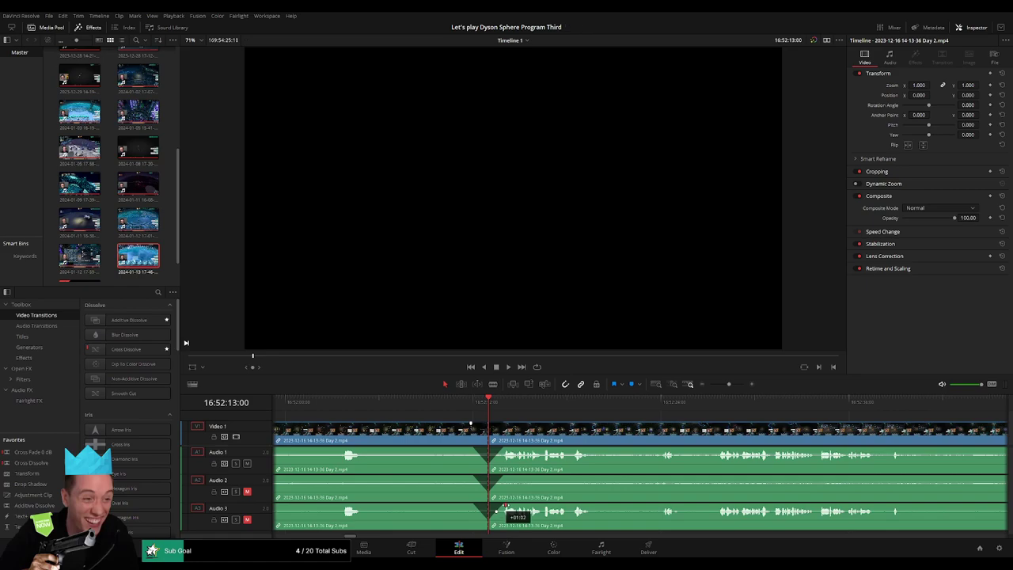
{"action": "left_click_drag", "start_coordinate": [505, 505], "coordinate": [508, 505]}
Move the Day 2 clip that follows the 16:52:13 cut later on the timeline, up against the Day 3 clip
{"action": "left_click_drag", "start_coordinate": [730, 385], "coordinate": [682, 389]}
{"action": "left_click_drag", "start_coordinate": [719, 437], "coordinate": [541, 426]}
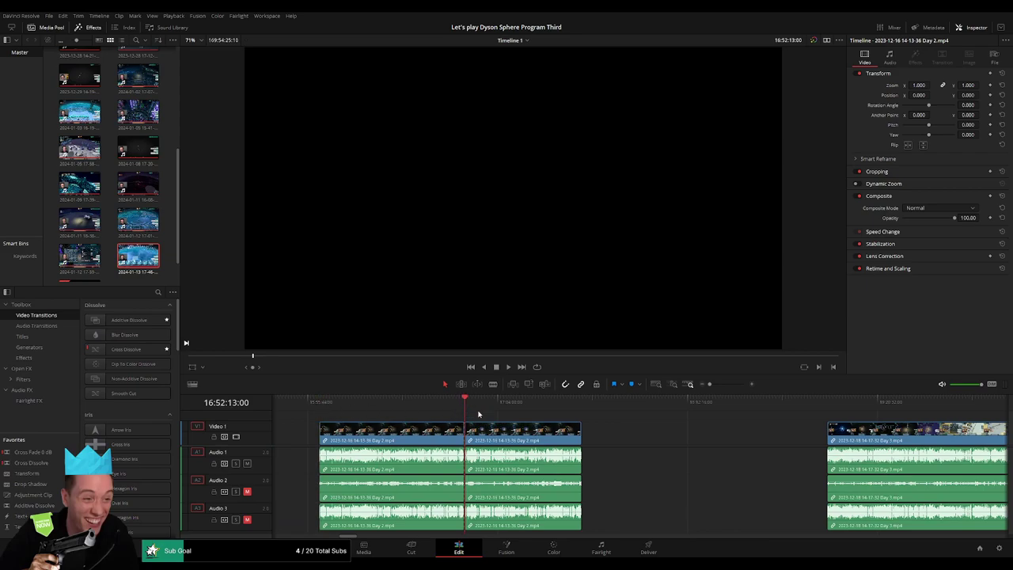
{"action": "scroll", "coordinate": [356, 428], "scroll_direction": "right", "scroll_amount": 3}
{"action": "left_click", "coordinate": [401, 435]}
{"action": "left_click_drag", "start_coordinate": [401, 435], "coordinate": [648, 435]}
{"action": "left_click", "coordinate": [438, 433]}
Shift the remaining Day 2 clip and the Day 3 clip together to start at the 18:00:00 mark, and play the opening
{"action": "left_click_drag", "start_coordinate": [335, 401], "coordinate": [507, 415]}
{"action": "left_click_drag", "start_coordinate": [709, 384], "coordinate": [717, 385]}
{"action": "left_click_drag", "start_coordinate": [641, 401], "coordinate": [635, 405]}
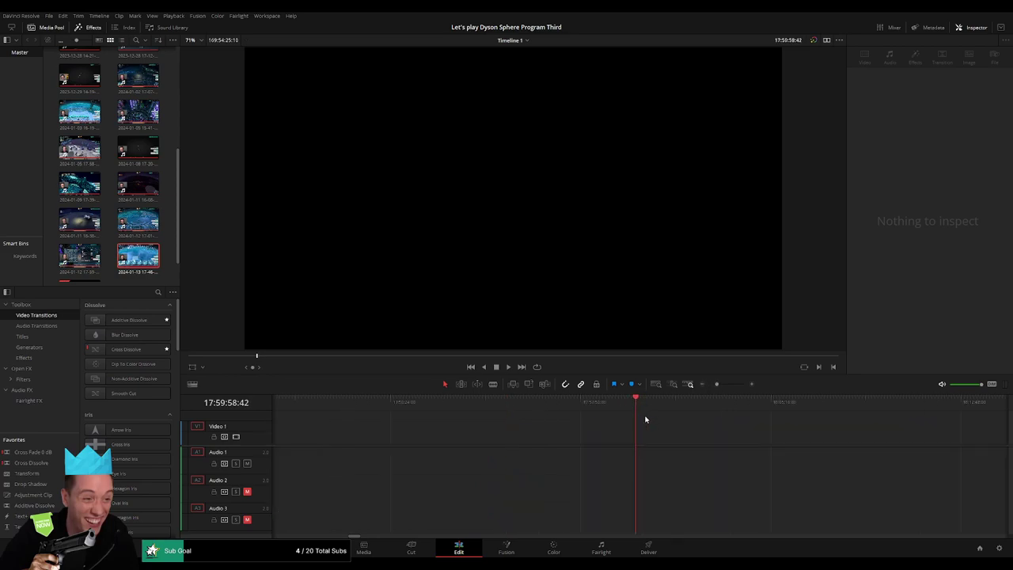
{"action": "key", "text": "Right"}
{"action": "key", "text": "Right"}
{"action": "key", "text": "Right"}
{"action": "key", "text": "Right"}
{"action": "key", "text": "Right"}
{"action": "key", "text": "Right"}
{"action": "key", "text": "Right"}
{"action": "key", "text": "Right"}
{"action": "key", "text": "Right"}
{"action": "key", "text": "Right"}
{"action": "key", "text": "Right"}
{"action": "key", "text": "Right"}
{"action": "key", "text": "Right"}
{"action": "key", "text": "Right"}
{"action": "key", "text": "Right"}
{"action": "left_click_drag", "start_coordinate": [718, 385], "coordinate": [709, 388]}
{"action": "left_click_drag", "start_coordinate": [664, 426], "coordinate": [829, 450]}
{"action": "left_click_drag", "start_coordinate": [745, 438], "coordinate": [697, 427]}
{"action": "key", "text": "space"}
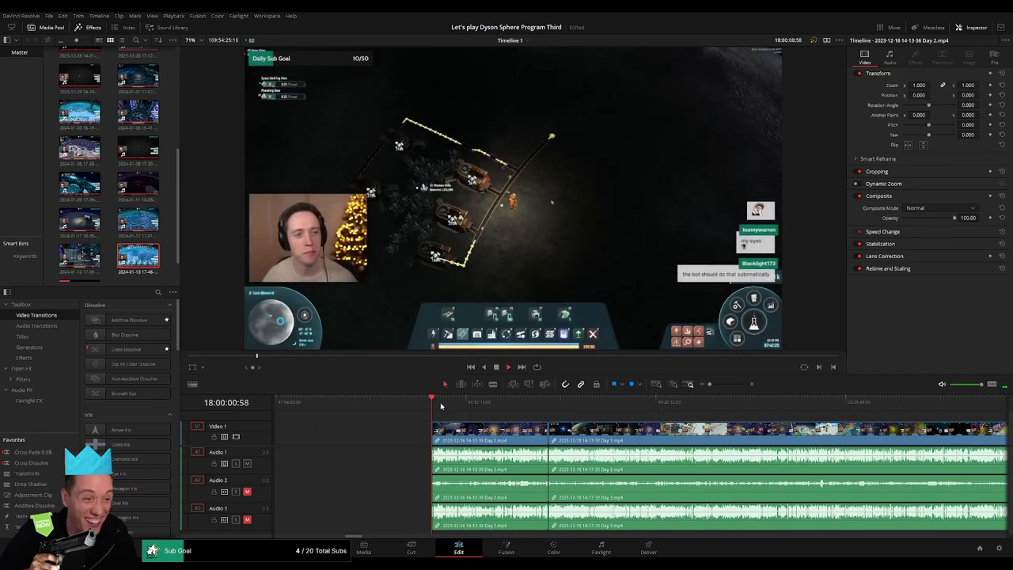
Add video and audio transitions at the junction of the Day 2 and Day 3 clips near 18:42:00 and play across it
{"action": "left_click_drag", "start_coordinate": [441, 406], "coordinate": [547, 411]}
{"action": "key", "text": "space"}
{"action": "left_click_drag", "start_coordinate": [710, 384], "coordinate": [736, 386]}
{"action": "left_click", "coordinate": [619, 403]}
{"action": "key", "text": "space"}
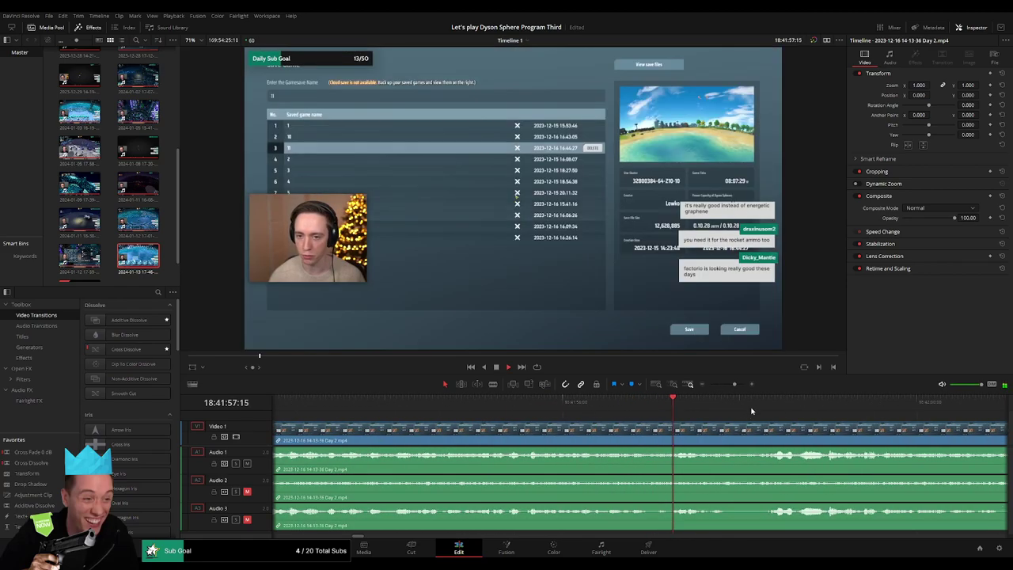
{"action": "scroll", "coordinate": [752, 411], "scroll_direction": "down", "scroll_amount": 2}
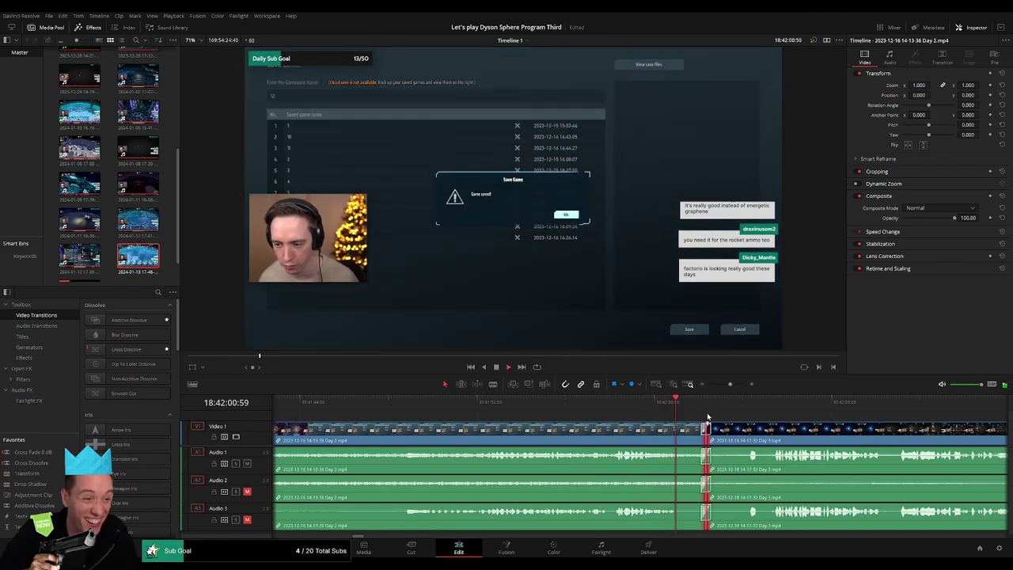
{"action": "left_click_drag", "start_coordinate": [764, 418], "coordinate": [551, 417]}
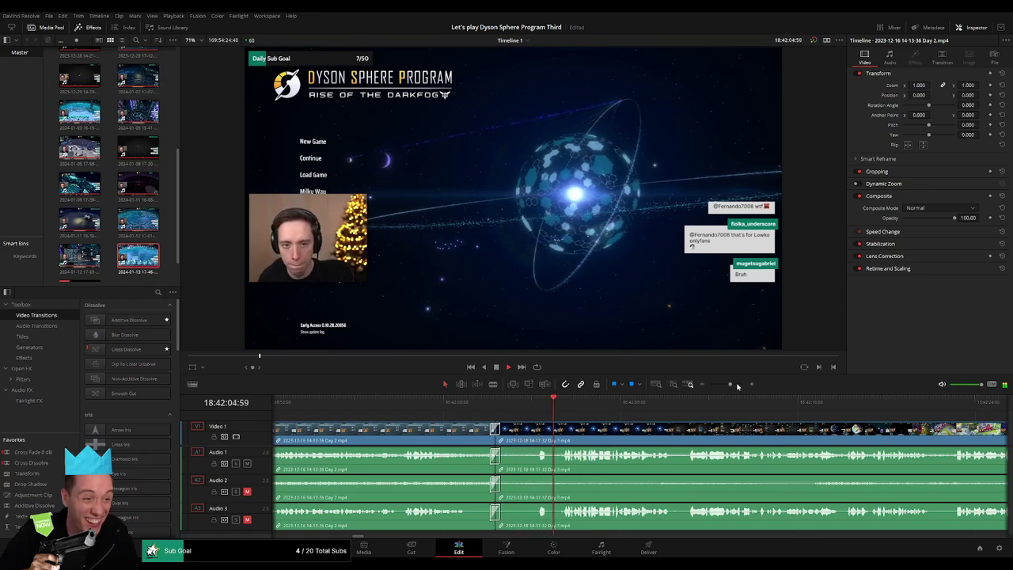
Find a silent gap in the Day 3 audio just after 18:52:00 and split the clip at 18:52:05:00
{"action": "mouse_move", "coordinate": [738, 387]}
{"action": "left_mouse_down"}
{"action": "mouse_move", "coordinate": [700, 385]}
{"action": "mouse_move", "coordinate": [718, 387]}
{"action": "left_mouse_up"}
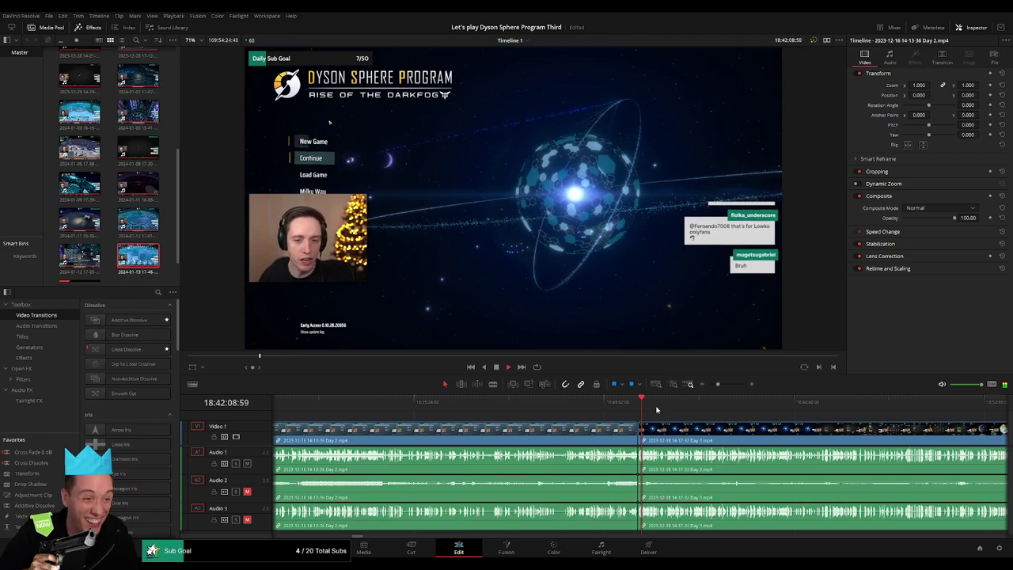
{"action": "left_click_drag", "start_coordinate": [656, 410], "coordinate": [695, 410]}
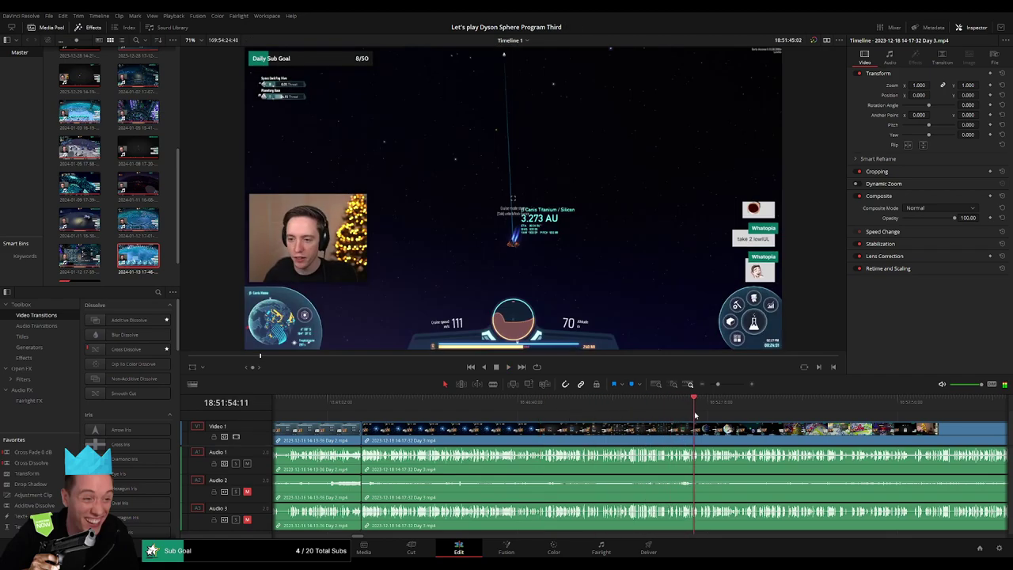
{"action": "key", "text": "space"}
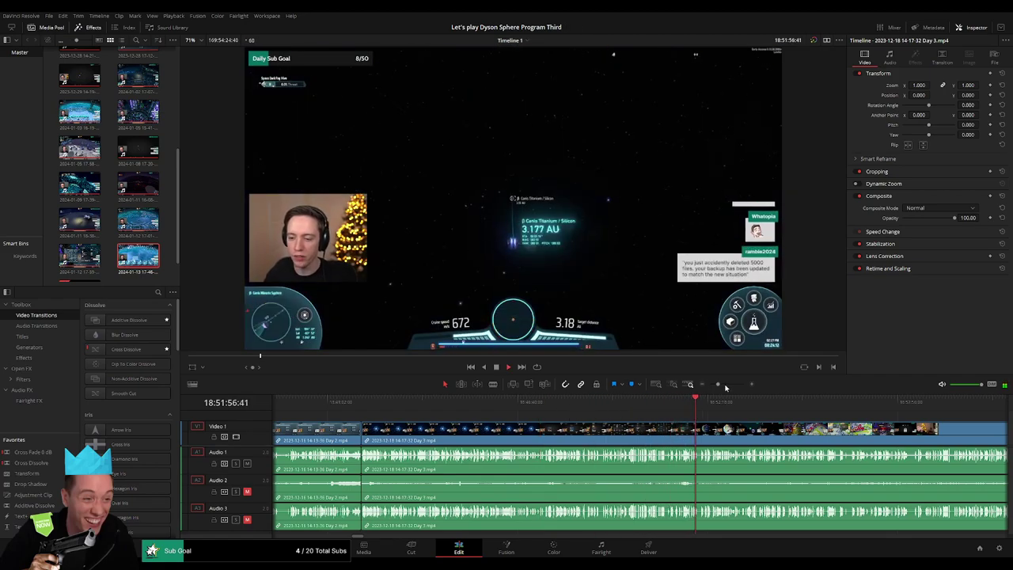
{"action": "left_click", "coordinate": [726, 385]}
{"action": "left_click", "coordinate": [698, 401]}
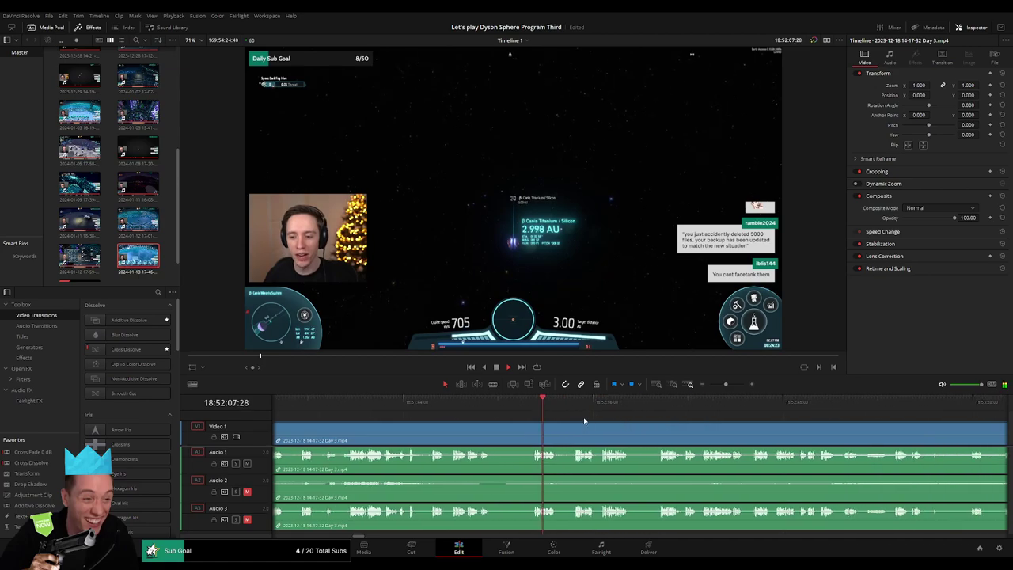
{"action": "left_click", "coordinate": [536, 406]}
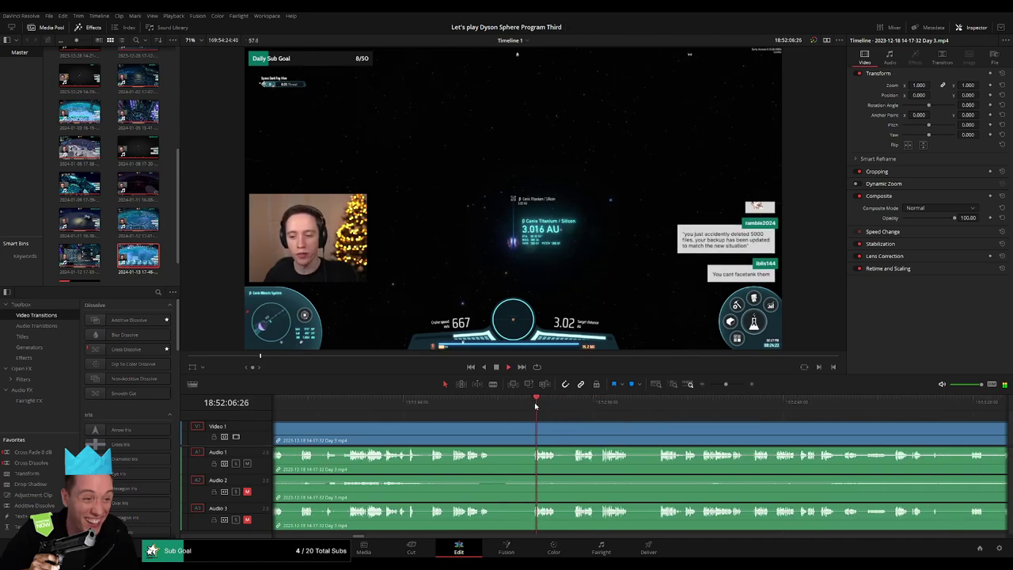
{"action": "left_click_drag", "start_coordinate": [726, 384], "coordinate": [730, 385]}
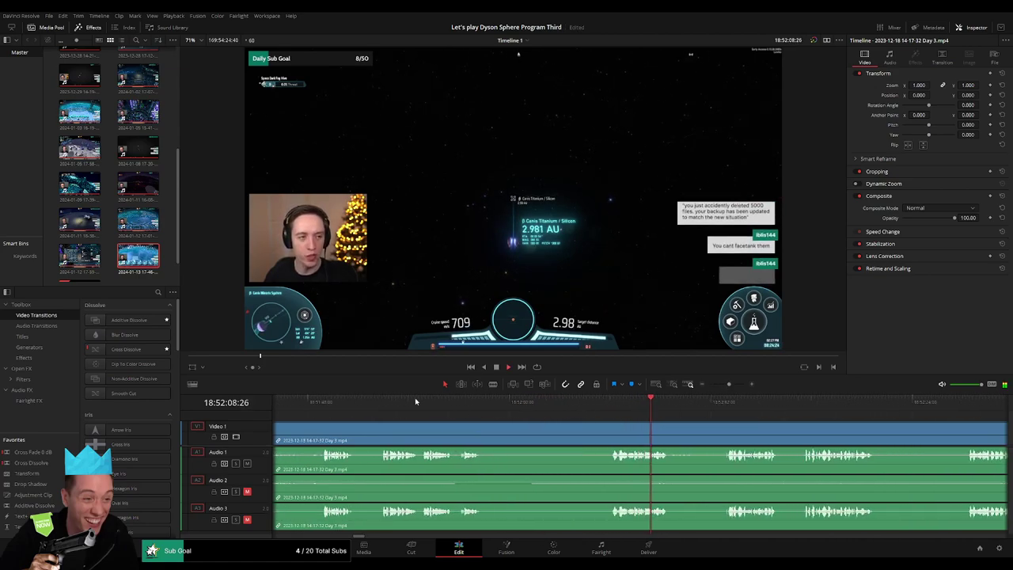
{"action": "left_click", "coordinate": [375, 403]}
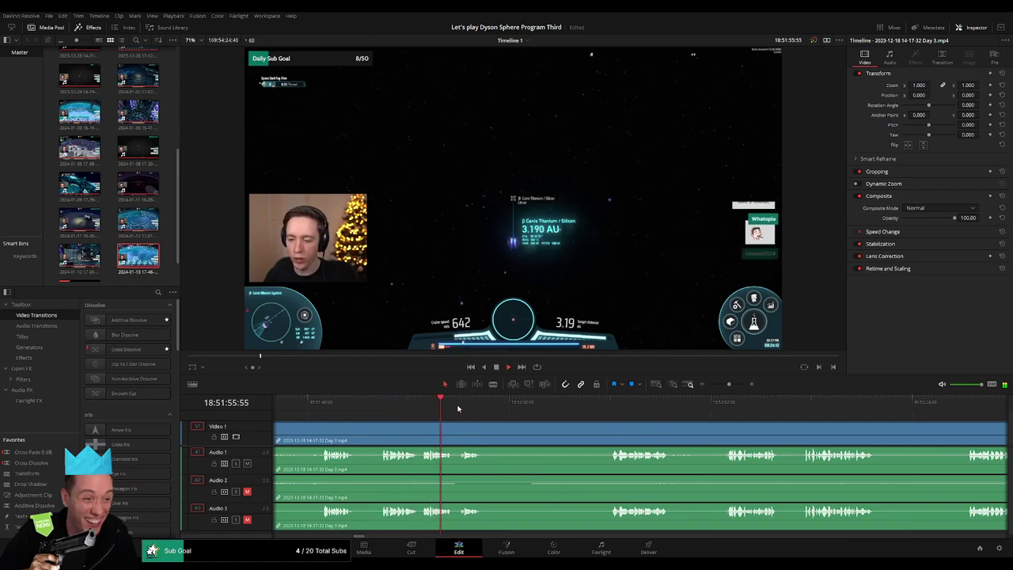
{"action": "scroll", "coordinate": [489, 422], "scroll_direction": "right", "scroll_amount": 2}
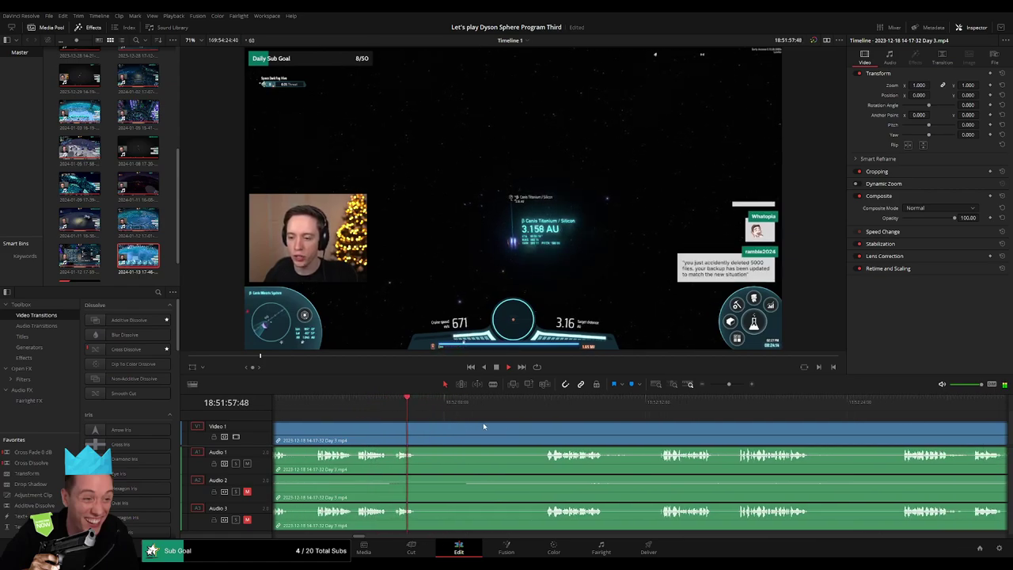
{"action": "left_click", "coordinate": [542, 402]}
{"action": "mouse_move", "coordinate": [547, 404]}
{"action": "left_mouse_down"}
{"action": "mouse_move", "coordinate": [518, 406]}
{"action": "mouse_move", "coordinate": [529, 406]}
{"action": "mouse_move", "coordinate": [534, 428]}
{"action": "mouse_move", "coordinate": [546, 423]}
{"action": "left_mouse_up"}
{"action": "key", "text": "ctrl+b"}
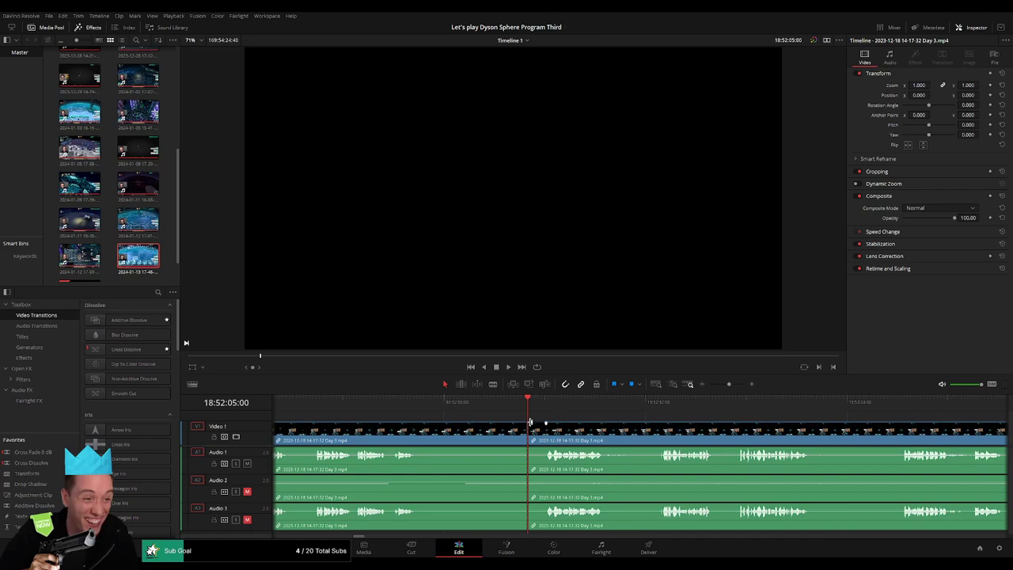
Add one-second video and audio fades on both sides of the 18:52:05 cut and play the fade-in
{"action": "left_click_drag", "start_coordinate": [530, 422], "coordinate": [528, 506]}
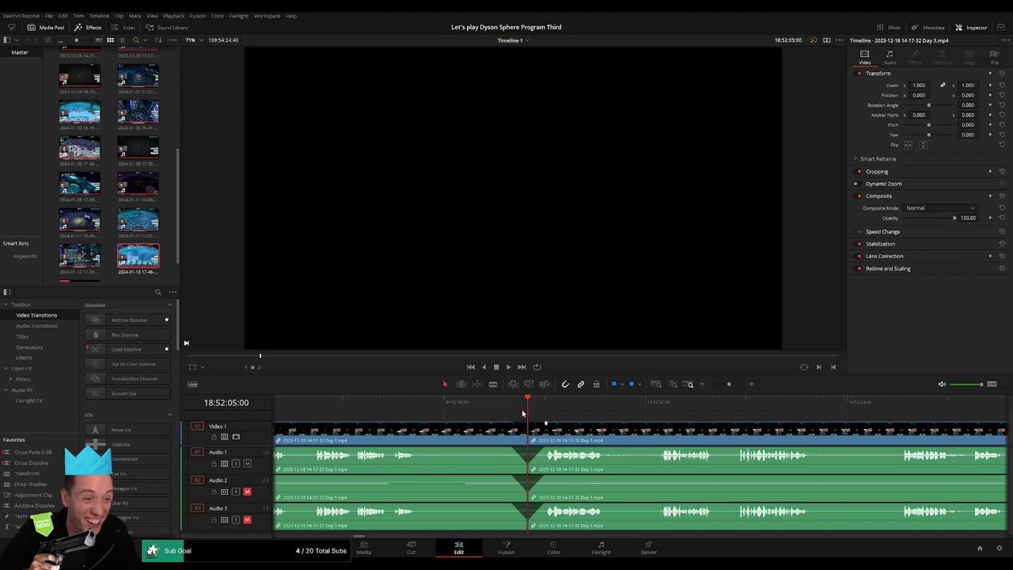
{"action": "left_click", "coordinate": [522, 412]}
{"action": "key", "text": "space"}
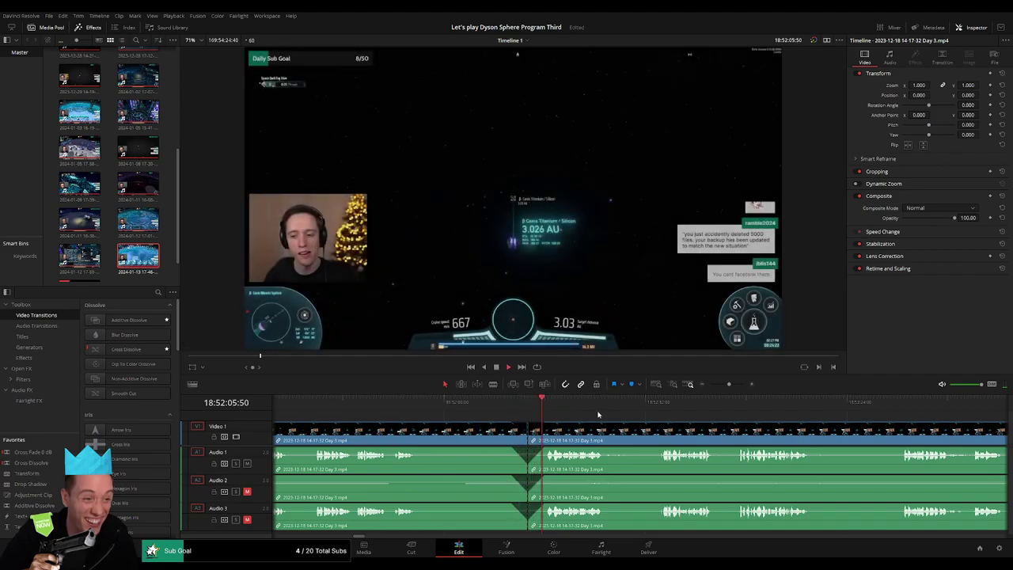
{"action": "key", "text": "space"}
Move the Day 3 clip that follows the 18:52:05 cut later on the timeline, past the 20:00:00 mark
{"action": "left_click_drag", "start_coordinate": [730, 385], "coordinate": [527, 417]}
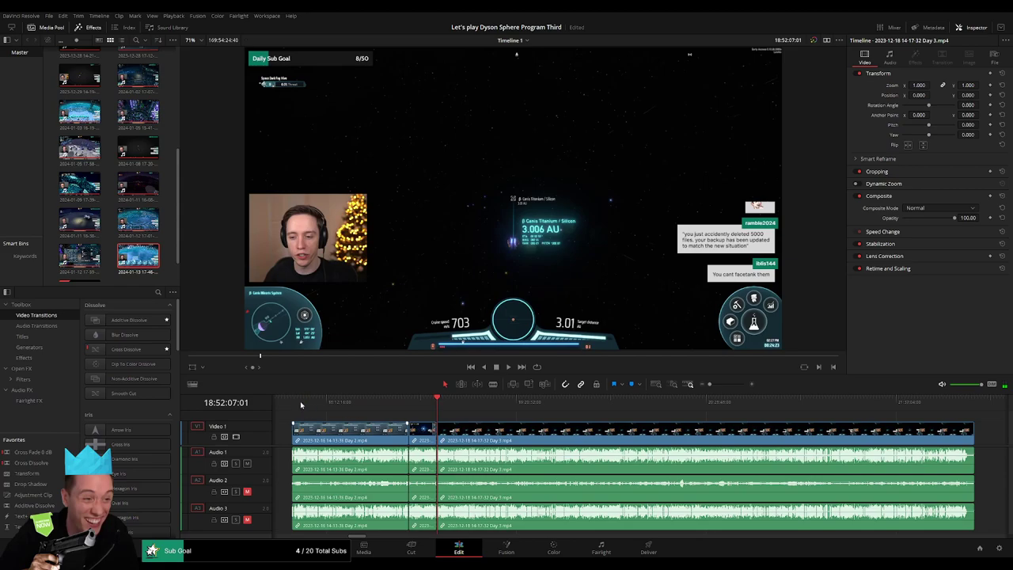
{"action": "left_click_drag", "start_coordinate": [301, 406], "coordinate": [292, 407]}
{"action": "left_click", "coordinate": [438, 409]}
{"action": "left_click_drag", "start_coordinate": [638, 426], "coordinate": [608, 434]}
{"action": "left_click_drag", "start_coordinate": [609, 434], "coordinate": [942, 429]}
{"action": "left_click", "coordinate": [518, 426]}
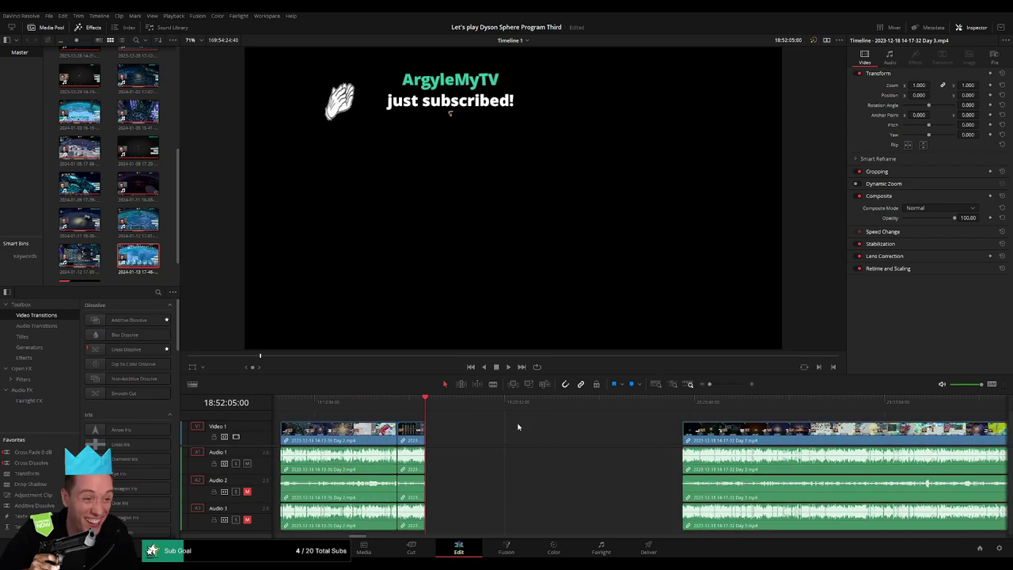
{"action": "left_click", "coordinate": [518, 428]}
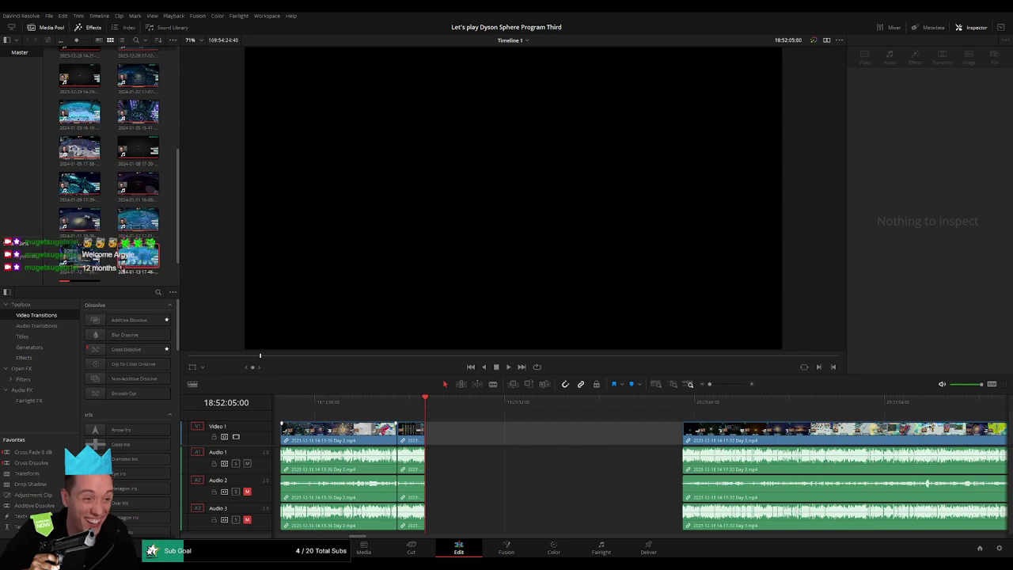
{"action": "key", "text": "Delete"}
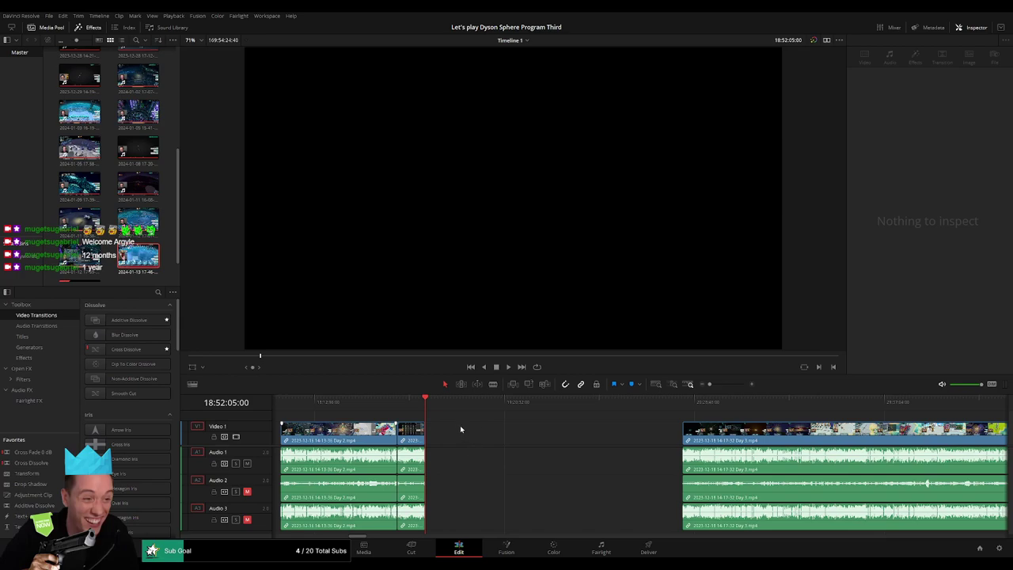
Align the start of the remaining Day 3 clip with the 20:00:00:00 mark
{"action": "left_click_drag", "start_coordinate": [441, 410], "coordinate": [617, 414]}
{"action": "left_click", "coordinate": [724, 387]}
{"action": "left_click", "coordinate": [628, 400]}
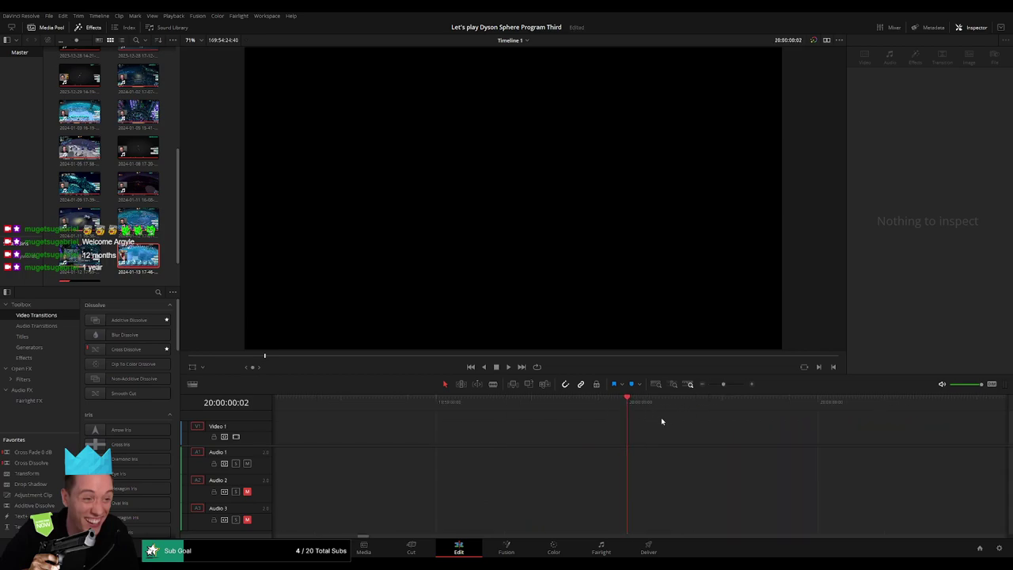
{"action": "left_click", "coordinate": [690, 385]}
{"action": "left_click_drag", "start_coordinate": [747, 431], "coordinate": [679, 429]}
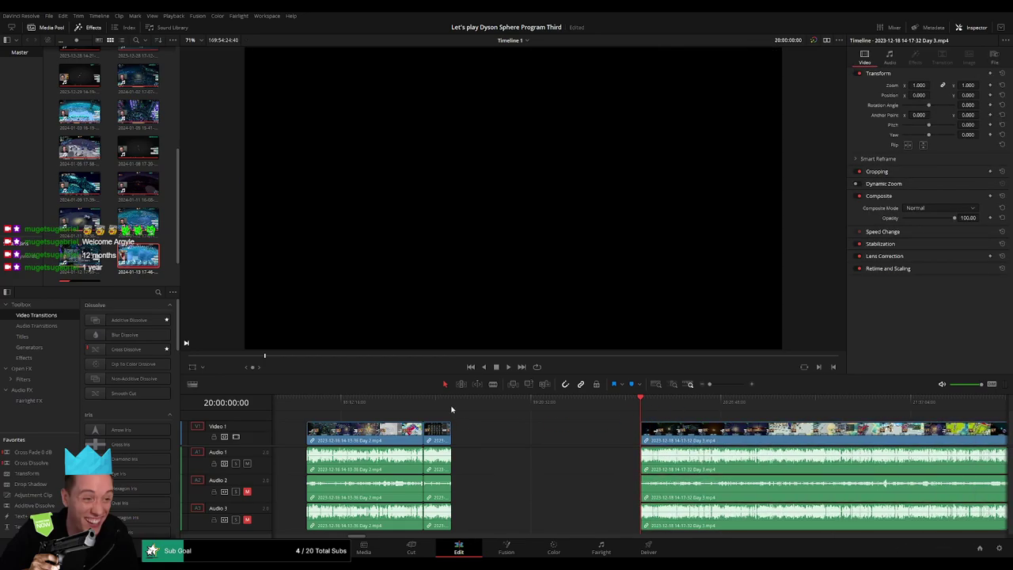
Add a timeline marker at 18:52:05:00, where the last finished episode ends, and name it "10 episodes"
{"action": "left_click", "coordinate": [451, 404]}
{"action": "left_click", "coordinate": [468, 417]}
{"action": "key", "text": "m"}
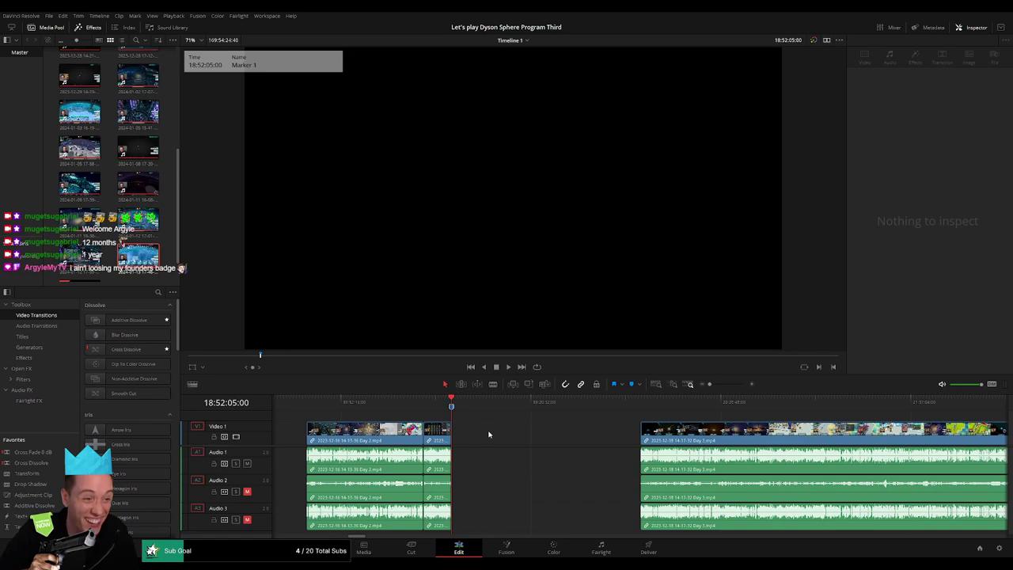
{"action": "left_click", "coordinate": [488, 434]}
{"action": "key", "text": "Delete"}
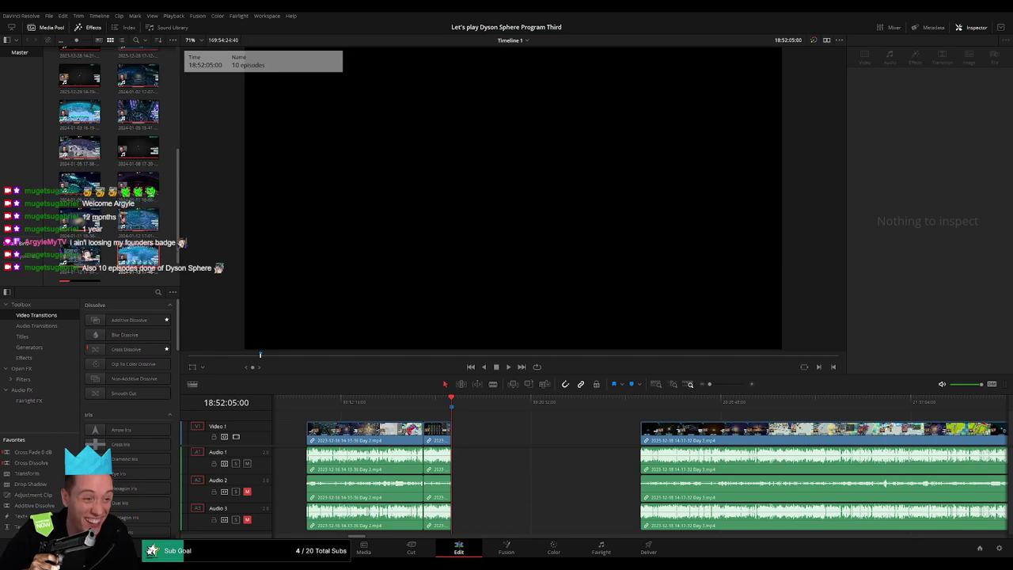
Play the Day 3 clip from its start at the 20:00:00:00 mark
{"action": "left_click", "coordinate": [536, 437]}
{"action": "left_click", "coordinate": [639, 403]}
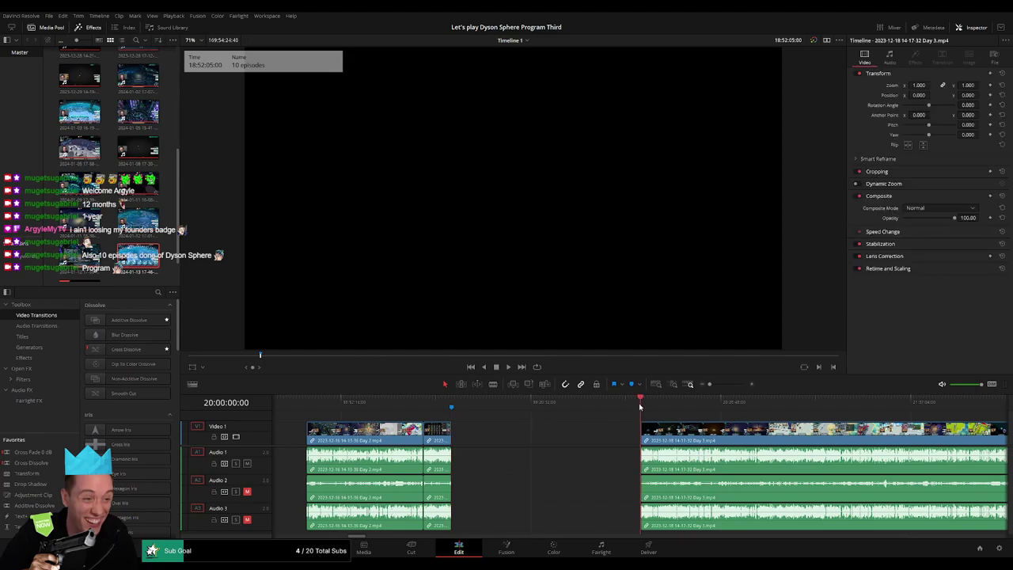
{"action": "key", "text": "space"}
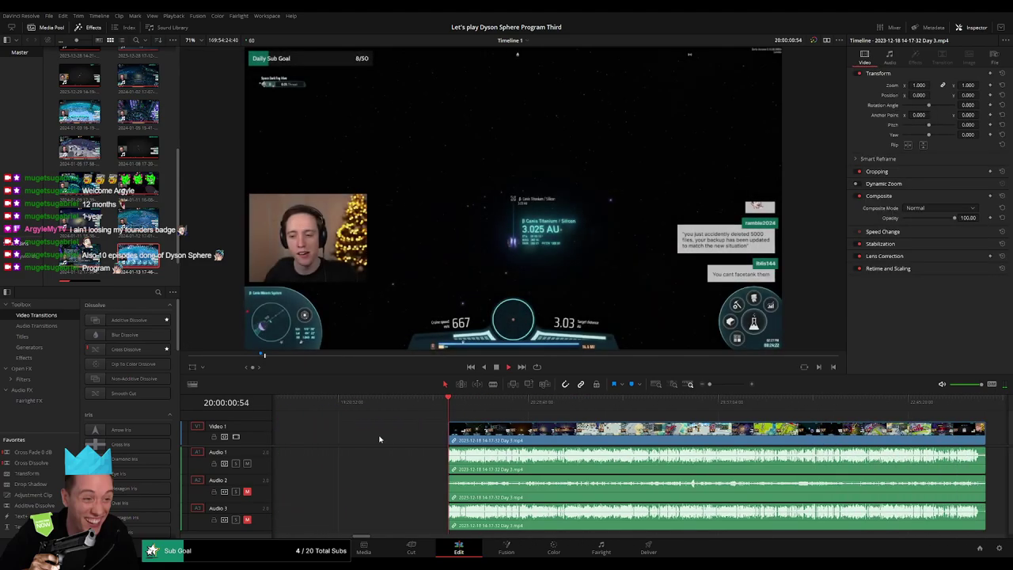
{"action": "scroll", "coordinate": [389, 408], "scroll_direction": "left", "scroll_amount": 3}
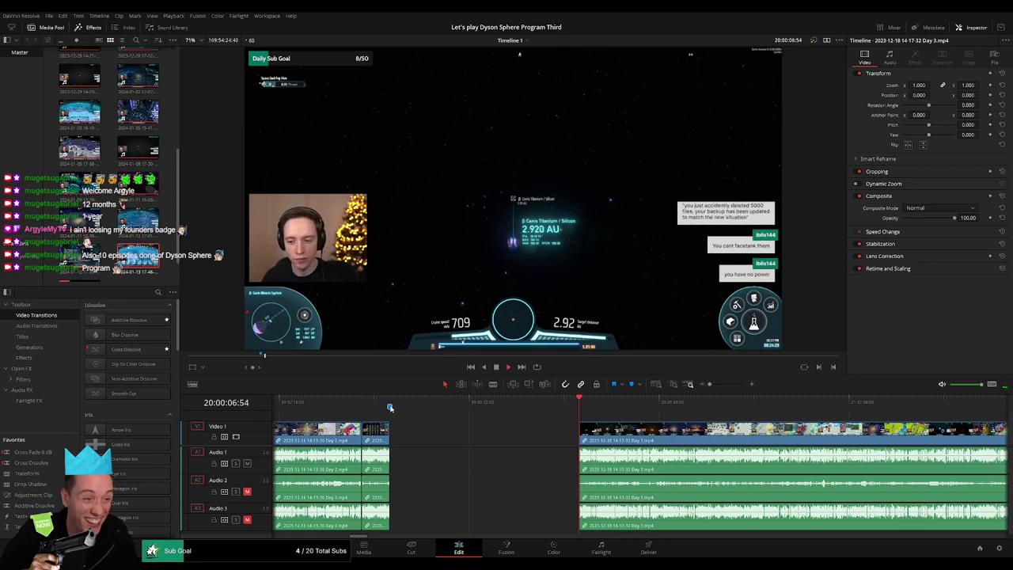
{"action": "left_click", "coordinate": [509, 431]}
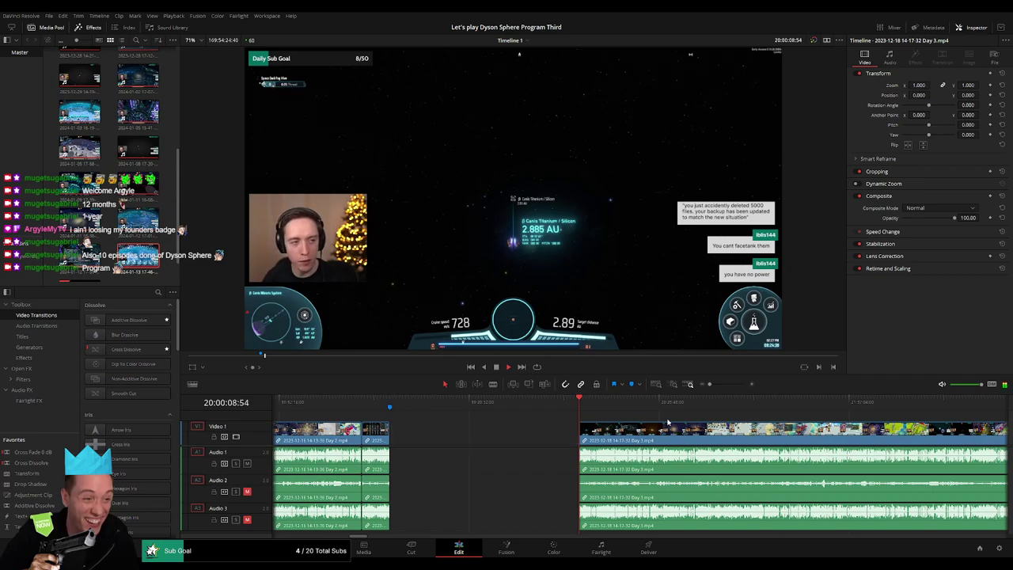
{"action": "key", "text": "Delete"}
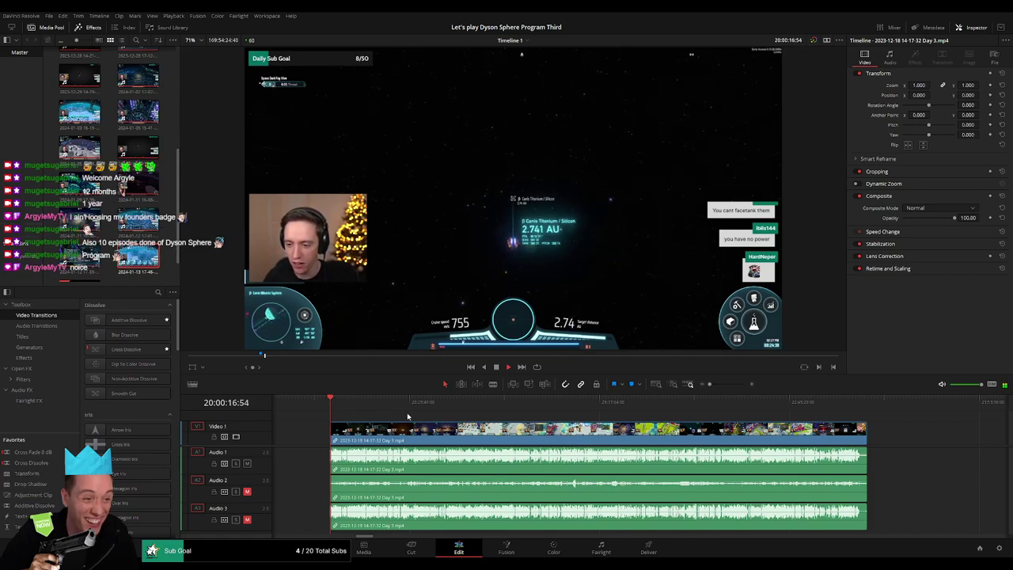
Split the Day 3 clip at 20:52:00:30 and add about one-second video and audio fades on both sides of the cut
{"action": "scroll", "coordinate": [403, 417], "scroll_direction": "right", "scroll_amount": 2}
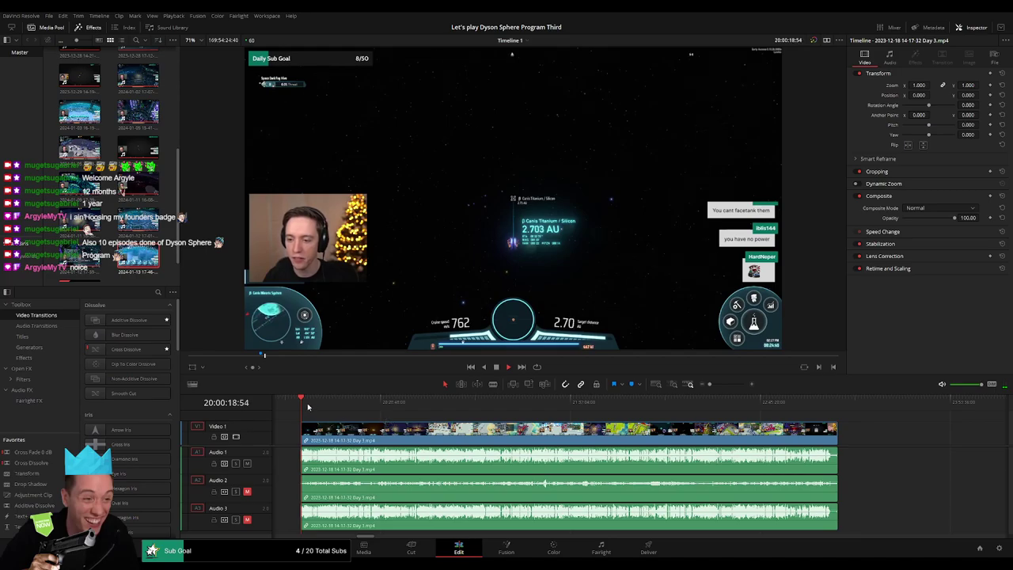
{"action": "left_click_drag", "start_coordinate": [308, 407], "coordinate": [445, 399]}
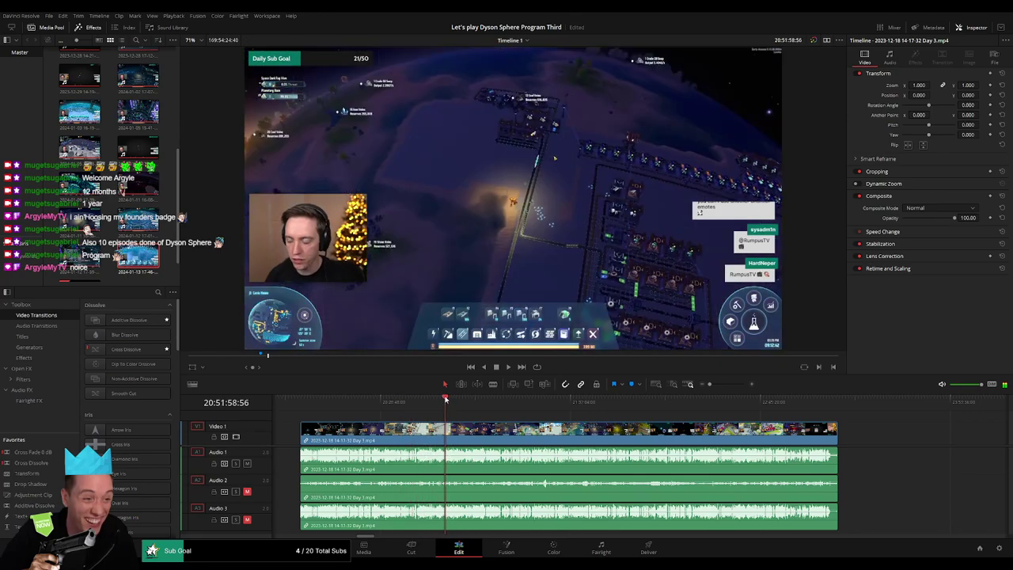
{"action": "key", "text": "space"}
{"action": "left_click_drag", "start_coordinate": [711, 385], "coordinate": [730, 384]}
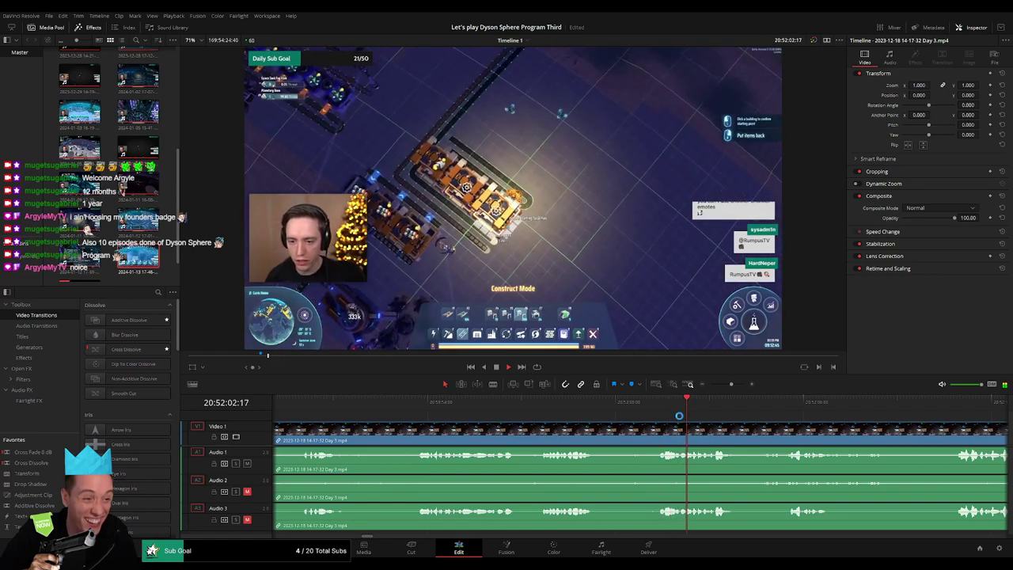
{"action": "left_click", "coordinate": [550, 402]}
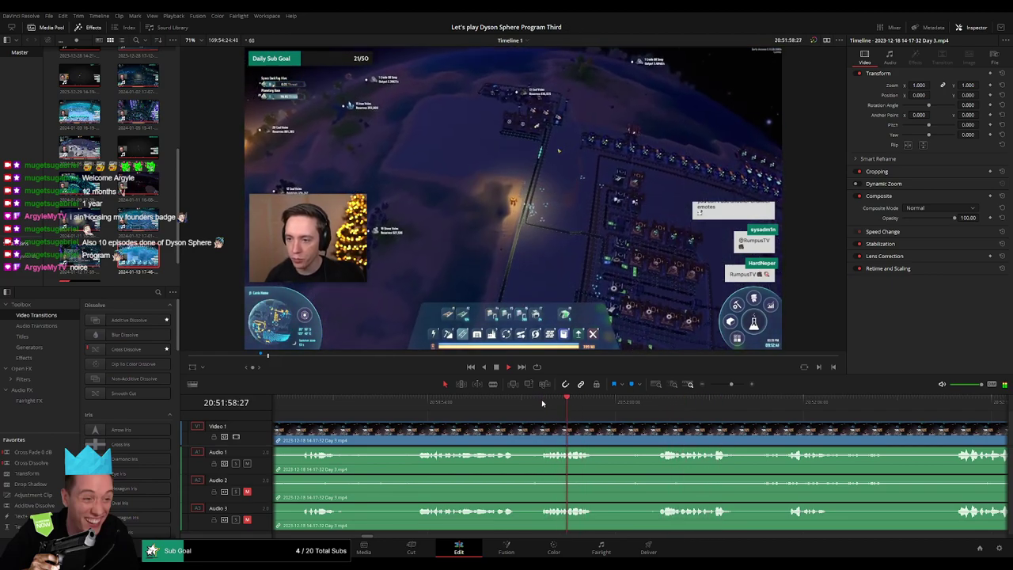
{"action": "left_click", "coordinate": [426, 405]}
{"action": "left_click_drag", "start_coordinate": [552, 408], "coordinate": [797, 413]}
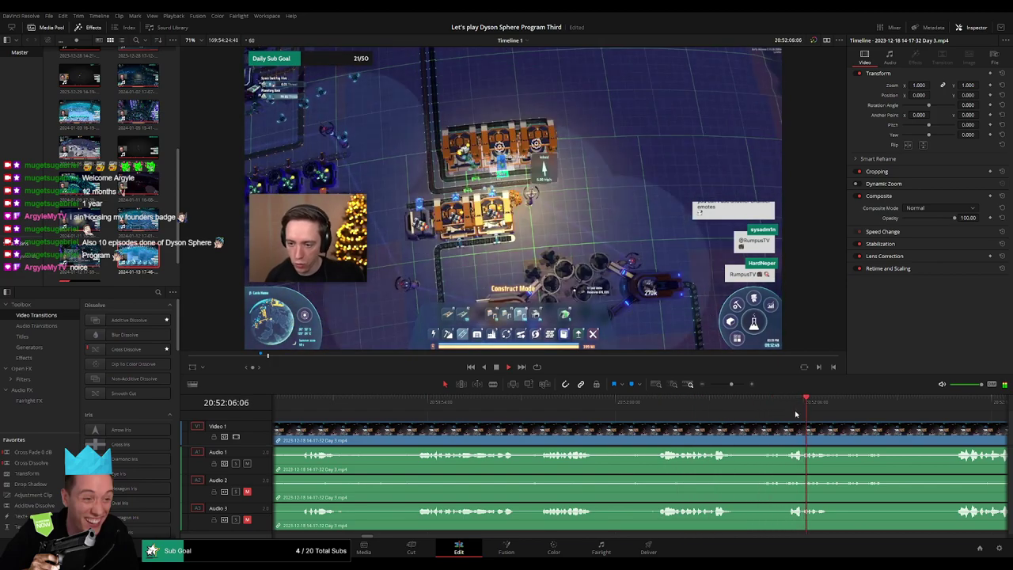
{"action": "left_click", "coordinate": [660, 405]}
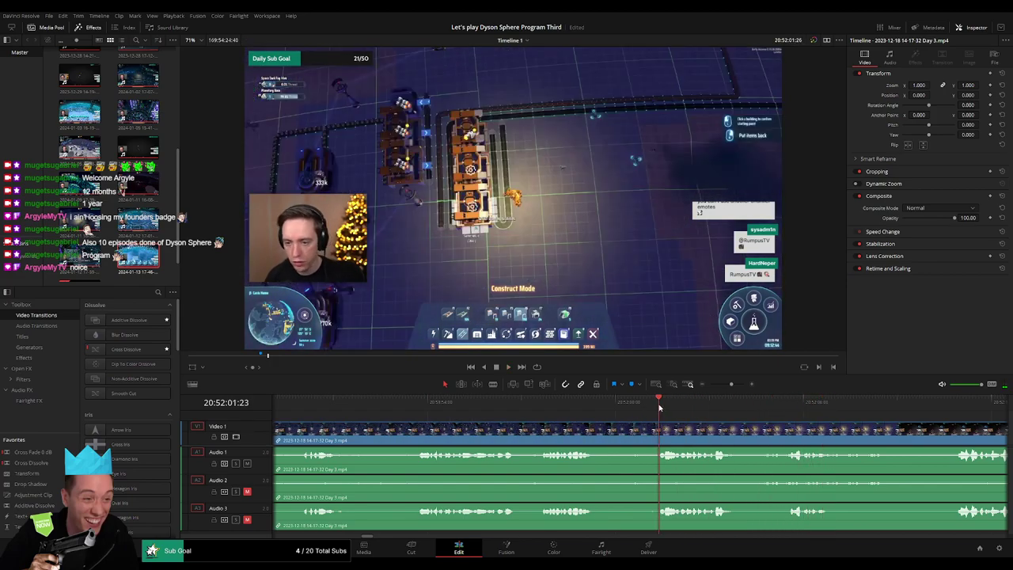
{"action": "left_click_drag", "start_coordinate": [659, 407], "coordinate": [632, 410]}
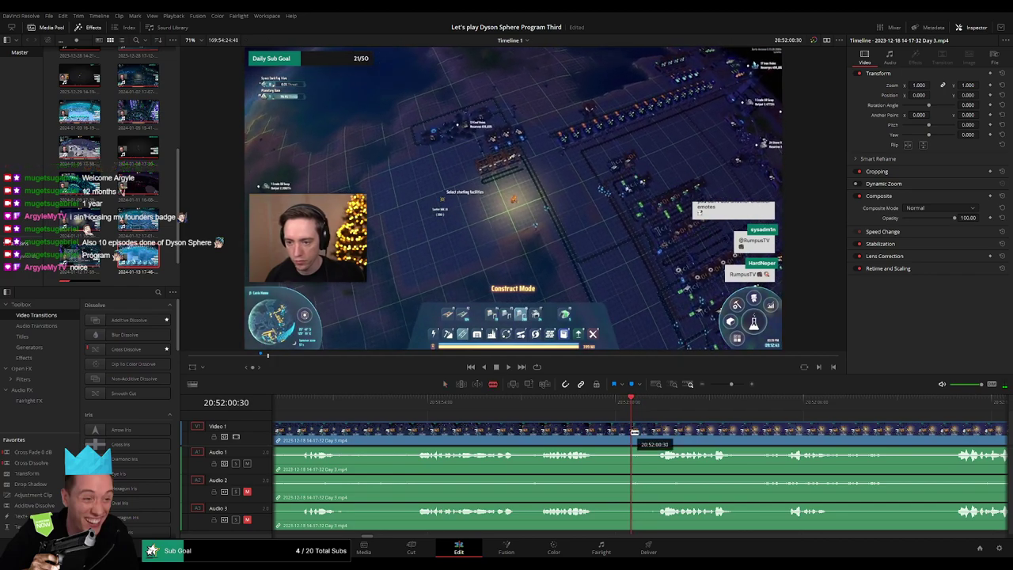
{"action": "left_click", "coordinate": [635, 433]}
{"action": "key", "text": "a"}
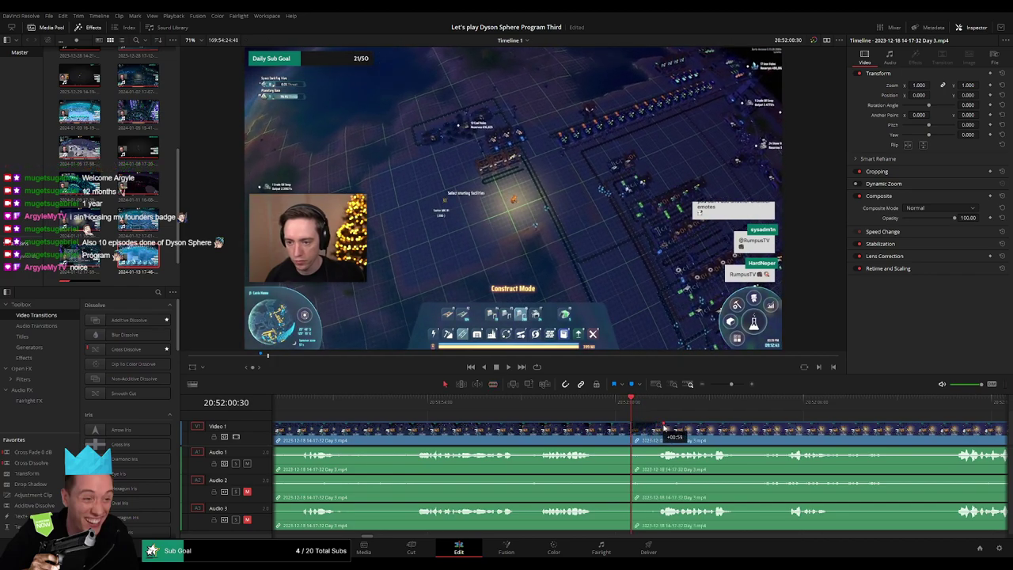
{"action": "left_click_drag", "start_coordinate": [665, 429], "coordinate": [663, 449]}
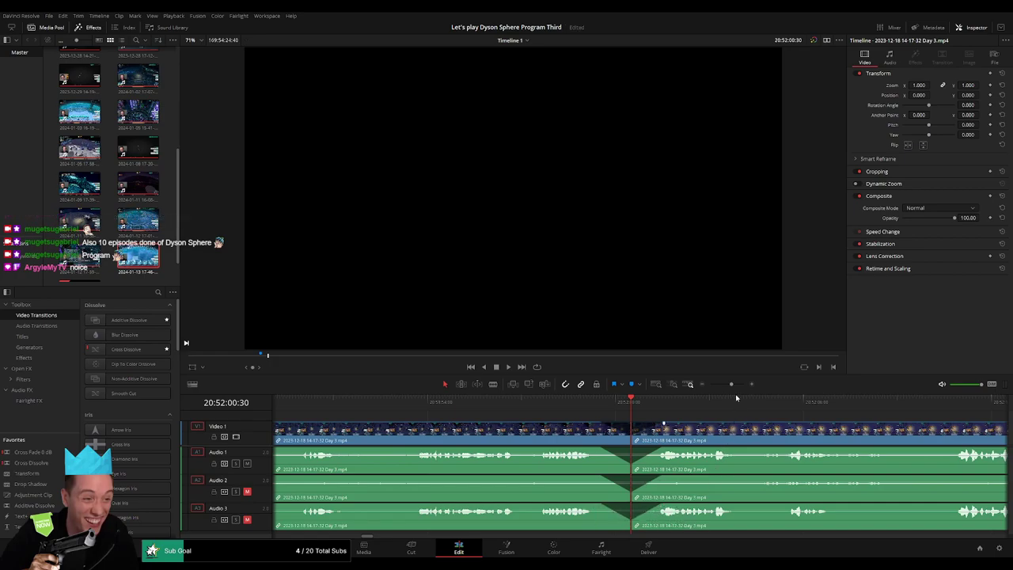
Move the Day 3 clip that follows the 20:52:00:30 cut later on the timeline, past the 22:00:00 mark
{"action": "scroll", "coordinate": [737, 398], "scroll_direction": "down", "scroll_amount": 6}
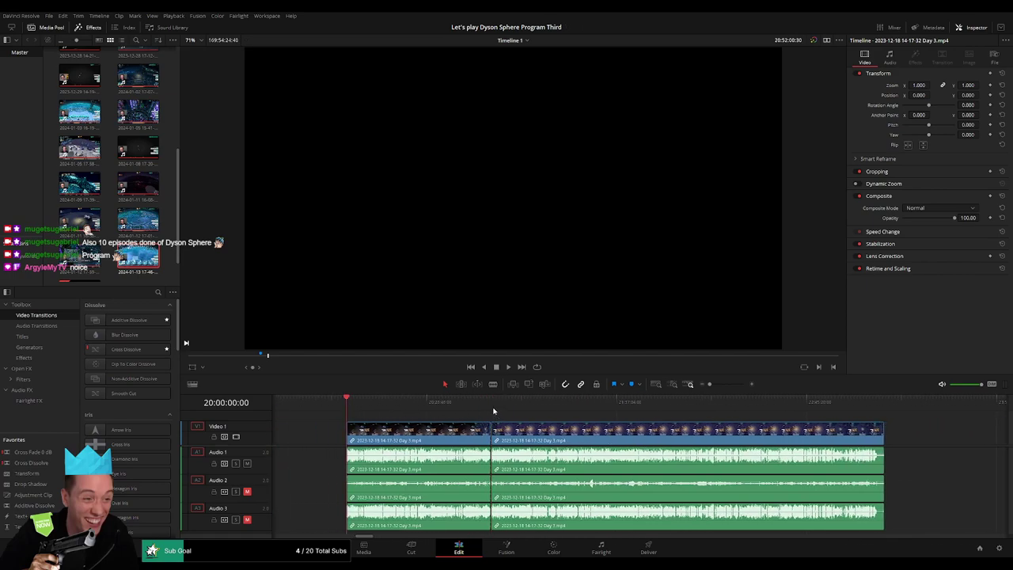
{"action": "left_click_drag", "start_coordinate": [691, 438], "coordinate": [742, 441]}
{"action": "left_click", "coordinate": [405, 425]}
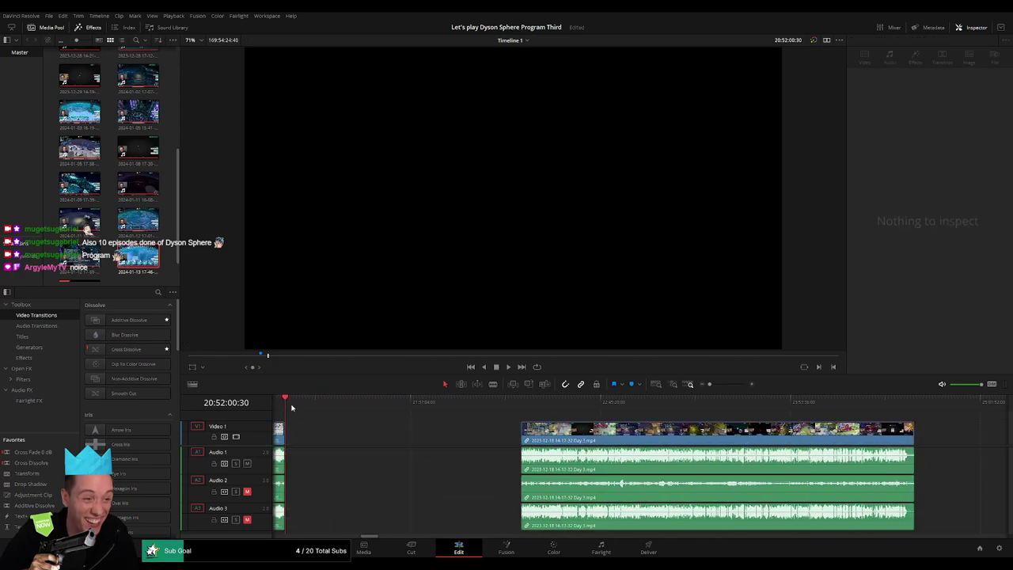
Align the start of the remaining Day 3 clip with the 22:00:00:00 mark and play it from there
{"action": "left_click_drag", "start_coordinate": [350, 412], "coordinate": [471, 421]}
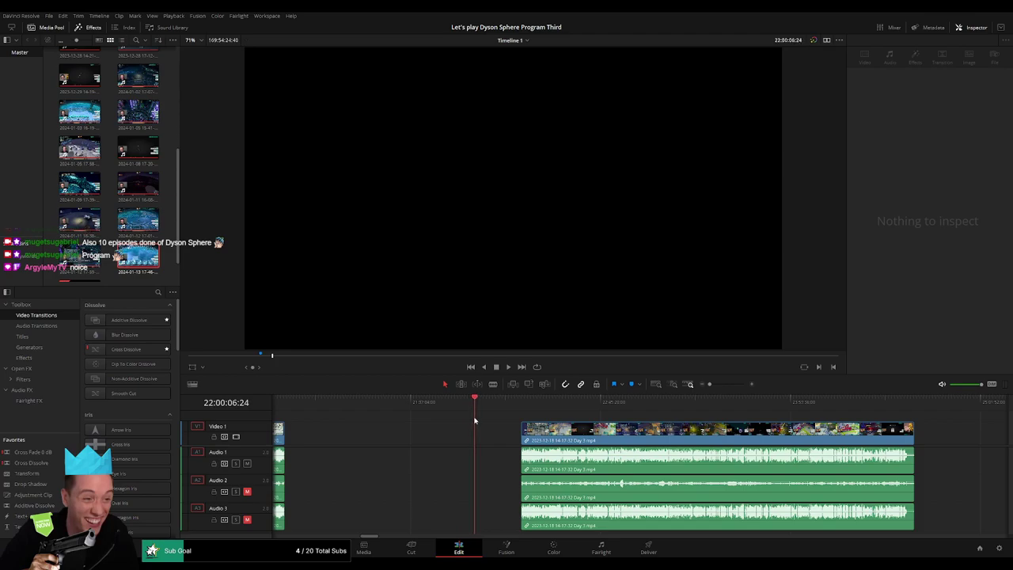
{"action": "left_click", "coordinate": [721, 387]}
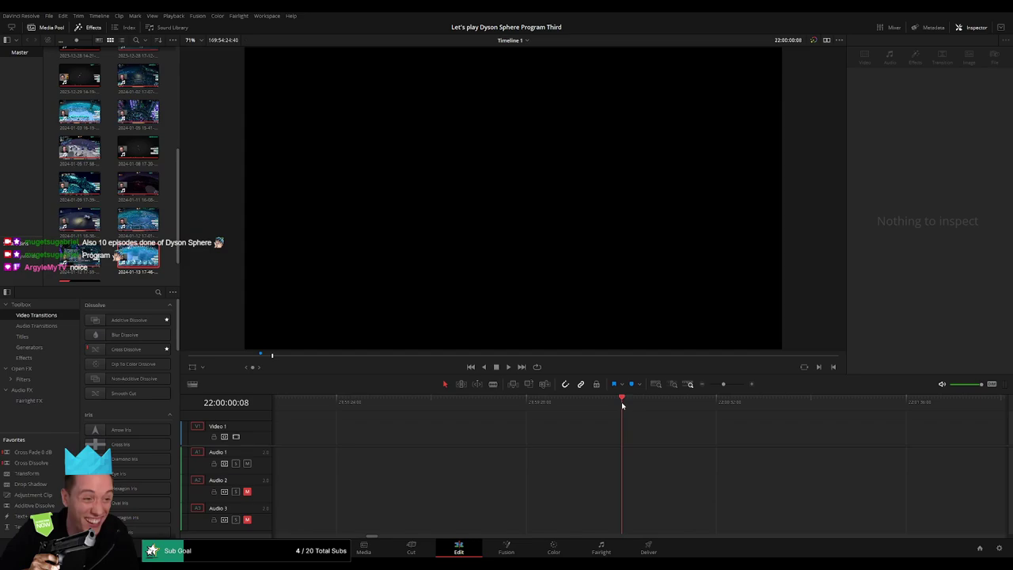
{"action": "key", "text": "Left"}
{"action": "key", "text": "Left"}
{"action": "key", "text": "Left"}
{"action": "key", "text": "Left"}
{"action": "key", "text": "Left"}
{"action": "key", "text": "Left"}
{"action": "key", "text": "Left"}
{"action": "key", "text": "Left"}
{"action": "key", "text": "Left"}
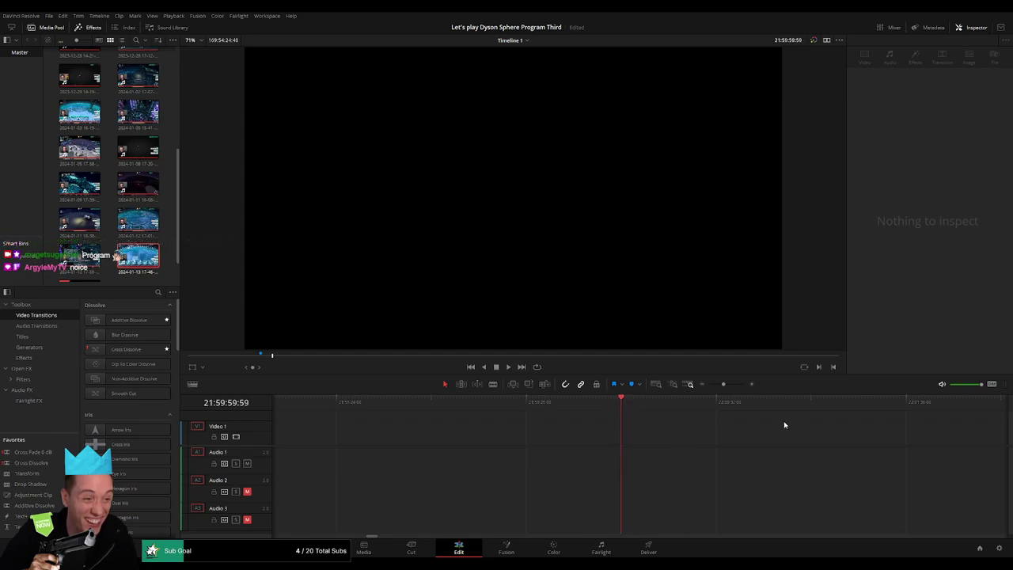
{"action": "left_click", "coordinate": [710, 385]}
{"action": "left_click_drag", "start_coordinate": [741, 429], "coordinate": [468, 407]}
{"action": "left_click", "coordinate": [693, 417]}
{"action": "key", "text": "space"}
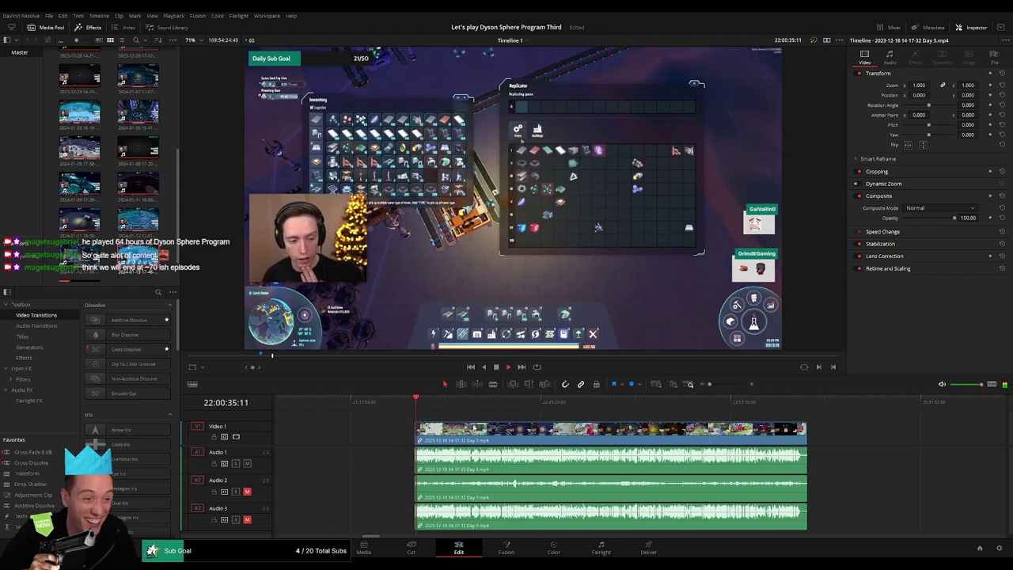
Examine the Day 3 footage from about 22:51:54 to 22:52:42 for a speech pause suitable as the episode's end
{"action": "scroll", "coordinate": [370, 429], "scroll_direction": "right", "scroll_amount": 4}
{"action": "left_click_drag", "start_coordinate": [301, 405], "coordinate": [444, 408]}
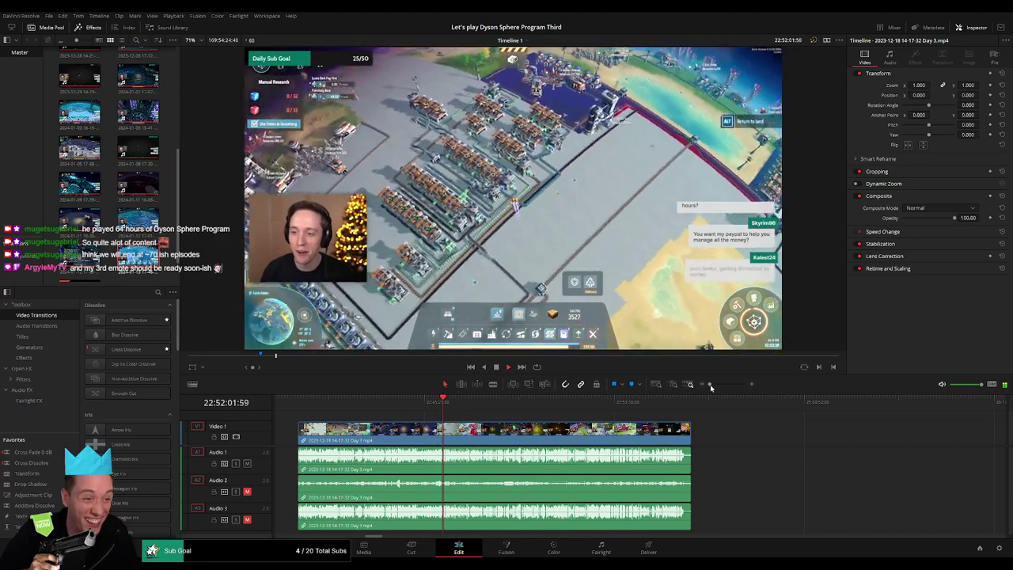
{"action": "left_click_drag", "start_coordinate": [710, 385], "coordinate": [730, 386]}
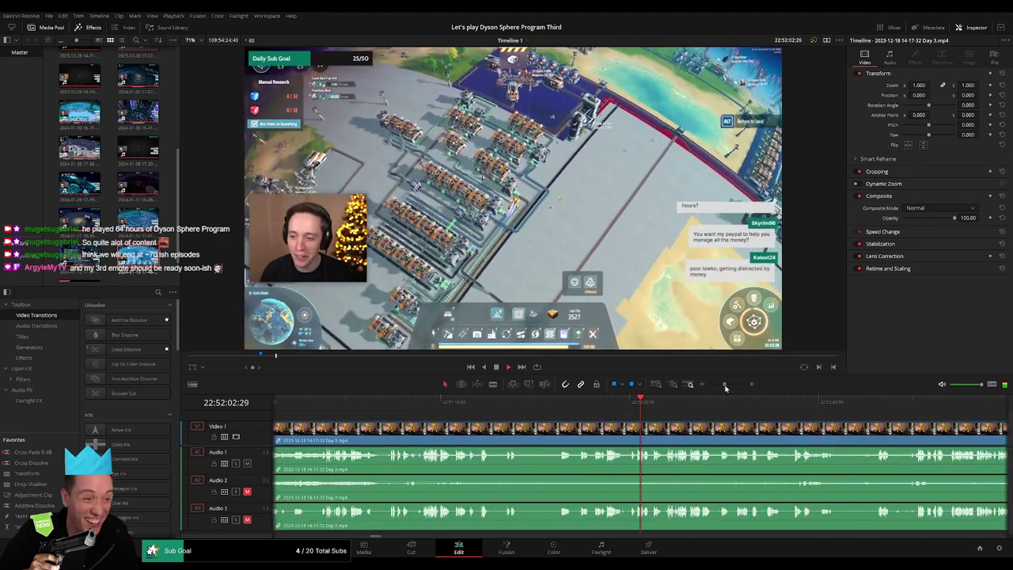
{"action": "left_click", "coordinate": [588, 403]}
{"action": "left_click", "coordinate": [468, 409]}
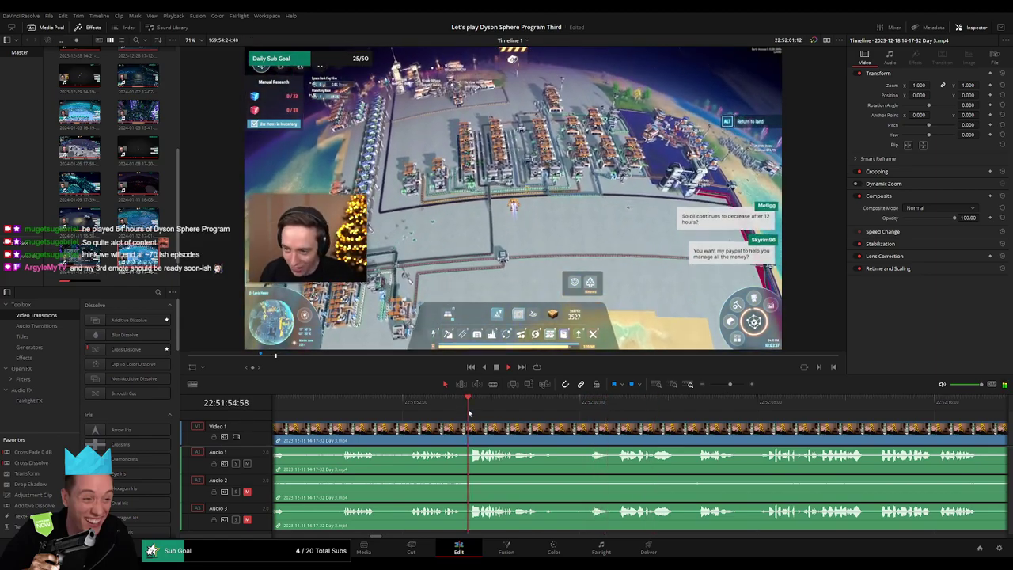
{"action": "left_click_drag", "start_coordinate": [567, 413], "coordinate": [623, 411]}
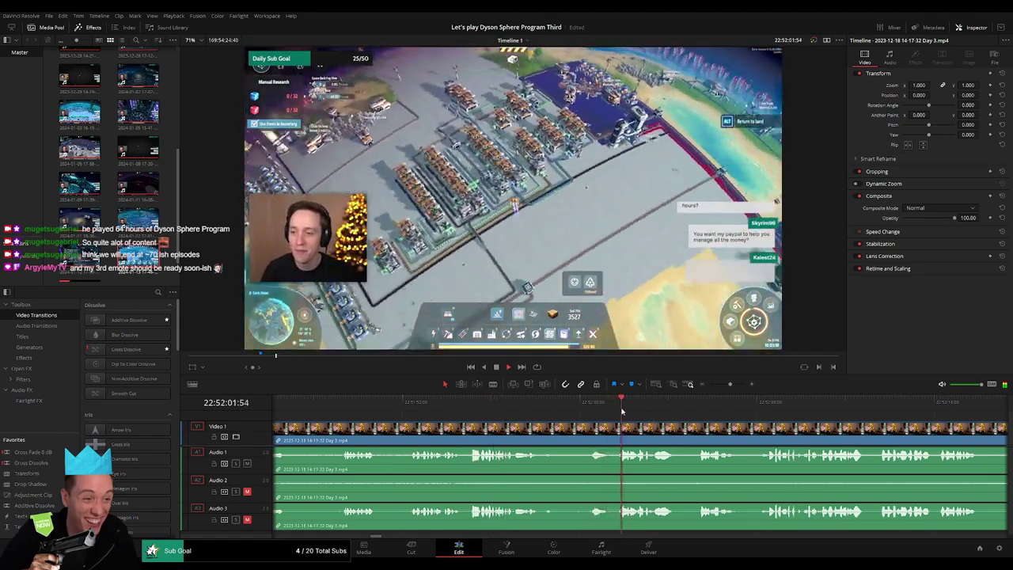
{"action": "left_click_drag", "start_coordinate": [699, 414], "coordinate": [482, 414]}
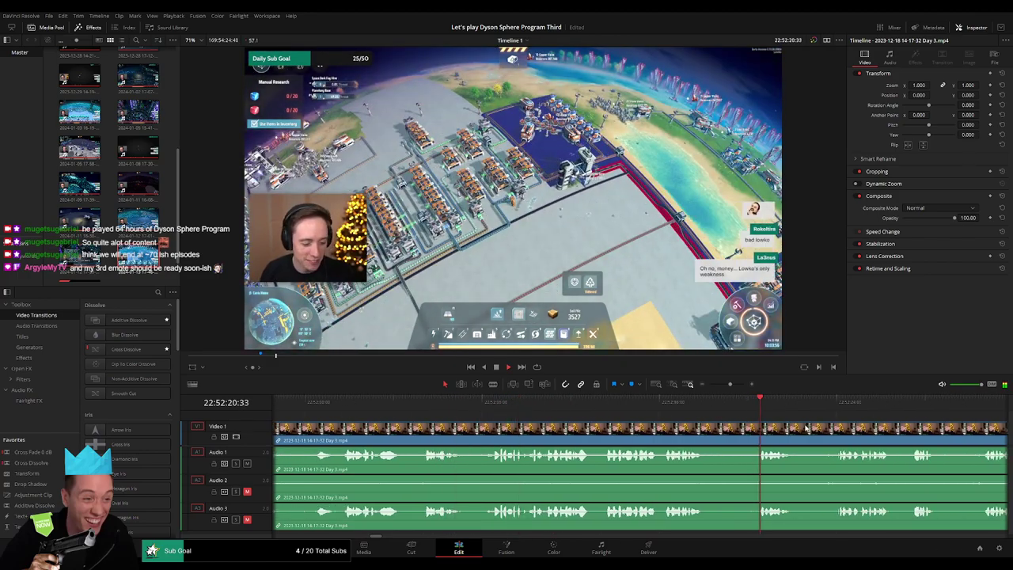
{"action": "left_click_drag", "start_coordinate": [807, 428], "coordinate": [565, 414]}
{"action": "left_click", "coordinate": [584, 414]}
{"action": "left_click_drag", "start_coordinate": [657, 418], "coordinate": [529, 420]}
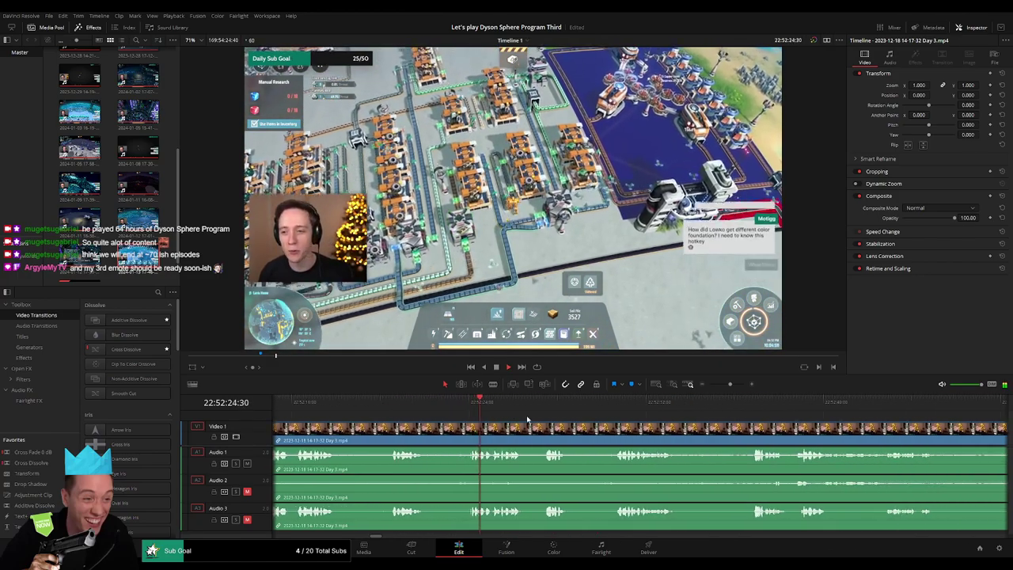
{"action": "left_click", "coordinate": [546, 412]}
{"action": "left_click", "coordinate": [616, 412]}
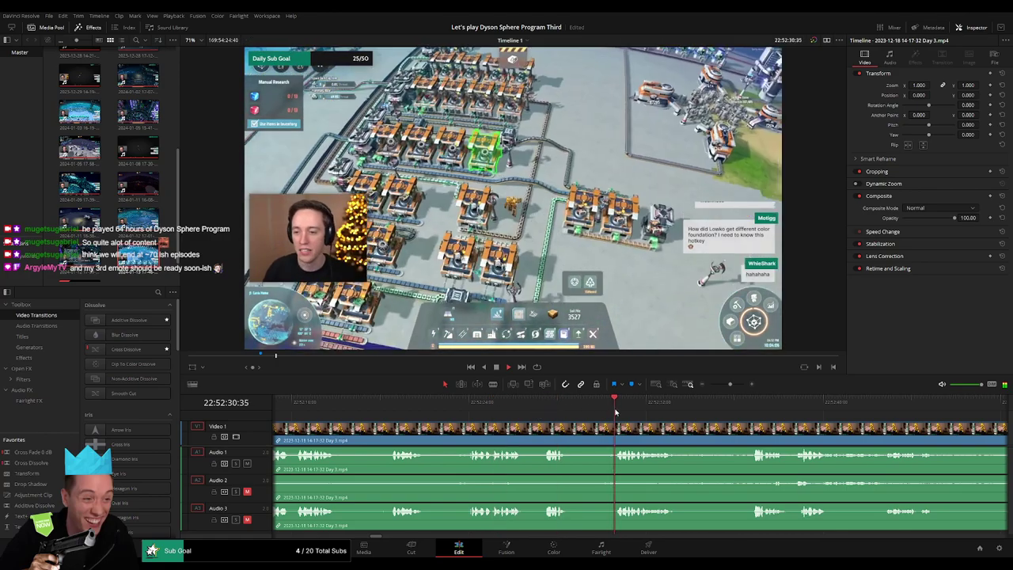
{"action": "scroll", "coordinate": [616, 412], "scroll_direction": "right", "scroll_amount": 4}
{"action": "left_click", "coordinate": [599, 408]}
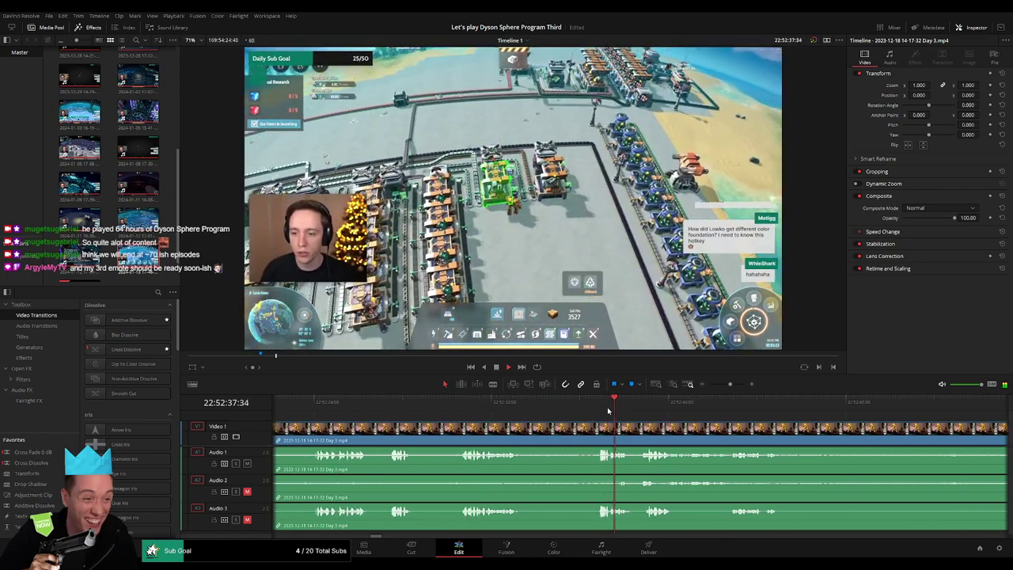
{"action": "left_click", "coordinate": [459, 409]}
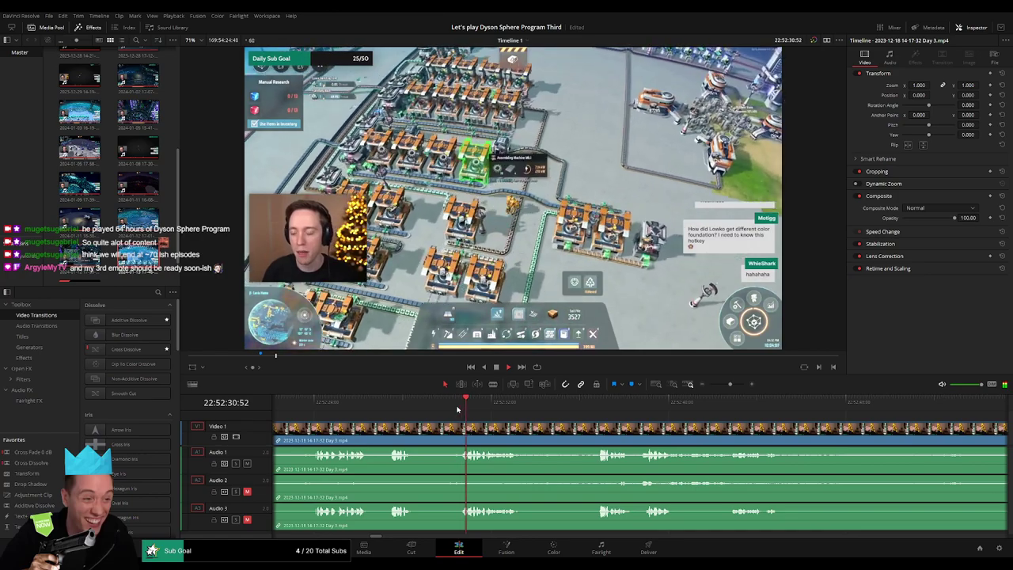
{"action": "left_click", "coordinate": [592, 412]}
{"action": "scroll", "coordinate": [503, 422], "scroll_direction": "right", "scroll_amount": 4}
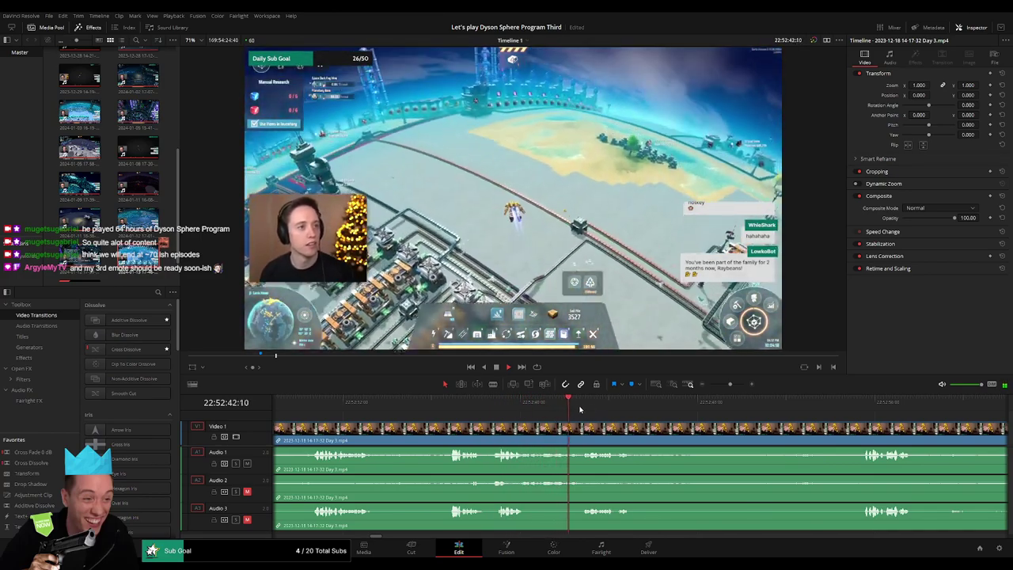
{"action": "scroll", "coordinate": [523, 434], "scroll_direction": "left", "scroll_amount": 2}
{"action": "left_click", "coordinate": [535, 405]}
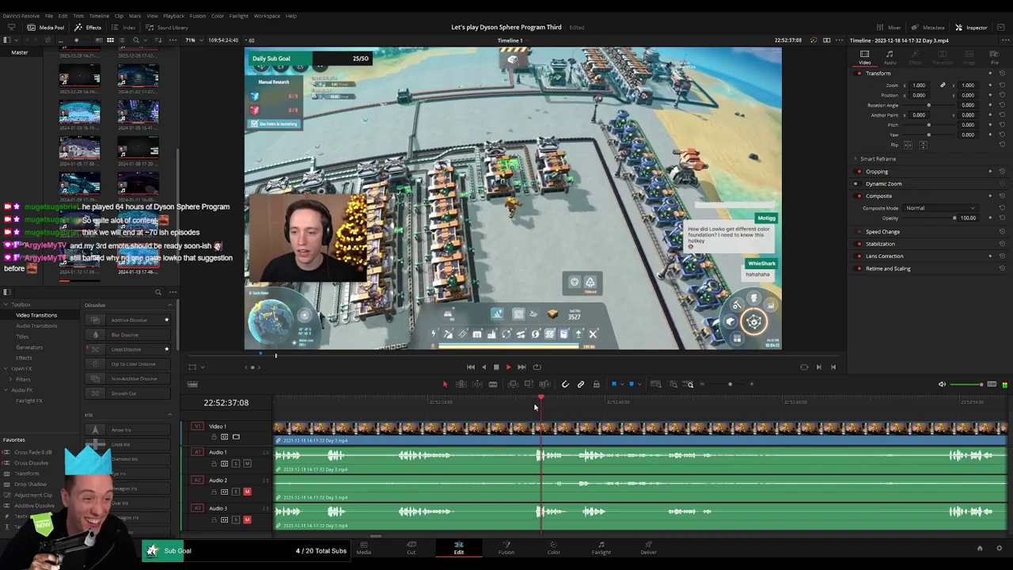
{"action": "left_click", "coordinate": [535, 406]}
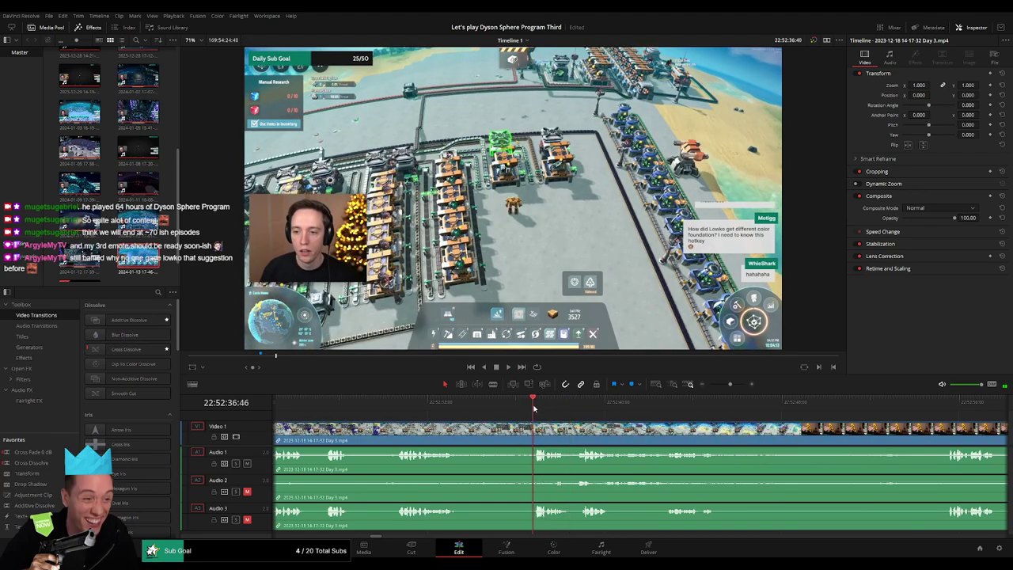
Split the Day 3 clip at 22:52:36:00 and add about one-second video and audio fades on both sides of the cut
{"action": "mouse_move", "coordinate": [535, 408]}
{"action": "left_mouse_down"}
{"action": "mouse_move", "coordinate": [515, 408]}
{"action": "mouse_move", "coordinate": [519, 425]}
{"action": "mouse_move", "coordinate": [539, 425]}
{"action": "left_mouse_up"}
{"action": "left_click", "coordinate": [518, 434]}
{"action": "key", "text": "a"}
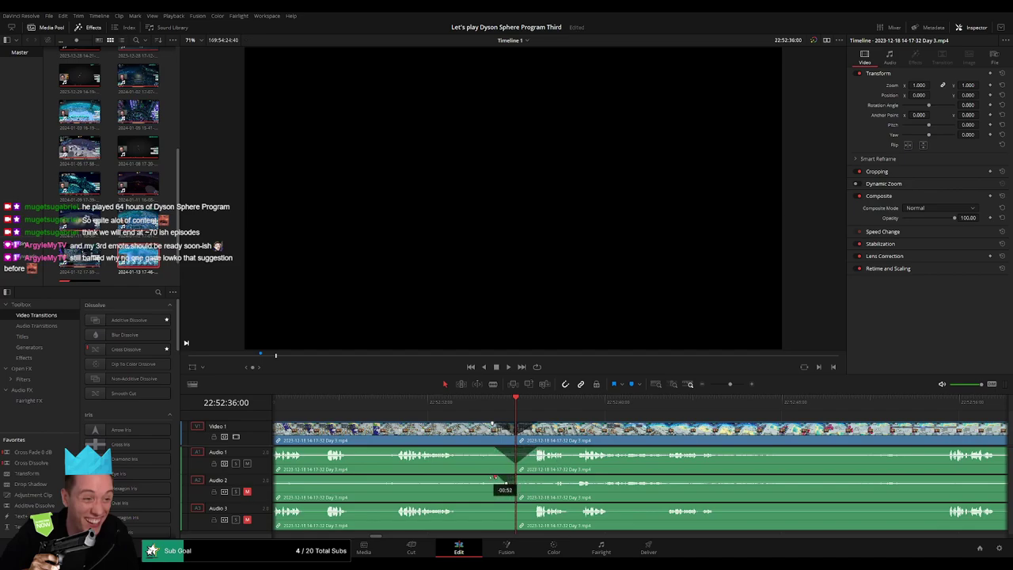
{"action": "left_click_drag", "start_coordinate": [509, 481], "coordinate": [539, 479]}
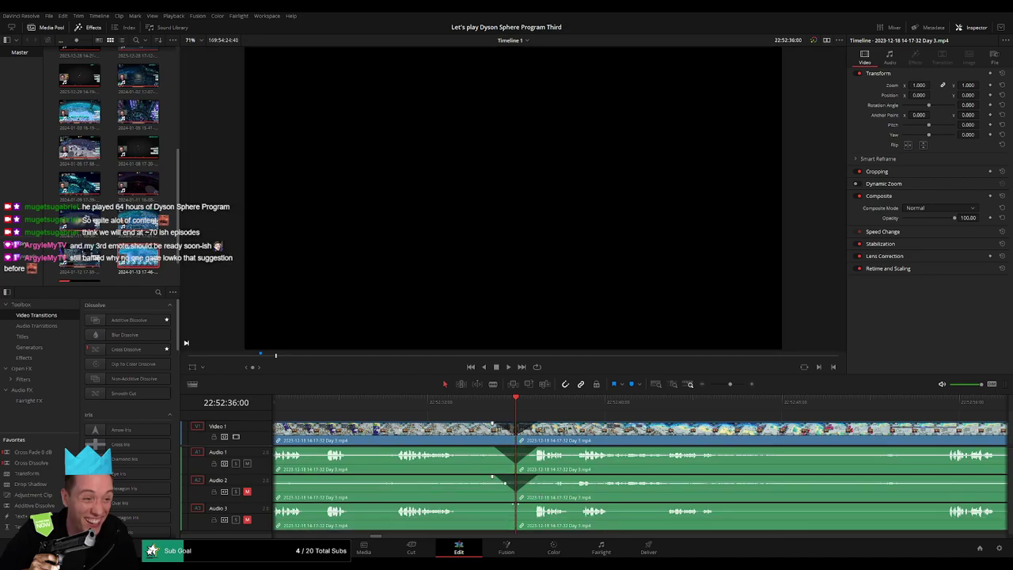
{"action": "left_click_drag", "start_coordinate": [495, 508], "coordinate": [493, 507]}
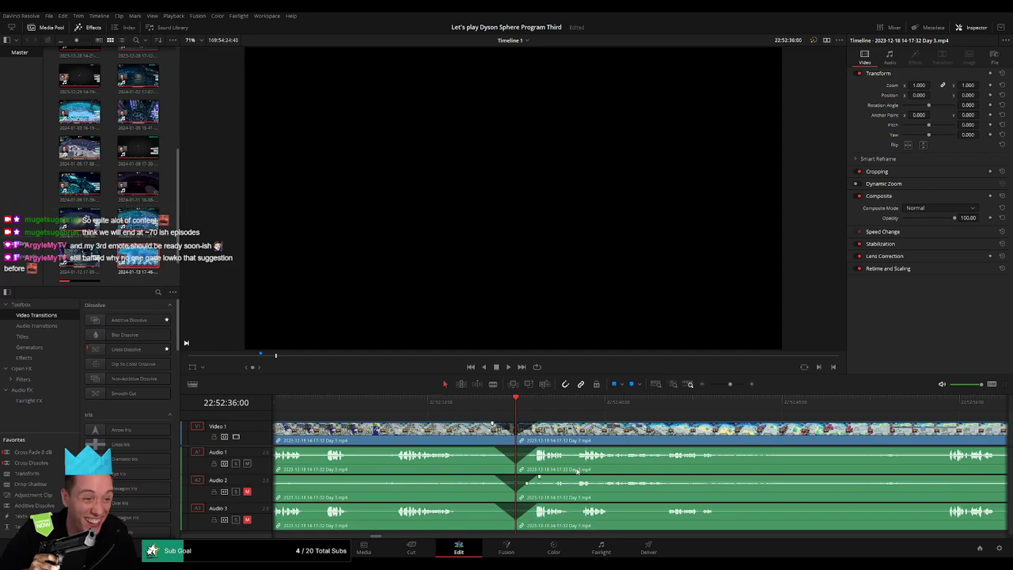
Play back the Day 3 footage that follows the 22:52:36:00 cut to check the fade-in
{"action": "key", "text": "space"}
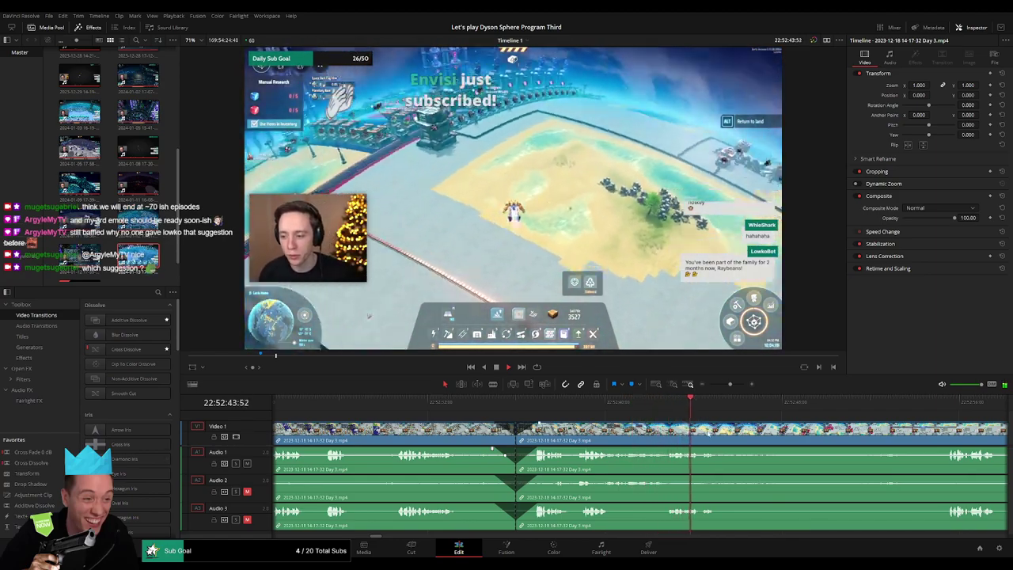
{"action": "key", "text": "space"}
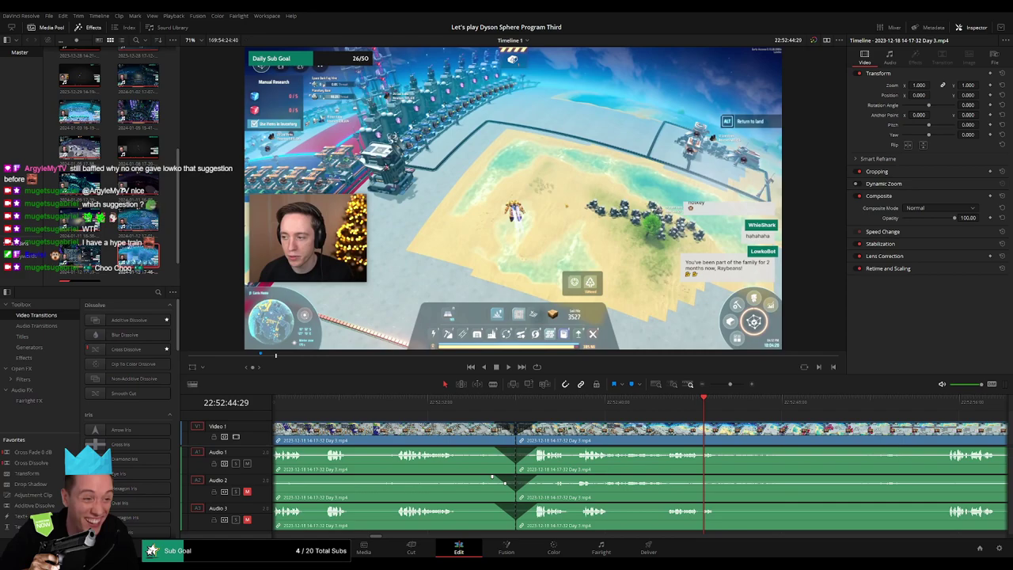
{"action": "left_click", "coordinate": [526, 406]}
{"action": "key", "text": "space"}
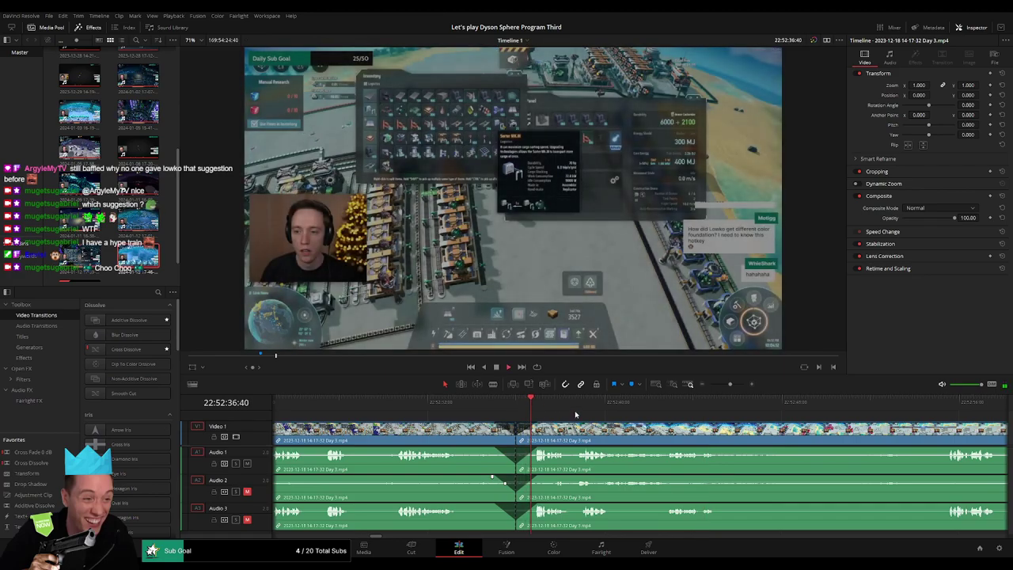
Move the Day 3 clip that follows the 22:52:36:00 cut later on the timeline, past the 24:00:00 mark
{"action": "left_click_drag", "start_coordinate": [729, 385], "coordinate": [705, 386]}
{"action": "scroll", "coordinate": [602, 411], "scroll_direction": "right", "scroll_amount": 5}
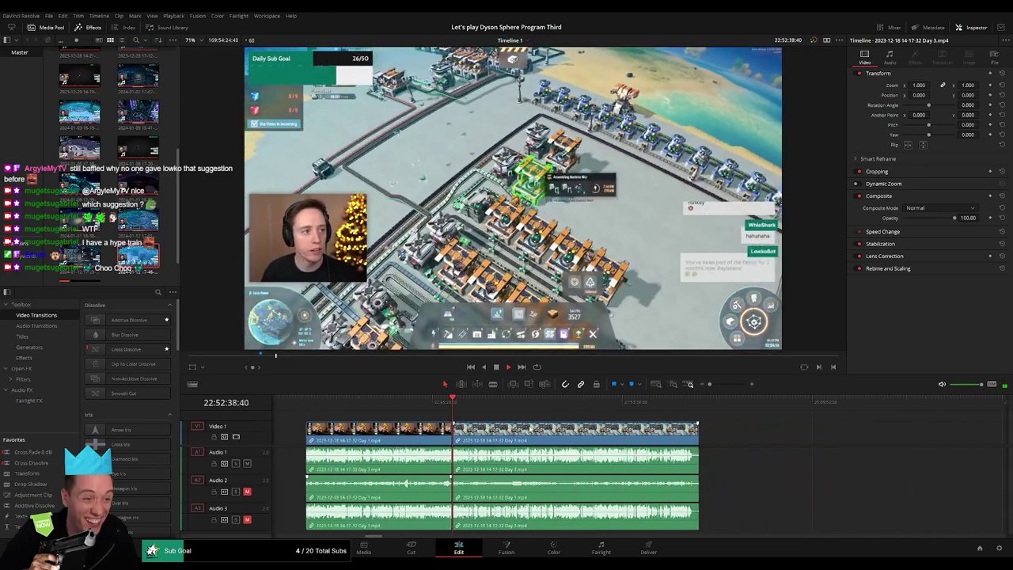
{"action": "key", "text": "space"}
{"action": "key", "text": "Up"}
{"action": "key", "text": "Down"}
{"action": "scroll", "coordinate": [451, 410], "scroll_direction": "right", "scroll_amount": 5}
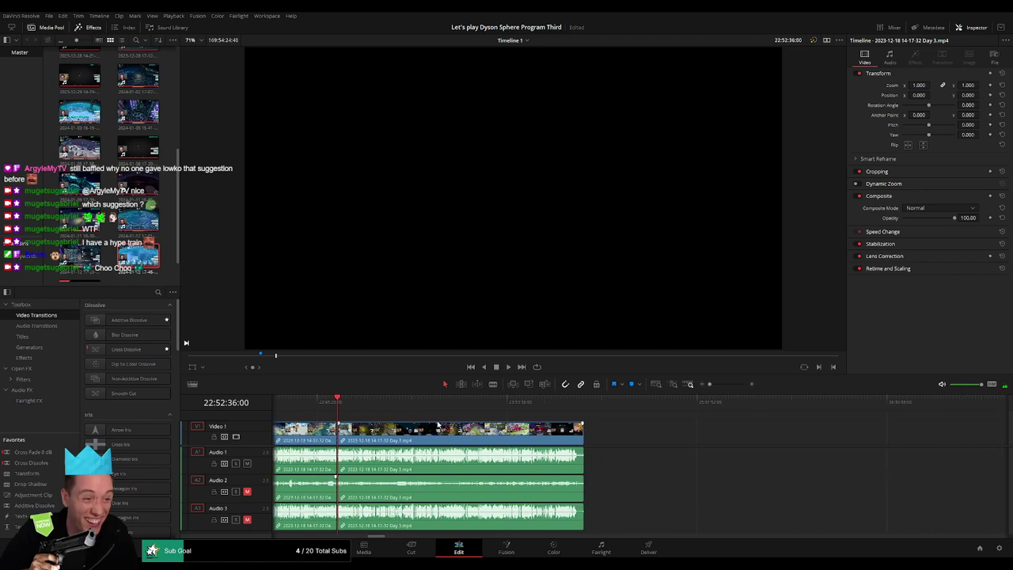
{"action": "left_click_drag", "start_coordinate": [399, 430], "coordinate": [599, 432]}
{"action": "left_click", "coordinate": [341, 425]}
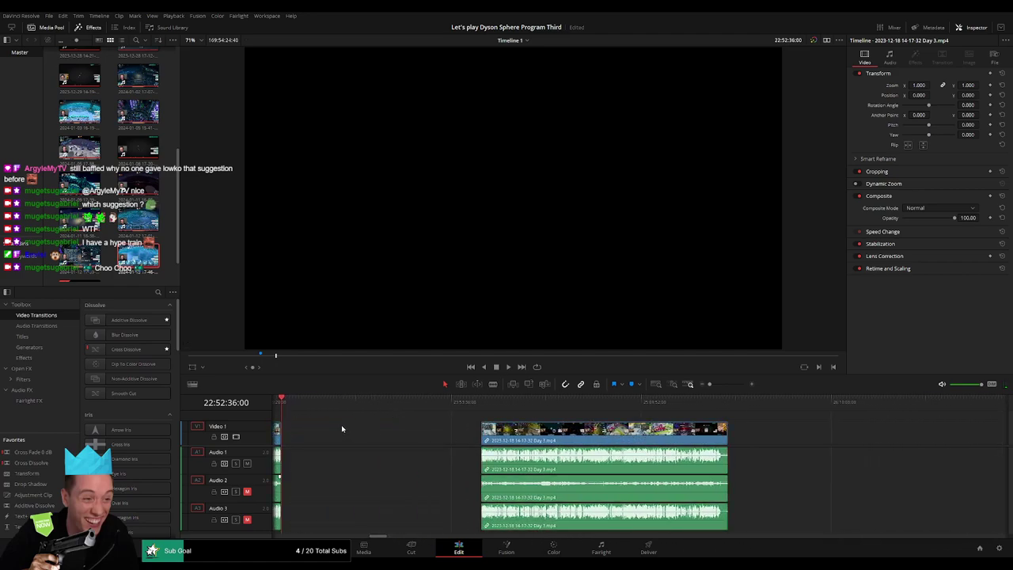
Align the start of the remaining Day 3 clip with the 24:00:00:00 mark and play it from there
{"action": "left_click_drag", "start_coordinate": [350, 412], "coordinate": [470, 424]}
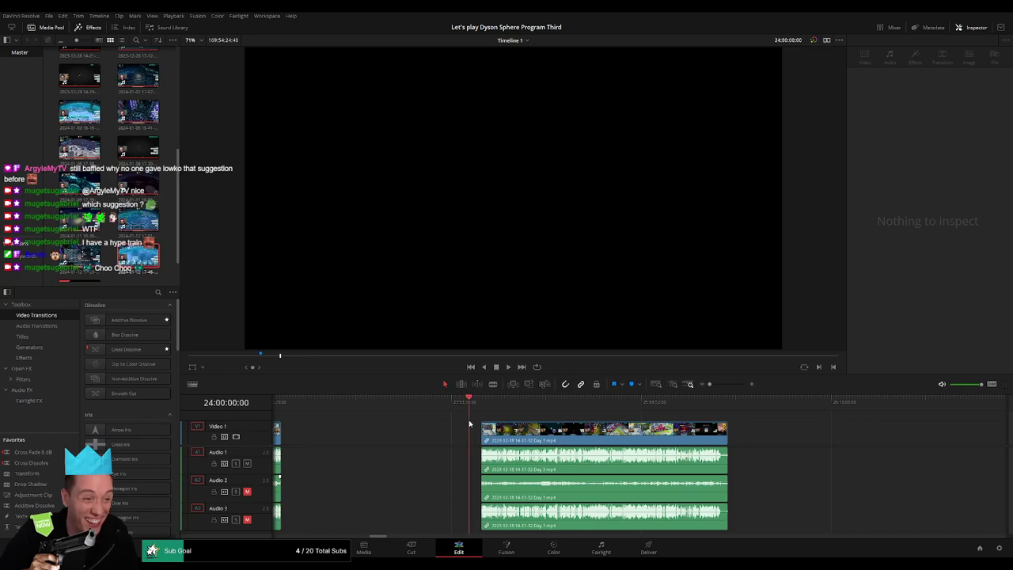
{"action": "left_click_drag", "start_coordinate": [538, 426], "coordinate": [525, 425]}
{"action": "key", "text": "space"}
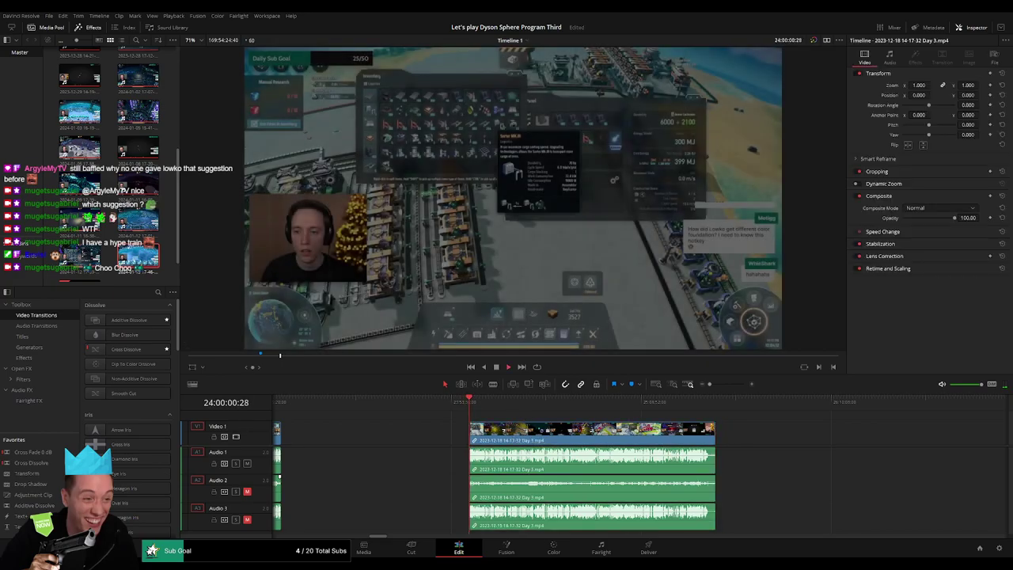
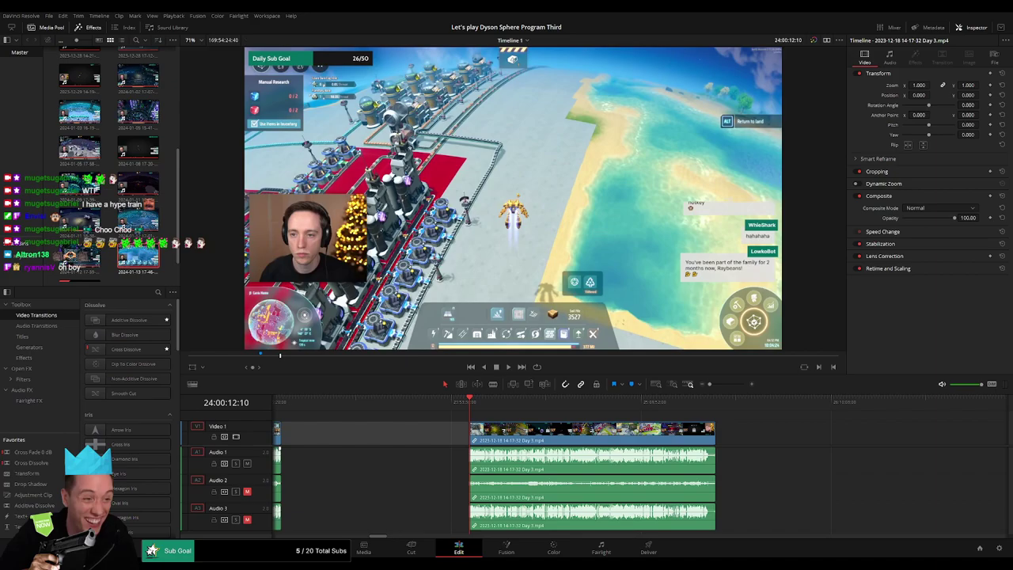
{"action": "key", "text": "space"}
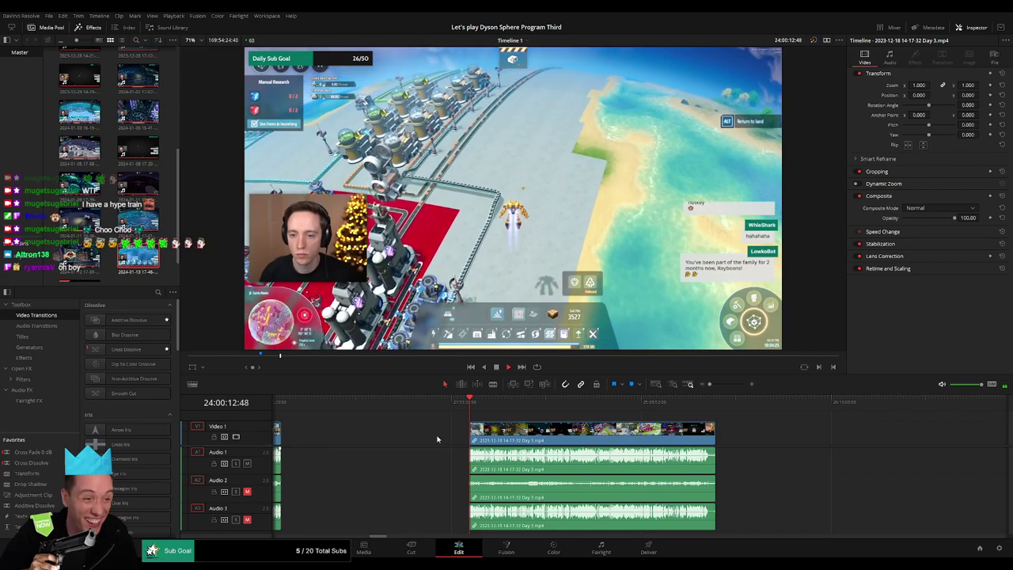
{"action": "left_click", "coordinate": [471, 405]}
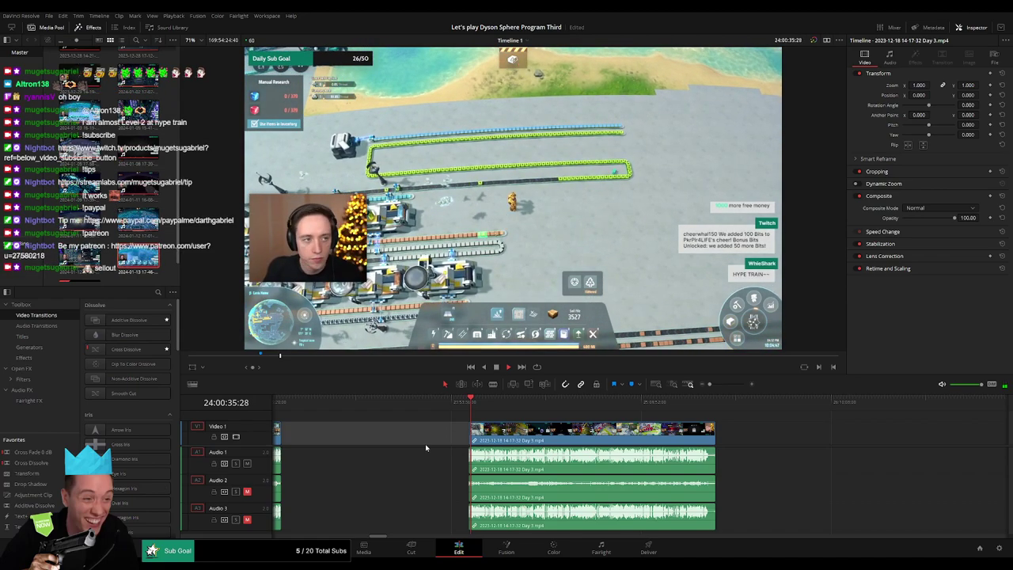
Examine the Day 3 footage from about 24:51:57 to 24:52:20 for a speech pause suitable as the episode's end
{"action": "scroll", "coordinate": [475, 425], "scroll_direction": "right", "scroll_amount": 5}
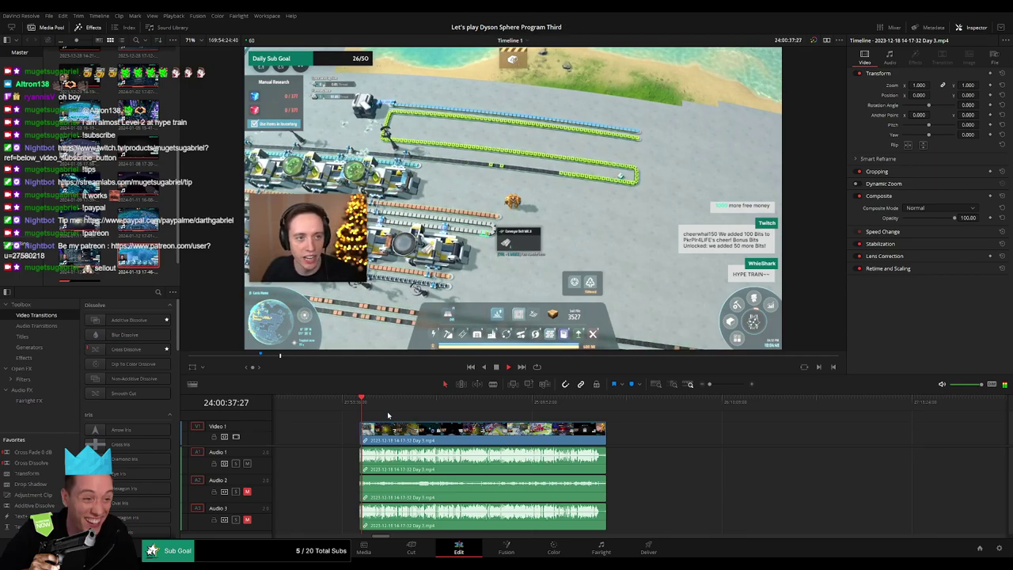
{"action": "left_click_drag", "start_coordinate": [388, 415], "coordinate": [506, 415]}
{"action": "left_click", "coordinate": [728, 385]}
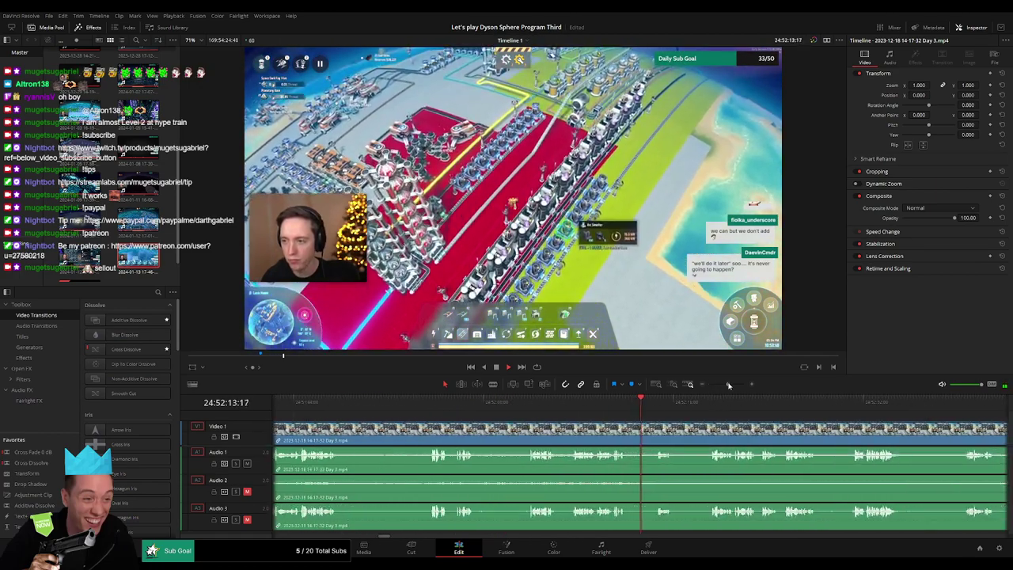
{"action": "left_click", "coordinate": [531, 409]}
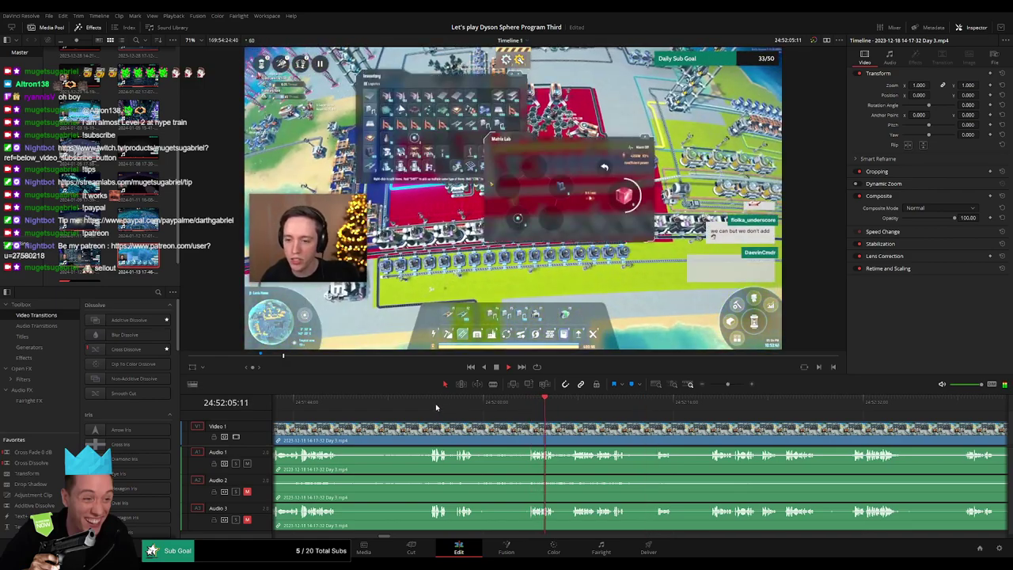
{"action": "left_click", "coordinate": [436, 408]}
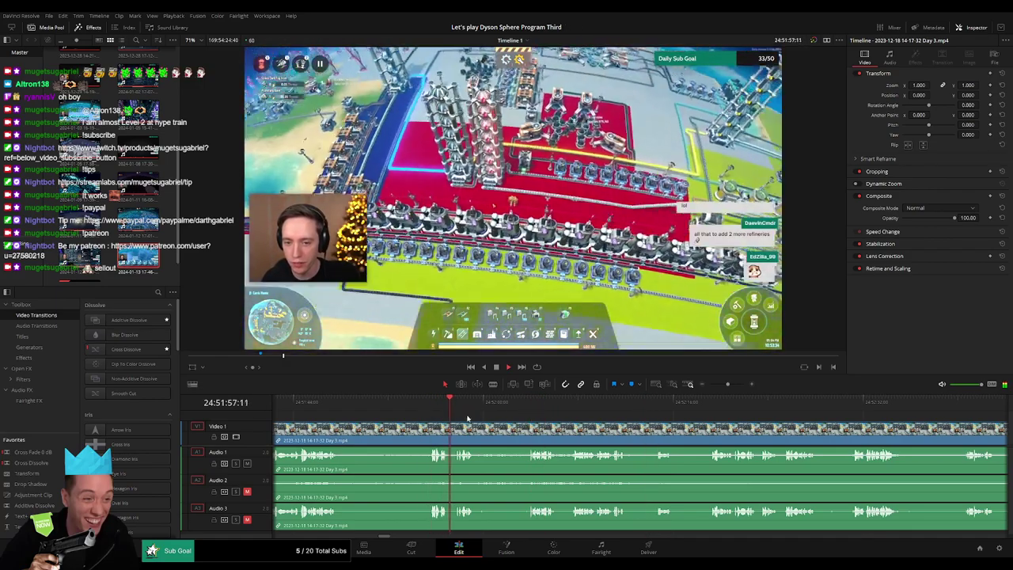
{"action": "left_click", "coordinate": [465, 404]}
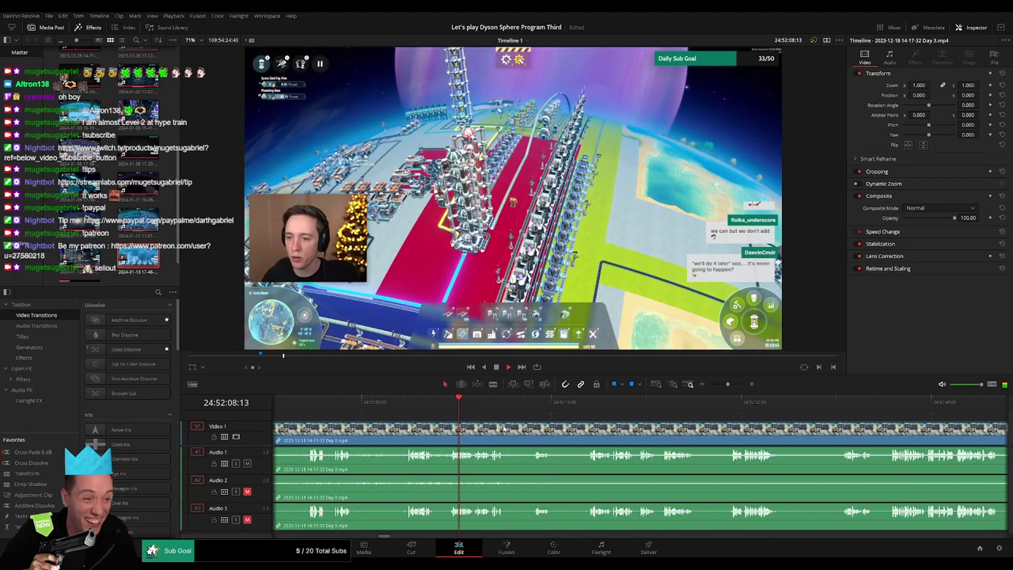
{"action": "left_click", "coordinate": [482, 408]}
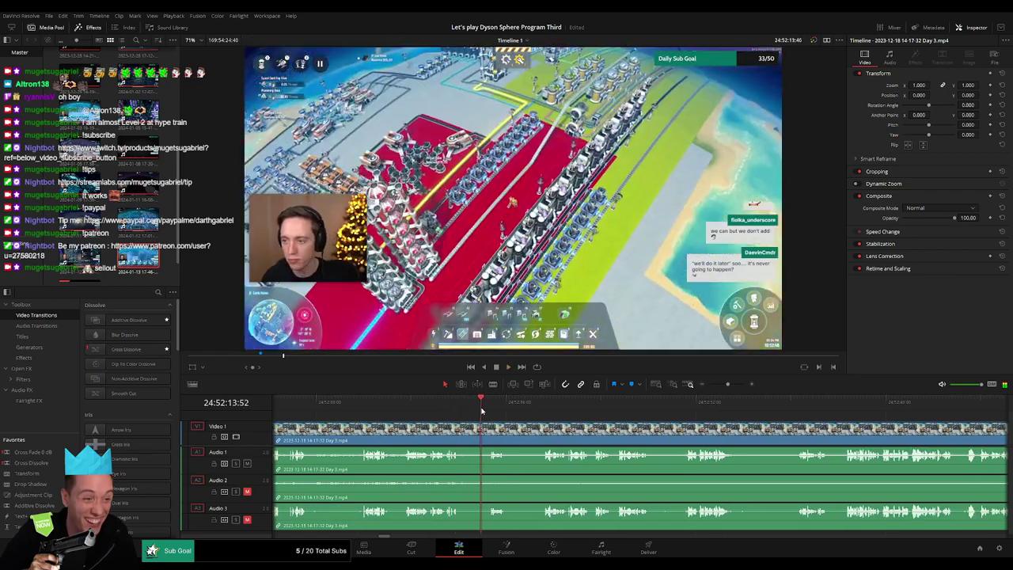
{"action": "scroll", "coordinate": [467, 413], "scroll_direction": "right", "scroll_amount": 2}
{"action": "left_click", "coordinate": [476, 409]}
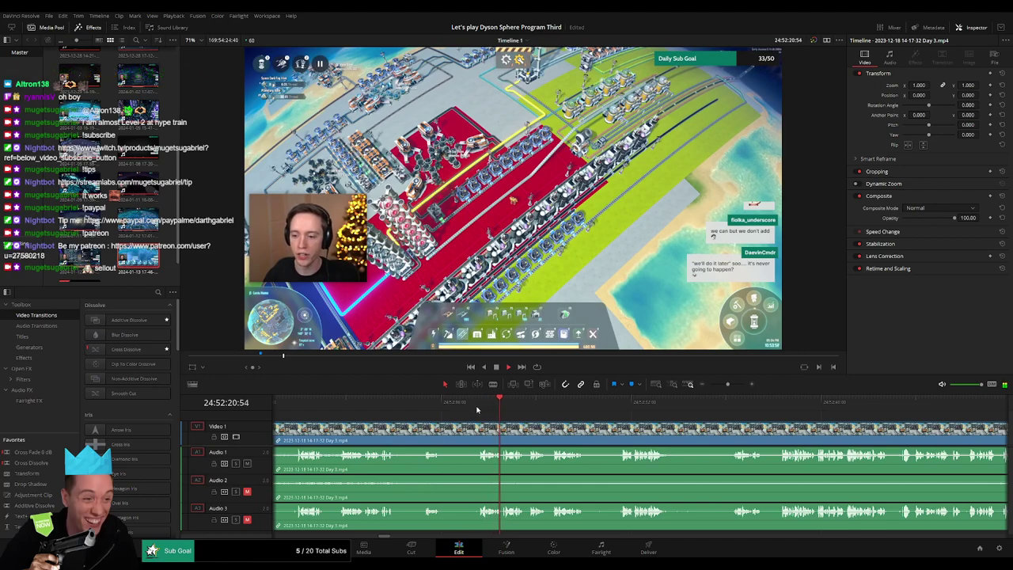
{"action": "left_click", "coordinate": [479, 409]}
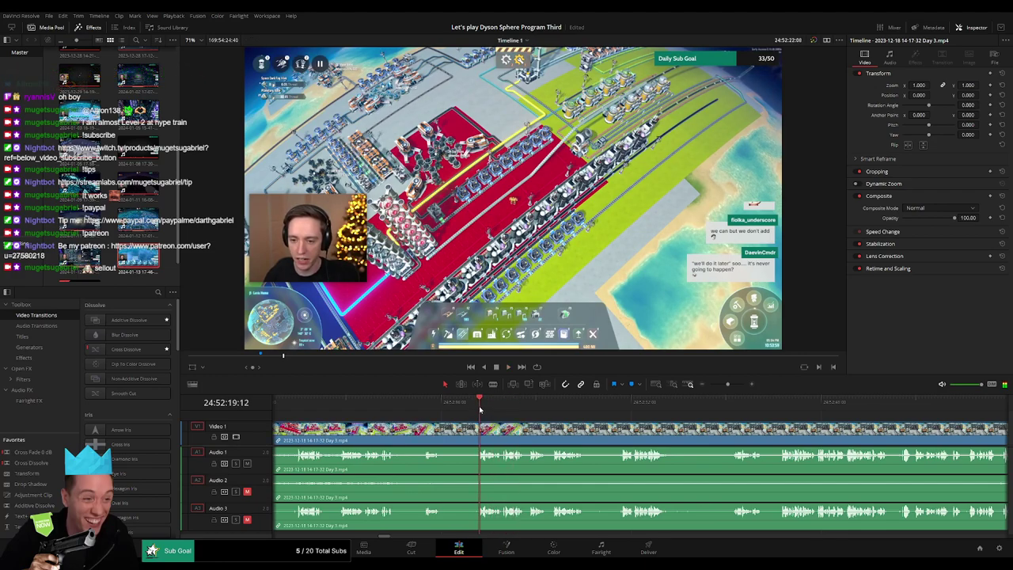
{"action": "left_click", "coordinate": [465, 410]}
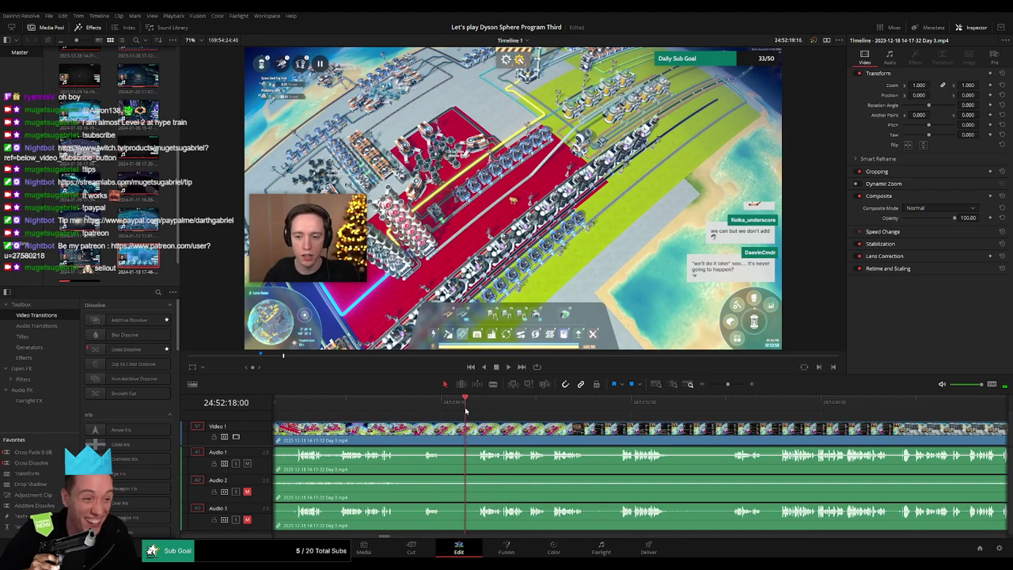
Split the Day 3 clip at 24:52:18:00 and add about one-second video and audio fades on both sides of the cut
{"action": "key", "text": "b"}
{"action": "left_click", "coordinate": [466, 434]}
{"action": "key", "text": "a"}
{"action": "left_click_drag", "start_coordinate": [467, 428], "coordinate": [475, 428]}
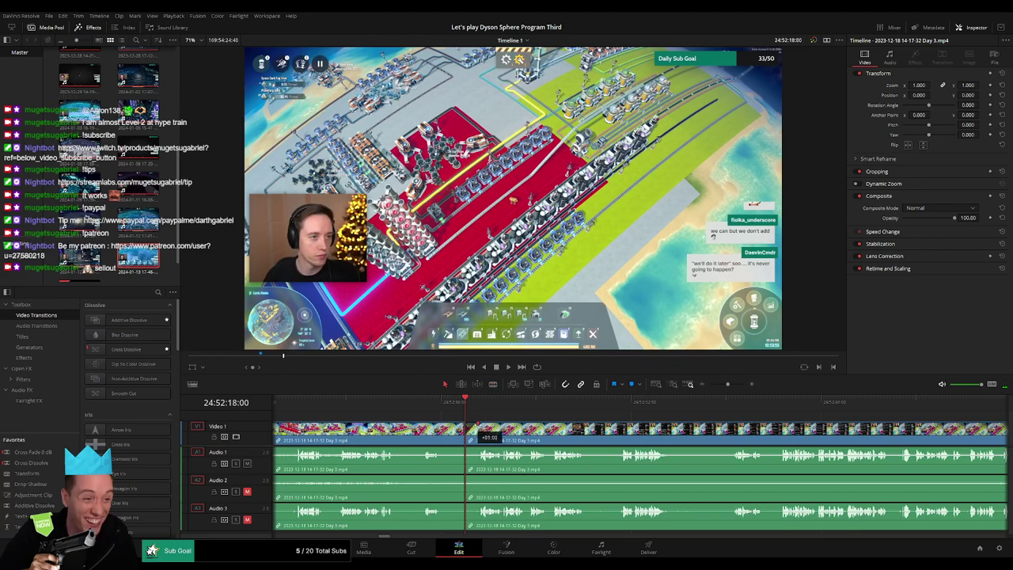
{"action": "left_click_drag", "start_coordinate": [474, 437], "coordinate": [462, 477]}
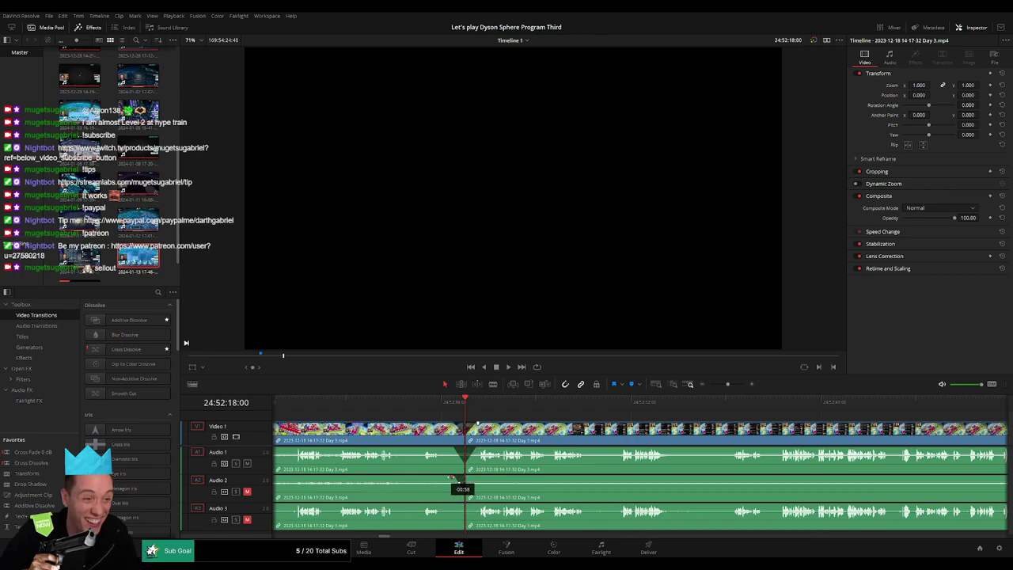
{"action": "left_click_drag", "start_coordinate": [452, 478], "coordinate": [471, 479]}
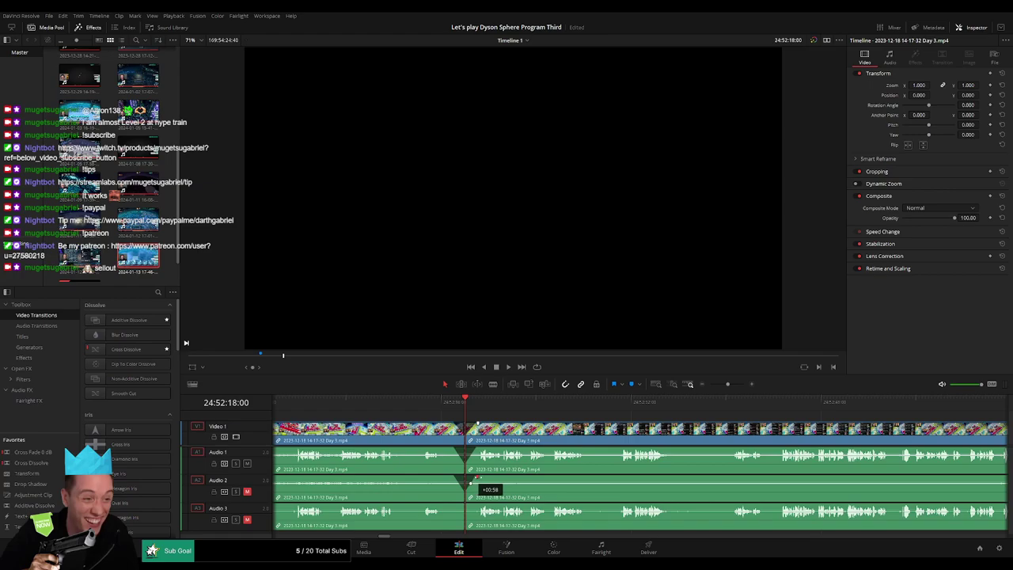
{"action": "mouse_move", "coordinate": [465, 505]}
{"action": "left_mouse_down"}
{"action": "mouse_move", "coordinate": [455, 507]}
{"action": "mouse_move", "coordinate": [475, 509]}
{"action": "left_mouse_up"}
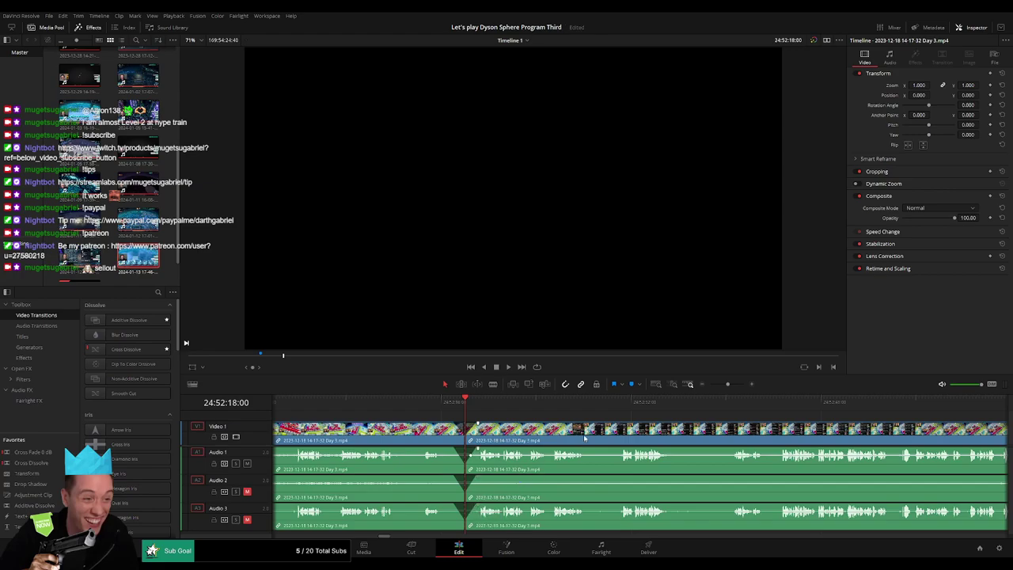
Move the Day 3 clip that follows the 24:52:18:00 cut later on the timeline, past the 26:00:00 mark
{"action": "left_click_drag", "start_coordinate": [728, 386], "coordinate": [710, 386]}
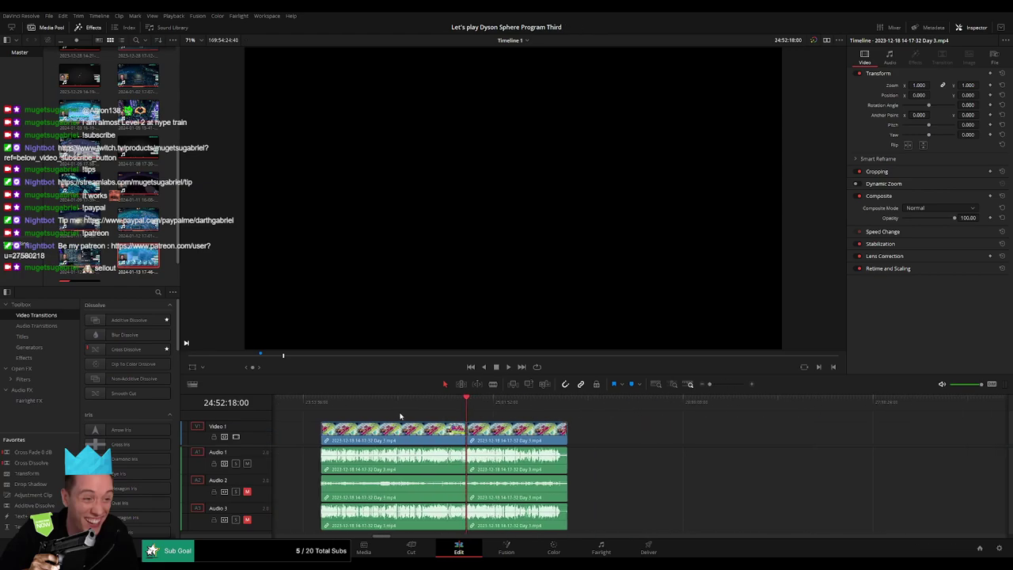
{"action": "left_click", "coordinate": [321, 402]}
{"action": "left_click", "coordinate": [468, 406]}
{"action": "left_click_drag", "start_coordinate": [584, 434], "coordinate": [711, 437]}
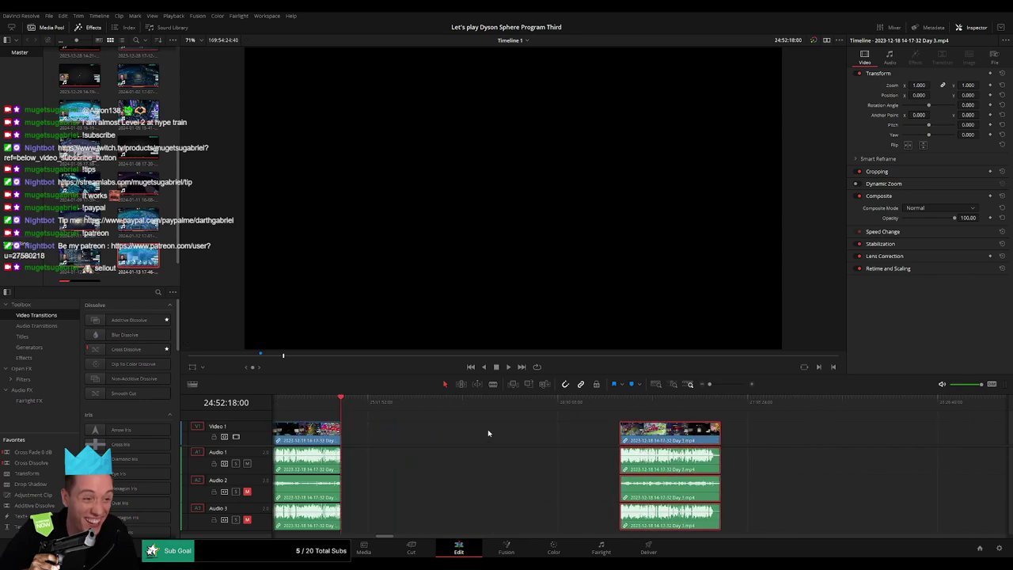
{"action": "left_click", "coordinate": [489, 434]}
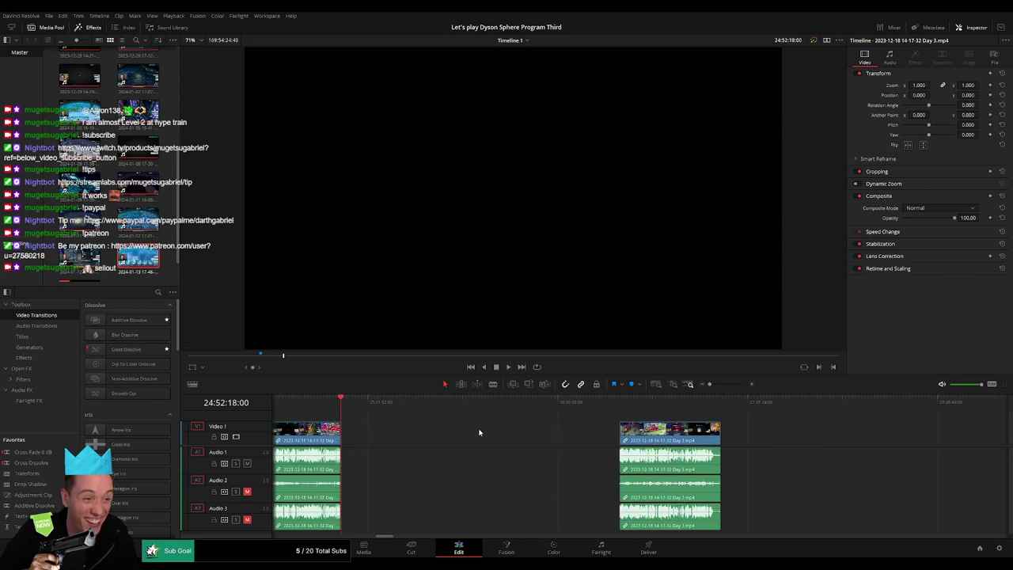
Place the playhead at 26:00:00:00 and align the start of the remaining Day 3 clip with it
{"action": "left_click_drag", "start_coordinate": [410, 408], "coordinate": [530, 419]}
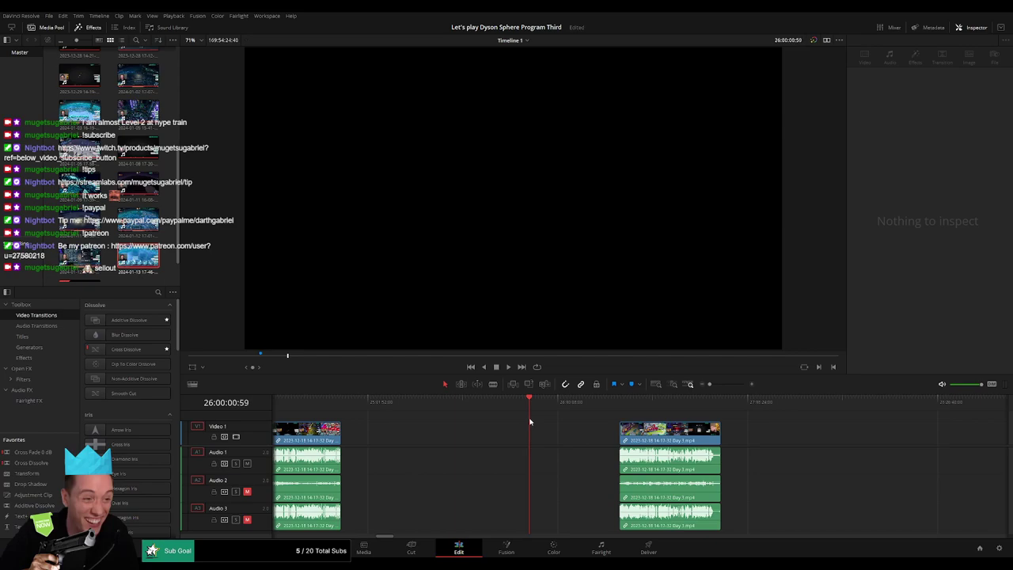
{"action": "key", "text": "Left"}
{"action": "key", "text": "Left"}
{"action": "key", "text": "Left"}
{"action": "key", "text": "Left"}
{"action": "key", "text": "Left"}
{"action": "key", "text": "Left"}
{"action": "key", "text": "Left"}
{"action": "key", "text": "Left"}
{"action": "key", "text": "Left"}
{"action": "key", "text": "Left"}
{"action": "key", "text": "Left"}
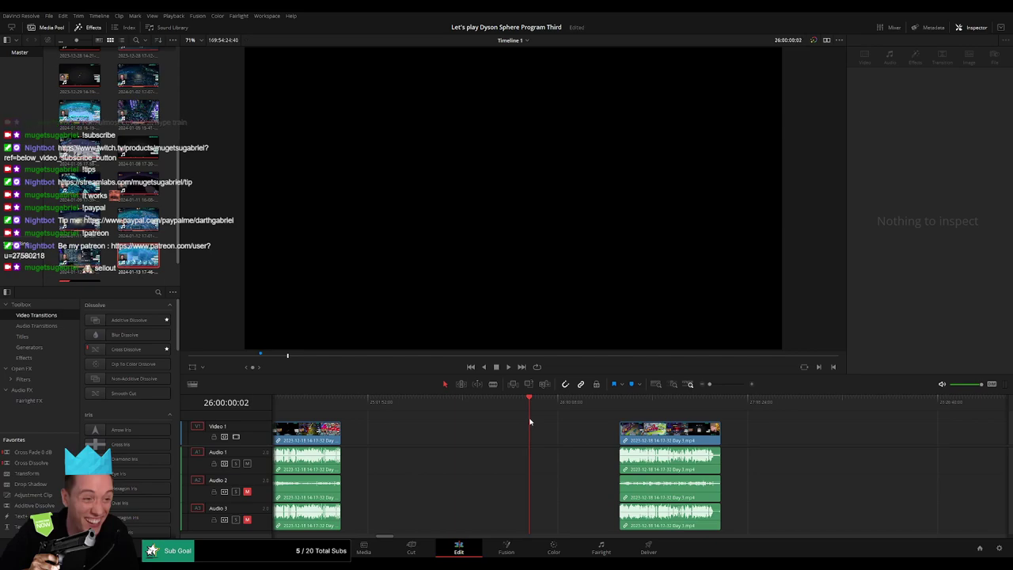
{"action": "left_click_drag", "start_coordinate": [673, 440], "coordinate": [583, 440]}
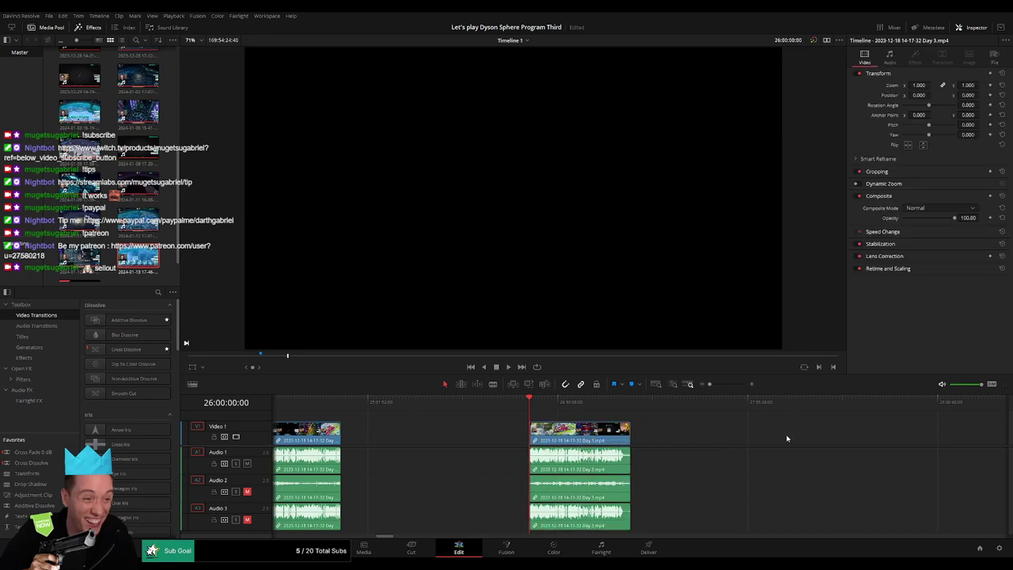
Move the Day 3 part 2 clip so that it starts directly at the end of the remaining Day 3 clip
{"action": "scroll", "coordinate": [678, 432], "scroll_direction": "right", "scroll_amount": 5}
{"action": "scroll", "coordinate": [662, 432], "scroll_direction": "right", "scroll_amount": 2}
{"action": "scroll", "coordinate": [648, 430], "scroll_direction": "left", "scroll_amount": 1}
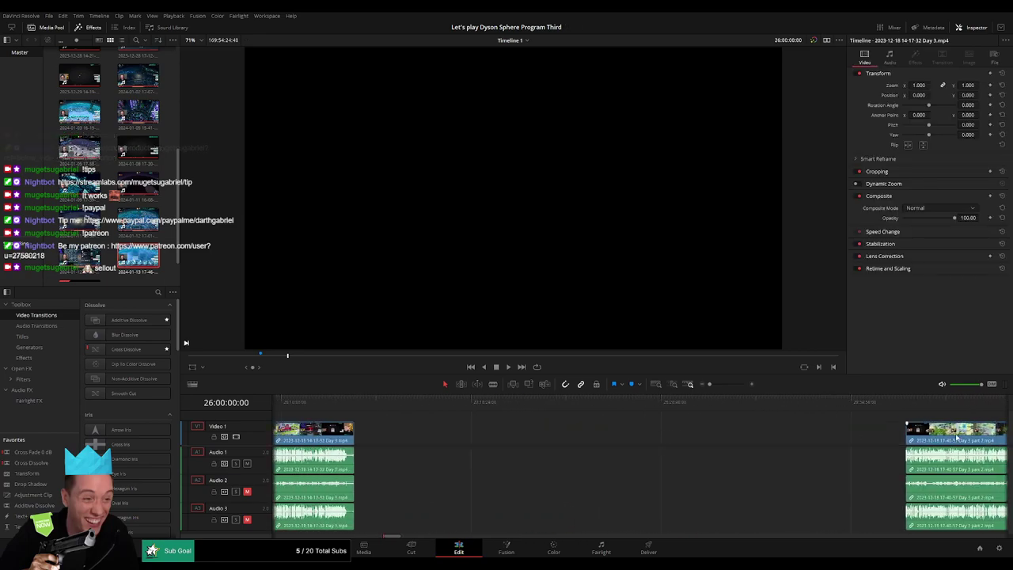
{"action": "left_click_drag", "start_coordinate": [940, 434], "coordinate": [345, 410]}
Split the Day 3 clip at 26:33:37:05, where the streamer has left the camera for a break
{"action": "left_click_drag", "start_coordinate": [709, 386], "coordinate": [713, 385]}
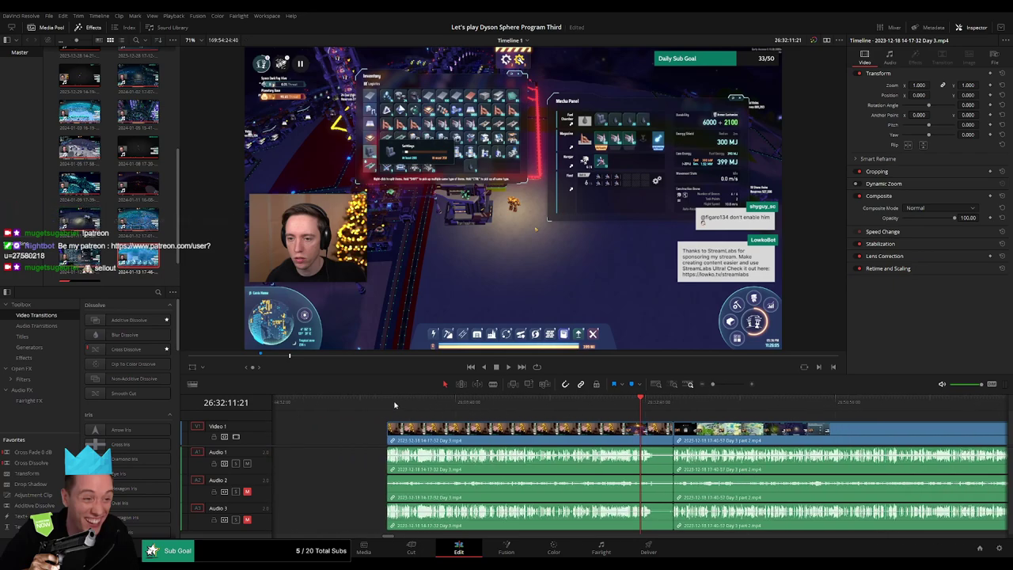
{"action": "left_click", "coordinate": [388, 404]}
{"action": "left_click_drag", "start_coordinate": [642, 402], "coordinate": [650, 404]}
{"action": "left_click_drag", "start_coordinate": [712, 385], "coordinate": [723, 385]}
{"action": "key", "text": "space"}
{"action": "left_click_drag", "start_coordinate": [664, 422], "coordinate": [509, 418]}
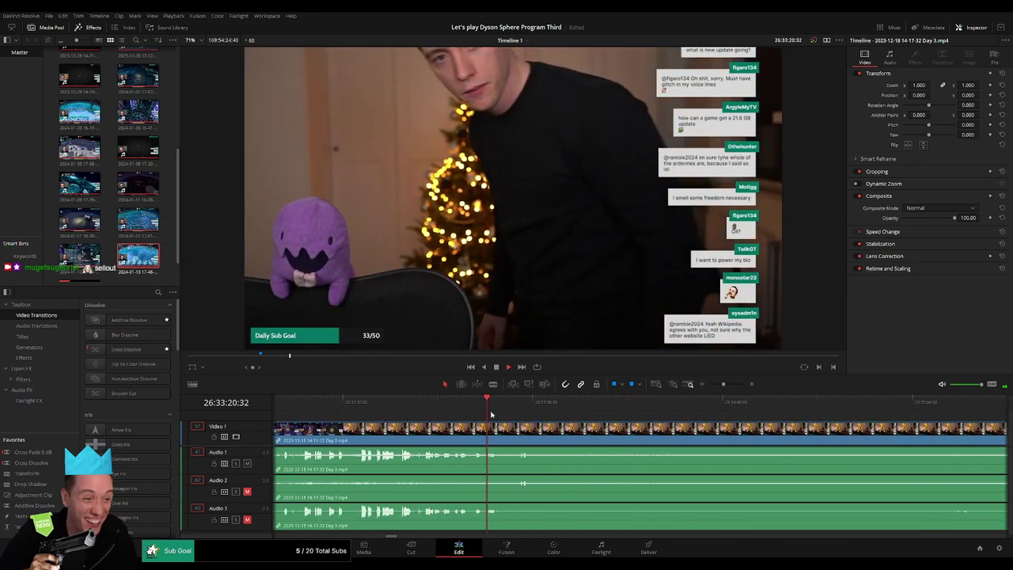
{"action": "left_click", "coordinate": [516, 404]}
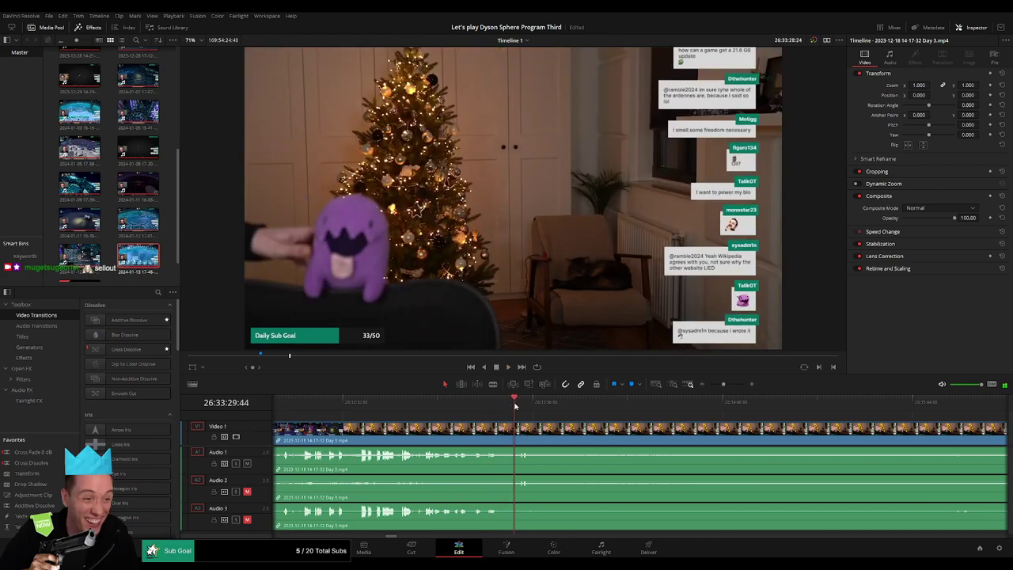
{"action": "left_click_drag", "start_coordinate": [515, 406], "coordinate": [436, 417]}
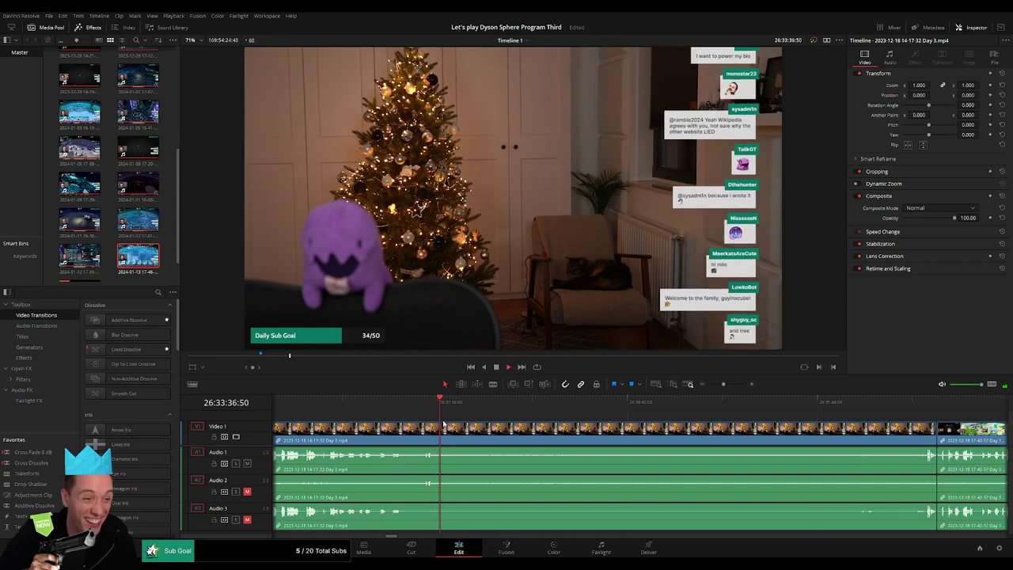
{"action": "key", "text": "space"}
{"action": "key", "text": "b"}
{"action": "left_click", "coordinate": [443, 434]}
{"action": "key", "text": "a"}
Delete the Day 3 break segment after the 26:33:37:05 cut and move the Day 3 part 2 clip up against the cut
{"action": "left_click", "coordinate": [596, 443]}
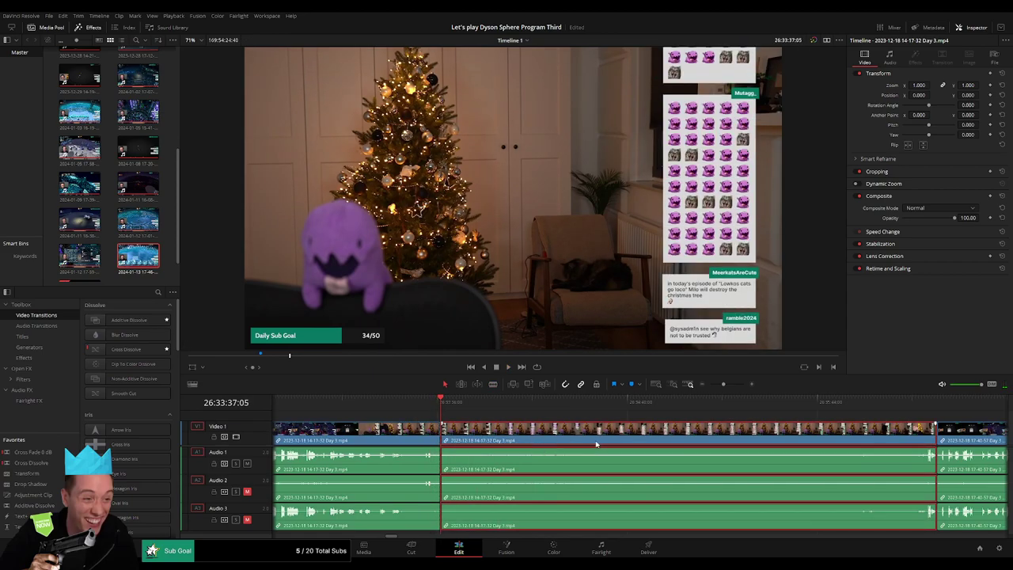
{"action": "left_click", "coordinate": [933, 422]}
{"action": "key", "text": "space"}
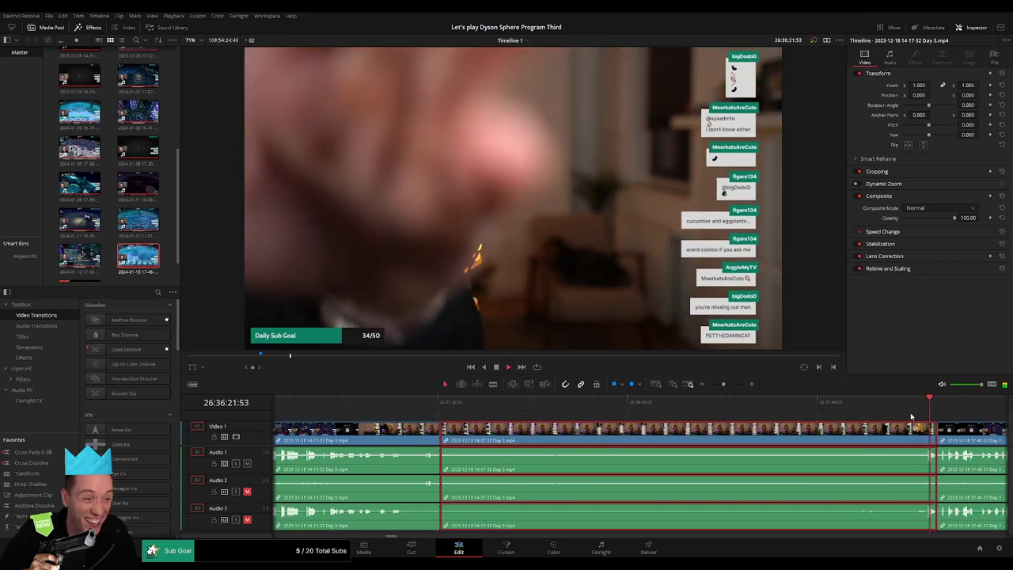
{"action": "key", "text": "space"}
{"action": "left_click_drag", "start_coordinate": [915, 408], "coordinate": [936, 405]}
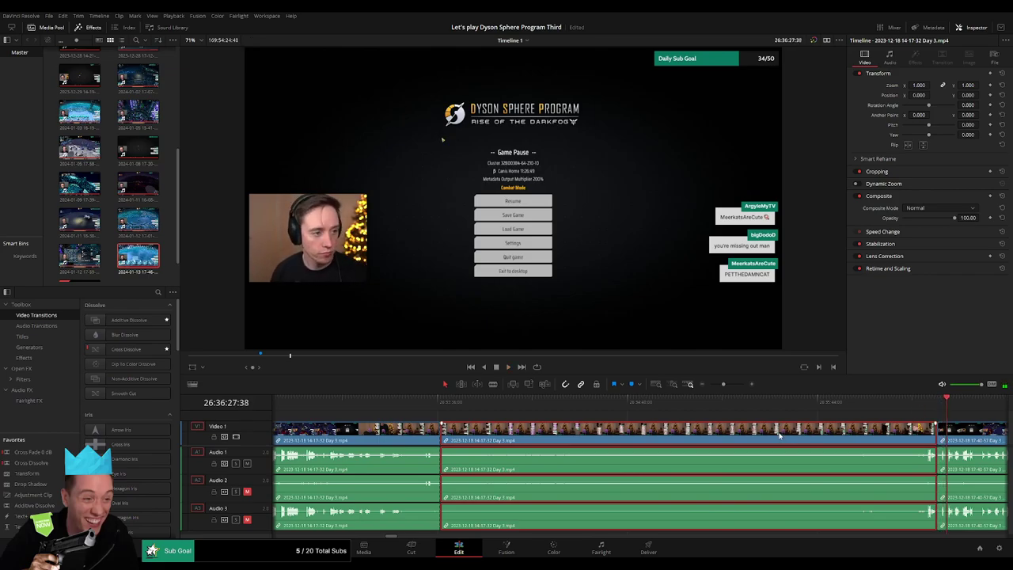
{"action": "key", "text": "BackSpace"}
{"action": "left_click_drag", "start_coordinate": [970, 434], "coordinate": [467, 434]}
Add the default transition at the junction of the Day 3 and Day 3 part 2 clips and play it back
{"action": "left_click", "coordinate": [450, 403]}
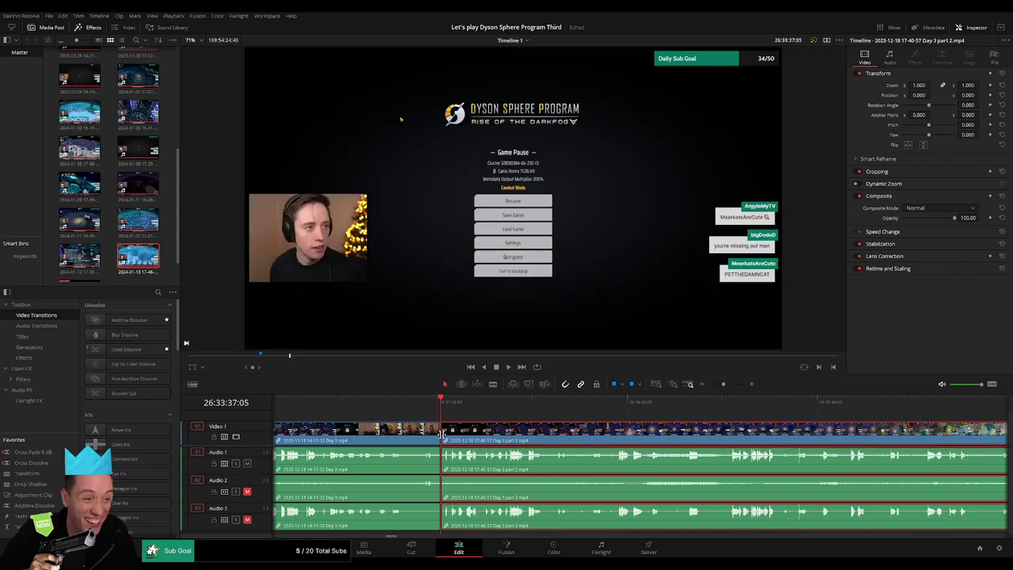
{"action": "left_click", "coordinate": [441, 435]}
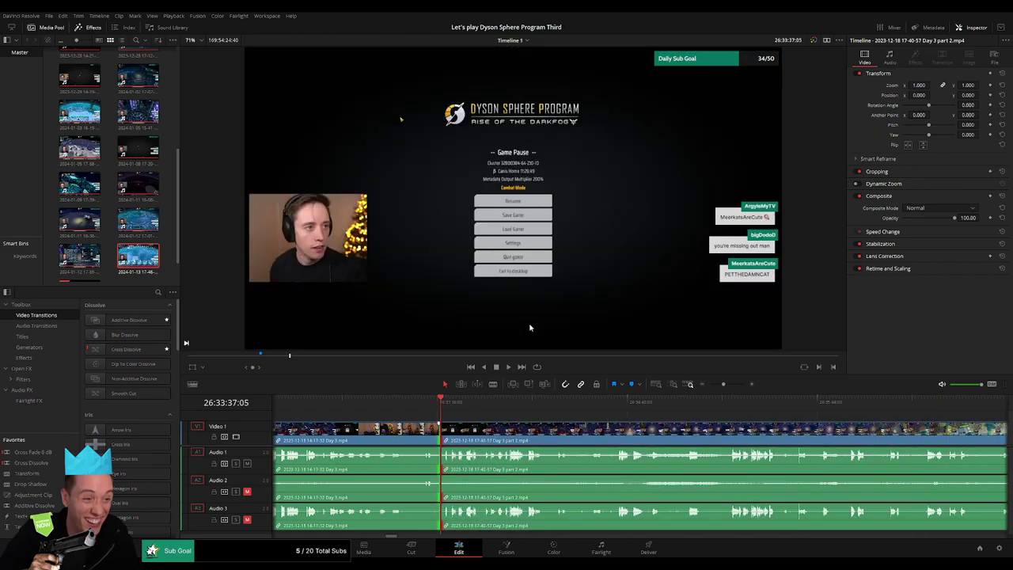
{"action": "key", "text": "ctrl+t"}
{"action": "left_click", "coordinate": [439, 406]}
{"action": "key", "text": "space"}
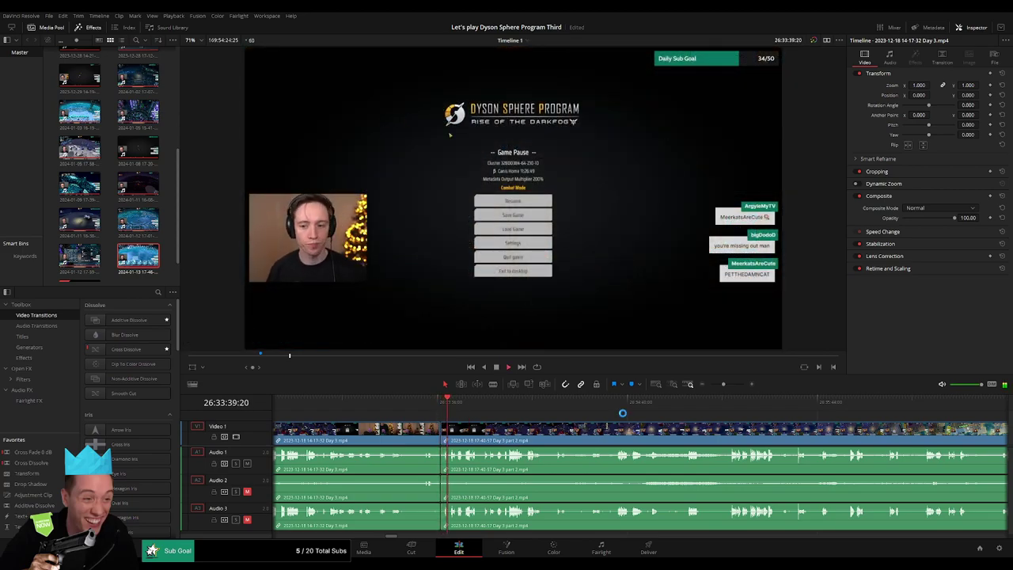
Play through the Day 3 part 2 clip around the 26:52 mark to look for a pause suitable for the episode cut
{"action": "left_click_drag", "start_coordinate": [722, 385], "coordinate": [710, 385]}
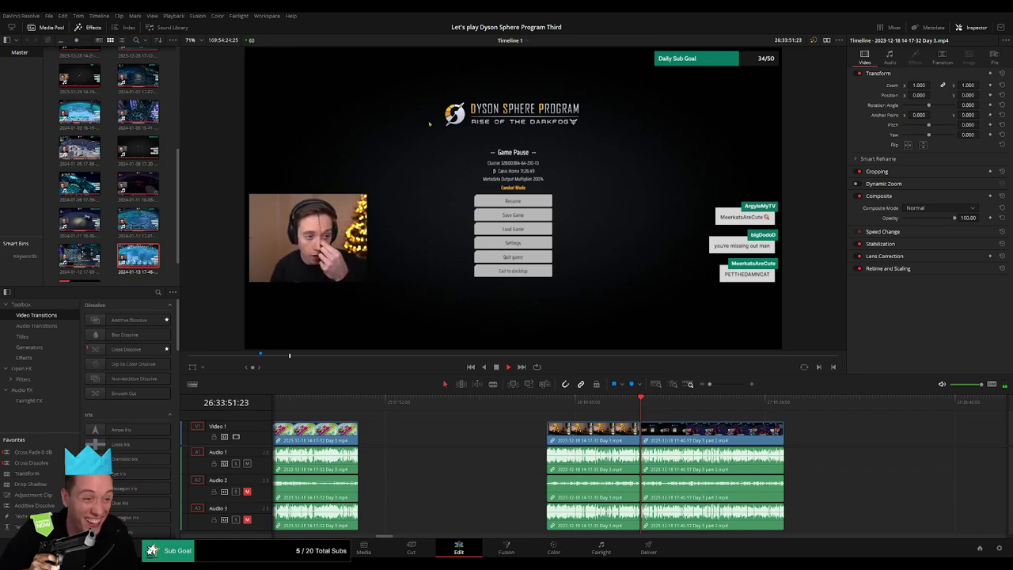
{"action": "left_click_drag", "start_coordinate": [678, 425], "coordinate": [527, 404]}
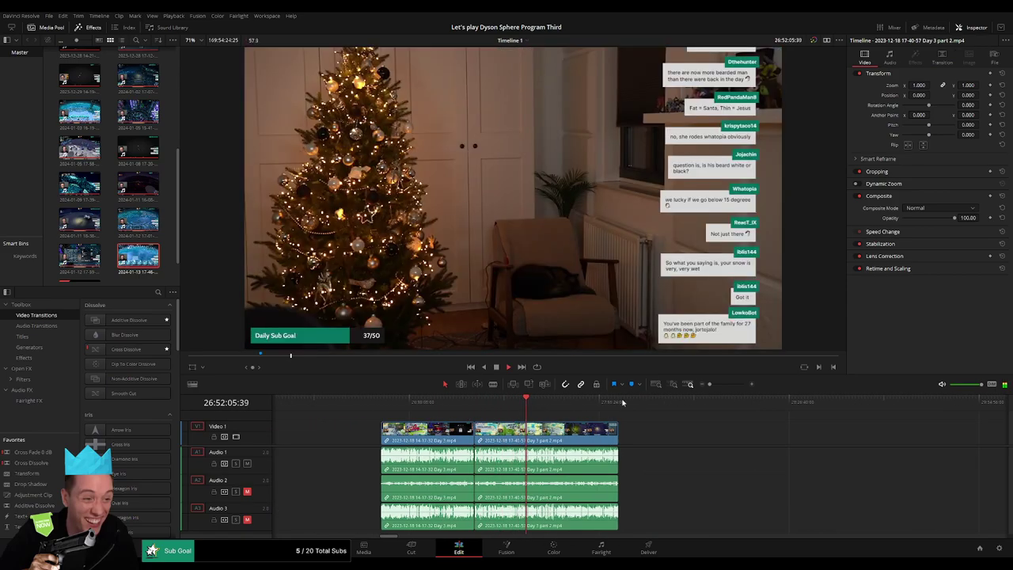
{"action": "left_click_drag", "start_coordinate": [716, 385], "coordinate": [727, 385]}
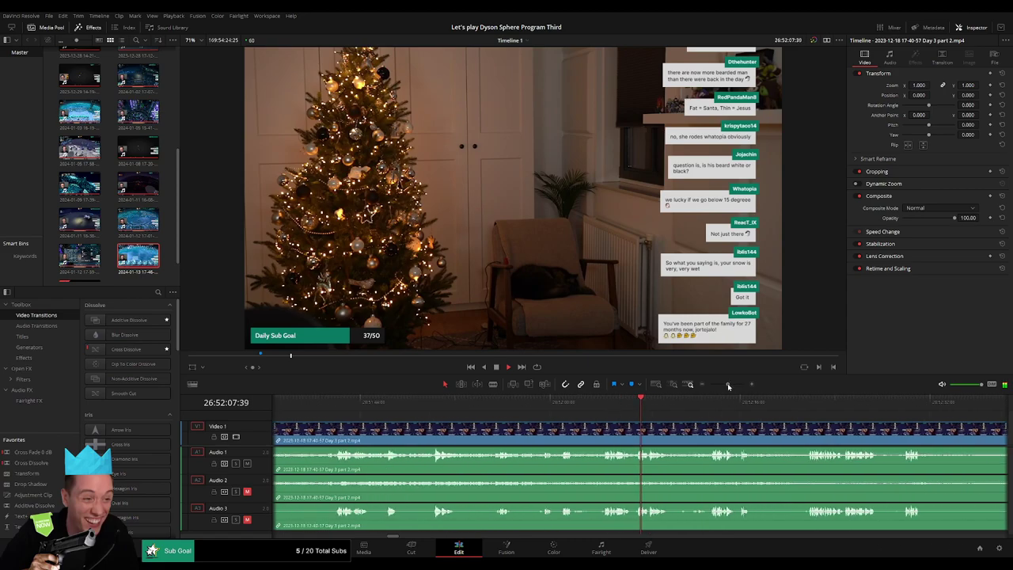
{"action": "left_click", "coordinate": [610, 423]}
{"action": "left_click", "coordinate": [696, 426]}
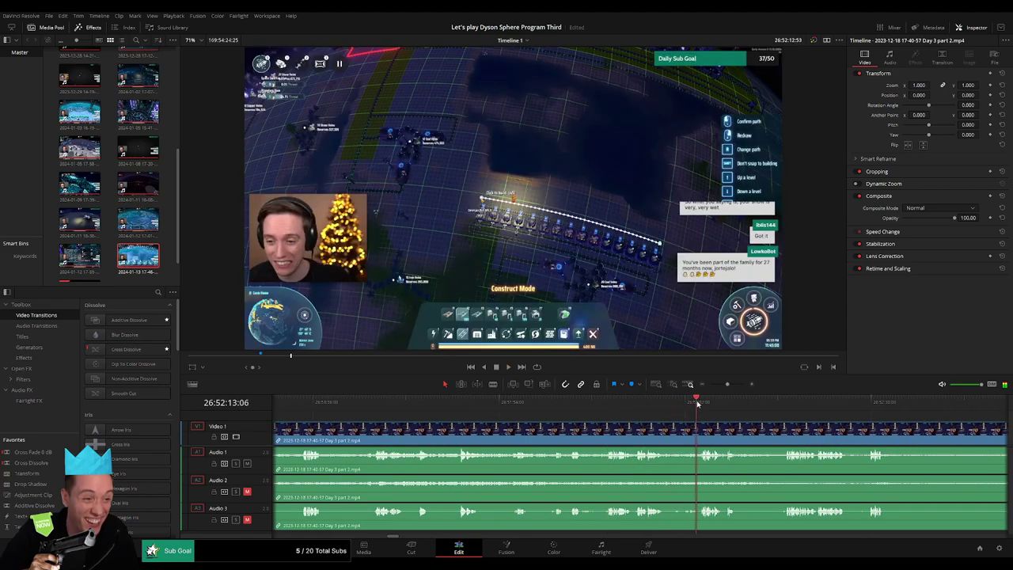
{"action": "left_click_drag", "start_coordinate": [719, 426], "coordinate": [545, 418]}
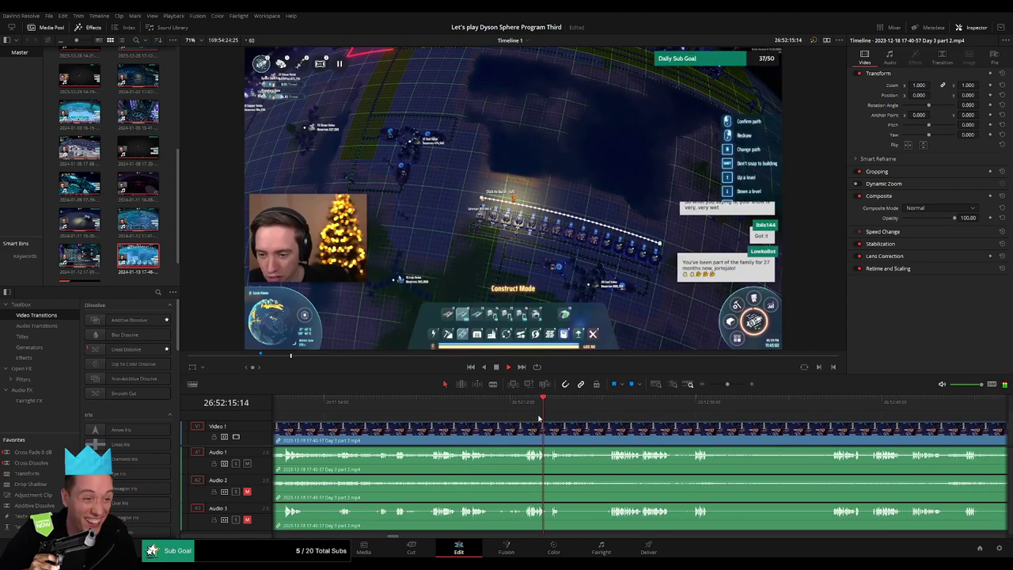
{"action": "left_click", "coordinate": [606, 405]}
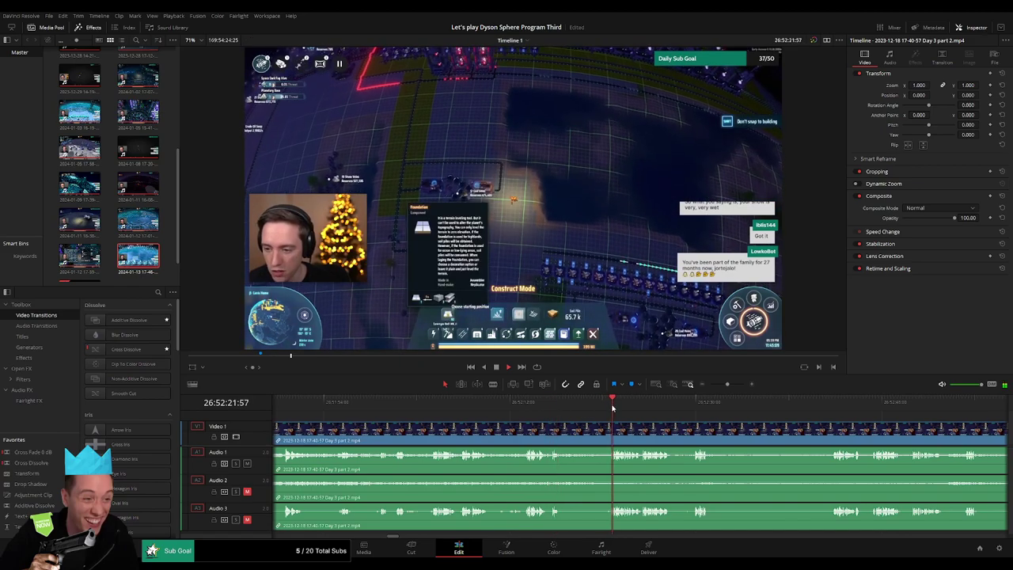
{"action": "left_click_drag", "start_coordinate": [611, 428], "coordinate": [580, 432]}
{"action": "scroll", "coordinate": [580, 430], "scroll_direction": "left", "scroll_amount": 3}
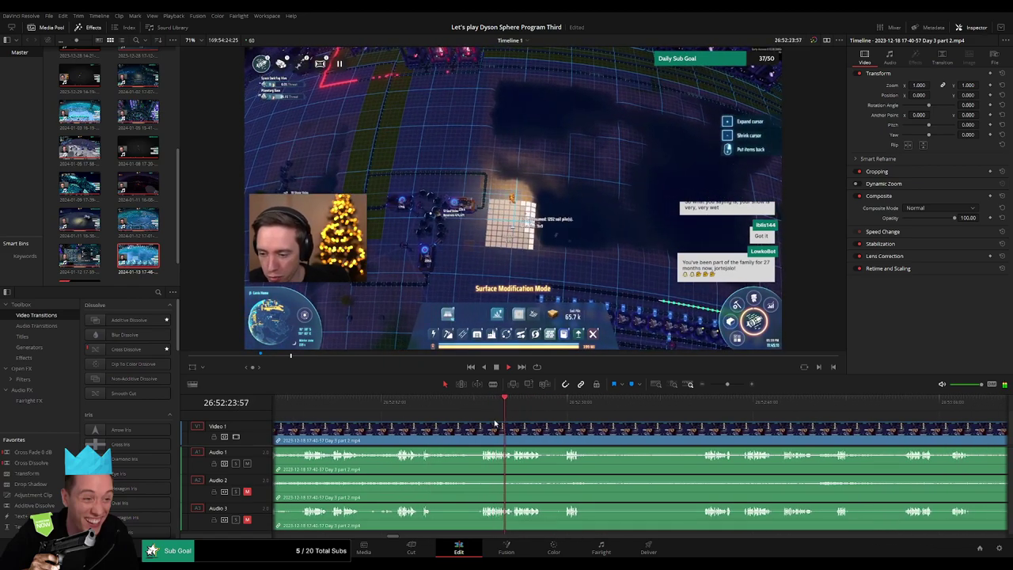
{"action": "left_click", "coordinate": [564, 408]}
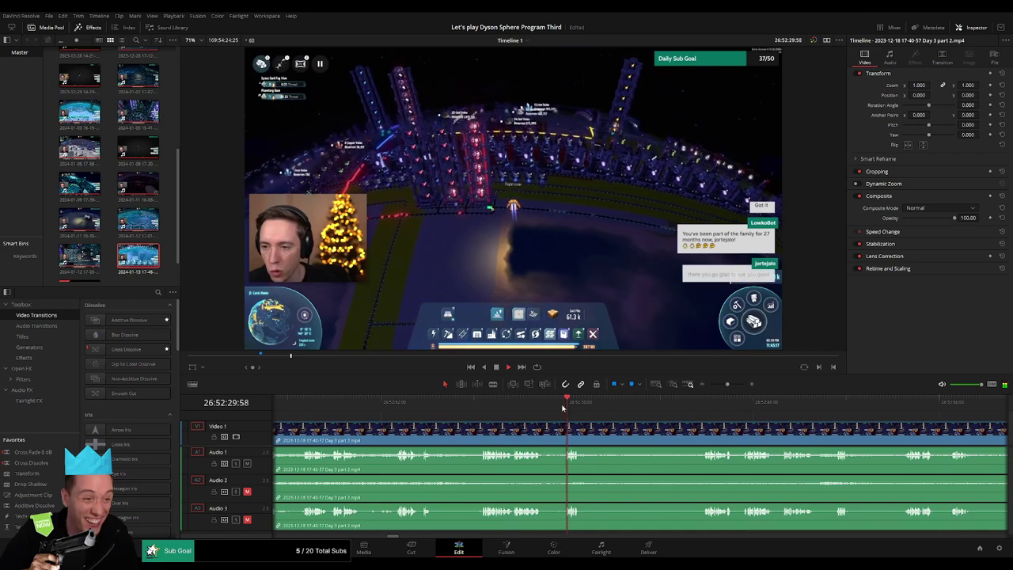
{"action": "left_click", "coordinate": [704, 403]}
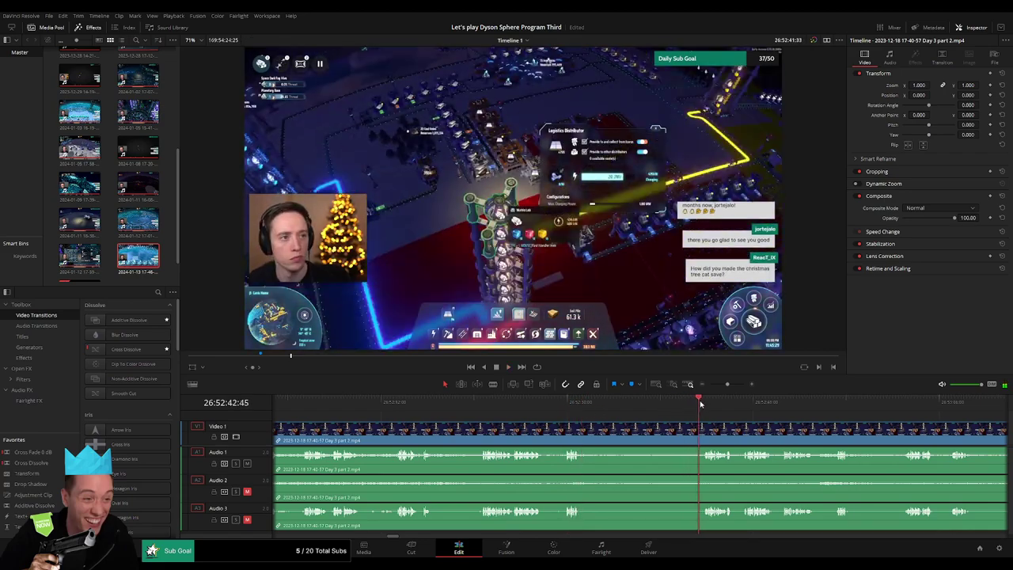
{"action": "scroll", "coordinate": [698, 428], "scroll_direction": "right", "scroll_amount": 5}
{"action": "scroll", "coordinate": [563, 430], "scroll_direction": "left", "scroll_amount": 3}
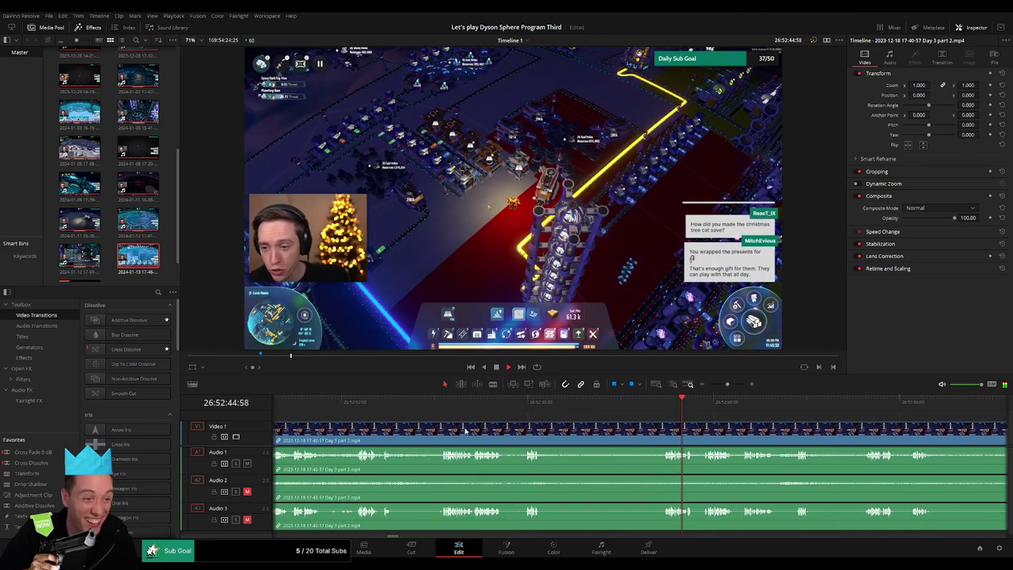
Split the Day 3 part 2 clip at 26:52:21:00, in the pause just before the speech resumes
{"action": "left_click", "coordinate": [444, 407]}
{"action": "left_click", "coordinate": [434, 405]}
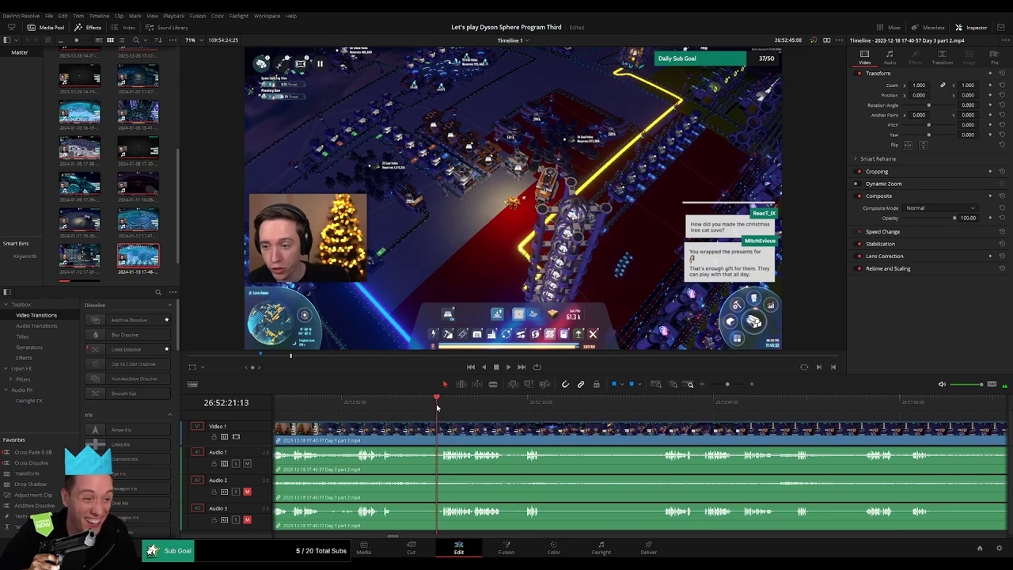
{"action": "left_click_drag", "start_coordinate": [434, 408], "coordinate": [435, 408]}
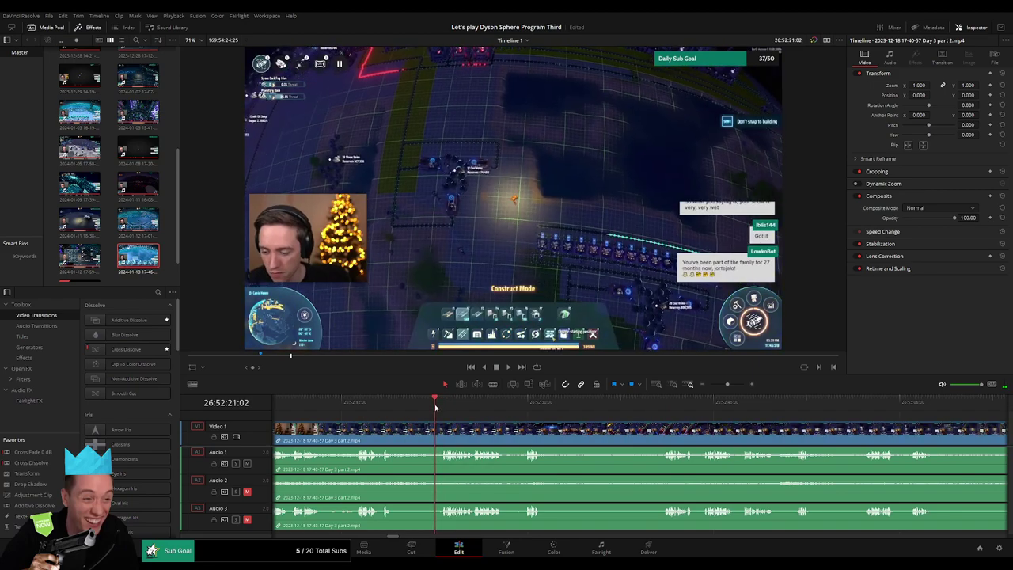
{"action": "key", "text": "b"}
{"action": "left_click", "coordinate": [434, 427]}
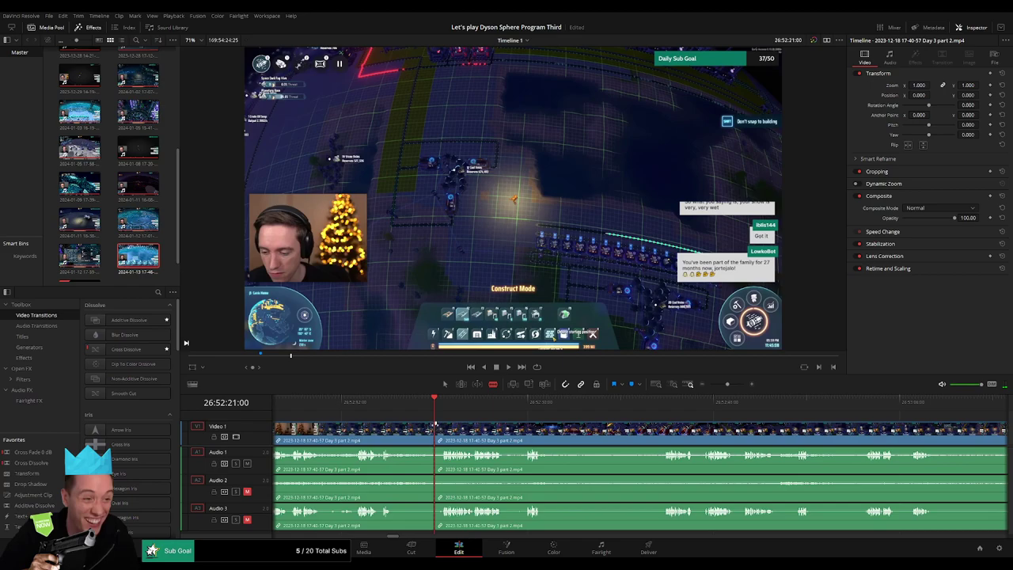
Add about one-second video and audio fades on both sides of the 26:52:21:00 cut
{"action": "key", "text": "a"}
{"action": "left_click_drag", "start_coordinate": [433, 427], "coordinate": [447, 424]}
{"action": "scroll", "coordinate": [539, 431], "scroll_direction": "up", "scroll_amount": 2}
{"action": "mouse_move", "coordinate": [658, 428]}
{"action": "left_mouse_down"}
{"action": "mouse_move", "coordinate": [678, 423]}
{"action": "mouse_move", "coordinate": [596, 426]}
{"action": "mouse_move", "coordinate": [603, 449]}
{"action": "mouse_move", "coordinate": [679, 451]}
{"action": "mouse_move", "coordinate": [603, 477]}
{"action": "mouse_move", "coordinate": [680, 478]}
{"action": "left_mouse_up"}
{"action": "scroll", "coordinate": [661, 427], "scroll_direction": "up", "scroll_amount": 3}
{"action": "left_click_drag", "start_coordinate": [638, 505], "coordinate": [679, 508]}
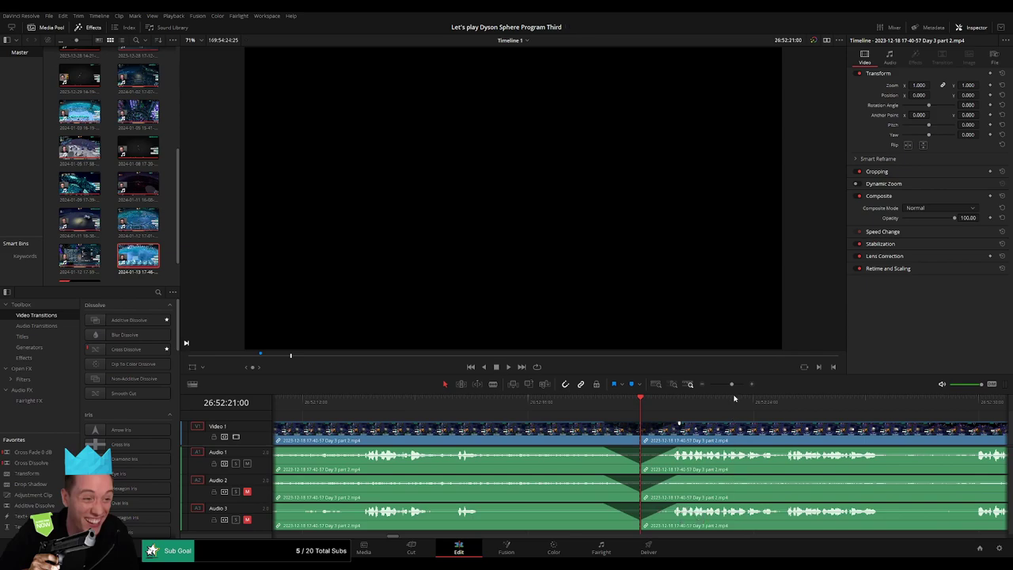
Move the Day 3 part 2 clip that follows the 26:52:21:00 cut later on the timeline, past the 28:00:00 mark
{"action": "scroll", "coordinate": [679, 507], "scroll_direction": "down", "scroll_amount": 5}
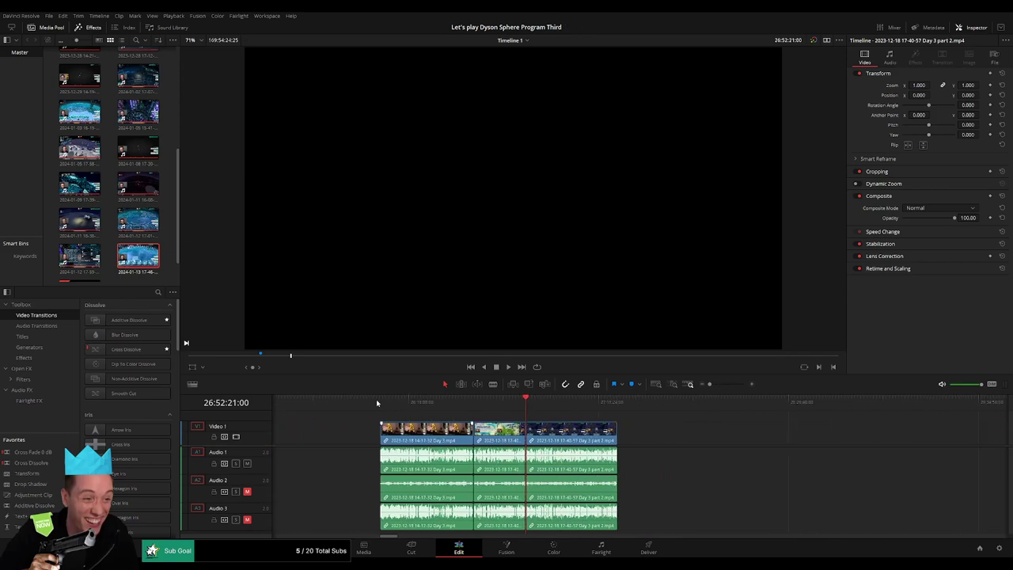
{"action": "left_click", "coordinate": [379, 403]}
{"action": "left_click", "coordinate": [523, 408]}
{"action": "scroll", "coordinate": [467, 426], "scroll_direction": "right", "scroll_amount": 5}
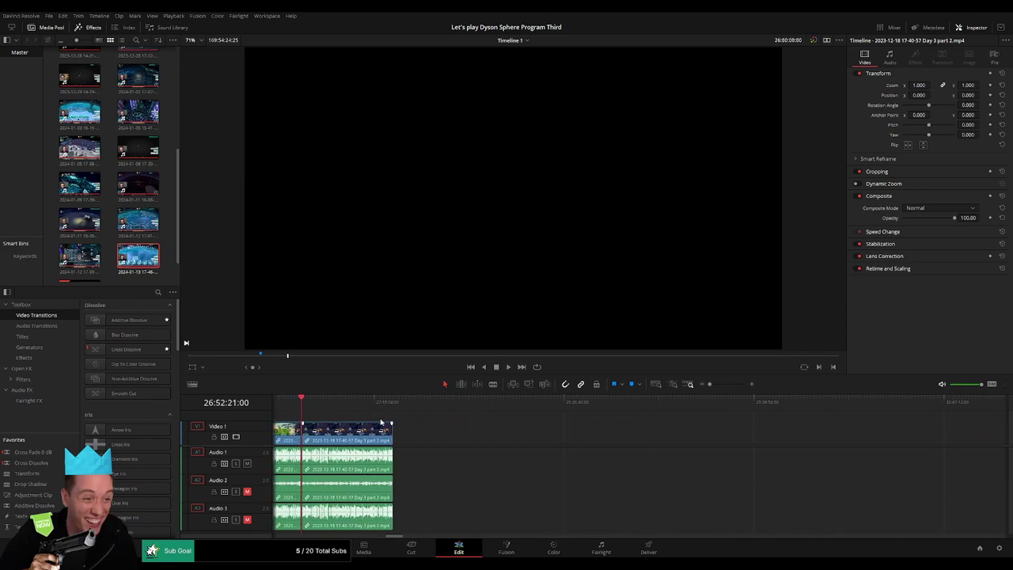
{"action": "scroll", "coordinate": [379, 424], "scroll_direction": "right", "scroll_amount": 1}
{"action": "left_click_drag", "start_coordinate": [346, 434], "coordinate": [599, 436]}
{"action": "left_click", "coordinate": [423, 428]}
Place the playhead at 28:00:00:00 and align the start of the remaining Day 3 part 2 clip with it
{"action": "left_click", "coordinate": [364, 415]}
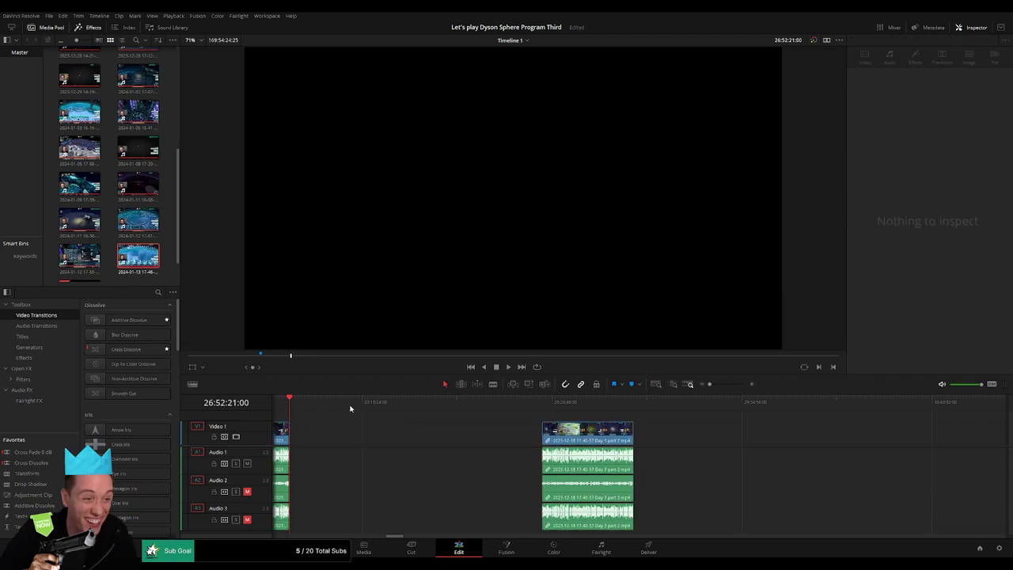
{"action": "left_click_drag", "start_coordinate": [423, 410], "coordinate": [479, 416]}
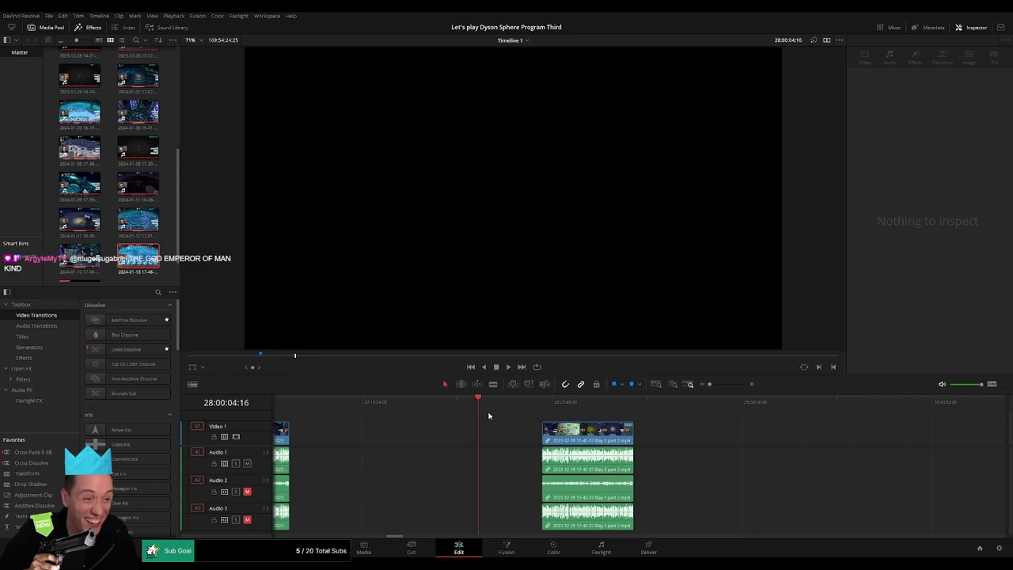
{"action": "left_click", "coordinate": [714, 386]}
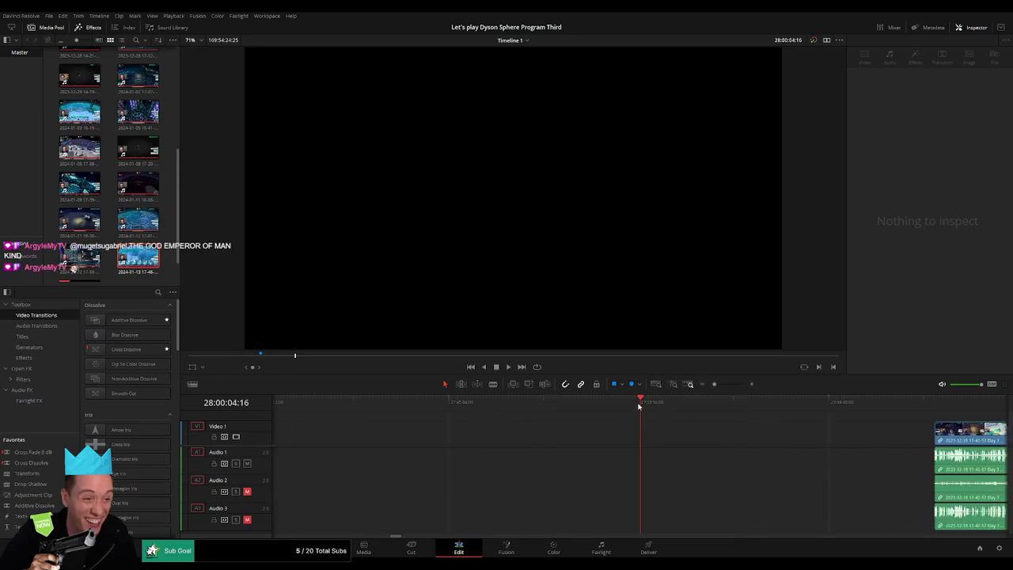
{"action": "left_click_drag", "start_coordinate": [638, 406], "coordinate": [640, 407]}
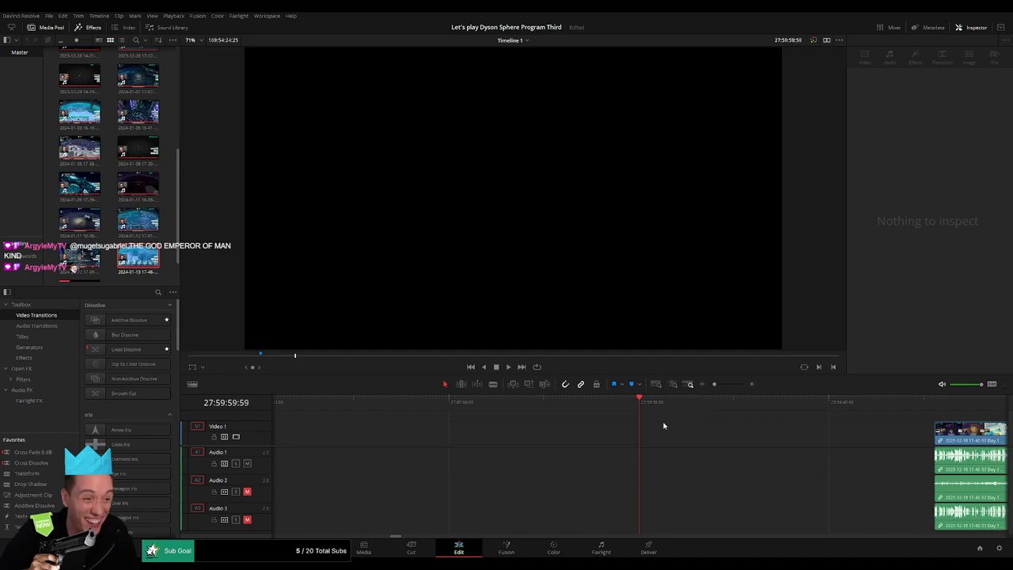
{"action": "left_click_drag", "start_coordinate": [715, 385], "coordinate": [710, 385]}
{"action": "left_click_drag", "start_coordinate": [751, 435], "coordinate": [686, 435]}
Move the Day 4 clip so that it starts directly at the end of the remaining Day 3 part 2 clip
{"action": "left_click", "coordinate": [916, 441]}
{"action": "scroll", "coordinate": [720, 441], "scroll_direction": "right", "scroll_amount": 2}
{"action": "scroll", "coordinate": [720, 441], "scroll_direction": "right", "scroll_amount": 5}
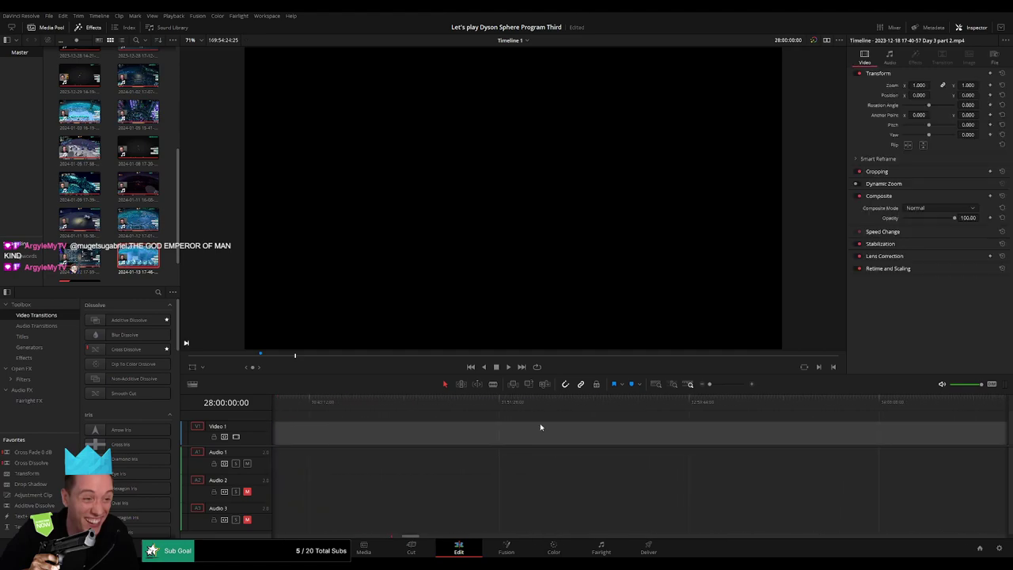
{"action": "scroll", "coordinate": [737, 434], "scroll_direction": "left", "scroll_amount": 5}
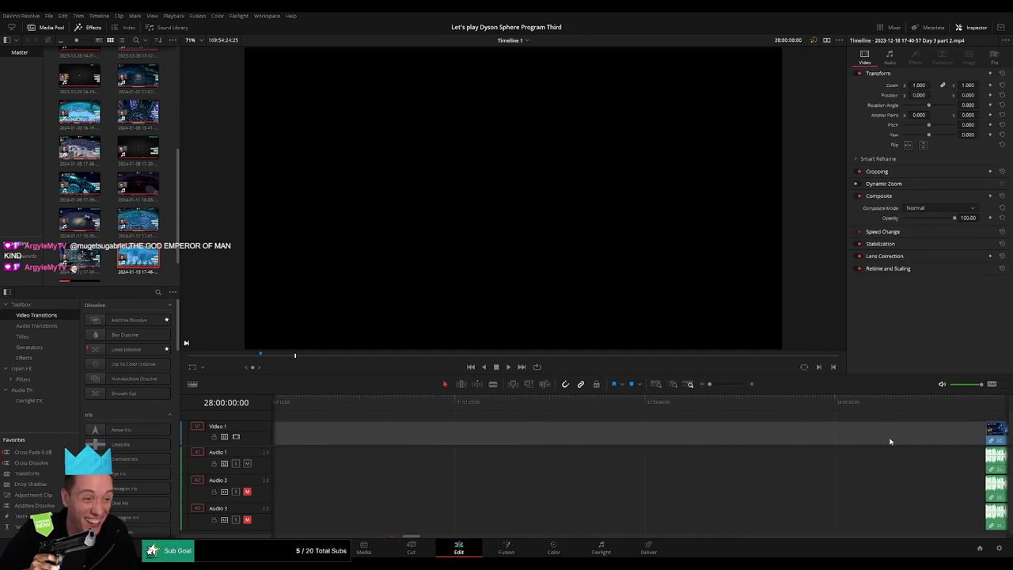
{"action": "left_click_drag", "start_coordinate": [1002, 434], "coordinate": [382, 440]}
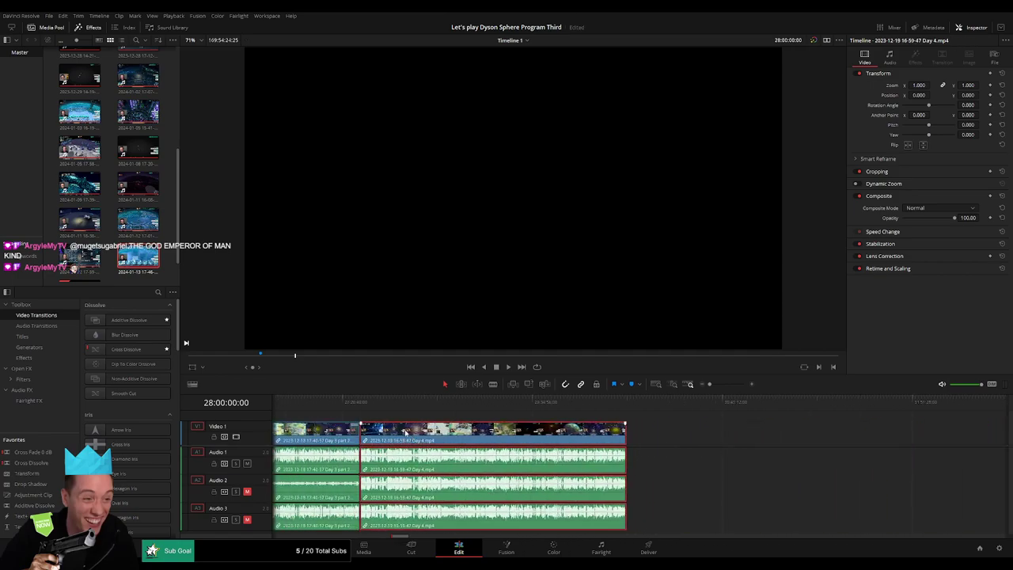
Try adding a transition where the Day 3 part 2 clip meets the Day 4 clip, around 28:32:57
{"action": "key", "text": "space"}
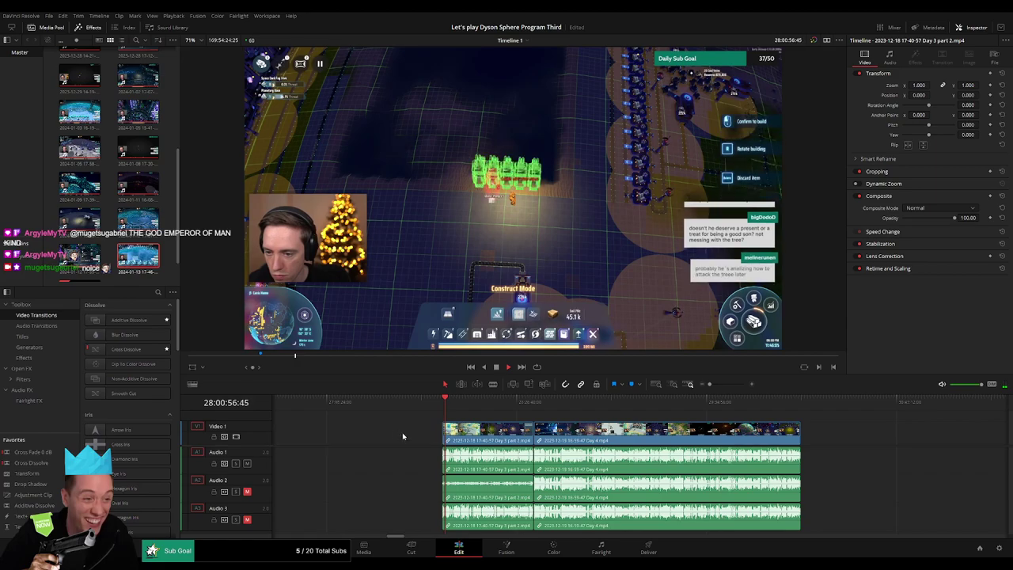
{"action": "left_click_drag", "start_coordinate": [710, 384], "coordinate": [717, 385]}
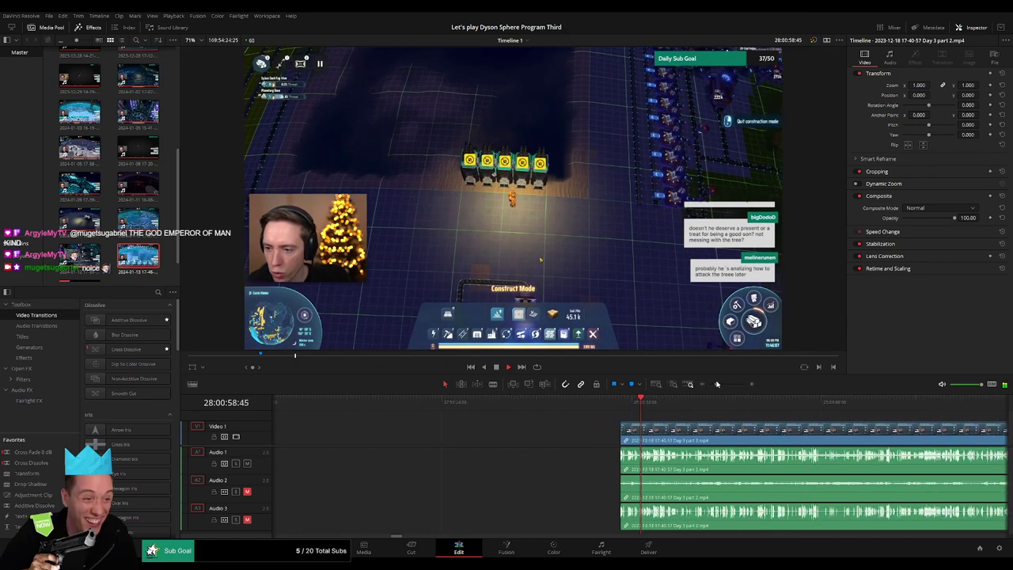
{"action": "left_click_drag", "start_coordinate": [761, 432], "coordinate": [727, 384]}
{"action": "left_click", "coordinate": [597, 403]}
{"action": "left_click", "coordinate": [609, 403]}
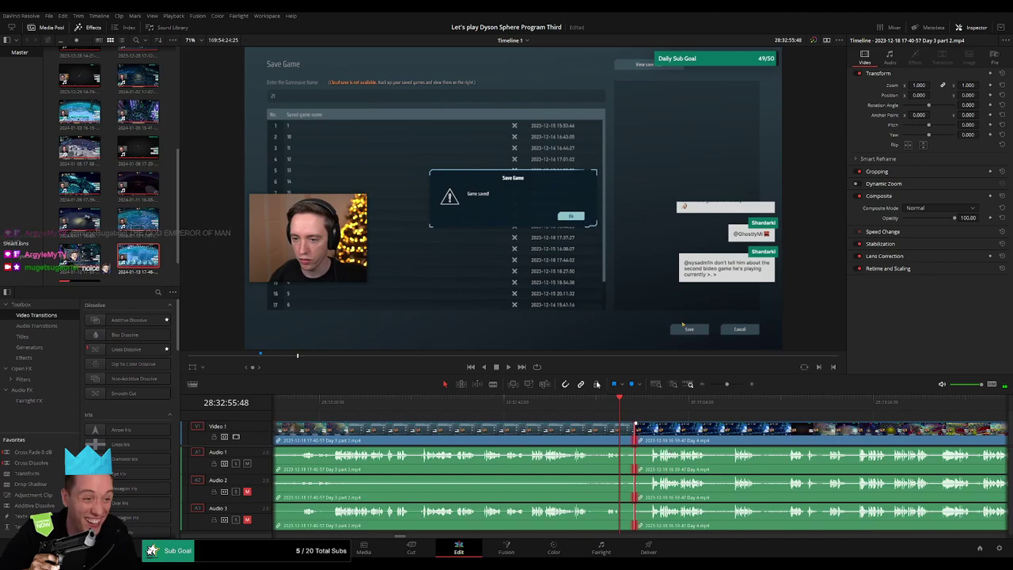
{"action": "left_click", "coordinate": [544, 329]}
{"action": "left_click", "coordinate": [687, 419]}
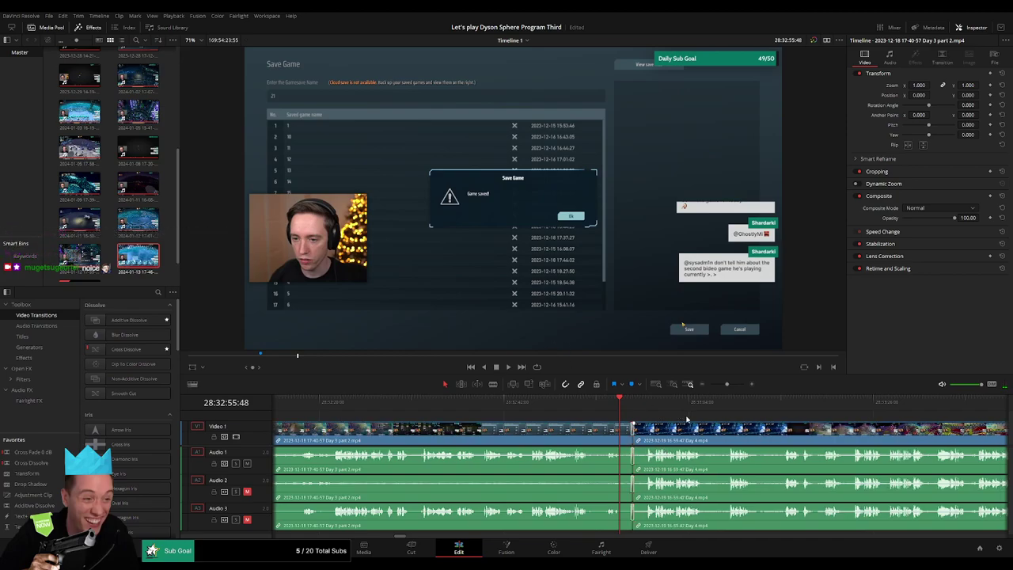
Play back the join between the Day 3 part 2 and Day 4 clips, and undo its transition
{"action": "key", "text": "space"}
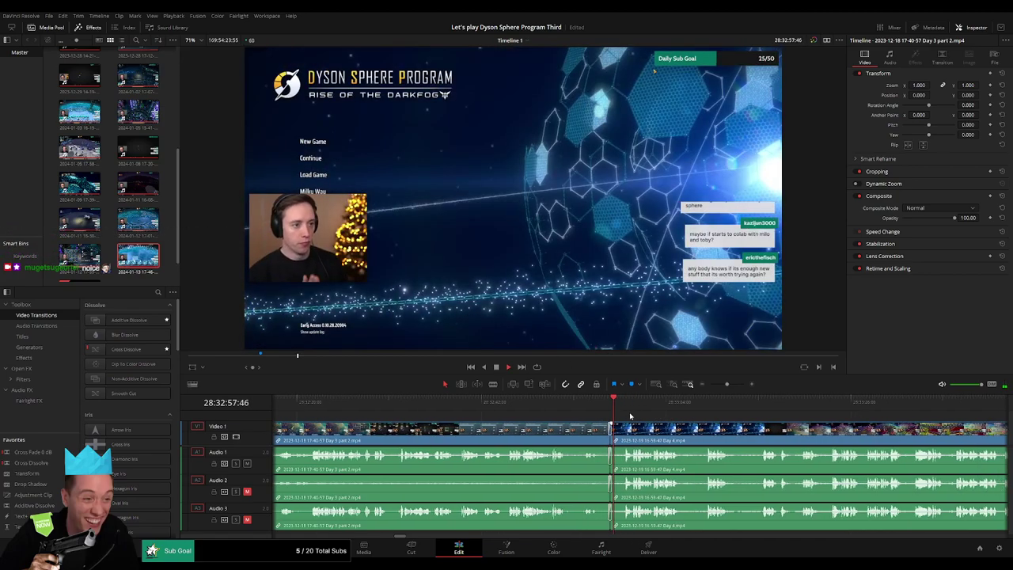
{"action": "left_click", "coordinate": [448, 402]}
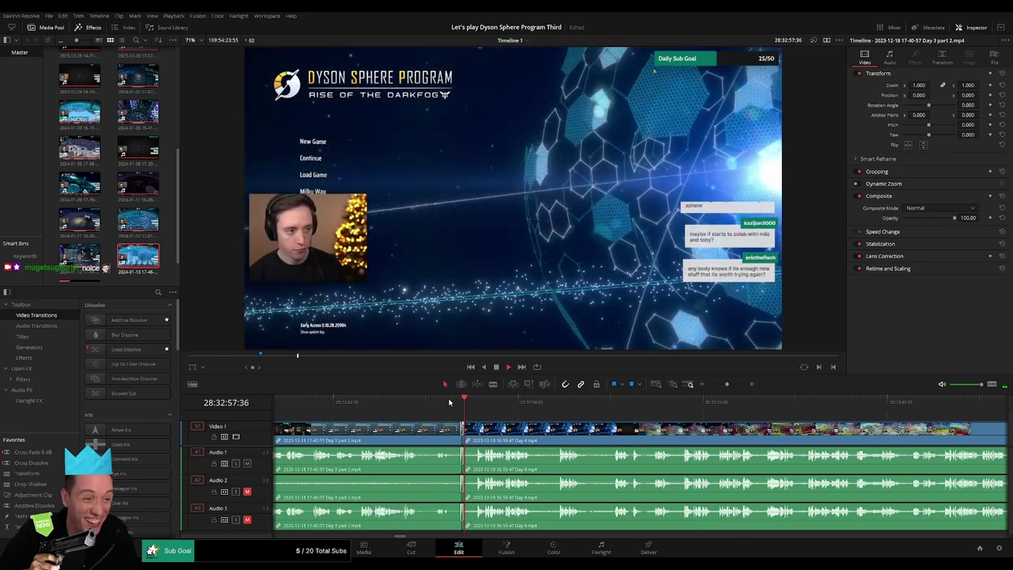
{"action": "key", "text": "space"}
{"action": "key", "text": "ctrl+z"}
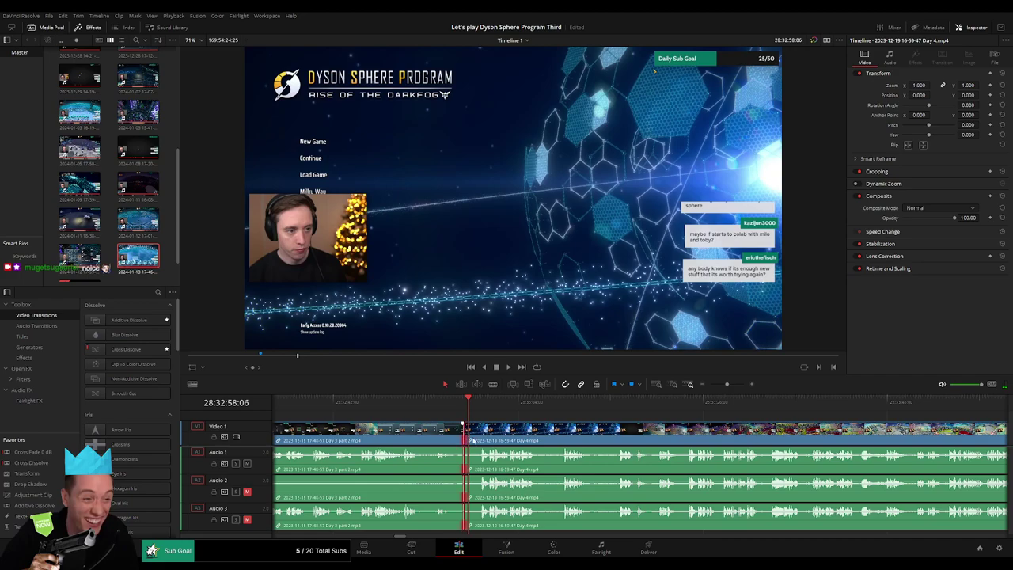
Try a second transition at the Day 3 part 2 and Day 4 join and play it back
{"action": "key", "text": "Delete"}
{"action": "key", "text": "ctrl+t"}
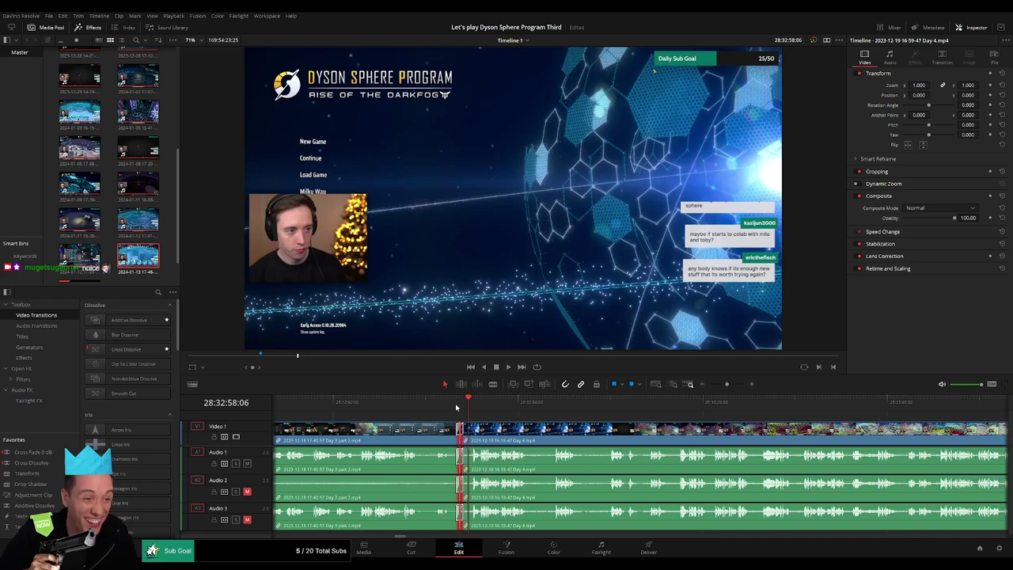
{"action": "left_click", "coordinate": [445, 401]}
{"action": "key", "text": "space"}
{"action": "left_click", "coordinate": [506, 417]}
{"action": "key", "text": "l"}
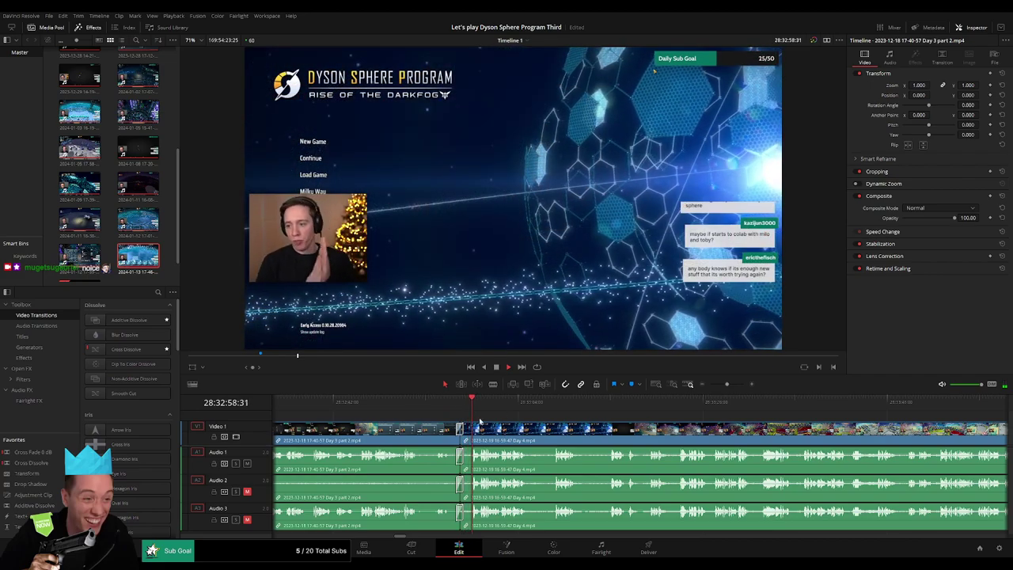
Move the Day 4 clip 01:14 earlier to start at 28:32:56:22, and add a transition at its join with Day 3 part 2
{"action": "left_click", "coordinate": [452, 405]}
{"action": "left_click_drag", "start_coordinate": [452, 408], "coordinate": [470, 432]}
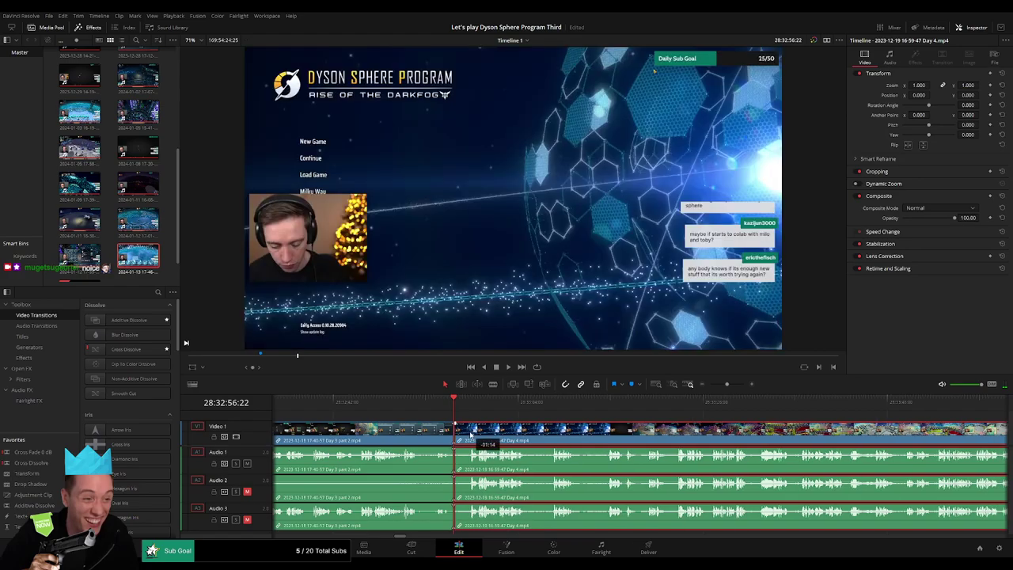
{"action": "left_click", "coordinate": [454, 433]}
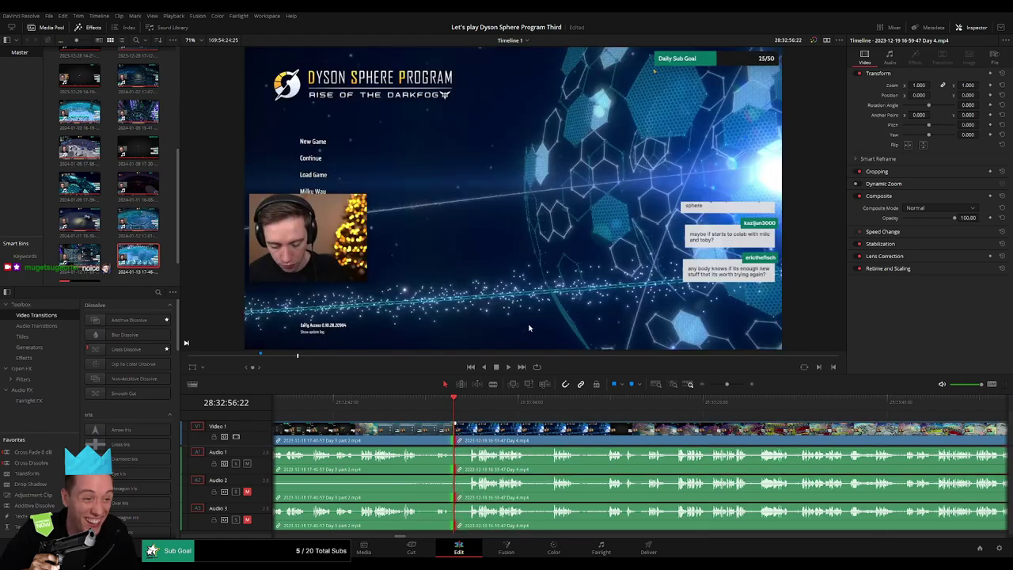
{"action": "key", "text": "ctrl+t"}
{"action": "left_click", "coordinate": [442, 406]}
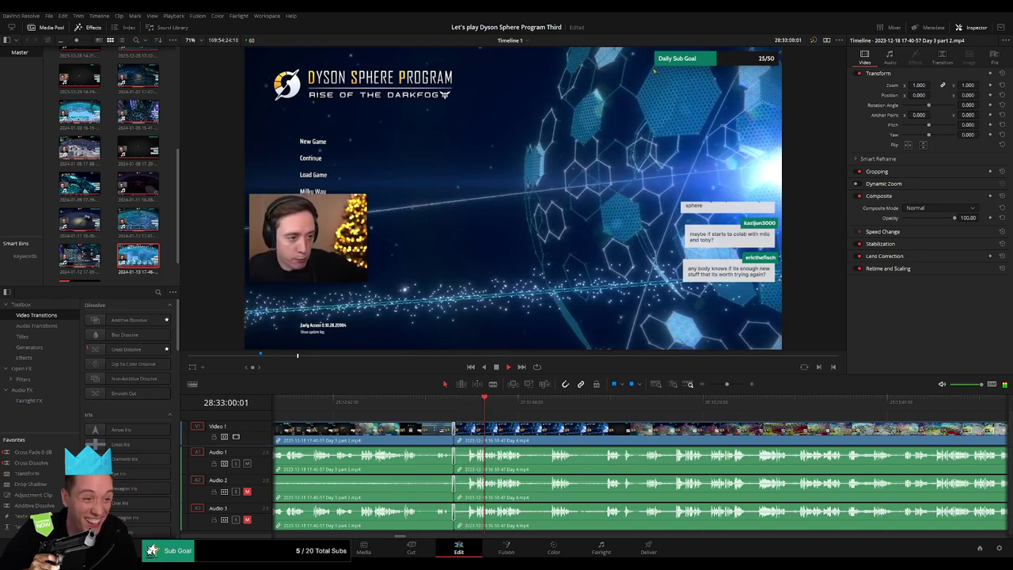
Find a quiet point near the 52-minute mark of the episode and split the Day 4 clip at 28:52:01:30
{"action": "left_click", "coordinate": [714, 385]}
{"action": "left_click_drag", "start_coordinate": [714, 384], "coordinate": [710, 385]}
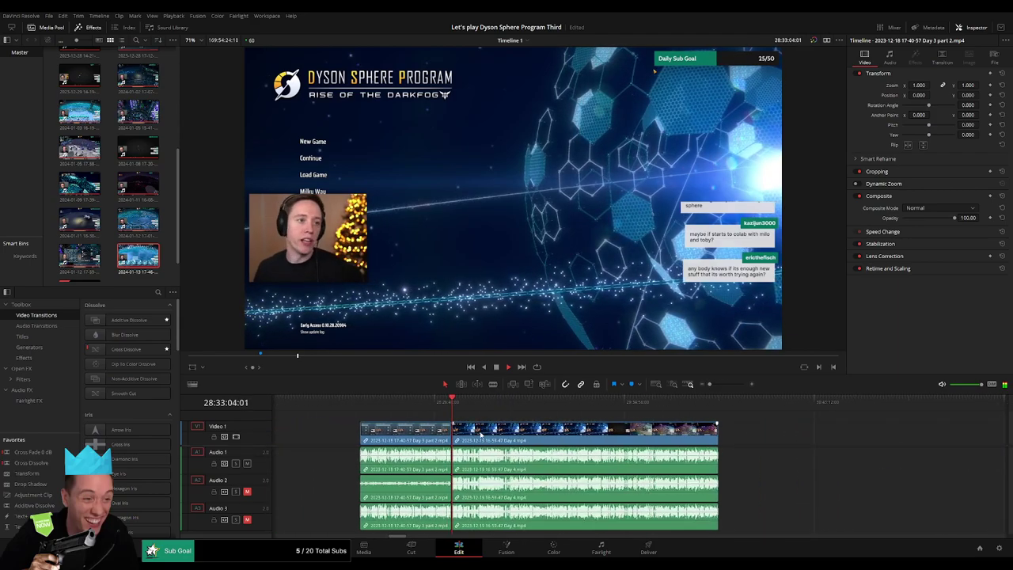
{"action": "left_click_drag", "start_coordinate": [458, 408], "coordinate": [508, 409]}
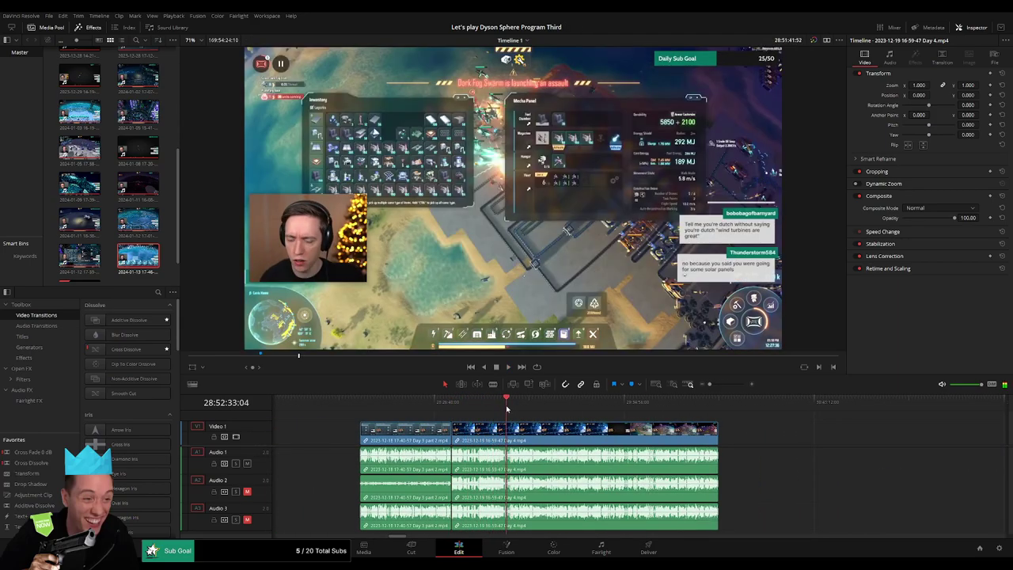
{"action": "left_click_drag", "start_coordinate": [710, 385], "coordinate": [726, 385]}
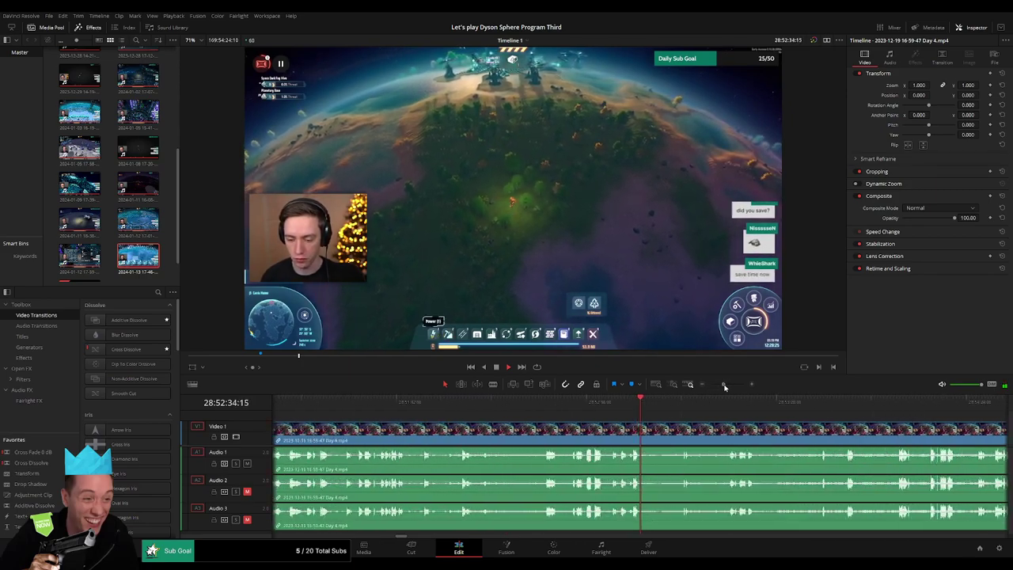
{"action": "left_click", "coordinate": [526, 402]}
{"action": "left_click", "coordinate": [451, 401]}
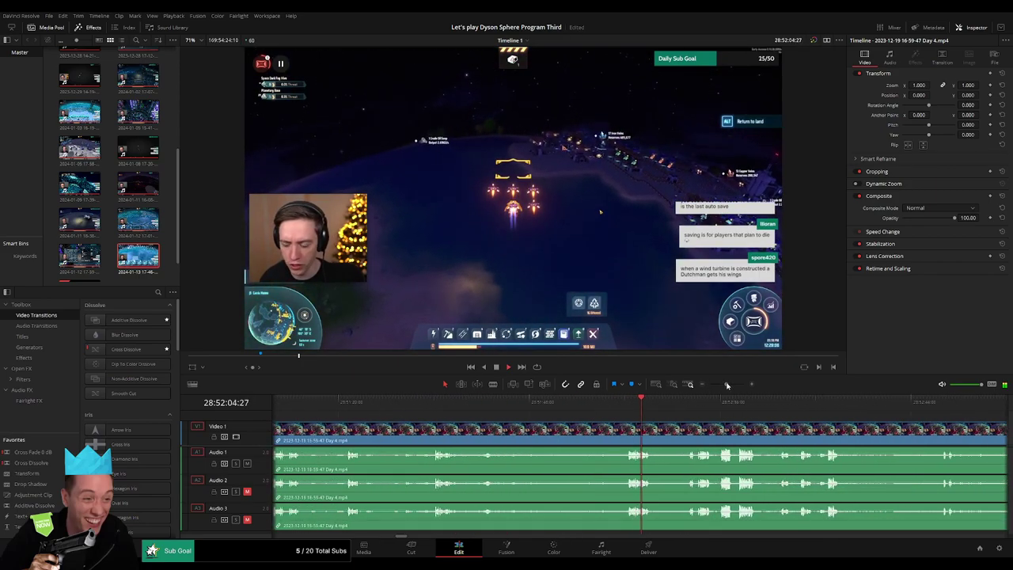
{"action": "left_click", "coordinate": [614, 407]}
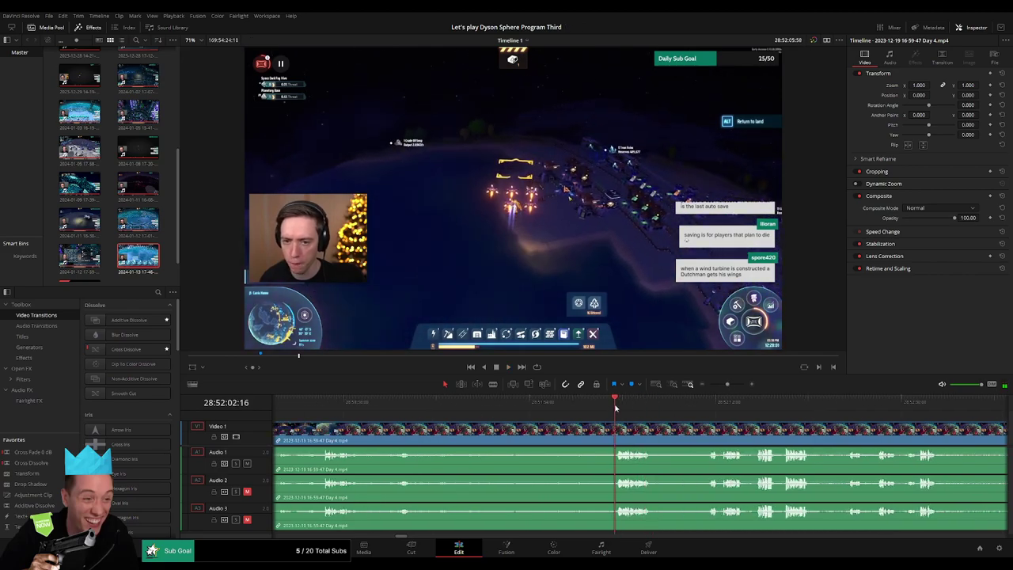
{"action": "left_click_drag", "start_coordinate": [617, 407], "coordinate": [607, 407]}
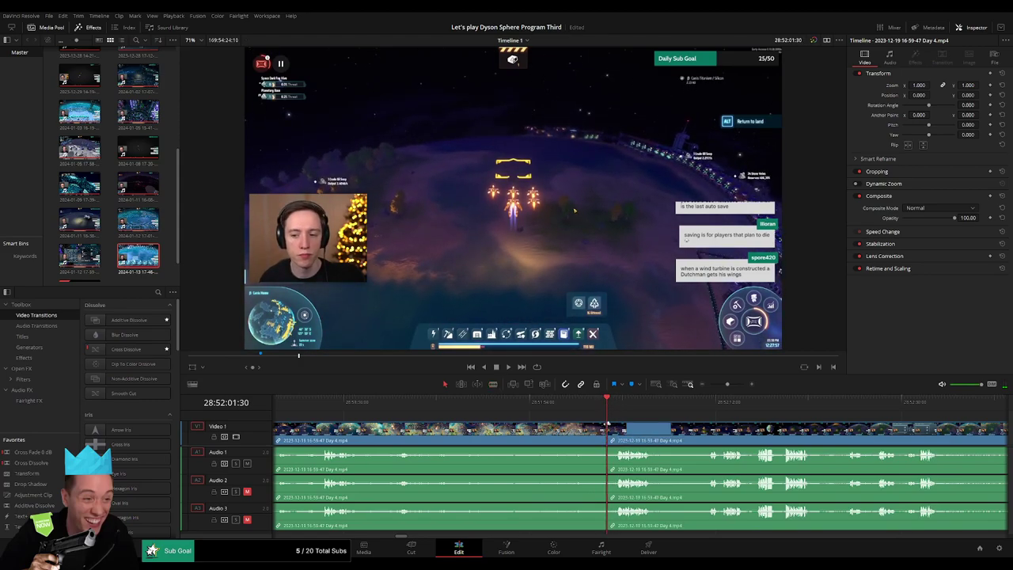
Add about one-second video and audio fades on both sides of the 28:52:01:30 cut
{"action": "left_click", "coordinate": [611, 434]}
{"action": "key", "text": "a"}
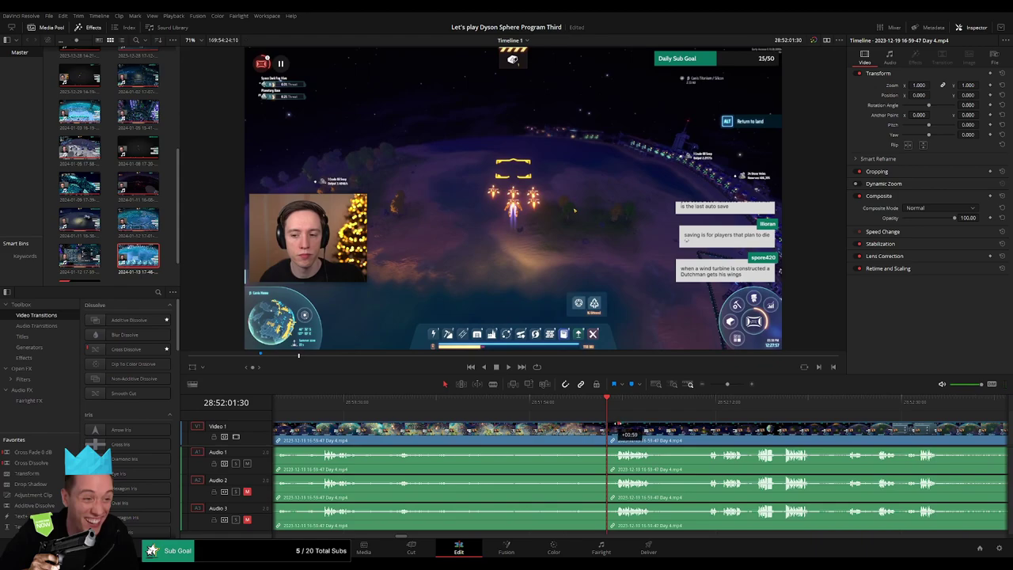
{"action": "left_click_drag", "start_coordinate": [618, 424], "coordinate": [619, 423]}
{"action": "scroll", "coordinate": [672, 429], "scroll_direction": "up", "scroll_amount": 1}
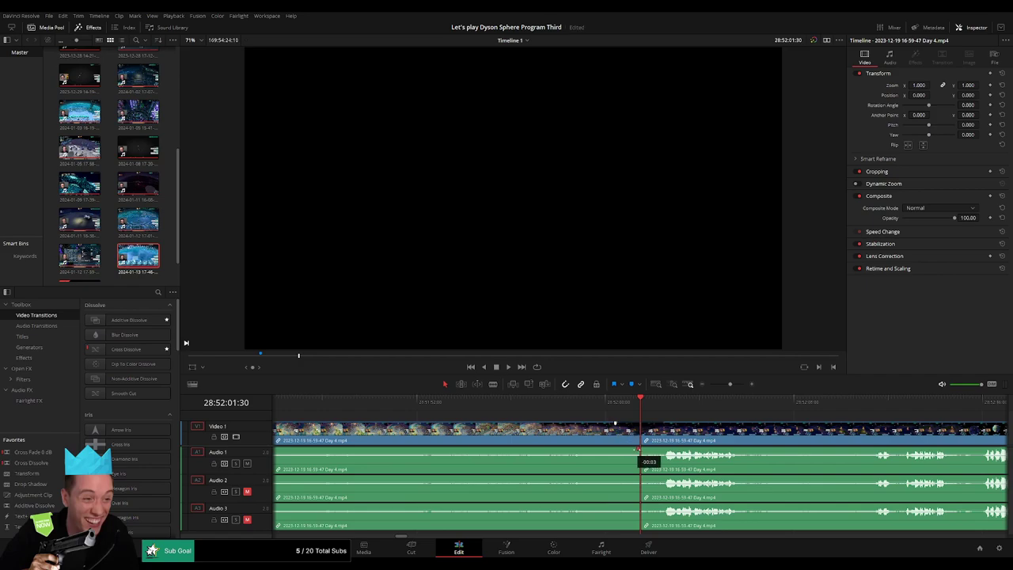
{"action": "mouse_move", "coordinate": [637, 448]}
{"action": "left_mouse_down"}
{"action": "mouse_move", "coordinate": [616, 448]}
{"action": "mouse_move", "coordinate": [654, 455]}
{"action": "left_mouse_up"}
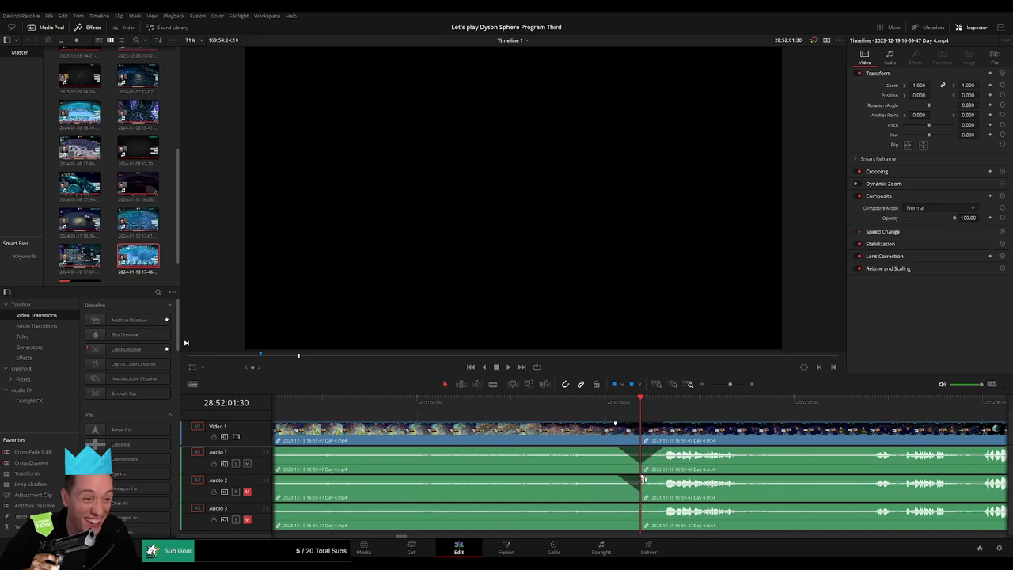
{"action": "left_click_drag", "start_coordinate": [644, 479], "coordinate": [663, 479]}
{"action": "key", "text": "ctrl+z"}
{"action": "left_click_drag", "start_coordinate": [641, 505], "coordinate": [662, 505]}
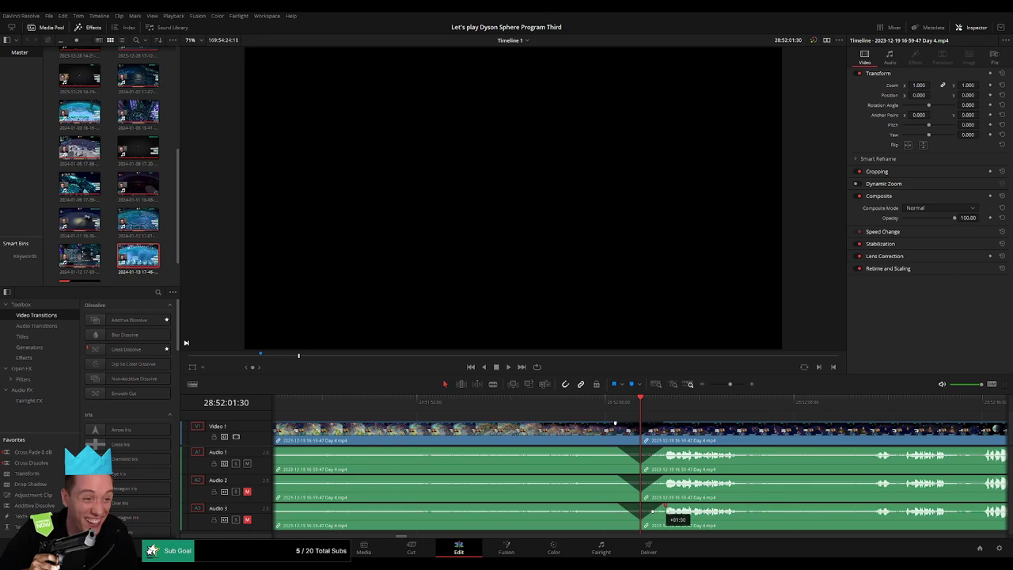
Move the Day 4 clip that follows the 28:52:01:30 cut later on the timeline, past the 30:00:00 mark
{"action": "scroll", "coordinate": [541, 425], "scroll_direction": "down", "scroll_amount": 5}
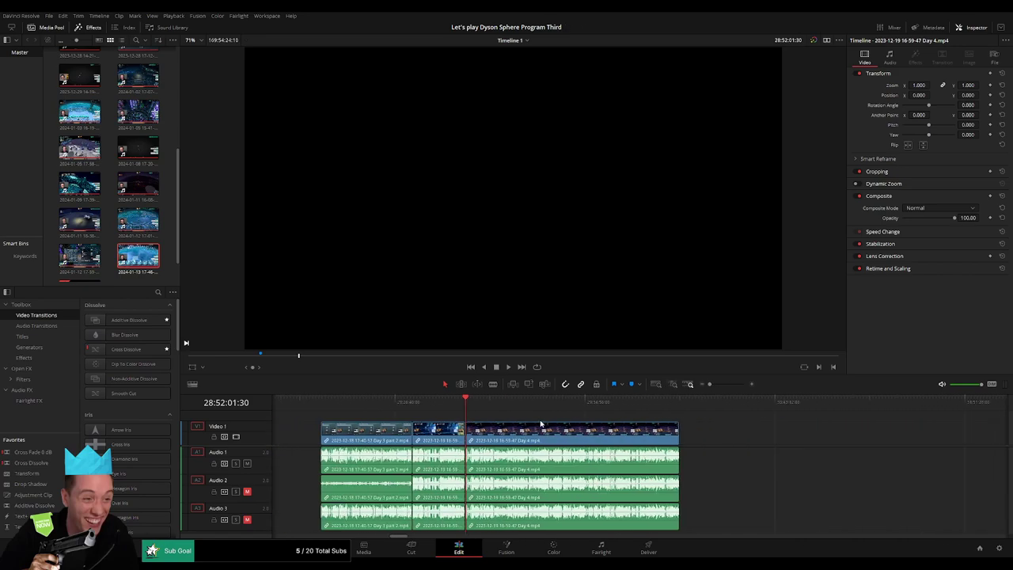
{"action": "left_click", "coordinate": [333, 410]}
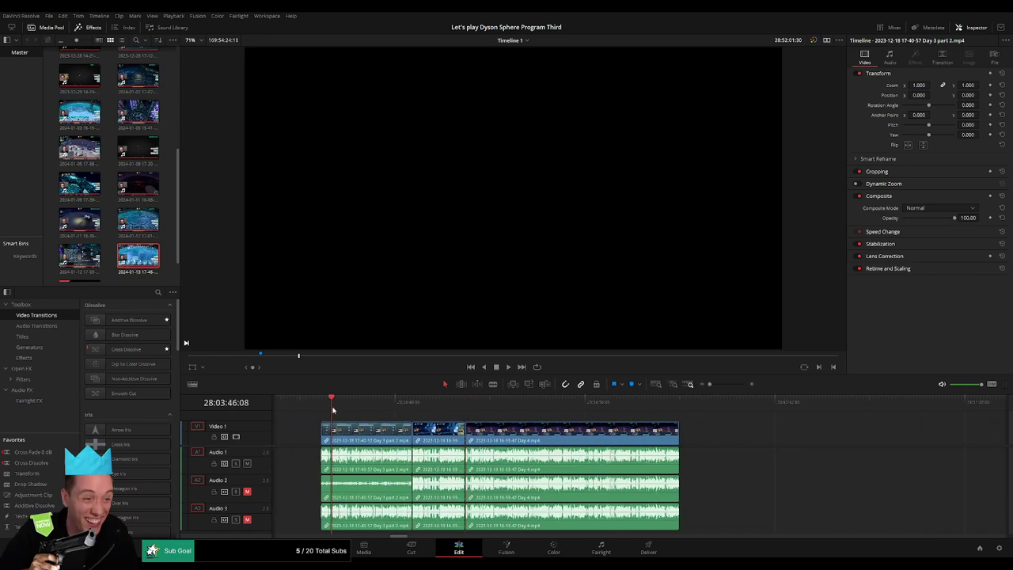
{"action": "left_click_drag", "start_coordinate": [332, 410], "coordinate": [321, 411]}
{"action": "left_click", "coordinate": [466, 411]}
{"action": "scroll", "coordinate": [402, 431], "scroll_direction": "right", "scroll_amount": 8}
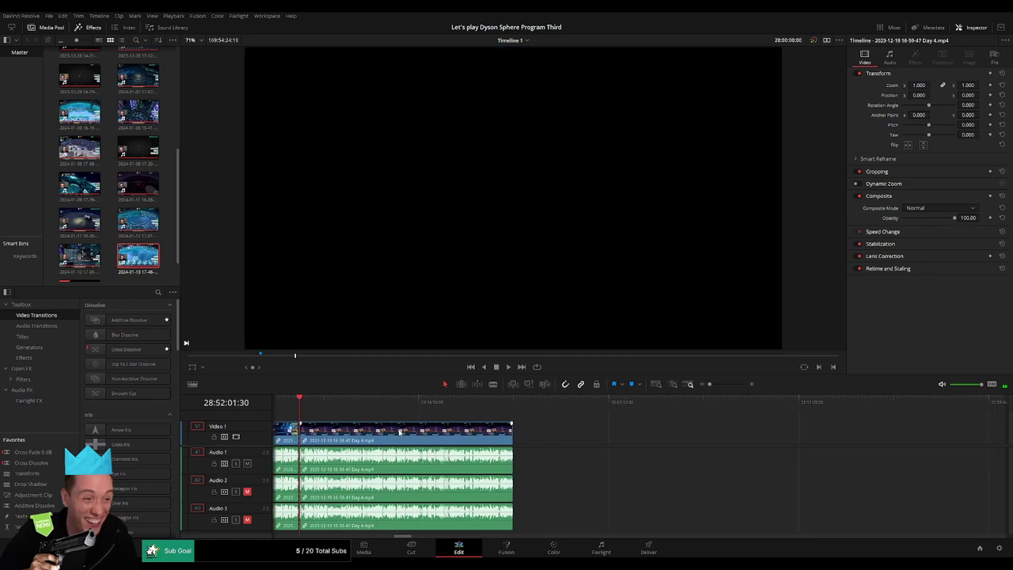
{"action": "left_click_drag", "start_coordinate": [400, 432], "coordinate": [611, 431]}
{"action": "left_click", "coordinate": [356, 417]}
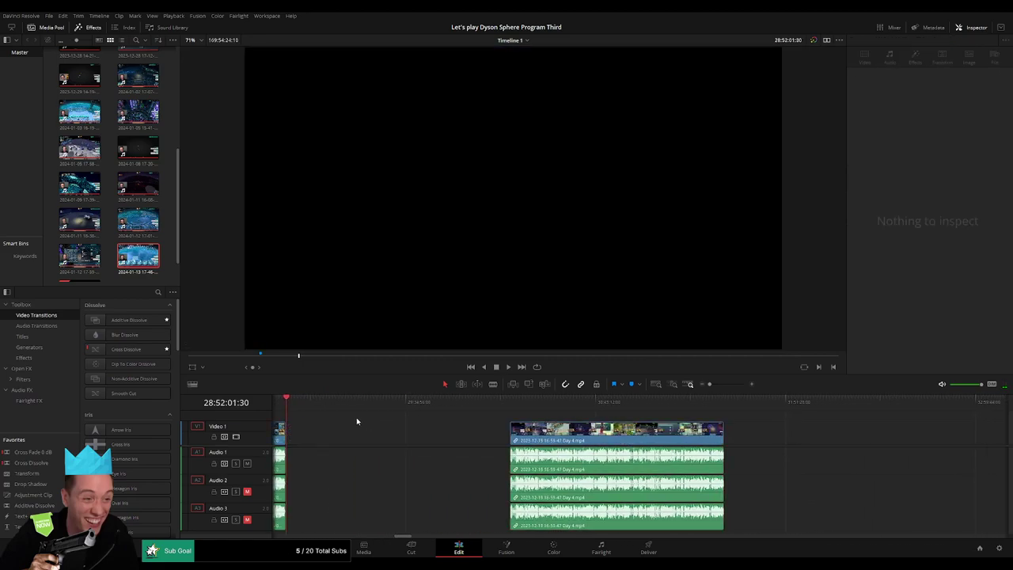
Place the playhead at 30:00:00:00 and align the start of the remaining Day 4 clip with it
{"action": "left_click_drag", "start_coordinate": [356, 417], "coordinate": [475, 422]}
{"action": "left_click", "coordinate": [715, 391]}
{"action": "left_click", "coordinate": [640, 406]}
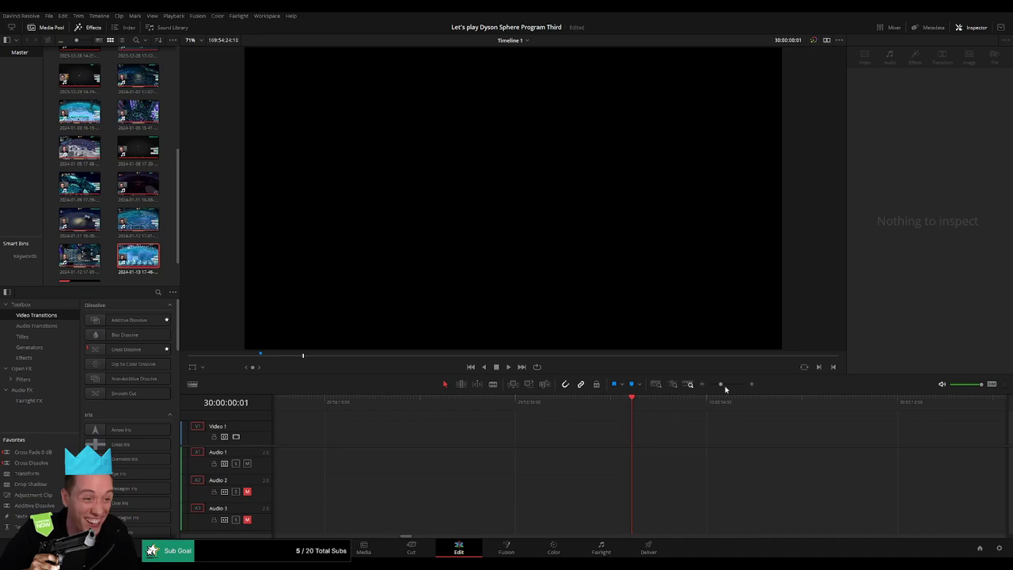
{"action": "key", "text": "Left"}
{"action": "left_click_drag", "start_coordinate": [722, 386], "coordinate": [710, 386]}
{"action": "left_click_drag", "start_coordinate": [713, 433], "coordinate": [680, 432]}
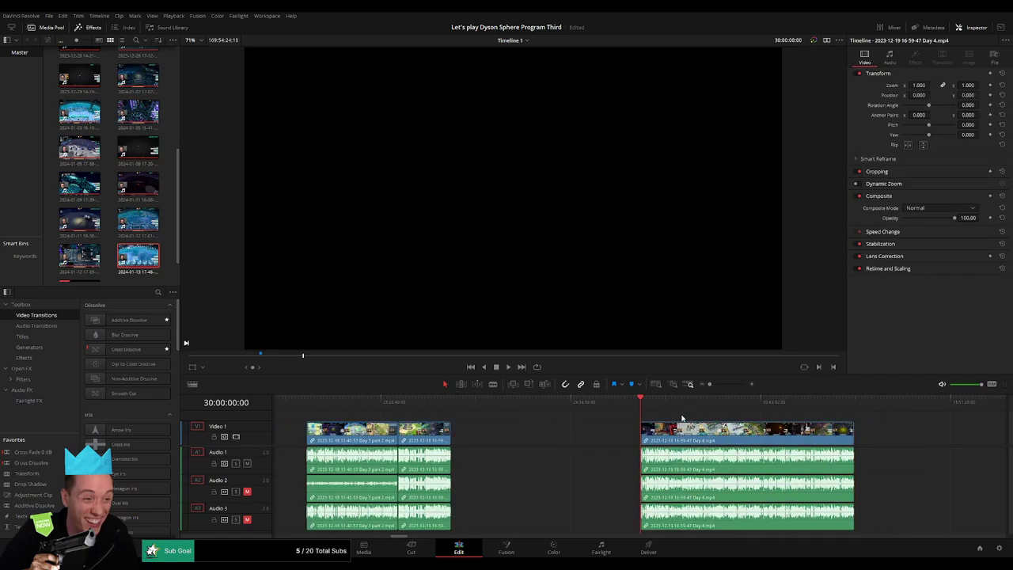
Play the Day 4 clip starting at 30:00:00:00, then find a quiet point near the 52-minute mark and place the playhead at 30:52:03:30
{"action": "scroll", "coordinate": [530, 411], "scroll_direction": "right", "scroll_amount": 4}
{"action": "key", "text": "space"}
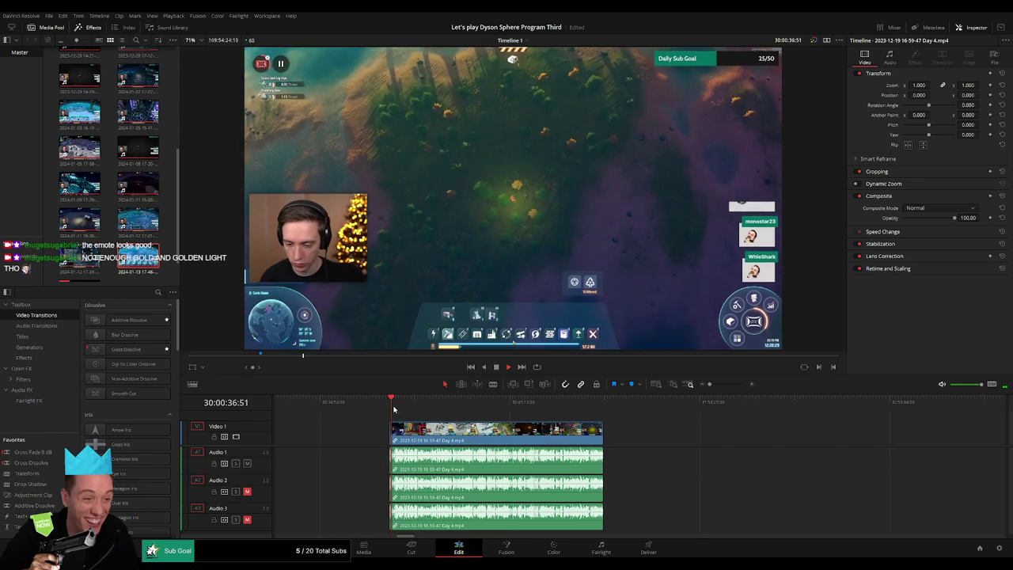
{"action": "left_click_drag", "start_coordinate": [404, 411], "coordinate": [534, 421]}
{"action": "key", "text": "space"}
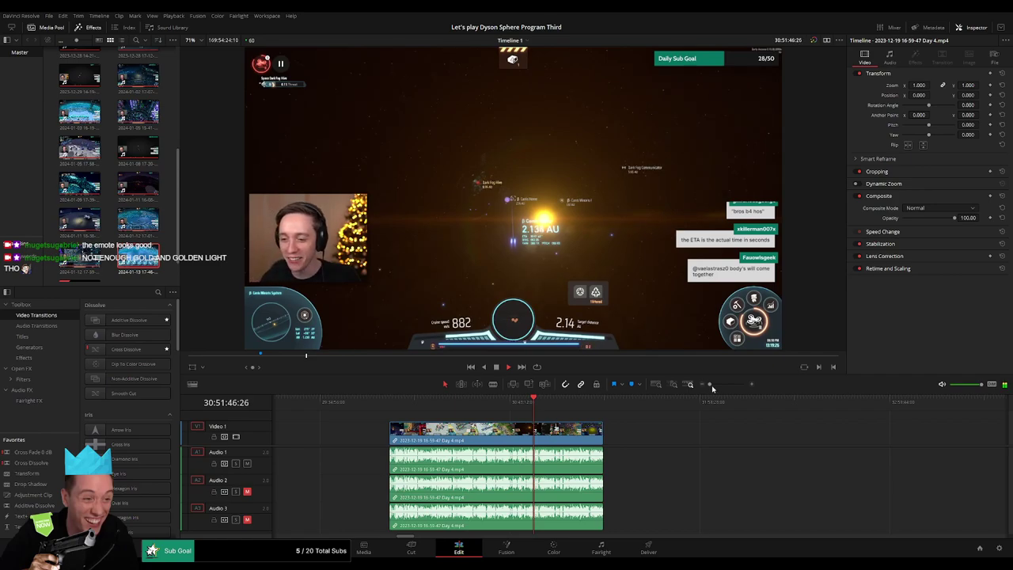
{"action": "left_click_drag", "start_coordinate": [710, 385], "coordinate": [726, 385]}
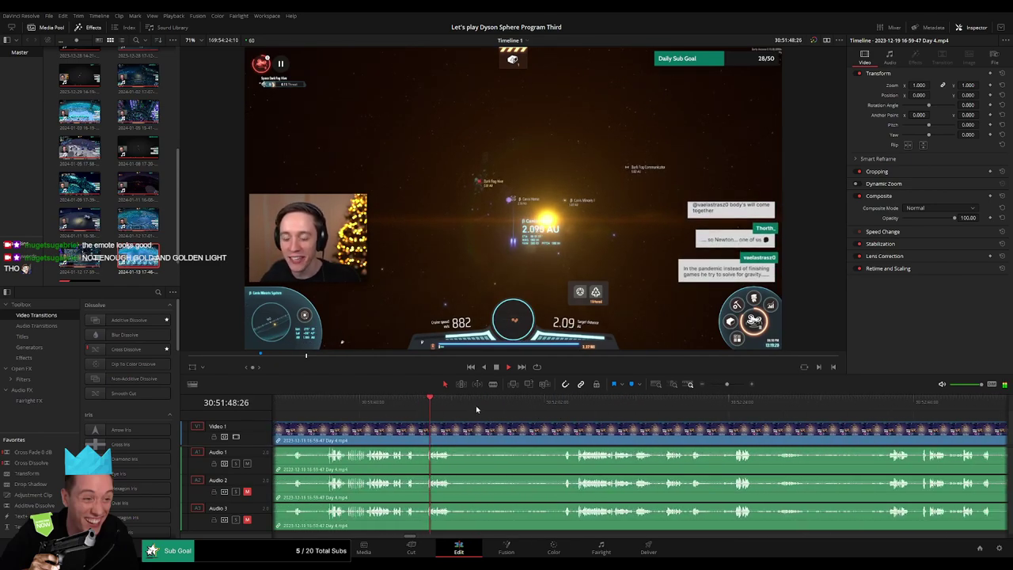
{"action": "left_click", "coordinate": [558, 404]}
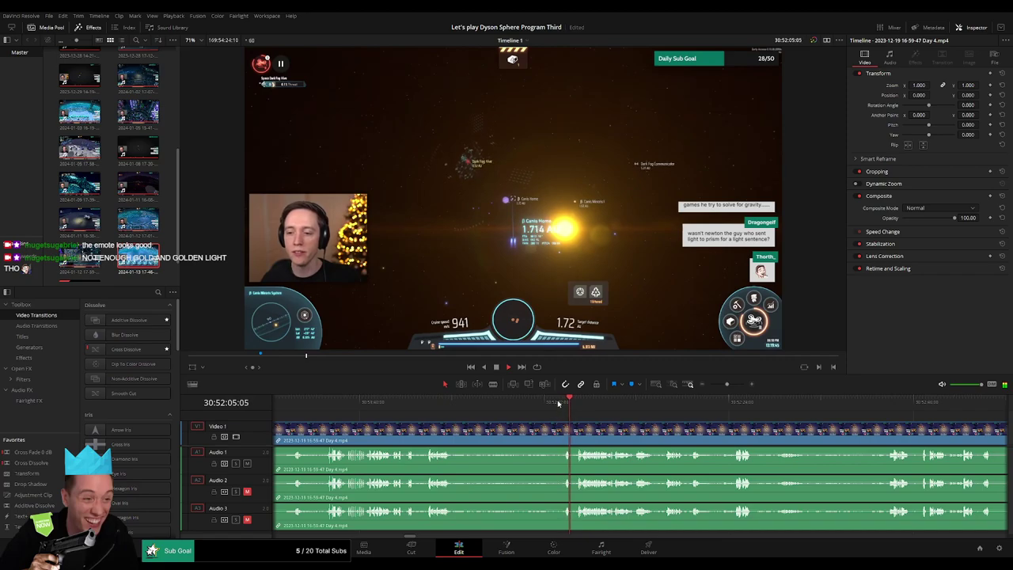
{"action": "left_click_drag", "start_coordinate": [727, 384], "coordinate": [729, 385]}
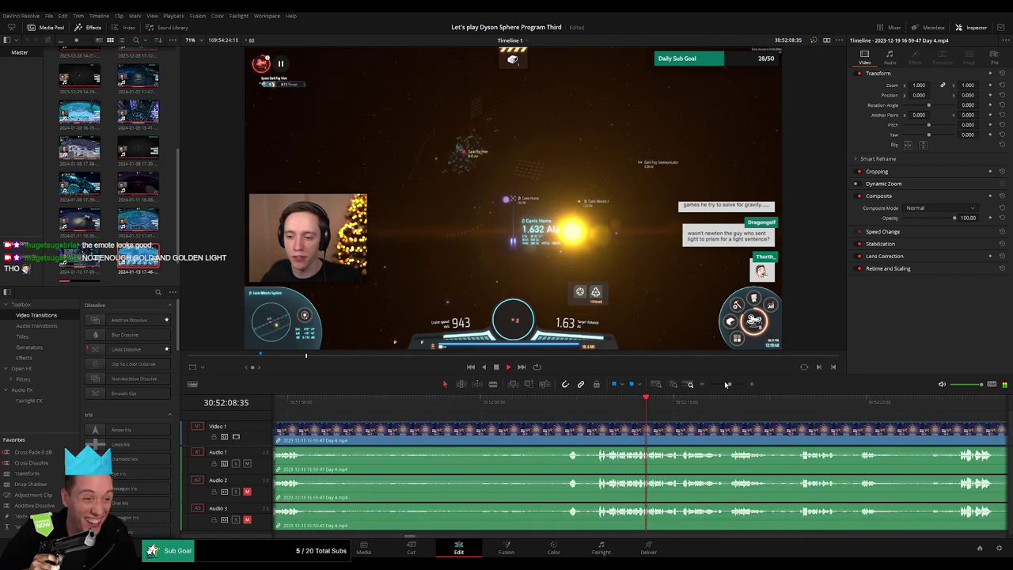
{"action": "left_click", "coordinate": [567, 403]}
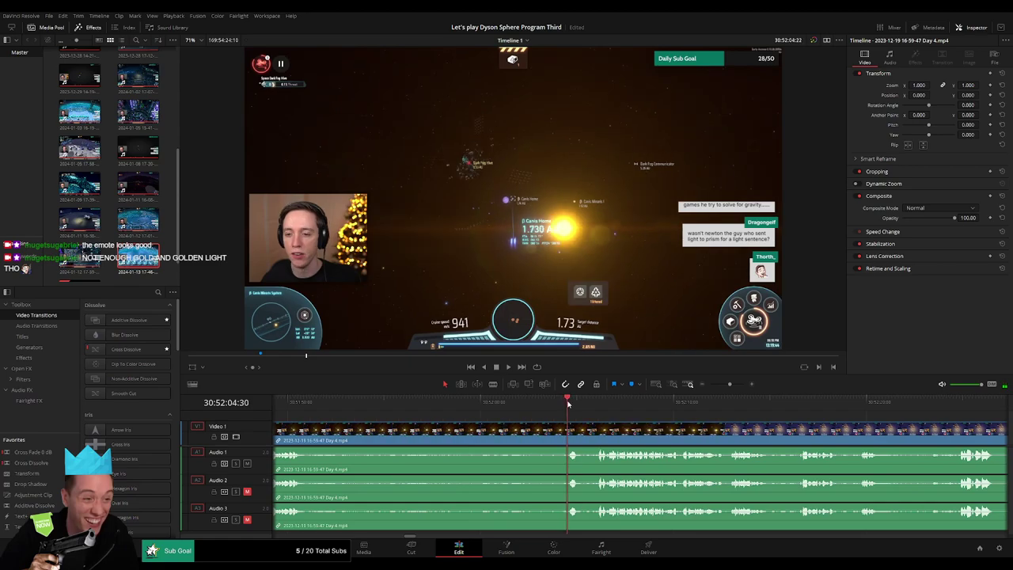
{"action": "left_click_drag", "start_coordinate": [568, 403], "coordinate": [548, 405]}
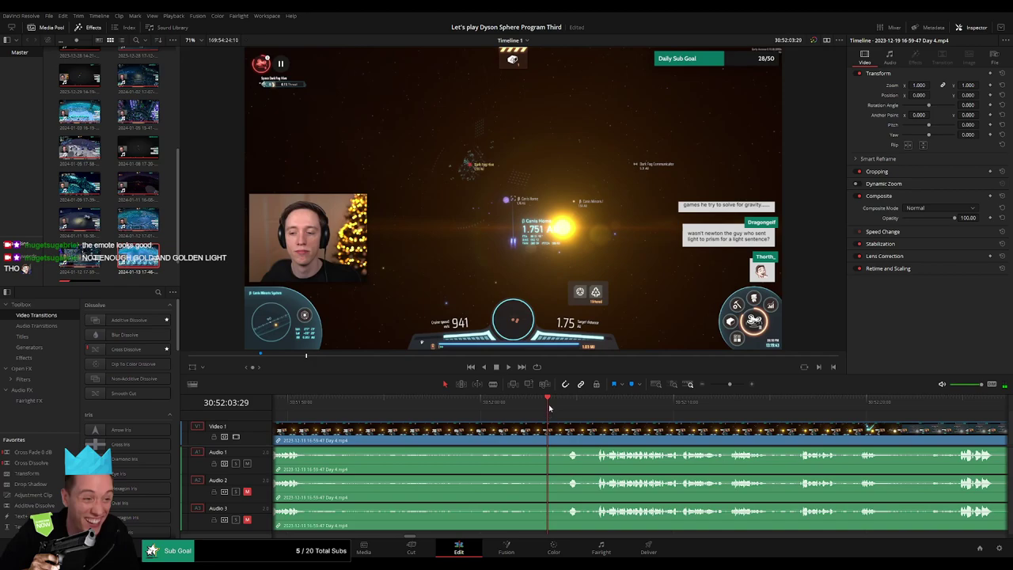
Split the Day 4 clip at 30:52:03:30 and add about one-second video and audio fades on both sides of the cut
{"action": "key", "text": "b"}
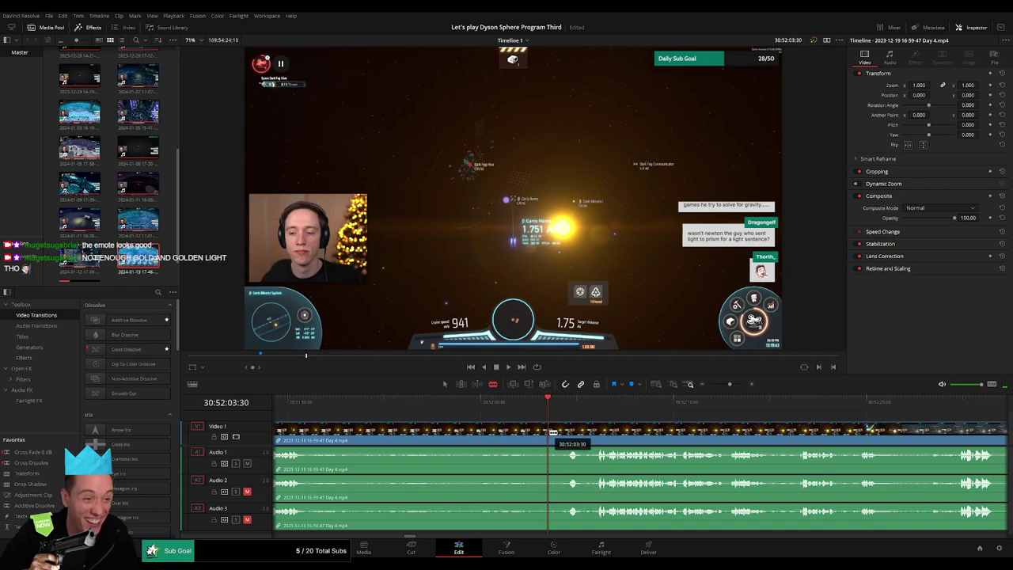
{"action": "left_click", "coordinate": [549, 428]}
{"action": "left_click_drag", "start_coordinate": [568, 428], "coordinate": [567, 427]}
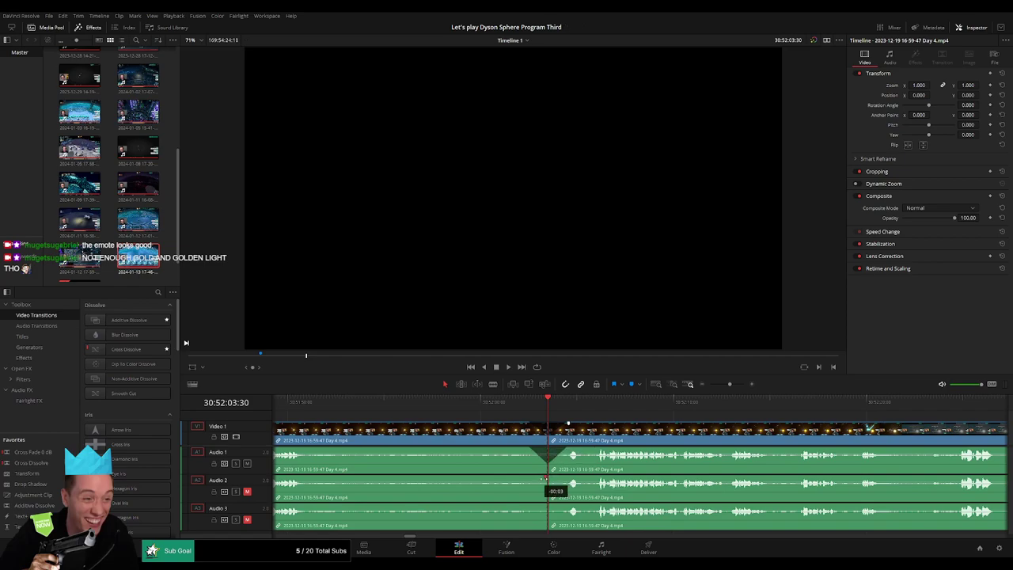
{"action": "left_click_drag", "start_coordinate": [545, 479], "coordinate": [566, 480]}
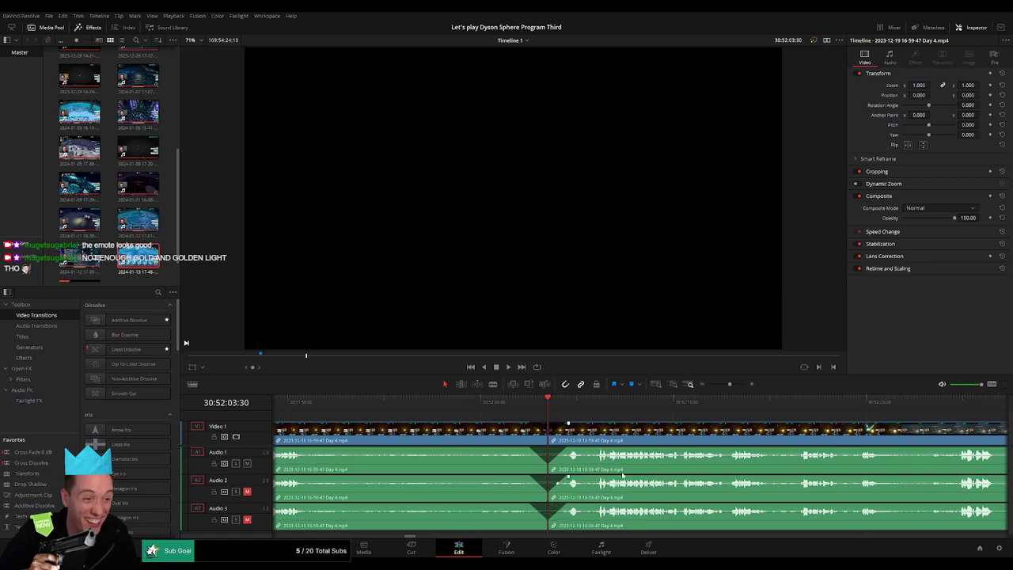
Move the Day 4 clip that follows the 30:52:03:30 cut later on the timeline, past the 32:00:00 mark
{"action": "left_click_drag", "start_coordinate": [728, 386], "coordinate": [700, 388]}
{"action": "scroll", "coordinate": [546, 428], "scroll_direction": "right", "scroll_amount": 2}
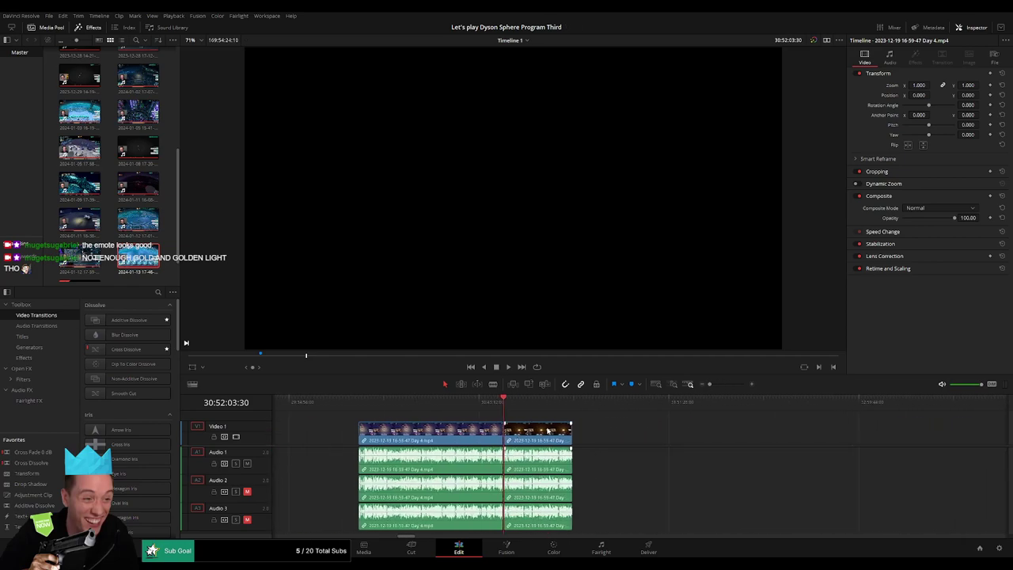
{"action": "left_click", "coordinate": [500, 403]}
{"action": "scroll", "coordinate": [526, 427], "scroll_direction": "right", "scroll_amount": 3}
{"action": "left_click_drag", "start_coordinate": [393, 432], "coordinate": [655, 433]}
{"action": "left_click", "coordinate": [456, 428]}
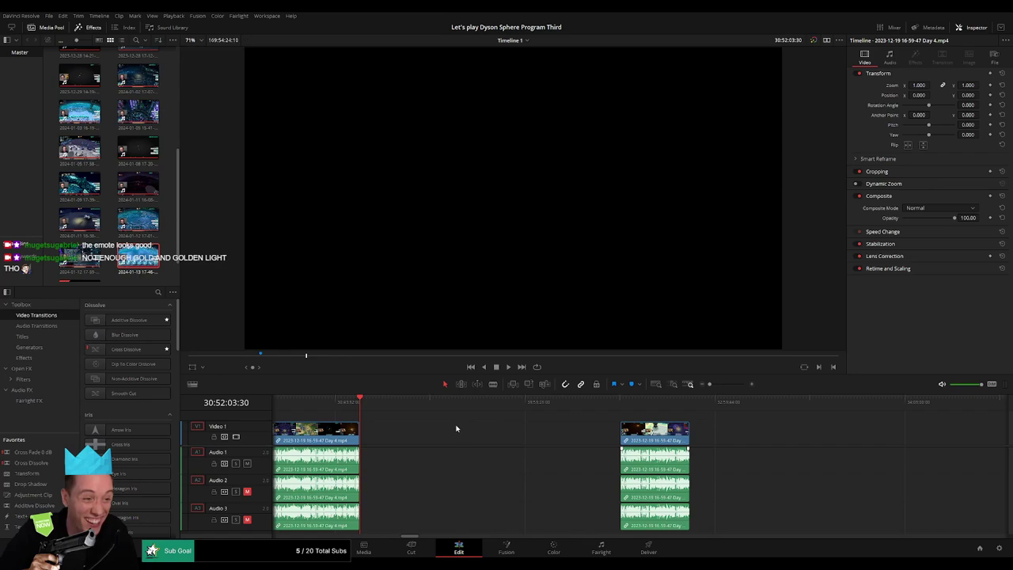
Place the playhead at 32:00:00:00 and align the start of the remaining Day 4 clip with it
{"action": "left_click", "coordinate": [456, 428]}
{"action": "left_click_drag", "start_coordinate": [373, 402], "coordinate": [549, 422]}
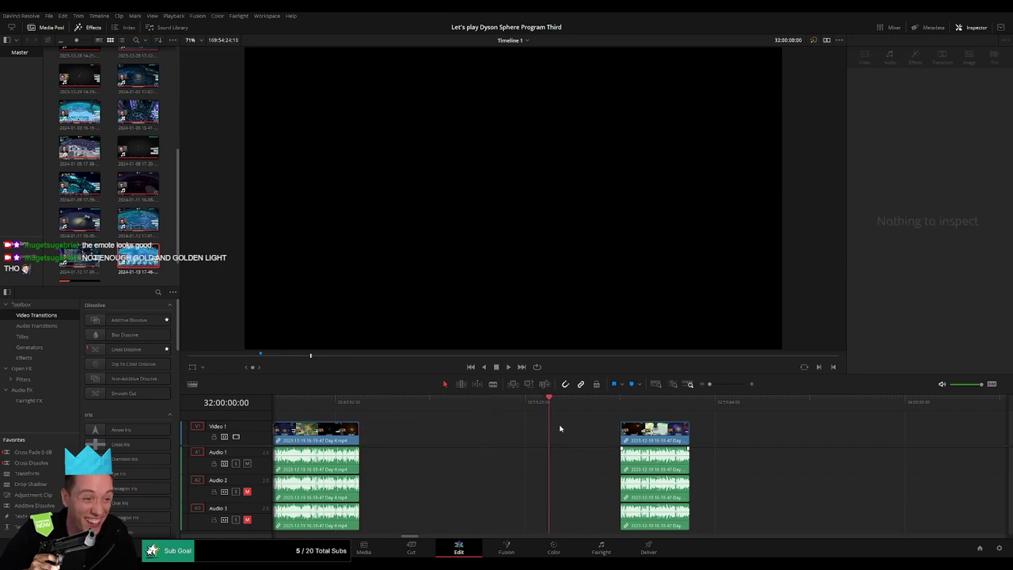
{"action": "left_click_drag", "start_coordinate": [656, 431], "coordinate": [584, 433]}
Bring the Day 4 part 2 clip earlier and delete the gap before it so it directly follows the remaining Day 4 clip
{"action": "left_click", "coordinate": [826, 442]}
{"action": "scroll", "coordinate": [826, 443], "scroll_direction": "right", "scroll_amount": 8}
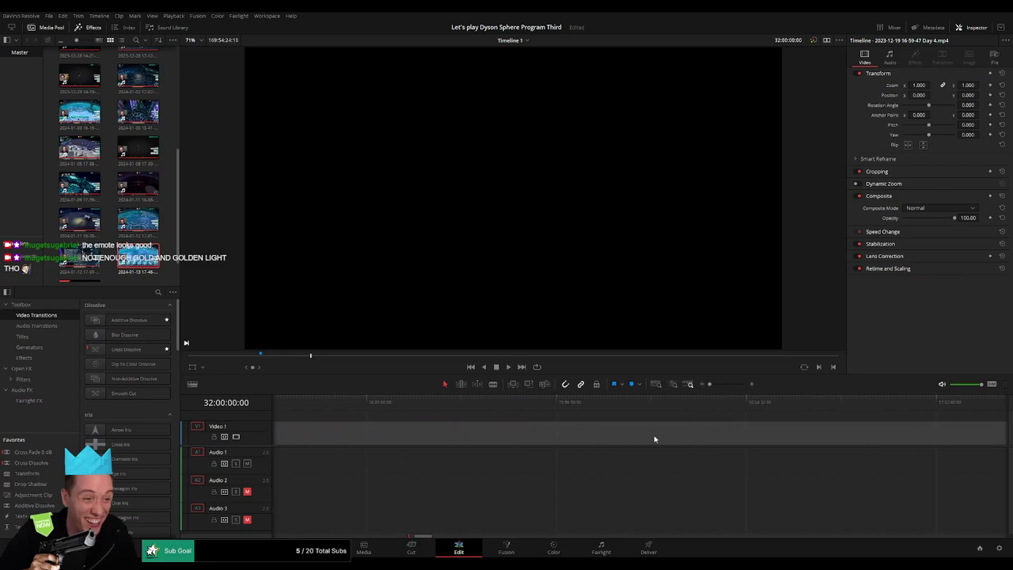
{"action": "scroll", "coordinate": [657, 439], "scroll_direction": "right", "scroll_amount": 20}
{"action": "scroll", "coordinate": [752, 424], "scroll_direction": "left", "scroll_amount": 5}
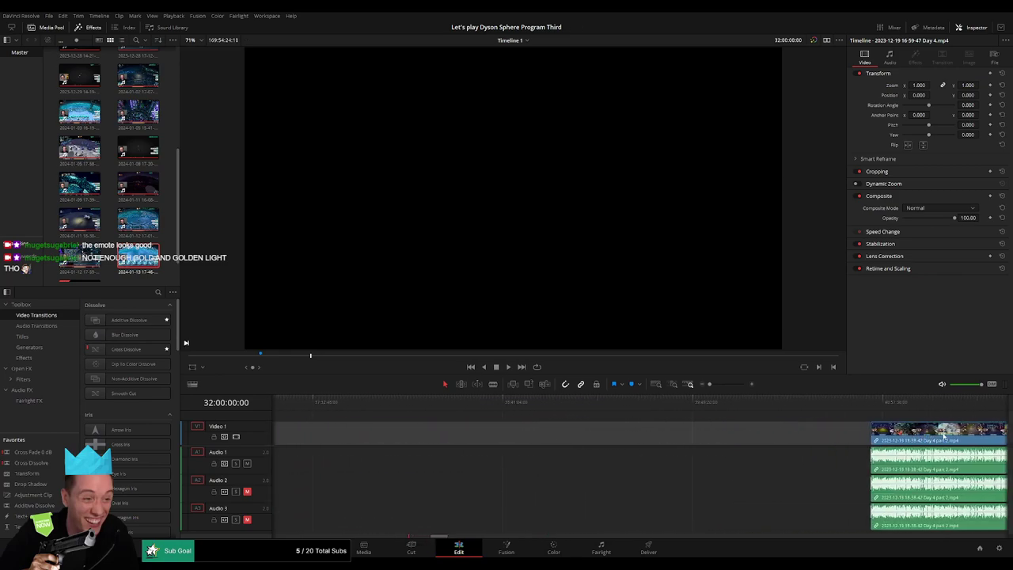
{"action": "left_click_drag", "start_coordinate": [944, 435], "coordinate": [435, 440]}
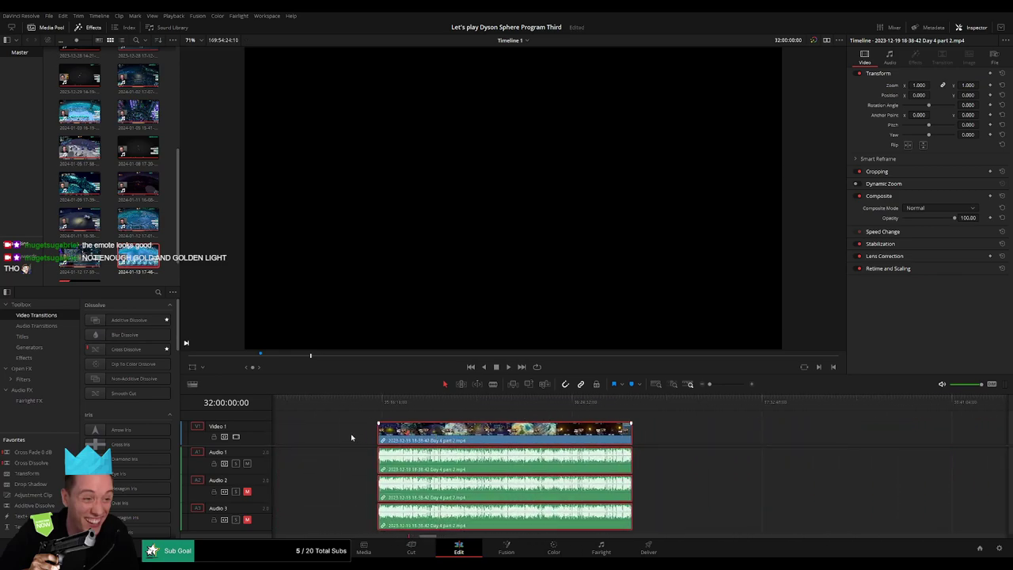
{"action": "scroll", "coordinate": [475, 435], "scroll_direction": "left", "scroll_amount": 8}
{"action": "left_click", "coordinate": [501, 434]}
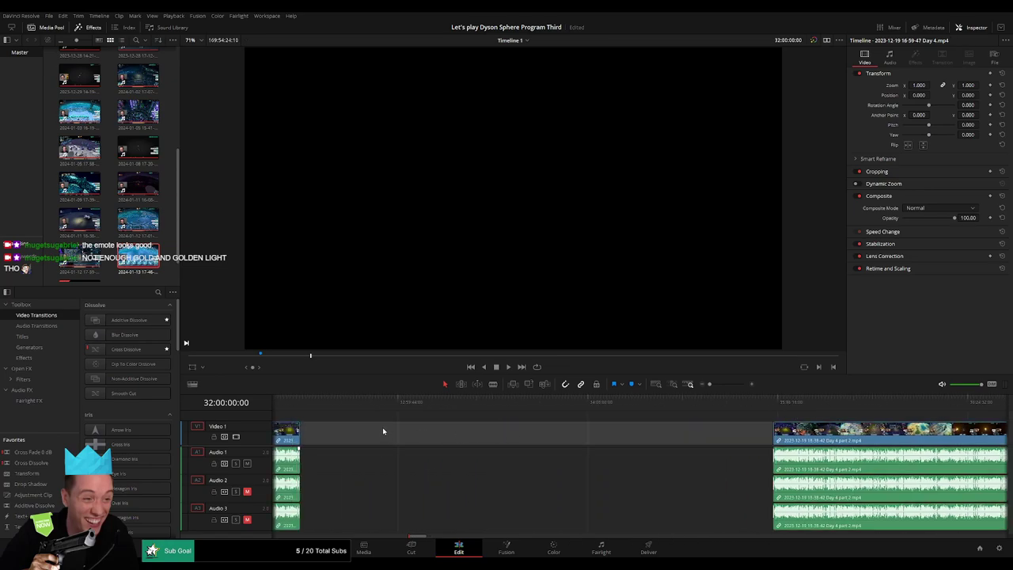
{"action": "key", "text": "Delete"}
{"action": "scroll", "coordinate": [598, 414], "scroll_direction": "left", "scroll_amount": 5}
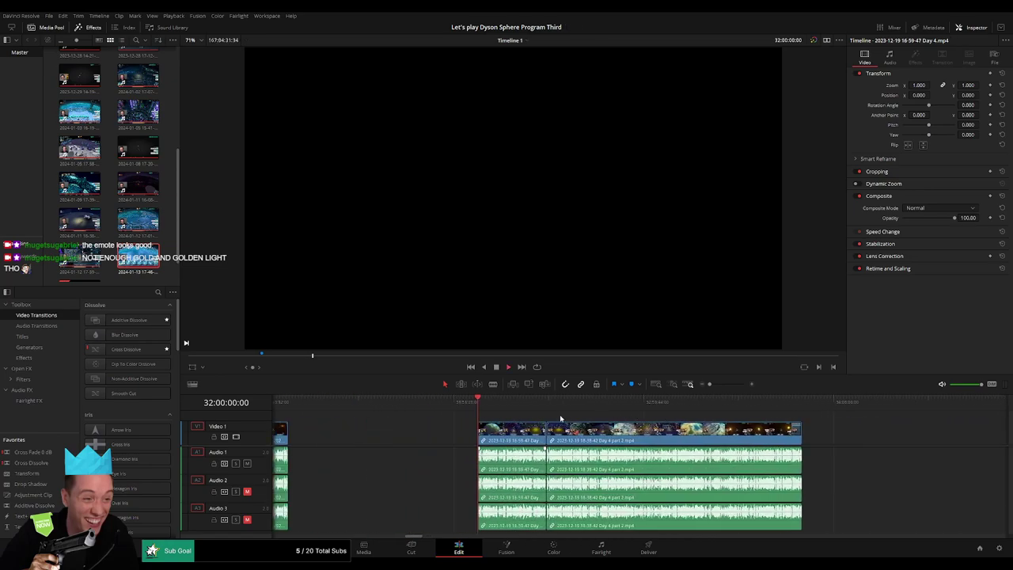
Play the start of the 32:00:00:00 episode and add default video and audio transitions where the Day 4 and Day 4 part 2 clips meet
{"action": "key", "text": "space"}
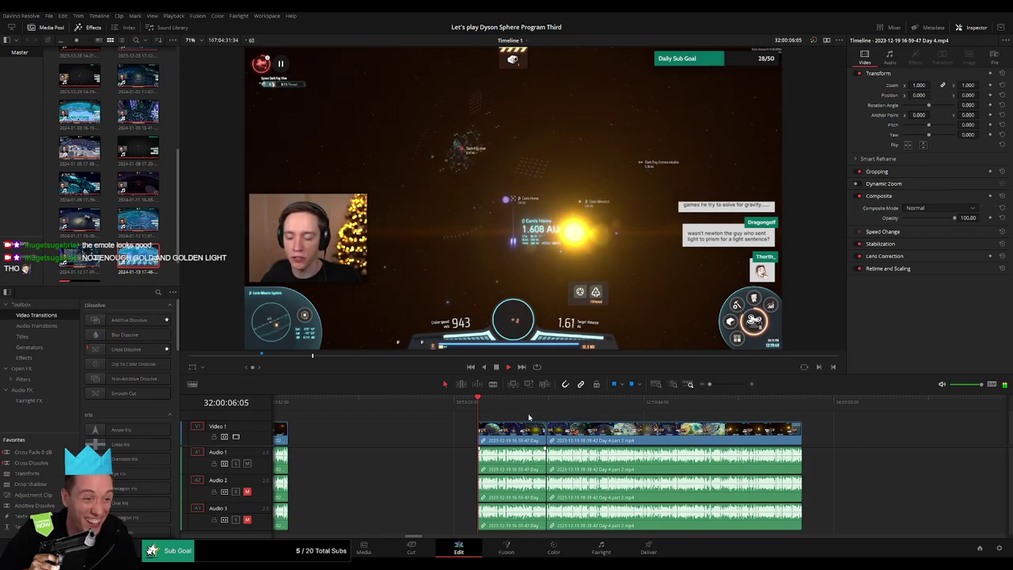
{"action": "scroll", "coordinate": [507, 418], "scroll_direction": "right", "scroll_amount": 2}
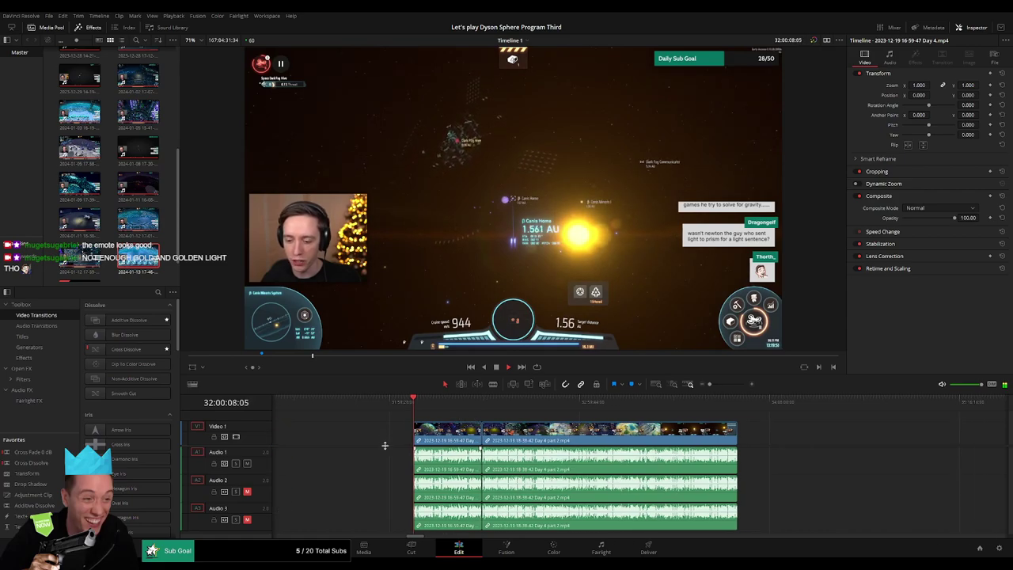
{"action": "left_click_drag", "start_coordinate": [385, 446], "coordinate": [385, 440]}
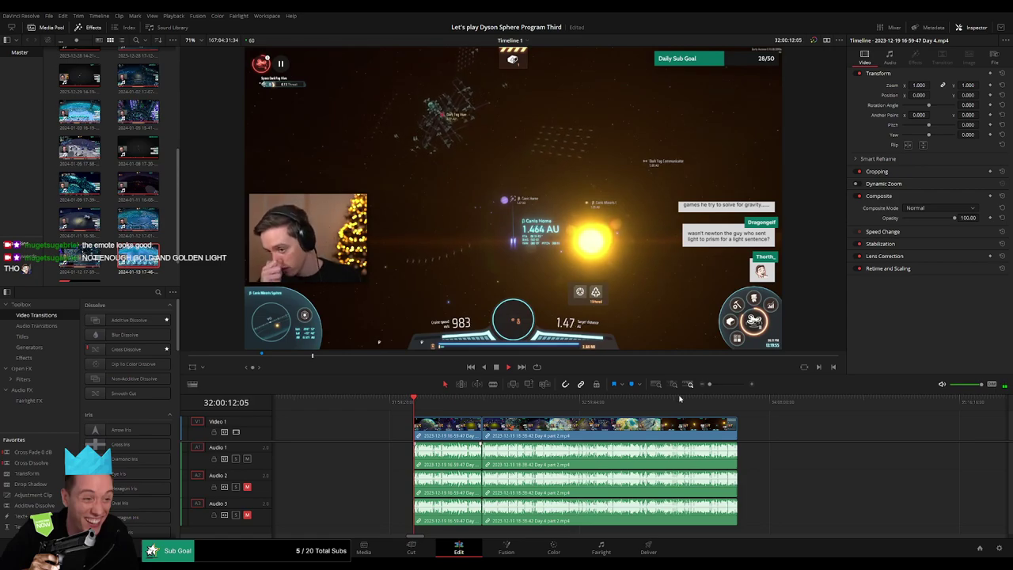
{"action": "left_click_drag", "start_coordinate": [712, 386], "coordinate": [714, 386]}
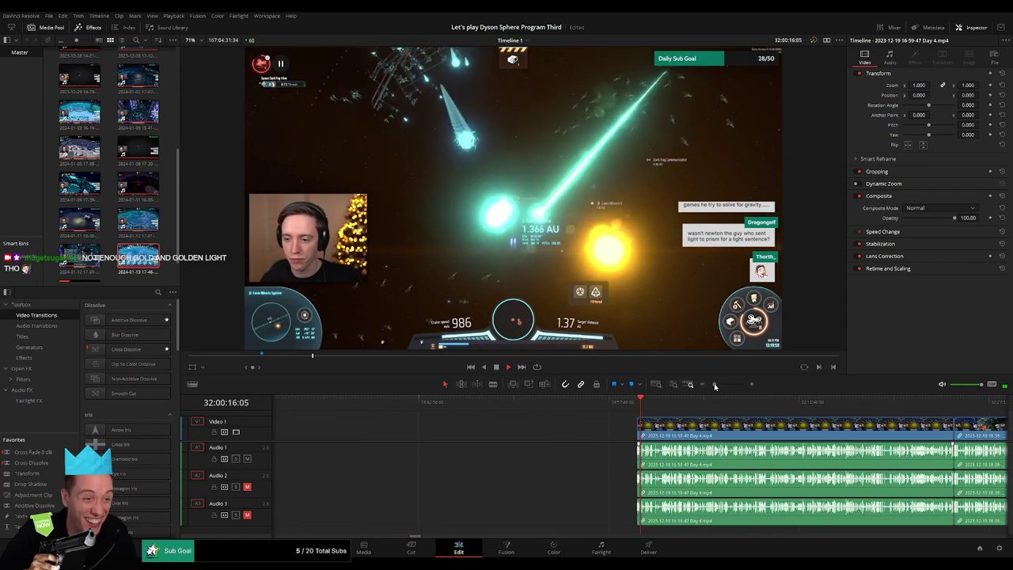
{"action": "left_click_drag", "start_coordinate": [768, 426], "coordinate": [486, 421]}
{"action": "left_click_drag", "start_coordinate": [386, 409], "coordinate": [622, 406]}
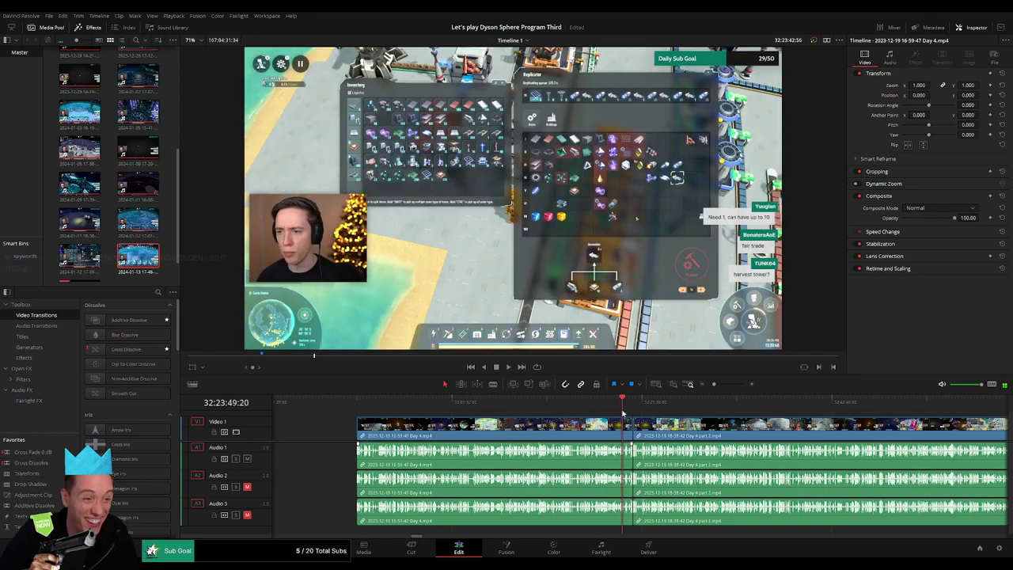
{"action": "left_click_drag", "start_coordinate": [714, 384], "coordinate": [732, 387]}
{"action": "left_click", "coordinate": [737, 401]}
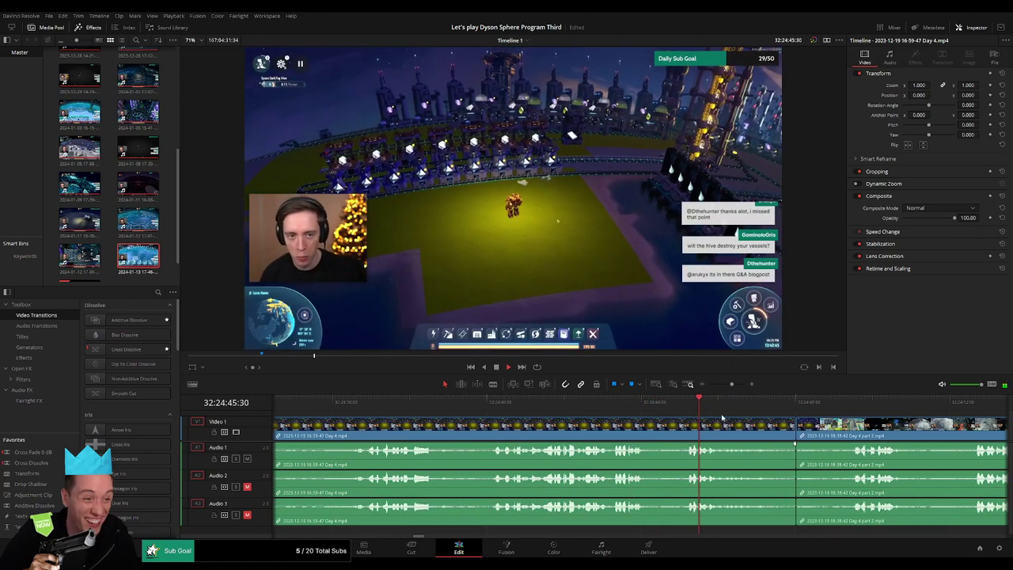
{"action": "left_click", "coordinate": [797, 429]}
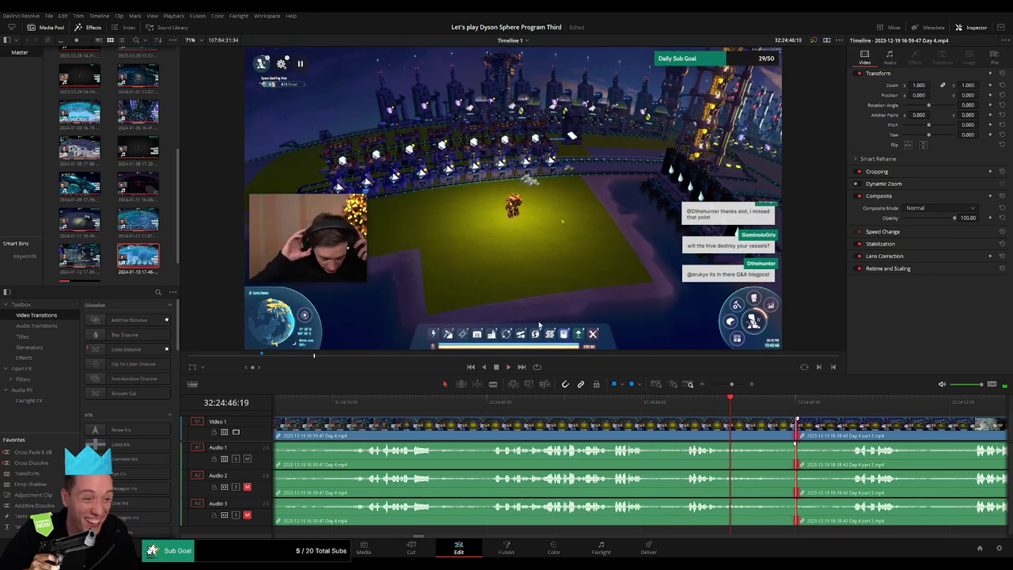
{"action": "key", "text": "ctrl+t"}
{"action": "scroll", "coordinate": [720, 419], "scroll_direction": "right", "scroll_amount": 4}
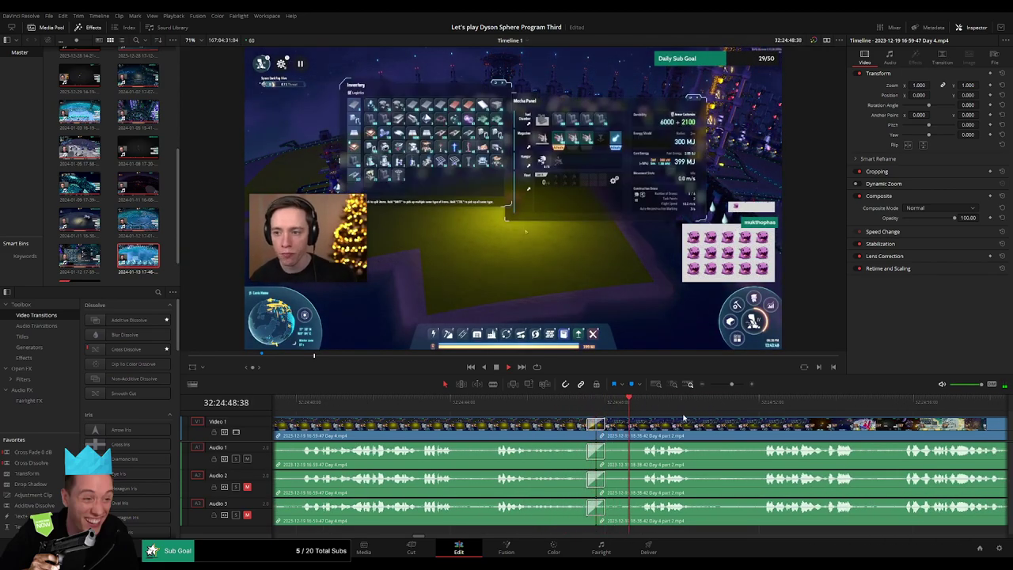
Find a quiet point near the 52-minute mark in the Day 4 part 2 clip and place the playhead at 32:52:43:00
{"action": "left_click_drag", "start_coordinate": [732, 385], "coordinate": [702, 387]}
{"action": "left_click_drag", "start_coordinate": [718, 427], "coordinate": [511, 418]}
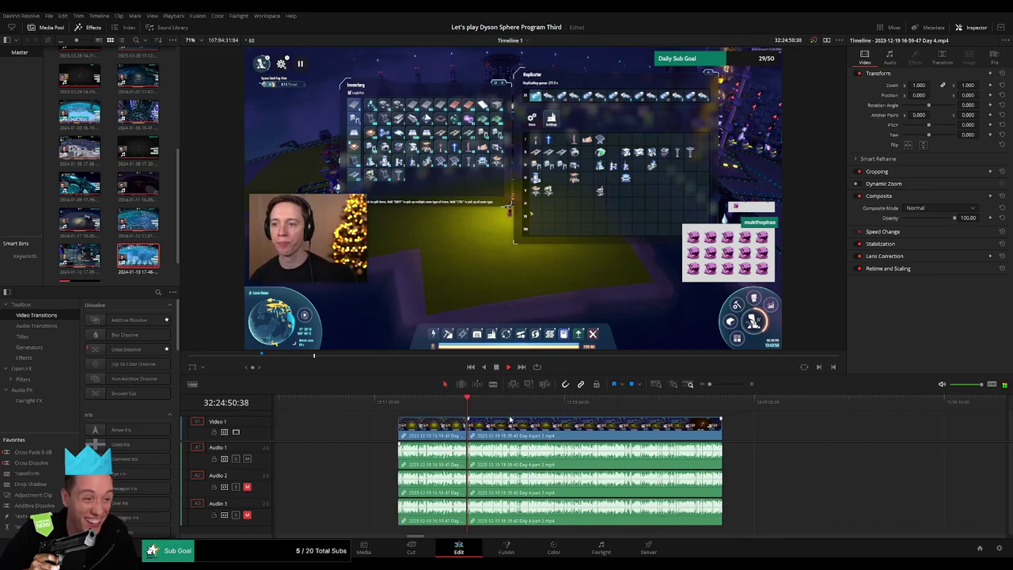
{"action": "left_click_drag", "start_coordinate": [440, 410], "coordinate": [507, 413]}
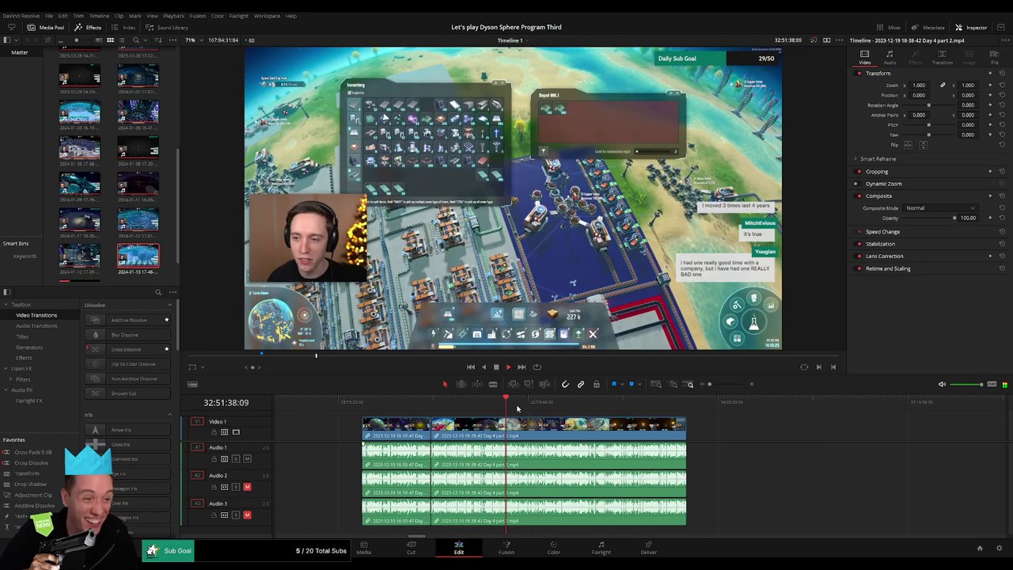
{"action": "left_click_drag", "start_coordinate": [710, 385], "coordinate": [730, 385]}
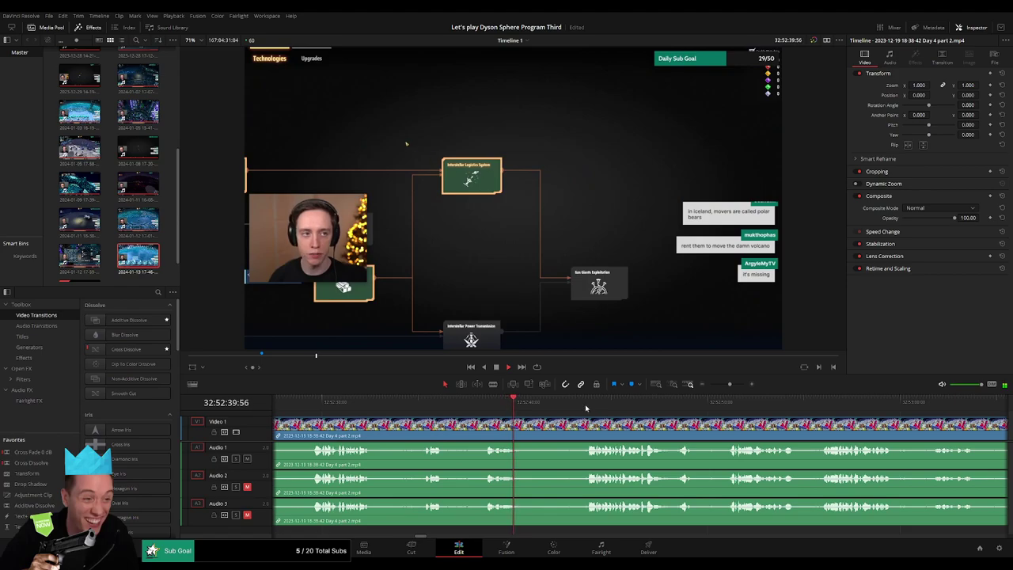
{"action": "left_click", "coordinate": [588, 408]}
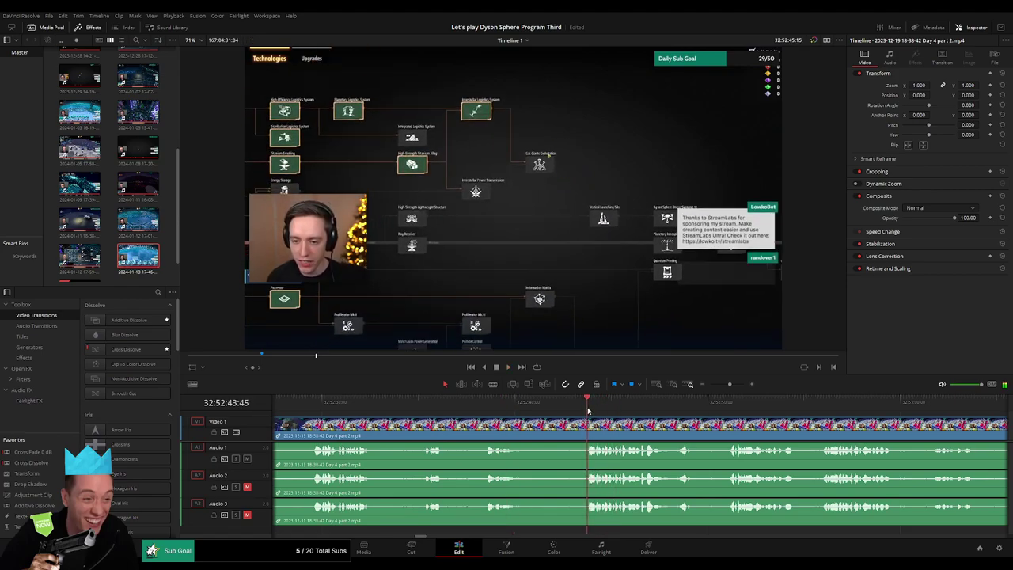
{"action": "left_click_drag", "start_coordinate": [589, 409], "coordinate": [572, 410]}
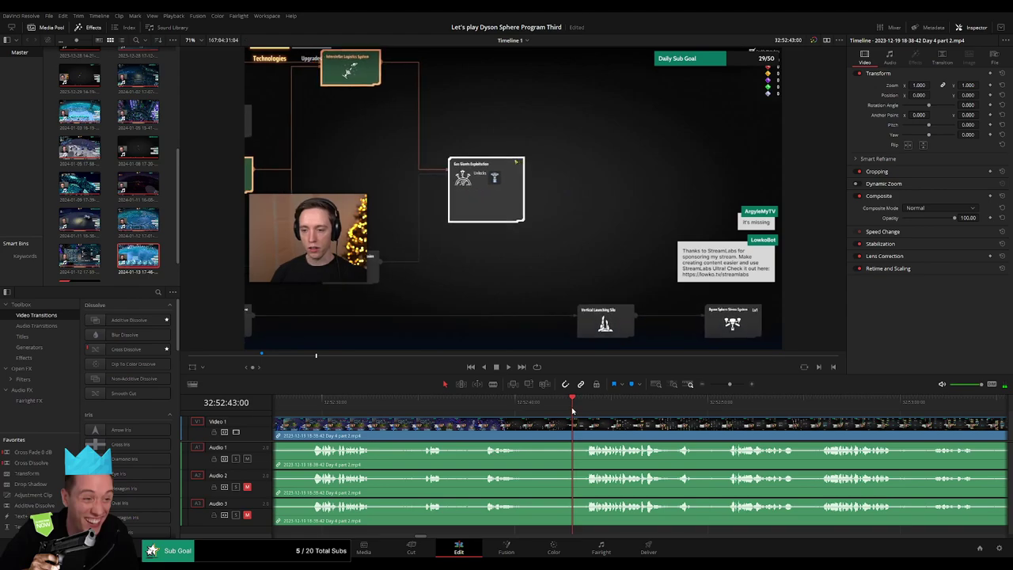
Split the Day 4 part 2 clip at 32:52:43:00 and add about one-second video and audio fades on both sides of the cut
{"action": "left_click", "coordinate": [576, 428]}
{"action": "key", "text": "a"}
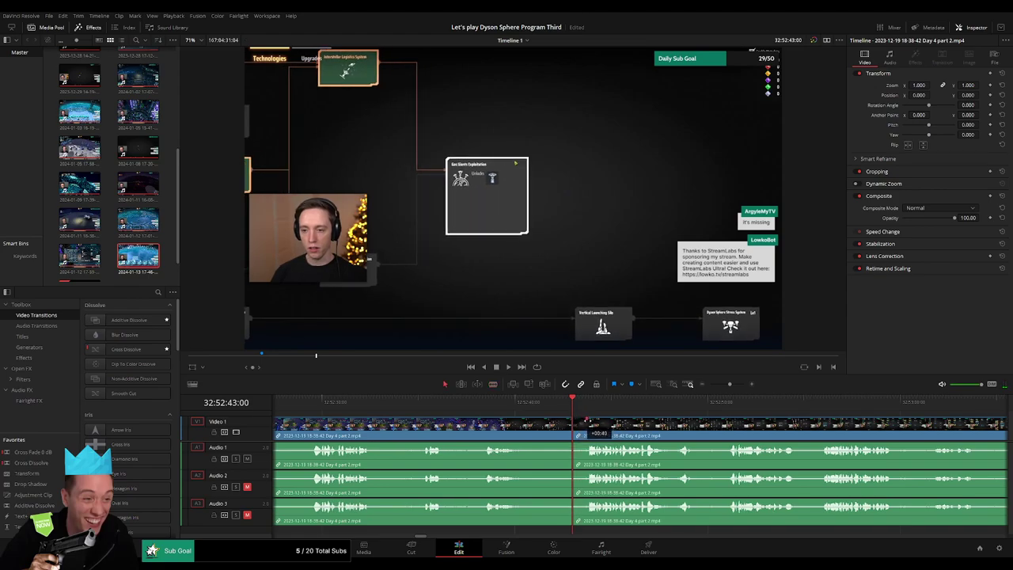
{"action": "left_click_drag", "start_coordinate": [593, 420], "coordinate": [593, 419]}
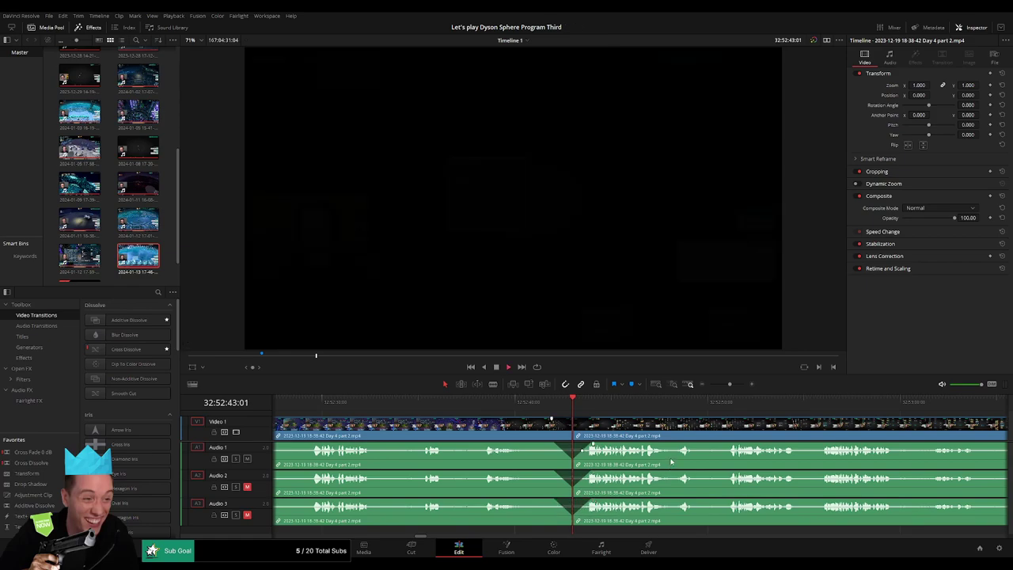
{"action": "left_click", "coordinate": [681, 409]}
{"action": "left_click", "coordinate": [742, 408]}
Move the Day 4 part 2 clip that follows the 32:52:43:00 cut later on the timeline, past the 34:00:00 mark
{"action": "left_click_drag", "start_coordinate": [730, 384], "coordinate": [709, 384]}
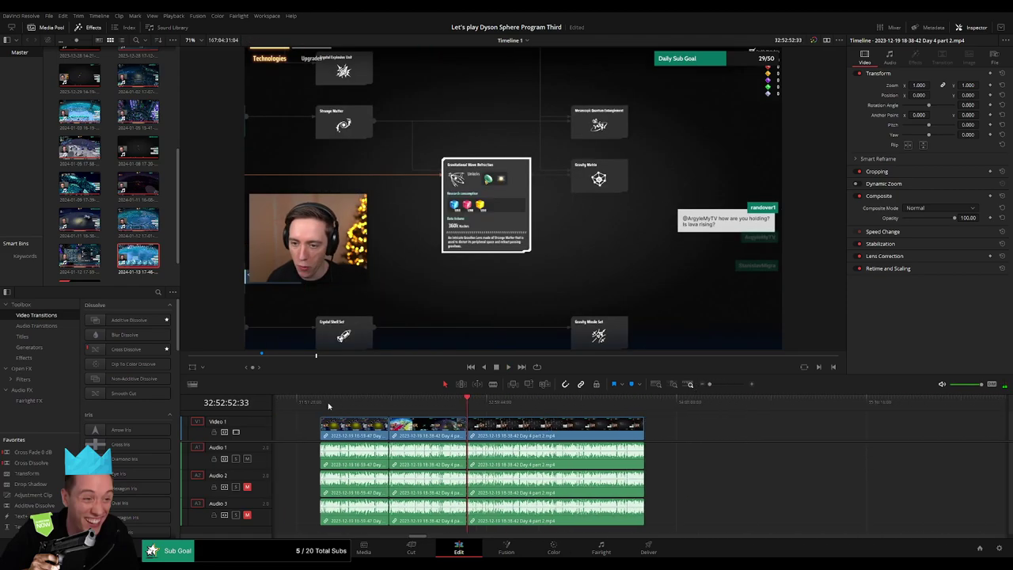
{"action": "key", "text": "Home"}
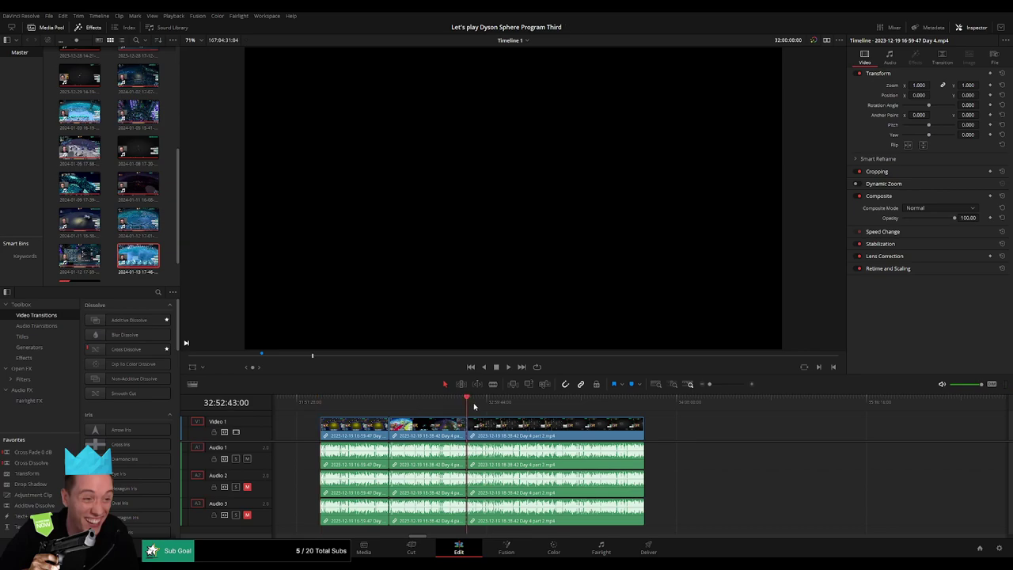
{"action": "left_click_drag", "start_coordinate": [607, 439], "coordinate": [729, 435]}
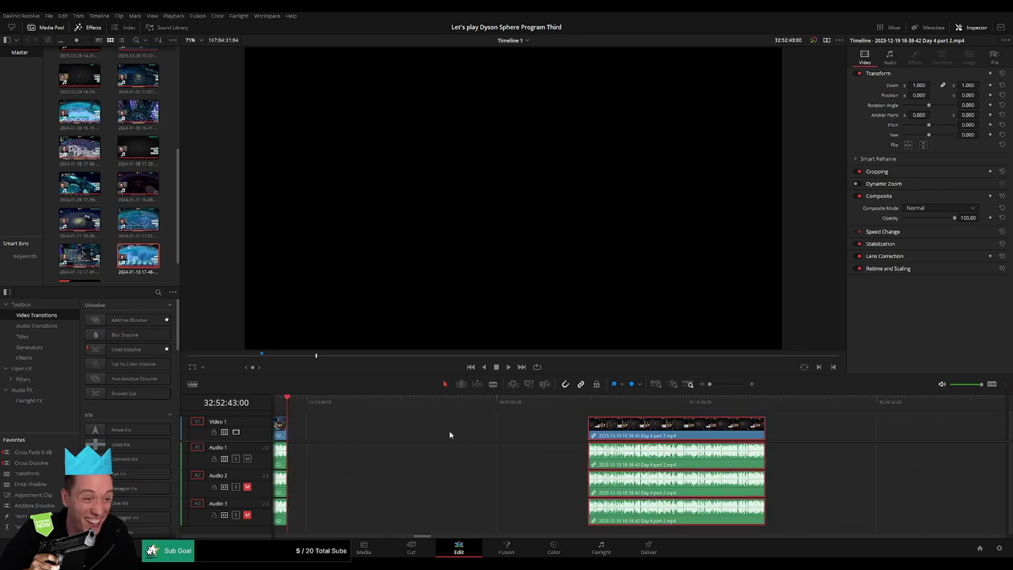
Move the Day 4 part 2 clip on the timeline so that it starts at 34:00:00:00
{"action": "left_click", "coordinate": [450, 435]}
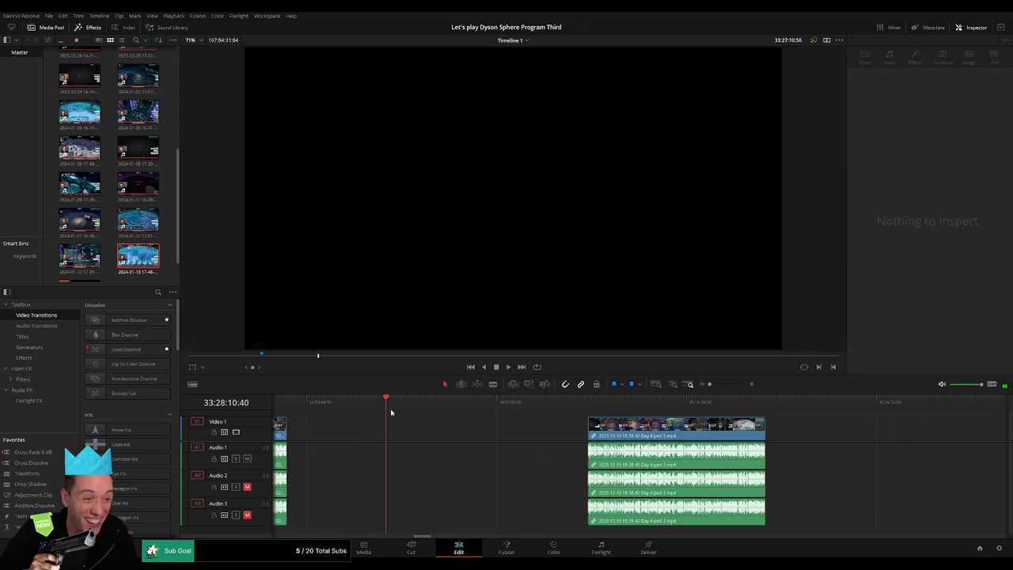
{"action": "key", "text": "Left"}
{"action": "key", "text": "Left"}
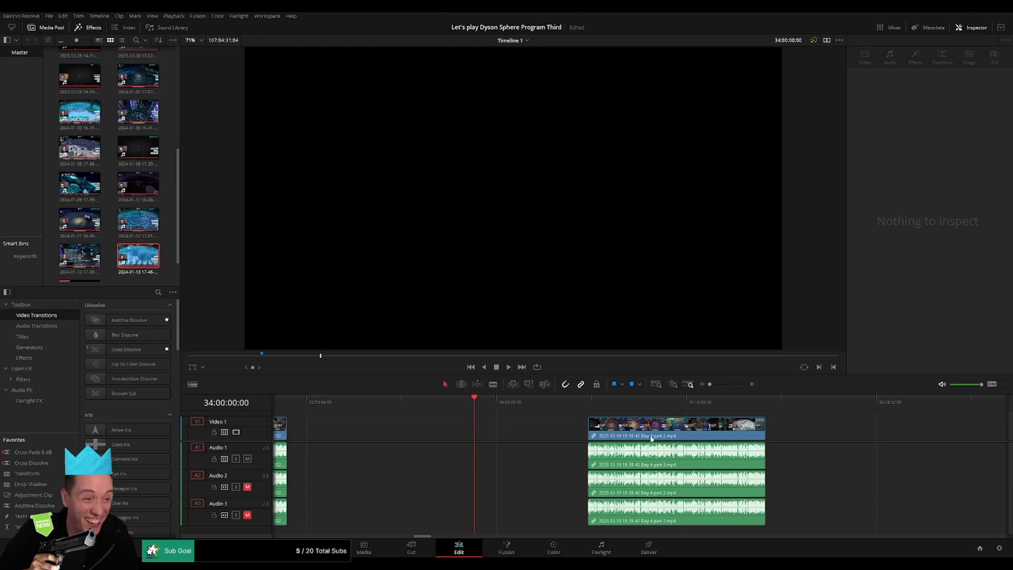
{"action": "left_click_drag", "start_coordinate": [650, 438], "coordinate": [537, 436]}
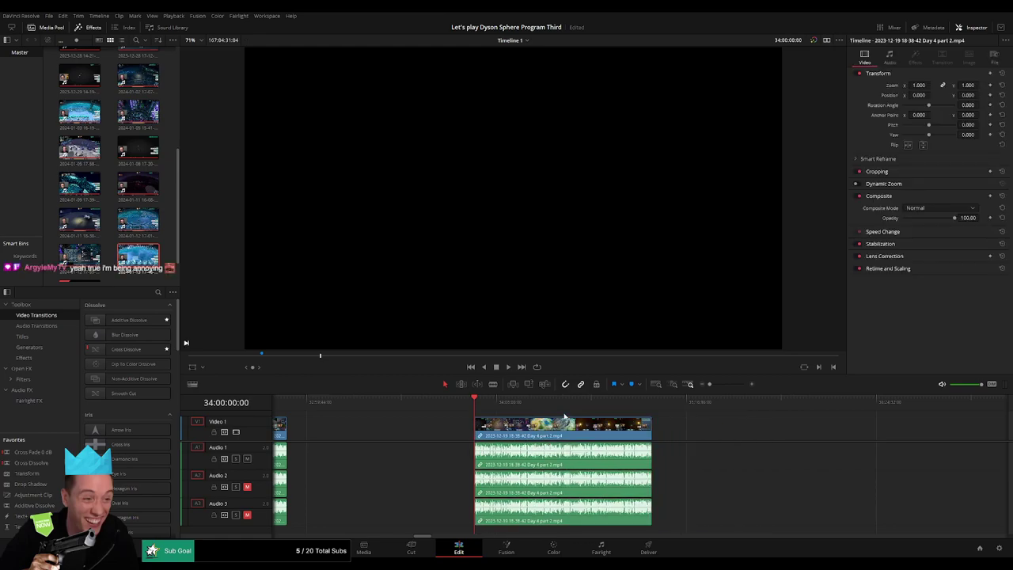
Find a pause about 52 minutes into the Day 4 part 2 clip and split it at 34:52:11:00
{"action": "key", "text": "space"}
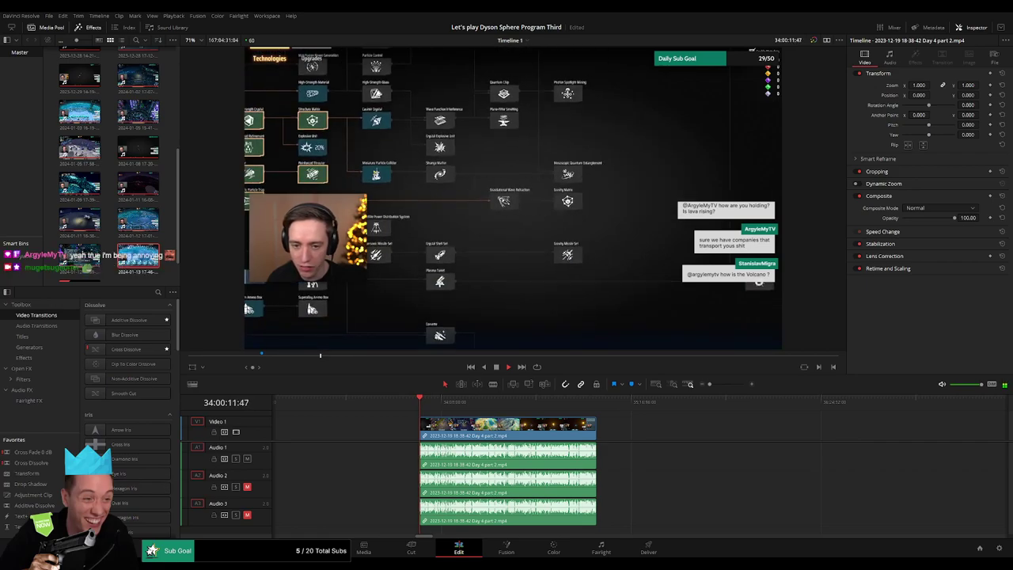
{"action": "left_click_drag", "start_coordinate": [548, 422], "coordinate": [429, 423]}
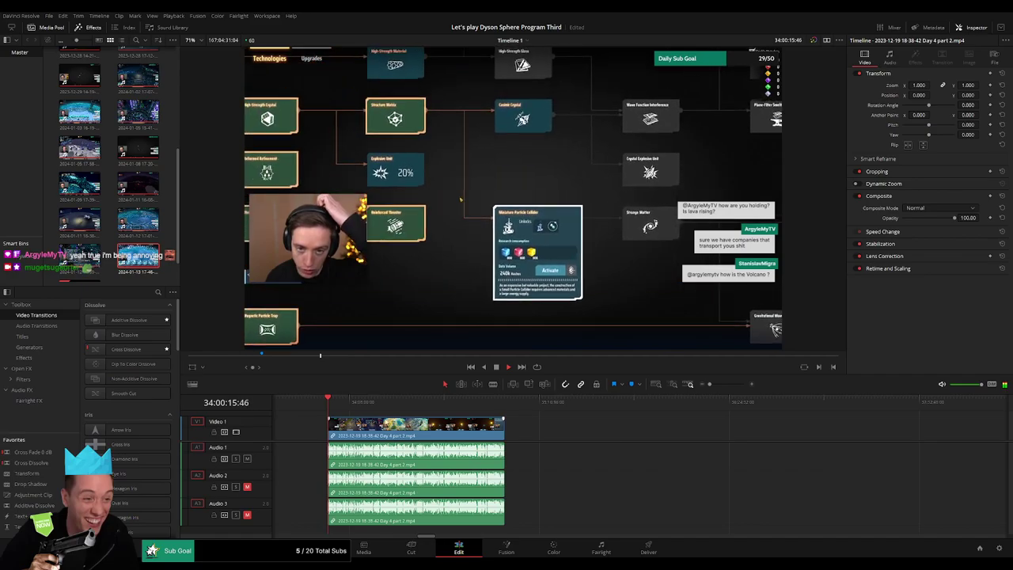
{"action": "left_click", "coordinate": [364, 400]}
{"action": "left_click_drag", "start_coordinate": [368, 410], "coordinate": [472, 412]}
{"action": "key", "text": "space"}
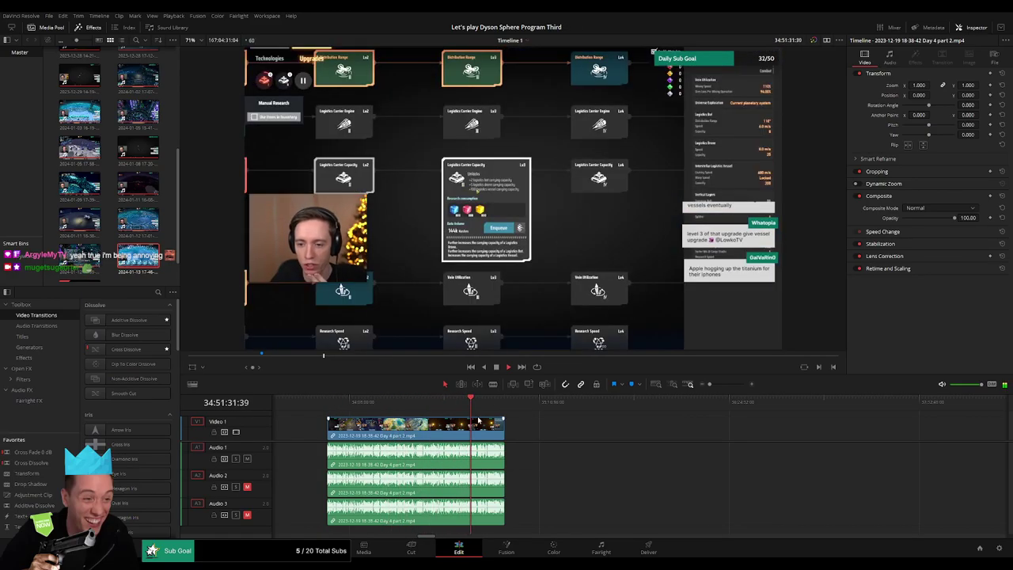
{"action": "left_click_drag", "start_coordinate": [715, 387], "coordinate": [730, 386]}
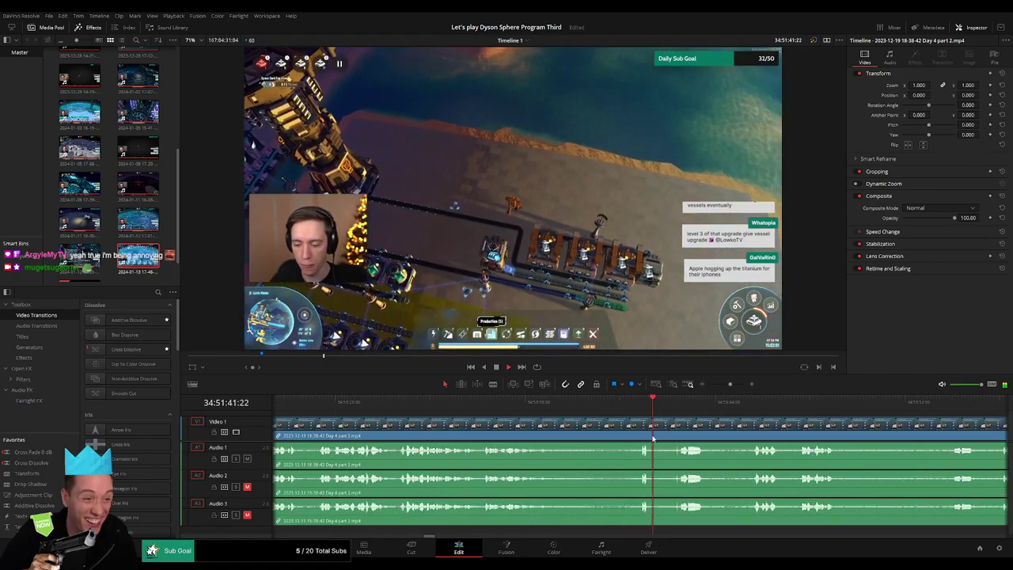
{"action": "left_click_drag", "start_coordinate": [681, 412], "coordinate": [487, 409]}
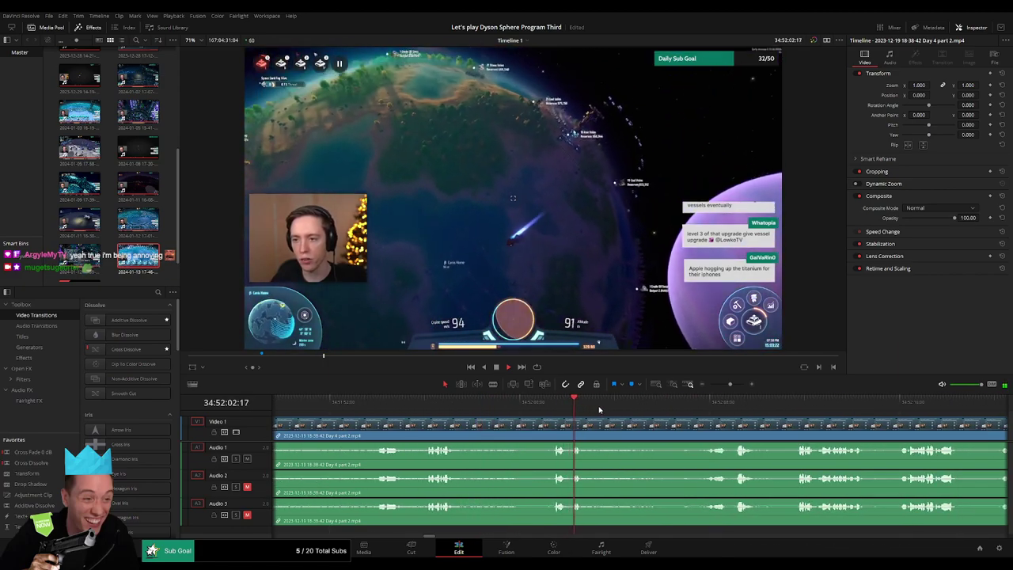
{"action": "left_click", "coordinate": [717, 408]}
{"action": "left_click_drag", "start_coordinate": [736, 413], "coordinate": [600, 407]}
{"action": "left_click", "coordinate": [523, 408]}
{"action": "key", "text": "b"}
{"action": "left_click", "coordinate": [600, 422]}
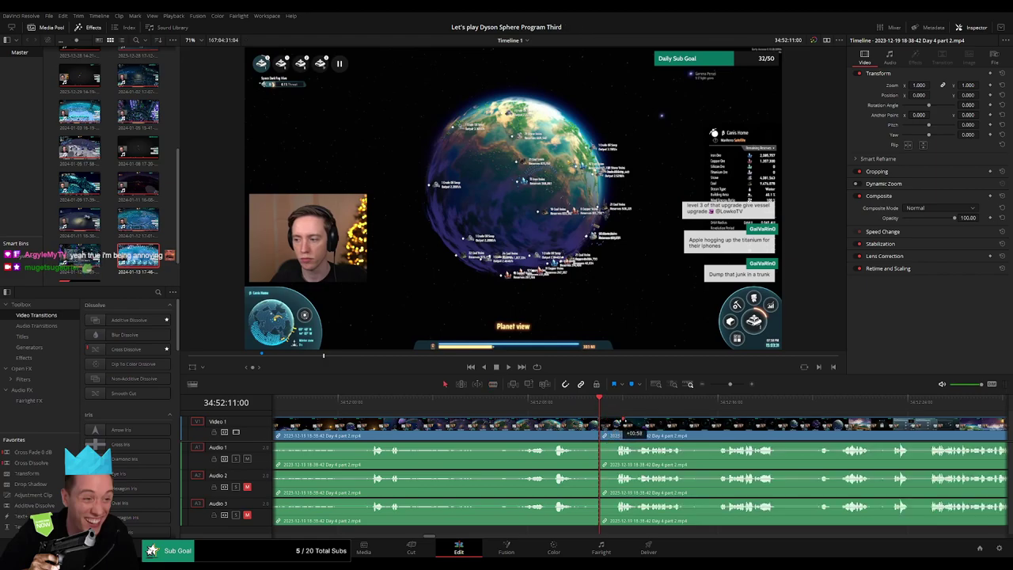
Fade the video and all three audio tracks out and in over about one second around the 34:52:11:00 cut
{"action": "key", "text": "slash"}
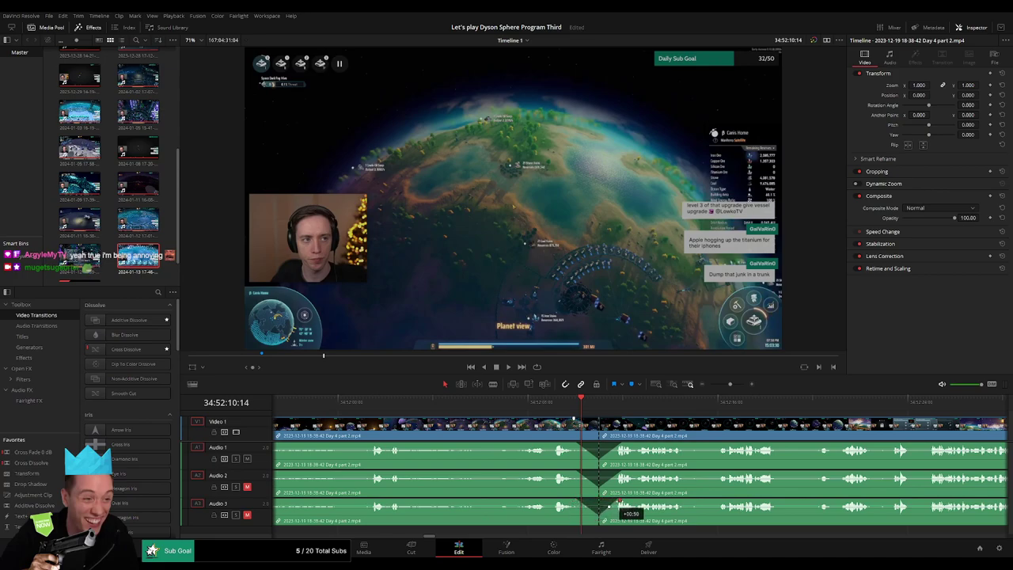
{"action": "key", "text": "space"}
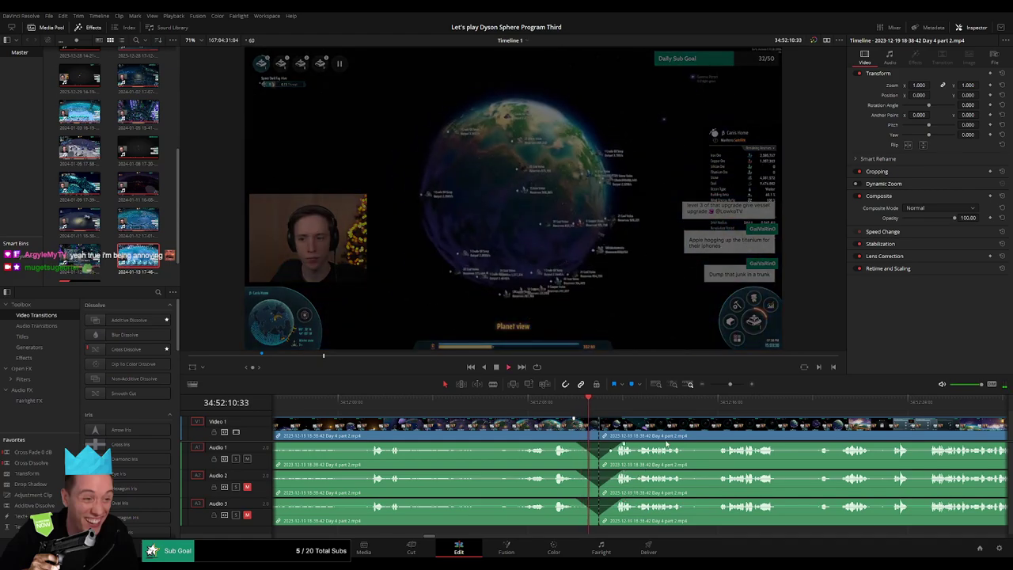
{"action": "key", "text": "space"}
Move the section after the cut further along the timeline, leaving a gap behind the first section
{"action": "left_click_drag", "start_coordinate": [730, 384], "coordinate": [386, 420]}
{"action": "key", "text": "Home"}
{"action": "left_click", "coordinate": [465, 403]}
{"action": "left_click_drag", "start_coordinate": [308, 429], "coordinate": [580, 430]}
{"action": "left_click", "coordinate": [378, 428]}
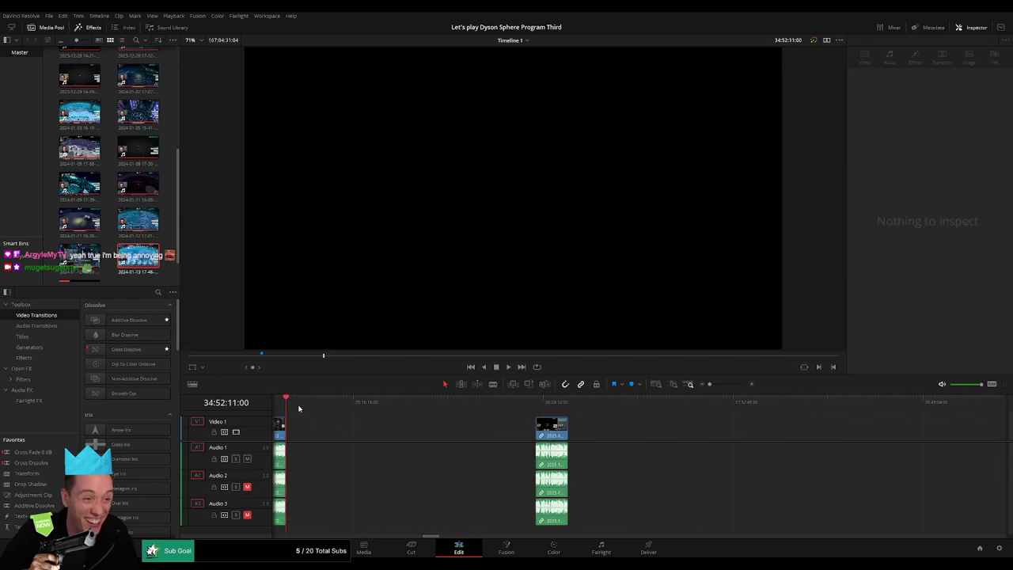
Place the separated Day 4 part 2 section so that it starts at 36:00:00:00
{"action": "left_click_drag", "start_coordinate": [347, 409], "coordinate": [477, 422]}
{"action": "left_click", "coordinate": [717, 385]}
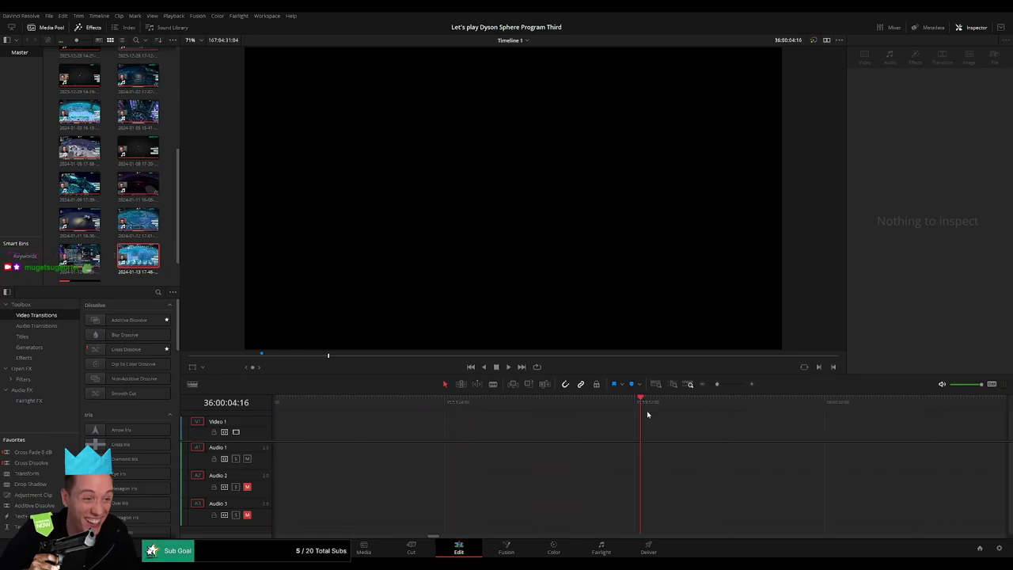
{"action": "left_click_drag", "start_coordinate": [637, 403], "coordinate": [639, 403]}
{"action": "scroll", "coordinate": [712, 411], "scroll_direction": "down", "scroll_amount": 3}
{"action": "left_click_drag", "start_coordinate": [727, 435], "coordinate": [668, 435]}
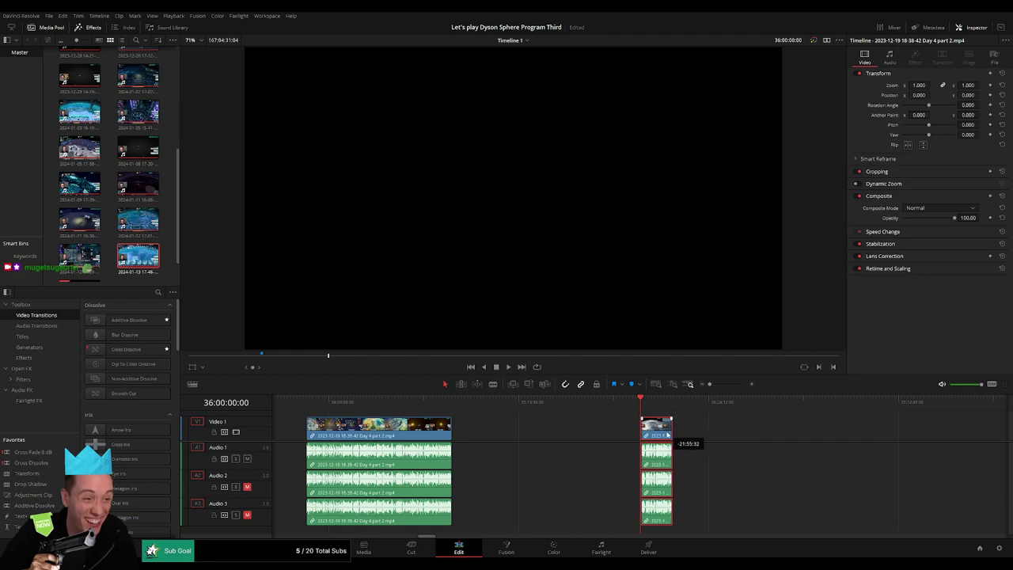
Remove the gap between the short Day 4 part 2 section and the Day 5 clip so they join
{"action": "left_click", "coordinate": [888, 435]}
{"action": "scroll", "coordinate": [888, 435], "scroll_direction": "right", "scroll_amount": 12}
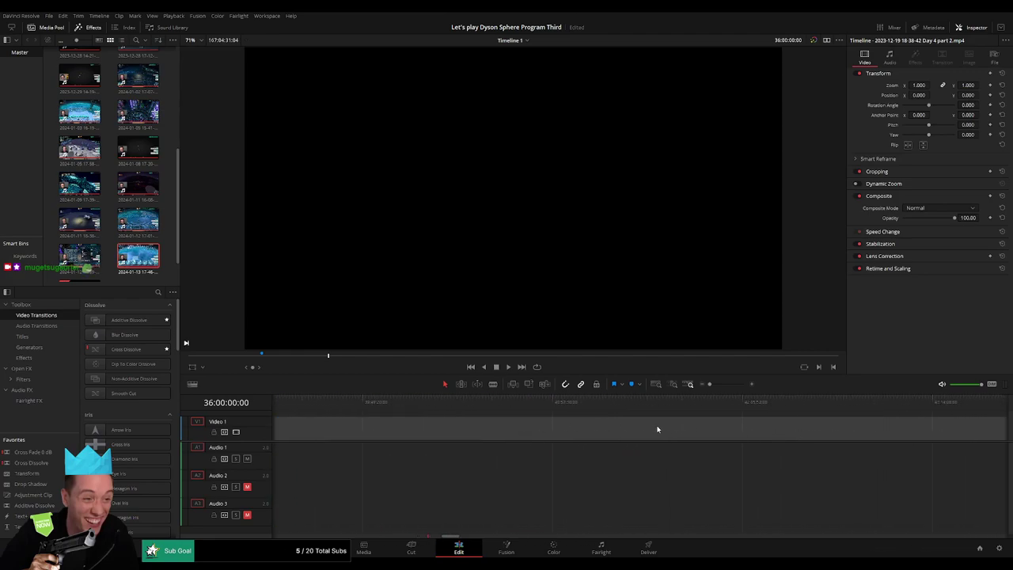
{"action": "scroll", "coordinate": [563, 428], "scroll_direction": "right", "scroll_amount": 10}
{"action": "scroll", "coordinate": [747, 430], "scroll_direction": "left", "scroll_amount": 12}
{"action": "scroll", "coordinate": [868, 430], "scroll_direction": "right", "scroll_amount": 5}
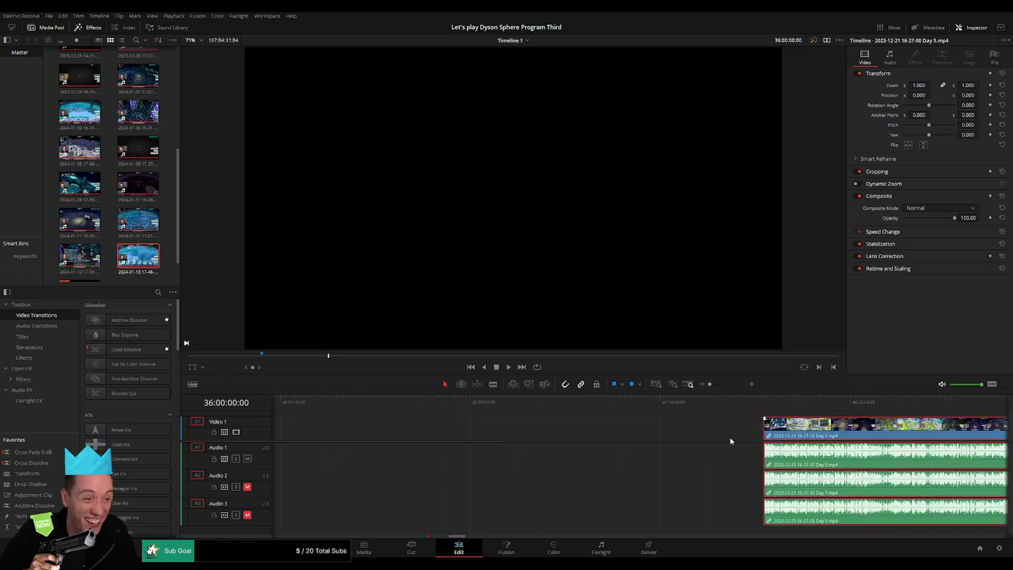
{"action": "scroll", "coordinate": [713, 437], "scroll_direction": "left", "scroll_amount": 10}
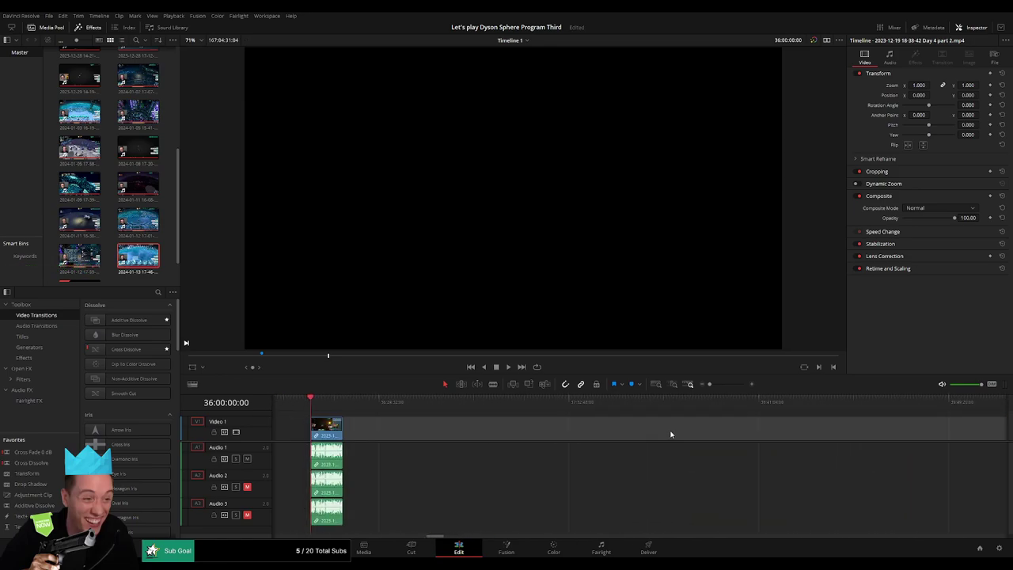
{"action": "key", "text": "Delete"}
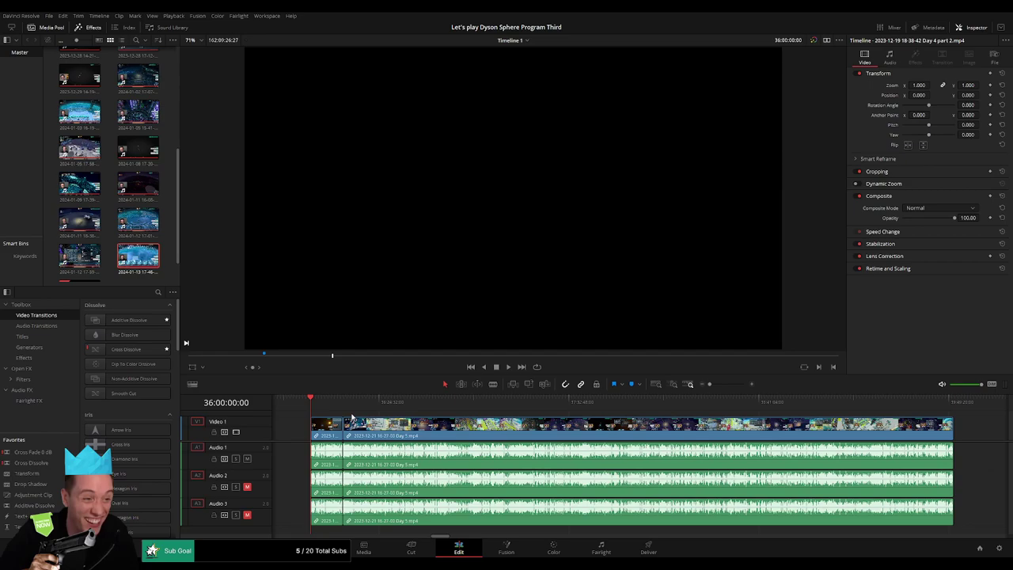
Review the joined section and add video and audio transitions at the edit between the Day 4 part 2 and Day 5 clips
{"action": "key", "text": "space"}
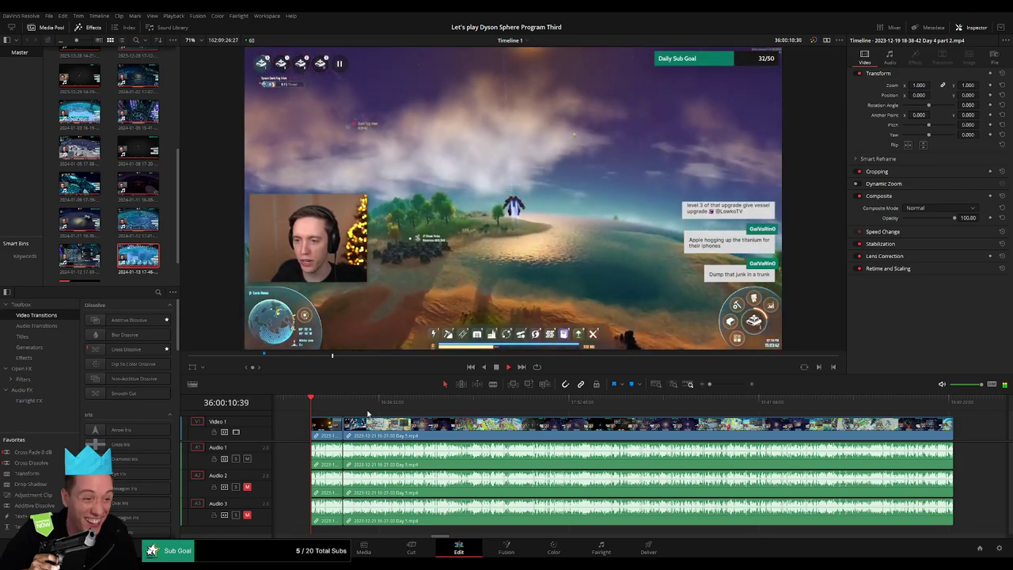
{"action": "left_click", "coordinate": [719, 384]}
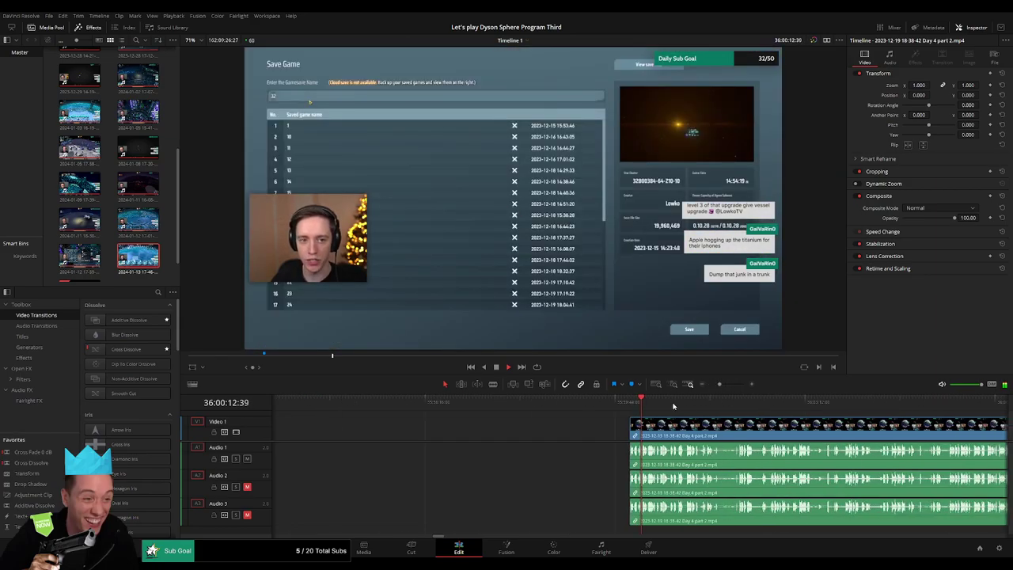
{"action": "left_click_drag", "start_coordinate": [717, 407], "coordinate": [743, 409]}
{"action": "scroll", "coordinate": [798, 441], "scroll_direction": "right", "scroll_amount": 5}
{"action": "left_click_drag", "start_coordinate": [830, 407], "coordinate": [908, 426]}
{"action": "scroll", "coordinate": [908, 426], "scroll_direction": "right", "scroll_amount": 5}
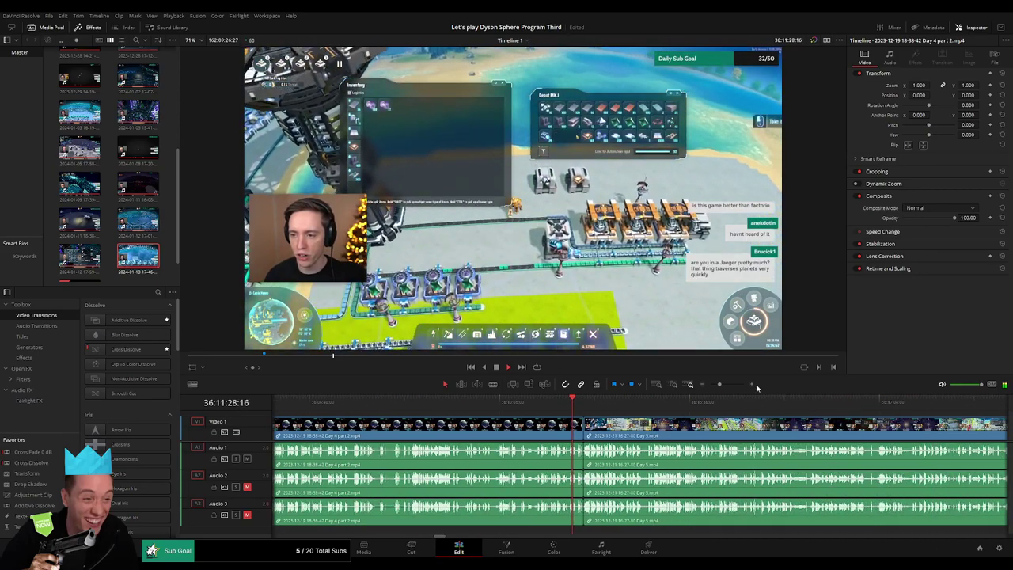
{"action": "left_click_drag", "start_coordinate": [719, 384], "coordinate": [731, 386]}
{"action": "scroll", "coordinate": [780, 417], "scroll_direction": "right", "scroll_amount": 3}
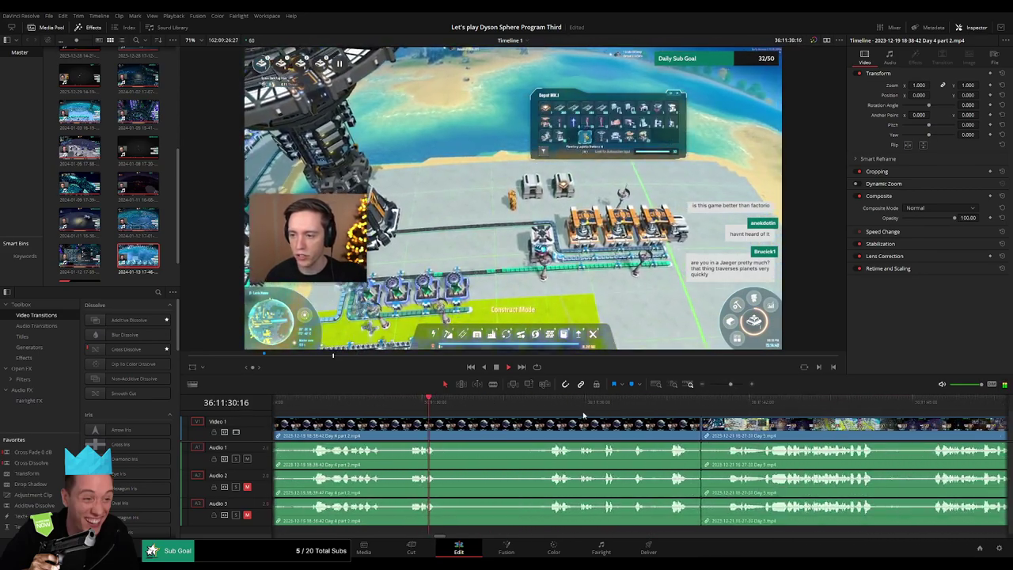
{"action": "left_click", "coordinate": [702, 441]}
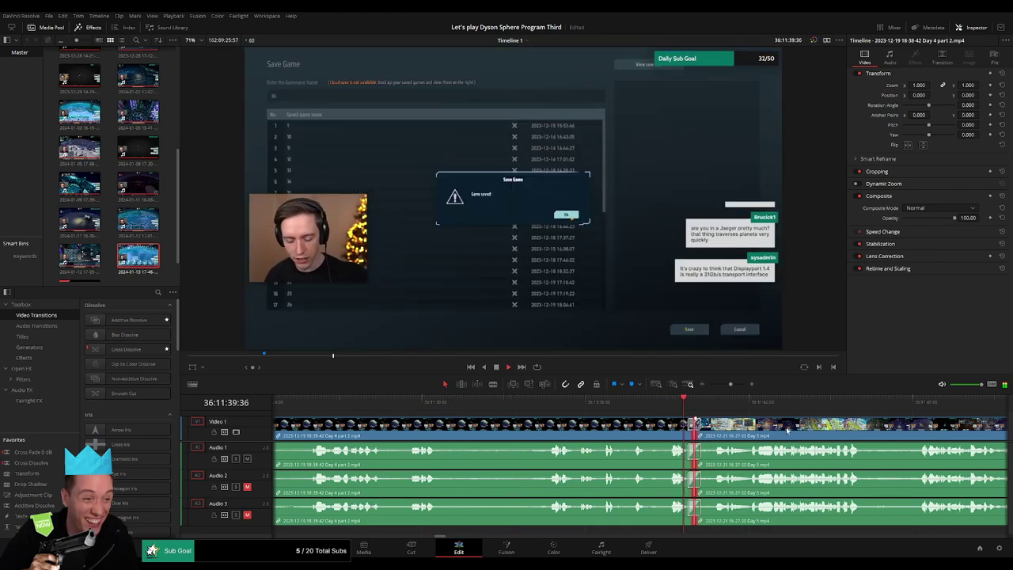
{"action": "scroll", "coordinate": [615, 417], "scroll_direction": "right", "scroll_amount": 3}
{"action": "left_click", "coordinate": [611, 415]}
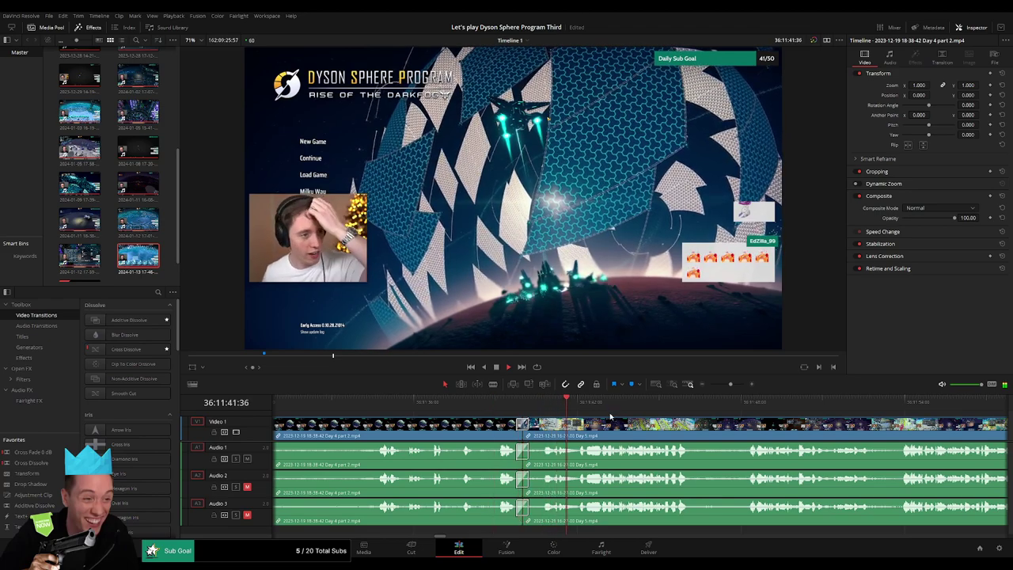
Find a pause about 52 minutes into the joined section and split the Day 5 clip at 36:52:24:00
{"action": "left_click_drag", "start_coordinate": [731, 384], "coordinate": [713, 385]}
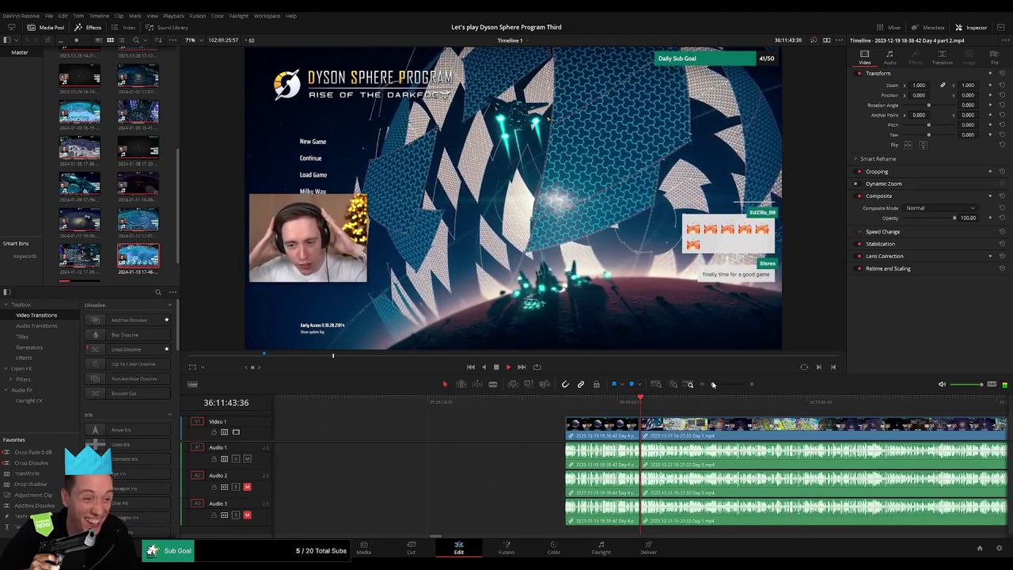
{"action": "left_click_drag", "start_coordinate": [646, 434], "coordinate": [678, 415]}
{"action": "key", "text": "space"}
{"action": "left_click_drag", "start_coordinate": [713, 384], "coordinate": [731, 387]}
{"action": "left_click", "coordinate": [705, 403]}
{"action": "left_click_drag", "start_coordinate": [754, 434], "coordinate": [526, 417]}
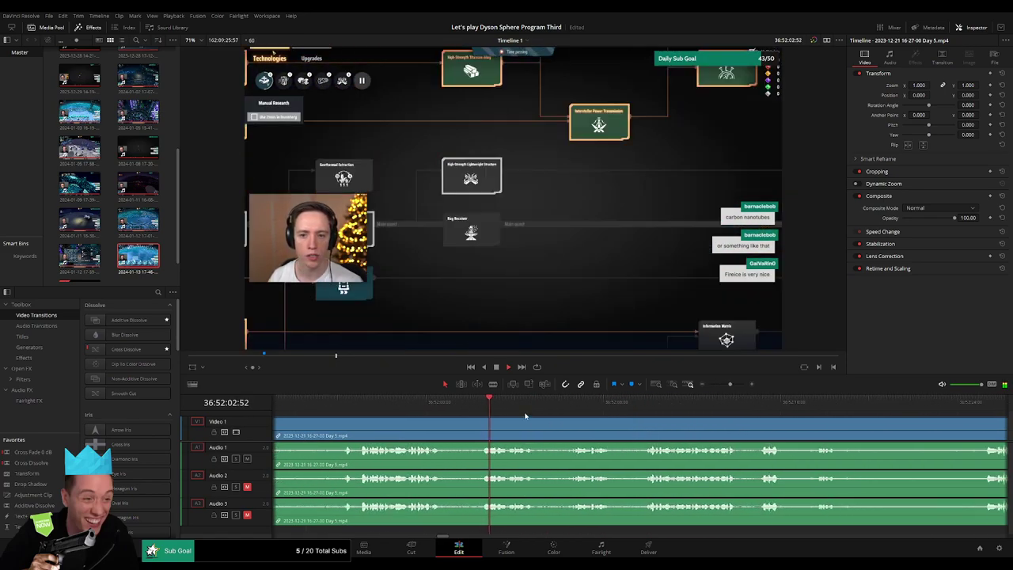
{"action": "left_click", "coordinate": [563, 410]}
{"action": "left_click_drag", "start_coordinate": [713, 407], "coordinate": [459, 417]}
{"action": "left_click", "coordinate": [705, 407]}
{"action": "left_click_drag", "start_coordinate": [734, 430], "coordinate": [528, 418]}
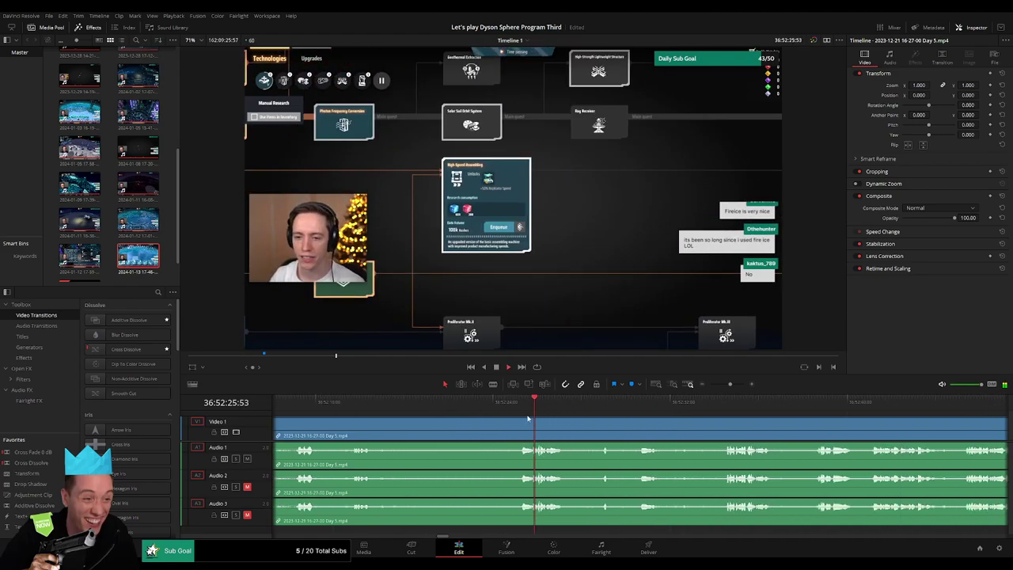
{"action": "left_click", "coordinate": [521, 405]}
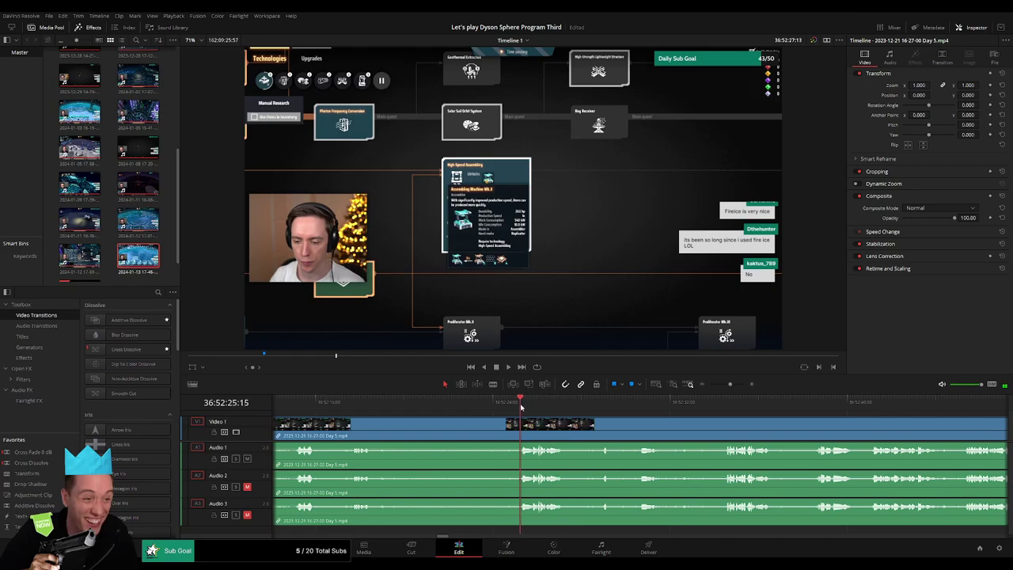
{"action": "left_click_drag", "start_coordinate": [521, 405], "coordinate": [494, 410]}
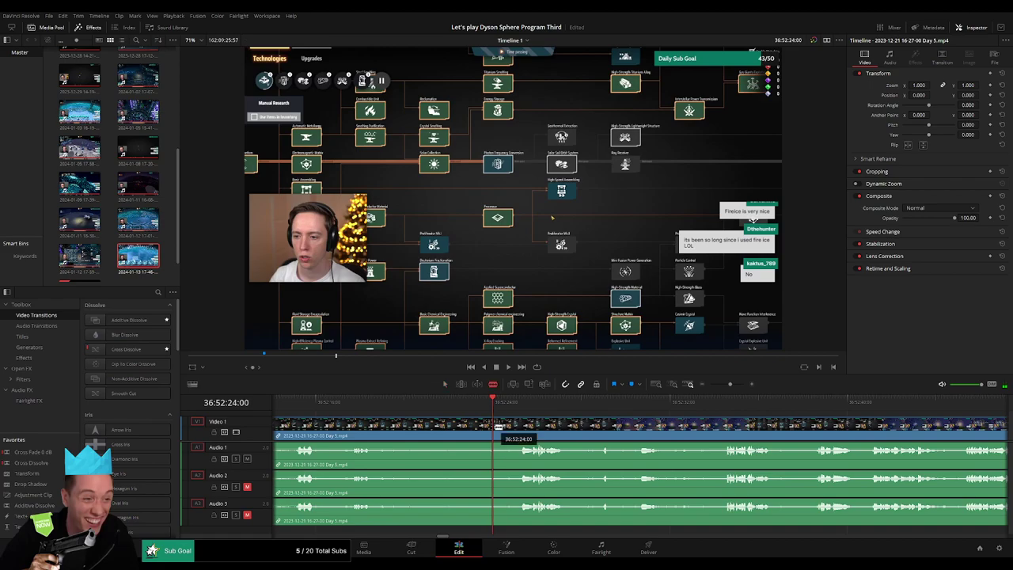
{"action": "left_click", "coordinate": [496, 427]}
{"action": "key", "text": "a"}
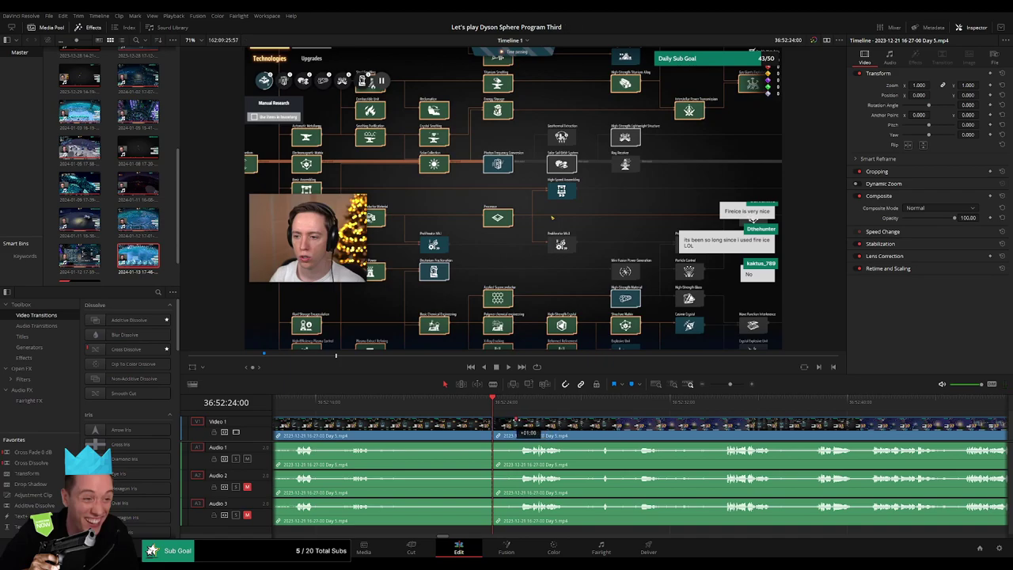
Fade the video and all audio tracks out and in over about one second around the 36:52:24:00 cut, and preview it
{"action": "left_click_drag", "start_coordinate": [517, 419], "coordinate": [516, 420]}
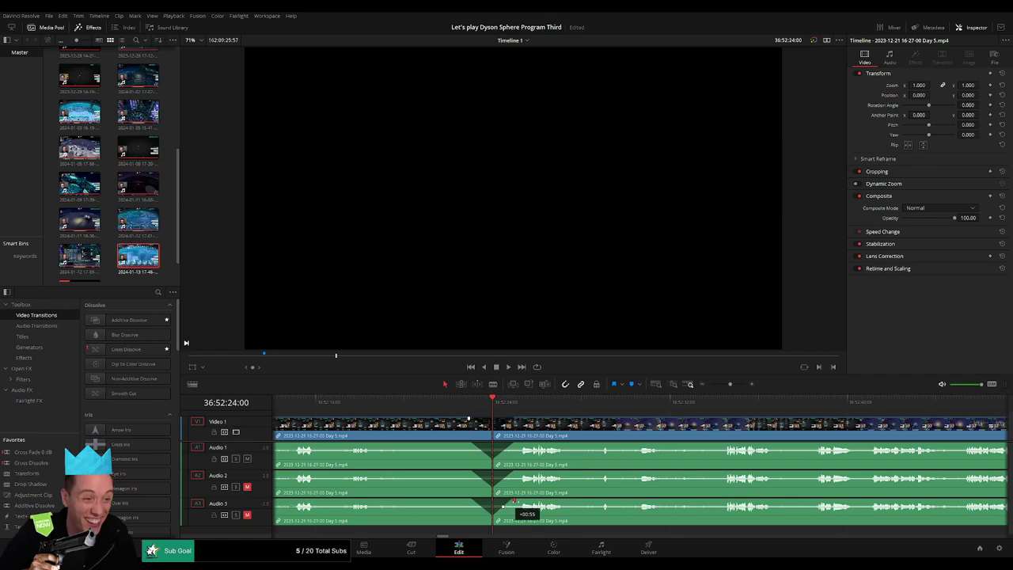
{"action": "key", "text": "space"}
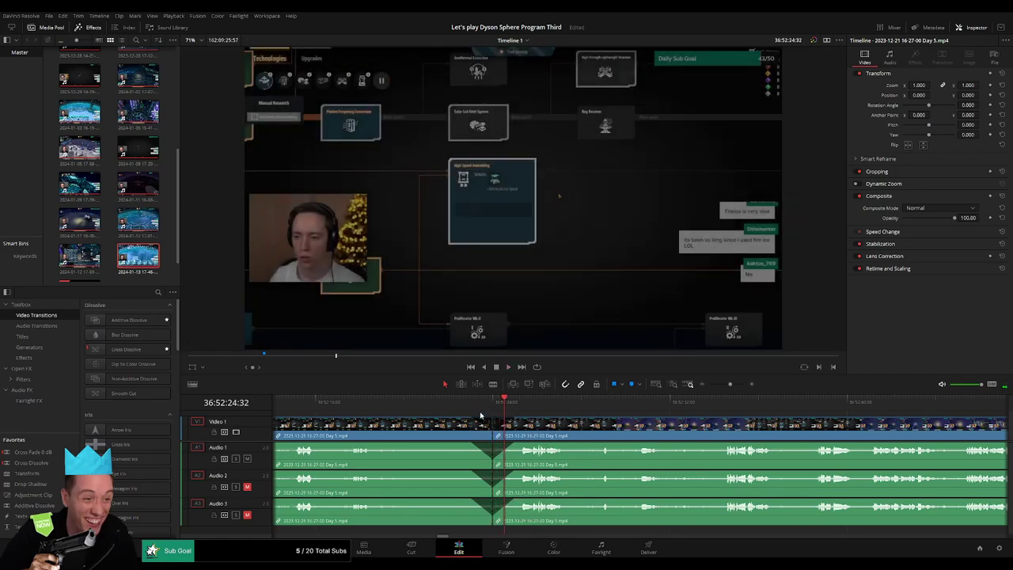
{"action": "left_click", "coordinate": [474, 403]}
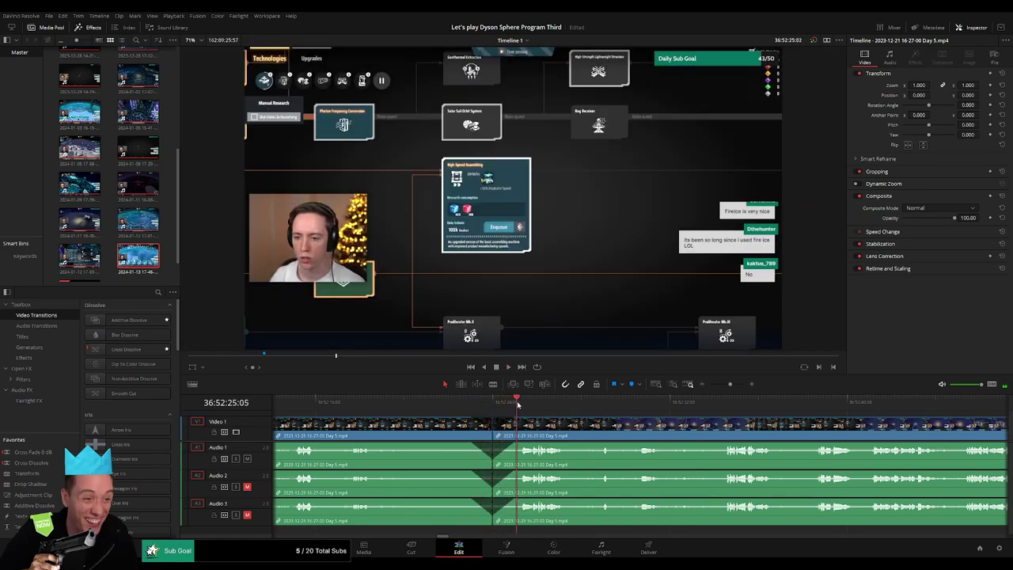
{"action": "left_click", "coordinate": [627, 413]}
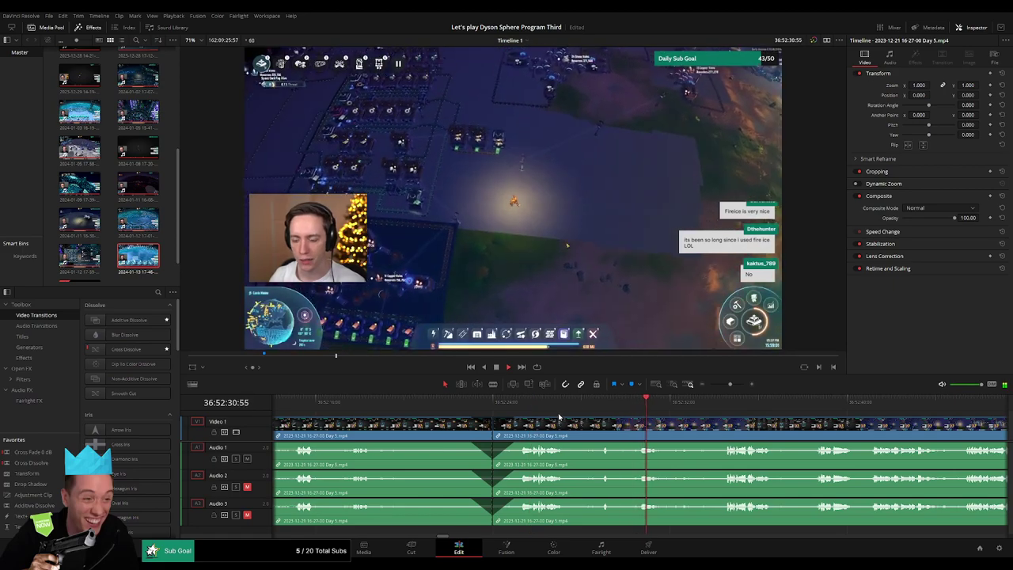
{"action": "left_click", "coordinate": [530, 406]}
{"action": "left_click", "coordinate": [579, 408]}
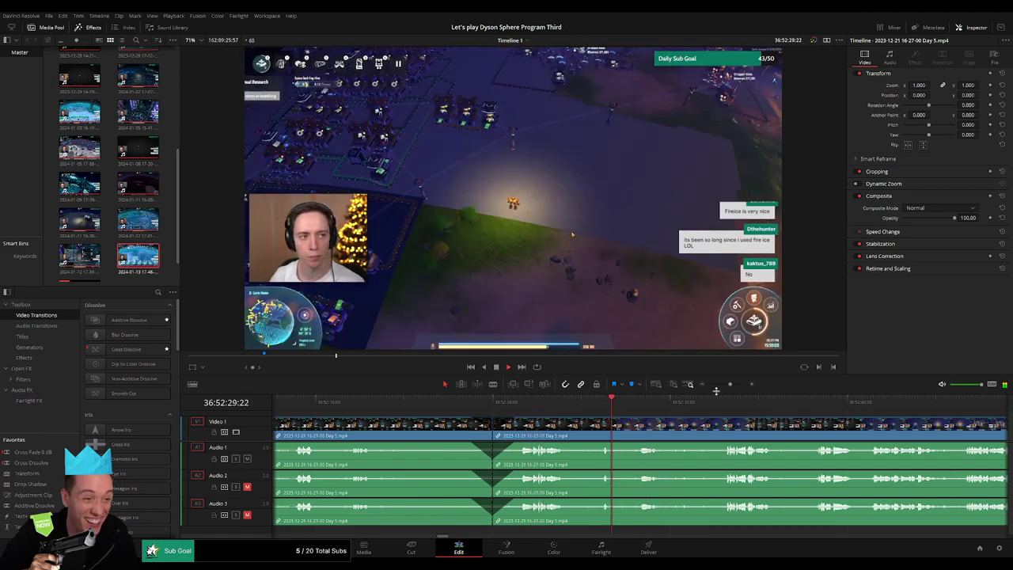
Move the remaining Day 5 section further along the timeline, leaving a gap after the 36:52:24:00 cut
{"action": "key", "text": "space"}
{"action": "left_click", "coordinate": [709, 384]}
{"action": "left_click_drag", "start_coordinate": [726, 427], "coordinate": [540, 418]}
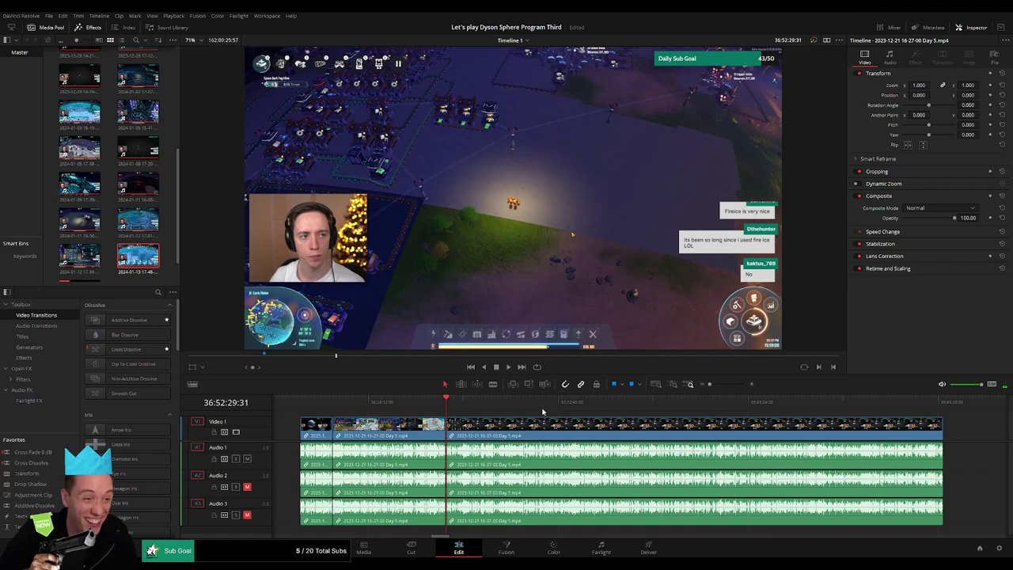
{"action": "scroll", "coordinate": [545, 419], "scroll_direction": "left", "scroll_amount": 1}
{"action": "left_click", "coordinate": [325, 404]}
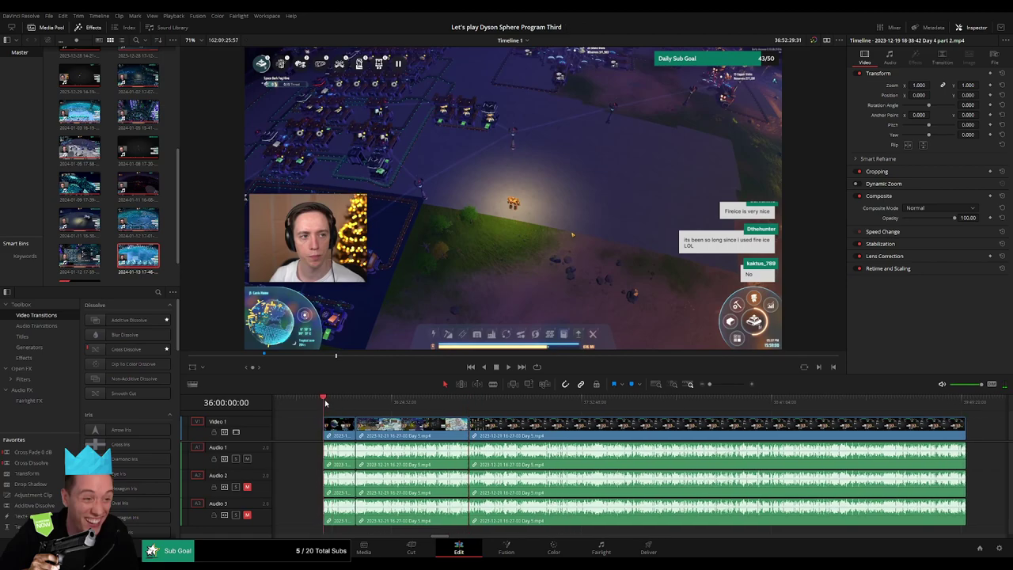
{"action": "left_click", "coordinate": [471, 407]}
{"action": "scroll", "coordinate": [655, 434], "scroll_direction": "right", "scroll_amount": 8}
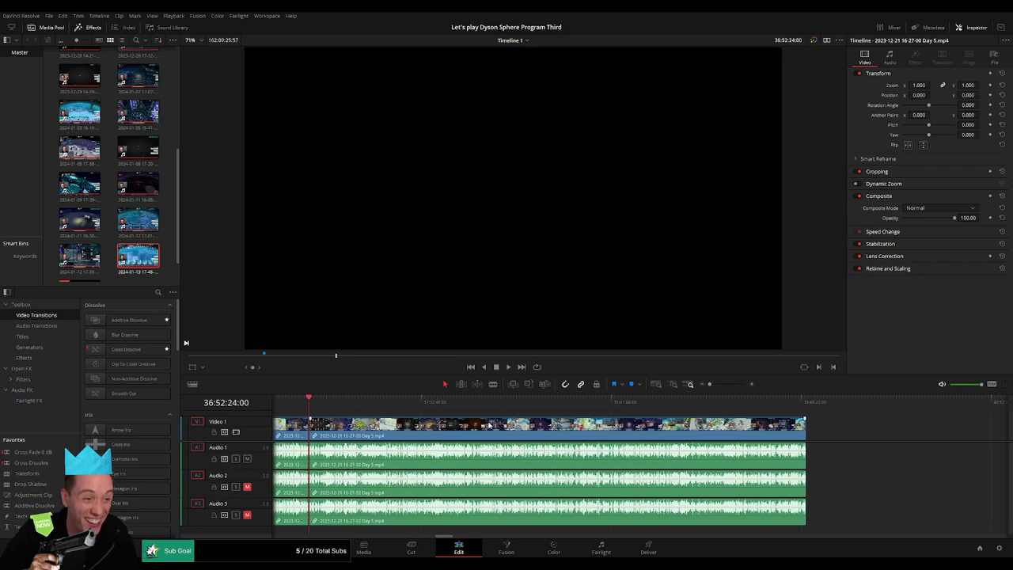
{"action": "left_click_drag", "start_coordinate": [540, 434], "coordinate": [738, 434]}
{"action": "scroll", "coordinate": [658, 433], "scroll_direction": "right", "scroll_amount": 4}
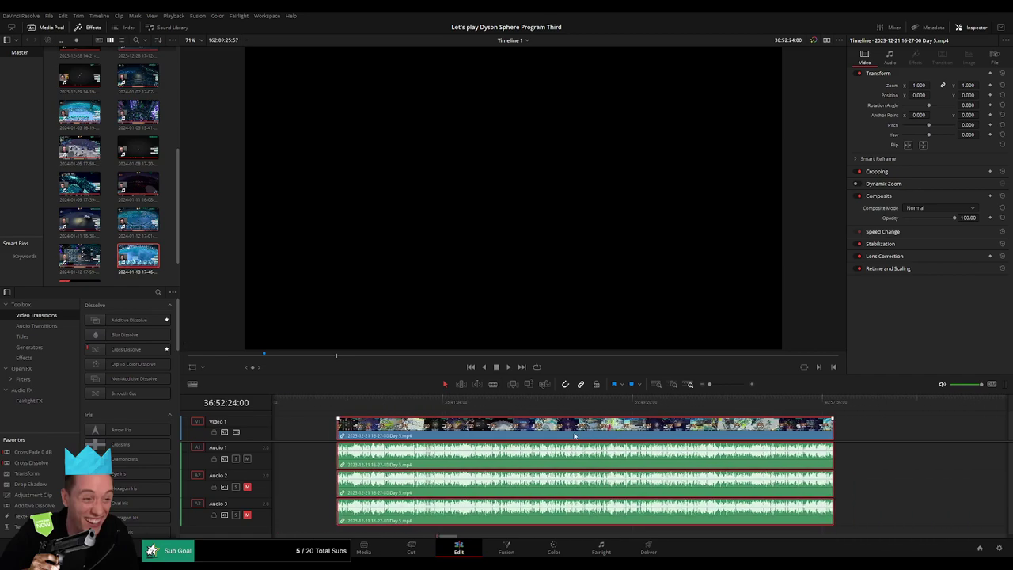
{"action": "left_click_drag", "start_coordinate": [576, 432], "coordinate": [627, 432]}
{"action": "scroll", "coordinate": [555, 431], "scroll_direction": "left", "scroll_amount": 5}
{"action": "left_click", "coordinate": [411, 430]}
{"action": "left_click", "coordinate": [400, 431]}
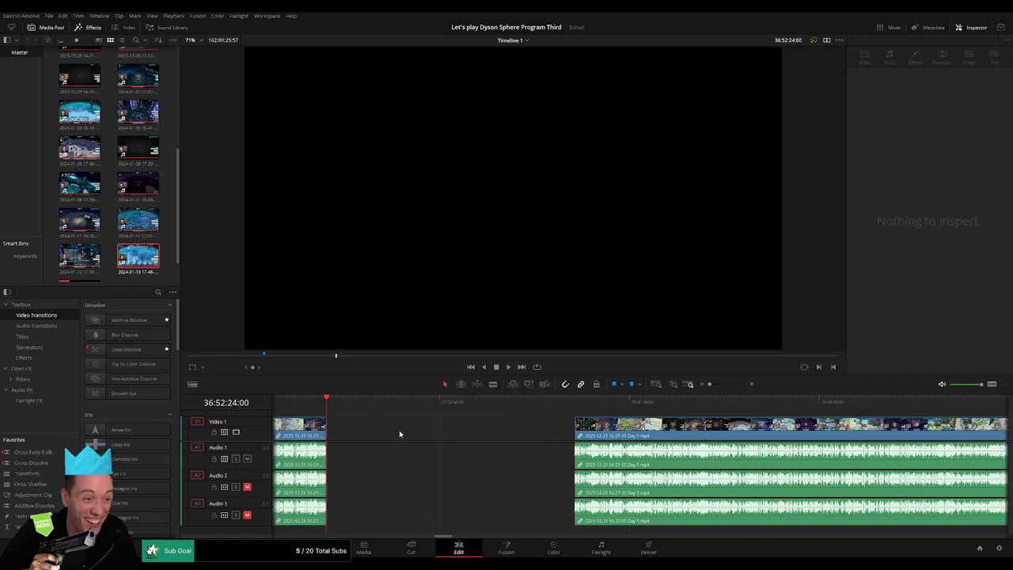
Place the playhead at 38:00:00:00 and align the start of the remaining Day 5 section with it
{"action": "left_click", "coordinate": [404, 430]}
{"action": "left_click", "coordinate": [350, 414]}
{"action": "left_click_drag", "start_coordinate": [331, 405], "coordinate": [516, 419]}
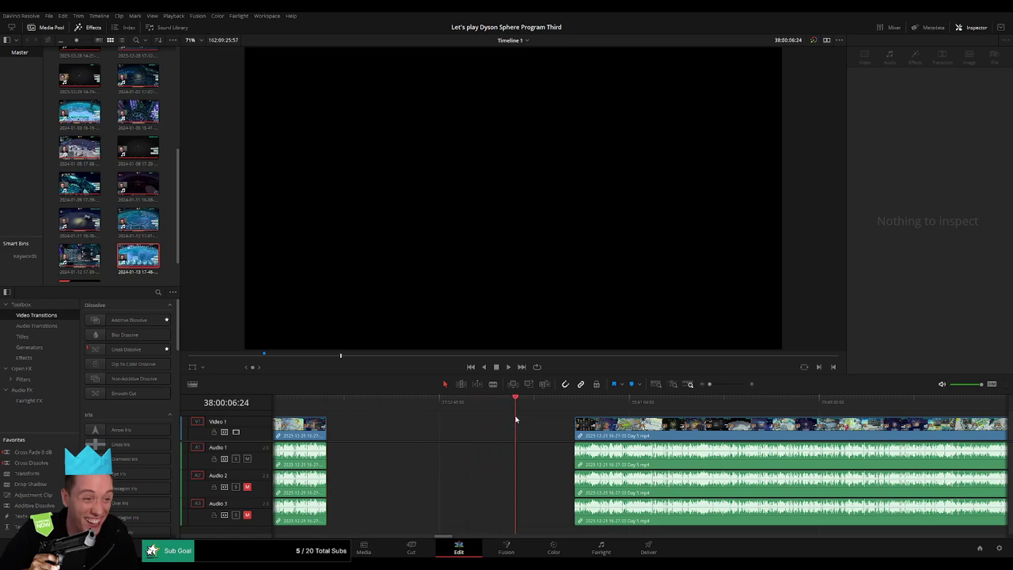
{"action": "left_click_drag", "start_coordinate": [705, 386], "coordinate": [726, 387]}
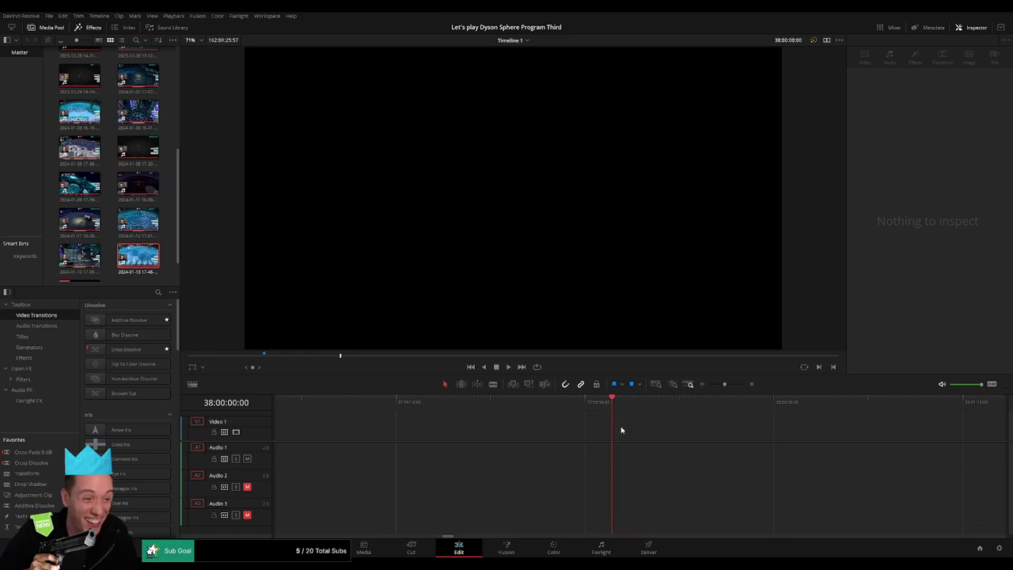
{"action": "left_click_drag", "start_coordinate": [718, 386], "coordinate": [434, 415]}
{"action": "left_click_drag", "start_coordinate": [530, 429], "coordinate": [472, 428]}
Play the section from 38:00:00:00 and skim the footage around its 52-minute point for a natural pause in the talking
{"action": "key", "text": "space"}
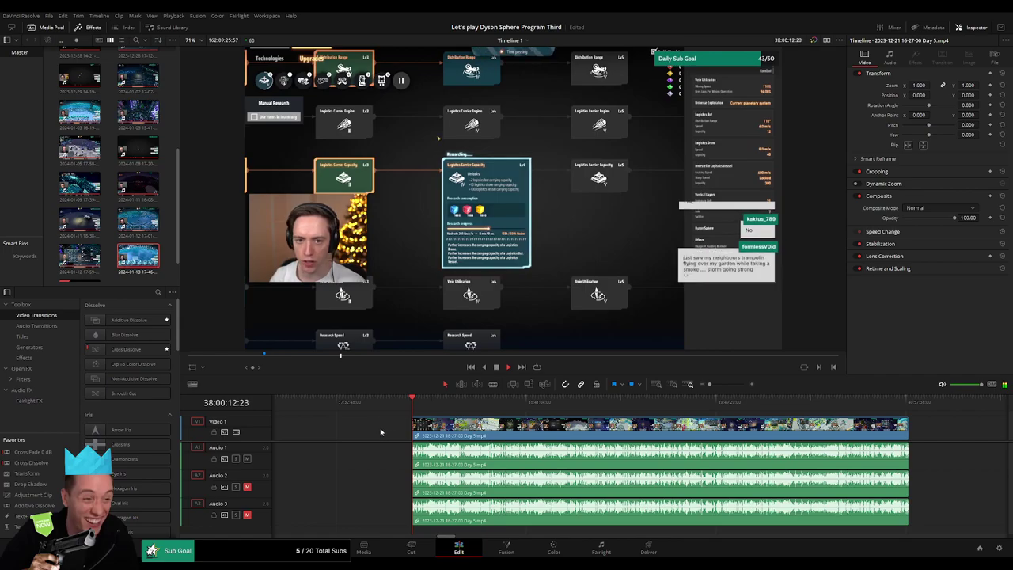
{"action": "scroll", "coordinate": [377, 430], "scroll_direction": "right", "scroll_amount": 3}
{"action": "left_click_drag", "start_coordinate": [327, 407], "coordinate": [463, 410]}
{"action": "left_click", "coordinate": [730, 384]}
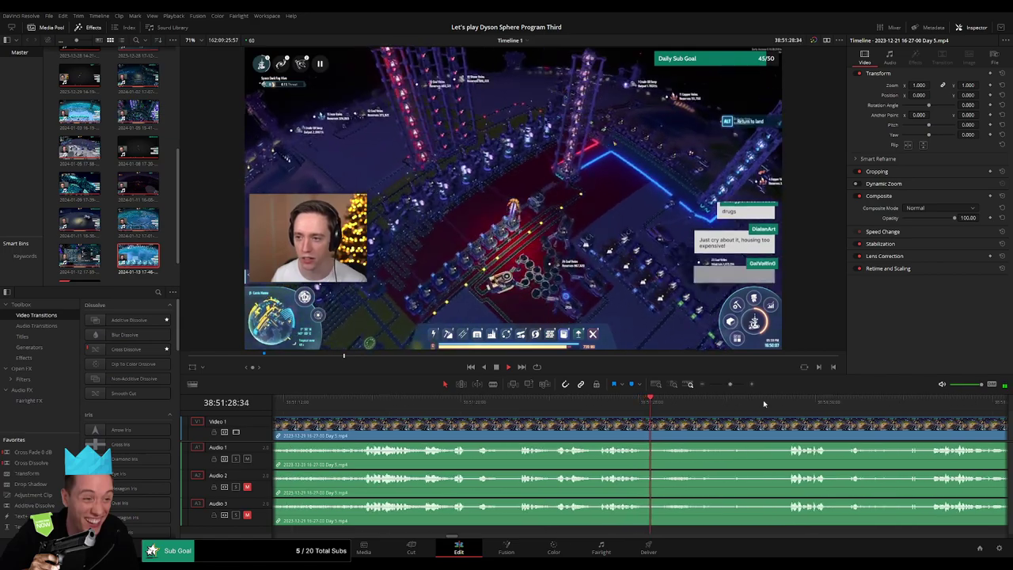
{"action": "left_click", "coordinate": [794, 403]}
{"action": "left_click_drag", "start_coordinate": [832, 432], "coordinate": [488, 415]}
{"action": "left_click", "coordinate": [618, 407]}
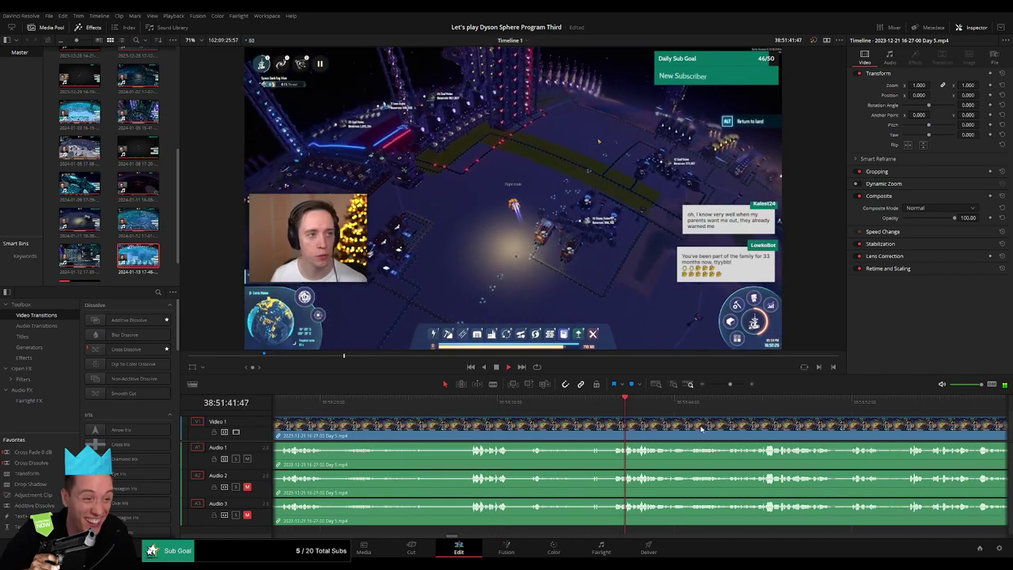
{"action": "left_click_drag", "start_coordinate": [701, 427], "coordinate": [467, 413]}
{"action": "left_click", "coordinate": [557, 407]}
{"action": "left_click", "coordinate": [675, 409]}
{"action": "left_click_drag", "start_coordinate": [671, 425], "coordinate": [428, 419]}
{"action": "left_click", "coordinate": [614, 410]}
{"action": "left_click_drag", "start_coordinate": [626, 413], "coordinate": [419, 408]}
{"action": "key", "text": "space"}
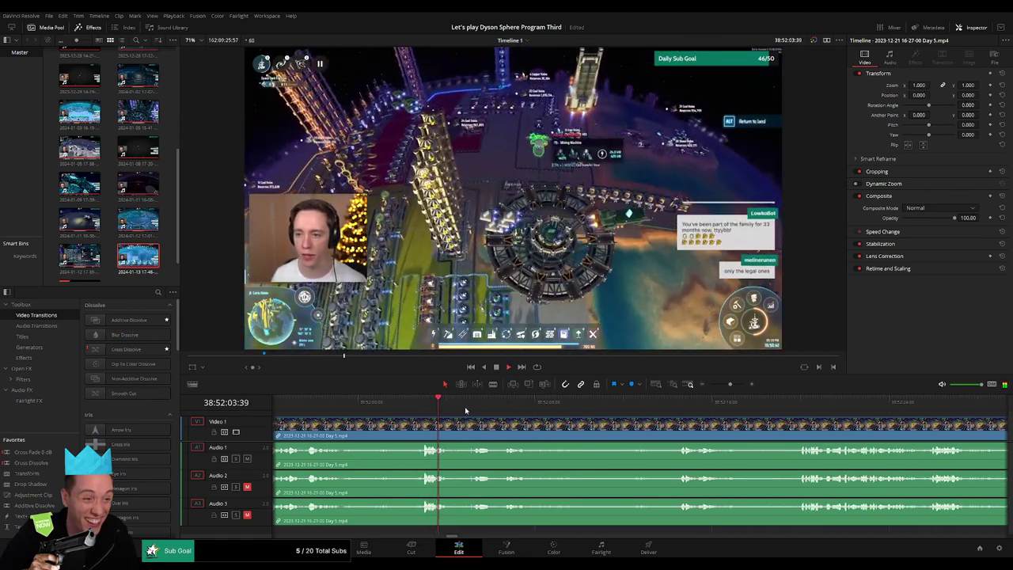
{"action": "left_click", "coordinate": [475, 409]}
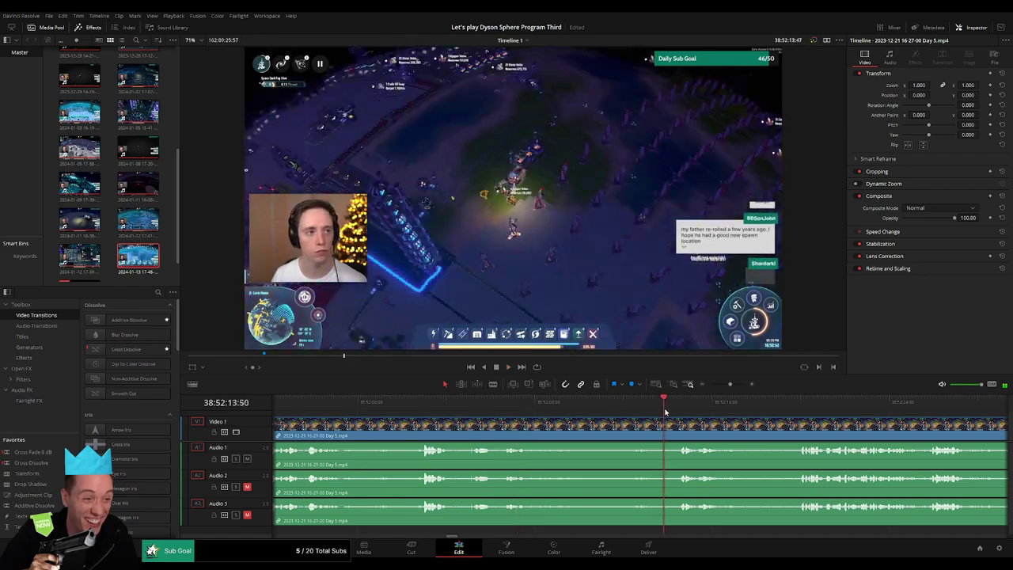
{"action": "left_click", "coordinate": [592, 410]}
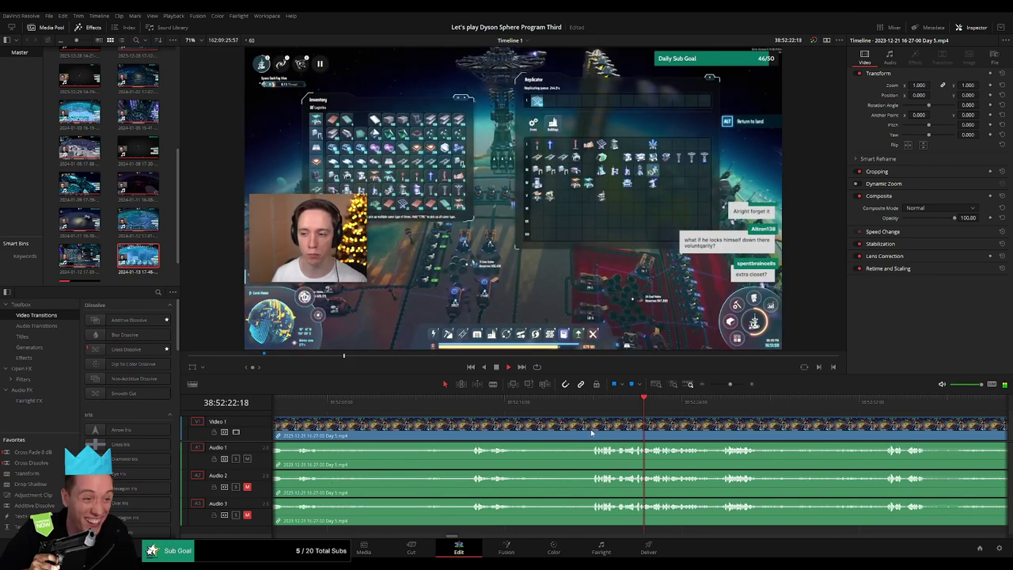
Return to the pause about 52 minutes in and split the Day 5 clip at 38:52:02:00
{"action": "key", "text": "space"}
{"action": "left_click_drag", "start_coordinate": [377, 439], "coordinate": [608, 424]}
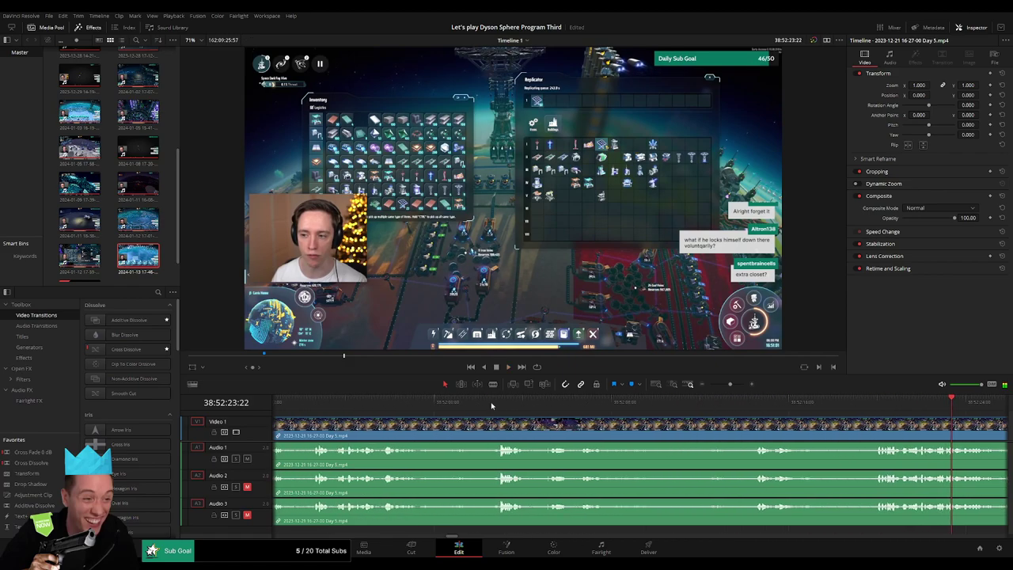
{"action": "left_click", "coordinate": [492, 405]}
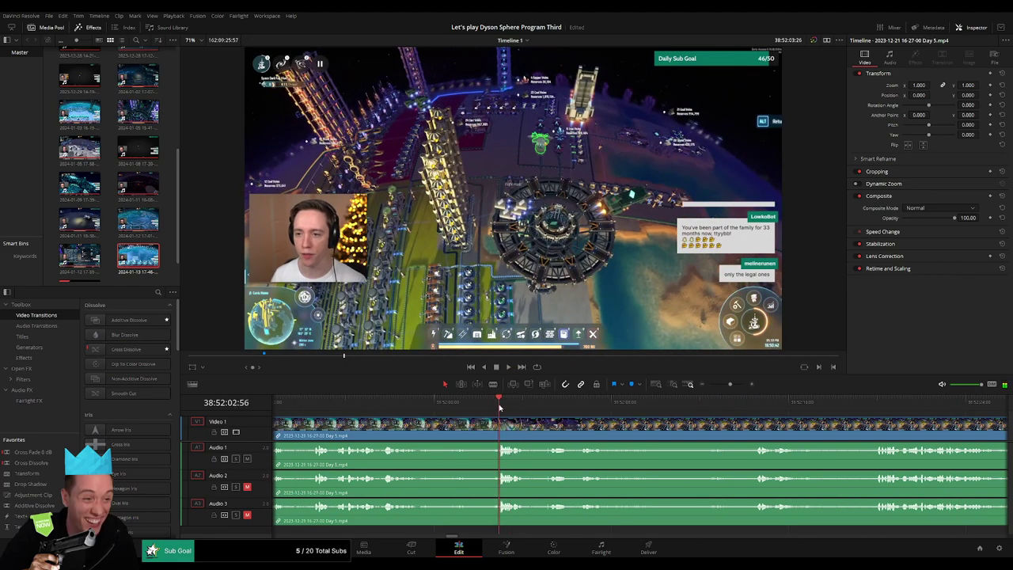
{"action": "left_click_drag", "start_coordinate": [500, 407], "coordinate": [478, 408]}
{"action": "left_click", "coordinate": [481, 431]}
{"action": "key", "text": "a"}
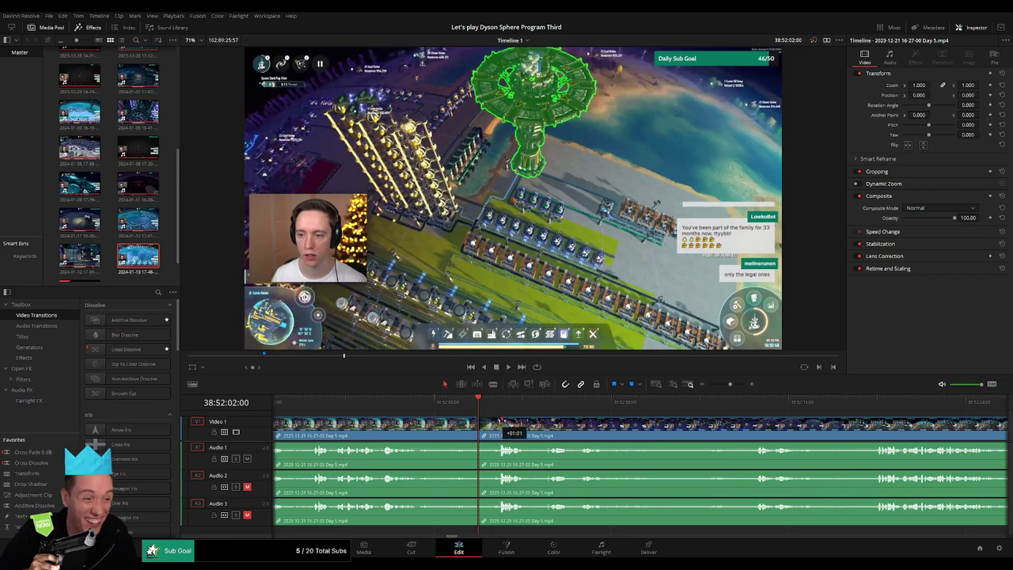
Fade the video and all audio tracks out and in over about one second around the 38:52:02:00 cut, and preview it
{"action": "left_click_drag", "start_coordinate": [503, 424], "coordinate": [501, 420]}
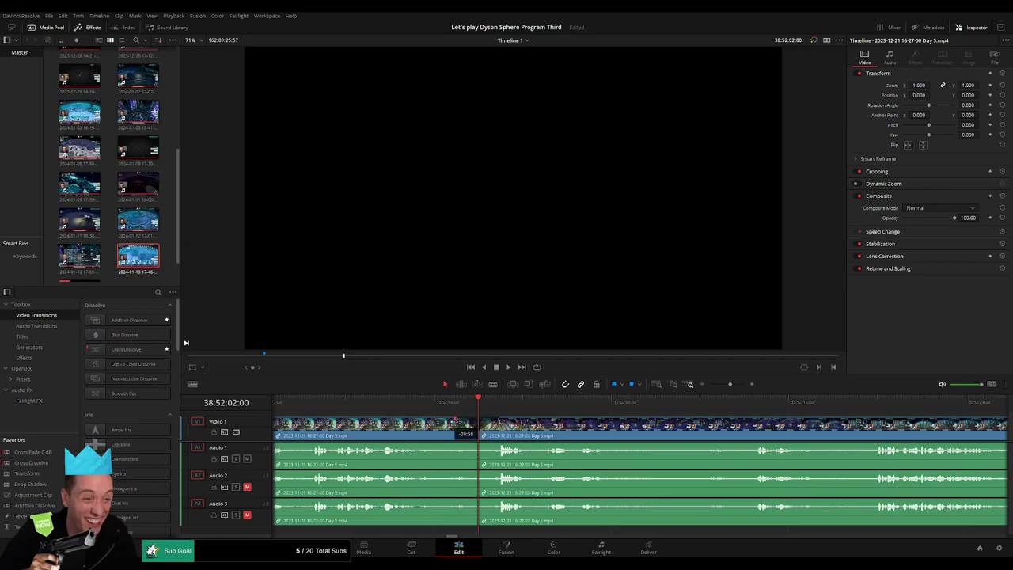
{"action": "left_click_drag", "start_coordinate": [475, 446], "coordinate": [456, 445]}
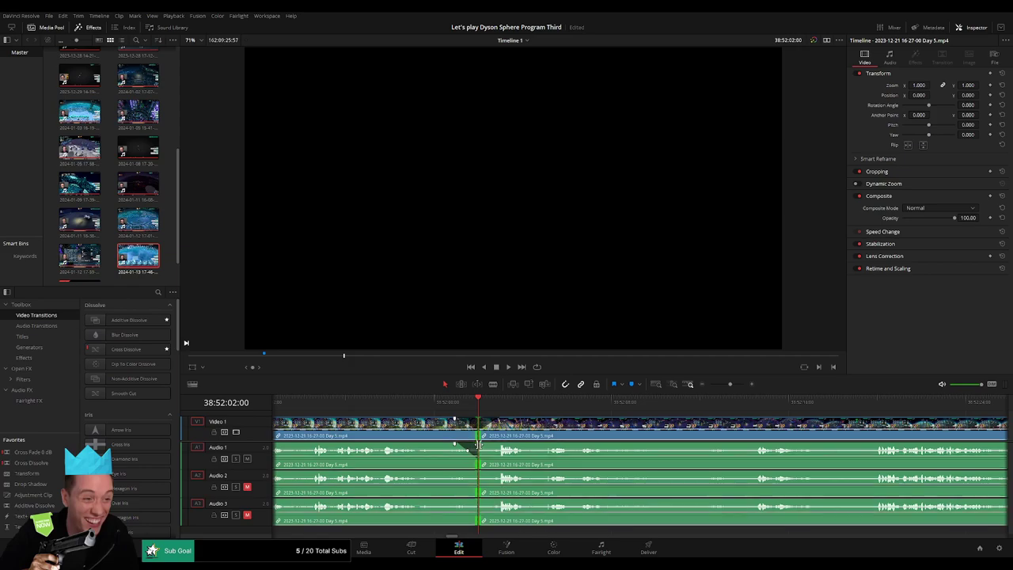
{"action": "left_click_drag", "start_coordinate": [481, 445], "coordinate": [465, 474]}
{"action": "key", "text": "ctrl+z"}
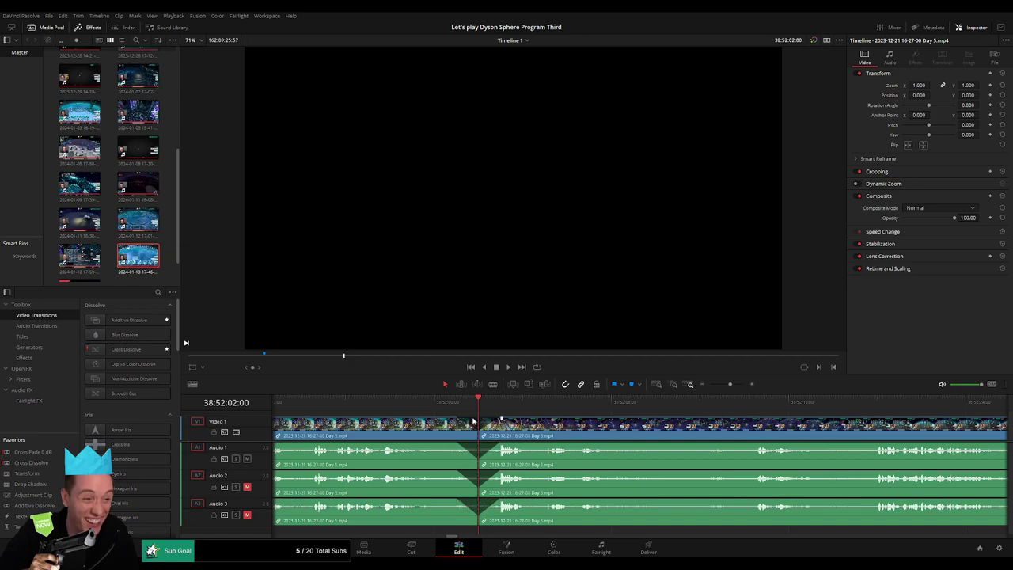
{"action": "key", "text": "space"}
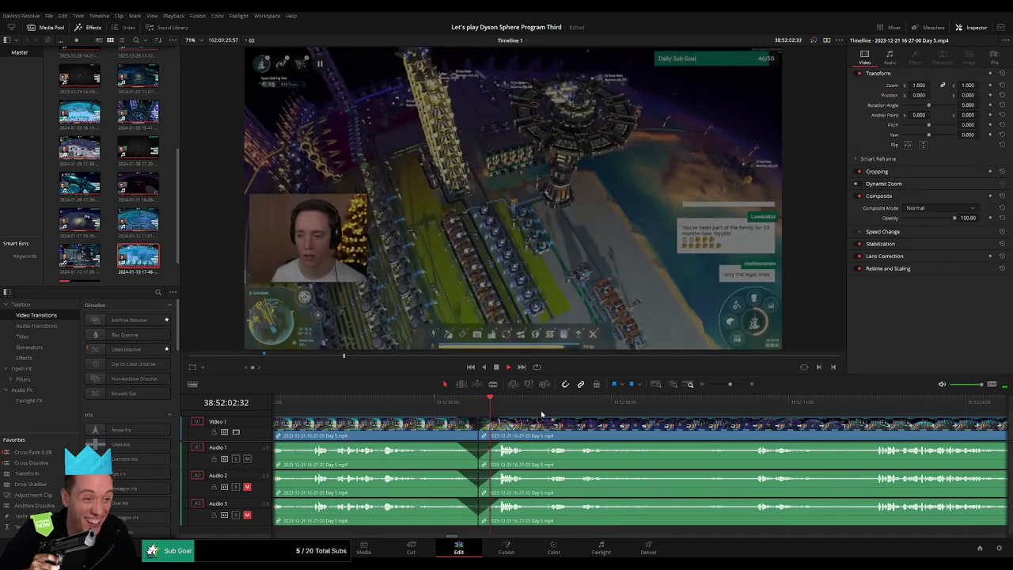
{"action": "left_click", "coordinate": [583, 412]}
{"action": "left_click", "coordinate": [665, 409]}
{"action": "left_click", "coordinate": [756, 408]}
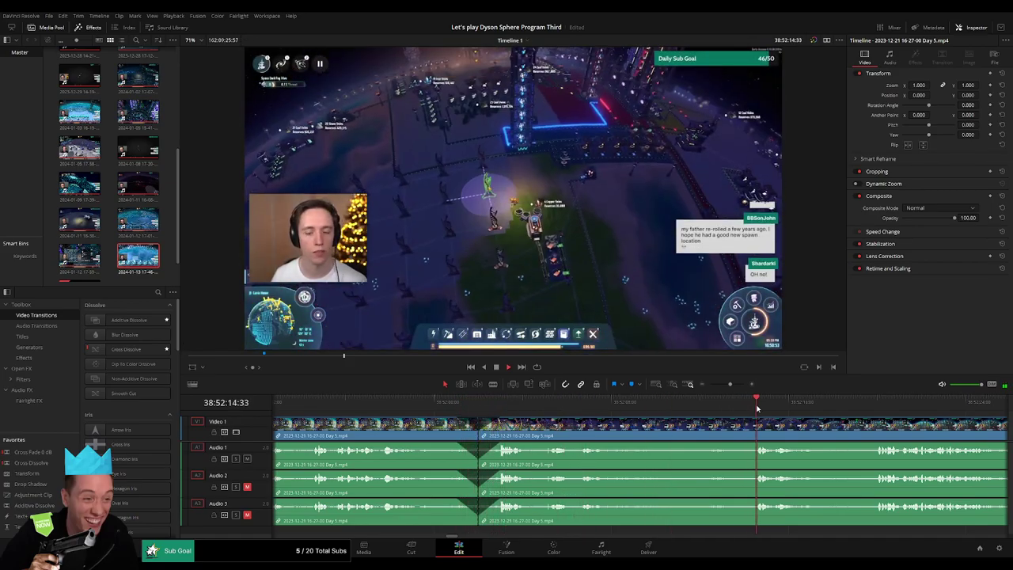
Move the Day 5 section after the 38:52:02:00 cut so that it starts at 40:00:00:00
{"action": "left_click_drag", "start_coordinate": [731, 385], "coordinate": [709, 386]}
{"action": "left_click_drag", "start_coordinate": [741, 430], "coordinate": [667, 427]}
{"action": "left_click", "coordinate": [331, 402]}
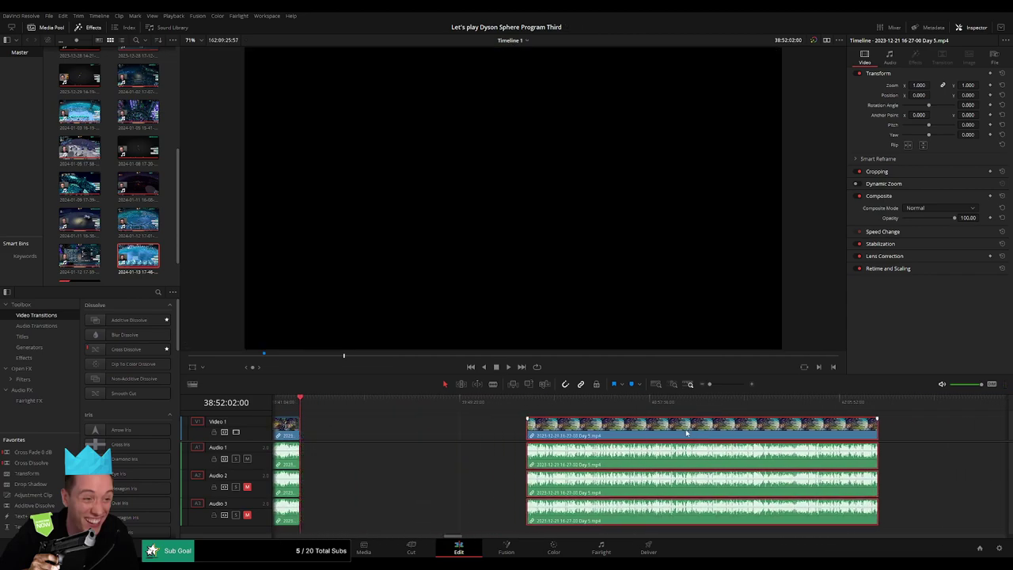
{"action": "left_click", "coordinate": [388, 426]}
{"action": "left_click_drag", "start_coordinate": [451, 402], "coordinate": [491, 409]}
{"action": "left_click_drag", "start_coordinate": [546, 428], "coordinate": [512, 429]}
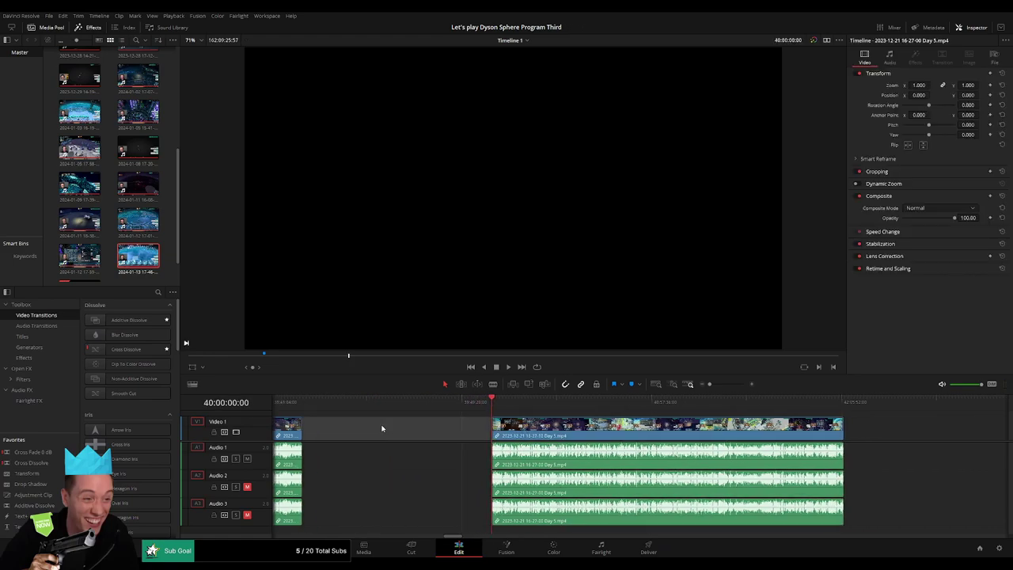
Add a timeline marker named "20 episodes" at the 38:52:02:00 end of the finished episode
{"action": "scroll", "coordinate": [491, 427], "scroll_direction": "left", "scroll_amount": 3}
{"action": "left_click", "coordinate": [433, 410]}
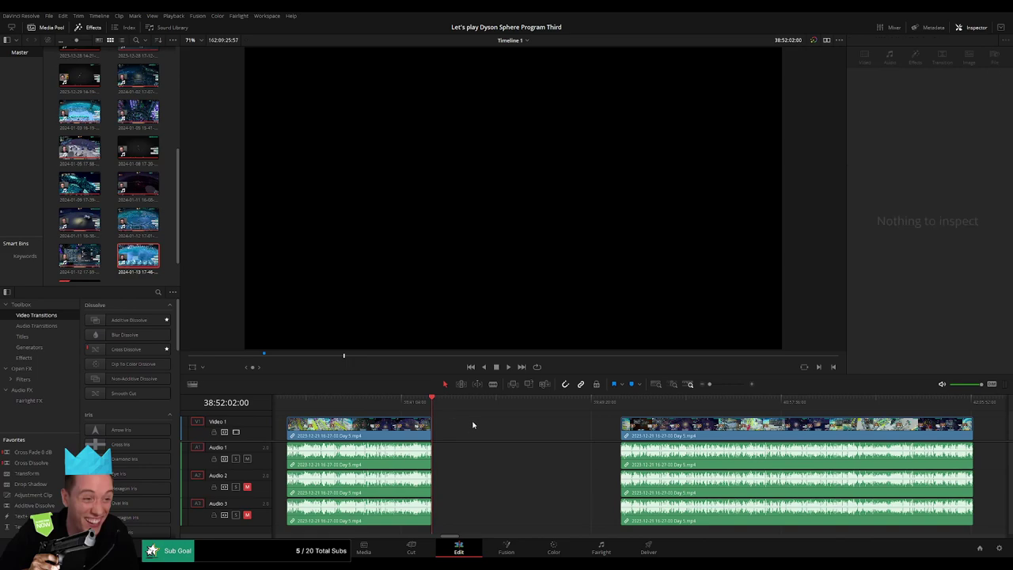
{"action": "key", "text": "m"}
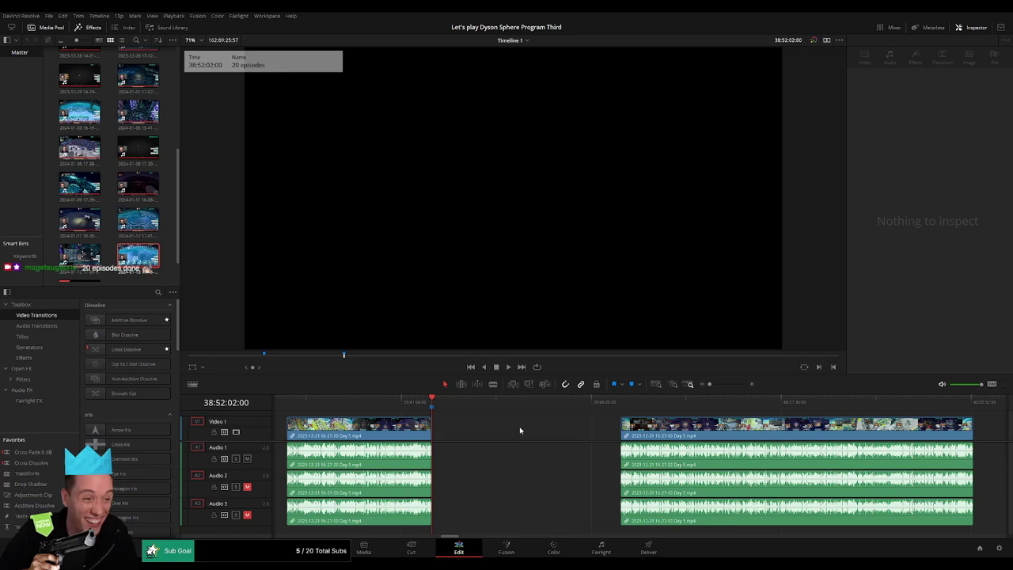
Play the start of the section at 40:00:00:00 and skim the footage around its 52-minute point for a pause
{"action": "scroll", "coordinate": [547, 427], "scroll_direction": "right", "scroll_amount": 2}
{"action": "key", "text": "space"}
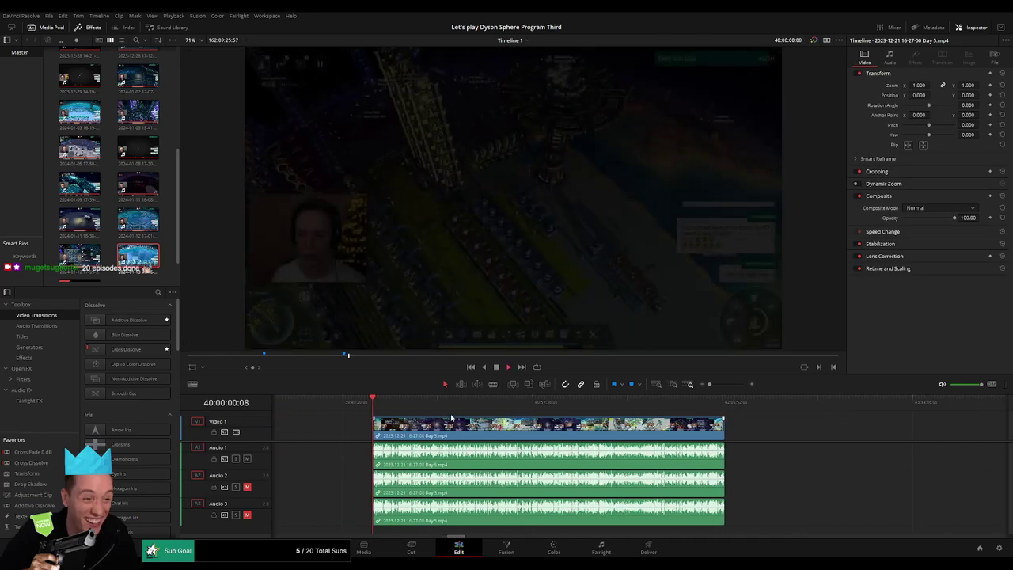
{"action": "scroll", "coordinate": [469, 432], "scroll_direction": "right", "scroll_amount": 1}
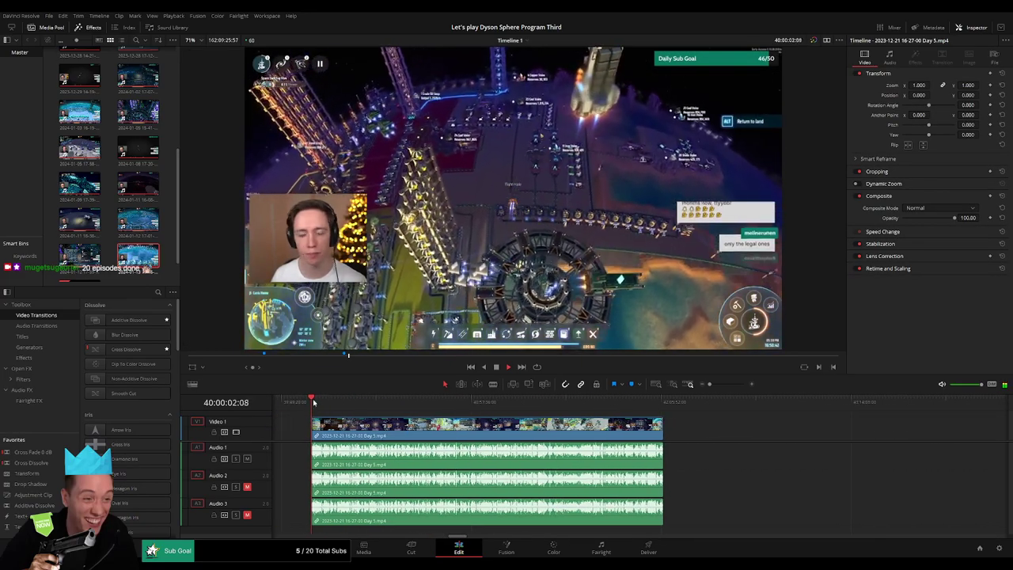
{"action": "left_click_drag", "start_coordinate": [315, 402], "coordinate": [456, 410]}
{"action": "key", "text": "space"}
{"action": "left_click_drag", "start_coordinate": [710, 385], "coordinate": [723, 387]}
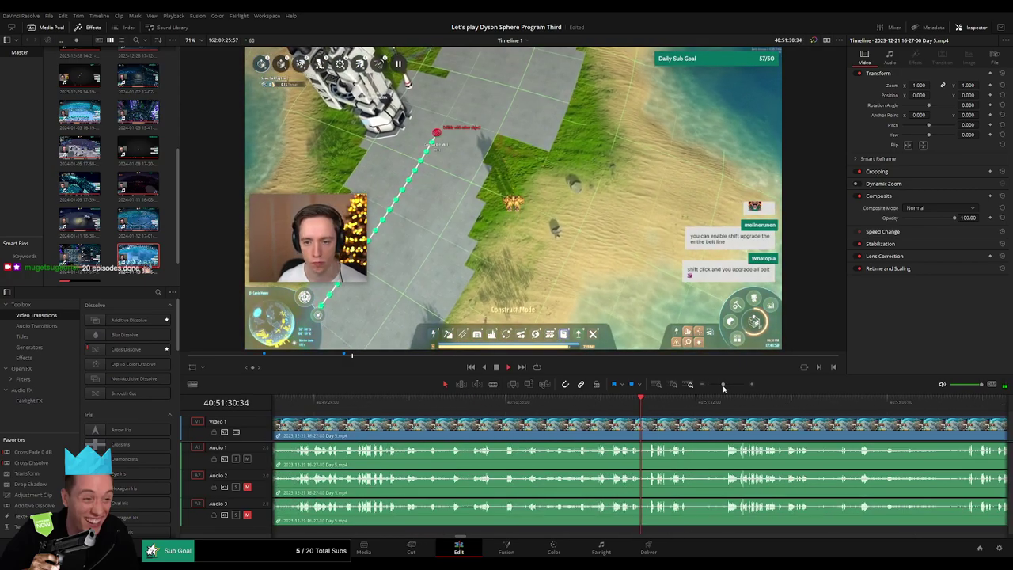
{"action": "left_click_drag", "start_coordinate": [661, 407], "coordinate": [672, 408]}
{"action": "left_click_drag", "start_coordinate": [673, 410], "coordinate": [578, 406]}
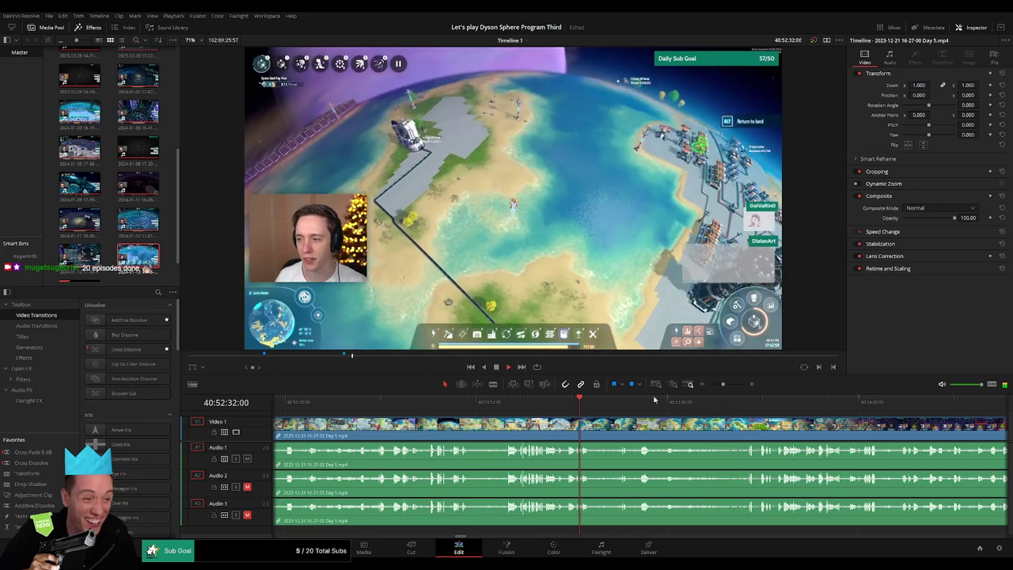
{"action": "left_click_drag", "start_coordinate": [723, 384], "coordinate": [728, 384]}
{"action": "left_click", "coordinate": [363, 404]}
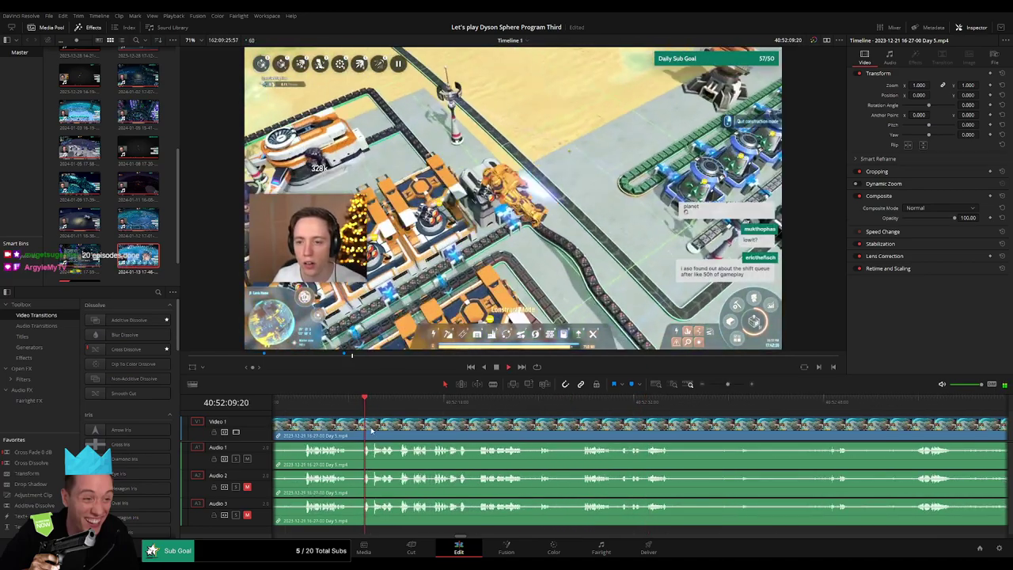
Locate the quiet spot just before the speech near 40:52:04 and split the Day 5 clip at 40:52:03:30
{"action": "left_click_drag", "start_coordinate": [371, 428], "coordinate": [557, 425]}
{"action": "left_click_drag", "start_coordinate": [501, 407], "coordinate": [494, 409]}
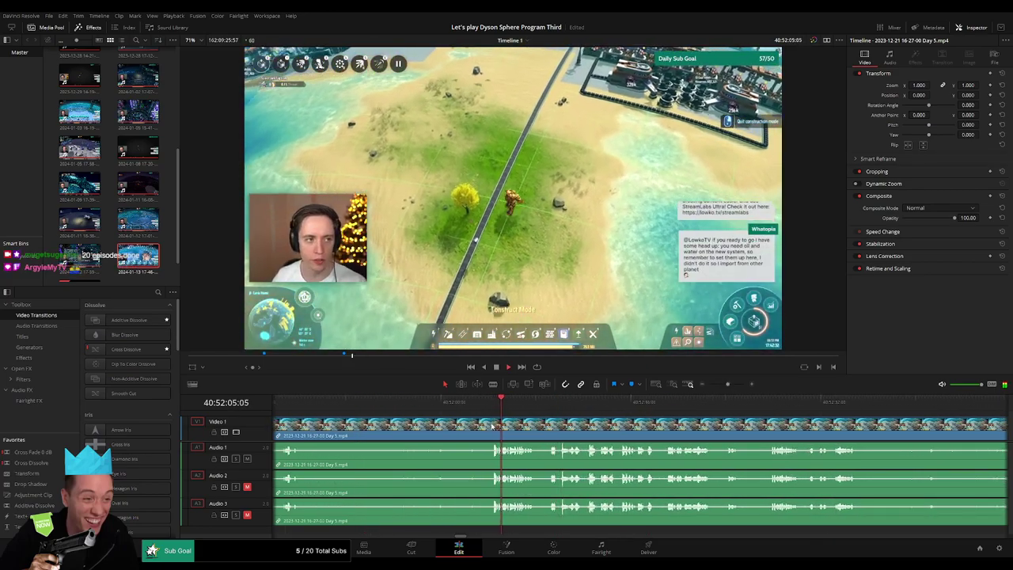
{"action": "left_click_drag", "start_coordinate": [727, 385], "coordinate": [730, 386]}
{"action": "left_click", "coordinate": [616, 411]}
{"action": "left_click", "coordinate": [603, 410]}
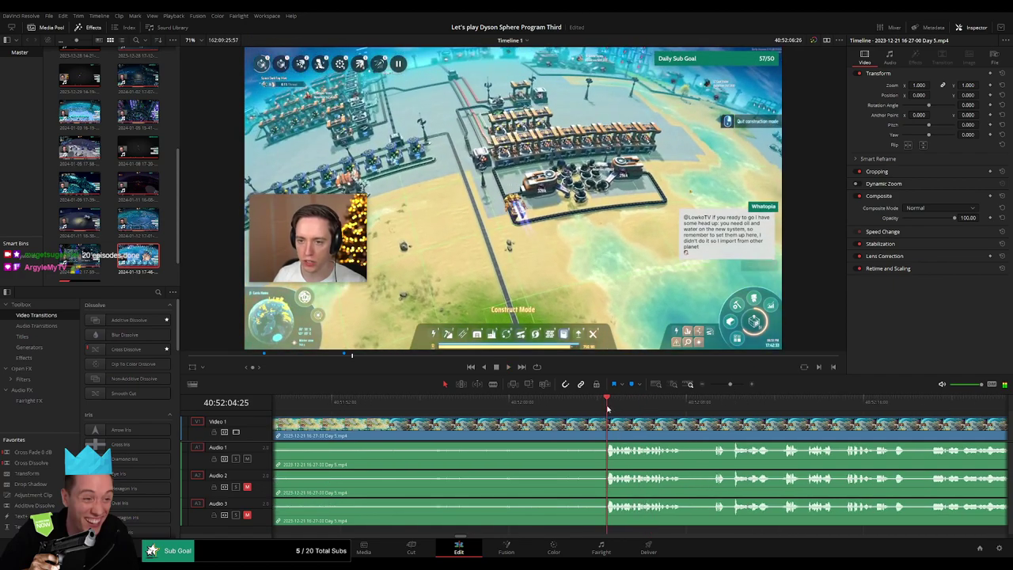
{"action": "left_click_drag", "start_coordinate": [602, 409], "coordinate": [587, 412]}
{"action": "left_click", "coordinate": [591, 428]}
{"action": "key", "text": "a"}
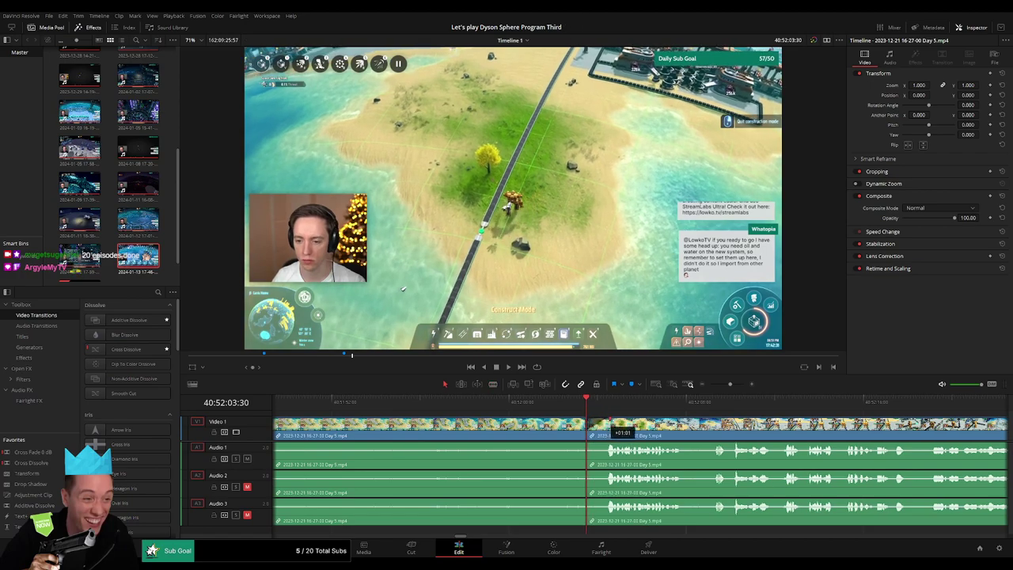
Add fades of about one second on both sides of the 40:52:03:30 cut in the video and audio tracks, and play across it
{"action": "left_click_drag", "start_coordinate": [611, 420], "coordinate": [610, 419]}
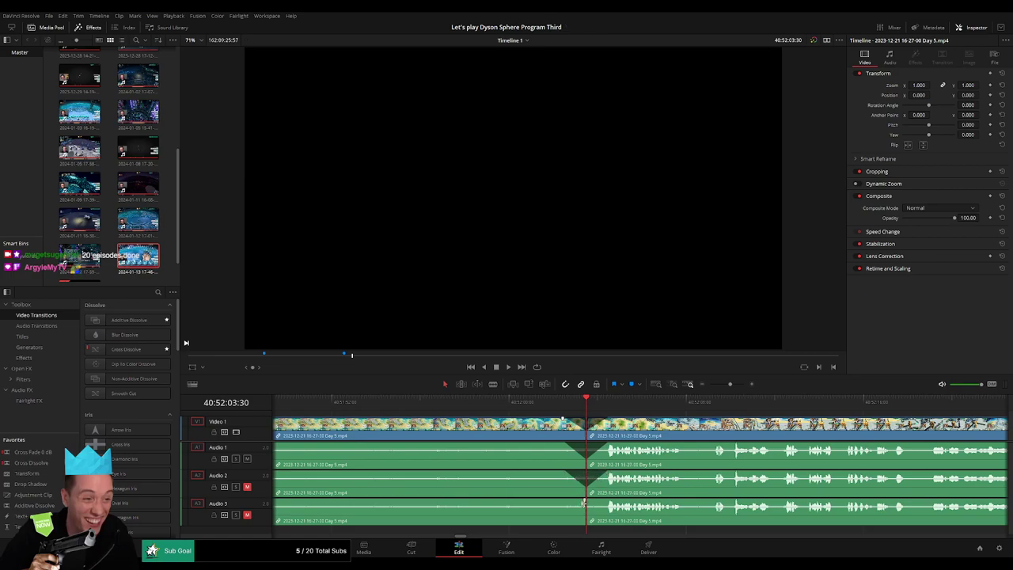
{"action": "left_click_drag", "start_coordinate": [584, 501], "coordinate": [585, 500]}
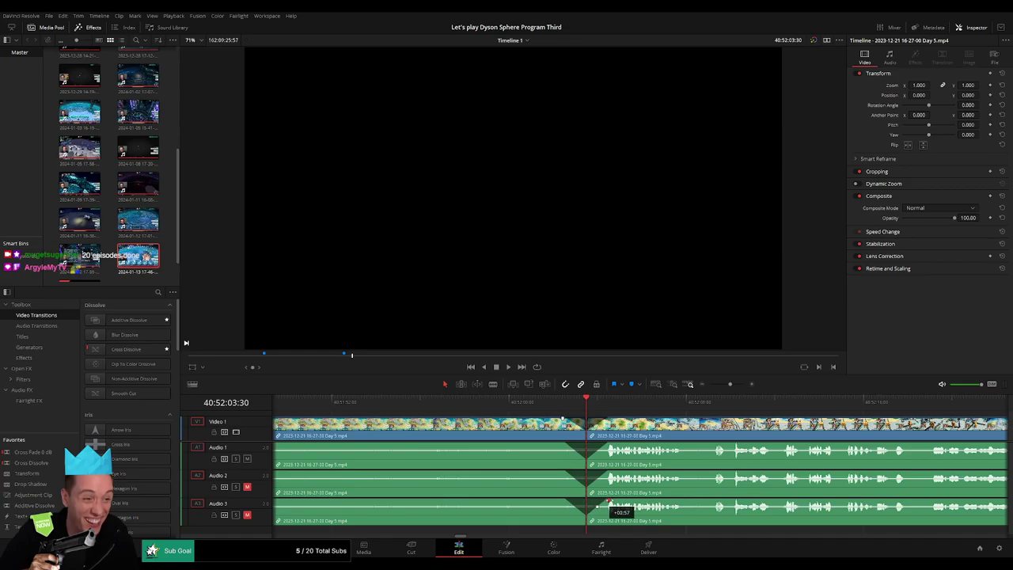
{"action": "key", "text": "space"}
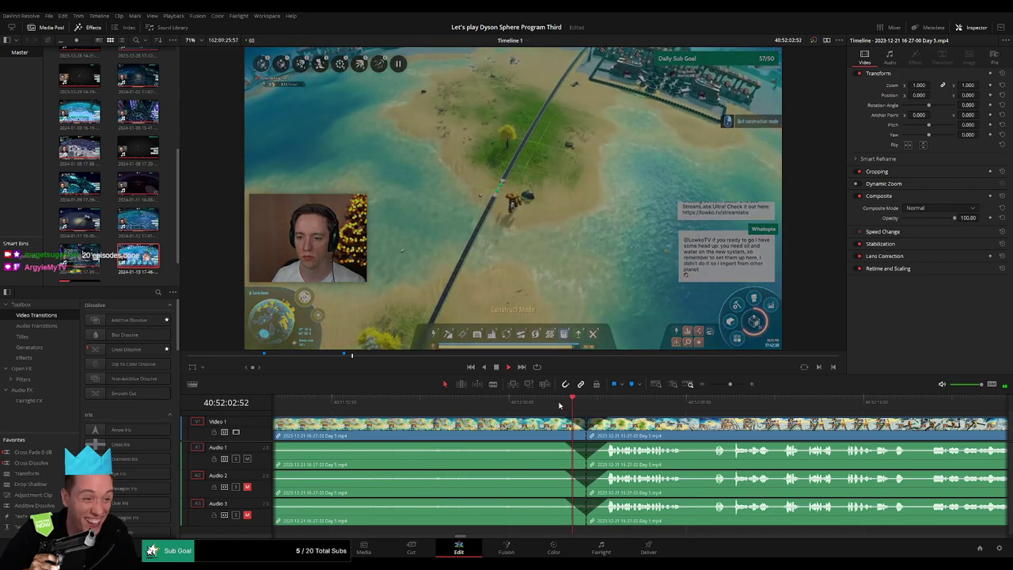
{"action": "left_click", "coordinate": [711, 402]}
{"action": "key", "text": "space"}
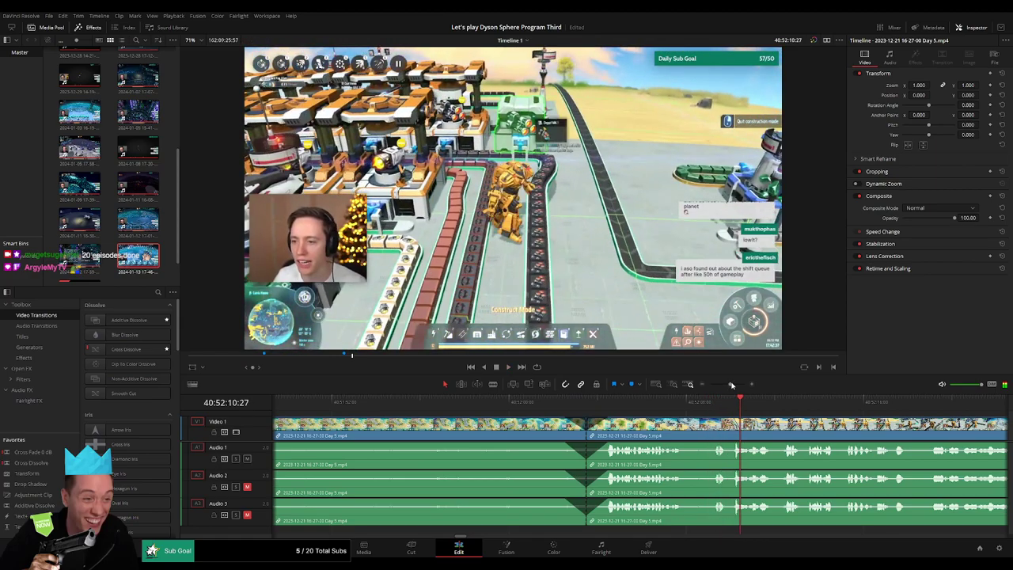
Move the remaining Day 5 section clear of the 40:52:03:30 cut, leaving a wide gap after the finished episode
{"action": "left_click_drag", "start_coordinate": [731, 385], "coordinate": [706, 385]}
{"action": "scroll", "coordinate": [578, 430], "scroll_direction": "right", "scroll_amount": 2}
{"action": "scroll", "coordinate": [578, 429], "scroll_direction": "right", "scroll_amount": 3}
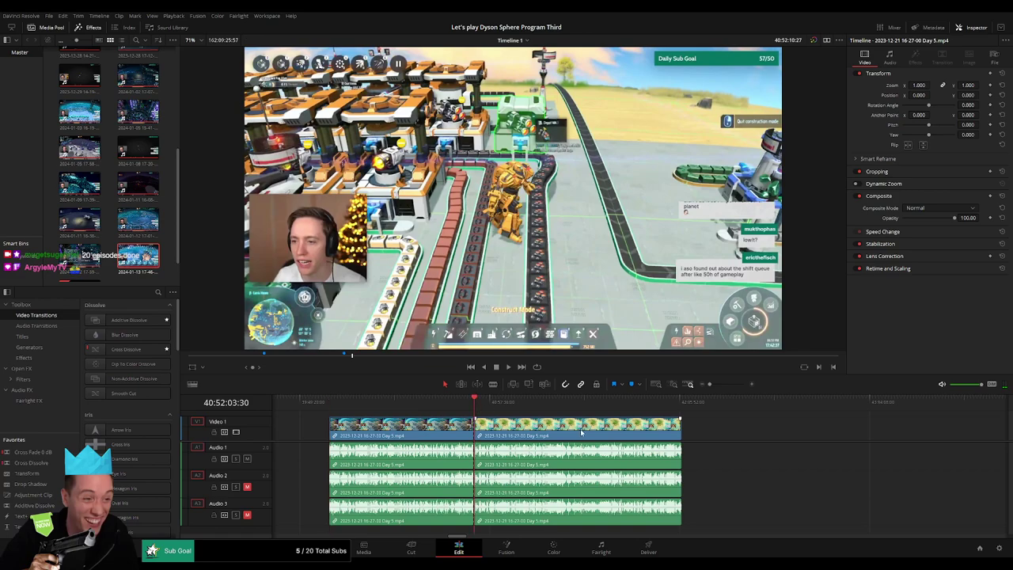
{"action": "scroll", "coordinate": [581, 432], "scroll_direction": "right", "scroll_amount": 5}
{"action": "left_click_drag", "start_coordinate": [404, 432], "coordinate": [625, 432]}
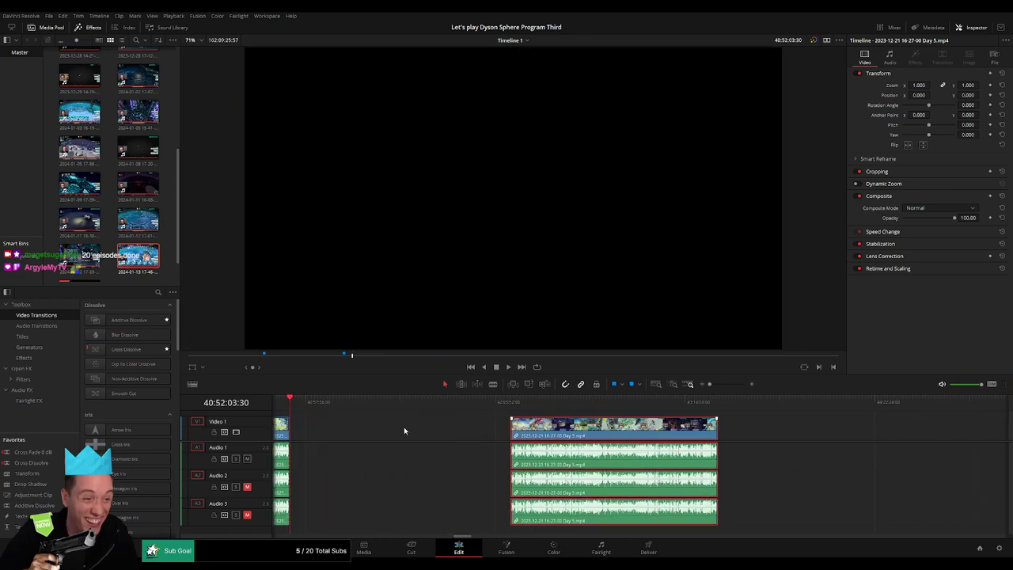
{"action": "left_click_drag", "start_coordinate": [373, 431], "coordinate": [513, 430]}
{"action": "left_click", "coordinate": [513, 430]}
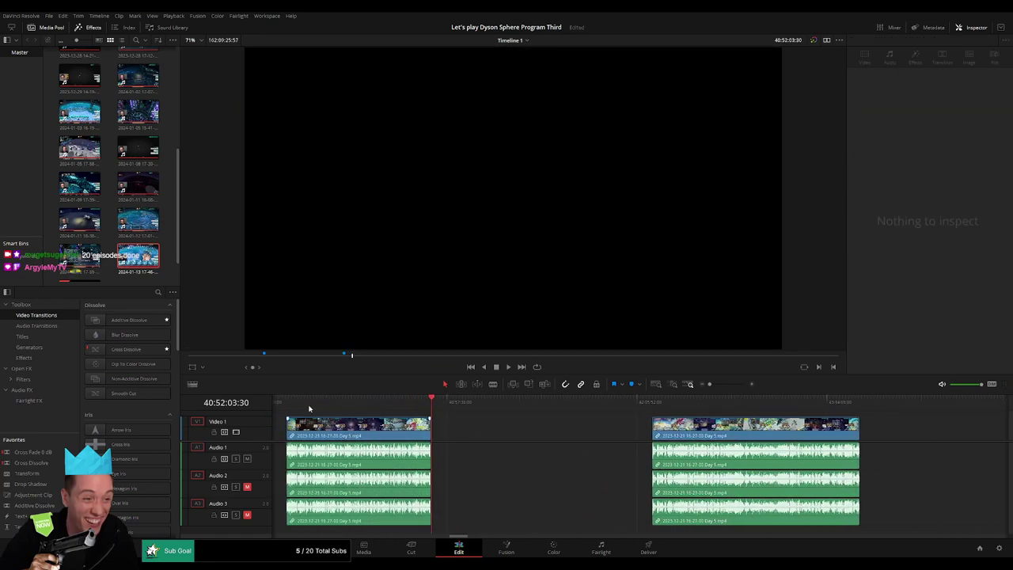
Move the separated Day 5 section so that it starts at 42:00:00:00
{"action": "key", "text": "Home"}
{"action": "scroll", "coordinate": [437, 425], "scroll_direction": "right", "scroll_amount": 3}
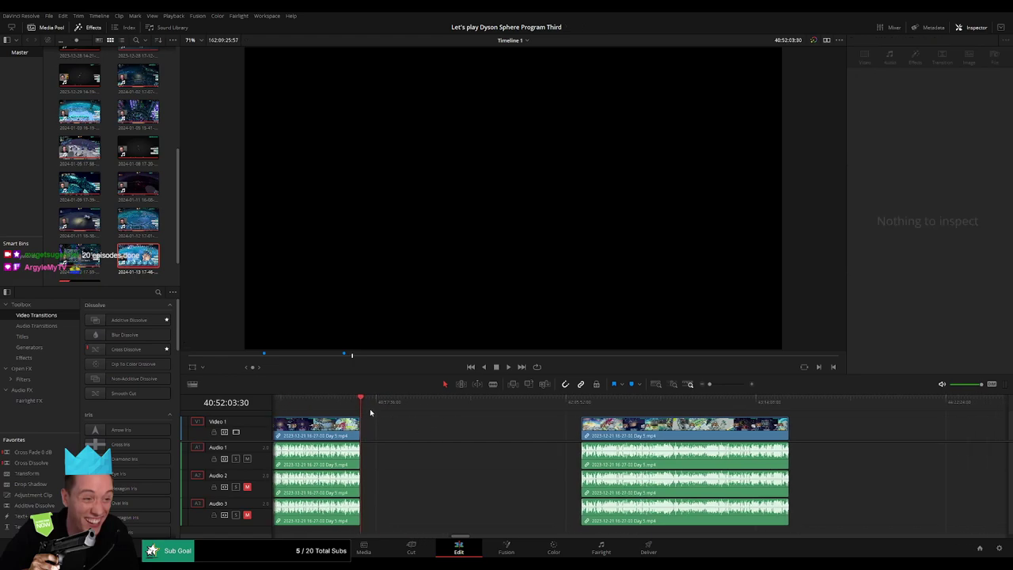
{"action": "left_click_drag", "start_coordinate": [405, 408], "coordinate": [551, 416]}
{"action": "left_click_drag", "start_coordinate": [638, 430], "coordinate": [606, 430]}
{"action": "left_click", "coordinate": [363, 403]}
{"action": "left_click", "coordinate": [426, 429]}
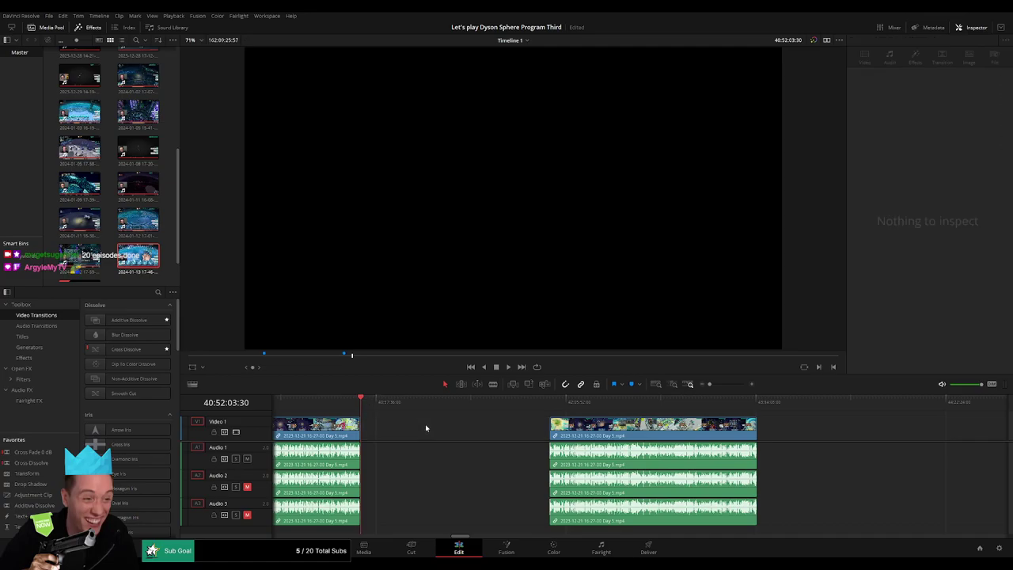
Play the start of the section at 42:00:00:00 and skim the footage around its 52-minute point for a pause
{"action": "left_click", "coordinate": [550, 402]}
{"action": "key", "text": "space"}
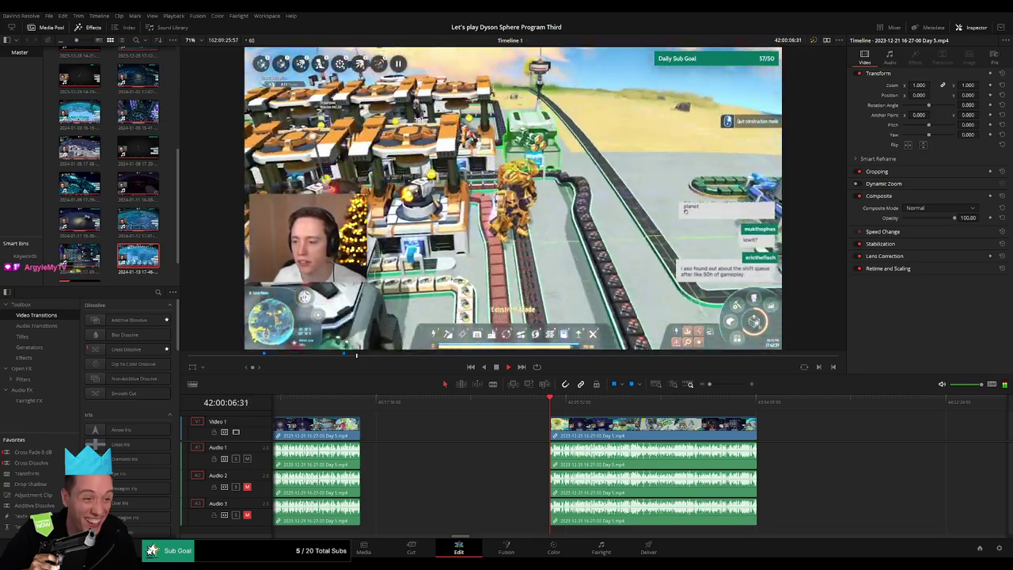
{"action": "left_click_drag", "start_coordinate": [580, 418], "coordinate": [496, 408]}
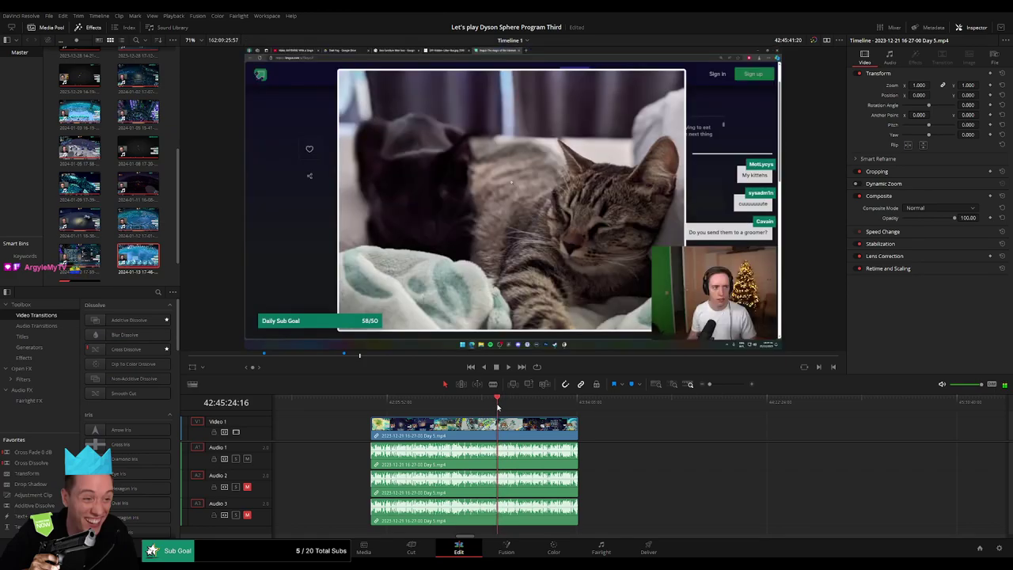
{"action": "left_click_drag", "start_coordinate": [718, 386], "coordinate": [710, 385]}
{"action": "left_click_drag", "start_coordinate": [651, 407], "coordinate": [724, 387]}
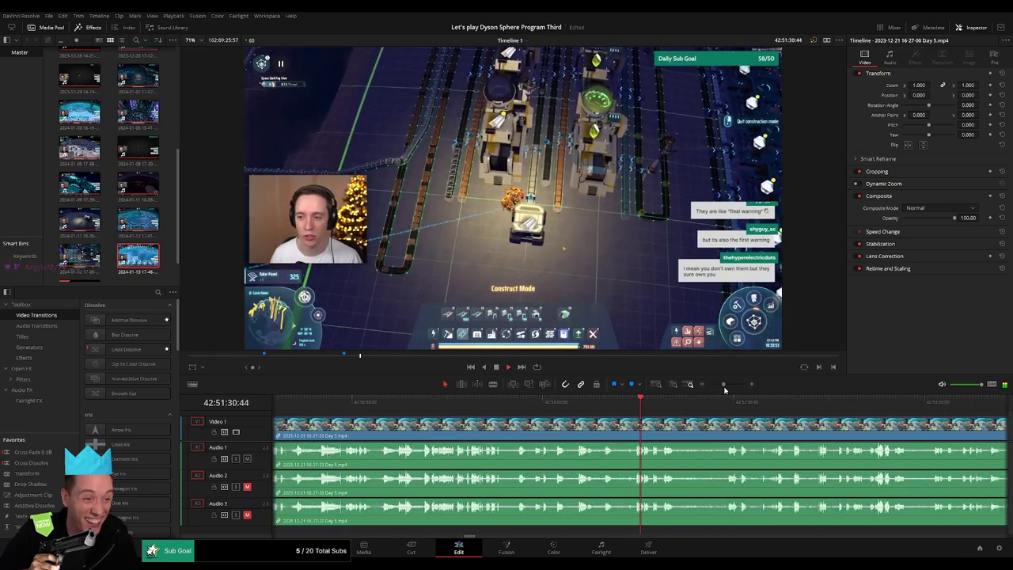
{"action": "left_click", "coordinate": [686, 409]}
{"action": "scroll", "coordinate": [701, 421], "scroll_direction": "right", "scroll_amount": 3}
{"action": "left_click", "coordinate": [615, 407]}
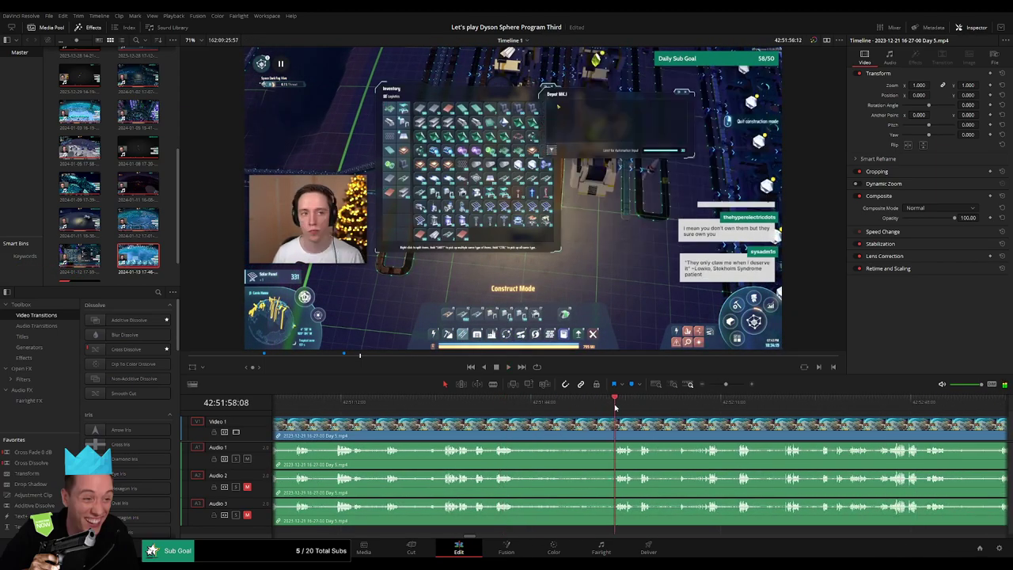
{"action": "left_click", "coordinate": [639, 408]}
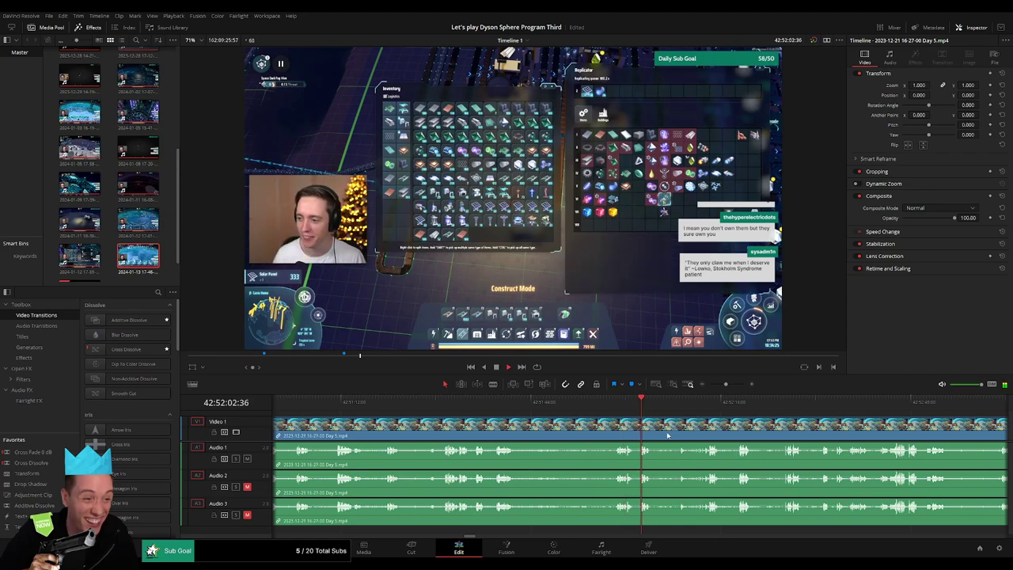
Locate a quiet spot after 42:52:12 and split the Day 5 clip just before the speech near 42:52:27
{"action": "left_click_drag", "start_coordinate": [667, 427], "coordinate": [538, 422]}
{"action": "left_click", "coordinate": [568, 406]}
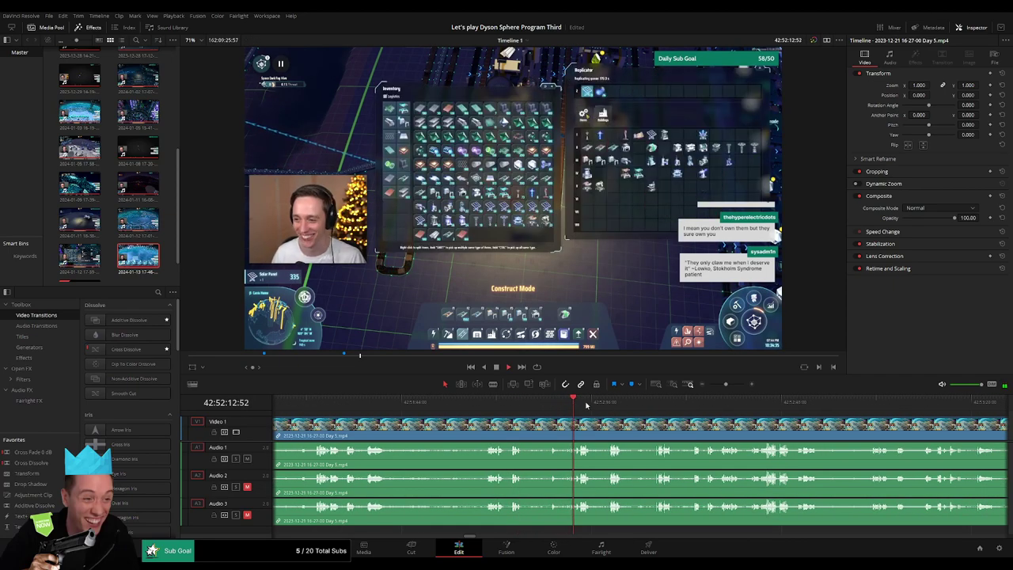
{"action": "left_click_drag", "start_coordinate": [726, 385], "coordinate": [729, 386]}
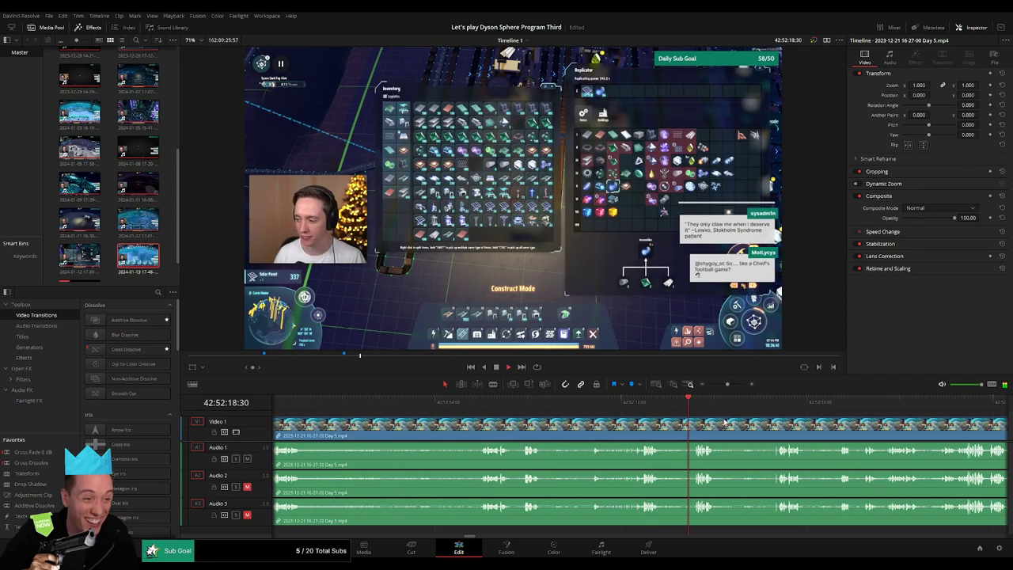
{"action": "scroll", "coordinate": [518, 413], "scroll_direction": "right", "scroll_amount": 3}
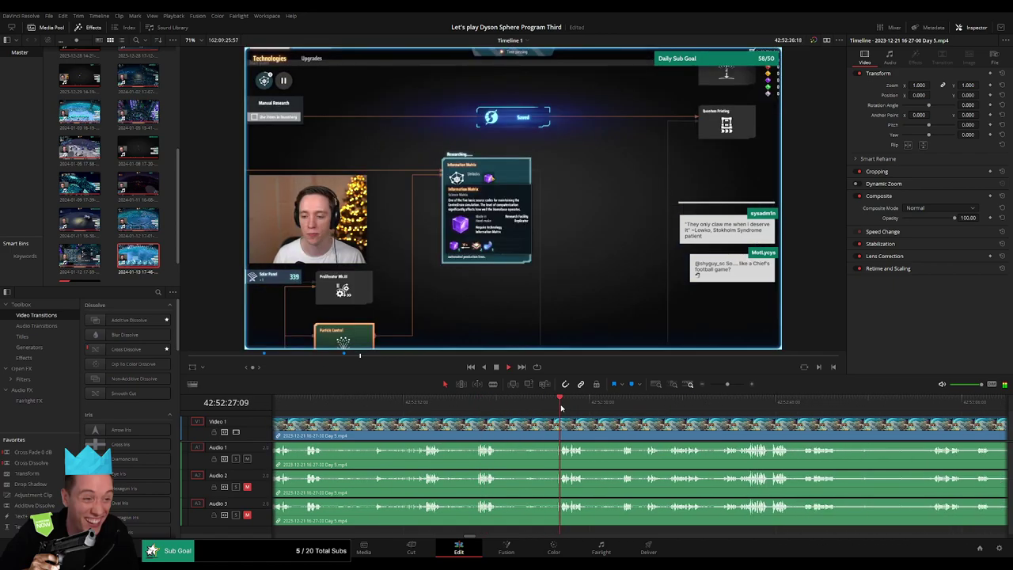
{"action": "left_click", "coordinate": [556, 405]}
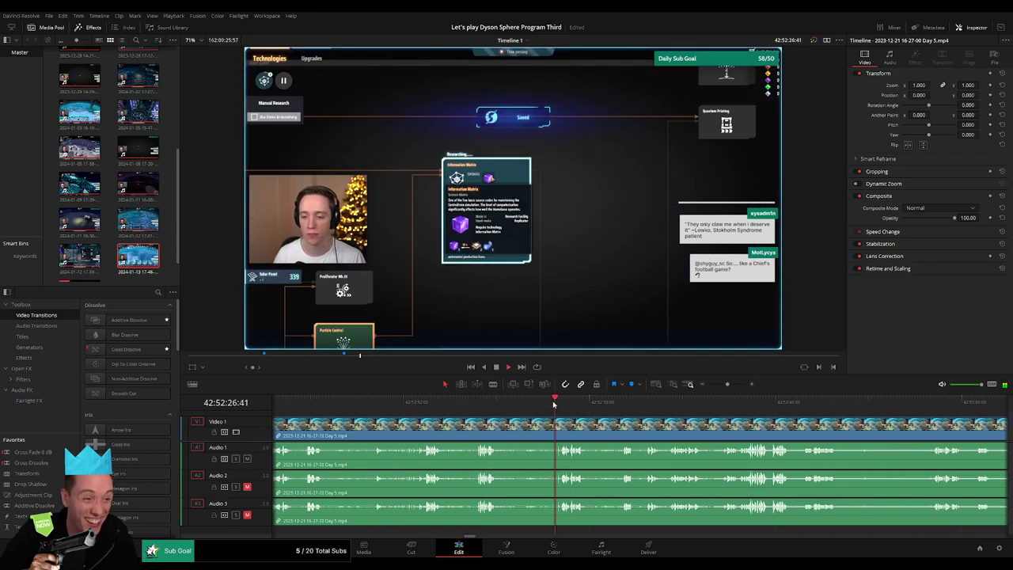
{"action": "left_click_drag", "start_coordinate": [728, 385], "coordinate": [734, 386]}
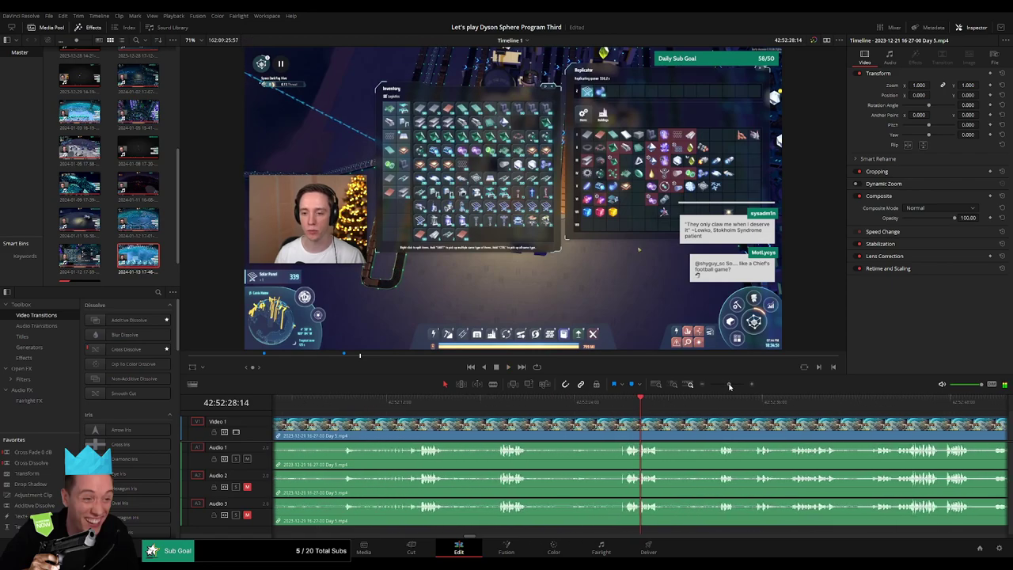
{"action": "mouse_move", "coordinate": [595, 413]}
{"action": "left_mouse_down"}
{"action": "mouse_move", "coordinate": [547, 414]}
{"action": "mouse_move", "coordinate": [604, 423]}
{"action": "left_mouse_up"}
{"action": "key", "text": "b"}
{"action": "left_click", "coordinate": [555, 432]}
{"action": "key", "text": "a"}
Play around the new split and shift the cut between the two Day 5 clips back to 42:52:26:00
{"action": "key", "text": "space"}
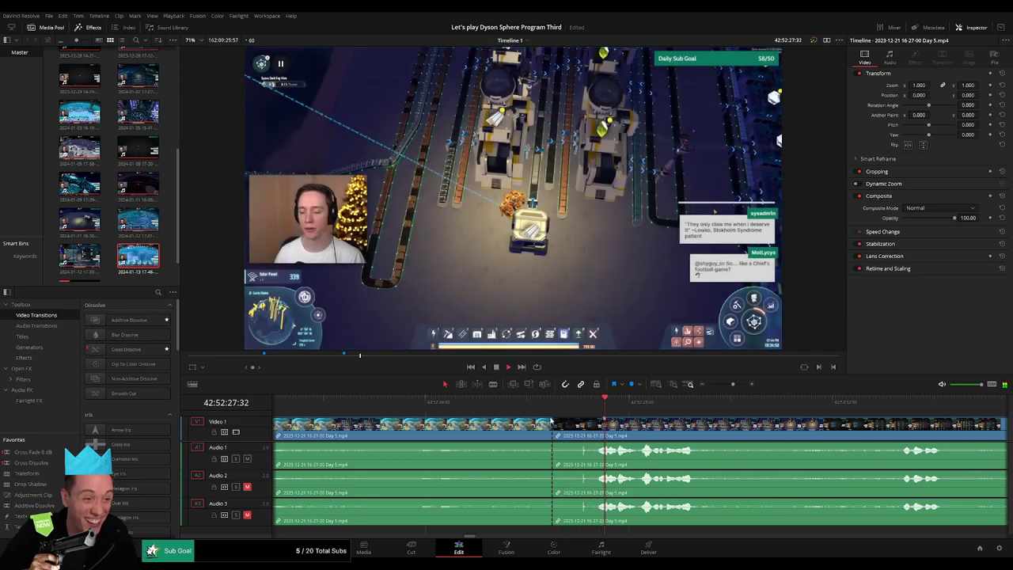
{"action": "left_click", "coordinate": [422, 404]}
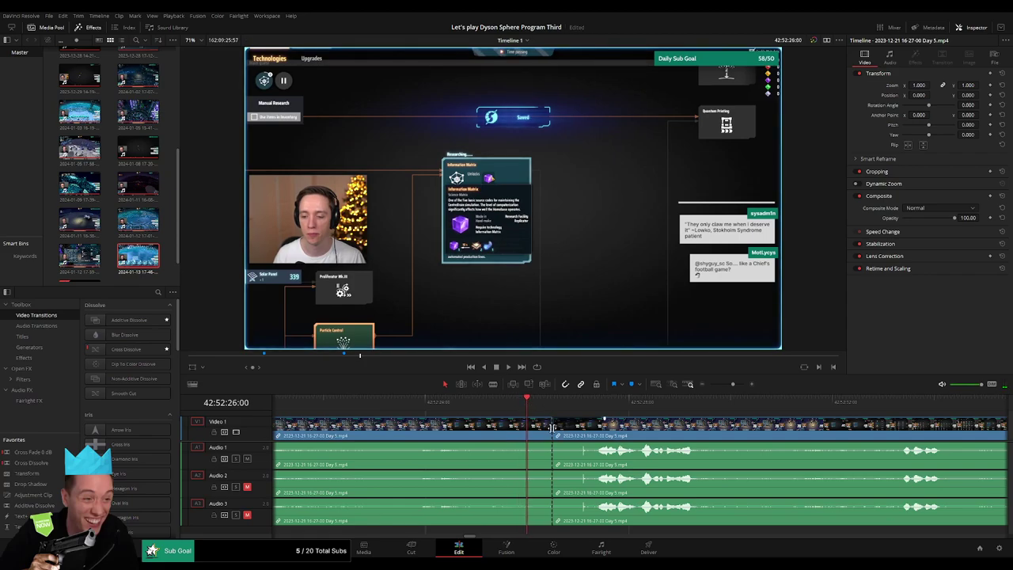
{"action": "left_click_drag", "start_coordinate": [553, 428], "coordinate": [527, 419]}
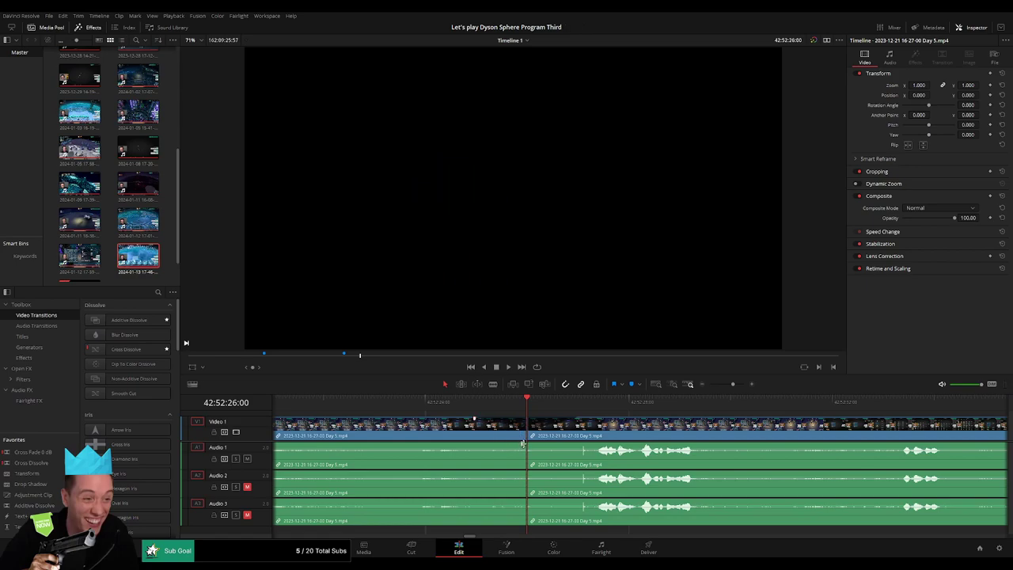
Add fades of about one second on both sides of the 42:52:26:00 cut on all three audio tracks, and play across it
{"action": "left_click_drag", "start_coordinate": [522, 443], "coordinate": [580, 445]}
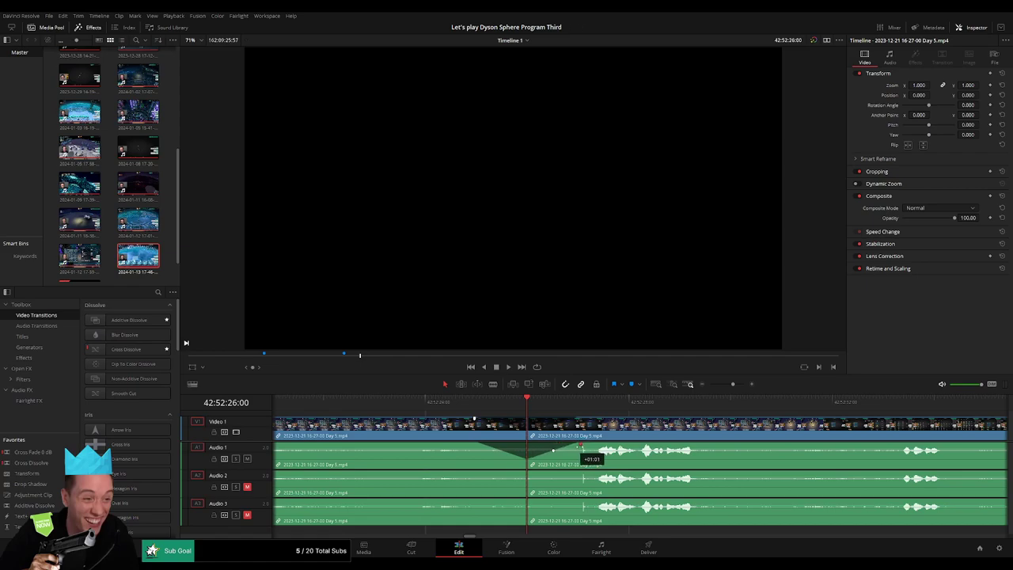
{"action": "left_click_drag", "start_coordinate": [523, 473], "coordinate": [581, 473]}
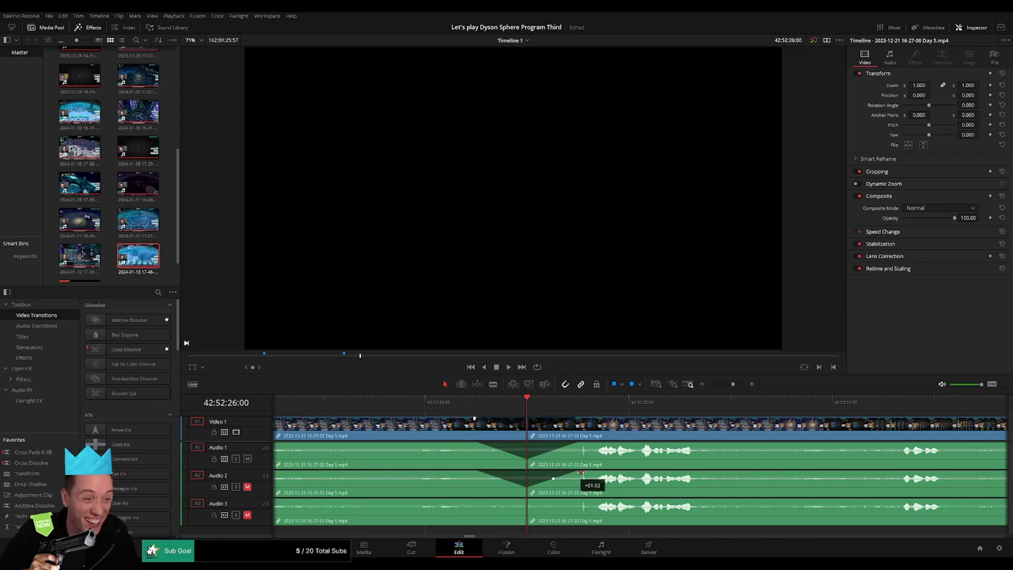
{"action": "left_click_drag", "start_coordinate": [525, 500], "coordinate": [478, 501]}
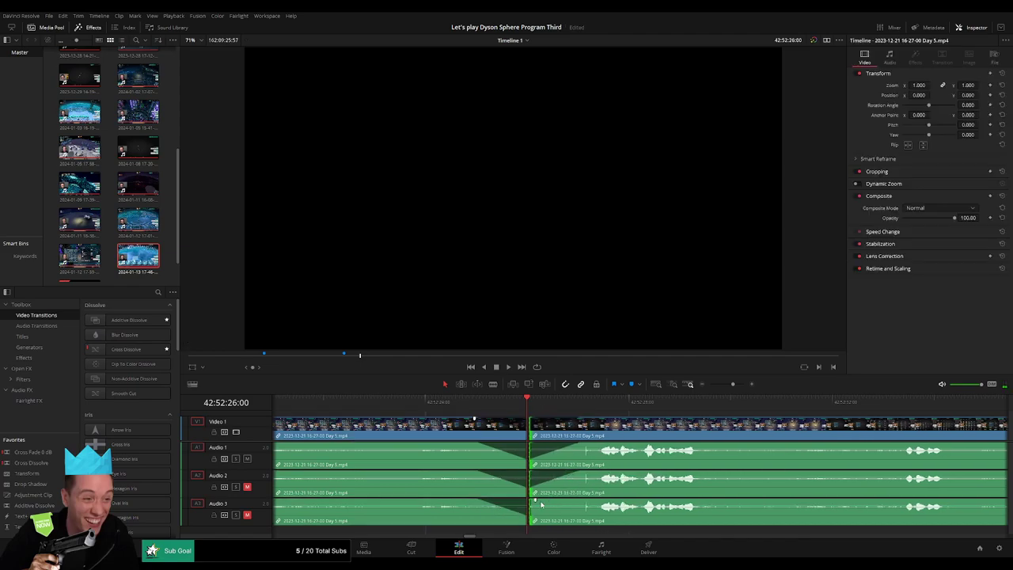
{"action": "left_click_drag", "start_coordinate": [528, 503], "coordinate": [575, 501]}
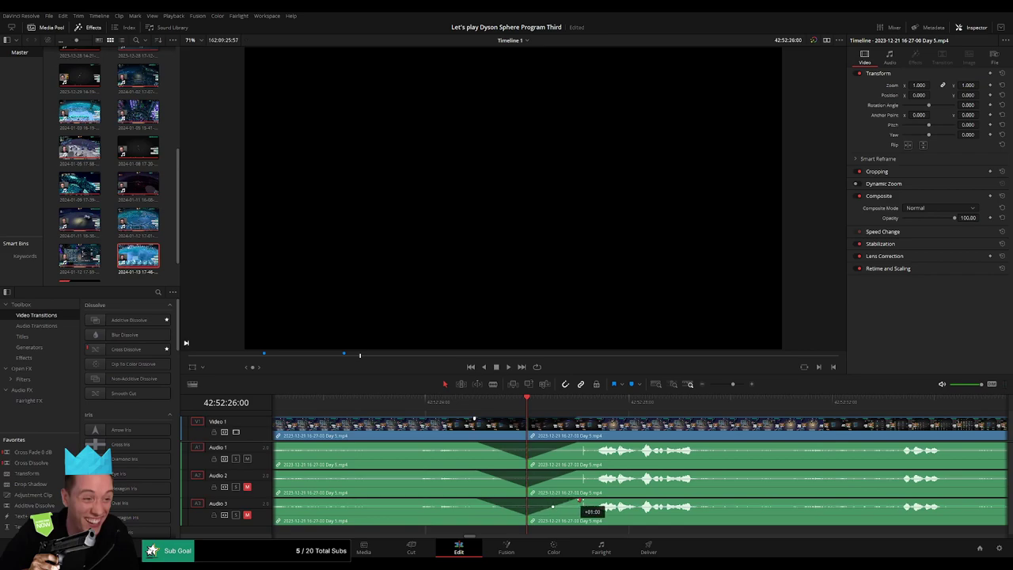
{"action": "key", "text": "space"}
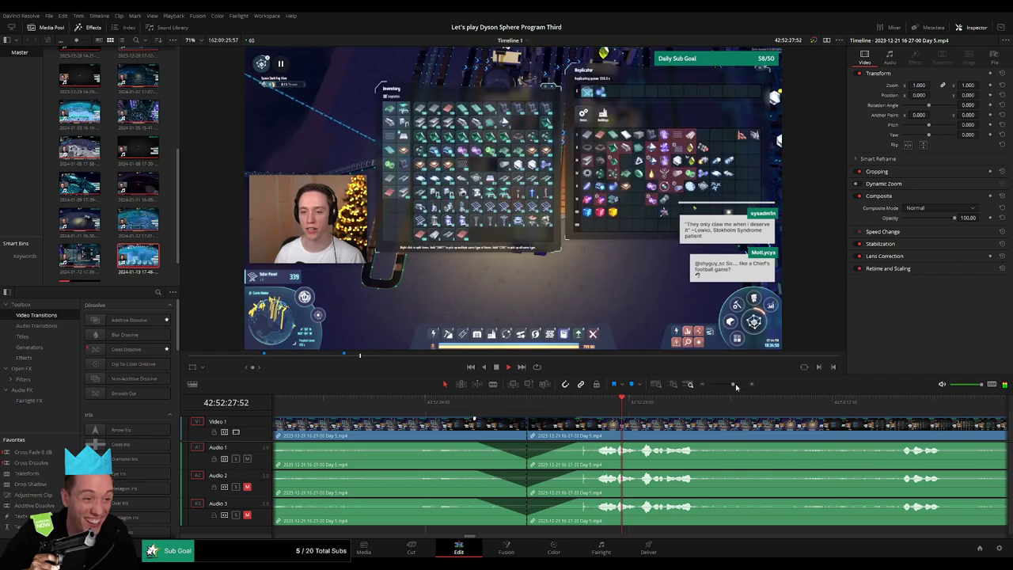
Move the short remaining Day 5 clip well clear of the 42:52:26:00 cut, leaving a gap after the finished episode
{"action": "left_click_drag", "start_coordinate": [734, 385], "coordinate": [710, 385]}
{"action": "key", "text": "Home"}
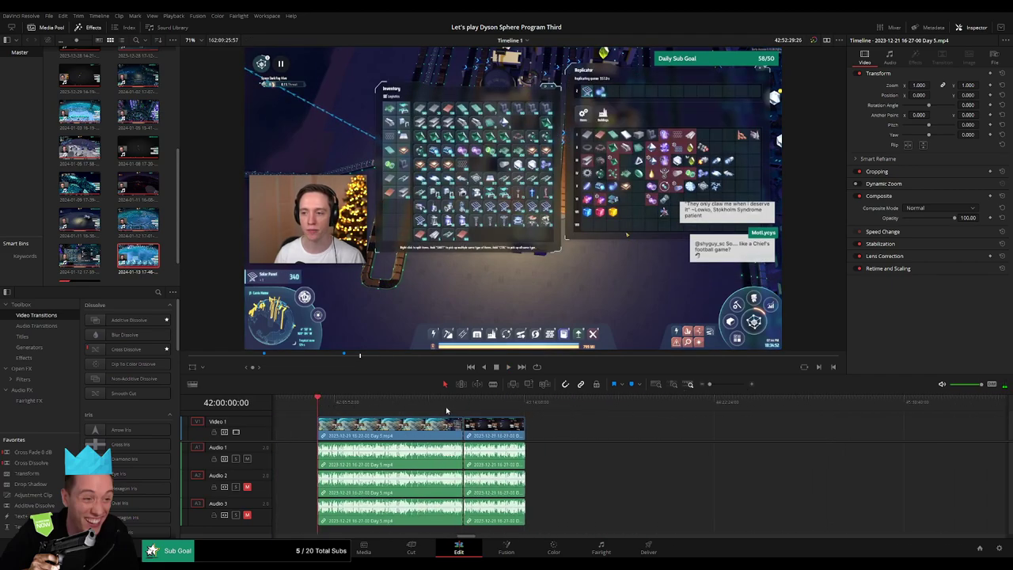
{"action": "scroll", "coordinate": [475, 424], "scroll_direction": "right", "scroll_amount": 3}
{"action": "left_click_drag", "start_coordinate": [364, 426], "coordinate": [700, 428]}
{"action": "left_click", "coordinate": [486, 425]}
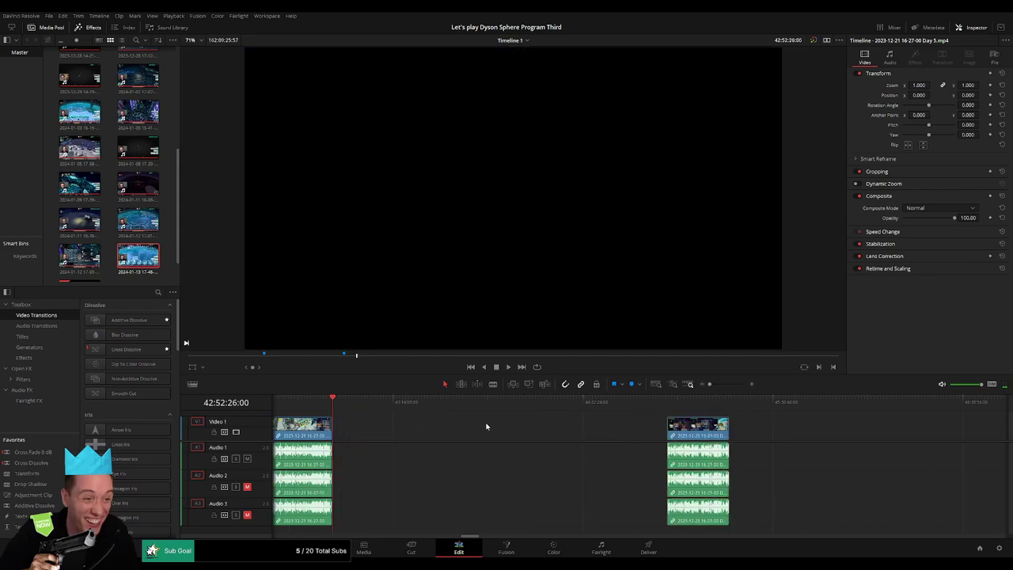
Set the playhead to exactly 44:00:00:00 and move the short Day 5 clip so that it starts there
{"action": "left_click_drag", "start_coordinate": [462, 413], "coordinate": [522, 417]}
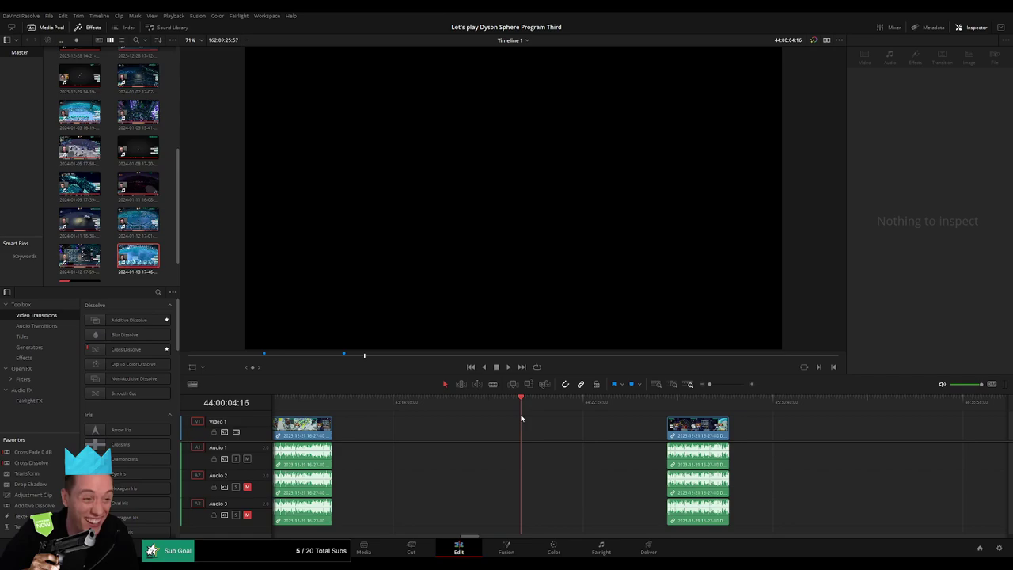
{"action": "left_click", "coordinate": [714, 386]}
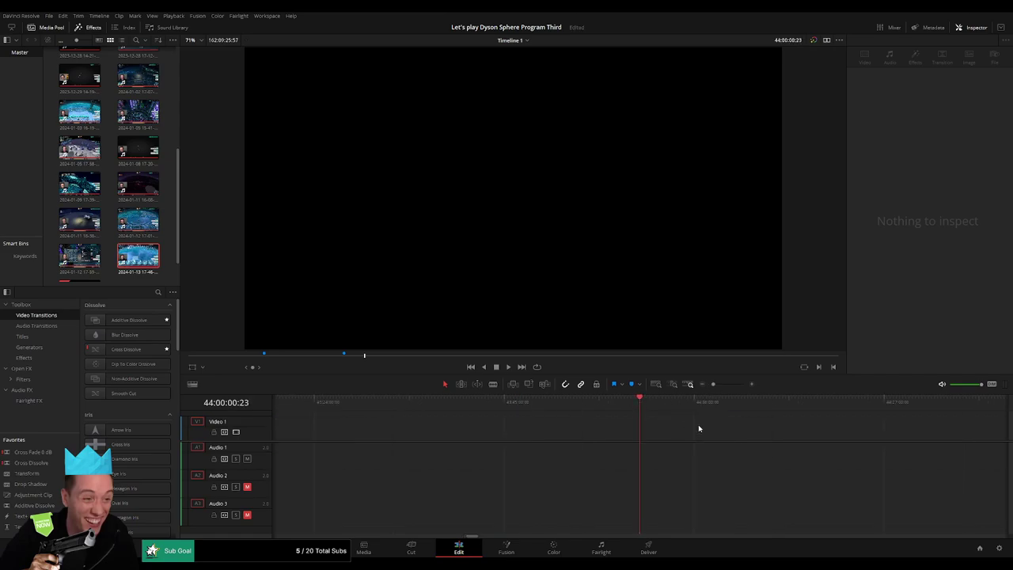
{"action": "key", "text": "Left"}
{"action": "key", "text": "Left"}
{"action": "key", "text": "Left"}
{"action": "key", "text": "Left"}
{"action": "key", "text": "Left"}
{"action": "left_click", "coordinate": [710, 386]}
{"action": "scroll", "coordinate": [521, 423], "scroll_direction": "right", "scroll_amount": 2}
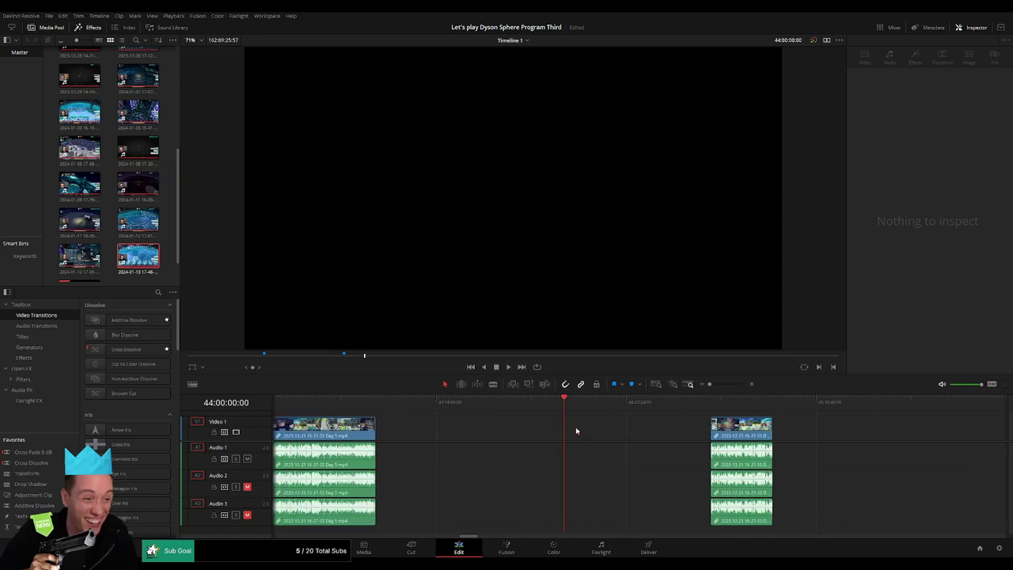
{"action": "scroll", "coordinate": [577, 431], "scroll_direction": "right", "scroll_amount": 3}
{"action": "left_click_drag", "start_coordinate": [558, 431], "coordinate": [455, 431]}
Place the Day 6 recording directly against the end of the short Day 5 clip and play from 44:00:00:00
{"action": "left_click", "coordinate": [520, 433]}
{"action": "key", "text": "Delete"}
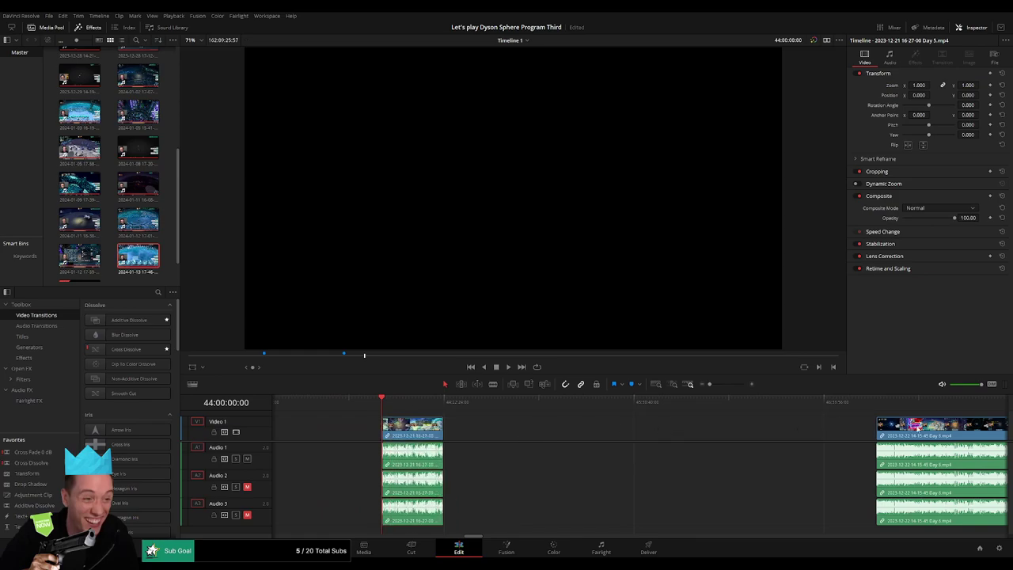
{"action": "left_click_drag", "start_coordinate": [939, 433], "coordinate": [510, 438]}
{"action": "left_click", "coordinate": [467, 416]}
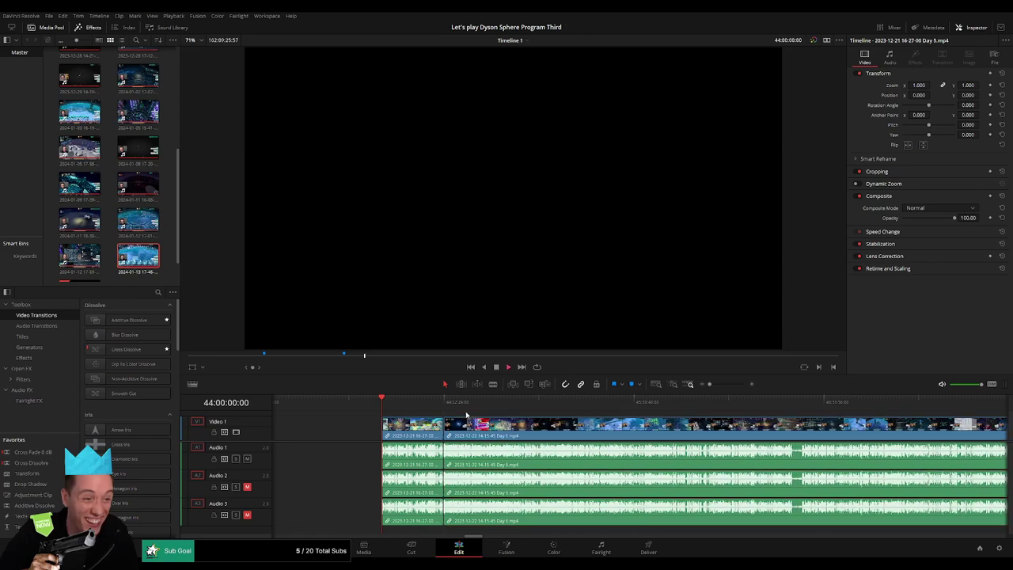
{"action": "key", "text": "space"}
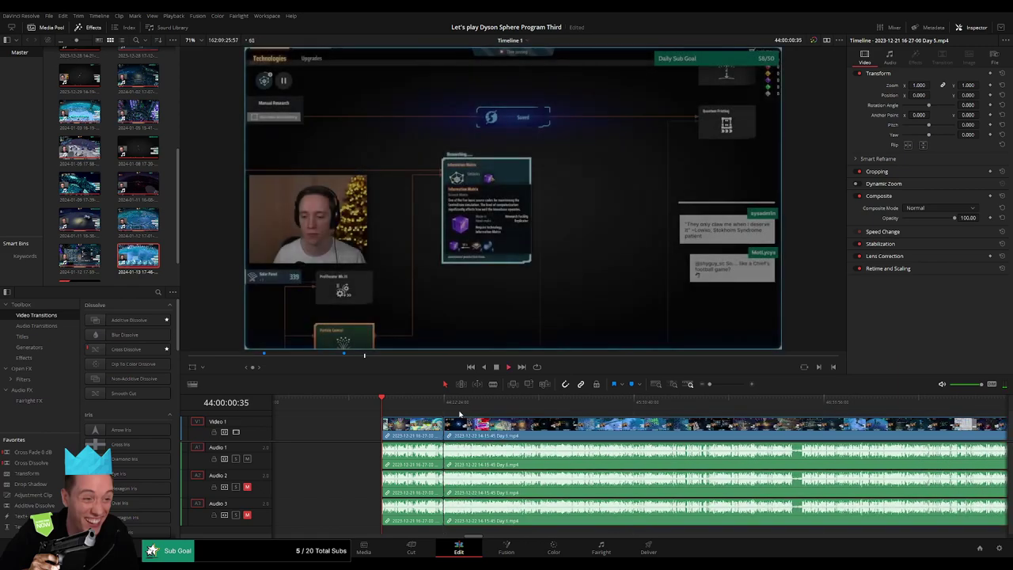
Play across the join between the short Day 5 clip and the Day 6 recording, and add a transition there, trimming the clips for it
{"action": "left_click", "coordinate": [392, 402]}
{"action": "left_click_drag", "start_coordinate": [392, 402], "coordinate": [443, 402]}
{"action": "left_click_drag", "start_coordinate": [709, 384], "coordinate": [730, 384]}
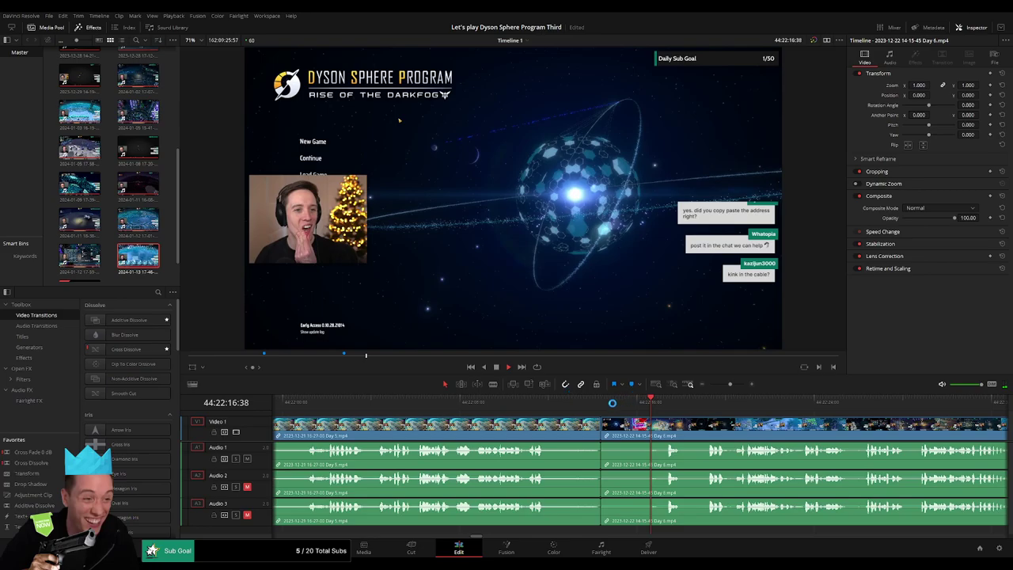
{"action": "left_click", "coordinate": [509, 402]}
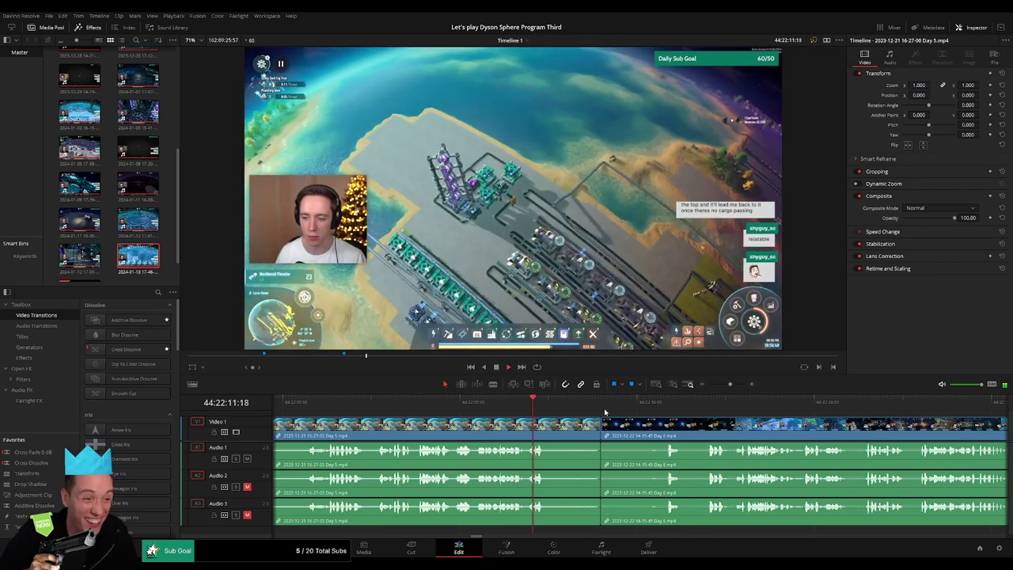
{"action": "key", "text": "space"}
{"action": "left_click", "coordinate": [601, 432]}
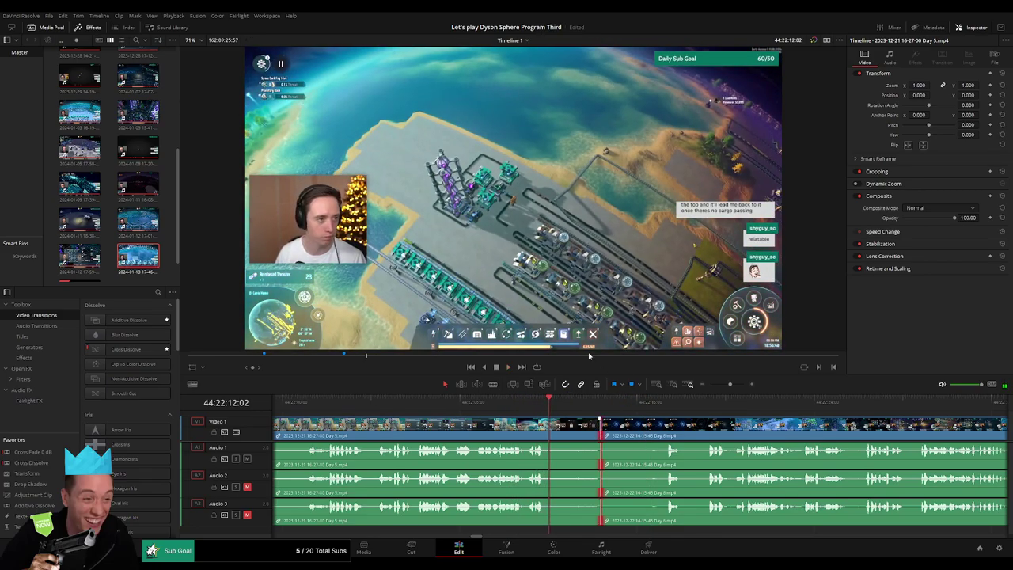
{"action": "left_click", "coordinate": [538, 326]}
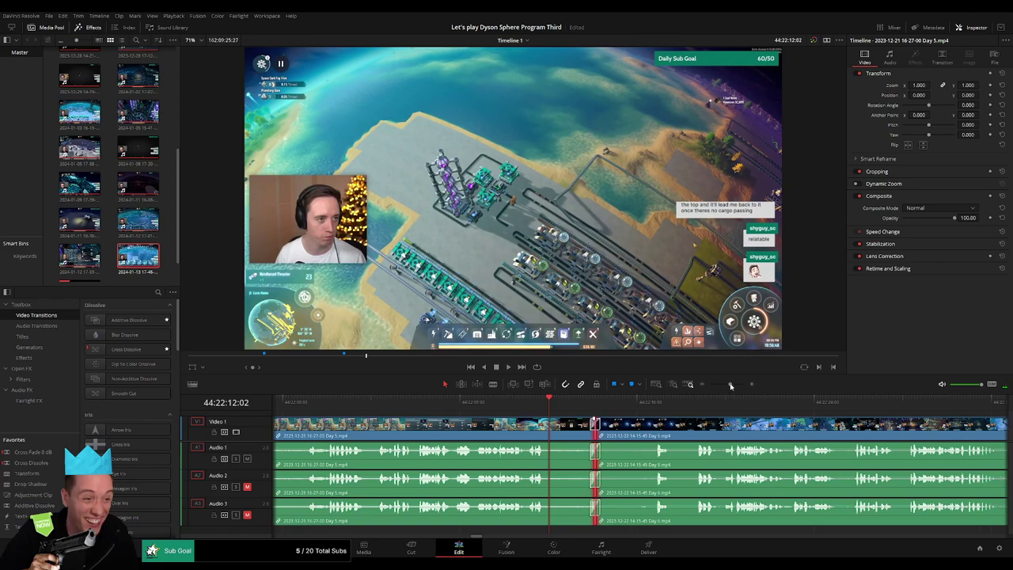
Scrub through the joined Day 5 and Day 6 clips and bring the playhead to about 44:52:41
{"action": "left_click_drag", "start_coordinate": [731, 386], "coordinate": [722, 386]}
{"action": "left_click_drag", "start_coordinate": [625, 410], "coordinate": [455, 413]}
{"action": "left_click", "coordinate": [465, 406]}
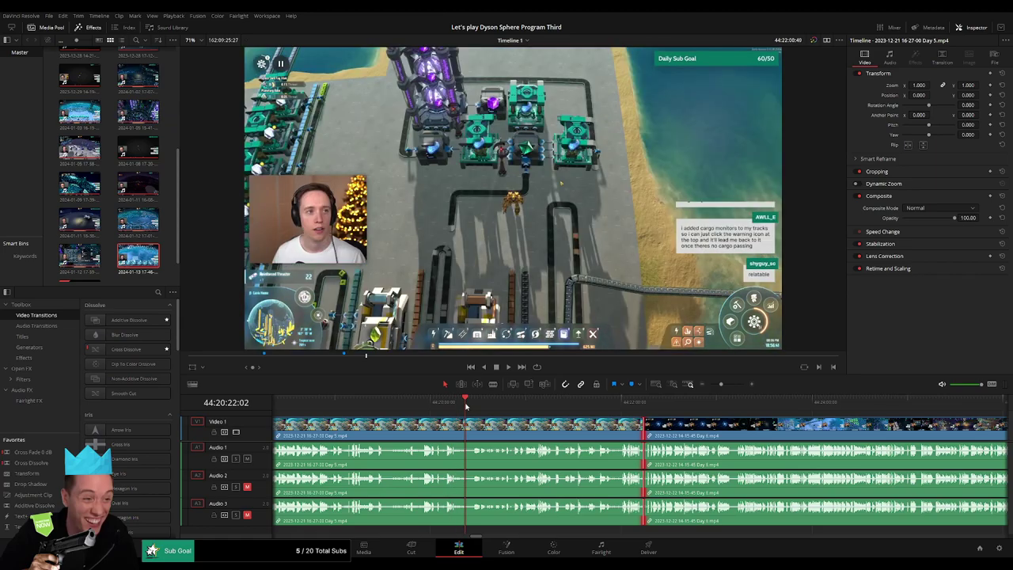
{"action": "left_click_drag", "start_coordinate": [721, 385], "coordinate": [716, 386]}
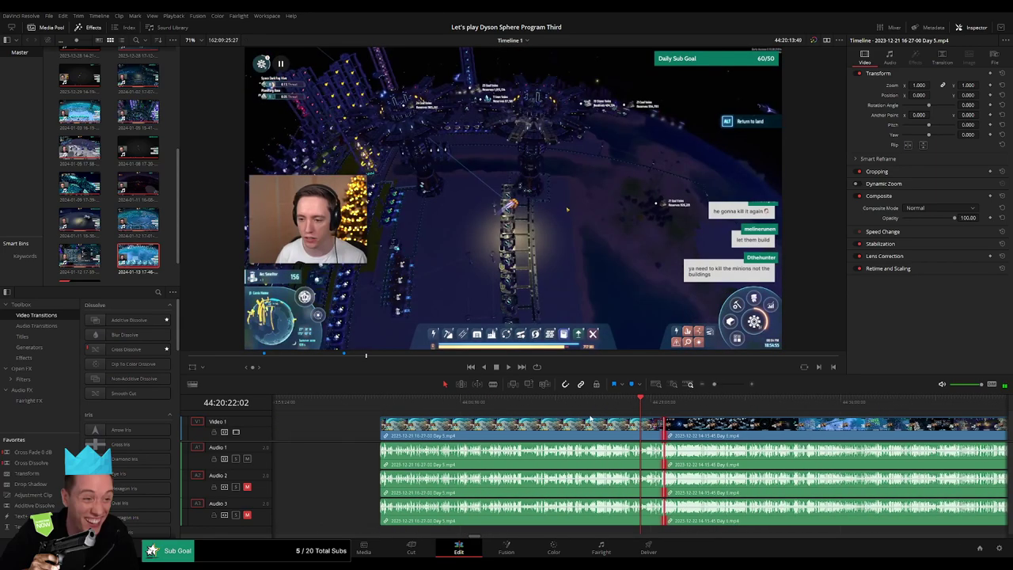
{"action": "mouse_move", "coordinate": [590, 420]}
{"action": "left_mouse_down"}
{"action": "mouse_move", "coordinate": [396, 411]}
{"action": "mouse_move", "coordinate": [682, 414]}
{"action": "mouse_move", "coordinate": [588, 437]}
{"action": "left_mouse_up"}
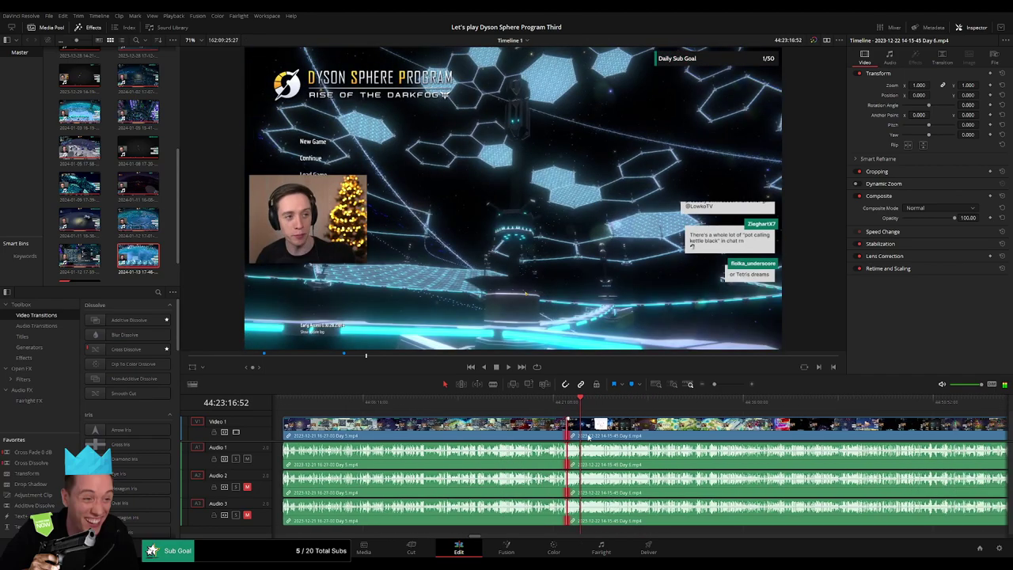
{"action": "scroll", "coordinate": [588, 437], "scroll_direction": "right", "scroll_amount": 2}
{"action": "key", "text": "space"}
{"action": "left_click_drag", "start_coordinate": [513, 412], "coordinate": [756, 413]}
{"action": "key", "text": "space"}
{"action": "scroll", "coordinate": [724, 439], "scroll_direction": "right", "scroll_amount": 10}
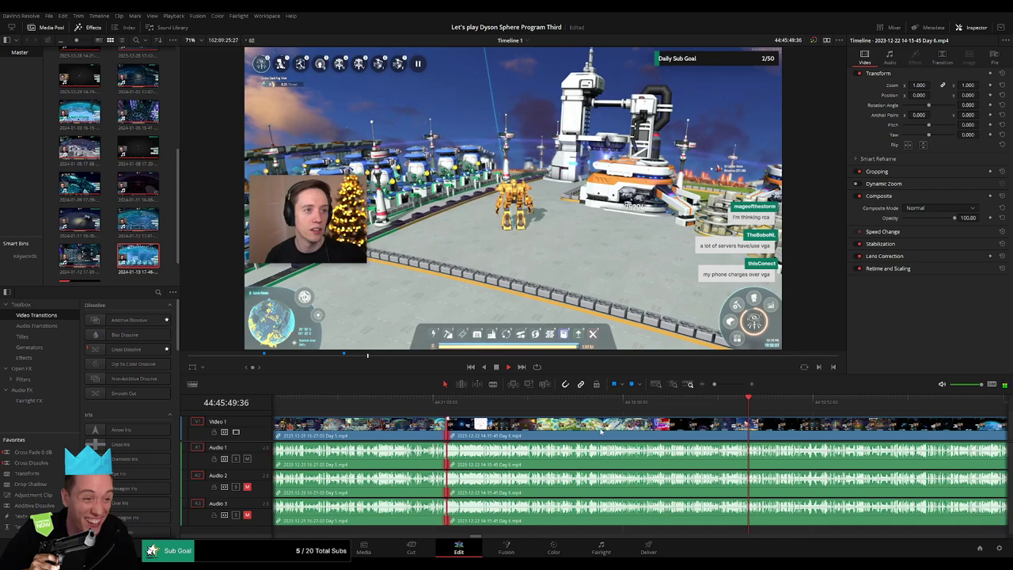
{"action": "left_click_drag", "start_coordinate": [458, 410], "coordinate": [521, 410]}
{"action": "left_click", "coordinate": [565, 426]}
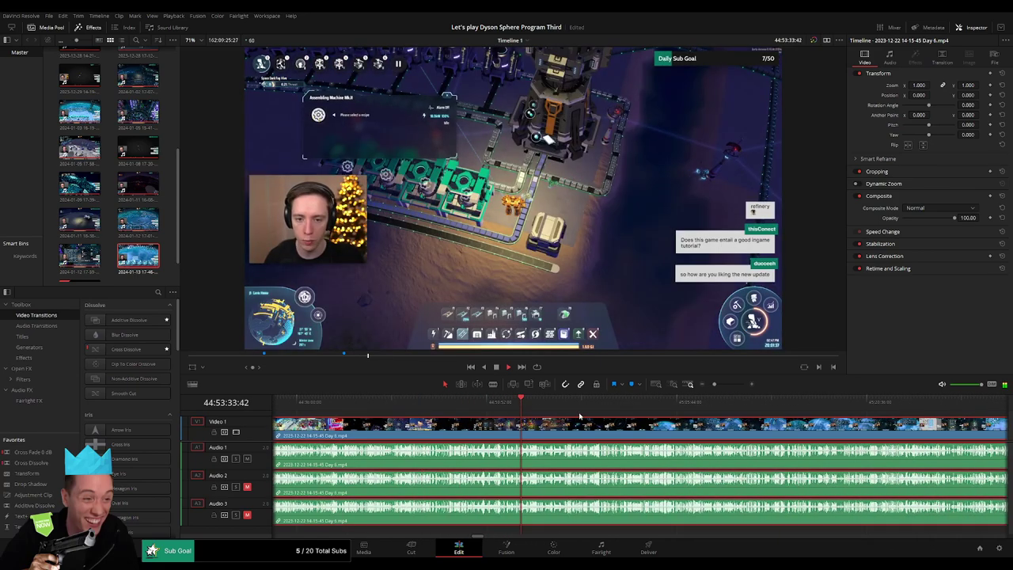
{"action": "left_click", "coordinate": [581, 415]}
{"action": "scroll", "coordinate": [547, 416], "scroll_direction": "right", "scroll_amount": 3}
{"action": "left_click", "coordinate": [398, 410]}
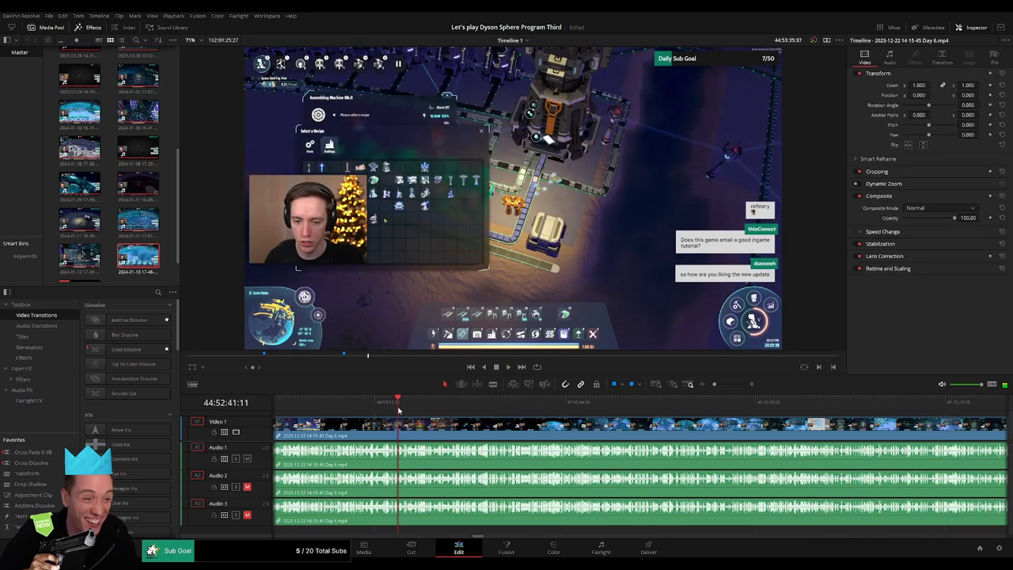
Play the Day 6 recording at several points between about 44:51:49 and 44:52:43 to look for a suitable episode break
{"action": "left_click_drag", "start_coordinate": [727, 387], "coordinate": [720, 387]}
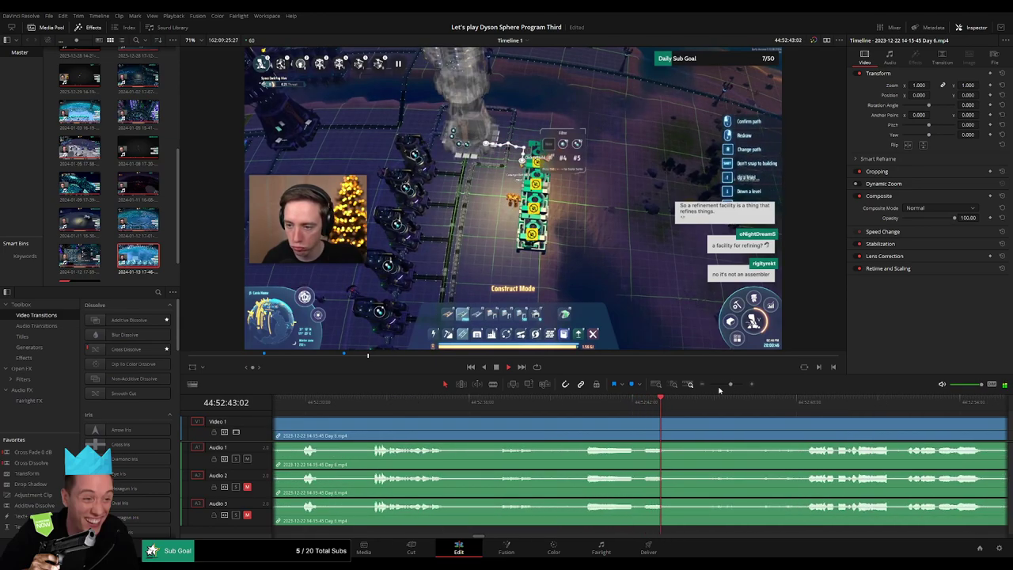
{"action": "left_click", "coordinate": [570, 408]}
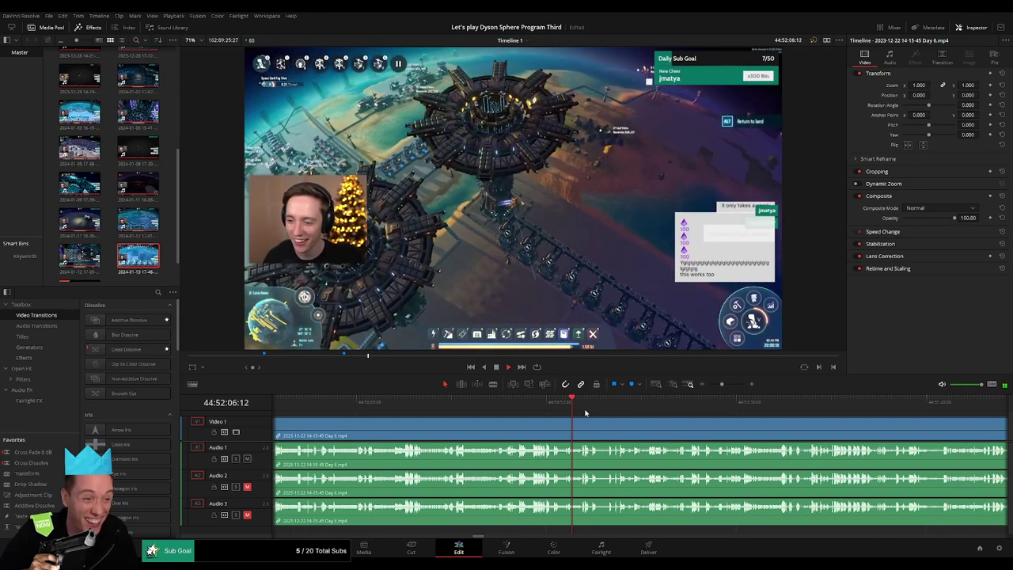
{"action": "left_click_drag", "start_coordinate": [722, 385], "coordinate": [727, 385]}
{"action": "left_click", "coordinate": [584, 409]}
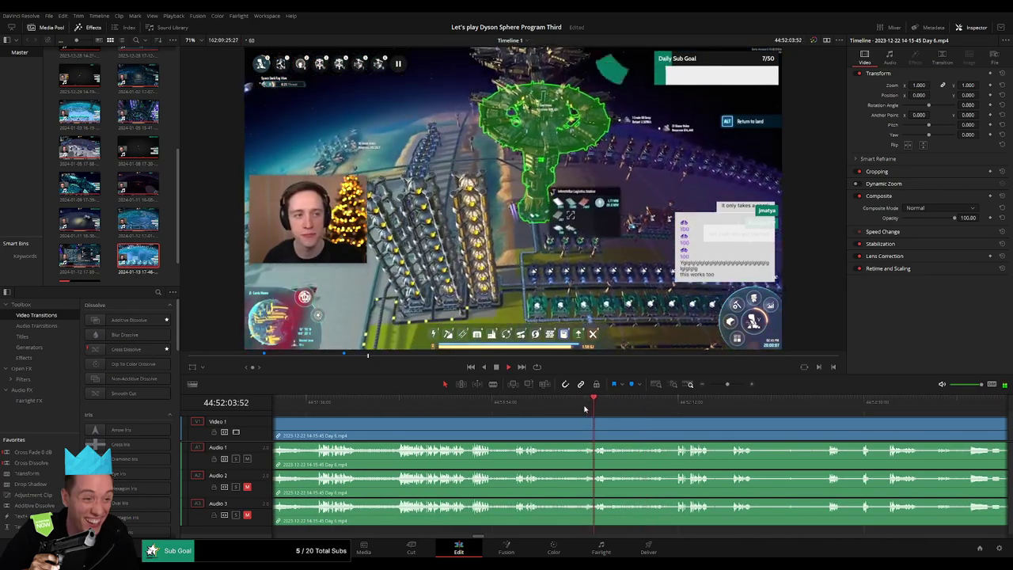
{"action": "left_click", "coordinate": [518, 408]}
{"action": "left_click", "coordinate": [441, 408]}
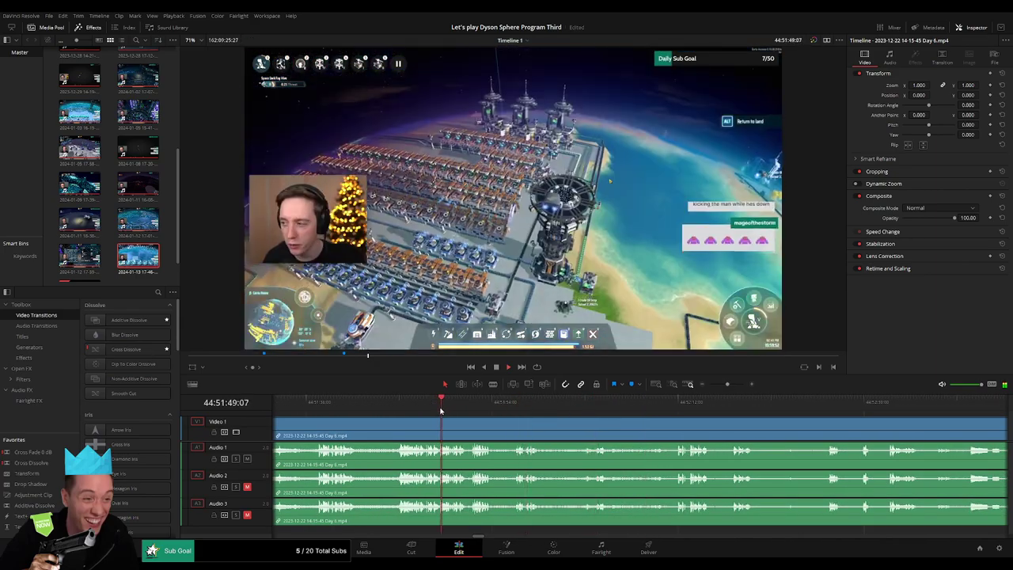
{"action": "left_click", "coordinate": [471, 407]}
{"action": "left_click", "coordinate": [517, 408]}
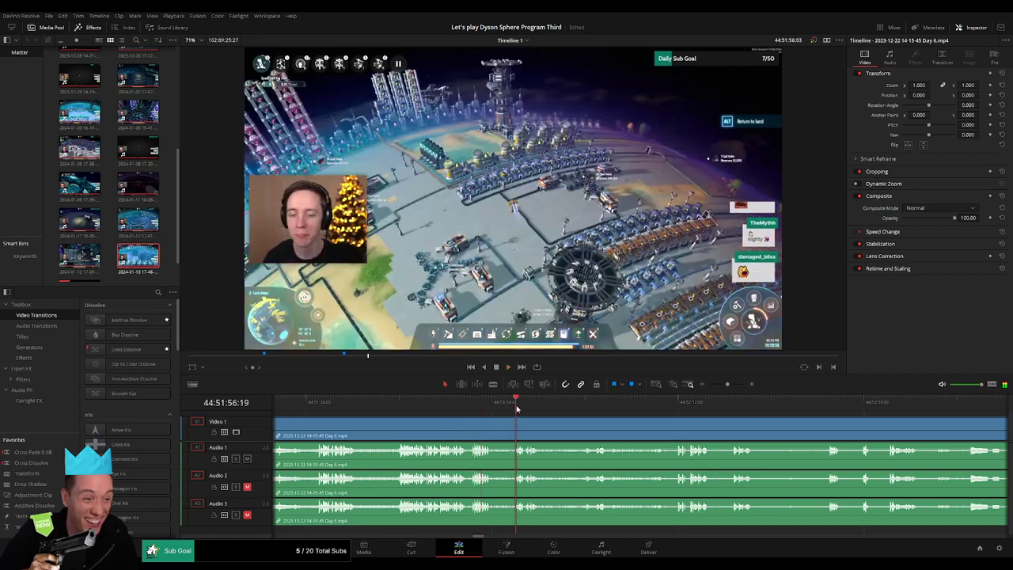
{"action": "left_click_drag", "start_coordinate": [569, 423], "coordinate": [462, 419]}
Position the playhead at 44:52:02:30 and split the Day 6 recording there on all tracks
{"action": "left_click", "coordinate": [459, 407]}
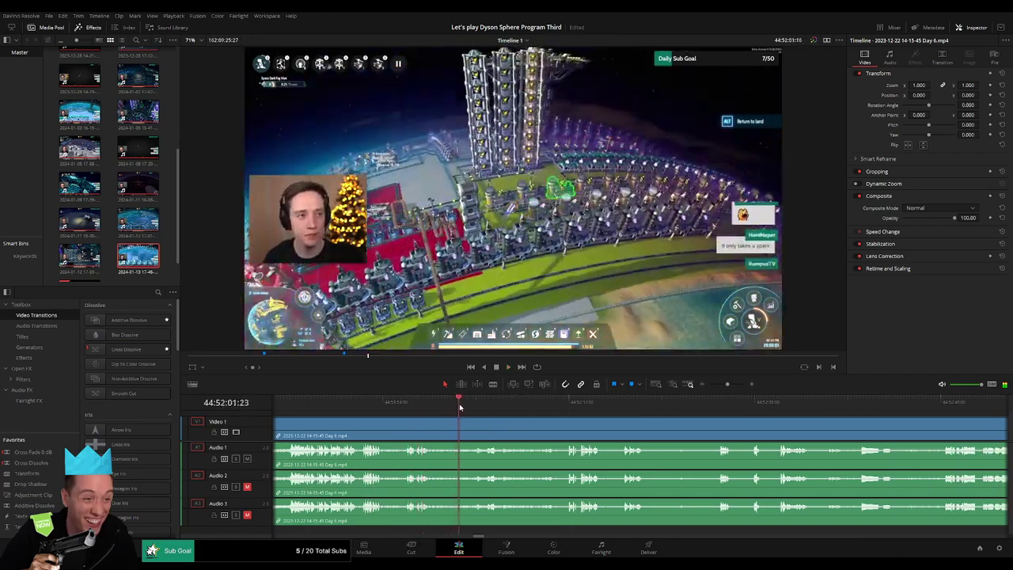
{"action": "left_click_drag", "start_coordinate": [479, 407], "coordinate": [470, 406]}
{"action": "left_click", "coordinate": [472, 407]}
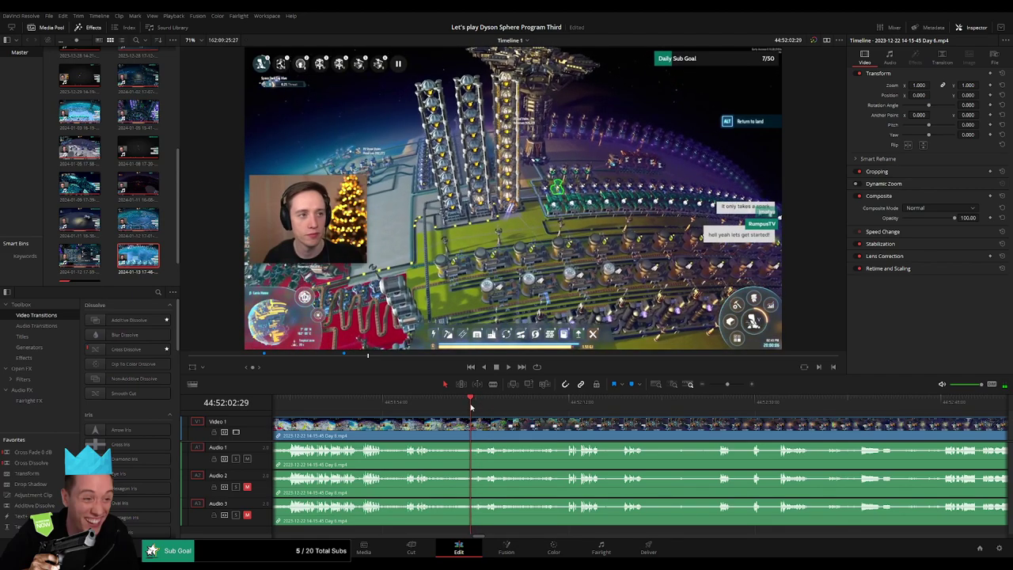
{"action": "key", "text": "Right"}
{"action": "key", "text": "ctrl+b"}
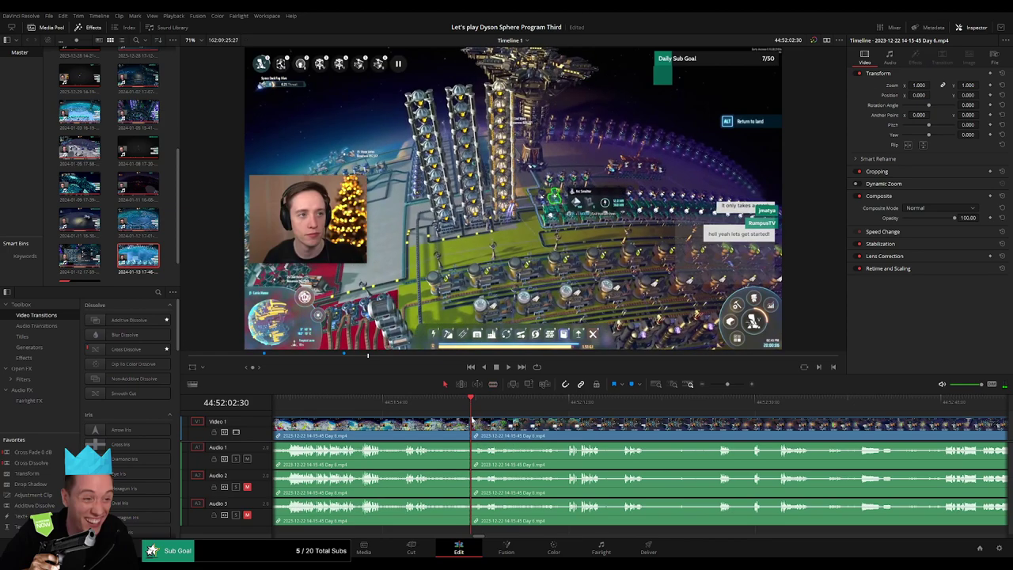
Add fades of about one second on both sides of the 44:52:02:30 cut on the video and all three audio tracks
{"action": "left_click_drag", "start_coordinate": [485, 422], "coordinate": [484, 421]}
{"action": "scroll", "coordinate": [515, 424], "scroll_direction": "up", "scroll_amount": 3}
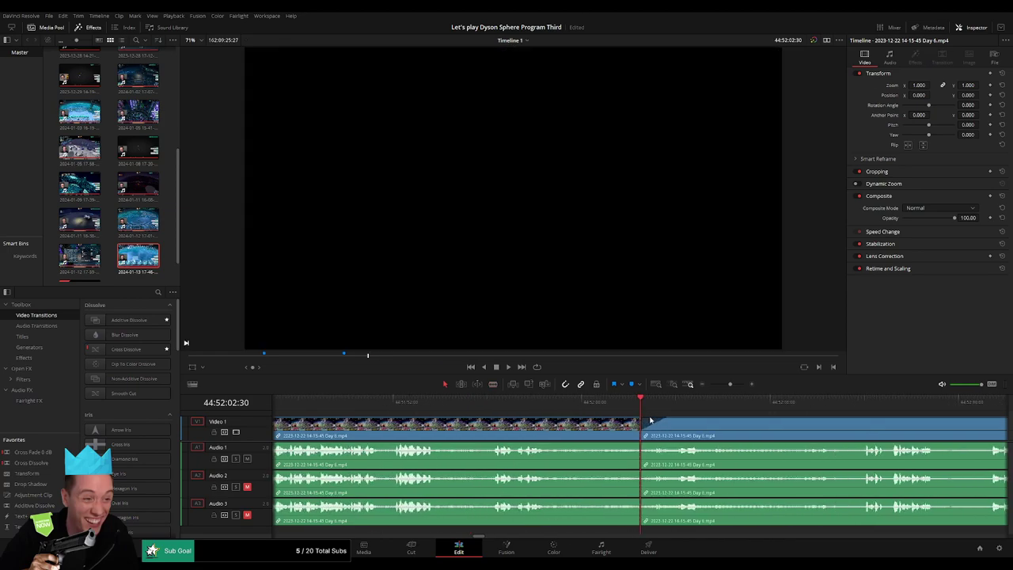
{"action": "left_click", "coordinate": [670, 421]}
{"action": "left_click_drag", "start_coordinate": [666, 420], "coordinate": [612, 420]}
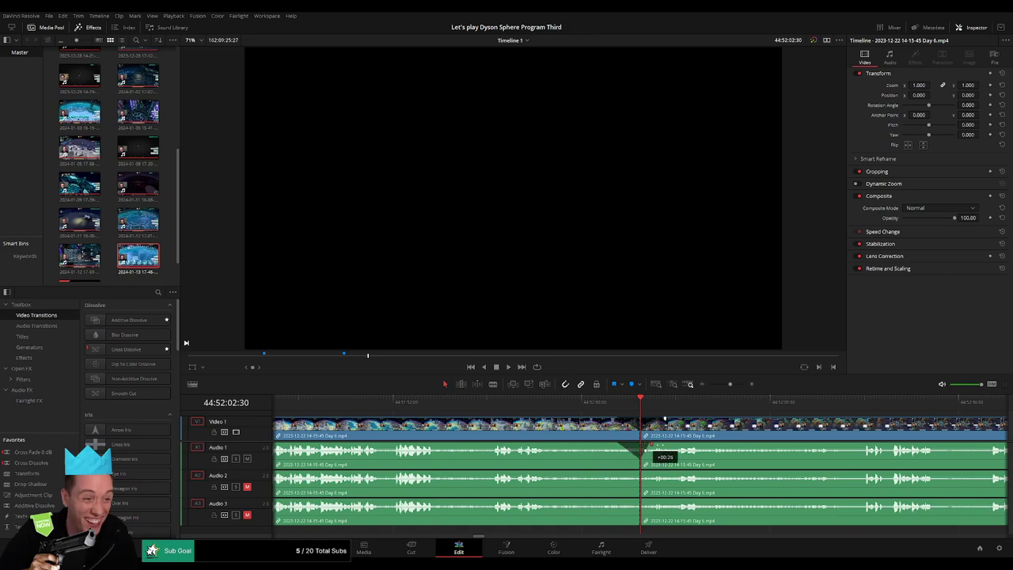
{"action": "left_click_drag", "start_coordinate": [651, 445], "coordinate": [680, 445]}
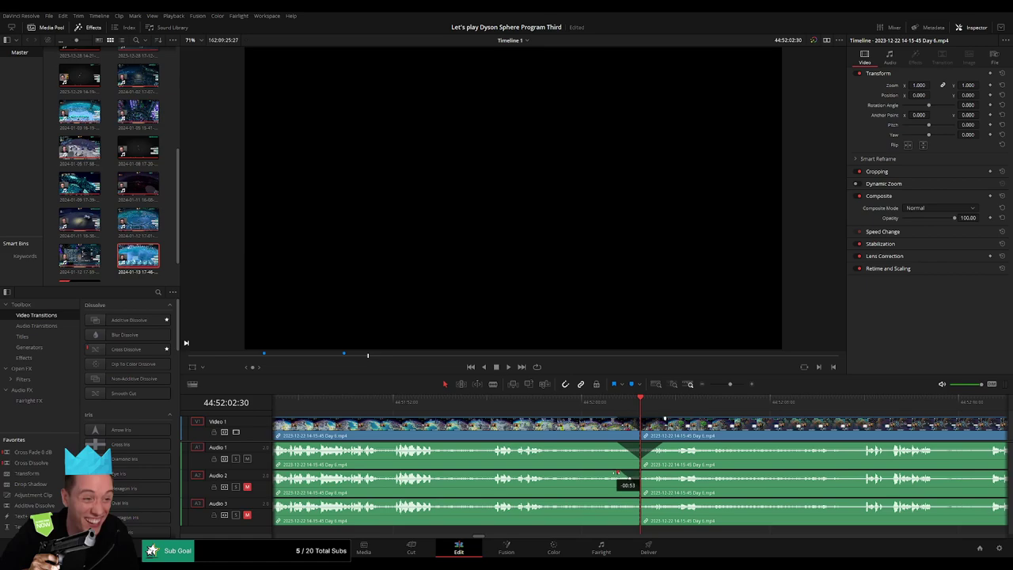
{"action": "left_click_drag", "start_coordinate": [642, 473], "coordinate": [616, 500]}
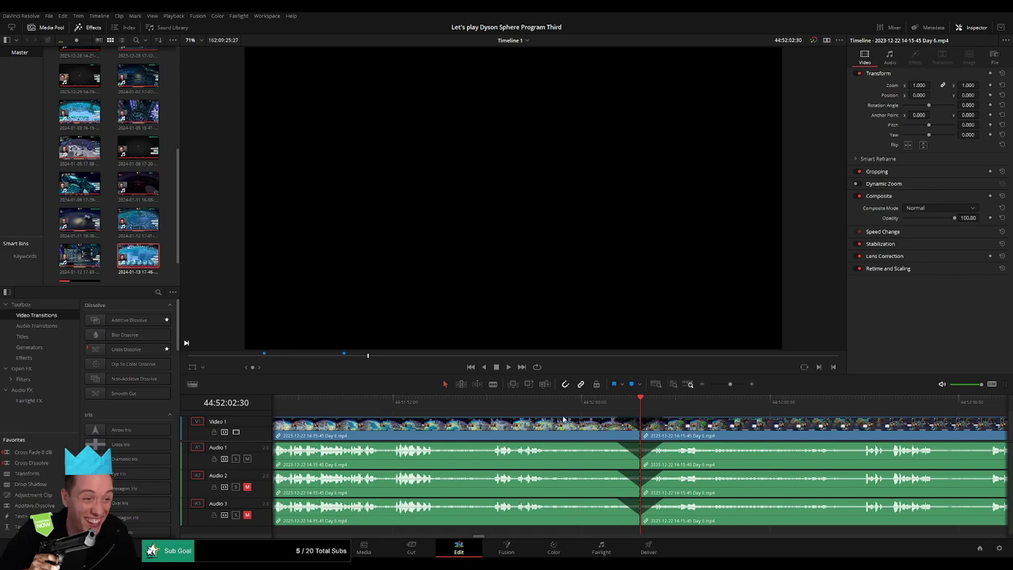
Move the remaining Day 6 recording well clear of the 44:52:02:30 cut, leaving a gap after the finished episode
{"action": "left_click", "coordinate": [710, 385]}
{"action": "left_click_drag", "start_coordinate": [752, 437], "coordinate": [661, 423]}
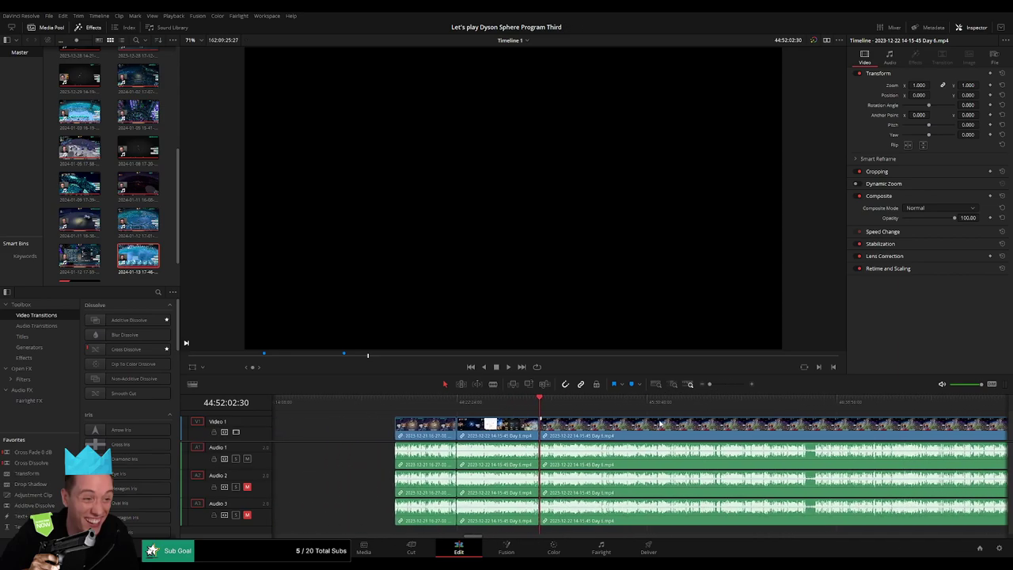
{"action": "left_click", "coordinate": [399, 406]}
{"action": "left_click", "coordinate": [544, 404]}
{"action": "left_click_drag", "start_coordinate": [758, 437], "coordinate": [534, 421]}
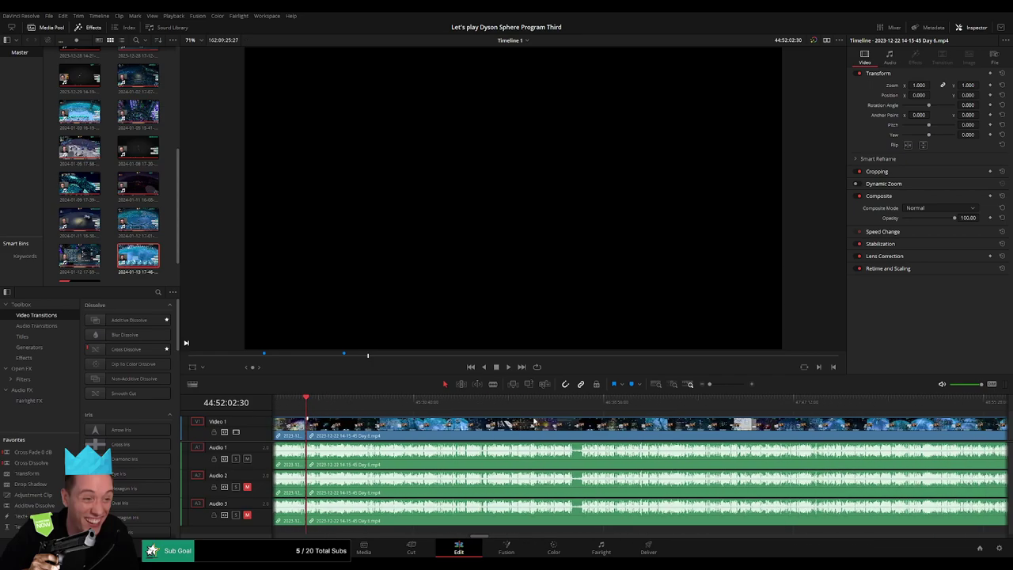
{"action": "scroll", "coordinate": [535, 422], "scroll_direction": "right", "scroll_amount": 6}
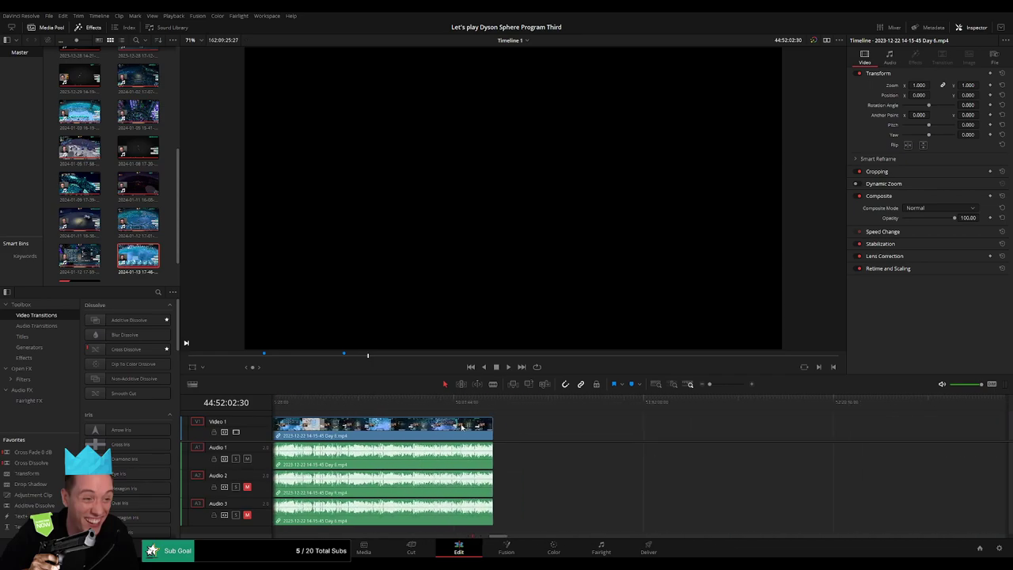
{"action": "left_click_drag", "start_coordinate": [464, 428], "coordinate": [861, 431]}
{"action": "scroll", "coordinate": [839, 425], "scroll_direction": "left", "scroll_amount": 8}
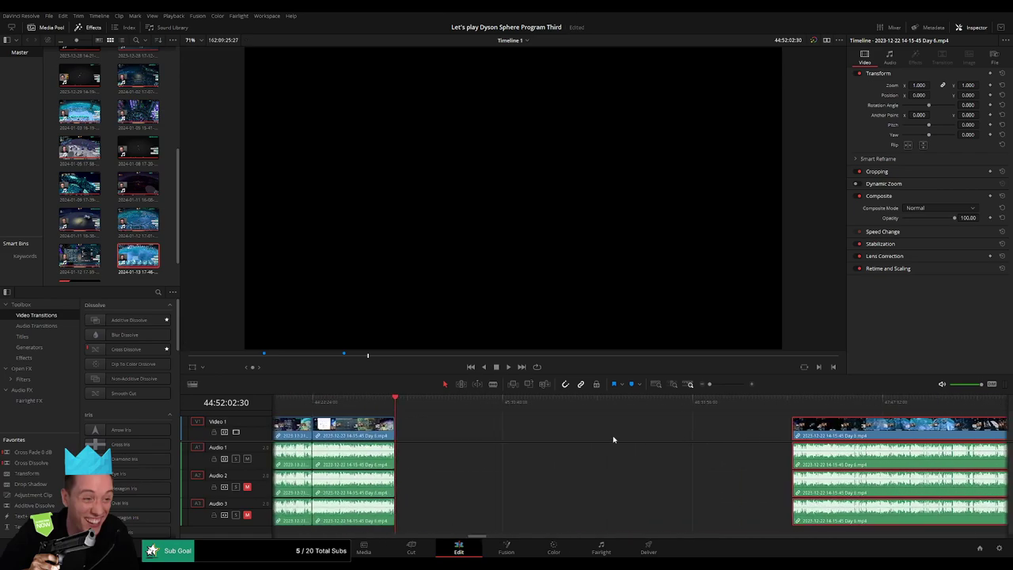
{"action": "left_click", "coordinate": [543, 430]}
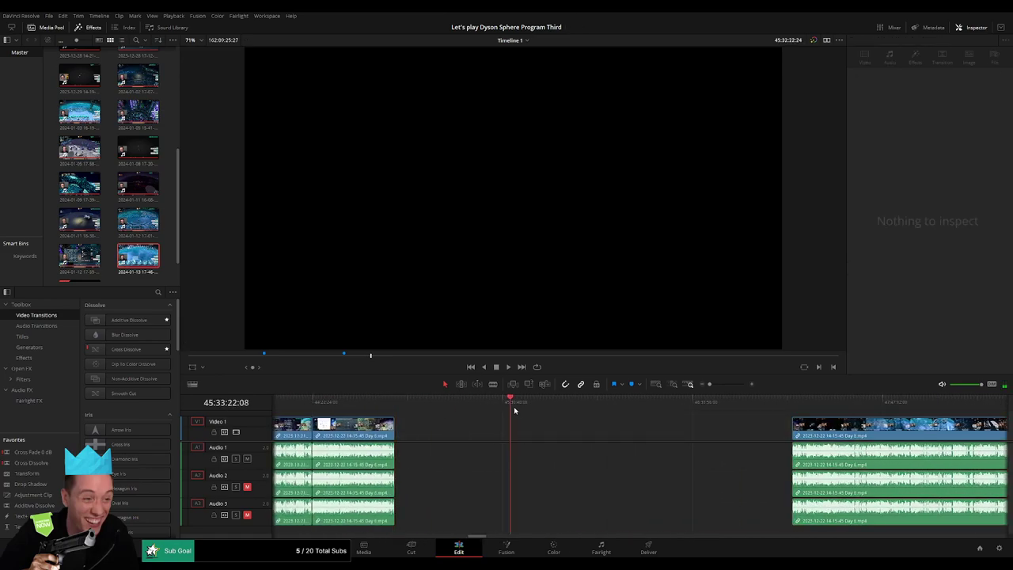
Set the playhead to exactly 46:00:00:00, move the remaining Day 6 recording so that it starts there, and play it
{"action": "left_click_drag", "start_coordinate": [514, 410], "coordinate": [587, 418]}
{"action": "left_click_drag", "start_coordinate": [710, 384], "coordinate": [716, 384]}
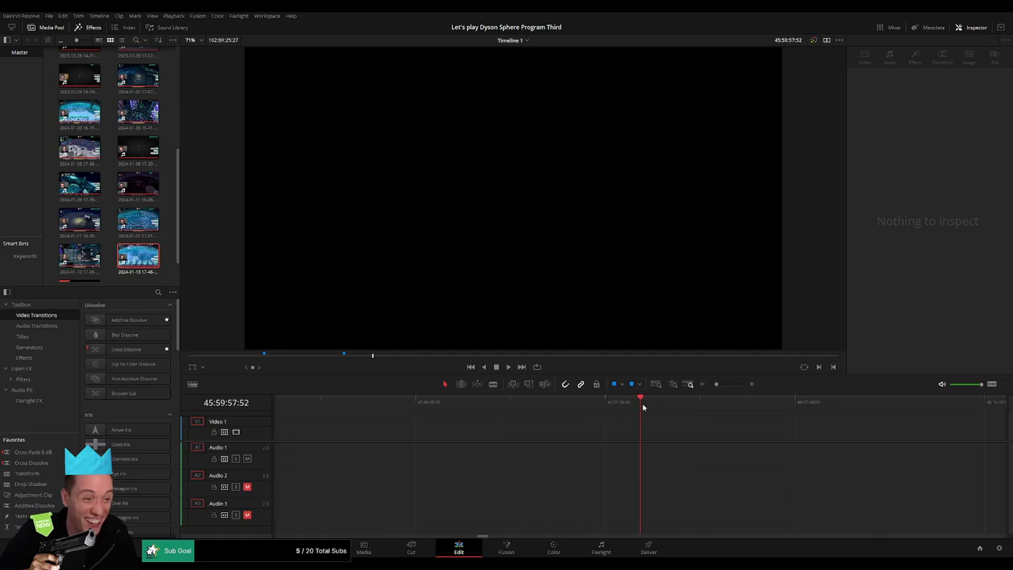
{"action": "left_click_drag", "start_coordinate": [643, 403], "coordinate": [641, 406]}
{"action": "left_click_drag", "start_coordinate": [717, 384], "coordinate": [709, 383]}
{"action": "scroll", "coordinate": [633, 415], "scroll_direction": "right", "scroll_amount": 5}
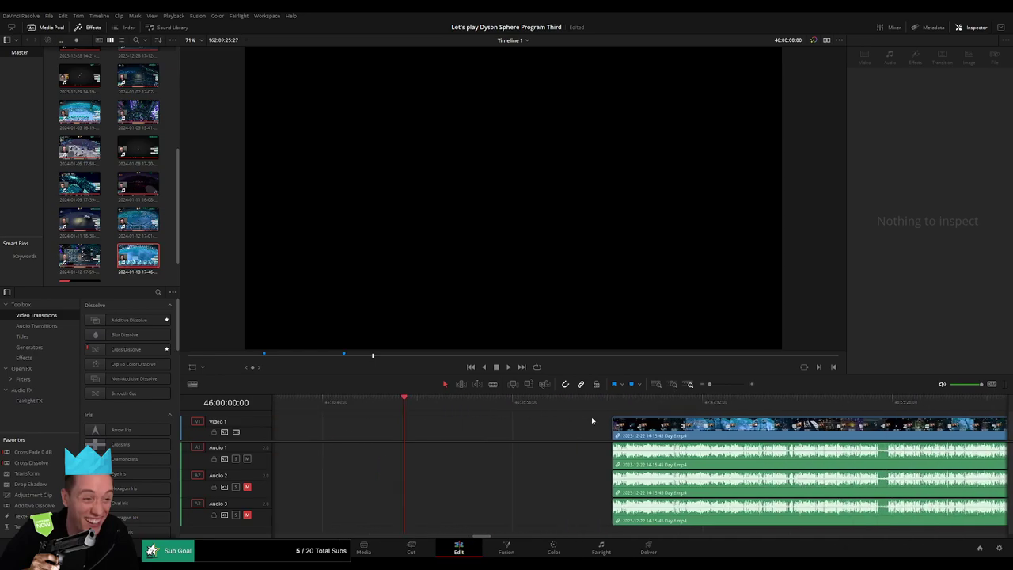
{"action": "left_click_drag", "start_coordinate": [646, 426], "coordinate": [438, 427]}
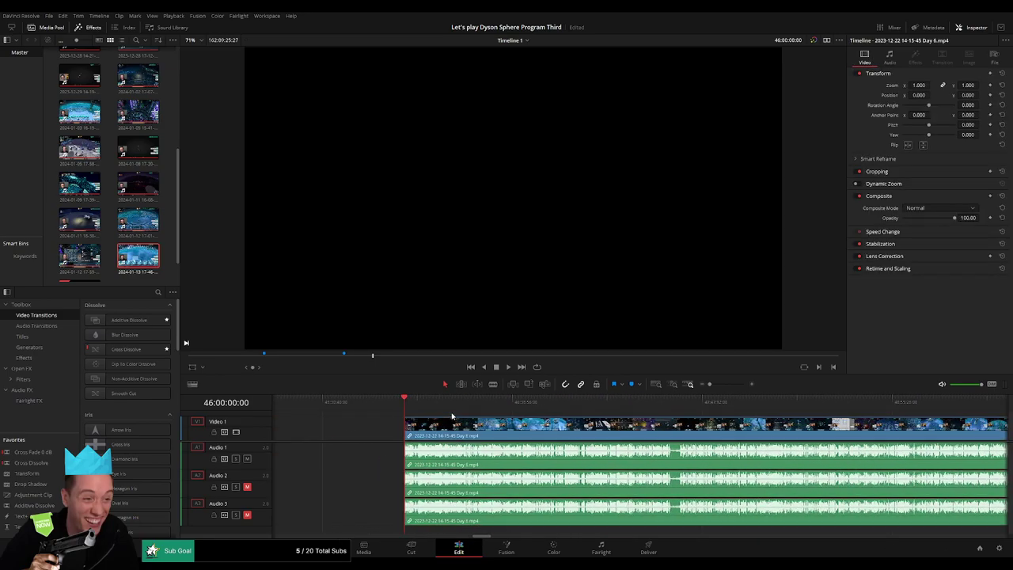
{"action": "key", "text": "space"}
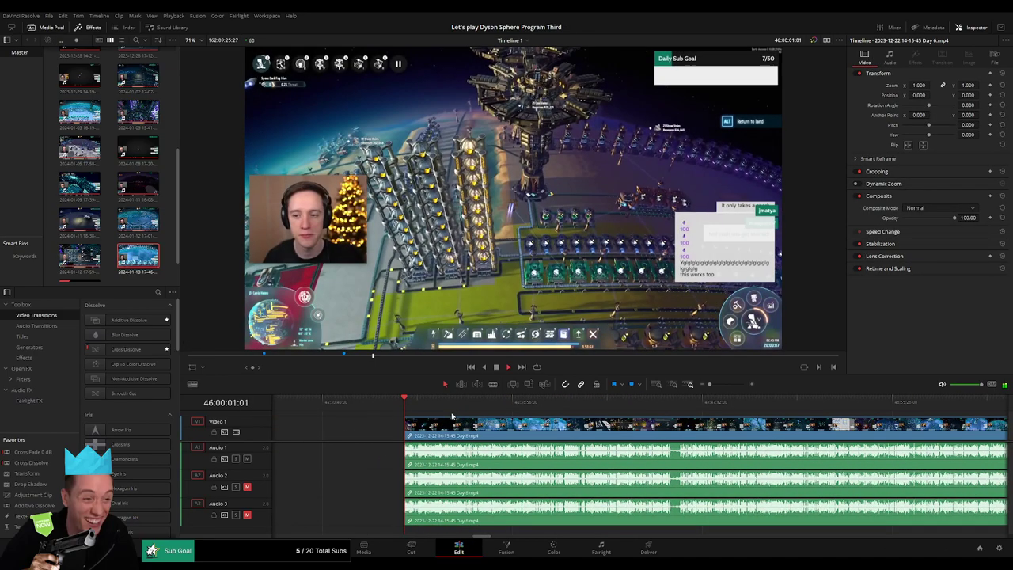
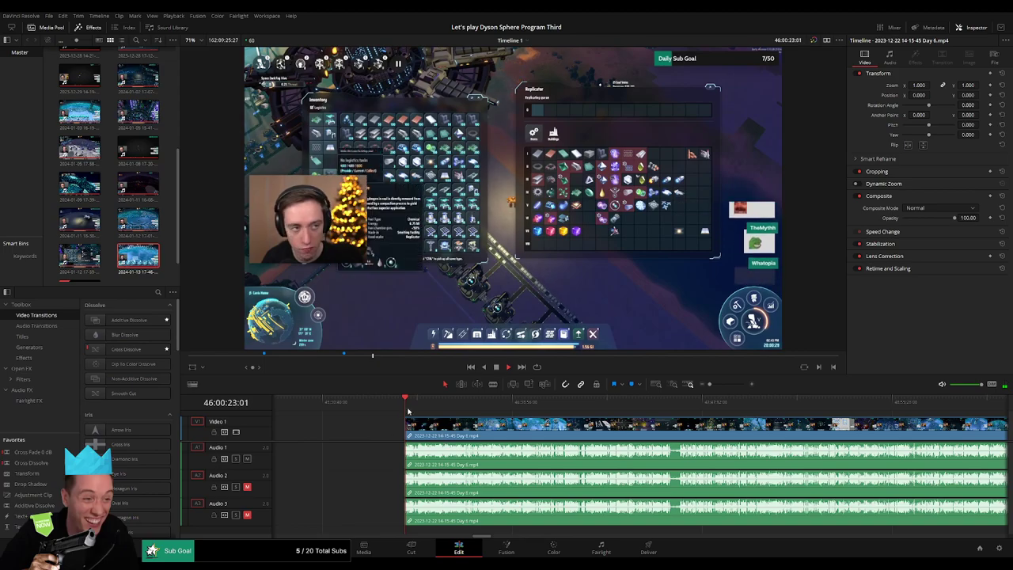
Play through the Day 6 recording around the 52-minute mark and split it at 46:52:10:30 on all tracks
{"action": "left_click_drag", "start_coordinate": [406, 400], "coordinate": [552, 410]}
{"action": "key", "text": "space"}
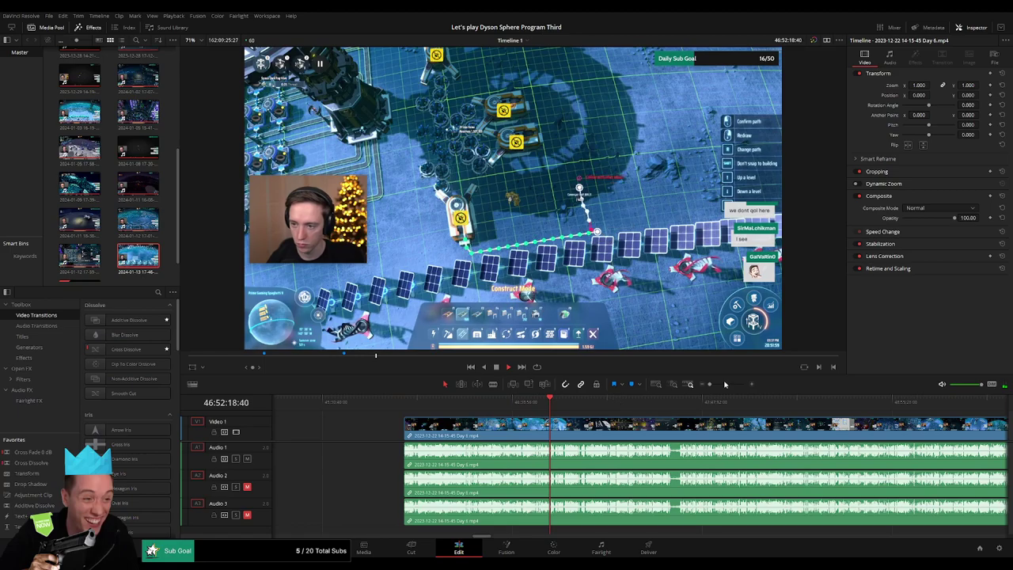
{"action": "left_click", "coordinate": [723, 385]}
{"action": "left_click", "coordinate": [591, 408]}
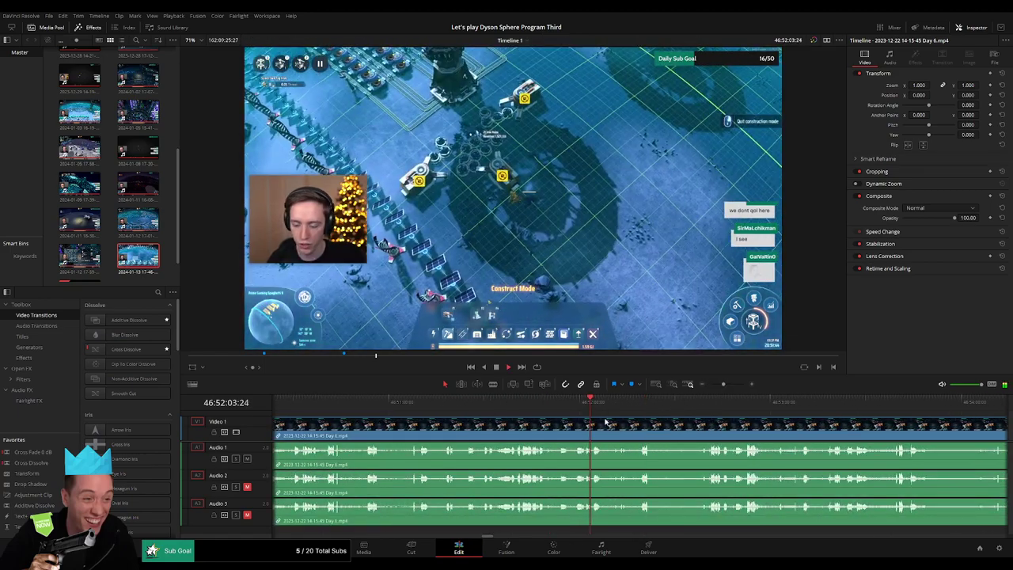
{"action": "left_click", "coordinate": [729, 384]}
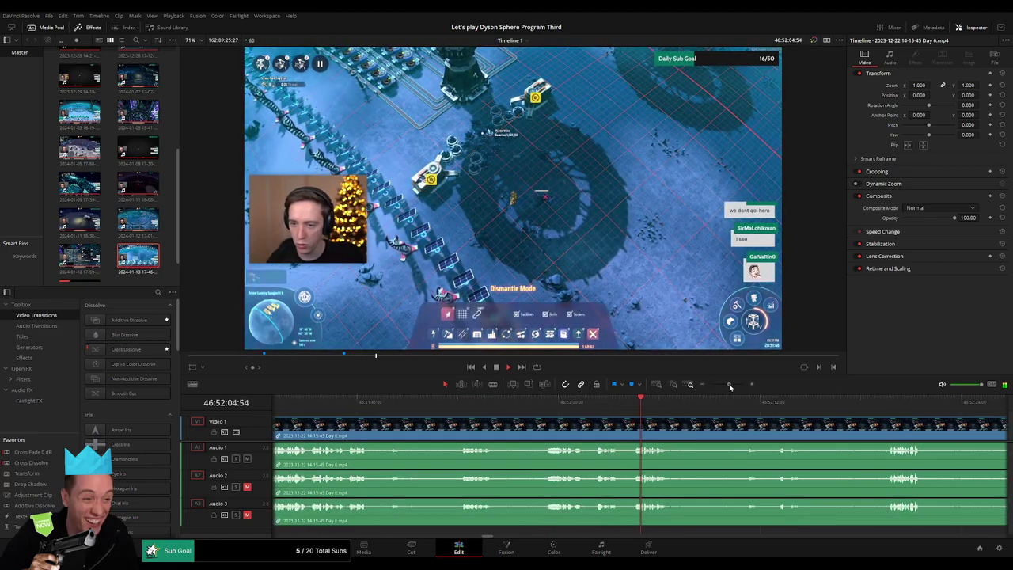
{"action": "left_click", "coordinate": [549, 409]}
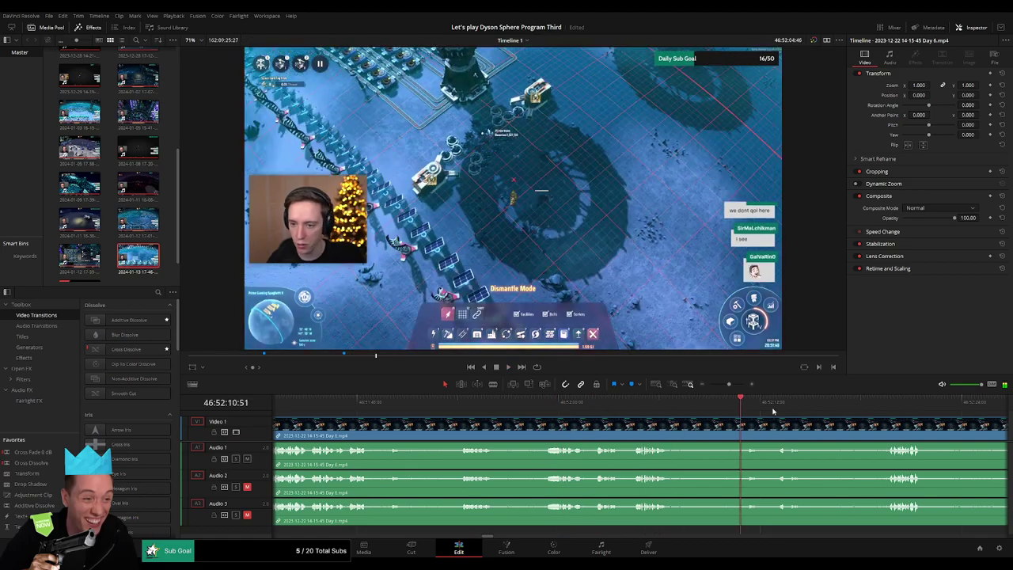
{"action": "left_click", "coordinate": [542, 409]}
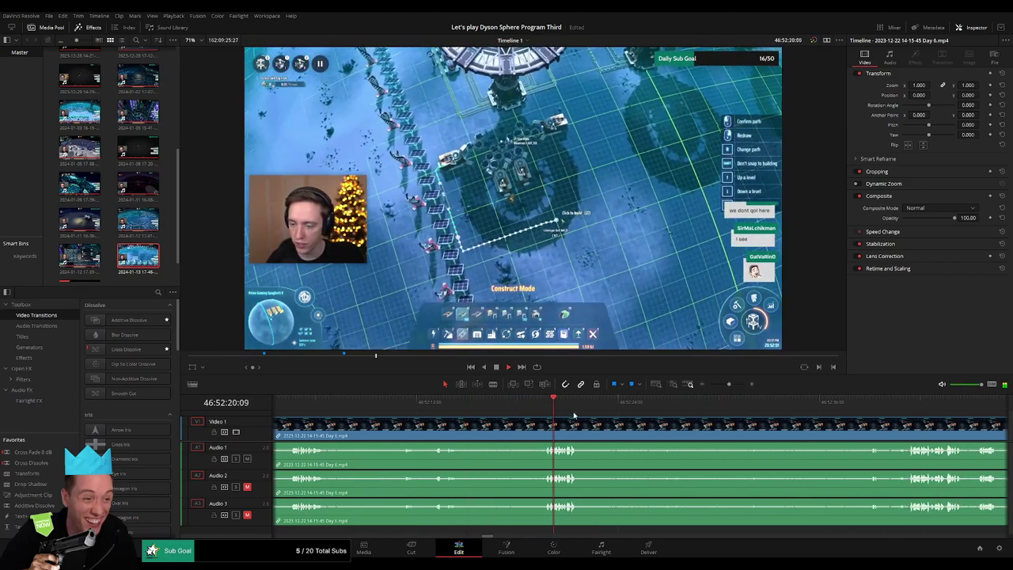
{"action": "left_click_drag", "start_coordinate": [572, 429], "coordinate": [433, 411]}
{"action": "scroll", "coordinate": [434, 416], "scroll_direction": "left", "scroll_amount": 2}
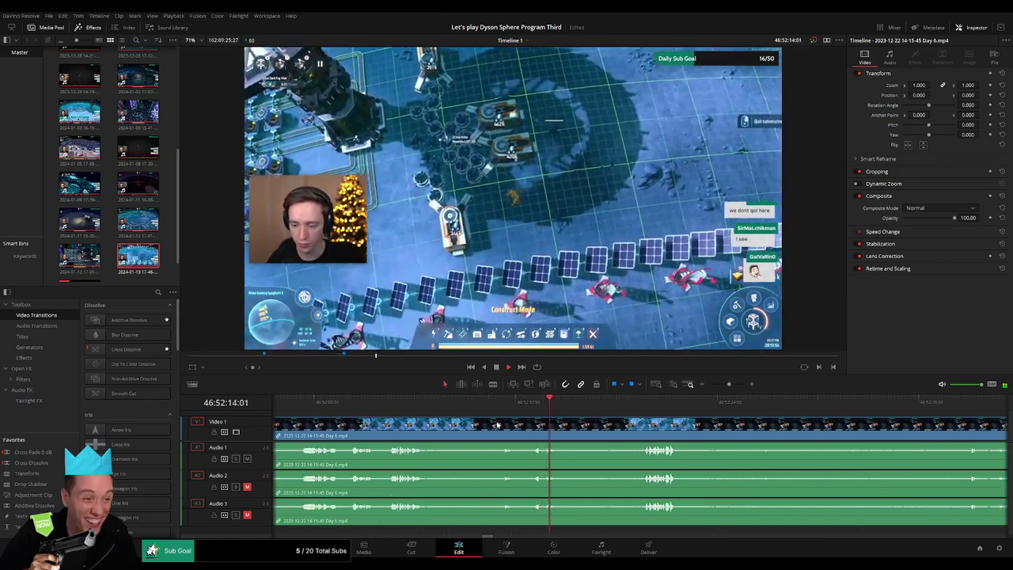
{"action": "left_click", "coordinate": [498, 411]}
{"action": "mouse_move", "coordinate": [498, 411]}
{"action": "left_mouse_down"}
{"action": "mouse_move", "coordinate": [522, 412]}
{"action": "mouse_move", "coordinate": [490, 414]}
{"action": "left_mouse_up"}
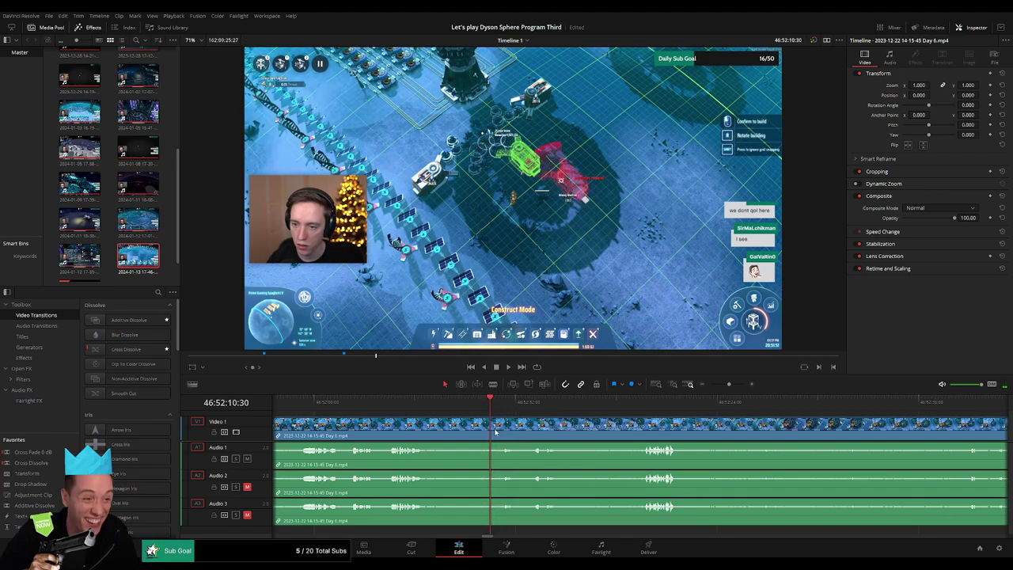
{"action": "key", "text": "b"}
{"action": "left_click", "coordinate": [492, 429]}
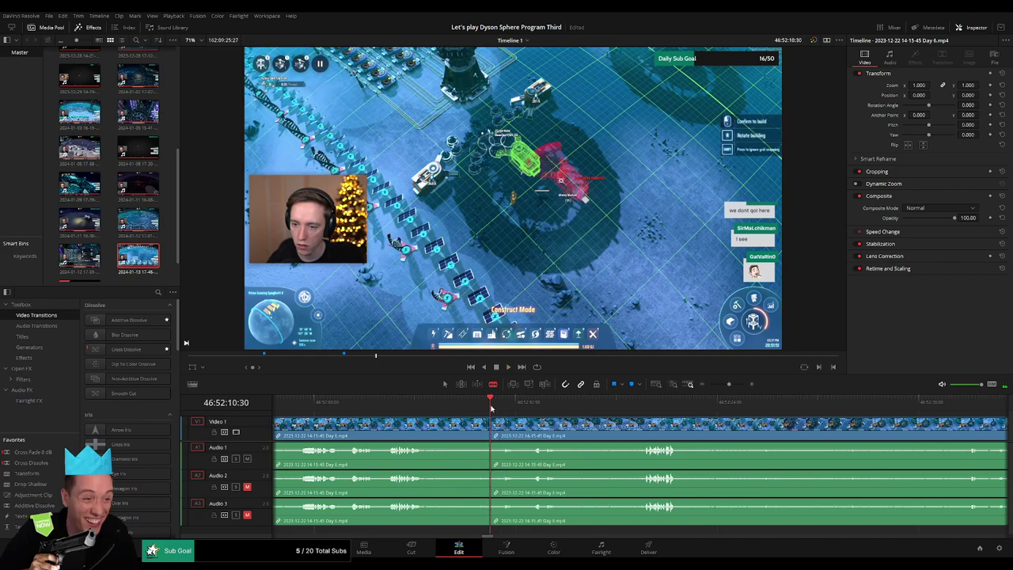
Add fades of about one second on both sides of the 46:52:10:30 cut on the video and all three audio tracks
{"action": "key", "text": "a"}
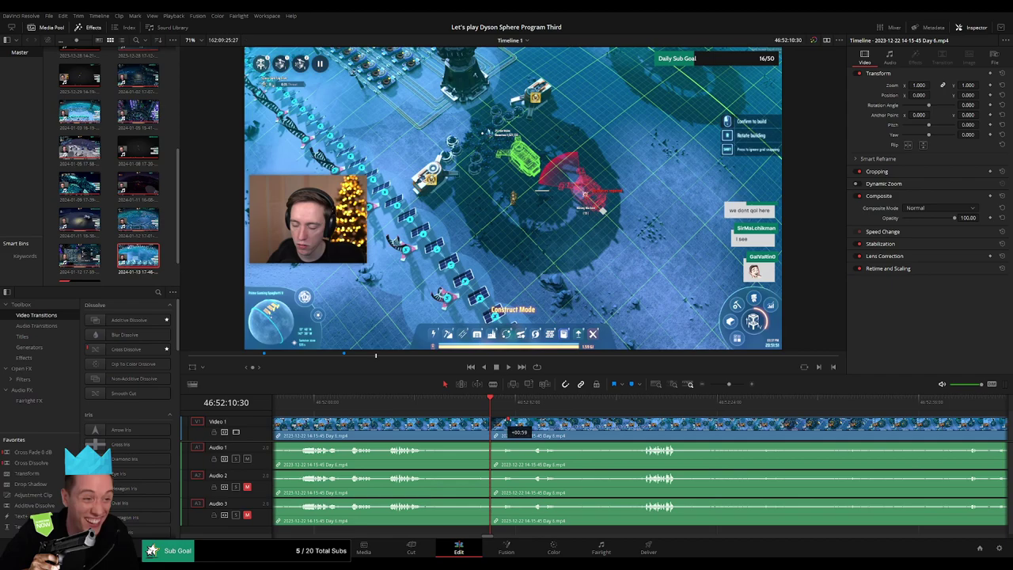
{"action": "left_click_drag", "start_coordinate": [508, 419], "coordinate": [508, 419]}
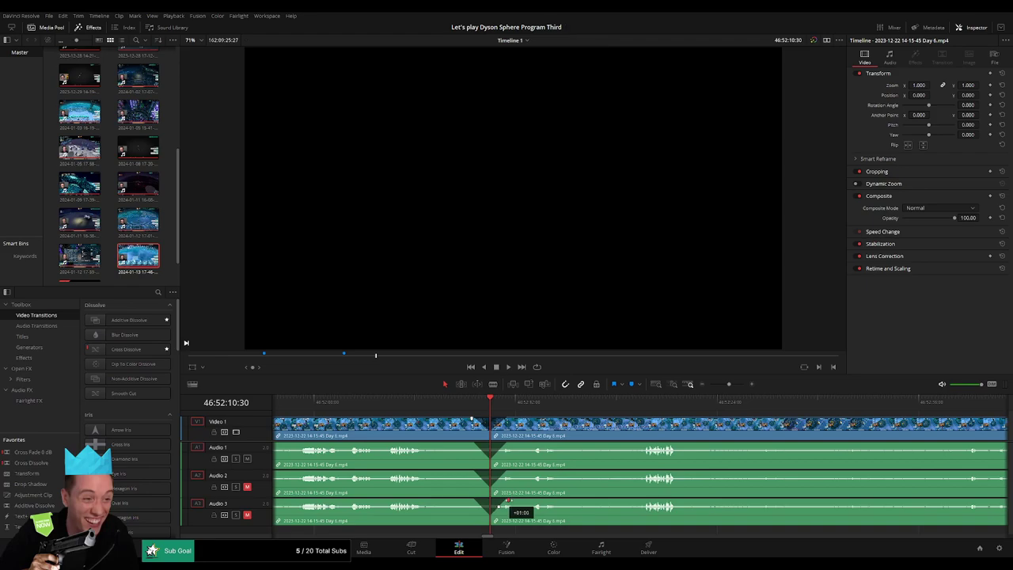
Move the remaining Day 6 recording well clear of the 46:52:10:30 cut, leaving a gap after the finished episode
{"action": "left_click_drag", "start_coordinate": [728, 393], "coordinate": [690, 394]}
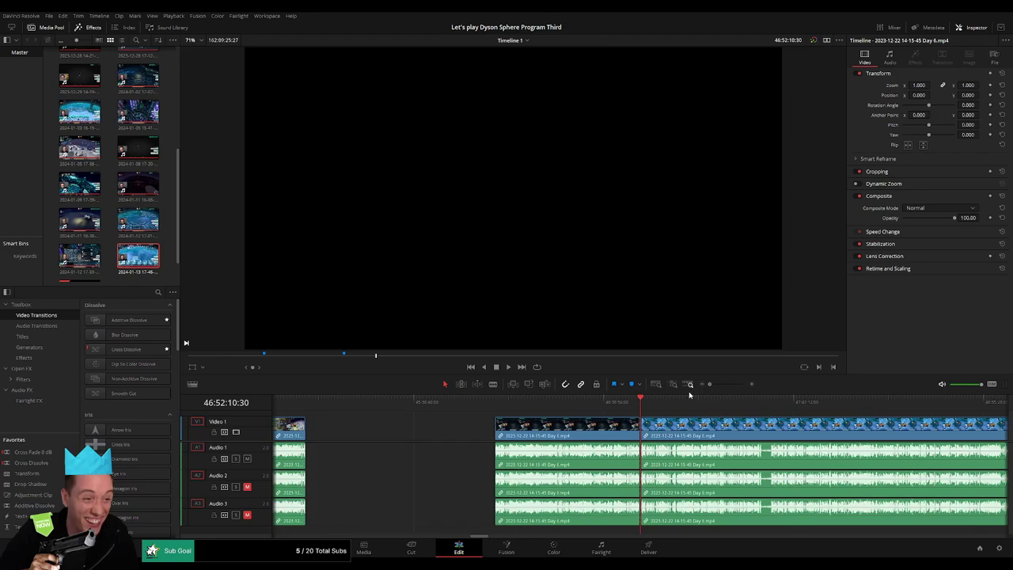
{"action": "left_click_drag", "start_coordinate": [742, 441], "coordinate": [560, 431]}
{"action": "left_click_drag", "start_coordinate": [667, 433], "coordinate": [513, 433]}
{"action": "scroll", "coordinate": [499, 431], "scroll_direction": "left", "scroll_amount": 3}
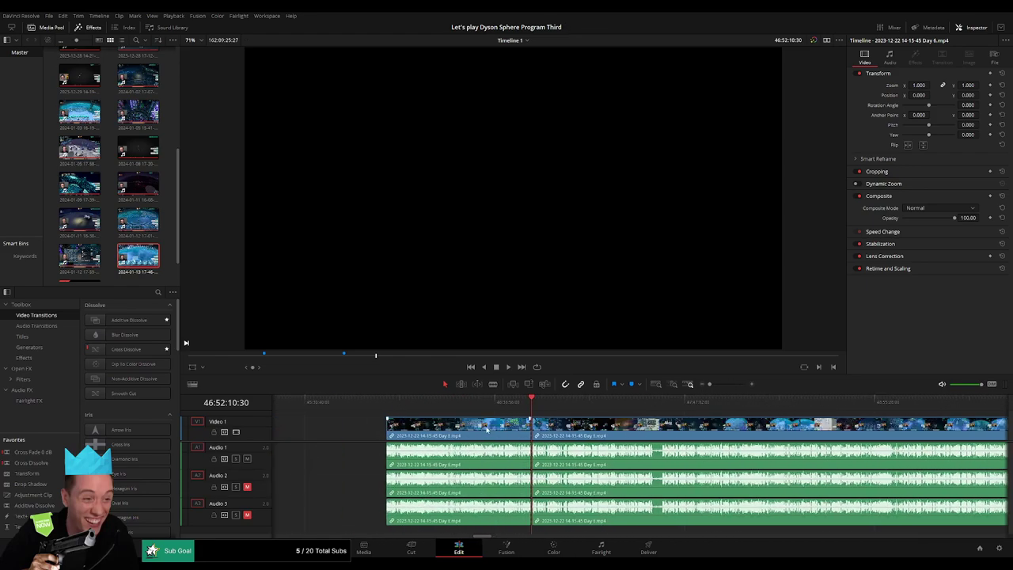
{"action": "key", "text": "Home"}
{"action": "left_click_drag", "start_coordinate": [612, 429], "coordinate": [349, 433]}
{"action": "left_click_drag", "start_coordinate": [792, 431], "coordinate": [395, 433]}
{"action": "left_click_drag", "start_coordinate": [752, 425], "coordinate": [554, 432]}
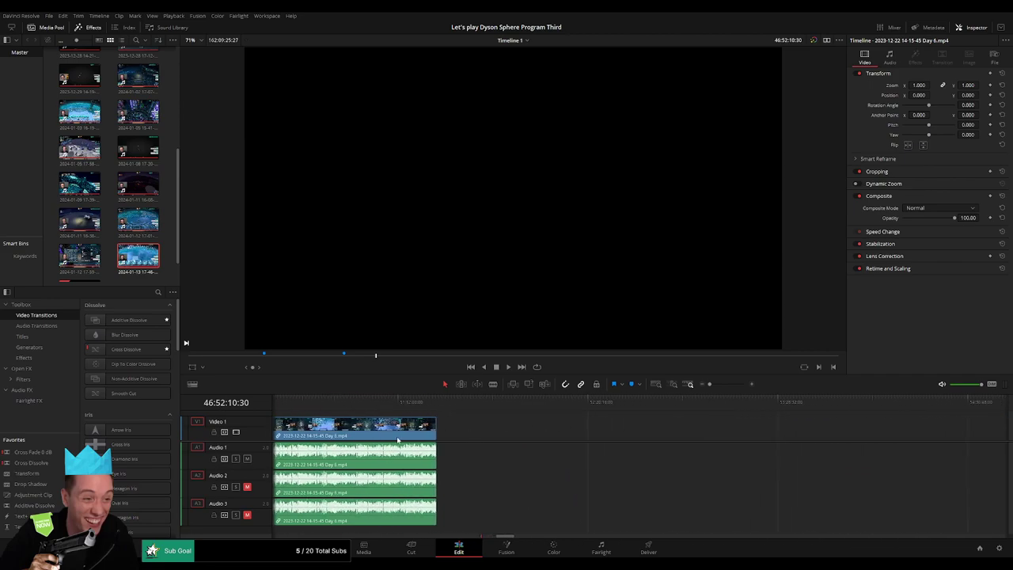
{"action": "left_click_drag", "start_coordinate": [403, 441], "coordinate": [782, 441]}
{"action": "scroll", "coordinate": [776, 441], "scroll_direction": "left", "scroll_amount": 9}
{"action": "left_click", "coordinate": [543, 429]}
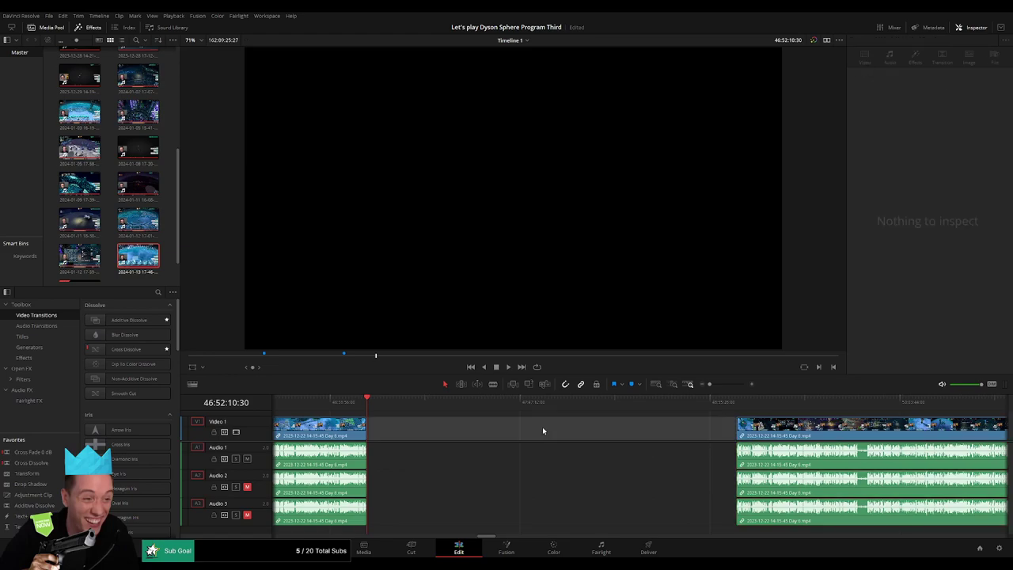
Set the playhead to exactly 48:00:00:00, move the remaining Day 6 recording so that it starts there, and play it
{"action": "left_click_drag", "start_coordinate": [392, 406], "coordinate": [552, 422]}
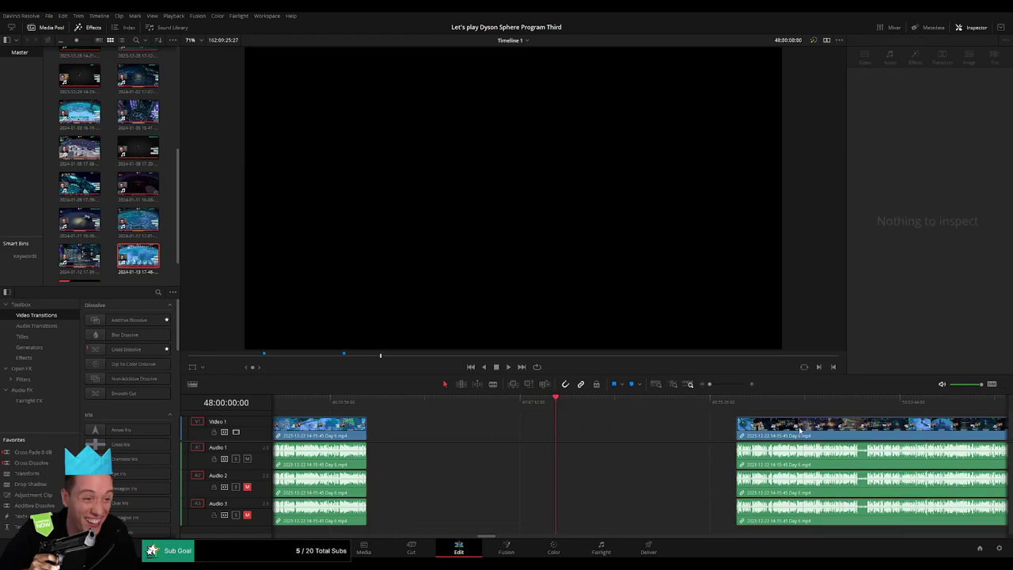
{"action": "left_click_drag", "start_coordinate": [799, 430], "coordinate": [623, 428]}
{"action": "key", "text": "space"}
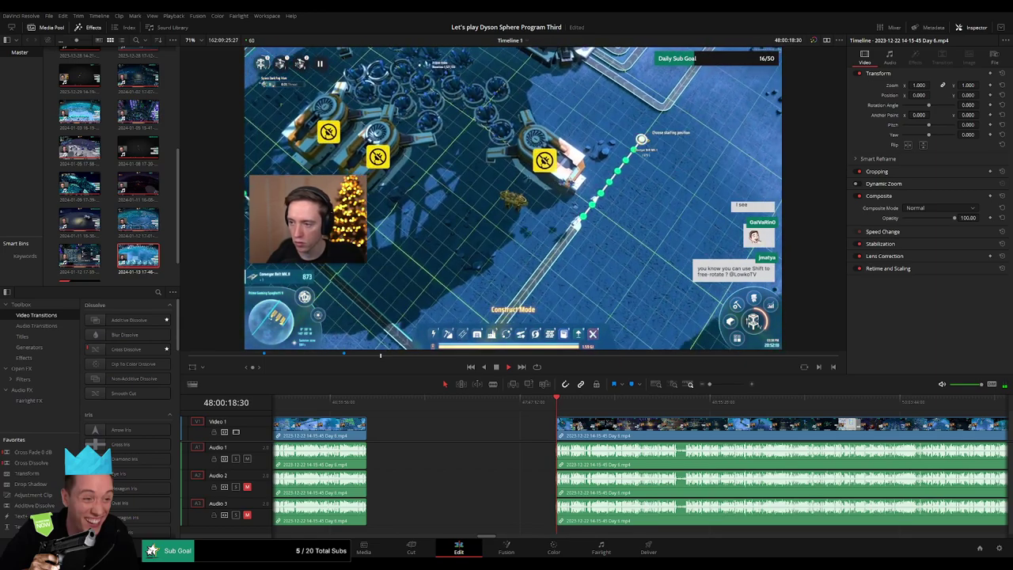
Find the quiet stretch near 48:43 where the streamer takes a break and split all tracks at its start
{"action": "left_click", "coordinate": [522, 438]}
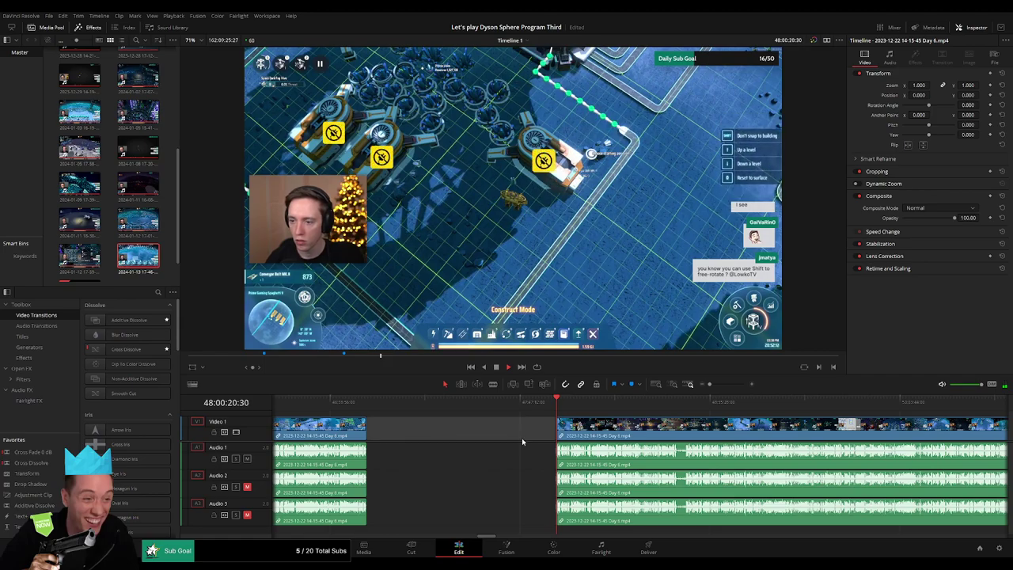
{"action": "left_click_drag", "start_coordinate": [522, 429], "coordinate": [474, 412]}
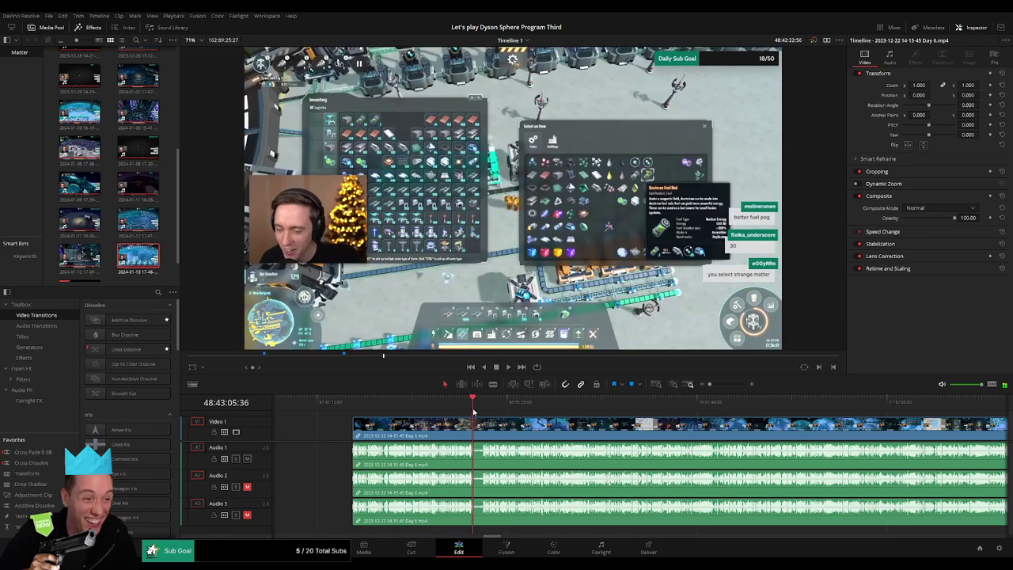
{"action": "key", "text": "space"}
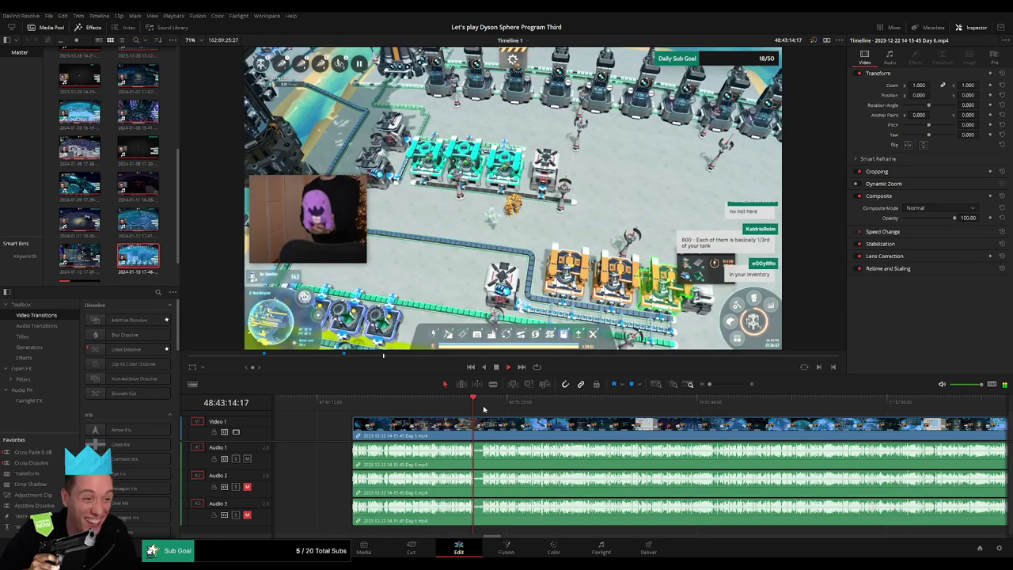
{"action": "left_click_drag", "start_coordinate": [713, 383], "coordinate": [725, 384]}
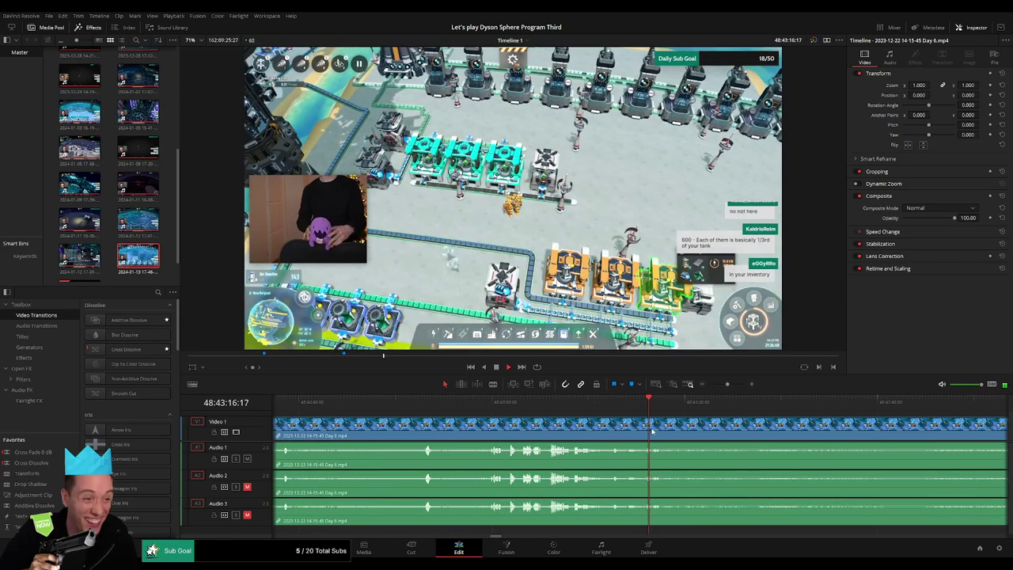
{"action": "left_click_drag", "start_coordinate": [445, 410], "coordinate": [464, 421]}
{"action": "key", "text": "b"}
{"action": "left_click", "coordinate": [464, 423]}
Locate the streamer's return from the break and split all tracks at about 48:46:55
{"action": "key", "text": "space"}
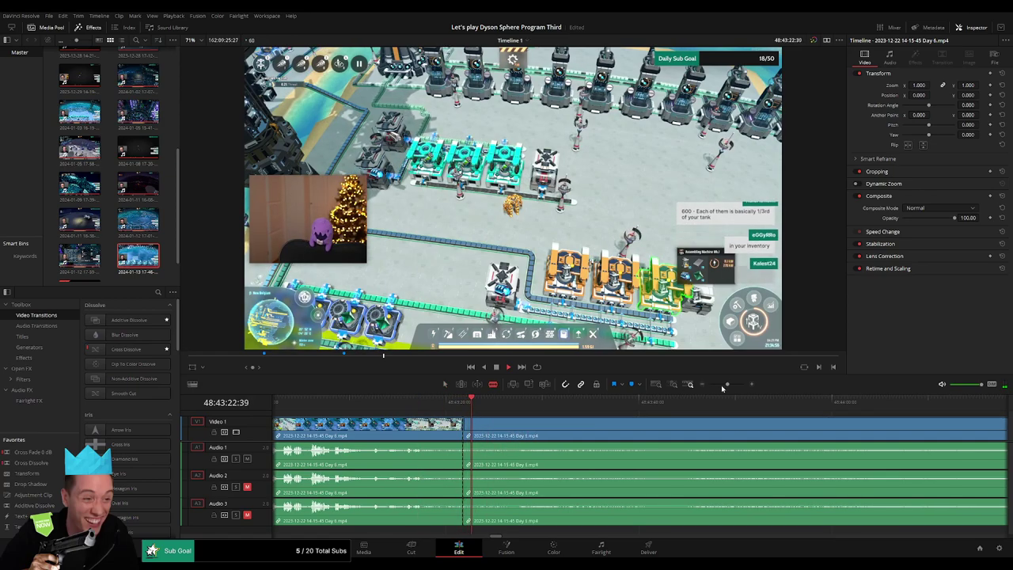
{"action": "mouse_move", "coordinate": [727, 384]}
{"action": "left_mouse_down"}
{"action": "mouse_move", "coordinate": [710, 388]}
{"action": "mouse_move", "coordinate": [722, 386]}
{"action": "left_mouse_up"}
{"action": "left_click", "coordinate": [673, 403]}
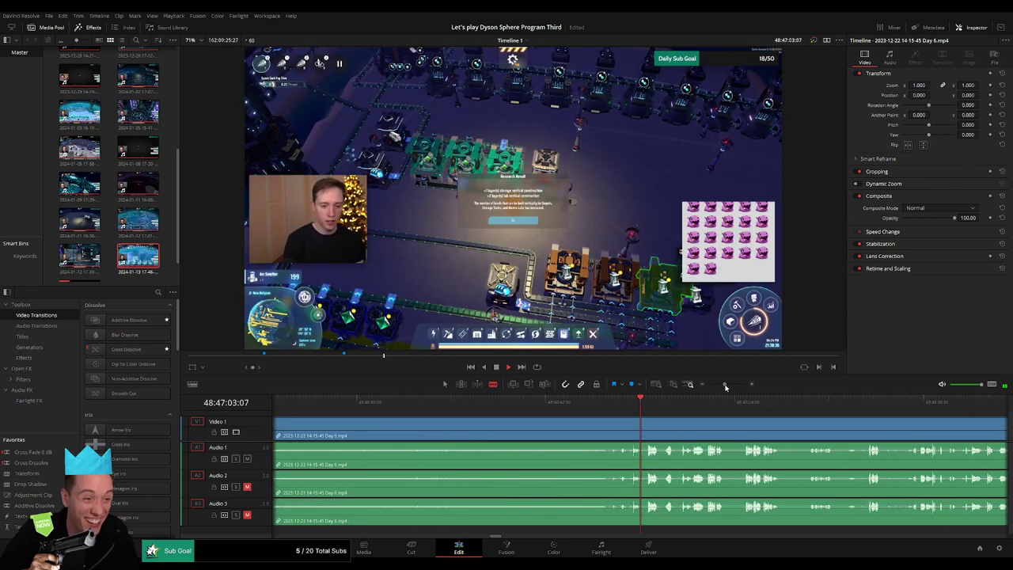
{"action": "left_click", "coordinate": [601, 401]}
{"action": "key", "text": "space"}
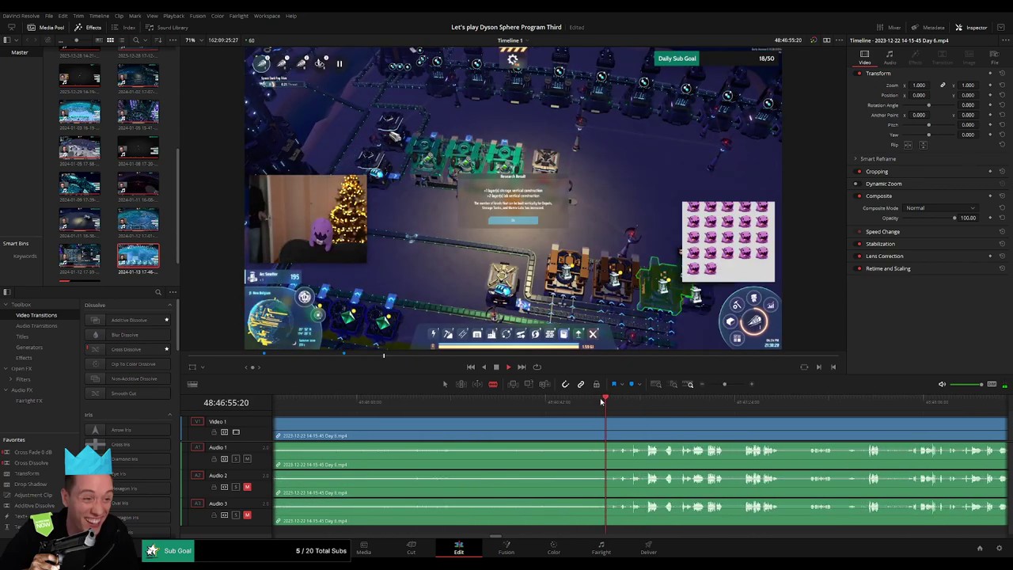
Delete the break section, move the following recording back against the cut to close the gap, and play across the join
{"action": "left_click_drag", "start_coordinate": [725, 387], "coordinate": [721, 387]}
{"action": "left_click", "coordinate": [561, 433]}
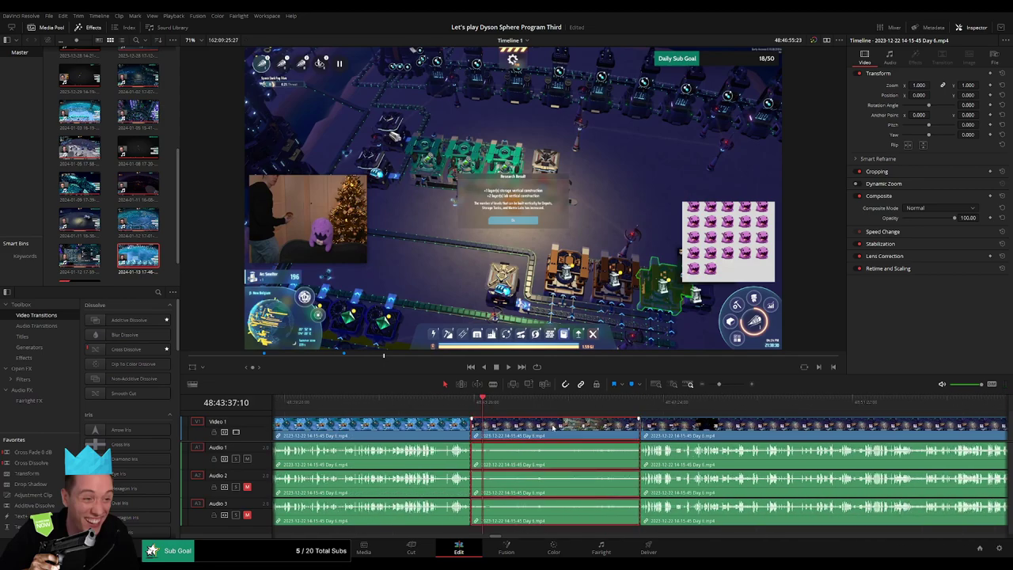
{"action": "key", "text": "BackSpace"}
{"action": "left_click_drag", "start_coordinate": [643, 432], "coordinate": [475, 435]}
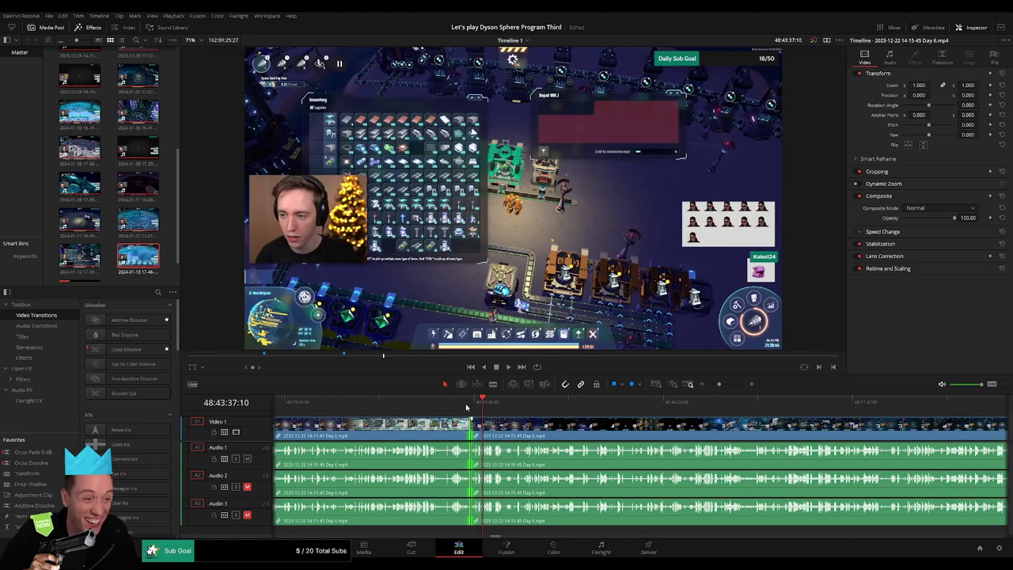
{"action": "left_click", "coordinate": [467, 408]}
{"action": "key", "text": "space"}
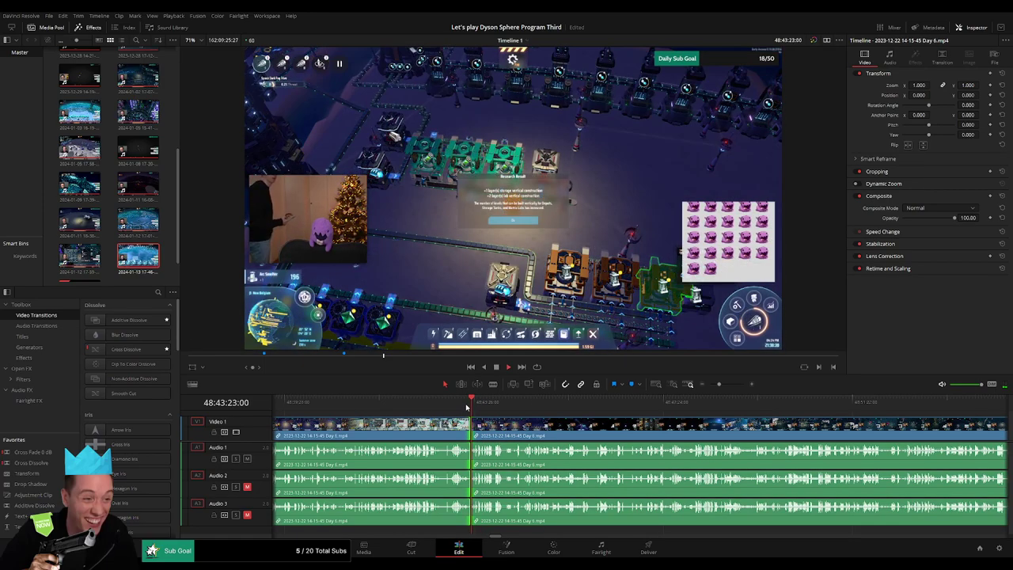
Find a pause in the speech near the 52-minute mark and split the Day 6 recording at 48:52:09:30 on all tracks
{"action": "left_click_drag", "start_coordinate": [466, 406], "coordinate": [837, 410]}
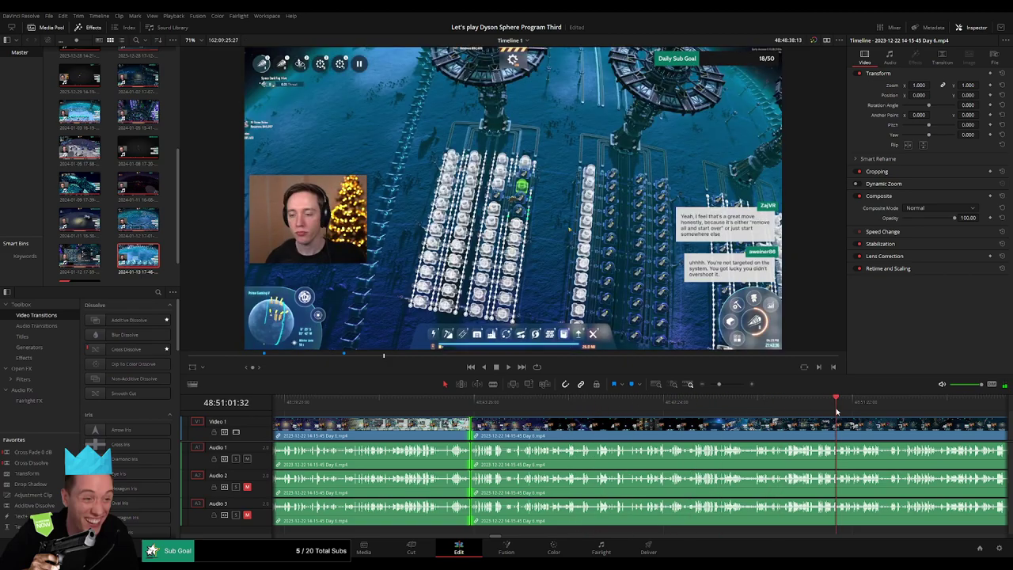
{"action": "key", "text": "space"}
{"action": "scroll", "coordinate": [836, 411], "scroll_direction": "right", "scroll_amount": 4}
{"action": "left_click", "coordinate": [512, 410]}
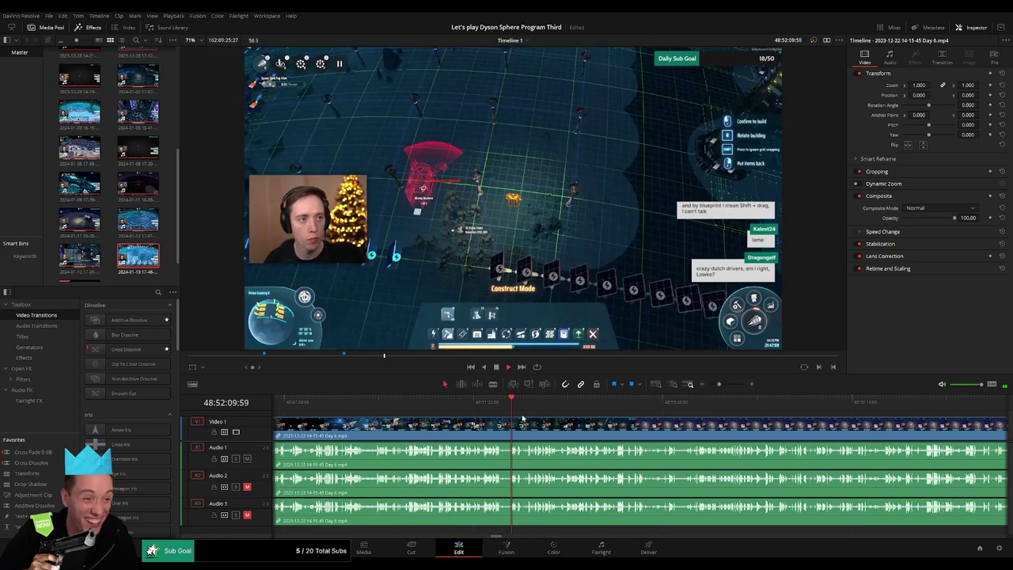
{"action": "left_click", "coordinate": [728, 385]}
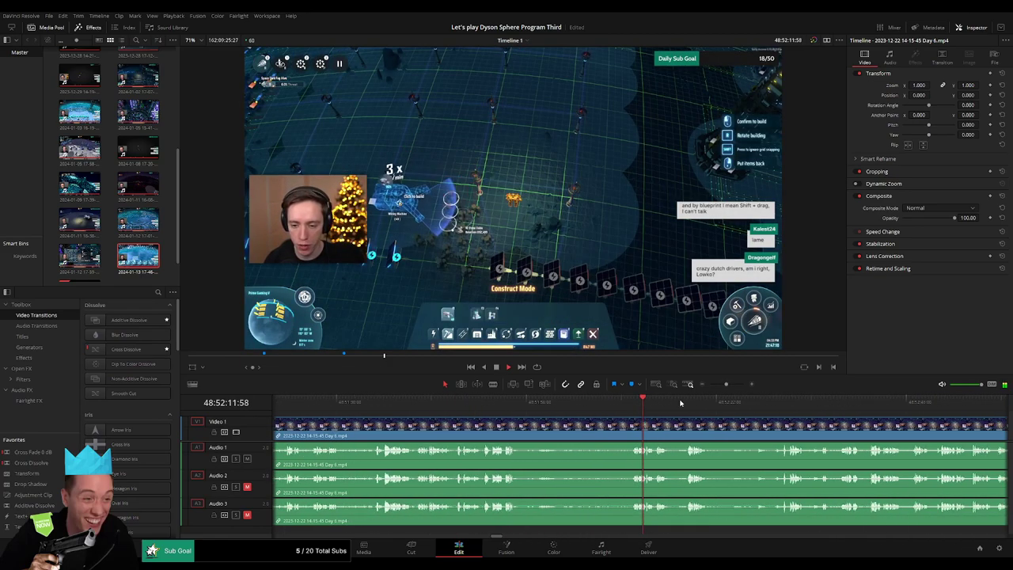
{"action": "left_click", "coordinate": [486, 406]}
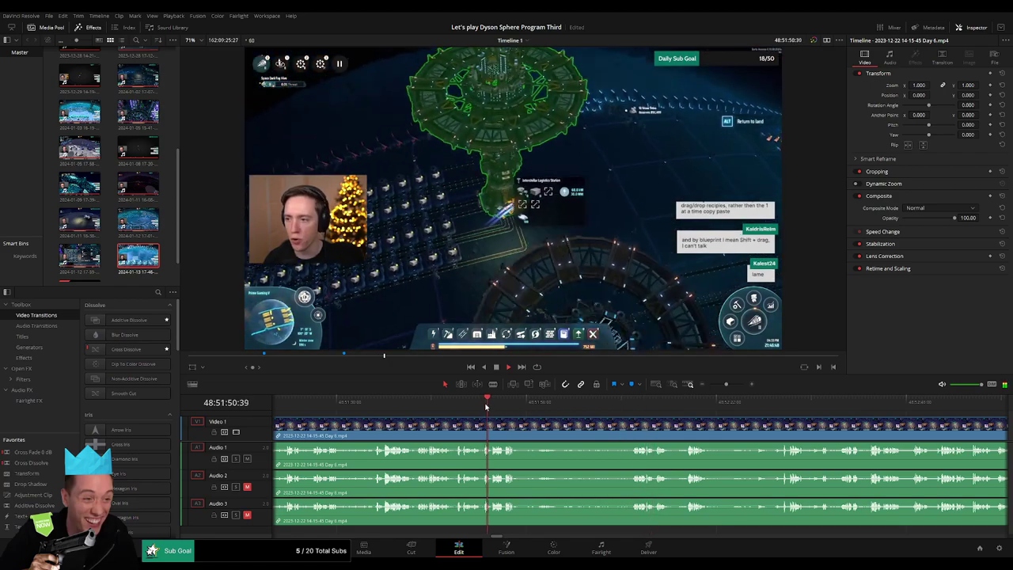
{"action": "left_click", "coordinate": [549, 406]}
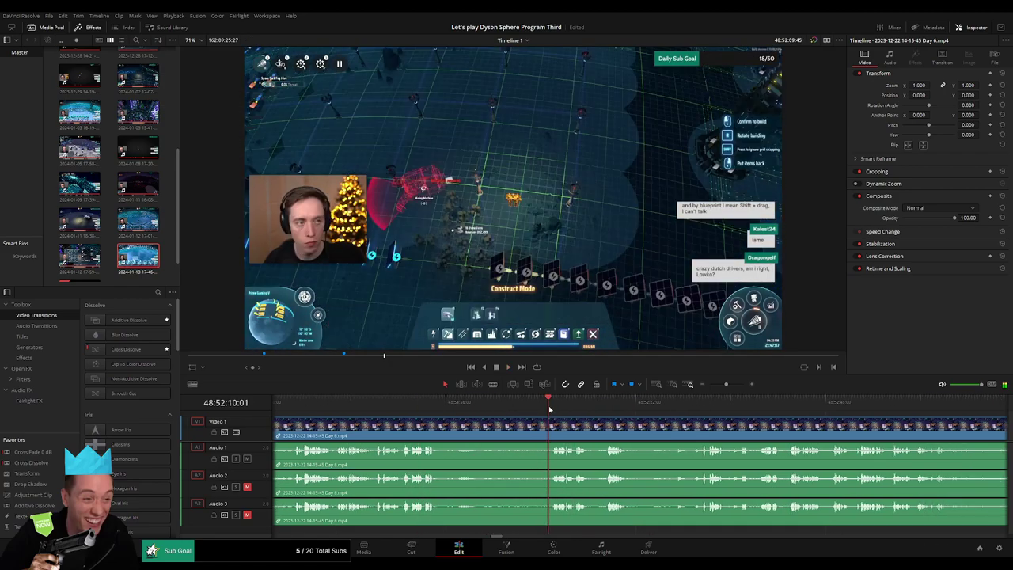
{"action": "left_click_drag", "start_coordinate": [550, 410], "coordinate": [545, 409]}
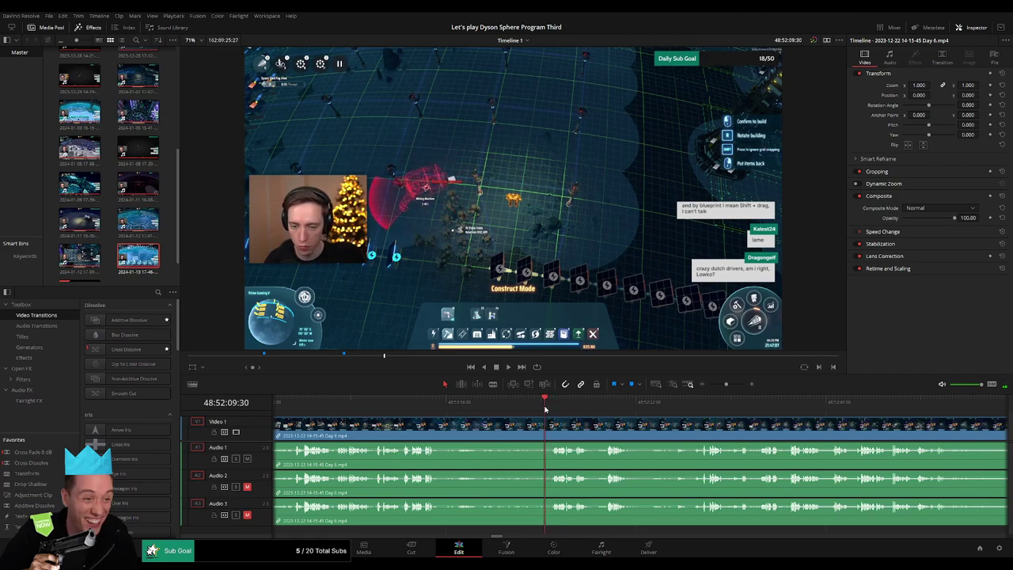
{"action": "key", "text": "ctrl+b"}
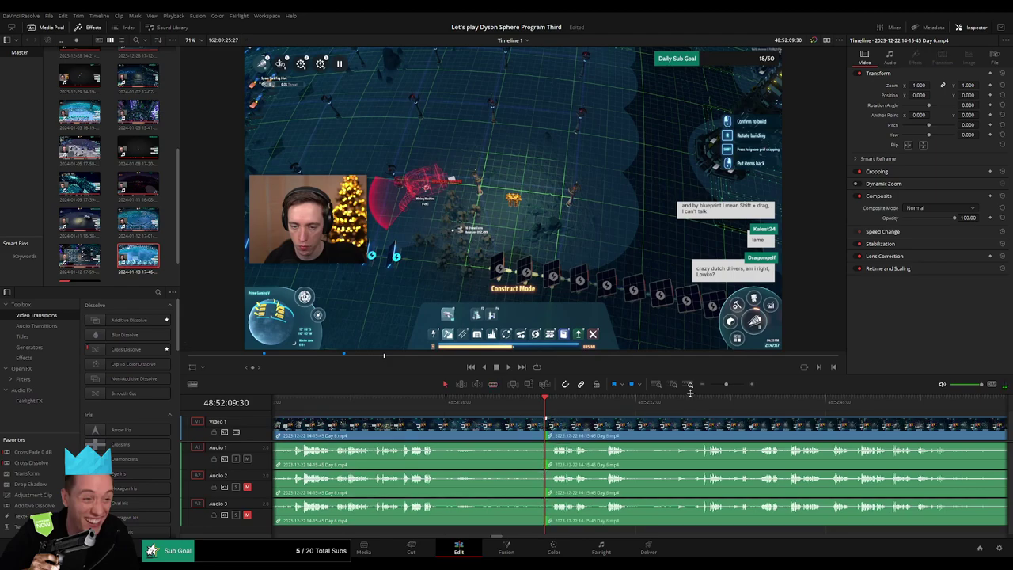
Fade the video and all audio tracks out and in over about one second at the 48:52:09:30 cut
{"action": "left_click_drag", "start_coordinate": [726, 385], "coordinate": [734, 385]}
{"action": "left_click_drag", "start_coordinate": [642, 419], "coordinate": [599, 421]}
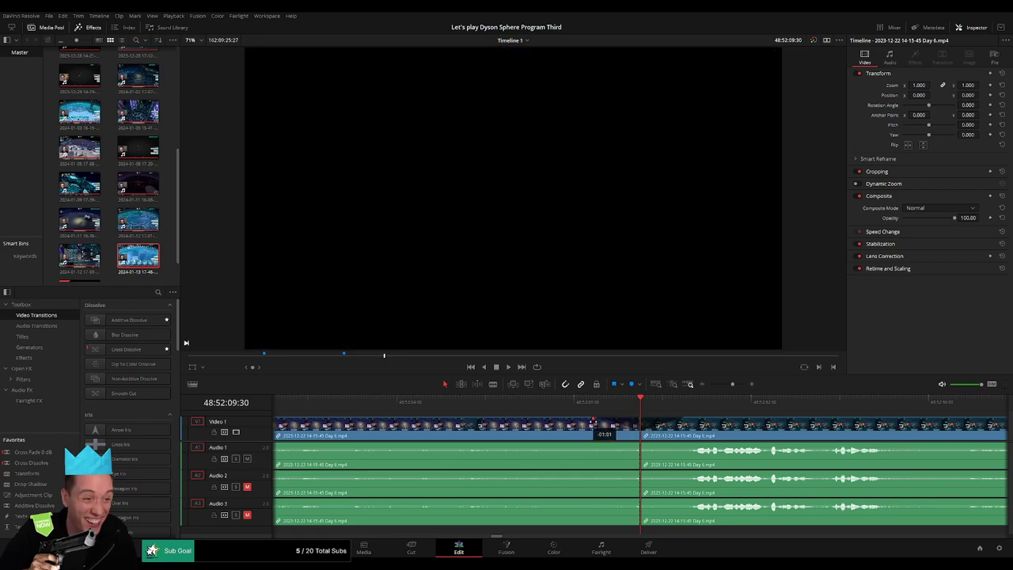
{"action": "left_click_drag", "start_coordinate": [641, 449], "coordinate": [583, 445]}
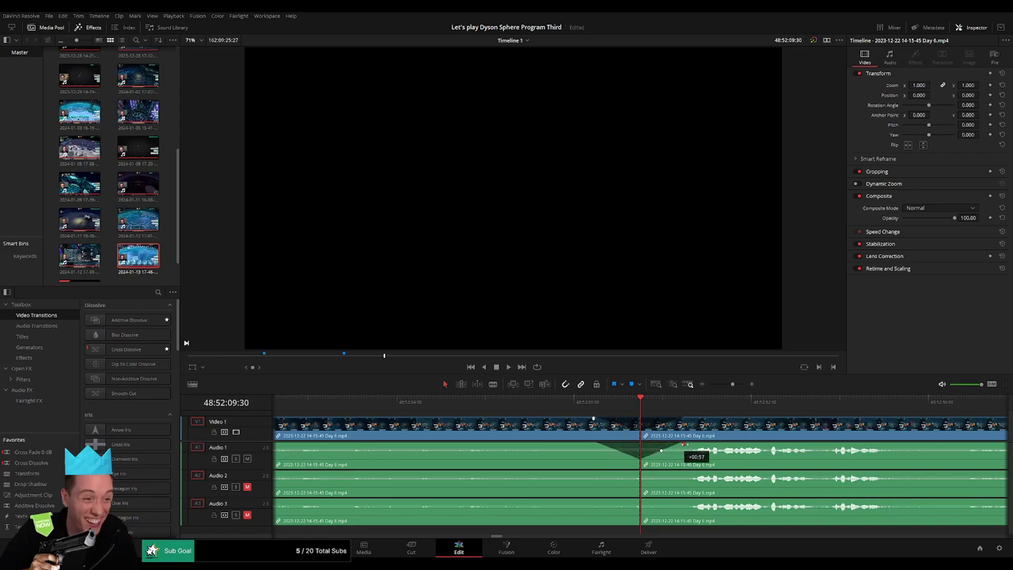
{"action": "left_click_drag", "start_coordinate": [626, 473], "coordinate": [593, 472]}
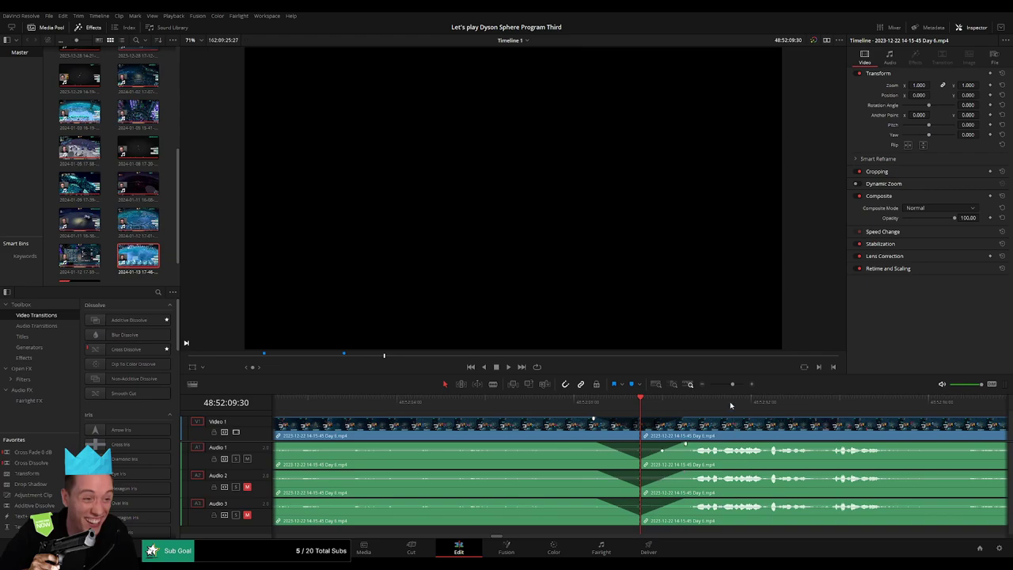
Move the rest of the Day 6 recording further along the timeline, away from the 48:52:09:30 cut
{"action": "left_click_drag", "start_coordinate": [732, 384], "coordinate": [658, 392]}
{"action": "scroll", "coordinate": [598, 436], "scroll_direction": "right", "scroll_amount": 5}
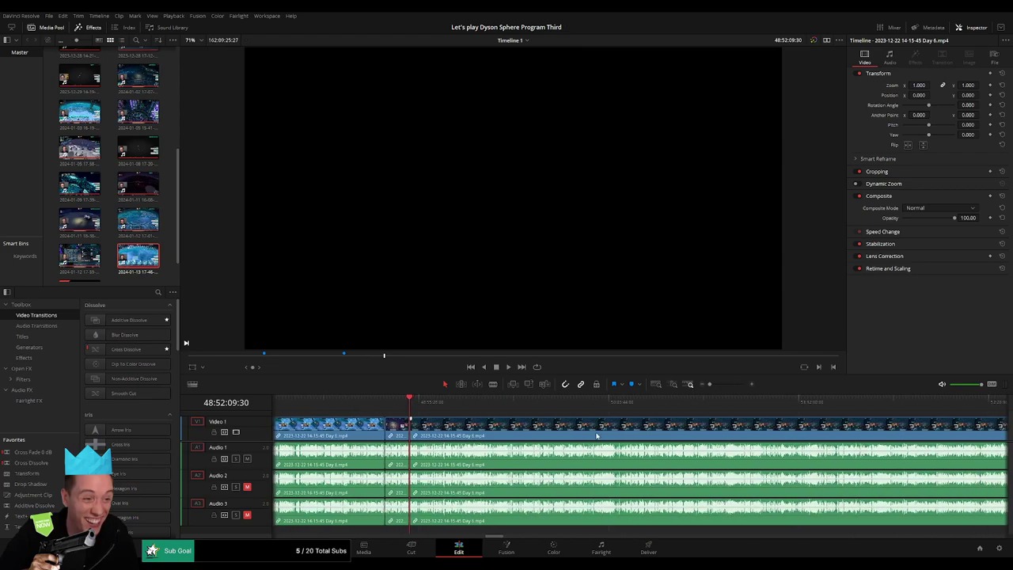
{"action": "scroll", "coordinate": [597, 436], "scroll_direction": "right", "scroll_amount": 6}
{"action": "left_click_drag", "start_coordinate": [572, 428], "coordinate": [881, 435]}
{"action": "scroll", "coordinate": [546, 432], "scroll_direction": "left", "scroll_amount": 5}
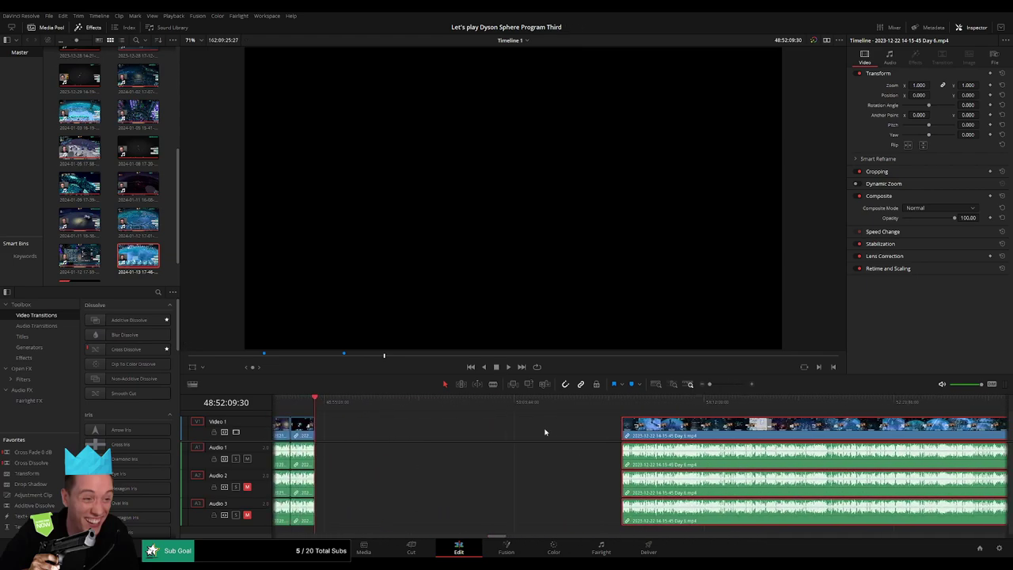
{"action": "scroll", "coordinate": [578, 430], "scroll_direction": "left", "scroll_amount": 3}
Place the start of the moved Day 6 recording at 50:00:00:00 as the next episode
{"action": "left_click", "coordinate": [578, 430]}
{"action": "left_click", "coordinate": [360, 407]}
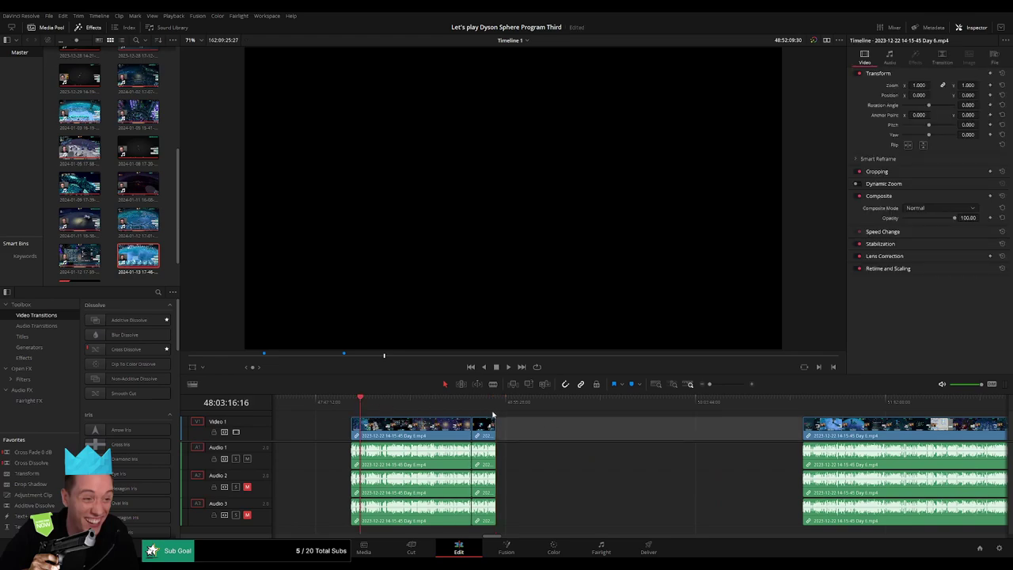
{"action": "key", "text": "Home"}
{"action": "left_click_drag", "start_coordinate": [499, 408], "coordinate": [515, 409]}
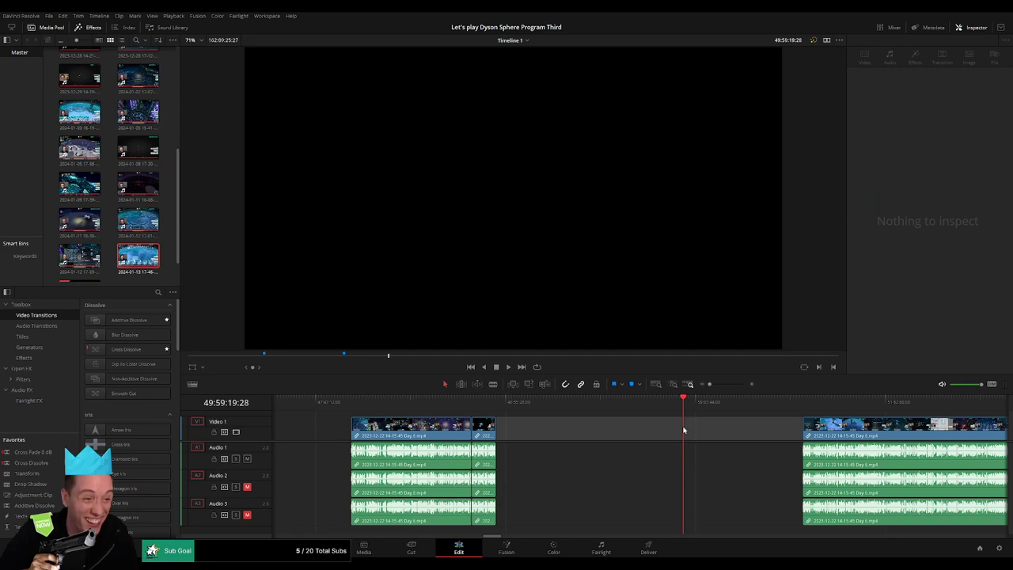
{"action": "left_click_drag", "start_coordinate": [684, 426], "coordinate": [685, 427]}
{"action": "left_click_drag", "start_coordinate": [826, 427], "coordinate": [455, 421]}
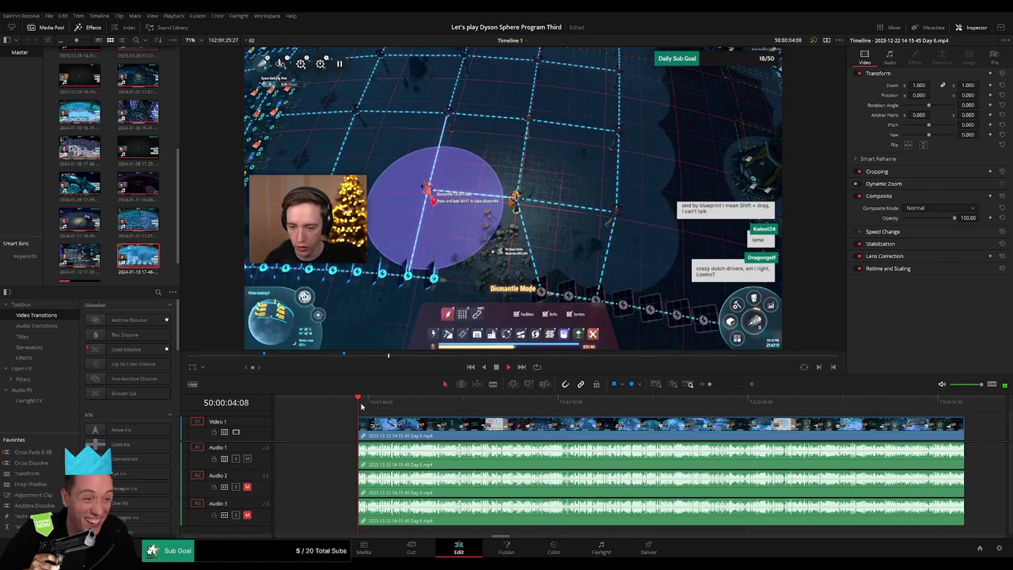
Play the episode around its 52-minute mark to look for a pause in the speech near 50:52:00
{"action": "left_click_drag", "start_coordinate": [364, 406], "coordinate": [502, 408]}
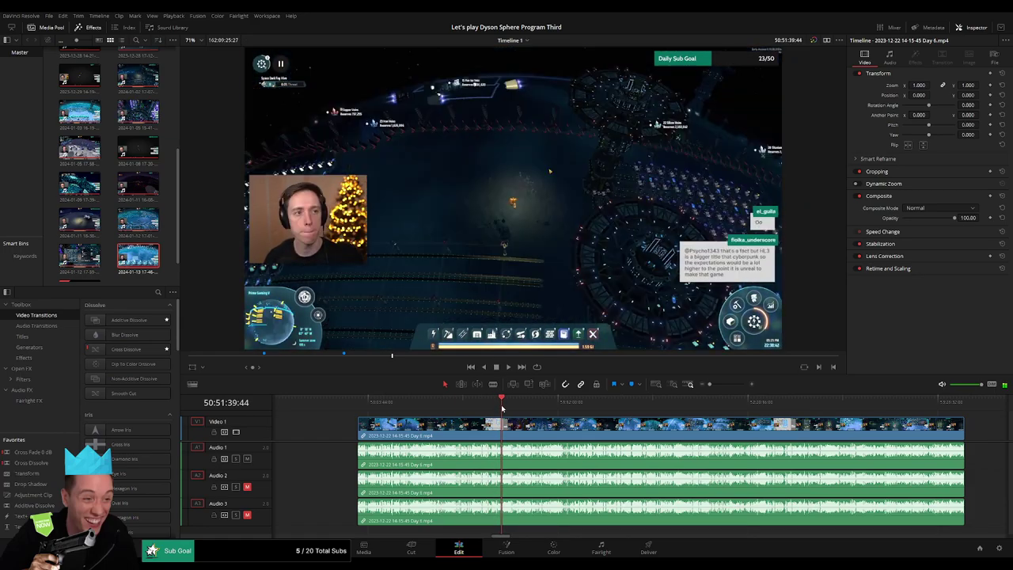
{"action": "left_click_drag", "start_coordinate": [710, 386], "coordinate": [727, 385]}
{"action": "left_click_drag", "start_coordinate": [640, 407], "coordinate": [815, 407]}
{"action": "key", "text": "space"}
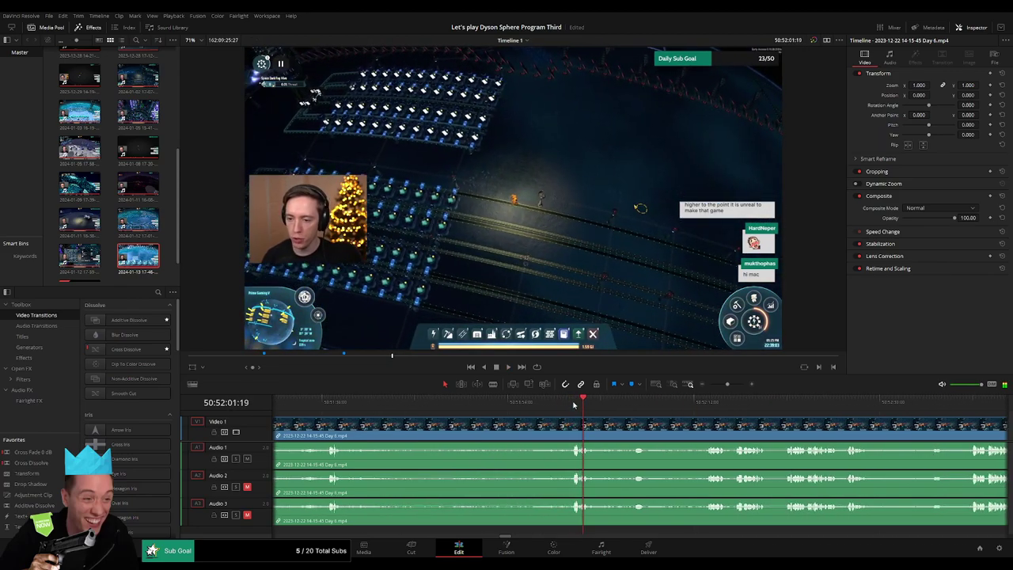
{"action": "left_click", "coordinate": [574, 405]}
{"action": "left_click_drag", "start_coordinate": [727, 384], "coordinate": [732, 385]}
{"action": "left_click", "coordinate": [650, 409]}
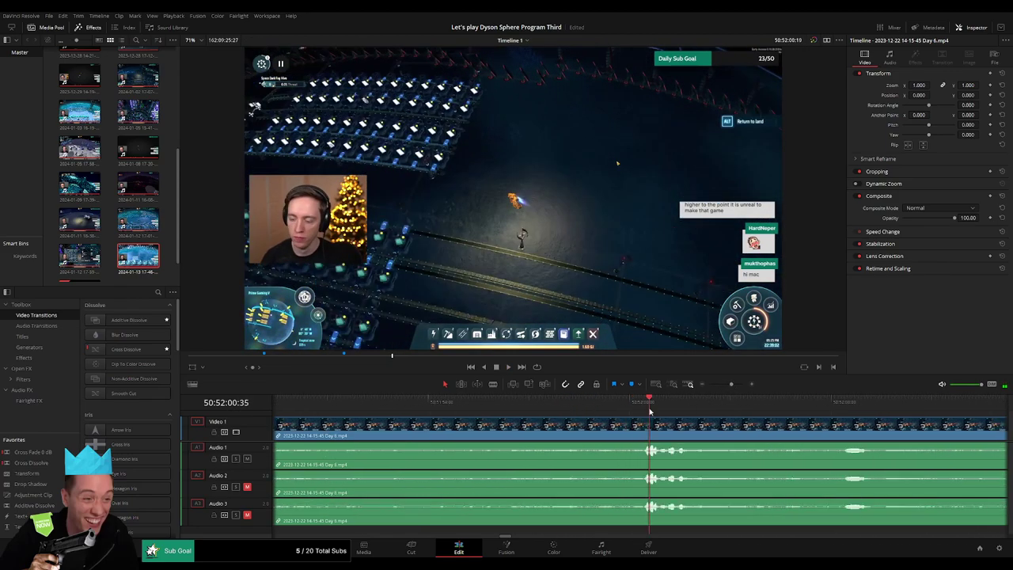
Compare the pauses around 50:52 and split the Day 6 recording on all tracks at 50:52:00:00
{"action": "left_click_drag", "start_coordinate": [649, 410], "coordinate": [855, 408]}
{"action": "left_click_drag", "start_coordinate": [731, 385], "coordinate": [727, 385]}
{"action": "left_click", "coordinate": [692, 411]}
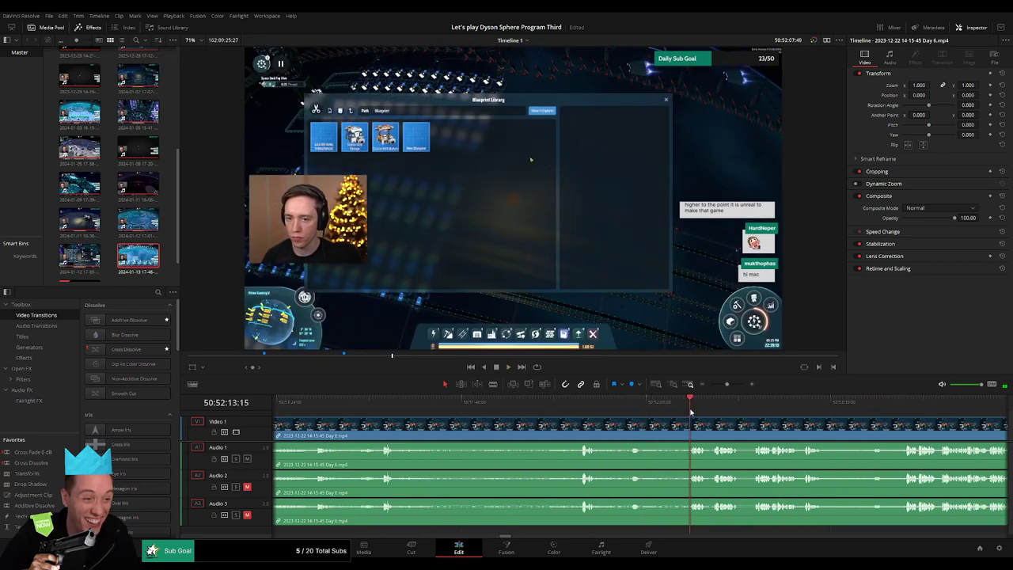
{"action": "scroll", "coordinate": [707, 427], "scroll_direction": "right", "scroll_amount": 3}
{"action": "left_click", "coordinate": [464, 407]}
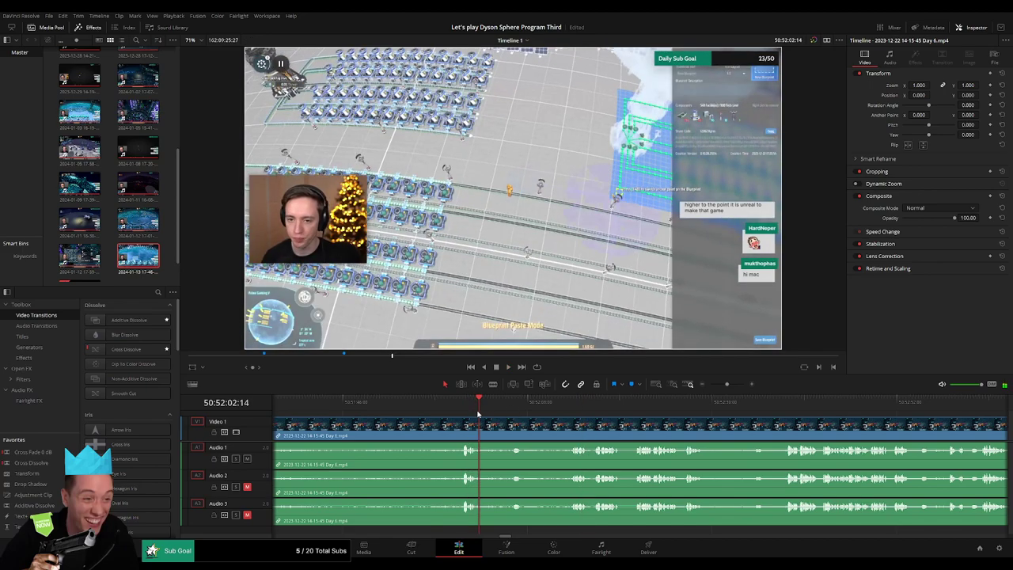
{"action": "left_click", "coordinate": [461, 406]}
{"action": "left_click", "coordinate": [736, 385]}
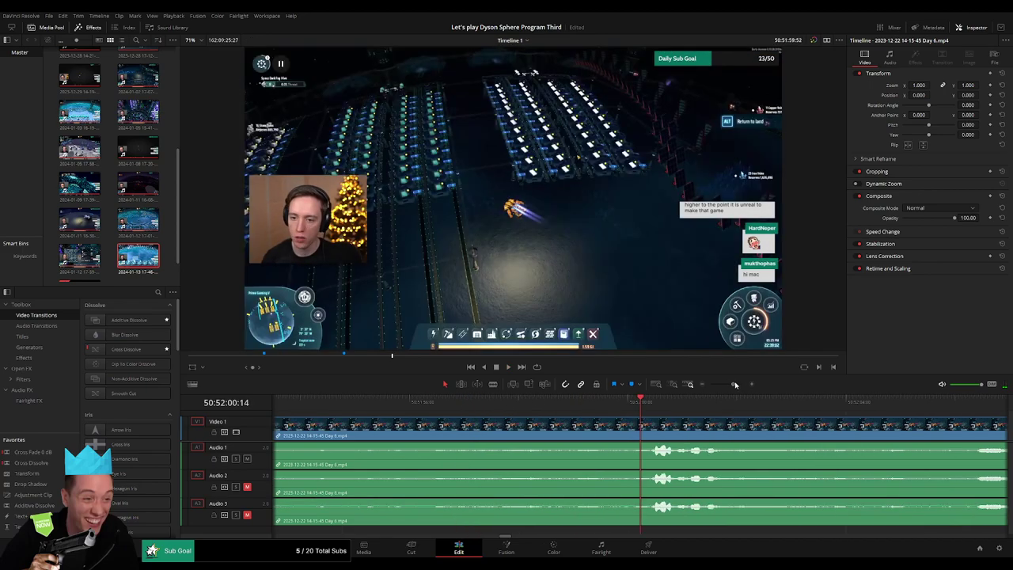
{"action": "left_click_drag", "start_coordinate": [640, 404], "coordinate": [612, 410]}
{"action": "key", "text": "b"}
{"action": "left_click", "coordinate": [612, 429]}
Add one-second fade-ins to the video and Audio 1 of the clip after the 50:52:00:00 cut and play them
{"action": "left_click", "coordinate": [676, 410]}
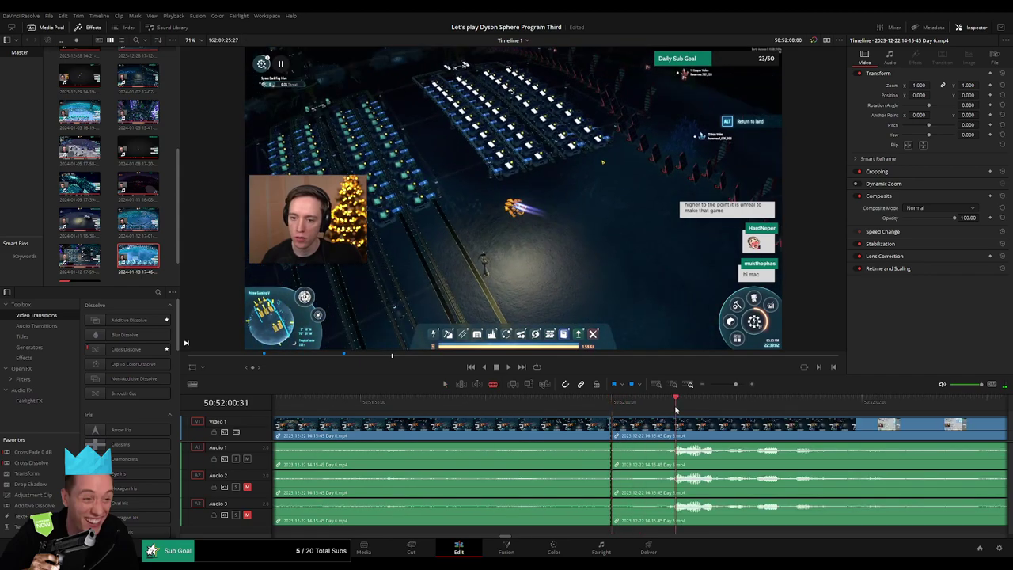
{"action": "left_click", "coordinate": [612, 407]}
{"action": "key", "text": "a"}
{"action": "left_click_drag", "start_coordinate": [613, 426], "coordinate": [678, 424]}
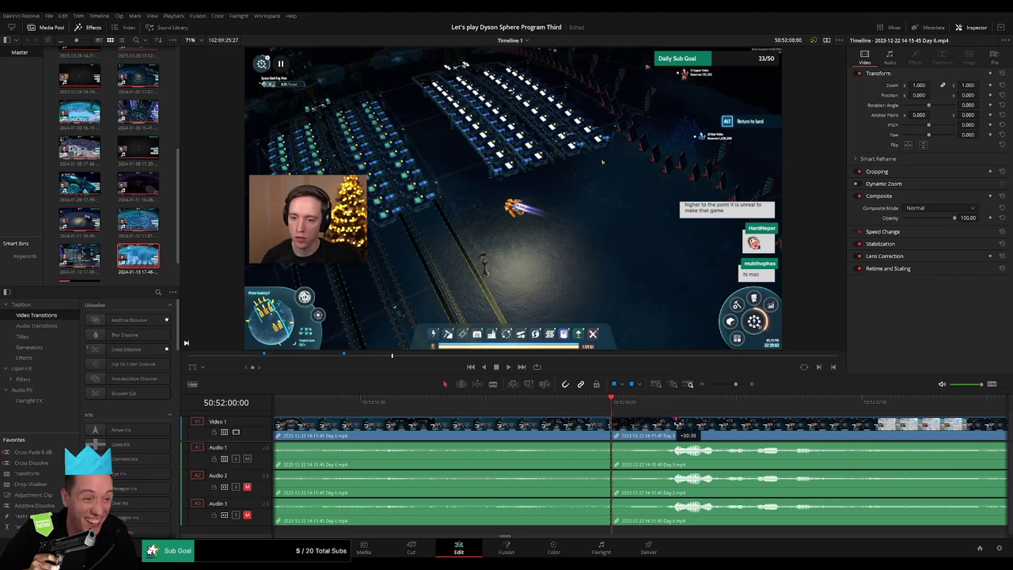
{"action": "left_click_drag", "start_coordinate": [741, 430], "coordinate": [741, 421]}
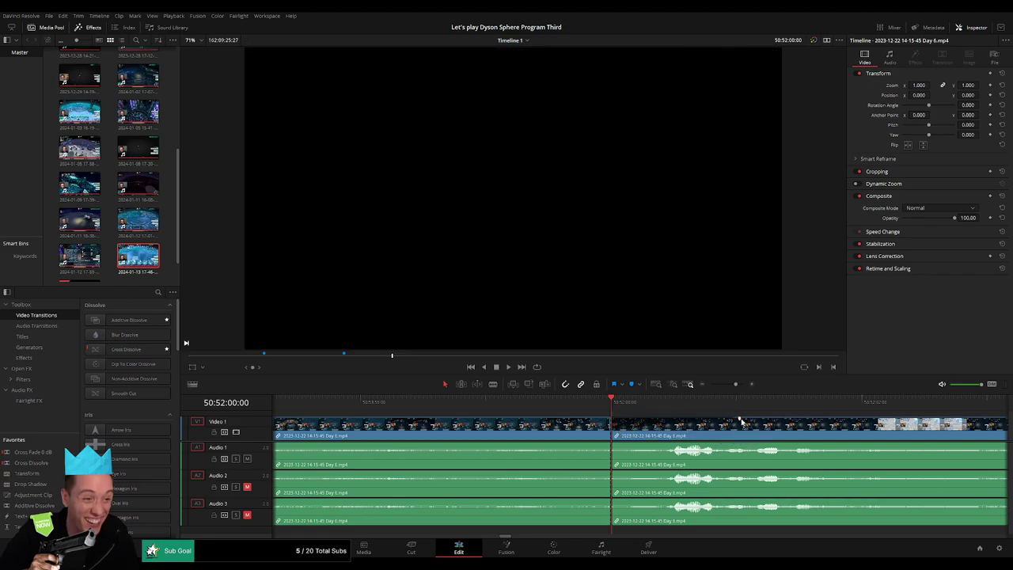
{"action": "left_click_drag", "start_coordinate": [612, 444], "coordinate": [739, 445]}
{"action": "key", "text": "space"}
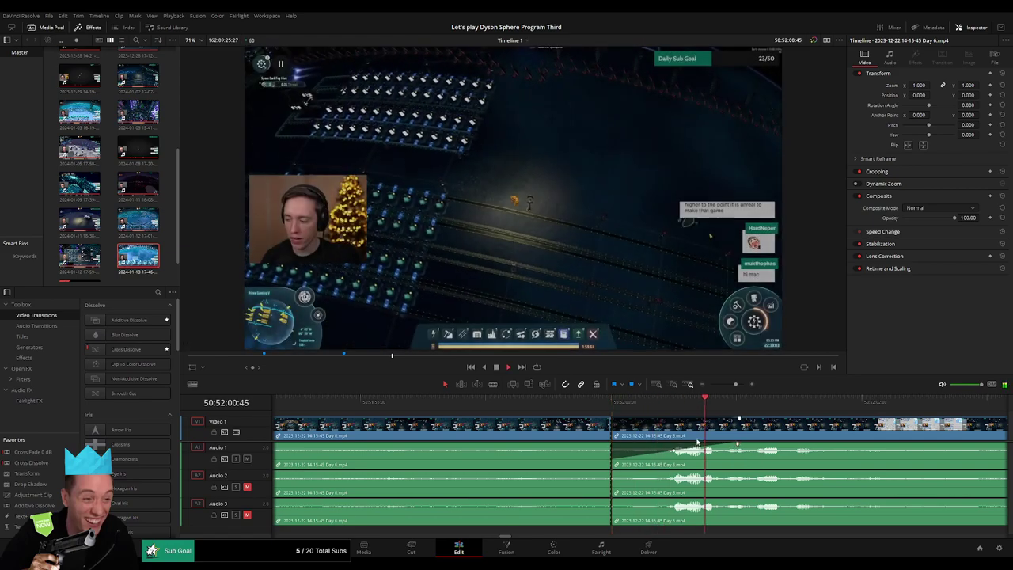
Add one-second video and audio fade-outs before the 50:52:00:00 cut and matching fade-ins on Audio 2 and Audio 3 after it
{"action": "left_click", "coordinate": [613, 408]}
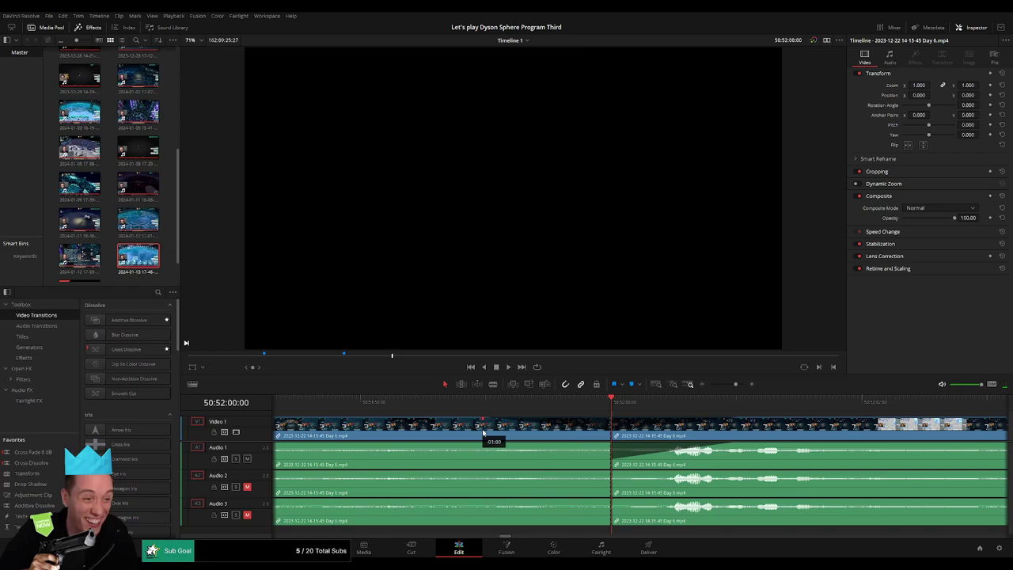
{"action": "left_click_drag", "start_coordinate": [607, 443], "coordinate": [485, 446]}
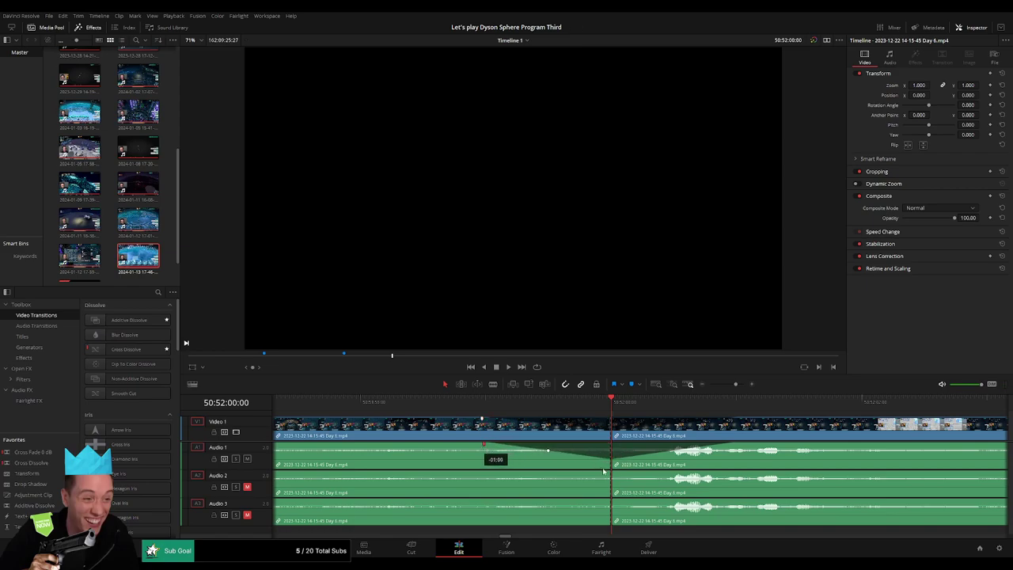
{"action": "left_click_drag", "start_coordinate": [578, 473], "coordinate": [492, 472]}
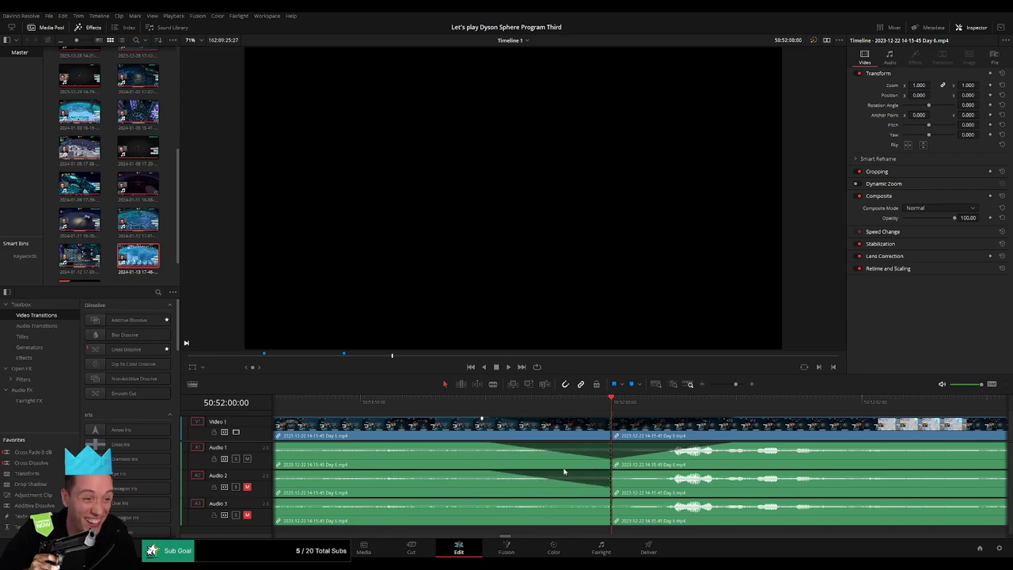
{"action": "left_click_drag", "start_coordinate": [611, 474], "coordinate": [737, 475]}
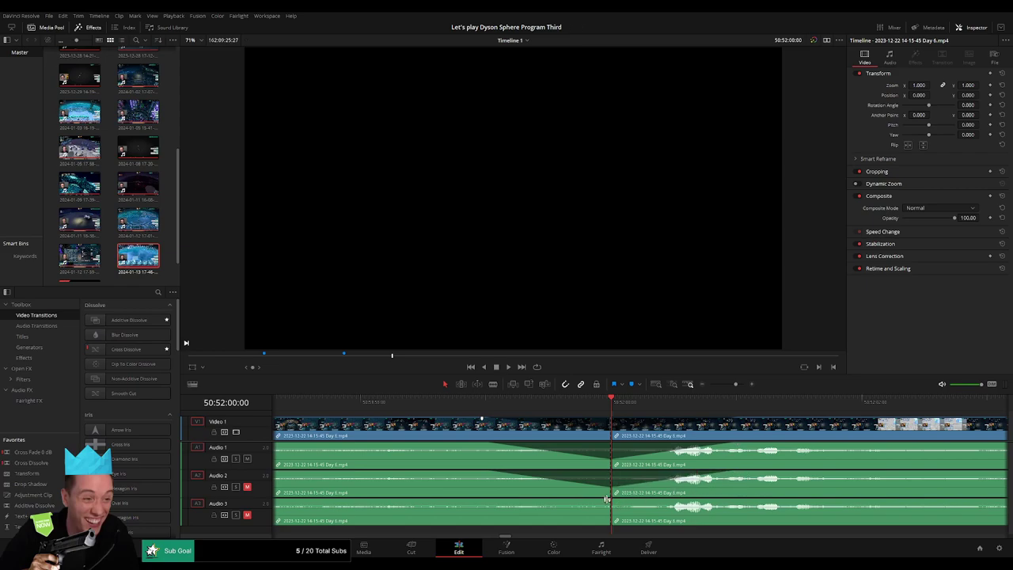
{"action": "left_click_drag", "start_coordinate": [607, 500], "coordinate": [501, 501]}
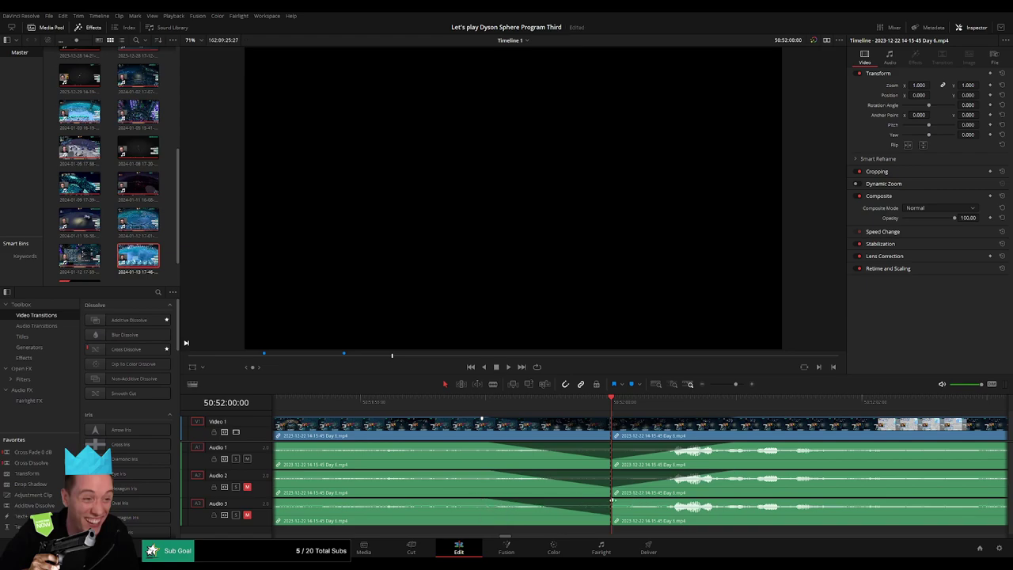
{"action": "left_click_drag", "start_coordinate": [612, 500], "coordinate": [718, 501]}
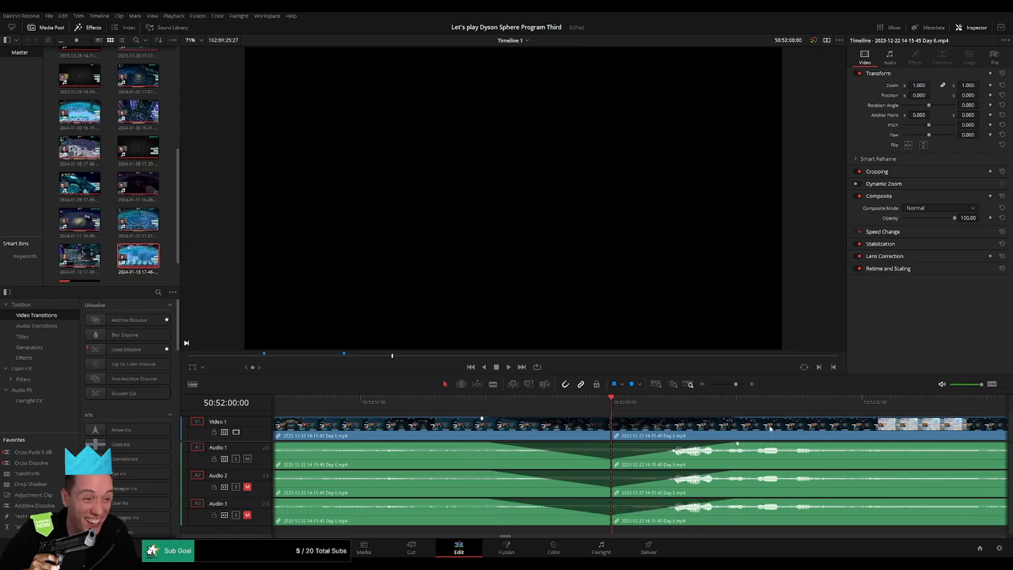
Move the remaining Day 6 recording further along the timeline, away from the 50:52:00:00 cut
{"action": "left_click_drag", "start_coordinate": [736, 387], "coordinate": [697, 388]}
{"action": "left_click_drag", "start_coordinate": [784, 429], "coordinate": [687, 427]}
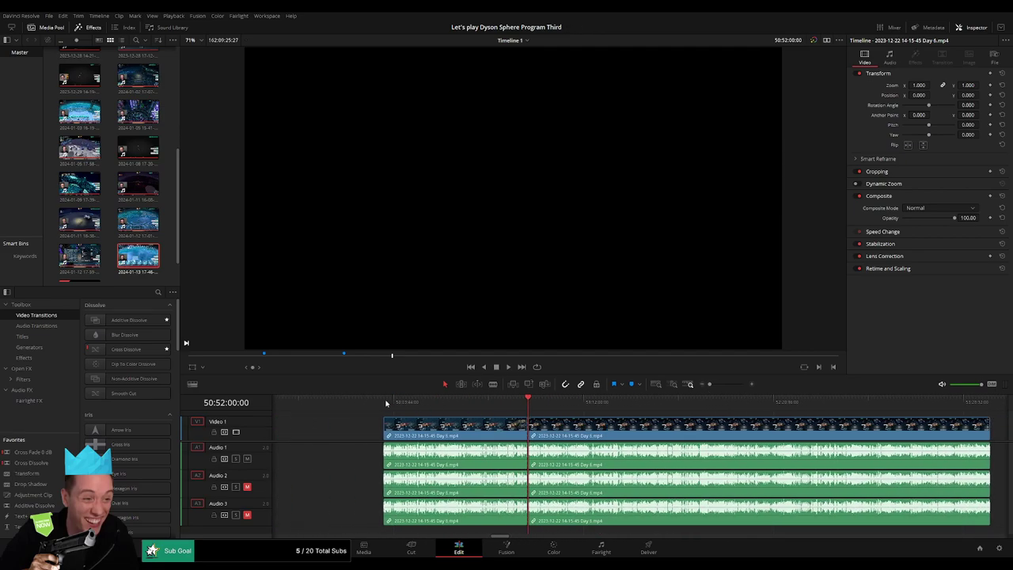
{"action": "scroll", "coordinate": [514, 420], "scroll_direction": "right", "scroll_amount": 5}
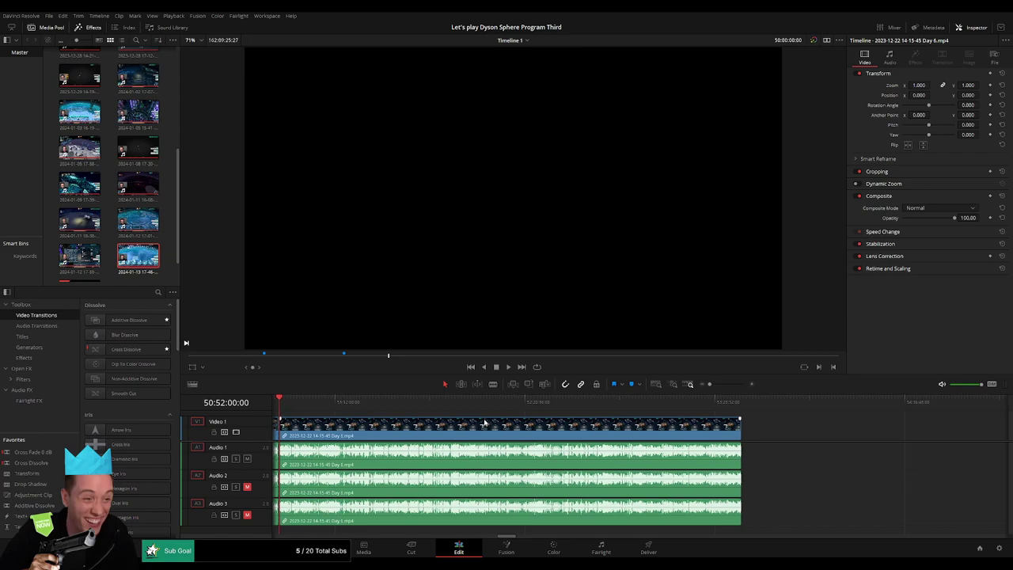
{"action": "left_click_drag", "start_coordinate": [547, 429], "coordinate": [766, 428]}
{"action": "scroll", "coordinate": [765, 428], "scroll_direction": "left", "scroll_amount": 3}
{"action": "left_click", "coordinate": [508, 428]}
{"action": "key", "text": "Delete"}
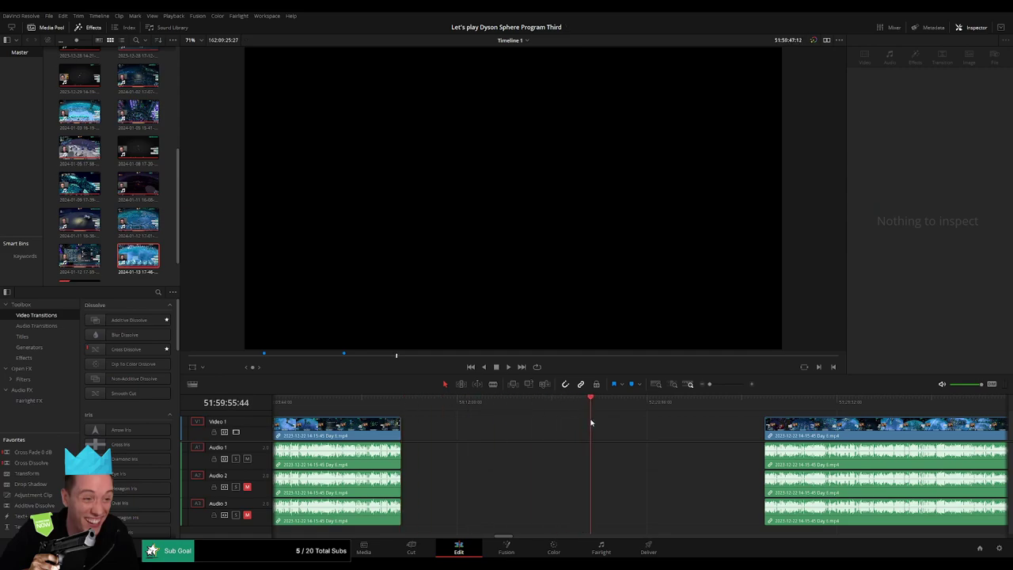
Place the start of the remaining Day 6 recording at 52:00:00:00 and play its opening
{"action": "left_click", "coordinate": [718, 385]}
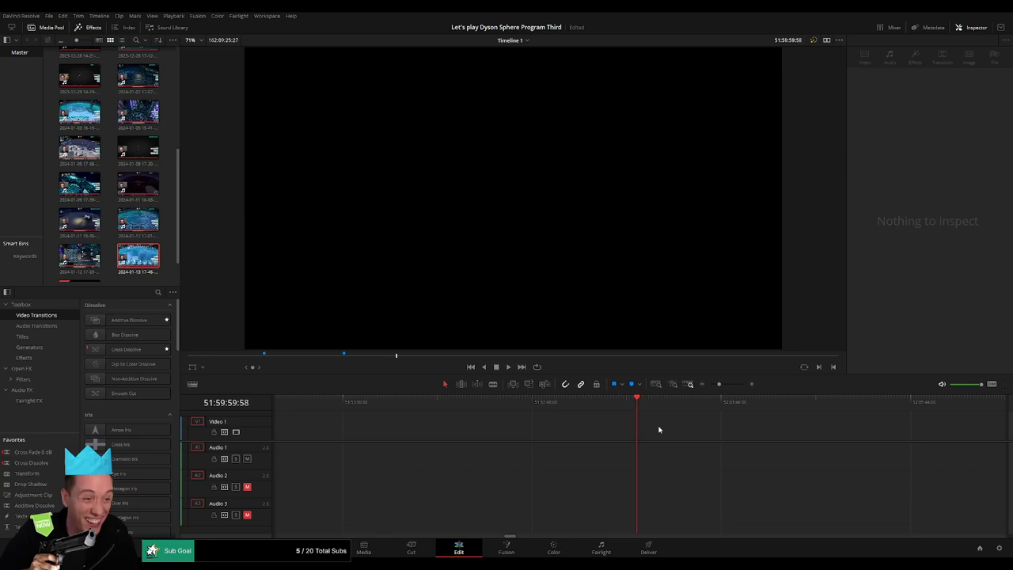
{"action": "left_click", "coordinate": [710, 384]}
{"action": "scroll", "coordinate": [500, 423], "scroll_direction": "right", "scroll_amount": 5}
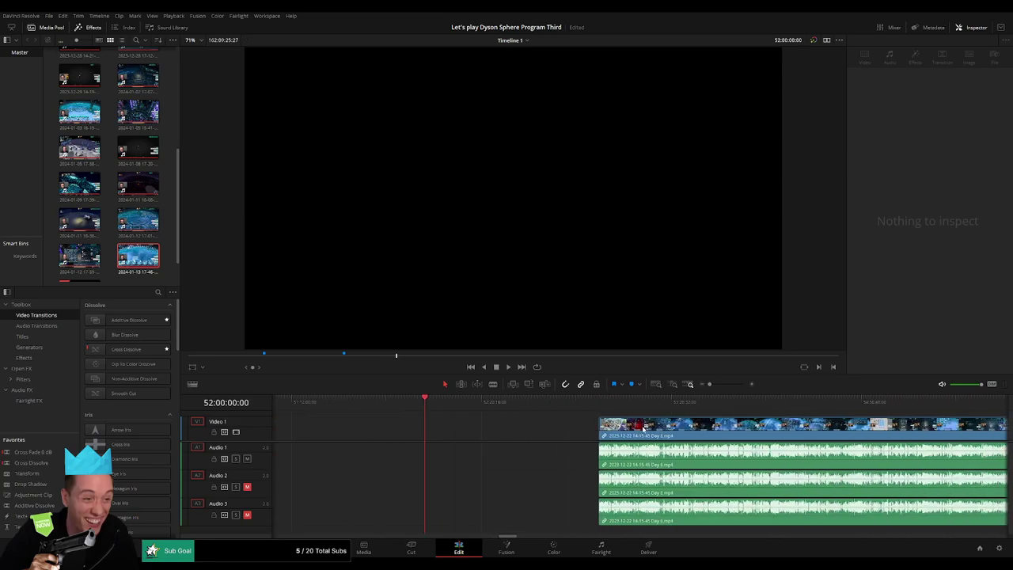
{"action": "left_click_drag", "start_coordinate": [642, 429], "coordinate": [463, 420]}
{"action": "key", "text": "space"}
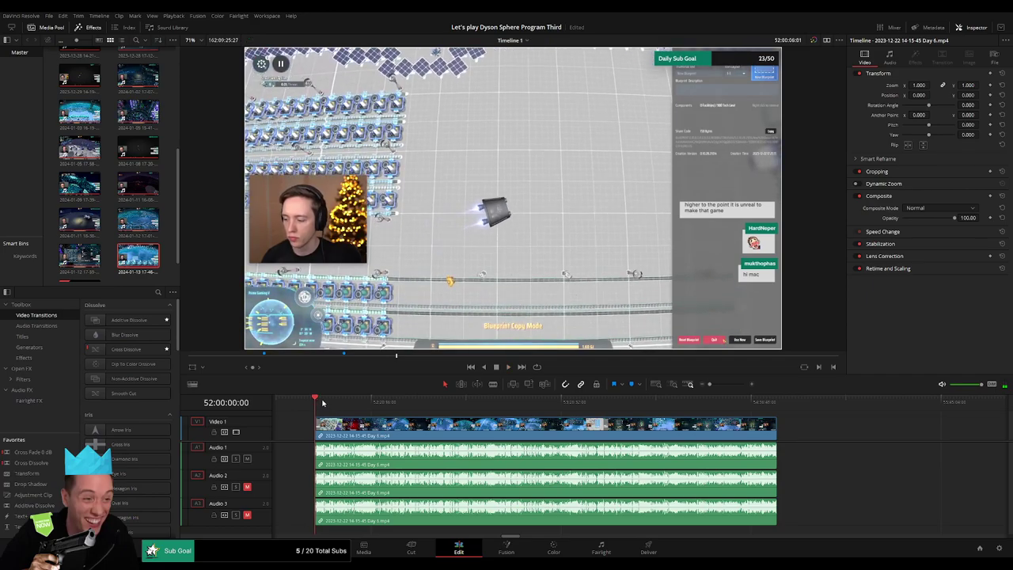
Find a quiet moment about 52 minutes into the Day 6 clip starting at 52:00:00:00 and split it at 52:52:03:00
{"action": "left_click", "coordinate": [329, 400]}
{"action": "left_click_drag", "start_coordinate": [328, 401], "coordinate": [458, 405]}
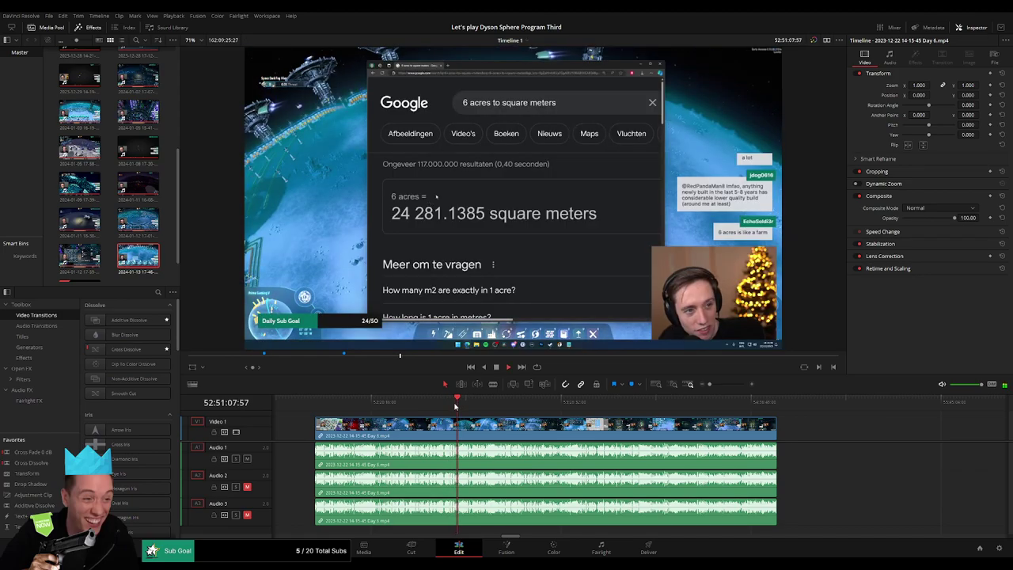
{"action": "left_click_drag", "start_coordinate": [709, 384], "coordinate": [723, 384]}
{"action": "left_click_drag", "start_coordinate": [679, 444], "coordinate": [570, 407]}
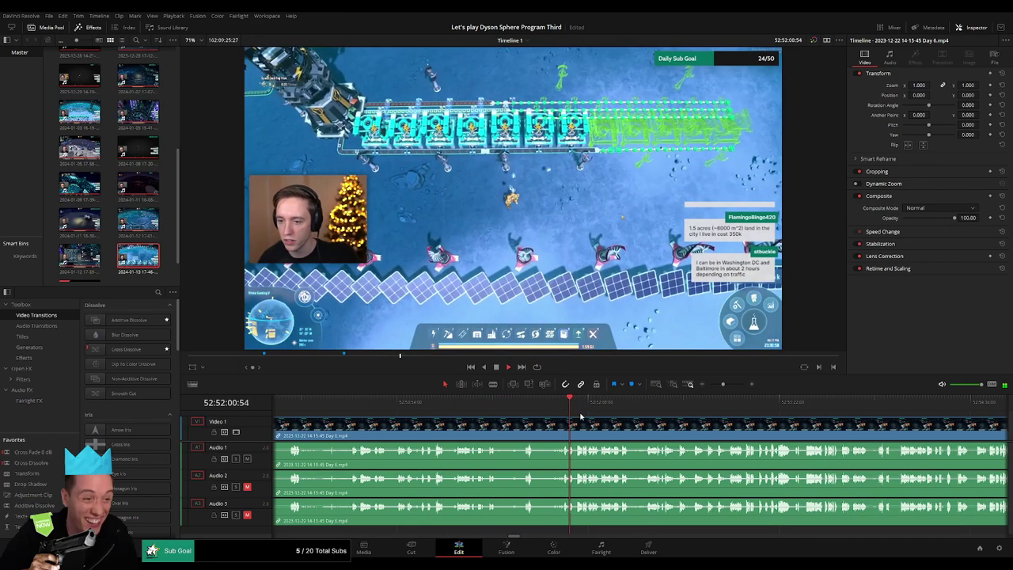
{"action": "left_click_drag", "start_coordinate": [724, 387], "coordinate": [540, 418]}
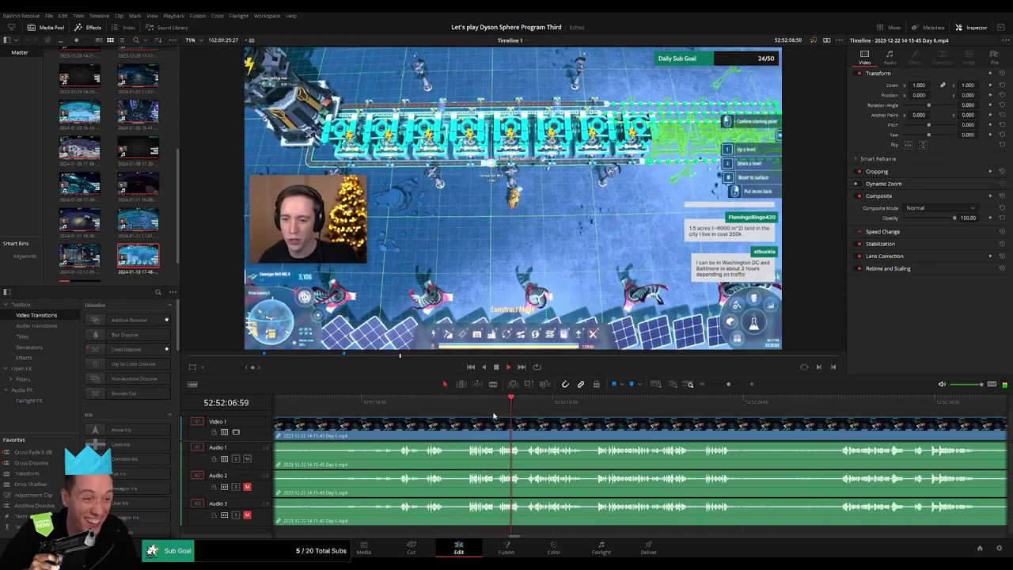
{"action": "left_click", "coordinate": [429, 408]}
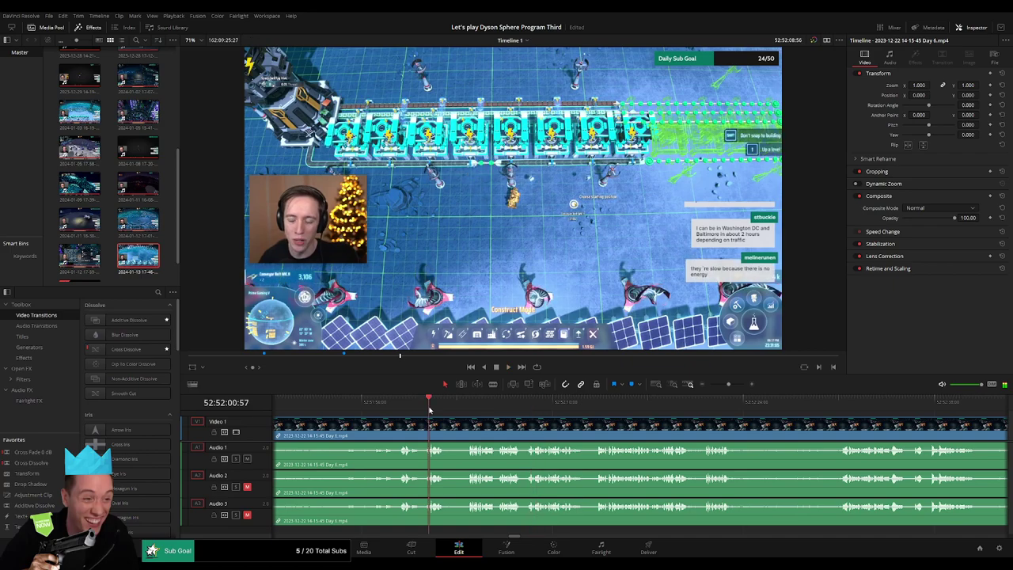
{"action": "left_click_drag", "start_coordinate": [469, 411], "coordinate": [457, 410]}
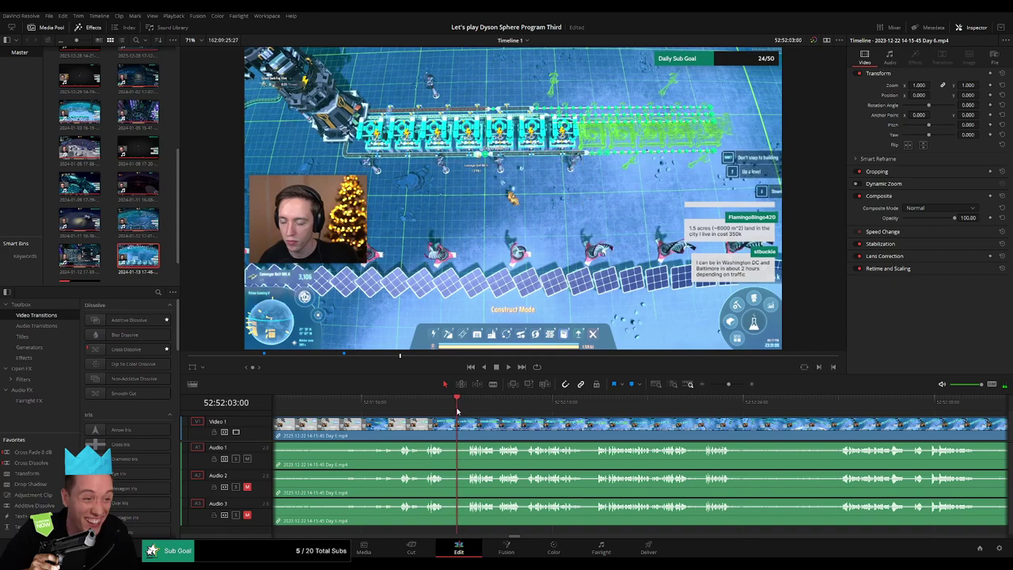
{"action": "key", "text": "ctrl+b"}
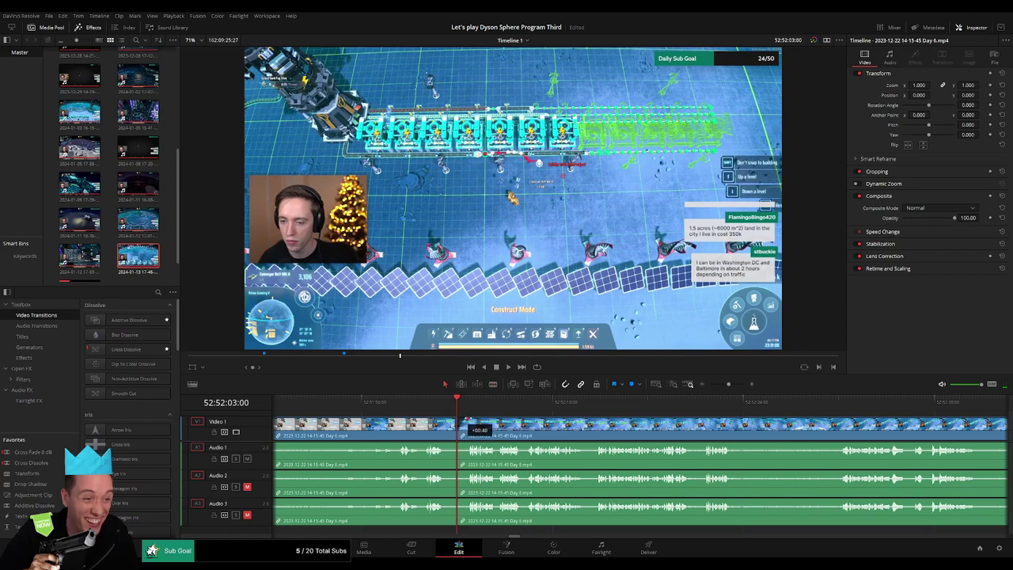
Add video and audio fade-outs and fade-ins of about one second on all tracks at the 52:52:03:00 cut
{"action": "left_click_drag", "start_coordinate": [473, 420], "coordinate": [473, 420]}
{"action": "scroll", "coordinate": [475, 422], "scroll_direction": "up", "scroll_amount": 3}
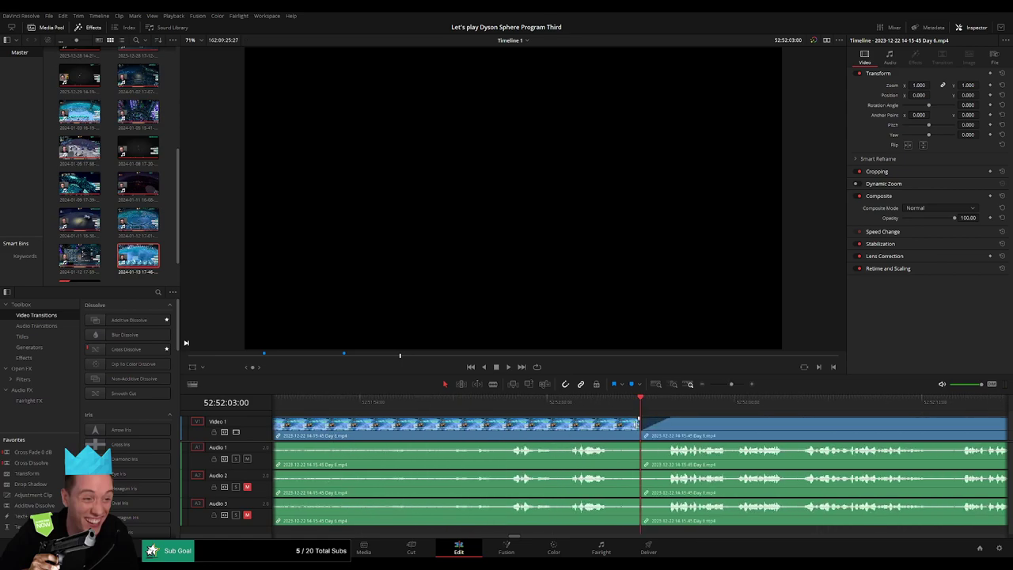
{"action": "left_click_drag", "start_coordinate": [639, 419], "coordinate": [675, 445]}
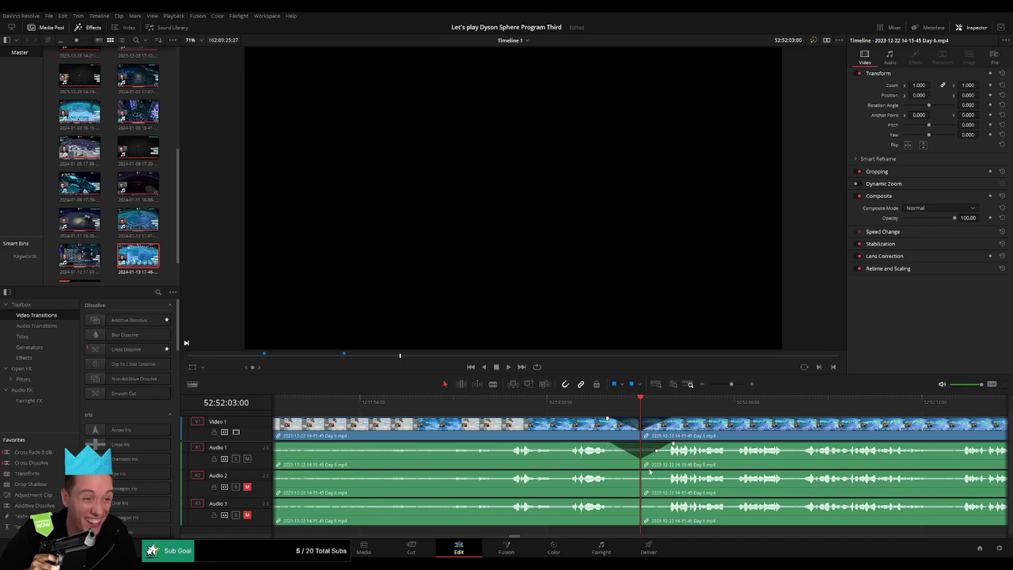
{"action": "left_click_drag", "start_coordinate": [639, 474], "coordinate": [611, 502]}
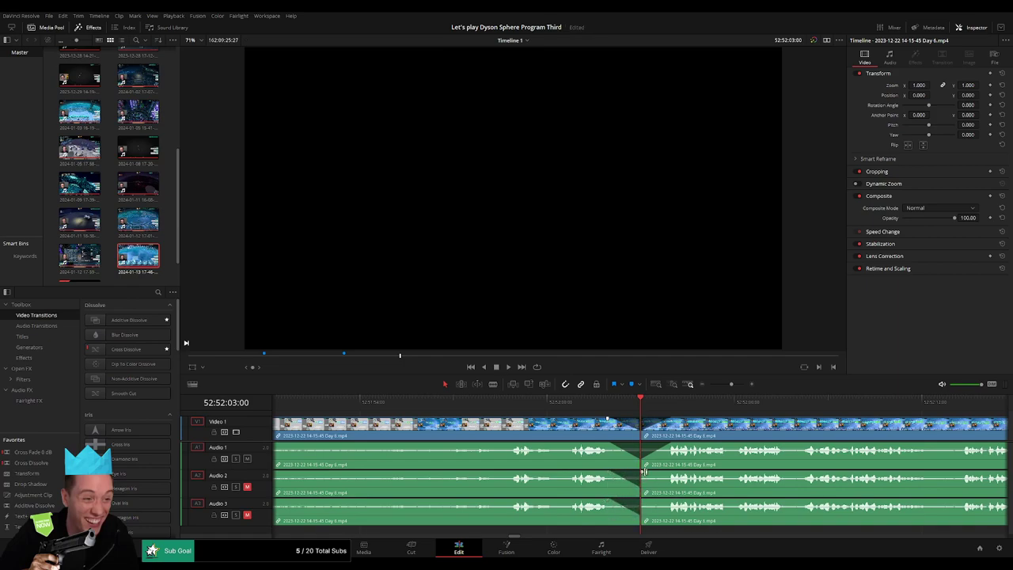
{"action": "left_click_drag", "start_coordinate": [653, 473], "coordinate": [673, 501]}
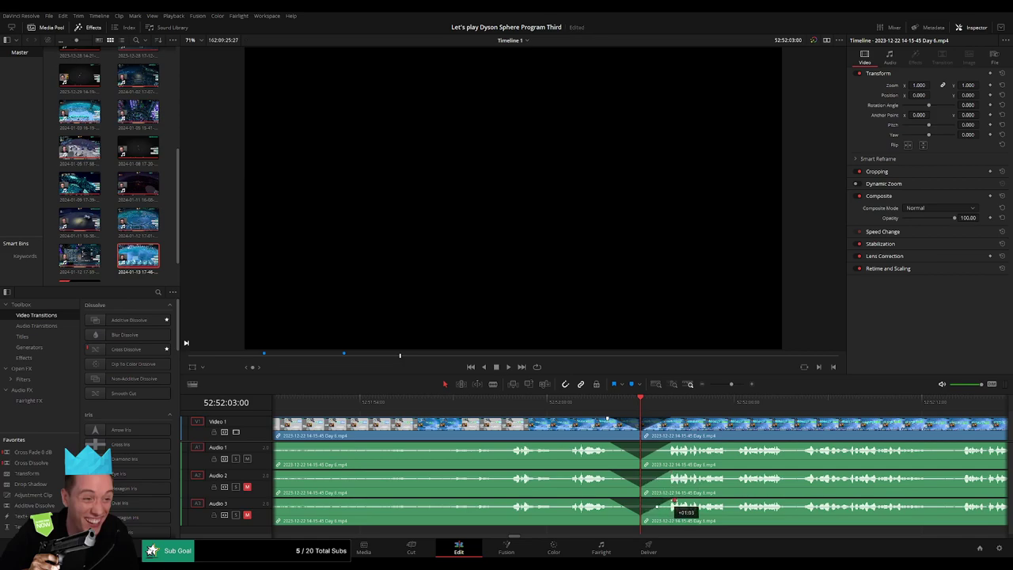
Move the Day 6 recording that follows the 52:52:03:00 cut further along the timeline, leaving a gap
{"action": "left_click_drag", "start_coordinate": [732, 384], "coordinate": [673, 392]}
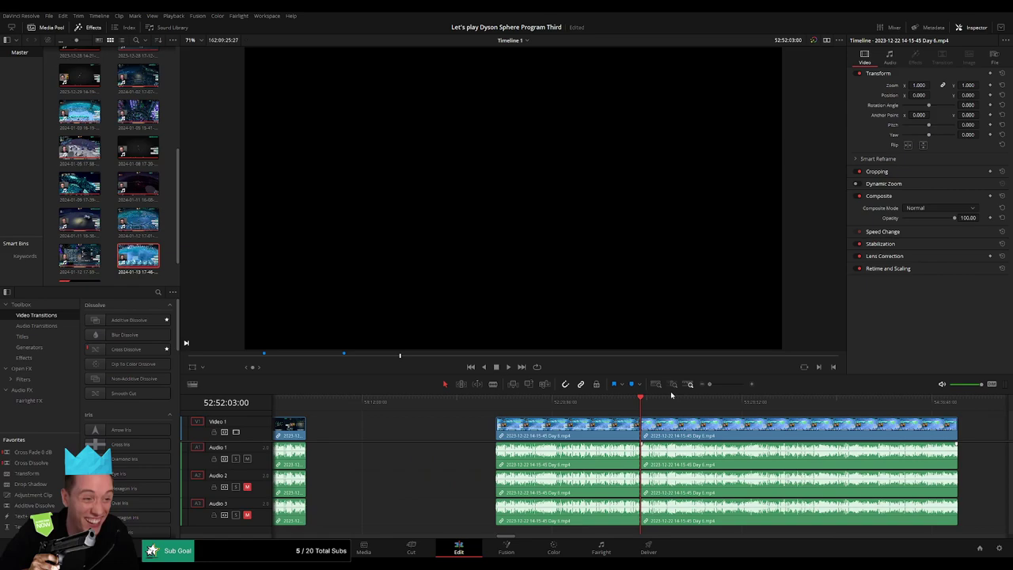
{"action": "left_click_drag", "start_coordinate": [744, 443], "coordinate": [608, 430]}
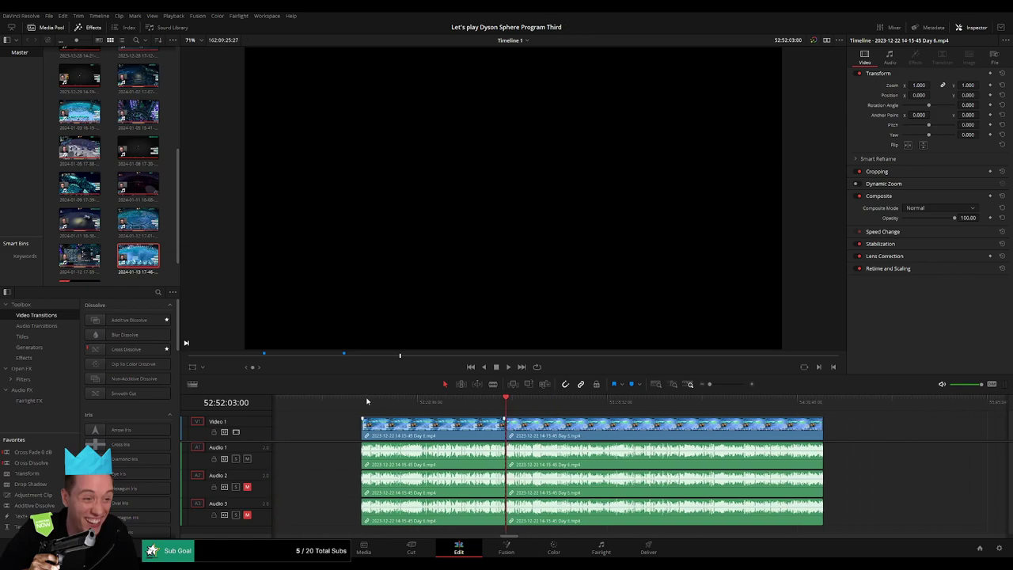
{"action": "left_click", "coordinate": [505, 406]}
{"action": "left_click_drag", "start_coordinate": [646, 442], "coordinate": [765, 436]}
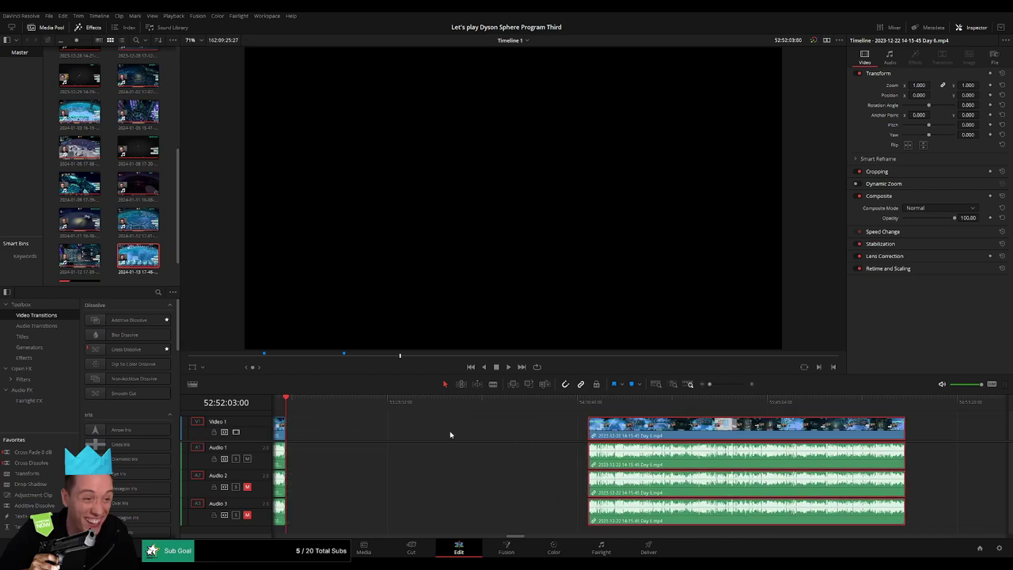
{"action": "left_click", "coordinate": [448, 430]}
Set the playhead to 54:00:00:00, place the start of the remaining Day 6 recording there and play its opening
{"action": "left_click_drag", "start_coordinate": [299, 405], "coordinate": [476, 425]}
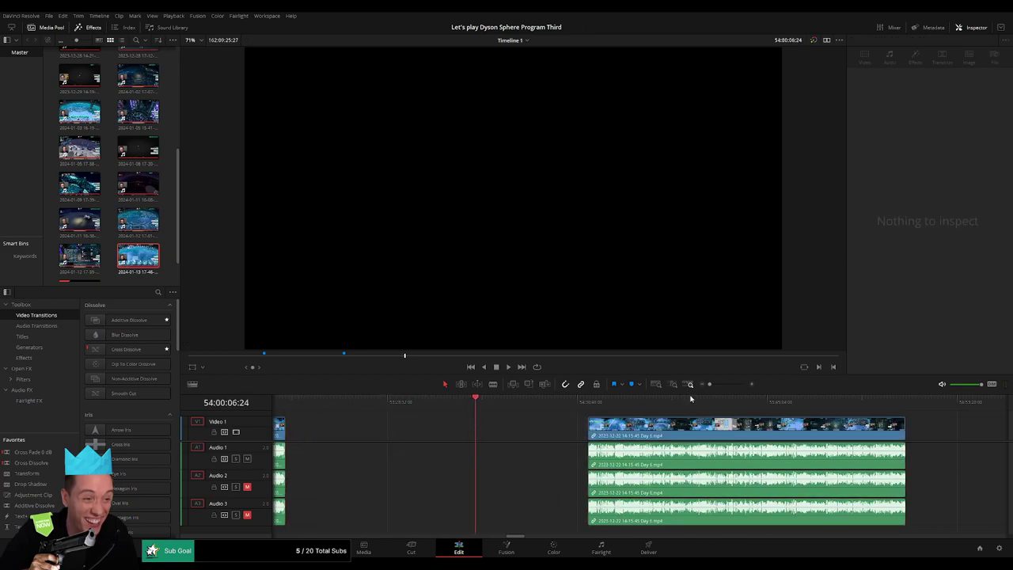
{"action": "left_click_drag", "start_coordinate": [710, 384], "coordinate": [722, 384]}
{"action": "left_click", "coordinate": [637, 406]}
{"action": "left_click_drag", "start_coordinate": [635, 407], "coordinate": [631, 406]}
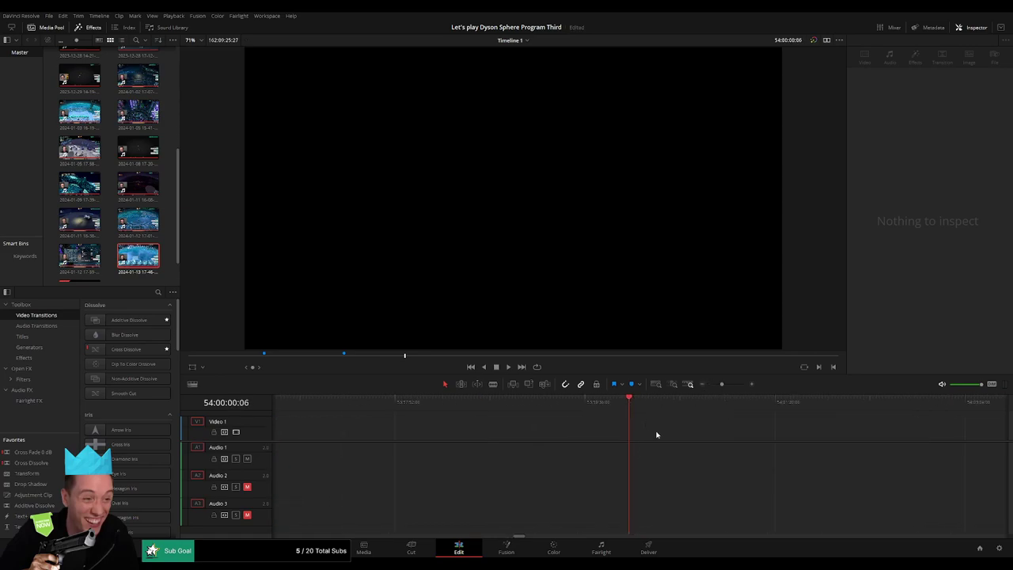
{"action": "left_click_drag", "start_coordinate": [722, 384], "coordinate": [687, 388]}
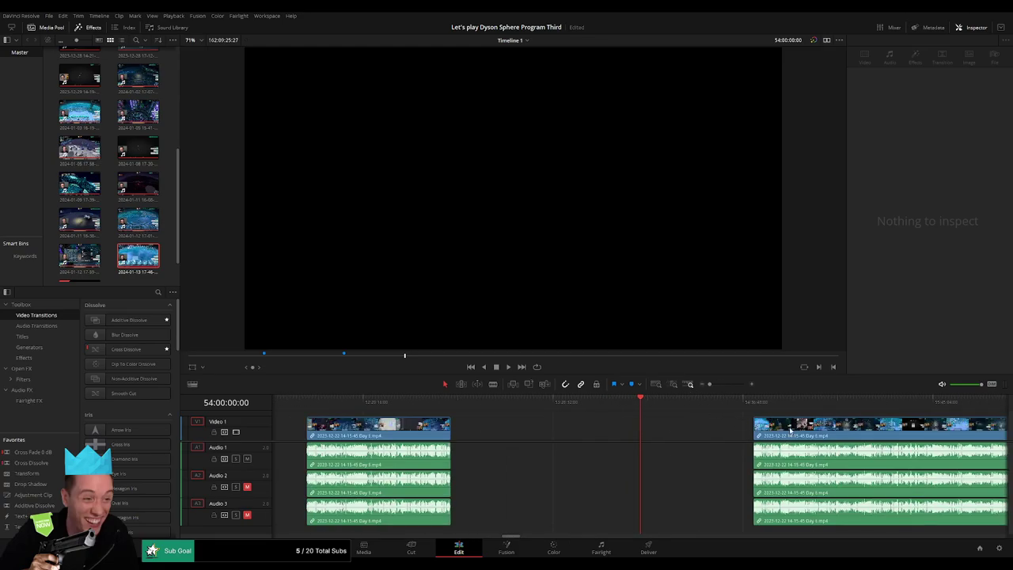
{"action": "left_click_drag", "start_coordinate": [792, 424], "coordinate": [679, 419]}
{"action": "key", "text": "space"}
{"action": "scroll", "coordinate": [695, 422], "scroll_direction": "right", "scroll_amount": 4}
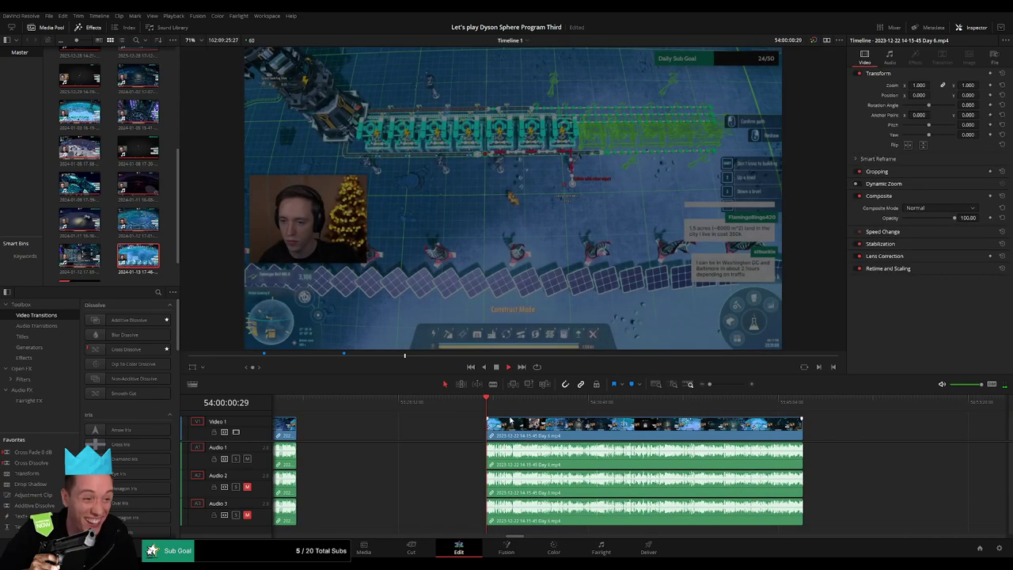
Skim through the Day 6 recording from 54:00:00:00 up to about 54:52:00:00
{"action": "left_click_drag", "start_coordinate": [710, 384], "coordinate": [720, 386]}
{"action": "scroll", "coordinate": [507, 416], "scroll_direction": "right", "scroll_amount": 4}
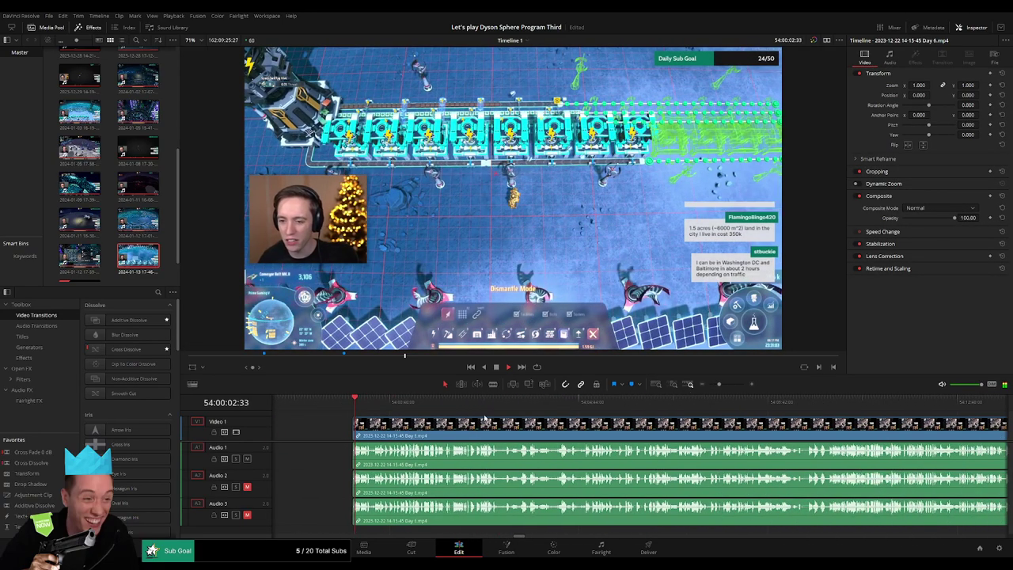
{"action": "left_click_drag", "start_coordinate": [380, 404], "coordinate": [780, 423]}
{"action": "scroll", "coordinate": [780, 424], "scroll_direction": "right", "scroll_amount": 10}
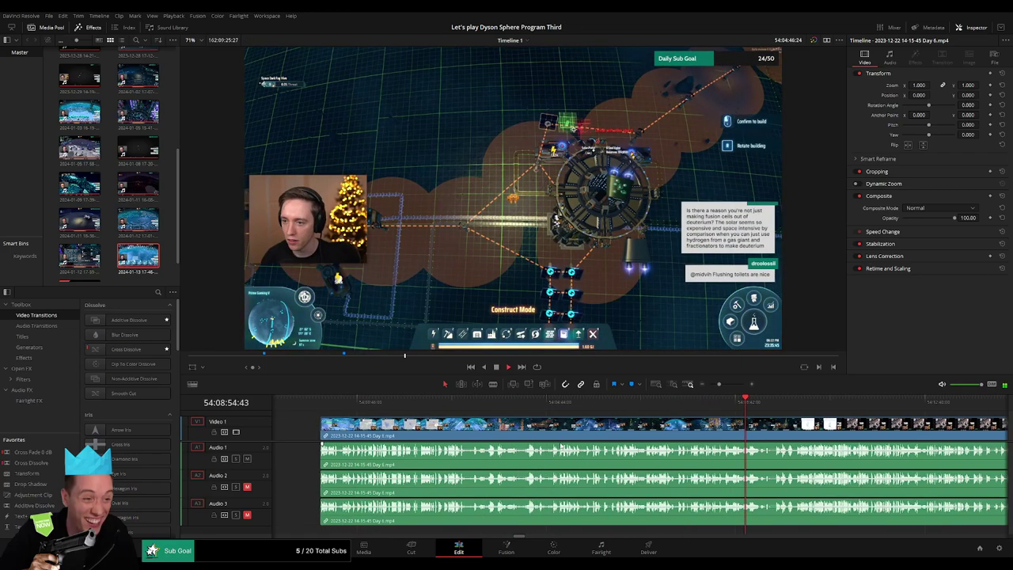
{"action": "left_click_drag", "start_coordinate": [547, 406], "coordinate": [882, 424]}
{"action": "key", "text": "space"}
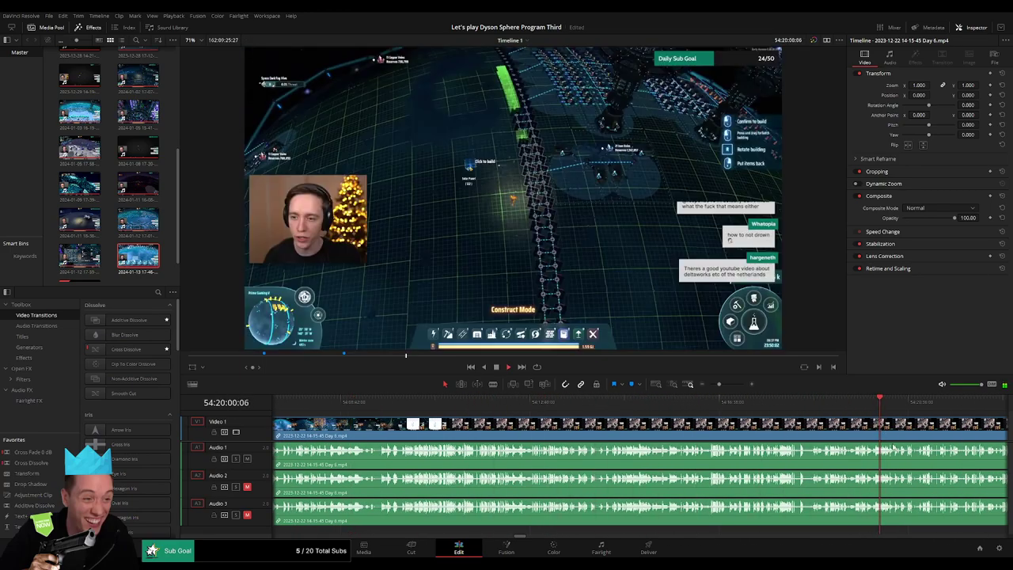
{"action": "scroll", "coordinate": [882, 434], "scroll_direction": "right", "scroll_amount": 10}
{"action": "left_click_drag", "start_coordinate": [542, 406], "coordinate": [890, 413]}
{"action": "scroll", "coordinate": [610, 441], "scroll_direction": "right", "scroll_amount": 12}
{"action": "left_click_drag", "start_coordinate": [468, 407], "coordinate": [807, 410]}
{"action": "scroll", "coordinate": [441, 436], "scroll_direction": "right", "scroll_amount": 9}
{"action": "left_click_drag", "start_coordinate": [440, 435], "coordinate": [653, 415]}
{"action": "key", "text": "space"}
Play around 54:52:00:00 and narrow down a quiet cut point at about 54:52:15:00
{"action": "scroll", "coordinate": [680, 437], "scroll_direction": "up", "scroll_amount": 3}
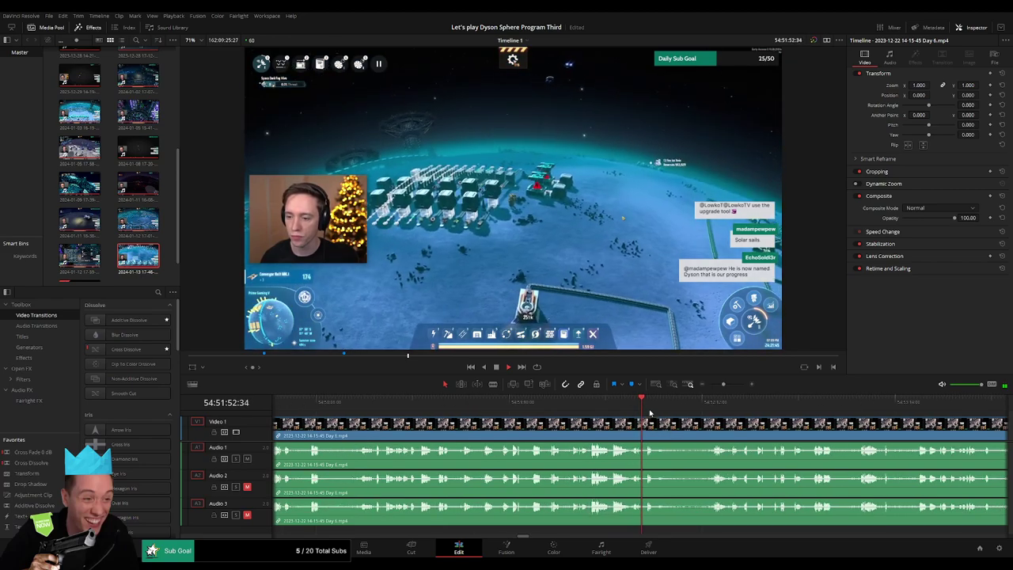
{"action": "left_click", "coordinate": [647, 408]}
{"action": "left_click", "coordinate": [706, 409]}
{"action": "scroll", "coordinate": [705, 417], "scroll_direction": "up", "scroll_amount": 4}
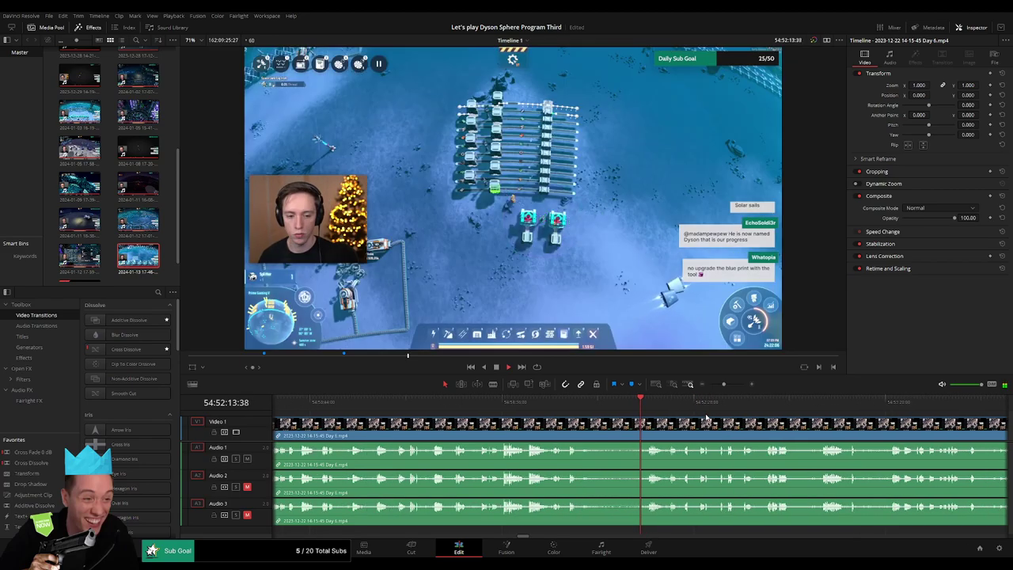
{"action": "left_click", "coordinate": [663, 406]}
{"action": "left_click_drag", "start_coordinate": [663, 406], "coordinate": [651, 410]}
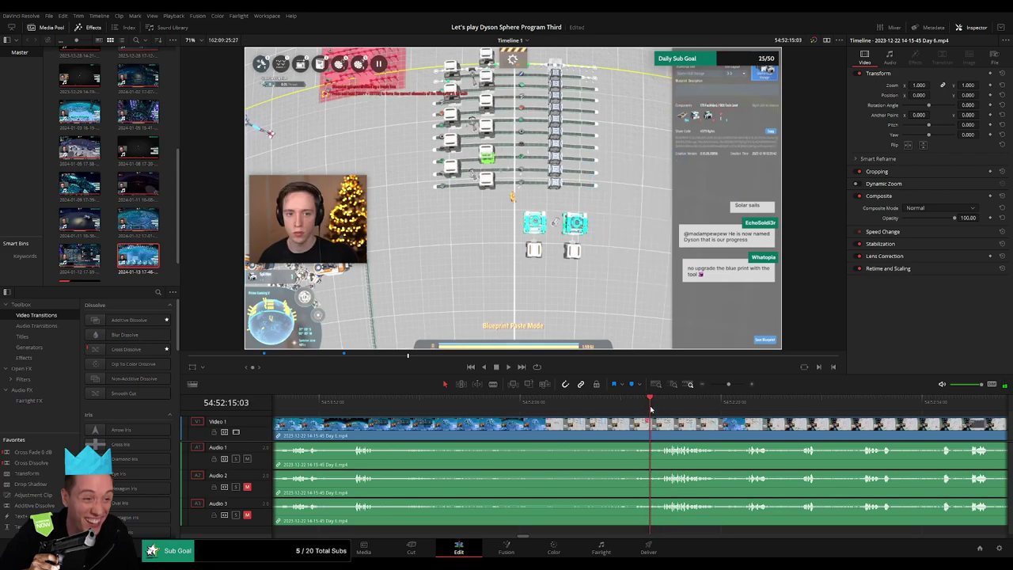
{"action": "key", "text": "Down"}
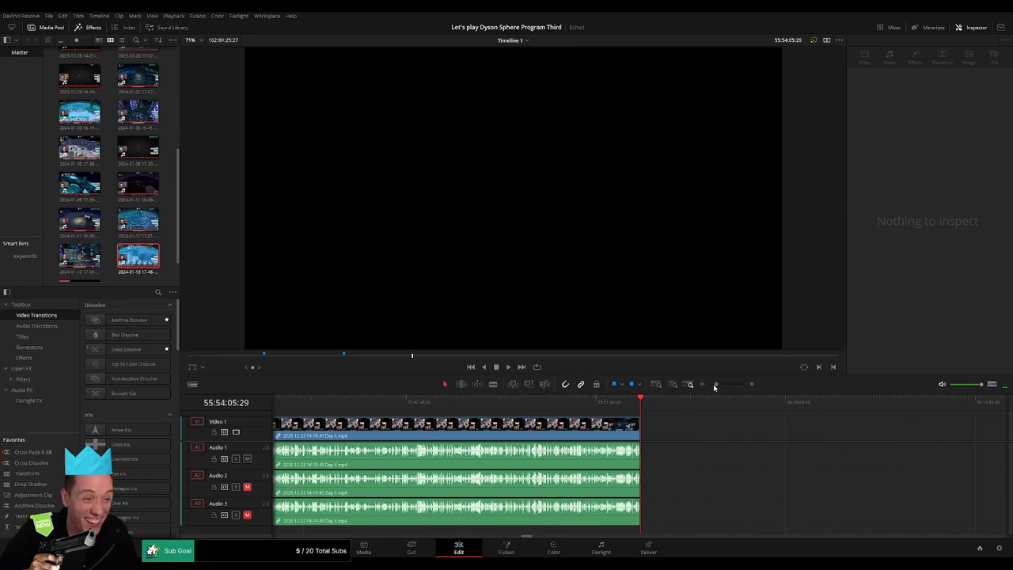
{"action": "left_click", "coordinate": [412, 356]}
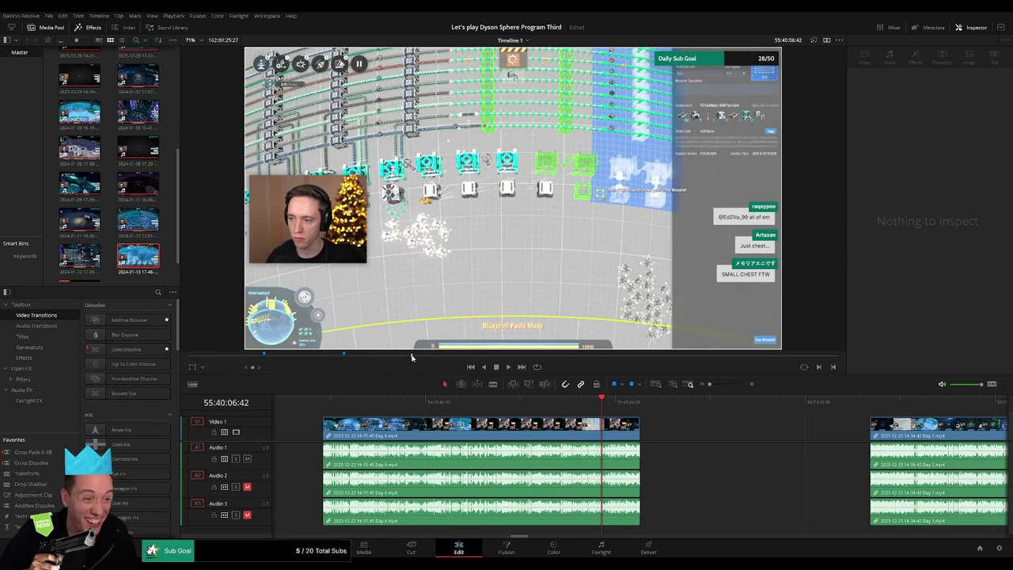
{"action": "left_click_drag", "start_coordinate": [606, 408], "coordinate": [624, 408]}
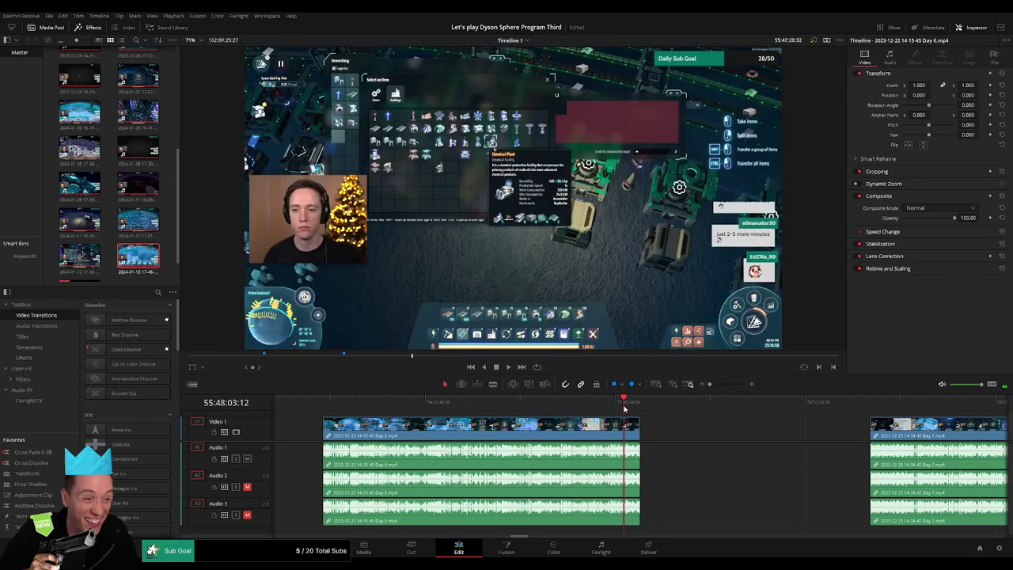
{"action": "scroll", "coordinate": [601, 412], "scroll_direction": "left", "scroll_amount": 4}
{"action": "left_click", "coordinate": [614, 403]}
{"action": "scroll", "coordinate": [568, 430], "scroll_direction": "left", "scroll_amount": 4}
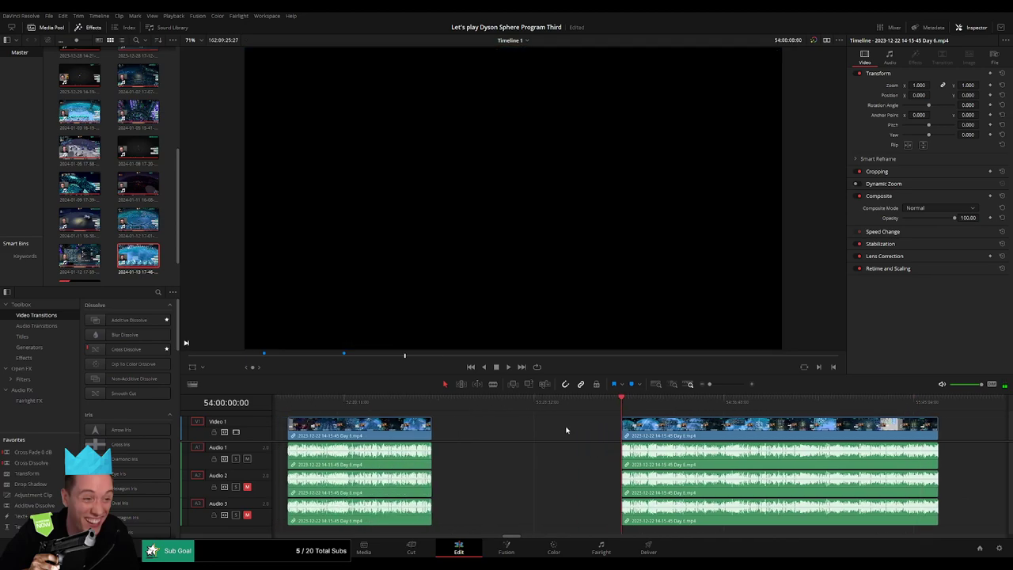
{"action": "left_click", "coordinate": [417, 405]}
{"action": "left_click", "coordinate": [552, 406]}
{"action": "scroll", "coordinate": [597, 411], "scroll_direction": "right", "scroll_amount": 3}
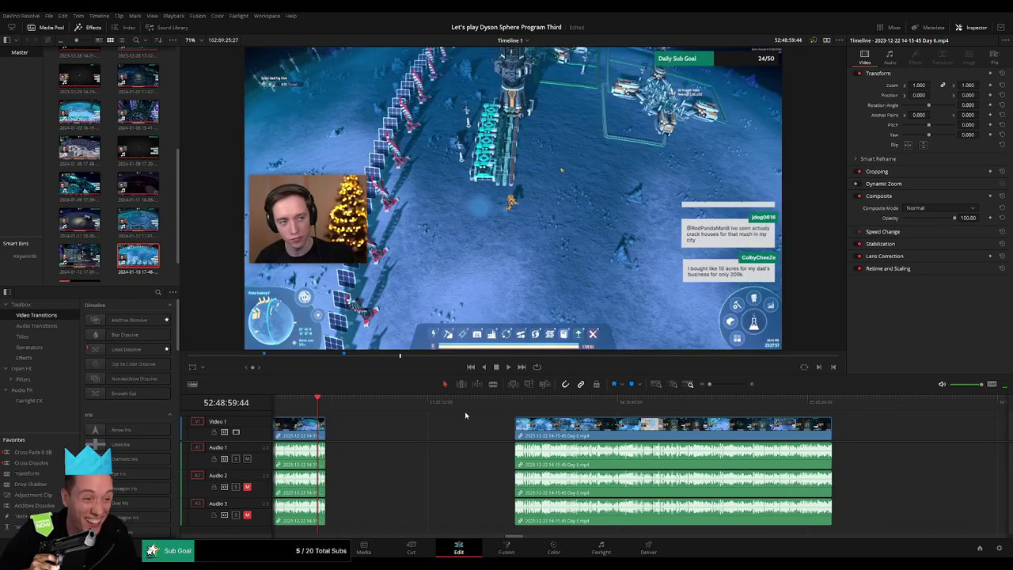
{"action": "left_click", "coordinate": [326, 405]}
{"action": "key", "text": "Down"}
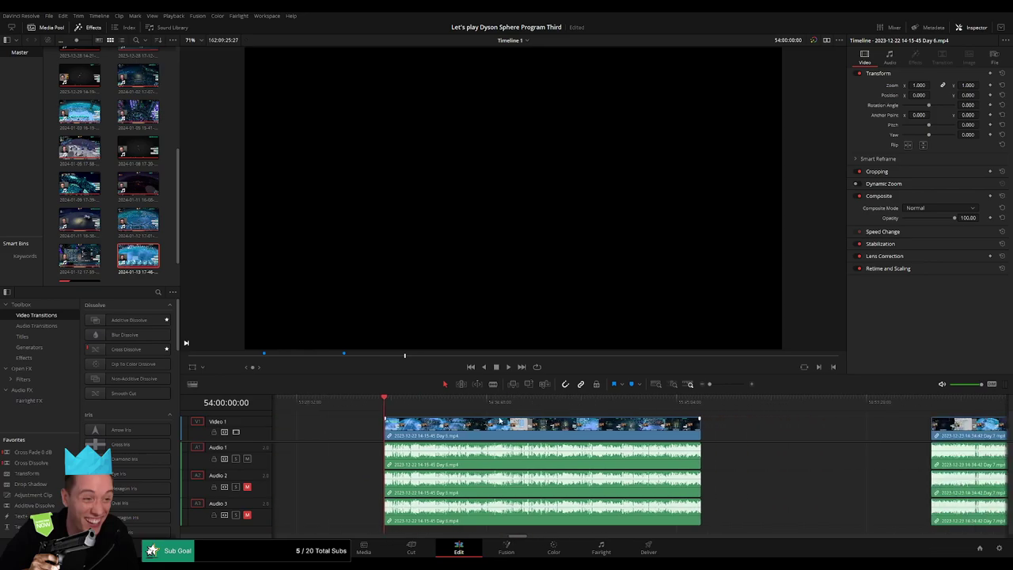
Split the Day 6 clip starting at 54:00:00:00 in the quiet passage at 54:52:15:00
{"action": "left_click_drag", "start_coordinate": [387, 408], "coordinate": [521, 414]}
{"action": "key", "text": "space"}
{"action": "left_click_drag", "start_coordinate": [710, 384], "coordinate": [727, 386]}
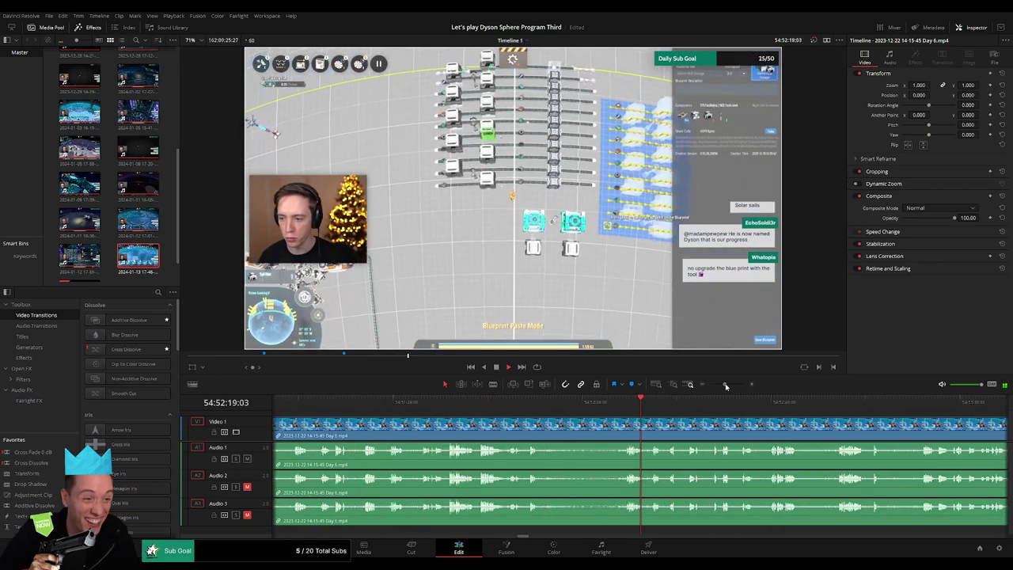
{"action": "left_click", "coordinate": [578, 405]}
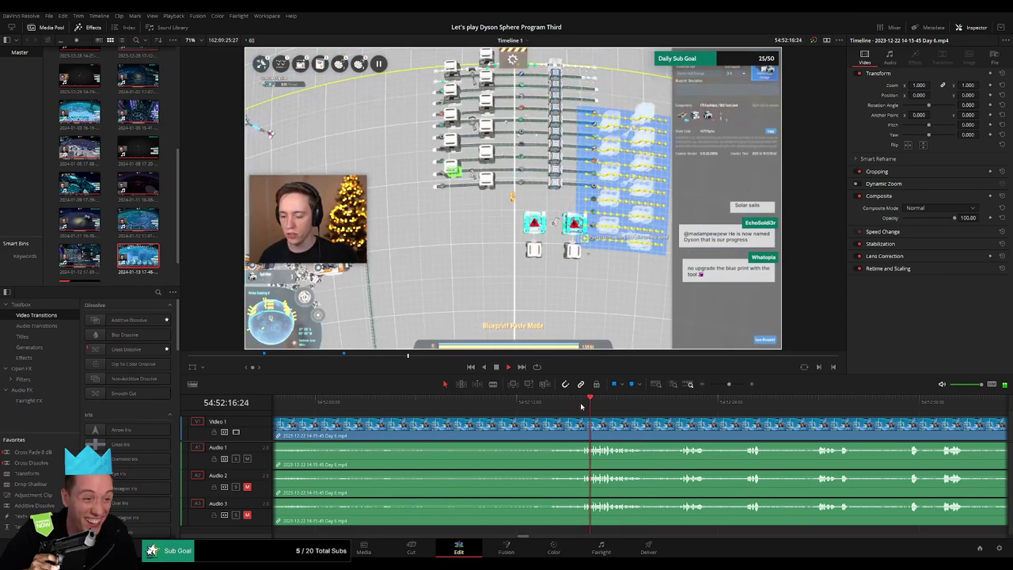
{"action": "left_click_drag", "start_coordinate": [588, 407], "coordinate": [568, 406]}
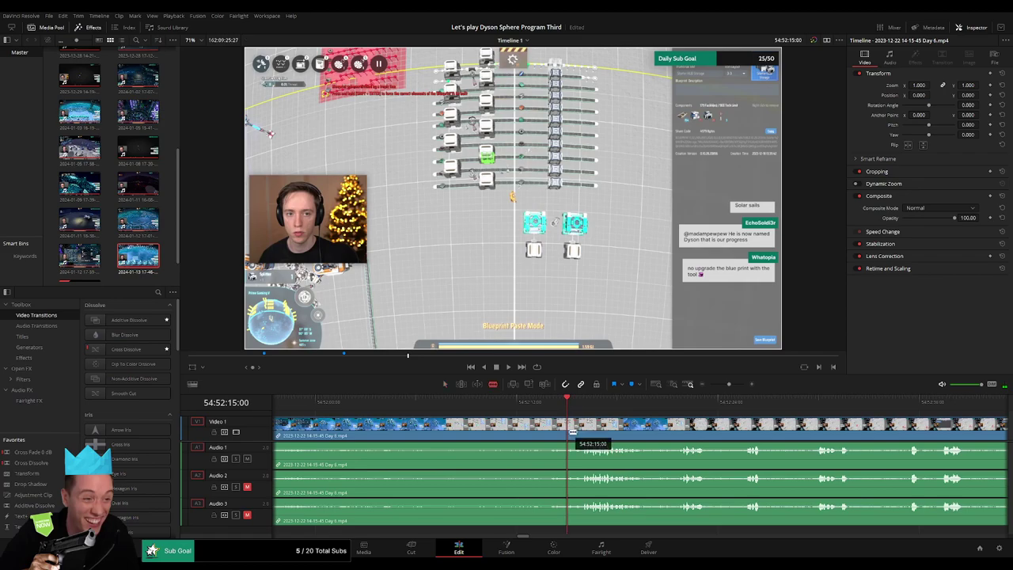
{"action": "key", "text": "ctrl+b"}
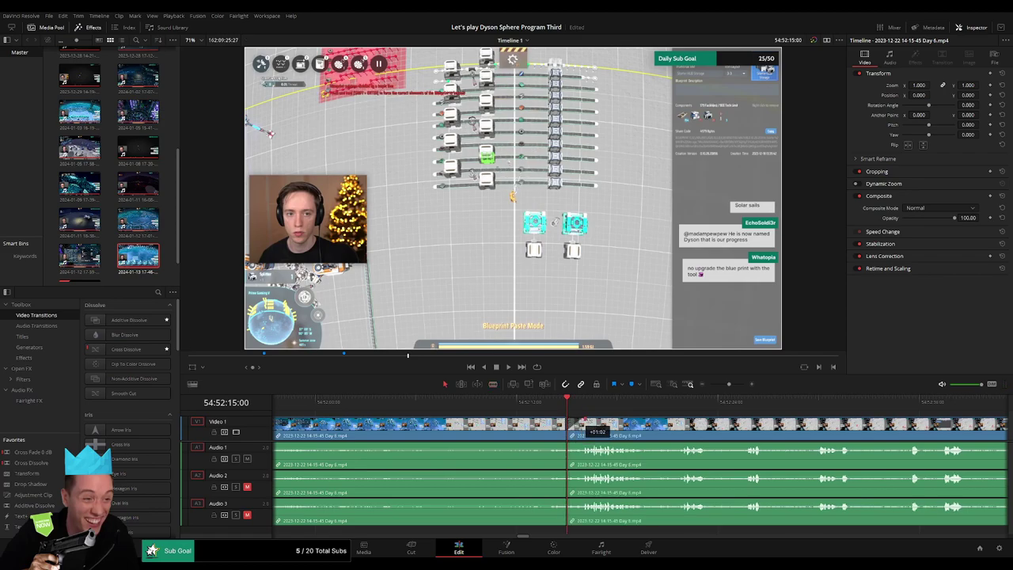
Add one-second fade-outs and fade-ins on the video and all three audio tracks at the 54:52:15:00 cut
{"action": "scroll", "coordinate": [590, 421], "scroll_direction": "up", "scroll_amount": 4}
{"action": "mouse_move", "coordinate": [586, 420]}
{"action": "left_mouse_down"}
{"action": "mouse_move", "coordinate": [603, 421]}
{"action": "mouse_move", "coordinate": [571, 420]}
{"action": "left_mouse_up"}
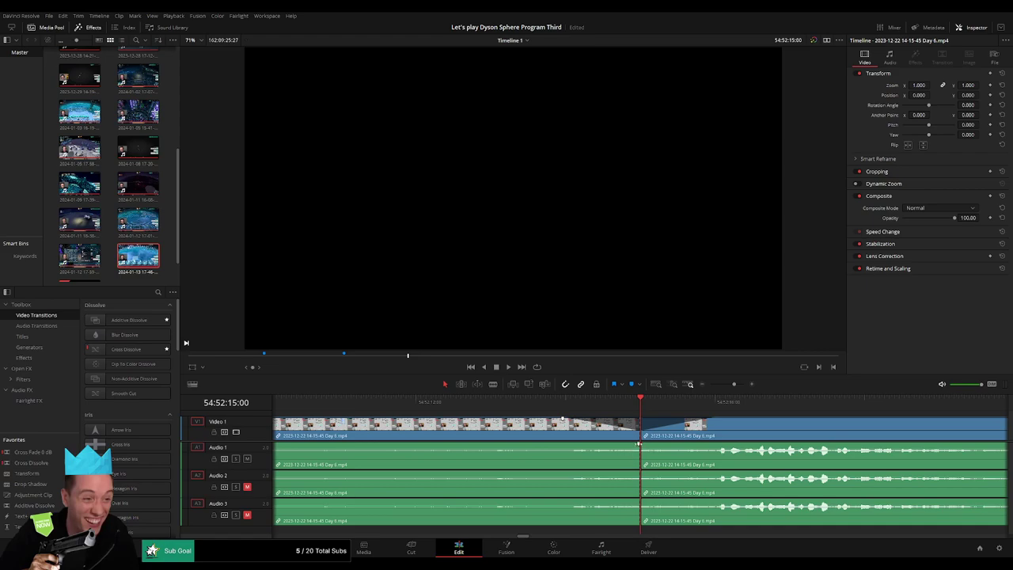
{"action": "left_click_drag", "start_coordinate": [638, 444], "coordinate": [561, 445]}
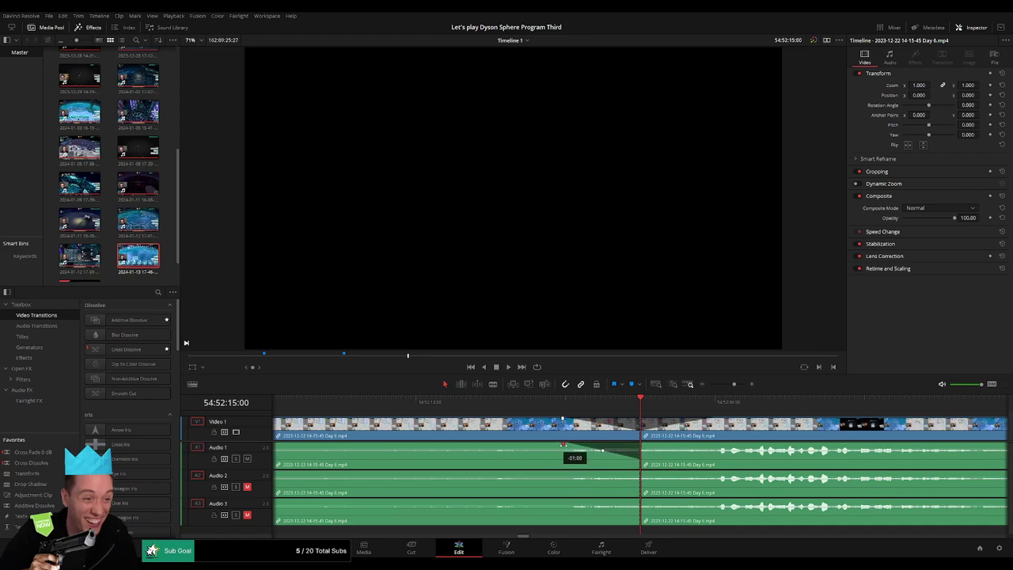
{"action": "left_click_drag", "start_coordinate": [643, 444], "coordinate": [716, 446]}
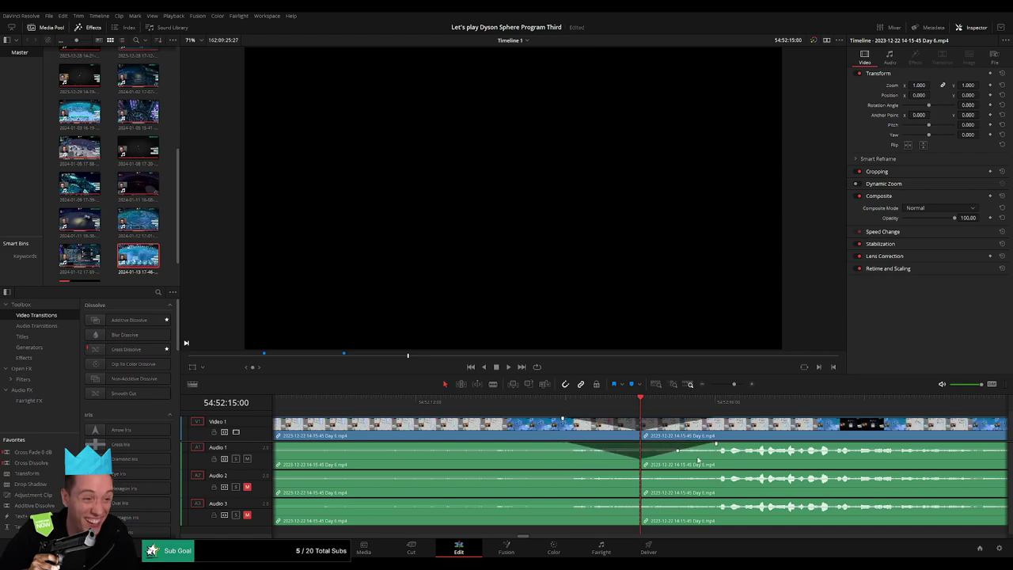
{"action": "left_click_drag", "start_coordinate": [638, 472], "coordinate": [720, 475]}
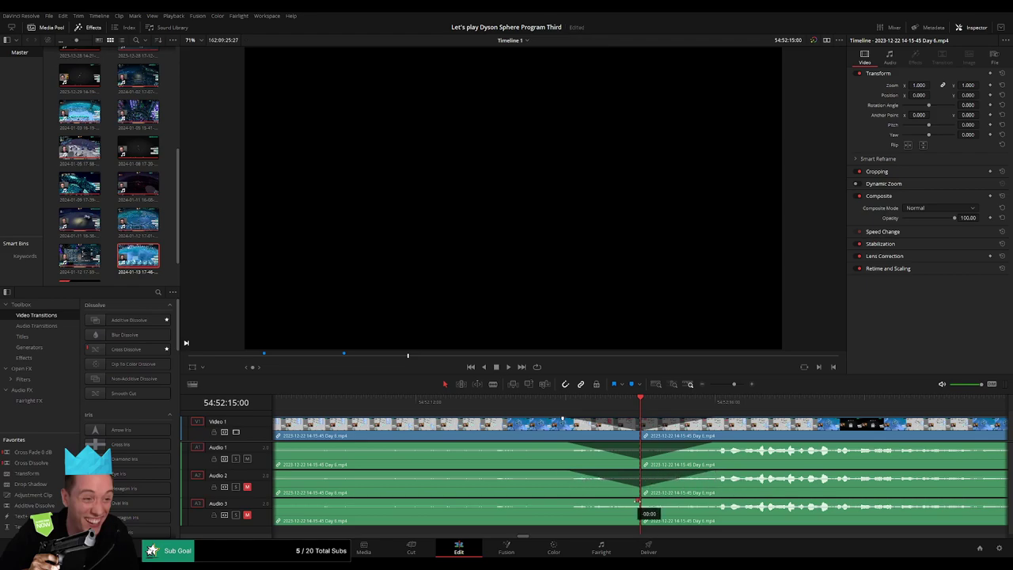
{"action": "left_click_drag", "start_coordinate": [638, 500], "coordinate": [568, 501]}
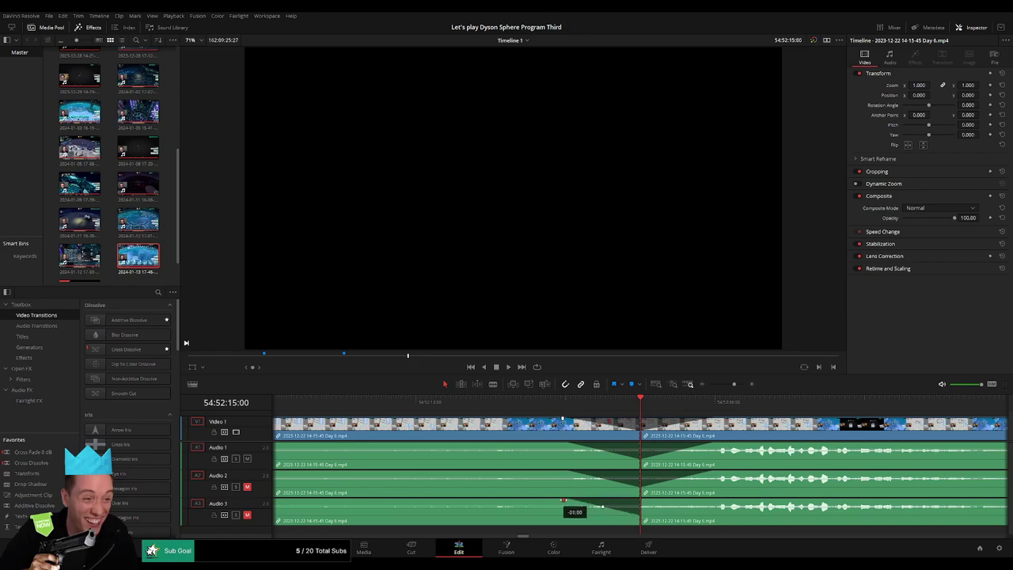
{"action": "left_click_drag", "start_coordinate": [646, 500], "coordinate": [718, 501]}
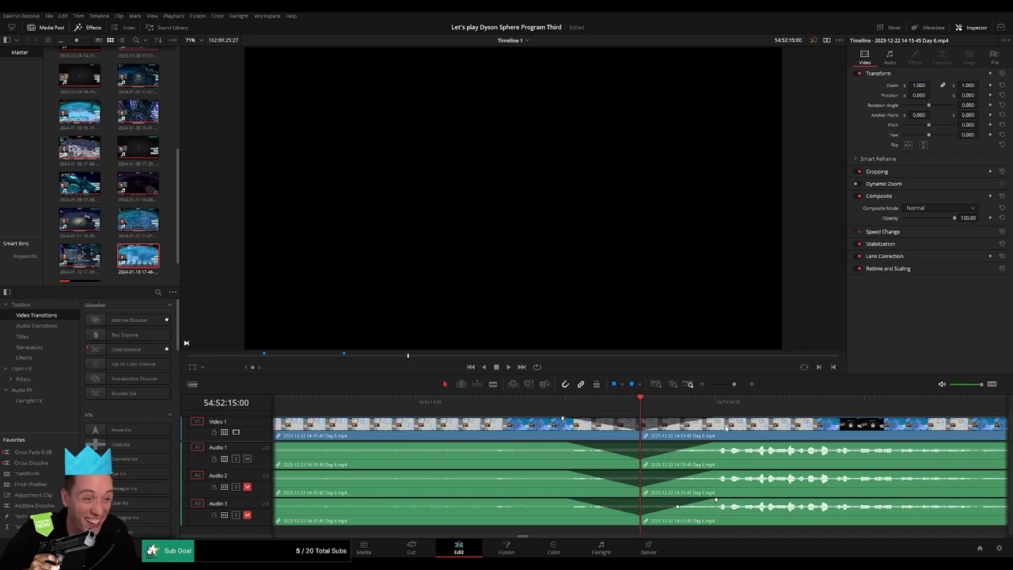
Move the remaining Day 6 clip away from the 54:52:15:00 cut to a later spot before the Day 7 clip
{"action": "left_click_drag", "start_coordinate": [733, 386], "coordinate": [710, 385]}
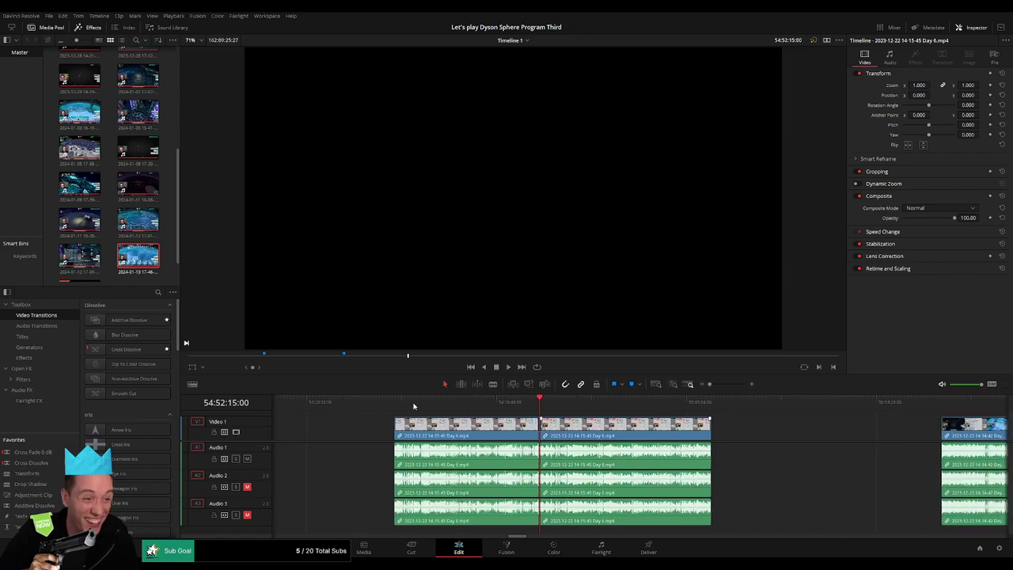
{"action": "left_click", "coordinate": [386, 403]}
{"action": "key", "text": "Down"}
{"action": "key", "text": "Down"}
{"action": "scroll", "coordinate": [690, 429], "scroll_direction": "right", "scroll_amount": 5}
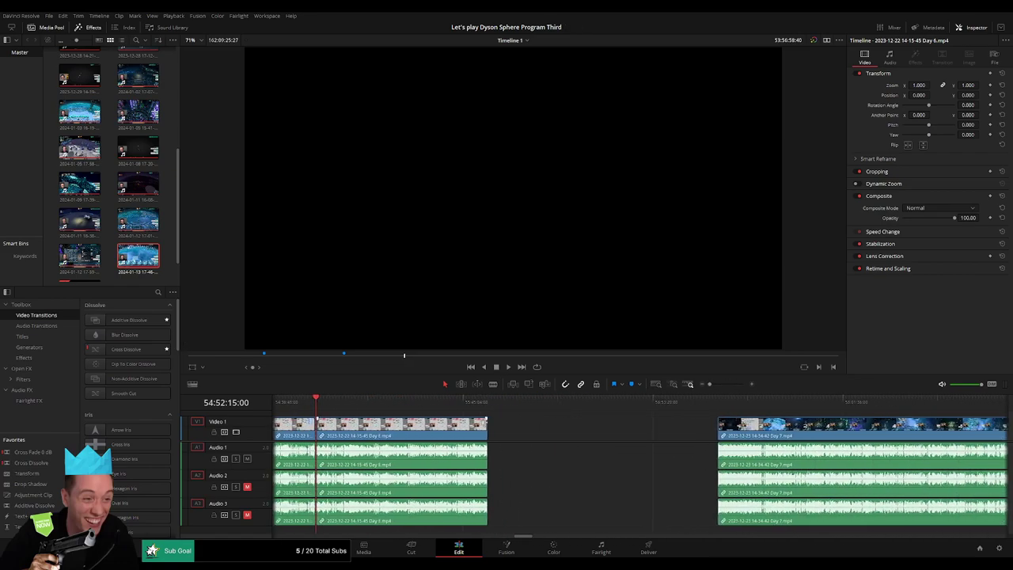
{"action": "scroll", "coordinate": [485, 422], "scroll_direction": "right", "scroll_amount": 1}
{"action": "left_click_drag", "start_coordinate": [433, 427], "coordinate": [649, 432]}
{"action": "left_click", "coordinate": [403, 425]}
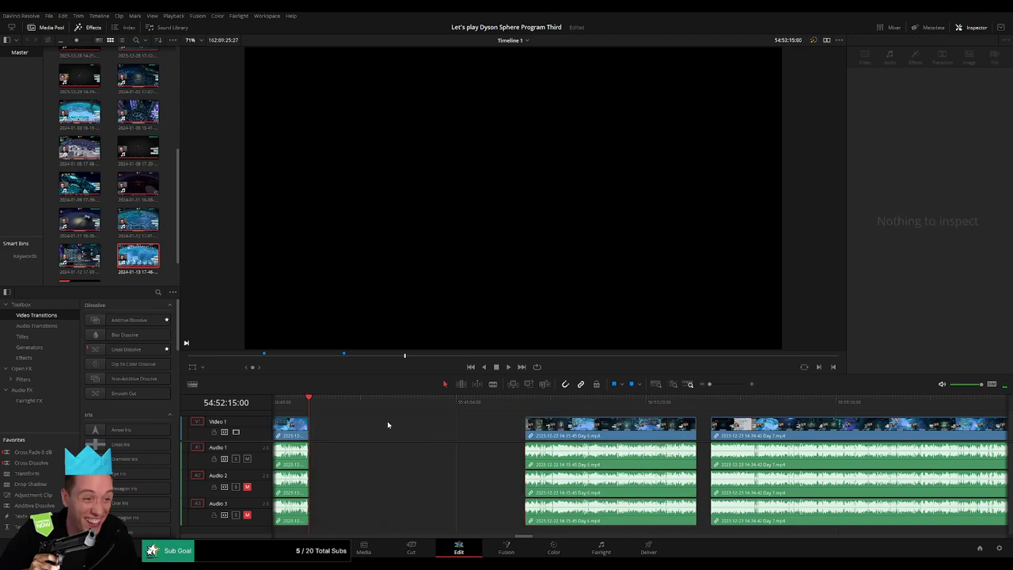
Place the start of the remaining Day 6 clip at 56:00:00:00 and play it
{"action": "left_click_drag", "start_coordinate": [318, 403], "coordinate": [497, 409]}
{"action": "left_click_drag", "start_coordinate": [587, 432], "coordinate": [529, 410]}
{"action": "key", "text": "space"}
{"action": "key", "text": "space"}
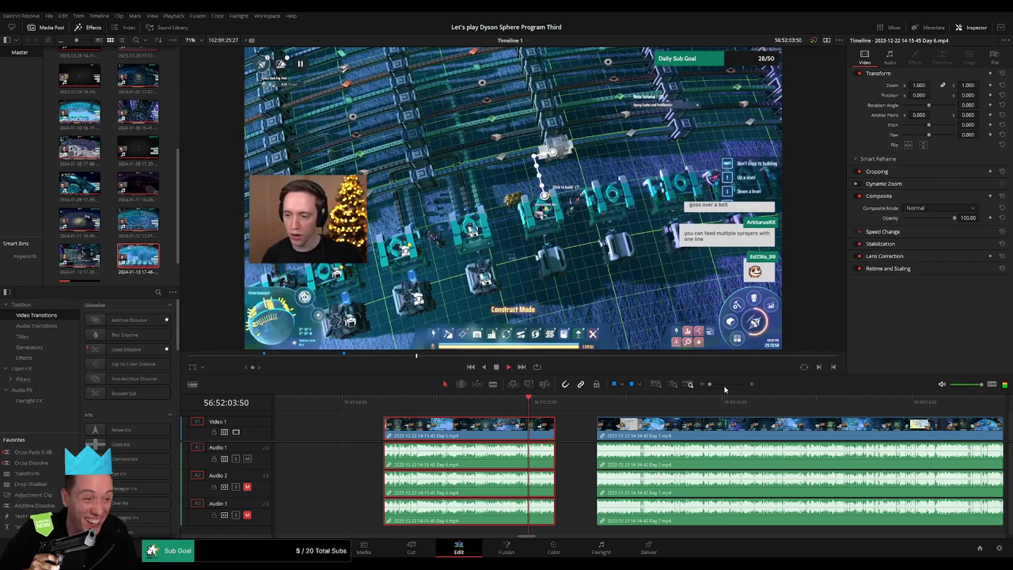
Play the Day 6 clip around 56:52:00:00 and check the speech for a possible cut point
{"action": "left_click", "coordinate": [732, 385]}
{"action": "left_click", "coordinate": [584, 401]}
{"action": "key", "text": "space"}
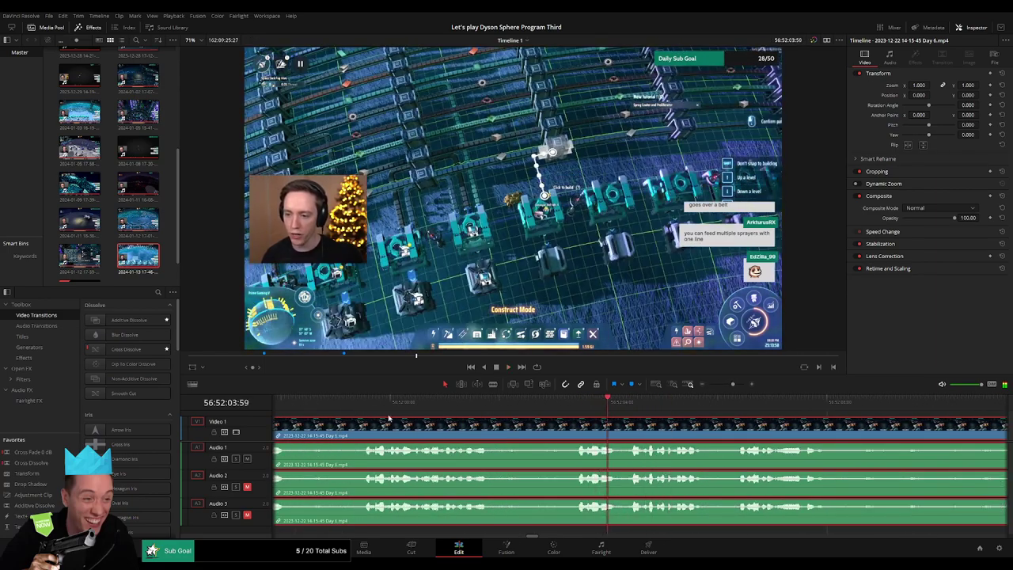
{"action": "left_click", "coordinate": [371, 404]}
{"action": "key", "text": "space"}
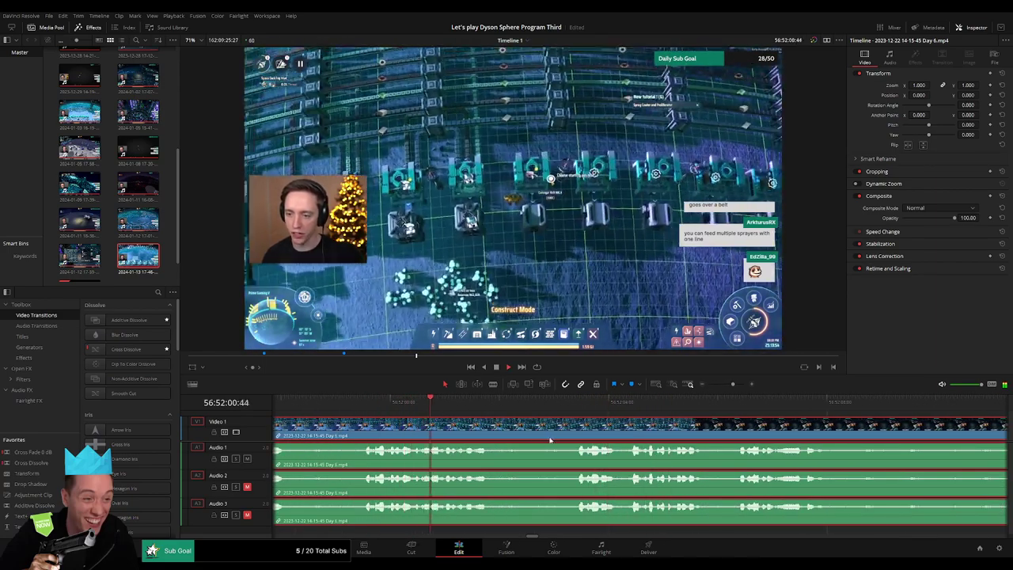
{"action": "scroll", "coordinate": [514, 433], "scroll_direction": "right", "scroll_amount": 3}
{"action": "key", "text": "space"}
{"action": "left_click", "coordinate": [489, 404]}
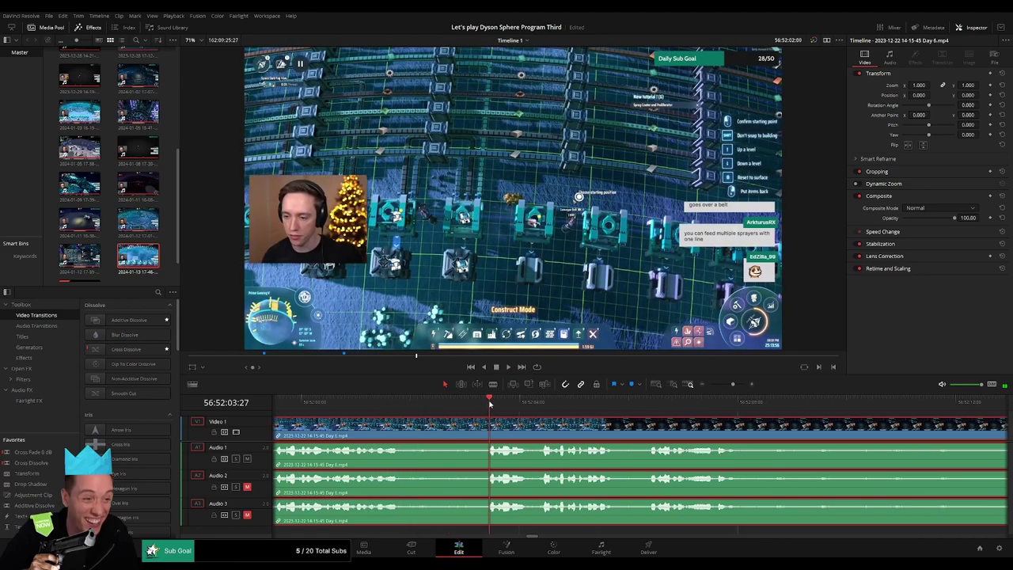
{"action": "key", "text": "space"}
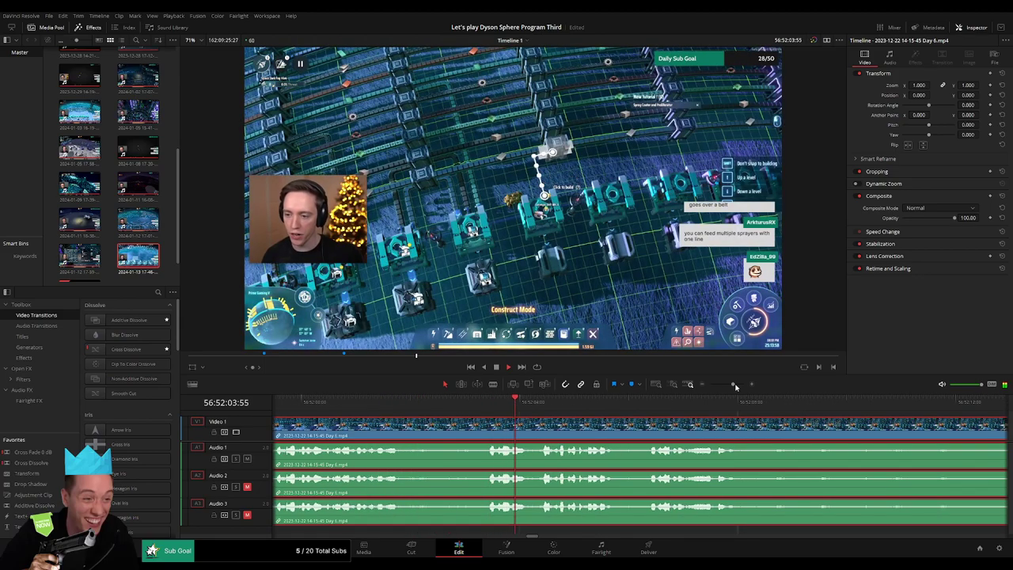
Play further through the Day 6 clip between about 56:52:05:00 and 56:52:25:00 in search of a quiet pause
{"action": "left_click_drag", "start_coordinate": [736, 385], "coordinate": [733, 386]}
{"action": "left_click", "coordinate": [715, 415]}
{"action": "scroll", "coordinate": [782, 426], "scroll_direction": "right", "scroll_amount": 5}
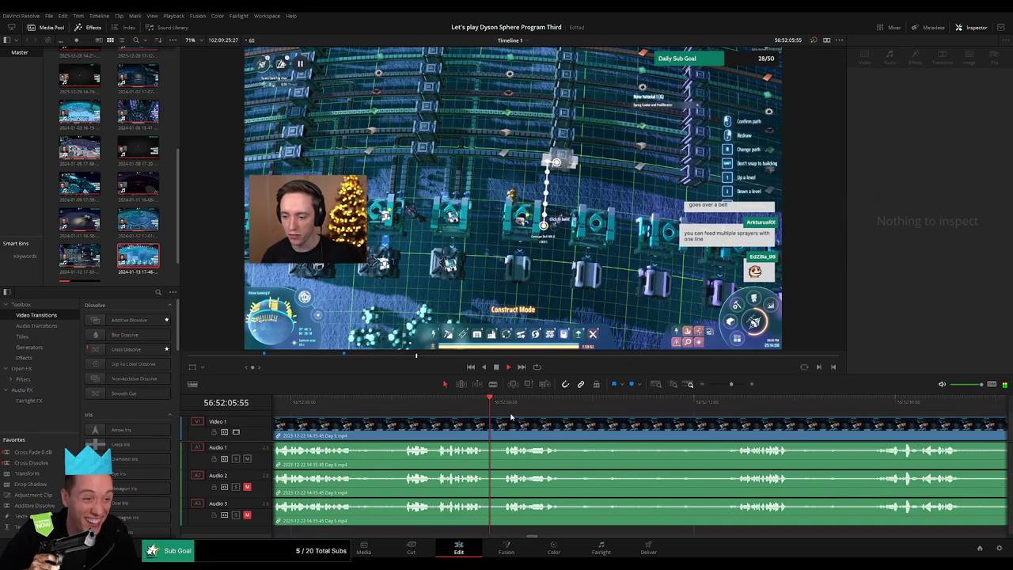
{"action": "key", "text": "space"}
{"action": "left_click", "coordinate": [558, 404]}
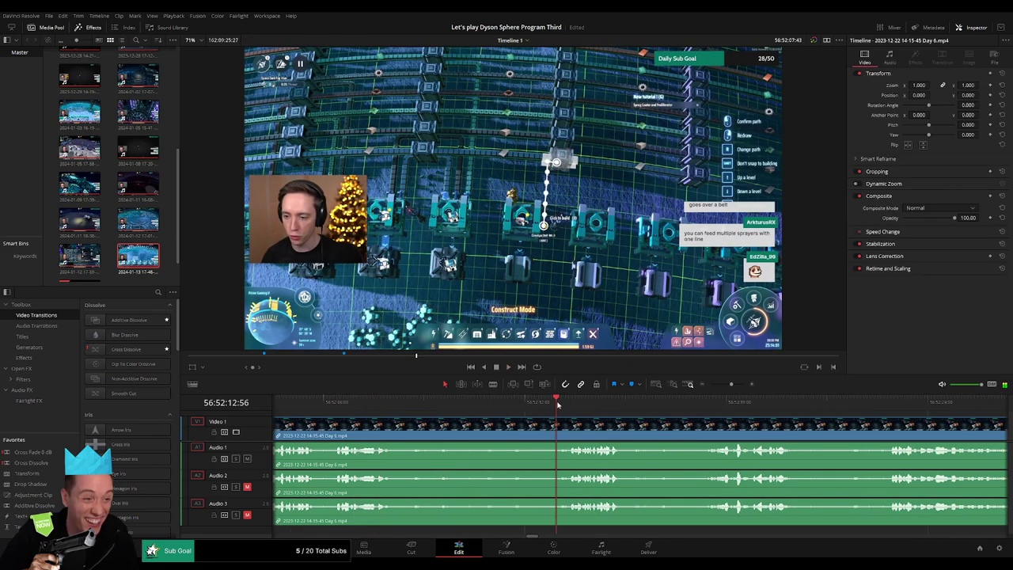
{"action": "key", "text": "space"}
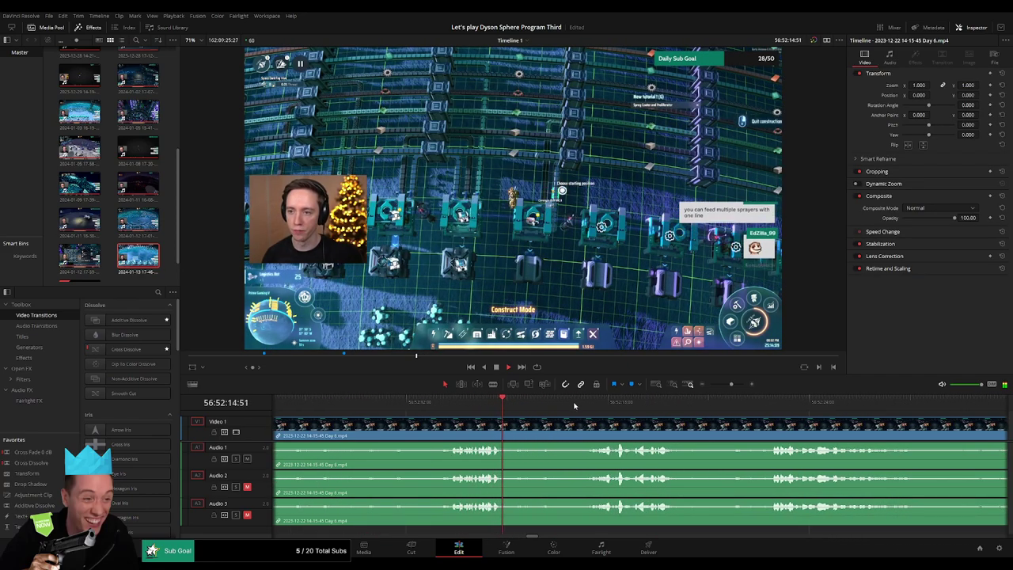
{"action": "left_click", "coordinate": [577, 405]}
{"action": "scroll", "coordinate": [532, 425], "scroll_direction": "right", "scroll_amount": 4}
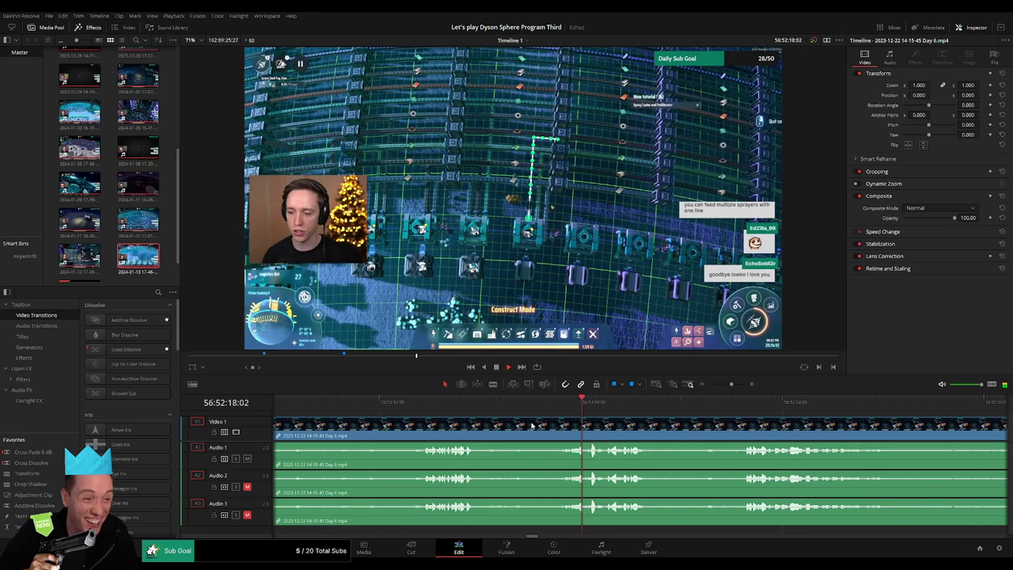
{"action": "left_click", "coordinate": [612, 404]}
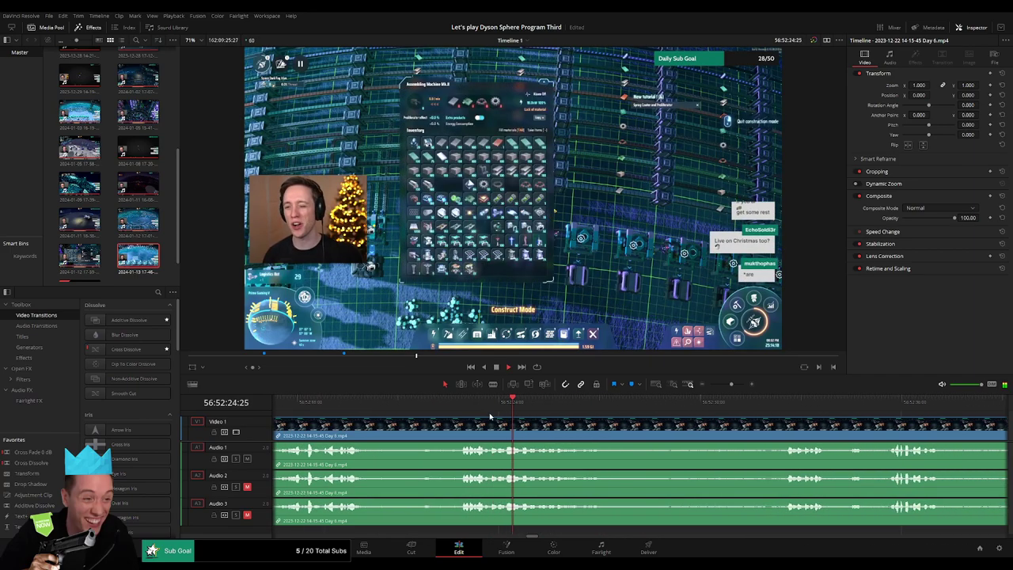
Split the Day 6 clip starting at 56:00:00:00 in the quiet passage at 56:52:22:00
{"action": "left_click", "coordinate": [464, 404]}
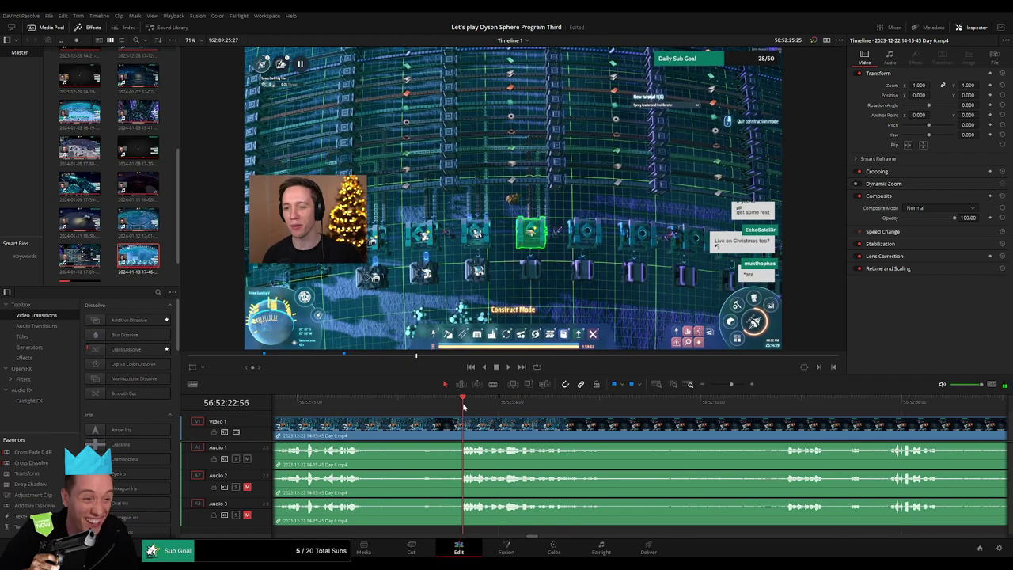
{"action": "left_click_drag", "start_coordinate": [463, 406], "coordinate": [432, 409]}
{"action": "key", "text": "ctrl+b"}
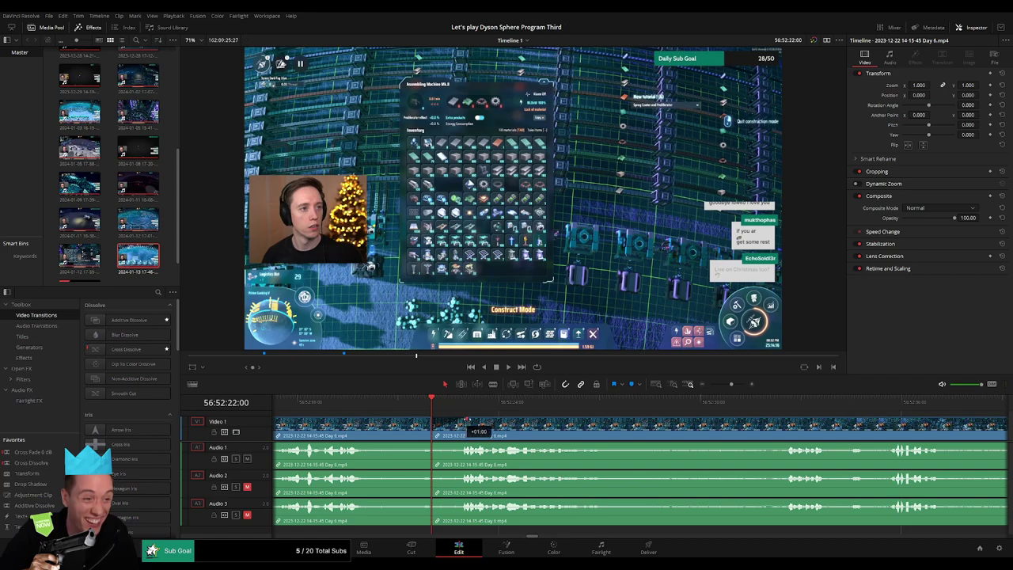
Add fades of about one second on the video and all three audio tracks on both sides of the 56:52:22:00 cut
{"action": "left_click_drag", "start_coordinate": [467, 419], "coordinate": [457, 445]}
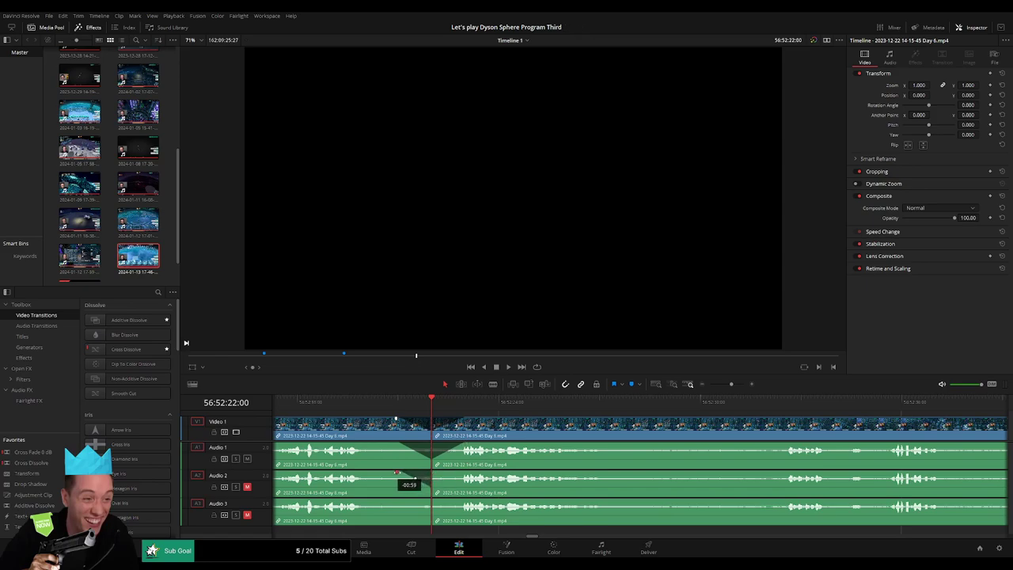
{"action": "left_click_drag", "start_coordinate": [432, 473], "coordinate": [457, 473]}
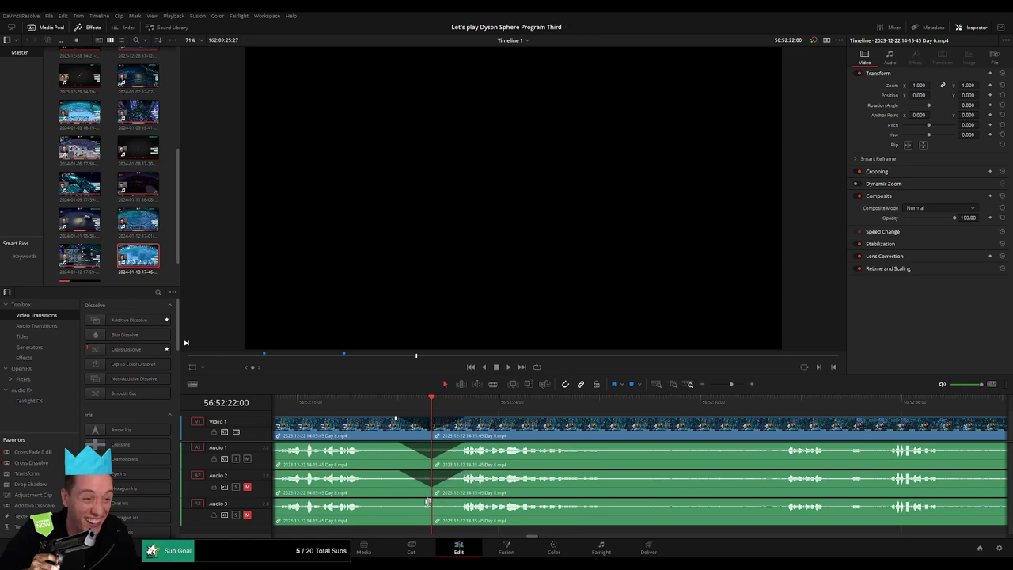
{"action": "left_click_drag", "start_coordinate": [427, 501], "coordinate": [459, 502]}
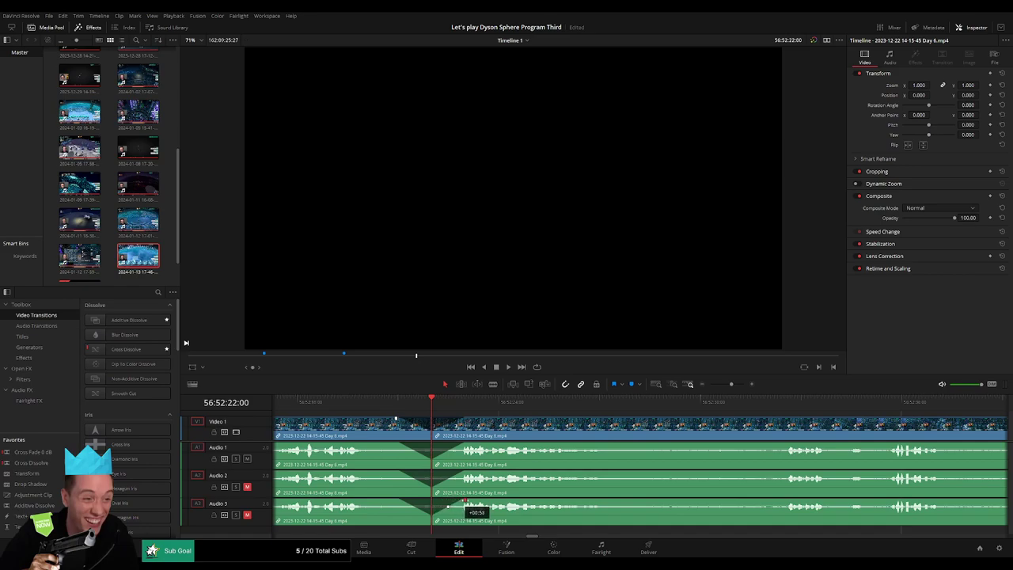
Attach the Day 7 clip directly to the end of the leftover Day 6 clip and shift both later on the timeline
{"action": "left_click_drag", "start_coordinate": [731, 385], "coordinate": [680, 388]}
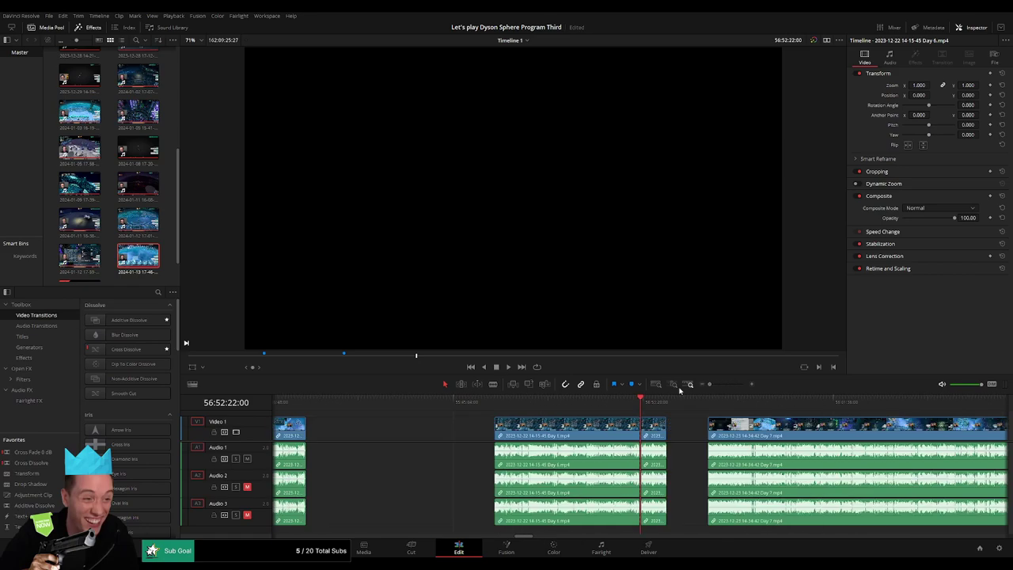
{"action": "left_click_drag", "start_coordinate": [688, 431], "coordinate": [535, 432]}
{"action": "left_click", "coordinate": [507, 419]}
{"action": "left_click_drag", "start_coordinate": [654, 414], "coordinate": [387, 431]}
{"action": "left_click_drag", "start_coordinate": [694, 428], "coordinate": [609, 430]}
{"action": "left_click_drag", "start_coordinate": [608, 429], "coordinate": [839, 430]}
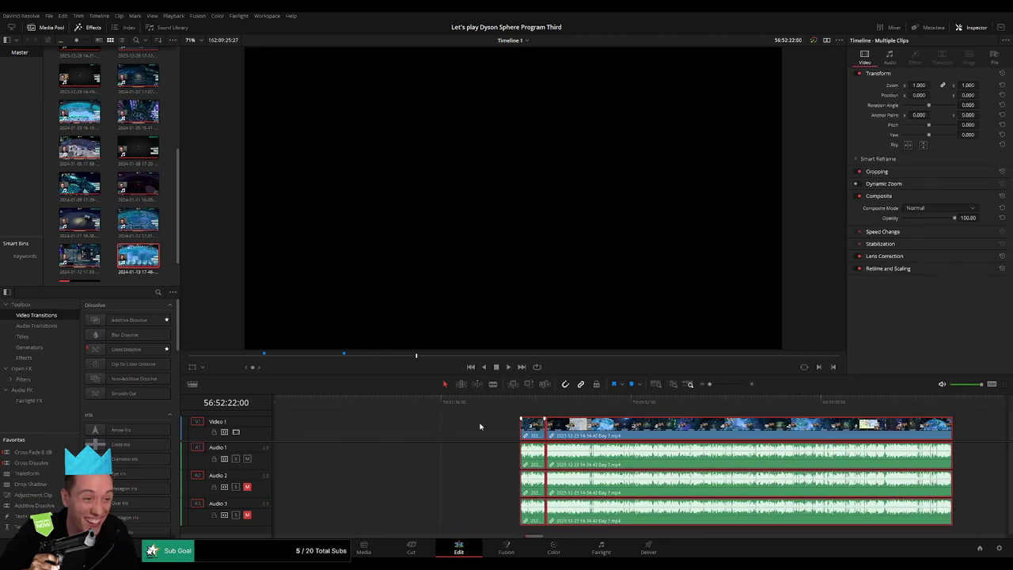
{"action": "left_click_drag", "start_coordinate": [319, 428], "coordinate": [493, 437]}
{"action": "left_click", "coordinate": [490, 434]}
Set the playhead to 58:00:00:00, place the start of the joined Day 6 and Day 7 clips there and play the opening
{"action": "left_click_drag", "start_coordinate": [430, 406], "coordinate": [611, 415]}
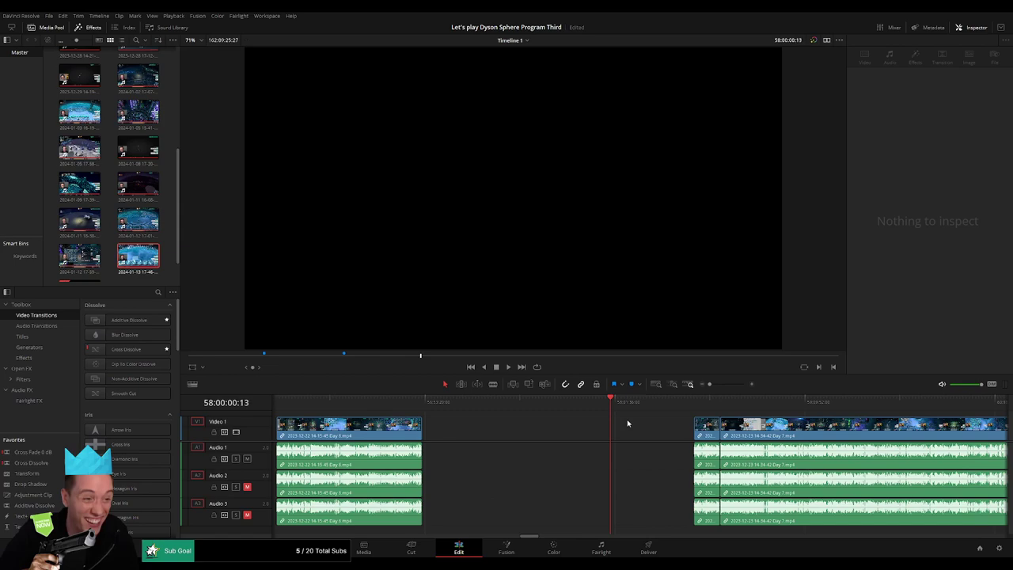
{"action": "left_click_drag", "start_coordinate": [635, 424], "coordinate": [673, 438]}
{"action": "left_click_drag", "start_coordinate": [622, 433], "coordinate": [436, 414]}
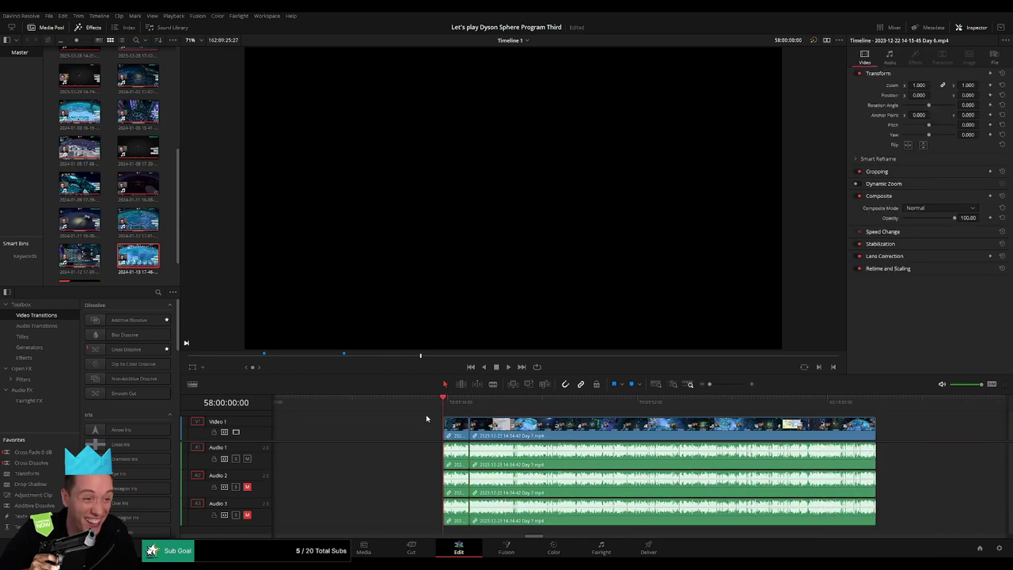
{"action": "key", "text": "space"}
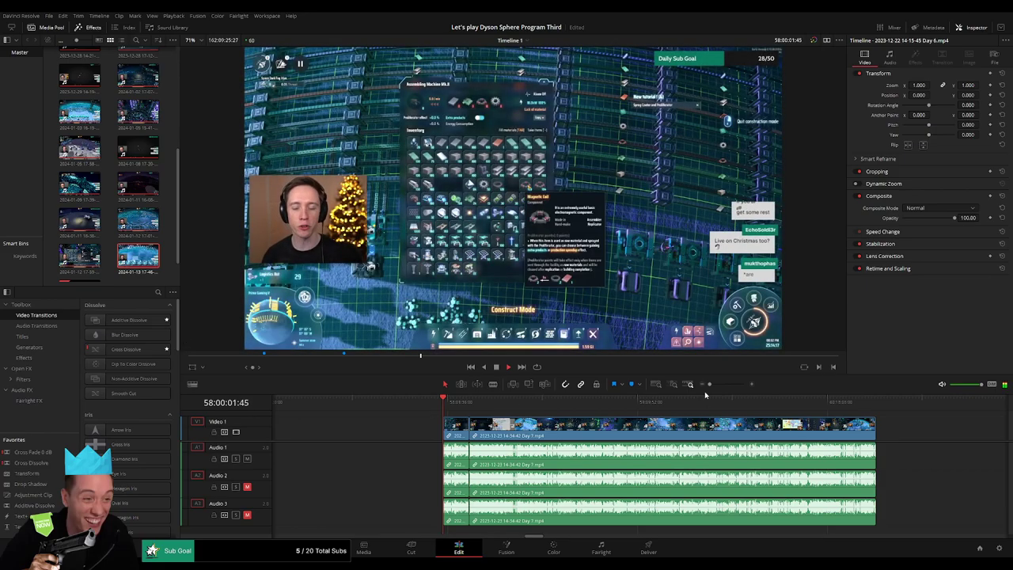
Add the default transition on the video and all audio tracks where Day 6 meets Day 7 near 58:09:28:00, trimming the clips as needed
{"action": "left_click_drag", "start_coordinate": [710, 386], "coordinate": [716, 386]}
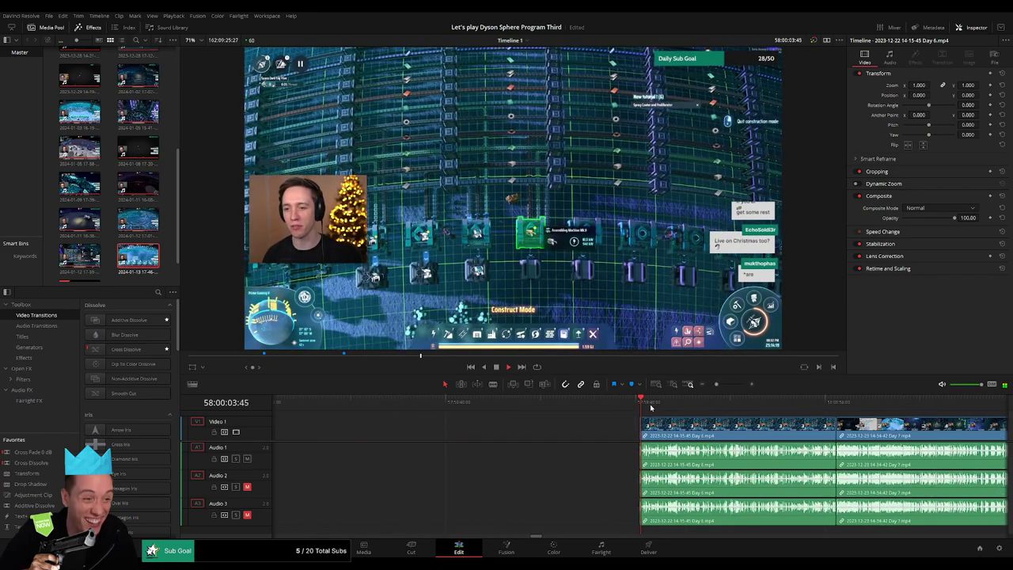
{"action": "left_click_drag", "start_coordinate": [652, 405], "coordinate": [831, 413]}
{"action": "key", "text": "space"}
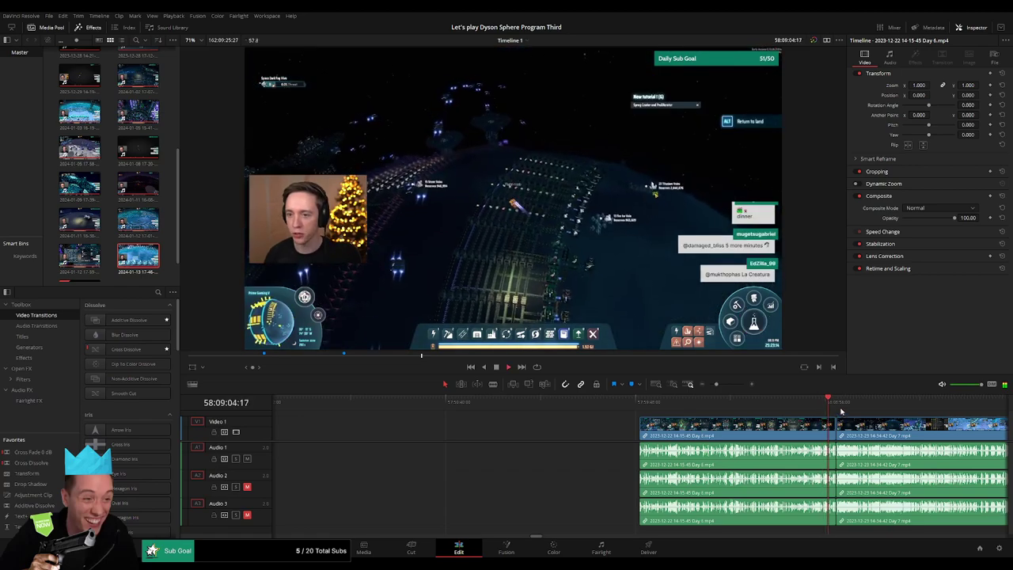
{"action": "left_click_drag", "start_coordinate": [718, 385], "coordinate": [728, 385]}
{"action": "left_click", "coordinate": [814, 405]}
{"action": "left_click_drag", "start_coordinate": [837, 416], "coordinate": [600, 421]}
{"action": "key", "text": "space"}
{"action": "left_click", "coordinate": [598, 428]}
{"action": "key", "text": "ctrl+t"}
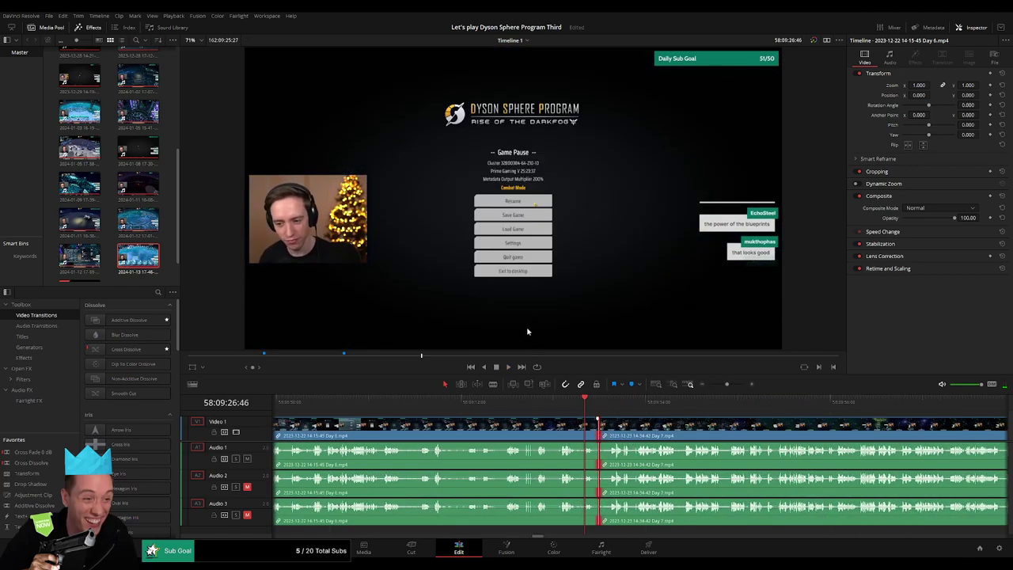
{"action": "left_click", "coordinate": [528, 332]}
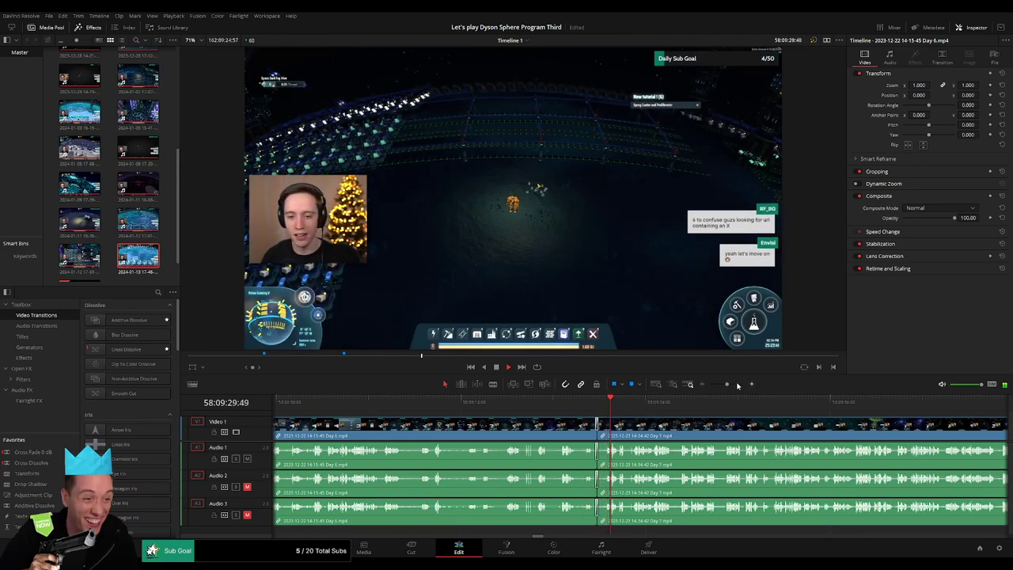
Skim the Day 7 footage from about 58:09 to 58:48 on the timeline
{"action": "left_click_drag", "start_coordinate": [728, 385], "coordinate": [709, 386]}
{"action": "left_click_drag", "start_coordinate": [647, 410], "coordinate": [607, 404]}
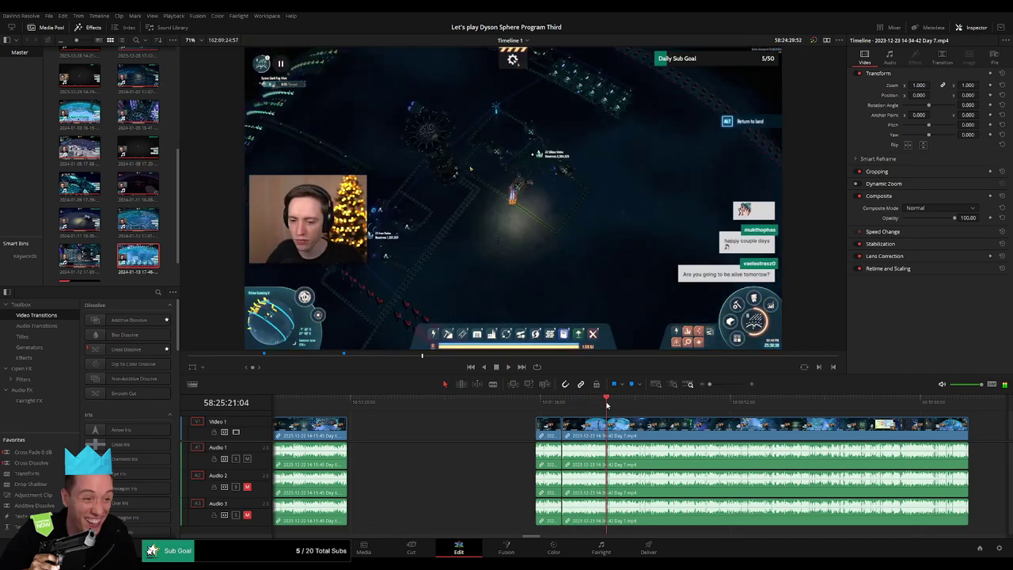
{"action": "left_click_drag", "start_coordinate": [710, 385], "coordinate": [719, 385]}
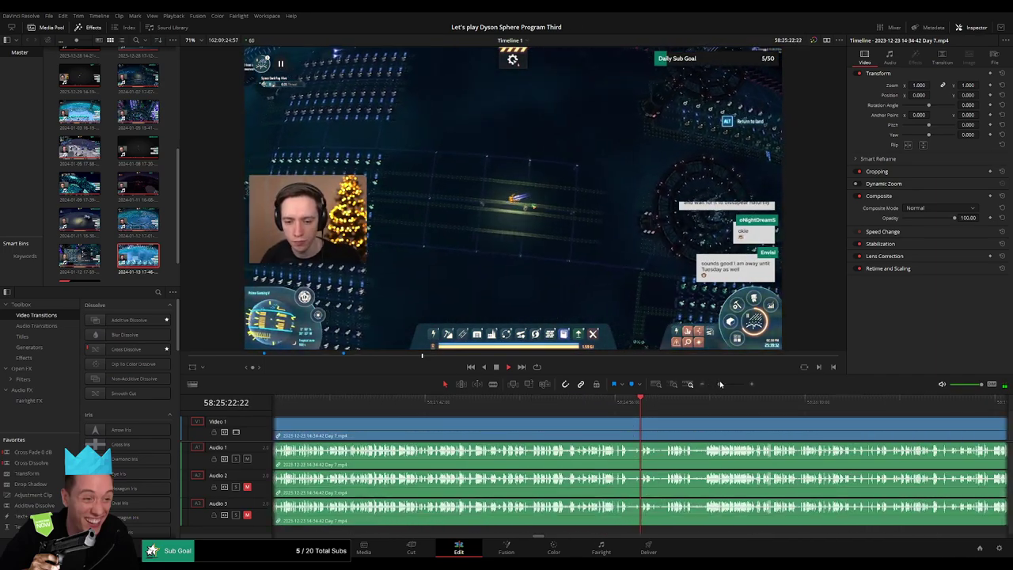
{"action": "left_click", "coordinate": [651, 403]}
{"action": "left_click_drag", "start_coordinate": [652, 403], "coordinate": [554, 411]}
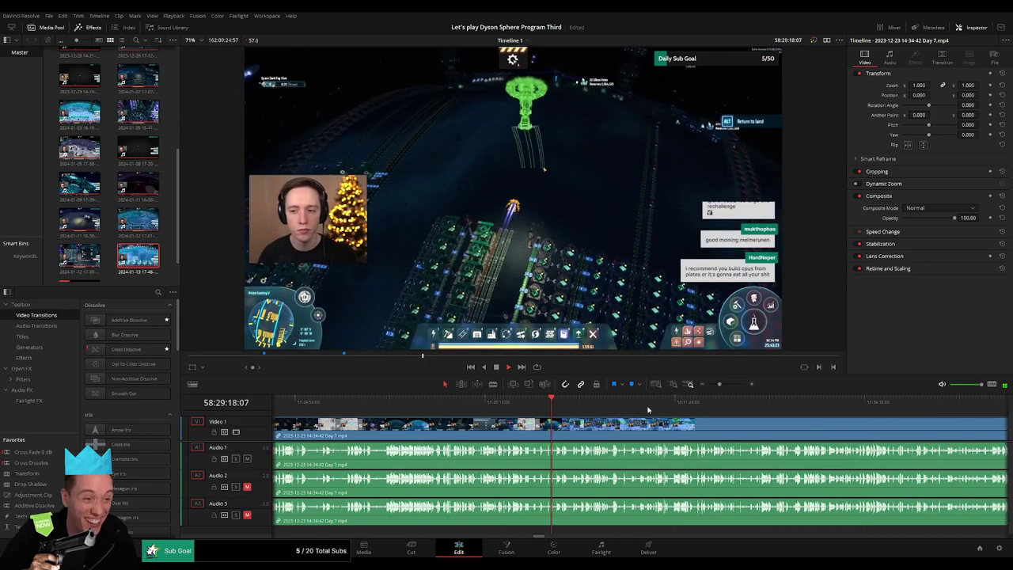
{"action": "left_click_drag", "start_coordinate": [721, 386], "coordinate": [715, 386]}
{"action": "left_click_drag", "start_coordinate": [644, 402], "coordinate": [839, 414]}
{"action": "key", "text": "space"}
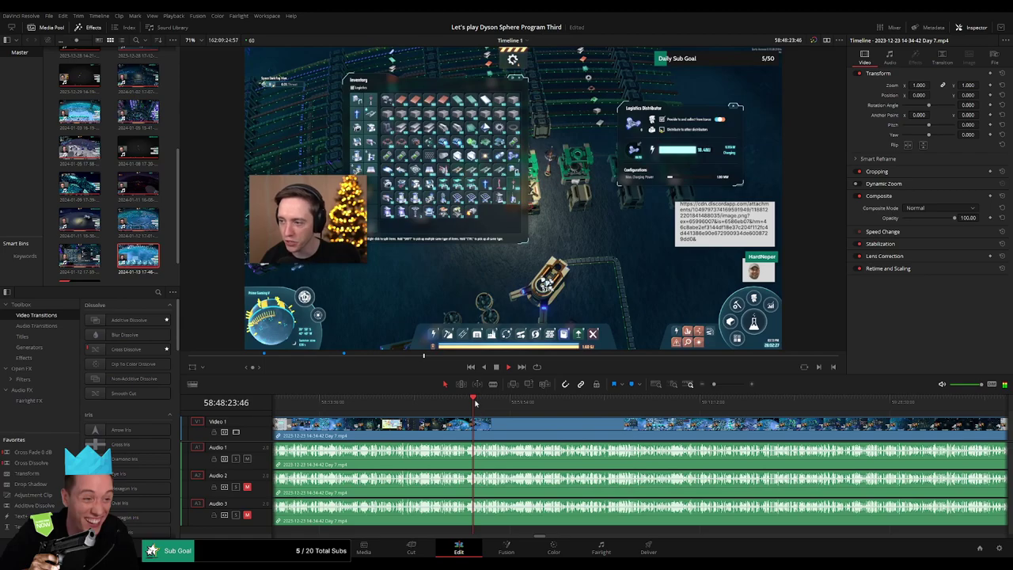
Find a quiet moment near 58:52 in the Day 7 clip and split all tracks at 58:52:15:00
{"action": "left_click_drag", "start_coordinate": [475, 402], "coordinate": [512, 405]}
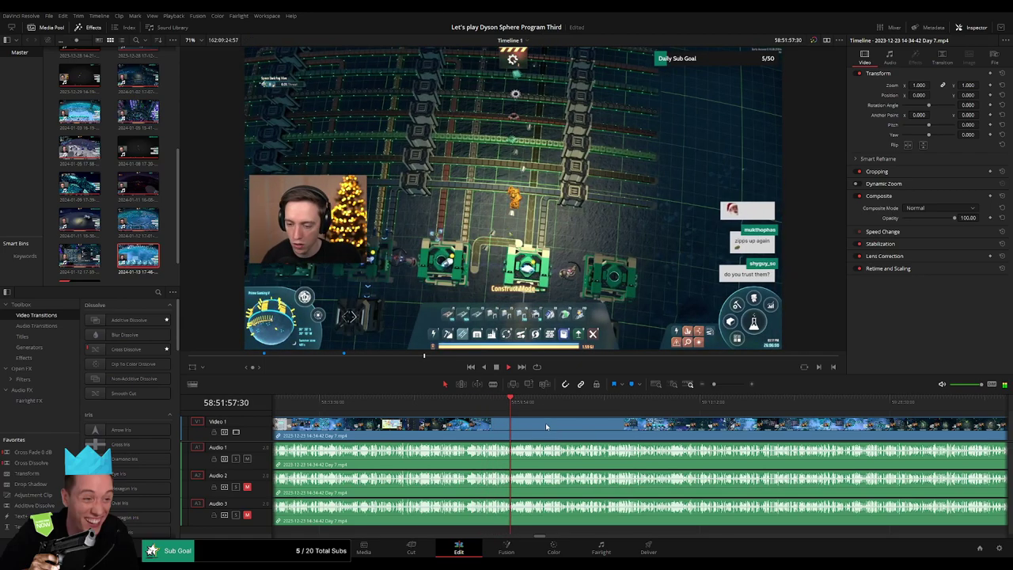
{"action": "scroll", "coordinate": [671, 423], "scroll_direction": "up", "scroll_amount": 3}
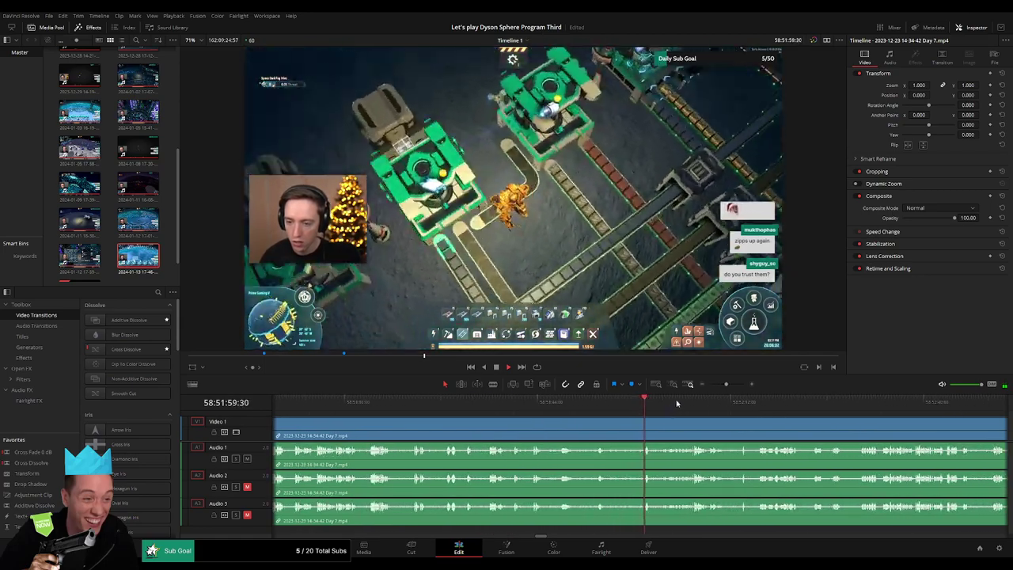
{"action": "left_click", "coordinate": [689, 405]}
{"action": "scroll", "coordinate": [704, 424], "scroll_direction": "right", "scroll_amount": 3}
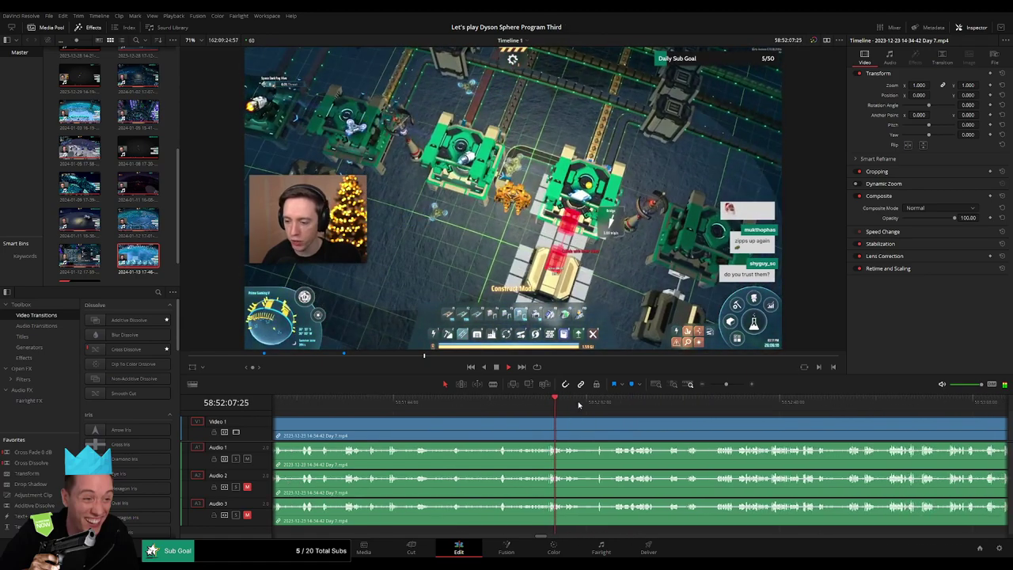
{"action": "left_click", "coordinate": [597, 403]}
{"action": "left_click_drag", "start_coordinate": [726, 384], "coordinate": [732, 385]}
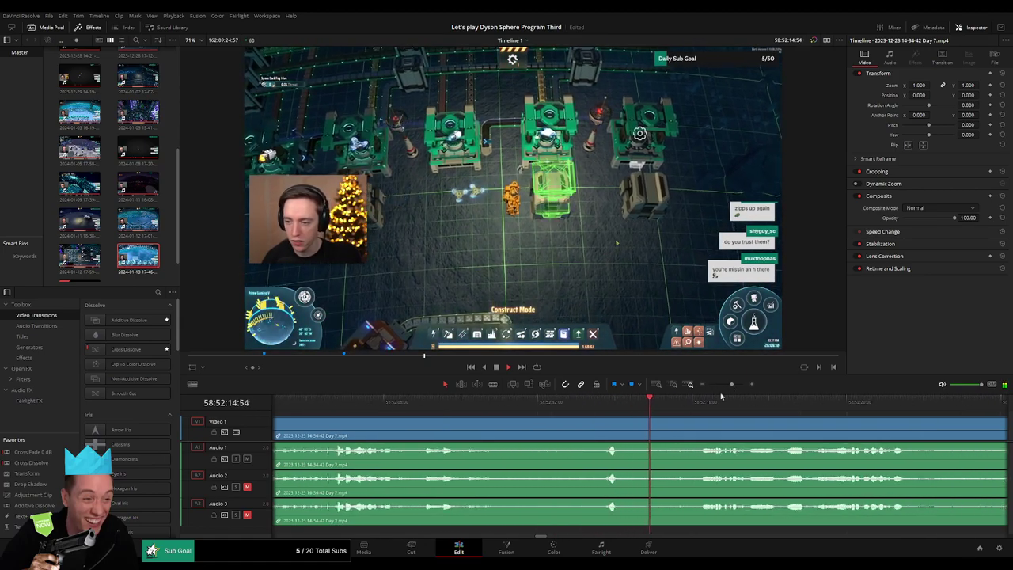
{"action": "left_click", "coordinate": [700, 402]}
{"action": "left_click", "coordinate": [707, 404]}
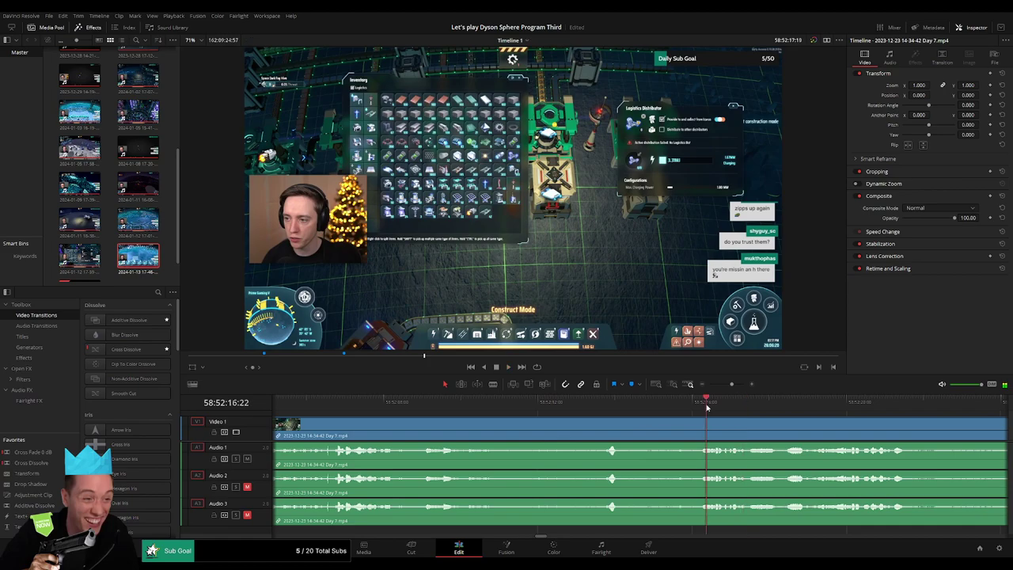
{"action": "left_click_drag", "start_coordinate": [707, 408], "coordinate": [613, 423]}
{"action": "key", "text": "b"}
{"action": "left_click", "coordinate": [657, 429]}
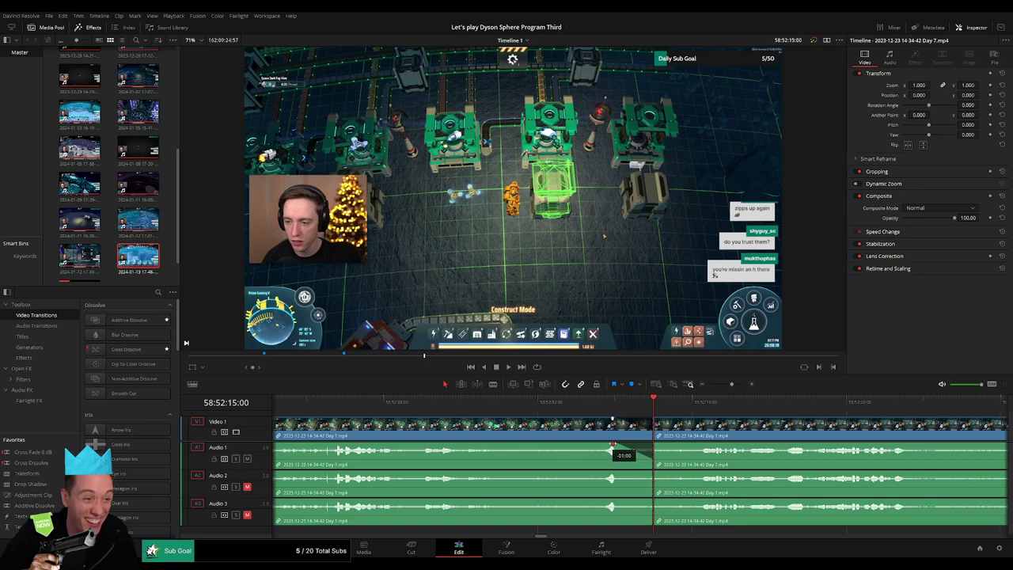
Add fades of about one second on the video and all audio tracks on both sides of the 58:52:15:00 cut, then play across it
{"action": "mouse_move", "coordinate": [647, 474]}
{"action": "left_mouse_down"}
{"action": "mouse_move", "coordinate": [619, 475]}
{"action": "mouse_move", "coordinate": [619, 501]}
{"action": "left_mouse_up"}
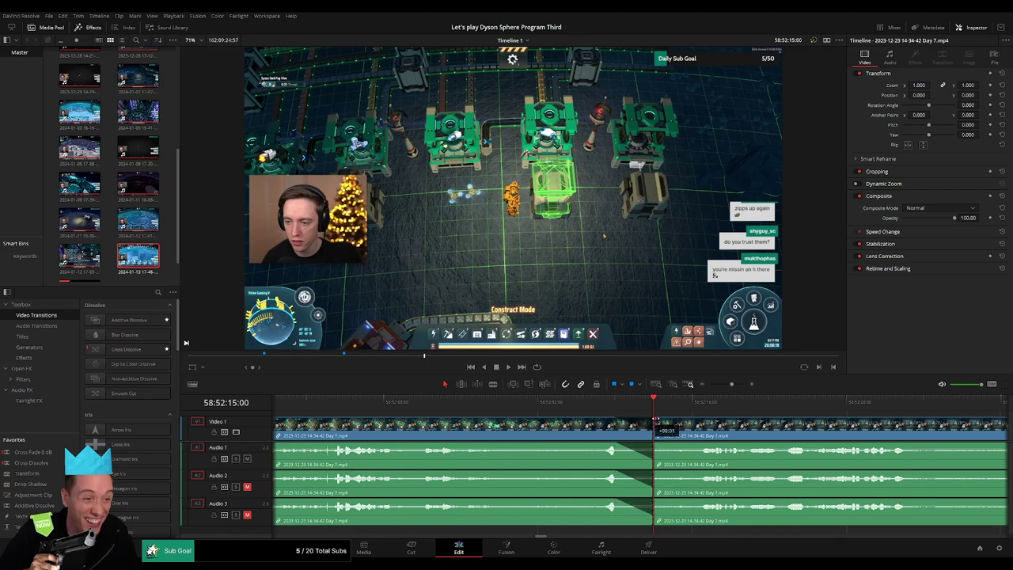
{"action": "left_click_drag", "start_coordinate": [656, 420], "coordinate": [698, 446]}
{"action": "key", "text": "ctrl+z"}
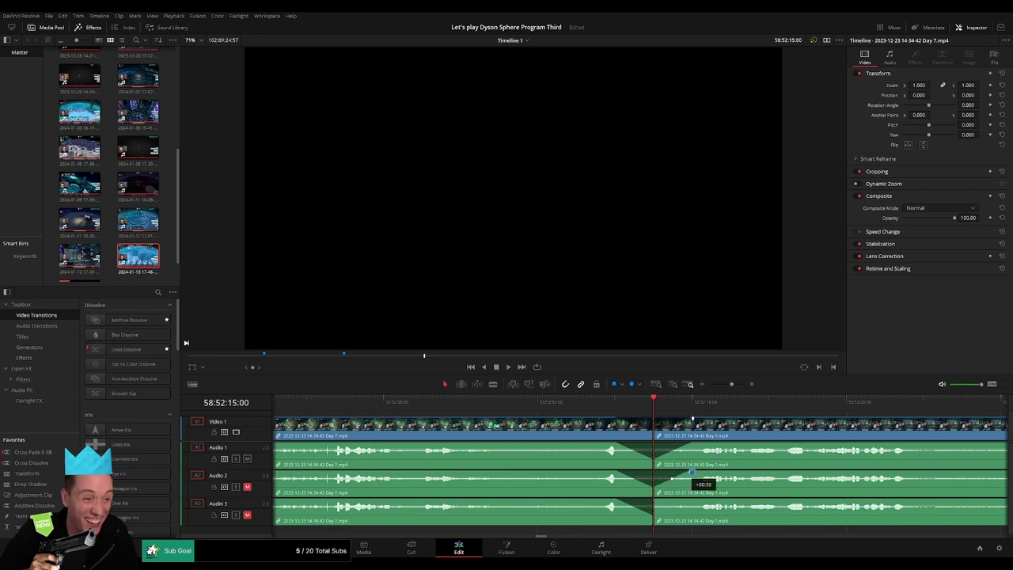
{"action": "left_click_drag", "start_coordinate": [654, 500], "coordinate": [690, 501]}
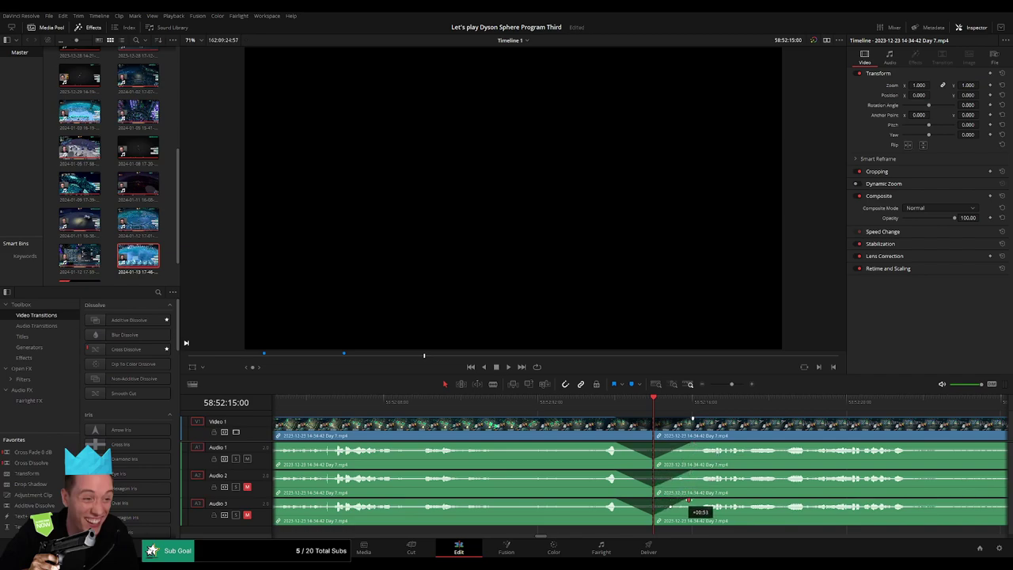
{"action": "key", "text": "space"}
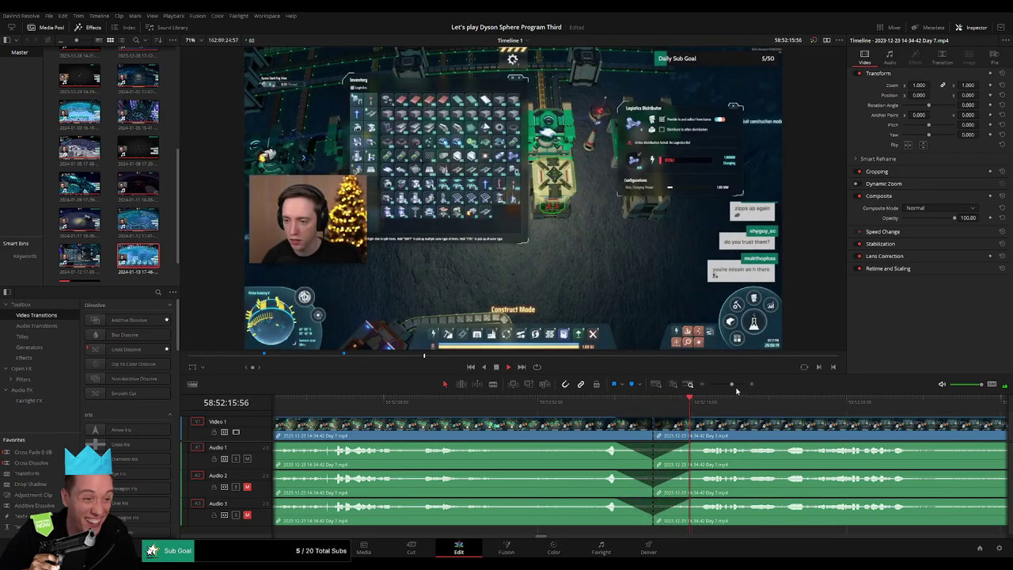
Move the remaining Day 7 clip after the 58:52:15:00 cut further along the timeline, leaving a gap
{"action": "left_click_drag", "start_coordinate": [731, 385], "coordinate": [671, 389]}
{"action": "scroll", "coordinate": [612, 423], "scroll_direction": "right", "scroll_amount": 3}
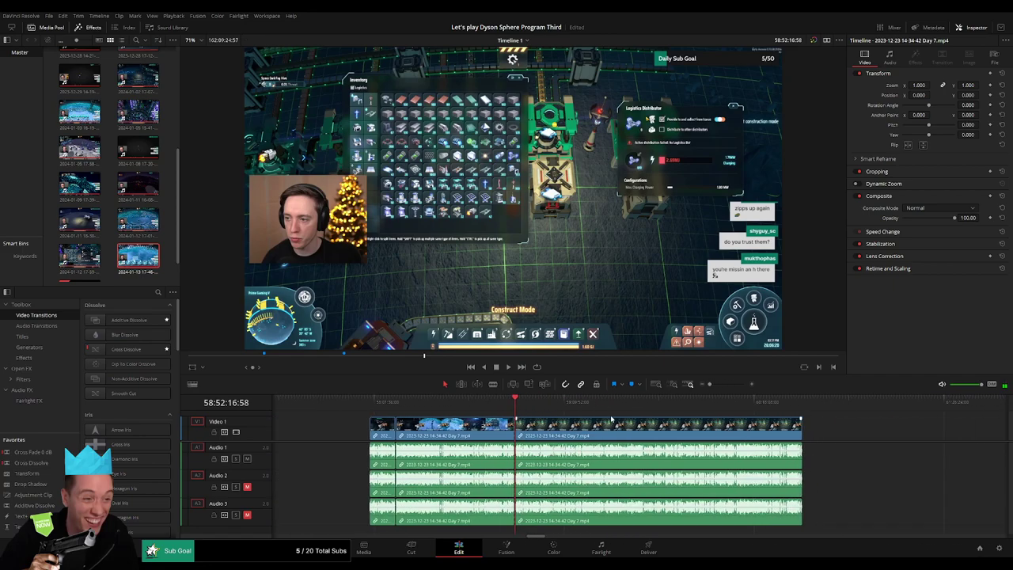
{"action": "left_click", "coordinate": [370, 408]}
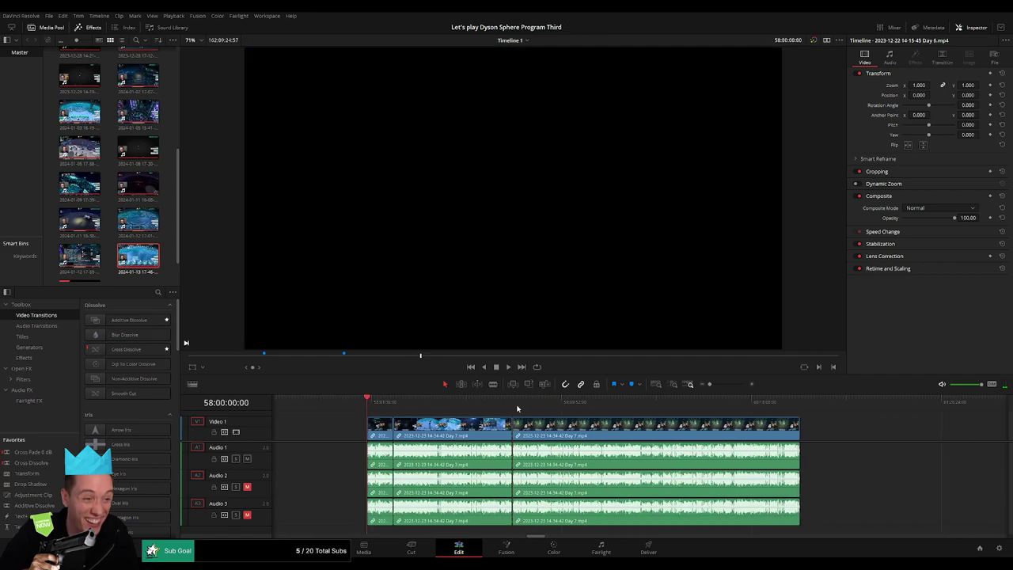
{"action": "left_click", "coordinate": [514, 409]}
{"action": "scroll", "coordinate": [450, 429], "scroll_direction": "right", "scroll_amount": 4}
{"action": "scroll", "coordinate": [449, 429], "scroll_direction": "right", "scroll_amount": 1}
{"action": "left_click_drag", "start_coordinate": [434, 428], "coordinate": [706, 430]}
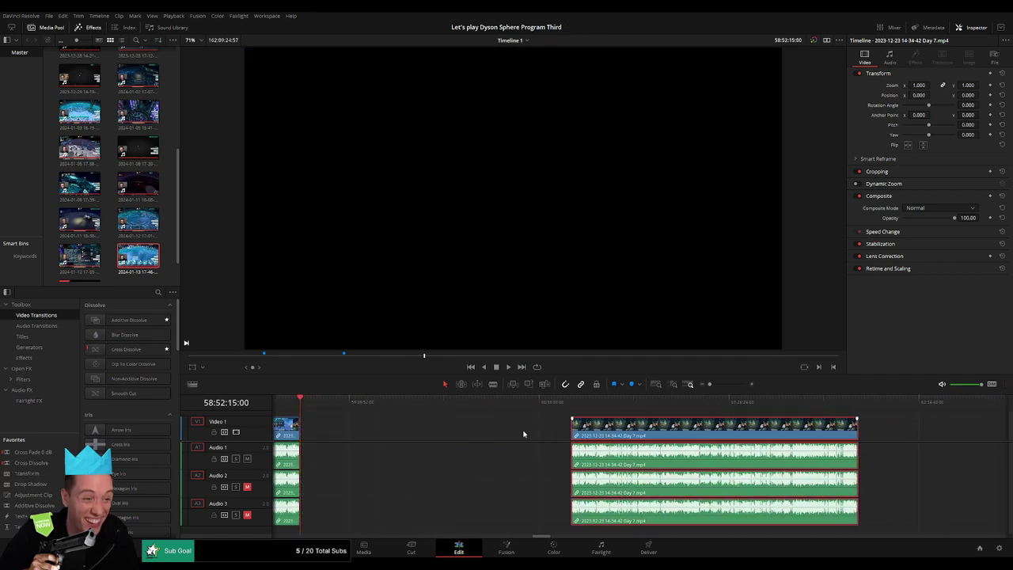
{"action": "left_click", "coordinate": [415, 424]}
Set the playhead to 60:00:00:00 and place the start of the remaining Day 7 clip there
{"action": "left_click_drag", "start_coordinate": [345, 409], "coordinate": [477, 414]}
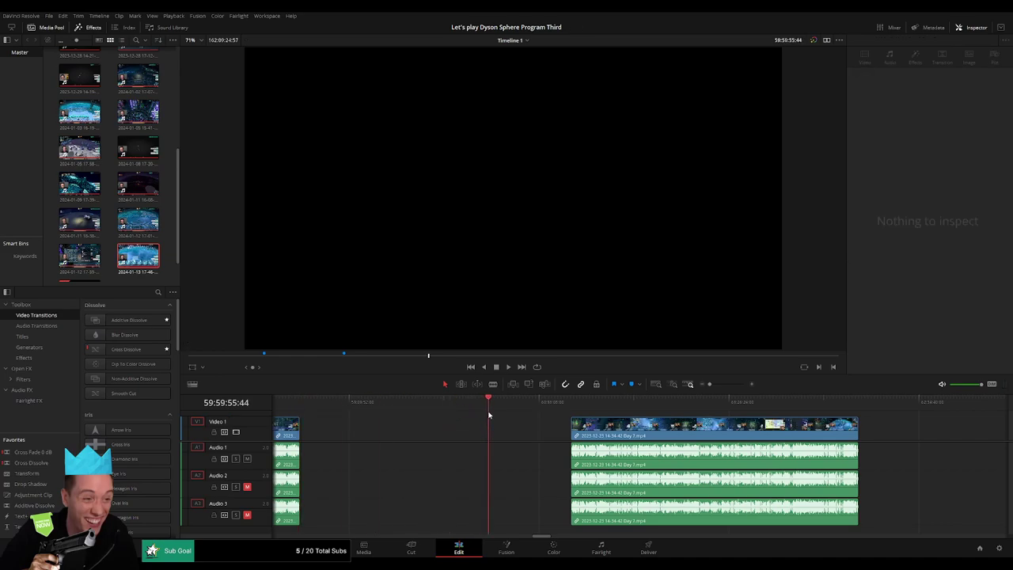
{"action": "left_click_drag", "start_coordinate": [711, 384], "coordinate": [723, 385]}
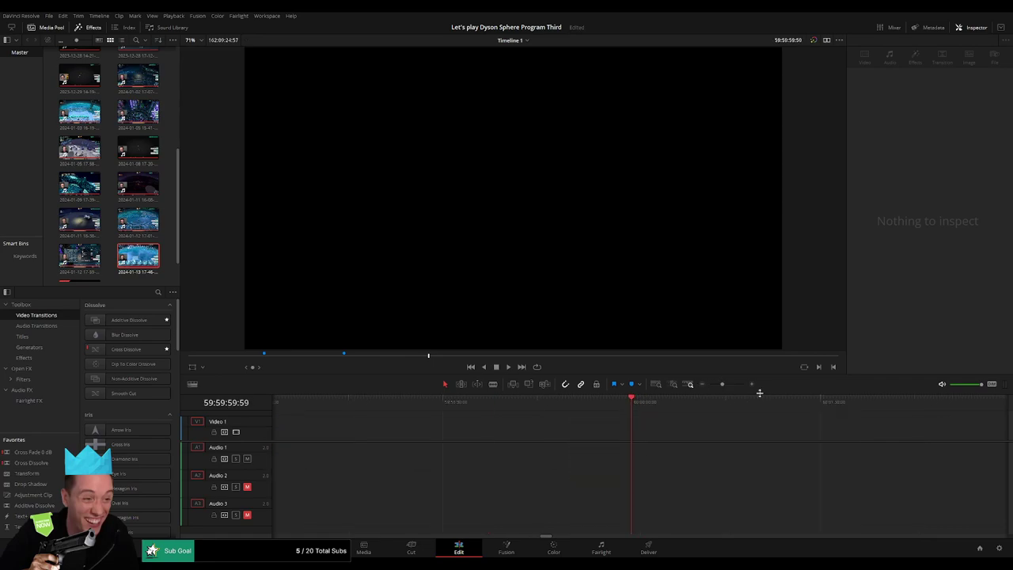
{"action": "key", "text": "Right"}
{"action": "left_click_drag", "start_coordinate": [722, 384], "coordinate": [710, 385]}
{"action": "left_click_drag", "start_coordinate": [748, 431], "coordinate": [668, 432]}
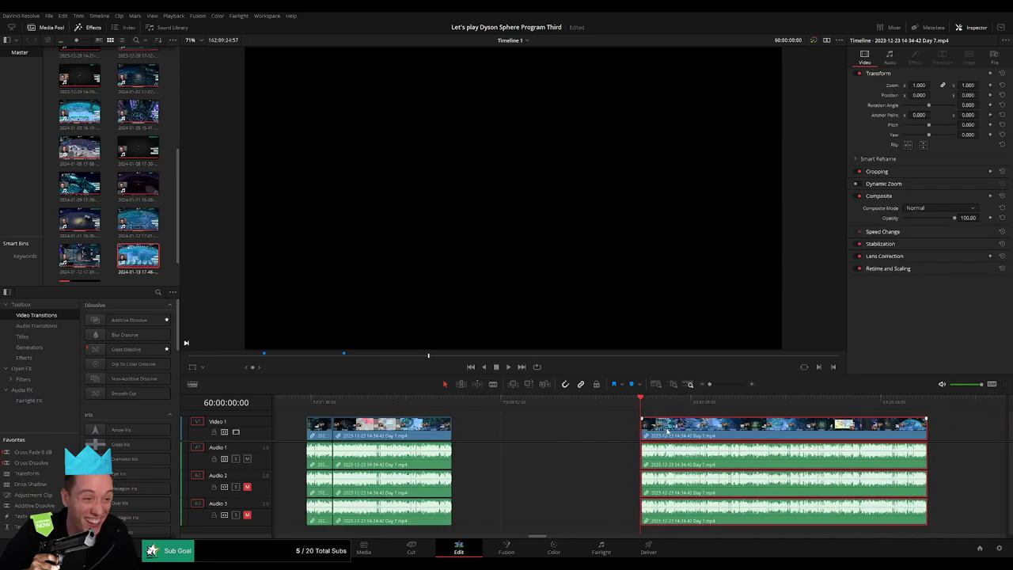
Add a timeline marker named "30 episodes" at 58:52:15:00, the end of the finished episode
{"action": "left_click", "coordinate": [529, 424]}
{"action": "left_click", "coordinate": [458, 405]}
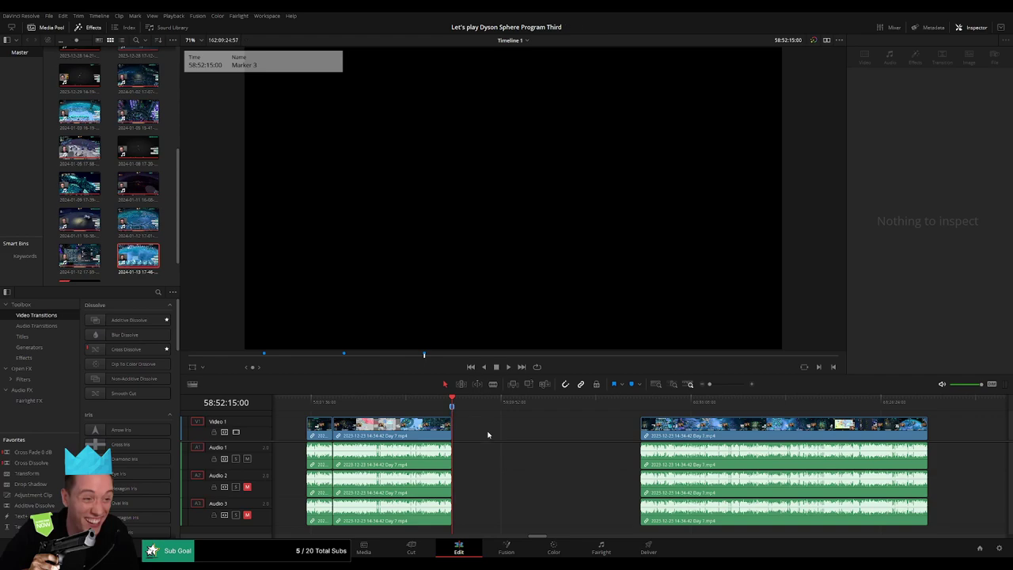
{"action": "left_click", "coordinate": [489, 434]}
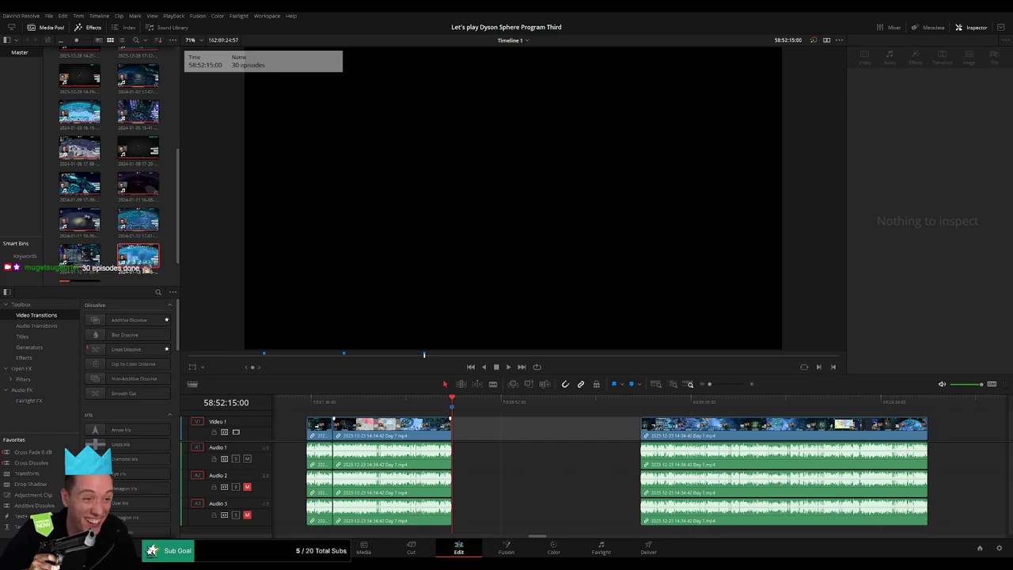
Play the opening of the Day 7 clip placed at 60:00:00:00
{"action": "scroll", "coordinate": [479, 425], "scroll_direction": "right", "scroll_amount": 3}
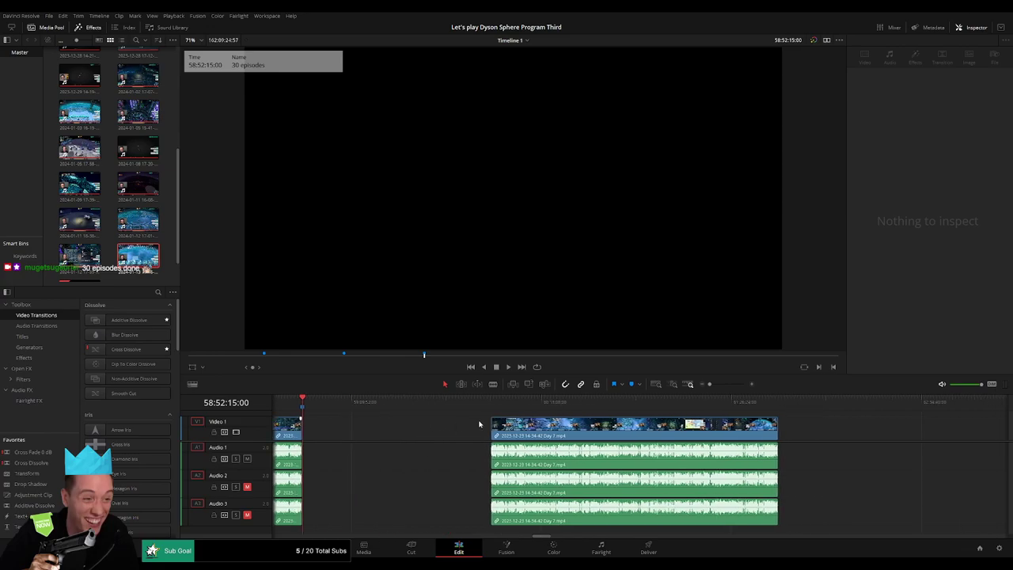
{"action": "left_click", "coordinate": [492, 403]}
{"action": "left_click", "coordinate": [613, 425]}
{"action": "scroll", "coordinate": [613, 425], "scroll_direction": "right", "scroll_amount": 3}
{"action": "key", "text": "space"}
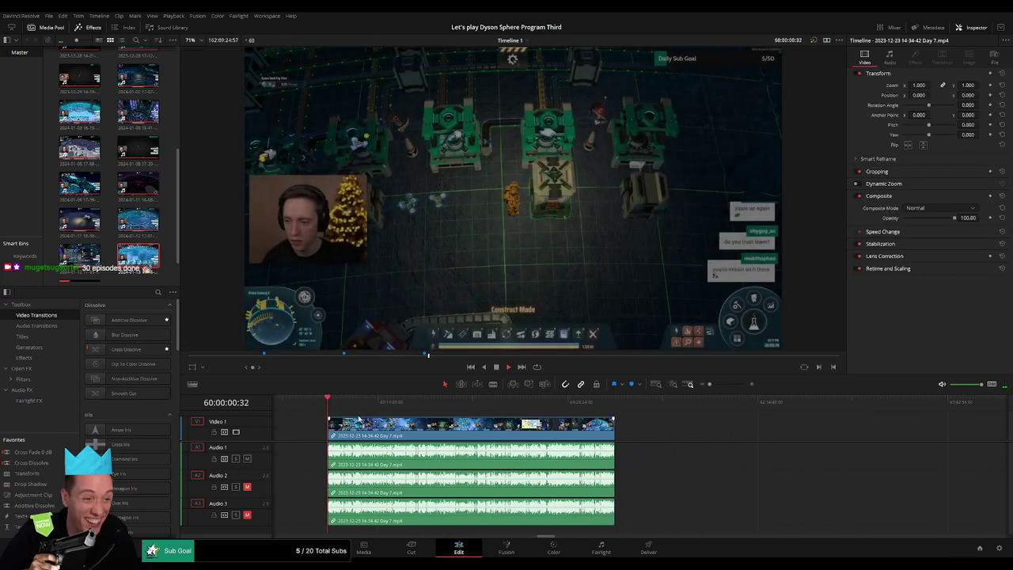
Find a quiet moment near 60:52 in the Day 7 clip and split all tracks at 60:52:06:00
{"action": "left_click_drag", "start_coordinate": [328, 401], "coordinate": [475, 407]}
{"action": "key", "text": "space"}
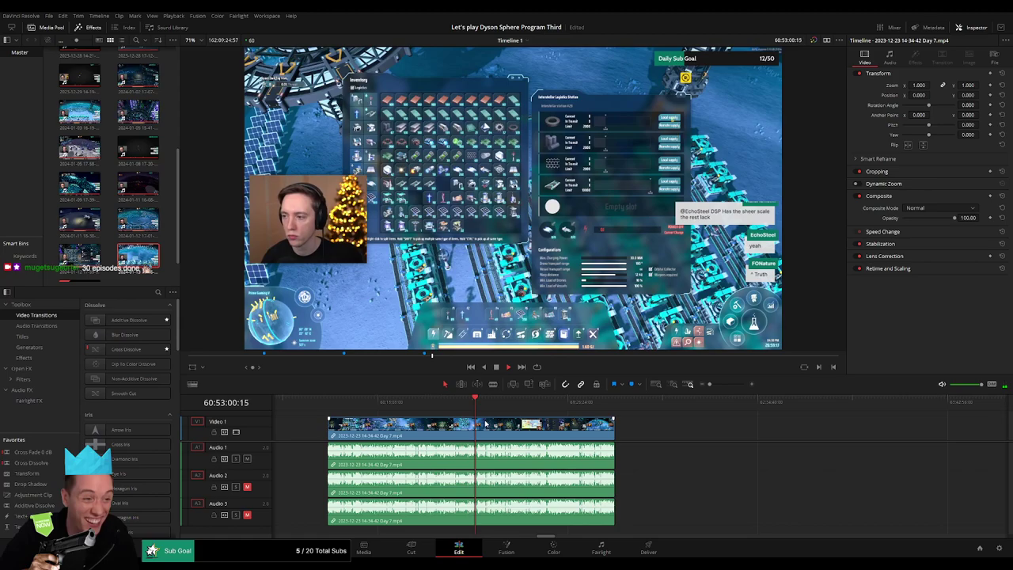
{"action": "left_click", "coordinate": [472, 407]}
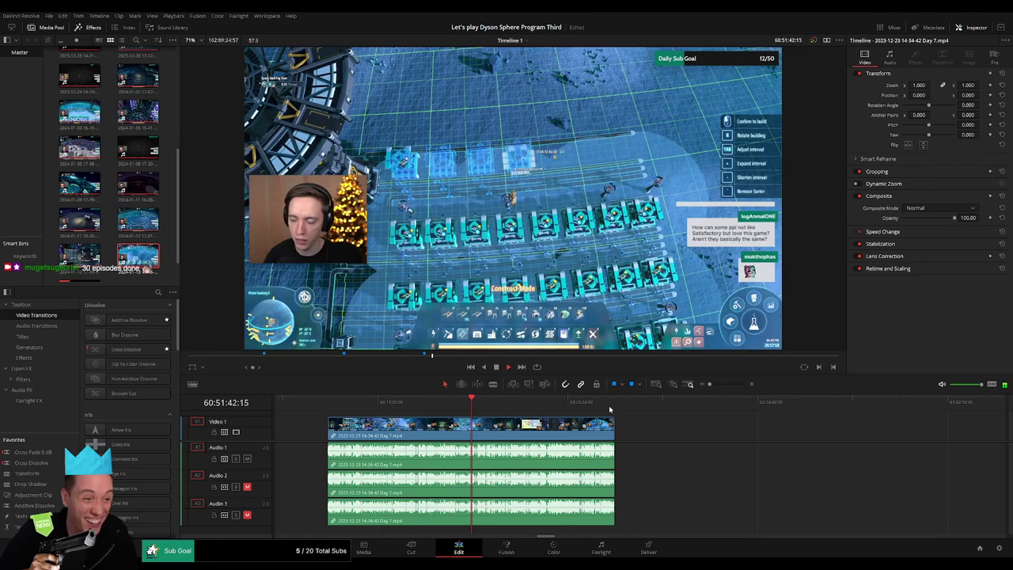
{"action": "scroll", "coordinate": [610, 409], "scroll_direction": "up", "scroll_amount": 3}
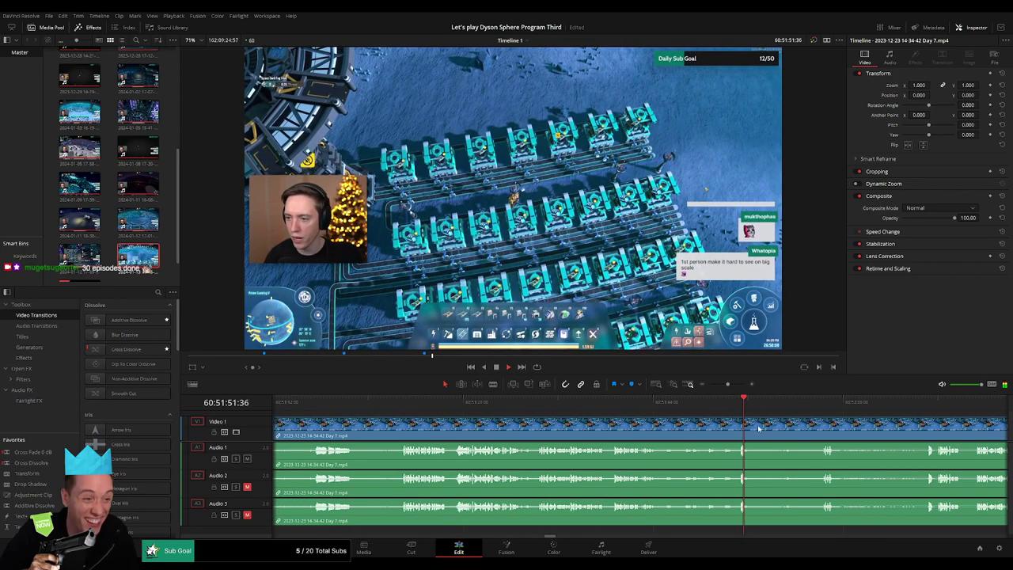
{"action": "scroll", "coordinate": [759, 428], "scroll_direction": "right", "scroll_amount": 3}
{"action": "left_click", "coordinate": [565, 402]}
{"action": "scroll", "coordinate": [550, 429], "scroll_direction": "right", "scroll_amount": 2}
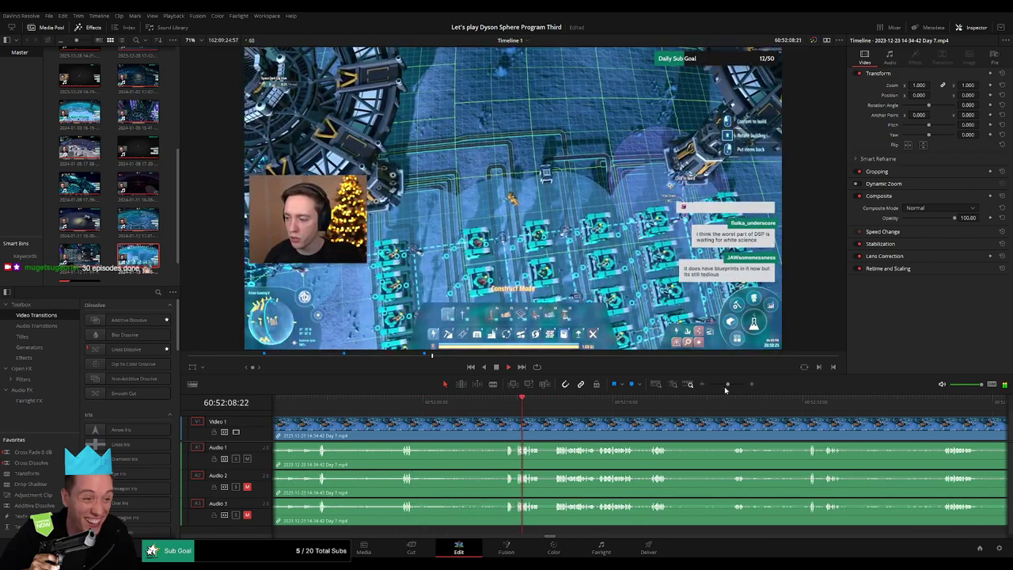
{"action": "left_click", "coordinate": [616, 411]}
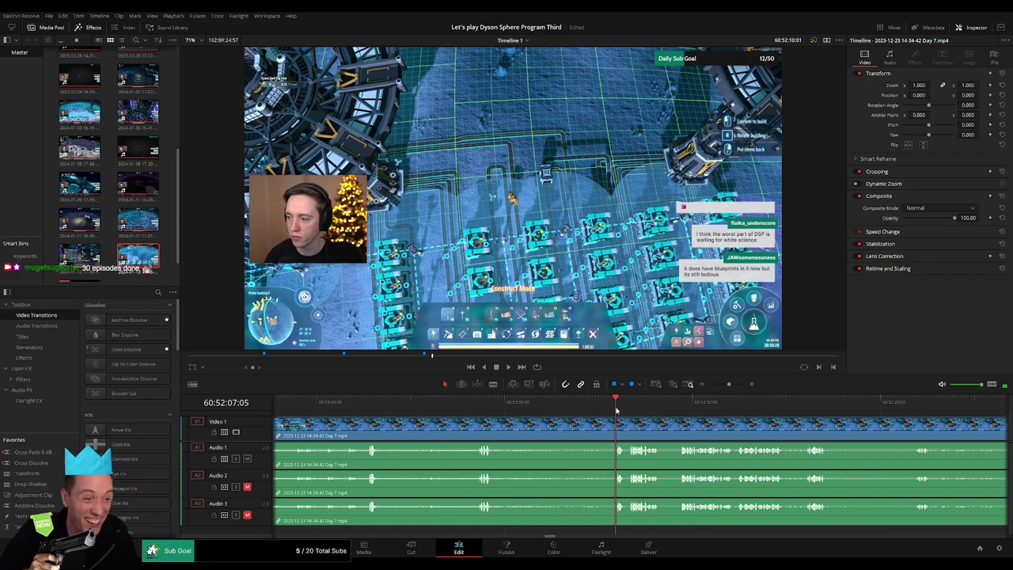
{"action": "left_click_drag", "start_coordinate": [616, 410], "coordinate": [600, 410]}
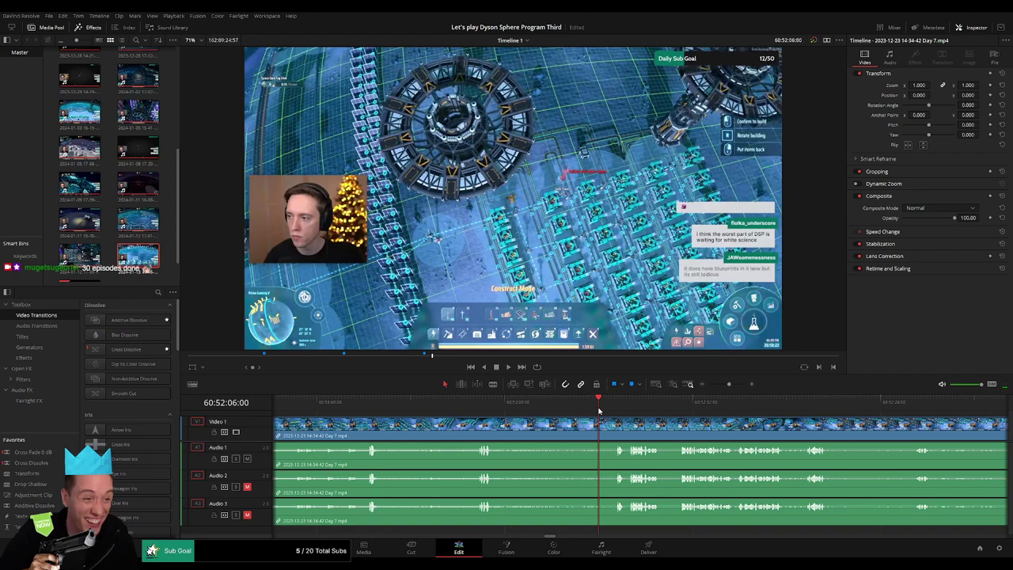
{"action": "left_click", "coordinate": [602, 422]}
{"action": "key", "text": "a"}
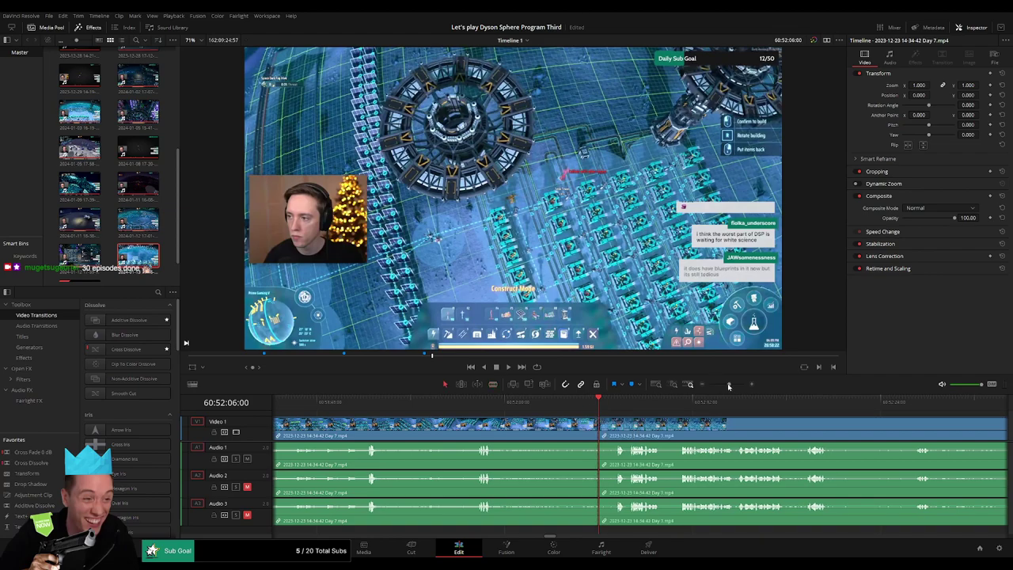
Add fades of about one second on the video and all three audio tracks on both sides of the 60:52:06:00 cut
{"action": "left_click_drag", "start_coordinate": [729, 384], "coordinate": [733, 384]}
{"action": "left_click_drag", "start_coordinate": [642, 419], "coordinate": [600, 423]}
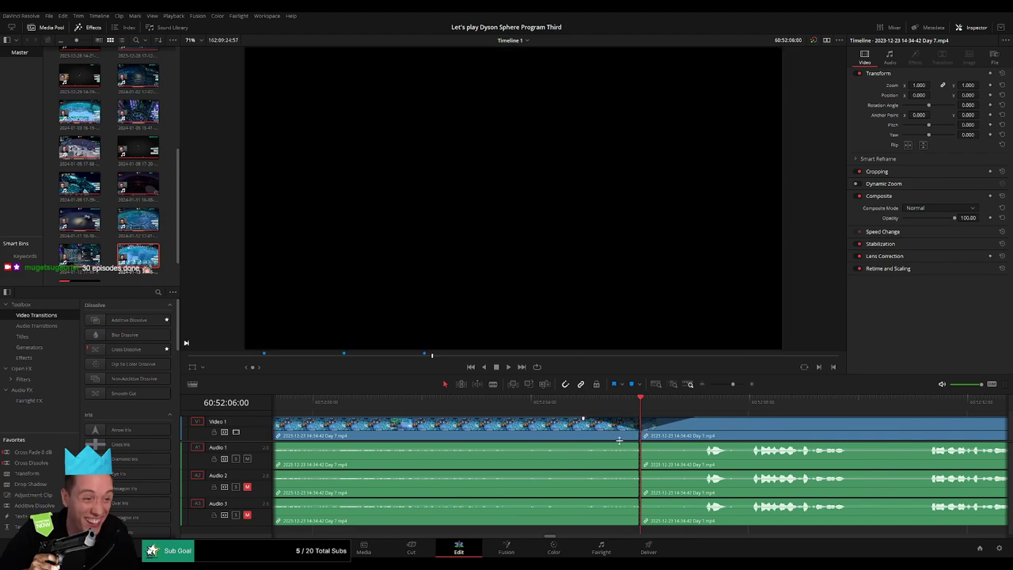
{"action": "left_click_drag", "start_coordinate": [637, 444], "coordinate": [696, 447]}
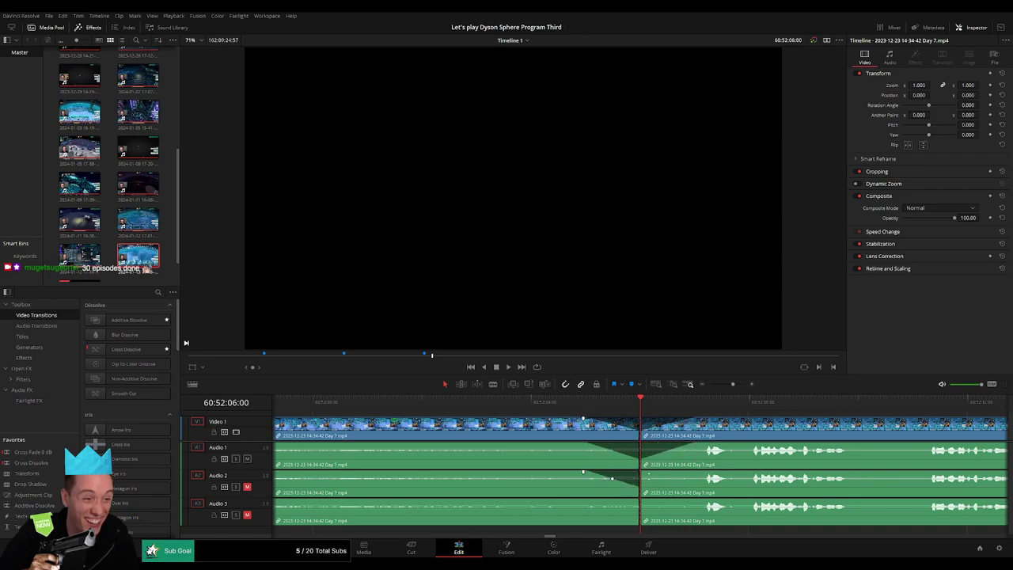
{"action": "left_click_drag", "start_coordinate": [659, 473], "coordinate": [696, 474]}
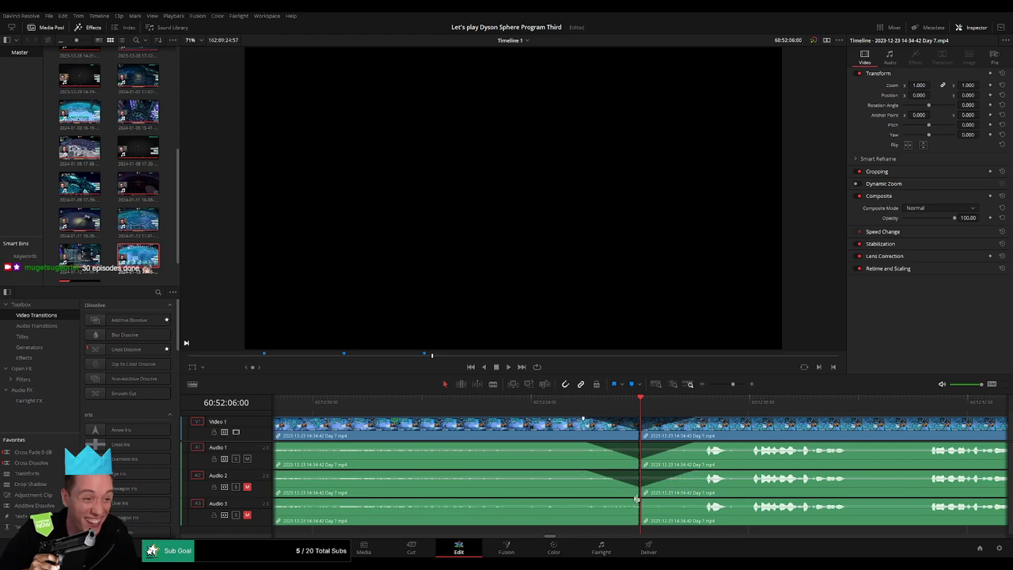
{"action": "left_click_drag", "start_coordinate": [636, 498], "coordinate": [594, 501]}
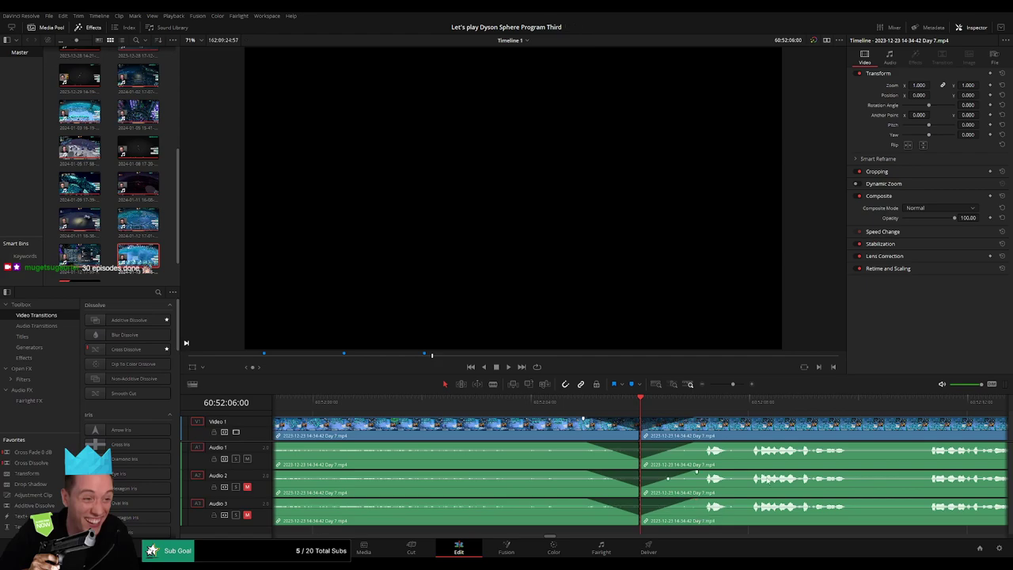
Move the rest of the Day 7 clip after the 60:52:06:00 cut so it starts at 62:00:00:00
{"action": "left_click_drag", "start_coordinate": [734, 385], "coordinate": [644, 392]}
{"action": "left_click_drag", "start_coordinate": [728, 430], "coordinate": [704, 429]}
{"action": "left_click", "coordinate": [474, 425]}
{"action": "left_click", "coordinate": [364, 408]}
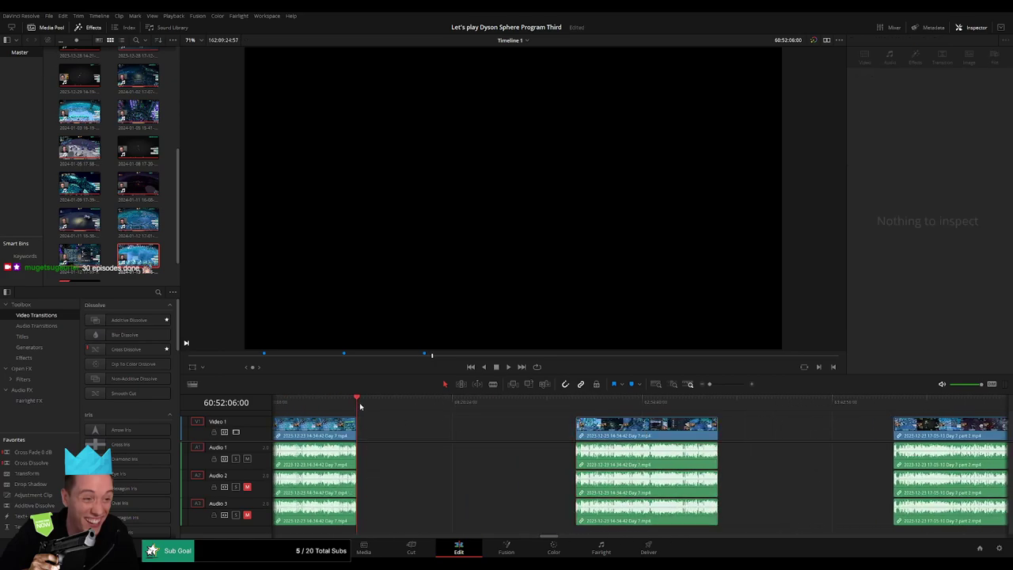
{"action": "left_click_drag", "start_coordinate": [360, 406], "coordinate": [482, 408]}
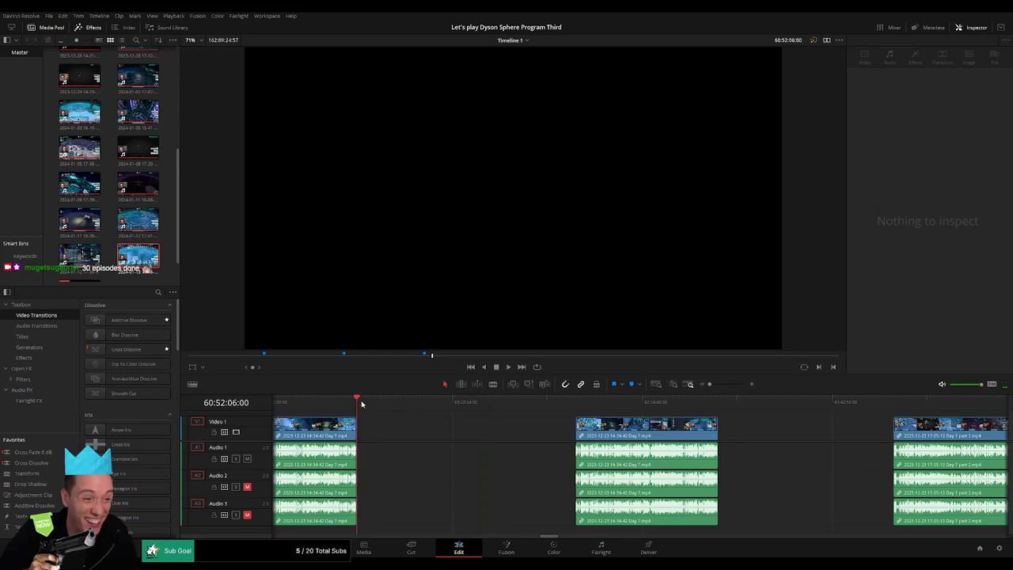
{"action": "left_click_drag", "start_coordinate": [362, 403], "coordinate": [510, 416]}
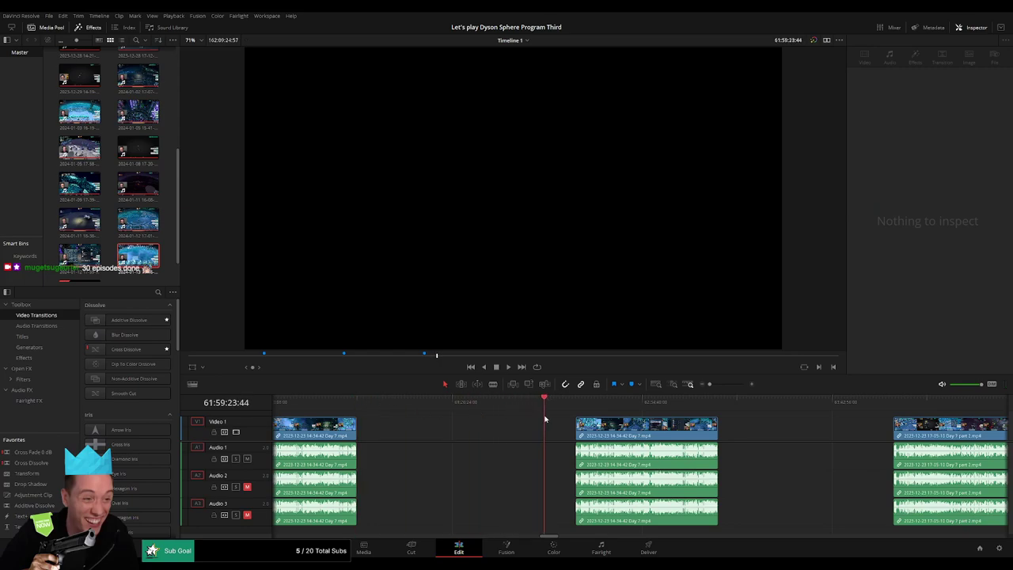
{"action": "left_click", "coordinate": [722, 386]}
{"action": "left_click_drag", "start_coordinate": [642, 406], "coordinate": [627, 405]}
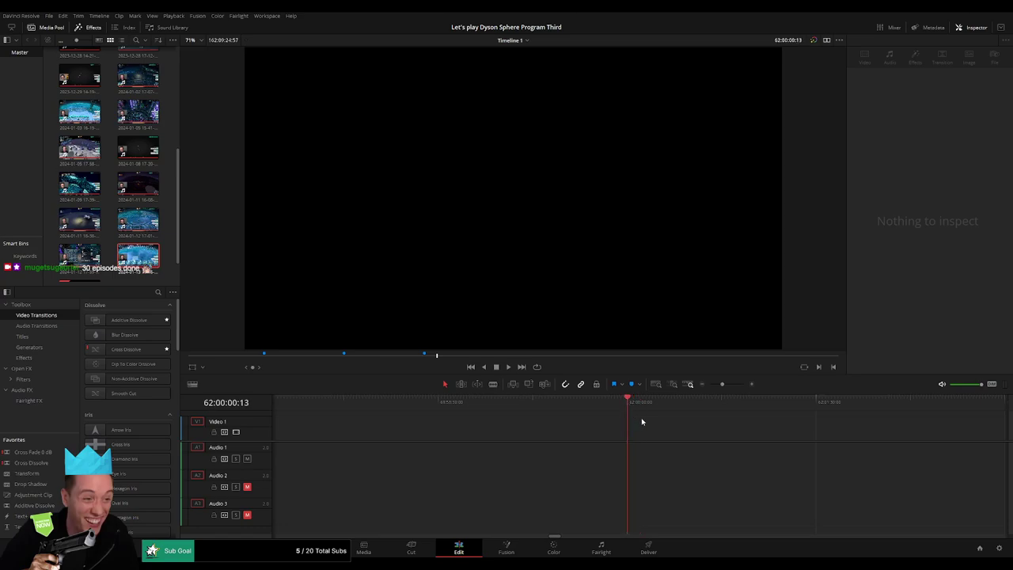
{"action": "key", "text": "Right"}
{"action": "left_click", "coordinate": [709, 385]}
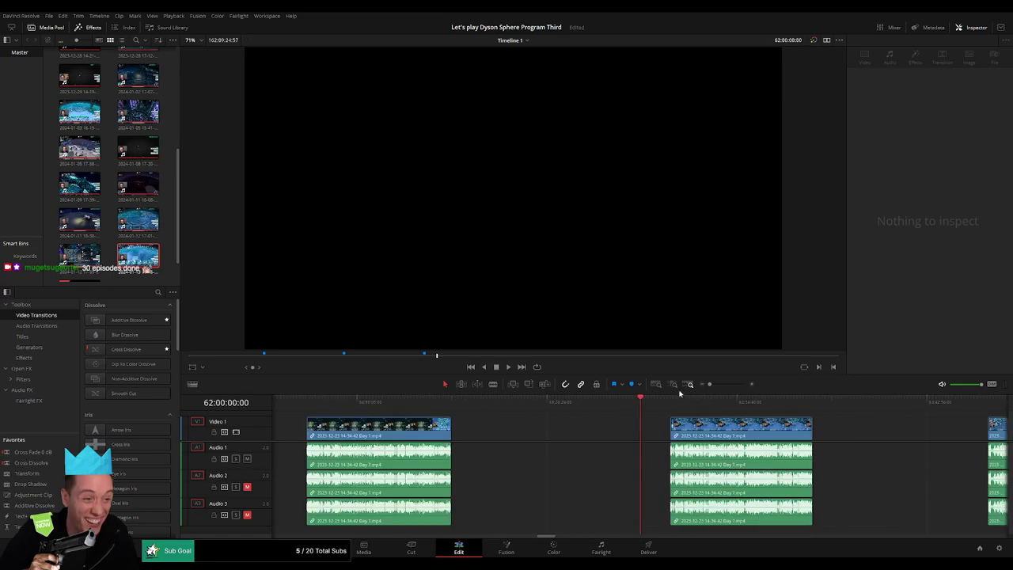
{"action": "left_click_drag", "start_coordinate": [706, 432], "coordinate": [678, 433]}
{"action": "left_click", "coordinate": [811, 438]}
{"action": "left_click_drag", "start_coordinate": [811, 439], "coordinate": [569, 428]}
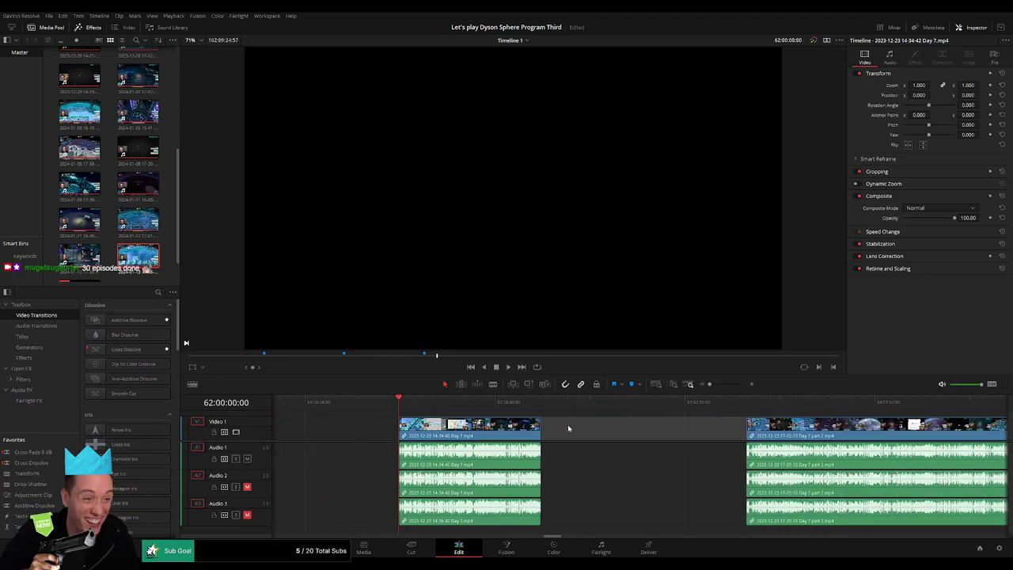
Attach the Day 7 part 2 clip to the end of the Day 7 clip at 62:51:13:58 and add crossfades on all tracks at the join
{"action": "left_click", "coordinate": [540, 403]}
{"action": "left_click_drag", "start_coordinate": [792, 431], "coordinate": [586, 431]}
{"action": "left_click", "coordinate": [388, 417]}
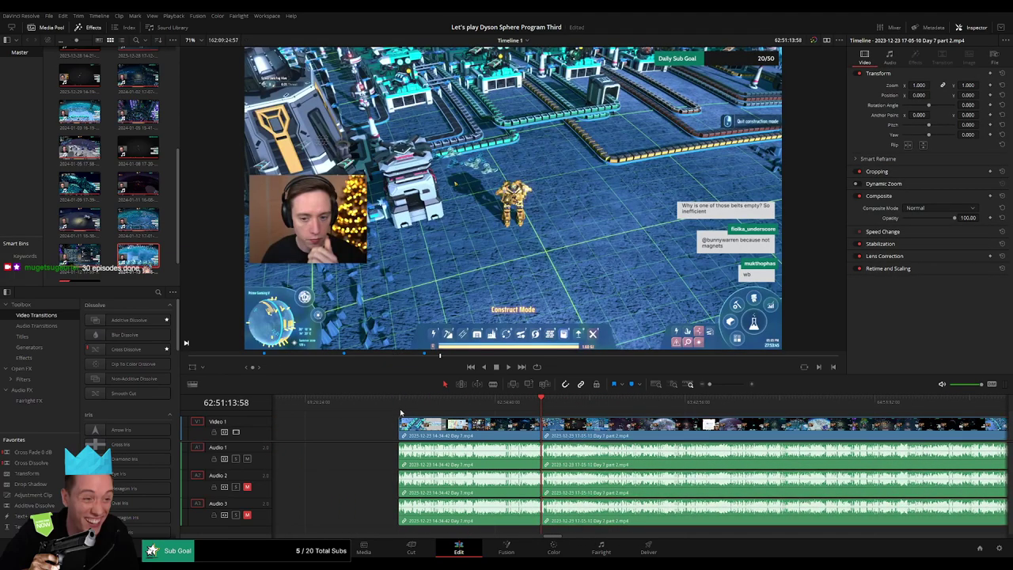
{"action": "left_click_drag", "start_coordinate": [401, 412], "coordinate": [537, 415]}
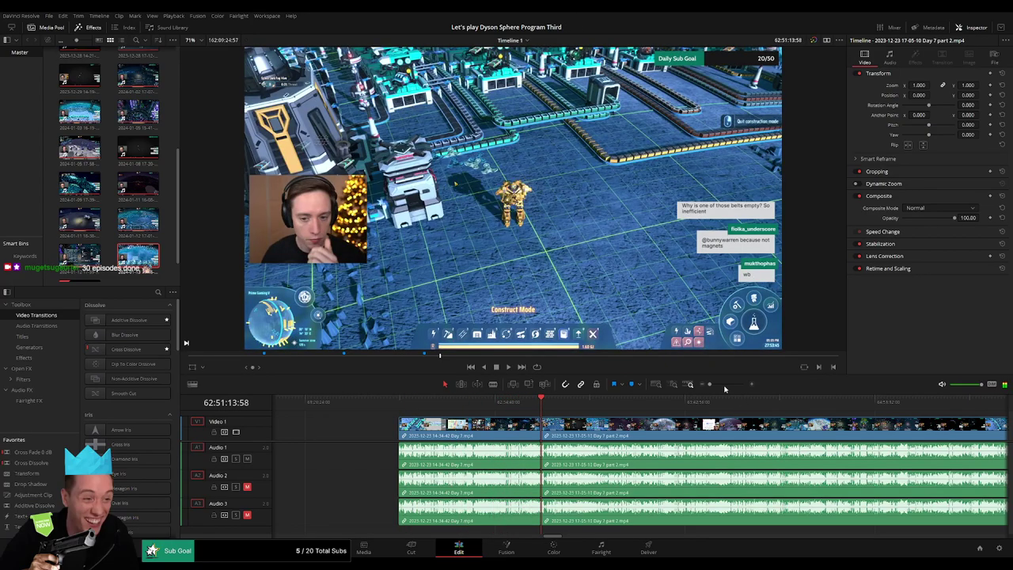
{"action": "left_click", "coordinate": [737, 385]}
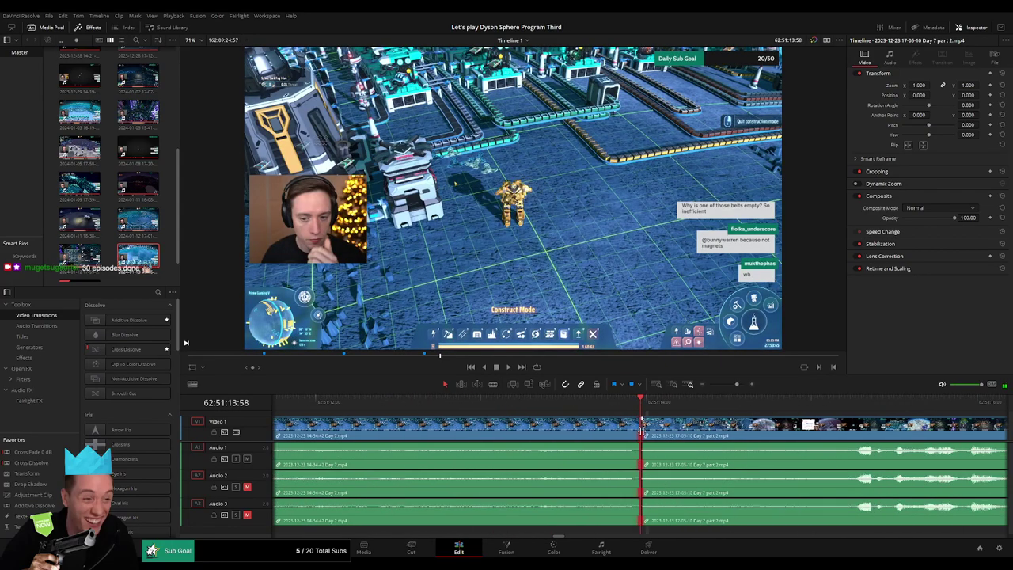
{"action": "key", "text": "space"}
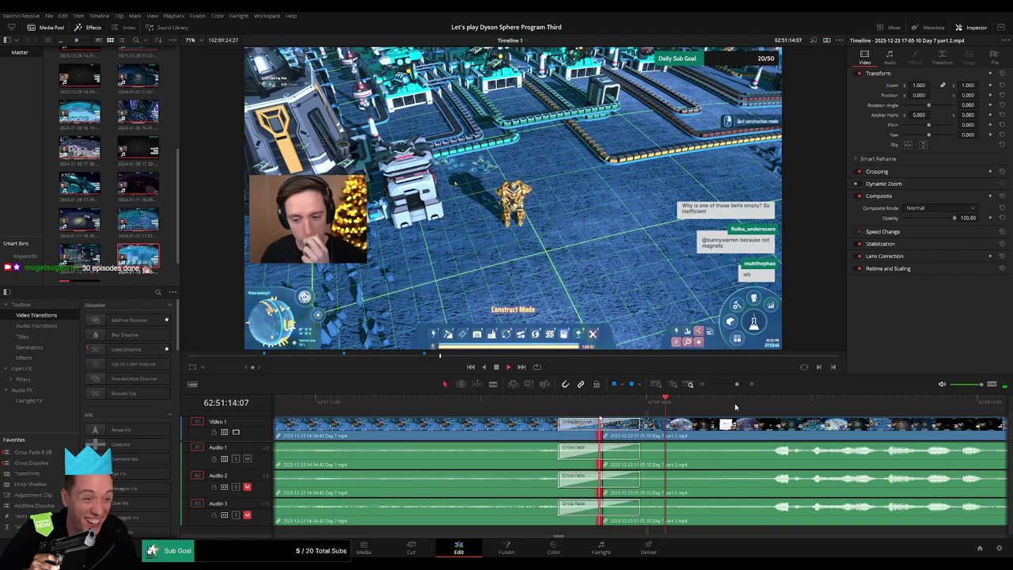
Play the opening of the Day 7 part 2 clip and examine the footage around 62:52 for an episode end
{"action": "left_click_drag", "start_coordinate": [738, 386], "coordinate": [729, 385]}
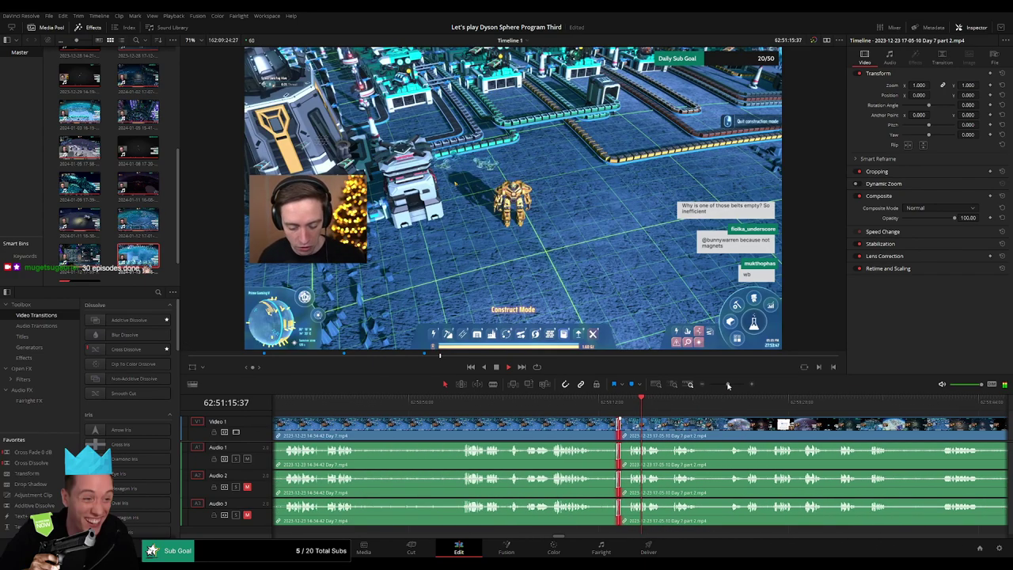
{"action": "left_click", "coordinate": [701, 415]}
{"action": "left_click_drag", "start_coordinate": [702, 418], "coordinate": [538, 409]}
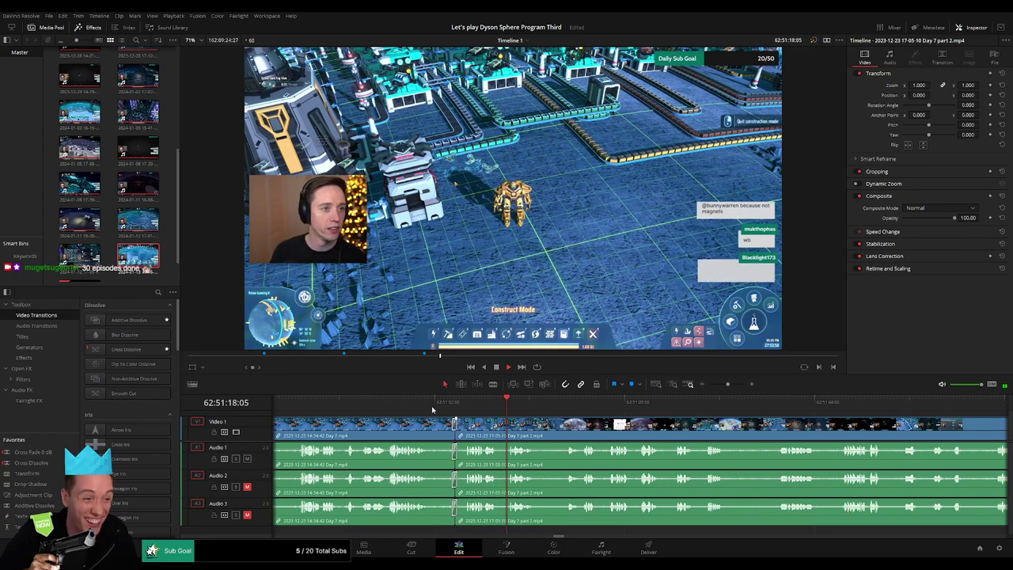
{"action": "left_click", "coordinate": [433, 407]}
{"action": "left_click", "coordinate": [571, 407]}
{"action": "left_click_drag", "start_coordinate": [724, 407], "coordinate": [950, 414]}
{"action": "left_click_drag", "start_coordinate": [839, 438], "coordinate": [529, 436]}
{"action": "left_click", "coordinate": [688, 408]}
{"action": "left_click_drag", "start_coordinate": [728, 384], "coordinate": [722, 386]}
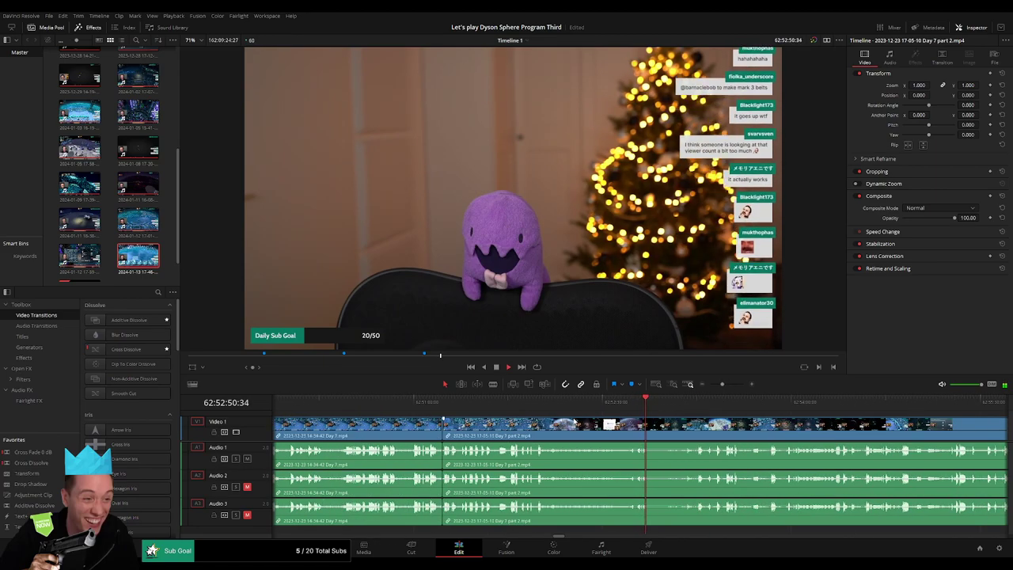
{"action": "left_click", "coordinate": [564, 402]}
{"action": "key", "text": "space"}
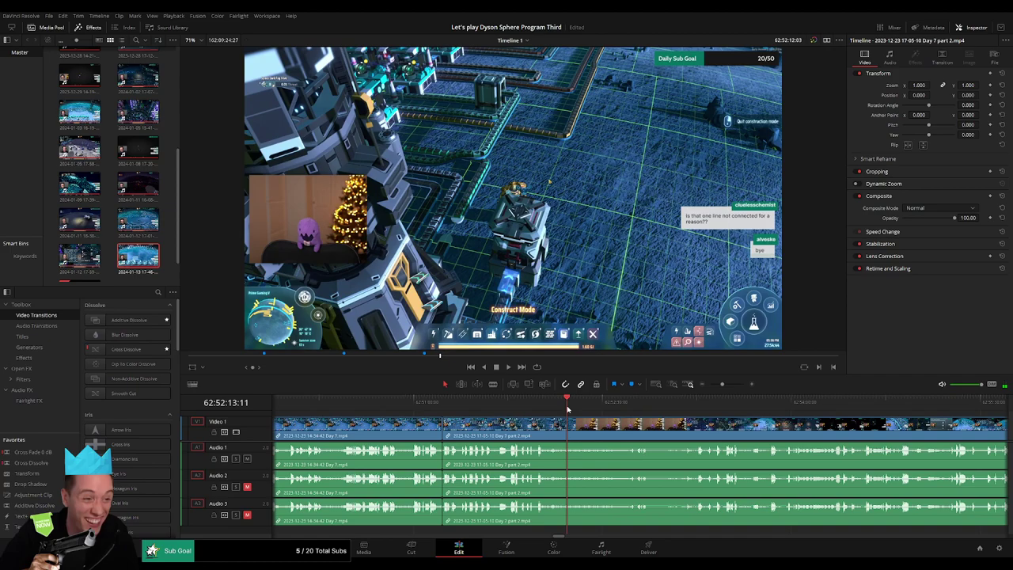
{"action": "left_click_drag", "start_coordinate": [722, 384], "coordinate": [732, 386]}
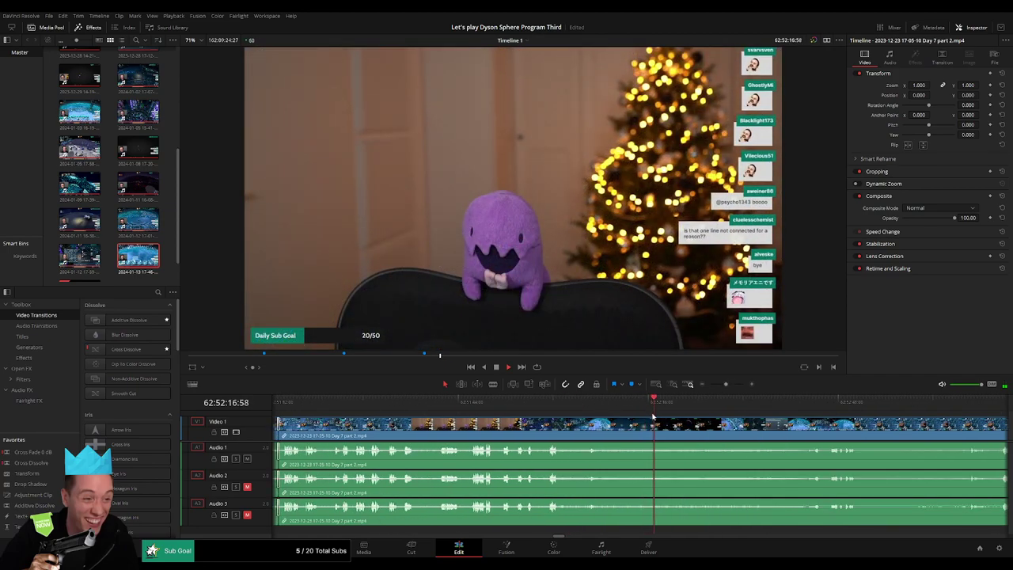
{"action": "left_click", "coordinate": [589, 405]}
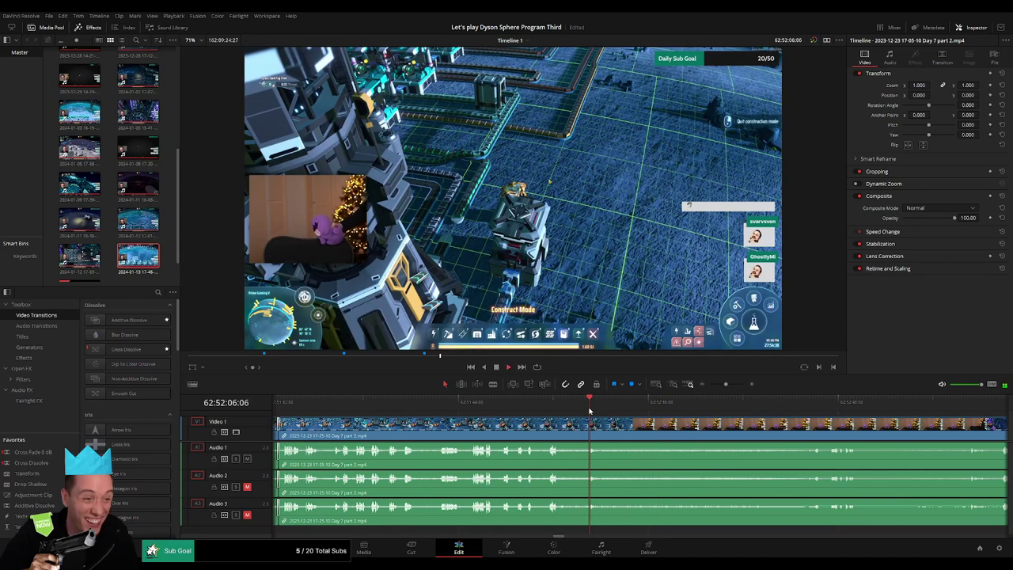
Review the footage from about 62:51:44 up to the break to check what is happening before it
{"action": "left_click", "coordinate": [443, 406]}
{"action": "left_click", "coordinate": [477, 409]}
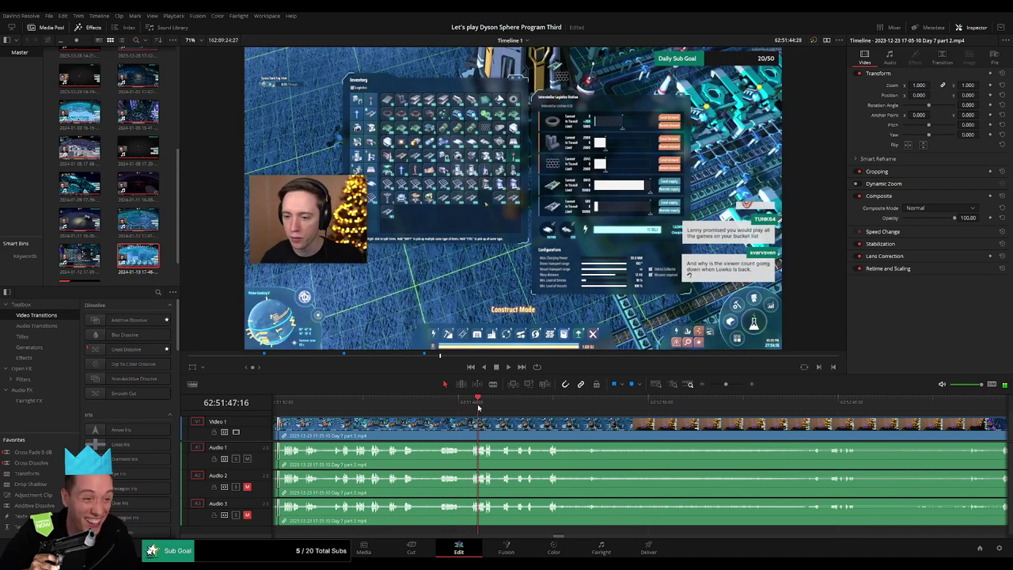
{"action": "left_click", "coordinate": [506, 408]}
{"action": "left_click", "coordinate": [529, 409]}
{"action": "key", "text": "space"}
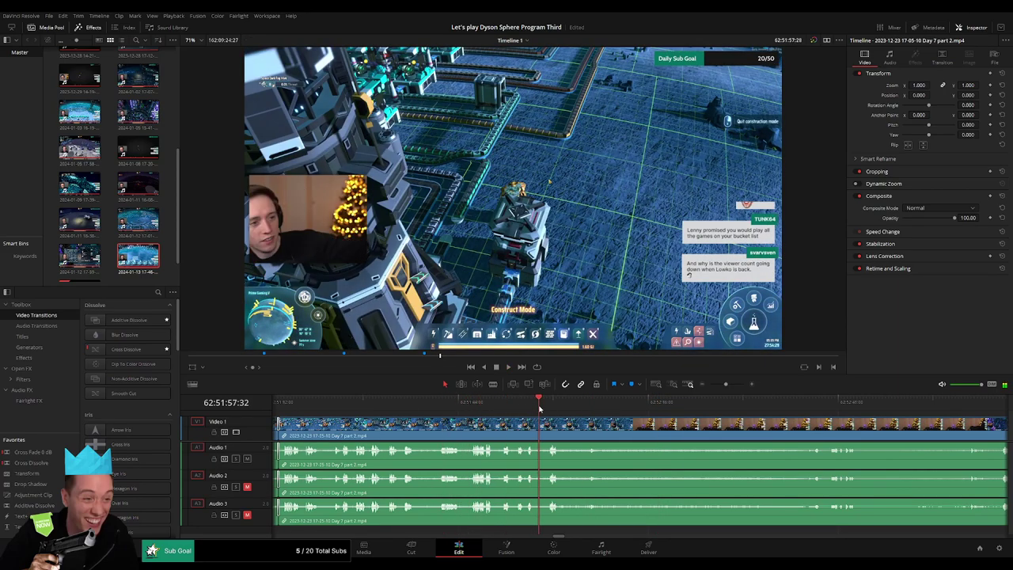
{"action": "left_click_drag", "start_coordinate": [546, 407], "coordinate": [525, 434]}
{"action": "key", "text": "space"}
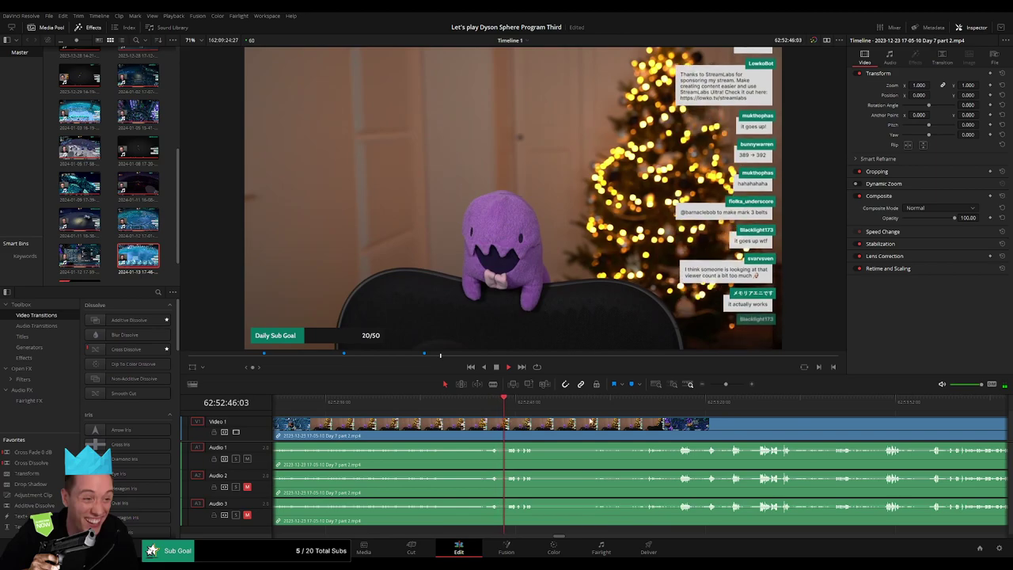
Find a quiet moment during the break in the Day 7 part 2 clip and split all tracks at 62:52:46:00
{"action": "left_click_drag", "start_coordinate": [727, 385], "coordinate": [730, 386]}
{"action": "left_click_drag", "start_coordinate": [685, 409], "coordinate": [853, 412]}
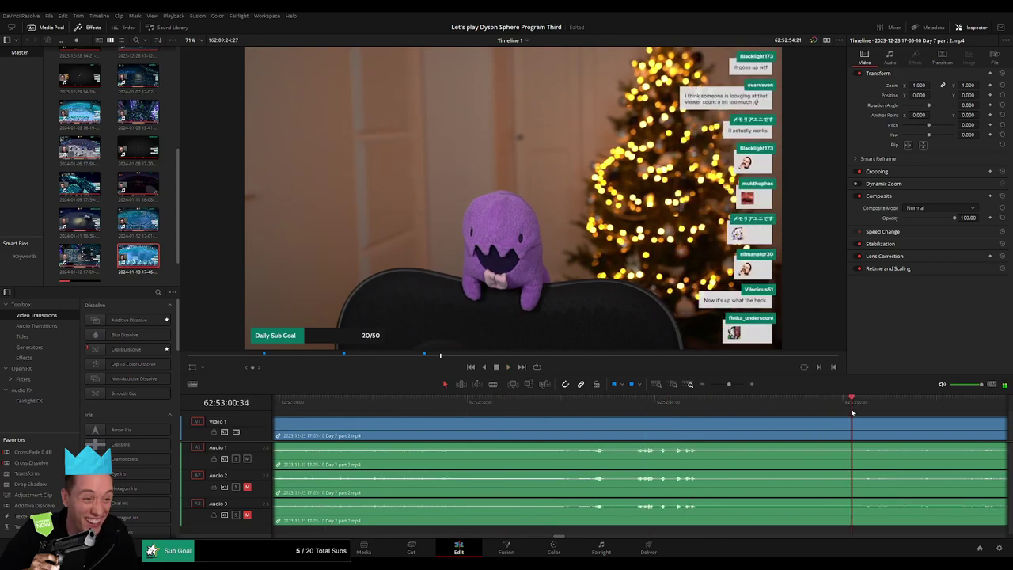
{"action": "left_click_drag", "start_coordinate": [618, 425], "coordinate": [476, 415]}
{"action": "left_click", "coordinate": [453, 402]}
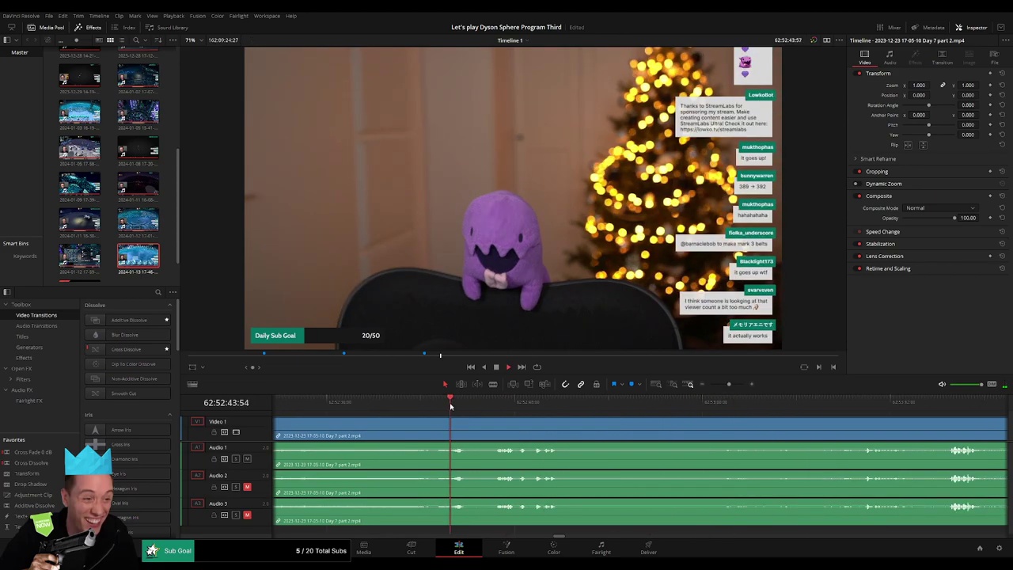
{"action": "left_click", "coordinate": [497, 407]}
{"action": "left_click_drag", "start_coordinate": [497, 407], "coordinate": [485, 407]}
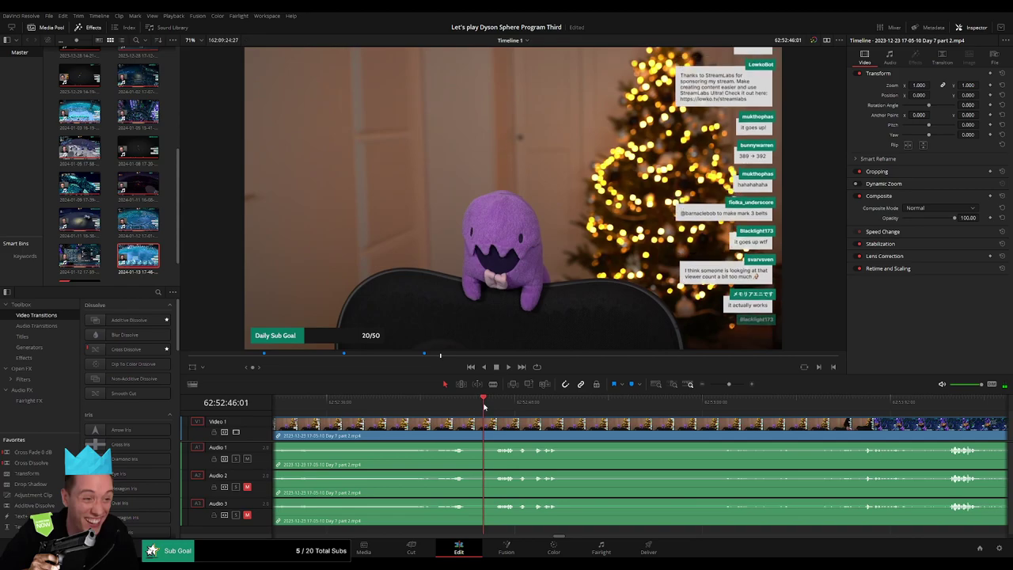
{"action": "left_click", "coordinate": [486, 427]}
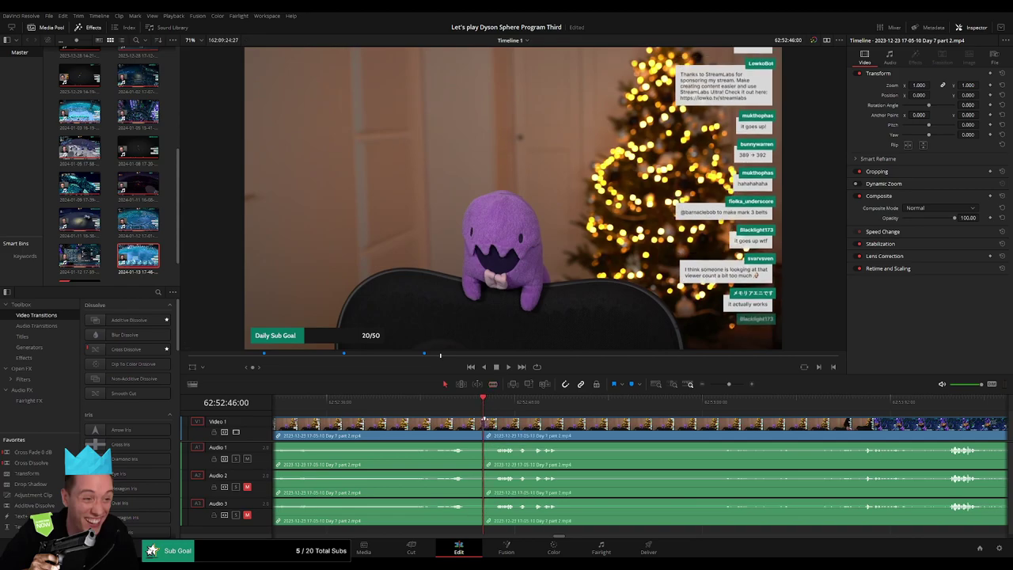
Add fades of about one second on the video and all three audio tracks on both sides of the 62:52:46:00 cut
{"action": "key", "text": "a"}
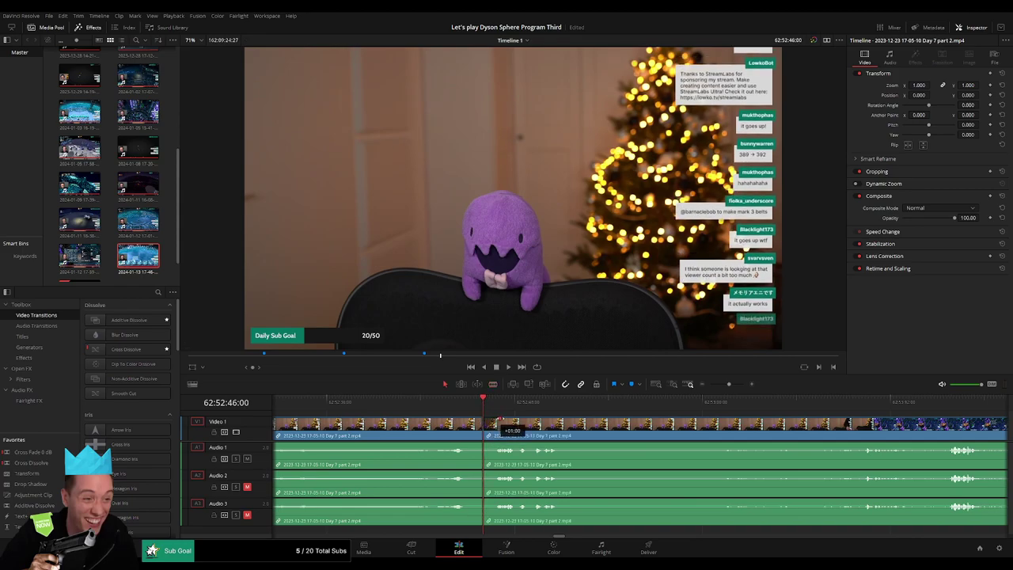
{"action": "left_click_drag", "start_coordinate": [500, 419], "coordinate": [500, 419]}
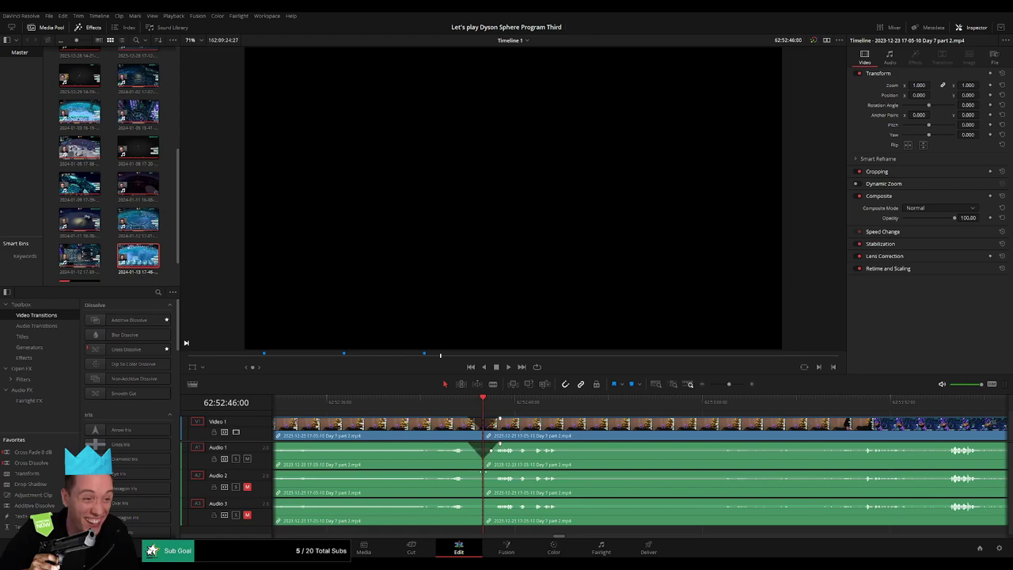
{"action": "left_click_drag", "start_coordinate": [481, 472], "coordinate": [468, 474]}
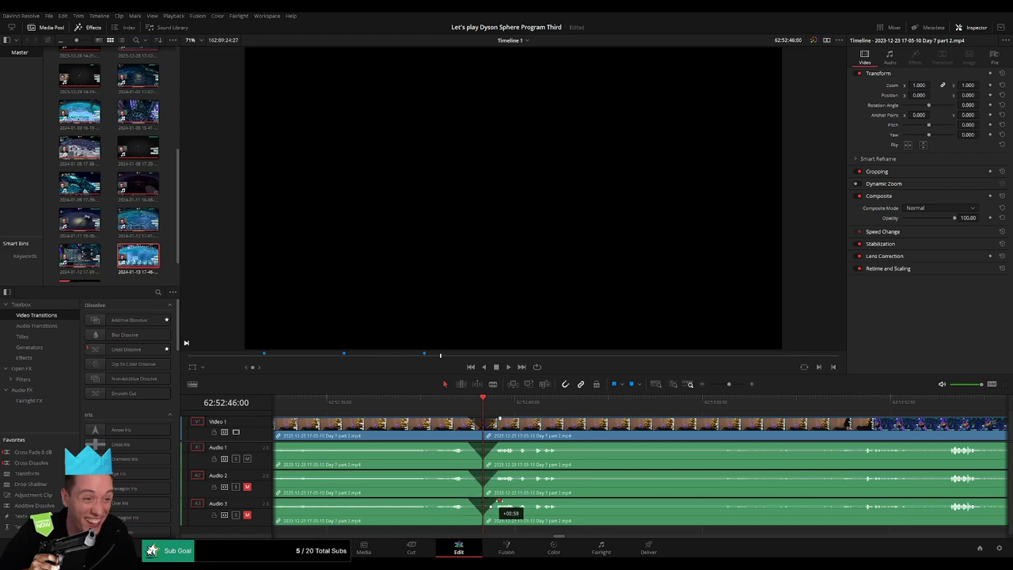
Find the end of the break in the Day 7 part 2 clip and split all tracks at 62:53:17:58
{"action": "key", "text": "space"}
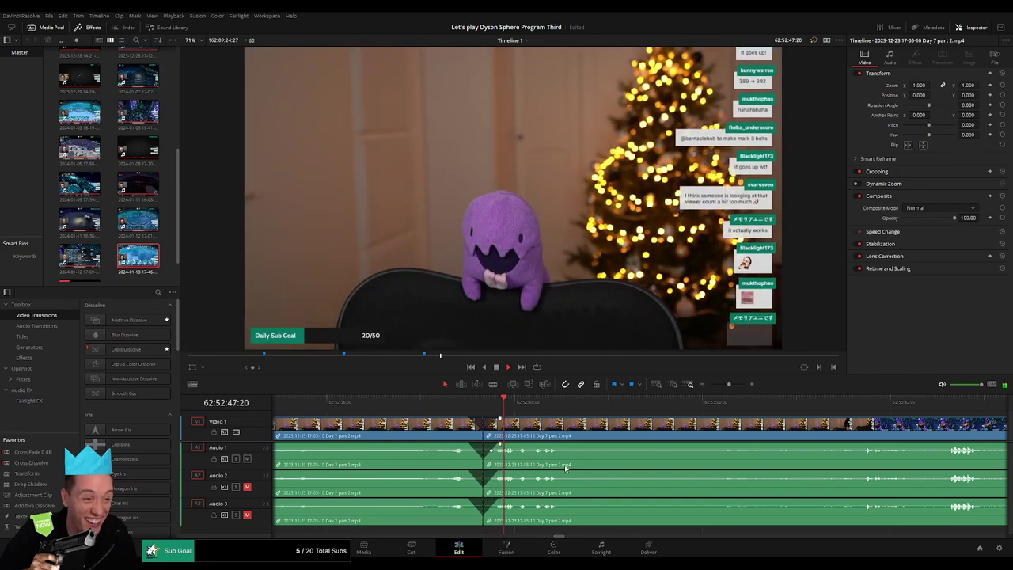
{"action": "left_click_drag", "start_coordinate": [792, 407], "coordinate": [600, 421]}
{"action": "left_click", "coordinate": [665, 403]}
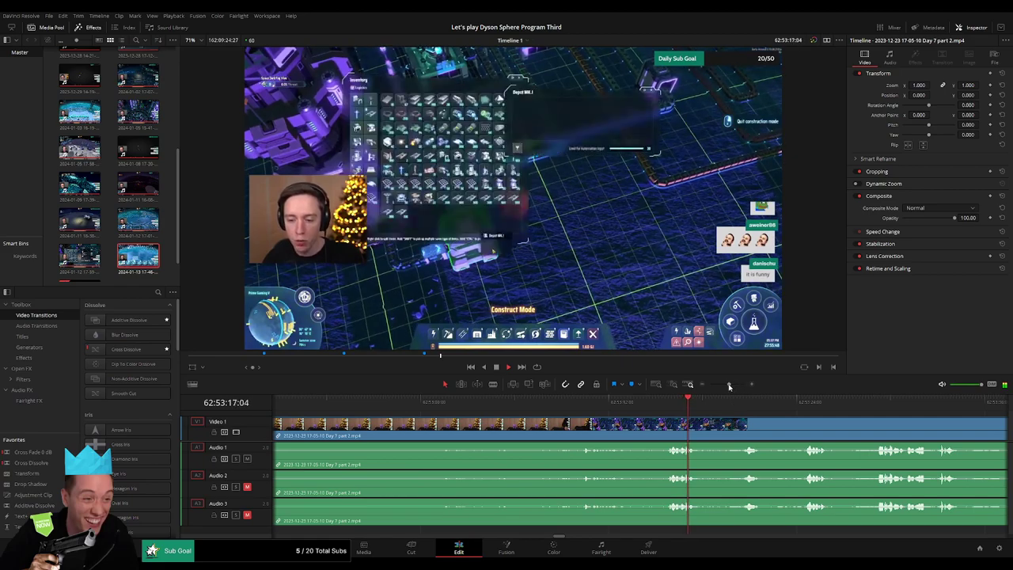
{"action": "left_click_drag", "start_coordinate": [730, 385], "coordinate": [679, 391]}
{"action": "key", "text": "space"}
{"action": "key", "text": "ctrl+b"}
Move the remaining Day 7 part 2 clip away from the finished episode to start the next one at about 64:00
{"action": "left_click_drag", "start_coordinate": [778, 439], "coordinate": [571, 426]}
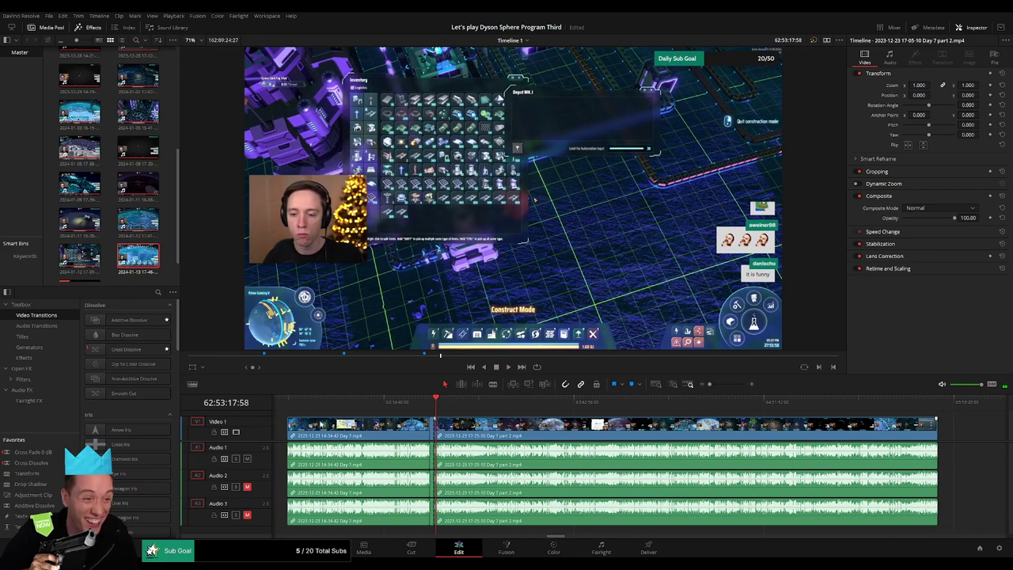
{"action": "left_click", "coordinate": [287, 401]}
{"action": "left_click", "coordinate": [435, 401]}
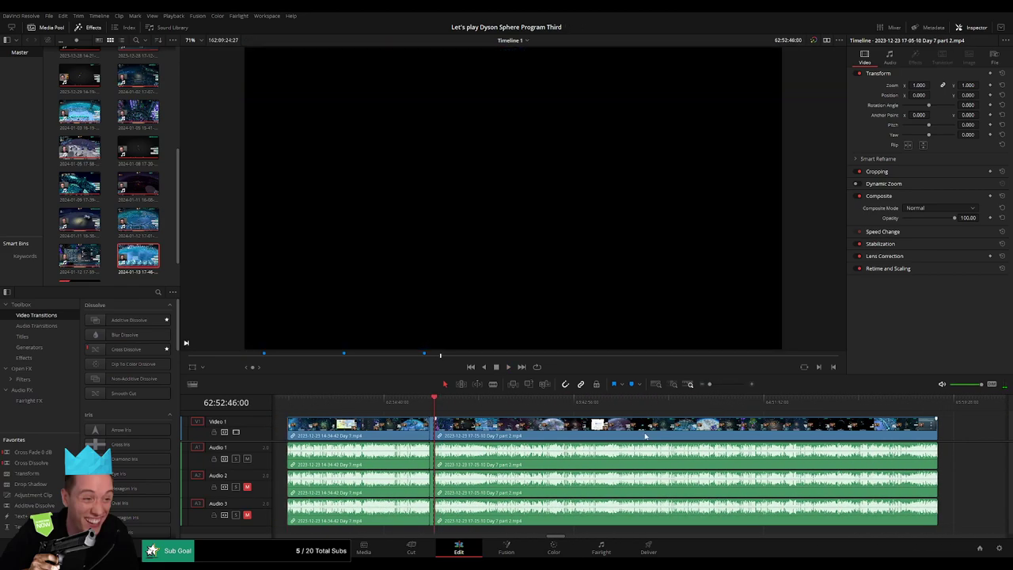
{"action": "left_click_drag", "start_coordinate": [645, 436], "coordinate": [475, 433]}
{"action": "mouse_move", "coordinate": [738, 435]}
{"action": "left_mouse_down"}
{"action": "mouse_move", "coordinate": [468, 426]}
{"action": "mouse_move", "coordinate": [812, 432]}
{"action": "left_mouse_up"}
{"action": "left_click_drag", "start_coordinate": [428, 434], "coordinate": [615, 438]}
{"action": "left_click", "coordinate": [576, 433]}
{"action": "left_click", "coordinate": [576, 433]}
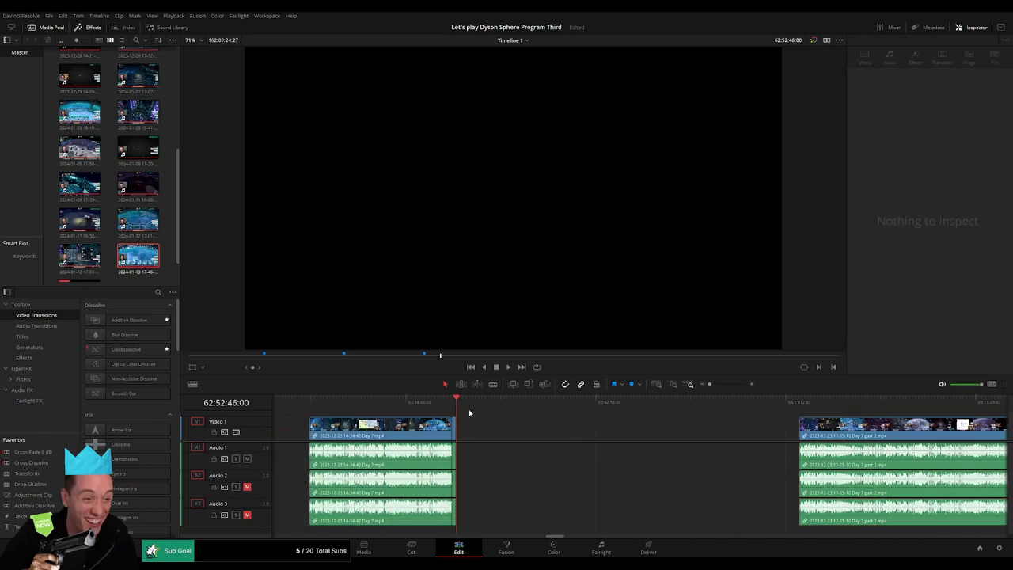
{"action": "left_click_drag", "start_coordinate": [469, 402], "coordinate": [600, 414]}
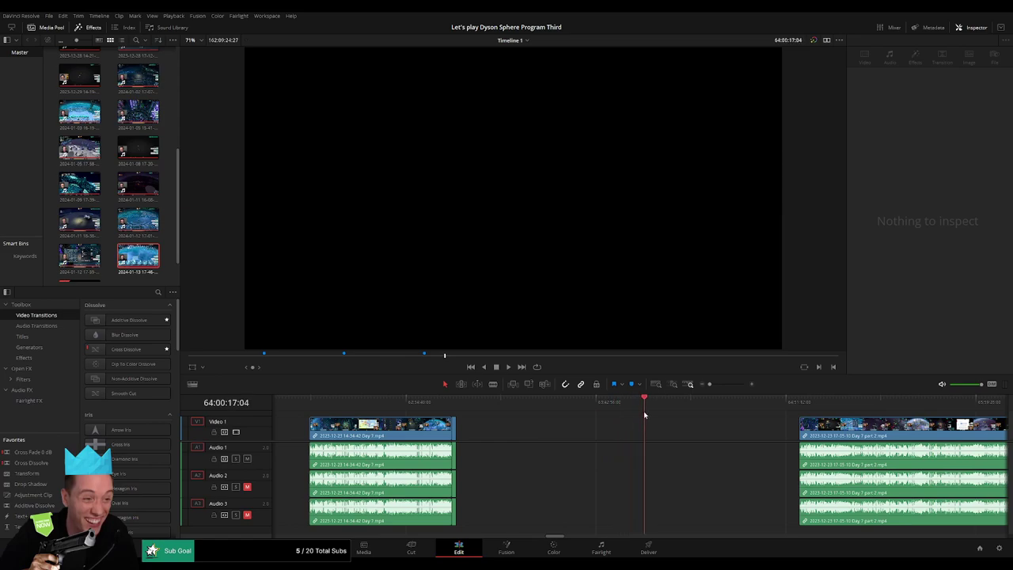
{"action": "left_click_drag", "start_coordinate": [818, 434], "coordinate": [515, 414]}
Check the new episode's footage and audio between about 64:52:09 and 64:52:37 for a quiet moment to end it
{"action": "left_click", "coordinate": [678, 414]}
{"action": "key", "text": "space"}
{"action": "left_click_drag", "start_coordinate": [452, 404], "coordinate": [596, 419]}
{"action": "left_click_drag", "start_coordinate": [716, 384], "coordinate": [730, 386]}
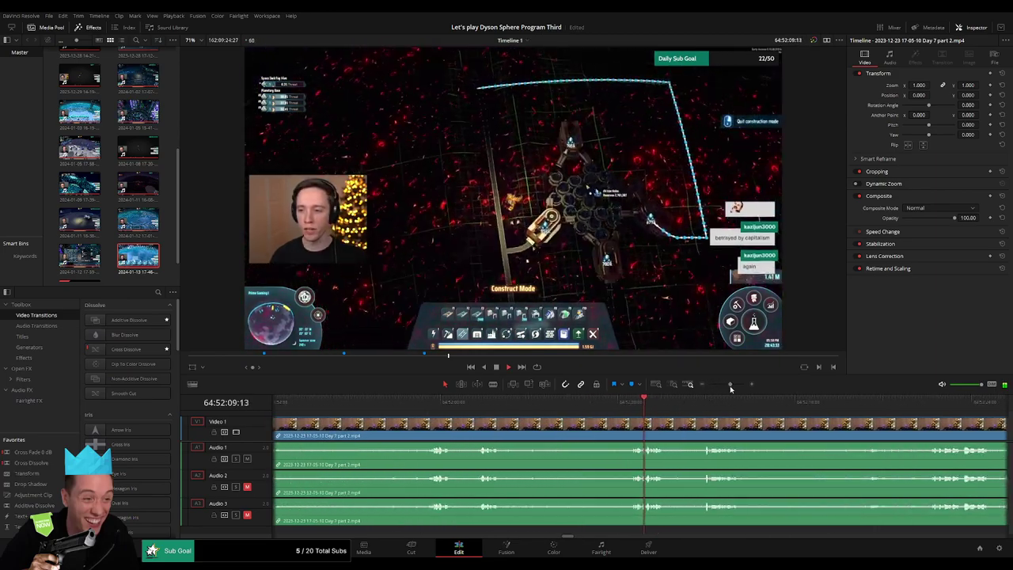
{"action": "left_click", "coordinate": [481, 404]}
{"action": "left_click_drag", "start_coordinate": [481, 404], "coordinate": [772, 407]}
{"action": "left_click", "coordinate": [703, 403]}
{"action": "scroll", "coordinate": [712, 419], "scroll_direction": "right", "scroll_amount": 3}
{"action": "left_click", "coordinate": [689, 407]}
{"action": "key", "text": "space"}
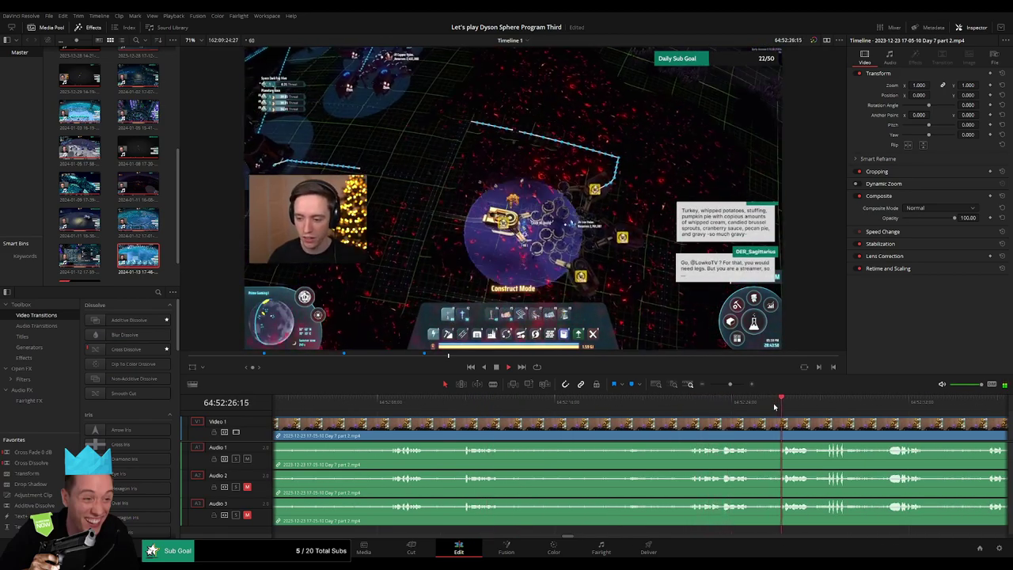
{"action": "left_click", "coordinate": [824, 406]}
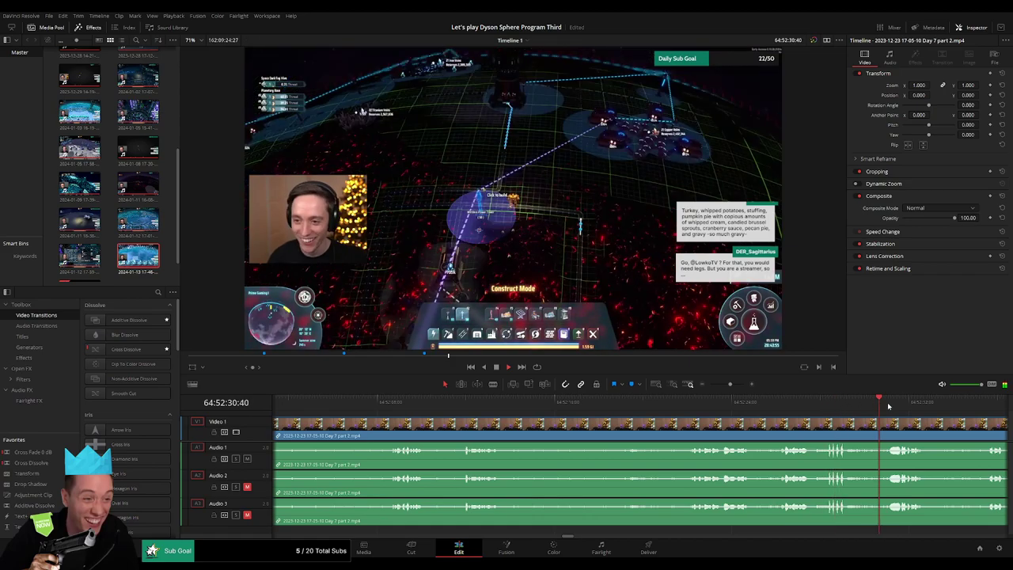
{"action": "left_click", "coordinate": [665, 406]}
{"action": "key", "text": "space"}
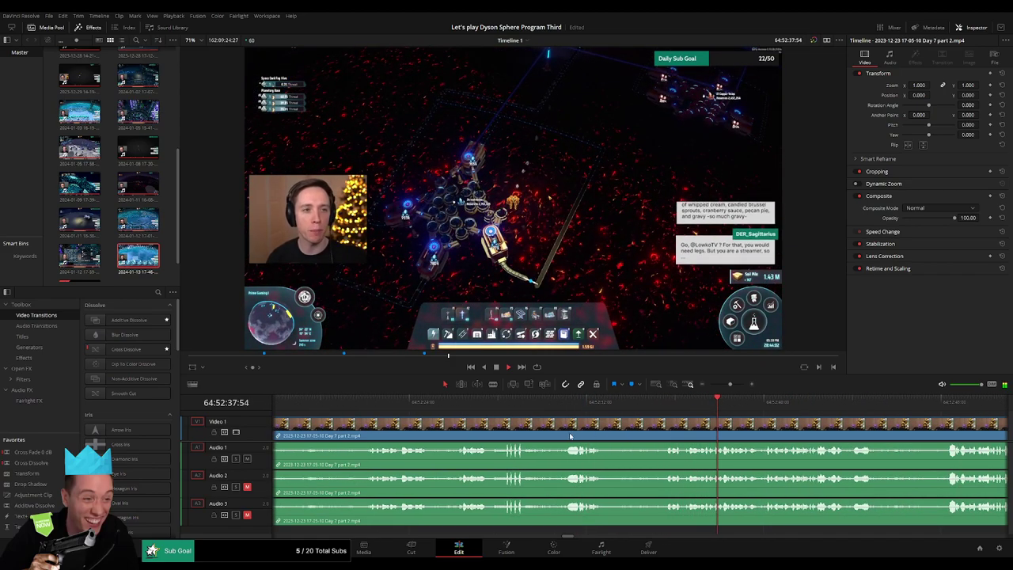
Find the pause in speech just before 64:52:08 in the Day 7 part 2 clip and split all tracks at 64:52:07:30
{"action": "key", "text": "space"}
{"action": "scroll", "coordinate": [407, 425], "scroll_direction": "left", "scroll_amount": 3}
{"action": "left_click", "coordinate": [371, 404]}
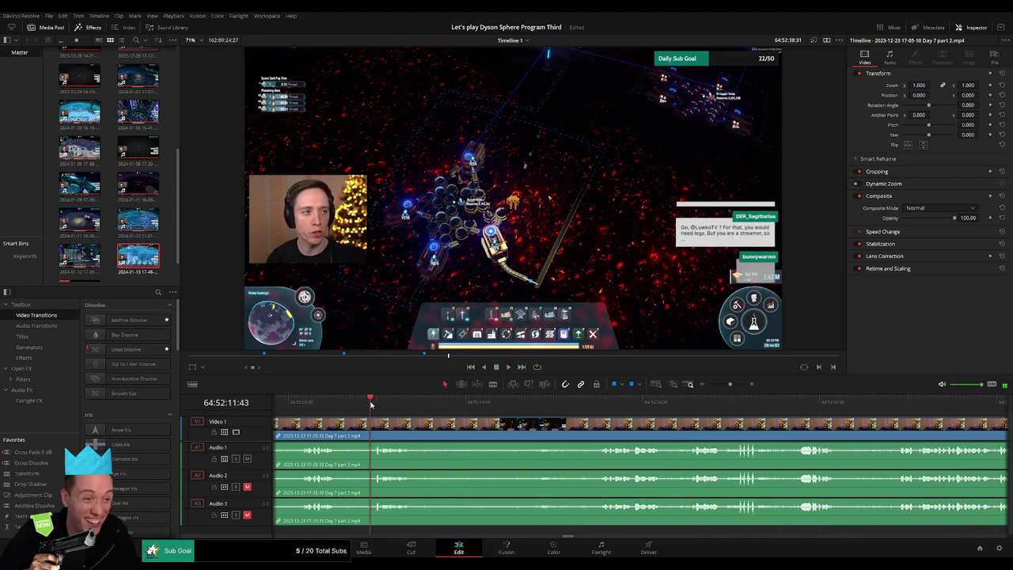
{"action": "key", "text": "space"}
{"action": "scroll", "coordinate": [388, 426], "scroll_direction": "left", "scroll_amount": 3}
{"action": "left_click", "coordinate": [486, 407]}
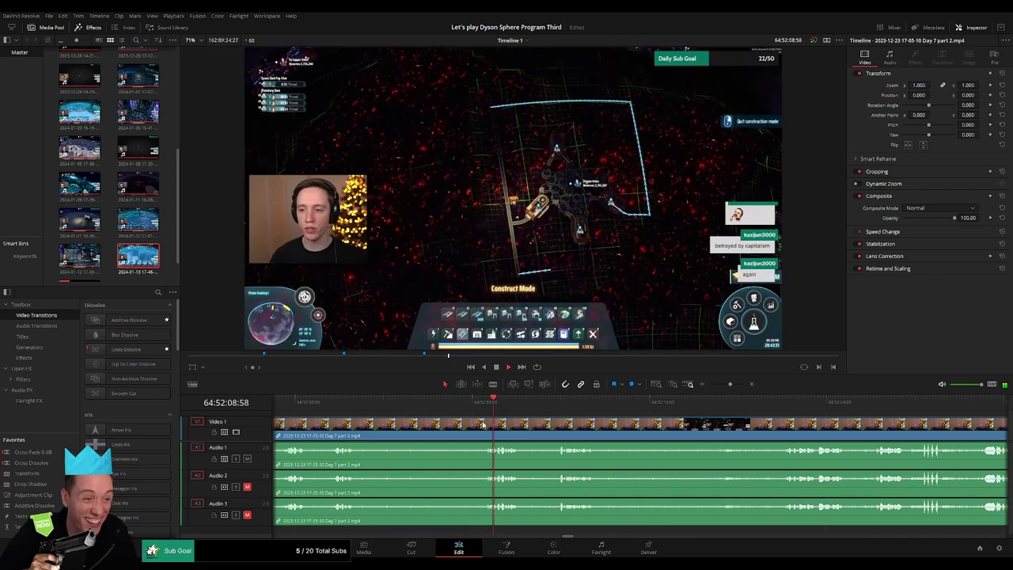
{"action": "scroll", "coordinate": [554, 425], "scroll_direction": "left", "scroll_amount": 3}
{"action": "left_click", "coordinate": [626, 407]}
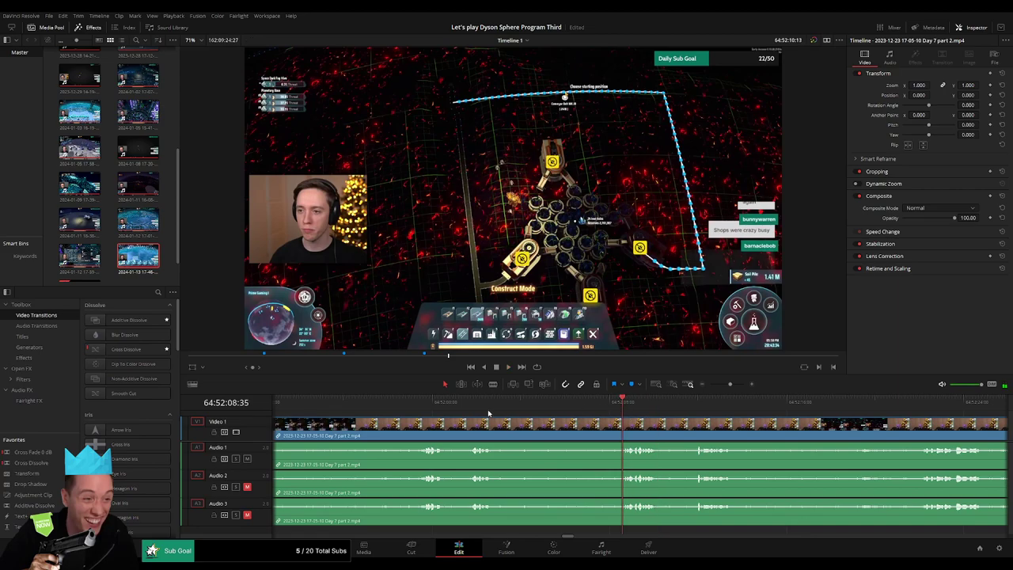
{"action": "left_click", "coordinate": [475, 404]}
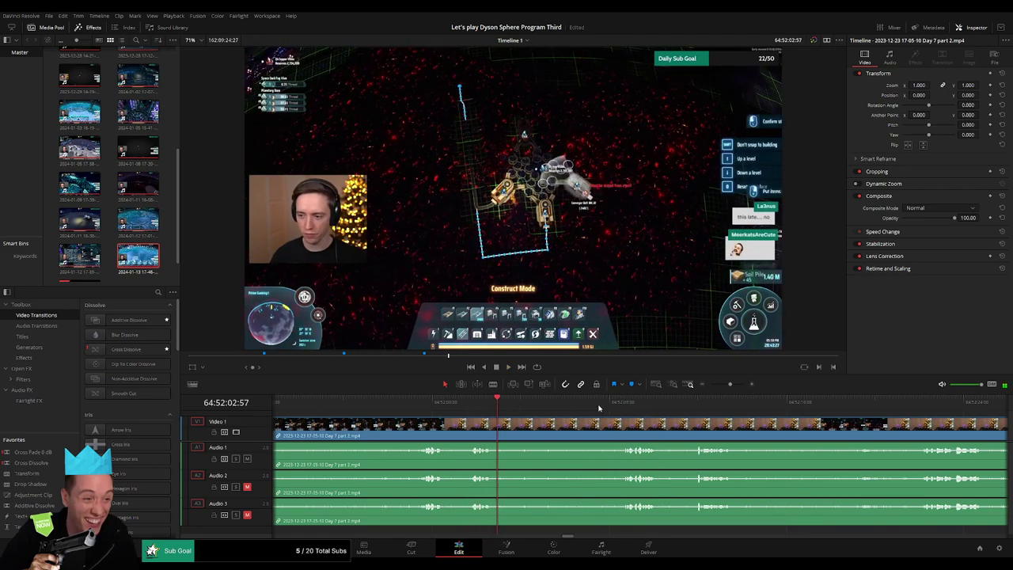
{"action": "left_click", "coordinate": [621, 406]}
{"action": "mouse_move", "coordinate": [623, 410]}
{"action": "left_mouse_down"}
{"action": "mouse_move", "coordinate": [598, 410]}
{"action": "mouse_move", "coordinate": [622, 421]}
{"action": "left_mouse_up"}
{"action": "key", "text": "ctrl+b"}
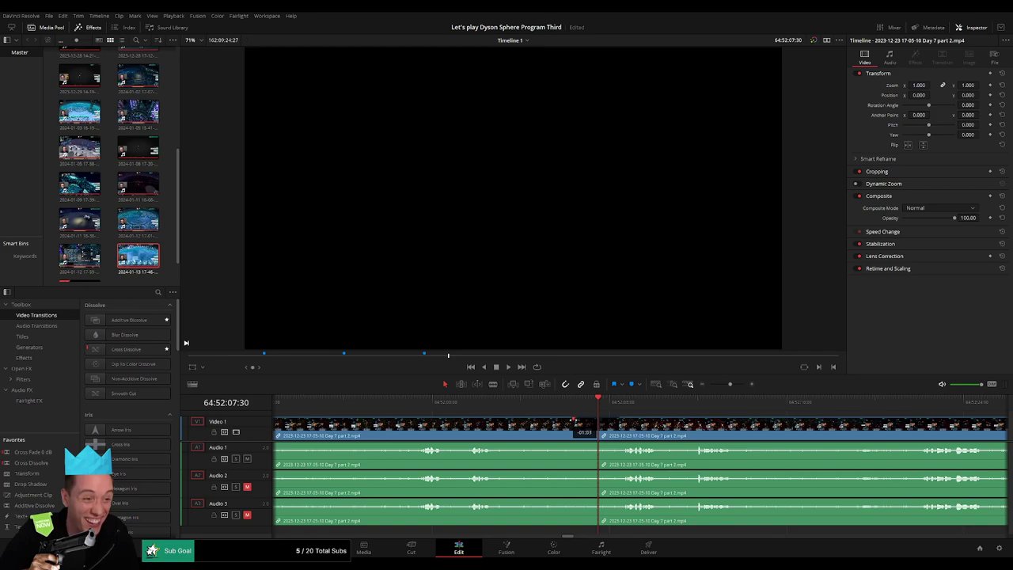
Add fades of about one second on the video and all three audio tracks on both sides of the 64:52:07:30 cut
{"action": "left_click_drag", "start_coordinate": [595, 444], "coordinate": [623, 445]}
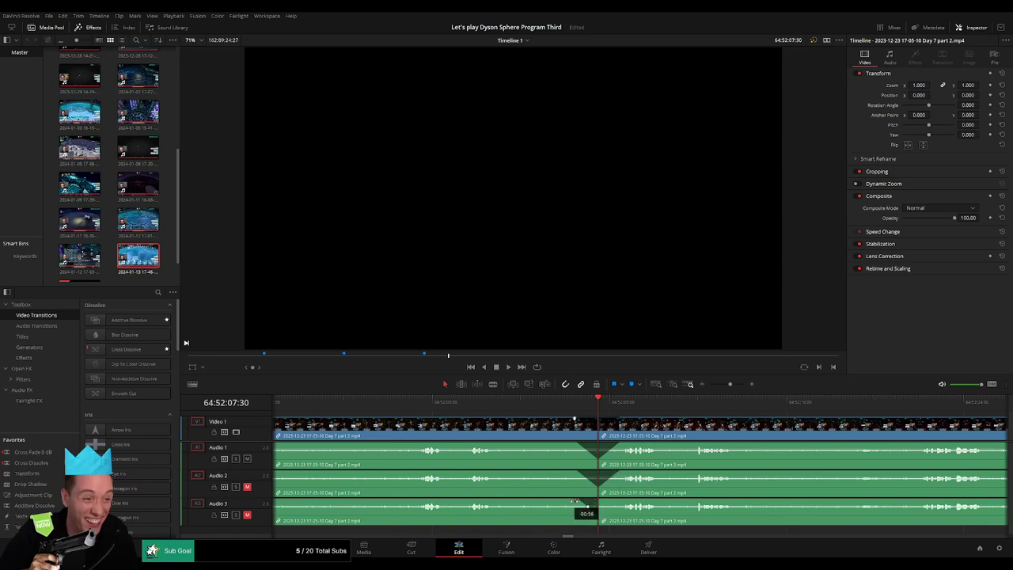
{"action": "left_click_drag", "start_coordinate": [598, 500], "coordinate": [619, 502]}
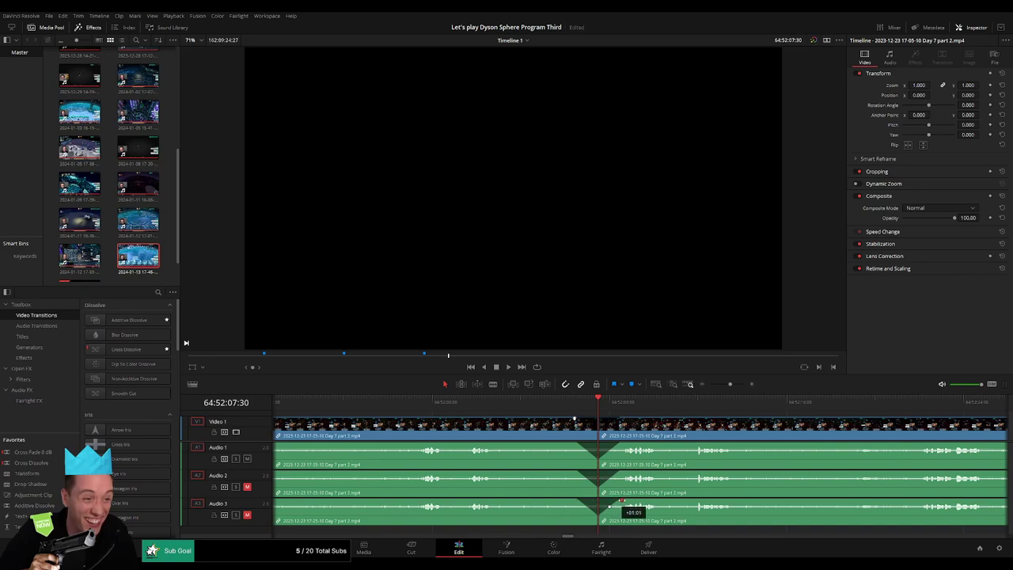
Move the Day 7 part 2 footage following the 64:52:07:30 cut to start the next episode at about 66:00:00
{"action": "left_click_drag", "start_coordinate": [730, 385], "coordinate": [688, 389]}
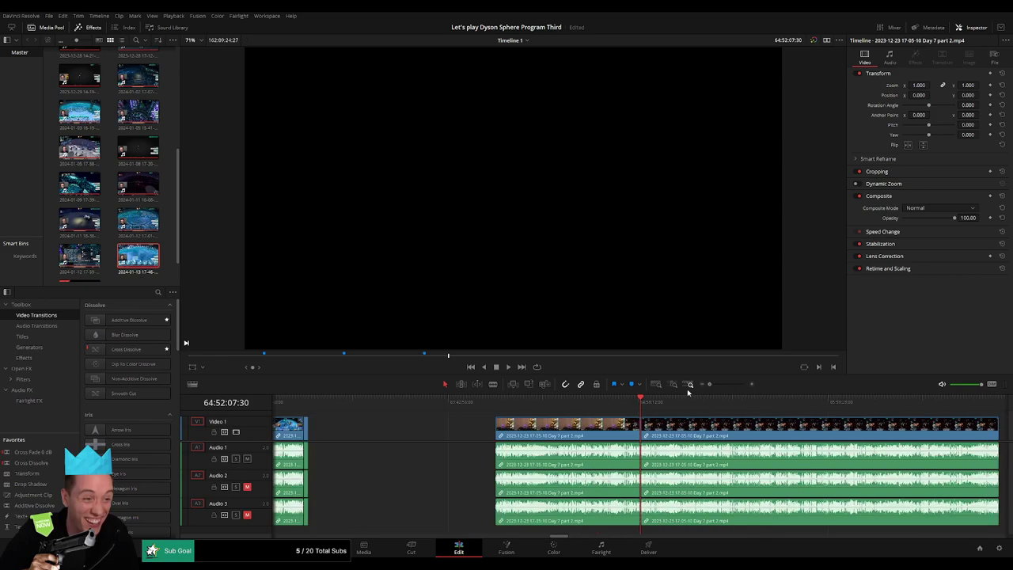
{"action": "scroll", "coordinate": [591, 421], "scroll_direction": "right", "scroll_amount": 2}
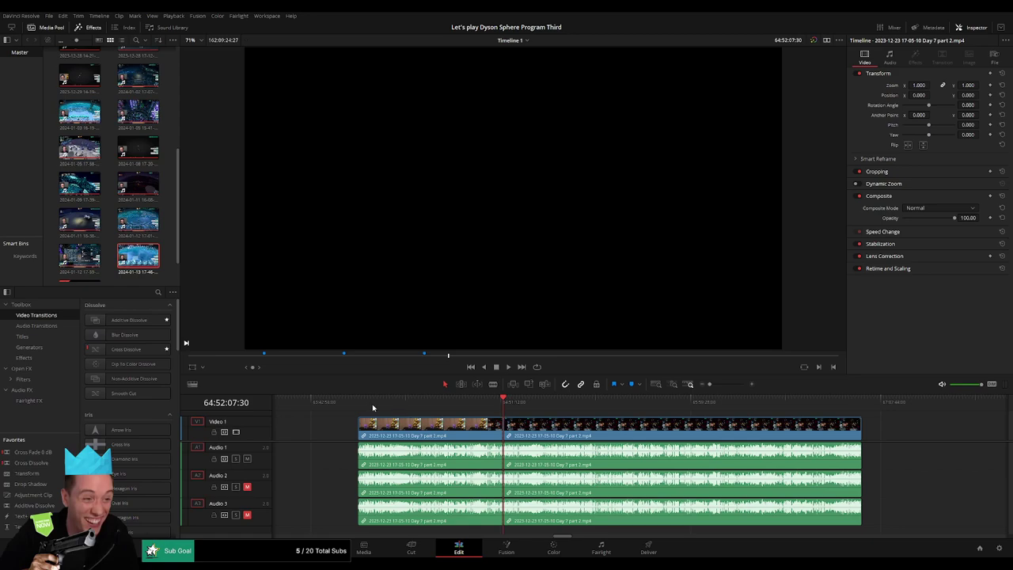
{"action": "left_click", "coordinate": [510, 404]}
{"action": "left_click_drag", "start_coordinate": [669, 430], "coordinate": [762, 430]}
{"action": "left_click", "coordinate": [407, 433]}
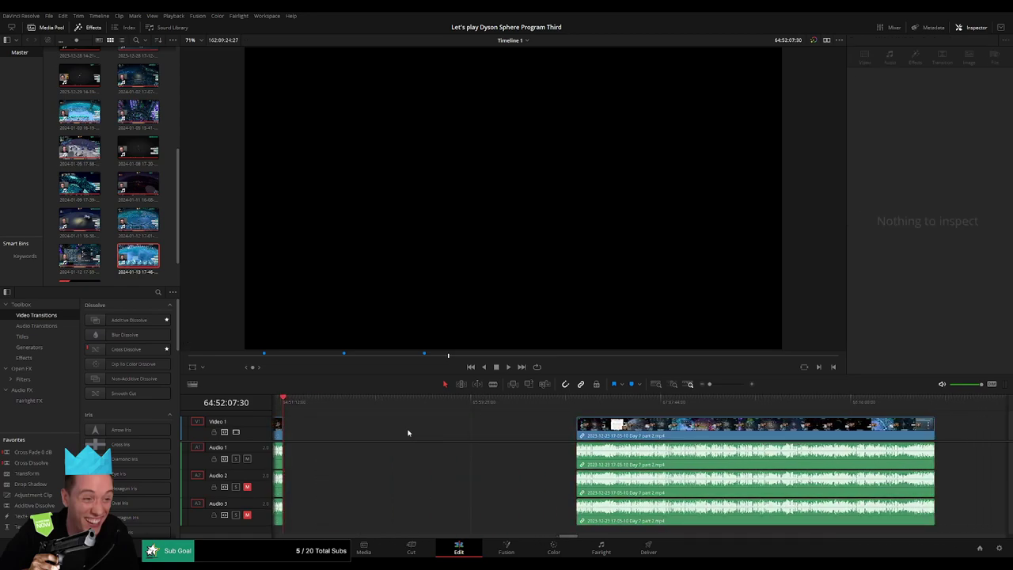
{"action": "scroll", "coordinate": [441, 422], "scroll_direction": "left", "scroll_amount": 3}
{"action": "left_click_drag", "start_coordinate": [400, 405], "coordinate": [582, 420]}
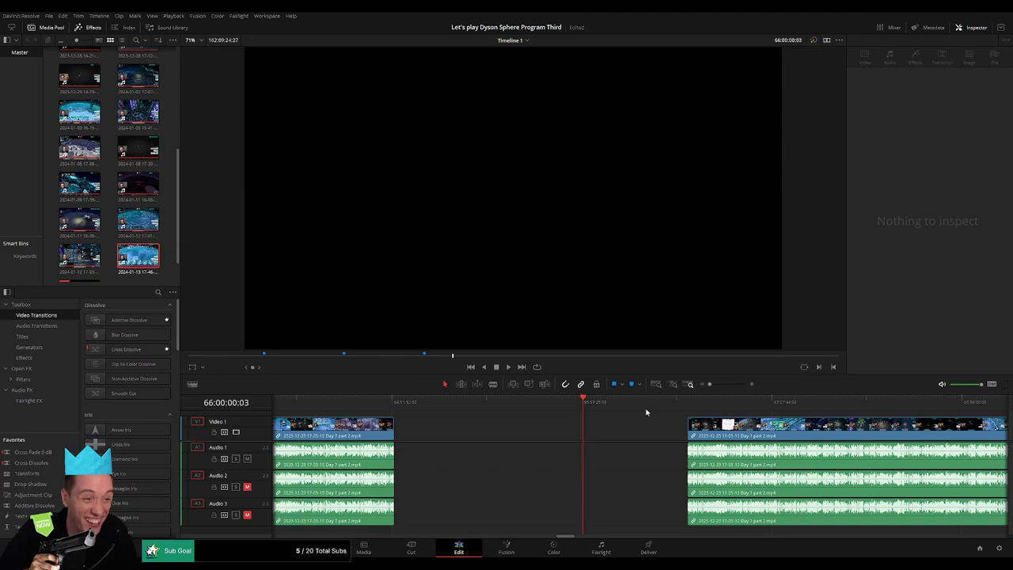
{"action": "left_click_drag", "start_coordinate": [740, 420], "coordinate": [635, 418]}
{"action": "key", "text": "space"}
{"action": "scroll", "coordinate": [618, 416], "scroll_direction": "right", "scroll_amount": 3}
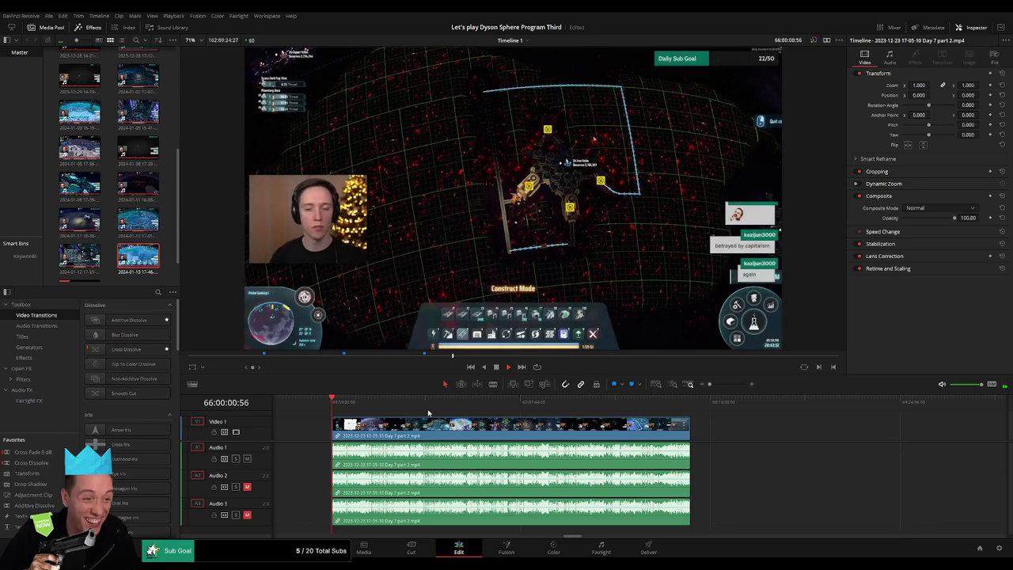
Find a quiet moment around 66:52 in the Day 7 part 2 clip and split all tracks at 66:52:00:00
{"action": "left_click_drag", "start_coordinate": [336, 404], "coordinate": [478, 412]}
{"action": "left_click_drag", "start_coordinate": [711, 384], "coordinate": [730, 385]}
{"action": "left_click", "coordinate": [582, 404]}
{"action": "left_click_drag", "start_coordinate": [583, 405], "coordinate": [508, 408]}
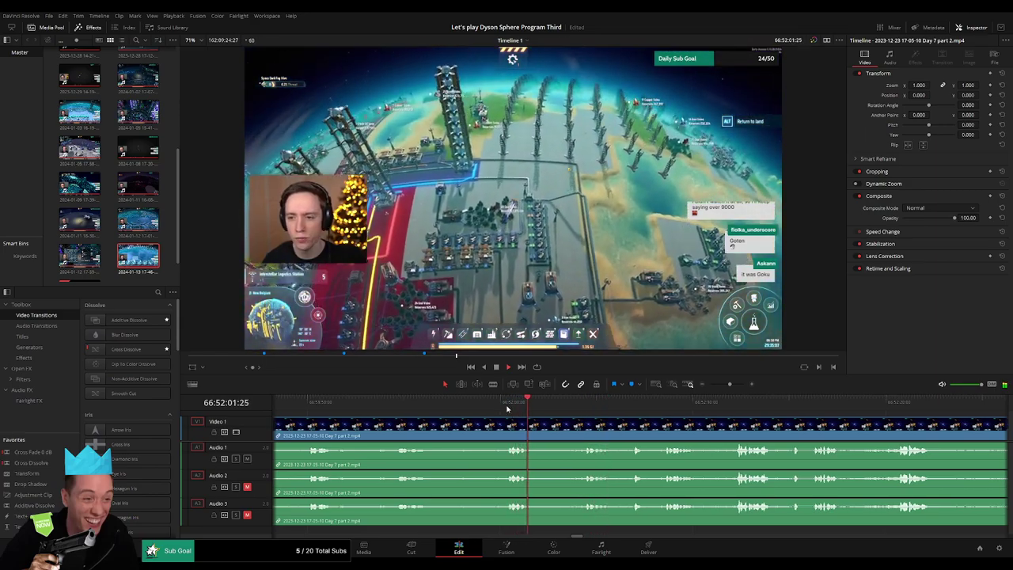
{"action": "left_click", "coordinate": [399, 413]}
{"action": "key", "text": "space"}
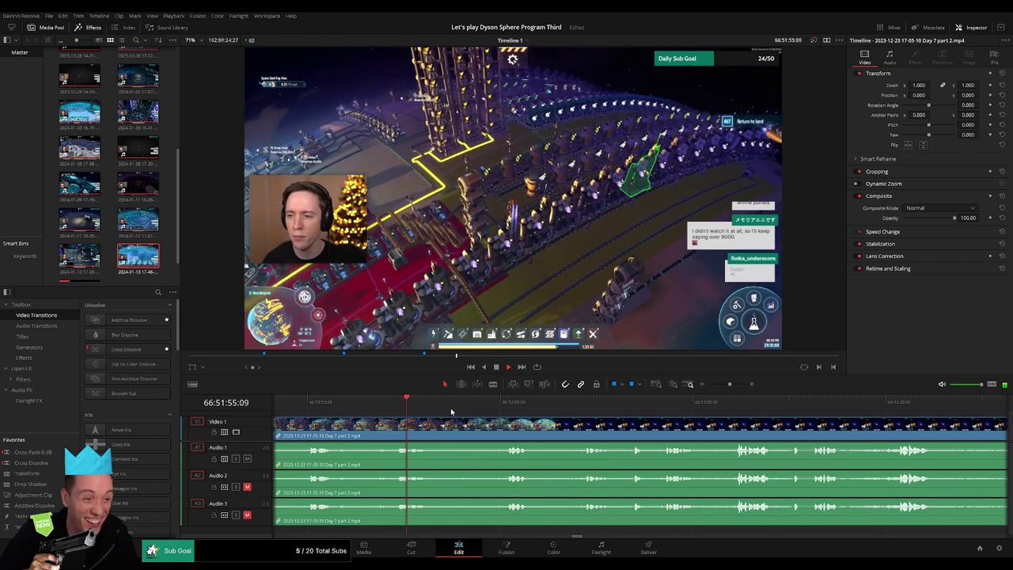
{"action": "left_click", "coordinate": [509, 408]}
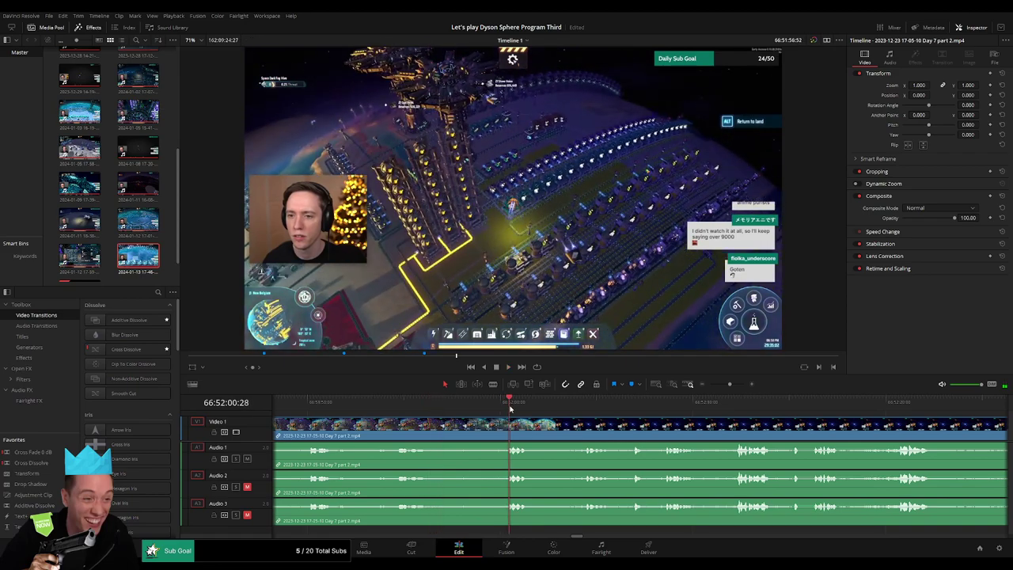
{"action": "left_click_drag", "start_coordinate": [511, 408], "coordinate": [500, 410]}
{"action": "key", "text": "ctrl+b"}
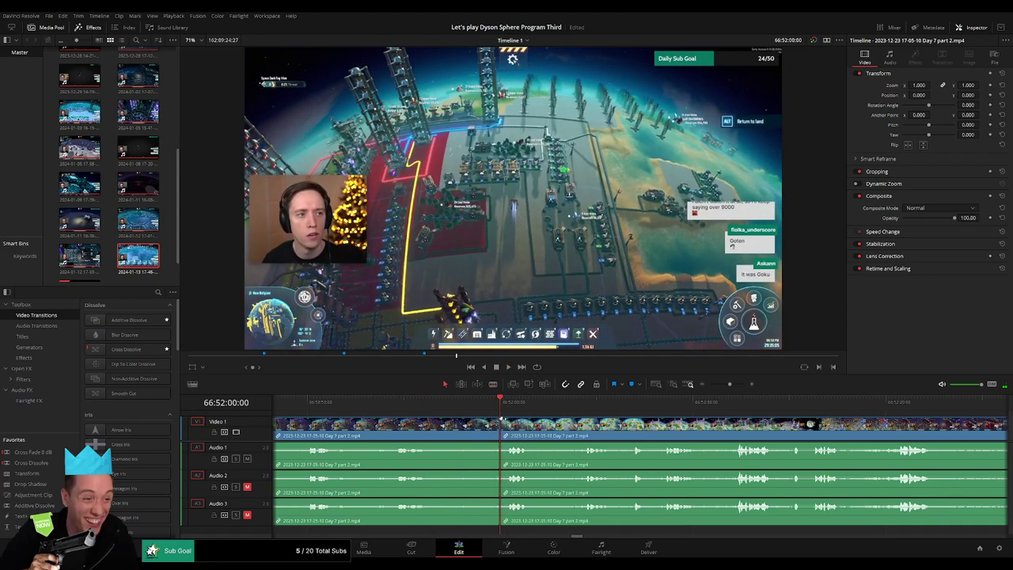
Add fades of about one second on the video and all three audio tracks on both sides of the 66:52:00:00 cut
{"action": "left_click_drag", "start_coordinate": [521, 420], "coordinate": [521, 421]}
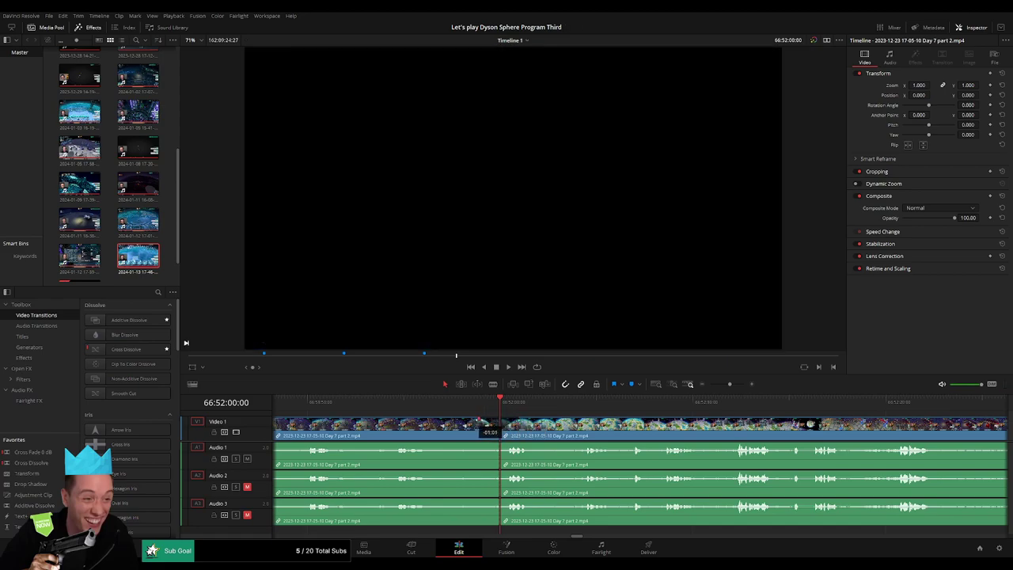
{"action": "left_click_drag", "start_coordinate": [497, 444], "coordinate": [478, 444]}
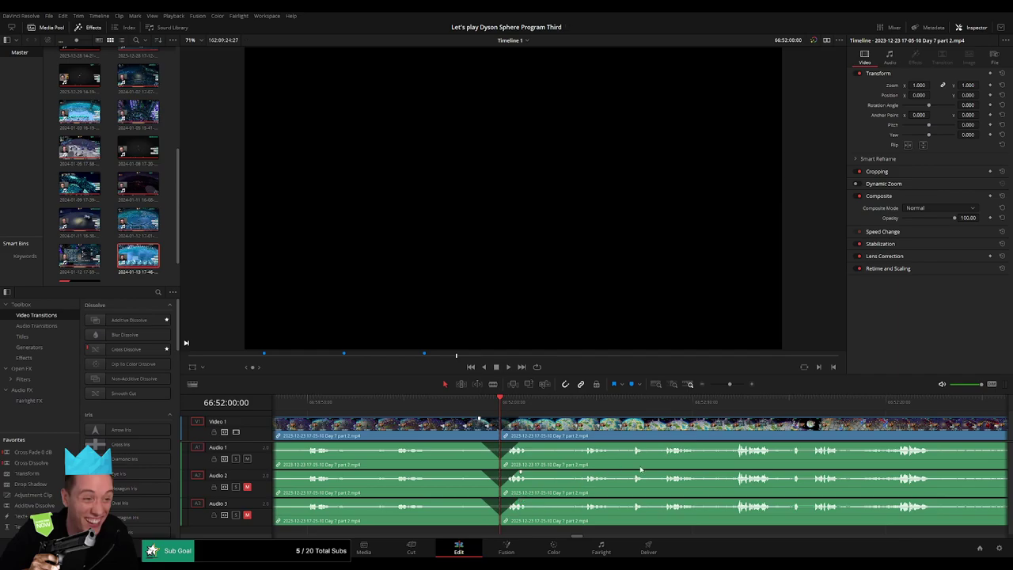
{"action": "key", "text": "space"}
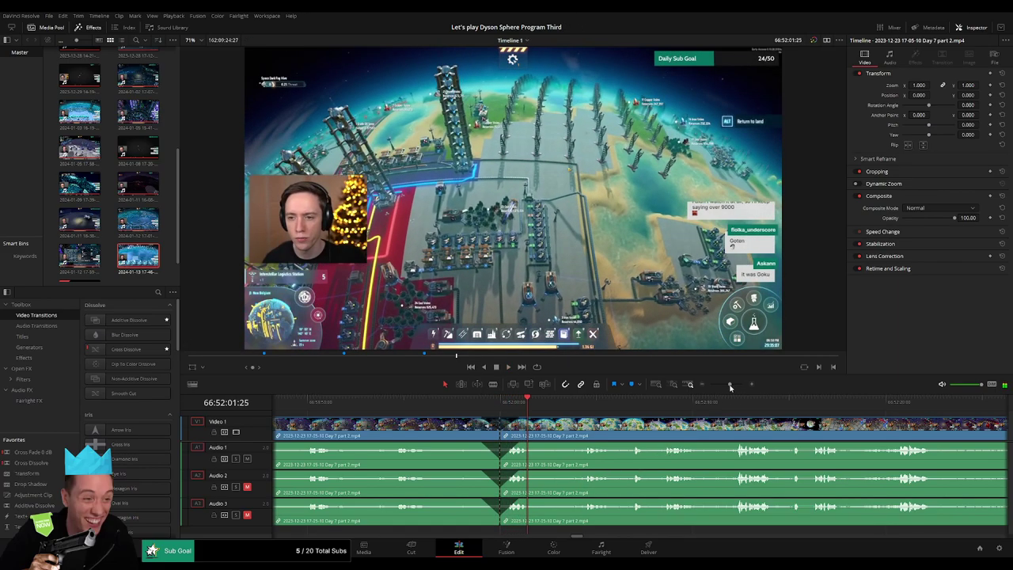
Move the Day 7 part 2 footage following the 66:52:00:00 cut to start the next episode at 68:00:00:00
{"action": "left_click_drag", "start_coordinate": [730, 386], "coordinate": [709, 385]}
{"action": "left_click_drag", "start_coordinate": [513, 412], "coordinate": [315, 401]}
{"action": "key", "text": "Down"}
{"action": "left_click_drag", "start_coordinate": [582, 430], "coordinate": [744, 434]}
{"action": "left_click", "coordinate": [448, 433]}
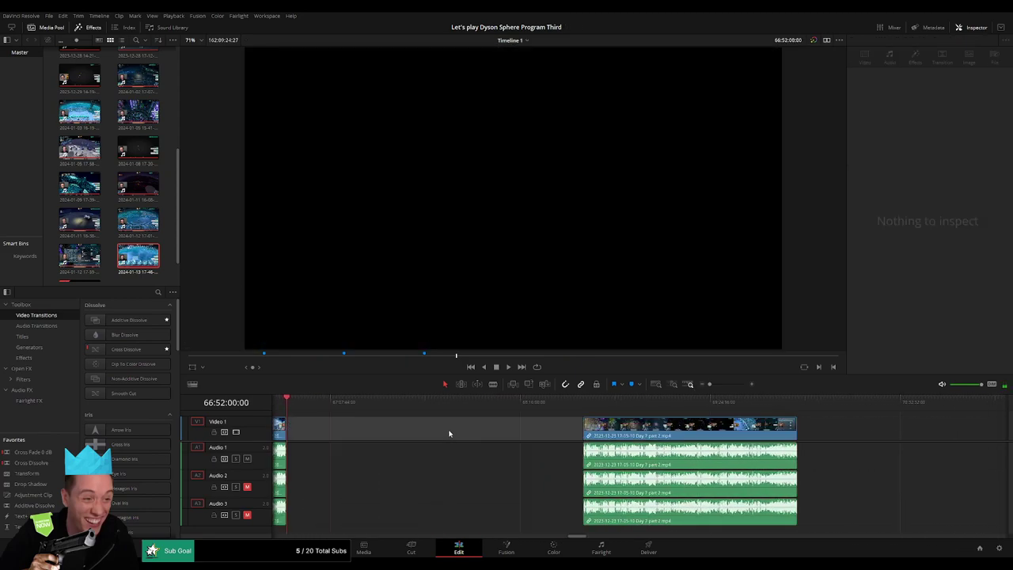
{"action": "left_click_drag", "start_coordinate": [308, 409], "coordinate": [448, 423]}
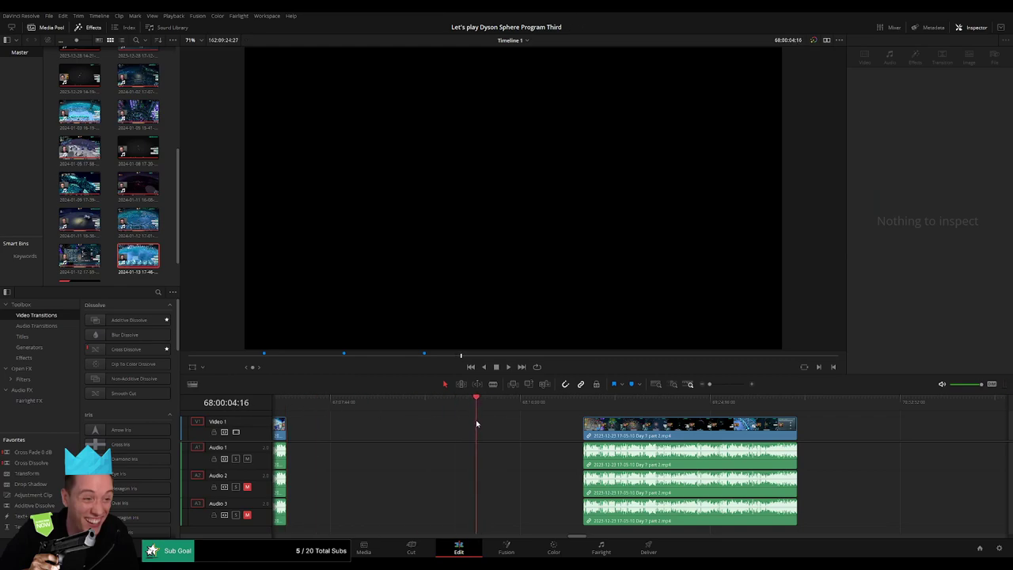
{"action": "left_click", "coordinate": [690, 384]}
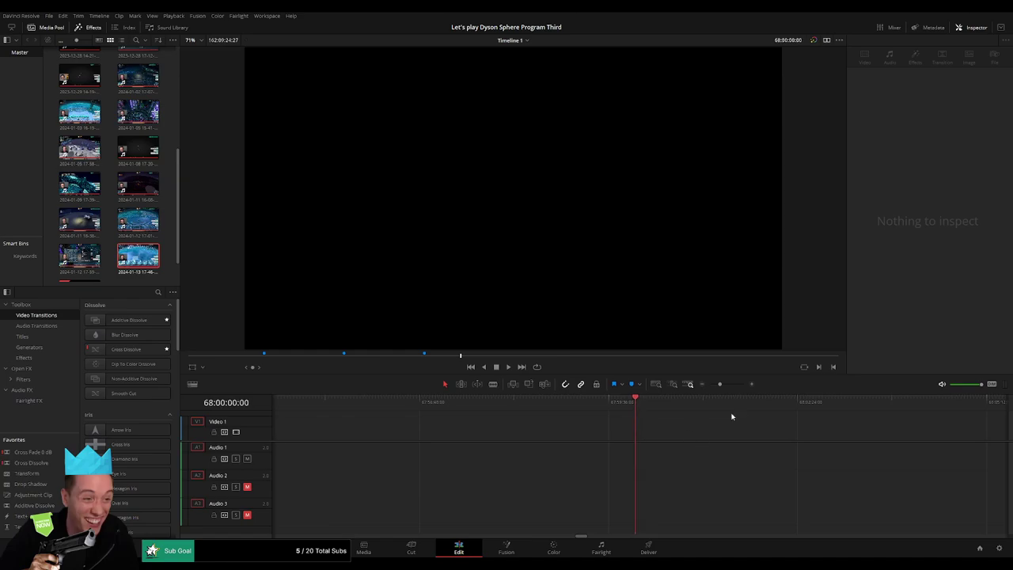
{"action": "left_click_drag", "start_coordinate": [720, 384], "coordinate": [710, 386]}
{"action": "left_click_drag", "start_coordinate": [706, 422], "coordinate": [486, 415]}
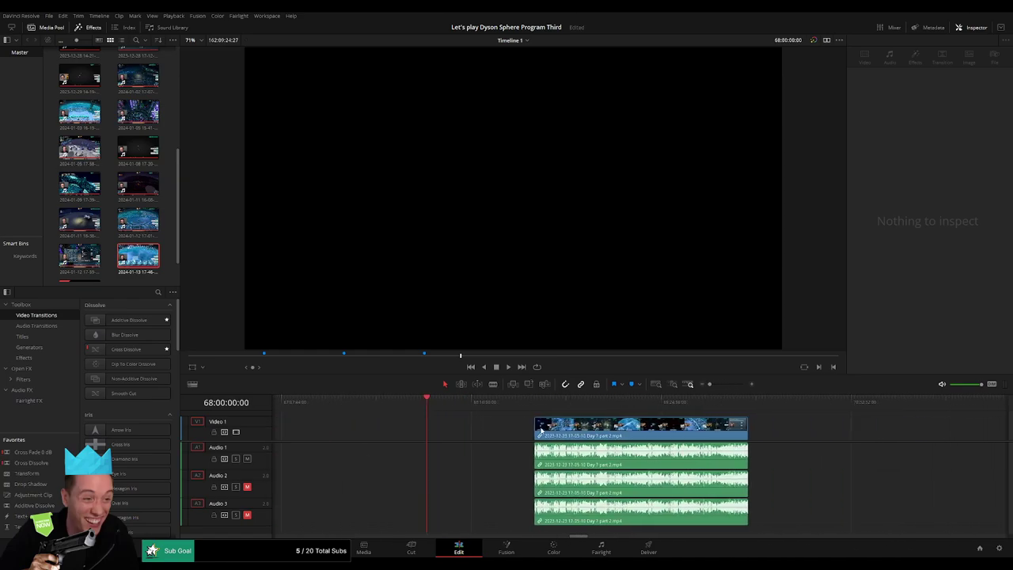
{"action": "left_click_drag", "start_coordinate": [595, 432], "coordinate": [487, 432]}
{"action": "key", "text": "space"}
{"action": "left_click", "coordinate": [713, 436]}
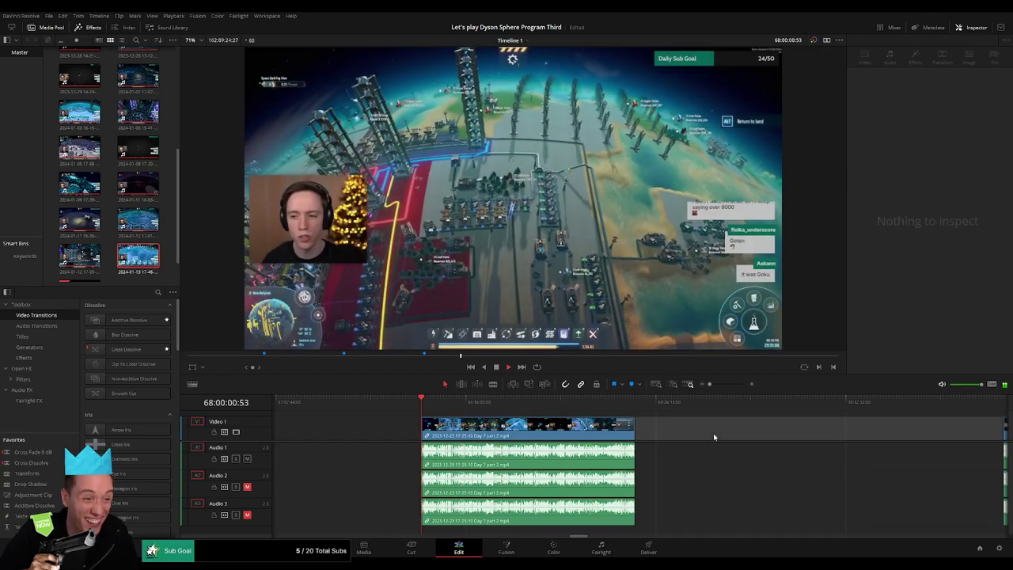
{"action": "left_click", "coordinate": [714, 434]}
Find a quiet moment around 68:52 in the Day 7 part 2 clip and split all tracks at 68:52:06:30
{"action": "left_click_drag", "start_coordinate": [711, 432], "coordinate": [607, 426]}
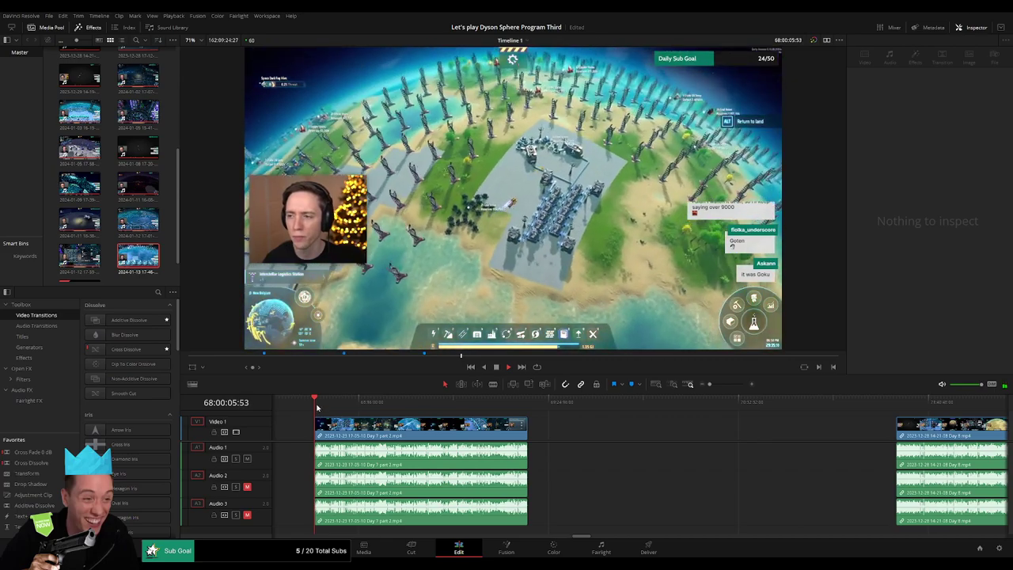
{"action": "left_click_drag", "start_coordinate": [317, 408], "coordinate": [459, 418]}
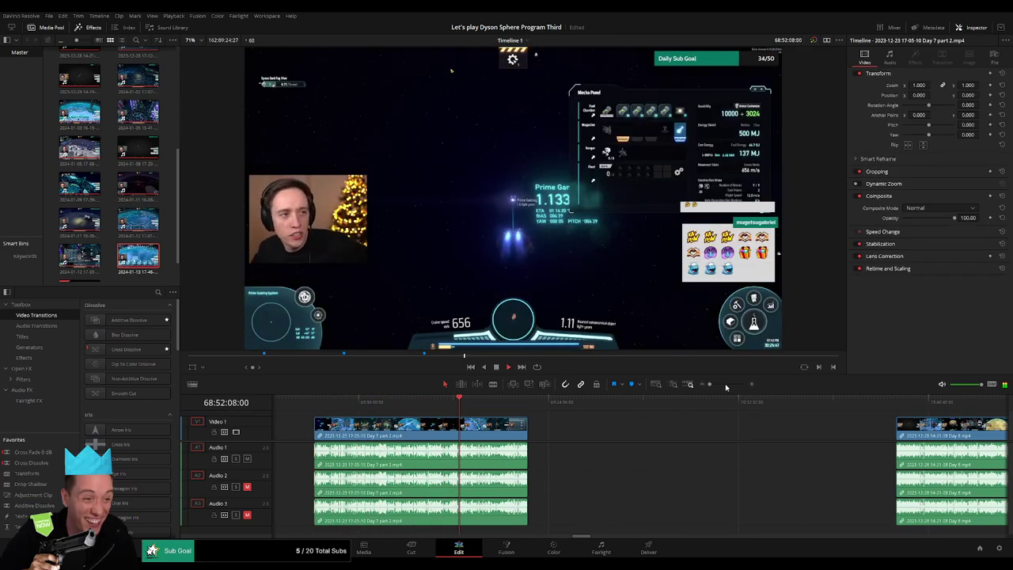
{"action": "left_click", "coordinate": [726, 387]}
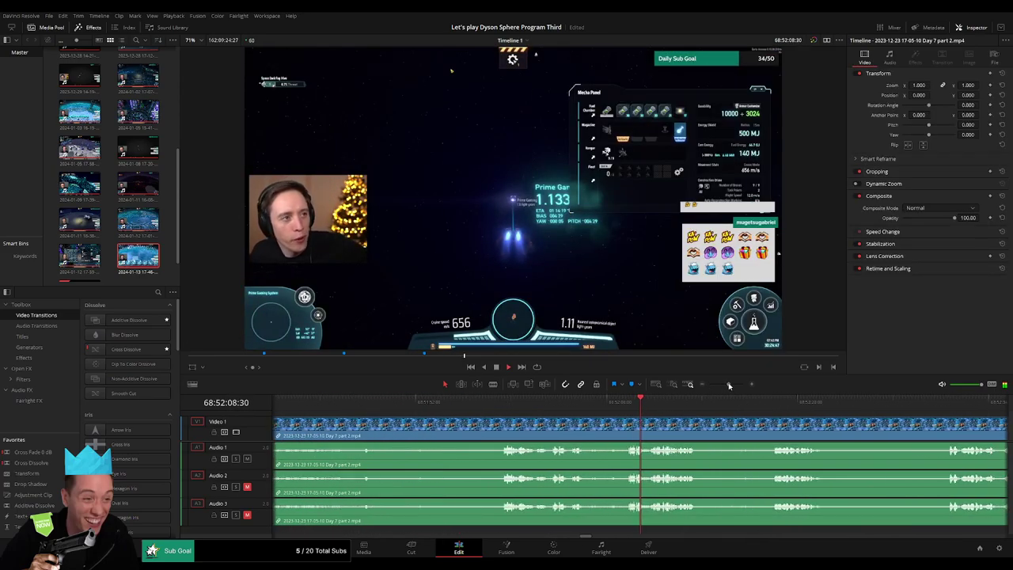
{"action": "left_click", "coordinate": [506, 400]}
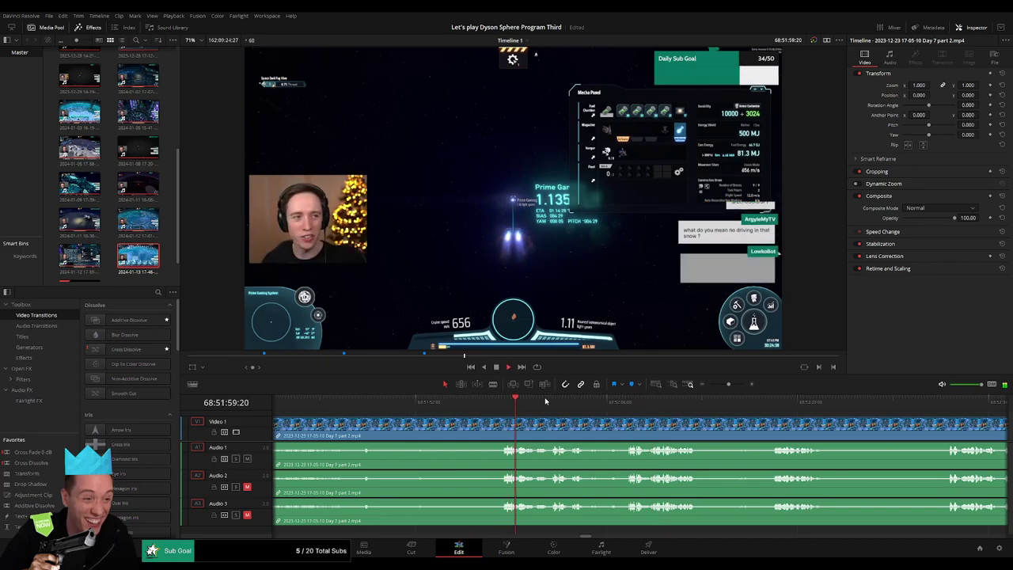
{"action": "left_click", "coordinate": [628, 401]}
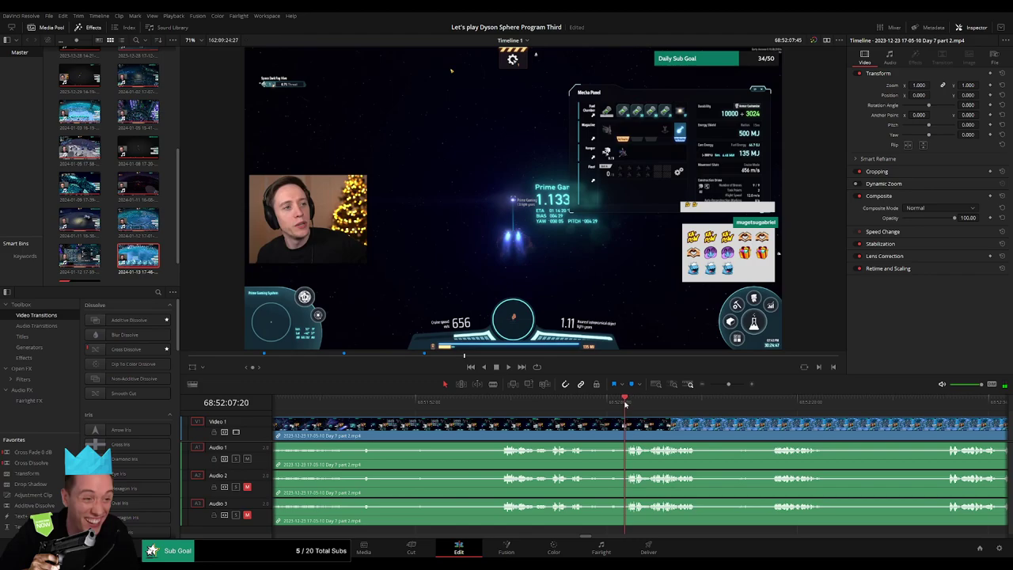
{"action": "left_click_drag", "start_coordinate": [629, 403], "coordinate": [613, 403]}
{"action": "key", "text": "ctrl+b"}
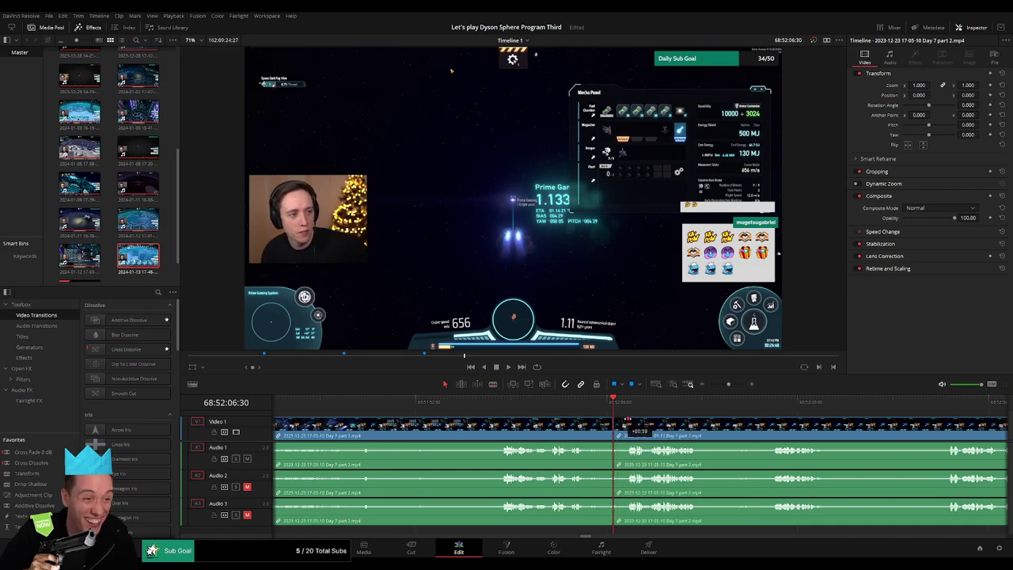
Add fades of about one second on the video and all three audio tracks on both sides of the 68:52:06:30 cut, and play the lead-up
{"action": "left_click_drag", "start_coordinate": [628, 418], "coordinate": [628, 419]}
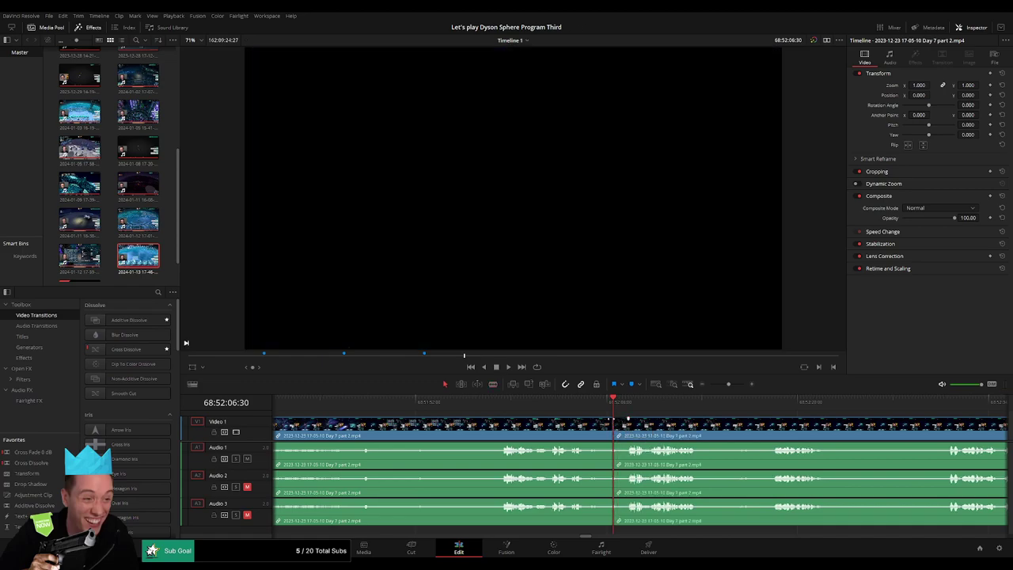
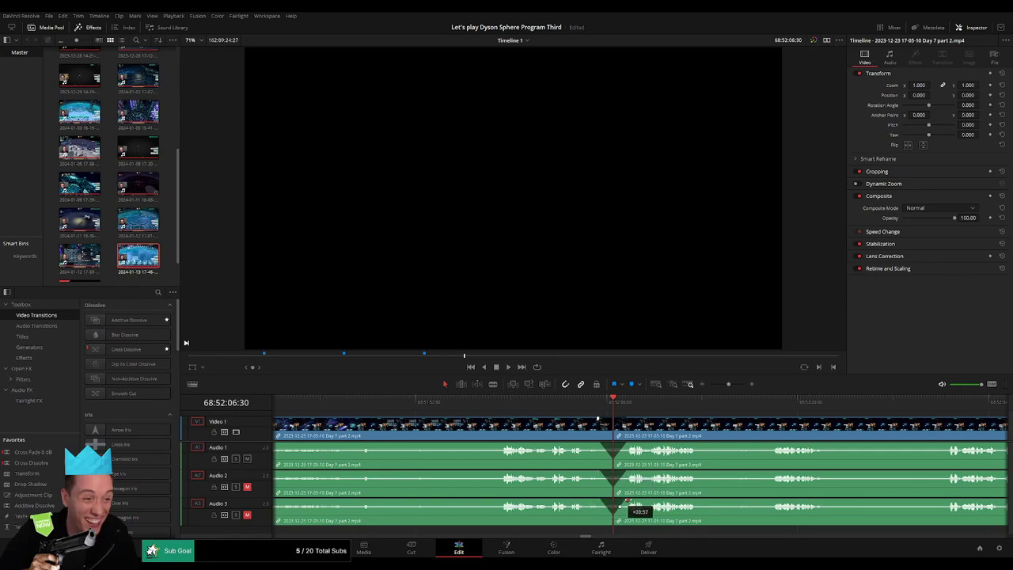
{"action": "left_click_drag", "start_coordinate": [396, 411], "coordinate": [346, 406]}
{"action": "key", "text": "space"}
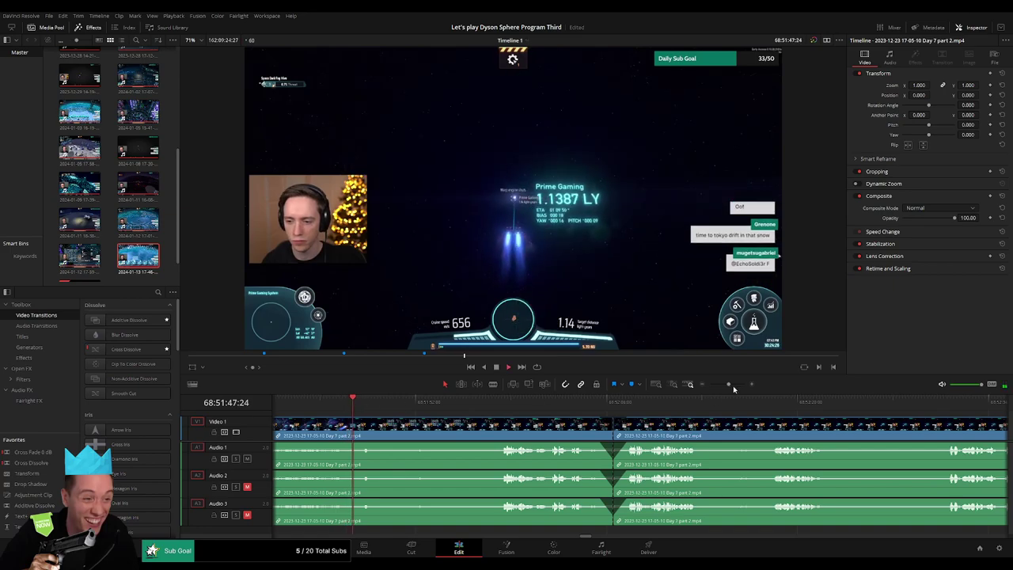
Move all footage following the 68:52:06:30 cut to start the next episode at 70:00:00:00
{"action": "left_click_drag", "start_coordinate": [729, 385], "coordinate": [719, 385]}
{"action": "left_click_drag", "start_coordinate": [568, 408], "coordinate": [726, 427]}
{"action": "key", "text": "space"}
{"action": "scroll", "coordinate": [690, 426], "scroll_direction": "down", "scroll_amount": 5}
{"action": "key", "text": "space"}
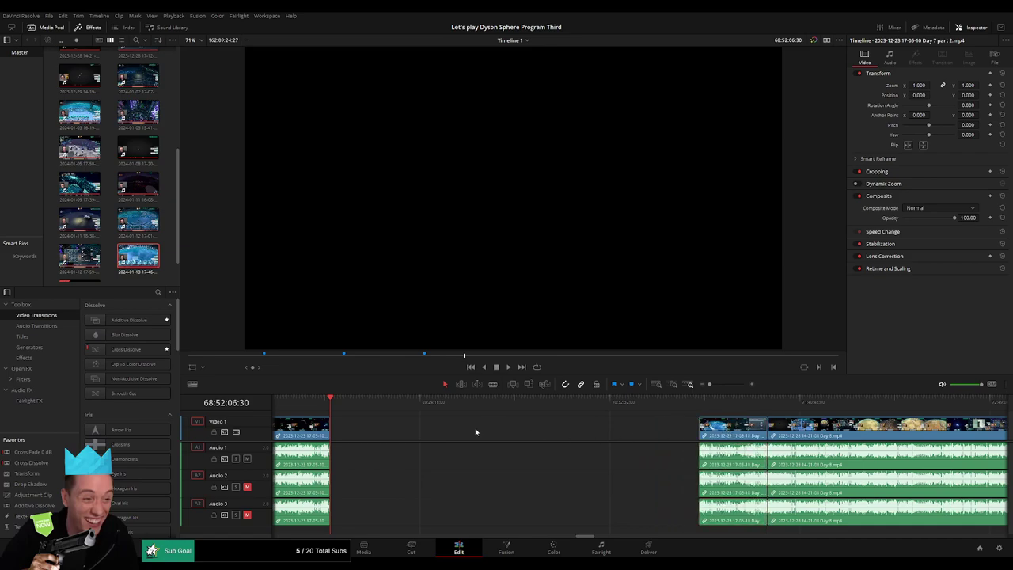
{"action": "left_click", "coordinate": [472, 428]}
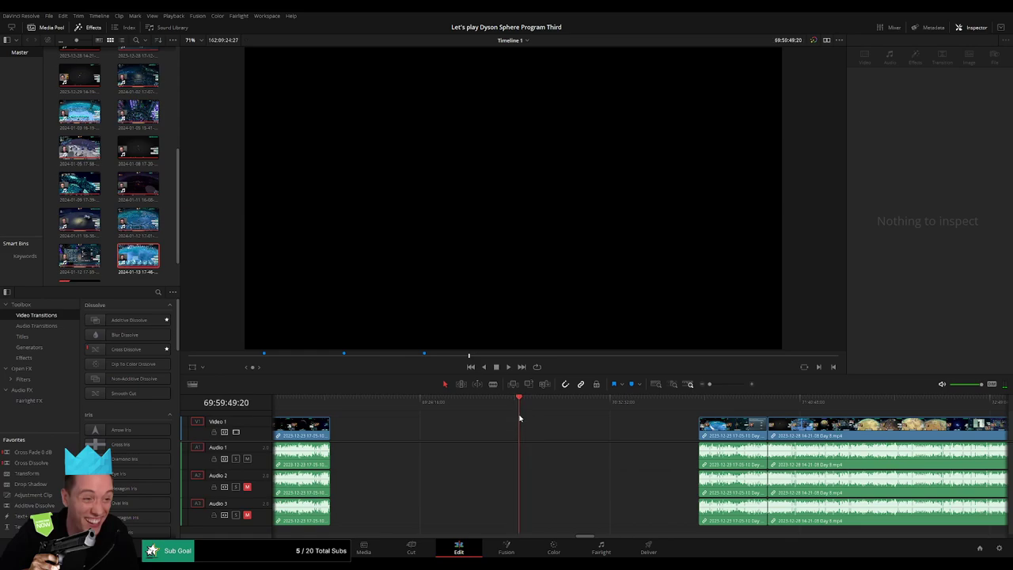
{"action": "left_click_drag", "start_coordinate": [709, 384], "coordinate": [716, 385]}
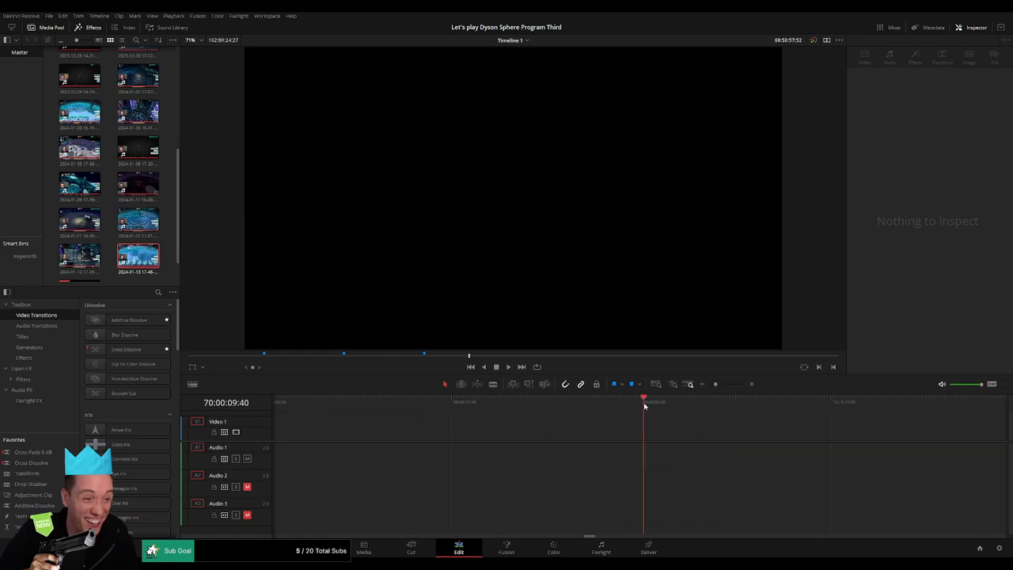
{"action": "left_click_drag", "start_coordinate": [644, 403], "coordinate": [642, 405]}
{"action": "scroll", "coordinate": [704, 423], "scroll_direction": "down", "scroll_amount": 2}
{"action": "scroll", "coordinate": [518, 425], "scroll_direction": "right", "scroll_amount": 3}
{"action": "left_click_drag", "start_coordinate": [518, 425], "coordinate": [408, 429]}
{"action": "left_click", "coordinate": [408, 429]}
{"action": "key", "text": "space"}
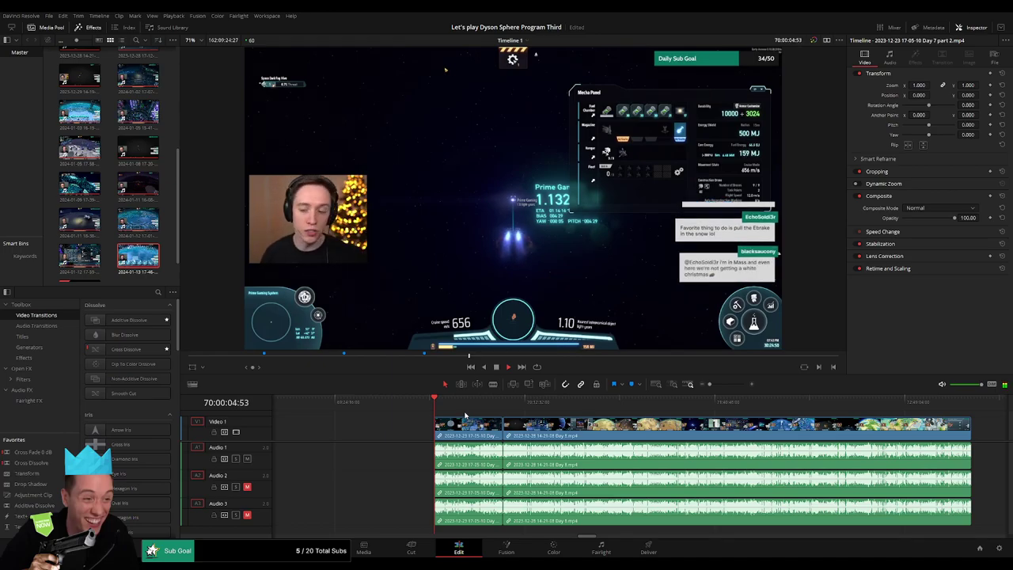
Add a cross dissolve at the join between the Day 7 part 2 and Day 8 clips around 70:24:46 and play through it
{"action": "left_click_drag", "start_coordinate": [448, 411], "coordinate": [503, 410]}
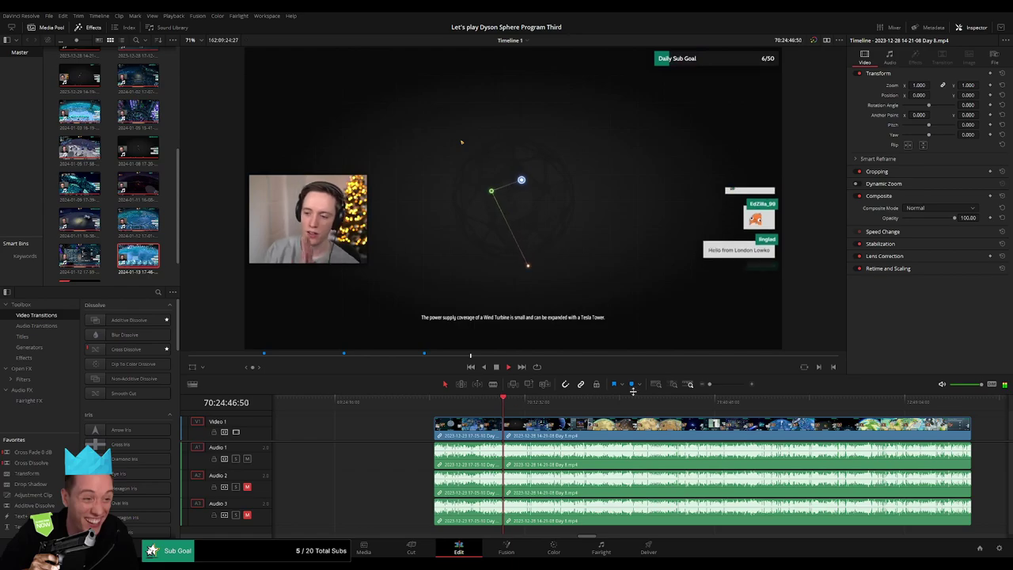
{"action": "left_click_drag", "start_coordinate": [710, 384], "coordinate": [729, 386]}
{"action": "left_click", "coordinate": [606, 409]}
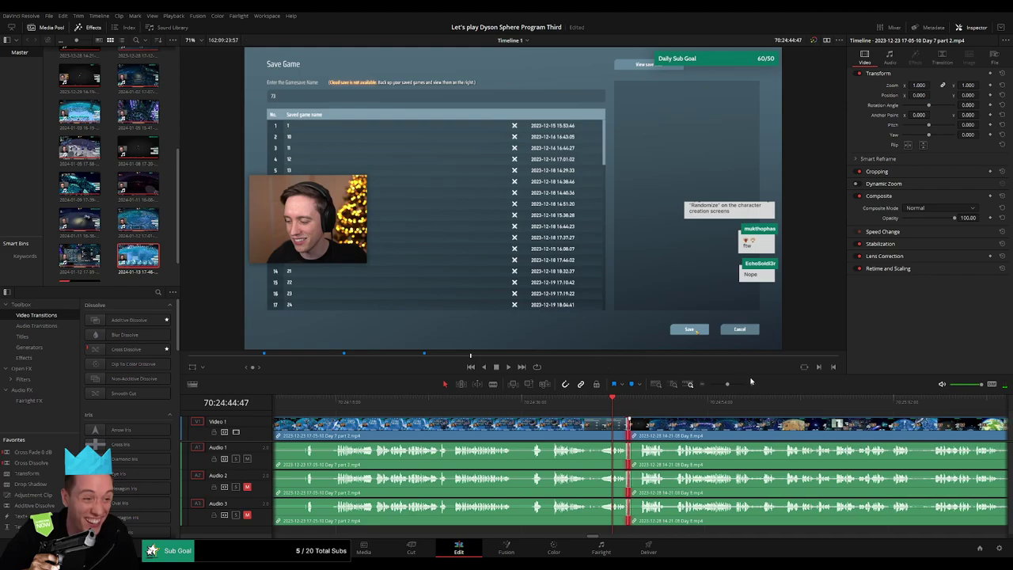
{"action": "left_click_drag", "start_coordinate": [728, 386], "coordinate": [713, 386]}
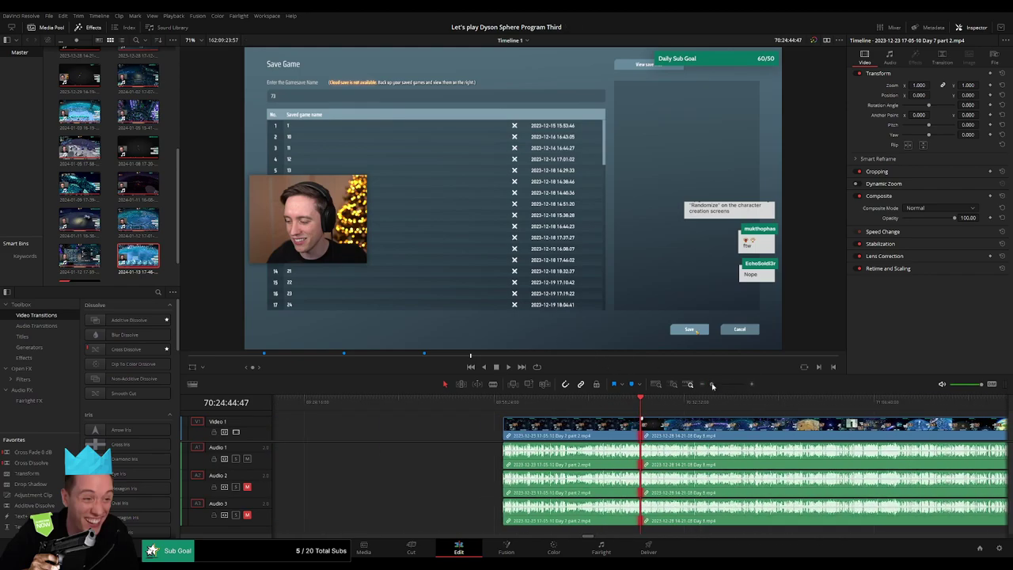
{"action": "left_click_drag", "start_coordinate": [535, 406], "coordinate": [636, 409]}
{"action": "key", "text": "space"}
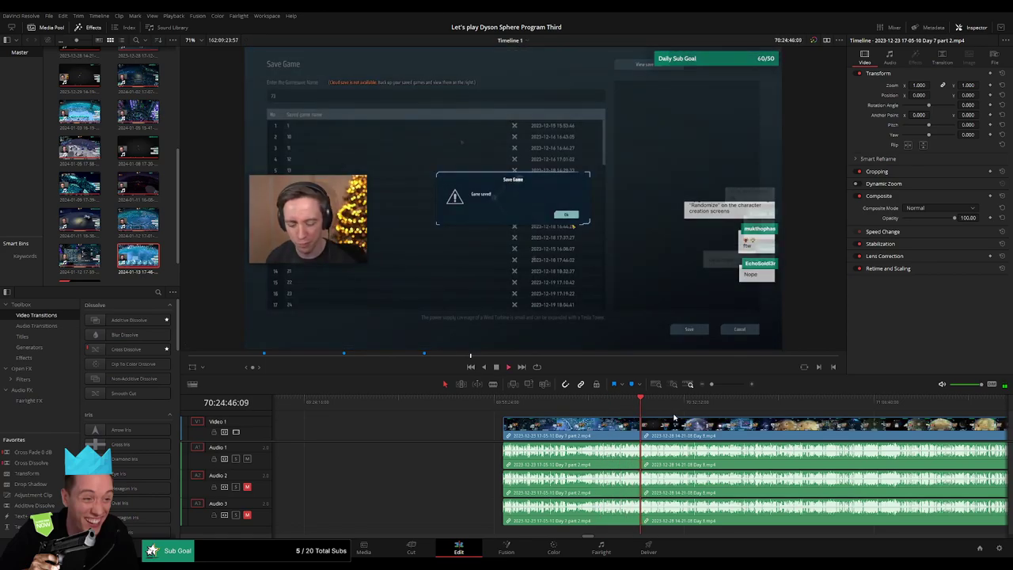
Find a quiet moment around 70:52 in the Day 8 clip and split all tracks at 70:52:06:30
{"action": "scroll", "coordinate": [534, 418], "scroll_direction": "right", "scroll_amount": 5}
{"action": "scroll", "coordinate": [522, 418], "scroll_direction": "left", "scroll_amount": 2}
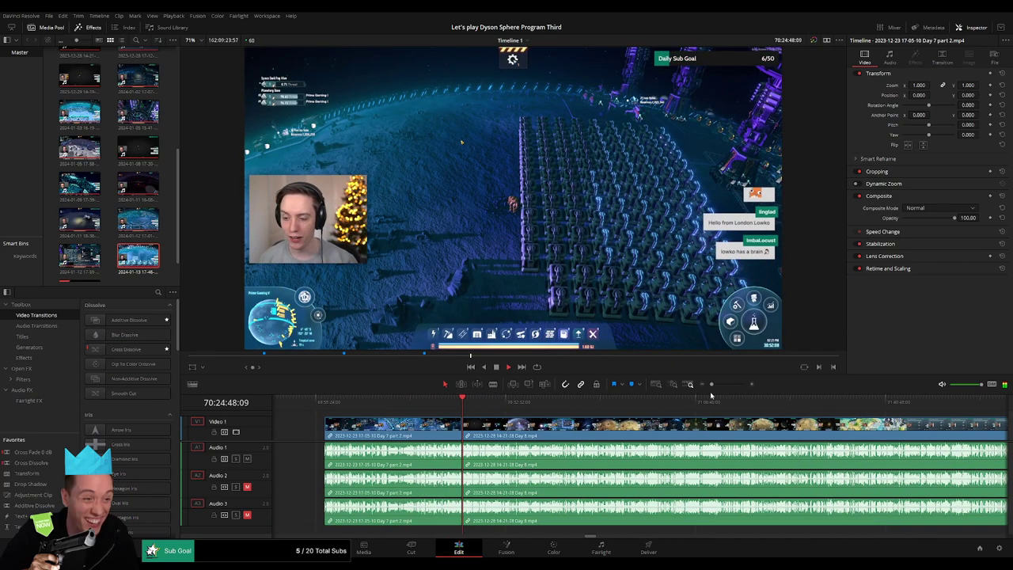
{"action": "left_click_drag", "start_coordinate": [712, 385], "coordinate": [696, 386]}
{"action": "scroll", "coordinate": [575, 433], "scroll_direction": "right", "scroll_amount": 2}
{"action": "scroll", "coordinate": [575, 434], "scroll_direction": "right", "scroll_amount": 3}
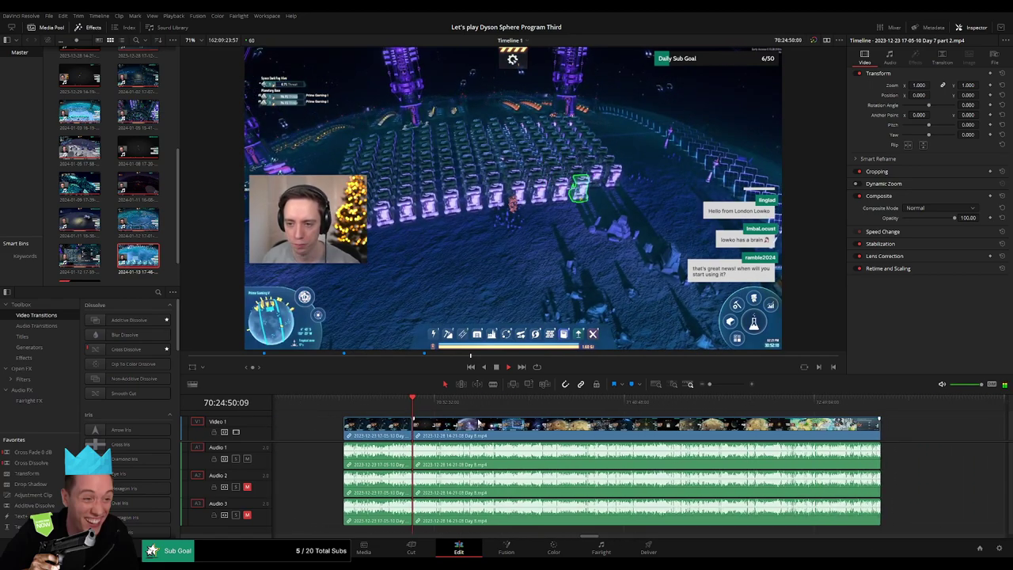
{"action": "left_click_drag", "start_coordinate": [425, 414], "coordinate": [489, 410]}
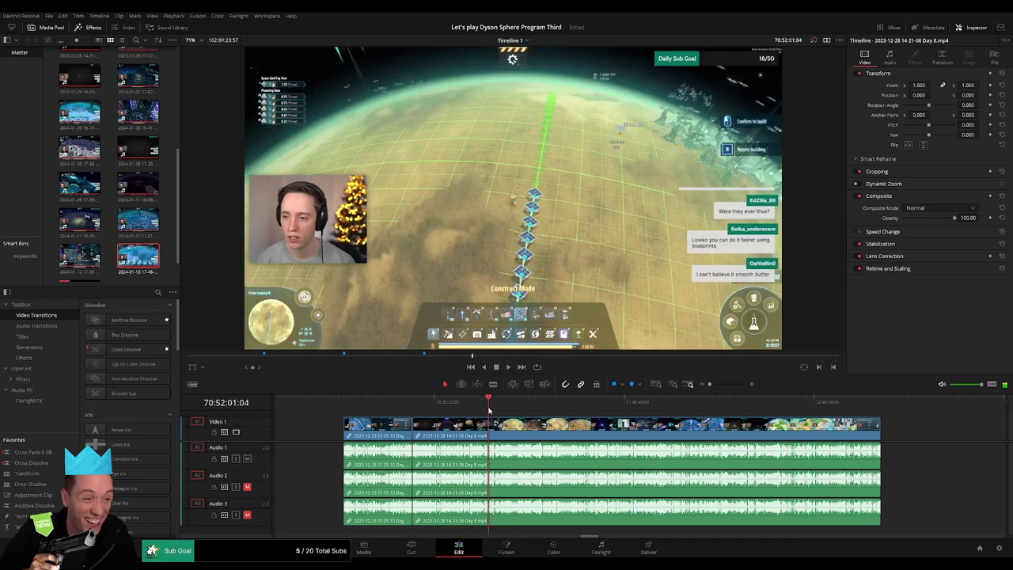
{"action": "left_click_drag", "start_coordinate": [711, 385], "coordinate": [733, 386]}
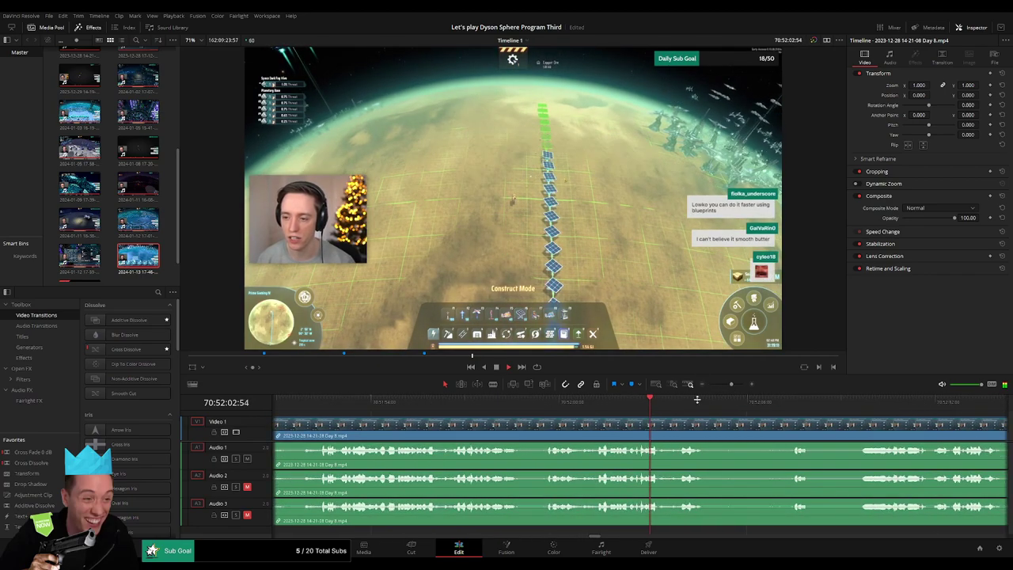
{"action": "left_click", "coordinate": [559, 404]}
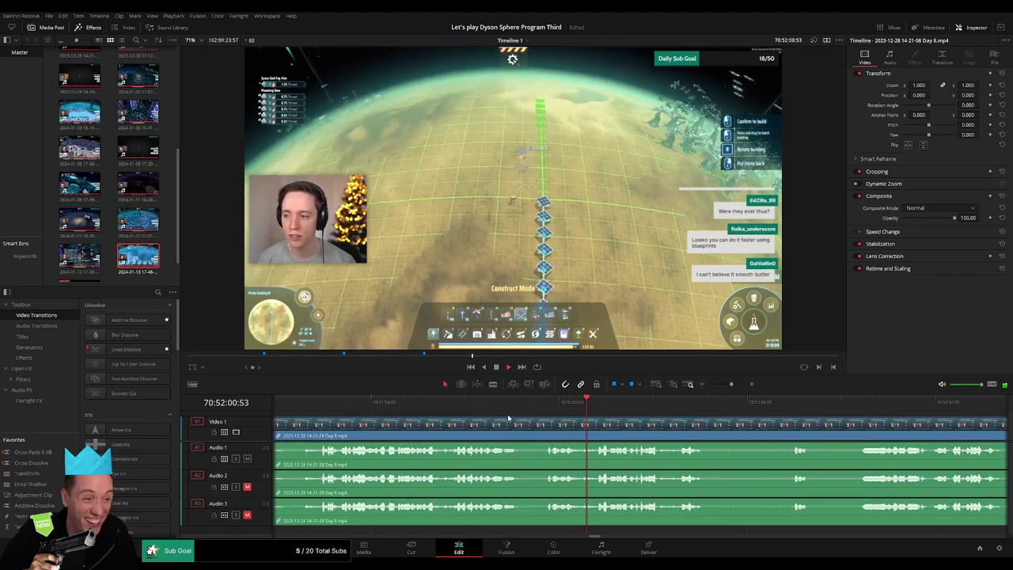
{"action": "left_click", "coordinate": [672, 404]}
{"action": "left_click_drag", "start_coordinate": [695, 423], "coordinate": [575, 403]}
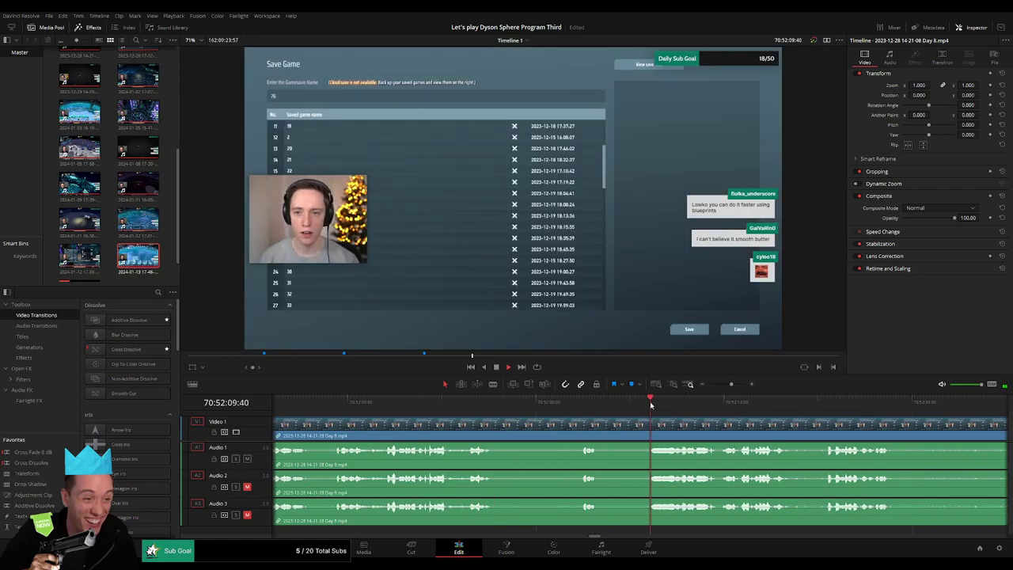
{"action": "left_click", "coordinate": [580, 402]}
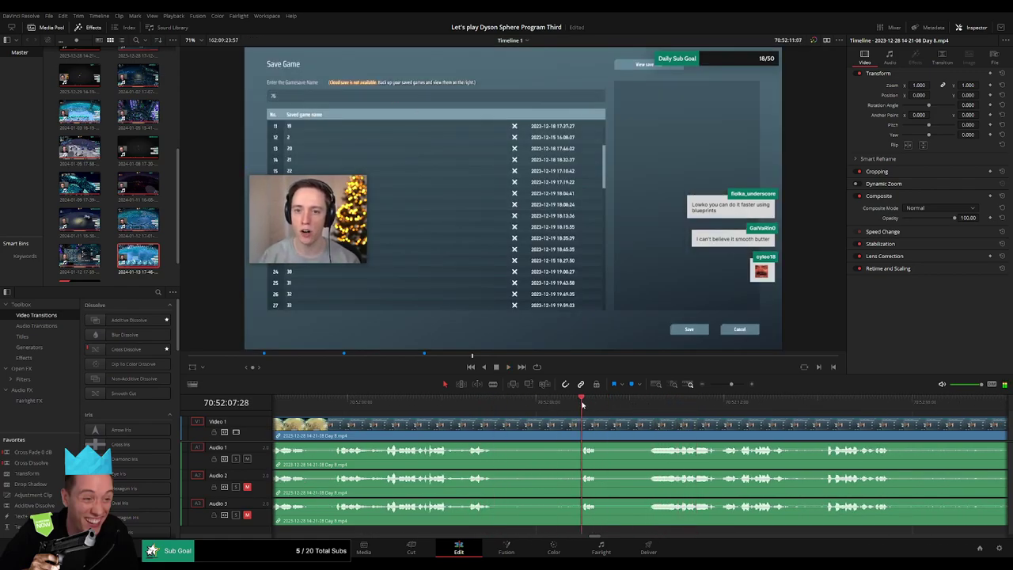
{"action": "left_click_drag", "start_coordinate": [583, 404], "coordinate": [554, 405]}
{"action": "key", "text": "b"}
{"action": "left_click", "coordinate": [554, 426]}
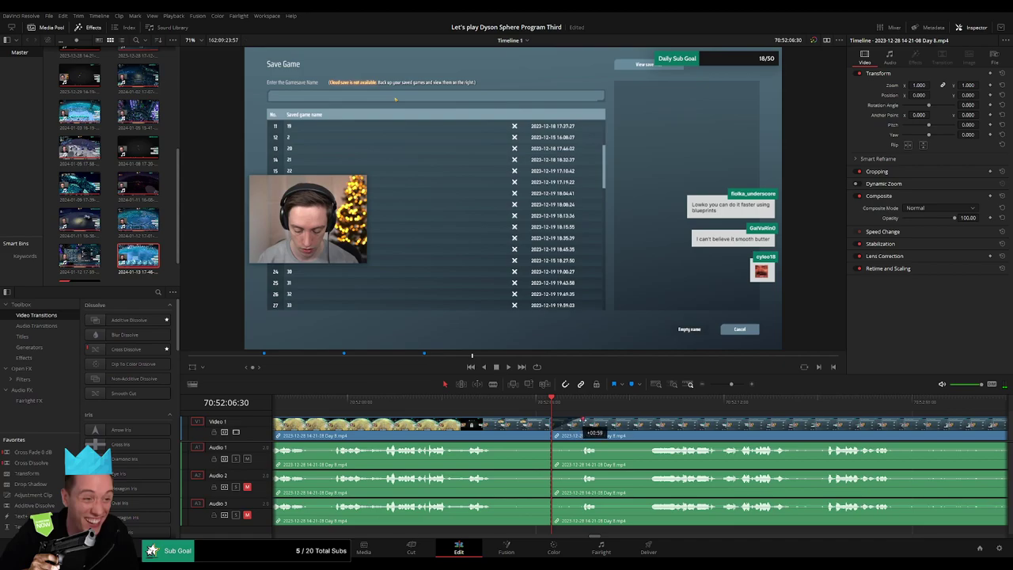
Add fades of about one second on the video and all three audio tracks on both sides of the 70:52:06:30 cut
{"action": "left_click_drag", "start_coordinate": [584, 419], "coordinate": [584, 419]}
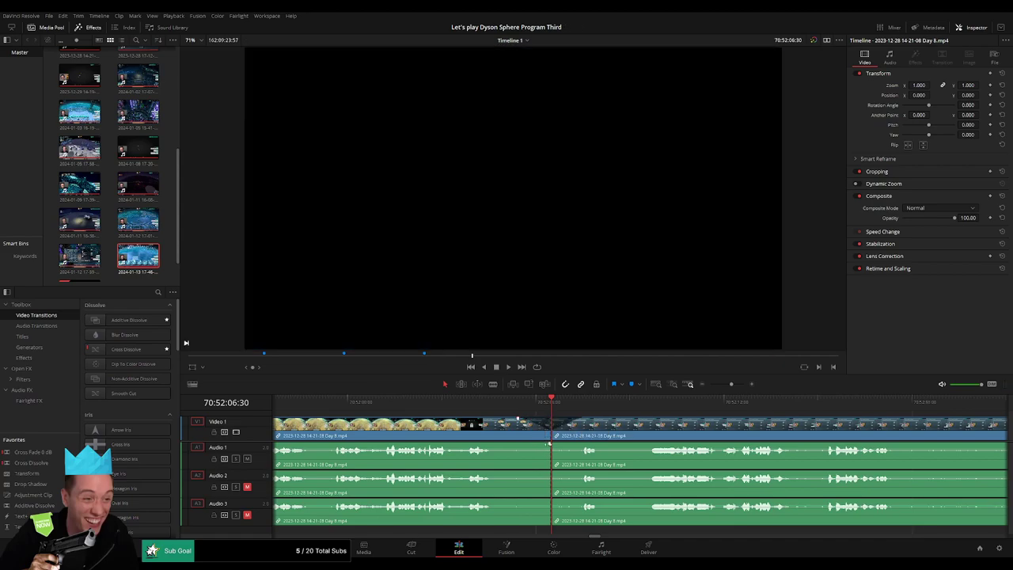
{"action": "left_click_drag", "start_coordinate": [550, 445], "coordinate": [522, 445]}
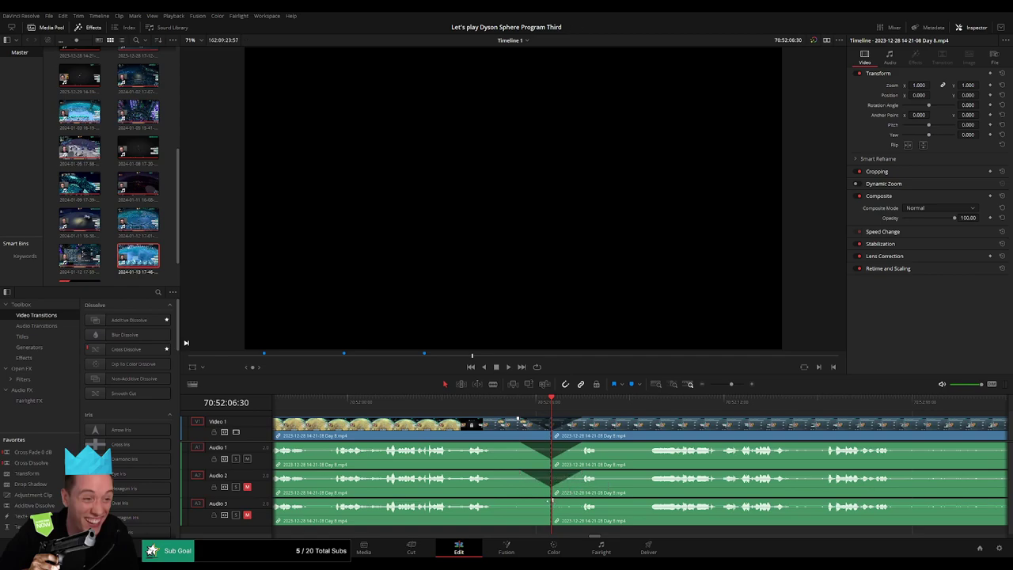
{"action": "left_click_drag", "start_coordinate": [551, 502], "coordinate": [524, 501]}
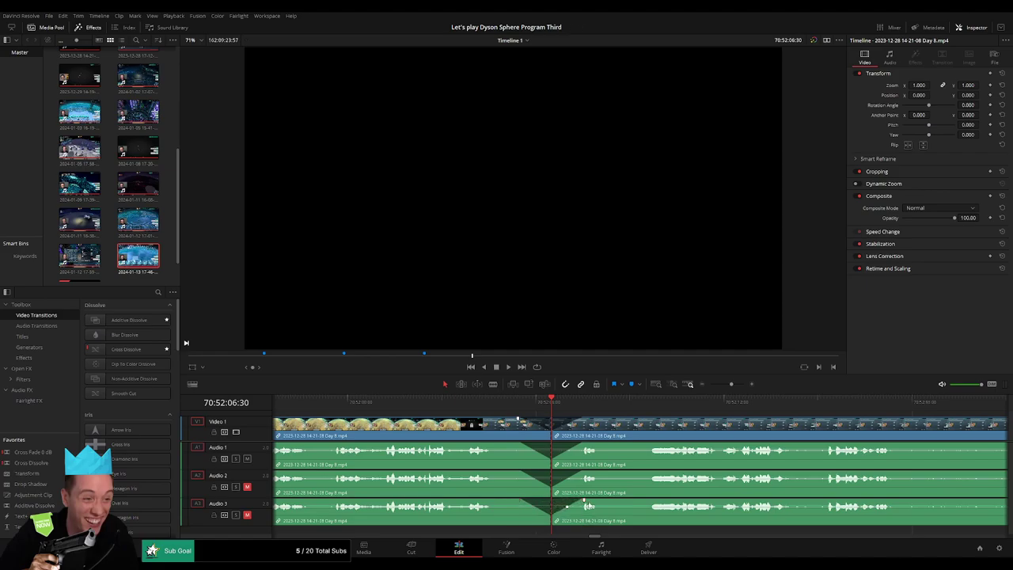
Move the Day 8 footage following the 70:52:06:30 cut to start the next episode at 72:00:00:00, and play its opening
{"action": "left_click_drag", "start_coordinate": [731, 384], "coordinate": [652, 385]}
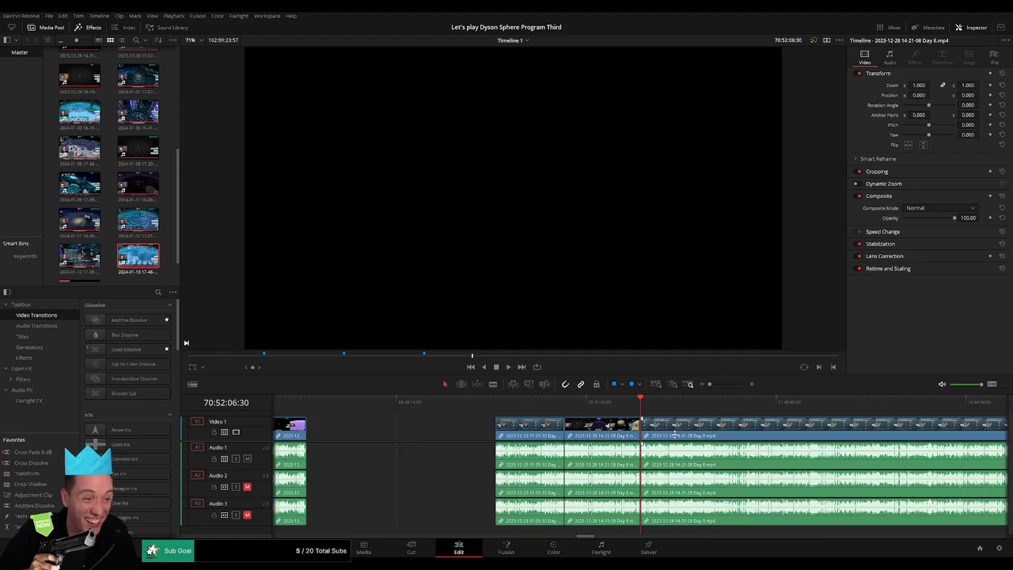
{"action": "scroll", "coordinate": [673, 432], "scroll_direction": "right", "scroll_amount": 4}
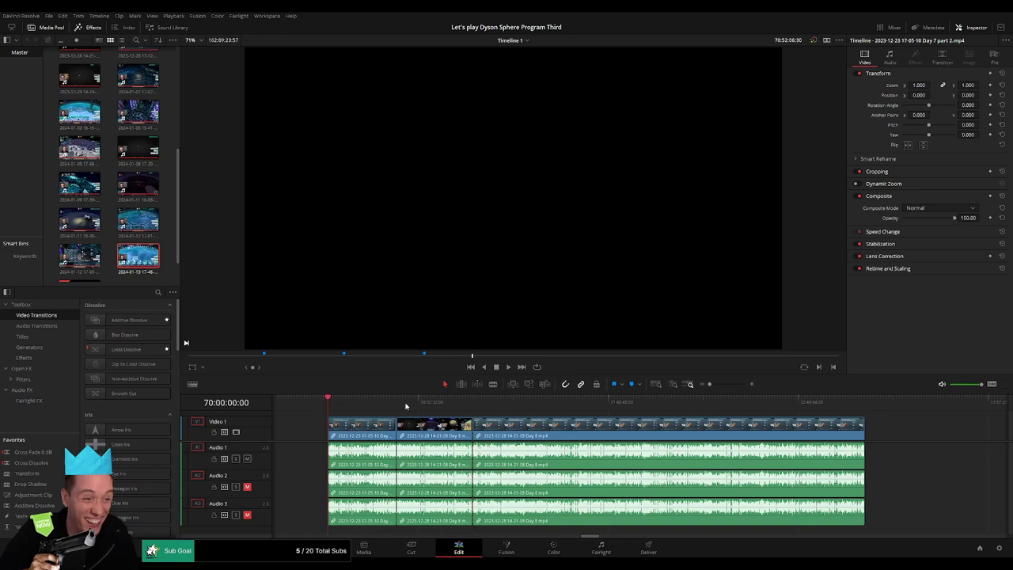
{"action": "scroll", "coordinate": [420, 426], "scroll_direction": "right", "scroll_amount": 4}
{"action": "left_click_drag", "start_coordinate": [426, 428], "coordinate": [674, 438]}
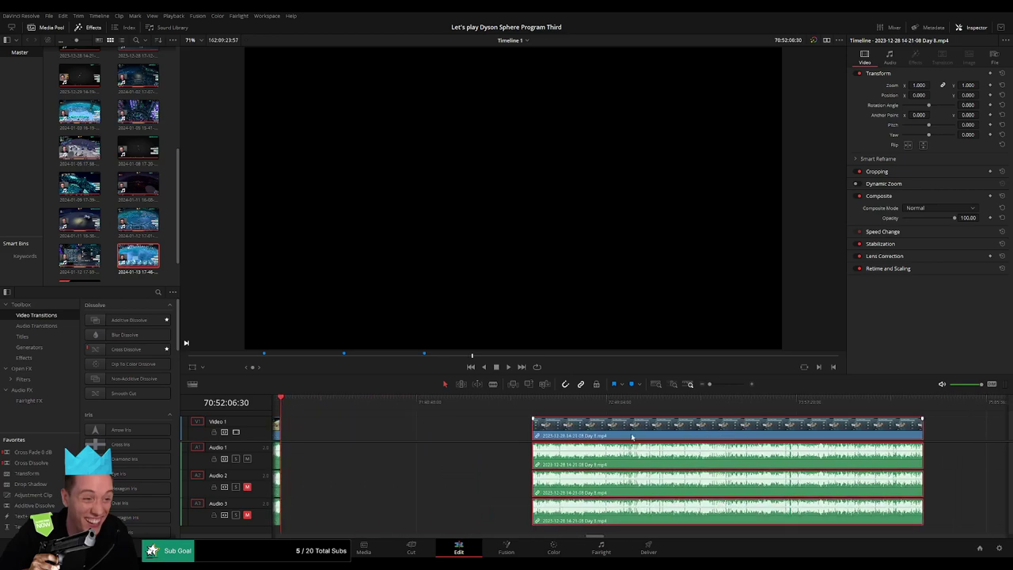
{"action": "left_click", "coordinate": [397, 428]}
{"action": "left_click", "coordinate": [373, 428]}
{"action": "scroll", "coordinate": [366, 418], "scroll_direction": "left", "scroll_amount": 1}
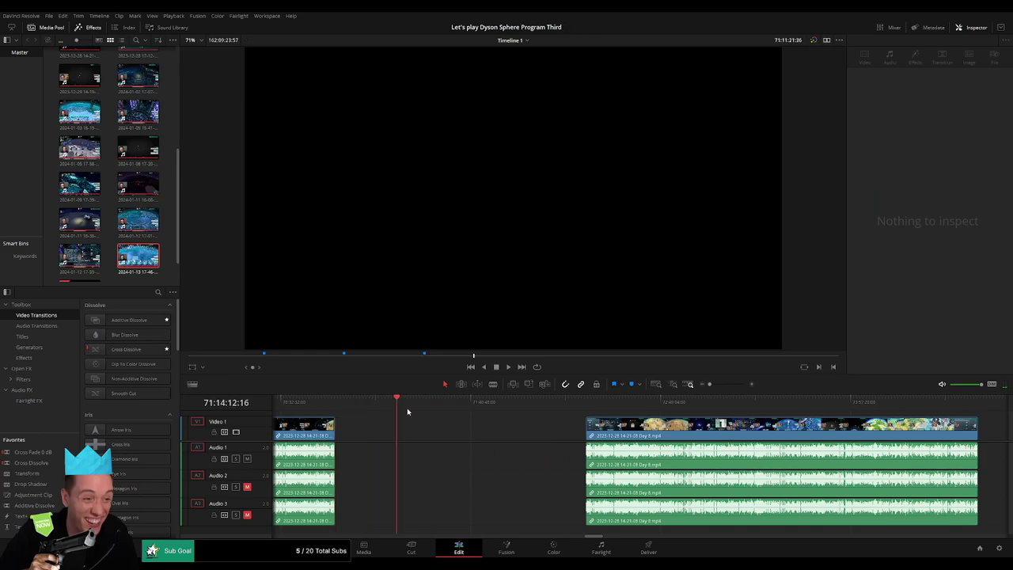
{"action": "left_click_drag", "start_coordinate": [407, 411], "coordinate": [500, 426]}
{"action": "left_click_drag", "start_coordinate": [631, 430], "coordinate": [567, 430]}
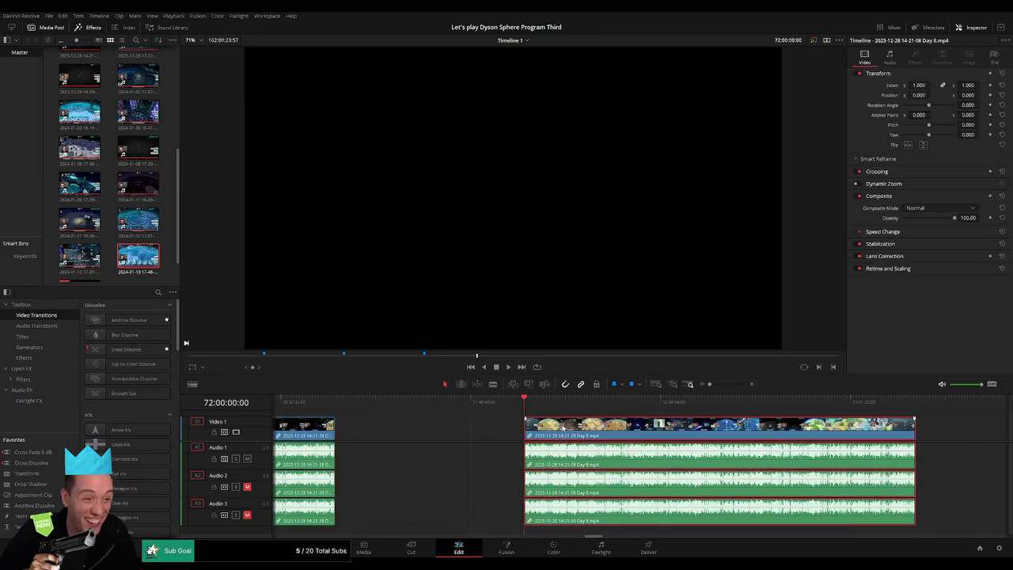
{"action": "key", "text": "space"}
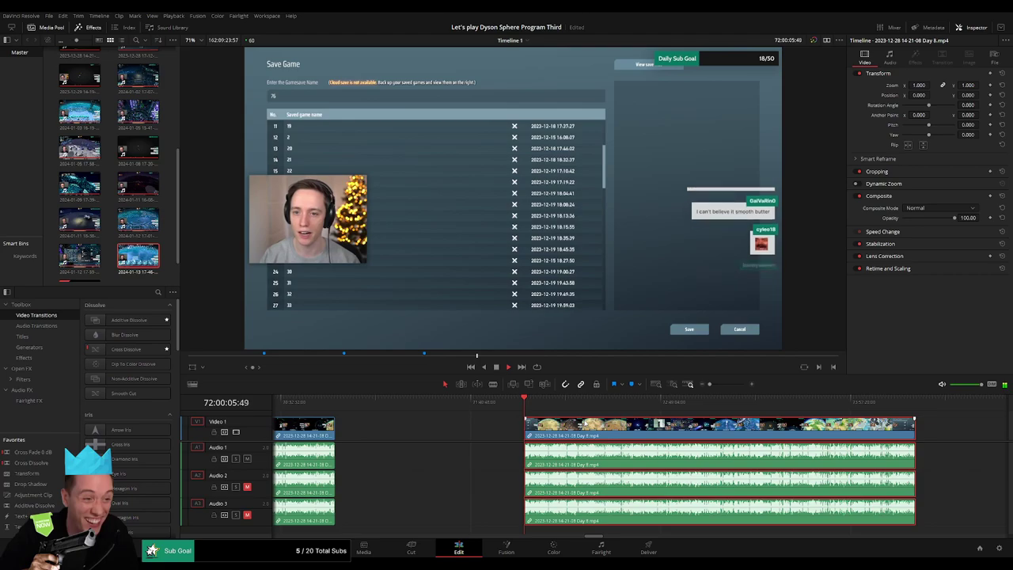
Find a quiet moment around 72:52 in the Day 8 clip and split all tracks at 72:52:02:00
{"action": "scroll", "coordinate": [507, 417], "scroll_direction": "right", "scroll_amount": 4}
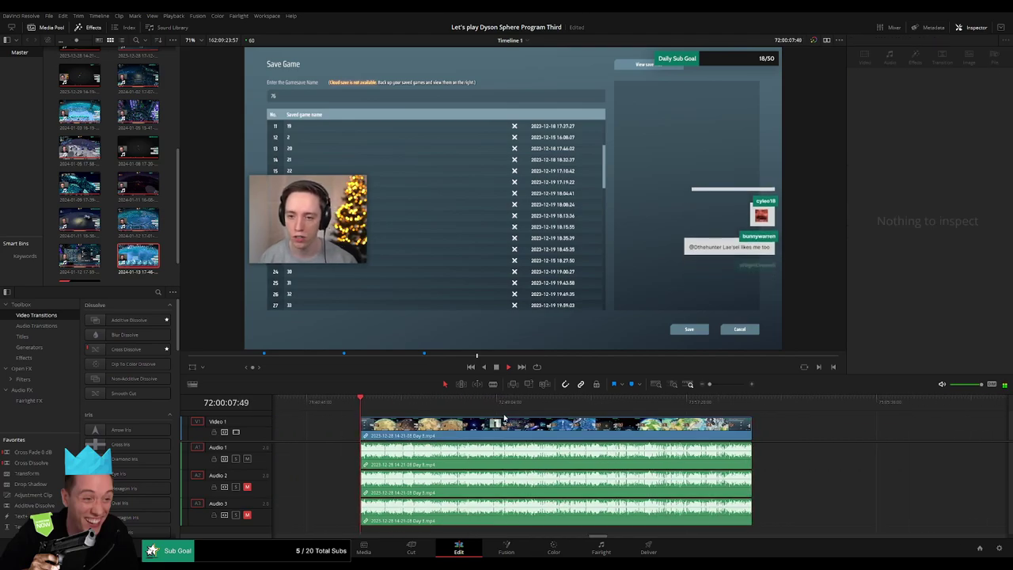
{"action": "left_click_drag", "start_coordinate": [396, 407], "coordinate": [506, 407]}
{"action": "left_click_drag", "start_coordinate": [710, 386], "coordinate": [726, 385]}
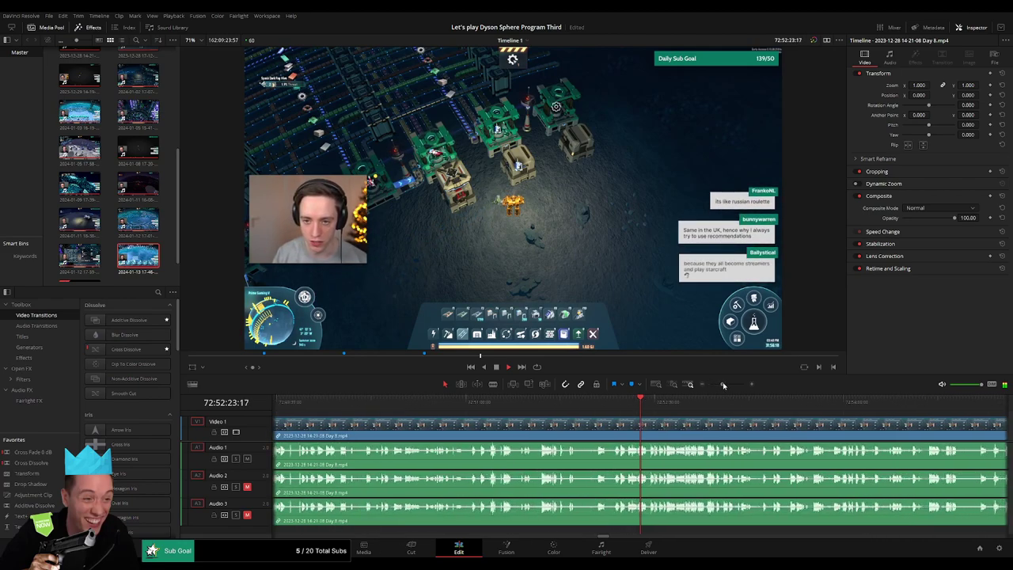
{"action": "left_click", "coordinate": [491, 408]}
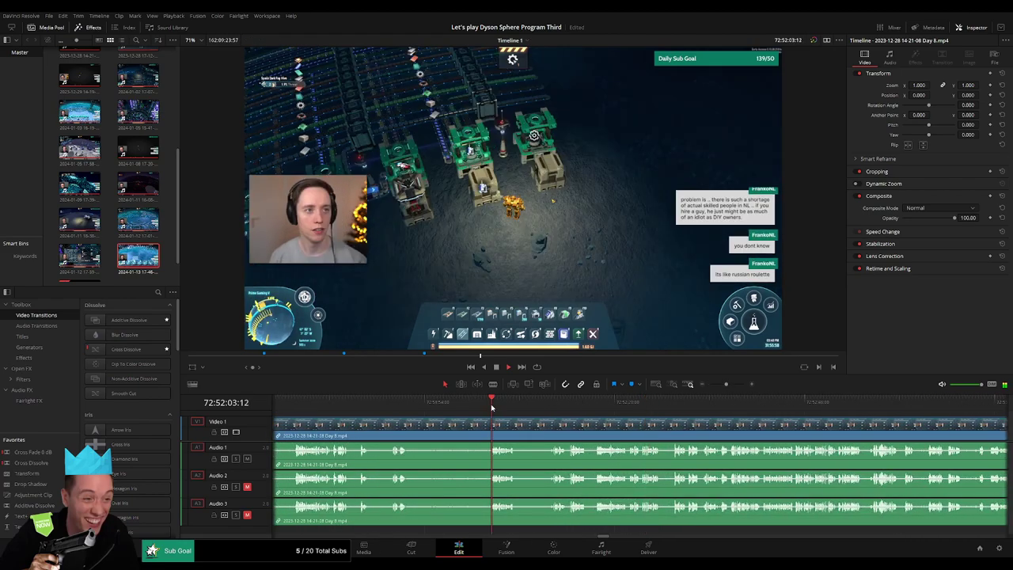
{"action": "left_click_drag", "start_coordinate": [726, 385], "coordinate": [732, 386]}
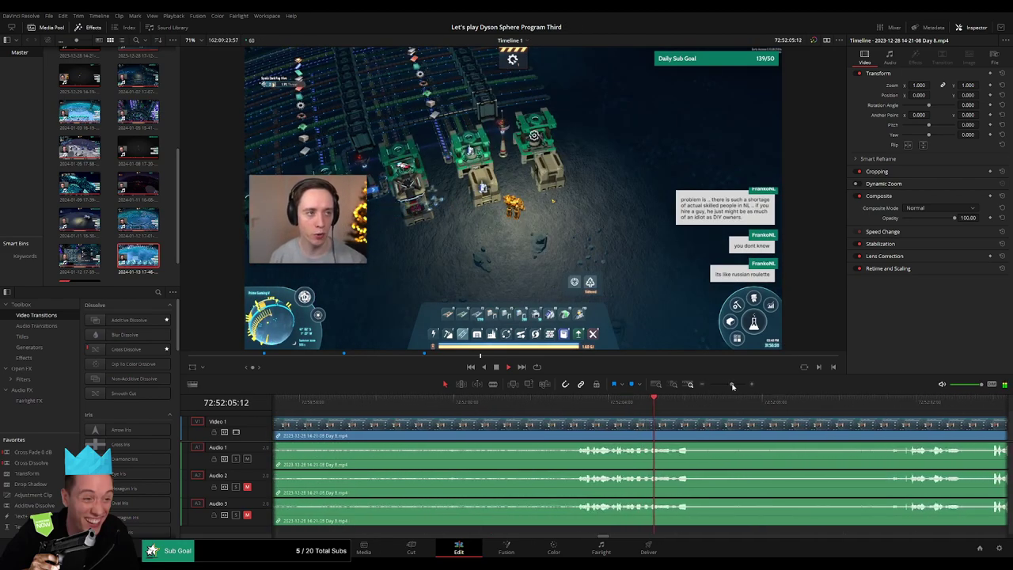
{"action": "left_click_drag", "start_coordinate": [579, 413], "coordinate": [530, 412]}
{"action": "key", "text": "b"}
{"action": "key", "text": "ctrl+b"}
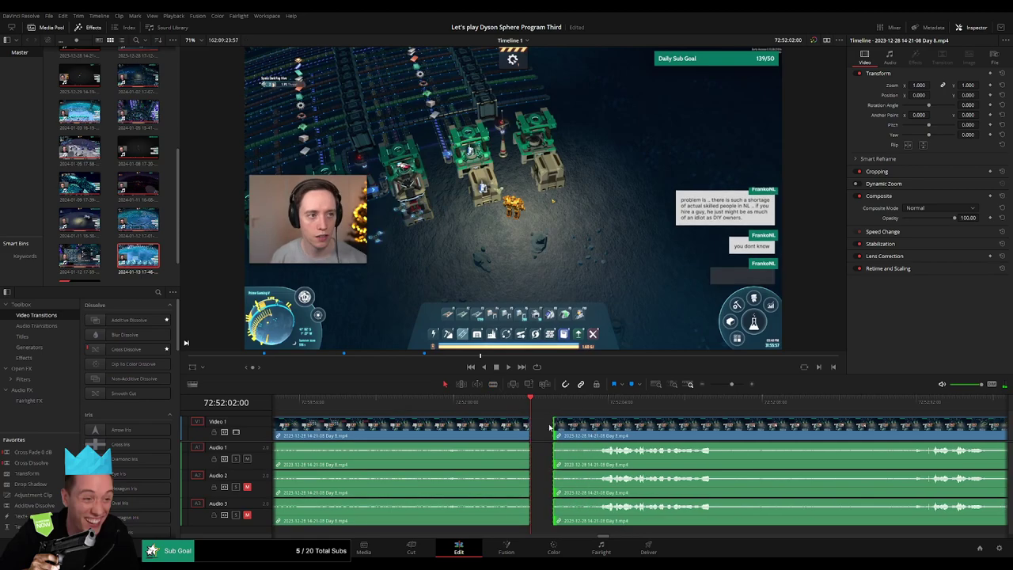
Close the gap at the 72:52:02:00 cut and add fades of about one second on both sides, on video and all three audio tracks
{"action": "left_click_drag", "start_coordinate": [547, 418], "coordinate": [497, 421]}
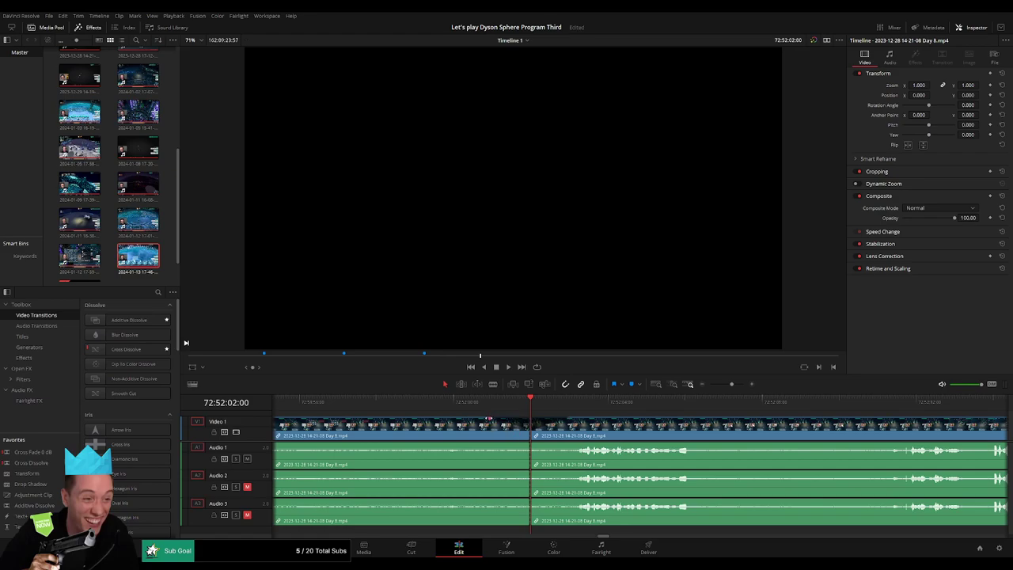
{"action": "left_click_drag", "start_coordinate": [528, 445], "coordinate": [569, 472]}
{"action": "key", "text": "ctrl+z"}
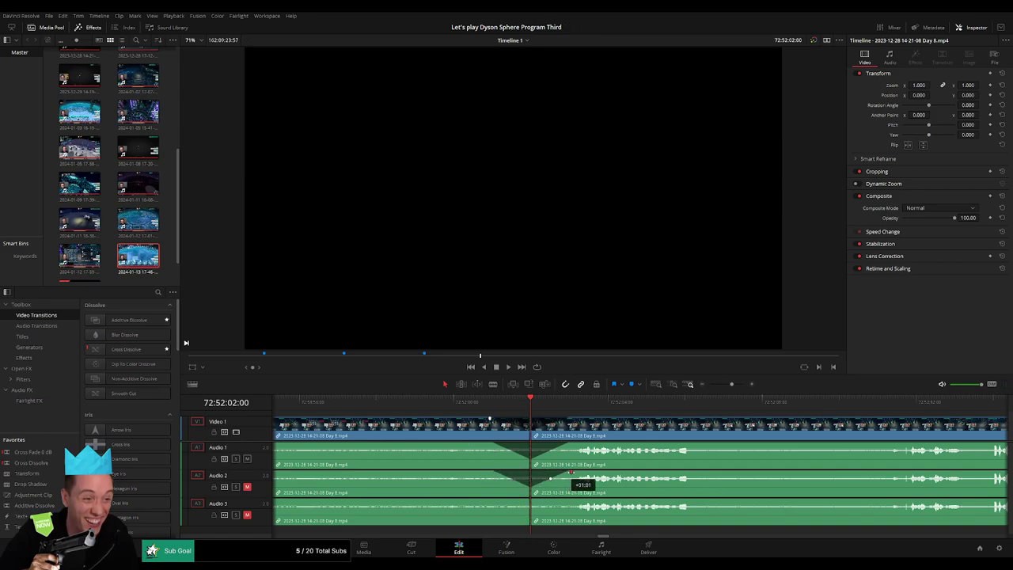
{"action": "left_click_drag", "start_coordinate": [529, 500], "coordinate": [566, 501]}
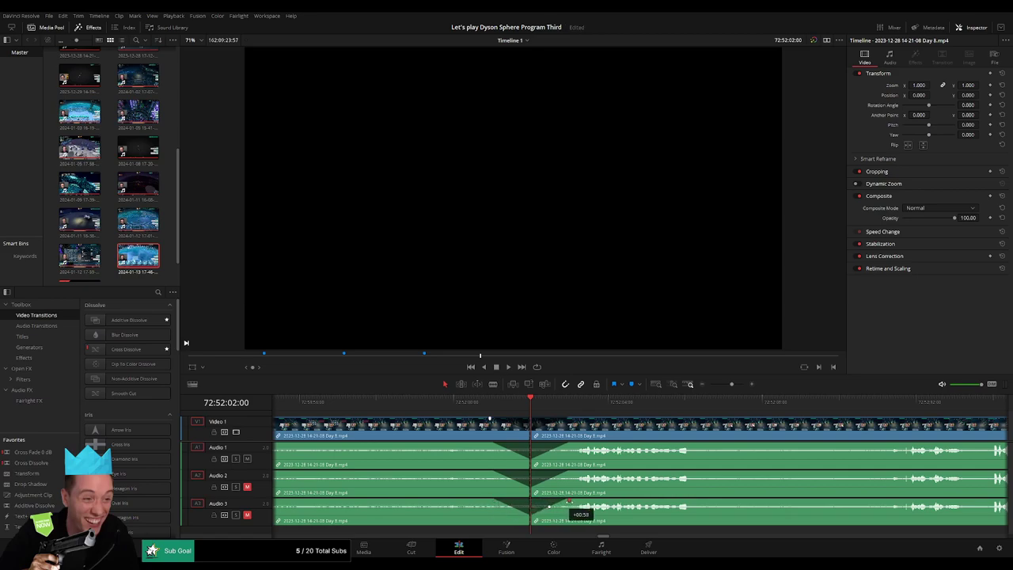
Move the remainder of the Day 8 clip after the 72:52:02:00 cut further along the timeline, leaving a large gap
{"action": "left_click_drag", "start_coordinate": [730, 386], "coordinate": [708, 388]}
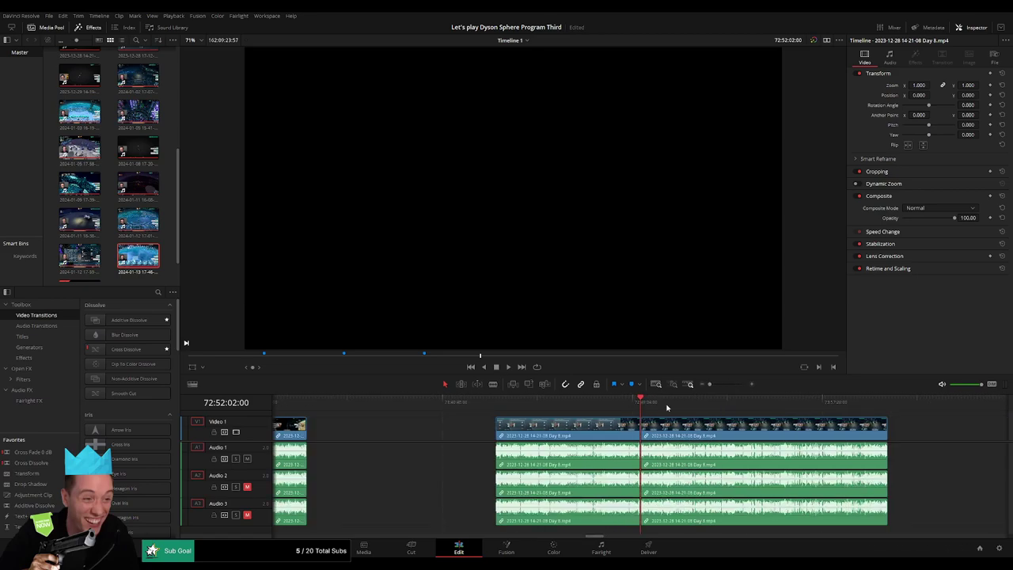
{"action": "scroll", "coordinate": [559, 427], "scroll_direction": "right", "scroll_amount": 2}
{"action": "left_click", "coordinate": [323, 403]}
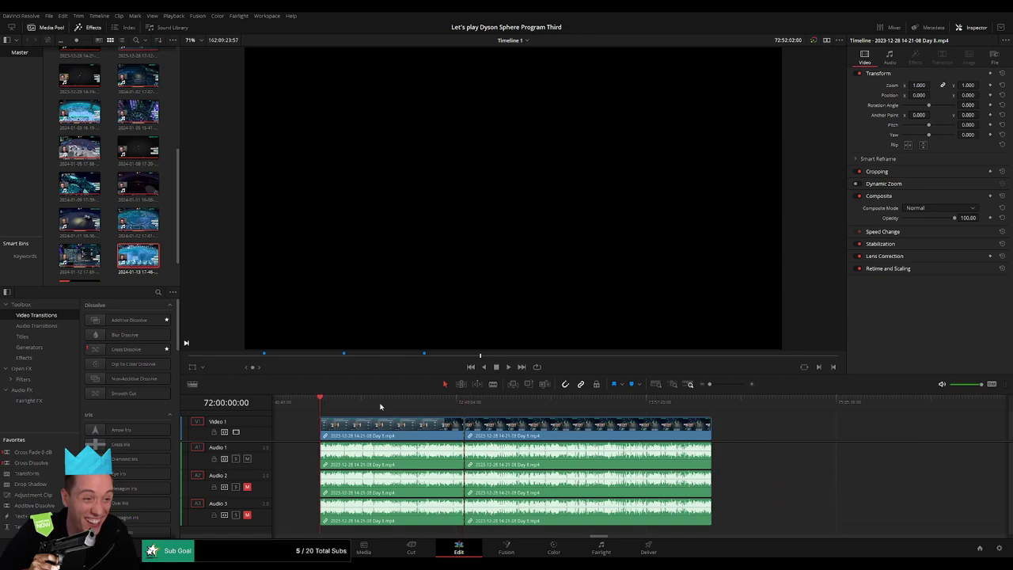
{"action": "left_click", "coordinate": [462, 406]}
{"action": "scroll", "coordinate": [538, 423], "scroll_direction": "right", "scroll_amount": 3}
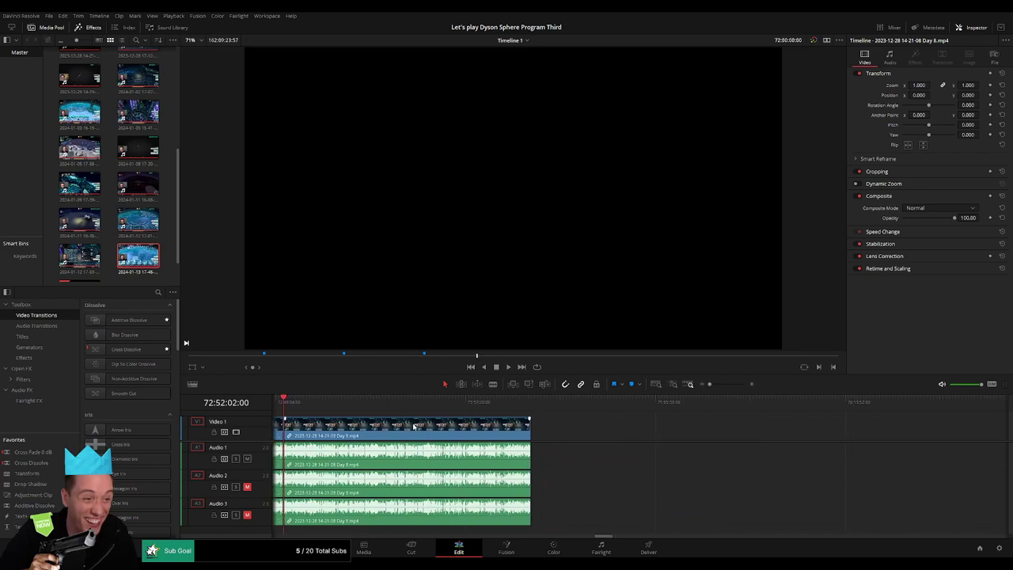
{"action": "left_click_drag", "start_coordinate": [415, 424], "coordinate": [612, 426]}
{"action": "left_click", "coordinate": [354, 425]}
{"action": "scroll", "coordinate": [396, 425], "scroll_direction": "left", "scroll_amount": 2}
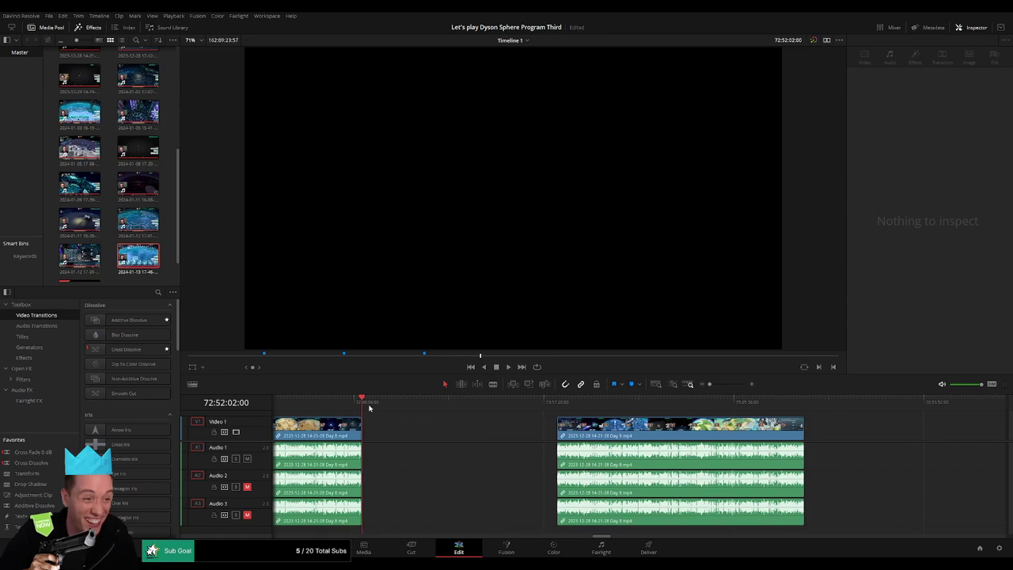
Align the start of the remaining Day 8 clip with 74:00:00:00 on the timeline
{"action": "left_click", "coordinate": [427, 405]}
{"action": "left_click_drag", "start_coordinate": [432, 409], "coordinate": [551, 418]}
{"action": "left_click_drag", "start_coordinate": [709, 385], "coordinate": [716, 385]}
{"action": "left_click_drag", "start_coordinate": [644, 409], "coordinate": [654, 408]}
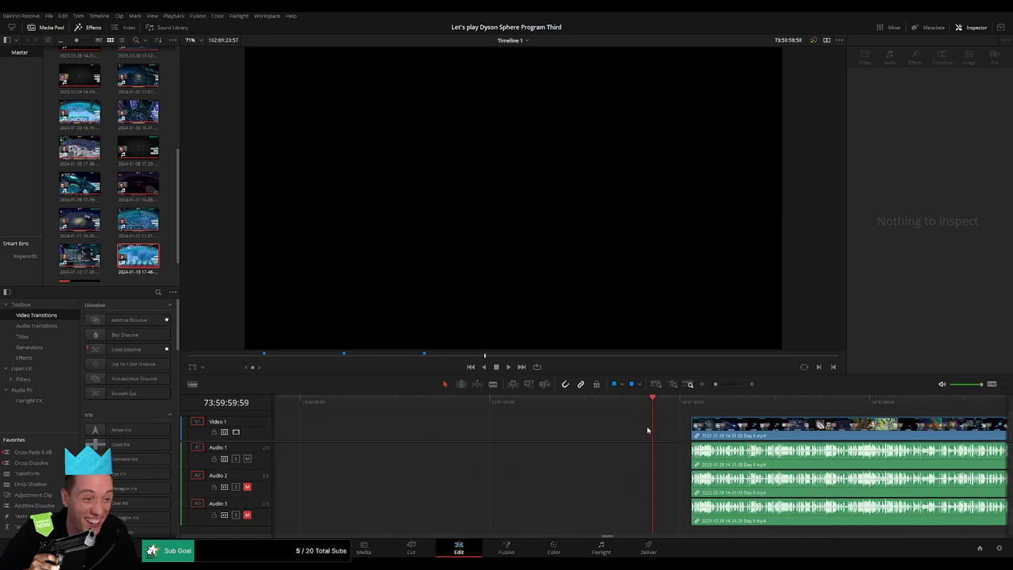
{"action": "left_click_drag", "start_coordinate": [741, 425], "coordinate": [711, 422]}
{"action": "left_click", "coordinate": [610, 424]}
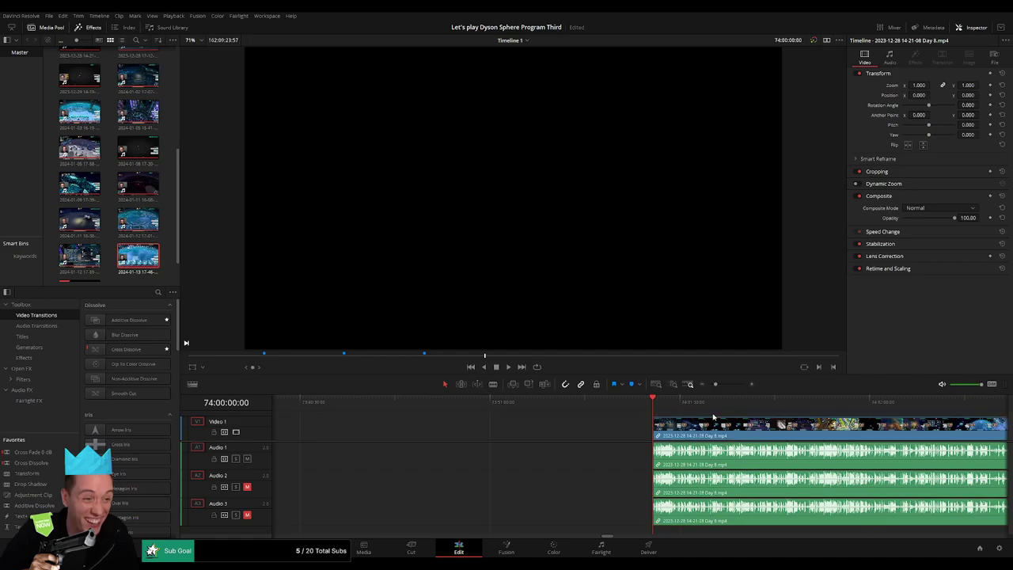
Preview the relocated Day 8 segment and skim ahead to about 74:51:52
{"action": "key", "text": "space"}
{"action": "scroll", "coordinate": [477, 411], "scroll_direction": "right", "scroll_amount": 4}
{"action": "scroll", "coordinate": [478, 411], "scroll_direction": "right", "scroll_amount": 1}
{"action": "left_click_drag", "start_coordinate": [380, 409], "coordinate": [786, 420]}
{"action": "key", "text": "space"}
{"action": "left_click_drag", "start_coordinate": [716, 384], "coordinate": [714, 386]}
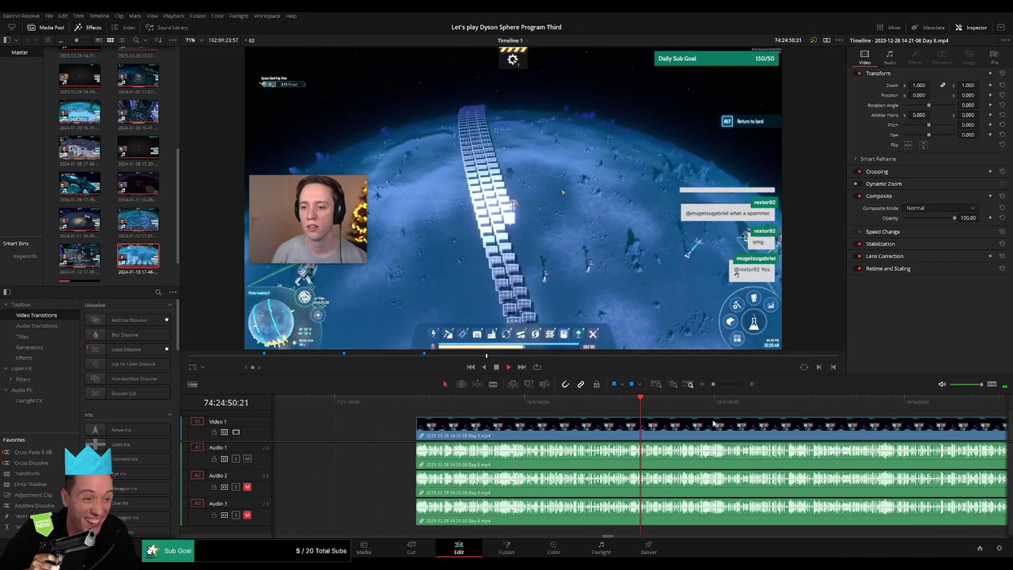
{"action": "scroll", "coordinate": [468, 416], "scroll_direction": "right", "scroll_amount": 3}
{"action": "left_click_drag", "start_coordinate": [441, 407], "coordinate": [668, 421]}
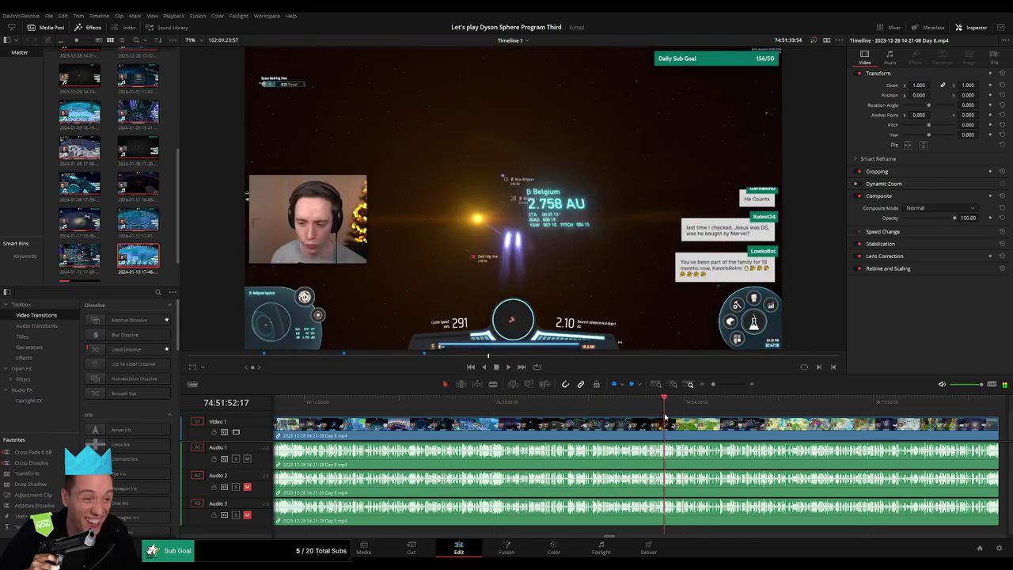
Review the footage and audio waveforms between about 74:51:54 and 74:52:24 for a natural break in speech
{"action": "left_click_drag", "start_coordinate": [716, 385], "coordinate": [731, 385]}
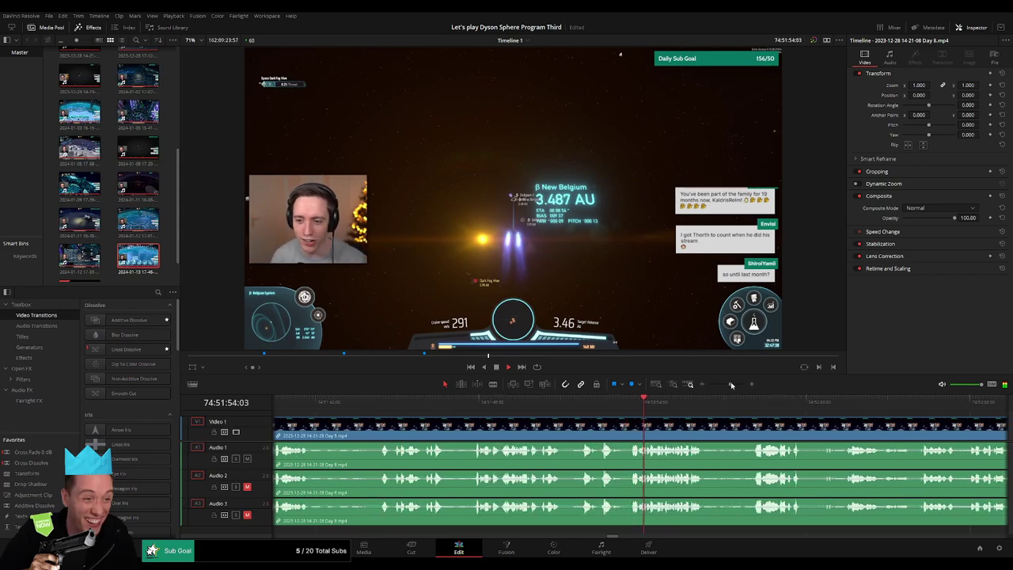
{"action": "left_click", "coordinate": [737, 400]}
{"action": "left_click_drag", "start_coordinate": [788, 425], "coordinate": [577, 412]}
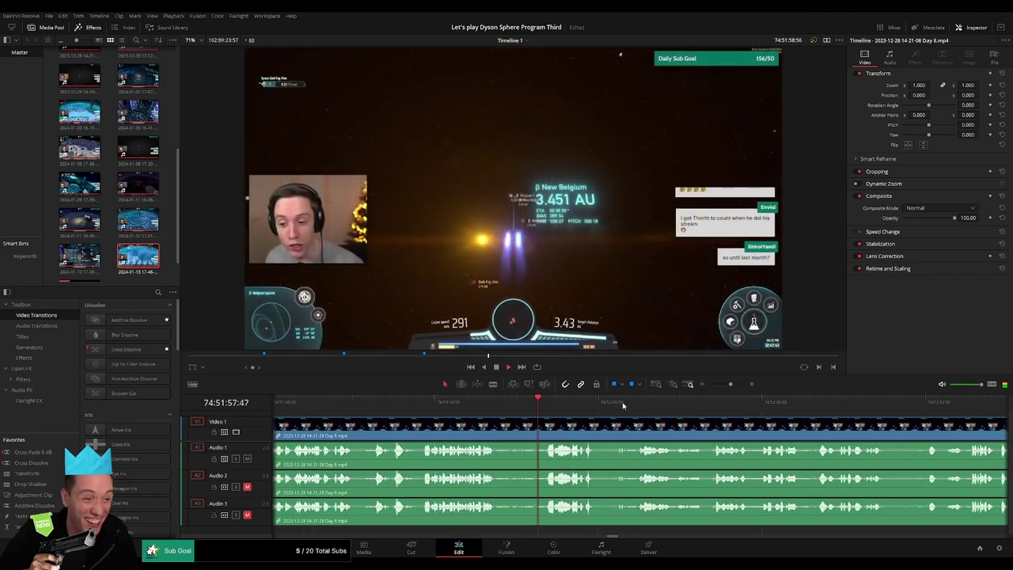
{"action": "left_click", "coordinate": [633, 405]}
{"action": "left_click_drag", "start_coordinate": [706, 418], "coordinate": [514, 411]}
{"action": "left_click", "coordinate": [520, 403]}
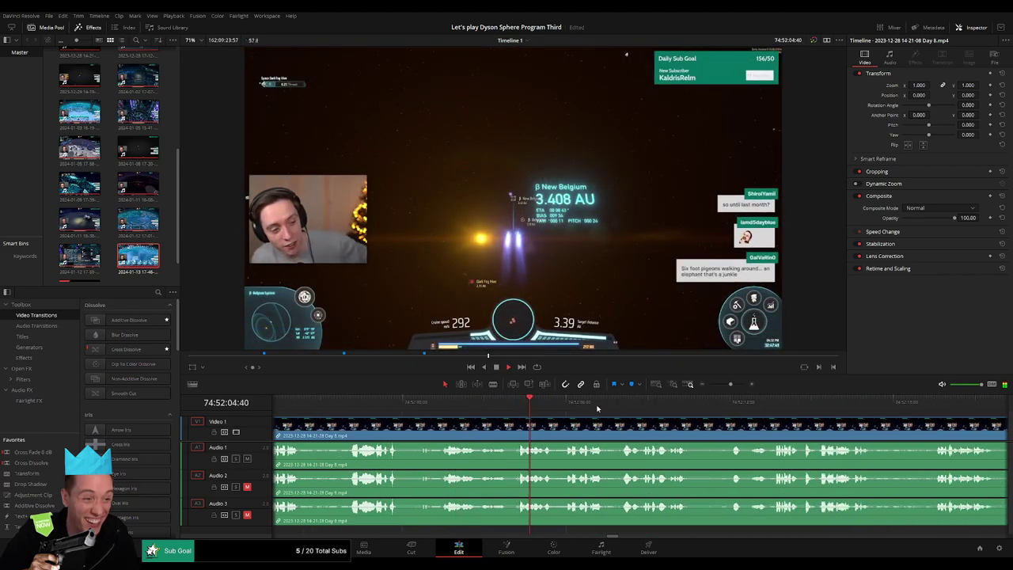
{"action": "left_click", "coordinate": [695, 404]}
{"action": "left_click", "coordinate": [727, 406]}
{"action": "left_click_drag", "start_coordinate": [759, 416], "coordinate": [525, 409]}
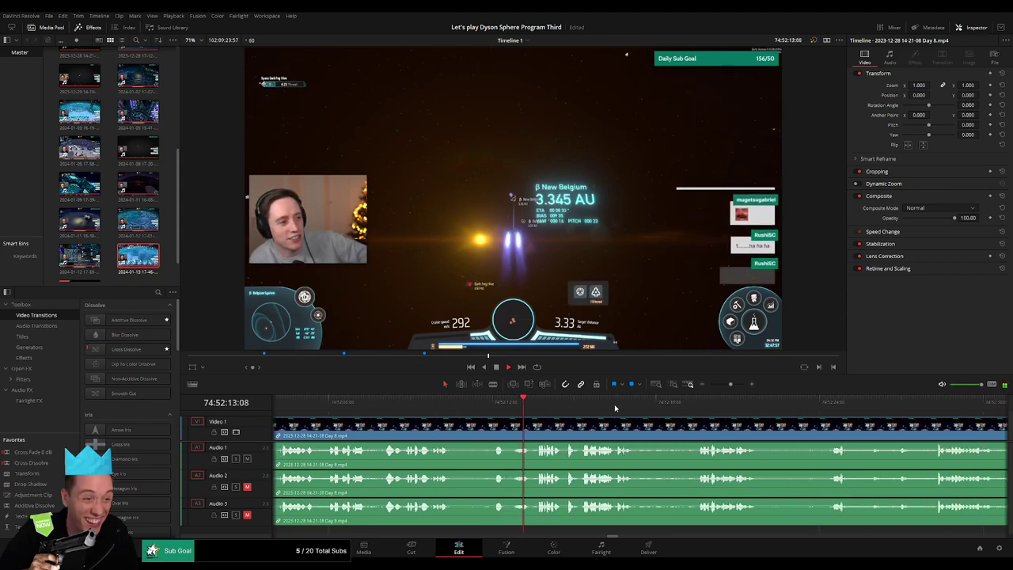
{"action": "left_click", "coordinate": [688, 404]}
{"action": "left_click_drag", "start_coordinate": [689, 425], "coordinate": [528, 420]}
{"action": "left_click", "coordinate": [663, 405]}
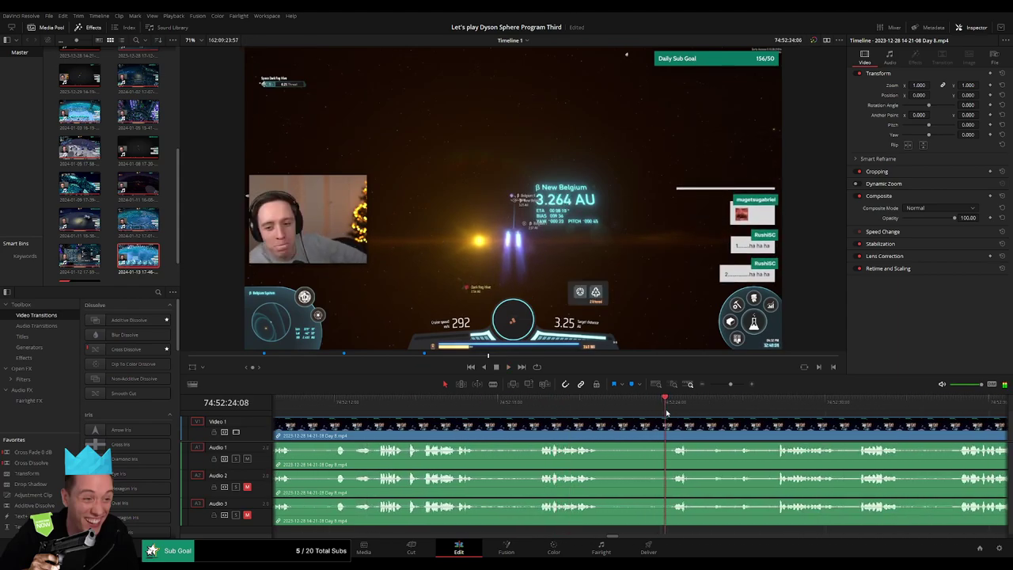
Split the Day 8 clip in the quiet spot at 74:52:27:30 and fade video and all three audio tracks on both sides
{"action": "left_click_drag", "start_coordinate": [709, 426], "coordinate": [548, 423]}
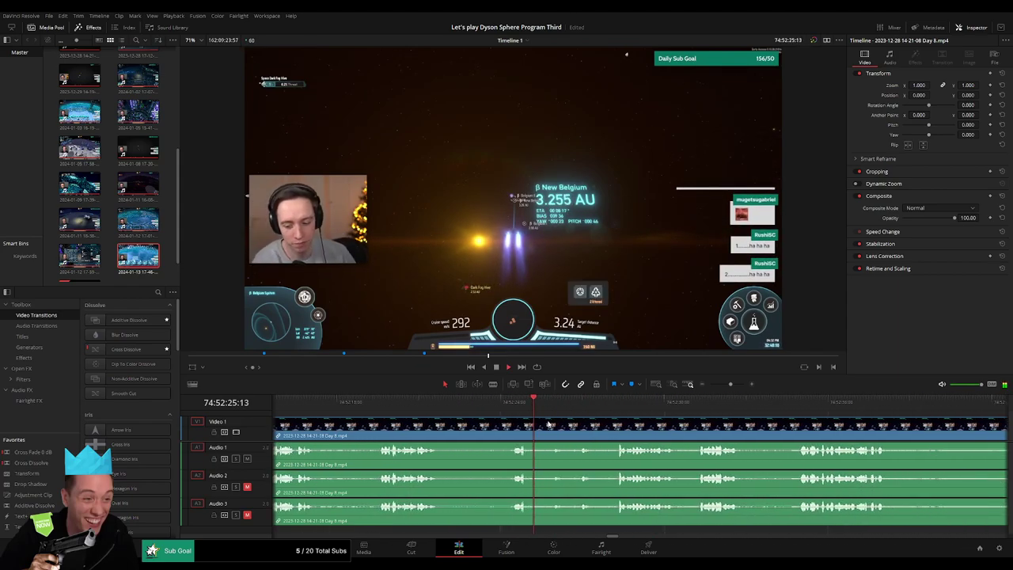
{"action": "left_click", "coordinate": [609, 410]}
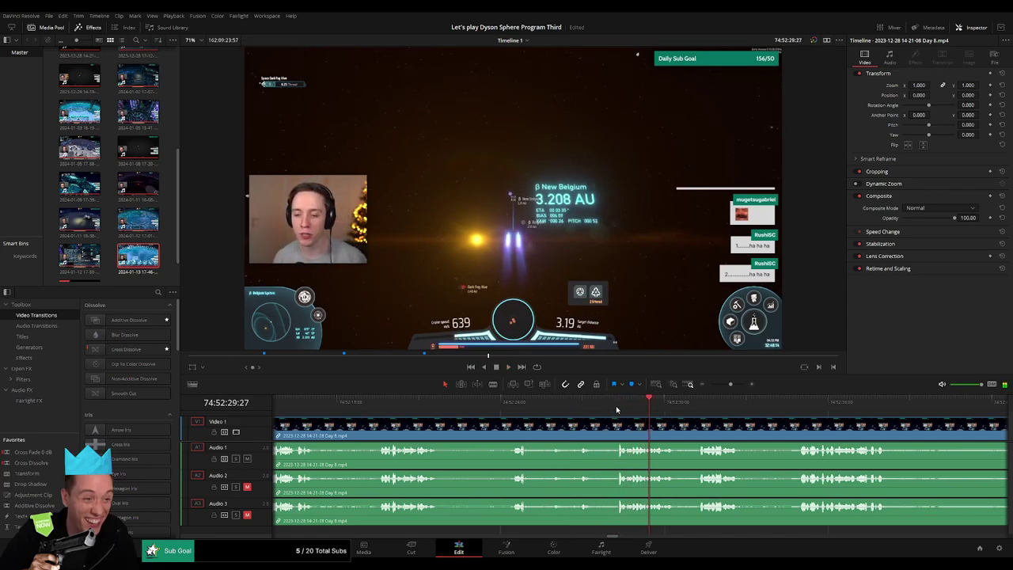
{"action": "left_click", "coordinate": [617, 410]}
{"action": "left_click_drag", "start_coordinate": [619, 410], "coordinate": [597, 409]}
{"action": "key", "text": "Right"}
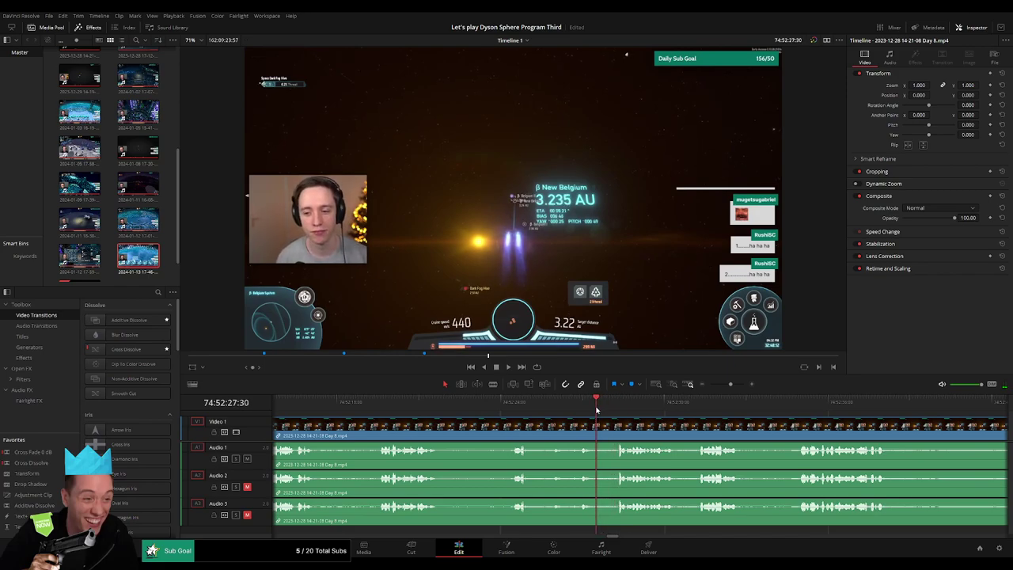
{"action": "key", "text": "ctrl+b"}
{"action": "left_click_drag", "start_coordinate": [583, 407], "coordinate": [624, 454]}
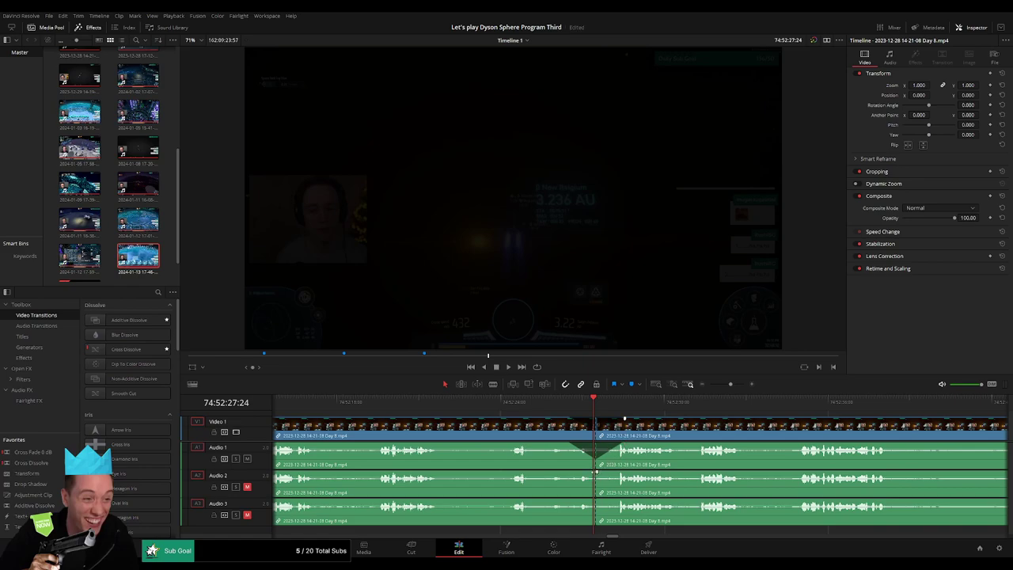
{"action": "left_click_drag", "start_coordinate": [596, 471], "coordinate": [624, 502]}
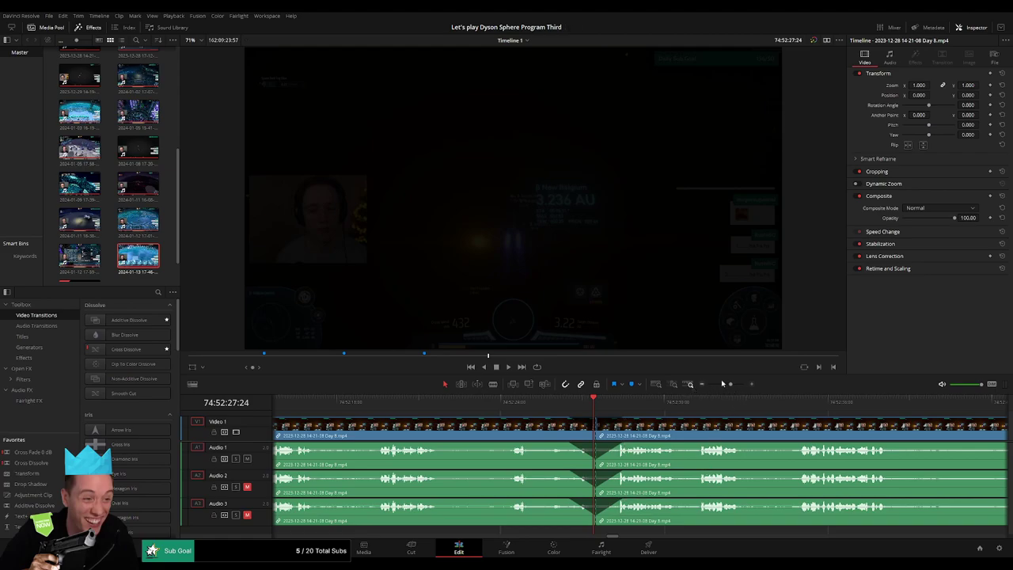
Move the remainder of the Day 8 clip after the 74:52:27:30 cut further along the timeline, leaving a gap
{"action": "left_click_drag", "start_coordinate": [723, 384], "coordinate": [710, 383]}
{"action": "scroll", "coordinate": [534, 421], "scroll_direction": "right", "scroll_amount": 2}
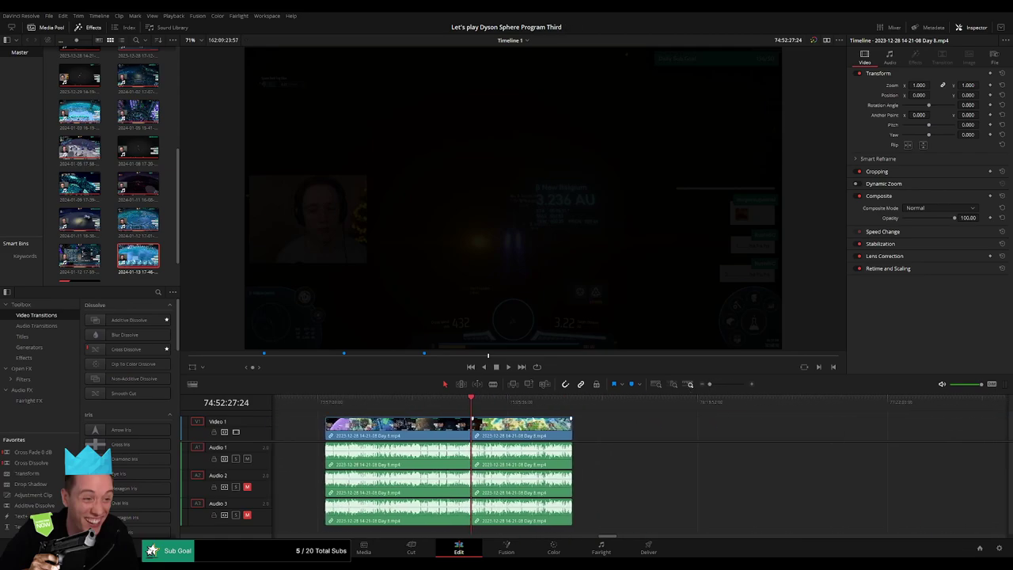
{"action": "scroll", "coordinate": [534, 421], "scroll_direction": "right", "scroll_amount": 1}
{"action": "left_click", "coordinate": [307, 405]}
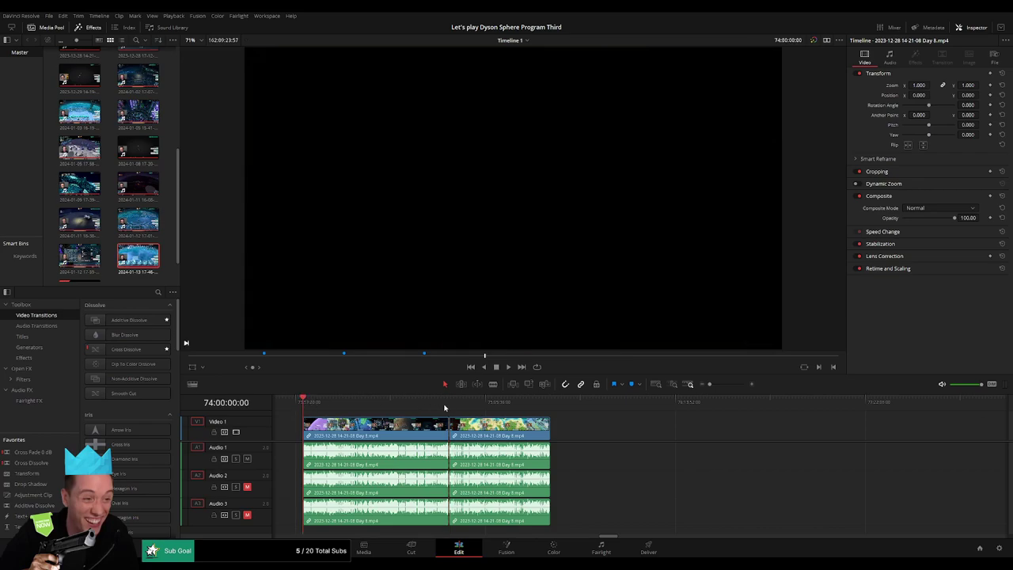
{"action": "left_click", "coordinate": [449, 407]}
{"action": "scroll", "coordinate": [490, 419], "scroll_direction": "right", "scroll_amount": 6}
{"action": "left_click_drag", "start_coordinate": [380, 430], "coordinate": [587, 434]}
{"action": "left_click", "coordinate": [390, 428]}
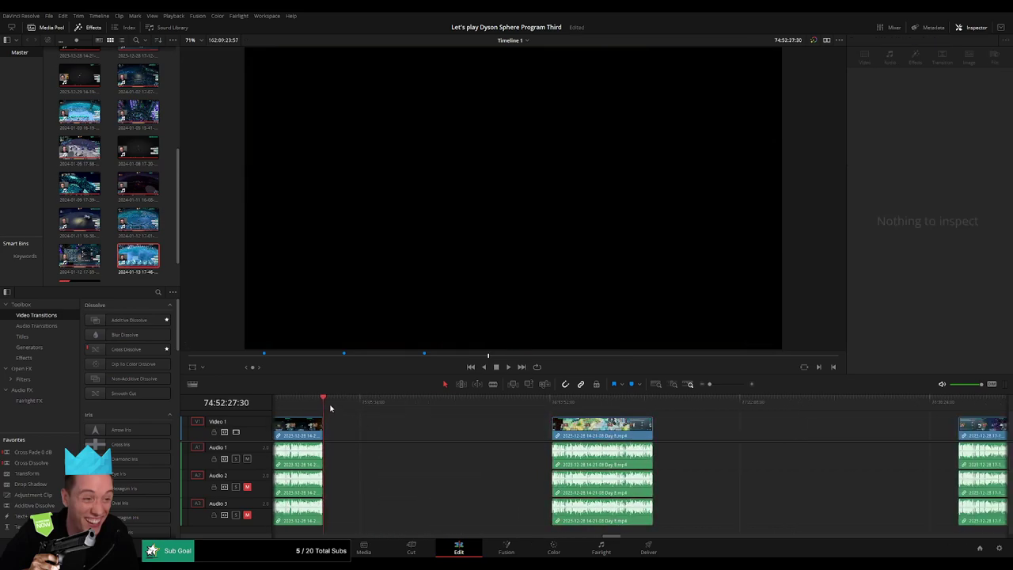
Place the playhead at 76:00:00:00 and align the start of the last Day 8 remainder with it
{"action": "left_click_drag", "start_coordinate": [331, 408], "coordinate": [510, 420]}
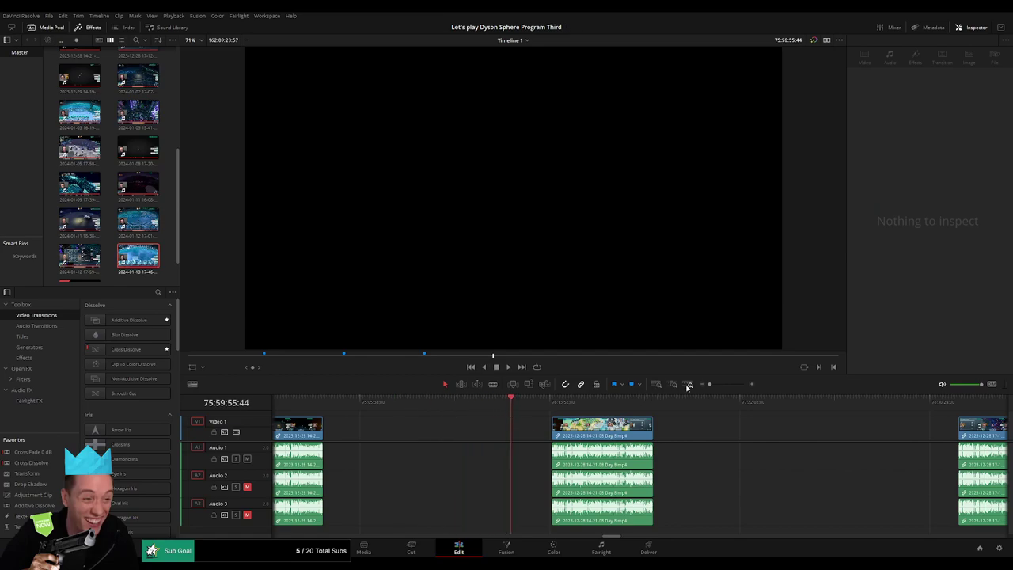
{"action": "left_click_drag", "start_coordinate": [711, 385], "coordinate": [718, 385]}
{"action": "left_click_drag", "start_coordinate": [641, 407], "coordinate": [642, 410]}
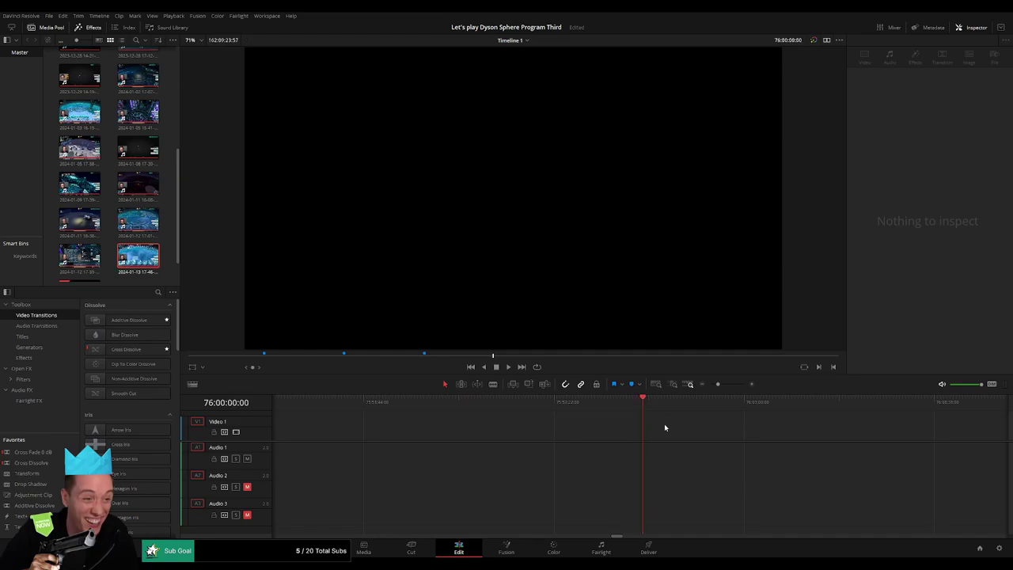
{"action": "left_click_drag", "start_coordinate": [718, 384], "coordinate": [710, 385]}
{"action": "left_click", "coordinate": [717, 428]}
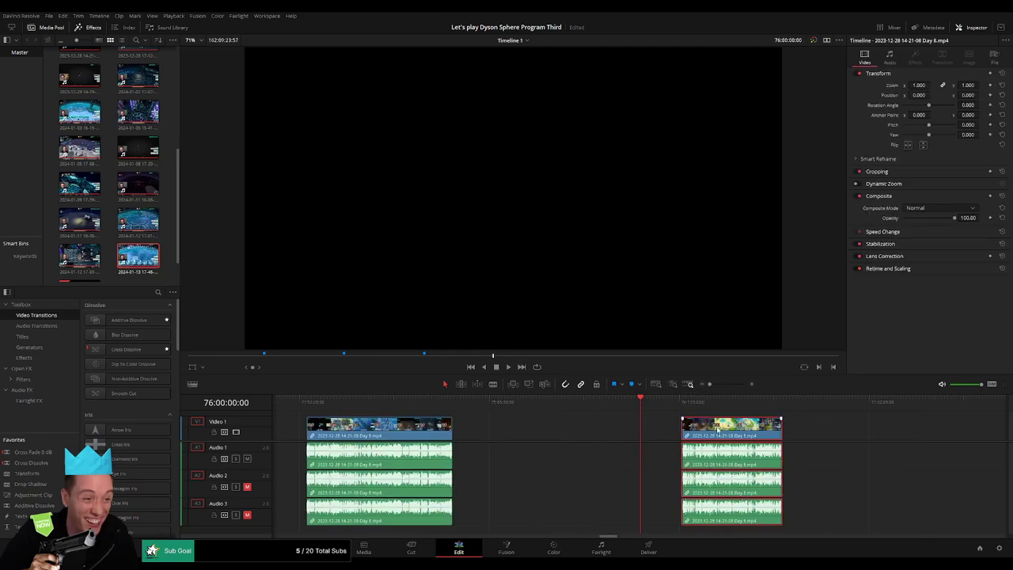
{"action": "left_click_drag", "start_coordinate": [718, 429], "coordinate": [676, 429]}
Move the Day 8 part 2 clip directly against the end of the Day 8 remainder
{"action": "left_click", "coordinate": [852, 427]}
{"action": "left_click_drag", "start_coordinate": [853, 428], "coordinate": [674, 429]}
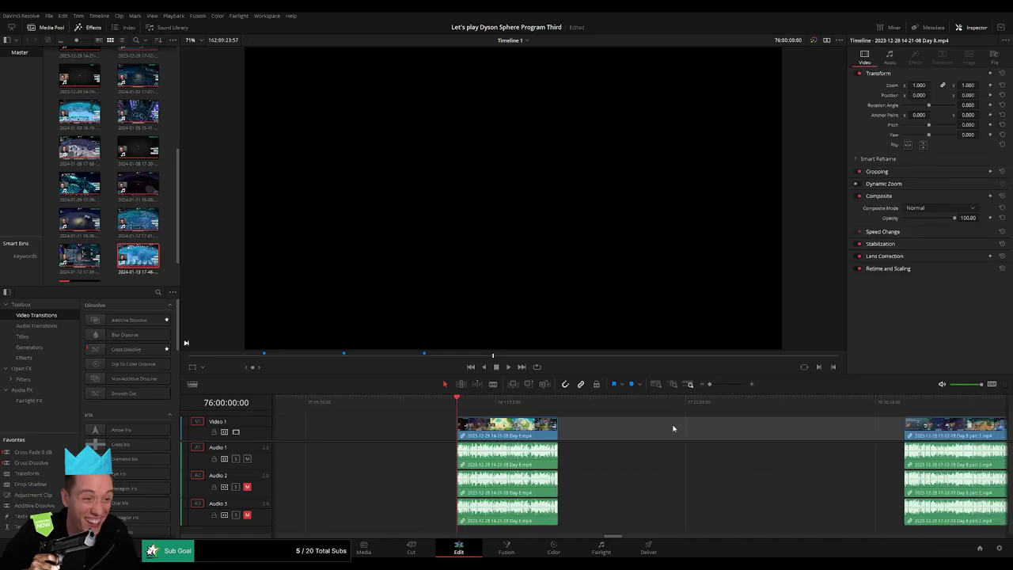
{"action": "scroll", "coordinate": [717, 433], "scroll_direction": "right", "scroll_amount": 4}
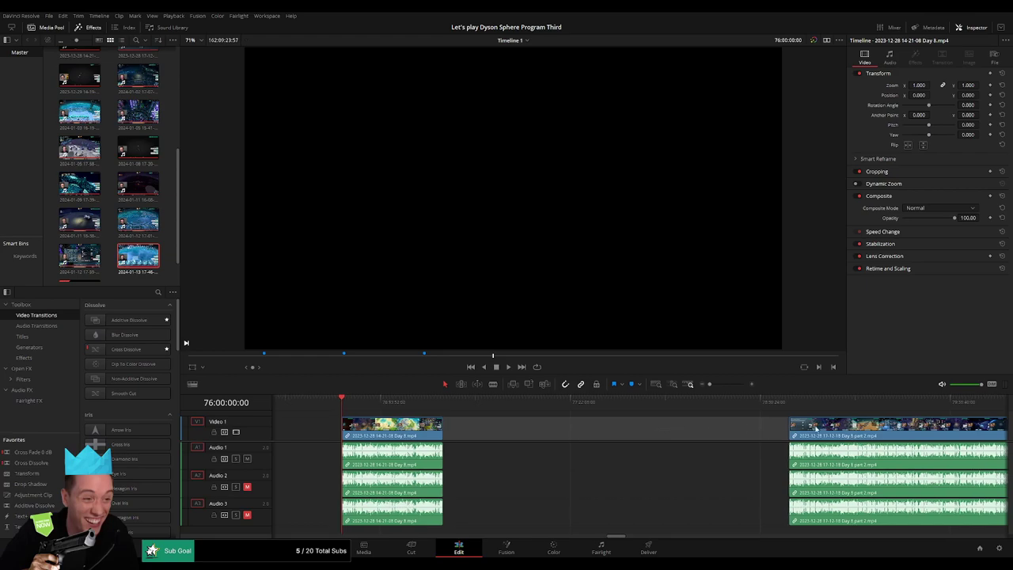
{"action": "left_click_drag", "start_coordinate": [820, 428], "coordinate": [473, 434]}
Play the junction between the Day 8 and Day 8 part 2 clips and add a transition there on the video and audio tracks
{"action": "key", "text": "space"}
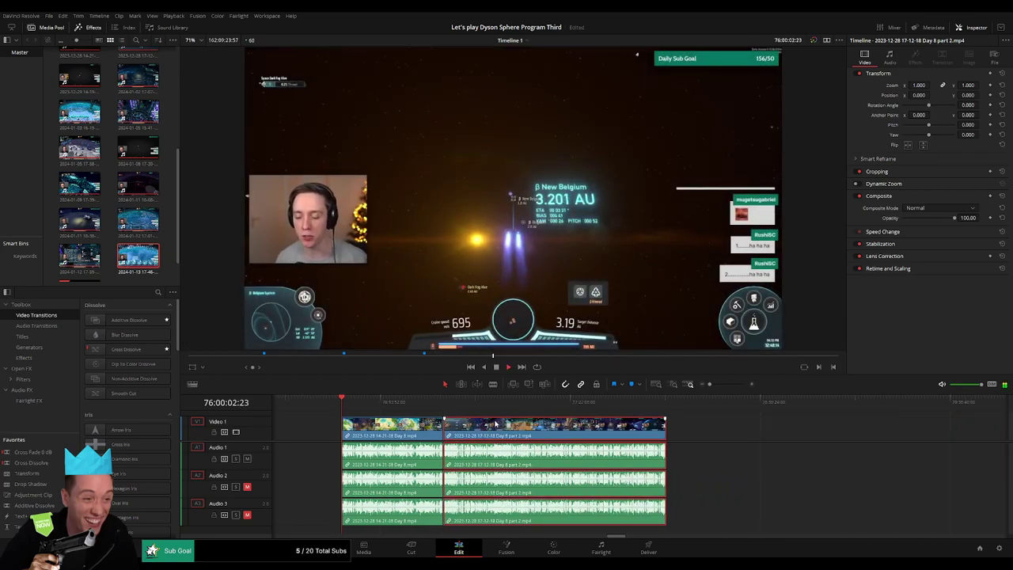
{"action": "left_click", "coordinate": [394, 415]}
{"action": "left_click_drag", "start_coordinate": [394, 415], "coordinate": [443, 417]}
{"action": "key", "text": "space"}
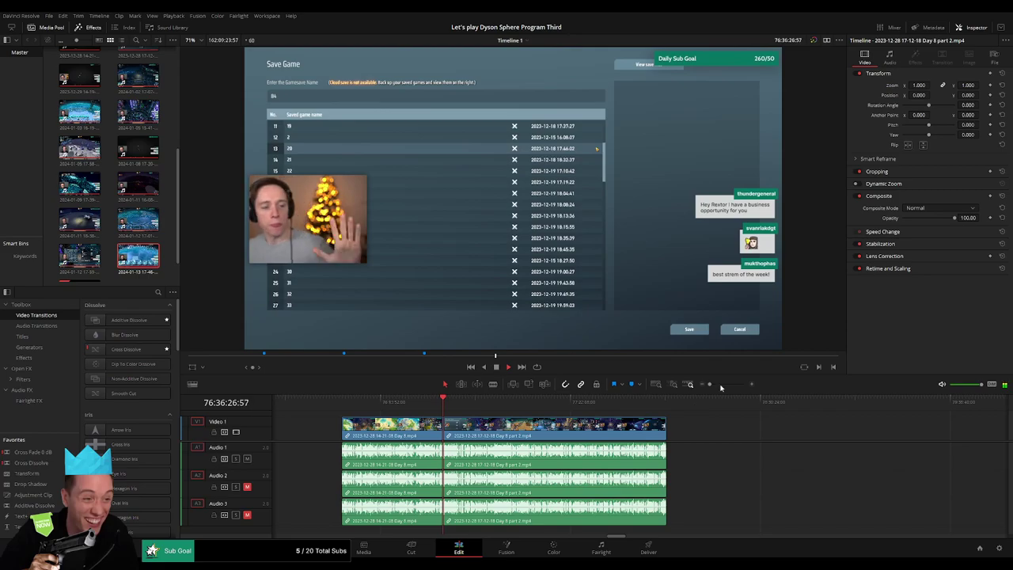
{"action": "left_click", "coordinate": [729, 384]}
{"action": "key", "text": "space"}
{"action": "left_click", "coordinate": [630, 431]}
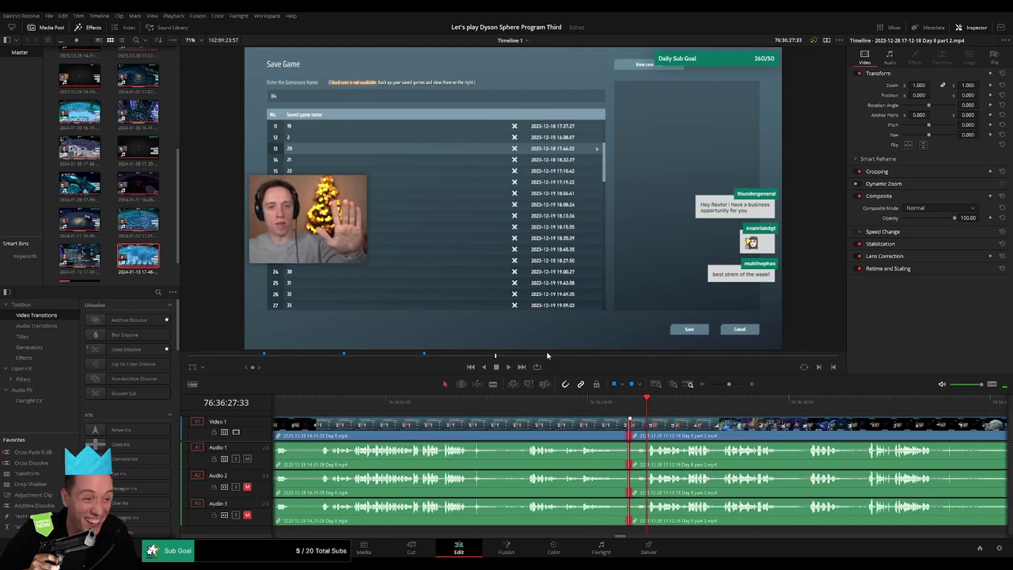
{"action": "key", "text": "comma"}
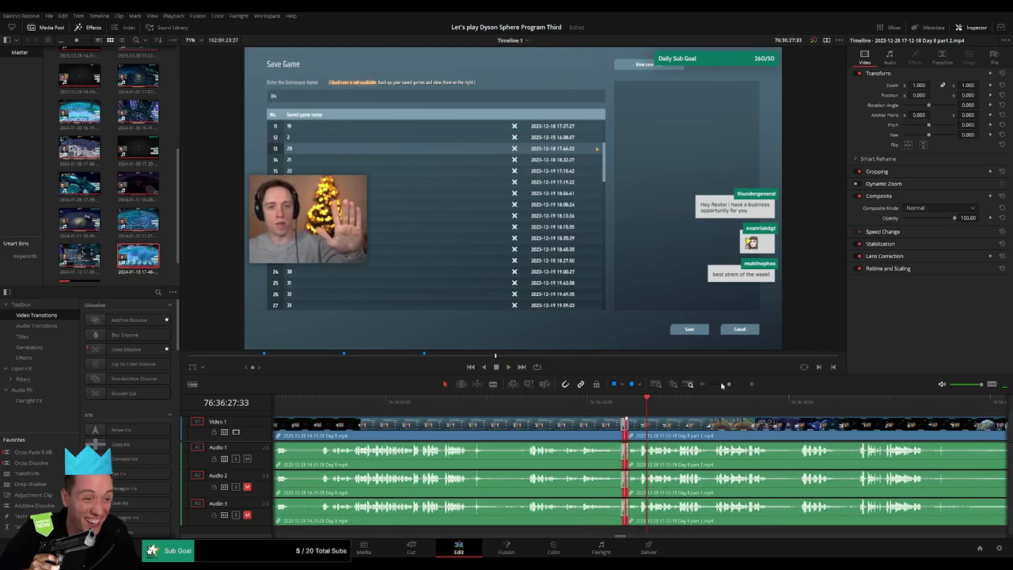
Play the Day 8 part 2 clip around 76:52:00:00 to locate a suitable pause for ending the episode
{"action": "left_click_drag", "start_coordinate": [728, 384], "coordinate": [710, 385]}
{"action": "left_click_drag", "start_coordinate": [691, 428], "coordinate": [458, 406]}
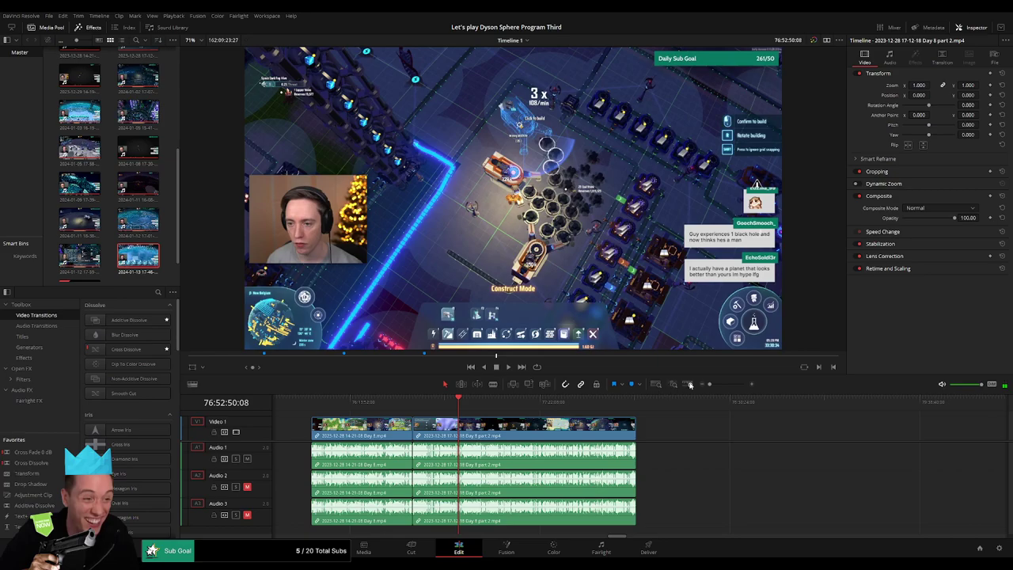
{"action": "left_click_drag", "start_coordinate": [710, 385], "coordinate": [722, 385]}
{"action": "left_click", "coordinate": [600, 410]}
{"action": "key", "text": "space"}
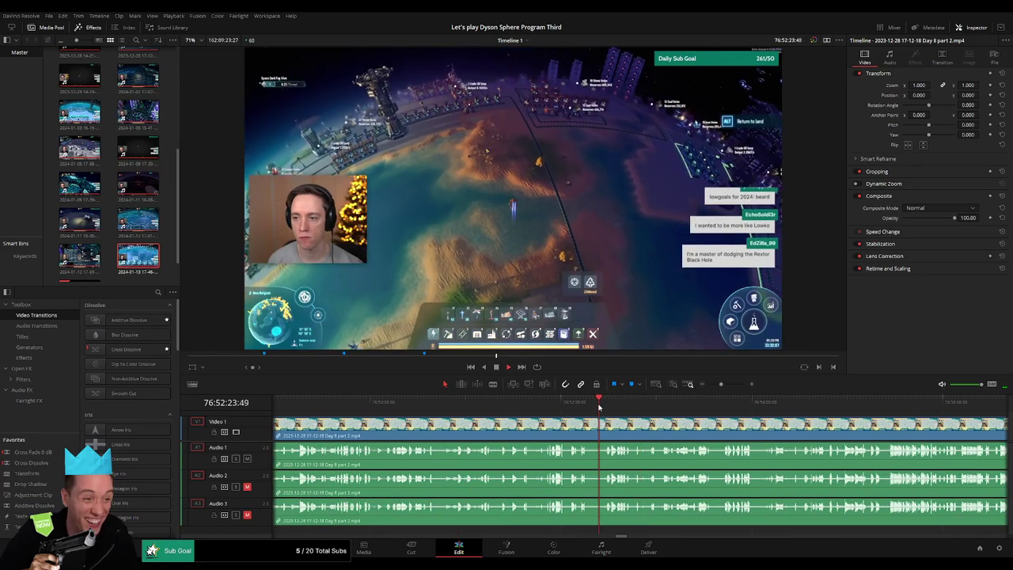
{"action": "left_click", "coordinate": [568, 406]}
{"action": "left_click_drag", "start_coordinate": [722, 385], "coordinate": [729, 385]}
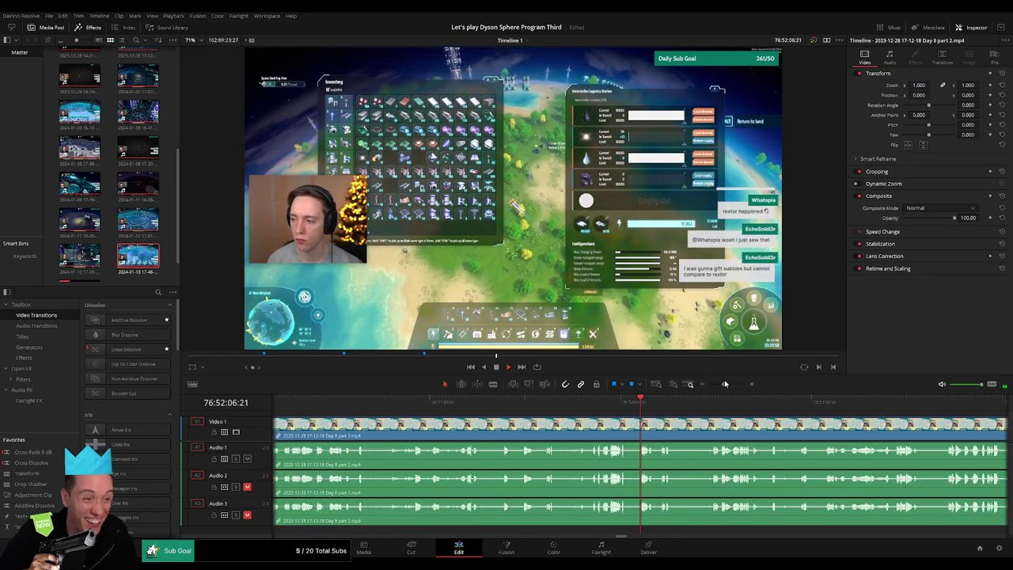
{"action": "left_click", "coordinate": [469, 407]}
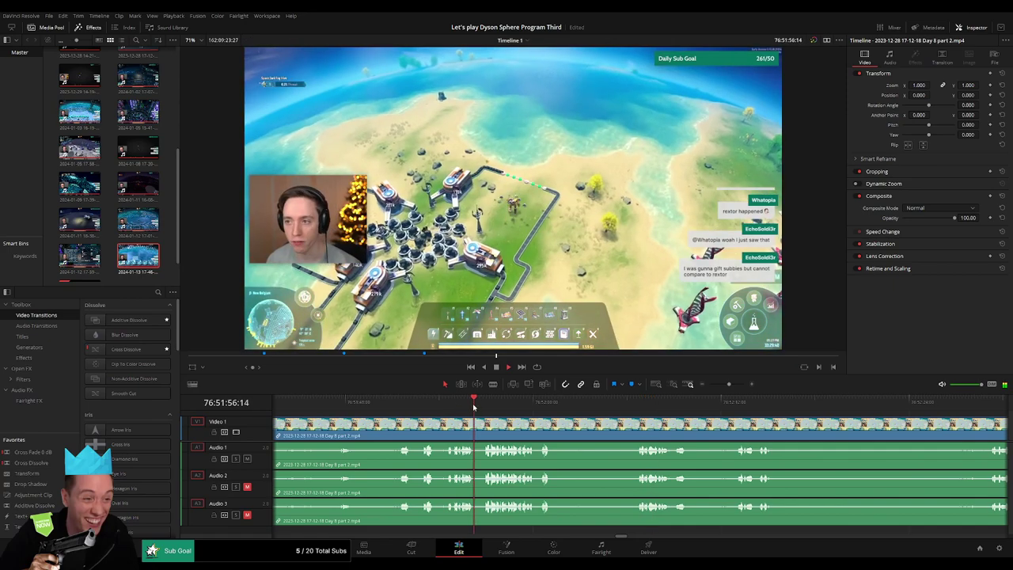
{"action": "left_click_drag", "start_coordinate": [531, 414], "coordinate": [483, 416]}
{"action": "left_click", "coordinate": [487, 405]}
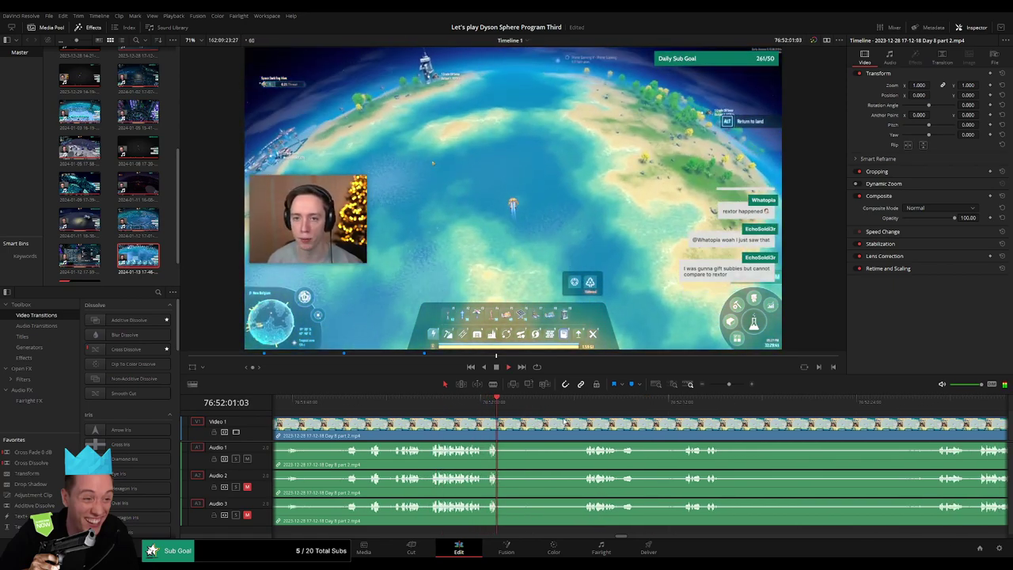
{"action": "left_click", "coordinate": [585, 407]}
{"action": "key", "text": "space"}
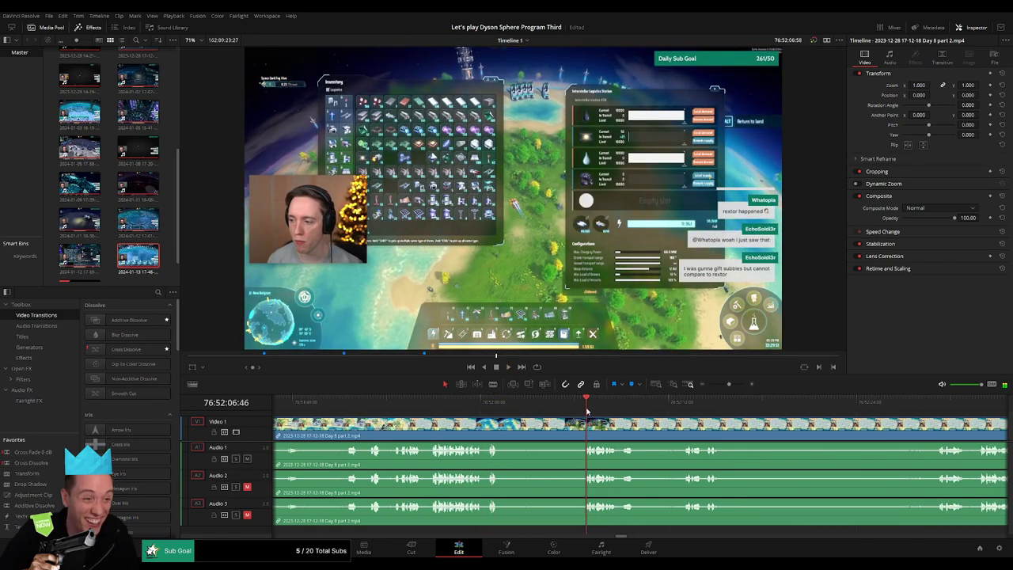
Split the Day 8 part 2 clip on all tracks at 76:52:06:00
{"action": "key", "text": "Left"}
{"action": "key", "text": "Left"}
{"action": "key", "text": "Left"}
{"action": "key", "text": "Left"}
{"action": "key", "text": "Left"}
{"action": "key", "text": "Left"}
{"action": "key", "text": "Left"}
{"action": "key", "text": "Left"}
{"action": "key", "text": "Left"}
{"action": "key", "text": "Left"}
{"action": "key", "text": "Left"}
{"action": "key", "text": "Left"}
{"action": "key", "text": "Left"}
{"action": "key", "text": "Left"}
{"action": "key", "text": "Left"}
{"action": "key", "text": "Left"}
{"action": "key", "text": "Left"}
{"action": "left_click", "coordinate": [574, 410]}
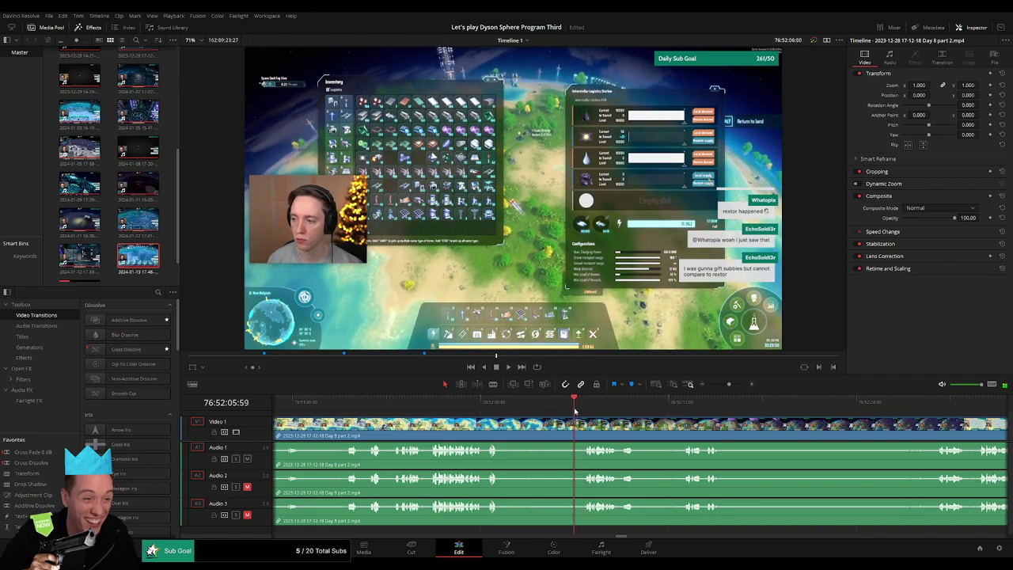
{"action": "key", "text": "b"}
{"action": "left_click", "coordinate": [575, 425]}
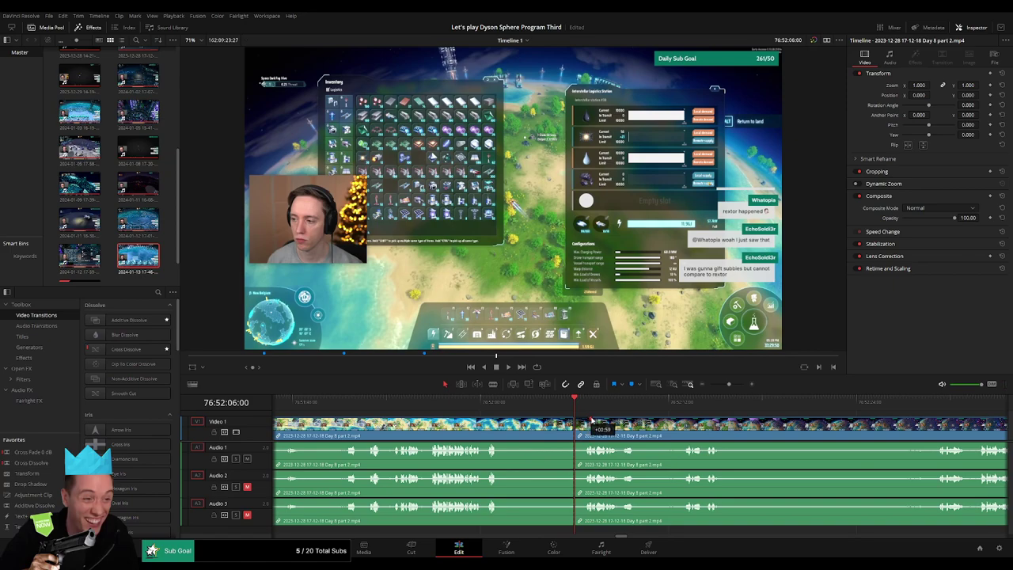
Add fades of about one second on both sides of the 76:52:06:00 cut on video and all audio tracks, then play it
{"action": "left_click_drag", "start_coordinate": [592, 420], "coordinate": [592, 420]}
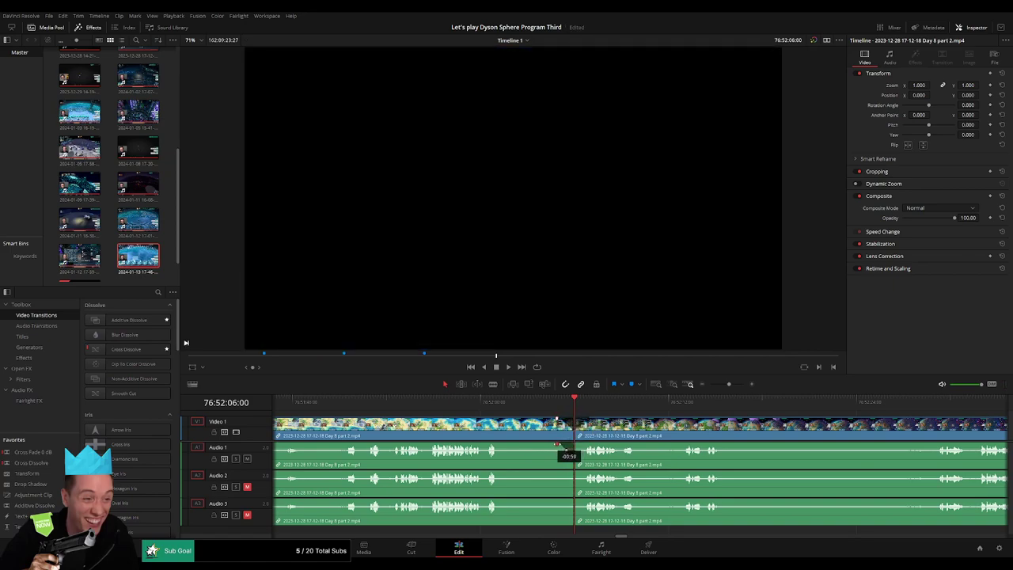
{"action": "left_click_drag", "start_coordinate": [573, 444], "coordinate": [584, 446]}
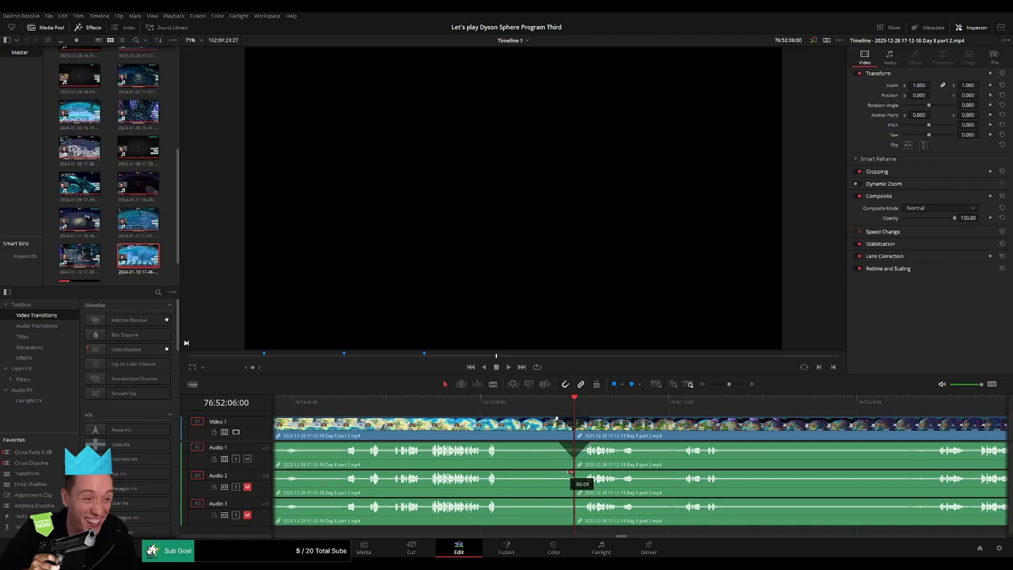
{"action": "left_click_drag", "start_coordinate": [570, 473], "coordinate": [557, 473]}
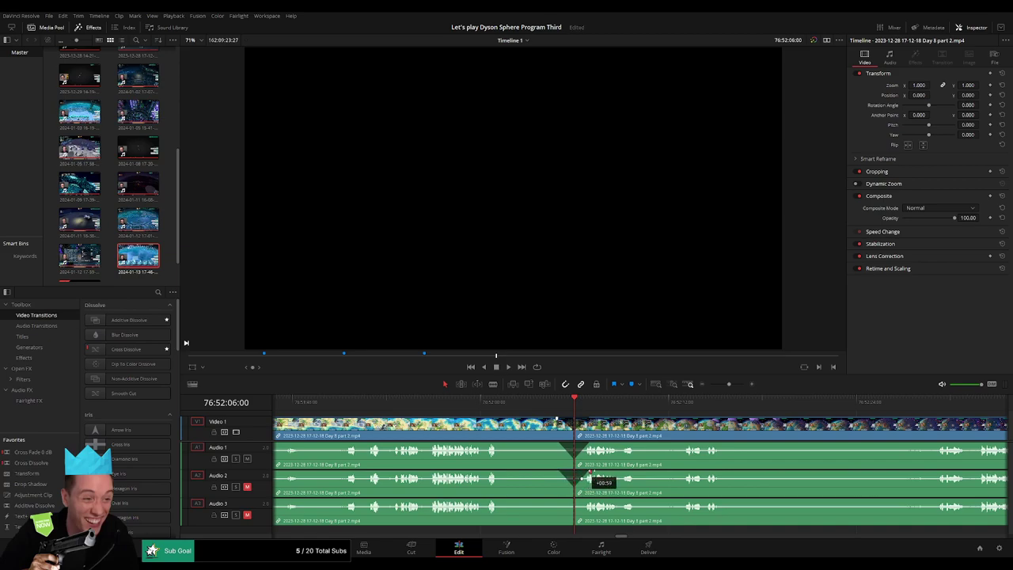
{"action": "mouse_move", "coordinate": [572, 499]}
{"action": "left_mouse_down"}
{"action": "mouse_move", "coordinate": [557, 501]}
{"action": "mouse_move", "coordinate": [584, 502]}
{"action": "mouse_move", "coordinate": [575, 507]}
{"action": "left_mouse_up"}
{"action": "key", "text": "space"}
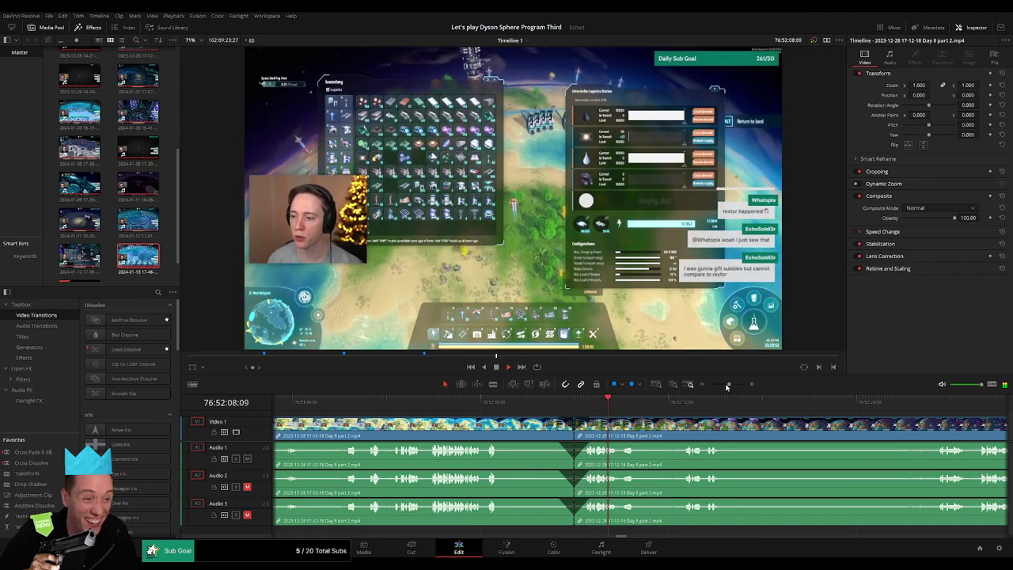
Move the remainder of the Day 8 part 2 clip after the 76:52:06:00 cut further along the timeline, leaving a gap
{"action": "scroll", "coordinate": [626, 433], "scroll_direction": "down", "scroll_amount": 4}
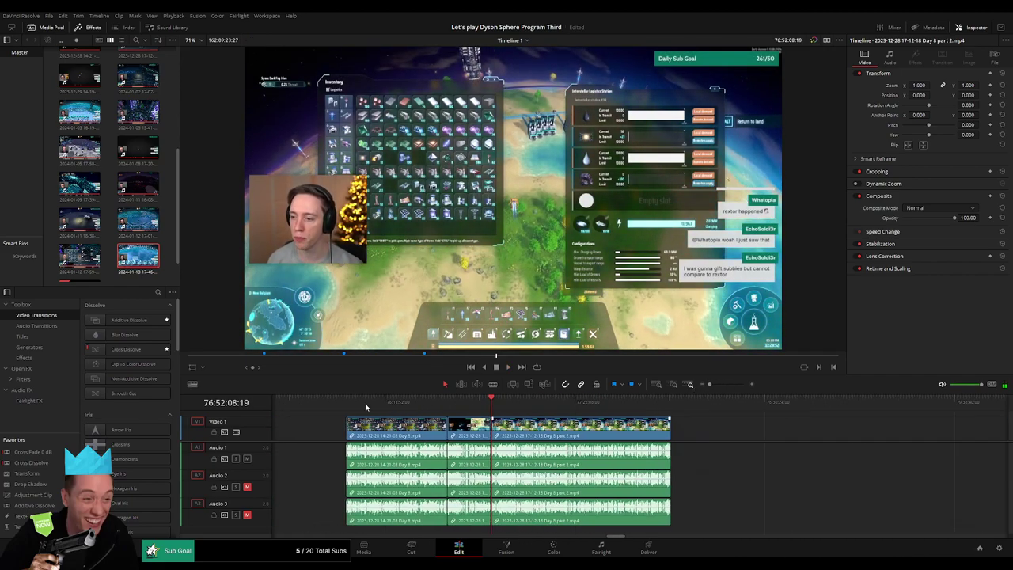
{"action": "left_click", "coordinate": [347, 405]}
{"action": "left_click", "coordinate": [492, 406]}
{"action": "scroll", "coordinate": [415, 421], "scroll_direction": "right", "scroll_amount": 5}
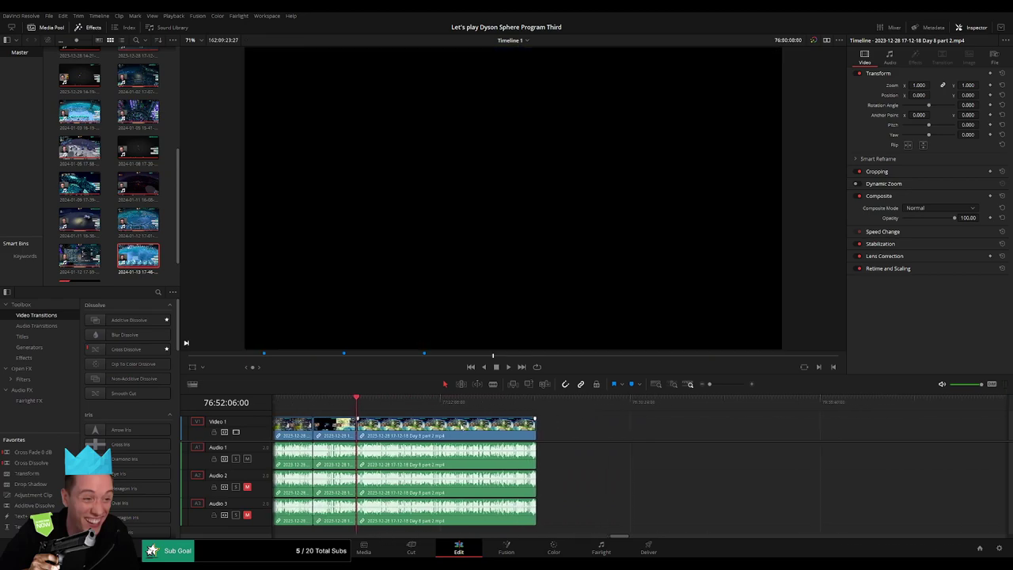
{"action": "scroll", "coordinate": [406, 422], "scroll_direction": "right", "scroll_amount": 1}
{"action": "left_click_drag", "start_coordinate": [422, 432], "coordinate": [713, 433]}
{"action": "left_click", "coordinate": [459, 433]}
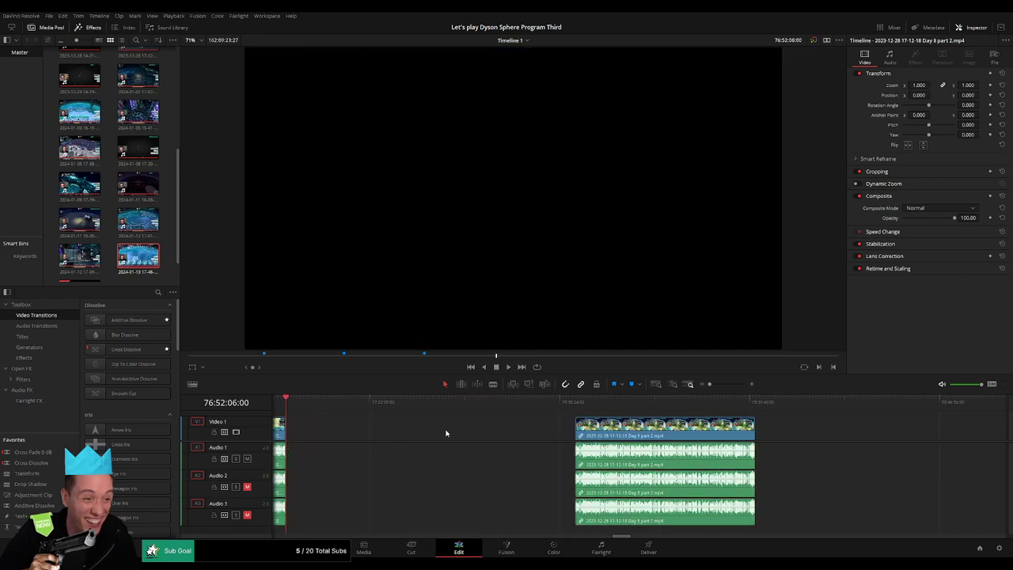
Place the playhead at 78:00:00:00, align the start of the Day 8 part 2 remainder with it and play its opening
{"action": "left_click_drag", "start_coordinate": [301, 405], "coordinate": [440, 413]}
{"action": "left_click_drag", "start_coordinate": [292, 403], "coordinate": [475, 412]}
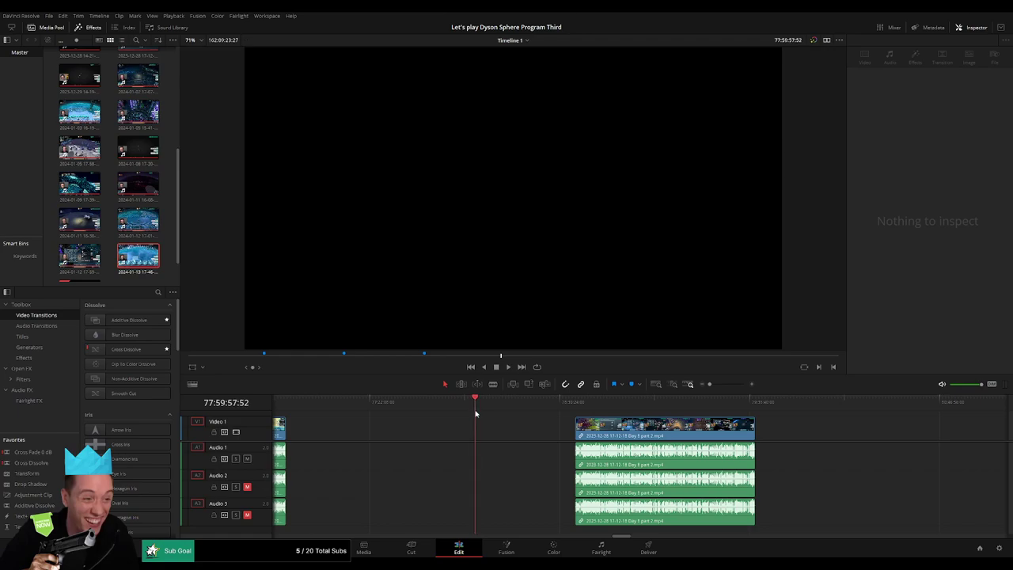
{"action": "left_click", "coordinate": [673, 387]}
{"action": "left_click_drag", "start_coordinate": [644, 404], "coordinate": [639, 407]}
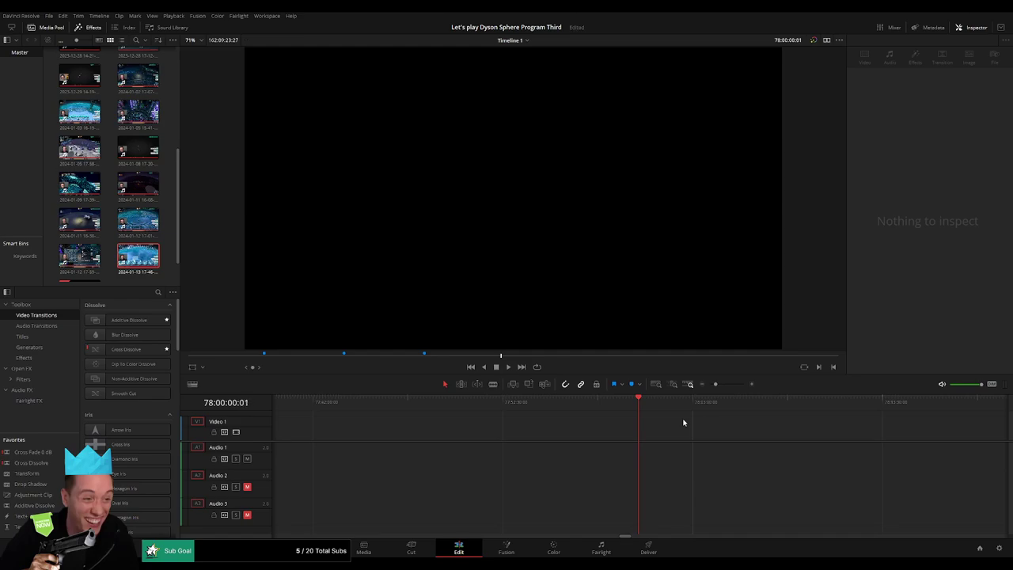
{"action": "key", "text": "shift+z"}
{"action": "left_click_drag", "start_coordinate": [789, 420], "coordinate": [691, 417]}
{"action": "key", "text": "space"}
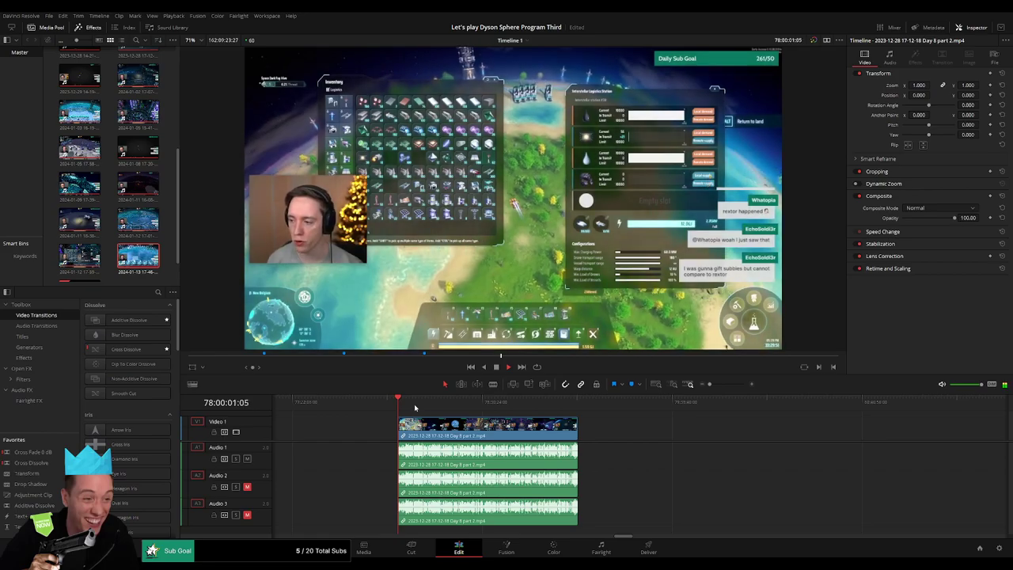
Play the Day 8 part 2 remainder around 78:52:00:00 to locate a suitable pause for ending the episode
{"action": "left_click_drag", "start_coordinate": [414, 408], "coordinate": [542, 413]}
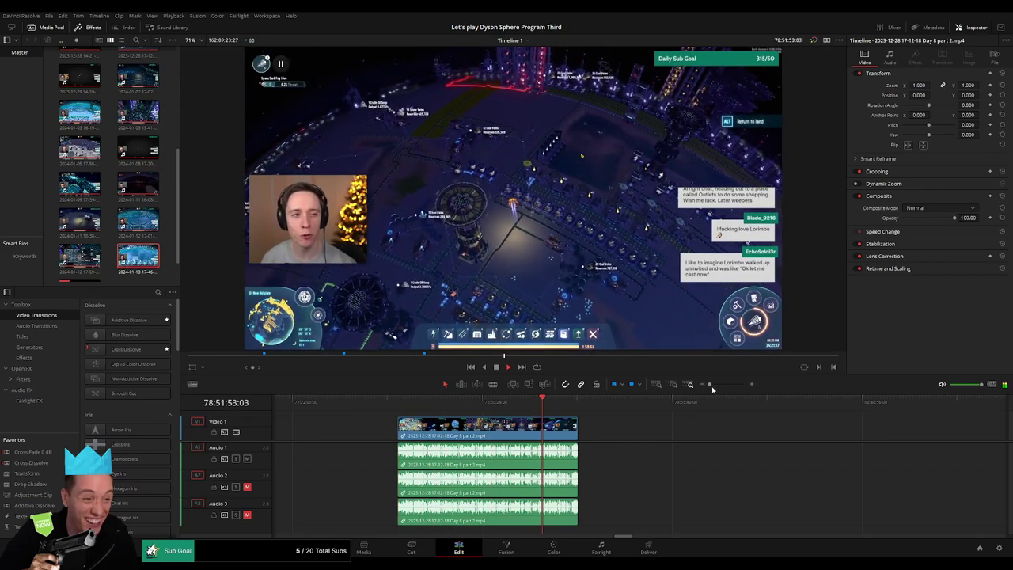
{"action": "left_click_drag", "start_coordinate": [710, 384], "coordinate": [724, 385]}
{"action": "scroll", "coordinate": [721, 439], "scroll_direction": "right", "scroll_amount": 3}
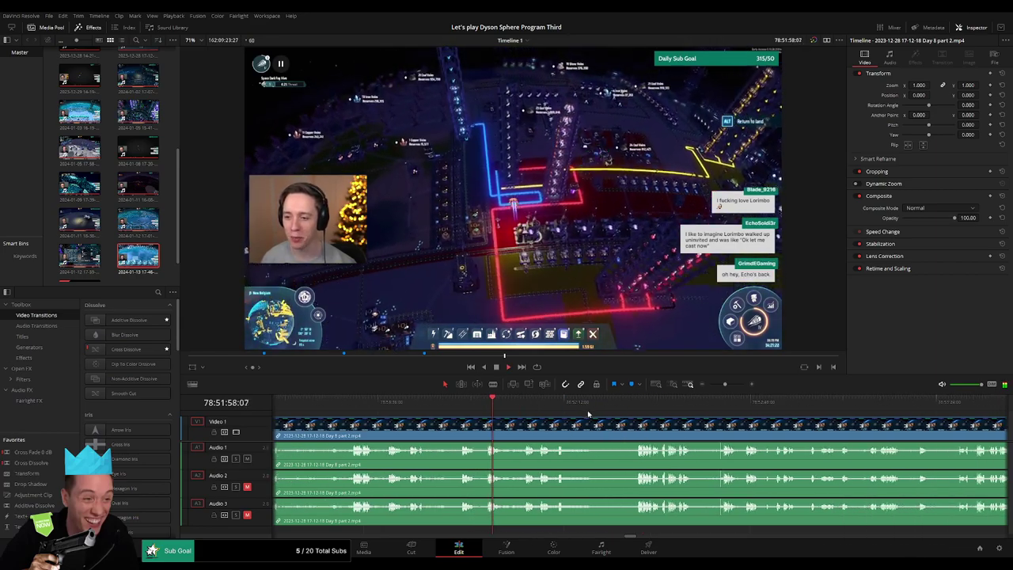
{"action": "left_click_drag", "start_coordinate": [620, 403], "coordinate": [635, 402]}
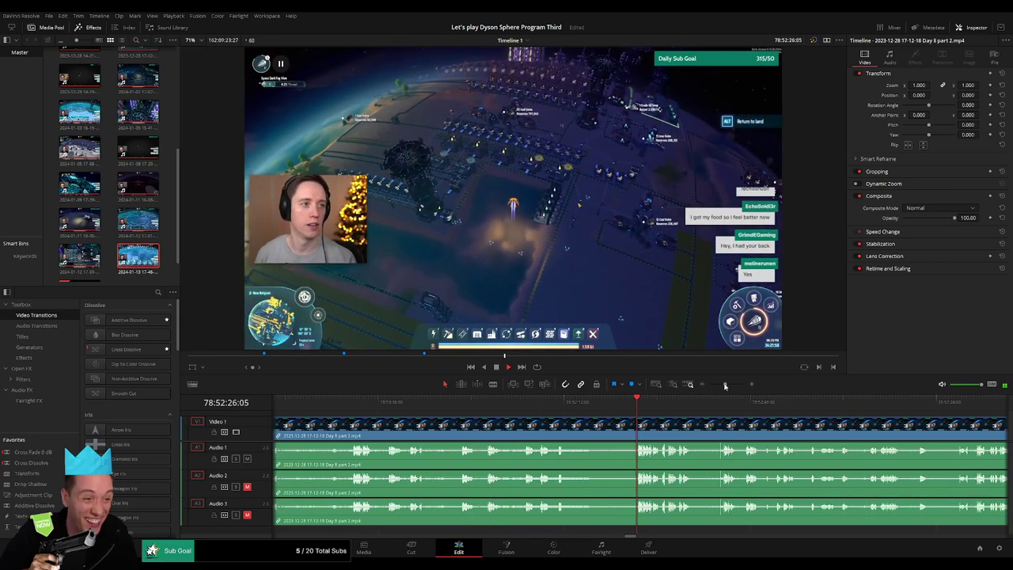
{"action": "left_click_drag", "start_coordinate": [725, 385], "coordinate": [729, 385]}
{"action": "left_click", "coordinate": [626, 408]}
{"action": "key", "text": "space"}
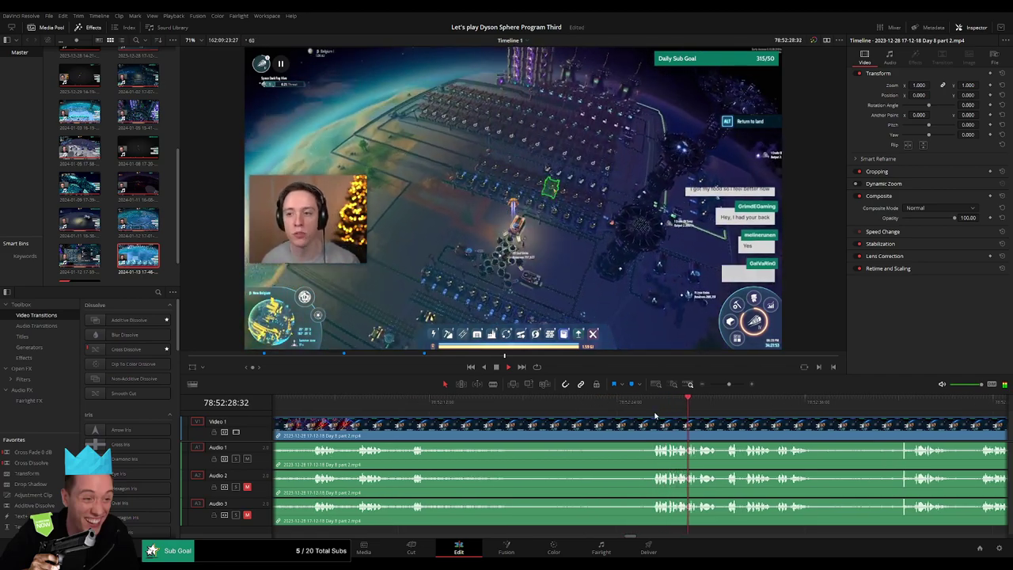
Split the Day 8 part 2 clip on all tracks at 78:52:25:30
{"action": "left_click", "coordinate": [653, 411]}
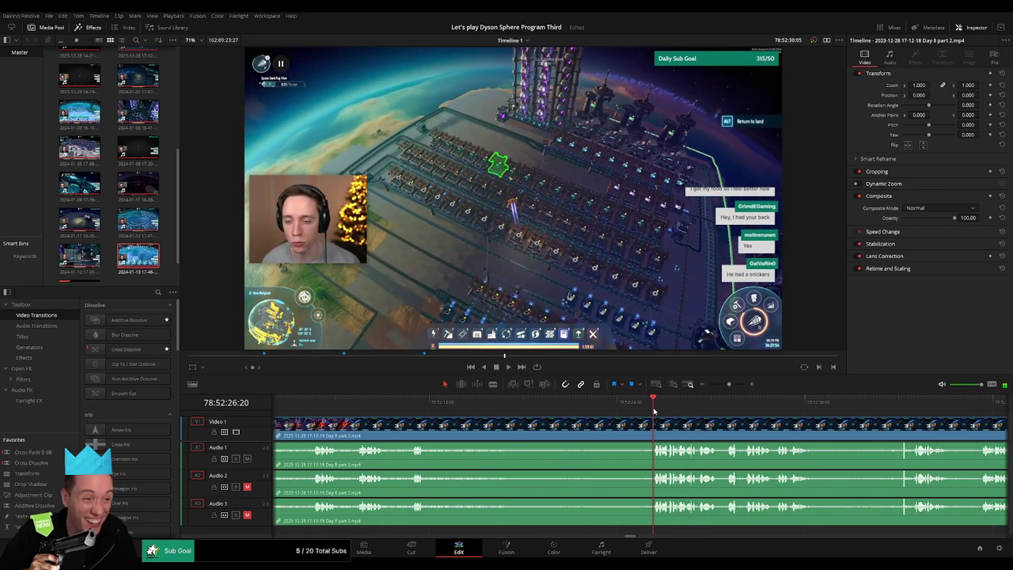
{"action": "left_click", "coordinate": [641, 412]}
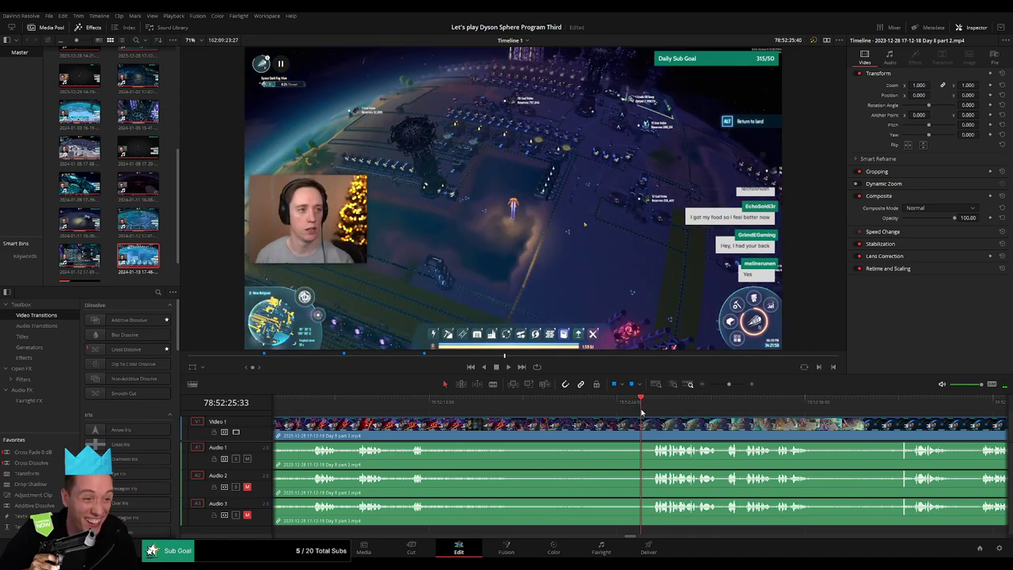
{"action": "left_click", "coordinate": [640, 412]}
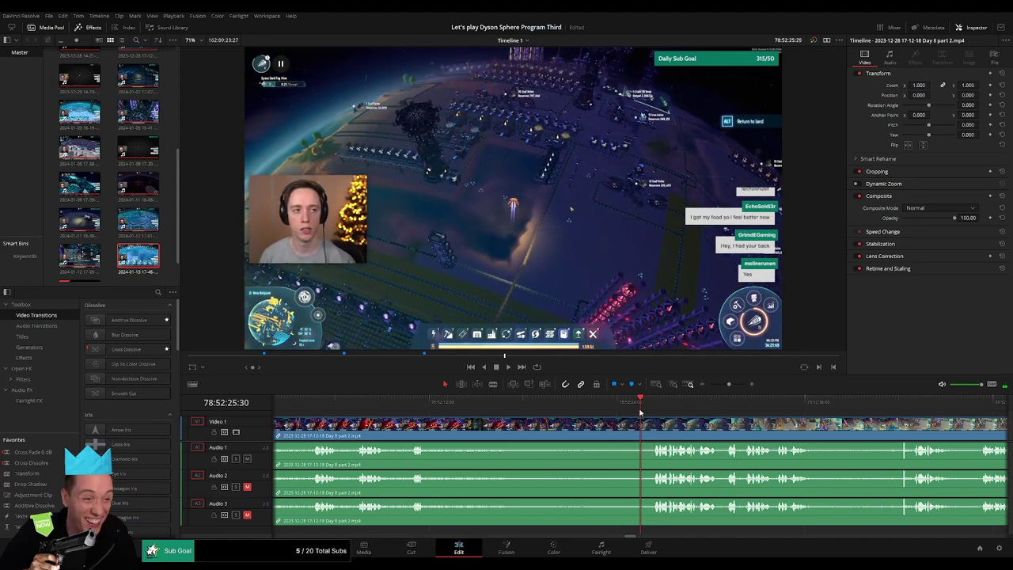
{"action": "key", "text": "b"}
{"action": "left_click", "coordinate": [643, 431]}
{"action": "key", "text": "a"}
{"action": "left_click_drag", "start_coordinate": [729, 385], "coordinate": [731, 386]}
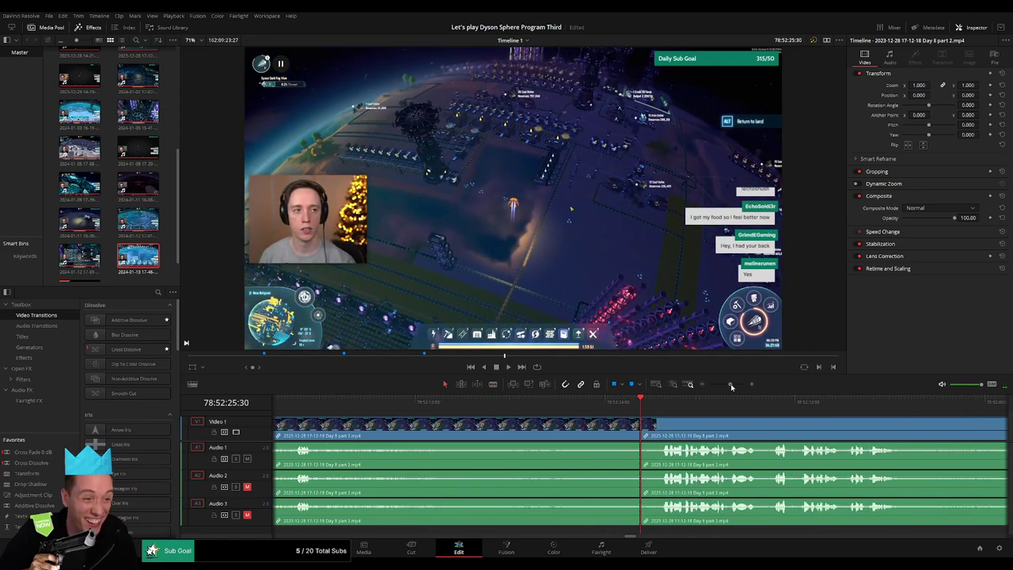
Add fades of about one second on both sides of the 78:52:25:30 cut on the video and all three audio tracks
{"action": "left_click_drag", "start_coordinate": [641, 418], "coordinate": [674, 419]}
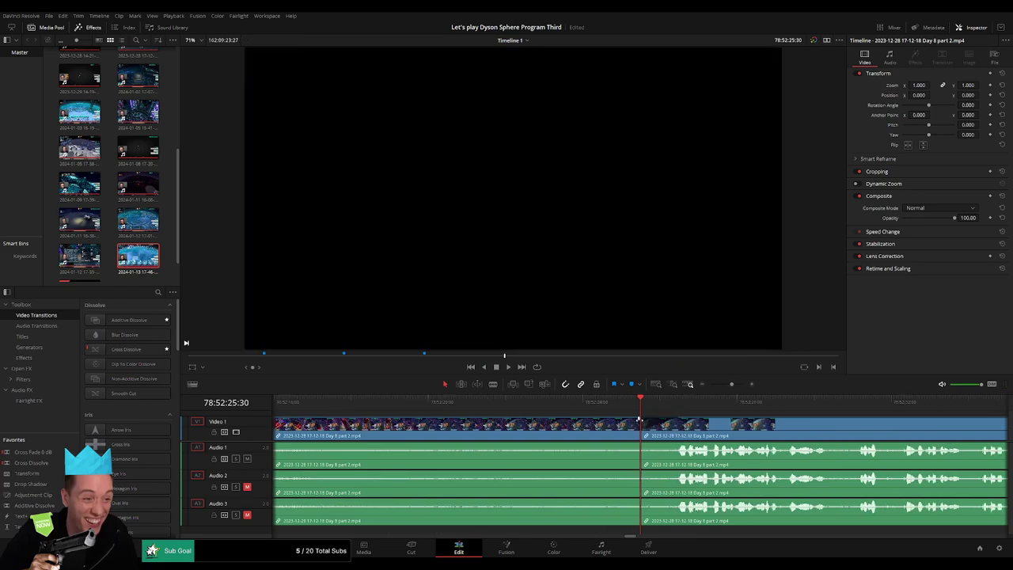
{"action": "left_click_drag", "start_coordinate": [640, 425], "coordinate": [605, 422]}
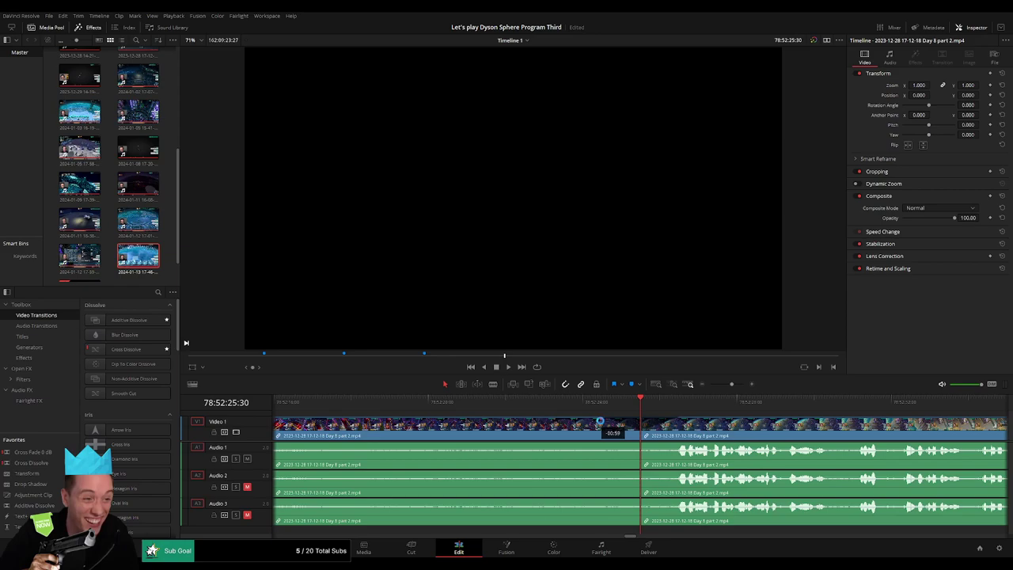
{"action": "left_click_drag", "start_coordinate": [638, 444], "coordinate": [679, 446]}
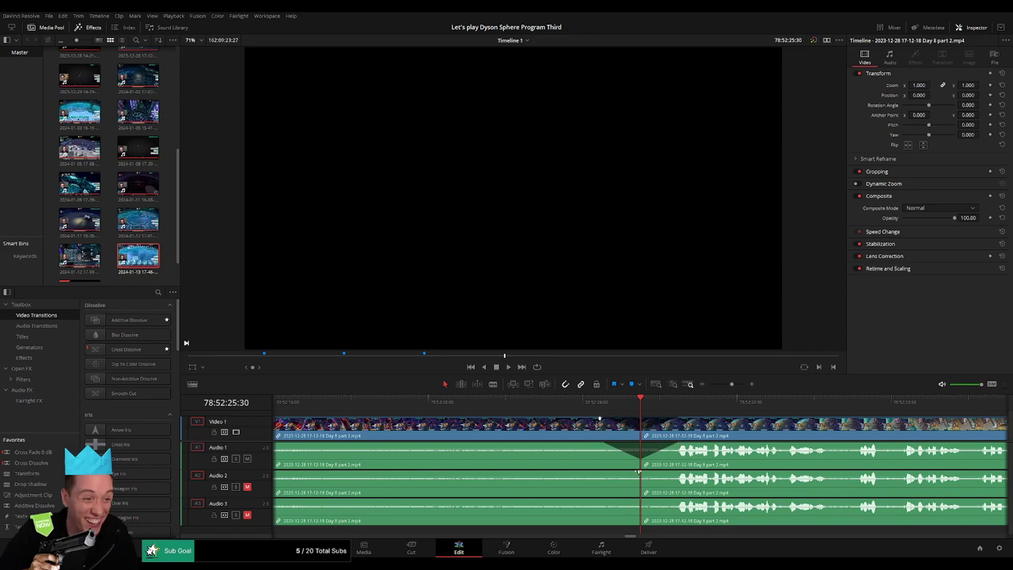
{"action": "left_click_drag", "start_coordinate": [639, 472], "coordinate": [682, 475]}
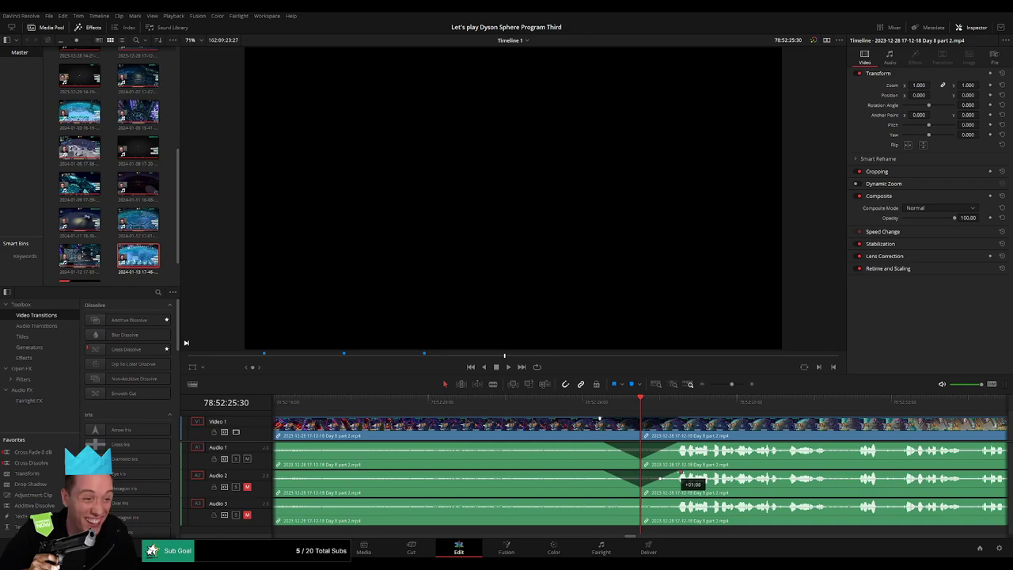
{"action": "left_click_drag", "start_coordinate": [638, 500], "coordinate": [682, 502]}
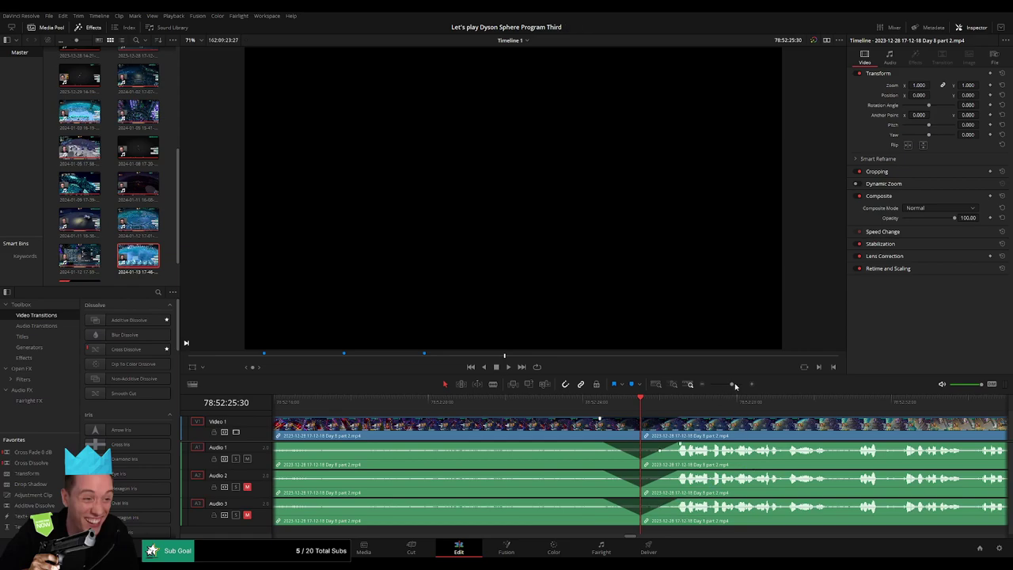
Move the remainder of the Day 8 part 2 clip after the 78:52:25:30 cut further along the timeline, leaving a gap
{"action": "left_click_drag", "start_coordinate": [734, 385], "coordinate": [709, 386]}
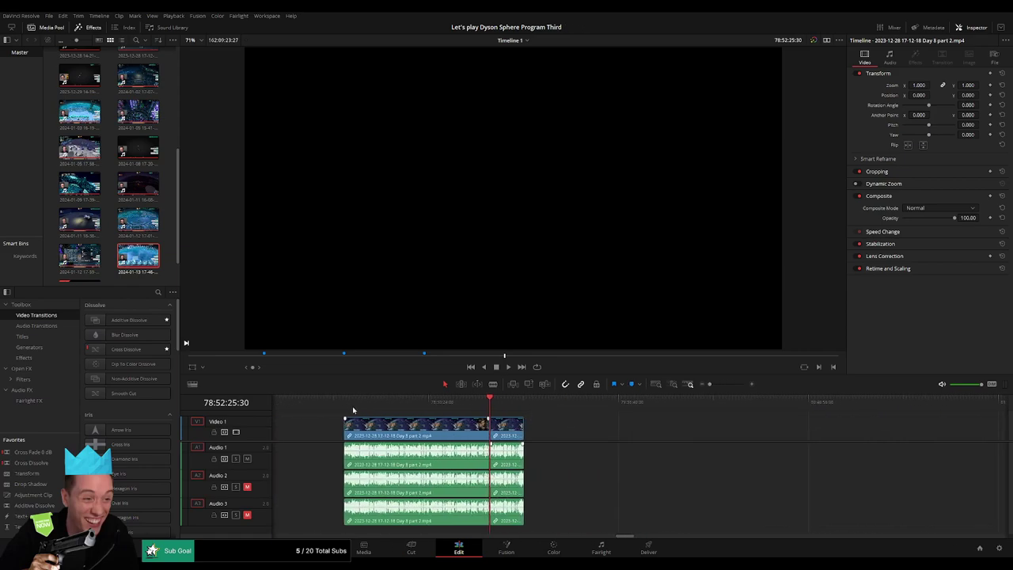
{"action": "key", "text": "Home"}
{"action": "left_click", "coordinate": [488, 404]}
{"action": "left_click_drag", "start_coordinate": [584, 427], "coordinate": [396, 425]}
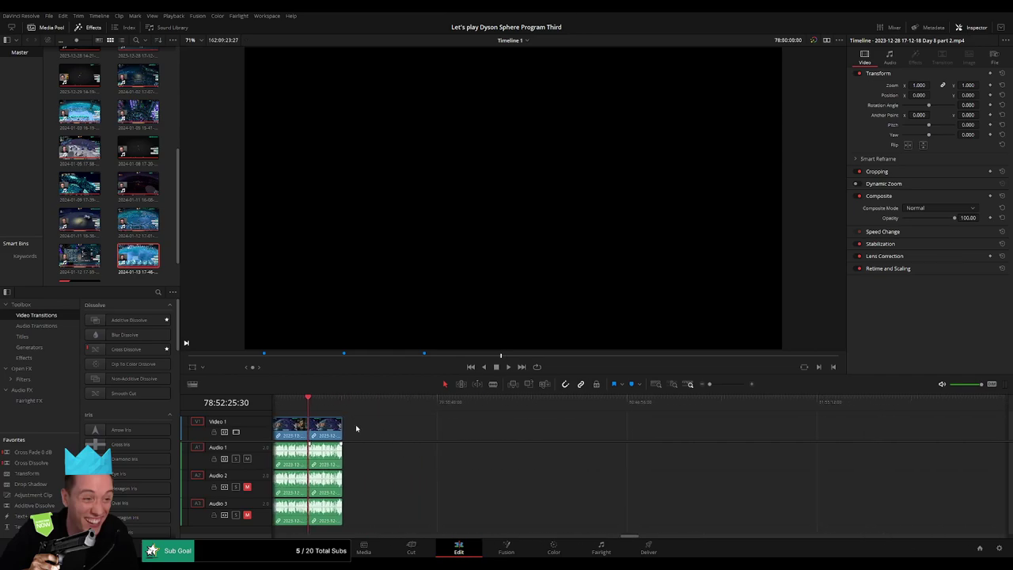
{"action": "left_click_drag", "start_coordinate": [328, 430], "coordinate": [626, 435]}
{"action": "left_click", "coordinate": [470, 433]}
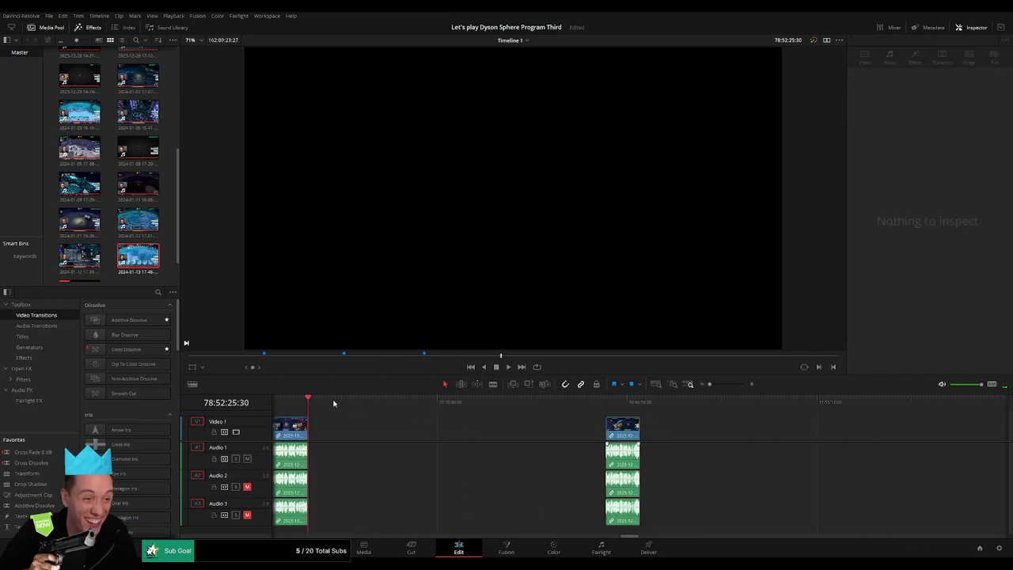
Place the playhead at 80:00:00:00 and align the start of the last Day 8 part 2 remainder with it
{"action": "left_click_drag", "start_coordinate": [325, 403], "coordinate": [498, 417]}
{"action": "left_click_drag", "start_coordinate": [628, 433], "coordinate": [521, 431]}
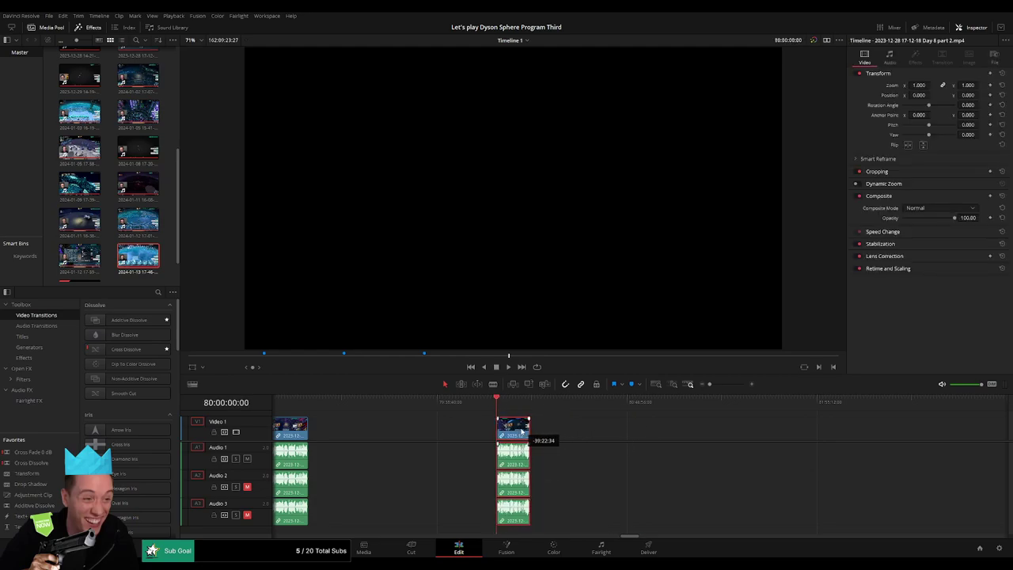
Add a timeline marker named "40 episodes" at 78:52:25:30, the end of the latest finished episode
{"action": "left_click", "coordinate": [444, 425]}
{"action": "scroll", "coordinate": [483, 421], "scroll_direction": "left", "scroll_amount": 3}
{"action": "key", "text": "Up"}
{"action": "left_click", "coordinate": [513, 428]}
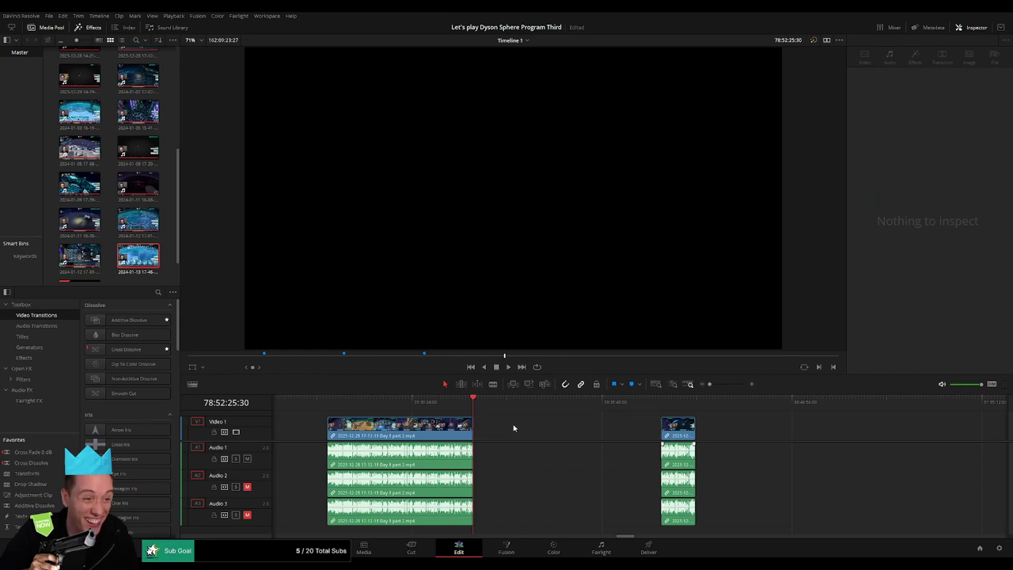
{"action": "key", "text": "m"}
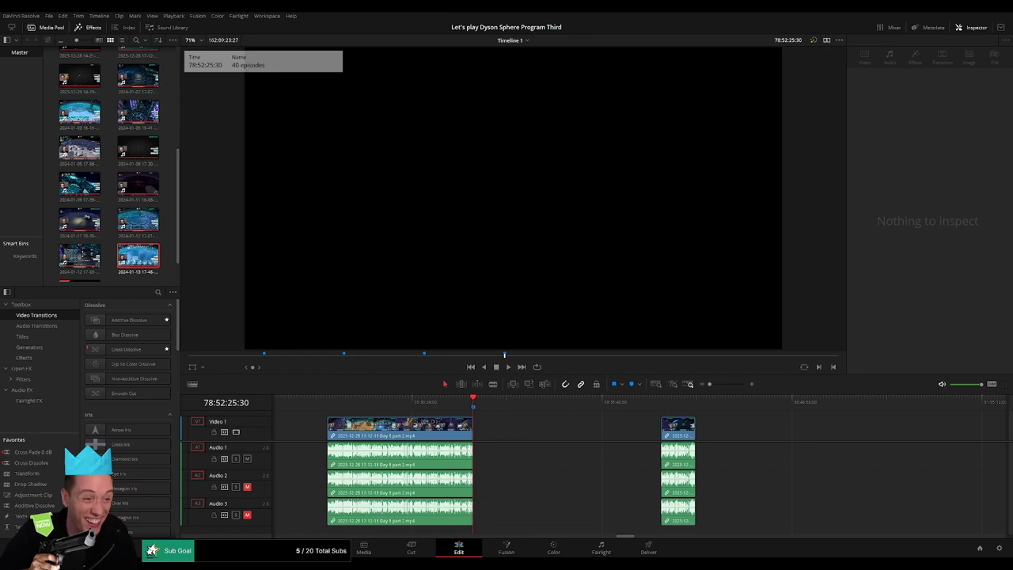
Close the gap between the short Day 8 part 2 remainder at 80:00:00:00 and the following Day 9 clip
{"action": "key", "text": "Down"}
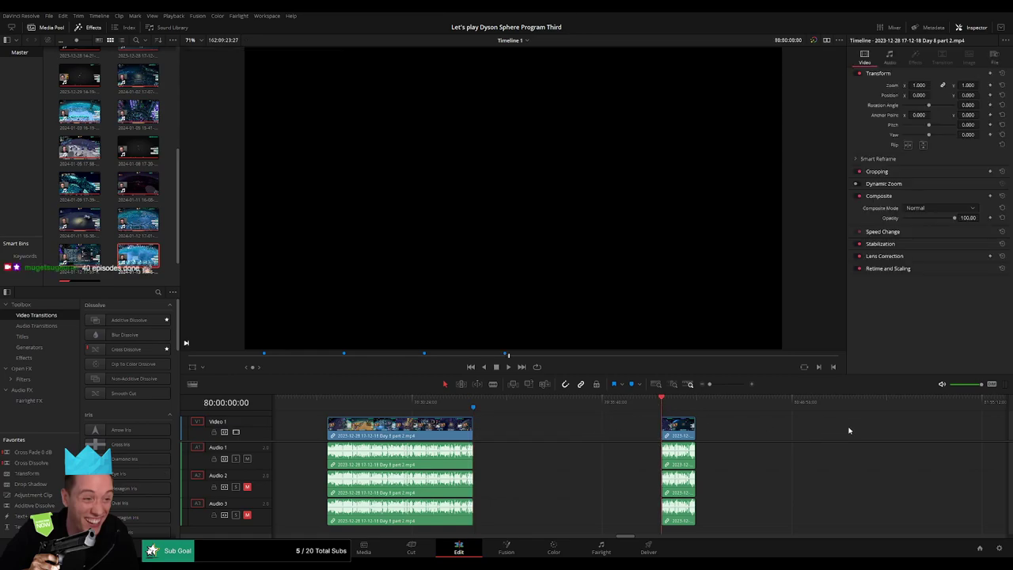
{"action": "scroll", "coordinate": [849, 430], "scroll_direction": "right", "scroll_amount": 10}
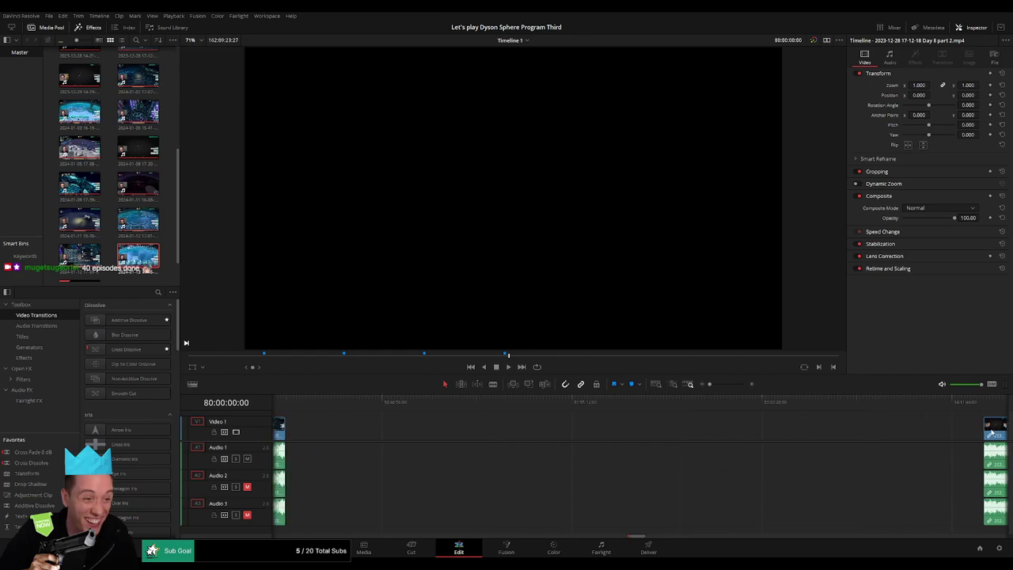
{"action": "scroll", "coordinate": [645, 427], "scroll_direction": "left", "scroll_amount": 10}
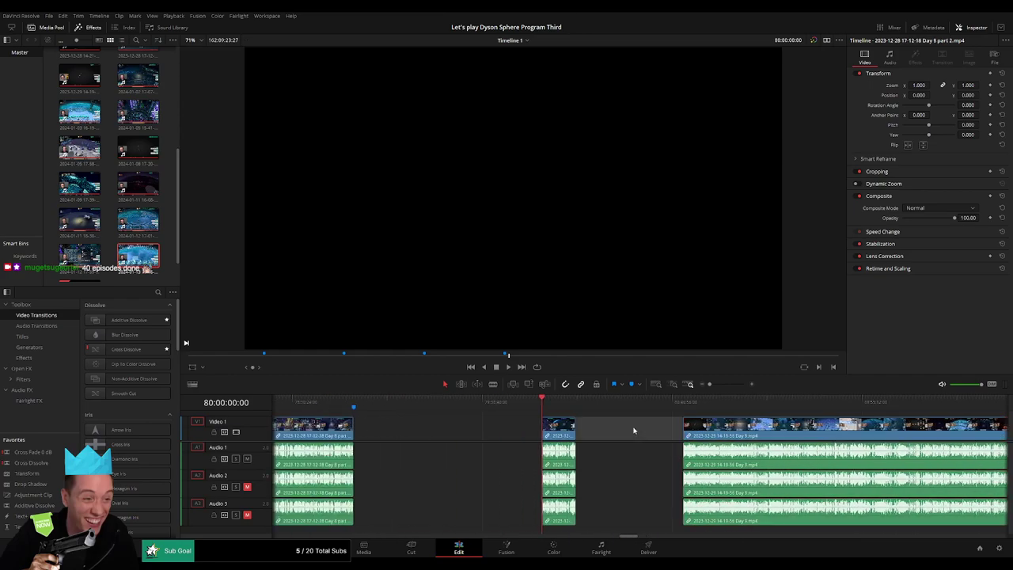
{"action": "left_click", "coordinate": [634, 430]}
{"action": "key", "text": "BackSpace"}
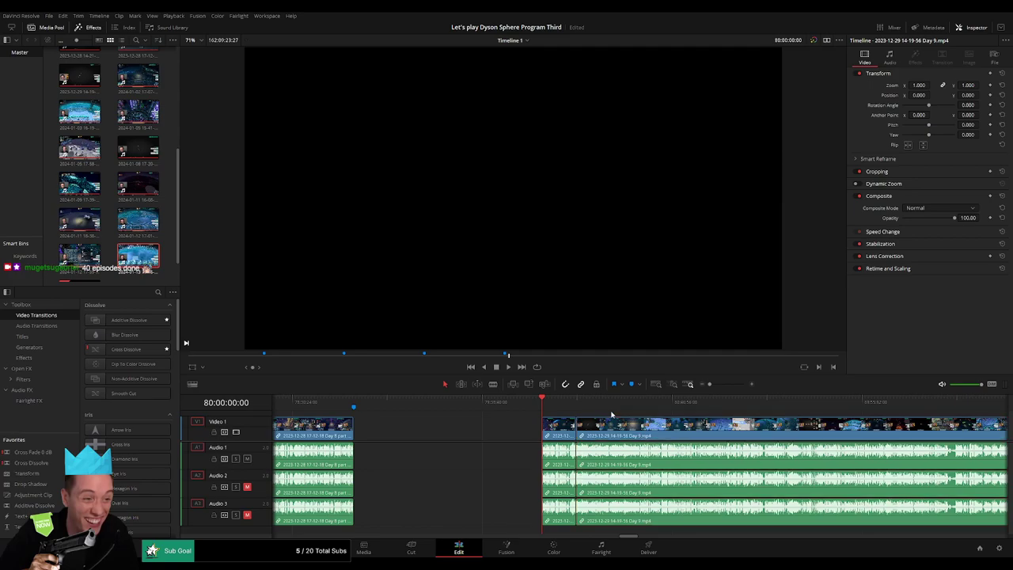
Add the default transitions between the Day 8 part 2 remainder and the Day 9 clip on the video and all three audio tracks
{"action": "scroll", "coordinate": [554, 424], "scroll_direction": "right", "scroll_amount": 3}
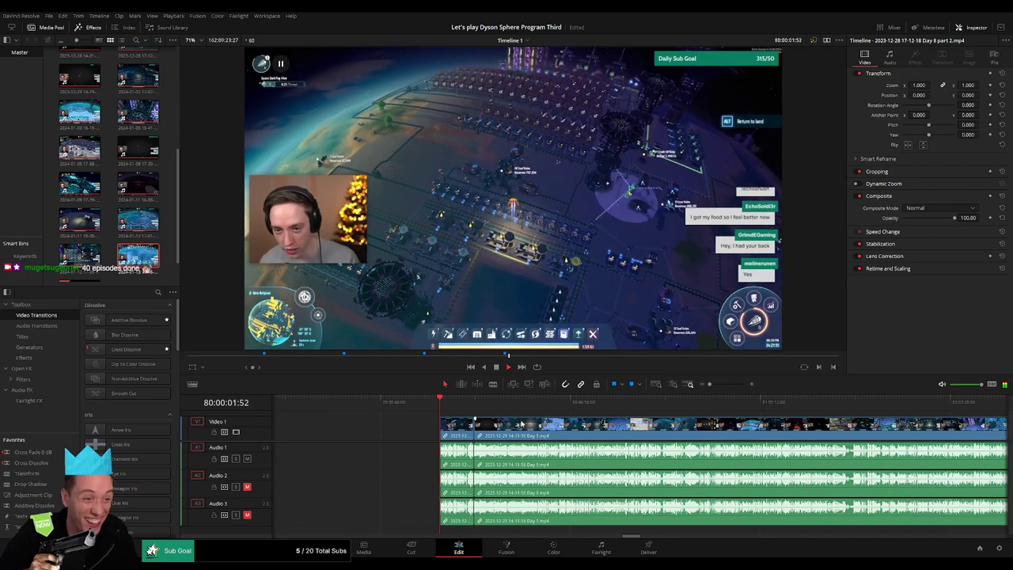
{"action": "left_click_drag", "start_coordinate": [466, 403], "coordinate": [475, 403]}
{"action": "left_click_drag", "start_coordinate": [710, 385], "coordinate": [732, 387]}
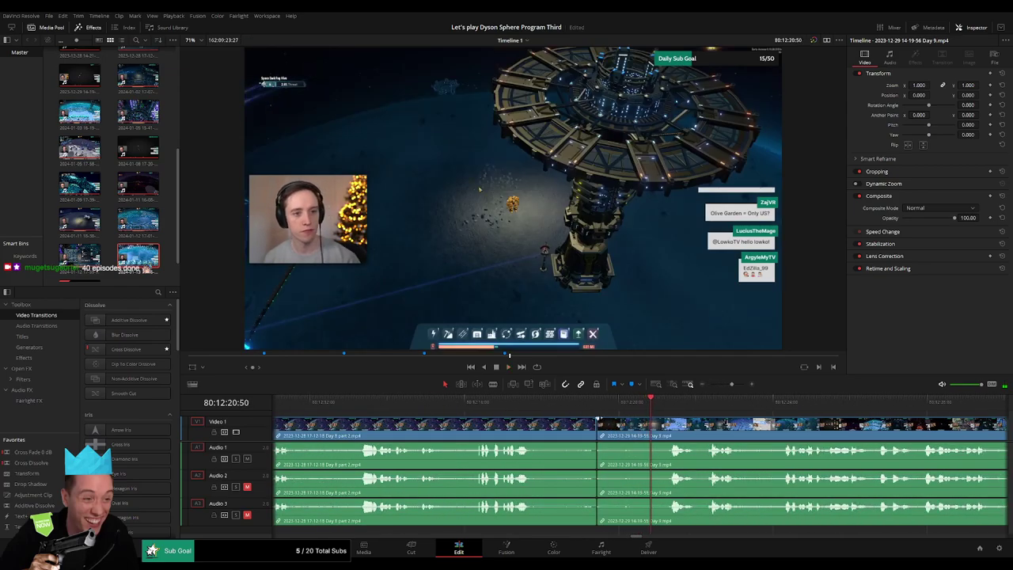
{"action": "left_click", "coordinate": [505, 403]}
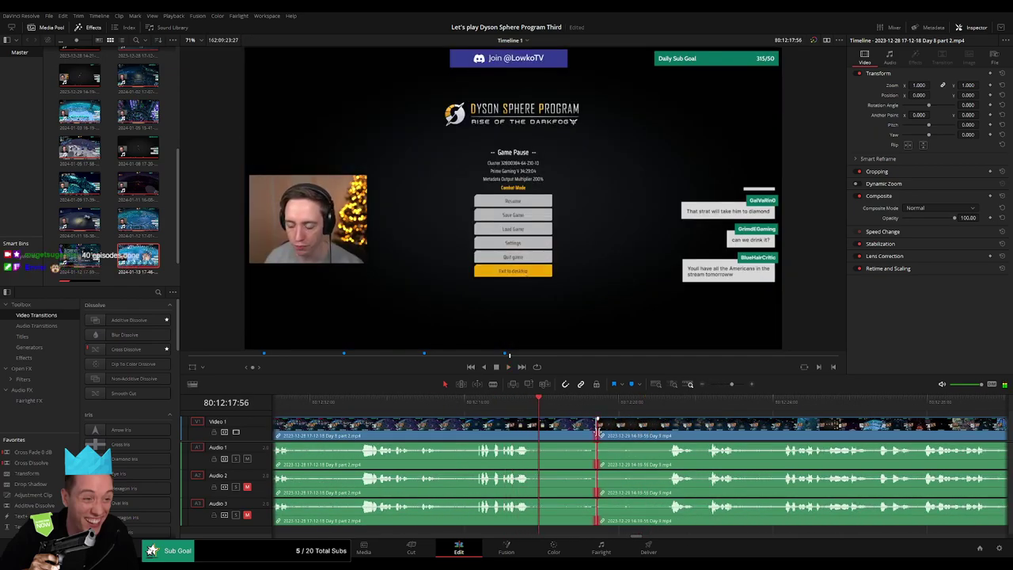
{"action": "key", "text": "ctrl+t"}
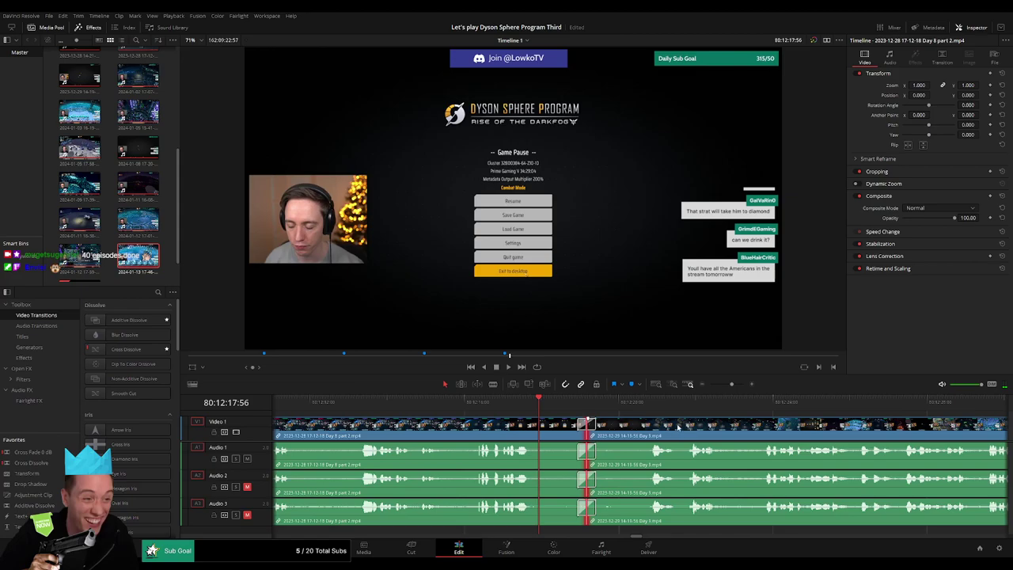
Find a quiet moment about 52 minutes into the episode and split the Day 9 clip on all tracks at 80:52:04:00
{"action": "left_click_drag", "start_coordinate": [731, 385], "coordinate": [690, 388]}
{"action": "scroll", "coordinate": [665, 439], "scroll_direction": "right", "scroll_amount": 6}
{"action": "scroll", "coordinate": [566, 431], "scroll_direction": "right", "scroll_amount": 1}
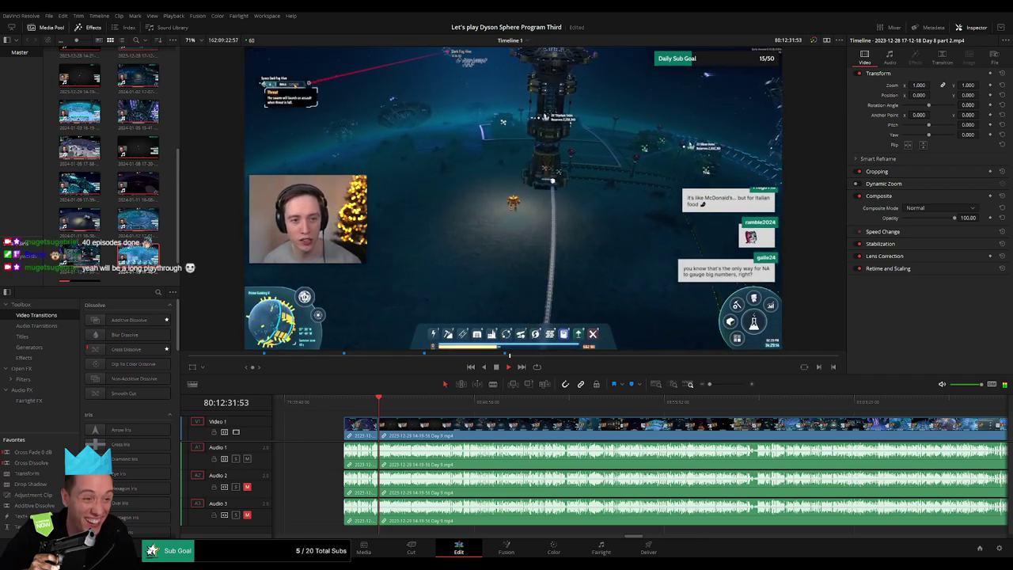
{"action": "left_click_drag", "start_coordinate": [400, 401], "coordinate": [435, 401]}
{"action": "left_click", "coordinate": [476, 403]}
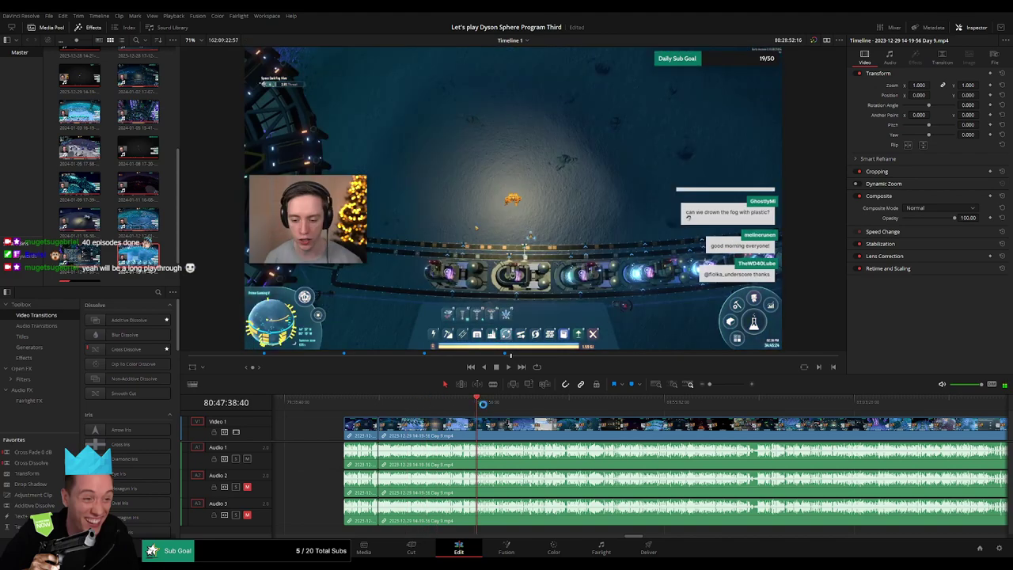
{"action": "left_click", "coordinate": [484, 404]}
{"action": "left_click", "coordinate": [495, 405]}
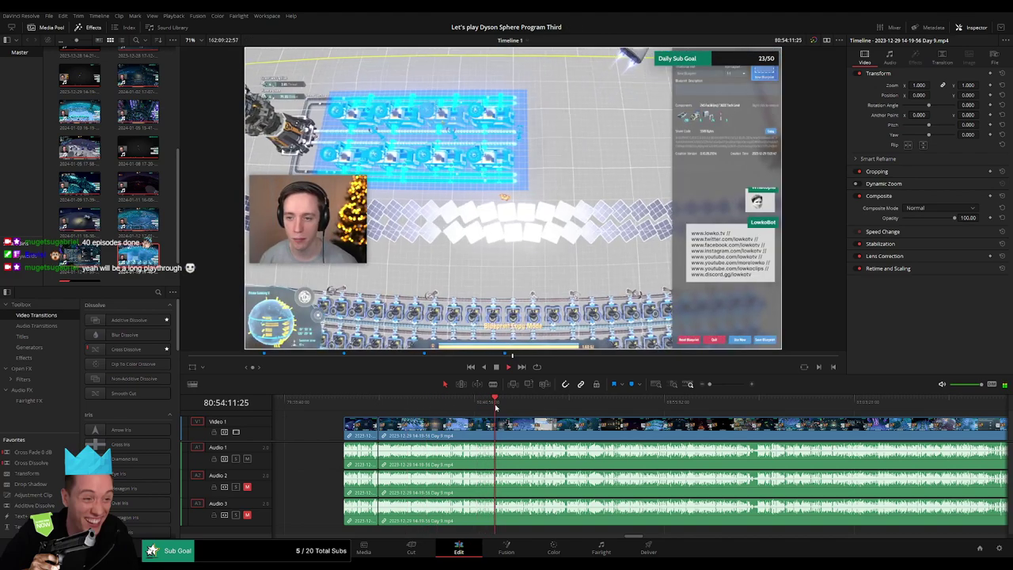
{"action": "left_click_drag", "start_coordinate": [711, 384], "coordinate": [722, 384]}
{"action": "left_click", "coordinate": [511, 404]}
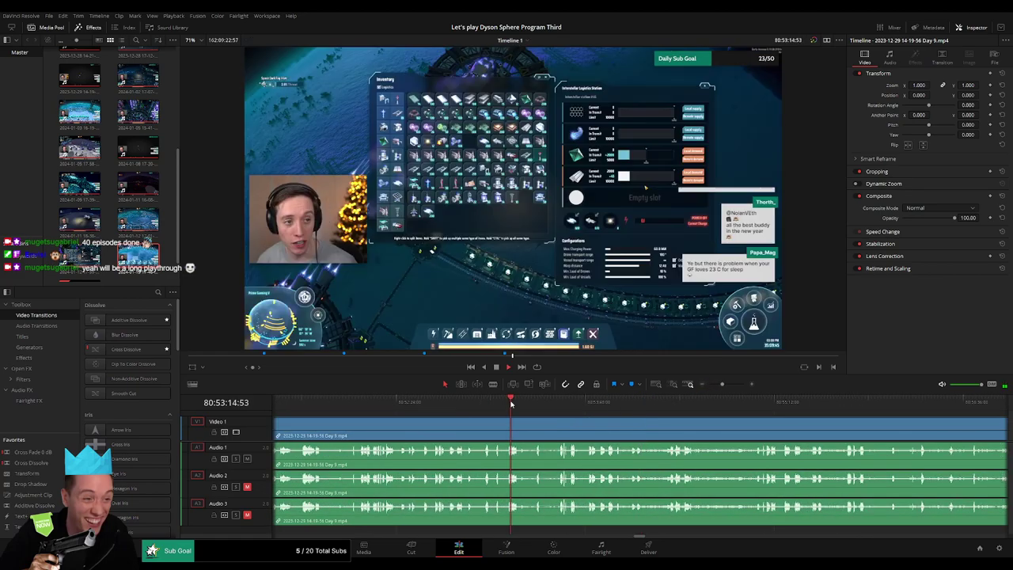
{"action": "left_click_drag", "start_coordinate": [511, 402], "coordinate": [362, 402]}
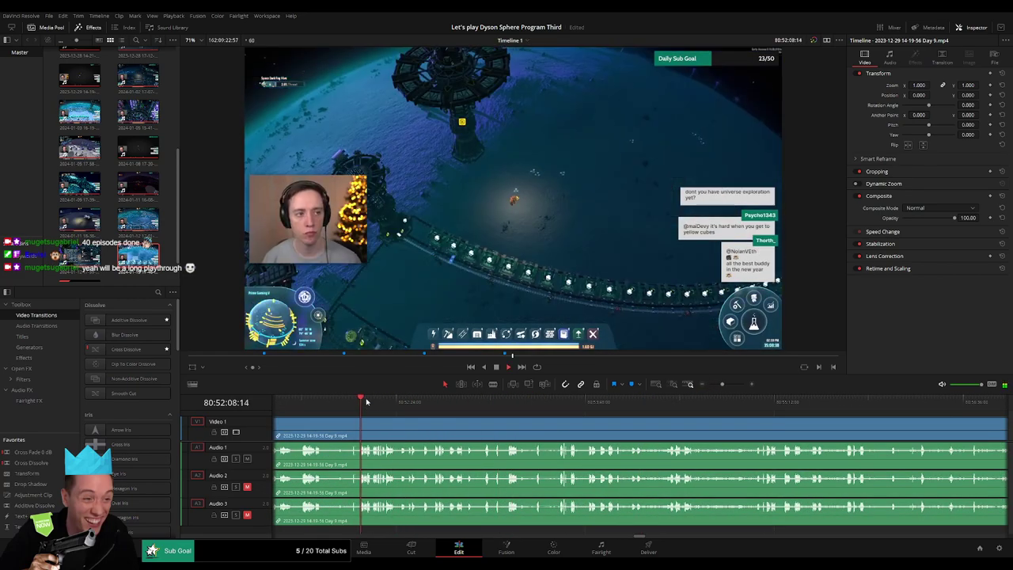
{"action": "left_click_drag", "start_coordinate": [722, 383], "coordinate": [729, 384]}
{"action": "left_click", "coordinate": [556, 408]}
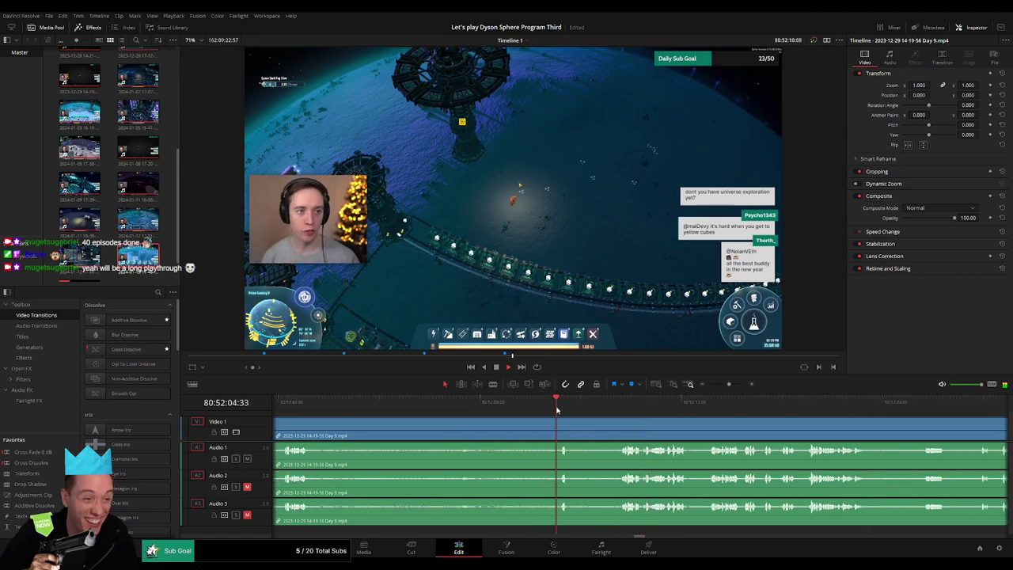
{"action": "key", "text": "space"}
{"action": "left_click", "coordinate": [562, 407]}
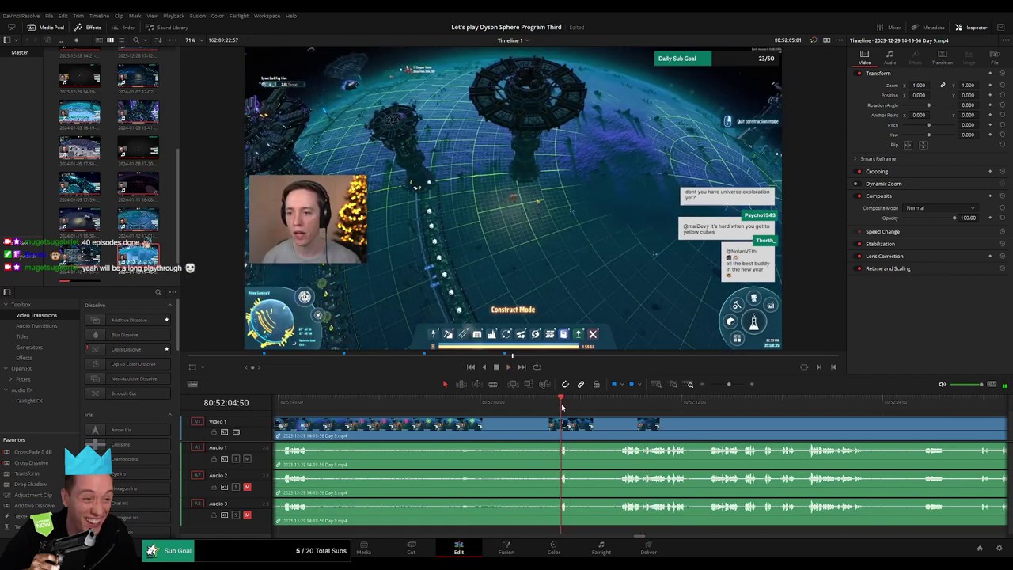
{"action": "left_click_drag", "start_coordinate": [562, 407], "coordinate": [547, 407]}
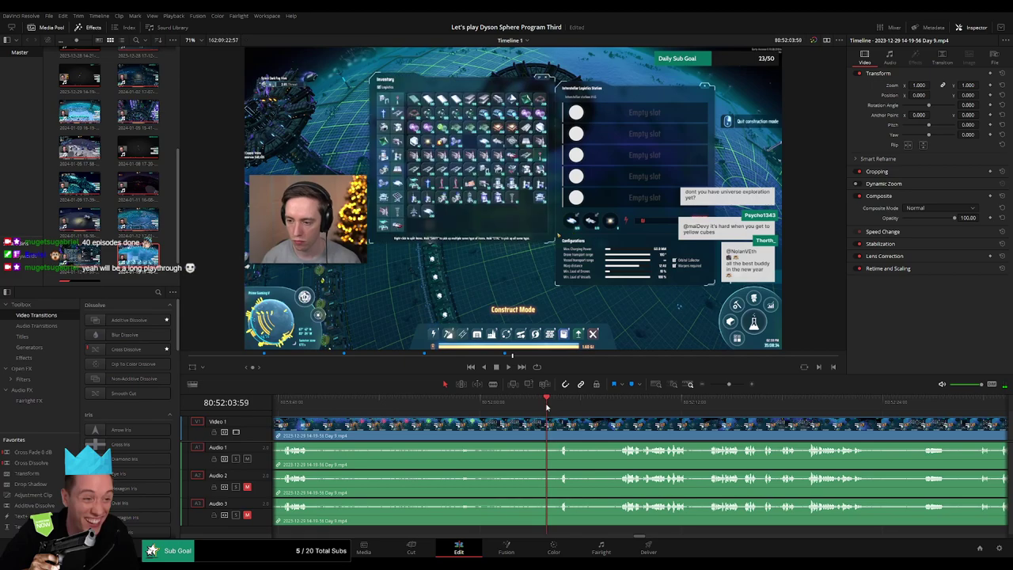
{"action": "key", "text": "ctrl+b"}
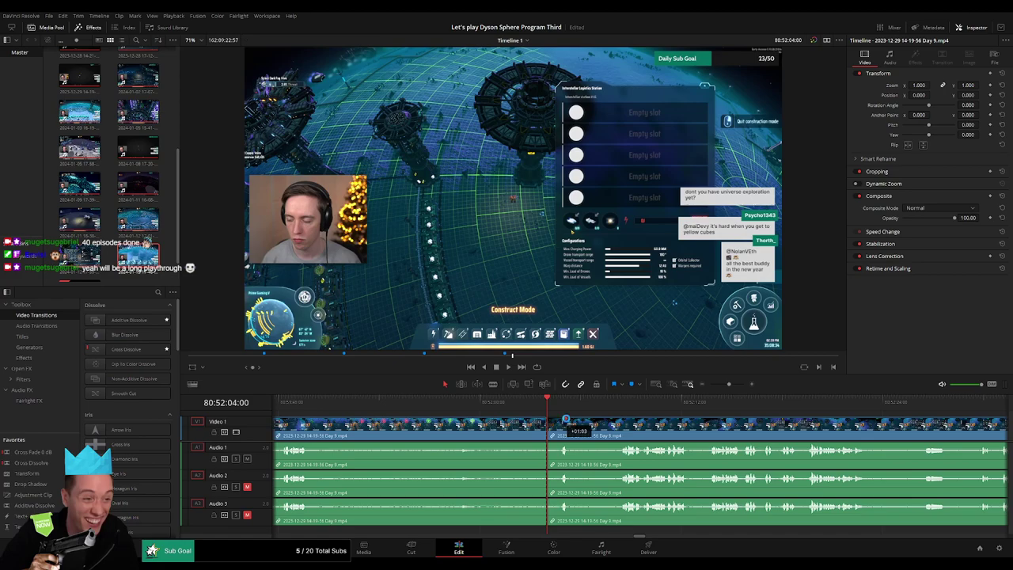
Add fades of about one second on both sides of the 80:52:04:00 cut on the video and all three audio tracks, and play them back
{"action": "left_click_drag", "start_coordinate": [566, 419], "coordinate": [565, 420]}
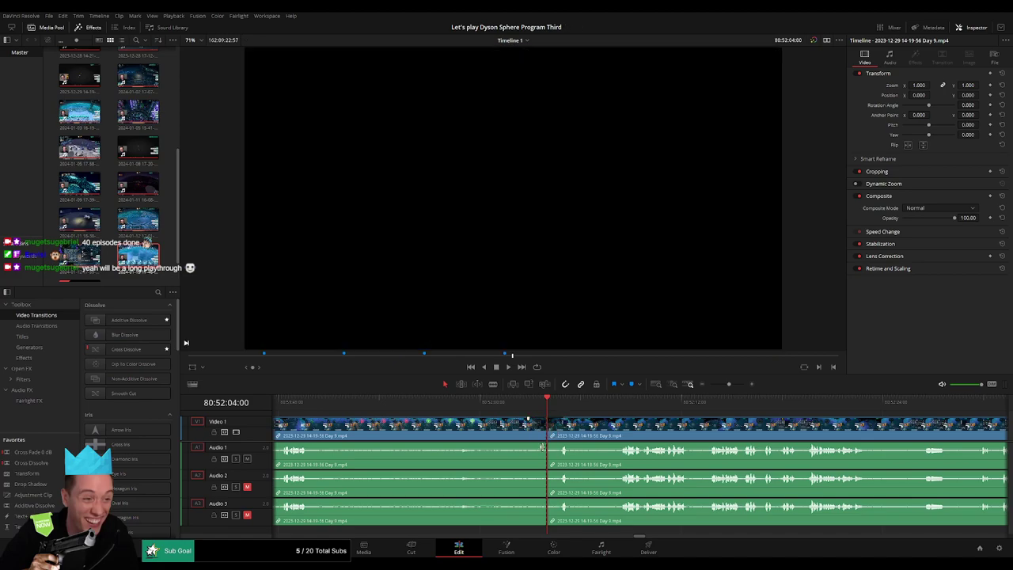
{"action": "left_click_drag", "start_coordinate": [544, 445], "coordinate": [524, 445]}
{"action": "scroll", "coordinate": [565, 451], "scroll_direction": "up", "scroll_amount": 3}
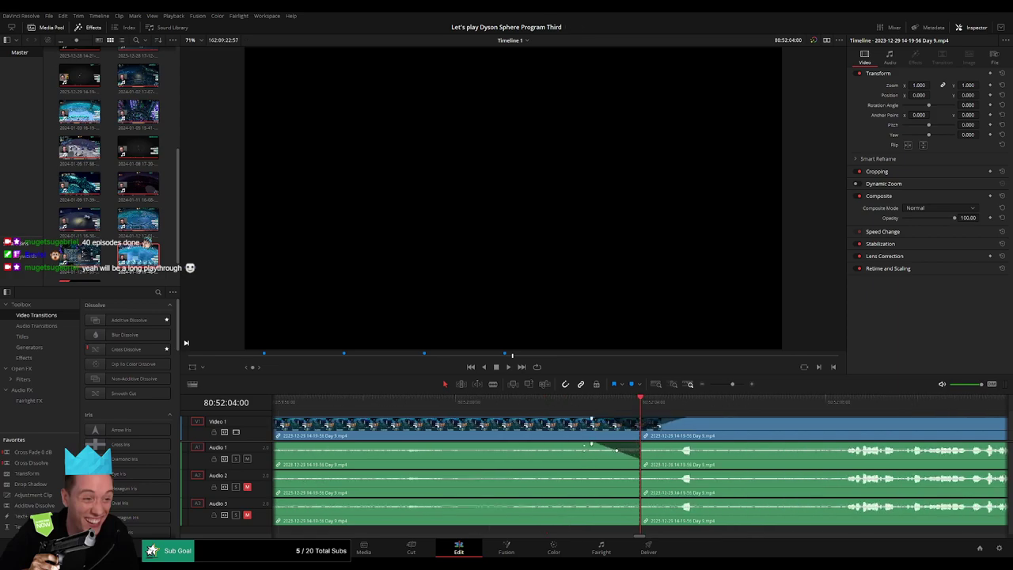
{"action": "left_click_drag", "start_coordinate": [591, 446], "coordinate": [680, 447]}
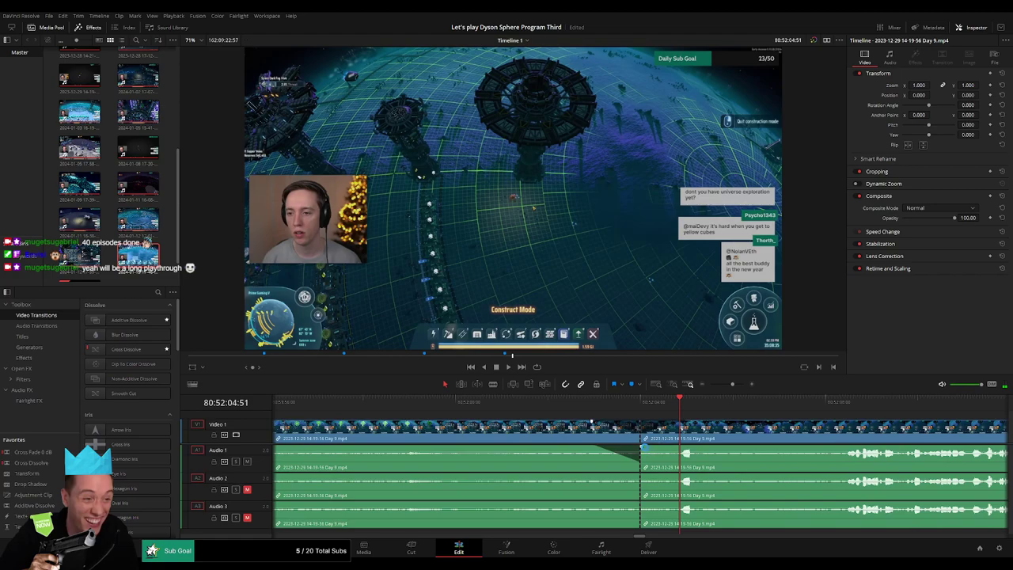
{"action": "left_click_drag", "start_coordinate": [668, 448], "coordinate": [673, 449]}
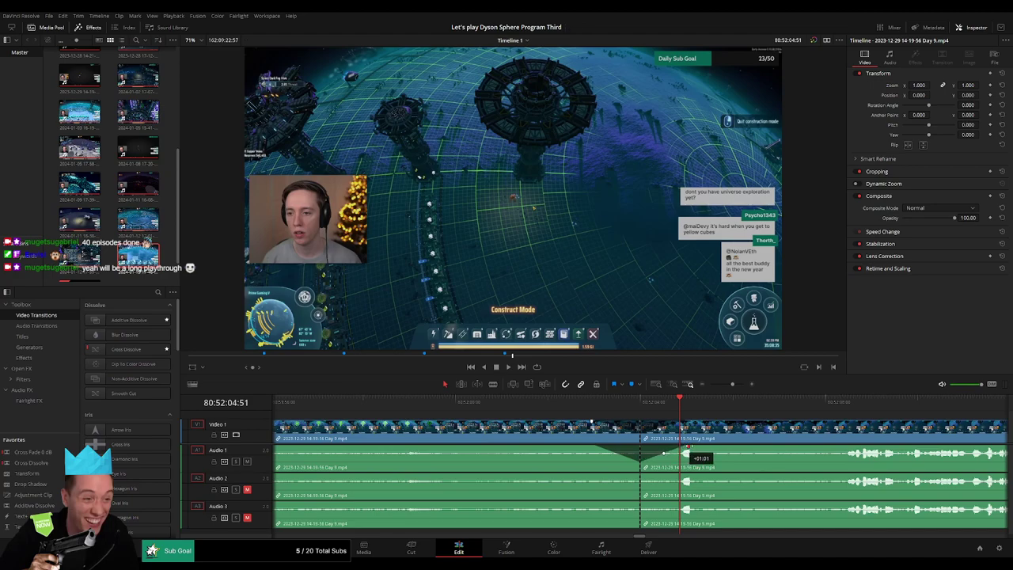
{"action": "left_click_drag", "start_coordinate": [637, 475], "coordinate": [595, 478]}
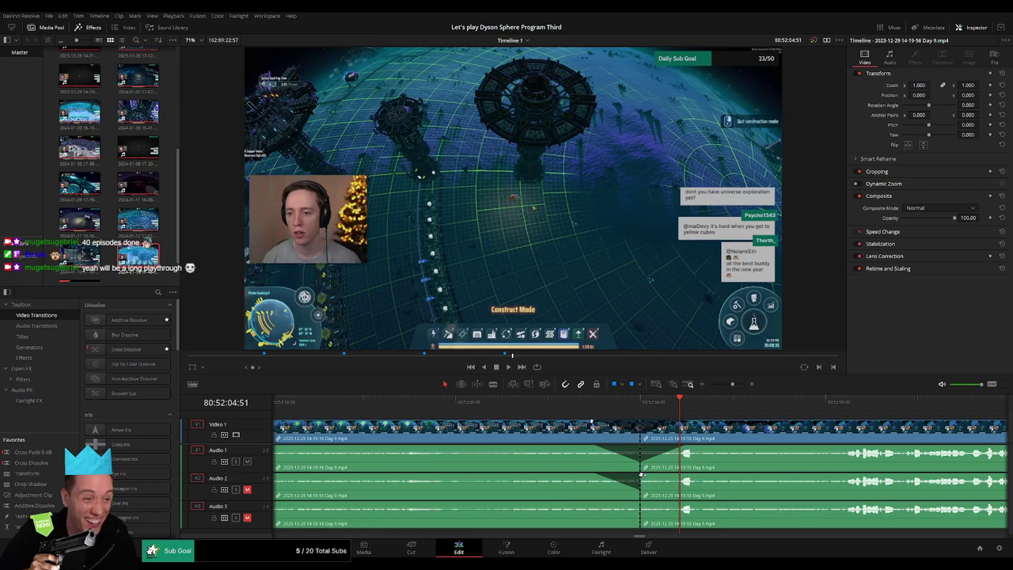
{"action": "left_click_drag", "start_coordinate": [641, 475], "coordinate": [686, 480]}
{"action": "left_click_drag", "start_coordinate": [637, 503], "coordinate": [602, 504]}
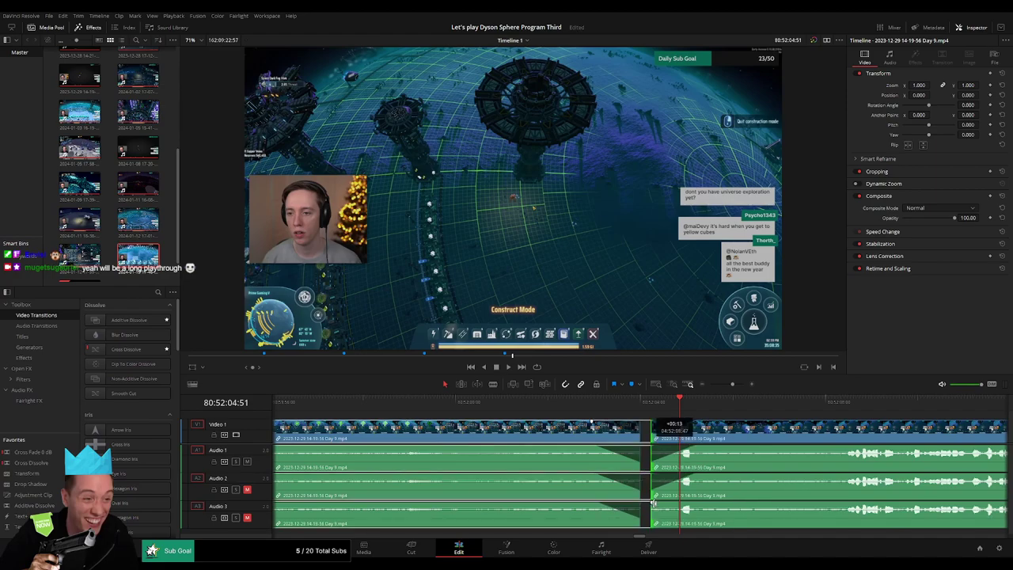
{"action": "left_click_drag", "start_coordinate": [643, 505], "coordinate": [681, 504]}
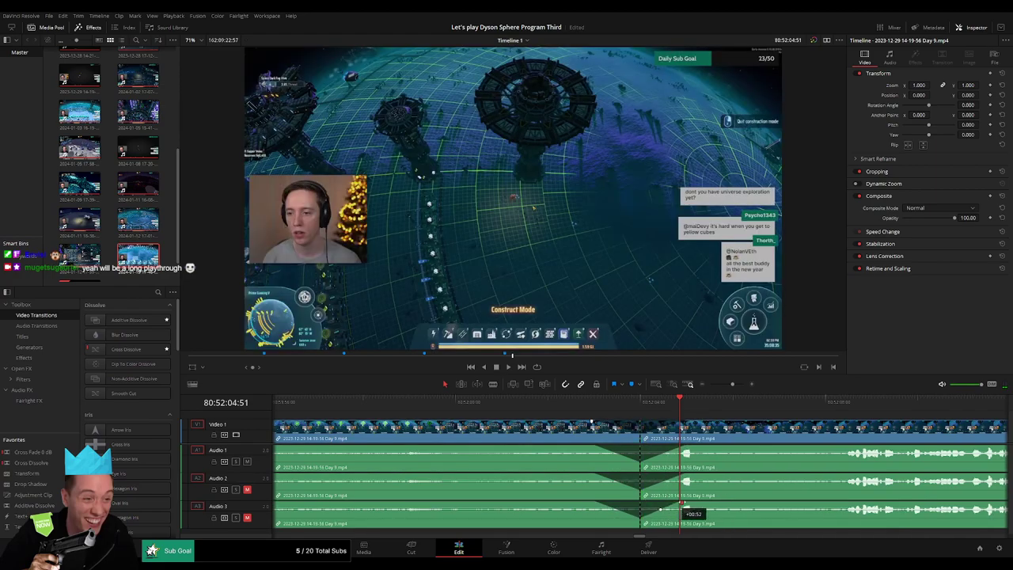
{"action": "left_click", "coordinate": [583, 402]}
{"action": "key", "text": "space"}
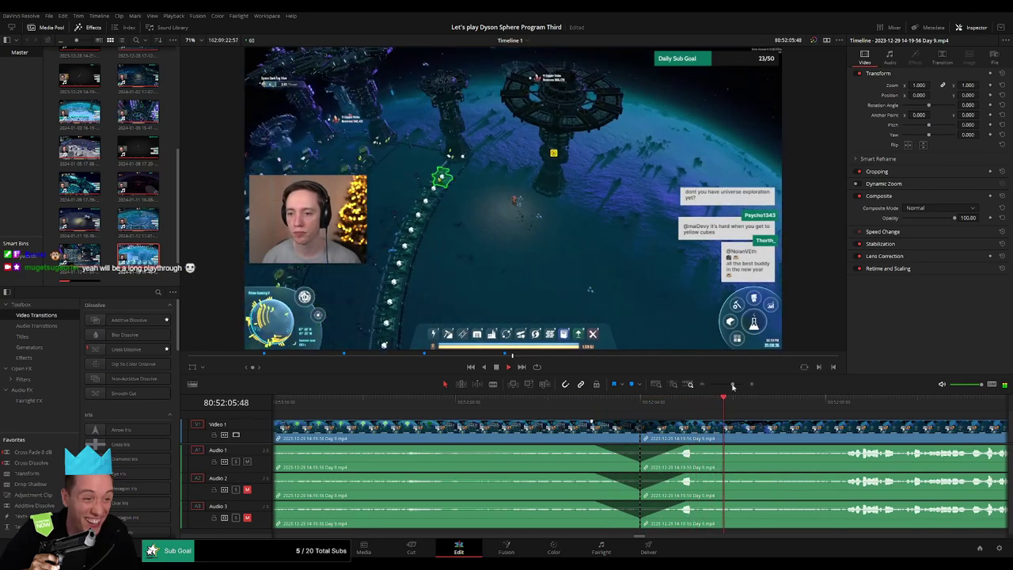
Move the Day 9 remainder after the 80:52:04:00 cut further along the timeline, leaving a gap
{"action": "left_click_drag", "start_coordinate": [733, 385], "coordinate": [669, 392]}
{"action": "scroll", "coordinate": [686, 436], "scroll_direction": "right", "scroll_amount": 3}
{"action": "key", "text": "space"}
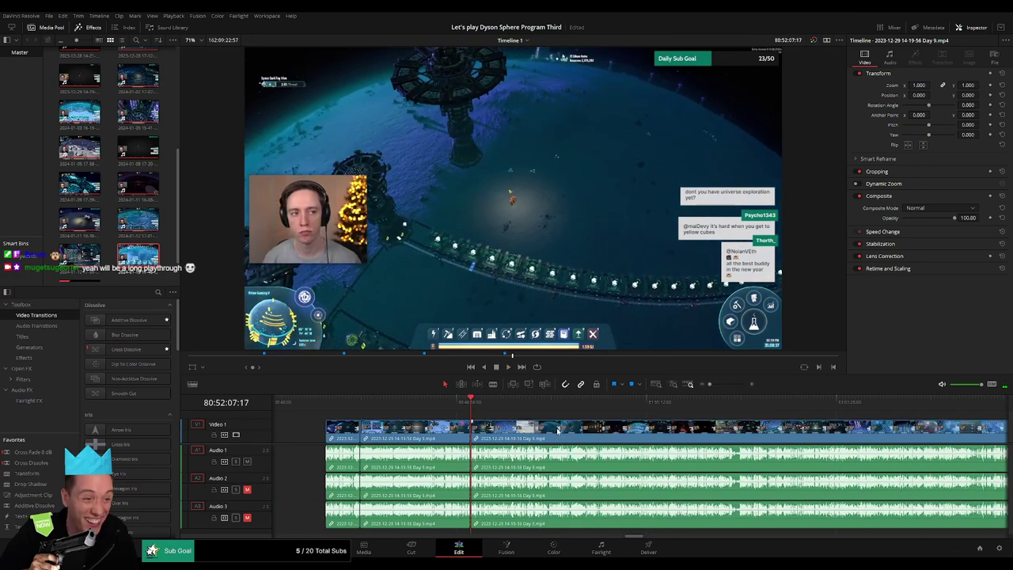
{"action": "left_click", "coordinate": [327, 408]}
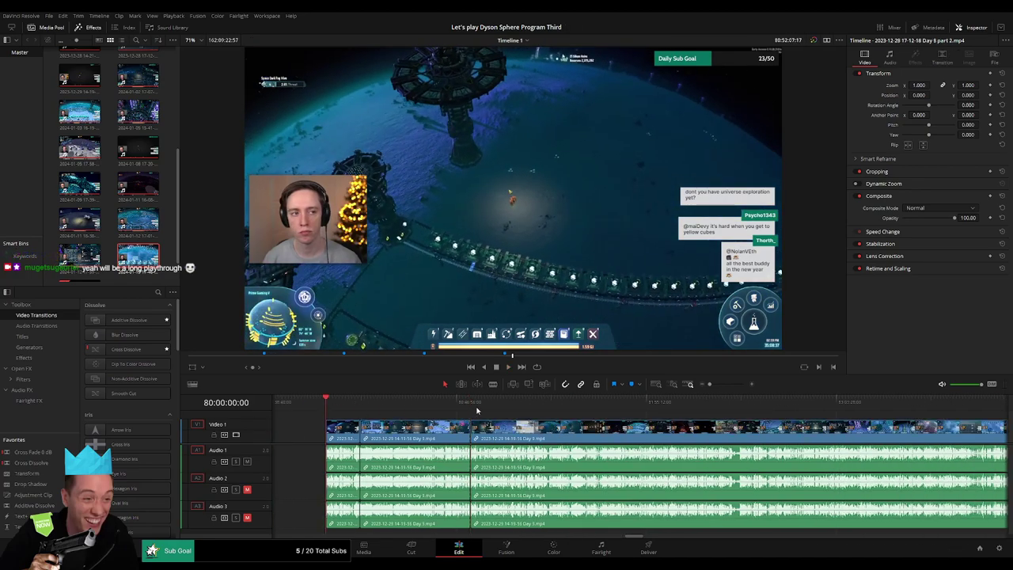
{"action": "key", "text": "End"}
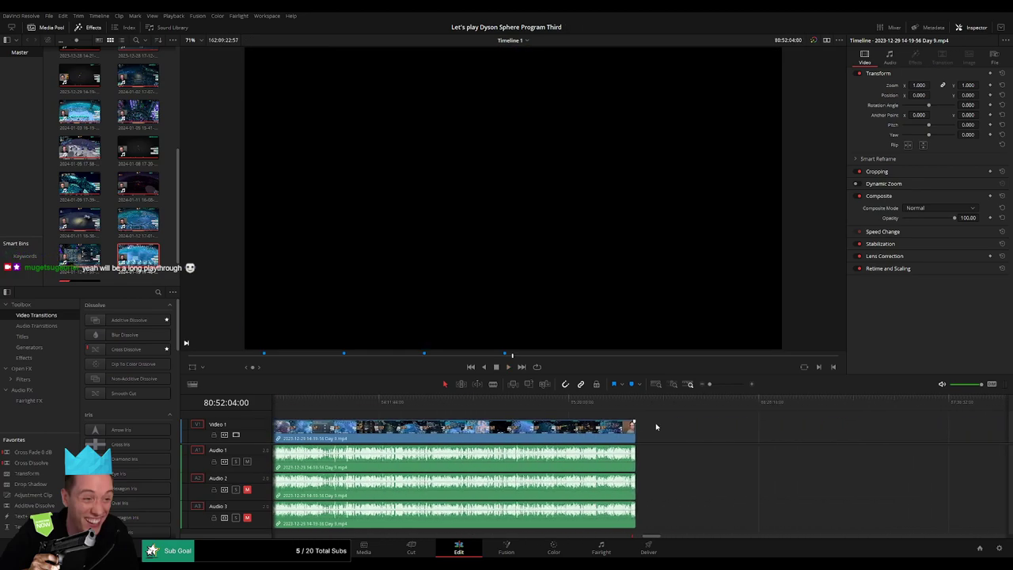
{"action": "scroll", "coordinate": [656, 427], "scroll_direction": "right", "scroll_amount": 3}
{"action": "left_click_drag", "start_coordinate": [448, 435], "coordinate": [822, 435]}
{"action": "scroll", "coordinate": [823, 435], "scroll_direction": "left", "scroll_amount": 12}
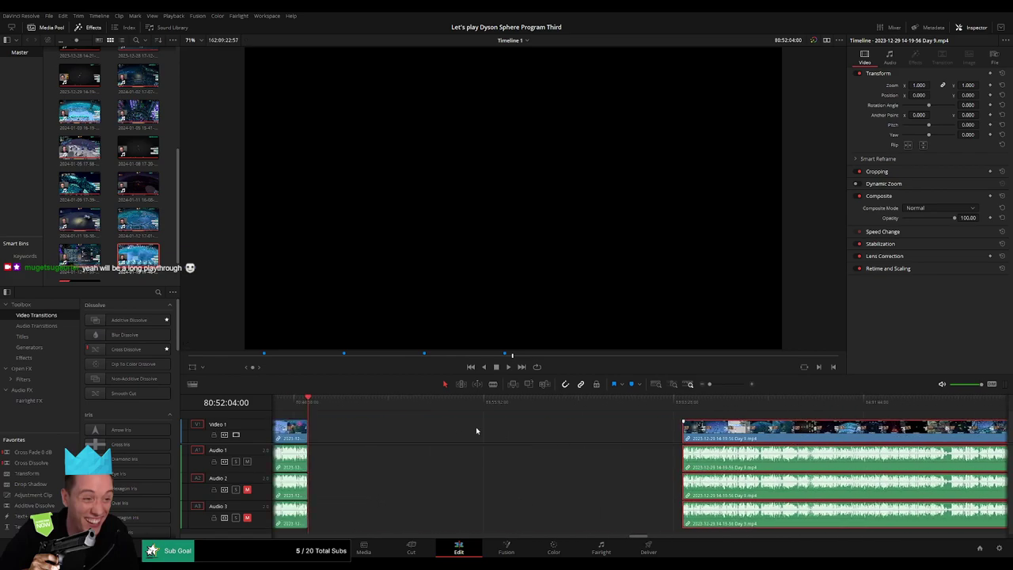
Place the playhead at 82:00:00:00 and align the start of the Day 9 remainder with it
{"action": "left_click", "coordinate": [475, 427]}
{"action": "left_click", "coordinate": [404, 404]}
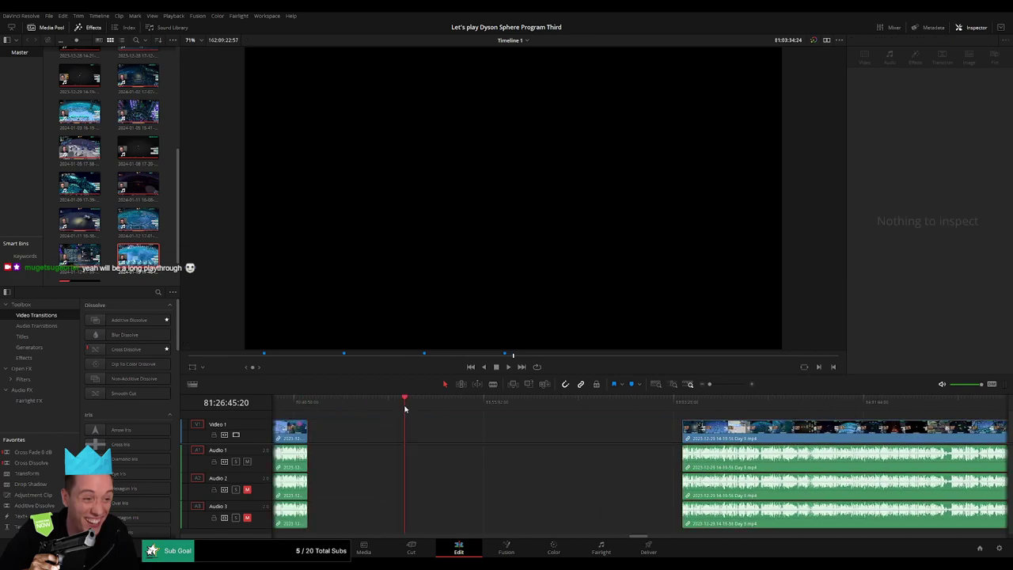
{"action": "left_click_drag", "start_coordinate": [406, 408], "coordinate": [500, 409]}
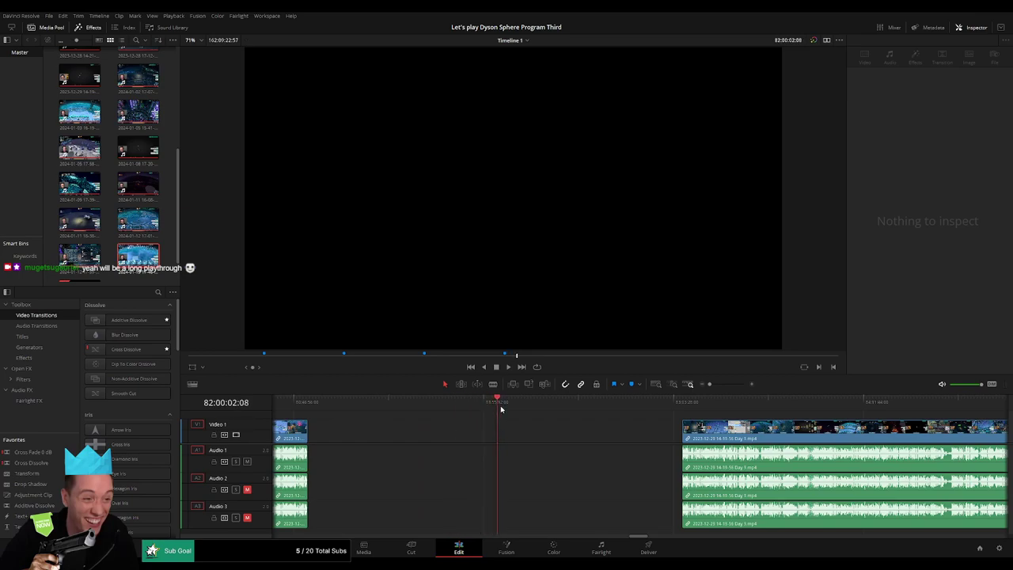
{"action": "key", "text": "Left"}
{"action": "key", "text": "Left"}
{"action": "key", "text": "Left"}
{"action": "key", "text": "Left"}
{"action": "key", "text": "Left"}
{"action": "key", "text": "Left"}
{"action": "key", "text": "Left"}
{"action": "key", "text": "Left"}
{"action": "key", "text": "Left"}
{"action": "key", "text": "Left"}
{"action": "key", "text": "Left"}
{"action": "key", "text": "Left"}
{"action": "key", "text": "Left"}
{"action": "key", "text": "Left"}
{"action": "key", "text": "Left"}
{"action": "key", "text": "Left"}
{"action": "key", "text": "Left"}
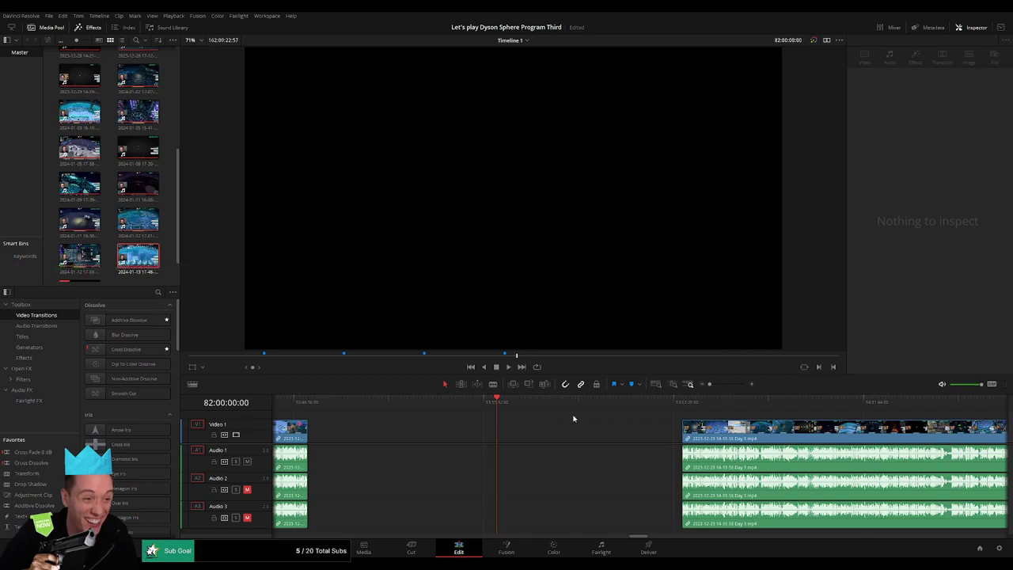
{"action": "left_click_drag", "start_coordinate": [708, 428], "coordinate": [459, 416]}
Find a quiet moment about 52 minutes into the episode and split the Day 9 clip on all tracks at 82:52:05:00
{"action": "key", "text": "space"}
{"action": "left_click_drag", "start_coordinate": [396, 407], "coordinate": [514, 407]}
{"action": "scroll", "coordinate": [563, 420], "scroll_direction": "up", "scroll_amount": 6}
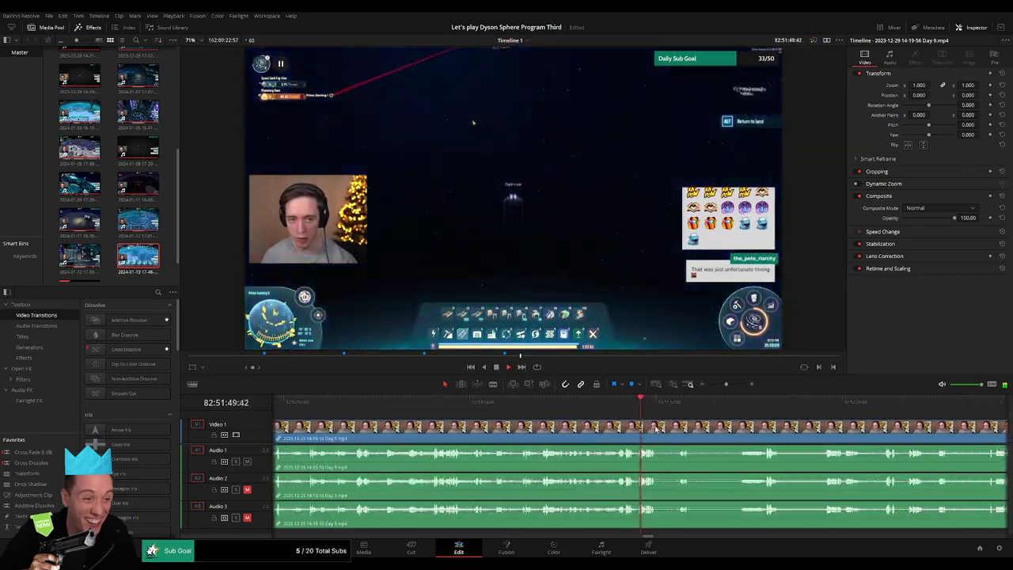
{"action": "scroll", "coordinate": [656, 425], "scroll_direction": "right", "scroll_amount": 3}
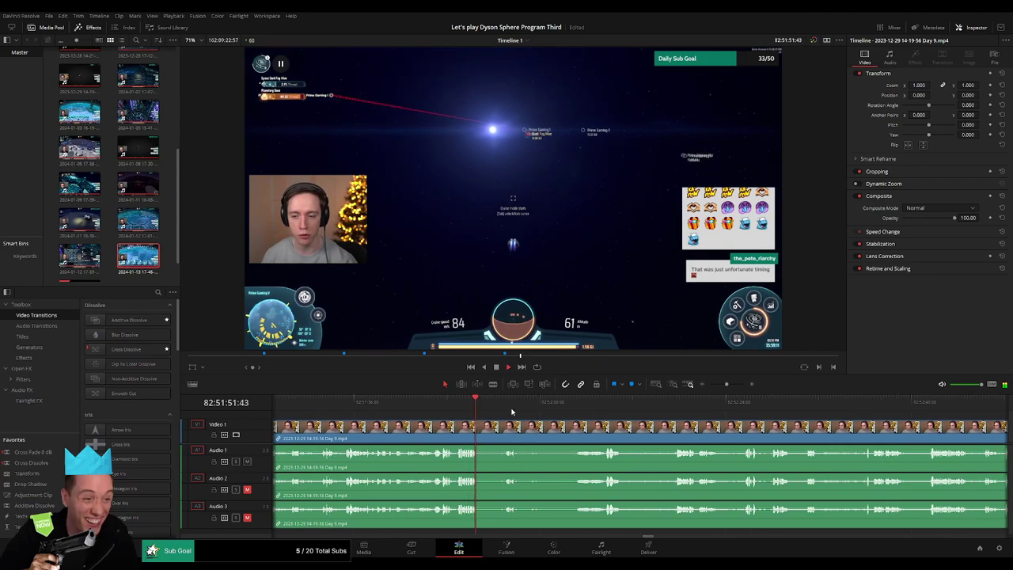
{"action": "left_click", "coordinate": [509, 408]}
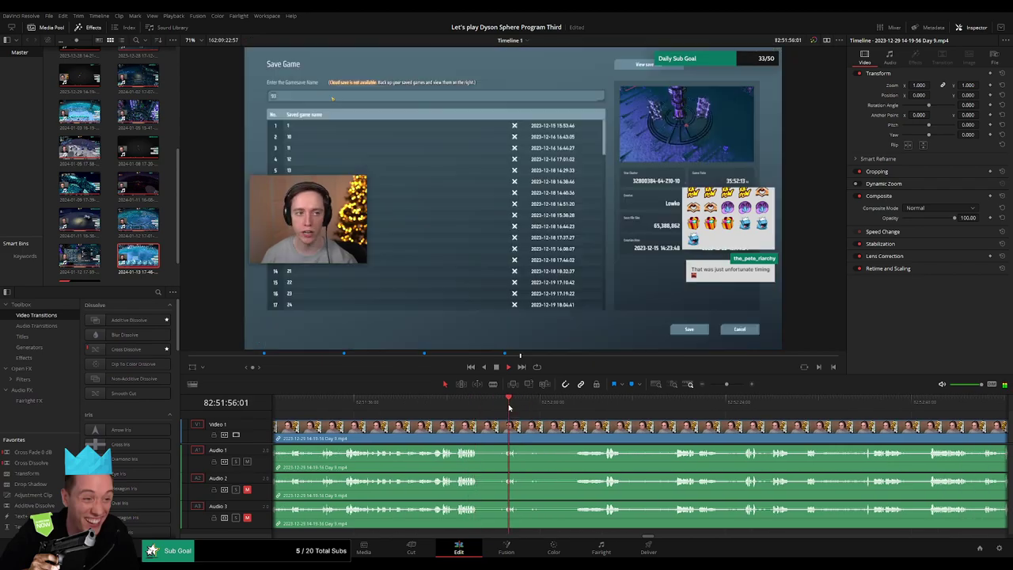
{"action": "left_click", "coordinate": [579, 404]}
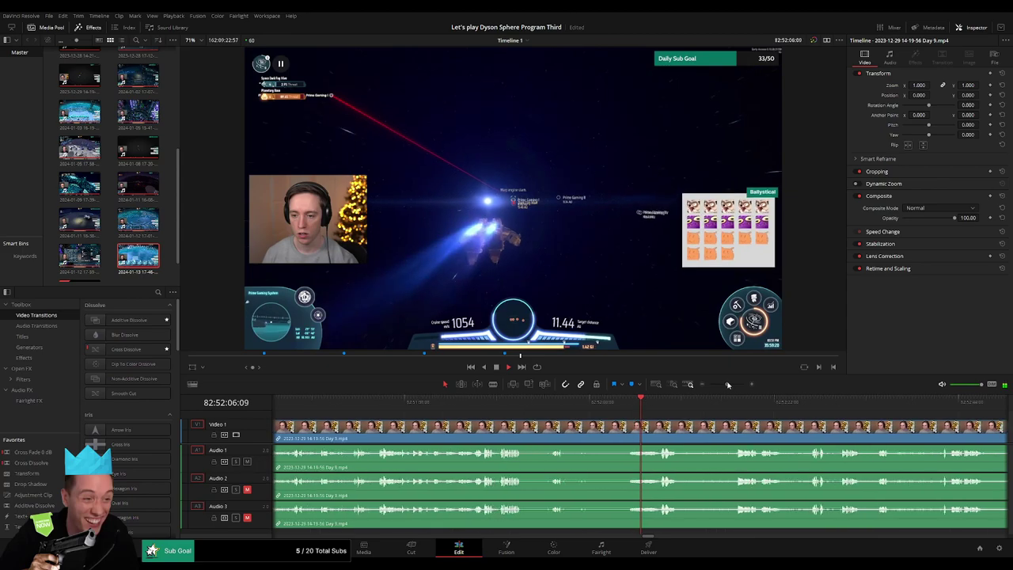
{"action": "left_click_drag", "start_coordinate": [728, 385], "coordinate": [730, 385]}
{"action": "left_click", "coordinate": [687, 410]}
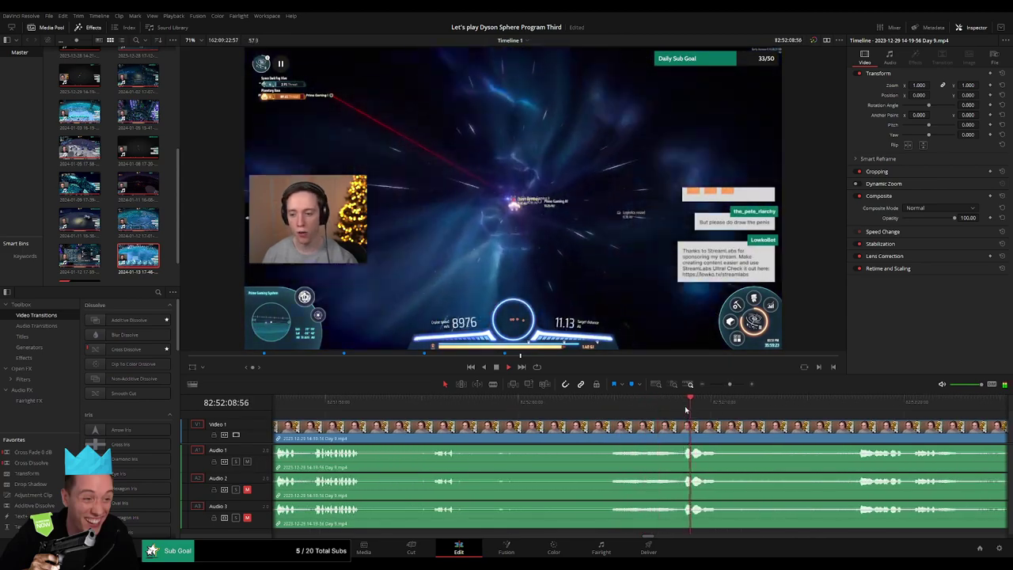
{"action": "key", "text": "space"}
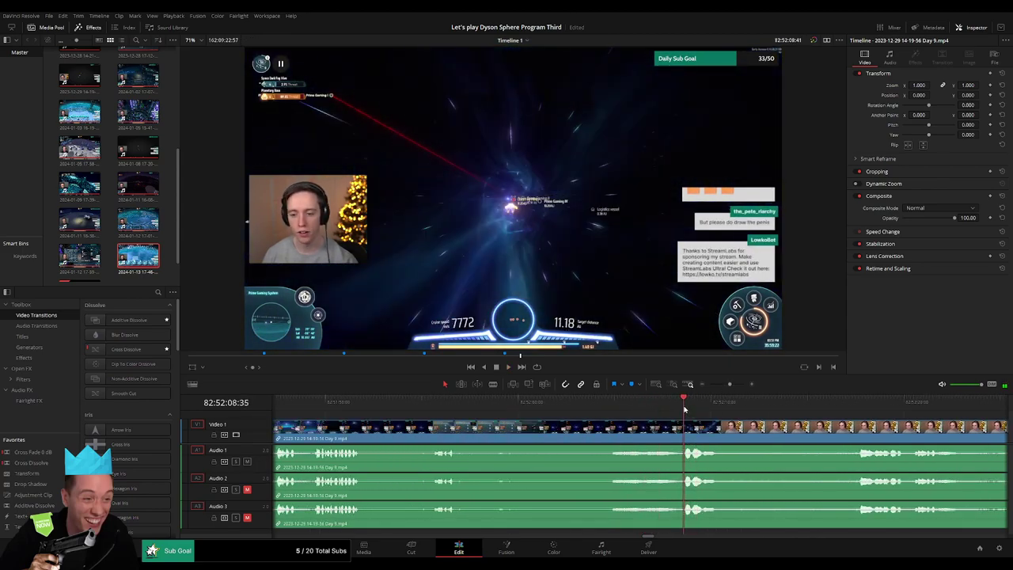
{"action": "left_click", "coordinate": [606, 409]}
{"action": "left_click_drag", "start_coordinate": [607, 411], "coordinate": [615, 410]}
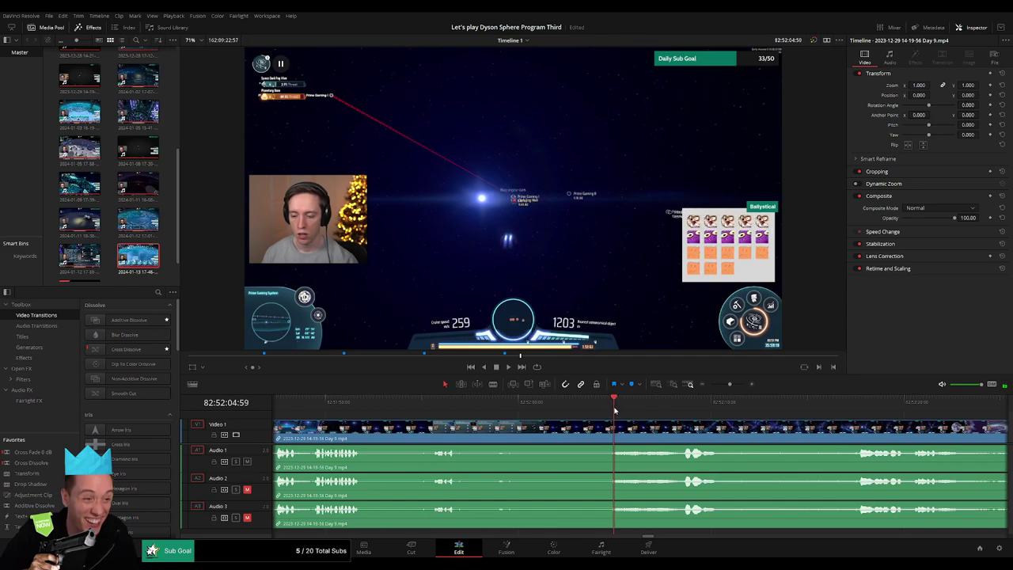
{"action": "left_click", "coordinate": [618, 428]}
{"action": "key", "text": "a"}
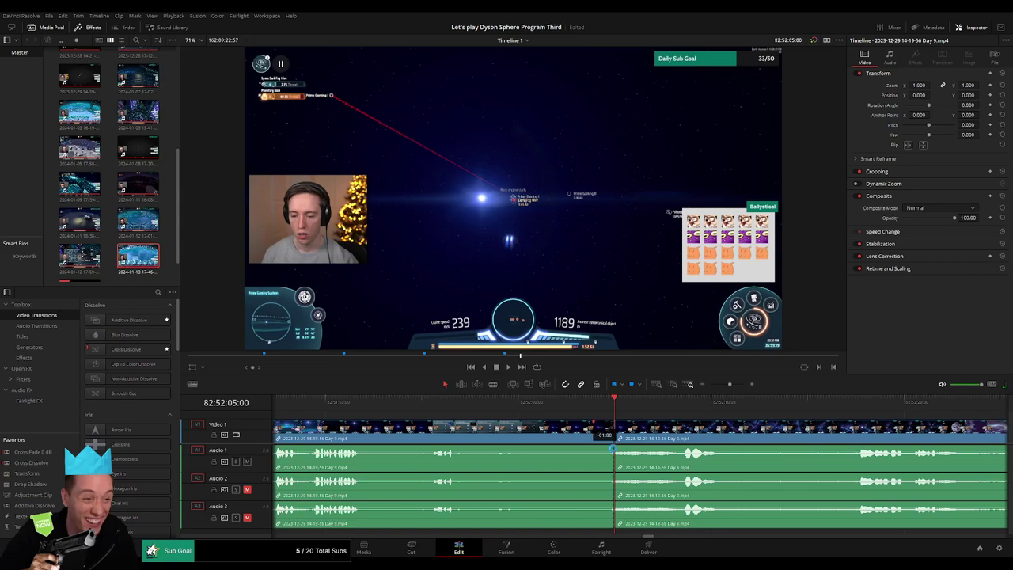
Add fades of about one second on both sides of the 82:52:05:00 cut on the video and all three audio tracks
{"action": "left_click_drag", "start_coordinate": [613, 448], "coordinate": [600, 450]}
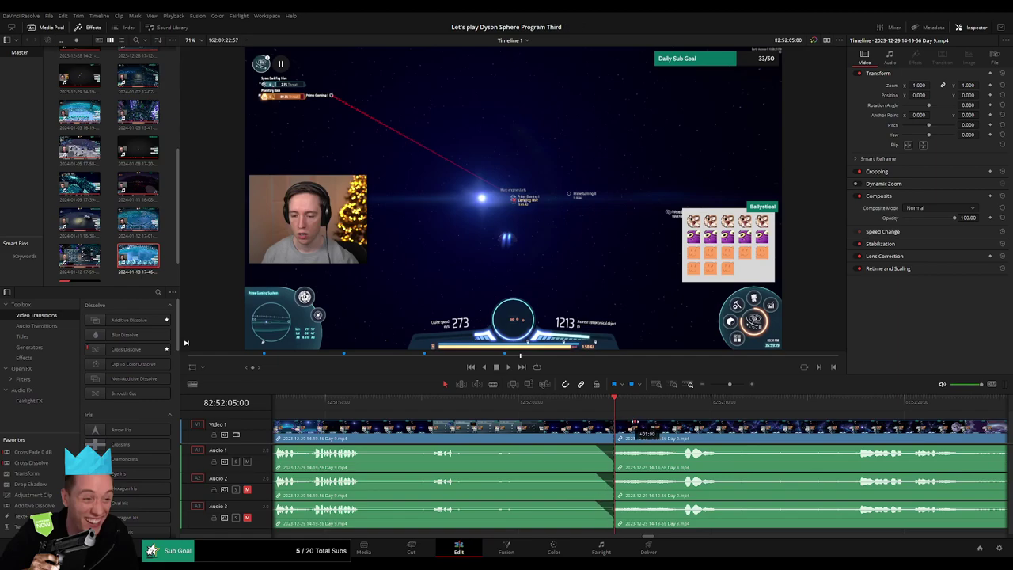
{"action": "left_click_drag", "start_coordinate": [635, 422], "coordinate": [635, 422]}
{"action": "scroll", "coordinate": [669, 433], "scroll_direction": "up", "scroll_amount": 4}
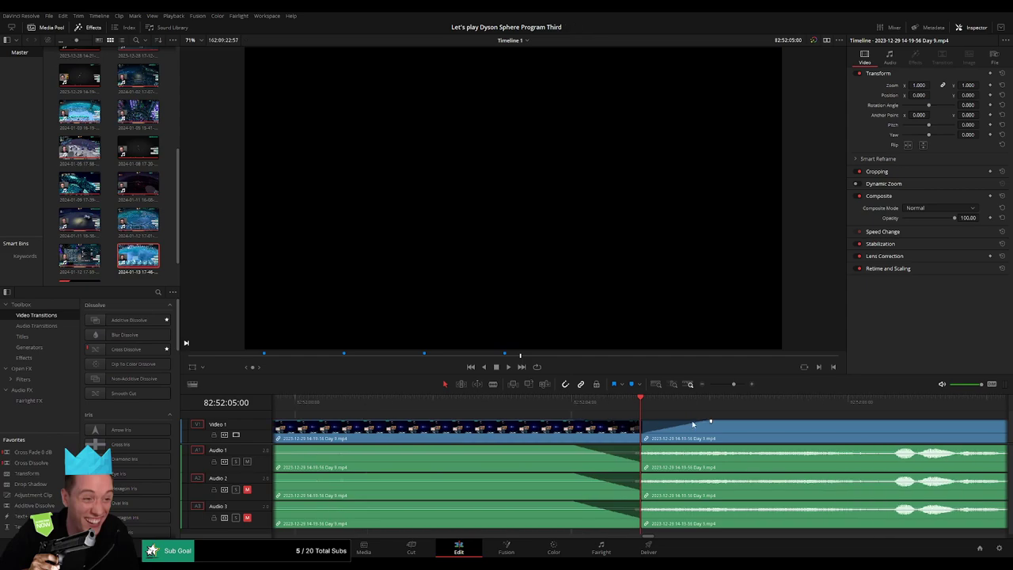
{"action": "left_click_drag", "start_coordinate": [708, 422], "coordinate": [710, 422]}
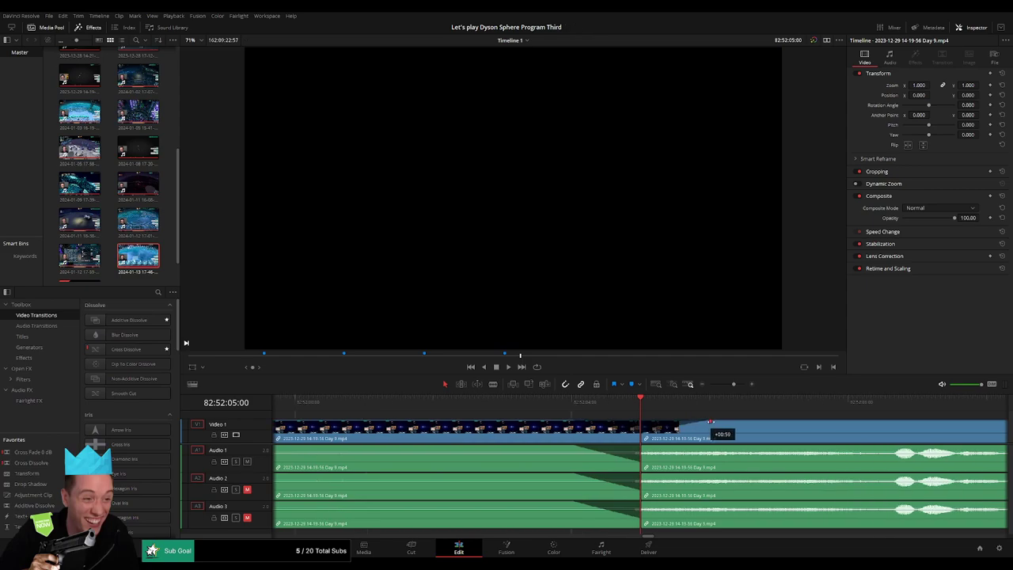
{"action": "left_click_drag", "start_coordinate": [643, 449], "coordinate": [714, 449]}
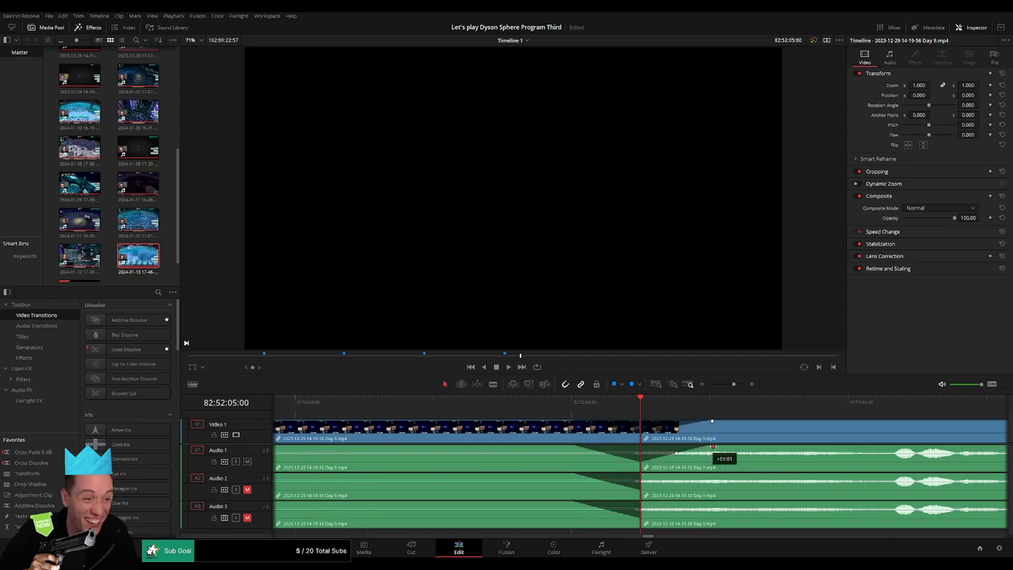
{"action": "left_click_drag", "start_coordinate": [645, 475], "coordinate": [702, 476]}
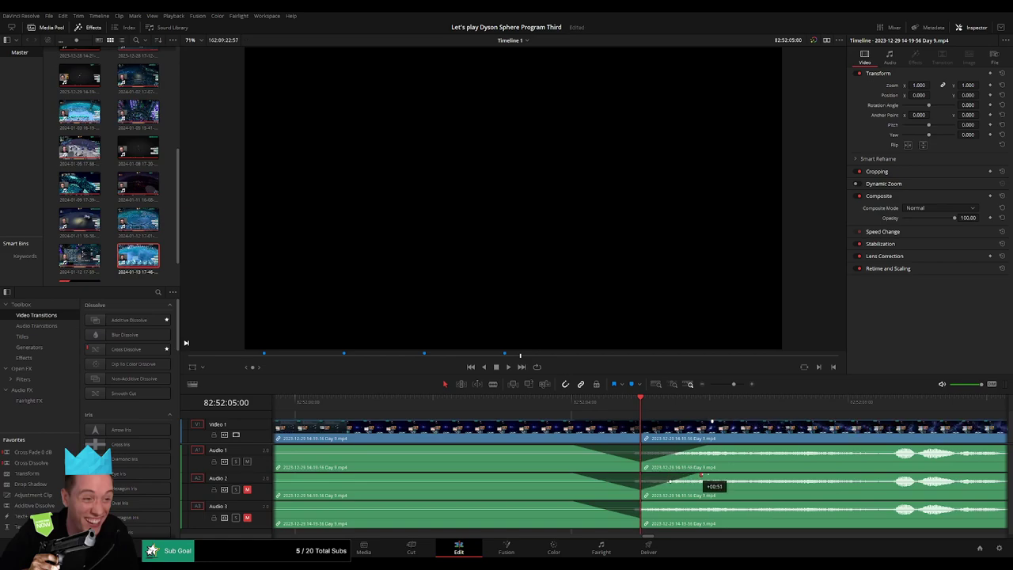
{"action": "left_click_drag", "start_coordinate": [644, 505], "coordinate": [705, 504]}
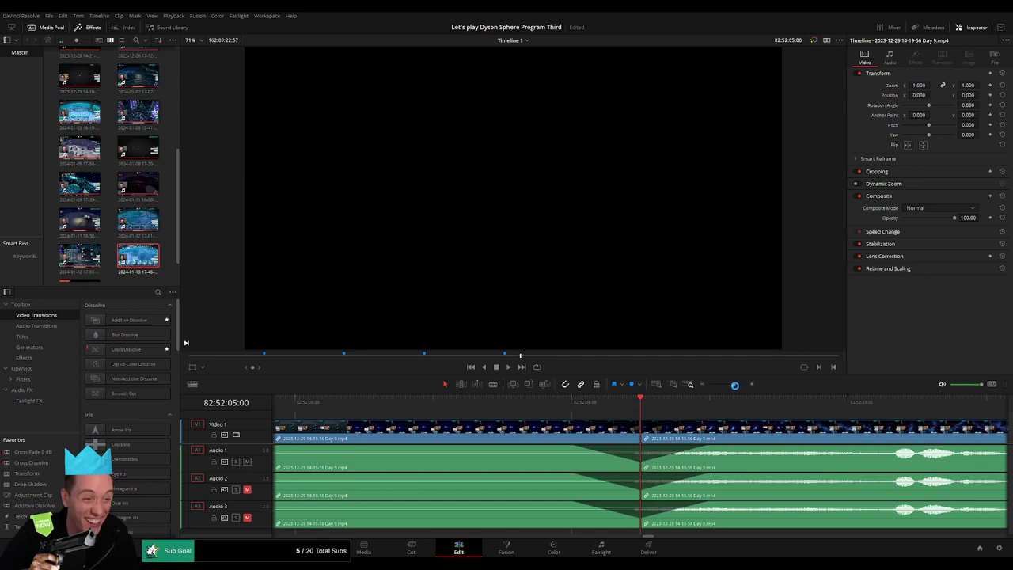
Move the Day 9 remainder after the 82:52:05:00 cut further along the timeline, leaving a gap
{"action": "left_click_drag", "start_coordinate": [736, 386], "coordinate": [665, 389]}
{"action": "scroll", "coordinate": [571, 422], "scroll_direction": "right", "scroll_amount": 5}
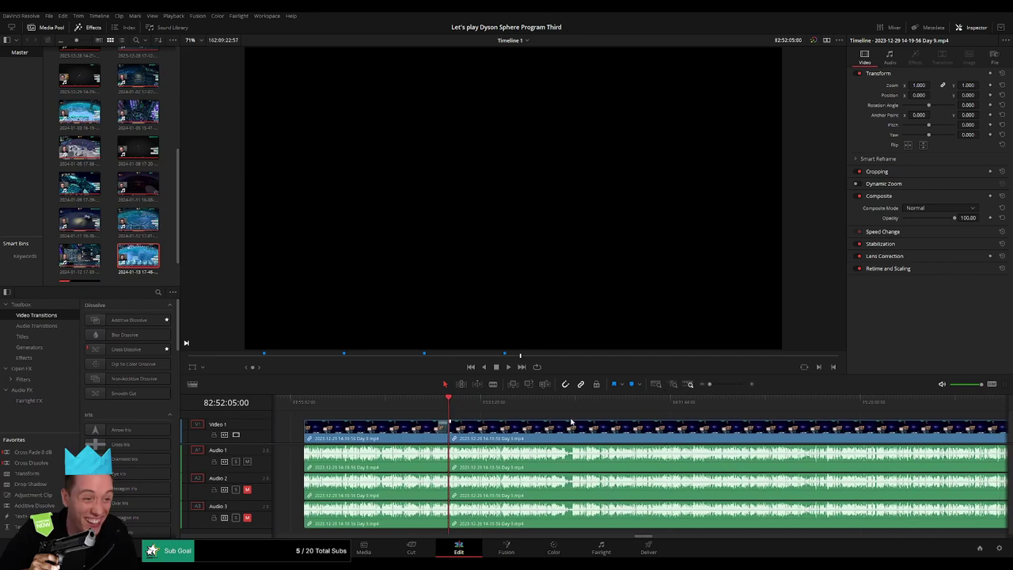
{"action": "left_click", "coordinate": [306, 404]}
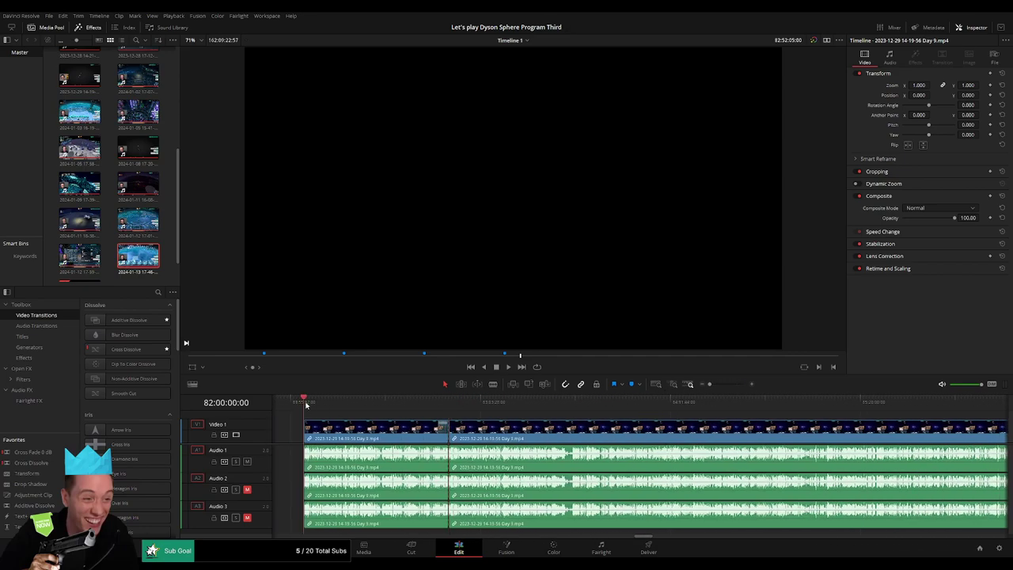
{"action": "left_click", "coordinate": [450, 407]}
{"action": "scroll", "coordinate": [491, 419], "scroll_direction": "right", "scroll_amount": 10}
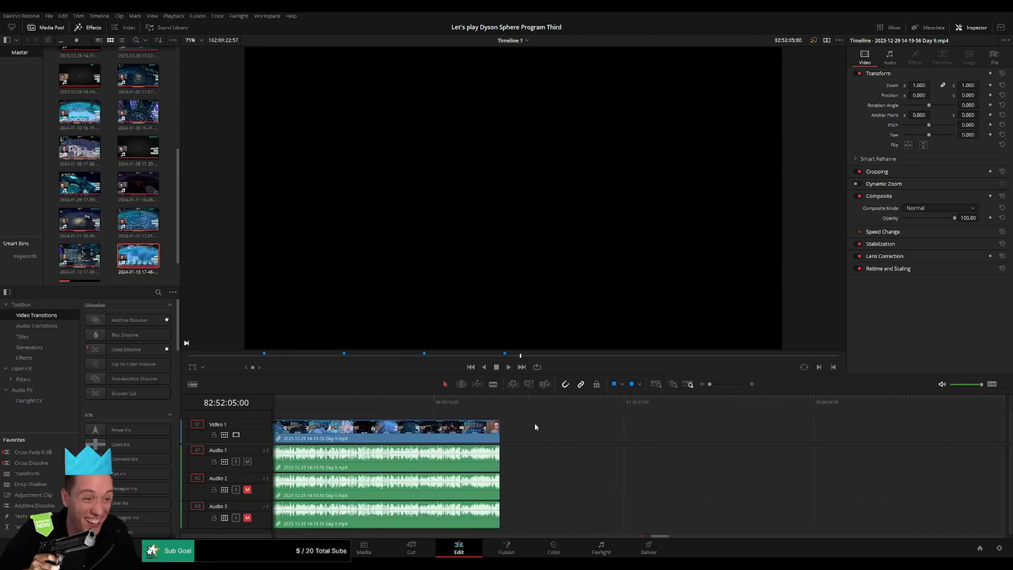
{"action": "left_click_drag", "start_coordinate": [455, 430], "coordinate": [760, 430]}
{"action": "scroll", "coordinate": [491, 434], "scroll_direction": "left", "scroll_amount": 10}
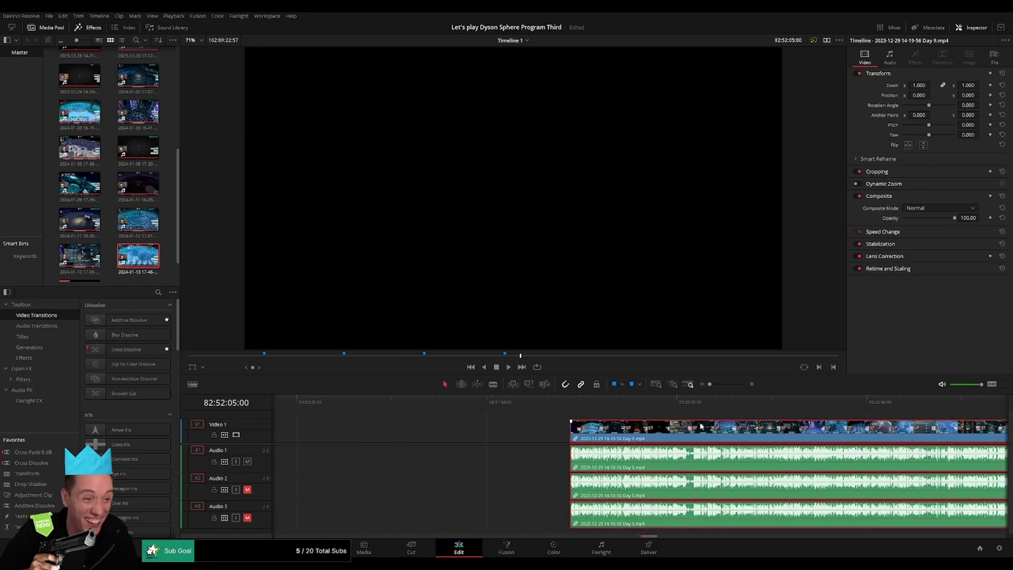
{"action": "left_click", "coordinate": [431, 438]}
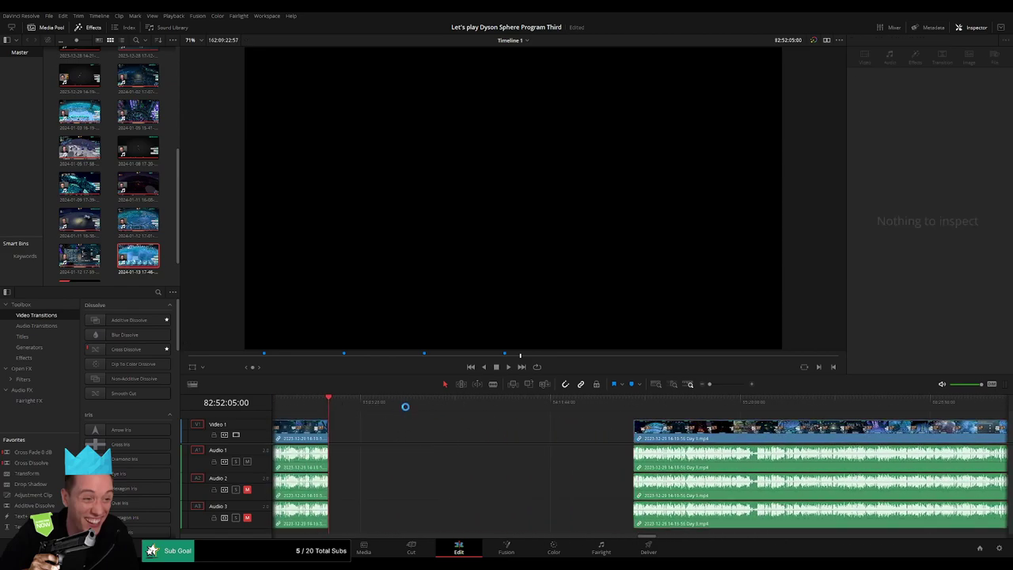
Place the playhead at 84:00:00:00, align the start of the Day 9 remainder with it, and play from there
{"action": "left_click_drag", "start_coordinate": [405, 407], "coordinate": [508, 414]}
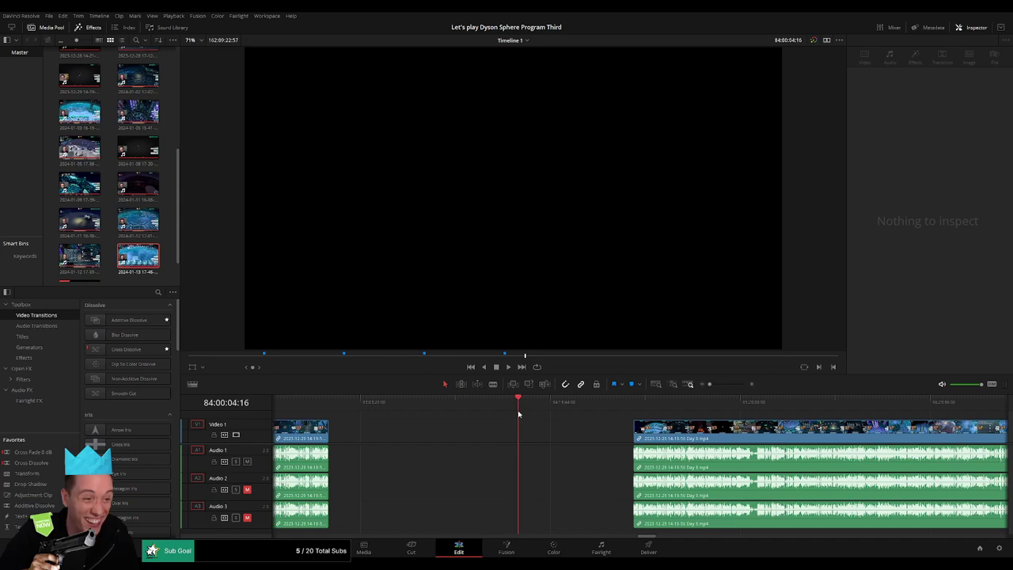
{"action": "scroll", "coordinate": [701, 400], "scroll_direction": "up", "scroll_amount": 5}
{"action": "left_click_drag", "start_coordinate": [640, 406], "coordinate": [622, 404]}
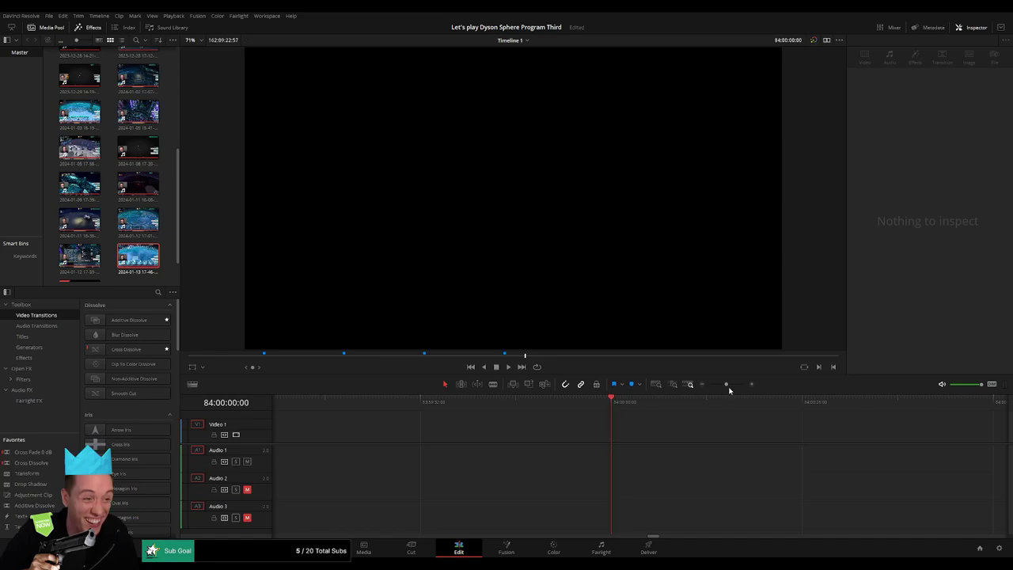
{"action": "left_click_drag", "start_coordinate": [729, 386], "coordinate": [670, 391]}
{"action": "scroll", "coordinate": [443, 407], "scroll_direction": "right", "scroll_amount": 3}
{"action": "left_click_drag", "start_coordinate": [557, 430], "coordinate": [442, 429]}
{"action": "key", "text": "space"}
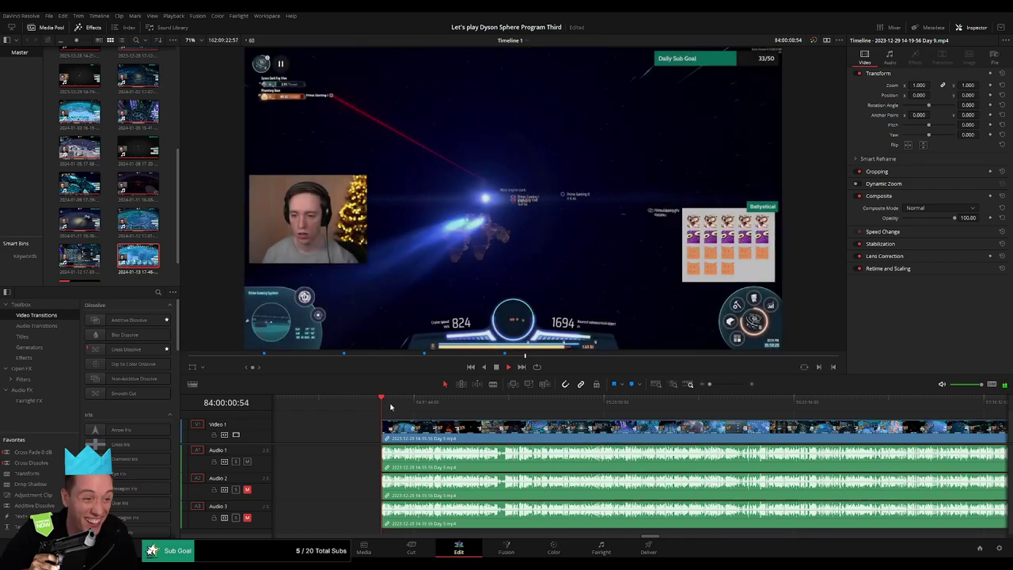
Locate where the streamer leaves the camera about 41 minutes into the episode and split all tracks at 84:41:52:35
{"action": "left_click", "coordinate": [428, 403]}
{"action": "left_click_drag", "start_coordinate": [431, 406], "coordinate": [497, 406]}
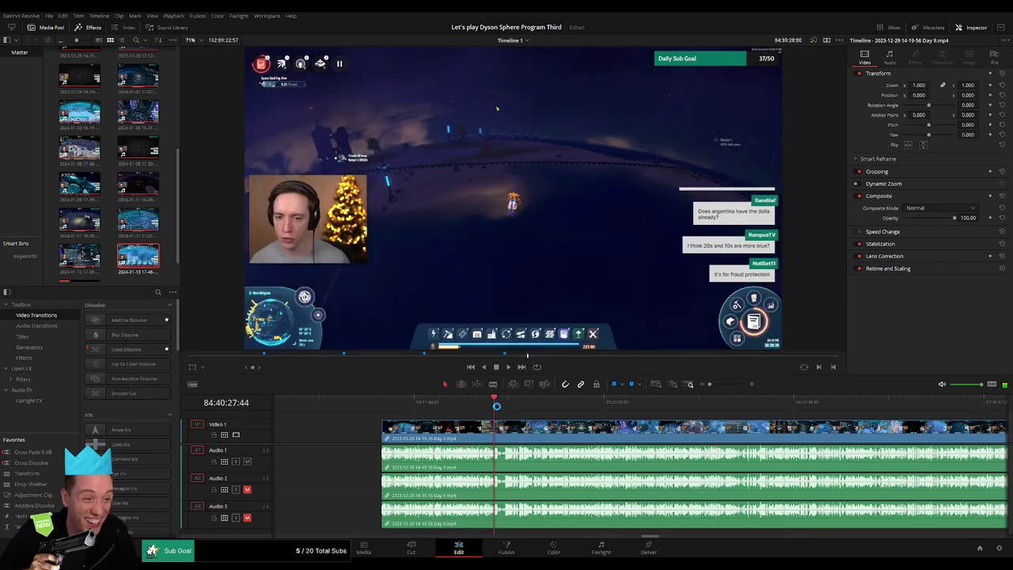
{"action": "left_click", "coordinate": [498, 409]}
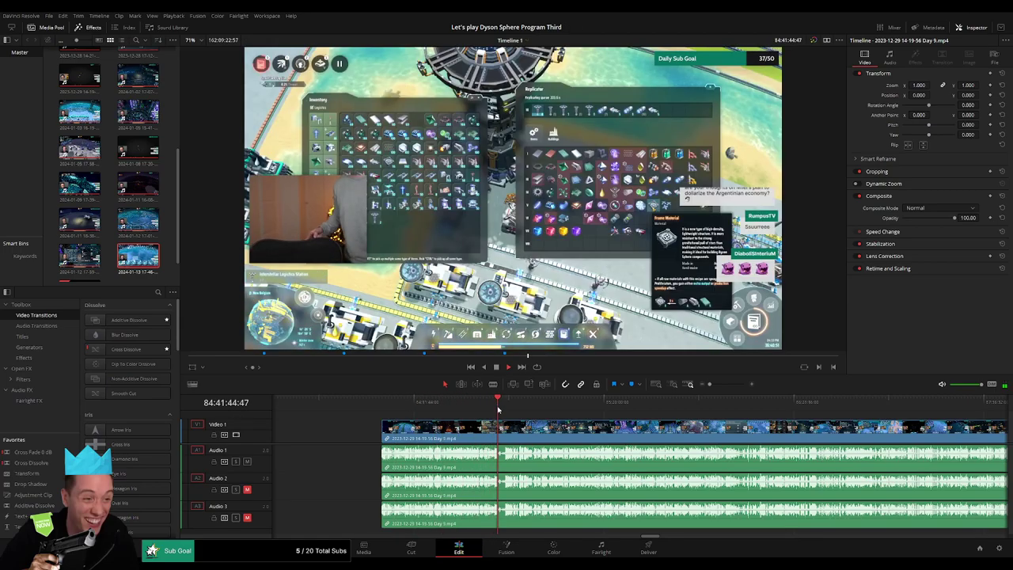
{"action": "left_click_drag", "start_coordinate": [711, 385], "coordinate": [730, 387]}
{"action": "key", "text": "space"}
{"action": "left_click", "coordinate": [677, 402]}
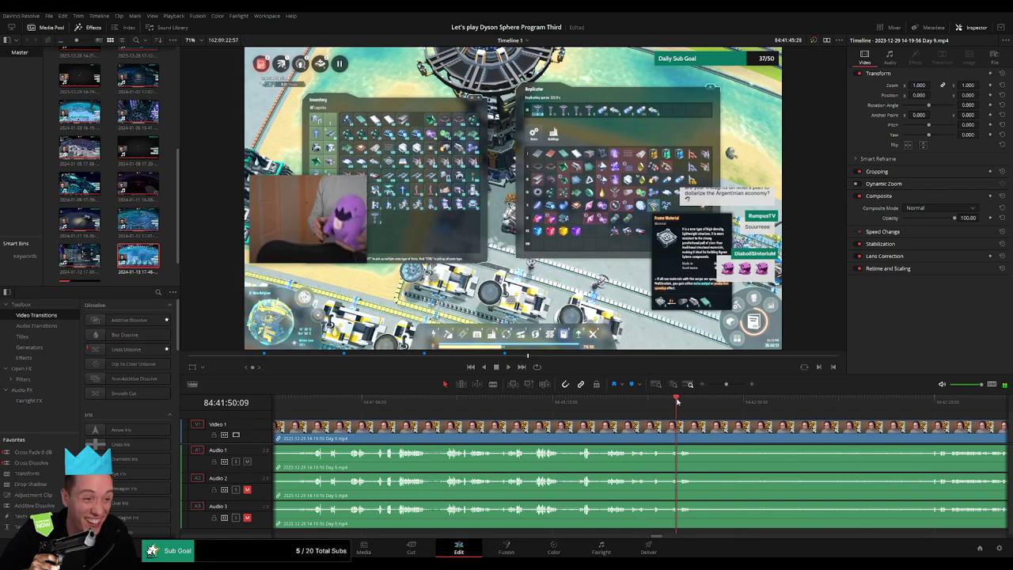
{"action": "left_click_drag", "start_coordinate": [708, 424], "coordinate": [493, 413]}
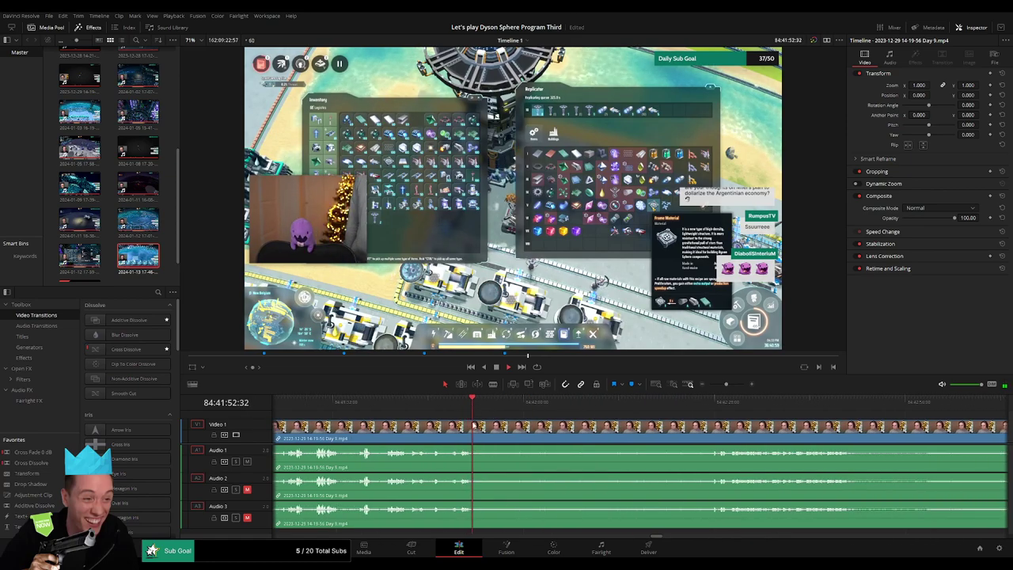
{"action": "key", "text": "space"}
{"action": "key", "text": "b"}
{"action": "left_click", "coordinate": [476, 431]}
{"action": "key", "text": "space"}
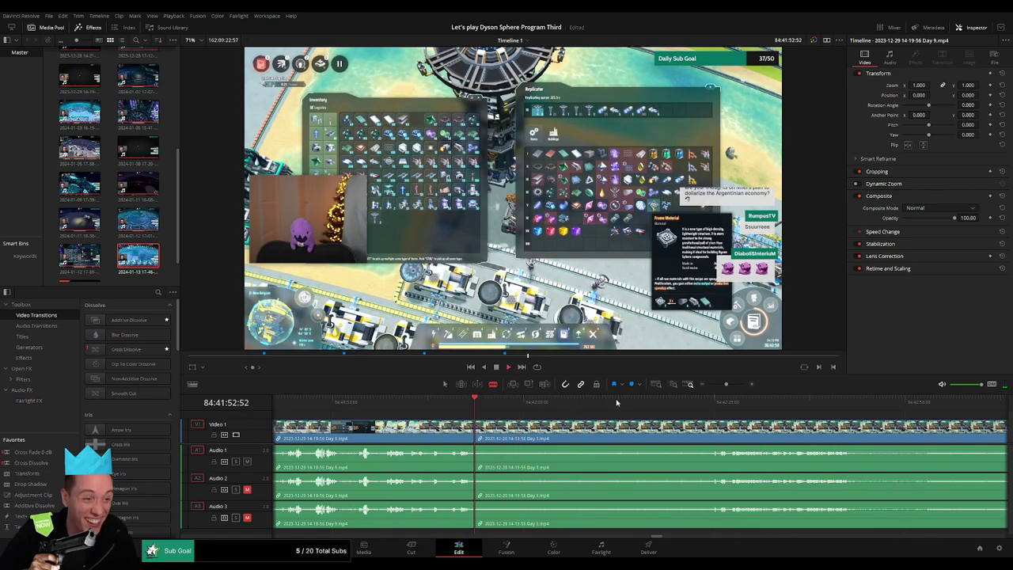
Find where the streamer returns from the break and split the Day 9 clip on all tracks at 84:44:38:25
{"action": "left_click_drag", "start_coordinate": [695, 399], "coordinate": [715, 400]}
{"action": "left_click_drag", "start_coordinate": [791, 418], "coordinate": [526, 410]}
{"action": "left_click", "coordinate": [544, 402]}
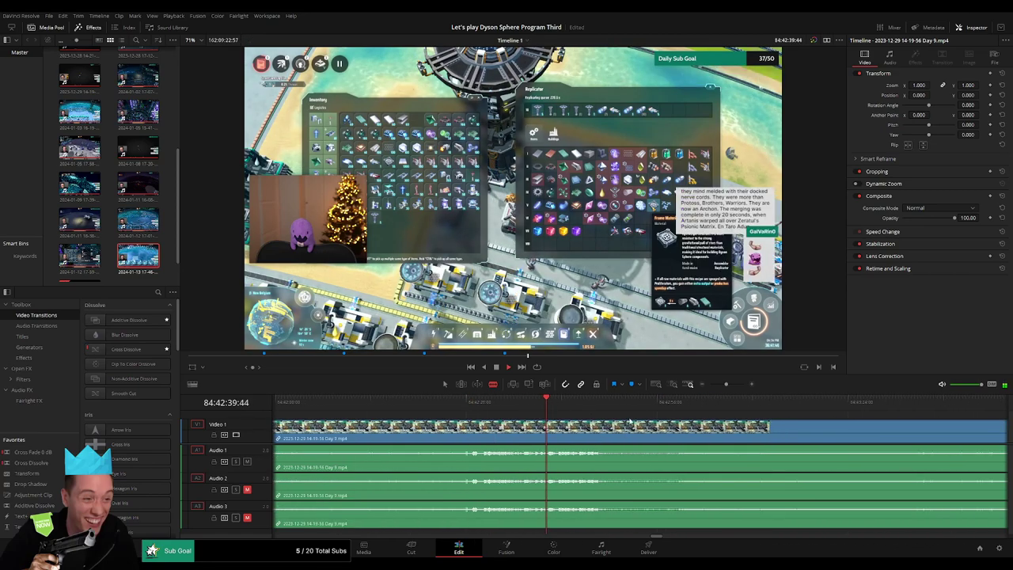
{"action": "left_click_drag", "start_coordinate": [727, 422], "coordinate": [536, 418]}
{"action": "left_click_drag", "start_coordinate": [726, 385], "coordinate": [720, 386]}
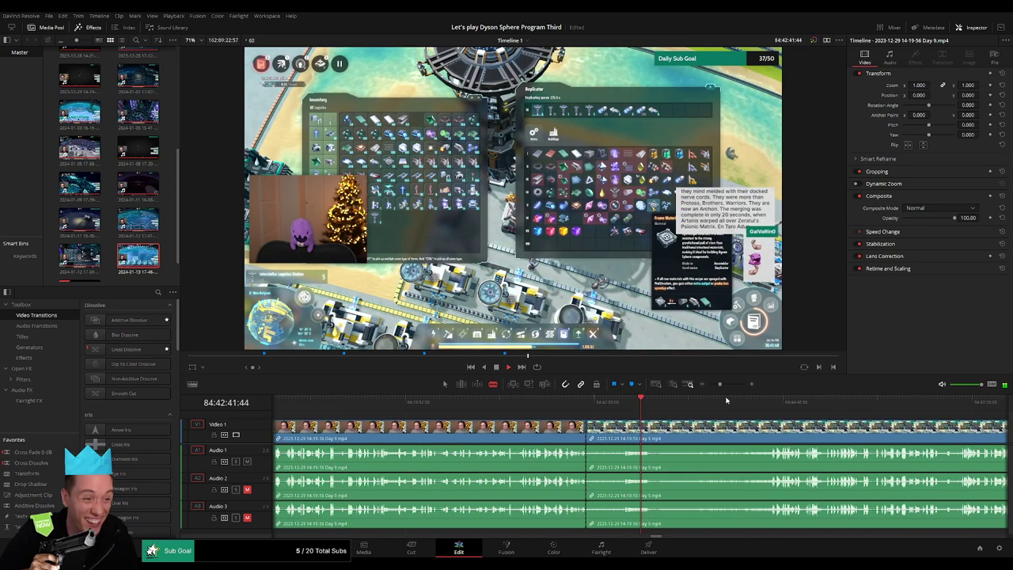
{"action": "left_click_drag", "start_coordinate": [779, 404], "coordinate": [718, 386]}
{"action": "key", "text": "space"}
{"action": "left_click", "coordinate": [691, 433]}
{"action": "key", "text": "a"}
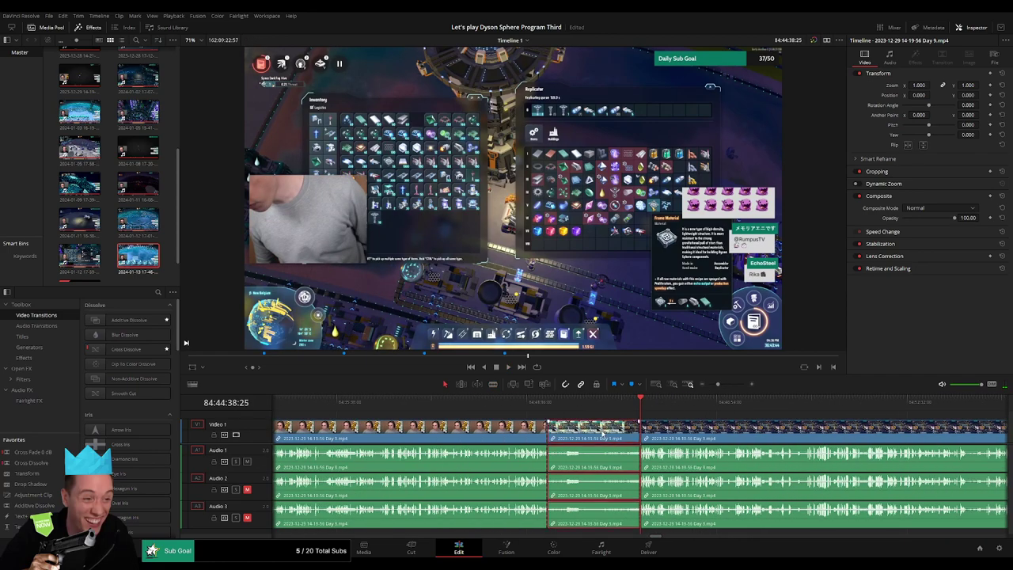
Delete the break segment between the two cuts, close the gap with the following clip, and play back the join
{"action": "key", "text": "BackSpace"}
{"action": "left_click_drag", "start_coordinate": [658, 433], "coordinate": [567, 432]}
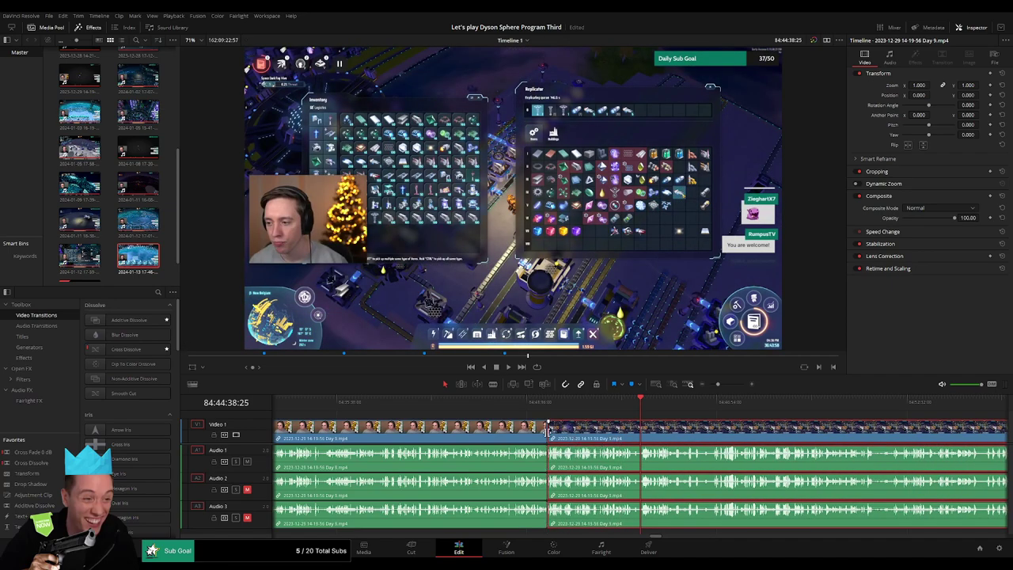
{"action": "key", "text": "Up"}
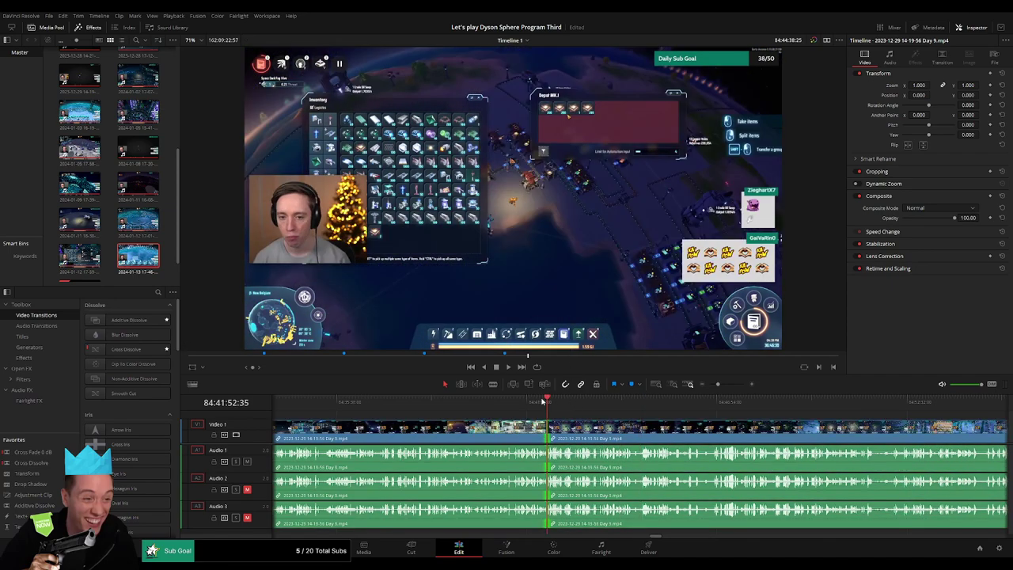
{"action": "key", "text": "space"}
Find a quiet moment about 52 minutes into the episode and split the Day 9 clip on all tracks at 84:52:08:00
{"action": "left_click_drag", "start_coordinate": [823, 411], "coordinate": [835, 411]}
{"action": "scroll", "coordinate": [838, 411], "scroll_direction": "right", "scroll_amount": 5}
{"action": "mouse_move", "coordinate": [517, 410]}
{"action": "left_mouse_down"}
{"action": "mouse_move", "coordinate": [548, 409]}
{"action": "mouse_move", "coordinate": [531, 410]}
{"action": "left_mouse_up"}
{"action": "key", "text": "space"}
{"action": "left_click_drag", "start_coordinate": [717, 385], "coordinate": [731, 385]}
{"action": "left_click", "coordinate": [599, 411]}
{"action": "key", "text": "space"}
{"action": "left_click", "coordinate": [610, 408]}
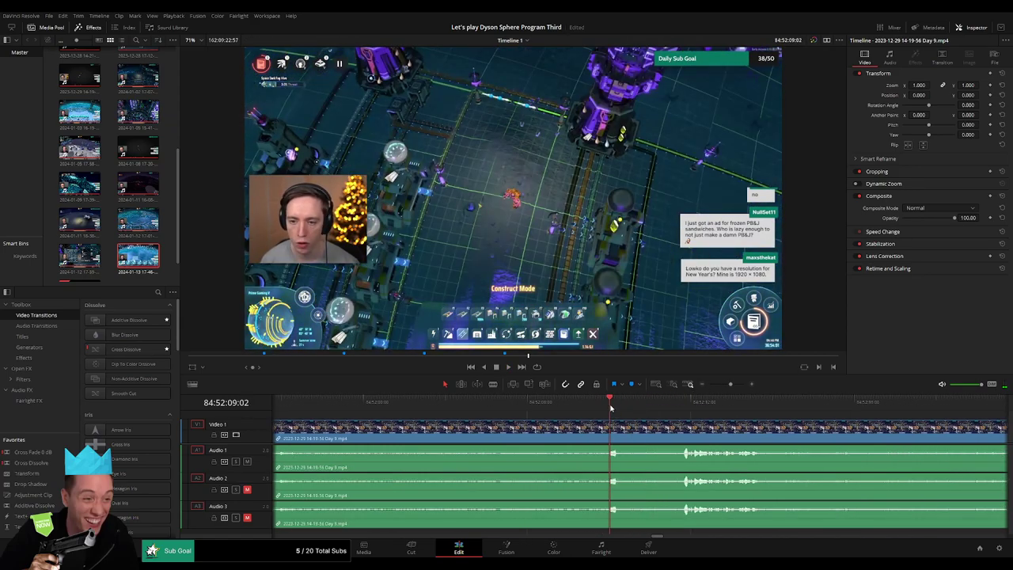
{"action": "left_click", "coordinate": [584, 410]}
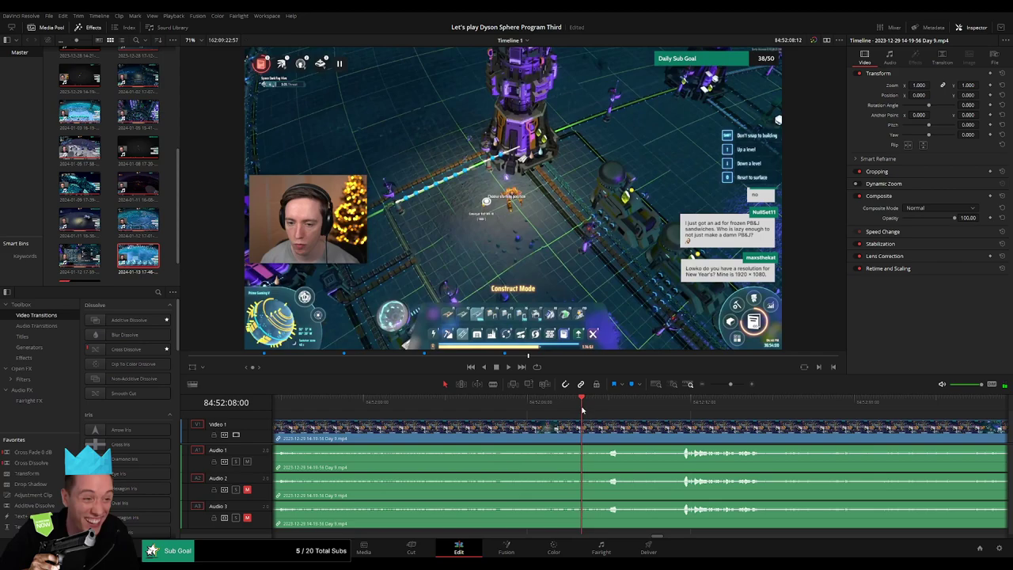
{"action": "key", "text": "ctrl+b"}
Add fade-outs and fade-ins of about one second at the 84:52:08:00 cut on the video and audio tracks, and play them back
{"action": "left_click_drag", "start_coordinate": [583, 424], "coordinate": [610, 425]}
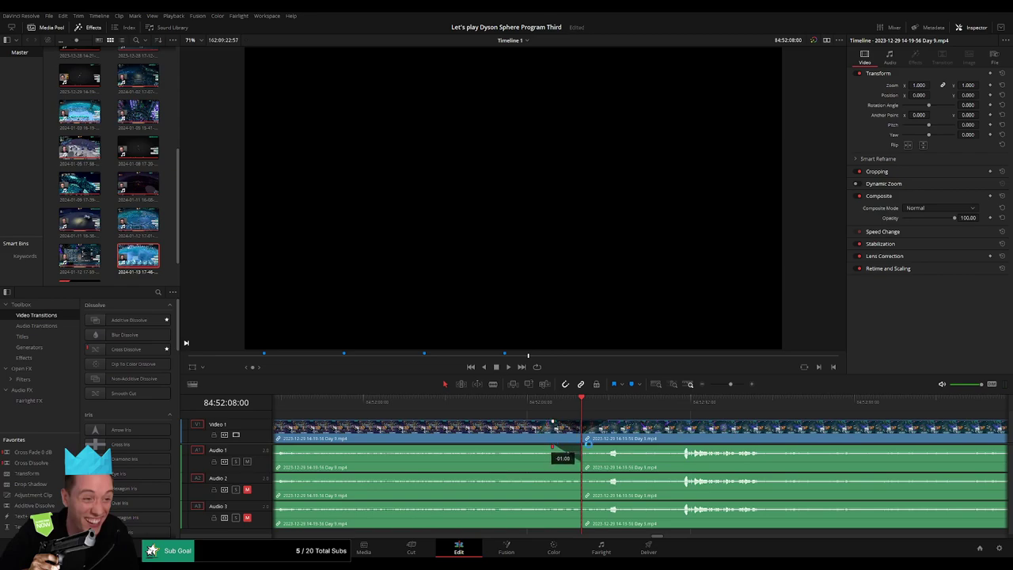
{"action": "left_click_drag", "start_coordinate": [582, 448], "coordinate": [609, 447]}
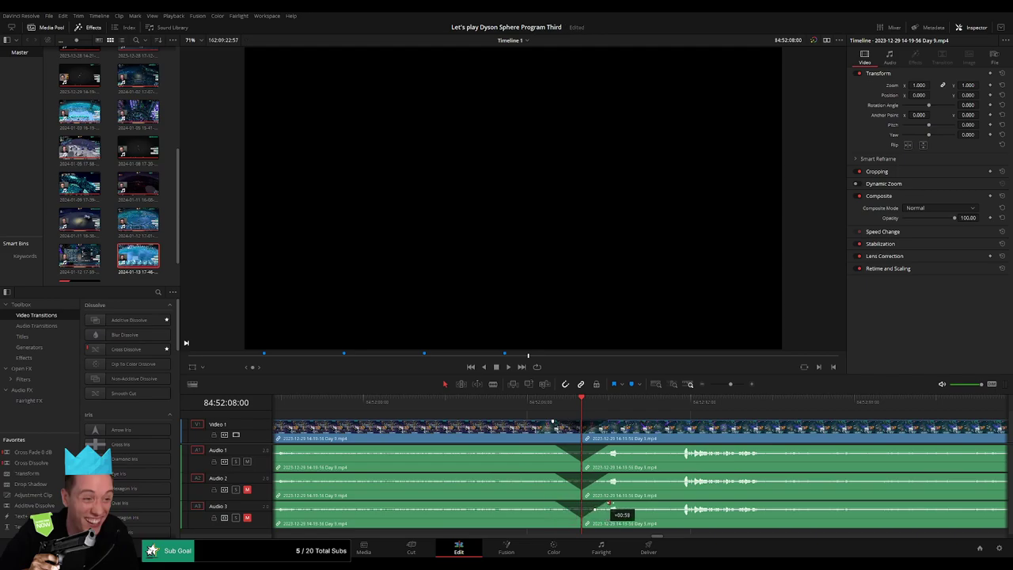
{"action": "left_click", "coordinate": [549, 401]}
{"action": "key", "text": "space"}
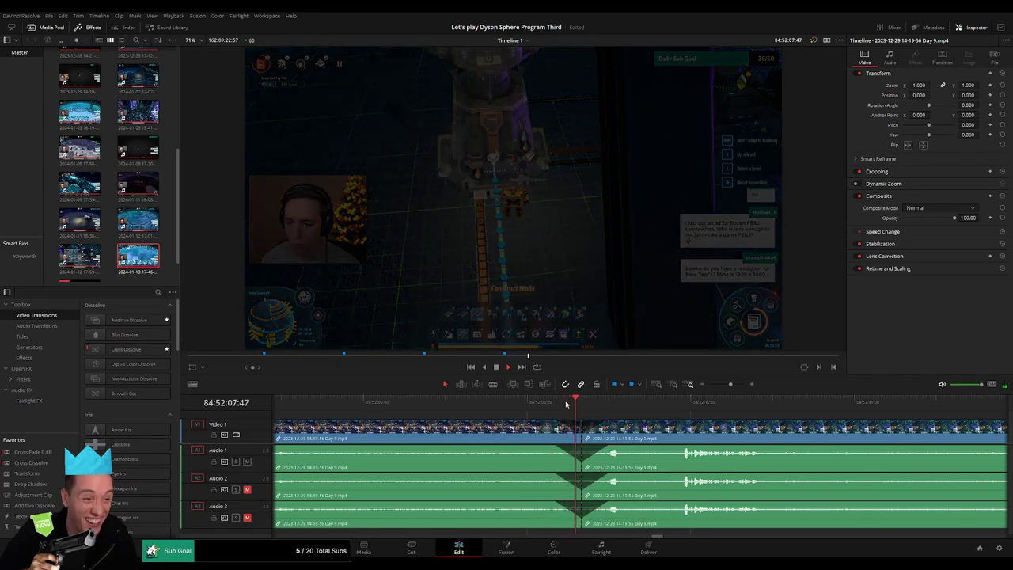
{"action": "left_click", "coordinate": [678, 405]}
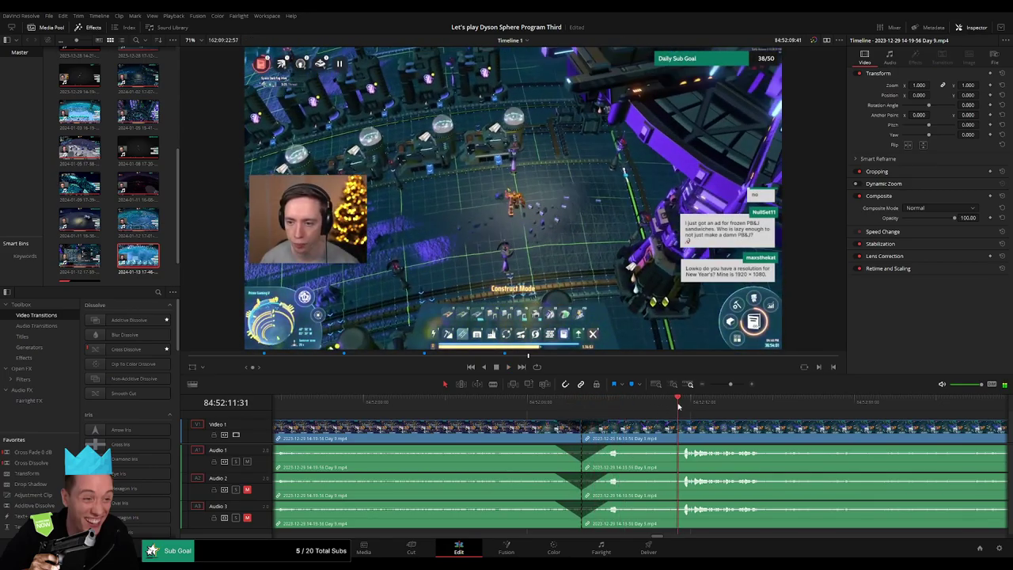
Move the remaining Day 9 clip away from the 84:52:08:00 cut, leaving a gap after the finished episode
{"action": "scroll", "coordinate": [542, 416], "scroll_direction": "down", "scroll_amount": 4}
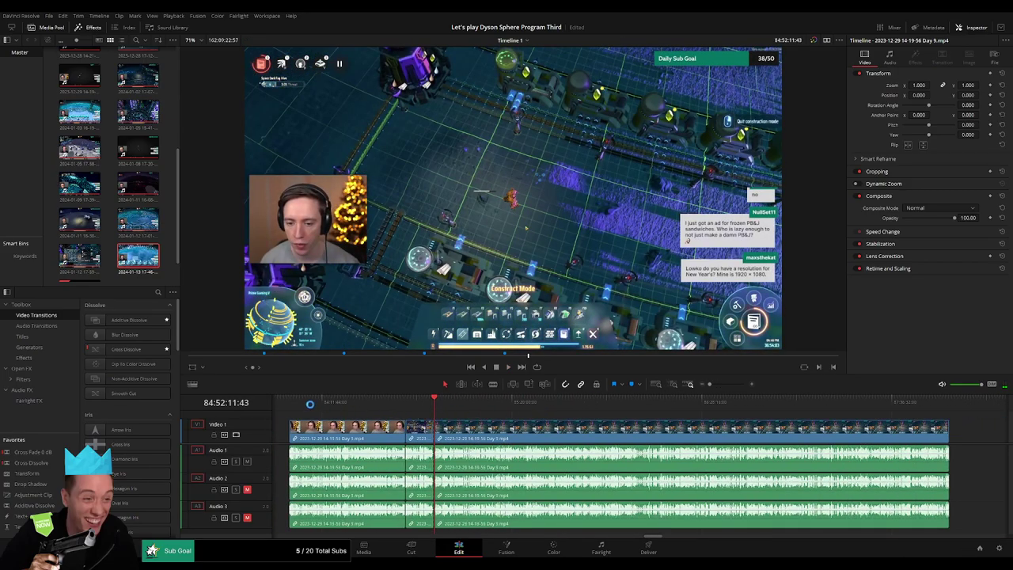
{"action": "key", "text": "Home"}
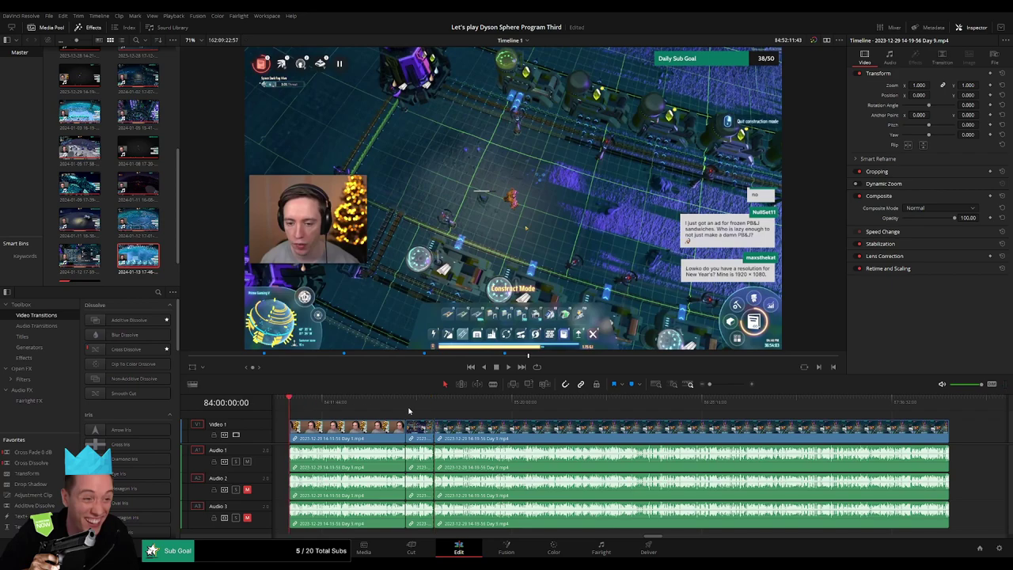
{"action": "left_click", "coordinate": [434, 411]}
{"action": "scroll", "coordinate": [488, 433], "scroll_direction": "down", "scroll_amount": 4}
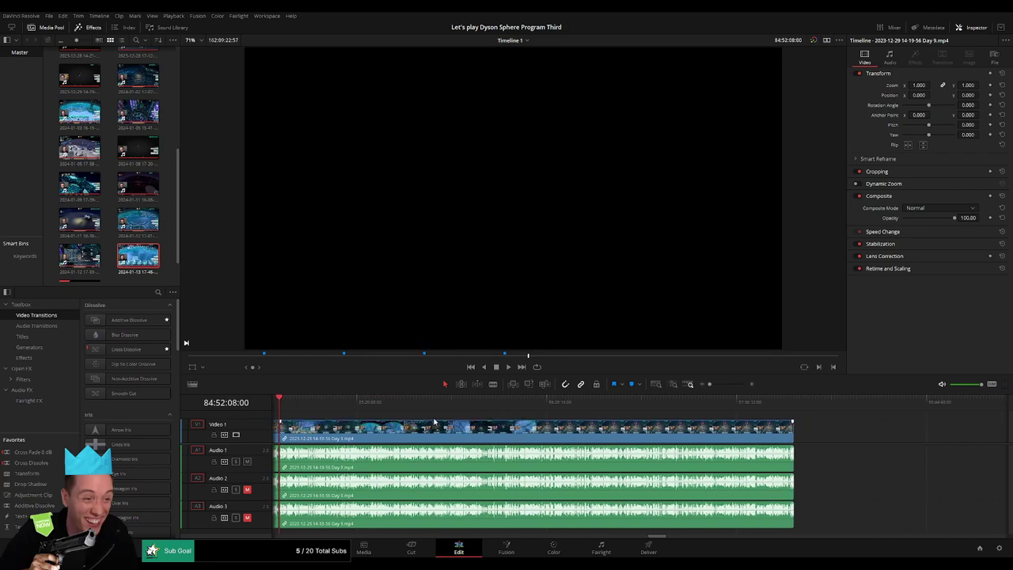
{"action": "left_click_drag", "start_coordinate": [488, 433], "coordinate": [718, 434]}
{"action": "scroll", "coordinate": [547, 436], "scroll_direction": "right", "scroll_amount": 3}
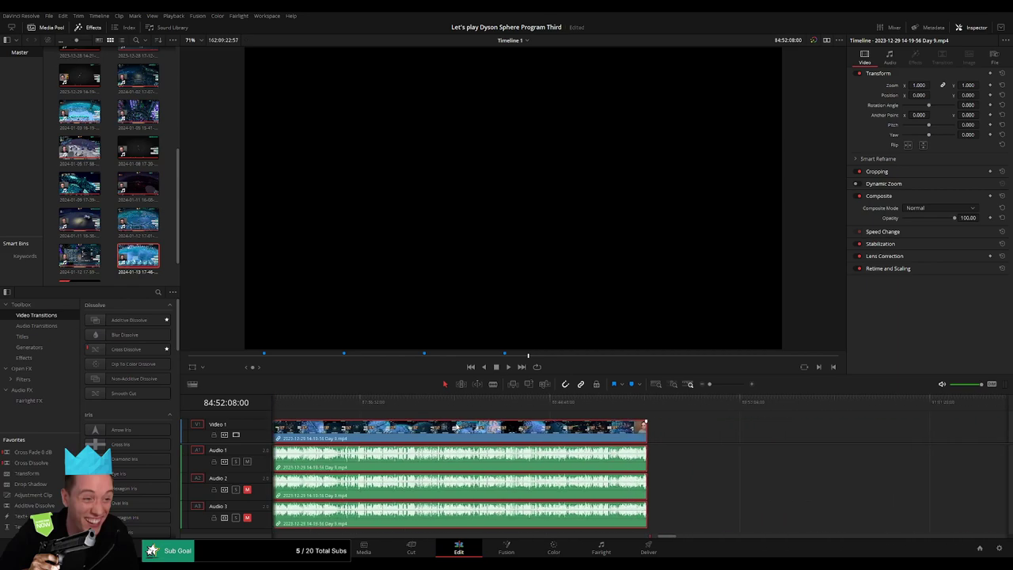
{"action": "scroll", "coordinate": [542, 438], "scroll_direction": "left", "scroll_amount": 2}
{"action": "scroll", "coordinate": [542, 437], "scroll_direction": "left", "scroll_amount": 3}
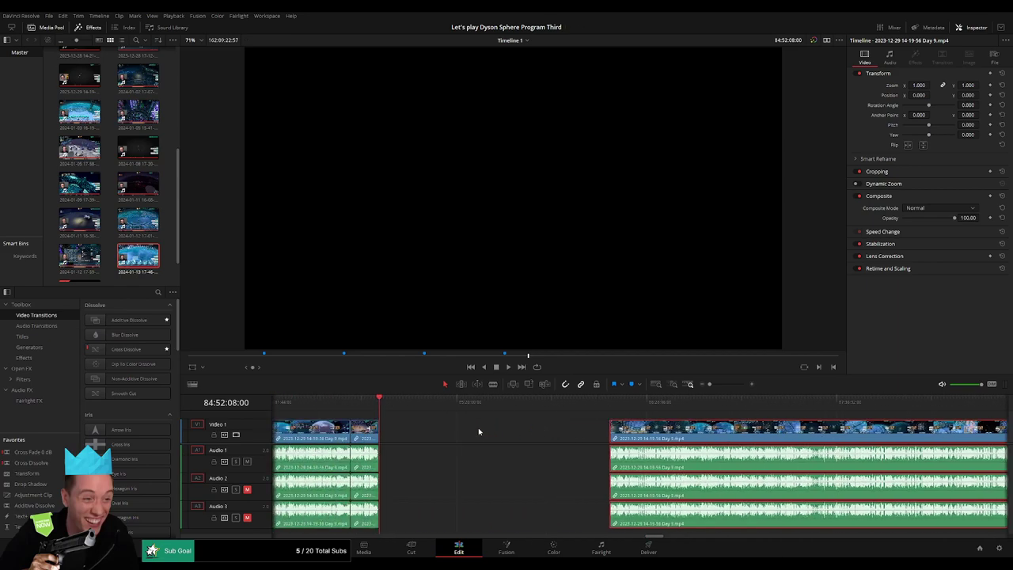
{"action": "left_click", "coordinate": [478, 432]}
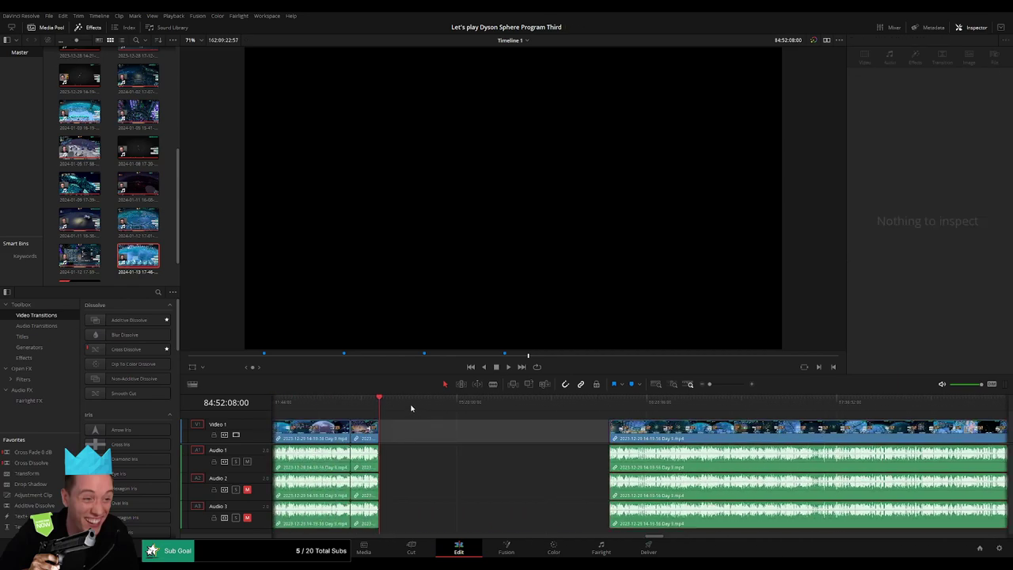
Move the remaining Day 9 clip so it starts exactly at 86:00:00:00
{"action": "left_click", "coordinate": [457, 419]}
{"action": "left_click_drag", "start_coordinate": [384, 406], "coordinate": [568, 415]}
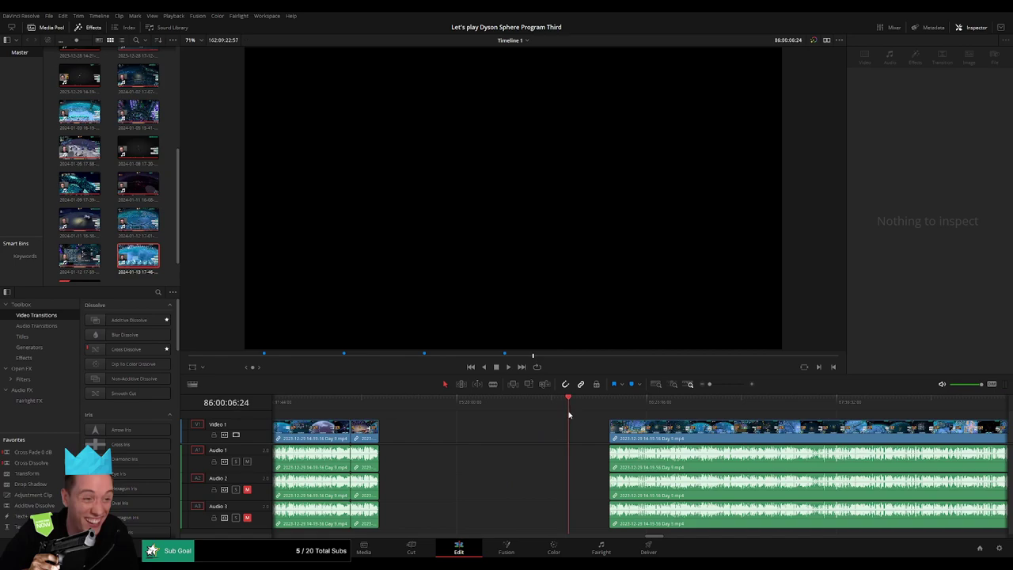
{"action": "left_click", "coordinate": [727, 385]}
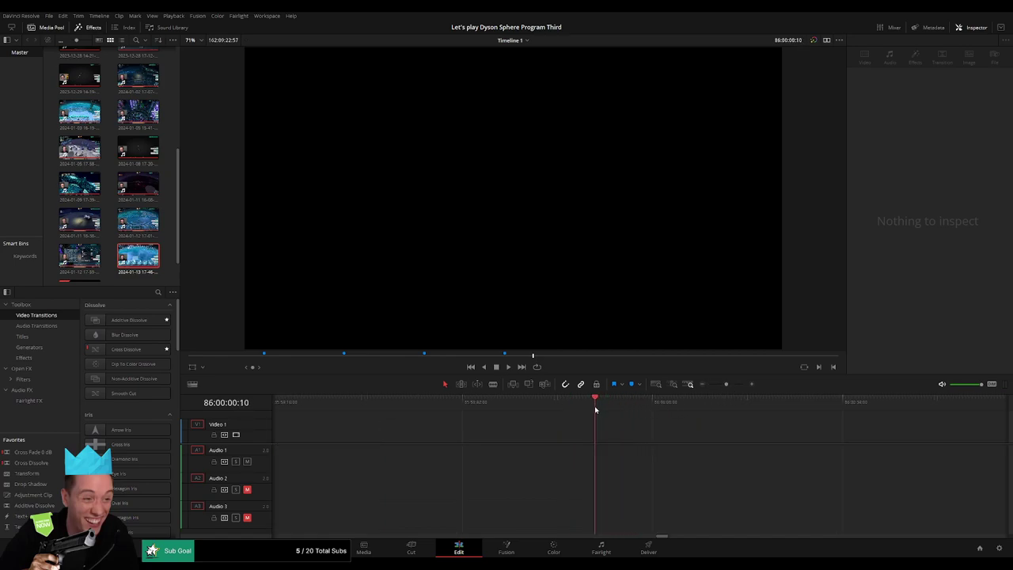
{"action": "left_click", "coordinate": [690, 385]}
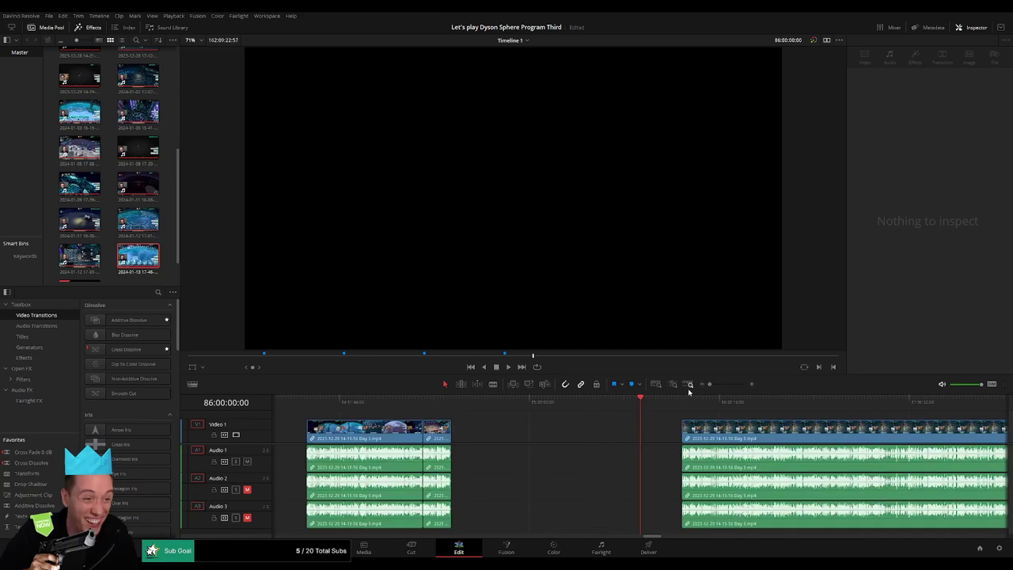
{"action": "left_click_drag", "start_coordinate": [640, 408], "coordinate": [398, 409]}
{"action": "left_click_drag", "start_coordinate": [493, 428], "coordinate": [457, 428]}
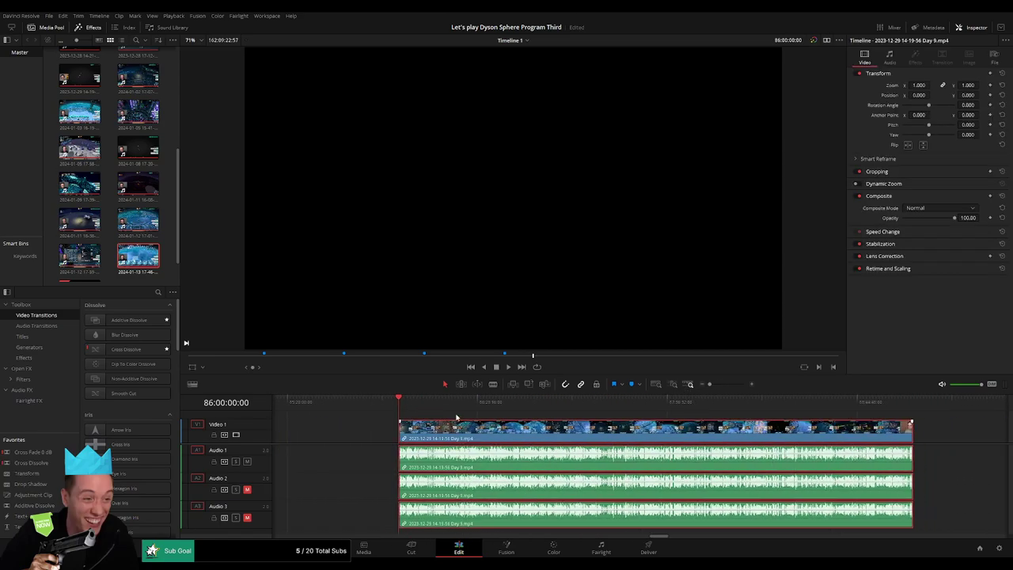
Play the opening of the episode at 86:00:00:00 and check the footage about 52 minutes in
{"action": "key", "text": "space"}
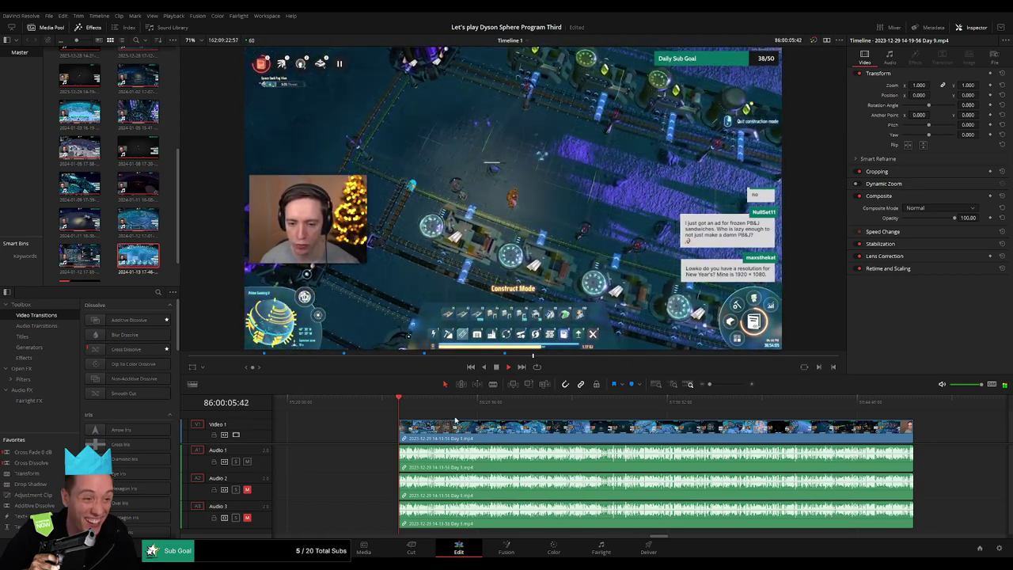
{"action": "scroll", "coordinate": [351, 416], "scroll_direction": "right", "scroll_amount": 2}
{"action": "left_click_drag", "start_coordinate": [338, 409], "coordinate": [475, 407]}
{"action": "key", "text": "space"}
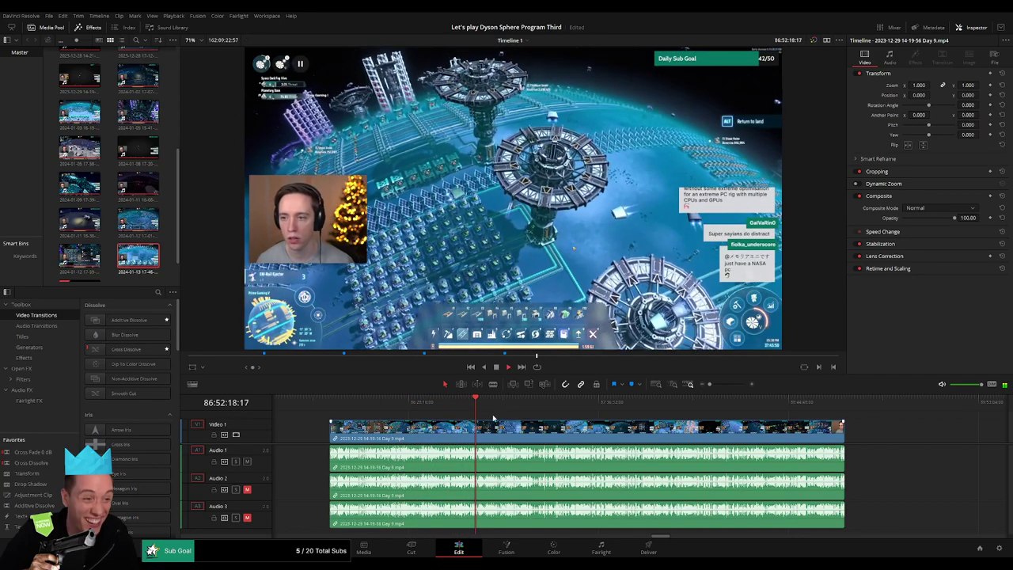
{"action": "left_click_drag", "start_coordinate": [709, 384], "coordinate": [734, 387]}
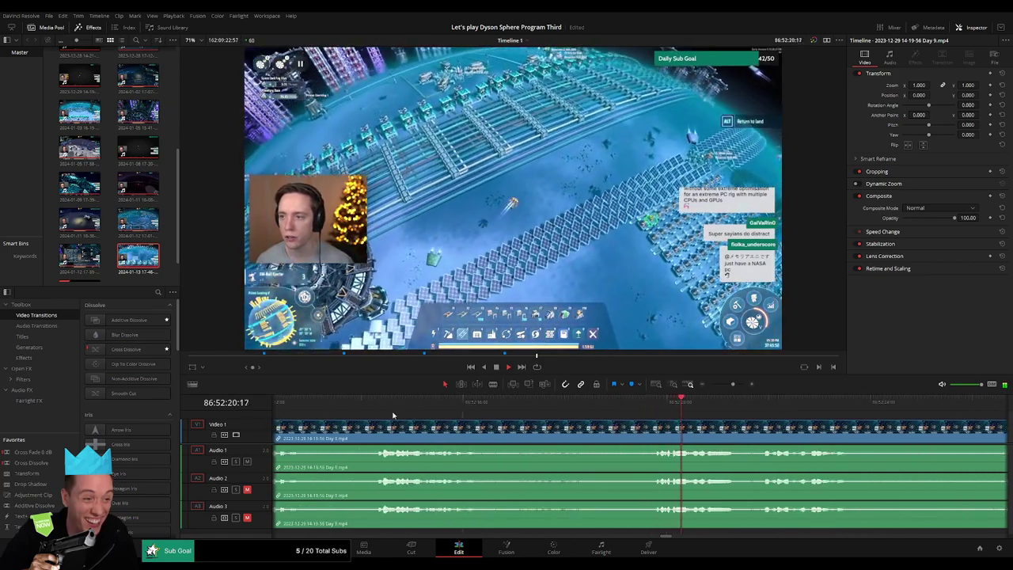
Find a quiet moment about 52 minutes into the episode and split the Day 9 clip on all tracks at 86:52:04:30
{"action": "left_click", "coordinate": [381, 406]}
{"action": "scroll", "coordinate": [596, 414], "scroll_direction": "left", "scroll_amount": 3}
{"action": "scroll", "coordinate": [596, 414], "scroll_direction": "left", "scroll_amount": 1}
{"action": "left_click", "coordinate": [377, 406]}
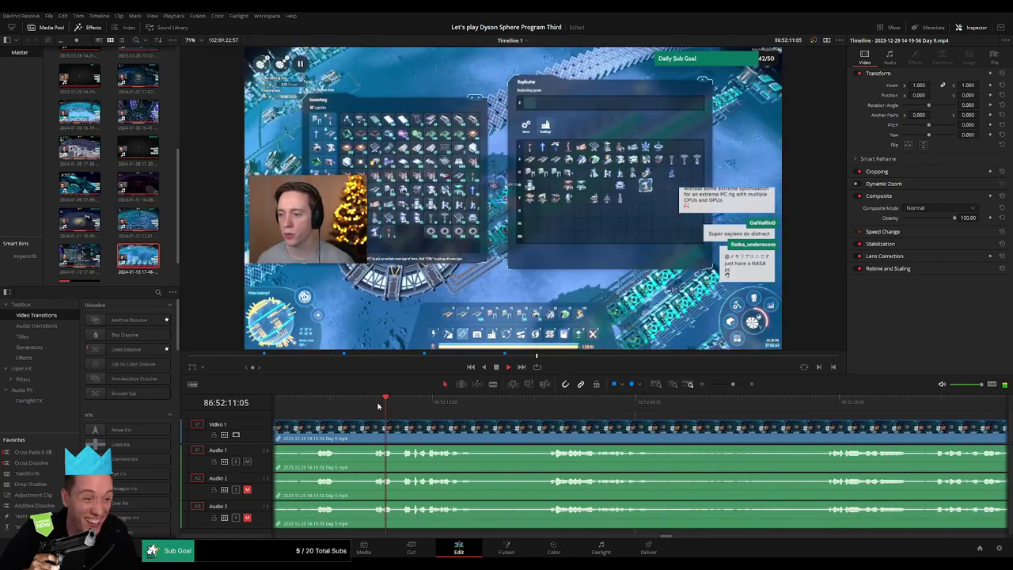
{"action": "scroll", "coordinate": [549, 416], "scroll_direction": "left", "scroll_amount": 5}
{"action": "left_click", "coordinate": [489, 410]}
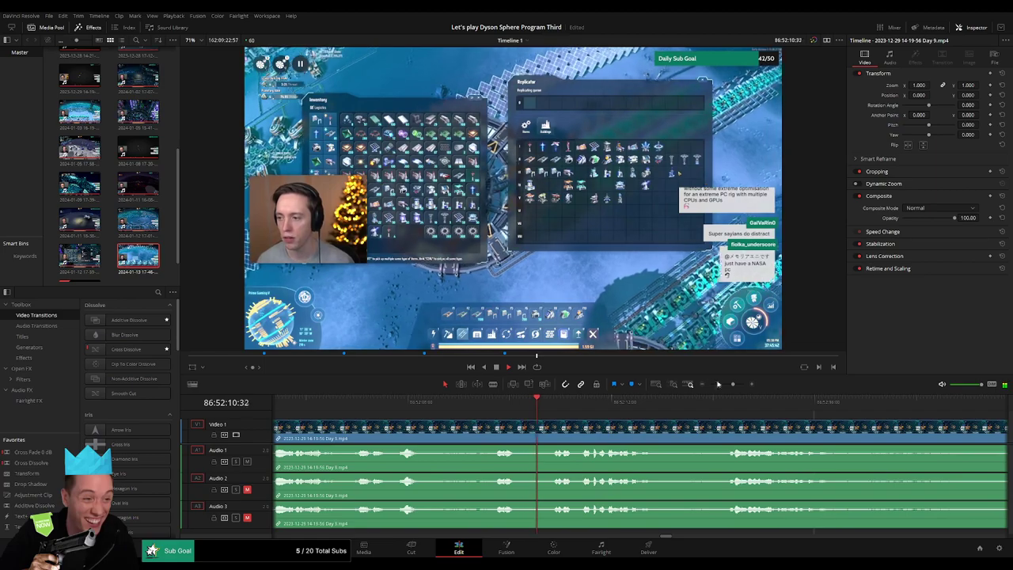
{"action": "left_click_drag", "start_coordinate": [733, 384], "coordinate": [726, 385]}
{"action": "left_click", "coordinate": [562, 406]}
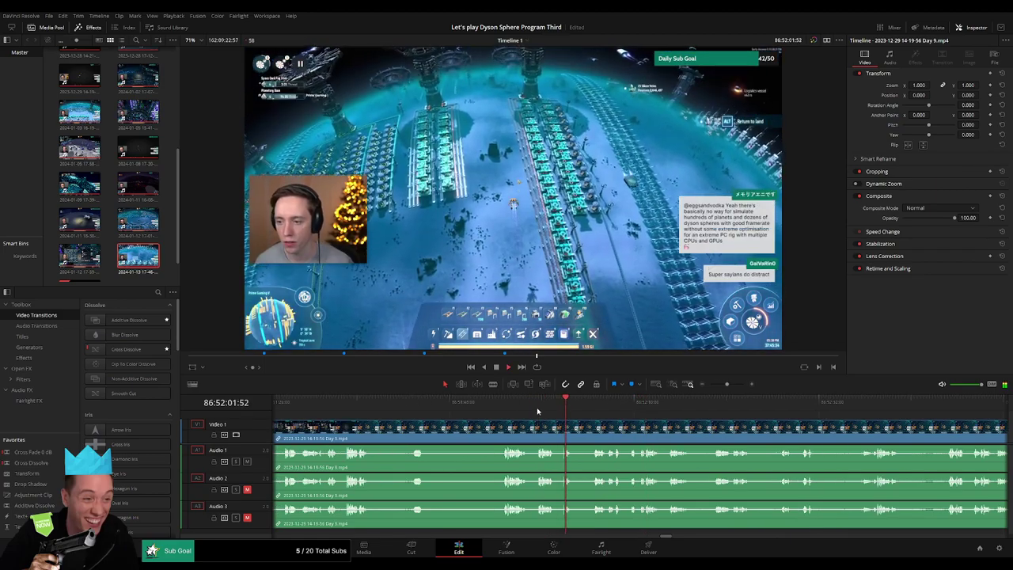
{"action": "left_click", "coordinate": [596, 404]}
{"action": "scroll", "coordinate": [594, 410], "scroll_direction": "up", "scroll_amount": 2}
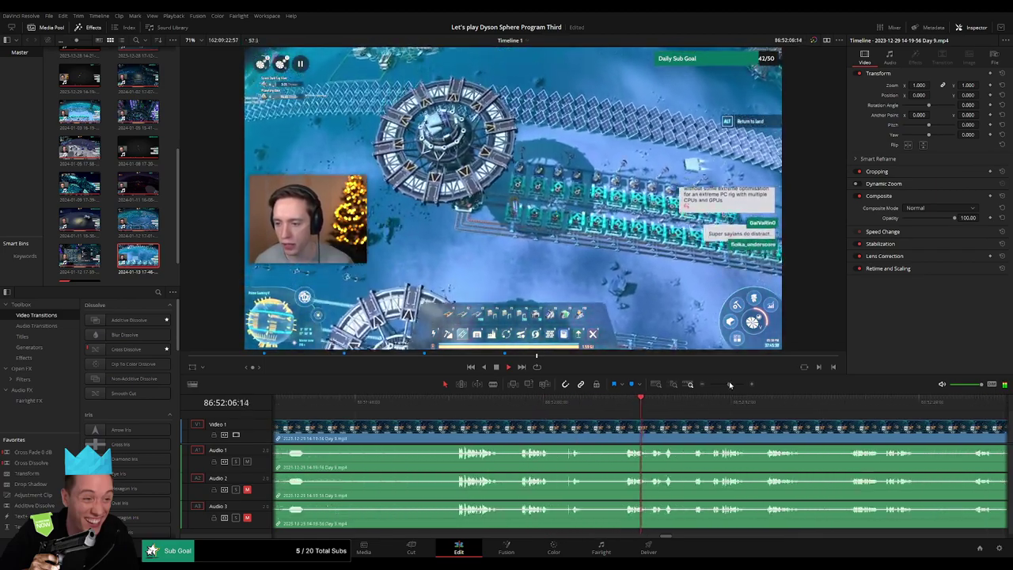
{"action": "left_click", "coordinate": [552, 408]}
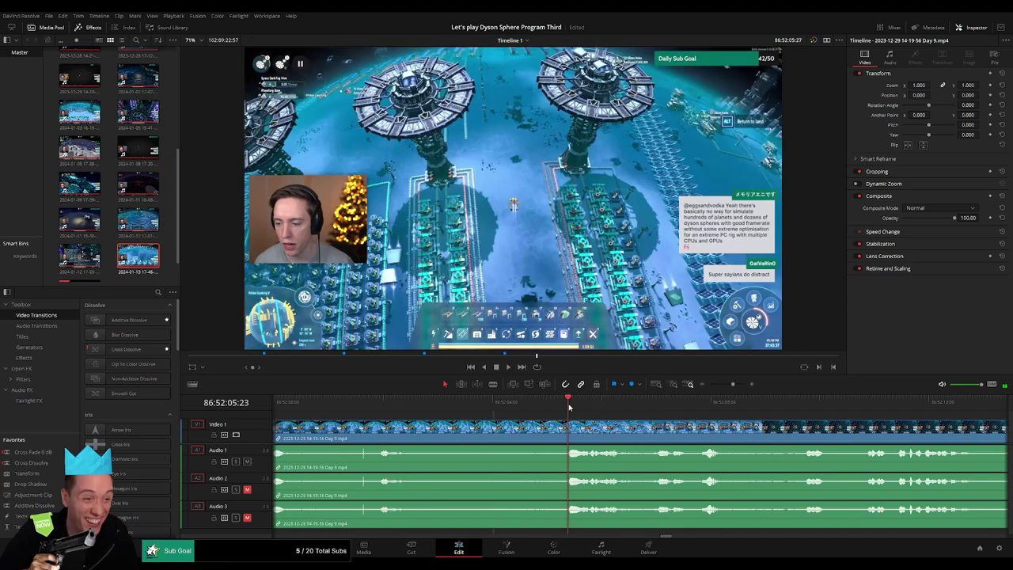
{"action": "left_click_drag", "start_coordinate": [551, 409], "coordinate": [473, 433]}
{"action": "left_click", "coordinate": [524, 432]}
{"action": "key", "text": "a"}
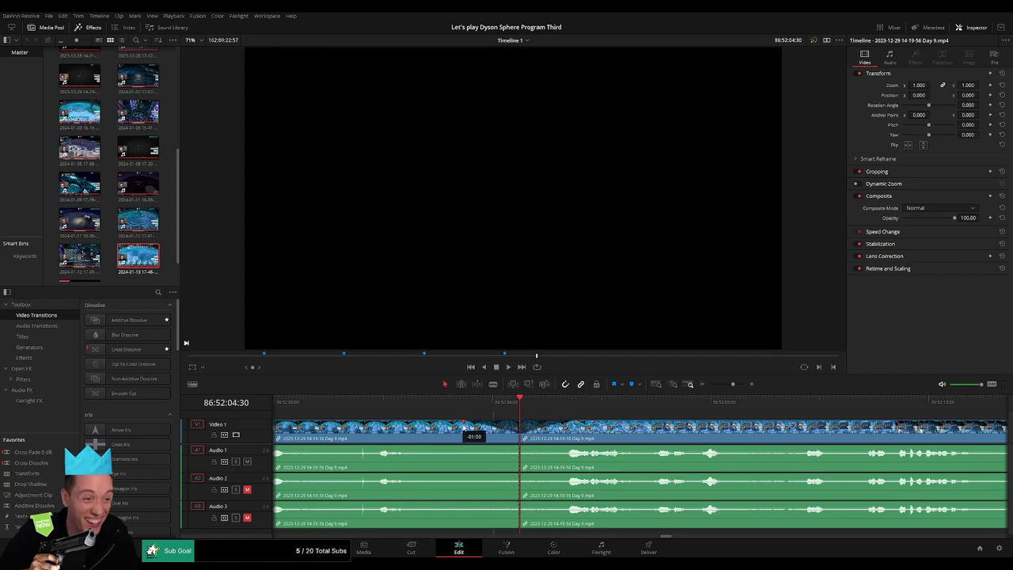
Add fade-outs and fade-ins of about one second at the 86:52:04:30 cut on the video and audio tracks
{"action": "mouse_move", "coordinate": [514, 448]}
{"action": "left_mouse_down"}
{"action": "mouse_move", "coordinate": [462, 449]}
{"action": "mouse_move", "coordinate": [579, 448]}
{"action": "left_mouse_up"}
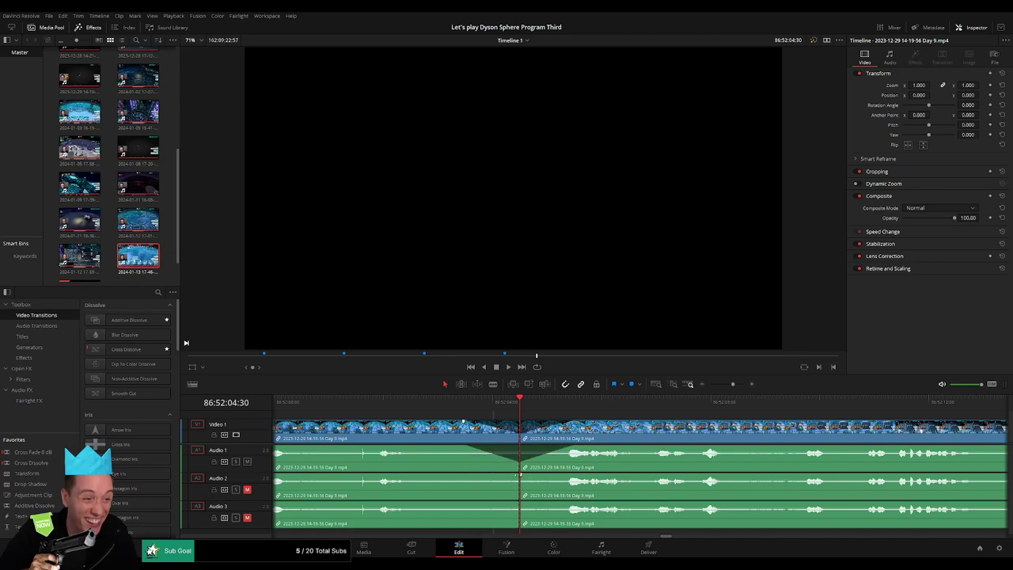
{"action": "mouse_move", "coordinate": [519, 475]}
{"action": "left_mouse_down"}
{"action": "mouse_move", "coordinate": [464, 475]}
{"action": "mouse_move", "coordinate": [576, 480]}
{"action": "left_mouse_up"}
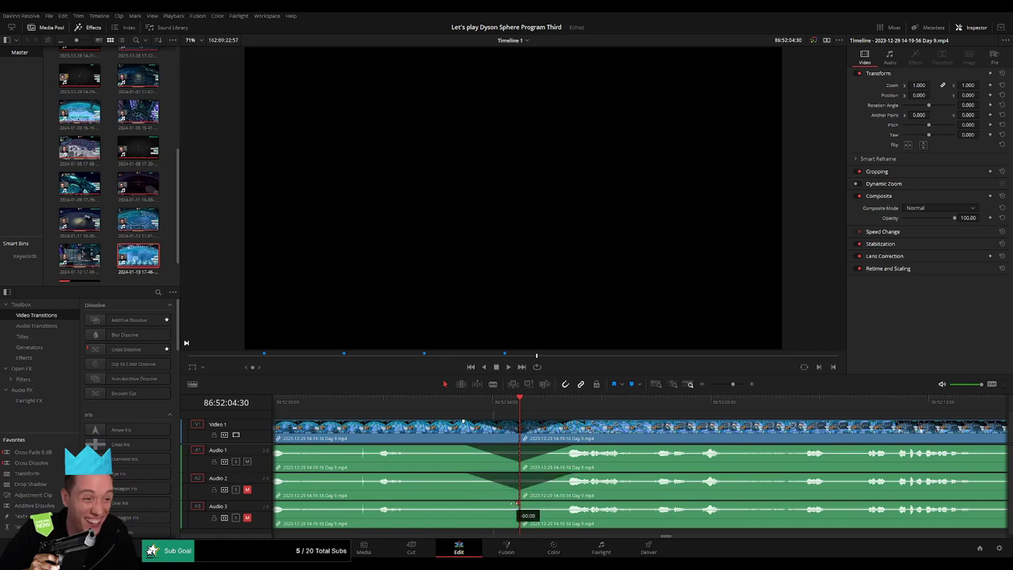
{"action": "left_click_drag", "start_coordinate": [516, 503], "coordinate": [466, 504]}
{"action": "left_click_drag", "start_coordinate": [532, 507], "coordinate": [575, 508]}
Move the Day 9 footage after the 86:52:04:30 cut so it starts exactly at 88:00:00:00
{"action": "left_click_drag", "start_coordinate": [733, 385], "coordinate": [659, 386]}
{"action": "scroll", "coordinate": [576, 434], "scroll_direction": "right", "scroll_amount": 5}
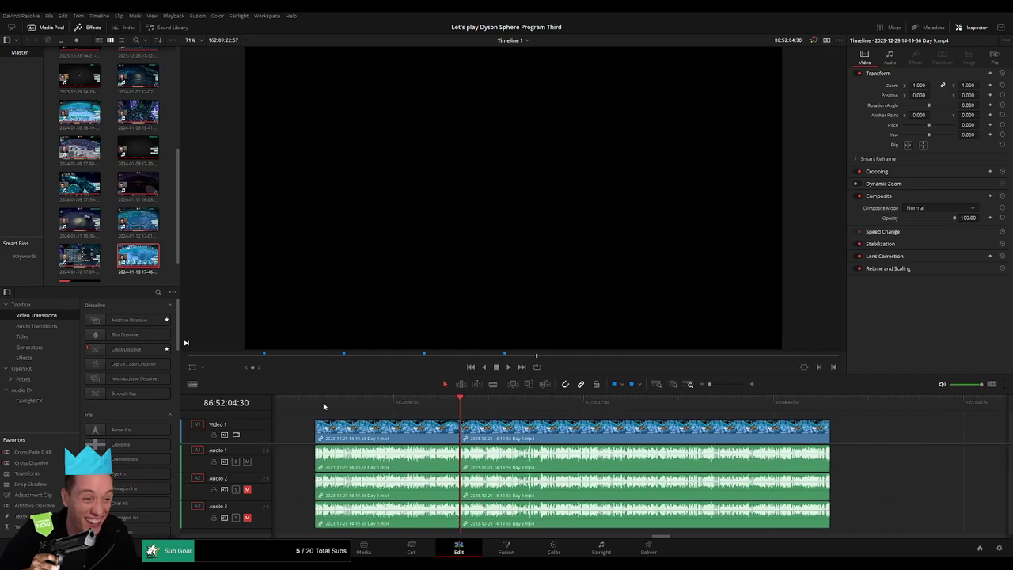
{"action": "left_click_drag", "start_coordinate": [324, 406], "coordinate": [316, 407]}
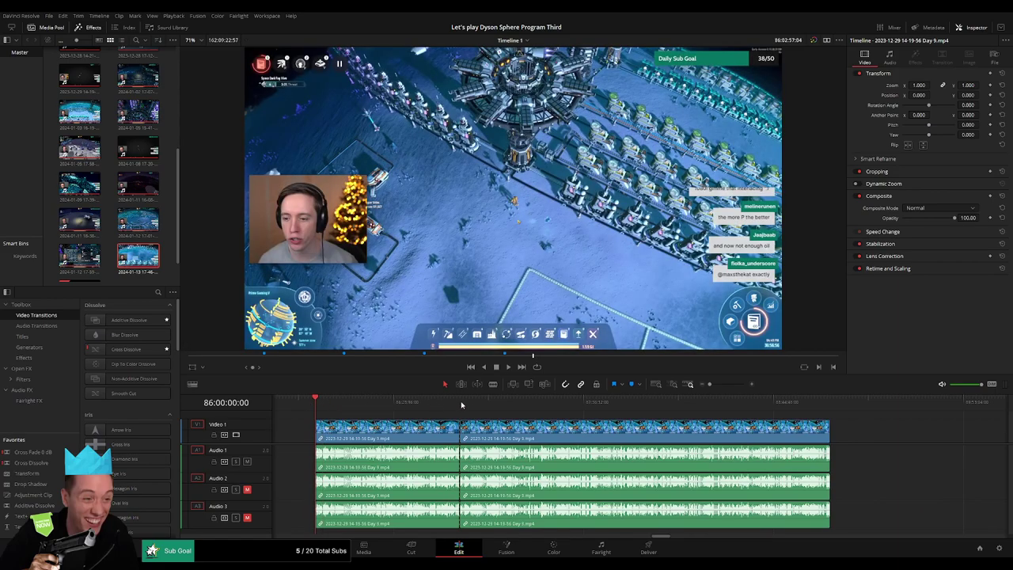
{"action": "left_click", "coordinate": [462, 405]}
{"action": "left_click_drag", "start_coordinate": [626, 423], "coordinate": [710, 427]}
{"action": "left_click", "coordinate": [390, 427]}
{"action": "left_click_drag", "start_coordinate": [389, 428], "coordinate": [518, 414]}
{"action": "left_click", "coordinate": [382, 406]}
{"action": "left_click", "coordinate": [527, 406]}
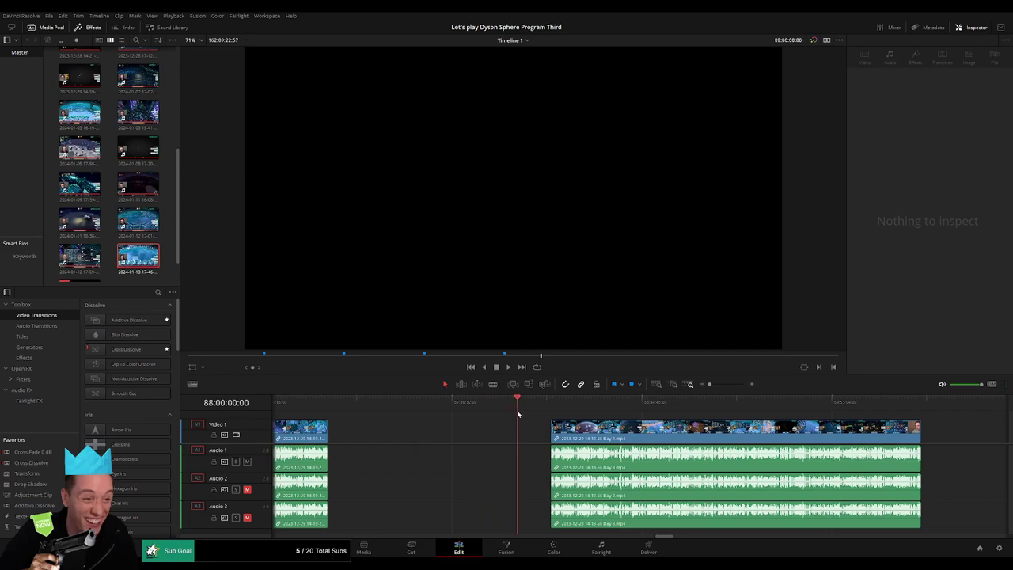
{"action": "left_click_drag", "start_coordinate": [586, 432], "coordinate": [553, 431]}
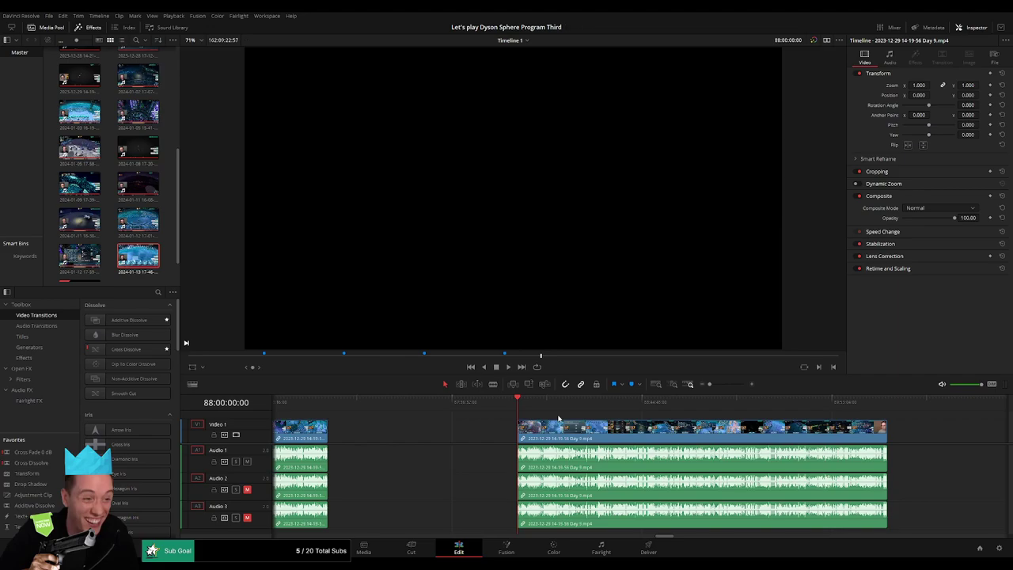
Play the opening of the episode at 88:00:00:00 and check the footage about 52 minutes in
{"action": "key", "text": "space"}
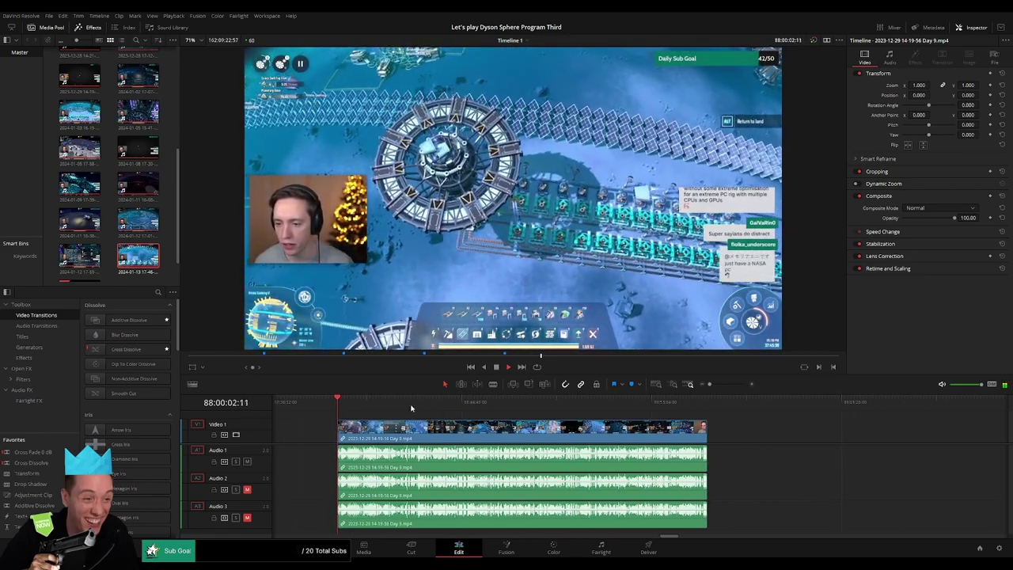
{"action": "left_click_drag", "start_coordinate": [341, 406], "coordinate": [483, 408]}
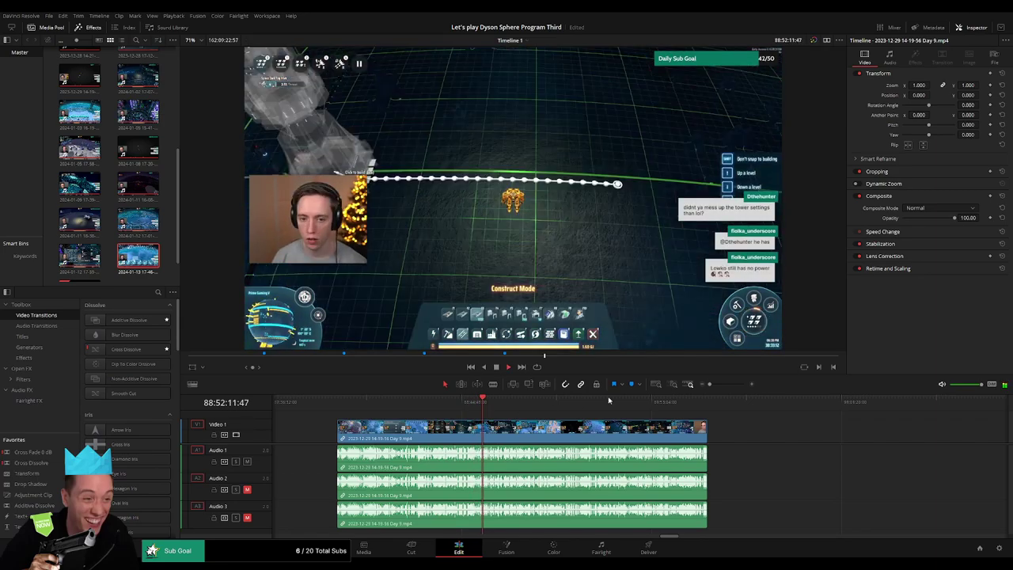
{"action": "left_click", "coordinate": [719, 385]}
{"action": "key", "text": "space"}
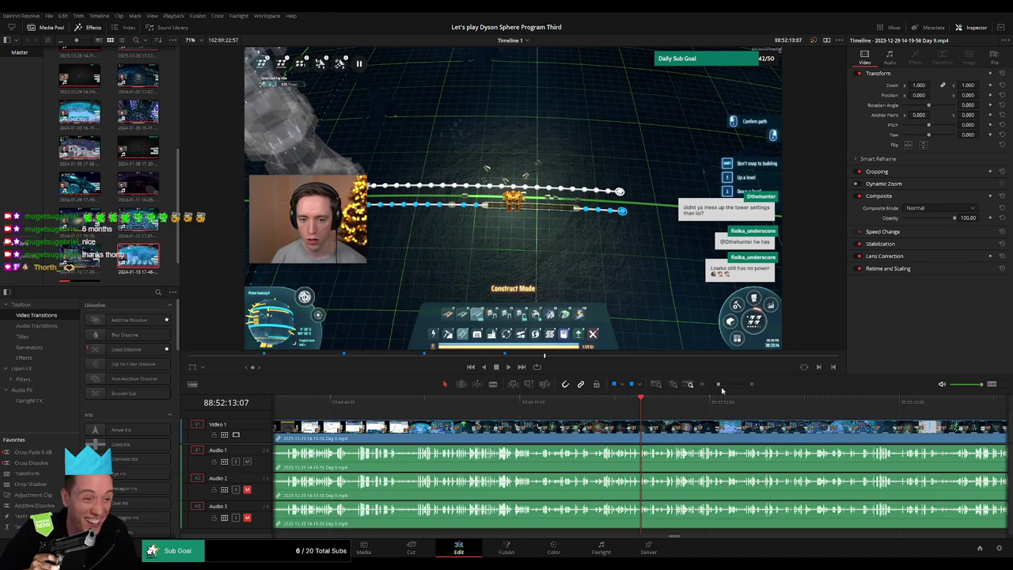
{"action": "left_click_drag", "start_coordinate": [722, 390], "coordinate": [727, 387]}
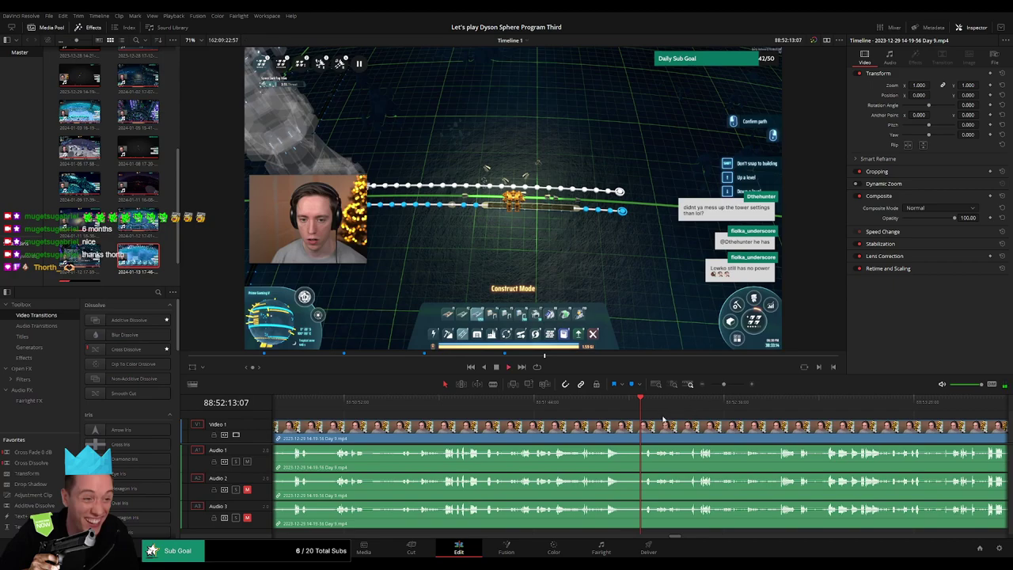
{"action": "left_click", "coordinate": [608, 410]}
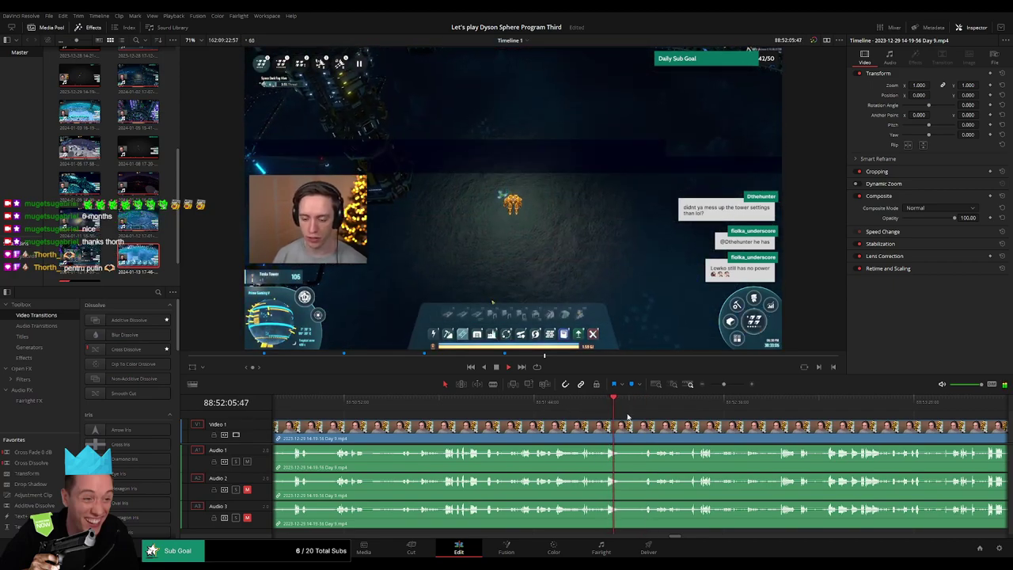
{"action": "left_click_drag", "start_coordinate": [724, 387], "coordinate": [707, 386]}
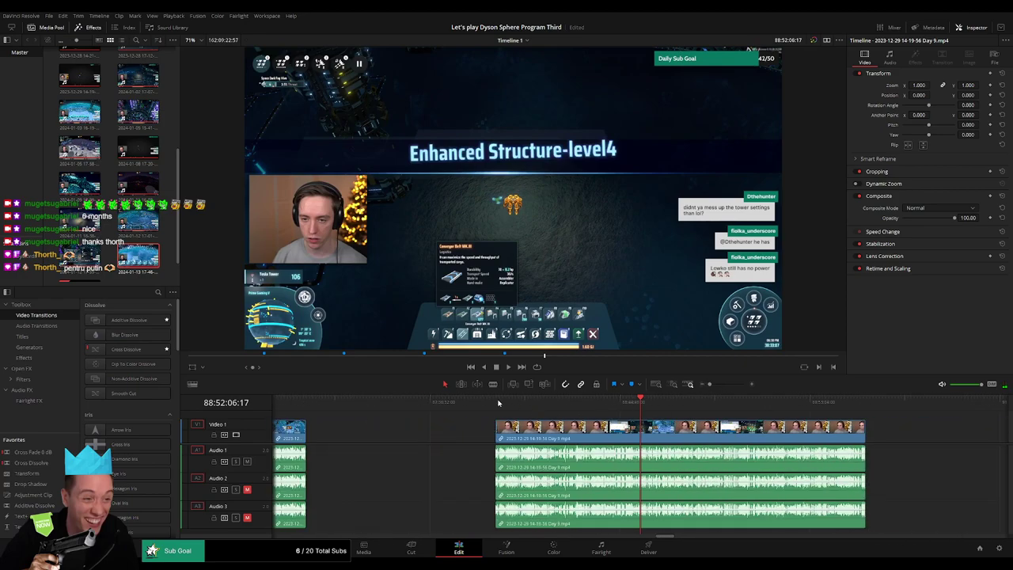
Check the previous episode's end at 86:52:04:30 against the start of the following Day 9 episode
{"action": "left_click", "coordinate": [496, 404]}
{"action": "scroll", "coordinate": [600, 425], "scroll_direction": "left", "scroll_amount": 3}
{"action": "left_click", "coordinate": [462, 406]}
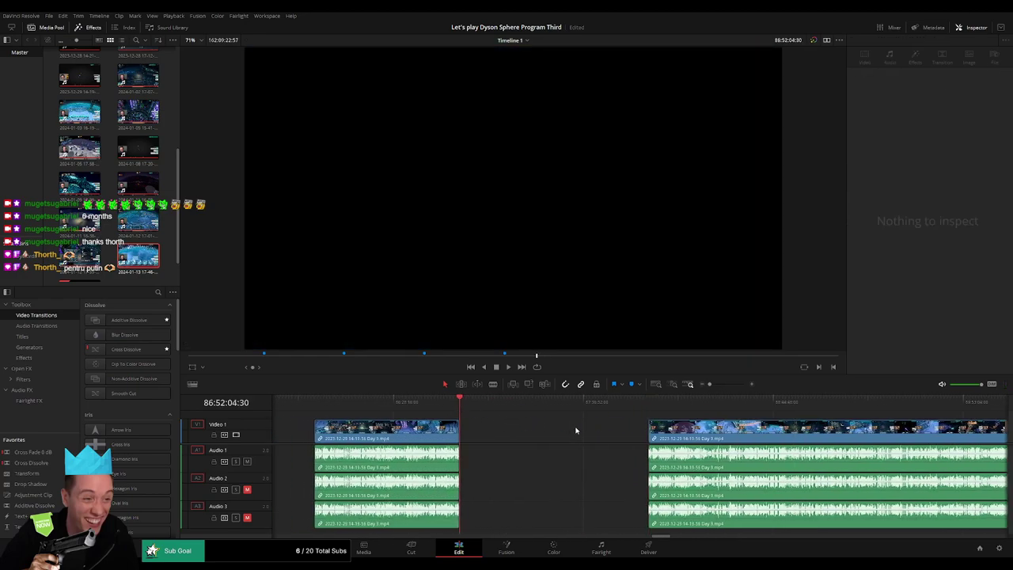
{"action": "key", "text": "Down"}
Find a quiet moment about 52 minutes into the episode and split the Day 9 clip on all tracks at 88:52:14:00
{"action": "left_click_drag", "start_coordinate": [654, 409], "coordinate": [670, 409]}
{"action": "key", "text": "space"}
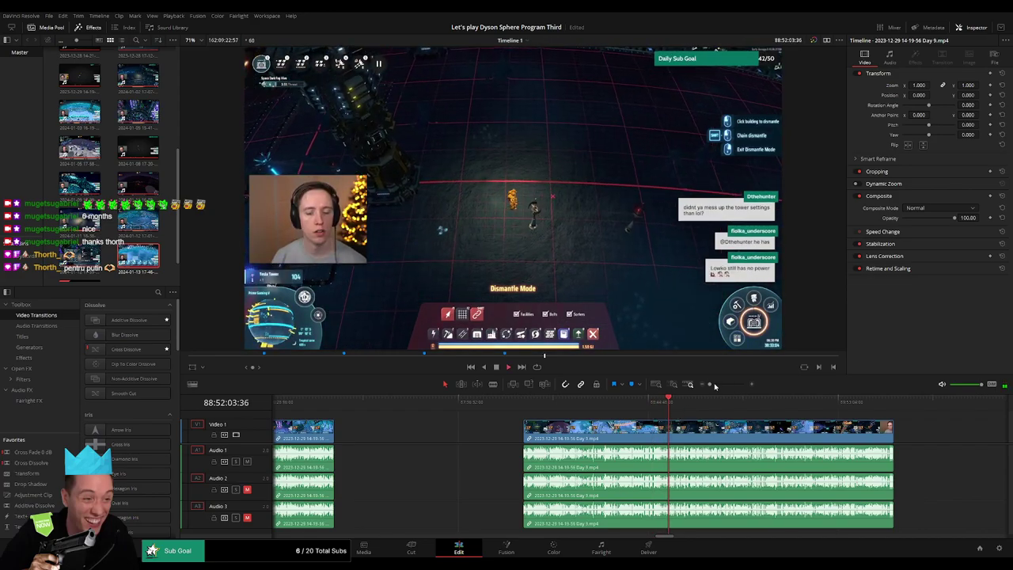
{"action": "scroll", "coordinate": [685, 410], "scroll_direction": "up", "scroll_amount": 3}
{"action": "left_click", "coordinate": [536, 404]}
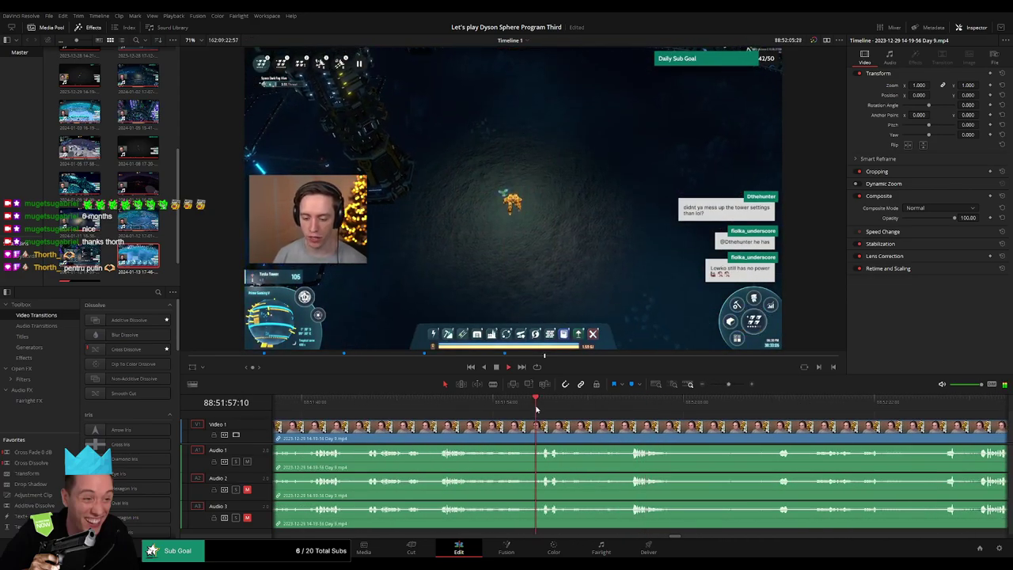
{"action": "scroll", "coordinate": [547, 411], "scroll_direction": "right", "scroll_amount": 3}
{"action": "left_click", "coordinate": [483, 406]}
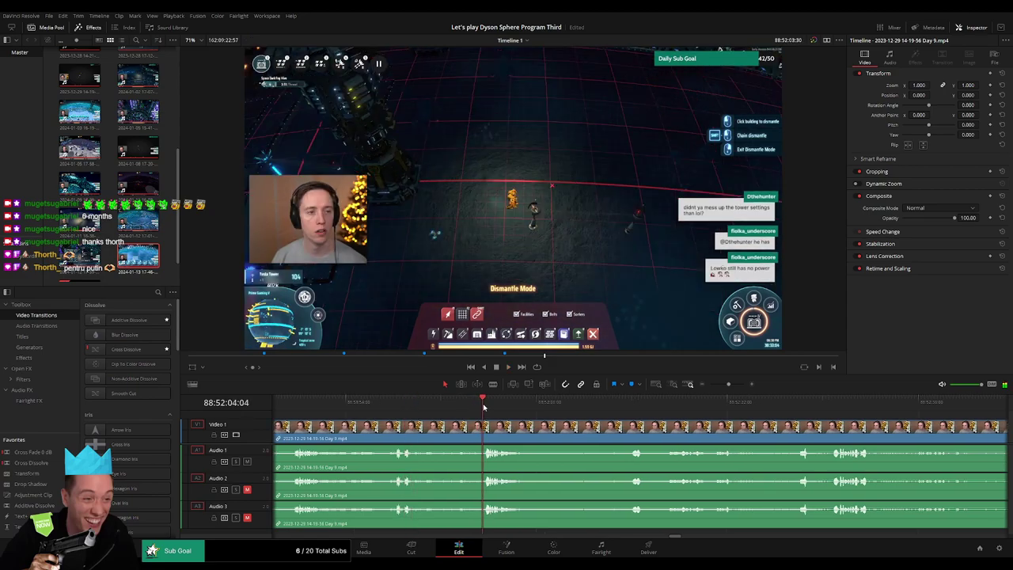
{"action": "left_click", "coordinate": [632, 407]}
{"action": "scroll", "coordinate": [560, 426], "scroll_direction": "right", "scroll_amount": 1}
{"action": "scroll", "coordinate": [558, 426], "scroll_direction": "right", "scroll_amount": 3}
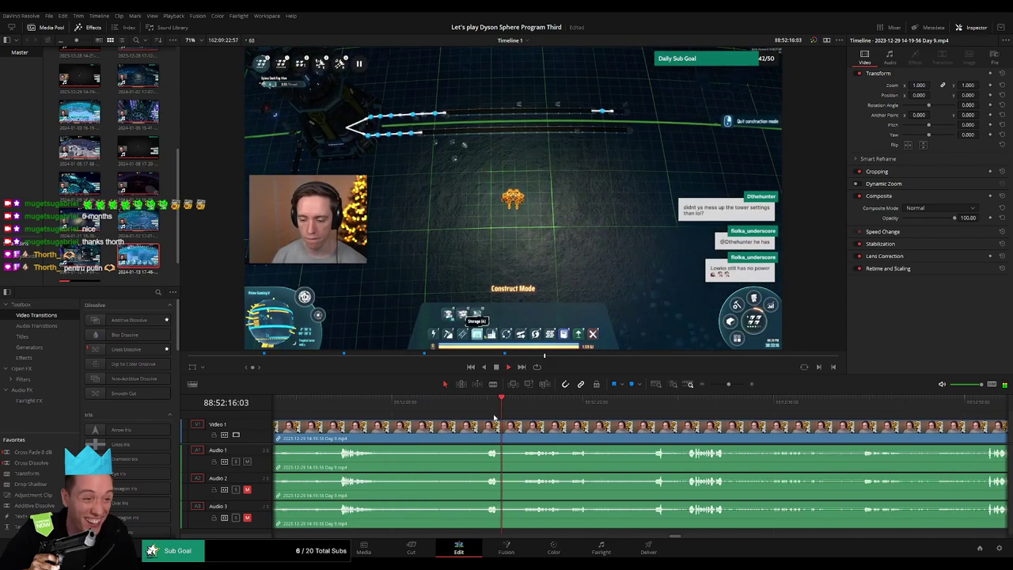
{"action": "left_click", "coordinate": [489, 408]}
{"action": "left_click_drag", "start_coordinate": [488, 407], "coordinate": [473, 410]}
{"action": "key", "text": "Right"}
{"action": "key", "text": "Right"}
{"action": "key", "text": "Right"}
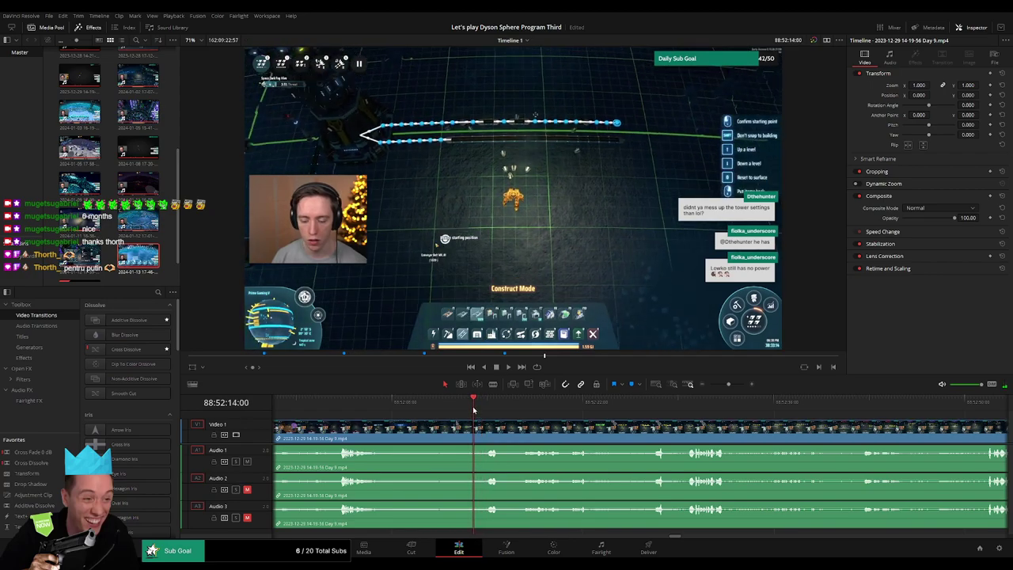
{"action": "left_click_drag", "start_coordinate": [727, 385], "coordinate": [737, 386]}
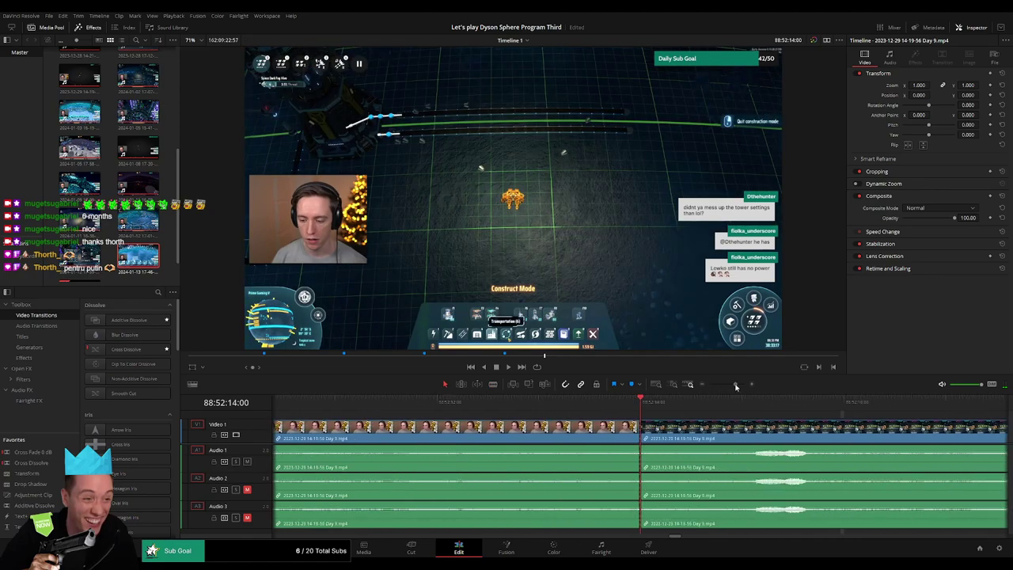
Add fade-outs and fade-ins of about one second at the 88:52:14:00 cut on the video and audio tracks
{"action": "left_click_drag", "start_coordinate": [644, 420], "coordinate": [543, 428]}
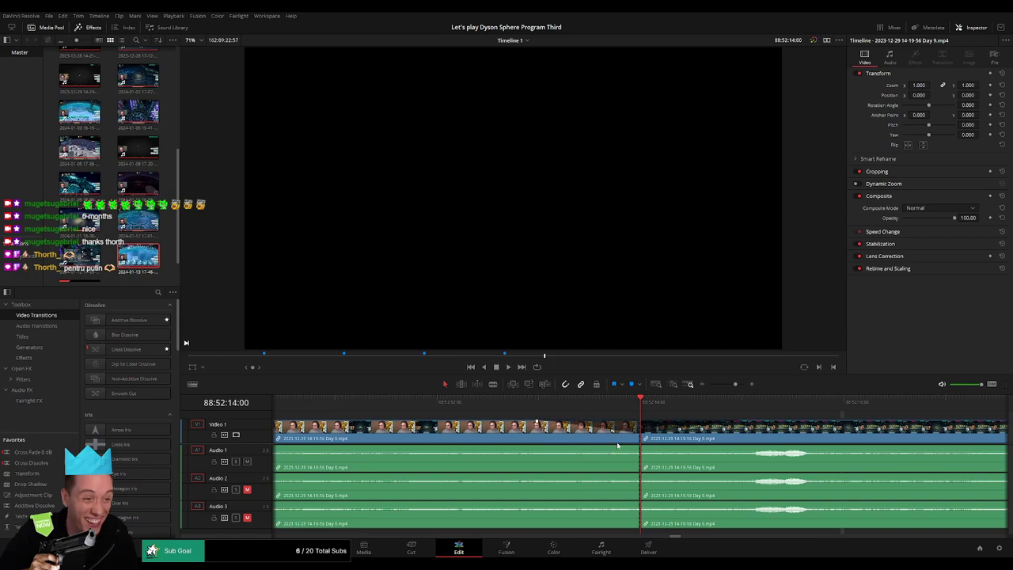
{"action": "left_click_drag", "start_coordinate": [635, 446], "coordinate": [746, 449]}
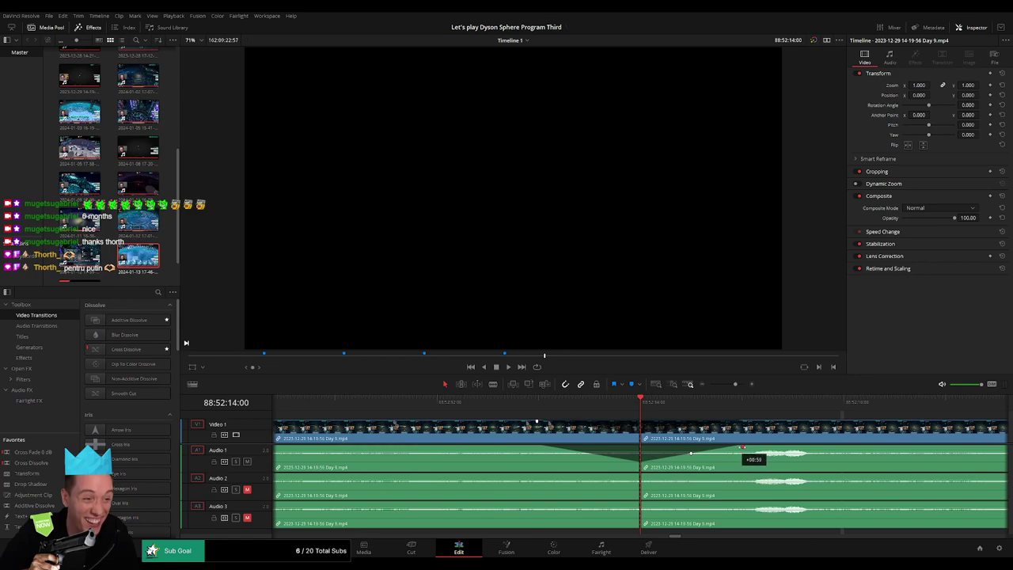
{"action": "left_click_drag", "start_coordinate": [637, 474], "coordinate": [539, 475]}
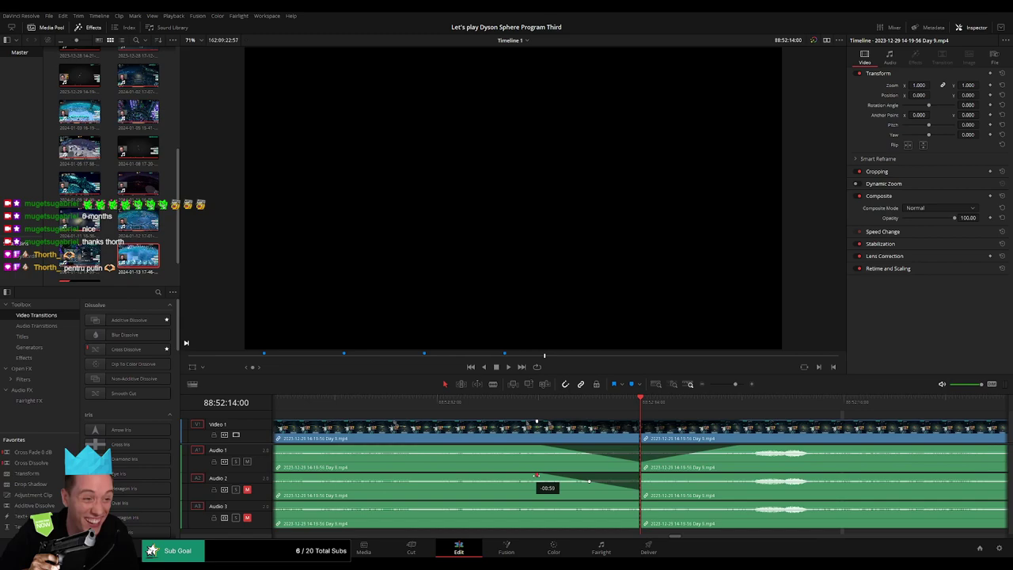
{"action": "left_click_drag", "start_coordinate": [643, 474], "coordinate": [748, 476]}
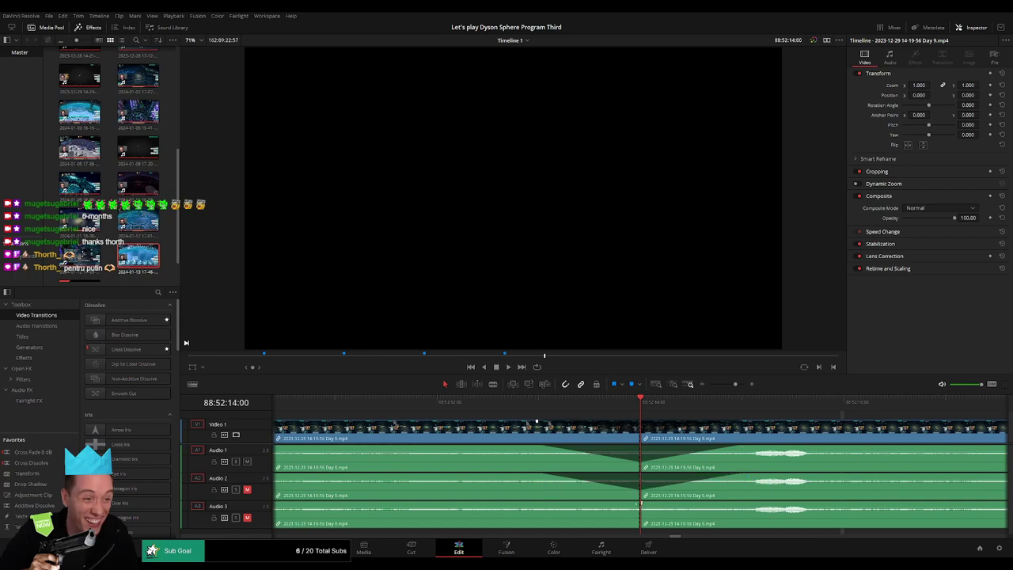
{"action": "left_click_drag", "start_coordinate": [642, 502], "coordinate": [537, 505]}
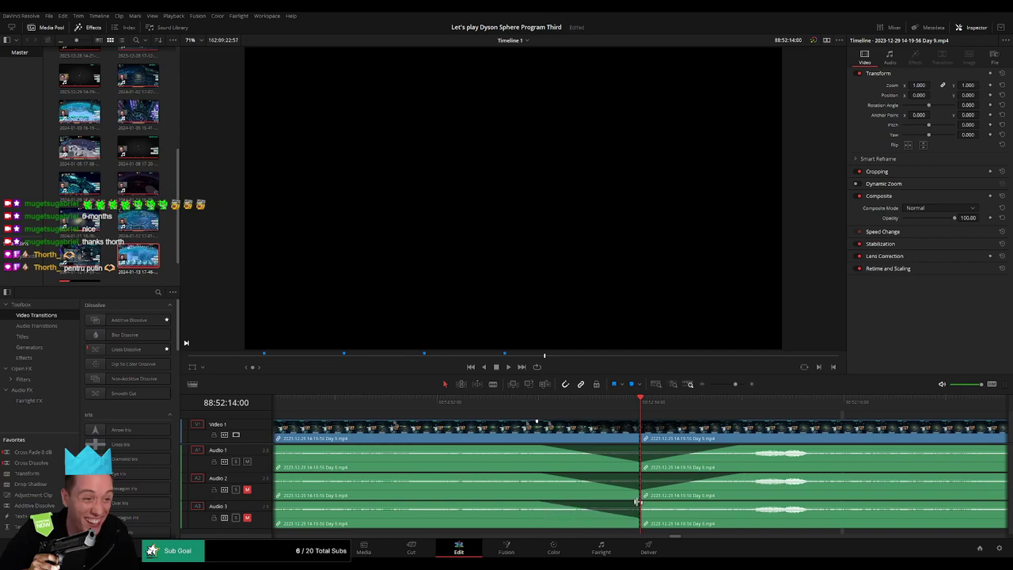
{"action": "left_click_drag", "start_coordinate": [641, 504], "coordinate": [745, 503]}
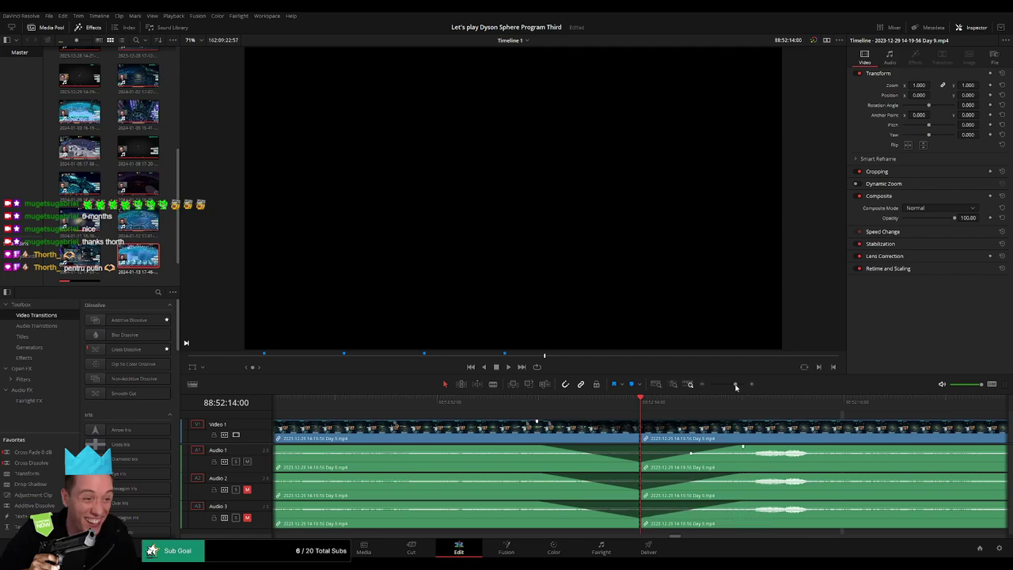
Move the Day 9 footage after the 88:52:14:00 cut past the 90-hour mark, leaving a gap behind the finished episode
{"action": "left_click_drag", "start_coordinate": [735, 387], "coordinate": [709, 385]}
{"action": "scroll", "coordinate": [576, 434], "scroll_direction": "right", "scroll_amount": 3}
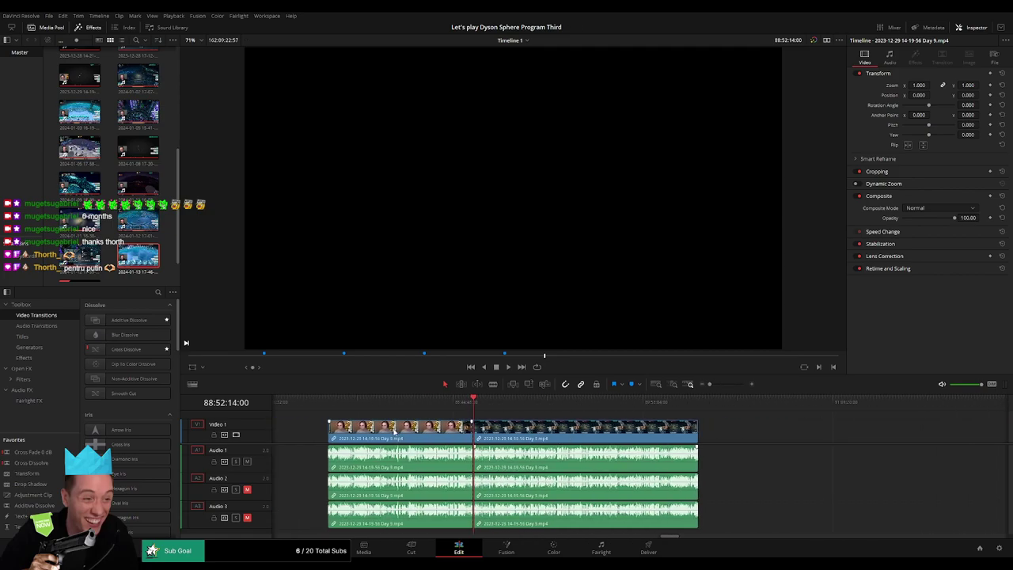
{"action": "left_click", "coordinate": [327, 410]}
{"action": "left_click", "coordinate": [474, 410]}
{"action": "scroll", "coordinate": [614, 437], "scroll_direction": "right", "scroll_amount": 4}
{"action": "left_click_drag", "start_coordinate": [417, 435], "coordinate": [674, 437]}
{"action": "left_click", "coordinate": [426, 435]}
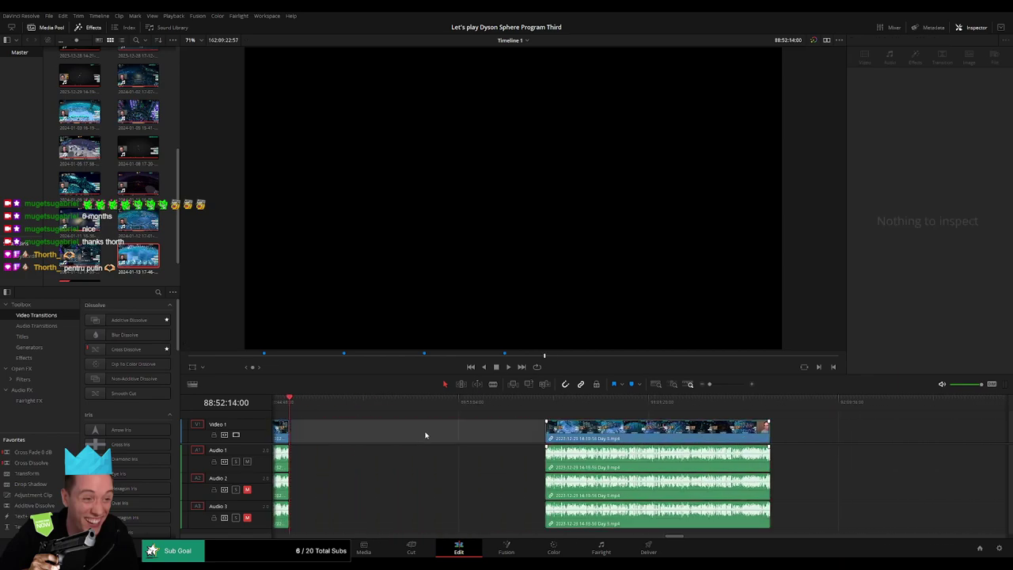
Place the playhead exactly at 90:00:00:00 and align the start of the remaining Day 9 footage with it
{"action": "left_click_drag", "start_coordinate": [304, 406], "coordinate": [477, 421]}
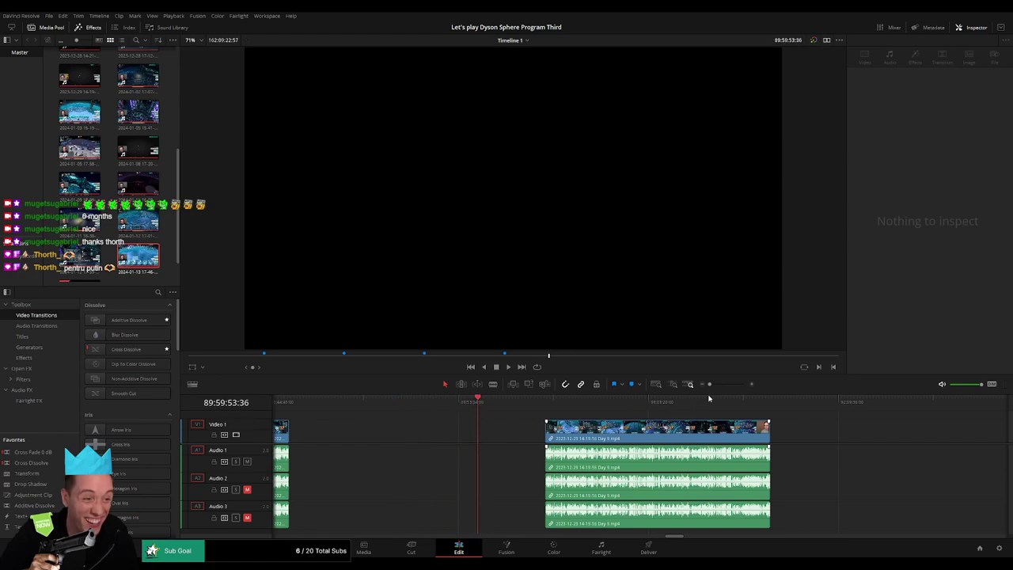
{"action": "left_click_drag", "start_coordinate": [709, 385], "coordinate": [714, 384]}
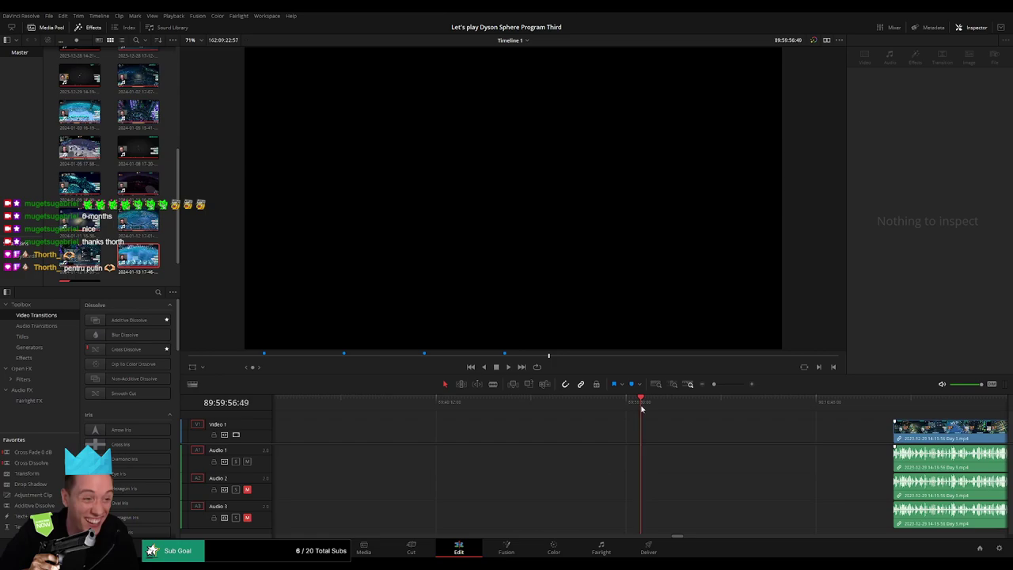
{"action": "left_click_drag", "start_coordinate": [642, 408], "coordinate": [643, 408]}
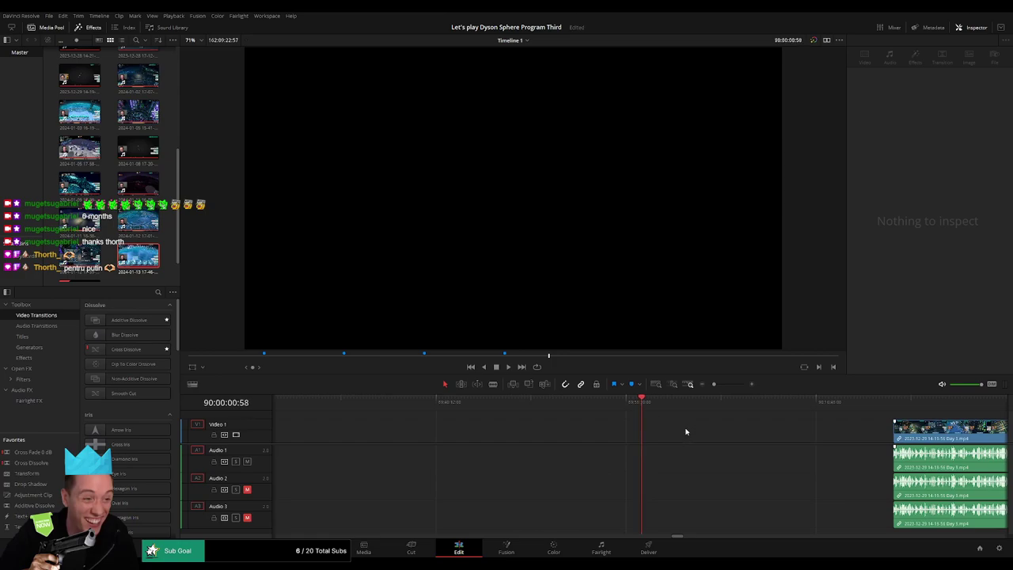
{"action": "key", "text": "Left"}
{"action": "key", "text": "Left"}
{"action": "key", "text": "Left"}
{"action": "key", "text": "Left"}
{"action": "key", "text": "Left"}
{"action": "key", "text": "Left"}
{"action": "key", "text": "Left"}
{"action": "key", "text": "Left"}
{"action": "key", "text": "Left"}
{"action": "key", "text": "Left"}
{"action": "key", "text": "Left"}
{"action": "key", "text": "Left"}
{"action": "key", "text": "Left"}
{"action": "key", "text": "Left"}
{"action": "key", "text": "Left"}
{"action": "key", "text": "Left"}
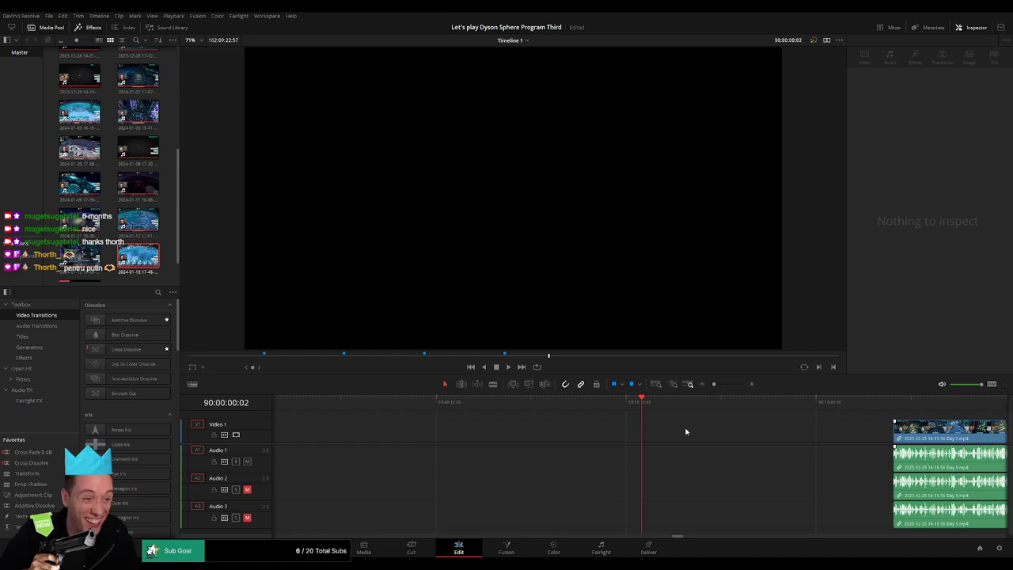
{"action": "key", "text": "Left"}
{"action": "left_click_drag", "start_coordinate": [714, 385], "coordinate": [709, 385]}
{"action": "scroll", "coordinate": [697, 421], "scroll_direction": "right", "scroll_amount": 3}
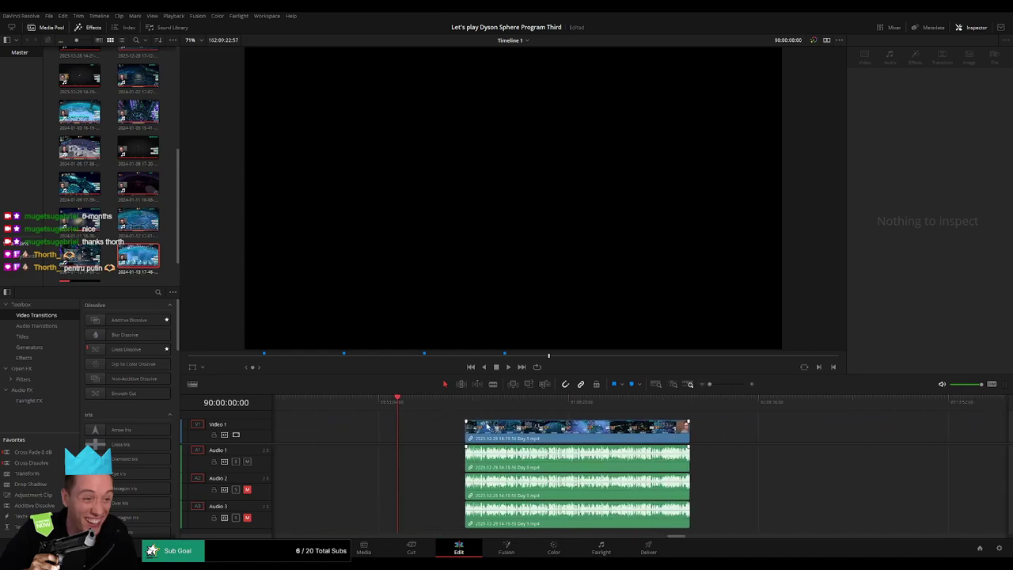
{"action": "left_click_drag", "start_coordinate": [506, 429], "coordinate": [437, 430]}
Play the opening of the episode at 90:00:00:00 and check the footage about 52 minutes in
{"action": "scroll", "coordinate": [418, 419], "scroll_direction": "right", "scroll_amount": 2}
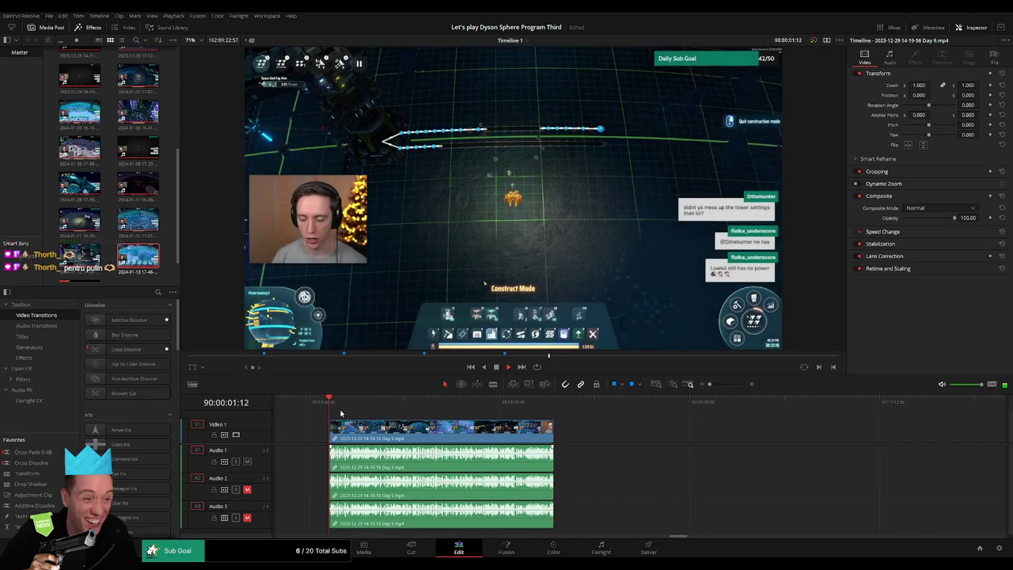
{"action": "left_click_drag", "start_coordinate": [332, 409], "coordinate": [476, 418]}
{"action": "key", "text": "space"}
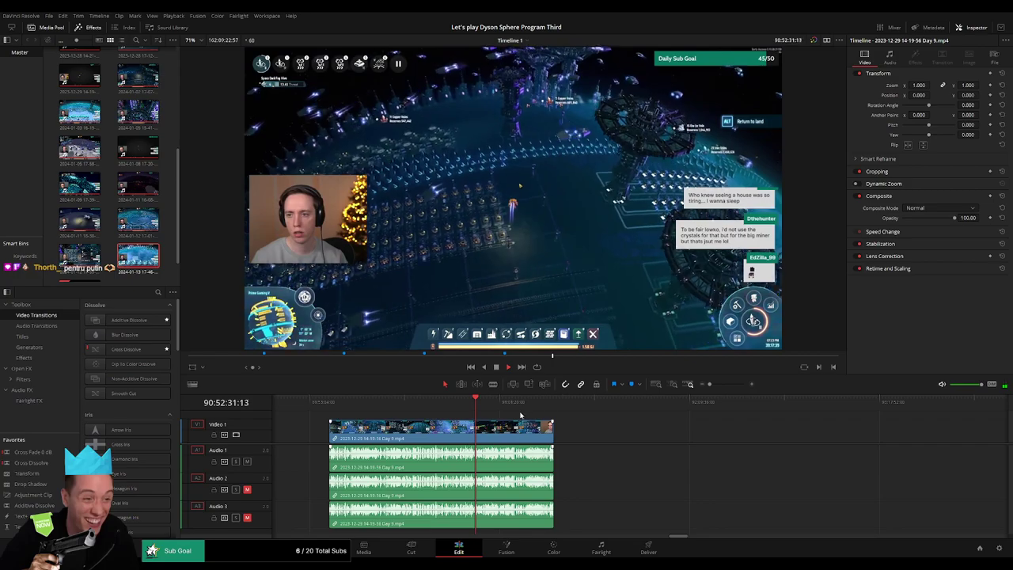
Find a quiet moment about 52 minutes into the episode and split the Day 9 clip on all tracks at 90:52:04:00
{"action": "left_click", "coordinate": [729, 385]}
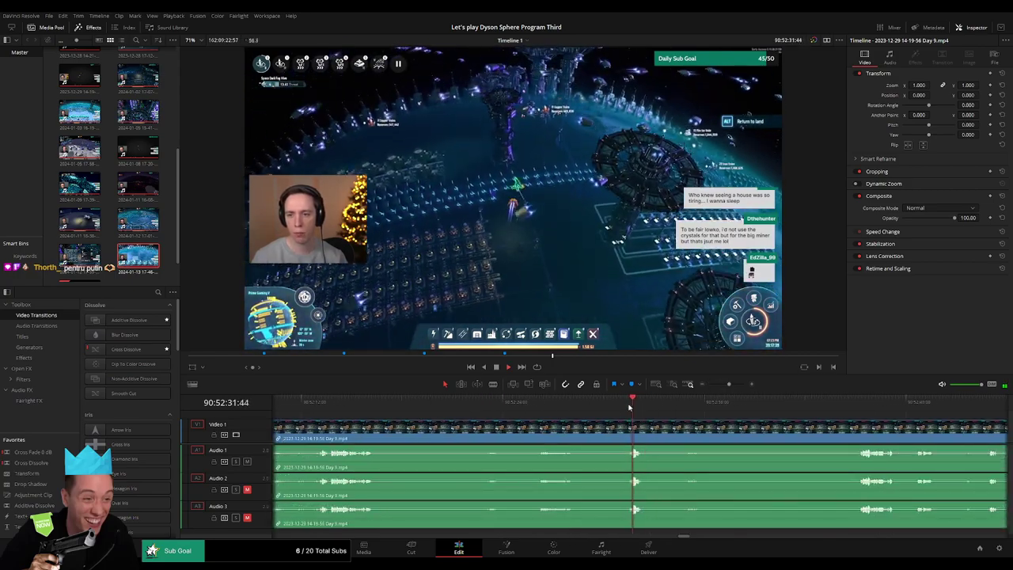
{"action": "left_click", "coordinate": [397, 407]}
{"action": "left_click_drag", "start_coordinate": [396, 407], "coordinate": [309, 408]}
{"action": "key", "text": "space"}
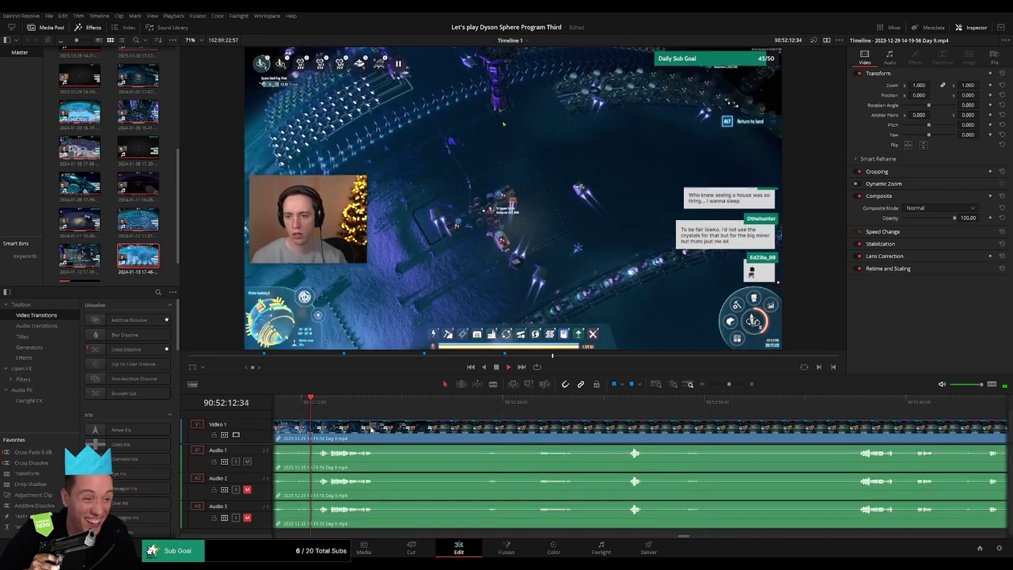
{"action": "left_click", "coordinate": [418, 411]}
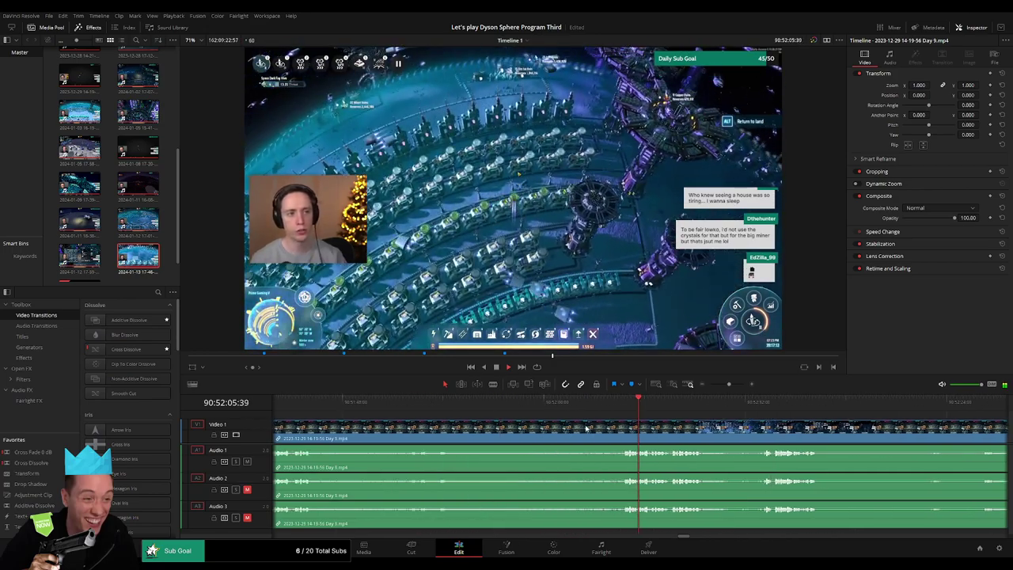
{"action": "left_click", "coordinate": [413, 406]}
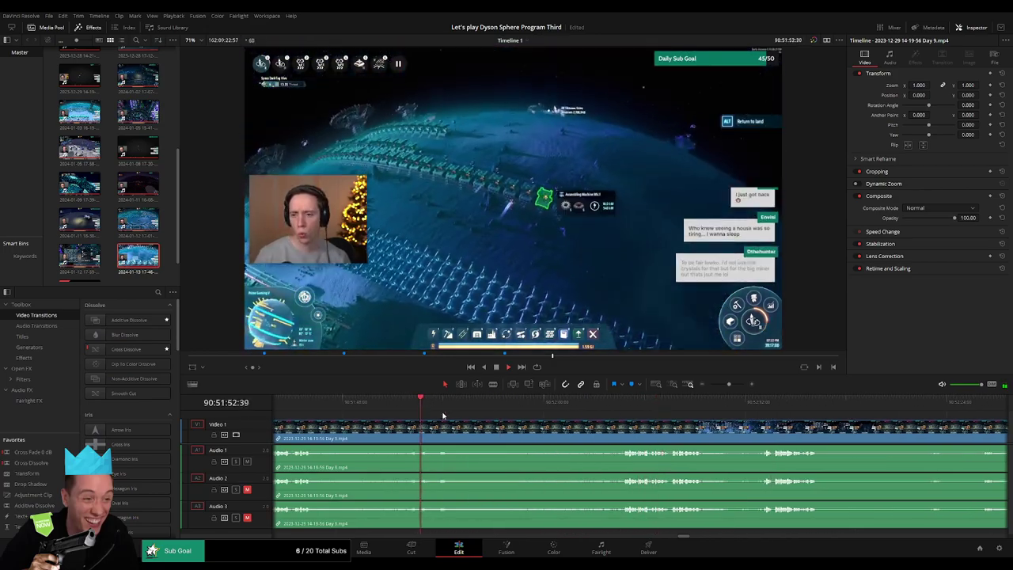
{"action": "left_click", "coordinate": [612, 406]}
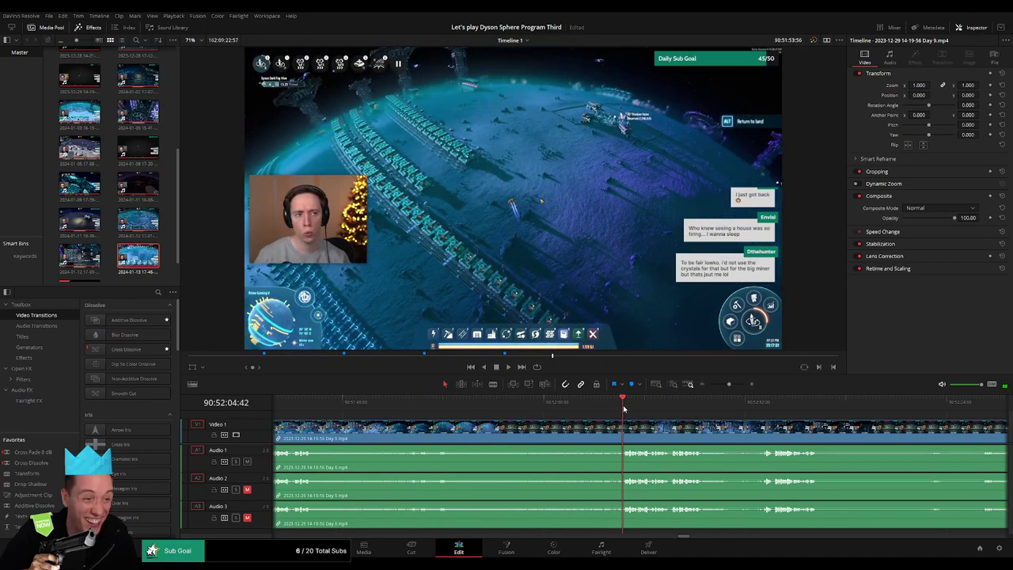
{"action": "left_click", "coordinate": [610, 407]}
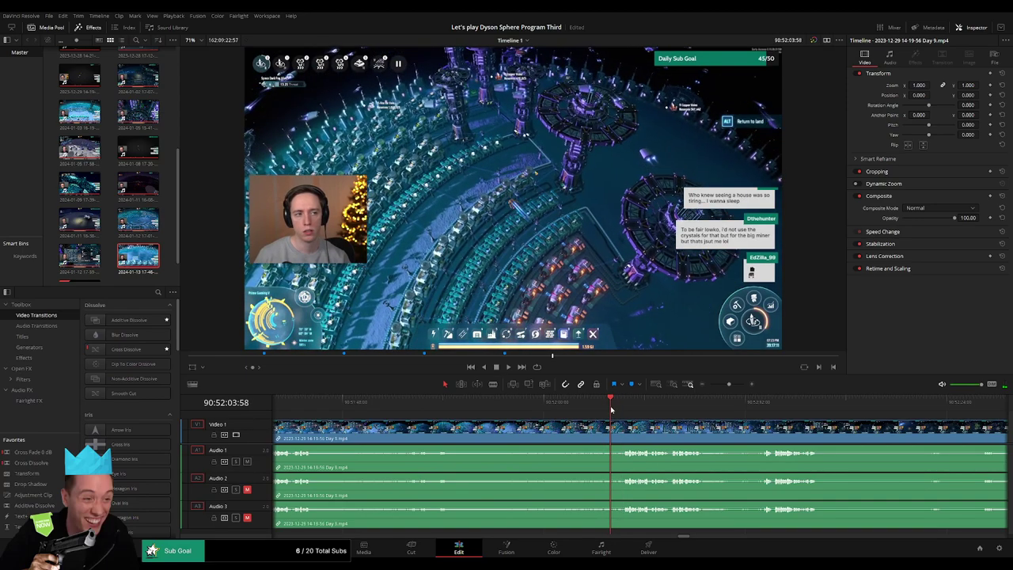
{"action": "key", "text": "ctrl+b"}
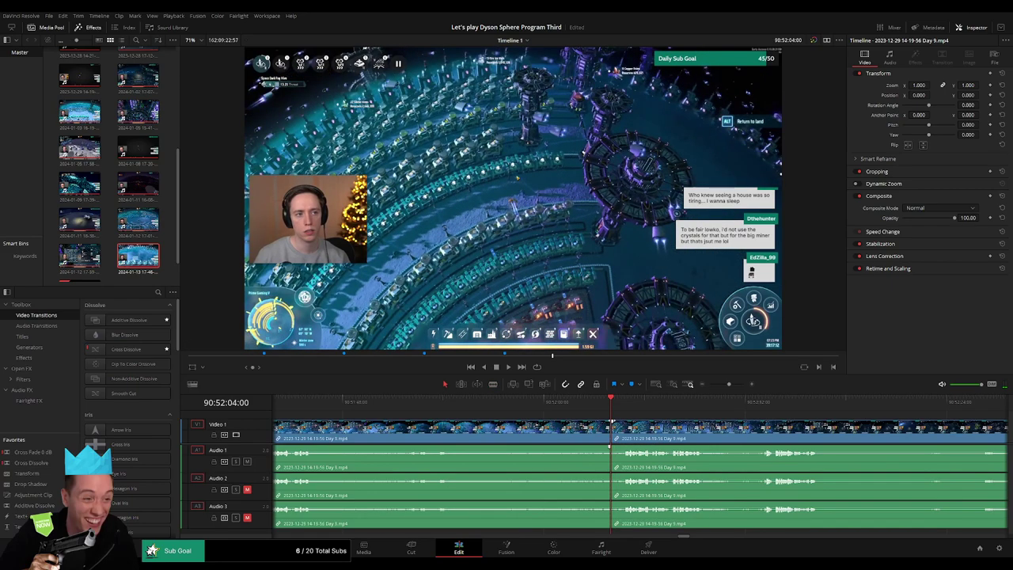
Add one-second fade-outs and fade-ins on the video and all three audio tracks at the 90:52:04:00 cut
{"action": "left_click", "coordinate": [736, 386]}
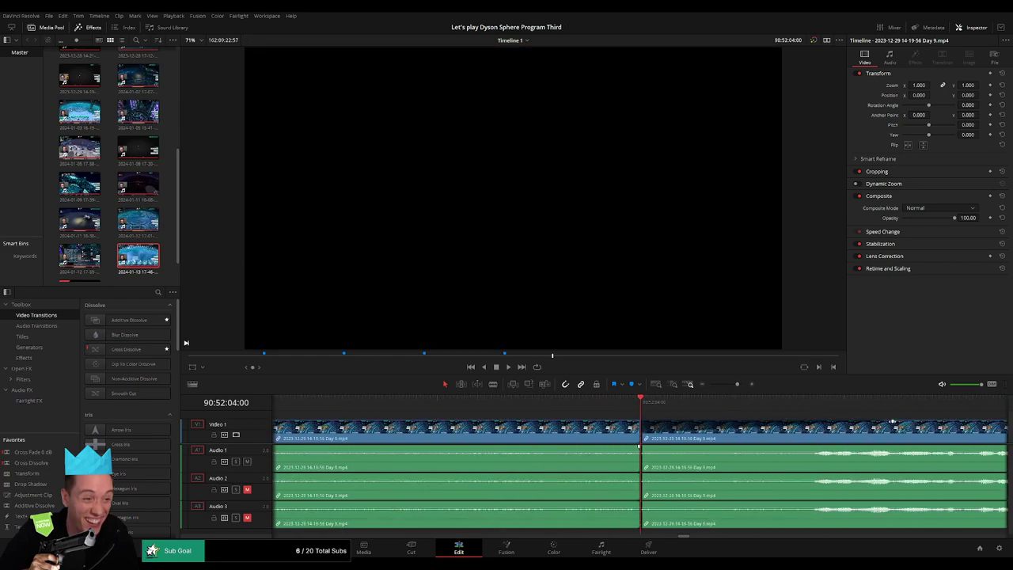
{"action": "left_click_drag", "start_coordinate": [892, 421], "coordinate": [434, 423]}
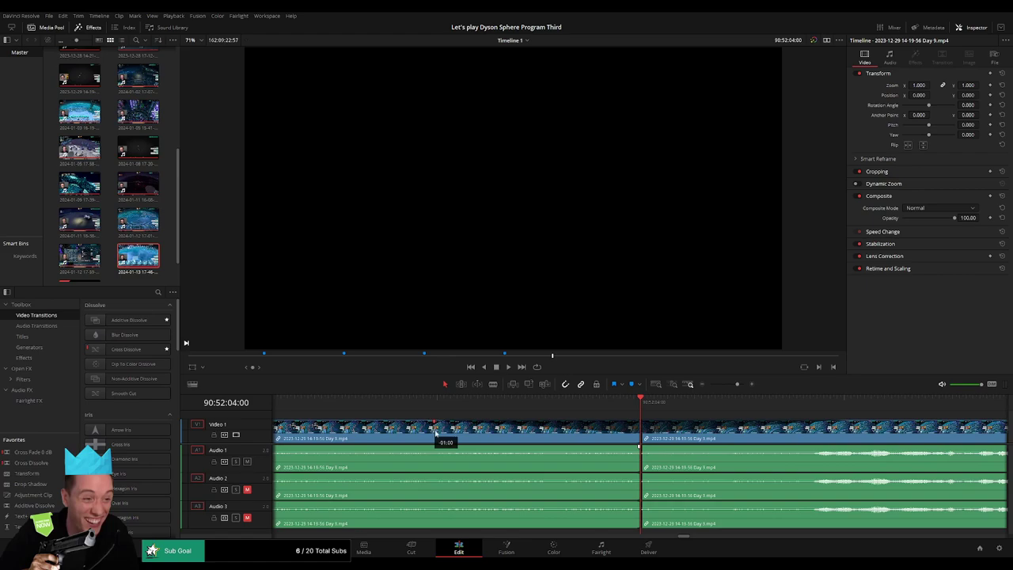
{"action": "left_click_drag", "start_coordinate": [638, 448], "coordinate": [441, 448]}
{"action": "left_click_drag", "start_coordinate": [641, 448], "coordinate": [846, 450]}
{"action": "mouse_move", "coordinate": [638, 477]}
{"action": "left_mouse_down"}
{"action": "mouse_move", "coordinate": [435, 476]}
{"action": "mouse_move", "coordinate": [492, 476]}
{"action": "left_mouse_up"}
{"action": "scroll", "coordinate": [591, 457], "scroll_direction": "down", "scroll_amount": 3}
{"action": "left_click_drag", "start_coordinate": [640, 475], "coordinate": [786, 477]}
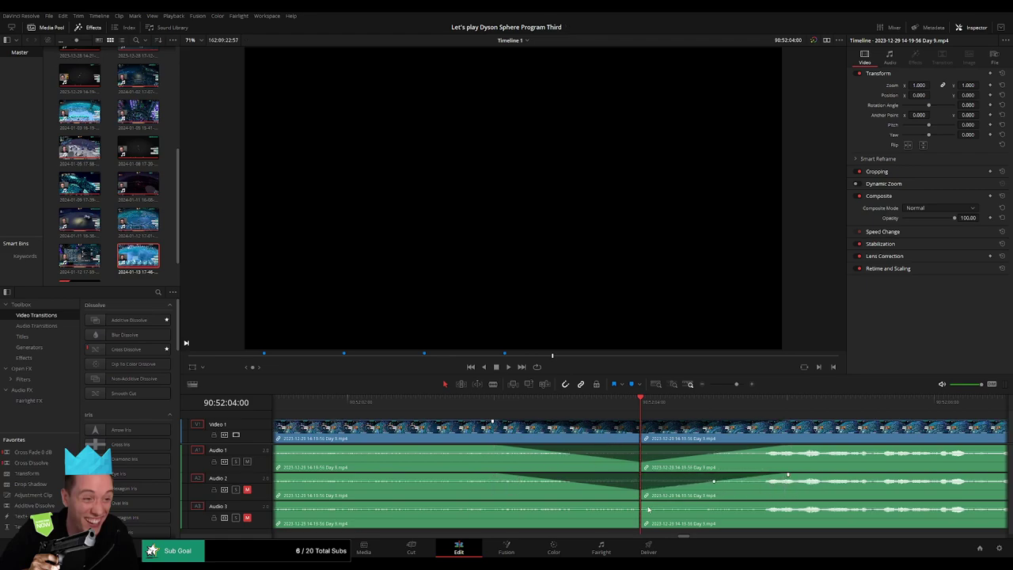
{"action": "left_click_drag", "start_coordinate": [638, 503], "coordinate": [493, 511]}
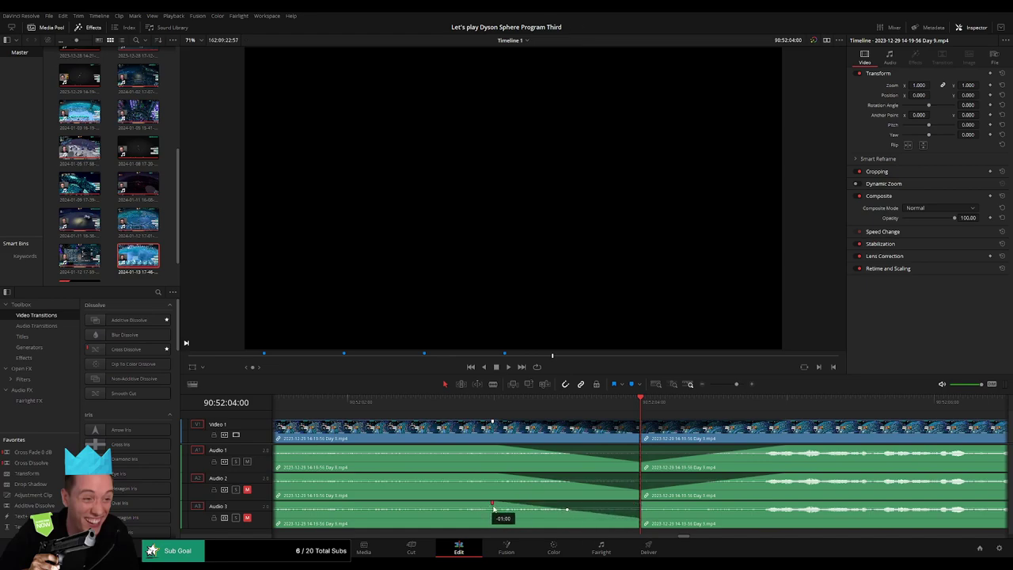
{"action": "left_click_drag", "start_coordinate": [642, 501], "coordinate": [784, 503]}
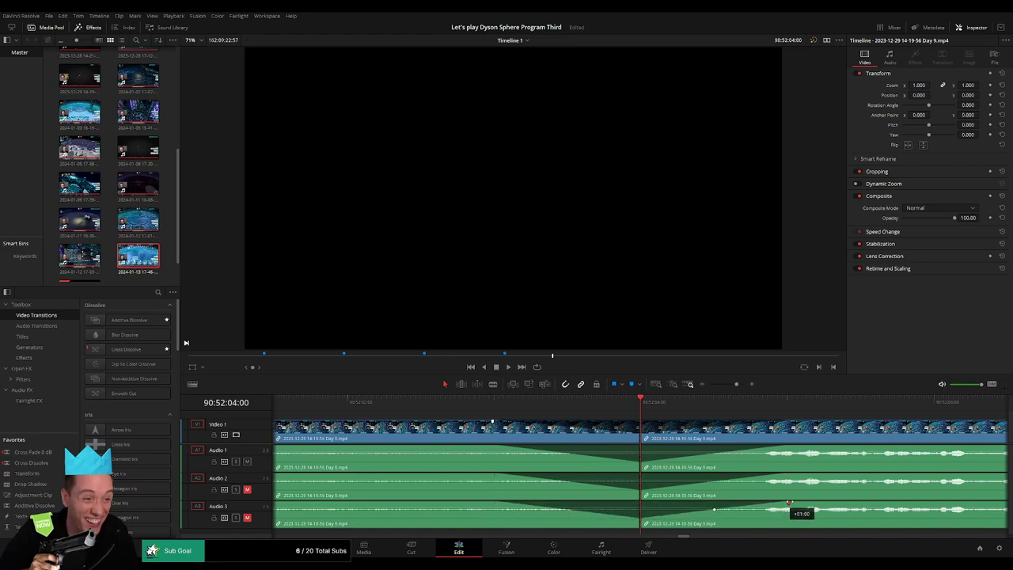
Move the Day 9 footage after the 90:52:04:00 cut past the 92-hour mark, leaving a gap behind the finished episode
{"action": "left_click_drag", "start_coordinate": [737, 385], "coordinate": [710, 385]}
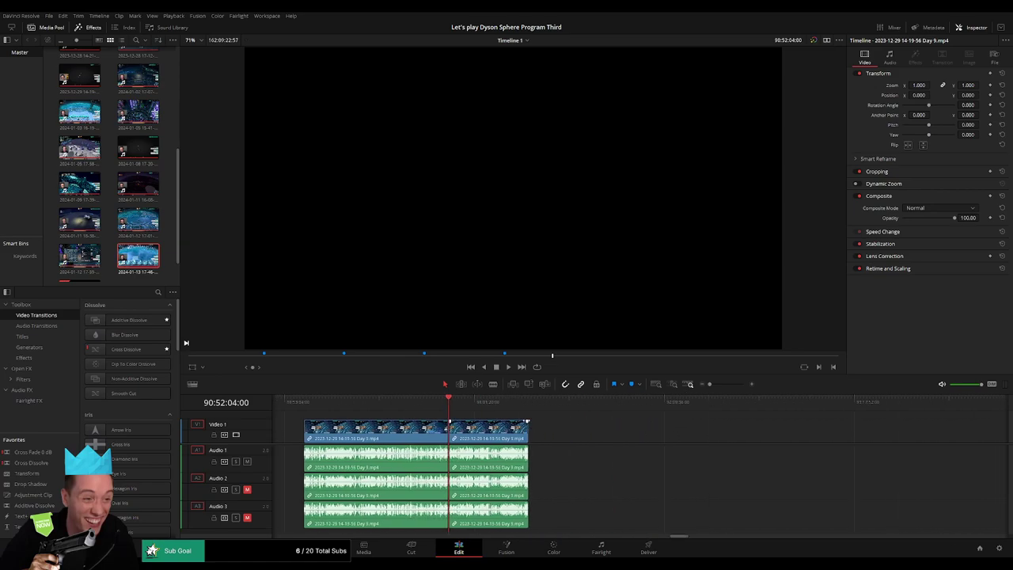
{"action": "left_click", "coordinate": [307, 405]}
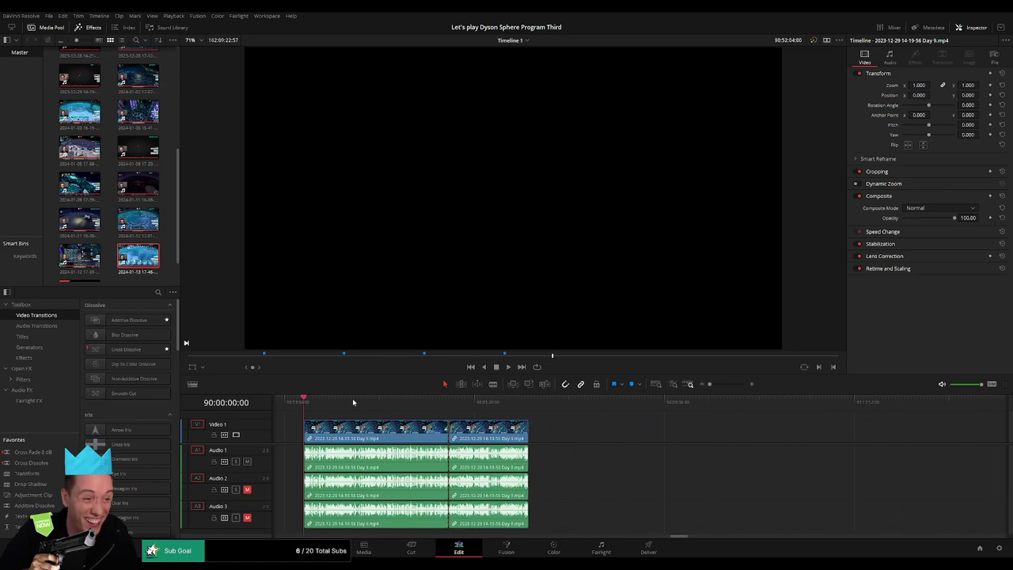
{"action": "left_click", "coordinate": [448, 403]}
{"action": "scroll", "coordinate": [491, 419], "scroll_direction": "right", "scroll_amount": 3}
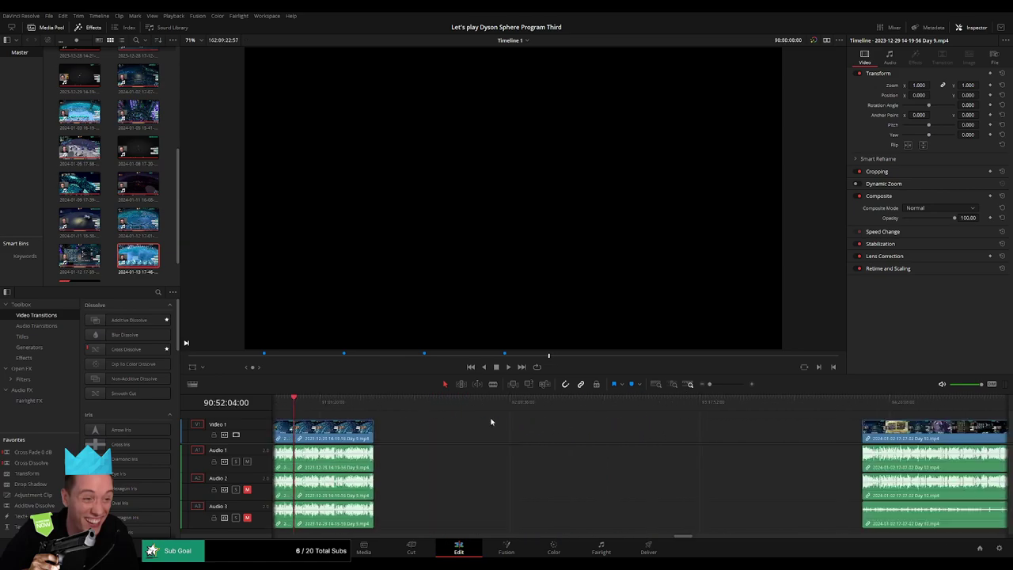
{"action": "scroll", "coordinate": [531, 419], "scroll_direction": "left", "scroll_amount": 1}
{"action": "left_click_drag", "start_coordinate": [374, 433], "coordinate": [633, 433]}
{"action": "left_click", "coordinate": [457, 424]}
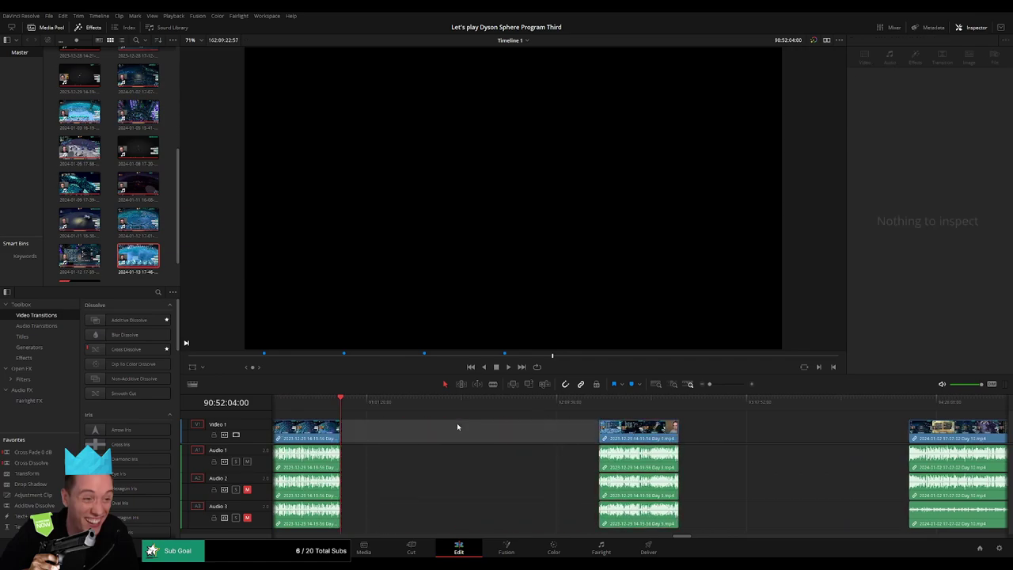
{"action": "left_click", "coordinate": [428, 430]}
Place the playhead exactly at 92:00:00:00 and align the start of the remaining Day 9 footage with it
{"action": "left_click_drag", "start_coordinate": [349, 407], "coordinate": [530, 421]}
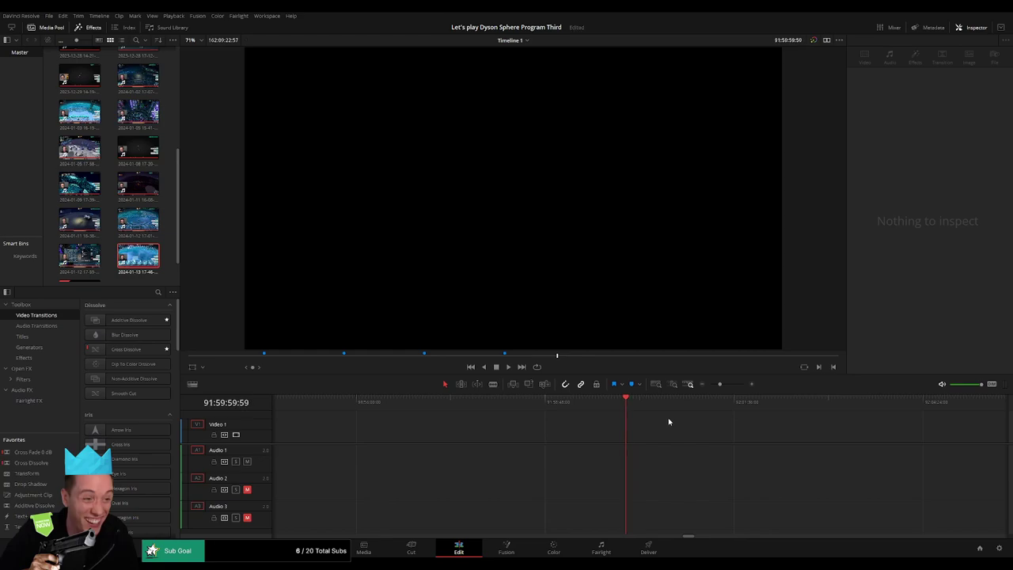
{"action": "left_click_drag", "start_coordinate": [716, 388], "coordinate": [707, 388]}
{"action": "left_click_drag", "start_coordinate": [643, 406], "coordinate": [385, 407]}
{"action": "left_click_drag", "start_coordinate": [491, 429], "coordinate": [421, 428]}
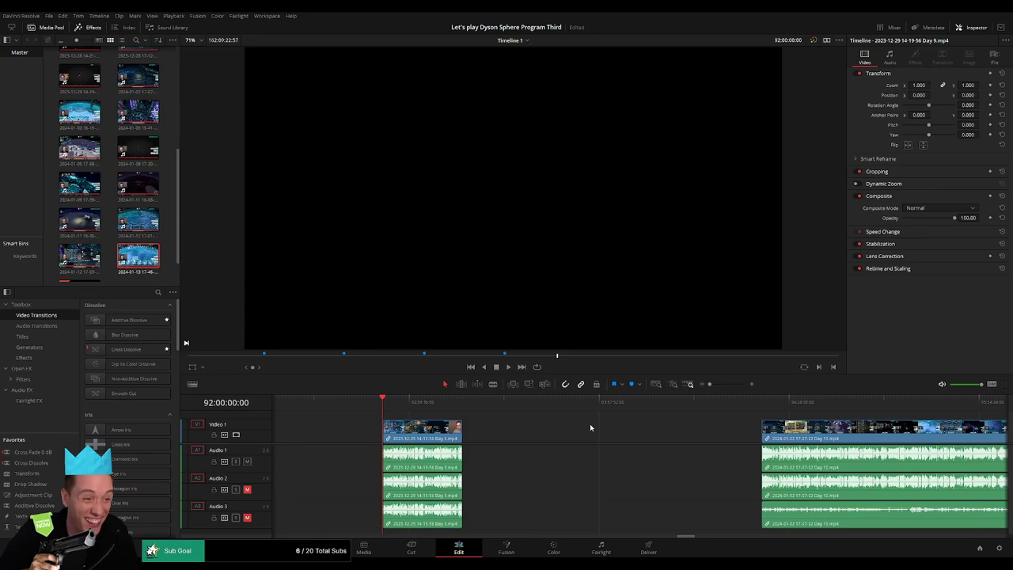
Move the Day 10 footage directly against the end of the Day 9 clip and check the episode from 92:00:00:00 to the junction
{"action": "left_click_drag", "start_coordinate": [804, 428], "coordinate": [504, 420]}
{"action": "key", "text": "space"}
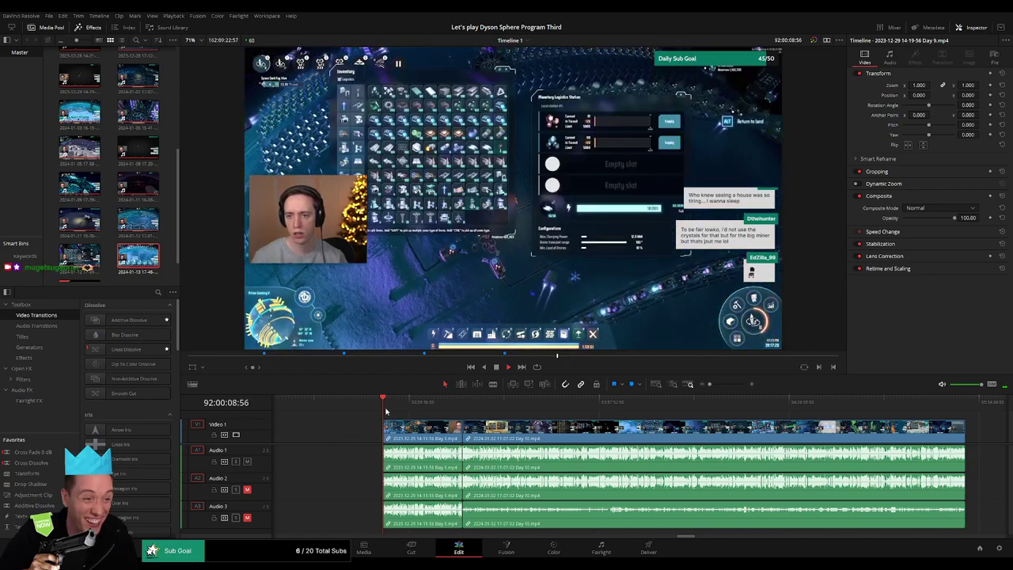
{"action": "left_click", "coordinate": [422, 407]}
{"action": "left_click_drag", "start_coordinate": [422, 409], "coordinate": [462, 406]}
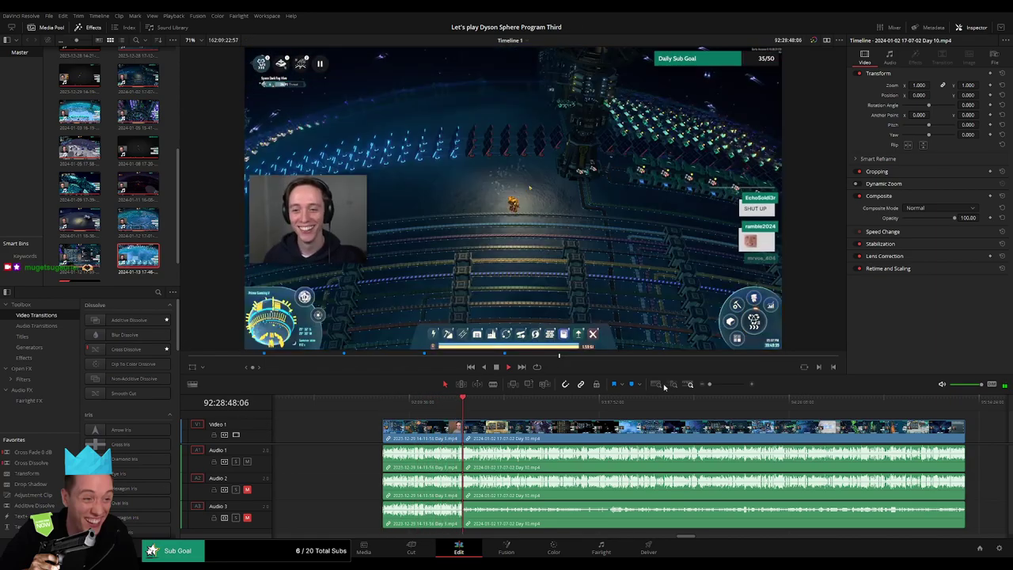
Cut off the last moment of the Day 9 clip from 92:28:47:25 and bridge its junction with Day 10 with a transition
{"action": "left_click_drag", "start_coordinate": [711, 384], "coordinate": [728, 386]}
{"action": "left_click", "coordinate": [628, 405]}
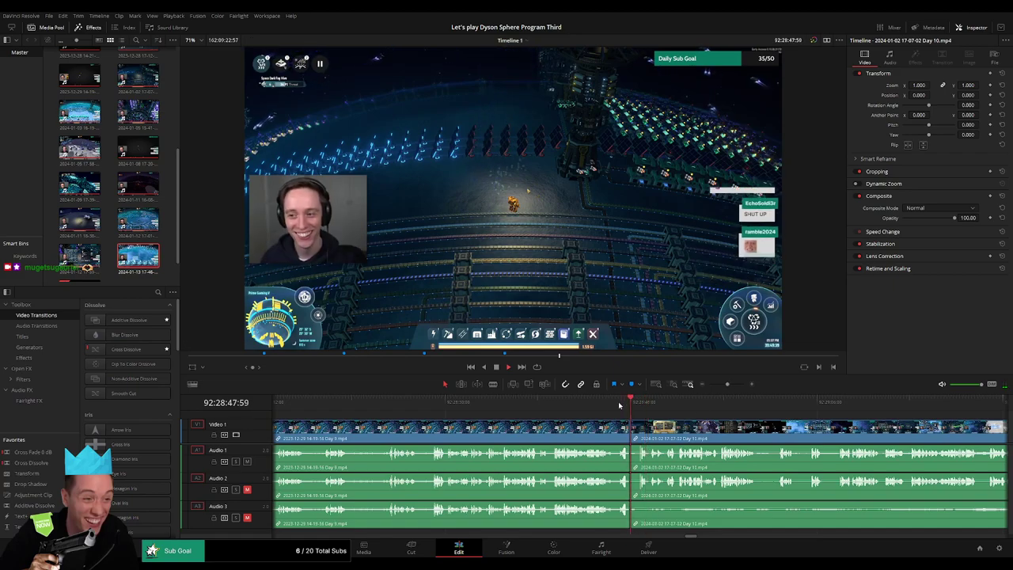
{"action": "left_click", "coordinate": [620, 404]}
{"action": "key", "text": "space"}
{"action": "key", "text": "ctrl+b"}
{"action": "left_click", "coordinate": [630, 432]}
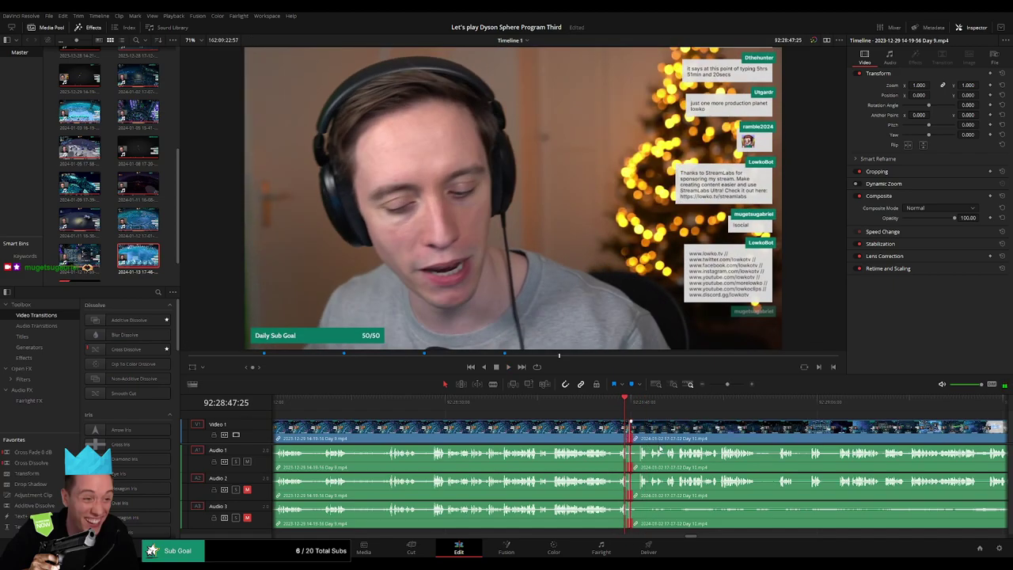
{"action": "left_click", "coordinate": [528, 327]}
Play across the junction between Day 9 and Day 10 and check the opening of the Day 10 footage
{"action": "key", "text": "space"}
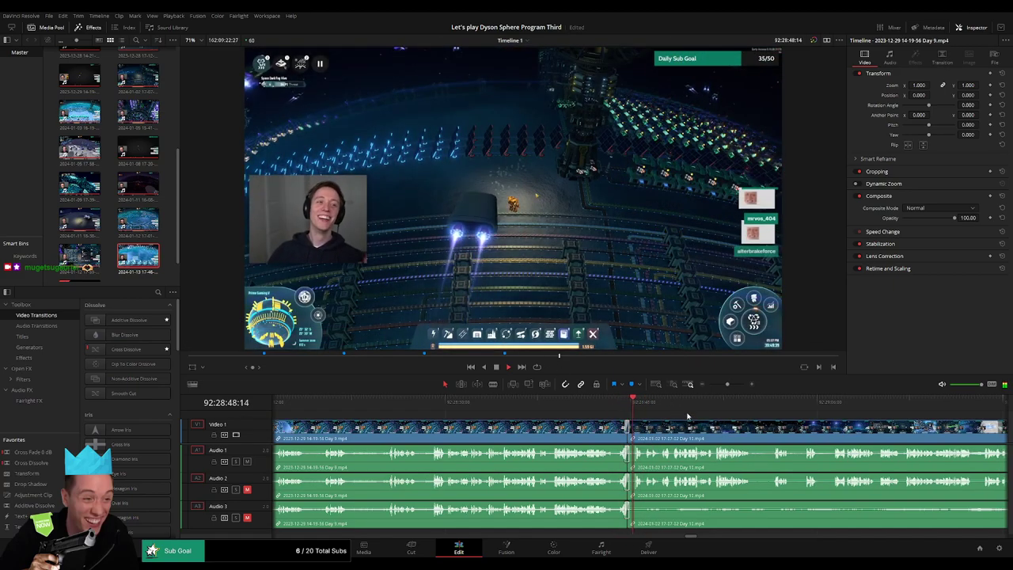
{"action": "left_click", "coordinate": [714, 409]}
{"action": "key", "text": "space"}
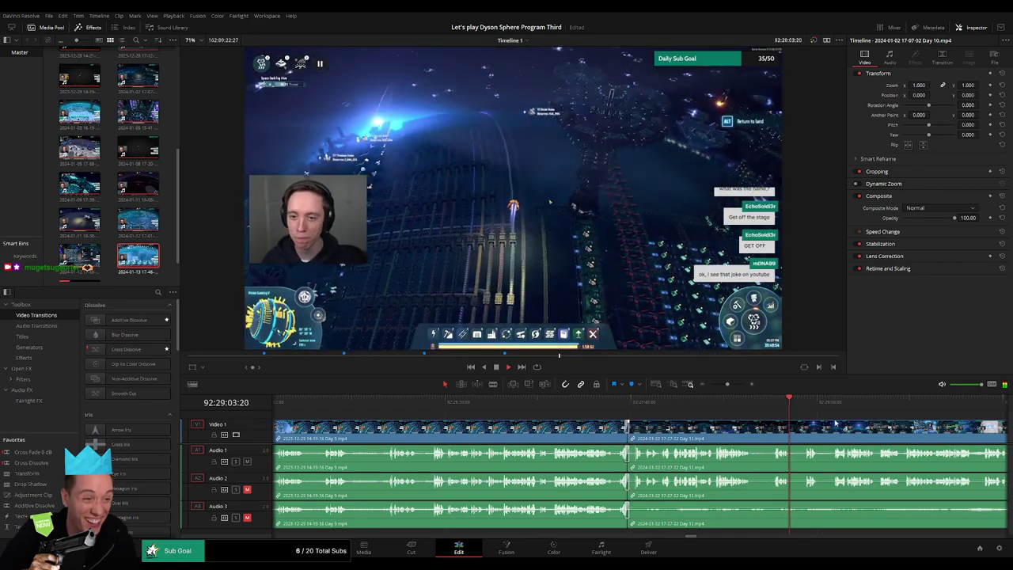
{"action": "left_click", "coordinate": [733, 410]}
{"action": "left_click", "coordinate": [771, 409]}
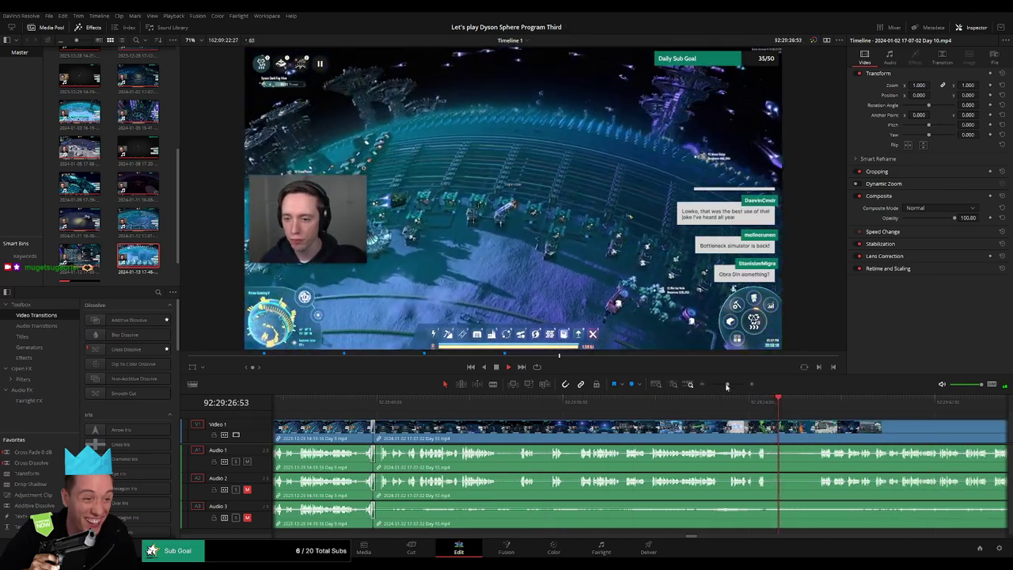
Go to about 52 minutes into the episode that starts at 92:00:00:00 and play the Day 10 footage there
{"action": "left_click_drag", "start_coordinate": [727, 385], "coordinate": [710, 386]}
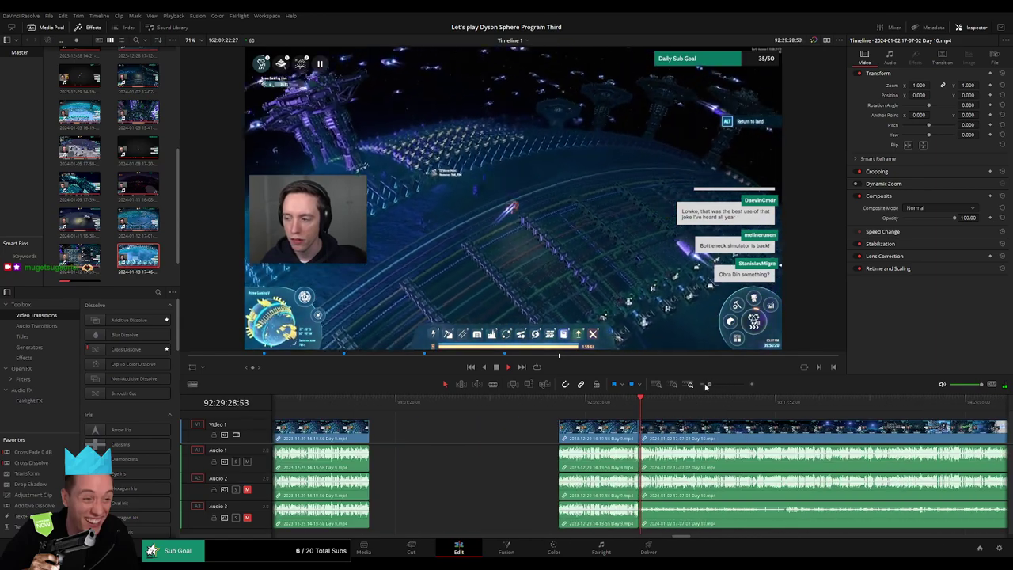
{"action": "scroll", "coordinate": [509, 414], "scroll_direction": "right", "scroll_amount": 3}
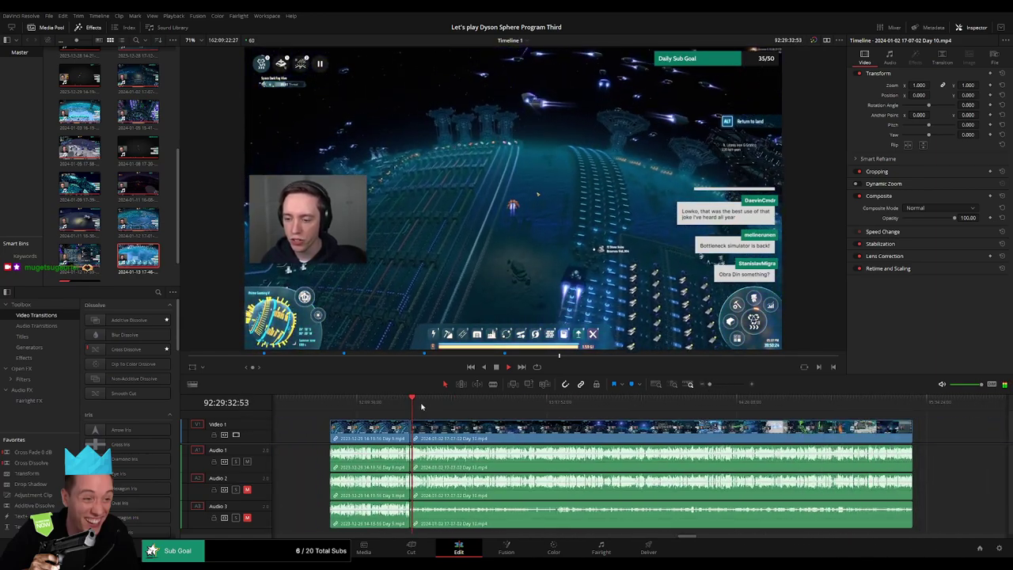
{"action": "left_click", "coordinate": [421, 403]}
{"action": "left_click_drag", "start_coordinate": [421, 407], "coordinate": [474, 411]}
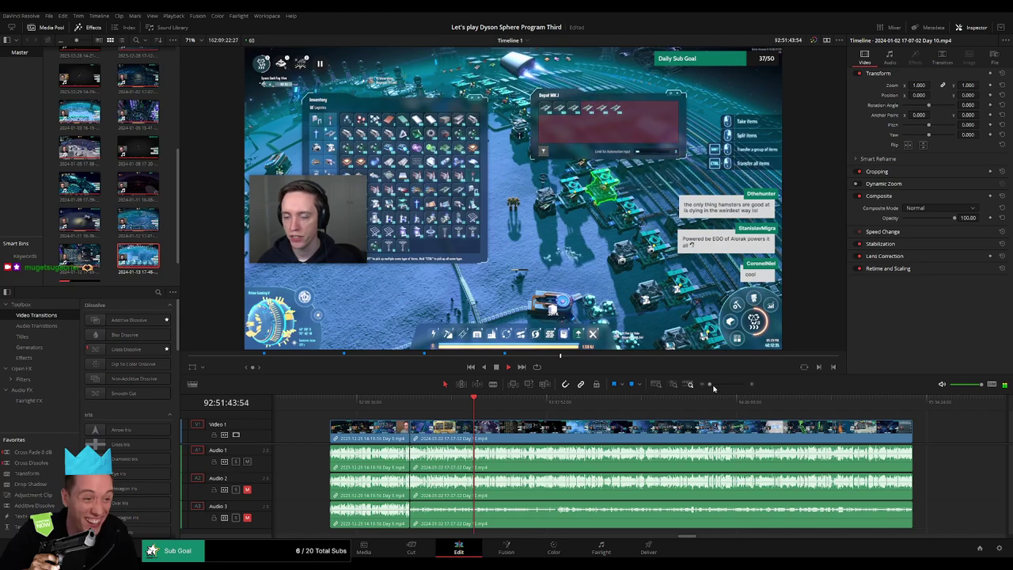
{"action": "left_click_drag", "start_coordinate": [713, 387], "coordinate": [730, 387]}
{"action": "left_click", "coordinate": [657, 410]}
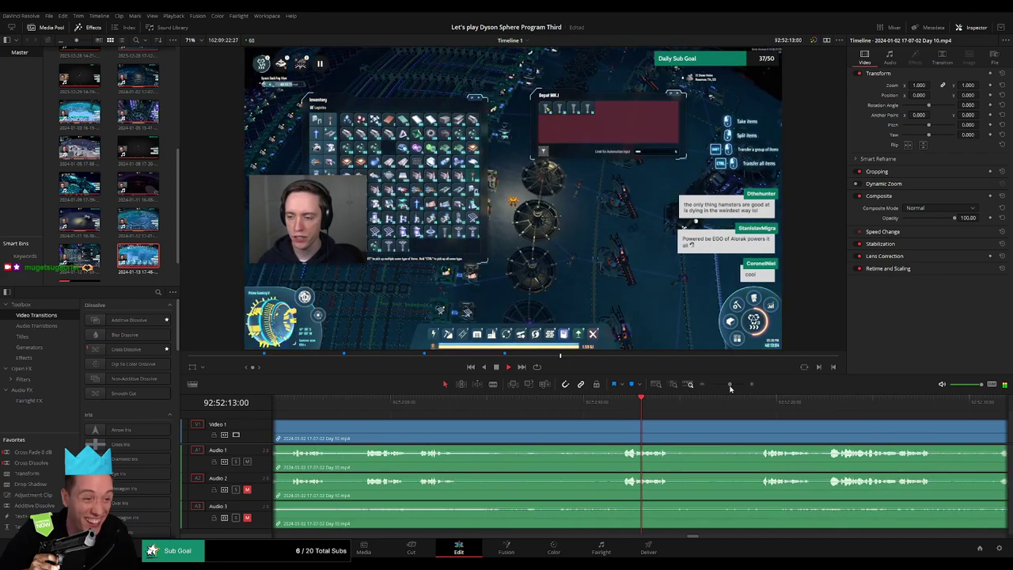
Find a quiet moment in the audio about 52 minutes in and split the Day 10 clip on all tracks at 92:52:11:00
{"action": "left_click", "coordinate": [445, 407]}
{"action": "left_click", "coordinate": [368, 404]}
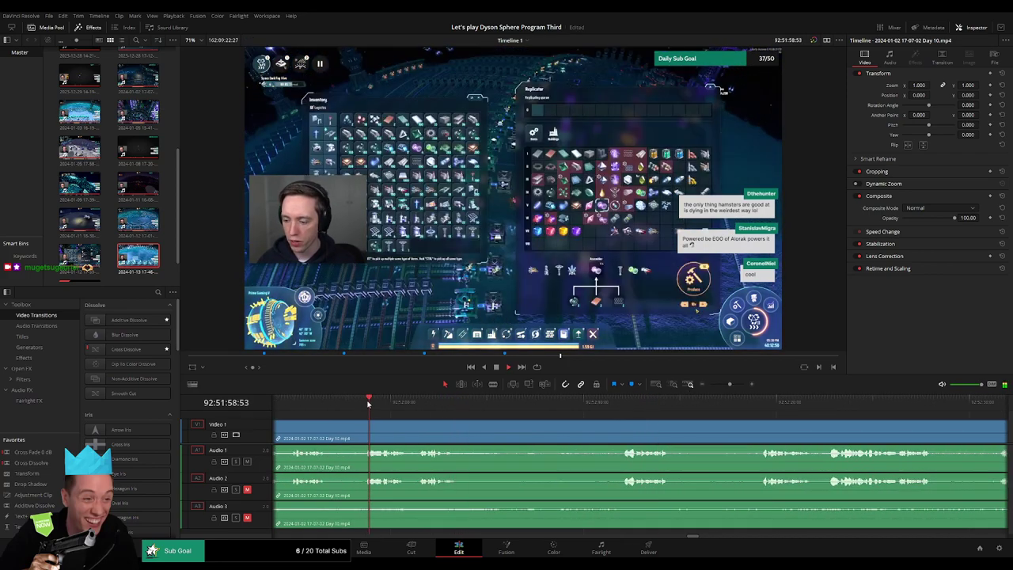
{"action": "left_click_drag", "start_coordinate": [368, 404], "coordinate": [621, 404]}
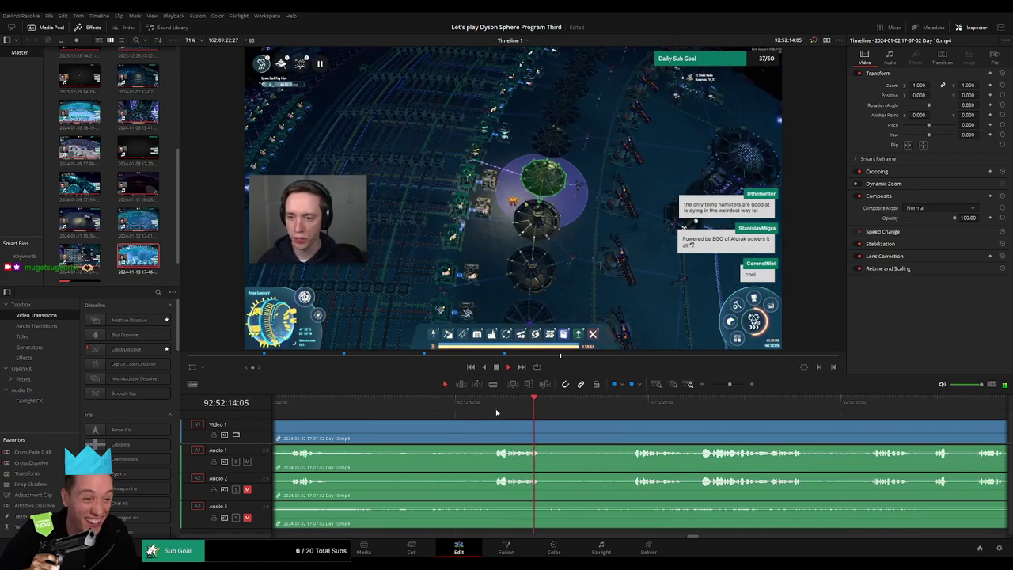
{"action": "left_click", "coordinate": [630, 404]}
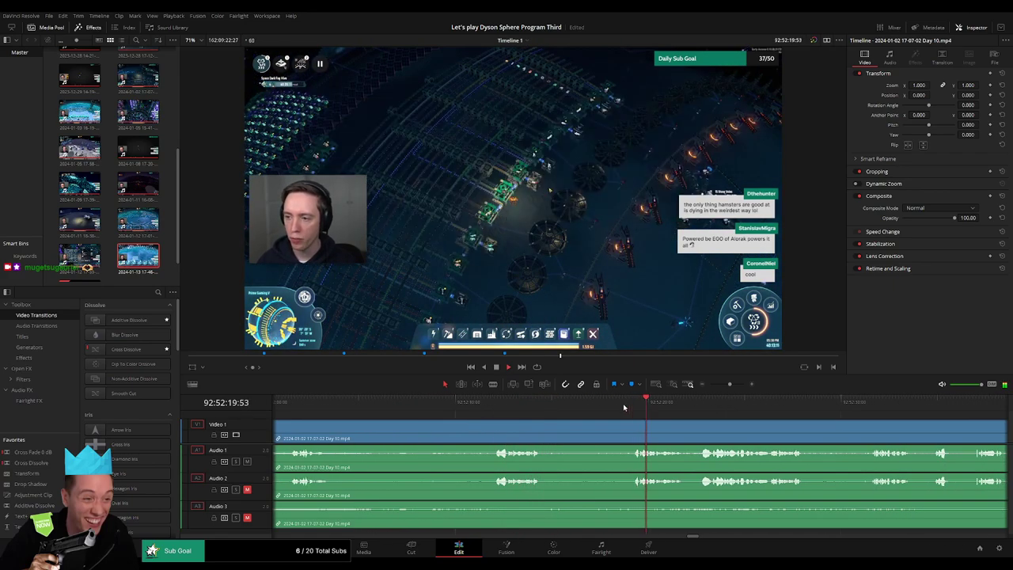
{"action": "left_click", "coordinate": [497, 403]}
{"action": "mouse_move", "coordinate": [497, 405]}
{"action": "left_mouse_down"}
{"action": "mouse_move", "coordinate": [475, 407]}
{"action": "mouse_move", "coordinate": [497, 424]}
{"action": "left_mouse_up"}
{"action": "key", "text": "ctrl+b"}
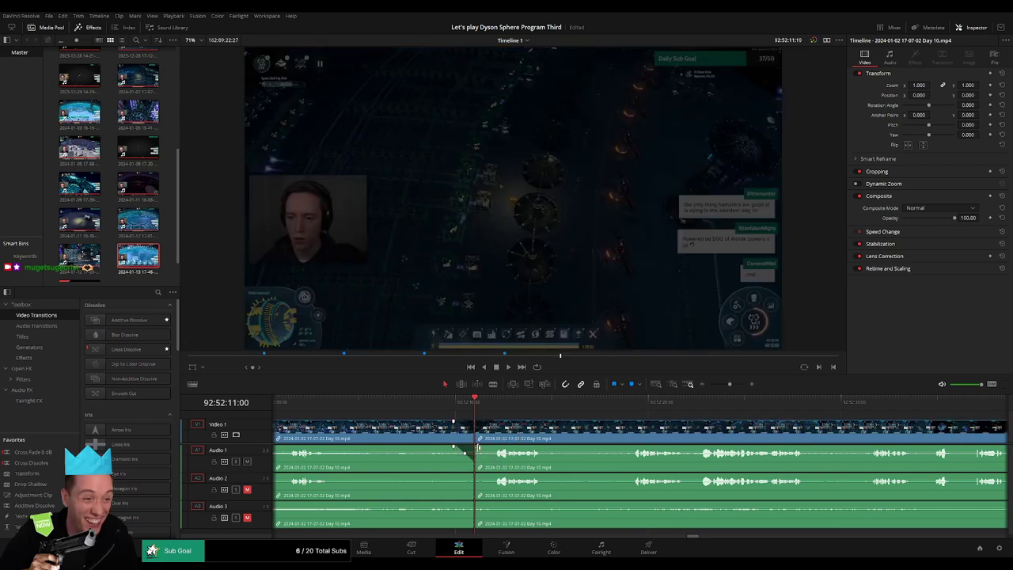
Add fades of about one second on the video and audio tracks at the 92:52:11:00 cut and play across them
{"action": "left_click_drag", "start_coordinate": [477, 448], "coordinate": [488, 459]}
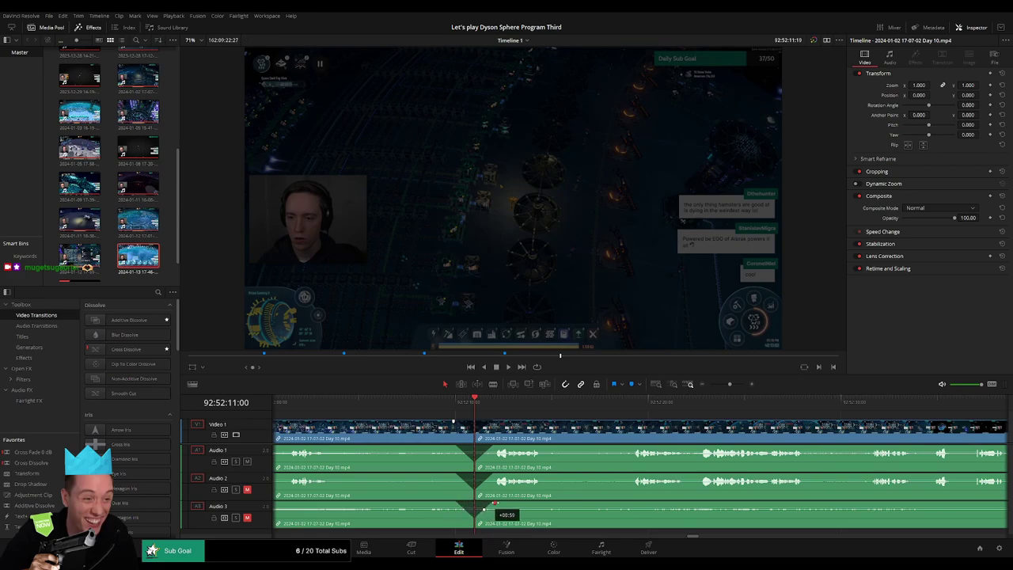
{"action": "left_click", "coordinate": [449, 406]}
{"action": "key", "text": "space"}
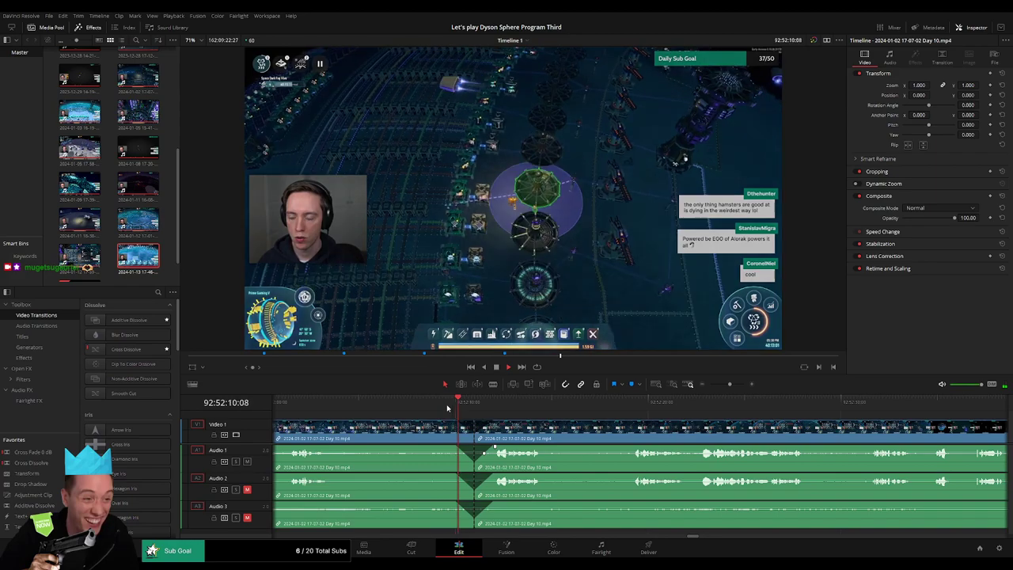
{"action": "key", "text": "space"}
Move the Day 10 footage after the 92:52:11:00 cut past the 94-hour mark, leaving a gap behind the finished episode
{"action": "left_click_drag", "start_coordinate": [730, 384], "coordinate": [710, 385]}
{"action": "left_click_drag", "start_coordinate": [719, 430], "coordinate": [500, 422]}
{"action": "left_click", "coordinate": [709, 385]}
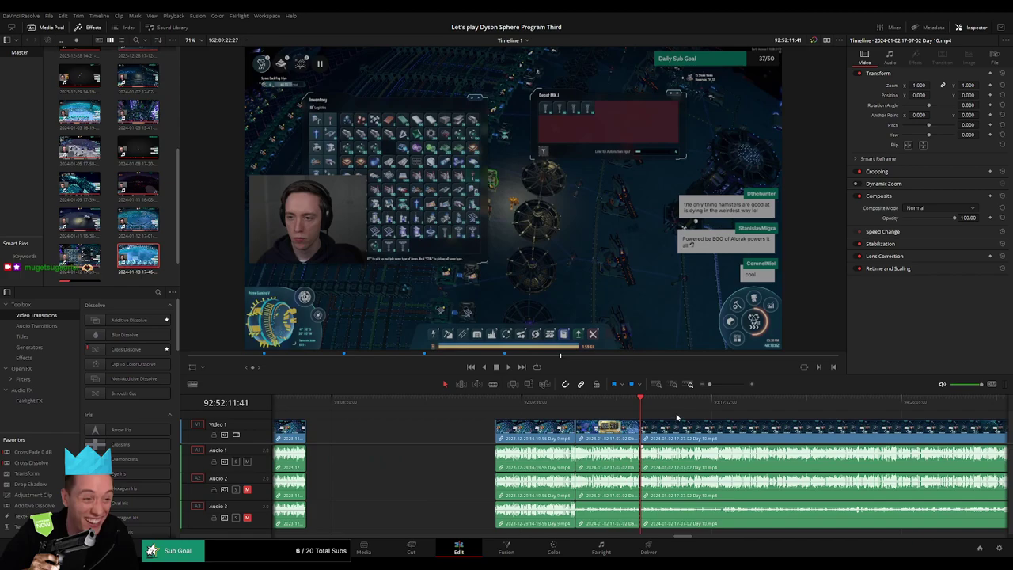
{"action": "left_click", "coordinate": [495, 405]}
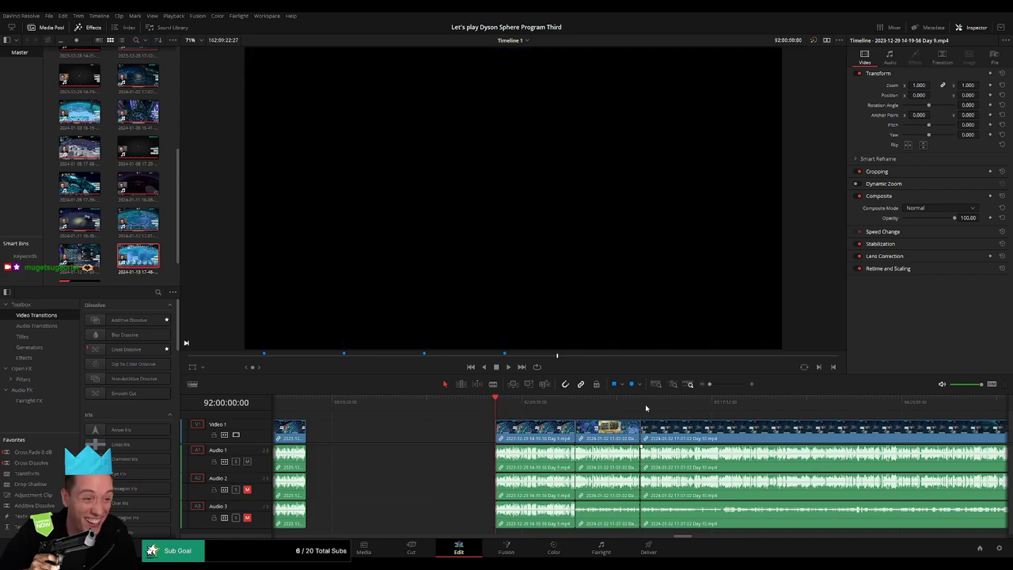
{"action": "left_click", "coordinate": [643, 408]}
{"action": "left_click_drag", "start_coordinate": [780, 432], "coordinate": [440, 414]}
{"action": "left_click_drag", "start_coordinate": [521, 430], "coordinate": [582, 430]}
{"action": "left_click", "coordinate": [581, 430]}
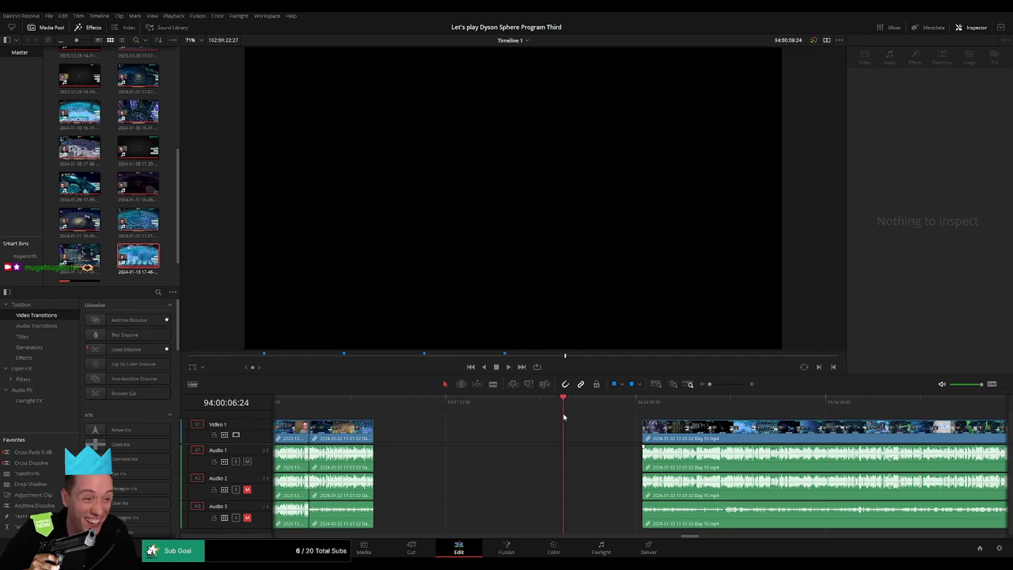
Place the playhead exactly at 94:00:00:00 and align the start of the remaining Day 10 footage with it
{"action": "left_click_drag", "start_coordinate": [712, 386], "coordinate": [718, 385]}
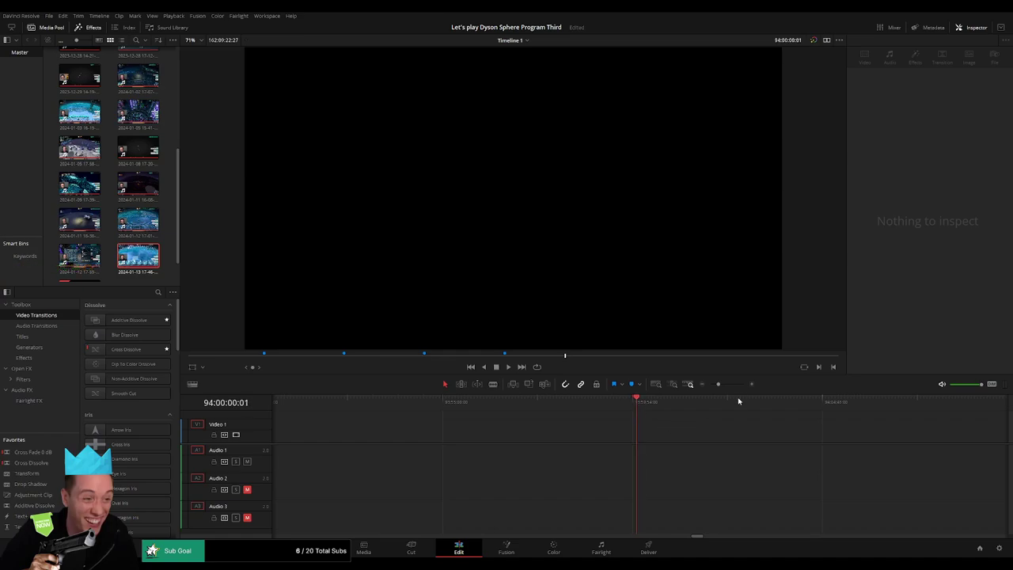
{"action": "key", "text": "Left"}
{"action": "left_click", "coordinate": [709, 385]}
{"action": "scroll", "coordinate": [633, 430], "scroll_direction": "right", "scroll_amount": 3}
{"action": "left_click_drag", "start_coordinate": [537, 431], "coordinate": [457, 430]}
Play the opening of the episode at 94:00:00:00 and check the footage about 52 minutes in
{"action": "key", "text": "space"}
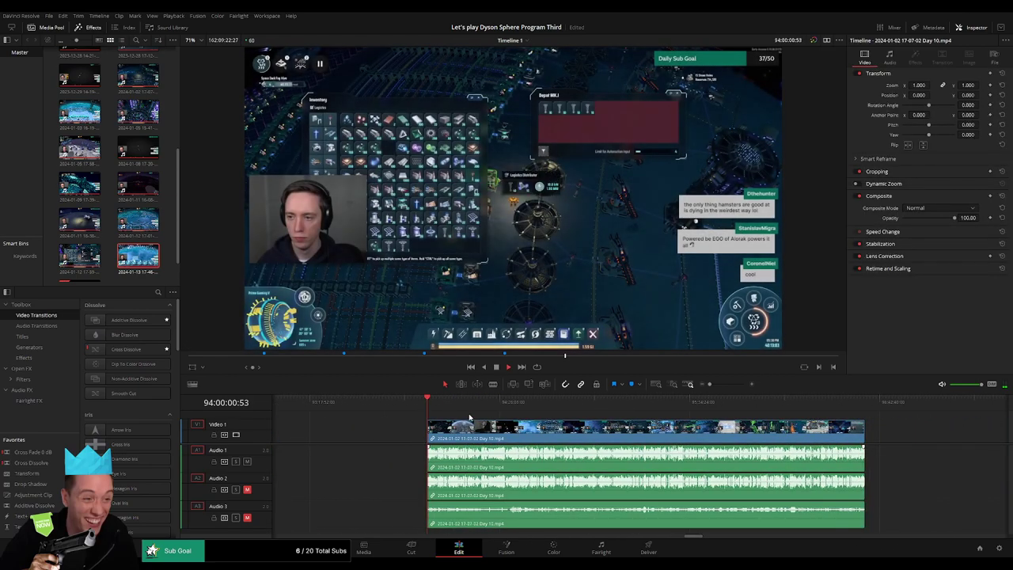
{"action": "scroll", "coordinate": [469, 417], "scroll_direction": "right", "scroll_amount": 3}
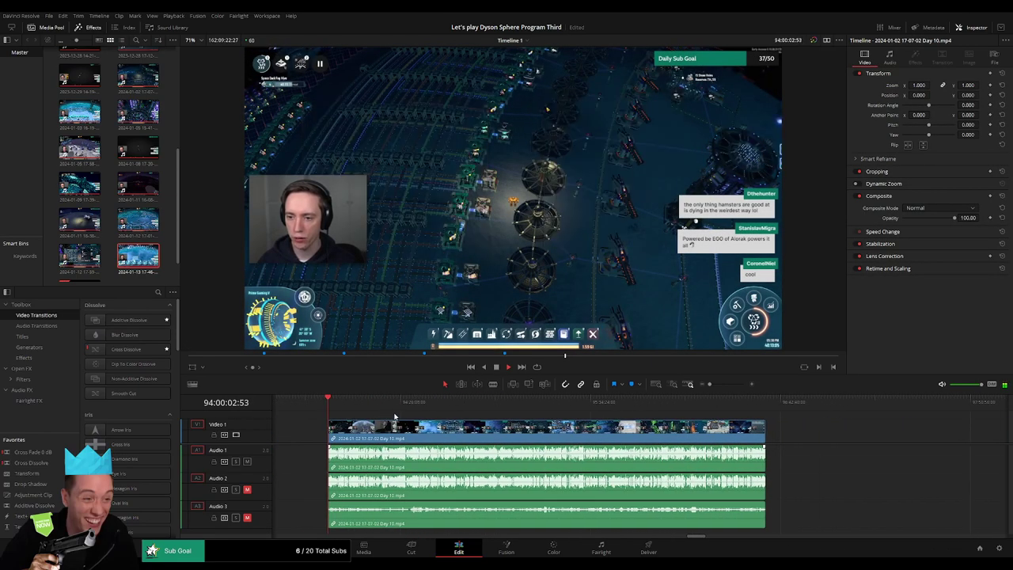
{"action": "left_click_drag", "start_coordinate": [373, 403], "coordinate": [474, 409]}
{"action": "key", "text": "space"}
{"action": "left_click", "coordinate": [725, 385]}
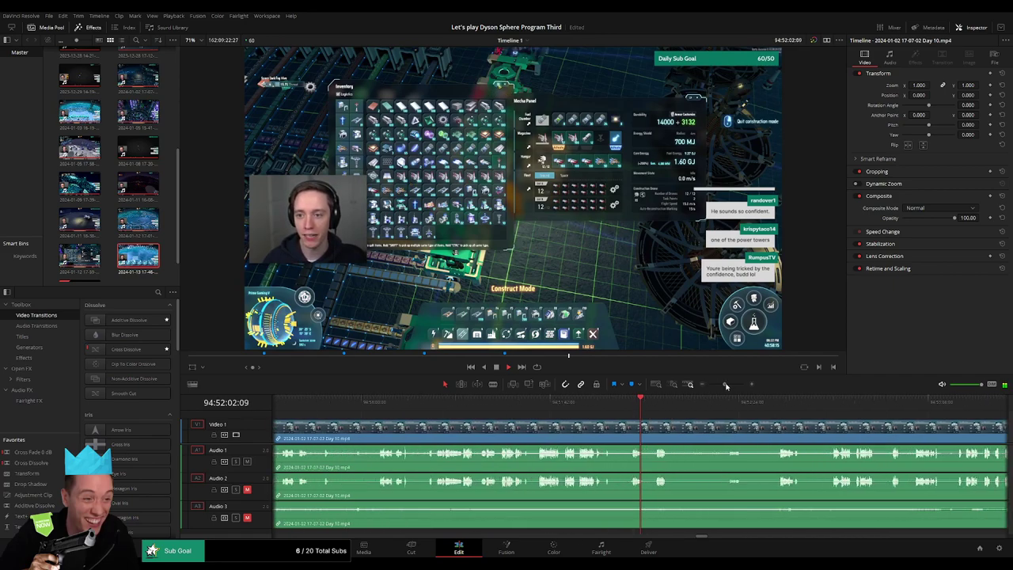
Find the episode's ending point about 52 minutes after the 94-hour mark and split the Day 10 footage at 94:52:32:00
{"action": "left_click", "coordinate": [560, 407]}
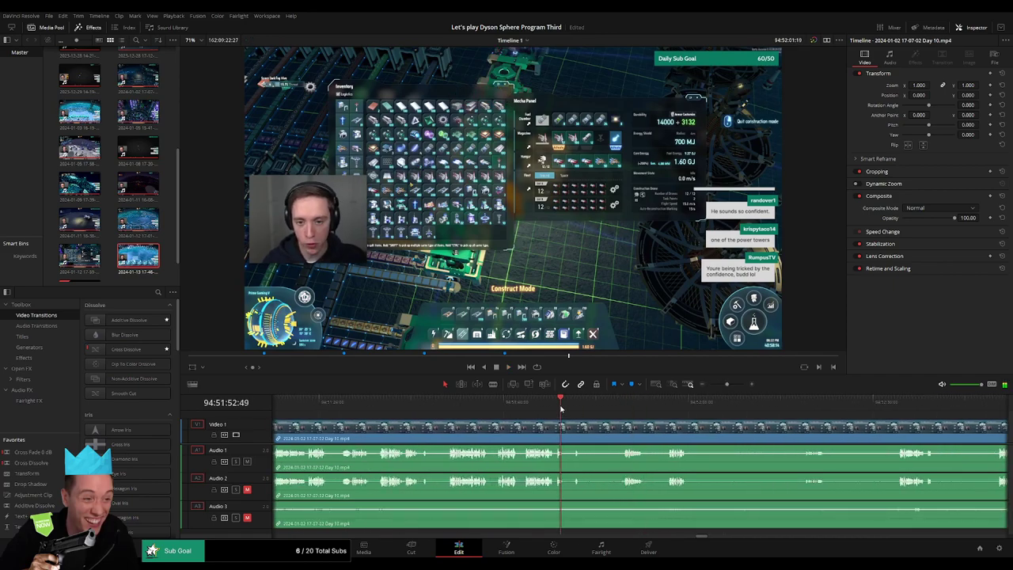
{"action": "left_click", "coordinate": [649, 406]}
{"action": "left_click_drag", "start_coordinate": [720, 422], "coordinate": [515, 417]}
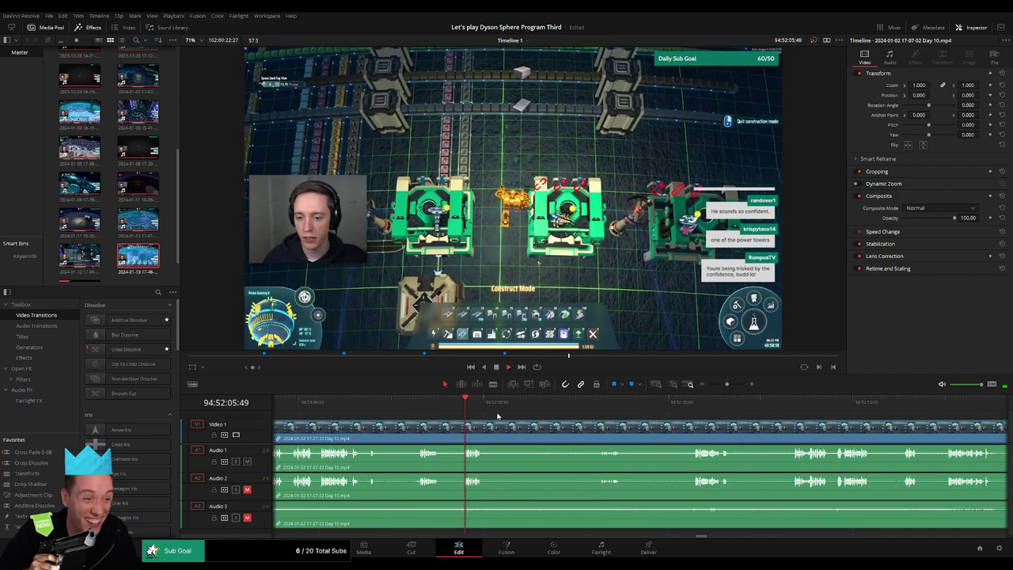
{"action": "left_click", "coordinate": [603, 407]}
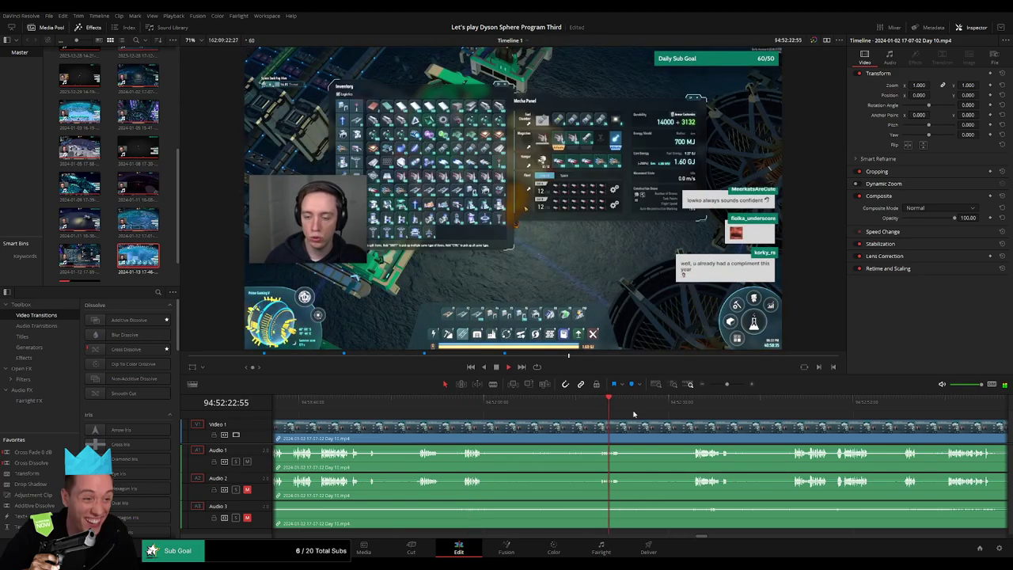
{"action": "left_click_drag", "start_coordinate": [664, 408], "coordinate": [691, 408]}
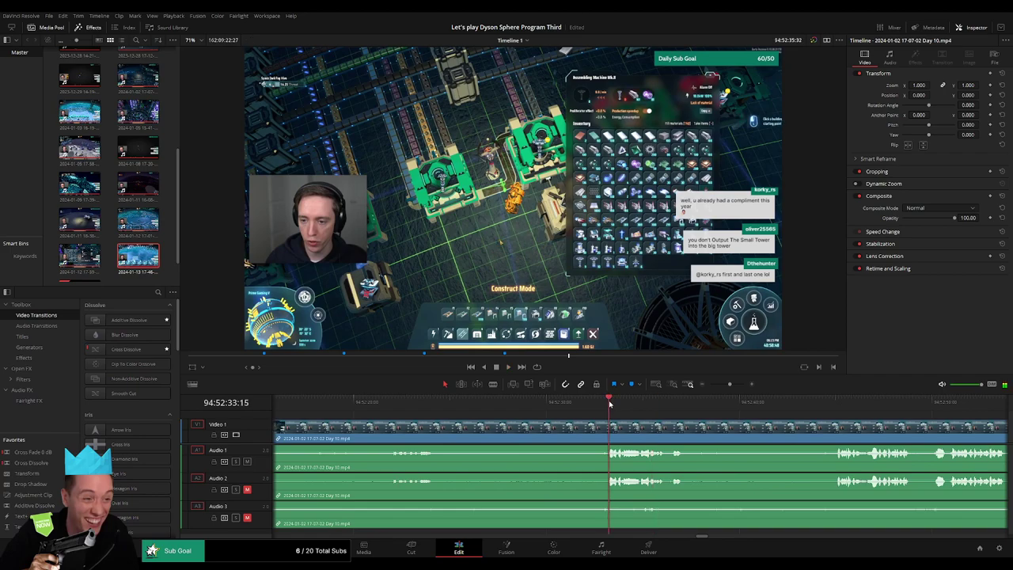
{"action": "left_click_drag", "start_coordinate": [609, 404], "coordinate": [585, 404]}
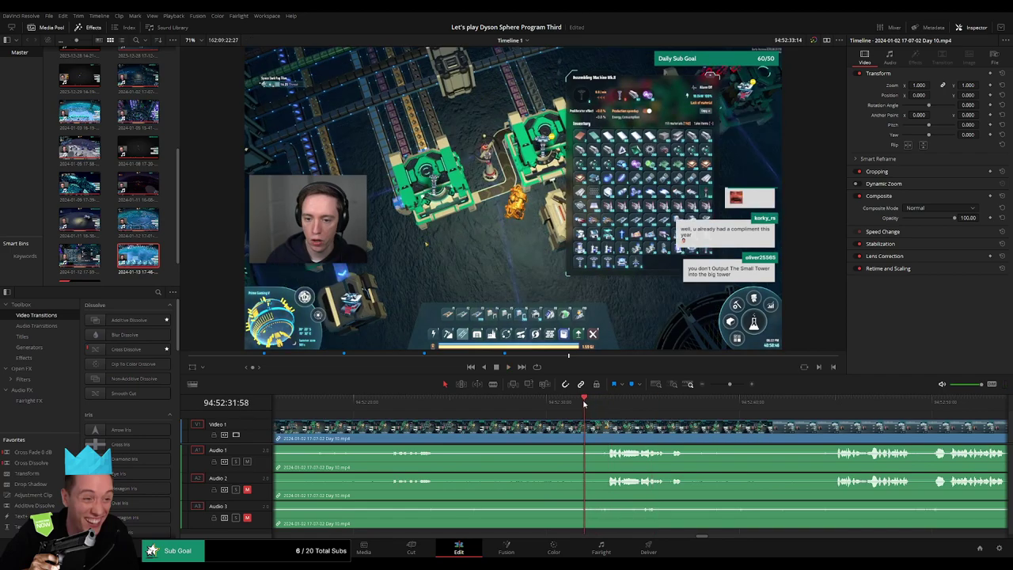
{"action": "left_click", "coordinate": [591, 425]}
{"action": "key", "text": "a"}
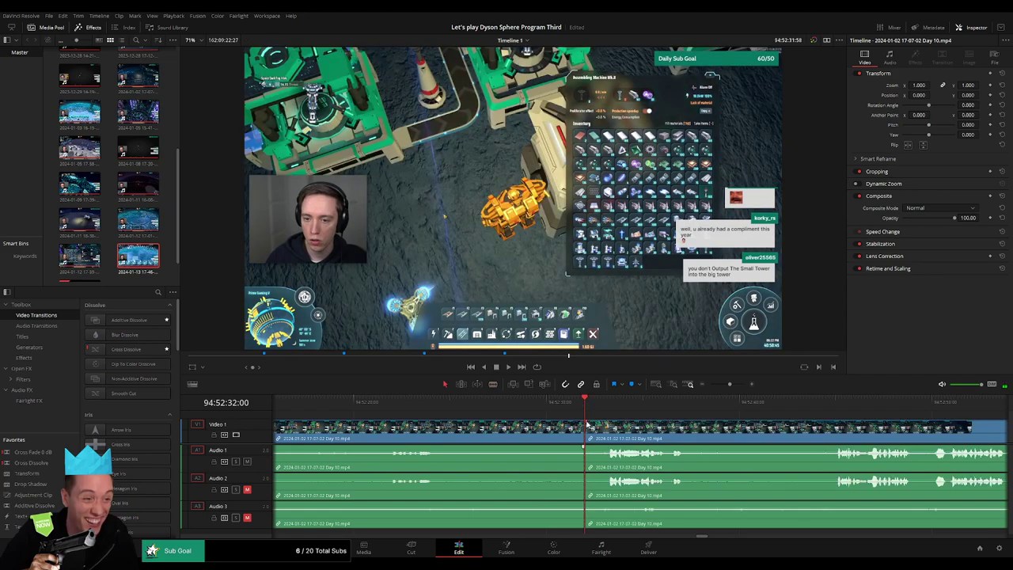
Add fades of about one second on the video and audio tracks at the 94:52:32:00 cut and play across them
{"action": "mouse_move", "coordinate": [588, 423]}
{"action": "left_mouse_down"}
{"action": "mouse_move", "coordinate": [606, 425]}
{"action": "mouse_move", "coordinate": [591, 426]}
{"action": "left_mouse_up"}
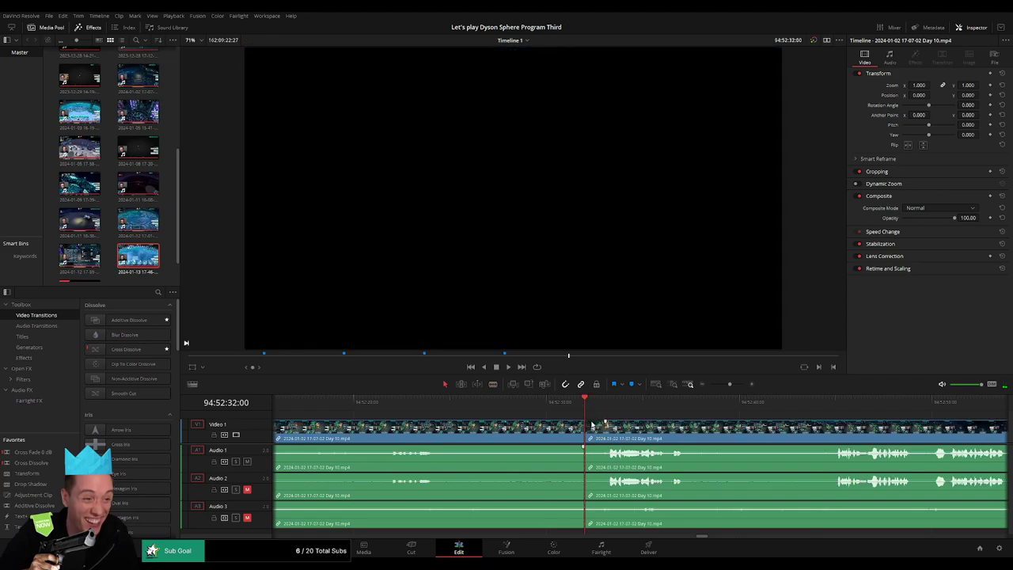
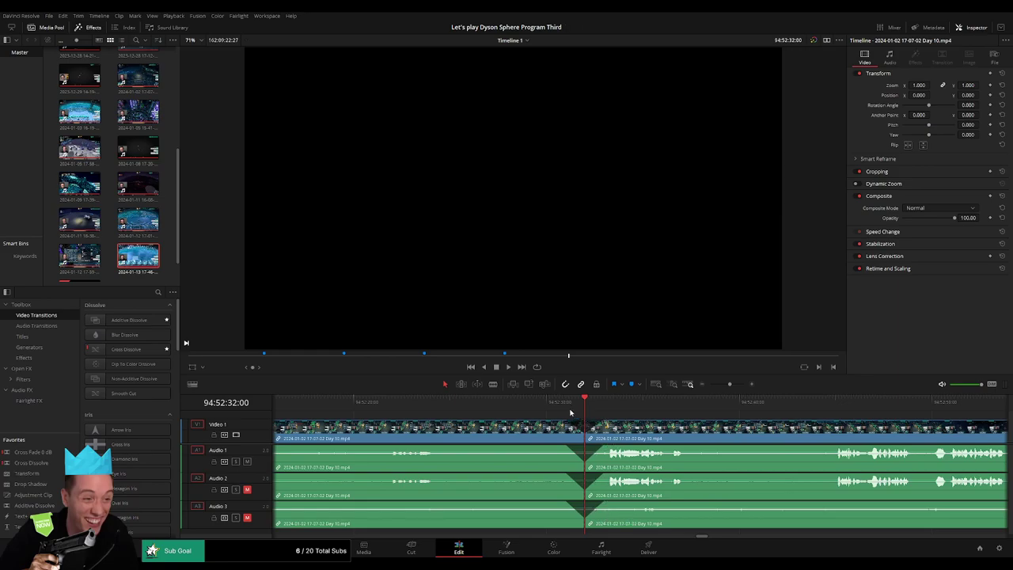
{"action": "left_click_drag", "start_coordinate": [566, 407], "coordinate": [560, 404]}
{"action": "key", "text": "space"}
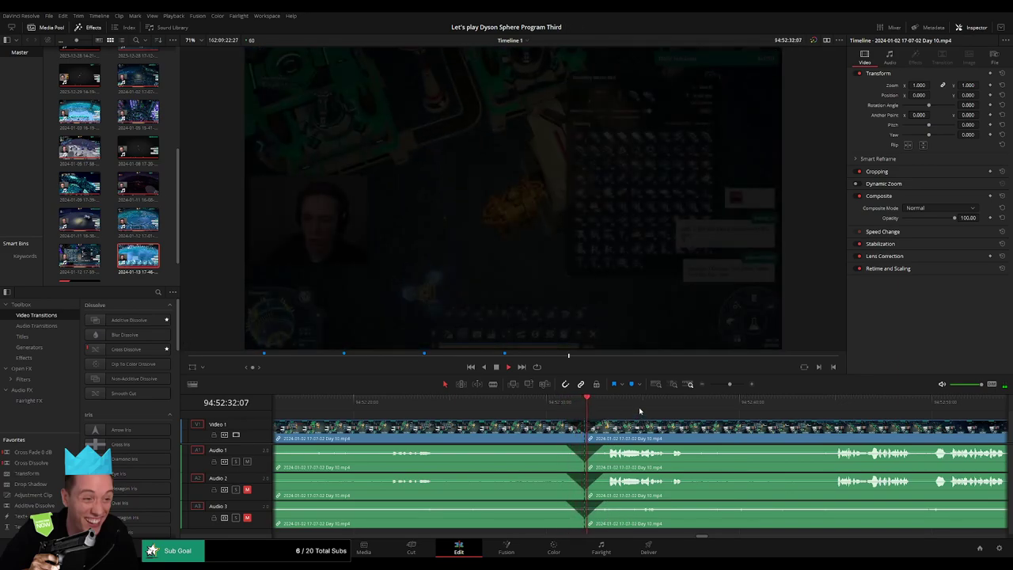
{"action": "left_click", "coordinate": [669, 404]}
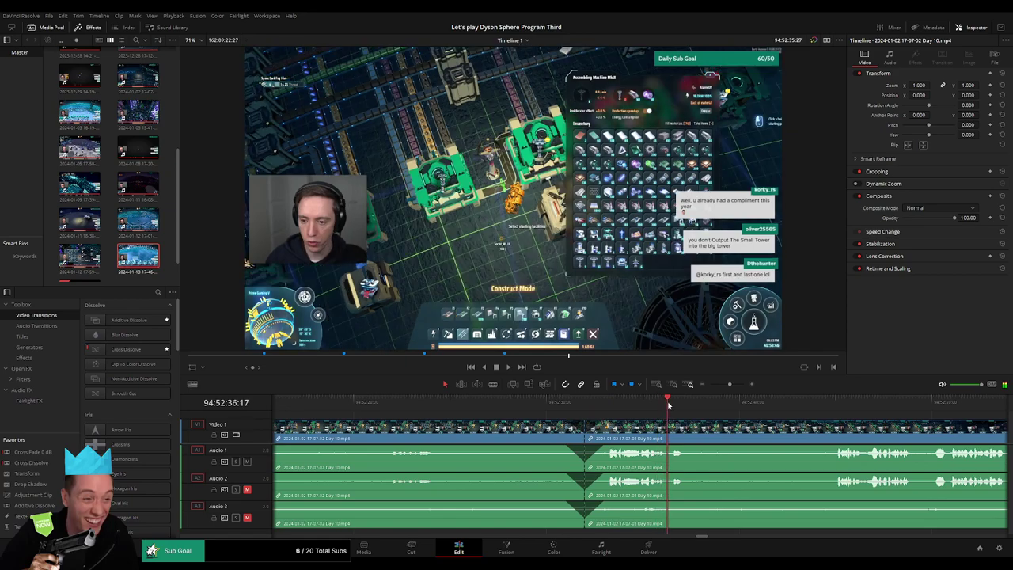
{"action": "key", "text": "space"}
Move the Day 10 footage after the 94:52:32:00 cut past the 96-hour mark, leaving a gap behind the finished episode
{"action": "left_click_drag", "start_coordinate": [730, 384], "coordinate": [711, 385]}
{"action": "scroll", "coordinate": [536, 425], "scroll_direction": "right", "scroll_amount": 3}
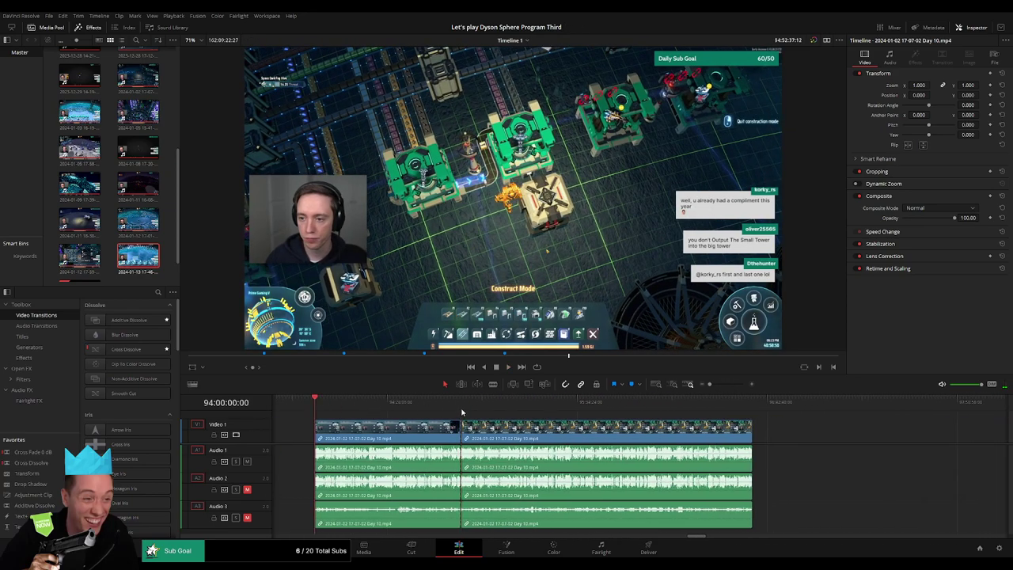
{"action": "scroll", "coordinate": [608, 438], "scroll_direction": "right", "scroll_amount": 5}
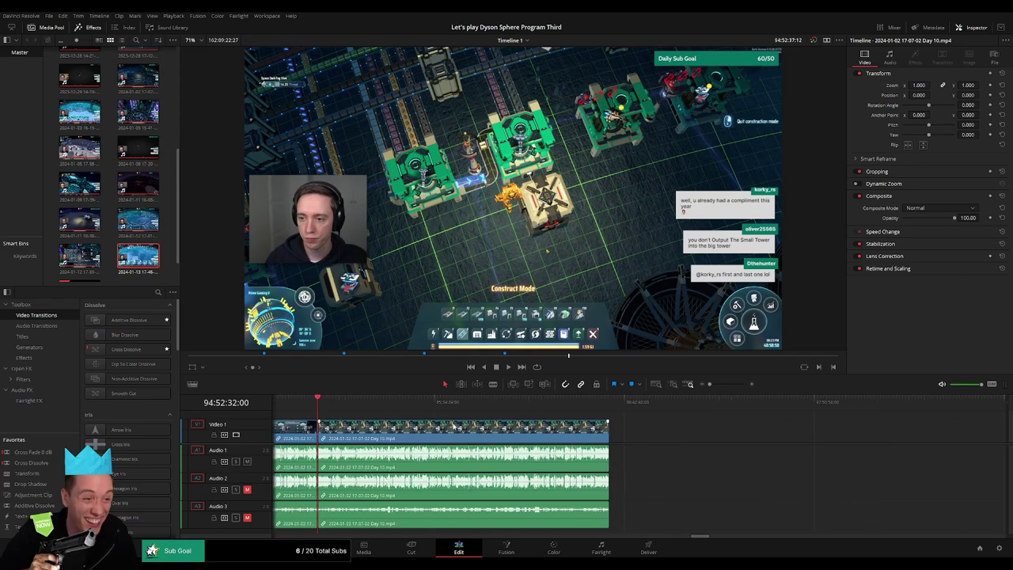
{"action": "left_click_drag", "start_coordinate": [450, 433], "coordinate": [703, 437]}
{"action": "left_click", "coordinate": [403, 432]}
Align the start of the remaining Day 10 footage with 96:00:00:00 and play its opening
{"action": "scroll", "coordinate": [452, 432], "scroll_direction": "left", "scroll_amount": 3}
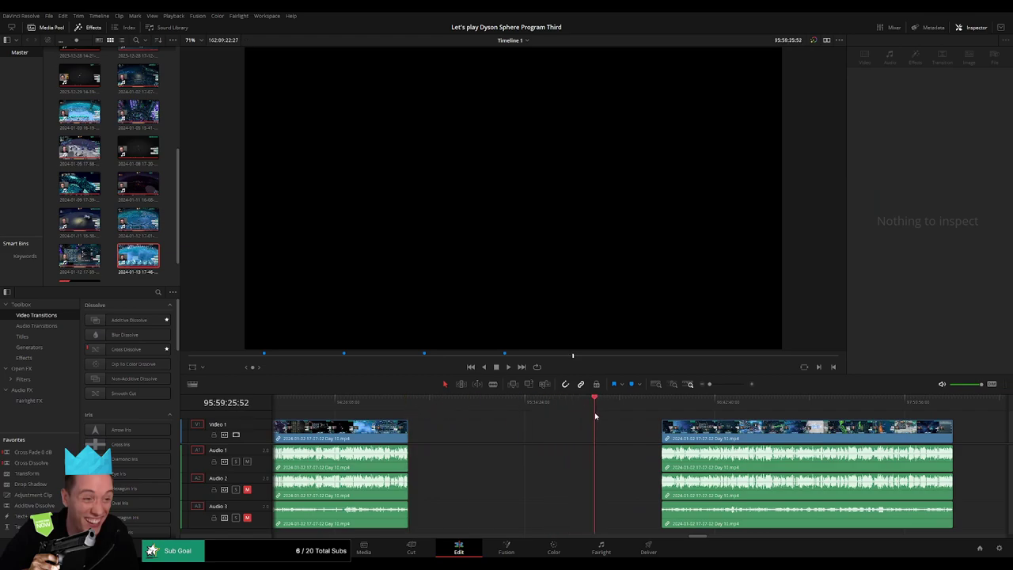
{"action": "left_click_drag", "start_coordinate": [704, 432], "coordinate": [640, 433]}
{"action": "left_click", "coordinate": [638, 416]}
{"action": "key", "text": "space"}
Examine the footage around 96:52:00:00, about 52 minutes into the episode, for a suitable ending point
{"action": "scroll", "coordinate": [542, 417], "scroll_direction": "right", "scroll_amount": 3}
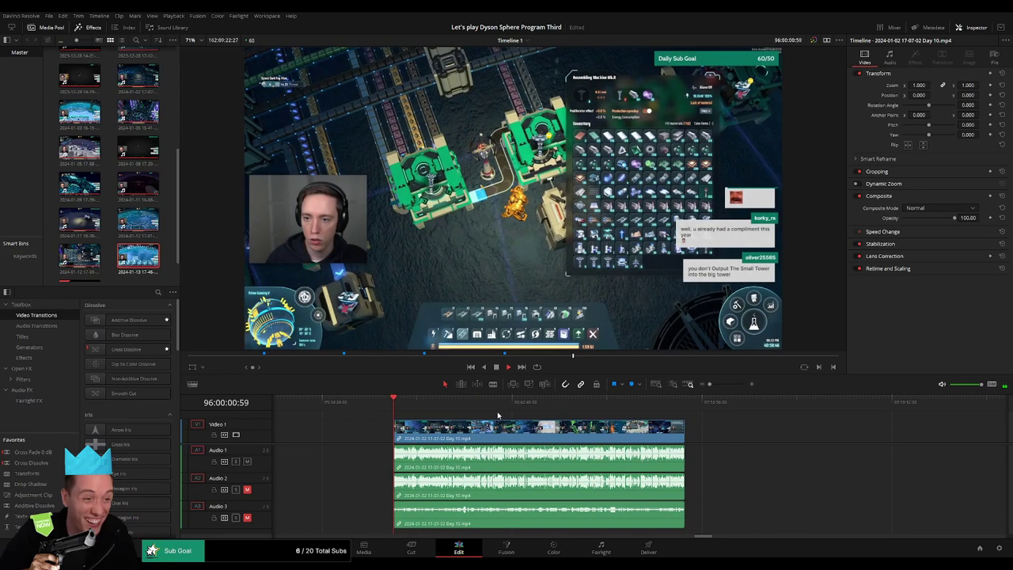
{"action": "left_click_drag", "start_coordinate": [359, 408], "coordinate": [498, 408]}
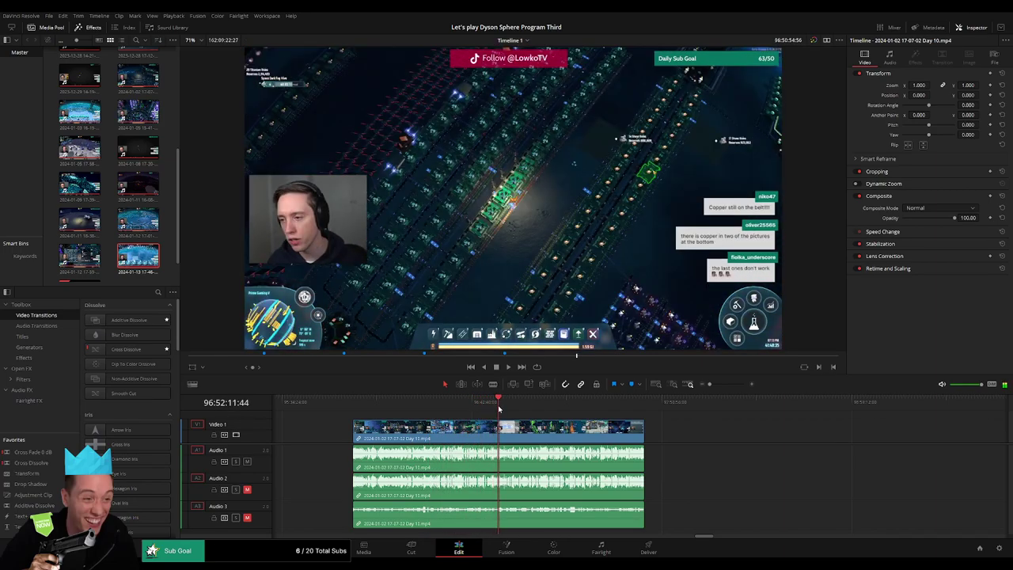
{"action": "key", "text": "space"}
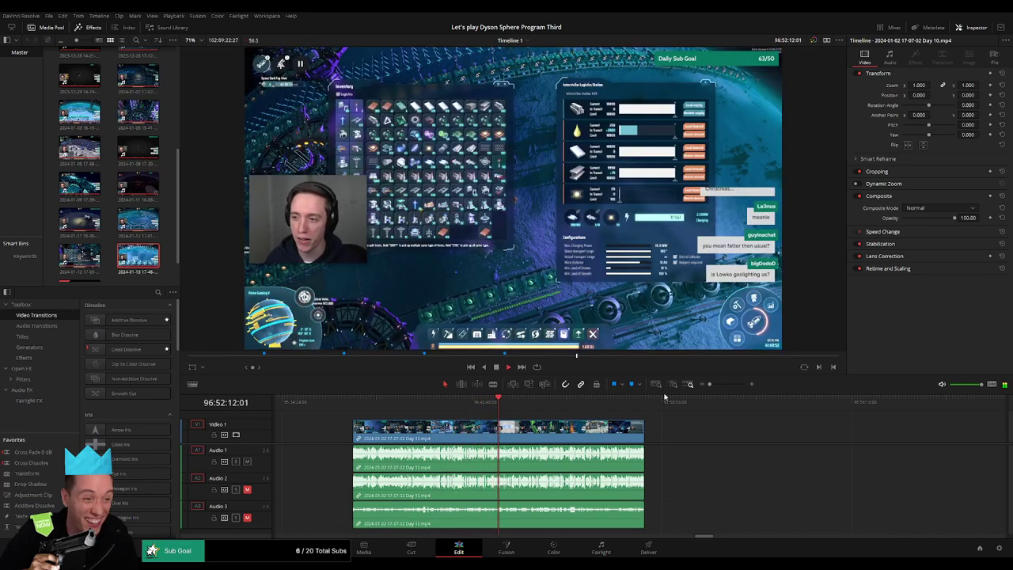
{"action": "left_click_drag", "start_coordinate": [709, 385], "coordinate": [730, 387]}
{"action": "left_click", "coordinate": [514, 403]}
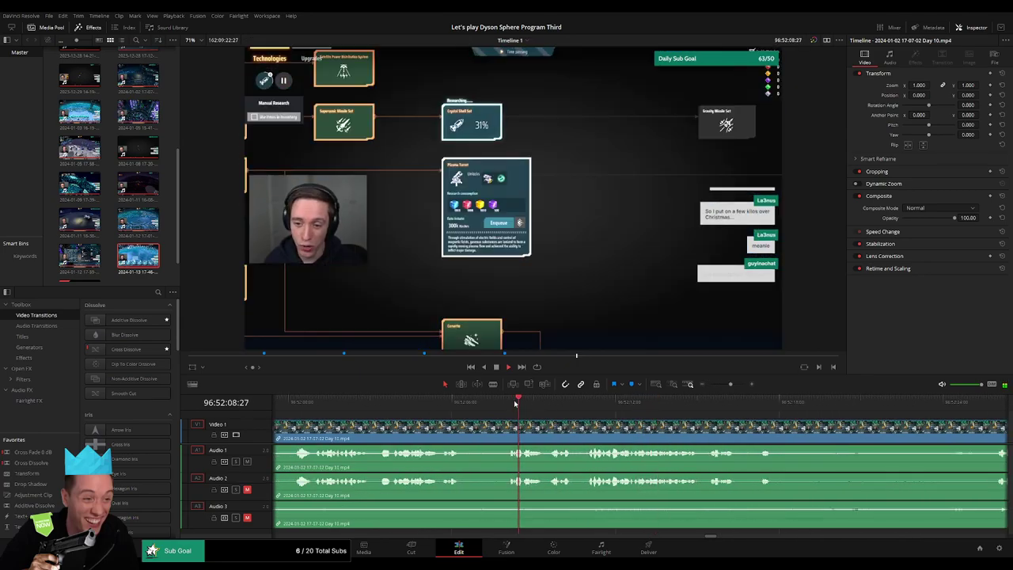
{"action": "left_click", "coordinate": [513, 404]}
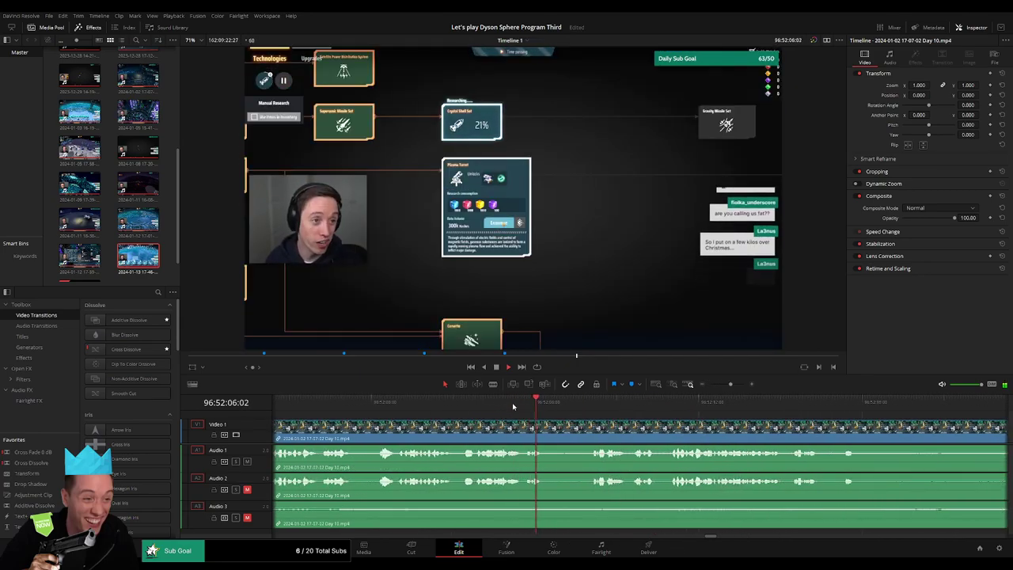
{"action": "left_click", "coordinate": [374, 405]}
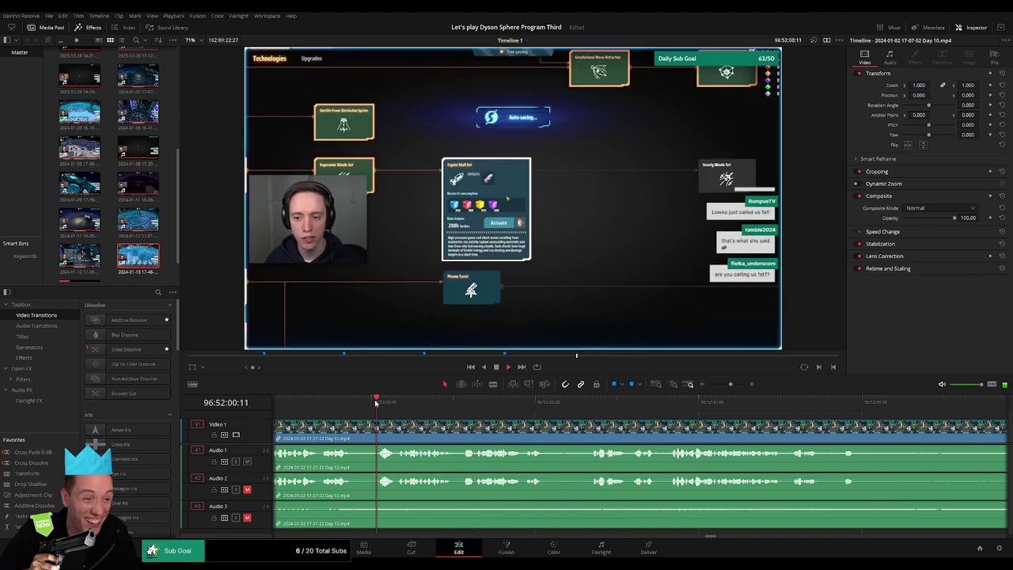
{"action": "left_click_drag", "start_coordinate": [385, 425], "coordinate": [573, 423]}
{"action": "left_click", "coordinate": [454, 404]}
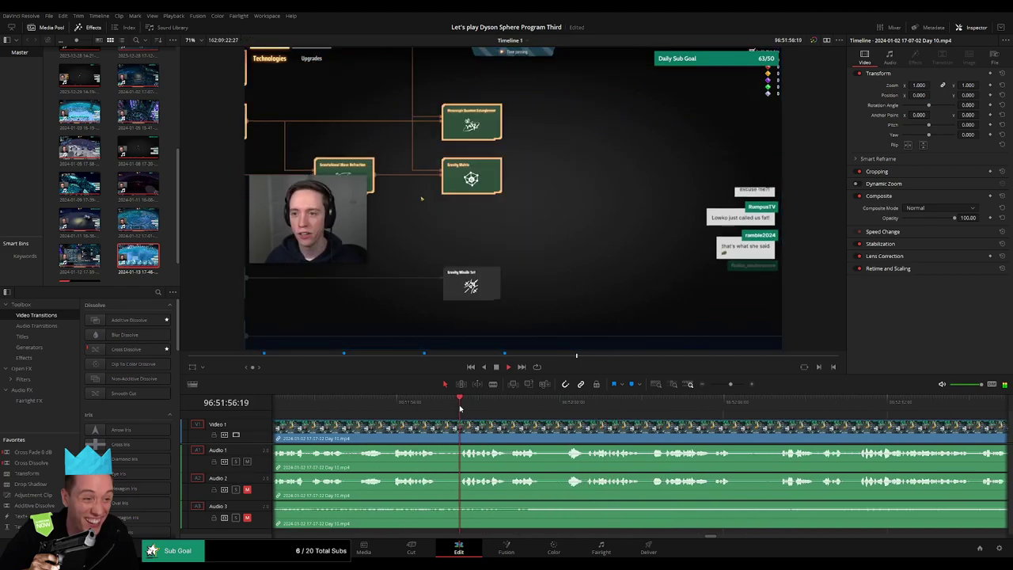
{"action": "left_click_drag", "start_coordinate": [741, 426], "coordinate": [428, 422]}
{"action": "left_click", "coordinate": [536, 406]}
{"action": "left_click", "coordinate": [536, 403]}
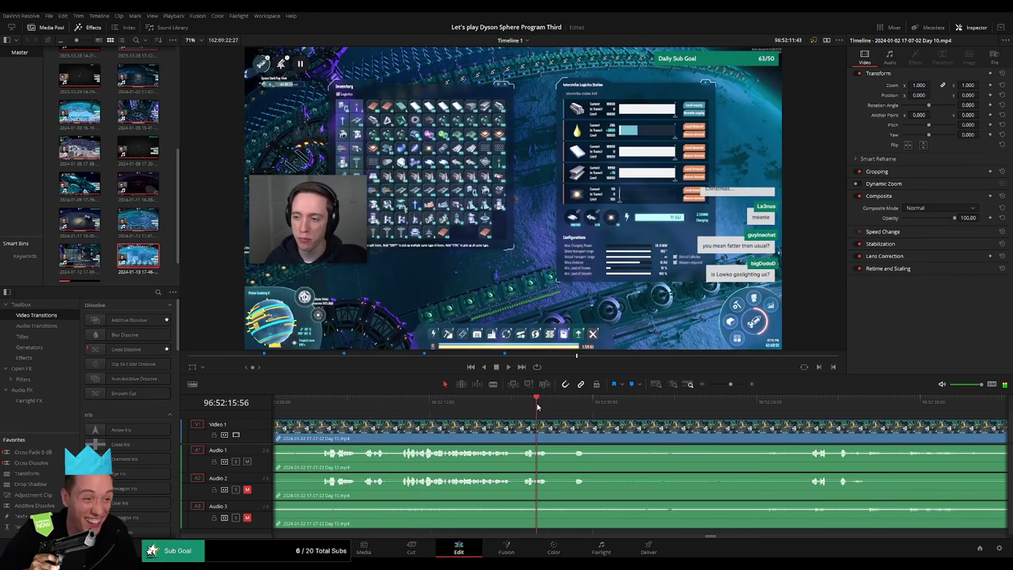
Play on past 96:52:15:00 to a pause in the speech and split the Day 10 footage at 96:52:44:00
{"action": "left_click", "coordinate": [660, 410]}
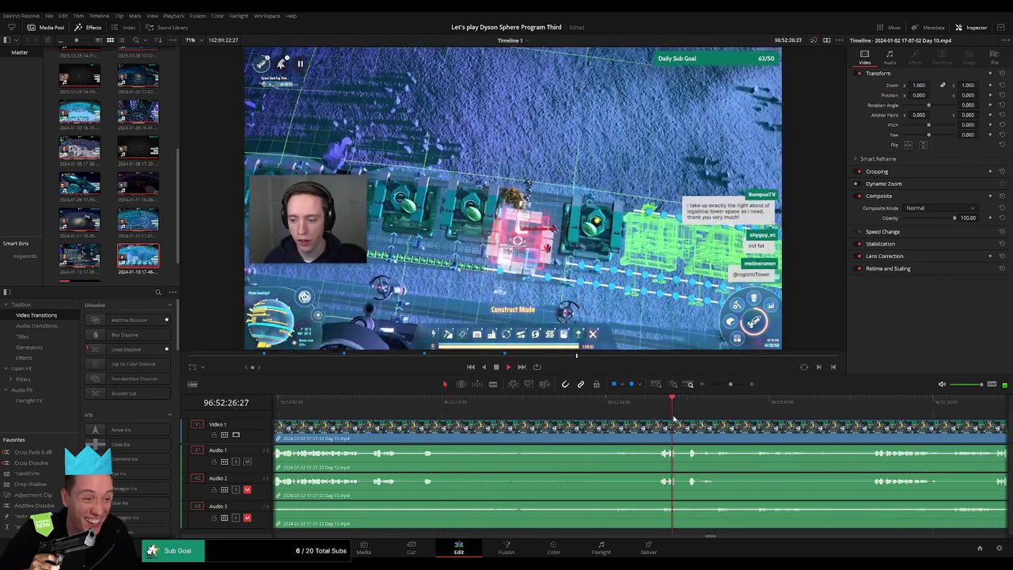
{"action": "left_click_drag", "start_coordinate": [673, 419], "coordinate": [478, 419]}
{"action": "left_click", "coordinate": [670, 409]}
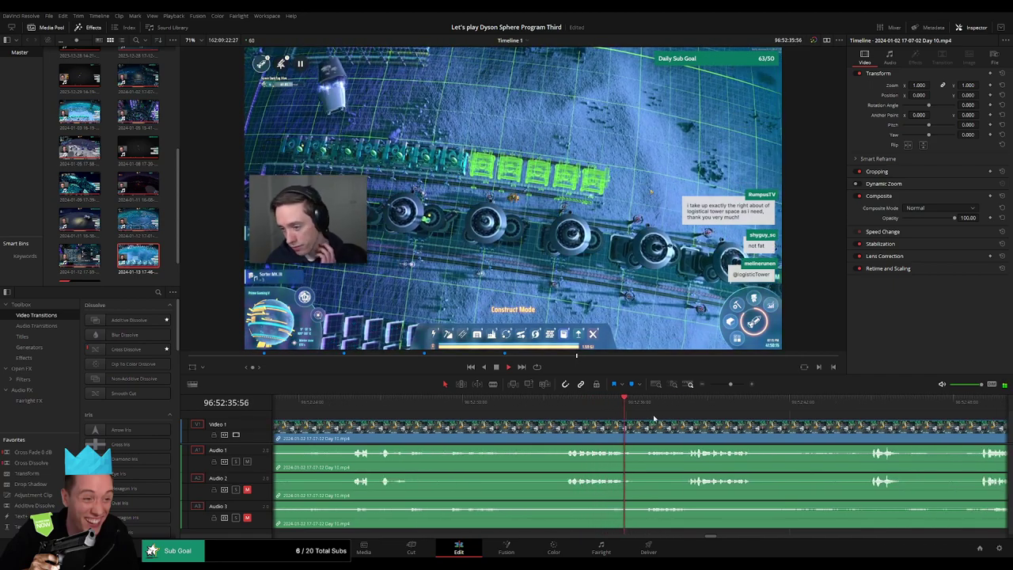
{"action": "left_click_drag", "start_coordinate": [612, 428], "coordinate": [480, 424]}
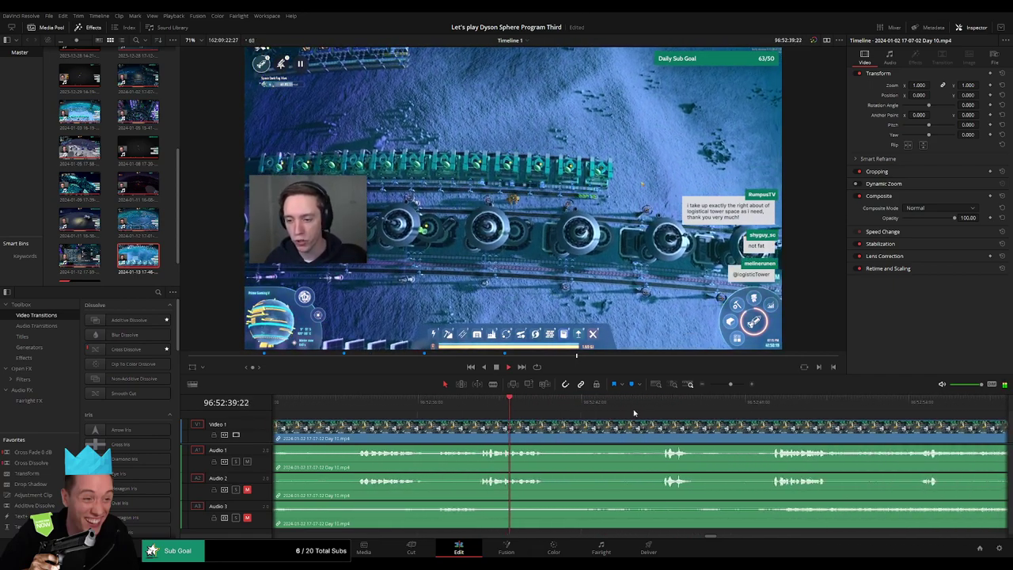
{"action": "left_click", "coordinate": [658, 411]}
{"action": "left_click_drag", "start_coordinate": [665, 417], "coordinate": [481, 411]}
{"action": "left_click", "coordinate": [510, 407]}
{"action": "left_click", "coordinate": [487, 410]}
{"action": "key", "text": "ctrl+b"}
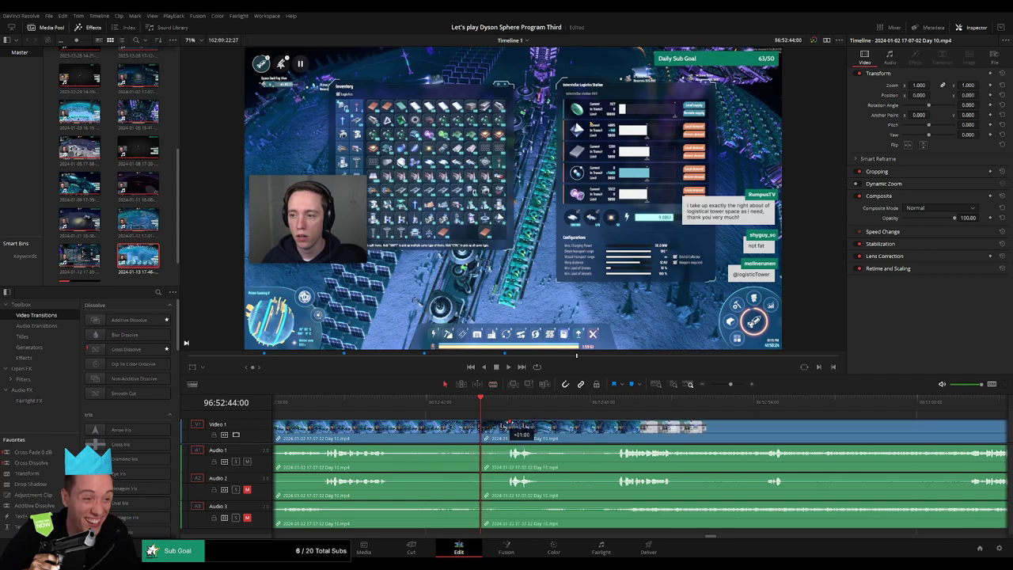
Add one-second fades on the video and all three audio tracks on both sides of the 96:52:44:00 cut
{"action": "mouse_move", "coordinate": [480, 423]}
{"action": "left_mouse_down"}
{"action": "mouse_move", "coordinate": [456, 424]}
{"action": "mouse_move", "coordinate": [454, 447]}
{"action": "mouse_move", "coordinate": [510, 448]}
{"action": "mouse_move", "coordinate": [460, 475]}
{"action": "mouse_move", "coordinate": [505, 478]}
{"action": "mouse_move", "coordinate": [456, 504]}
{"action": "mouse_move", "coordinate": [508, 504]}
{"action": "left_mouse_up"}
{"action": "key", "text": "ctrl+z"}
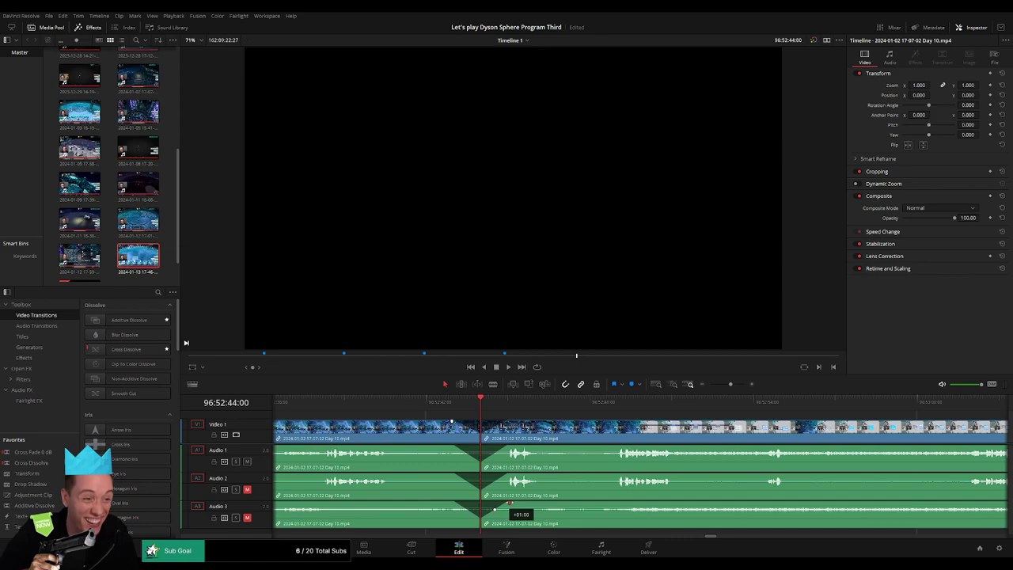
Move the Day 10 footage after the 96:52:44:00 cut past the 98-hour mark, leaving a gap behind the finished episode
{"action": "left_click", "coordinate": [705, 387]}
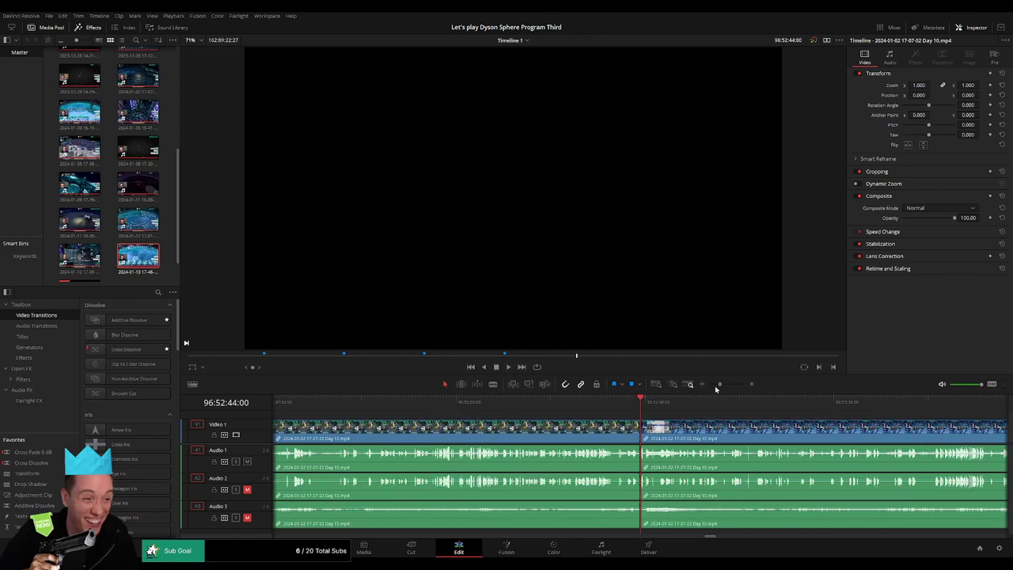
{"action": "left_click", "coordinate": [298, 406]}
{"action": "left_click", "coordinate": [445, 409]}
{"action": "scroll", "coordinate": [440, 423], "scroll_direction": "right", "scroll_amount": 3}
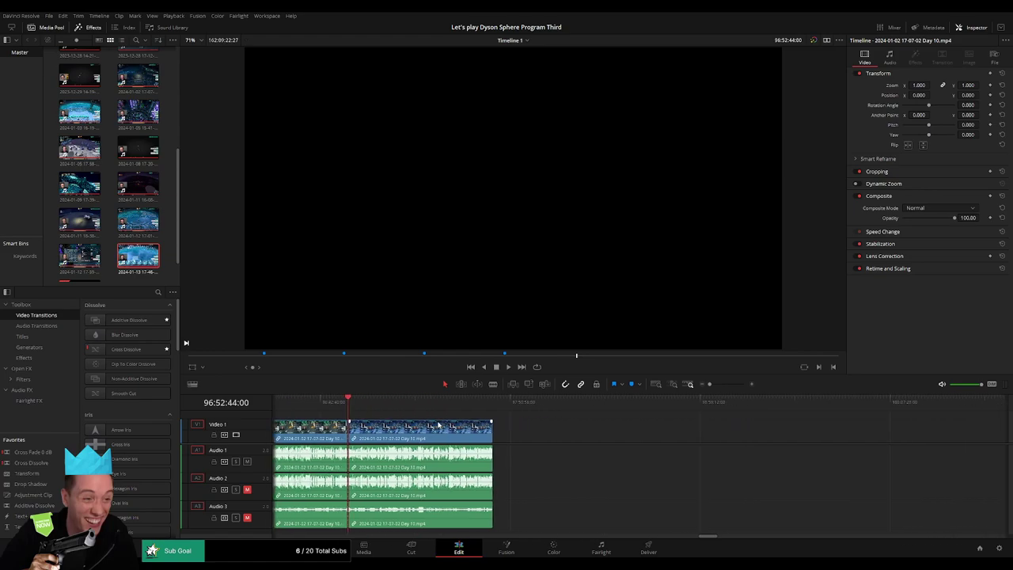
{"action": "left_click_drag", "start_coordinate": [406, 429], "coordinate": [647, 429]}
{"action": "left_click", "coordinate": [432, 430]}
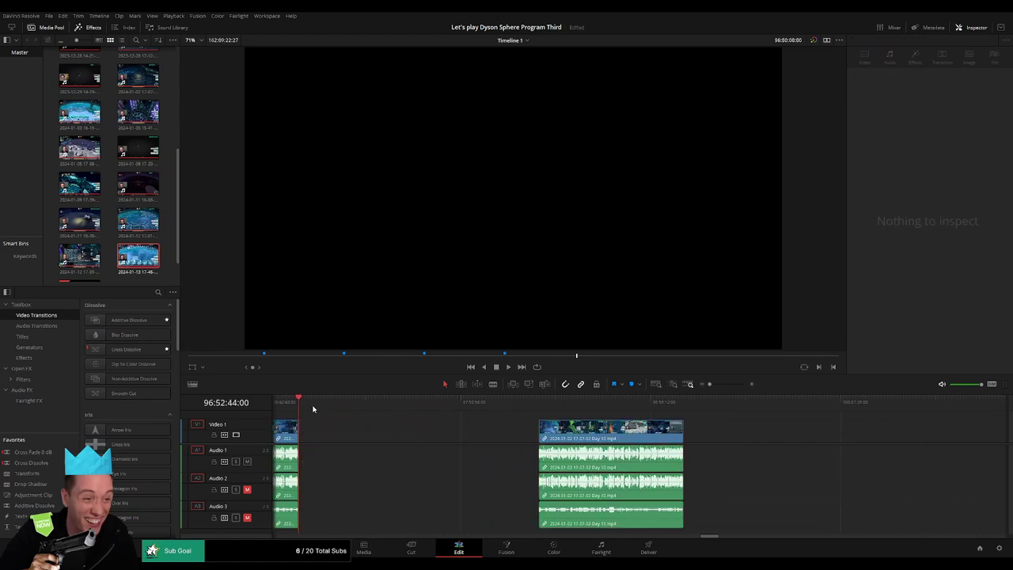
Place the playhead at the 98-hour mark and align the start of the last Day 10 footage with it
{"action": "left_click_drag", "start_coordinate": [312, 409], "coordinate": [487, 421]}
{"action": "key", "text": "Left"}
{"action": "key", "text": "Left"}
{"action": "left_click_drag", "start_coordinate": [577, 426], "coordinate": [523, 425]}
Check the length of the episode starting at the 98-hour mark by moving the playhead between its start and end
{"action": "left_click", "coordinate": [632, 407]}
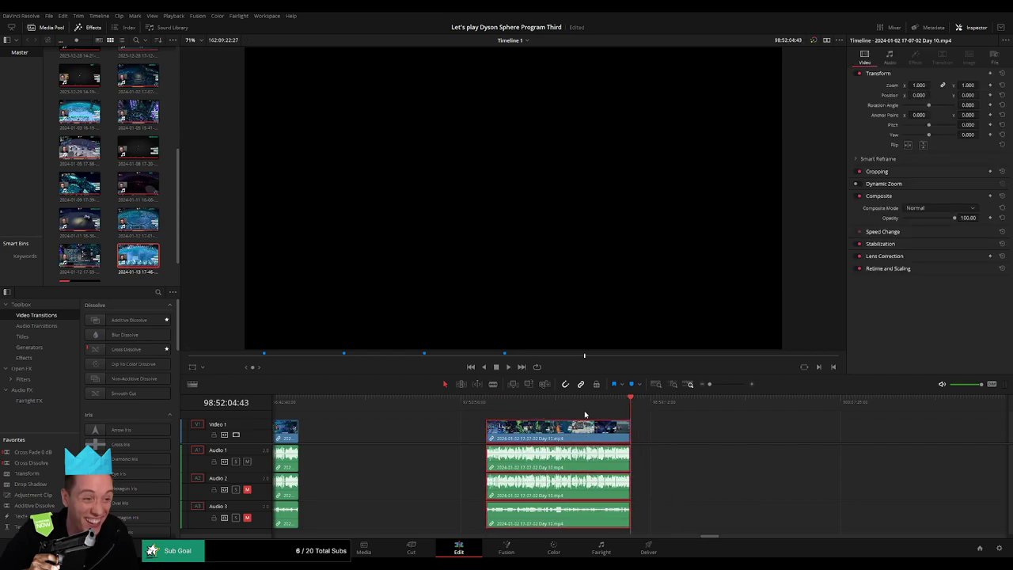
{"action": "left_click", "coordinate": [553, 417]}
{"action": "left_click", "coordinate": [489, 408]}
{"action": "left_click_drag", "start_coordinate": [489, 407], "coordinate": [631, 414]}
Fade out the video and all three audio tracks over about one second at the end of the Day 10 footage near 98:52:04:40
{"action": "left_click_drag", "start_coordinate": [711, 385], "coordinate": [738, 385]}
{"action": "left_click", "coordinate": [610, 407]}
{"action": "left_click_drag", "start_coordinate": [684, 407], "coordinate": [605, 432]}
{"action": "key", "text": "Left"}
{"action": "key", "text": "Left"}
{"action": "key", "text": "Left"}
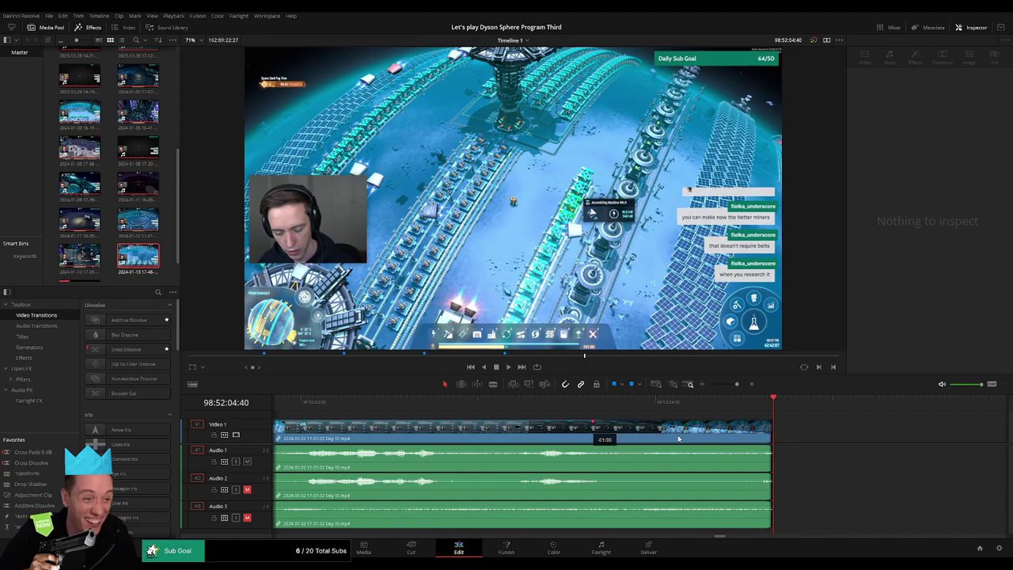
{"action": "left_click_drag", "start_coordinate": [768, 444], "coordinate": [595, 447]}
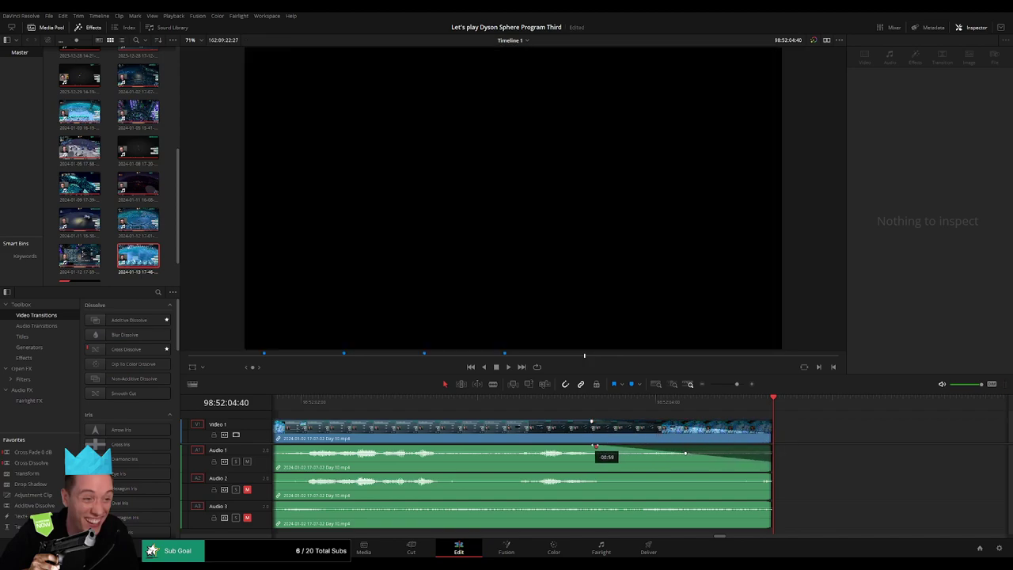
{"action": "left_click_drag", "start_coordinate": [768, 475], "coordinate": [602, 474]}
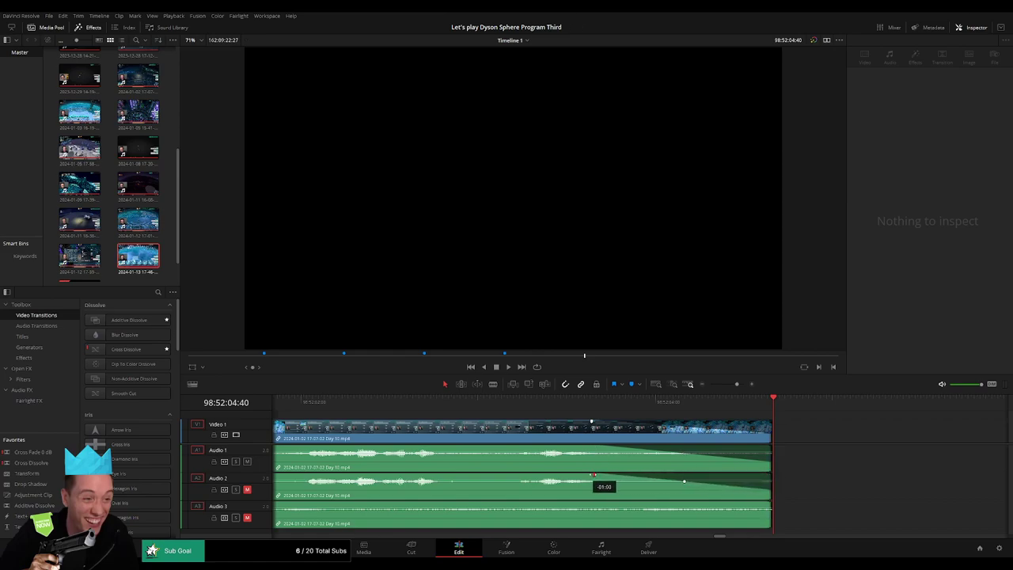
{"action": "left_click_drag", "start_coordinate": [771, 502], "coordinate": [590, 504]}
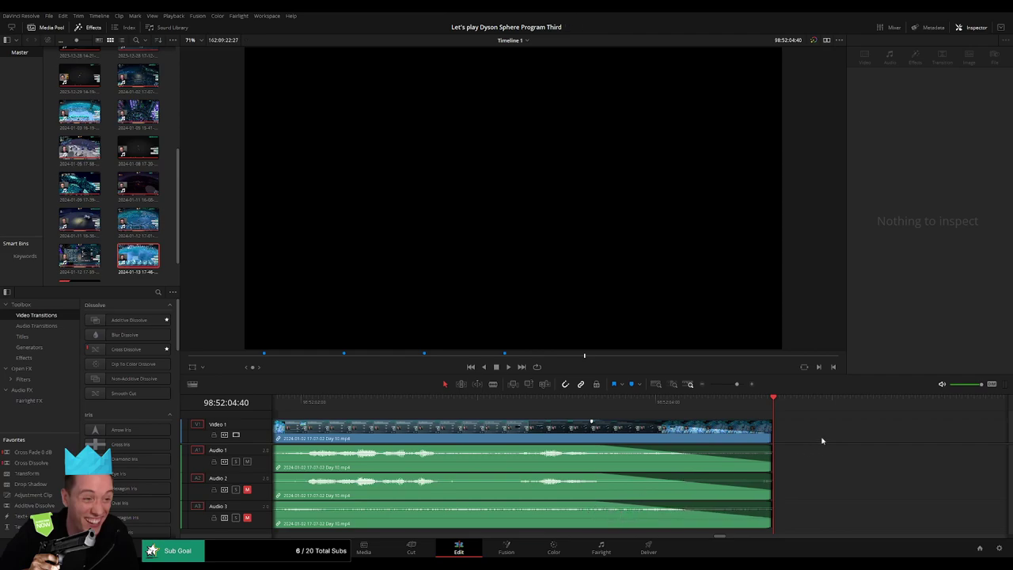
{"action": "left_click", "coordinate": [703, 385]}
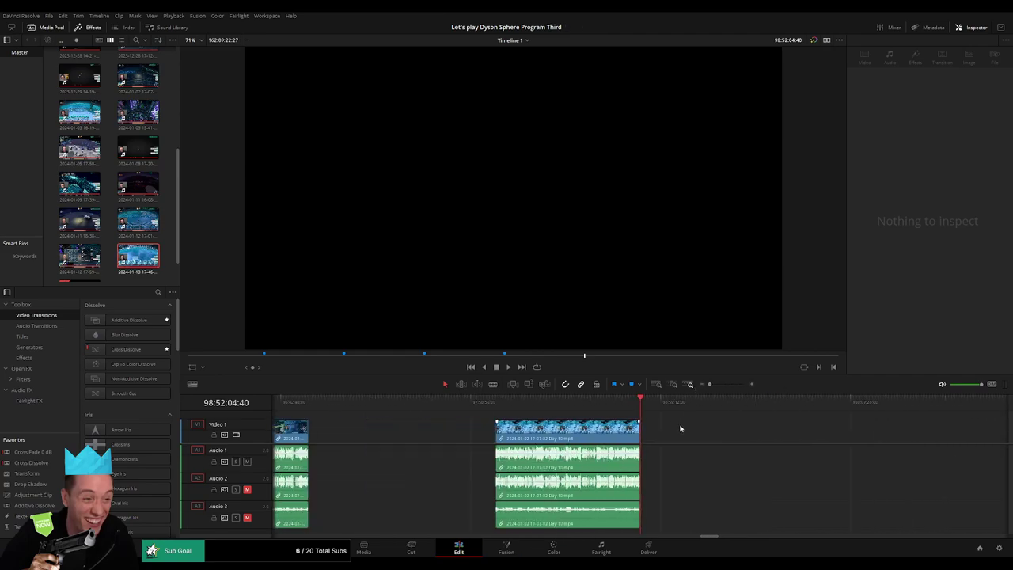
Add a marker named "50 episodes" at the end of the Day 10 footage at 98:52:04:40
{"action": "key", "text": "m"}
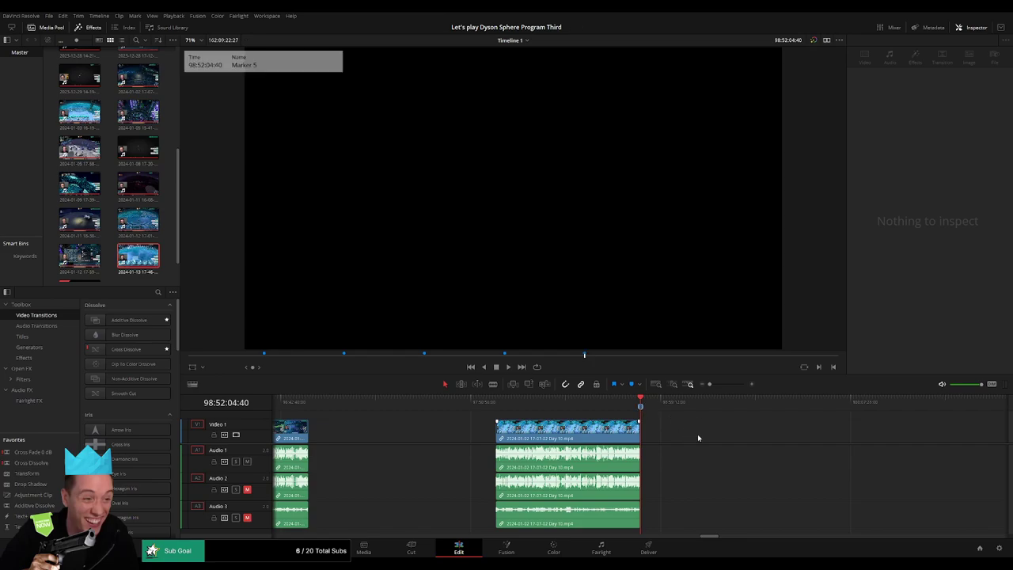
{"action": "left_click", "coordinate": [699, 436]}
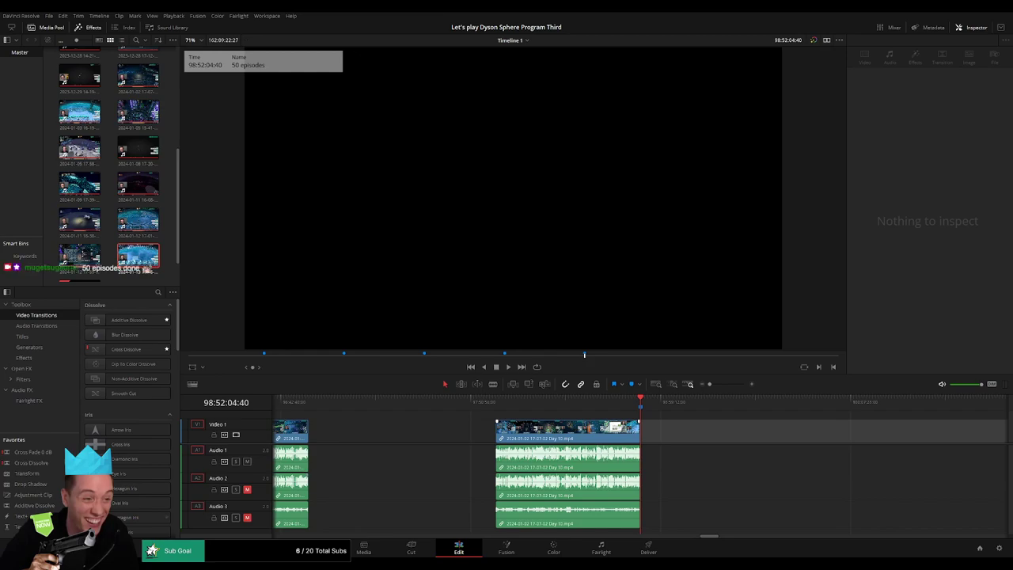
{"action": "left_click", "coordinate": [692, 436]}
Place the playhead exactly on the 100-hour mark in the gap before the Day 11 footage
{"action": "scroll", "coordinate": [758, 430], "scroll_direction": "right", "scroll_amount": 1}
{"action": "scroll", "coordinate": [759, 429], "scroll_direction": "right", "scroll_amount": 5}
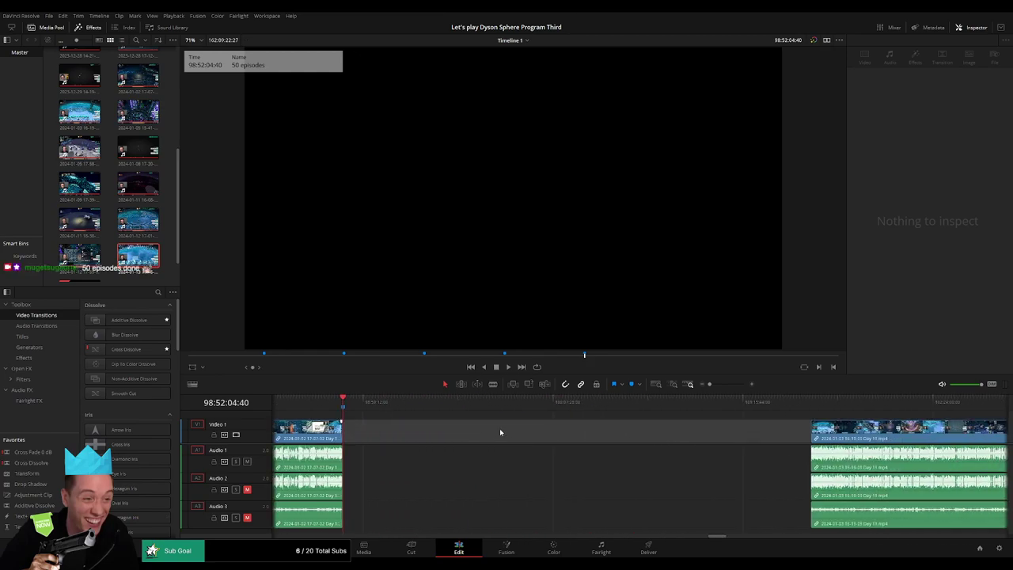
{"action": "left_click", "coordinate": [379, 418]}
{"action": "left_click_drag", "start_coordinate": [345, 398], "coordinate": [532, 413]}
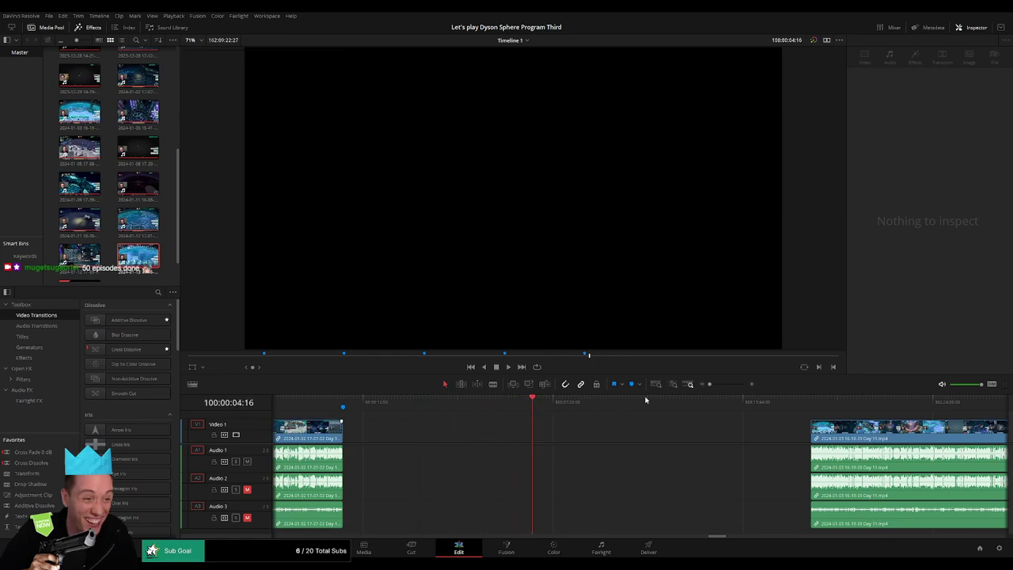
{"action": "left_click_drag", "start_coordinate": [709, 384], "coordinate": [715, 386]}
{"action": "left_click_drag", "start_coordinate": [644, 407], "coordinate": [639, 407]}
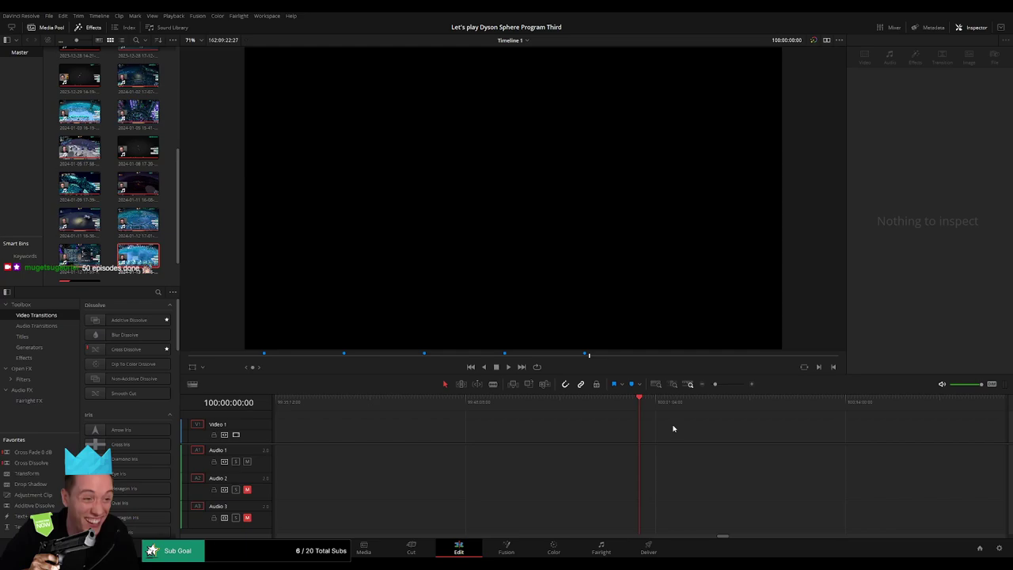
Move the Day 11 footage back so that it starts at the 100-hour mark
{"action": "left_click_drag", "start_coordinate": [716, 385], "coordinate": [699, 388]}
{"action": "left_click", "coordinate": [679, 433]}
{"action": "scroll", "coordinate": [679, 432], "scroll_direction": "right", "scroll_amount": 4}
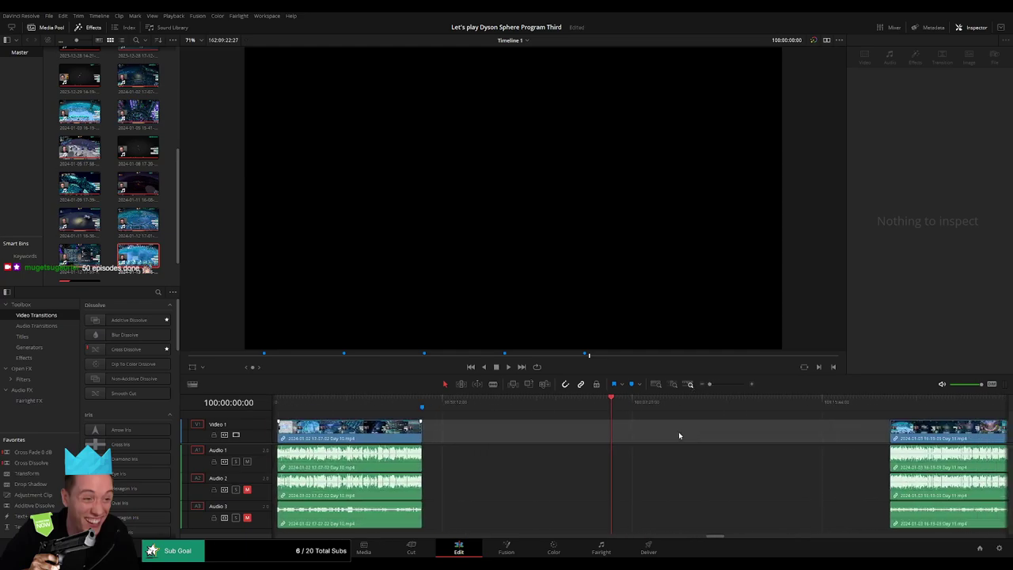
{"action": "left_click_drag", "start_coordinate": [843, 436], "coordinate": [495, 438]}
Fade in the video and all three audio tracks over about one second at the 100-hour mark and play the opening
{"action": "left_click_drag", "start_coordinate": [710, 385], "coordinate": [729, 386]}
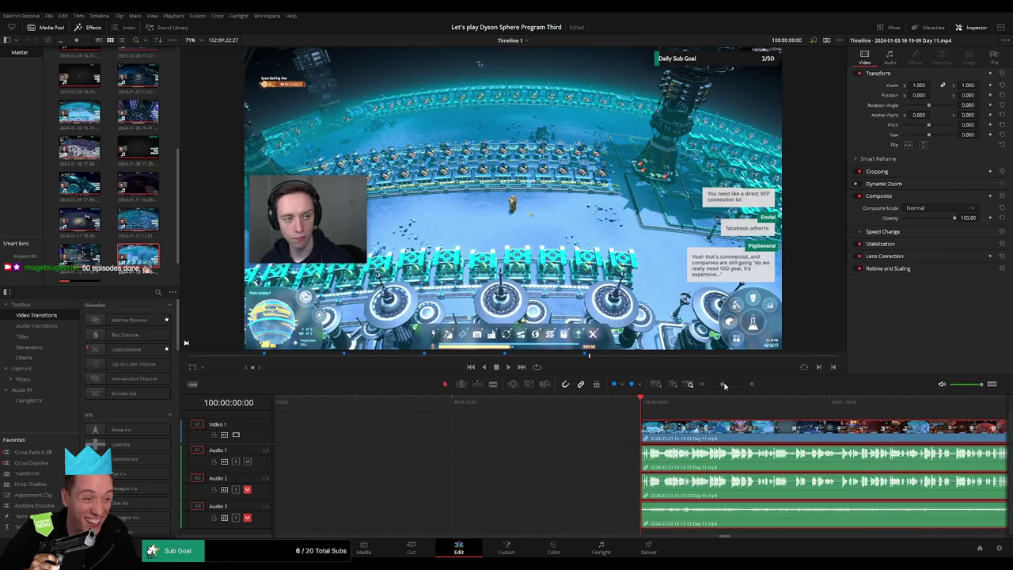
{"action": "left_click", "coordinate": [679, 415]}
{"action": "left_click_drag", "start_coordinate": [640, 427], "coordinate": [670, 502]}
{"action": "key", "text": "Home"}
{"action": "key", "text": "space"}
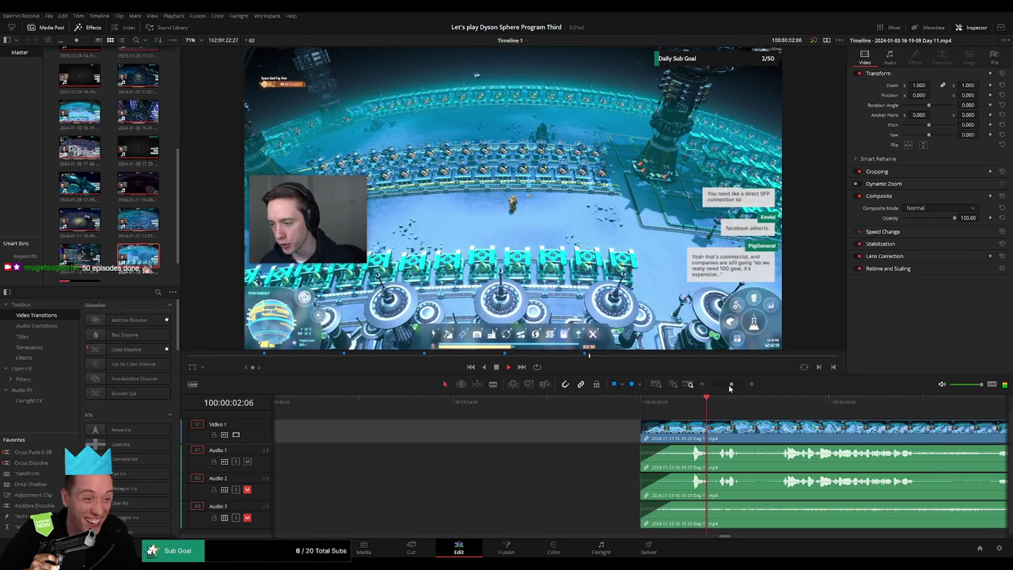
Look for a cut point in the Day 11 footage about 52 minutes after the 100-hour mark
{"action": "left_click_drag", "start_coordinate": [731, 385], "coordinate": [709, 388]}
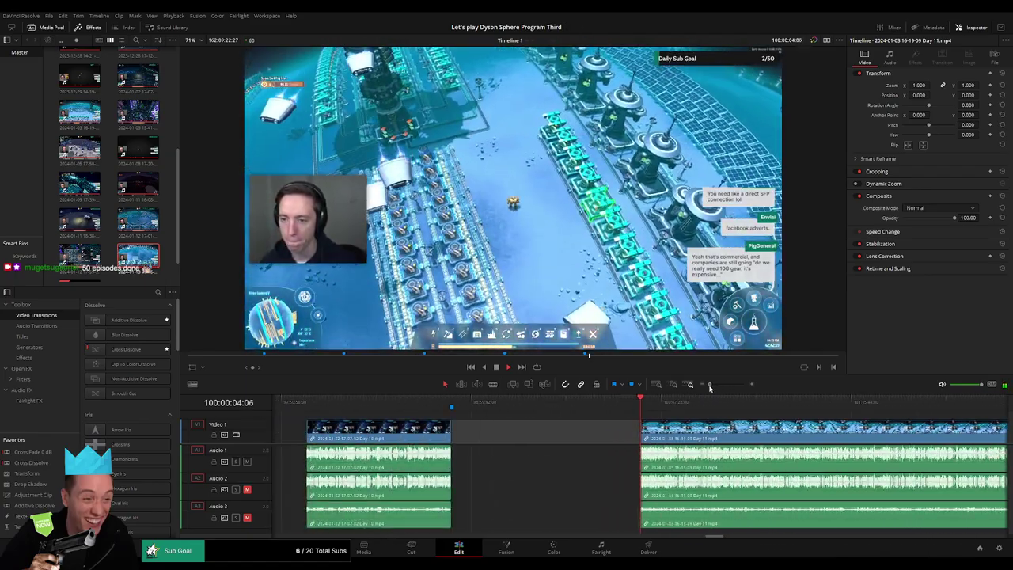
{"action": "scroll", "coordinate": [497, 427], "scroll_direction": "right", "scroll_amount": 3}
{"action": "scroll", "coordinate": [497, 427], "scroll_direction": "right", "scroll_amount": 3}
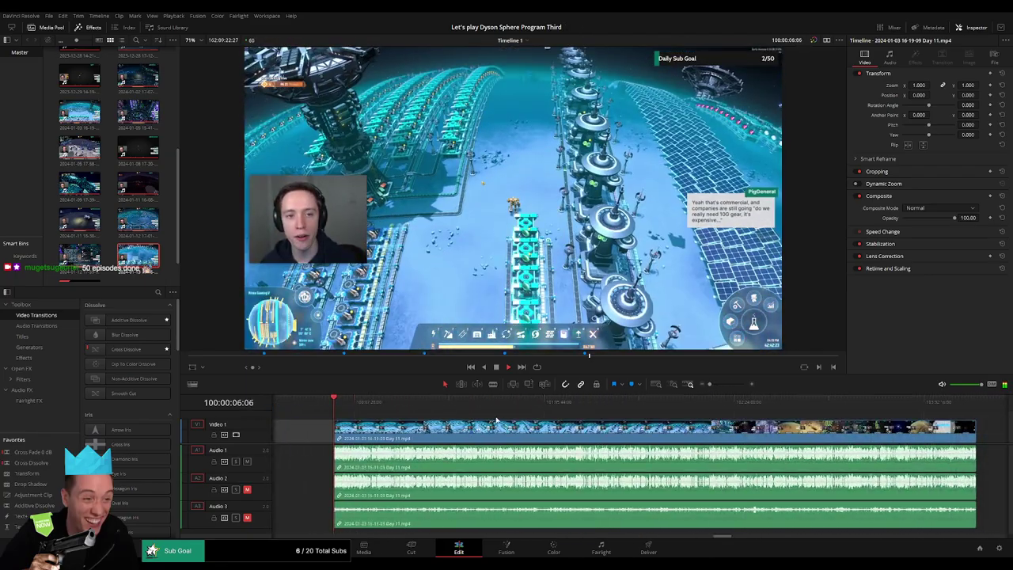
{"action": "scroll", "coordinate": [469, 432], "scroll_direction": "right", "scroll_amount": 1}
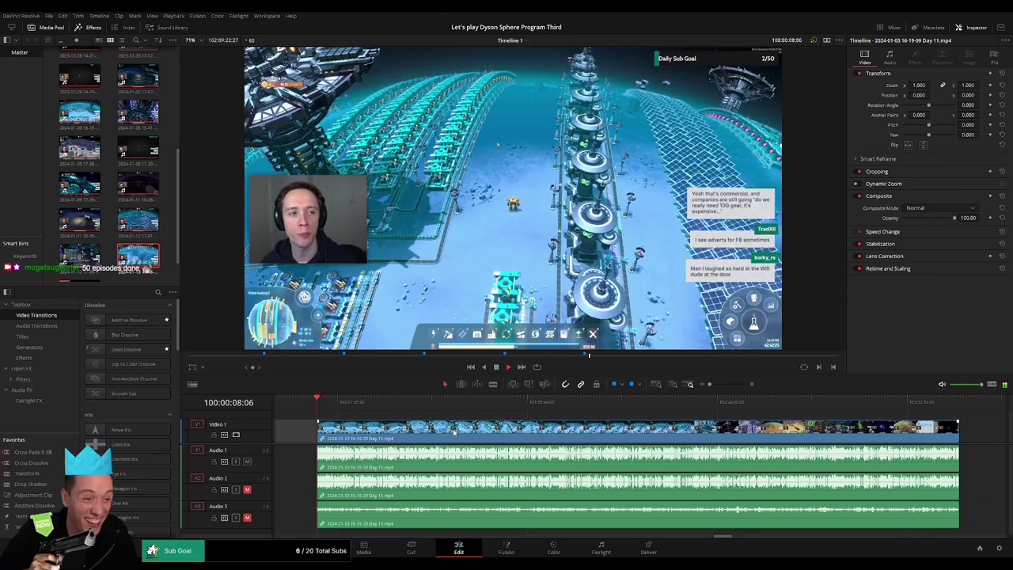
{"action": "scroll", "coordinate": [454, 431], "scroll_direction": "left", "scroll_amount": 2}
{"action": "left_click_drag", "start_coordinate": [377, 412], "coordinate": [510, 409]}
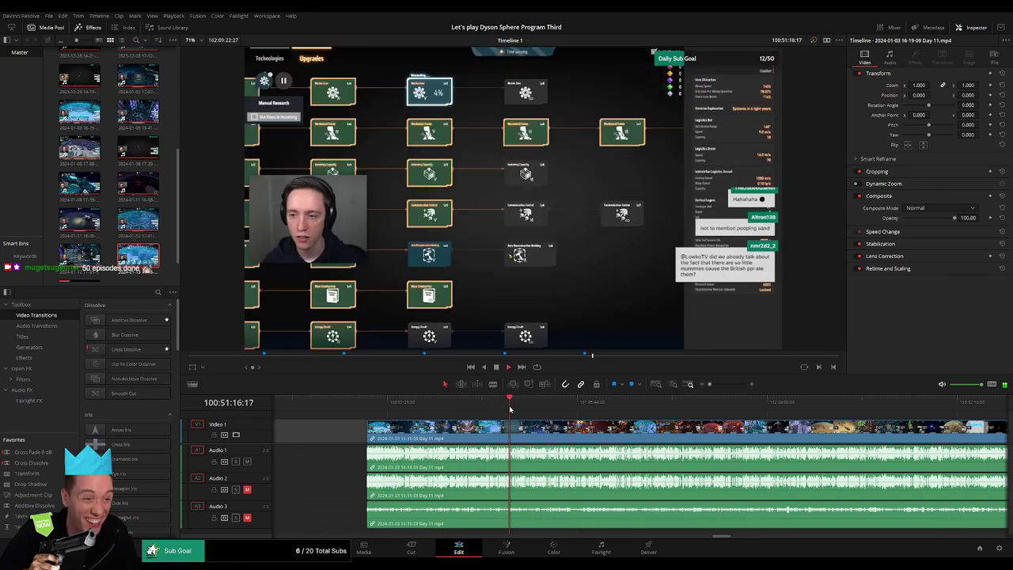
{"action": "left_click_drag", "start_coordinate": [710, 384], "coordinate": [725, 386]}
{"action": "left_click", "coordinate": [672, 406]}
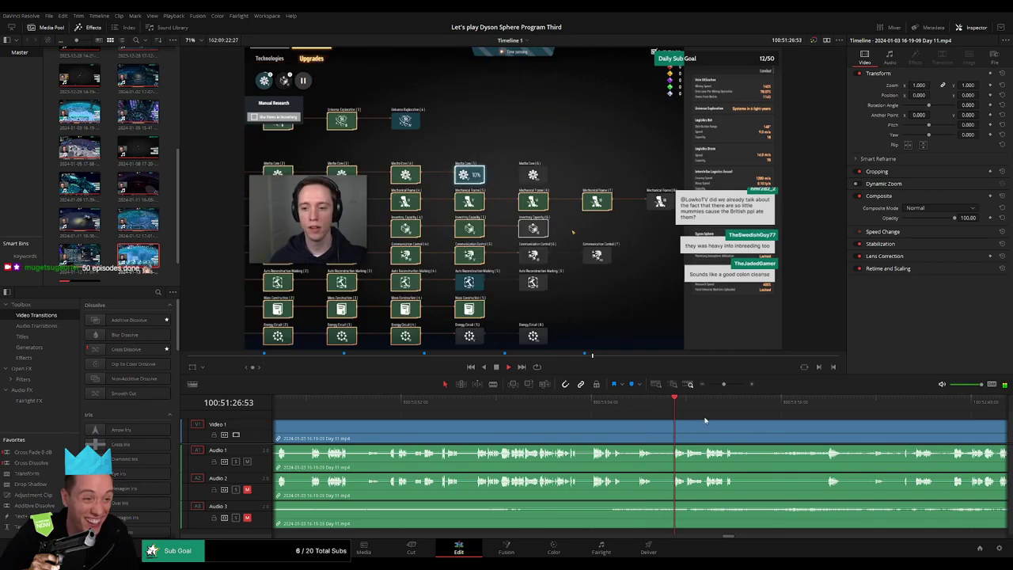
{"action": "mouse_move", "coordinate": [705, 420]}
{"action": "left_mouse_down"}
{"action": "mouse_move", "coordinate": [597, 417]}
{"action": "mouse_move", "coordinate": [709, 410]}
{"action": "left_mouse_up"}
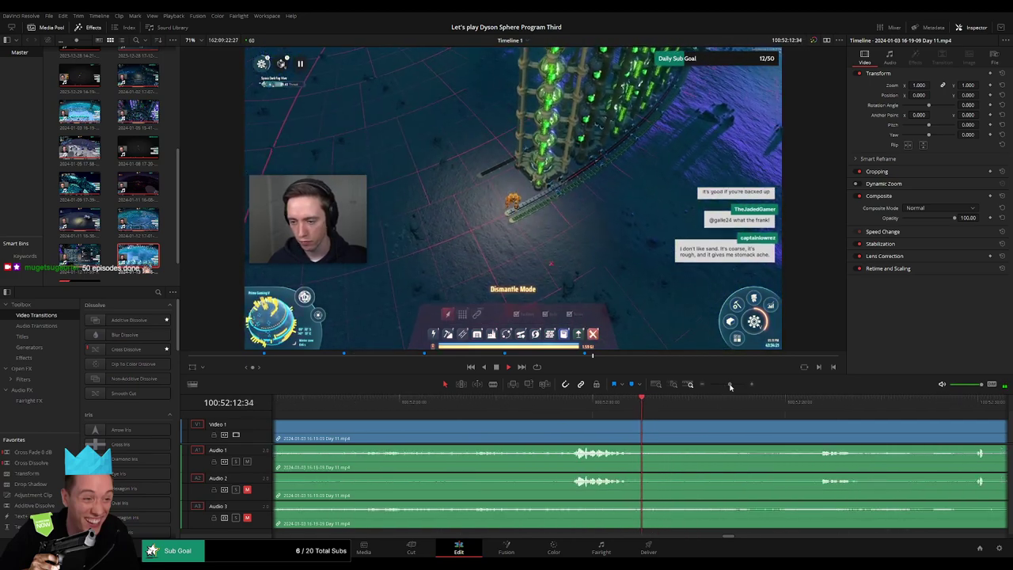
Split the Day 11 footage at 100:52:08:00, fade video and audio out and in around the cut, and play it back
{"action": "left_click_drag", "start_coordinate": [731, 386], "coordinate": [729, 386]}
{"action": "key", "text": "space"}
{"action": "left_click", "coordinate": [583, 408]}
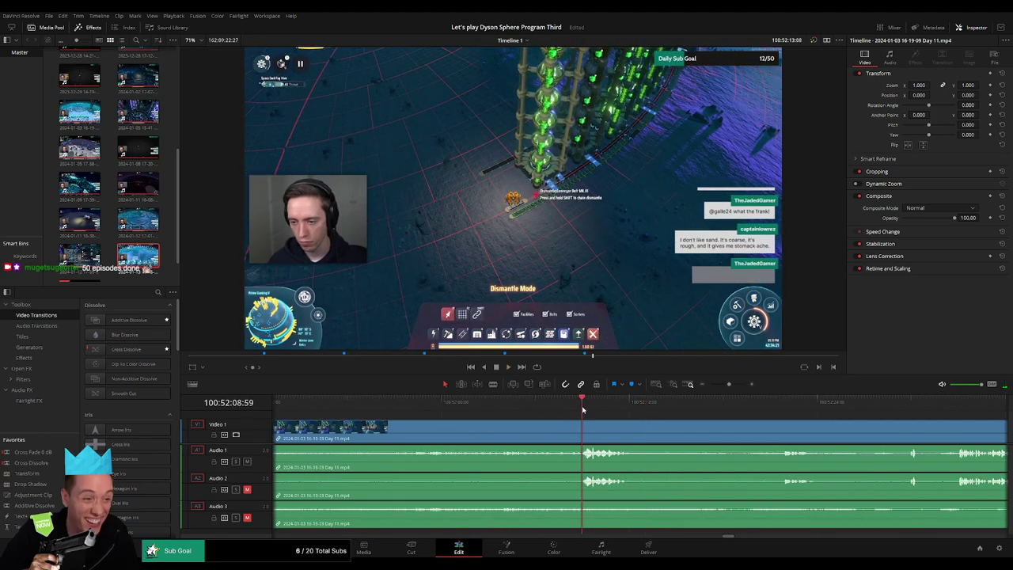
{"action": "left_click_drag", "start_coordinate": [583, 409], "coordinate": [554, 476]}
{"action": "key", "text": "ctrl+b"}
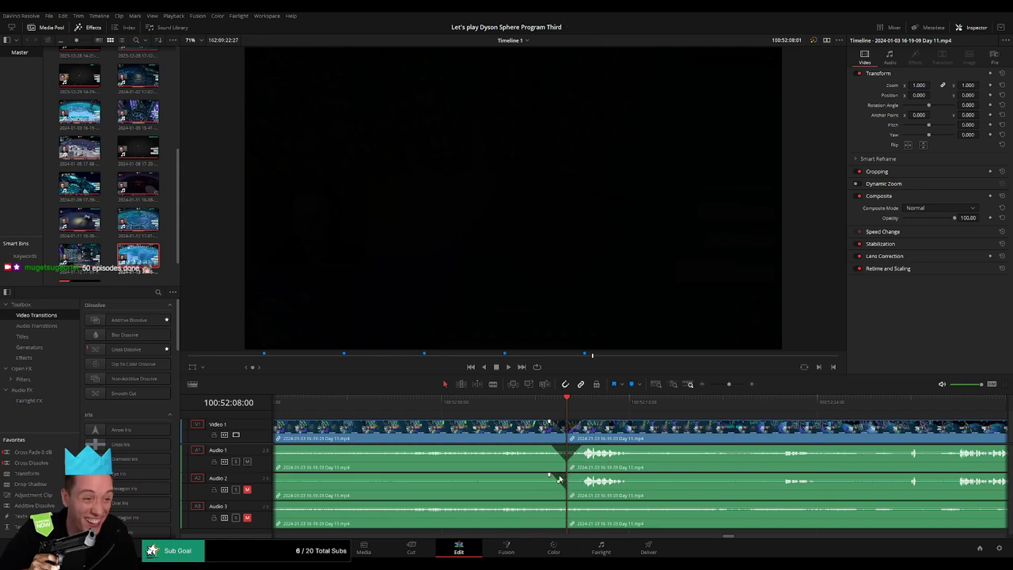
{"action": "left_click_drag", "start_coordinate": [559, 479], "coordinate": [583, 504]}
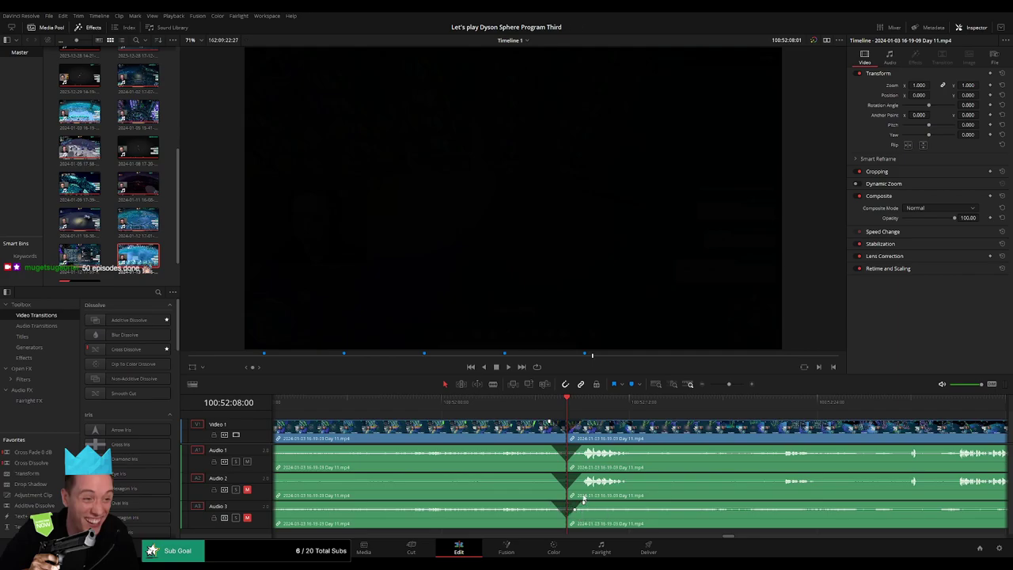
{"action": "left_click", "coordinate": [552, 399]}
{"action": "key", "text": "space"}
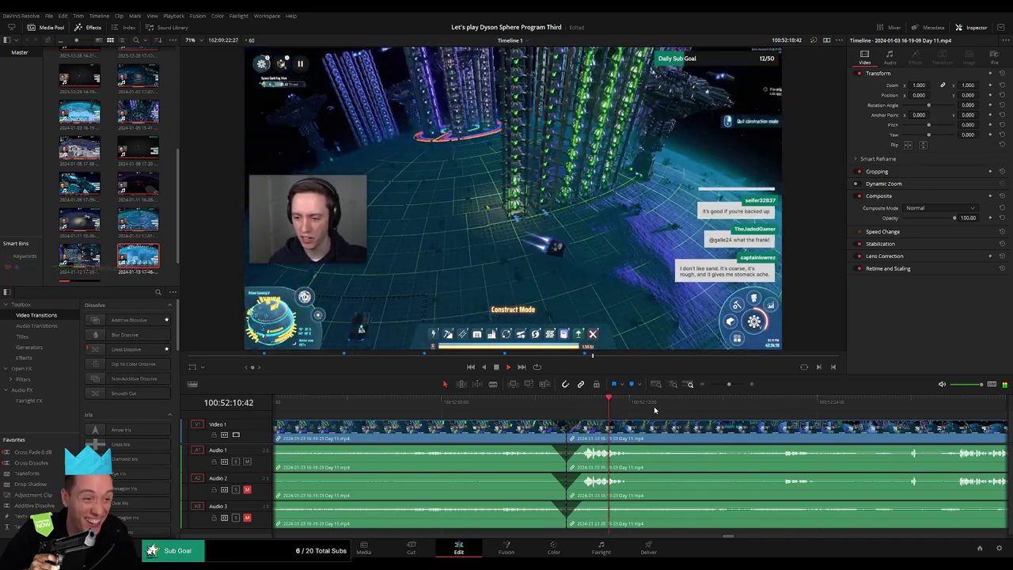
{"action": "key", "text": "space"}
Move the Day 11 footage after the 100:52:08:00 cut past the 102-hour mark, leaving a gap behind the finished episode
{"action": "left_click_drag", "start_coordinate": [729, 384], "coordinate": [710, 386]}
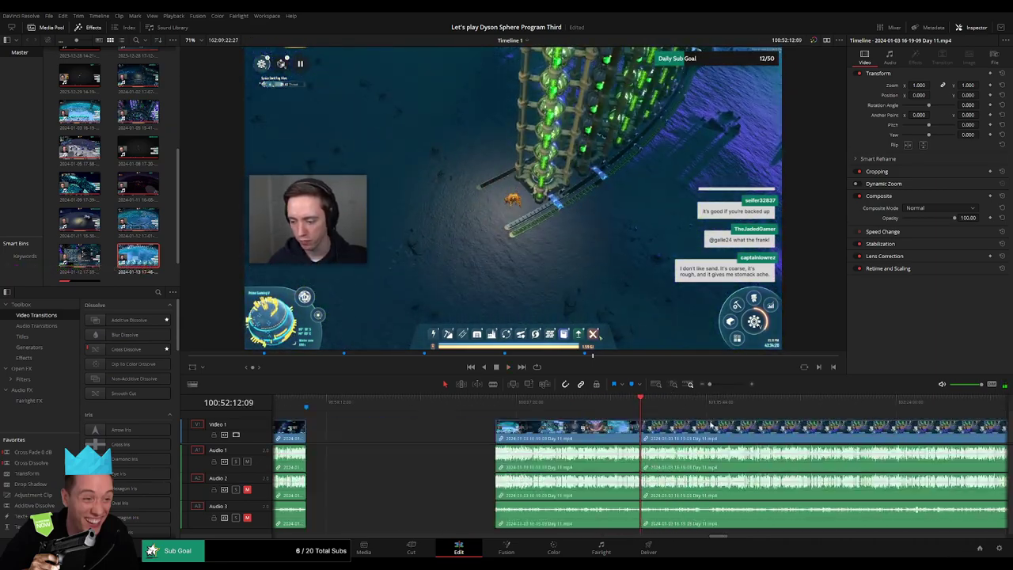
{"action": "scroll", "coordinate": [711, 425], "scroll_direction": "right", "scroll_amount": 5}
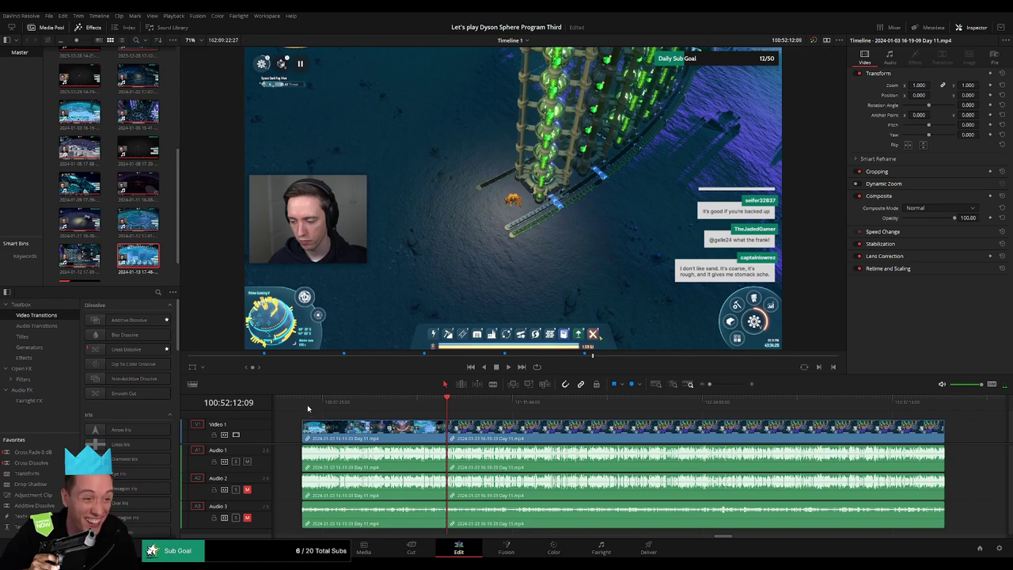
{"action": "key", "text": "Home"}
{"action": "key", "text": "Down"}
{"action": "scroll", "coordinate": [486, 424], "scroll_direction": "right", "scroll_amount": 6}
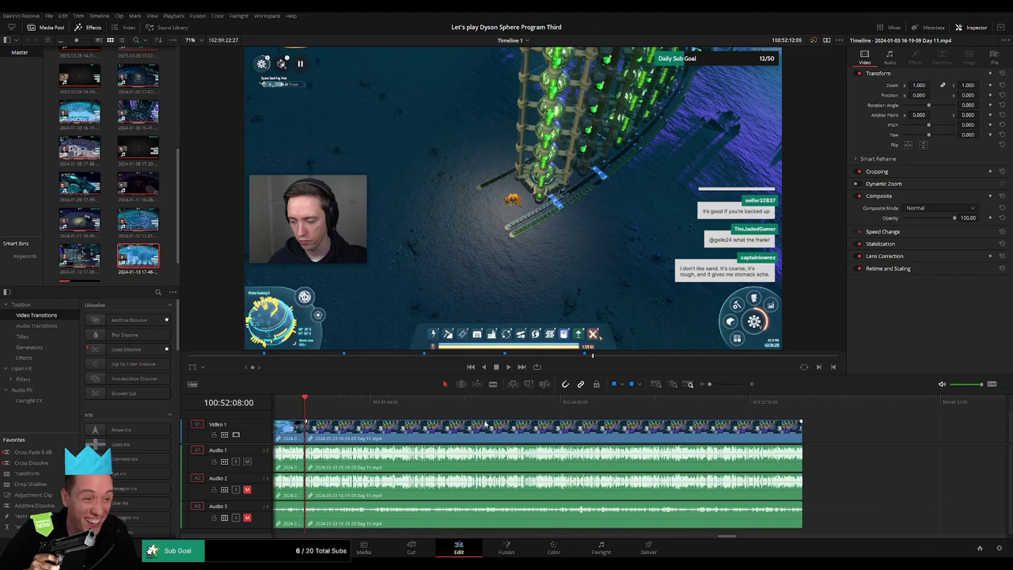
{"action": "left_click_drag", "start_coordinate": [524, 430], "coordinate": [702, 433]}
{"action": "left_click", "coordinate": [373, 432]}
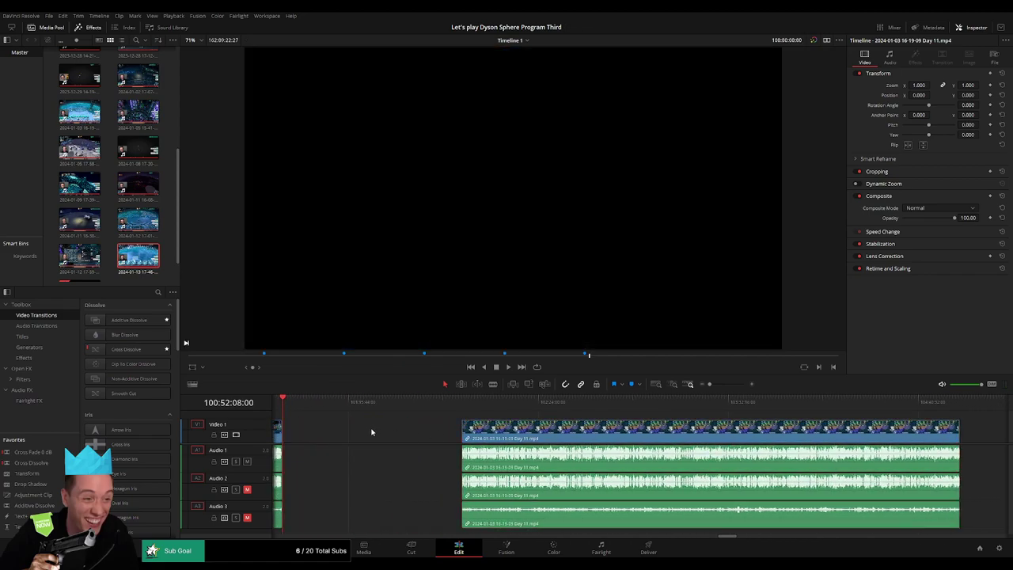
{"action": "scroll", "coordinate": [412, 429], "scroll_direction": "left", "scroll_amount": 2}
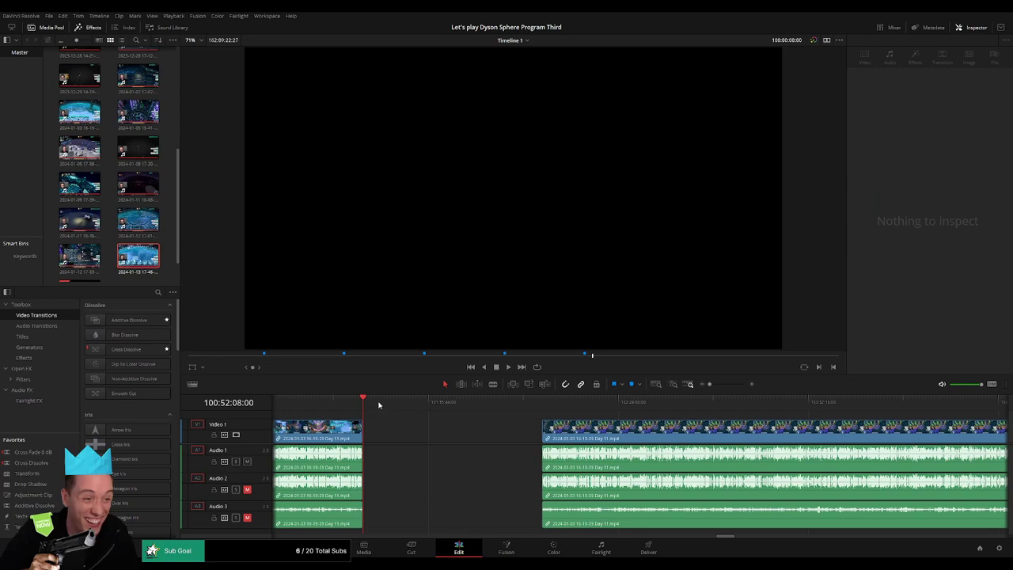
{"action": "left_click_drag", "start_coordinate": [378, 405], "coordinate": [649, 432]}
{"action": "left_click", "coordinate": [588, 431]}
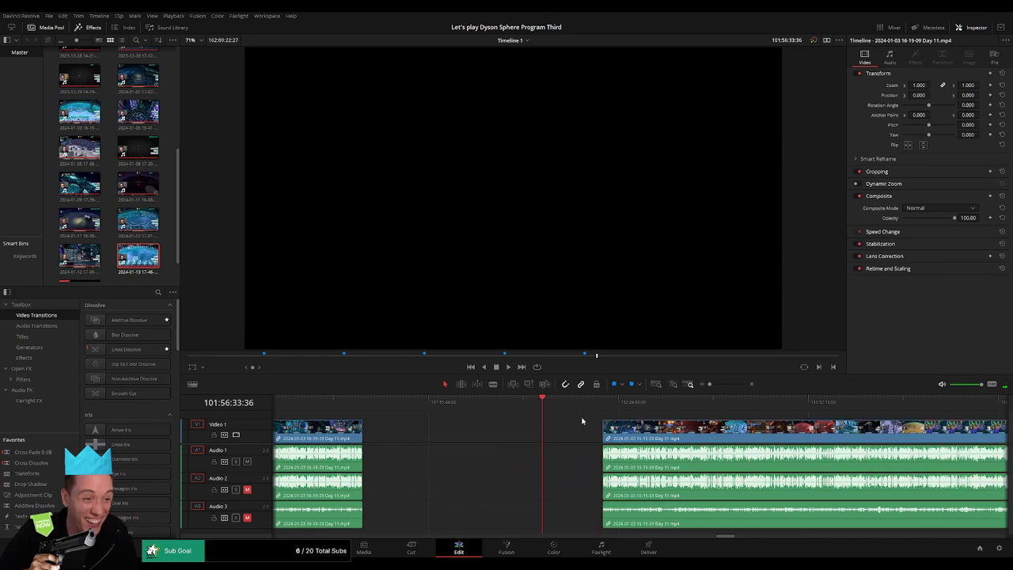
{"action": "left_click", "coordinate": [580, 422]}
Place the playhead at the 102-hour mark and align the start of the remaining Day 11 footage with it
{"action": "scroll", "coordinate": [491, 417], "scroll_direction": "right", "scroll_amount": 2}
{"action": "left_click_drag", "start_coordinate": [376, 405], "coordinate": [383, 406]}
{"action": "left_click", "coordinate": [712, 387]}
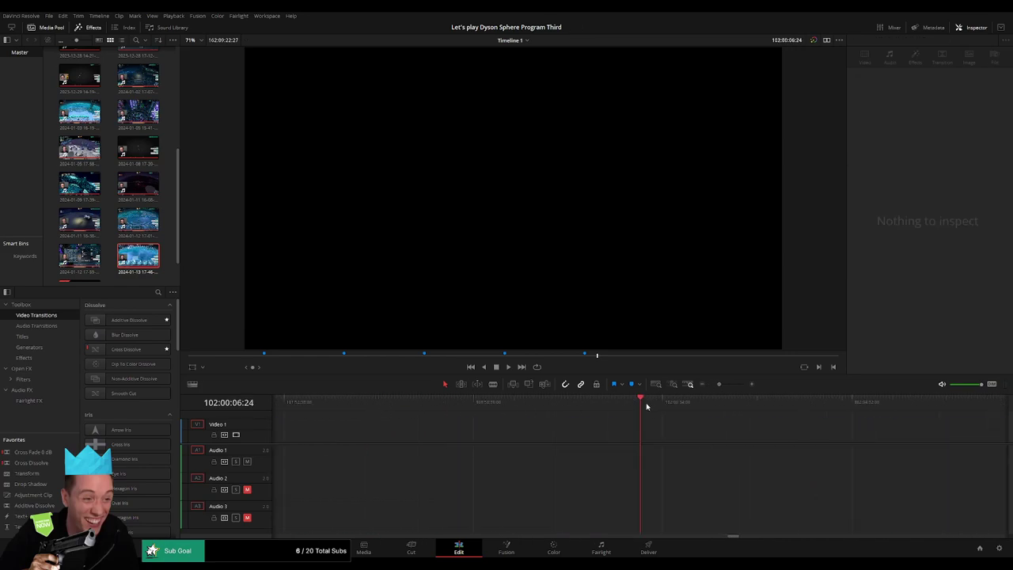
{"action": "left_click_drag", "start_coordinate": [639, 405], "coordinate": [636, 406]}
{"action": "left_click_drag", "start_coordinate": [721, 387], "coordinate": [710, 387]}
{"action": "scroll", "coordinate": [624, 428], "scroll_direction": "right", "scroll_amount": 3}
{"action": "left_click_drag", "start_coordinate": [550, 430], "coordinate": [501, 430]}
{"action": "left_click", "coordinate": [493, 418]}
{"action": "key", "text": "space"}
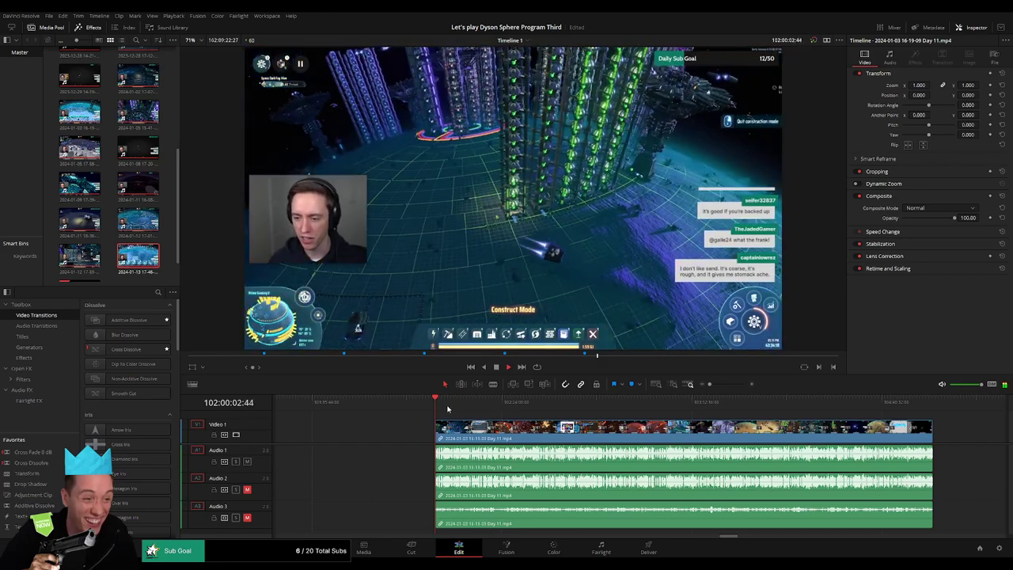
Split the Day 11 footage at 102:52:05:30 and fade the video out and in at the cut
{"action": "left_click_drag", "start_coordinate": [445, 408], "coordinate": [582, 414]}
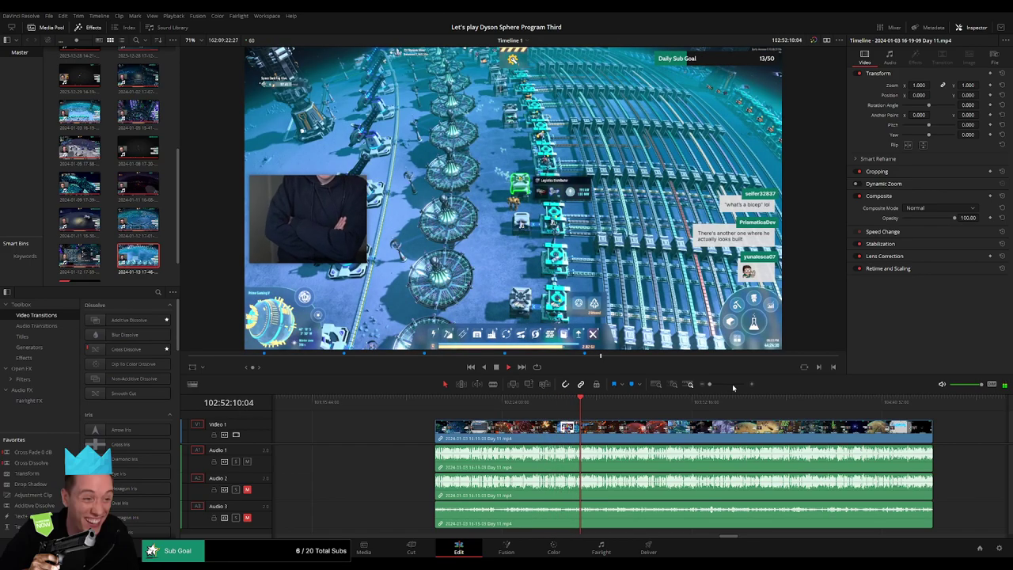
{"action": "left_click_drag", "start_coordinate": [711, 384], "coordinate": [729, 384]}
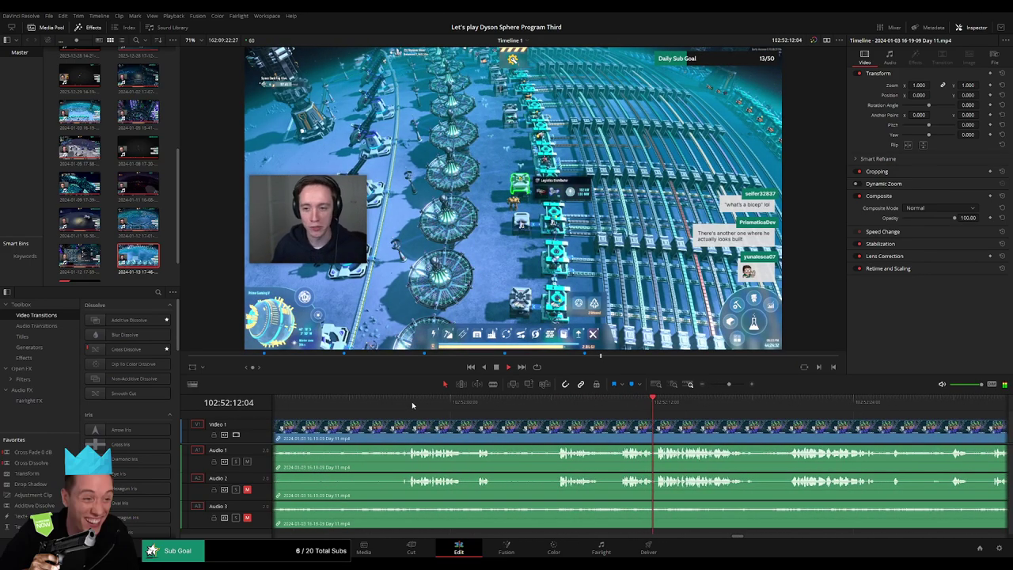
{"action": "mouse_move", "coordinate": [534, 410]}
{"action": "left_mouse_down"}
{"action": "mouse_move", "coordinate": [417, 409]}
{"action": "mouse_move", "coordinate": [573, 409]}
{"action": "mouse_move", "coordinate": [545, 412]}
{"action": "mouse_move", "coordinate": [563, 428]}
{"action": "mouse_move", "coordinate": [529, 426]}
{"action": "left_mouse_up"}
{"action": "key", "text": "ctrl+b"}
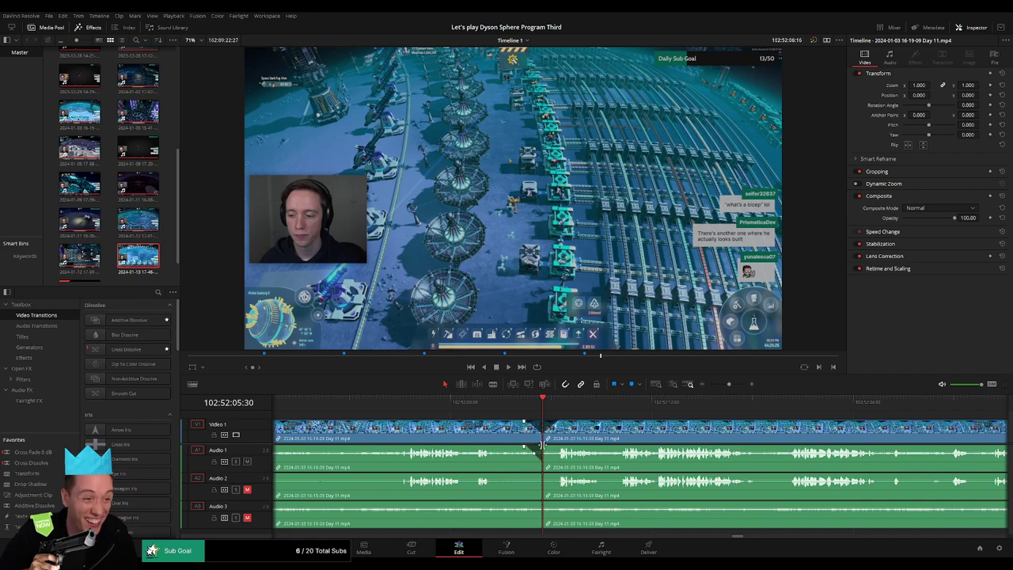
Fade the three audio tracks out and in over about one second on both sides of the 102:52:05:30 cut
{"action": "left_click_drag", "start_coordinate": [546, 446], "coordinate": [557, 445]}
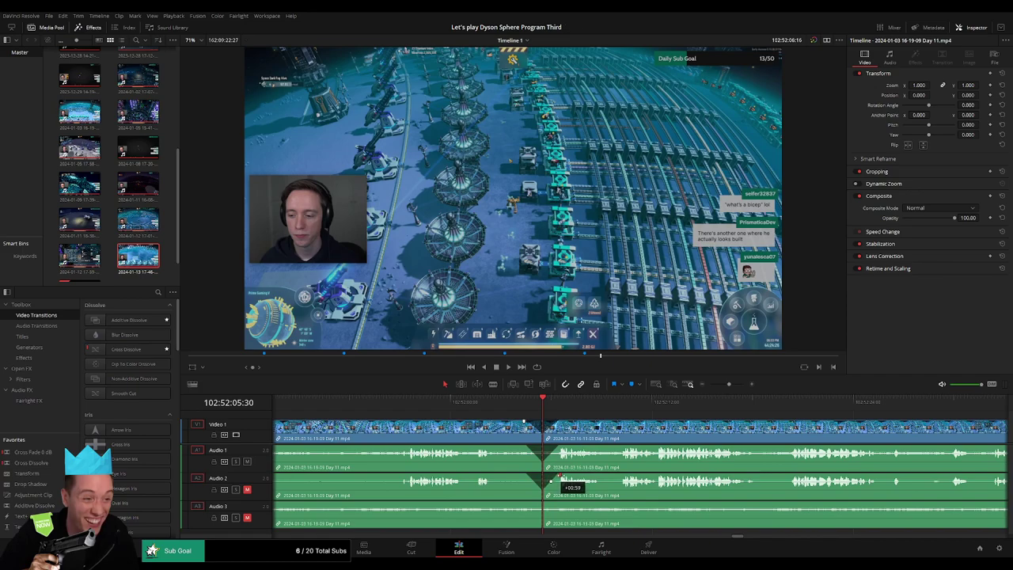
{"action": "left_click_drag", "start_coordinate": [541, 502], "coordinate": [523, 504]}
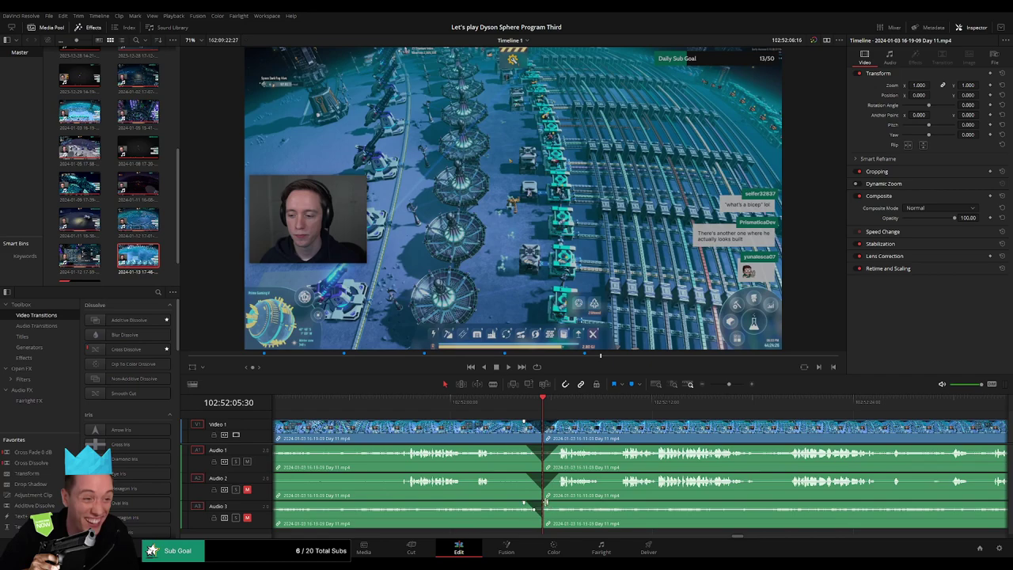
{"action": "left_click_drag", "start_coordinate": [545, 502], "coordinate": [551, 505]}
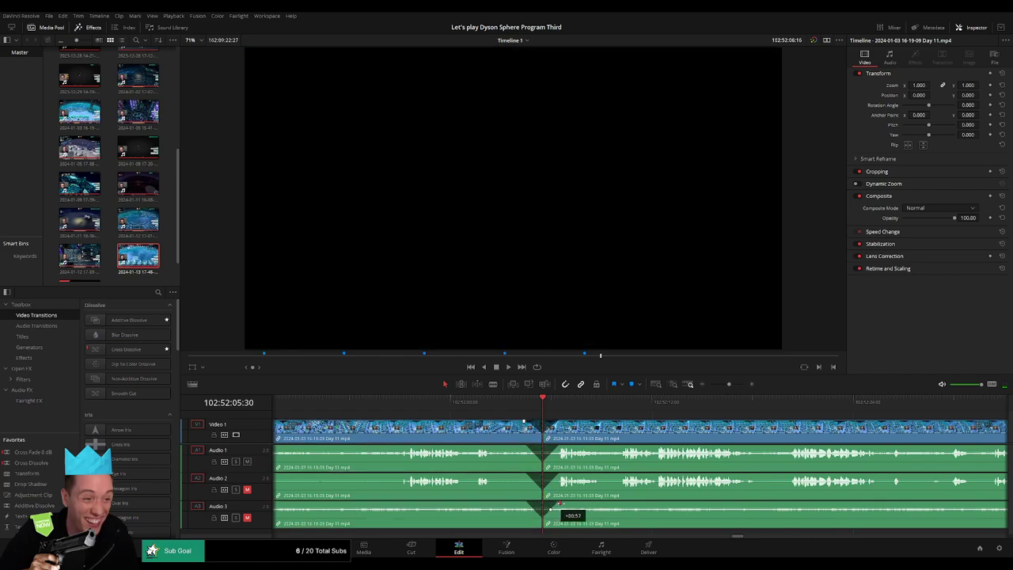
{"action": "left_click_drag", "start_coordinate": [562, 503], "coordinate": [561, 503]}
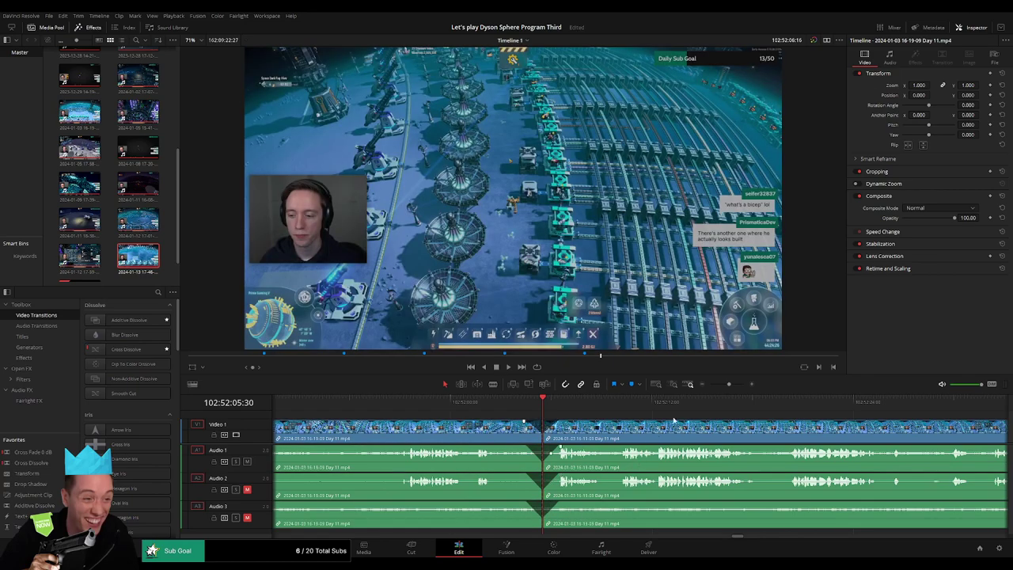
Move the Day 11 footage after the 102:52:05:30 cut past the 104-hour mark, leaving a gap behind the finished episode
{"action": "left_click_drag", "start_coordinate": [731, 385], "coordinate": [710, 385]}
{"action": "scroll", "coordinate": [510, 417], "scroll_direction": "right", "scroll_amount": 3}
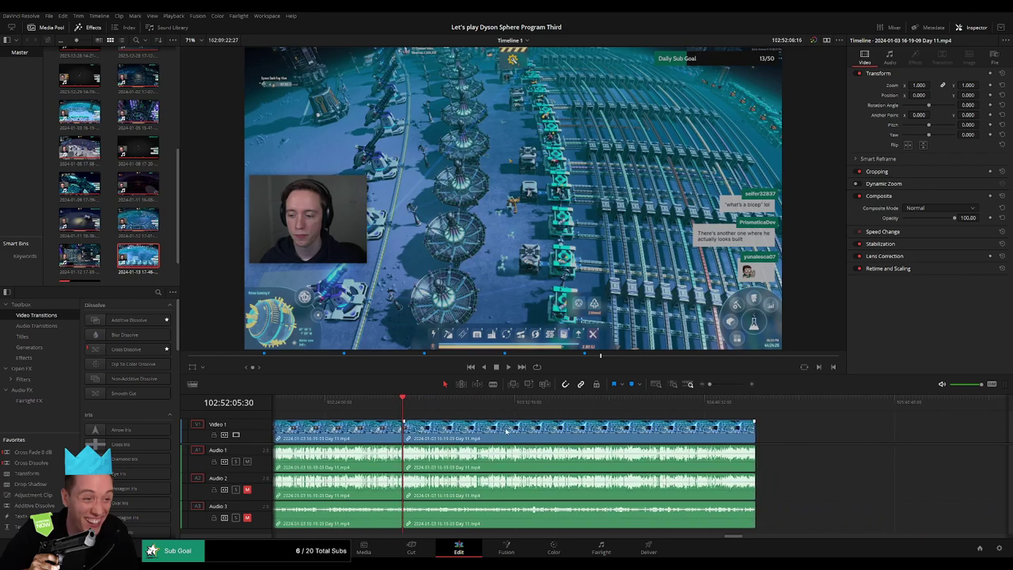
{"action": "scroll", "coordinate": [303, 412], "scroll_direction": "up", "scroll_amount": 1}
{"action": "left_click", "coordinate": [457, 404]}
{"action": "scroll", "coordinate": [458, 431], "scroll_direction": "right", "scroll_amount": 7}
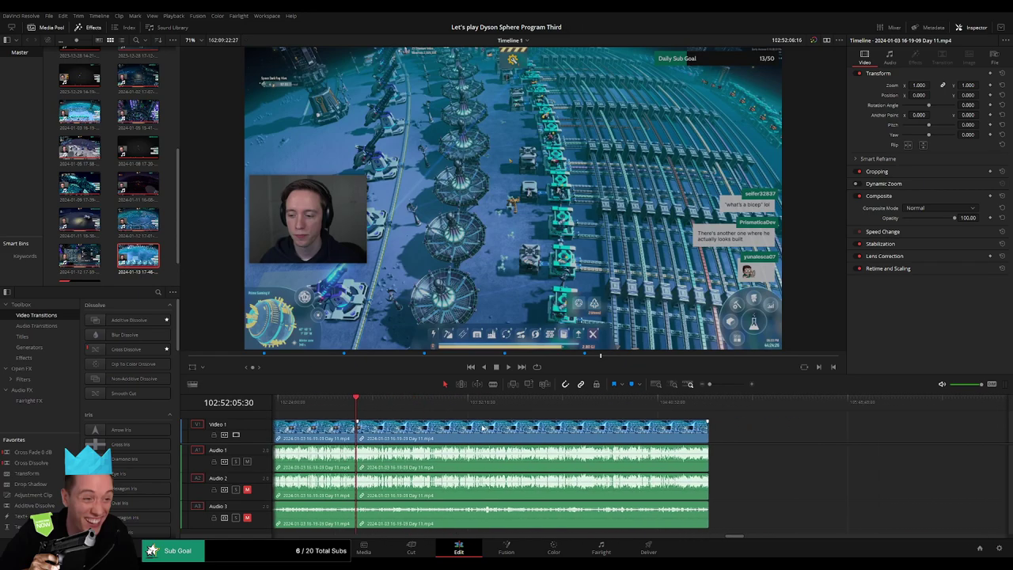
{"action": "left_click_drag", "start_coordinate": [447, 437], "coordinate": [660, 439]}
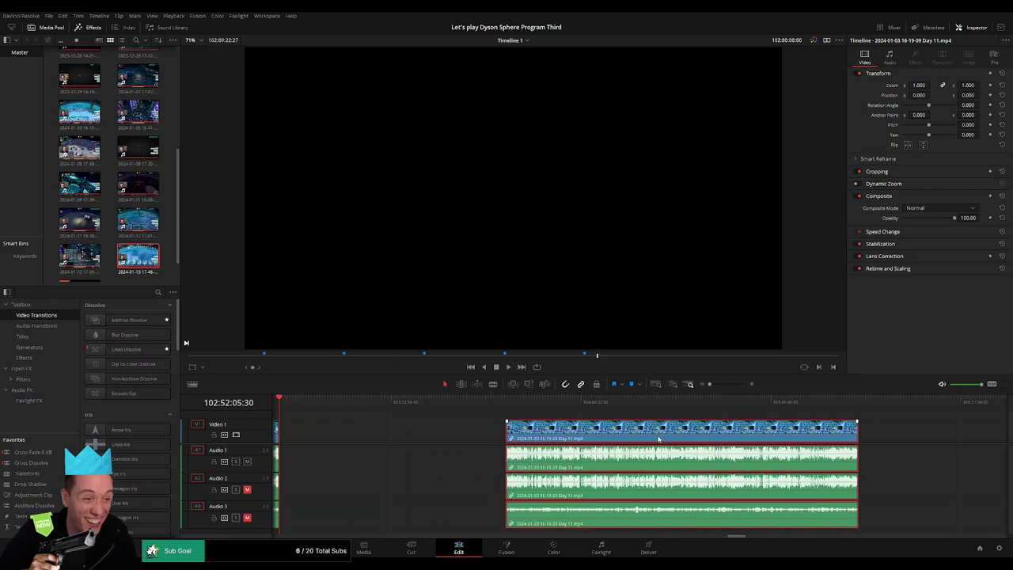
{"action": "left_click_drag", "start_coordinate": [563, 433], "coordinate": [606, 434]}
{"action": "left_click", "coordinate": [459, 428]}
{"action": "key", "text": "ctrl+z"}
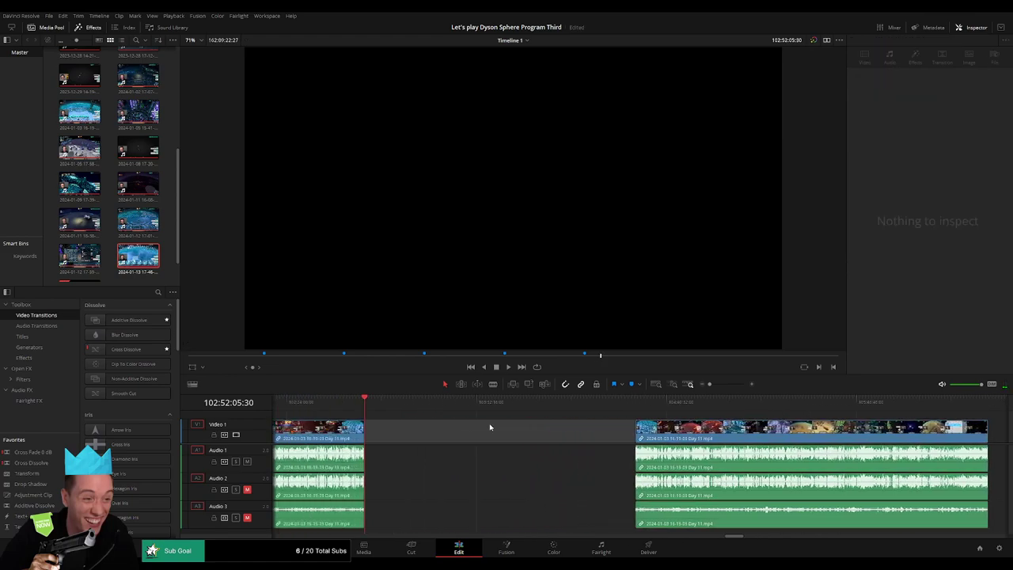
Place the playhead at the 104-hour mark, align the start of the remaining Day 11 footage with it and play the opening
{"action": "left_click_drag", "start_coordinate": [386, 407], "coordinate": [552, 422]}
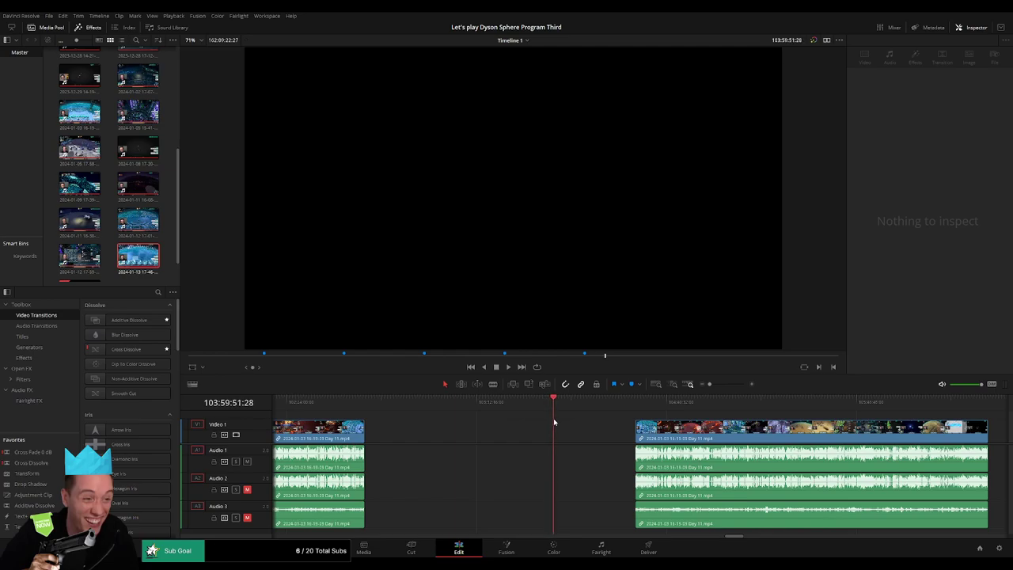
{"action": "left_click_drag", "start_coordinate": [684, 427], "coordinate": [603, 420]}
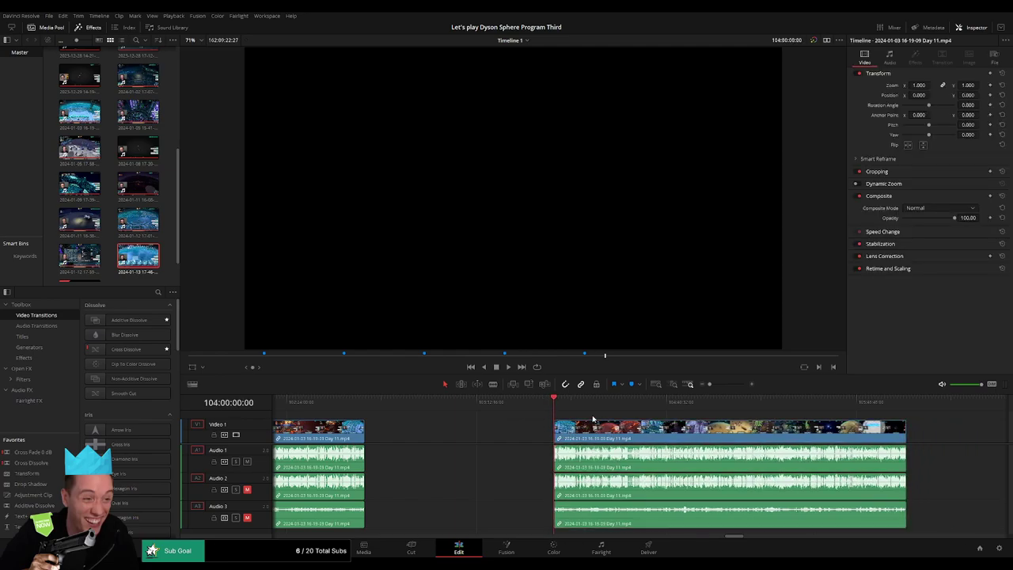
{"action": "key", "text": "space"}
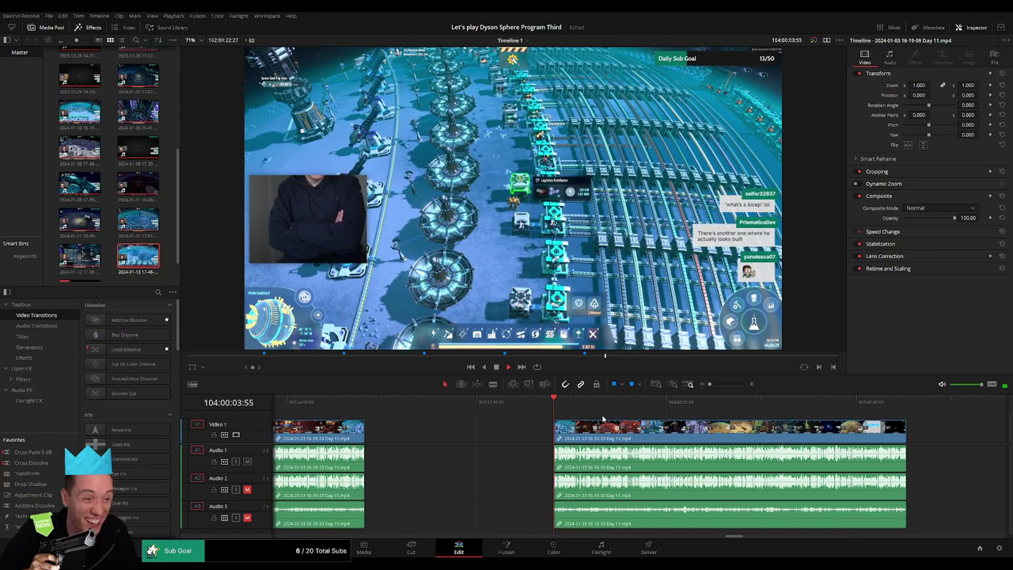
Find a pause in speech around 104:52 and split the Day 11 footage at 104:52:17:30
{"action": "scroll", "coordinate": [609, 421], "scroll_direction": "right", "scroll_amount": 4}
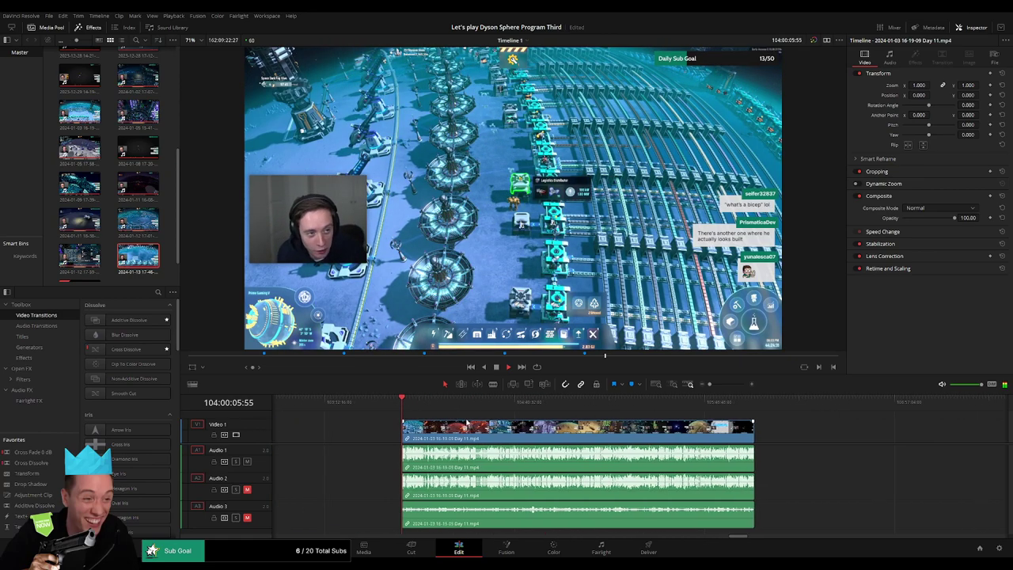
{"action": "left_click_drag", "start_coordinate": [381, 406], "coordinate": [502, 410]}
{"action": "key", "text": "space"}
{"action": "left_click_drag", "start_coordinate": [710, 384], "coordinate": [727, 385]}
{"action": "left_click_drag", "start_coordinate": [621, 409], "coordinate": [594, 408]}
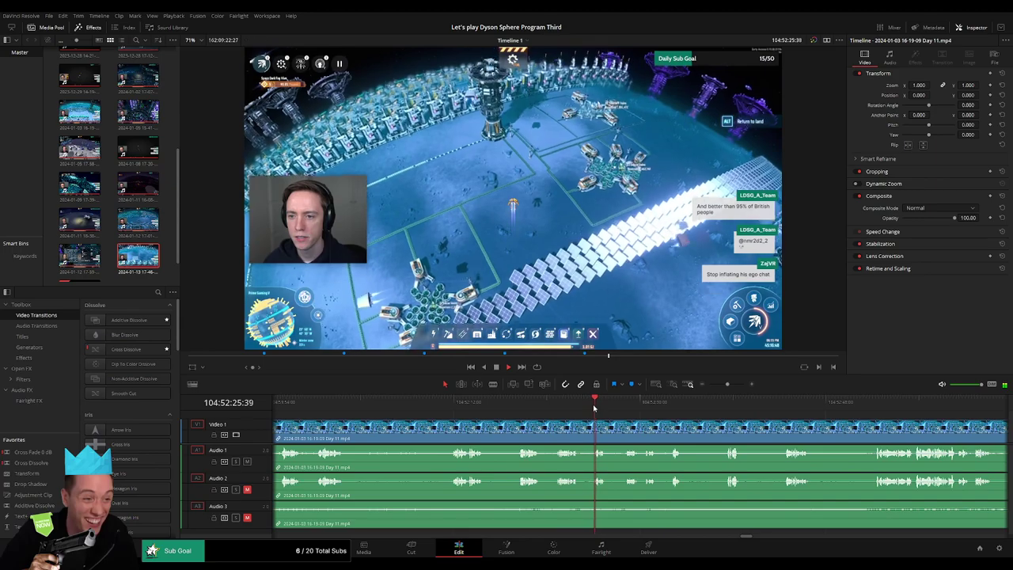
{"action": "left_click", "coordinate": [558, 410]}
{"action": "left_click", "coordinate": [520, 410]}
{"action": "left_click_drag", "start_coordinate": [521, 405], "coordinate": [459, 405]}
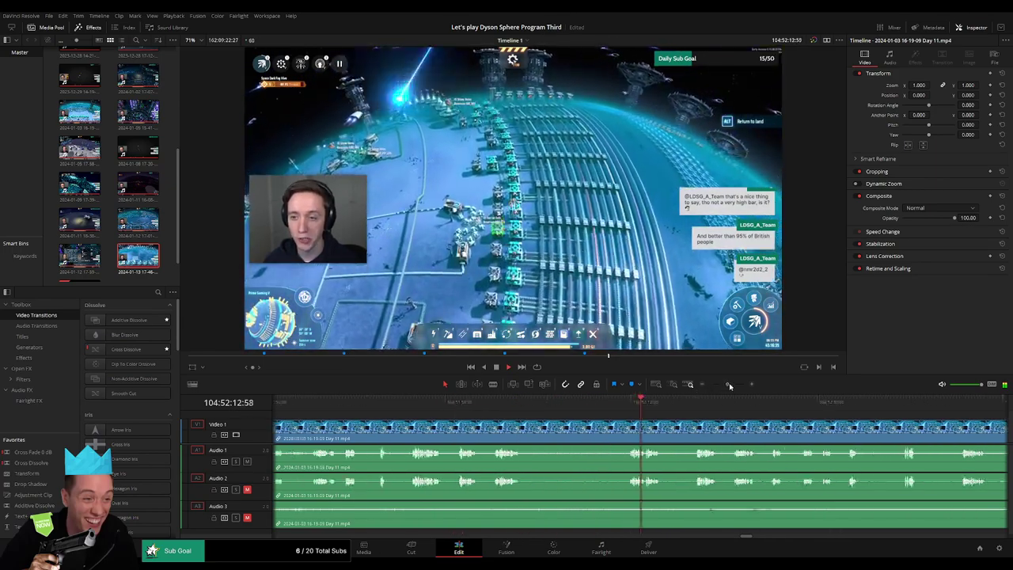
{"action": "left_click", "coordinate": [325, 407]}
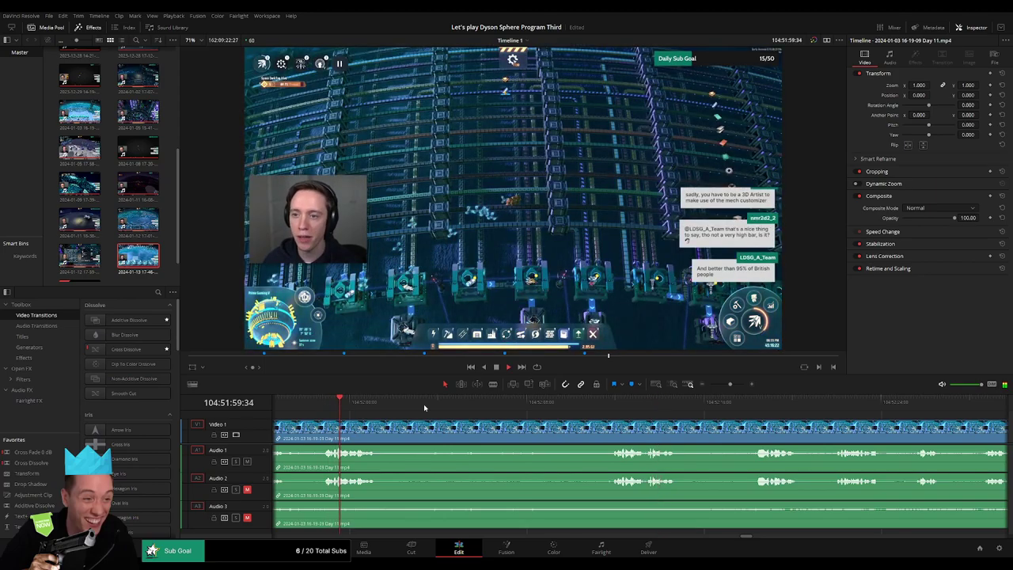
{"action": "left_click", "coordinate": [610, 406]}
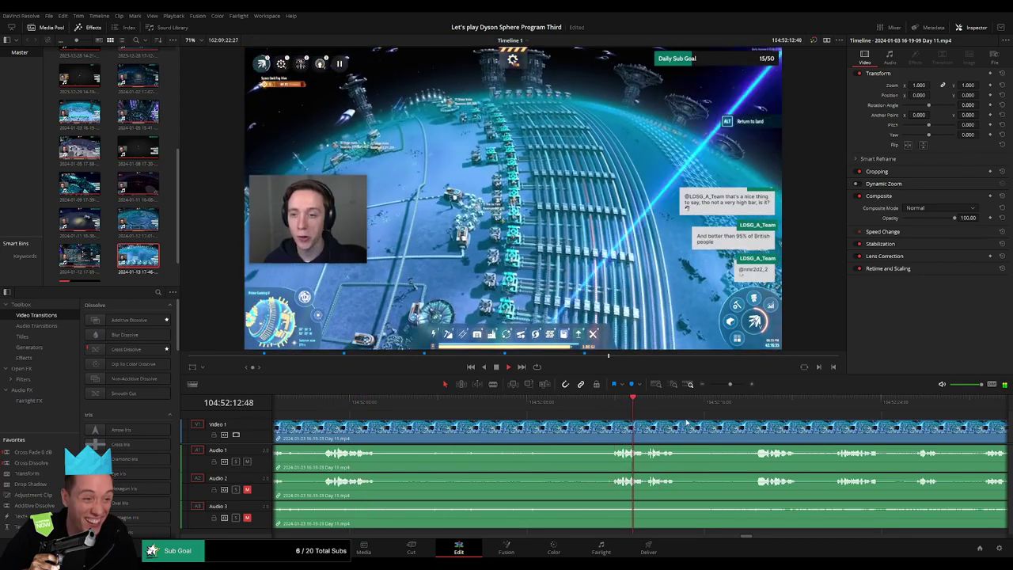
{"action": "left_click_drag", "start_coordinate": [697, 421], "coordinate": [508, 413]}
{"action": "left_click", "coordinate": [529, 411]}
{"action": "left_click", "coordinate": [529, 411]}
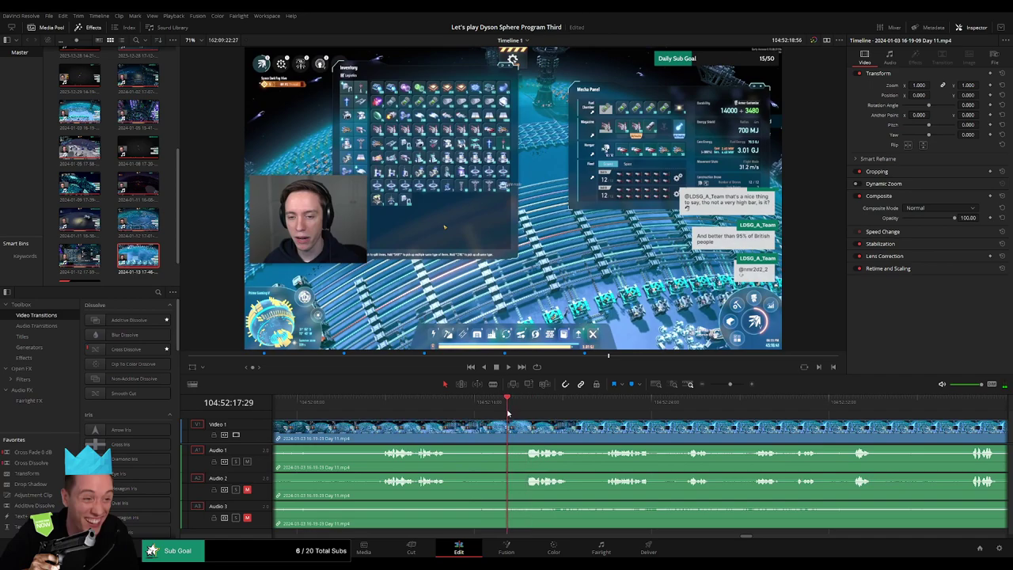
{"action": "key", "text": "b"}
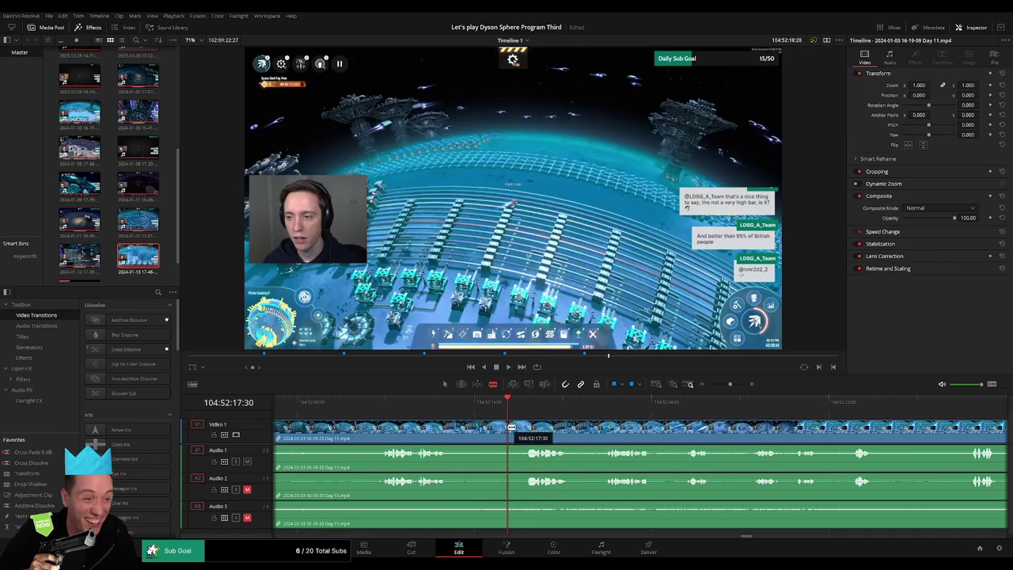
{"action": "left_click", "coordinate": [509, 426]}
{"action": "key", "text": "a"}
Fade the video and the three audio tracks out and in over about one second on both sides of the 104:52:17:30 cut
{"action": "left_click_drag", "start_coordinate": [510, 423], "coordinate": [483, 449]}
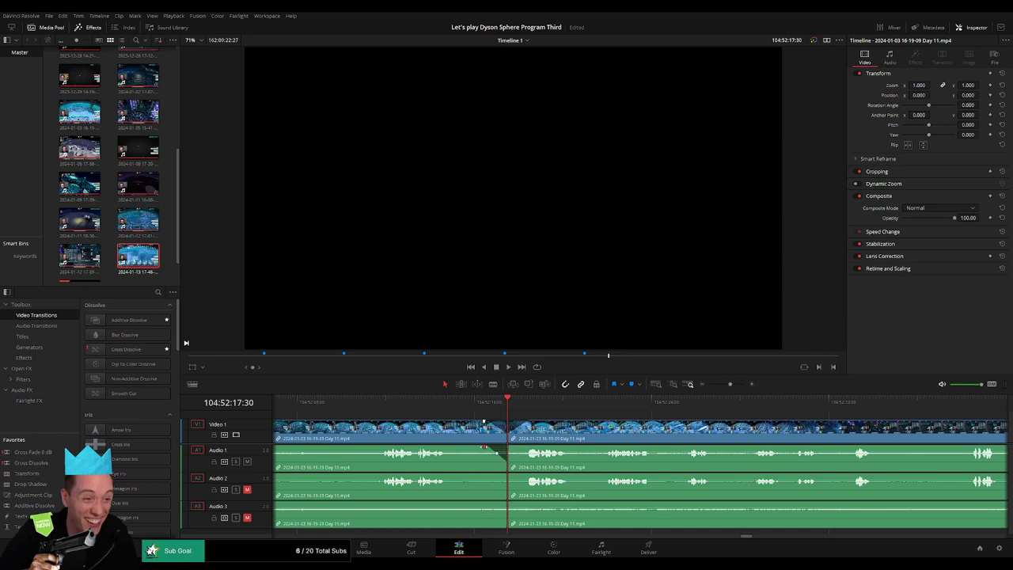
{"action": "left_click_drag", "start_coordinate": [510, 449], "coordinate": [526, 476]}
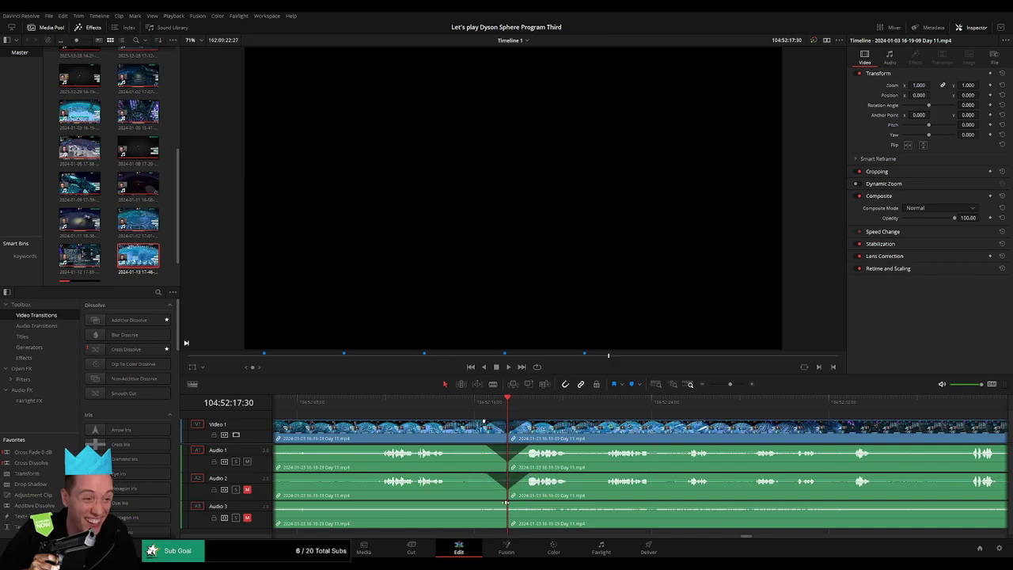
{"action": "mouse_move", "coordinate": [506, 504]}
{"action": "left_mouse_down"}
{"action": "mouse_move", "coordinate": [488, 505]}
{"action": "mouse_move", "coordinate": [525, 504]}
{"action": "left_mouse_up"}
Move the Day 11 footage after the 104:52:17:30 cut past the 106-hour mark, leaving a gap behind the finished episode
{"action": "left_click_drag", "start_coordinate": [730, 386], "coordinate": [697, 389]}
{"action": "scroll", "coordinate": [401, 425], "scroll_direction": "right", "scroll_amount": 3}
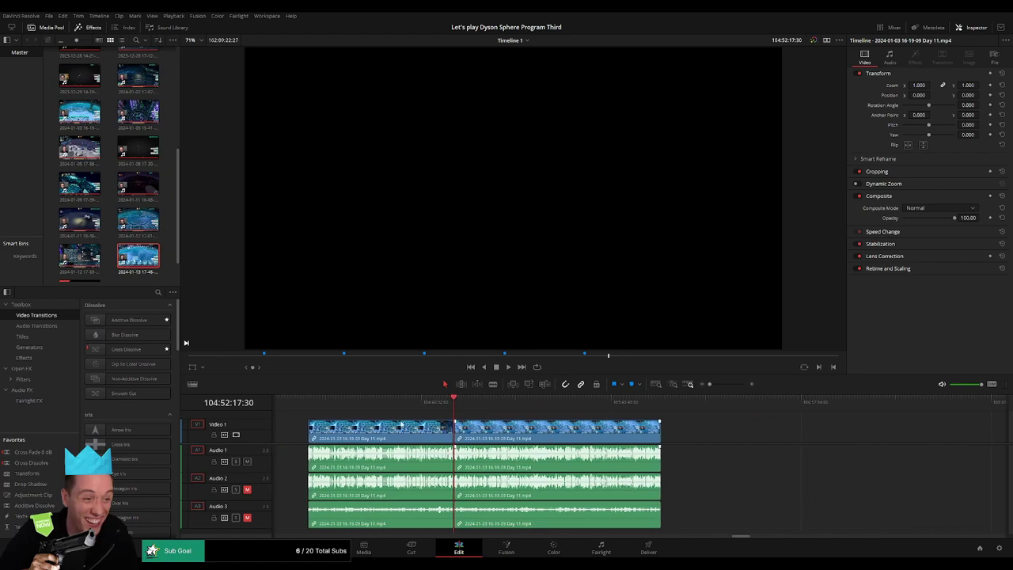
{"action": "left_click", "coordinate": [308, 408]}
{"action": "left_click", "coordinate": [456, 406]}
{"action": "scroll", "coordinate": [588, 436], "scroll_direction": "right", "scroll_amount": 4}
{"action": "scroll", "coordinate": [581, 428], "scroll_direction": "left", "scroll_amount": 3}
{"action": "scroll", "coordinate": [574, 418], "scroll_direction": "left", "scroll_amount": 2}
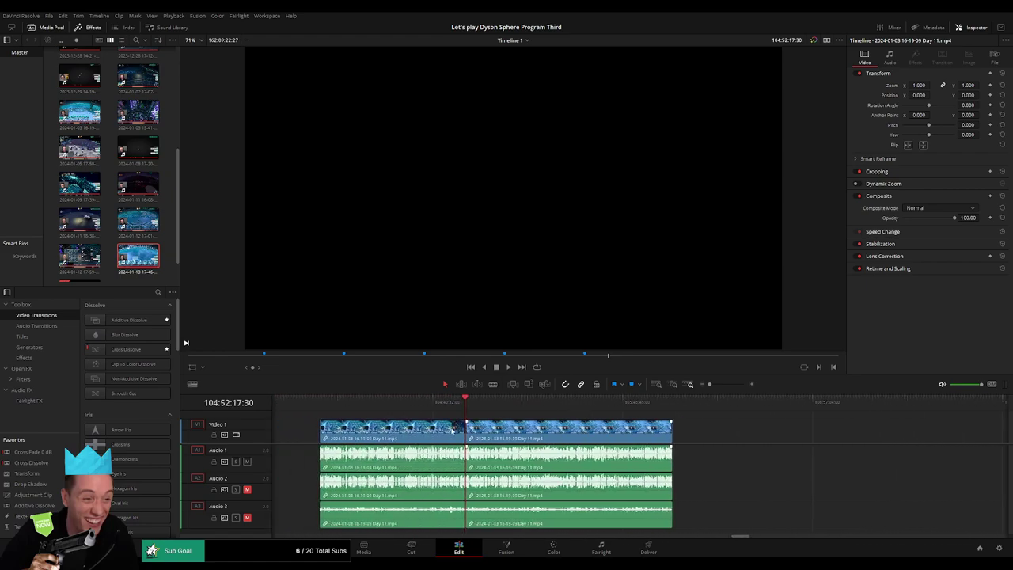
{"action": "left_click", "coordinate": [324, 406]}
{"action": "left_click", "coordinate": [468, 404]}
{"action": "scroll", "coordinate": [584, 425], "scroll_direction": "right", "scroll_amount": 5}
{"action": "left_click_drag", "start_coordinate": [387, 432], "coordinate": [635, 434]}
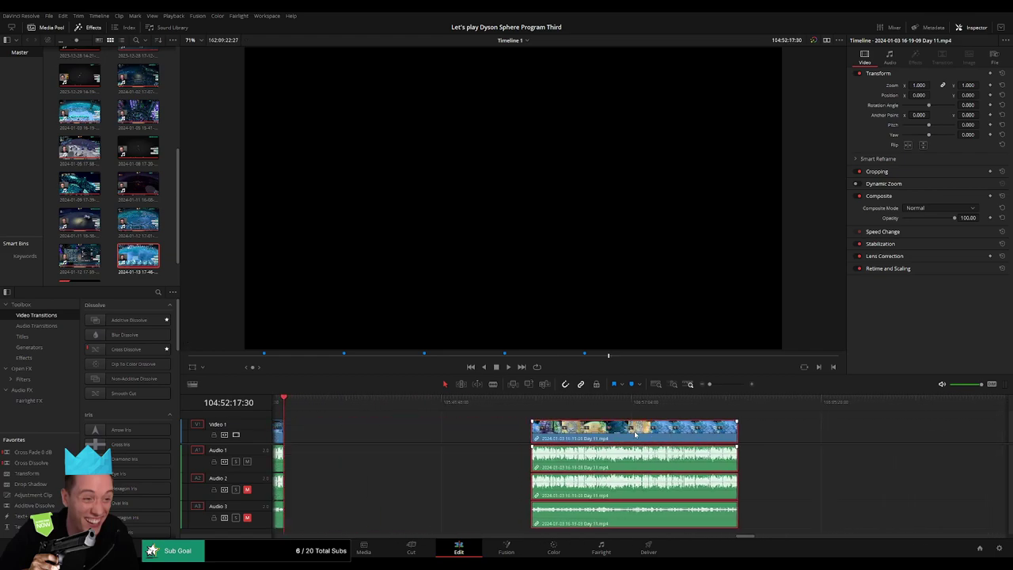
Place the playhead at the 106-hour mark and align the start of the remaining Day 11 footage with it
{"action": "left_click", "coordinate": [411, 426]}
{"action": "left_click_drag", "start_coordinate": [301, 403], "coordinate": [473, 419]}
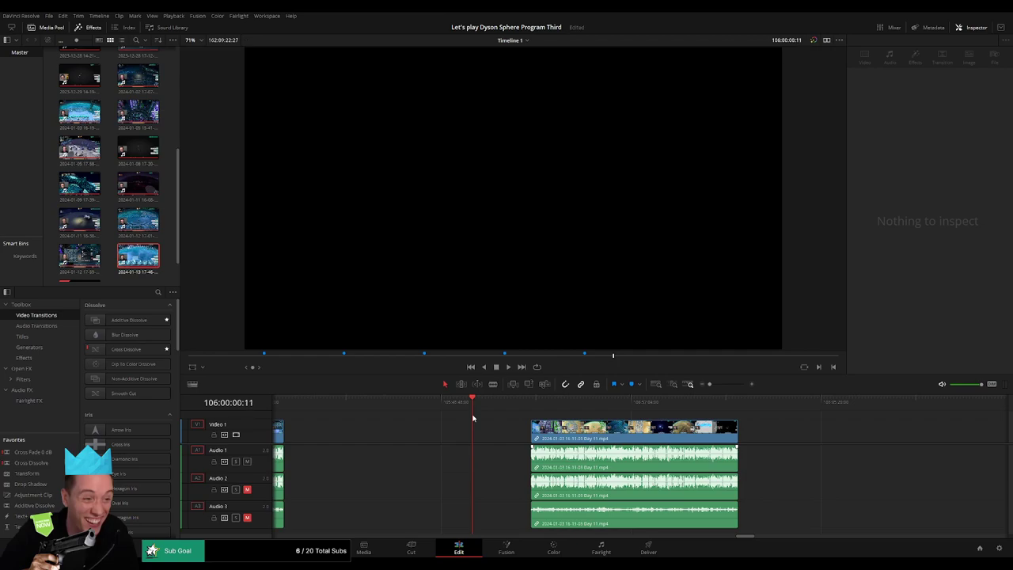
{"action": "left_click_drag", "start_coordinate": [620, 440], "coordinate": [562, 439]}
Split the Day 11 footage at a pause at 106:52:04:30 and fade video and audio out and in over about one second around the cut
{"action": "scroll", "coordinate": [443, 414], "scroll_direction": "right", "scroll_amount": 10}
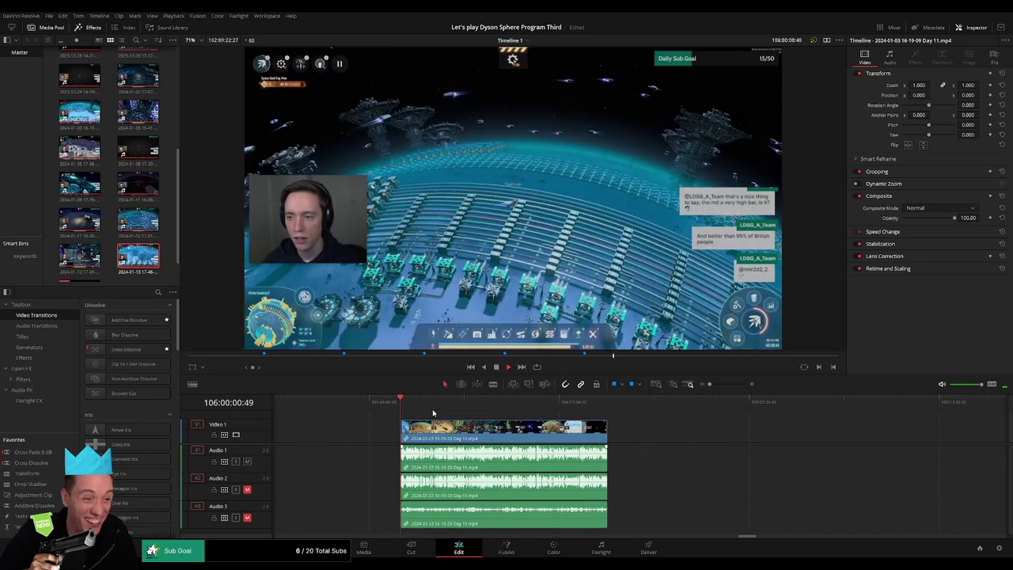
{"action": "left_click_drag", "start_coordinate": [359, 407], "coordinate": [496, 415]}
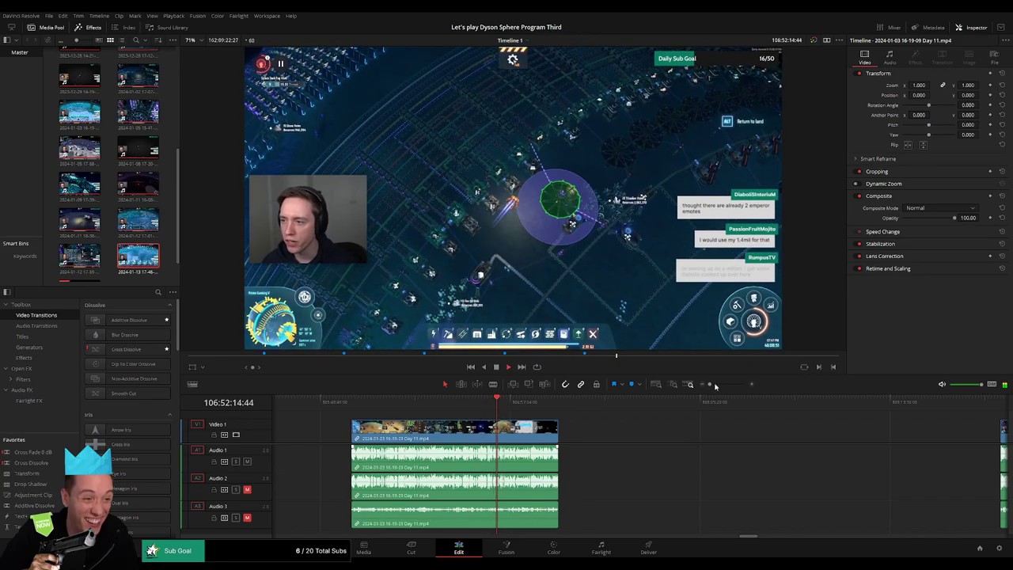
{"action": "left_click", "coordinate": [689, 384]}
{"action": "left_click", "coordinate": [576, 404]}
{"action": "key", "text": "space"}
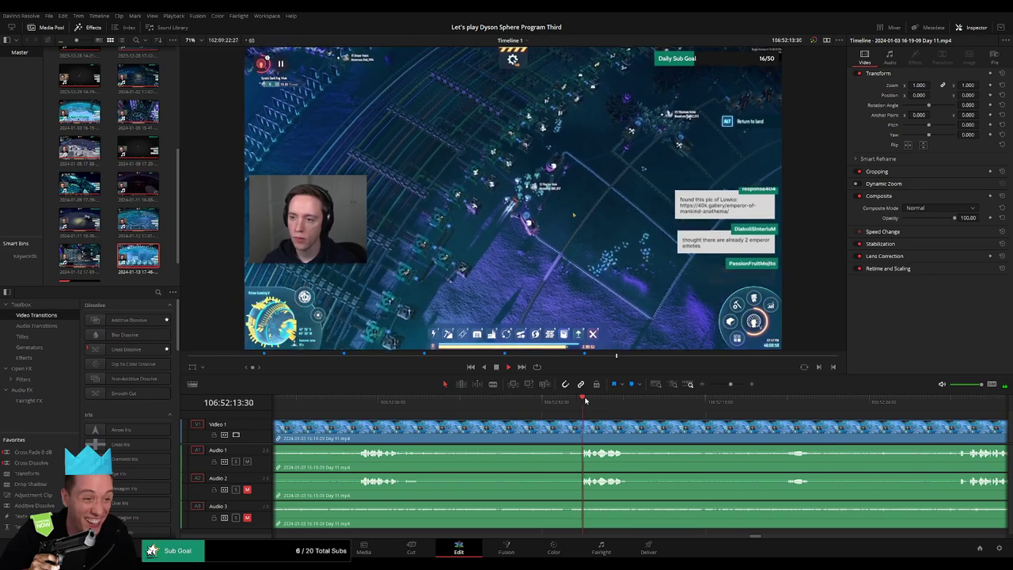
{"action": "left_click", "coordinate": [368, 408]}
{"action": "left_click_drag", "start_coordinate": [378, 428], "coordinate": [659, 430]}
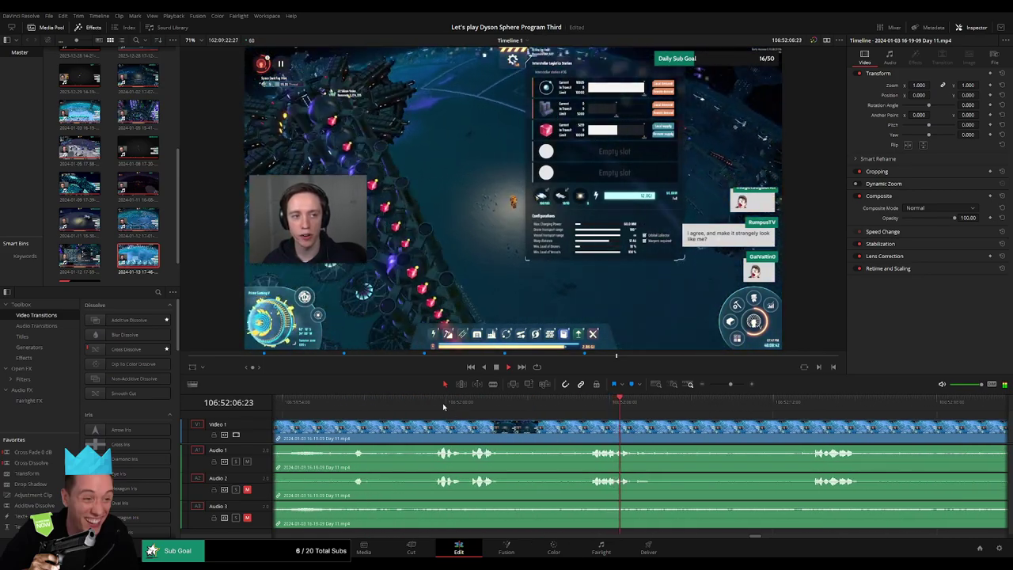
{"action": "left_click", "coordinate": [441, 407]}
{"action": "left_click", "coordinate": [463, 410]}
{"action": "left_click_drag", "start_coordinate": [500, 419], "coordinate": [413, 422]}
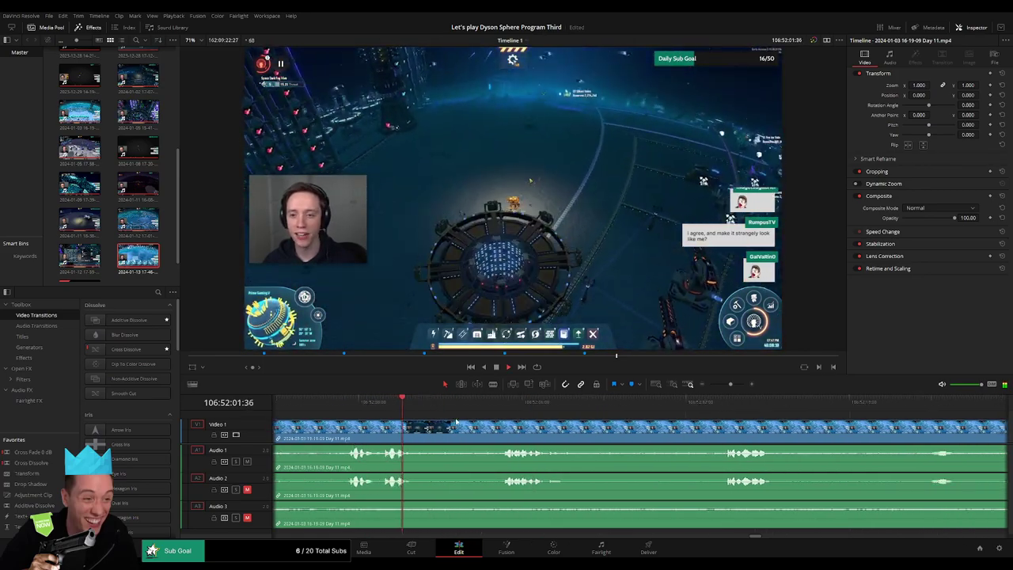
{"action": "left_click", "coordinate": [505, 410]}
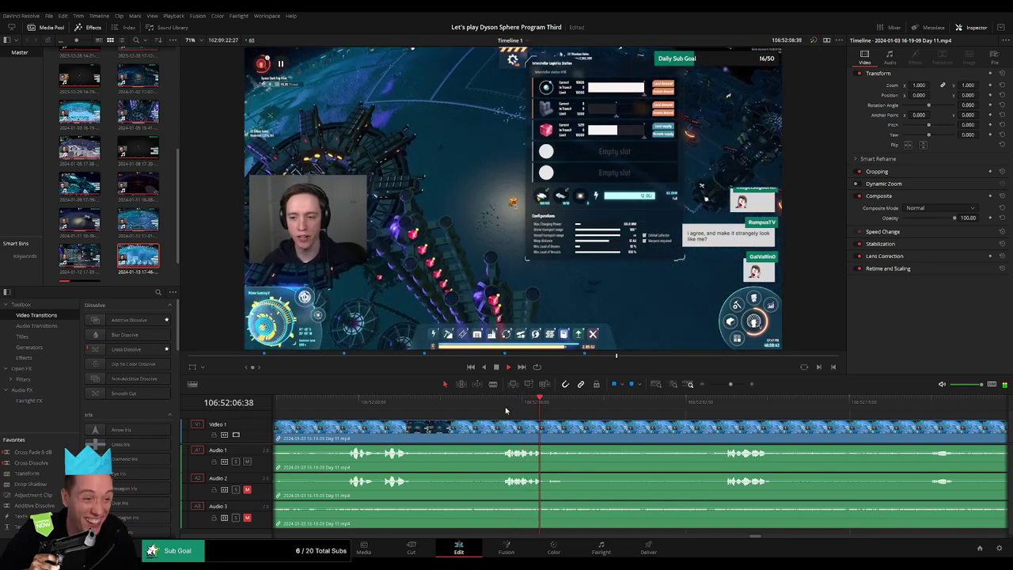
{"action": "left_click", "coordinate": [504, 409]}
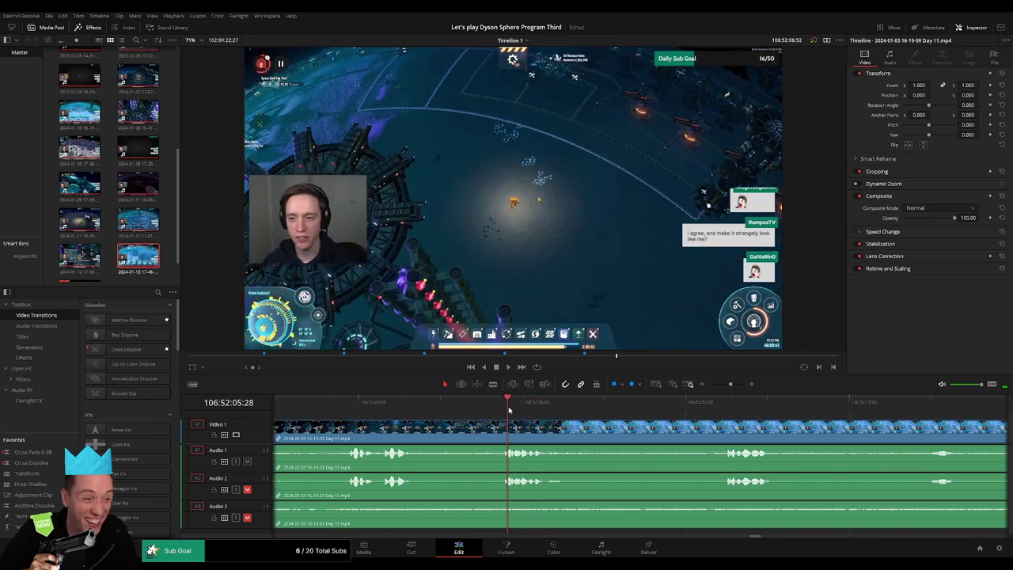
{"action": "left_click_drag", "start_coordinate": [504, 408], "coordinate": [483, 411]}
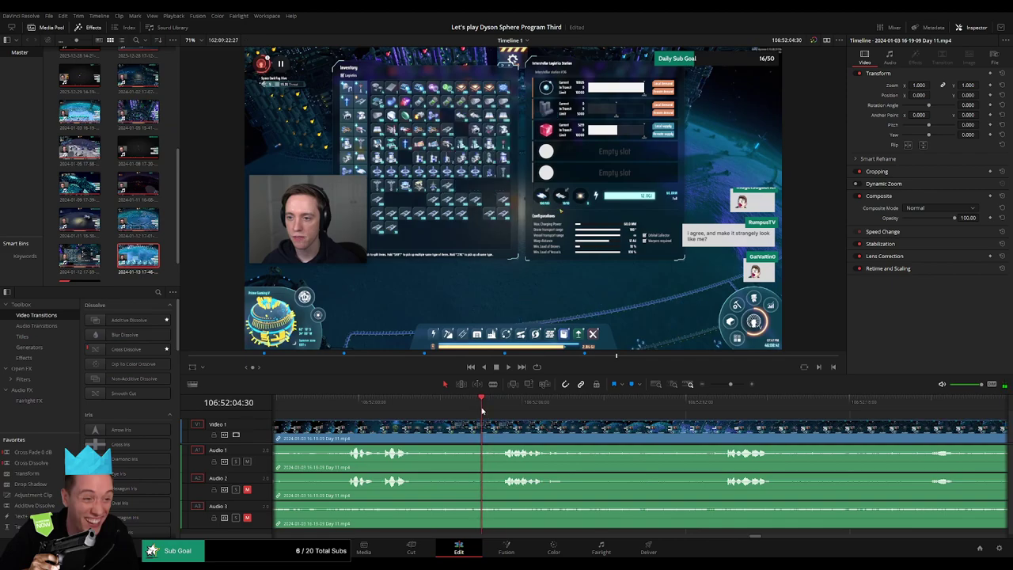
{"action": "key", "text": "ctrl+b"}
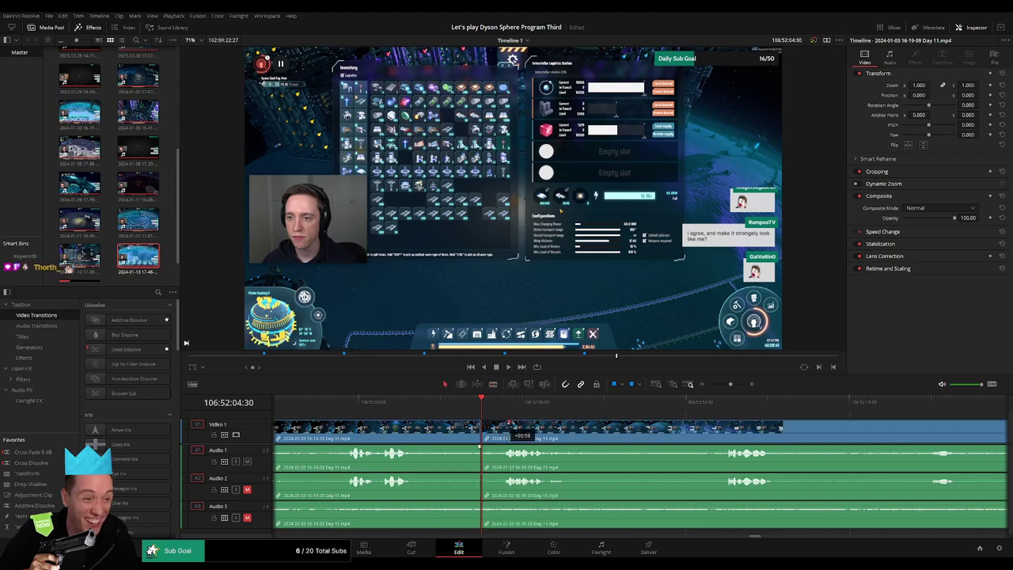
{"action": "left_click_drag", "start_coordinate": [479, 425], "coordinate": [507, 504]}
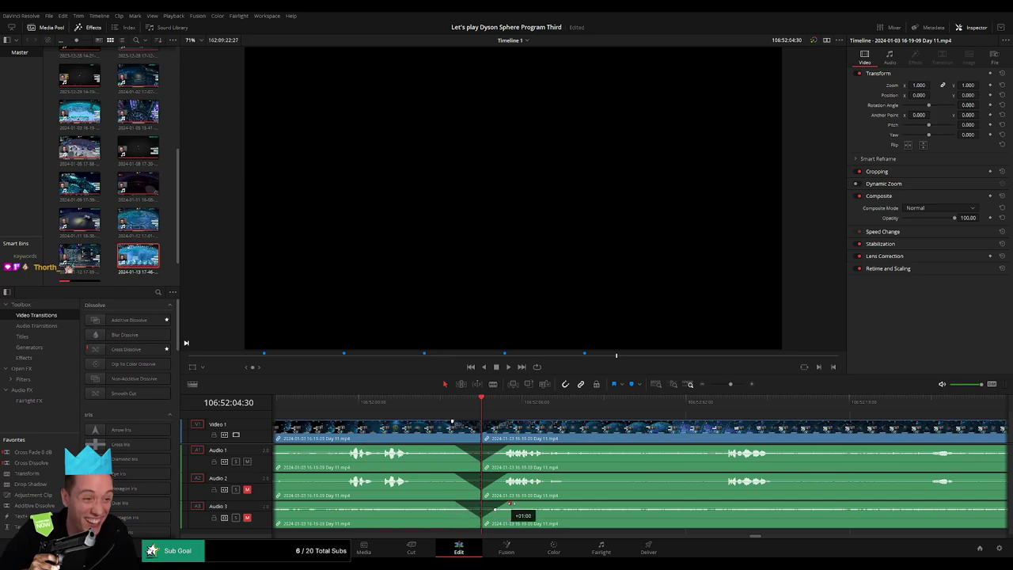
Move the leftover Day 11 footage after the 106:52:04:30 cut directly against the start of the Day 12 footage
{"action": "left_click_drag", "start_coordinate": [732, 386], "coordinate": [709, 384]}
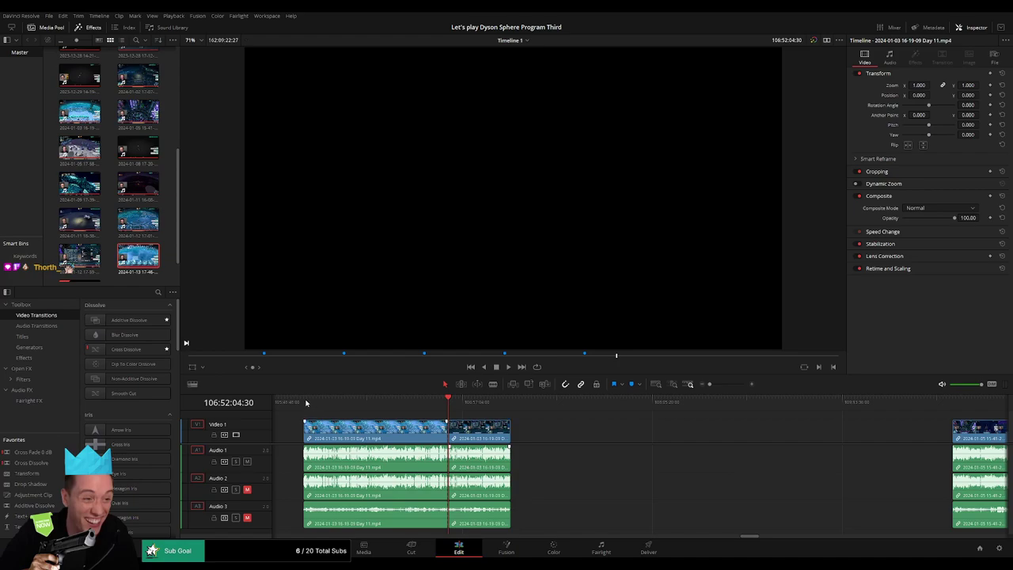
{"action": "left_click", "coordinate": [306, 403]}
{"action": "left_click", "coordinate": [447, 406]}
{"action": "scroll", "coordinate": [443, 415], "scroll_direction": "right", "scroll_amount": 4}
{"action": "left_click_drag", "start_coordinate": [336, 433], "coordinate": [779, 434]}
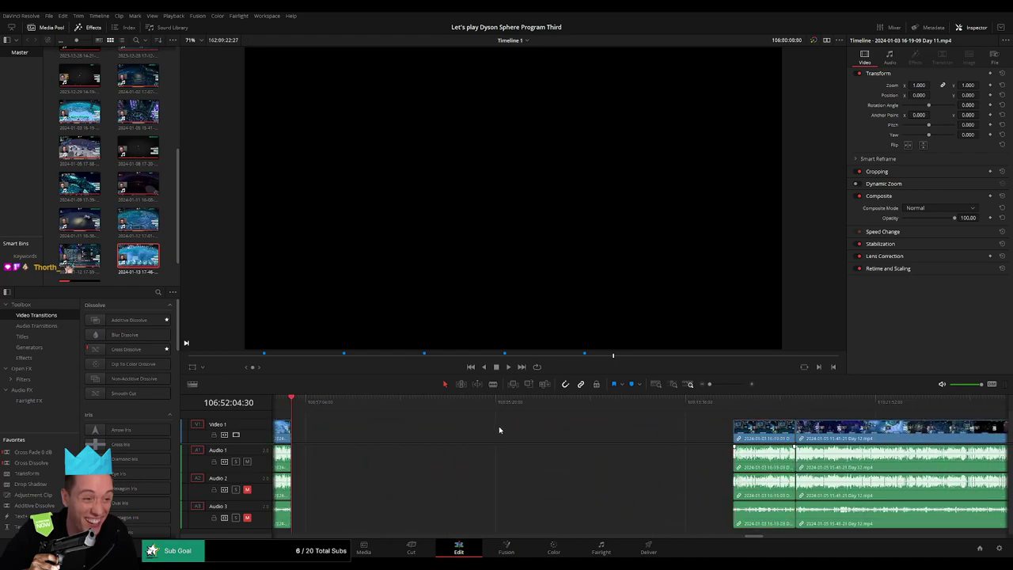
{"action": "left_click", "coordinate": [334, 418]}
Place the playhead exactly at the 108-hour mark in the gap before the leftover Day 11 footage
{"action": "left_click_drag", "start_coordinate": [316, 405], "coordinate": [481, 411]}
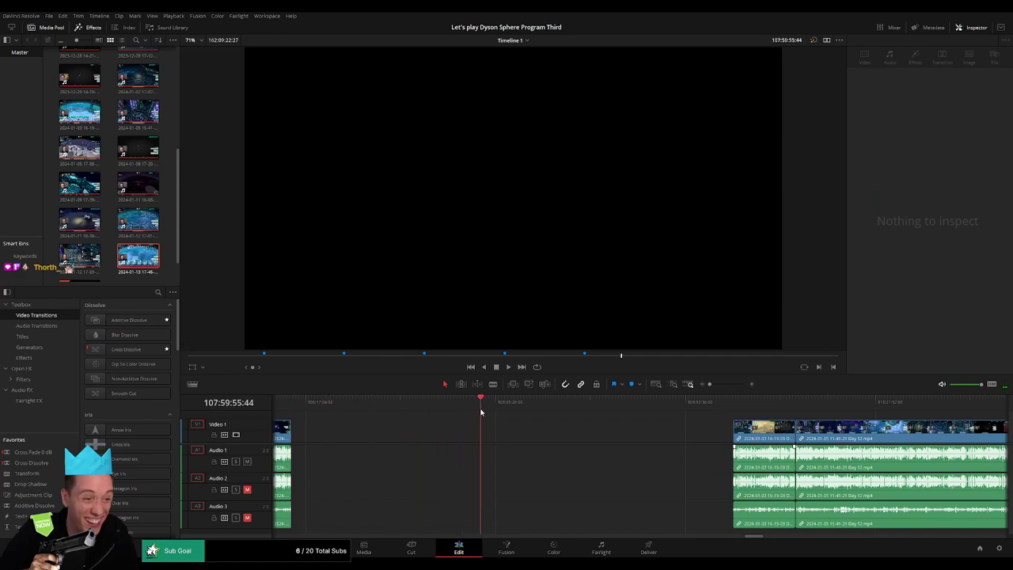
{"action": "left_click_drag", "start_coordinate": [710, 385], "coordinate": [712, 387]}
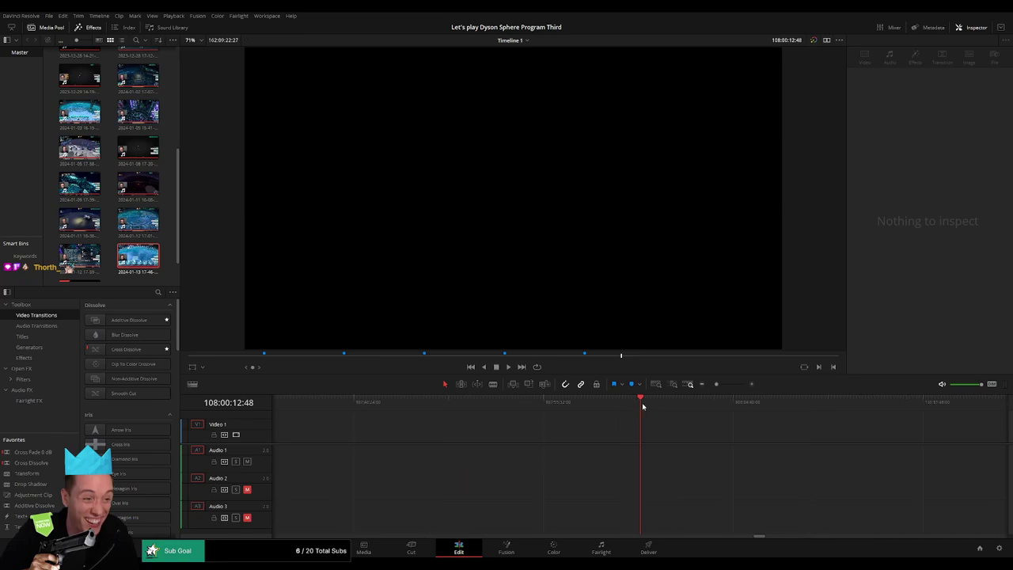
{"action": "left_click_drag", "start_coordinate": [642, 406], "coordinate": [637, 406]}
{"action": "left_click_drag", "start_coordinate": [717, 385], "coordinate": [711, 386]}
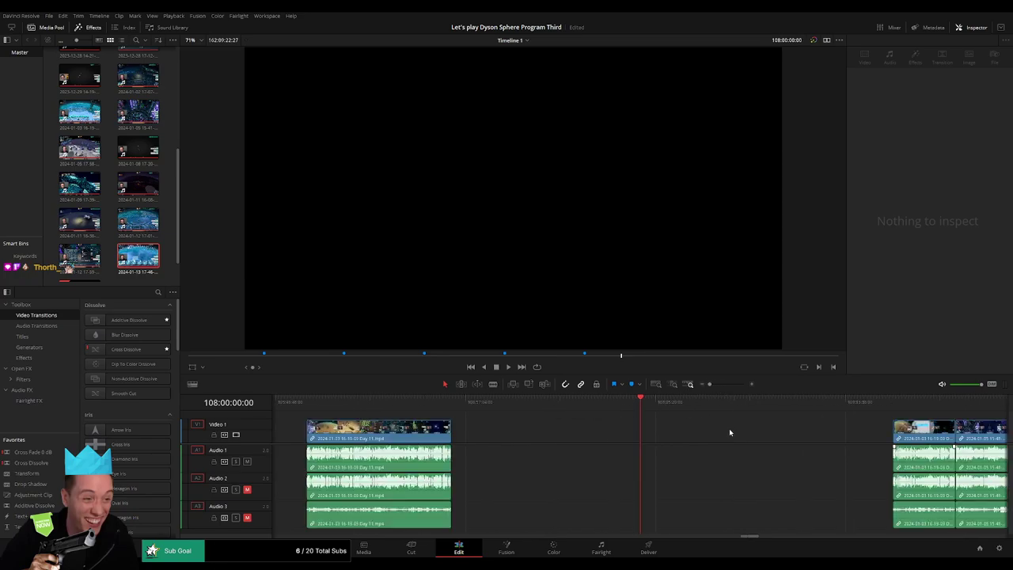
Move the leftover Day 11 footage together with the adjoining Day 12 footage so that it starts at the 108-hour mark
{"action": "left_click_drag", "start_coordinate": [729, 428], "coordinate": [473, 418]}
{"action": "left_click_drag", "start_coordinate": [525, 421], "coordinate": [761, 442]}
{"action": "left_click_drag", "start_coordinate": [654, 437], "coordinate": [435, 412]}
Add cross-fade transitions to the video and all audio tracks at the join between the Day 11 and Day 12 footage
{"action": "left_click", "coordinate": [409, 415]}
{"action": "key", "text": "space"}
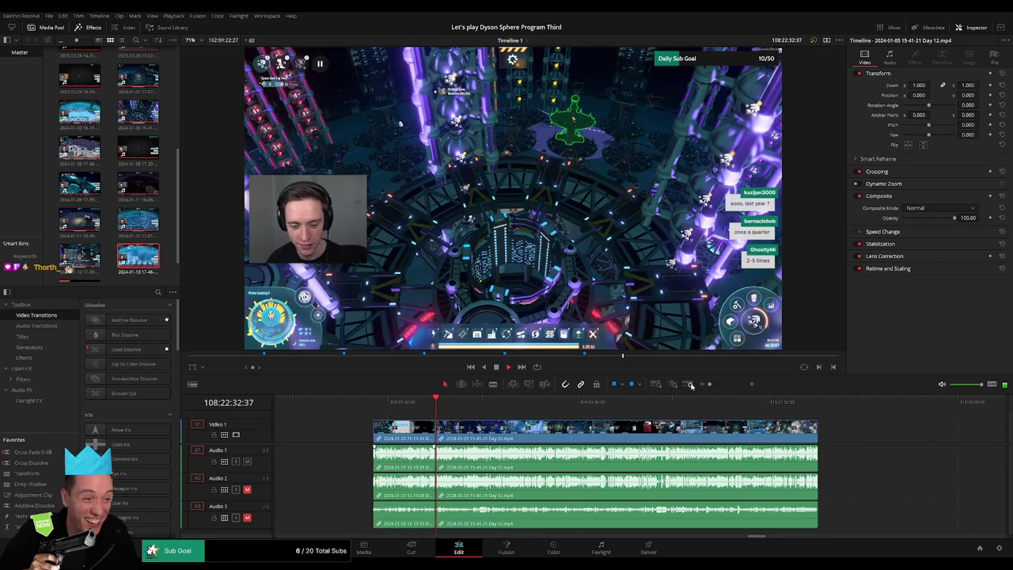
{"action": "left_click", "coordinate": [690, 385]}
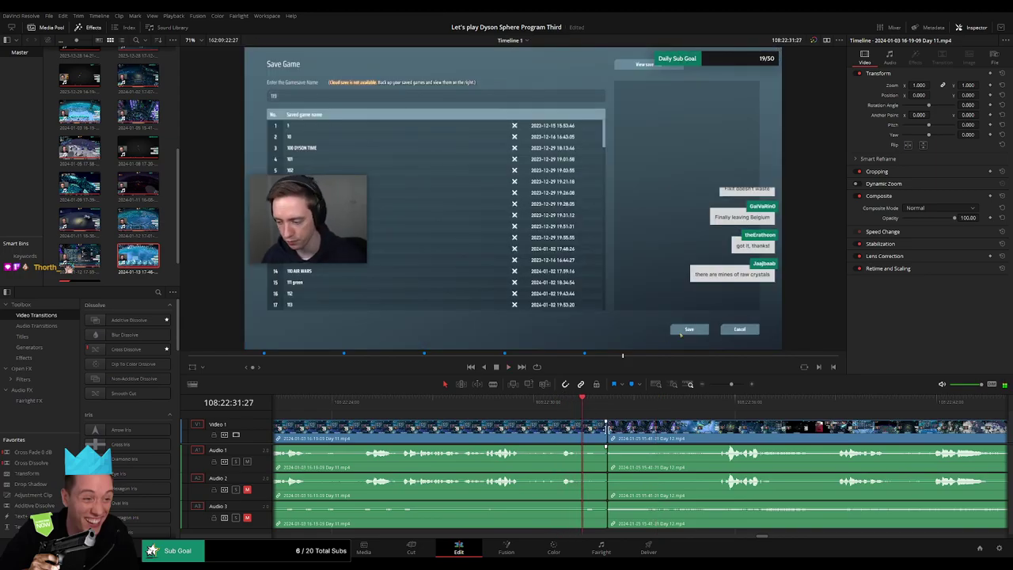
{"action": "key", "text": "ctrl+t"}
{"action": "key", "text": "space"}
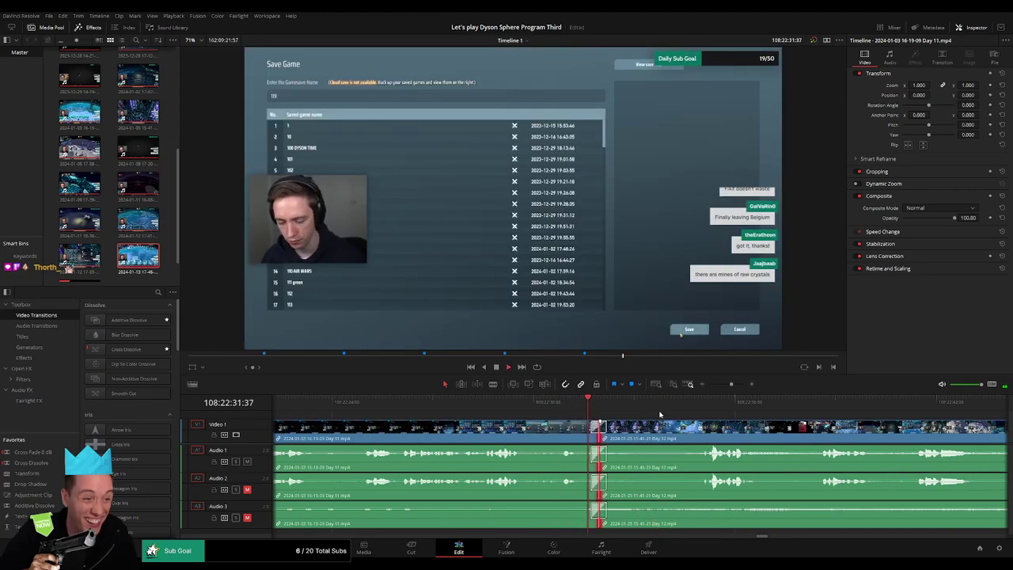
{"action": "left_click", "coordinate": [683, 404]}
{"action": "left_click", "coordinate": [717, 409]}
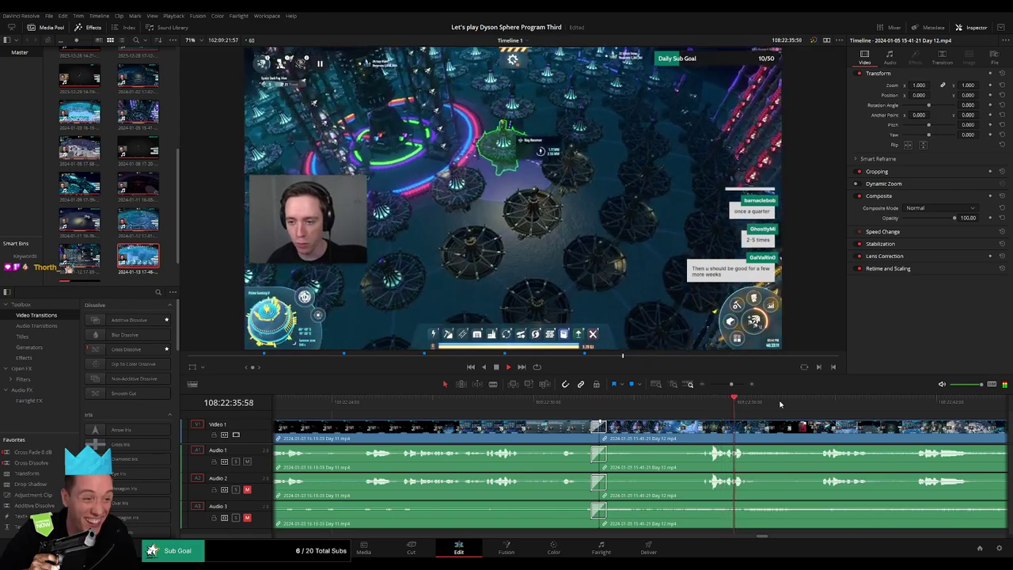
Play the Day 12 footage around 108:52 to look for a pause in the speech suitable for ending the episode
{"action": "left_click_drag", "start_coordinate": [731, 385], "coordinate": [709, 384]}
{"action": "left_click_drag", "start_coordinate": [694, 423], "coordinate": [513, 407]}
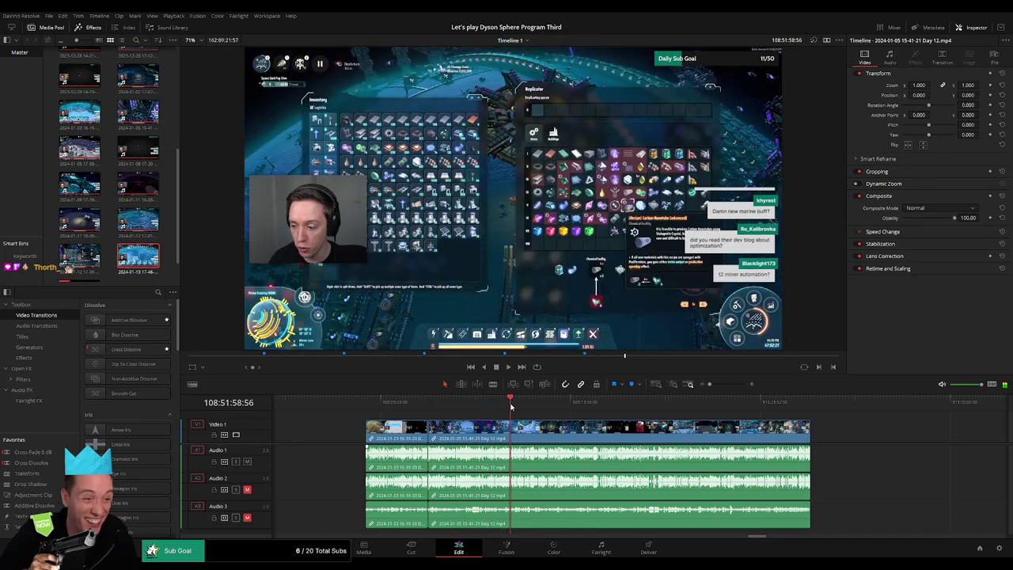
{"action": "left_click_drag", "start_coordinate": [709, 385], "coordinate": [731, 385]}
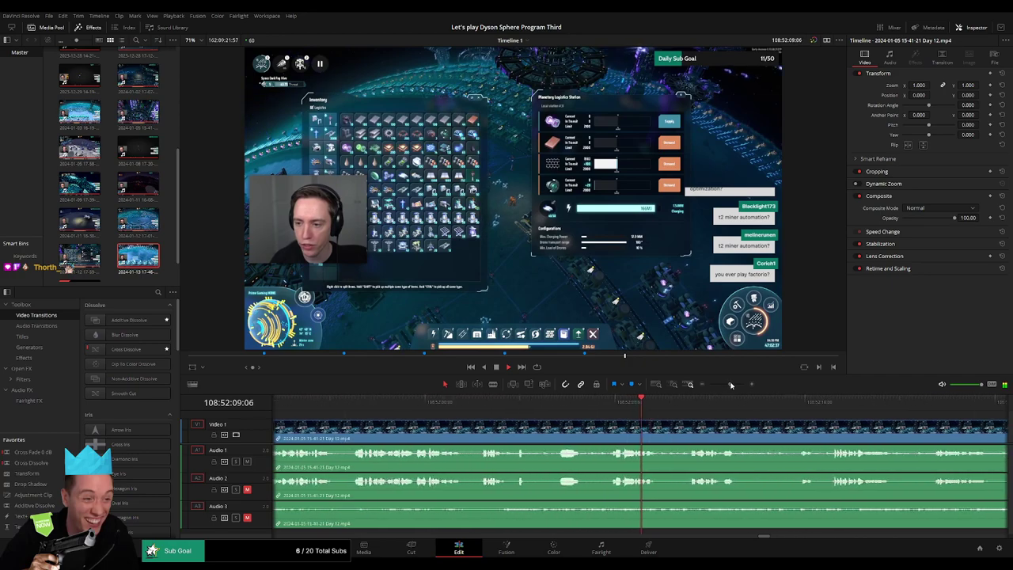
{"action": "left_click", "coordinate": [603, 404]}
{"action": "left_click", "coordinate": [543, 404]}
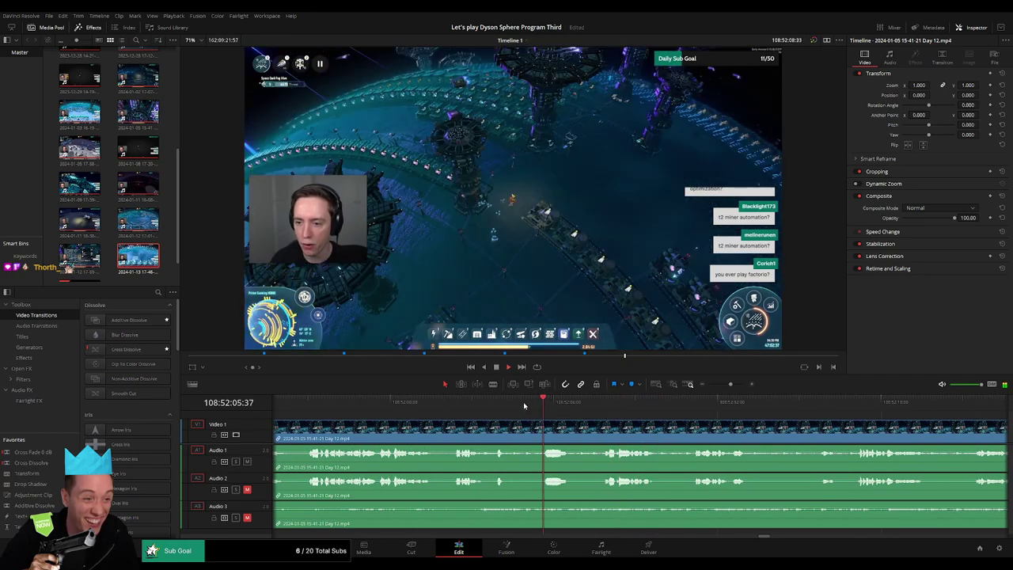
{"action": "left_click", "coordinate": [456, 404]}
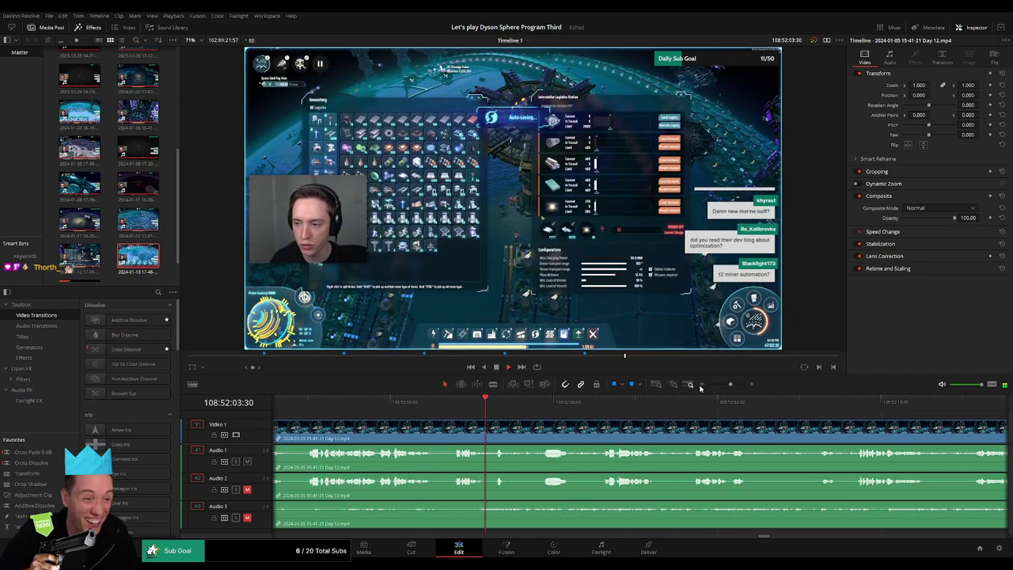
{"action": "left_click_drag", "start_coordinate": [730, 385], "coordinate": [732, 385]}
{"action": "left_click", "coordinate": [426, 407]}
{"action": "key", "text": "space"}
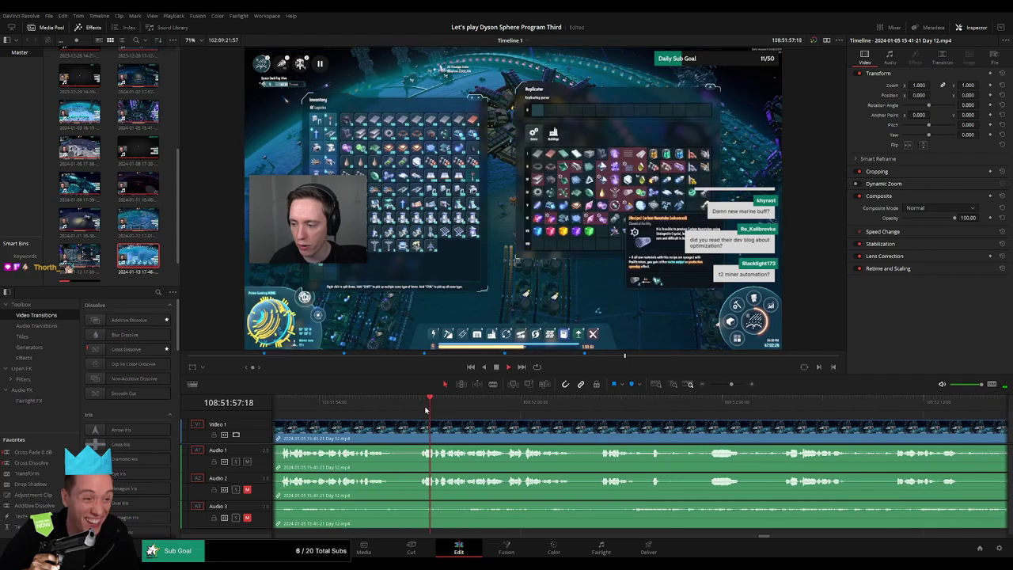
Split the Day 12 footage at a pause at 108:52:07:00 and fade video and audio out and in over about one second around the cut
{"action": "left_click_drag", "start_coordinate": [587, 426], "coordinate": [465, 420]}
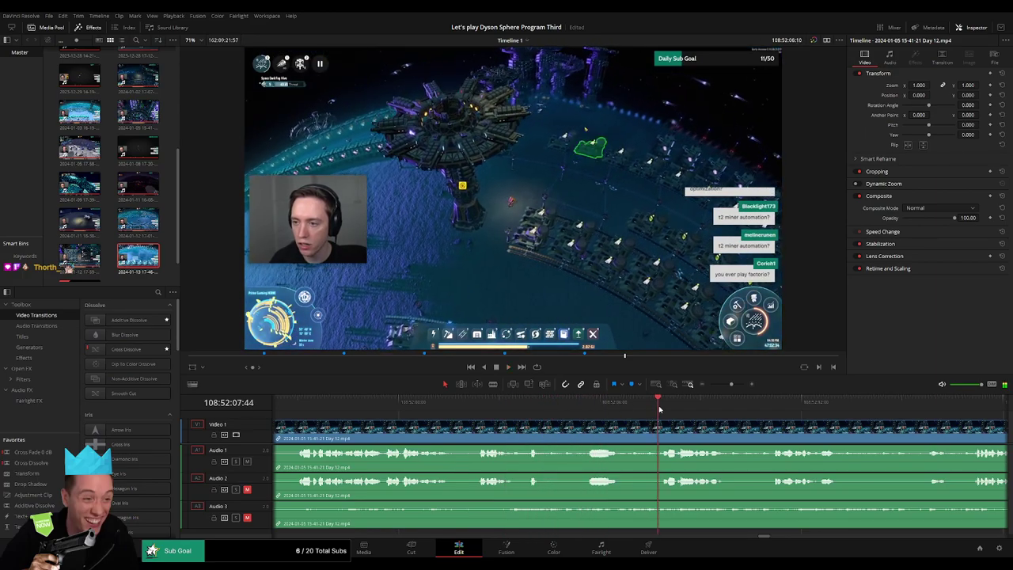
{"action": "left_click_drag", "start_coordinate": [647, 424], "coordinate": [546, 419]}
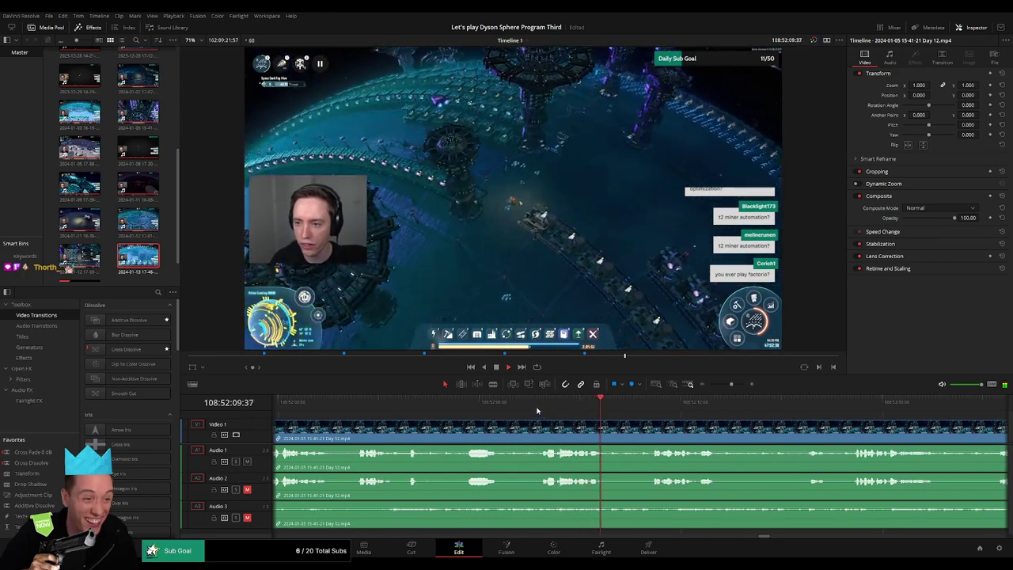
{"action": "left_click", "coordinate": [542, 407]}
{"action": "left_click_drag", "start_coordinate": [543, 407], "coordinate": [513, 408]}
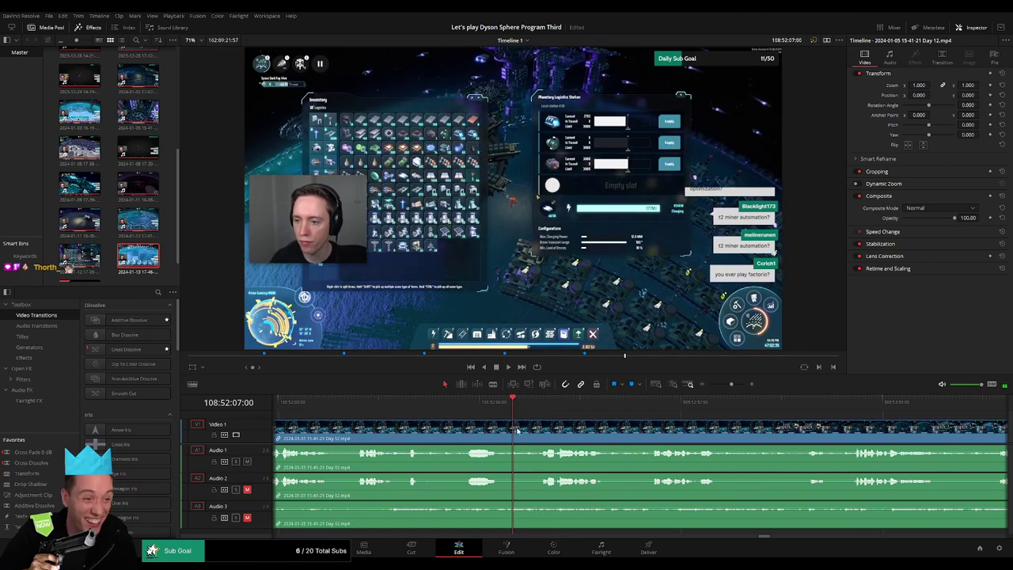
{"action": "key", "text": "ctrl+b"}
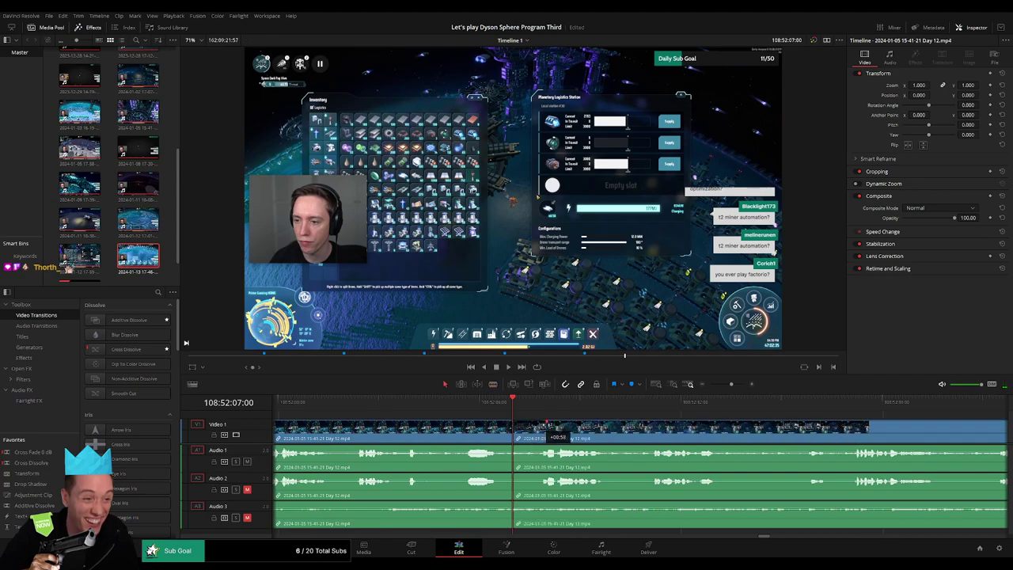
{"action": "left_click_drag", "start_coordinate": [547, 422], "coordinate": [548, 422]}
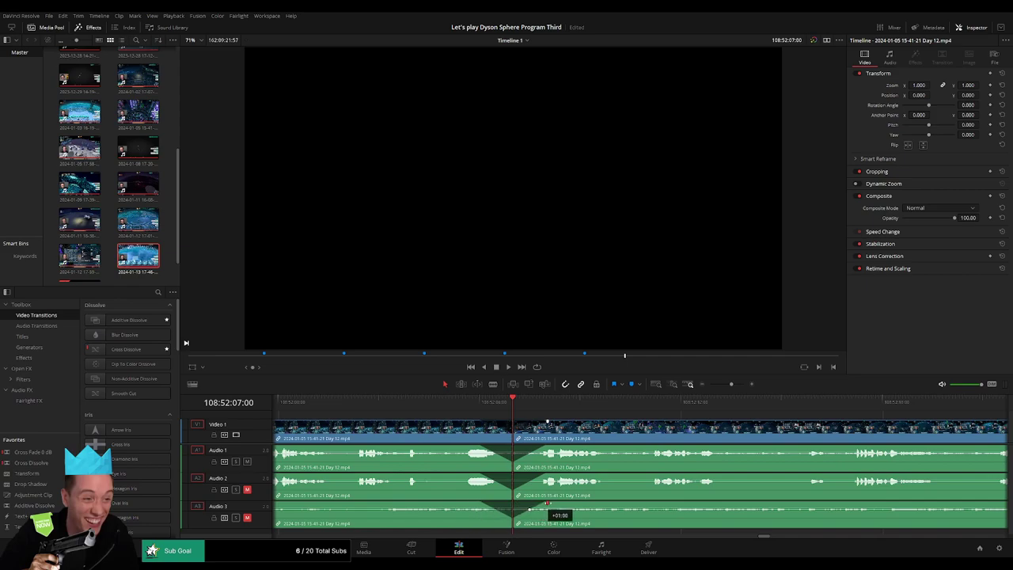
Move the remaining Day 12 footage after the 108:52:07:00 cut beyond the 110-hour mark, leaving a gap behind the finished episode
{"action": "left_click_drag", "start_coordinate": [732, 385], "coordinate": [677, 394]}
{"action": "scroll", "coordinate": [584, 437], "scroll_direction": "right", "scroll_amount": 2}
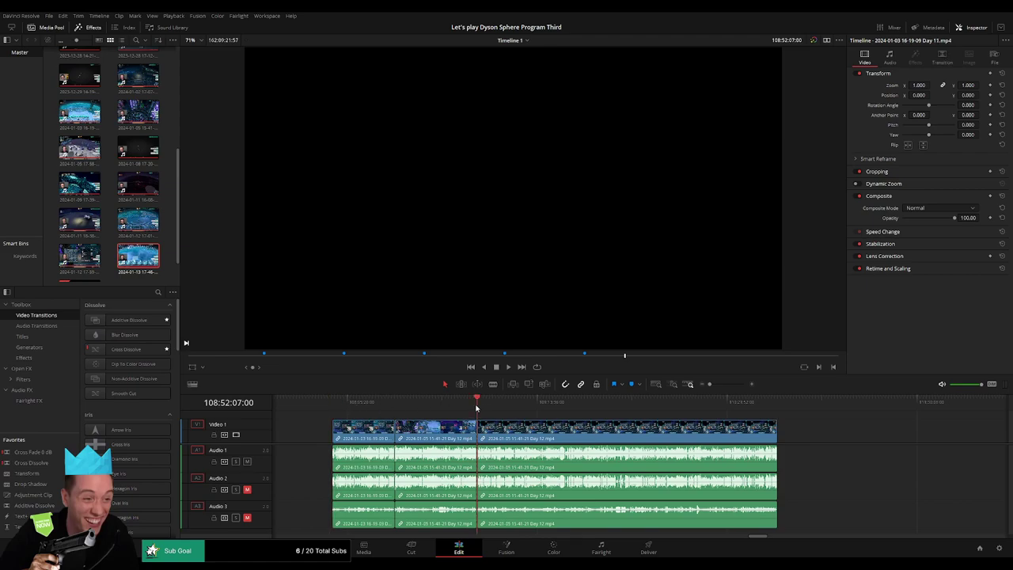
{"action": "scroll", "coordinate": [517, 430], "scroll_direction": "right", "scroll_amount": 3}
{"action": "left_click_drag", "start_coordinate": [436, 430], "coordinate": [641, 442]}
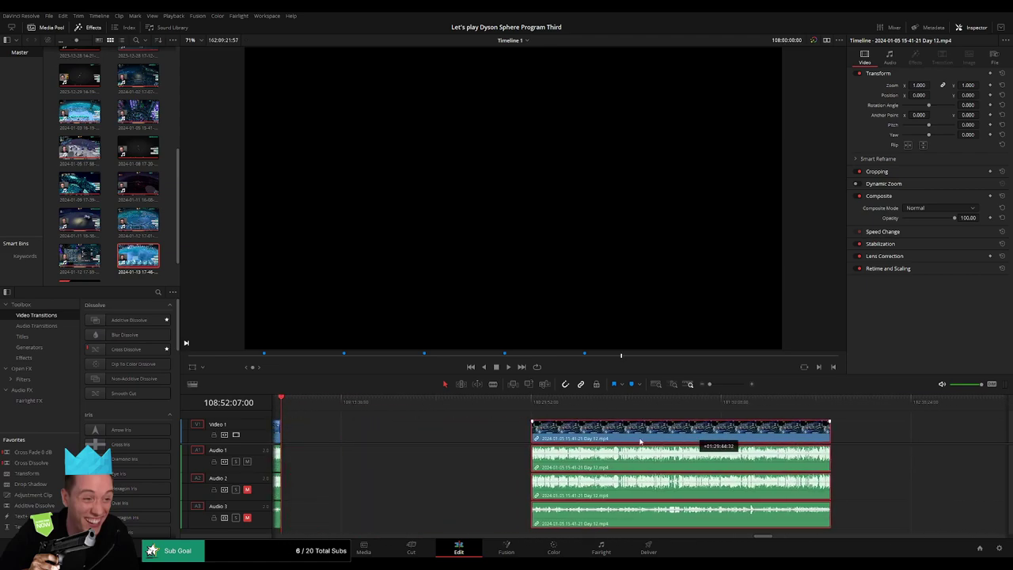
{"action": "left_click", "coordinate": [432, 430]}
{"action": "left_click", "coordinate": [433, 430]}
{"action": "scroll", "coordinate": [502, 430], "scroll_direction": "left", "scroll_amount": 5}
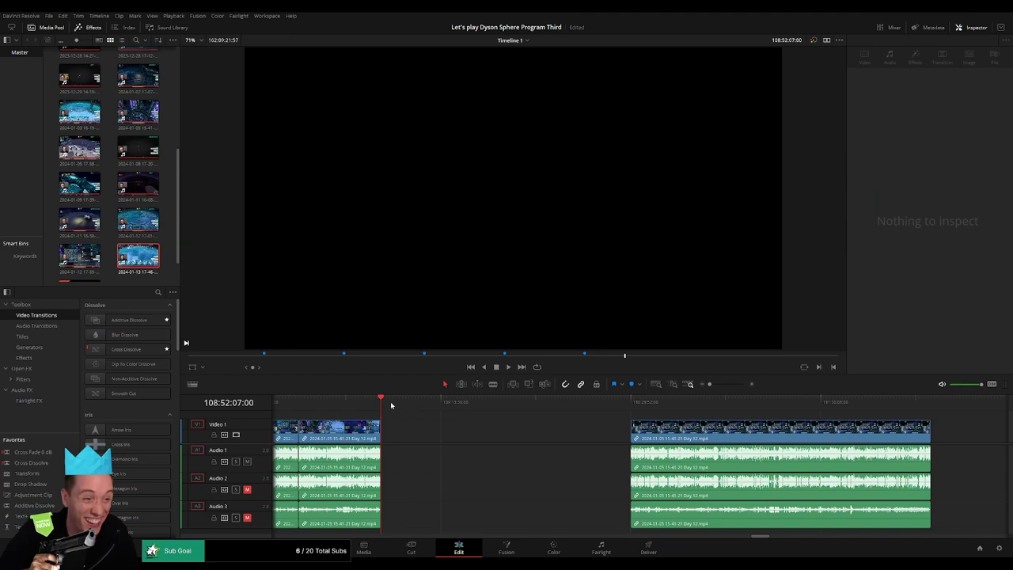
Place the playhead exactly at the 110-hour mark and align the start of the remaining Day 12 footage with it
{"action": "left_click_drag", "start_coordinate": [391, 405], "coordinate": [513, 417]}
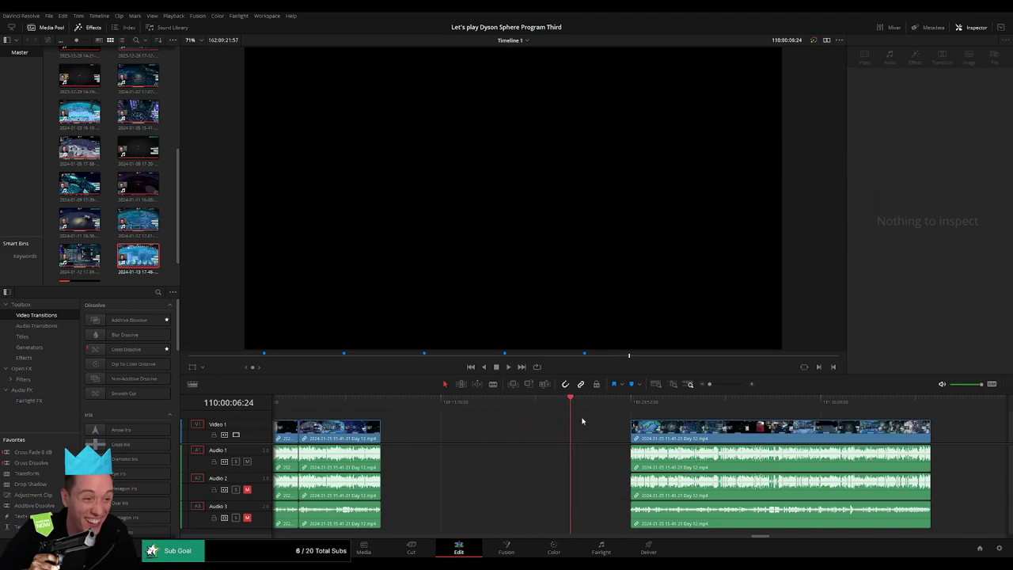
{"action": "left_click_drag", "start_coordinate": [709, 384], "coordinate": [716, 386]}
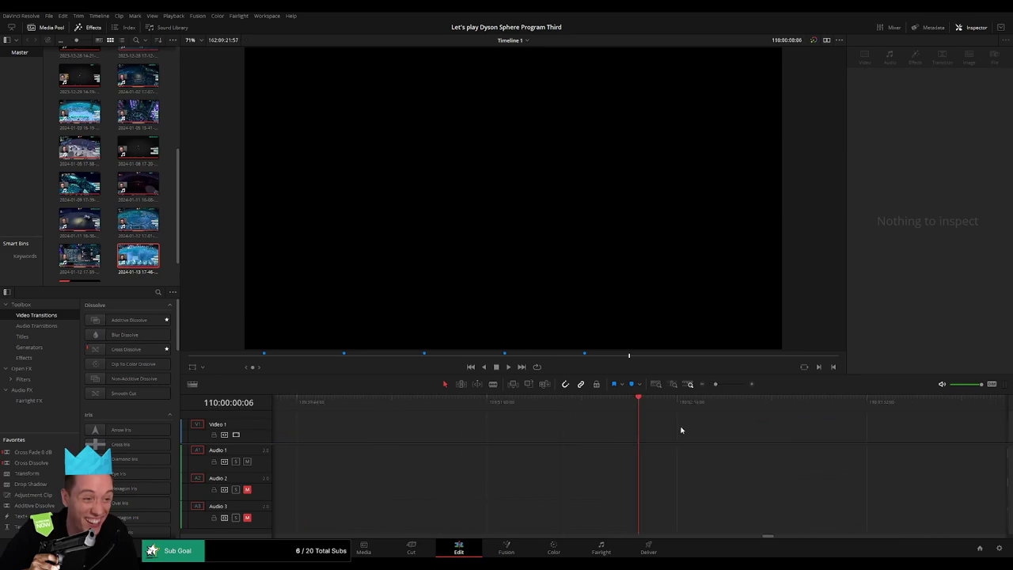
{"action": "left_click", "coordinate": [704, 386]}
{"action": "scroll", "coordinate": [489, 423], "scroll_direction": "right", "scroll_amount": 5}
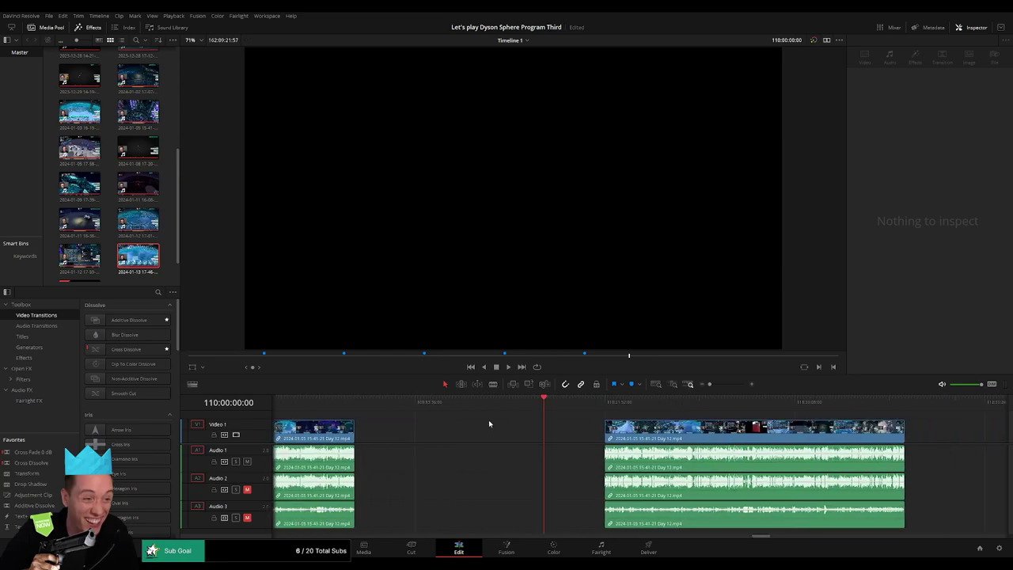
{"action": "left_click_drag", "start_coordinate": [507, 428], "coordinate": [448, 424]}
{"action": "key", "text": "space"}
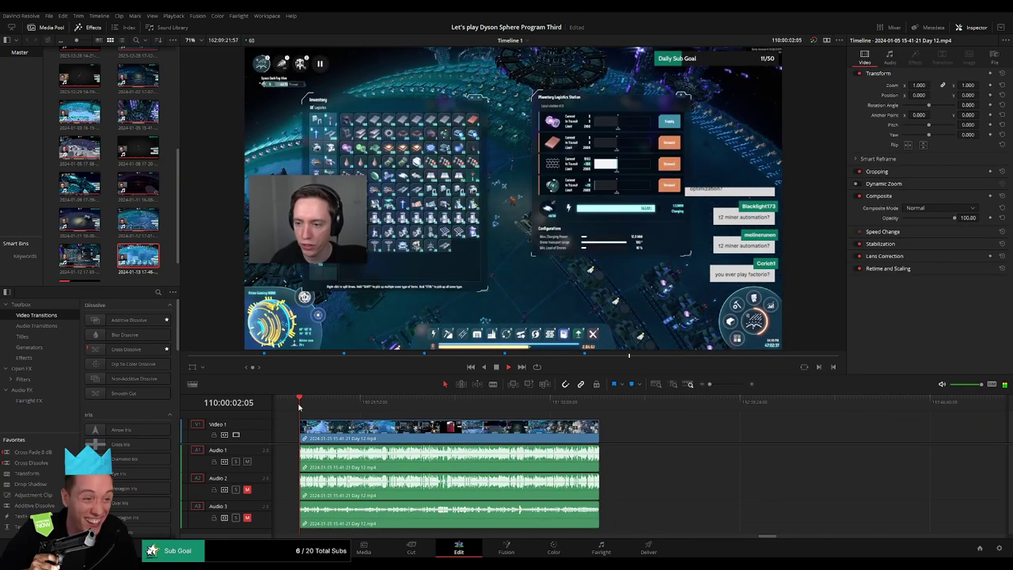
Play and skim the Day 12 footage between about 110:51 and 110:53 to look for a suitable episode ending
{"action": "left_click_drag", "start_coordinate": [300, 403], "coordinate": [441, 405]}
{"action": "key", "text": "space"}
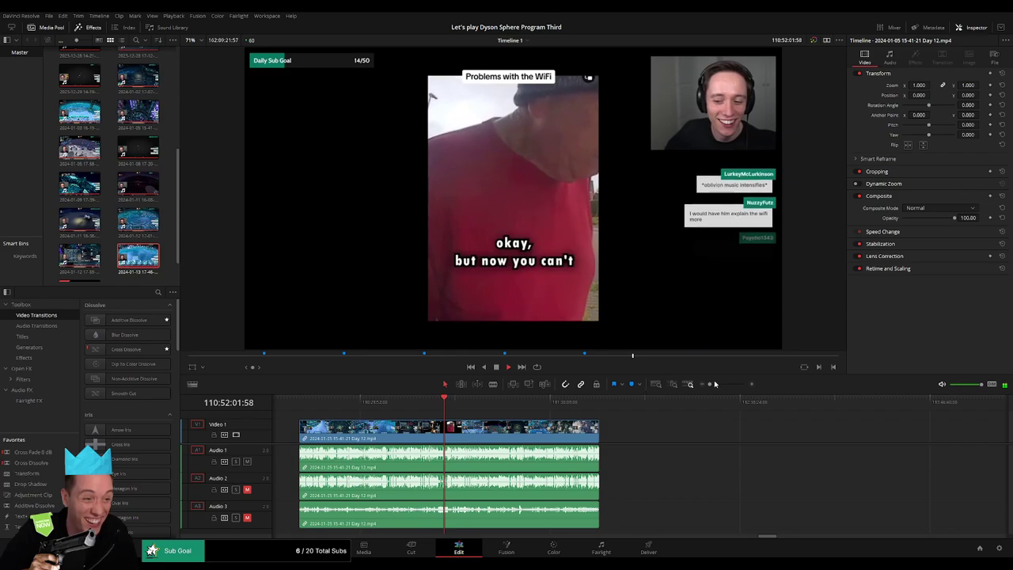
{"action": "left_click_drag", "start_coordinate": [710, 384], "coordinate": [725, 384]}
{"action": "left_click", "coordinate": [598, 399]}
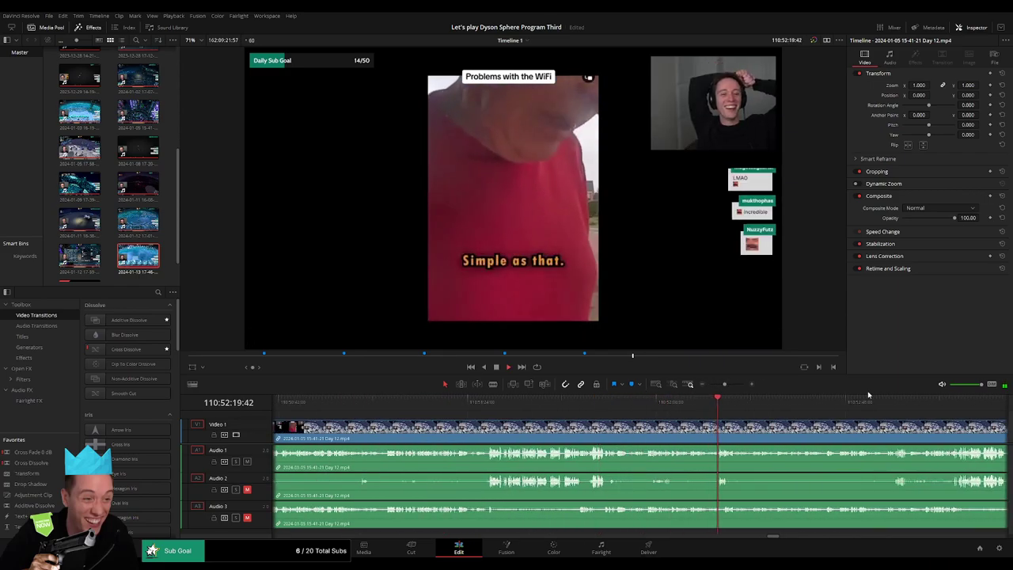
{"action": "mouse_move", "coordinate": [868, 394]}
{"action": "left_mouse_down"}
{"action": "mouse_move", "coordinate": [890, 398]}
{"action": "mouse_move", "coordinate": [887, 389]}
{"action": "left_mouse_up"}
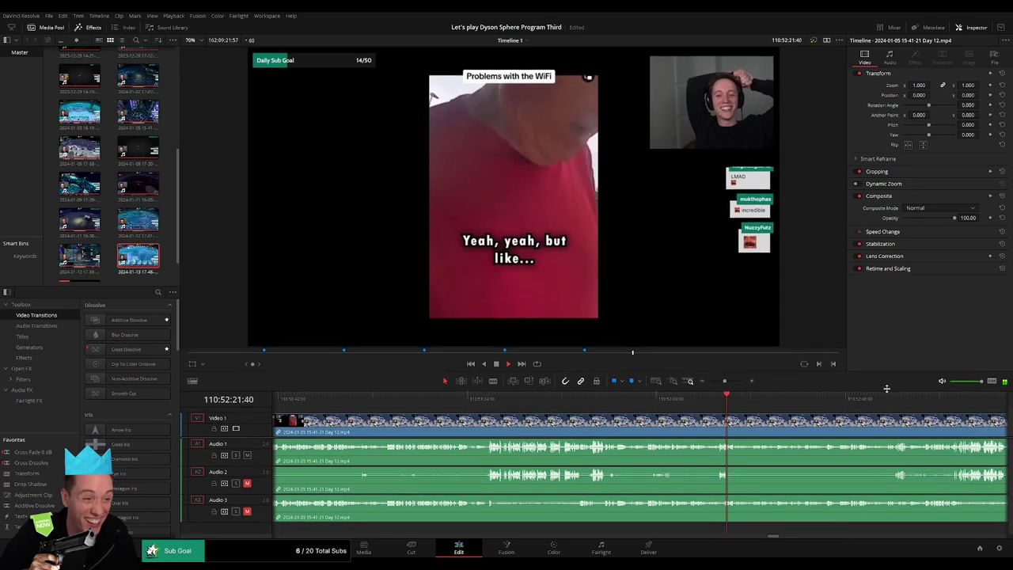
{"action": "left_click", "coordinate": [889, 400]}
{"action": "left_click_drag", "start_coordinate": [802, 425], "coordinate": [564, 423]}
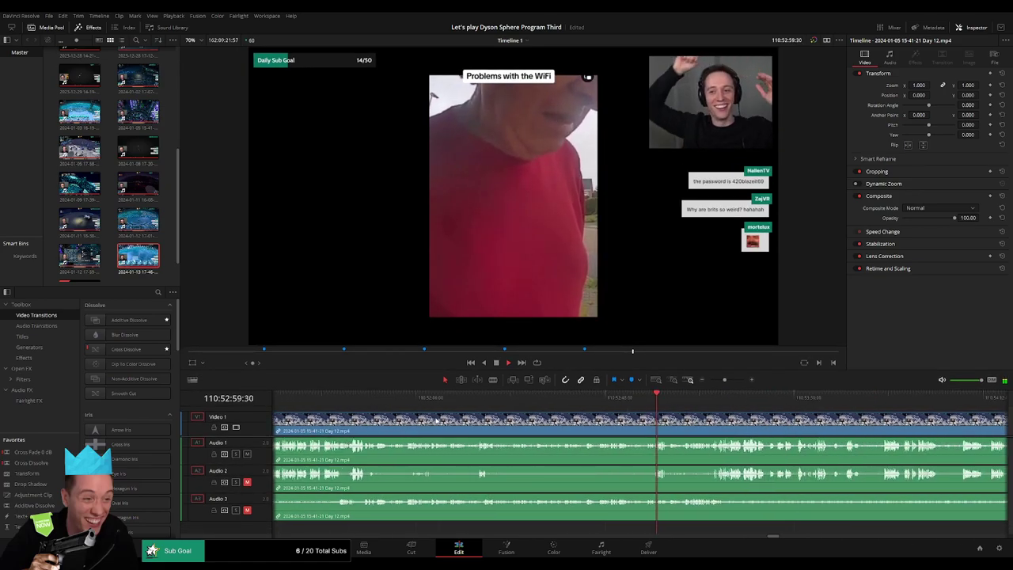
{"action": "left_click_drag", "start_coordinate": [333, 420], "coordinate": [458, 420]}
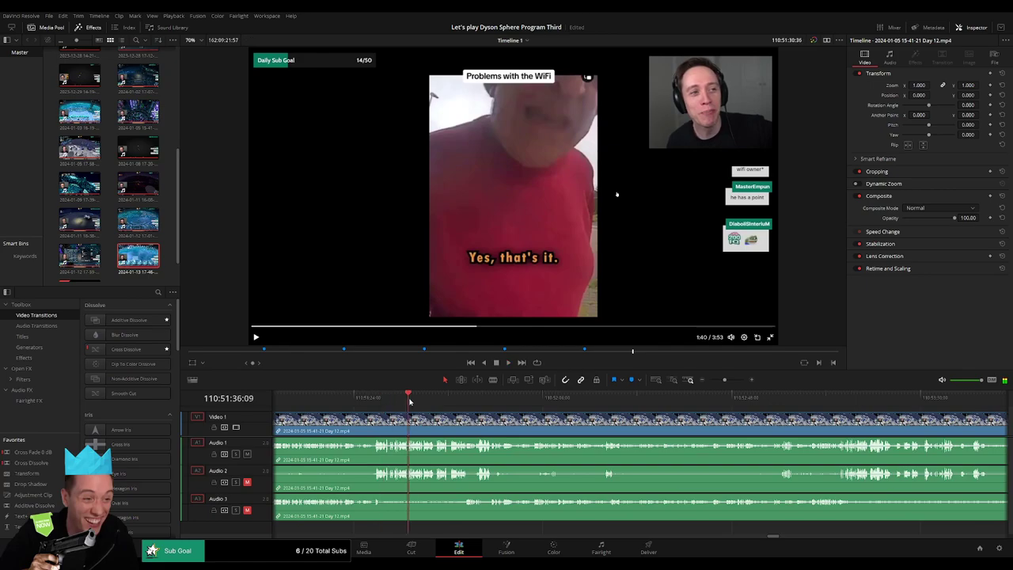
{"action": "left_click", "coordinate": [331, 398]}
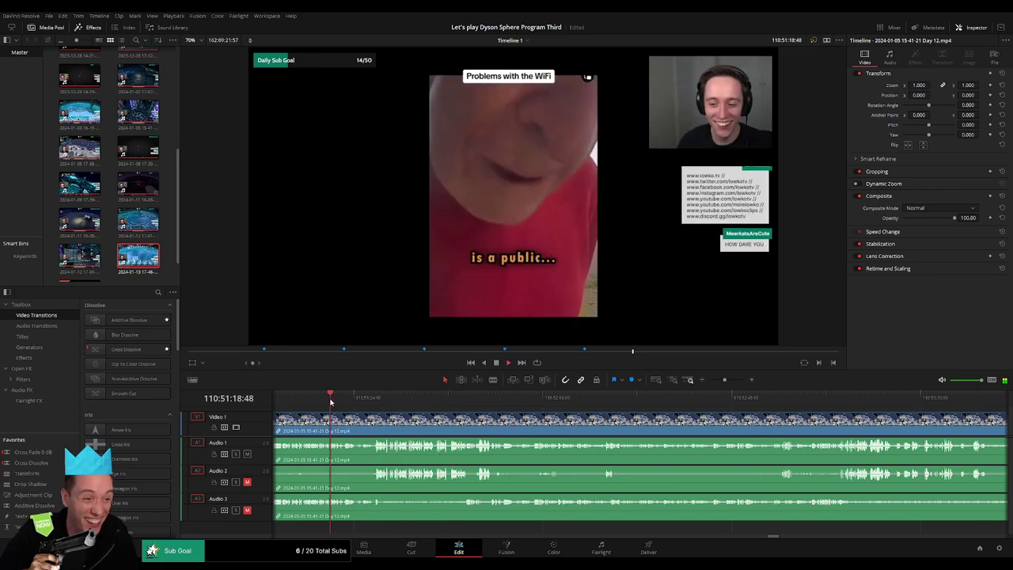
{"action": "left_click_drag", "start_coordinate": [391, 402], "coordinate": [841, 407]}
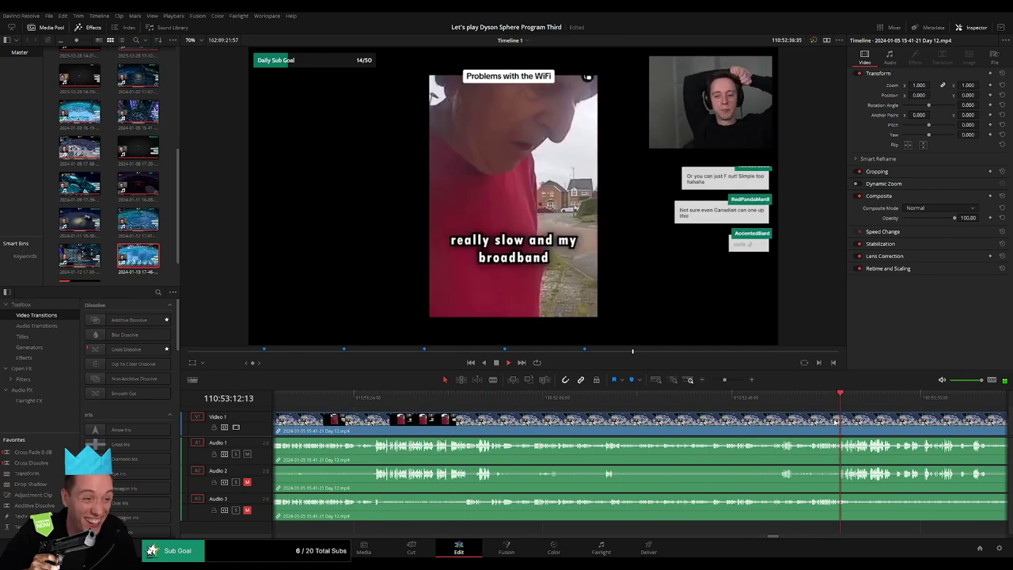
{"action": "key", "text": "space"}
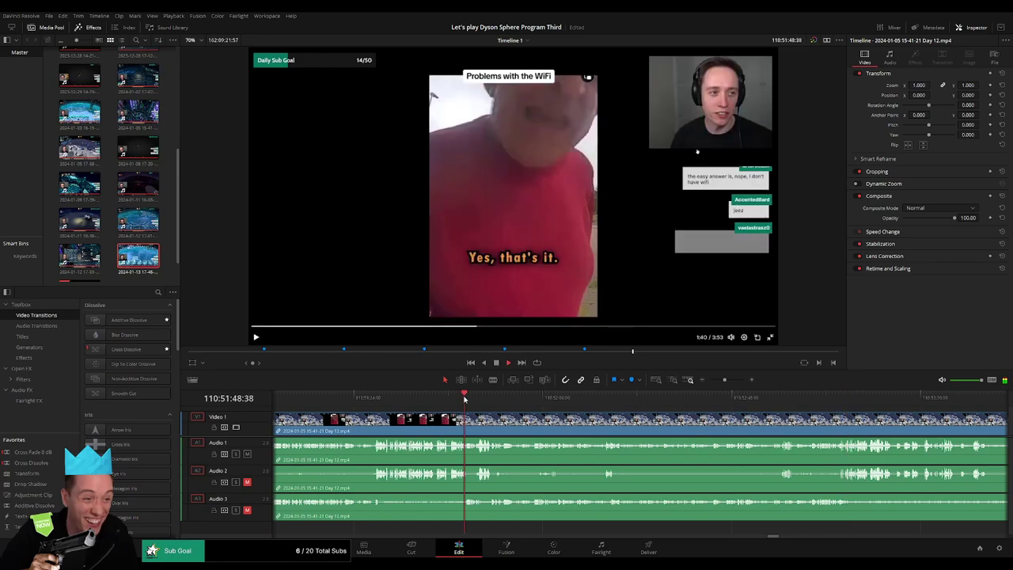
Play and skim the Day 12 footage between about 110:51:50 and 110:52:22 to find a quiet moment for the episode's end
{"action": "left_click_drag", "start_coordinate": [724, 380], "coordinate": [733, 381]}
{"action": "scroll", "coordinate": [542, 414], "scroll_direction": "right", "scroll_amount": 2}
{"action": "scroll", "coordinate": [542, 414], "scroll_direction": "right", "scroll_amount": 1}
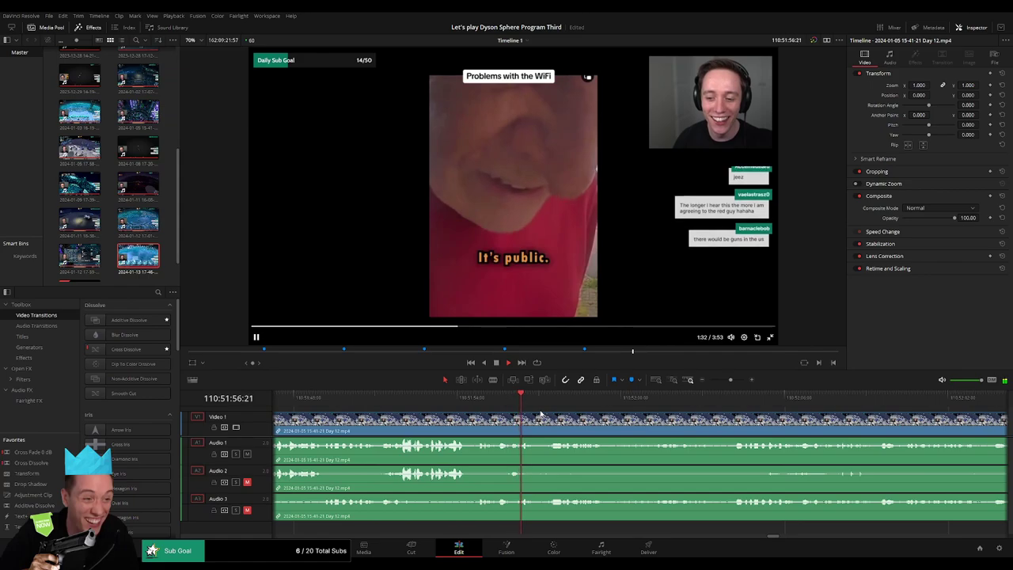
{"action": "left_click", "coordinate": [548, 398]}
{"action": "left_click", "coordinate": [720, 399]}
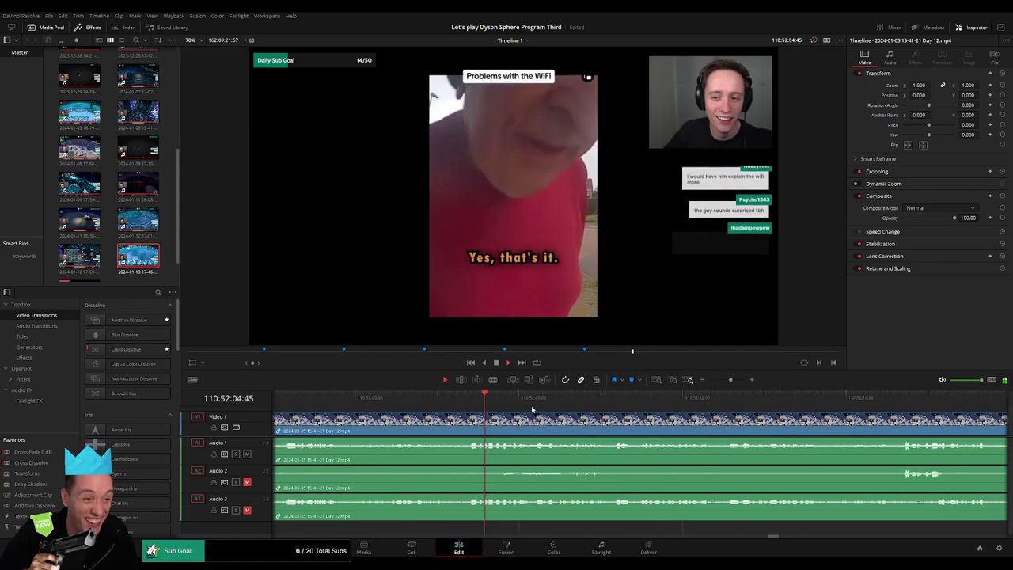
{"action": "left_click", "coordinate": [391, 398]}
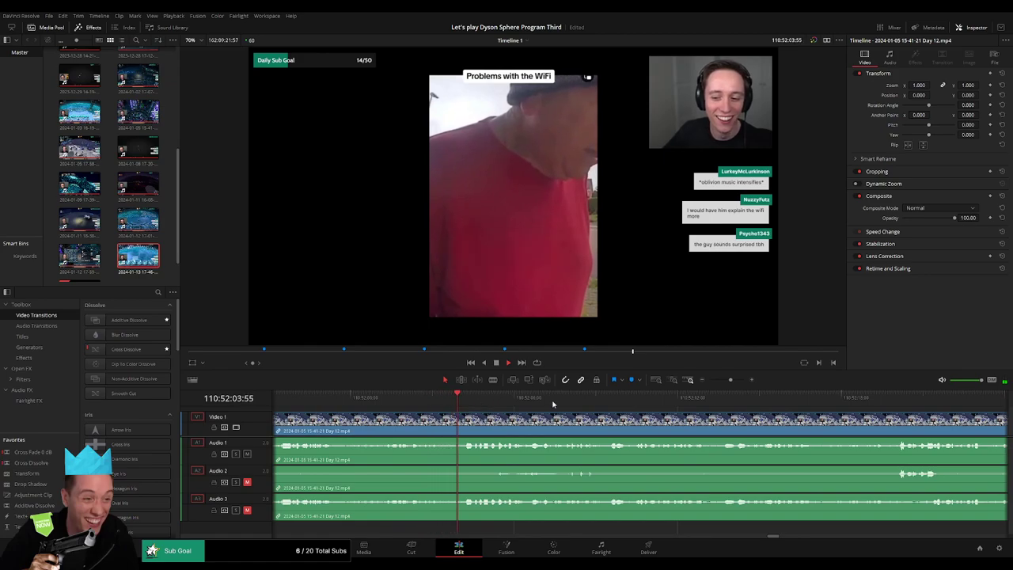
{"action": "left_click", "coordinate": [711, 400]}
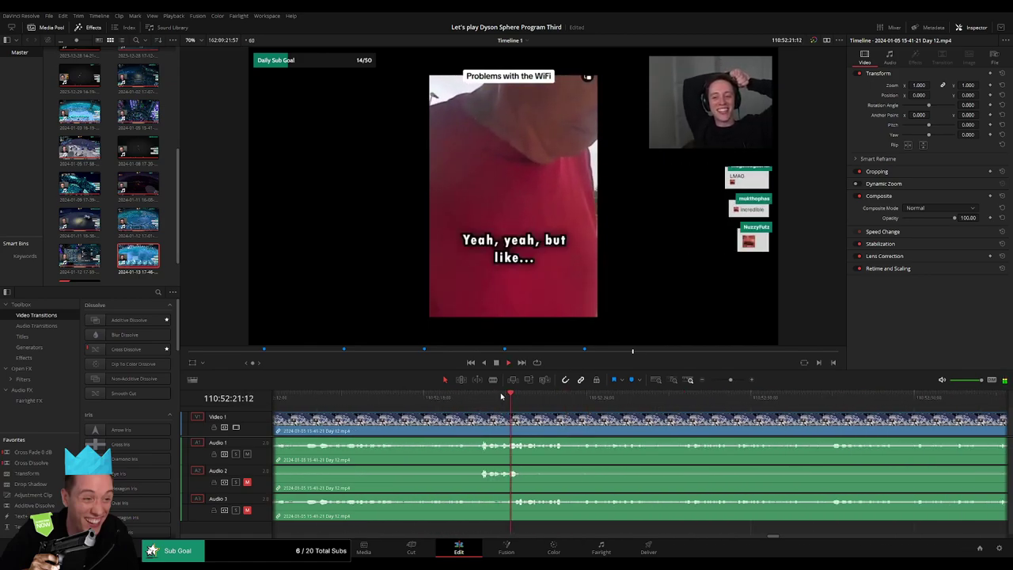
{"action": "left_click", "coordinate": [392, 394]}
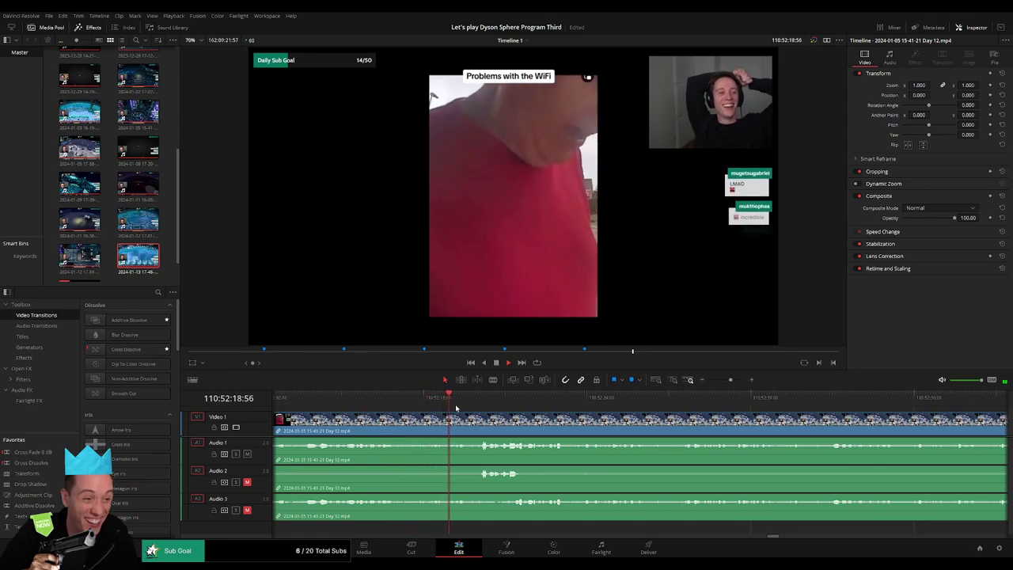
Place the playhead at 110:52:20:00 and split the Day 12 video and audio there
{"action": "left_click", "coordinate": [738, 380]}
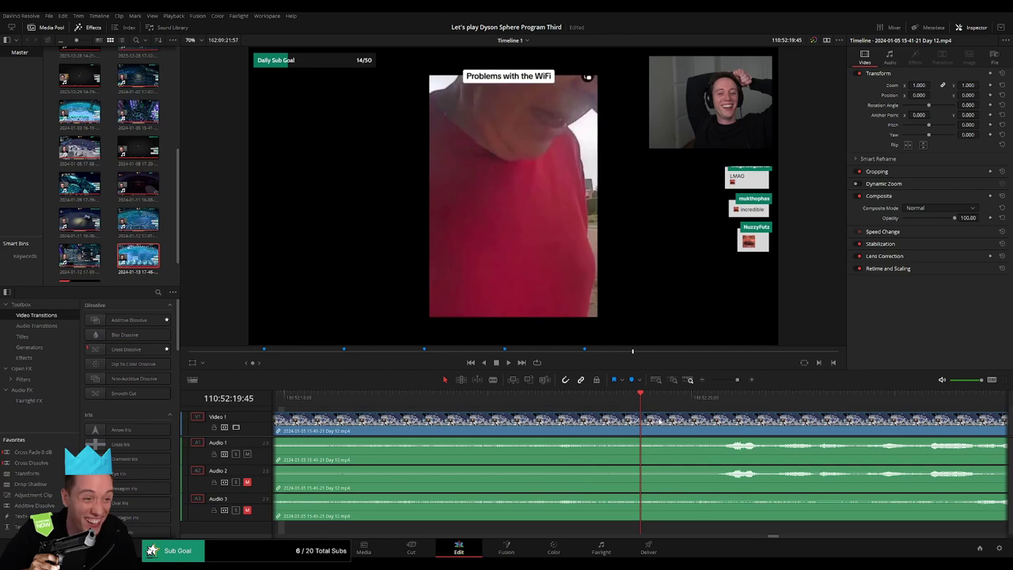
{"action": "key", "text": "Right"}
{"action": "key", "text": "Right"}
{"action": "key", "text": "Right"}
{"action": "key", "text": "Right"}
{"action": "key", "text": "Right"}
{"action": "key", "text": "Right"}
{"action": "key", "text": "Right"}
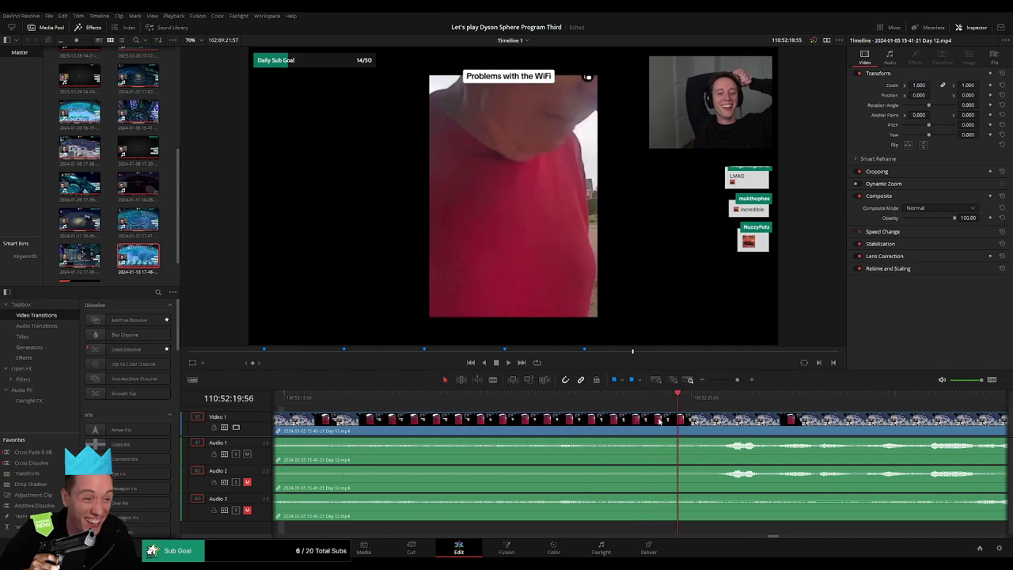
{"action": "key", "text": "b"}
{"action": "left_click", "coordinate": [696, 421]}
{"action": "key", "text": "a"}
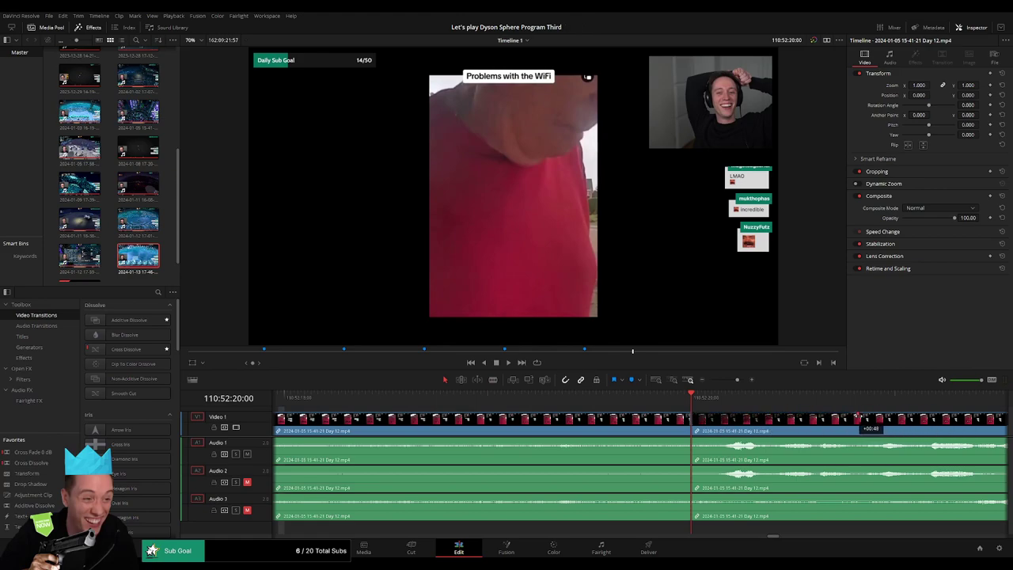
Fade the video out and in over about one second and Audio 1 over about half a second around the 110:52:20:00 cut
{"action": "left_click", "coordinate": [542, 399]}
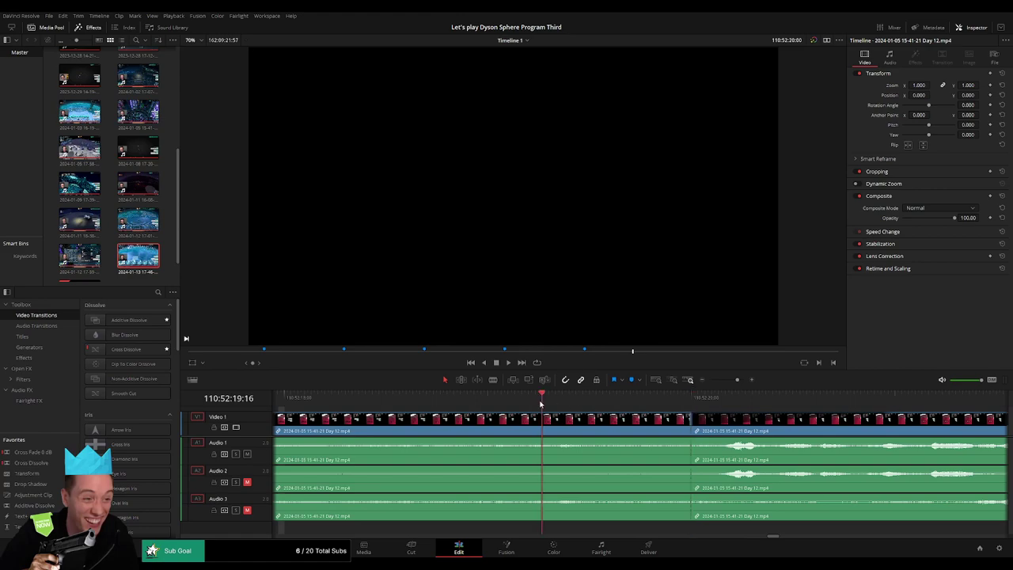
{"action": "key", "text": "space"}
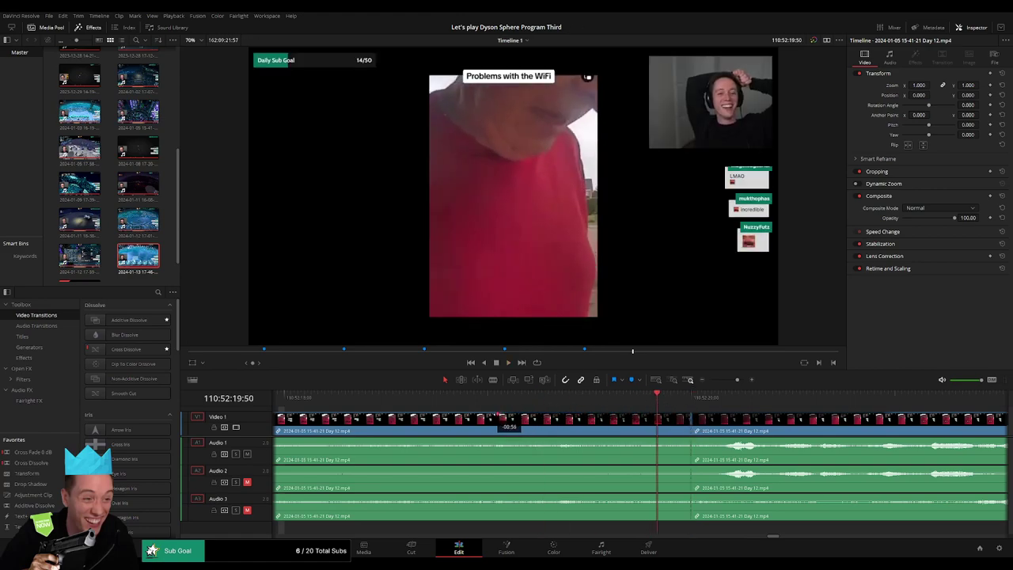
{"action": "left_click_drag", "start_coordinate": [484, 418], "coordinate": [485, 418]}
{"action": "left_click", "coordinate": [482, 400]}
{"action": "key", "text": "space"}
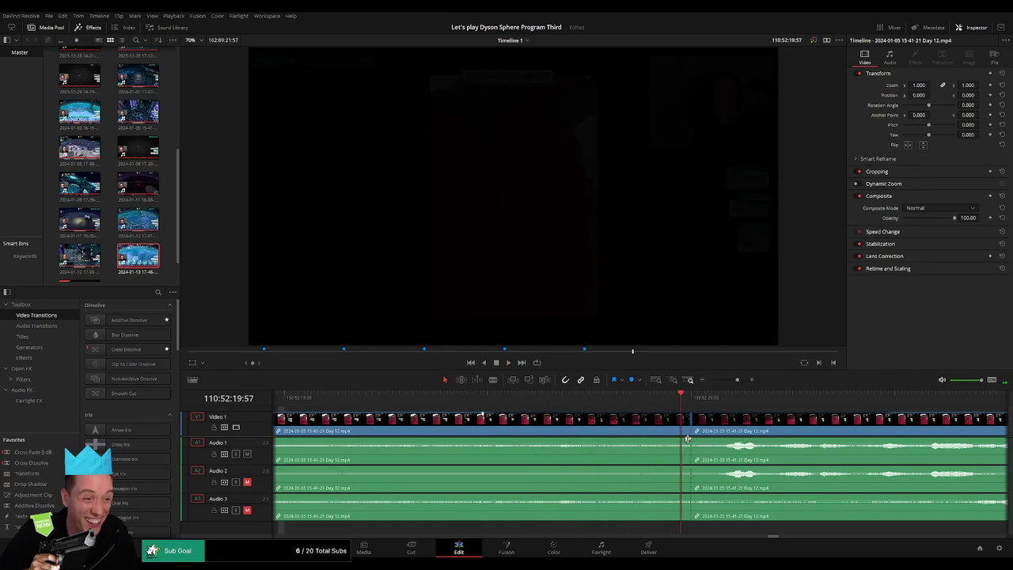
{"action": "left_click_drag", "start_coordinate": [687, 438], "coordinate": [594, 437]}
{"action": "left_click", "coordinate": [550, 400]}
{"action": "key", "text": "space"}
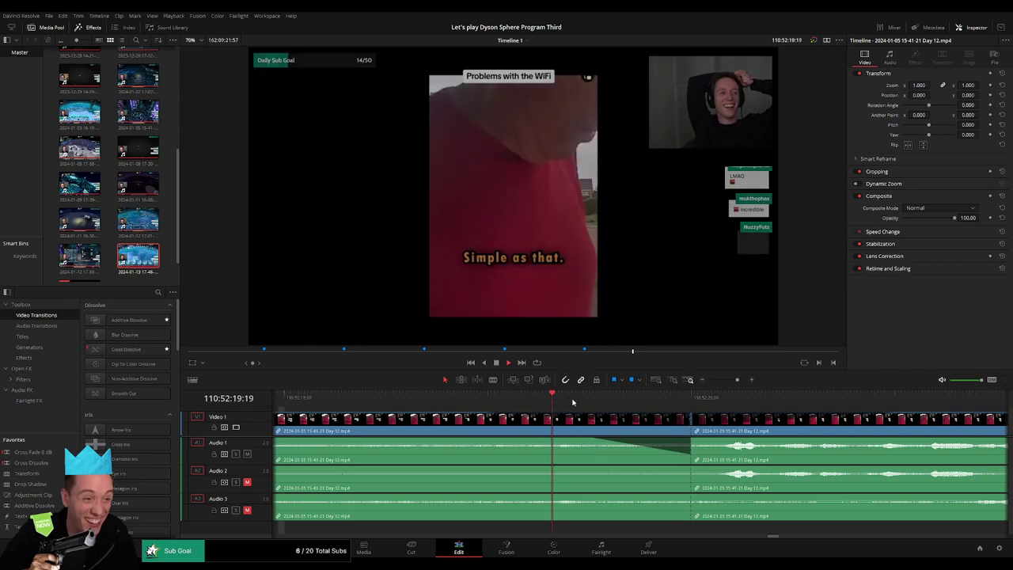
{"action": "key", "text": "space"}
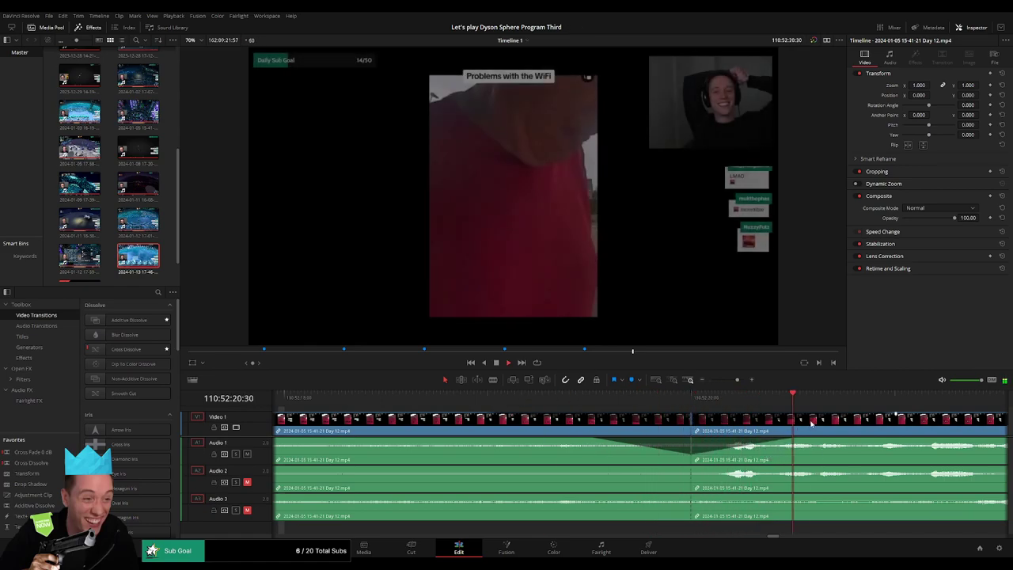
Move the remaining Day 12 footage after the 110:52:20:00 cut so that it starts exactly at the 112-hour mark
{"action": "left_click_drag", "start_coordinate": [736, 382], "coordinate": [728, 382]}
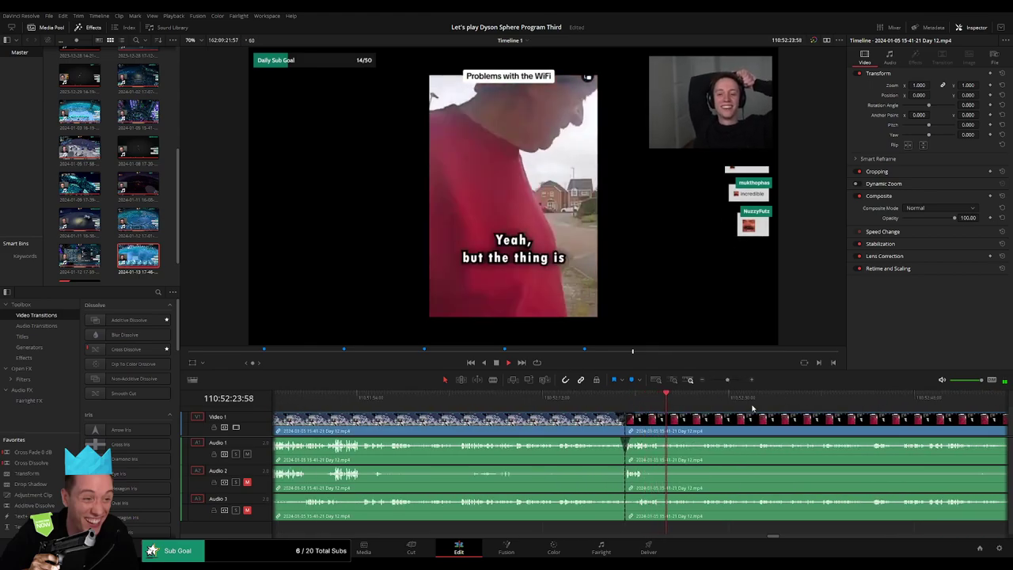
{"action": "key", "text": "space"}
{"action": "left_click_drag", "start_coordinate": [727, 381], "coordinate": [658, 384]}
{"action": "left_click_drag", "start_coordinate": [716, 420], "coordinate": [612, 420]}
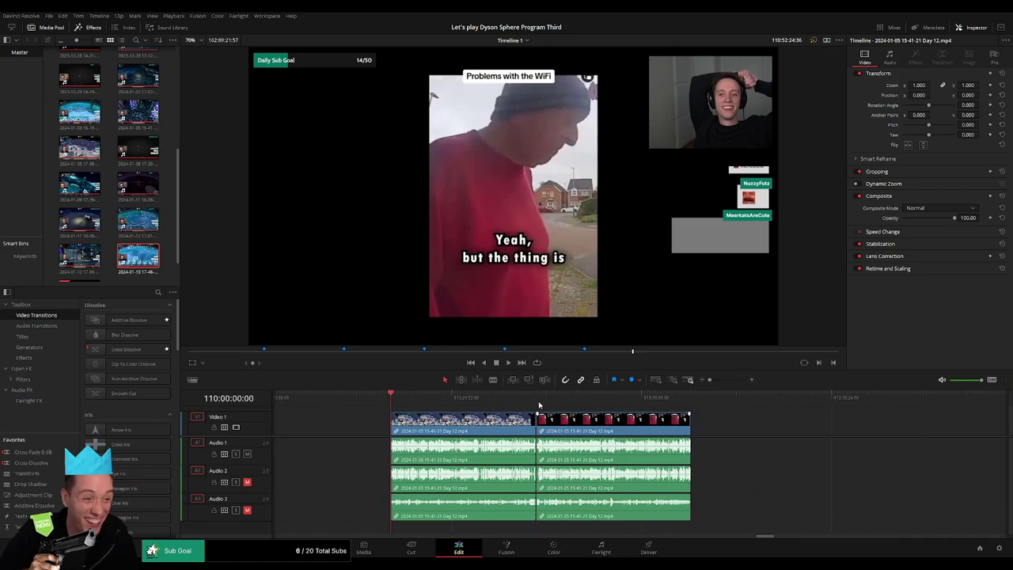
{"action": "left_click_drag", "start_coordinate": [623, 420], "coordinate": [643, 424]}
{"action": "left_click", "coordinate": [485, 426]}
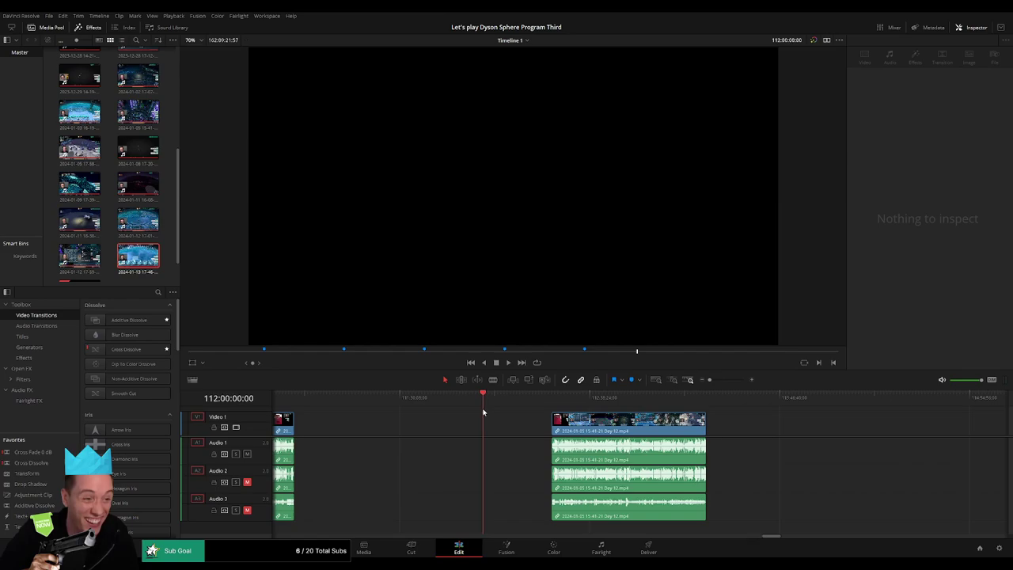
{"action": "left_click_drag", "start_coordinate": [602, 419], "coordinate": [534, 420]}
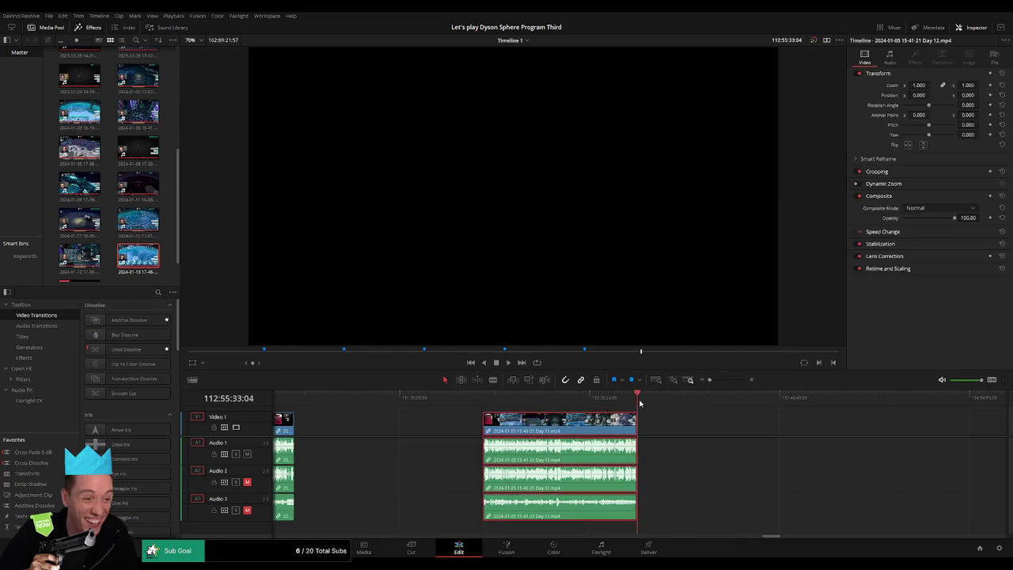
Move the Day 12 part 2 clip back so it directly follows the end of the remaining Day 12 footage
{"action": "left_click", "coordinate": [702, 427]}
{"action": "key", "text": "Home"}
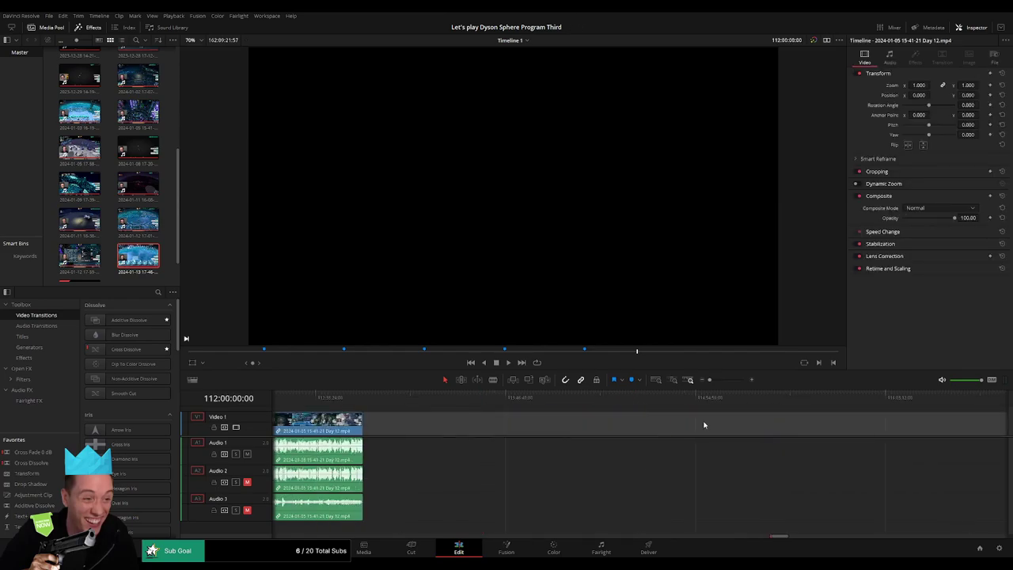
{"action": "left_click_drag", "start_coordinate": [704, 426], "coordinate": [612, 428]}
{"action": "left_click_drag", "start_coordinate": [761, 427], "coordinate": [854, 426]}
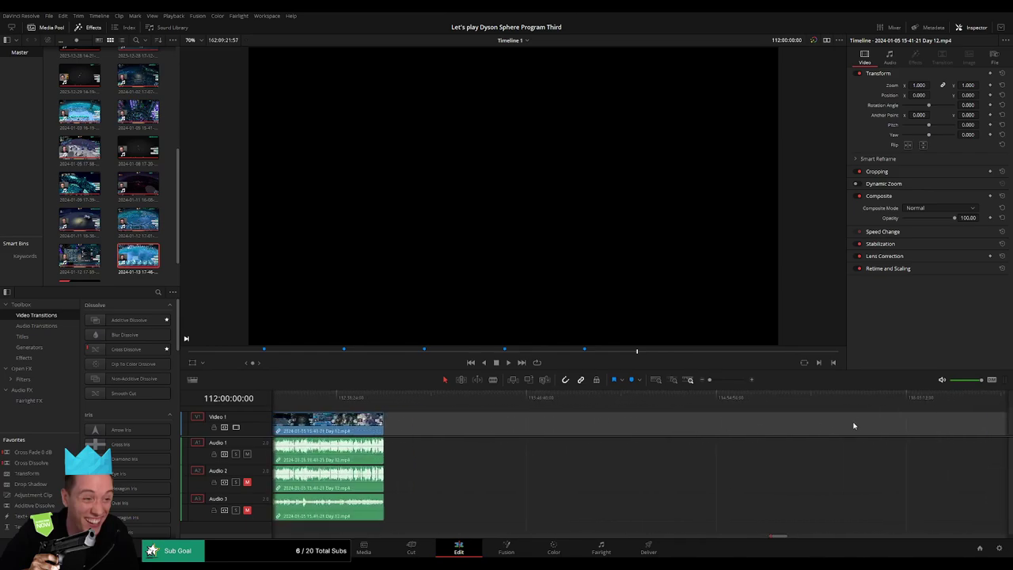
{"action": "scroll", "coordinate": [702, 420], "scroll_direction": "left", "scroll_amount": 5}
{"action": "left_click_drag", "start_coordinate": [990, 424], "coordinate": [548, 423]}
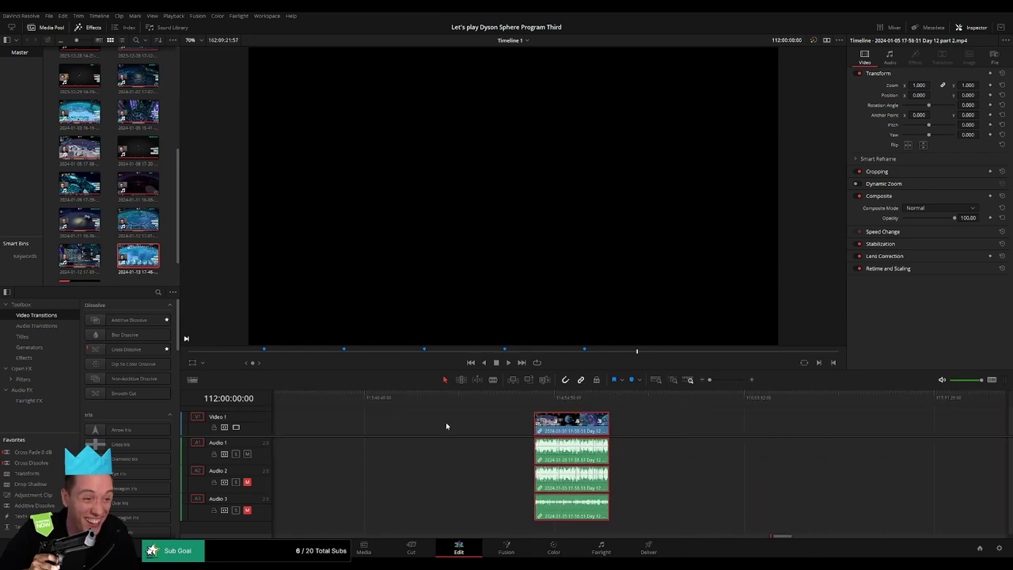
{"action": "scroll", "coordinate": [446, 423], "scroll_direction": "left", "scroll_amount": 3}
{"action": "left_click", "coordinate": [657, 423]}
{"action": "left_click_drag", "start_coordinate": [841, 428], "coordinate": [527, 428]}
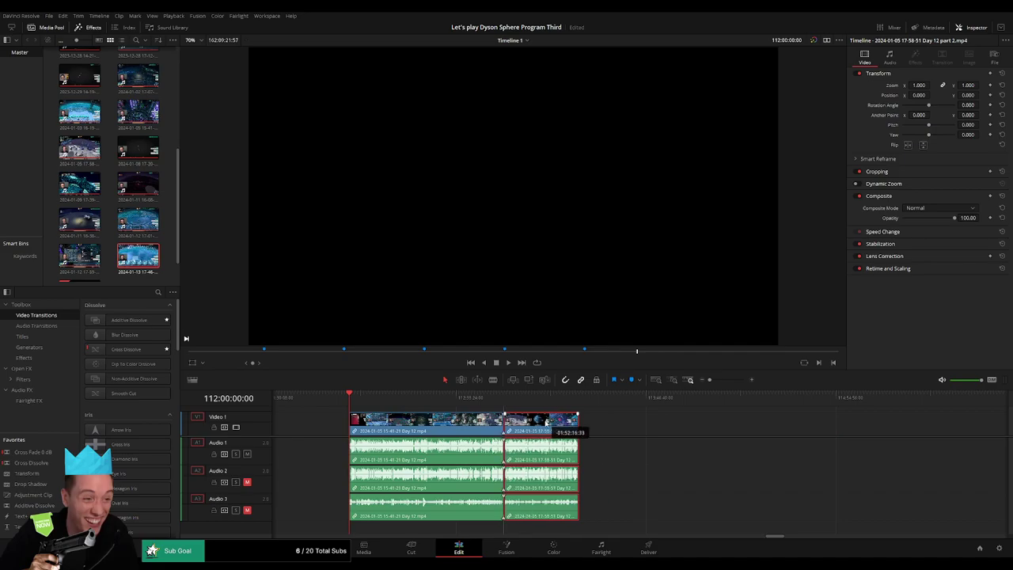
Play and skim the Day 12 footage between about 112:52:05 and 112:52:35 to look for a suitable episode ending
{"action": "scroll", "coordinate": [693, 436], "scroll_direction": "left", "scroll_amount": 1}
{"action": "scroll", "coordinate": [693, 436], "scroll_direction": "left", "scroll_amount": 3}
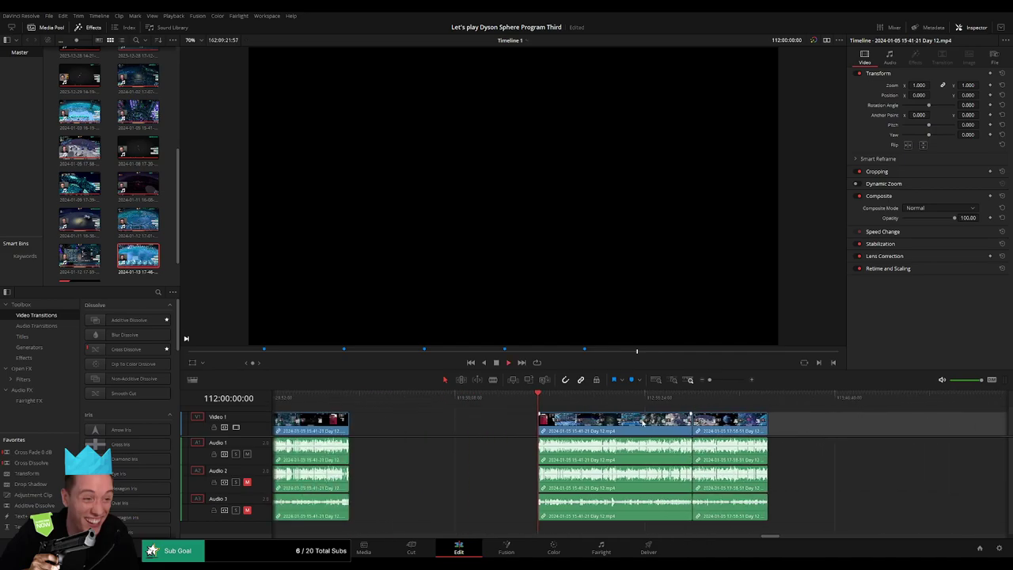
{"action": "left_click_drag", "start_coordinate": [578, 406], "coordinate": [724, 380]}
{"action": "key", "text": "space"}
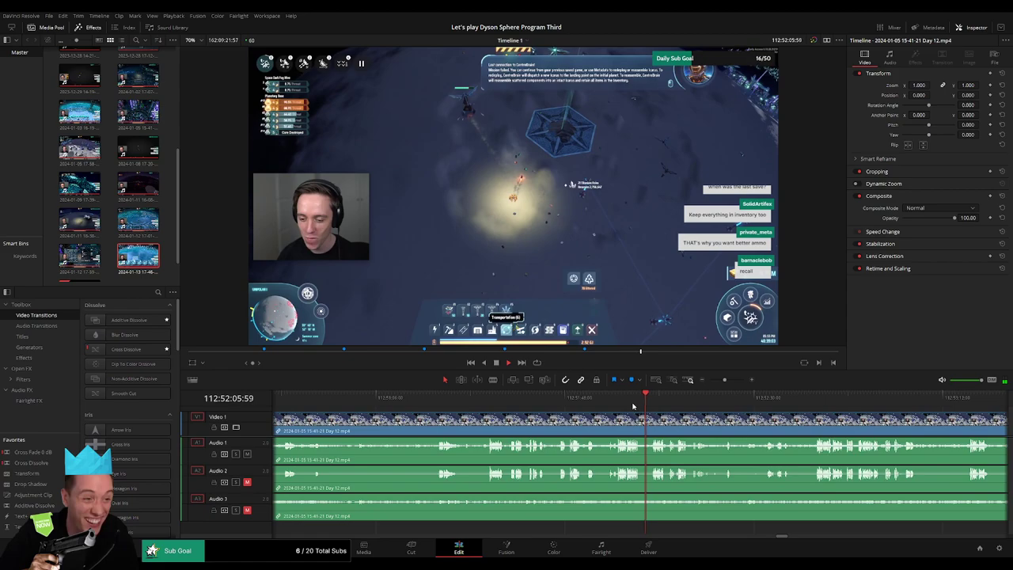
{"action": "left_click_drag", "start_coordinate": [724, 380], "coordinate": [726, 381]}
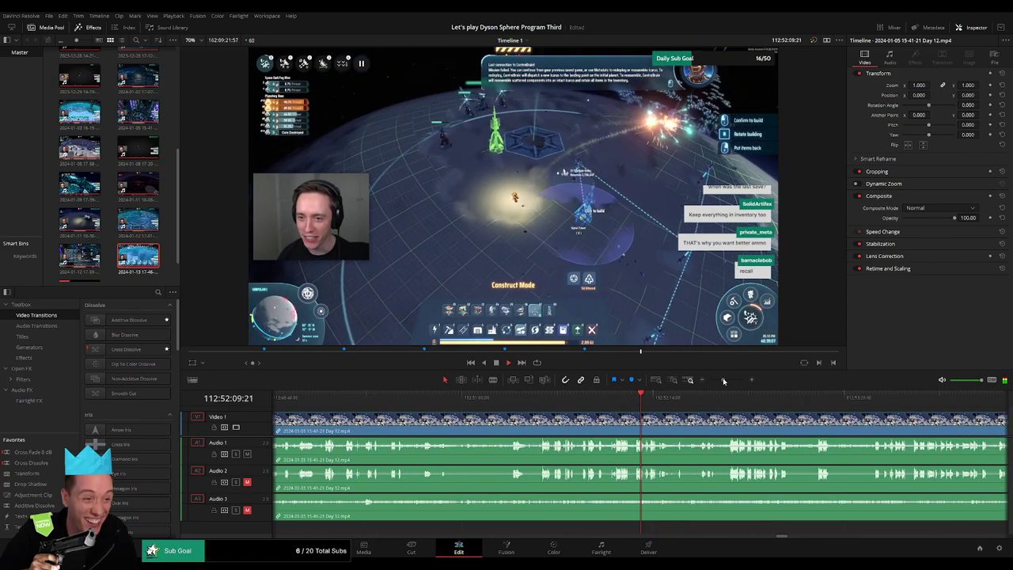
{"action": "left_click", "coordinate": [568, 398]}
{"action": "left_click_drag", "start_coordinate": [633, 402], "coordinate": [669, 404]}
{"action": "left_click", "coordinate": [694, 406]}
{"action": "scroll", "coordinate": [694, 407], "scroll_direction": "right", "scroll_amount": 4}
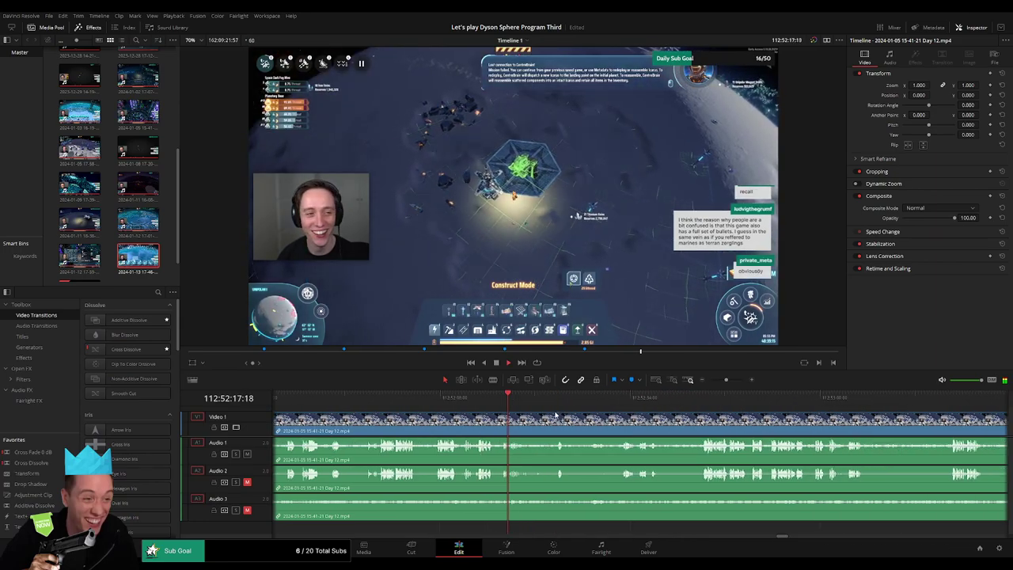
{"action": "left_click", "coordinate": [588, 405]}
{"action": "left_click", "coordinate": [556, 406]}
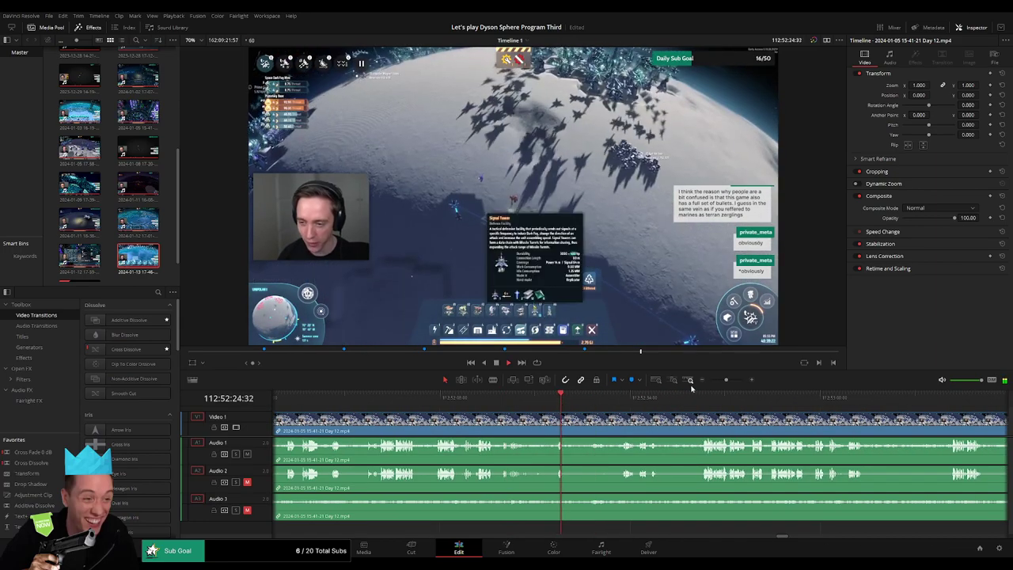
{"action": "left_click_drag", "start_coordinate": [728, 380], "coordinate": [727, 380]}
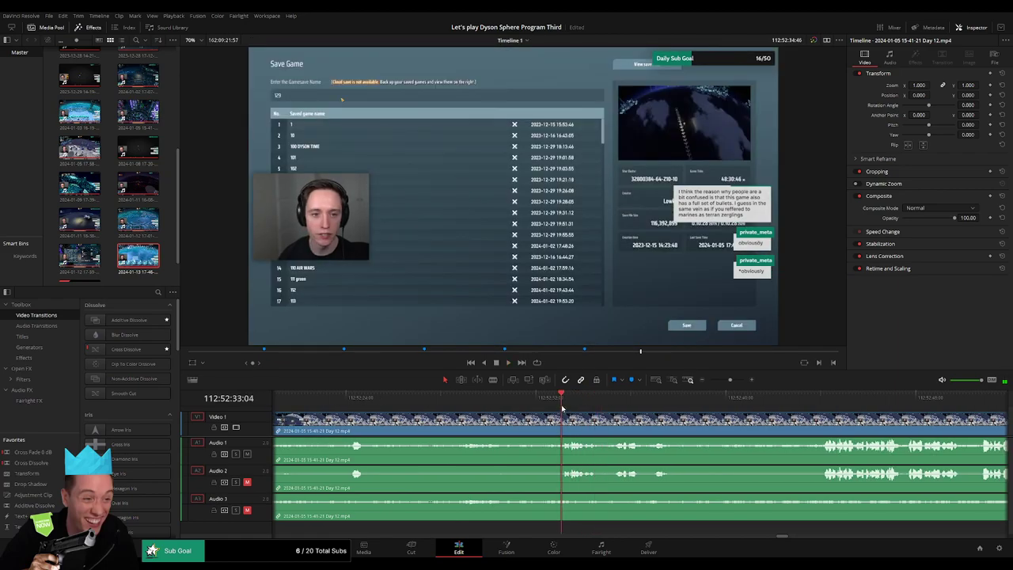
Split the Day 12 footage at 112:52:32:00 and fade video and audio out and in over about one second around the cut
{"action": "left_click_drag", "start_coordinate": [562, 408], "coordinate": [537, 409]}
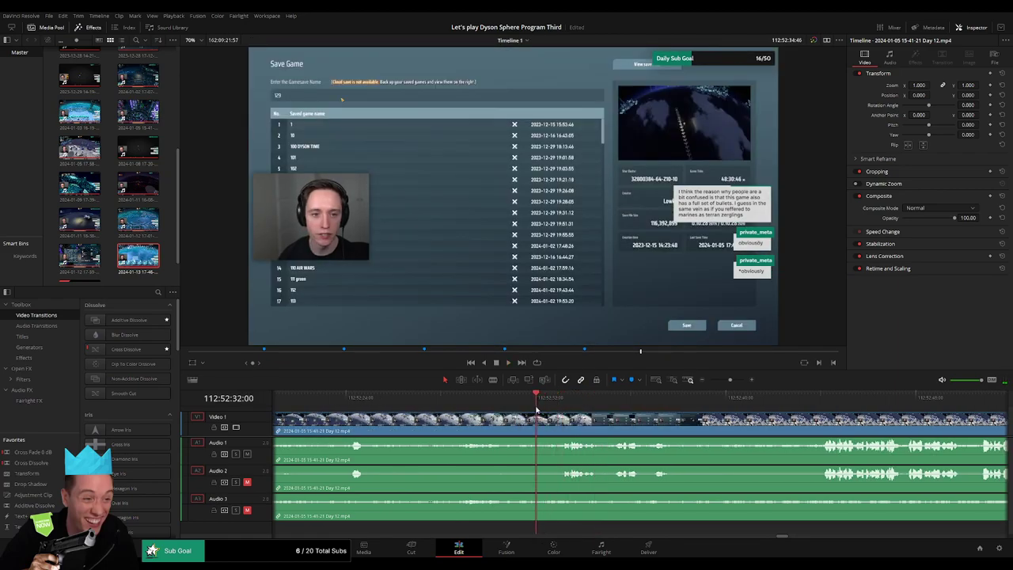
{"action": "key", "text": "b"}
{"action": "left_click", "coordinate": [539, 417]}
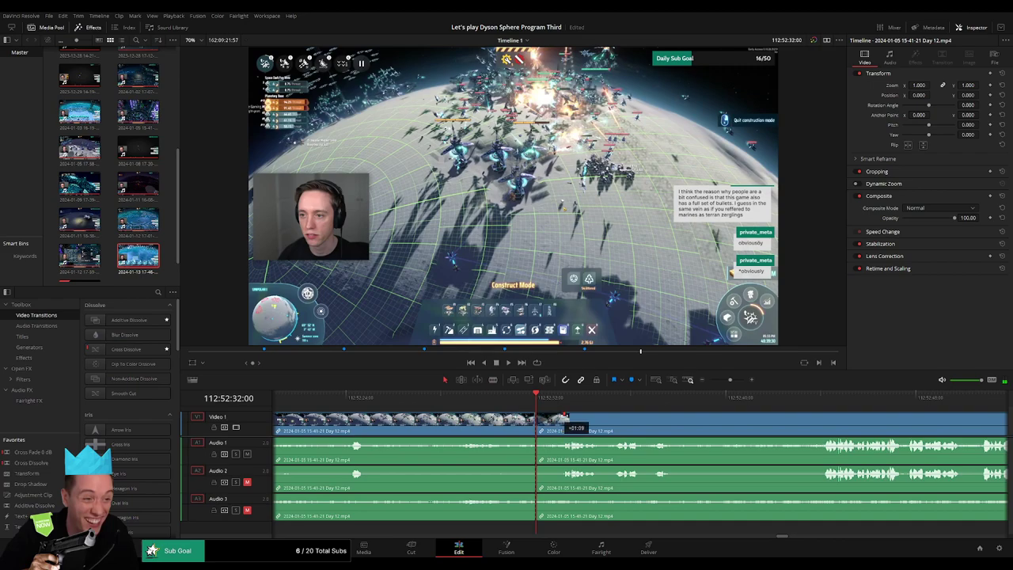
{"action": "left_click_drag", "start_coordinate": [561, 415], "coordinate": [562, 415]}
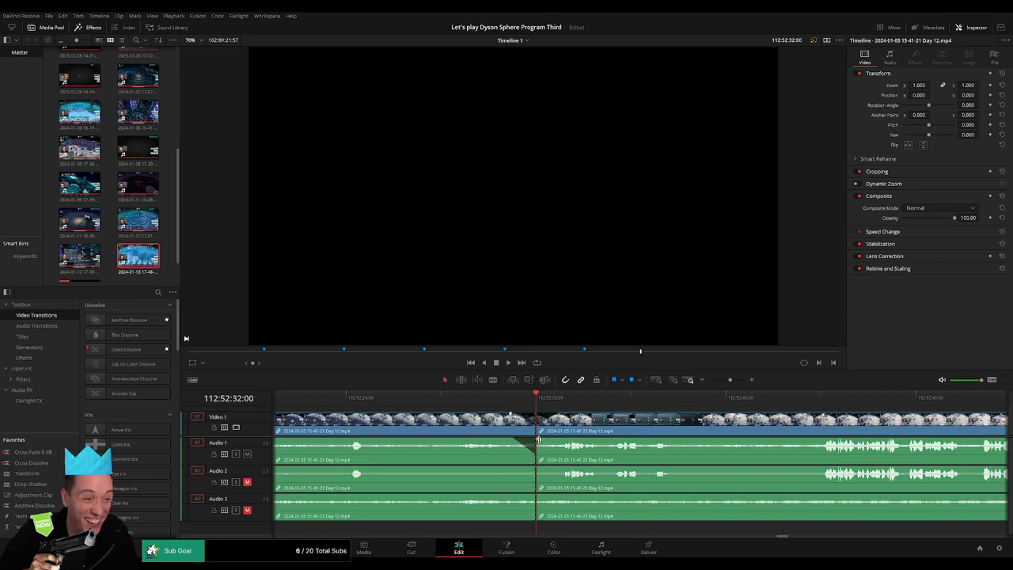
{"action": "left_click_drag", "start_coordinate": [540, 439], "coordinate": [562, 440]}
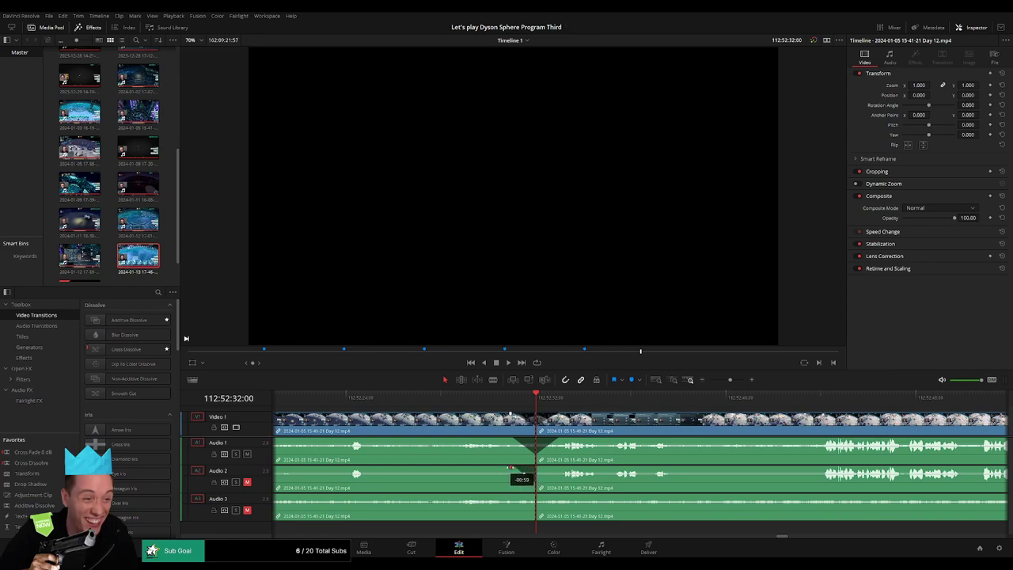
{"action": "left_click_drag", "start_coordinate": [536, 468], "coordinate": [560, 473]}
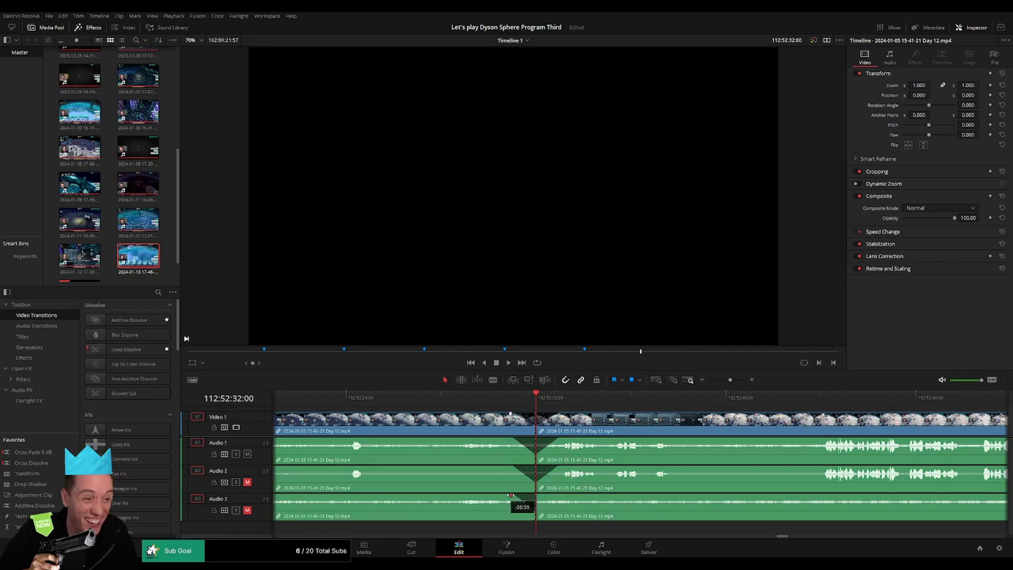
Fade in the Audio 3 track at the start of the clip following the 112:52:32:00 cut and preview it
{"action": "left_click_drag", "start_coordinate": [537, 496], "coordinate": [561, 496]}
{"action": "key", "text": "space"}
Move the Day 12 remainder and the Day 12 part 2 clip away from the 112:52:32:00 cut to about 114:01:05
{"action": "left_click_drag", "start_coordinate": [730, 383], "coordinate": [697, 386]}
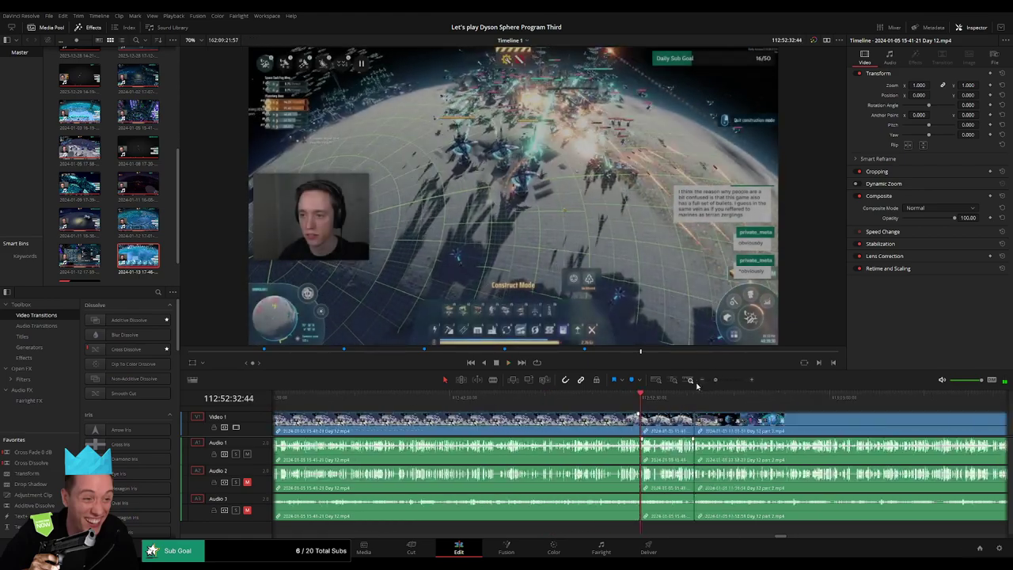
{"action": "left_click_drag", "start_coordinate": [665, 417], "coordinate": [513, 416]}
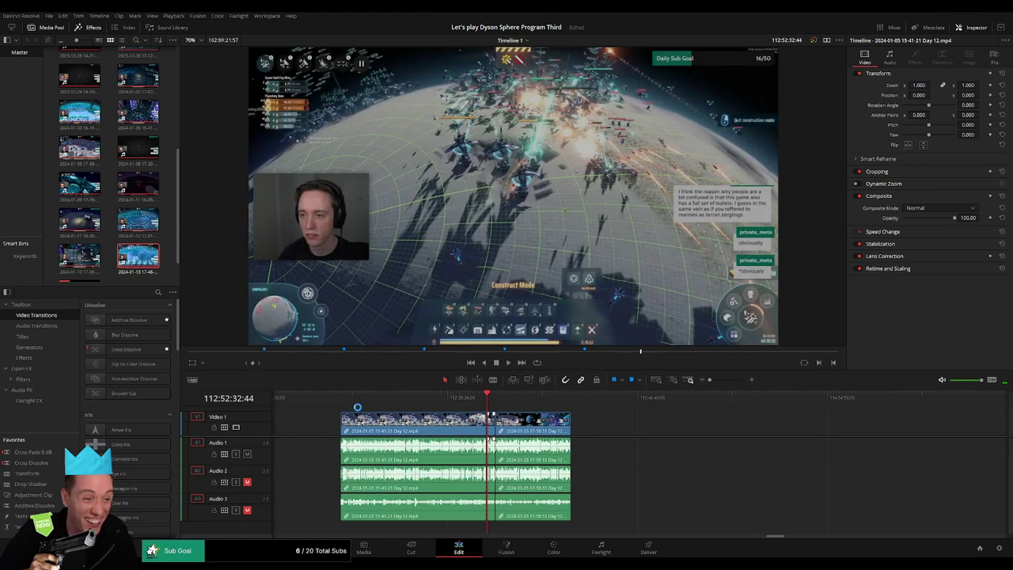
{"action": "left_click", "coordinate": [487, 405]}
{"action": "left_click_drag", "start_coordinate": [642, 432], "coordinate": [551, 428]}
{"action": "left_click", "coordinate": [446, 423]}
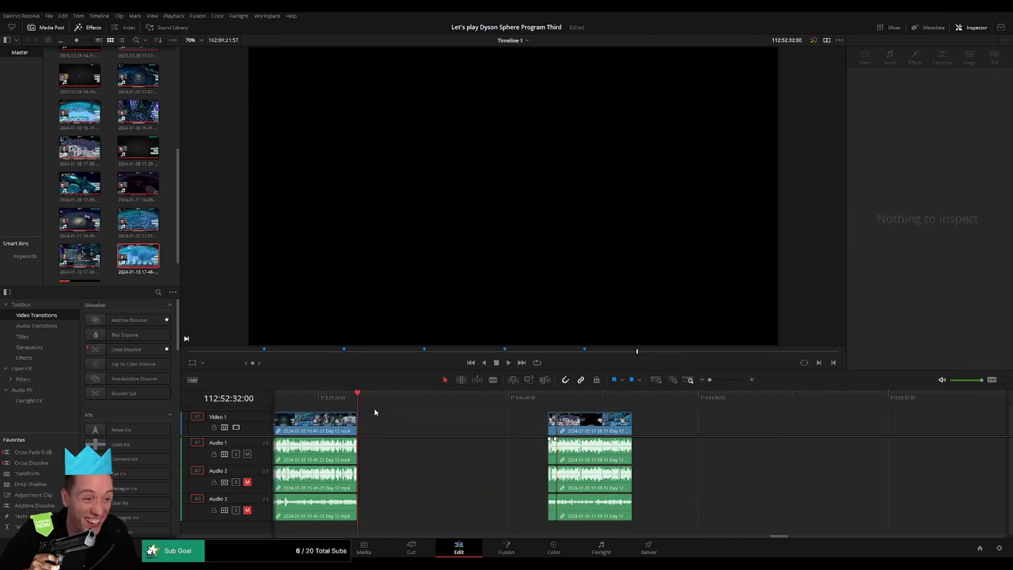
{"action": "left_click_drag", "start_coordinate": [365, 396], "coordinate": [543, 410]}
{"action": "left_click_drag", "start_coordinate": [654, 428], "coordinate": [534, 428]}
{"action": "left_click", "coordinate": [533, 428]}
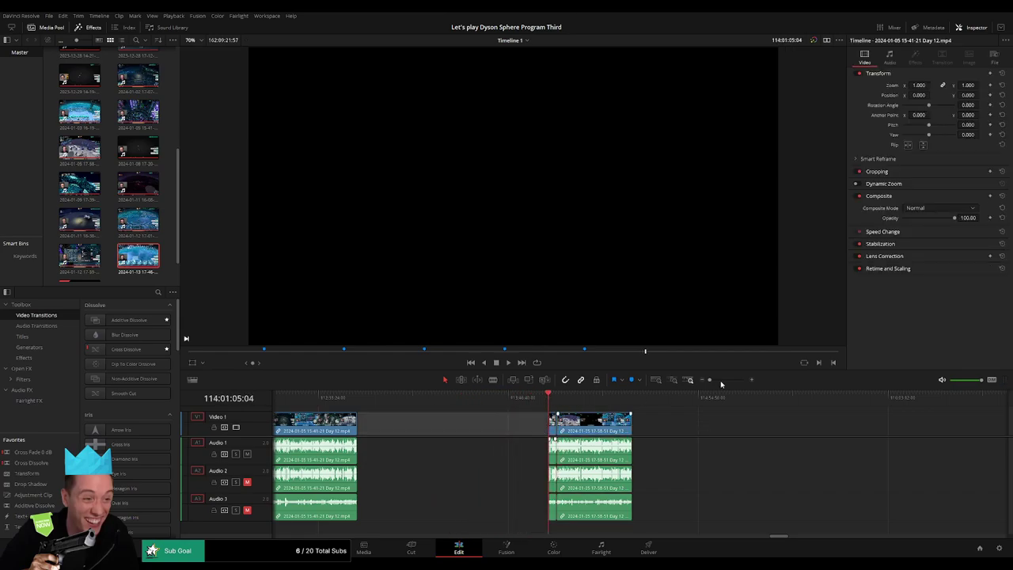
Place the playhead at exactly 114:00:00:00 in the empty gap before the moved clips
{"action": "left_click", "coordinate": [732, 380]}
{"action": "left_click_drag", "start_coordinate": [644, 405], "coordinate": [353, 408]}
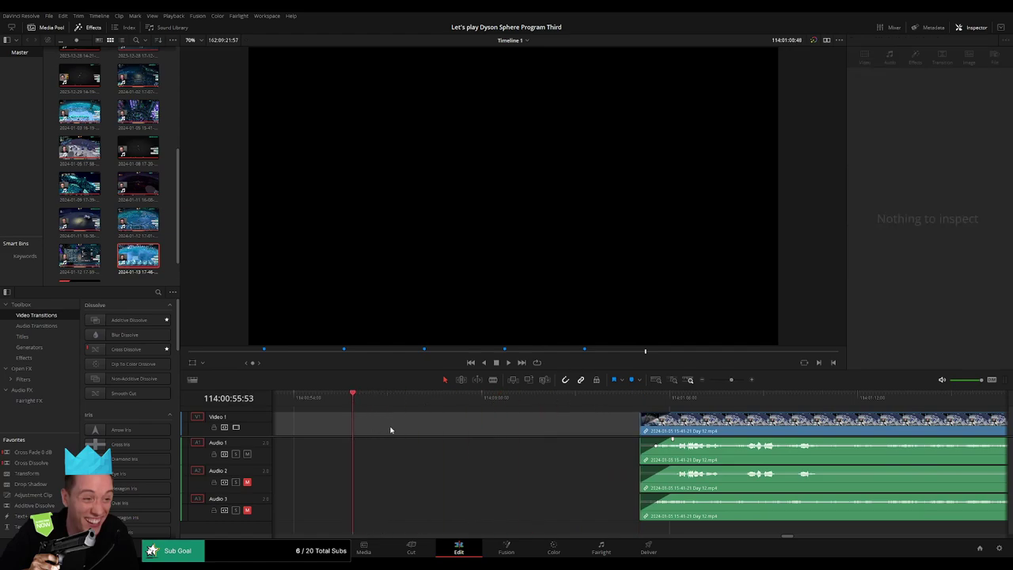
{"action": "scroll", "coordinate": [391, 429], "scroll_direction": "left", "scroll_amount": 2}
{"action": "left_click_drag", "start_coordinate": [484, 406], "coordinate": [356, 405]}
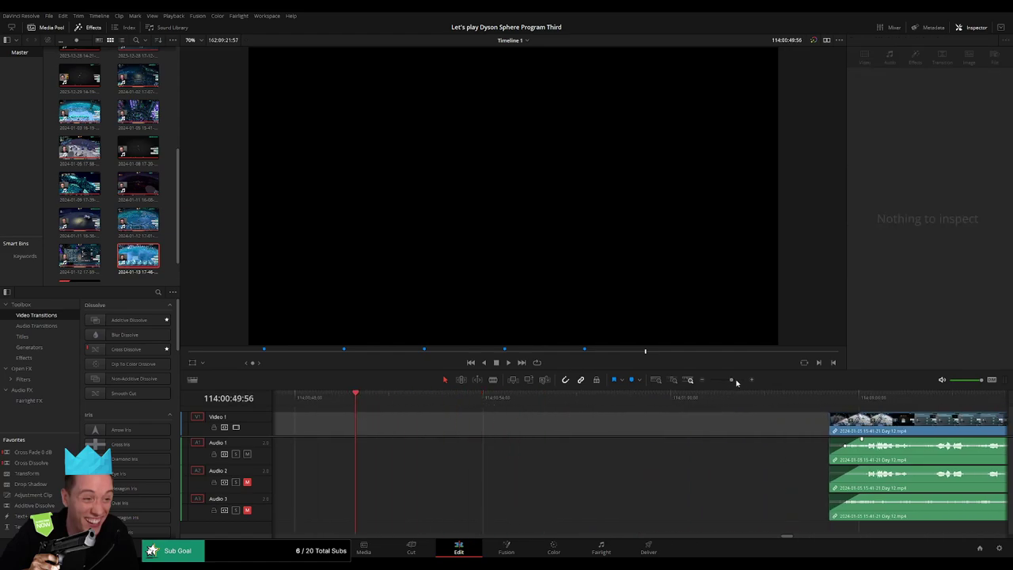
{"action": "left_click_drag", "start_coordinate": [736, 380], "coordinate": [728, 380]}
{"action": "left_click_drag", "start_coordinate": [639, 398], "coordinate": [400, 410]}
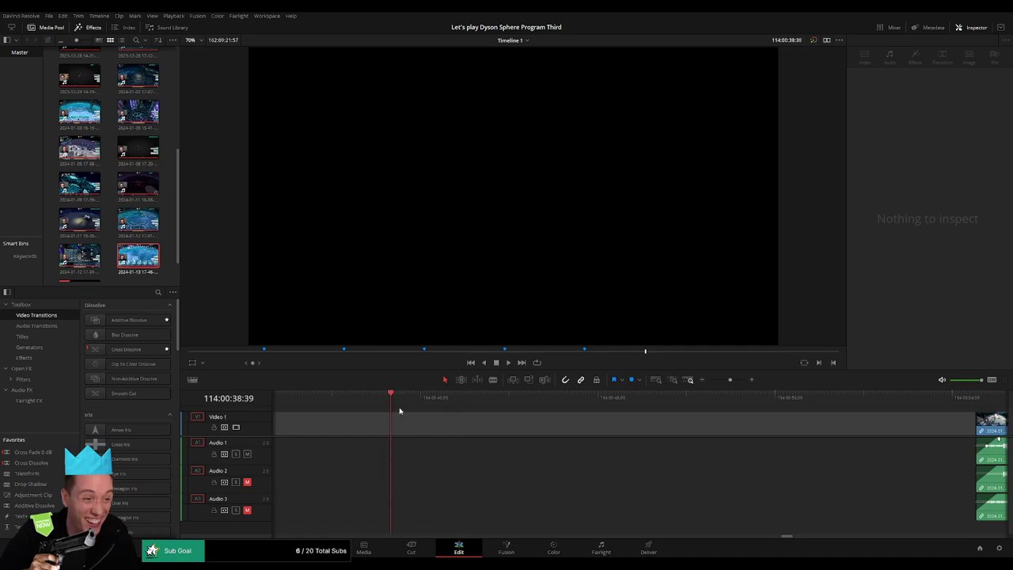
{"action": "left_click_drag", "start_coordinate": [726, 383], "coordinate": [723, 383]}
{"action": "left_click_drag", "start_coordinate": [612, 403], "coordinate": [440, 406]}
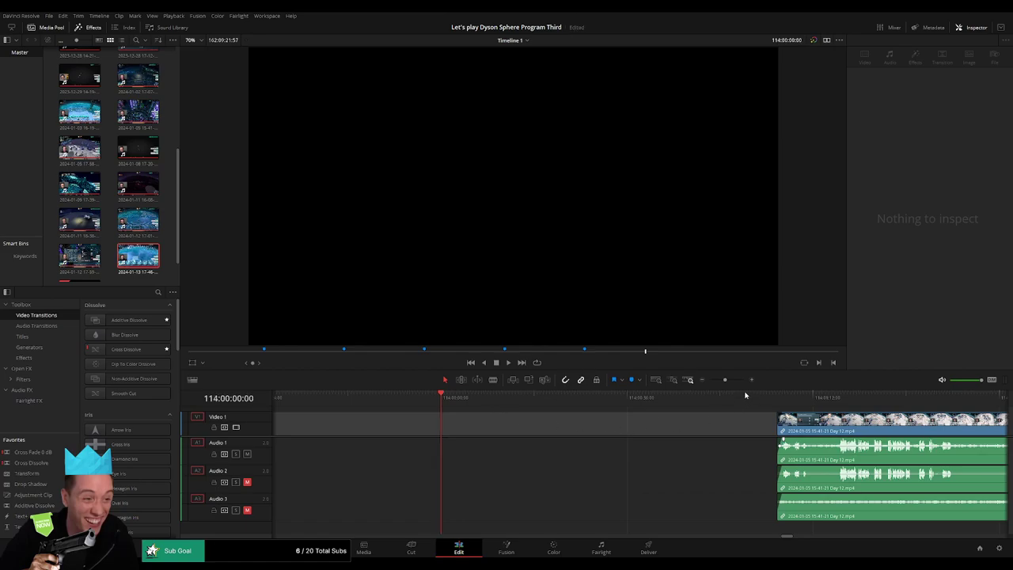
Shift the Day 12 remainder and Day 12 part 2 clips so they start at 114:00:00:00, and go to the block's end
{"action": "left_click_drag", "start_coordinate": [725, 381], "coordinate": [710, 385]}
{"action": "left_click_drag", "start_coordinate": [818, 419], "coordinate": [590, 448]}
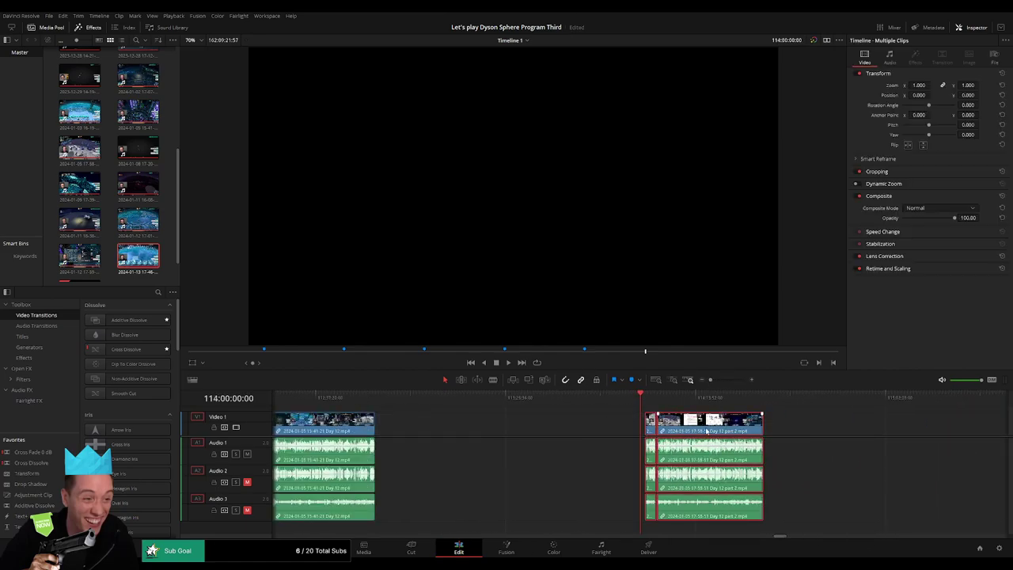
{"action": "left_click_drag", "start_coordinate": [707, 431], "coordinate": [702, 432]}
{"action": "left_click", "coordinate": [783, 417]}
{"action": "left_click", "coordinate": [760, 401]}
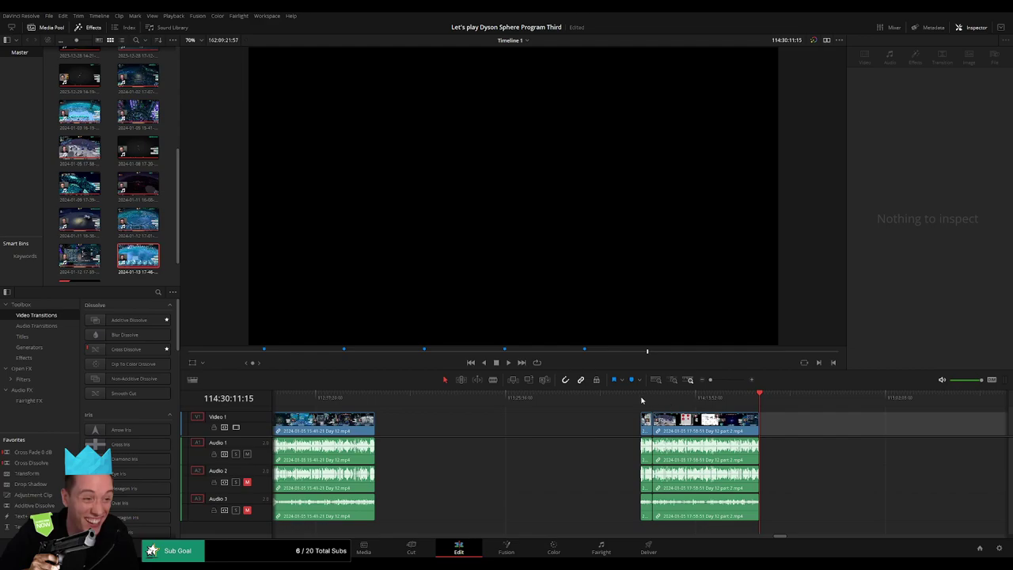
Add a video and audio crossfade at the join between the Day 12 and Day 12 part 2 clips, and preview it
{"action": "key", "text": "space"}
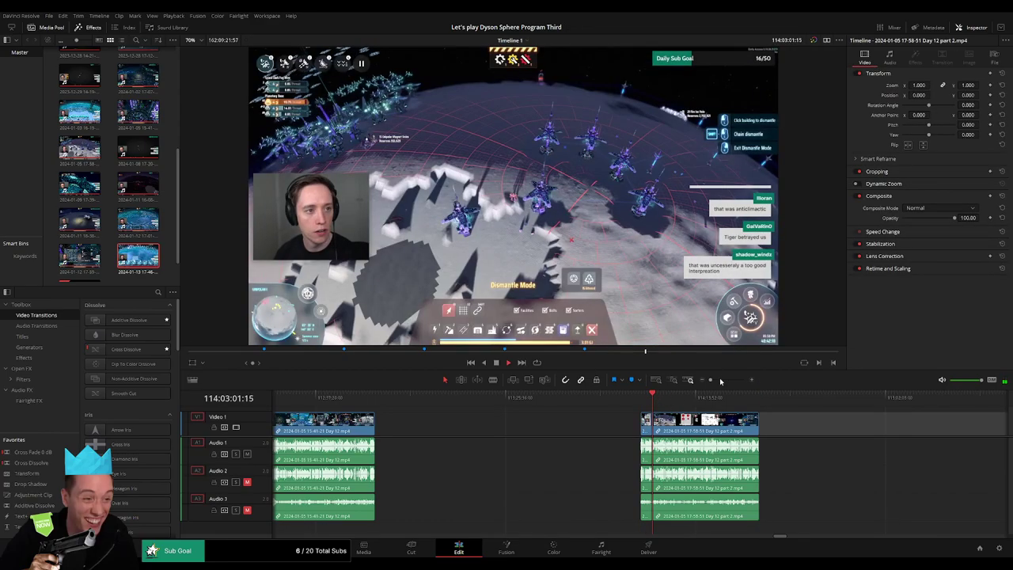
{"action": "left_click_drag", "start_coordinate": [710, 380], "coordinate": [729, 381]}
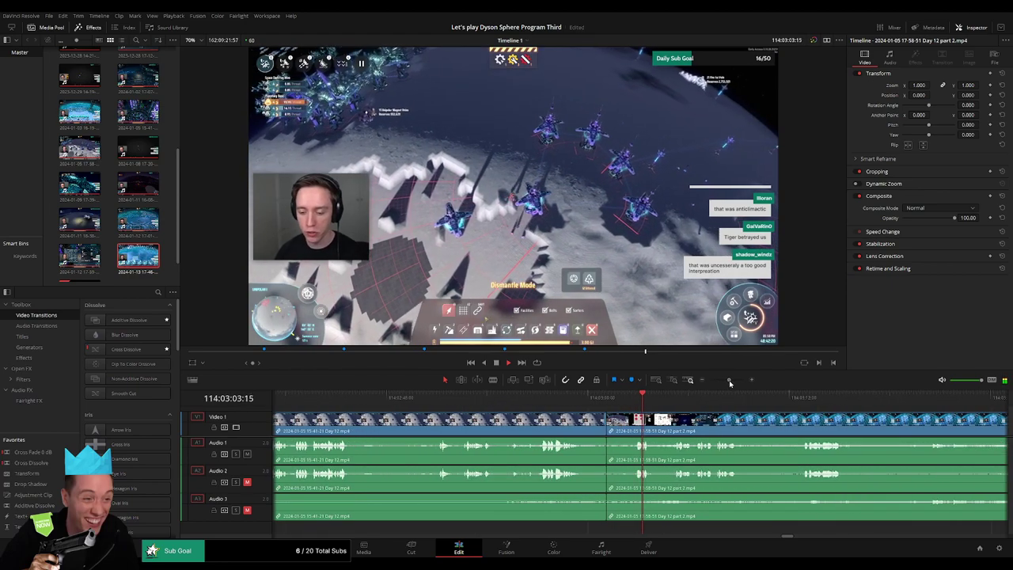
{"action": "left_click", "coordinate": [554, 398]}
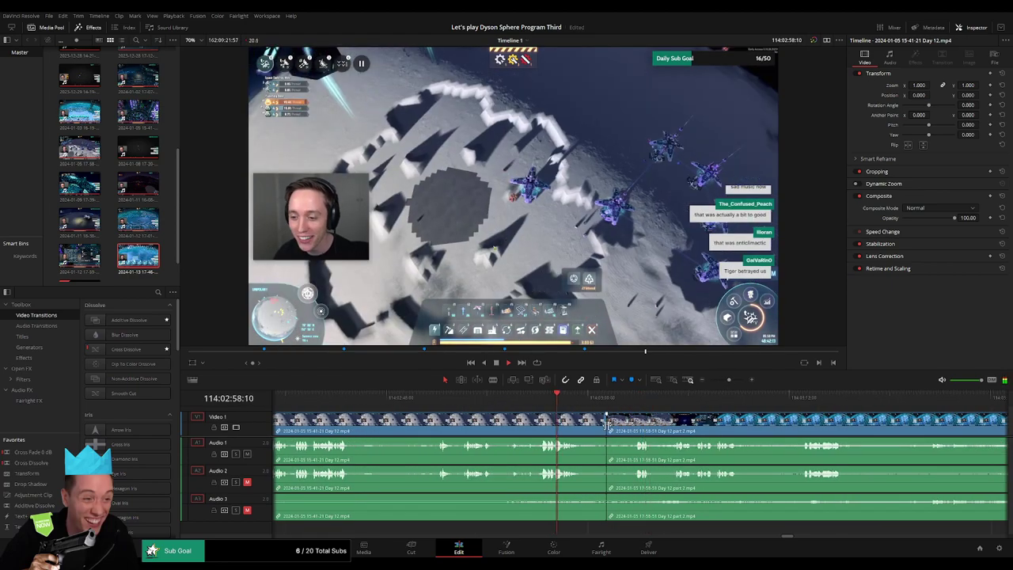
{"action": "key", "text": "ctrl+t"}
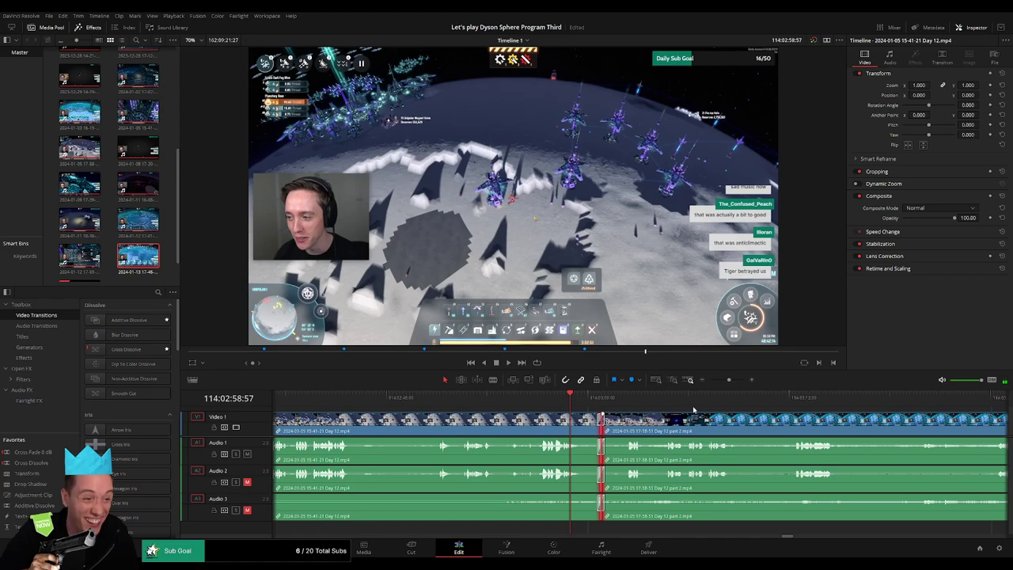
{"action": "key", "text": "space"}
{"action": "left_click", "coordinate": [593, 402]}
{"action": "left_click", "coordinate": [651, 402]}
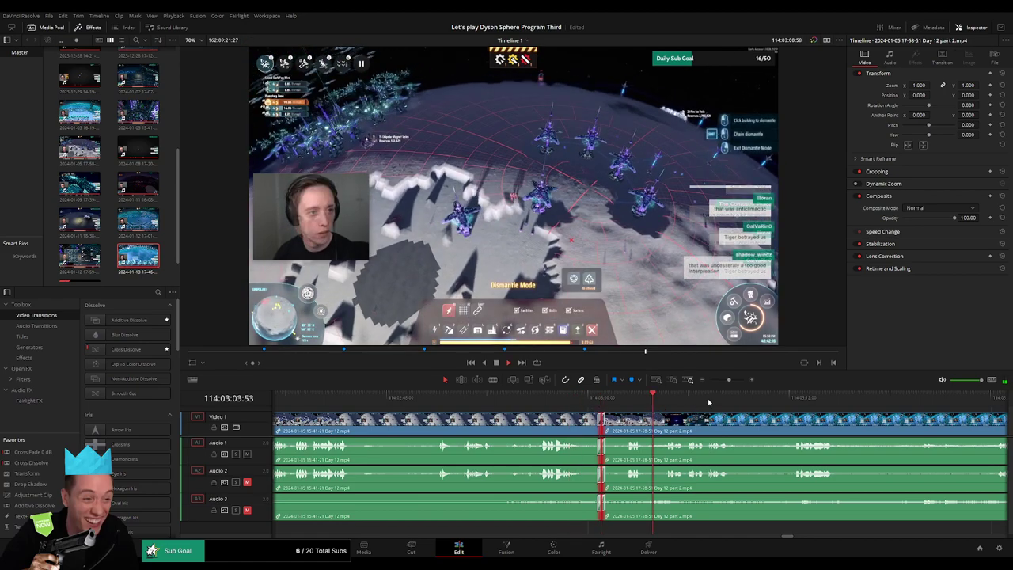
{"action": "key", "text": "space"}
Bring the Day 13 clip earlier on the timeline and ripple-delete the gap between Day 12 part 2 and it
{"action": "left_click_drag", "start_coordinate": [729, 380], "coordinate": [710, 380]}
{"action": "scroll", "coordinate": [780, 425], "scroll_direction": "right", "scroll_amount": 6}
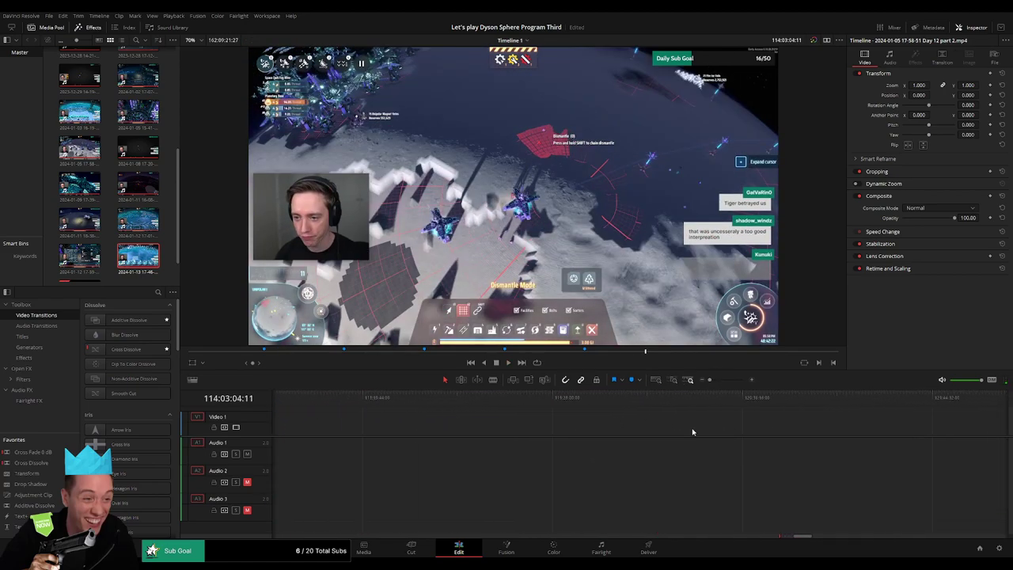
{"action": "scroll", "coordinate": [789, 429], "scroll_direction": "right", "scroll_amount": 3}
{"action": "scroll", "coordinate": [628, 430], "scroll_direction": "left", "scroll_amount": 2}
{"action": "left_click_drag", "start_coordinate": [944, 433], "coordinate": [487, 437]}
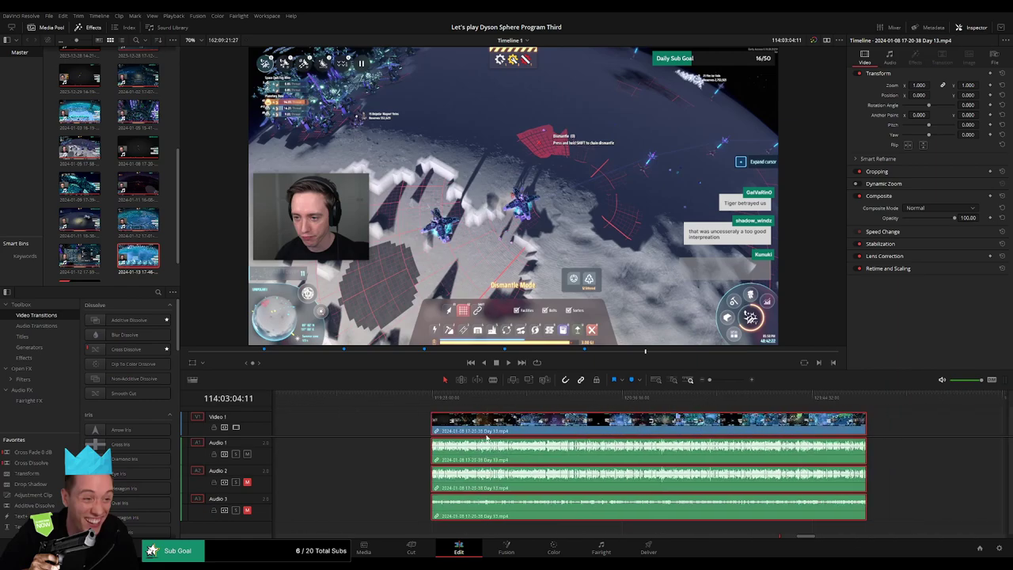
{"action": "scroll", "coordinate": [773, 432], "scroll_direction": "left", "scroll_amount": 5}
{"action": "left_click_drag", "start_coordinate": [891, 434], "coordinate": [537, 437]}
{"action": "scroll", "coordinate": [781, 420], "scroll_direction": "left", "scroll_amount": 4}
{"action": "left_click", "coordinate": [681, 427]}
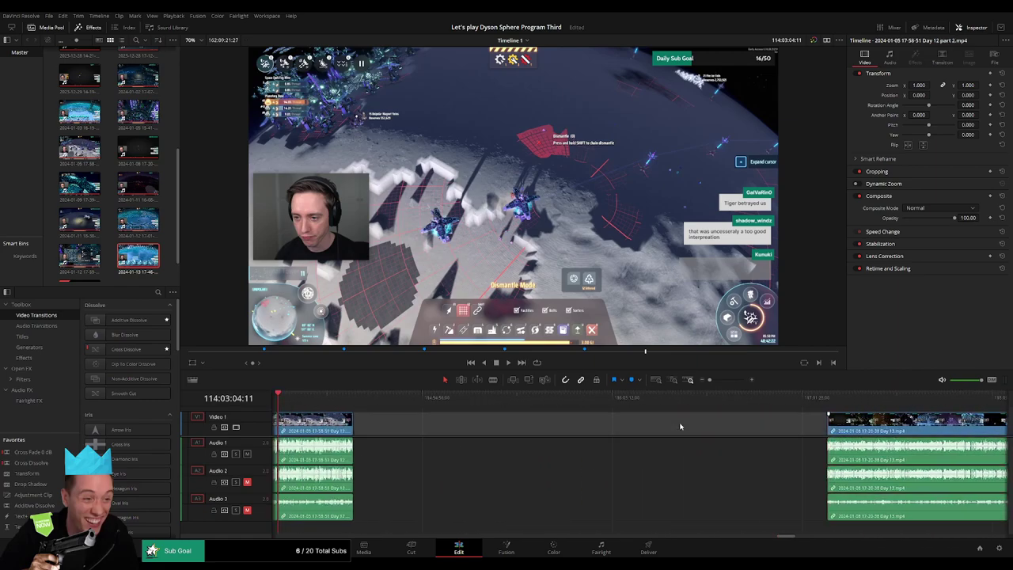
{"action": "key", "text": "BackSpace"}
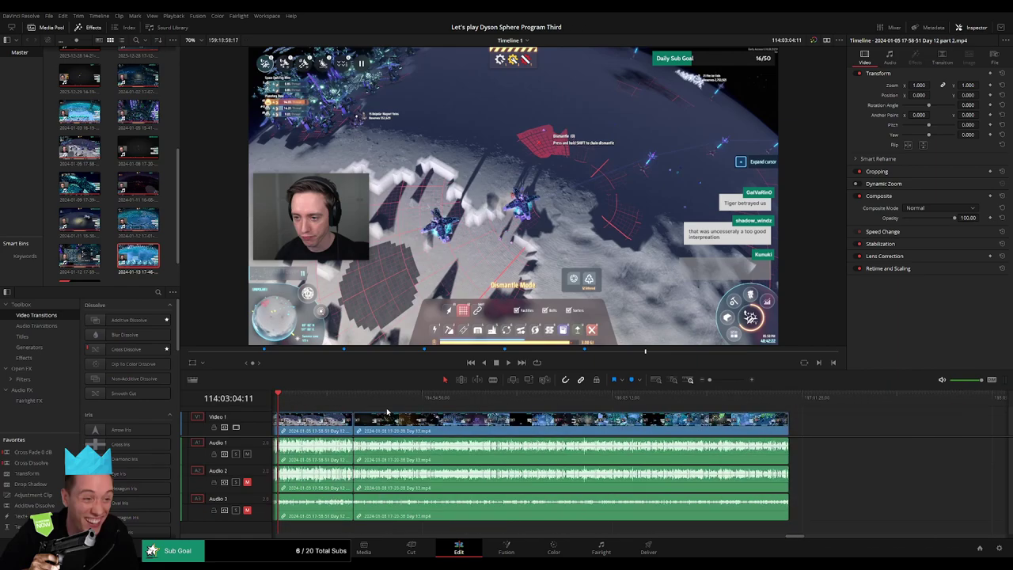
Examine the last seconds of the Day 12 part 2 clip just before its join with the Day 13 clip
{"action": "key", "text": "space"}
{"action": "scroll", "coordinate": [396, 414], "scroll_direction": "left", "scroll_amount": 3}
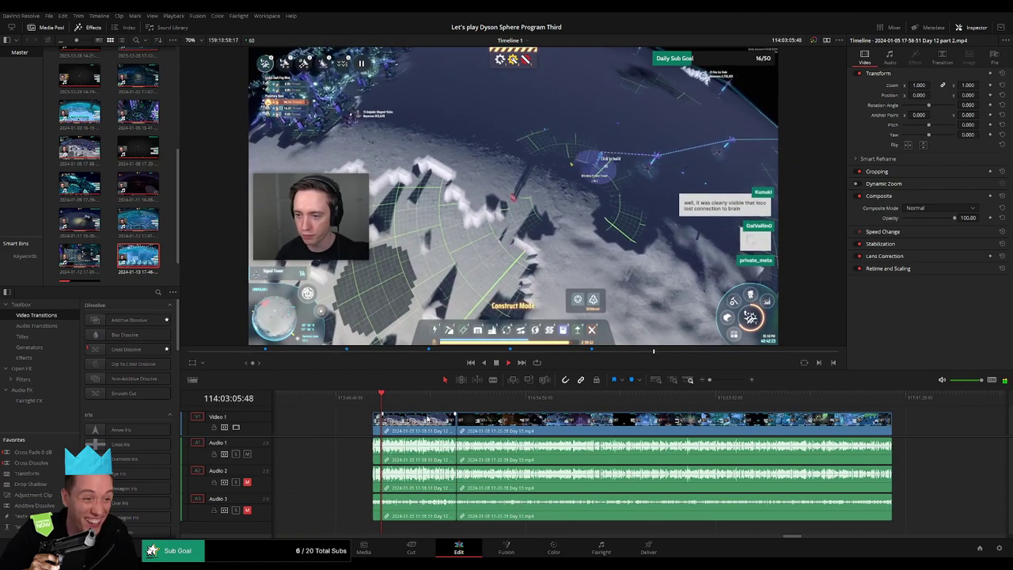
{"action": "left_click_drag", "start_coordinate": [384, 398], "coordinate": [457, 405]}
{"action": "left_click_drag", "start_coordinate": [709, 381], "coordinate": [731, 382]}
{"action": "left_click", "coordinate": [511, 403]}
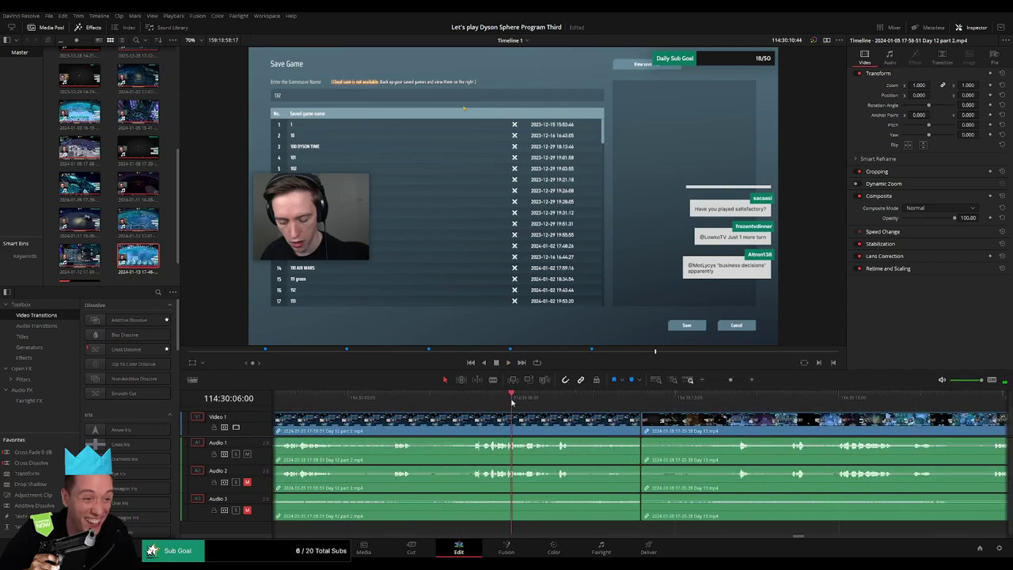
{"action": "key", "text": "Left"}
{"action": "key", "text": "Left"}
{"action": "left_click", "coordinate": [474, 404]}
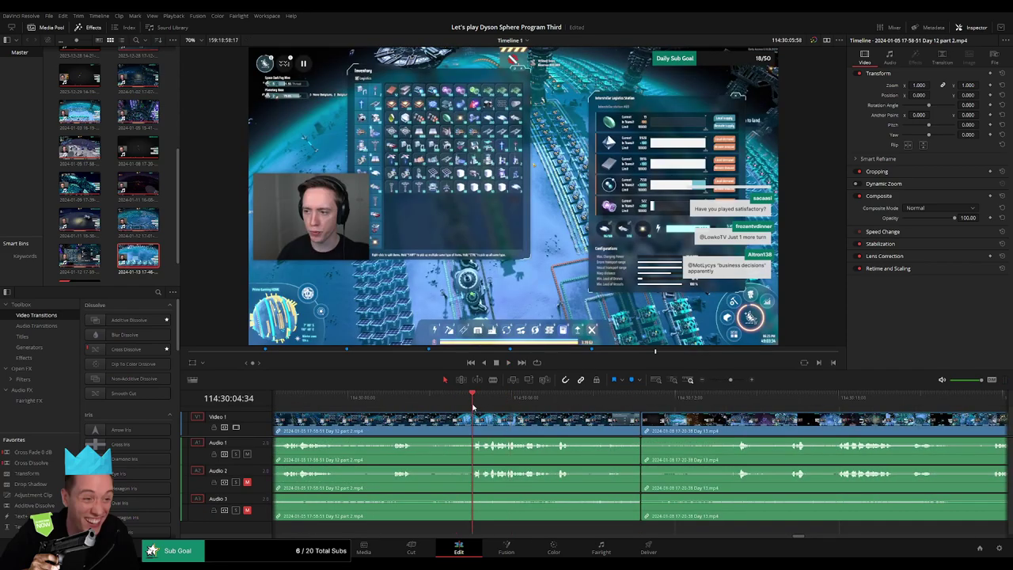
{"action": "left_click_drag", "start_coordinate": [473, 406], "coordinate": [489, 412]}
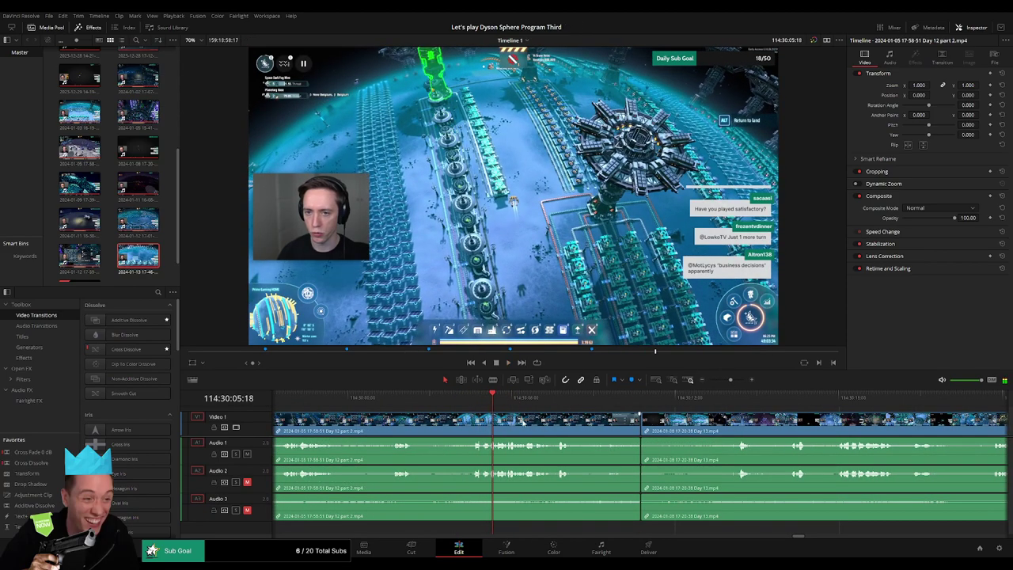
Add a video and audio crossfade at the join between the Day 12 part 2 and Day 13 clips while previewing it
{"action": "left_click", "coordinate": [472, 403]}
{"action": "key", "text": "space"}
{"action": "left_click", "coordinate": [642, 422]}
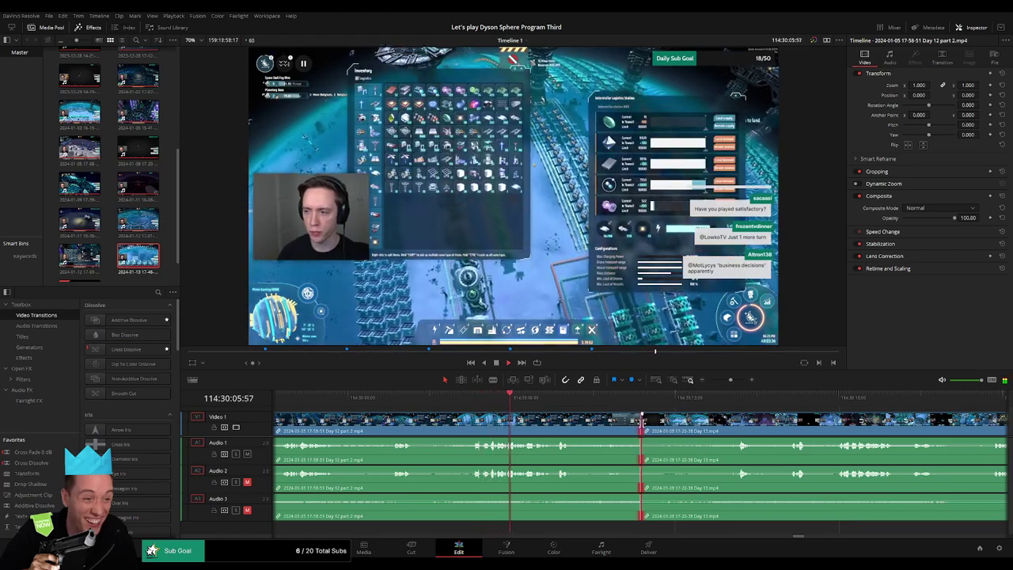
{"action": "key", "text": "ctrl+t"}
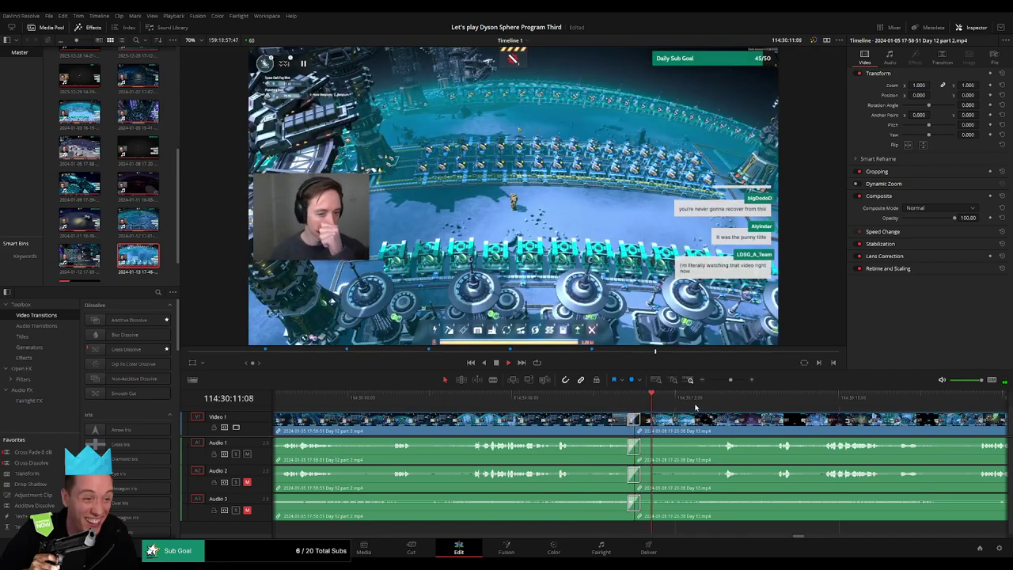
Examine the Day 13 clip's footage and audio around 114:52 for a quiet moment suitable for ending the episode
{"action": "left_click_drag", "start_coordinate": [729, 380], "coordinate": [707, 381]}
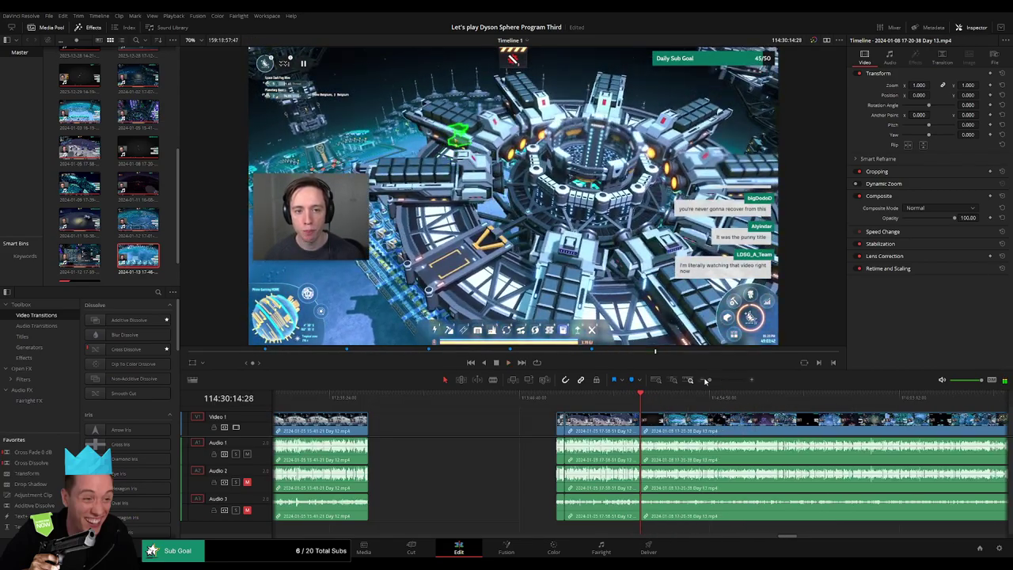
{"action": "left_click_drag", "start_coordinate": [737, 429], "coordinate": [513, 417]}
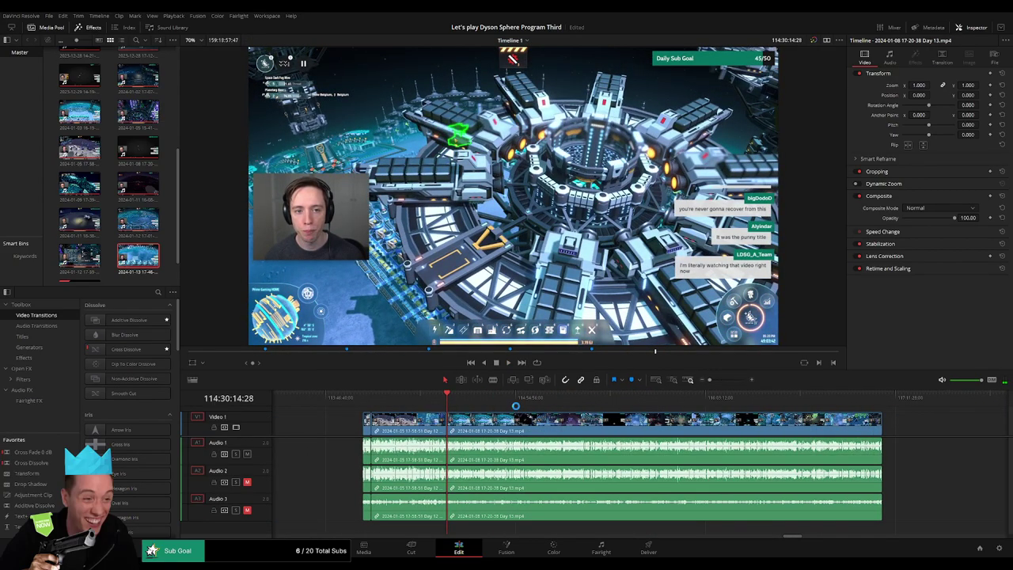
{"action": "scroll", "coordinate": [497, 425], "scroll_direction": "right", "scroll_amount": 1}
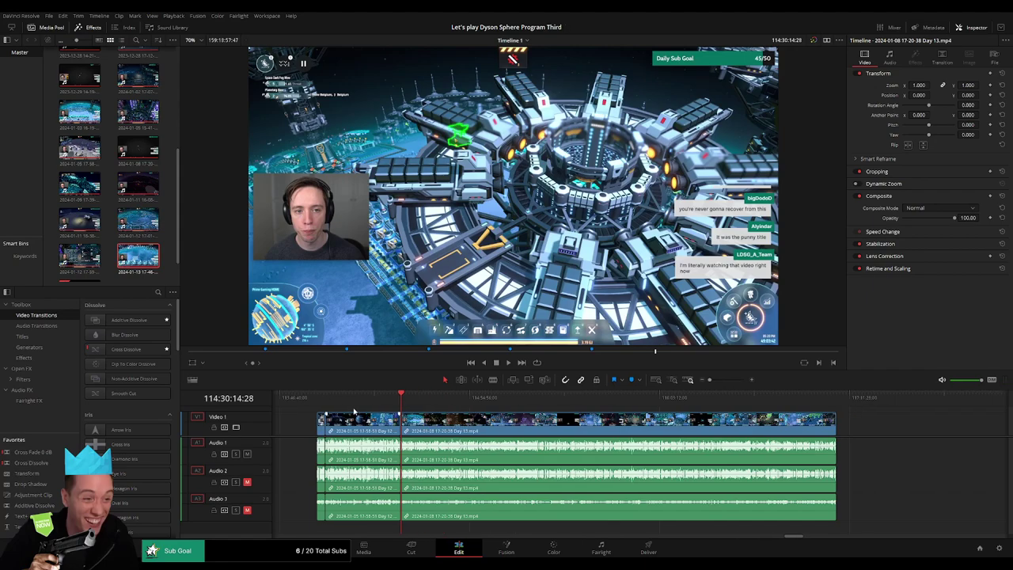
{"action": "left_click_drag", "start_coordinate": [394, 404], "coordinate": [463, 407]}
{"action": "key", "text": "space"}
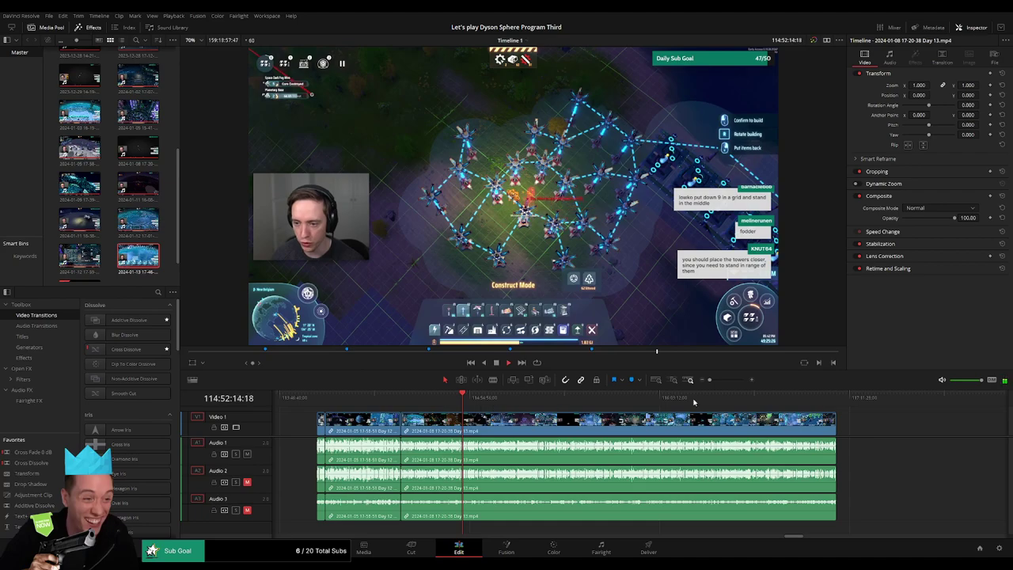
{"action": "left_click_drag", "start_coordinate": [710, 380], "coordinate": [732, 382]}
{"action": "left_click", "coordinate": [597, 395]}
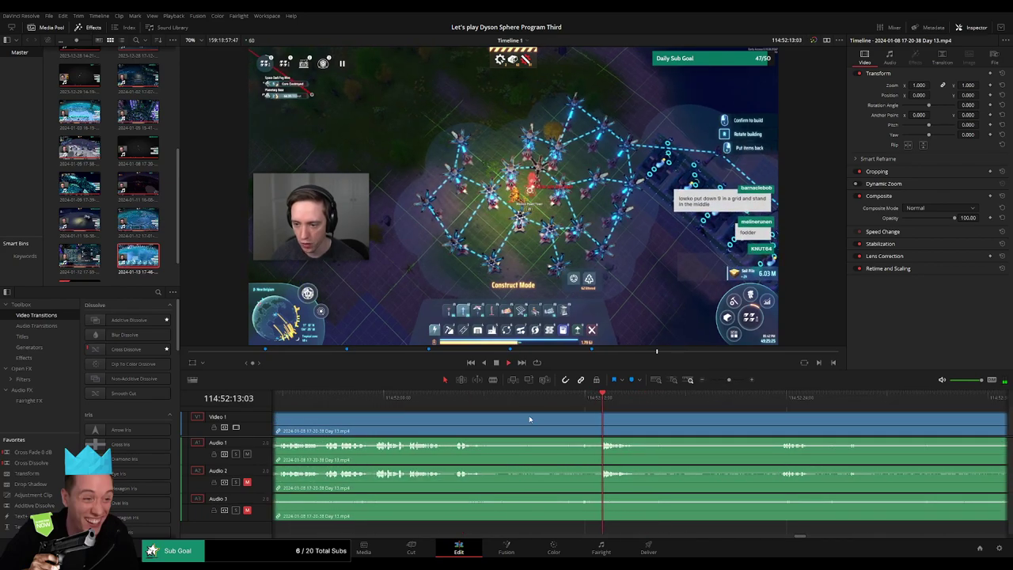
{"action": "scroll", "coordinate": [530, 419], "scroll_direction": "left", "scroll_amount": 3}
{"action": "left_click", "coordinate": [326, 405]}
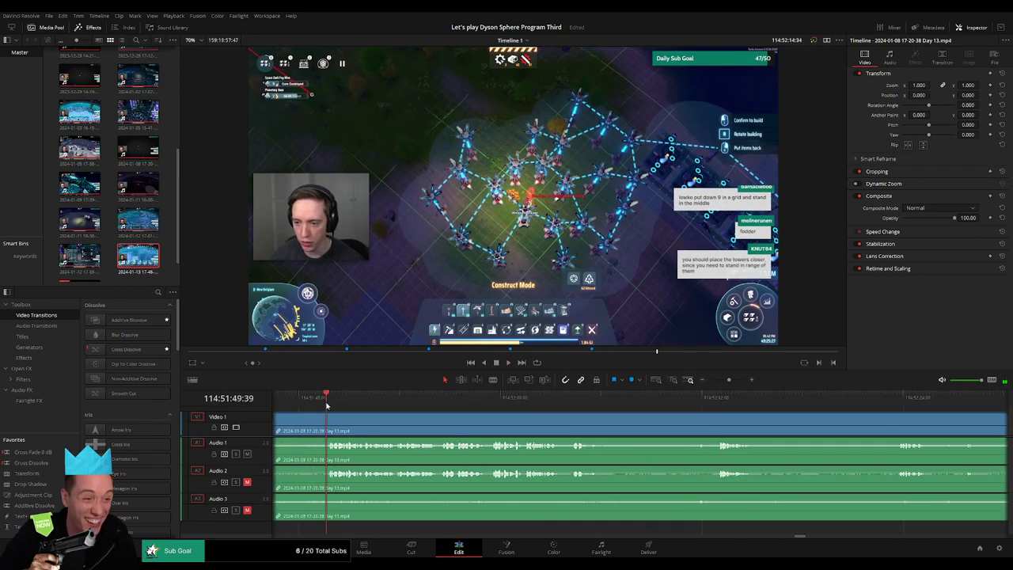
{"action": "left_click_drag", "start_coordinate": [779, 407], "coordinate": [897, 421]}
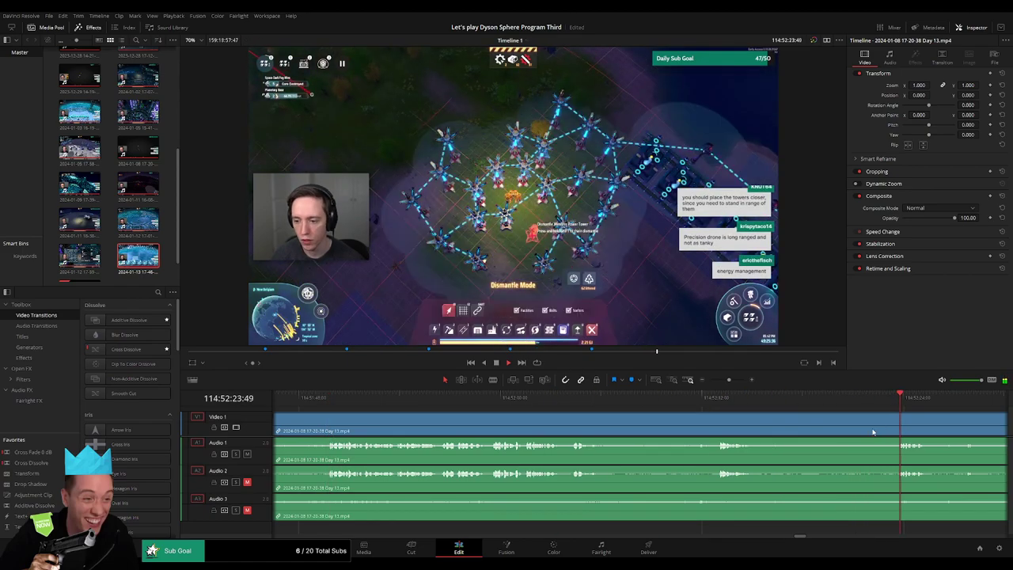
{"action": "scroll", "coordinate": [937, 431], "scroll_direction": "right", "scroll_amount": 5}
{"action": "left_click", "coordinate": [851, 407]}
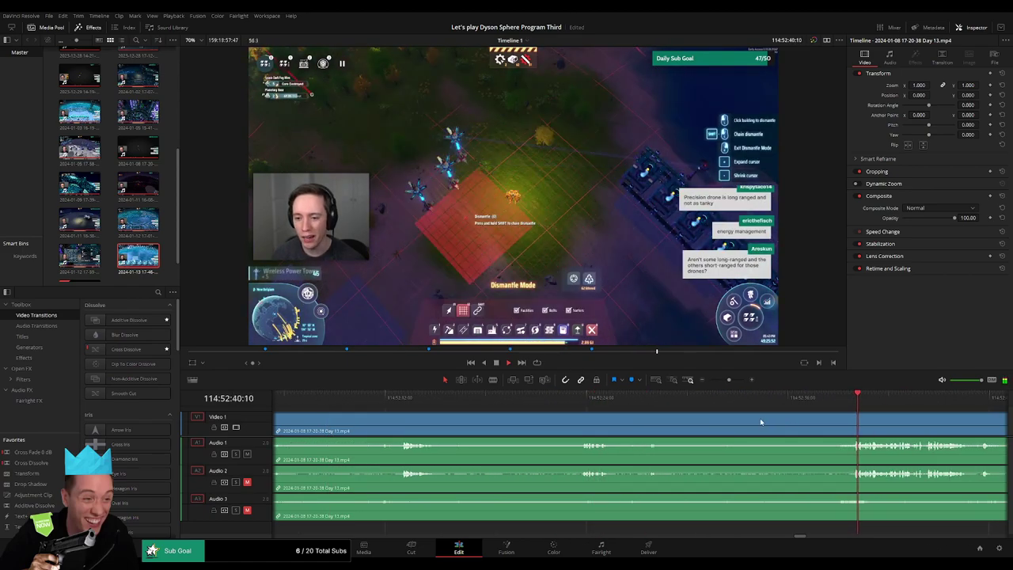
Split the Day 13 clip at 114:52:23:00, fade all three audio tracks out and in around the cut, and preview it
{"action": "left_click", "coordinate": [582, 404]}
{"action": "left_click_drag", "start_coordinate": [583, 404], "coordinate": [553, 443]}
{"action": "key", "text": "ctrl+b"}
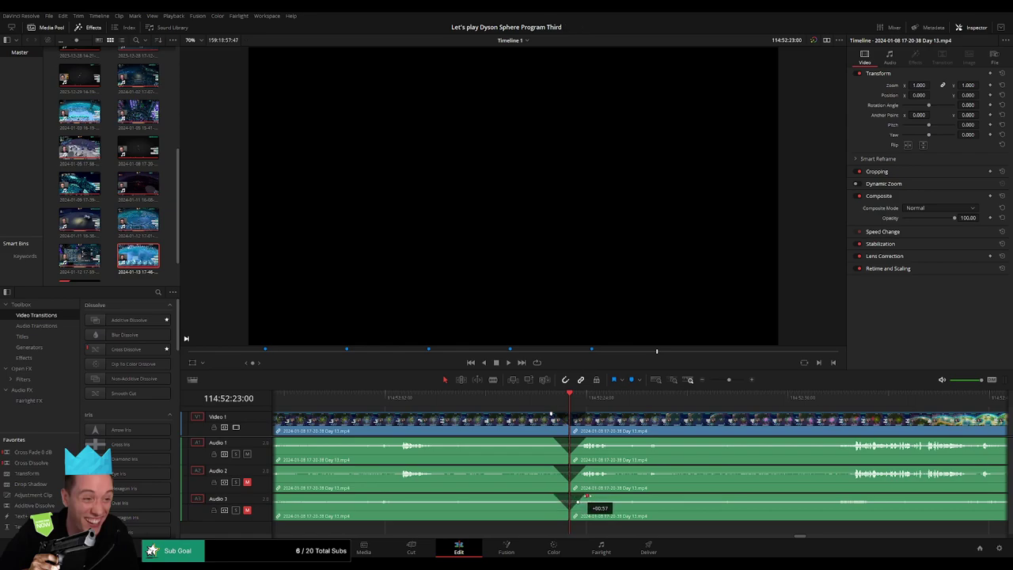
{"action": "left_click", "coordinate": [545, 397]}
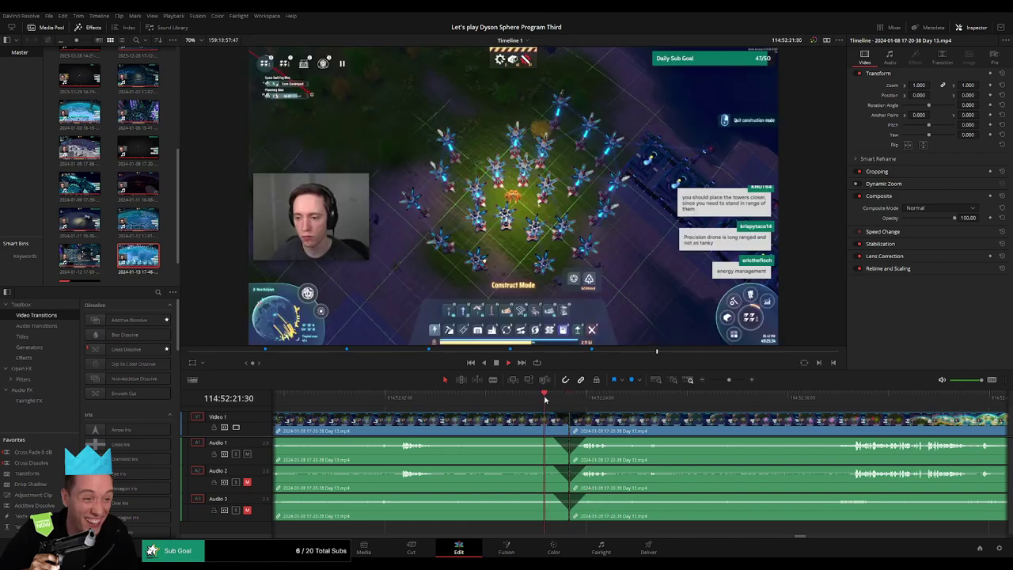
Preview the faded cut at 114:52:23:00 and move the remaining Day 13 clip farther along the timeline, leaving a gap
{"action": "key", "text": "space"}
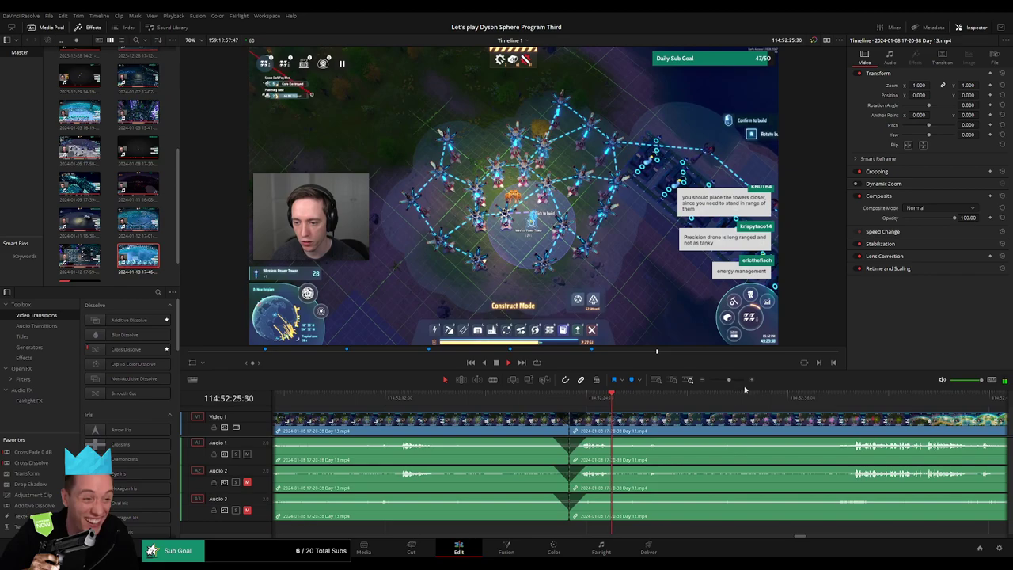
{"action": "key", "text": "space"}
{"action": "key", "text": "ctrl+b"}
{"action": "left_click_drag", "start_coordinate": [729, 380], "coordinate": [695, 383]}
{"action": "scroll", "coordinate": [590, 429], "scroll_direction": "right", "scroll_amount": 3}
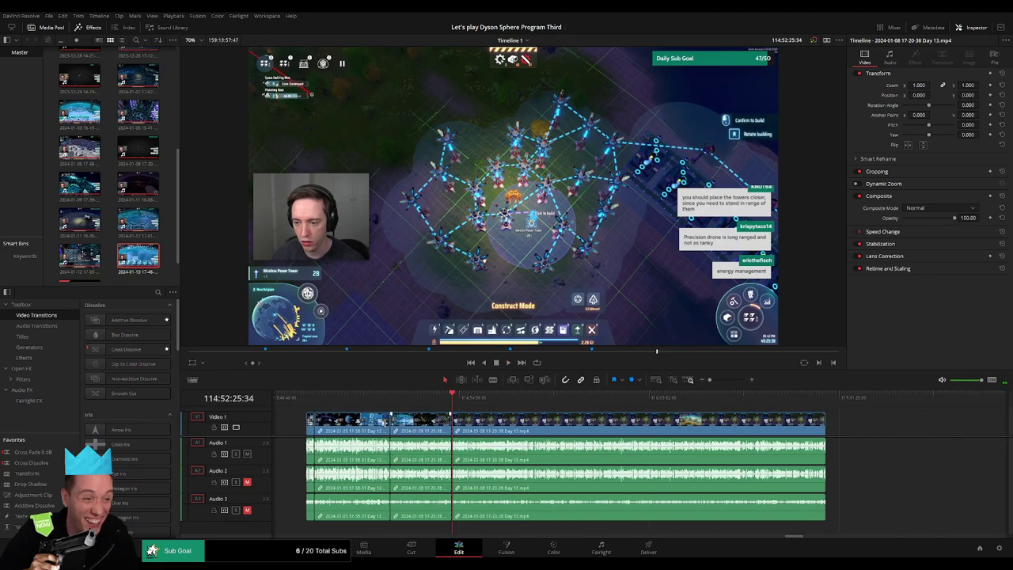
{"action": "left_click", "coordinate": [306, 397]}
{"action": "left_click", "coordinate": [453, 402]}
{"action": "scroll", "coordinate": [522, 424], "scroll_direction": "right", "scroll_amount": 6}
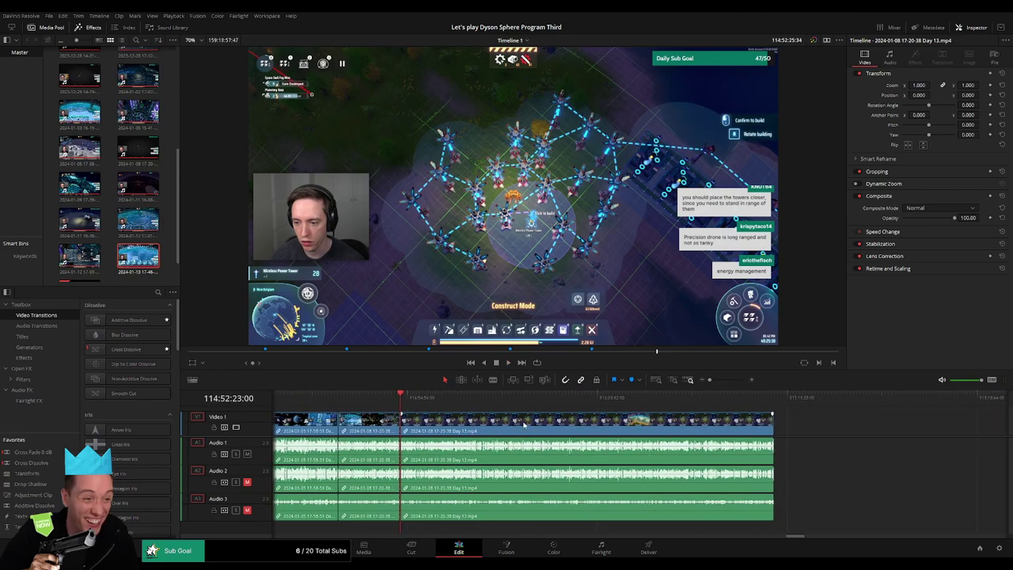
{"action": "left_click_drag", "start_coordinate": [433, 419], "coordinate": [678, 426]}
{"action": "scroll", "coordinate": [484, 432], "scroll_direction": "left", "scroll_amount": 3}
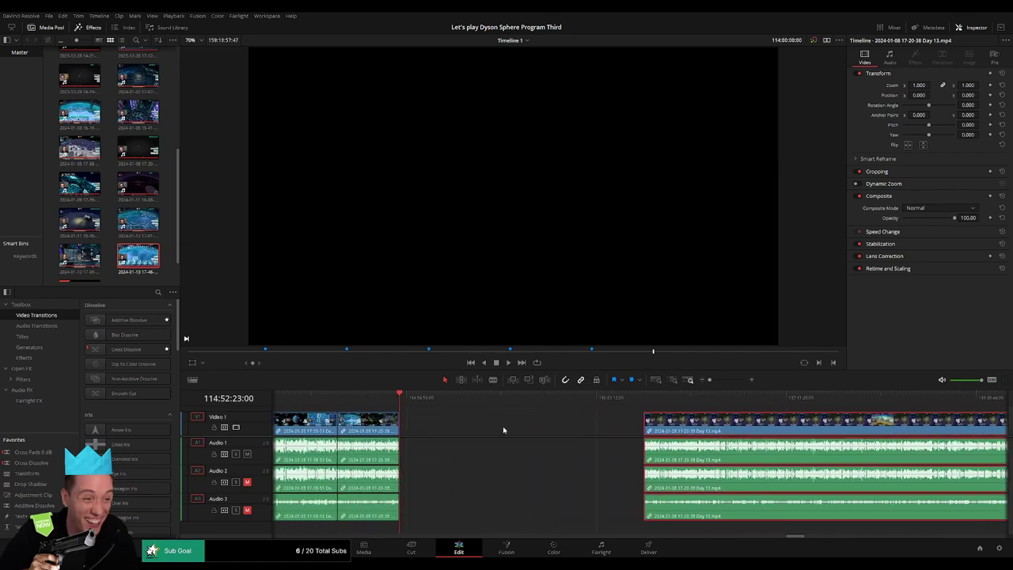
Position the playhead at 116:00:00:00, move the remaining Day 13 clip to start there, and play its opening
{"action": "left_click", "coordinate": [438, 412]}
{"action": "left_click_drag", "start_coordinate": [406, 401], "coordinate": [568, 411]}
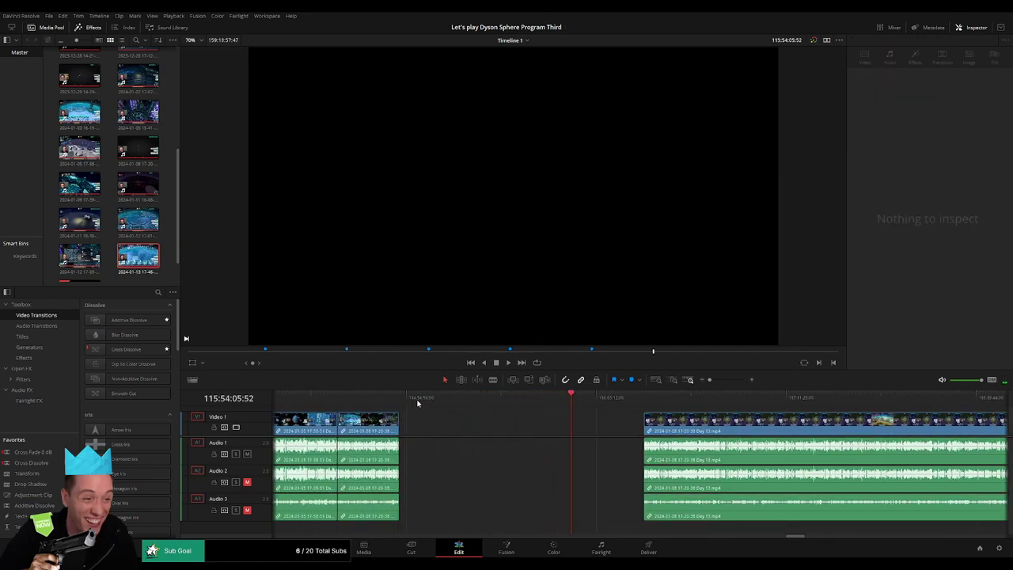
{"action": "left_click_drag", "start_coordinate": [401, 401], "coordinate": [587, 410]}
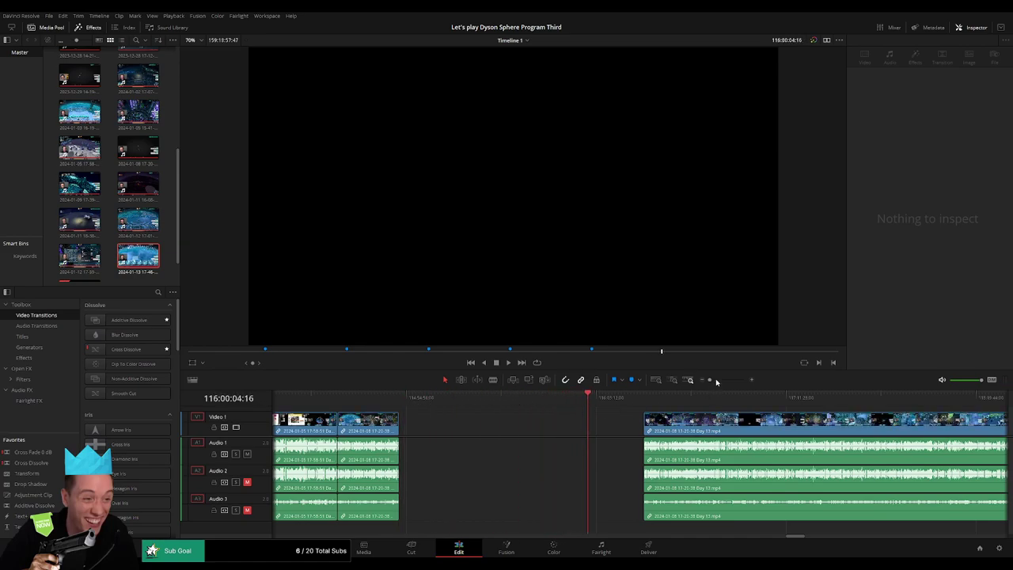
{"action": "left_click_drag", "start_coordinate": [717, 381], "coordinate": [720, 381]}
{"action": "left_click", "coordinate": [638, 399]}
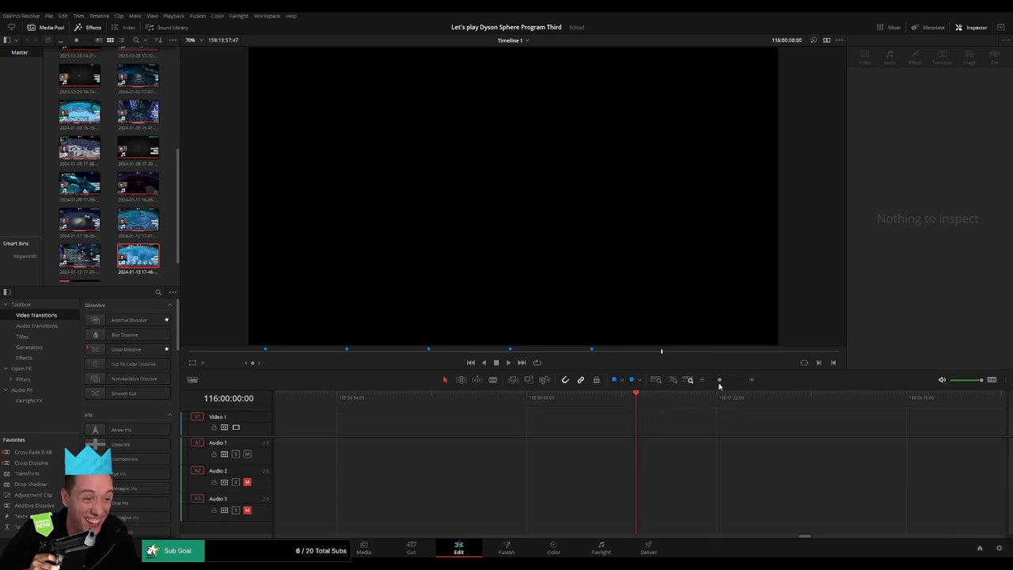
{"action": "left_click_drag", "start_coordinate": [719, 384], "coordinate": [711, 384]}
{"action": "scroll", "coordinate": [695, 416], "scroll_direction": "right", "scroll_amount": 5}
{"action": "left_click_drag", "start_coordinate": [517, 420], "coordinate": [464, 420]}
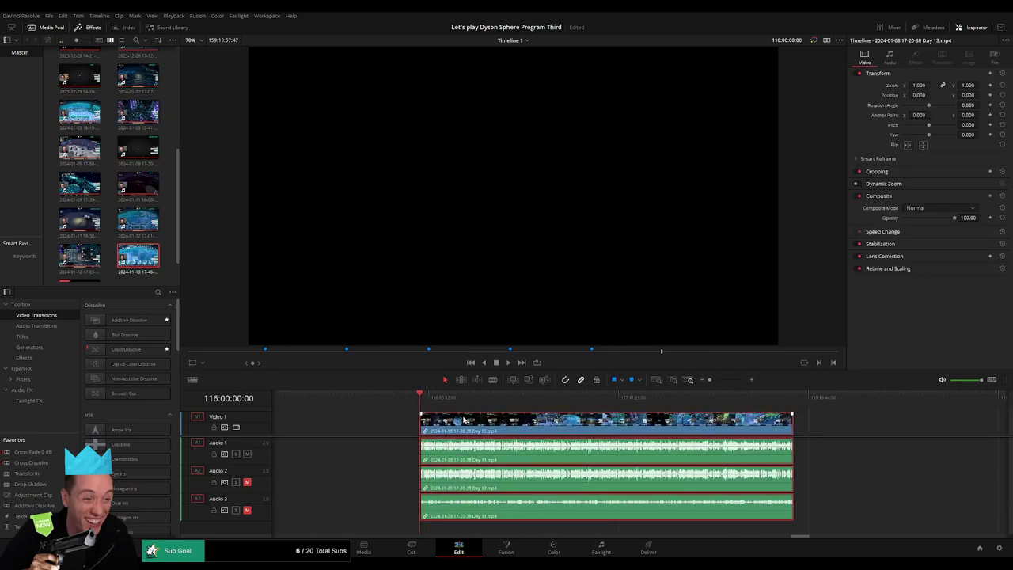
{"action": "key", "text": "space"}
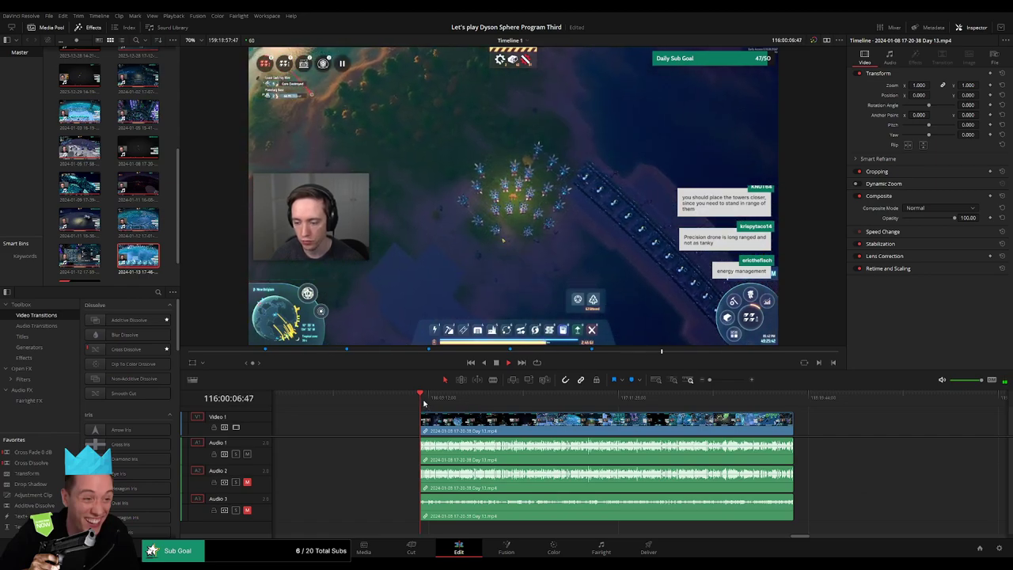
Examine the Day 13 clip's footage and audio around 116:52 for a quiet moment suitable for ending the episode
{"action": "left_click_drag", "start_coordinate": [425, 406], "coordinate": [565, 403]}
{"action": "key", "text": "space"}
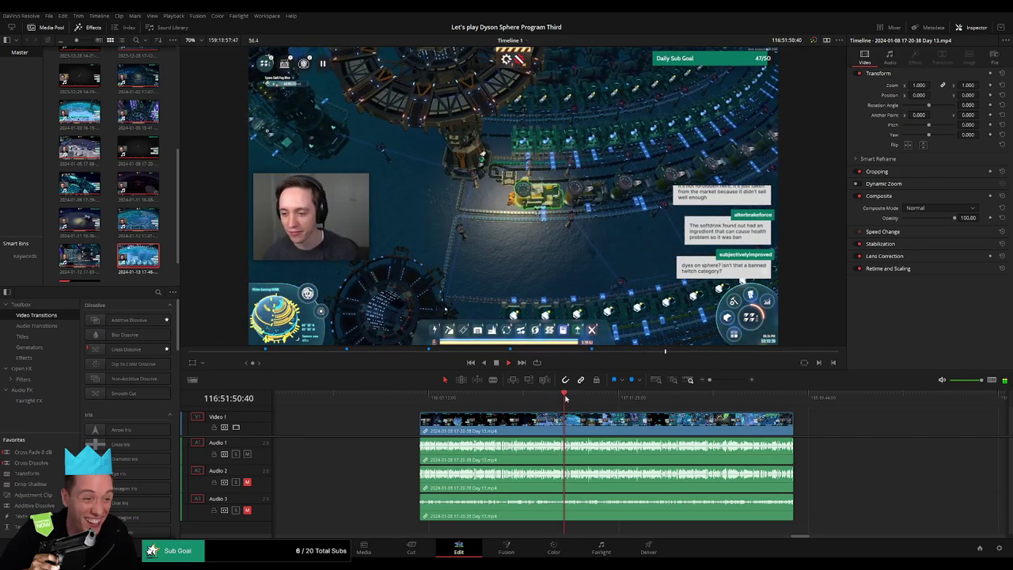
{"action": "left_click_drag", "start_coordinate": [711, 380], "coordinate": [724, 380]}
{"action": "left_click", "coordinate": [660, 398]}
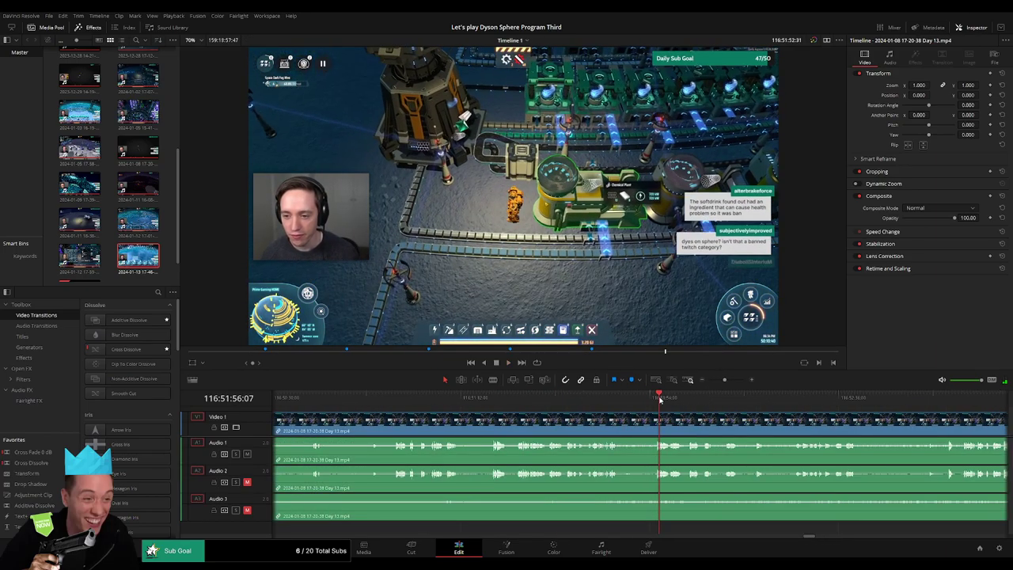
{"action": "left_click_drag", "start_coordinate": [665, 406], "coordinate": [468, 412]}
{"action": "left_click", "coordinate": [532, 402]}
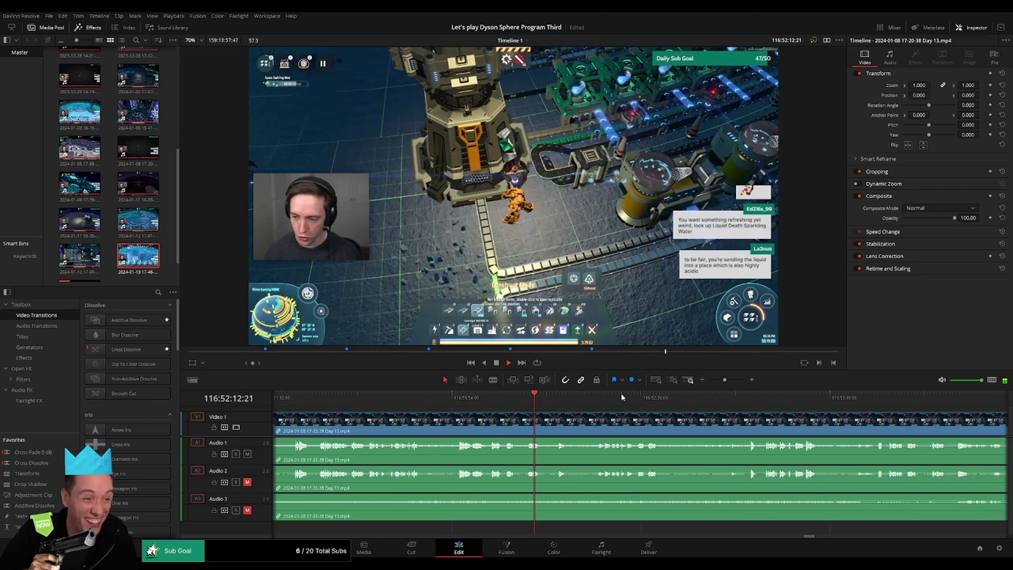
{"action": "left_click_drag", "start_coordinate": [726, 381], "coordinate": [730, 382]}
{"action": "left_click", "coordinate": [482, 400]}
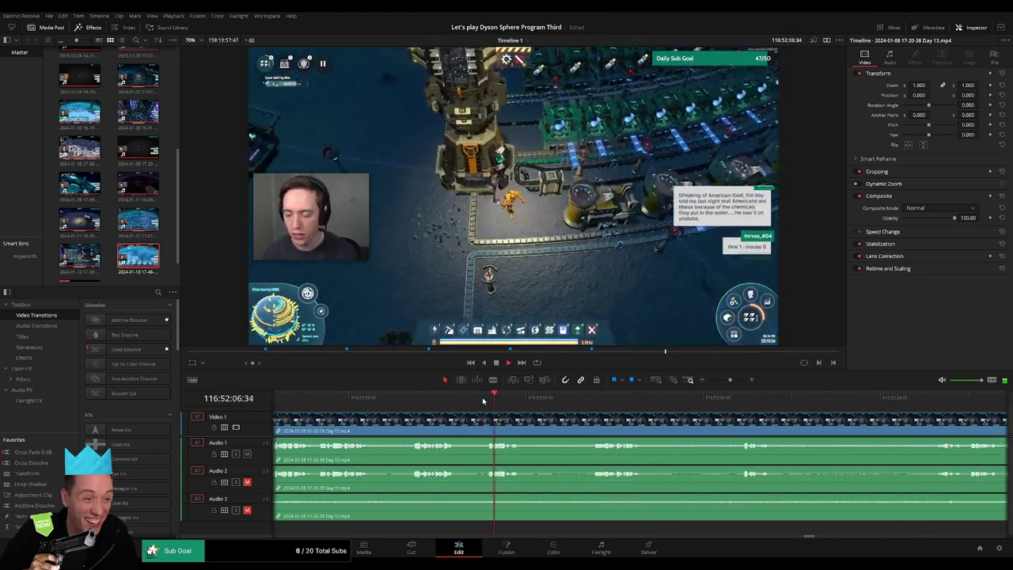
{"action": "left_click", "coordinate": [602, 397]}
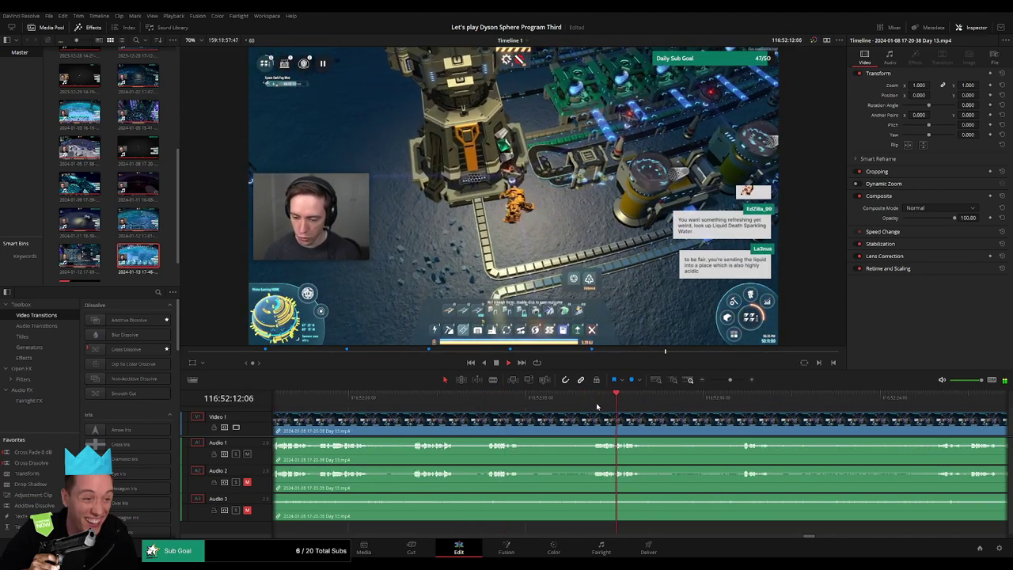
{"action": "left_click", "coordinate": [599, 398]}
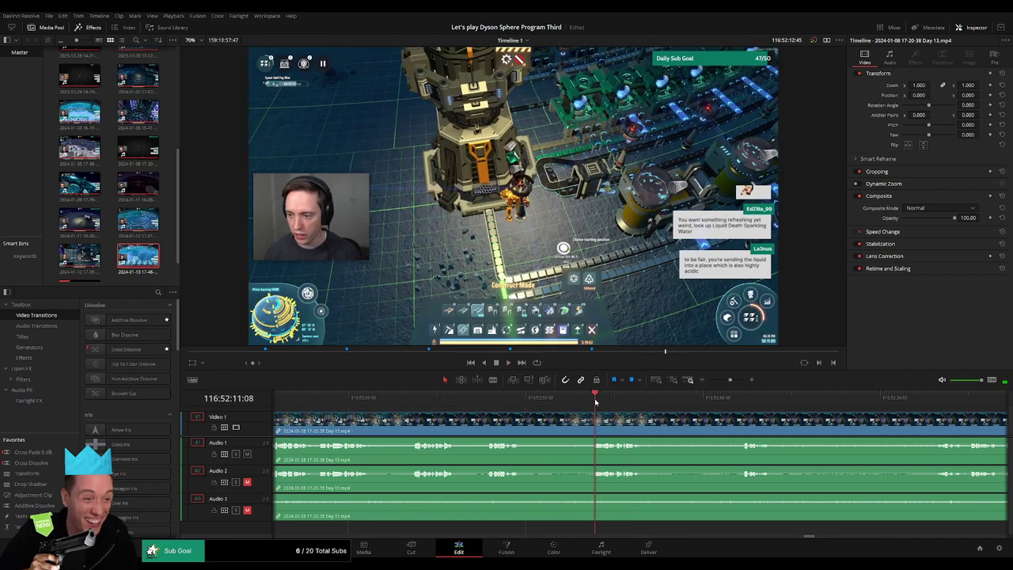
Split the Day 13 clip at 116:52:10:00 and fade the video and all three audio tracks out and in around the cut
{"action": "left_click", "coordinate": [587, 400]}
{"action": "mouse_move", "coordinate": [587, 402]}
{"action": "left_mouse_down"}
{"action": "mouse_move", "coordinate": [570, 402]}
{"action": "mouse_move", "coordinate": [594, 417]}
{"action": "left_mouse_up"}
{"action": "key", "text": "b"}
{"action": "left_click", "coordinate": [570, 418]}
{"action": "key", "text": "a"}
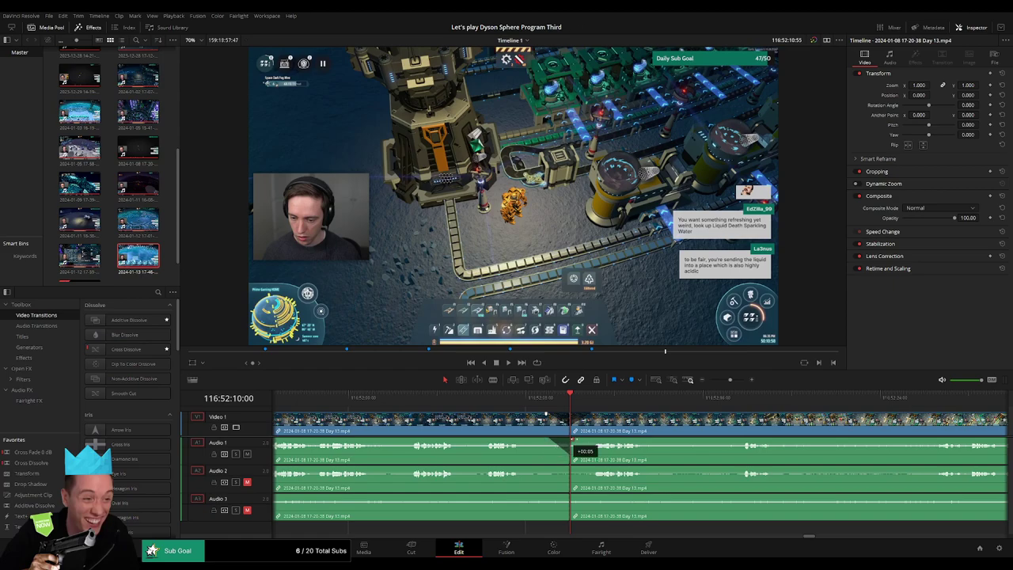
{"action": "left_click_drag", "start_coordinate": [572, 439], "coordinate": [591, 439]}
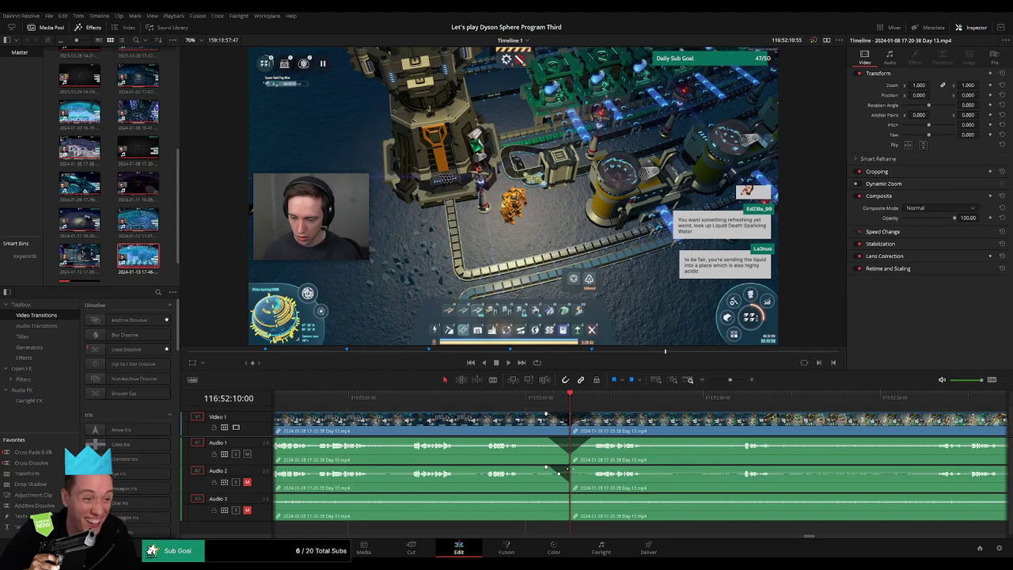
{"action": "left_click_drag", "start_coordinate": [572, 469], "coordinate": [590, 468]}
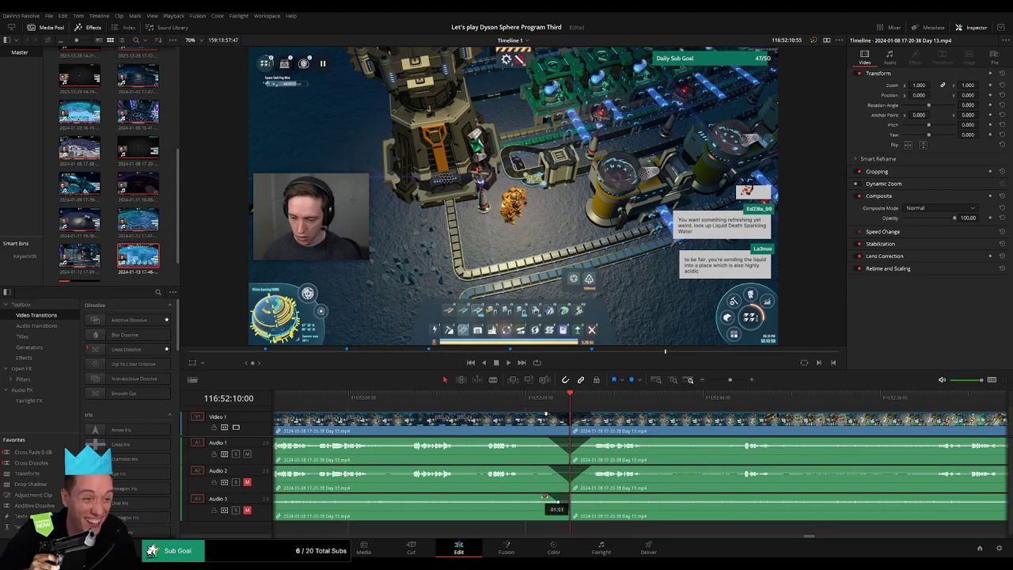
{"action": "left_click_drag", "start_coordinate": [572, 495], "coordinate": [587, 496]}
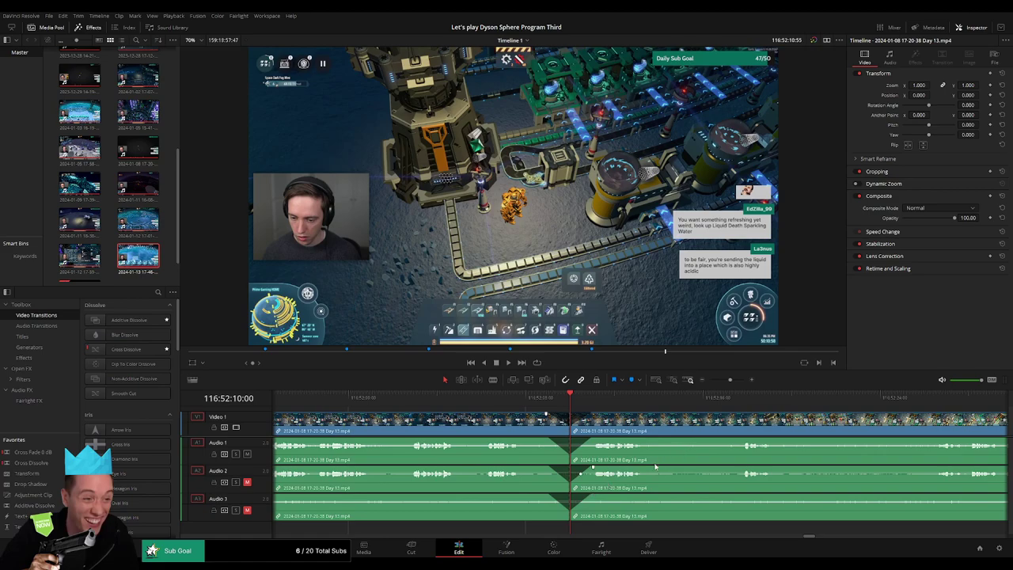
Move the Day 13 piece after the 116:52:10:00 cut farther along the timeline, leaving a gap
{"action": "scroll", "coordinate": [710, 401], "scroll_direction": "down", "scroll_amount": 10}
{"action": "left_click_drag", "start_coordinate": [702, 421], "coordinate": [552, 422]}
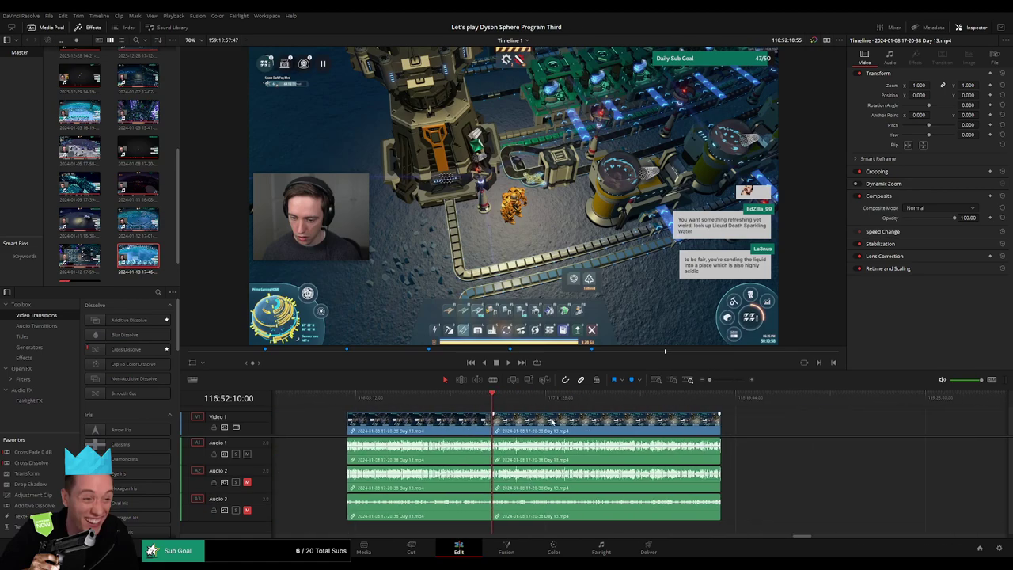
{"action": "left_click_drag", "start_coordinate": [630, 423], "coordinate": [688, 423]}
{"action": "left_click", "coordinate": [372, 423]}
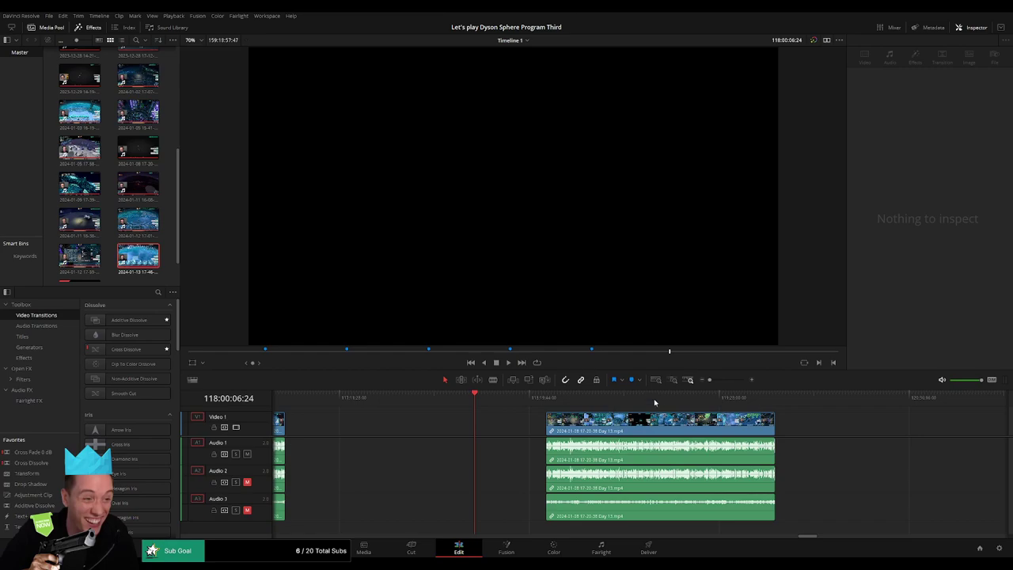
Position the playhead at 118:00:00:00, move the last Day 13 piece to start there, and play its opening
{"action": "left_click_drag", "start_coordinate": [709, 379], "coordinate": [718, 385]}
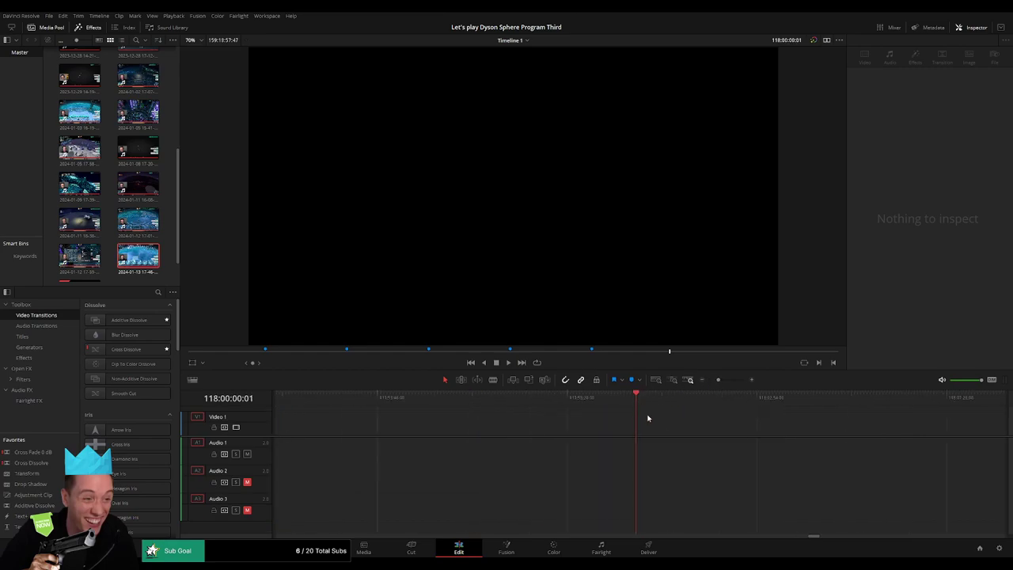
{"action": "left_click_drag", "start_coordinate": [718, 380], "coordinate": [703, 383]}
{"action": "scroll", "coordinate": [554, 420], "scroll_direction": "right", "scroll_amount": 5}
{"action": "left_click_drag", "start_coordinate": [565, 429], "coordinate": [497, 428]}
{"action": "left_click", "coordinate": [493, 410]}
{"action": "key", "text": "space"}
{"action": "scroll", "coordinate": [459, 411], "scroll_direction": "right", "scroll_amount": 4}
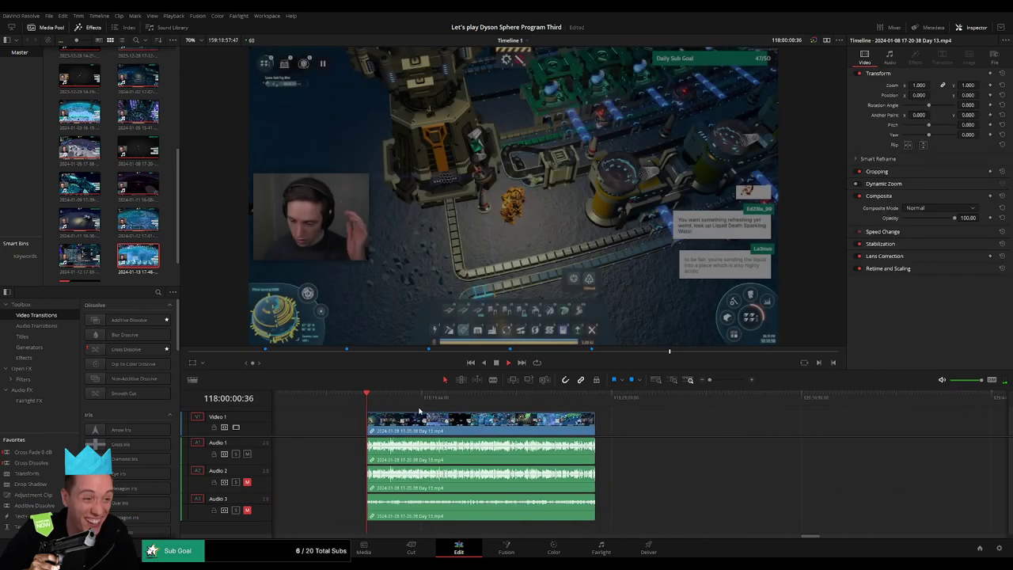
Examine the Day 13 clip's footage and audio around 118:52 for a quiet moment to end the episode
{"action": "left_click_drag", "start_coordinate": [347, 399], "coordinate": [491, 407]}
{"action": "key", "text": "space"}
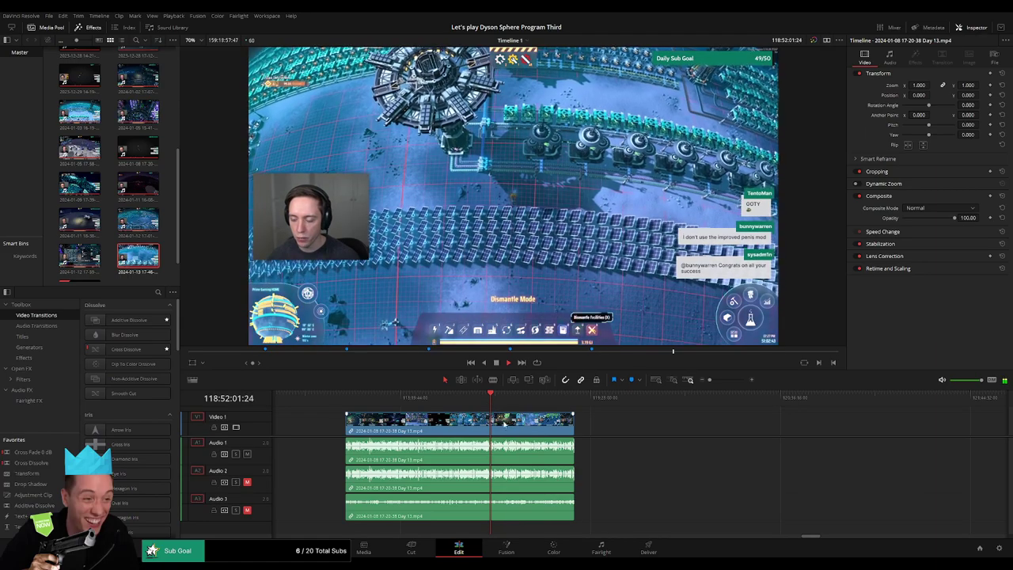
{"action": "left_click_drag", "start_coordinate": [715, 380], "coordinate": [724, 382]}
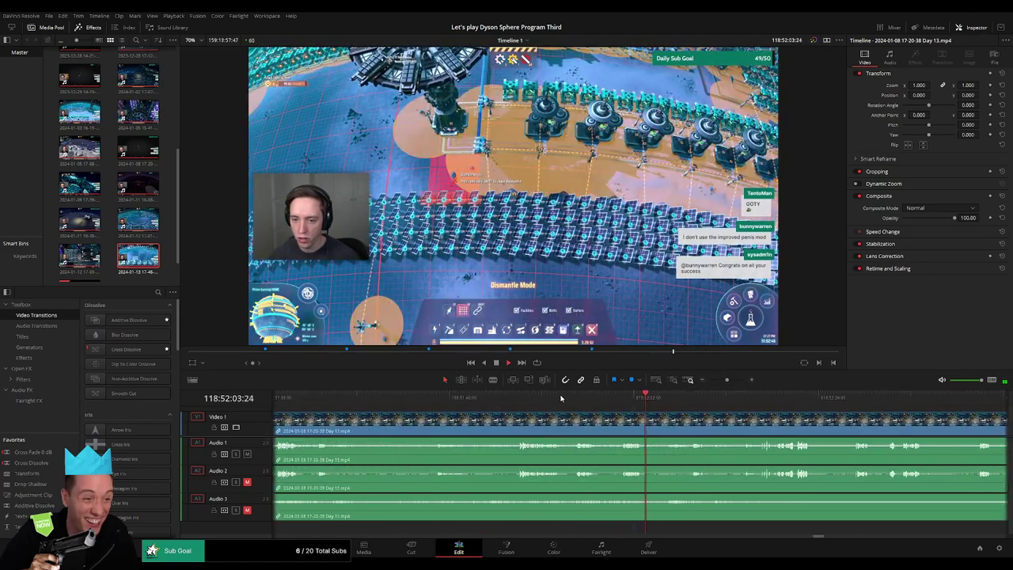
{"action": "left_click", "coordinate": [570, 396]}
{"action": "left_click", "coordinate": [523, 398]}
{"action": "left_click_drag", "start_coordinate": [606, 398], "coordinate": [616, 398]}
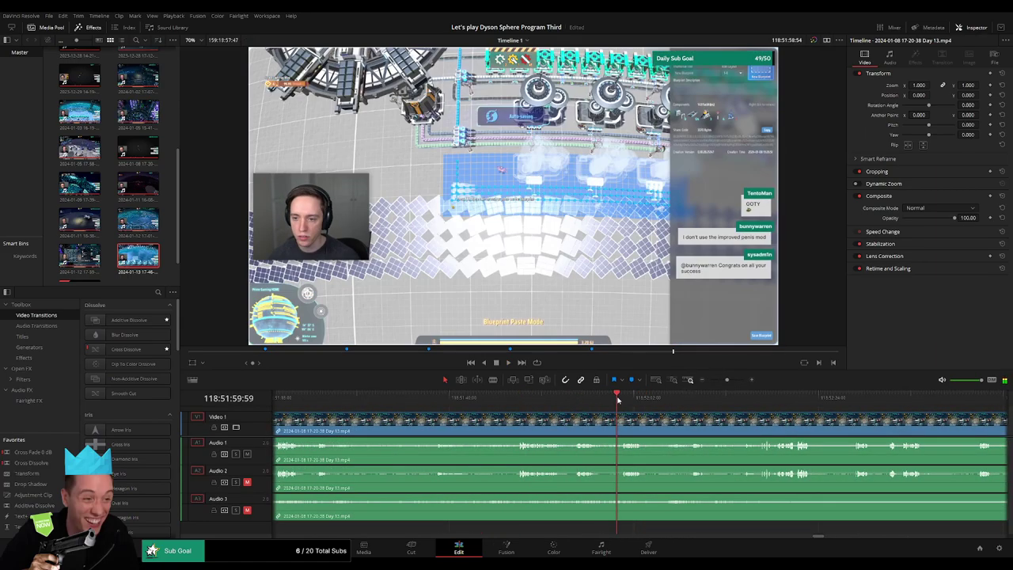
{"action": "left_click_drag", "start_coordinate": [726, 381], "coordinate": [731, 383]}
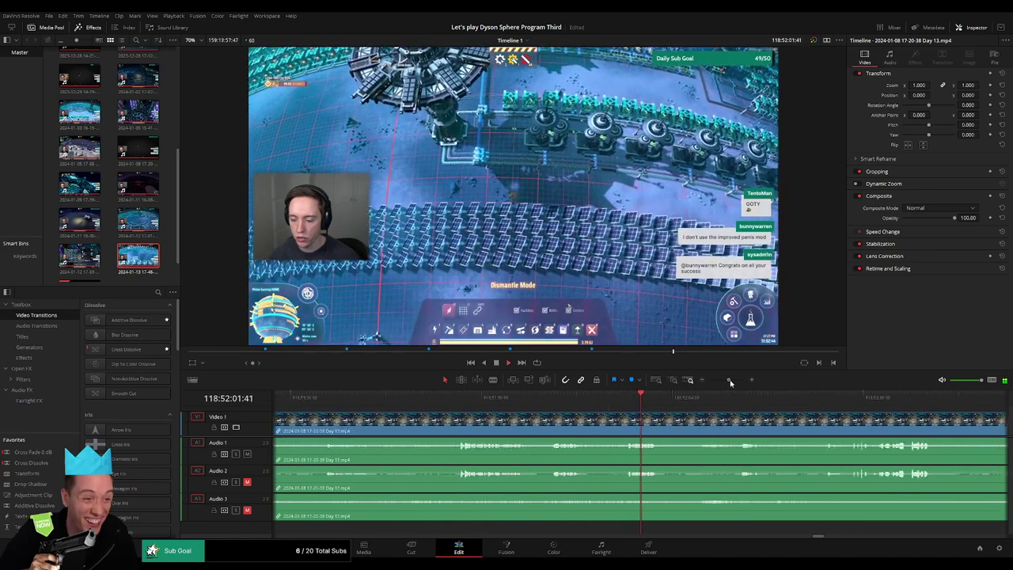
Split the Day 13 clip at 118:52:00:00 and fade the video and all three audio tracks out and in around the cut
{"action": "left_click", "coordinate": [608, 402]}
{"action": "left_click_drag", "start_coordinate": [608, 405], "coordinate": [584, 405]}
{"action": "key", "text": "ctrl+b"}
{"action": "left_click", "coordinate": [533, 403]}
{"action": "key", "text": "space"}
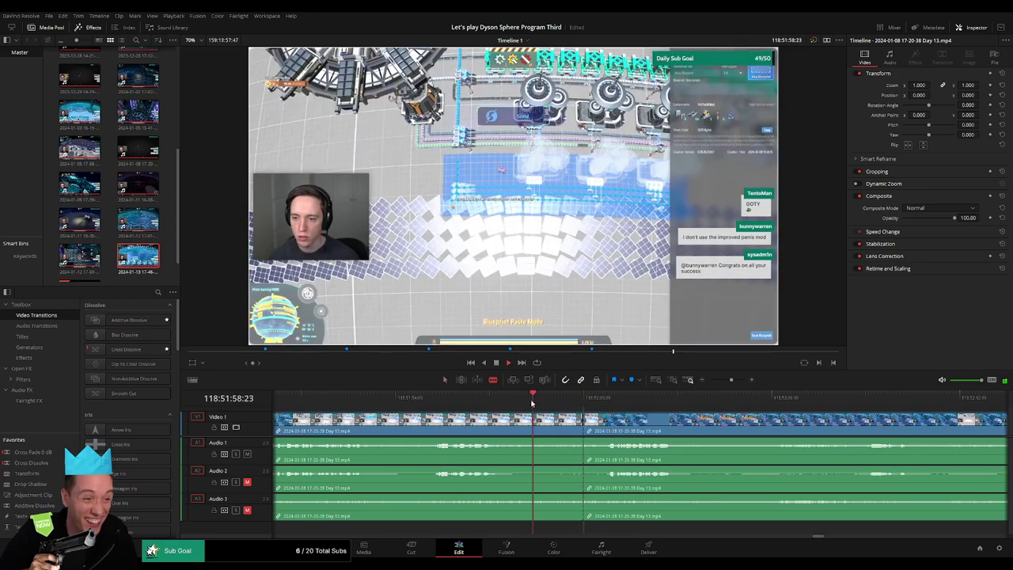
{"action": "key", "text": "space"}
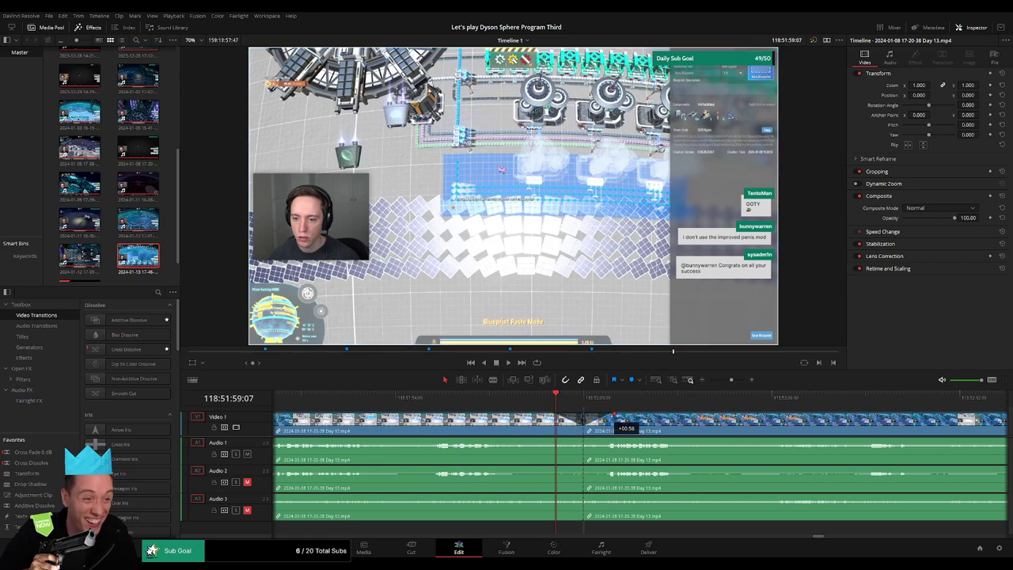
{"action": "left_click_drag", "start_coordinate": [615, 415], "coordinate": [612, 440]}
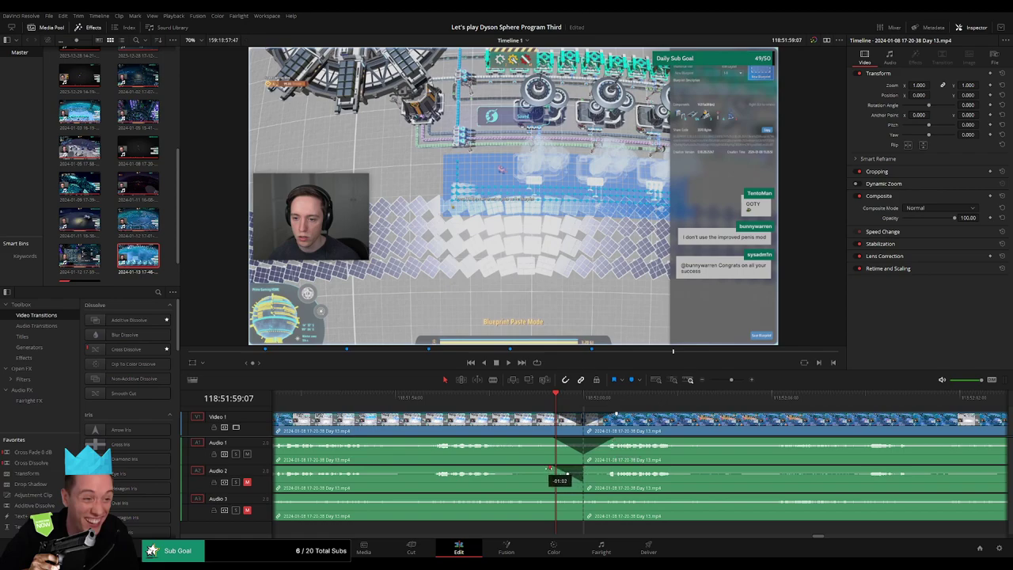
{"action": "left_click_drag", "start_coordinate": [586, 469], "coordinate": [610, 469]}
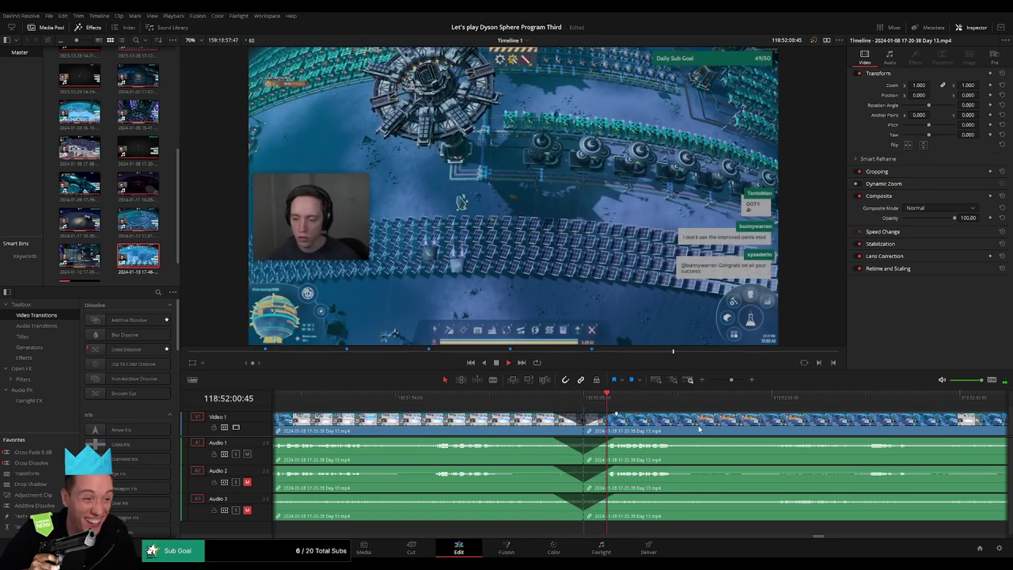
Move the Day 13 piece after the 118:52:00:00 cut farther along and add a timeline marker named "60 episodes" at the cut
{"action": "key", "text": "space"}
{"action": "left_click_drag", "start_coordinate": [732, 380], "coordinate": [671, 388]}
{"action": "left_click_drag", "start_coordinate": [745, 434], "coordinate": [631, 422]}
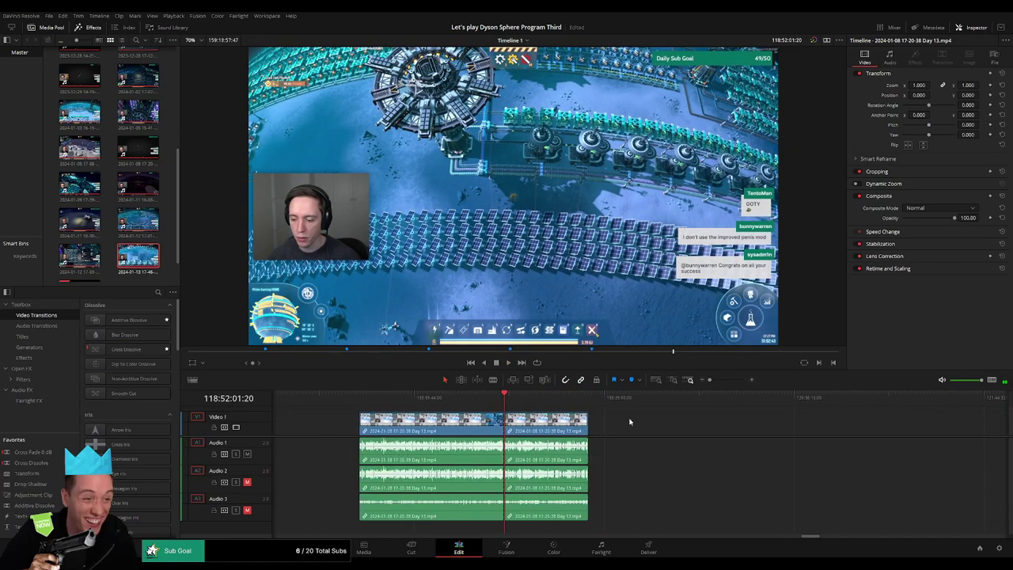
{"action": "left_click_drag", "start_coordinate": [525, 415], "coordinate": [379, 419]}
{"action": "left_click_drag", "start_coordinate": [406, 421], "coordinate": [622, 421]}
{"action": "left_click", "coordinate": [405, 424]}
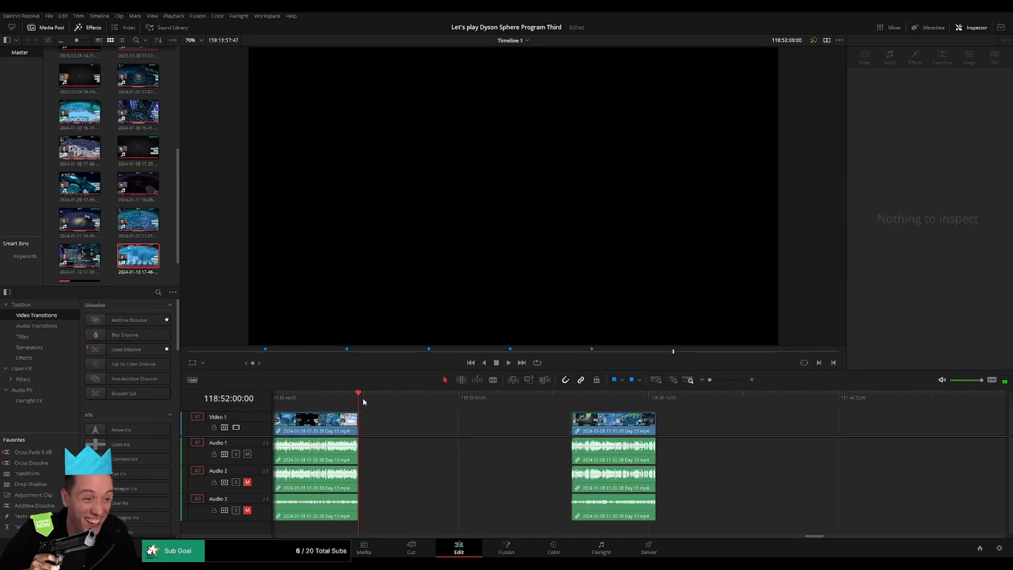
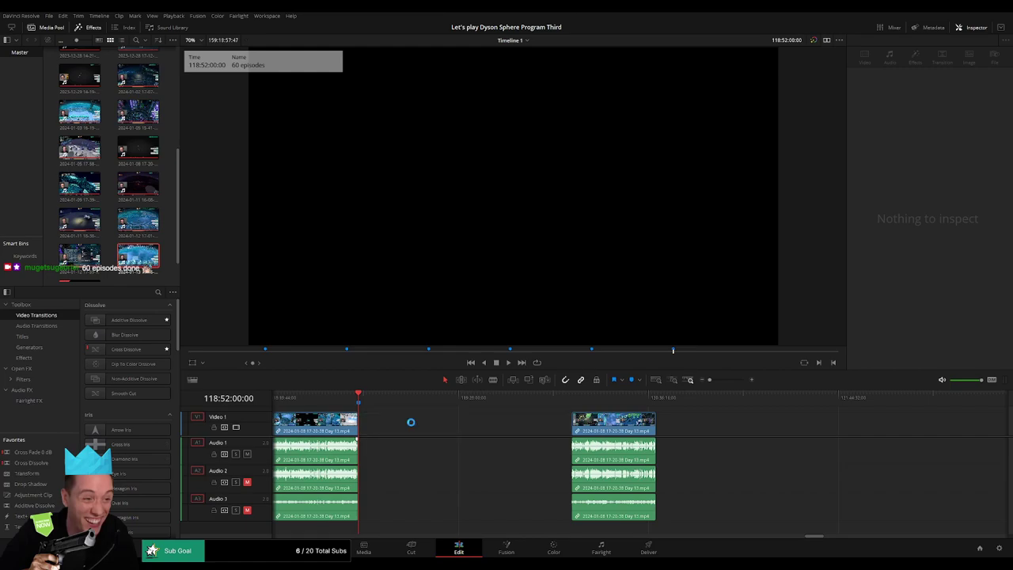
Position the playhead at 120:00:00:00 and move the last Day 13 piece to start there
{"action": "left_click_drag", "start_coordinate": [360, 394], "coordinate": [525, 405]}
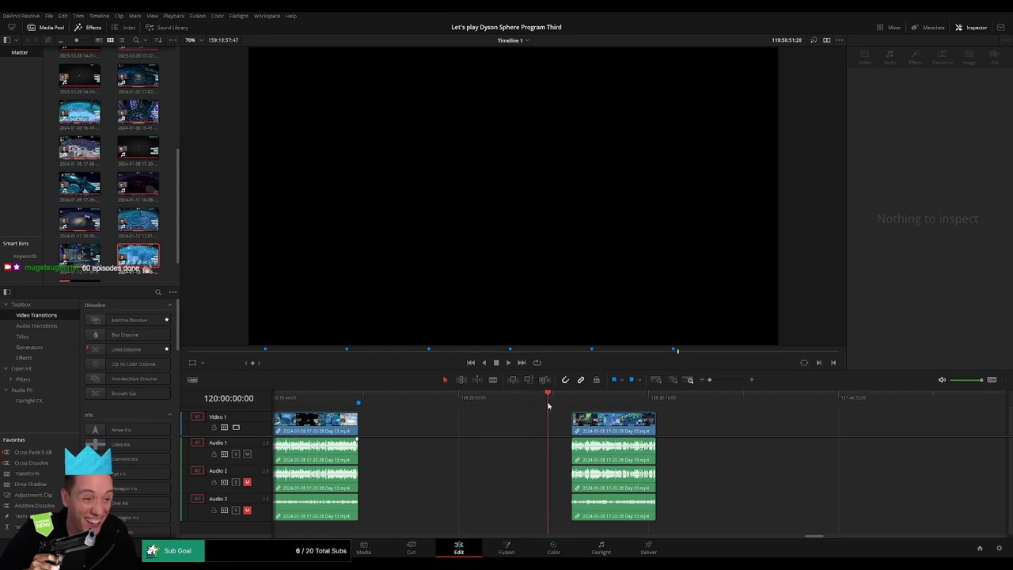
{"action": "left_click_drag", "start_coordinate": [624, 422], "coordinate": [599, 423]}
{"action": "left_click", "coordinate": [708, 426]}
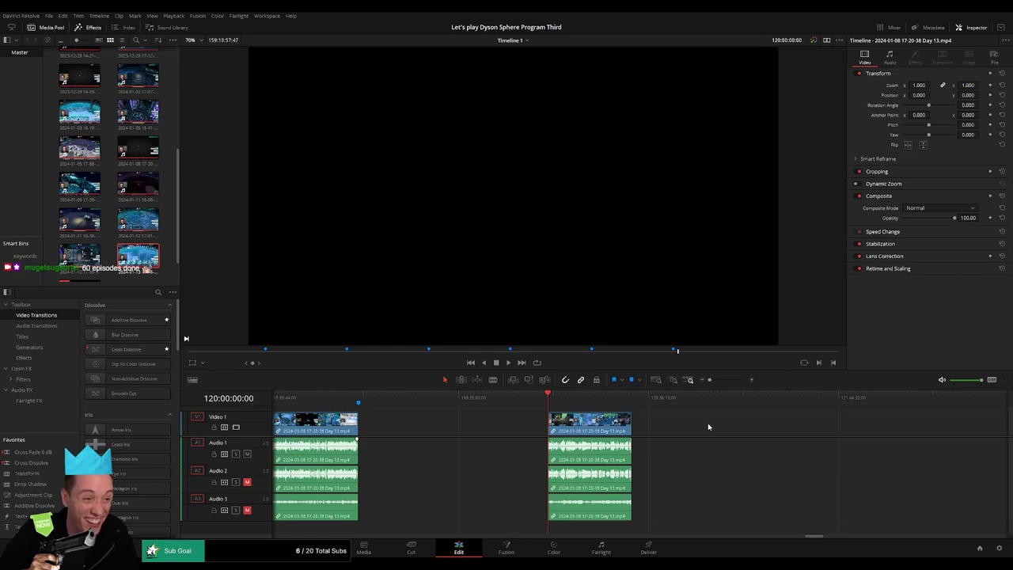
Move the Day 14 clip back toward the Day 13 piece at 120:00:00:00 and ripple-delete the gap between them
{"action": "left_click_drag", "start_coordinate": [709, 425], "coordinate": [488, 421]}
{"action": "scroll", "coordinate": [488, 422], "scroll_direction": "left", "scroll_amount": 7}
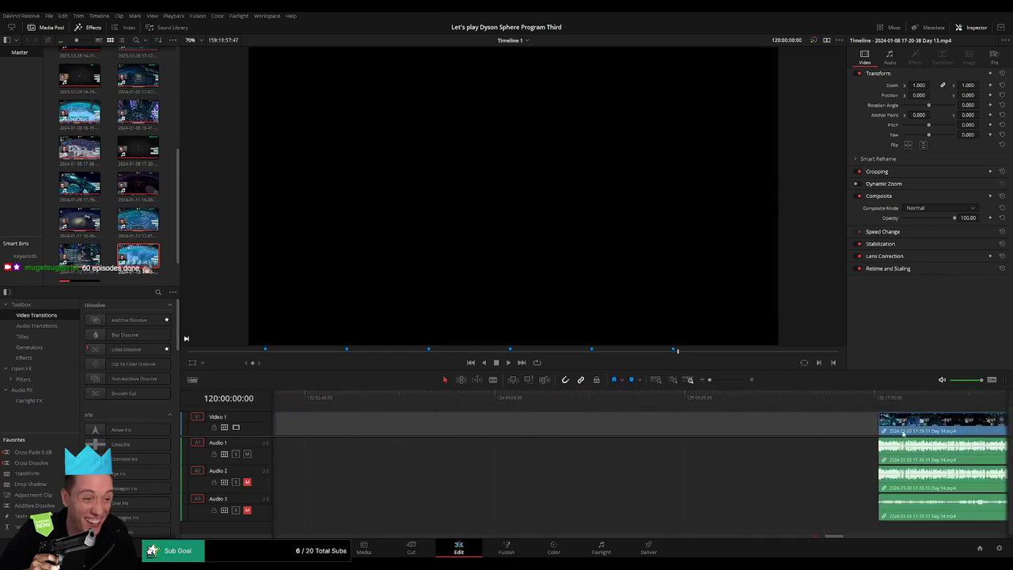
{"action": "left_click_drag", "start_coordinate": [904, 433], "coordinate": [440, 435]}
{"action": "scroll", "coordinate": [660, 435], "scroll_direction": "left", "scroll_amount": 5}
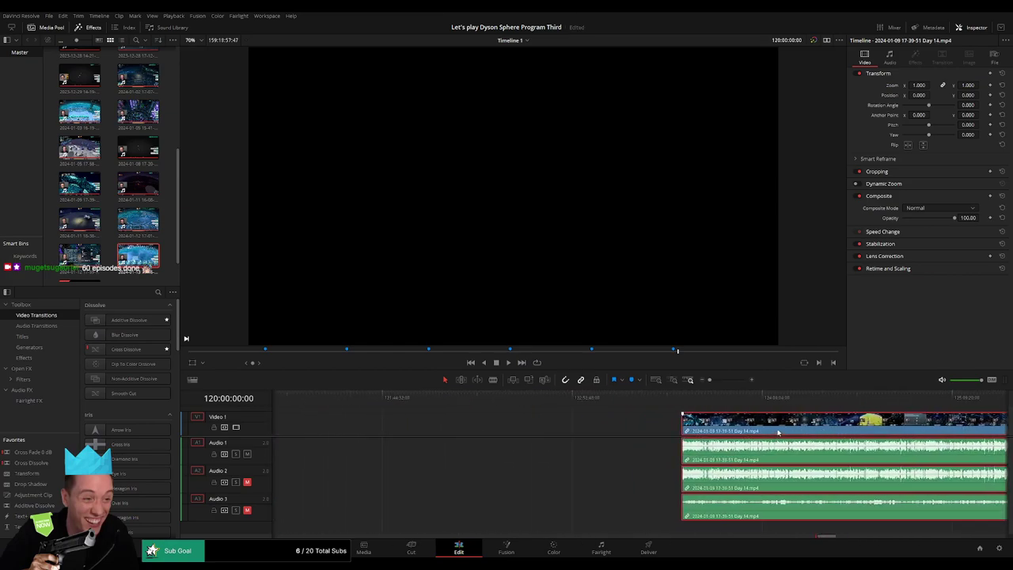
{"action": "left_click_drag", "start_coordinate": [778, 432], "coordinate": [635, 432]}
{"action": "scroll", "coordinate": [597, 432], "scroll_direction": "left", "scroll_amount": 5}
{"action": "left_click", "coordinate": [628, 425]}
{"action": "key", "text": "Delete"}
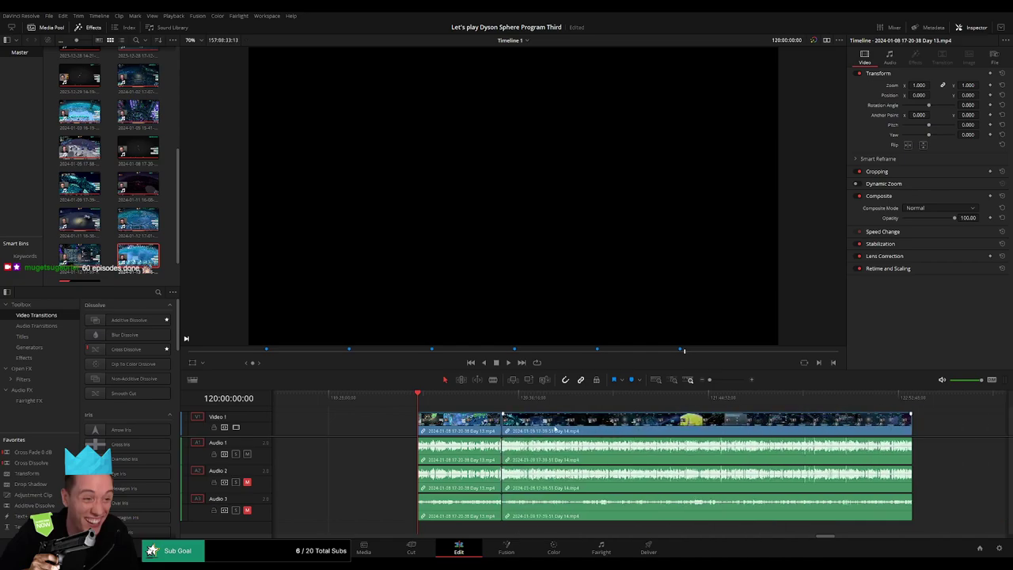
Play the opening of the Day 13 piece and check the footage at its join with the Day 14 clip
{"action": "key", "text": "space"}
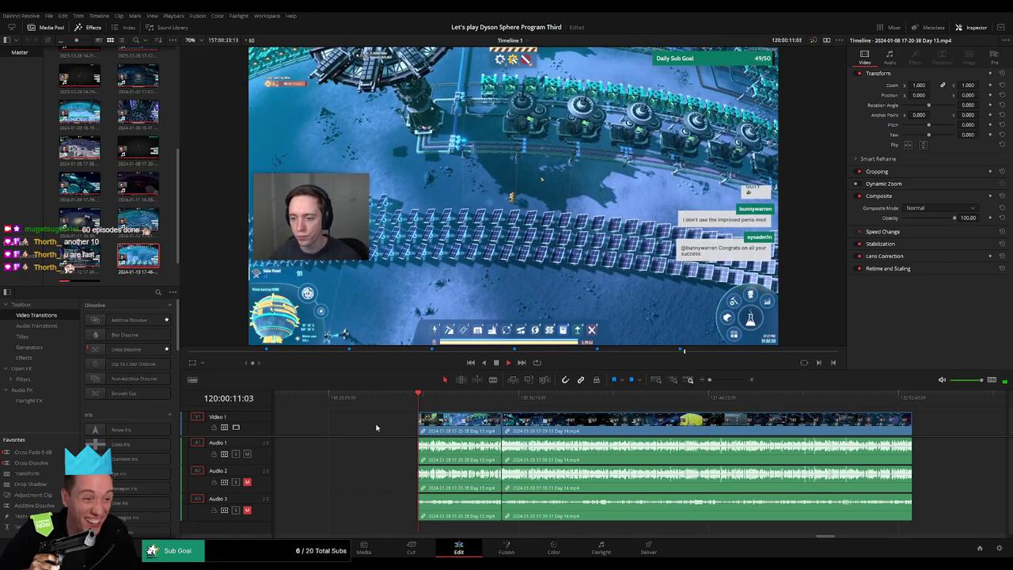
{"action": "left_click_drag", "start_coordinate": [379, 420], "coordinate": [299, 417]}
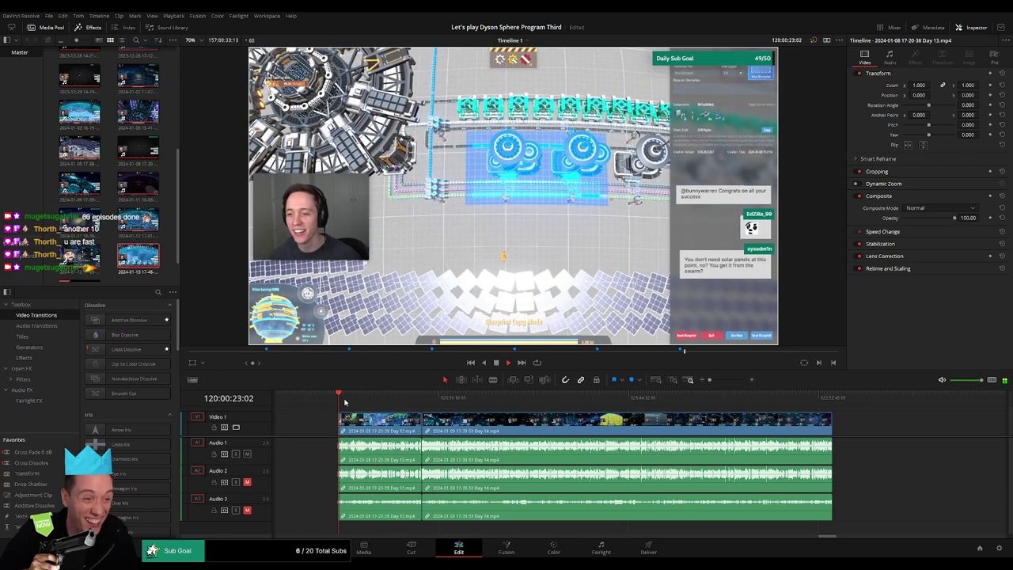
{"action": "left_click_drag", "start_coordinate": [341, 409], "coordinate": [417, 422]}
{"action": "key", "text": "space"}
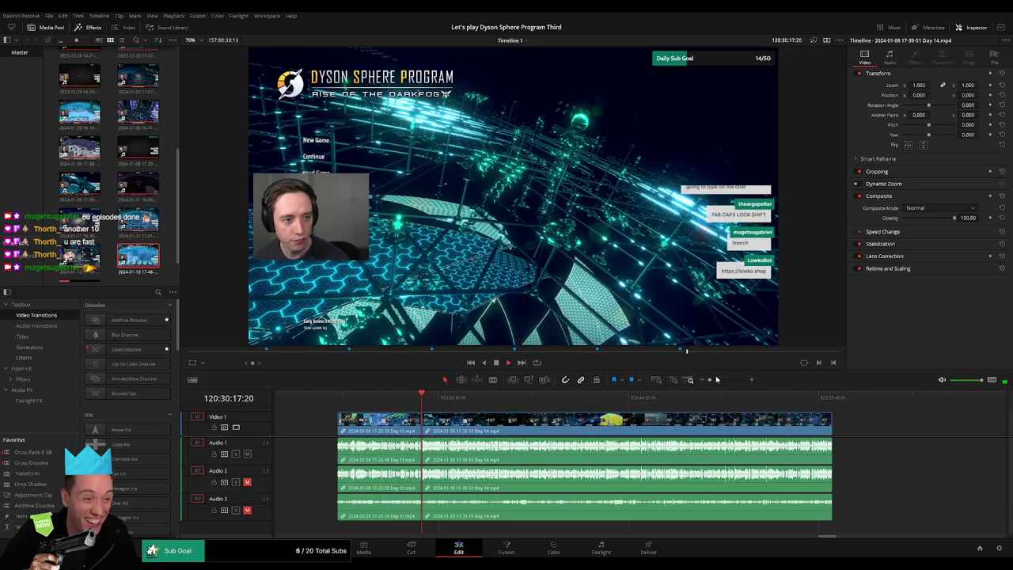
Ripple-trim the end of Day 13 near 120:30:16:42, add crossfades on video and audio at the Day 14 join, and play across it
{"action": "scroll", "coordinate": [417, 423], "scroll_direction": "up", "scroll_amount": 8}
{"action": "left_click", "coordinate": [599, 403]}
{"action": "left_click_drag", "start_coordinate": [600, 404], "coordinate": [614, 403]}
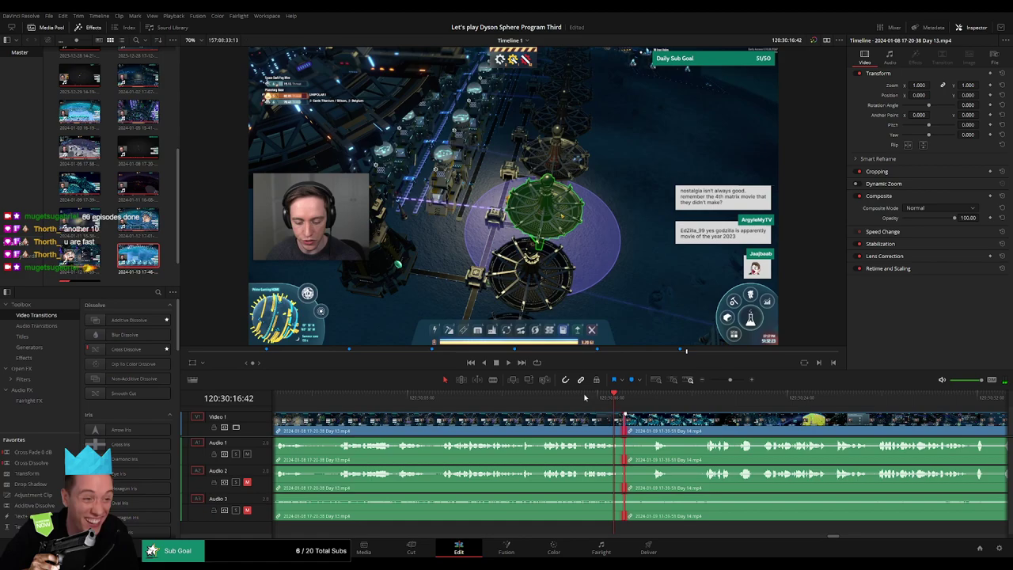
{"action": "left_click", "coordinate": [541, 325]}
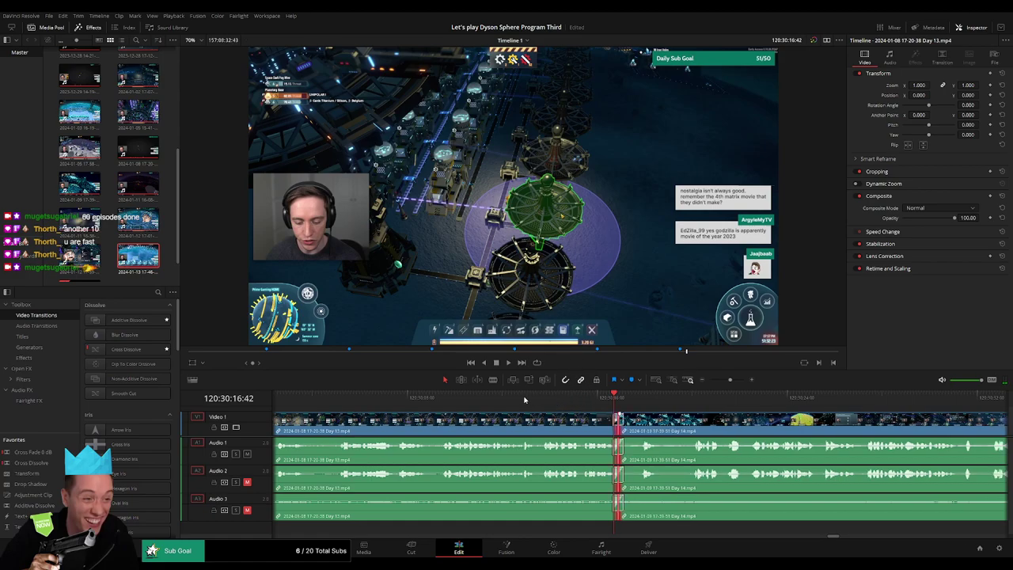
{"action": "left_click_drag", "start_coordinate": [506, 400], "coordinate": [574, 409]}
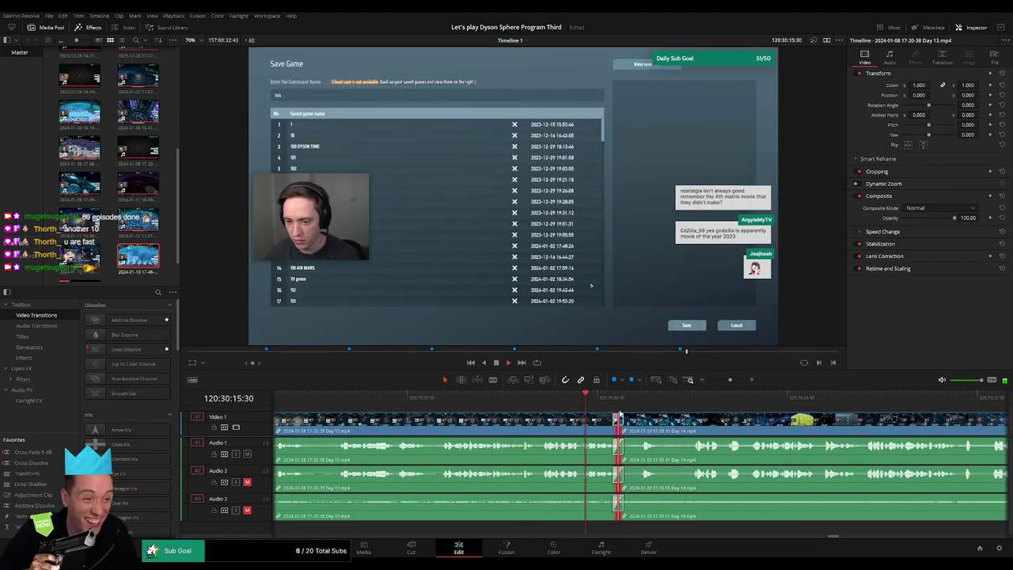
{"action": "left_click", "coordinate": [701, 411]}
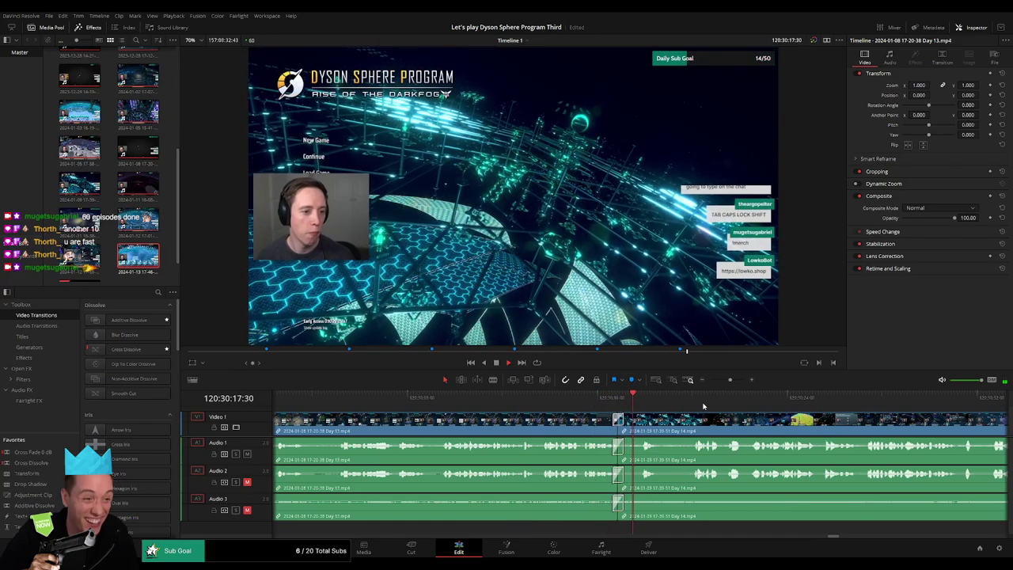
{"action": "key", "text": "space"}
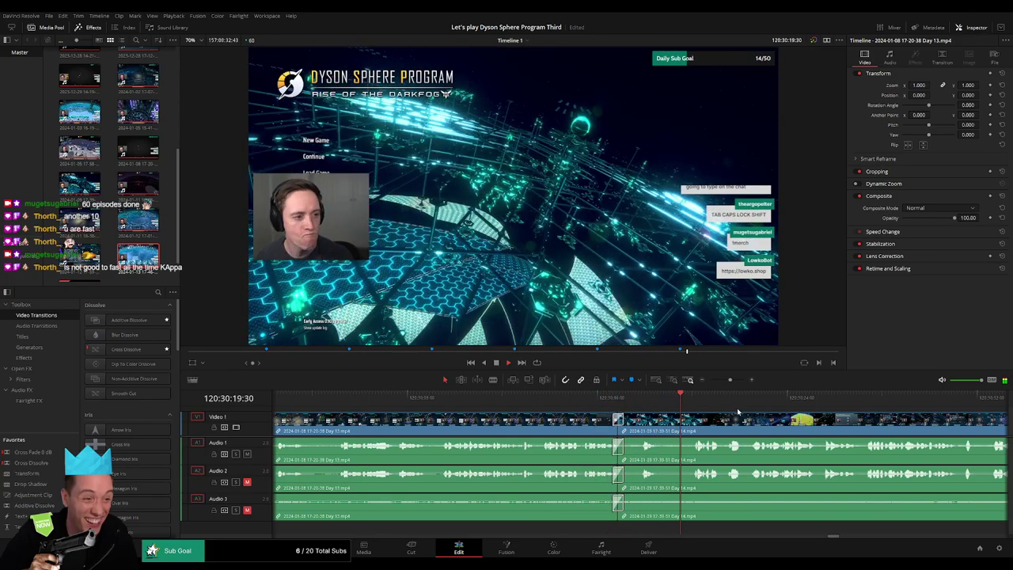
Examine the Day 14 clip's footage and audio around 120:52 for a quiet moment to end the episode
{"action": "left_click_drag", "start_coordinate": [742, 408], "coordinate": [569, 405]}
{"action": "left_click_drag", "start_coordinate": [729, 381], "coordinate": [691, 383]}
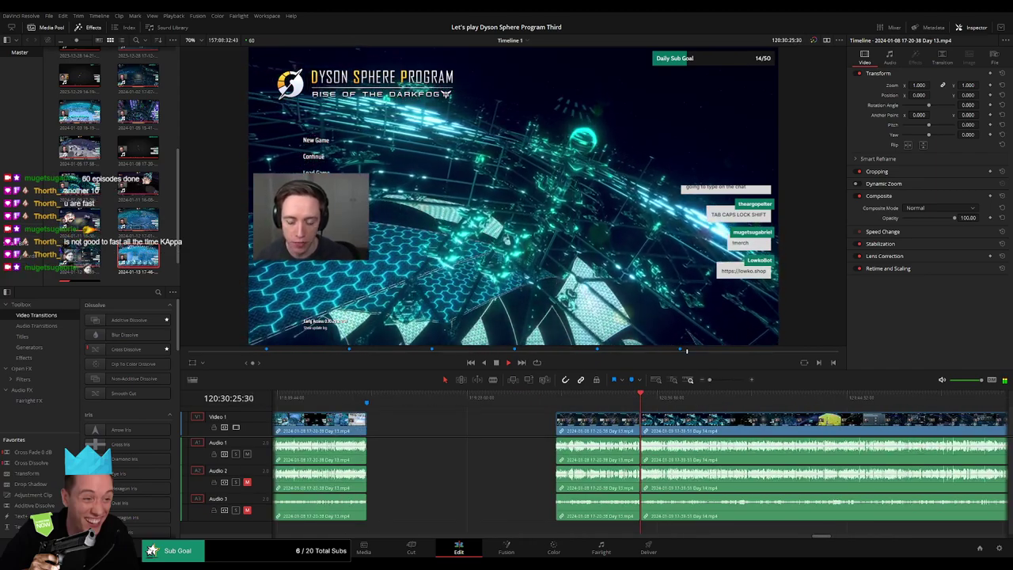
{"action": "left_click_drag", "start_coordinate": [732, 419], "coordinate": [480, 417]}
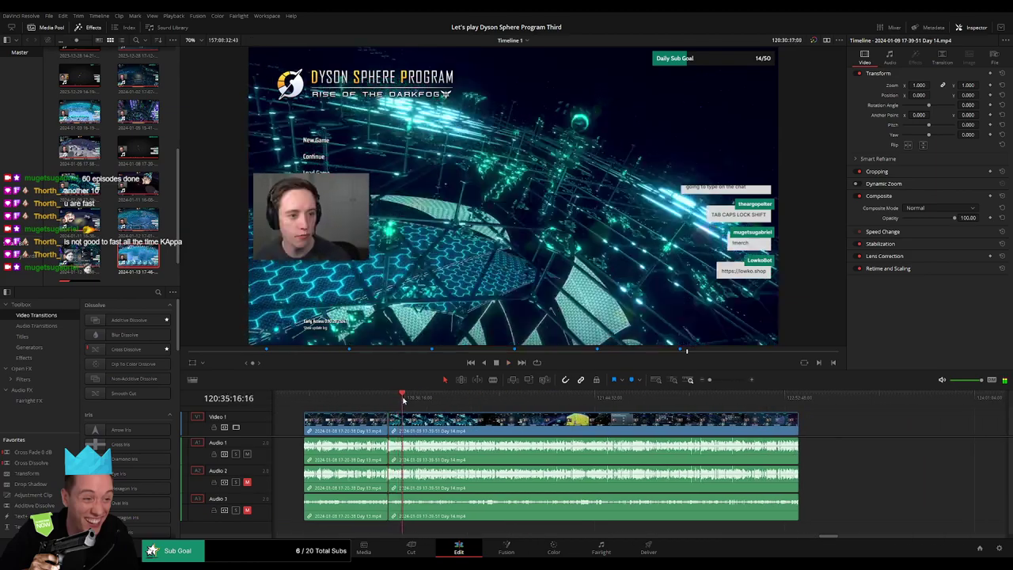
{"action": "left_click_drag", "start_coordinate": [410, 397], "coordinate": [449, 397]}
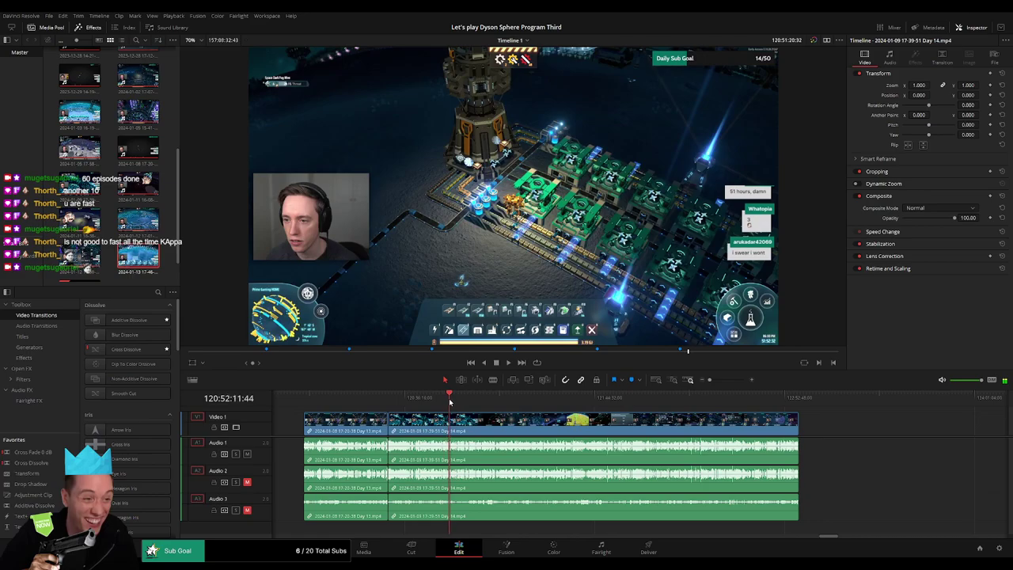
{"action": "left_click_drag", "start_coordinate": [710, 380], "coordinate": [732, 381]}
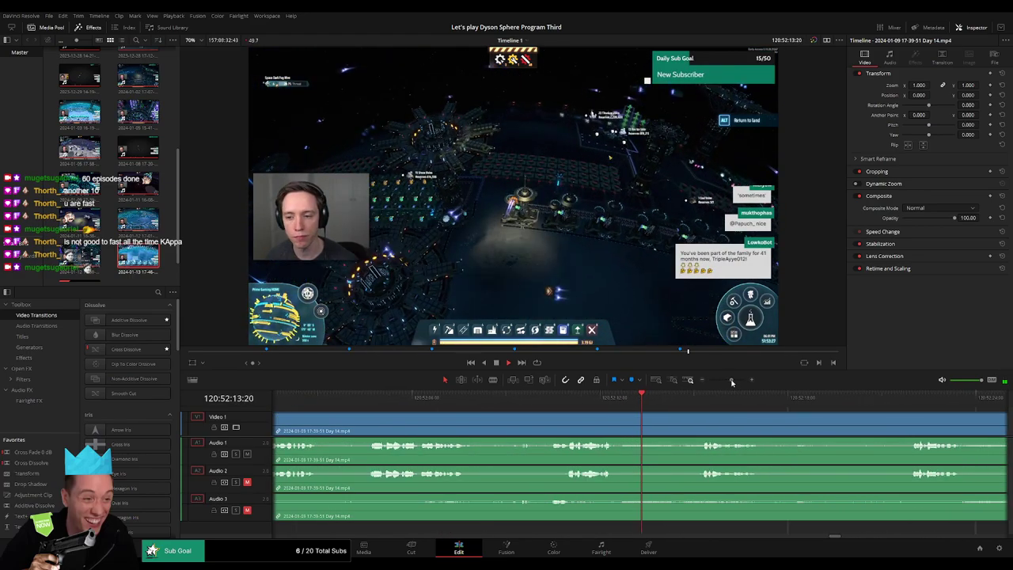
{"action": "left_click", "coordinate": [554, 402]}
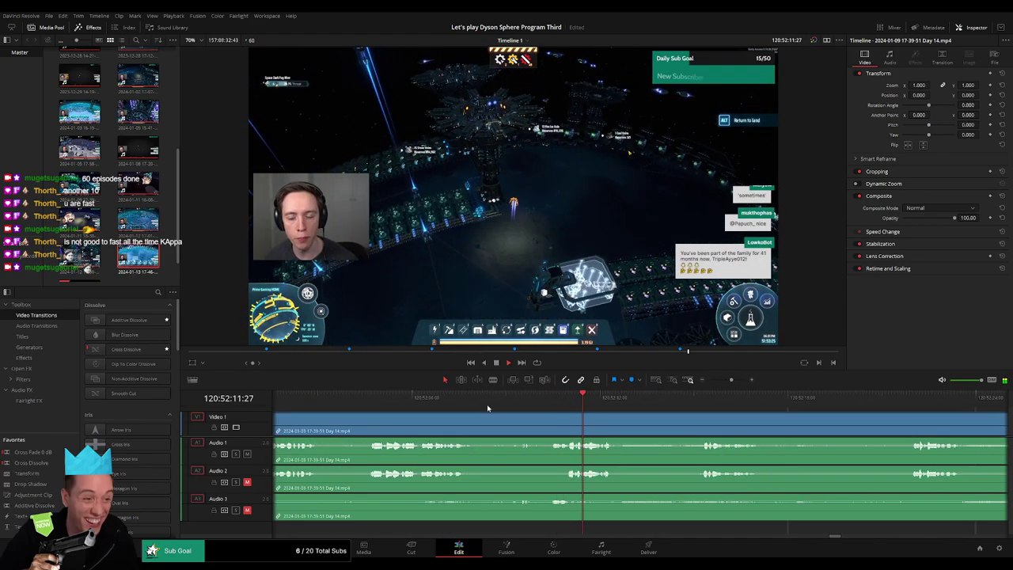
{"action": "left_click", "coordinate": [366, 402]}
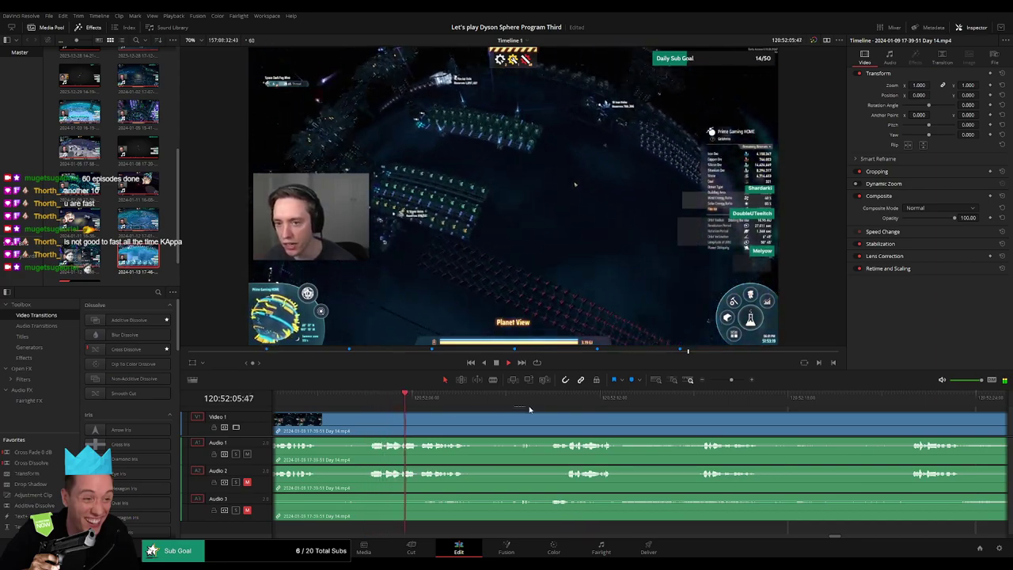
{"action": "left_click", "coordinate": [537, 402]}
{"action": "left_click", "coordinate": [368, 405]}
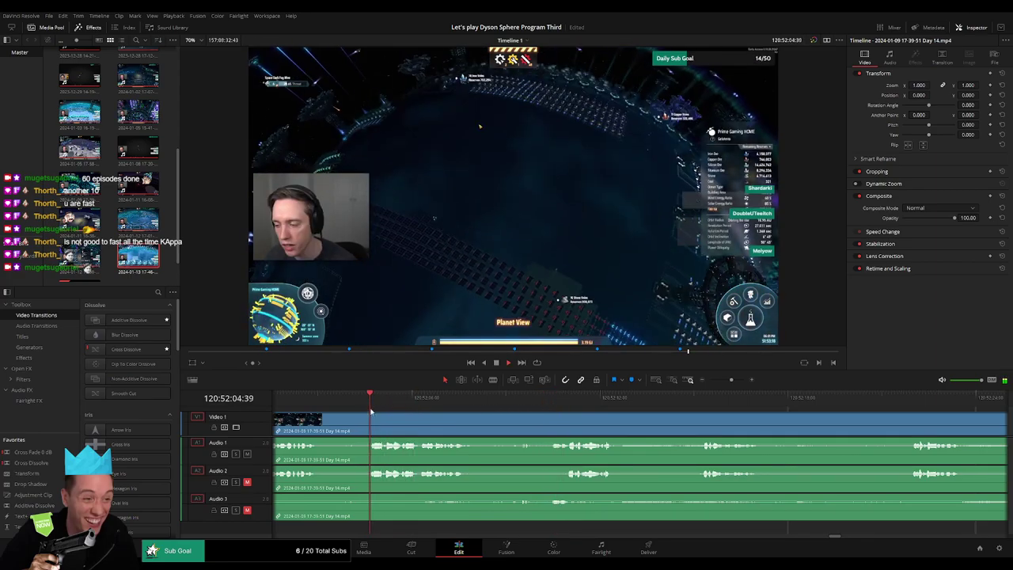
{"action": "left_click_drag", "start_coordinate": [373, 415], "coordinate": [610, 419]}
{"action": "left_click", "coordinate": [402, 400]}
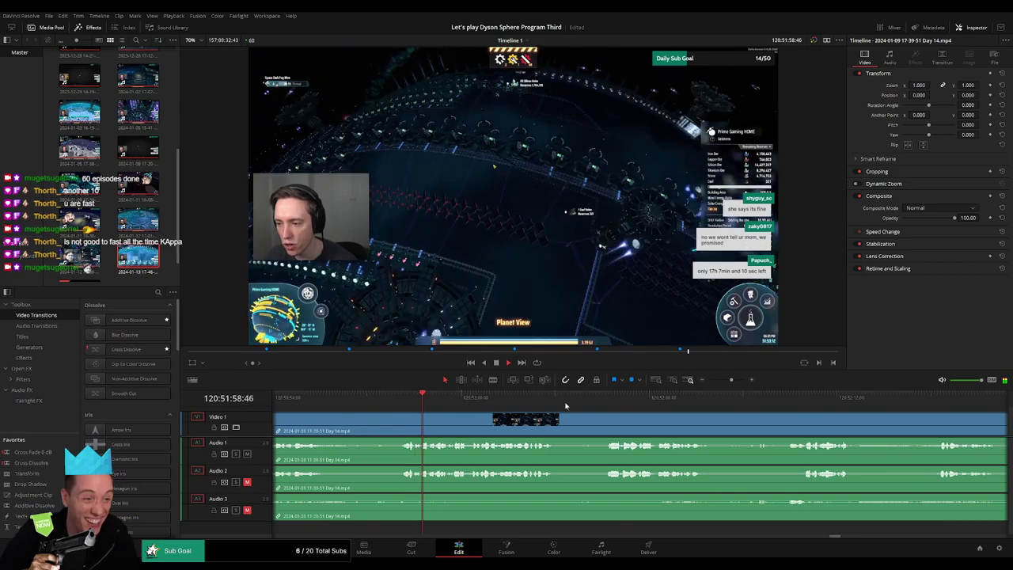
{"action": "left_click", "coordinate": [902, 400]}
{"action": "left_click", "coordinate": [937, 401]}
{"action": "left_click_drag", "start_coordinate": [944, 415], "coordinate": [510, 426]}
{"action": "left_click", "coordinate": [714, 402]}
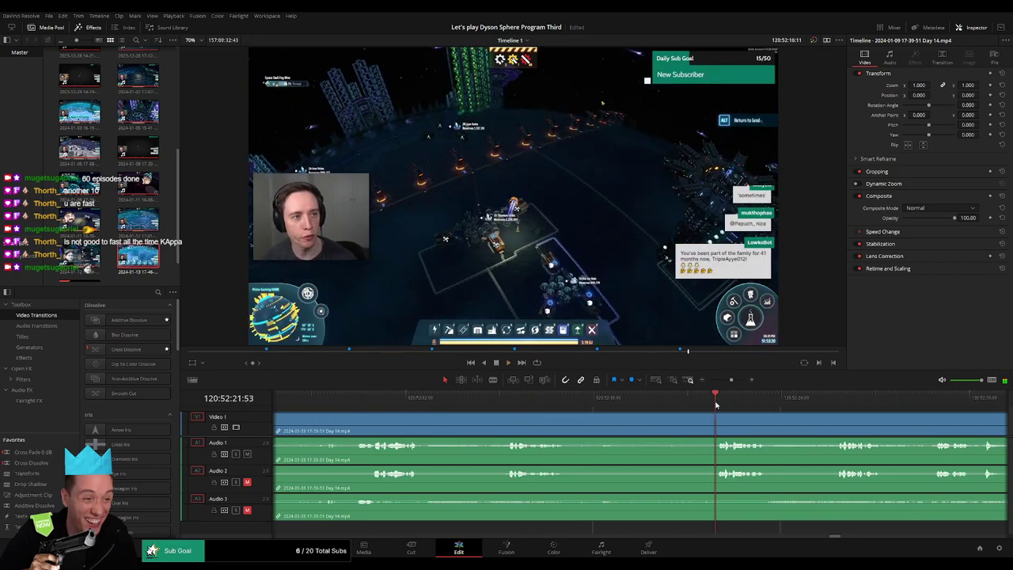
{"action": "left_click_drag", "start_coordinate": [660, 421], "coordinate": [522, 420]}
{"action": "left_click", "coordinate": [696, 401]}
{"action": "left_click_drag", "start_coordinate": [697, 415], "coordinate": [570, 410]}
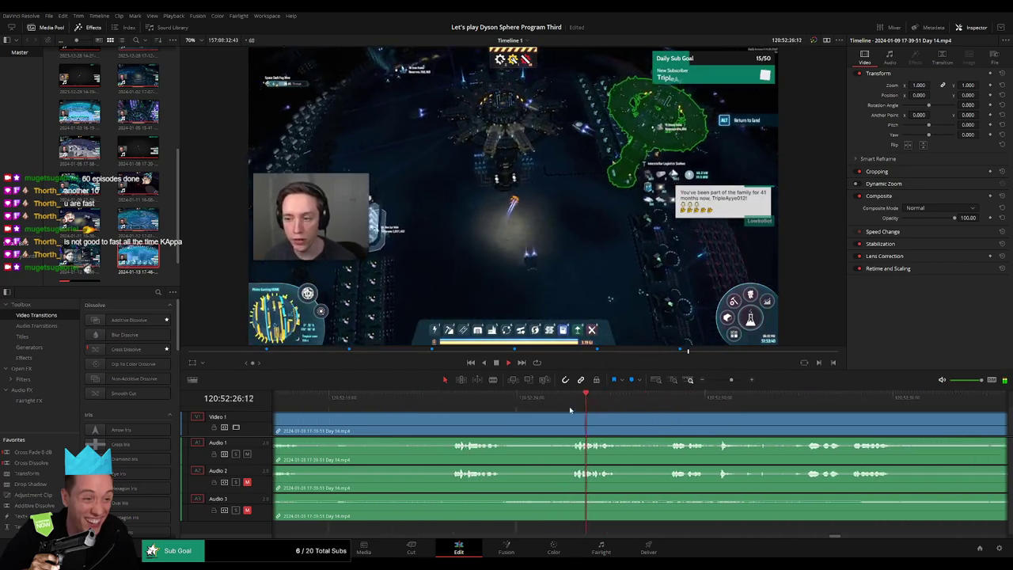
{"action": "scroll", "coordinate": [562, 408], "scroll_direction": "right", "scroll_amount": 3}
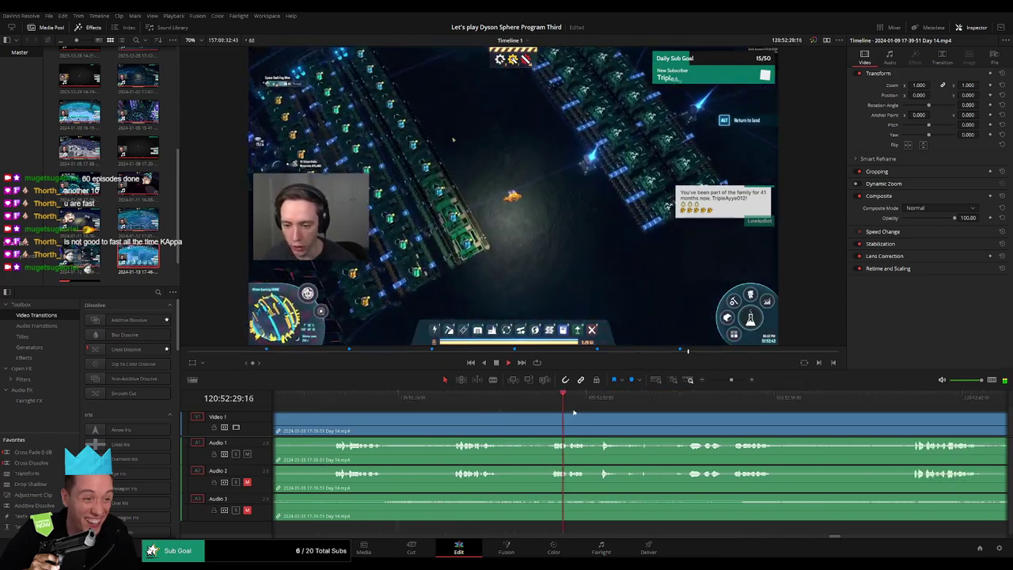
{"action": "left_click", "coordinate": [624, 401]}
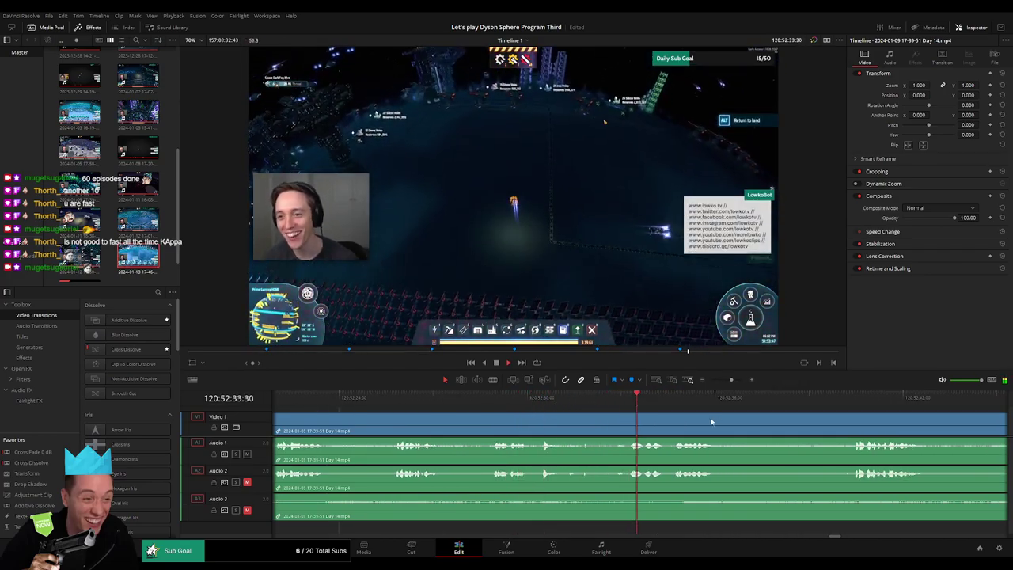
{"action": "left_click_drag", "start_coordinate": [712, 420], "coordinate": [524, 416]}
{"action": "left_click", "coordinate": [654, 398]}
{"action": "scroll", "coordinate": [570, 409], "scroll_direction": "right", "scroll_amount": 2}
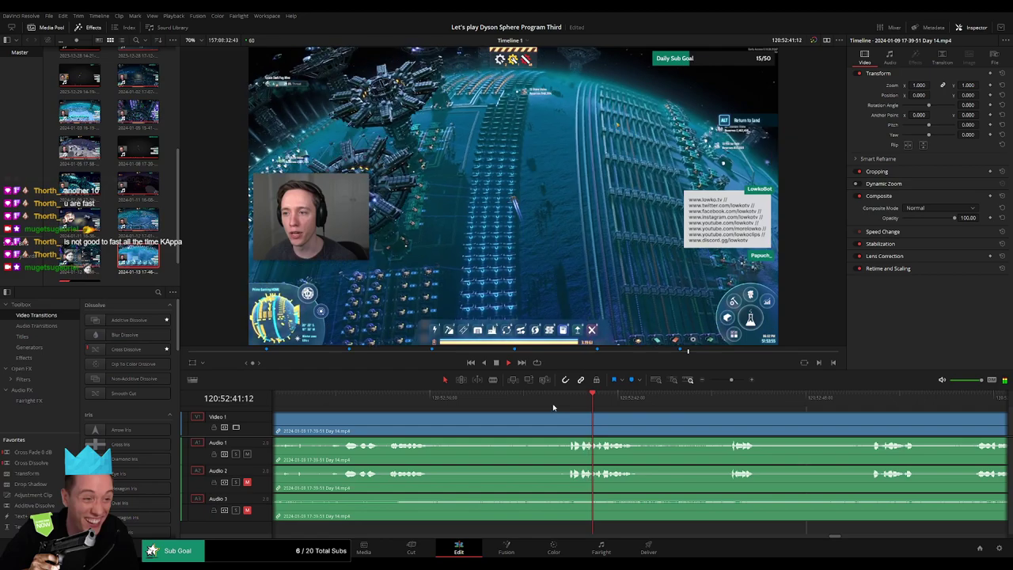
Split the Day 14 clip at 120:52:39:30, fade the video and all three audio tracks out and in around the cut, and play it
{"action": "left_click", "coordinate": [569, 400]}
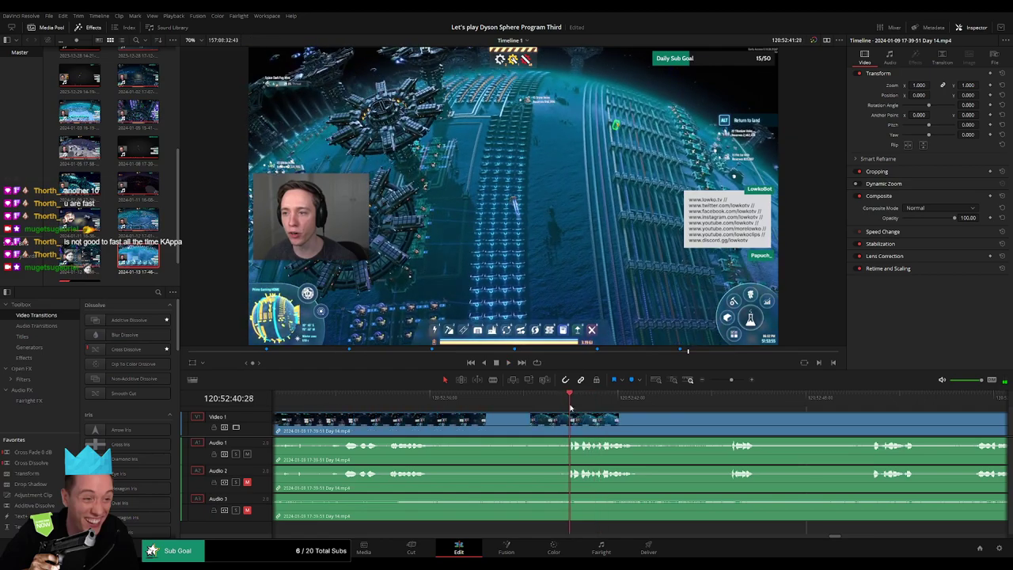
{"action": "mouse_move", "coordinate": [570, 408]}
{"action": "left_mouse_down"}
{"action": "mouse_move", "coordinate": [539, 408]}
{"action": "mouse_move", "coordinate": [573, 419]}
{"action": "left_mouse_up"}
{"action": "key", "text": "ctrl+b"}
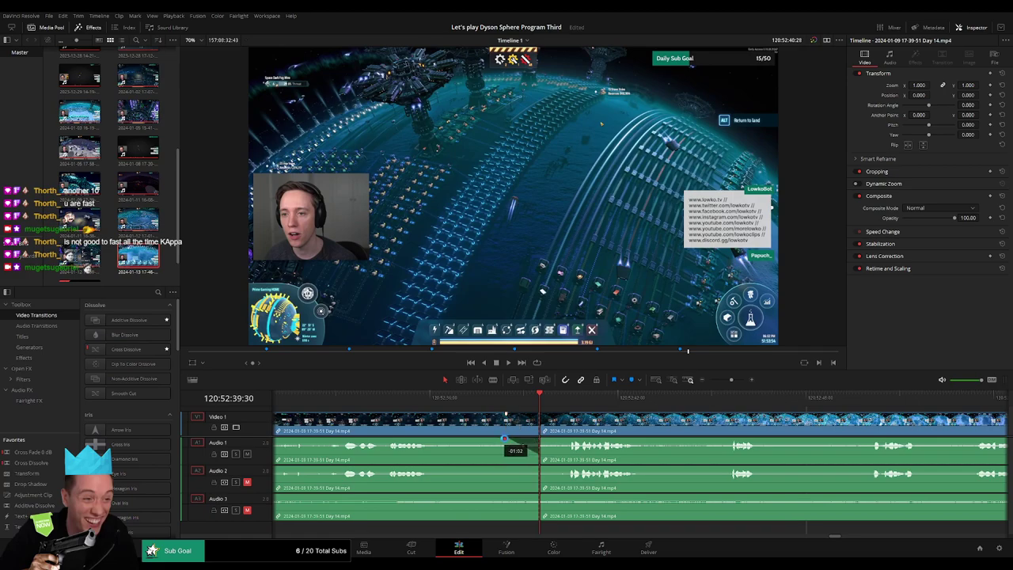
{"action": "left_click_drag", "start_coordinate": [542, 439], "coordinate": [553, 440]}
{"action": "key", "text": "ctrl+z"}
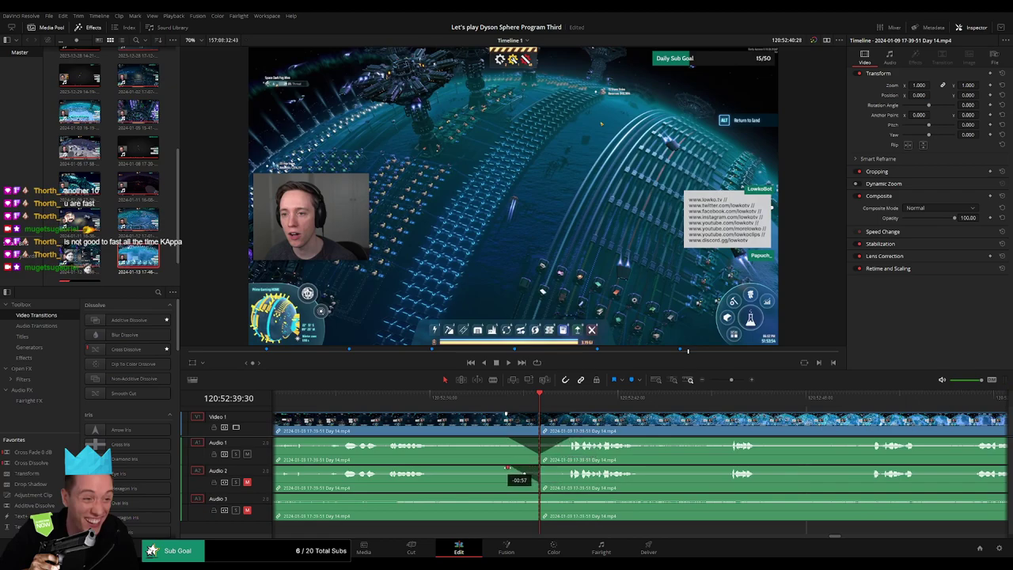
{"action": "left_click_drag", "start_coordinate": [561, 470], "coordinate": [508, 498]}
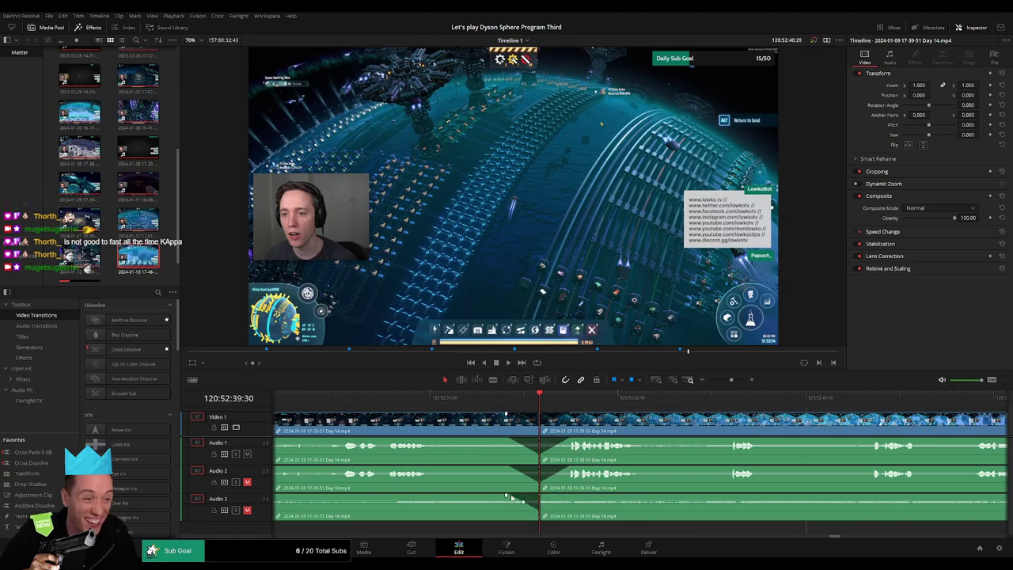
{"action": "left_click_drag", "start_coordinate": [562, 497], "coordinate": [570, 496]}
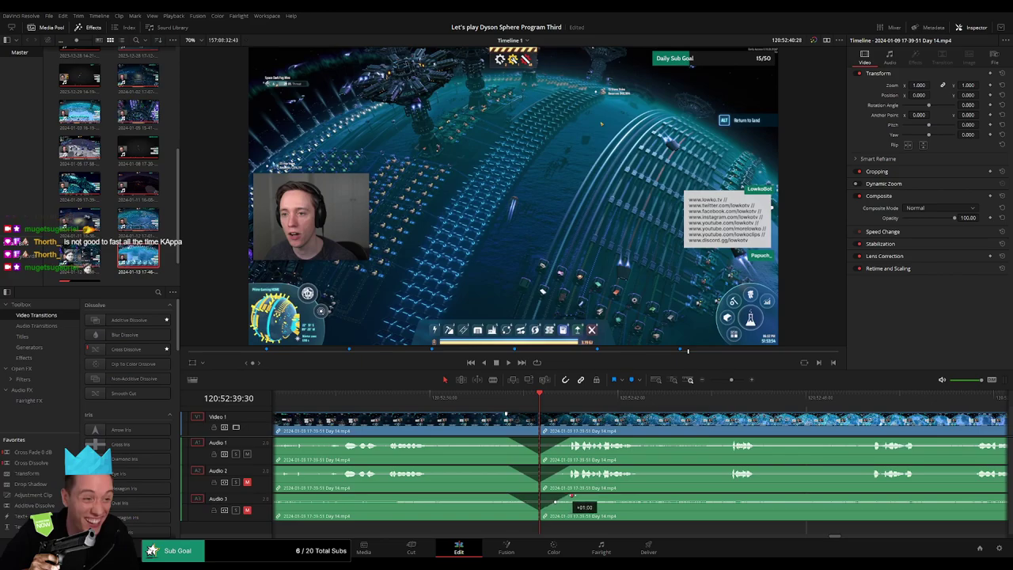
{"action": "key", "text": "space"}
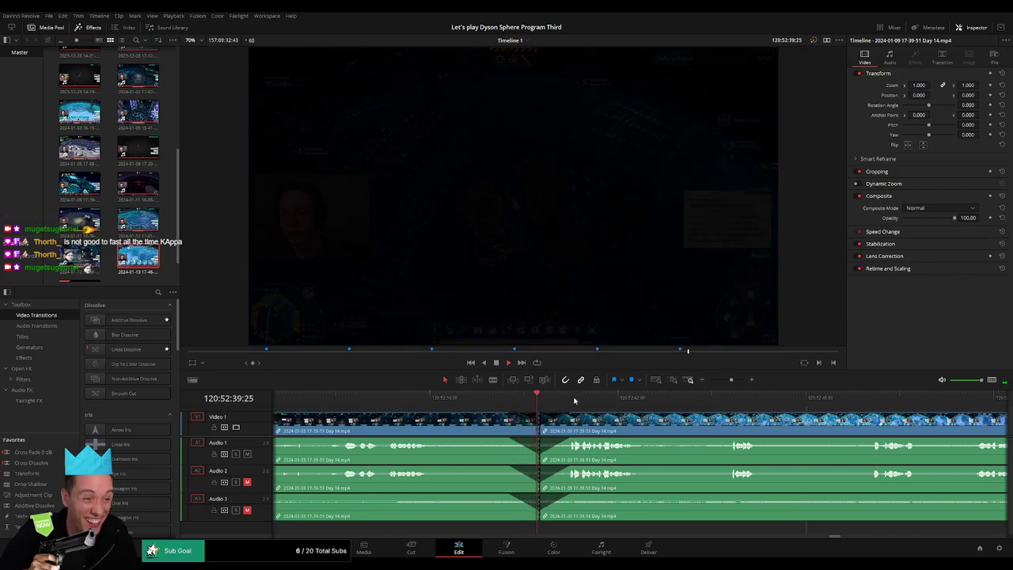
{"action": "key", "text": "space"}
Move the Day 14 piece after the 120:52:39:30 cut farther along the timeline, leaving a gap behind the cut
{"action": "left_click_drag", "start_coordinate": [732, 381], "coordinate": [710, 381]}
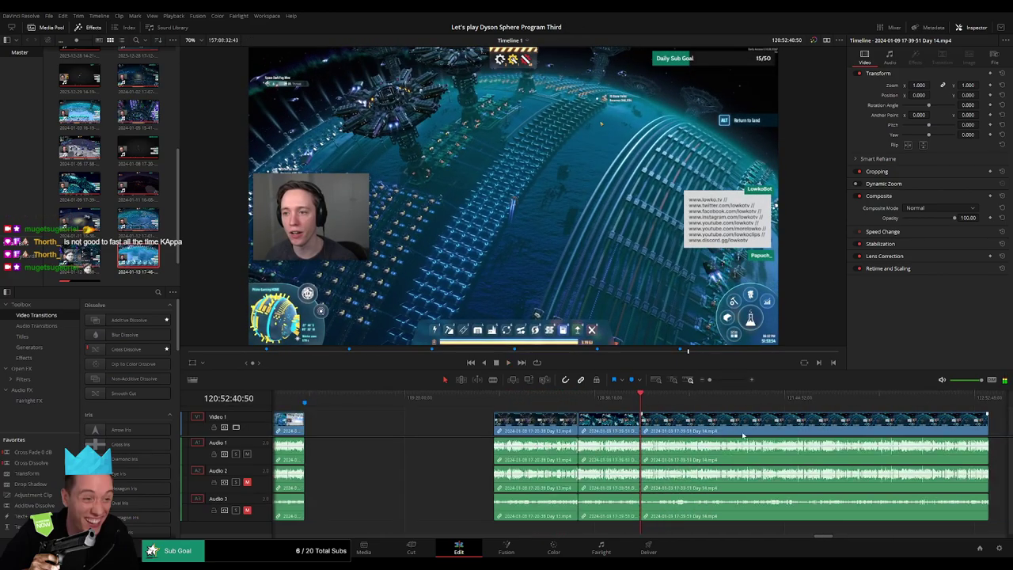
{"action": "mouse_move", "coordinate": [744, 436]}
{"action": "left_mouse_down"}
{"action": "mouse_move", "coordinate": [446, 421]}
{"action": "mouse_move", "coordinate": [730, 427]}
{"action": "left_mouse_up"}
{"action": "left_click_drag", "start_coordinate": [475, 428], "coordinate": [568, 429]}
{"action": "left_click", "coordinate": [506, 429]}
Move the Day 14 piece after the gap so it starts at 122:00:00:00 and play its opening
{"action": "left_click", "coordinate": [389, 405]}
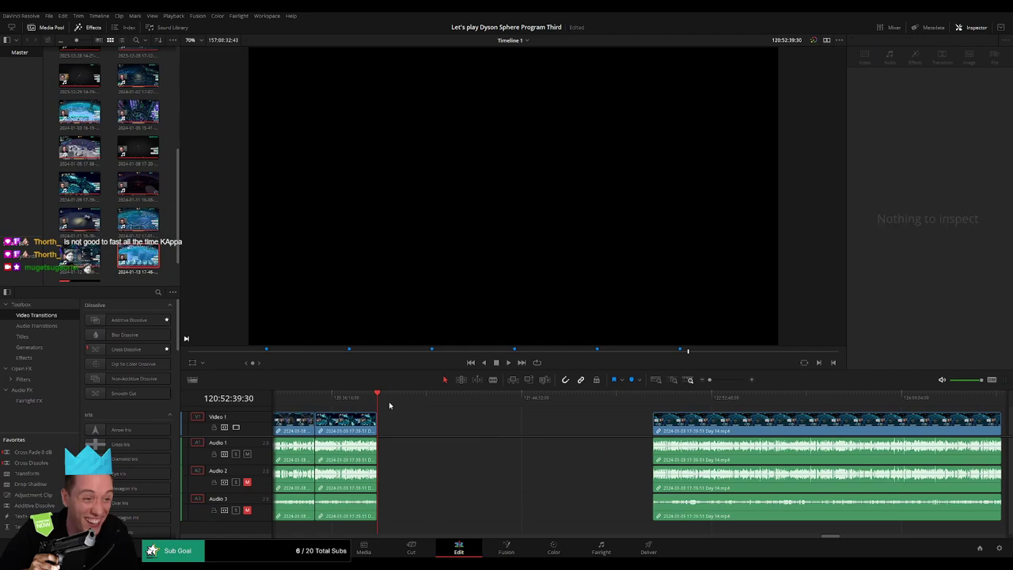
{"action": "left_click_drag", "start_coordinate": [411, 404], "coordinate": [564, 414]}
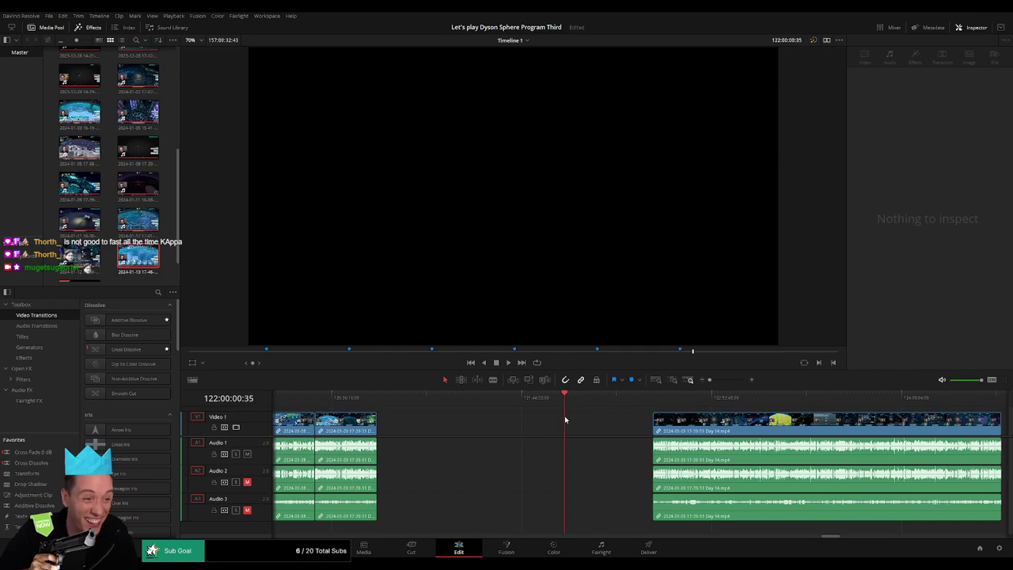
{"action": "left_click_drag", "start_coordinate": [587, 420], "coordinate": [432, 417]}
{"action": "left_click_drag", "start_coordinate": [524, 427], "coordinate": [445, 424]}
{"action": "left_click", "coordinate": [456, 410]}
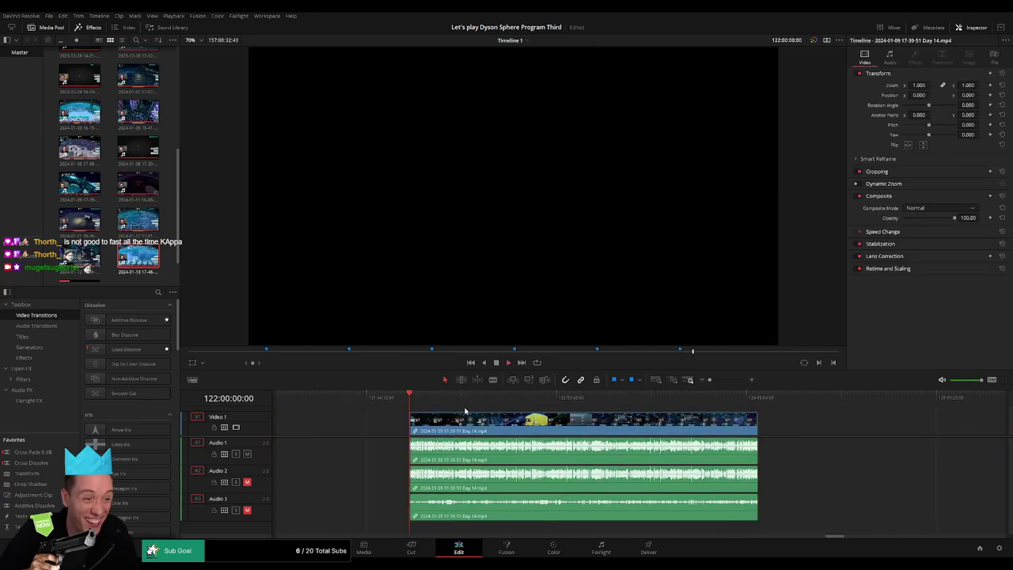
{"action": "key", "text": "space"}
{"action": "scroll", "coordinate": [412, 408], "scroll_direction": "right", "scroll_amount": 2}
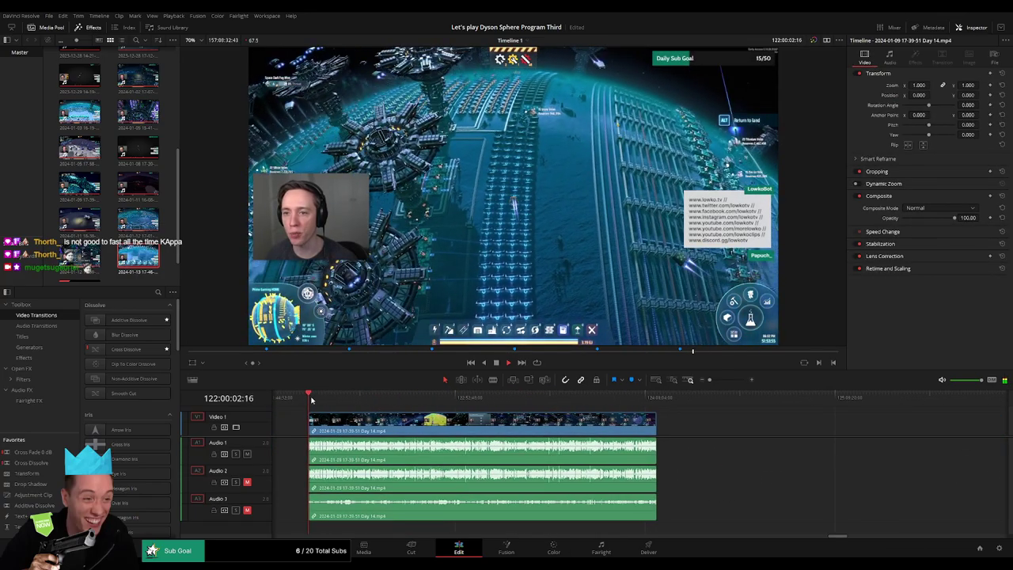
Examine the Day 14 clip's footage and audio around 122:52 for a quiet moment to end the episode
{"action": "left_click_drag", "start_coordinate": [311, 400], "coordinate": [453, 400]}
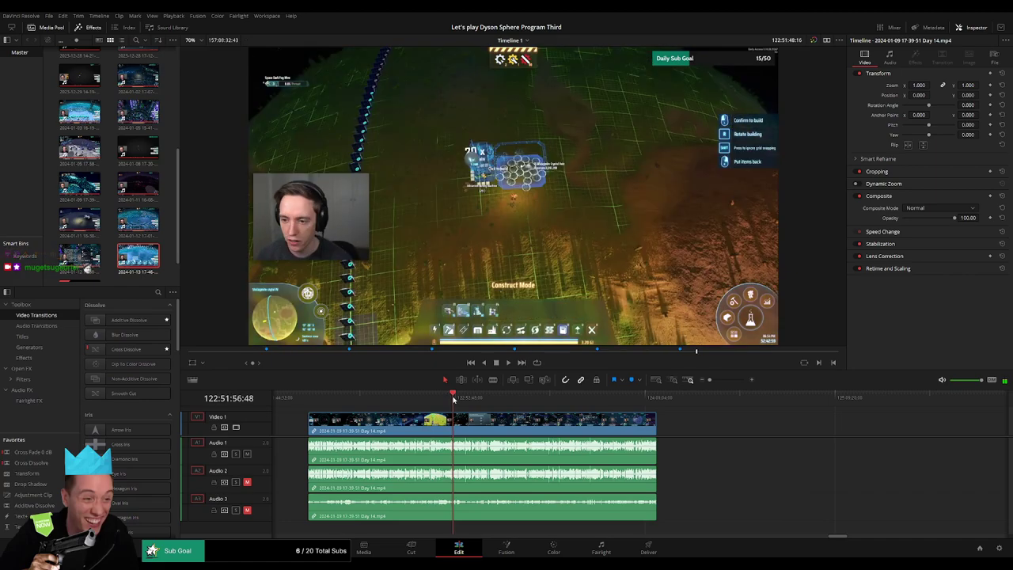
{"action": "key", "text": "space"}
{"action": "left_click_drag", "start_coordinate": [724, 381], "coordinate": [732, 382]}
{"action": "left_click", "coordinate": [669, 404]}
{"action": "scroll", "coordinate": [546, 412], "scroll_direction": "right", "scroll_amount": 3}
{"action": "left_click", "coordinate": [524, 402]}
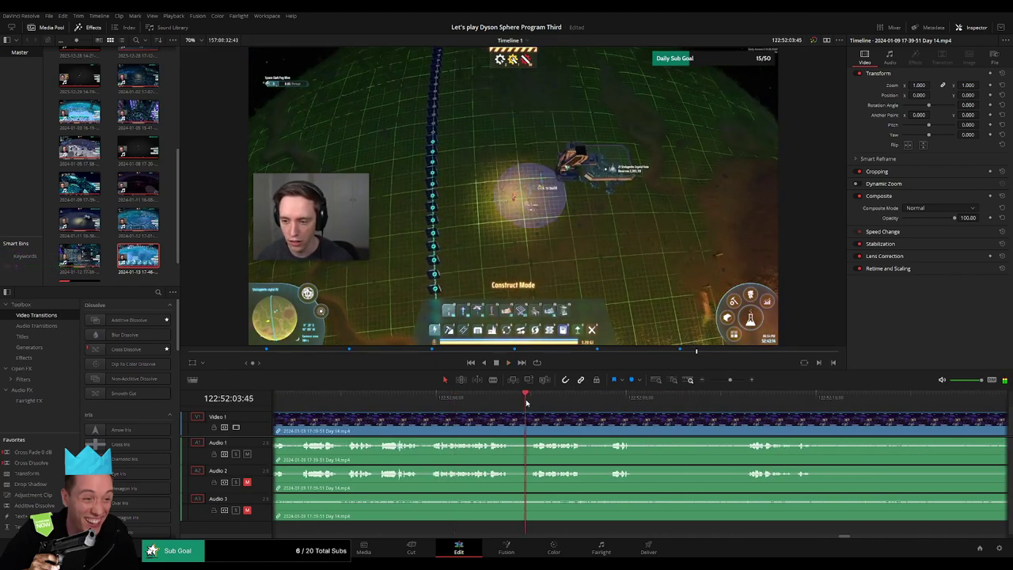
{"action": "left_click", "coordinate": [603, 403]}
{"action": "left_click_drag", "start_coordinate": [670, 420], "coordinate": [529, 412]}
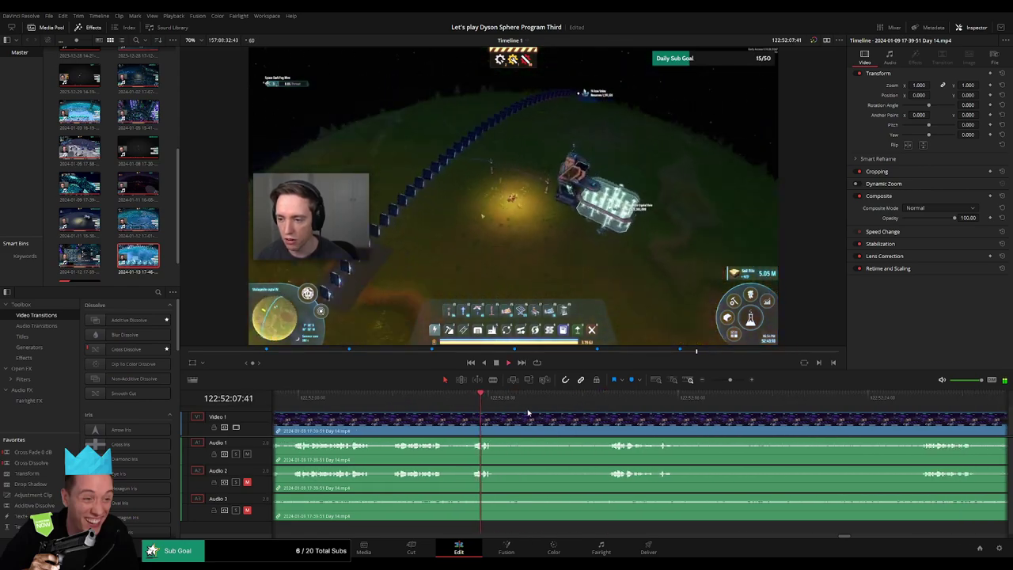
{"action": "left_click", "coordinate": [611, 409]}
{"action": "scroll", "coordinate": [688, 409], "scroll_direction": "right", "scroll_amount": 2}
{"action": "left_click", "coordinate": [766, 409]}
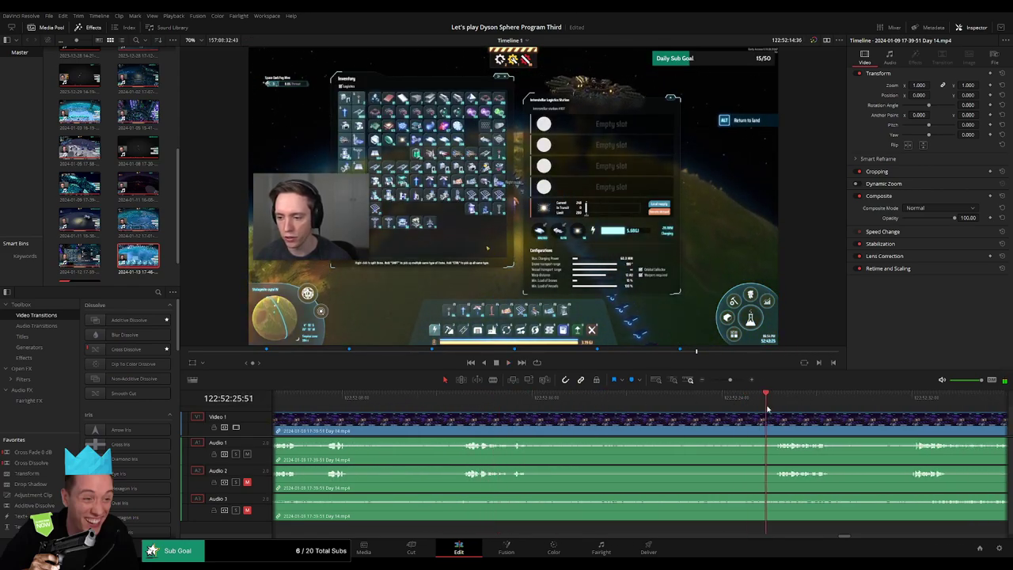
{"action": "scroll", "coordinate": [578, 409], "scroll_direction": "right", "scroll_amount": 3}
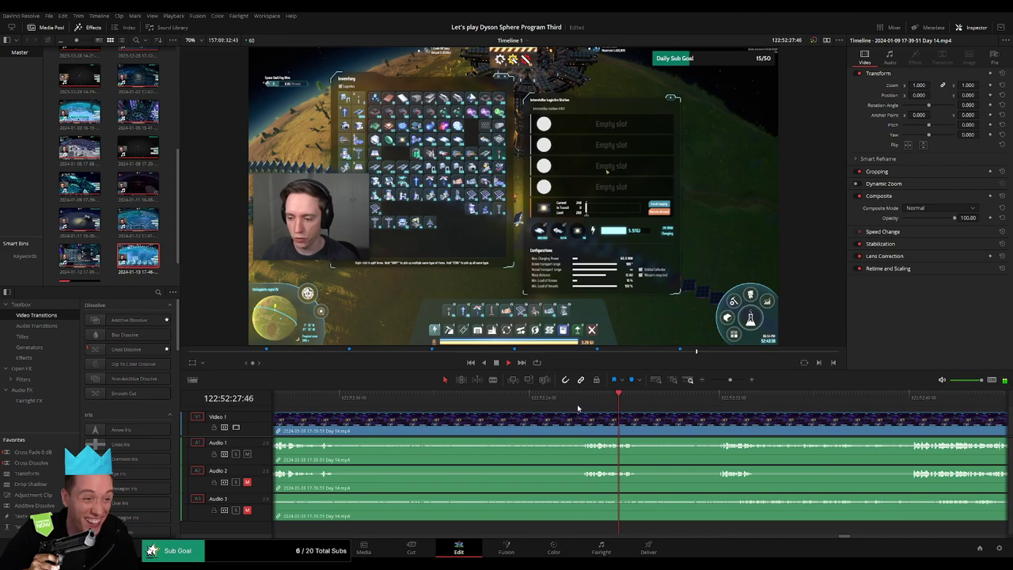
{"action": "left_click", "coordinate": [720, 405]}
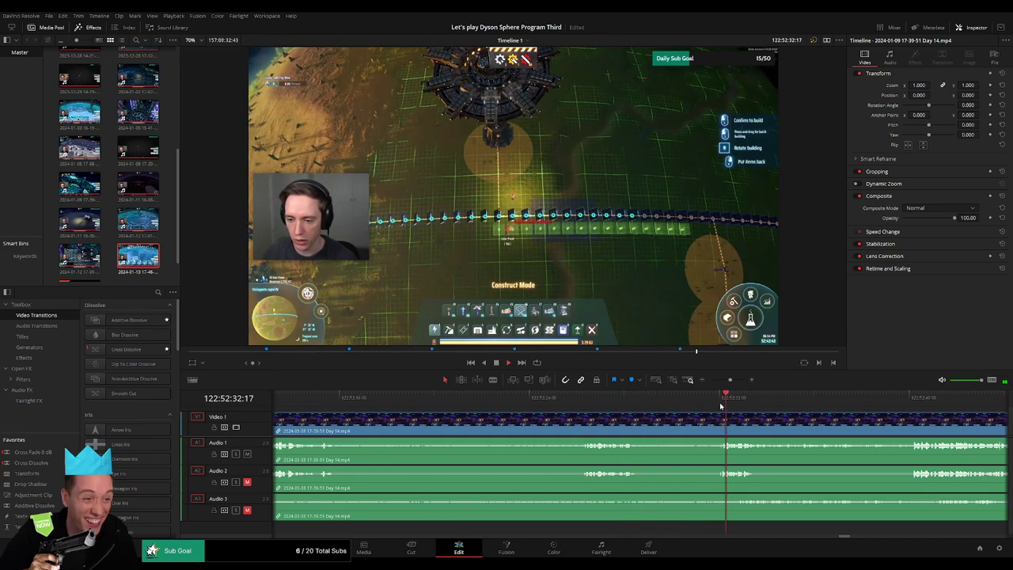
{"action": "scroll", "coordinate": [602, 405], "scroll_direction": "right", "scroll_amount": 2}
{"action": "left_click", "coordinate": [453, 405]}
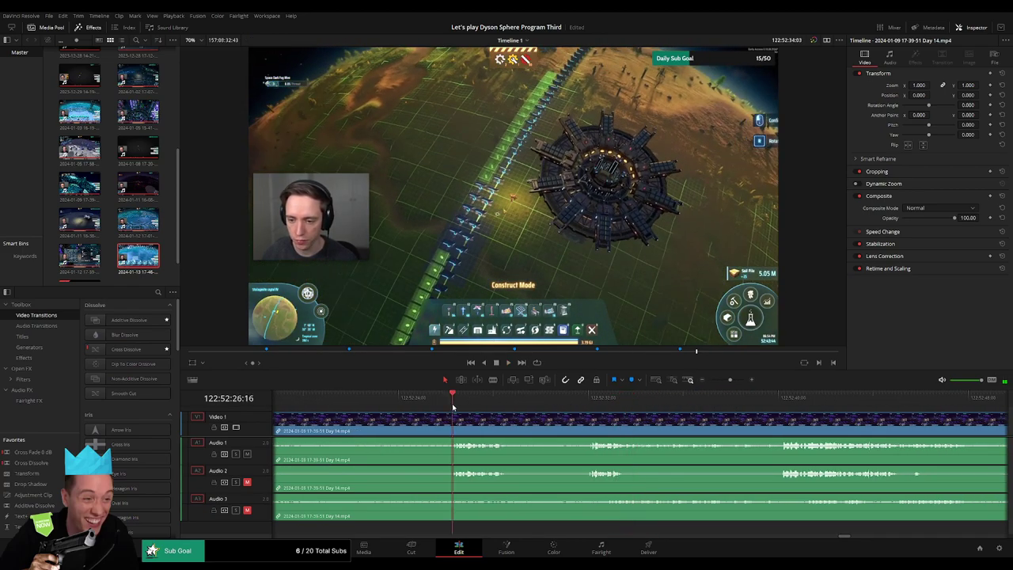
{"action": "scroll", "coordinate": [511, 421], "scroll_direction": "left", "scroll_amount": 4}
{"action": "left_click", "coordinate": [369, 410]}
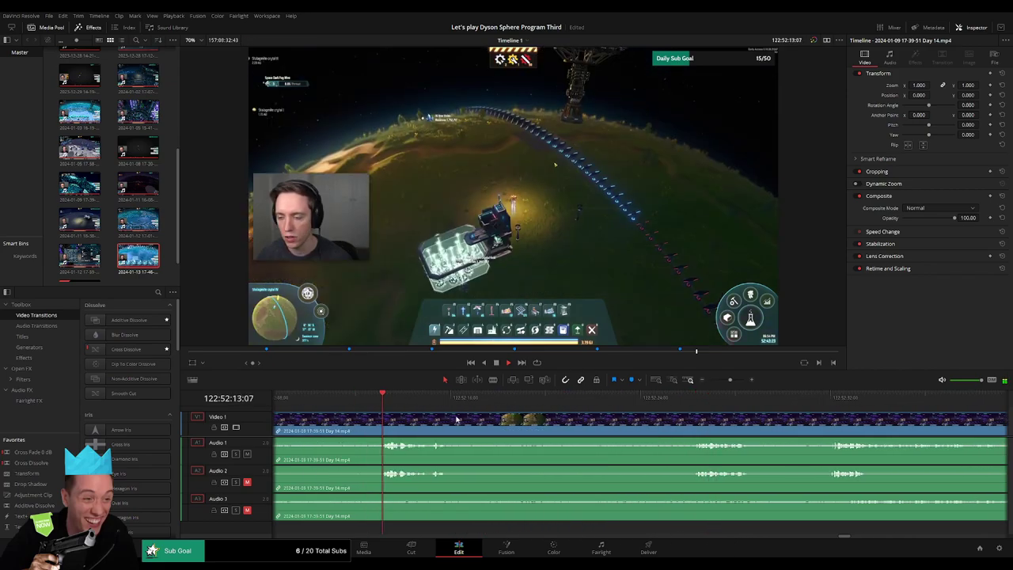
{"action": "scroll", "coordinate": [515, 418], "scroll_direction": "left", "scroll_amount": 3}
{"action": "left_click", "coordinate": [554, 405]}
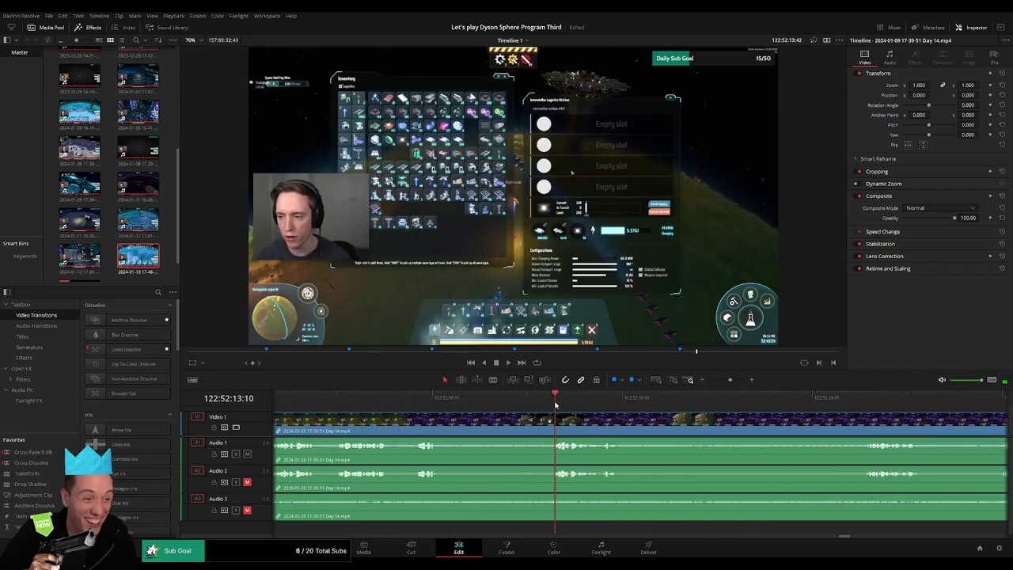
Split the Day 14 clip at 122:52:12:00 and fade the video and audio tracks out and in around the cut
{"action": "left_click_drag", "start_coordinate": [554, 406], "coordinate": [526, 404]}
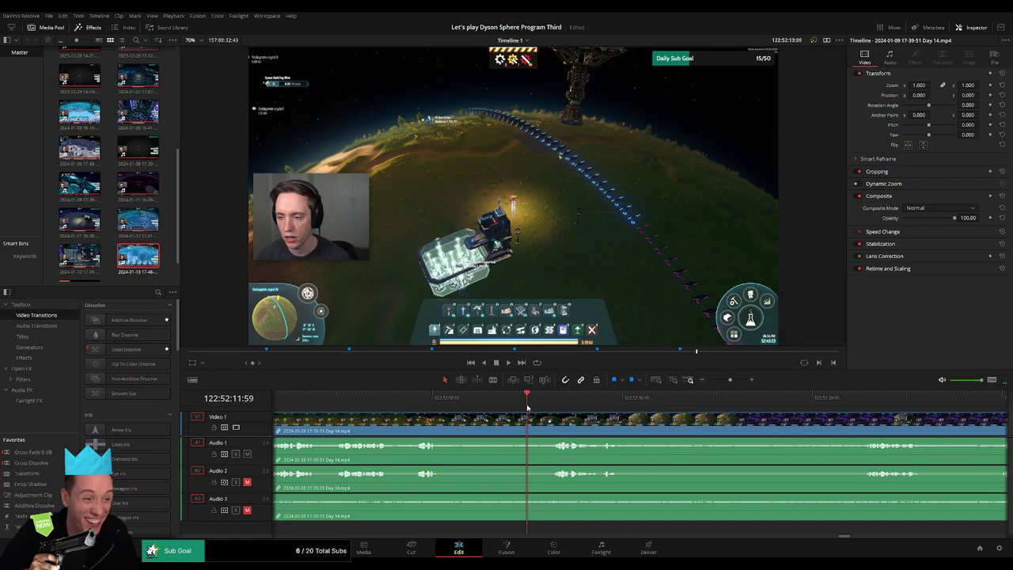
{"action": "key", "text": "b"}
{"action": "left_click", "coordinate": [531, 420]}
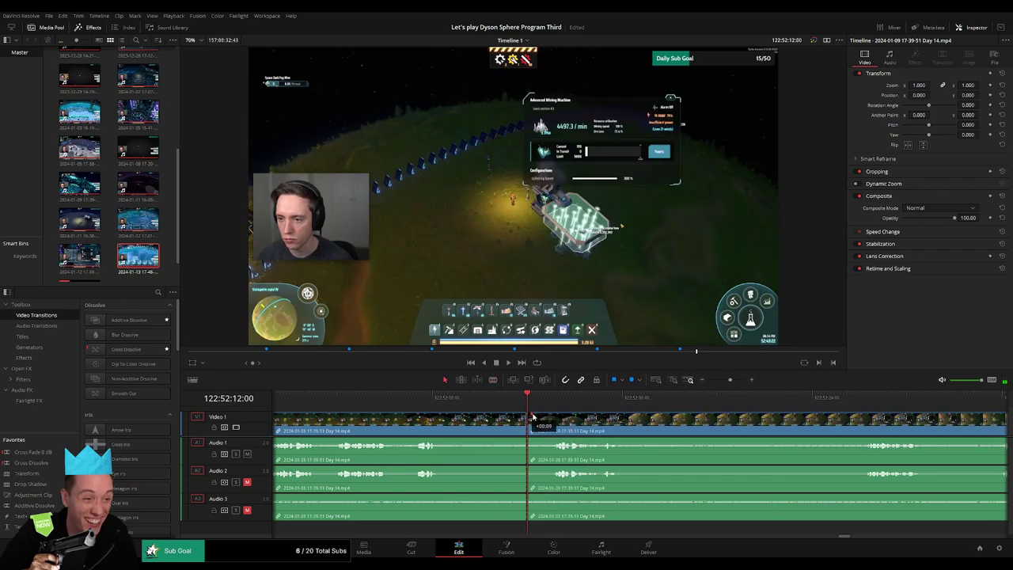
{"action": "left_click_drag", "start_coordinate": [552, 418], "coordinate": [552, 418]}
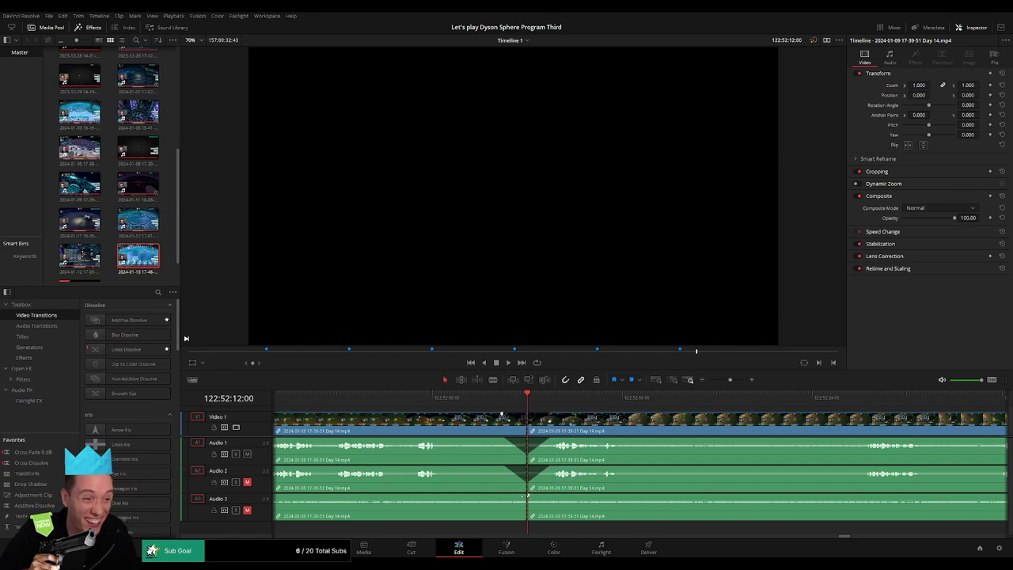
{"action": "left_click_drag", "start_coordinate": [527, 497], "coordinate": [502, 497]}
Move the Day 14 piece after the 122:52:12:00 cut farther along the timeline, leaving a gap behind the cut
{"action": "left_click_drag", "start_coordinate": [730, 380], "coordinate": [710, 382]}
{"action": "left_click_drag", "start_coordinate": [747, 419], "coordinate": [577, 424]}
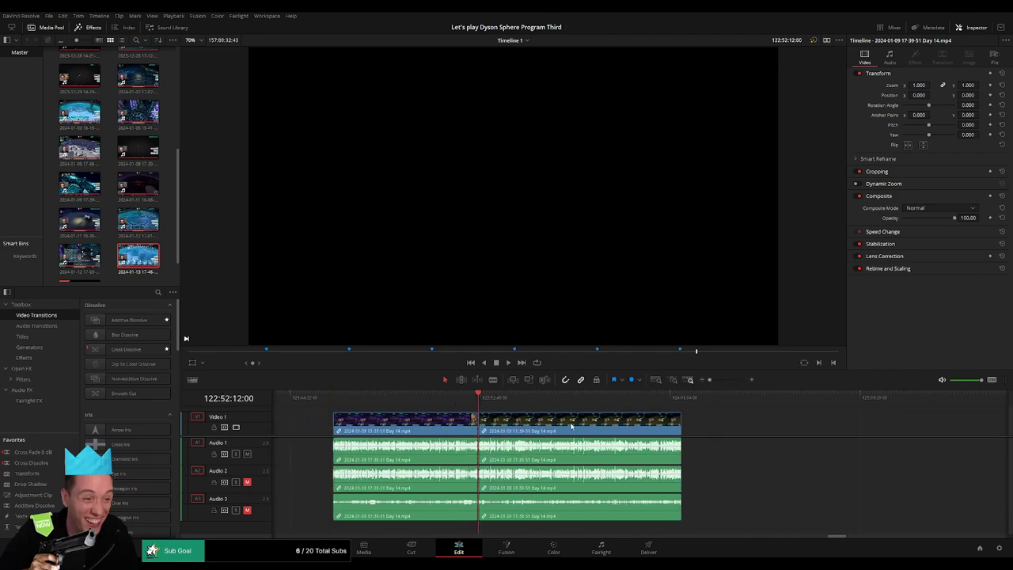
{"action": "left_click_drag", "start_coordinate": [571, 426], "coordinate": [638, 432]}
{"action": "left_click", "coordinate": [420, 424]}
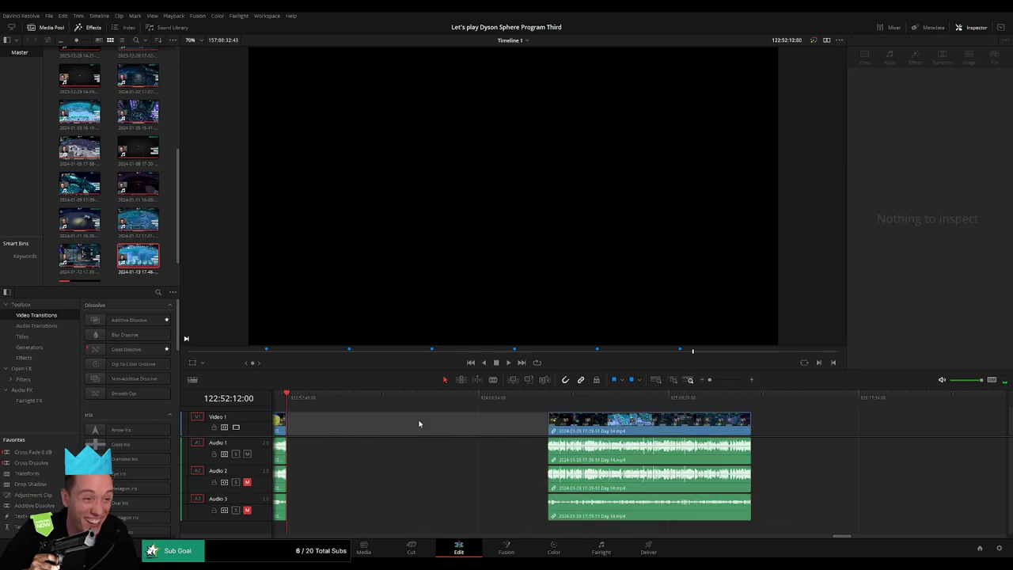
{"action": "left_click", "coordinate": [419, 424]}
Set the playhead to 124:00:00:00, align the start of the remaining Day 14 piece with it, and play the opening
{"action": "left_click_drag", "start_coordinate": [300, 399], "coordinate": [445, 410]}
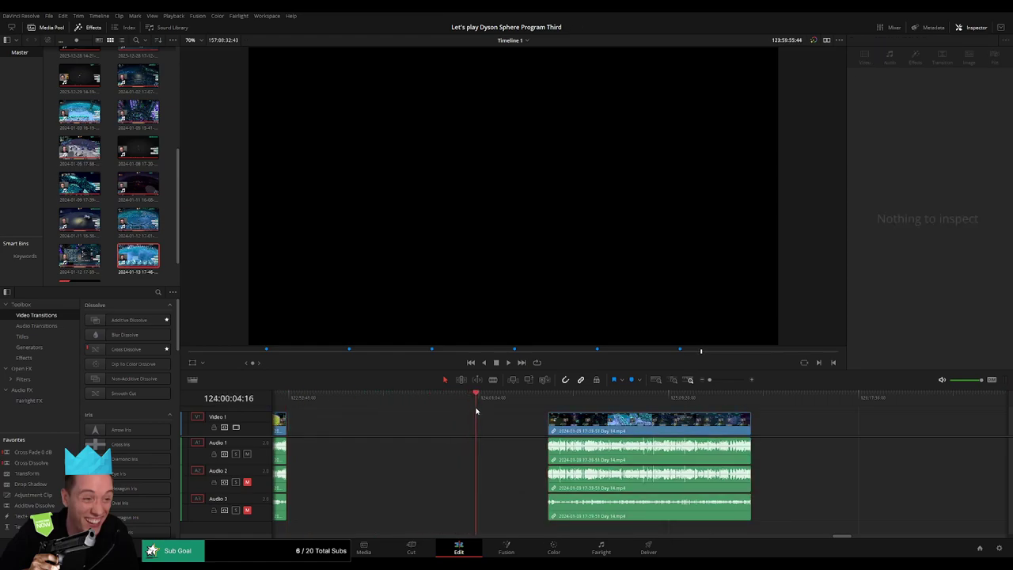
{"action": "left_click", "coordinate": [720, 382]}
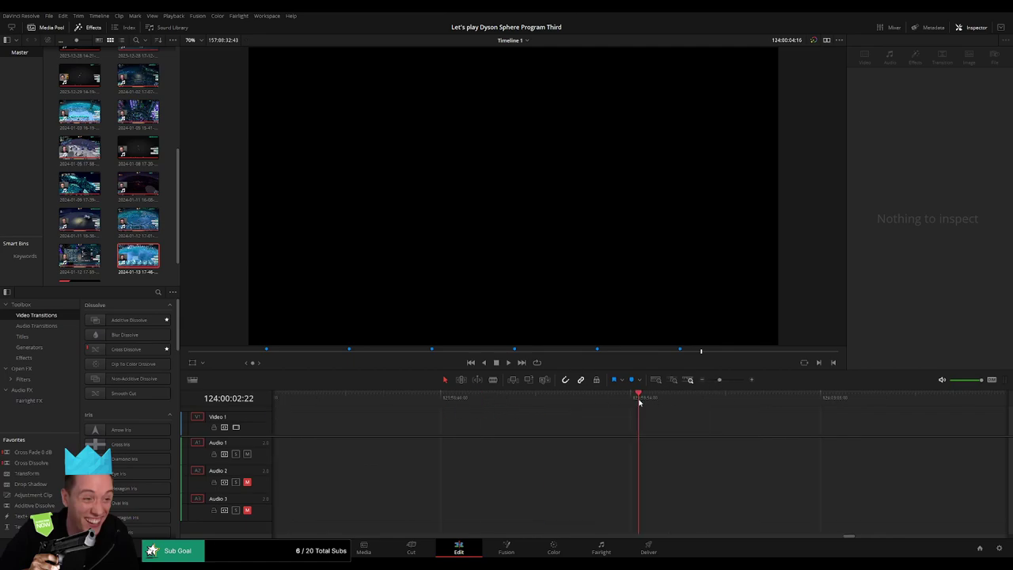
{"action": "left_click", "coordinate": [702, 380]}
{"action": "left_click_drag", "start_coordinate": [591, 422], "coordinate": [493, 422]}
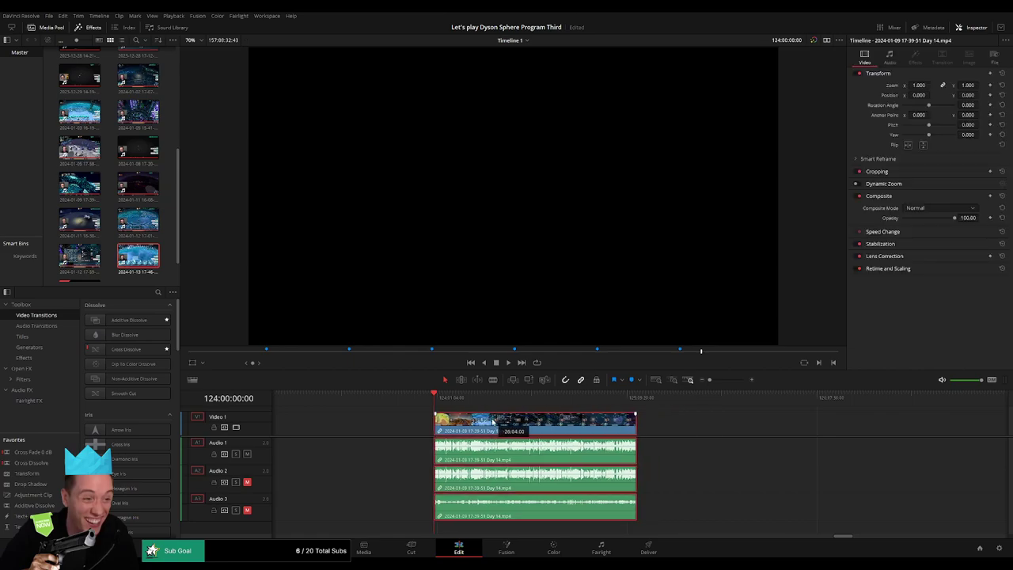
{"action": "key", "text": "space"}
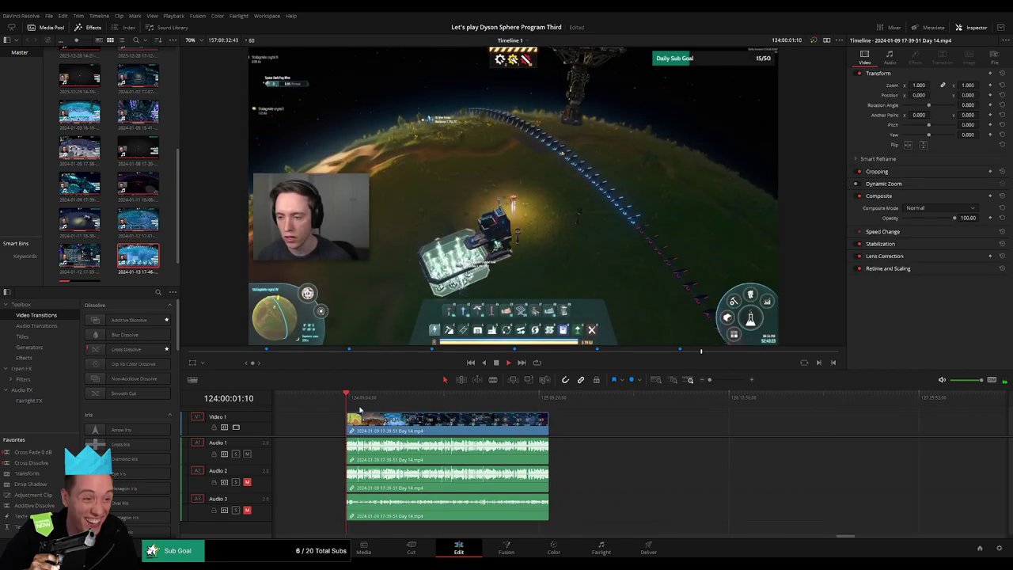
Examine the Day 14 footage and audio around 124:52 for a quiet moment to end the episode
{"action": "left_click_drag", "start_coordinate": [350, 403], "coordinate": [492, 402]}
{"action": "key", "text": "space"}
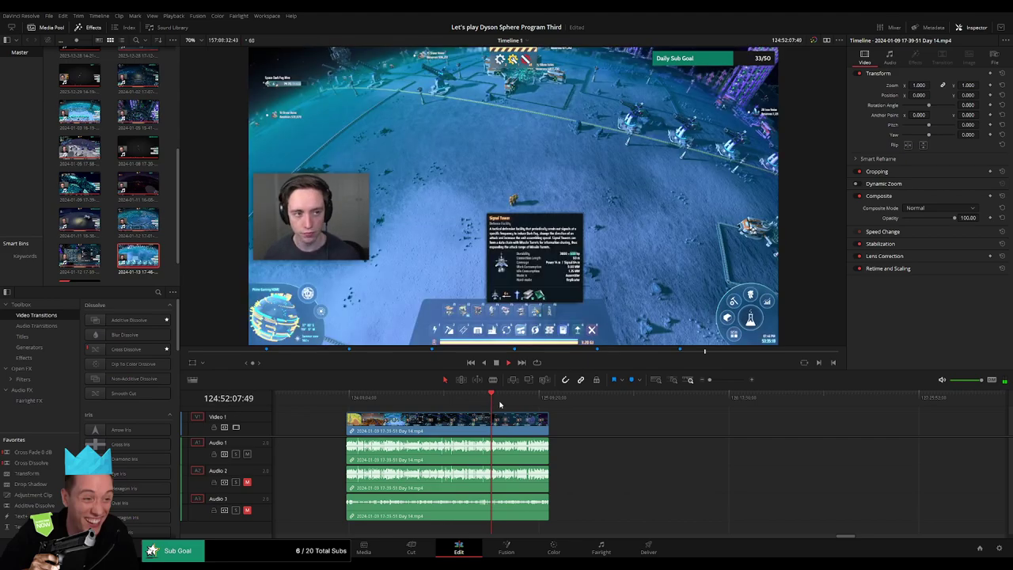
{"action": "left_click", "coordinate": [745, 380]}
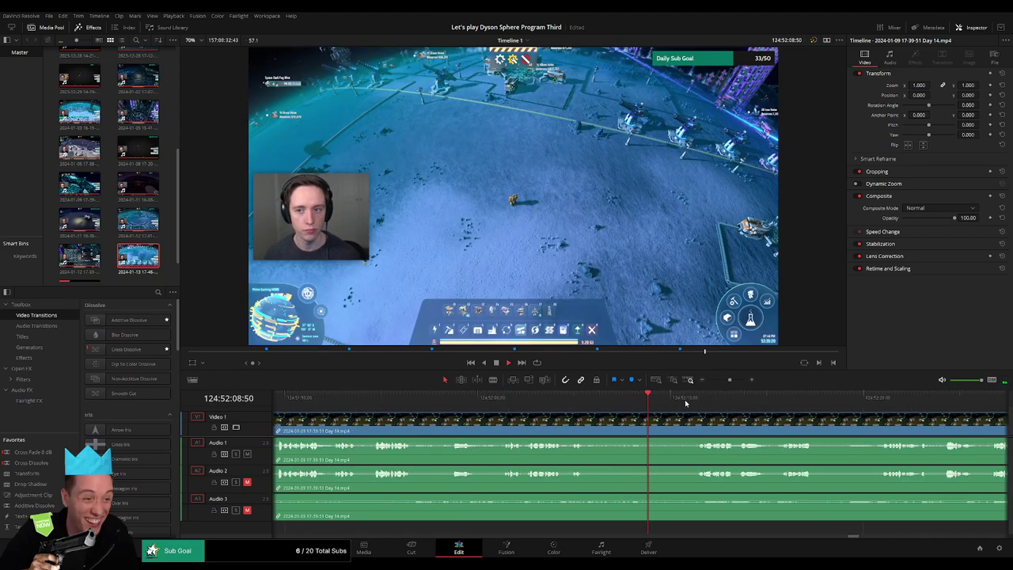
{"action": "scroll", "coordinate": [602, 412], "scroll_direction": "right", "scroll_amount": 1}
{"action": "left_click", "coordinate": [414, 405]}
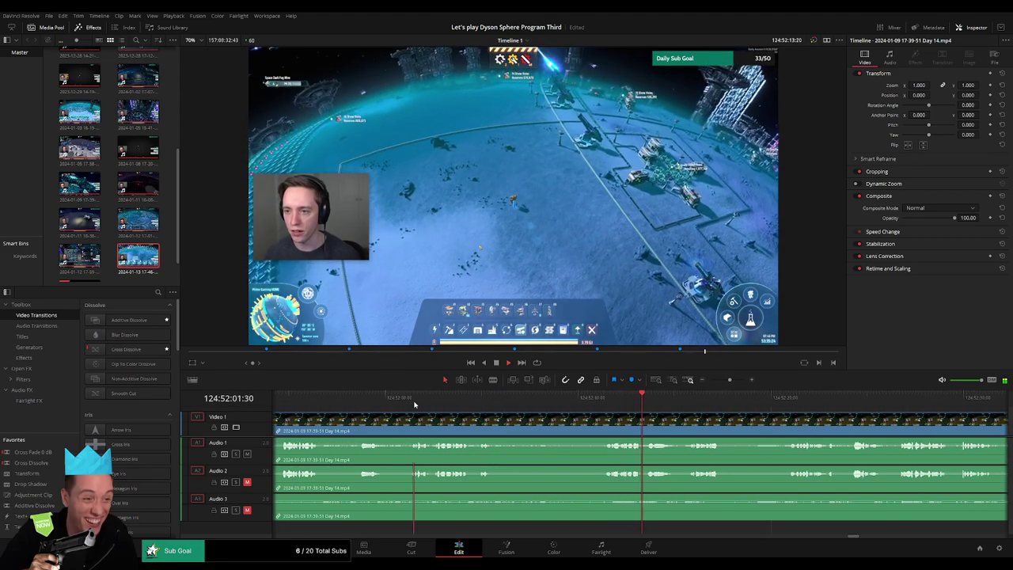
{"action": "scroll", "coordinate": [408, 422], "scroll_direction": "left", "scroll_amount": 2}
{"action": "left_click", "coordinate": [509, 402]}
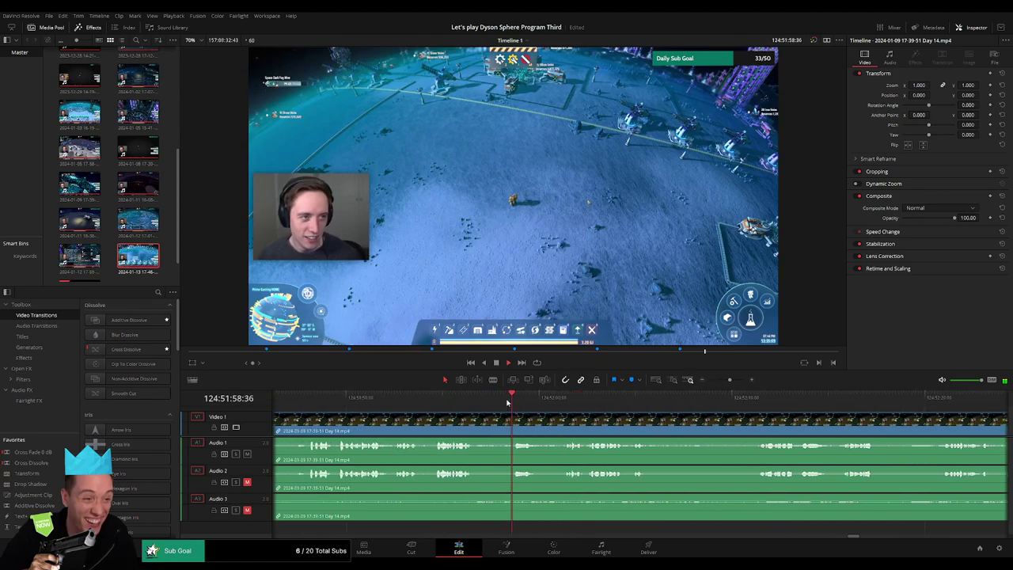
{"action": "left_click", "coordinate": [563, 398]}
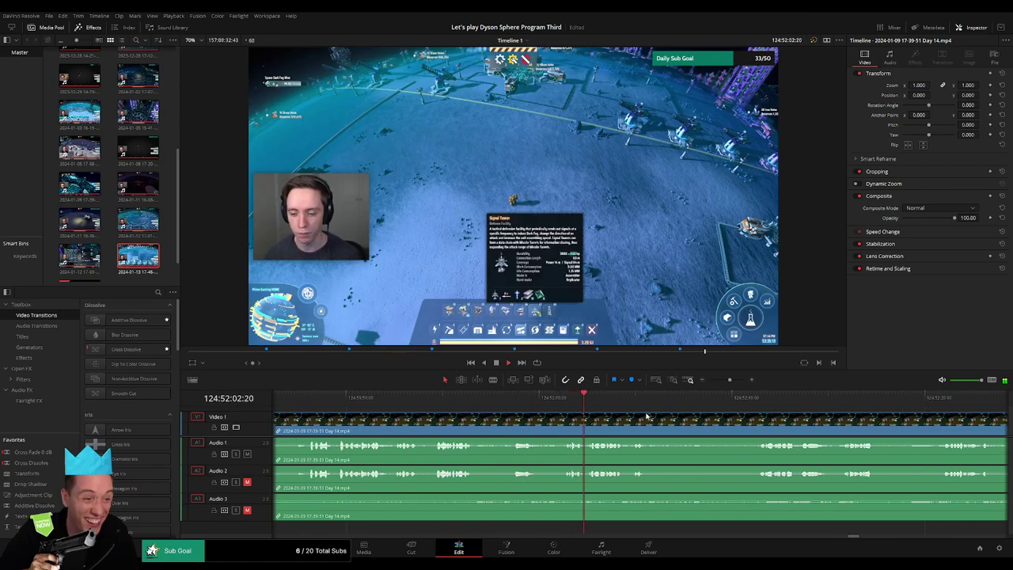
{"action": "left_click_drag", "start_coordinate": [643, 416], "coordinate": [496, 410]}
{"action": "scroll", "coordinate": [486, 416], "scroll_direction": "right", "scroll_amount": 1}
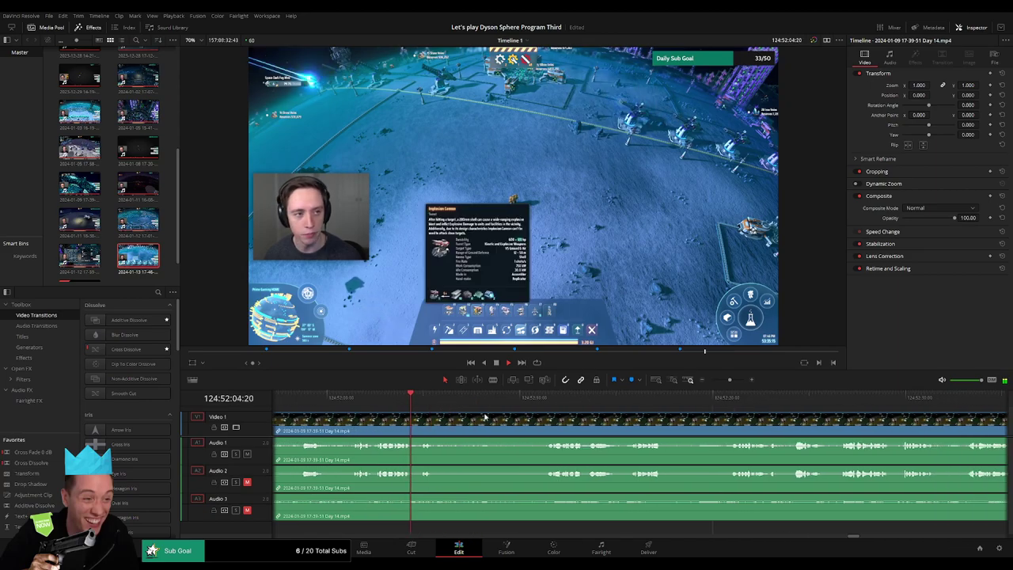
Split the Day 14 clip at 124:52:10:30 and fade the video and all three audio tracks around the cut
{"action": "left_click", "coordinate": [545, 402]}
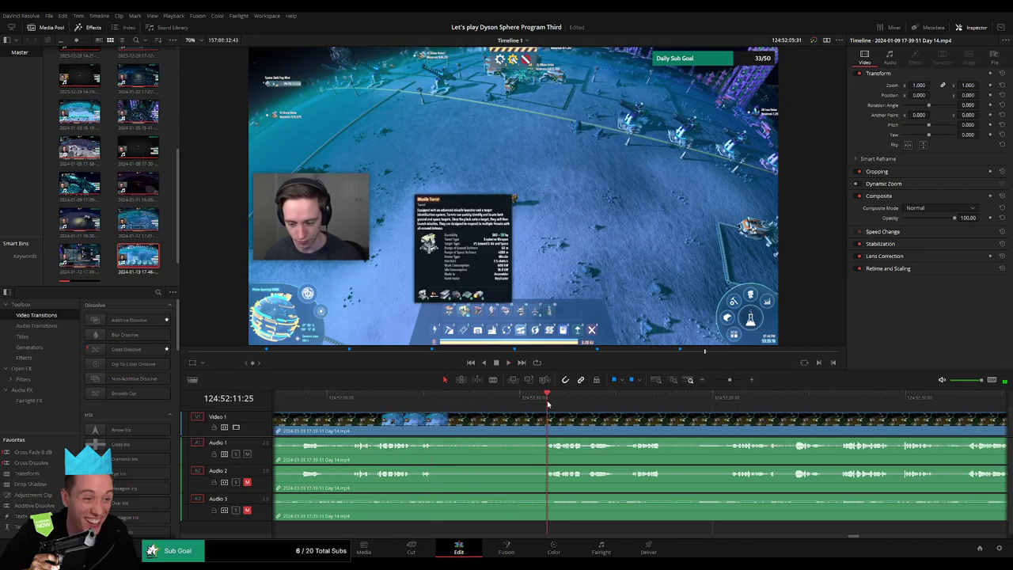
{"action": "left_click_drag", "start_coordinate": [549, 403], "coordinate": [509, 414]}
{"action": "key", "text": "ctrl+b"}
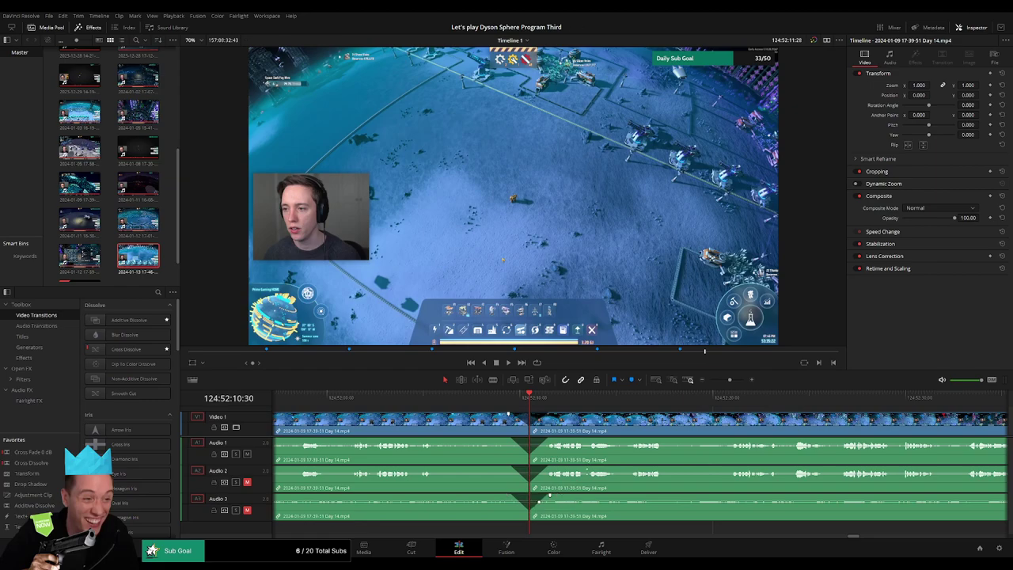
Move the last Day 14 piece after the 124:52:10:30 cut farther along the timeline, leaving a gap
{"action": "left_click_drag", "start_coordinate": [730, 380], "coordinate": [709, 380]}
{"action": "left_click_drag", "start_coordinate": [700, 424], "coordinate": [553, 422]}
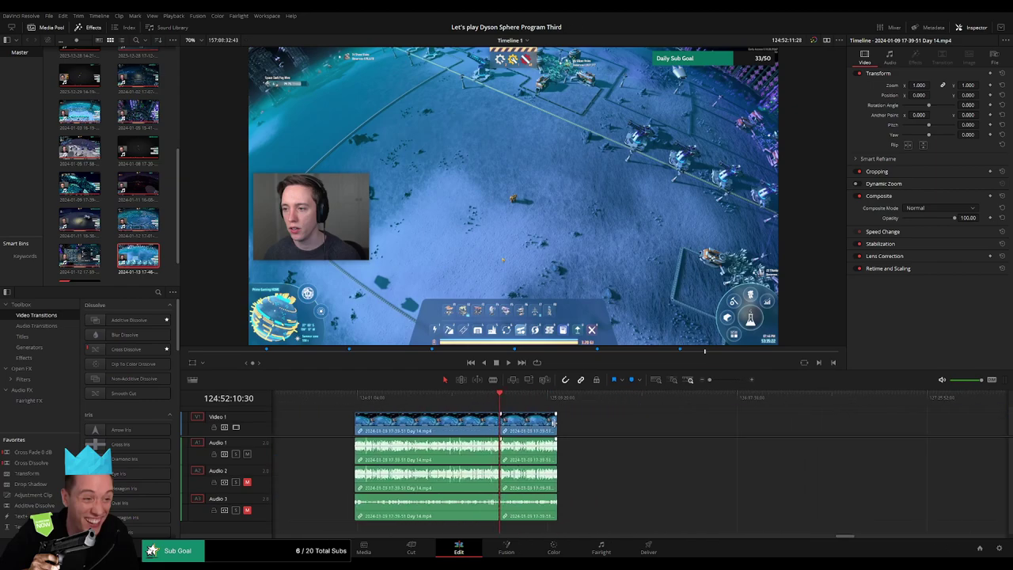
{"action": "left_click", "coordinate": [501, 403]}
{"action": "left_click_drag", "start_coordinate": [563, 419], "coordinate": [592, 428]}
{"action": "left_click", "coordinate": [420, 424]}
{"action": "key", "text": "Delete"}
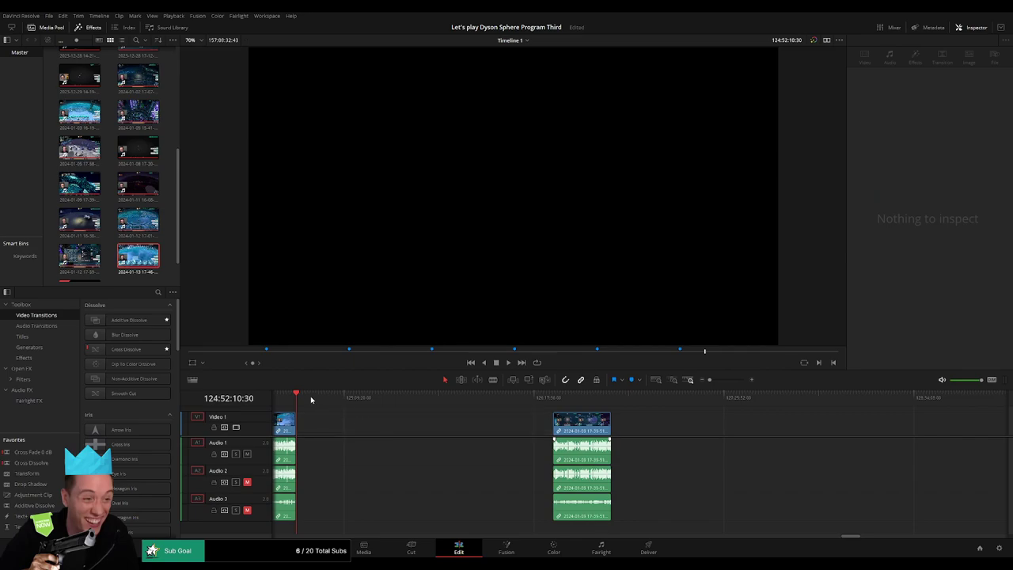
Set the playhead to 126:00:00:00 and move the last Day 14 piece so it starts there
{"action": "left_click_drag", "start_coordinate": [311, 400], "coordinate": [397, 410]}
{"action": "left_click", "coordinate": [726, 381]}
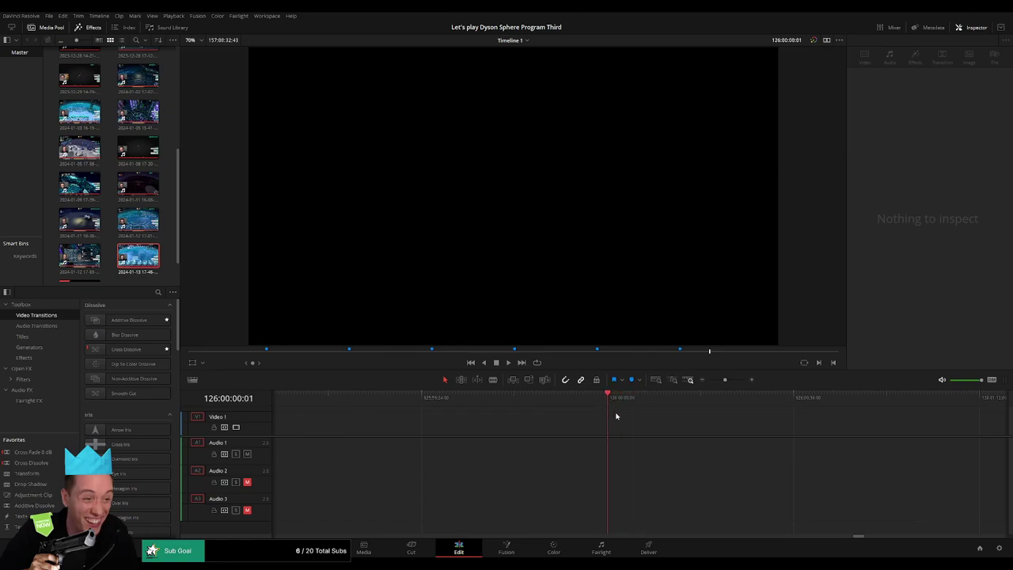
{"action": "left_click", "coordinate": [710, 382]}
{"action": "scroll", "coordinate": [538, 417], "scroll_direction": "right", "scroll_amount": 5}
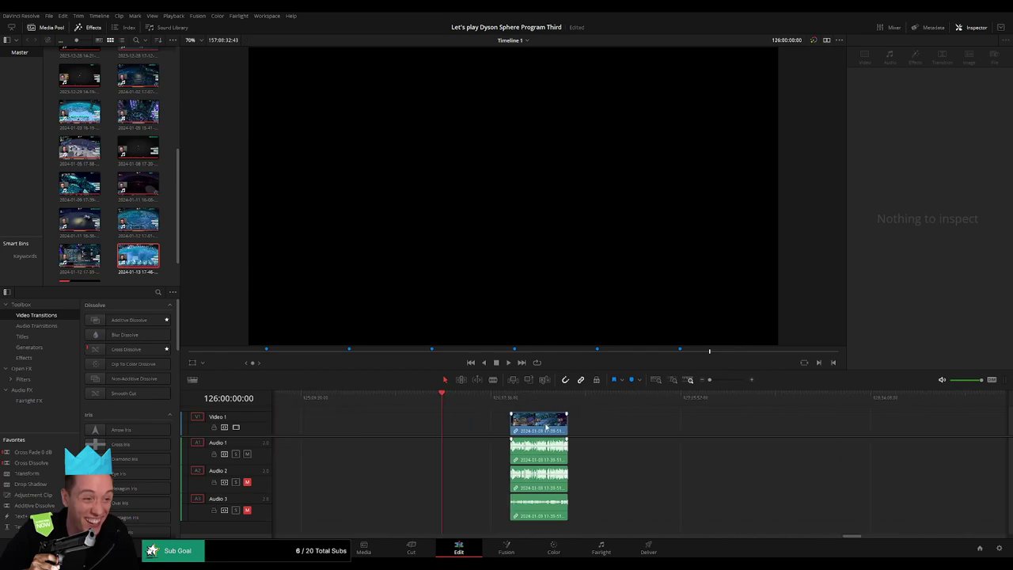
{"action": "left_click_drag", "start_coordinate": [545, 426], "coordinate": [476, 425]}
{"action": "left_click", "coordinate": [628, 424]}
{"action": "scroll", "coordinate": [563, 425], "scroll_direction": "right", "scroll_amount": 5}
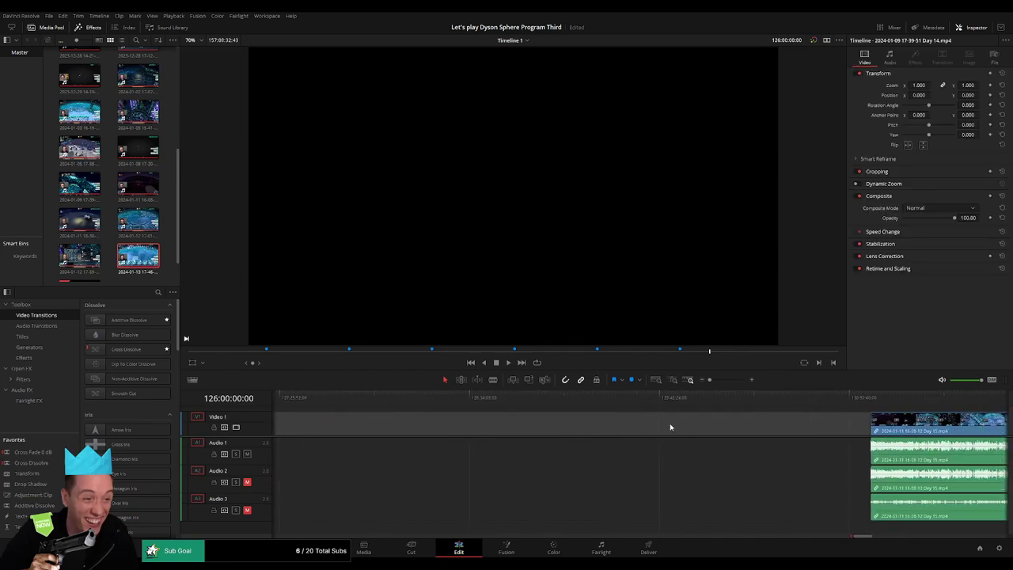
Move the Day 15 clip closer to the last Day 14 piece and delete the gap so the two clips join
{"action": "left_click_drag", "start_coordinate": [909, 423], "coordinate": [394, 425]}
{"action": "scroll", "coordinate": [562, 424], "scroll_direction": "left", "scroll_amount": 5}
{"action": "left_click_drag", "start_coordinate": [751, 422], "coordinate": [712, 426]}
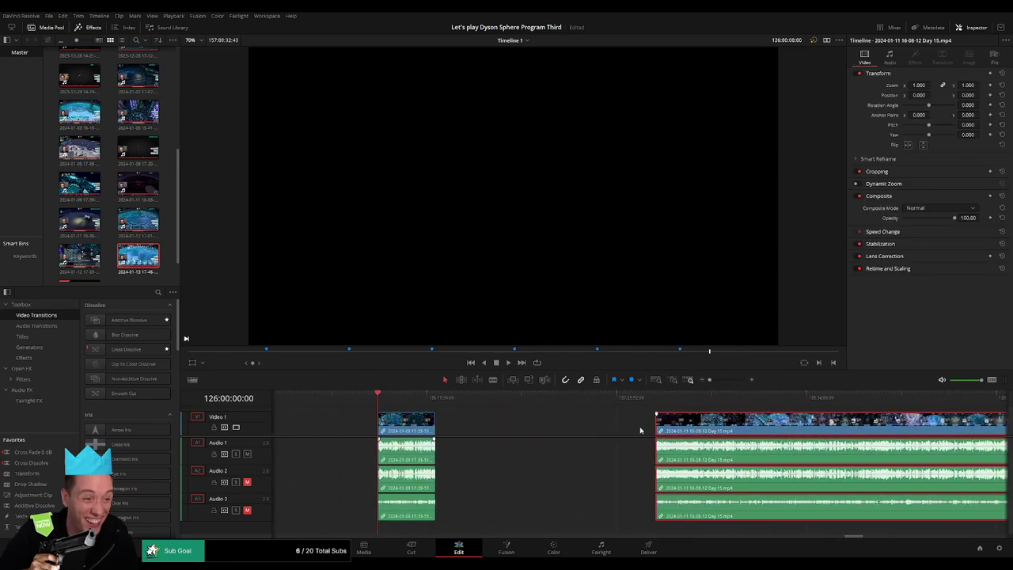
{"action": "left_click", "coordinate": [536, 428]}
{"action": "key", "text": "Delete"}
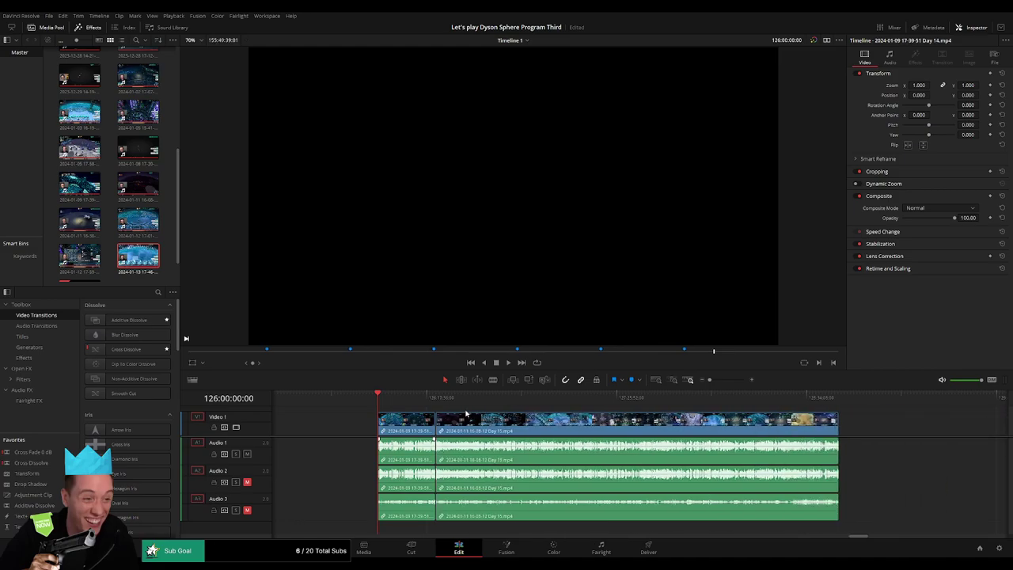
Review the Day 14–Day 15 join and add a cross transition there on the video and all three audio tracks
{"action": "key", "text": "space"}
{"action": "left_click_drag", "start_coordinate": [380, 402], "coordinate": [435, 403]}
{"action": "left_click_drag", "start_coordinate": [710, 380], "coordinate": [733, 384]}
{"action": "key", "text": "space"}
{"action": "left_click", "coordinate": [567, 399]}
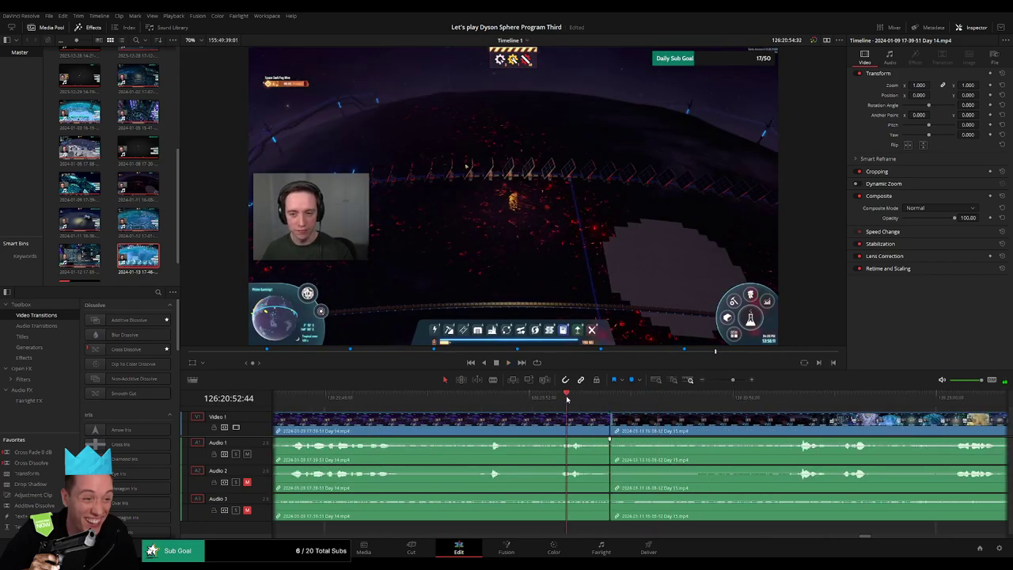
{"action": "left_click_drag", "start_coordinate": [567, 400], "coordinate": [486, 395]}
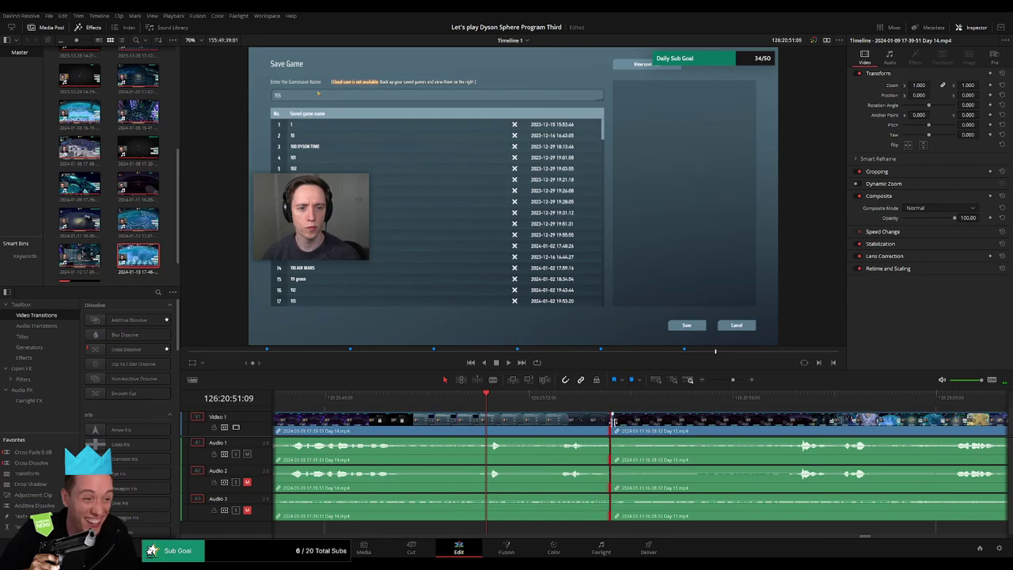
{"action": "key", "text": "ctrl+t"}
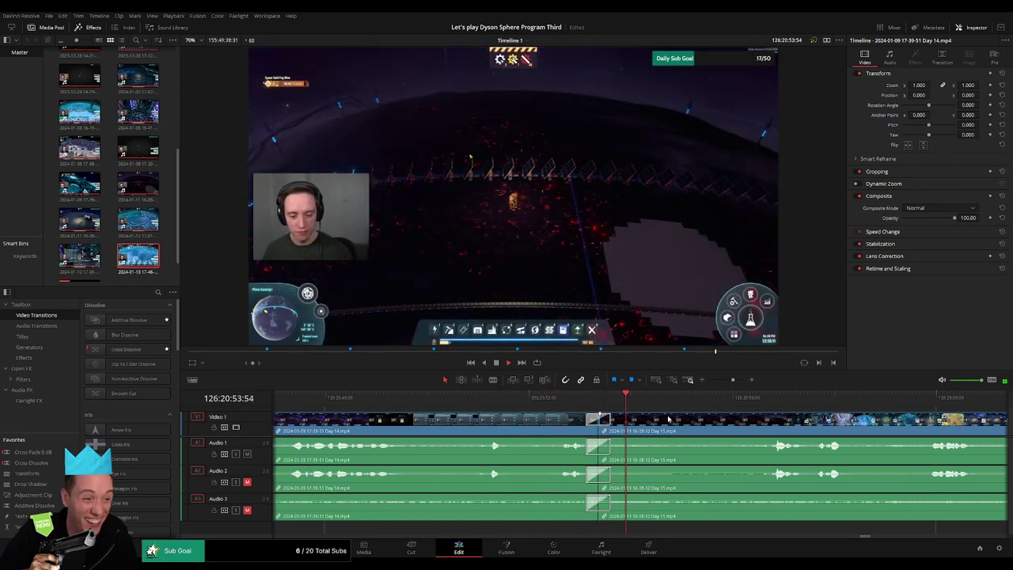
{"action": "left_click", "coordinate": [748, 401]}
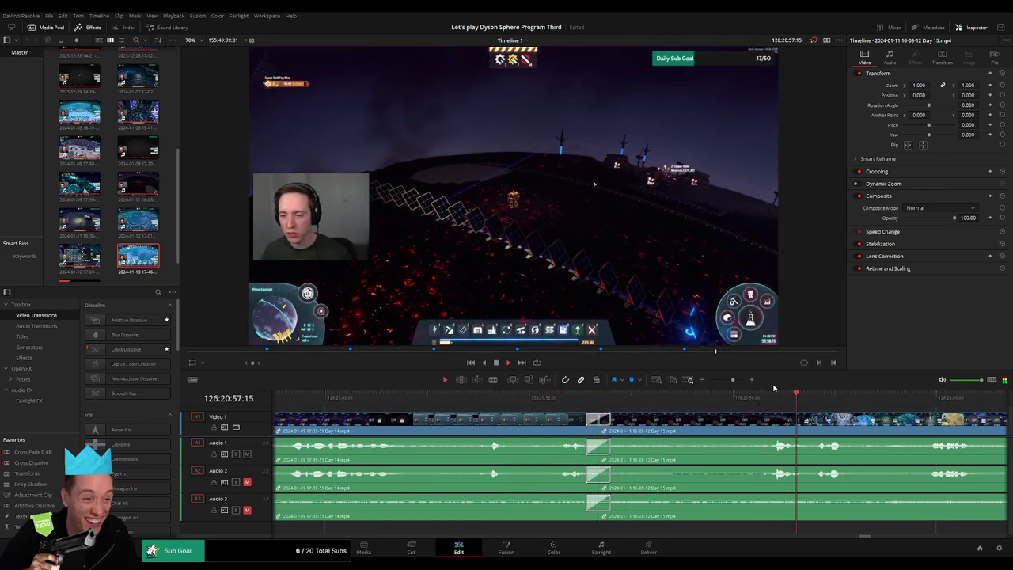
Examine the Day 15 footage and audio between about 126:51:48 and 126:52:05 for a quiet moment to end the episode
{"action": "left_click_drag", "start_coordinate": [733, 380], "coordinate": [699, 383]}
{"action": "scroll", "coordinate": [604, 430], "scroll_direction": "right", "scroll_amount": 5}
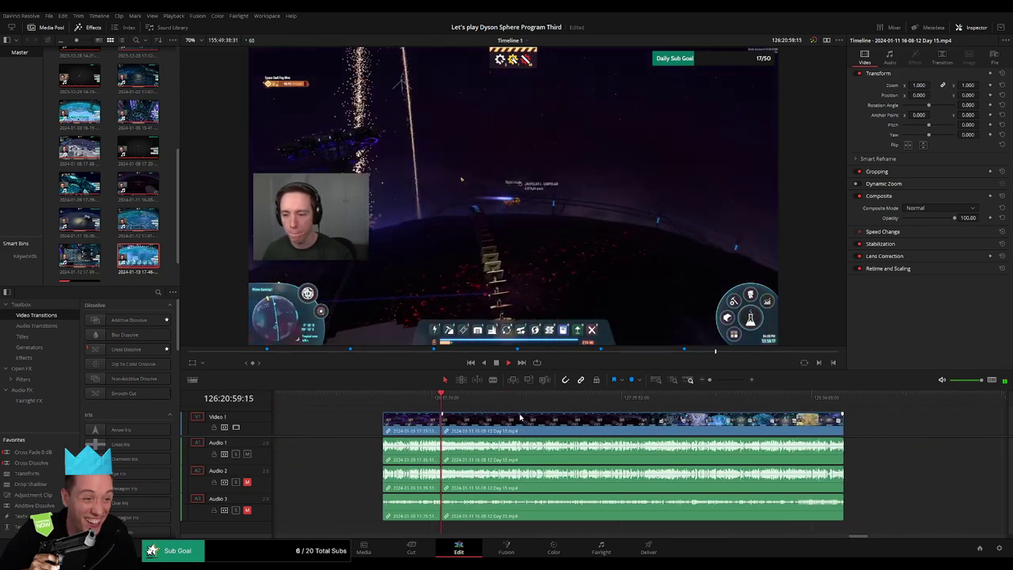
{"action": "left_click", "coordinate": [392, 400]}
{"action": "left_click_drag", "start_coordinate": [392, 401], "coordinate": [529, 405]}
{"action": "key", "text": "space"}
{"action": "left_click_drag", "start_coordinate": [710, 382], "coordinate": [730, 382]}
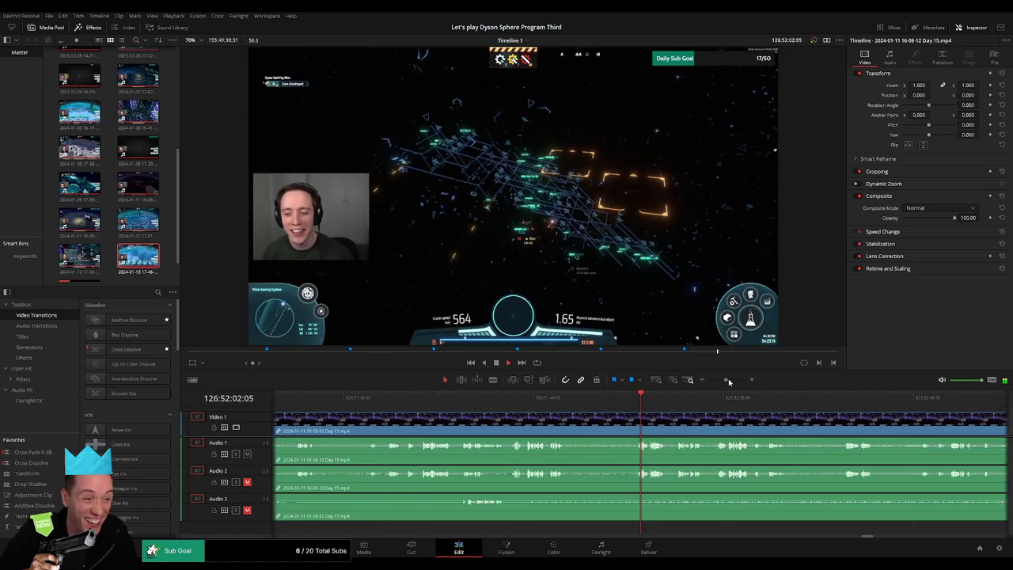
{"action": "scroll", "coordinate": [548, 423], "scroll_direction": "left", "scroll_amount": 3}
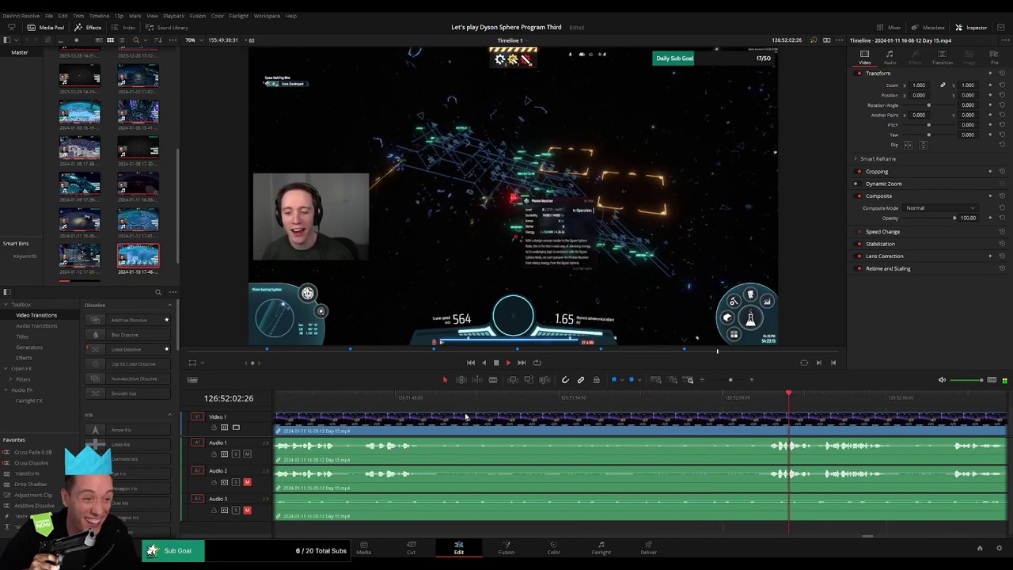
{"action": "left_click", "coordinate": [373, 401]}
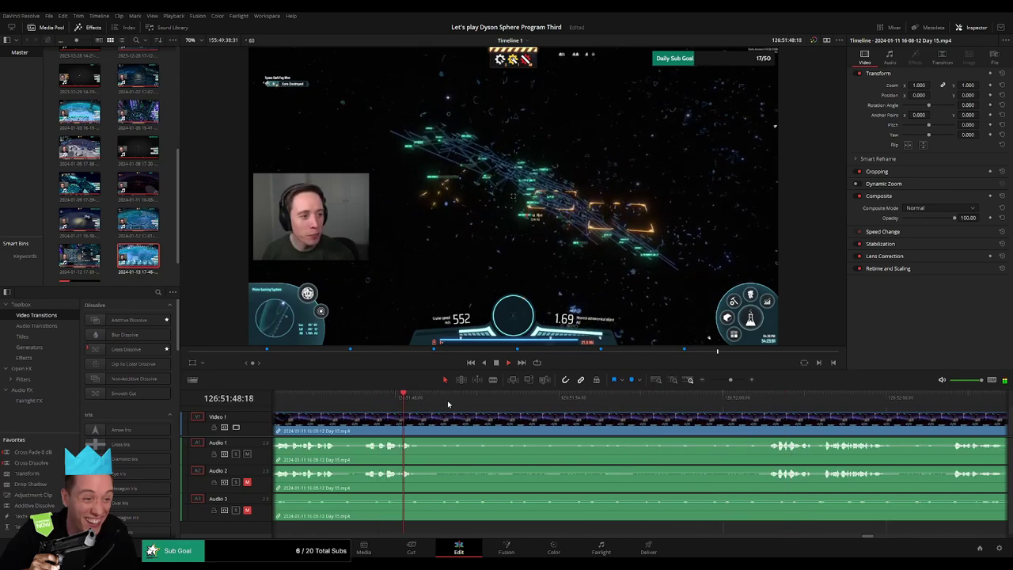
{"action": "left_click", "coordinate": [831, 400]}
{"action": "left_click", "coordinate": [874, 402]}
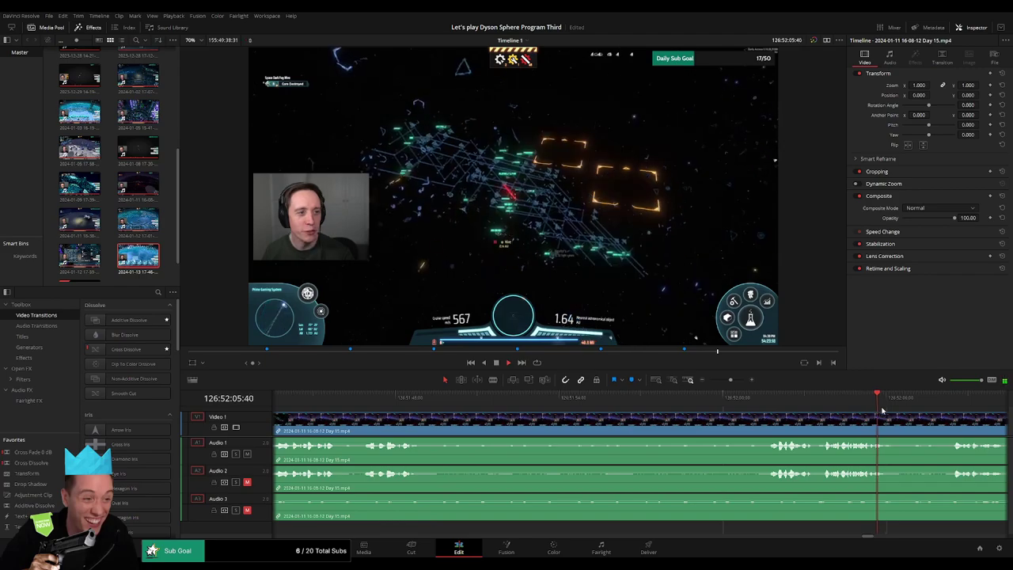
Examine the Day 15 footage and audio from about 126:52:05 to 126:52:40 for other pauses suitable for a cut
{"action": "scroll", "coordinate": [631, 416], "scroll_direction": "right", "scroll_amount": 8}
{"action": "left_click", "coordinate": [618, 401]}
{"action": "scroll", "coordinate": [674, 417], "scroll_direction": "right", "scroll_amount": 4}
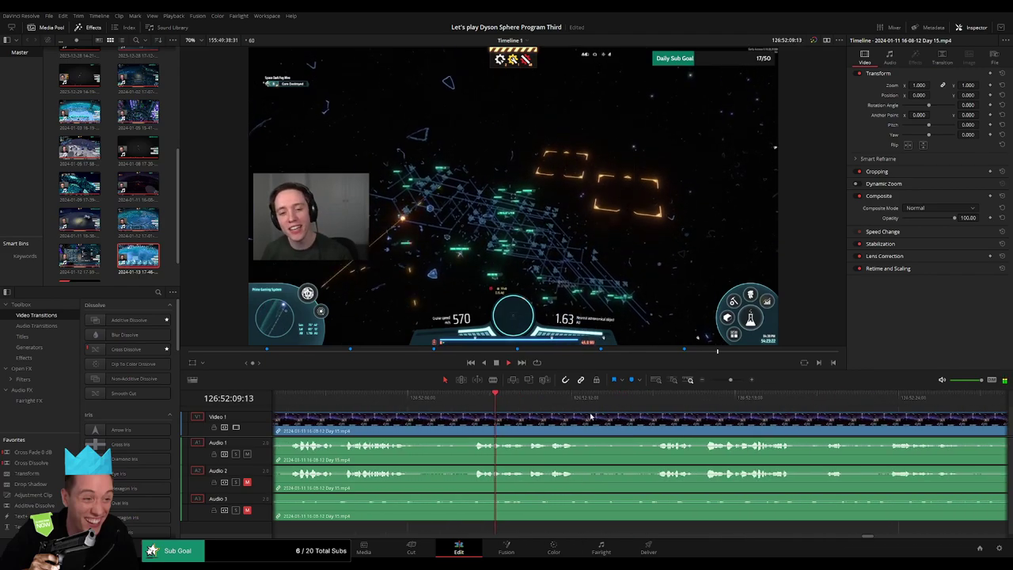
{"action": "left_click", "coordinate": [648, 401]}
{"action": "scroll", "coordinate": [665, 422], "scroll_direction": "right", "scroll_amount": 4}
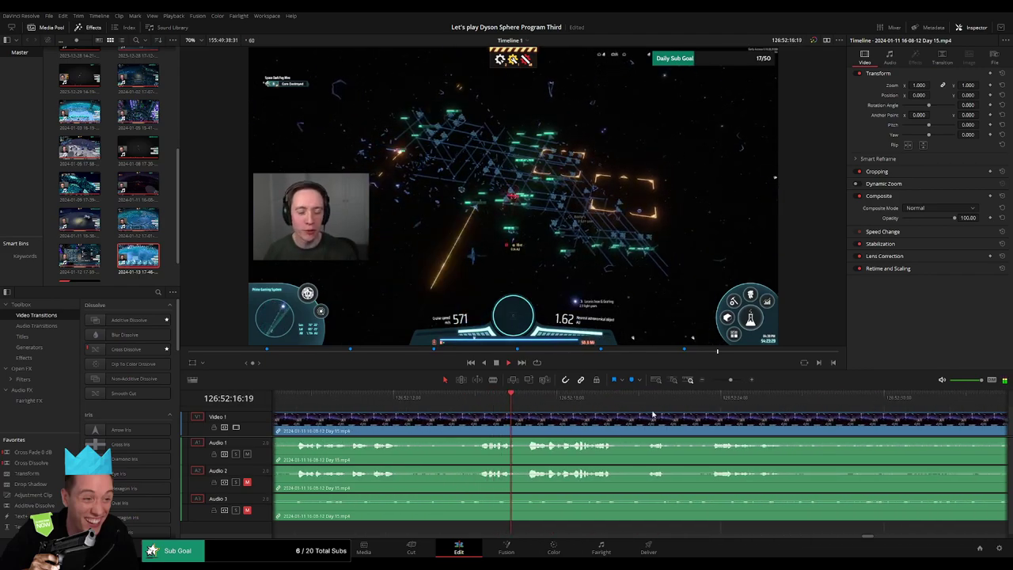
{"action": "left_click", "coordinate": [703, 403]}
{"action": "scroll", "coordinate": [785, 420], "scroll_direction": "right", "scroll_amount": 6}
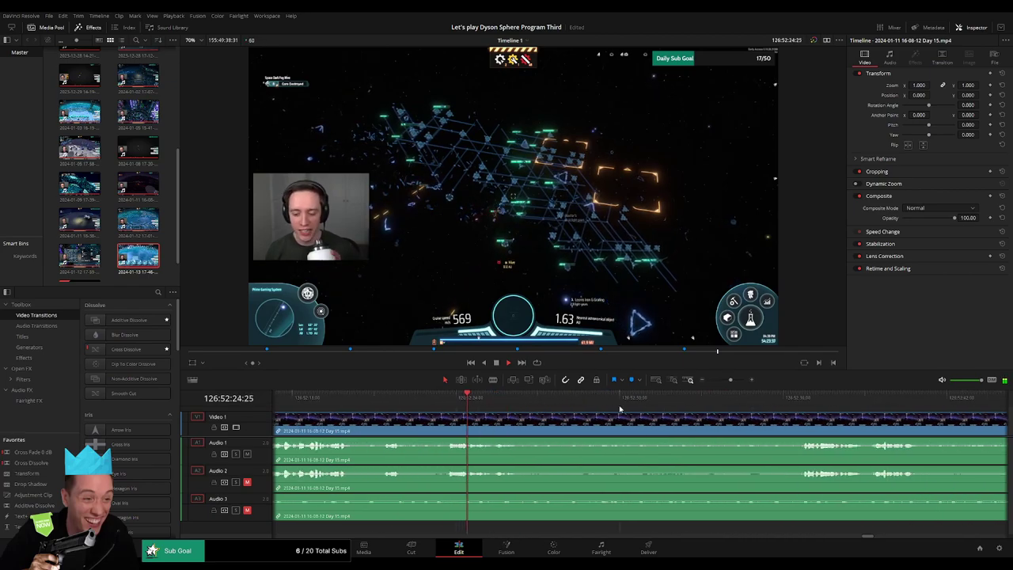
{"action": "left_click", "coordinate": [802, 403]}
{"action": "scroll", "coordinate": [704, 418], "scroll_direction": "right", "scroll_amount": 4}
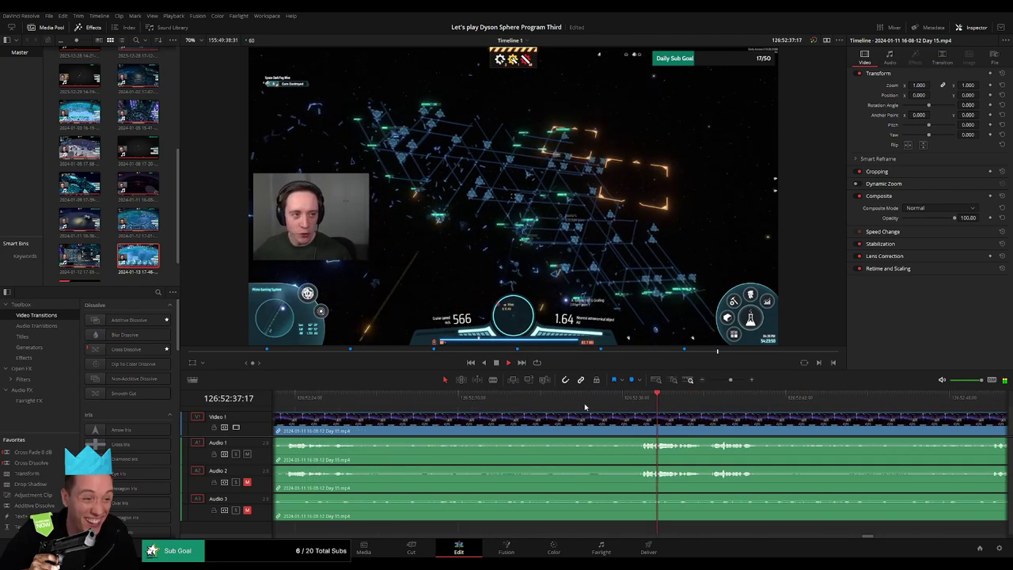
{"action": "left_click", "coordinate": [724, 400]}
{"action": "scroll", "coordinate": [723, 400], "scroll_direction": "right", "scroll_amount": 3}
{"action": "left_click", "coordinate": [724, 379]}
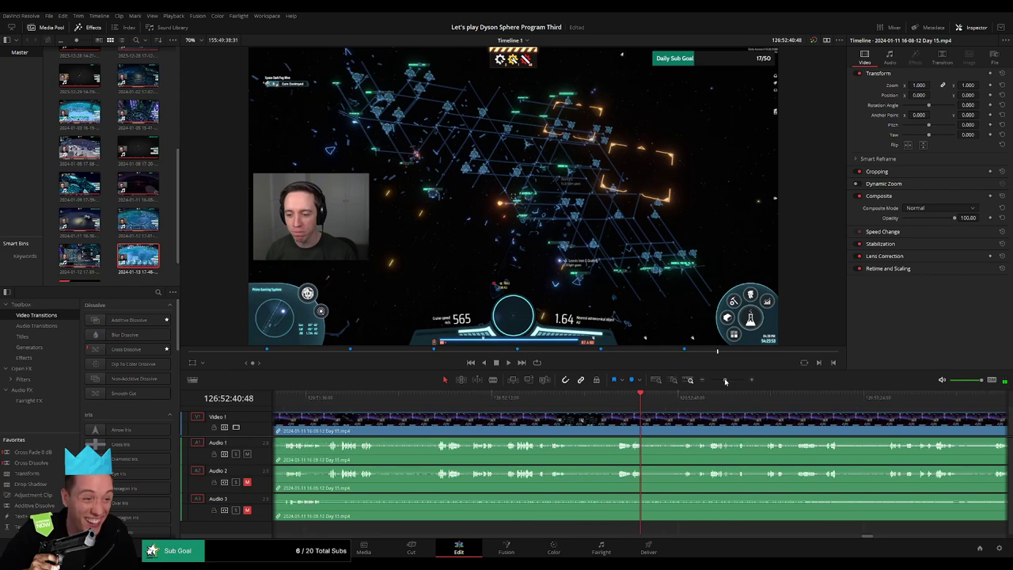
Recheck the pause before 126:52:01 and split the Day 15 clip at 126:52:01:00
{"action": "left_click", "coordinate": [495, 400]}
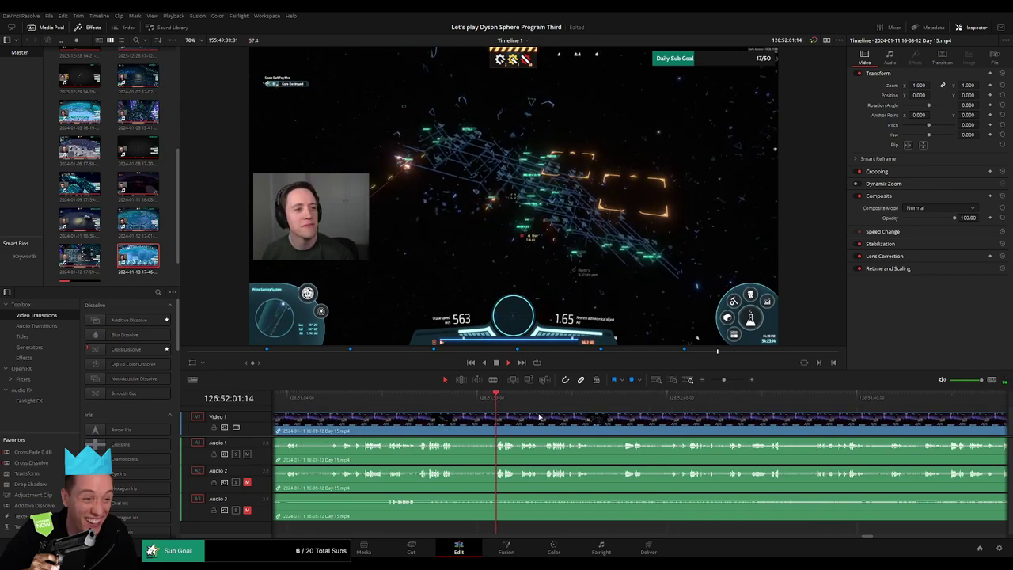
{"action": "scroll", "coordinate": [442, 419], "scroll_direction": "left", "scroll_amount": 3}
{"action": "left_click", "coordinate": [408, 398]}
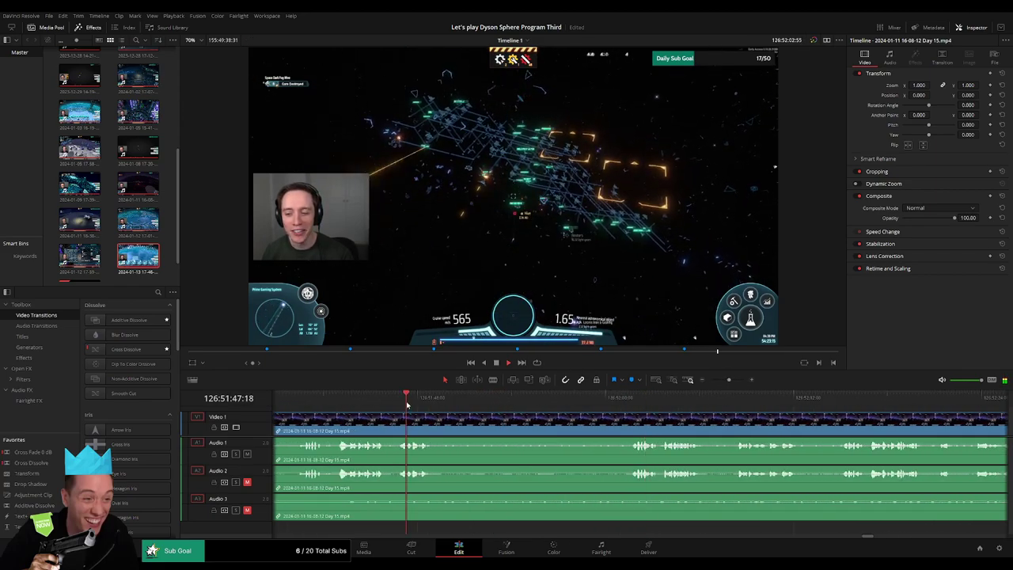
{"action": "scroll", "coordinate": [542, 428], "scroll_direction": "up", "scroll_amount": 1}
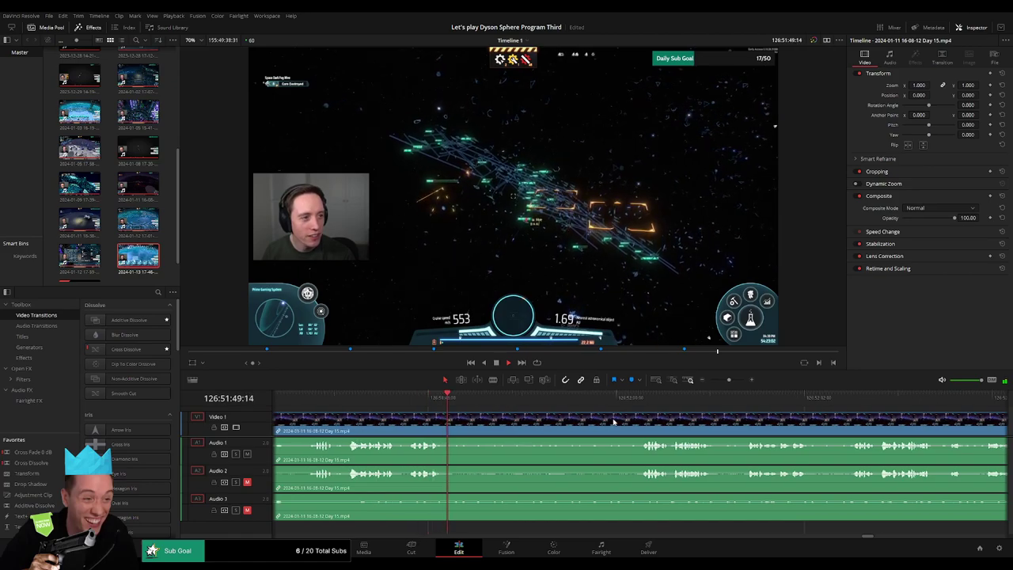
{"action": "left_click", "coordinate": [639, 398]}
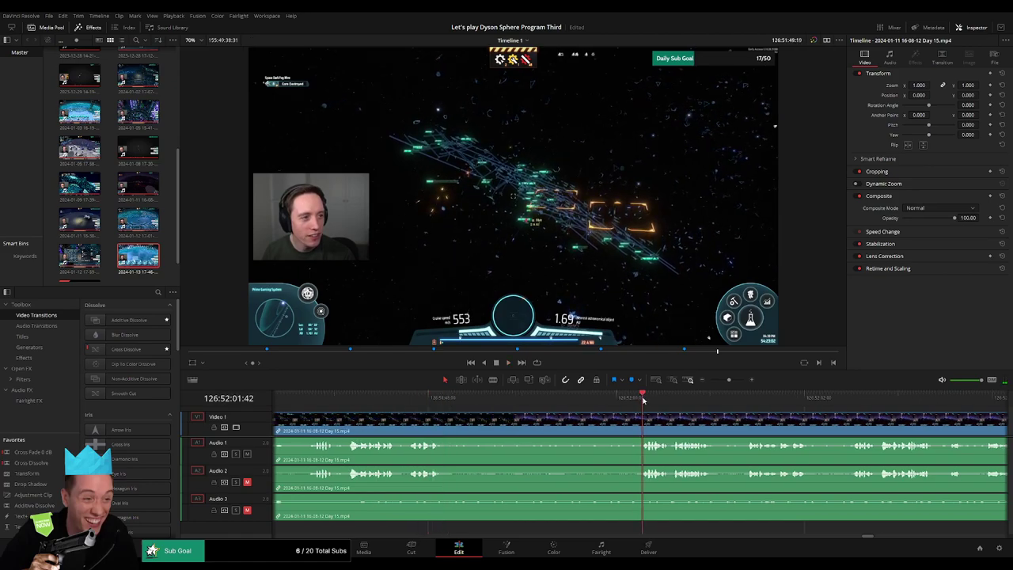
{"action": "left_click_drag", "start_coordinate": [643, 400], "coordinate": [632, 400]}
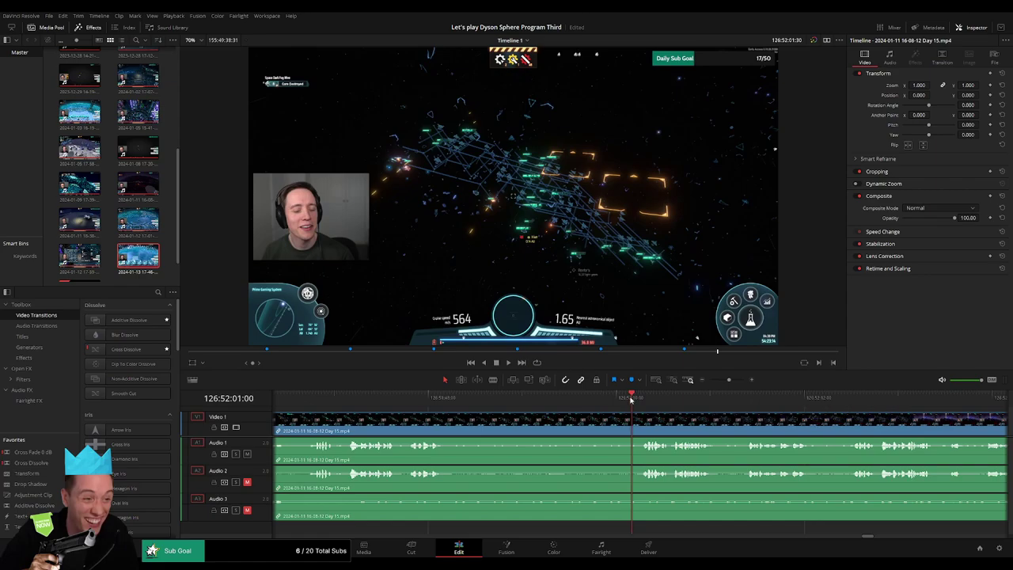
{"action": "key", "text": "b"}
{"action": "left_click", "coordinate": [632, 422]}
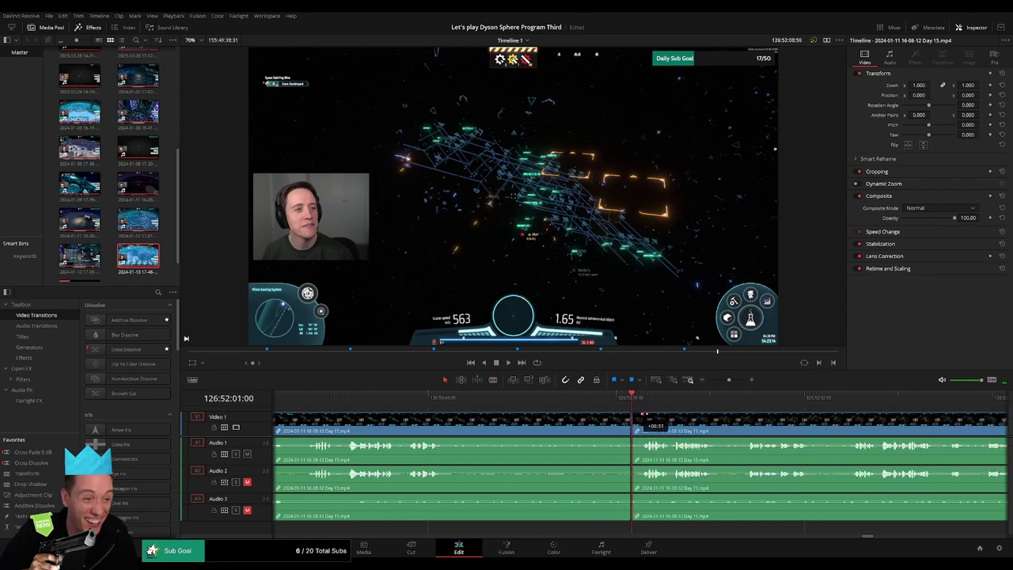
Fade the video and all three audio tracks out and back in around the 126:52:01:00 cut, about 59 frames each
{"action": "left_click_drag", "start_coordinate": [649, 415], "coordinate": [648, 414]}
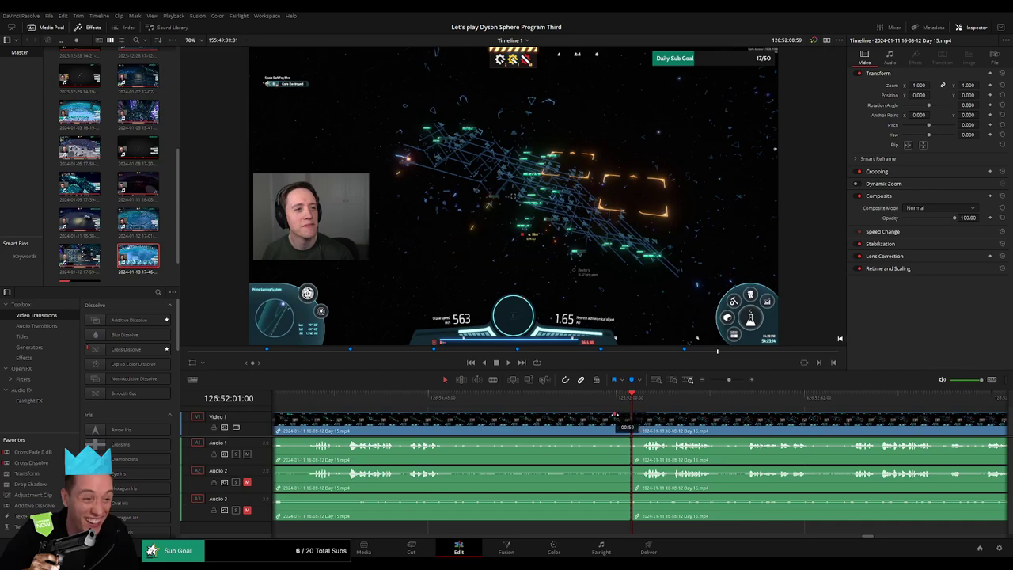
{"action": "left_click_drag", "start_coordinate": [614, 415], "coordinate": [612, 439]}
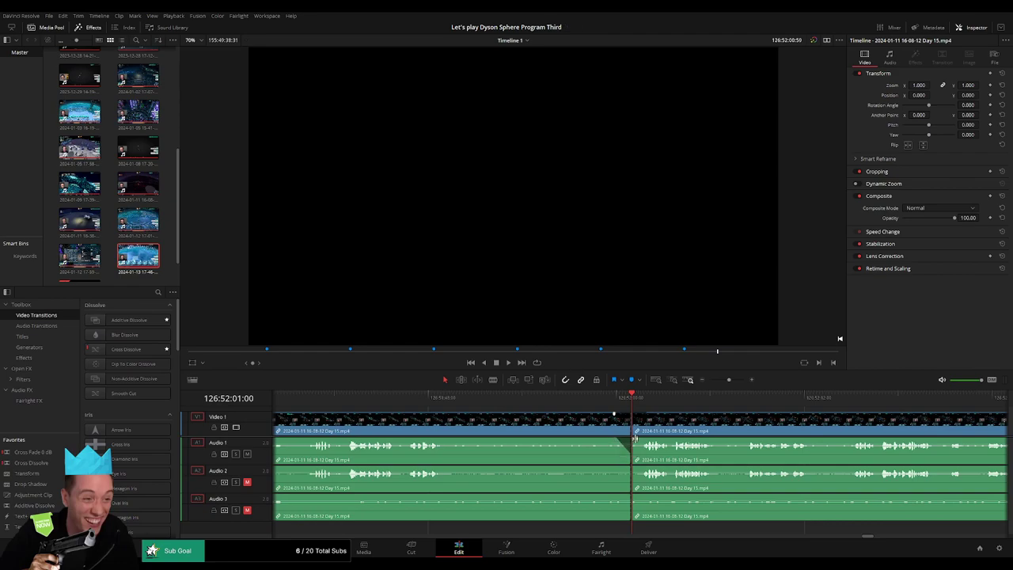
{"action": "left_click_drag", "start_coordinate": [636, 438], "coordinate": [640, 467]}
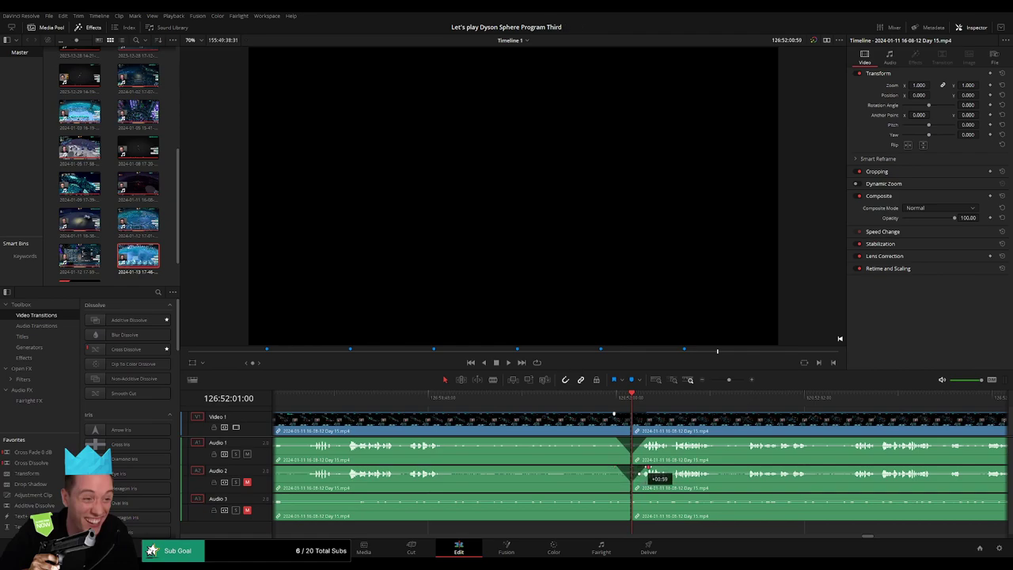
{"action": "mouse_move", "coordinate": [630, 495]}
{"action": "left_mouse_down"}
{"action": "mouse_move", "coordinate": [620, 497]}
{"action": "mouse_move", "coordinate": [637, 500]}
{"action": "left_mouse_up"}
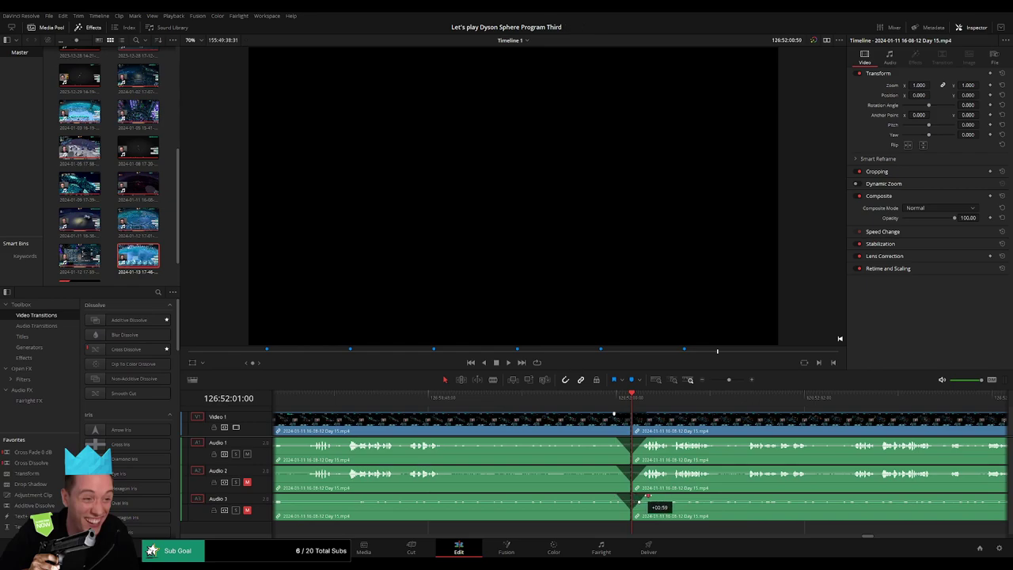
Move the Day 15 piece after the 126:52:01:00 cut farther along the timeline, leaving a gap
{"action": "left_click_drag", "start_coordinate": [730, 381], "coordinate": [689, 389]}
{"action": "scroll", "coordinate": [609, 431], "scroll_direction": "right", "scroll_amount": 2}
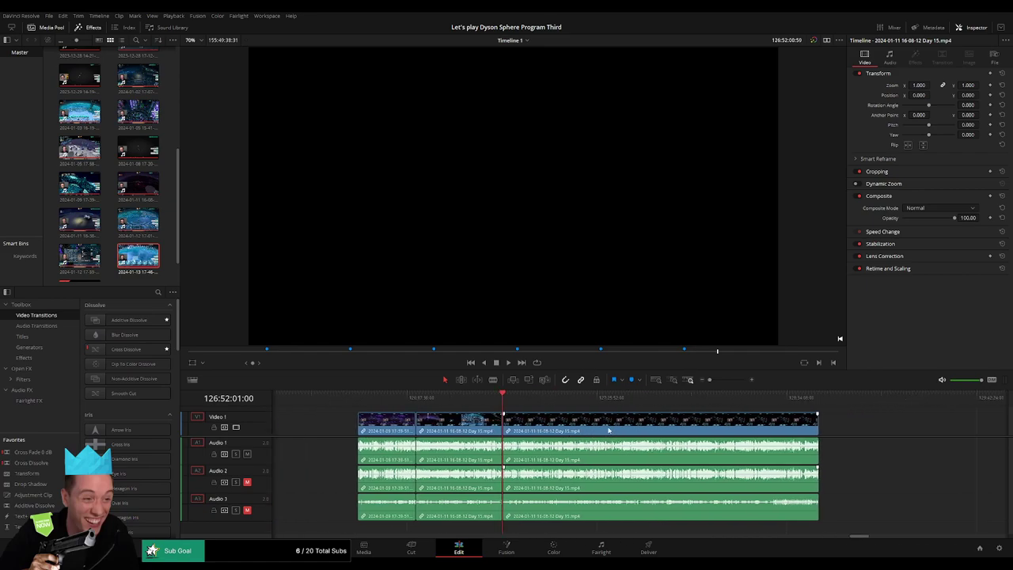
{"action": "key", "text": "Home"}
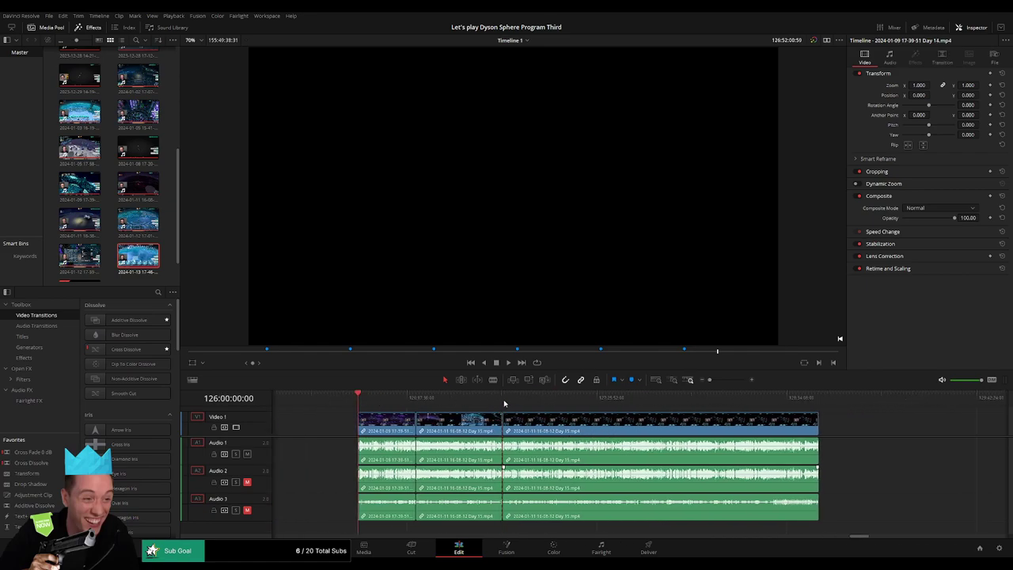
{"action": "left_click", "coordinate": [505, 403]}
{"action": "scroll", "coordinate": [586, 431], "scroll_direction": "right", "scroll_amount": 3}
{"action": "left_click_drag", "start_coordinate": [452, 429], "coordinate": [601, 440]}
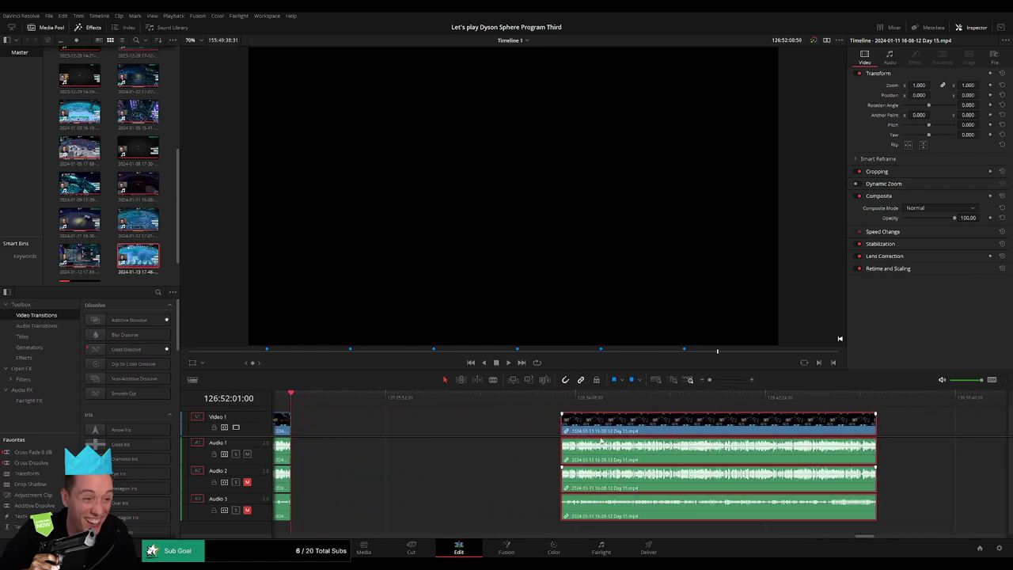
Set the playhead to 128:00:00:00 and move the last Day 15 piece so it starts there
{"action": "left_click", "coordinate": [410, 424]}
{"action": "scroll", "coordinate": [414, 403], "scroll_direction": "left", "scroll_amount": 2}
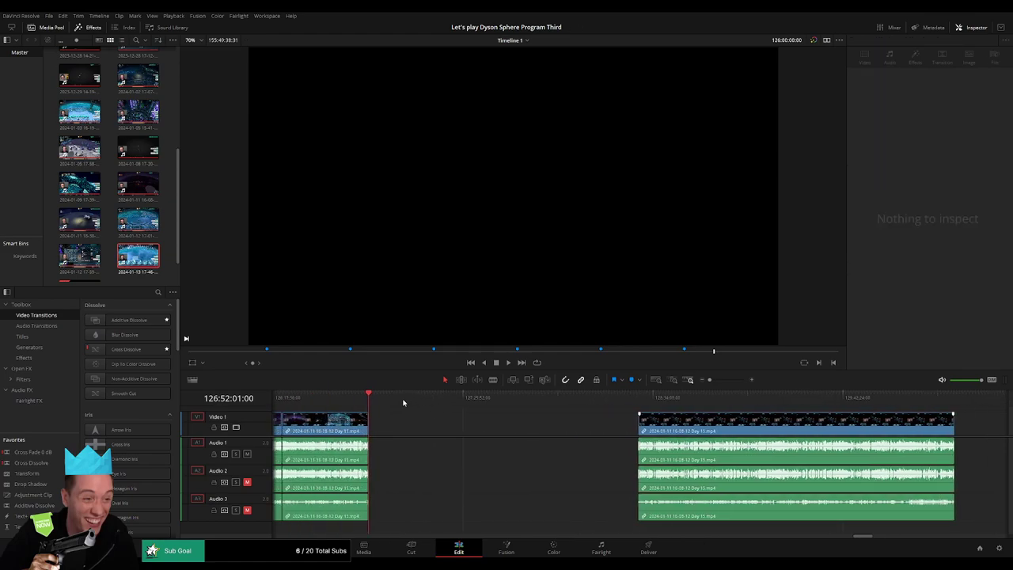
{"action": "left_click_drag", "start_coordinate": [403, 402], "coordinate": [558, 412]}
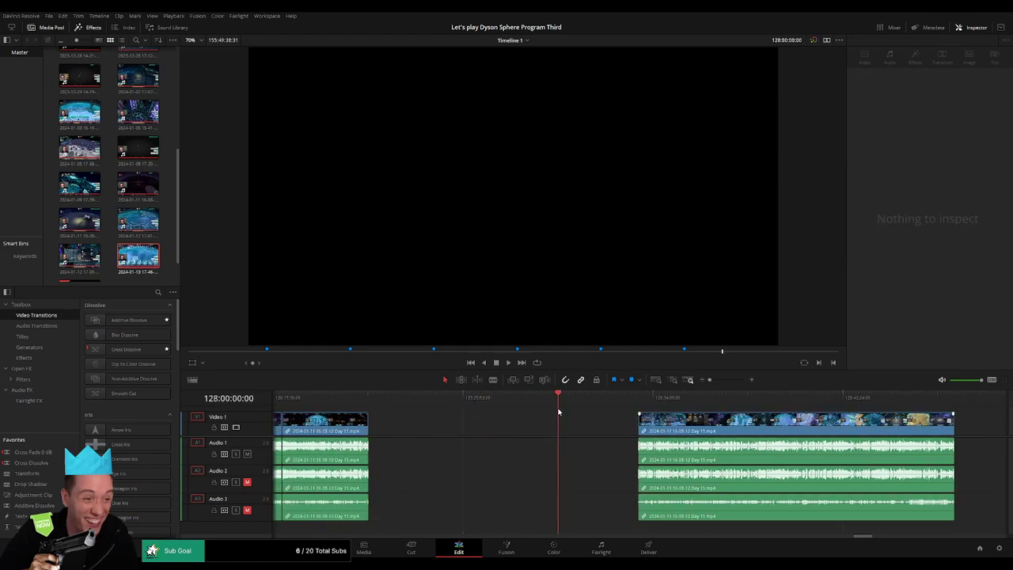
{"action": "left_click_drag", "start_coordinate": [669, 426], "coordinate": [589, 418]}
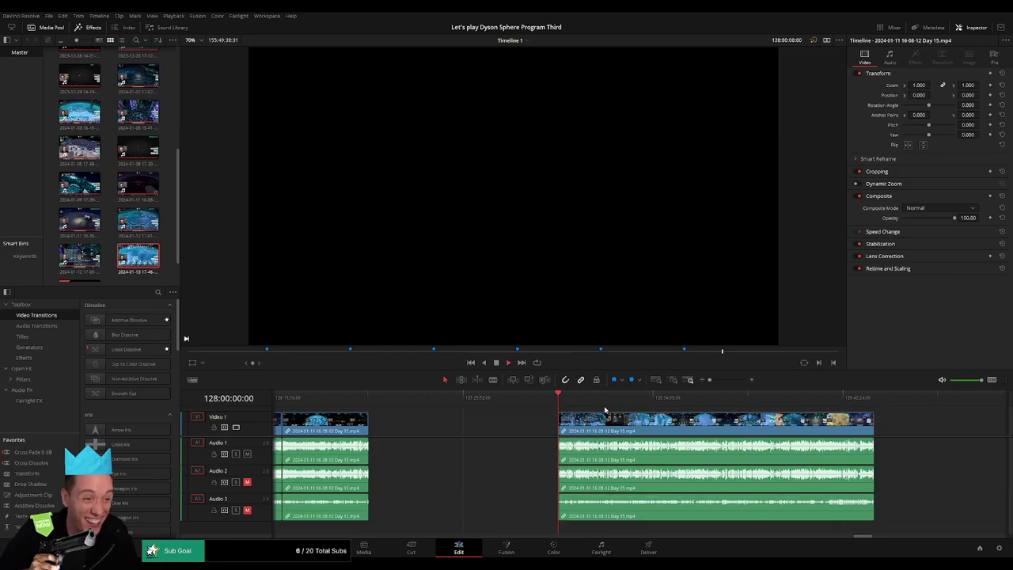
Play the Day 15 piece from 128:00:00:00 and examine the stretch around 128:52 for a suitable pause in speech
{"action": "key", "text": "space"}
{"action": "scroll", "coordinate": [490, 414], "scroll_direction": "right", "scroll_amount": 2}
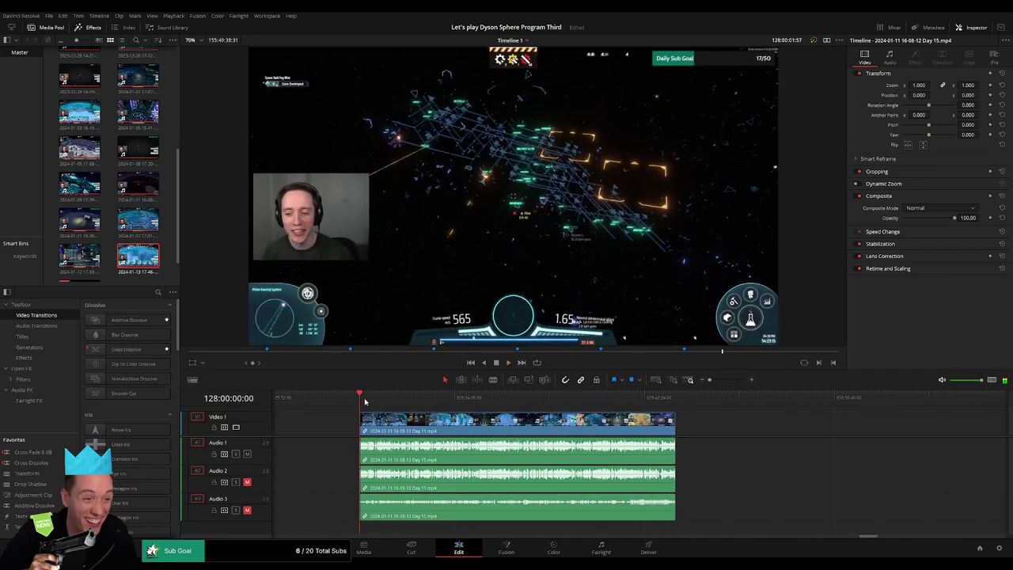
{"action": "left_click_drag", "start_coordinate": [365, 402], "coordinate": [504, 403]}
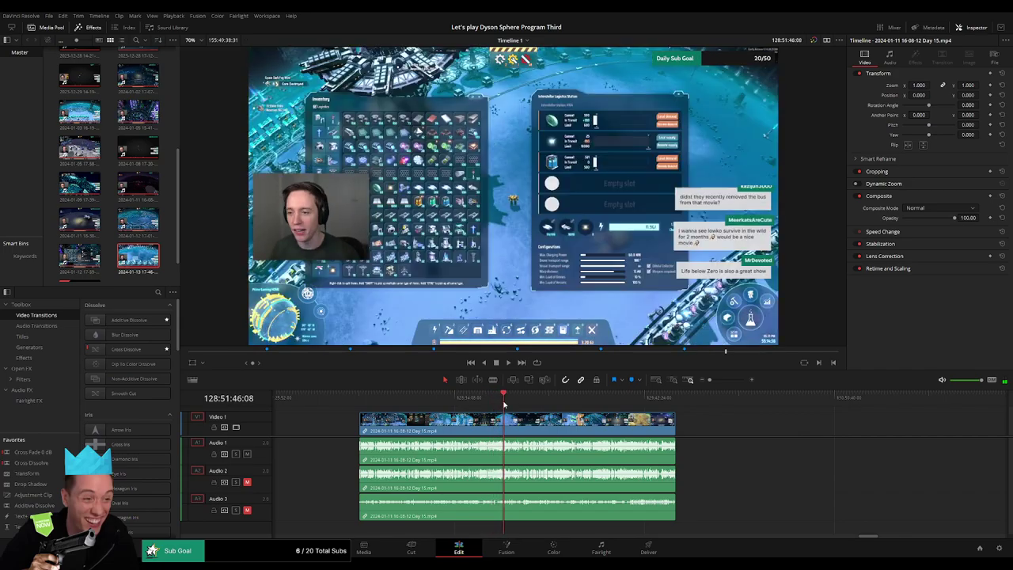
{"action": "key", "text": "space"}
{"action": "left_click_drag", "start_coordinate": [726, 381], "coordinate": [727, 380]}
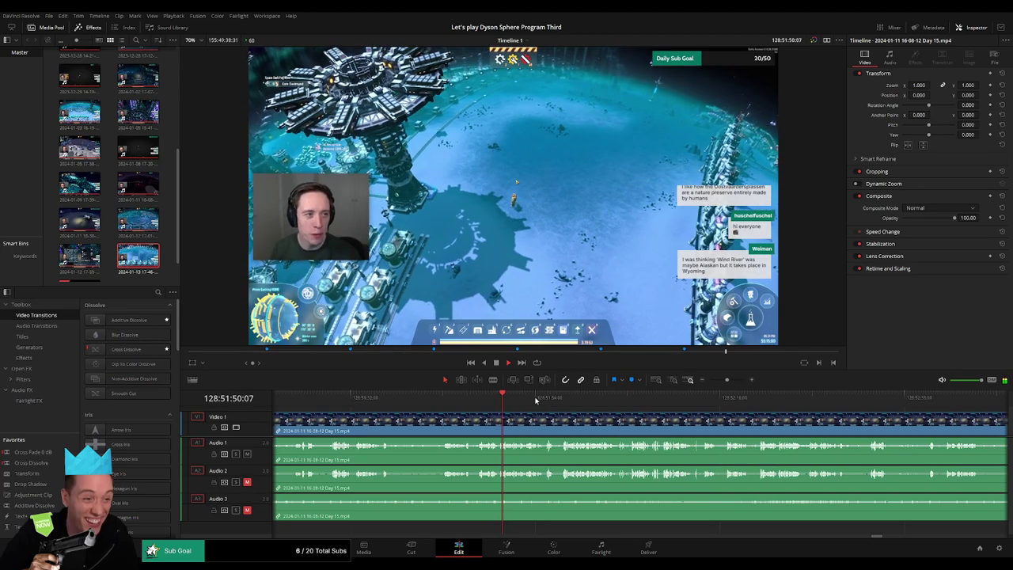
{"action": "left_click", "coordinate": [545, 397]}
{"action": "left_click", "coordinate": [563, 399]}
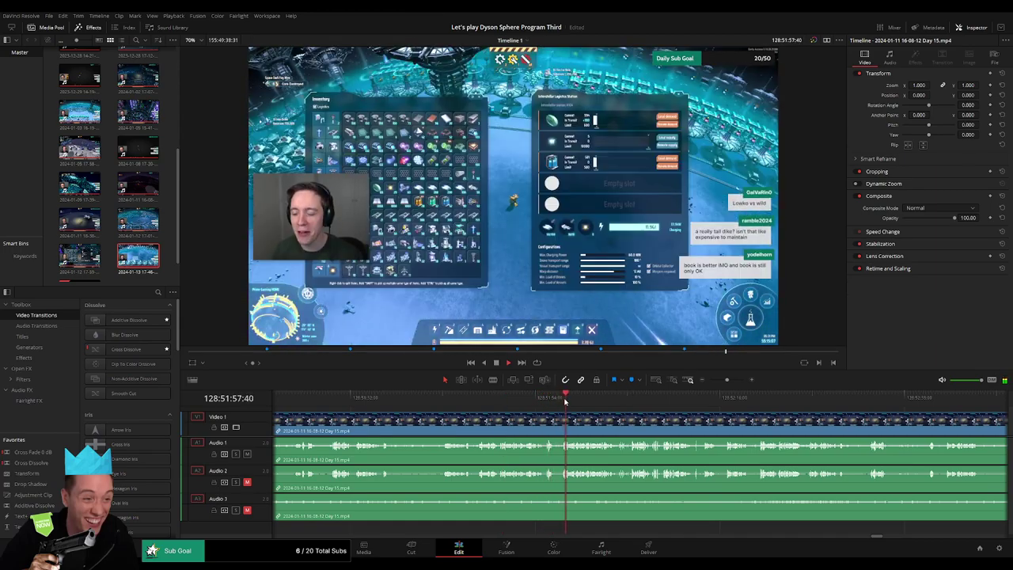
{"action": "left_click_drag", "start_coordinate": [661, 401], "coordinate": [536, 413]}
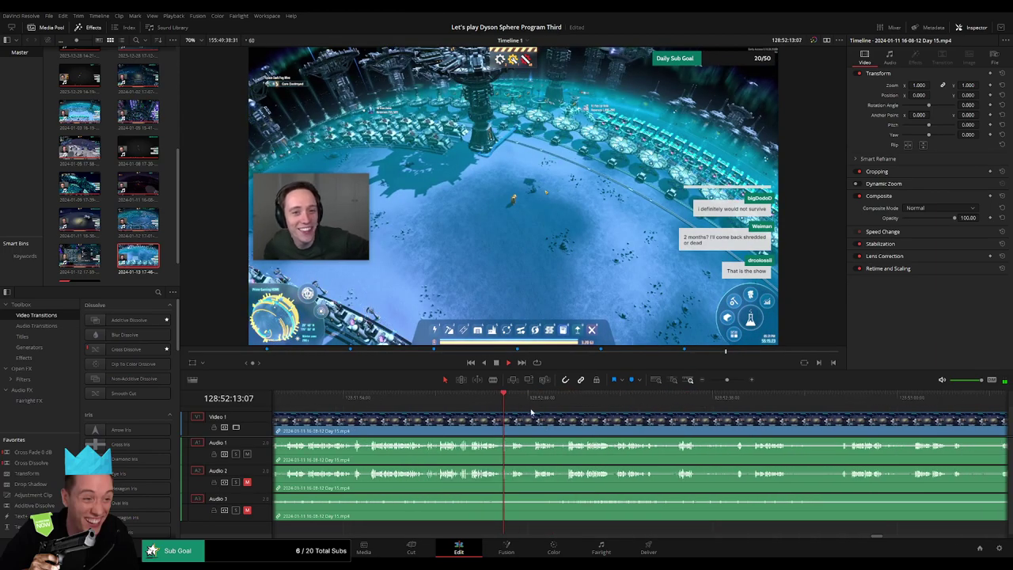
Locate the pause just before 128:52:21 and split the Day 15 clip at 128:52:20:00
{"action": "left_click", "coordinate": [527, 402]}
{"action": "key", "text": "space"}
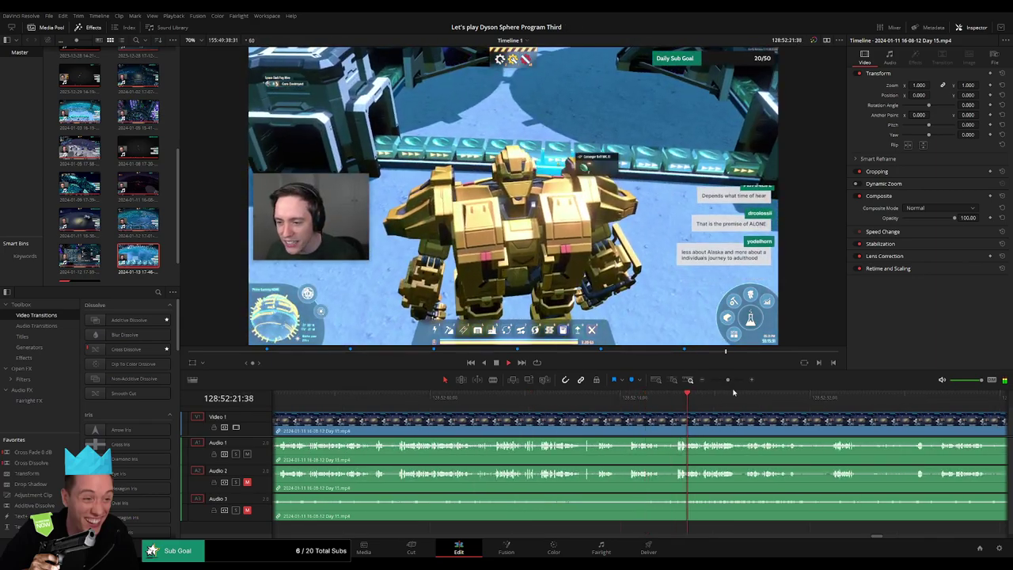
{"action": "left_click", "coordinate": [557, 396]}
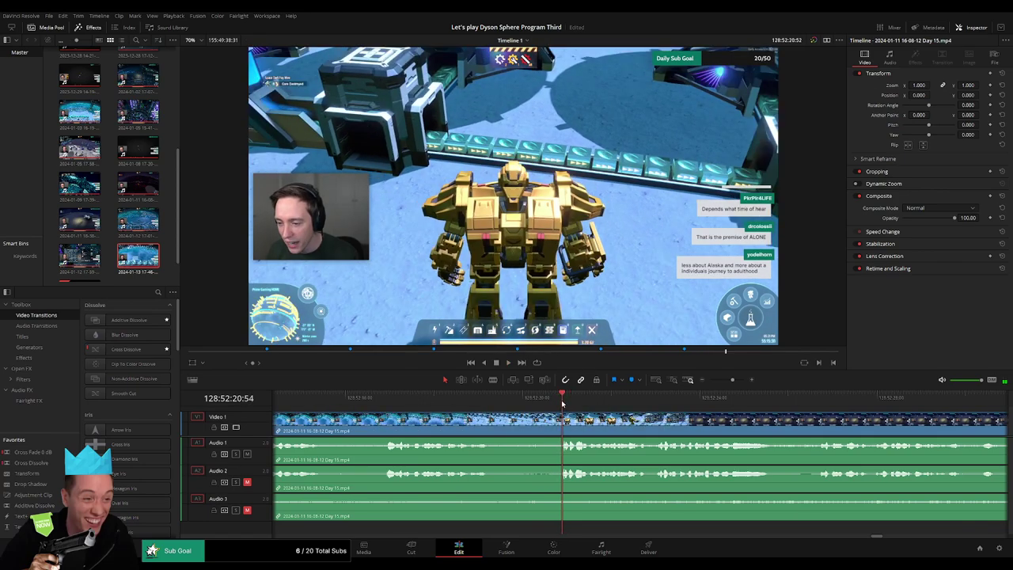
{"action": "left_click_drag", "start_coordinate": [556, 404], "coordinate": [523, 404]}
{"action": "key", "text": "b"}
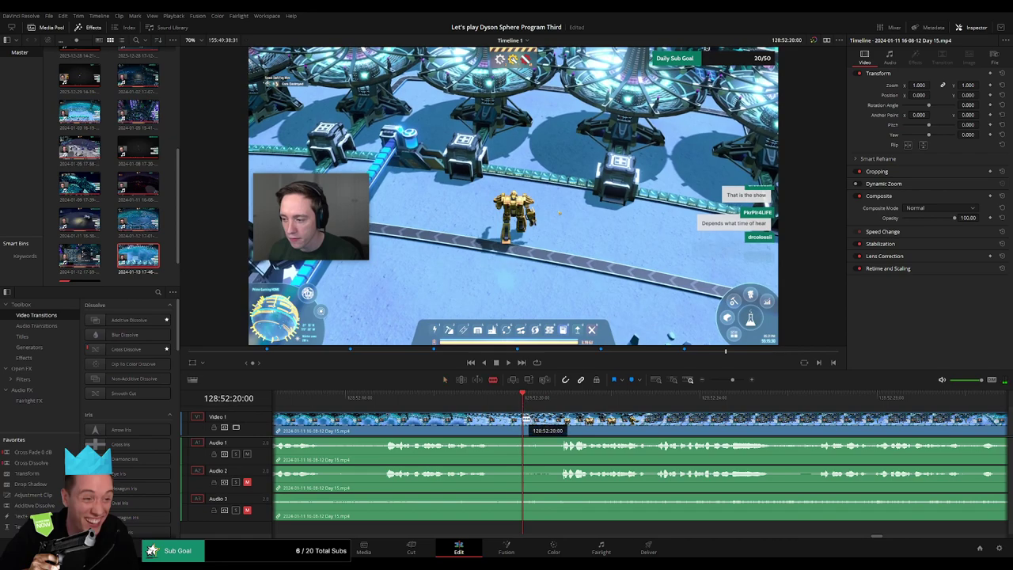
{"action": "left_click", "coordinate": [524, 417]}
Fade the video and all three audio tracks out and back in around the 128:52:20:00 cut, about one second each
{"action": "left_click_drag", "start_coordinate": [557, 415], "coordinate": [483, 440]}
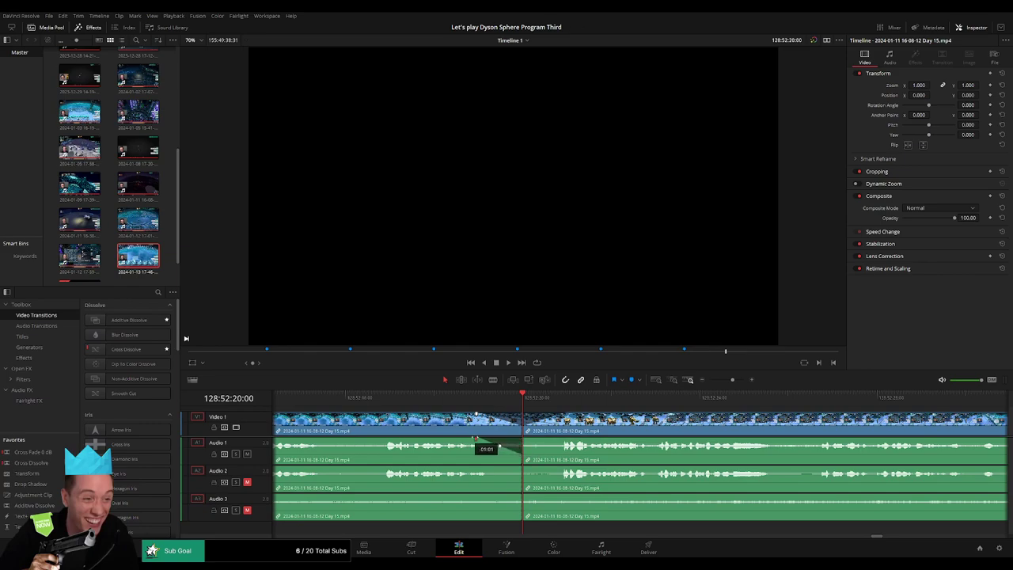
{"action": "left_click_drag", "start_coordinate": [523, 439], "coordinate": [564, 468]}
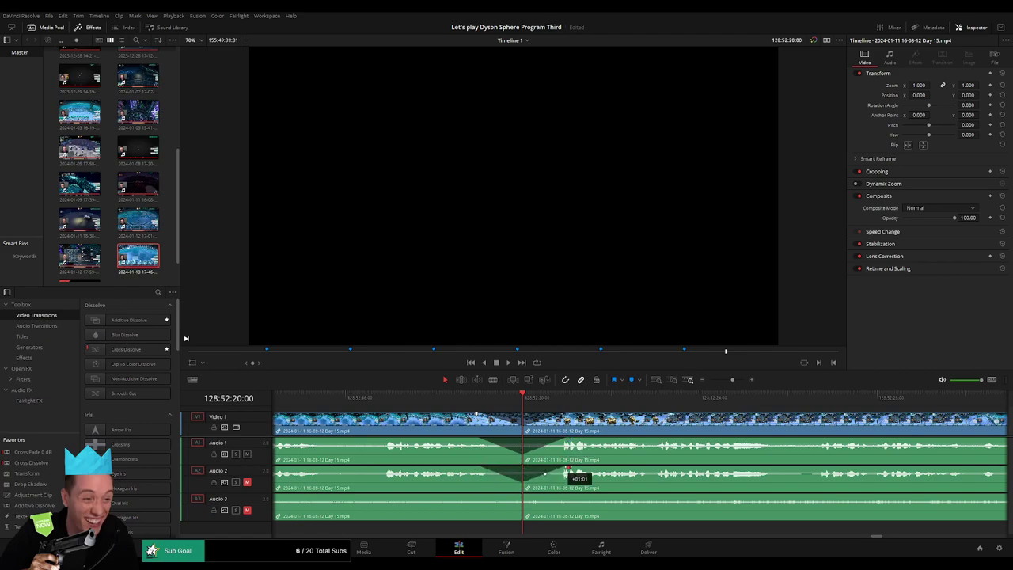
{"action": "left_click_drag", "start_coordinate": [521, 497], "coordinate": [556, 497]}
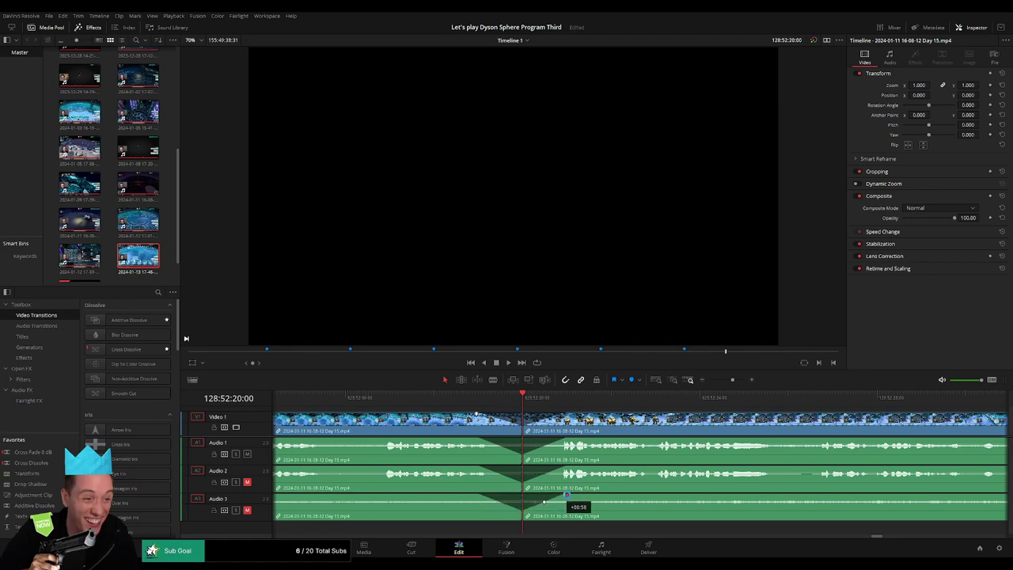
Check the length of the episode between its start at 128:00:00:00 and the 128:52:20:00 cut
{"action": "left_click_drag", "start_coordinate": [735, 382], "coordinate": [695, 385]}
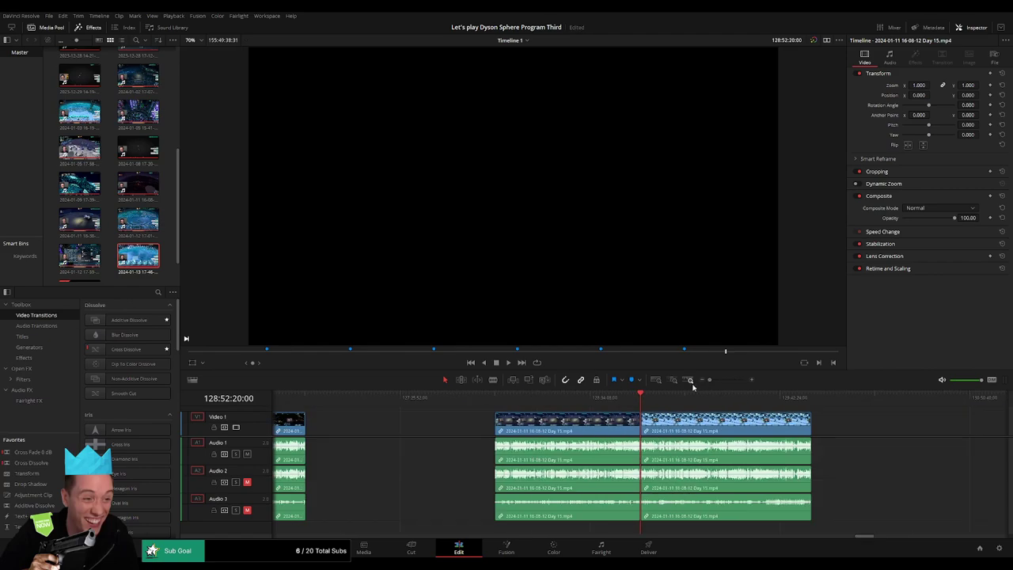
{"action": "left_click_drag", "start_coordinate": [739, 434], "coordinate": [553, 434]}
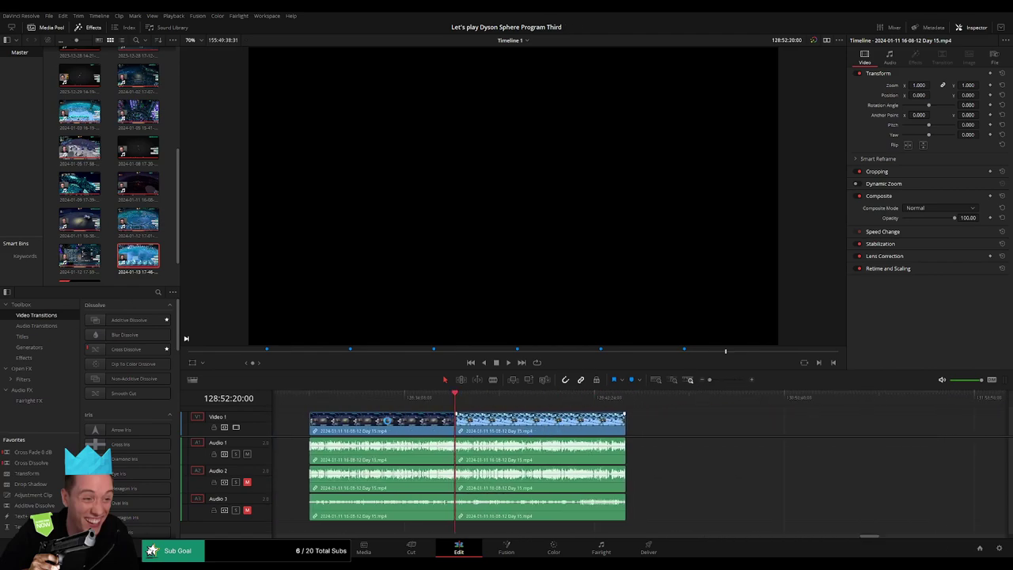
{"action": "left_click", "coordinate": [314, 395]}
{"action": "left_click_drag", "start_coordinate": [722, 383], "coordinate": [672, 384]}
{"action": "left_click_drag", "start_coordinate": [757, 433], "coordinate": [494, 423]}
{"action": "left_click", "coordinate": [523, 400]}
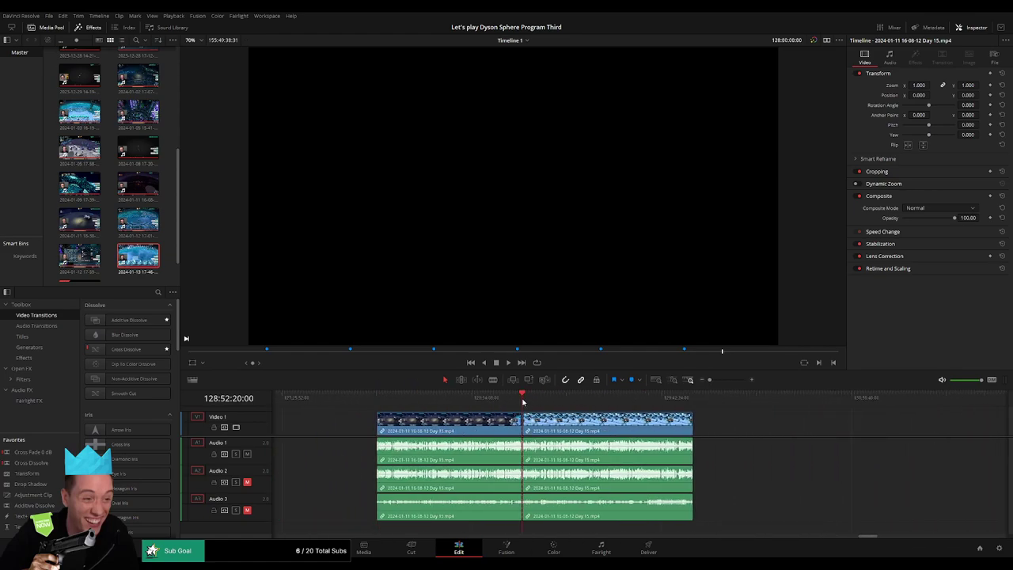
Move the Day 15 piece after the 128:52:20:00 cut so it starts at 130:00:00:00
{"action": "mouse_move", "coordinate": [632, 427]}
{"action": "left_mouse_down"}
{"action": "mouse_move", "coordinate": [393, 421]}
{"action": "mouse_move", "coordinate": [642, 420]}
{"action": "left_mouse_up"}
{"action": "left_click", "coordinate": [432, 426]}
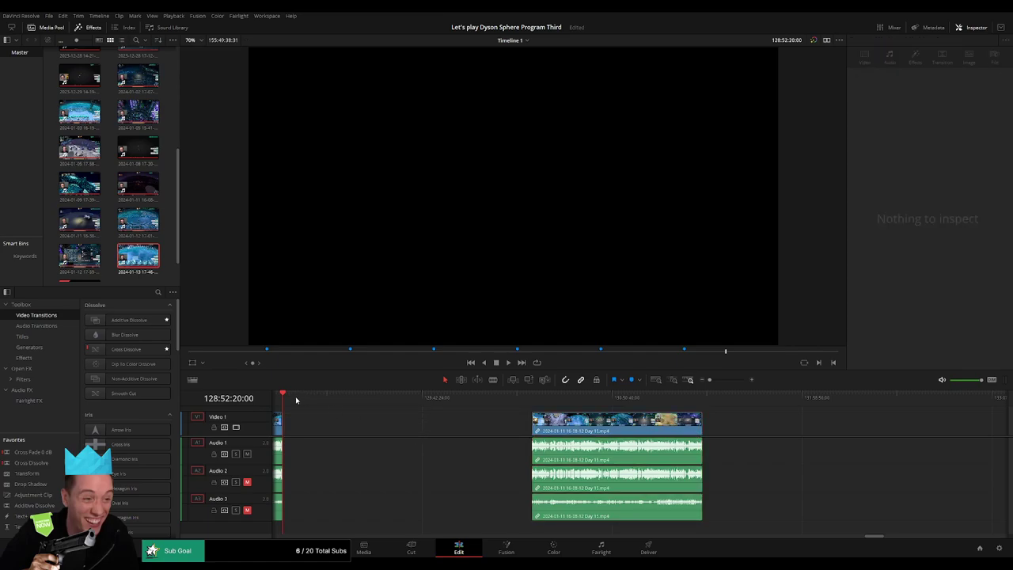
{"action": "left_click_drag", "start_coordinate": [294, 400], "coordinate": [471, 413]}
{"action": "left_click_drag", "start_coordinate": [591, 429], "coordinate": [529, 428]}
Play the Day 15 piece from 130:00:00:00 and examine the stretch from about 130:51:57 to 130:52:24 for a pause
{"action": "key", "text": "space"}
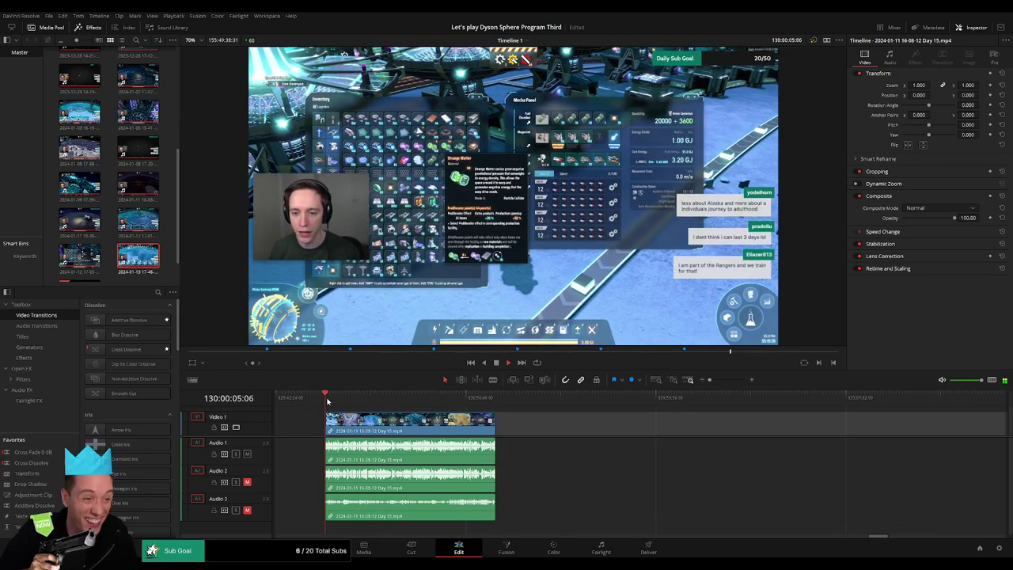
{"action": "left_click_drag", "start_coordinate": [327, 400], "coordinate": [472, 411]}
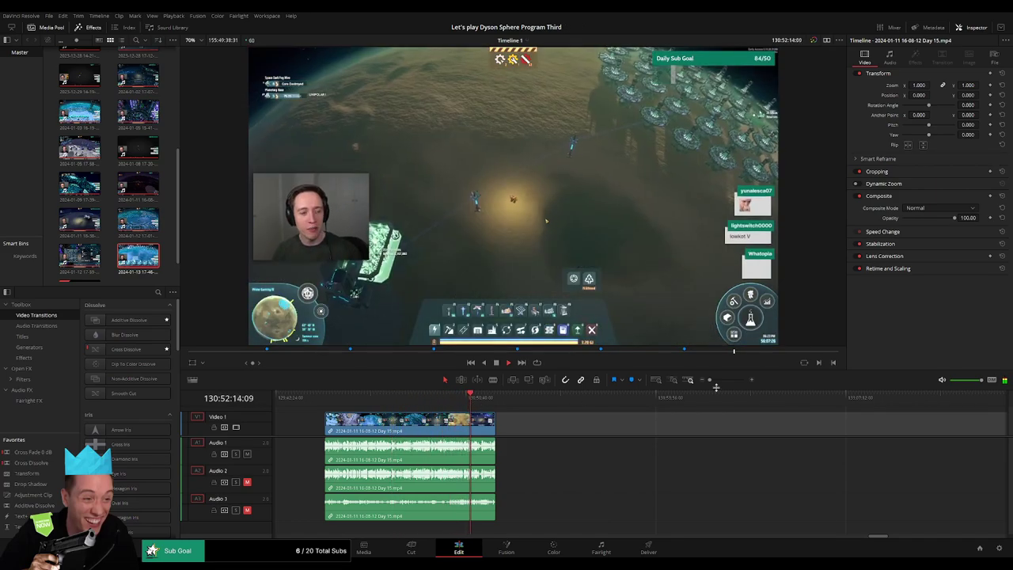
{"action": "left_click_drag", "start_coordinate": [710, 380], "coordinate": [730, 383]}
{"action": "left_click", "coordinate": [605, 401]}
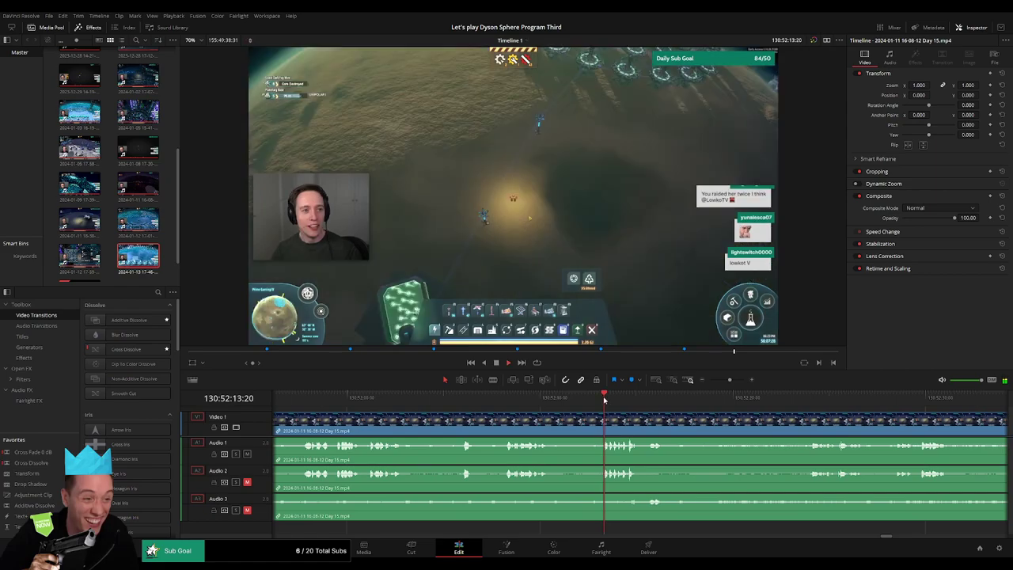
{"action": "left_click", "coordinate": [506, 403]}
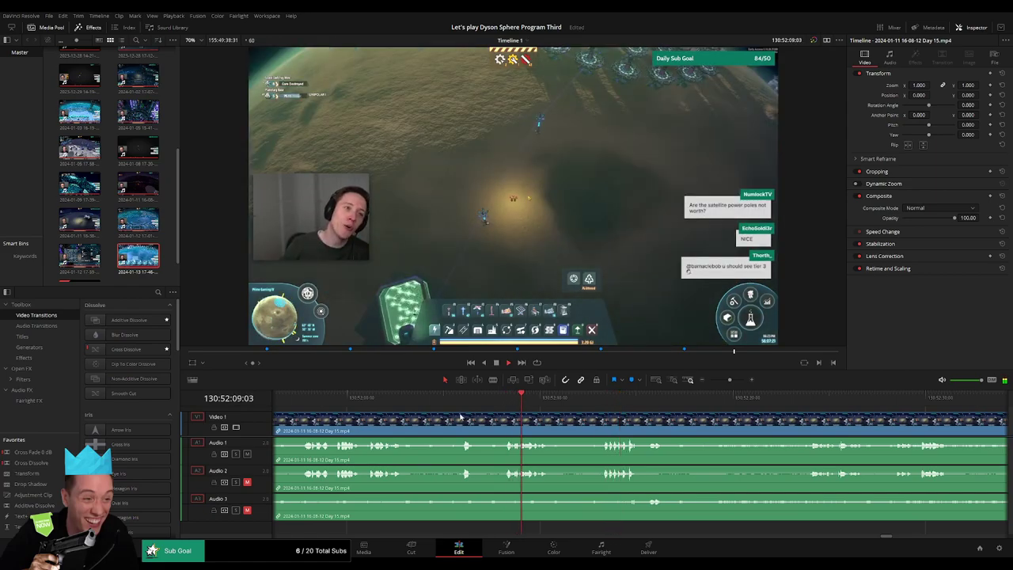
{"action": "left_click", "coordinate": [463, 401]}
{"action": "left_click", "coordinate": [309, 404]}
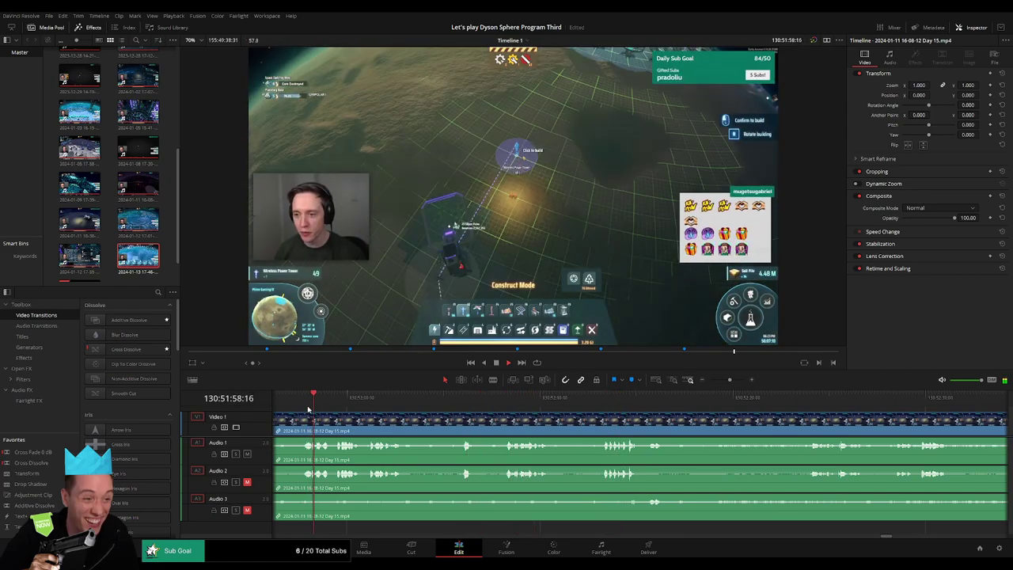
{"action": "left_click", "coordinate": [357, 401]}
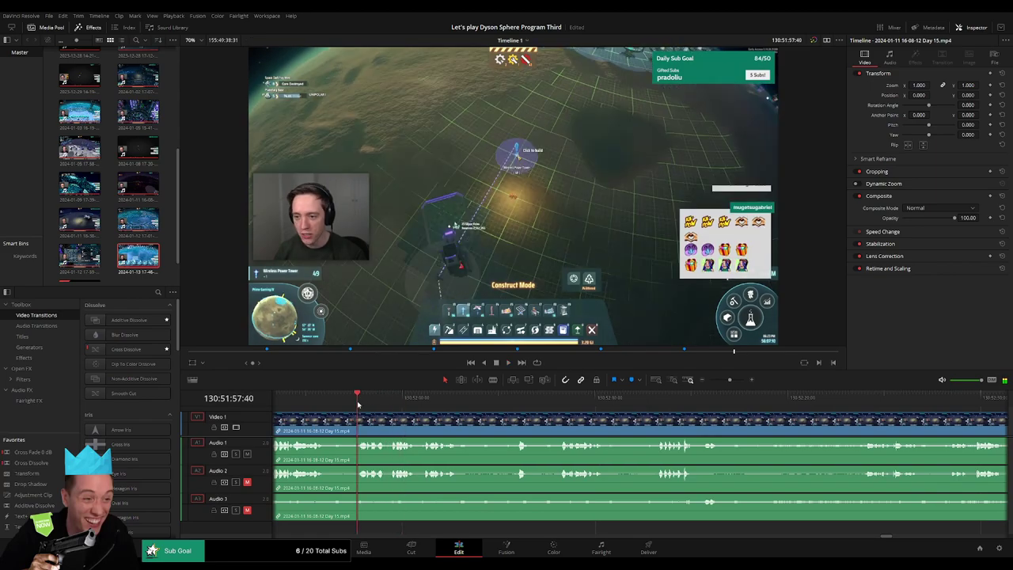
{"action": "left_click", "coordinate": [644, 404]}
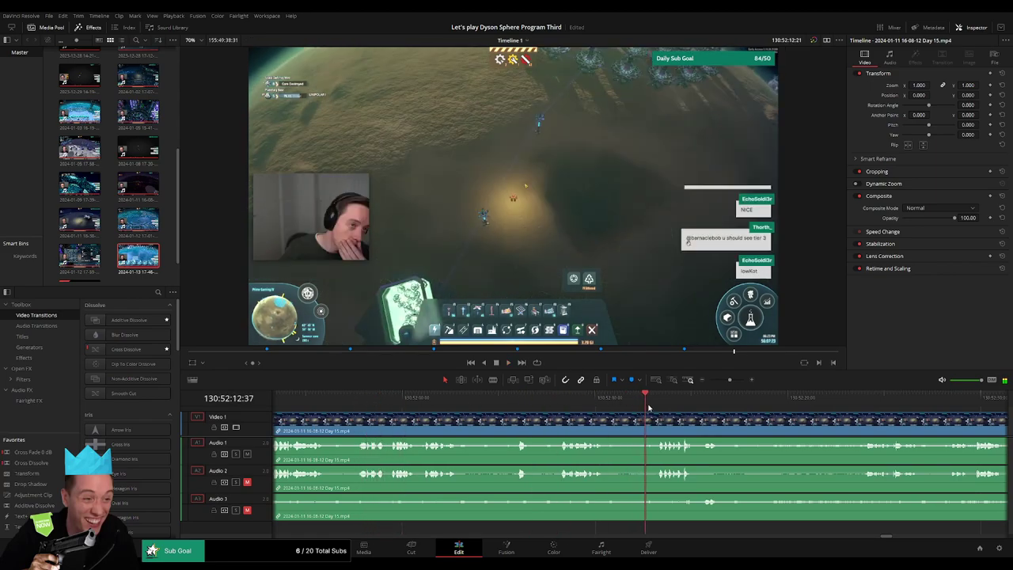
{"action": "left_click_drag", "start_coordinate": [820, 422], "coordinate": [610, 416]}
{"action": "left_click", "coordinate": [654, 402]}
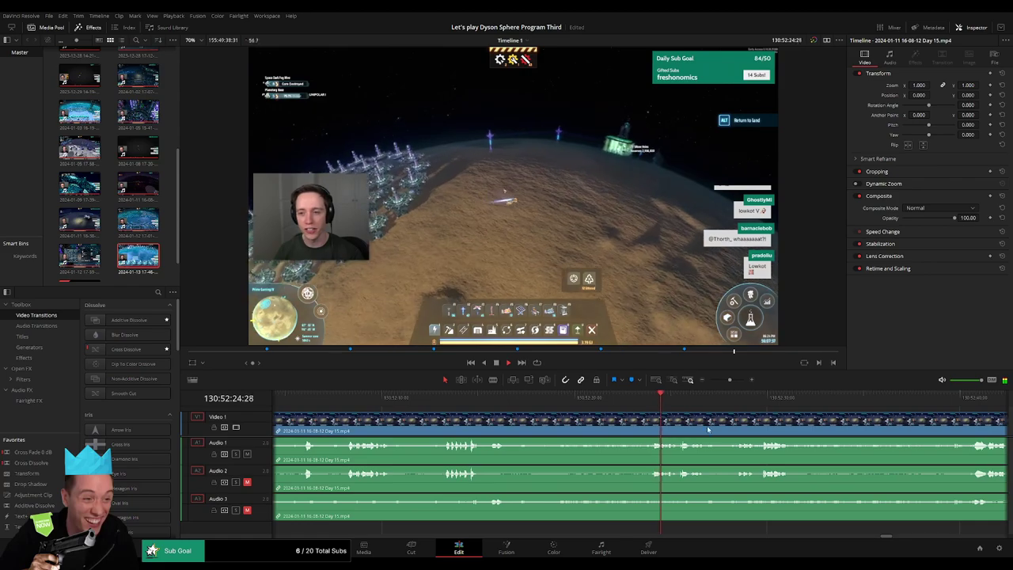
Find the pause before 130:52:40 and split the Day 15 clip at 130:52:39:00
{"action": "left_click", "coordinate": [567, 403]}
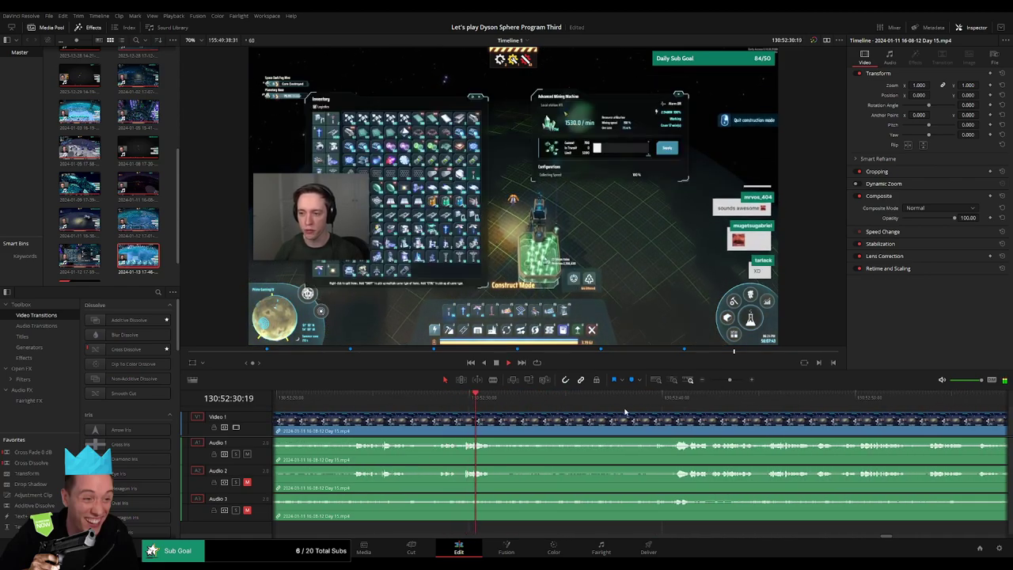
{"action": "left_click", "coordinate": [668, 406]}
{"action": "left_click_drag", "start_coordinate": [668, 419], "coordinate": [482, 410]}
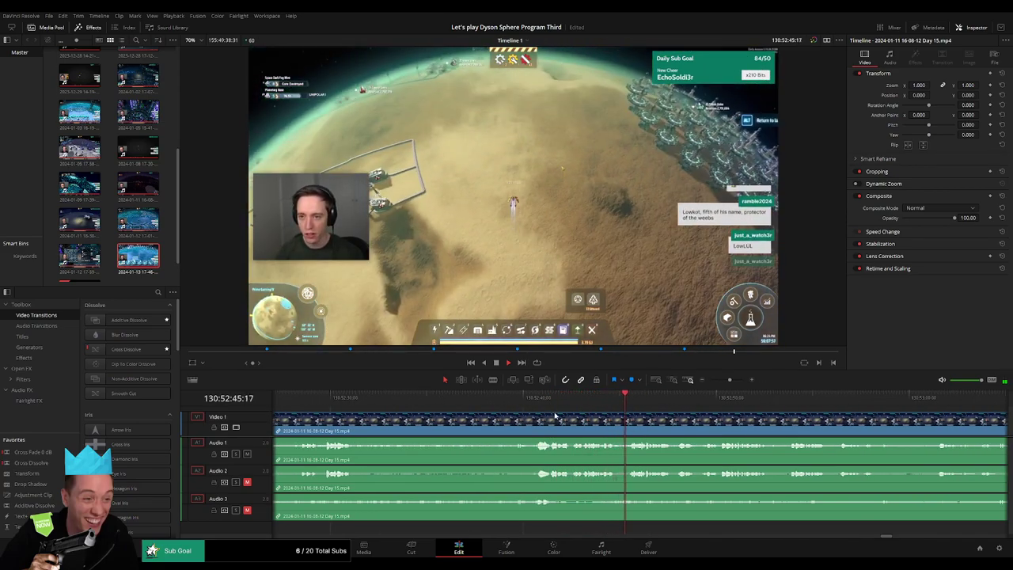
{"action": "left_click", "coordinate": [517, 404]}
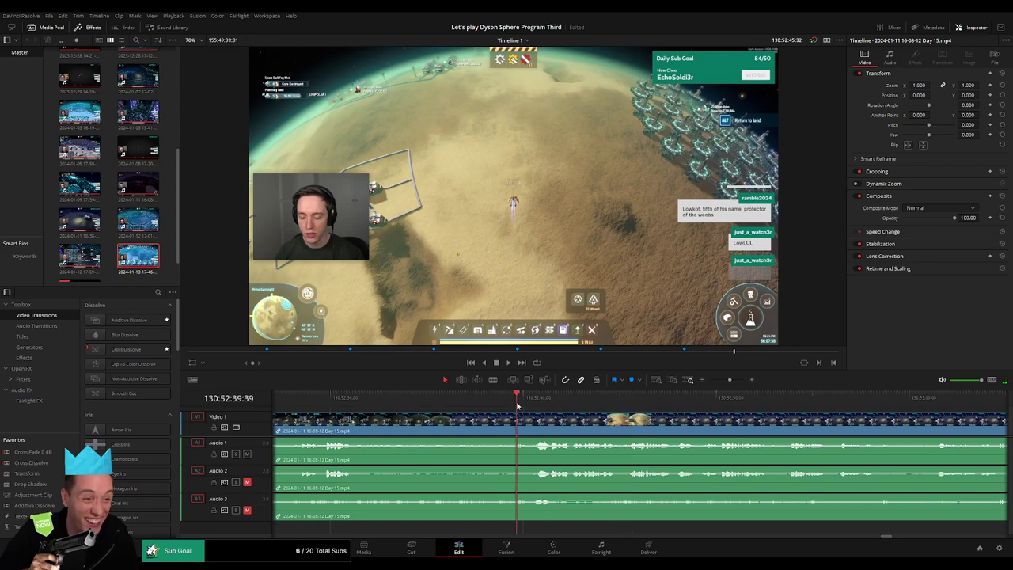
{"action": "left_click_drag", "start_coordinate": [517, 405], "coordinate": [506, 406]}
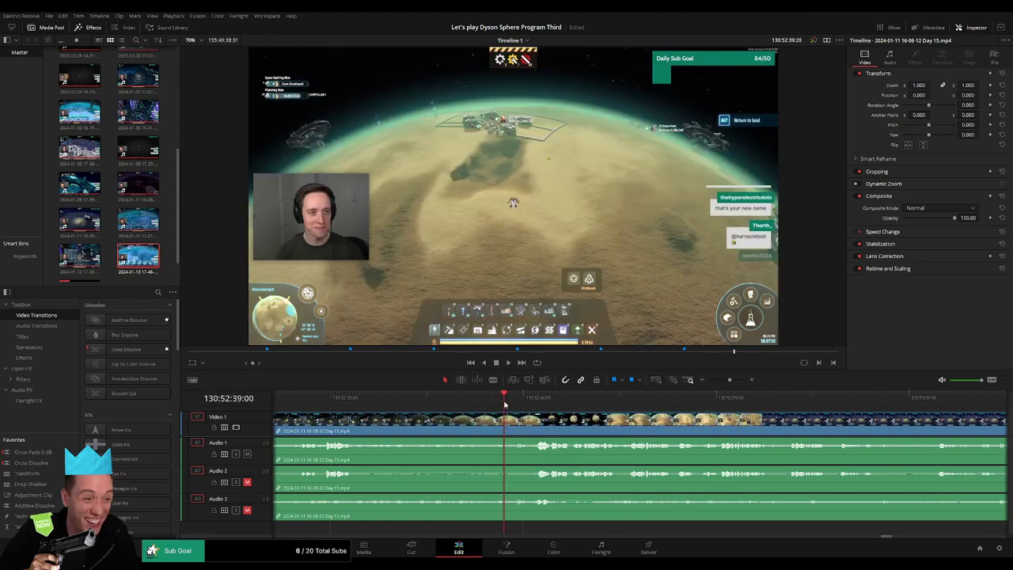
{"action": "key", "text": "ctrl+b"}
{"action": "key", "text": "a"}
Fade the video and all three audio tracks out and in around the 130:52:39:00 cut, about one second each, and play the transition
{"action": "left_click_drag", "start_coordinate": [505, 414], "coordinate": [520, 468]}
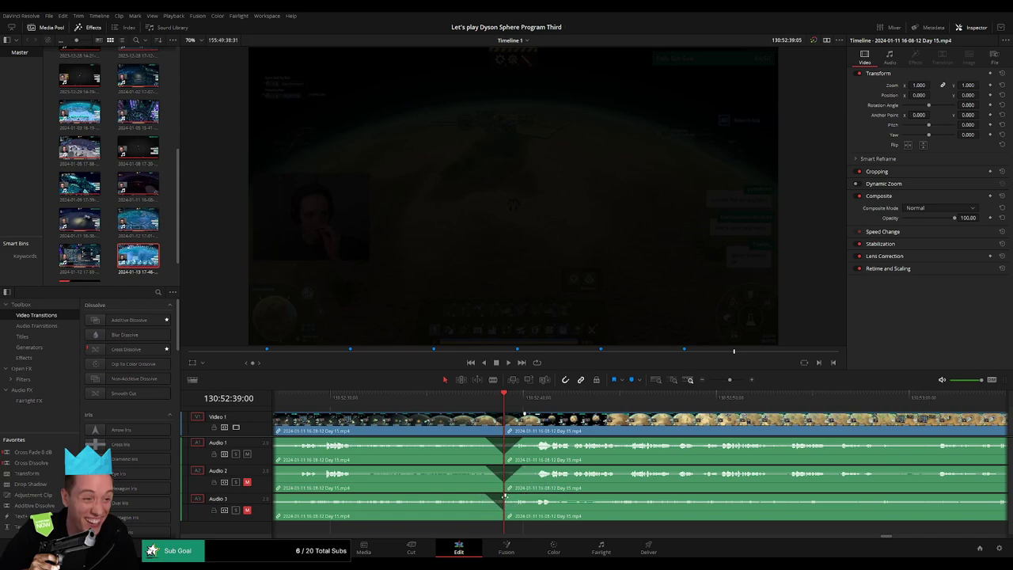
{"action": "left_click_drag", "start_coordinate": [505, 497], "coordinate": [521, 497]}
{"action": "left_click", "coordinate": [479, 400]}
{"action": "key", "text": "space"}
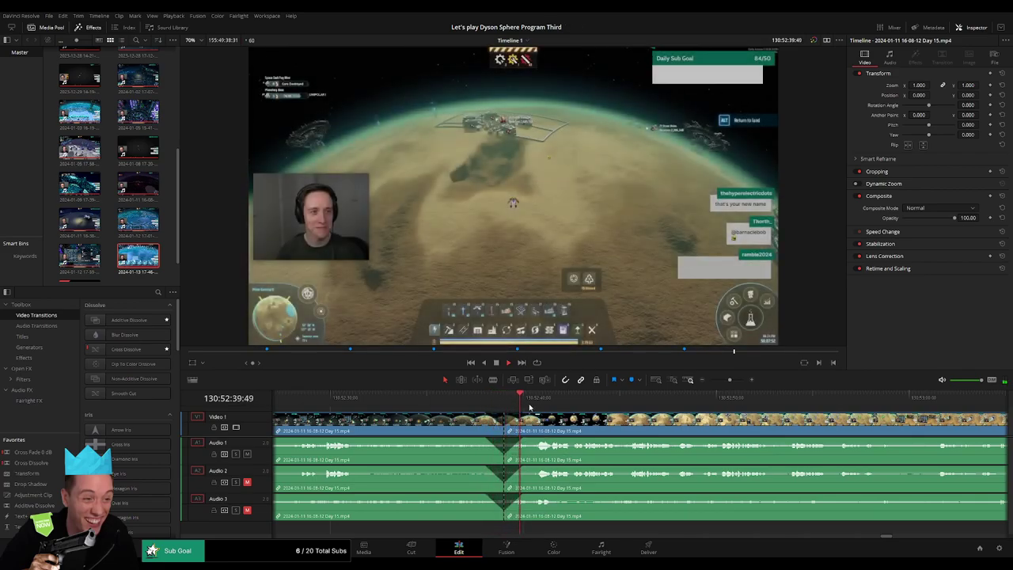
Check the episode's span from its start at 130:00:00:00 to the 130:52:39:00 cut
{"action": "scroll", "coordinate": [726, 427], "scroll_direction": "down", "scroll_amount": 5}
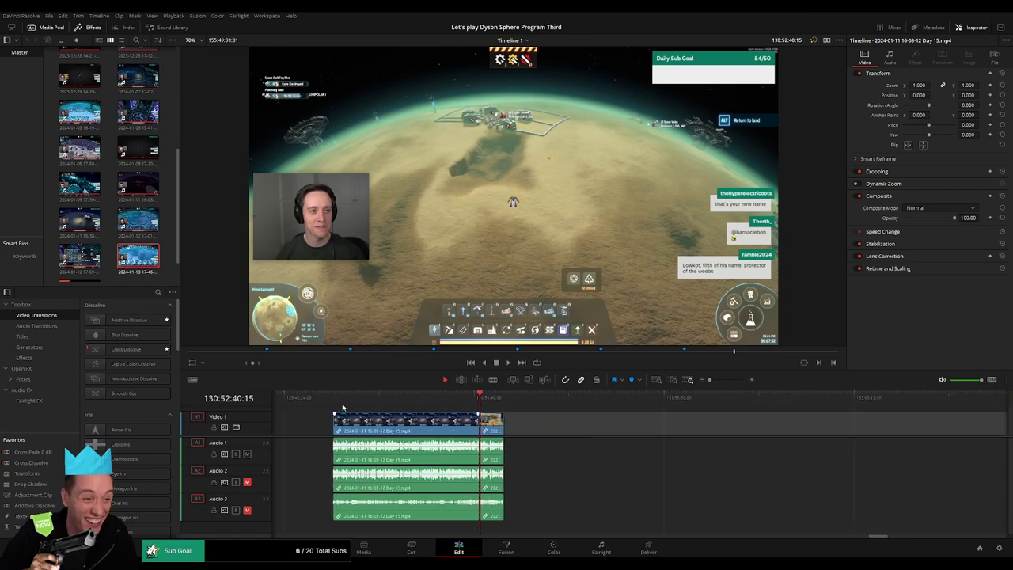
{"action": "key", "text": "Home"}
{"action": "left_click", "coordinate": [333, 402]}
{"action": "left_click", "coordinate": [478, 403]}
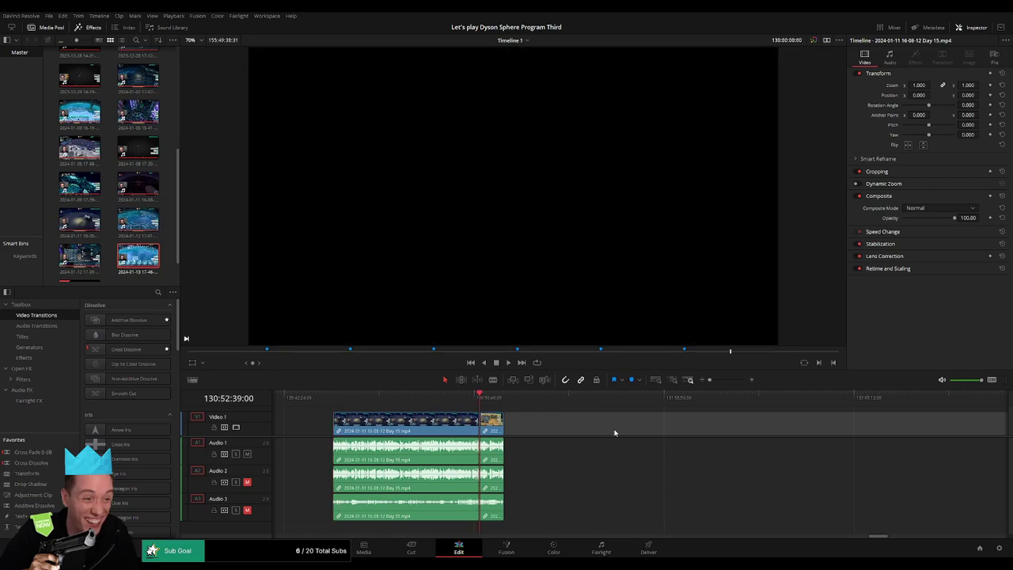
Move the short Day 15 piece after the 130:52:39:00 cut farther along the timeline, leaving a gap
{"action": "left_click_drag", "start_coordinate": [615, 433], "coordinate": [441, 422]}
{"action": "left_click_drag", "start_coordinate": [327, 424], "coordinate": [562, 431]}
{"action": "left_click", "coordinate": [406, 426]}
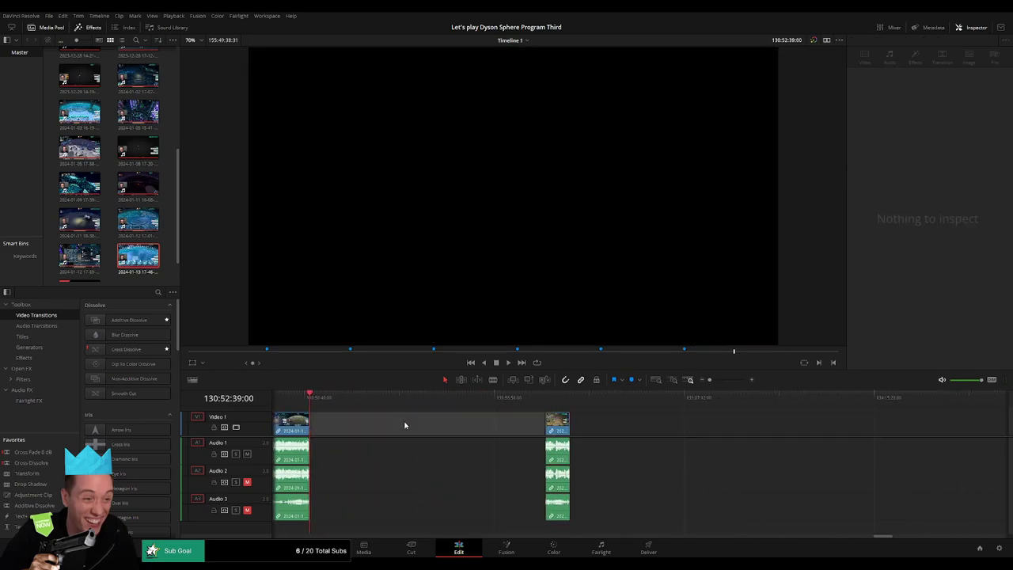
Move the short Day 15 piece so that it starts at 132:00:00:00
{"action": "left_click", "coordinate": [323, 412]}
{"action": "left_click_drag", "start_coordinate": [322, 403], "coordinate": [498, 425]}
{"action": "left_click_drag", "start_coordinate": [710, 380], "coordinate": [717, 381]}
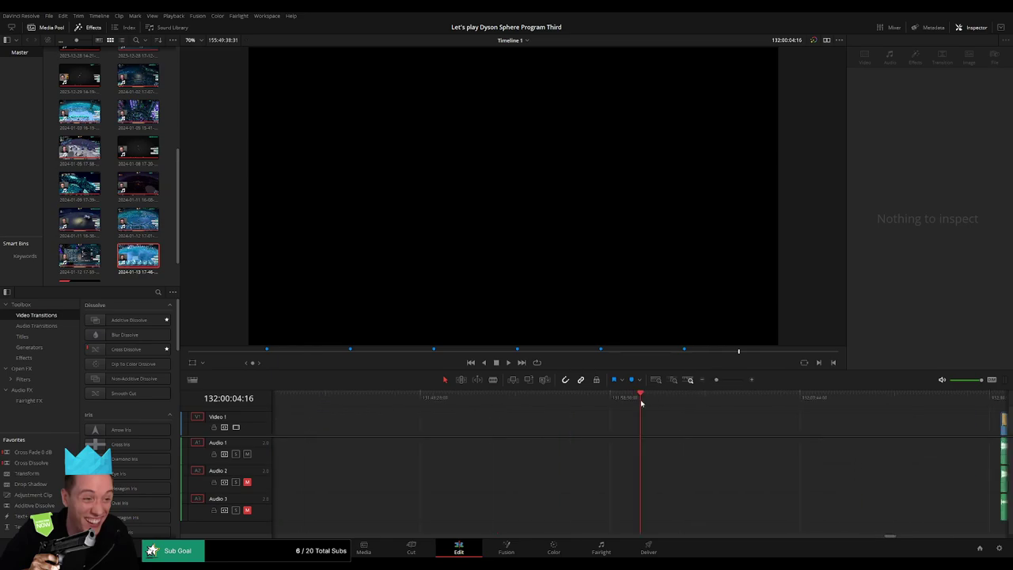
{"action": "left_click", "coordinate": [638, 401]}
{"action": "left_click_drag", "start_coordinate": [638, 403], "coordinate": [640, 403]}
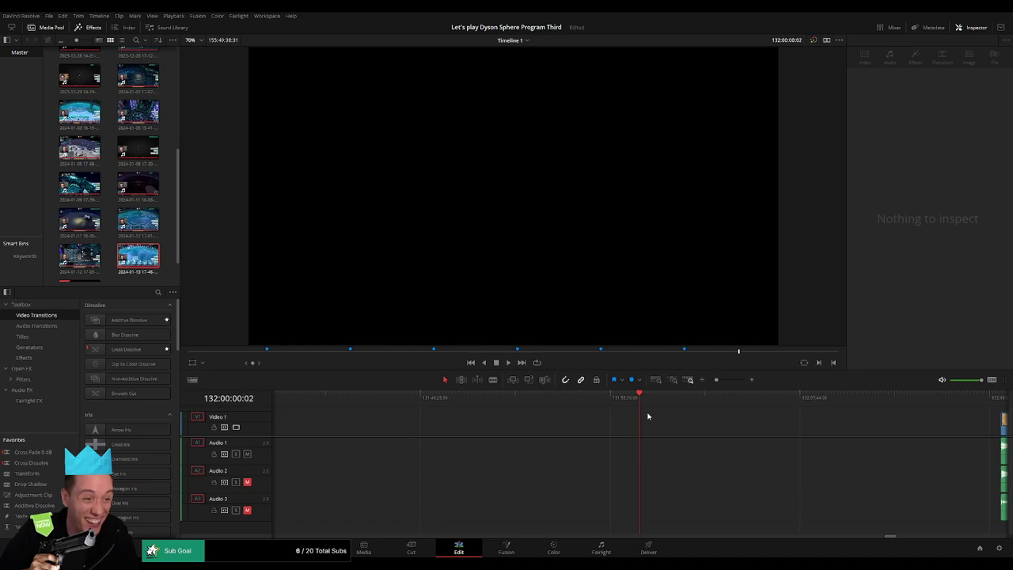
{"action": "key", "text": "Left"}
{"action": "left_click_drag", "start_coordinate": [716, 380], "coordinate": [694, 384]}
{"action": "scroll", "coordinate": [501, 407], "scroll_direction": "right", "scroll_amount": 5}
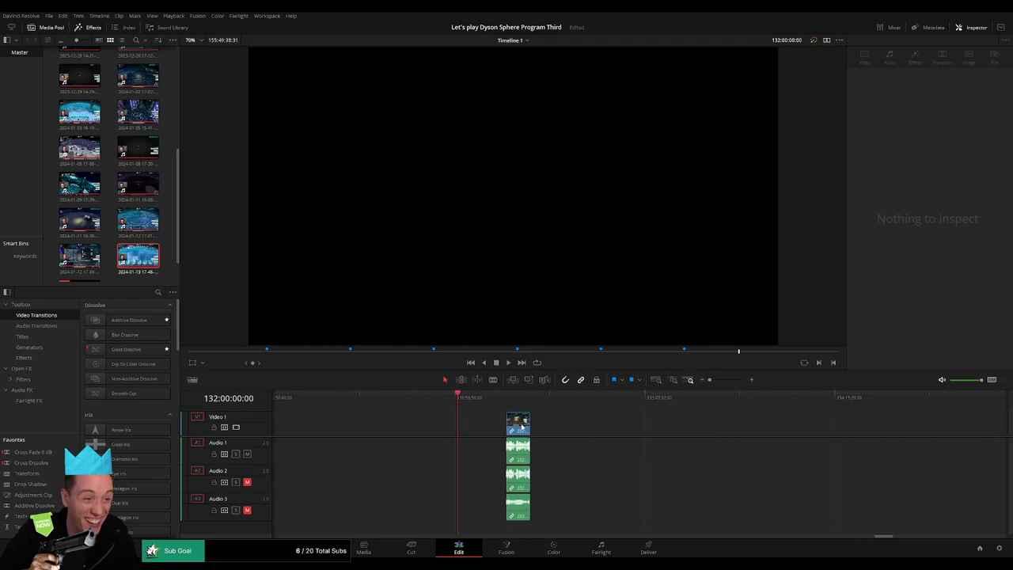
{"action": "left_click_drag", "start_coordinate": [523, 425], "coordinate": [477, 425]}
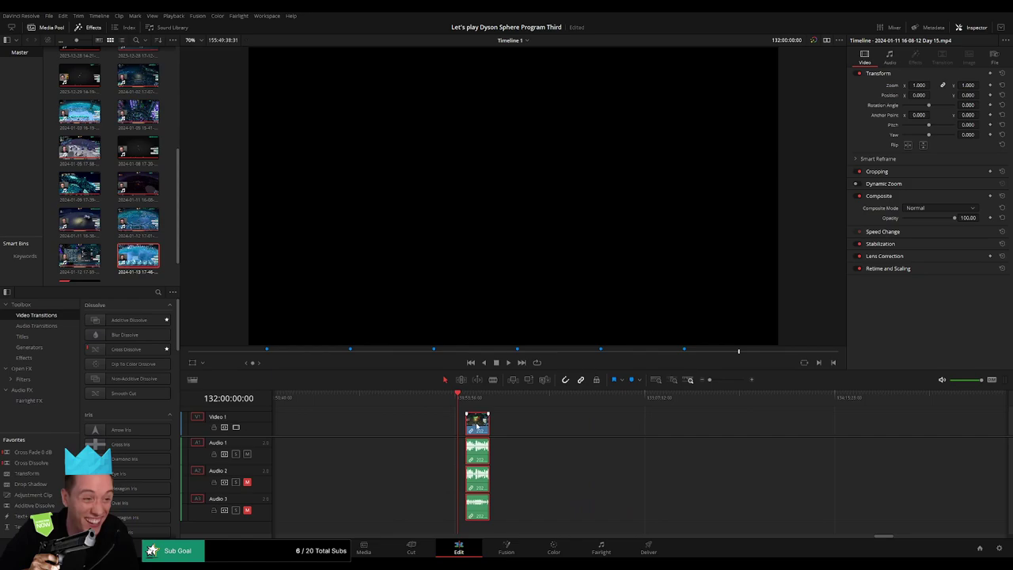
{"action": "left_click", "coordinate": [549, 425]}
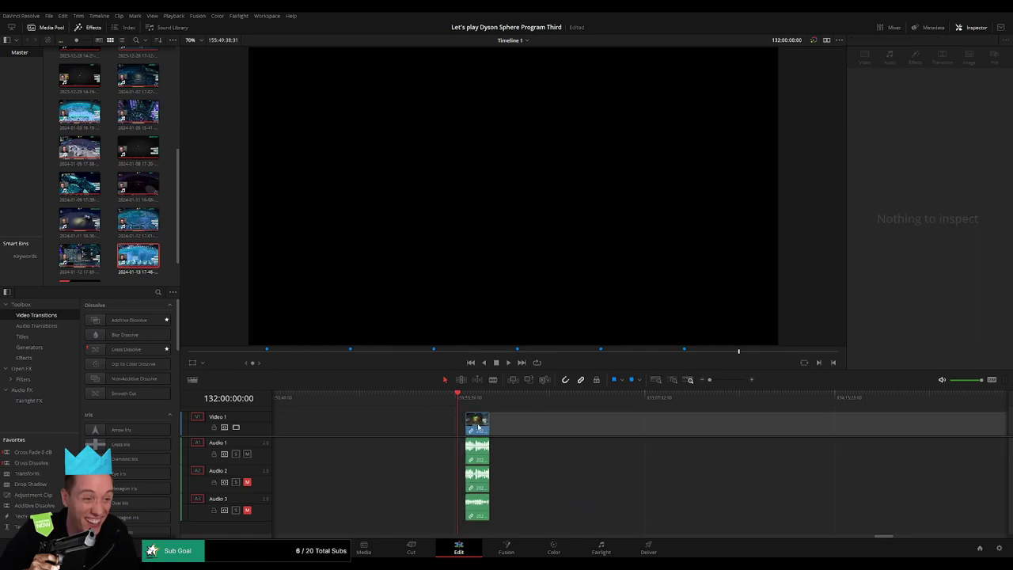
{"action": "left_click_drag", "start_coordinate": [479, 427], "coordinate": [470, 426]}
Close the gap after the short Day 15 piece so the Day 15 part 2 clip directly follows it
{"action": "scroll", "coordinate": [796, 436], "scroll_direction": "right", "scroll_amount": 4}
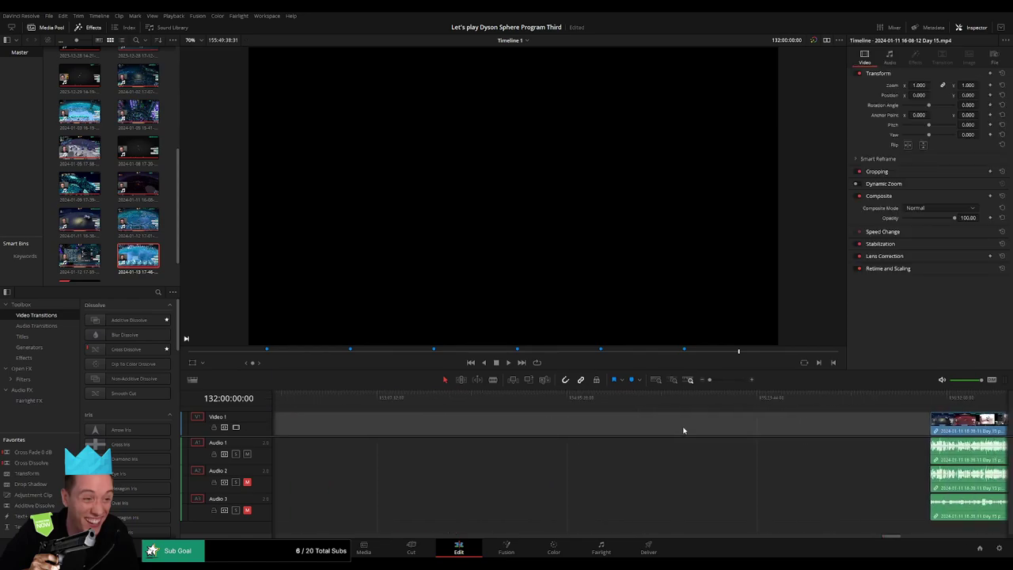
{"action": "key", "text": "Delete"}
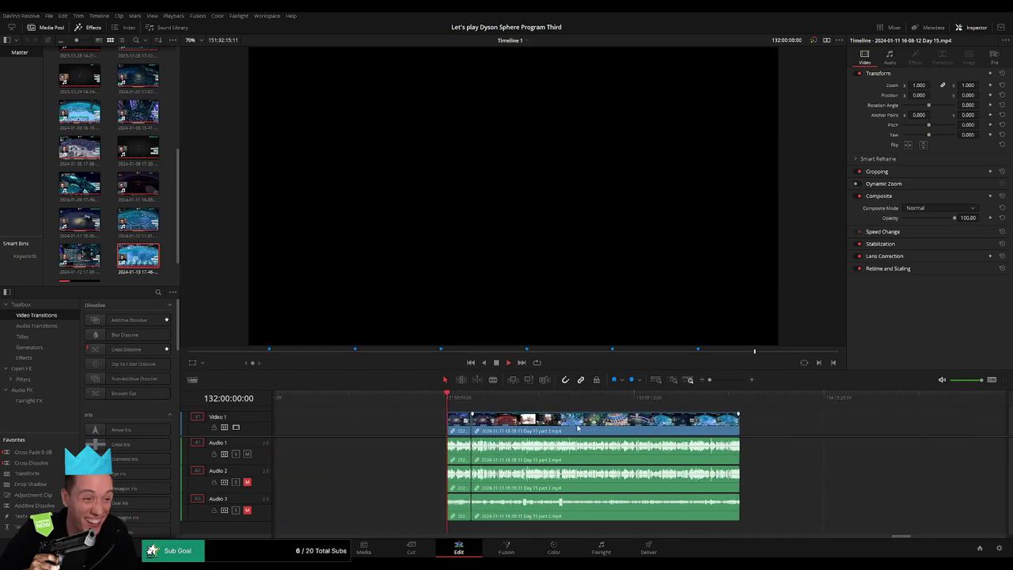
{"action": "mouse_move", "coordinate": [710, 380]}
{"action": "left_mouse_down"}
{"action": "mouse_move", "coordinate": [725, 383]}
{"action": "mouse_move", "coordinate": [478, 410]}
{"action": "mouse_move", "coordinate": [746, 418]}
{"action": "mouse_move", "coordinate": [730, 381]}
{"action": "left_mouse_up"}
{"action": "left_click_drag", "start_coordinate": [795, 410], "coordinate": [579, 410]}
{"action": "left_click", "coordinate": [632, 400]}
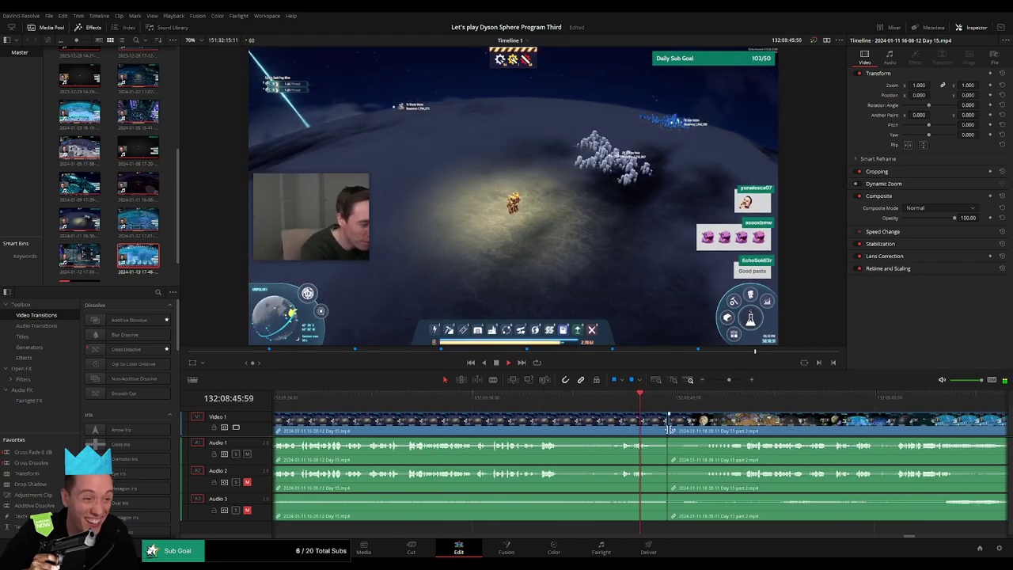
Add transitions to the video and all three audio tracks where Day 15 meets Day 15 part 2, trimming the clips, and play the join
{"action": "left_click", "coordinate": [671, 429]}
{"action": "left_click", "coordinate": [577, 357]}
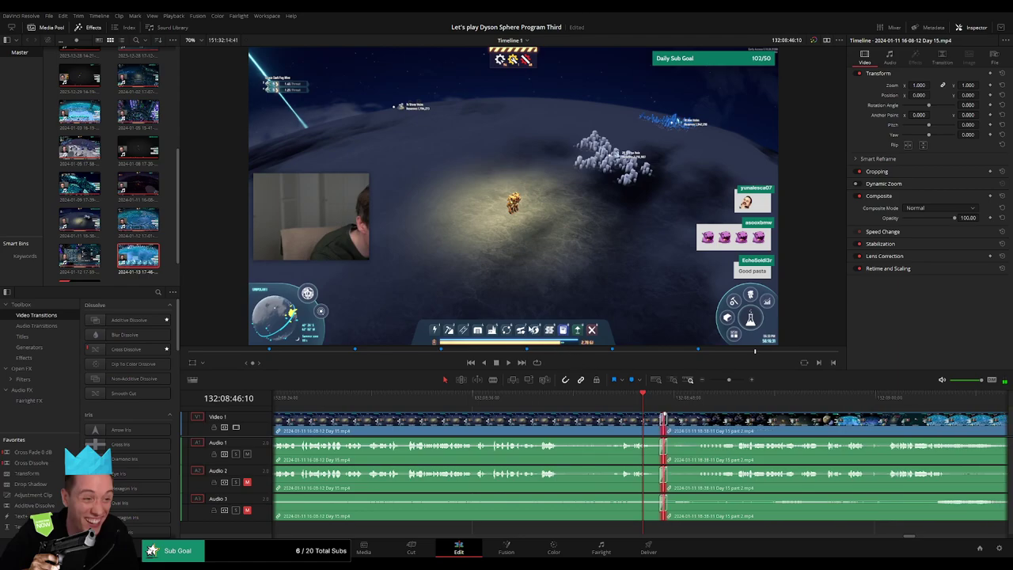
{"action": "left_click", "coordinate": [730, 410]}
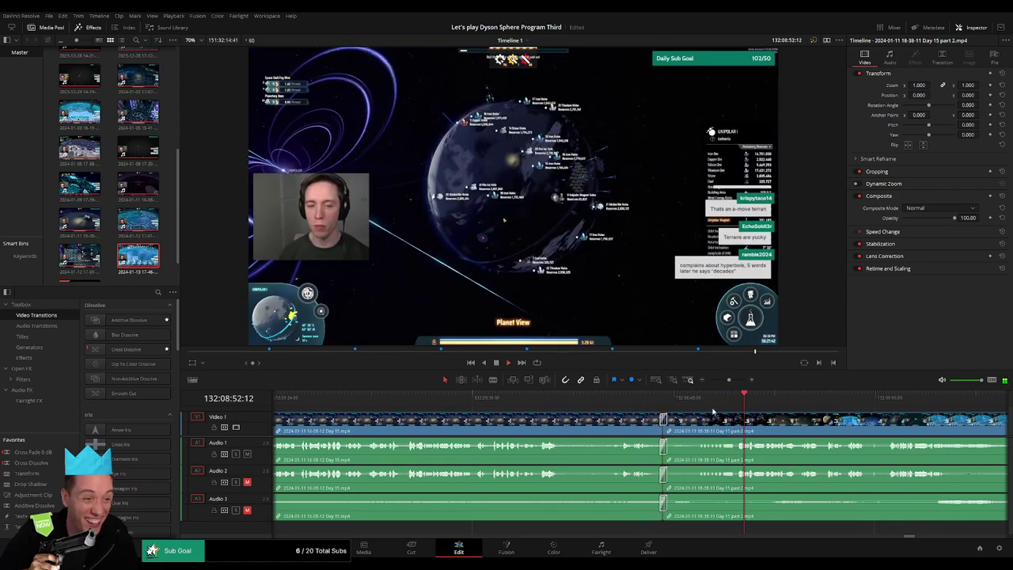
{"action": "left_click", "coordinate": [656, 405]}
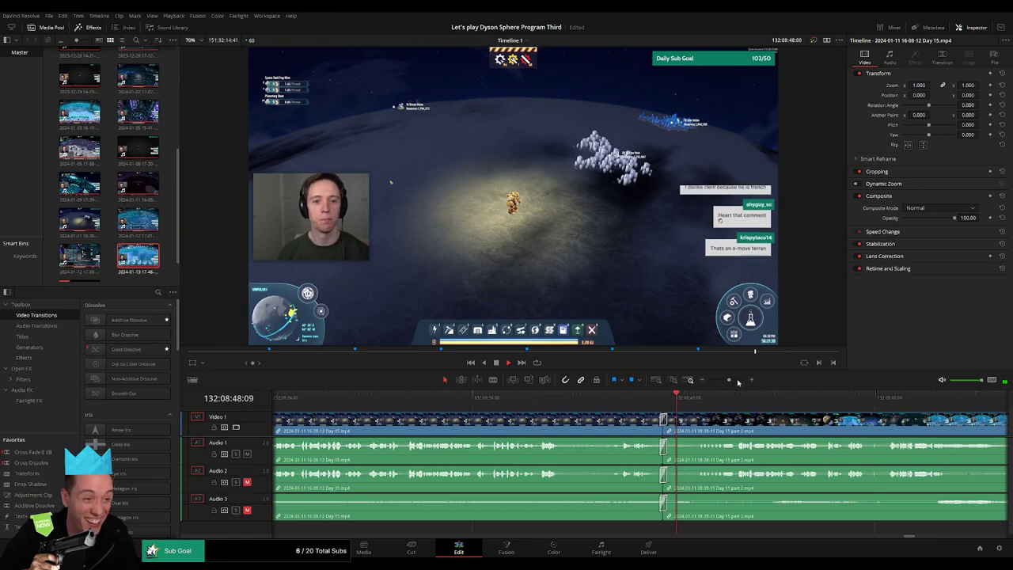
Find a pause around 132:52:15 and split the Day 15 part 2 clip at 132:52:15:30
{"action": "left_click_drag", "start_coordinate": [730, 381], "coordinate": [709, 382]}
{"action": "scroll", "coordinate": [602, 415], "scroll_direction": "right", "scroll_amount": 1}
{"action": "scroll", "coordinate": [601, 416], "scroll_direction": "right", "scroll_amount": 1}
{"action": "left_click_drag", "start_coordinate": [516, 400], "coordinate": [622, 404]}
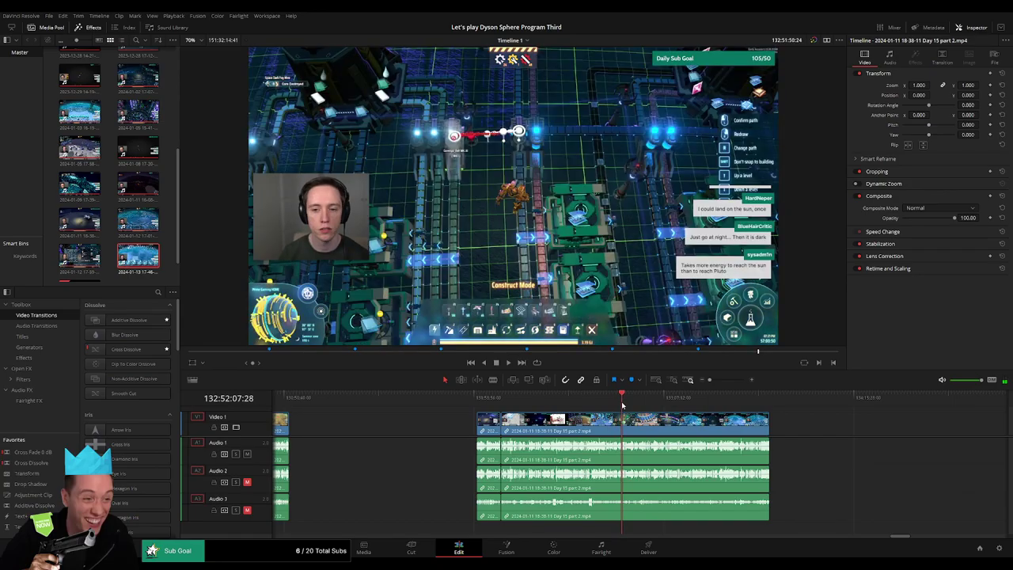
{"action": "key", "text": "space"}
{"action": "left_click_drag", "start_coordinate": [710, 380], "coordinate": [726, 381]}
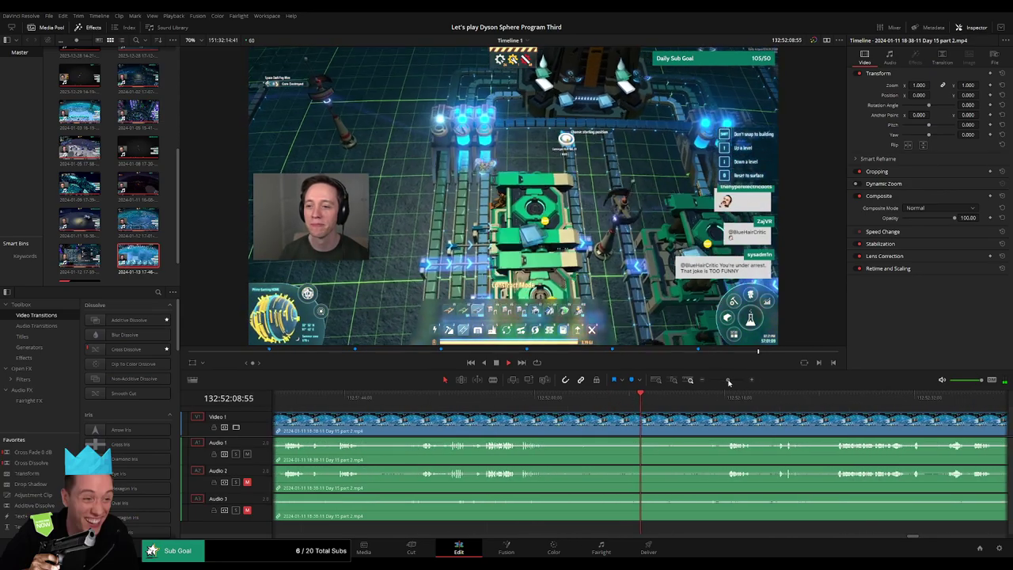
{"action": "left_click", "coordinate": [574, 399]}
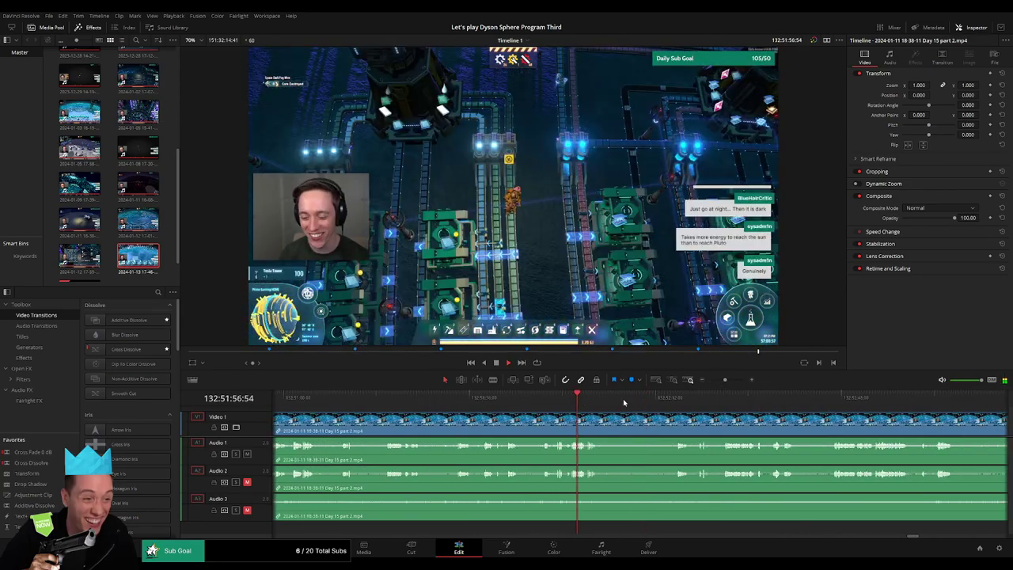
{"action": "left_click_drag", "start_coordinate": [669, 399], "coordinate": [679, 401]}
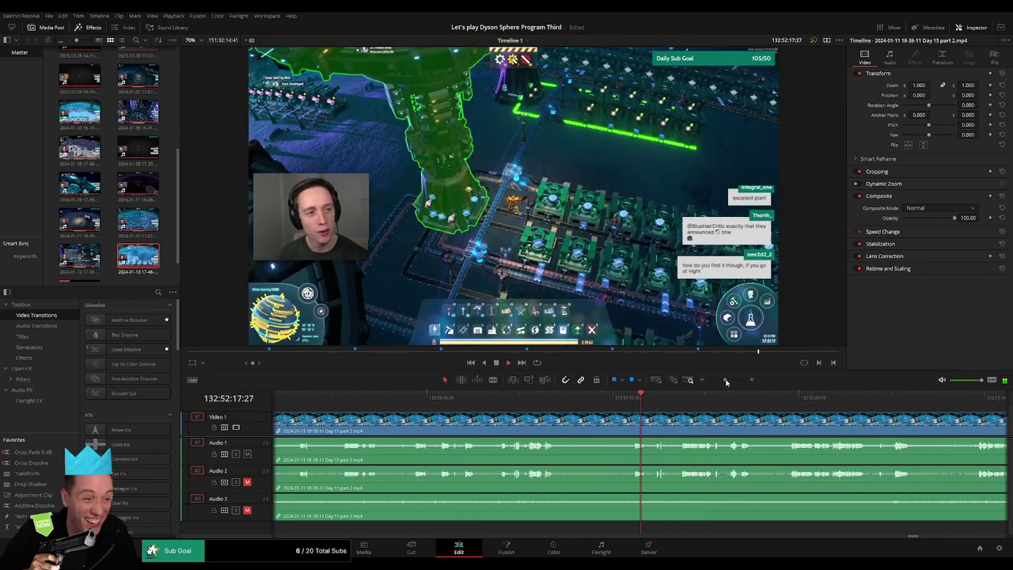
{"action": "left_click", "coordinate": [620, 398]}
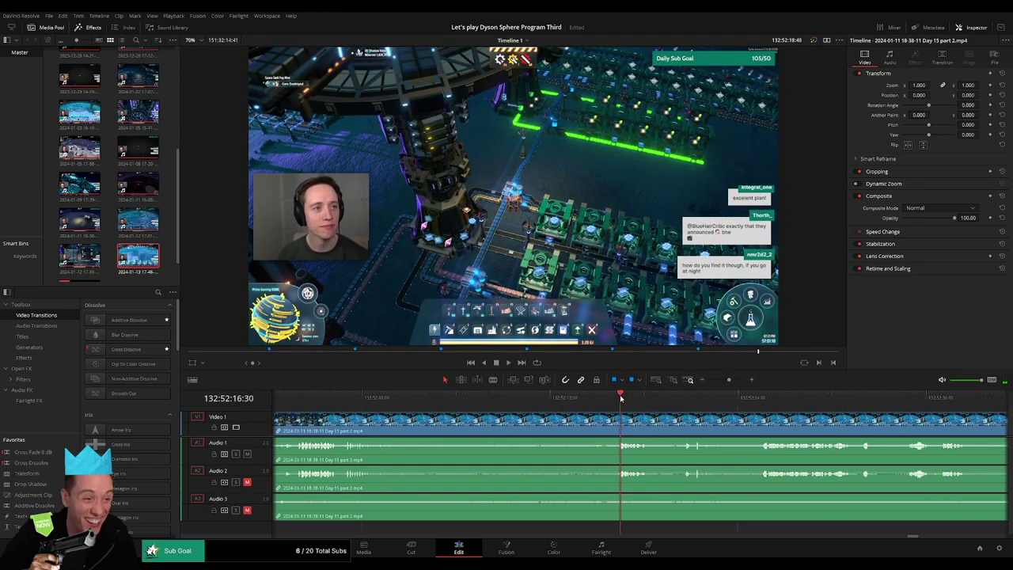
{"action": "left_click_drag", "start_coordinate": [621, 398], "coordinate": [605, 400]}
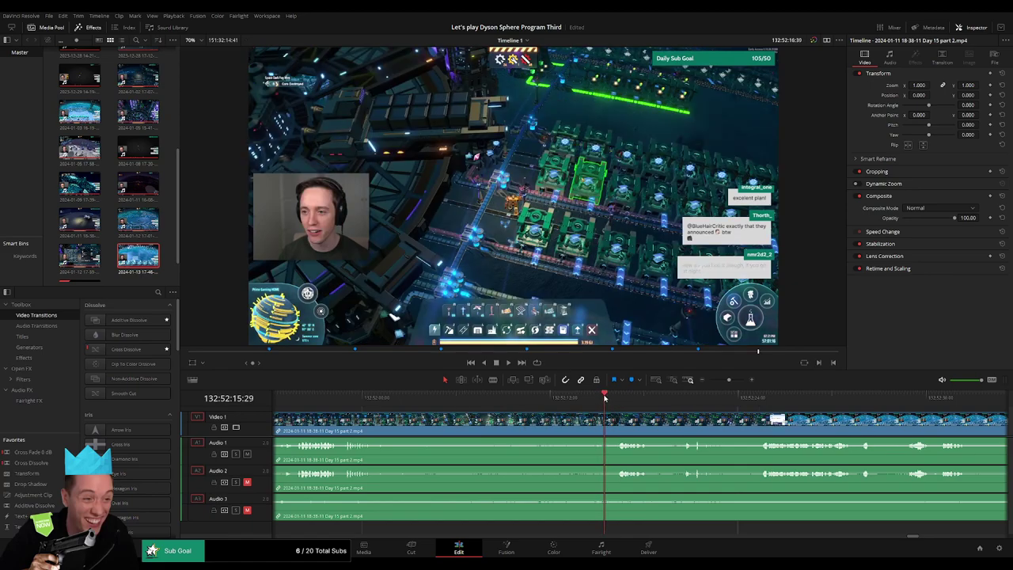
{"action": "key", "text": "b"}
{"action": "left_click", "coordinate": [607, 416]}
{"action": "scroll", "coordinate": [626, 417], "scroll_direction": "up", "scroll_amount": 3}
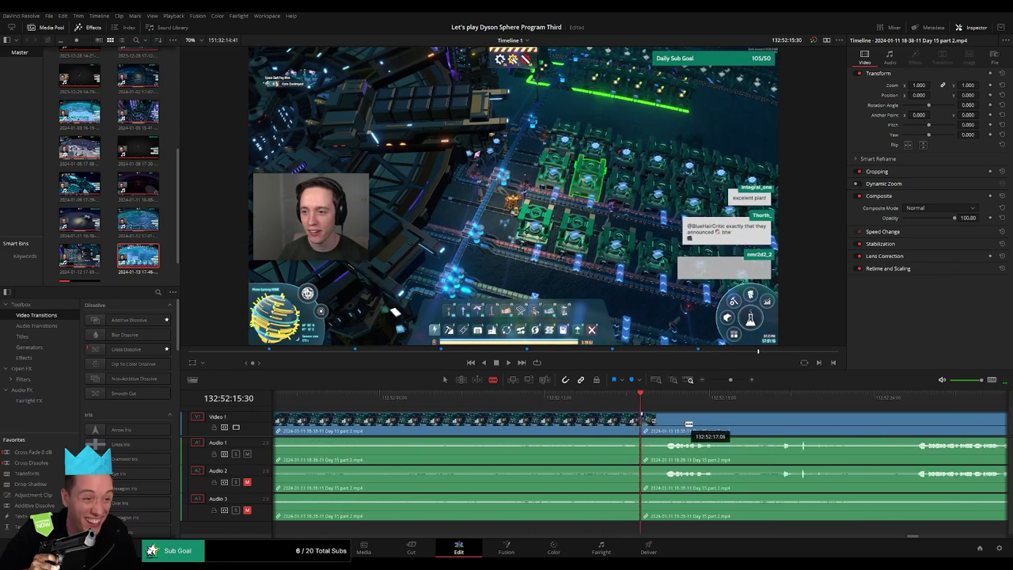
Fade the video and all three audio tracks out and in around the 132:52:15:30 cut, about one second each, and play the transition
{"action": "key", "text": "a"}
{"action": "left_click_drag", "start_coordinate": [643, 415], "coordinate": [682, 415]}
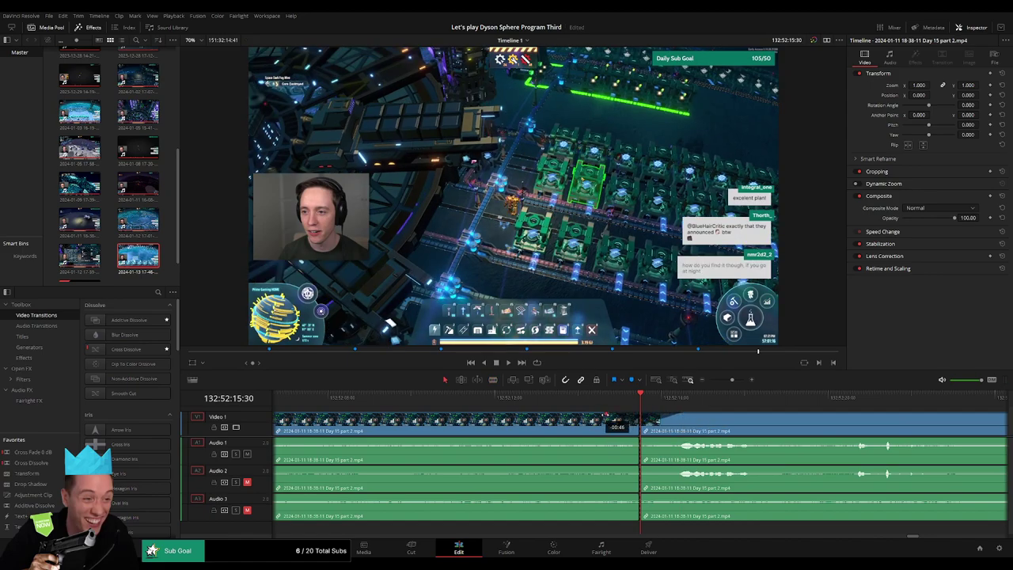
{"action": "left_click_drag", "start_coordinate": [607, 414], "coordinate": [601, 415]}
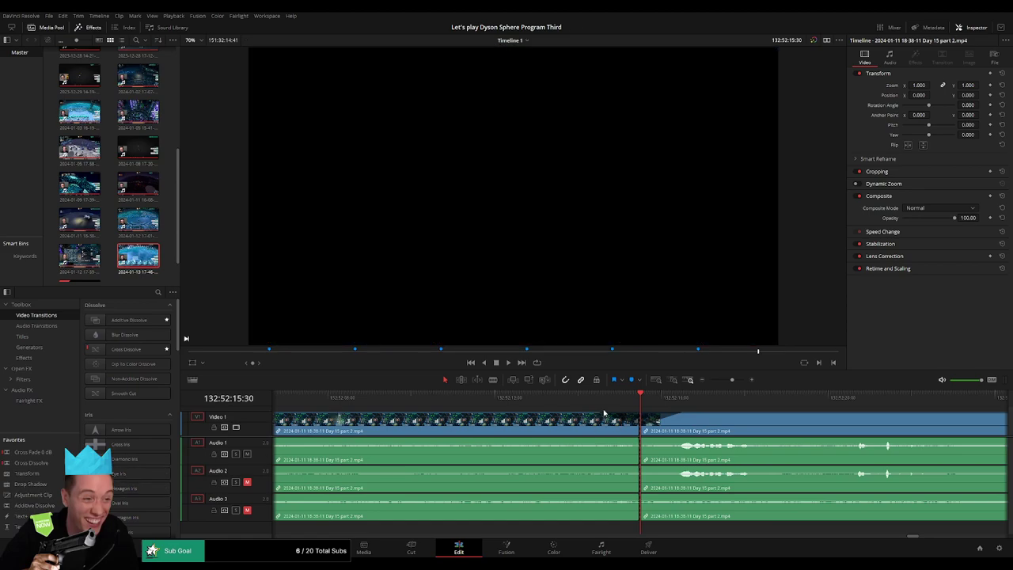
{"action": "left_click_drag", "start_coordinate": [633, 441], "coordinate": [596, 467]}
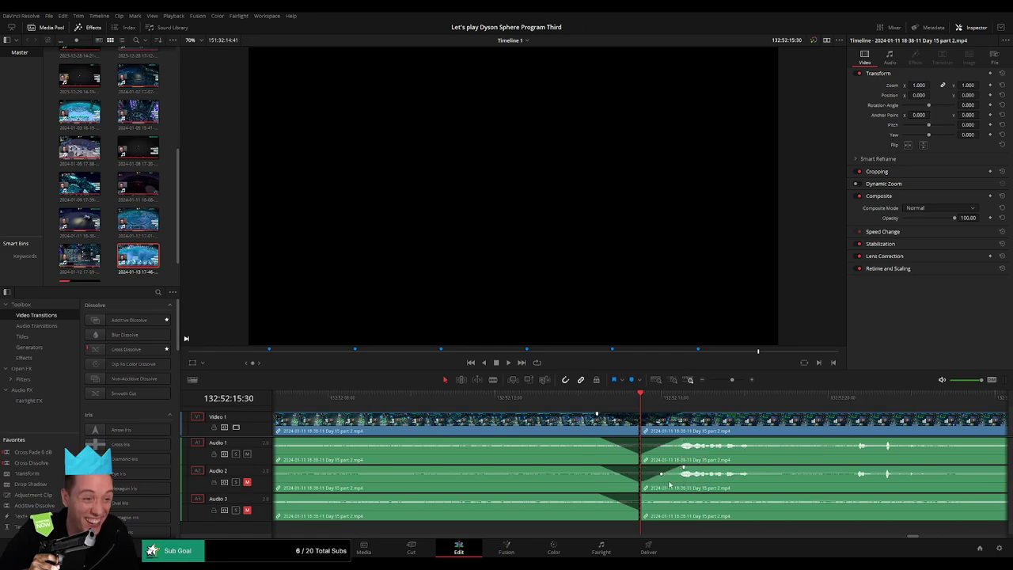
{"action": "left_click_drag", "start_coordinate": [640, 495], "coordinate": [681, 495]}
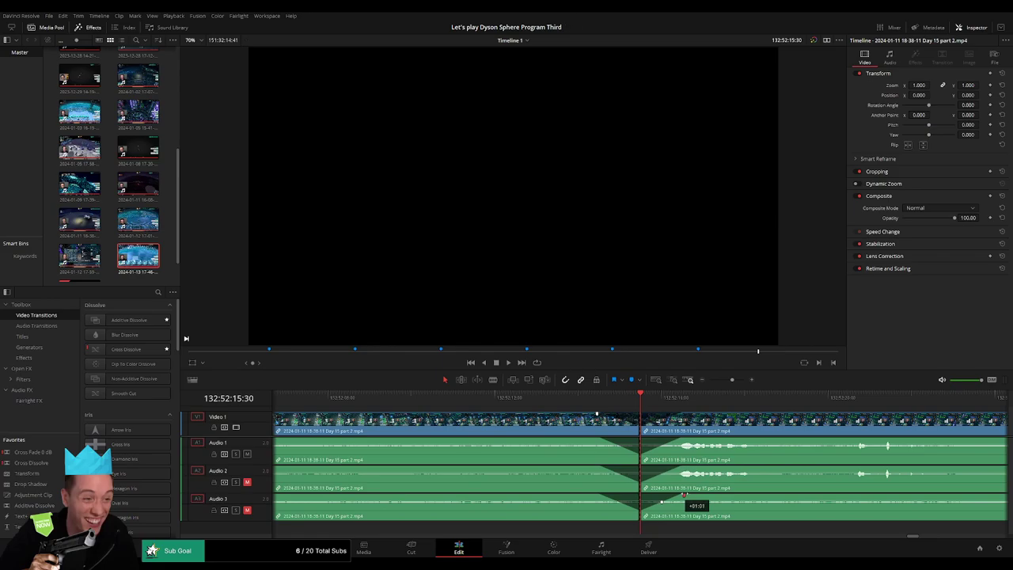
{"action": "key", "text": "space"}
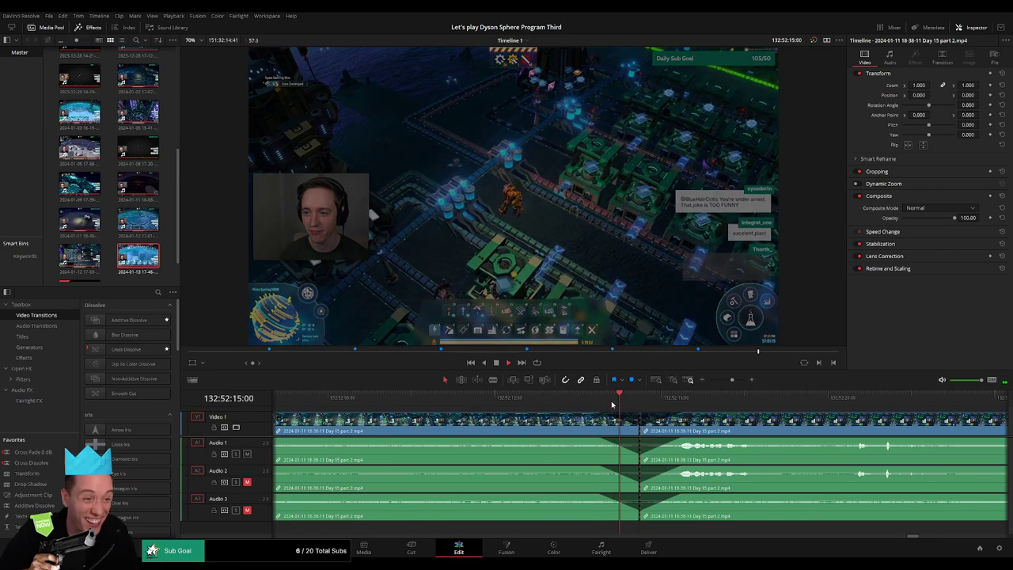
Move the Day 15 part 2 piece after the 132:52:15:30 cut farther along the timeline, leaving a gap
{"action": "left_click_drag", "start_coordinate": [732, 381], "coordinate": [709, 380]}
{"action": "key", "text": "Home"}
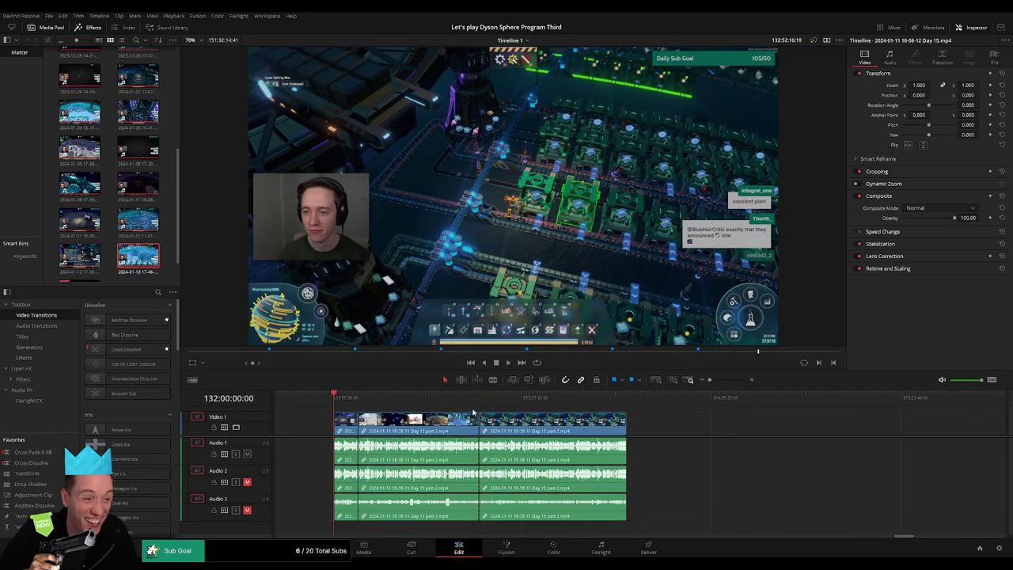
{"action": "scroll", "coordinate": [518, 413], "scroll_direction": "right", "scroll_amount": 5}
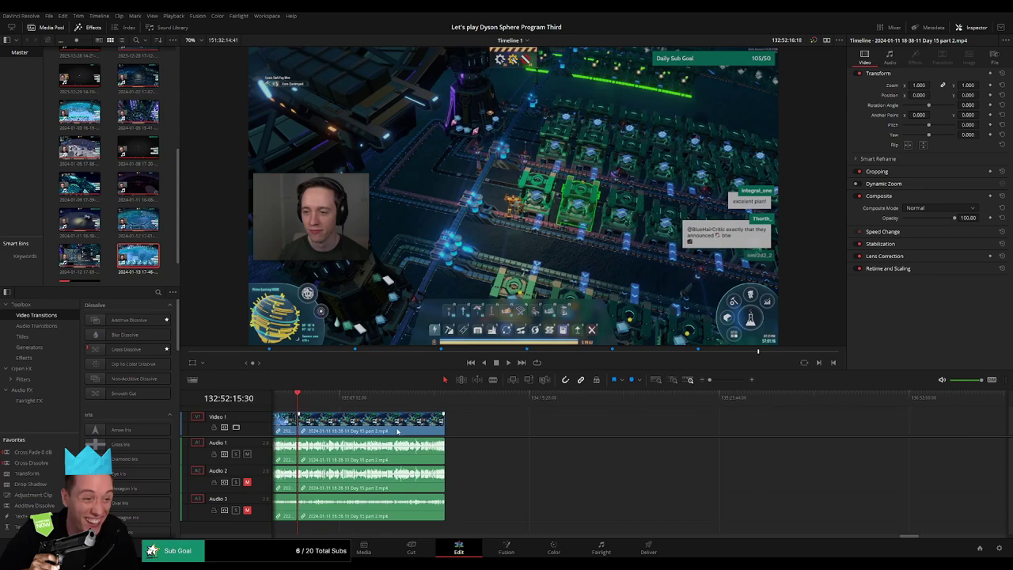
{"action": "left_click_drag", "start_coordinate": [399, 424], "coordinate": [669, 426]}
{"action": "left_click", "coordinate": [420, 430]}
{"action": "key", "text": "Delete"}
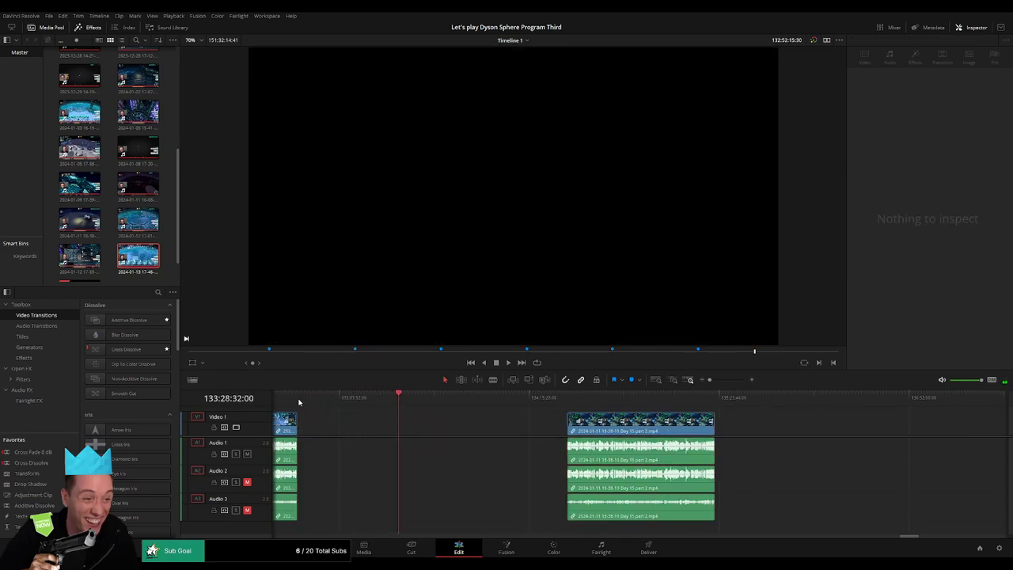
Place the remaining Day 15 part 2 piece so it starts at 134:00:00:00 and play its opening
{"action": "left_click_drag", "start_coordinate": [384, 406], "coordinate": [479, 412]}
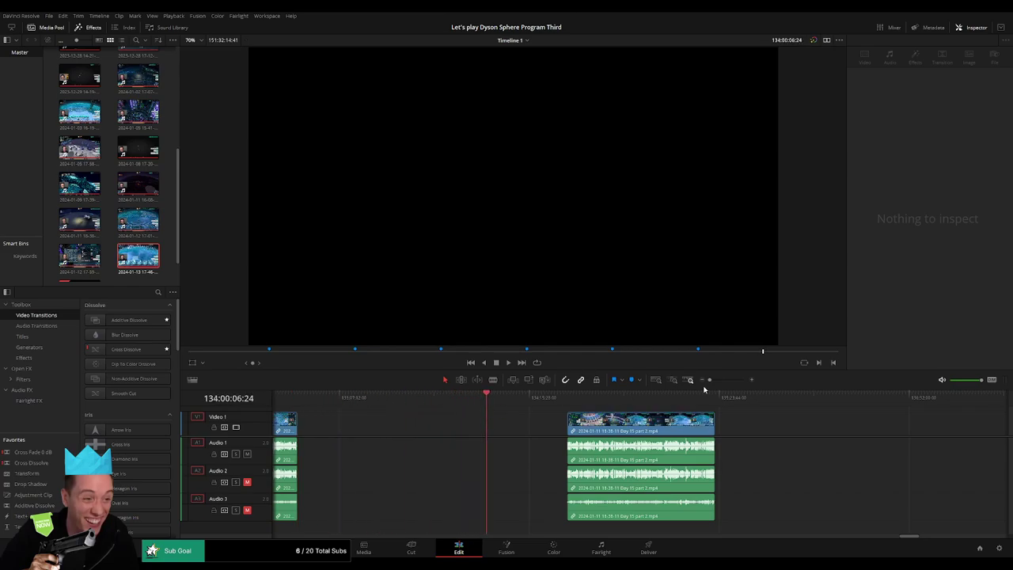
{"action": "left_click_drag", "start_coordinate": [705, 387], "coordinate": [725, 385]}
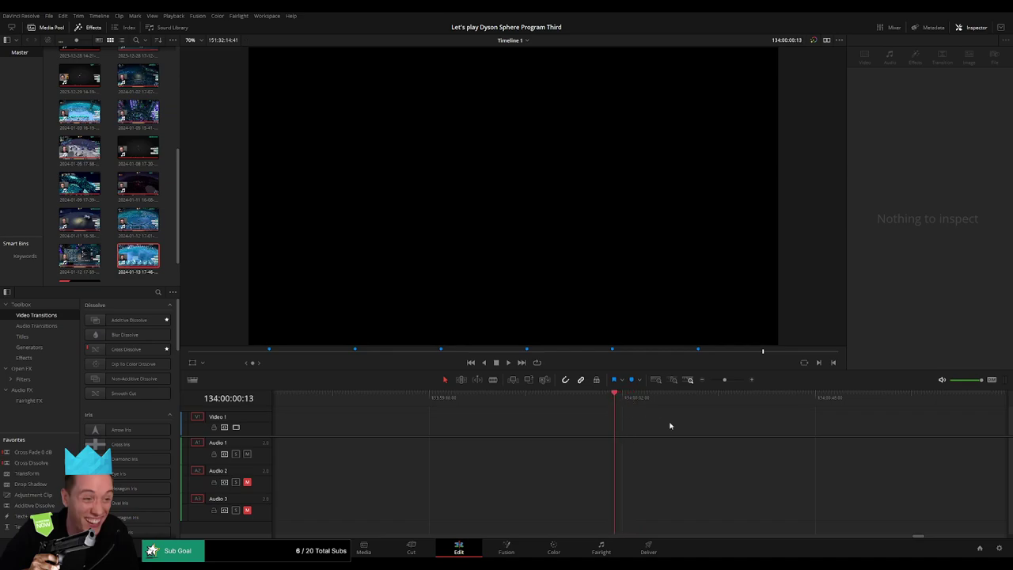
{"action": "left_click_drag", "start_coordinate": [724, 383], "coordinate": [709, 384]}
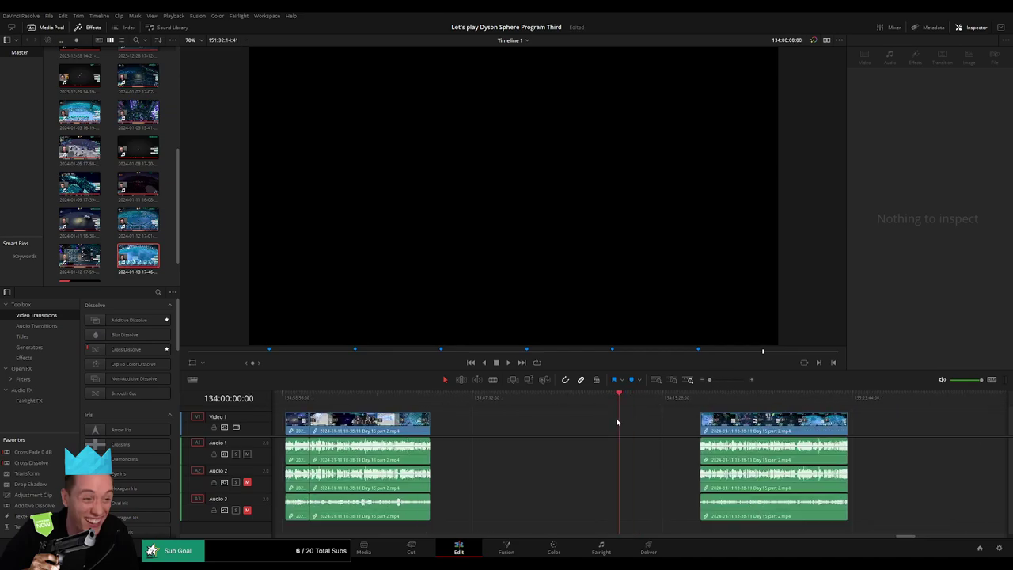
{"action": "scroll", "coordinate": [617, 421], "scroll_direction": "right", "scroll_amount": 3}
{"action": "left_click_drag", "start_coordinate": [555, 425], "coordinate": [471, 422]}
{"action": "key", "text": "space"}
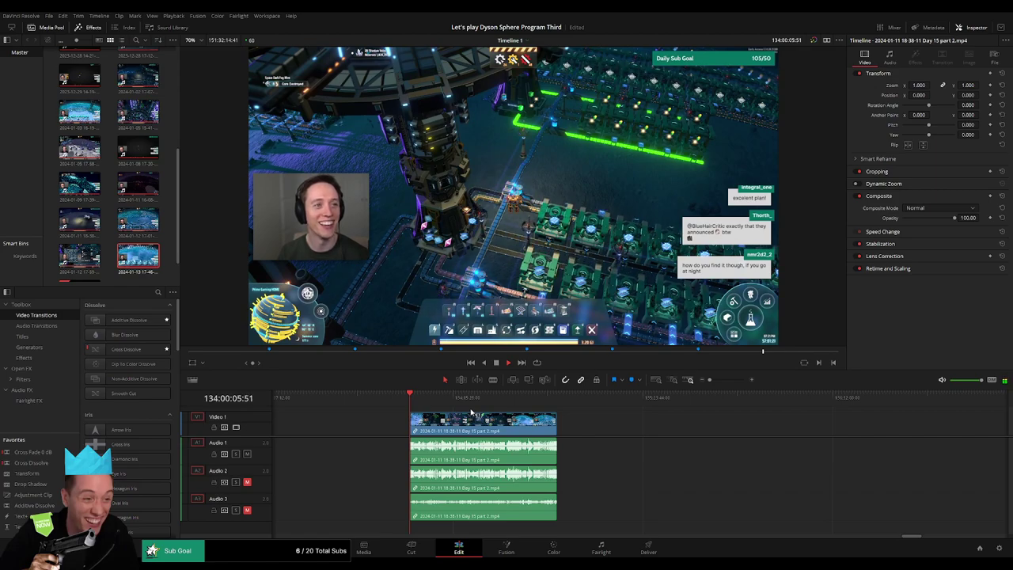
Check where the Day 15 part 2 piece ends and move the Day 16 clip directly against its end
{"action": "left_click", "coordinate": [437, 399]}
{"action": "left_click_drag", "start_coordinate": [438, 403], "coordinate": [558, 406]}
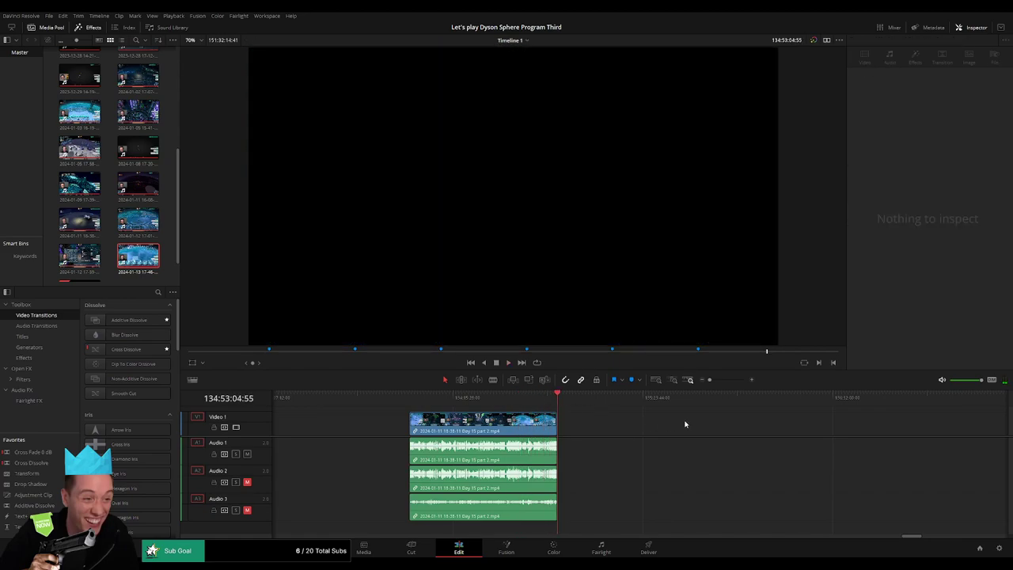
{"action": "scroll", "coordinate": [767, 416], "scroll_direction": "right", "scroll_amount": 5}
{"action": "scroll", "coordinate": [678, 423], "scroll_direction": "left", "scroll_amount": 2}
{"action": "left_click_drag", "start_coordinate": [964, 425], "coordinate": [429, 417]}
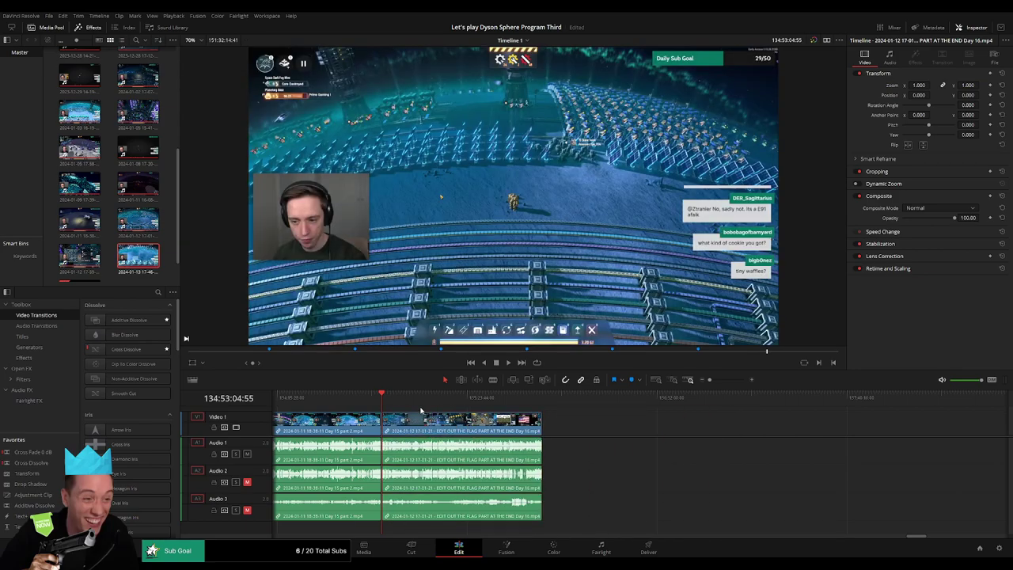
{"action": "left_click_drag", "start_coordinate": [710, 380], "coordinate": [726, 383]}
{"action": "left_click_drag", "start_coordinate": [679, 424], "coordinate": [676, 424]}
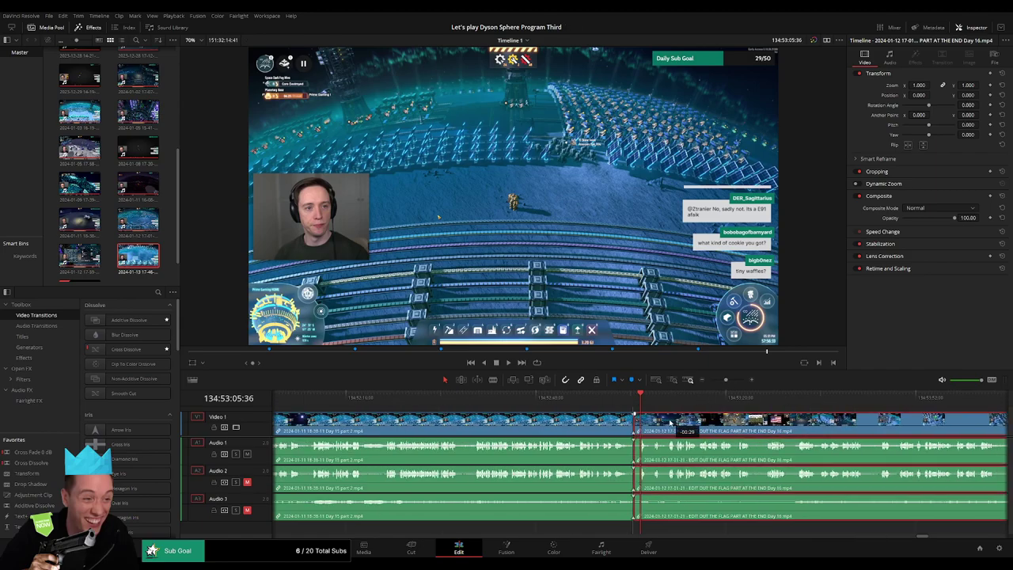
Find a pause near the end of the Day 15 part 2 piece and split the video and audio at 134:52:09:30
{"action": "left_click_drag", "start_coordinate": [496, 405], "coordinate": [477, 406]}
{"action": "key", "text": "space"}
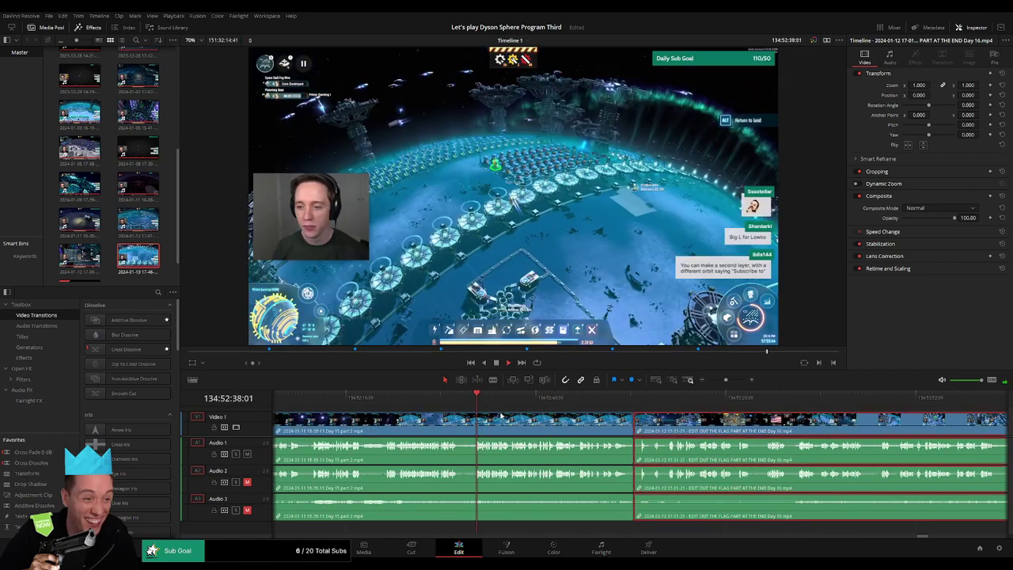
{"action": "left_click", "coordinate": [384, 405]}
{"action": "left_click", "coordinate": [383, 405]}
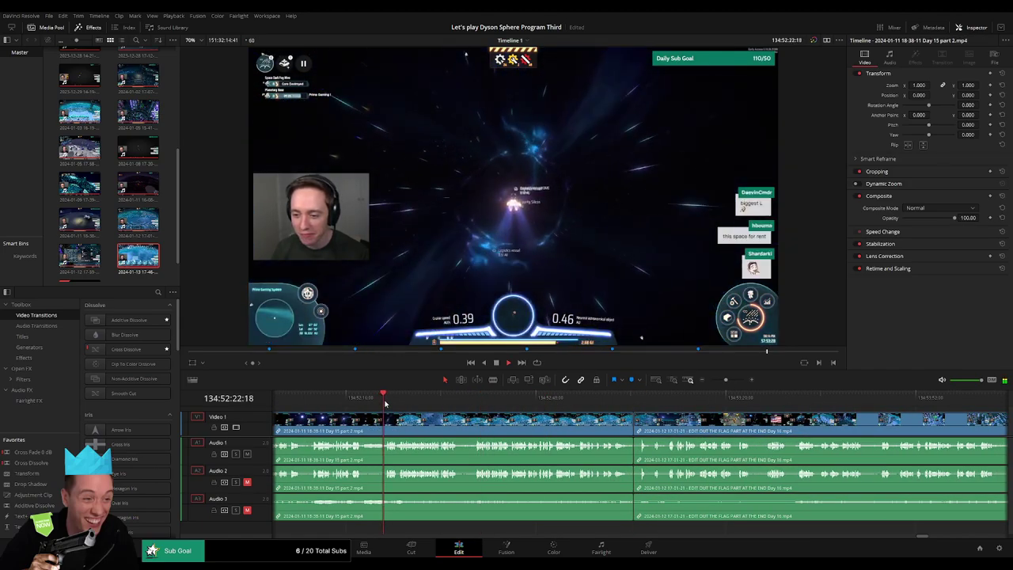
{"action": "left_click", "coordinate": [353, 405]}
{"action": "scroll", "coordinate": [332, 421], "scroll_direction": "left", "scroll_amount": 2}
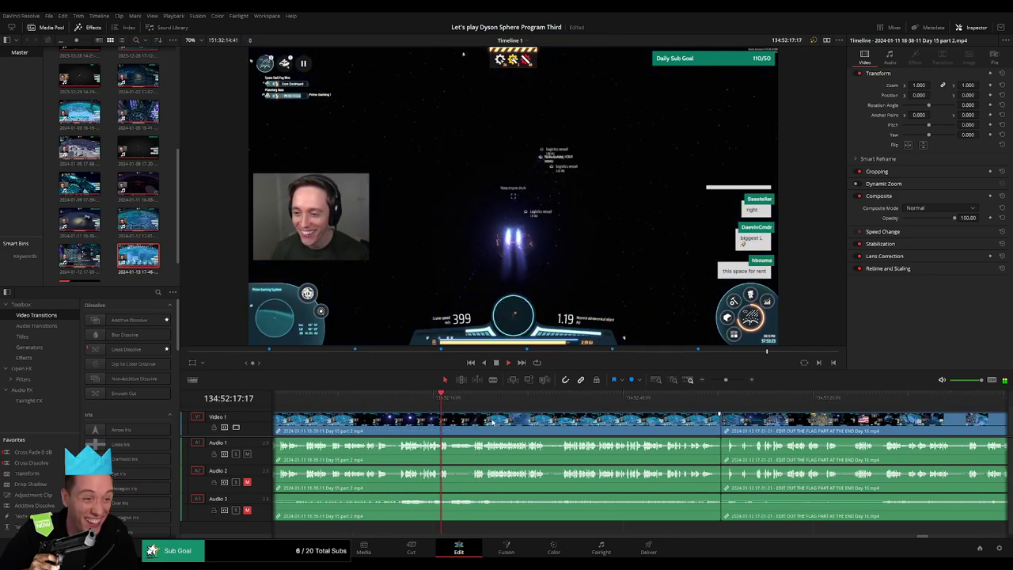
{"action": "left_click", "coordinate": [496, 403]}
{"action": "scroll", "coordinate": [530, 412], "scroll_direction": "up", "scroll_amount": 2}
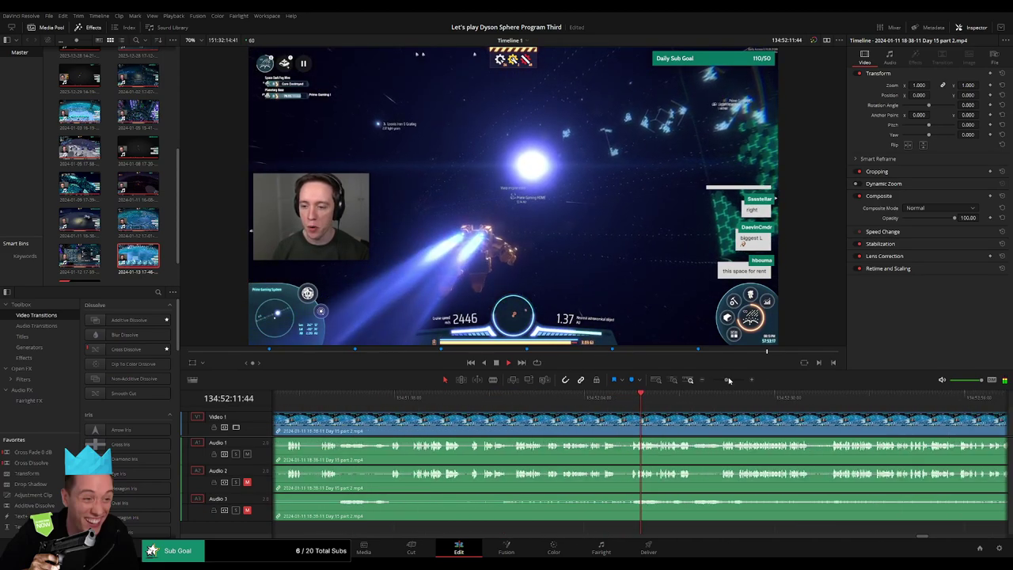
{"action": "left_click", "coordinate": [498, 404]}
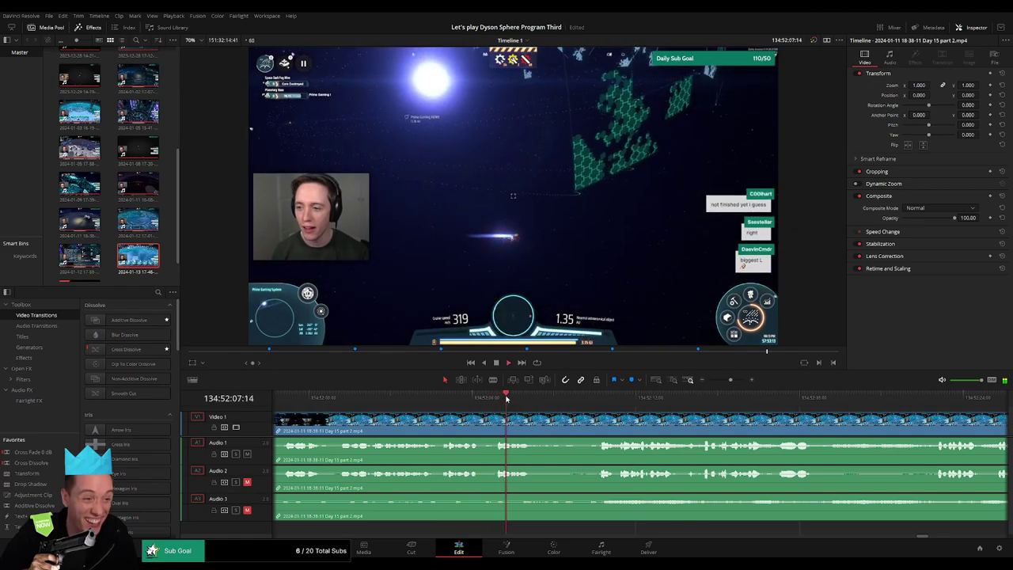
{"action": "left_click", "coordinate": [593, 404]}
{"action": "left_click_drag", "start_coordinate": [594, 403], "coordinate": [568, 405]}
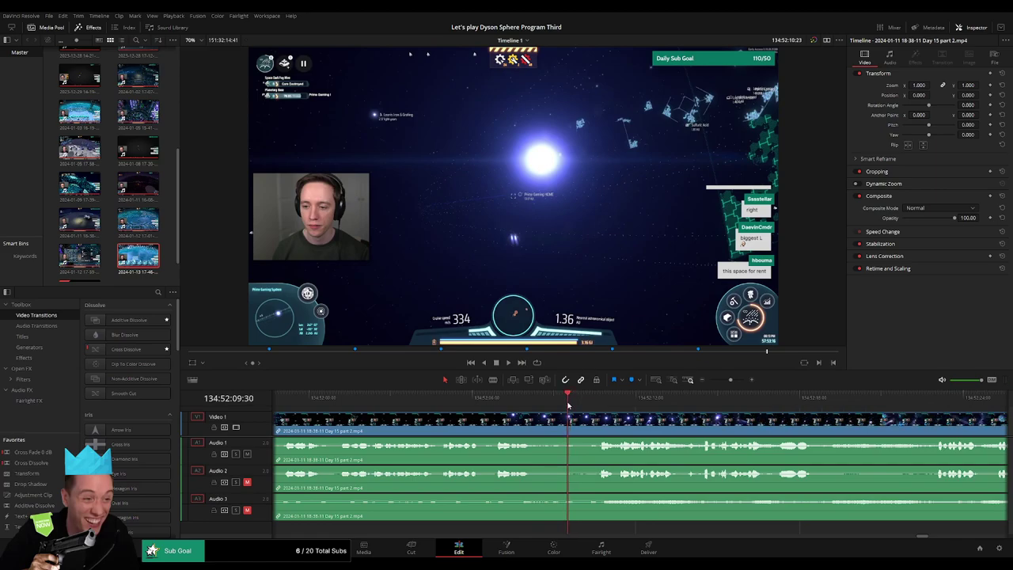
{"action": "key", "text": "b"}
{"action": "left_click", "coordinate": [572, 422]}
{"action": "key", "text": "a"}
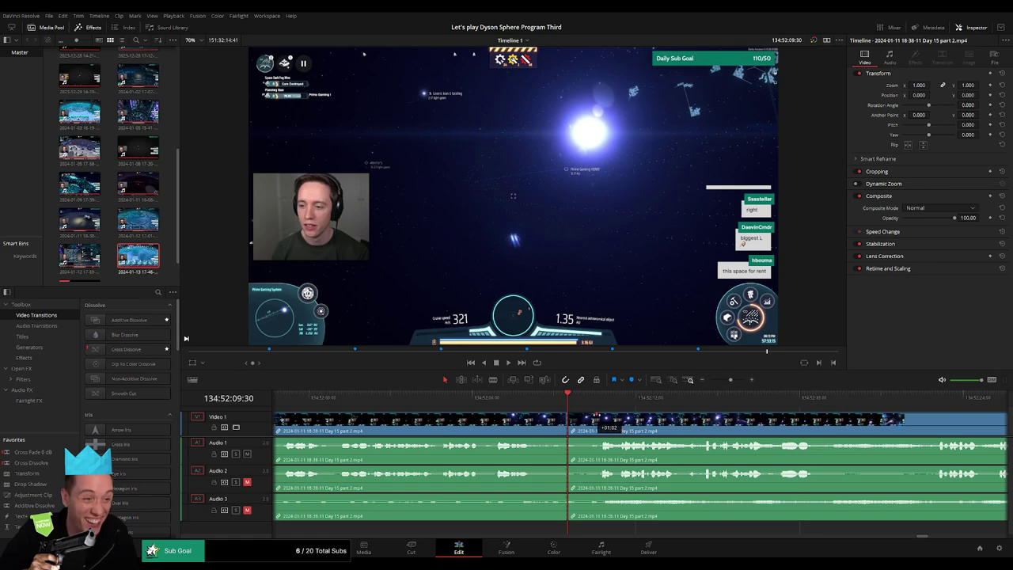
Fade the video and all three audio tracks out and in around the 134:52:09:30 cut, about one second each
{"action": "left_click_drag", "start_coordinate": [597, 414], "coordinate": [596, 414]}
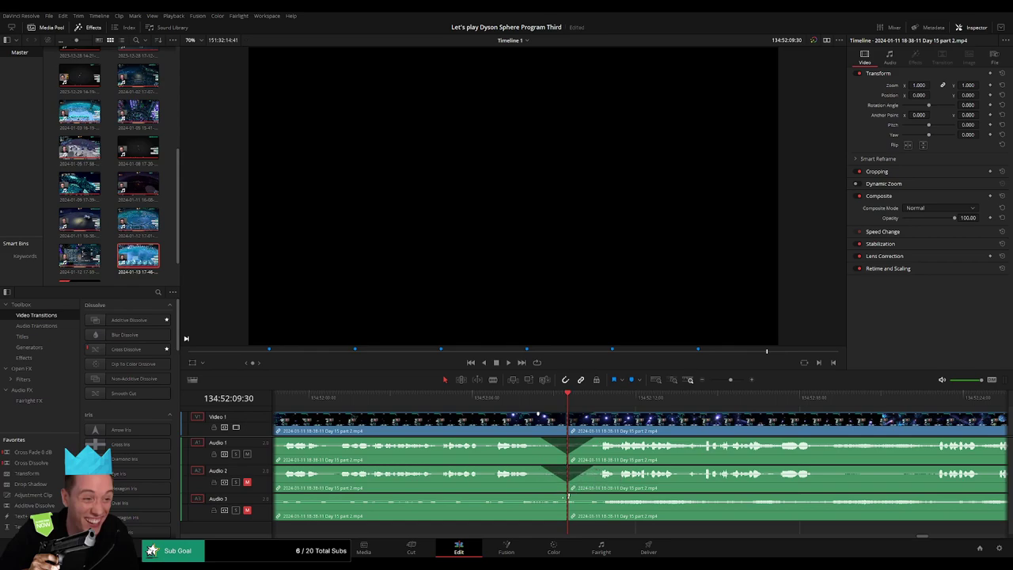
{"action": "left_click_drag", "start_coordinate": [565, 495], "coordinate": [554, 502]}
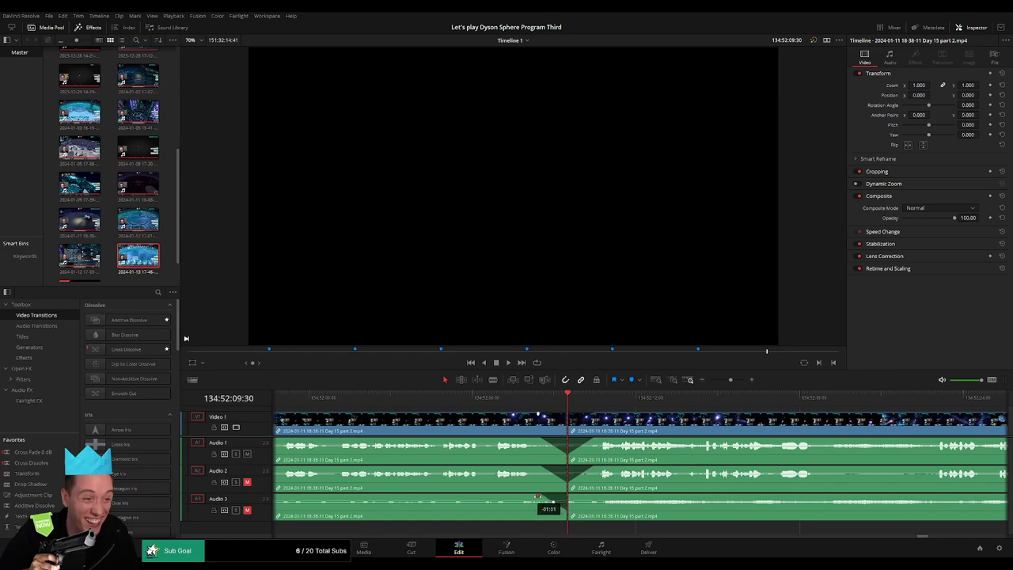
{"action": "left_click_drag", "start_coordinate": [575, 500], "coordinate": [595, 501]}
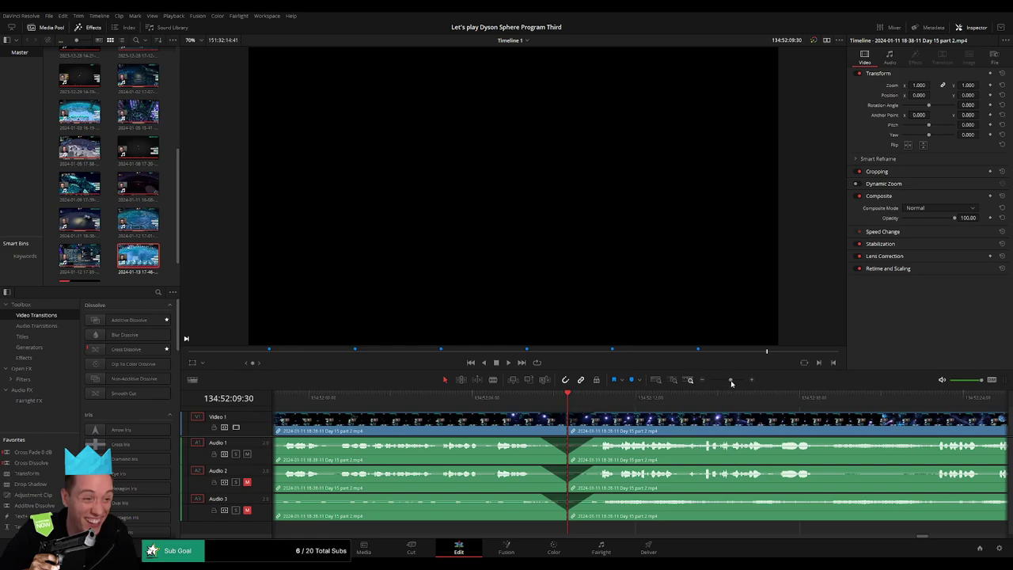
Move the Day 15 part 2 remainder together with the Day 16 clip farther along the timeline, leaving a gap after 134:52:09:30
{"action": "left_click_drag", "start_coordinate": [731, 380], "coordinate": [712, 381]}
{"action": "left_click", "coordinate": [468, 431]}
{"action": "left_click_drag", "start_coordinate": [745, 427], "coordinate": [814, 432]}
{"action": "scroll", "coordinate": [700, 423], "scroll_direction": "right", "scroll_amount": 5}
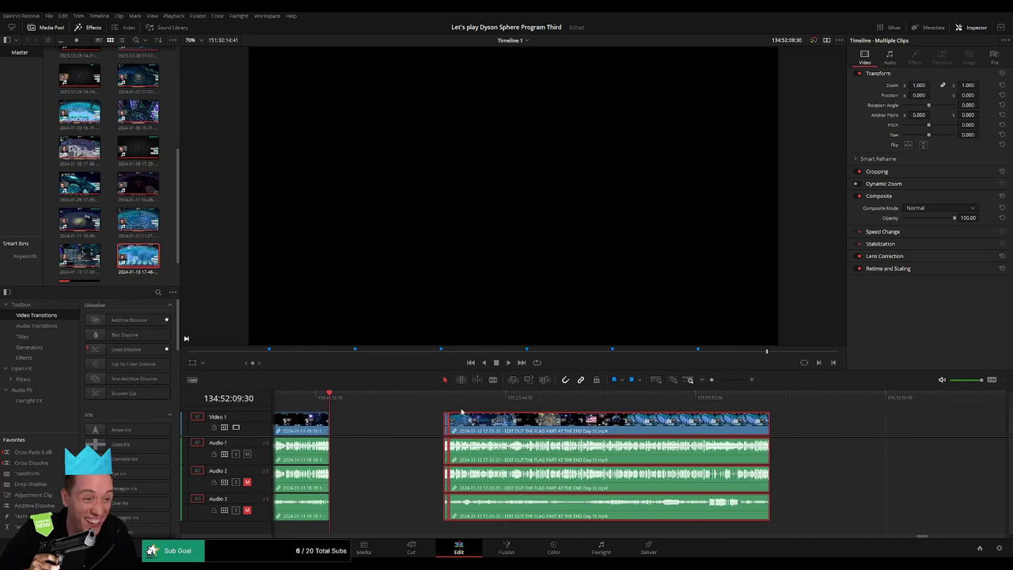
{"action": "left_click_drag", "start_coordinate": [616, 428], "coordinate": [864, 428]}
{"action": "scroll", "coordinate": [596, 428], "scroll_direction": "right", "scroll_amount": 4}
{"action": "left_click_drag", "start_coordinate": [553, 432], "coordinate": [615, 435]}
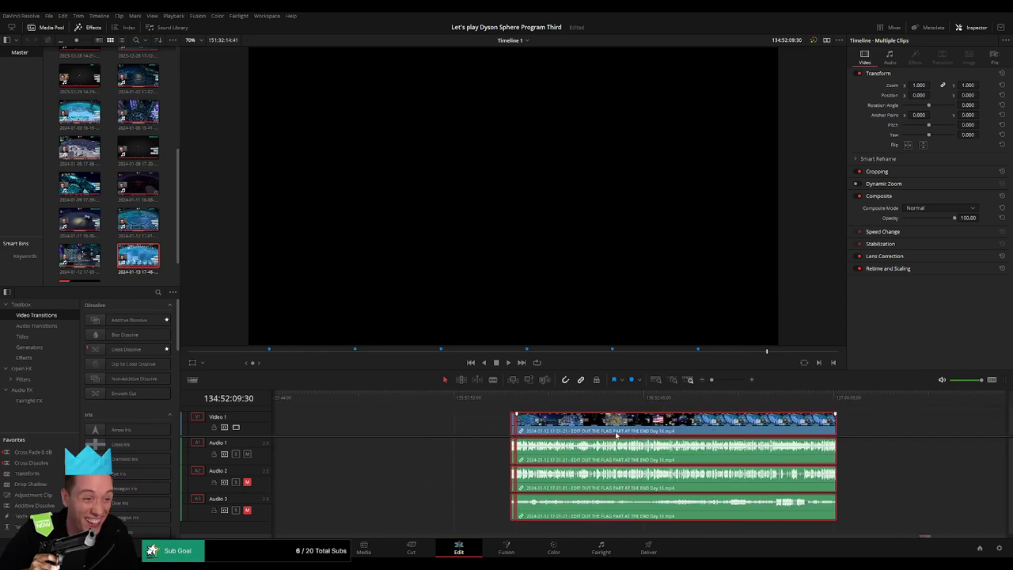
Check the start and end timecodes of the Day 15 part 2 episode piece before the gap
{"action": "scroll", "coordinate": [554, 430], "scroll_direction": "left", "scroll_amount": 4}
{"action": "left_click", "coordinate": [502, 426]}
{"action": "left_click", "coordinate": [503, 426]}
{"action": "scroll", "coordinate": [568, 430], "scroll_direction": "left", "scroll_amount": 2}
{"action": "scroll", "coordinate": [568, 430], "scroll_direction": "left", "scroll_amount": 1}
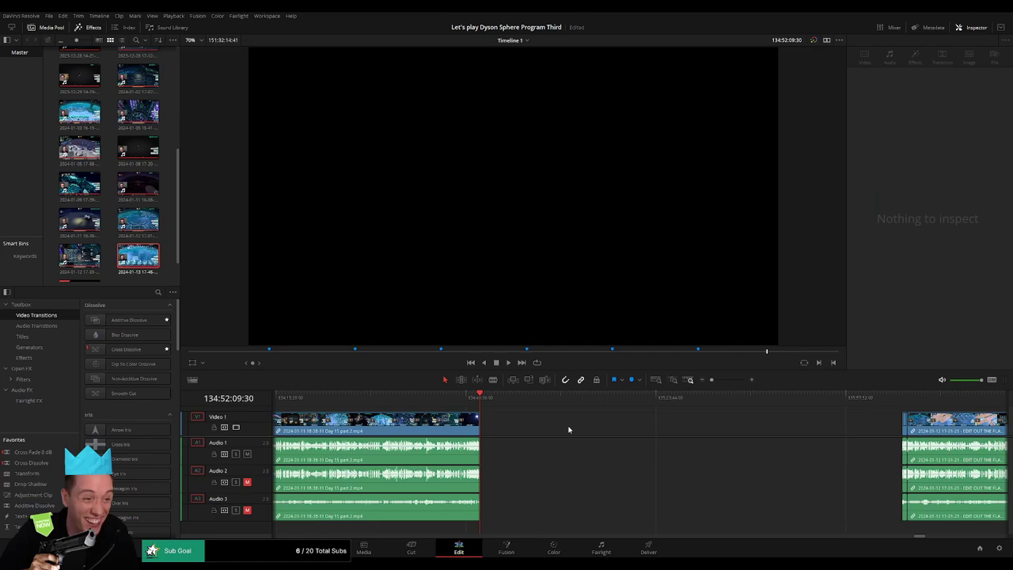
{"action": "scroll", "coordinate": [612, 432], "scroll_direction": "left", "scroll_amount": 3}
{"action": "scroll", "coordinate": [663, 436], "scroll_direction": "left", "scroll_amount": 5}
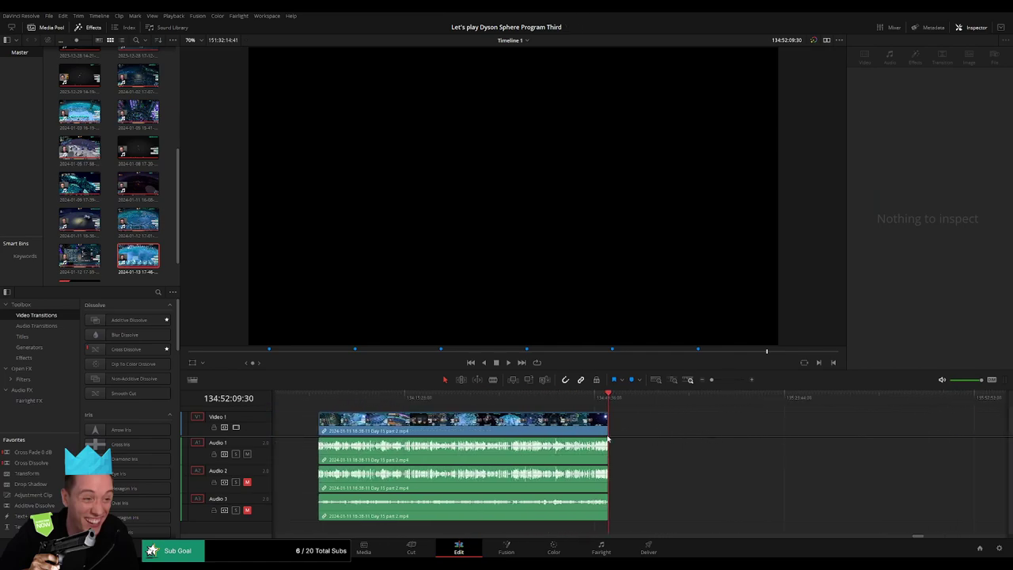
{"action": "left_click", "coordinate": [321, 396]}
{"action": "left_click", "coordinate": [594, 421]}
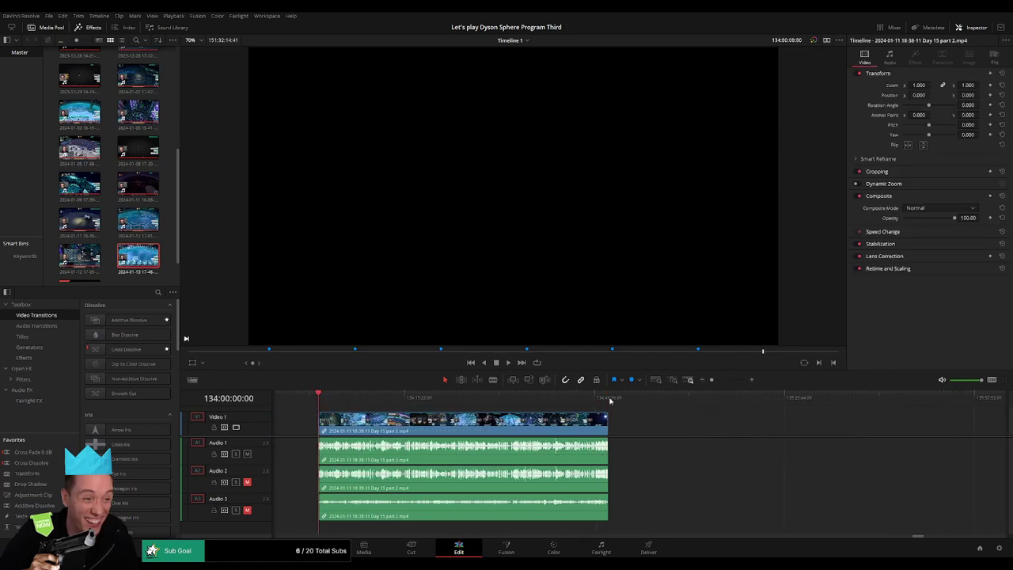
{"action": "left_click", "coordinate": [610, 399]}
Place the Day 15 part 2 remainder and Day 16 clip so they start at 136:00:00:00, and play the opening
{"action": "scroll", "coordinate": [728, 425], "scroll_direction": "right", "scroll_amount": 15}
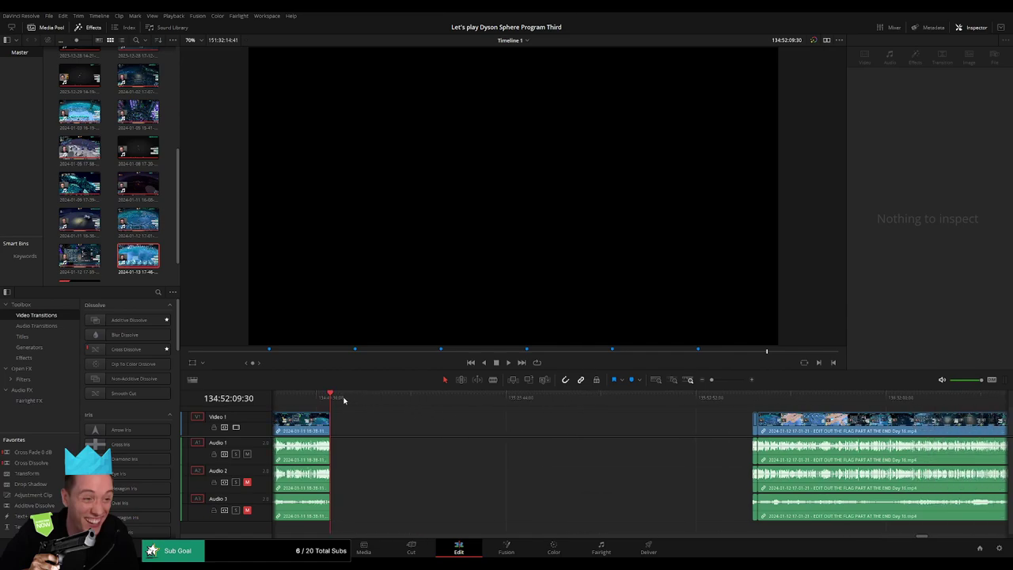
{"action": "left_click_drag", "start_coordinate": [343, 400], "coordinate": [495, 409]}
{"action": "left_click_drag", "start_coordinate": [565, 413], "coordinate": [693, 415]}
{"action": "scroll", "coordinate": [732, 418], "scroll_direction": "right", "scroll_amount": 5}
{"action": "left_click_drag", "start_coordinate": [636, 423], "coordinate": [592, 419]}
{"action": "key", "text": "space"}
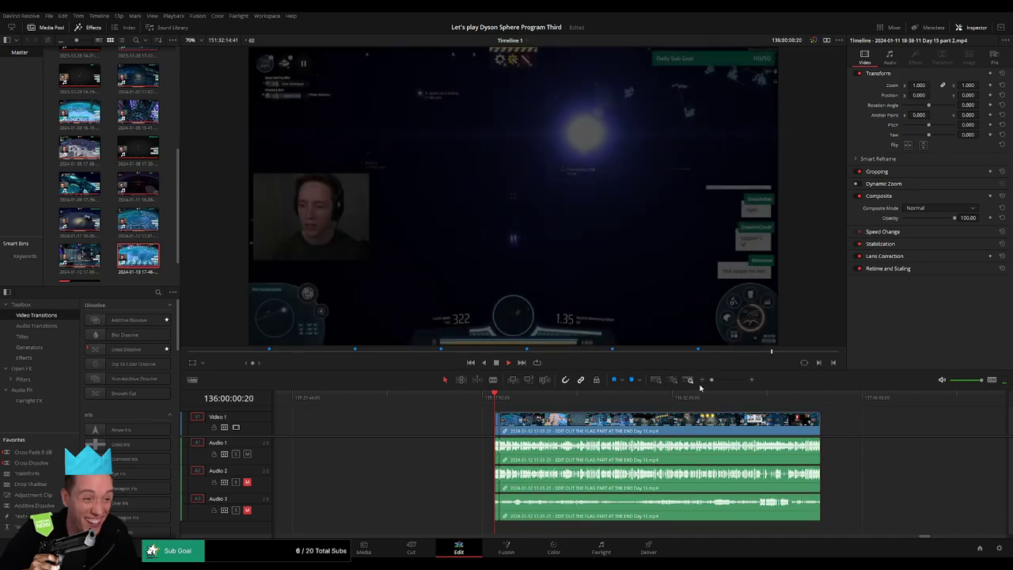
Add the default transition to video and audio at the join between Day 15 part 2 and Day 16, and play across it
{"action": "left_click_drag", "start_coordinate": [711, 380], "coordinate": [729, 380]}
{"action": "scroll", "coordinate": [621, 407], "scroll_direction": "right", "scroll_amount": 4}
{"action": "left_click", "coordinate": [647, 396]}
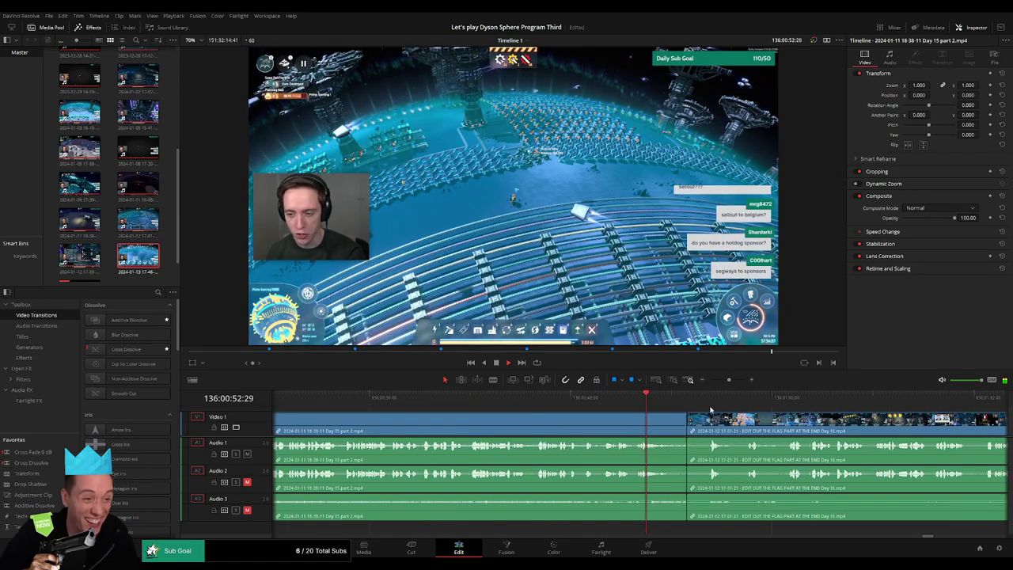
{"action": "key", "text": "space"}
{"action": "left_click", "coordinate": [687, 422]}
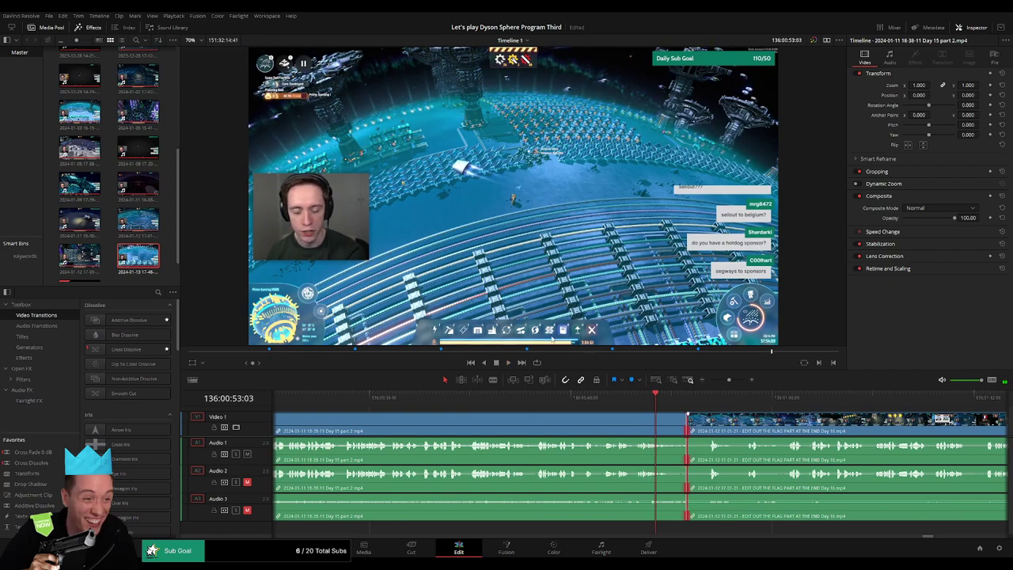
{"action": "key", "text": "ctrl+t"}
{"action": "key", "text": "space"}
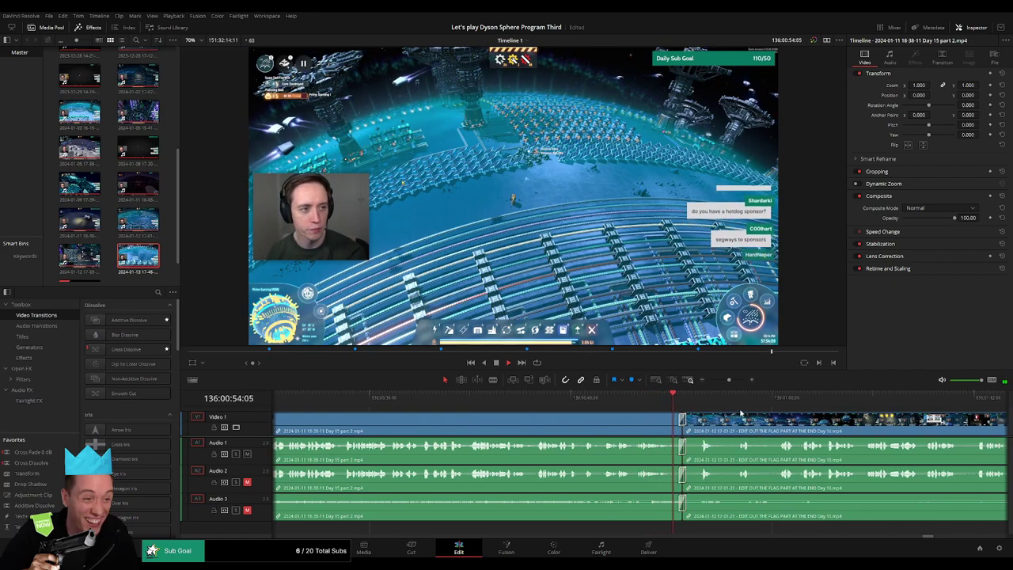
{"action": "mouse_move", "coordinate": [822, 419]}
{"action": "left_mouse_down"}
{"action": "mouse_move", "coordinate": [540, 415]}
{"action": "mouse_move", "coordinate": [822, 421]}
{"action": "left_mouse_up"}
{"action": "key", "text": "space"}
Check where the episode section starting at 136:00:00:00 begins and ends on the timeline
{"action": "left_click_drag", "start_coordinate": [729, 380], "coordinate": [711, 387]}
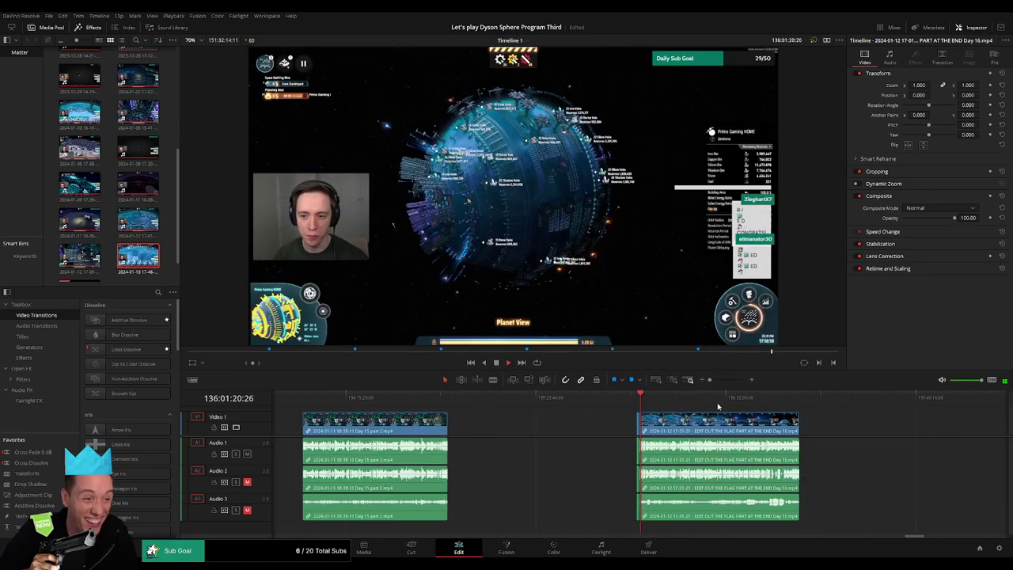
{"action": "scroll", "coordinate": [475, 419], "scroll_direction": "right", "scroll_amount": 5}
{"action": "left_click", "coordinate": [379, 412]}
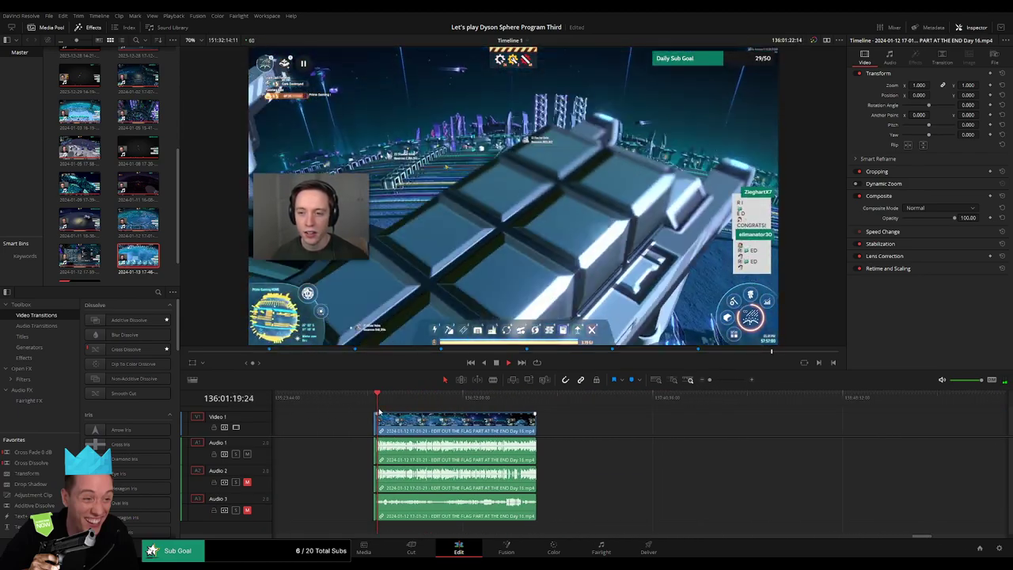
{"action": "left_click", "coordinate": [376, 400]}
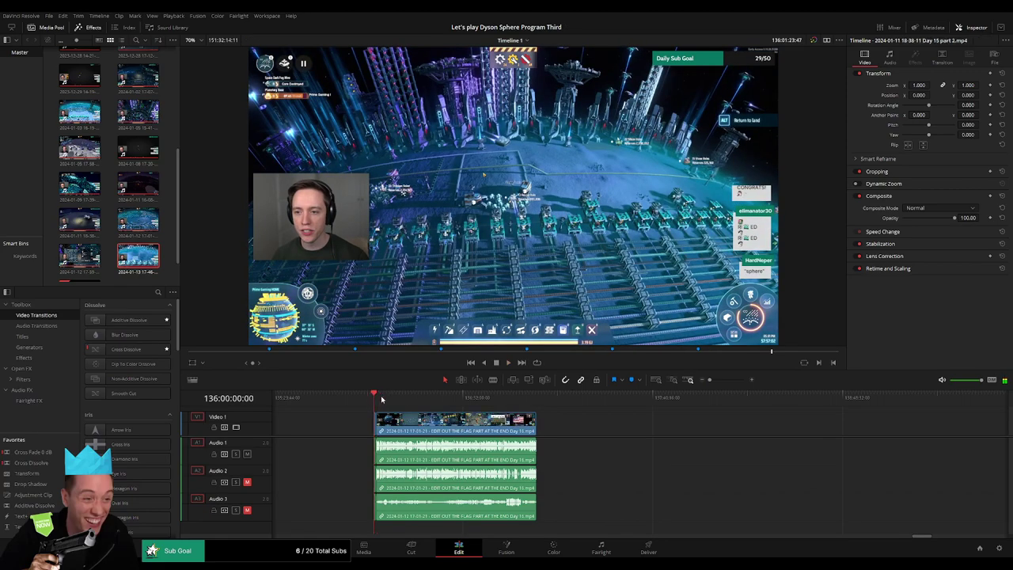
{"action": "left_click_drag", "start_coordinate": [381, 399], "coordinate": [497, 400]}
{"action": "left_click", "coordinate": [374, 399]}
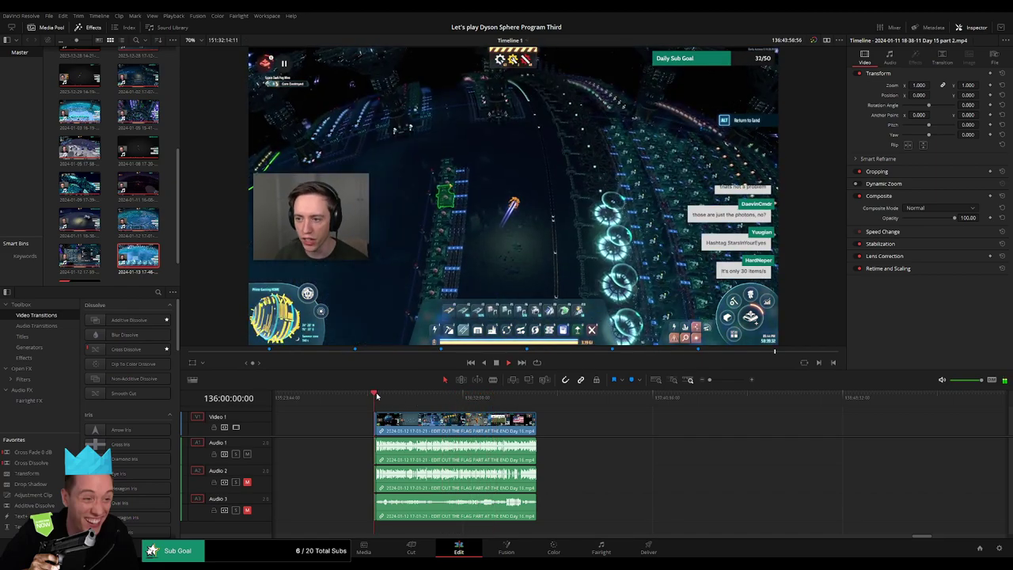
{"action": "left_click", "coordinate": [538, 400]}
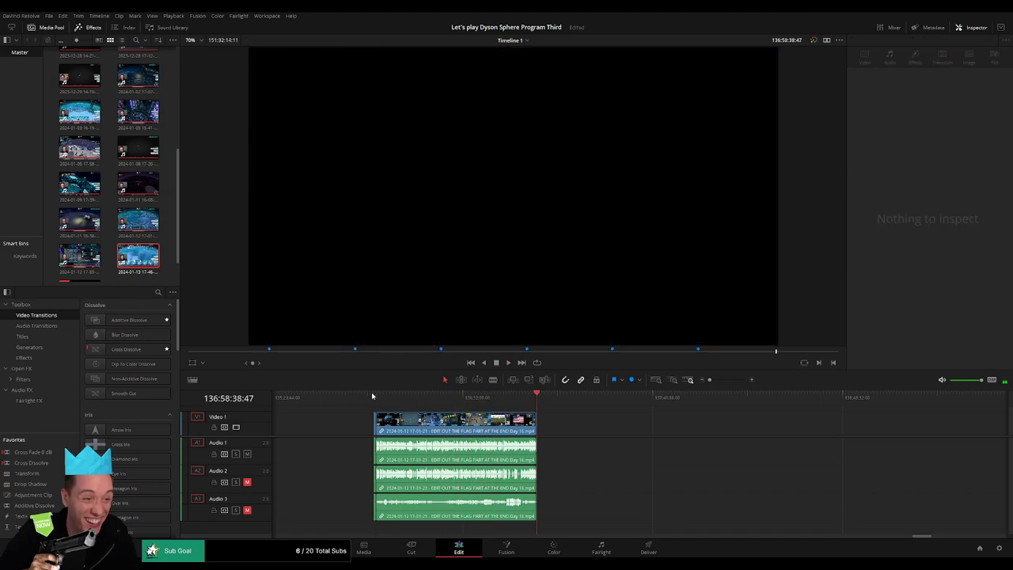
Scrub through the Holland vs the Netherlands passage near the end of the Day 16 clip to examine how far it runs
{"action": "left_click_drag", "start_coordinate": [371, 394], "coordinate": [516, 405]}
{"action": "left_click_drag", "start_coordinate": [519, 404], "coordinate": [518, 405]}
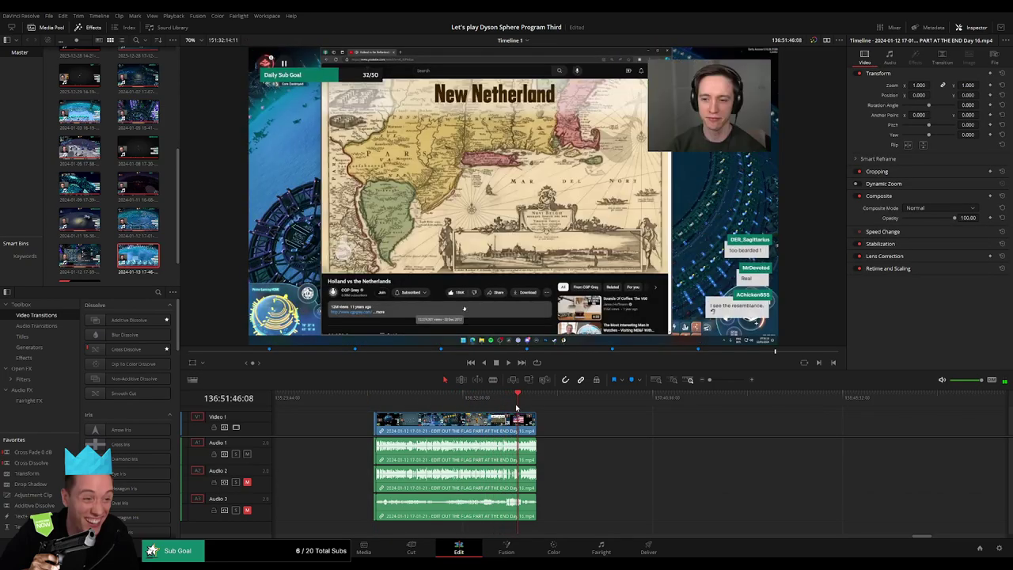
{"action": "left_click_drag", "start_coordinate": [710, 380], "coordinate": [723, 381]}
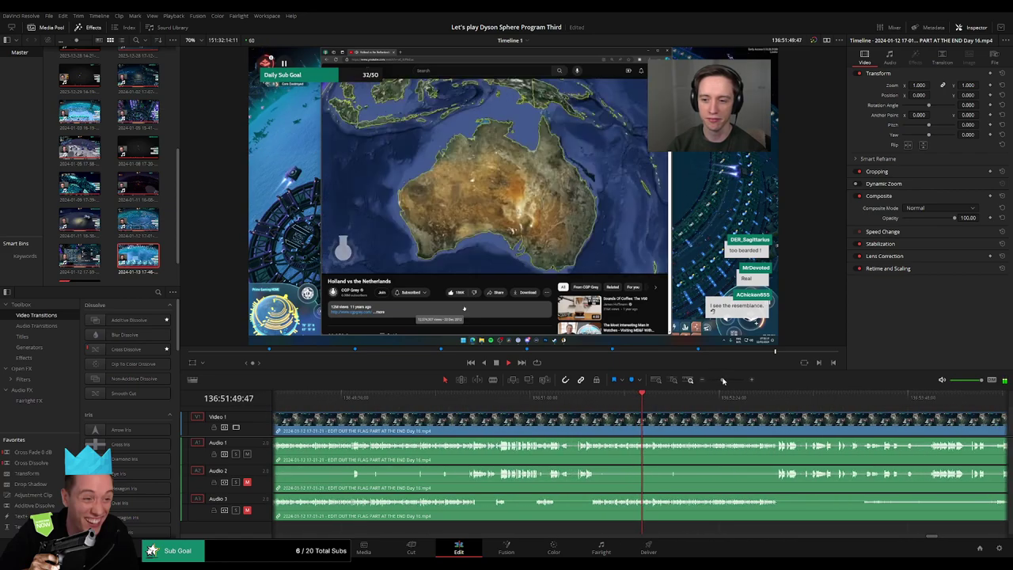
{"action": "left_click", "coordinate": [565, 400]}
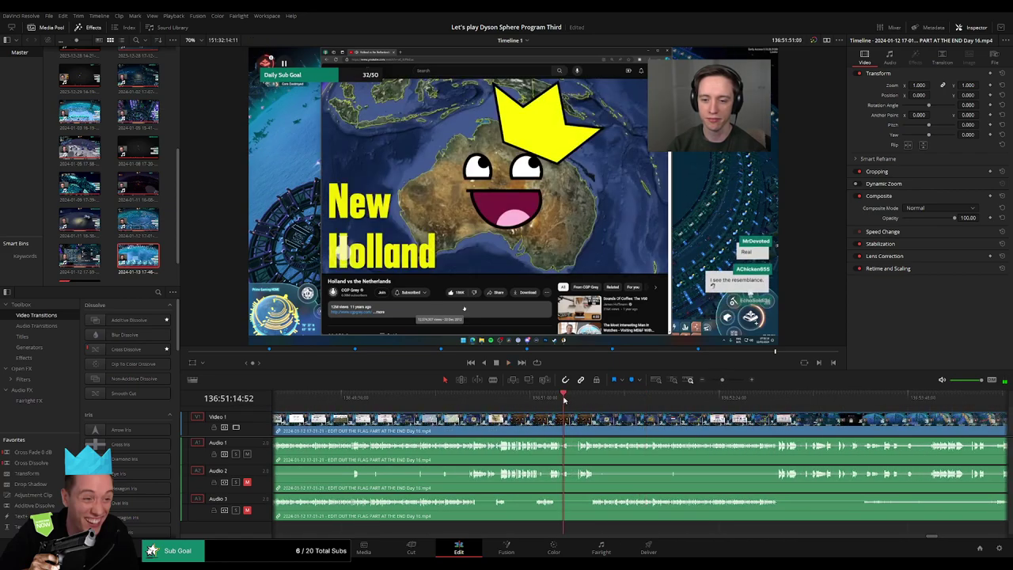
{"action": "left_click_drag", "start_coordinate": [564, 400], "coordinate": [703, 402]}
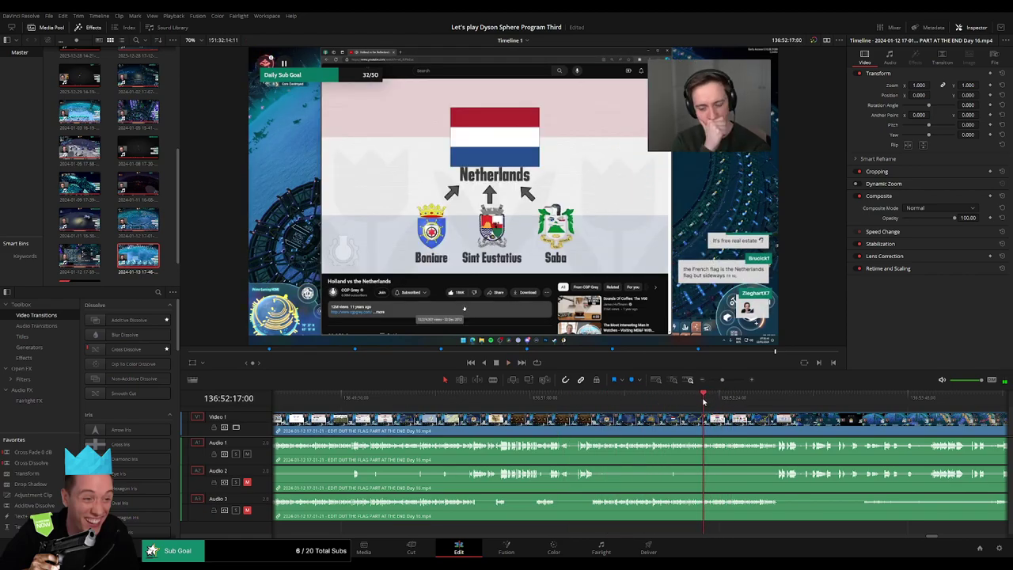
{"action": "scroll", "coordinate": [729, 423], "scroll_direction": "right", "scroll_amount": 3}
{"action": "left_click_drag", "start_coordinate": [564, 402], "coordinate": [584, 403]}
{"action": "key", "text": "space"}
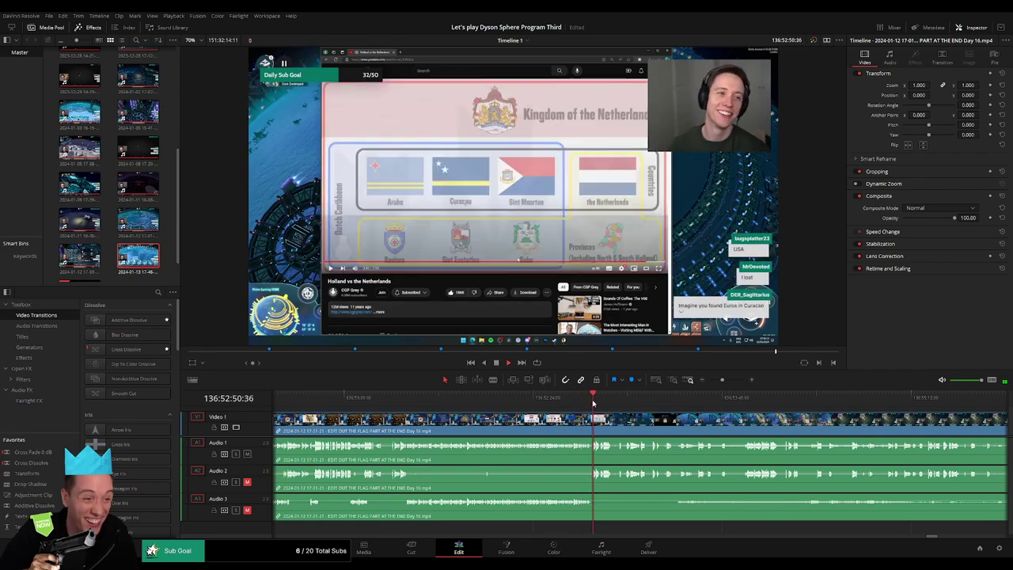
Examine the Holland vs the Netherlands passage from about 136:51:00 to 136:53:03 for where it leads back into gameplay
{"action": "left_click", "coordinate": [376, 399]}
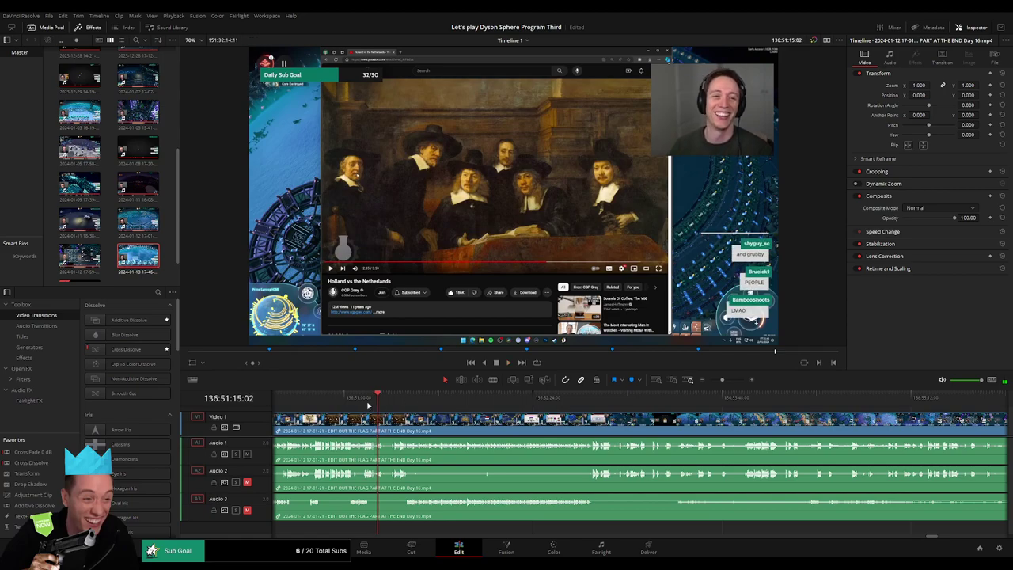
{"action": "left_click", "coordinate": [367, 404]}
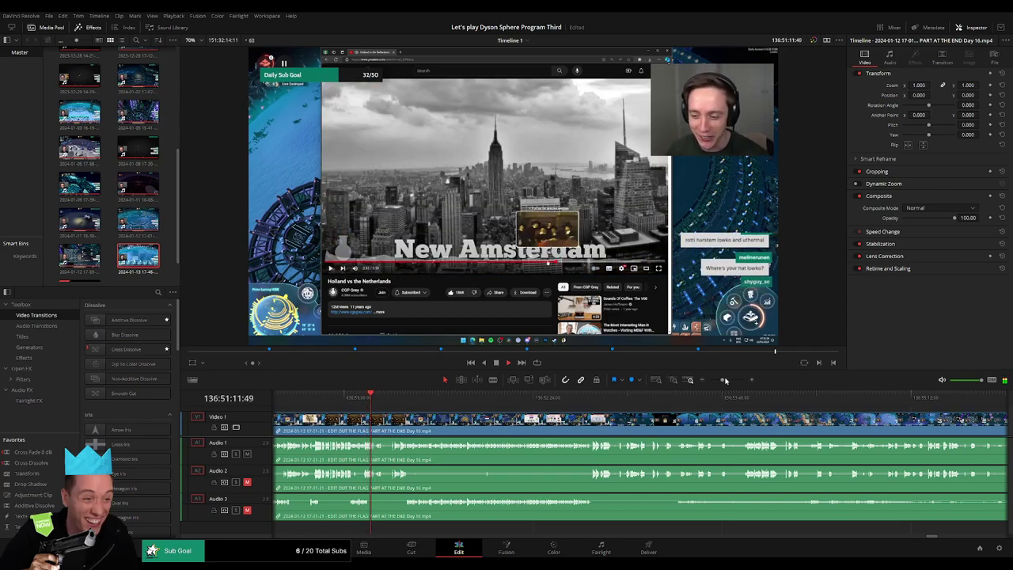
{"action": "left_click_drag", "start_coordinate": [722, 380], "coordinate": [728, 381]}
{"action": "left_click", "coordinate": [547, 401]}
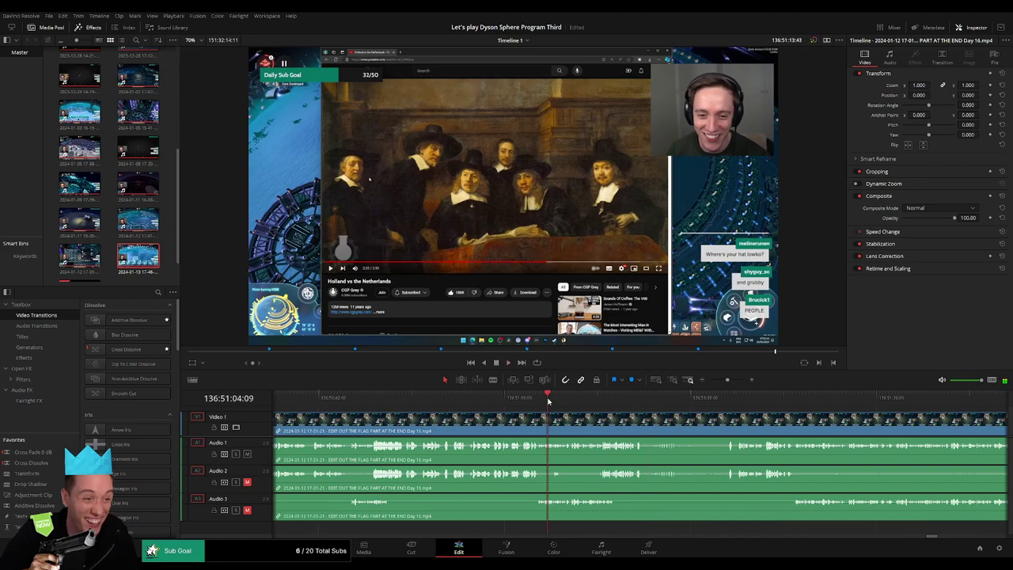
{"action": "left_click", "coordinate": [508, 402]}
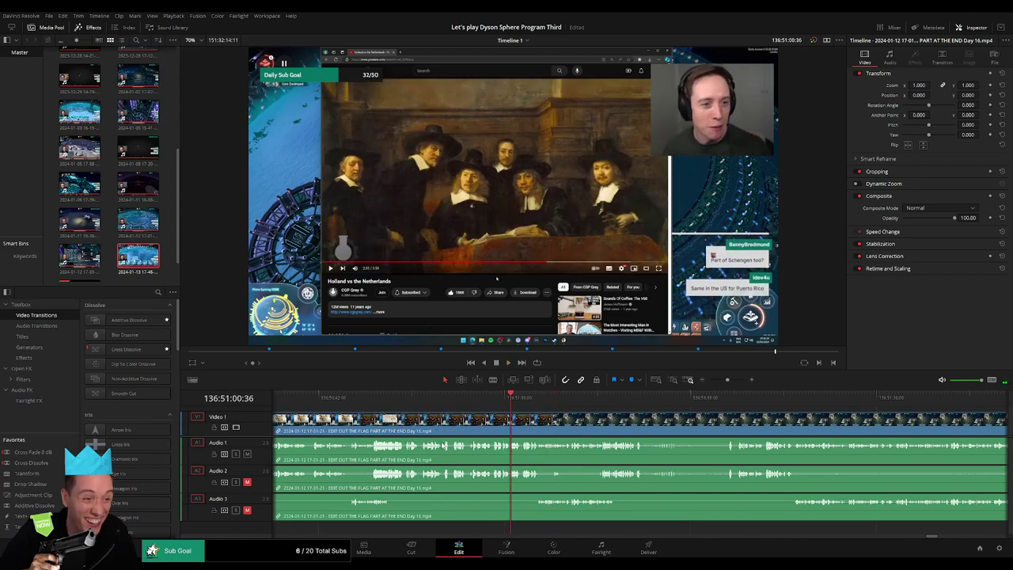
{"action": "left_click_drag", "start_coordinate": [522, 431], "coordinate": [415, 411]}
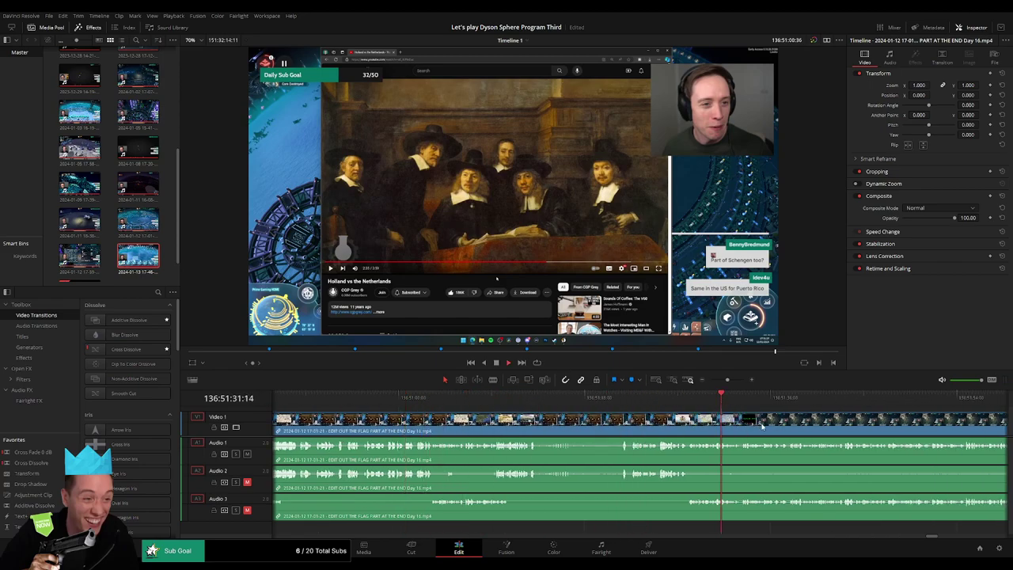
{"action": "left_click_drag", "start_coordinate": [762, 428], "coordinate": [526, 421]}
{"action": "left_click_drag", "start_coordinate": [662, 404], "coordinate": [446, 410]}
{"action": "left_click", "coordinate": [881, 402]}
{"action": "left_click_drag", "start_coordinate": [893, 421], "coordinate": [632, 406]}
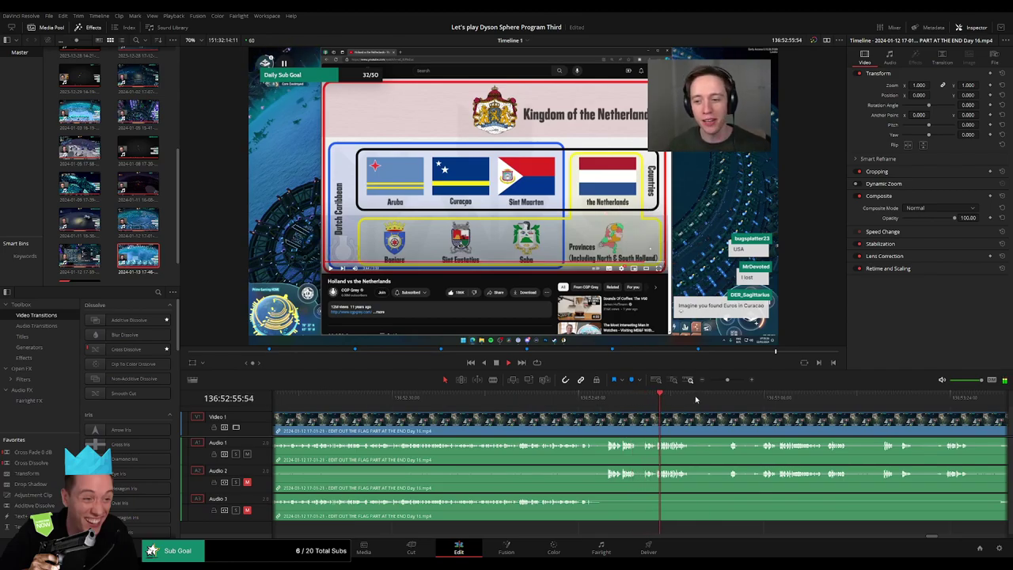
{"action": "left_click", "coordinate": [728, 397]}
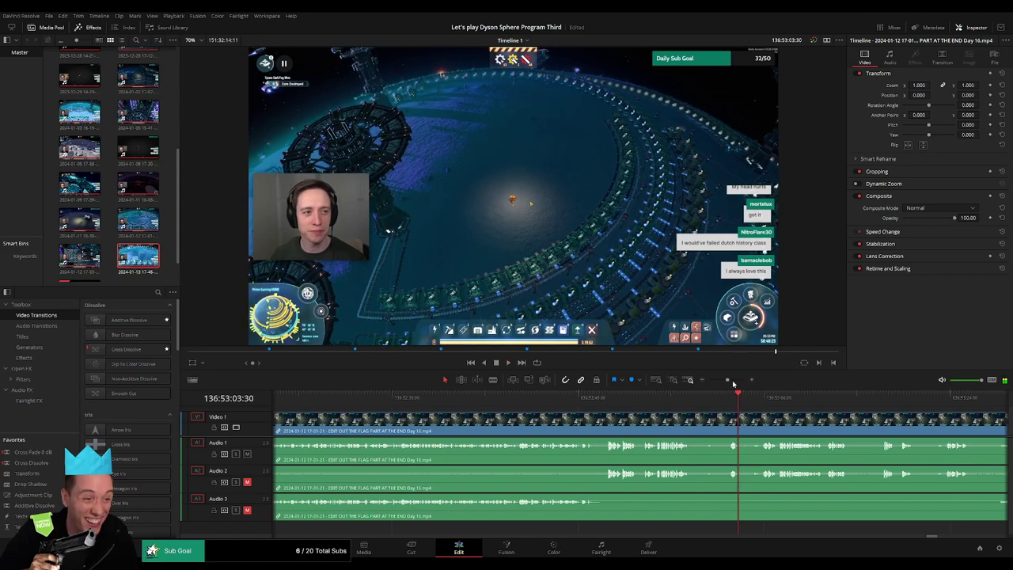
{"action": "left_click_drag", "start_coordinate": [728, 380], "coordinate": [722, 380]}
{"action": "left_click", "coordinate": [375, 398]}
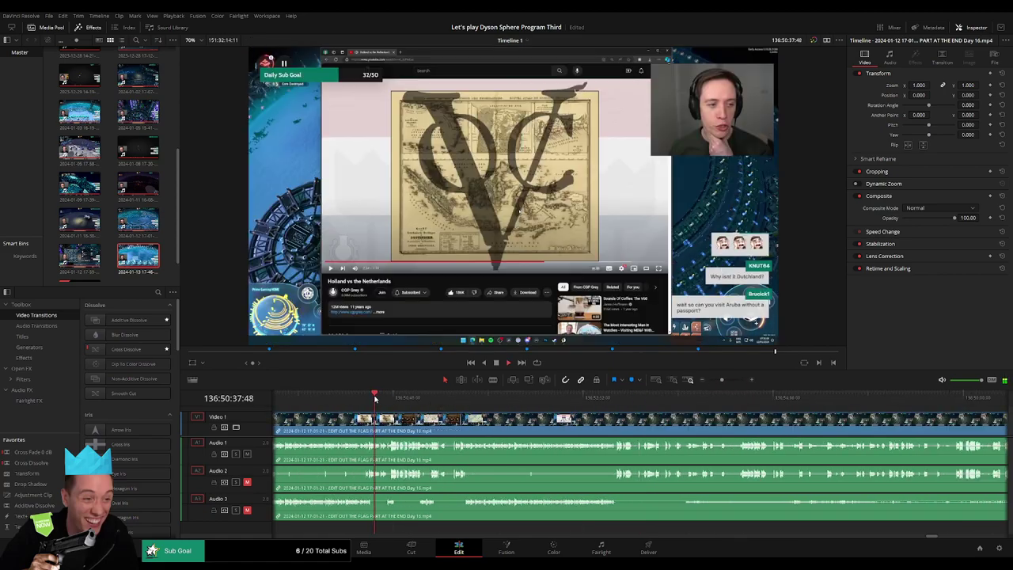
Split the Day 16 clip at about 136:47:38, just before the Holland vs the Netherlands video is opened
{"action": "scroll", "coordinate": [412, 412], "scroll_direction": "left", "scroll_amount": 3}
{"action": "left_click", "coordinate": [517, 401]}
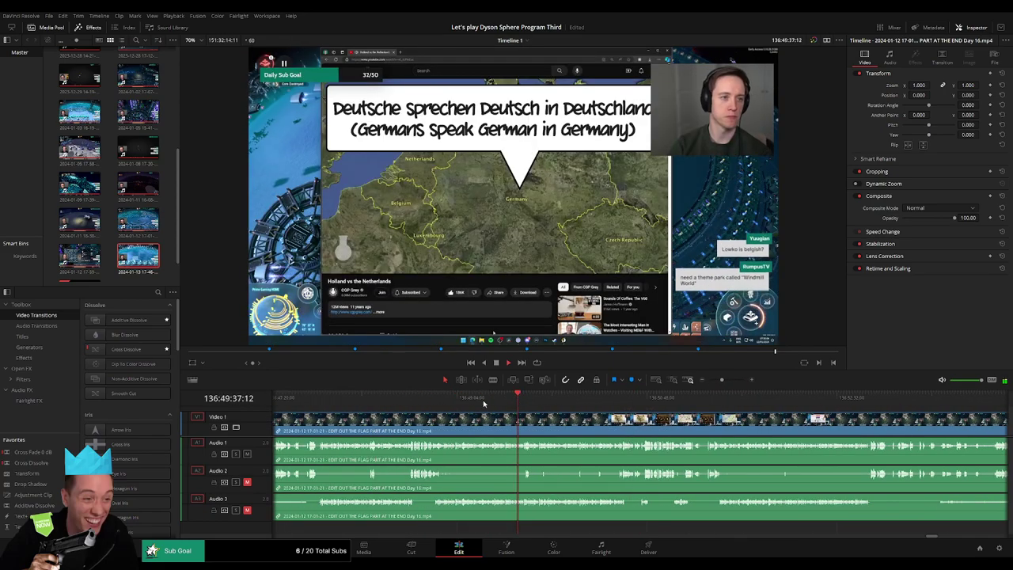
{"action": "left_click", "coordinate": [437, 398]}
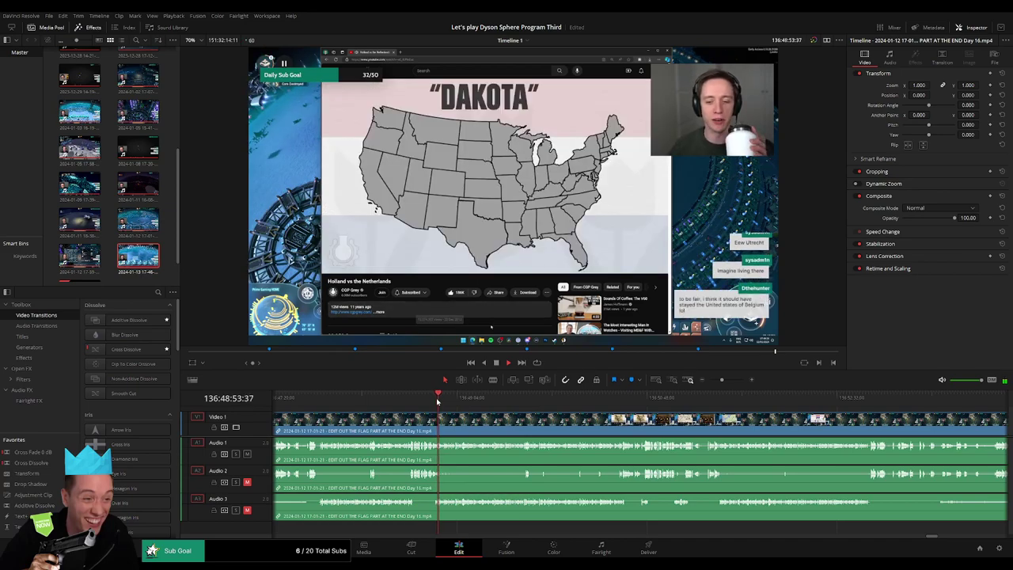
{"action": "left_click", "coordinate": [422, 398]}
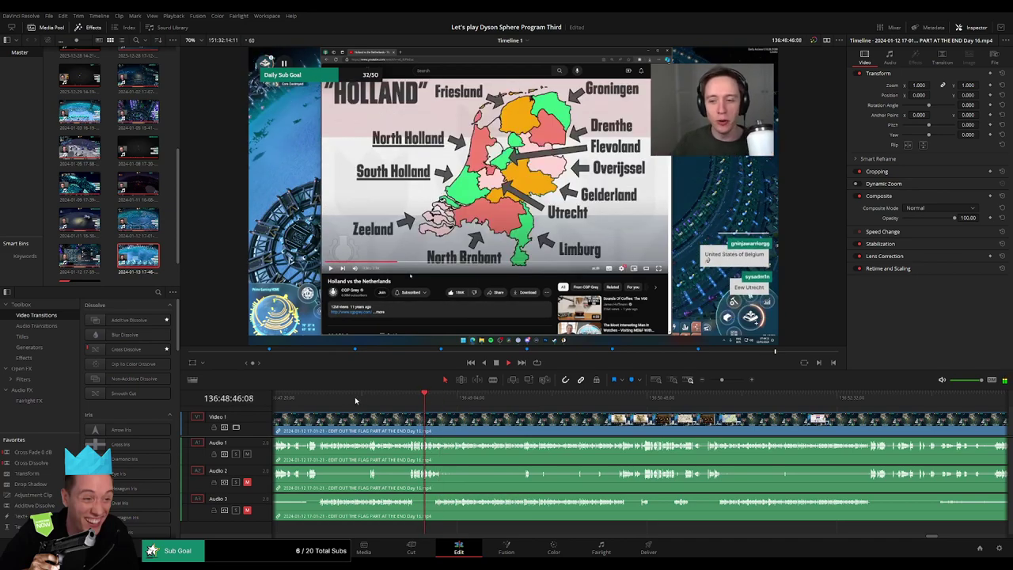
{"action": "left_click", "coordinate": [321, 397]}
{"action": "left_click_drag", "start_coordinate": [338, 417], "coordinate": [525, 418]}
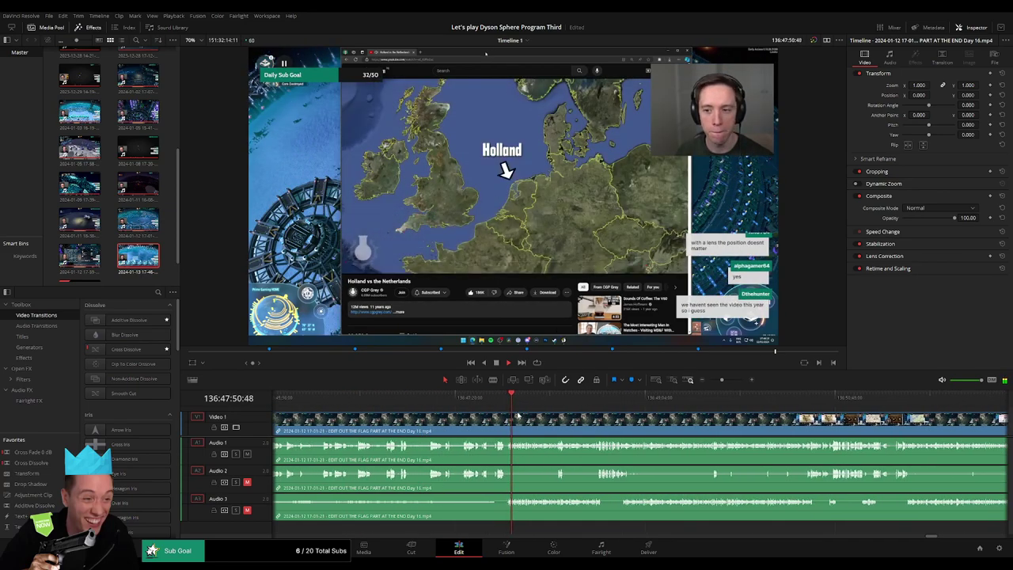
{"action": "left_click", "coordinate": [491, 402]}
{"action": "left_click", "coordinate": [499, 399]}
{"action": "key", "text": "space"}
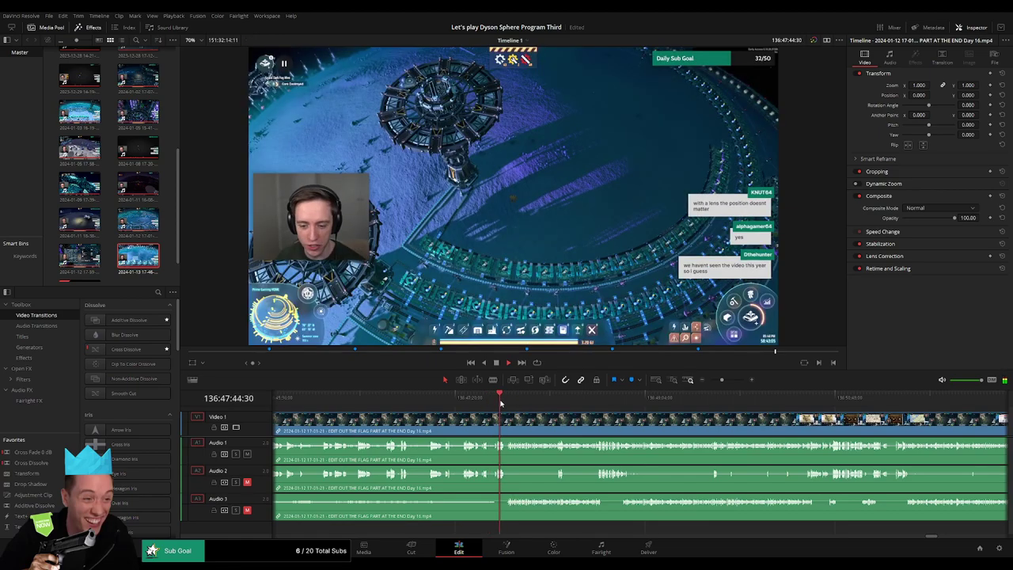
{"action": "left_click_drag", "start_coordinate": [722, 380], "coordinate": [728, 382]}
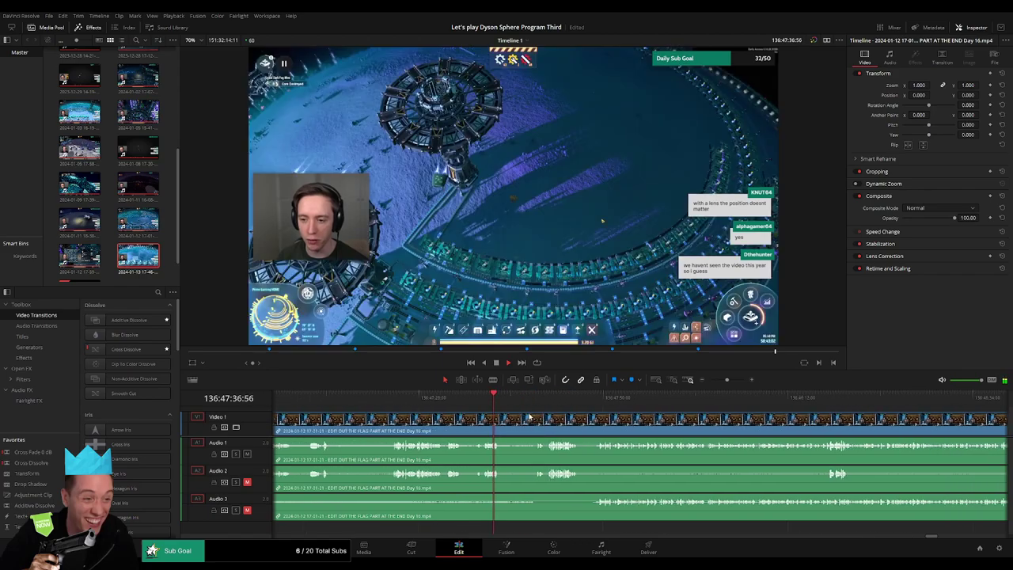
{"action": "key", "text": "b"}
{"action": "left_click", "coordinate": [503, 426]}
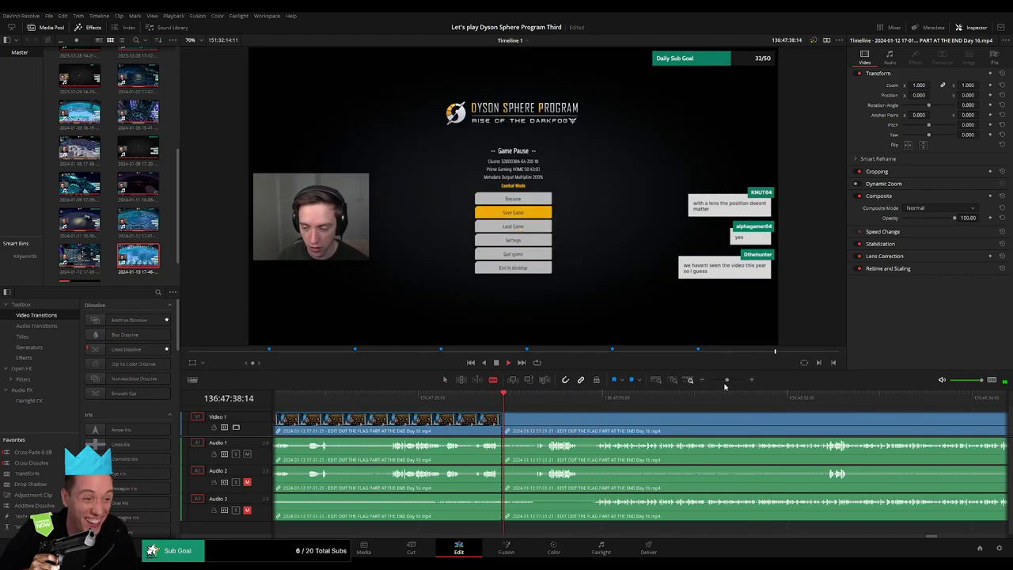
Try splitting the Day 16 clip at 136:52:50:40, while the Kingdom of the Netherlands chart is still on screen
{"action": "left_click_drag", "start_coordinate": [725, 380], "coordinate": [717, 381]}
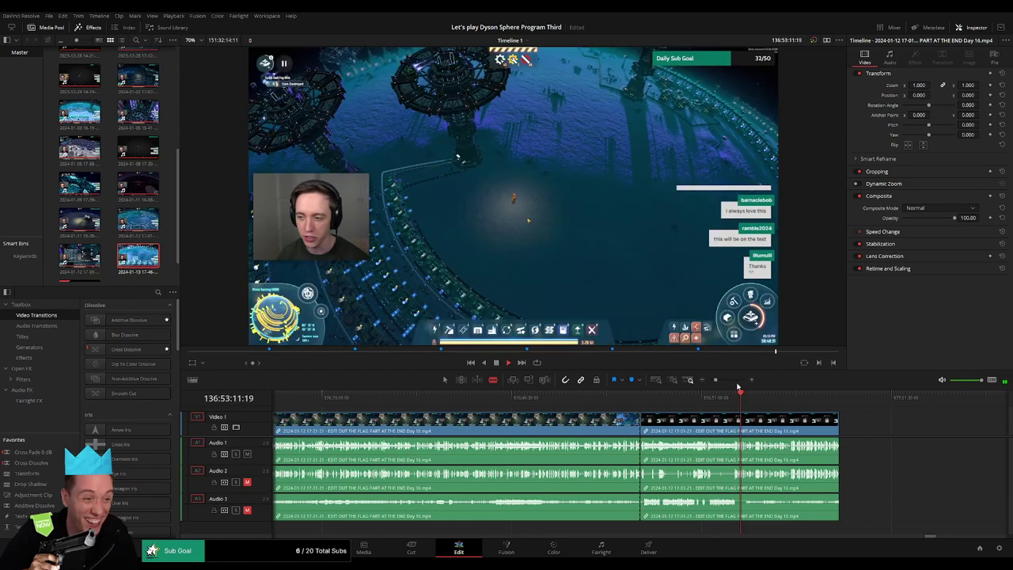
{"action": "left_click_drag", "start_coordinate": [716, 381], "coordinate": [724, 382]}
{"action": "left_click", "coordinate": [581, 407]}
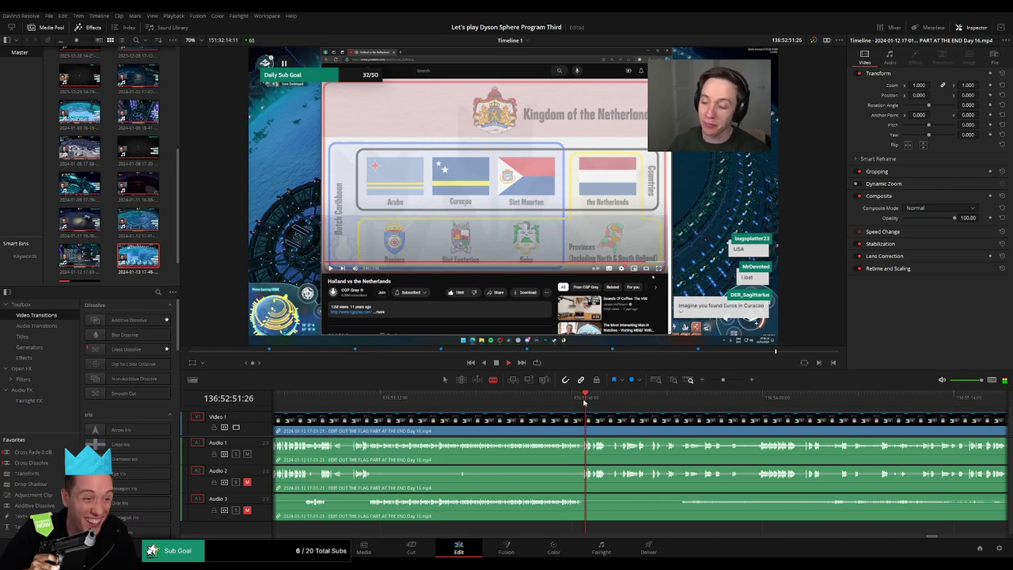
{"action": "left_click_drag", "start_coordinate": [723, 380], "coordinate": [732, 383]}
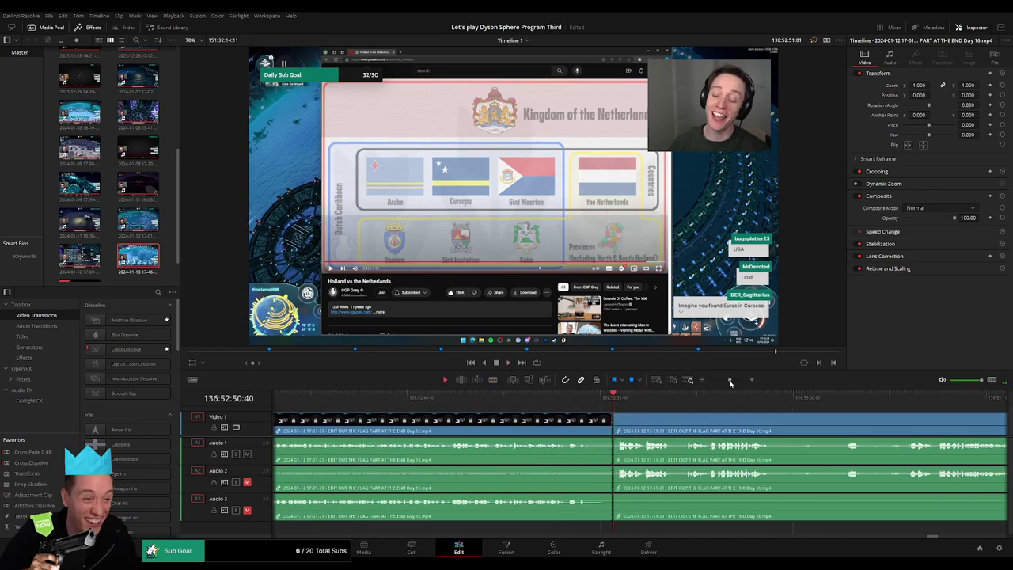
Move the cut before the Holland vs the Netherlands passage to 136:47:47:29
{"action": "mouse_move", "coordinate": [729, 381]}
{"action": "left_mouse_down"}
{"action": "mouse_move", "coordinate": [711, 381]}
{"action": "mouse_move", "coordinate": [726, 381]}
{"action": "left_mouse_up"}
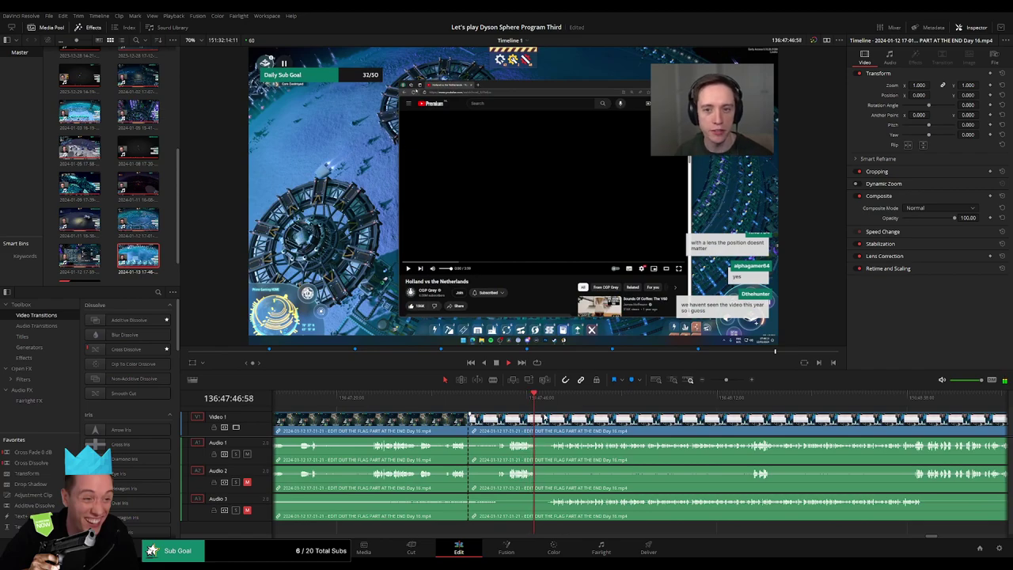
{"action": "left_click_drag", "start_coordinate": [470, 424], "coordinate": [538, 424]}
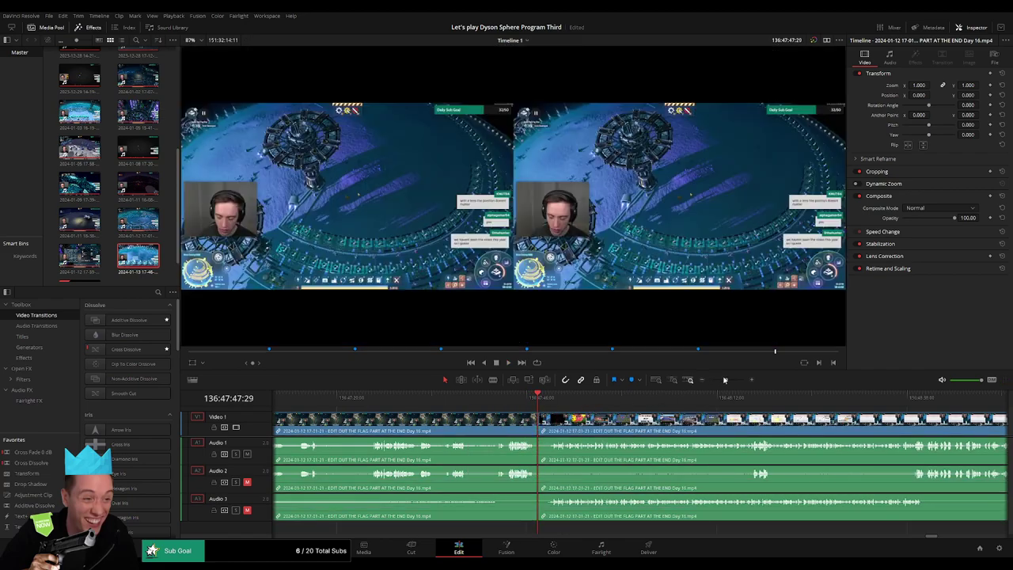
Split the Day 16 clip at 136:53:05:48, after the Holland vs the Netherlands passage has returned to gameplay
{"action": "left_click_drag", "start_coordinate": [726, 380], "coordinate": [720, 380]}
{"action": "left_click", "coordinate": [907, 395]}
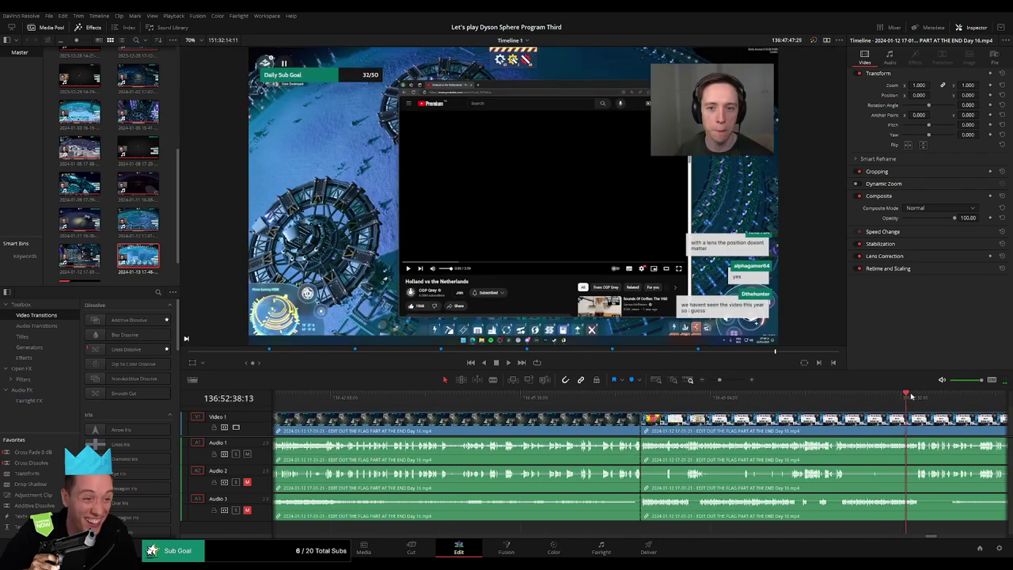
{"action": "key", "text": "space"}
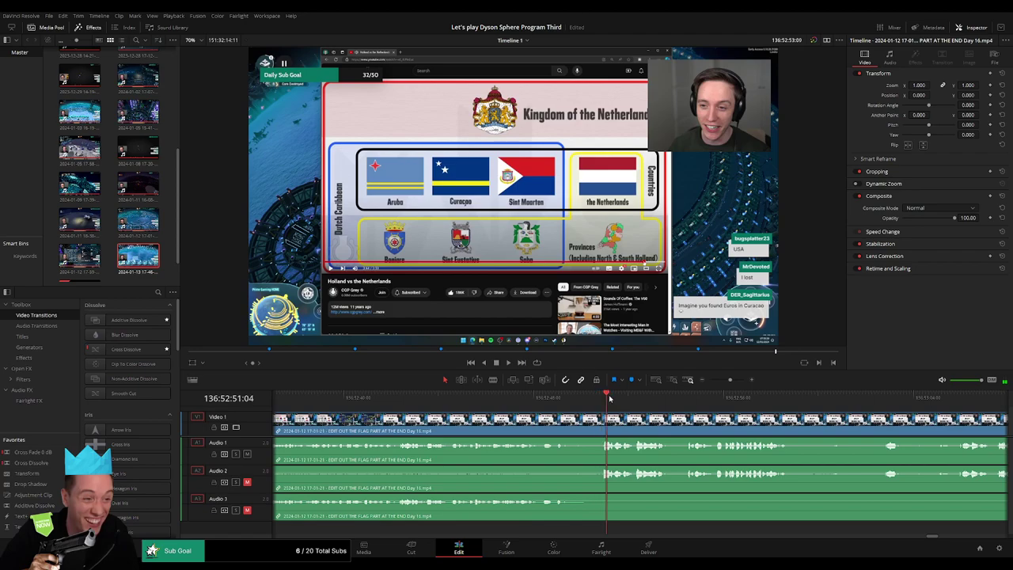
{"action": "left_click", "coordinate": [677, 403]}
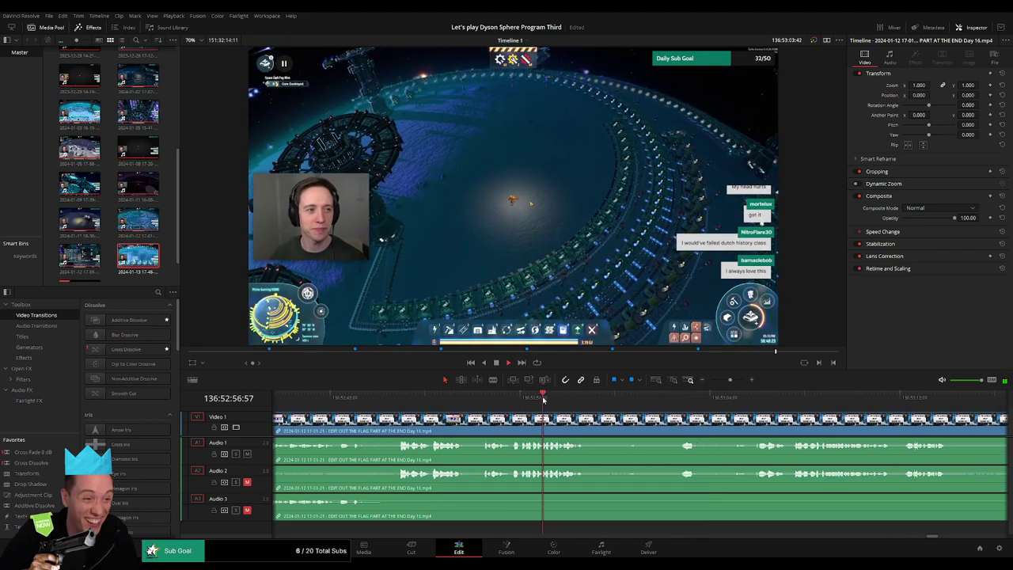
{"action": "left_click", "coordinate": [755, 402]}
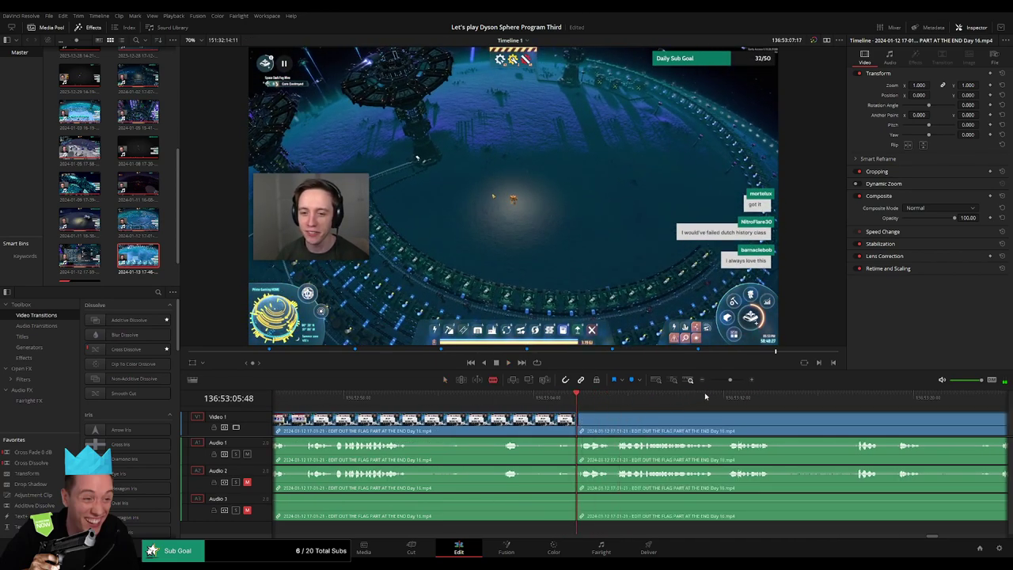
Delete the Holland vs the Netherlands section and move the remaining Day 16 footage against the preceding clip
{"action": "left_click_drag", "start_coordinate": [729, 380], "coordinate": [717, 383]}
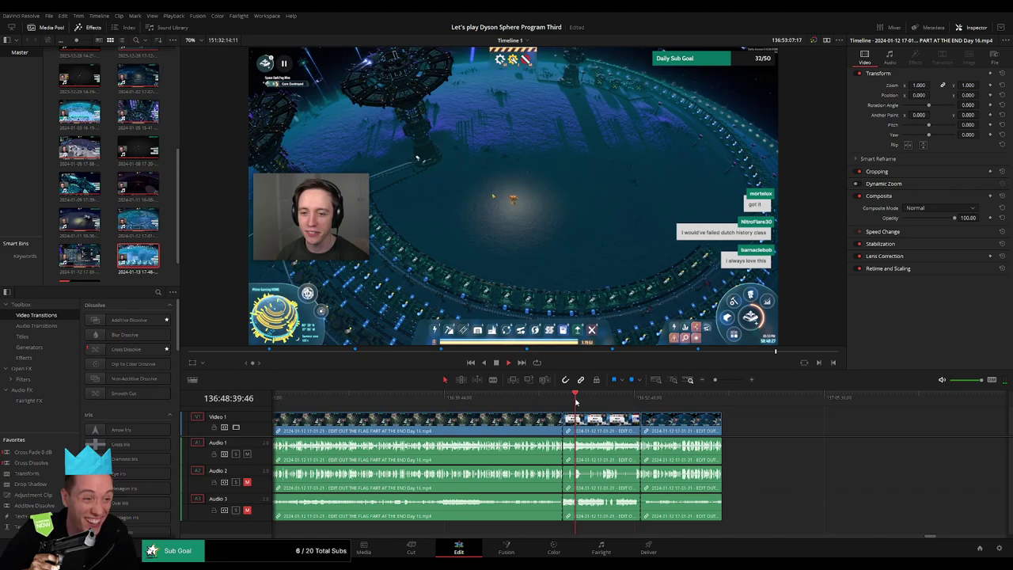
{"action": "left_click_drag", "start_coordinate": [581, 402], "coordinate": [615, 399]}
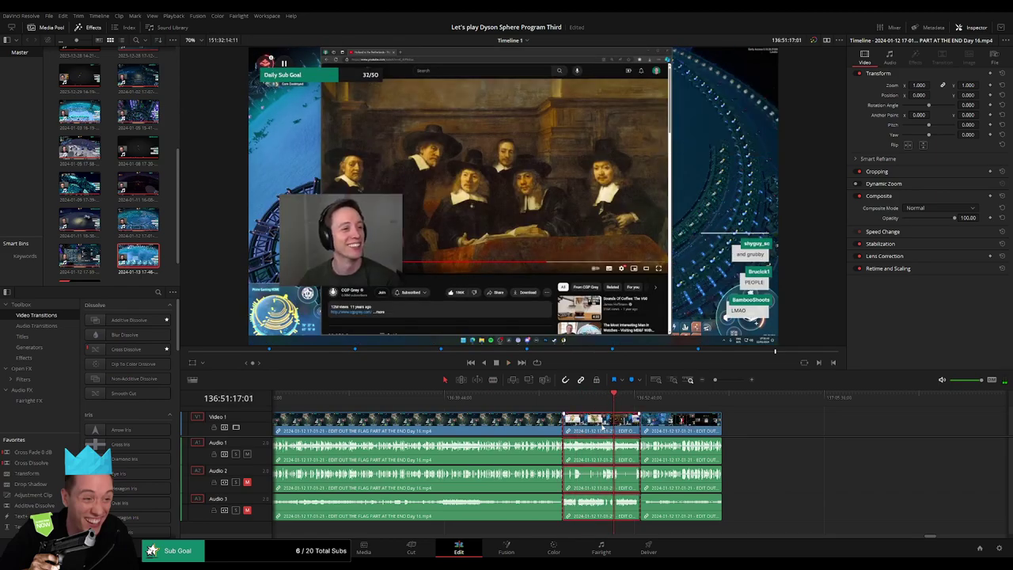
{"action": "key", "text": "BackSpace"}
{"action": "left_click_drag", "start_coordinate": [690, 427], "coordinate": [615, 428]}
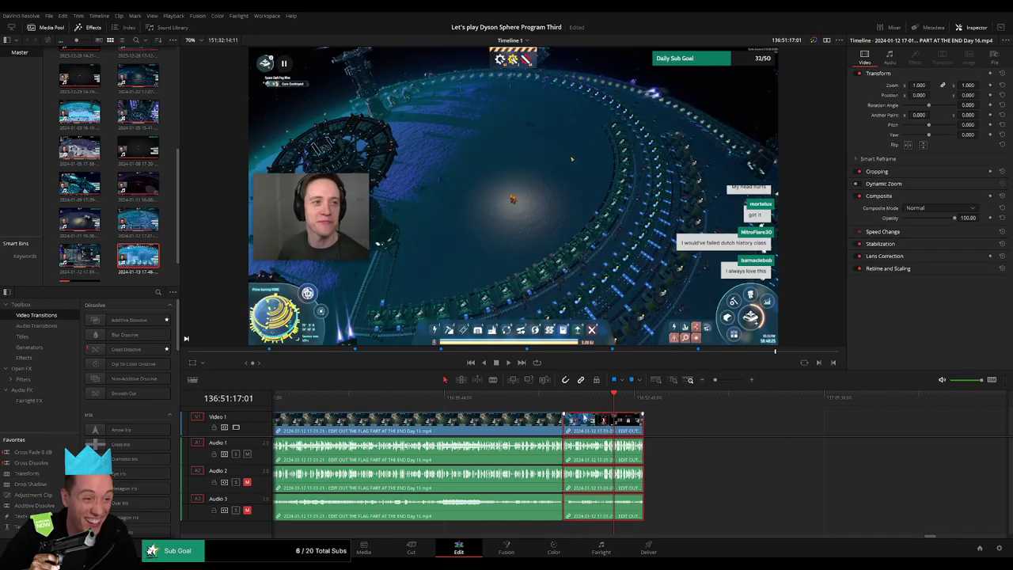
Add the default transition to video and audio at the 136:47:47:29 join, and play across it
{"action": "key", "text": "Up"}
{"action": "key", "text": "ctrl+equal"}
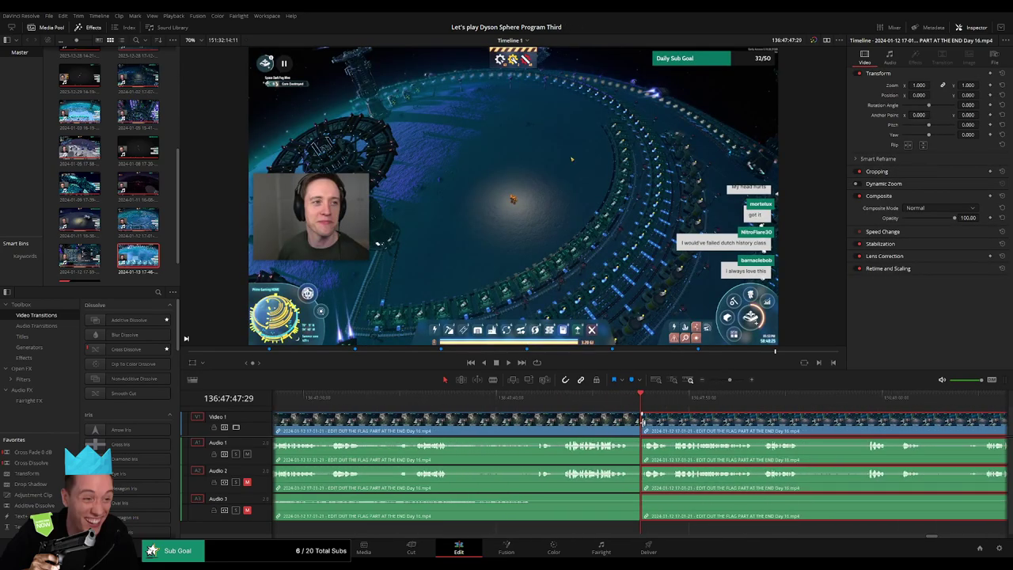
{"action": "left_click", "coordinate": [645, 425]}
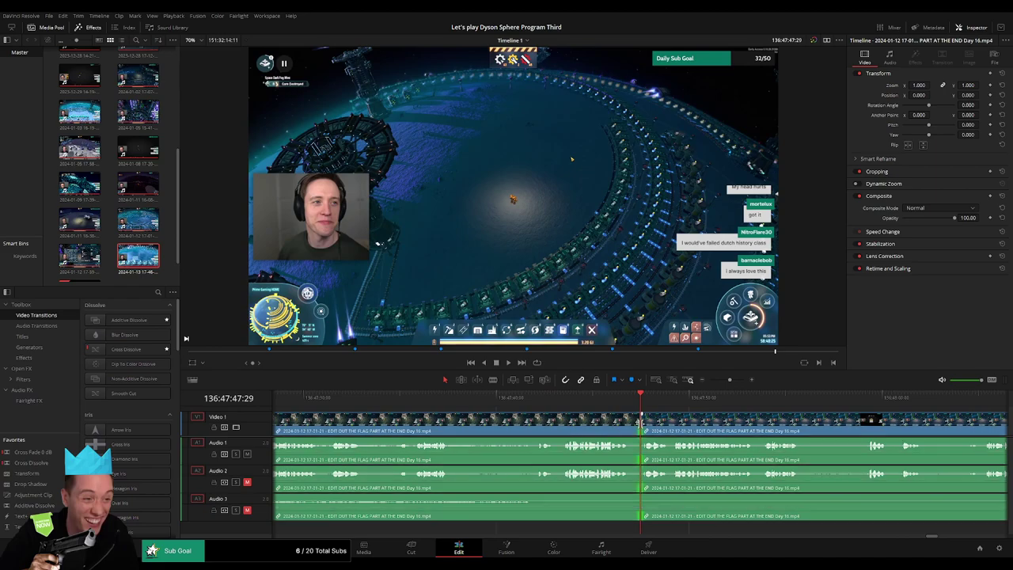
{"action": "key", "text": "space"}
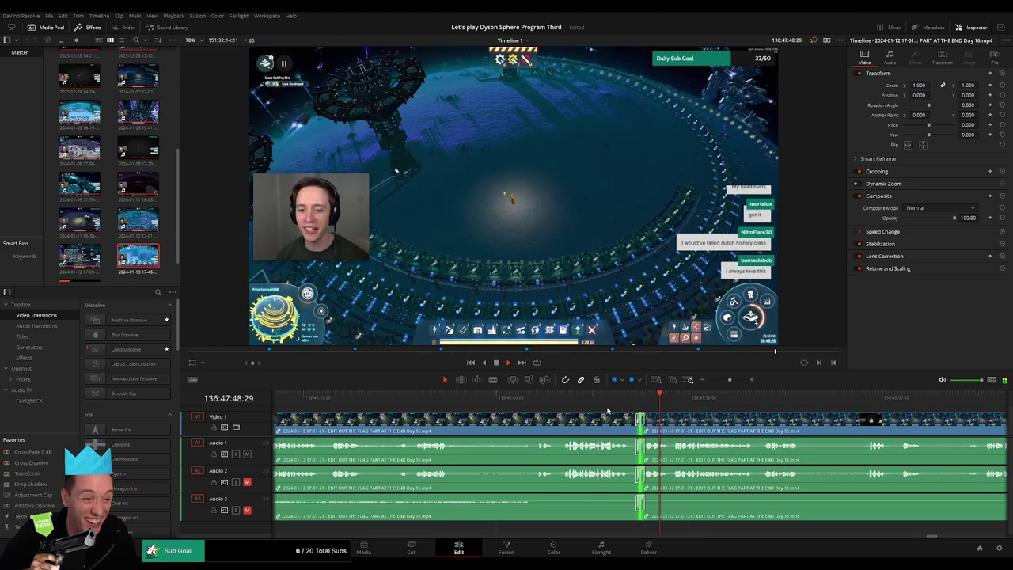
{"action": "left_click", "coordinate": [564, 395]}
{"action": "left_click", "coordinate": [618, 399]}
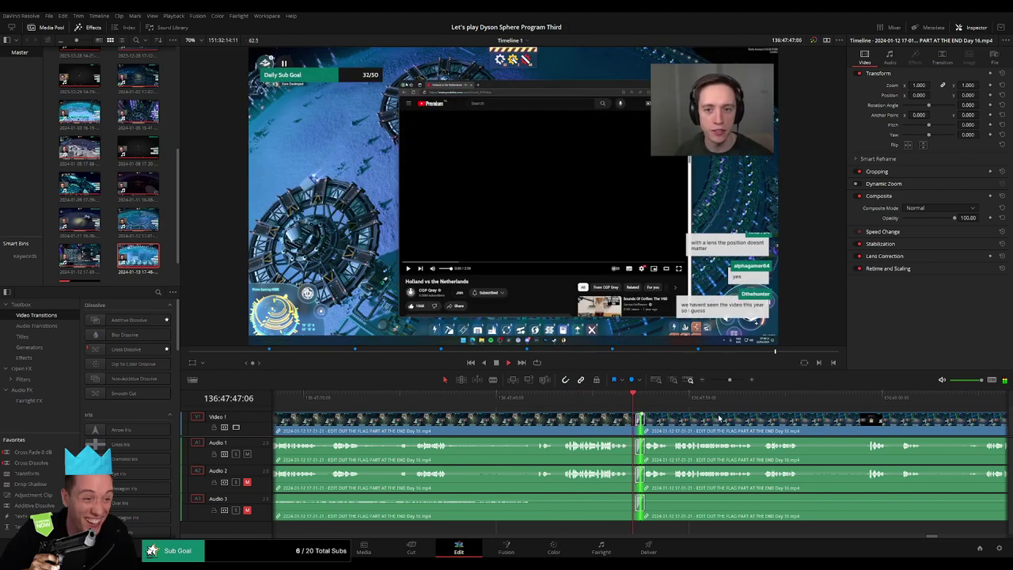
Scrub through the Day 16 footage after the 136:47:47:29 join to examine where the off-topic flag browsing begins and ends
{"action": "left_click_drag", "start_coordinate": [719, 416], "coordinate": [562, 410]}
{"action": "left_click", "coordinate": [719, 382]}
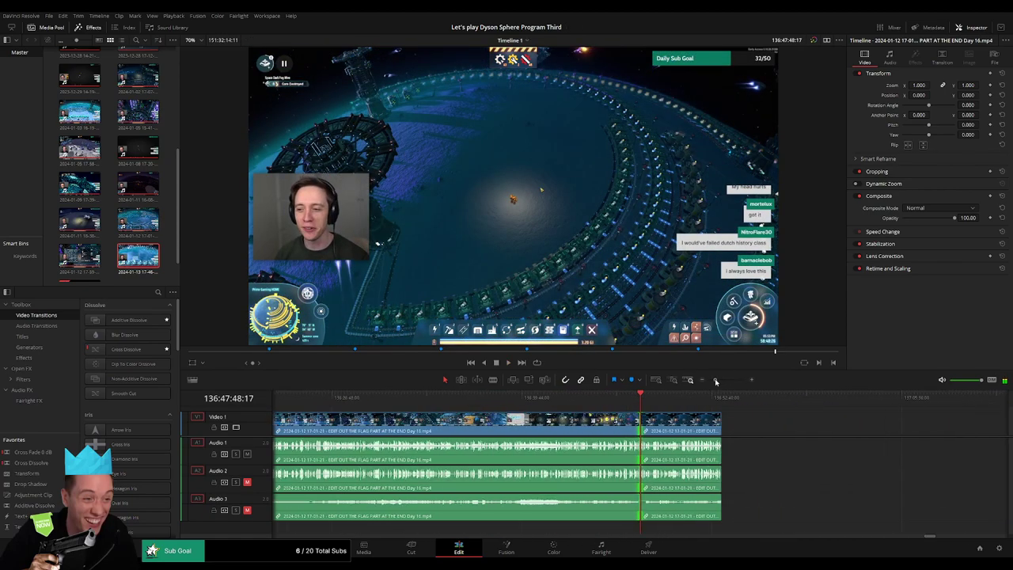
{"action": "left_click", "coordinate": [707, 403]}
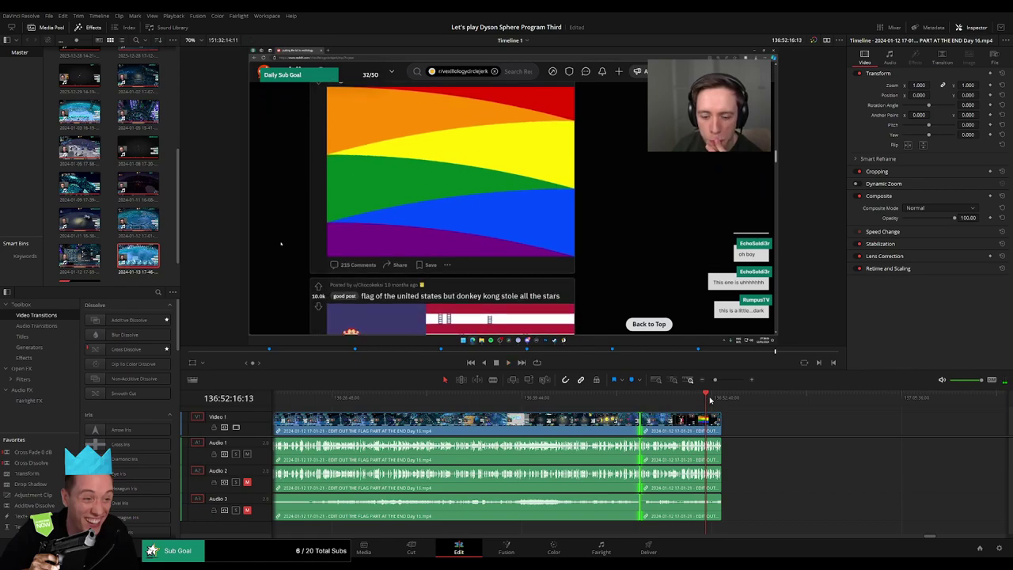
{"action": "left_click", "coordinate": [703, 400]}
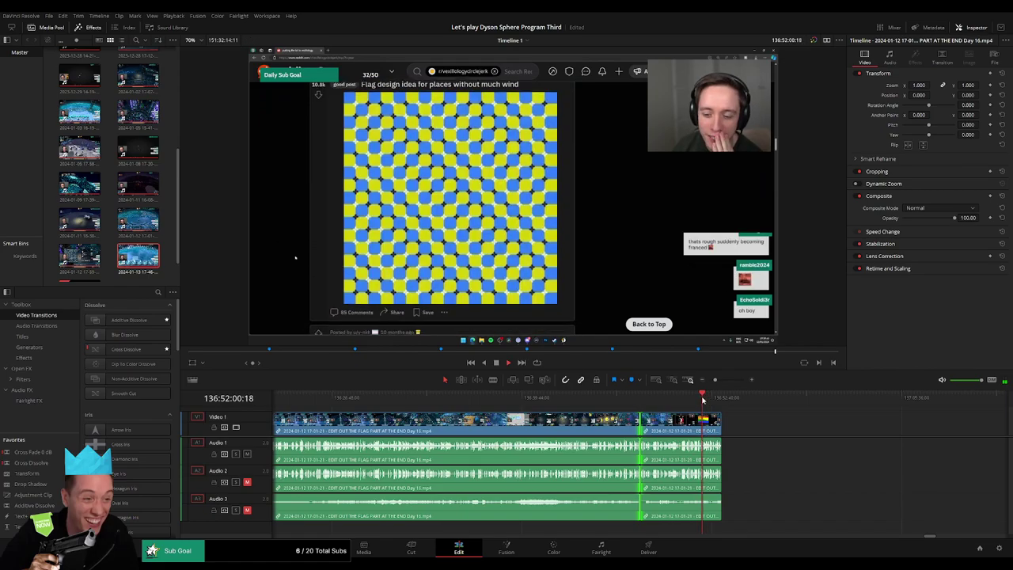
{"action": "left_click_drag", "start_coordinate": [723, 380], "coordinate": [724, 382]}
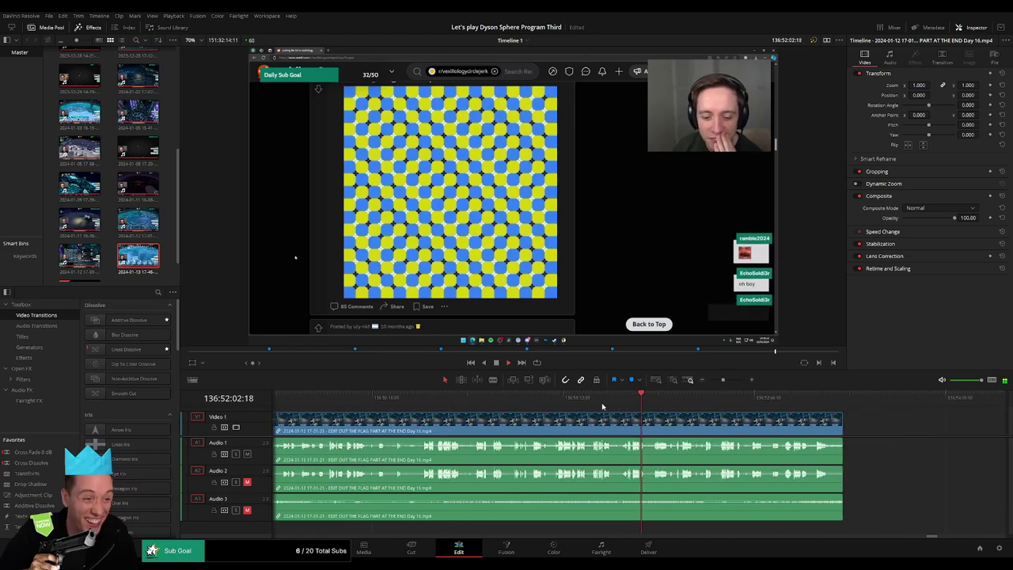
{"action": "left_click_drag", "start_coordinate": [602, 407], "coordinate": [448, 403]}
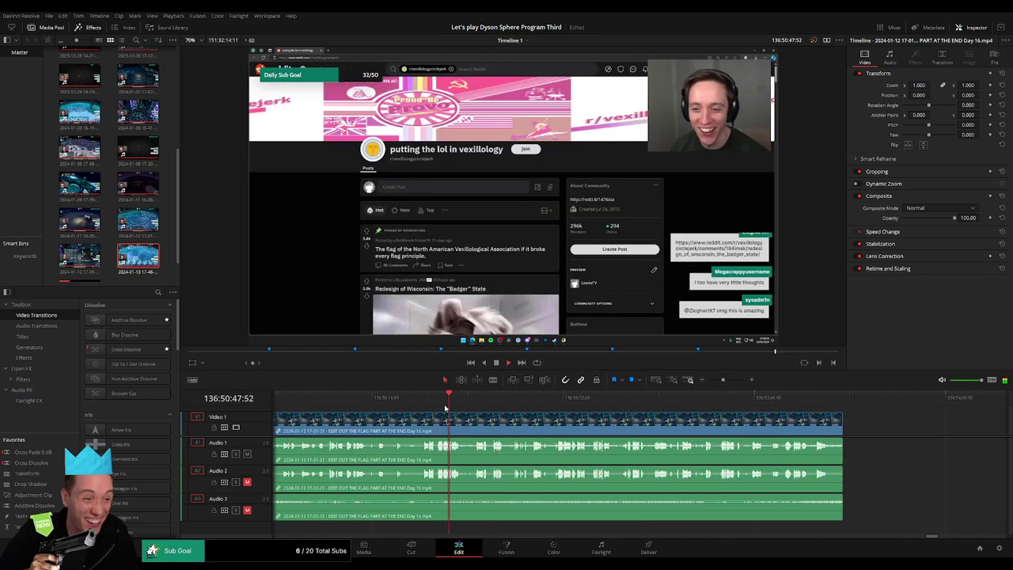
{"action": "scroll", "coordinate": [481, 410], "scroll_direction": "left", "scroll_amount": 2}
{"action": "left_click_drag", "start_coordinate": [515, 404], "coordinate": [672, 416]}
{"action": "left_click", "coordinate": [424, 406]}
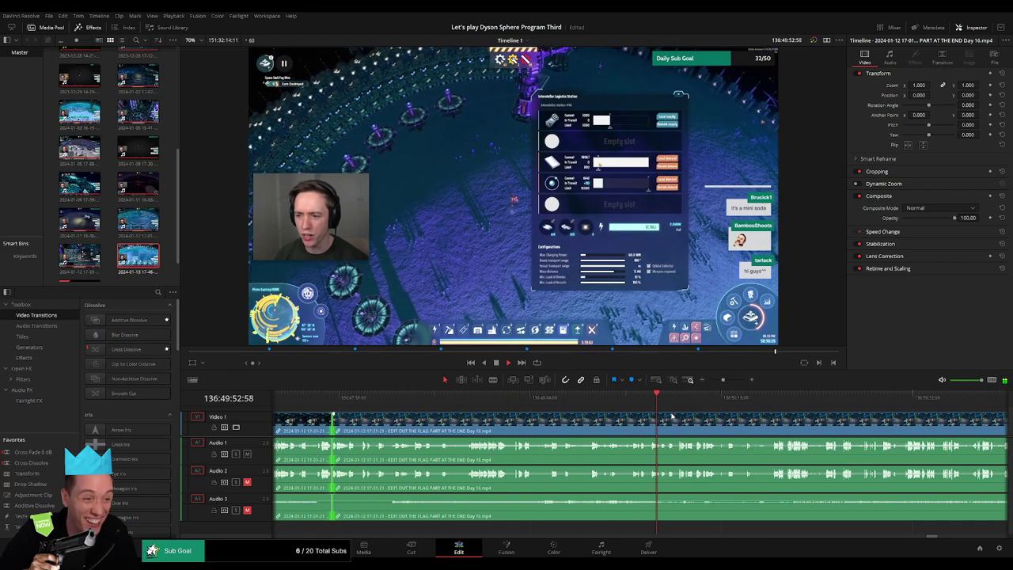
{"action": "left_click_drag", "start_coordinate": [724, 380], "coordinate": [716, 381]}
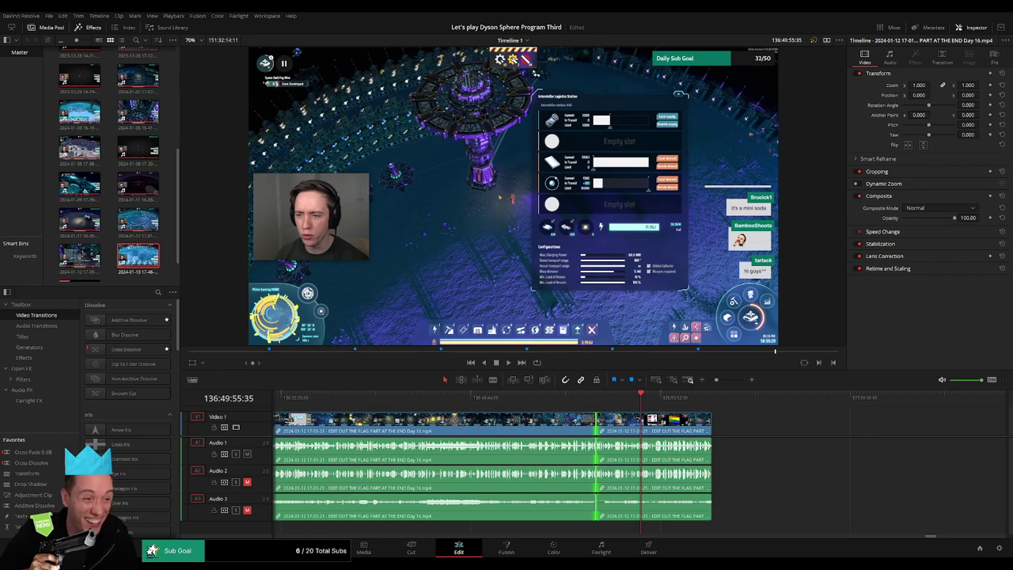
Undo the transitions, the closing move, the deletion and the cuts around the Holland vs the Netherlands passage
{"action": "key", "text": "ctrl+z"}
{"action": "key", "text": "ctrl+z"}
{"action": "key", "text": "ctrl+z"}
{"action": "key", "text": "ctrl+z"}
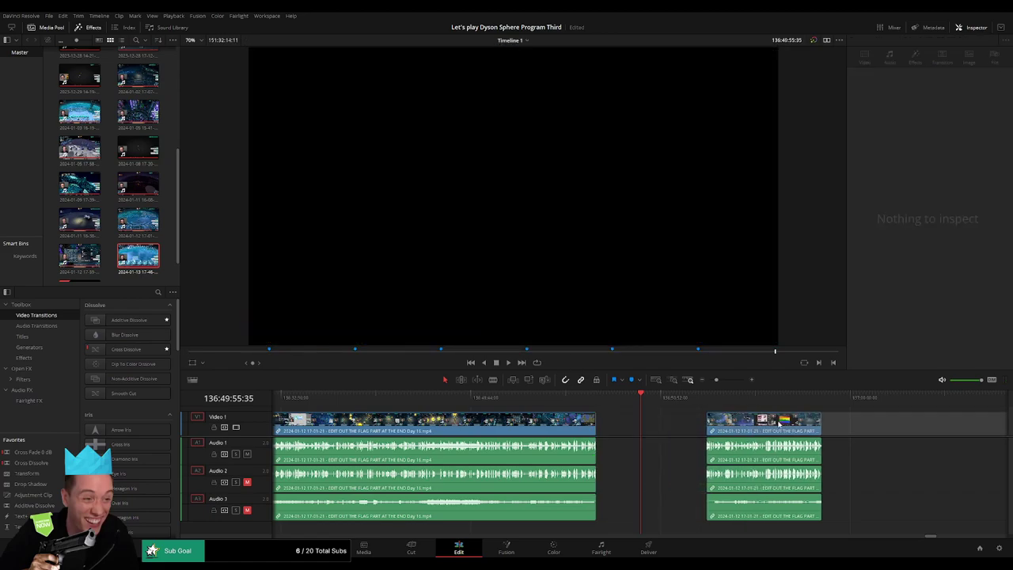
{"action": "key", "text": "ctrl+z"}
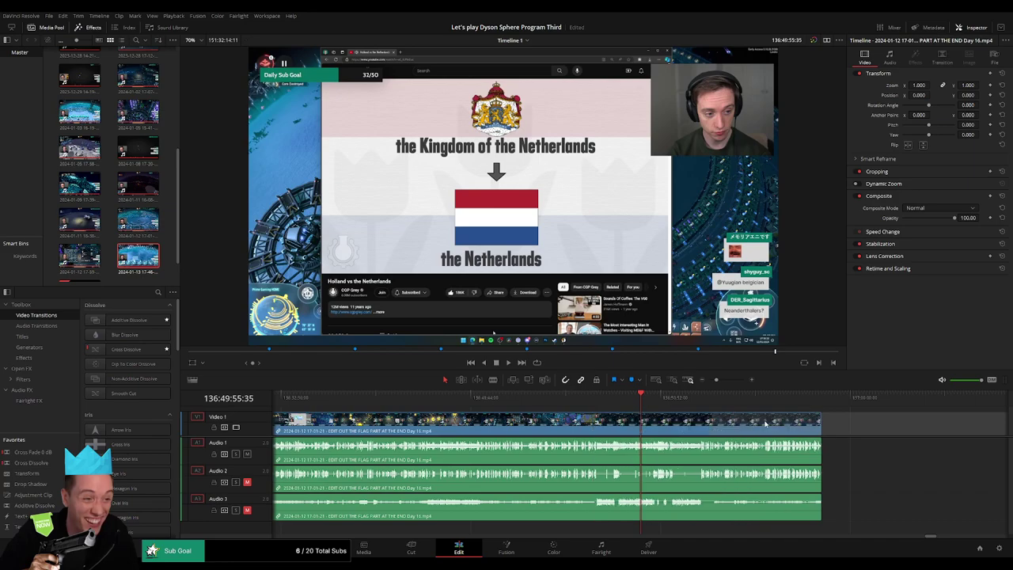
Split the Day 16 clip at 136:52:59:00, where the Holland vs the Netherlands passage has returned to gameplay
{"action": "left_click_drag", "start_coordinate": [640, 404], "coordinate": [730, 381]}
{"action": "key", "text": "space"}
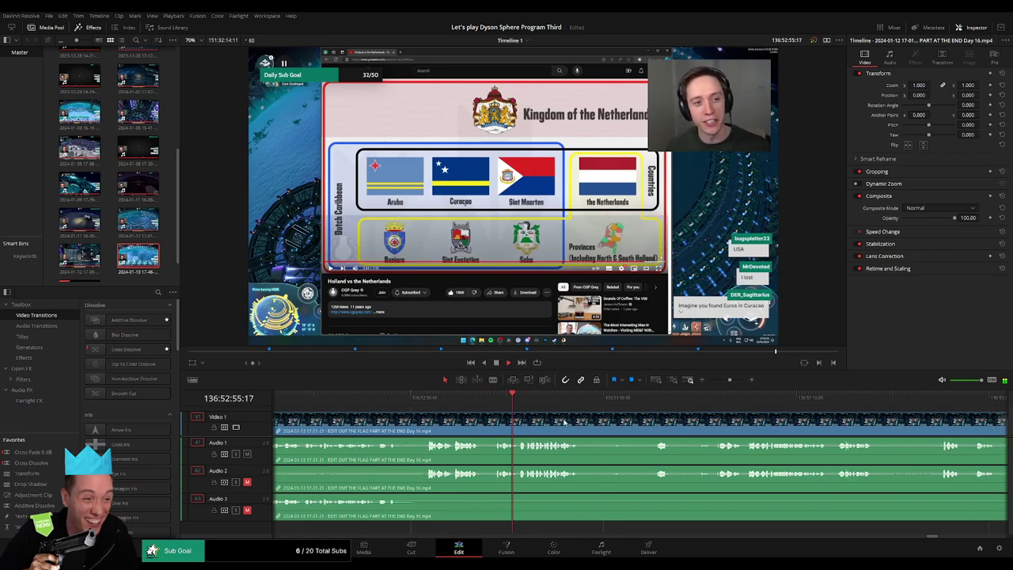
{"action": "left_click", "coordinate": [534, 398]}
{"action": "left_click_drag", "start_coordinate": [584, 414], "coordinate": [491, 407]}
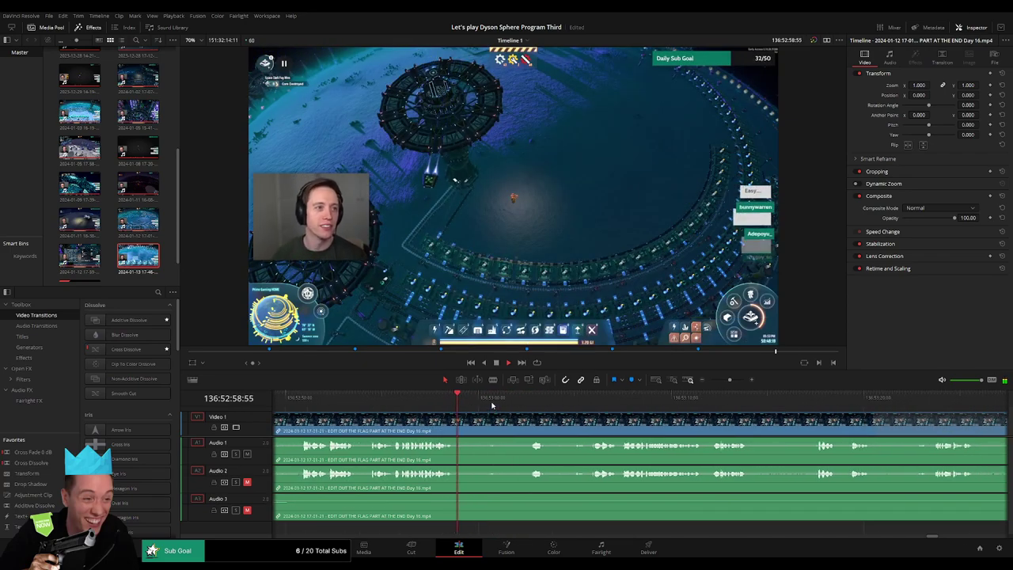
{"action": "key", "text": "space"}
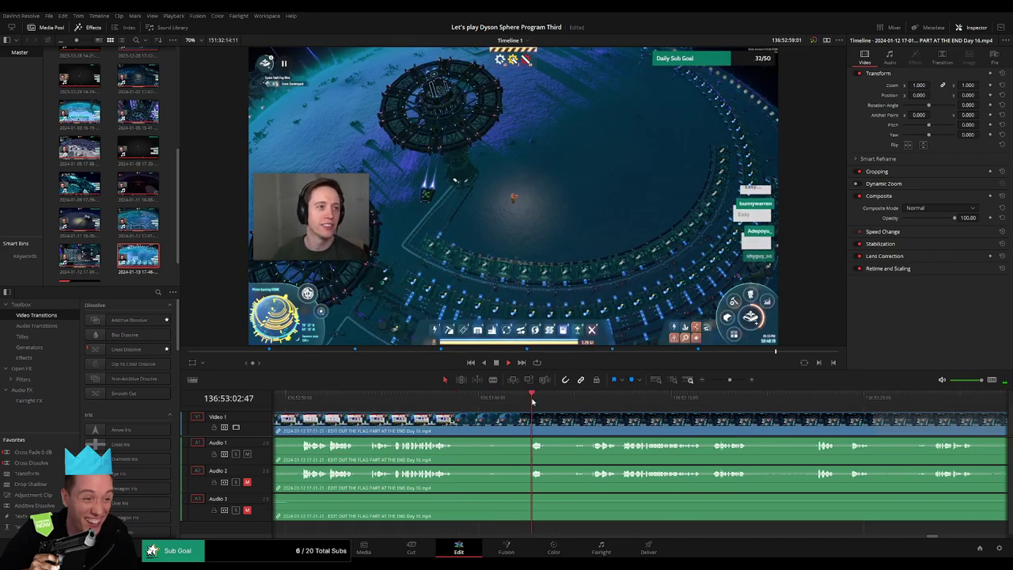
{"action": "left_click_drag", "start_coordinate": [533, 401], "coordinate": [459, 402]}
{"action": "key", "text": "ctrl+b"}
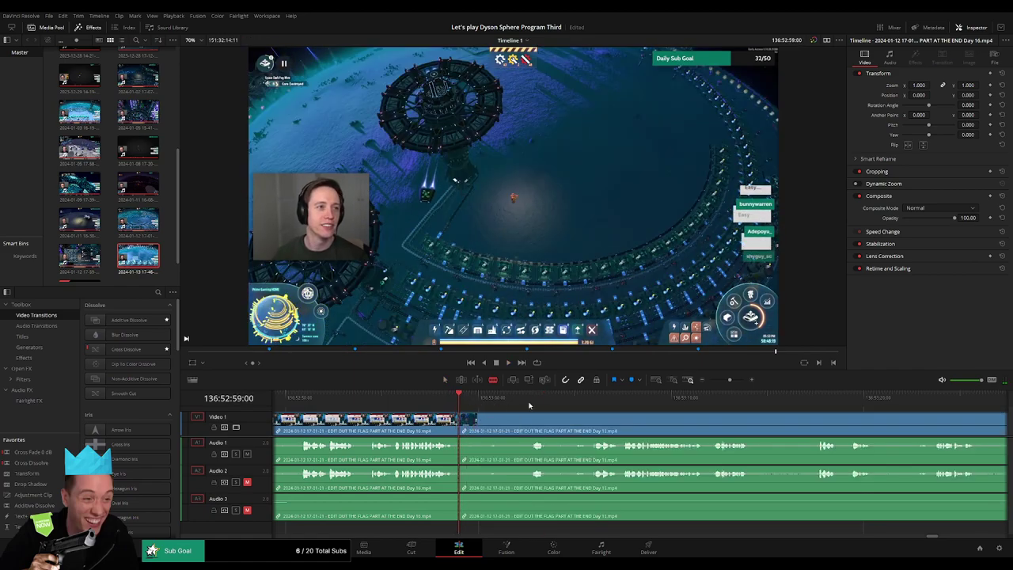
Shift the cut to 136:52:59:30 and fade out the video and all audio tracks of the clip before it
{"action": "left_click_drag", "start_coordinate": [730, 380], "coordinate": [739, 380]}
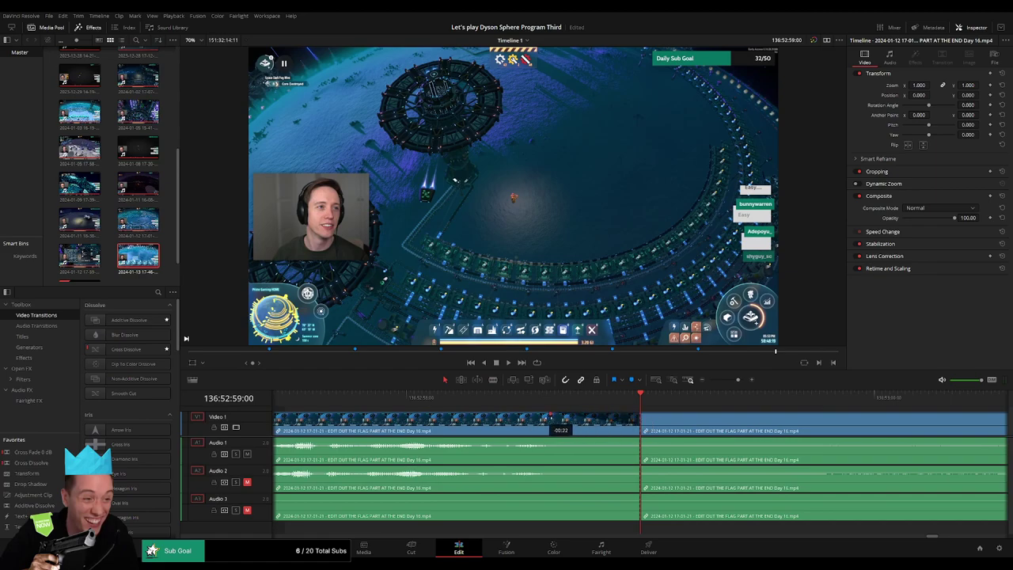
{"action": "left_click_drag", "start_coordinate": [685, 404], "coordinate": [721, 405]}
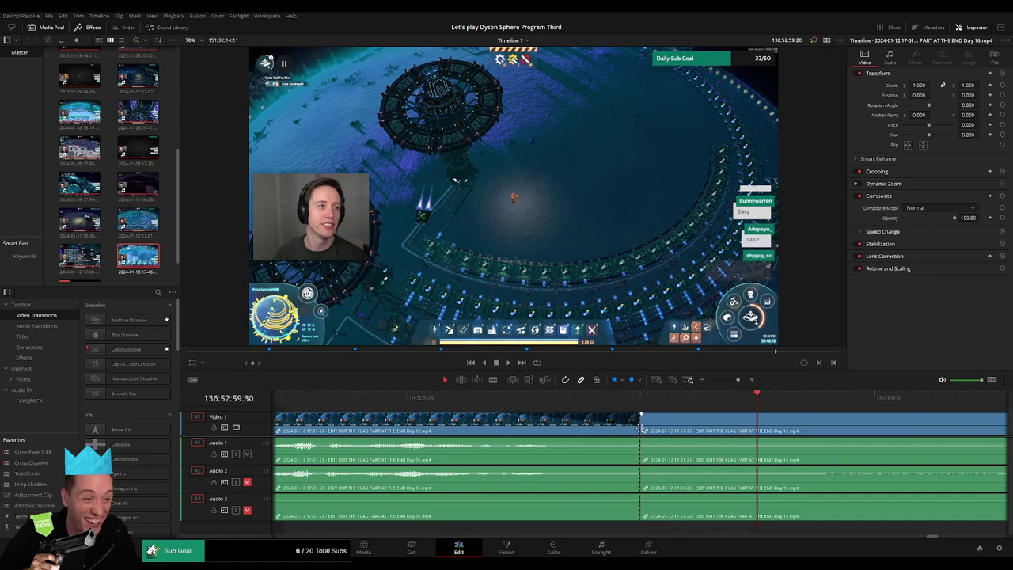
{"action": "left_click_drag", "start_coordinate": [640, 428], "coordinate": [753, 440]}
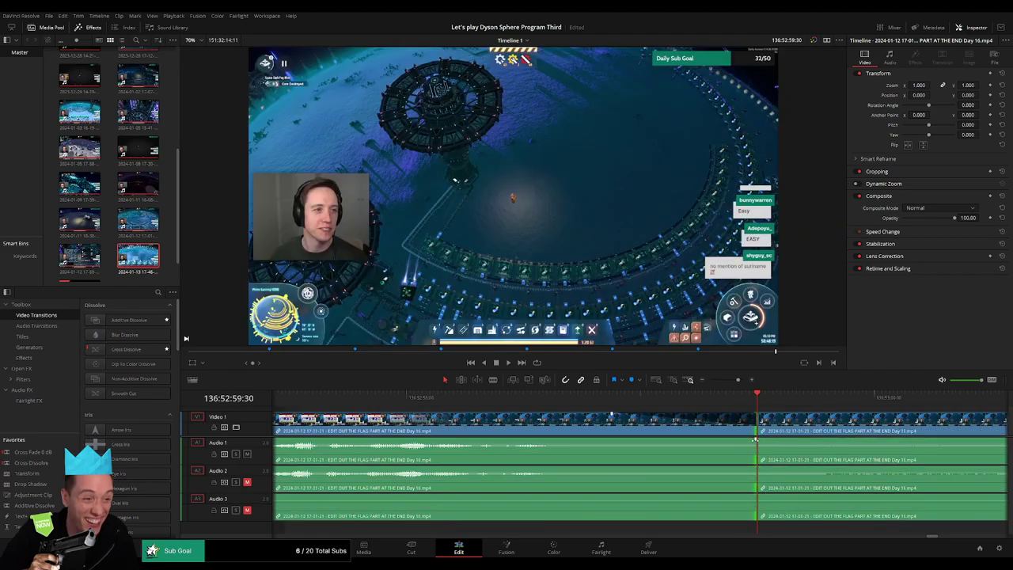
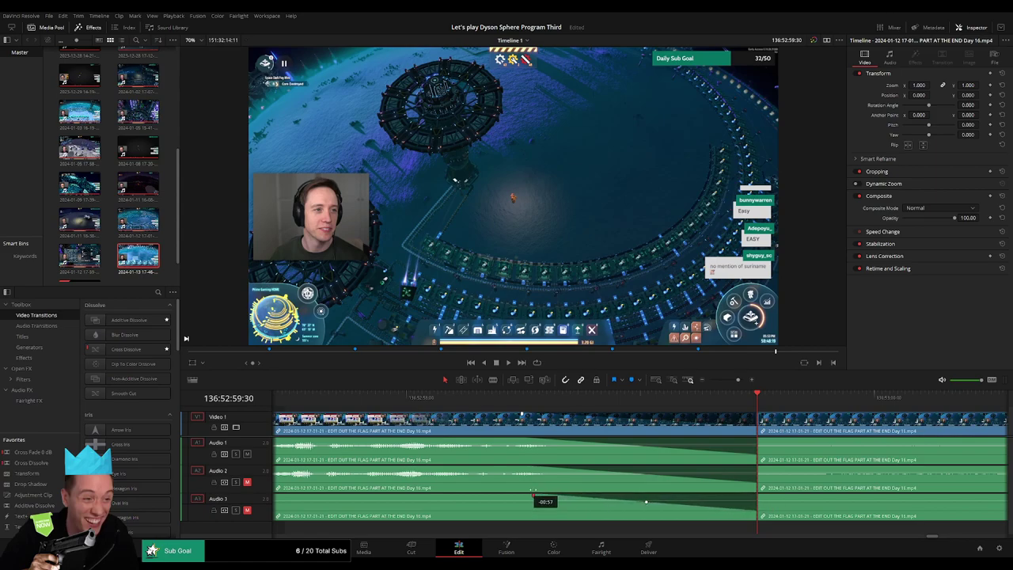
Add a video fade-in to the start of the clip following the 136:52:59:30 cut
{"action": "left_click_drag", "start_coordinate": [739, 380], "coordinate": [737, 380]}
{"action": "left_click", "coordinate": [641, 412]}
{"action": "left_click_drag", "start_coordinate": [644, 413], "coordinate": [734, 414]}
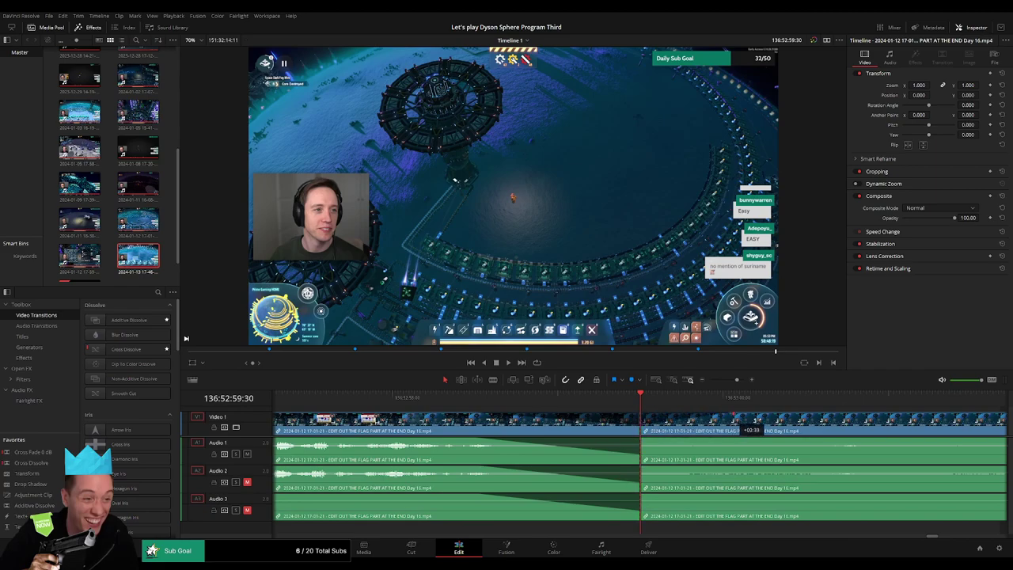
{"action": "left_click_drag", "start_coordinate": [808, 420], "coordinate": [809, 421]}
Split the following clip at 136:53:02:10 and delete the piece between 136:52:59:30 and the new cut
{"action": "scroll", "coordinate": [604, 419], "scroll_direction": "right", "scroll_amount": 3}
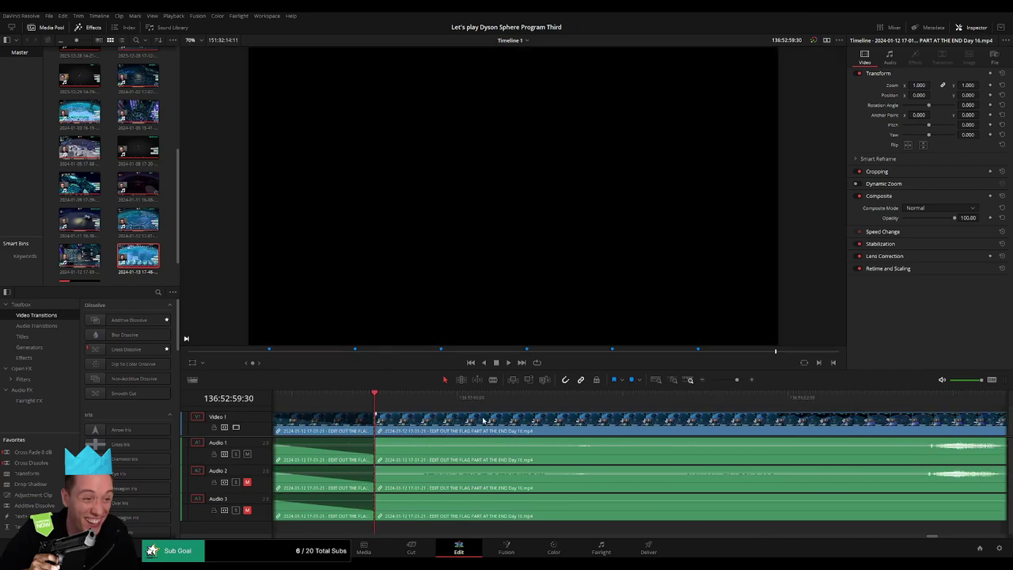
{"action": "left_click_drag", "start_coordinate": [826, 405], "coordinate": [933, 402]}
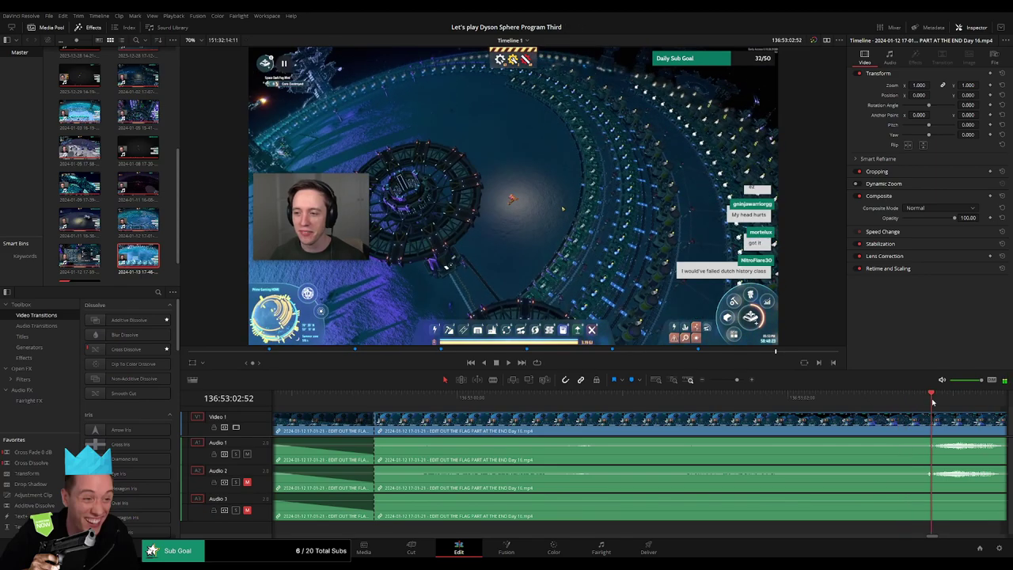
{"action": "left_click", "coordinate": [895, 400]}
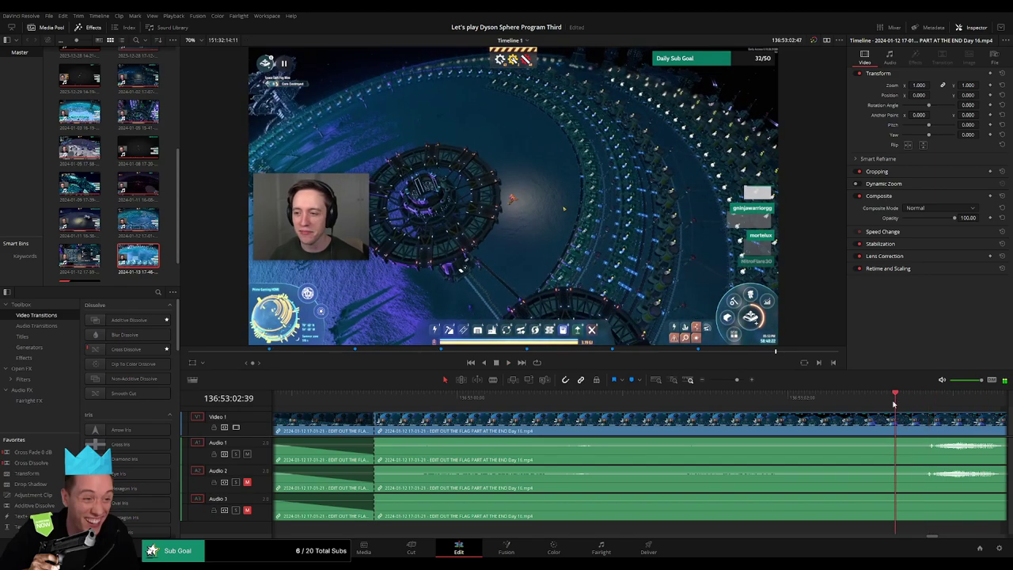
{"action": "left_click_drag", "start_coordinate": [895, 404], "coordinate": [815, 410]}
{"action": "key", "text": "b"}
{"action": "left_click", "coordinate": [817, 425]}
{"action": "key", "text": "a"}
{"action": "left_click", "coordinate": [777, 430]}
{"action": "key", "text": "BackSpace"}
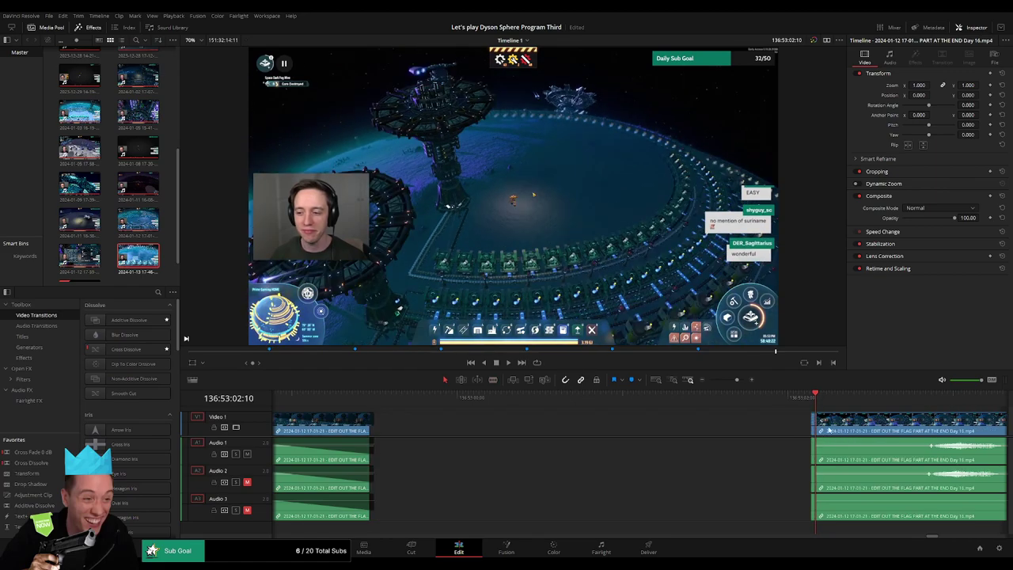
Pull the short remaining Day 16 segment away from the preceding clip, toward the 138-hour mark
{"action": "left_click_drag", "start_coordinate": [738, 383], "coordinate": [714, 384]}
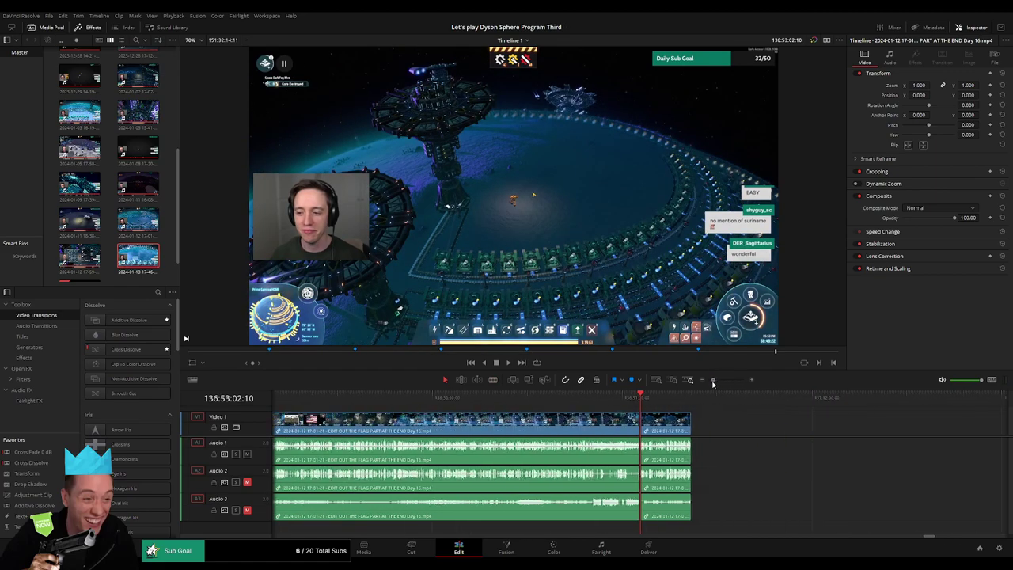
{"action": "left_click_drag", "start_coordinate": [672, 421], "coordinate": [856, 421]}
{"action": "left_click", "coordinate": [704, 432]}
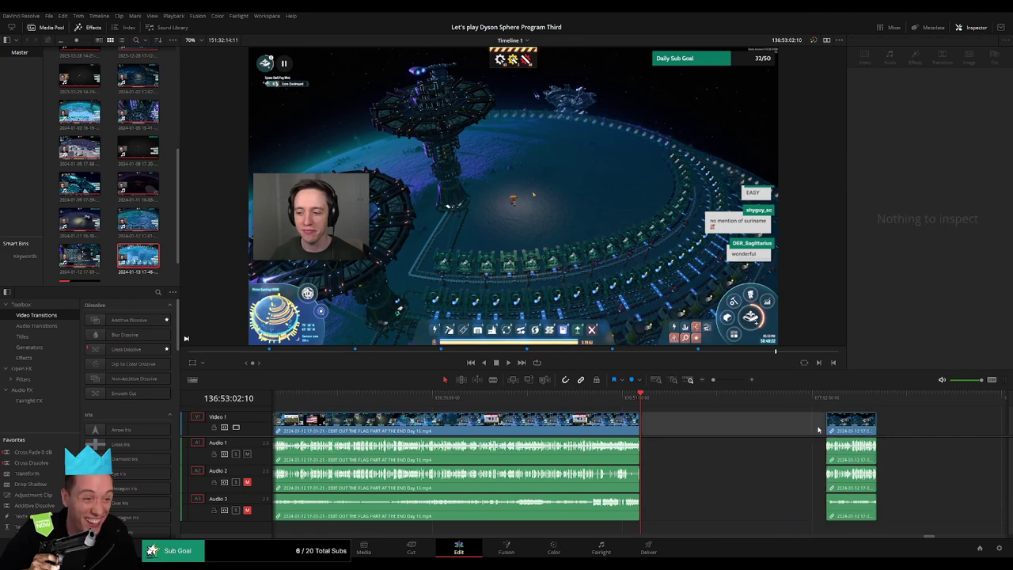
{"action": "key", "text": "ctrl+equal"}
{"action": "left_click_drag", "start_coordinate": [717, 382], "coordinate": [713, 383]}
{"action": "left_click", "coordinate": [650, 415]}
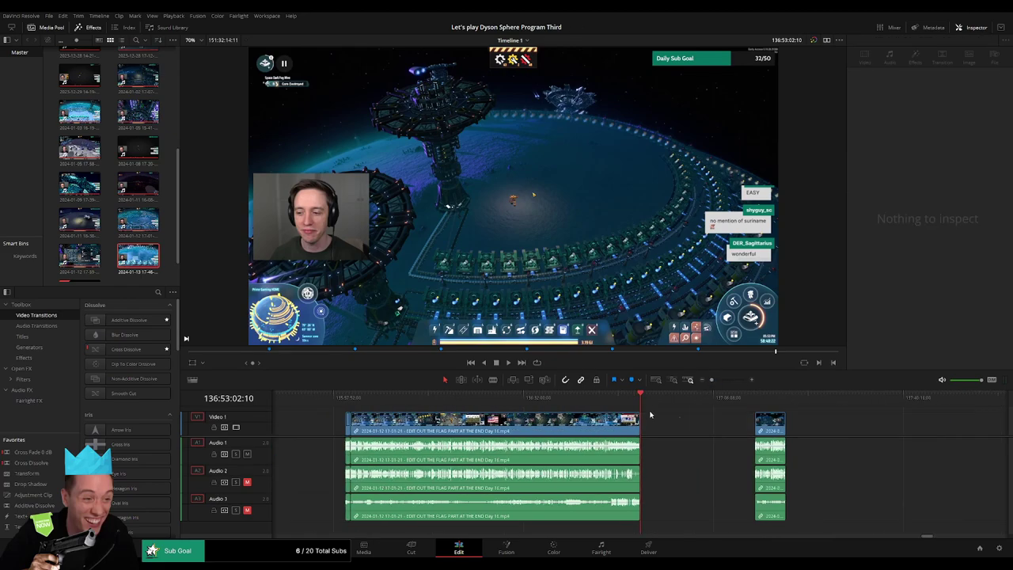
{"action": "key", "text": "Home"}
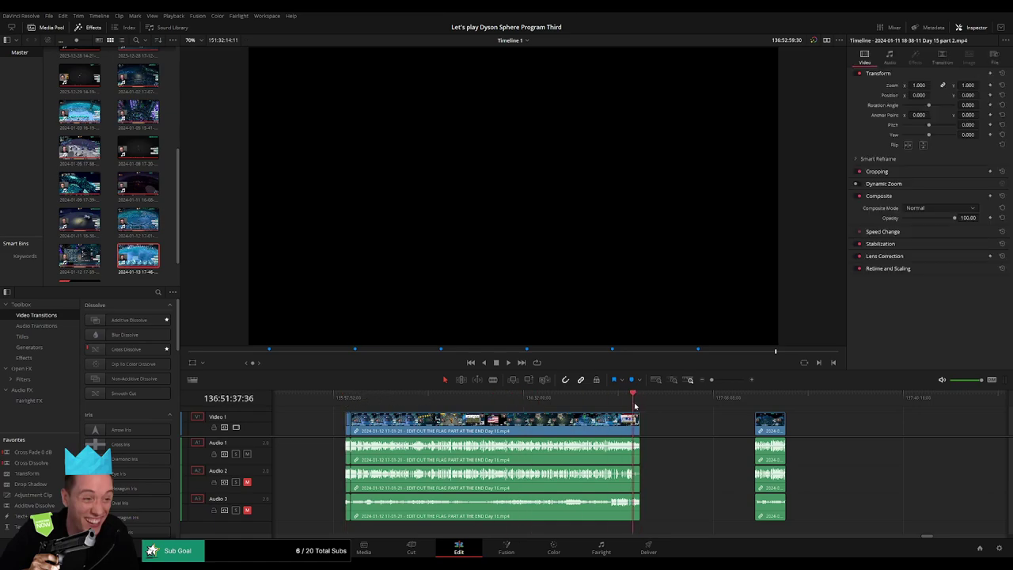
{"action": "left_click_drag", "start_coordinate": [635, 405], "coordinate": [641, 405]}
{"action": "scroll", "coordinate": [618, 423], "scroll_direction": "right", "scroll_amount": 8}
{"action": "left_click_drag", "start_coordinate": [483, 422], "coordinate": [670, 425]}
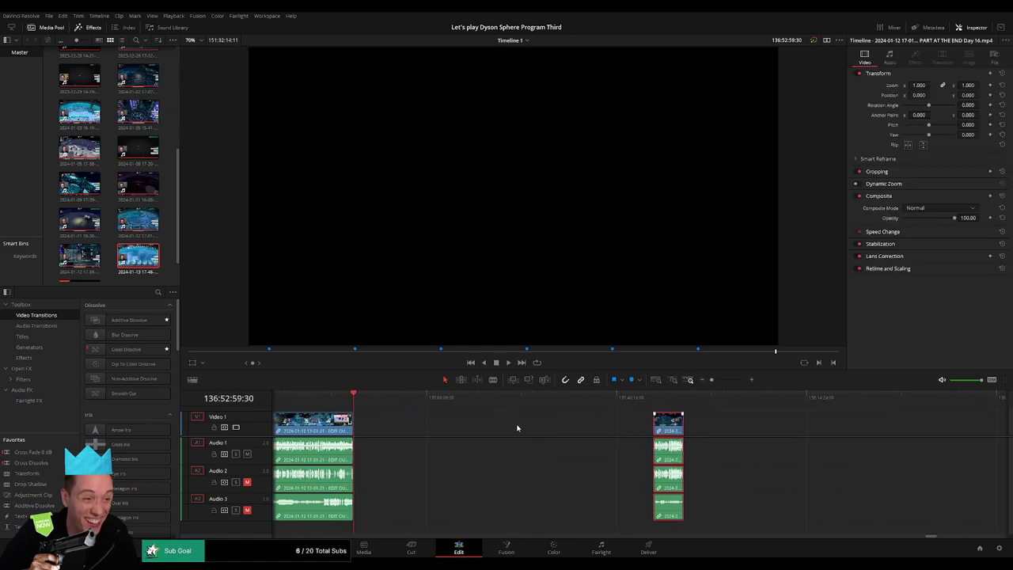
Place the remaining Day 16 segment so that it starts exactly at 138:00:00:00
{"action": "left_click", "coordinate": [517, 428]}
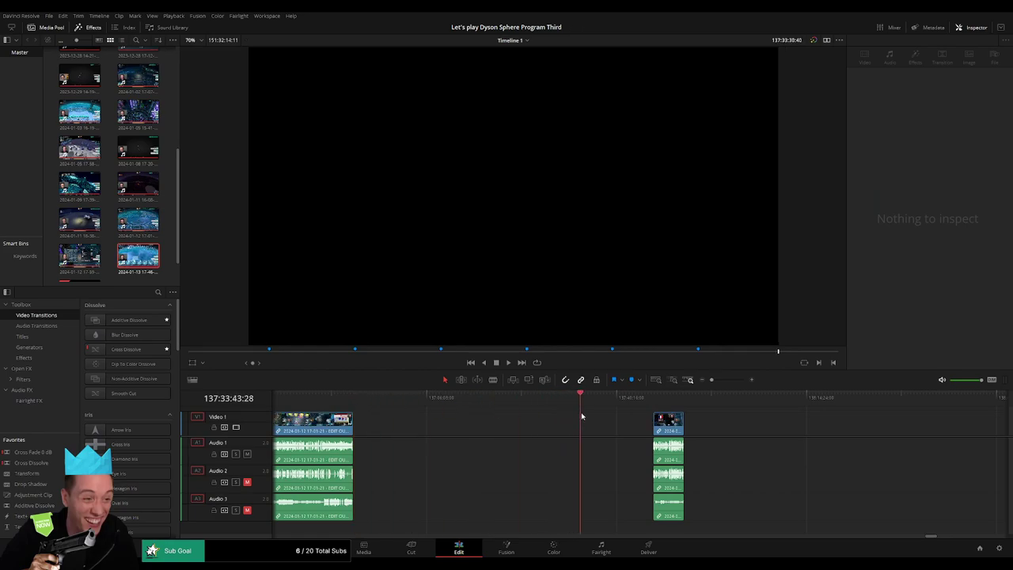
{"action": "left_click_drag", "start_coordinate": [630, 414], "coordinate": [636, 414]}
{"action": "scroll", "coordinate": [539, 417], "scroll_direction": "right", "scroll_amount": 6}
{"action": "left_click_drag", "start_coordinate": [456, 426], "coordinate": [586, 426]}
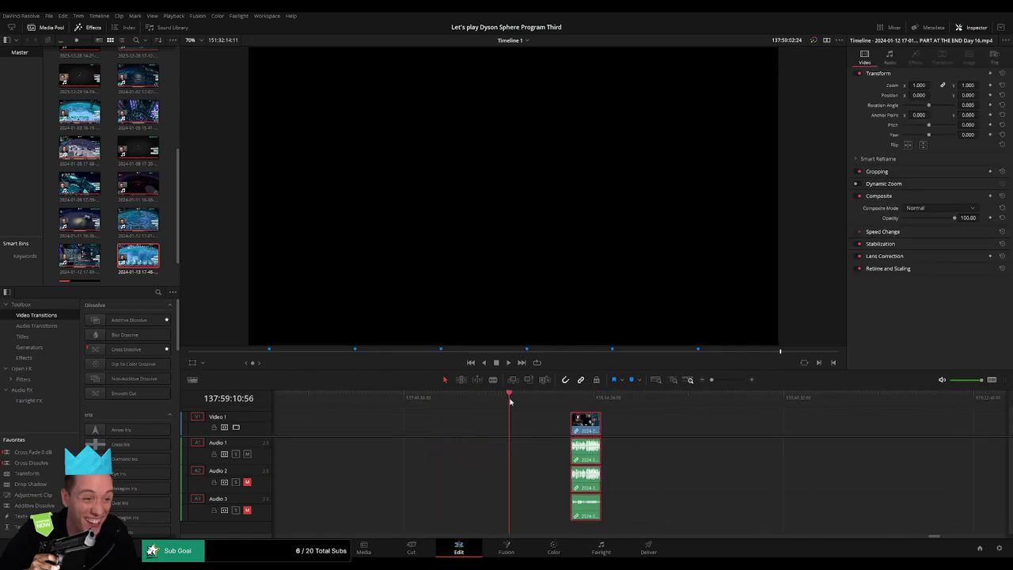
{"action": "left_click_drag", "start_coordinate": [713, 381], "coordinate": [720, 380]}
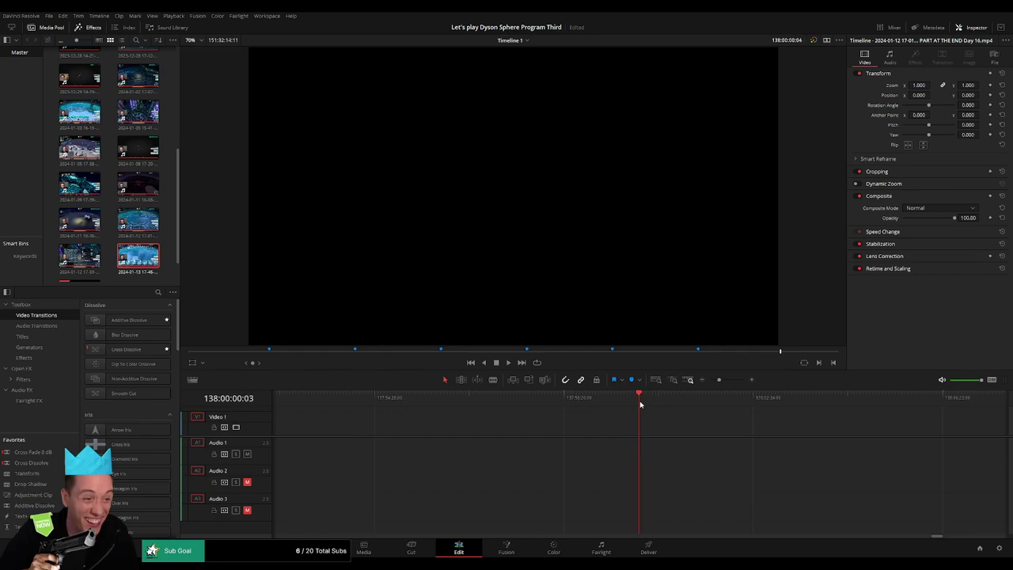
{"action": "left_click_drag", "start_coordinate": [714, 382], "coordinate": [704, 381]}
{"action": "left_click_drag", "start_coordinate": [682, 419], "coordinate": [685, 428]}
{"action": "left_click", "coordinate": [731, 426]}
{"action": "left_click", "coordinate": [758, 433]}
{"action": "key", "text": "ctrl+z"}
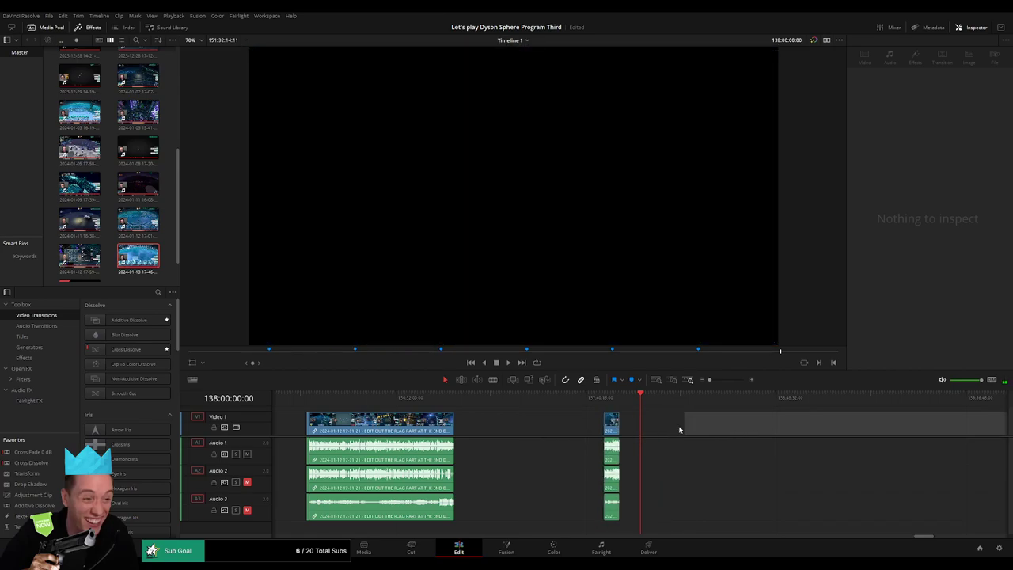
{"action": "left_click_drag", "start_coordinate": [613, 424], "coordinate": [647, 425]}
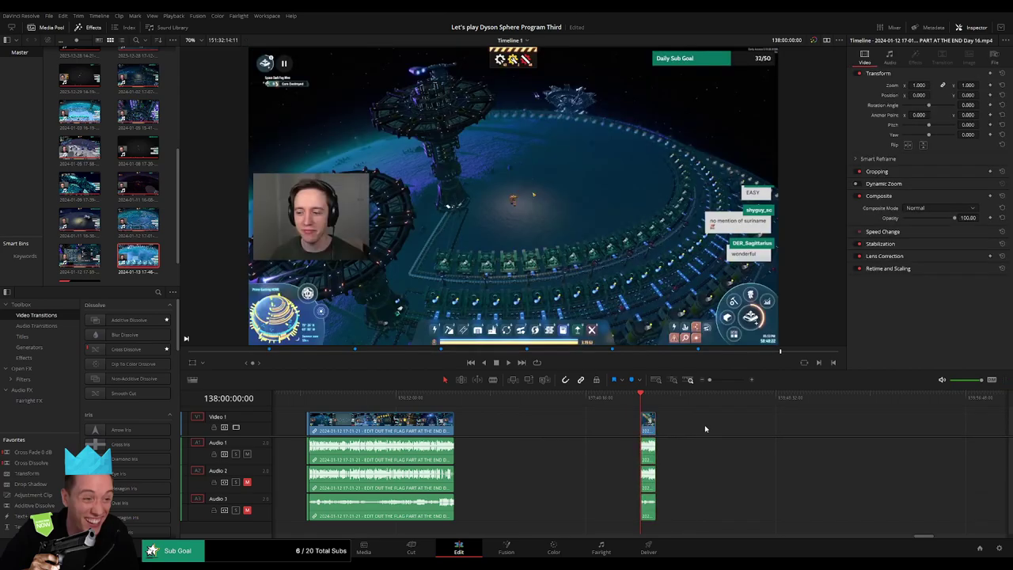
Add fade-ins of about one second to the video and audio at the segment's 138:00:00:00 start, and play the opening
{"action": "left_click", "coordinate": [454, 398]}
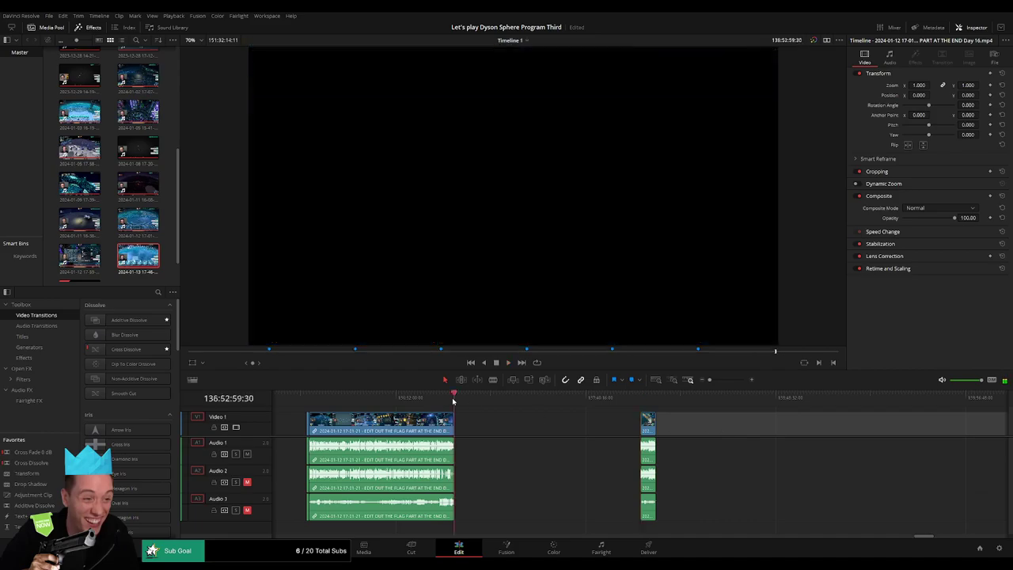
{"action": "left_click", "coordinate": [642, 399]}
{"action": "key", "text": "space"}
{"action": "left_click_drag", "start_coordinate": [710, 380], "coordinate": [736, 382]}
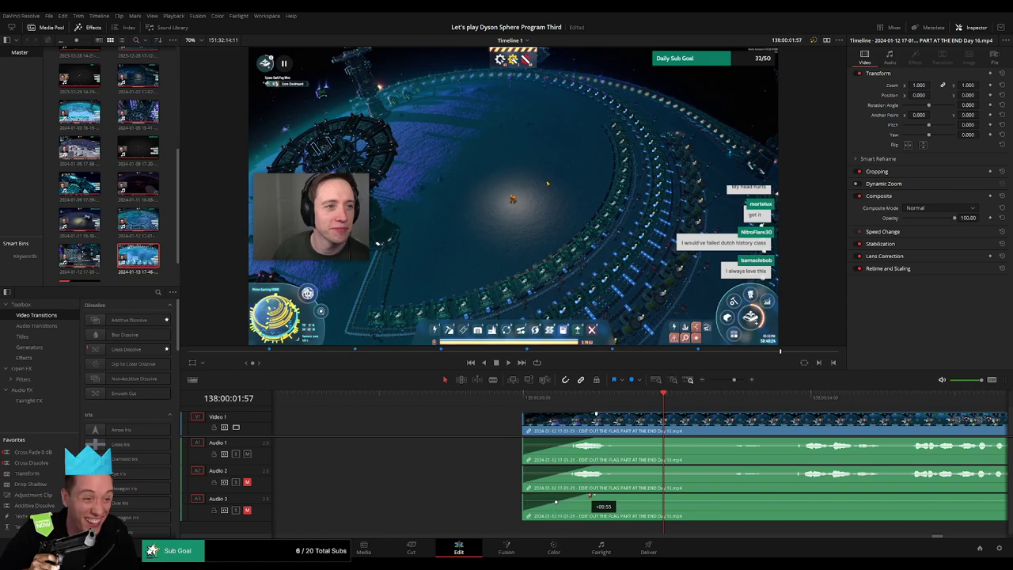
{"action": "key", "text": "space"}
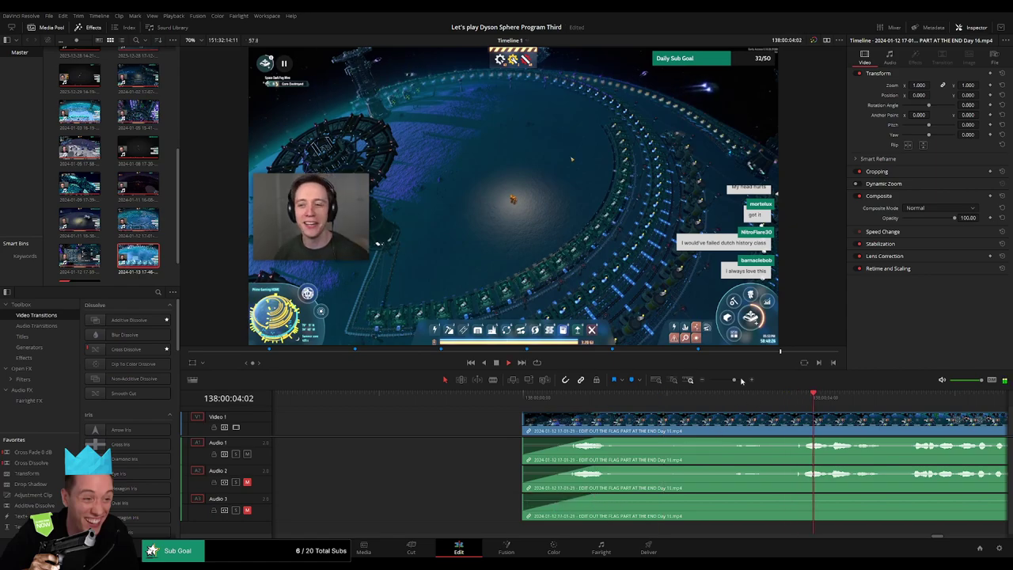
Move the Day 16 part 2 clip back so it starts directly at the end of the short segment placed at 138:00:00:00
{"action": "left_click_drag", "start_coordinate": [734, 379], "coordinate": [698, 385]}
{"action": "key", "text": "space"}
{"action": "scroll", "coordinate": [665, 413], "scroll_direction": "right", "scroll_amount": 8}
{"action": "scroll", "coordinate": [725, 431], "scroll_direction": "right", "scroll_amount": 2}
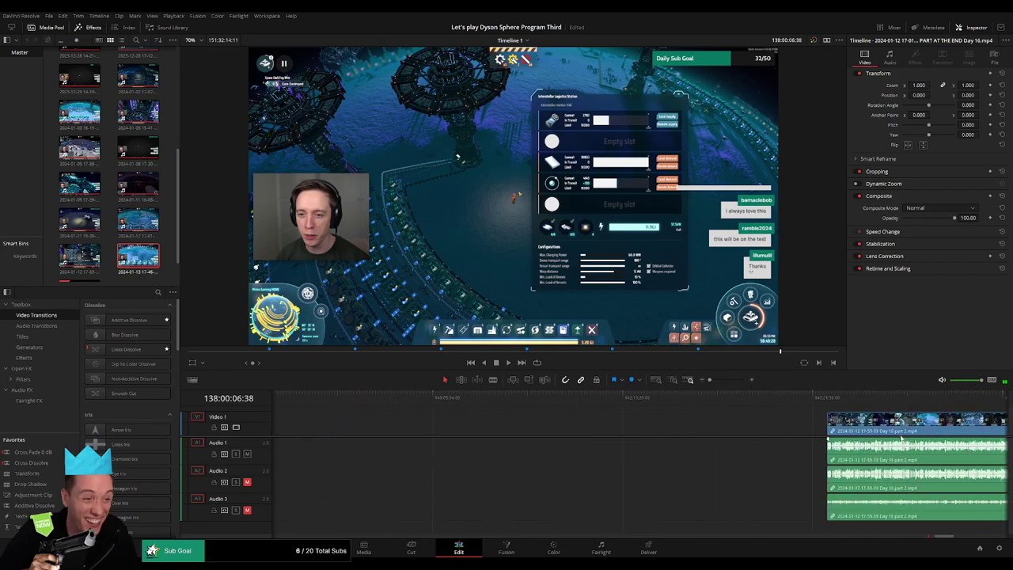
{"action": "left_click_drag", "start_coordinate": [929, 437], "coordinate": [491, 439]}
{"action": "scroll", "coordinate": [697, 441], "scroll_direction": "left", "scroll_amount": 7}
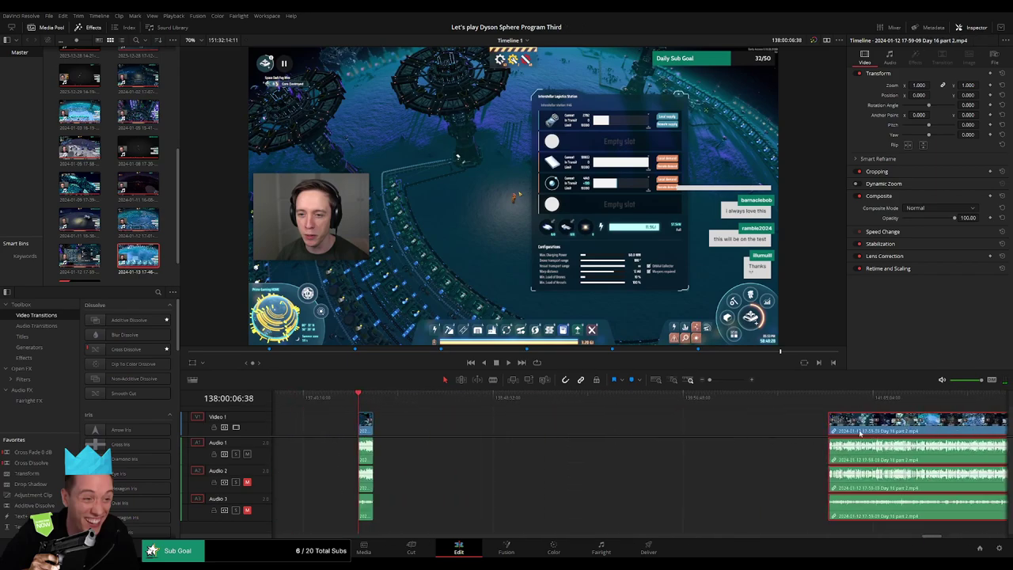
{"action": "left_click_drag", "start_coordinate": [860, 432], "coordinate": [407, 411]}
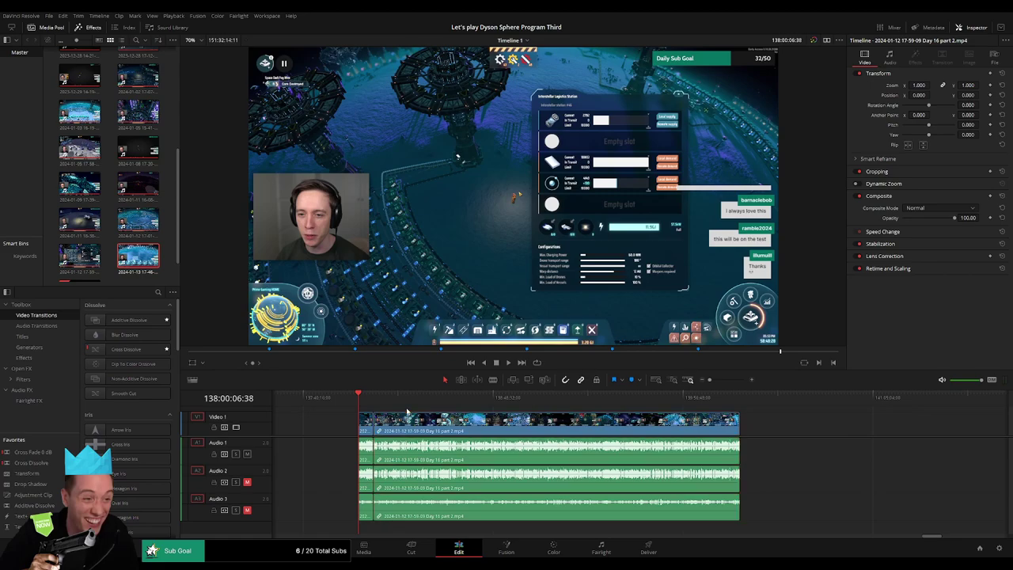
Review the footage around the join between the short Day 16 segment and the part 2 clip, near 138:05:37
{"action": "key", "text": "space"}
{"action": "left_click", "coordinate": [376, 396]}
{"action": "left_click_drag", "start_coordinate": [709, 380], "coordinate": [727, 380]}
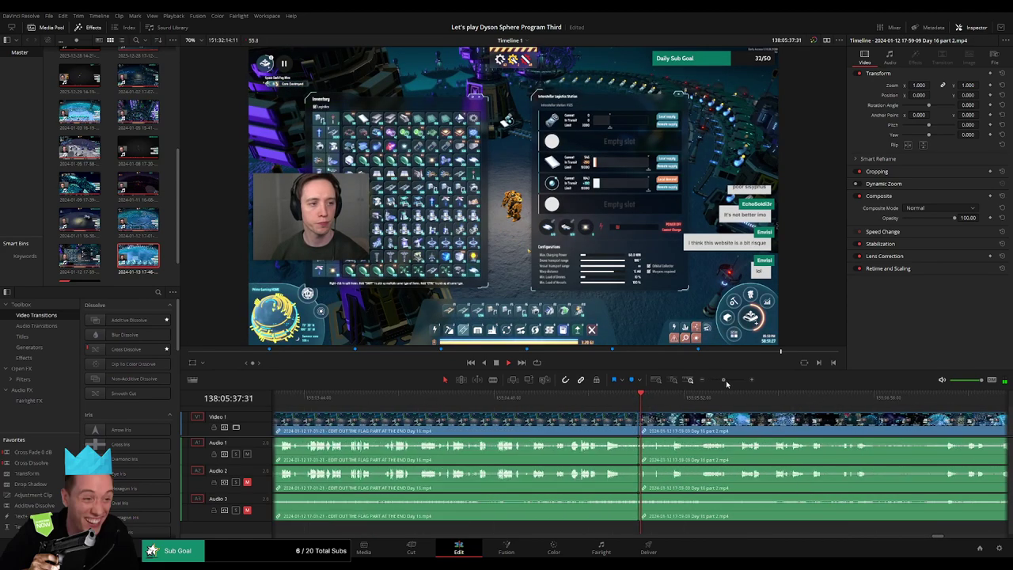
{"action": "left_click", "coordinate": [645, 397]}
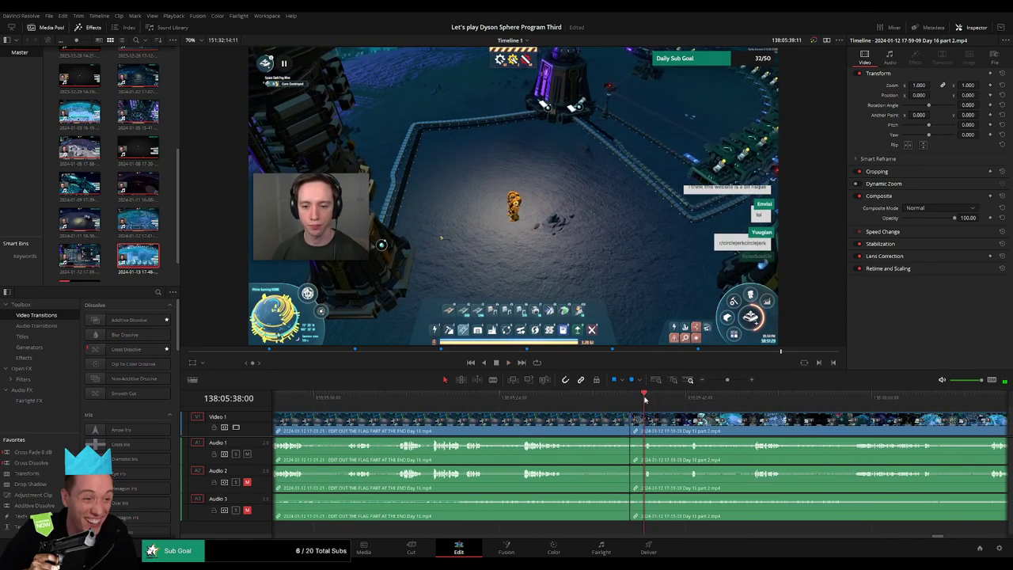
{"action": "left_click", "coordinate": [617, 397]}
{"action": "left_click", "coordinate": [537, 400]}
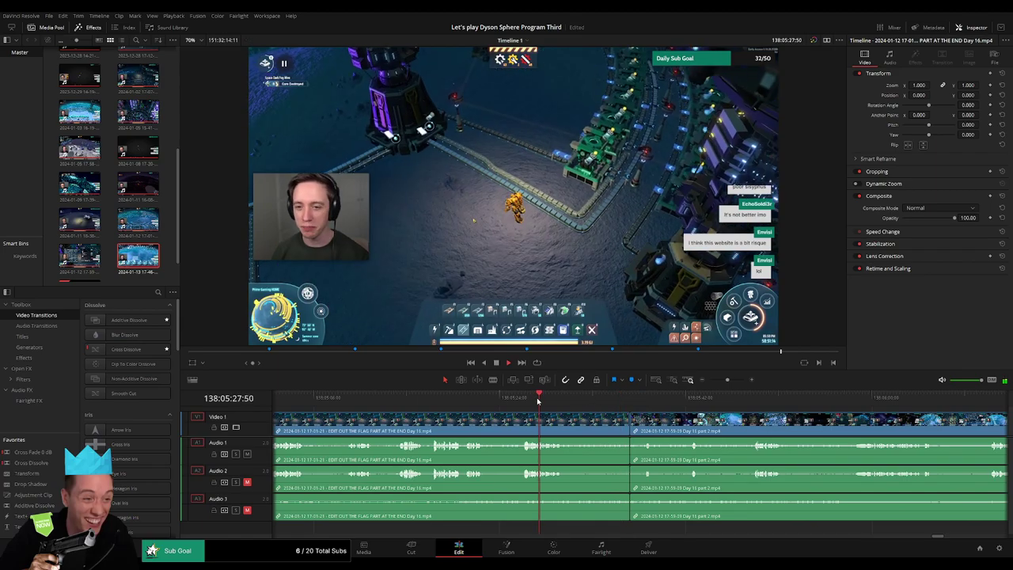
{"action": "mouse_move", "coordinate": [523, 400]}
{"action": "left_mouse_down"}
{"action": "mouse_move", "coordinate": [438, 400]}
{"action": "mouse_move", "coordinate": [512, 400]}
{"action": "left_mouse_up"}
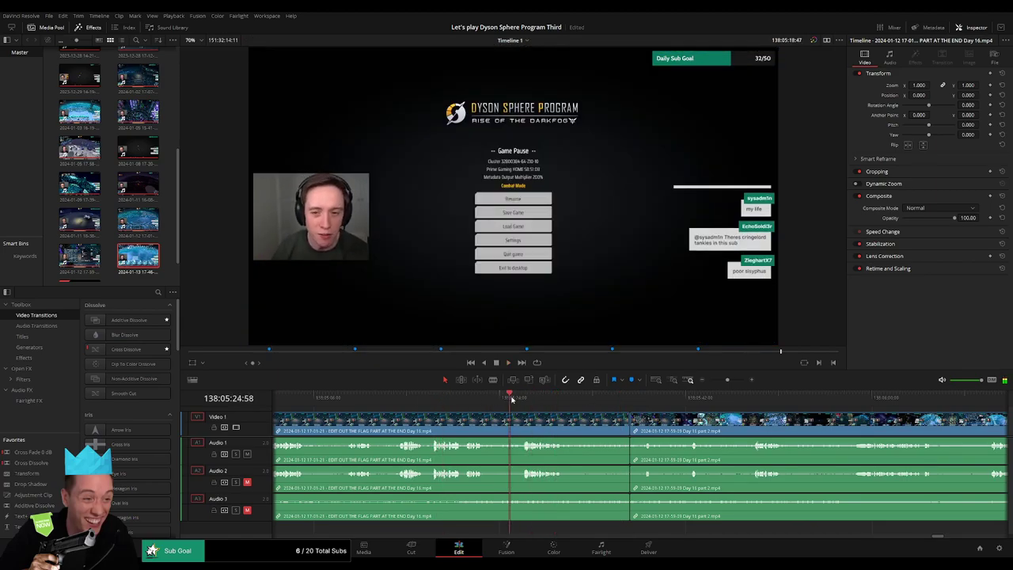
Find where the flag browsing nears its end and split the first Day 16 segment at 138:05:13:50
{"action": "scroll", "coordinate": [592, 418], "scroll_direction": "left", "scroll_amount": 2}
{"action": "left_click", "coordinate": [517, 399]}
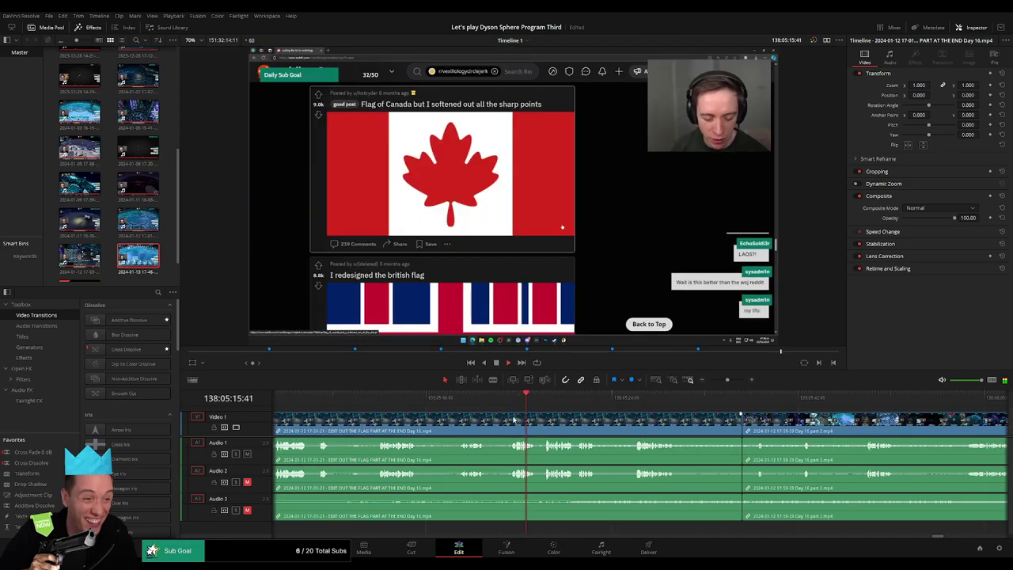
{"action": "left_click", "coordinate": [515, 401]}
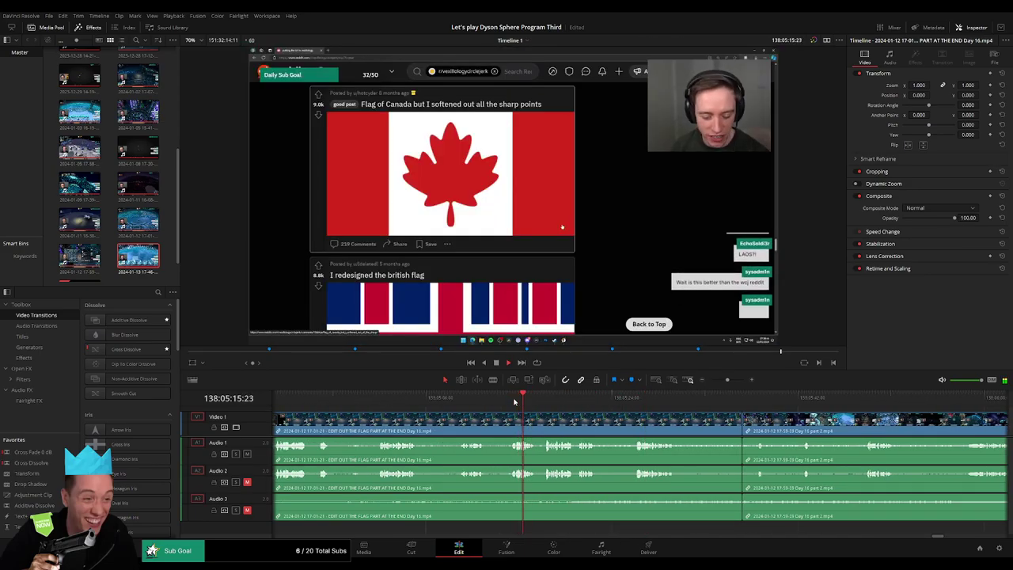
{"action": "key", "text": "space"}
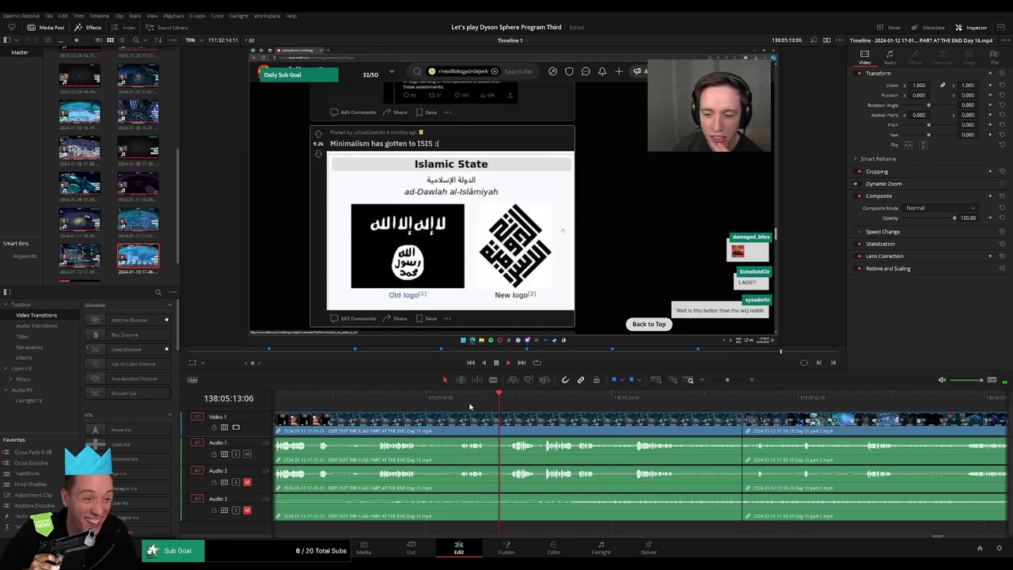
{"action": "scroll", "coordinate": [611, 418], "scroll_direction": "left", "scroll_amount": 3}
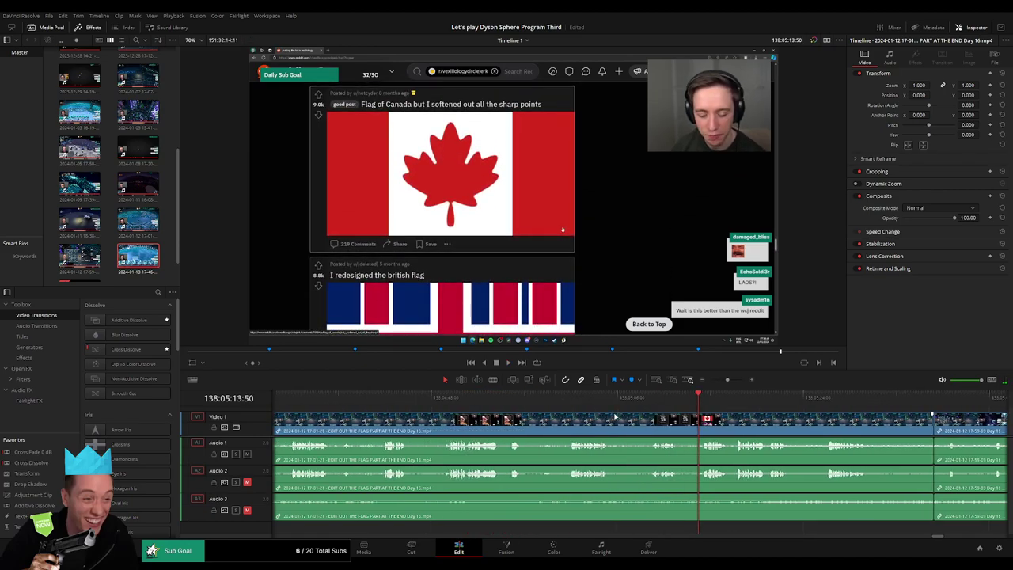
{"action": "key", "text": "b"}
{"action": "left_click", "coordinate": [699, 421]}
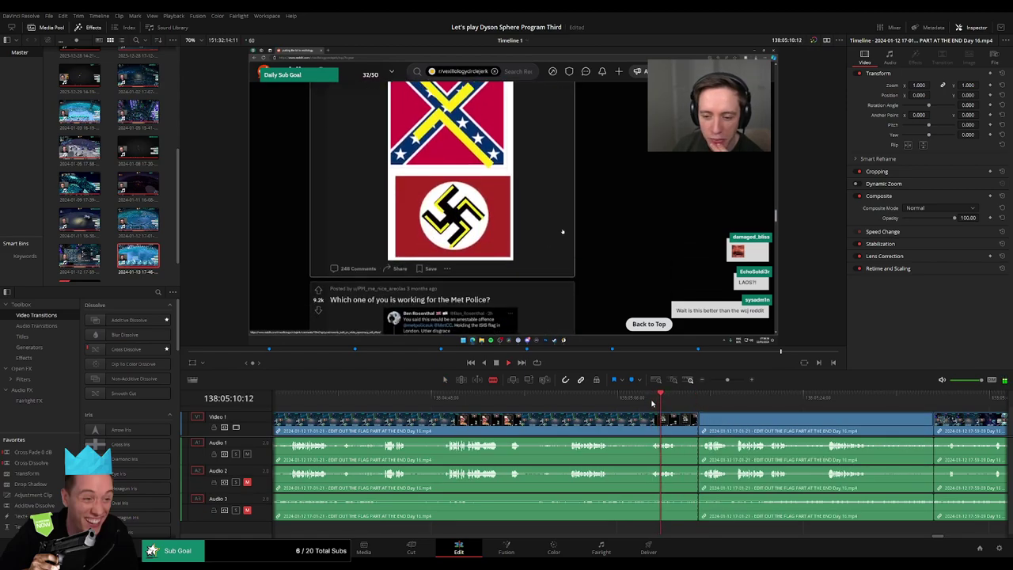
Skim backward through the flag-browsing footage from about 138:05:10 to 138:03:20 to check which posts appear
{"action": "key", "text": "space"}
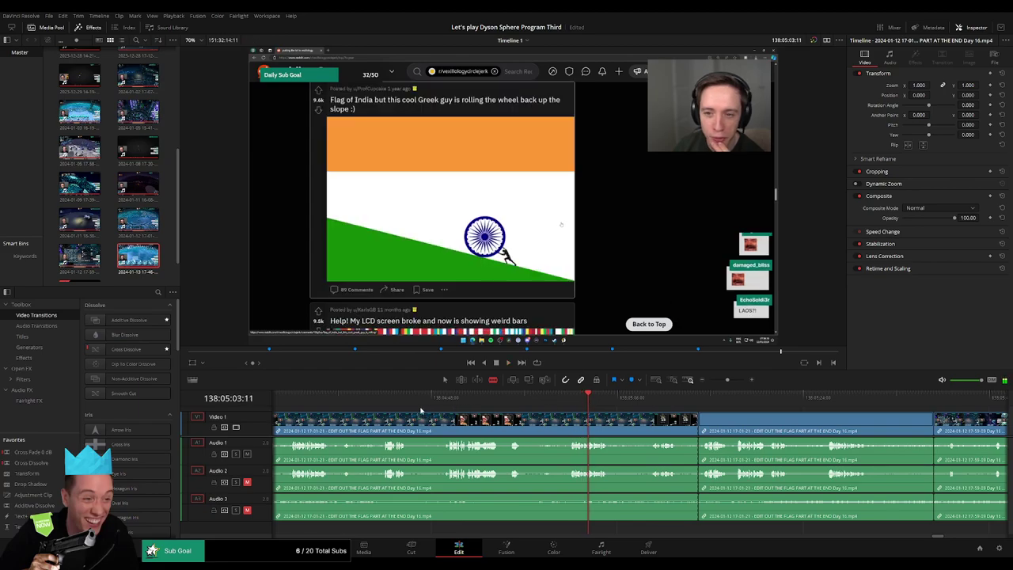
{"action": "scroll", "coordinate": [348, 417], "scroll_direction": "left", "scroll_amount": 5}
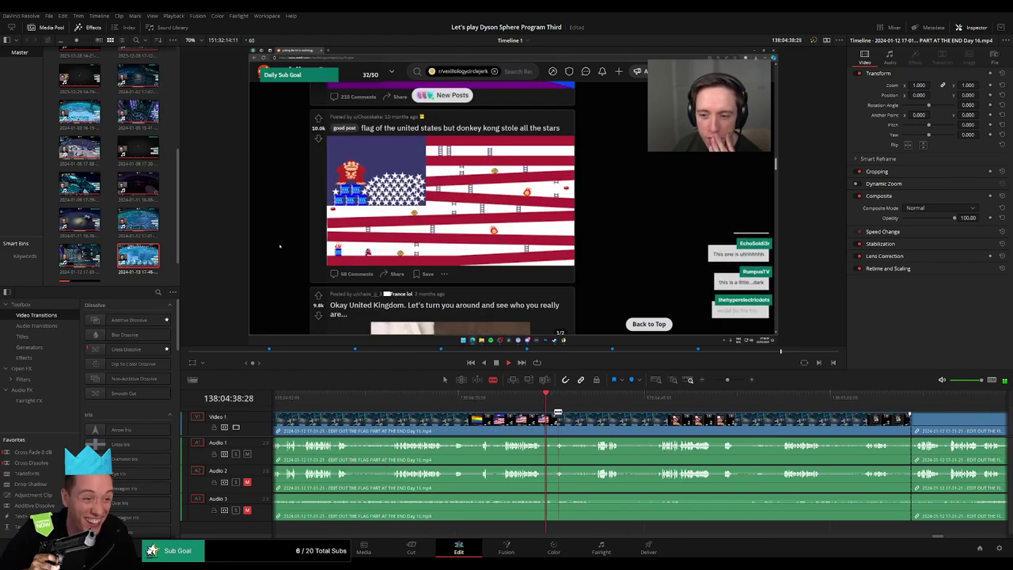
{"action": "scroll", "coordinate": [409, 418], "scroll_direction": "left", "scroll_amount": 3}
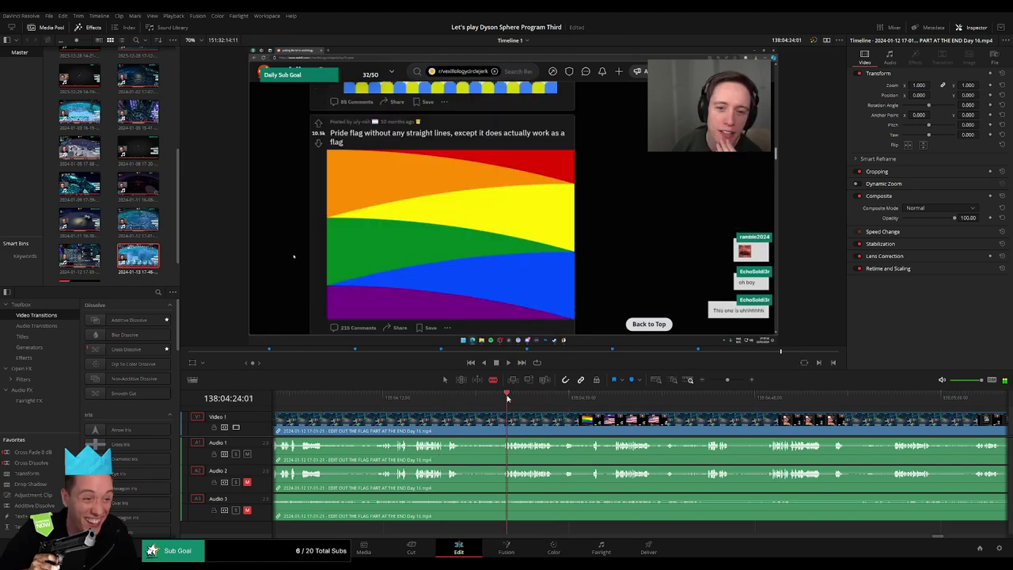
{"action": "left_click", "coordinate": [349, 402]}
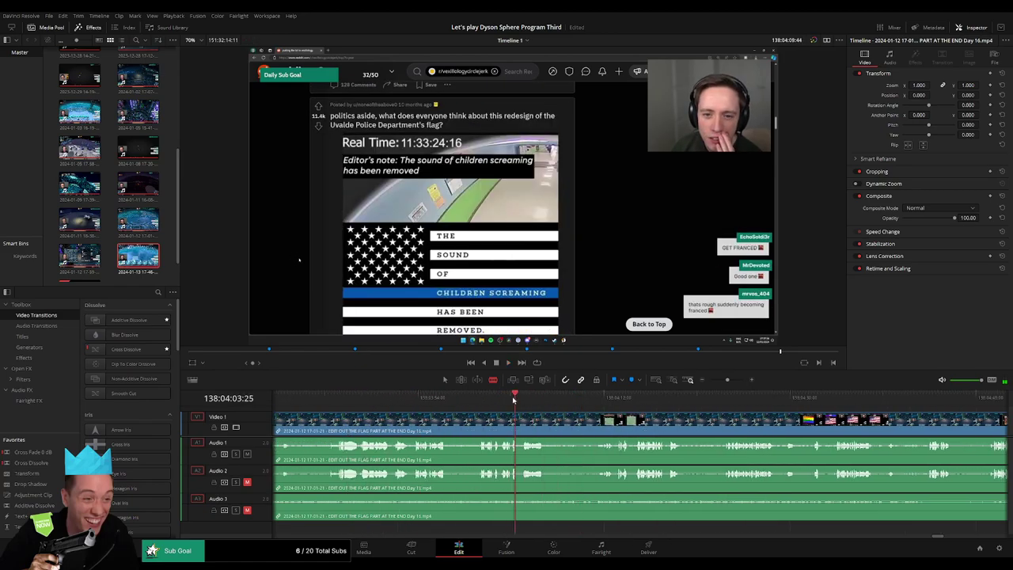
{"action": "left_click_drag", "start_coordinate": [514, 400], "coordinate": [378, 402]}
{"action": "scroll", "coordinate": [577, 415], "scroll_direction": "left", "scroll_amount": 5}
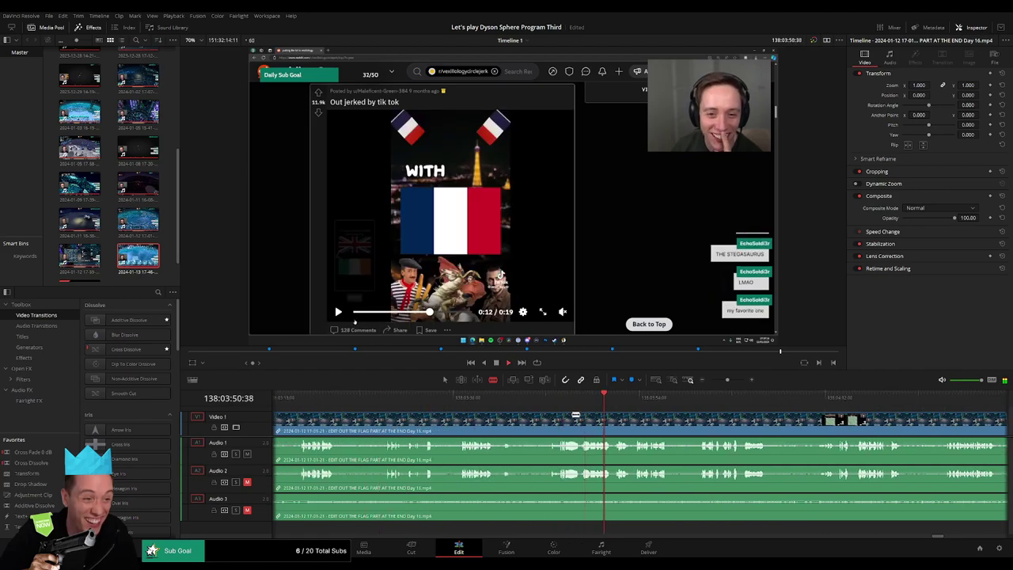
{"action": "left_click", "coordinate": [406, 404]}
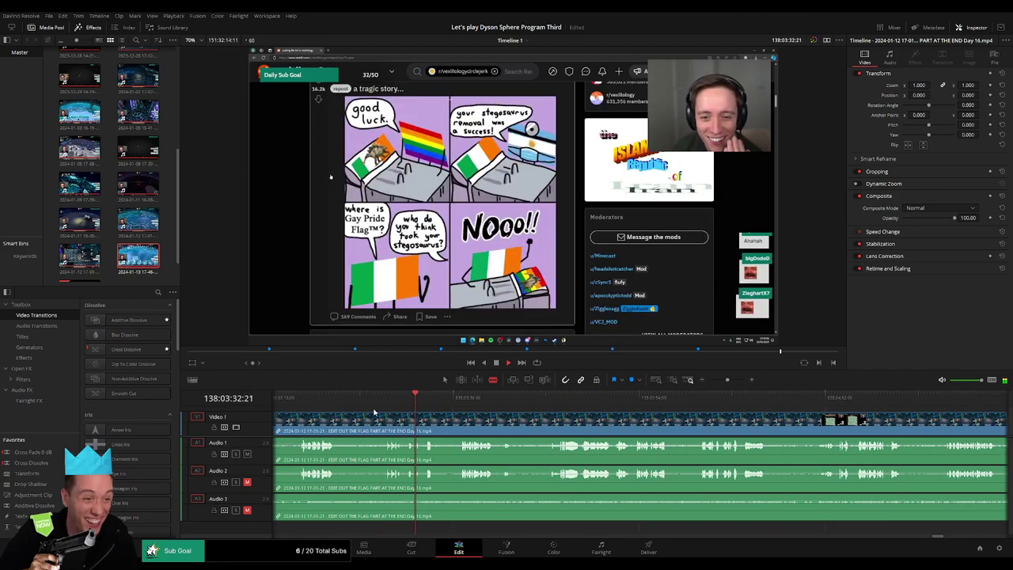
{"action": "left_click", "coordinate": [336, 399]}
{"action": "left_click", "coordinate": [292, 398]}
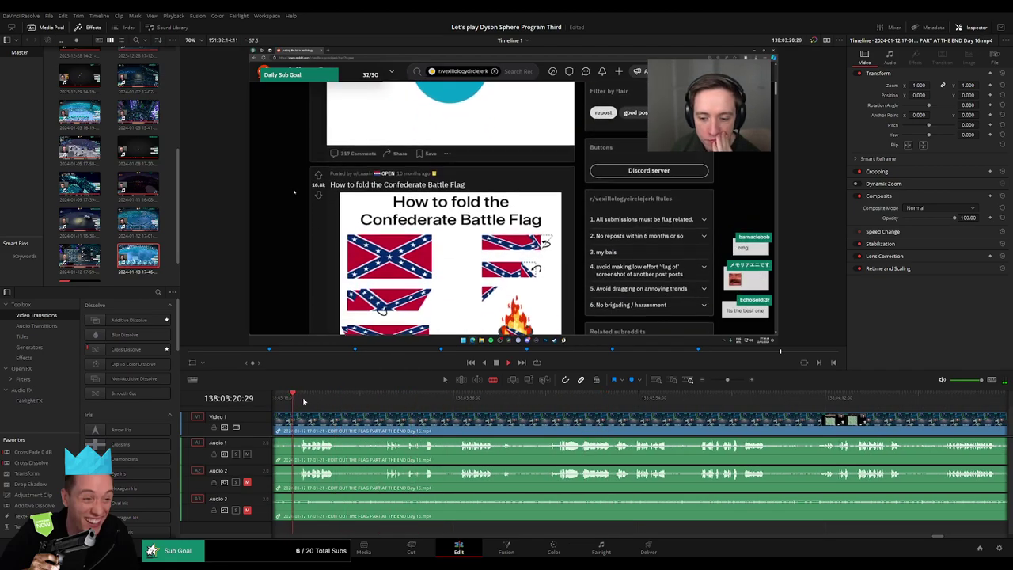
Examine the beginning and middle of the flag browsing, from about 138:02:57 to 138:04:15, for parts to cut
{"action": "left_click_drag", "start_coordinate": [728, 380], "coordinate": [724, 380]}
{"action": "left_click", "coordinate": [552, 399]}
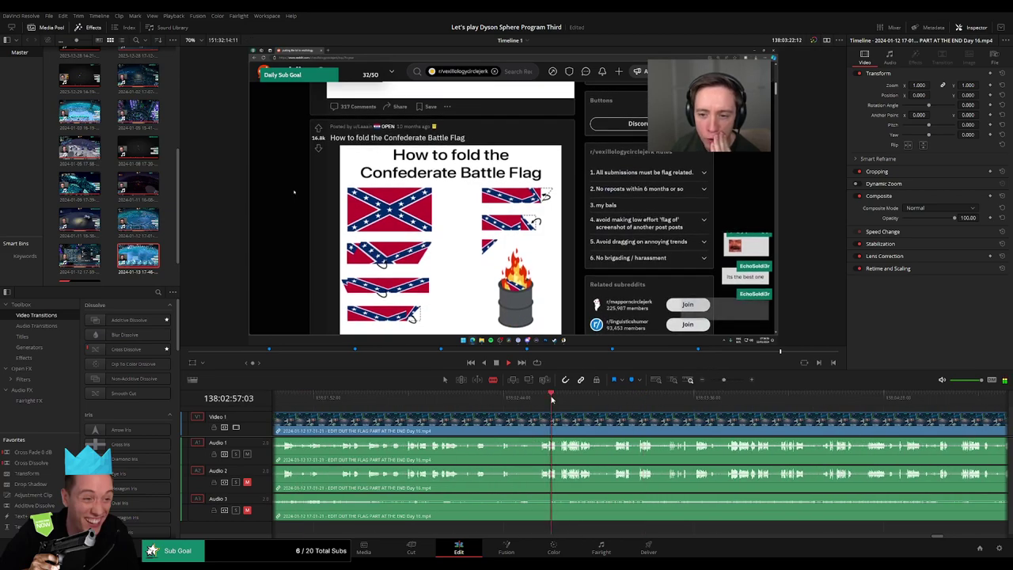
{"action": "left_click_drag", "start_coordinate": [552, 399], "coordinate": [628, 398]}
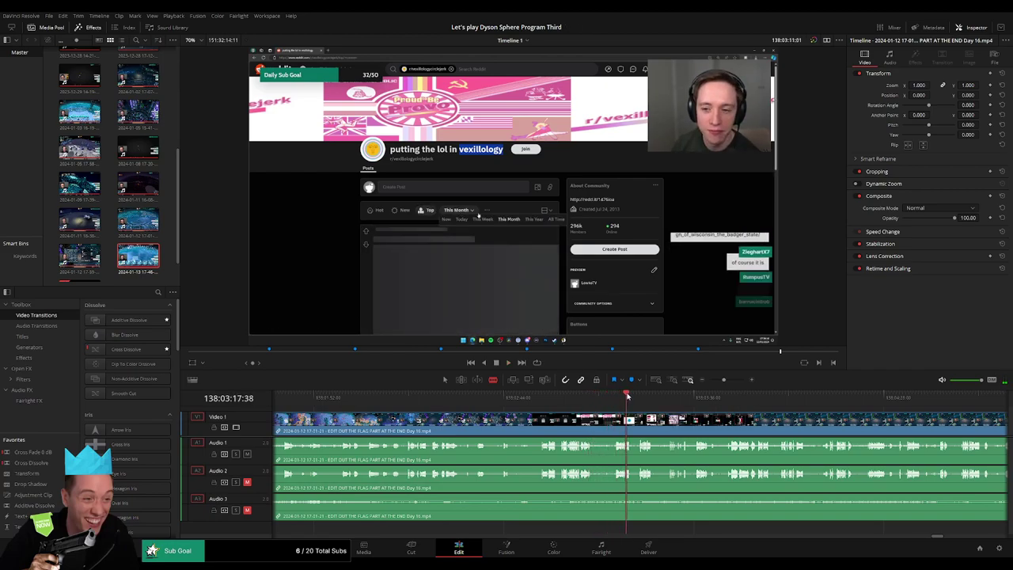
{"action": "left_click_drag", "start_coordinate": [724, 380], "coordinate": [725, 380]}
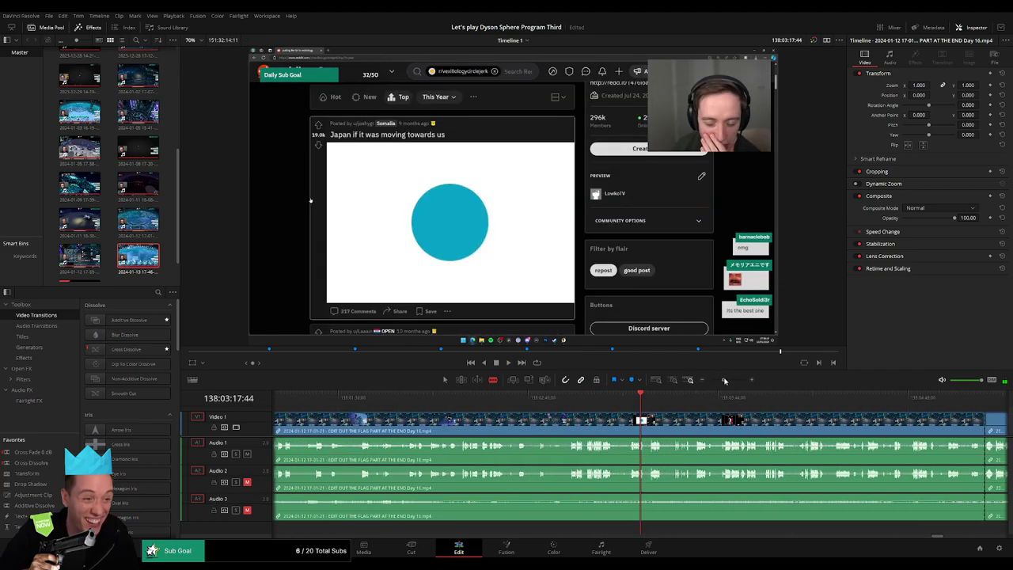
{"action": "left_click_drag", "start_coordinate": [612, 400], "coordinate": [509, 402]}
{"action": "key", "text": "space"}
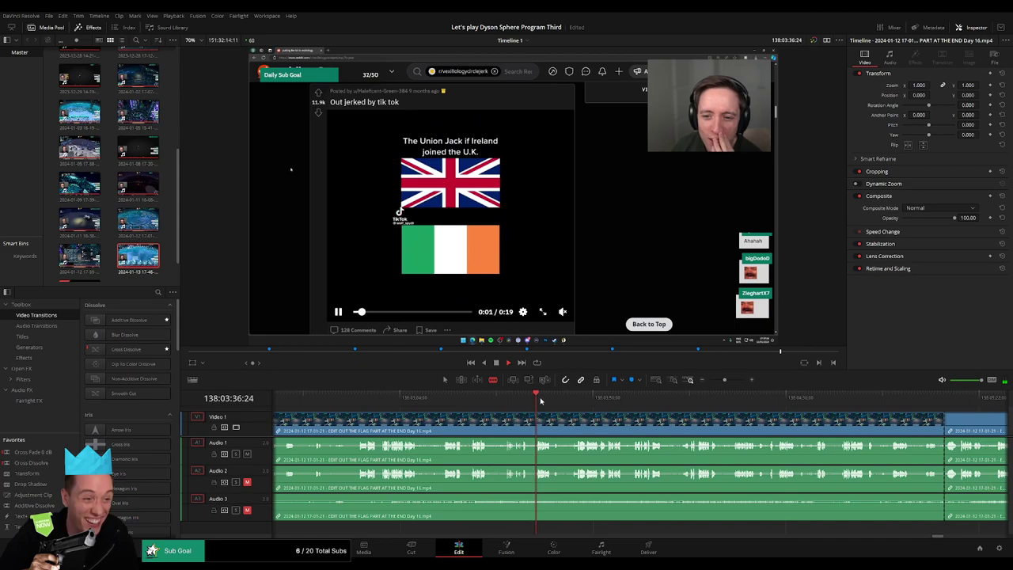
{"action": "left_click_drag", "start_coordinate": [540, 401], "coordinate": [610, 401]}
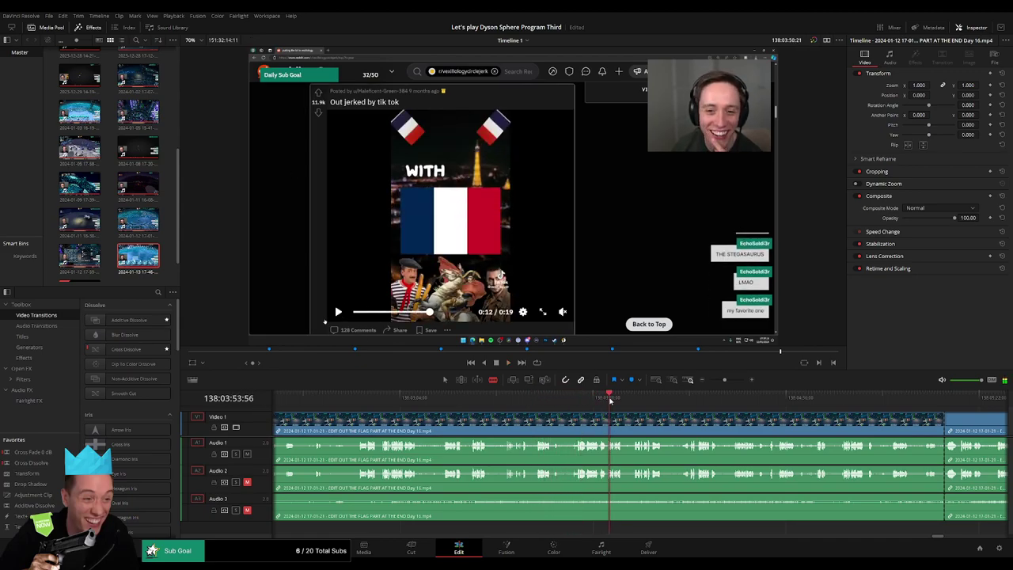
{"action": "left_click", "coordinate": [633, 400]}
{"action": "left_click_drag", "start_coordinate": [678, 416], "coordinate": [486, 402]}
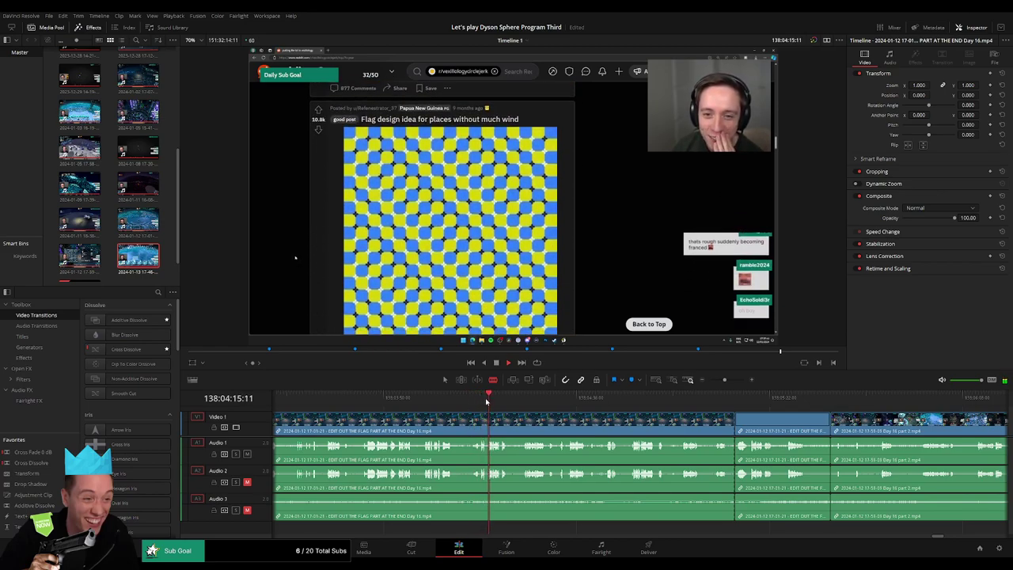
Split the segment at 138:04:06:19, just before the post about the police department flag redesign
{"action": "left_click_drag", "start_coordinate": [725, 380], "coordinate": [730, 381]}
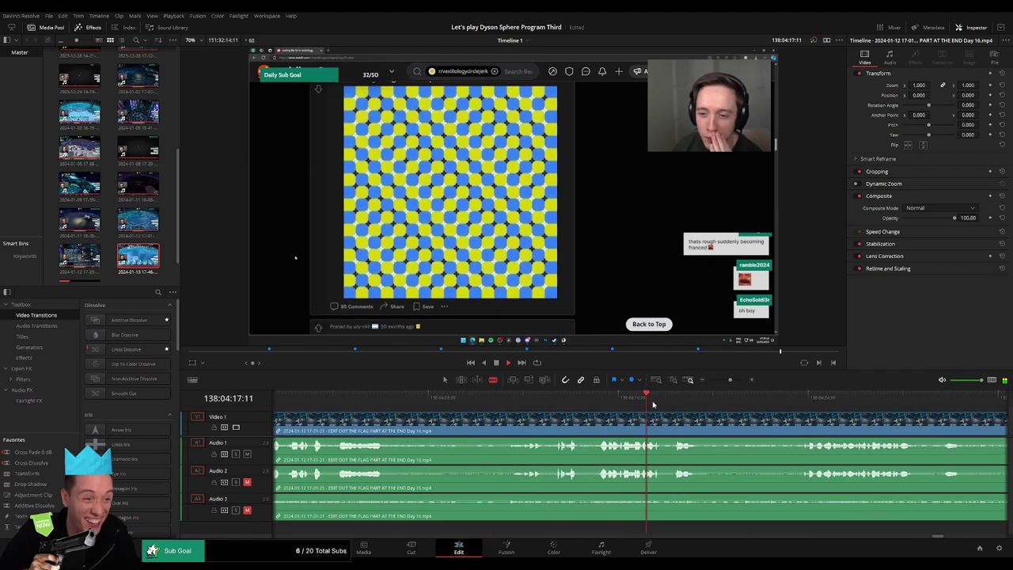
{"action": "left_click_drag", "start_coordinate": [653, 405], "coordinate": [500, 403]}
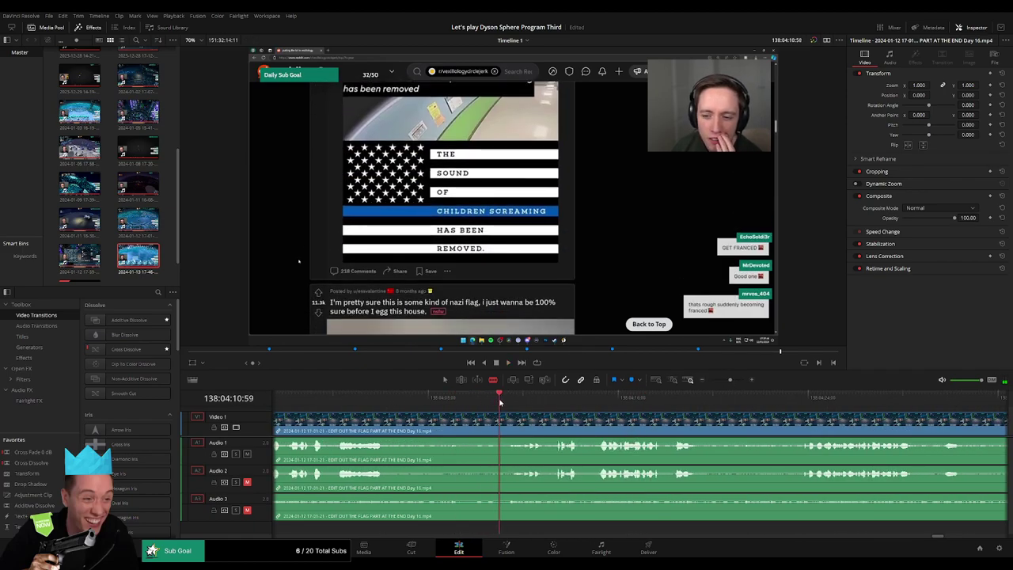
{"action": "left_click", "coordinate": [388, 409]}
{"action": "key", "text": "ctrl+b"}
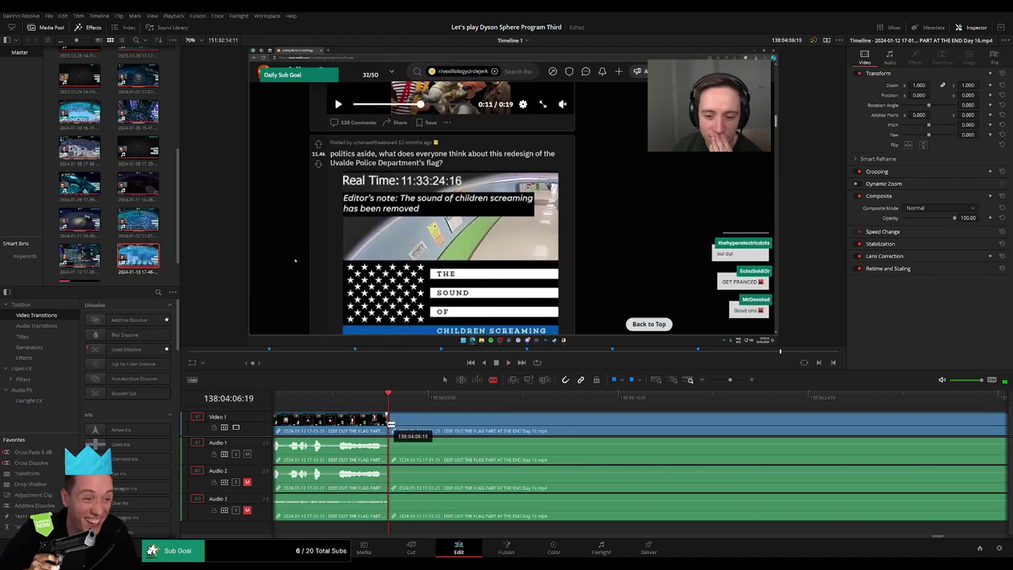
Remove the piece between 138:04:06:19 and a new cut at 138:04:13:25, and join the two sides with a short transition
{"action": "key", "text": "space"}
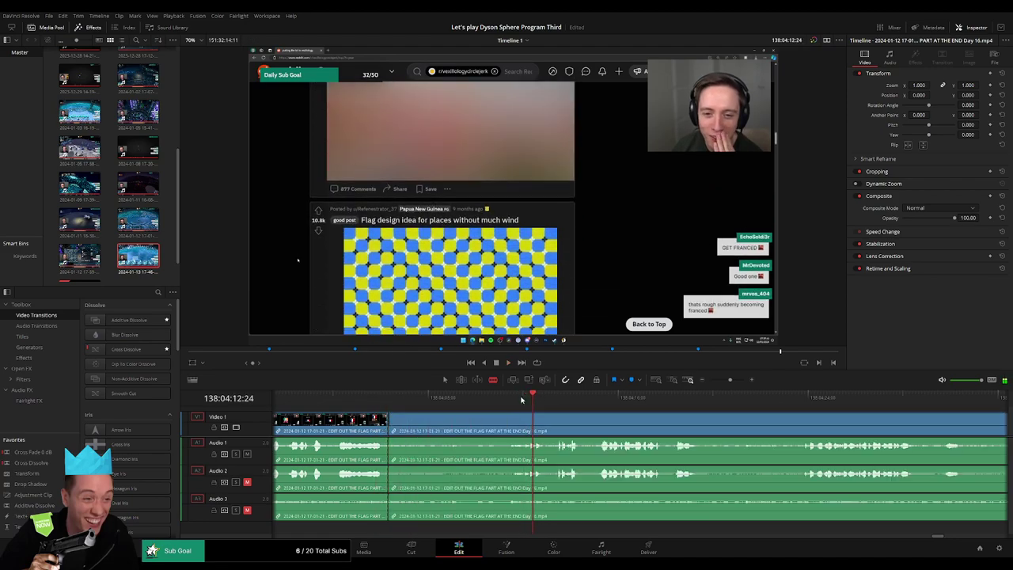
{"action": "key", "text": "space"}
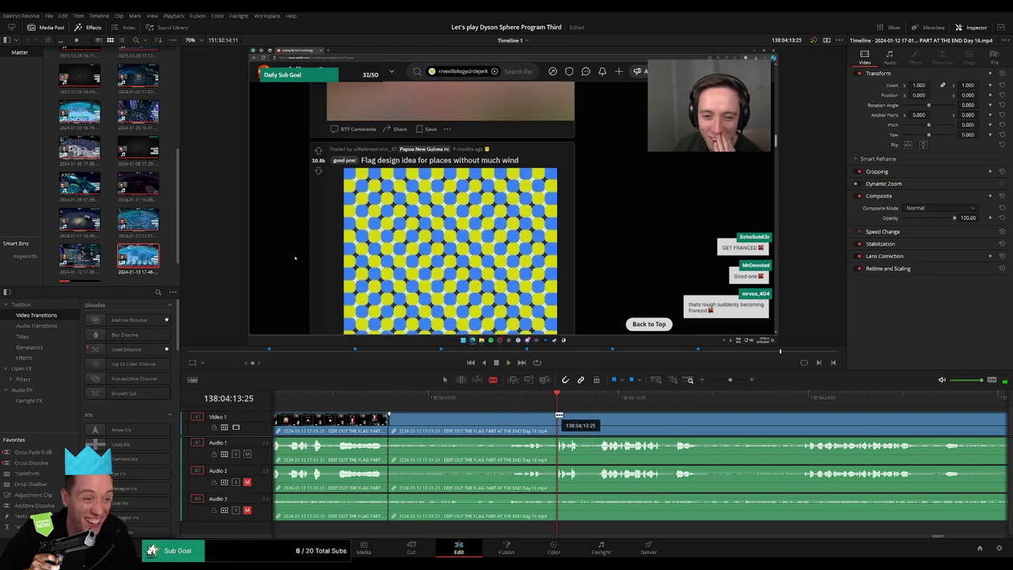
{"action": "left_click", "coordinate": [559, 415]}
{"action": "key", "text": "a"}
{"action": "left_click", "coordinate": [546, 426]}
{"action": "key", "text": "BackSpace"}
{"action": "left_click_drag", "start_coordinate": [563, 427], "coordinate": [406, 430]}
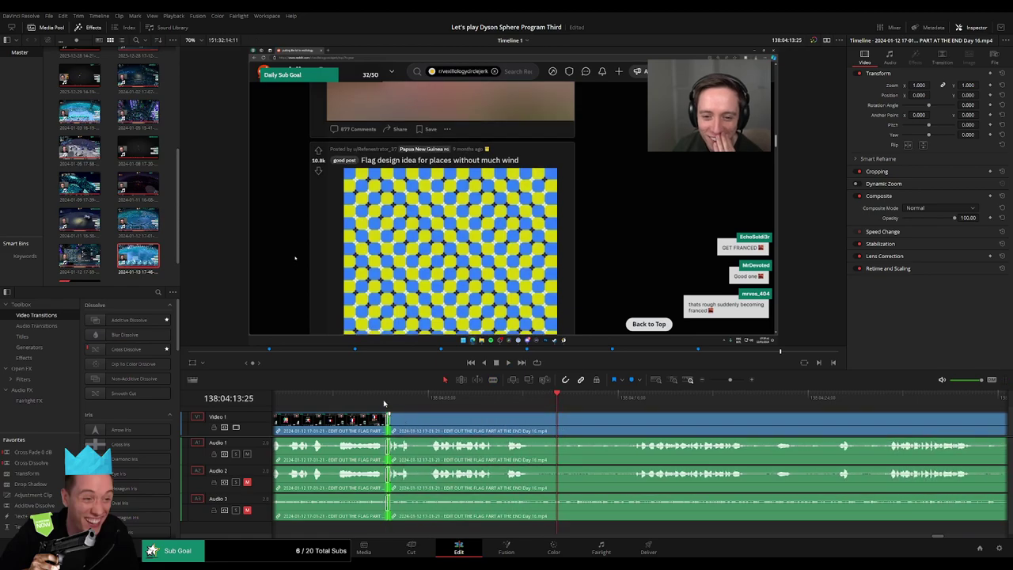
Play across the new join at 138:04:06:19 and check the flag posts that follow, up to about 138:04:26
{"action": "key", "text": "space"}
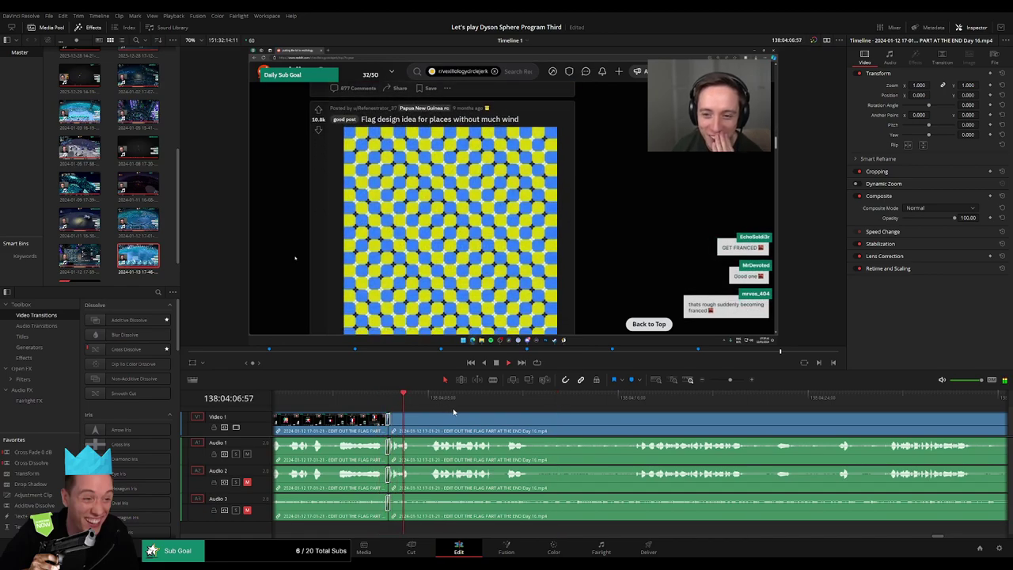
{"action": "left_click", "coordinate": [373, 396]}
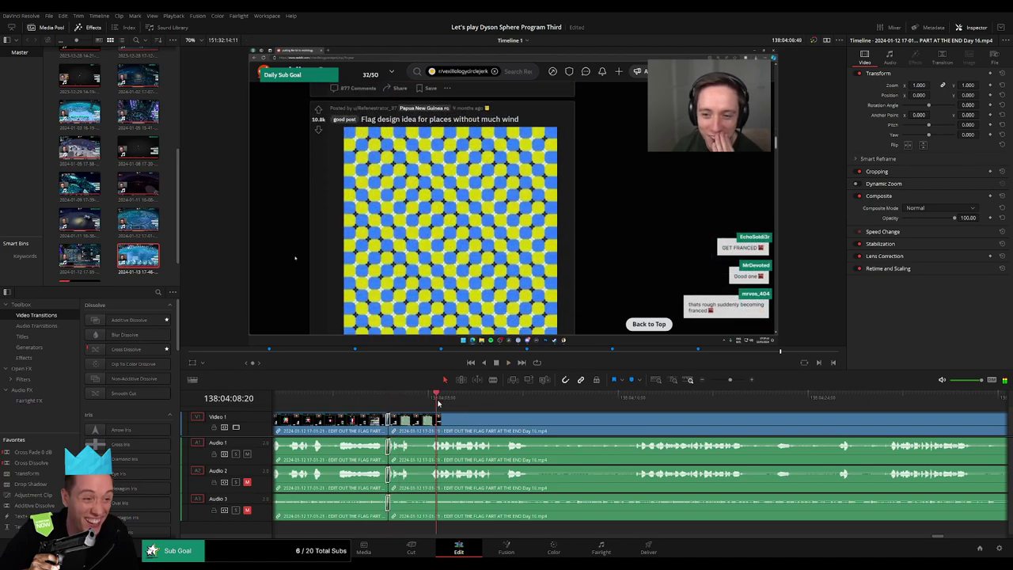
{"action": "left_click", "coordinate": [566, 398]}
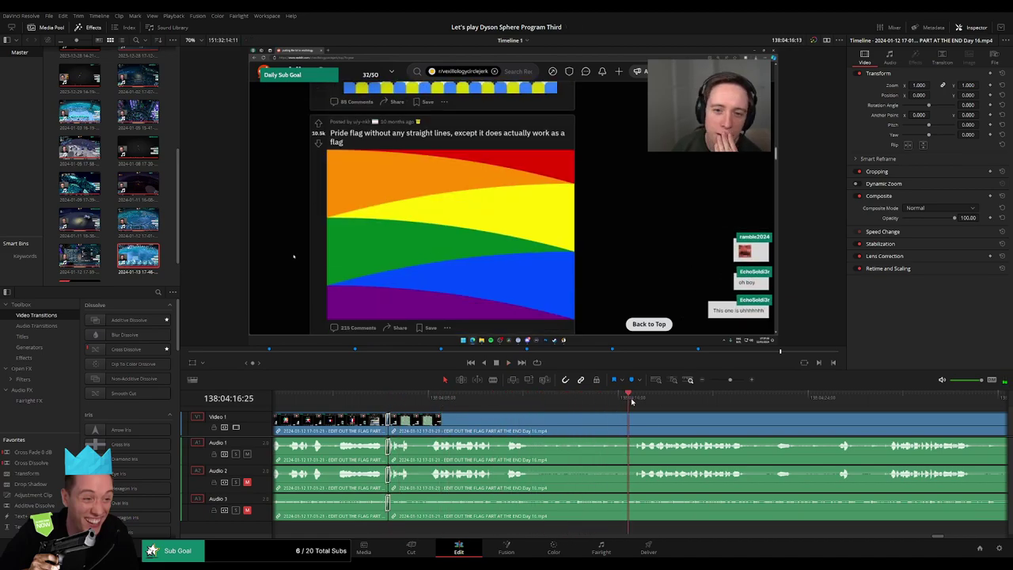
{"action": "left_click_drag", "start_coordinate": [632, 402], "coordinate": [485, 403]}
{"action": "key", "text": "space"}
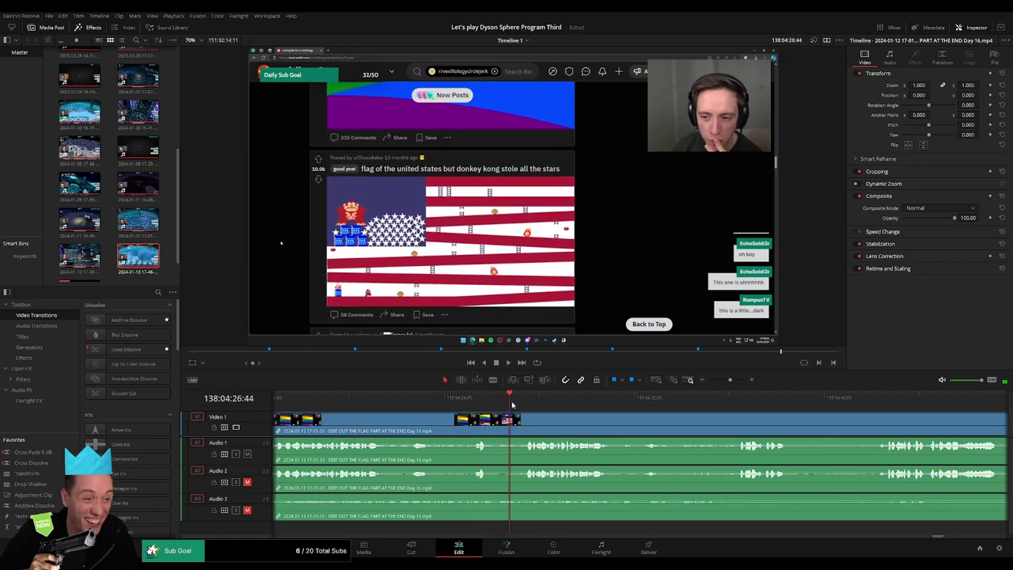
Examine the flag posts from about 138:04:26 to the segment's end near 138:05:06 for parts to cut
{"action": "left_click_drag", "start_coordinate": [547, 413], "coordinate": [471, 401]}
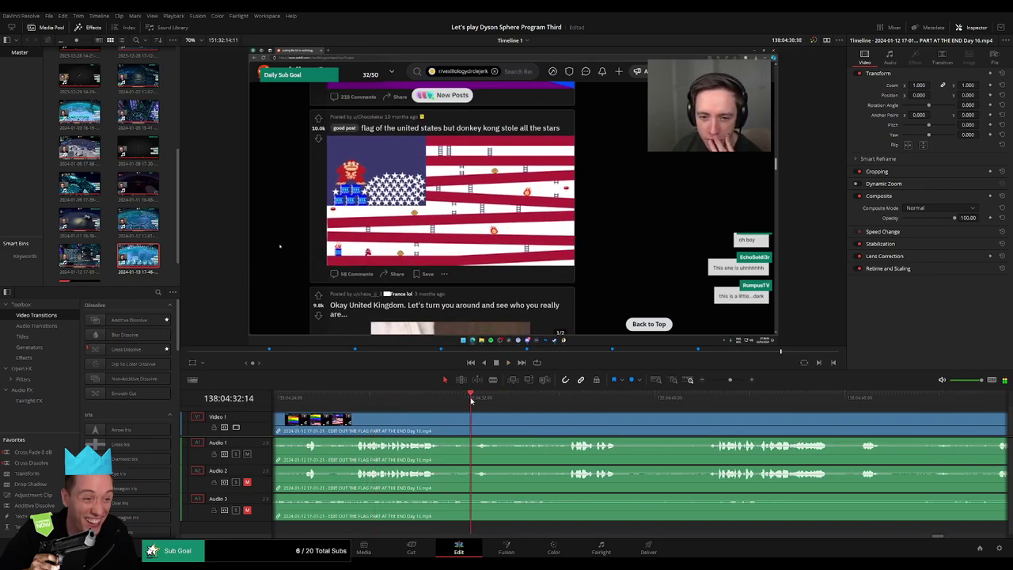
{"action": "left_click", "coordinate": [570, 399]}
{"action": "left_click_drag", "start_coordinate": [657, 417], "coordinate": [473, 402]}
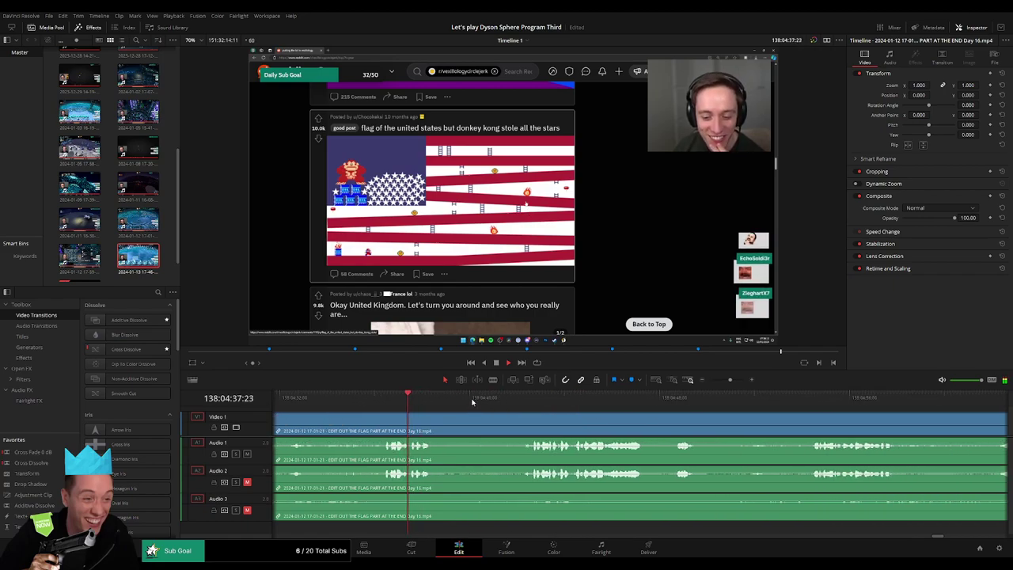
{"action": "left_click", "coordinate": [519, 398]}
{"action": "left_click", "coordinate": [446, 395]}
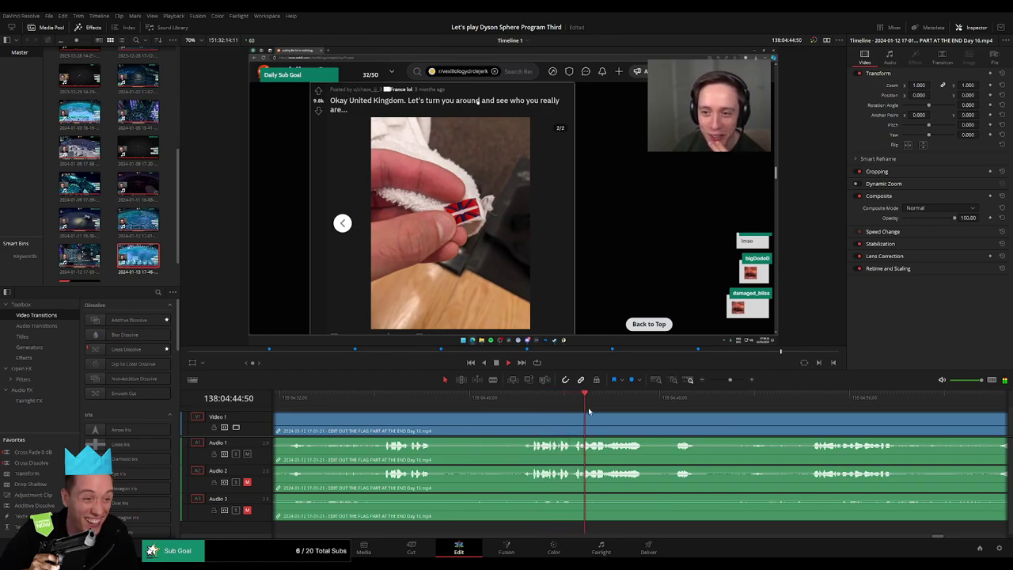
{"action": "scroll", "coordinate": [589, 411], "scroll_direction": "right", "scroll_amount": 5}
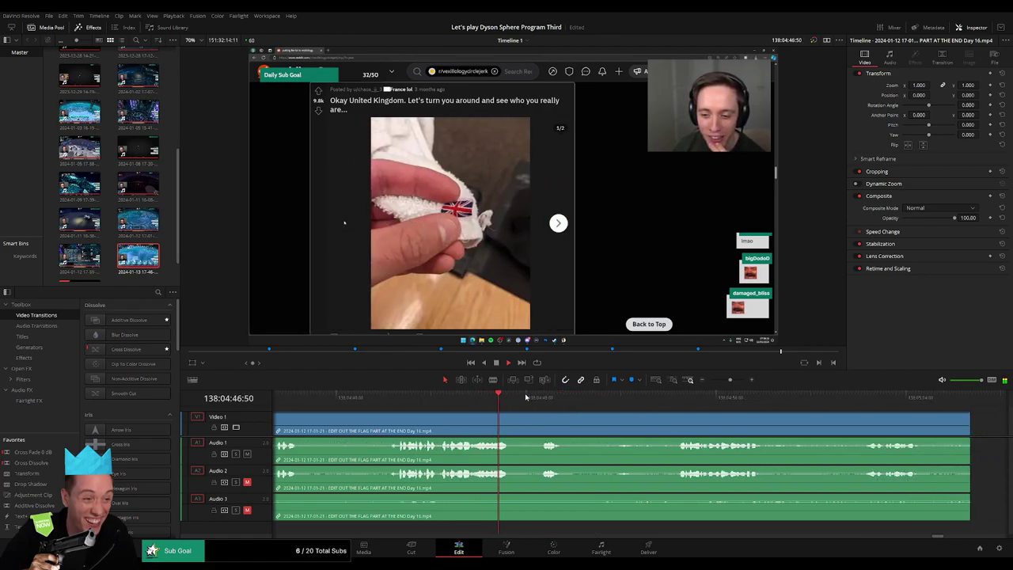
{"action": "left_click", "coordinate": [538, 399]}
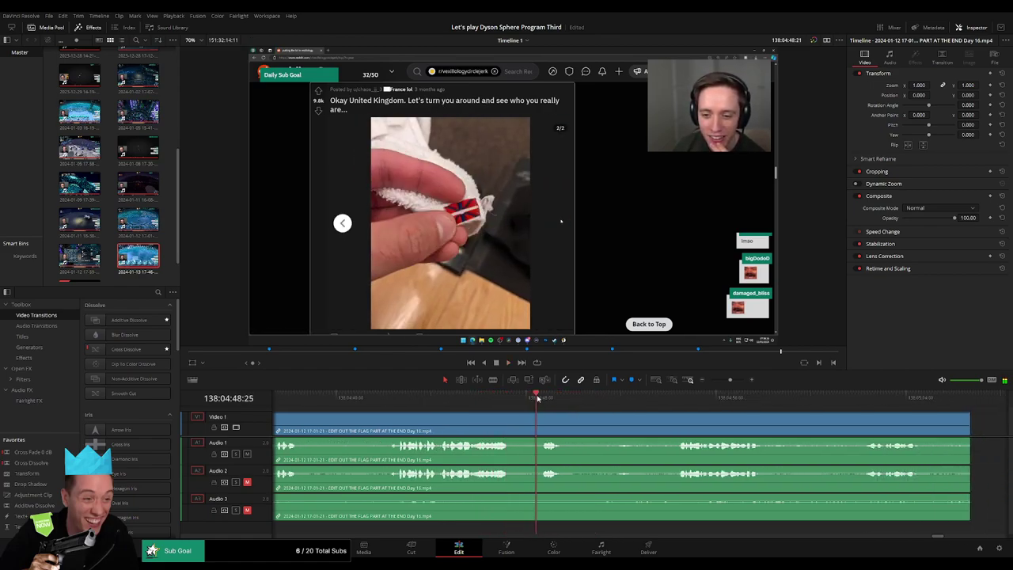
{"action": "left_click", "coordinate": [653, 397]}
{"action": "key", "text": "space"}
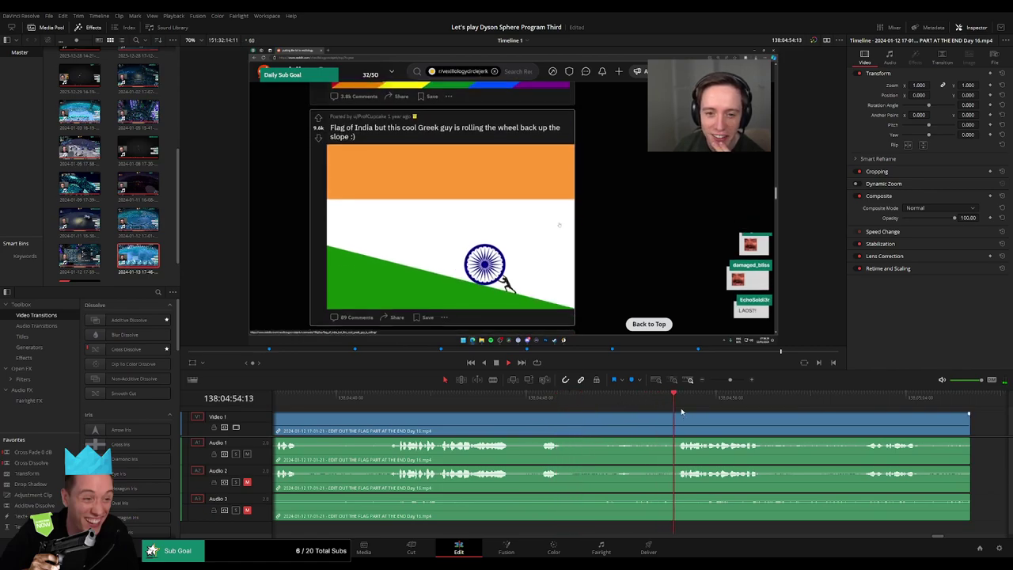
{"action": "left_click", "coordinate": [846, 400]}
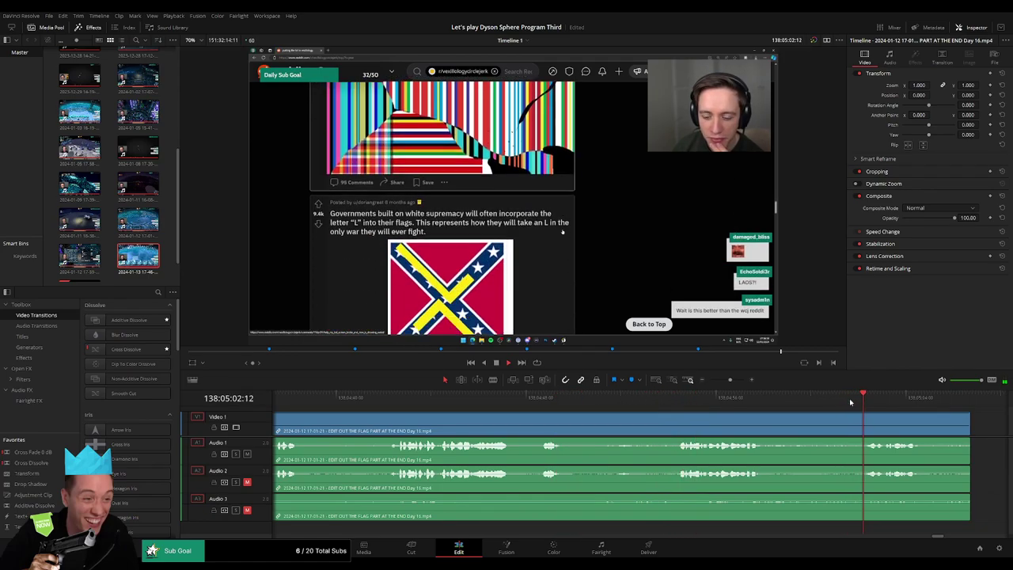
{"action": "scroll", "coordinate": [668, 406], "scroll_direction": "right", "scroll_amount": 5}
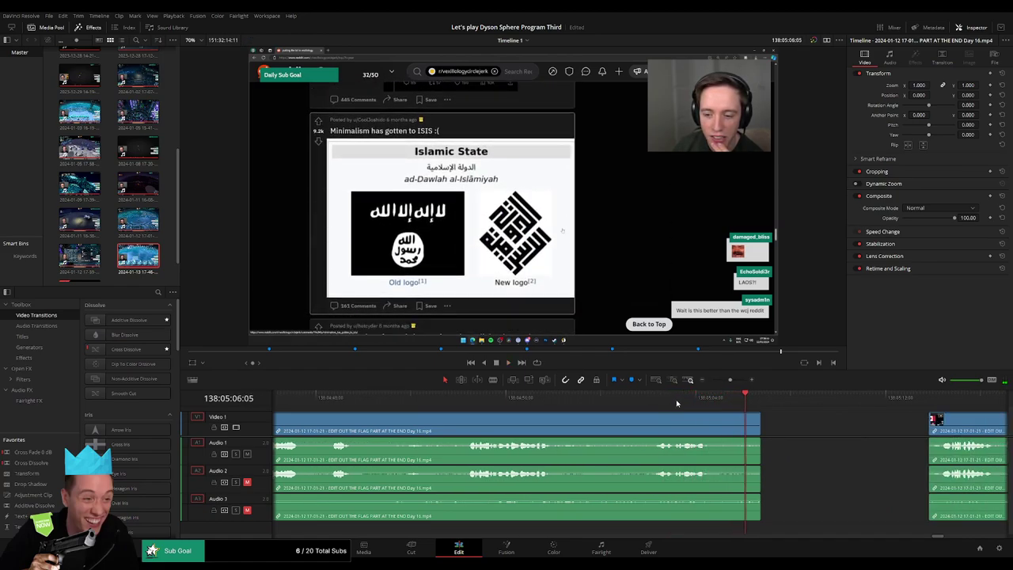
{"action": "left_click", "coordinate": [527, 398]}
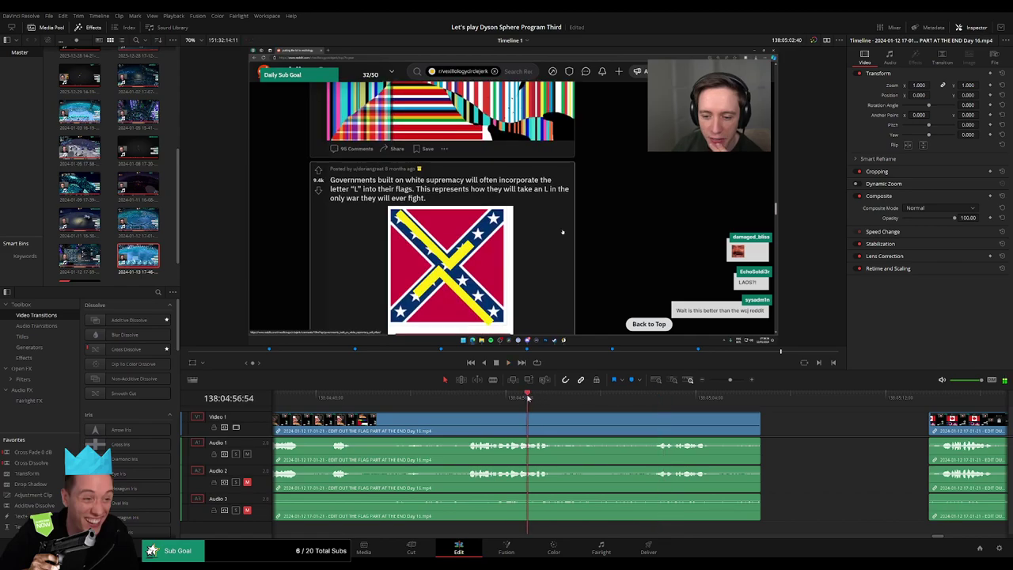
{"action": "left_click_drag", "start_coordinate": [305, 395], "coordinate": [298, 395]}
{"action": "scroll", "coordinate": [613, 410], "scroll_direction": "left", "scroll_amount": 10}
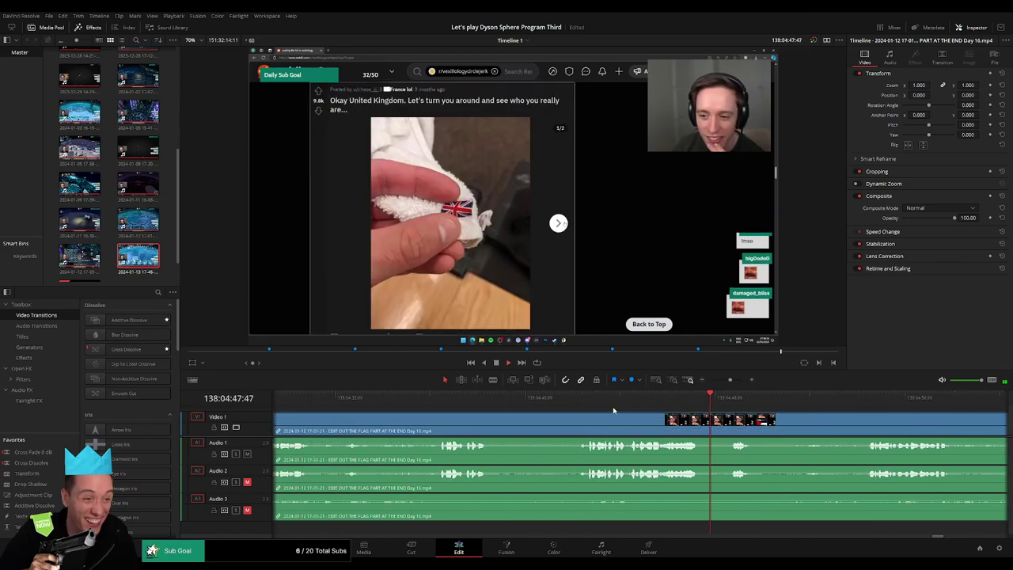
{"action": "scroll", "coordinate": [664, 428], "scroll_direction": "right", "scroll_amount": 1}
{"action": "scroll", "coordinate": [664, 428], "scroll_direction": "right", "scroll_amount": 3}
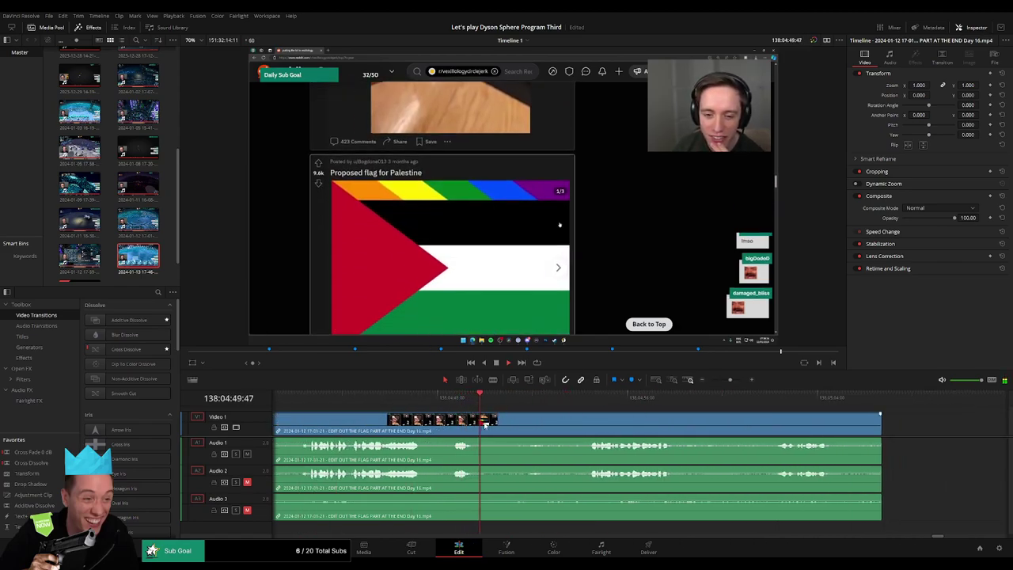
Try splitting the segment at 138:04:49:47, at the post with the proposed flag for Palestine
{"action": "key", "text": "space"}
{"action": "key", "text": "b"}
{"action": "left_click", "coordinate": [481, 422]}
{"action": "left_click", "coordinate": [581, 399]}
{"action": "key", "text": "space"}
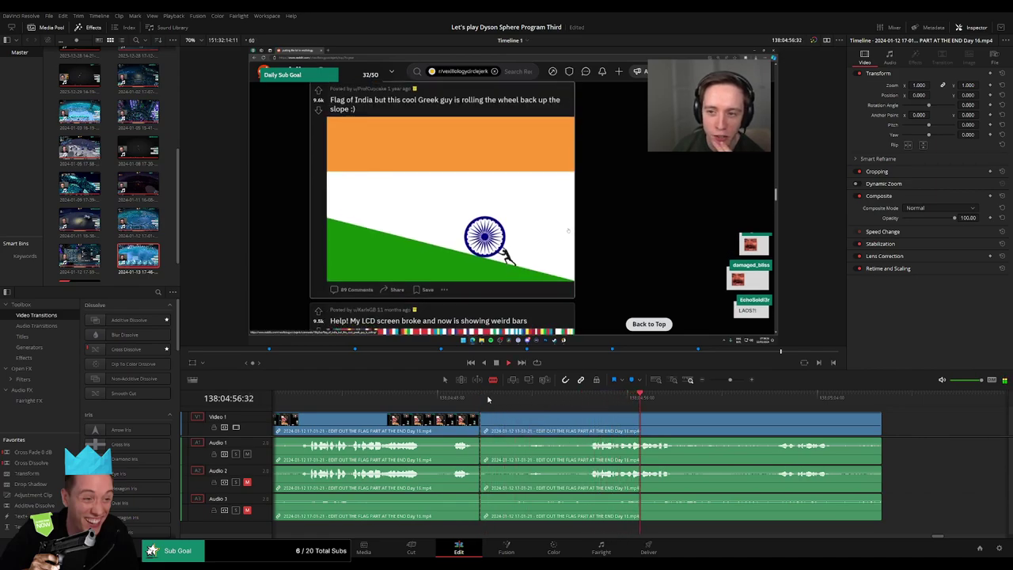
{"action": "left_click", "coordinate": [526, 396]}
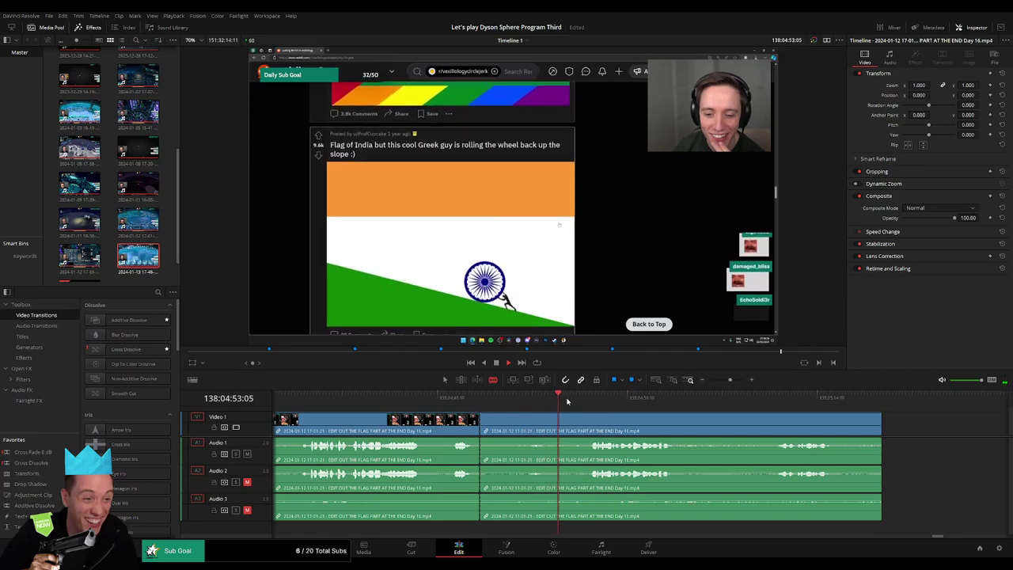
{"action": "key", "text": "ctrl+z"}
Split the segment at about 138:04:58, after the India flag post, and move the following Canada flag segment up against the segment's end
{"action": "left_click", "coordinate": [664, 402]}
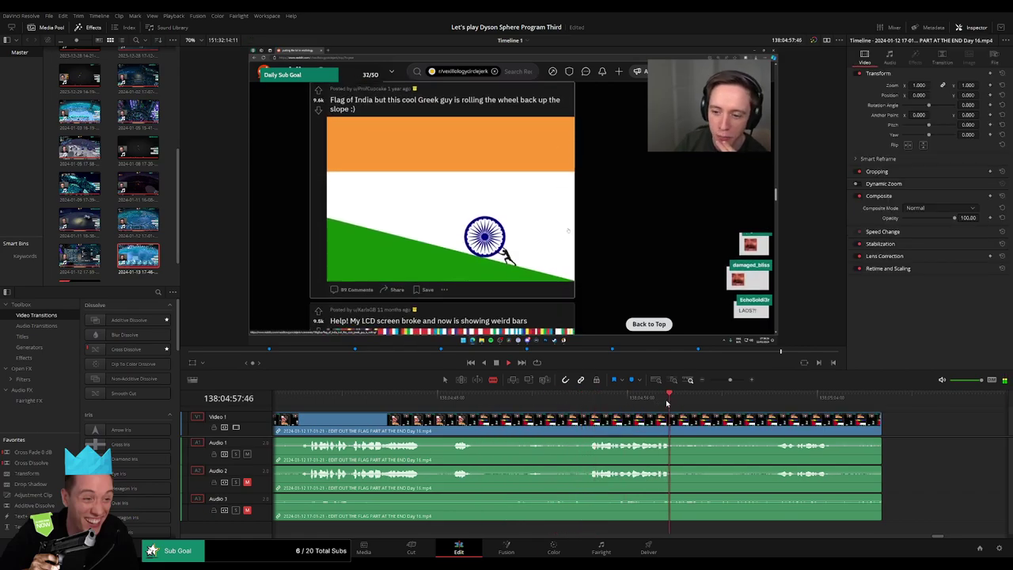
{"action": "left_click", "coordinate": [679, 428]}
{"action": "left_click", "coordinate": [763, 402]}
{"action": "left_click_drag", "start_coordinate": [885, 428], "coordinate": [731, 422]}
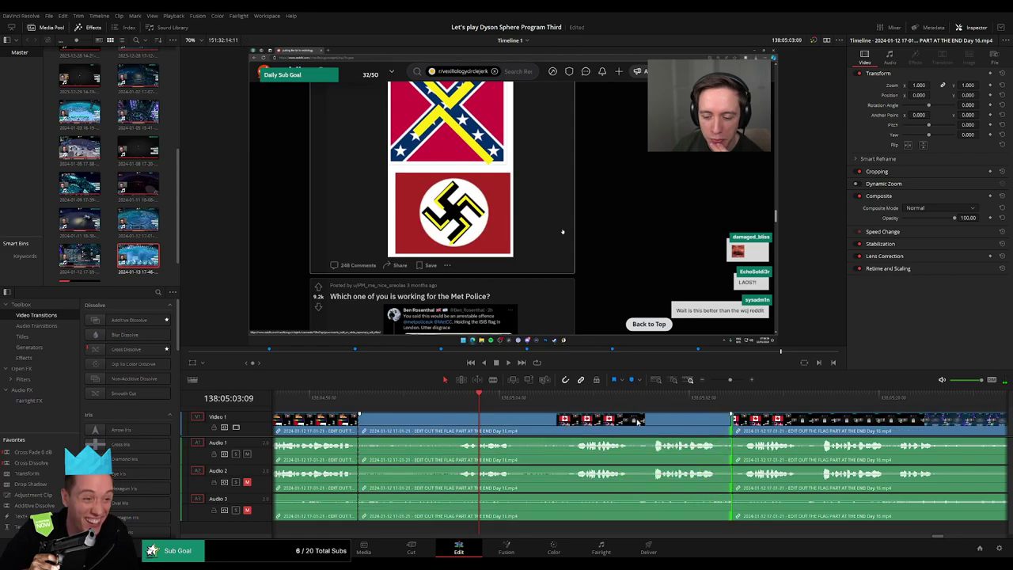
Split at about 138:05:07, where the Canada flag post is showing, and delete the piece from the cut at about 138:04:58 up to there
{"action": "left_click", "coordinate": [582, 398]}
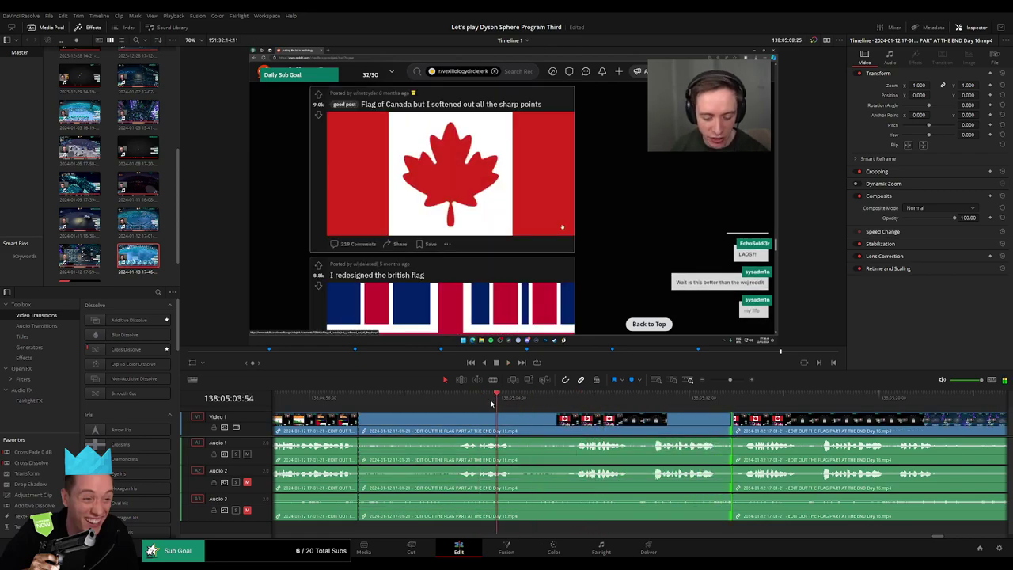
{"action": "left_click", "coordinate": [487, 399]}
{"action": "left_click", "coordinate": [542, 400]}
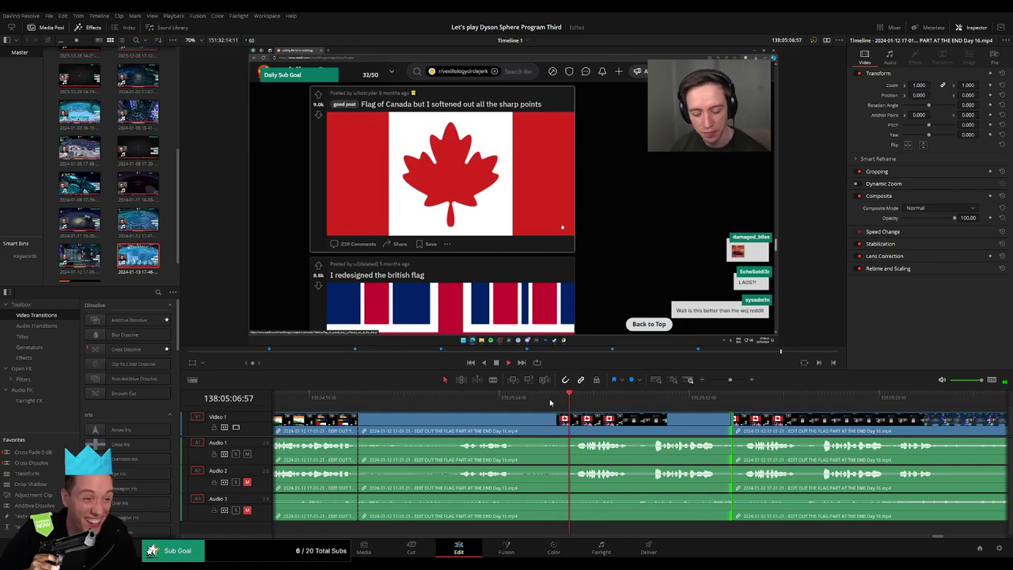
{"action": "key", "text": "ctrl+b"}
{"action": "left_click", "coordinate": [531, 430]}
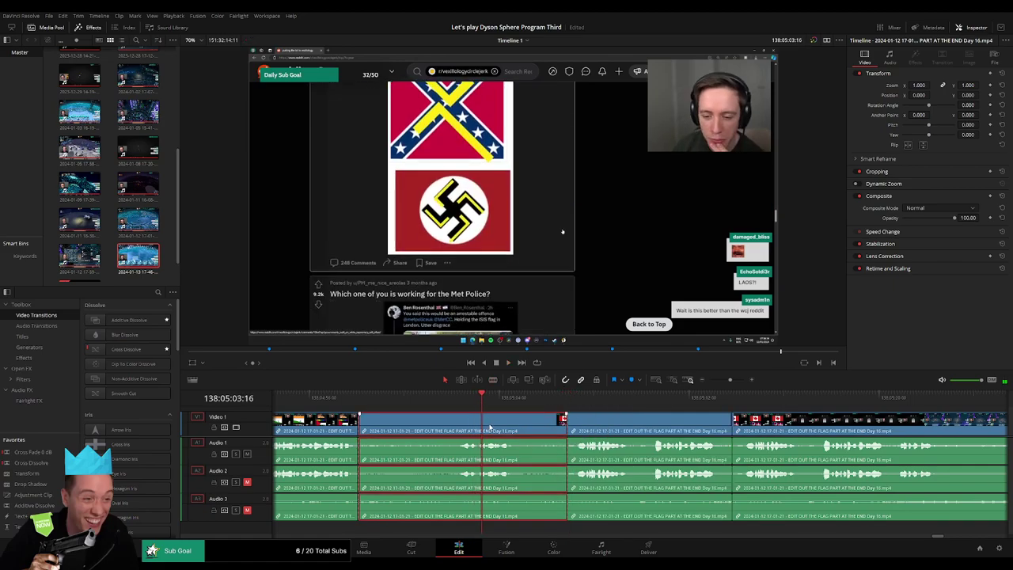
{"action": "key", "text": "Delete"}
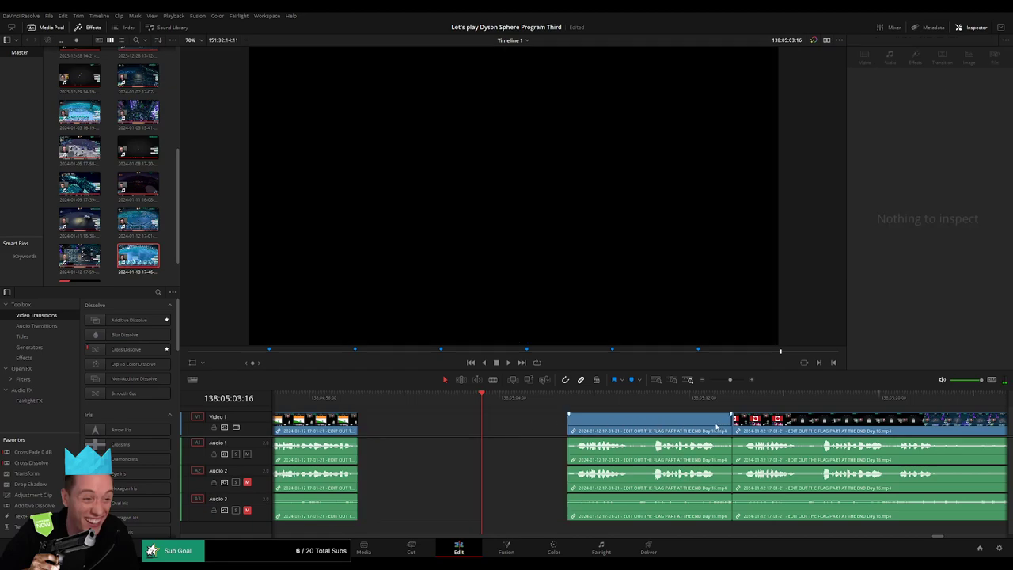
Check the repeated Canada flag footage and delete the duplicate piece between about 138:05:07 and 138:05:14
{"action": "left_click", "coordinate": [701, 398]}
{"action": "key", "text": "space"}
{"action": "left_click", "coordinate": [723, 402]}
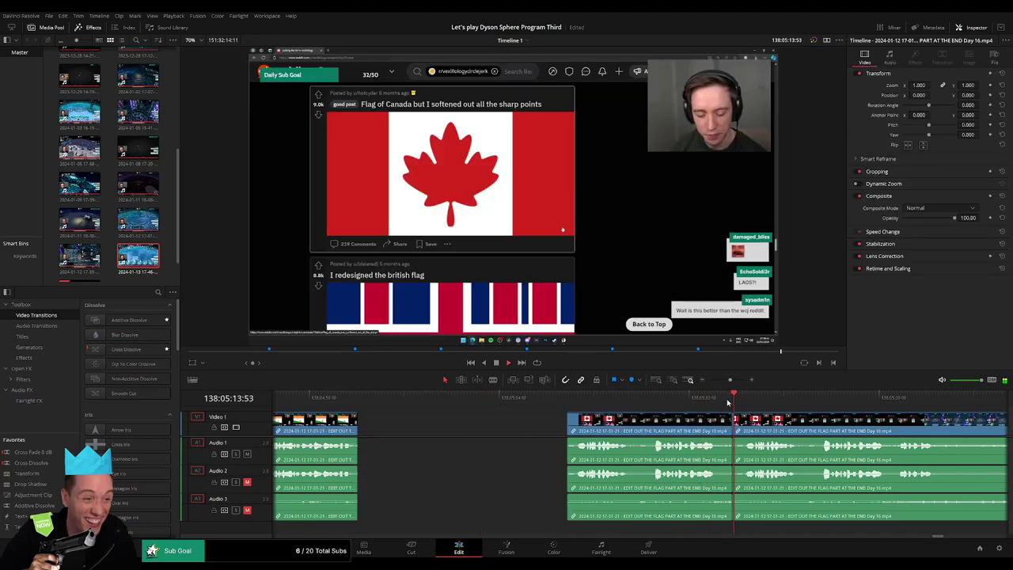
{"action": "left_click", "coordinate": [718, 402]}
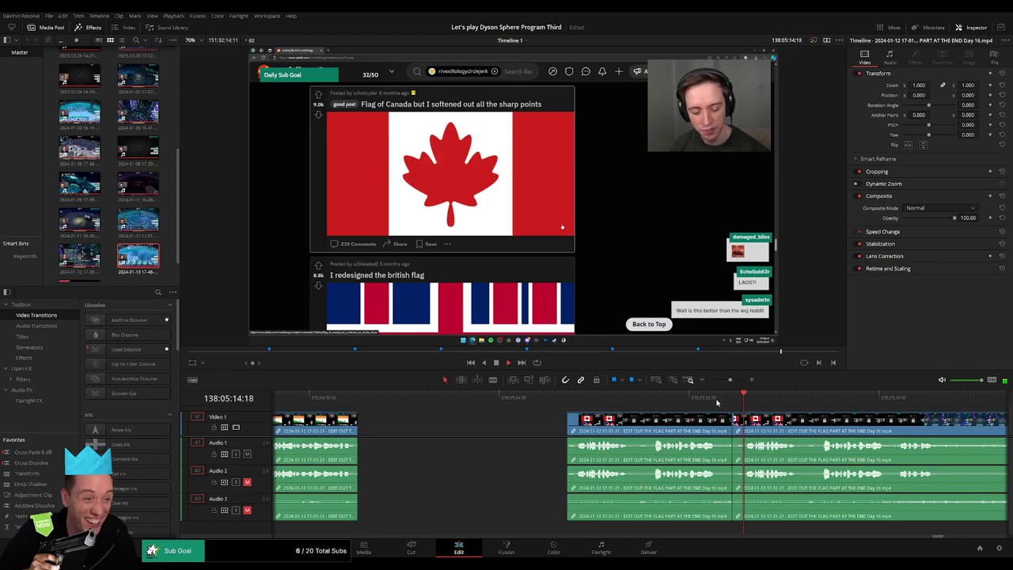
{"action": "left_click", "coordinate": [689, 399]}
{"action": "left_click_drag", "start_coordinate": [688, 403], "coordinate": [672, 403]}
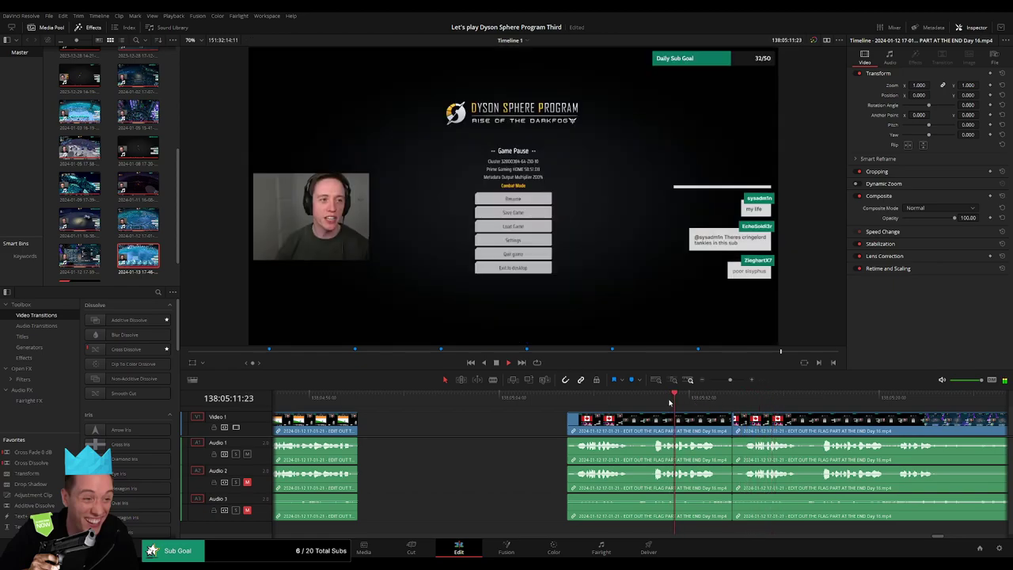
{"action": "left_click_drag", "start_coordinate": [590, 403], "coordinate": [583, 402]}
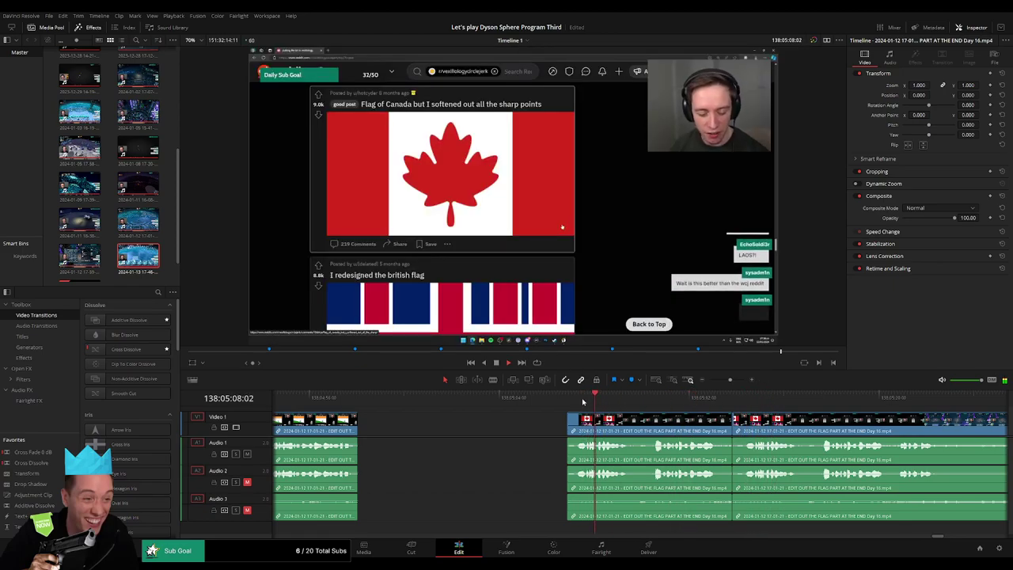
{"action": "key", "text": "Delete"}
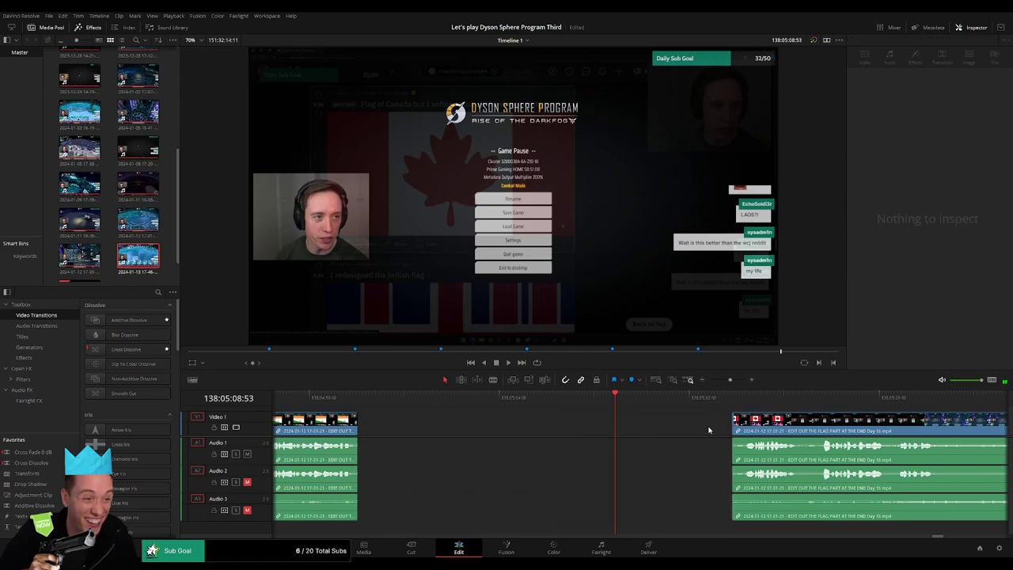
Move the remaining Canada flag segment against the cut at about 138:04:58 and join the two sides with a short transition
{"action": "left_click_drag", "start_coordinate": [767, 425], "coordinate": [396, 428]}
{"action": "left_click", "coordinate": [319, 396]}
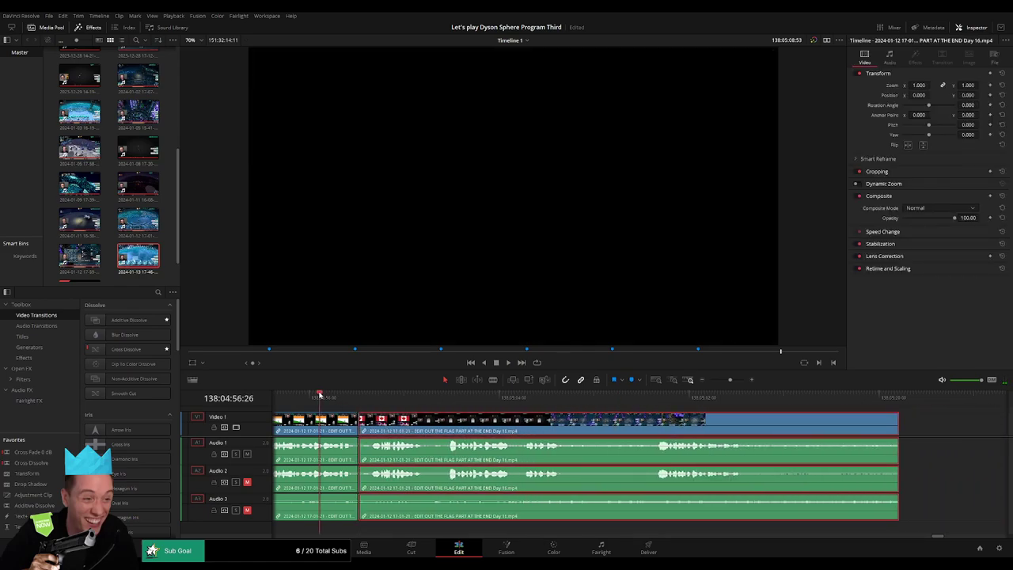
{"action": "key", "text": "space"}
{"action": "left_click", "coordinate": [358, 424]}
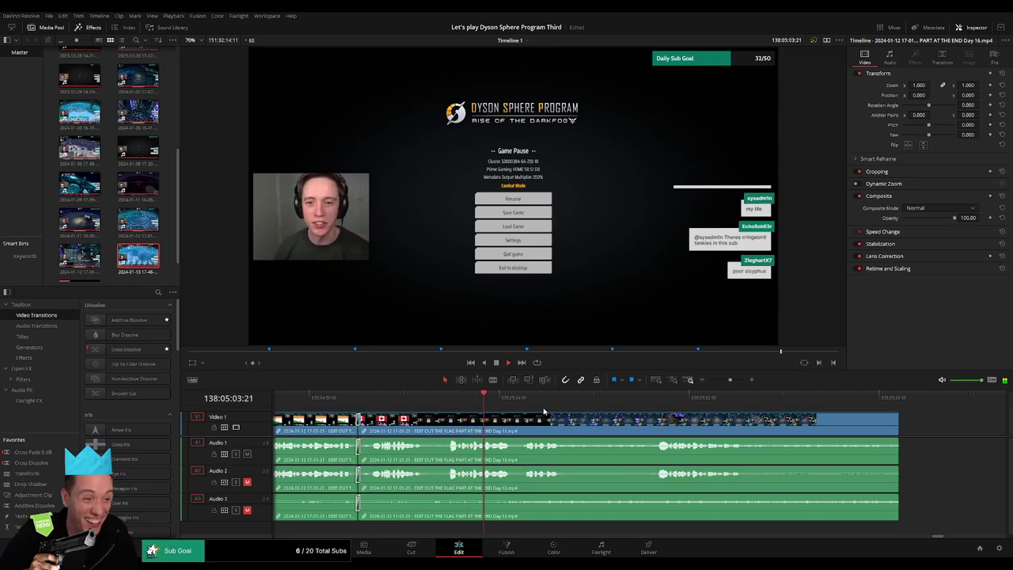
Move the Day 16 part 2 segment against the flag segment's end at about 138:05:20 and join them with a short transition
{"action": "mouse_move", "coordinate": [730, 380]}
{"action": "left_mouse_down"}
{"action": "mouse_move", "coordinate": [720, 381]}
{"action": "mouse_move", "coordinate": [729, 383]}
{"action": "left_mouse_up"}
{"action": "key", "text": "space"}
{"action": "left_click_drag", "start_coordinate": [672, 397], "coordinate": [694, 398]}
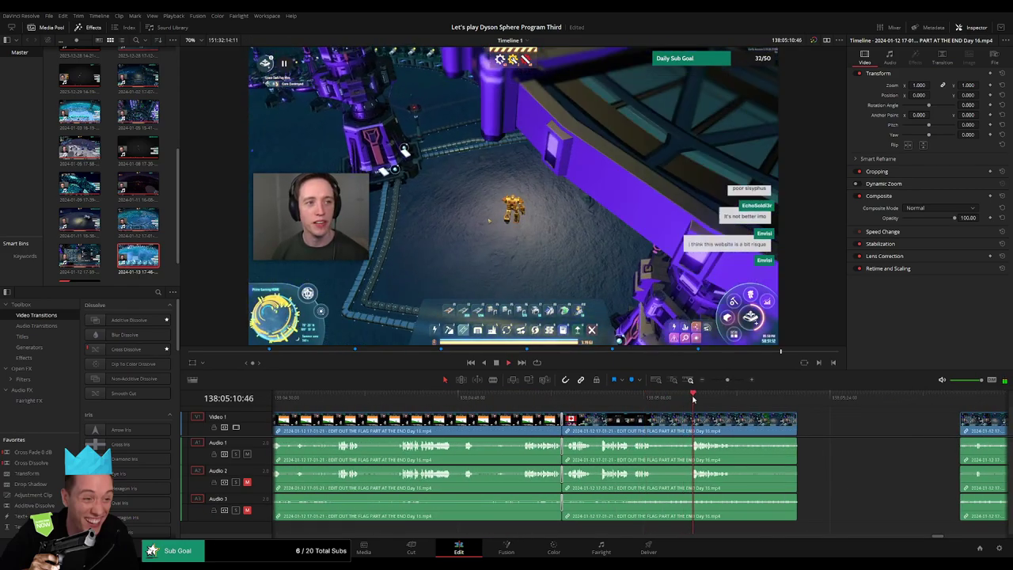
{"action": "scroll", "coordinate": [561, 408], "scroll_direction": "right", "scroll_amount": 1}
{"action": "scroll", "coordinate": [563, 408], "scroll_direction": "right", "scroll_amount": 4}
{"action": "scroll", "coordinate": [557, 415], "scroll_direction": "right", "scroll_amount": 1}
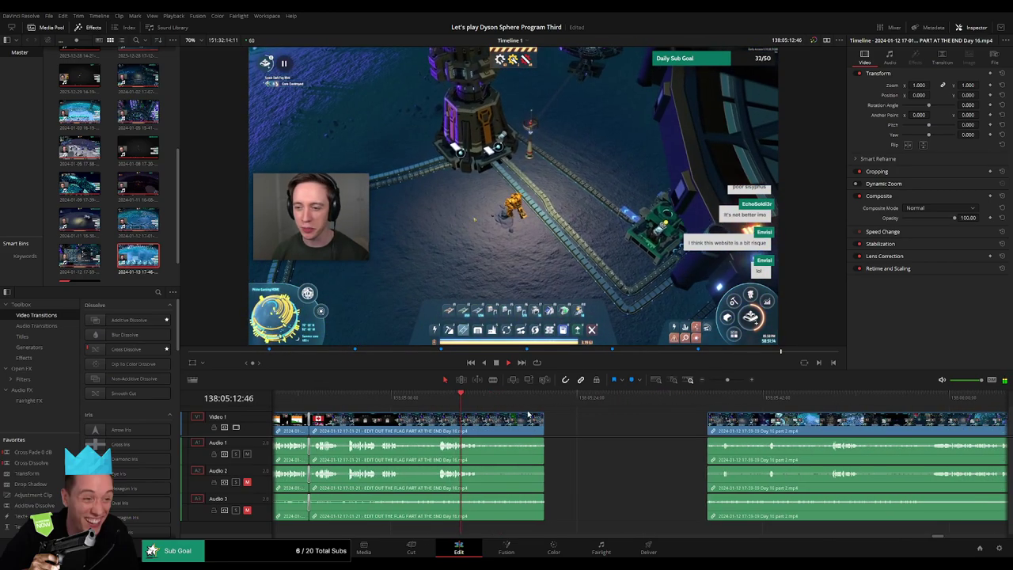
{"action": "left_click_drag", "start_coordinate": [732, 421], "coordinate": [569, 422]}
{"action": "left_click", "coordinate": [540, 398]}
{"action": "key", "text": "space"}
{"action": "left_click", "coordinate": [546, 431]}
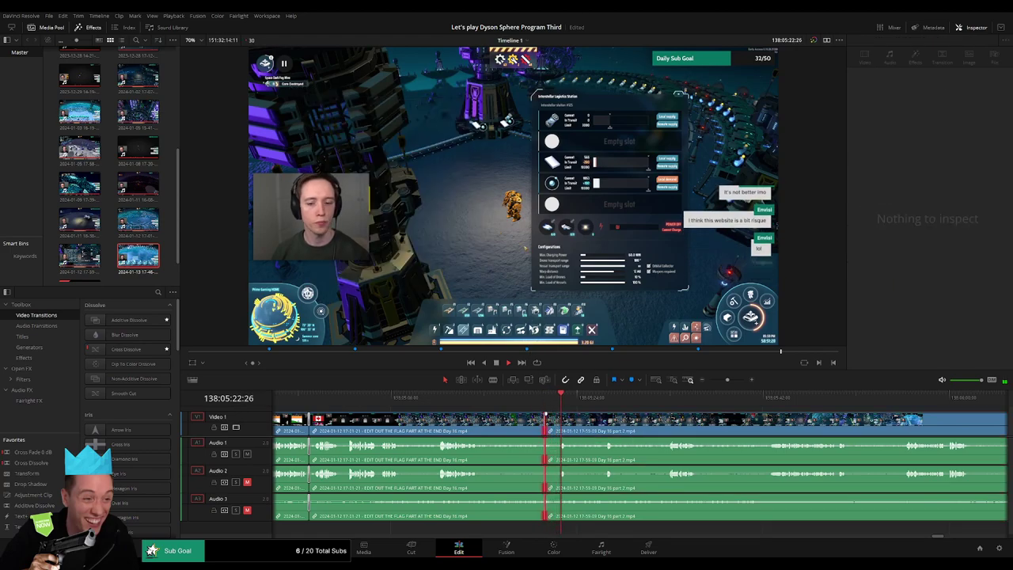
{"action": "key", "text": "Return"}
Play across the join with the Day 16 part 2 footage up to about 138:05:28, and return to the episode's start at 138:00:00:00
{"action": "left_click", "coordinate": [532, 400]}
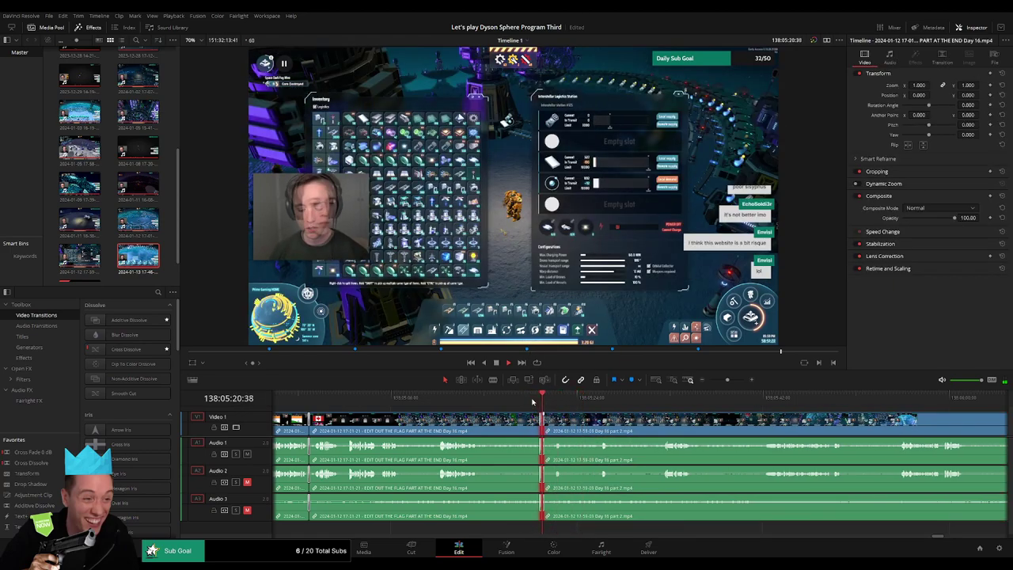
{"action": "left_click", "coordinate": [599, 399]}
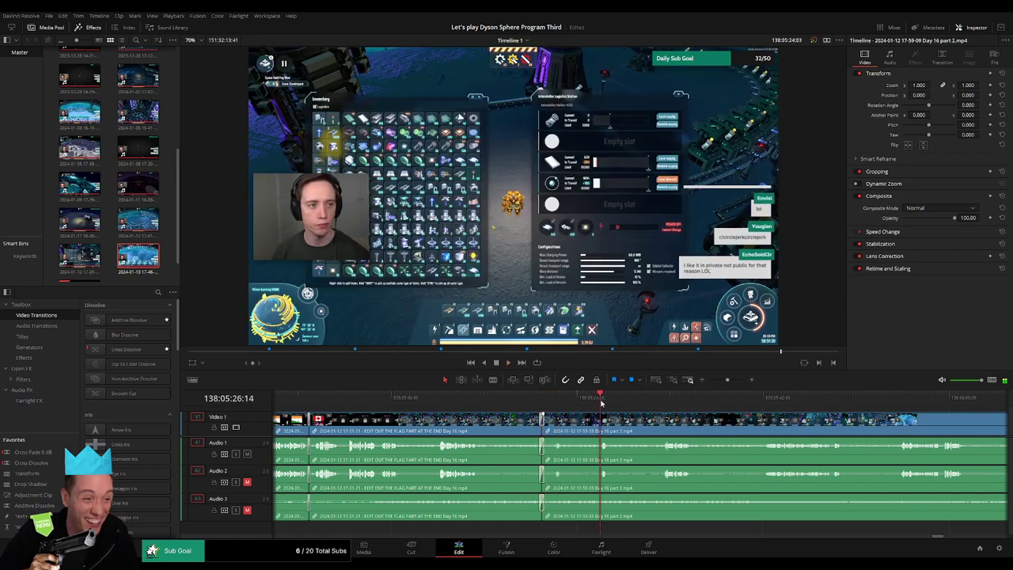
{"action": "key", "text": "space"}
{"action": "left_click_drag", "start_coordinate": [727, 380], "coordinate": [707, 383]}
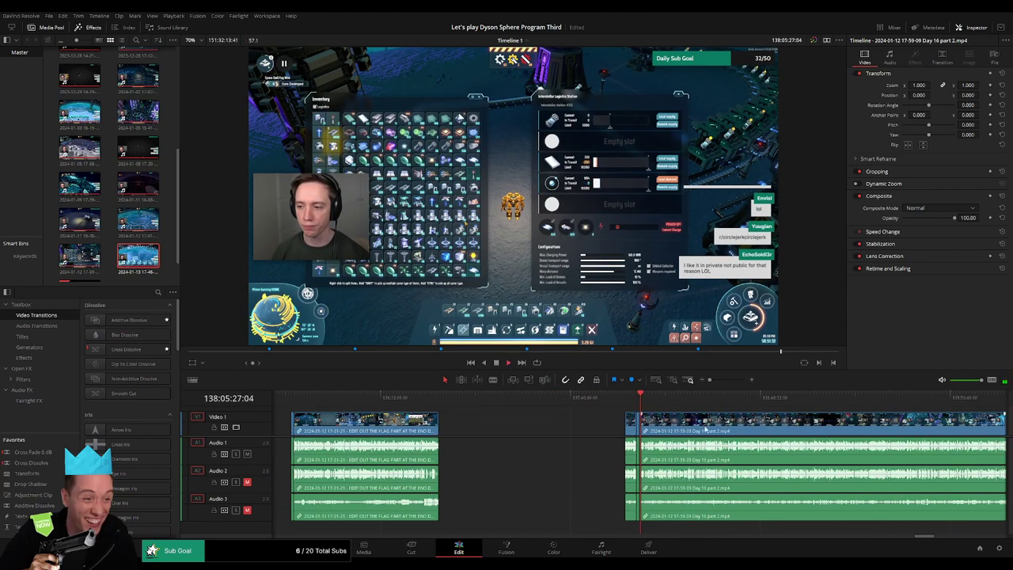
{"action": "left_click_drag", "start_coordinate": [705, 429], "coordinate": [452, 419]}
{"action": "key", "text": "space"}
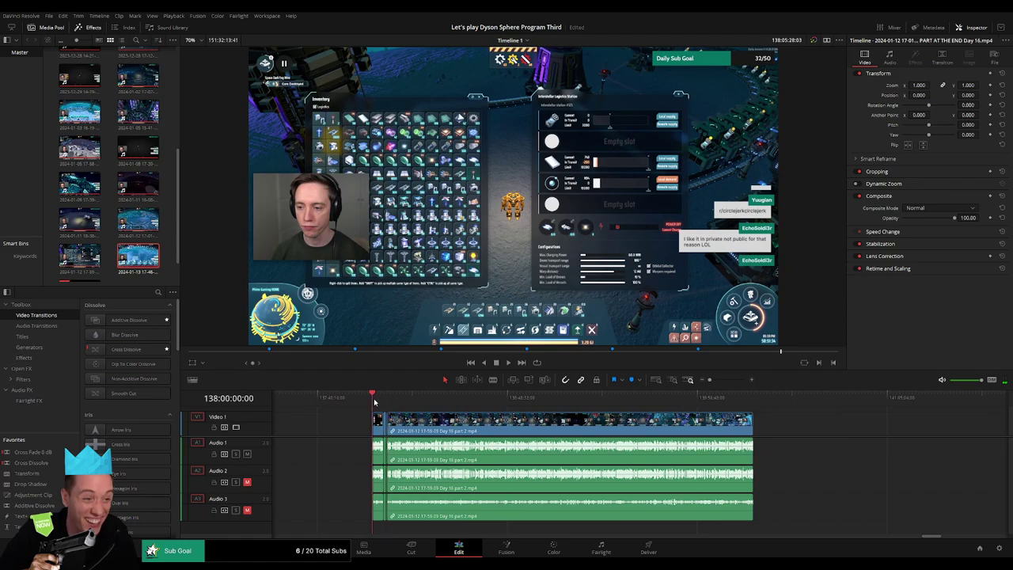
Scrub from the section start at 138:00:00:00 and play spots around 138:52 to look for a suitable break in the footage
{"action": "left_click", "coordinate": [393, 401]}
{"action": "mouse_move", "coordinate": [395, 402]}
{"action": "left_mouse_down"}
{"action": "mouse_move", "coordinate": [418, 403]}
{"action": "mouse_move", "coordinate": [366, 406]}
{"action": "mouse_move", "coordinate": [393, 401]}
{"action": "left_mouse_up"}
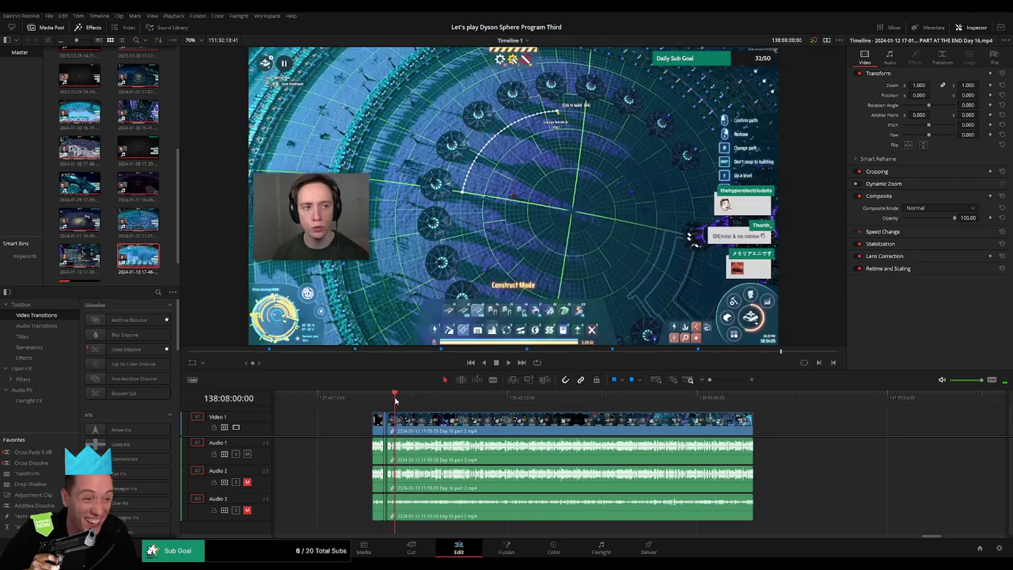
{"action": "key", "text": "Up"}
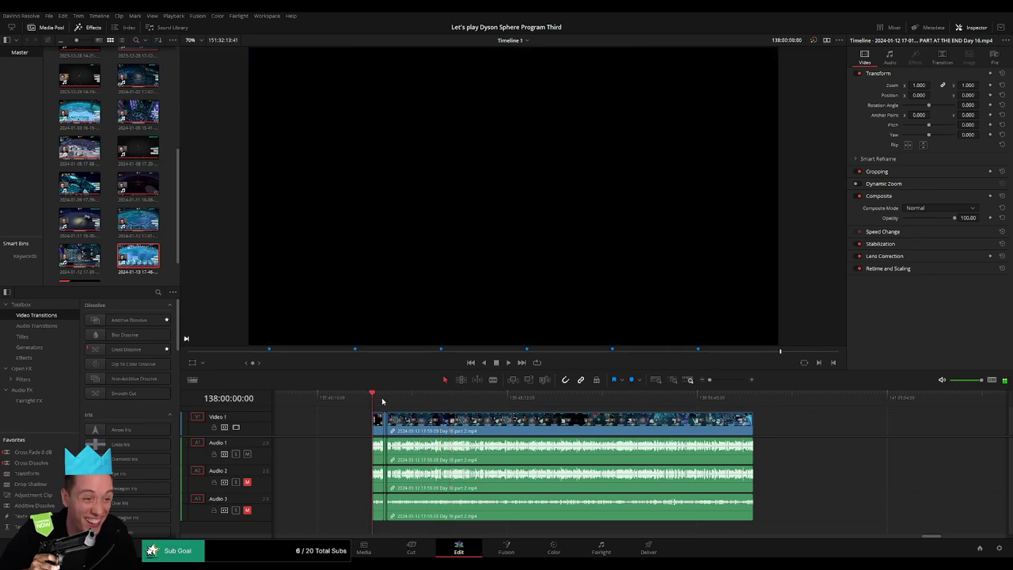
{"action": "left_click_drag", "start_coordinate": [423, 402], "coordinate": [516, 406]}
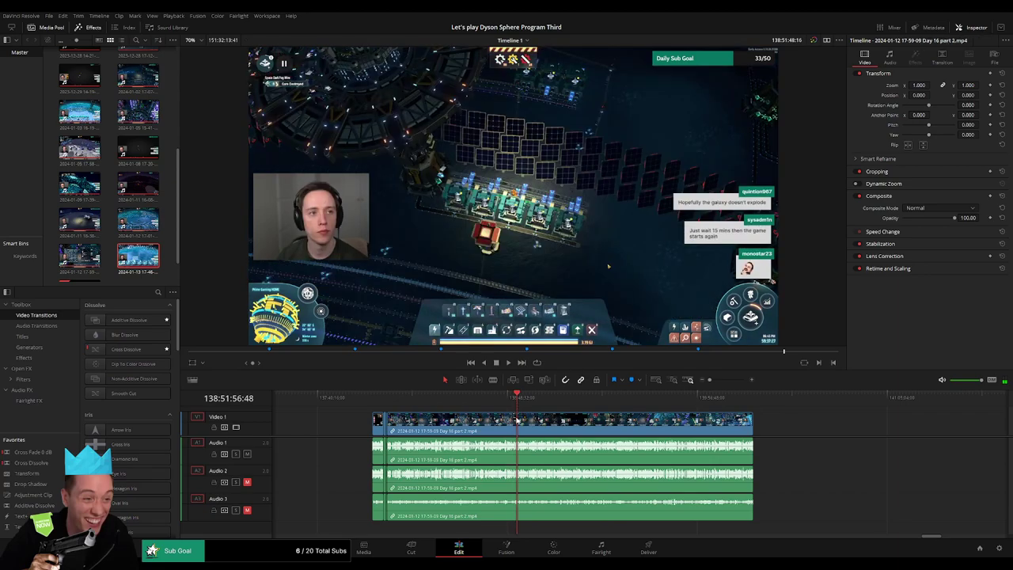
{"action": "left_click_drag", "start_coordinate": [710, 380], "coordinate": [723, 381]}
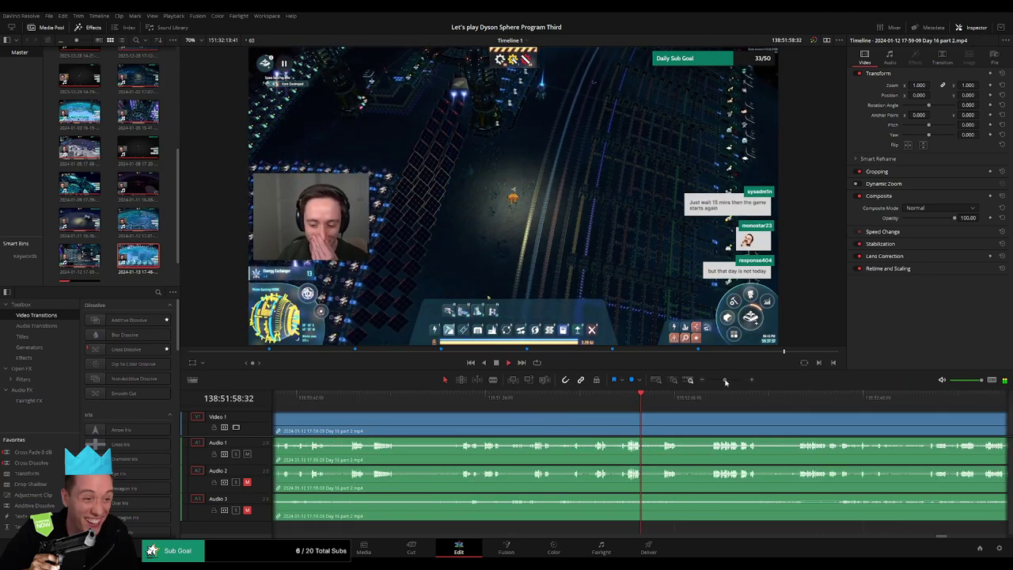
{"action": "left_click", "coordinate": [535, 400]}
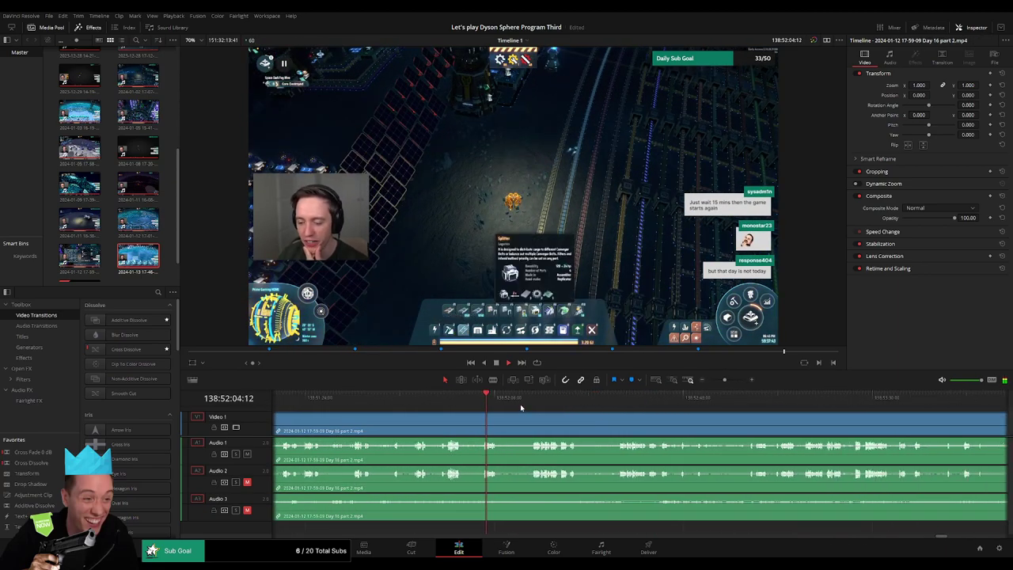
{"action": "left_click_drag", "start_coordinate": [724, 380], "coordinate": [729, 381]}
{"action": "left_click", "coordinate": [699, 401]}
{"action": "left_click", "coordinate": [443, 401]}
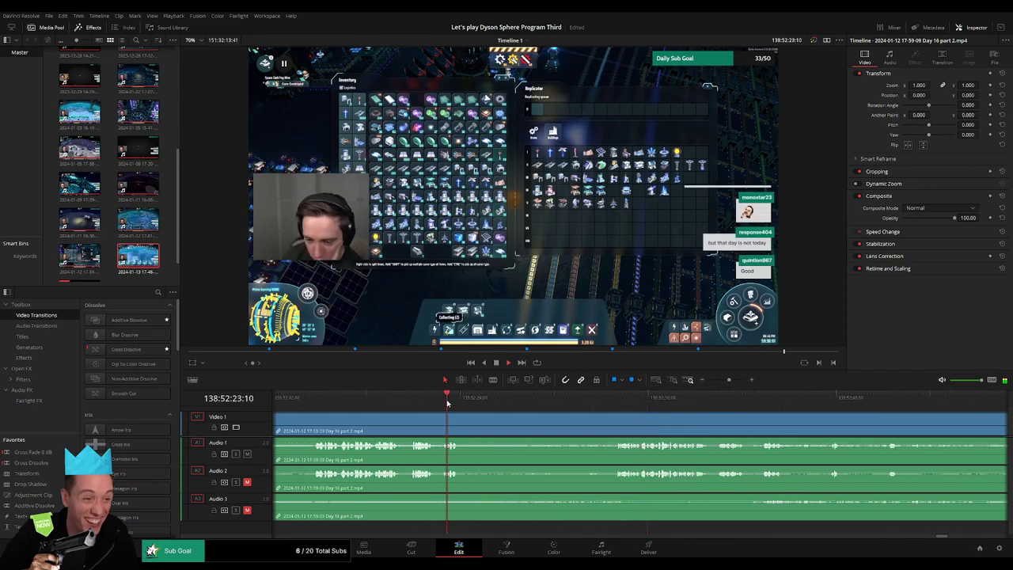
{"action": "left_click", "coordinate": [377, 402]}
{"action": "left_click", "coordinate": [320, 404]}
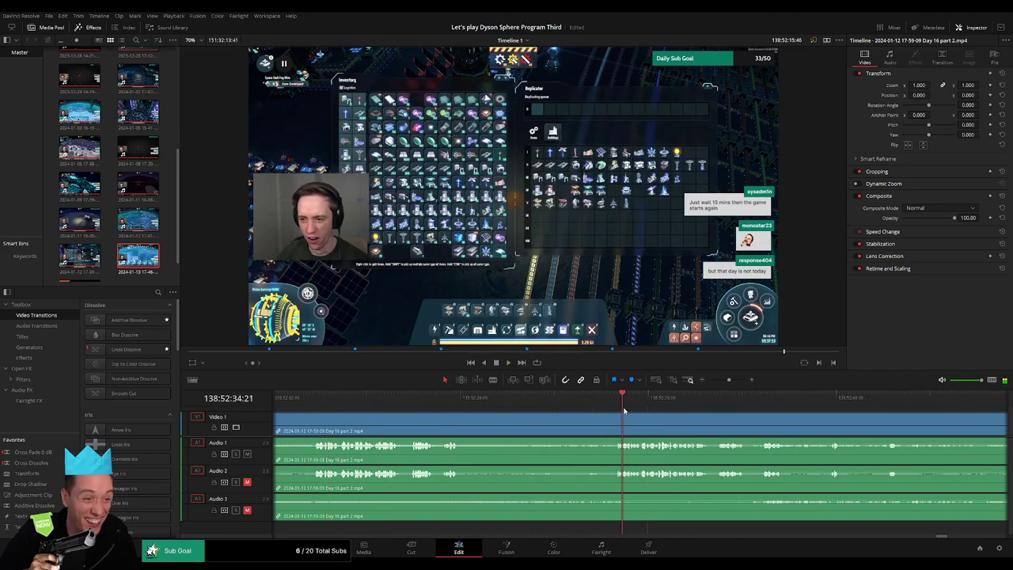
Split the Day 16 part 2 clip and its audio at 138:52:33:00, in the quiet stretch before speech resumes
{"action": "left_click_drag", "start_coordinate": [729, 425], "coordinate": [559, 403]}
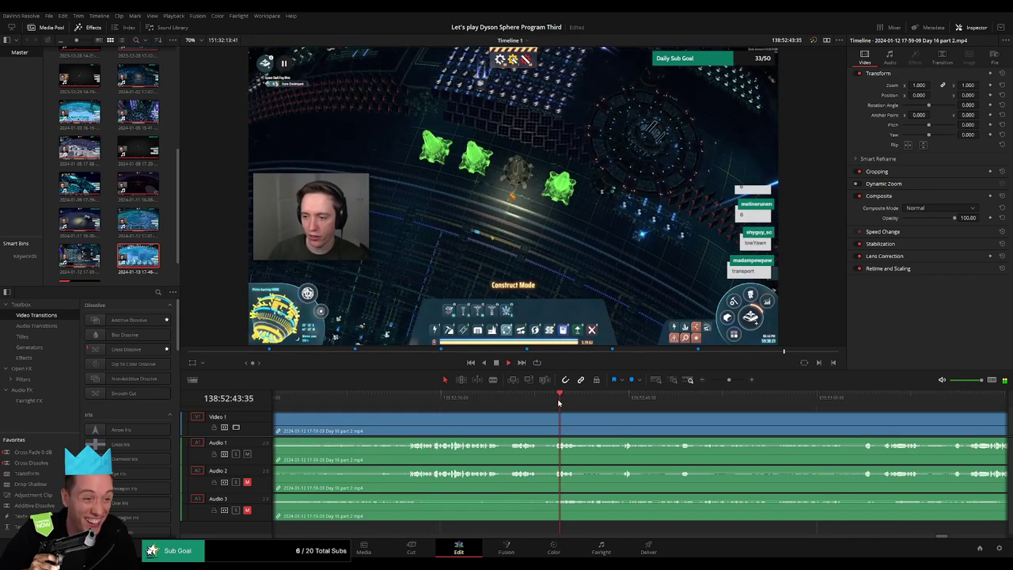
{"action": "left_click", "coordinate": [405, 401]}
{"action": "left_click_drag", "start_coordinate": [446, 417], "coordinate": [645, 423]}
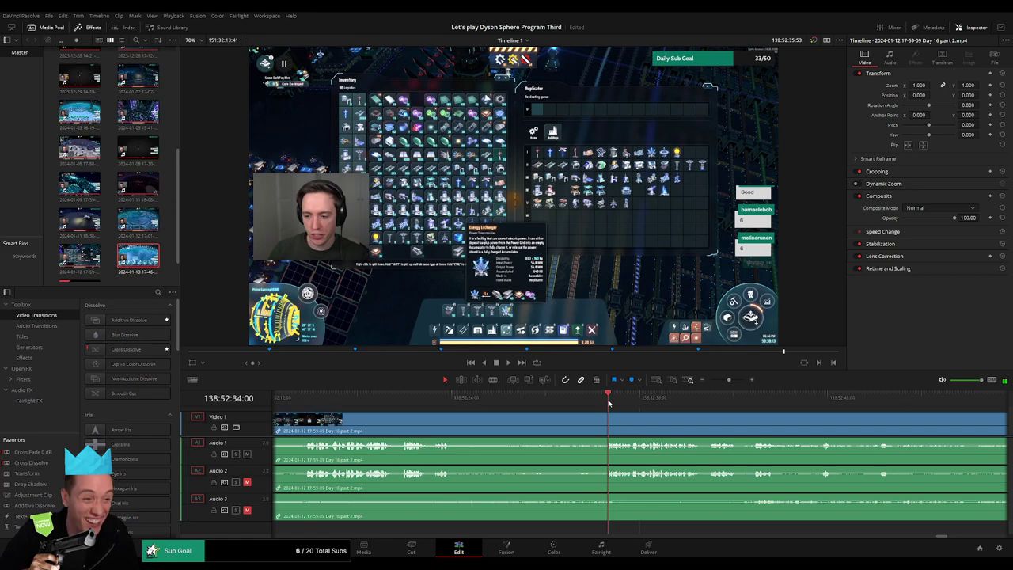
{"action": "left_click_drag", "start_coordinate": [609, 403], "coordinate": [595, 404]}
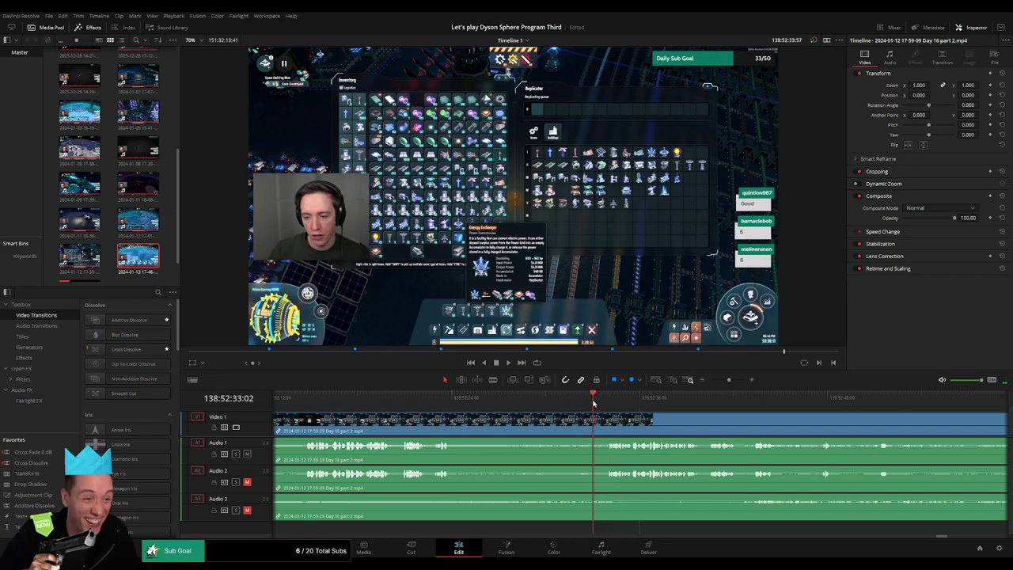
{"action": "key", "text": "b"}
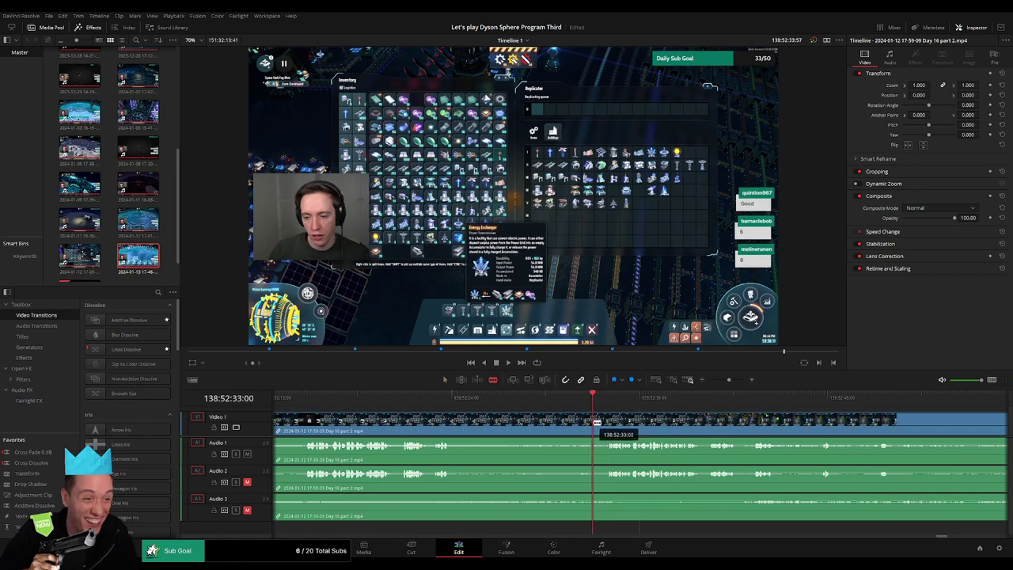
{"action": "left_click", "coordinate": [596, 423]}
Add fades on both sides of the 138:52:33:00 cut for video and audio, and play across the cut
{"action": "key", "text": "a"}
{"action": "left_click_drag", "start_coordinate": [594, 414], "coordinate": [611, 414]}
{"action": "key", "text": "space"}
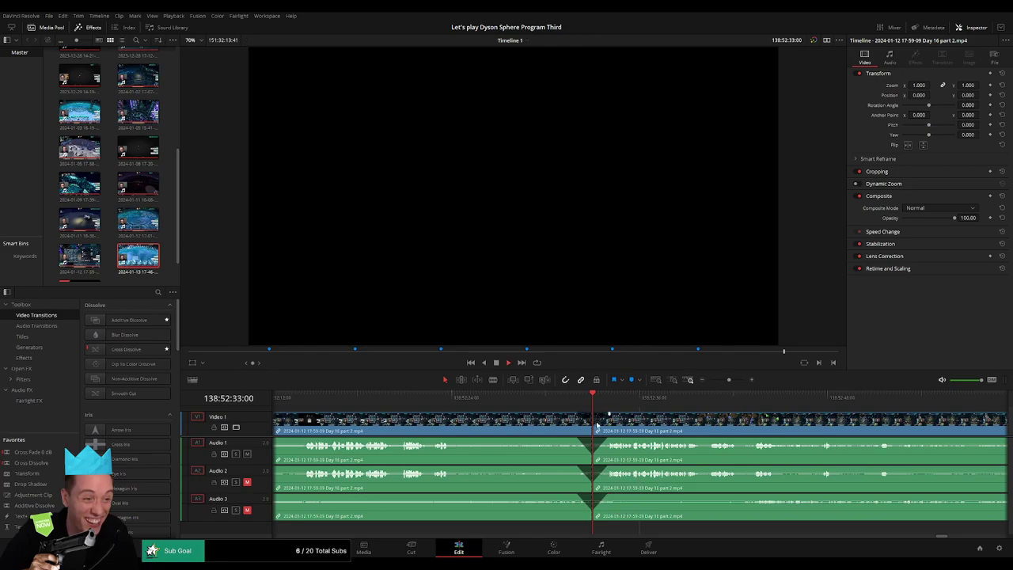
{"action": "left_click", "coordinate": [582, 403]}
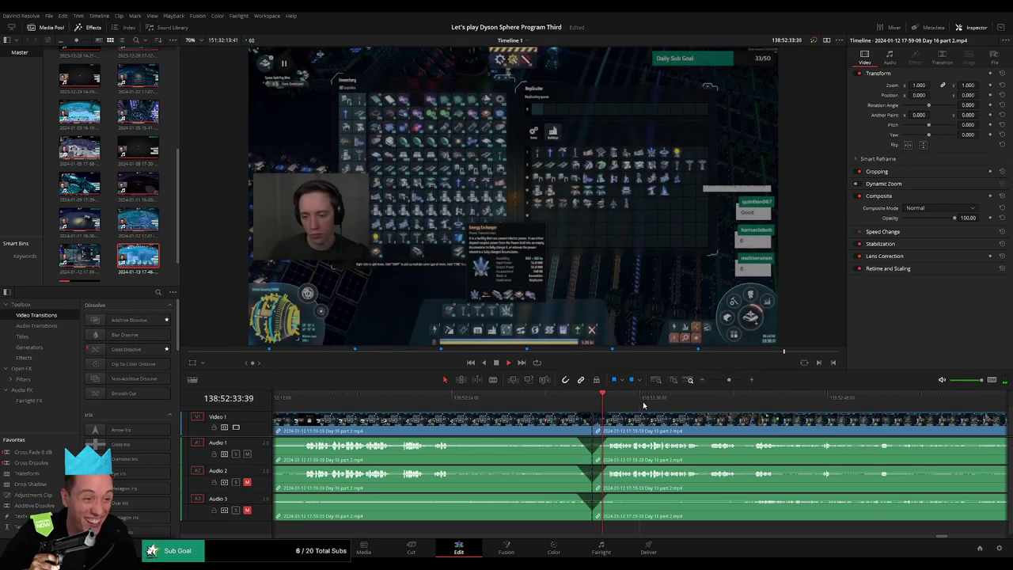
{"action": "scroll", "coordinate": [566, 419], "scroll_direction": "down", "scroll_amount": 3}
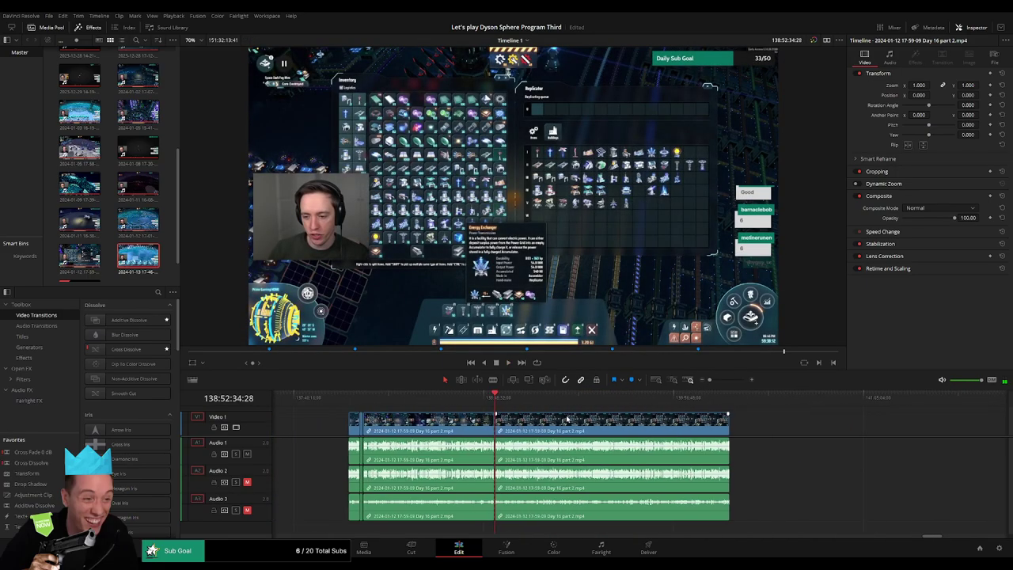
Move the second half of the split clip with its audio so that it starts at 140:00:00:00
{"action": "left_click", "coordinate": [346, 395]}
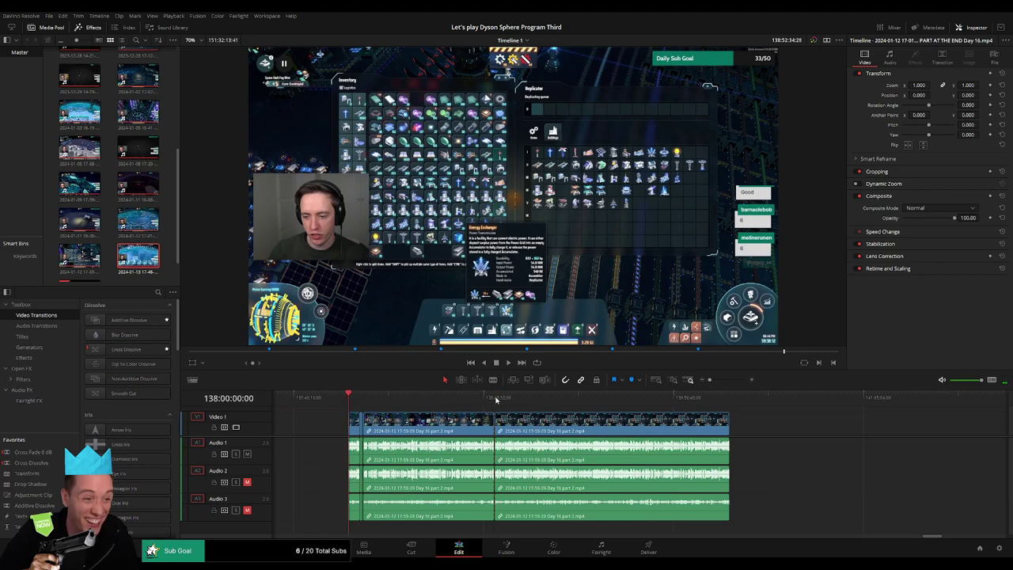
{"action": "left_click_drag", "start_coordinate": [578, 421], "coordinate": [653, 428]}
{"action": "left_click", "coordinate": [438, 426]}
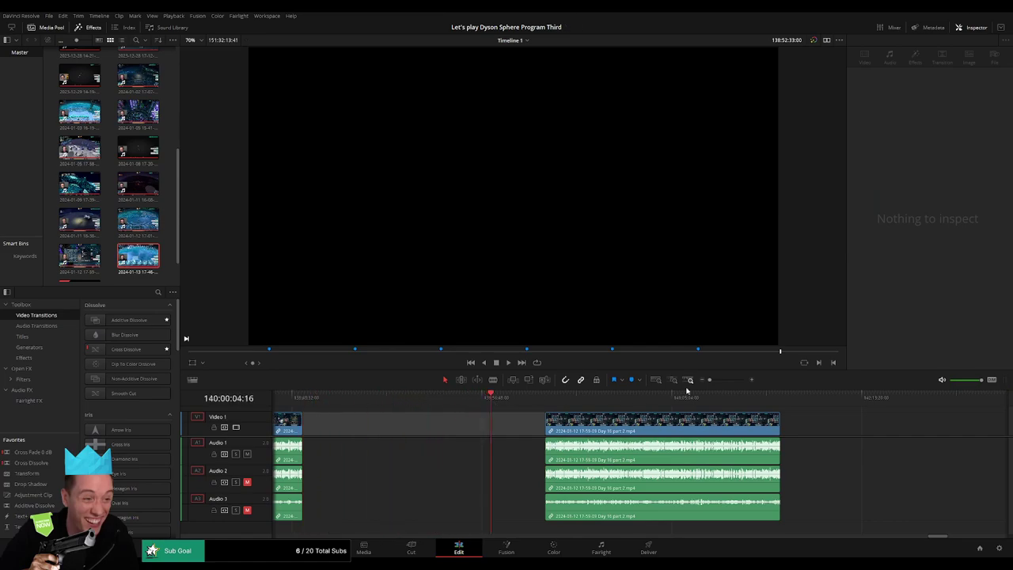
{"action": "left_click_drag", "start_coordinate": [709, 380], "coordinate": [716, 381]}
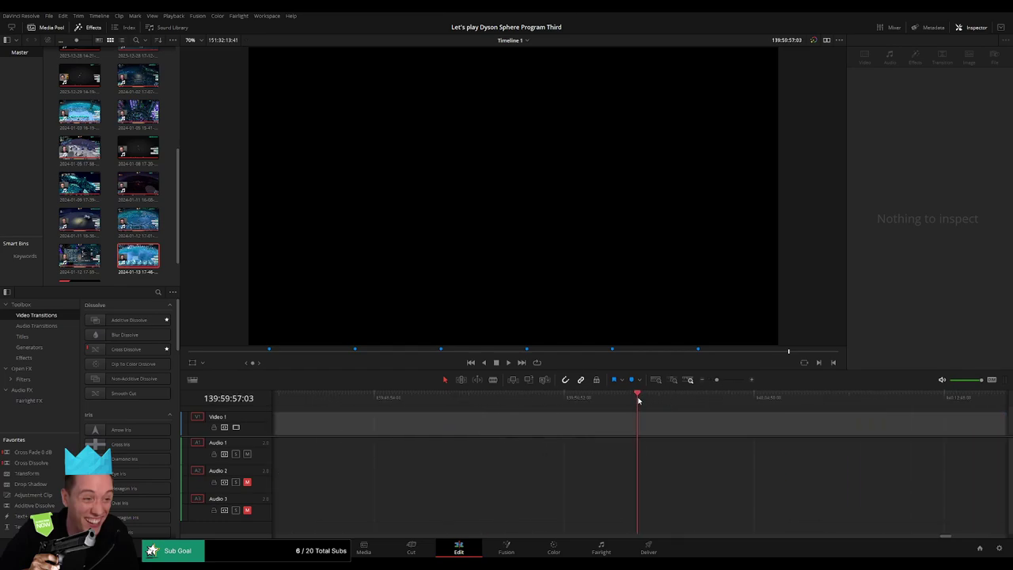
{"action": "left_click_drag", "start_coordinate": [717, 380], "coordinate": [691, 385]}
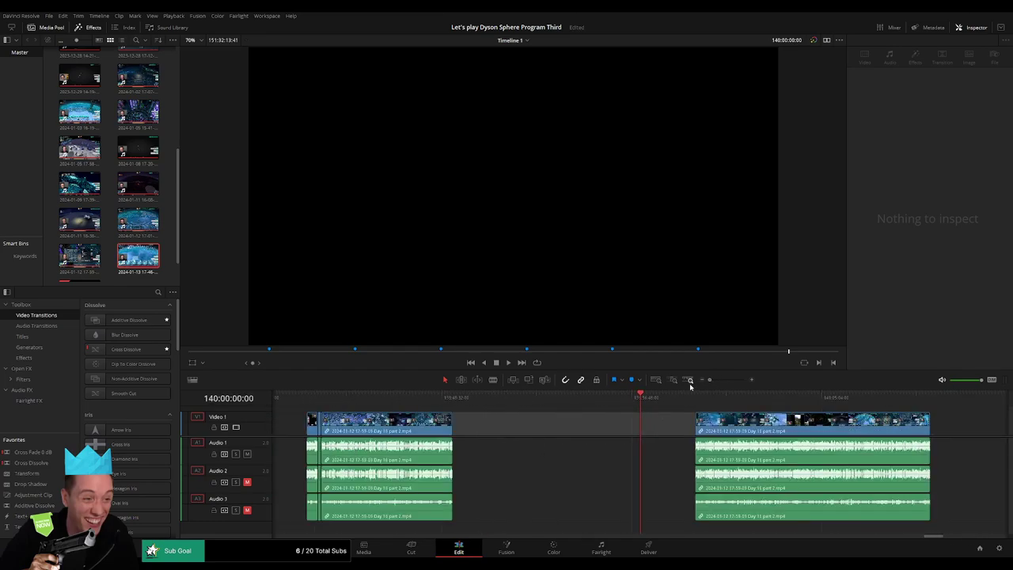
{"action": "left_click_drag", "start_coordinate": [718, 419], "coordinate": [664, 420]}
Add a timeline marker named "70 episodes" at 138:52:33:00, where the first half ends
{"action": "left_click", "coordinate": [519, 418]}
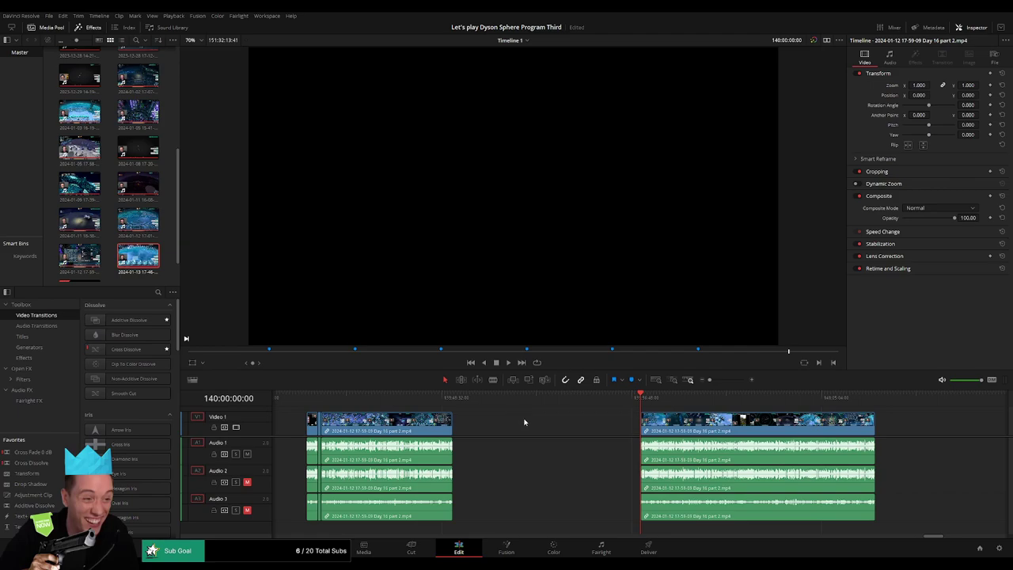
{"action": "left_click", "coordinate": [458, 402]}
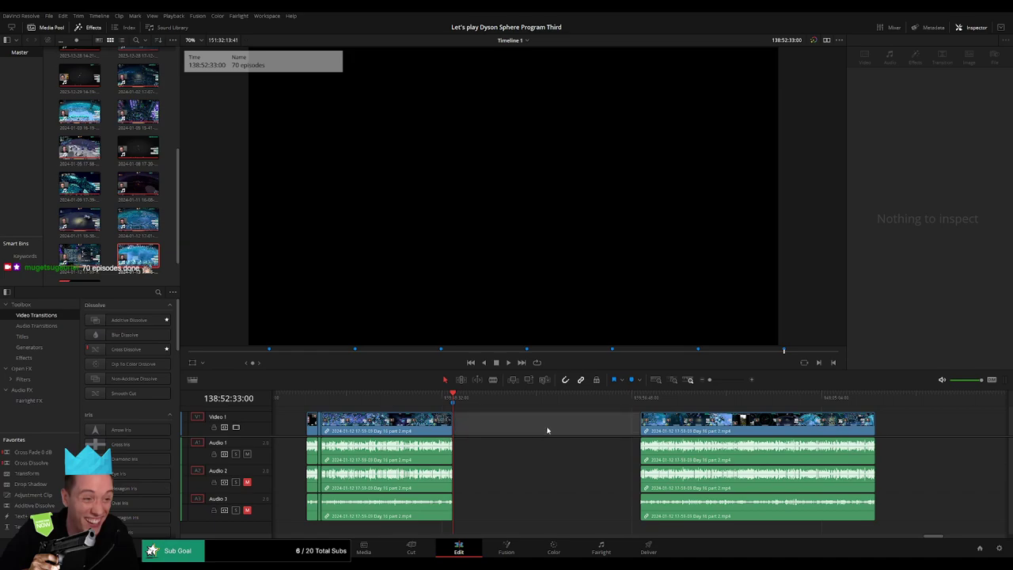
{"action": "left_click_drag", "start_coordinate": [594, 427], "coordinate": [375, 421]}
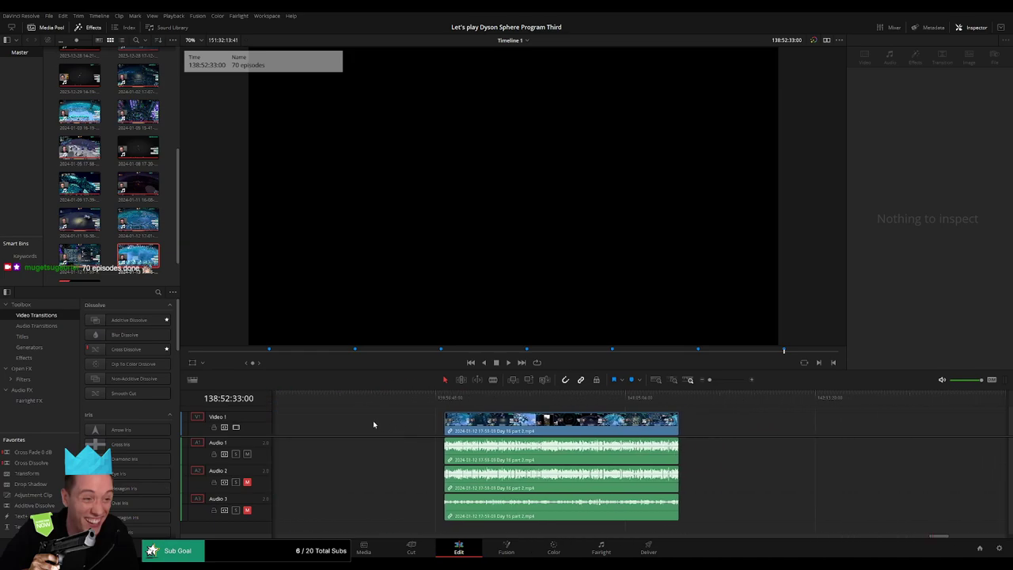
Return the playhead to 140:00:00:00 and examine the remaining footage up to the end of the timeline
{"action": "left_click", "coordinate": [418, 399]}
{"action": "left_click_drag", "start_coordinate": [939, 432], "coordinate": [576, 426]}
{"action": "scroll", "coordinate": [575, 426], "scroll_direction": "right", "scroll_amount": 10}
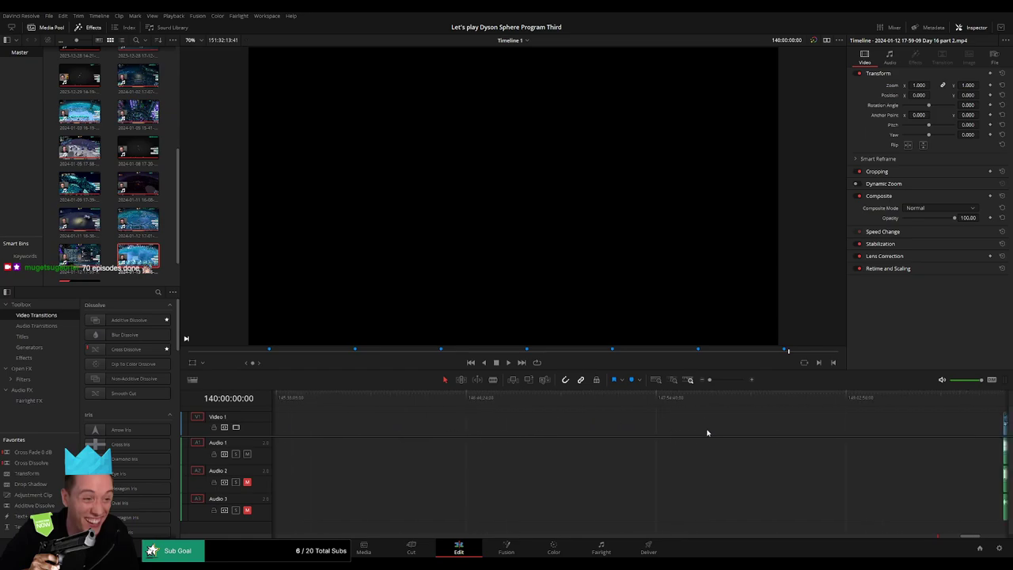
{"action": "scroll", "coordinate": [559, 428], "scroll_direction": "right", "scroll_amount": 6}
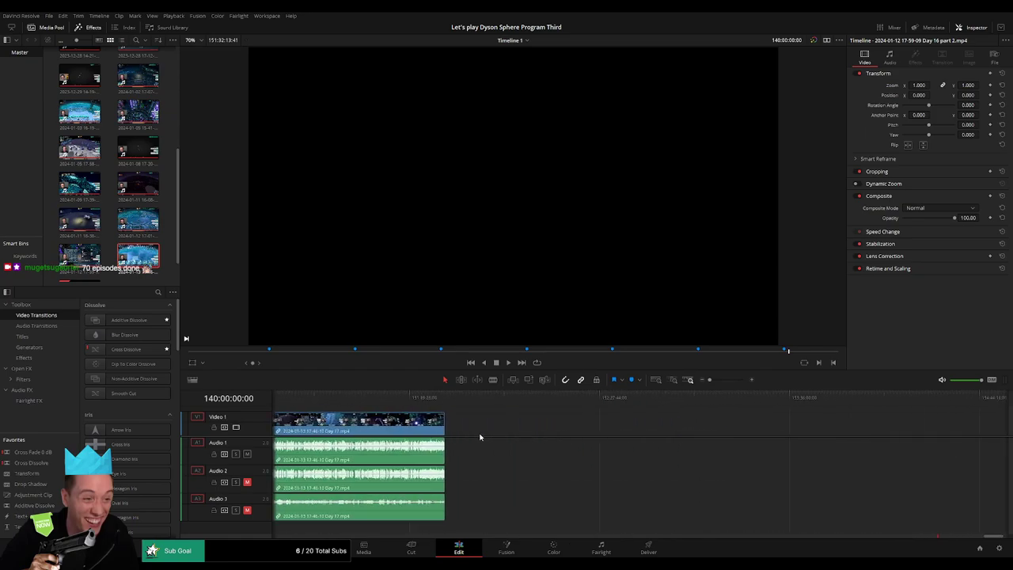
{"action": "scroll", "coordinate": [556, 435], "scroll_direction": "right", "scroll_amount": 8}
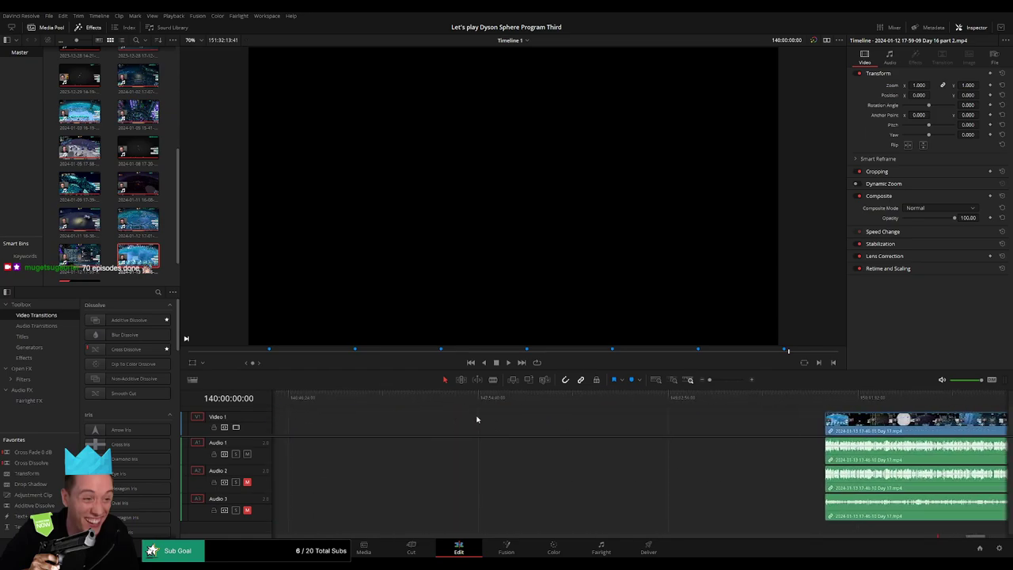
{"action": "scroll", "coordinate": [748, 433], "scroll_direction": "left", "scroll_amount": 2}
Play the opening ten seconds of the moved clip from 140:00:00:00
{"action": "key", "text": "space"}
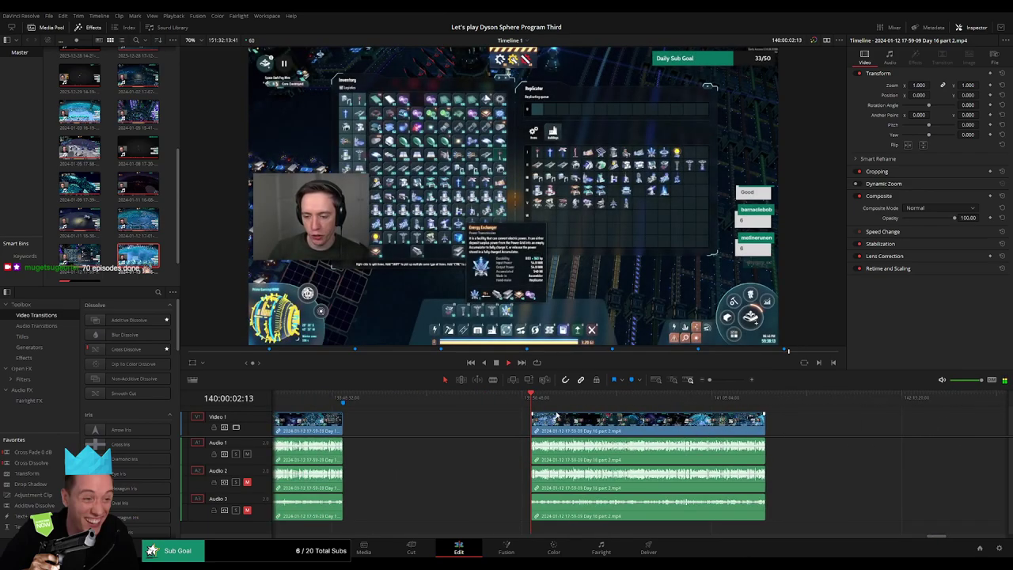
{"action": "scroll", "coordinate": [479, 412], "scroll_direction": "right", "scroll_amount": 4}
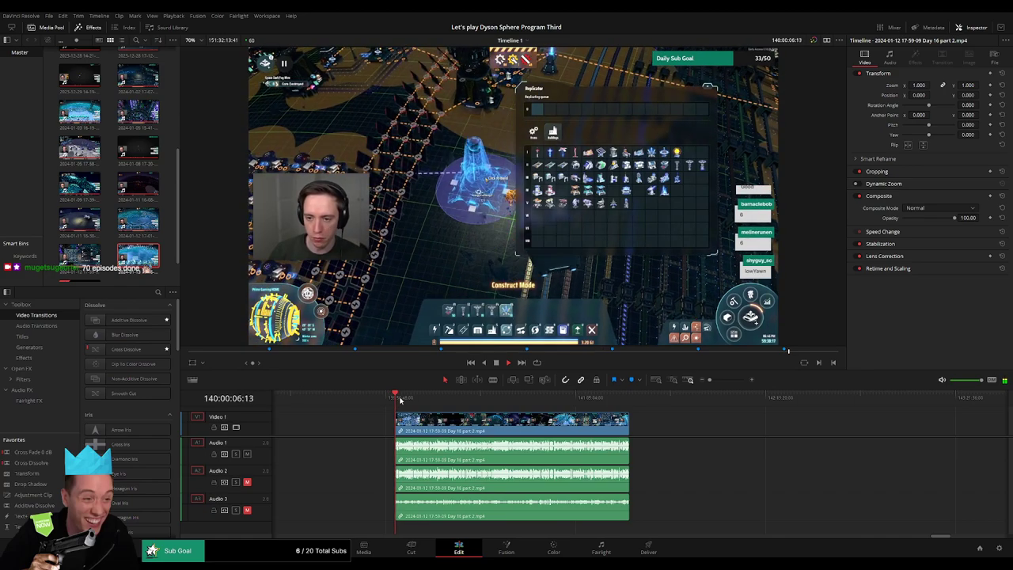
{"action": "scroll", "coordinate": [674, 419], "scroll_direction": "left", "scroll_amount": 8}
{"action": "scroll", "coordinate": [674, 420], "scroll_direction": "right", "scroll_amount": 4}
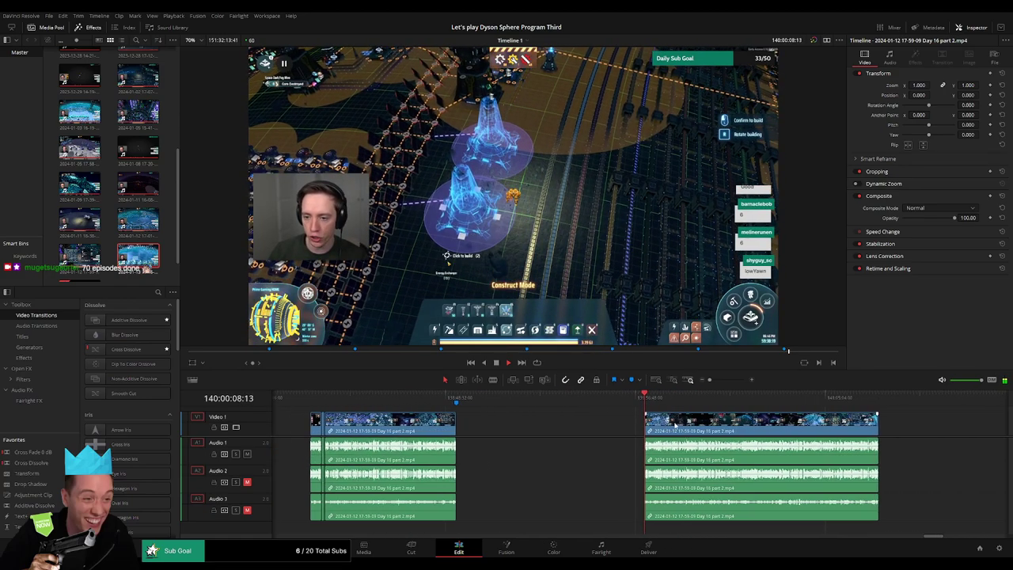
{"action": "key", "text": "space"}
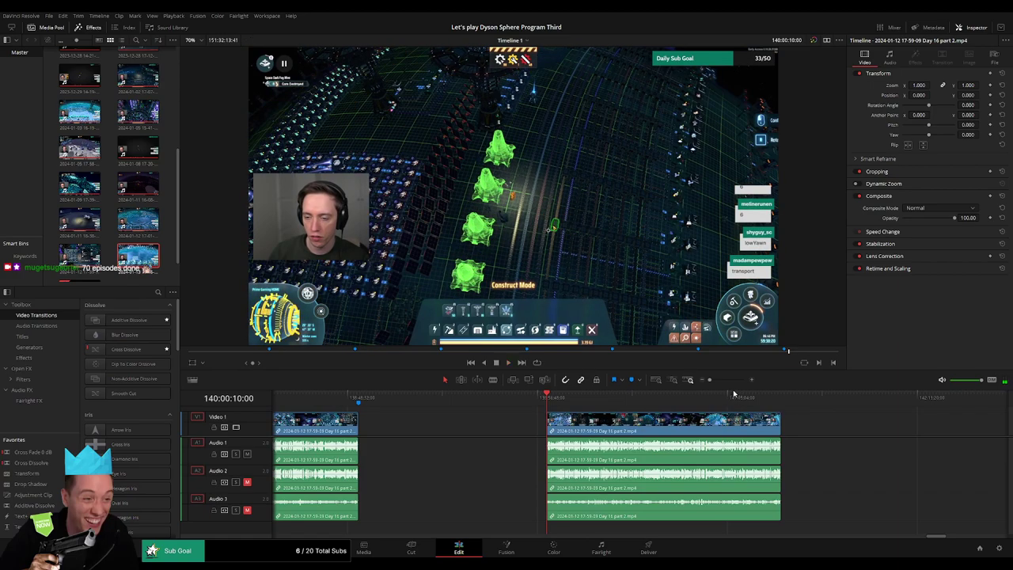
Replay the speech around 140:00:08 closely to judge where the opening can be cut
{"action": "left_click_drag", "start_coordinate": [711, 380], "coordinate": [730, 383]}
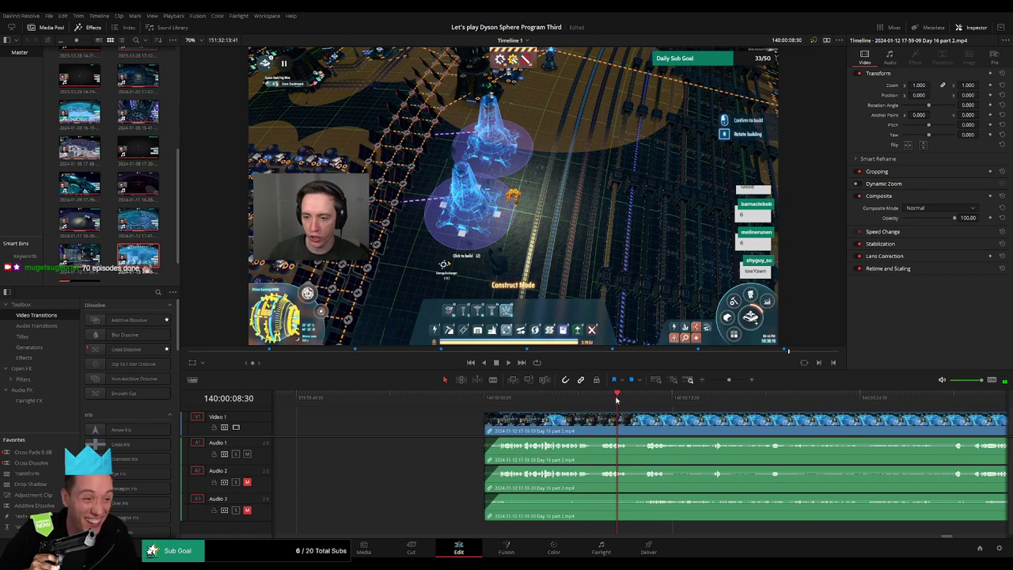
{"action": "left_click_drag", "start_coordinate": [729, 380], "coordinate": [737, 386]}
{"action": "left_click", "coordinate": [502, 402]}
{"action": "key", "text": "space"}
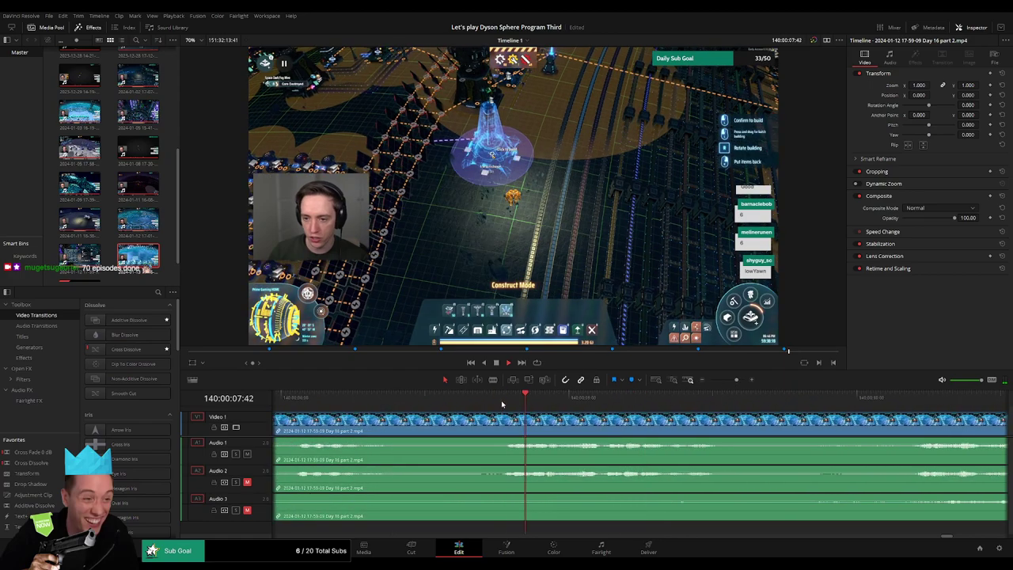
{"action": "key", "text": "space"}
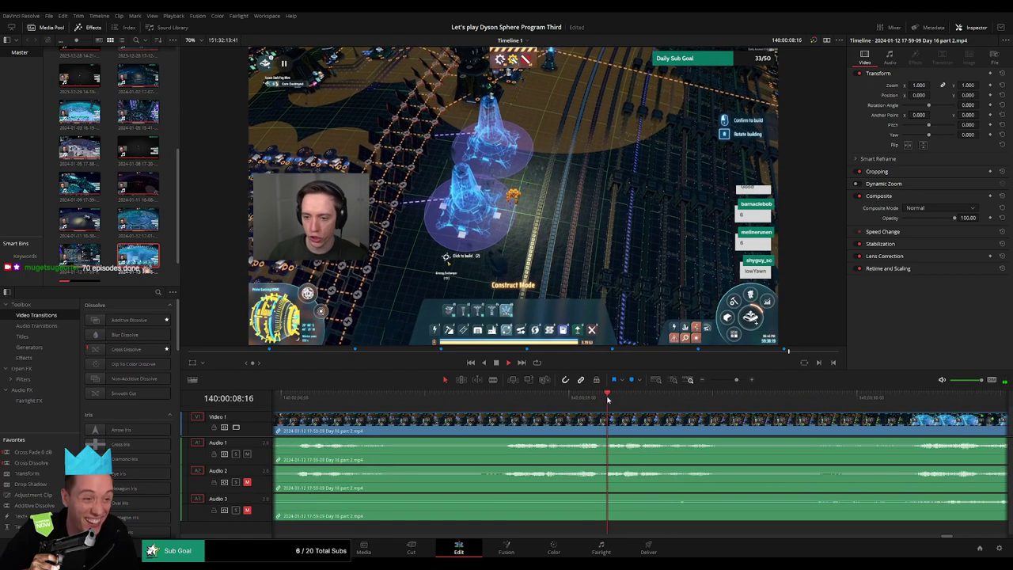
{"action": "left_click_drag", "start_coordinate": [735, 383], "coordinate": [729, 384]}
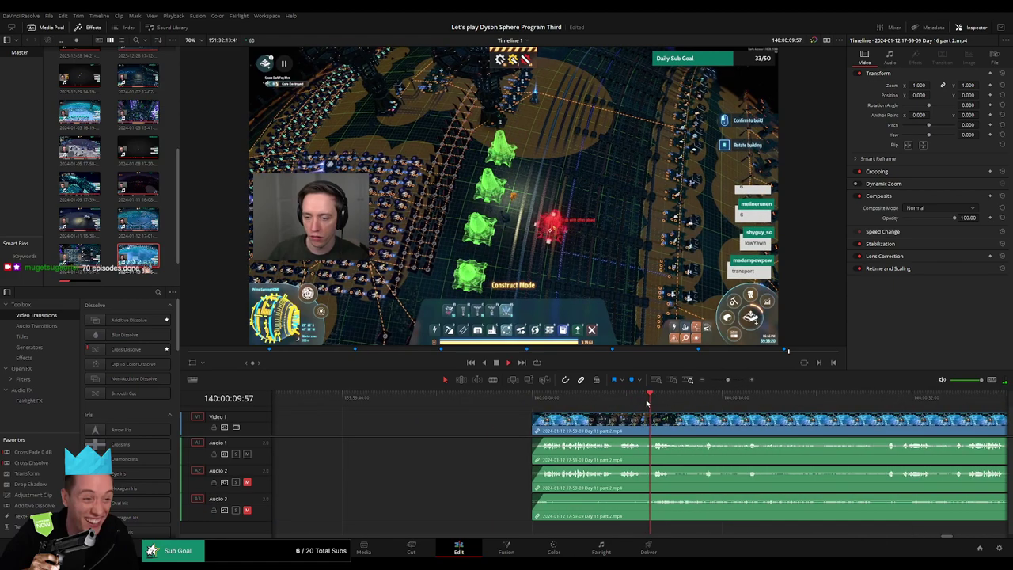
Split the moved clip and its audio at 140:00:29:54, just before speech resumes
{"action": "left_click_drag", "start_coordinate": [654, 403], "coordinate": [703, 404]}
{"action": "scroll", "coordinate": [713, 405], "scroll_direction": "right", "scroll_amount": 5}
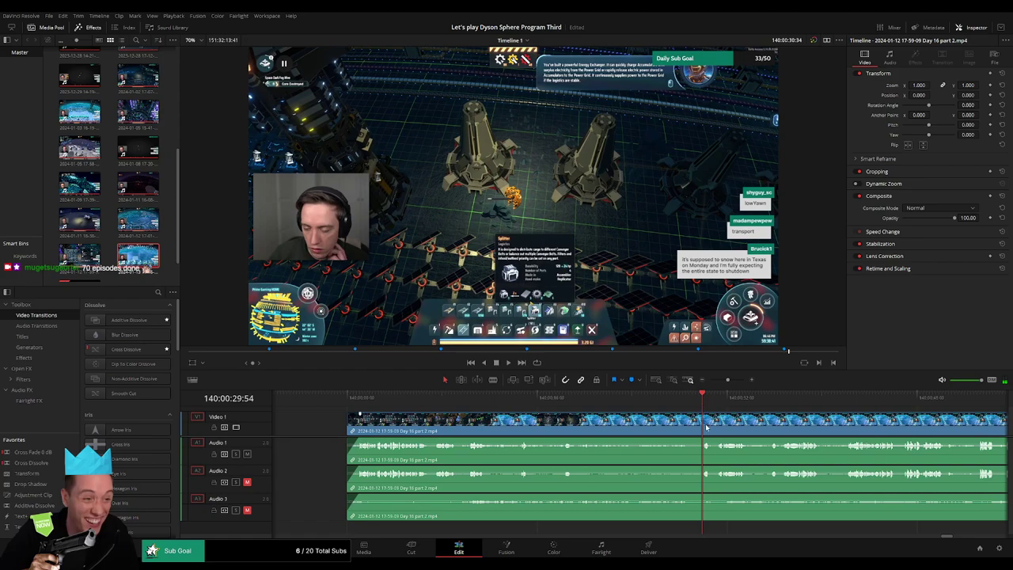
{"action": "key", "text": "b"}
{"action": "left_click", "coordinate": [705, 423]}
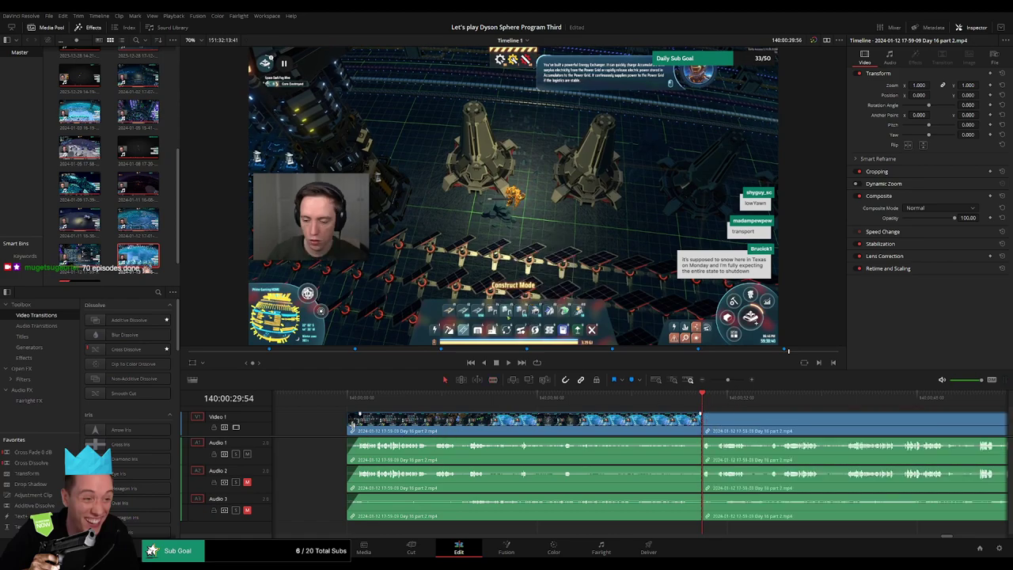
{"action": "left_click_drag", "start_coordinate": [728, 380], "coordinate": [706, 385]}
{"action": "scroll", "coordinate": [543, 427], "scroll_direction": "left", "scroll_amount": 1}
{"action": "scroll", "coordinate": [544, 428], "scroll_direction": "left", "scroll_amount": 4}
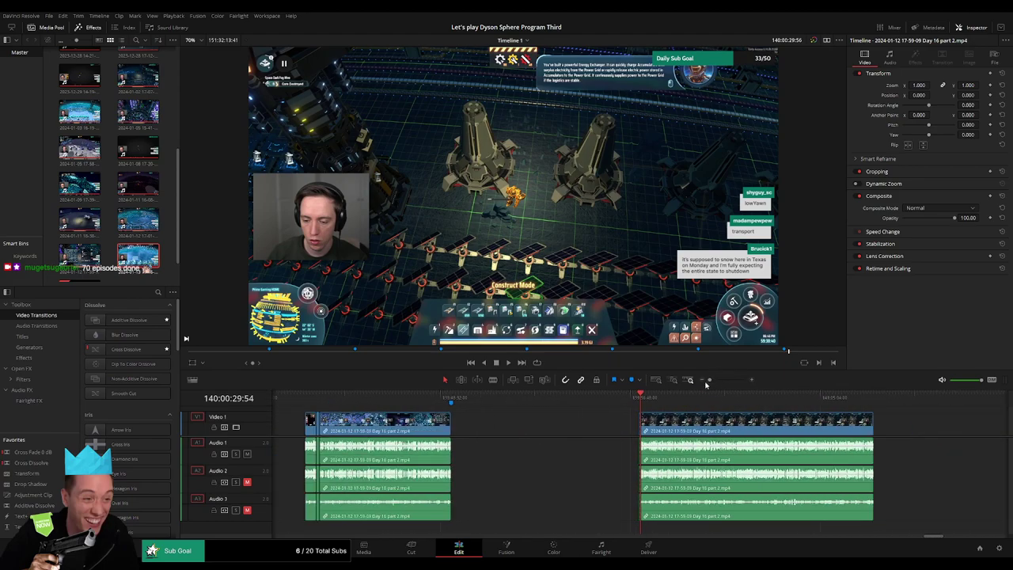
Move both split pieces back against the preceding clip and extend that clip over the opening piece up to 138:53:02:54
{"action": "left_click", "coordinate": [736, 430]}
{"action": "left_click_drag", "start_coordinate": [727, 429], "coordinate": [538, 428]}
{"action": "left_click_drag", "start_coordinate": [461, 399], "coordinate": [454, 399]}
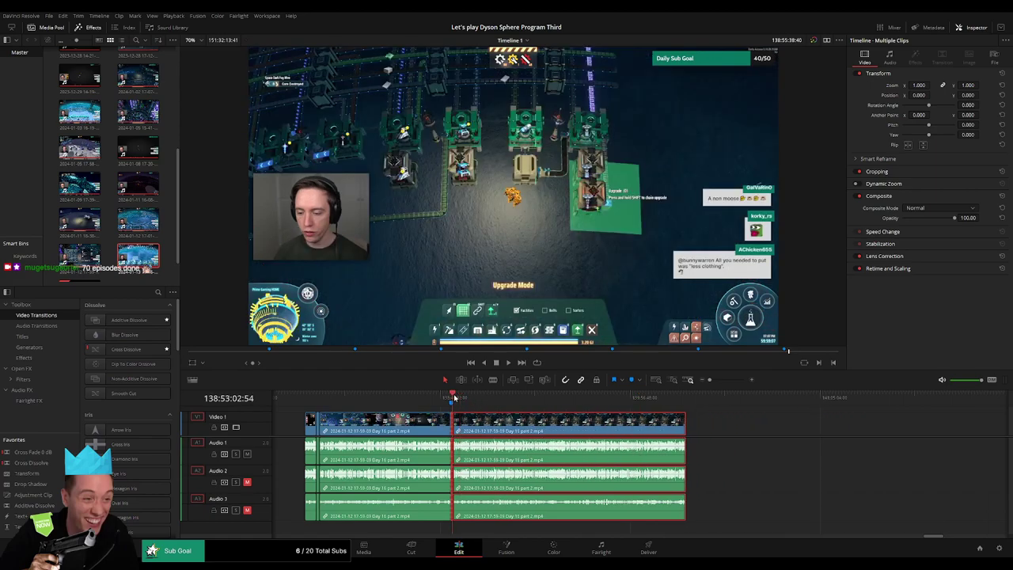
{"action": "left_click_drag", "start_coordinate": [709, 380], "coordinate": [719, 383]}
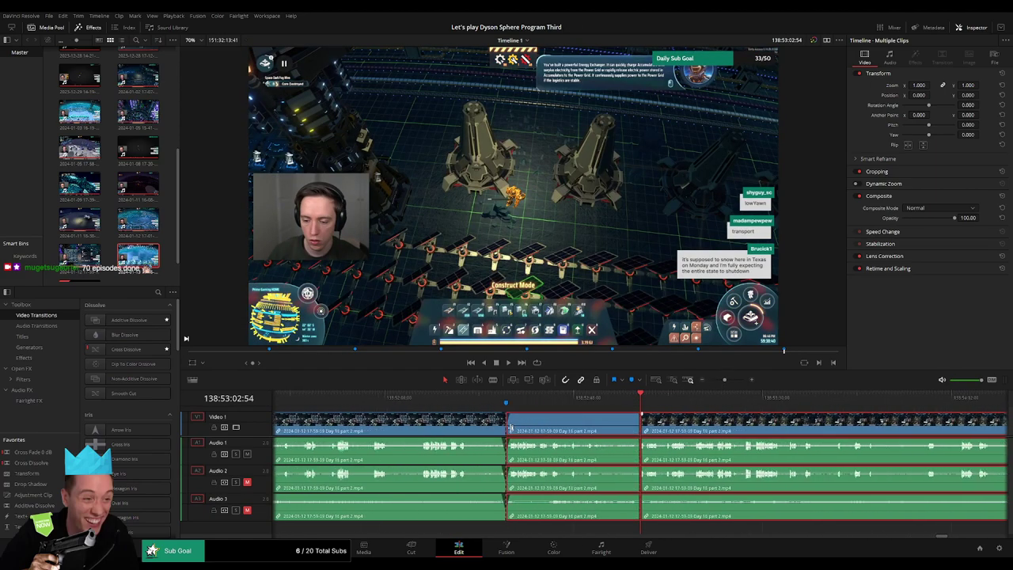
{"action": "left_click_drag", "start_coordinate": [507, 428], "coordinate": [679, 417]}
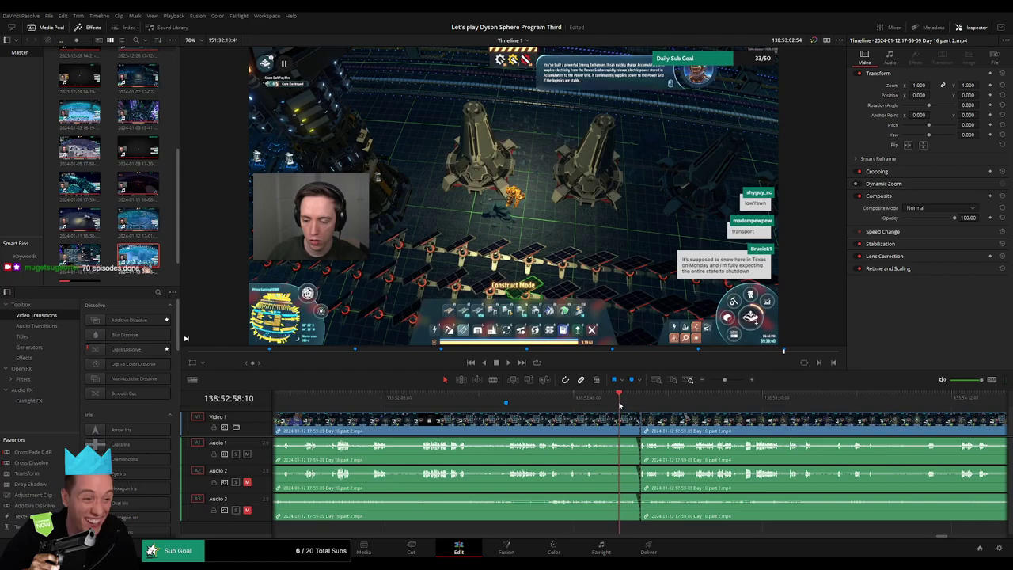
Replay the footage before the cut and roll the cut between the two clips back to 138:52:50:00
{"action": "left_click_drag", "start_coordinate": [725, 380], "coordinate": [734, 383]}
{"action": "key", "text": "space"}
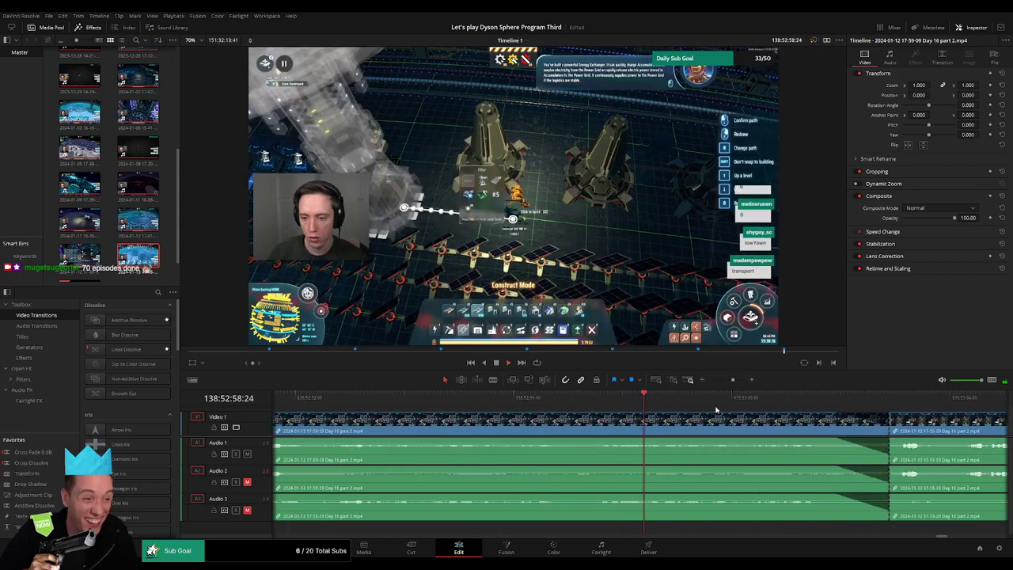
{"action": "left_click", "coordinate": [587, 405]}
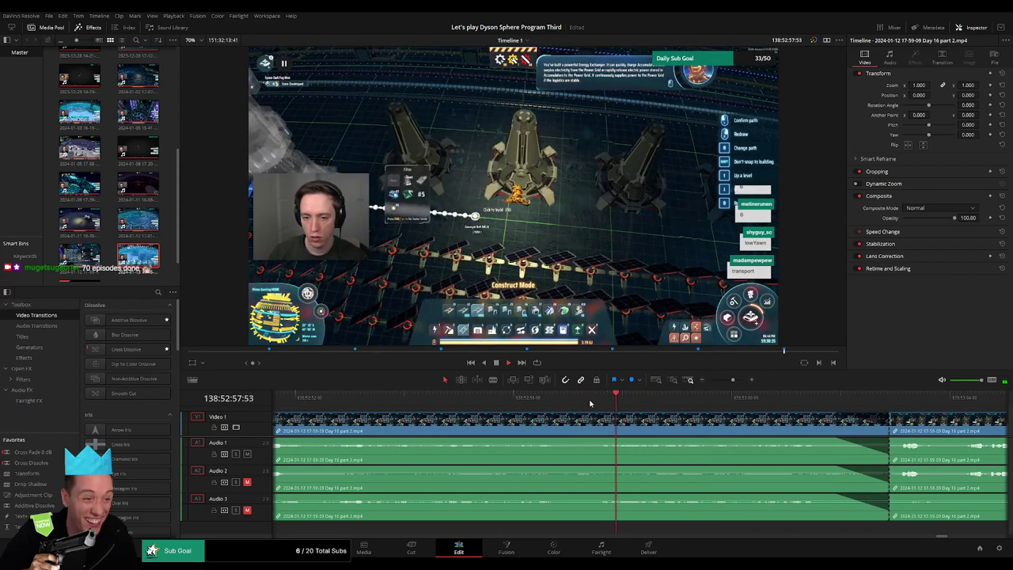
{"action": "left_click_drag", "start_coordinate": [591, 405], "coordinate": [431, 401]}
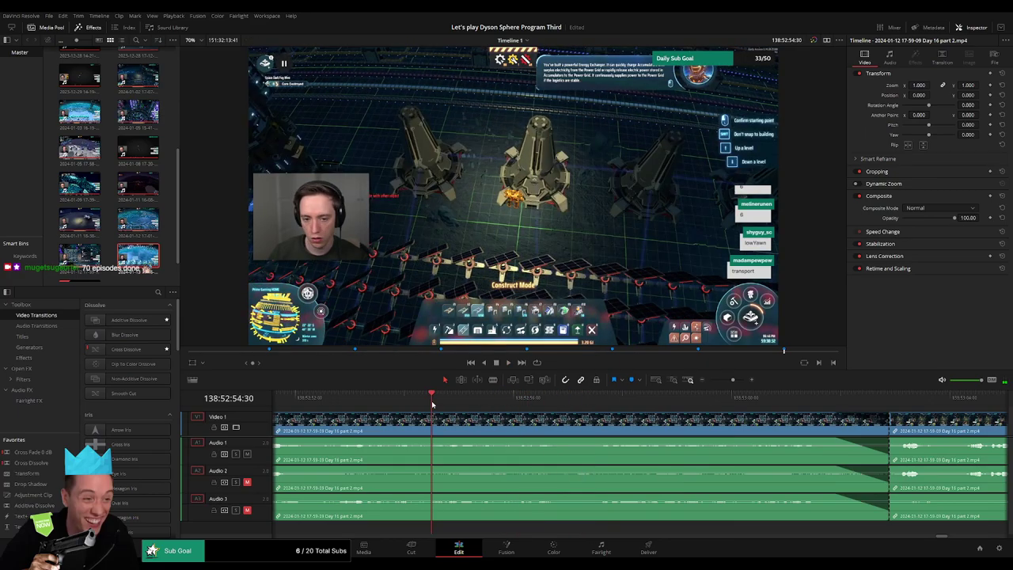
{"action": "left_click", "coordinate": [325, 406]}
{"action": "scroll", "coordinate": [416, 420], "scroll_direction": "left", "scroll_amount": 4}
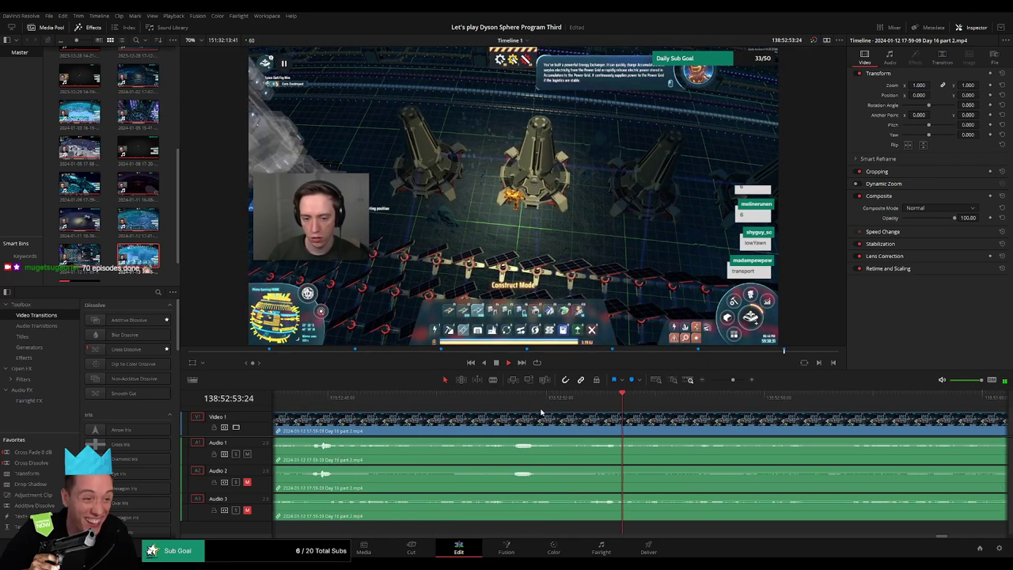
{"action": "left_click", "coordinate": [513, 405]}
{"action": "left_click_drag", "start_coordinate": [513, 405], "coordinate": [321, 405]}
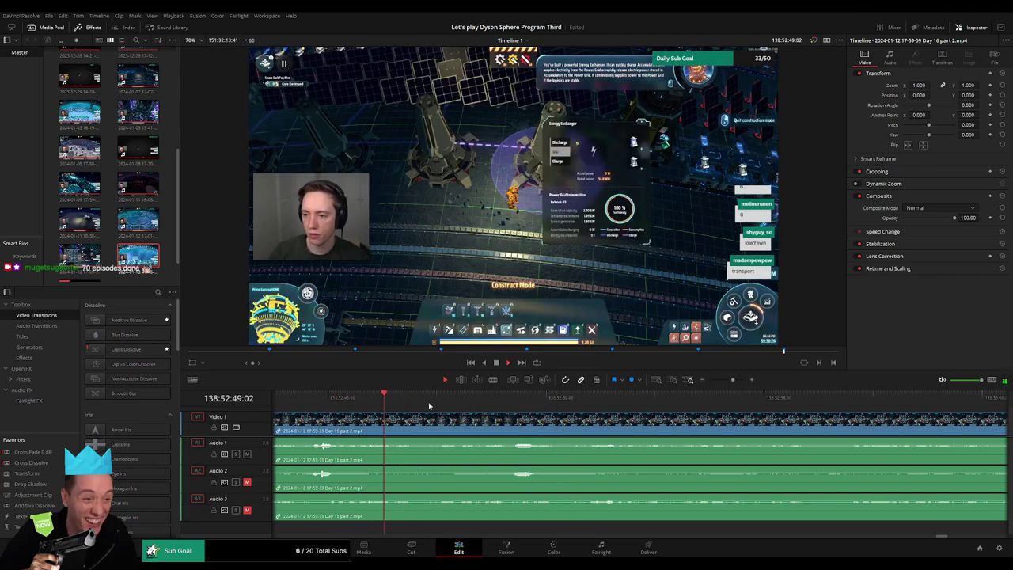
{"action": "left_click", "coordinate": [430, 405]}
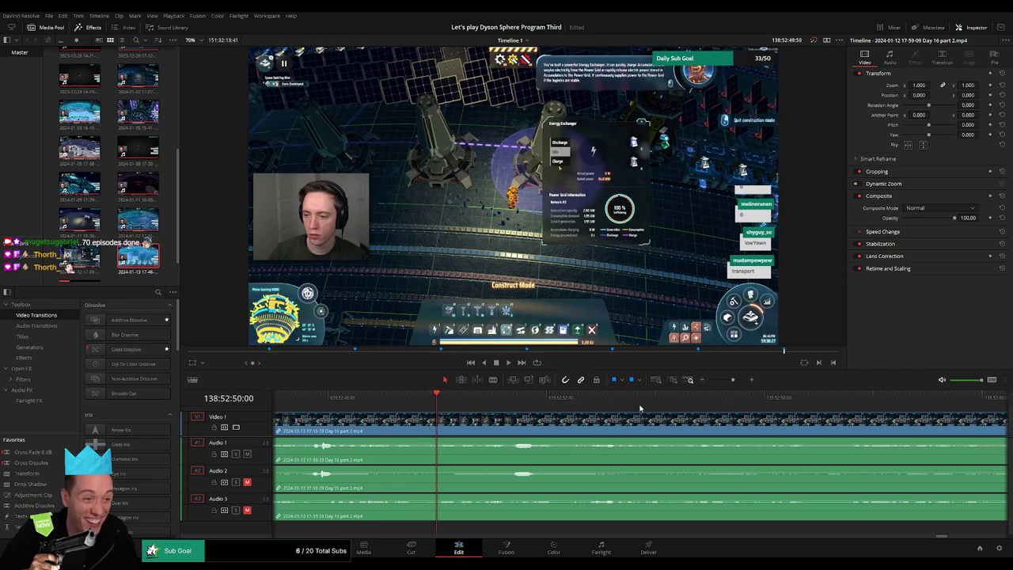
{"action": "scroll", "coordinate": [739, 401], "scroll_direction": "down", "scroll_amount": 4}
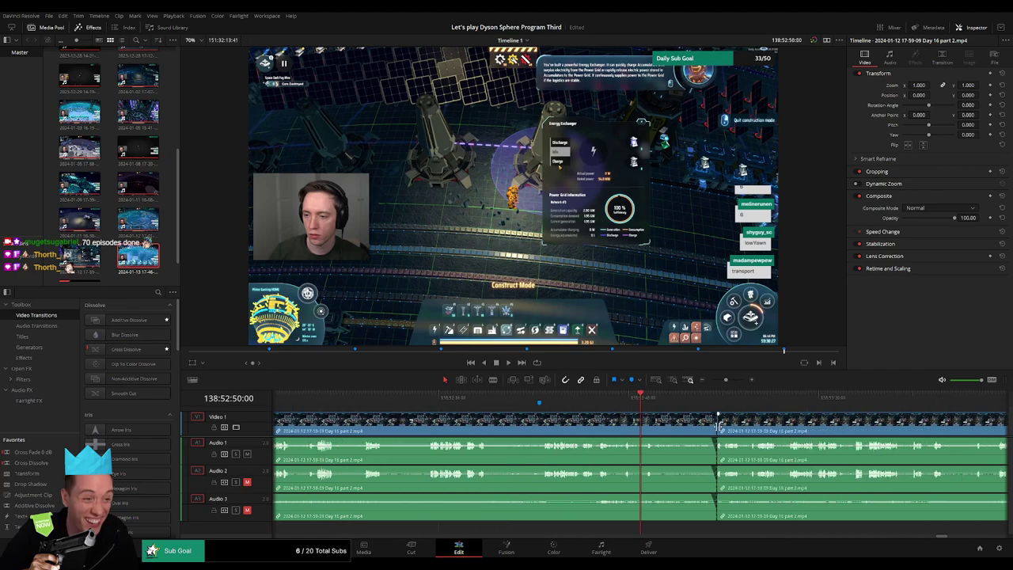
{"action": "left_click_drag", "start_coordinate": [717, 425], "coordinate": [643, 424]}
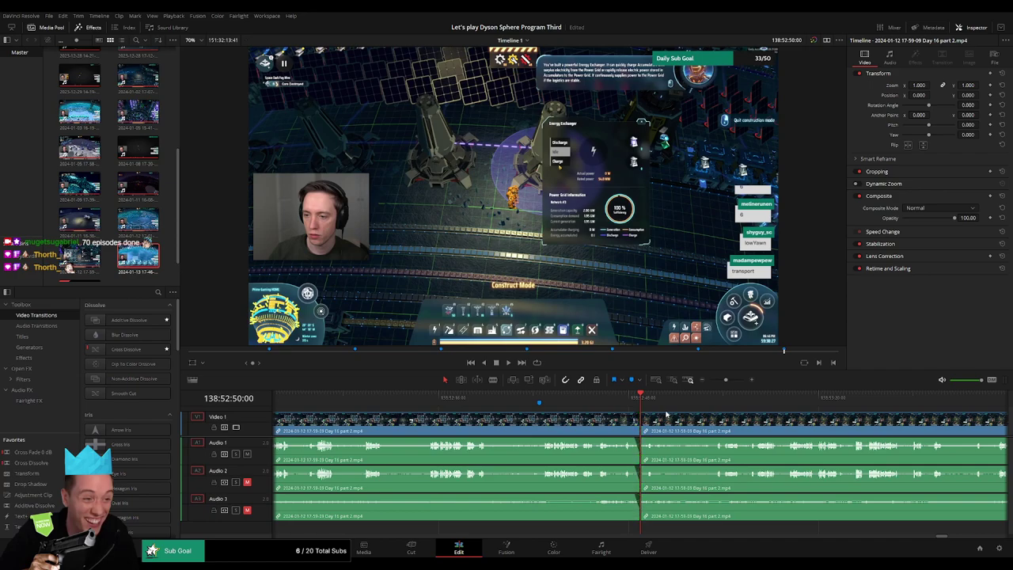
Separate the footage after the 138:52:50:00 cut and place it to start at 140:00:00:00
{"action": "left_click_drag", "start_coordinate": [726, 380], "coordinate": [797, 425]}
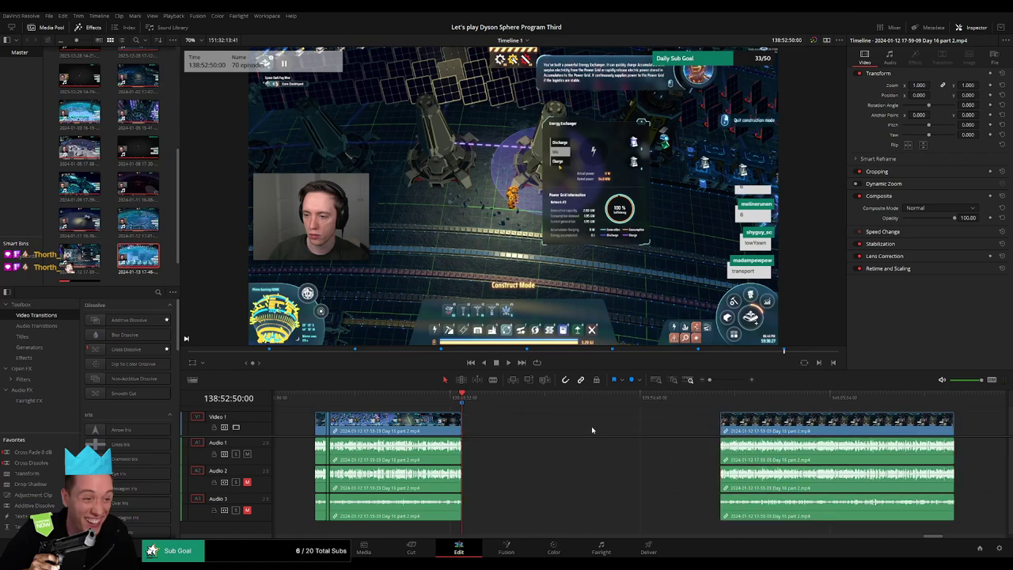
{"action": "left_click_drag", "start_coordinate": [538, 407], "coordinate": [615, 405]}
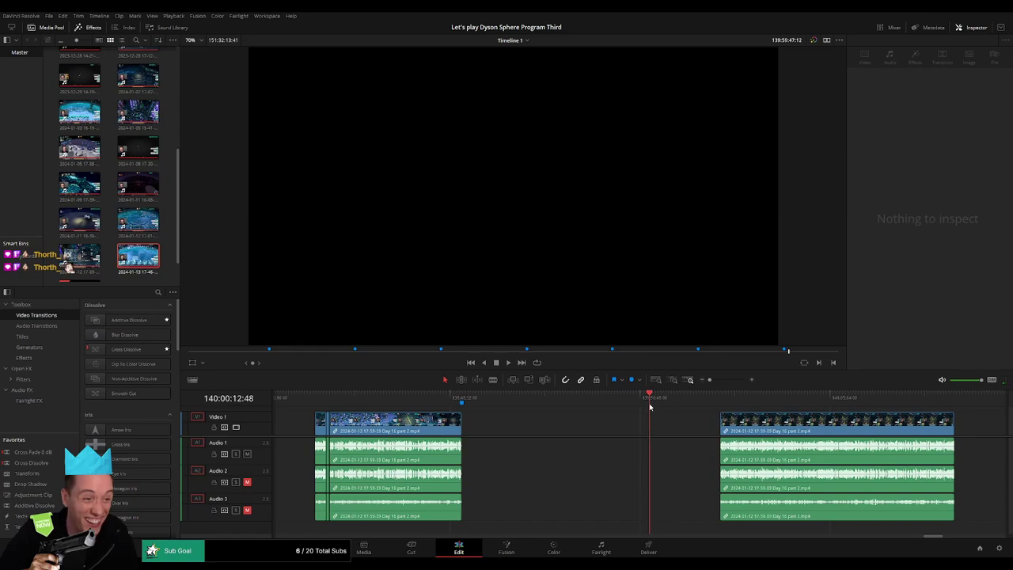
{"action": "left_click_drag", "start_coordinate": [710, 380], "coordinate": [718, 380]}
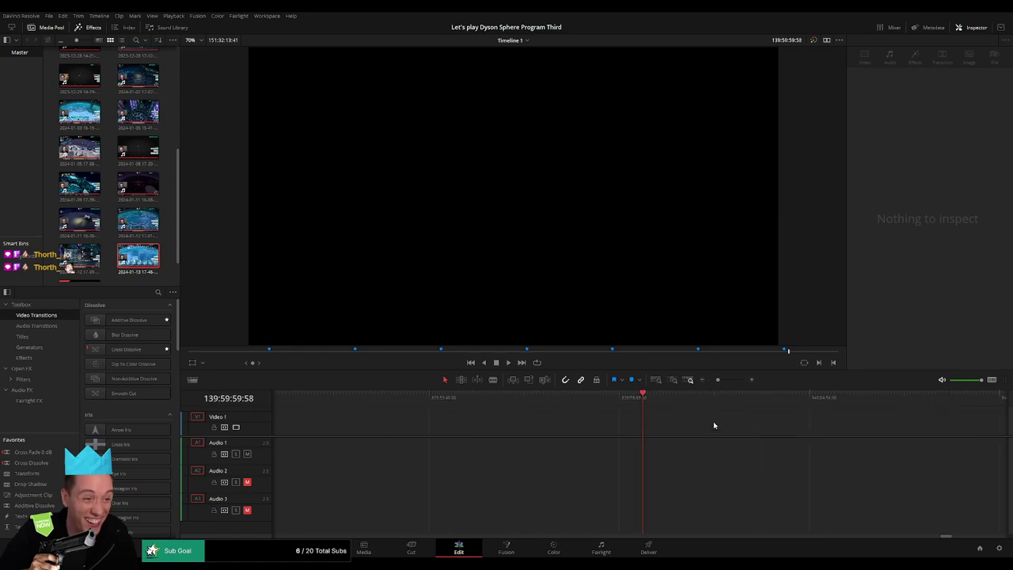
{"action": "left_click_drag", "start_coordinate": [718, 380], "coordinate": [710, 382]}
{"action": "scroll", "coordinate": [493, 414], "scroll_direction": "right", "scroll_amount": 8}
{"action": "left_click_drag", "start_coordinate": [557, 423], "coordinate": [488, 425]}
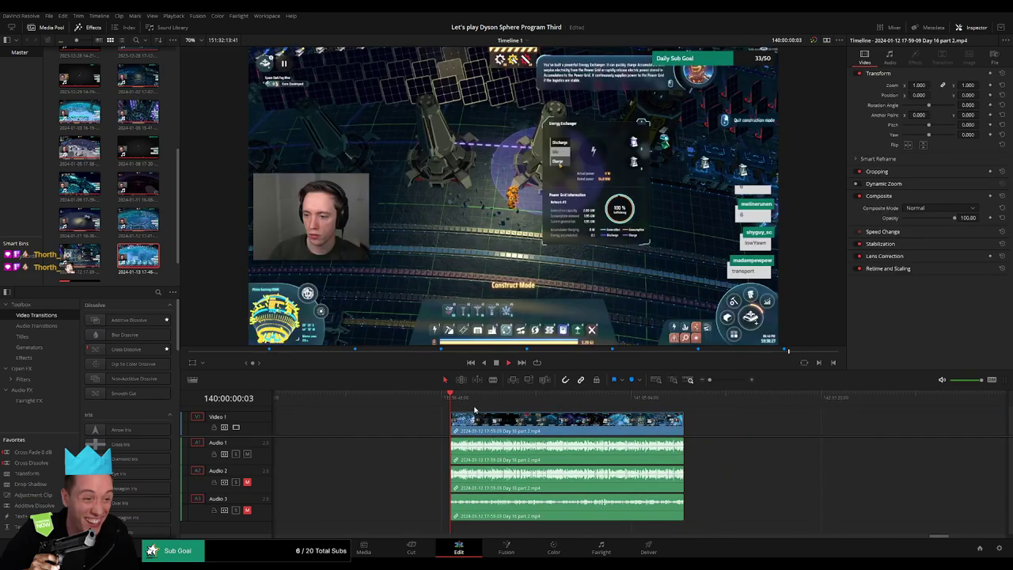
Review the previous episode from 138:00:00:00, replaying the flag footage around 138:04 and the joins following it
{"action": "key", "text": "space"}
{"action": "left_click", "coordinate": [440, 396]}
{"action": "scroll", "coordinate": [554, 426], "scroll_direction": "left", "scroll_amount": 2}
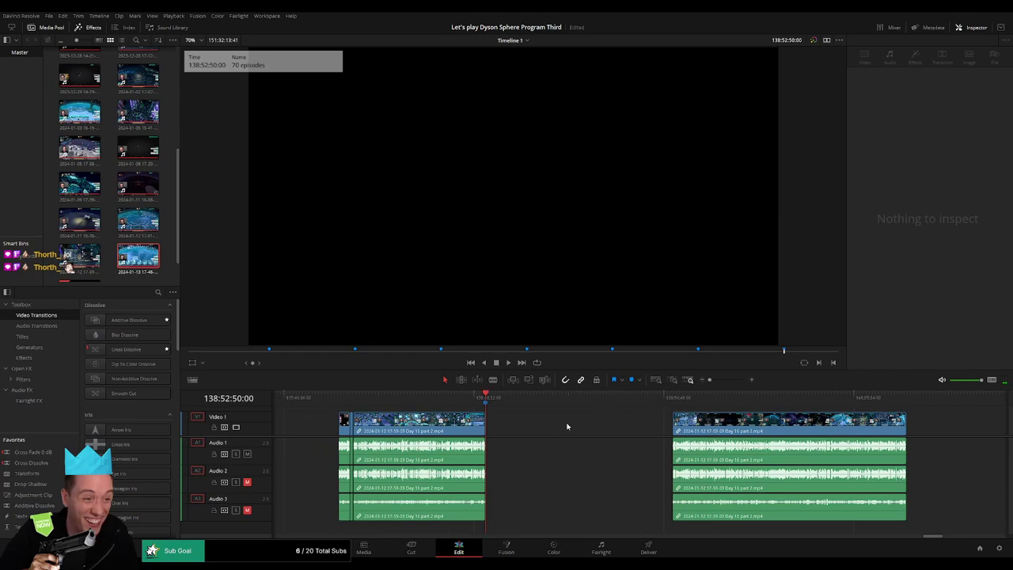
{"action": "left_click", "coordinate": [340, 398]}
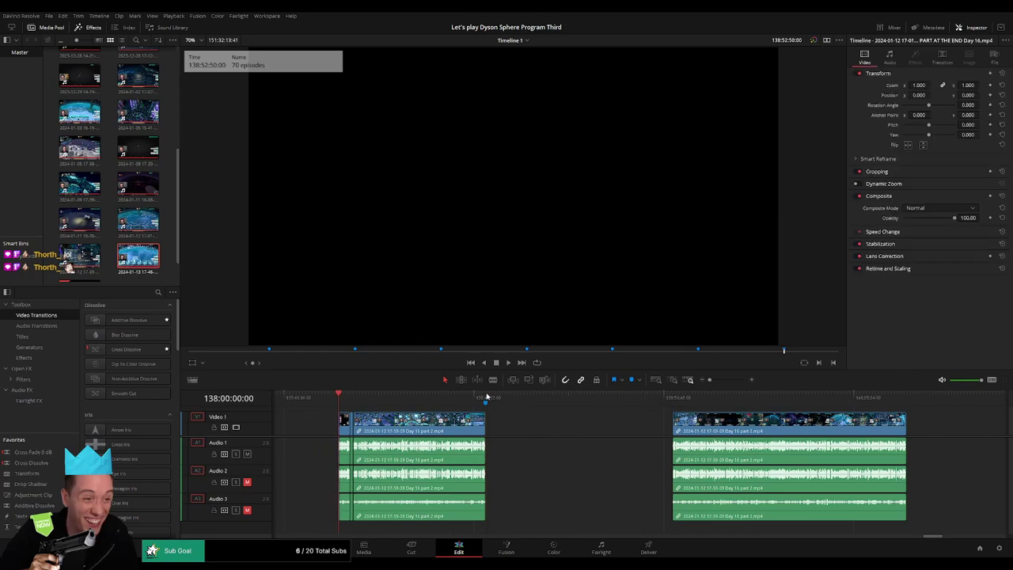
{"action": "left_click", "coordinate": [346, 398]}
{"action": "key", "text": "space"}
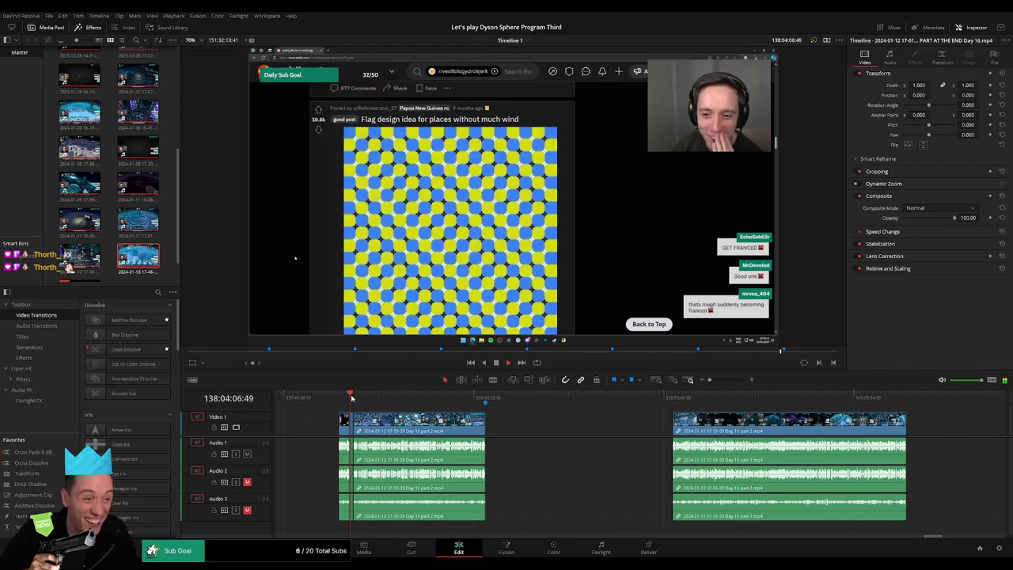
{"action": "left_click_drag", "start_coordinate": [709, 380], "coordinate": [723, 379]}
{"action": "left_click", "coordinate": [771, 399]}
{"action": "left_click", "coordinate": [903, 399]}
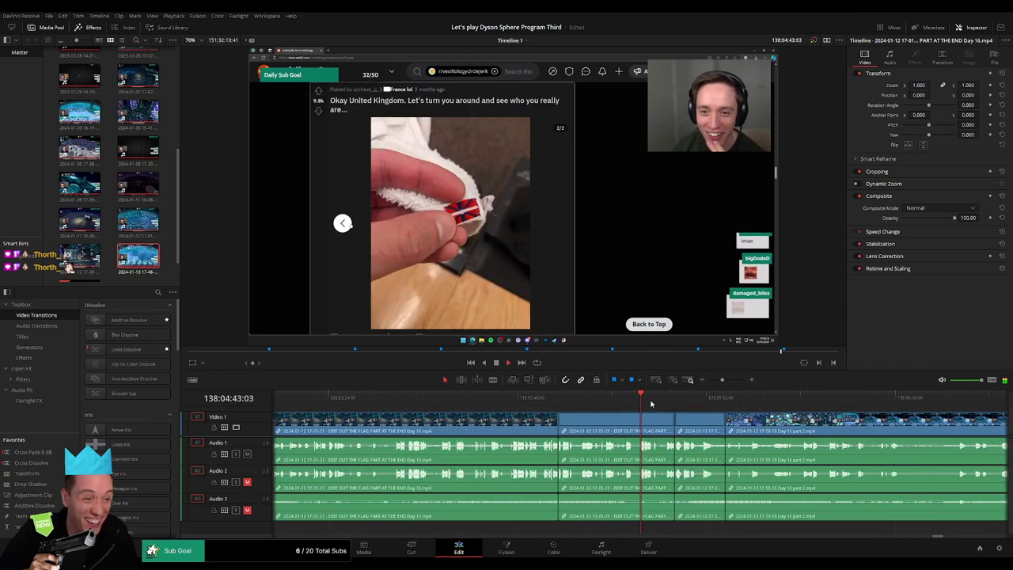
{"action": "left_click", "coordinate": [615, 398]}
{"action": "left_click_drag", "start_coordinate": [615, 399], "coordinate": [716, 400]}
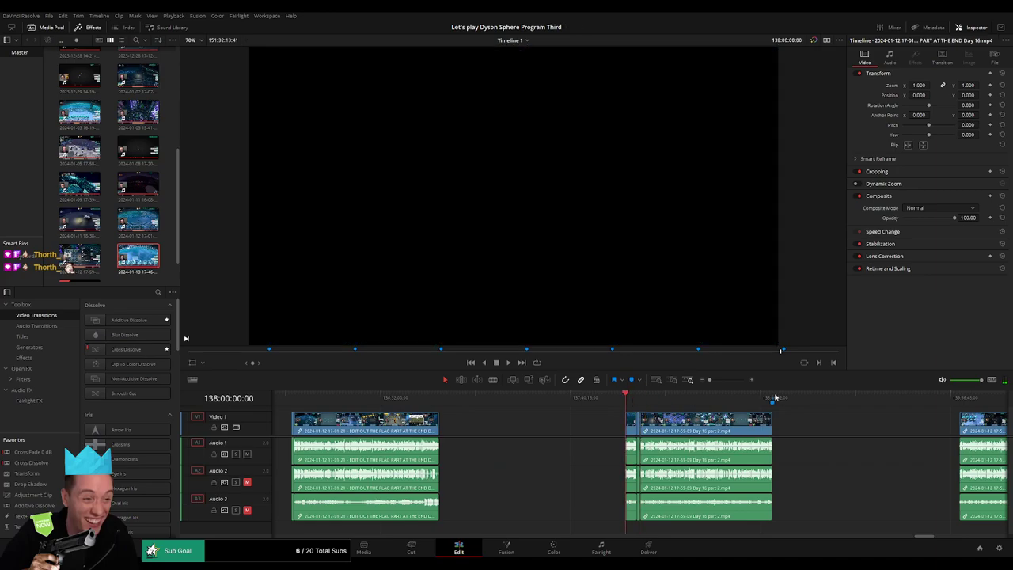
Compare the previous episode's length and sample the new episode around 140:52 to find a quiet place to cut
{"action": "left_click", "coordinate": [773, 398]}
{"action": "scroll", "coordinate": [826, 430], "scroll_direction": "right", "scroll_amount": 5}
{"action": "left_click", "coordinate": [617, 398]}
{"action": "scroll", "coordinate": [452, 411], "scroll_direction": "right", "scroll_amount": 3}
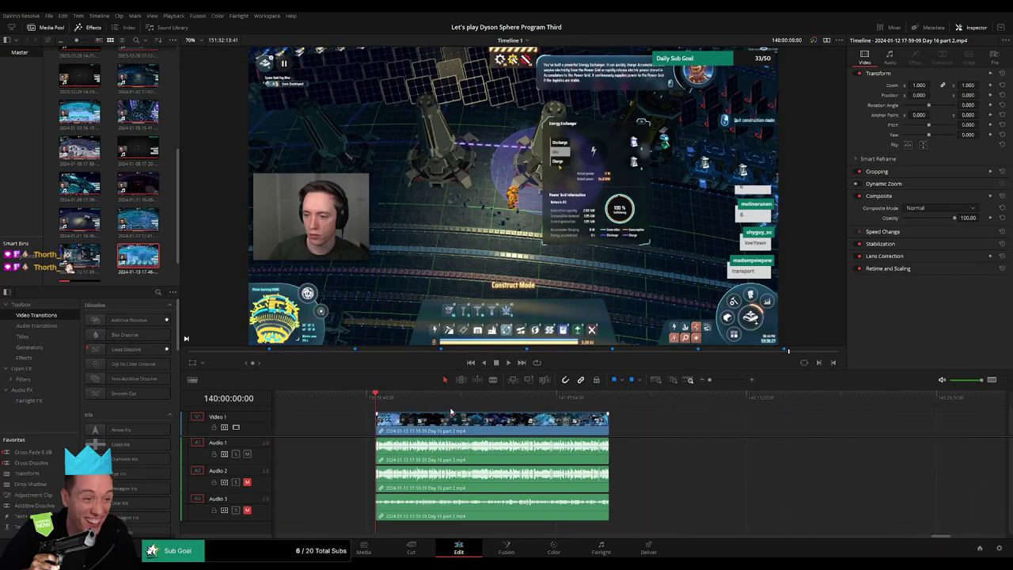
{"action": "left_click_drag", "start_coordinate": [403, 406], "coordinate": [522, 408]}
{"action": "key", "text": "space"}
{"action": "left_click", "coordinate": [727, 380]}
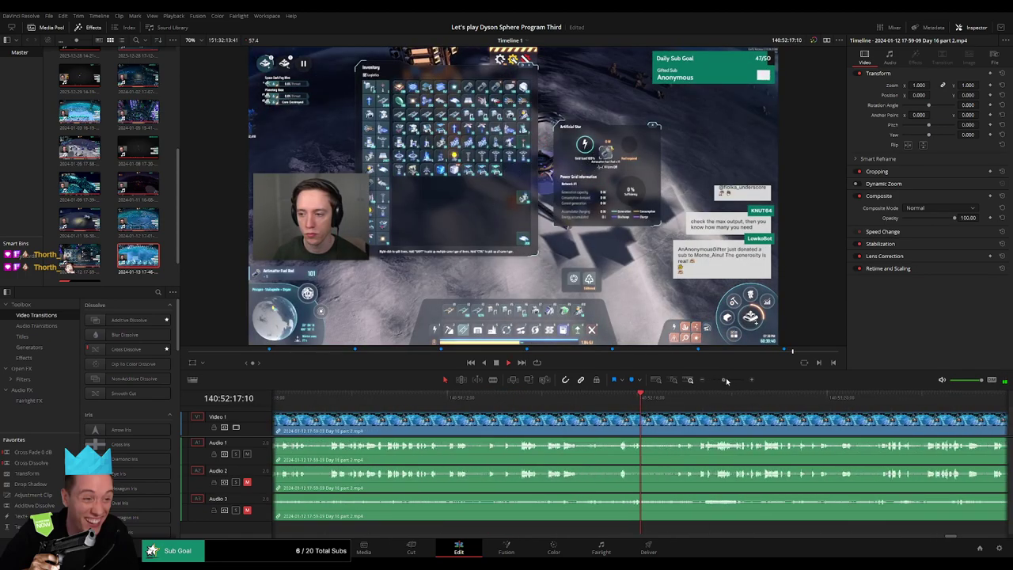
{"action": "left_click", "coordinate": [572, 400]}
{"action": "scroll", "coordinate": [551, 418], "scroll_direction": "left", "scroll_amount": 2}
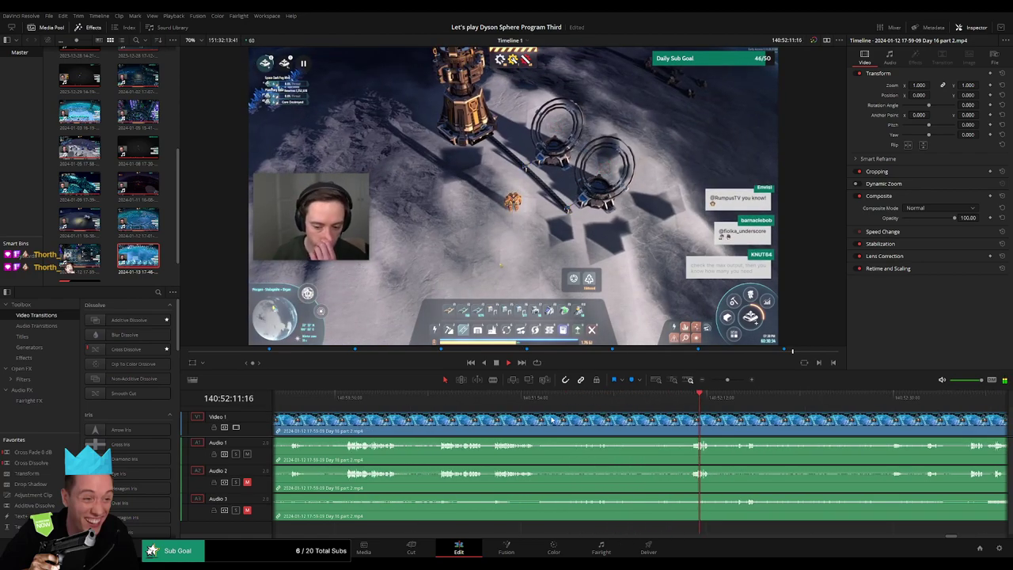
{"action": "left_click", "coordinate": [497, 399]}
{"action": "left_click", "coordinate": [600, 401]}
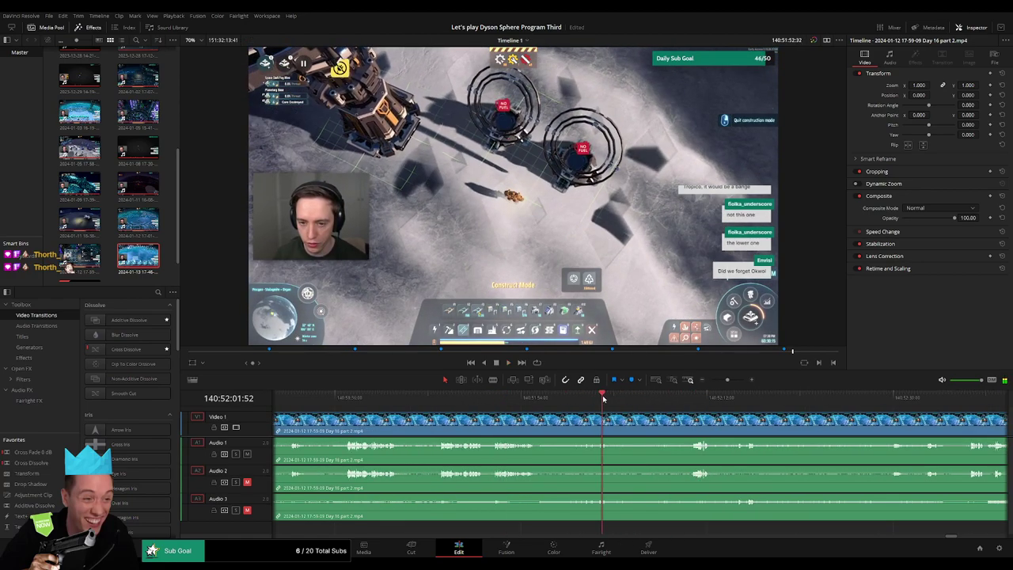
{"action": "left_click", "coordinate": [688, 398]}
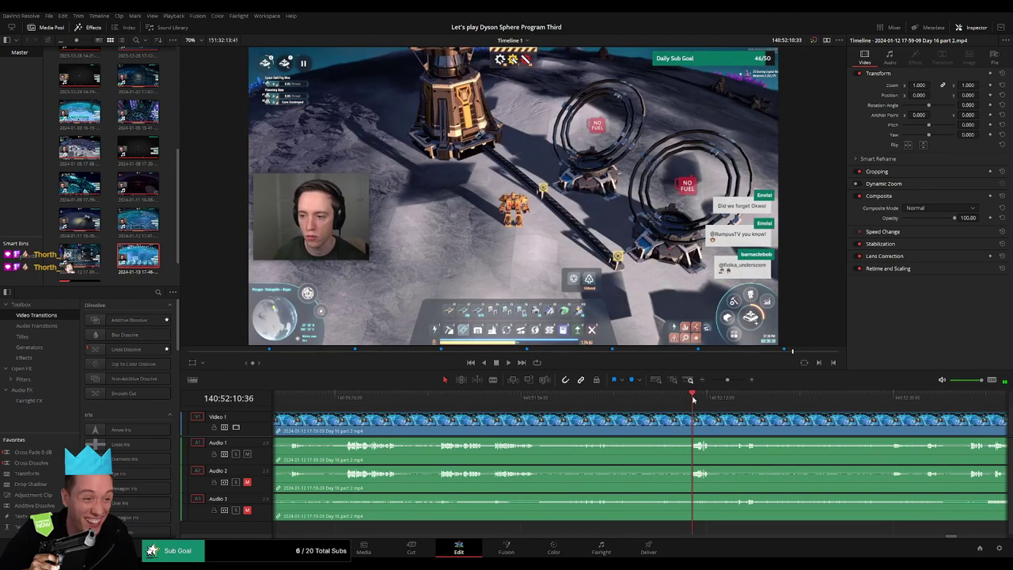
Split the clip and its audio at 140:52:09:30, and fade the video and audio on both sides of the cut
{"action": "left_click_drag", "start_coordinate": [728, 380], "coordinate": [730, 381]}
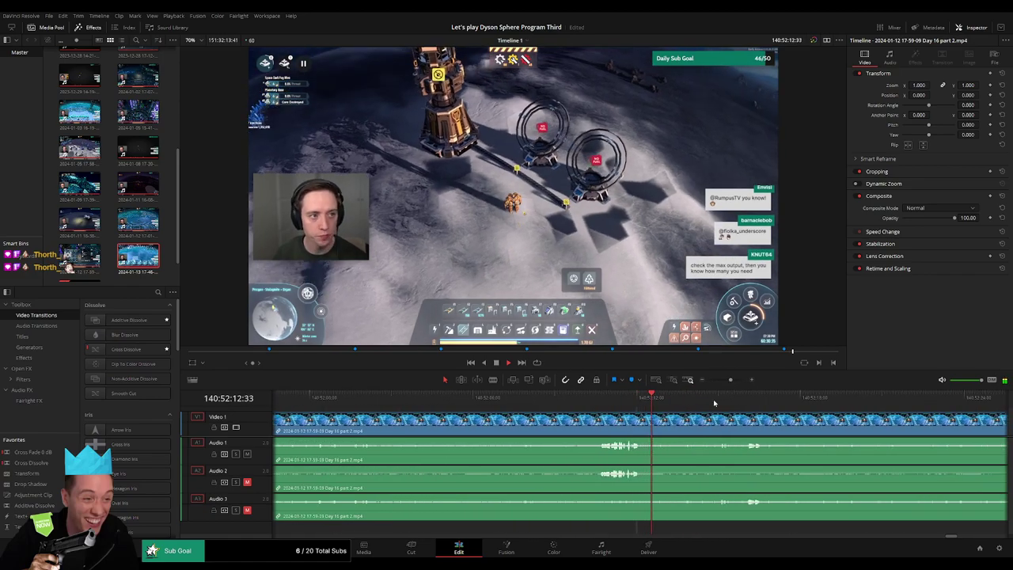
{"action": "left_click", "coordinate": [721, 403]}
{"action": "left_click", "coordinate": [600, 399]}
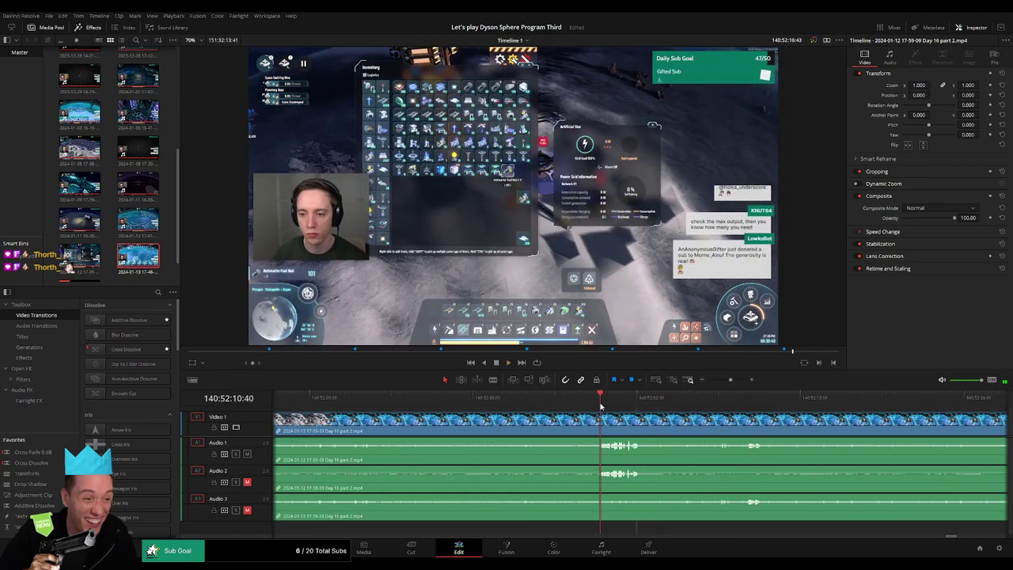
{"action": "left_click_drag", "start_coordinate": [600, 405], "coordinate": [568, 405]}
{"action": "left_click", "coordinate": [574, 422]}
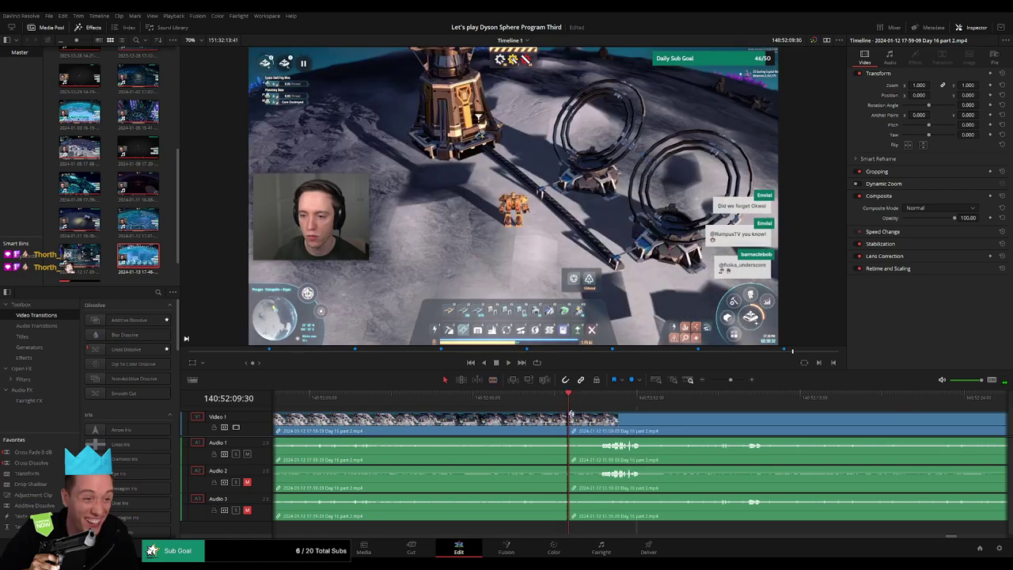
{"action": "key", "text": "a"}
{"action": "left_click_drag", "start_coordinate": [596, 415], "coordinate": [545, 415]}
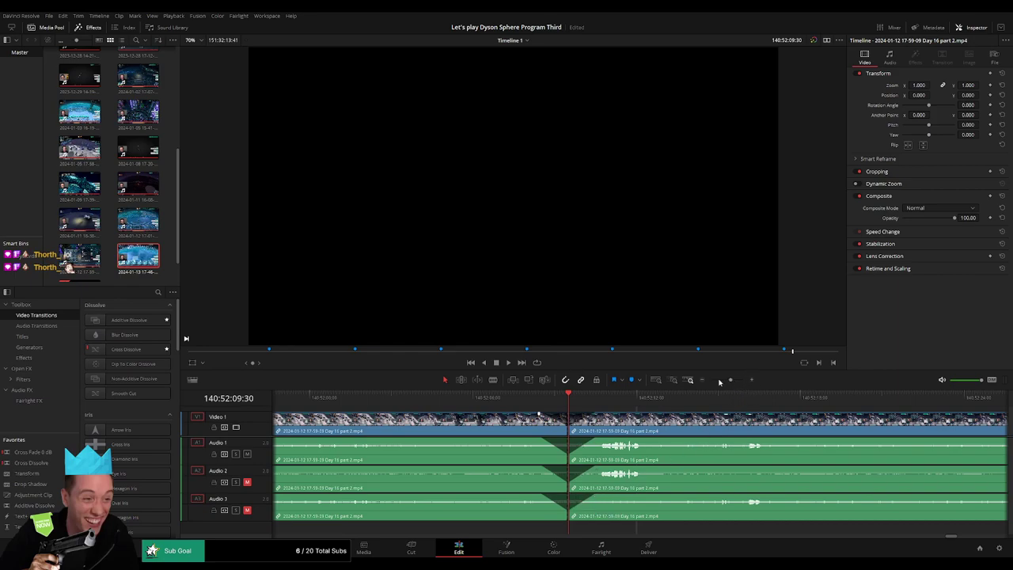
Move the part after the 140:52:09:30 cut to start at 142:00:00:00, and close the gap before the Day 17 clip
{"action": "left_click_drag", "start_coordinate": [719, 381], "coordinate": [710, 381]}
{"action": "scroll", "coordinate": [520, 426], "scroll_direction": "right", "scroll_amount": 2}
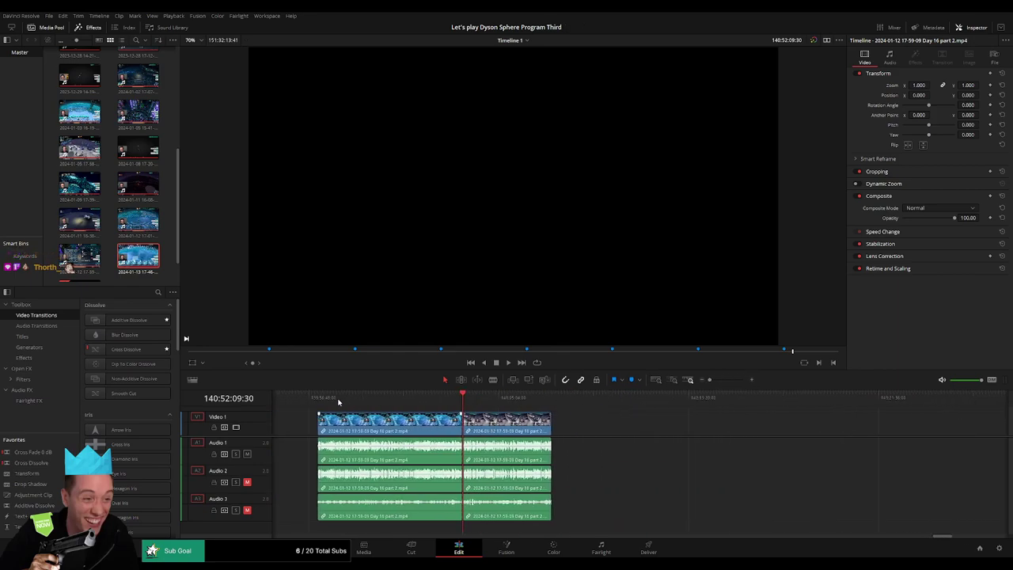
{"action": "left_click", "coordinate": [464, 399]}
{"action": "scroll", "coordinate": [460, 408], "scroll_direction": "right", "scroll_amount": 4}
{"action": "left_click_drag", "start_coordinate": [371, 424], "coordinate": [637, 425]}
{"action": "left_click", "coordinate": [424, 425]}
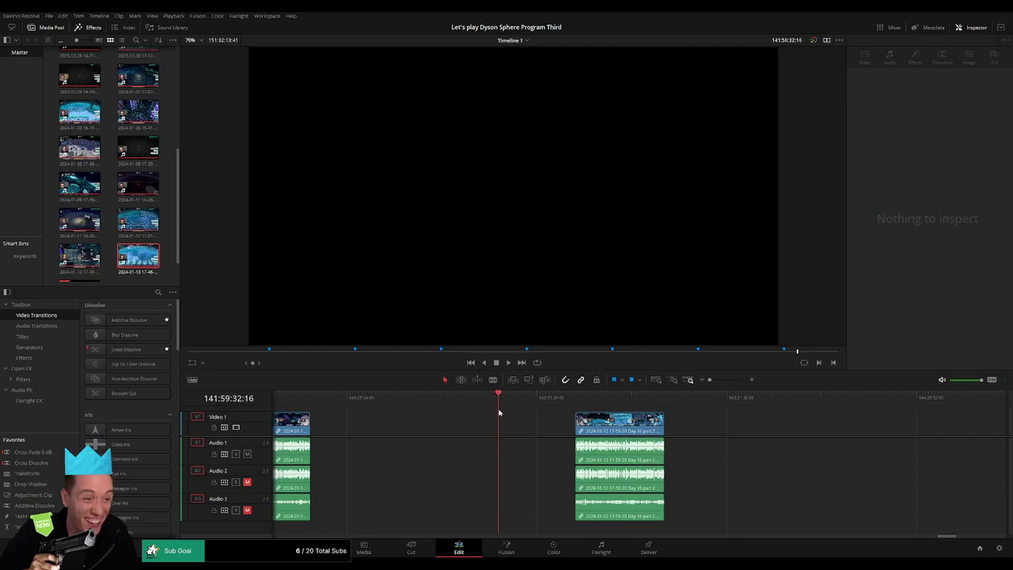
{"action": "left_click_drag", "start_coordinate": [711, 381], "coordinate": [718, 380]}
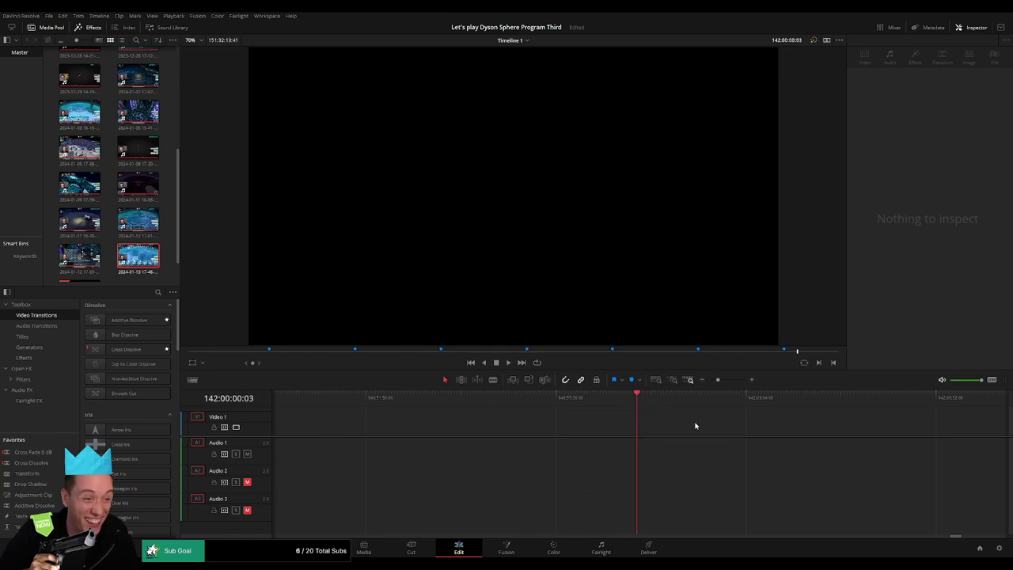
{"action": "left_click_drag", "start_coordinate": [719, 382], "coordinate": [711, 381]}
{"action": "left_click_drag", "start_coordinate": [761, 424], "coordinate": [689, 424]}
{"action": "left_click", "coordinate": [810, 423]}
{"action": "key", "text": "Delete"}
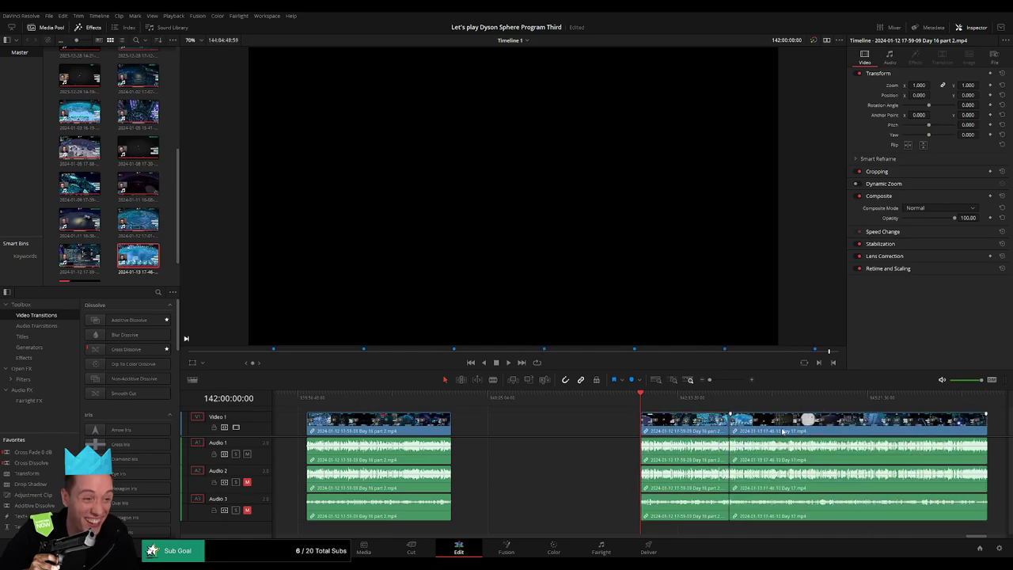
Play the new episode's opening from 142:00:00:00 and check the join with the Day 17 clip near 142:32:00
{"action": "left_click_drag", "start_coordinate": [783, 430], "coordinate": [544, 410]}
{"action": "key", "text": "space"}
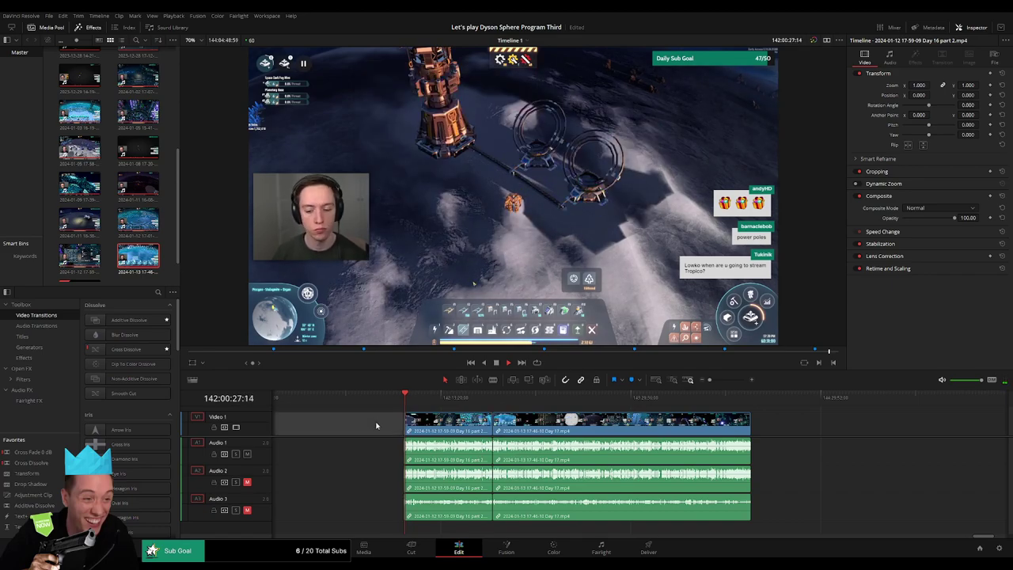
{"action": "left_click_drag", "start_coordinate": [428, 401], "coordinate": [492, 400]}
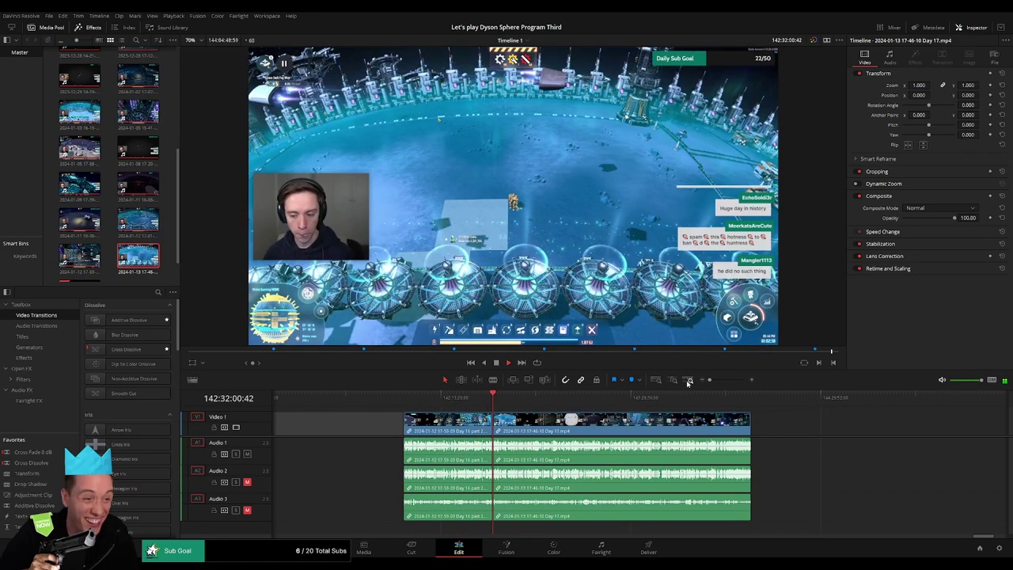
Try to add video and audio cross fades at the join between the Day 16 part 2 and Day 17 clips
{"action": "left_click_drag", "start_coordinate": [710, 380], "coordinate": [733, 381]}
{"action": "left_click", "coordinate": [616, 398]}
{"action": "scroll", "coordinate": [687, 410], "scroll_direction": "right", "scroll_amount": 5}
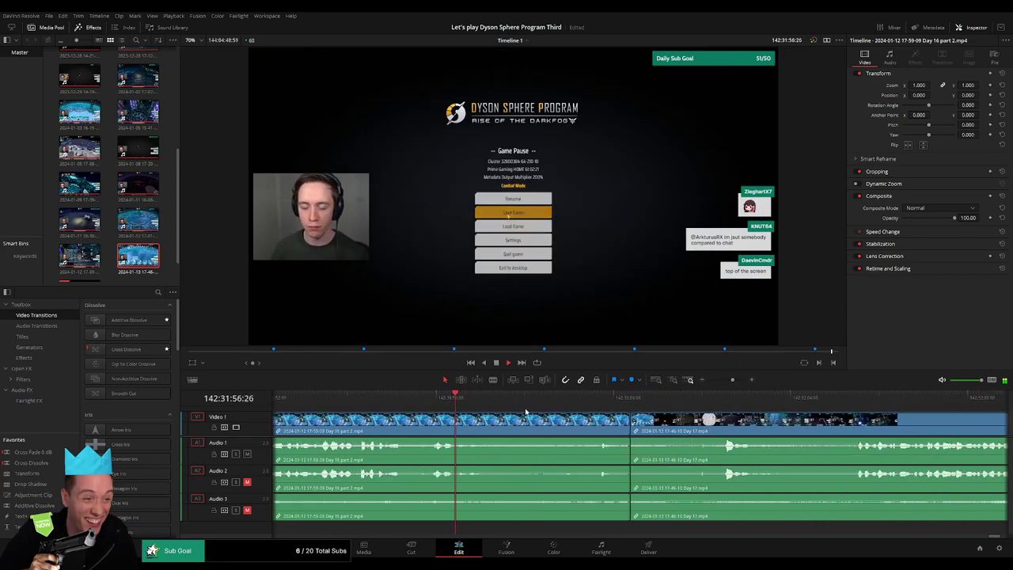
{"action": "left_click", "coordinate": [596, 400]}
{"action": "left_click_drag", "start_coordinate": [597, 401], "coordinate": [612, 398]}
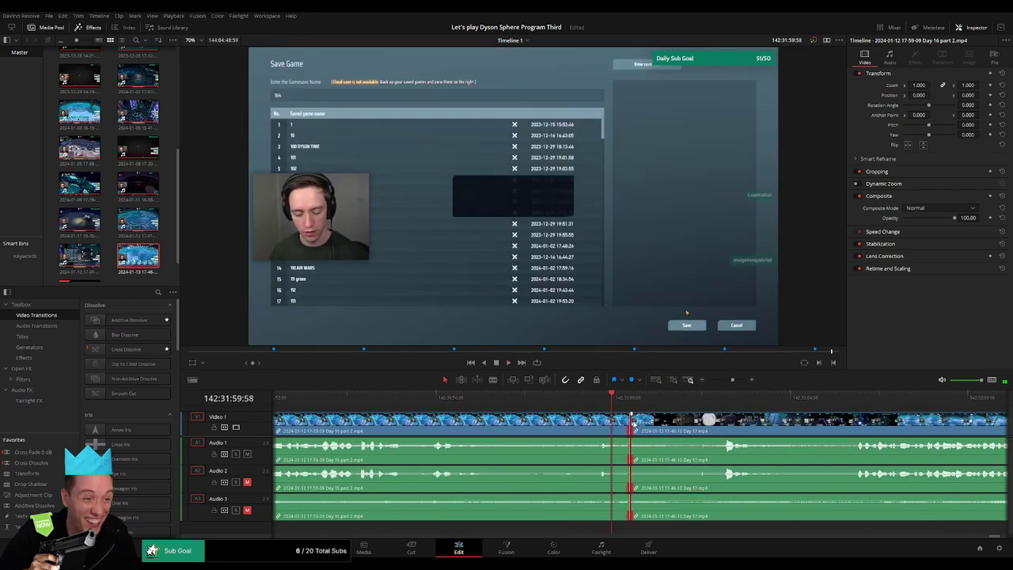
{"action": "key", "text": "ctrl+t"}
{"action": "left_click", "coordinate": [534, 330]}
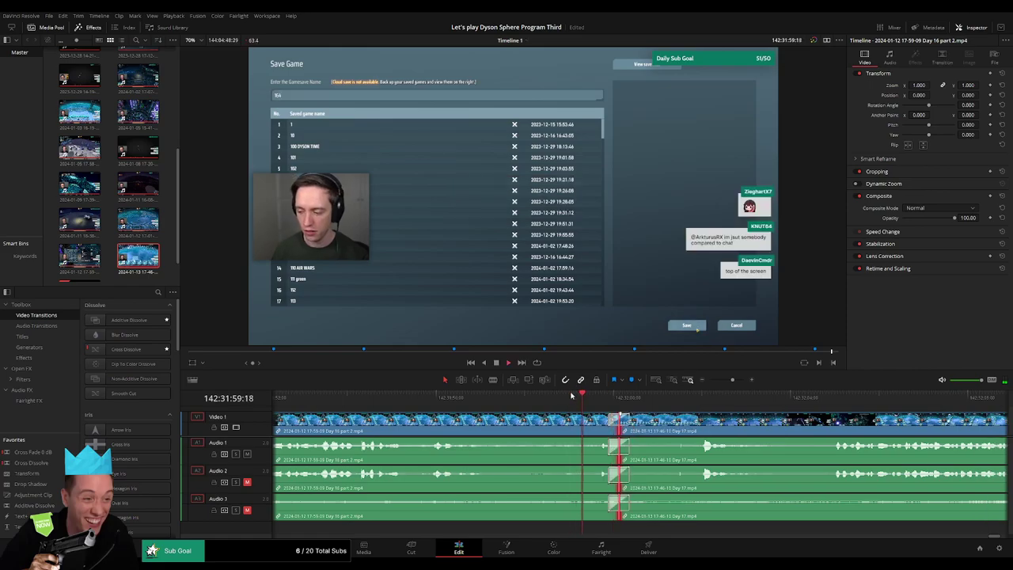
{"action": "left_click", "coordinate": [528, 402]}
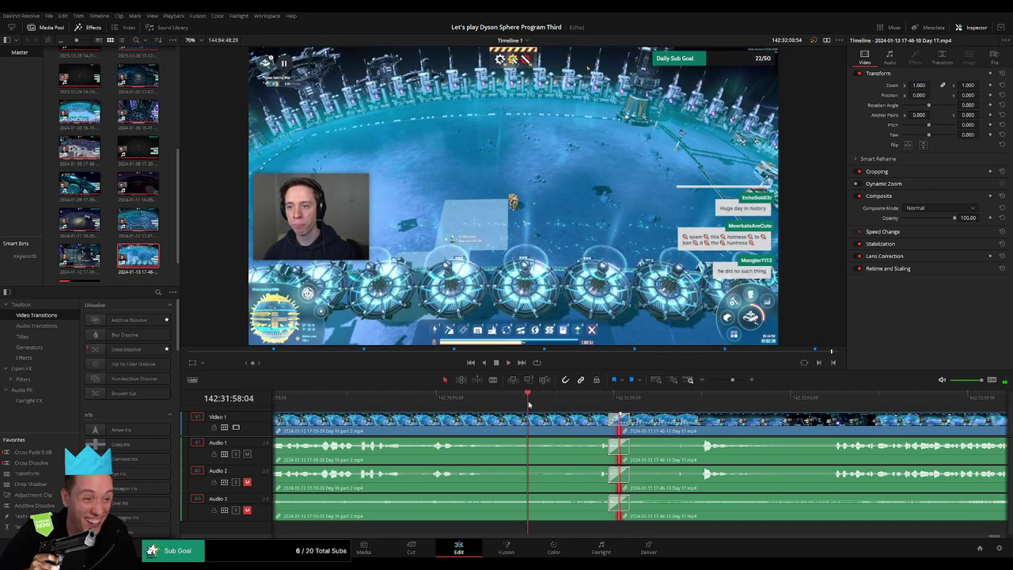
{"action": "key", "text": "ctrl+z"}
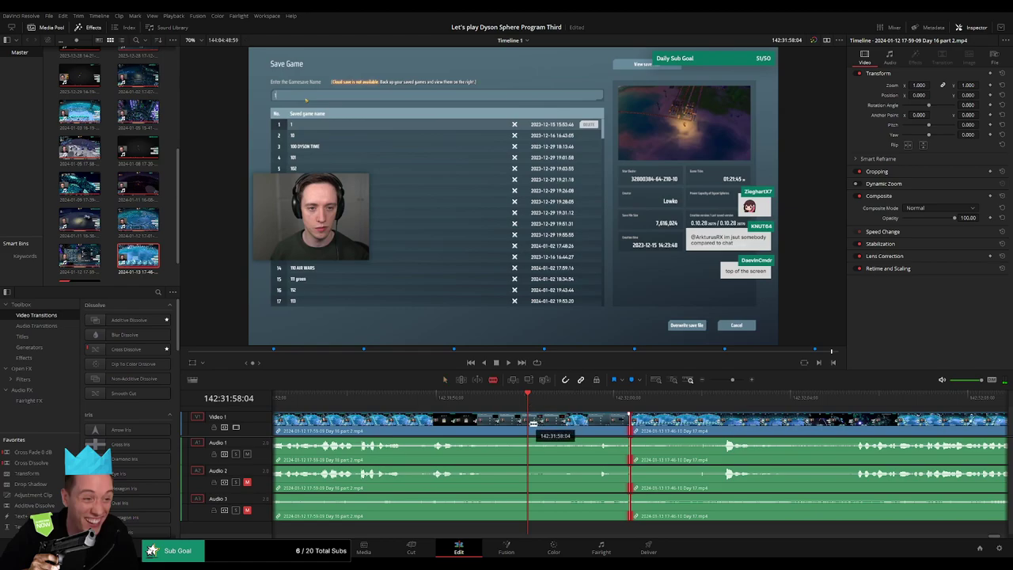
Cut off the Day 16 part 2 clip from 142:31:58:04 onward, and move the Day 17 clip up against the new end
{"action": "left_click", "coordinate": [533, 424]}
{"action": "key", "text": "a"}
{"action": "left_click", "coordinate": [570, 430]}
{"action": "key", "text": "BackSpace"}
{"action": "left_click_drag", "start_coordinate": [660, 433], "coordinate": [550, 433]}
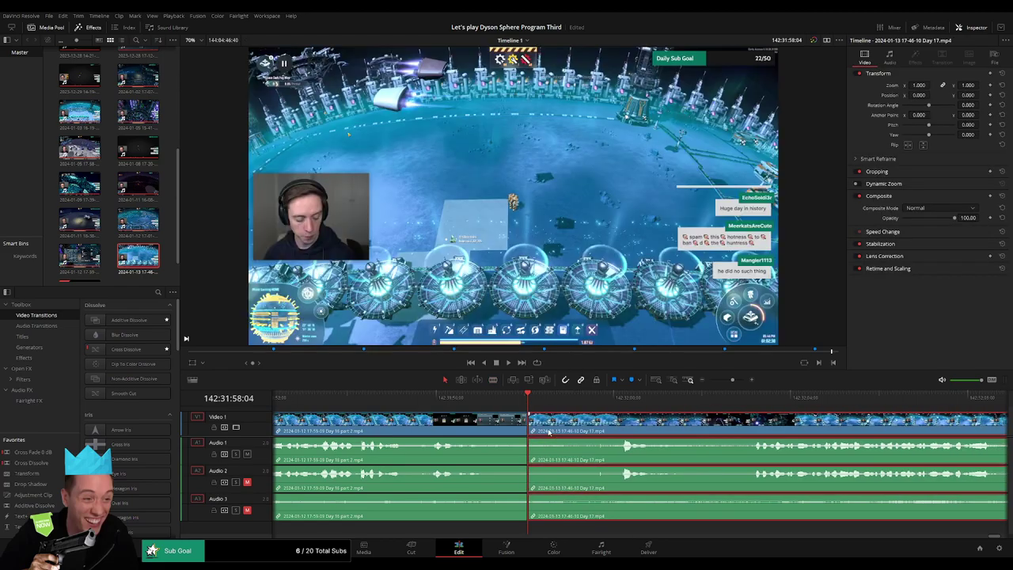
Add cross fades to the video and audio at the 142:31:58:04 join, and play across it to check
{"action": "left_click", "coordinate": [528, 426]}
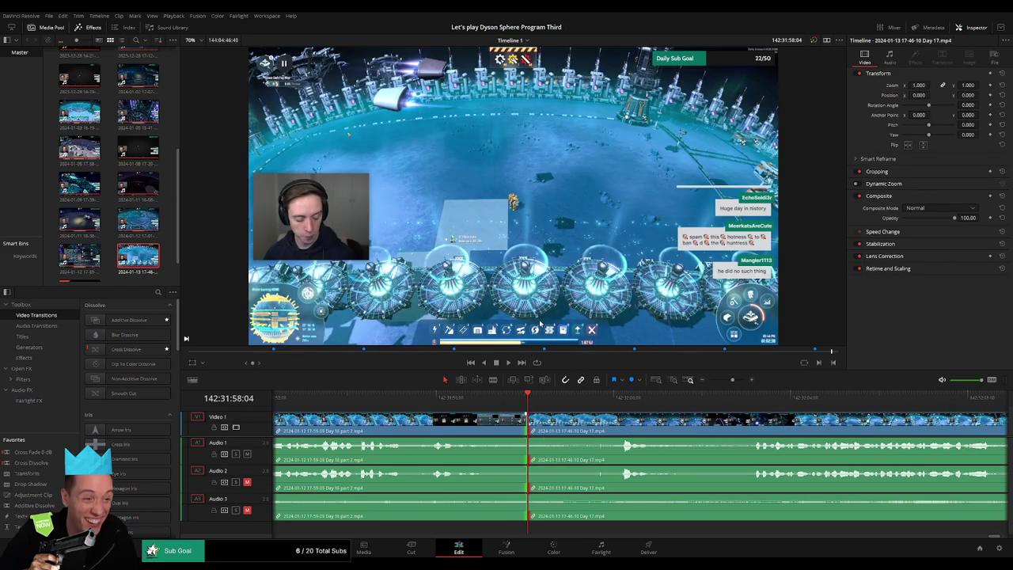
{"action": "key", "text": "ctrl+t"}
{"action": "left_click", "coordinate": [456, 400]}
{"action": "key", "text": "space"}
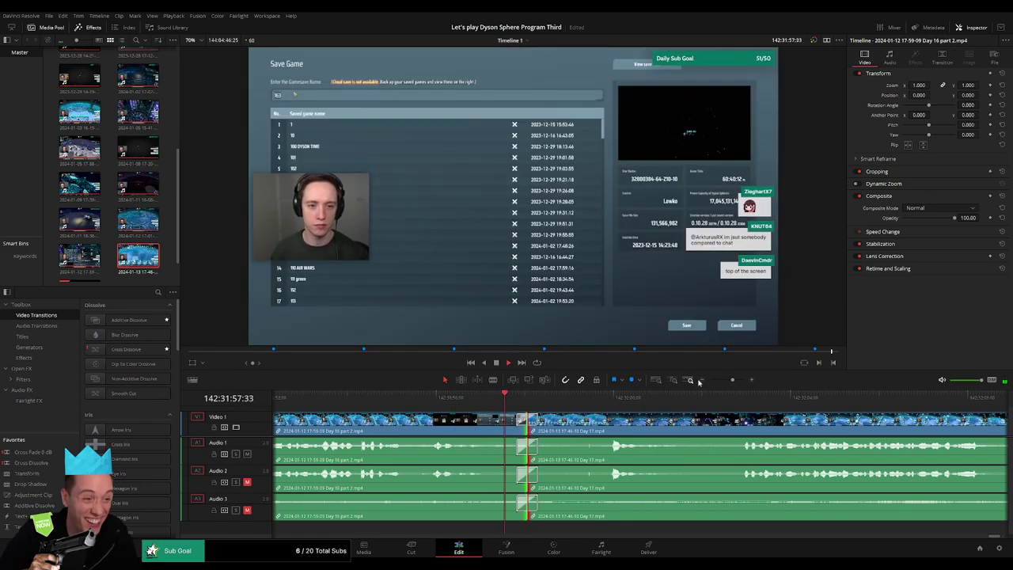
{"action": "left_click_drag", "start_coordinate": [732, 380], "coordinate": [696, 383]}
{"action": "scroll", "coordinate": [677, 425], "scroll_direction": "left", "scroll_amount": 3}
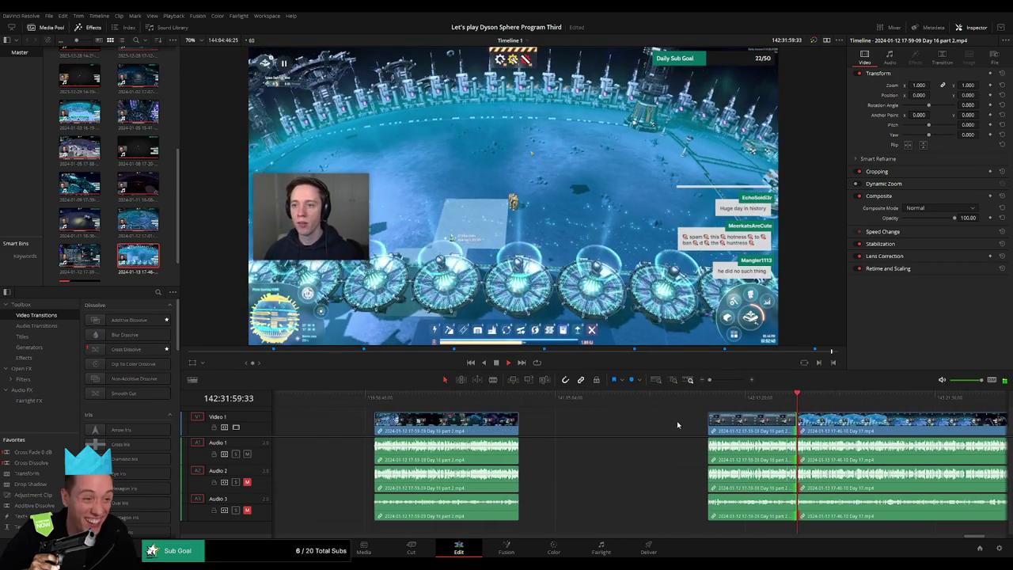
{"action": "key", "text": "space"}
Sample the Day 17 clip around 142:52 and read its audio waveform to find a quiet place for the episode's end
{"action": "left_click_drag", "start_coordinate": [677, 425], "coordinate": [507, 424]}
{"action": "left_click_drag", "start_coordinate": [777, 419], "coordinate": [570, 419]}
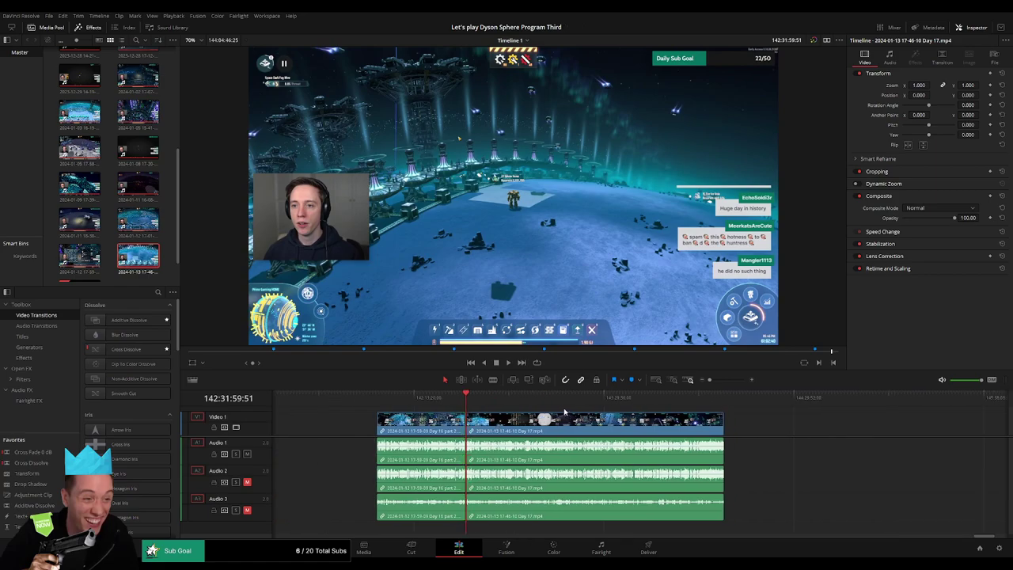
{"action": "key", "text": "Down"}
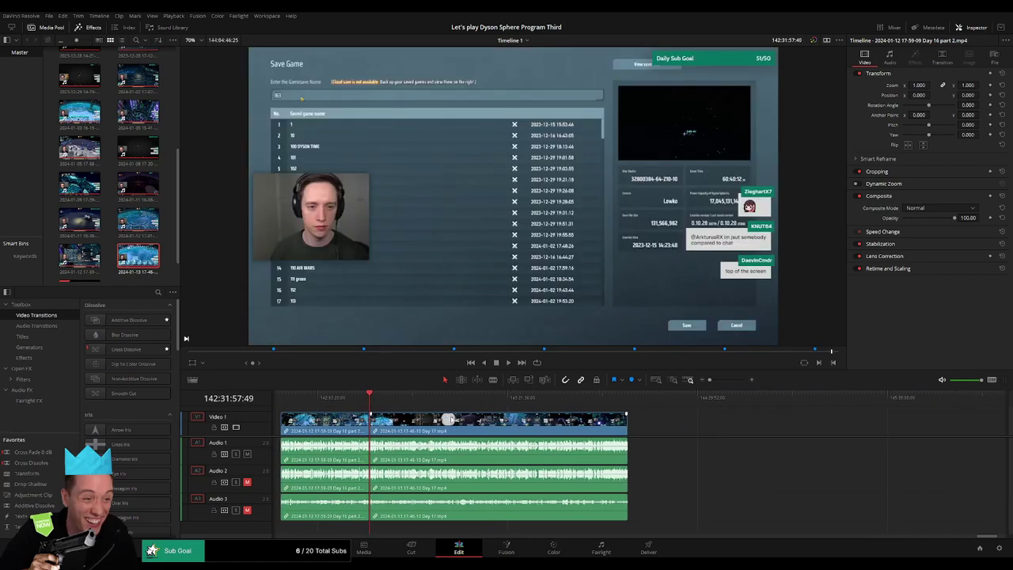
{"action": "left_click_drag", "start_coordinate": [371, 401], "coordinate": [422, 403]}
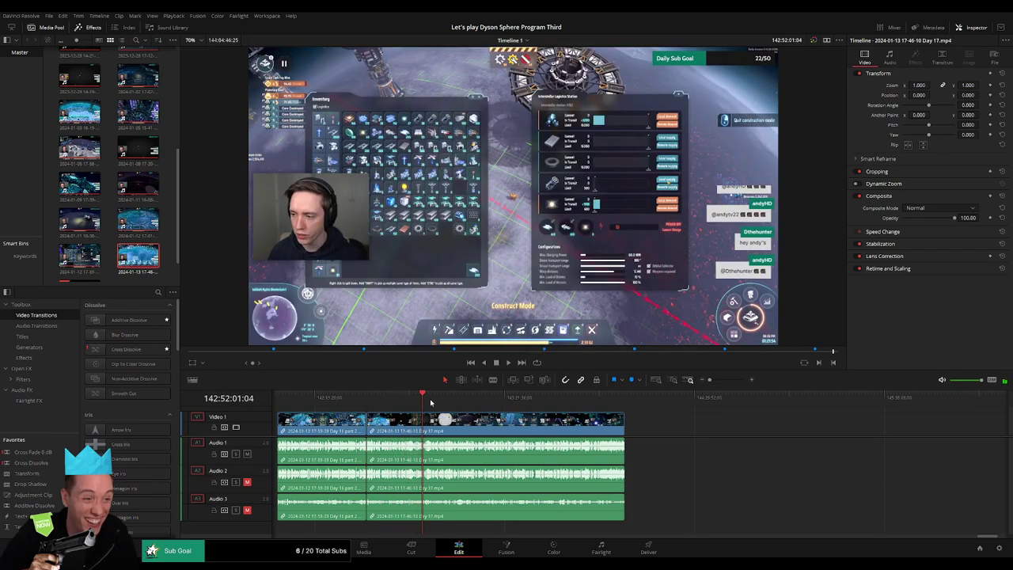
{"action": "left_click", "coordinate": [730, 380]}
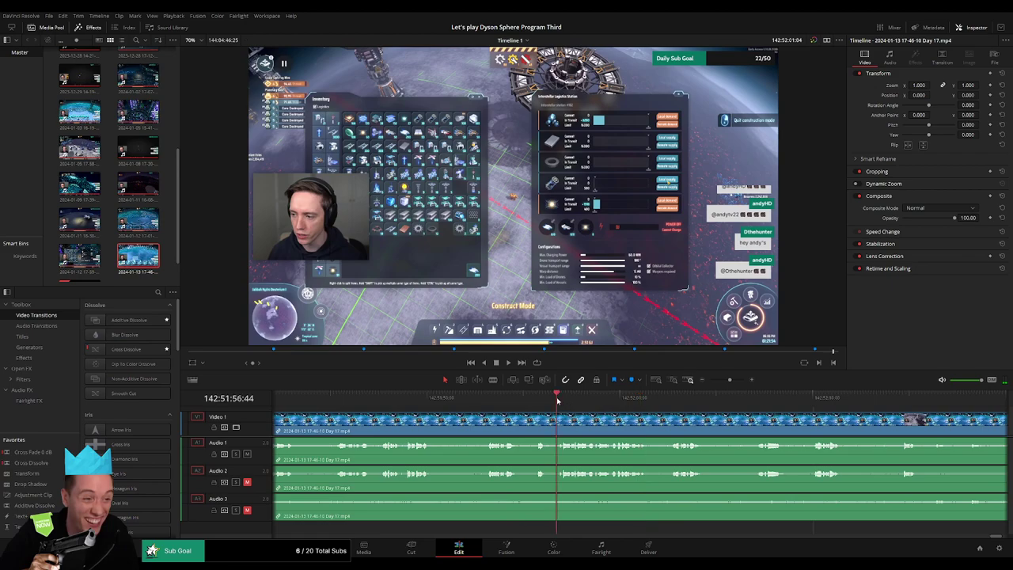
{"action": "key", "text": "space"}
{"action": "left_click", "coordinate": [659, 400]}
{"action": "scroll", "coordinate": [489, 411], "scroll_direction": "right", "scroll_amount": 3}
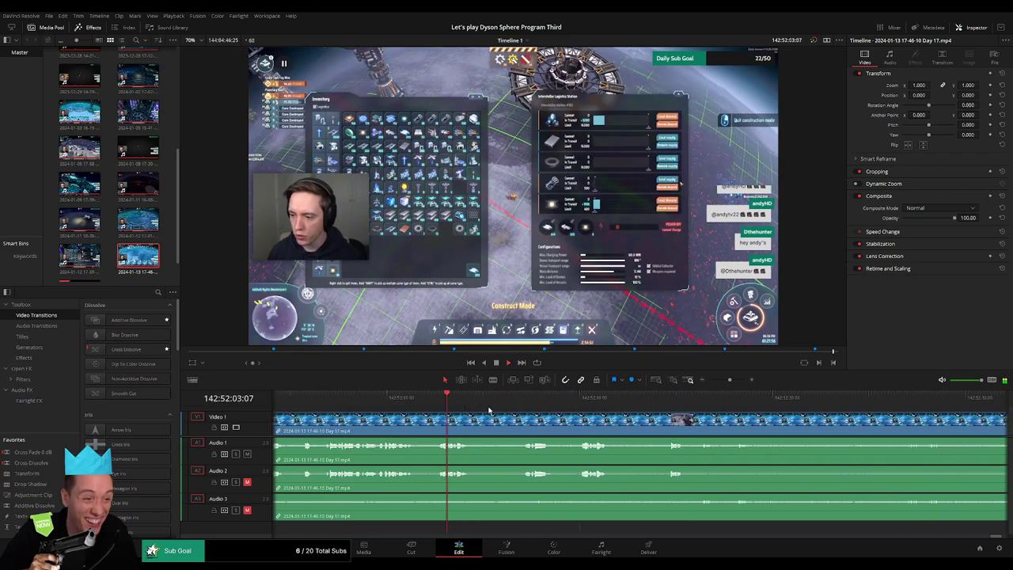
{"action": "left_click", "coordinate": [519, 402]}
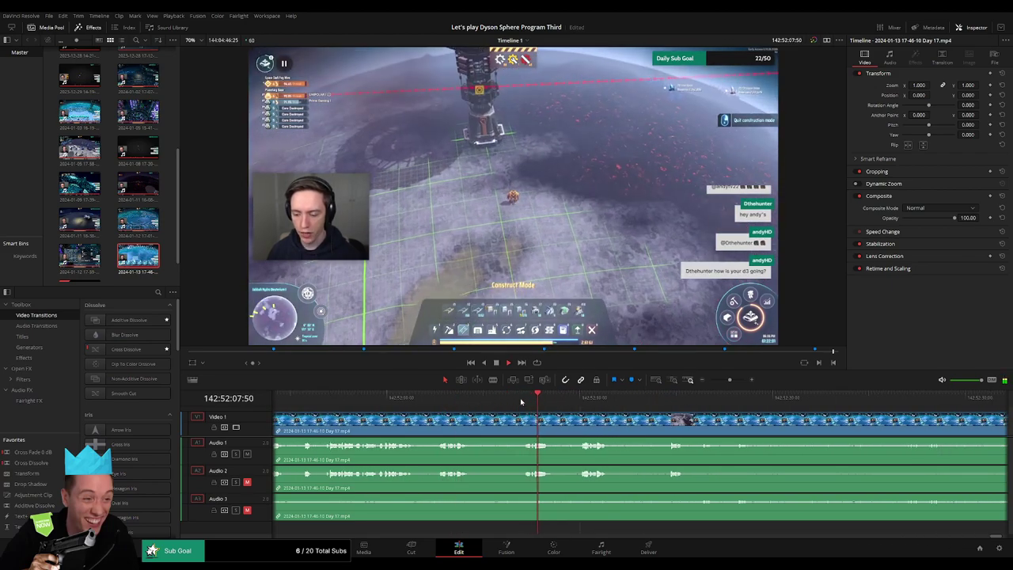
{"action": "left_click", "coordinate": [523, 402]}
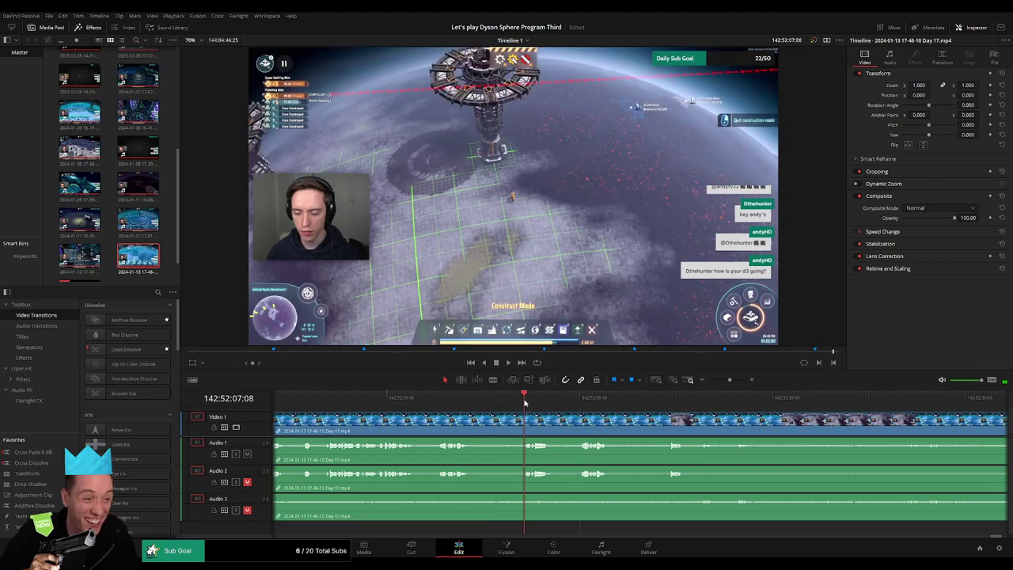
{"action": "left_click", "coordinate": [515, 403]}
Split the Day 17 clip and its audio at 142:52:06:00, fade video and audio on both sides, and play across the cut
{"action": "left_click_drag", "start_coordinate": [509, 404], "coordinate": [481, 439]}
{"action": "key", "text": "b"}
{"action": "left_click", "coordinate": [503, 417]}
{"action": "key", "text": "a"}
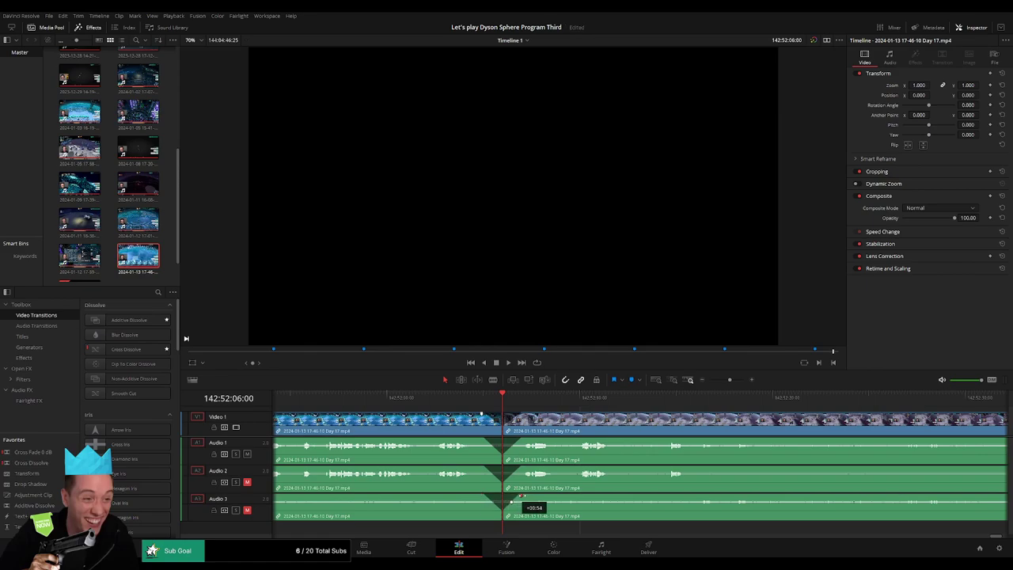
{"action": "left_click", "coordinate": [478, 402]}
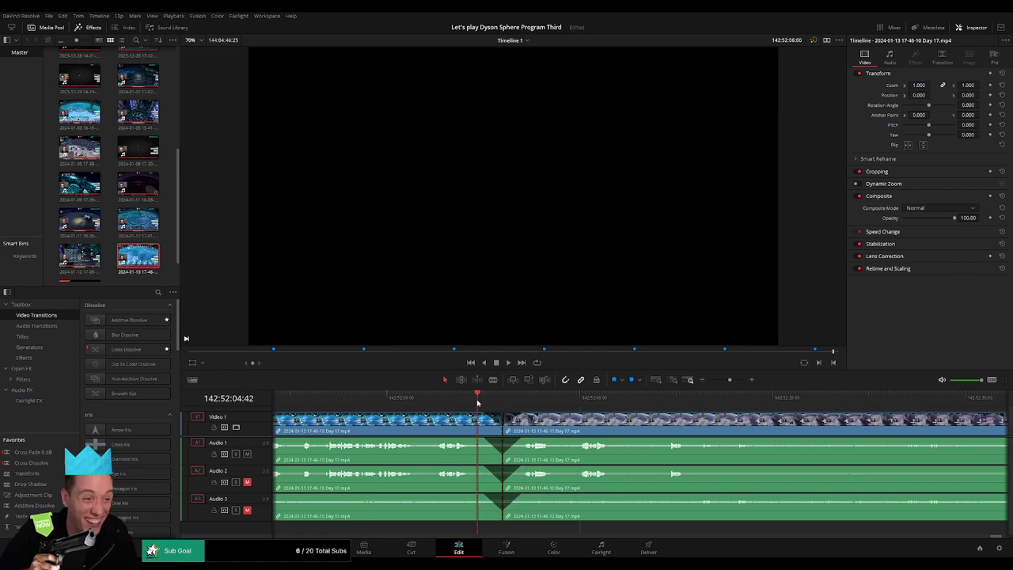
{"action": "key", "text": "space"}
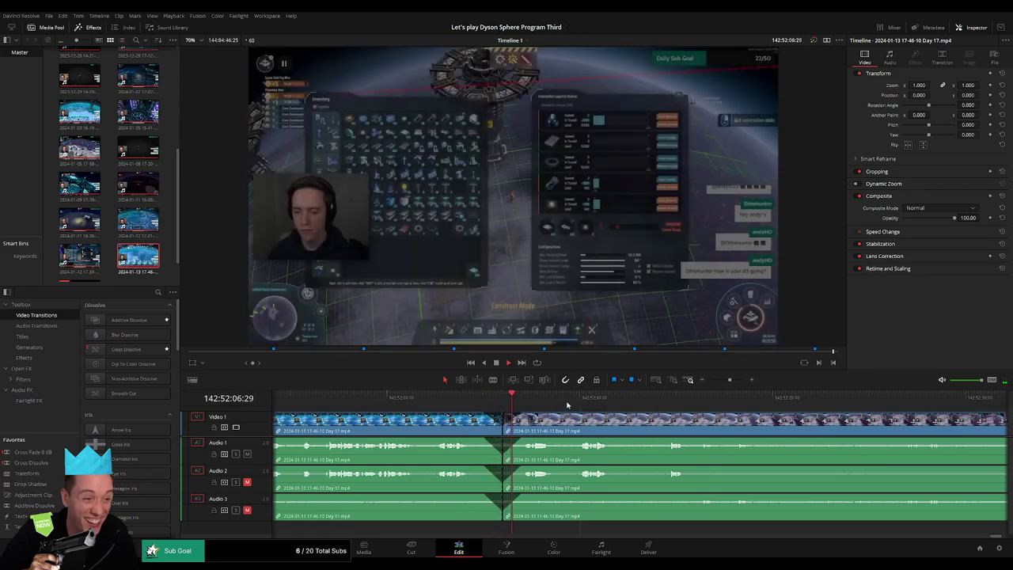
{"action": "key", "text": "space"}
Move the Day 17 part after the 142:52:06:00 cut past 144:00:00:00 to leave a gap behind the finished episode
{"action": "left_click_drag", "start_coordinate": [729, 380], "coordinate": [522, 412]}
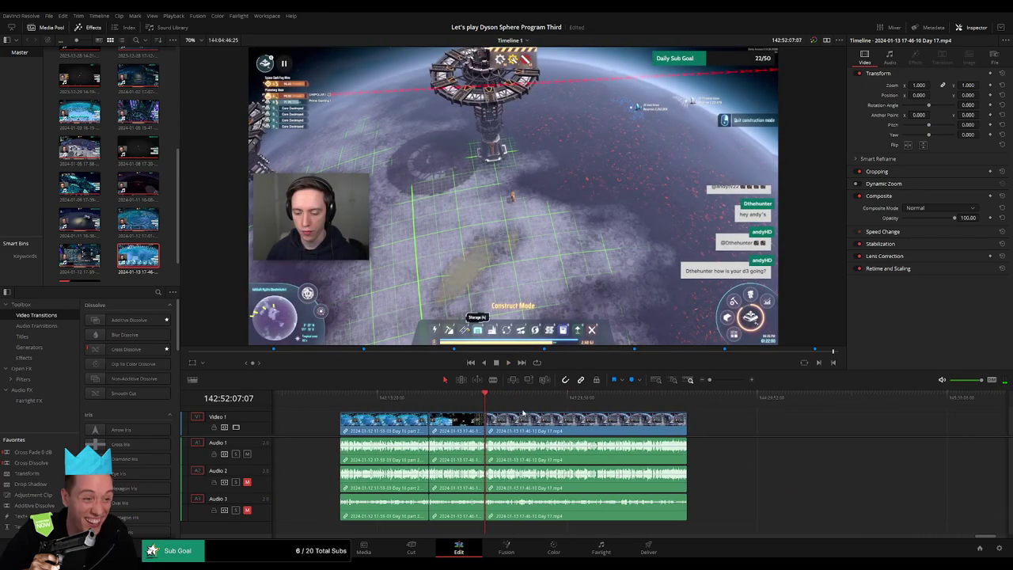
{"action": "key", "text": "Home"}
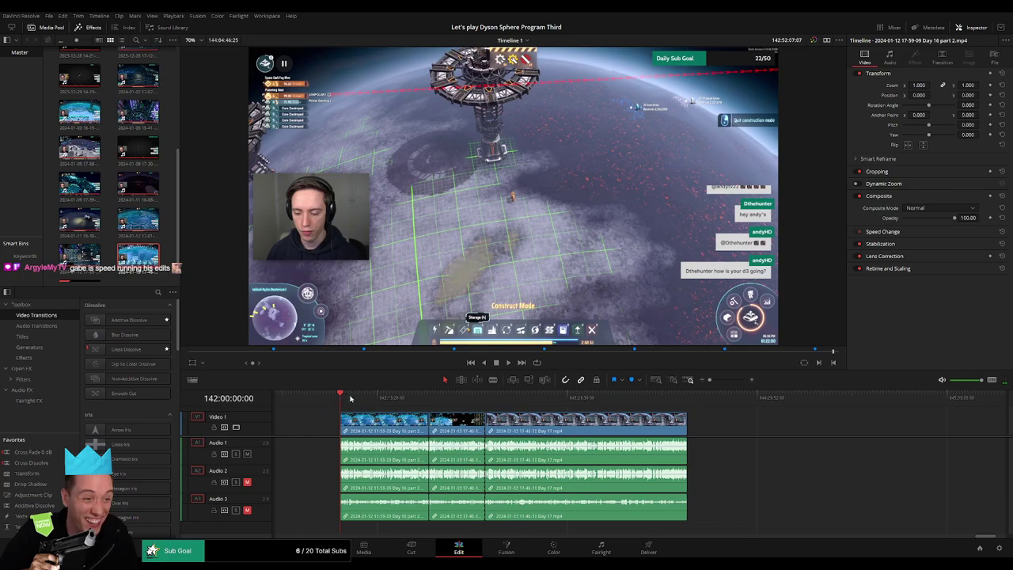
{"action": "left_click_drag", "start_coordinate": [590, 428], "coordinate": [624, 429]}
{"action": "left_click", "coordinate": [384, 430]}
{"action": "left_click_drag", "start_coordinate": [386, 430], "coordinate": [497, 429]}
Align the separated Day 17 part to start at exactly 144:00:00:00, and play its opening
{"action": "left_click", "coordinate": [458, 402]}
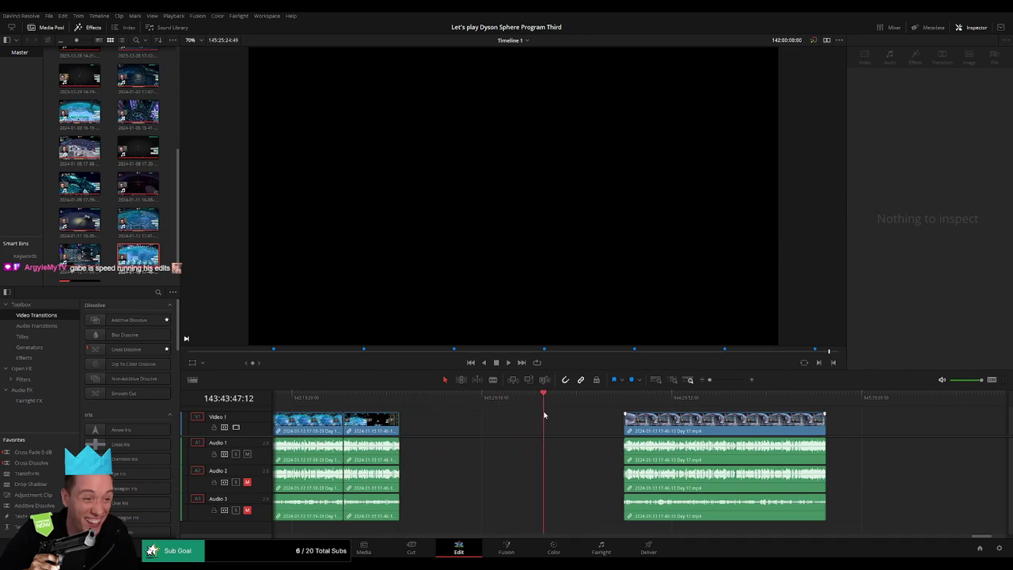
{"action": "left_click", "coordinate": [400, 398]}
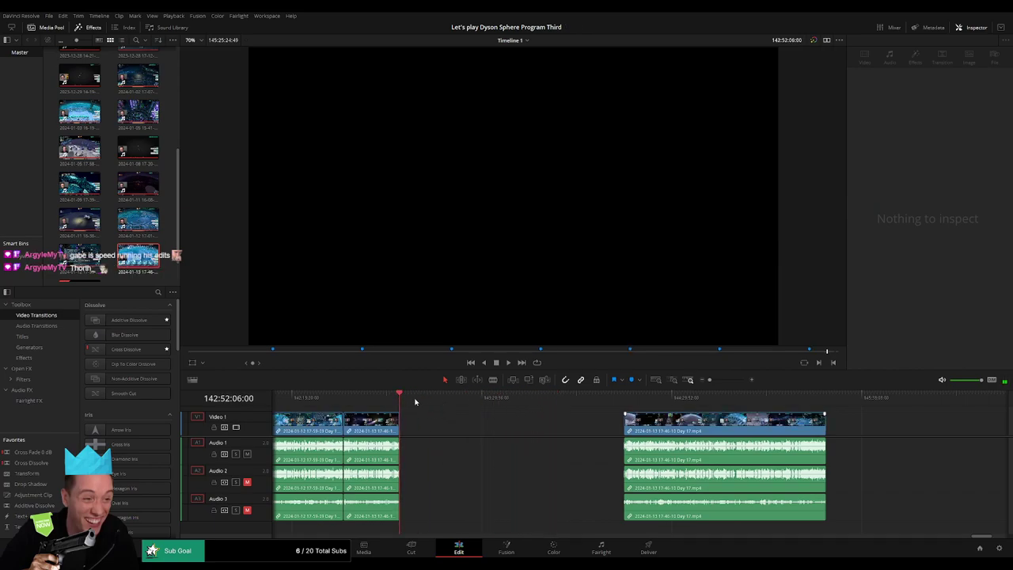
{"action": "left_click_drag", "start_coordinate": [415, 401], "coordinate": [517, 409]}
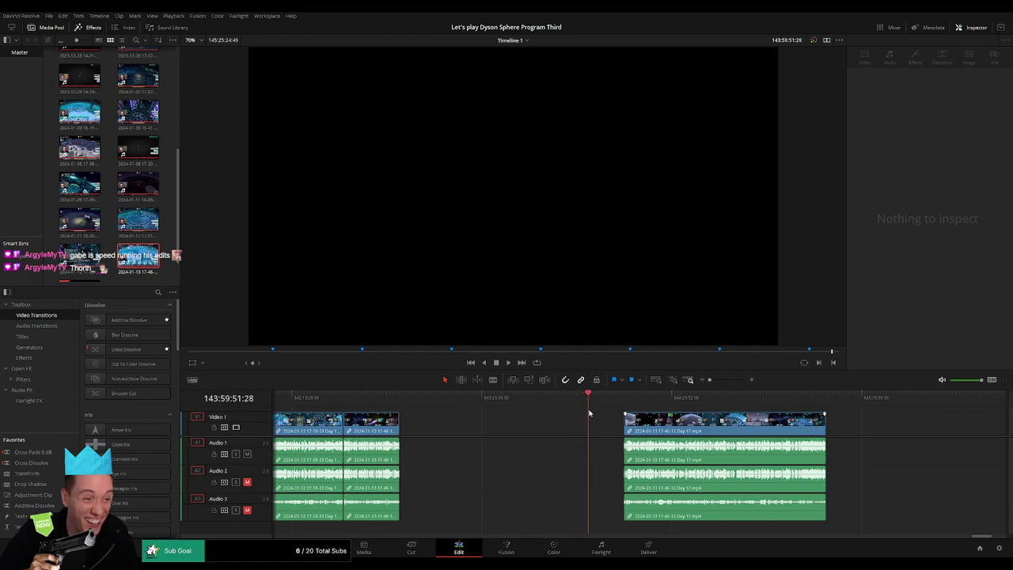
{"action": "left_click", "coordinate": [719, 380]}
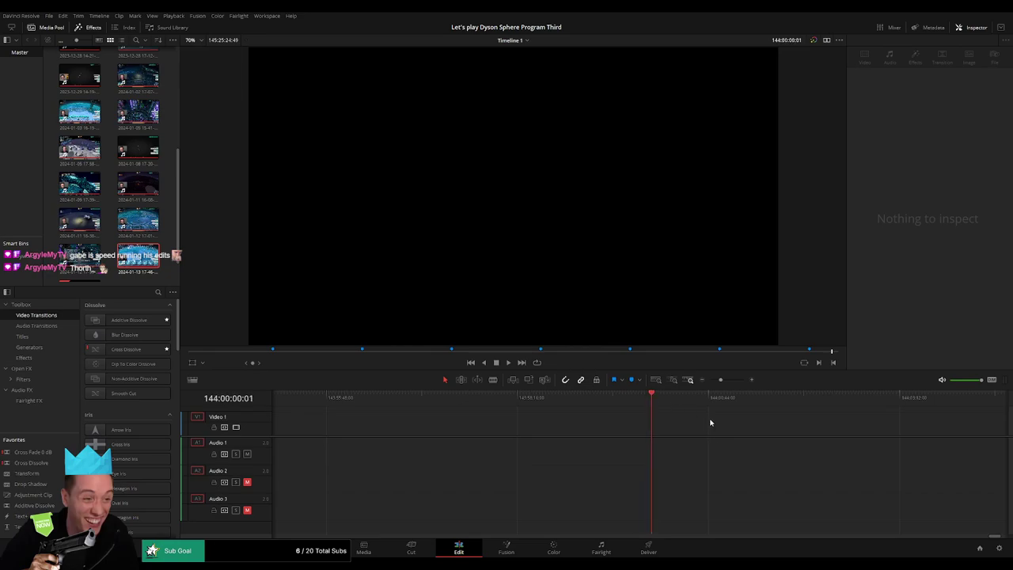
{"action": "left_click", "coordinate": [709, 380]}
{"action": "scroll", "coordinate": [683, 413], "scroll_direction": "right", "scroll_amount": 4}
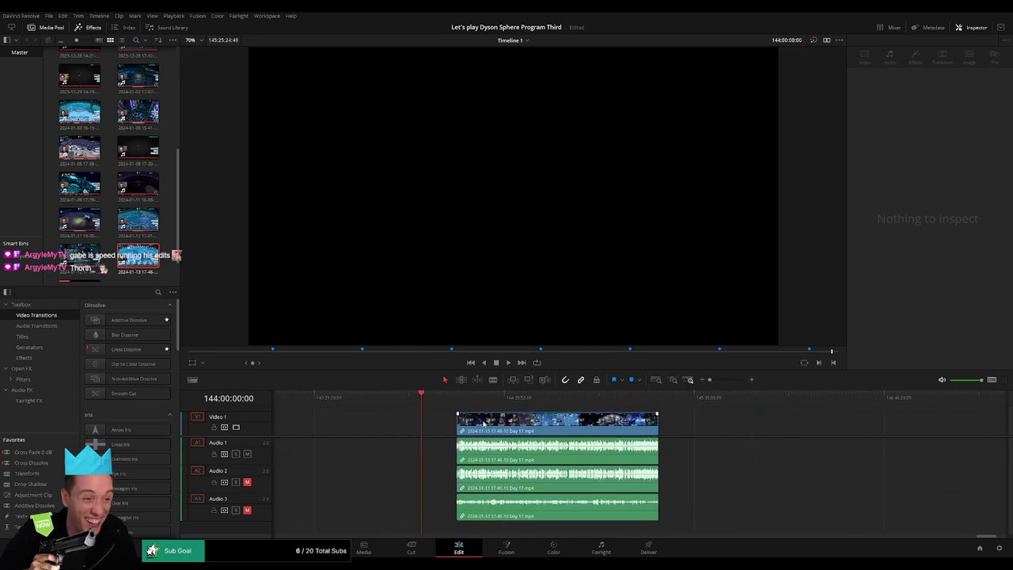
{"action": "left_click_drag", "start_coordinate": [502, 426], "coordinate": [465, 427]}
{"action": "key", "text": "space"}
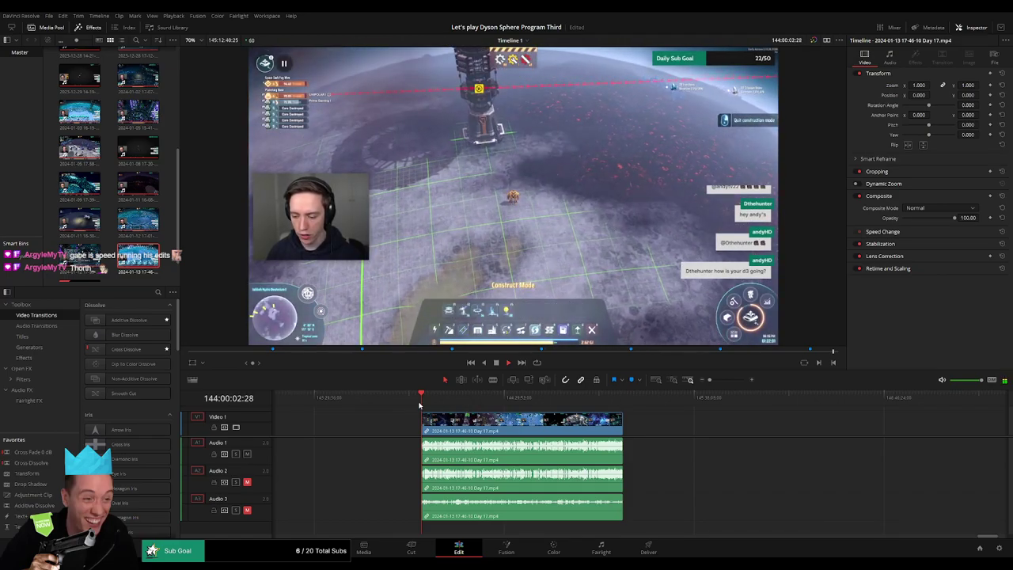
Sample the new episode between 144:51:40 and 144:52:03 to find a pause in the speech for the next cut
{"action": "left_click_drag", "start_coordinate": [422, 403], "coordinate": [566, 409]}
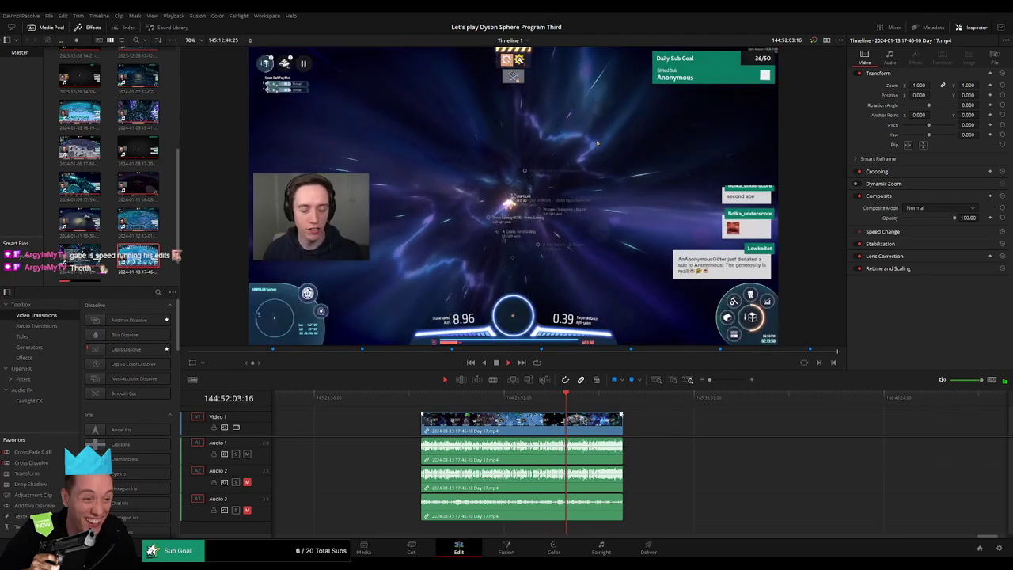
{"action": "left_click_drag", "start_coordinate": [711, 380], "coordinate": [726, 380]}
{"action": "left_click", "coordinate": [576, 399]}
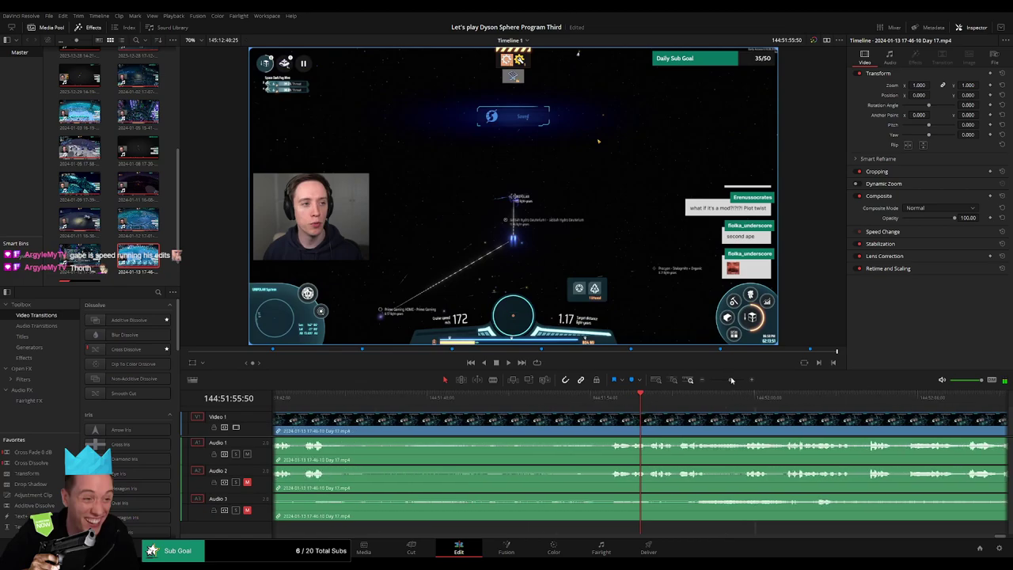
{"action": "left_click", "coordinate": [377, 399]}
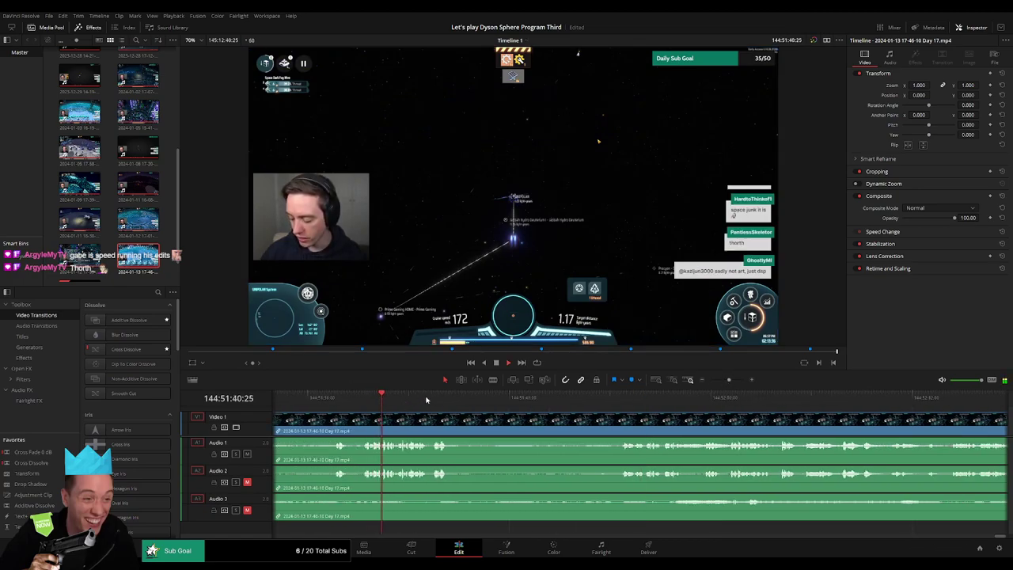
{"action": "left_click", "coordinate": [432, 400]}
{"action": "left_click_drag", "start_coordinate": [473, 414], "coordinate": [388, 411]}
{"action": "left_click", "coordinate": [319, 401]}
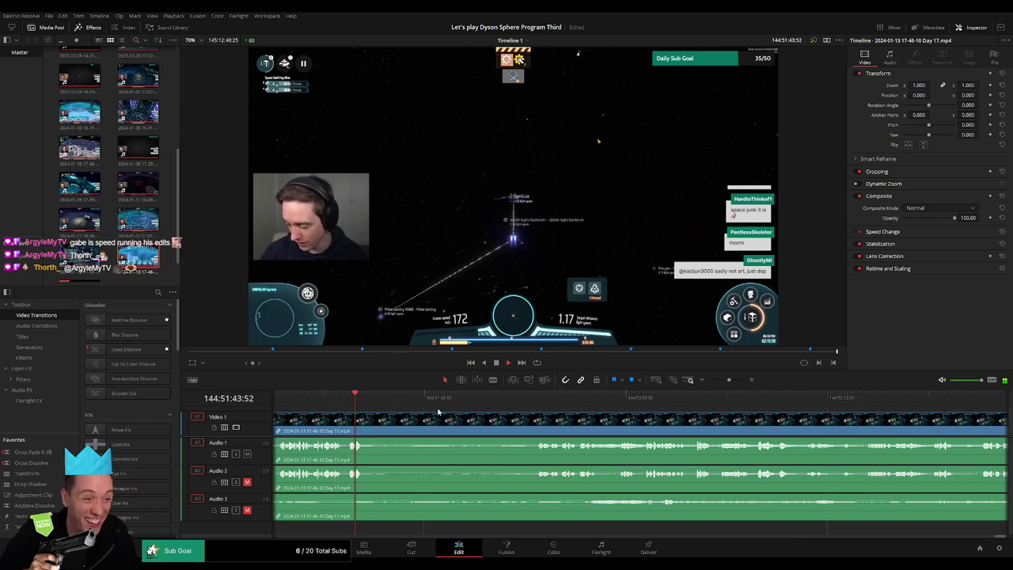
{"action": "left_click", "coordinate": [537, 396]}
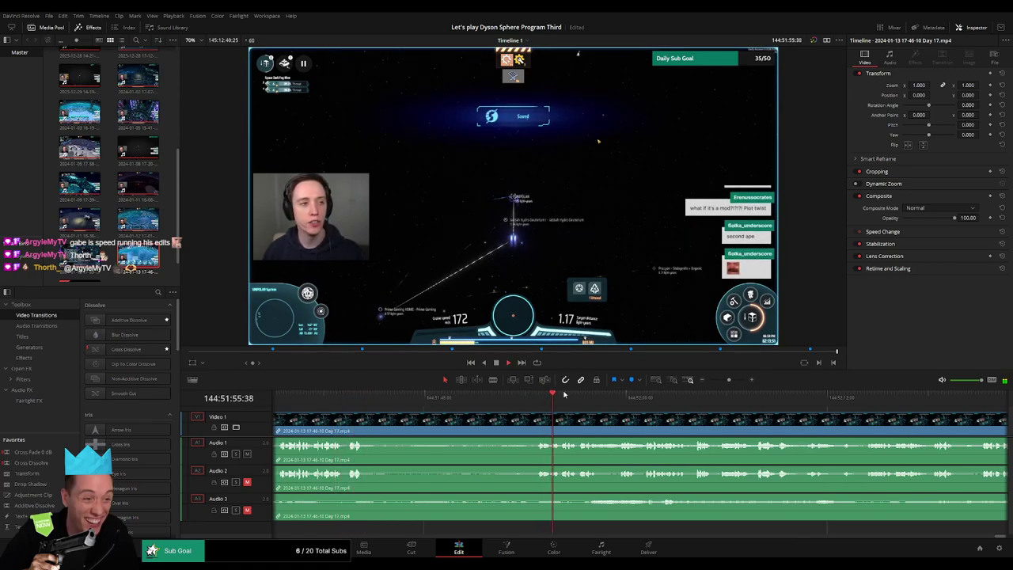
{"action": "left_click", "coordinate": [540, 397]}
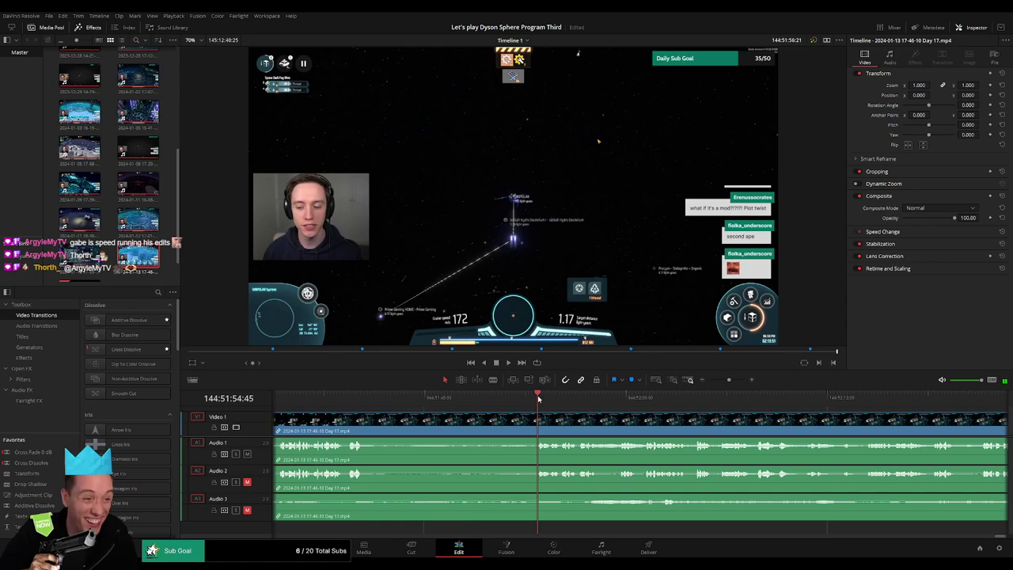
Split the Day 17 clip and its audio at 144:51:54:00
{"action": "left_click", "coordinate": [534, 396]}
{"action": "left_click_drag", "start_coordinate": [533, 398], "coordinate": [526, 398]}
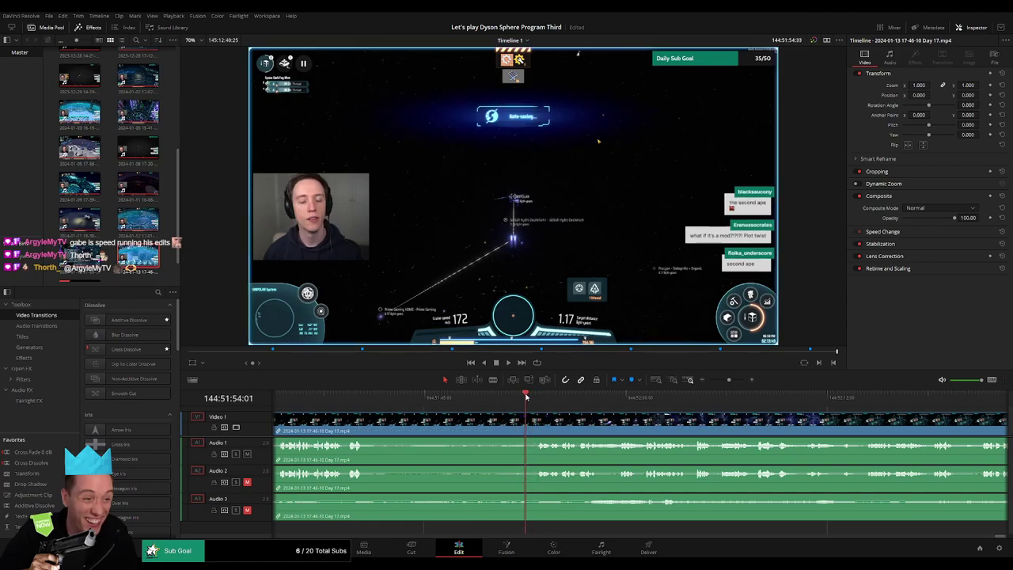
{"action": "key", "text": "ctrl+b"}
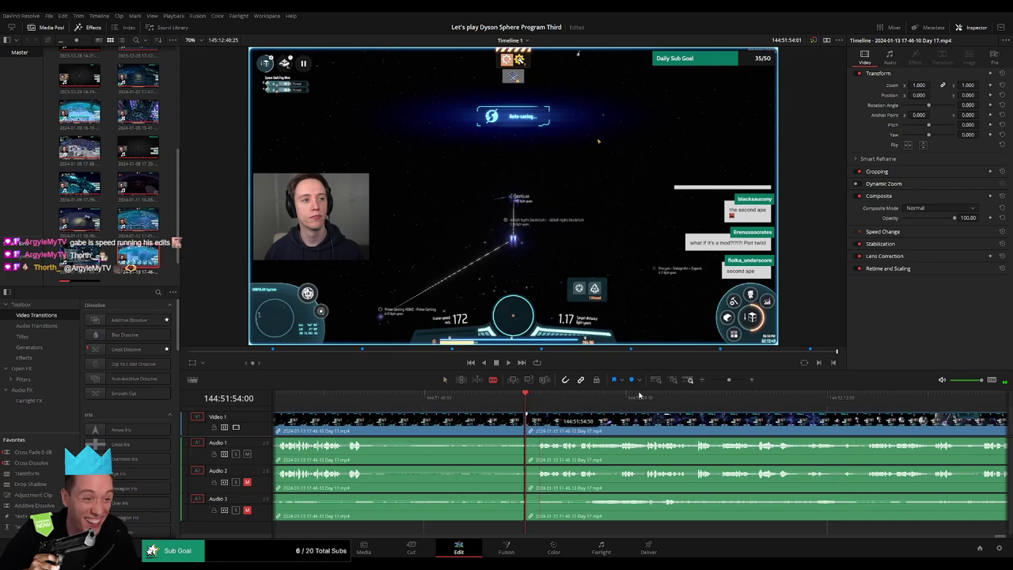
Fade the video and all three audio tracks out and back in over about one second at the 144:51:54:00 cut
{"action": "key", "text": "ctrl+equal"}
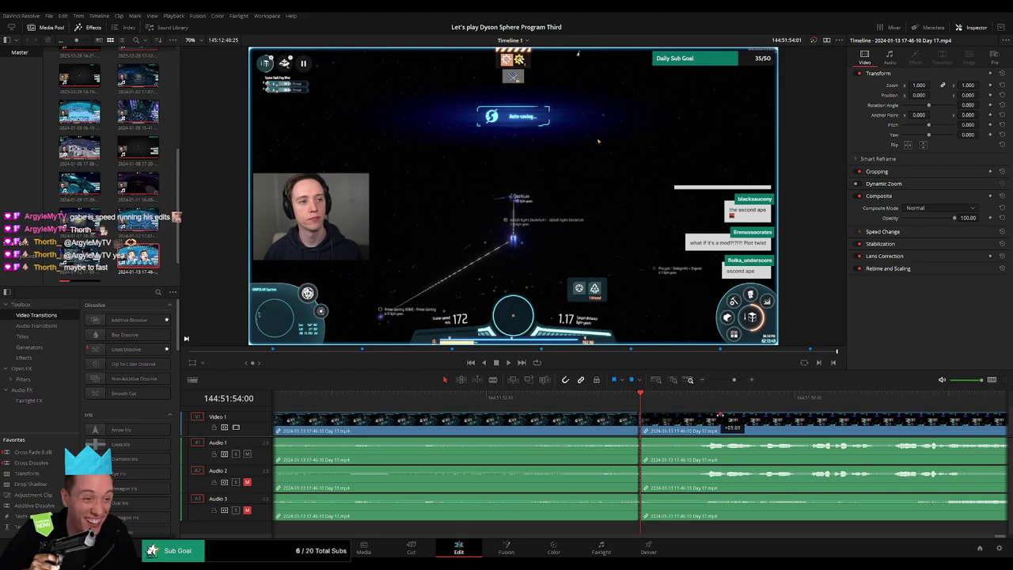
{"action": "left_click_drag", "start_coordinate": [636, 413], "coordinate": [603, 418]}
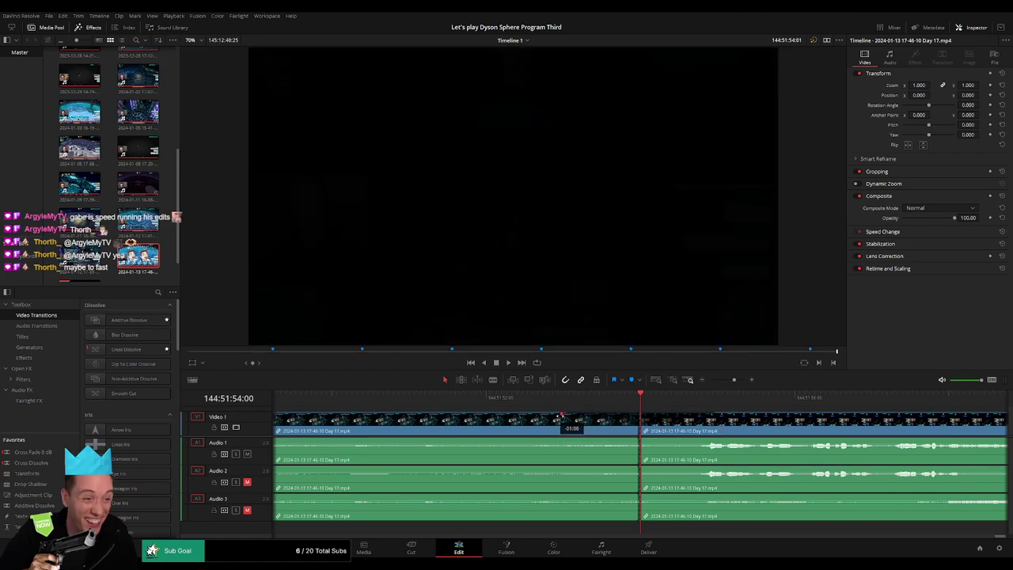
{"action": "left_click_drag", "start_coordinate": [638, 438], "coordinate": [554, 441]}
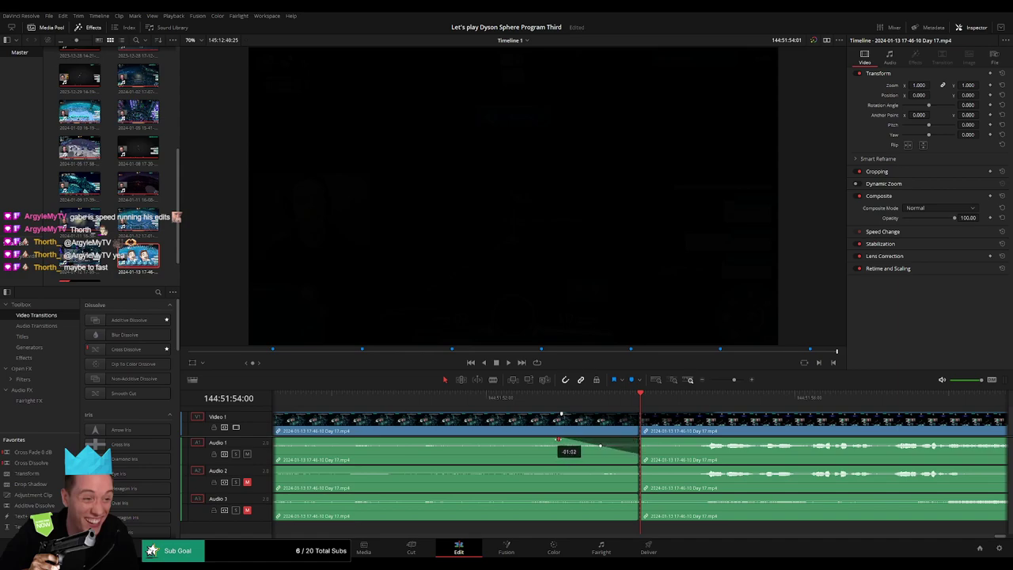
{"action": "left_click_drag", "start_coordinate": [642, 438], "coordinate": [705, 441]}
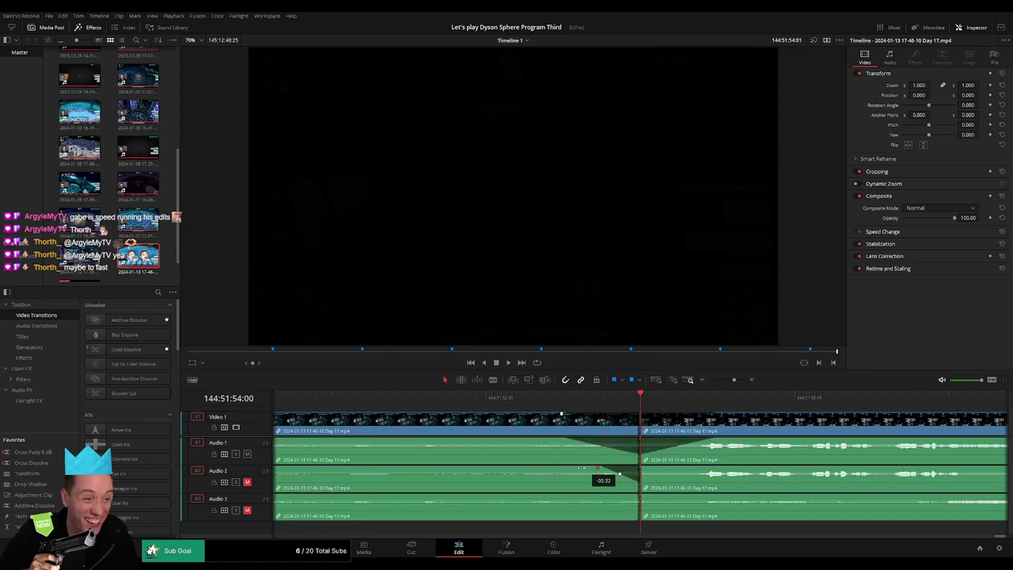
{"action": "left_click_drag", "start_coordinate": [598, 468], "coordinate": [559, 468]}
{"action": "left_click_drag", "start_coordinate": [642, 468], "coordinate": [699, 469]}
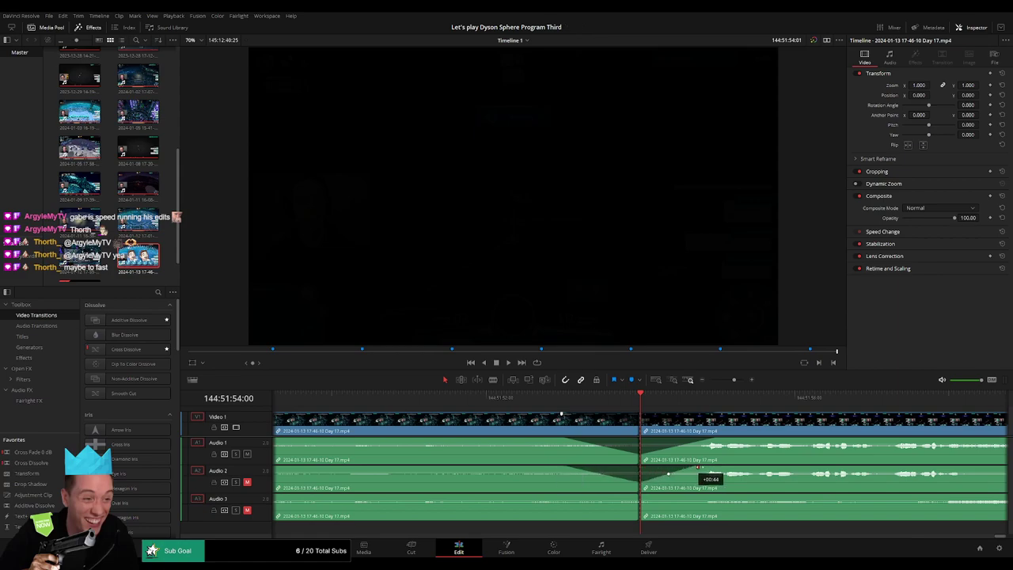
{"action": "left_click_drag", "start_coordinate": [637, 496], "coordinate": [580, 497]}
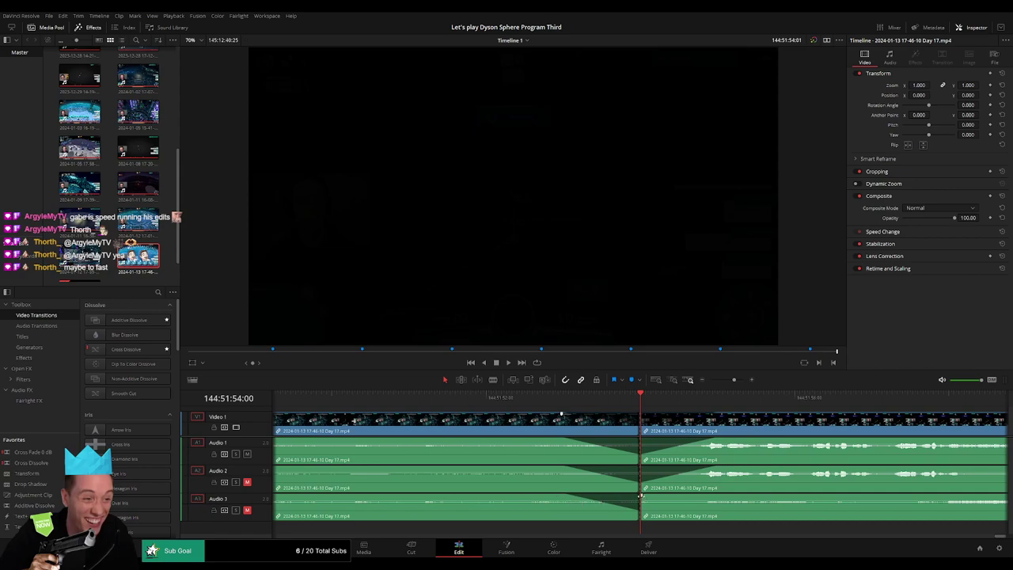
{"action": "left_click_drag", "start_coordinate": [642, 496], "coordinate": [708, 496]}
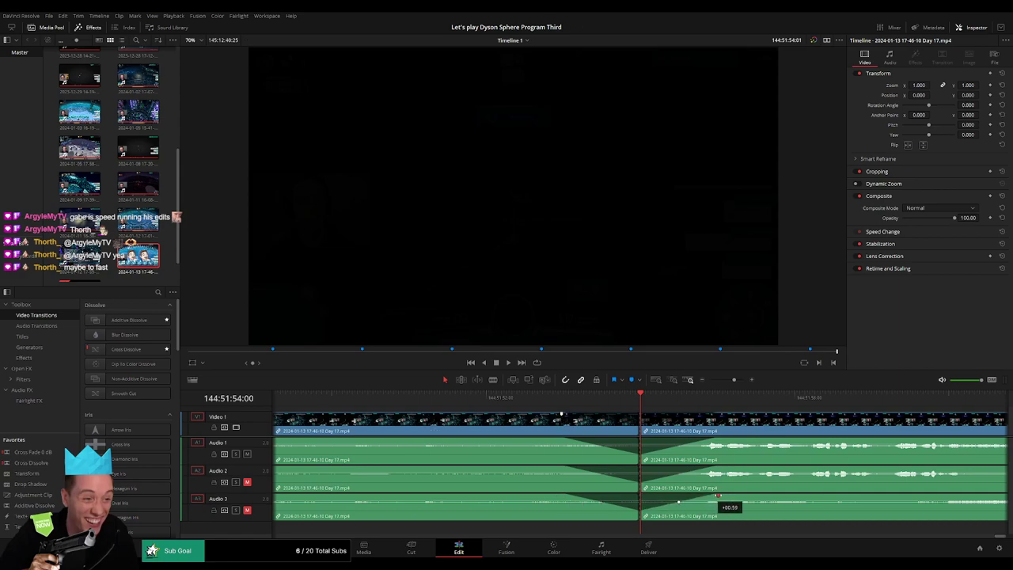
Move the Day 17 part after the 144:51:54:00 cut past 146:00:00:00 to leave a gap behind the finished episode
{"action": "left_click_drag", "start_coordinate": [734, 381], "coordinate": [709, 381]}
{"action": "left_click_drag", "start_coordinate": [722, 427], "coordinate": [578, 427]}
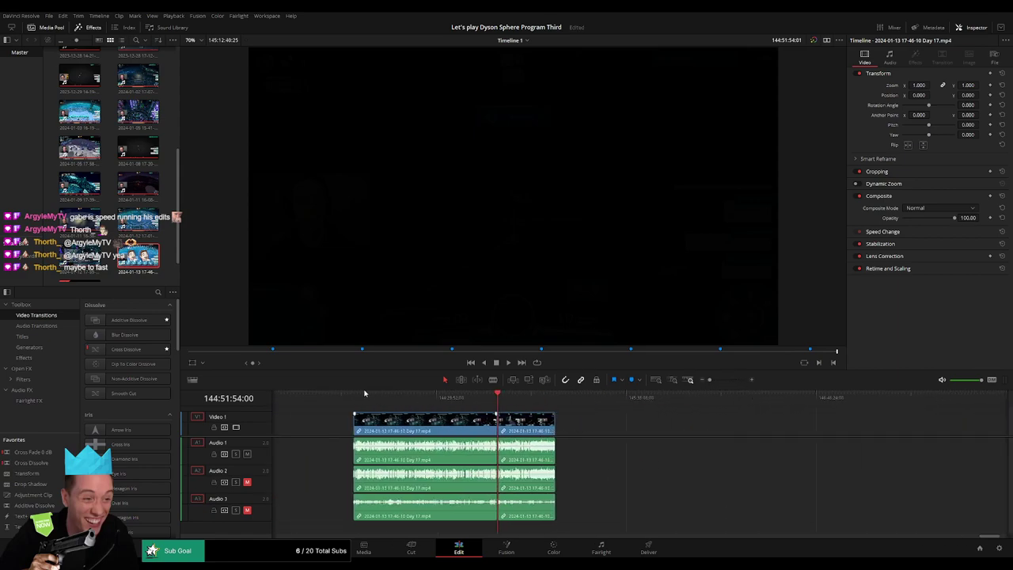
{"action": "left_click", "coordinate": [501, 400]}
{"action": "left_click_drag", "start_coordinate": [556, 421], "coordinate": [626, 425]}
{"action": "left_click", "coordinate": [461, 427]}
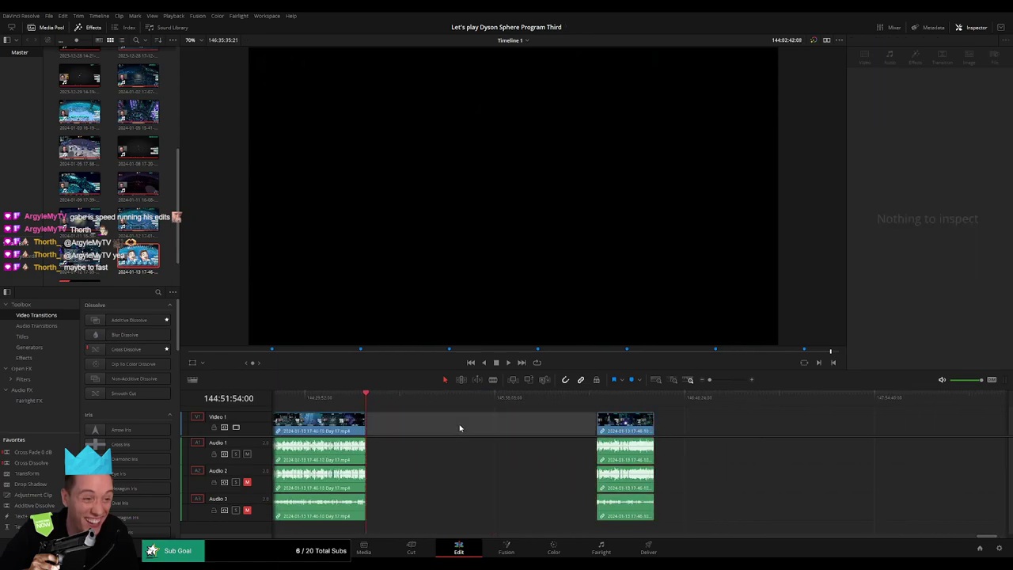
Align the remaining Day 17 part to start at exactly 146:00:00:00, and play its opening
{"action": "left_click_drag", "start_coordinate": [380, 399], "coordinate": [535, 416]}
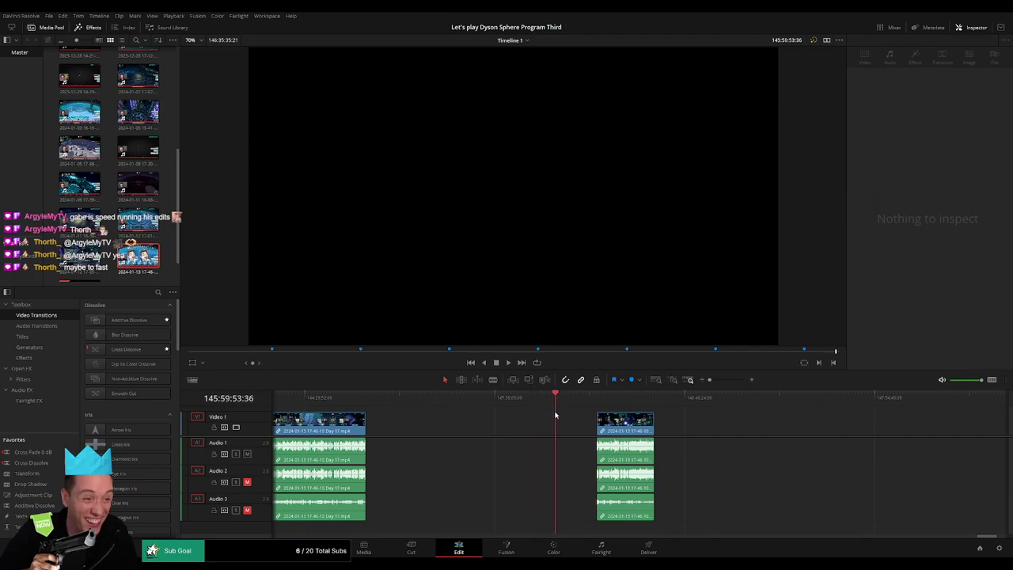
{"action": "left_click", "coordinate": [723, 381]}
{"action": "left_click", "coordinate": [671, 401]}
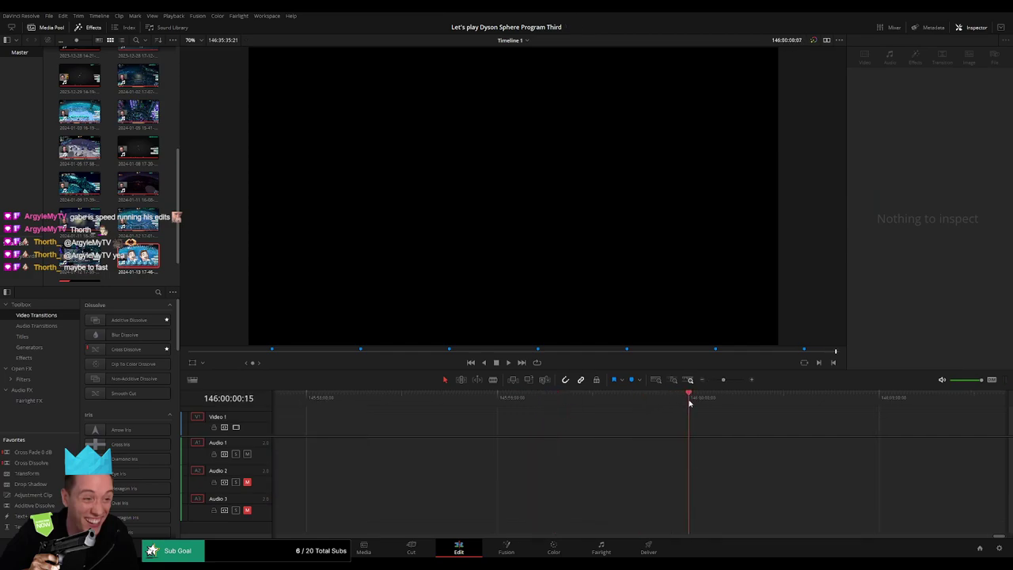
{"action": "left_click", "coordinate": [710, 380]}
{"action": "left_click_drag", "start_coordinate": [717, 425], "coordinate": [680, 424]}
{"action": "key", "text": "space"}
{"action": "left_click_drag", "start_coordinate": [745, 428], "coordinate": [583, 412]}
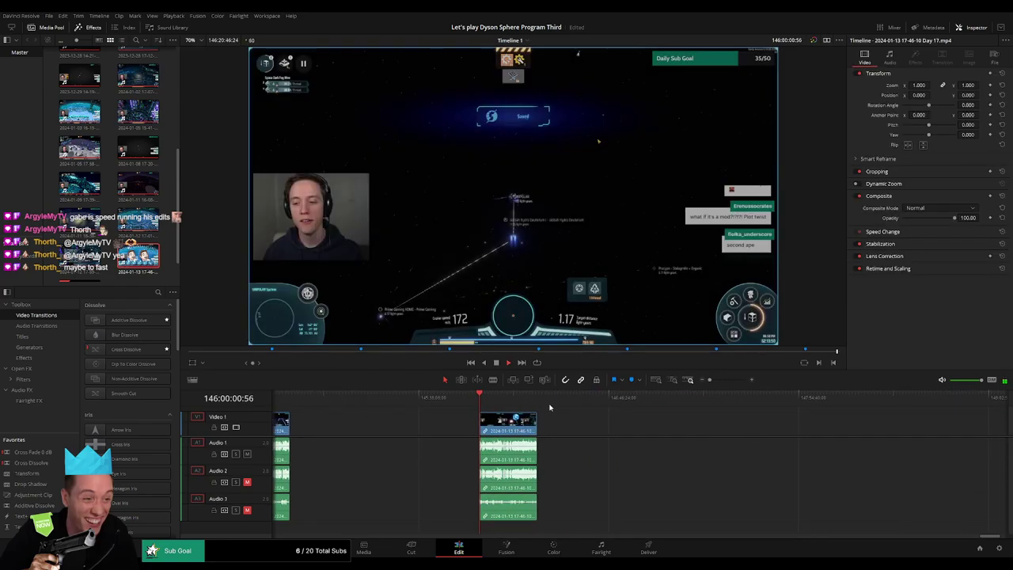
{"action": "left_click", "coordinate": [537, 400]}
{"action": "key", "text": "Up"}
{"action": "key", "text": "space"}
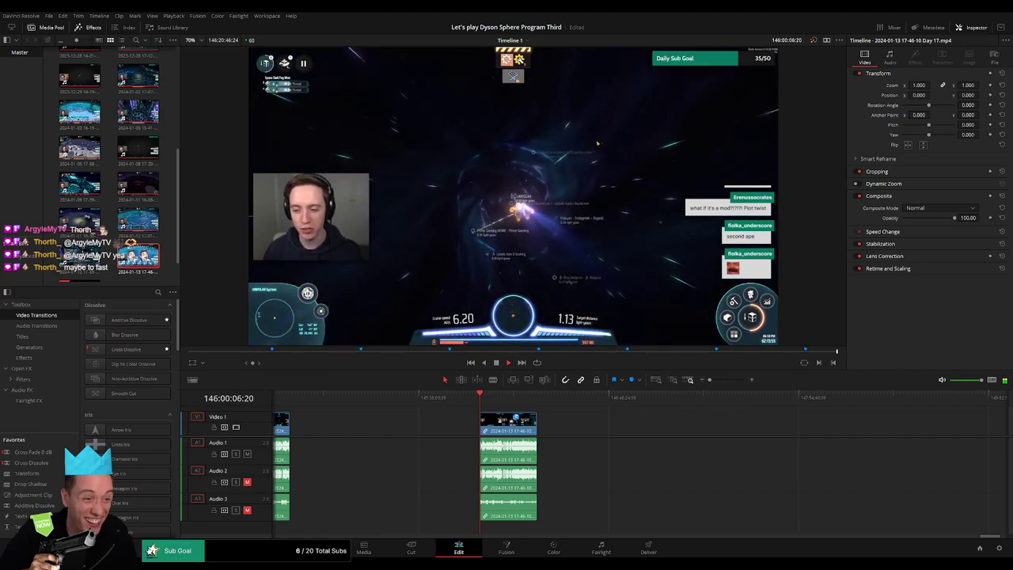
Sample the last Day 17 part from about 146:13:41 to its end to check its content and closing speech
{"action": "left_click_drag", "start_coordinate": [485, 405], "coordinate": [518, 405]}
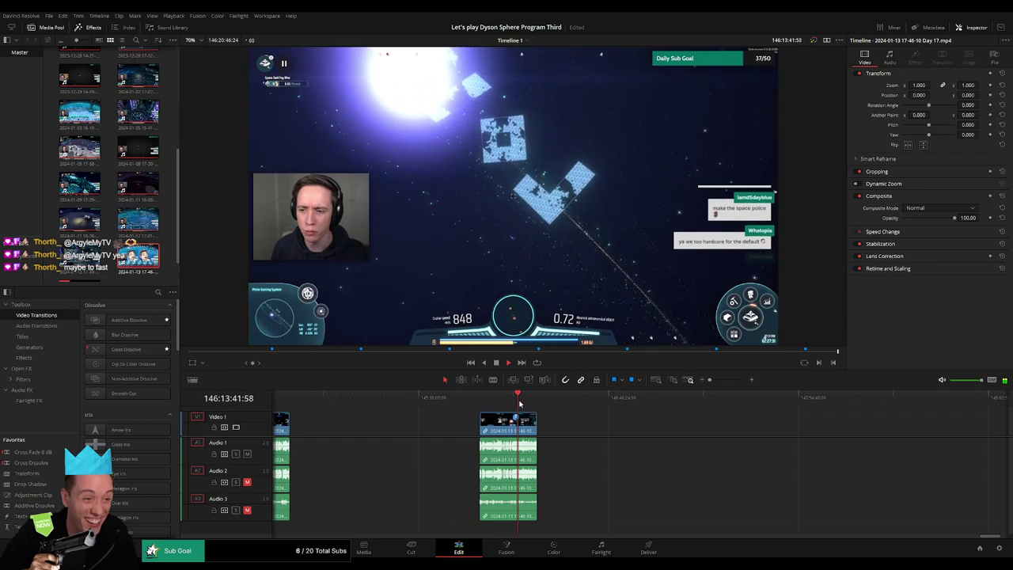
{"action": "left_click", "coordinate": [524, 404]}
{"action": "left_click_drag", "start_coordinate": [710, 381], "coordinate": [725, 383]}
{"action": "left_click_drag", "start_coordinate": [840, 404], "coordinate": [862, 406]}
{"action": "scroll", "coordinate": [784, 419], "scroll_direction": "right", "scroll_amount": 5}
{"action": "left_click_drag", "start_coordinate": [592, 405], "coordinate": [613, 406]}
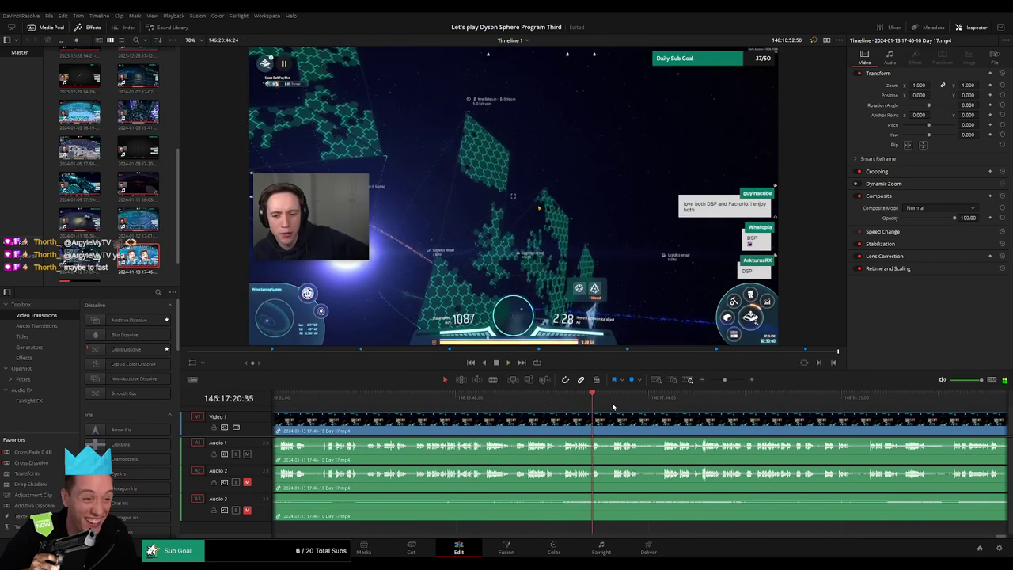
{"action": "left_click", "coordinate": [674, 404]}
{"action": "left_click", "coordinate": [817, 405]}
{"action": "scroll", "coordinate": [852, 420], "scroll_direction": "right", "scroll_amount": 7}
{"action": "left_click_drag", "start_coordinate": [687, 404], "coordinate": [846, 415]}
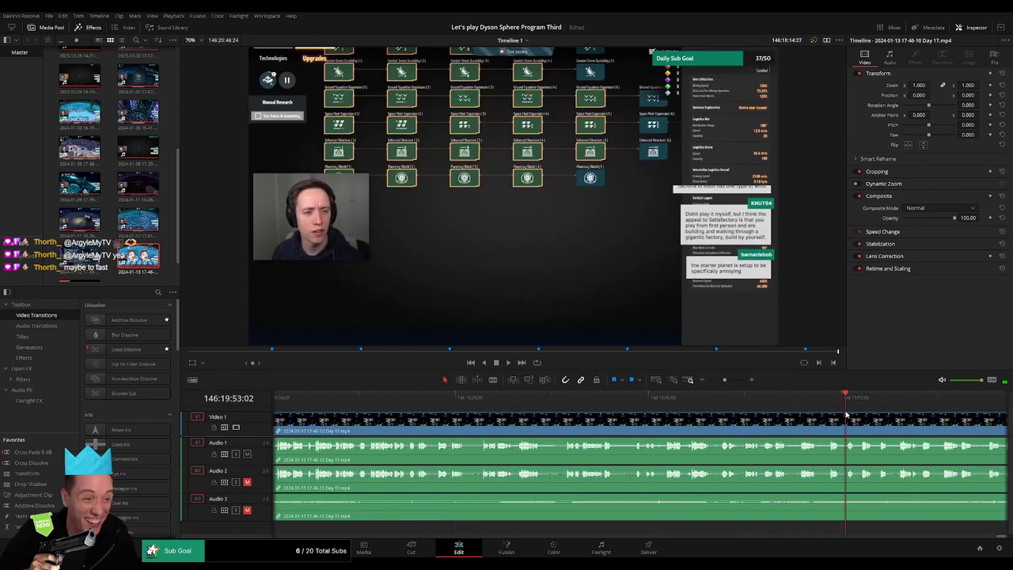
{"action": "left_click", "coordinate": [606, 404]}
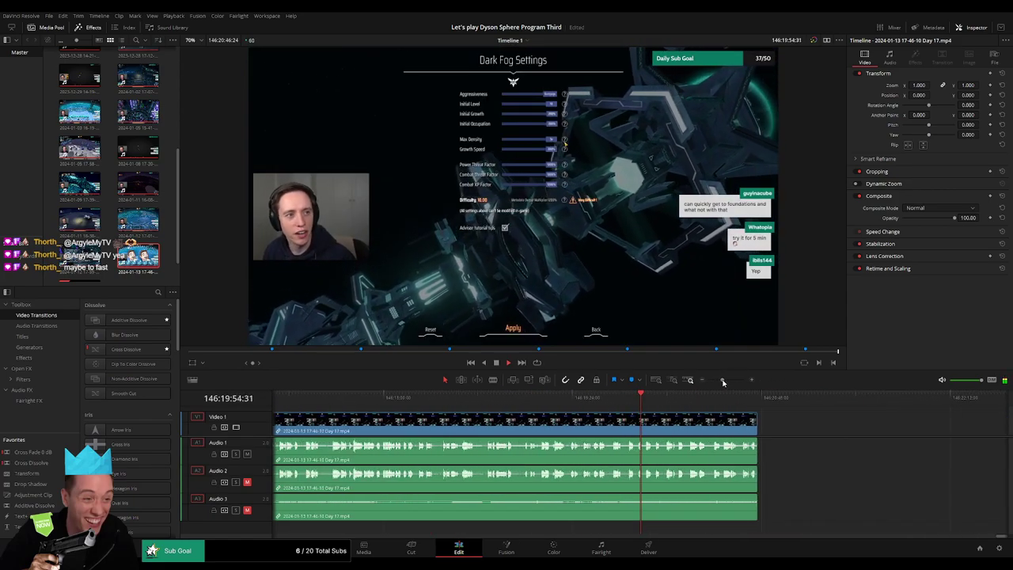
{"action": "left_click", "coordinate": [564, 404]}
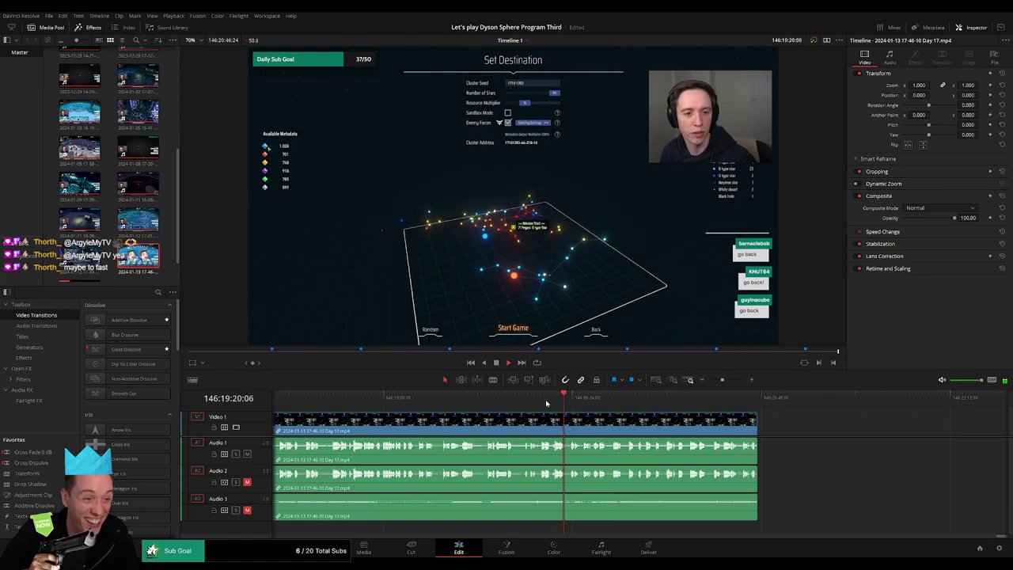
{"action": "left_click", "coordinate": [545, 405]}
{"action": "left_click_drag", "start_coordinate": [522, 405], "coordinate": [734, 381]}
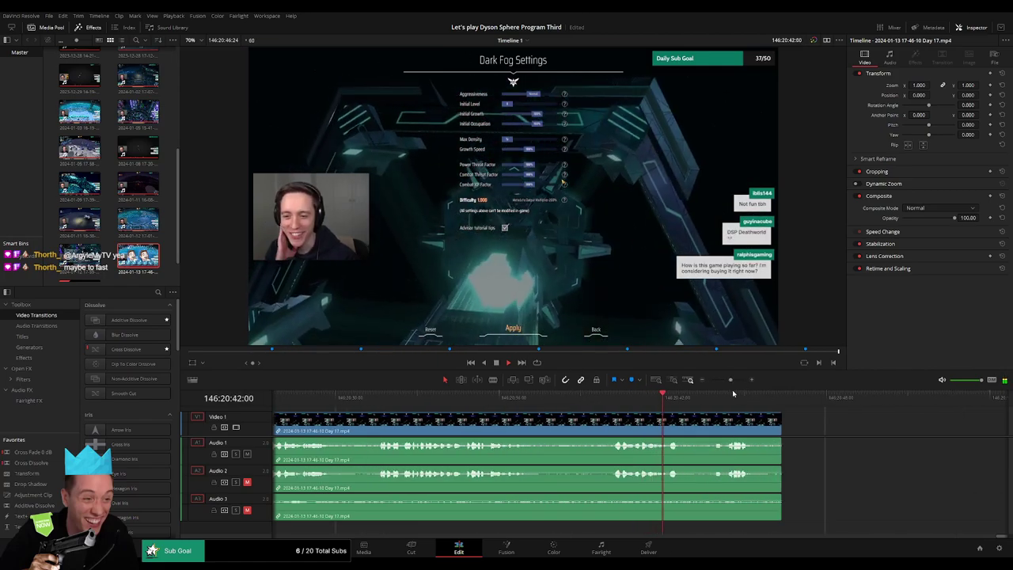
Fade out the video and all three audio tracks over about one second at the end of the last Day 17 clip
{"action": "left_click_drag", "start_coordinate": [768, 422], "coordinate": [573, 418]}
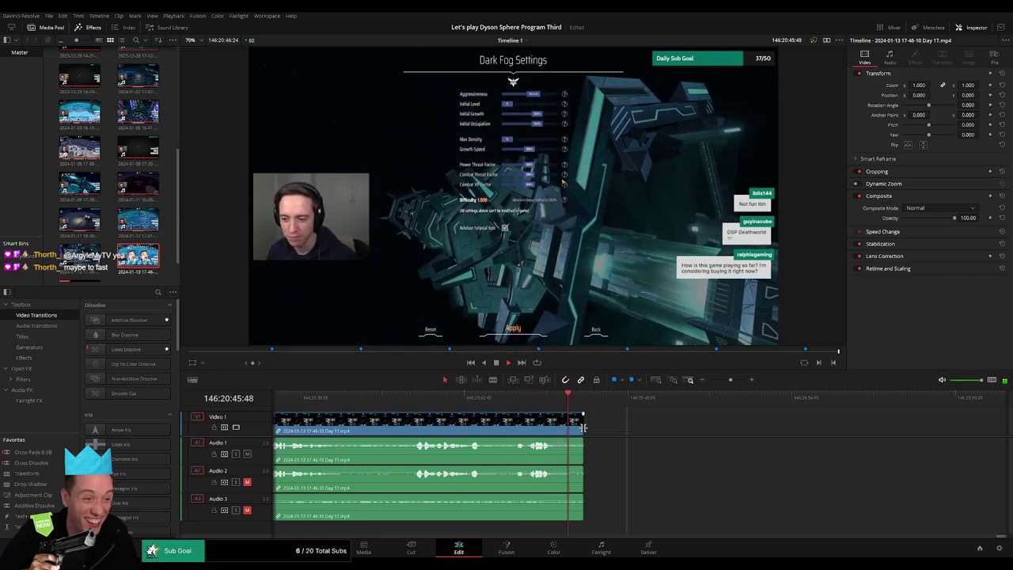
{"action": "left_click_drag", "start_coordinate": [731, 381], "coordinate": [738, 381]}
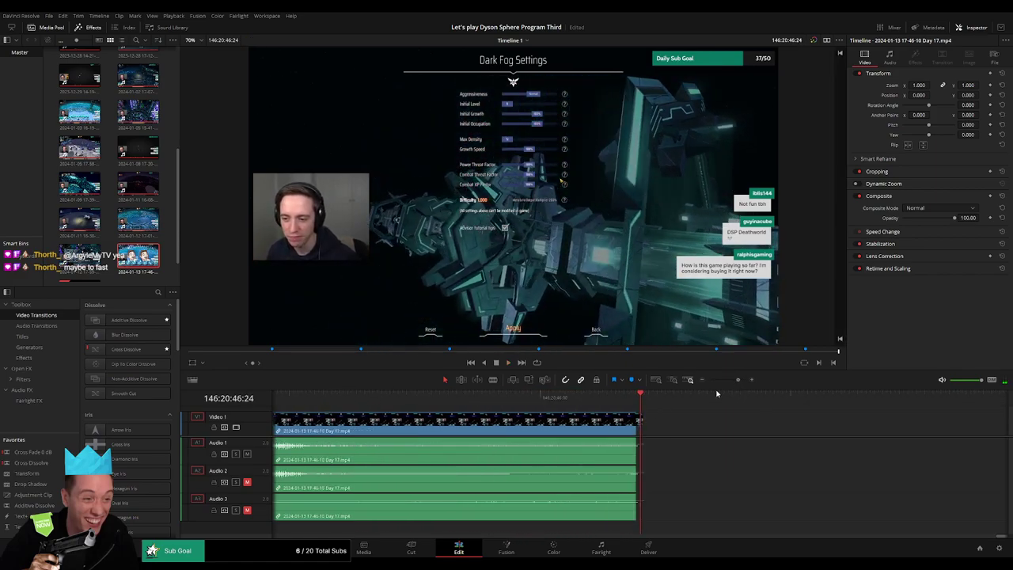
{"action": "left_click_drag", "start_coordinate": [638, 417], "coordinate": [394, 415]}
{"action": "left_click_drag", "start_coordinate": [512, 400], "coordinate": [541, 406]}
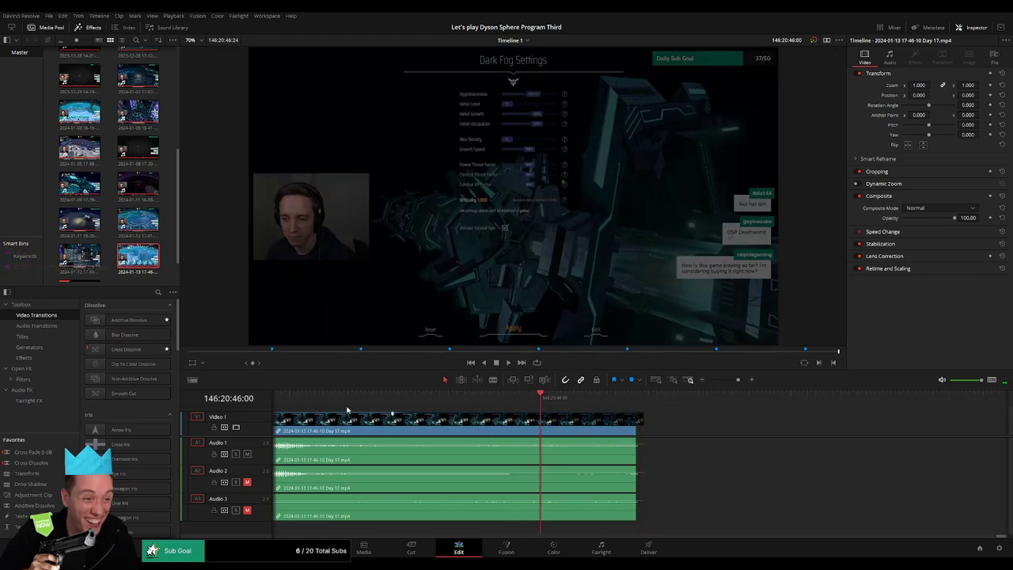
{"action": "left_click", "coordinate": [311, 403]}
{"action": "left_click_drag", "start_coordinate": [311, 403], "coordinate": [398, 440]}
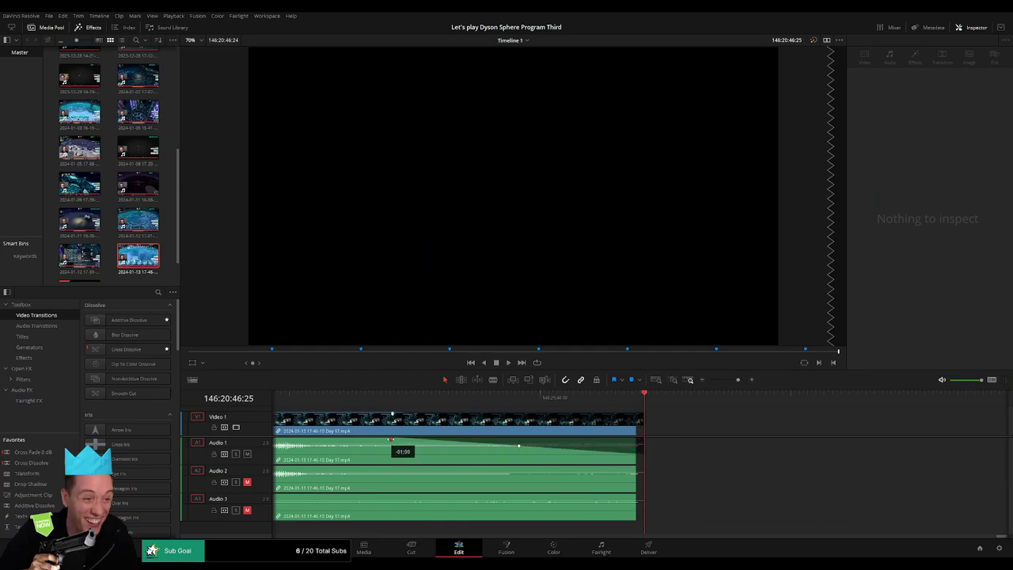
{"action": "left_click_drag", "start_coordinate": [640, 469], "coordinate": [397, 468]}
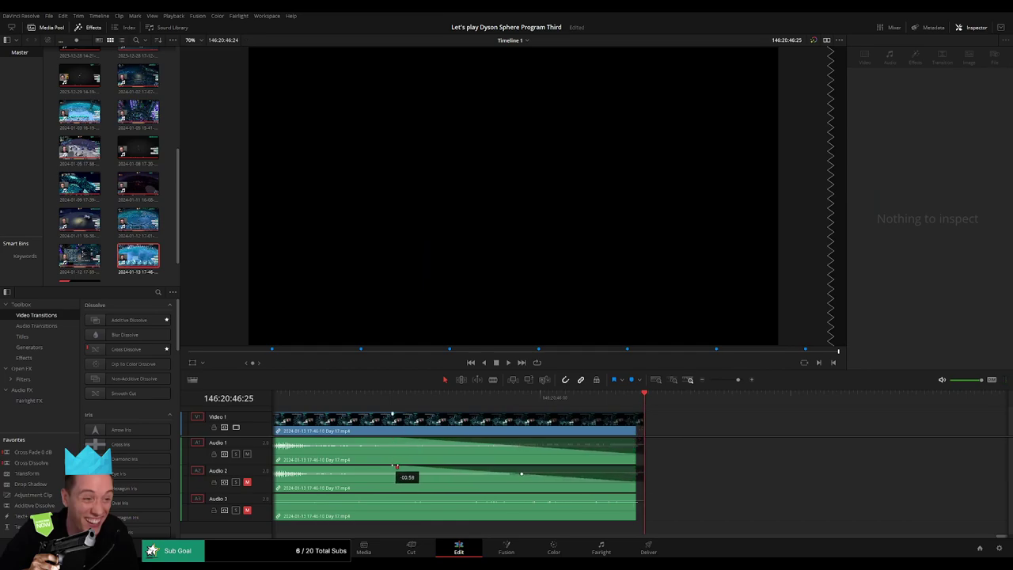
{"action": "left_click_drag", "start_coordinate": [641, 495], "coordinate": [394, 495]}
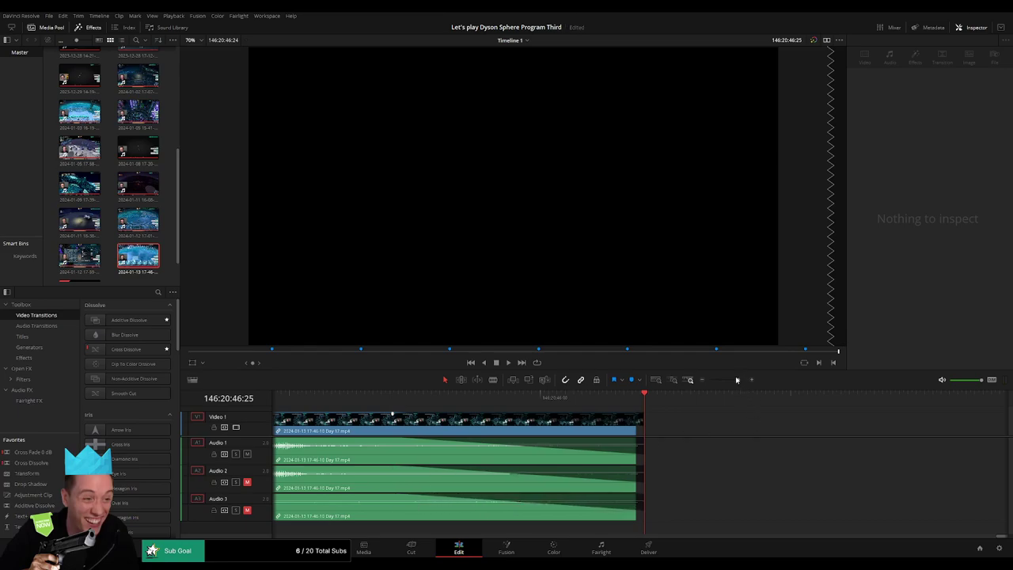
Sample the last Day 17 episode again between about 146:15 and 146:20 to review its conversation and gameplay
{"action": "left_click_drag", "start_coordinate": [737, 380], "coordinate": [717, 382]}
{"action": "left_click", "coordinate": [623, 398]}
{"action": "left_click", "coordinate": [671, 398]}
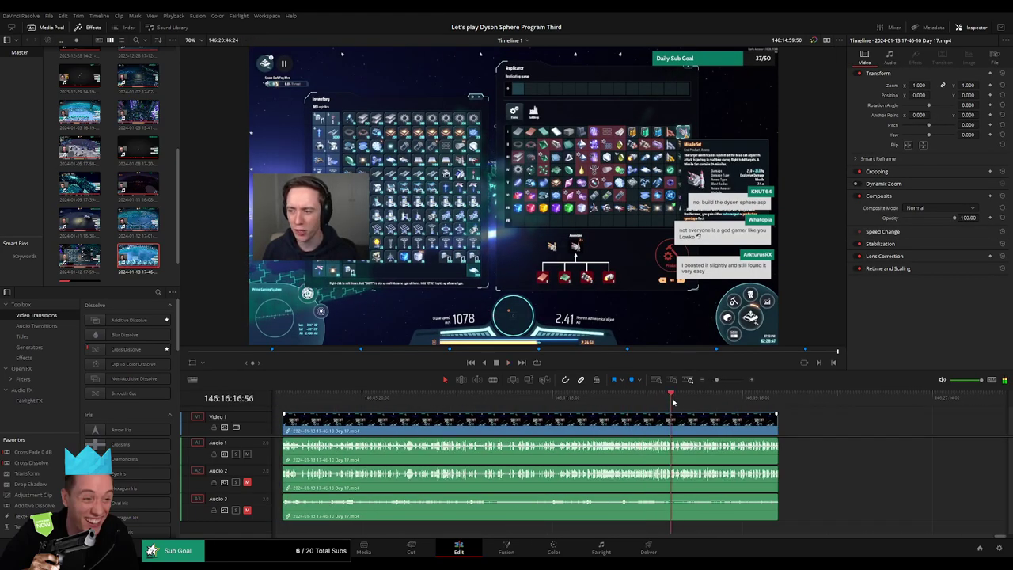
{"action": "left_click", "coordinate": [703, 397]}
{"action": "scroll", "coordinate": [599, 409], "scroll_direction": "right", "scroll_amount": 1}
{"action": "left_click_drag", "start_coordinate": [599, 409], "coordinate": [525, 400]}
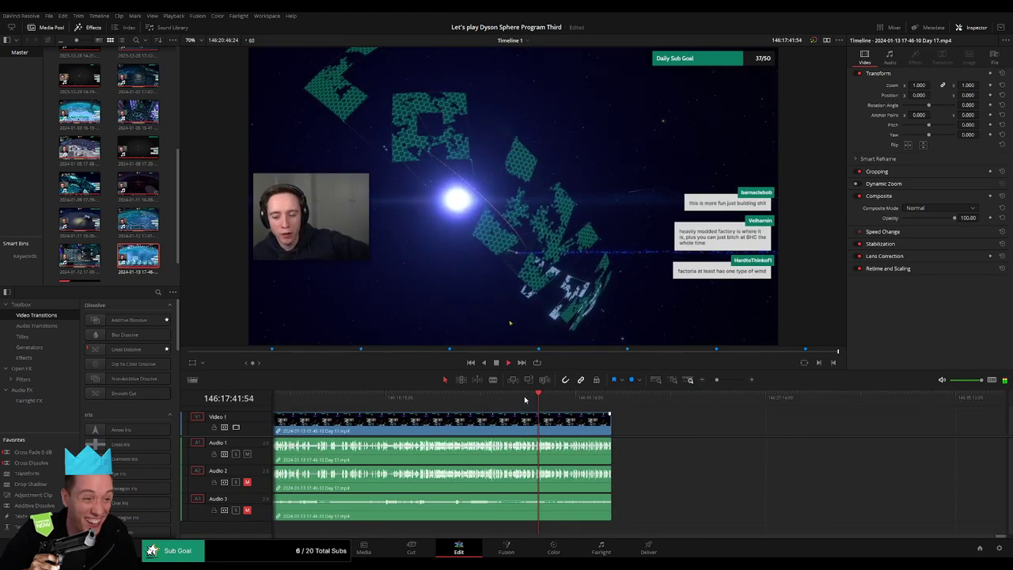
{"action": "left_click_drag", "start_coordinate": [717, 381], "coordinate": [721, 381]}
{"action": "left_click", "coordinate": [653, 398]}
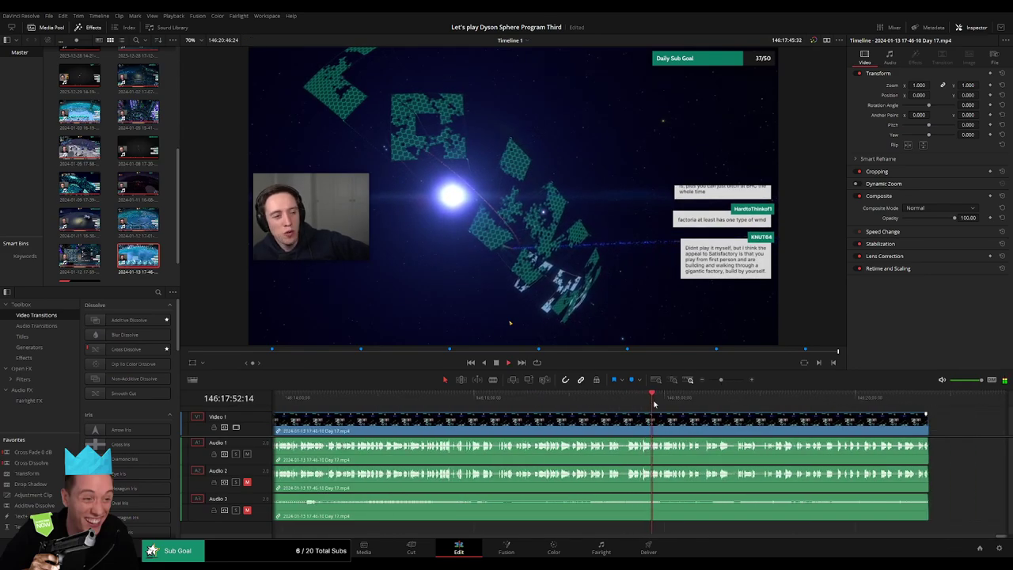
{"action": "left_click", "coordinate": [674, 398]}
{"action": "left_click_drag", "start_coordinate": [704, 419], "coordinate": [574, 413]}
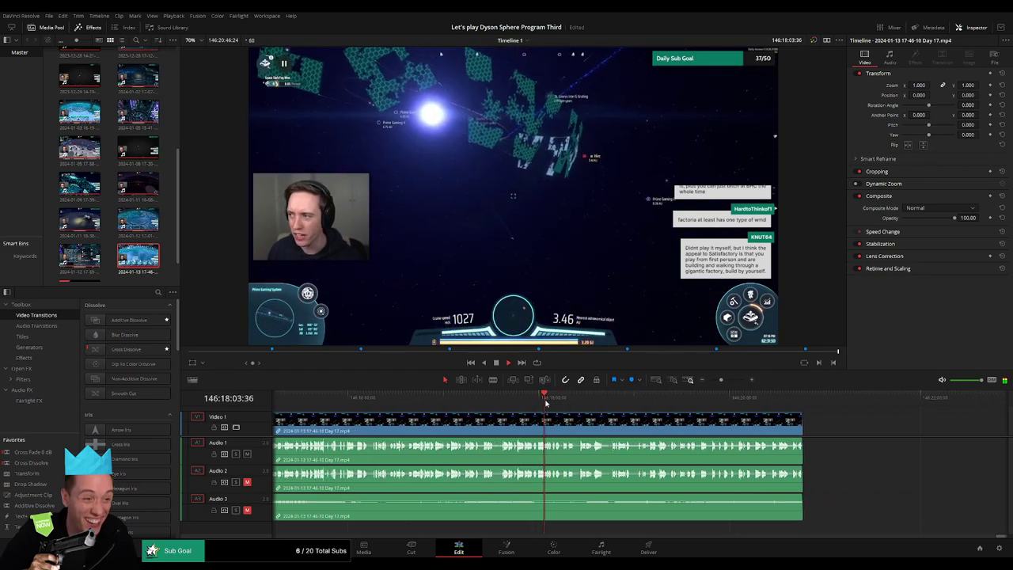
{"action": "left_click", "coordinate": [654, 398]}
{"action": "left_click", "coordinate": [703, 399]}
{"action": "left_click", "coordinate": [729, 399]}
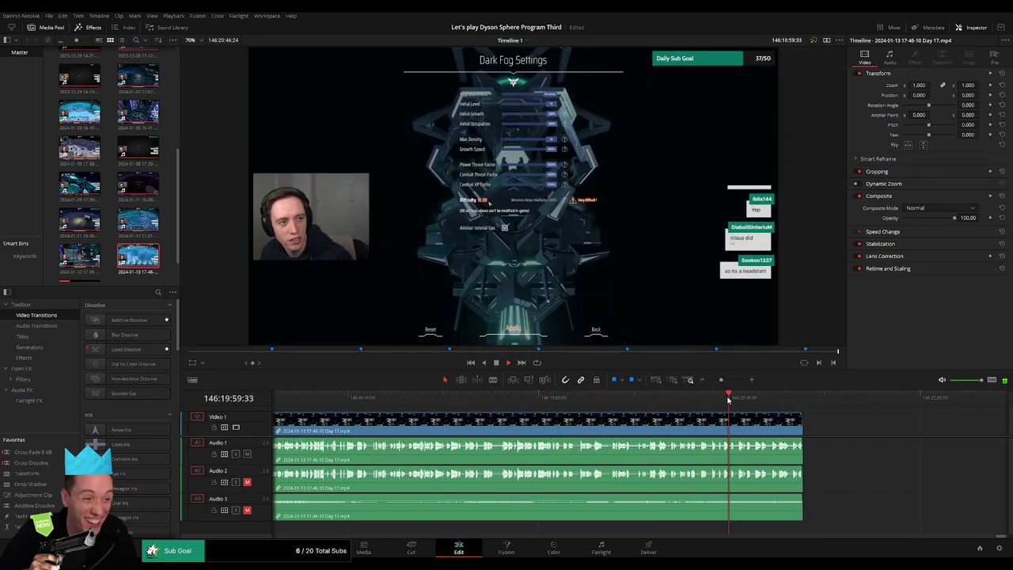
{"action": "key", "text": "space"}
Go through the episode clips from the 70-episode marker to the end of the timeline to count the remaining episodes
{"action": "left_click_drag", "start_coordinate": [720, 381], "coordinate": [699, 383]}
{"action": "left_click_drag", "start_coordinate": [540, 428], "coordinate": [790, 432]}
{"action": "left_click_drag", "start_coordinate": [545, 431], "coordinate": [790, 431]}
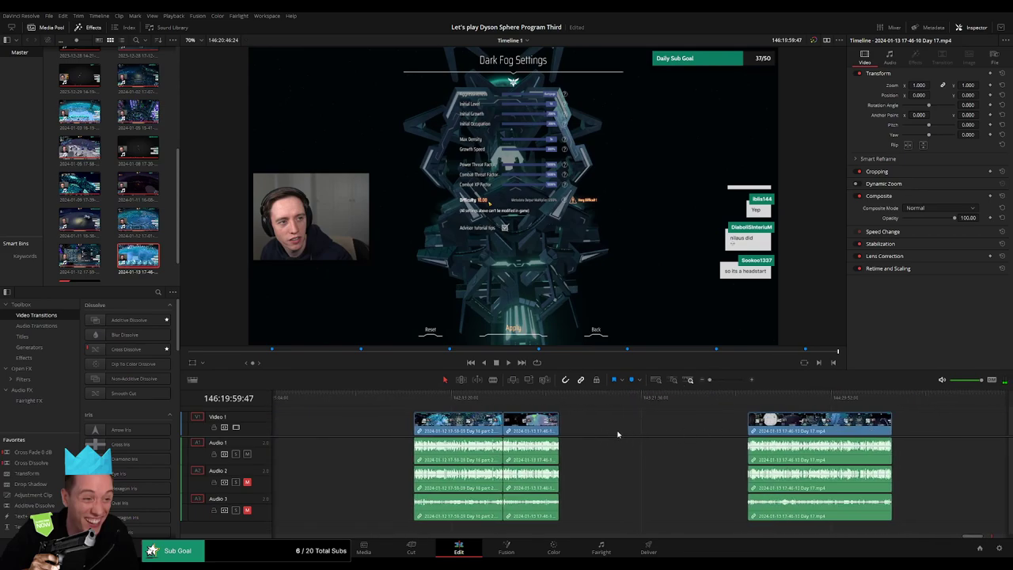
{"action": "left_click_drag", "start_coordinate": [401, 432], "coordinate": [558, 430]}
{"action": "left_click_drag", "start_coordinate": [357, 432], "coordinate": [601, 434]}
{"action": "scroll", "coordinate": [600, 433], "scroll_direction": "left", "scroll_amount": 3}
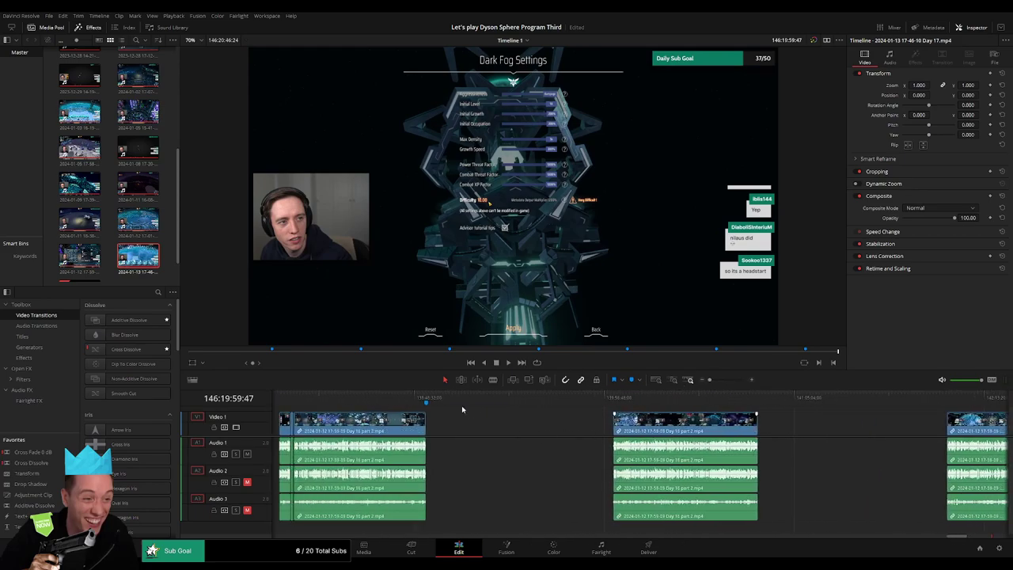
{"action": "left_click", "coordinate": [427, 399]}
{"action": "scroll", "coordinate": [499, 425], "scroll_direction": "left", "scroll_amount": 2}
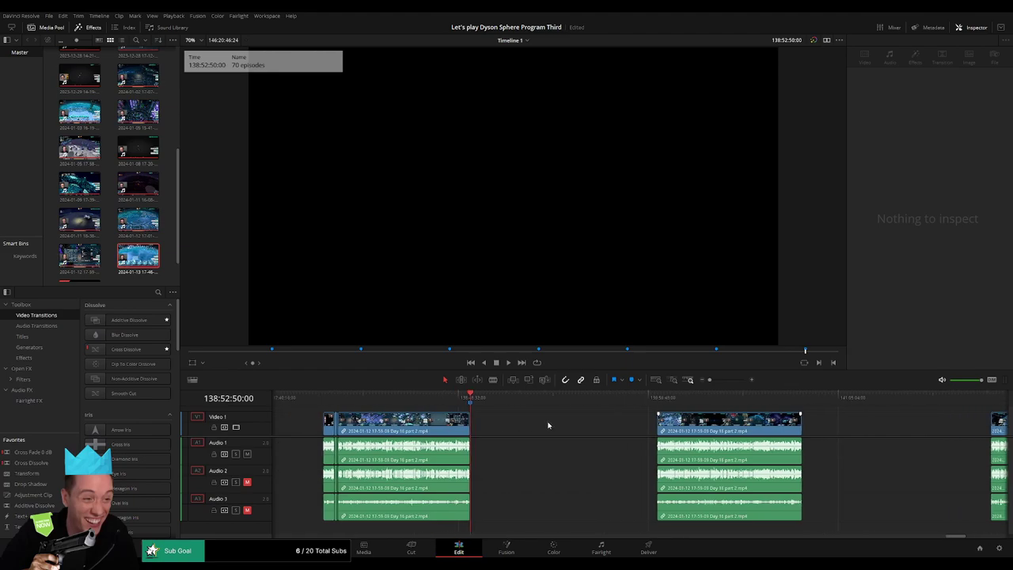
{"action": "scroll", "coordinate": [491, 426], "scroll_direction": "right", "scroll_amount": 4}
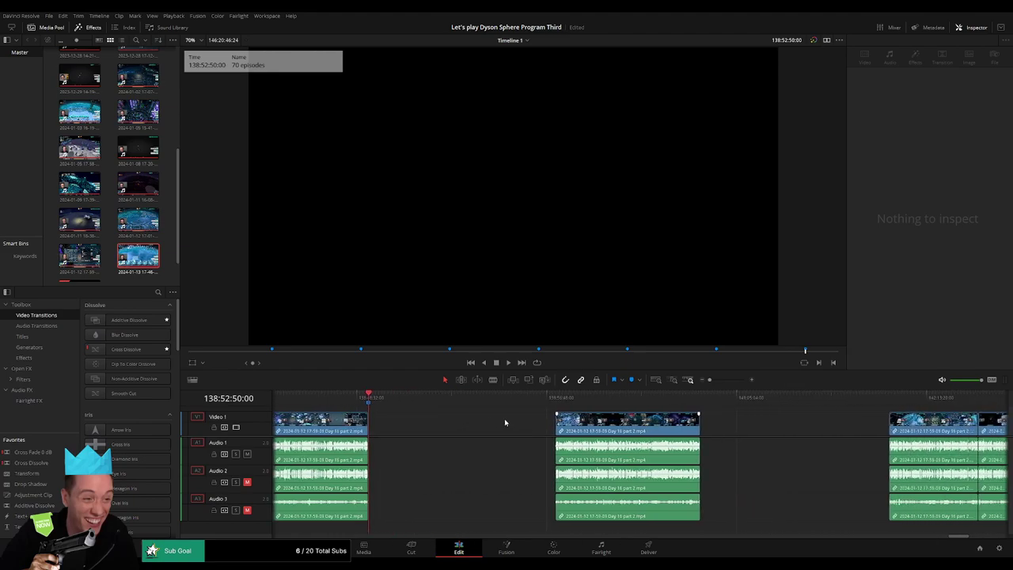
{"action": "left_click", "coordinate": [701, 398]}
{"action": "scroll", "coordinate": [712, 416], "scroll_direction": "right", "scroll_amount": 10}
{"action": "scroll", "coordinate": [760, 412], "scroll_direction": "right", "scroll_amount": 2}
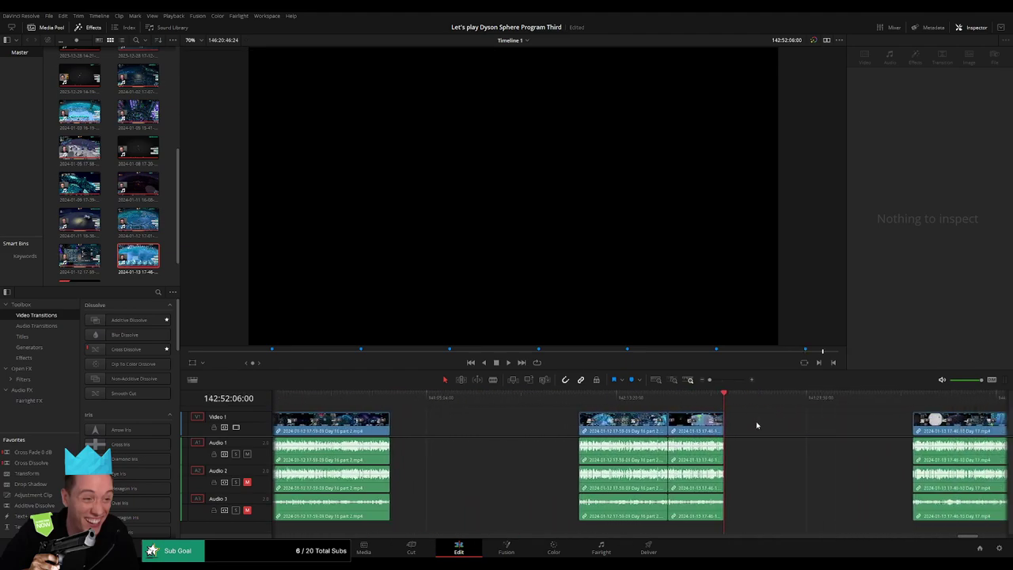
{"action": "scroll", "coordinate": [760, 416], "scroll_direction": "left", "scroll_amount": 2}
{"action": "left_click", "coordinate": [780, 398]}
{"action": "scroll", "coordinate": [780, 408], "scroll_direction": "right", "scroll_amount": 12}
{"action": "scroll", "coordinate": [519, 412], "scroll_direction": "right", "scroll_amount": 1}
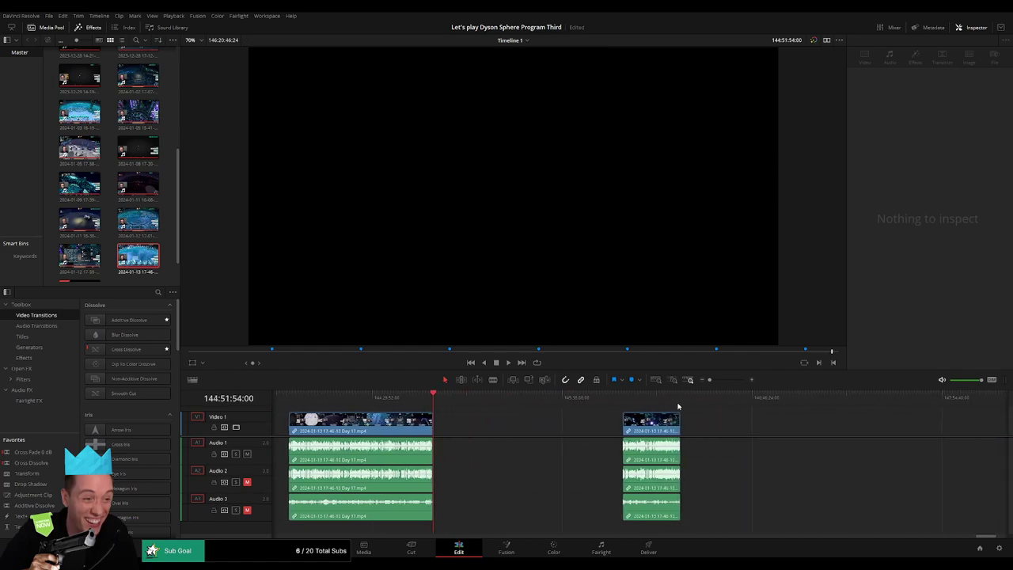
Add a marker at the end of the last Day 17 clip and name it "74 episodes"
{"action": "left_click", "coordinate": [680, 400]}
{"action": "key", "text": "m"}
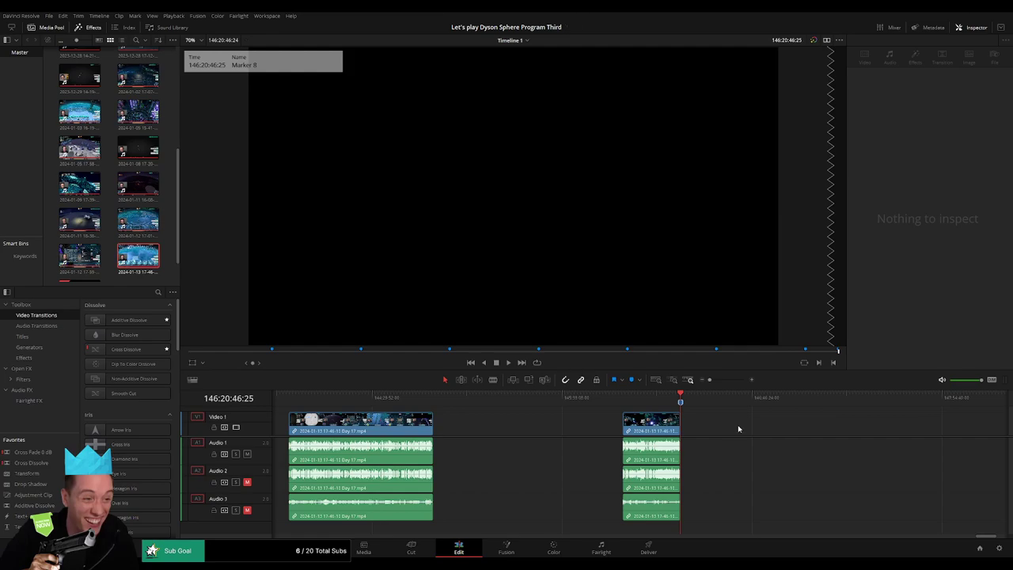
{"action": "key", "text": "Return"}
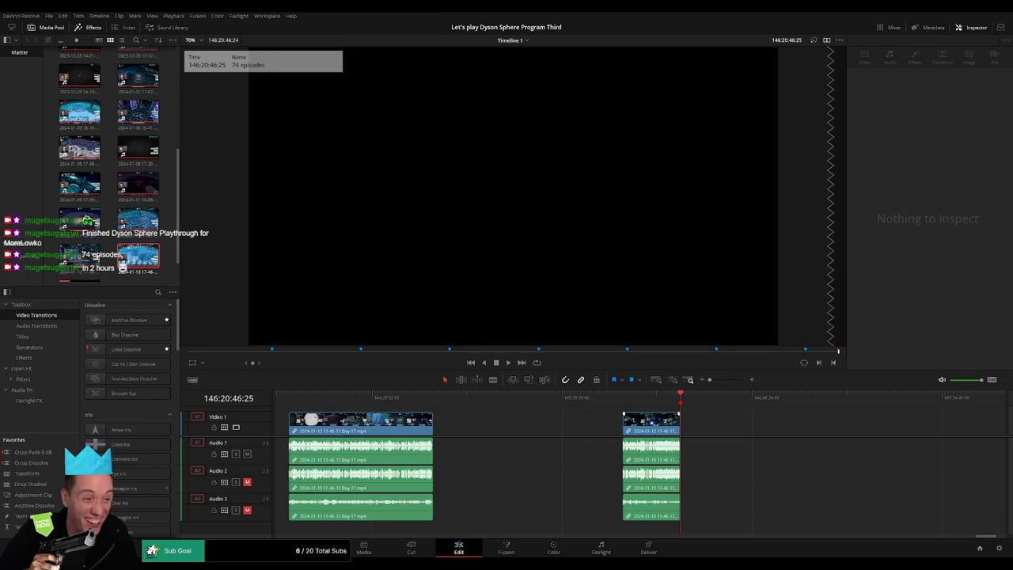
{"action": "left_click", "coordinate": [573, 432]}
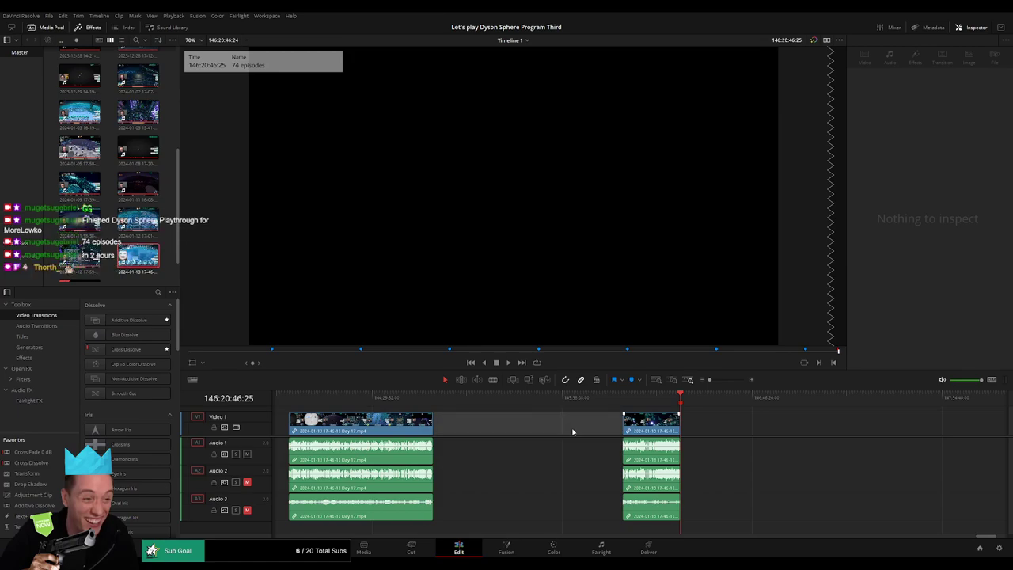
Switch to the Deliver workspace and bring the playhead back to the timeline start at 00:00:00:00
{"action": "left_click", "coordinate": [648, 549]}
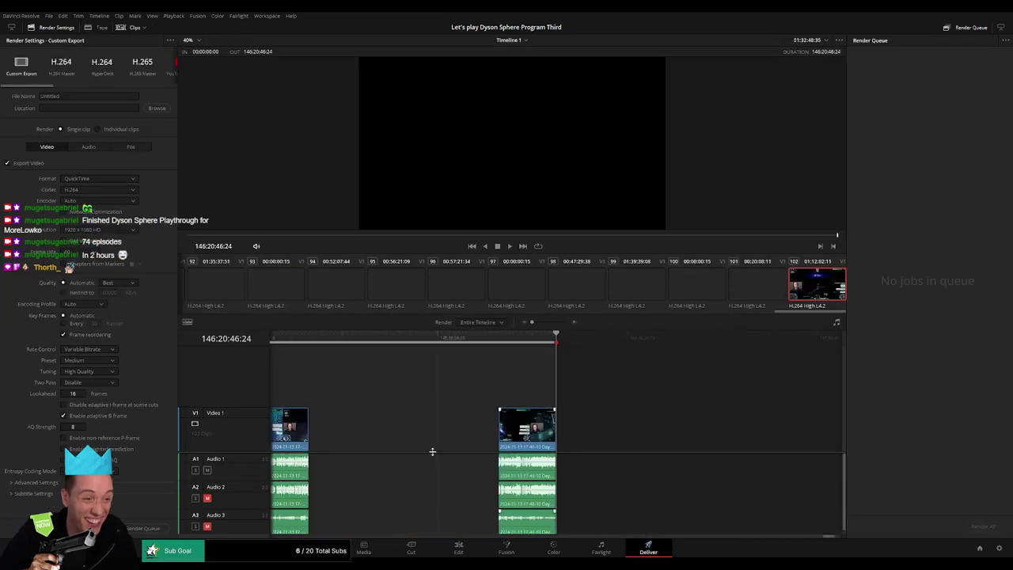
{"action": "left_click_drag", "start_coordinate": [832, 537], "coordinate": [185, 523]}
{"action": "left_click_drag", "start_coordinate": [289, 338], "coordinate": [232, 342]}
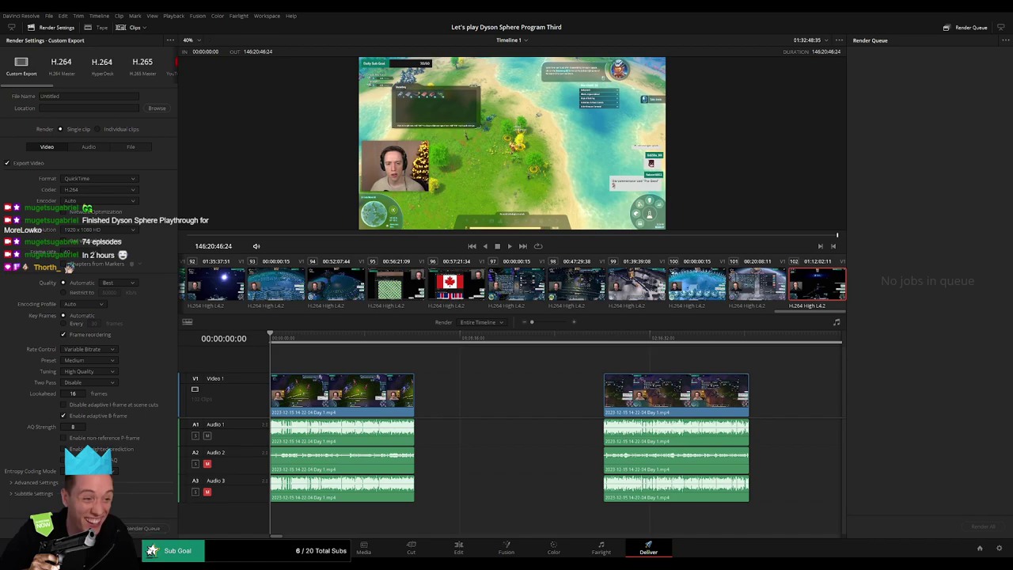
{"action": "key", "text": "Home"}
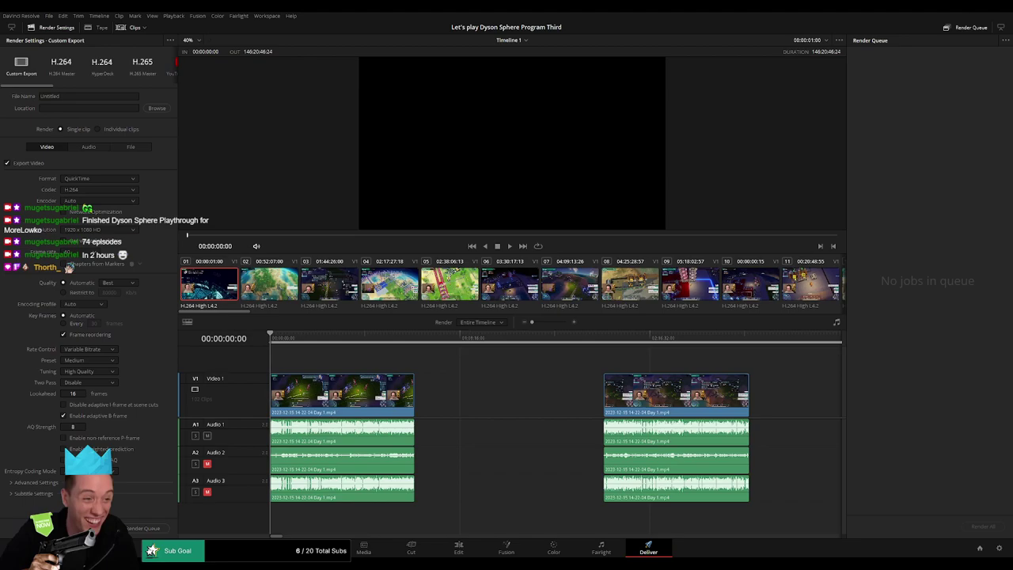
Paste the series title as the render file name and strip its punctuation so it ends in "Program Rise of Darkfog with Lowko Ep 1"
{"action": "double_click", "coordinate": [72, 95]}
{"action": "key", "text": "ctrl+v"}
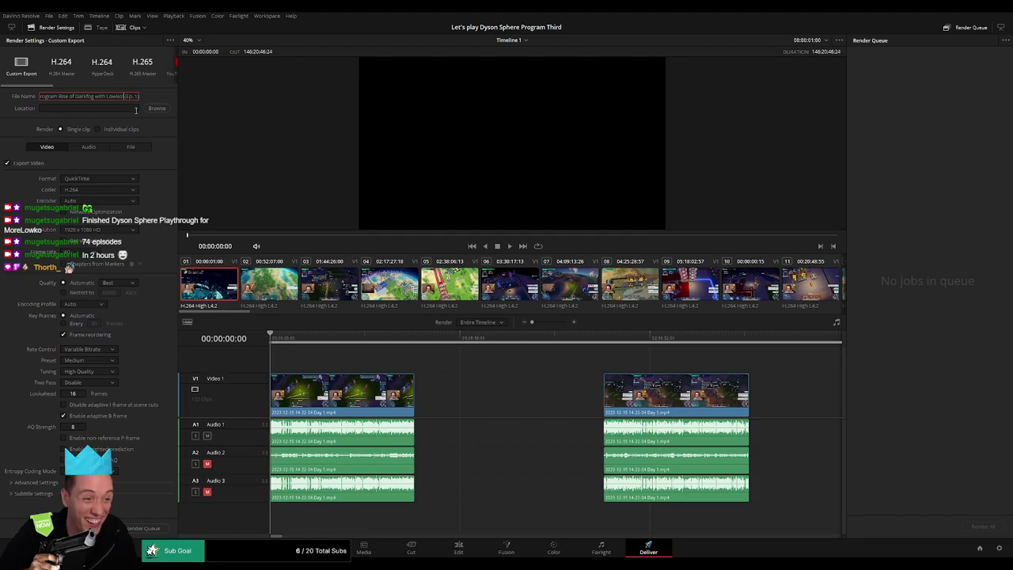
{"action": "key", "text": "BackSpace"}
{"action": "key", "text": "BackSpace"}
{"action": "key", "text": "BackSpace"}
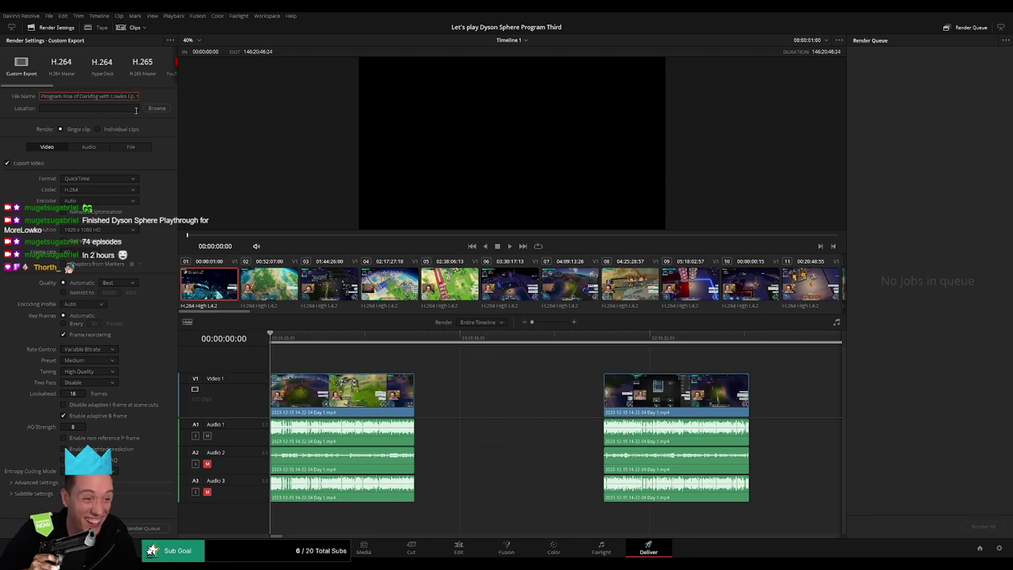
{"action": "key", "text": "BackSpace"}
{"action": "key", "text": "Left"}
{"action": "key", "text": "Left"}
{"action": "key", "text": "Left"}
{"action": "key", "text": "Left"}
{"action": "key", "text": "Left"}
{"action": "key", "text": "Left"}
{"action": "key", "text": "Left"}
{"action": "key", "text": "Left"}
{"action": "key", "text": "Left"}
{"action": "key", "text": "Left"}
{"action": "key", "text": "Left"}
{"action": "key", "text": "Left"}
{"action": "key", "text": "Left"}
{"action": "key", "text": "Left"}
{"action": "key", "text": "Left"}
{"action": "key", "text": "Left"}
{"action": "key", "text": "Left"}
{"action": "key", "text": "Left"}
{"action": "key", "text": "Left"}
{"action": "key", "text": "Left"}
{"action": "key", "text": "Right"}
{"action": "key", "text": "Right"}
{"action": "key", "text": "Right"}
{"action": "key", "text": "Right"}
{"action": "key", "text": "Right"}
{"action": "key", "text": "Right"}
{"action": "key", "text": "Right"}
{"action": "key", "text": "Right"}
{"action": "key", "text": "Right"}
{"action": "key", "text": "Right"}
{"action": "key", "text": "Right"}
{"action": "key", "text": "Right"}
{"action": "key", "text": "Right"}
Set the render resolution to a custom 2560 x 1440
{"action": "left_click", "coordinate": [157, 266]}
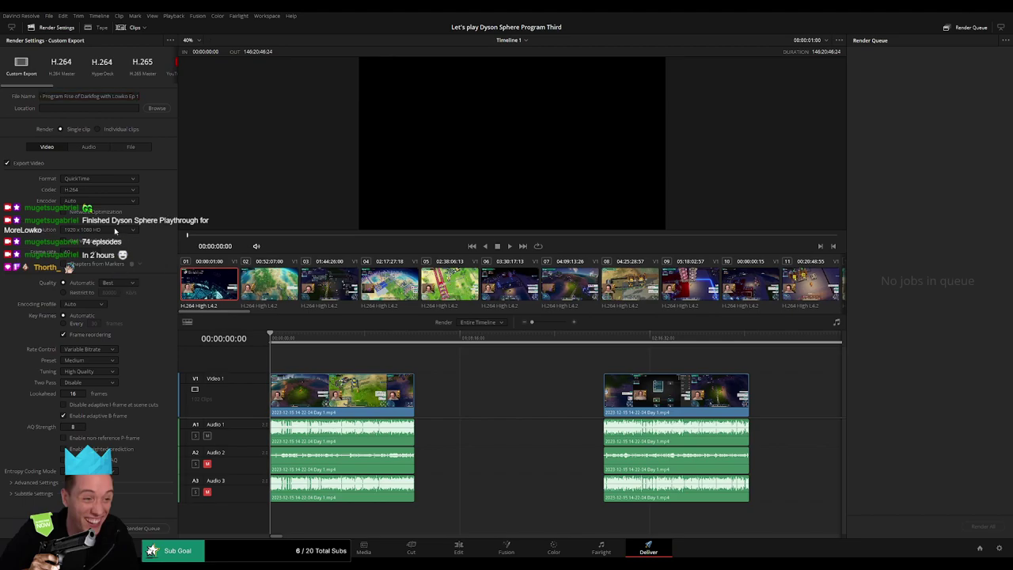
{"action": "left_click", "coordinate": [115, 230]}
{"action": "left_click", "coordinate": [104, 243]}
{"action": "double_click", "coordinate": [85, 241]}
{"action": "type", "text": "25"}
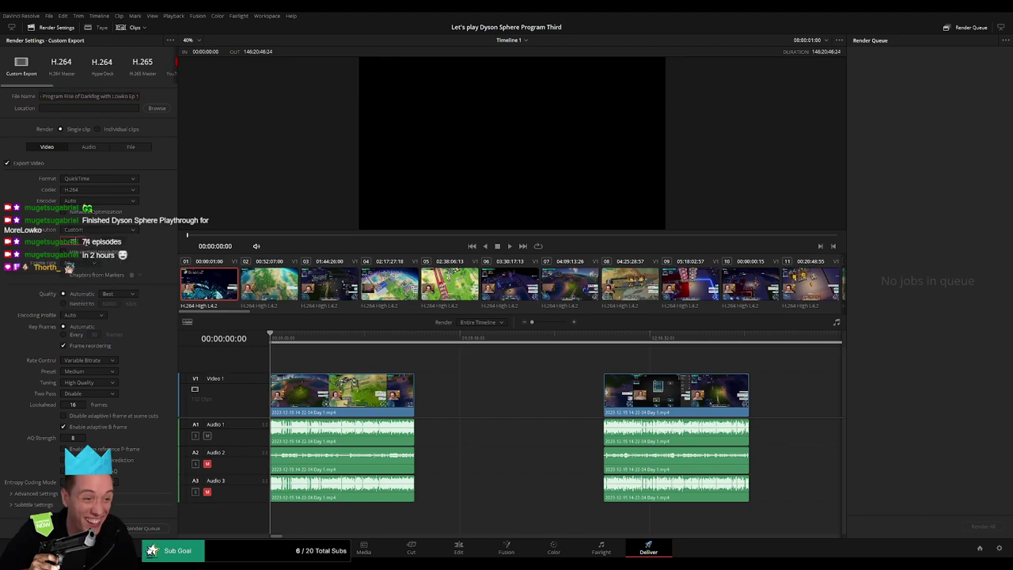
{"action": "type", "text": "60"}
{"action": "key", "text": "Tab"}
{"action": "left_click", "coordinate": [148, 256]}
Restrict the render quality to 14000 Kb/s
{"action": "left_click", "coordinate": [77, 304]}
{"action": "left_click", "coordinate": [104, 304]}
{"action": "type", "text": "1"}
{"action": "key", "text": "BackSpace"}
{"action": "key", "text": "BackSpace"}
{"action": "type", "text": "4000"}
{"action": "key", "text": "Return"}
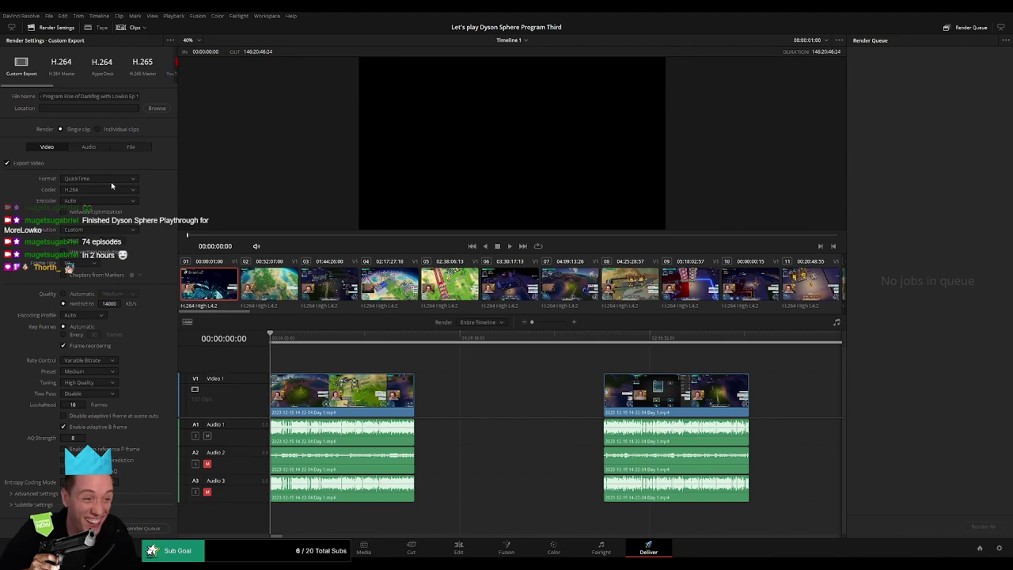
Set the render format to MP4 with the NVIDIA encoder and save to the Dyson Sphere folder under H:\LowkoTV playthroughs
{"action": "left_click", "coordinate": [111, 179]}
{"action": "left_click", "coordinate": [94, 243]}
{"action": "left_click", "coordinate": [153, 223]}
{"action": "left_click", "coordinate": [163, 109]}
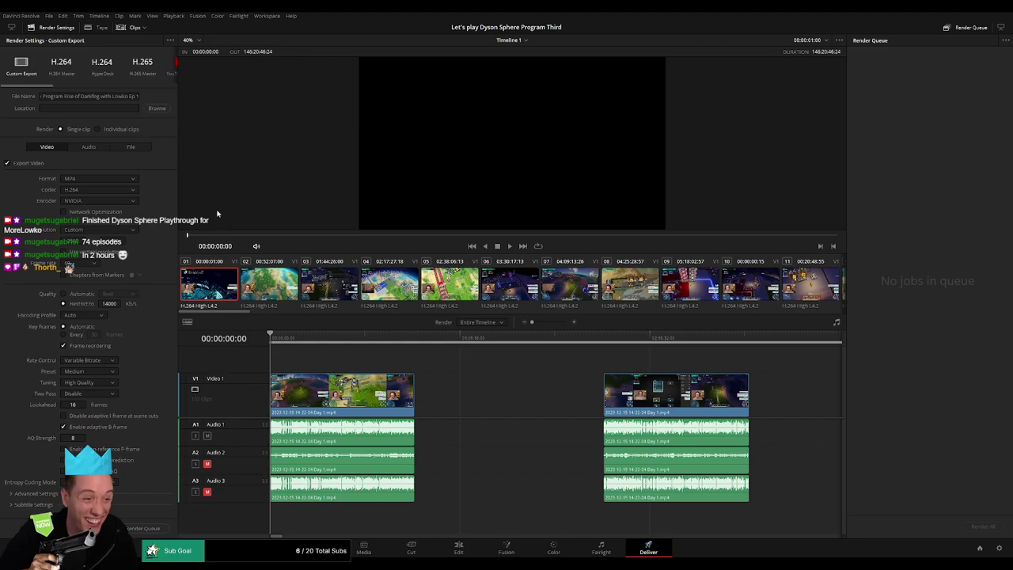
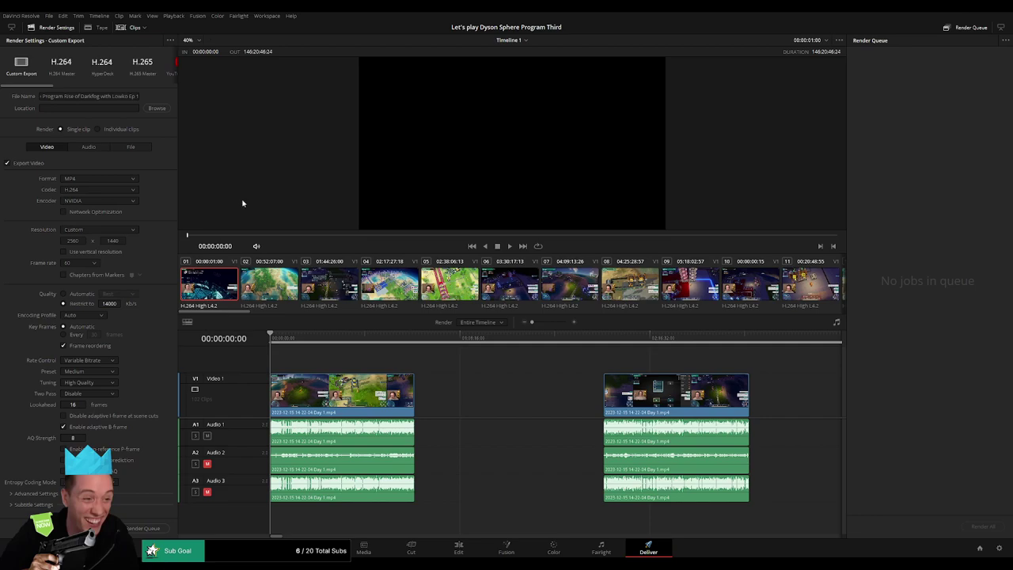
{"action": "left_click", "coordinate": [469, 403]}
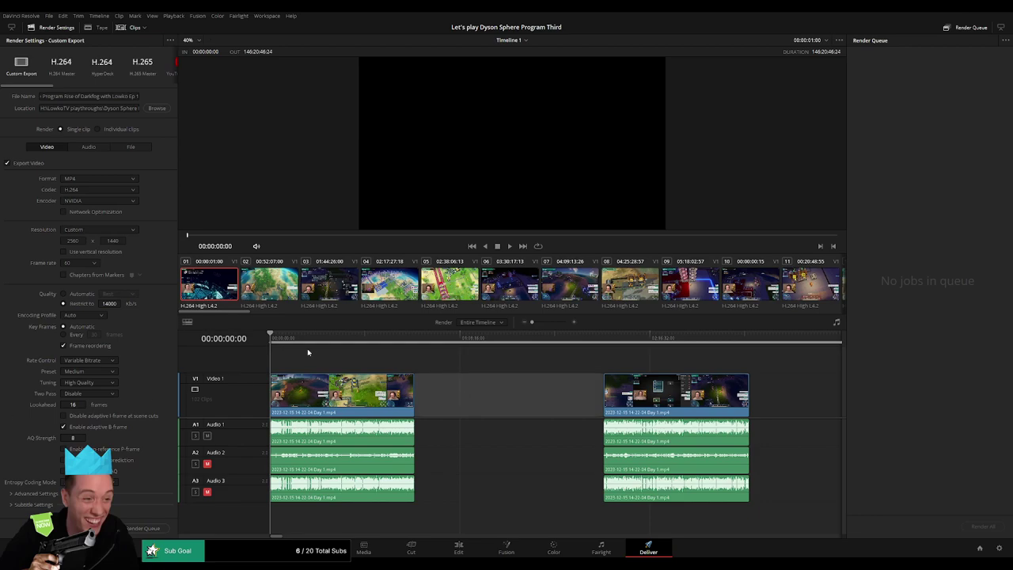
Set the render range to the first episode, 00:00:00:00 to 00:52:06:00, and add it to the render queue
{"action": "left_click", "coordinate": [323, 367]}
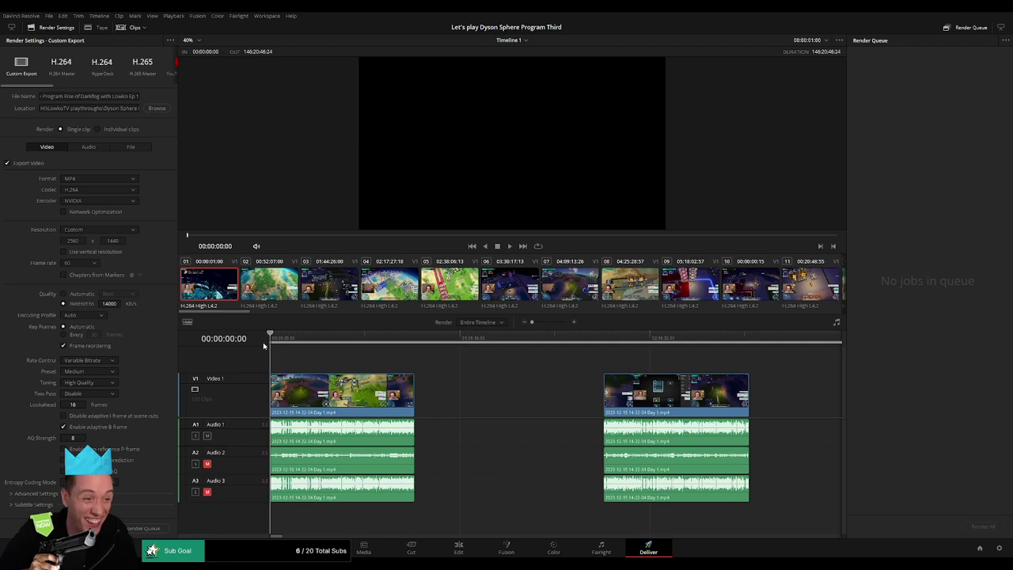
{"action": "key", "text": "i"}
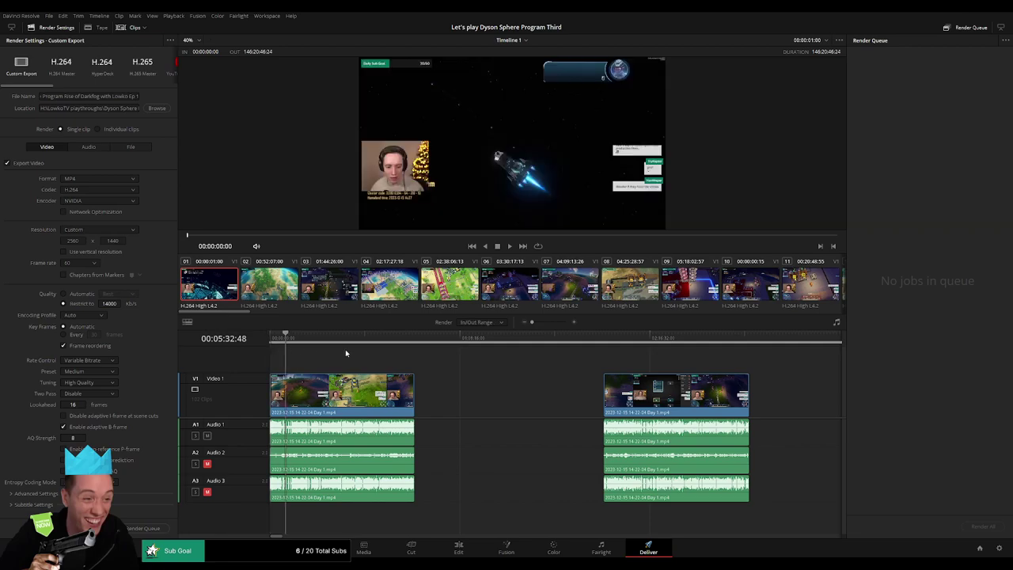
{"action": "left_click_drag", "start_coordinate": [286, 338], "coordinate": [270, 339]}
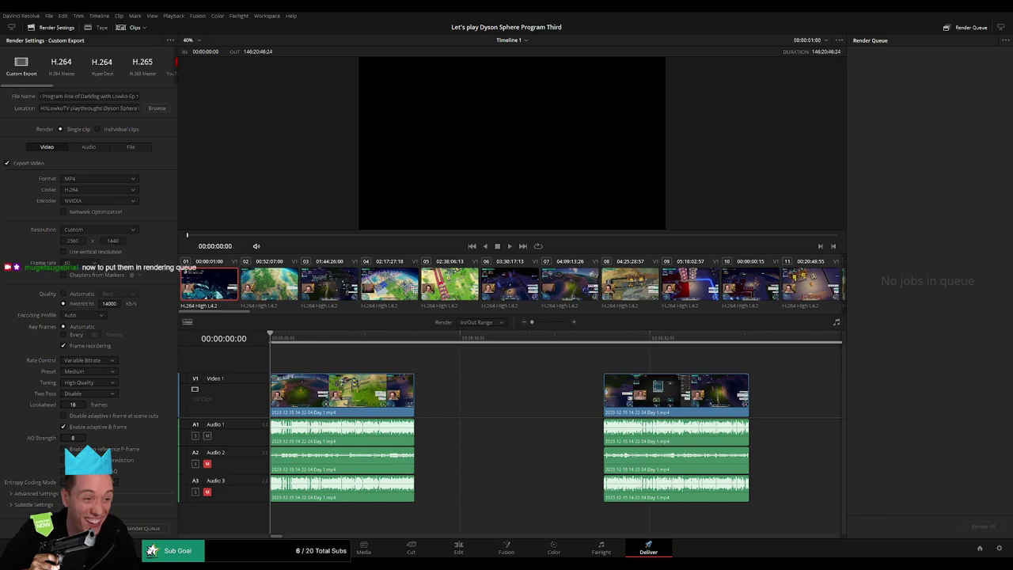
{"action": "left_click", "coordinate": [470, 390]}
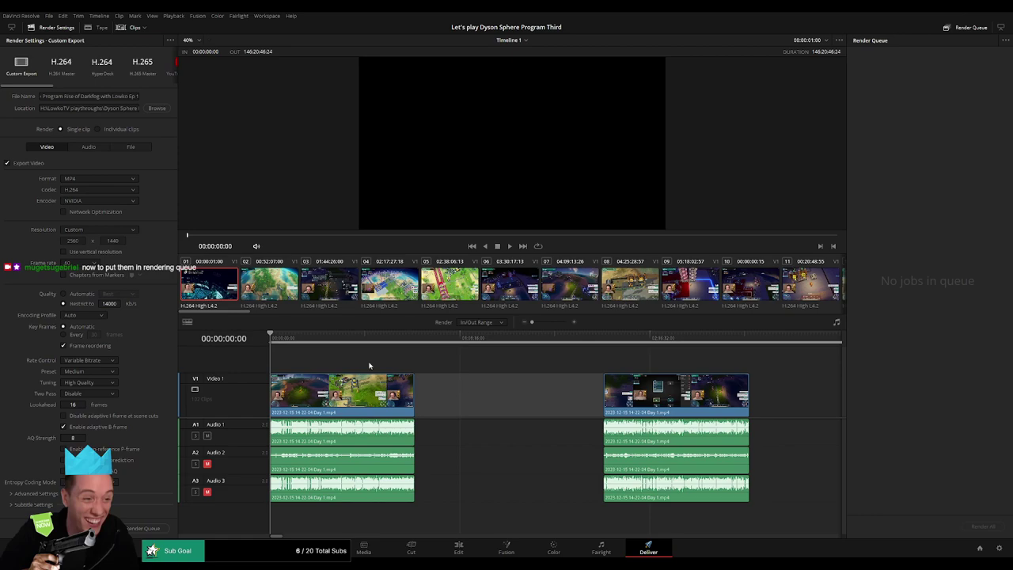
{"action": "left_click_drag", "start_coordinate": [303, 342], "coordinate": [252, 339]}
{"action": "left_click_drag", "start_coordinate": [413, 337], "coordinate": [254, 338]}
{"action": "left_click_drag", "start_coordinate": [400, 339], "coordinate": [415, 340]}
{"action": "key", "text": "o"}
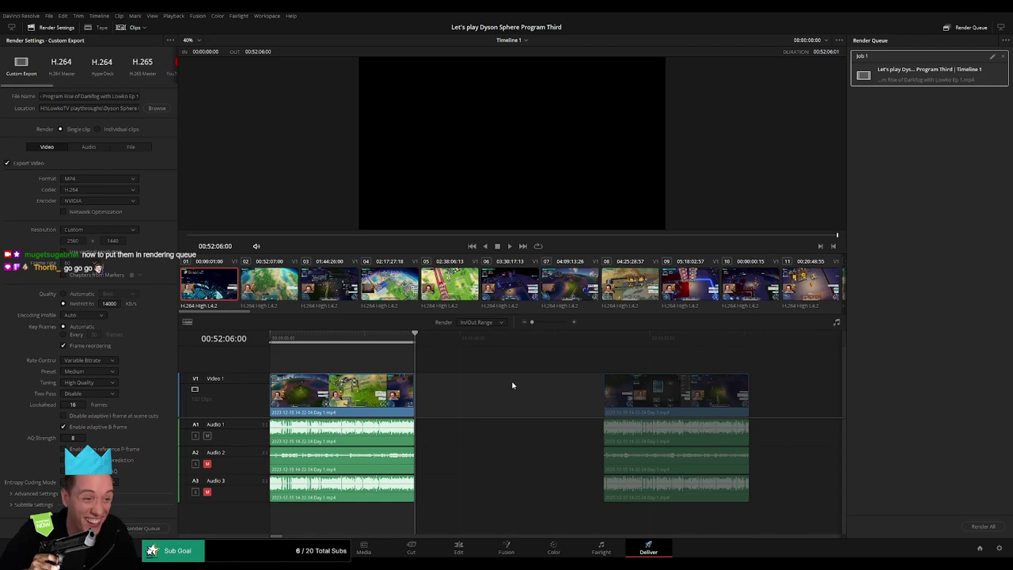
Set the render range to the second episode, from 02:00:00:00 to 02:52:19:00
{"action": "left_click", "coordinate": [133, 96]}
{"action": "left_click", "coordinate": [476, 384]}
{"action": "left_click_drag", "start_coordinate": [551, 393], "coordinate": [392, 383]}
{"action": "left_click", "coordinate": [441, 339]}
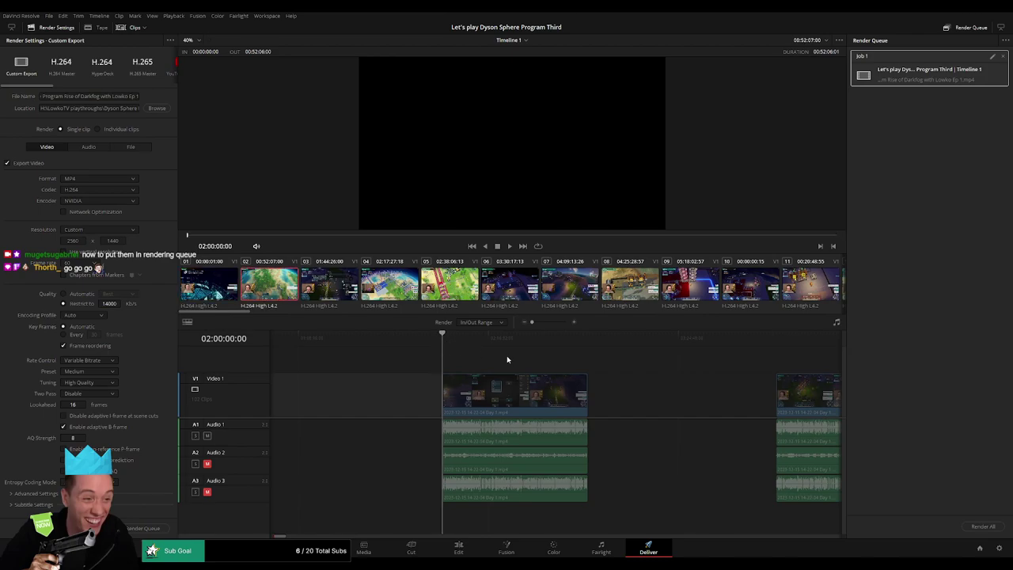
{"action": "scroll", "coordinate": [387, 351], "scroll_direction": "right", "scroll_amount": 4}
{"action": "left_click", "coordinate": [467, 340]}
{"action": "key", "text": "o"}
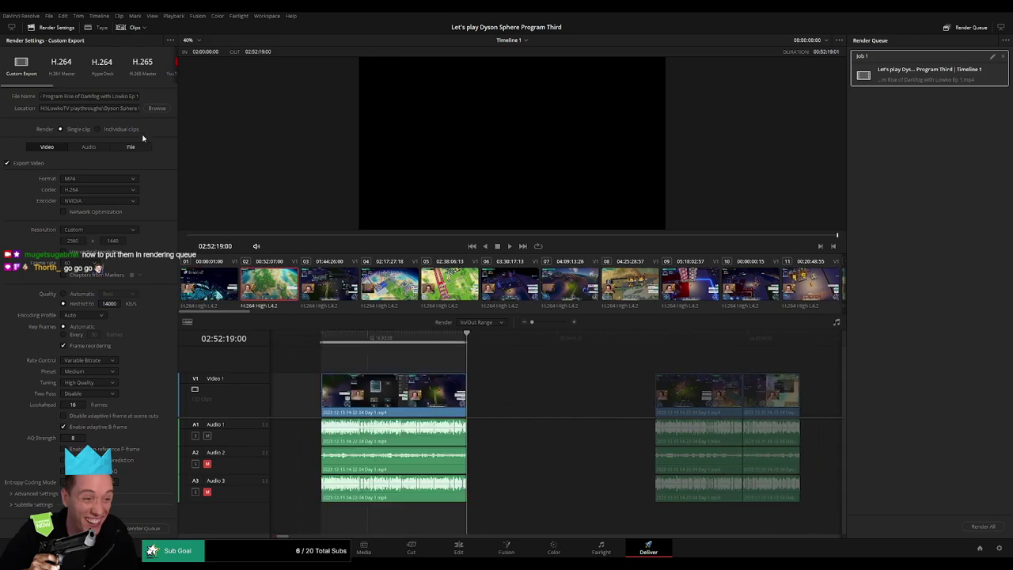
Change the render file name to end in "Ep 2" and add the second episode to the render queue
{"action": "left_click", "coordinate": [137, 96]}
{"action": "key", "text": "BackSpace"}
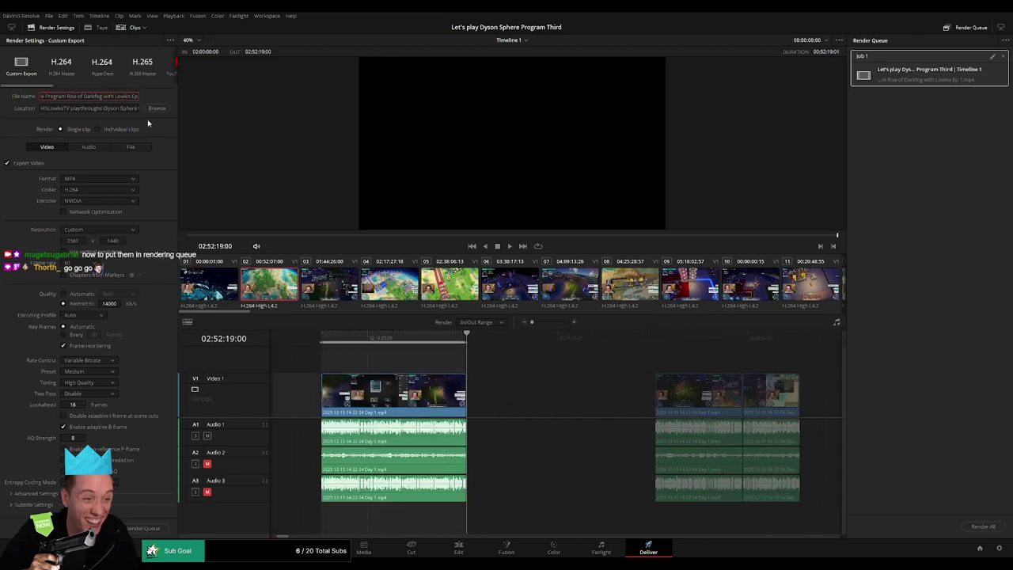
{"action": "type", "text": "2"}
{"action": "left_click", "coordinate": [143, 528]}
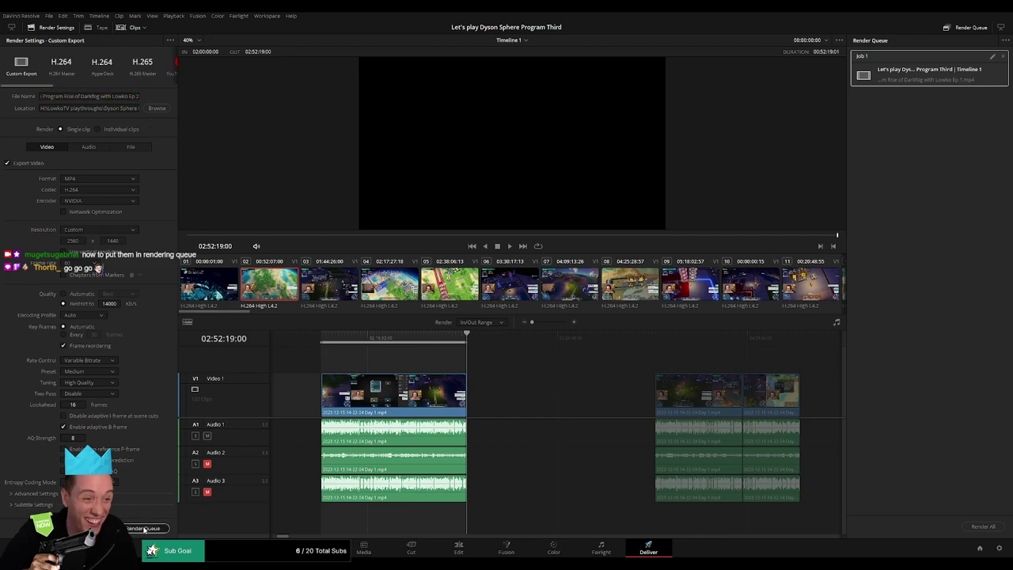
Place the playhead at the start of the third episode, 04:00:00:00
{"action": "left_click", "coordinate": [540, 394]}
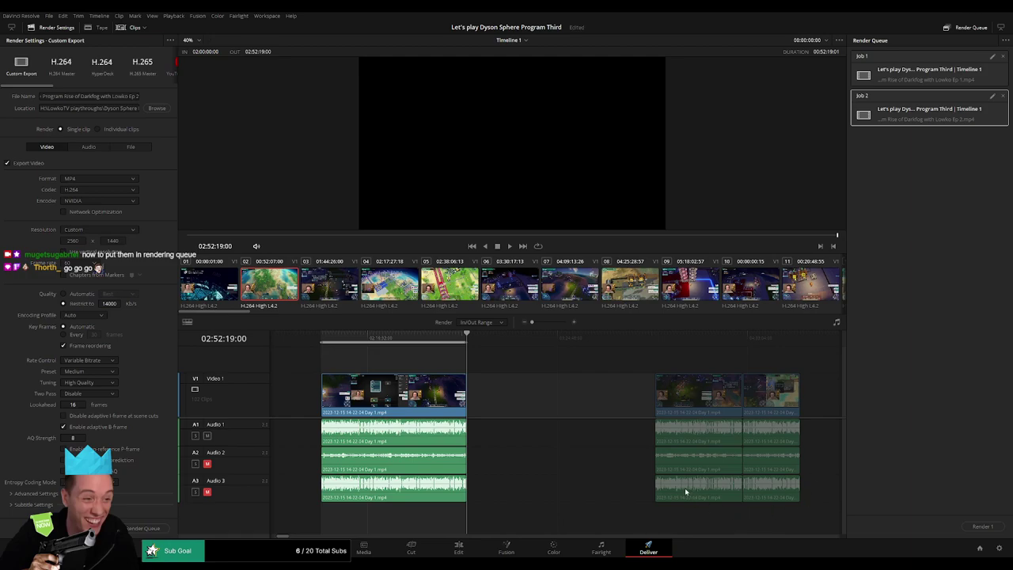
{"action": "key", "text": "End"}
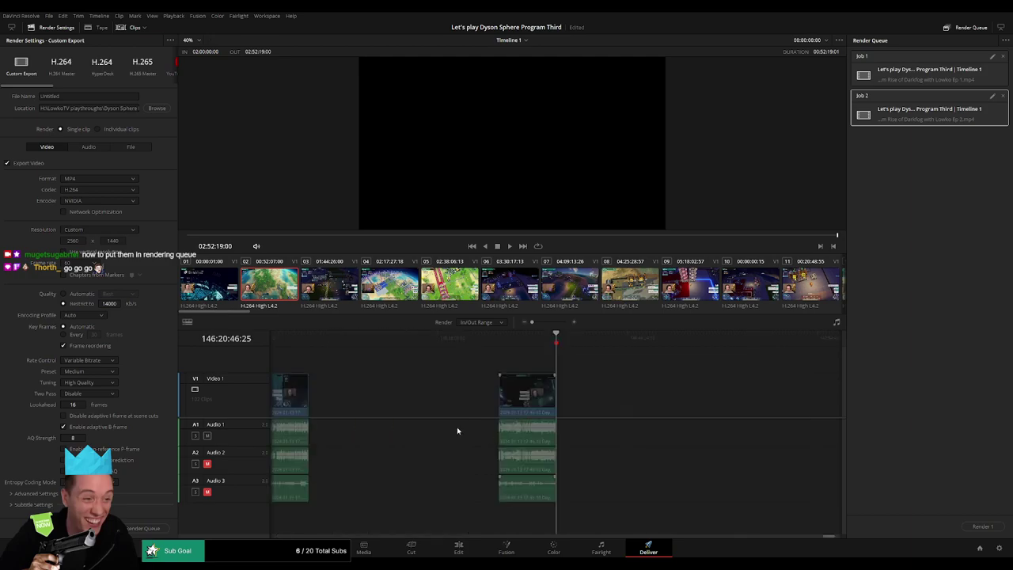
{"action": "left_click_drag", "start_coordinate": [829, 536], "coordinate": [219, 523]}
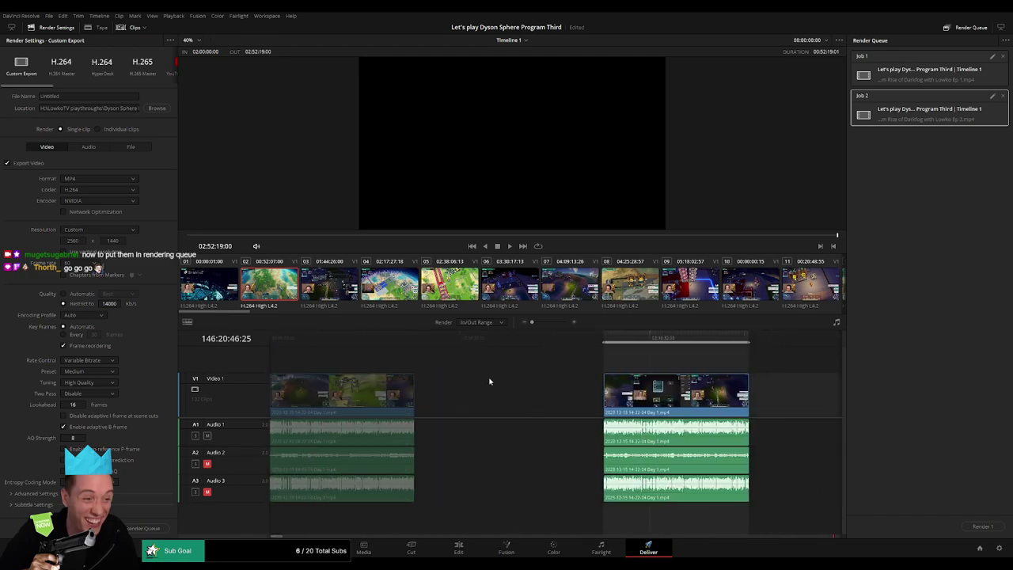
{"action": "left_click_drag", "start_coordinate": [682, 340], "coordinate": [750, 336]}
{"action": "left_click_drag", "start_coordinate": [667, 364], "coordinate": [401, 365]}
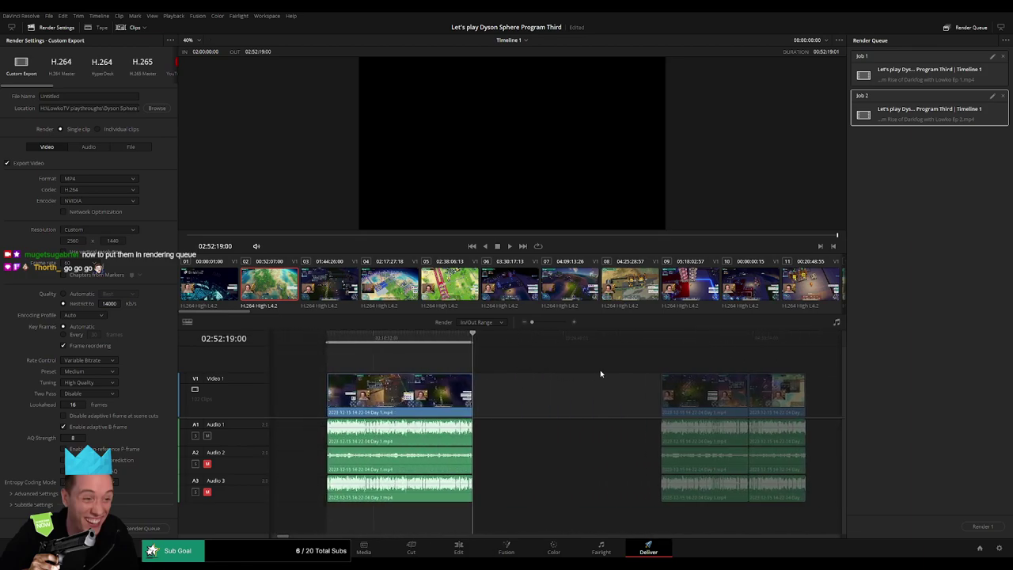
{"action": "left_click", "coordinate": [614, 343]}
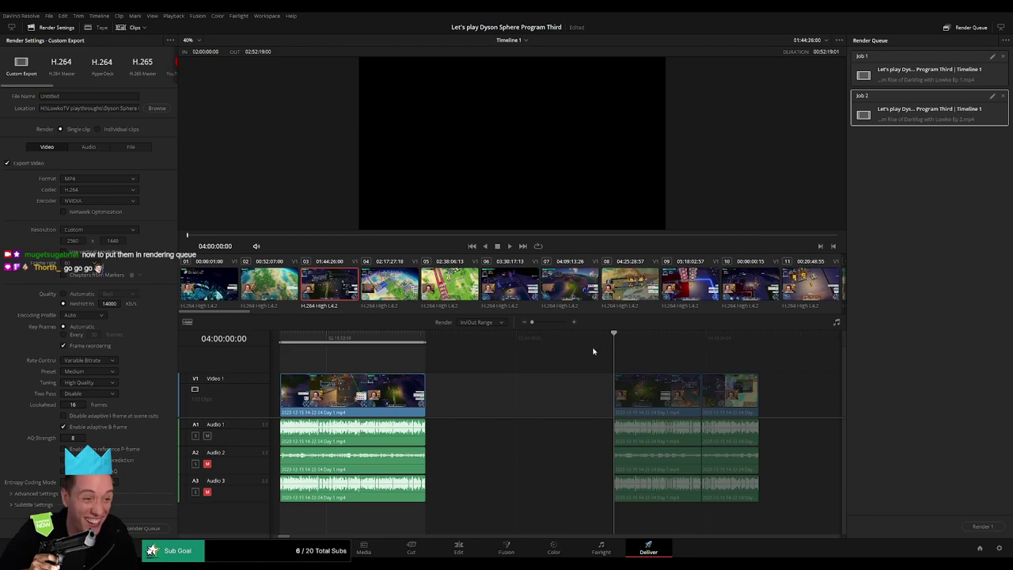
Replace the render file name with the Dyson Sphere Program title ending in "Rise of Darkfog with Lowko Ep 1"
{"action": "left_click", "coordinate": [83, 96]}
{"action": "key", "text": "BackSpace"}
{"action": "key", "text": "ctrl+v"}
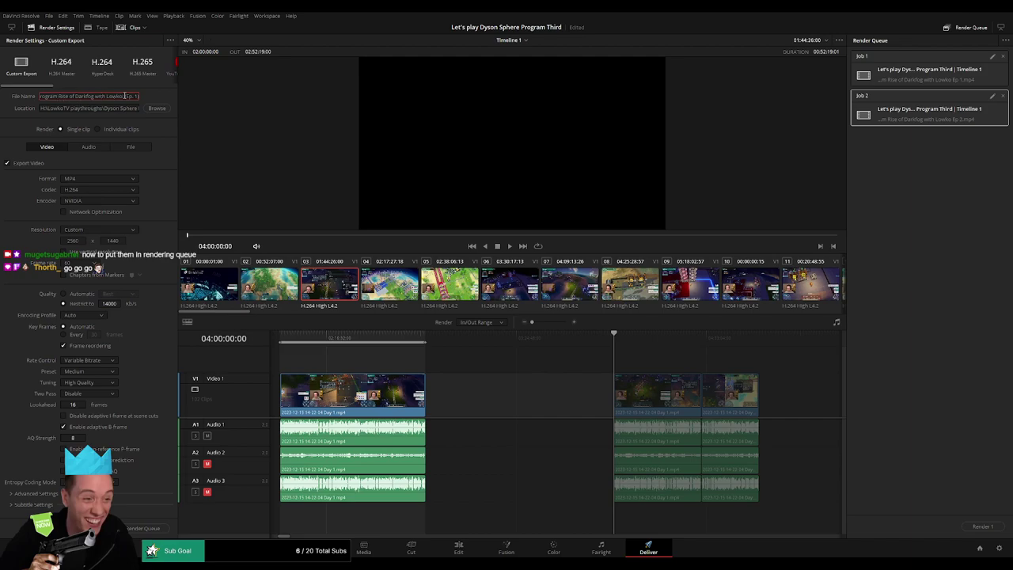
{"action": "key", "text": "BackSpace"}
{"action": "key", "text": "BackSpace"}
{"action": "key", "text": "BackSpace"}
{"action": "key", "text": "BackSpace"}
{"action": "key", "text": "Left"}
{"action": "key", "text": "Left"}
{"action": "key", "text": "Left"}
{"action": "key", "text": "Left"}
{"action": "key", "text": "Left"}
{"action": "key", "text": "Left"}
{"action": "key", "text": "Left"}
{"action": "key", "text": "Left"}
{"action": "key", "text": "Left"}
{"action": "key", "text": "Left"}
{"action": "key", "text": "Left"}
{"action": "key", "text": "Left"}
{"action": "key", "text": "Left"}
{"action": "key", "text": "Left"}
{"action": "left_click", "coordinate": [136, 95]}
{"action": "key", "text": "Right"}
{"action": "key", "text": "Right"}
{"action": "key", "text": "Right"}
{"action": "key", "text": "Right"}
{"action": "key", "text": "Right"}
{"action": "key", "text": "Right"}
{"action": "key", "text": "Right"}
{"action": "key", "text": "Right"}
{"action": "key", "text": "Right"}
{"action": "key", "text": "Right"}
{"action": "key", "text": "Right"}
{"action": "key", "text": "Right"}
{"action": "key", "text": "Right"}
{"action": "key", "text": "BackSpace"}
{"action": "type", "text": "2"}
{"action": "key", "text": "BackSpace"}
{"action": "type", "text": "1"}
Remove both existing jobs from the render queue
{"action": "left_click", "coordinate": [1003, 96]}
{"action": "left_click", "coordinate": [1003, 56]}
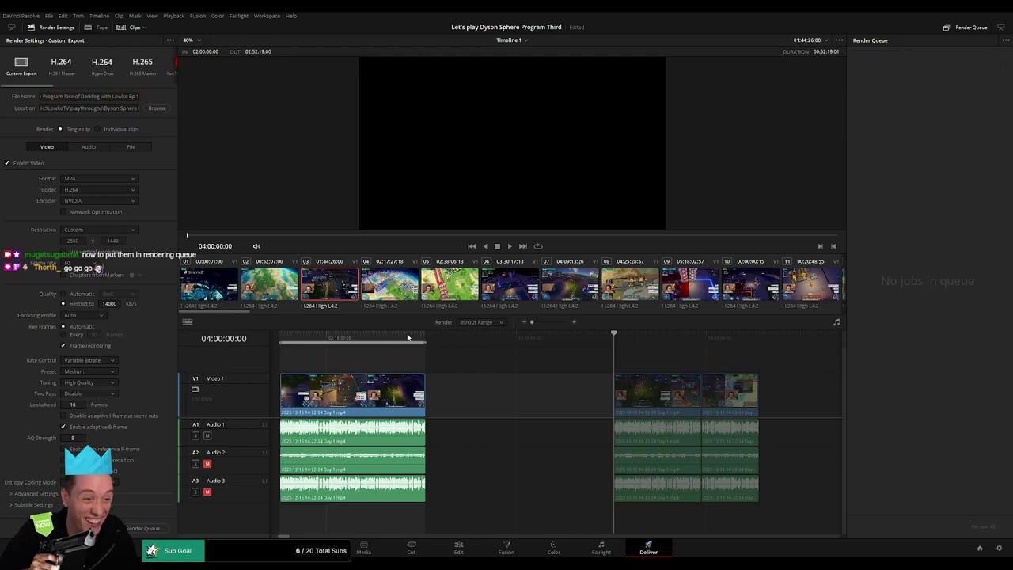
Set the render range to the first episode, 00:00:00:00 to 00:52:06:00, and add it to the render queue
{"action": "left_click_drag", "start_coordinate": [339, 339], "coordinate": [256, 344]}
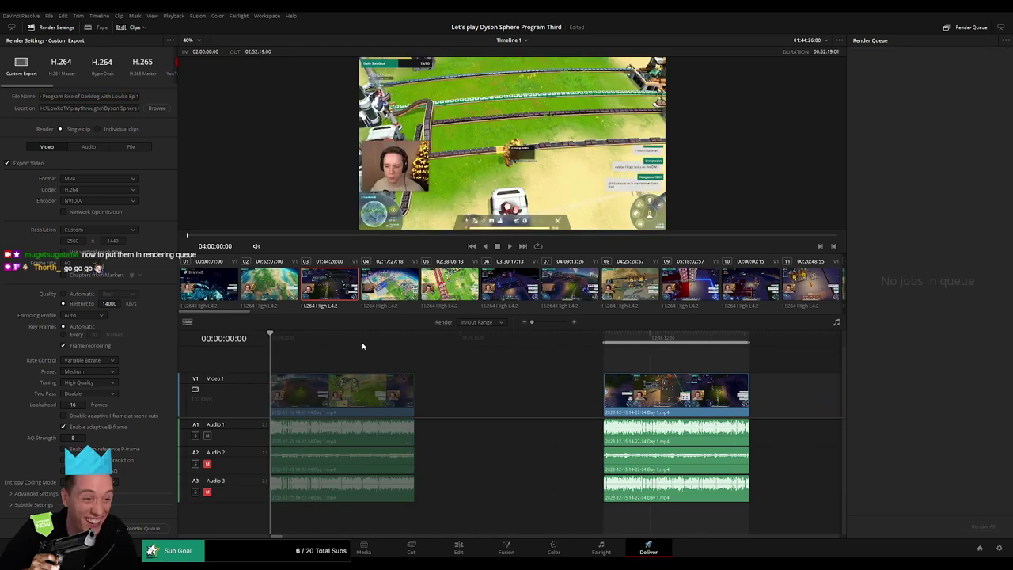
{"action": "key", "text": "i"}
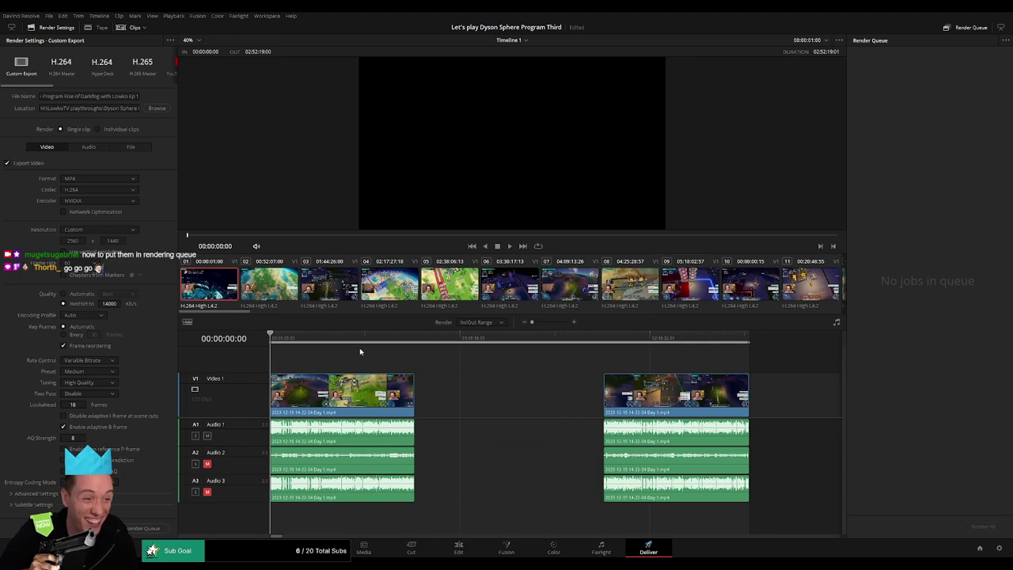
{"action": "left_click", "coordinate": [415, 339]}
{"action": "key", "text": "o"}
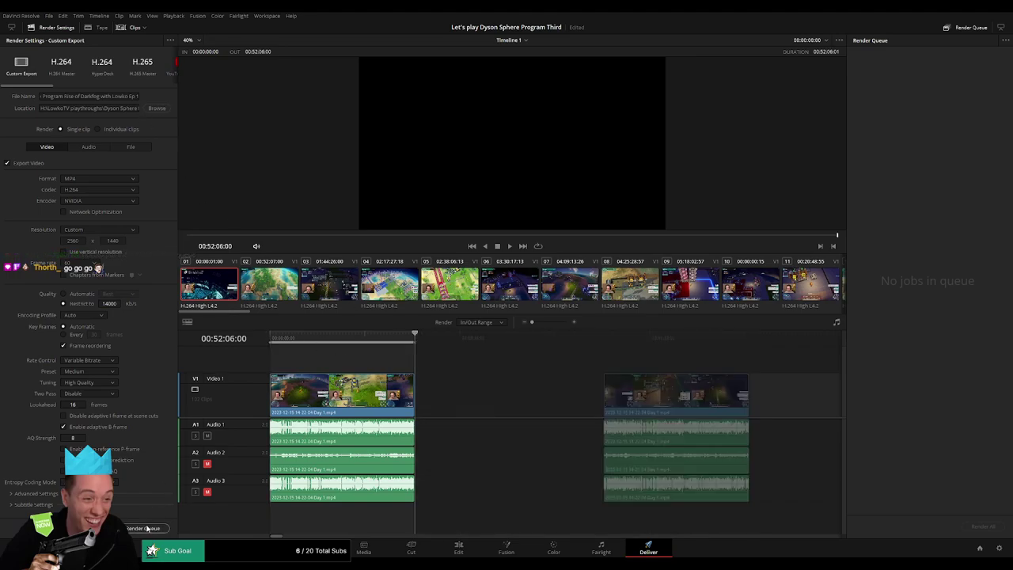
{"action": "left_click", "coordinate": [147, 528]}
Add the second episode, 02:00:00:00 to 02:52:19:00, to the render queue with a file name ending in "Ep 2"
{"action": "left_click_drag", "start_coordinate": [552, 404], "coordinate": [460, 391]}
{"action": "left_click", "coordinate": [508, 344]}
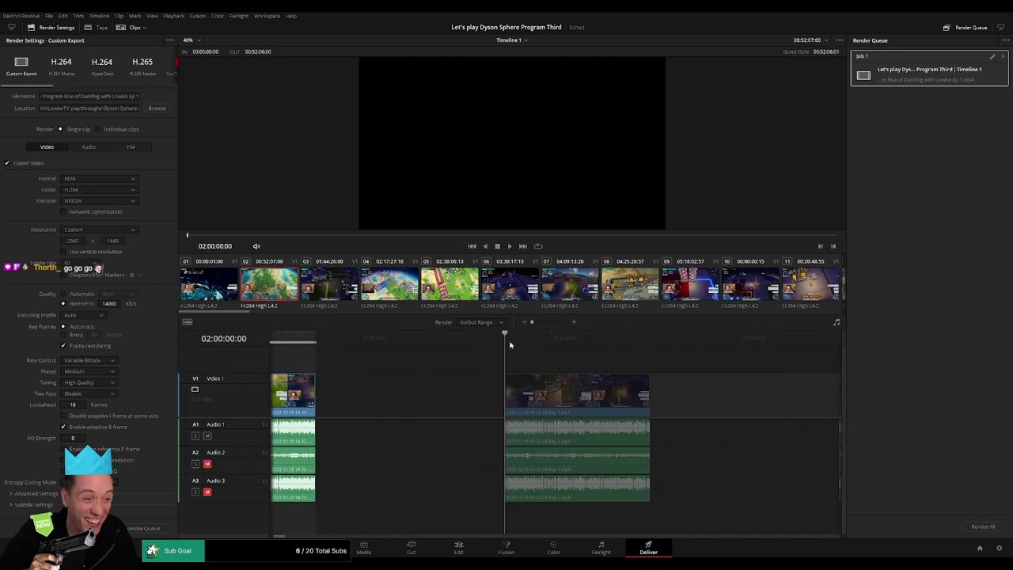
{"action": "key", "text": "i"}
{"action": "left_click_drag", "start_coordinate": [656, 358], "coordinate": [560, 351]}
{"action": "left_click", "coordinate": [555, 343]}
{"action": "key", "text": "o"}
{"action": "left_click", "coordinate": [137, 97]}
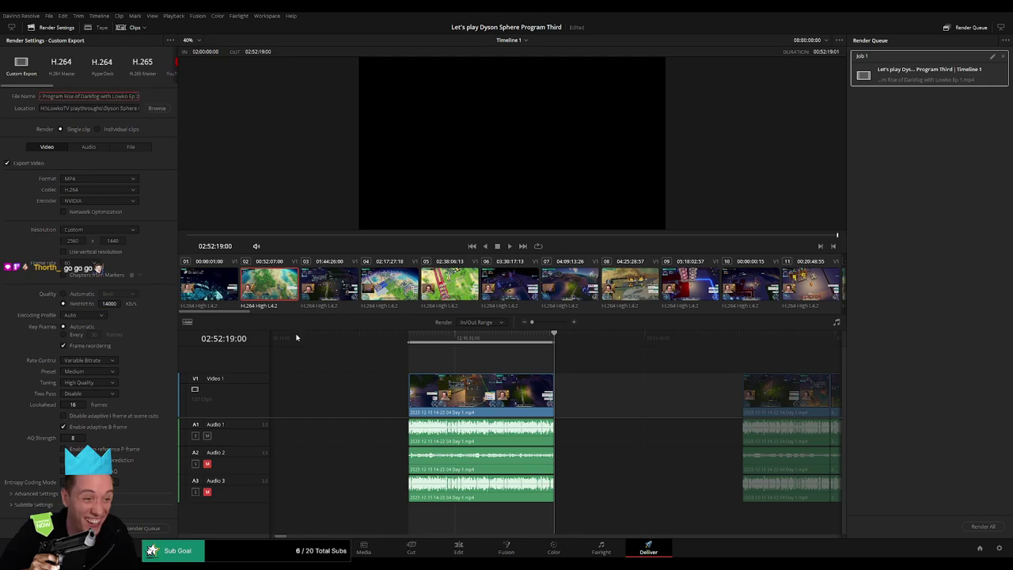
{"action": "left_click", "coordinate": [146, 528]}
Set the render range to the third episode, from 04:00:00:00 to 04:52:10:00
{"action": "scroll", "coordinate": [494, 360], "scroll_direction": "right", "scroll_amount": 5}
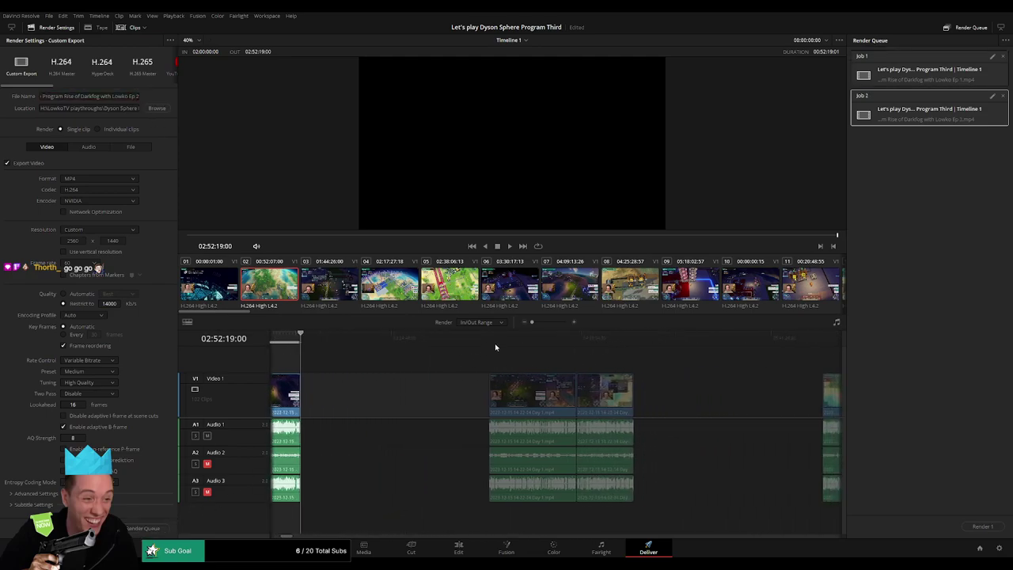
{"action": "left_click", "coordinate": [495, 347]}
{"action": "scroll", "coordinate": [475, 380], "scroll_direction": "right", "scroll_amount": 5}
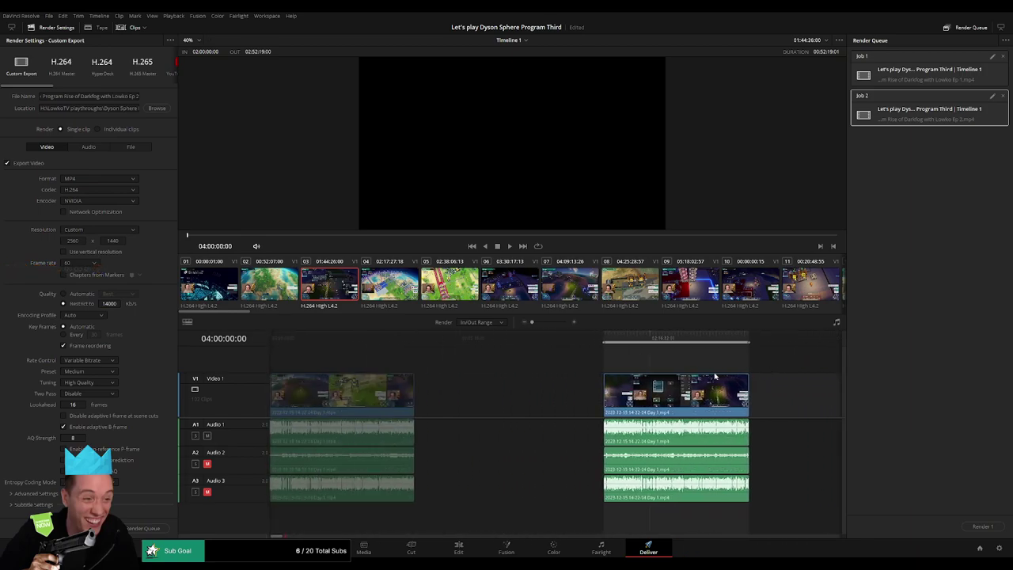
{"action": "scroll", "coordinate": [486, 373], "scroll_direction": "left", "scroll_amount": 3}
{"action": "scroll", "coordinate": [480, 373], "scroll_direction": "right", "scroll_amount": 1}
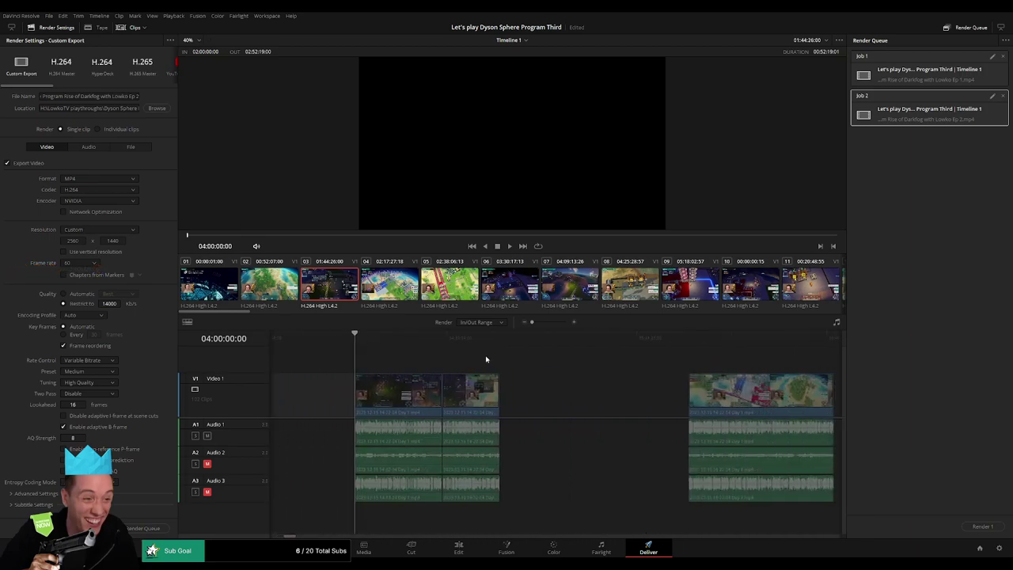
{"action": "key", "text": "i"}
{"action": "left_click", "coordinate": [505, 349]}
{"action": "scroll", "coordinate": [520, 376], "scroll_direction": "right", "scroll_amount": 3}
{"action": "key", "text": "o"}
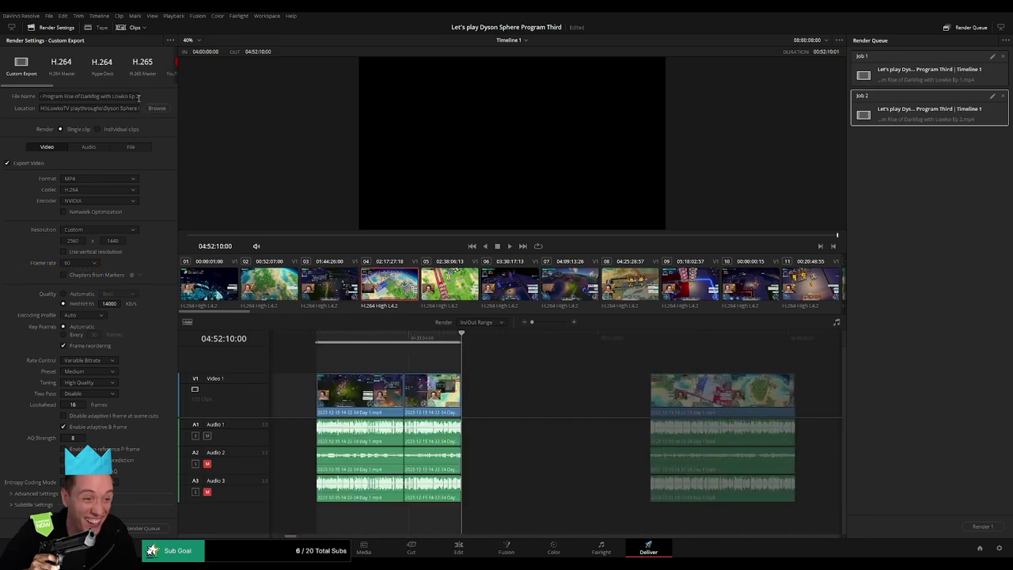
Change the render file name to end in "Ep 3" and add the third episode to the render queue
{"action": "left_click", "coordinate": [138, 96]}
{"action": "key", "text": "BackSpace"}
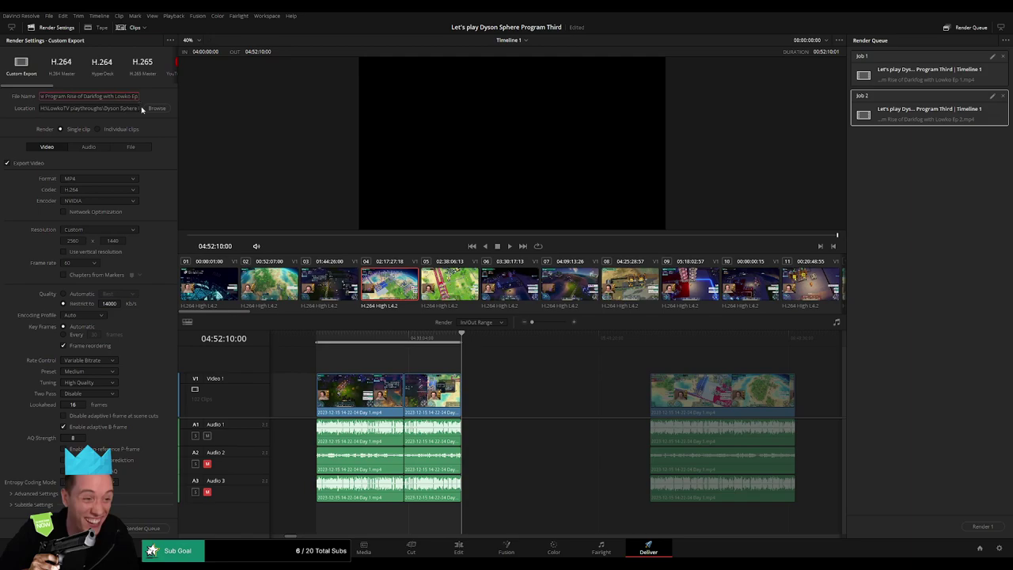
{"action": "type", "text": "3"}
{"action": "key", "text": "Return"}
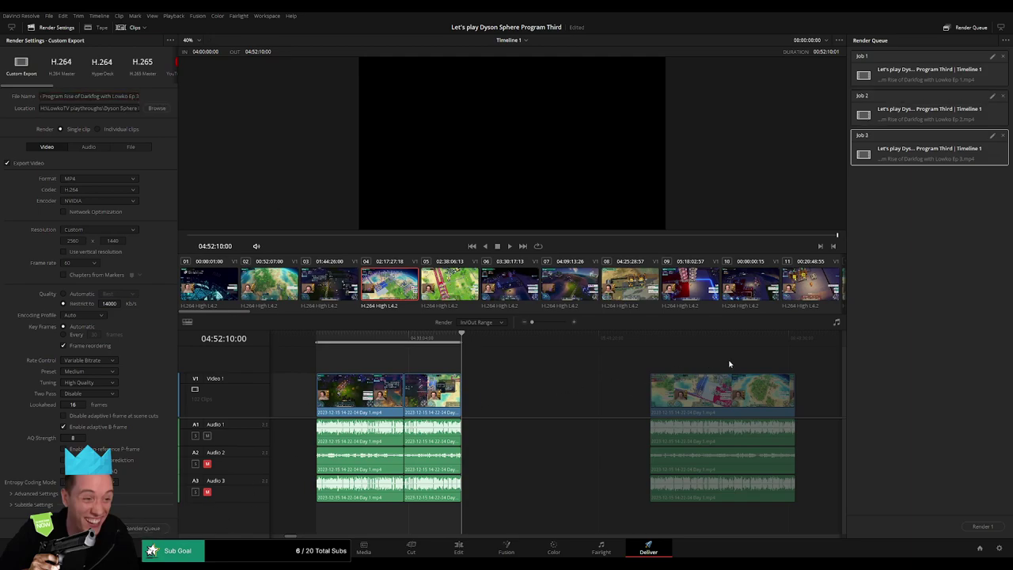
Add the fourth episode, 06:00:00:00 to 06:52:11:00, to the render queue with a file name ending in "Ep 4"
{"action": "scroll", "coordinate": [559, 373], "scroll_direction": "right", "scroll_amount": 4}
{"action": "left_click", "coordinate": [333, 342]}
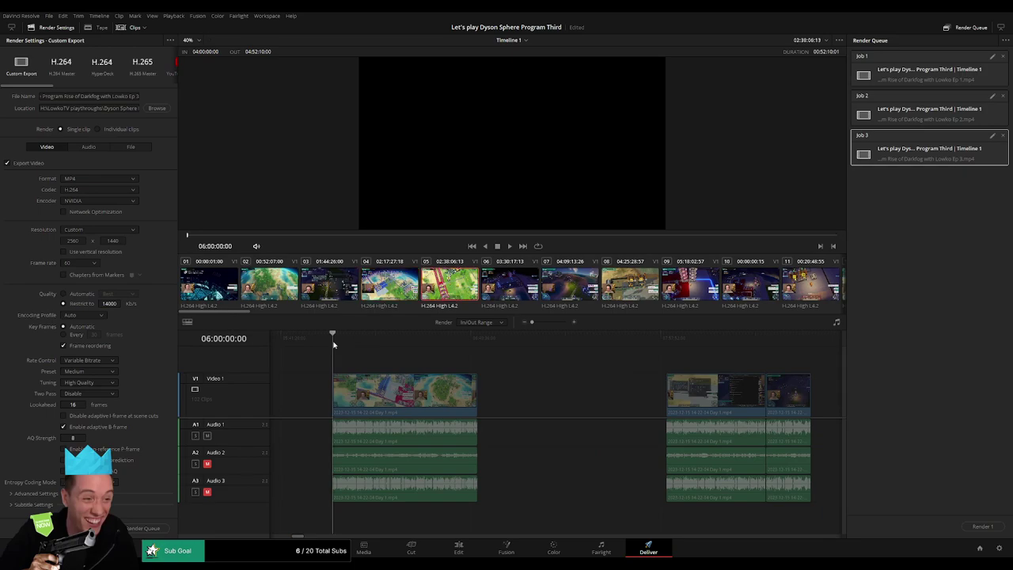
{"action": "key", "text": "i"}
{"action": "left_click", "coordinate": [475, 341]}
{"action": "key", "text": "o"}
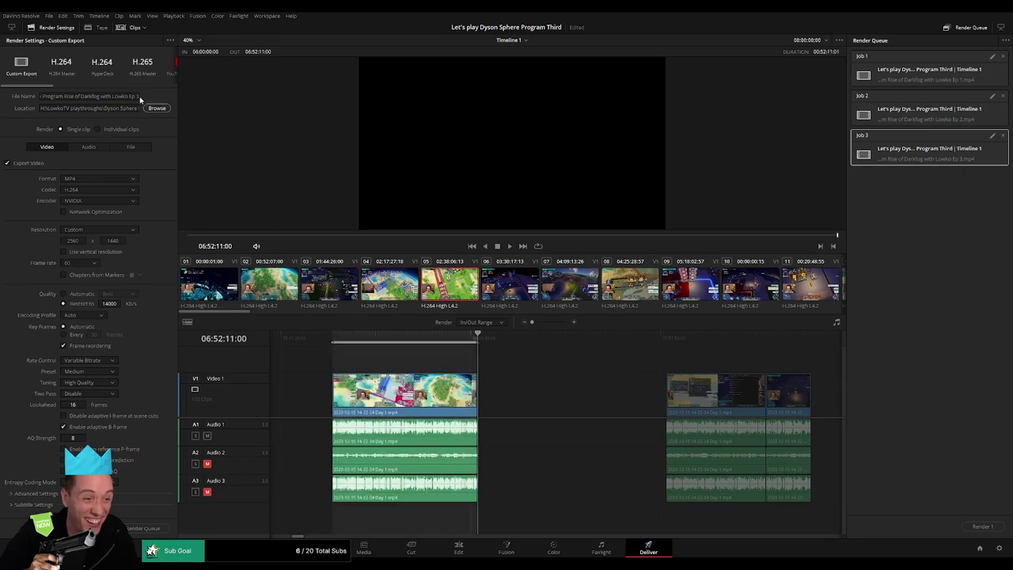
{"action": "left_click", "coordinate": [139, 96]}
{"action": "left_click", "coordinate": [156, 532]}
Add the fifth episode, 08:00:00:00 to 08:52:04:30, to the render queue with a file name ending in "Ep 5"
{"action": "key", "text": "Down"}
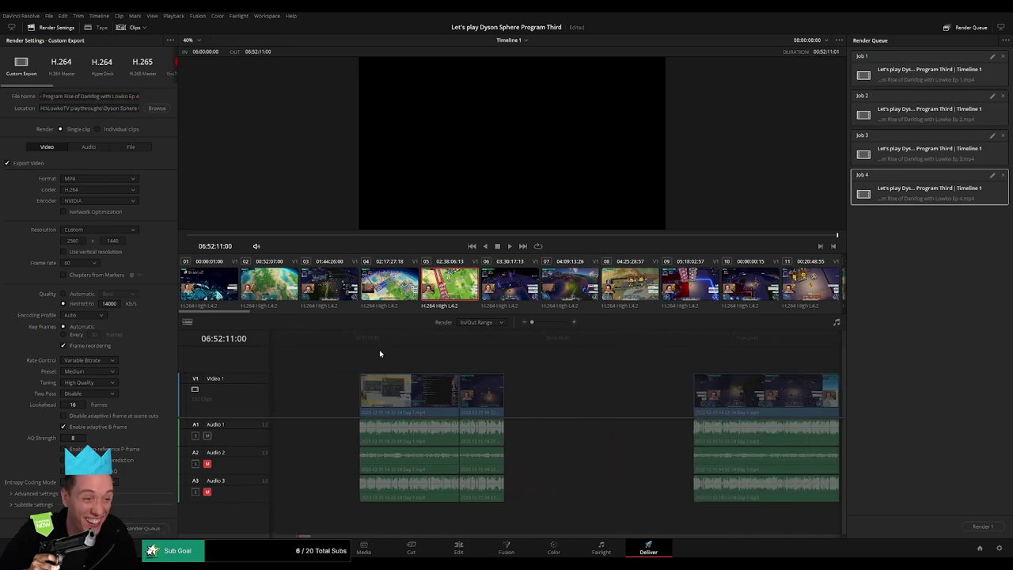
{"action": "key", "text": "Down"}
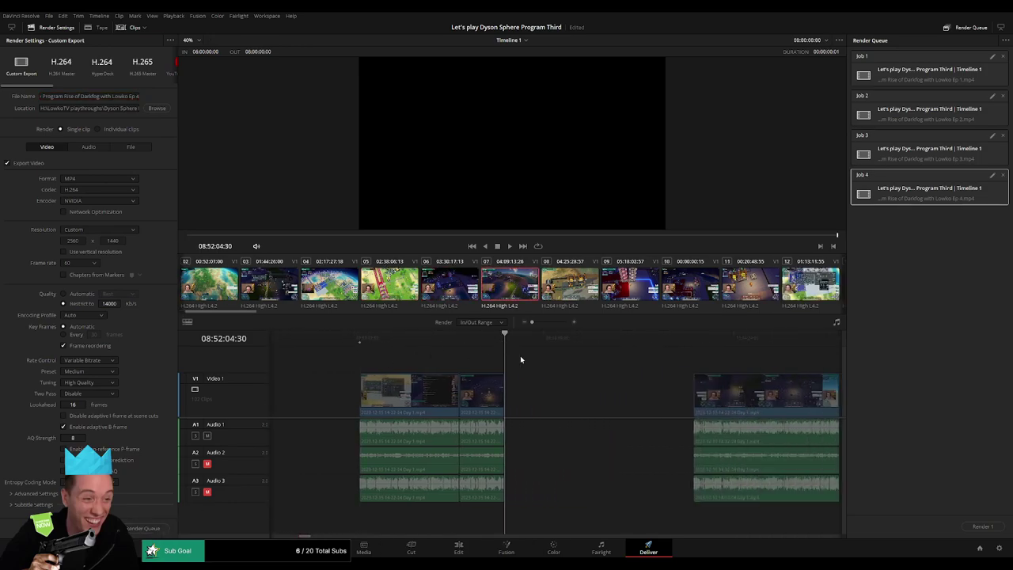
{"action": "key", "text": "o"}
{"action": "left_click", "coordinate": [137, 97]}
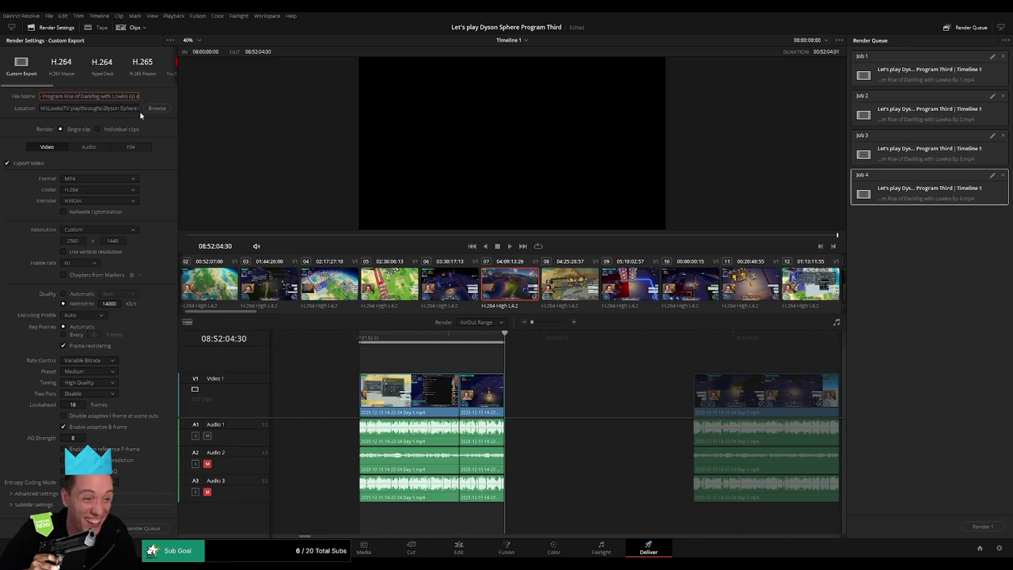
{"action": "key", "text": "BackSpace"}
{"action": "type", "text": "5"}
{"action": "left_click", "coordinate": [141, 529]}
Add the sixth episode, 10:00:00:00 to 10:52:34:00, to the render queue with a file name ending in "Ep 6"
{"action": "scroll", "coordinate": [537, 402], "scroll_direction": "right", "scroll_amount": 5}
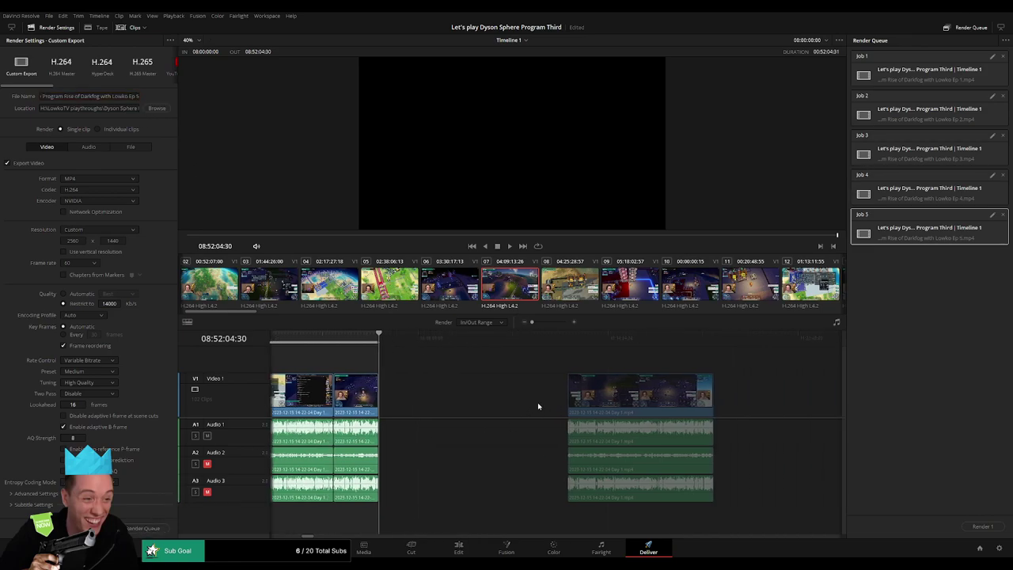
{"action": "left_click", "coordinate": [471, 346]}
{"action": "key", "text": "i"}
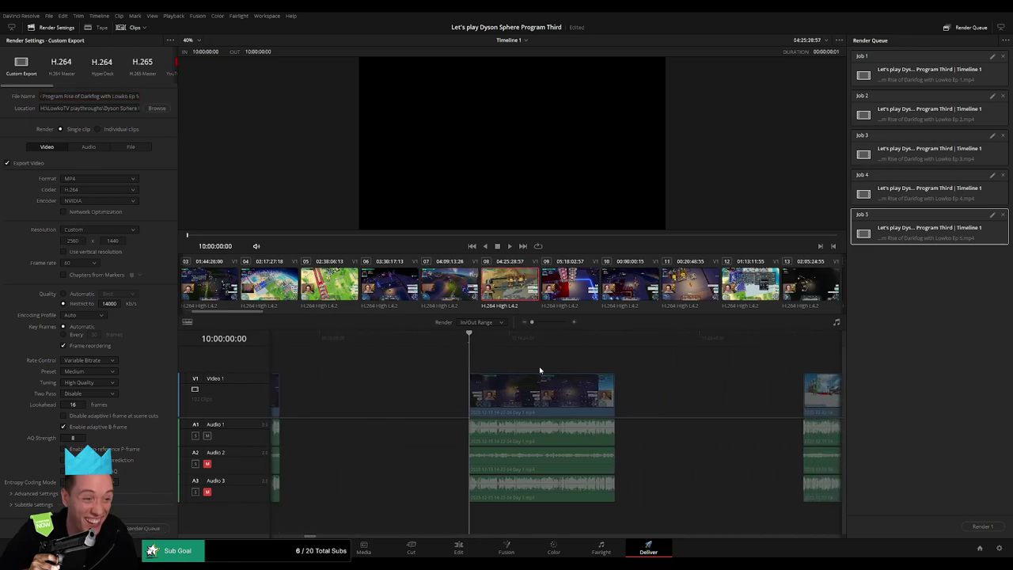
{"action": "key", "text": "Down"}
{"action": "key", "text": "o"}
{"action": "left_click", "coordinate": [138, 96]}
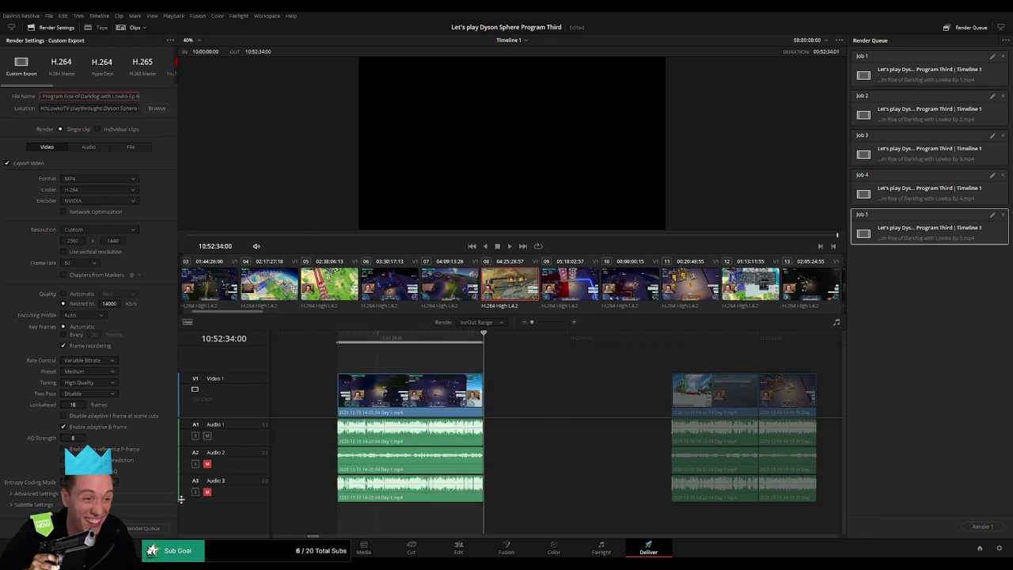
{"action": "left_click", "coordinate": [145, 529]}
Add the seventh episode, 12:00:00:00 to 12:52:14:00, to the render queue with a file name ending in "Ep 7"
{"action": "scroll", "coordinate": [611, 402], "scroll_direction": "right", "scroll_amount": 5}
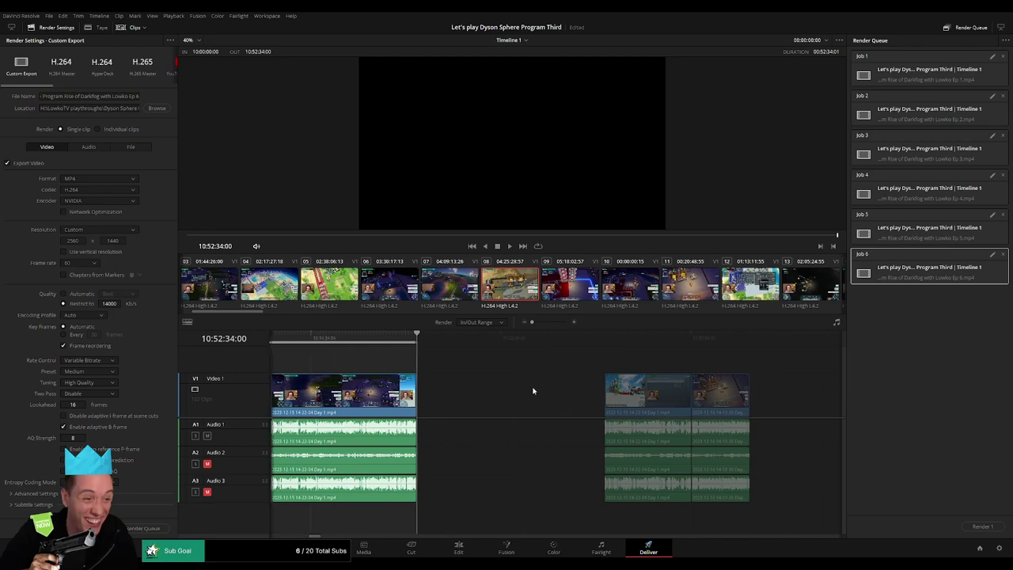
{"action": "key", "text": "Down"}
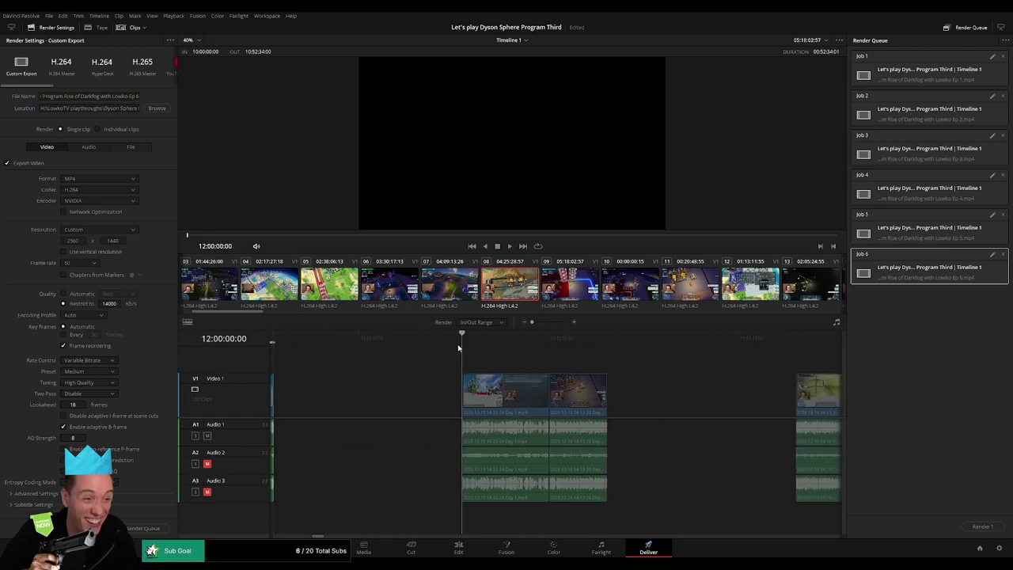
{"action": "key", "text": "o"}
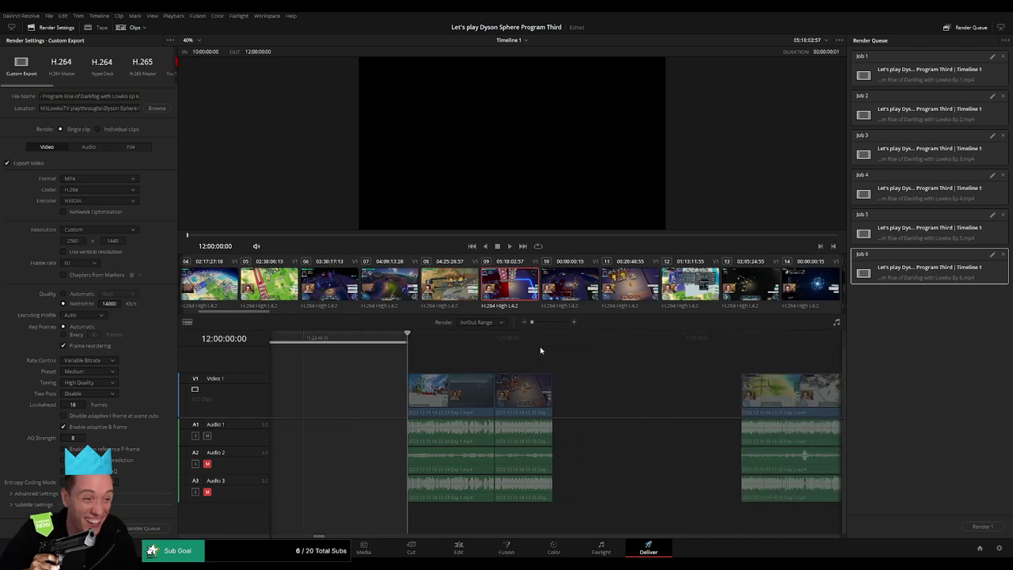
{"action": "key", "text": "i"}
{"action": "key", "text": "Down"}
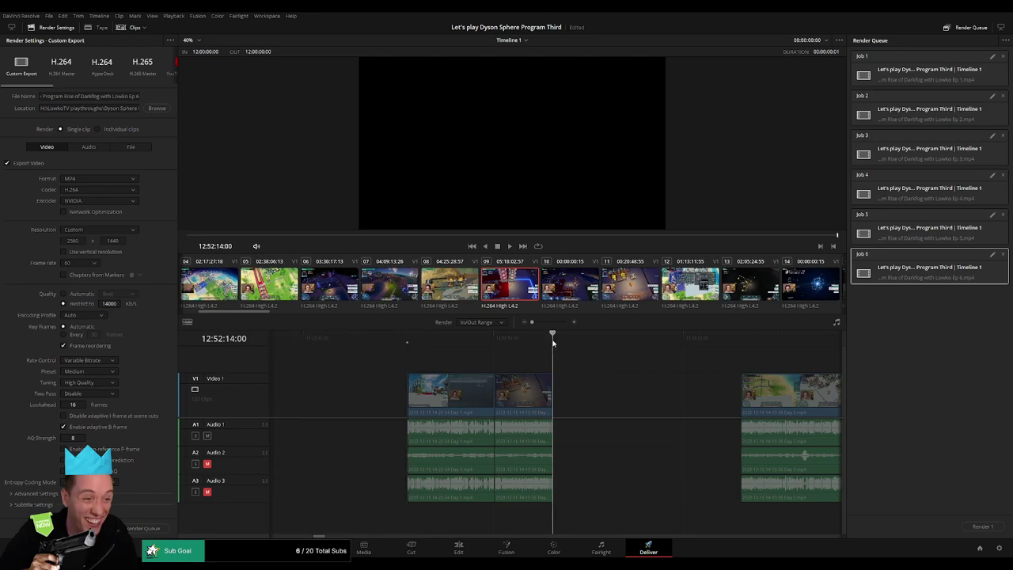
{"action": "key", "text": "o"}
{"action": "left_click", "coordinate": [139, 97]}
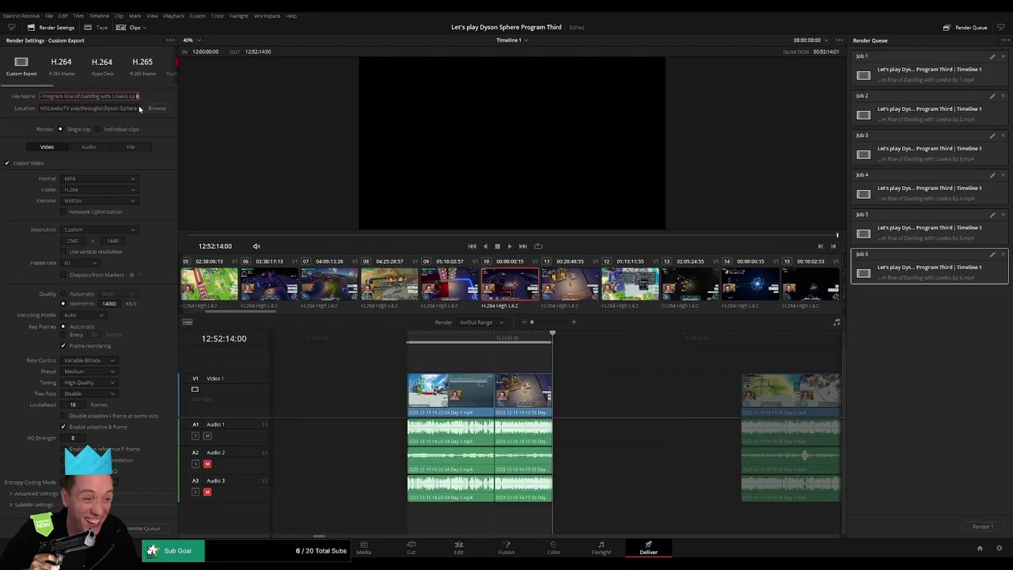
{"action": "key", "text": "End"}
{"action": "key", "text": "BackSpace"}
{"action": "type", "text": "7"}
{"action": "left_click", "coordinate": [145, 528]}
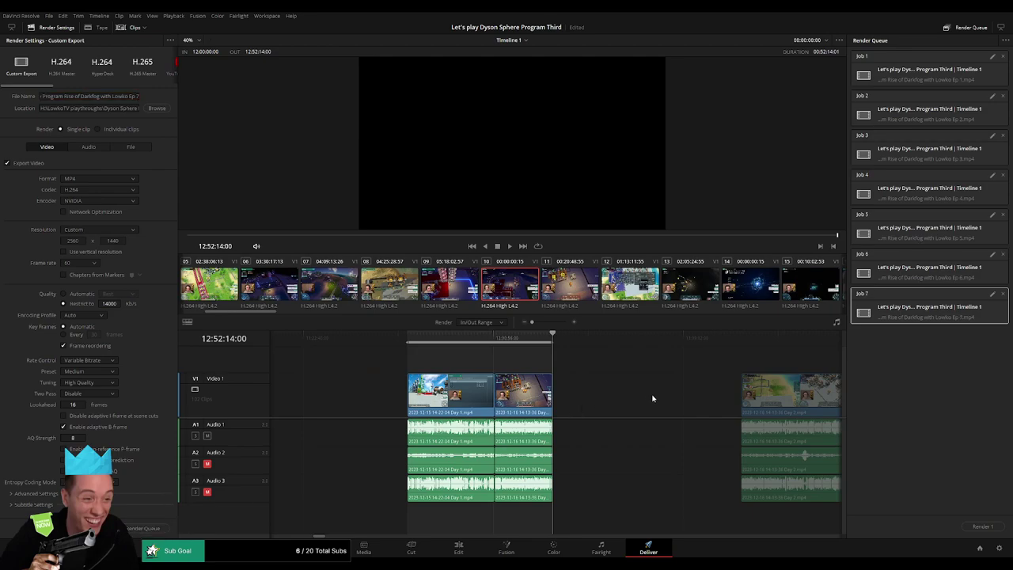
Add the eighth episode, 14:00:00:00 to 14:52:23:00, to the render queue with a file name ending in "Ep 8"
{"action": "left_click_drag", "start_coordinate": [653, 399], "coordinate": [397, 391]}
{"action": "left_click", "coordinate": [479, 345]}
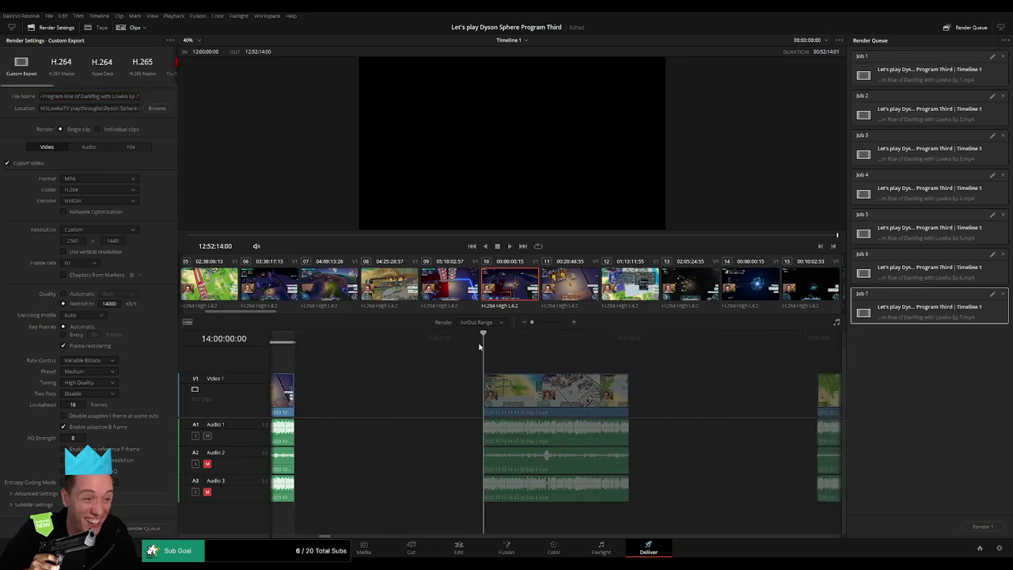
{"action": "key", "text": "i"}
{"action": "left_click_drag", "start_coordinate": [539, 358], "coordinate": [429, 356]}
{"action": "left_click", "coordinate": [514, 343]}
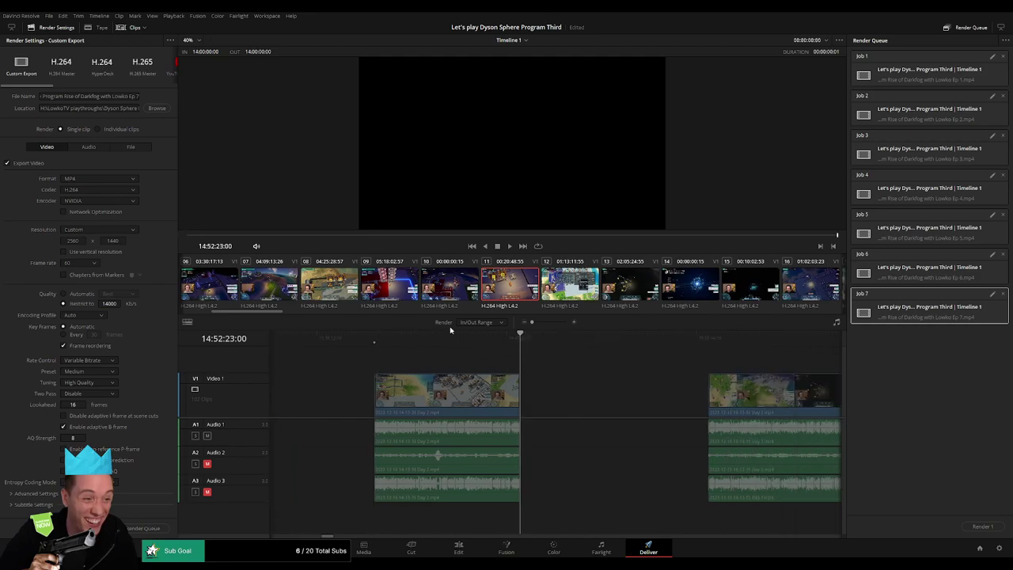
{"action": "key", "text": "o"}
{"action": "left_click", "coordinate": [135, 96]}
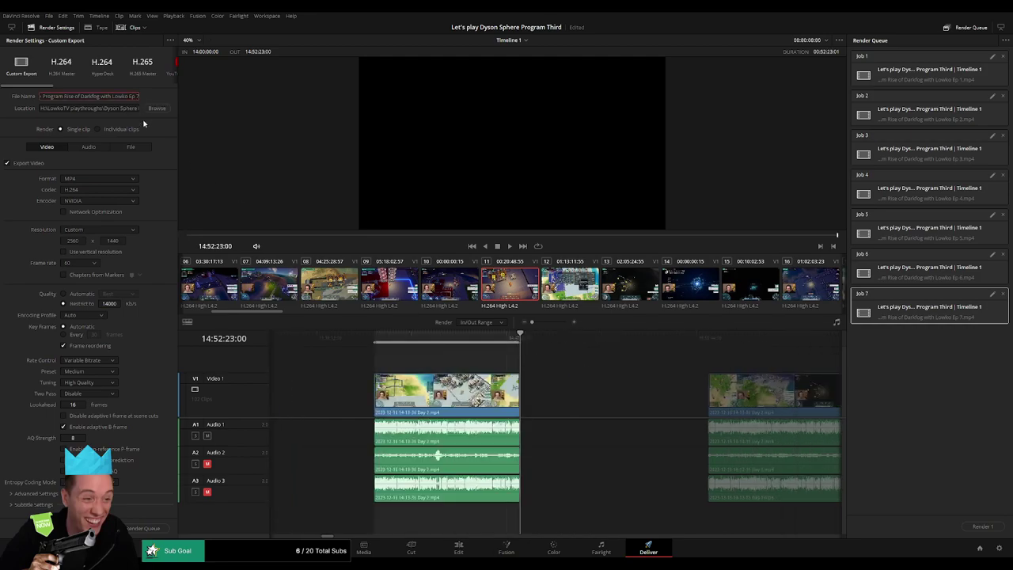
{"action": "key", "text": "BackSpace"}
{"action": "type", "text": "8"}
{"action": "left_click", "coordinate": [145, 528]}
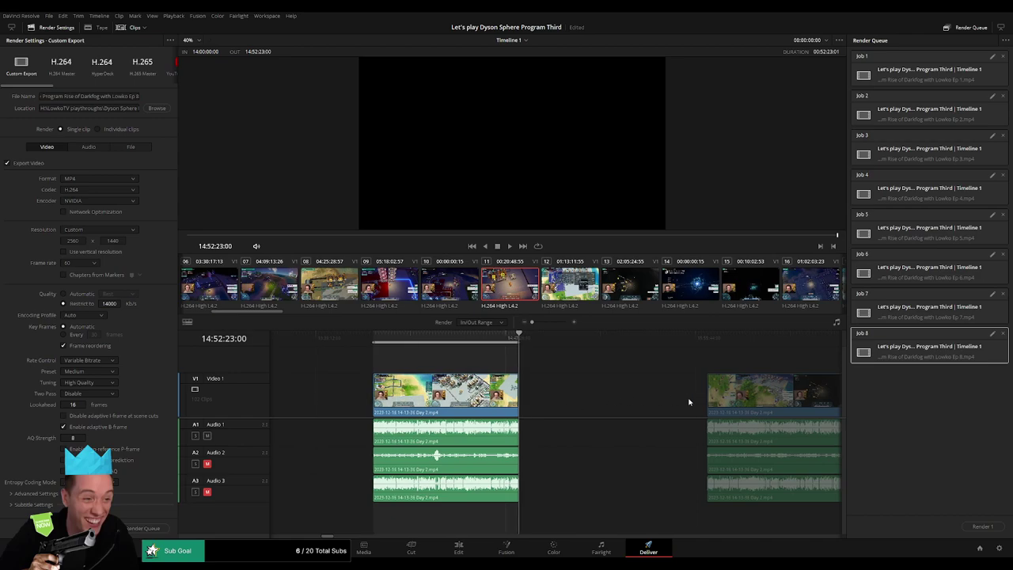
Add the ninth episode, 16:00:00:00 to 16:52:13:00, to the render queue with a file name ending in "Ep 9"
{"action": "left_click_drag", "start_coordinate": [689, 402], "coordinate": [453, 392]}
{"action": "left_click", "coordinate": [466, 343]}
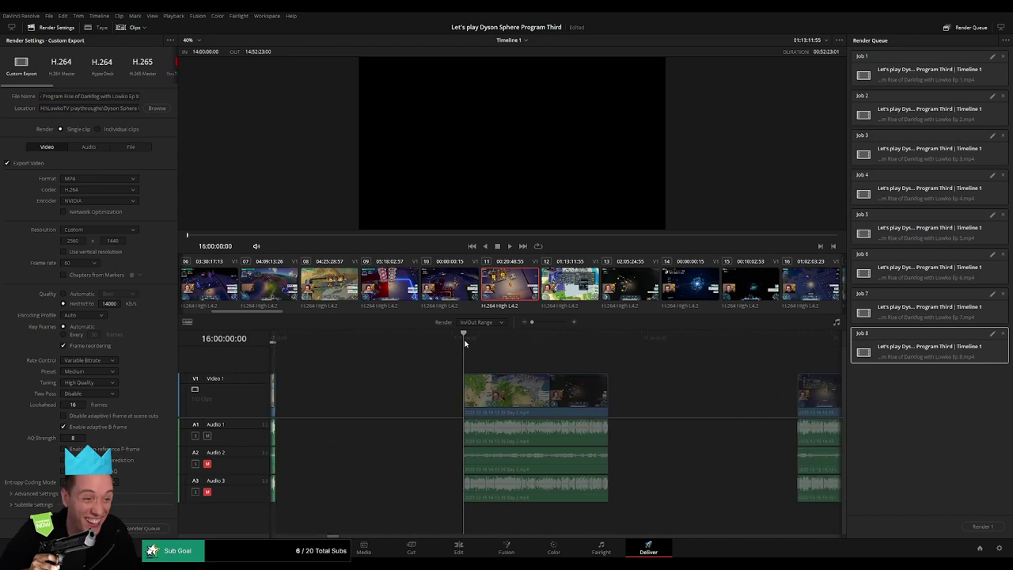
{"action": "scroll", "coordinate": [545, 362], "scroll_direction": "right", "scroll_amount": 2}
{"action": "left_click", "coordinate": [527, 344]}
{"action": "key", "text": "o"}
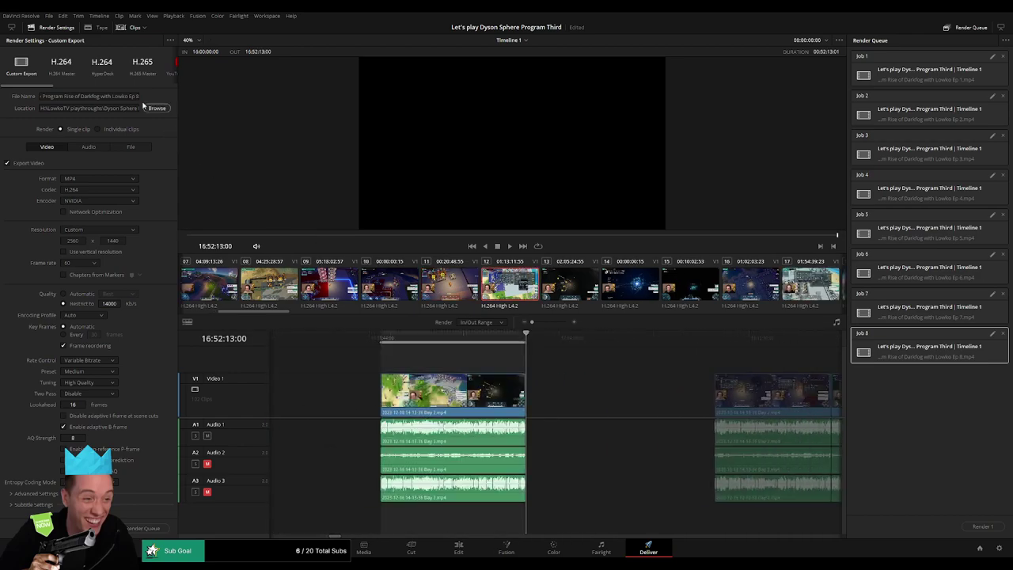
{"action": "left_click", "coordinate": [138, 97]}
{"action": "key", "text": "BackSpace"}
{"action": "type", "text": "9"}
{"action": "left_click", "coordinate": [152, 528]}
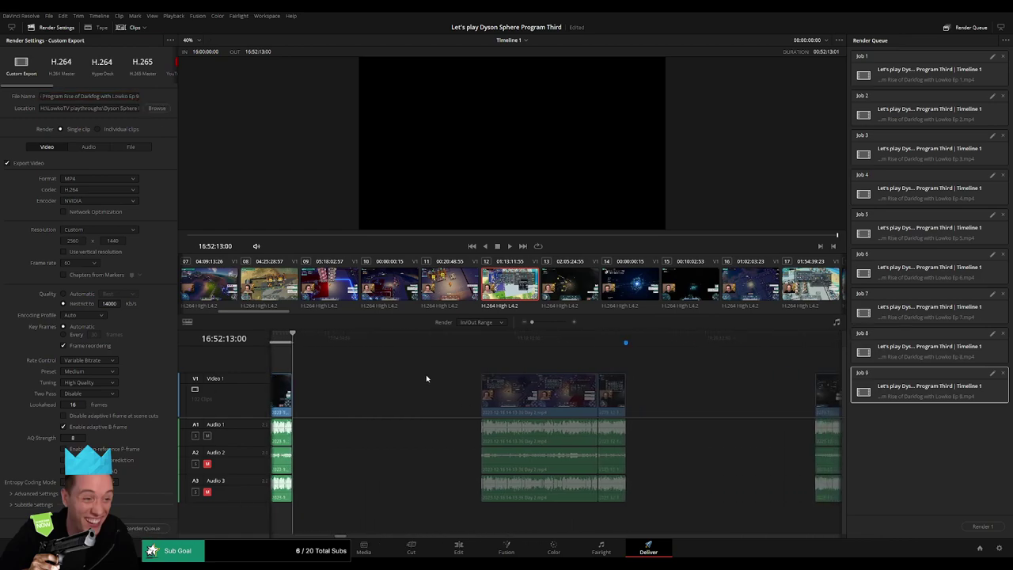
Add the tenth episode, 18:00:00:00 to 18:52:05:00, to the render queue with a file name ending in "Ep 10"
{"action": "left_click", "coordinate": [482, 346]}
{"action": "key", "text": "i"}
{"action": "scroll", "coordinate": [552, 363], "scroll_direction": "right", "scroll_amount": 2}
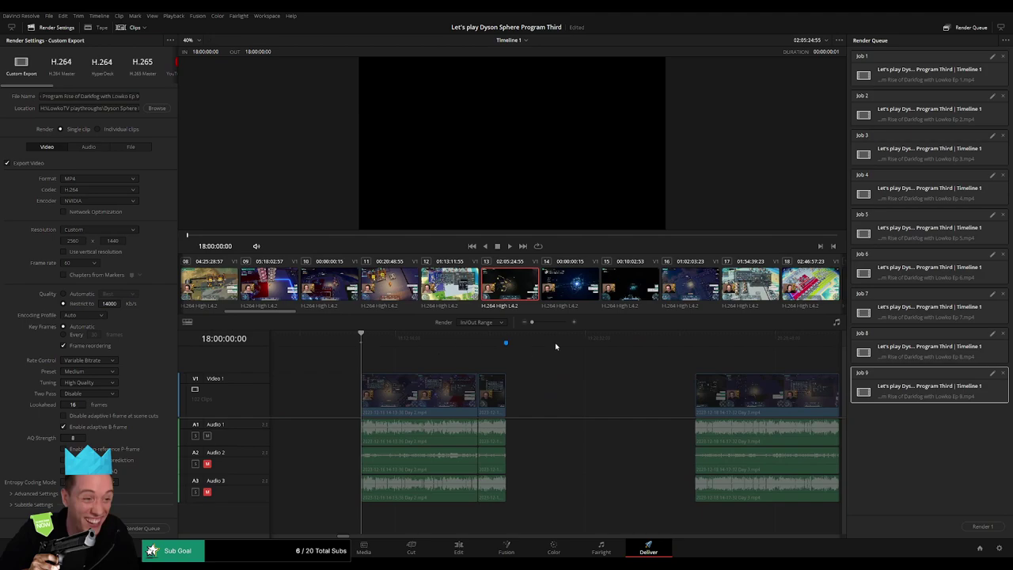
{"action": "left_click_drag", "start_coordinate": [520, 340], "coordinate": [511, 342]}
{"action": "key", "text": "o"}
{"action": "left_click", "coordinate": [138, 97]}
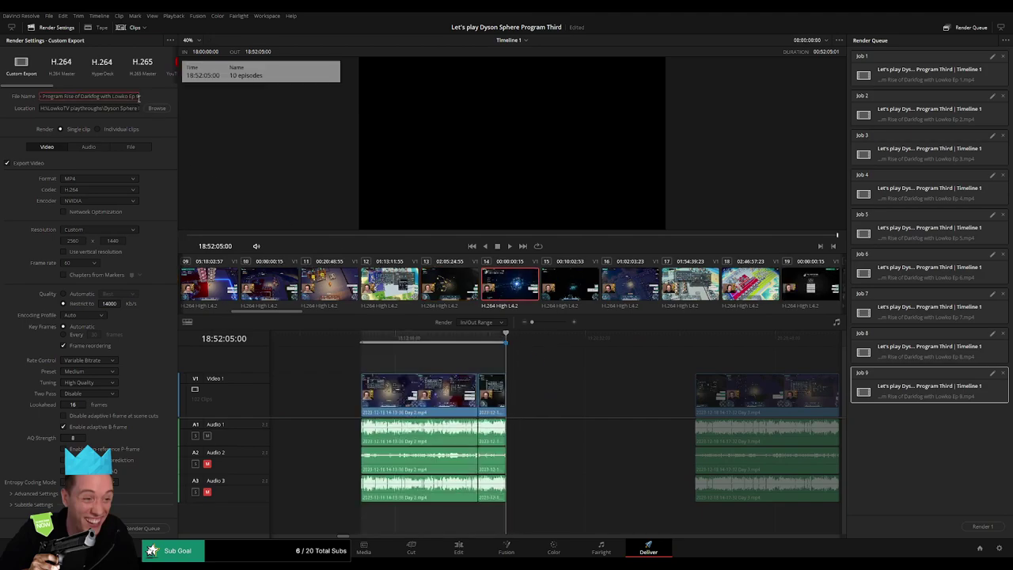
{"action": "key", "text": "BackSpace"}
{"action": "type", "text": "10"}
{"action": "left_click", "coordinate": [158, 528]}
Add the eleventh episode, 20:00:00:00 to 20:52:00:30, to the render queue with a file name ending in "Ep 11"
{"action": "left_click_drag", "start_coordinate": [664, 405], "coordinate": [449, 396]}
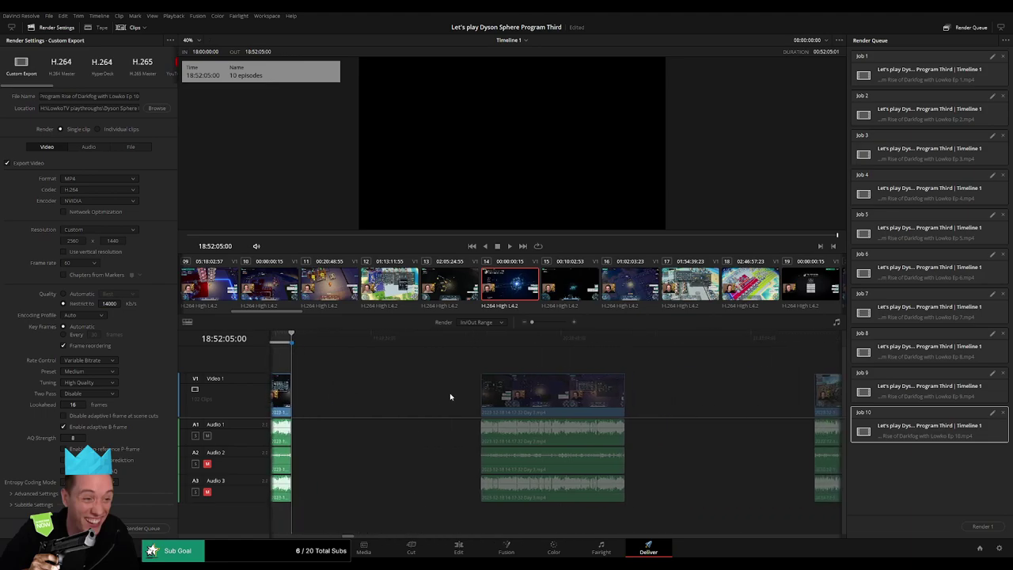
{"action": "left_click", "coordinate": [485, 346]}
{"action": "key", "text": "i"}
{"action": "left_click_drag", "start_coordinate": [593, 354], "coordinate": [528, 343]}
{"action": "key", "text": "o"}
{"action": "left_click", "coordinate": [127, 95]}
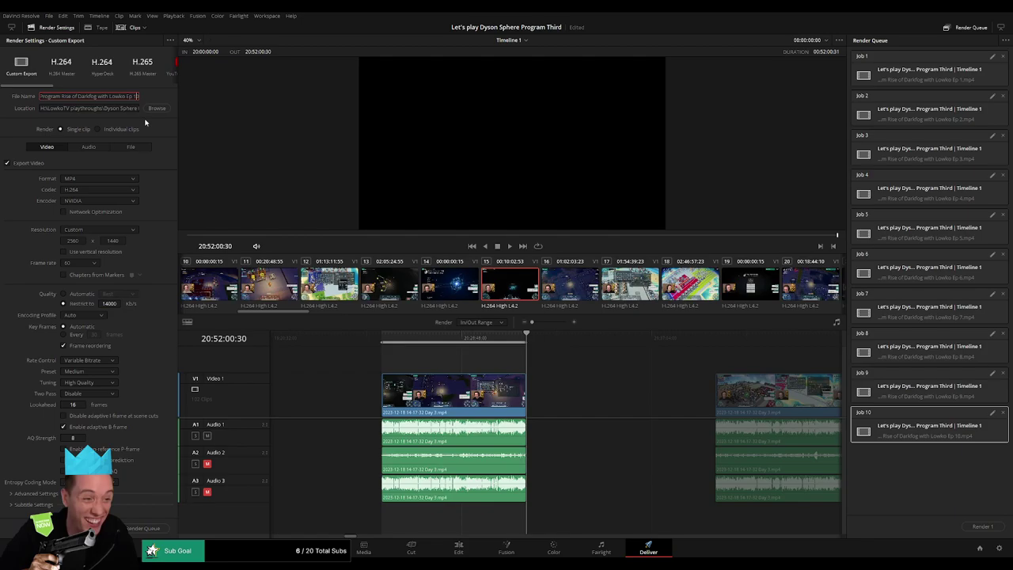
{"action": "key", "text": "BackSpace"}
{"action": "type", "text": "1"}
{"action": "left_click", "coordinate": [147, 529]}
Add the twelfth episode, 22:00:00:00 to 22:52:36:00, to the render queue with a file name ending in "Ep 12"
{"action": "key", "text": "Down"}
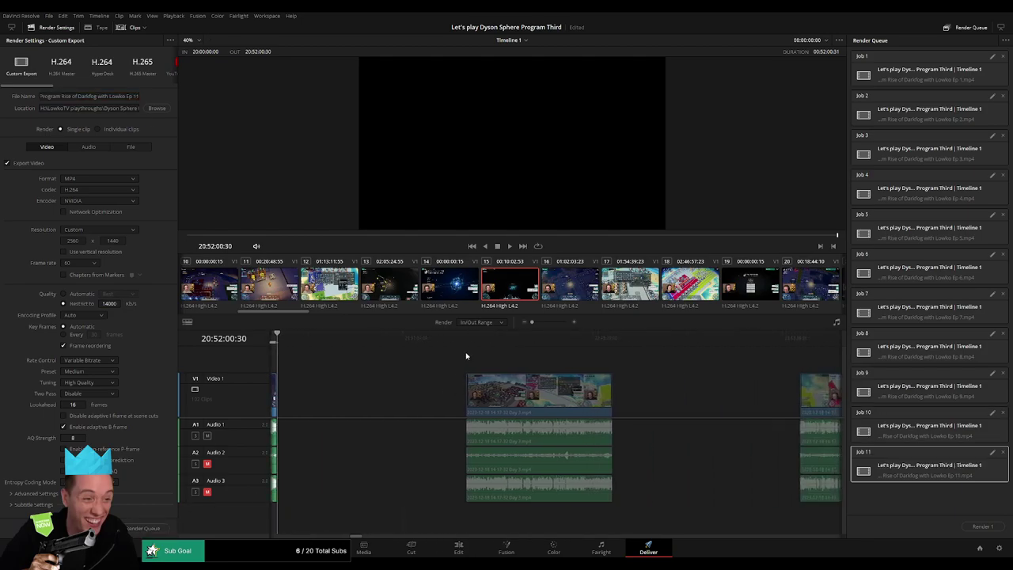
{"action": "key", "text": "i"}
{"action": "scroll", "coordinate": [529, 355], "scroll_direction": "right", "scroll_amount": 5}
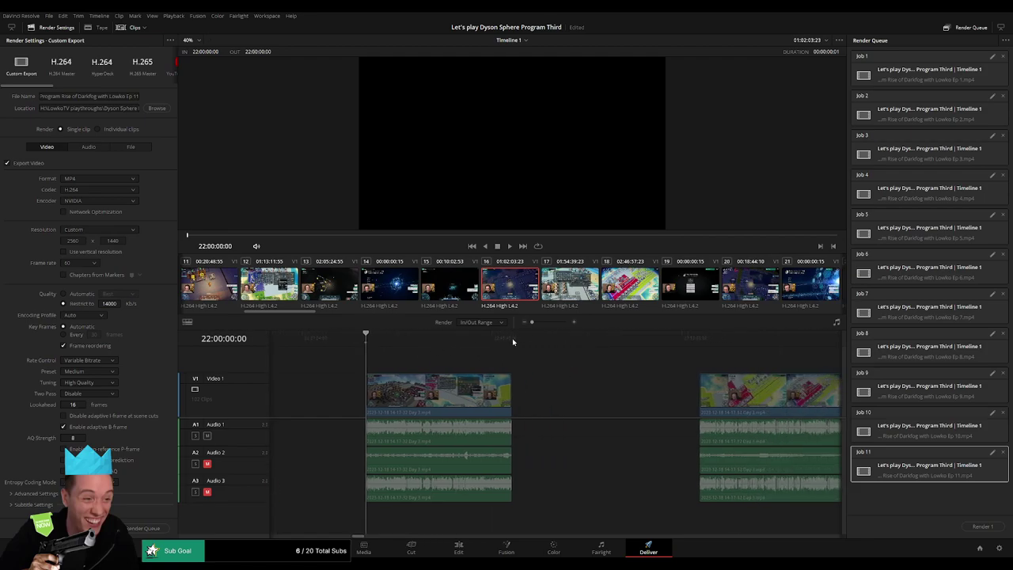
{"action": "left_click", "coordinate": [512, 338]}
{"action": "key", "text": "o"}
{"action": "left_click", "coordinate": [133, 97]}
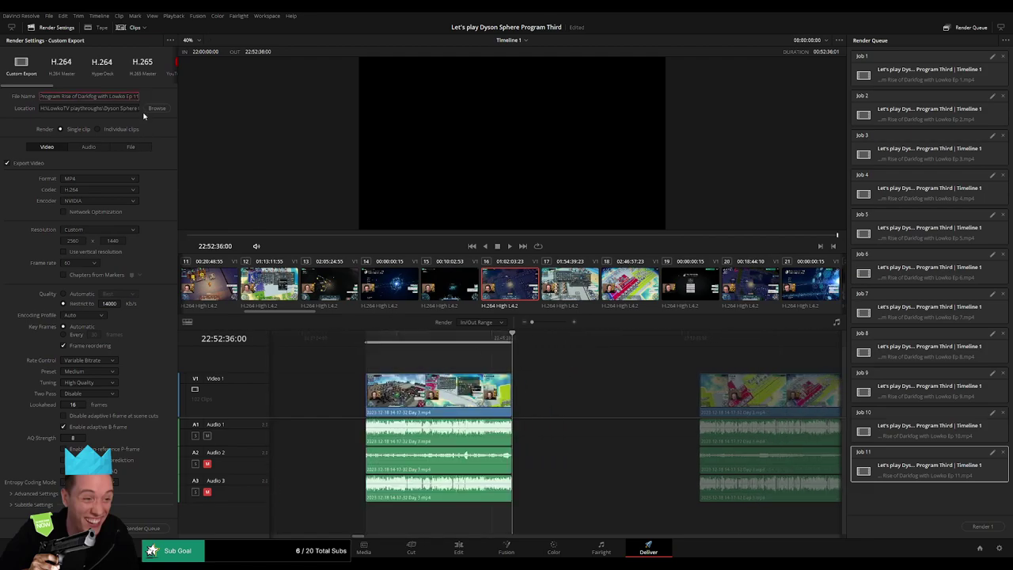
{"action": "key", "text": "BackSpace"}
{"action": "type", "text": "2"}
{"action": "left_click", "coordinate": [150, 528]}
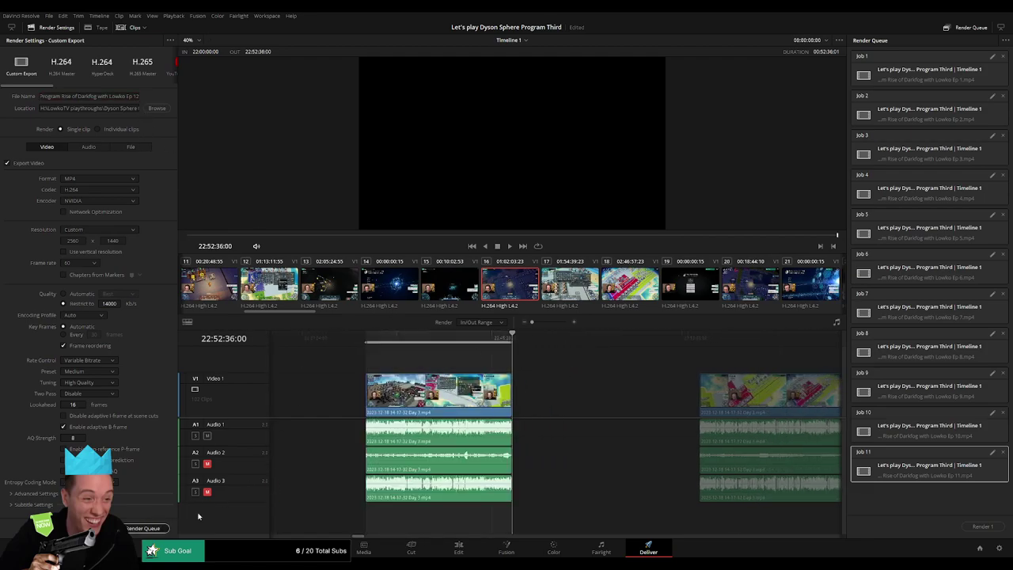
Add the thirteenth episode, 24:00:00:00 to 24:52:18:00, to the render queue with a file name ending in "Ep 13"
{"action": "left_click", "coordinate": [466, 339]}
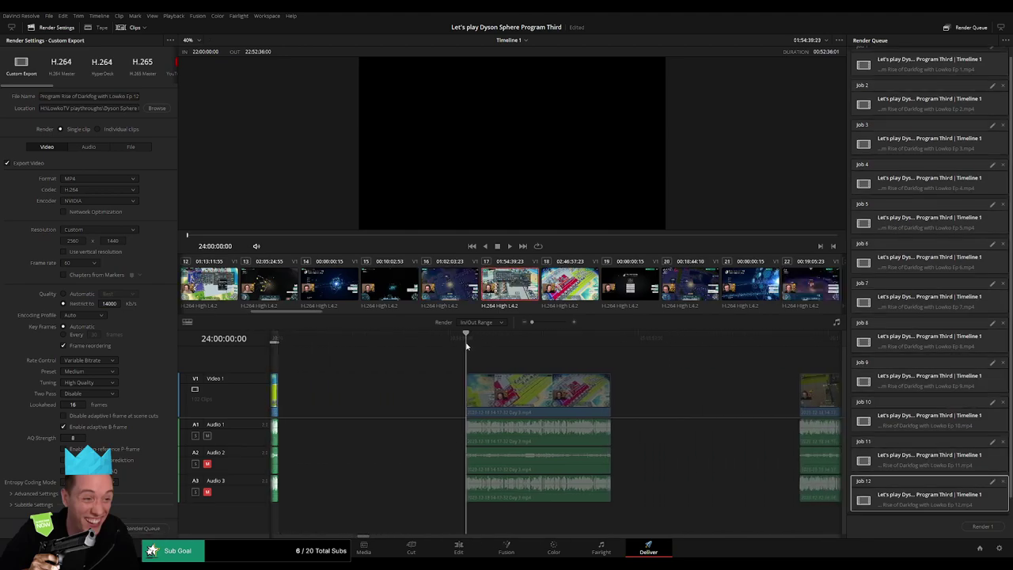
{"action": "key", "text": "i"}
{"action": "scroll", "coordinate": [543, 373], "scroll_direction": "right", "scroll_amount": 2}
{"action": "left_click", "coordinate": [526, 343]}
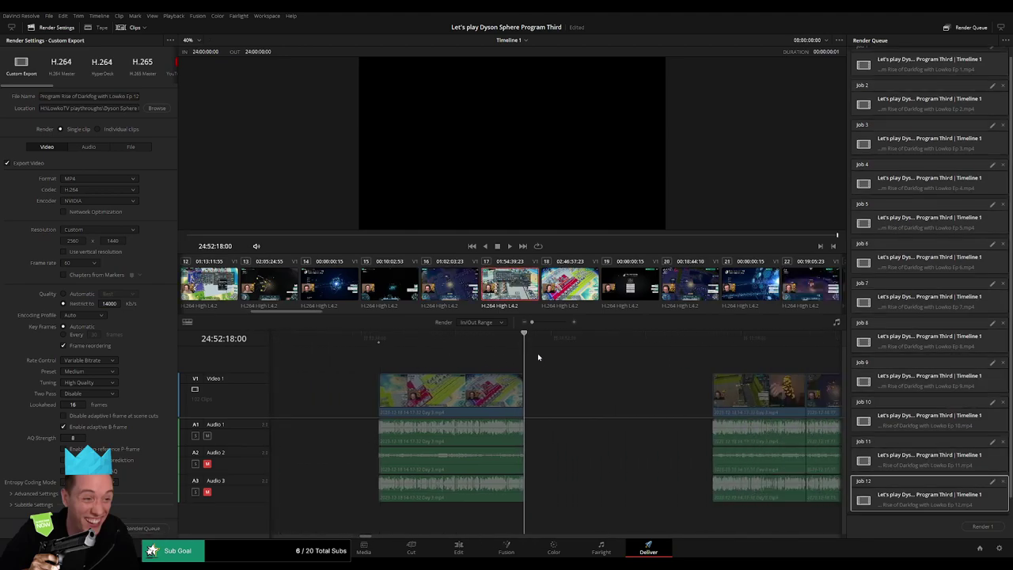
{"action": "key", "text": "o"}
{"action": "triple_click", "coordinate": [136, 96]}
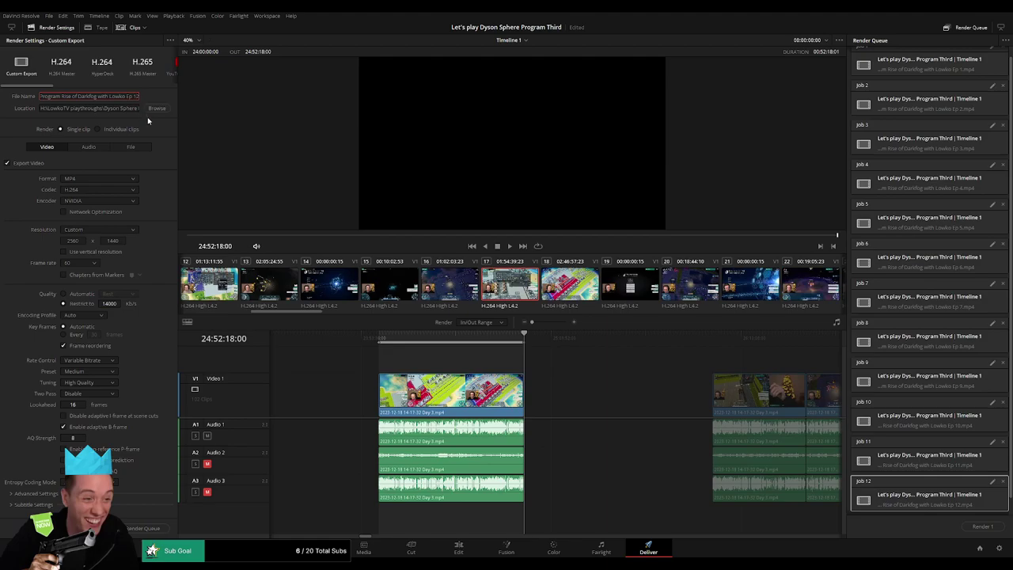
{"action": "key", "text": "BackSpace"}
{"action": "type", "text": "3"}
{"action": "left_click", "coordinate": [148, 528]}
Add the fourteenth episode, 26:00:00:00 to 26:52:21:00, to the render queue with a file name ending in "Ep 14"
{"action": "scroll", "coordinate": [546, 392], "scroll_direction": "right", "scroll_amount": 5}
{"action": "left_click", "coordinate": [468, 337]}
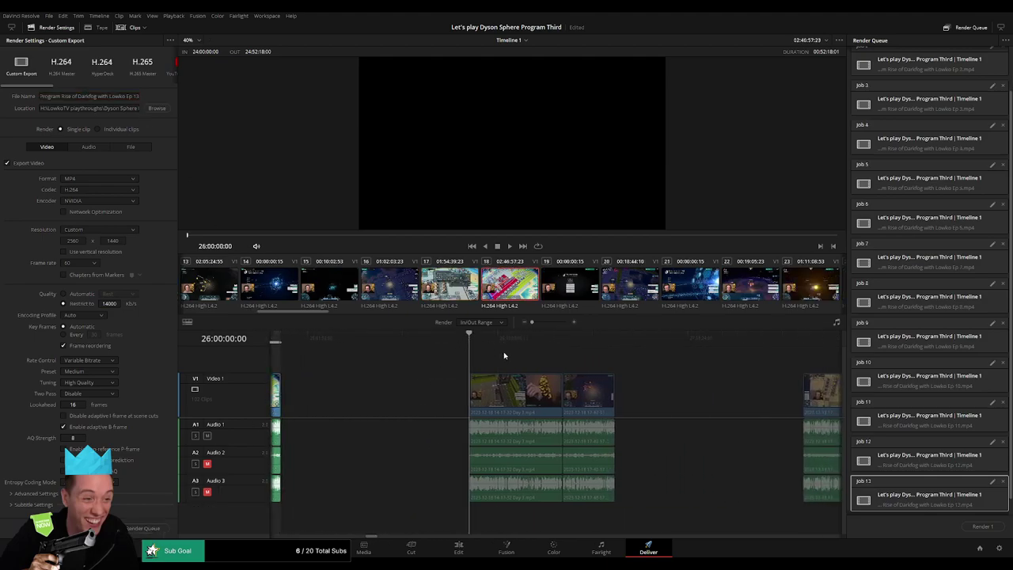
{"action": "key", "text": "i"}
{"action": "scroll", "coordinate": [507, 351], "scroll_direction": "right", "scroll_amount": 2}
{"action": "left_click_drag", "start_coordinate": [502, 338], "coordinate": [493, 339]}
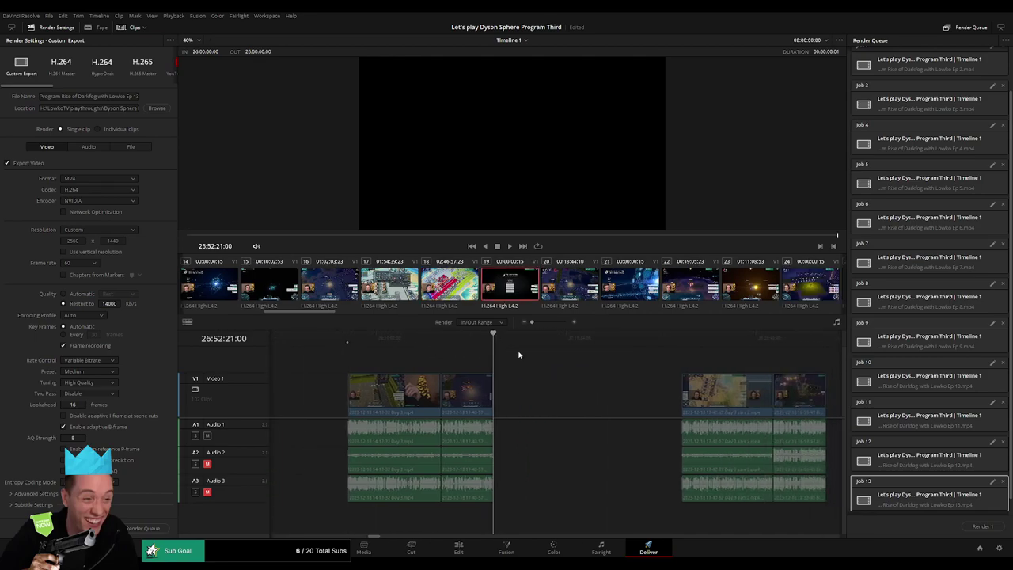
{"action": "key", "text": "o"}
{"action": "left_click", "coordinate": [136, 96]}
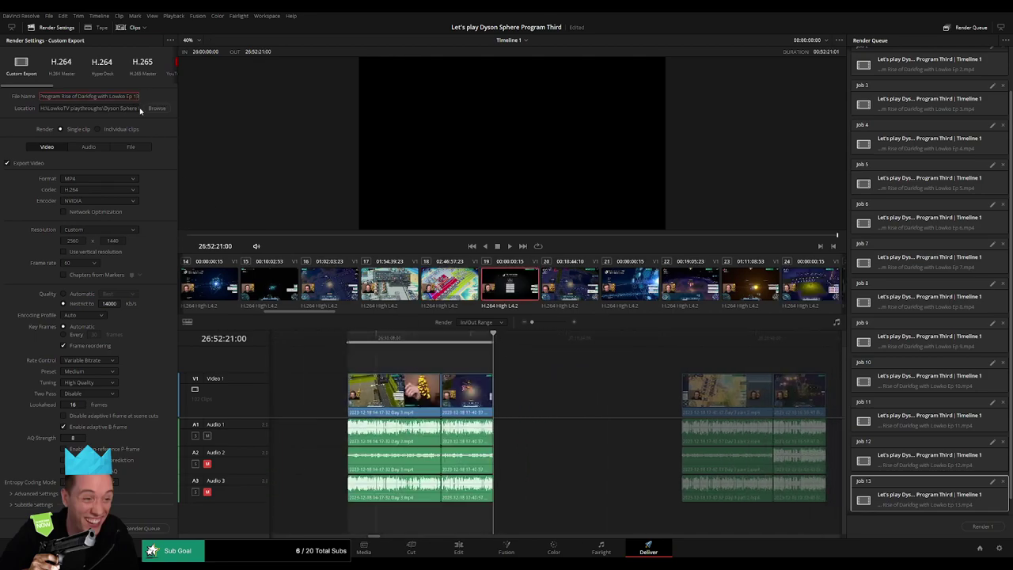
{"action": "key", "text": "BackSpace"}
{"action": "type", "text": "4"}
{"action": "left_click", "coordinate": [161, 528]}
Add the fifteenth episode, 28:00:00:00 to 28:52:01:30, to the render queue with a file name ending in "Ep 15"
{"action": "left_click_drag", "start_coordinate": [676, 392], "coordinate": [484, 388]}
{"action": "left_click", "coordinate": [491, 345]}
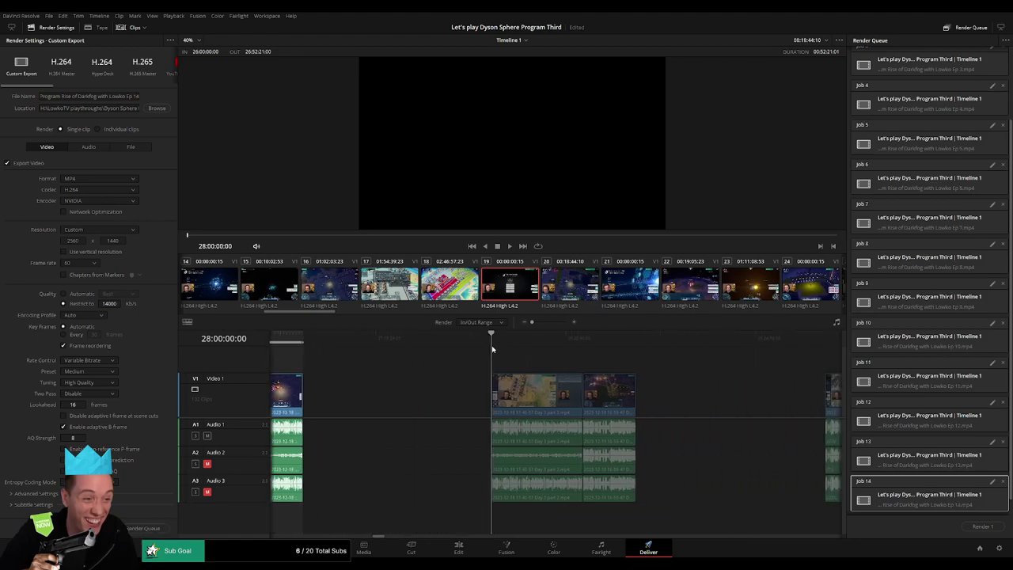
{"action": "key", "text": "i"}
{"action": "left_click_drag", "start_coordinate": [617, 360], "coordinate": [509, 350]}
{"action": "left_click", "coordinate": [524, 345]}
{"action": "key", "text": "o"}
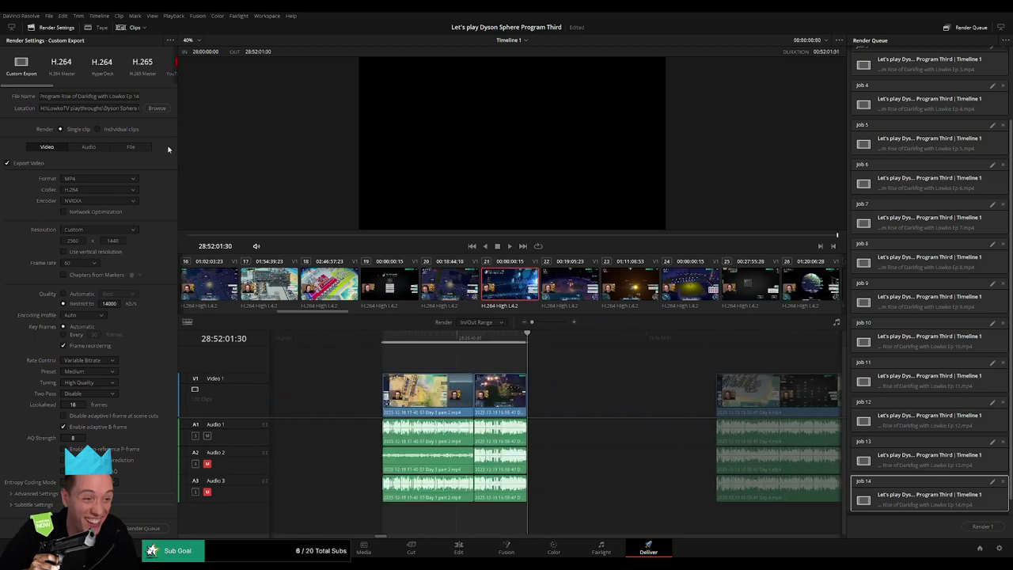
{"action": "left_click", "coordinate": [136, 96]}
{"action": "key", "text": "BackSpace"}
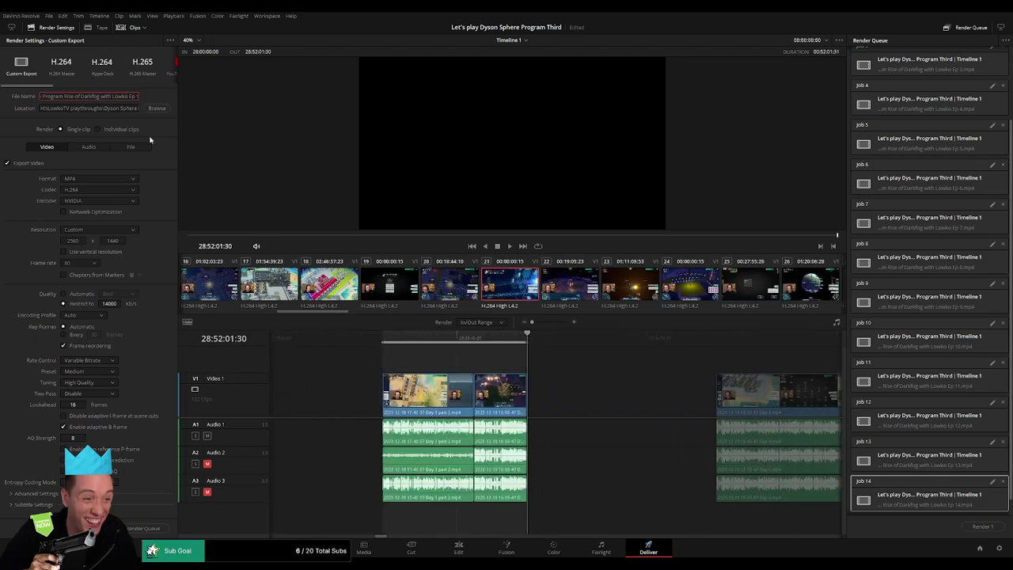
{"action": "type", "text": "5"}
{"action": "left_click", "coordinate": [157, 530]}
Add the sixteenth episode, 30:00:00:00 to 30:52:03:30, to the render queue with a file name ending in "Ep 16"
{"action": "scroll", "coordinate": [597, 400], "scroll_direction": "right", "scroll_amount": 3}
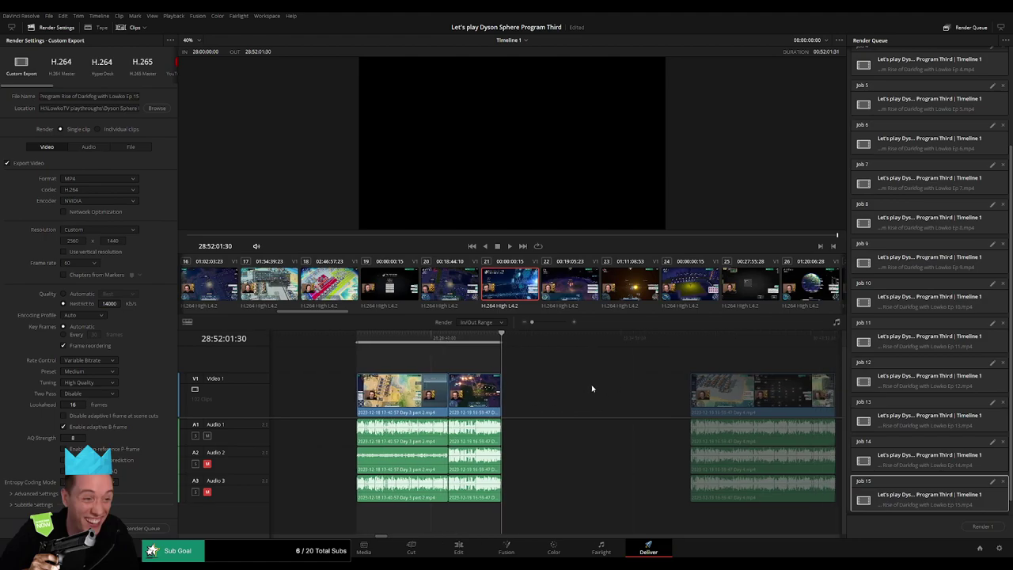
{"action": "left_click", "coordinate": [472, 345]}
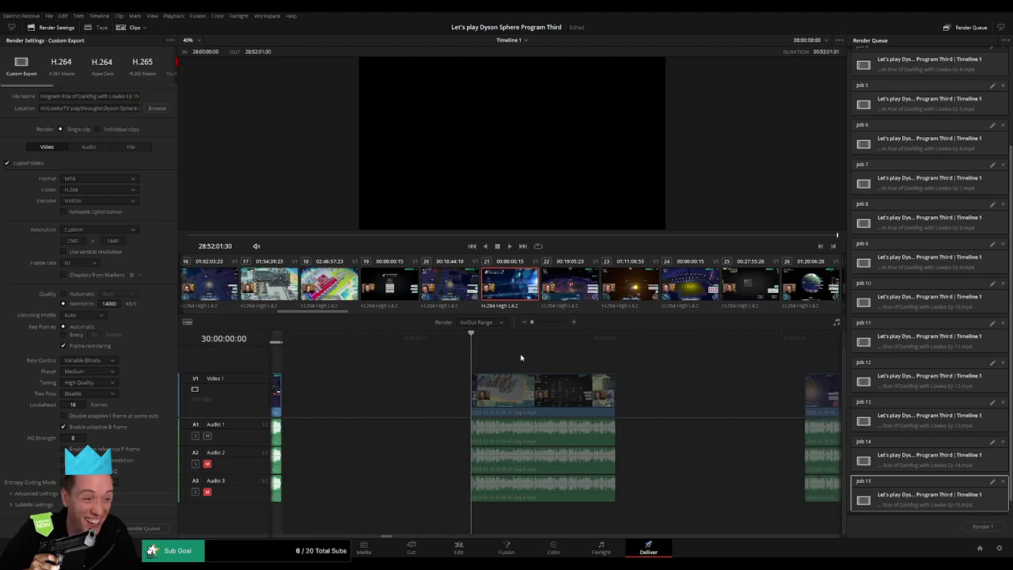
{"action": "key", "text": "i"}
{"action": "scroll", "coordinate": [506, 353], "scroll_direction": "right", "scroll_amount": 2}
{"action": "left_click", "coordinate": [484, 343]}
{"action": "key", "text": "o"}
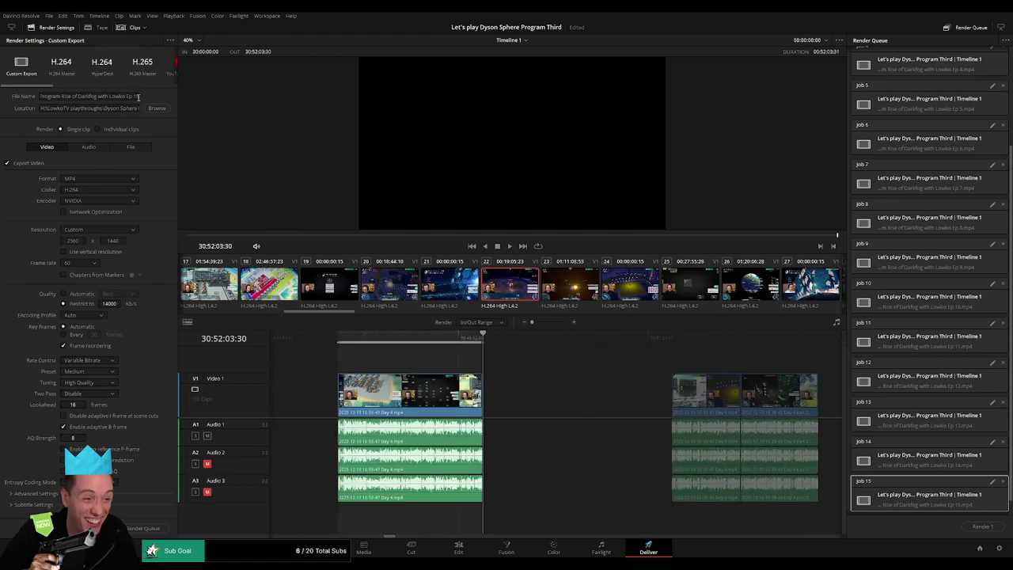
{"action": "left_click", "coordinate": [137, 97]}
{"action": "key", "text": "BackSpace"}
{"action": "type", "text": "6"}
{"action": "left_click", "coordinate": [151, 529]}
Add the seventeenth episode, 32:00:00:00 to 32:52:43:00, to the render queue with a file name ending in "Ep 17"
{"action": "left_click_drag", "start_coordinate": [652, 407], "coordinate": [464, 379]}
{"action": "left_click", "coordinate": [483, 346]}
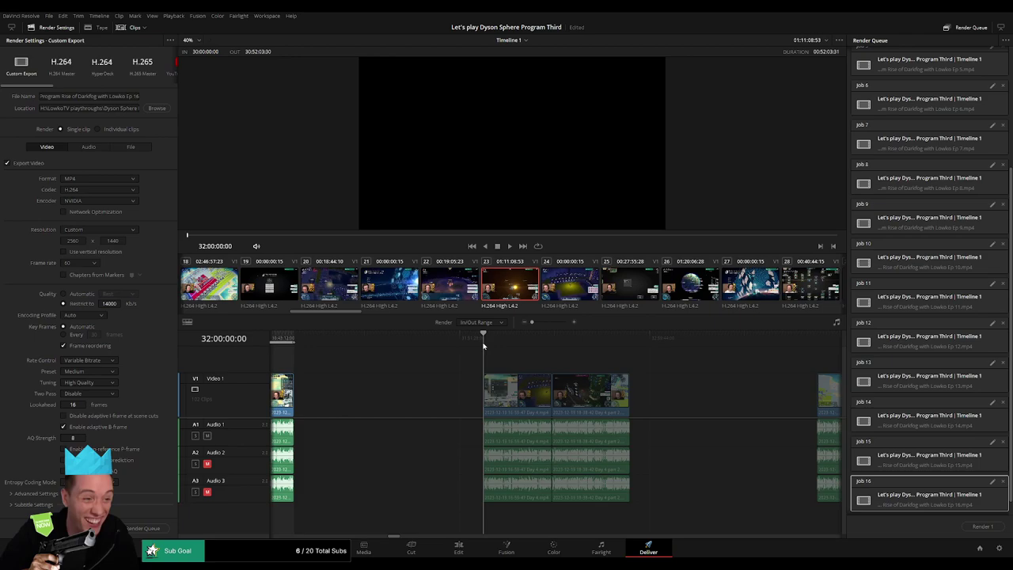
{"action": "key", "text": "i"}
{"action": "left_click_drag", "start_coordinate": [623, 361], "coordinate": [522, 351]}
{"action": "left_click", "coordinate": [528, 349]}
{"action": "key", "text": "o"}
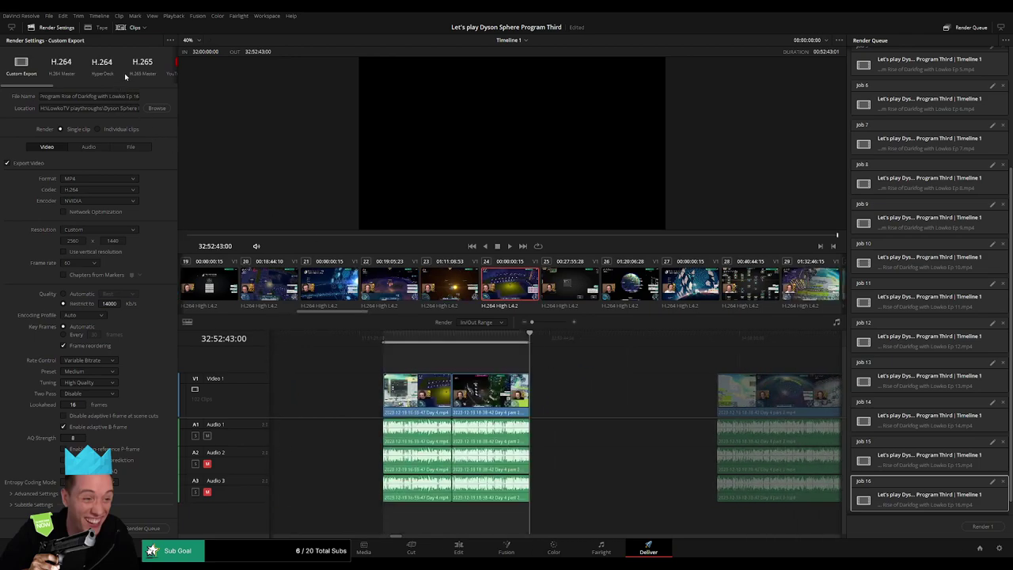
{"action": "left_click", "coordinate": [136, 95]}
{"action": "left_click_drag", "start_coordinate": [134, 95], "coordinate": [141, 98]}
{"action": "left_click", "coordinate": [143, 529]}
Add the eighteenth episode, 34:00:00:00 to 34:52:11:00, to the render queue with a file name ending in "Ep 18"
{"action": "scroll", "coordinate": [507, 373], "scroll_direction": "right", "scroll_amount": 7}
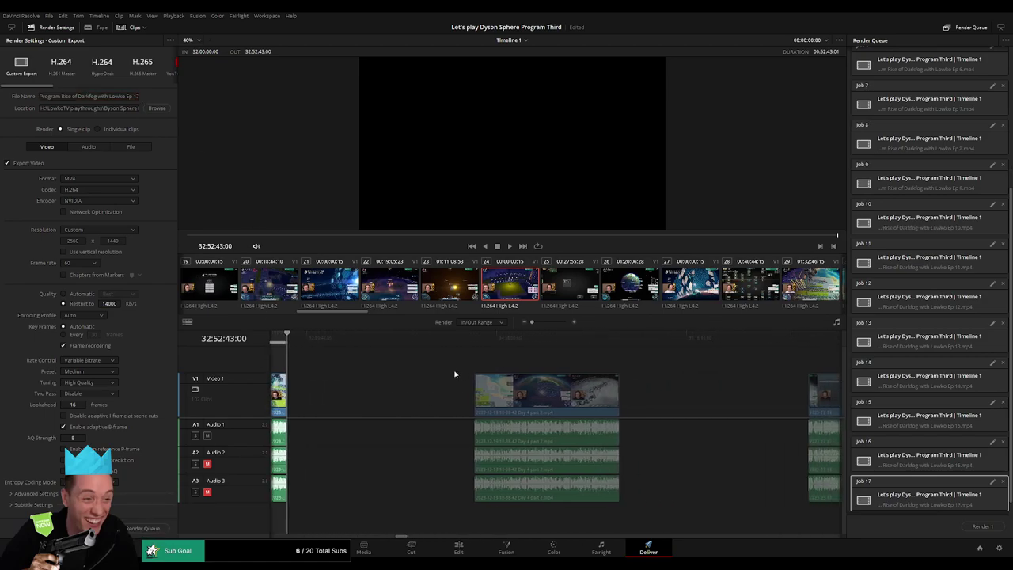
{"action": "left_click", "coordinate": [470, 341]}
{"action": "key", "text": "i"}
{"action": "scroll", "coordinate": [545, 372], "scroll_direction": "right", "scroll_amount": 3}
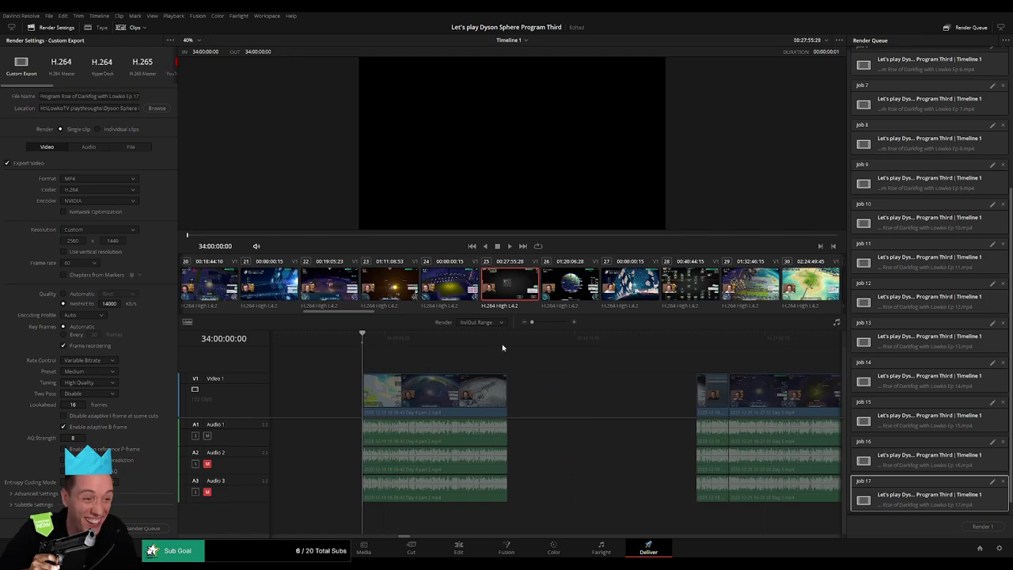
{"action": "left_click", "coordinate": [506, 341]}
{"action": "key", "text": "o"}
{"action": "left_click", "coordinate": [137, 96]}
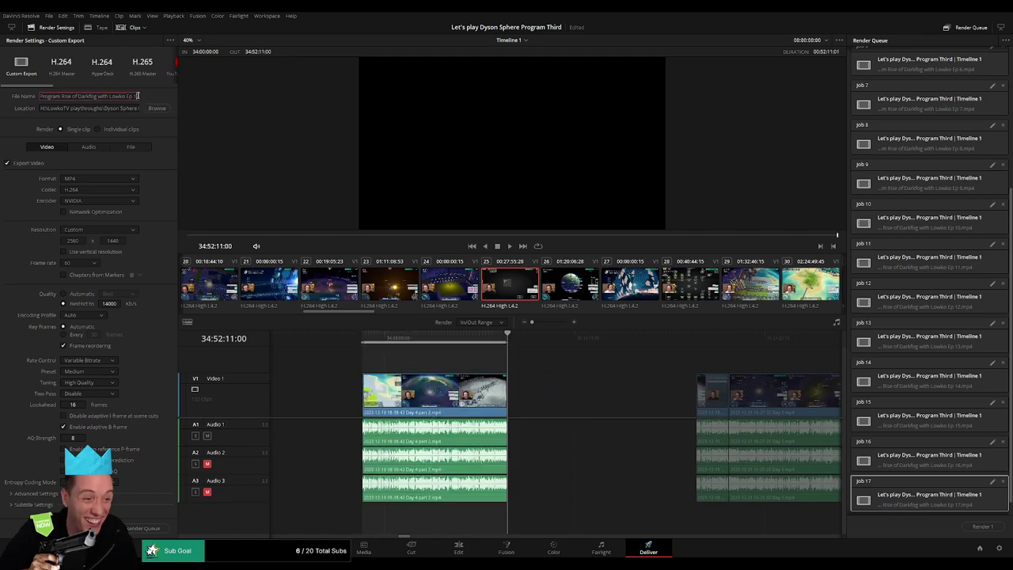
{"action": "type", "text": "8"}
{"action": "left_click", "coordinate": [143, 529]}
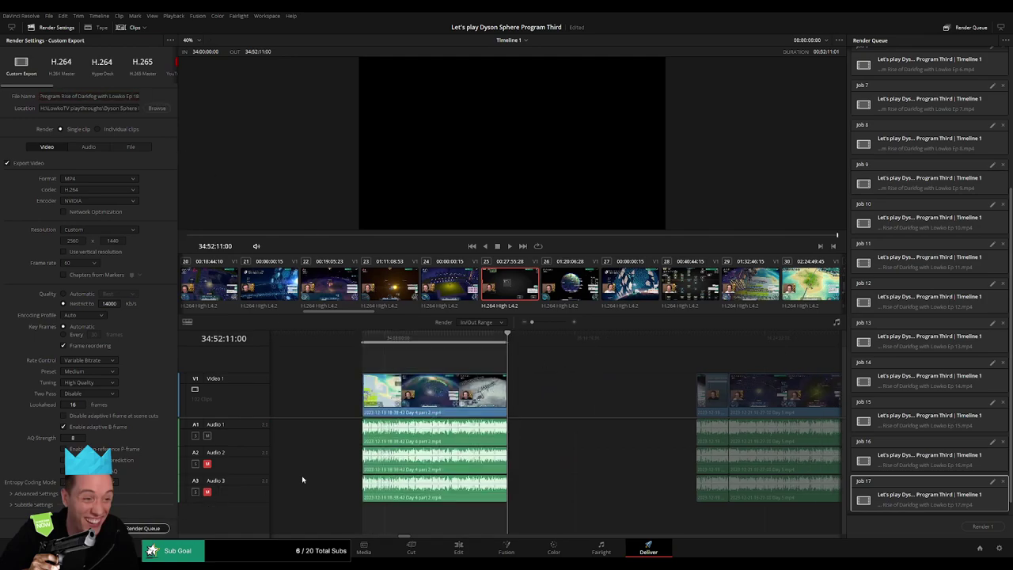
Add the nineteenth episode, 36:00:00:00 to 36:52:24:00, to the render queue with a file name ending in "Ep 19"
{"action": "scroll", "coordinate": [625, 368], "scroll_direction": "right", "scroll_amount": 3}
{"action": "left_click", "coordinate": [505, 342]}
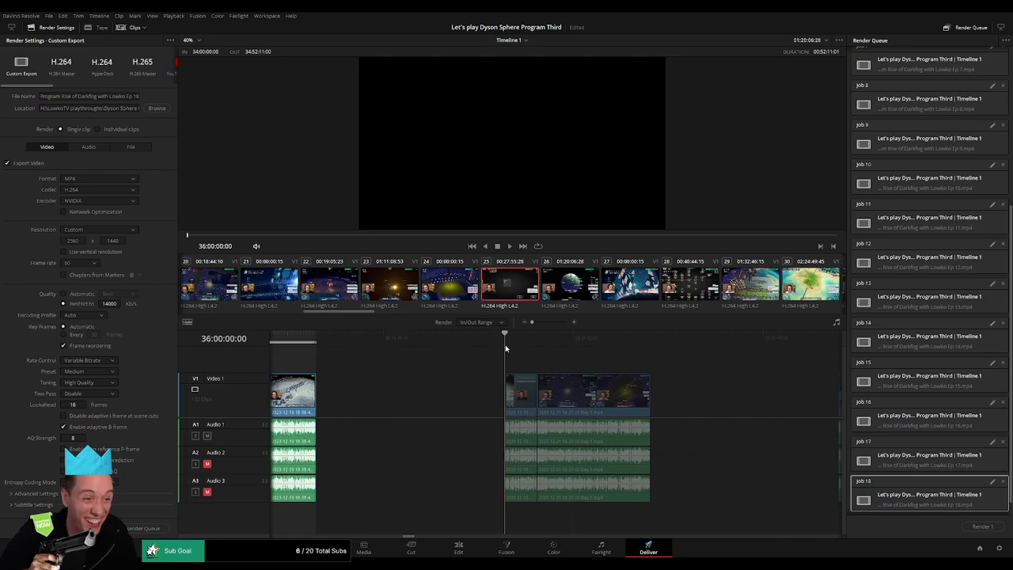
{"action": "key", "text": "i"}
{"action": "scroll", "coordinate": [554, 357], "scroll_direction": "right", "scroll_amount": 3}
{"action": "left_click", "coordinate": [512, 342]}
{"action": "key", "text": "o"}
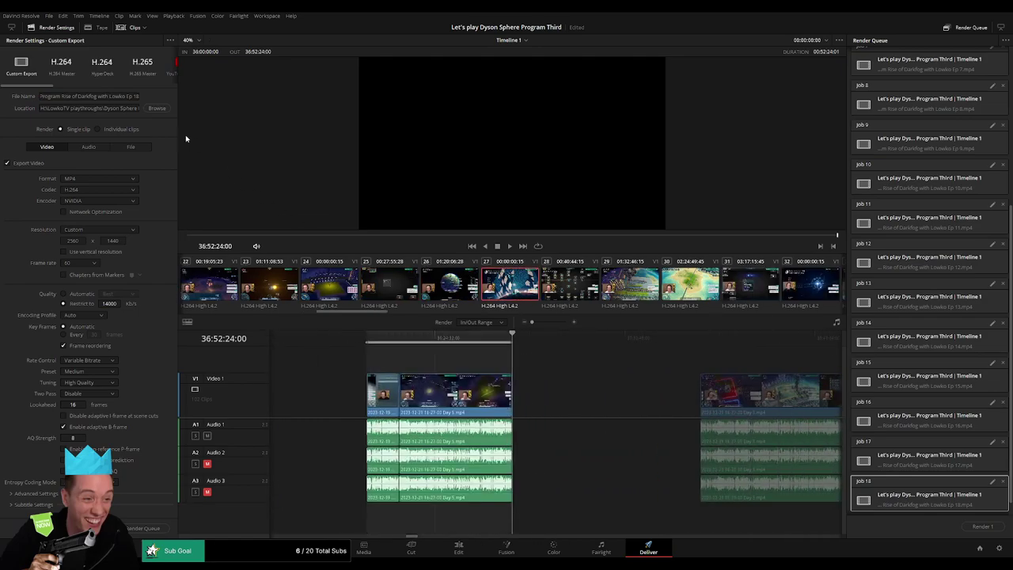
{"action": "triple_click", "coordinate": [139, 96]}
{"action": "key", "text": "BackSpace"}
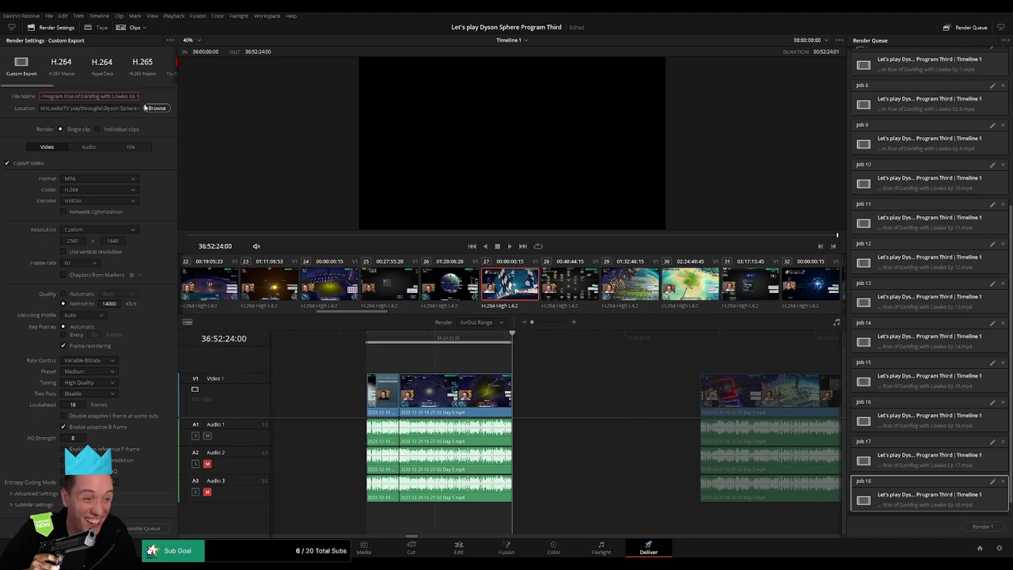
{"action": "type", "text": "9"}
{"action": "left_click", "coordinate": [141, 529]}
Add the twentieth episode, 38:00:00:00 to 38:52:02:00, to the render queue with a file name ending in "Ep 20"
{"action": "scroll", "coordinate": [453, 359], "scroll_direction": "right", "scroll_amount": 5}
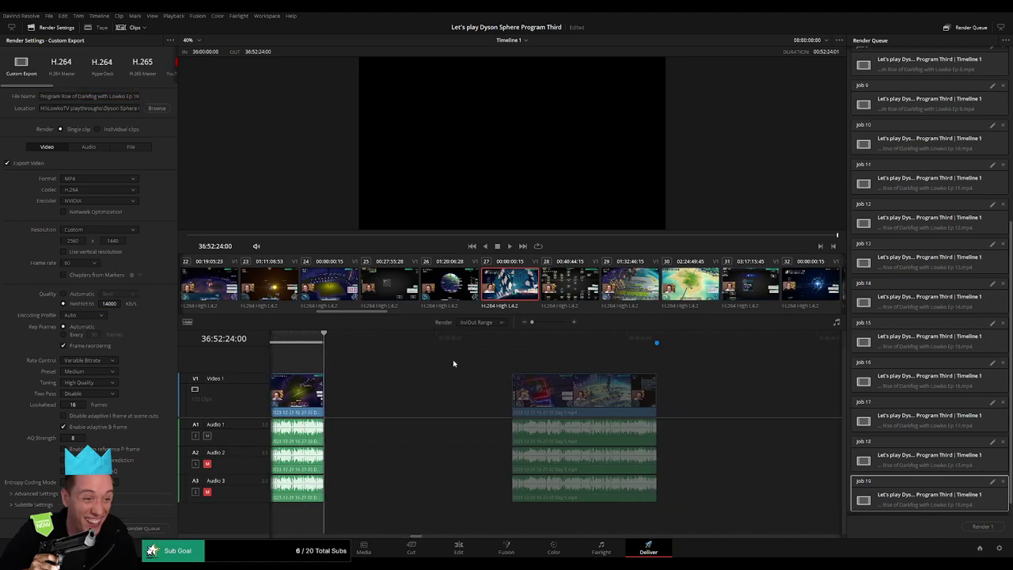
{"action": "left_click", "coordinate": [476, 338]}
{"action": "scroll", "coordinate": [511, 350], "scroll_direction": "right", "scroll_amount": 3}
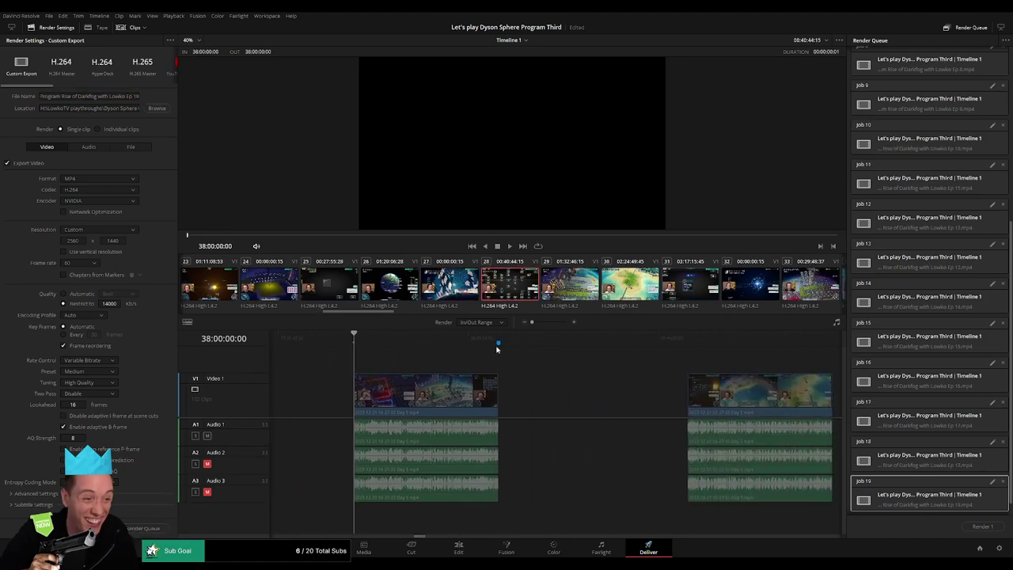
{"action": "left_click", "coordinate": [500, 342]}
{"action": "key", "text": "o"}
{"action": "left_click", "coordinate": [138, 96]}
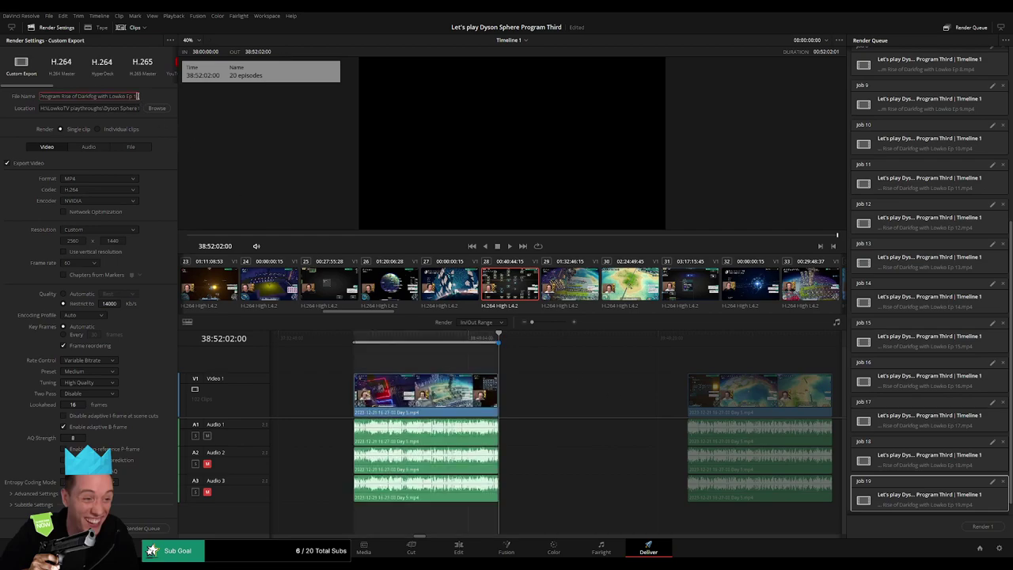
{"action": "type", "text": "20"}
{"action": "left_click", "coordinate": [141, 528]}
Add the twenty-first episode, 40:00:00:00 to 40:52:03:30, to the render queue with a file name ending in "Ep 21"
{"action": "scroll", "coordinate": [452, 375], "scroll_direction": "right", "scroll_amount": 5}
{"action": "left_click", "coordinate": [482, 349]}
{"action": "key", "text": "i"}
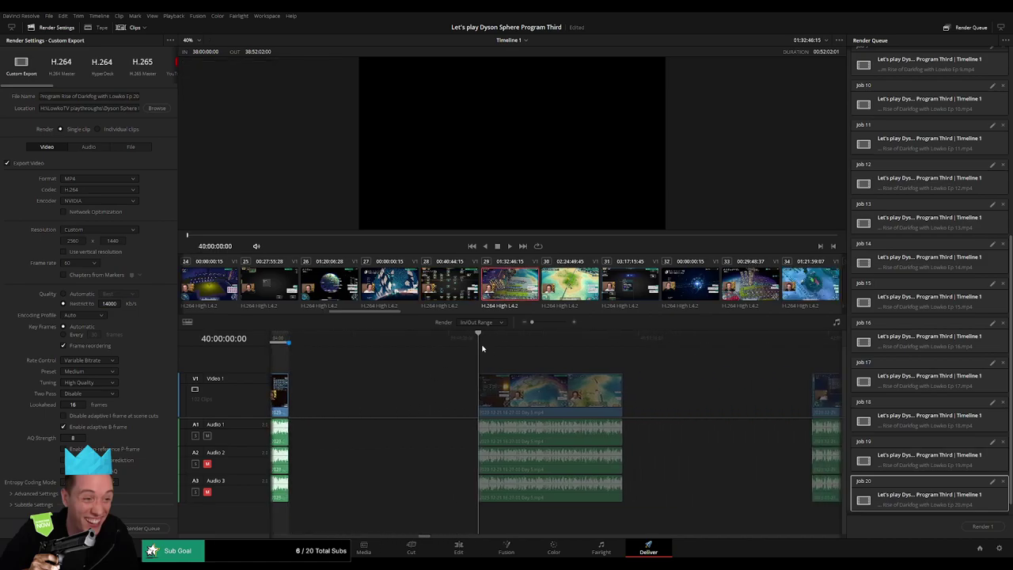
{"action": "scroll", "coordinate": [468, 360], "scroll_direction": "right", "scroll_amount": 3}
{"action": "left_click", "coordinate": [518, 343]}
{"action": "key", "text": "o"}
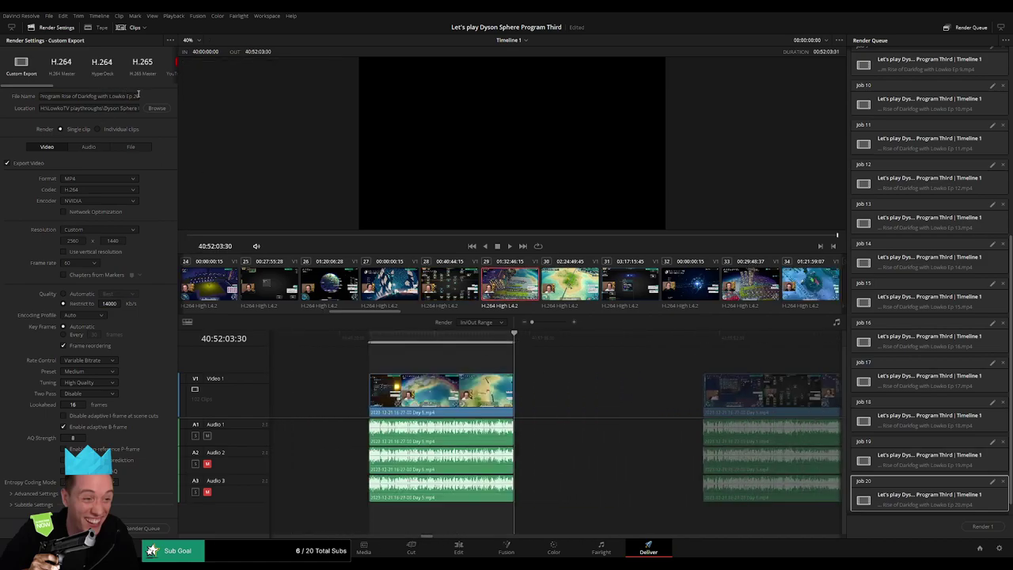
{"action": "left_click", "coordinate": [138, 95]}
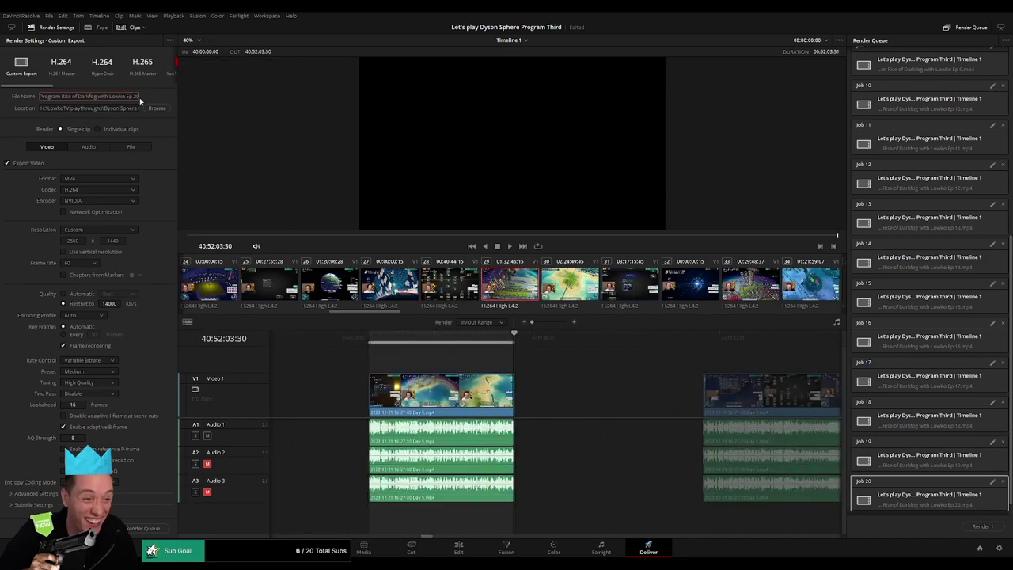
{"action": "left_click", "coordinate": [143, 527]}
Add the twenty-second episode, 42:00:00:00 to 42:52:26:00, to the render queue with a file name ending in "Ep 22"
{"action": "scroll", "coordinate": [584, 385], "scroll_direction": "right", "scroll_amount": 6}
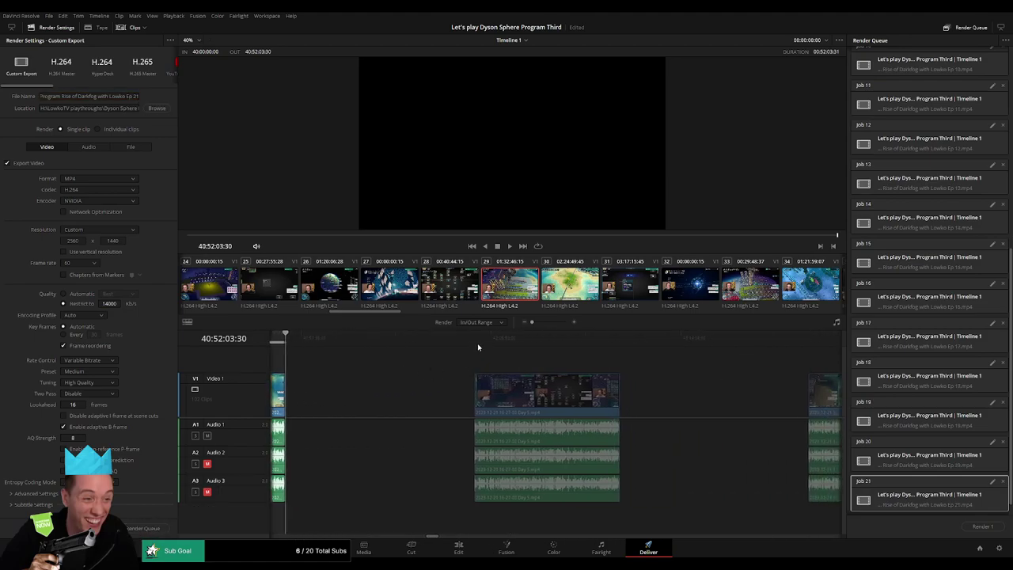
{"action": "left_click", "coordinate": [479, 347]}
{"action": "key", "text": "i"}
{"action": "scroll", "coordinate": [503, 356], "scroll_direction": "right", "scroll_amount": 3}
{"action": "left_click", "coordinate": [515, 339]}
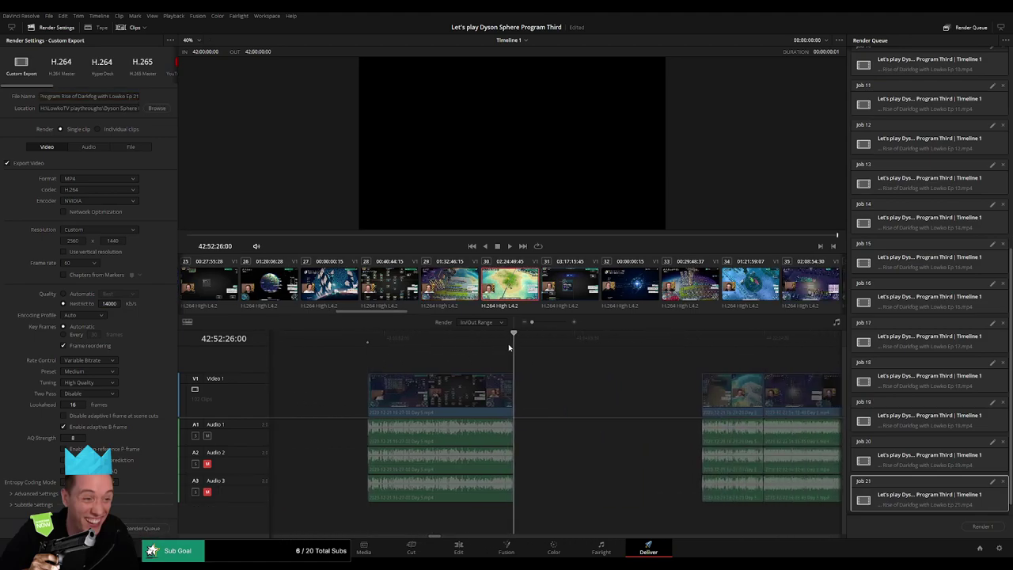
{"action": "key", "text": "o"}
{"action": "left_click", "coordinate": [137, 96]}
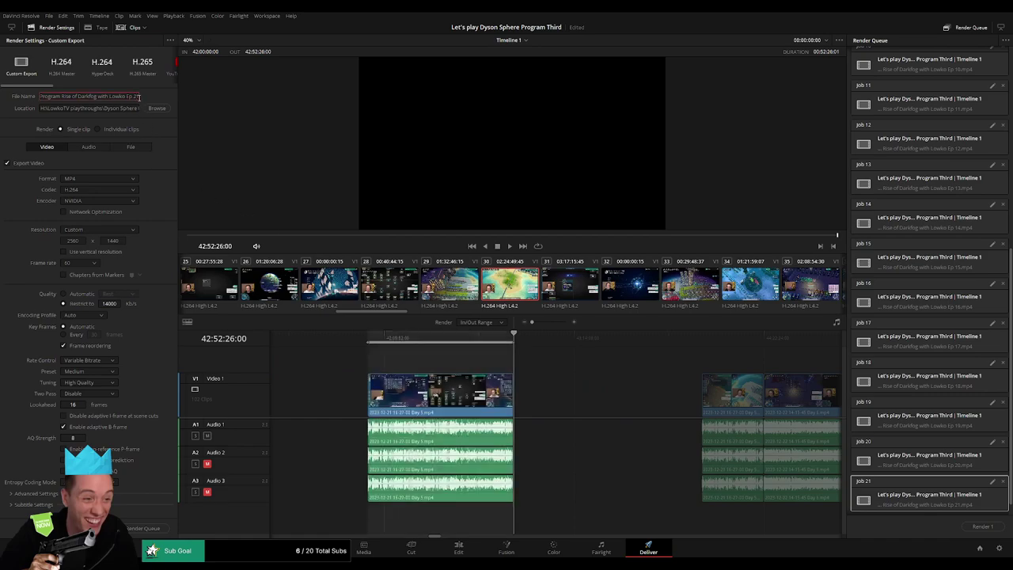
{"action": "key", "text": "BackSpace"}
{"action": "type", "text": "2"}
{"action": "left_click", "coordinate": [142, 529]}
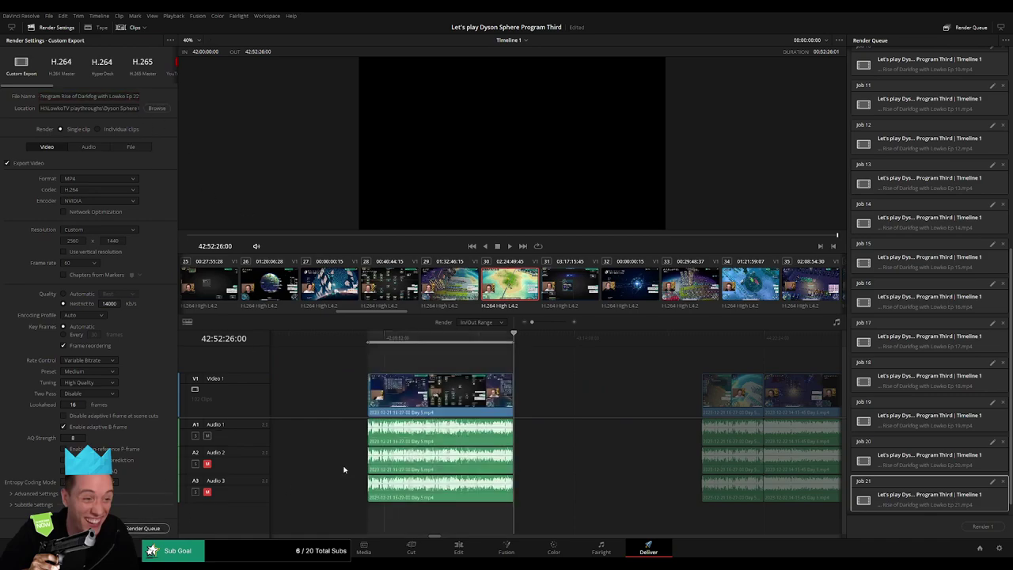
Add the twenty-third episode, 44:00:00:00 to 44:52:02:30, to the render queue with a file name ending in "Ep 23"
{"action": "scroll", "coordinate": [602, 386], "scroll_direction": "right", "scroll_amount": 1}
{"action": "scroll", "coordinate": [602, 387], "scroll_direction": "right", "scroll_amount": 10}
{"action": "left_click", "coordinate": [463, 339]}
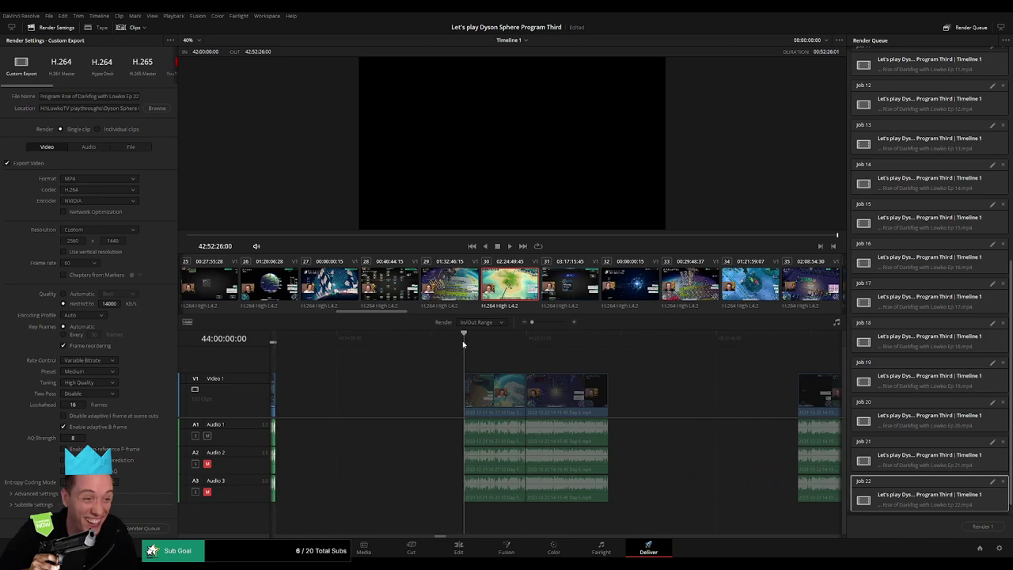
{"action": "key", "text": "i"}
{"action": "left_click", "coordinate": [607, 339]}
{"action": "key", "text": "o"}
{"action": "left_click", "coordinate": [137, 95]}
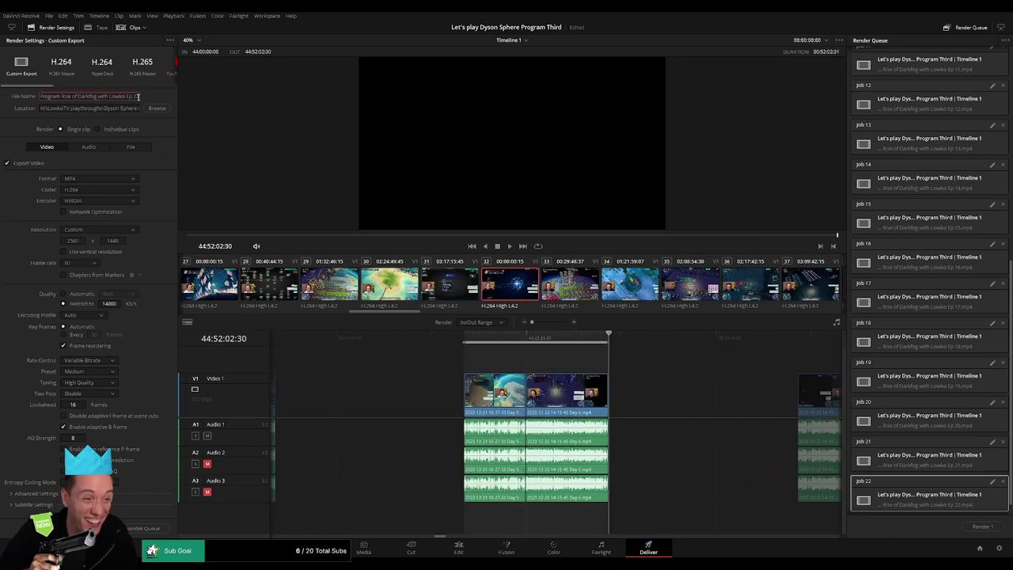
{"action": "type", "text": "3"}
{"action": "left_click", "coordinate": [143, 528]}
Add the twenty-fourth episode, 46:00:00:00 to 46:52:10:30, to the render queue with a file name ending in "Ep 24"
{"action": "scroll", "coordinate": [433, 369], "scroll_direction": "right", "scroll_amount": 15}
{"action": "left_click", "coordinate": [467, 339]}
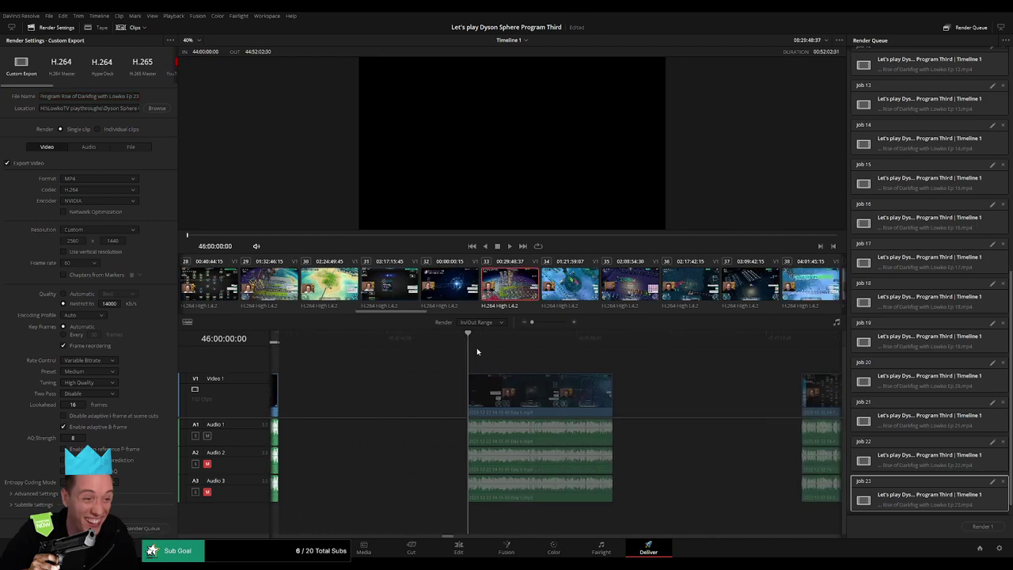
{"action": "left_click", "coordinate": [610, 336]}
{"action": "key", "text": "o"}
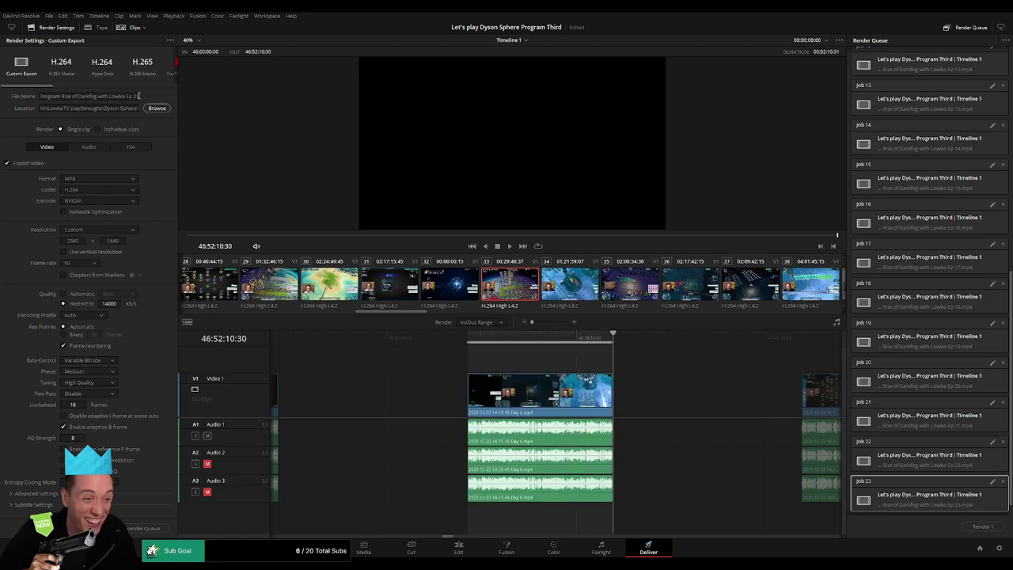
{"action": "left_click", "coordinate": [139, 96]}
{"action": "key", "text": "BackSpace"}
{"action": "type", "text": "4"}
{"action": "left_click", "coordinate": [146, 527]}
Add the twenty-fifth episode, 48:00:00:00 to 48:52:09:30, to the render queue with a file name ending in "Ep 25"
{"action": "left_click_drag", "start_coordinate": [711, 381], "coordinate": [391, 369]}
{"action": "left_click", "coordinate": [481, 345]}
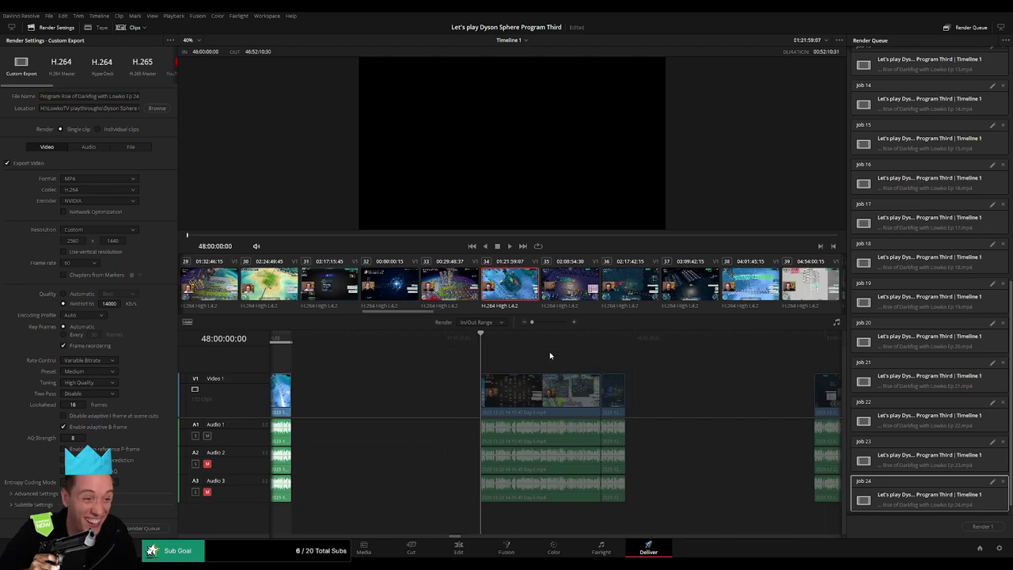
{"action": "key", "text": "i"}
{"action": "left_click", "coordinate": [627, 342]}
{"action": "key", "text": "o"}
{"action": "left_click_drag", "start_coordinate": [674, 375], "coordinate": [483, 365]}
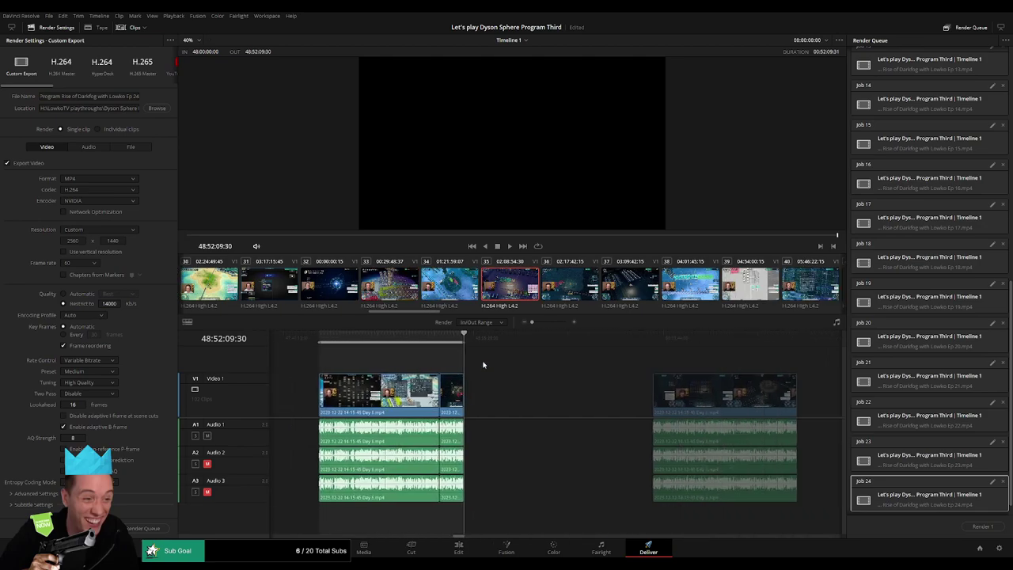
{"action": "left_click", "coordinate": [139, 100]}
{"action": "key", "text": "BackSpace"}
{"action": "type", "text": "5"}
{"action": "left_click", "coordinate": [148, 527]}
Add the twenty-sixth episode, 50:00:00:00 to 50:52:00:00, to the render queue with a file name ending in "Ep 26"
{"action": "left_click_drag", "start_coordinate": [642, 386], "coordinate": [455, 386]}
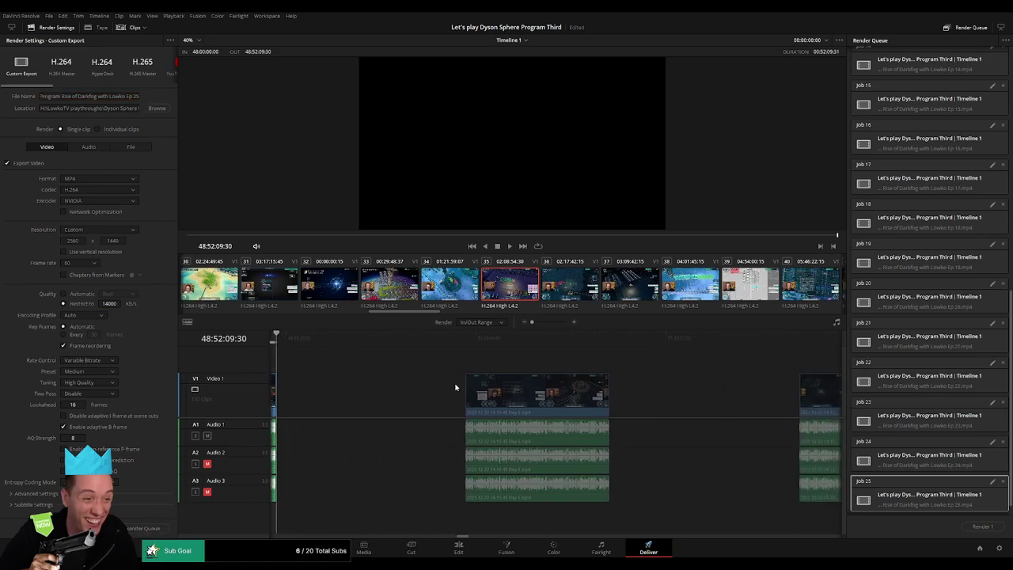
{"action": "left_click", "coordinate": [467, 347]}
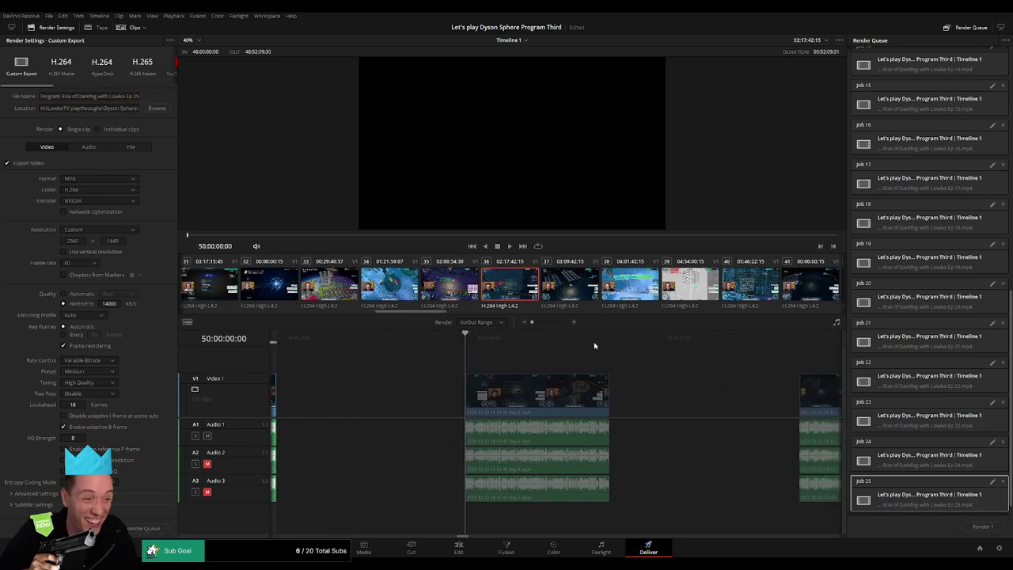
{"action": "key", "text": "i"}
{"action": "key", "text": "Down"}
{"action": "key", "text": "o"}
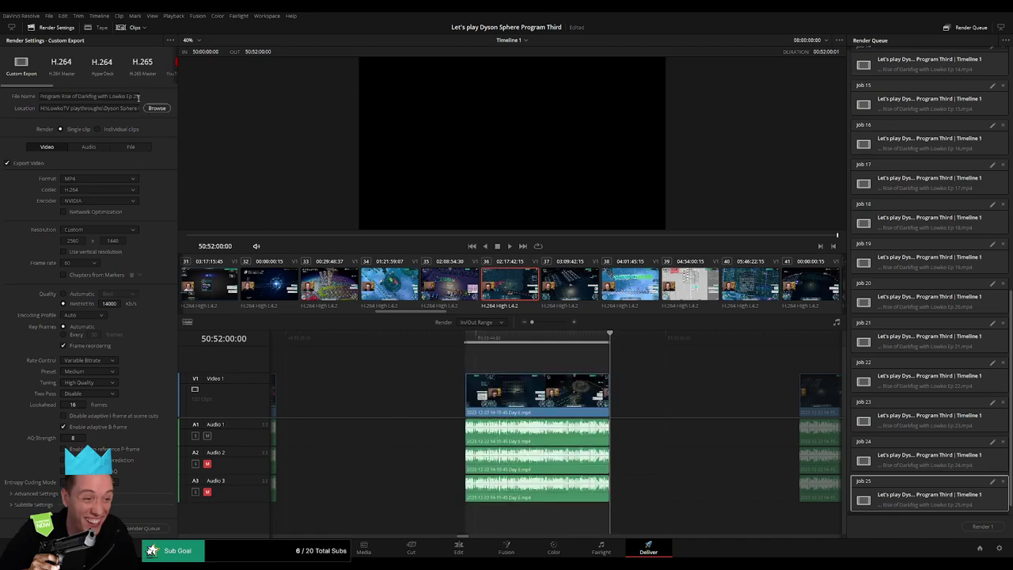
{"action": "left_click", "coordinate": [137, 96]}
{"action": "key", "text": "BackSpace"}
{"action": "type", "text": "6"}
{"action": "left_click", "coordinate": [143, 528]}
Add the twenty-seventh episode, 52:00:00:00 to 52:52:03:00, to the render queue with a file name ending in "Ep 27"
{"action": "scroll", "coordinate": [486, 391], "scroll_direction": "right", "scroll_amount": 3}
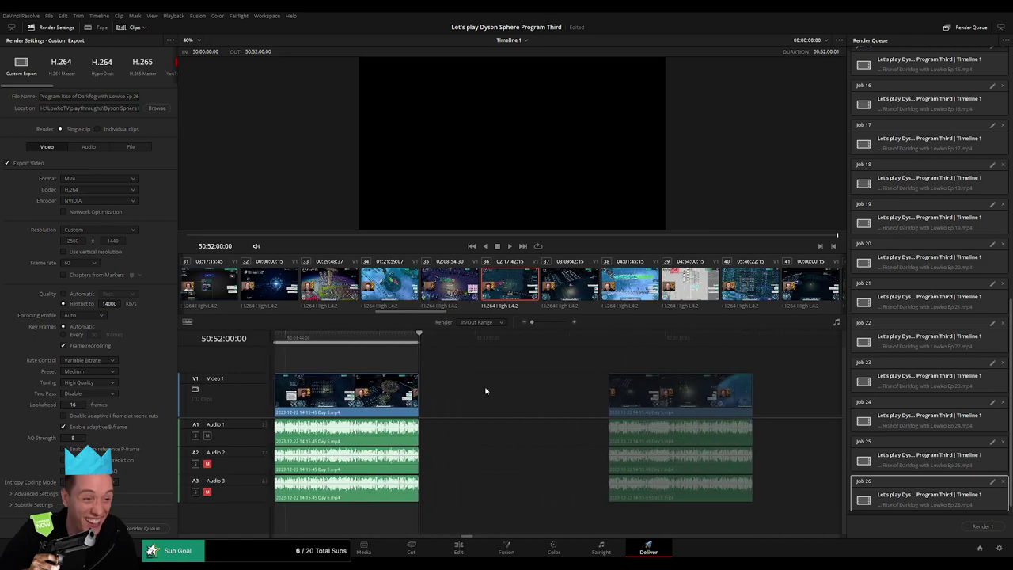
{"action": "scroll", "coordinate": [486, 391], "scroll_direction": "right", "scroll_amount": 3}
{"action": "left_click", "coordinate": [477, 341]}
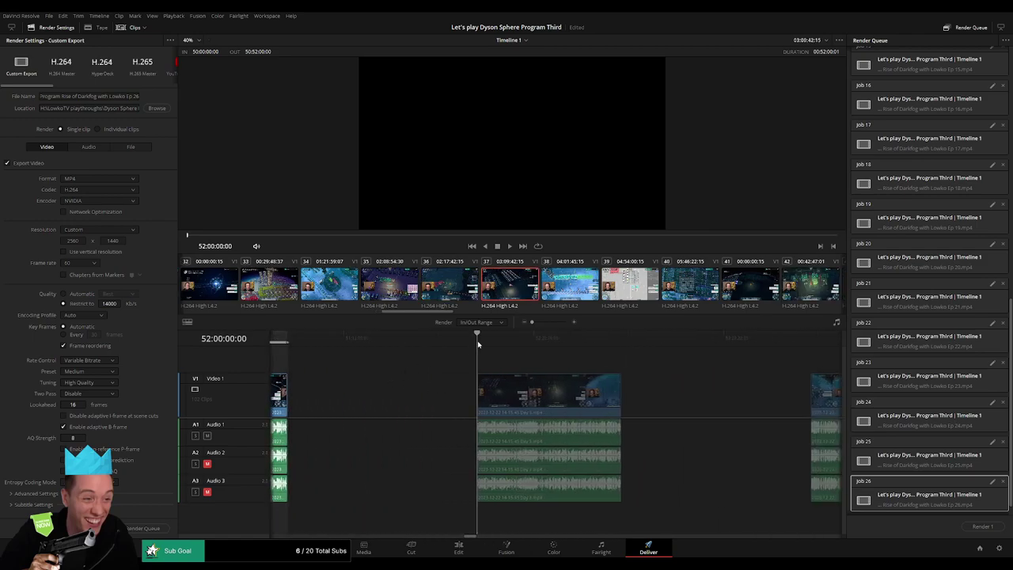
{"action": "key", "text": "i"}
{"action": "scroll", "coordinate": [429, 357], "scroll_direction": "right", "scroll_amount": 3}
{"action": "left_click", "coordinate": [484, 342]}
{"action": "key", "text": "o"}
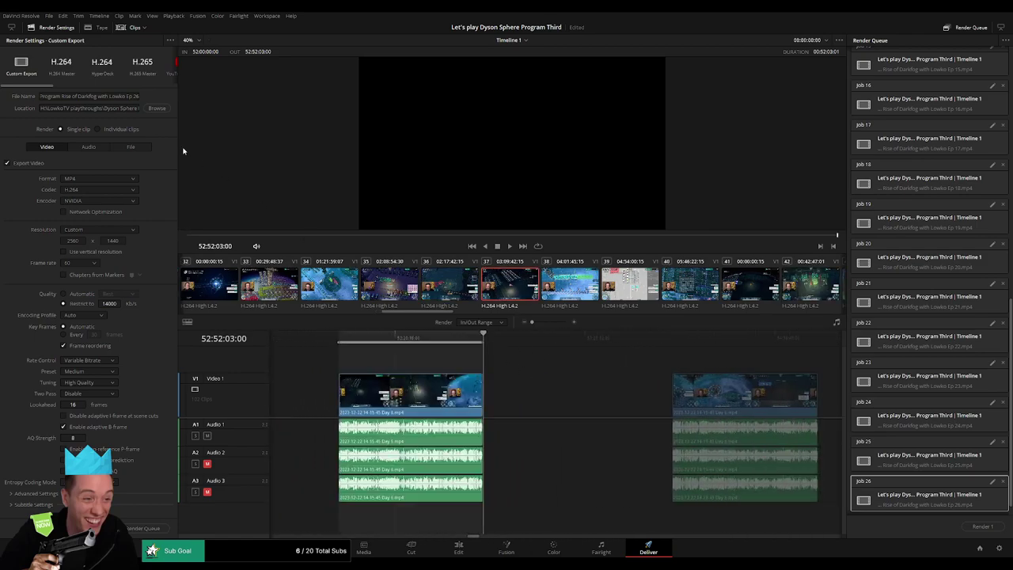
{"action": "left_click", "coordinate": [138, 96]}
{"action": "left_click", "coordinate": [141, 528]}
Add the twenty-eighth episode, 54:00:00:00 to 54:52:15:00, to the render queue with a file name ending in "Ep 28"
{"action": "key", "text": "Down"}
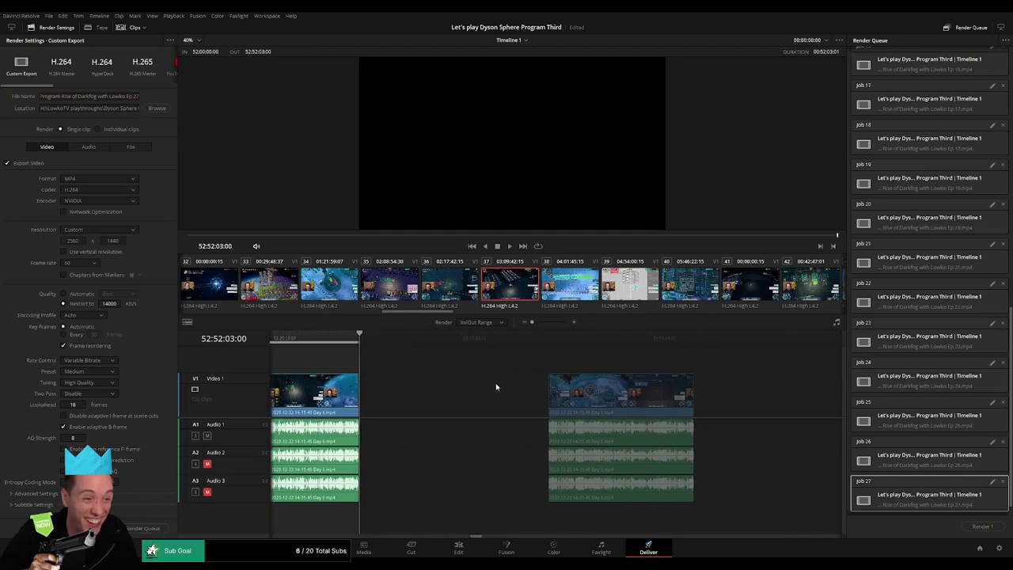
{"action": "key", "text": "i"}
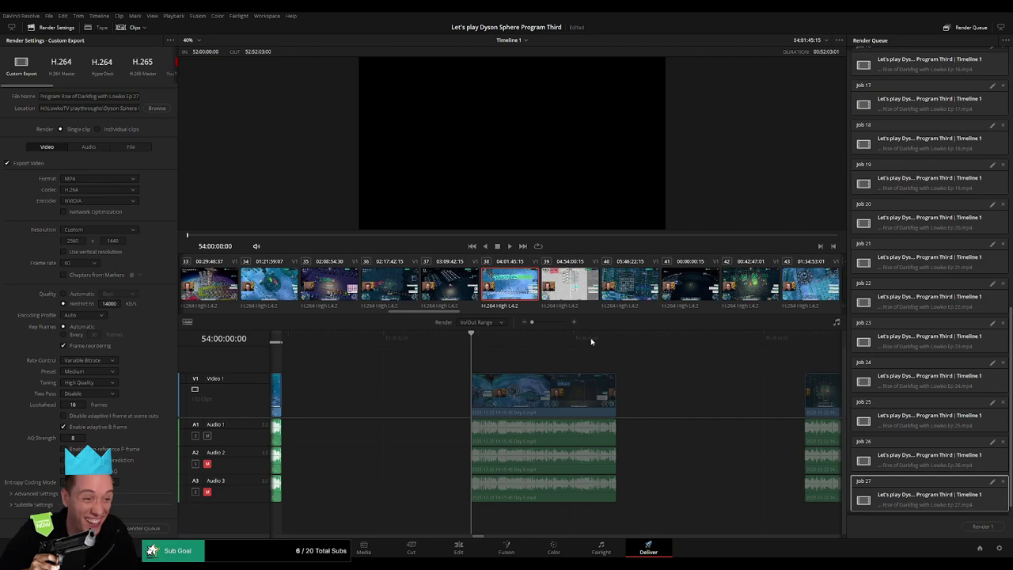
{"action": "left_click", "coordinate": [616, 338]}
{"action": "key", "text": "o"}
{"action": "left_click", "coordinate": [137, 97]}
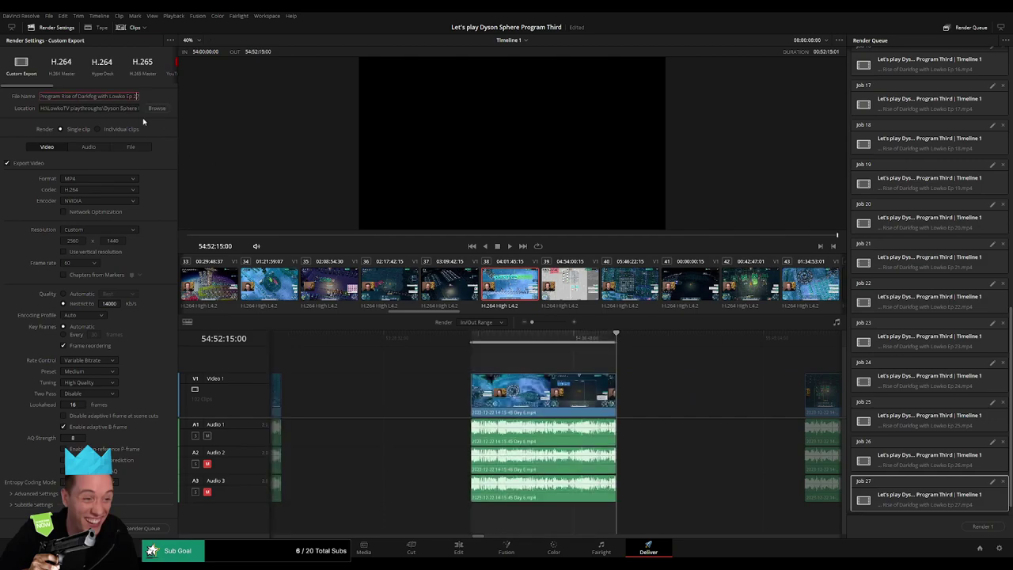
{"action": "type", "text": "8"}
{"action": "left_click", "coordinate": [139, 529]}
Add the twenty-ninth episode, 56:00:00:00 to 56:52:22:00, to the render queue with a file name ending in "Ep 29"
{"action": "left_click", "coordinate": [472, 339]}
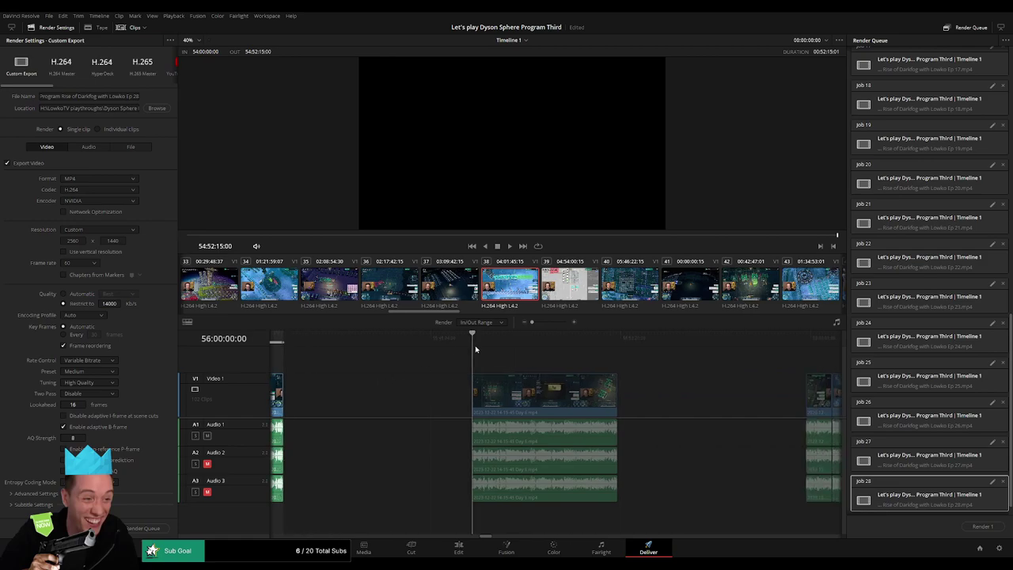
{"action": "left_click", "coordinate": [620, 347]}
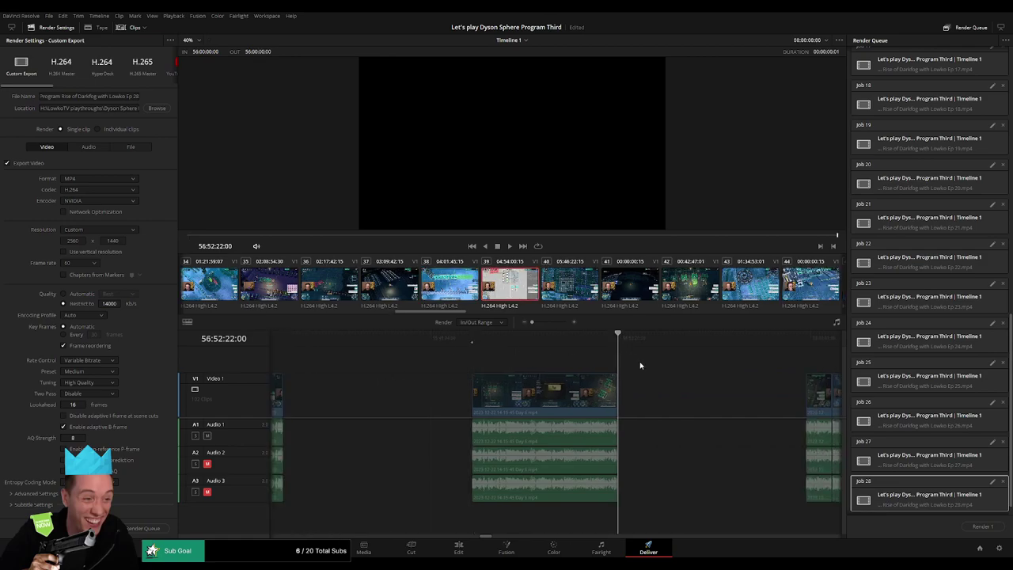
{"action": "key", "text": "o"}
{"action": "left_click", "coordinate": [139, 96]}
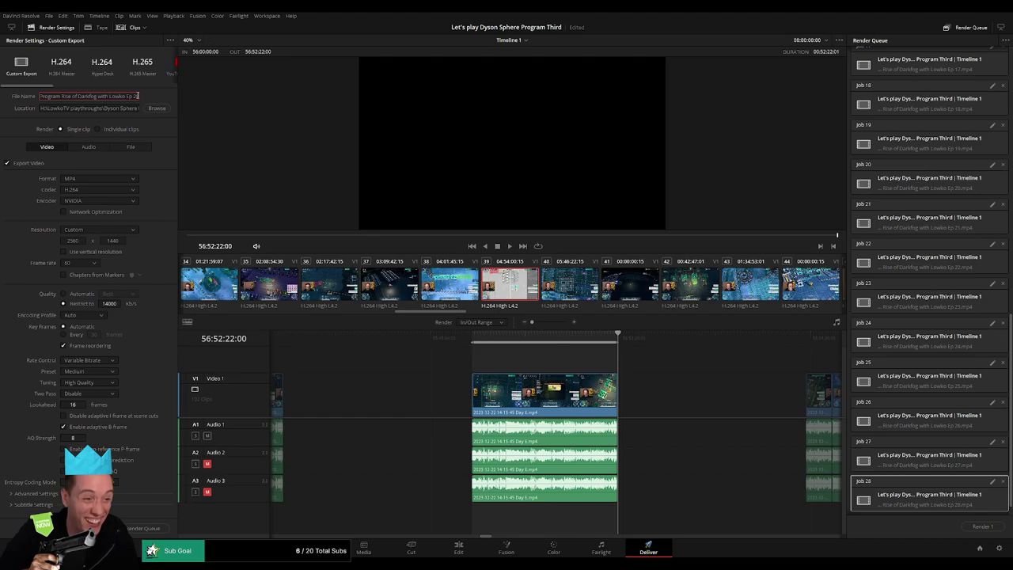
{"action": "type", "text": "9"}
{"action": "left_click", "coordinate": [142, 528]}
Add the thirtieth episode, 58:00:00:00 to 58:52:15:00, to the render queue with a file name ending in "Ep 30"
{"action": "scroll", "coordinate": [453, 368], "scroll_direction": "right", "scroll_amount": 6}
{"action": "left_click", "coordinate": [465, 344]}
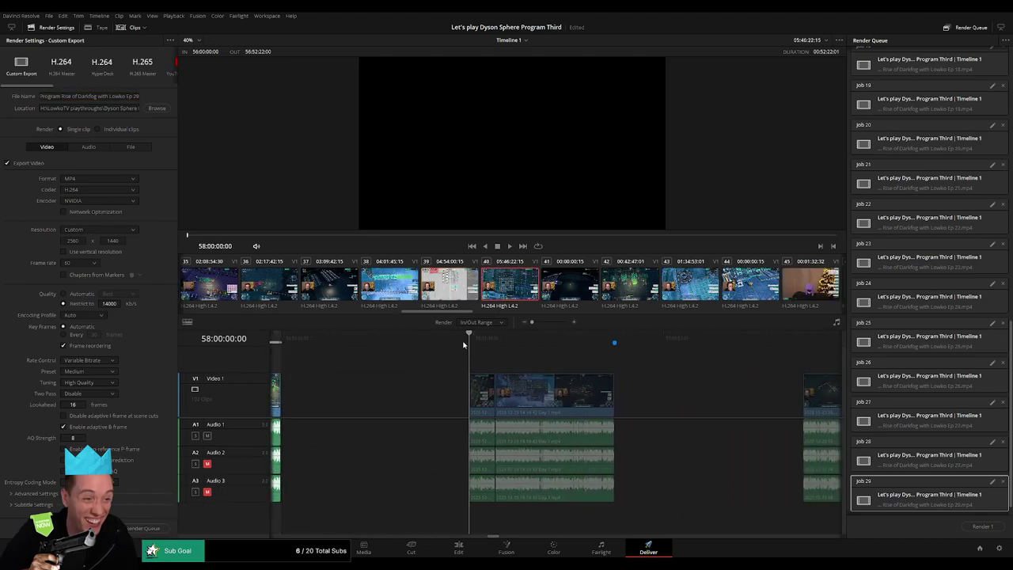
{"action": "key", "text": "Down"}
{"action": "key", "text": "o"}
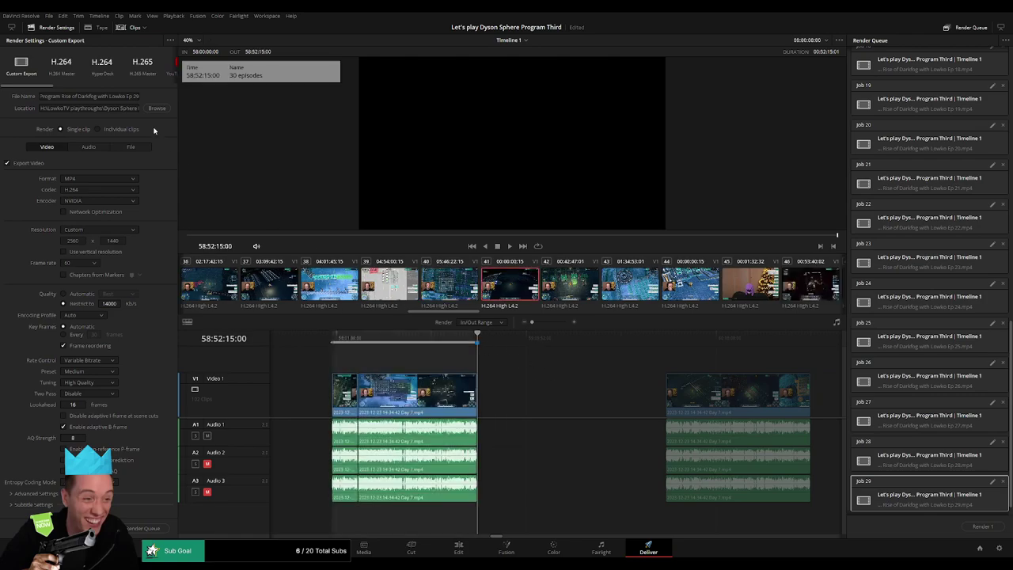
{"action": "left_click", "coordinate": [135, 96]}
{"action": "key", "text": "BackSpace"}
{"action": "key", "text": "BackSpace"}
{"action": "type", "text": "30"}
{"action": "left_click", "coordinate": [143, 528]}
Add the thirty-first episode, 60:00:00:00 to 60:52:06:00, to the render queue with a file name ending in "Ep 31"
{"action": "scroll", "coordinate": [492, 379], "scroll_direction": "right", "scroll_amount": 5}
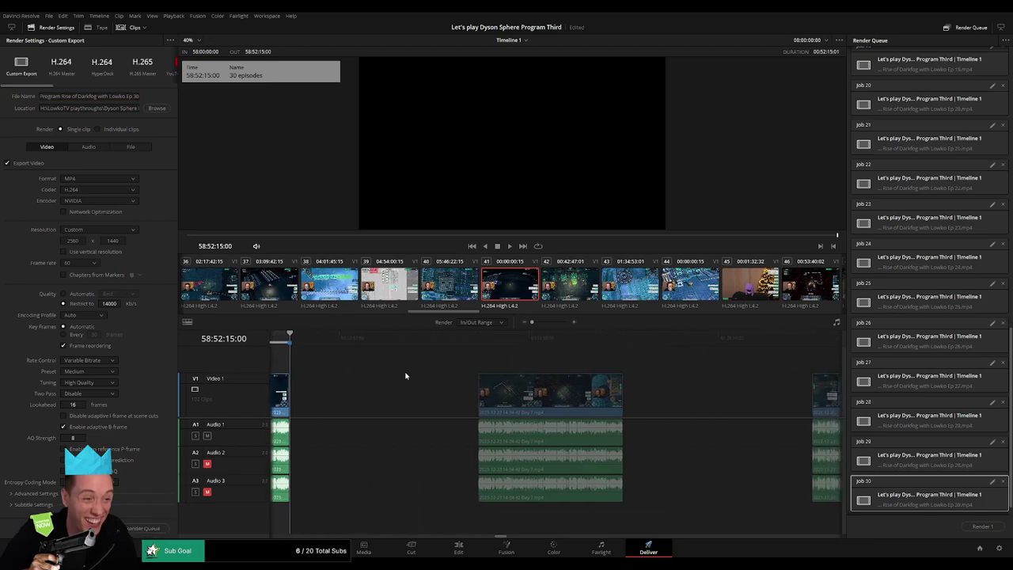
{"action": "left_click", "coordinate": [475, 339]}
{"action": "key", "text": "i"}
{"action": "scroll", "coordinate": [446, 354], "scroll_direction": "right", "scroll_amount": 3}
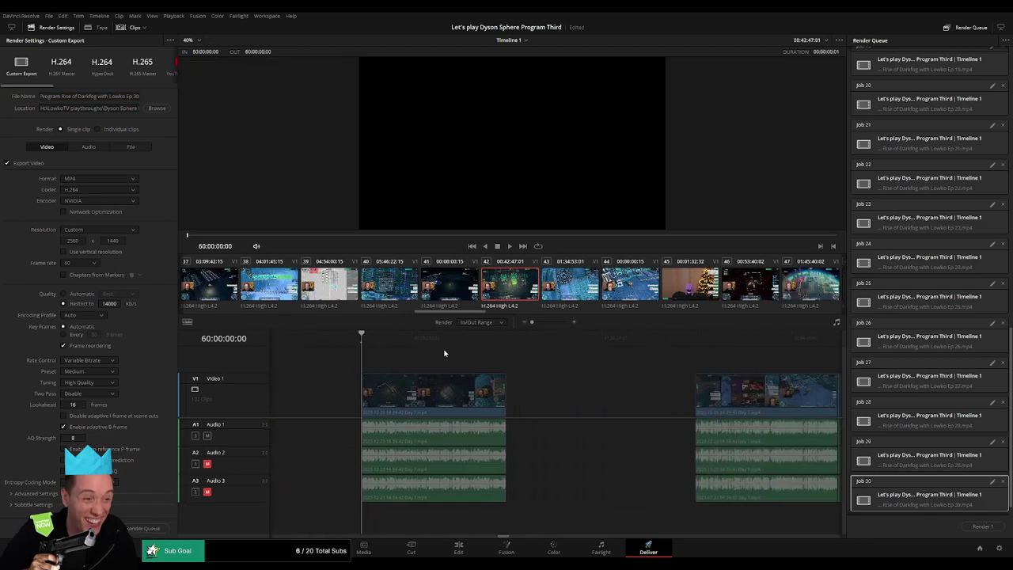
{"action": "left_click", "coordinate": [509, 344]}
{"action": "key", "text": "o"}
{"action": "left_click", "coordinate": [138, 95]}
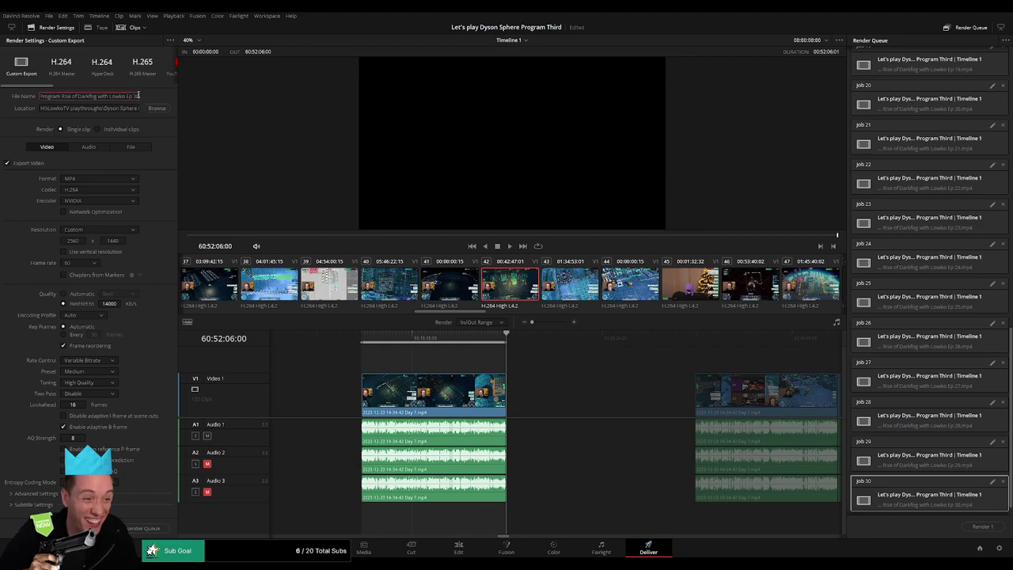
{"action": "key", "text": "BackSpace"}
{"action": "type", "text": "1"}
{"action": "left_click", "coordinate": [142, 528]}
Add the thirty-second episode, 62:00:00:00 to 62:52:46:00, to the render queue with a file name ending in "Ep 32"
{"action": "scroll", "coordinate": [629, 386], "scroll_direction": "right", "scroll_amount": 1}
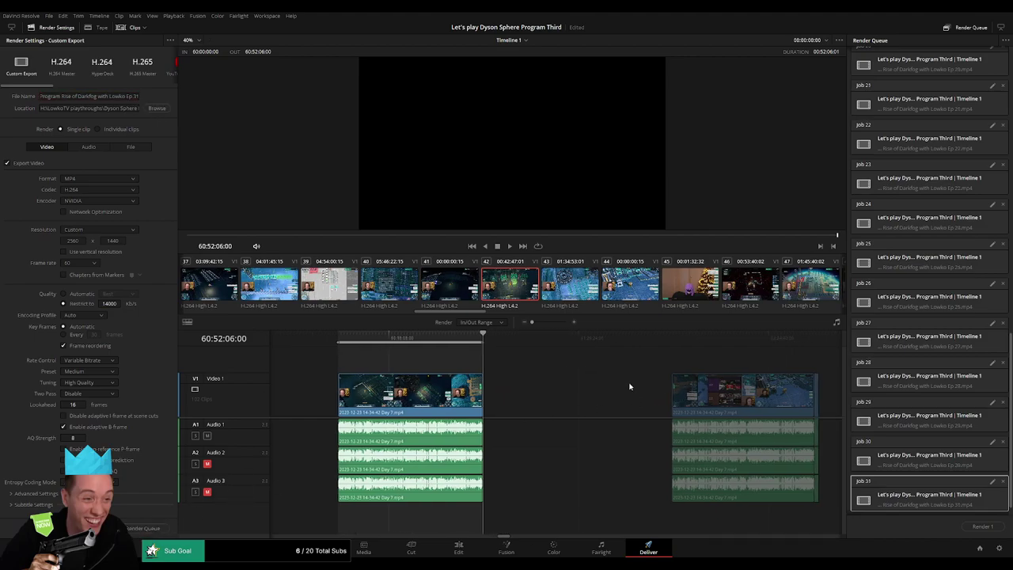
{"action": "scroll", "coordinate": [629, 386], "scroll_direction": "right", "scroll_amount": 4}
{"action": "key", "text": "Down"}
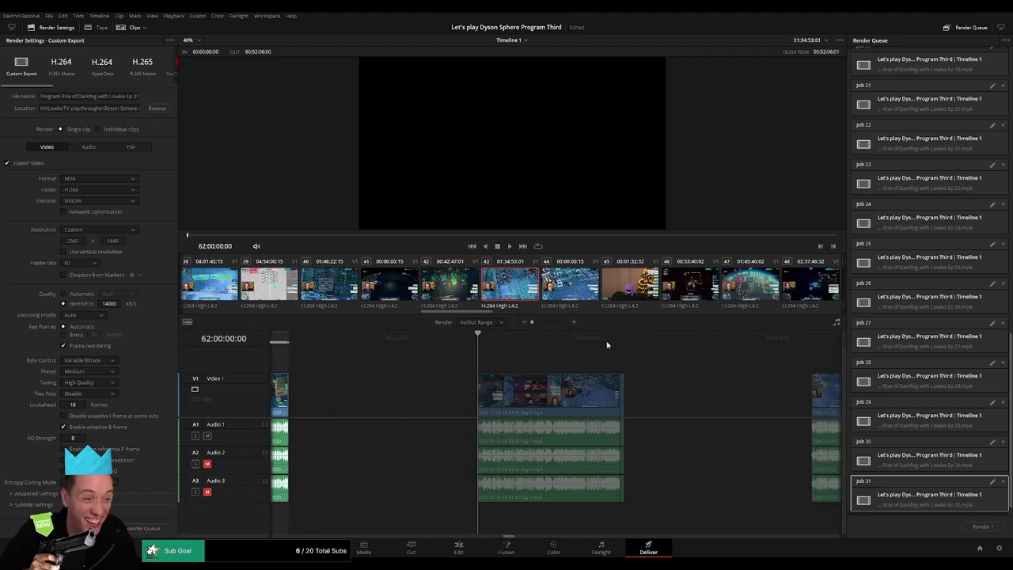
{"action": "key", "text": "i"}
{"action": "left_click_drag", "start_coordinate": [661, 342], "coordinate": [626, 343]}
{"action": "key", "text": "o"}
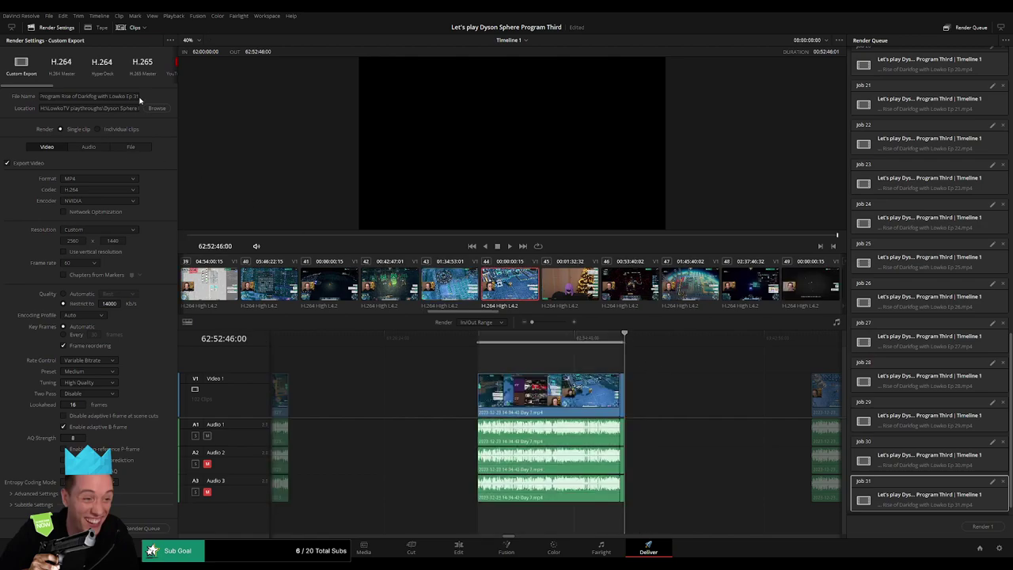
{"action": "left_click", "coordinate": [139, 96]}
{"action": "type", "text": "2"}
{"action": "left_click", "coordinate": [144, 528]}
Add the thirty-third episode, 64:00:00:00 to 64:52:07:30, to the render queue with a file name ending in "Ep 33"
{"action": "scroll", "coordinate": [385, 372], "scroll_direction": "right", "scroll_amount": 5}
{"action": "scroll", "coordinate": [420, 368], "scroll_direction": "right", "scroll_amount": 1}
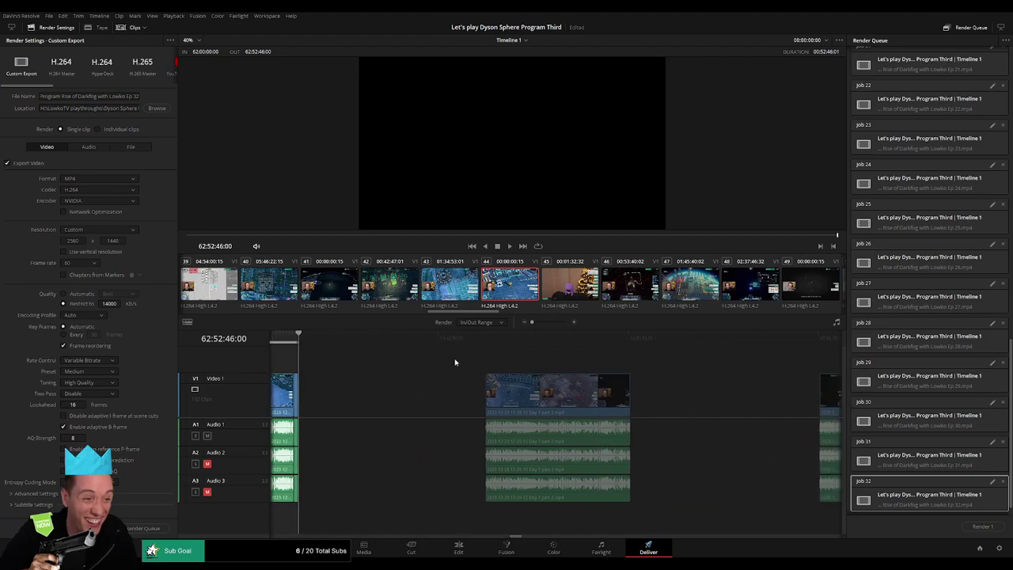
{"action": "left_click", "coordinate": [485, 340]}
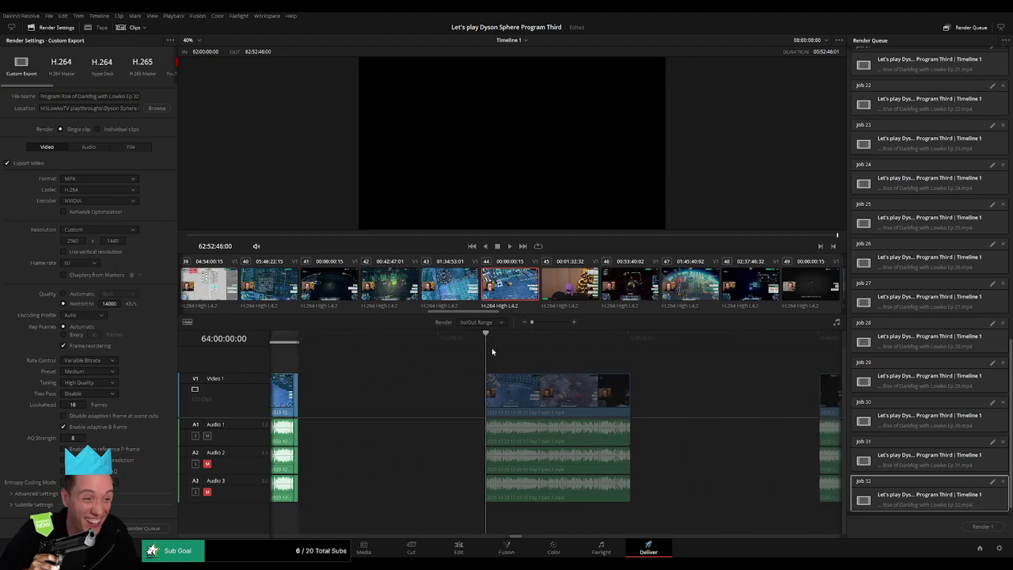
{"action": "key", "text": "i"}
{"action": "left_click", "coordinate": [638, 346]}
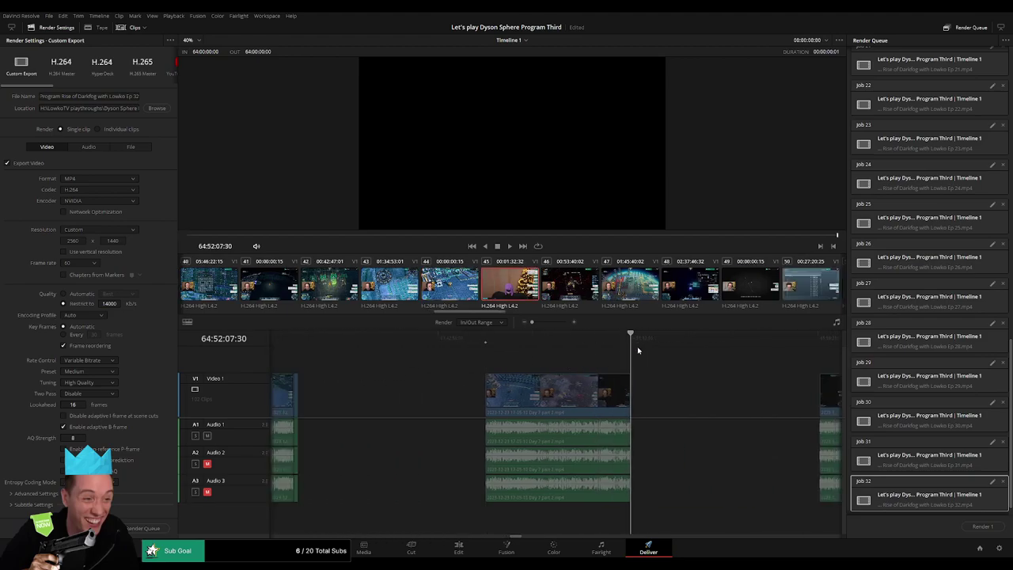
{"action": "key", "text": "o"}
{"action": "left_click", "coordinate": [140, 96]}
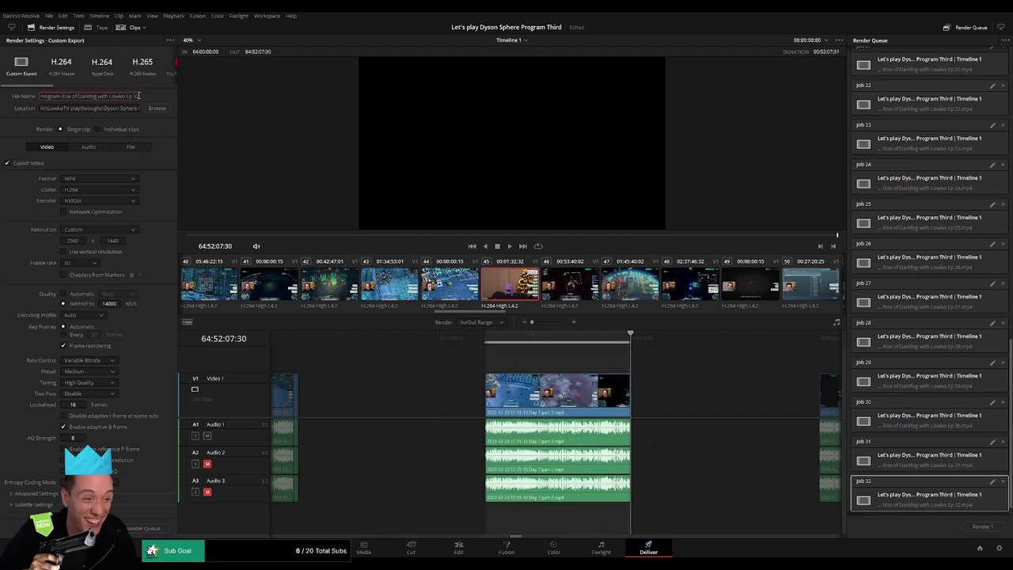
{"action": "key", "text": "BackSpace"}
{"action": "type", "text": "3"}
{"action": "left_click", "coordinate": [144, 528]}
Add the thirty-fourth episode, 66:00:00:00 to 66:52:00:00, to the render queue with a file name ending in "Ep 34"
{"action": "scroll", "coordinate": [726, 378], "scroll_direction": "right", "scroll_amount": 5}
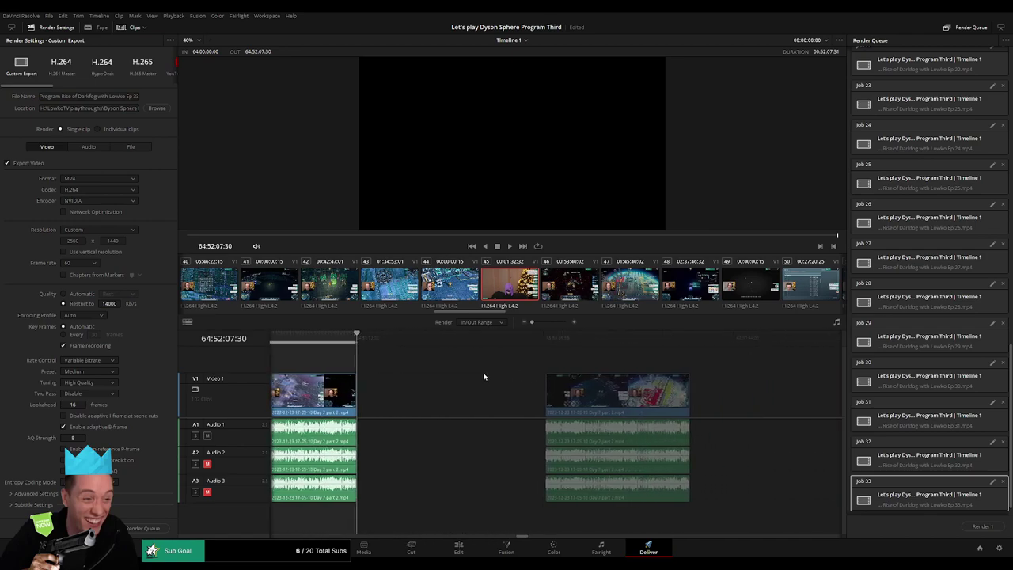
{"action": "left_click", "coordinate": [537, 346]}
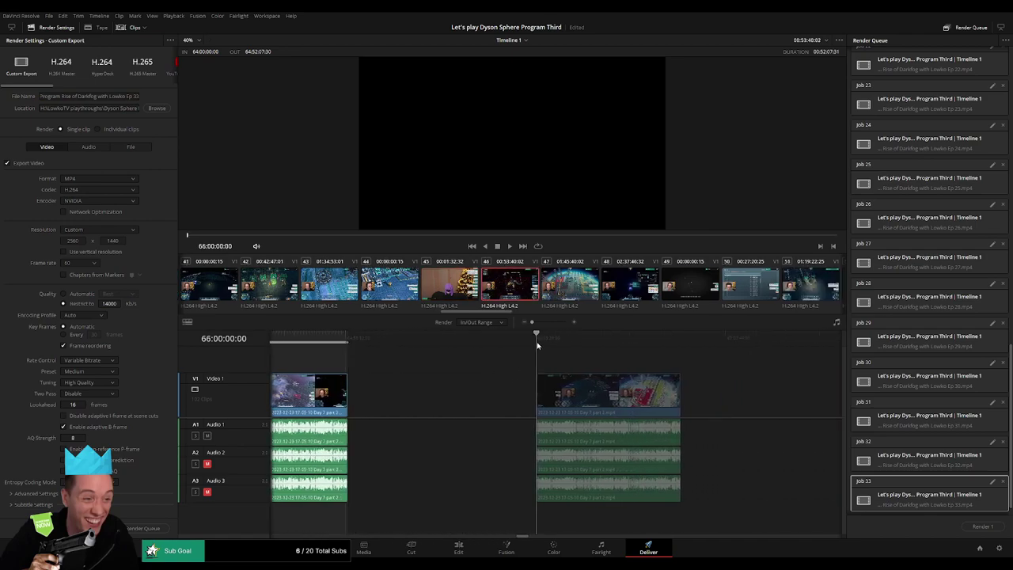
{"action": "key", "text": "i"}
{"action": "left_click", "coordinate": [683, 342]}
{"action": "left_click_drag", "start_coordinate": [697, 362], "coordinate": [545, 369]}
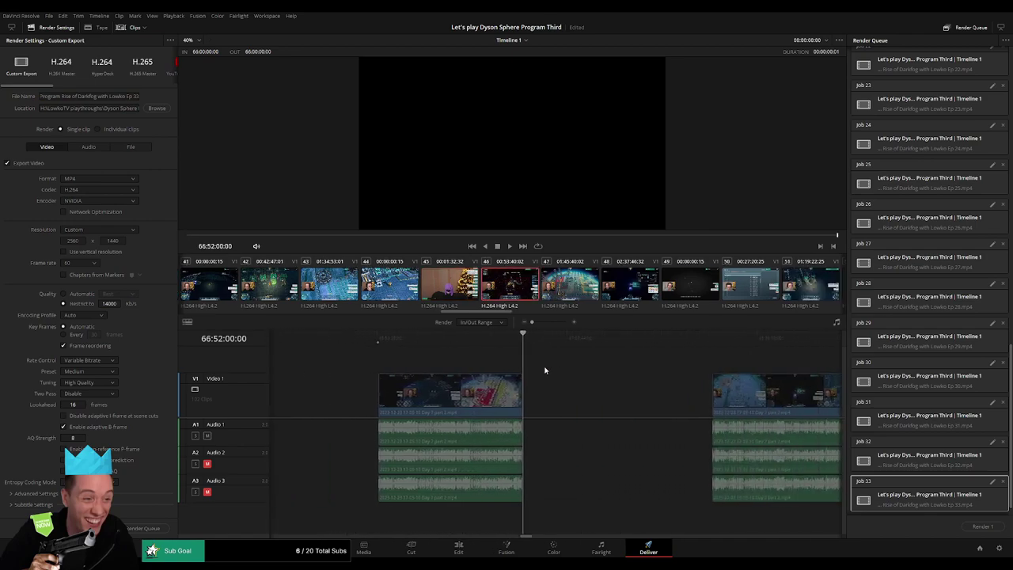
{"action": "key", "text": "o"}
{"action": "left_click", "coordinate": [138, 96]}
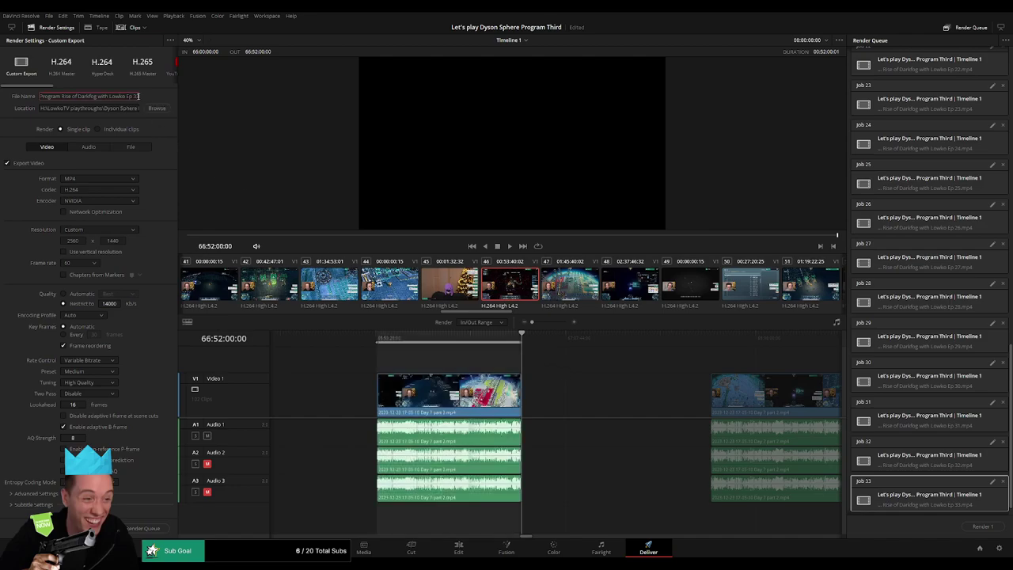
{"action": "key", "text": "BackSpace"}
{"action": "type", "text": "4"}
{"action": "left_click", "coordinate": [143, 528]}
Add the thirty-fifth episode, 68:00:00:00 to 68:52:06:30, to the render queue with a file name ending in "Ep 35"
{"action": "scroll", "coordinate": [686, 396], "scroll_direction": "right", "scroll_amount": 4}
{"action": "left_click", "coordinate": [499, 345]}
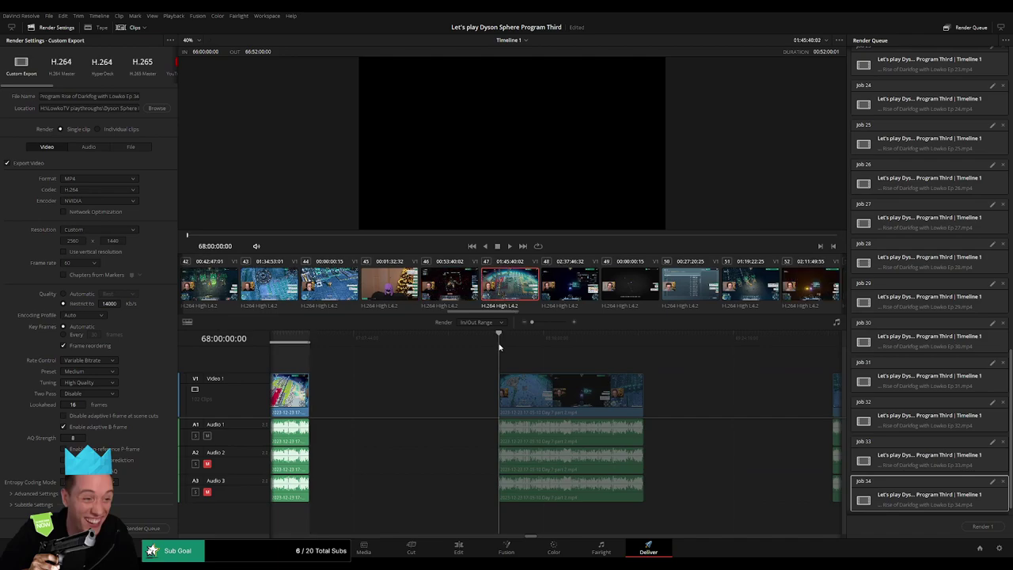
{"action": "key", "text": "i"}
{"action": "scroll", "coordinate": [554, 358], "scroll_direction": "right", "scroll_amount": 2}
{"action": "left_click", "coordinate": [516, 343]}
{"action": "key", "text": "o"}
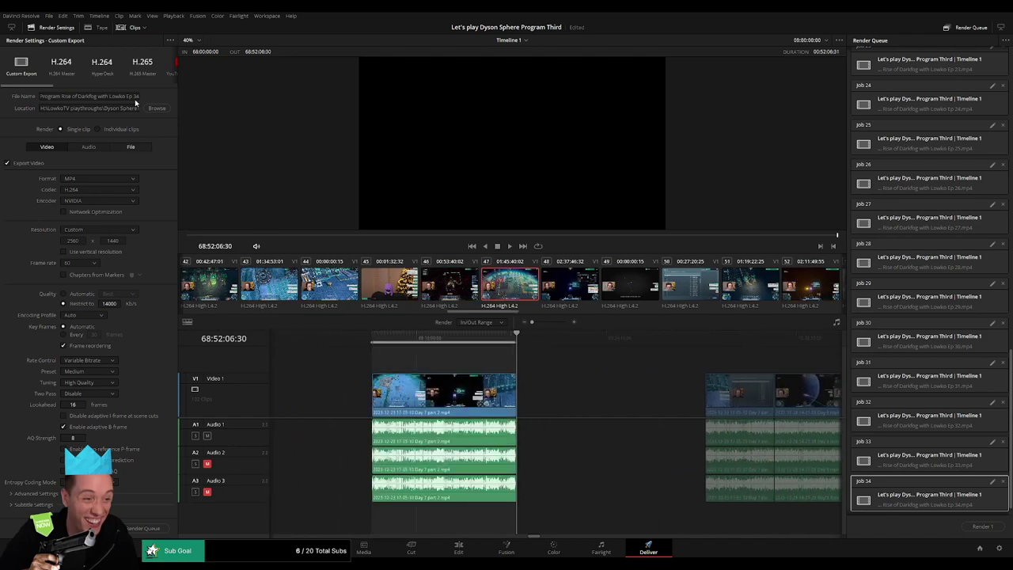
{"action": "left_click", "coordinate": [139, 95]}
{"action": "key", "text": "BackSpace"}
{"action": "type", "text": "5"}
{"action": "left_click", "coordinate": [147, 528]}
Add the thirty-sixth episode, 70:00:00:00 to 70:52:06:30, to the render queue with a file name ending in "Ep 36"
{"action": "scroll", "coordinate": [712, 405], "scroll_direction": "right", "scroll_amount": 4}
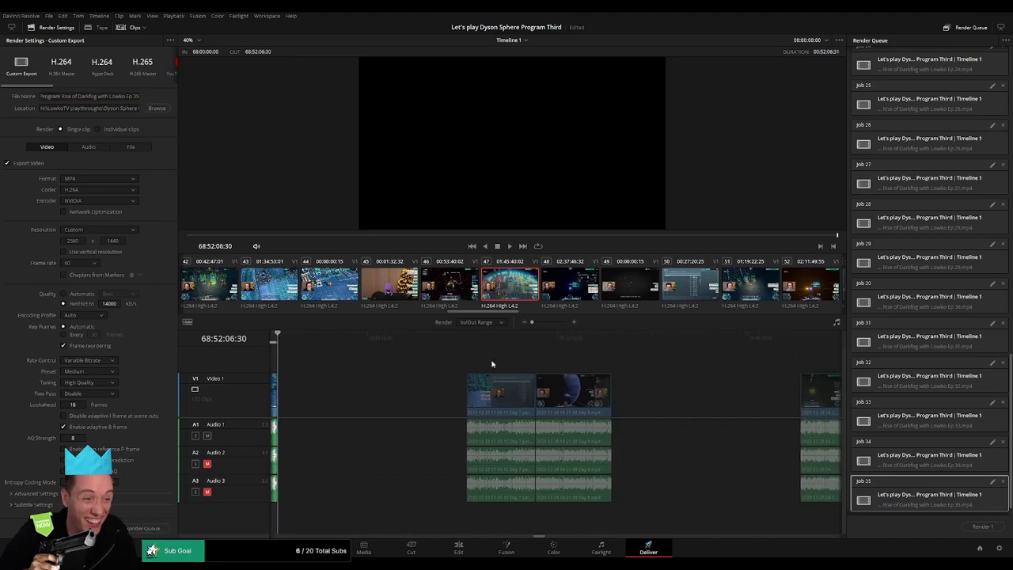
{"action": "left_click", "coordinate": [467, 346]}
{"action": "key", "text": "i"}
{"action": "left_click", "coordinate": [612, 340]}
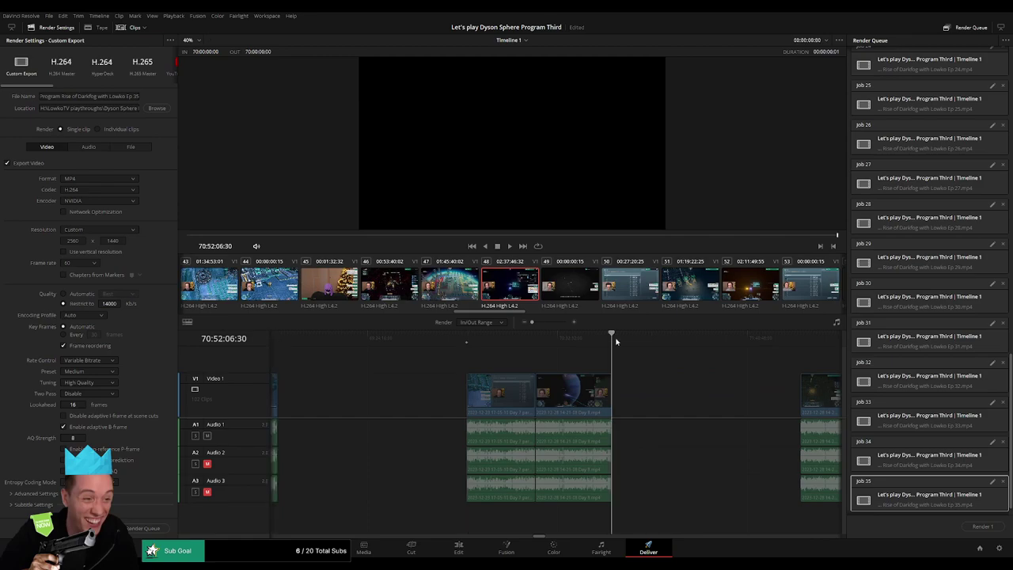
{"action": "key", "text": "o"}
{"action": "left_click", "coordinate": [137, 98]}
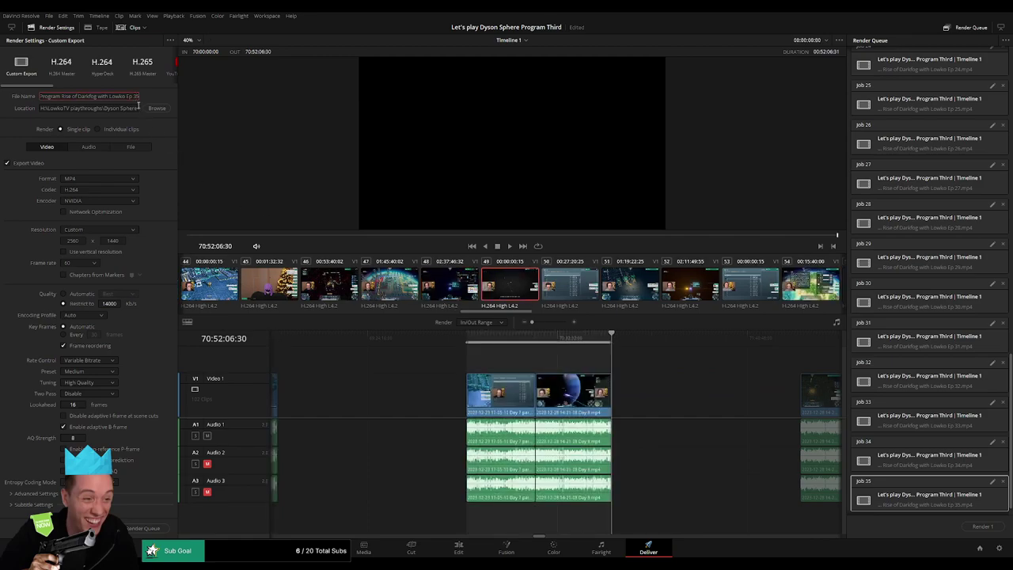
{"action": "key", "text": "BackSpace"}
{"action": "type", "text": "6"}
{"action": "left_click", "coordinate": [158, 528]}
Add the thirty-seventh episode, 72:00:00:00 to 72:52:02:00, to the render queue with a file name ending in "Ep 37"
{"action": "left_click", "coordinate": [476, 342]}
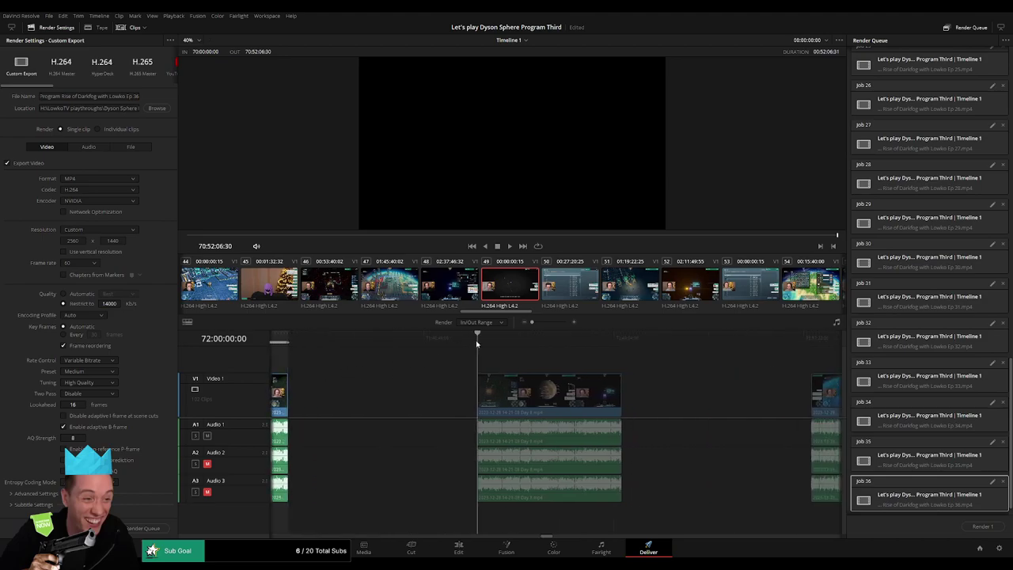
{"action": "key", "text": "i"}
{"action": "left_click", "coordinate": [630, 341]}
{"action": "left_click", "coordinate": [622, 343]}
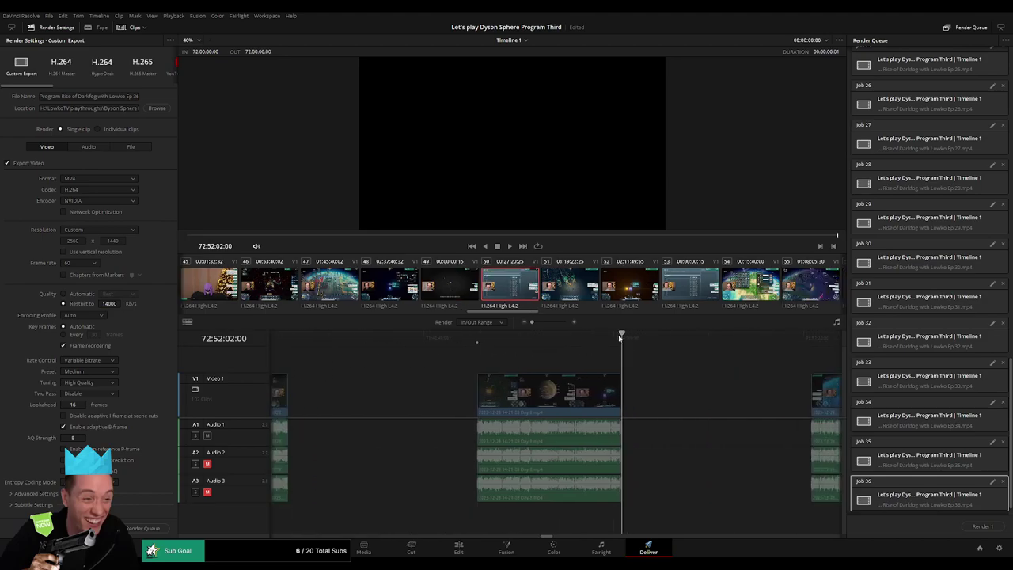
{"action": "key", "text": "o"}
{"action": "left_click", "coordinate": [138, 96]}
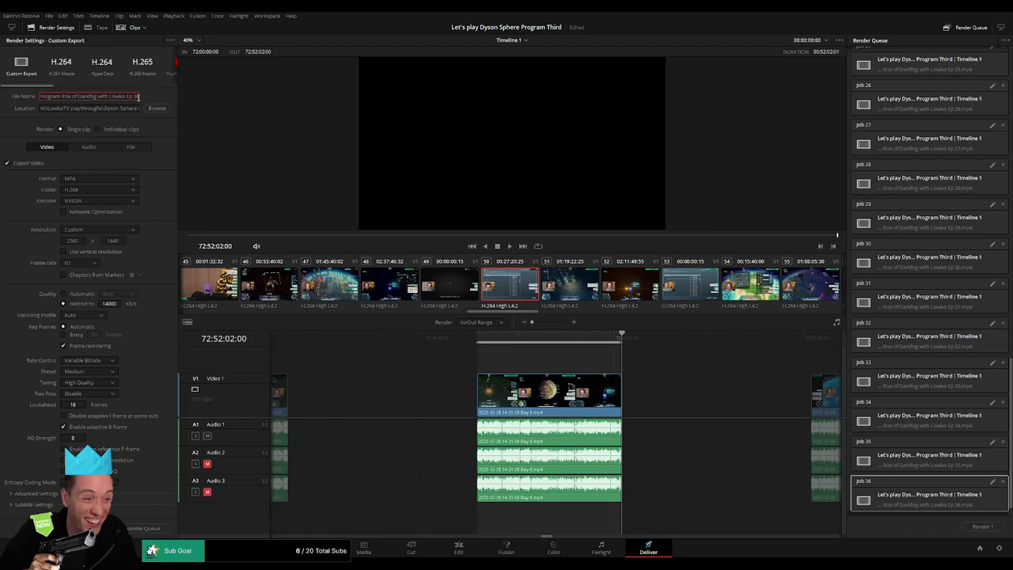
{"action": "key", "text": "BackSpace"}
{"action": "type", "text": "7"}
{"action": "left_click", "coordinate": [150, 528]}
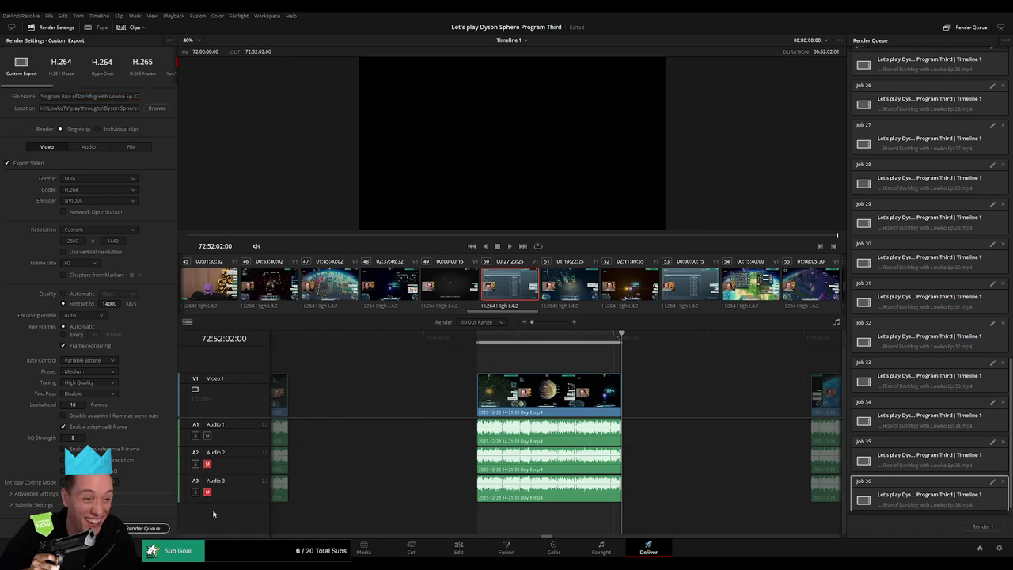
Add the thirty-eighth episode, 74:00:00:00 to 74:52:27:30, to the render queue with a file name ending in "Ep 38"
{"action": "left_click", "coordinate": [475, 339]}
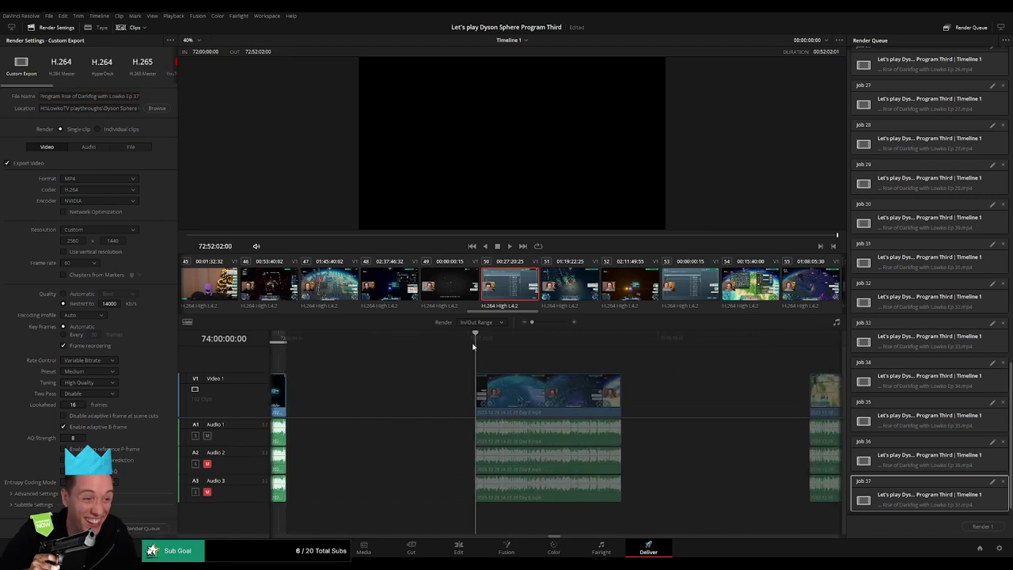
{"action": "key", "text": "i"}
{"action": "left_click", "coordinate": [622, 343]}
{"action": "key", "text": "o"}
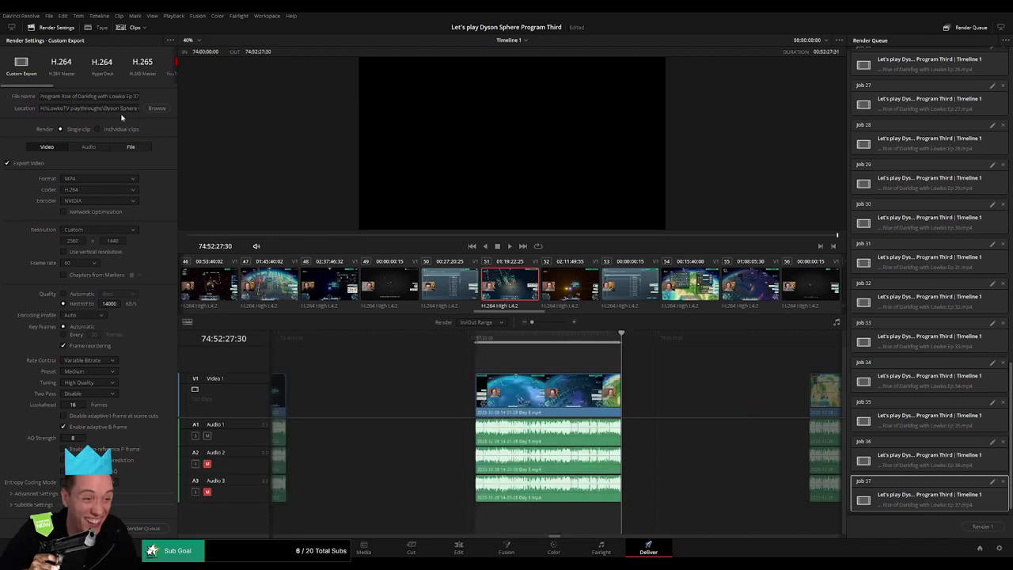
{"action": "left_click", "coordinate": [137, 96]}
{"action": "key", "text": "BackSpace"}
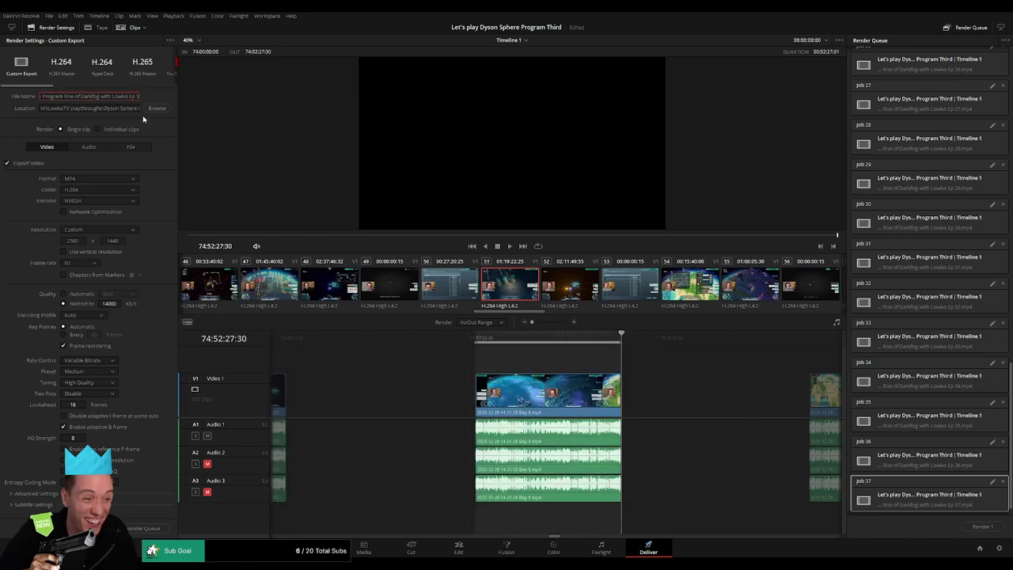
{"action": "type", "text": "8"}
{"action": "left_click", "coordinate": [139, 528]}
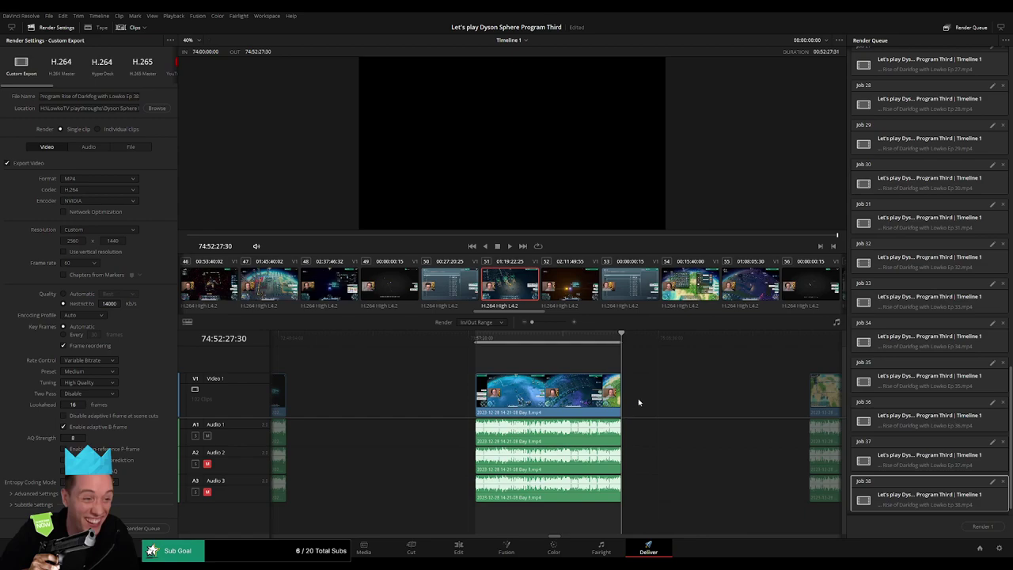
Add the thirty-ninth episode, 76:00:00:00 to 76:52:06:00, to the render queue with a file name ending in "Ep 39"
{"action": "scroll", "coordinate": [512, 373], "scroll_direction": "right", "scroll_amount": 5}
{"action": "left_click", "coordinate": [486, 343]}
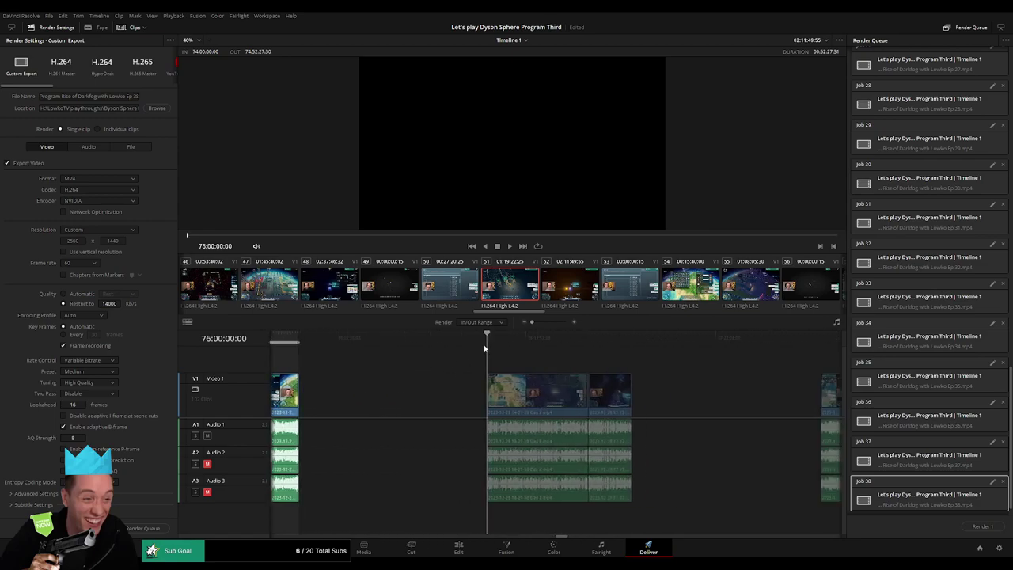
{"action": "left_click_drag", "start_coordinate": [533, 359], "coordinate": [433, 353]}
{"action": "key", "text": "i"}
{"action": "left_click", "coordinate": [535, 346]}
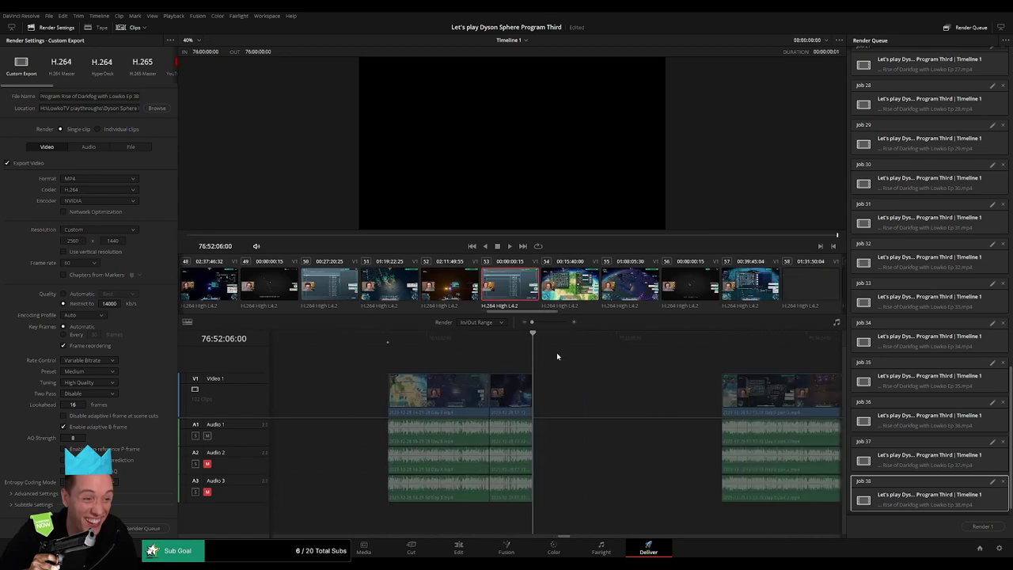
{"action": "key", "text": "o"}
{"action": "left_click", "coordinate": [139, 96]}
{"action": "key", "text": "BackSpace"}
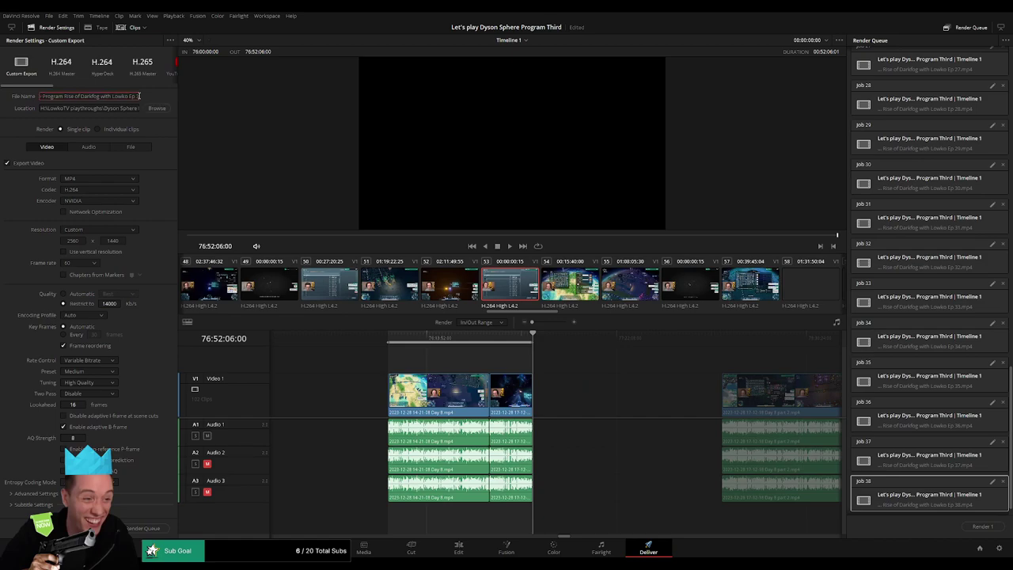
{"action": "type", "text": "9"}
{"action": "left_click", "coordinate": [156, 531]}
Add the fortieth episode, 78:00:00:00 to 78:52:25:30, to the render queue with a file name ending in "Ep 40"
{"action": "scroll", "coordinate": [515, 411], "scroll_direction": "right", "scroll_amount": 4}
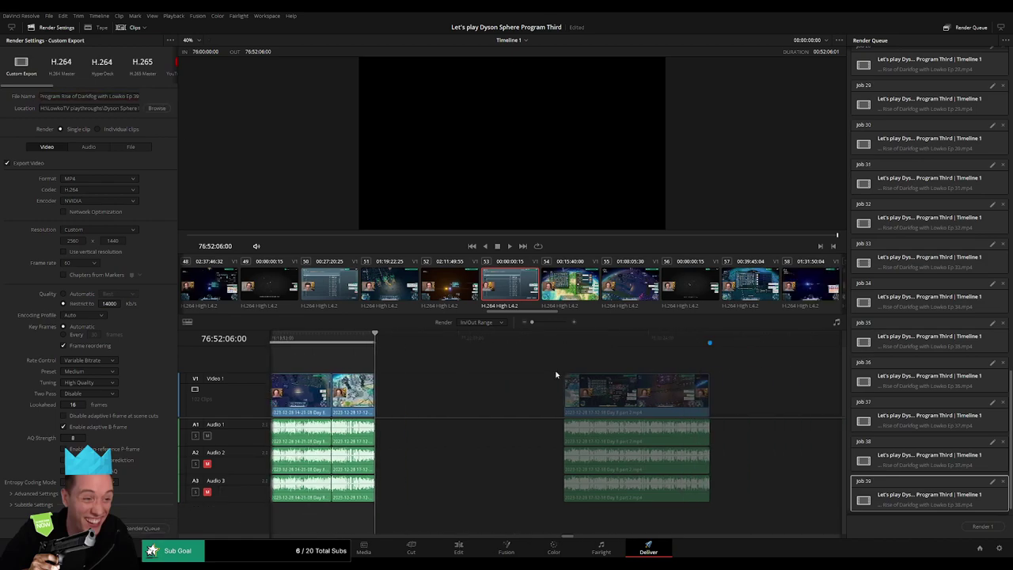
{"action": "left_click", "coordinate": [476, 342]}
{"action": "key", "text": "i"}
{"action": "key", "text": "i"}
{"action": "scroll", "coordinate": [422, 355], "scroll_direction": "right", "scroll_amount": 3}
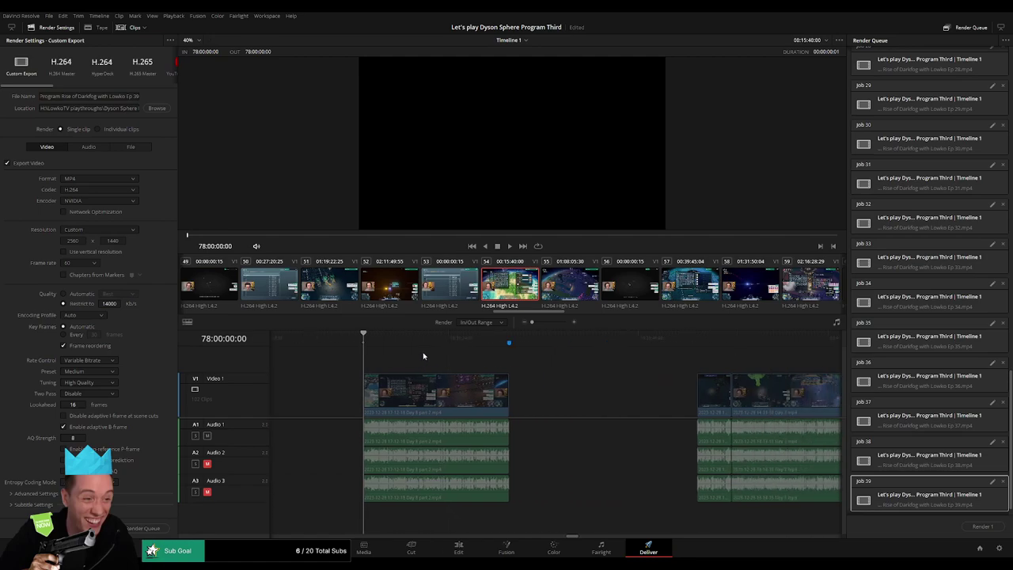
{"action": "left_click", "coordinate": [517, 344]}
{"action": "key", "text": "Up"}
{"action": "key", "text": "o"}
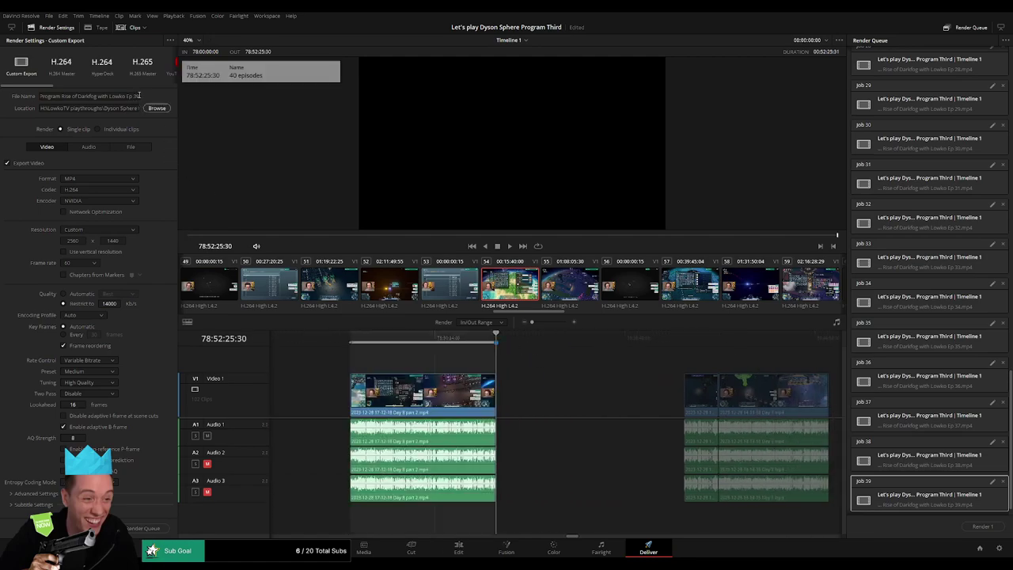
{"action": "left_click", "coordinate": [138, 97]}
{"action": "key", "text": "BackSpace"}
{"action": "key", "text": "BackSpace"}
{"action": "type", "text": "40"}
{"action": "left_click", "coordinate": [130, 529]}
Add the forty-first episode, 80:00:00:00 to 80:52:04:00, to the render queue with a file name ending in "Ep 41"
{"action": "scroll", "coordinate": [490, 365], "scroll_direction": "right", "scroll_amount": 3}
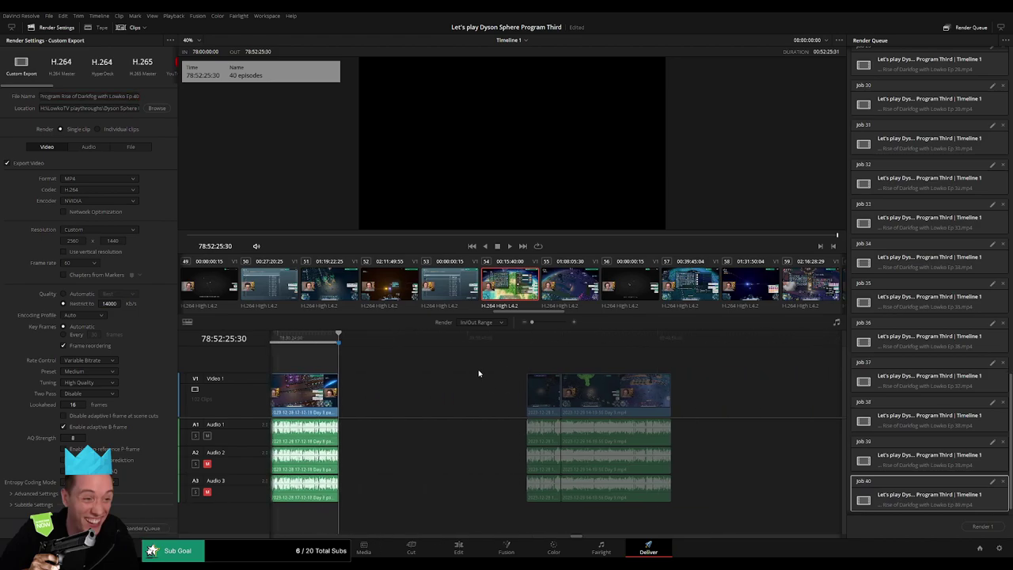
{"action": "left_click", "coordinate": [467, 345]}
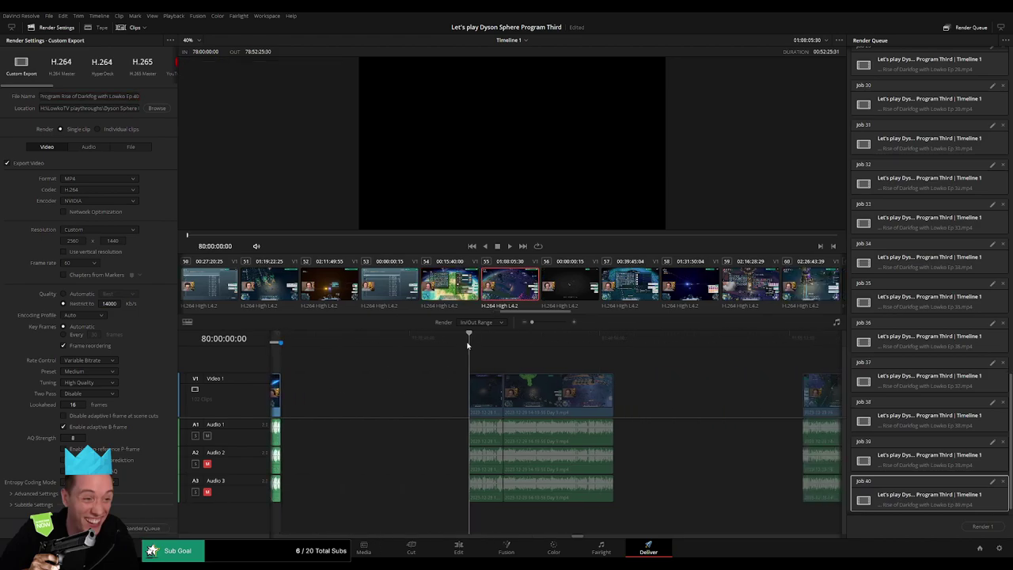
{"action": "key", "text": "i"}
{"action": "left_click", "coordinate": [613, 347]}
{"action": "key", "text": "o"}
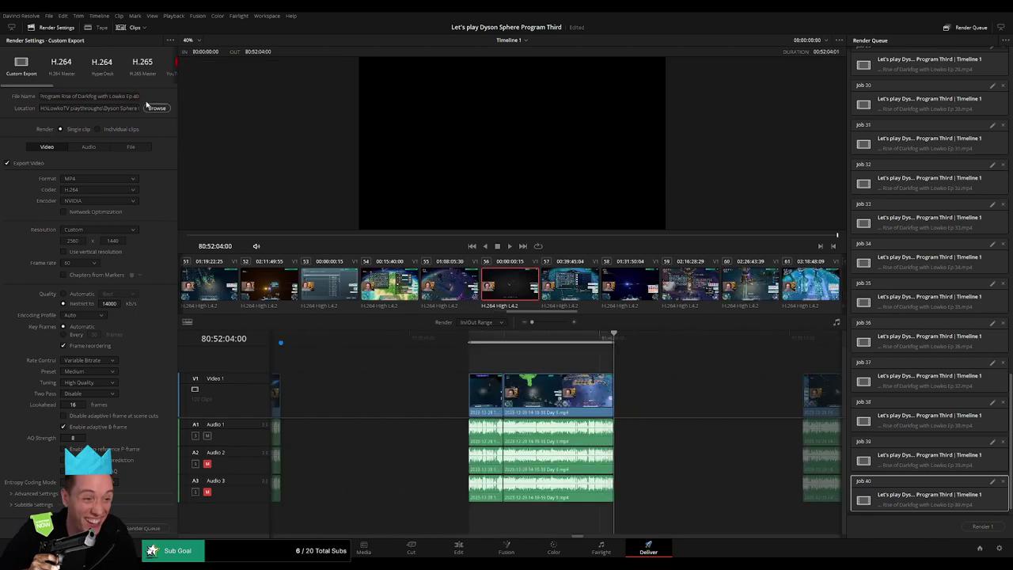
{"action": "left_click", "coordinate": [137, 98]}
{"action": "key", "text": "BackSpace"}
{"action": "type", "text": "1"}
{"action": "left_click", "coordinate": [131, 529]}
Add the forty-second episode, 82:00:00:00 to 82:52:05:00, to the render queue with a file name ending in "Ep 42"
{"action": "scroll", "coordinate": [425, 374], "scroll_direction": "right", "scroll_amount": 5}
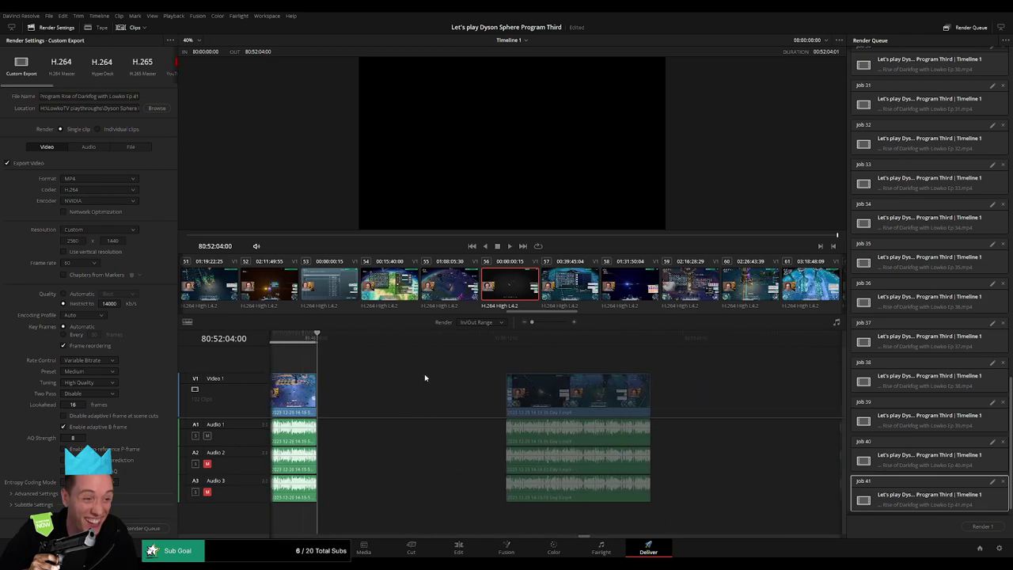
{"action": "left_click", "coordinate": [474, 337]}
{"action": "key", "text": "i"}
{"action": "left_click", "coordinate": [620, 338]}
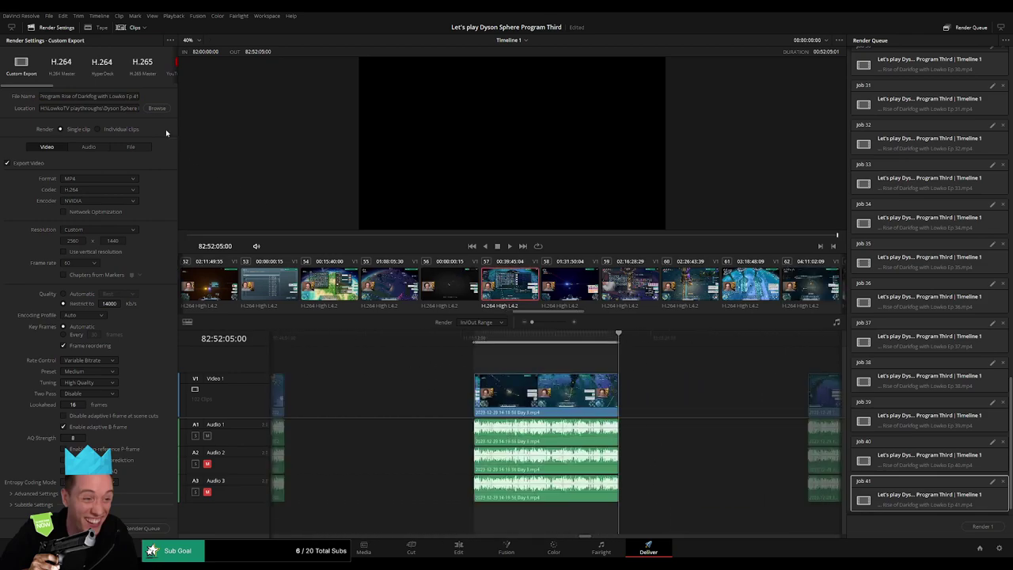
{"action": "key", "text": "o"}
{"action": "left_click", "coordinate": [140, 97]}
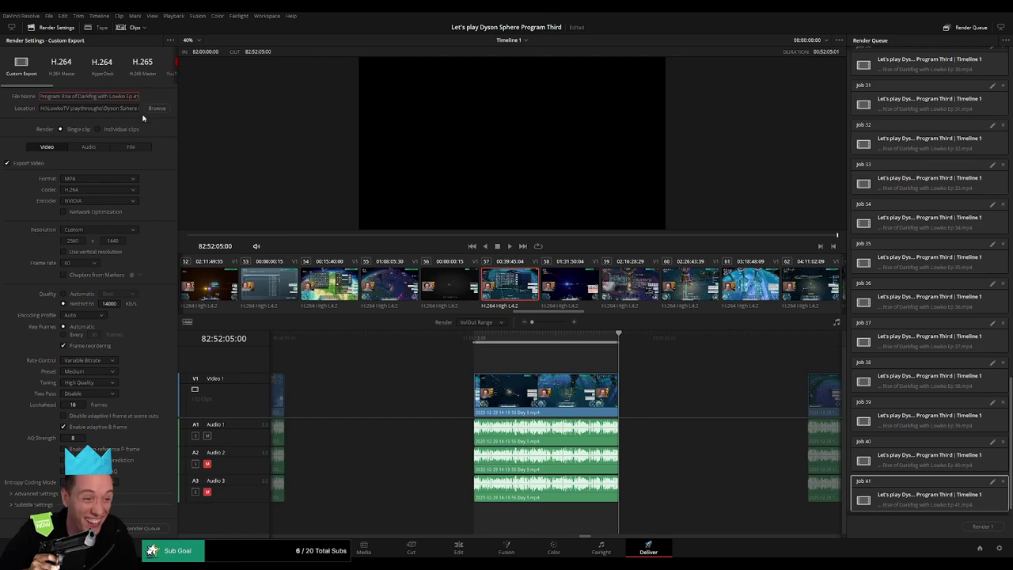
{"action": "type", "text": "2"}
{"action": "left_click", "coordinate": [171, 536]}
Add the forty-third episode, 84:00:00:00 to 84:52:08:00, to the render queue with a file name ending in "Ep 43"
{"action": "scroll", "coordinate": [619, 387], "scroll_direction": "right", "scroll_amount": 5}
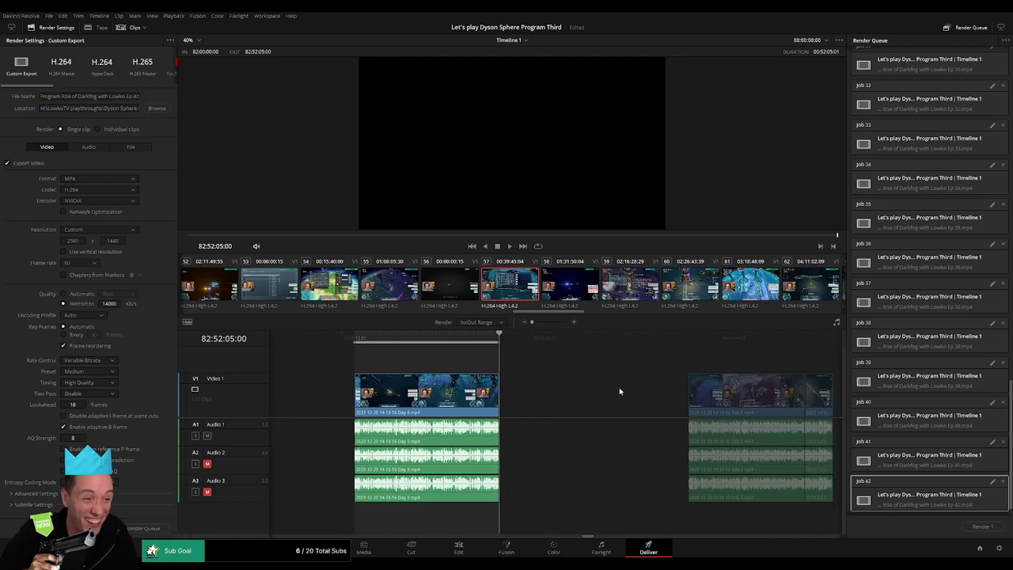
{"action": "left_click", "coordinate": [464, 365]}
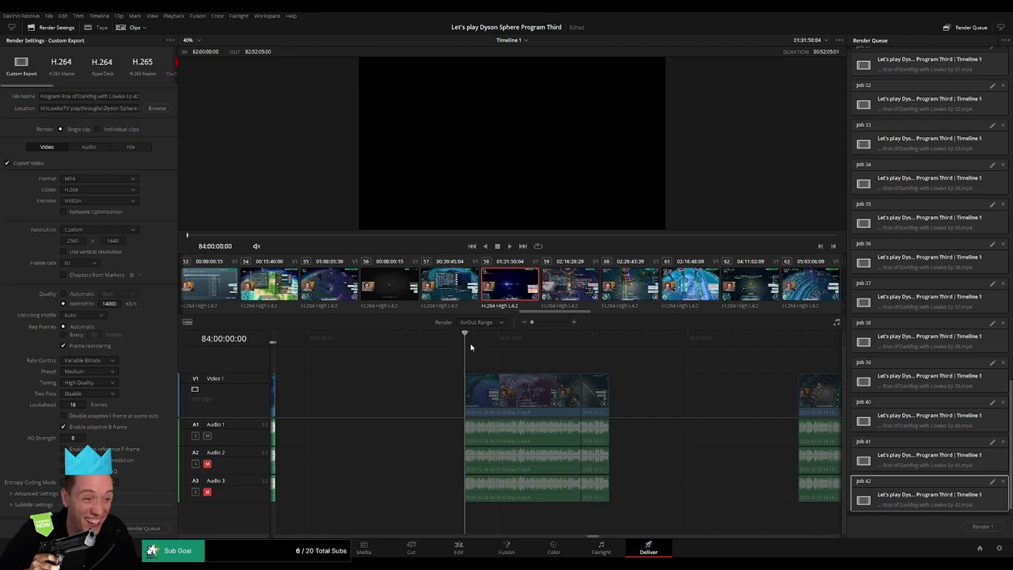
{"action": "key", "text": "i"}
{"action": "left_click", "coordinate": [611, 344]}
{"action": "key", "text": "o"}
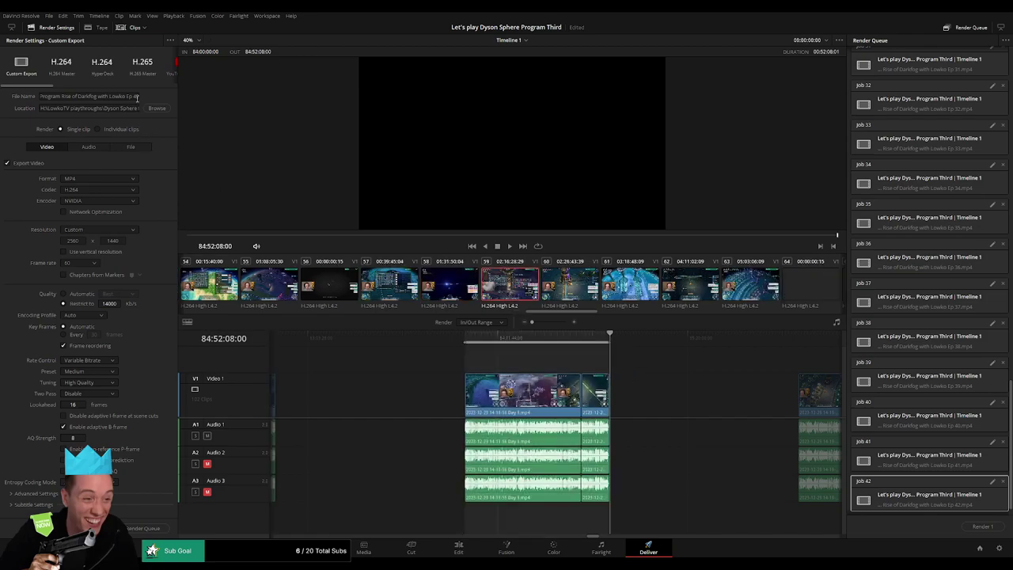
{"action": "left_click", "coordinate": [137, 96]}
{"action": "key", "text": "BackSpace"}
{"action": "type", "text": "3"}
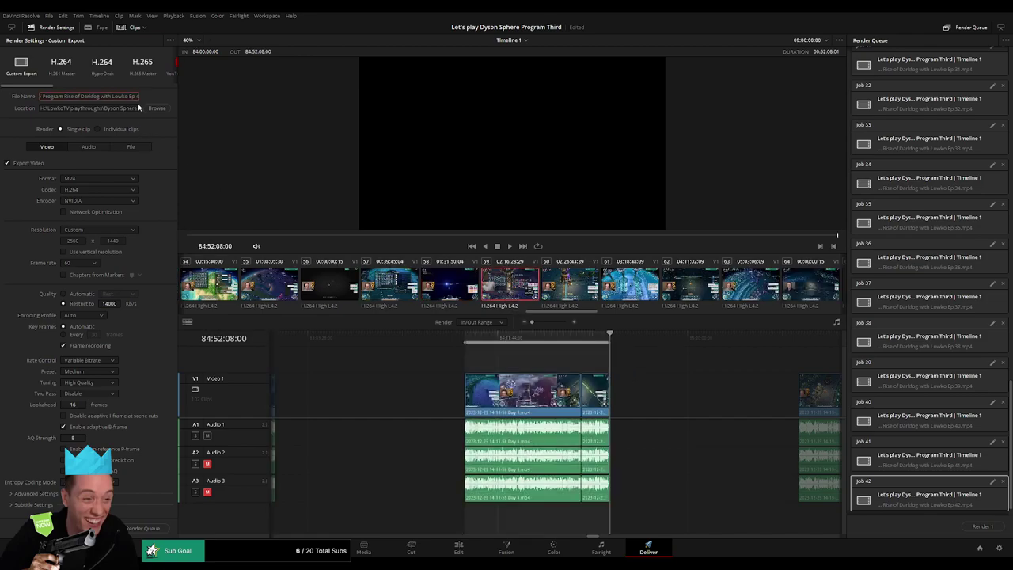
{"action": "left_click", "coordinate": [143, 528]}
Add the forty-fourth episode, 86:00:00:00 to 86:52:04:30, to the render queue with a file name ending in "Ep 44"
{"action": "scroll", "coordinate": [466, 361], "scroll_direction": "right", "scroll_amount": 5}
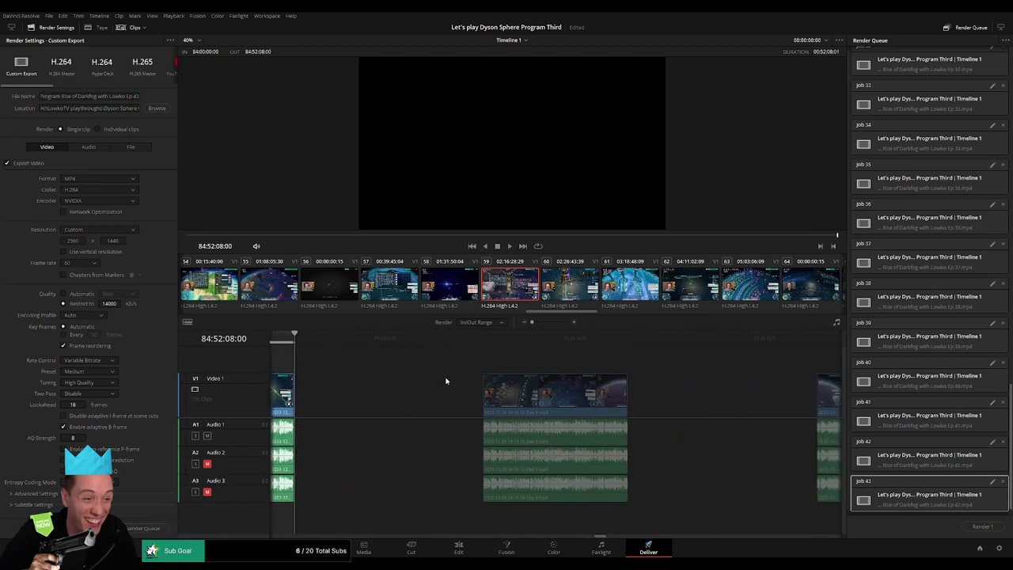
{"action": "left_click", "coordinate": [470, 346]}
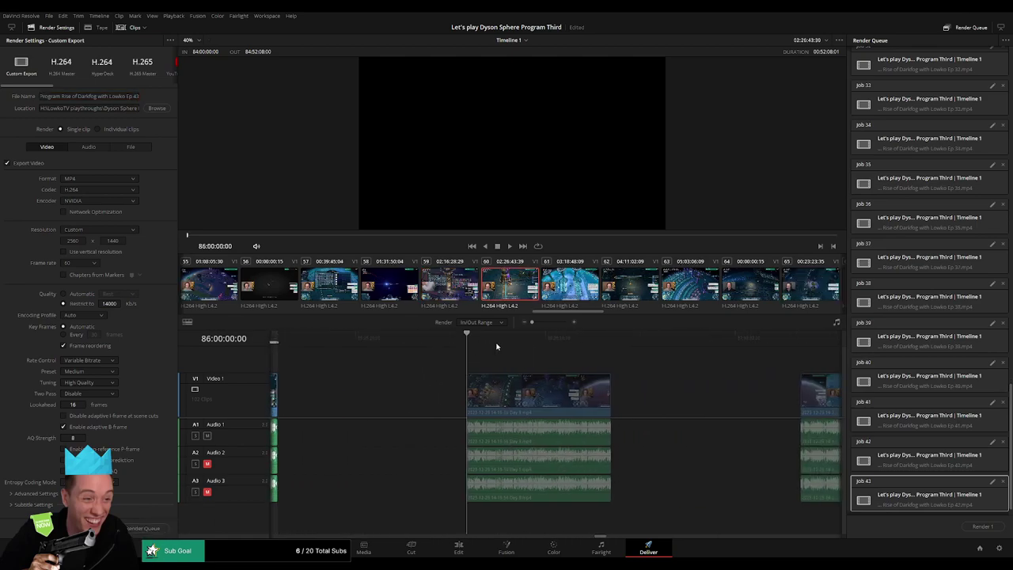
{"action": "key", "text": "i"}
{"action": "left_click", "coordinate": [615, 343]}
{"action": "key", "text": "o"}
{"action": "left_click", "coordinate": [137, 95]}
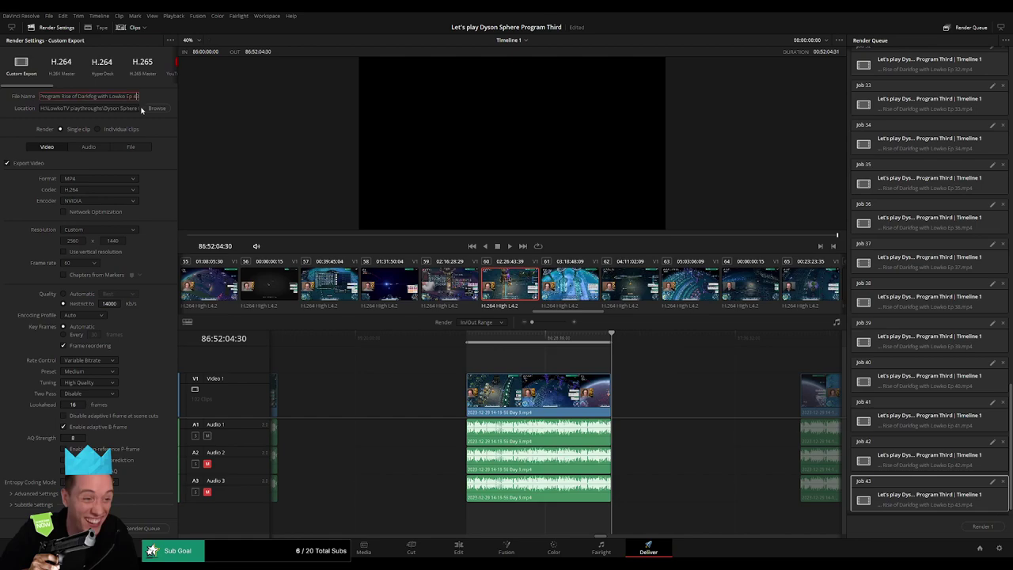
{"action": "key", "text": "BackSpace"}
{"action": "left_click", "coordinate": [143, 528]}
Add the forty-fifth episode, 88:00:00:00 to 88:52:14:00, to the render queue with a file name ending in "Ep 45"
{"action": "left_click_drag", "start_coordinate": [736, 388], "coordinate": [409, 371]}
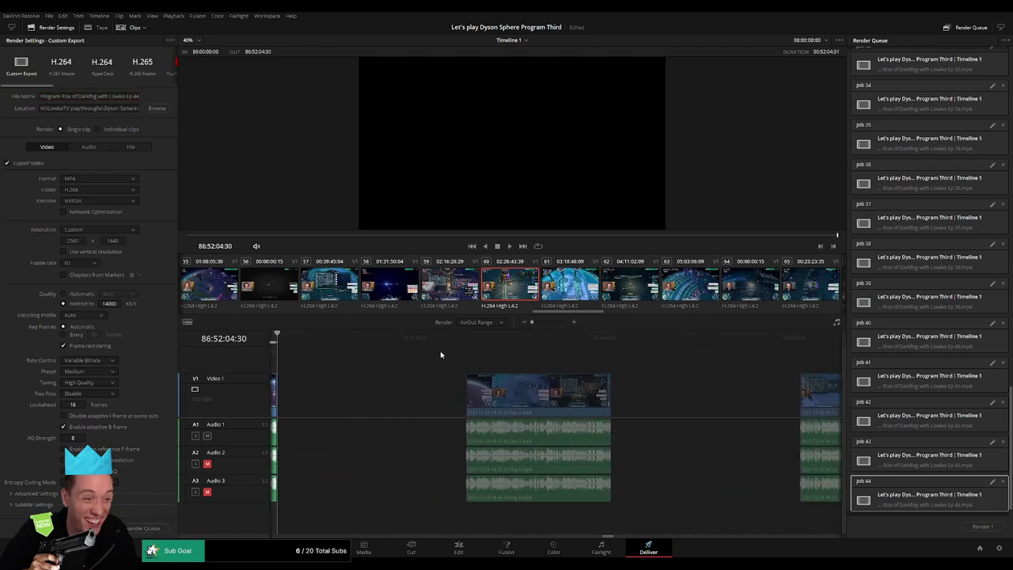
{"action": "left_click", "coordinate": [462, 343]}
{"action": "left_click", "coordinate": [613, 341]}
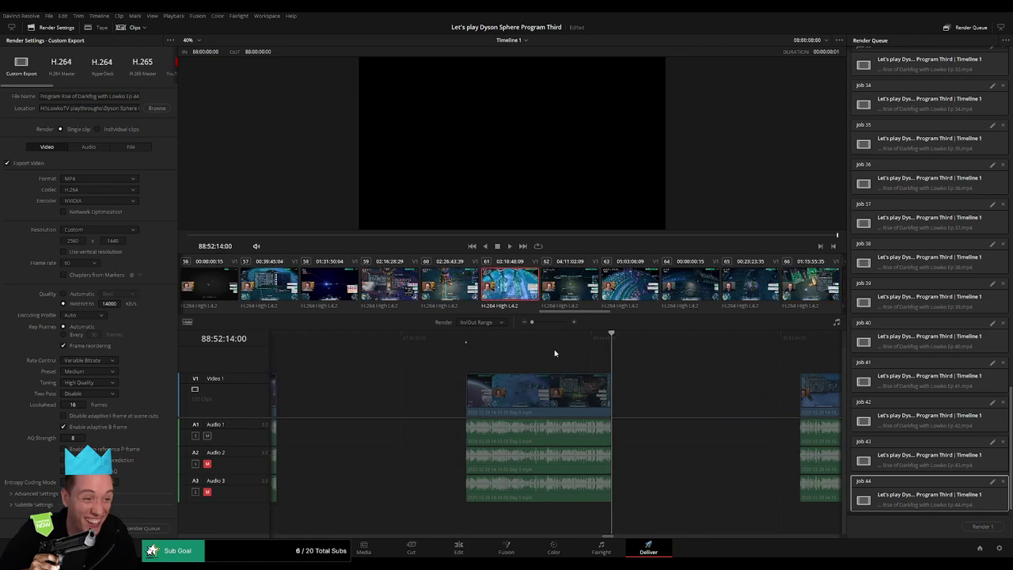
{"action": "key", "text": "o"}
{"action": "left_click", "coordinate": [138, 99]}
{"action": "key", "text": "End"}
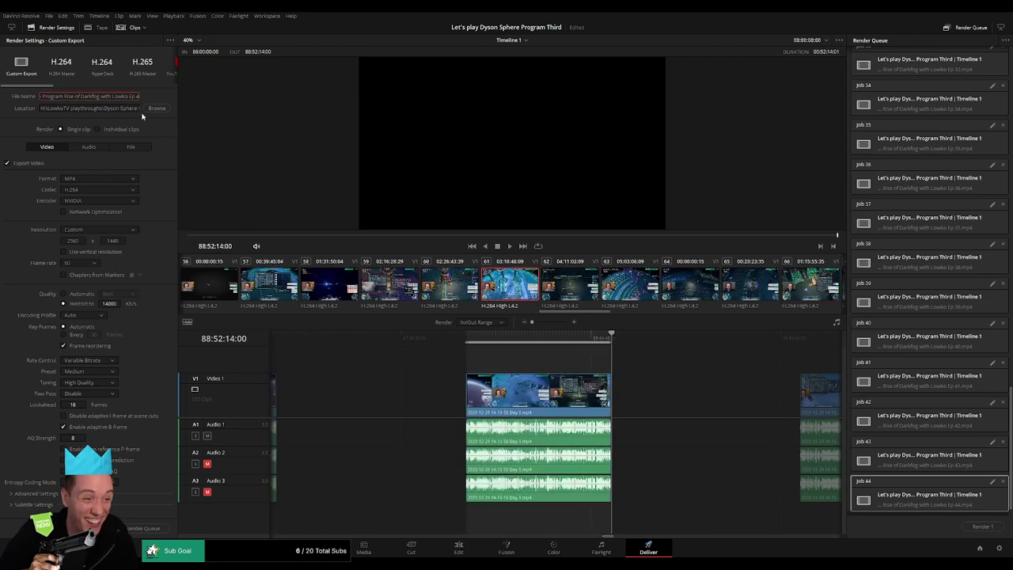
{"action": "key", "text": "BackSpace"}
{"action": "type", "text": "5"}
{"action": "left_click", "coordinate": [150, 528]}
Add the forty-sixth episode, 90:00:00:00 to 90:52:04:00, to the render queue with a file name ending in "Ep 46"
{"action": "scroll", "coordinate": [430, 389], "scroll_direction": "right", "scroll_amount": 5}
{"action": "left_click", "coordinate": [477, 340]}
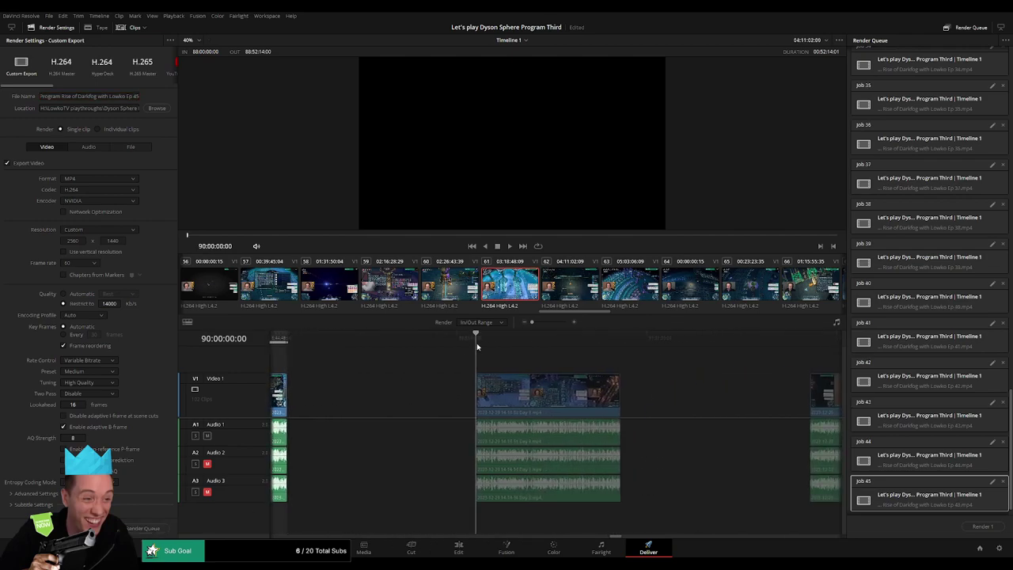
{"action": "key", "text": "i"}
{"action": "left_click", "coordinate": [618, 342]}
{"action": "key", "text": "o"}
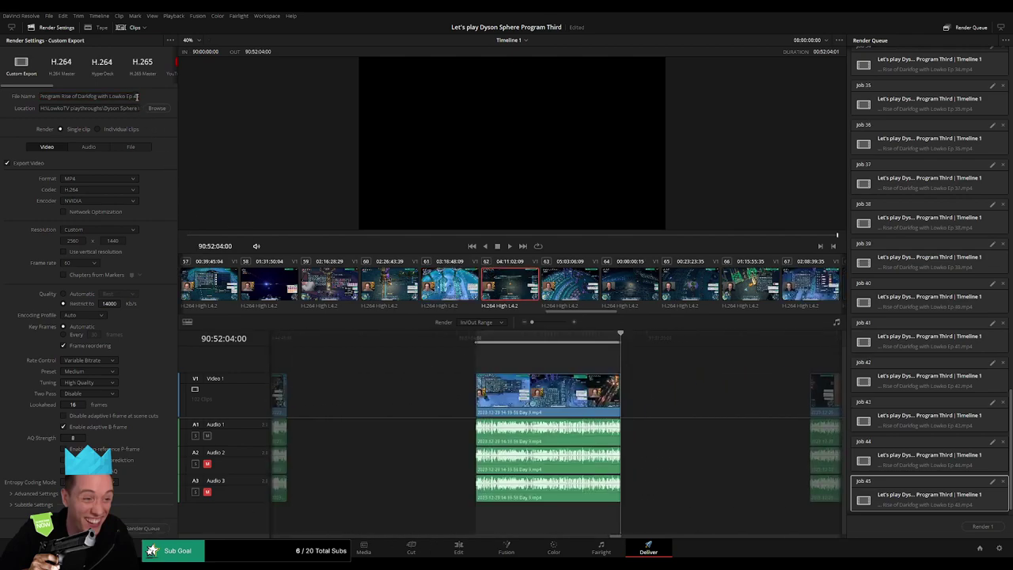
{"action": "left_click", "coordinate": [137, 96]}
{"action": "key", "text": "BackSpace"}
{"action": "type", "text": "6"}
{"action": "left_click", "coordinate": [145, 529]}
Add the forty-seventh episode, 92:00:00:00 to 92:52:11:00, to the render queue with a file name ending in "Ep 47"
{"action": "left_click_drag", "start_coordinate": [779, 410], "coordinate": [454, 378]}
{"action": "left_click", "coordinate": [478, 338]}
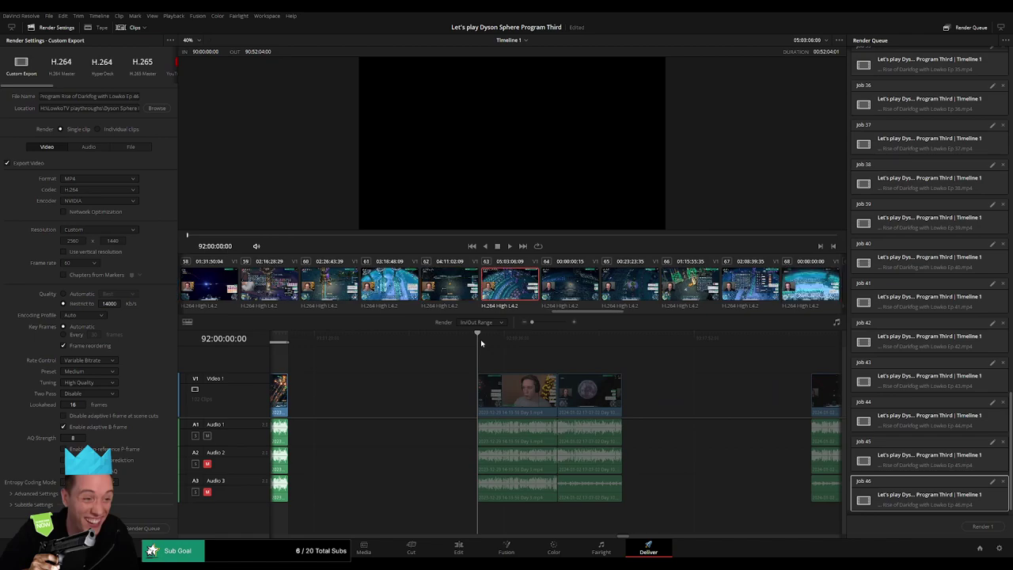
{"action": "key", "text": "i"}
{"action": "left_click", "coordinate": [623, 340]}
{"action": "key", "text": "o"}
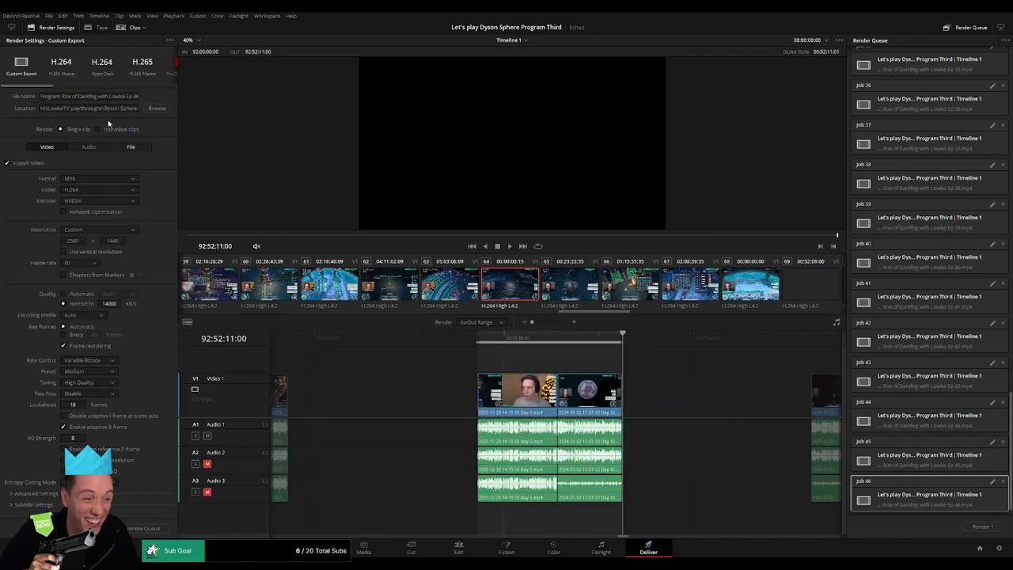
{"action": "left_click", "coordinate": [136, 97]}
{"action": "key", "text": "BackSpace"}
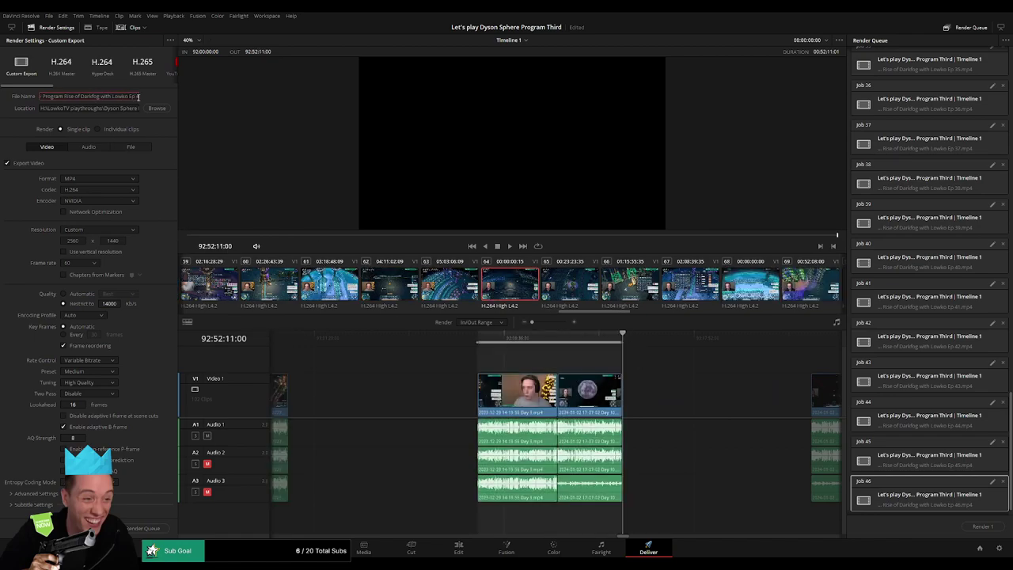
{"action": "type", "text": "7"}
{"action": "left_click", "coordinate": [146, 529]}
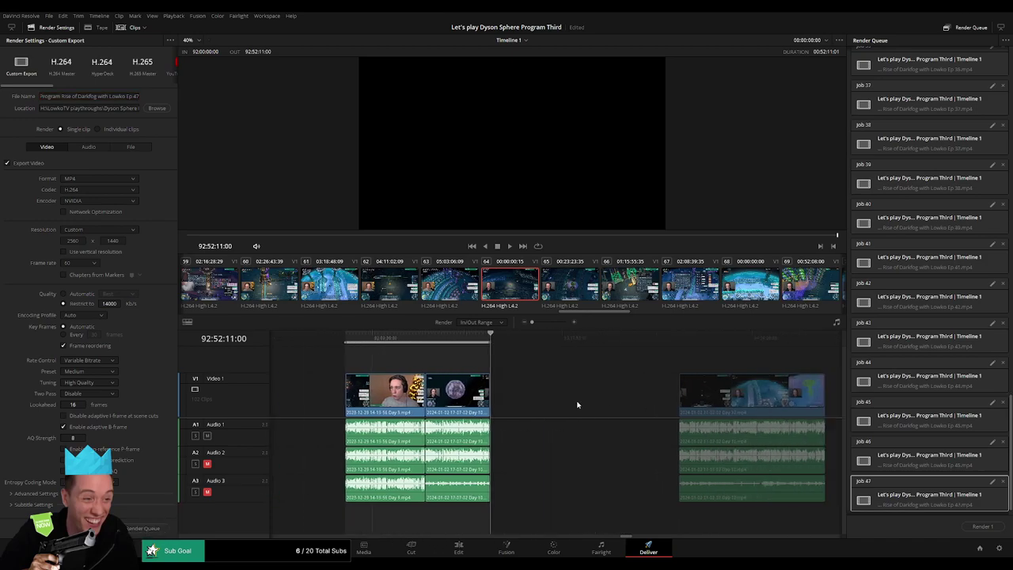
Add the forty-eighth episode, 94:00:00:00 to 94:52:32:00, to the render queue with a file name ending in "Ep 48"
{"action": "scroll", "coordinate": [577, 402], "scroll_direction": "right", "scroll_amount": 5}
{"action": "left_click", "coordinate": [477, 340]}
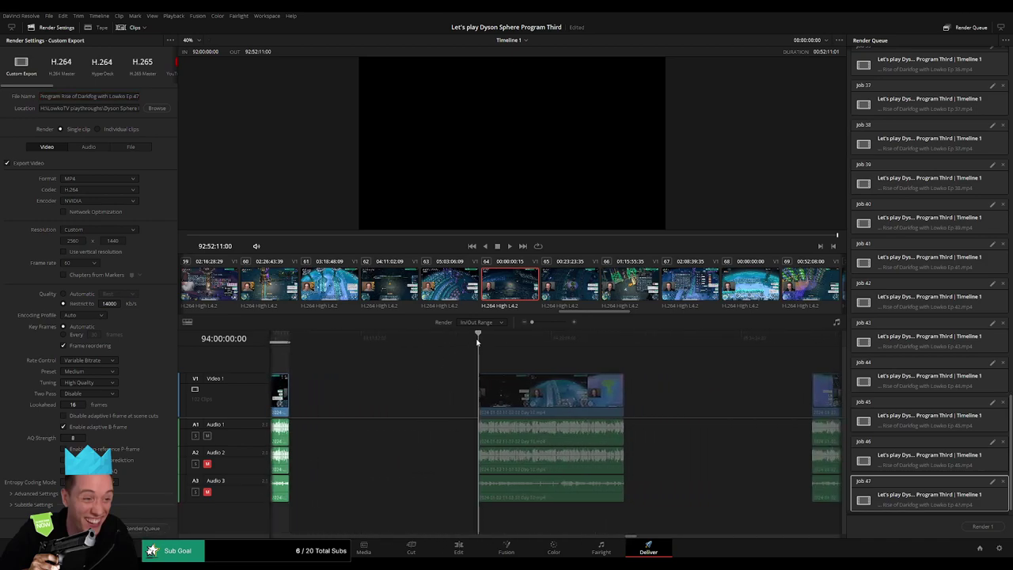
{"action": "key", "text": "i"}
{"action": "key", "text": "Down"}
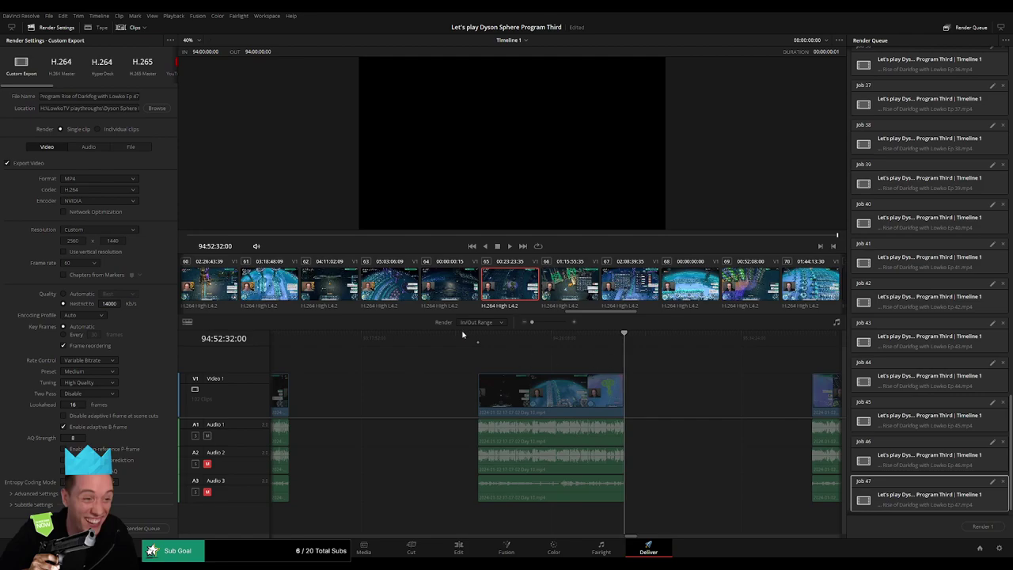
{"action": "key", "text": "o"}
{"action": "left_click", "coordinate": [139, 96]}
{"action": "key", "text": "BackSpace"}
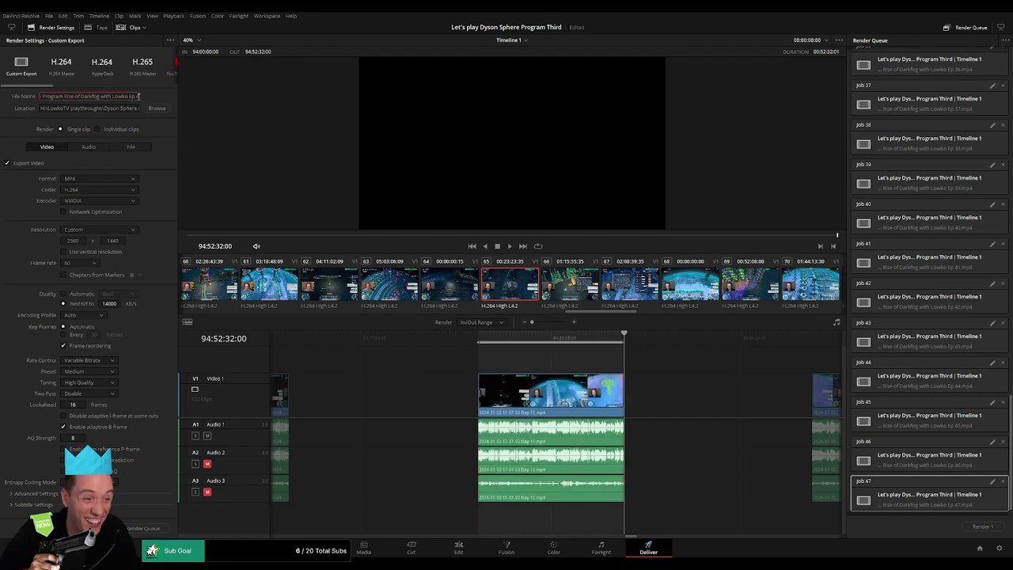
{"action": "type", "text": "8"}
{"action": "left_click", "coordinate": [146, 529]}
Add the forty-ninth episode, 96:00:00:00 to 96:52:44:00, to the render queue with a file name ending in "Ep 49"
{"action": "scroll", "coordinate": [522, 432], "scroll_direction": "right", "scroll_amount": 5}
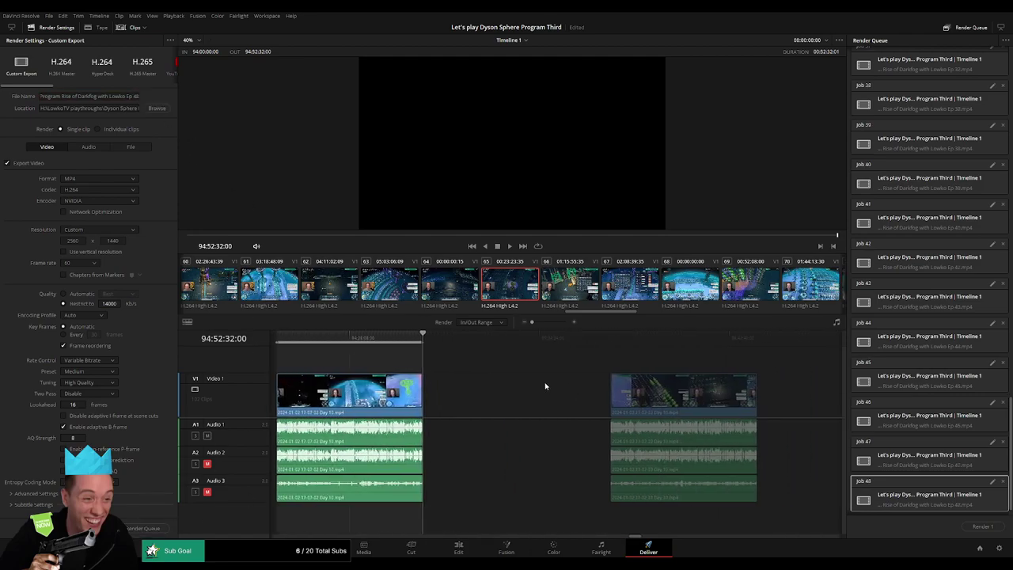
{"action": "left_click", "coordinate": [470, 342]}
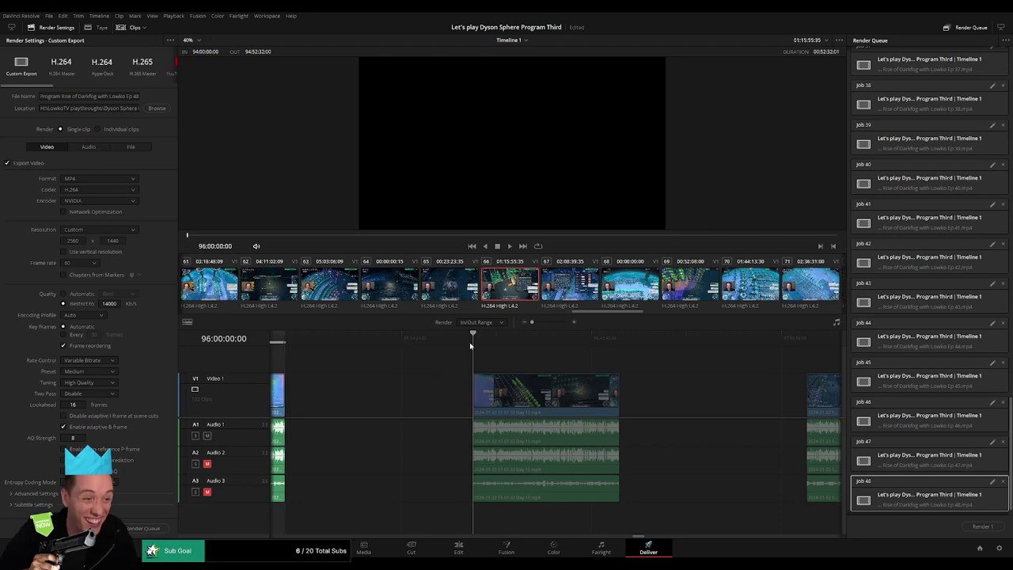
{"action": "key", "text": "i"}
{"action": "key", "text": "Down"}
{"action": "key", "text": "o"}
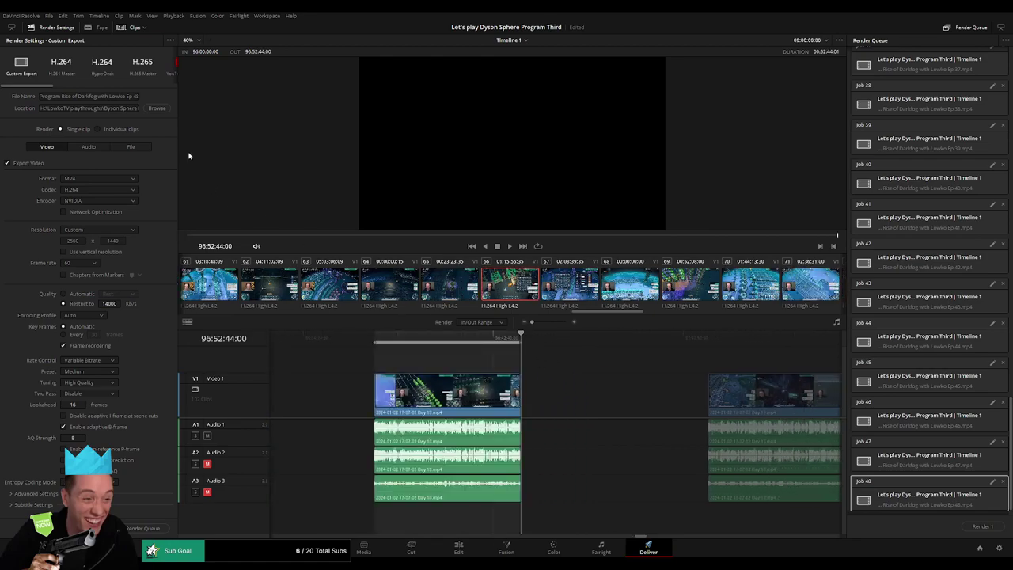
{"action": "left_click", "coordinate": [140, 95]}
{"action": "key", "text": "BackSpace"}
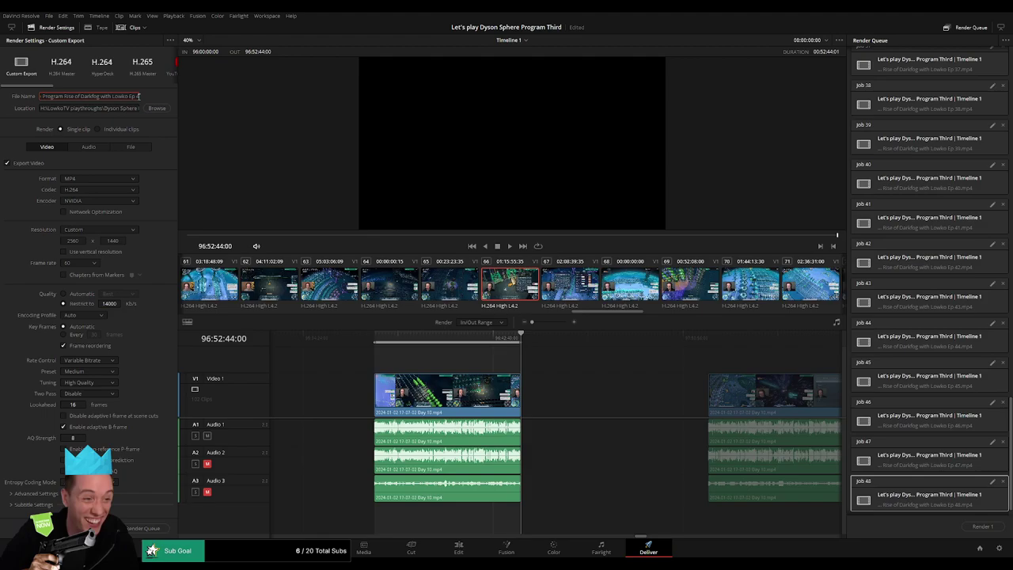
{"action": "type", "text": "9"}
{"action": "left_click", "coordinate": [152, 523]}
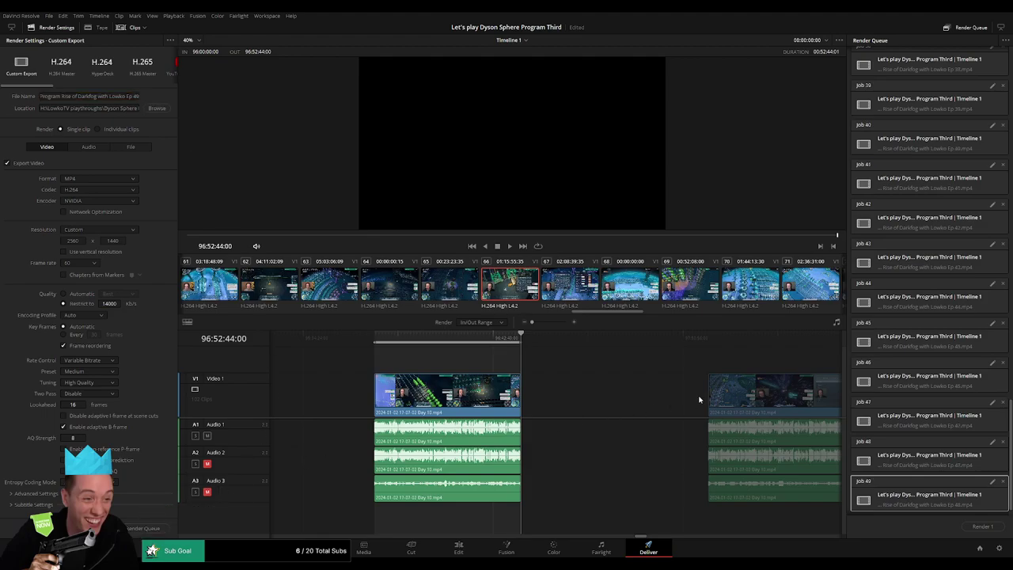
Add the fiftieth episode, 98:00:00:00 to 98:52:04:40, to the render queue with a file name ending in "Ep 50"
{"action": "scroll", "coordinate": [480, 384], "scroll_direction": "right", "scroll_amount": 5}
{"action": "left_click", "coordinate": [486, 342]}
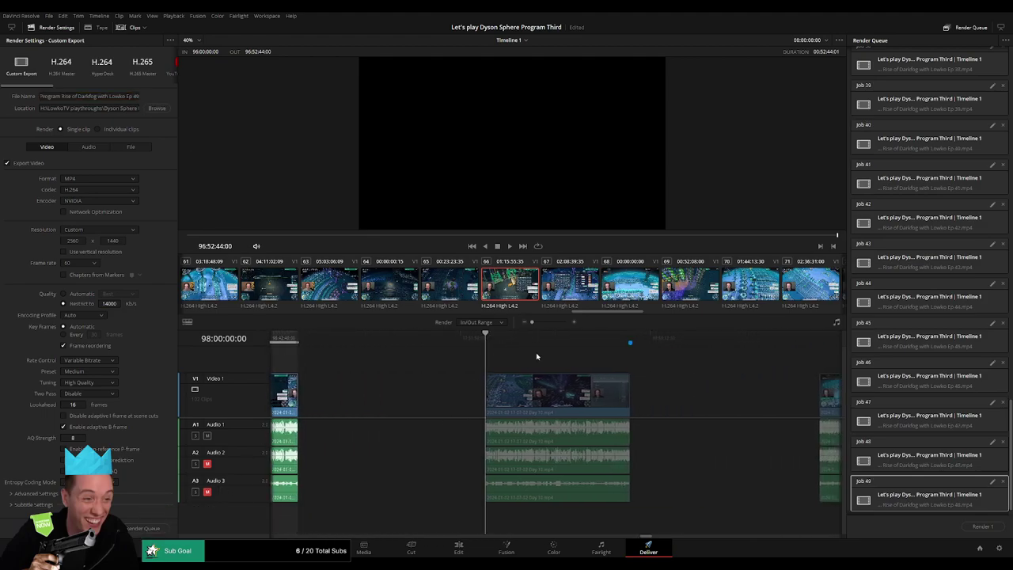
{"action": "key", "text": "i"}
{"action": "scroll", "coordinate": [538, 353], "scroll_direction": "right", "scroll_amount": 3}
{"action": "left_click_drag", "start_coordinate": [511, 344], "coordinate": [498, 344]}
{"action": "key", "text": "o"}
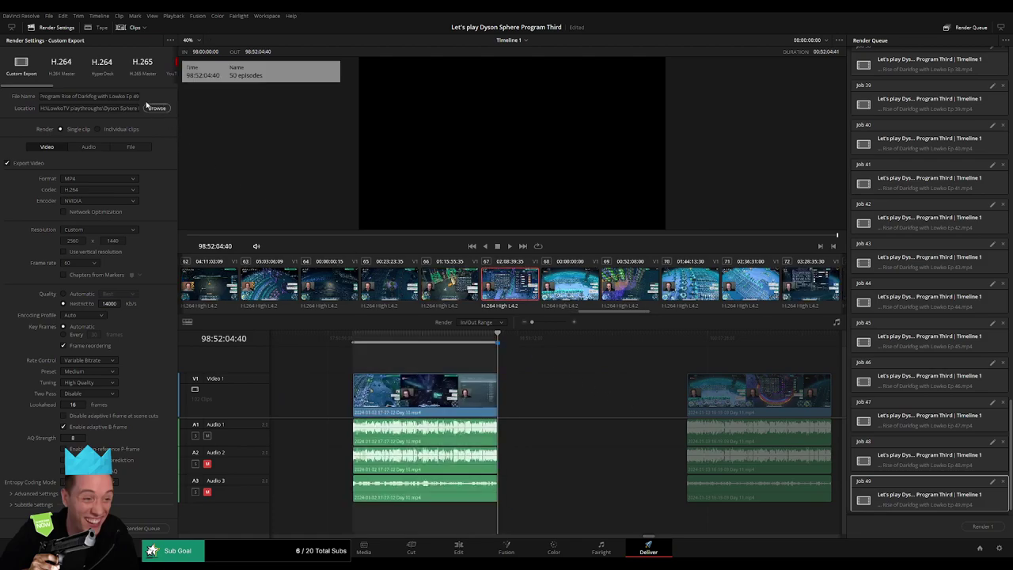
{"action": "left_click", "coordinate": [138, 96]}
{"action": "type", "text": "50"}
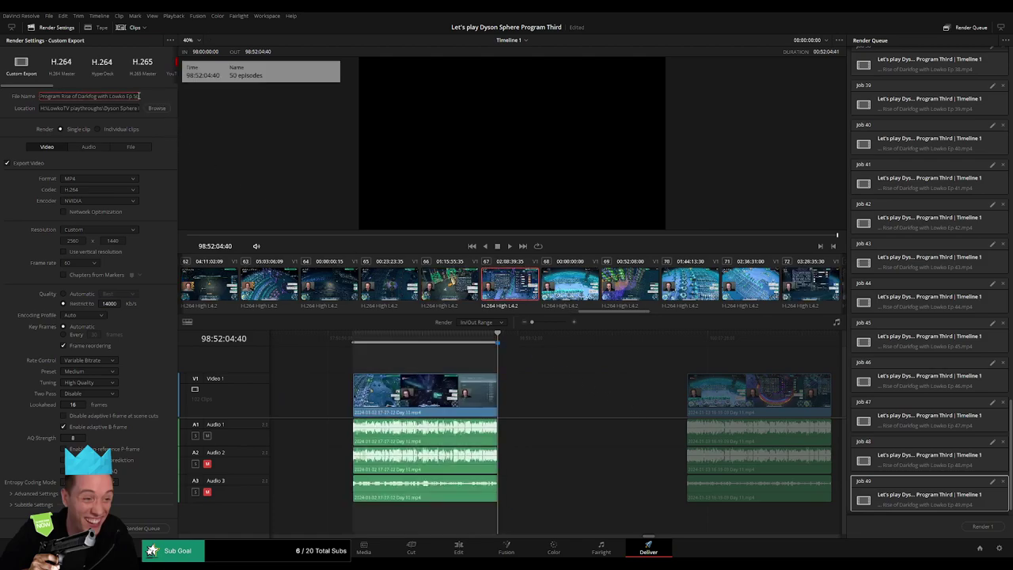
{"action": "left_click", "coordinate": [152, 529]}
Add the fifty-first episode, 100:00:00:00 to 100:52:08:00, to the render queue with a file name ending in "Ep 51"
{"action": "left_click_drag", "start_coordinate": [658, 398], "coordinate": [441, 369]}
{"action": "left_click", "coordinate": [466, 339]}
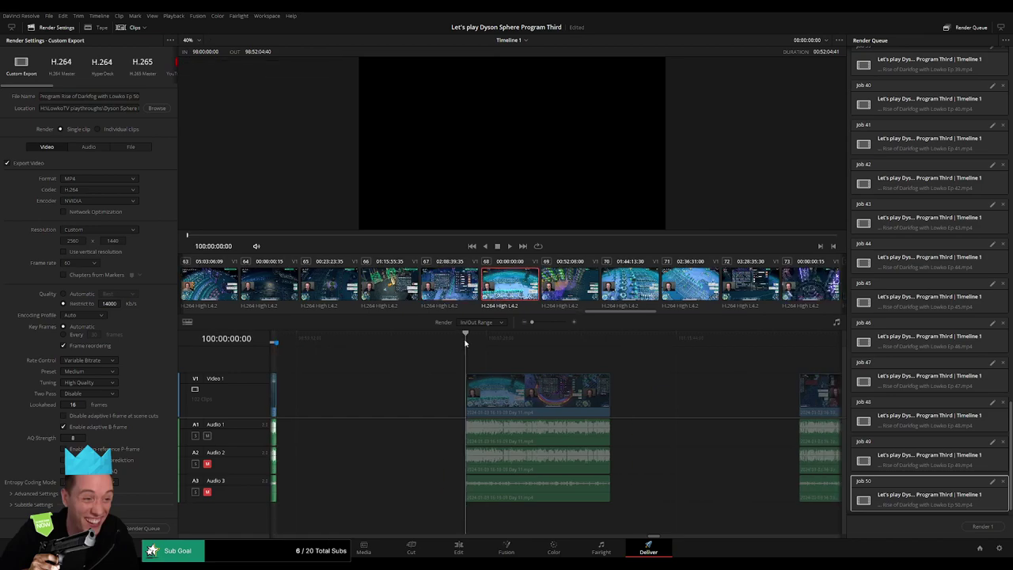
{"action": "left_click", "coordinate": [611, 338]}
{"action": "key", "text": "o"}
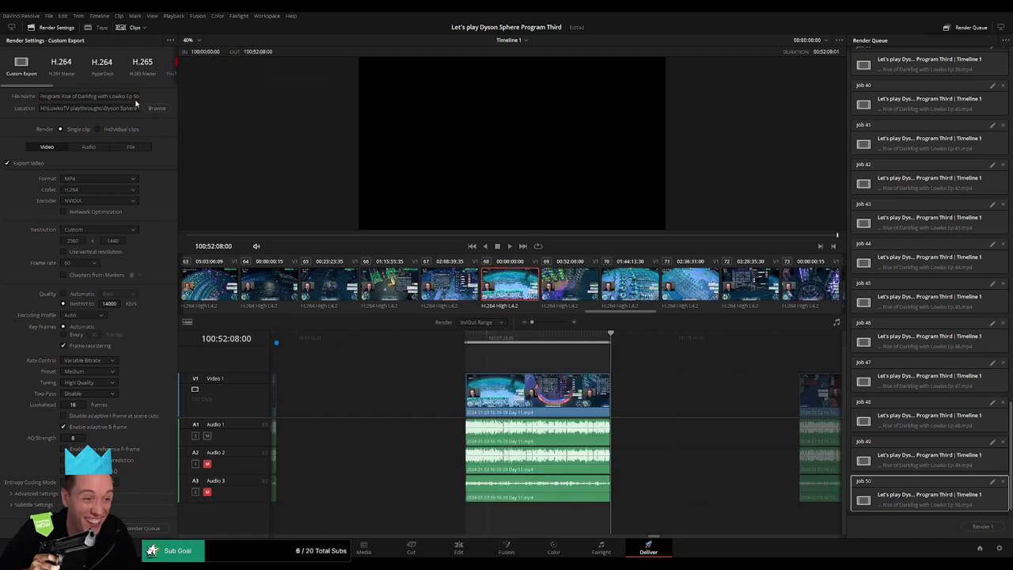
{"action": "left_click", "coordinate": [137, 95]}
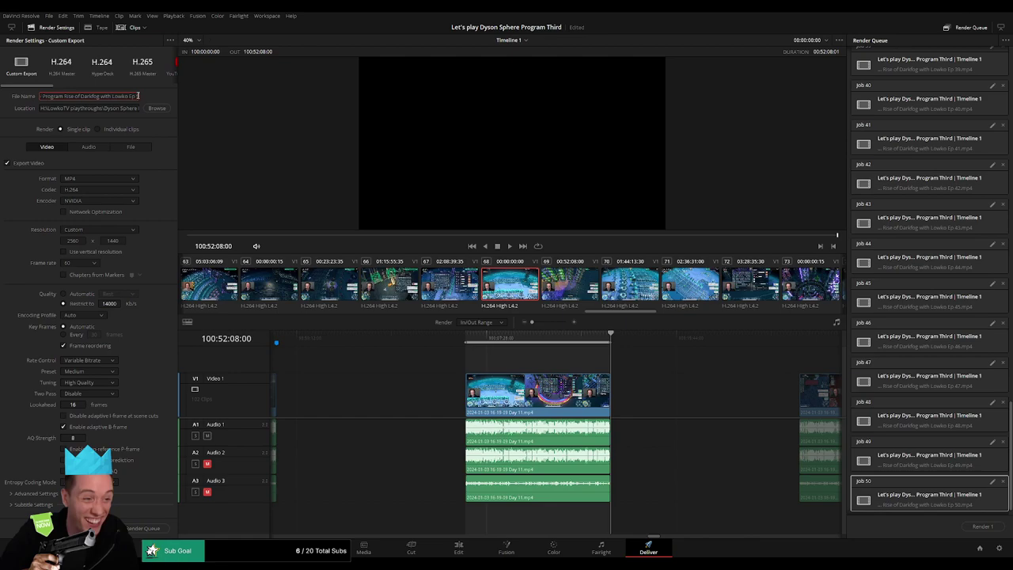
{"action": "type", "text": "1"}
{"action": "left_click", "coordinate": [134, 528]}
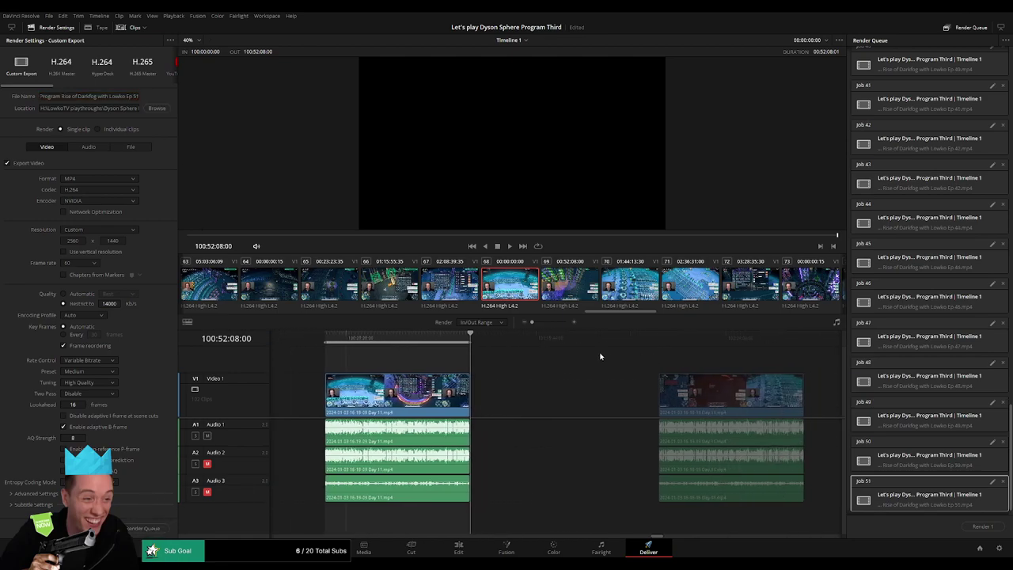
Add the fifty-second episode, 102:00:00:00 to 102:52:05:30, to the render queue with a file name ending in "Ep 52"
{"action": "left_click", "coordinate": [468, 346]}
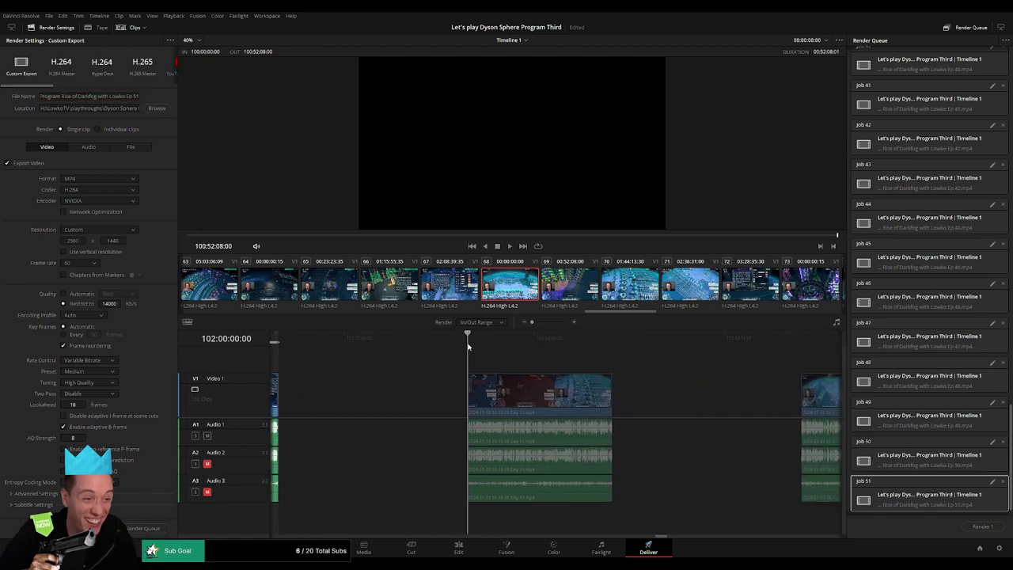
{"action": "key", "text": "i"}
{"action": "left_click", "coordinate": [617, 340]}
{"action": "key", "text": "o"}
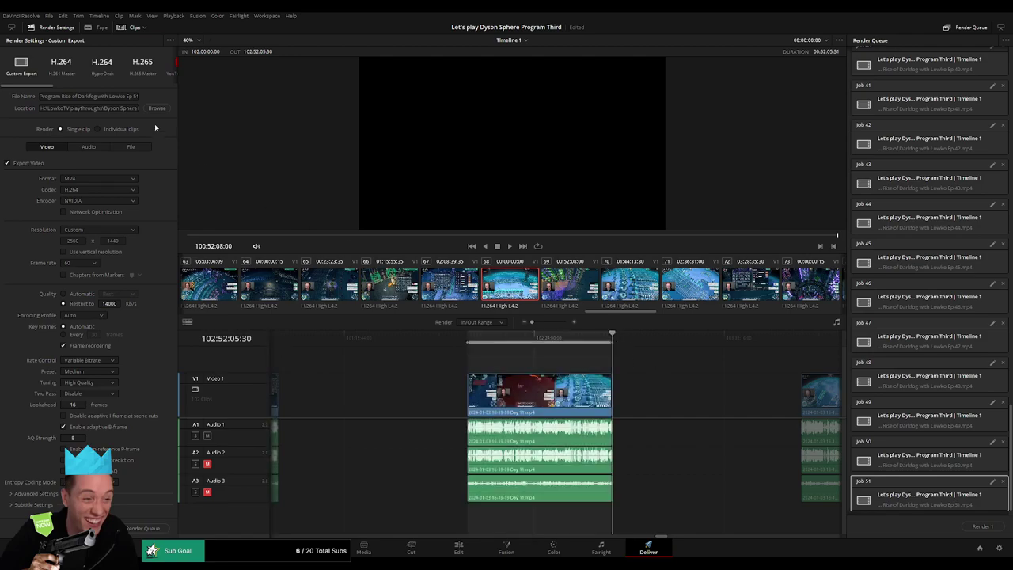
{"action": "left_click", "coordinate": [138, 95]}
{"action": "key", "text": "BackSpace"}
{"action": "type", "text": "2"}
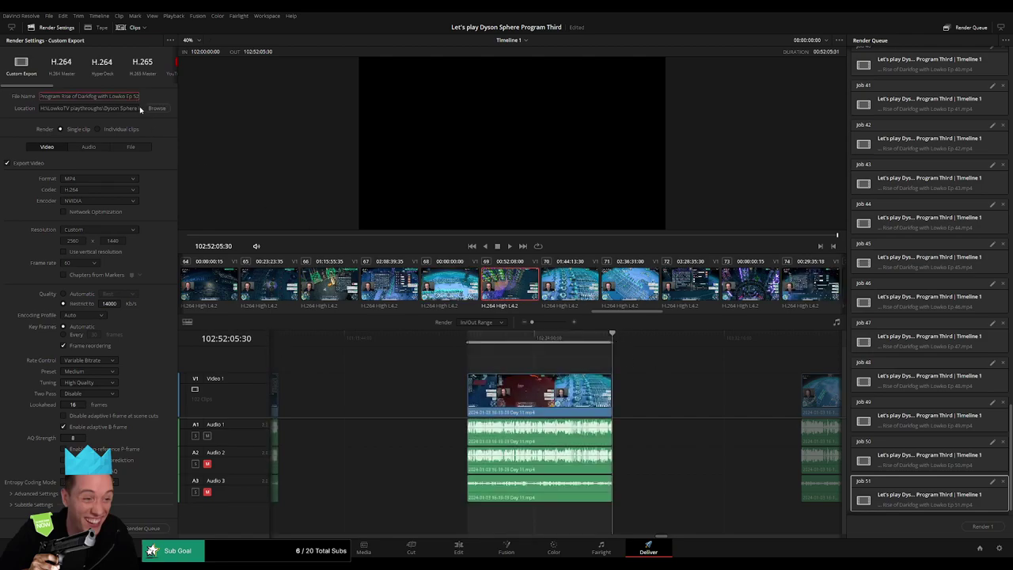
{"action": "left_click", "coordinate": [141, 528]}
{"action": "scroll", "coordinate": [747, 385], "scroll_direction": "down", "scroll_amount": 5}
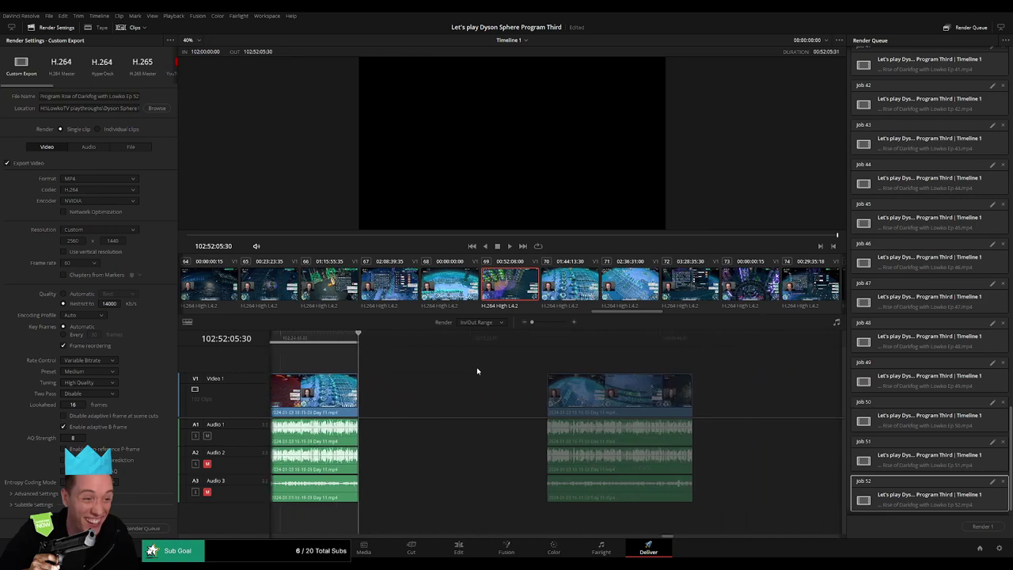
Add the fifty-third episode, 104:00:00:00 to 104:52:17:30, to the render queue with a file name ending in "Ep 53"
{"action": "left_click", "coordinate": [475, 342]}
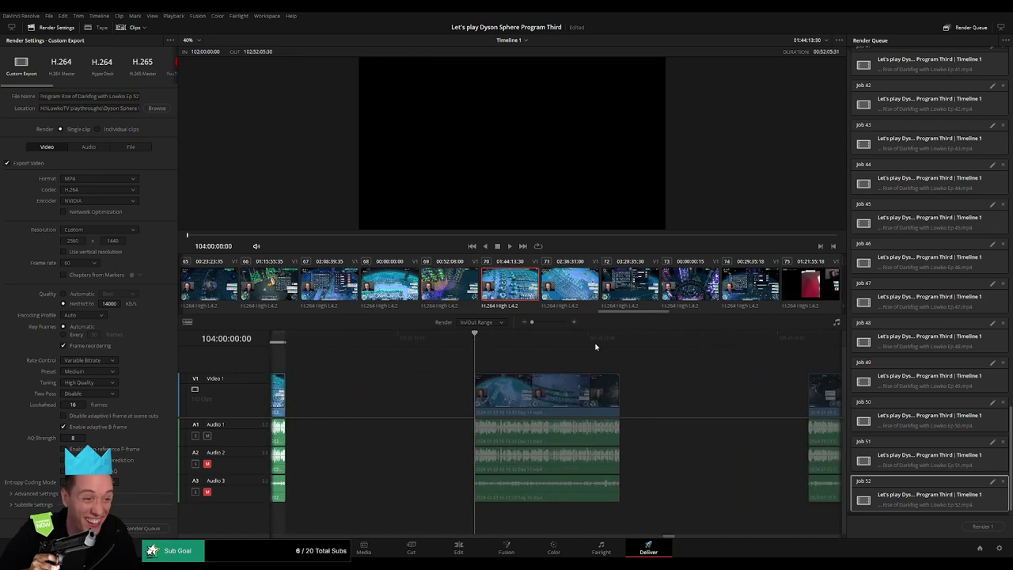
{"action": "key", "text": "Down"}
{"action": "key", "text": "o"}
{"action": "left_click", "coordinate": [140, 96]}
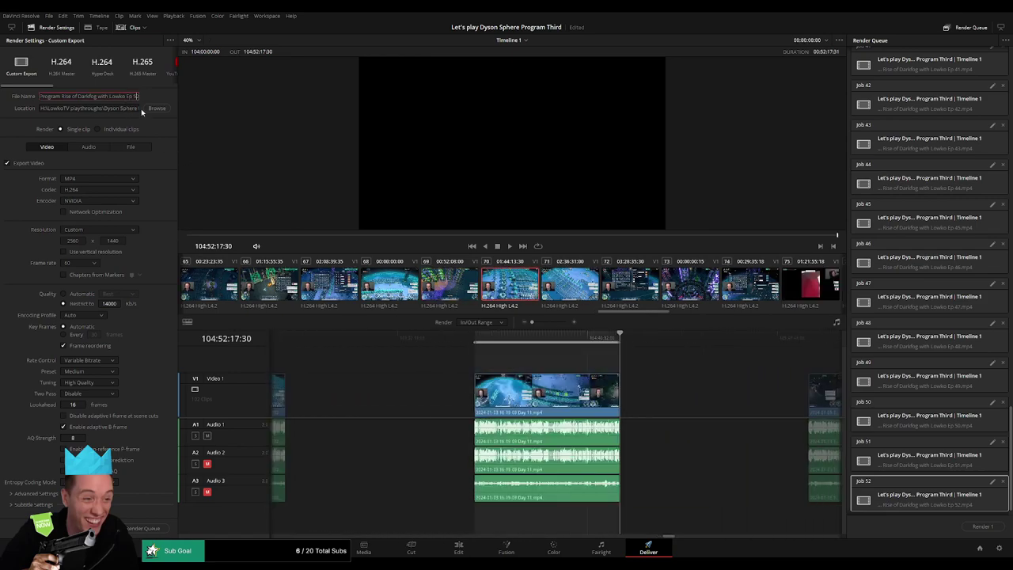
{"action": "left_click", "coordinate": [159, 528]}
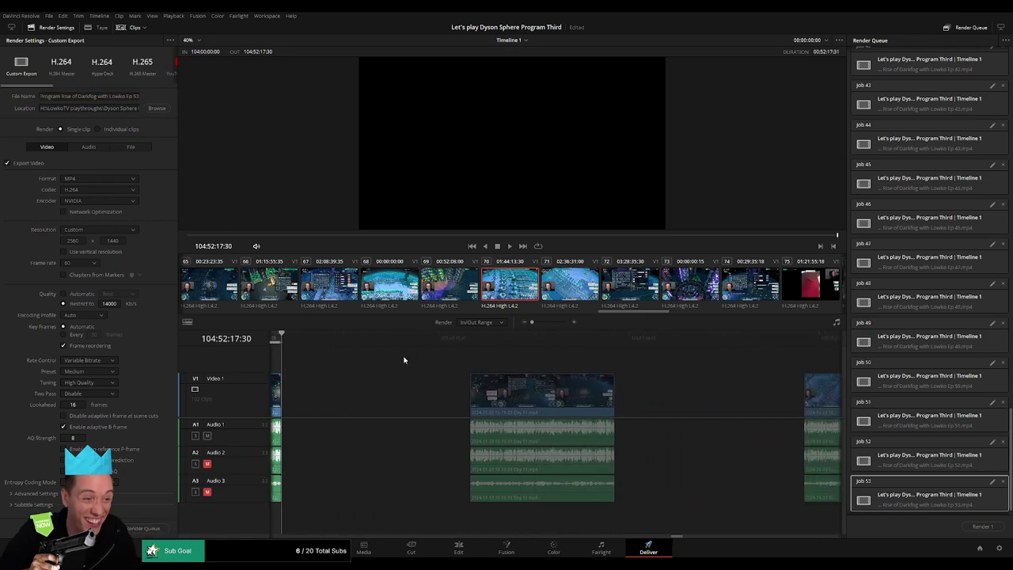
Add the fifty-fourth episode, 106:00:00:00 to 106:52:04:30, to the render queue with a file name ending in "Ep 54"
{"action": "left_click", "coordinate": [470, 342]}
{"action": "key", "text": "i"}
{"action": "left_click", "coordinate": [611, 340]}
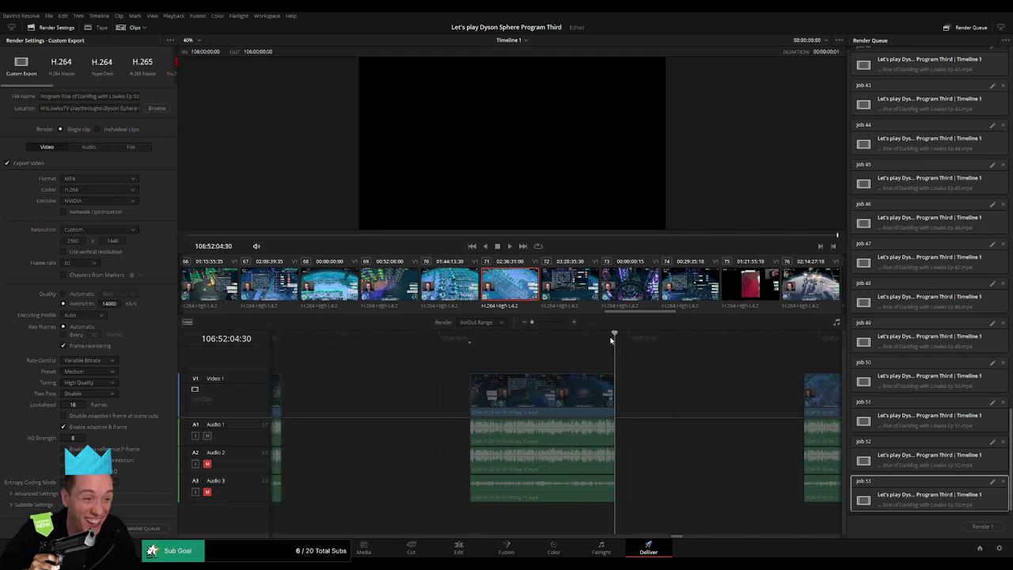
{"action": "key", "text": "o"}
{"action": "left_click", "coordinate": [140, 98]}
{"action": "key", "text": "BackSpace"}
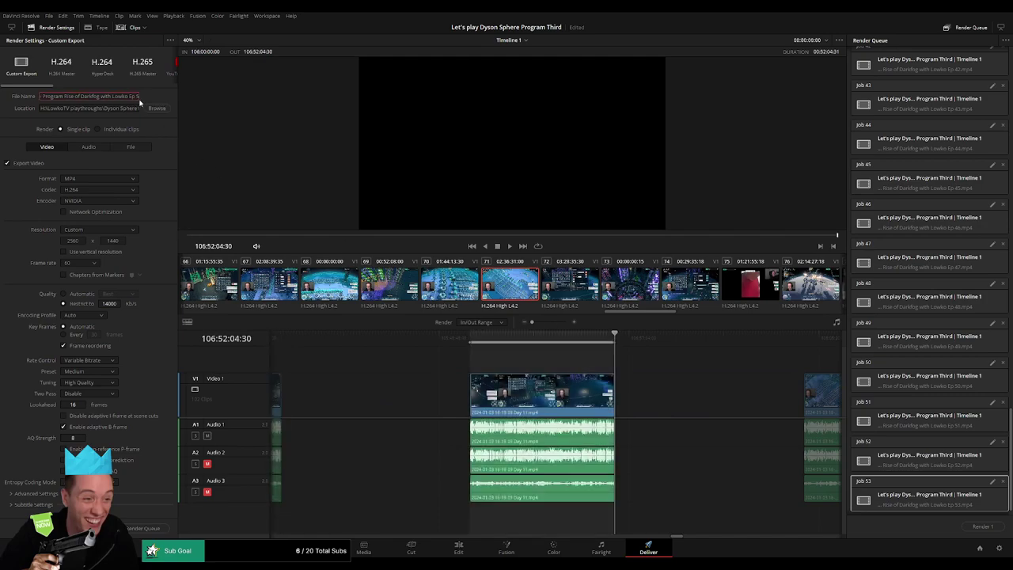
{"action": "type", "text": "4"}
{"action": "left_click", "coordinate": [146, 528]}
Add the fifty-fifth episode, 108:00:00:00 to 108:52:07:00, to the render queue with a file name ending in "Ep 55"
{"action": "left_click_drag", "start_coordinate": [737, 404], "coordinate": [414, 376]}
{"action": "left_click", "coordinate": [478, 341]}
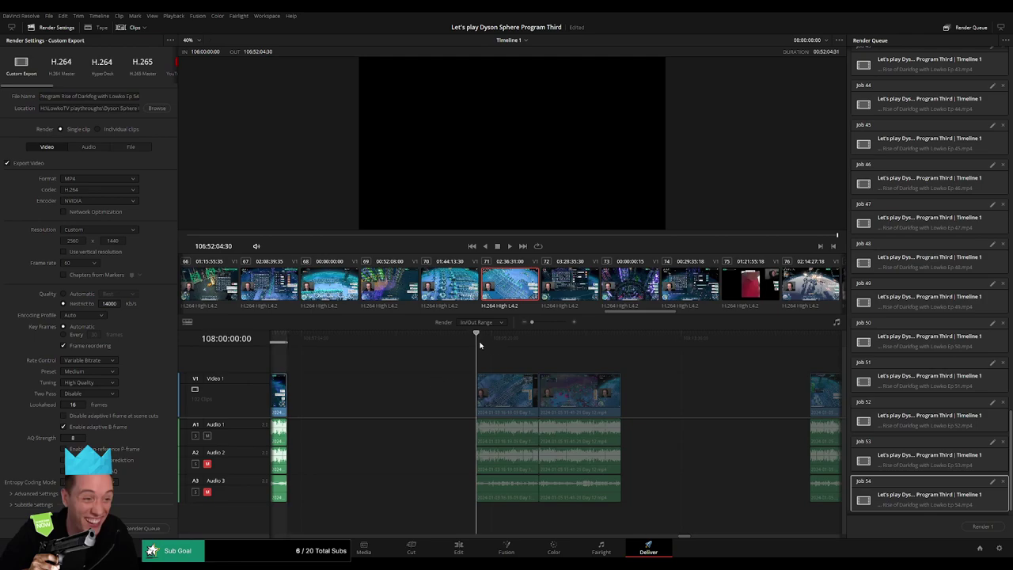
{"action": "left_click", "coordinate": [627, 340]}
{"action": "key", "text": "o"}
{"action": "left_click", "coordinate": [139, 95]}
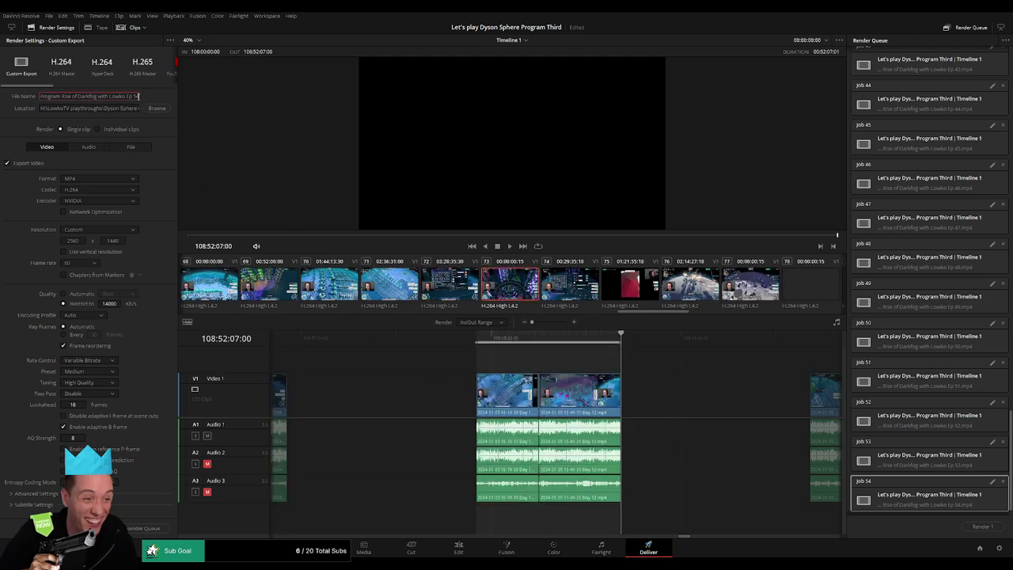
{"action": "key", "text": "BackSpace"}
{"action": "type", "text": "5"}
{"action": "left_click", "coordinate": [149, 523]}
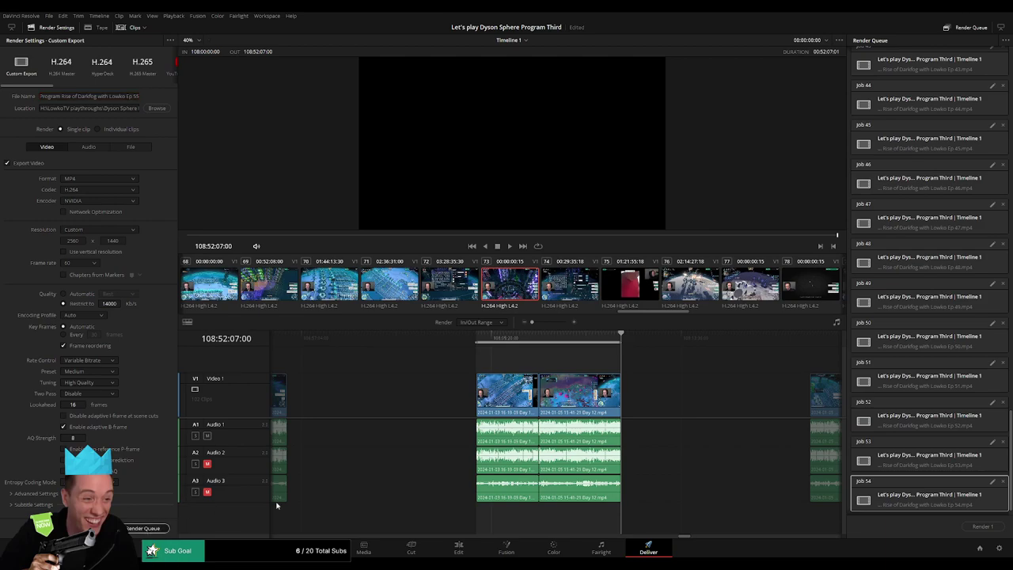
Add the fifty-sixth episode, 110:00:00:00 to 110:52:20:00, to the render queue with a file name ending in "Ep 56"
{"action": "scroll", "coordinate": [649, 396], "scroll_direction": "right", "scroll_amount": 3}
{"action": "left_click", "coordinate": [469, 340]}
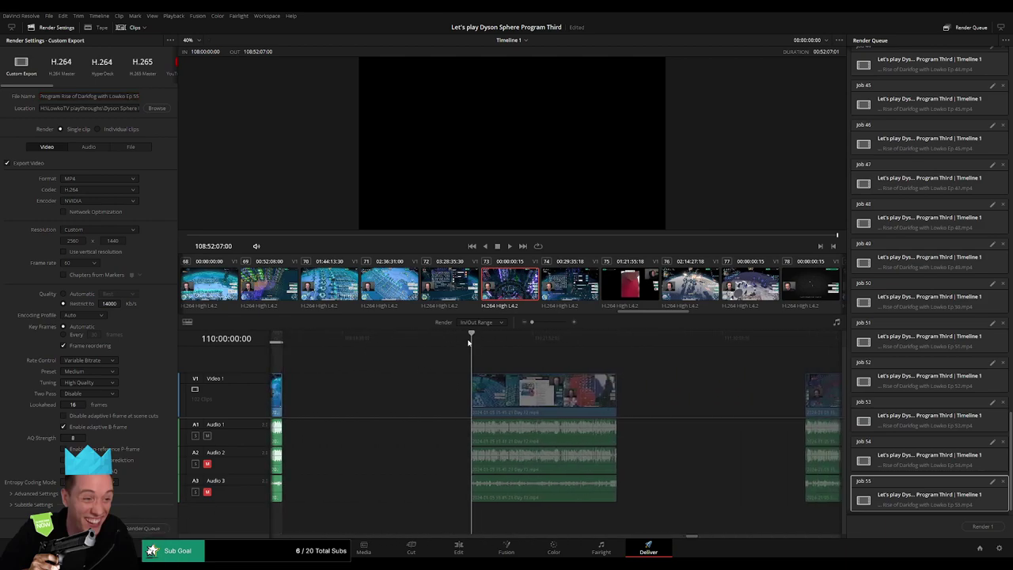
{"action": "key", "text": "i"}
{"action": "left_click", "coordinate": [618, 340]}
{"action": "key", "text": "o"}
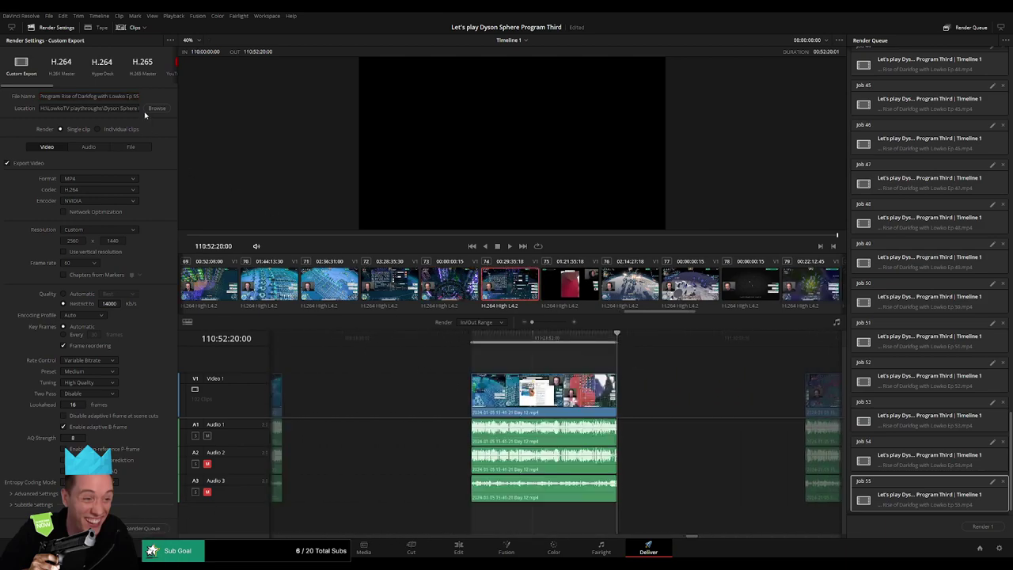
{"action": "key", "text": "BackSpace"}
{"action": "type", "text": "6"}
{"action": "left_click", "coordinate": [142, 528]}
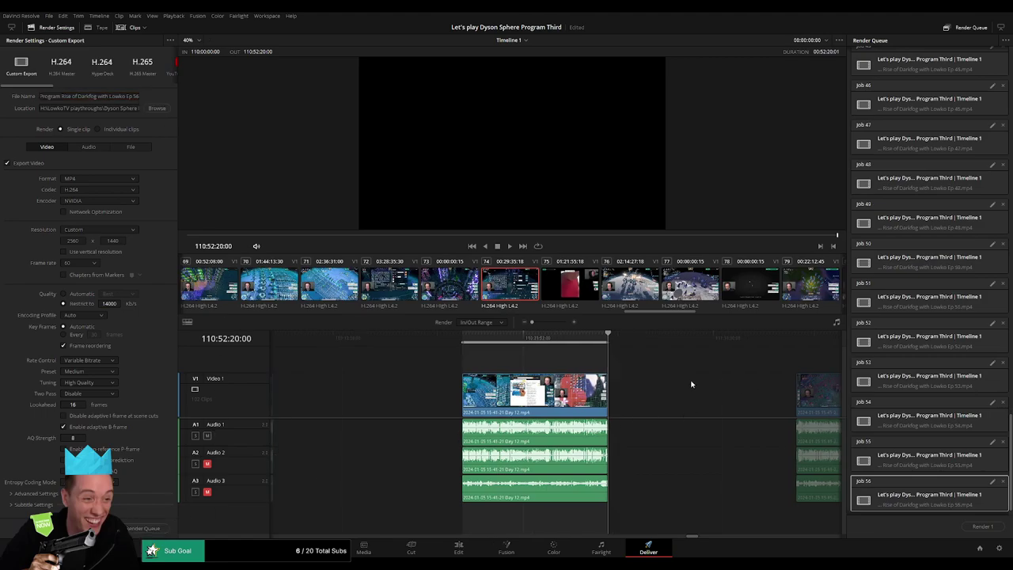
Add the fifty-seventh episode, 112:00:00:00 to 112:52:32:00, to the render queue with a file name ending in "Ep 57"
{"action": "left_click", "coordinate": [480, 341]}
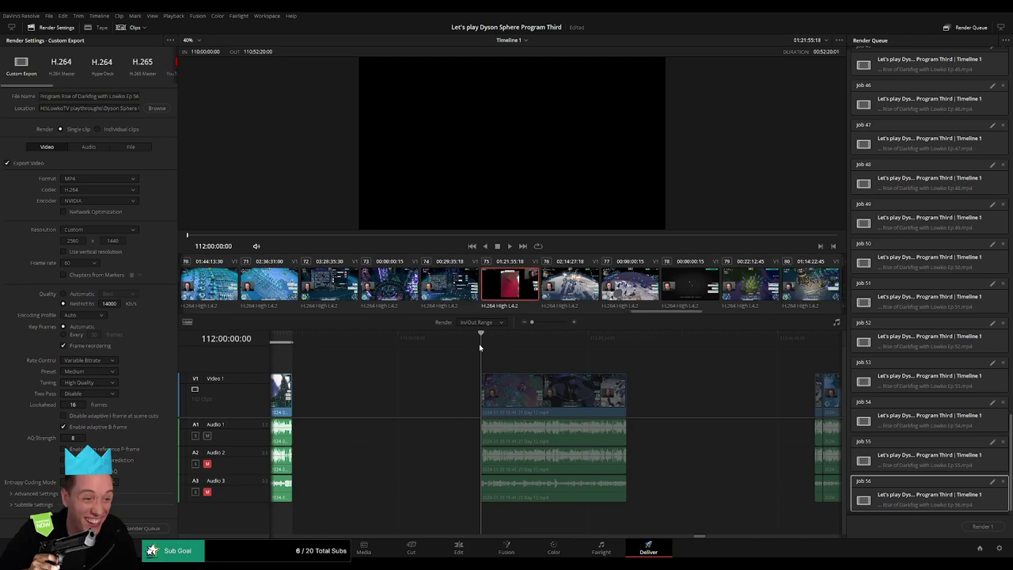
{"action": "key", "text": "i"}
{"action": "left_click", "coordinate": [627, 343]}
{"action": "key", "text": "o"}
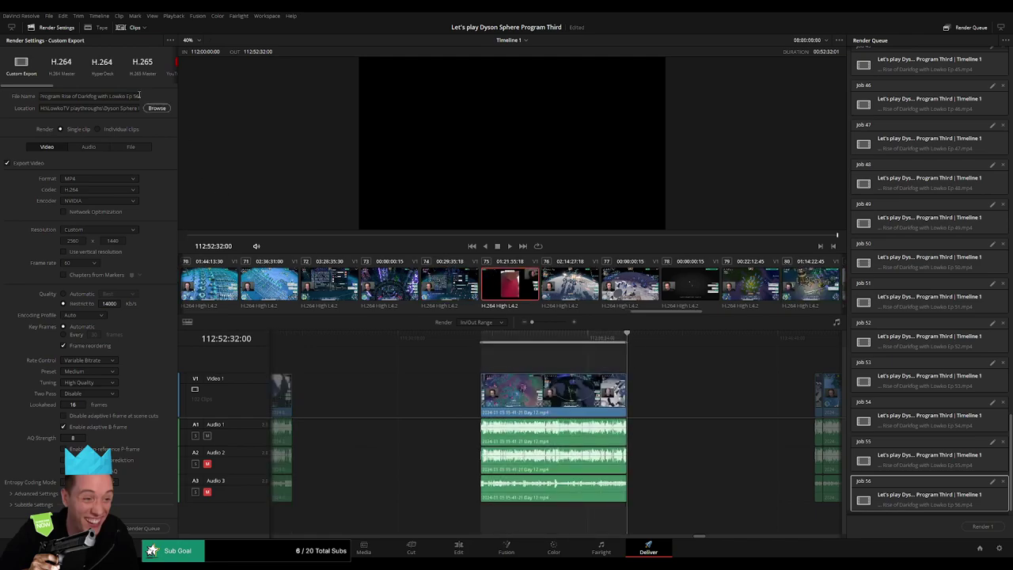
{"action": "left_click", "coordinate": [139, 95]}
{"action": "key", "text": "BackSpace"}
{"action": "type", "text": "7"}
{"action": "left_click", "coordinate": [145, 528]}
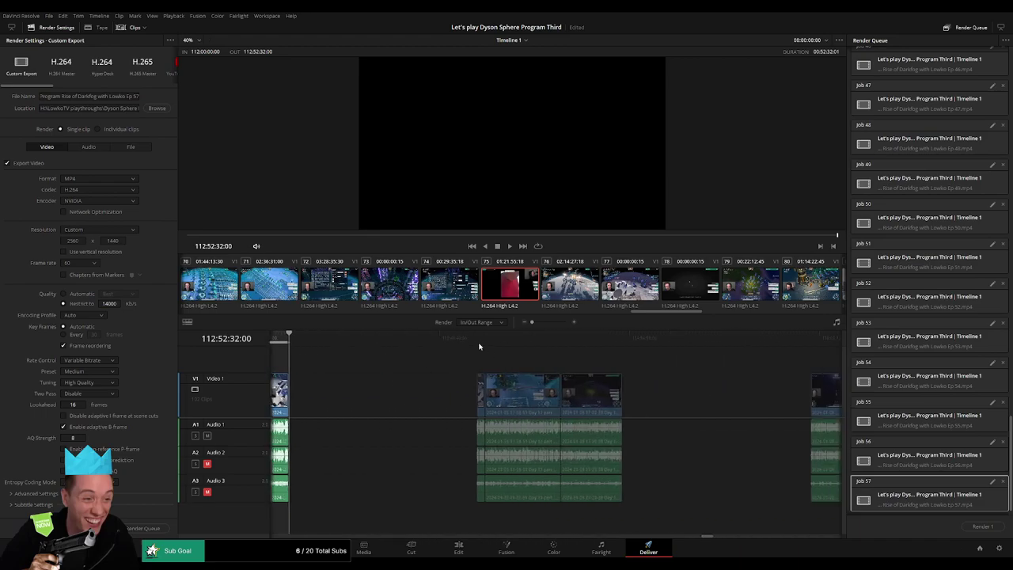
Add the fifty-eighth episode, 114:00:00:00 to 114:52:23:00, to the render queue with a file name ending in "Ep 58"
{"action": "left_click", "coordinate": [478, 341]}
{"action": "key", "text": "i"}
{"action": "scroll", "coordinate": [473, 364], "scroll_direction": "down", "scroll_amount": 3}
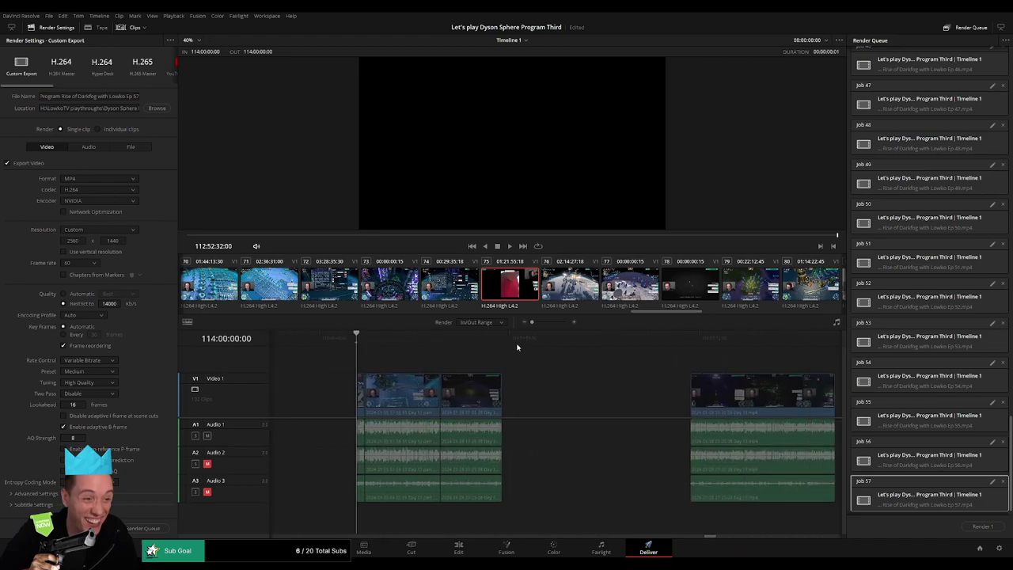
{"action": "left_click", "coordinate": [509, 342]}
{"action": "key", "text": "o"}
{"action": "left_click", "coordinate": [139, 96]}
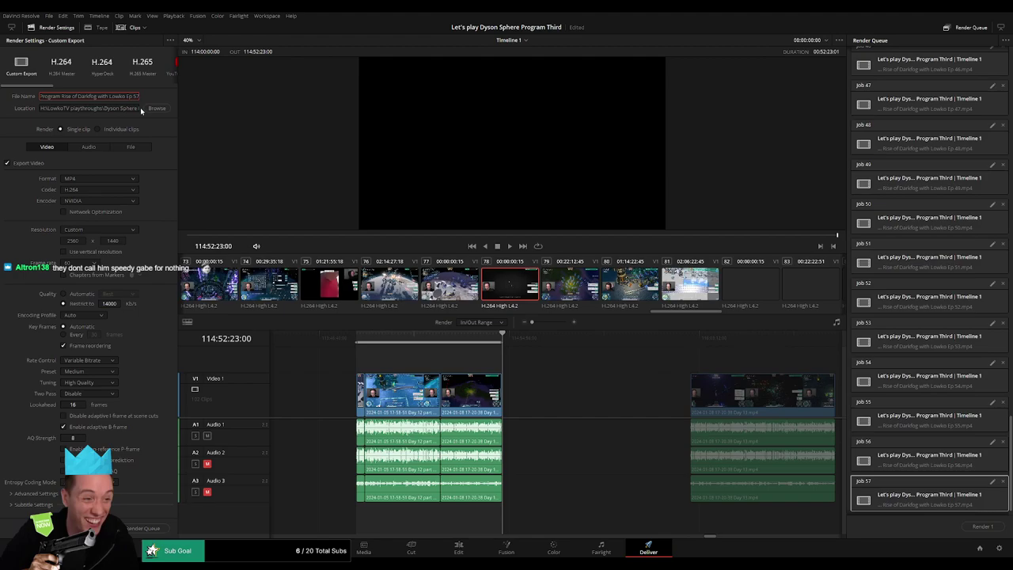
{"action": "key", "text": "BackSpace"}
{"action": "type", "text": "8"}
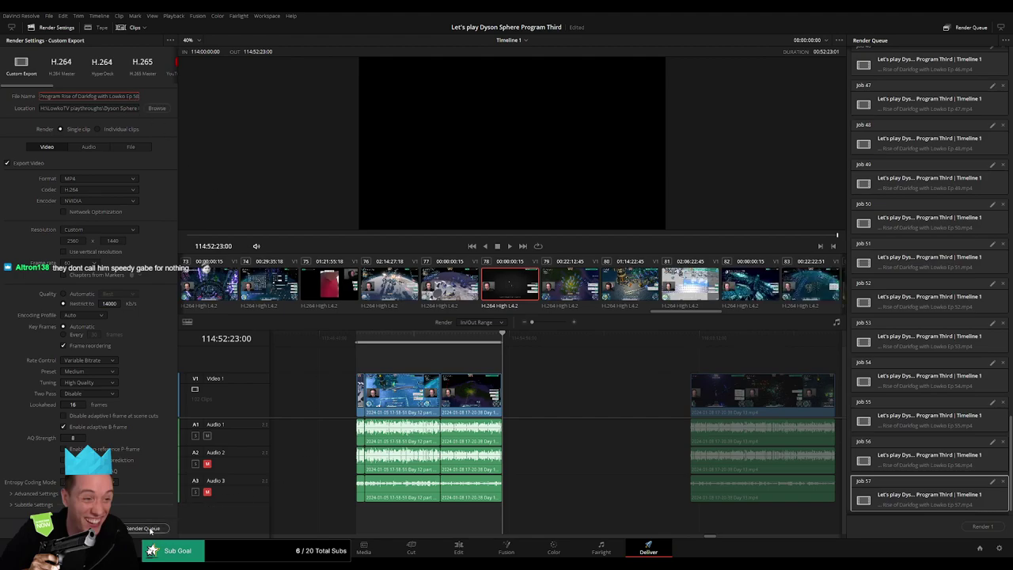
{"action": "left_click", "coordinate": [146, 528]}
Add the fifty-ninth episode, 116:00:00:00 to 116:52:10:00, to the render queue with a file name ending in "Ep 59"
{"action": "scroll", "coordinate": [501, 374], "scroll_direction": "down", "scroll_amount": 5}
{"action": "key", "text": "Down"}
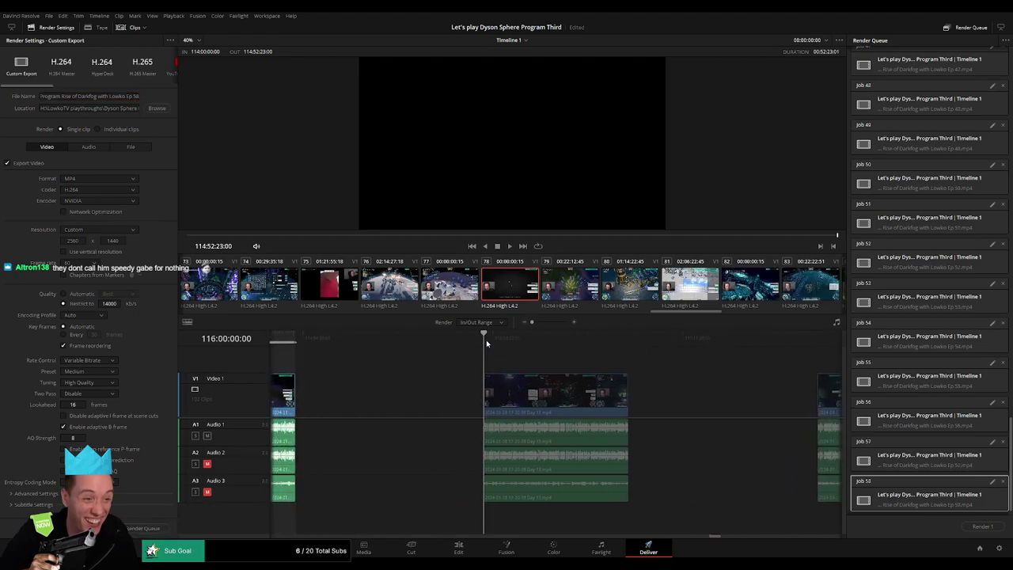
{"action": "key", "text": "i"}
{"action": "scroll", "coordinate": [560, 362], "scroll_direction": "down", "scroll_amount": 3}
{"action": "left_click_drag", "start_coordinate": [527, 341], "coordinate": [531, 338]}
{"action": "key", "text": "o"}
{"action": "left_click", "coordinate": [138, 95]}
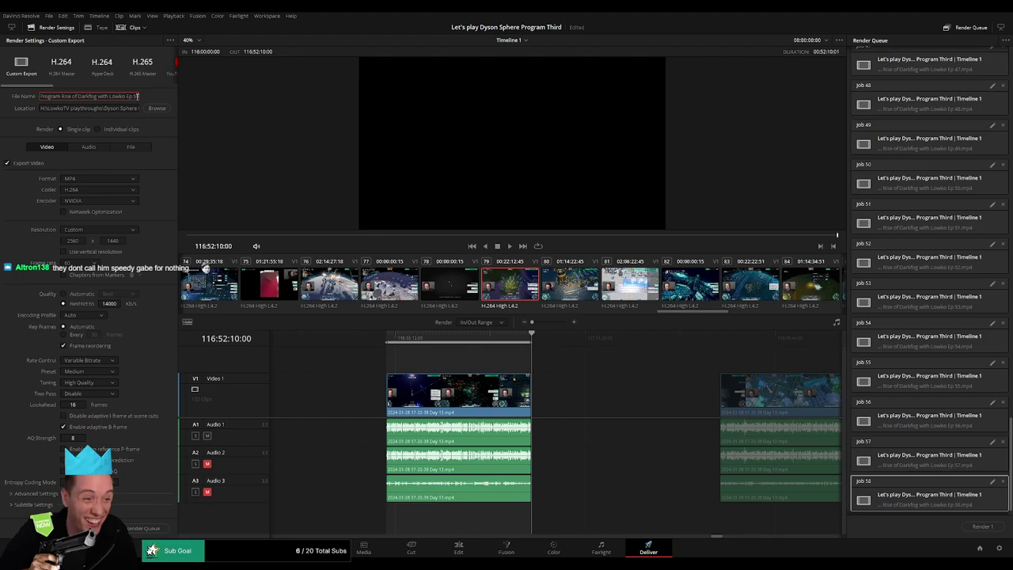
{"action": "left_click", "coordinate": [146, 528]}
Add the sixtieth episode, 118:00:00:00 to 118:52:00:00, to the render queue with a file name ending in "Ep 60"
{"action": "scroll", "coordinate": [470, 371], "scroll_direction": "down", "scroll_amount": 3}
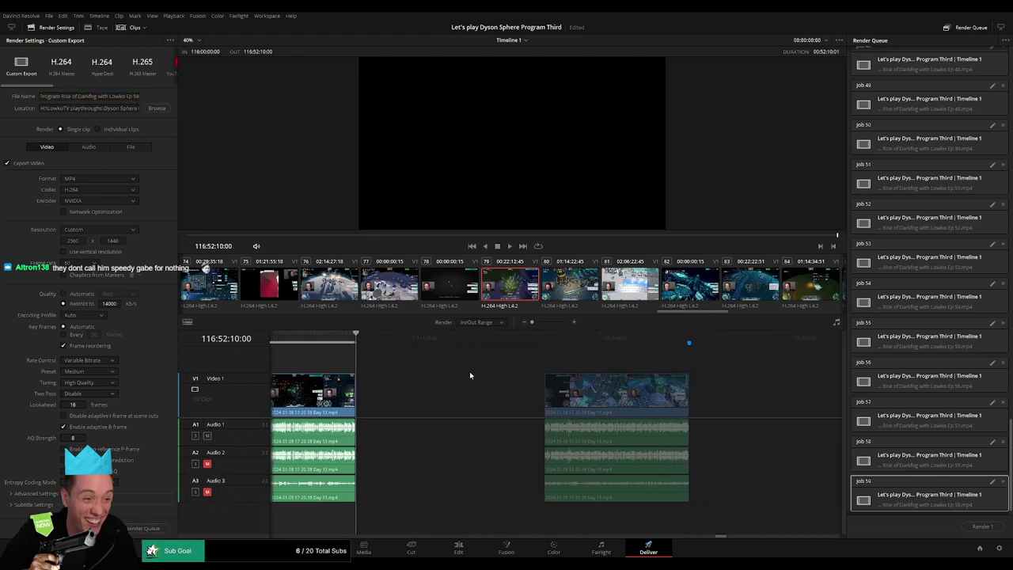
{"action": "left_click", "coordinate": [499, 347]}
{"action": "key", "text": "i"}
{"action": "left_click_drag", "start_coordinate": [559, 362], "coordinate": [408, 350]}
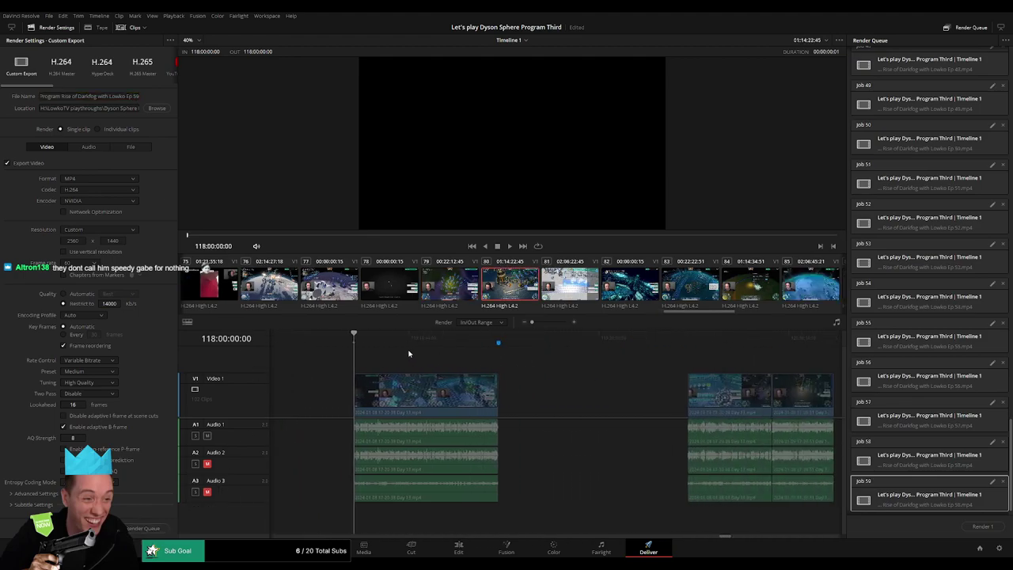
{"action": "left_click", "coordinate": [491, 341]}
{"action": "key", "text": "o"}
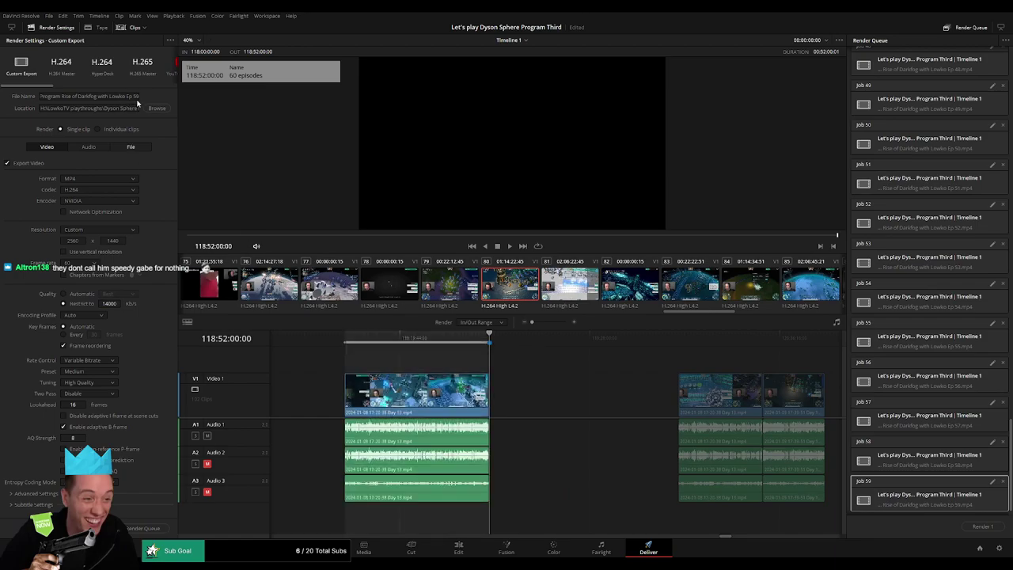
{"action": "left_click", "coordinate": [138, 98]}
{"action": "key", "text": "BackSpace"}
{"action": "key", "text": "BackSpace"}
{"action": "type", "text": "60"}
{"action": "left_click", "coordinate": [146, 528]}
Add the sixty-first episode, 120:00:00:00 to 120:52:39:30, to the render queue with a file name ending in "Ep 61"
{"action": "left_click_drag", "start_coordinate": [606, 401], "coordinate": [427, 383]}
{"action": "left_click_drag", "start_coordinate": [491, 348], "coordinate": [498, 348]}
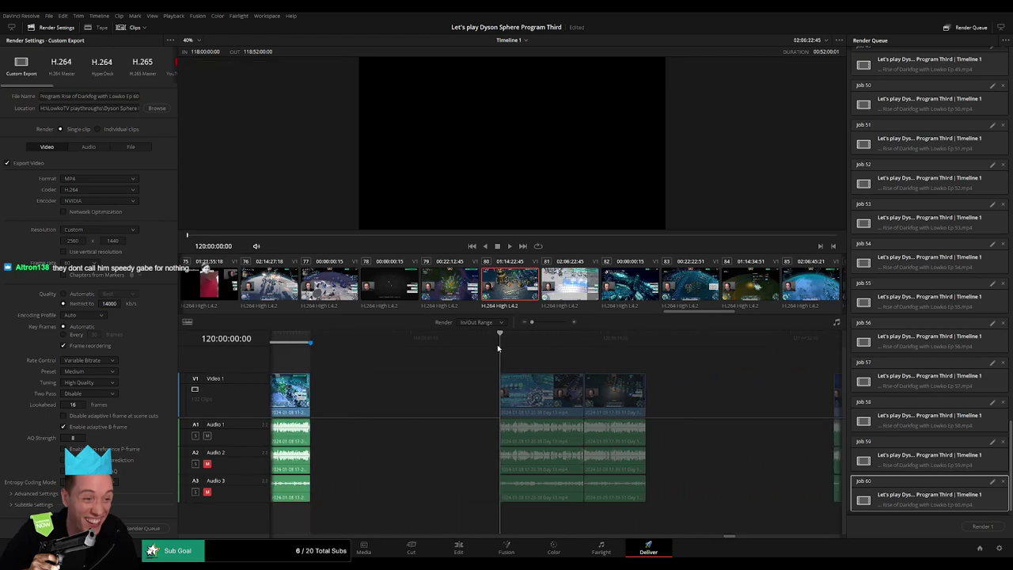
{"action": "key", "text": "i"}
{"action": "left_click_drag", "start_coordinate": [573, 359], "coordinate": [432, 350]}
{"action": "left_click", "coordinate": [503, 343]}
{"action": "key", "text": "o"}
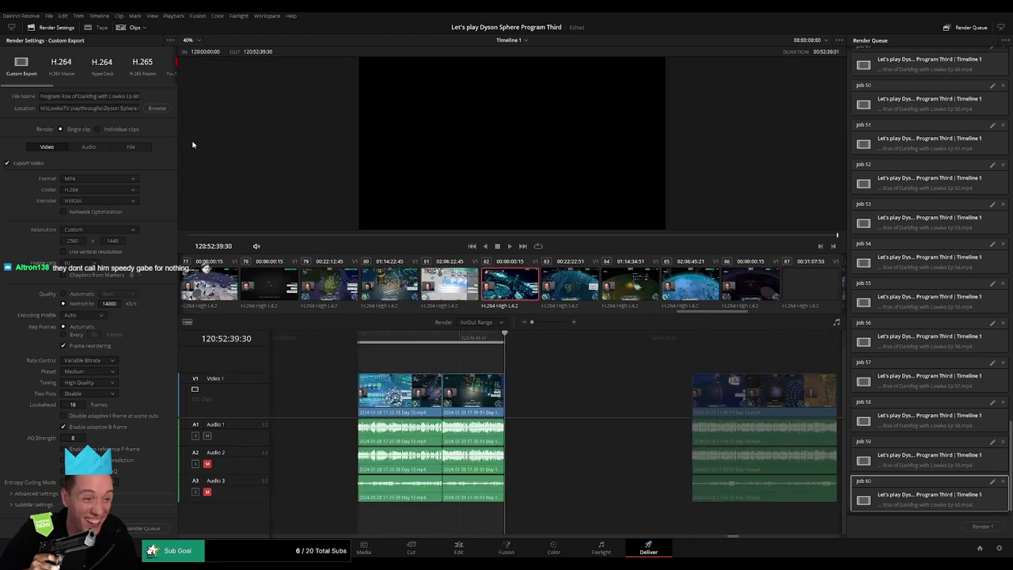
{"action": "left_click", "coordinate": [139, 95]}
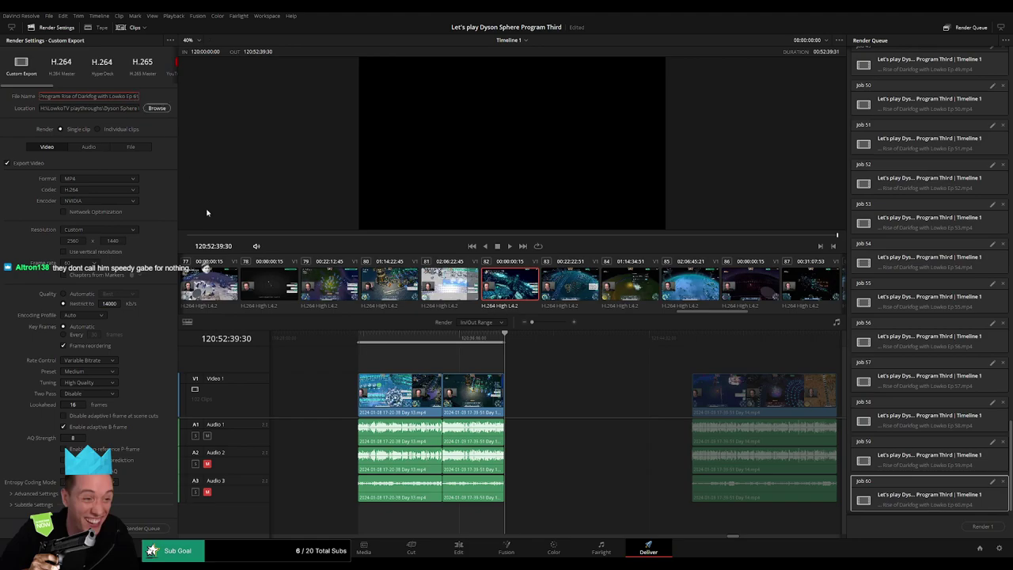
{"action": "left_click", "coordinate": [149, 528]}
Add the sixty-second episode, 122:00:00:00 to 122:52:12:00, to the render queue with a file name ending in "Ep 62"
{"action": "scroll", "coordinate": [458, 373], "scroll_direction": "right", "scroll_amount": 4}
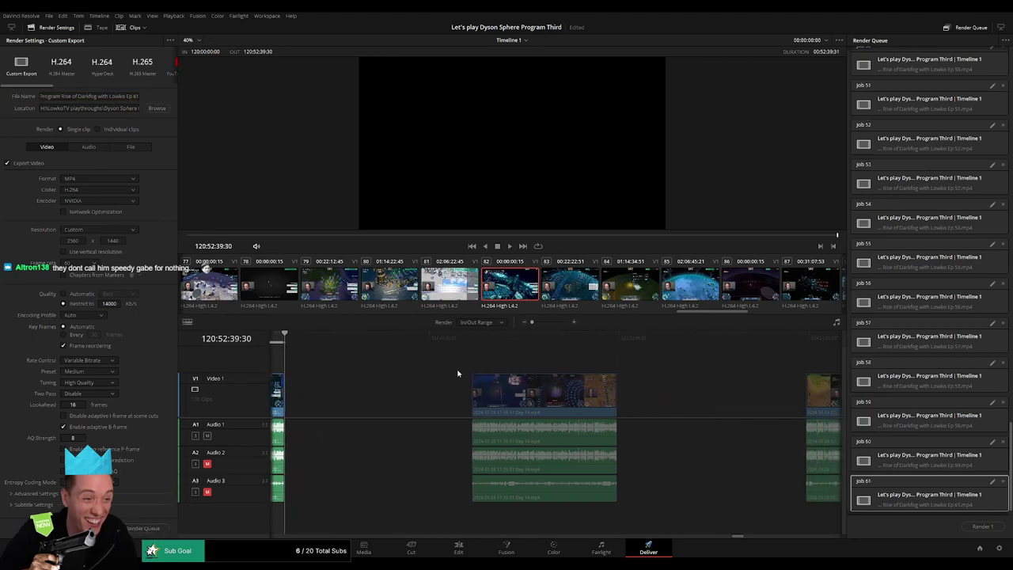
{"action": "left_click", "coordinate": [472, 341]}
{"action": "key", "text": "i"}
{"action": "left_click_drag", "start_coordinate": [536, 360], "coordinate": [439, 357]}
{"action": "left_click", "coordinate": [529, 344]}
{"action": "key", "text": "o"}
{"action": "left_click", "coordinate": [139, 96]}
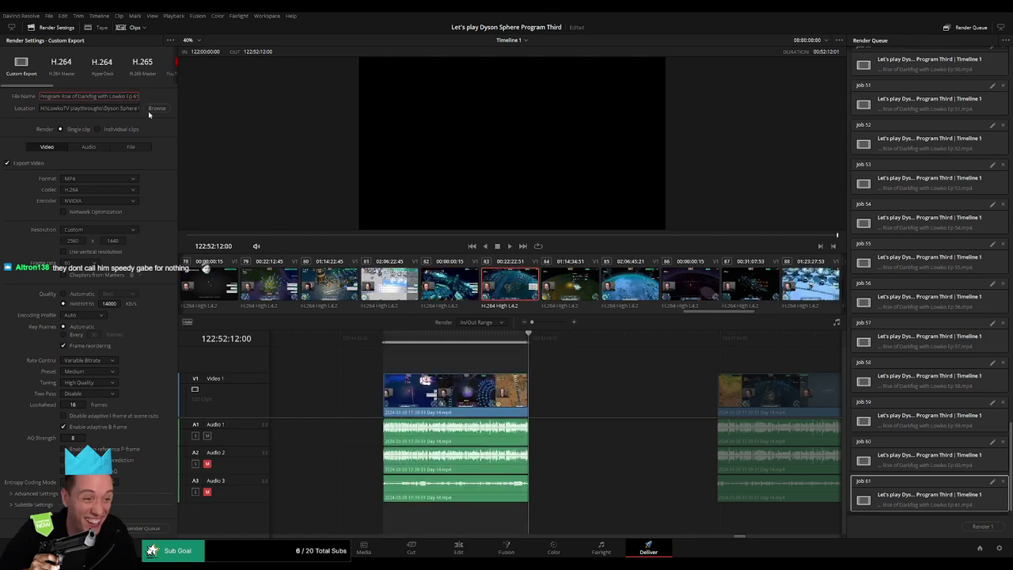
{"action": "left_click", "coordinate": [159, 535]}
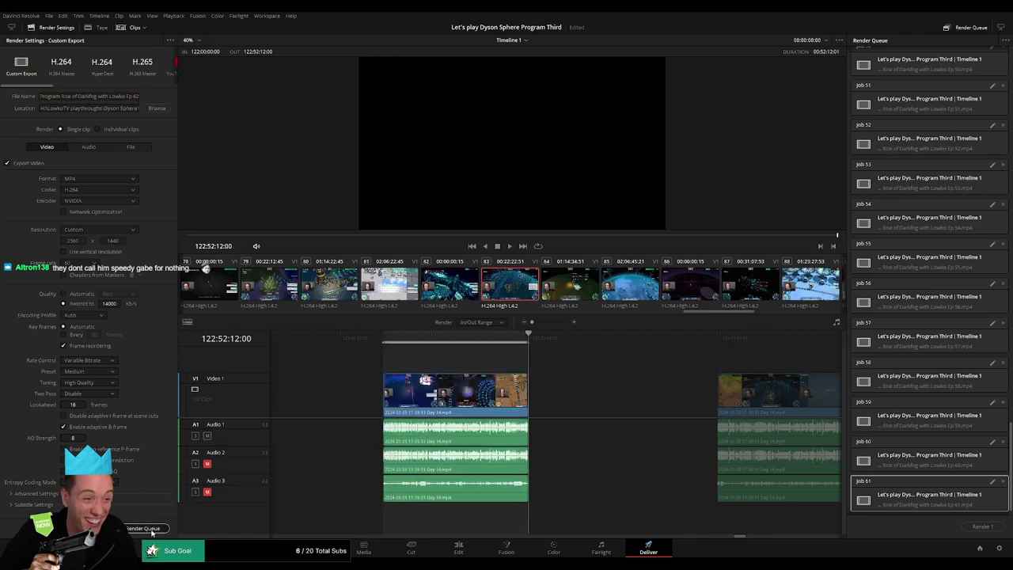
Add the sixty-third episode, 124:00:00:00 to 124:52:10:30, to the render queue with a file name ending in "Ep 63"
{"action": "scroll", "coordinate": [674, 389], "scroll_direction": "right", "scroll_amount": 3}
{"action": "left_click", "coordinate": [468, 344]}
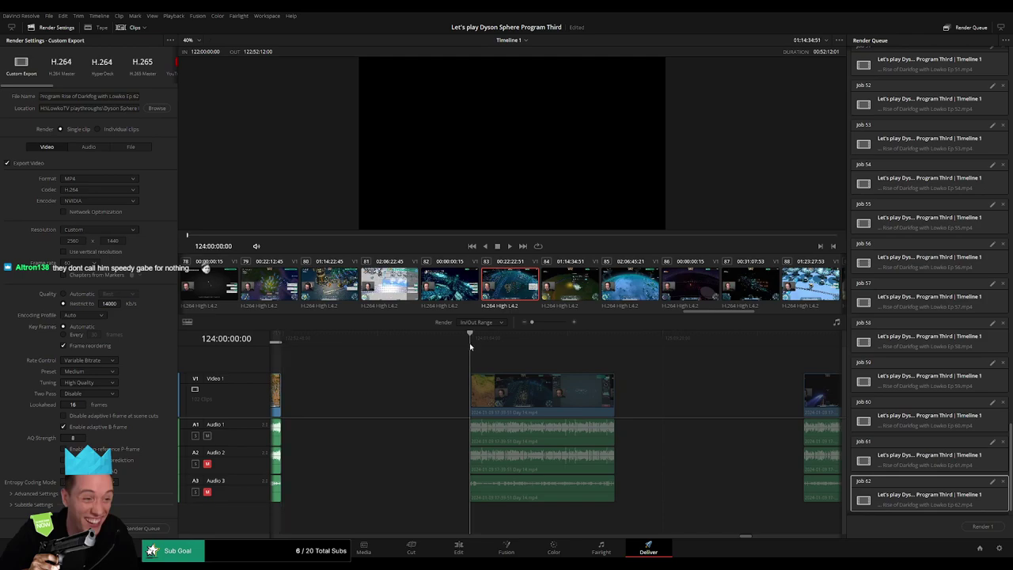
{"action": "left_click", "coordinate": [617, 344]}
{"action": "key", "text": "o"}
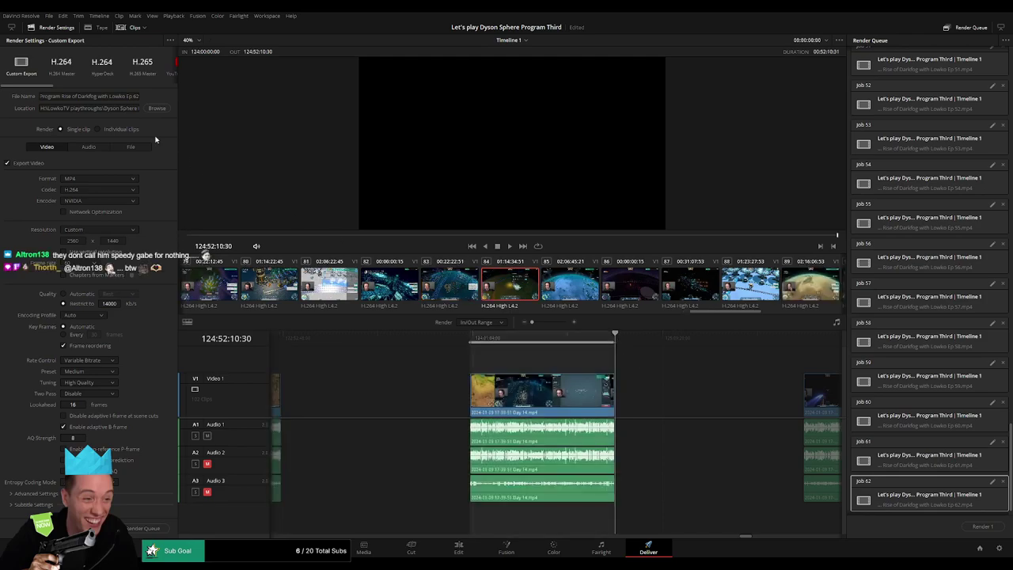
{"action": "double_click", "coordinate": [136, 96]}
{"action": "left_click", "coordinate": [155, 528]}
Add the sixty-fourth episode, 126:00:00:00 to 126:52:01:00, to the render queue with a file name ending in "Ep 64"
{"action": "scroll", "coordinate": [396, 378], "scroll_direction": "right", "scroll_amount": 5}
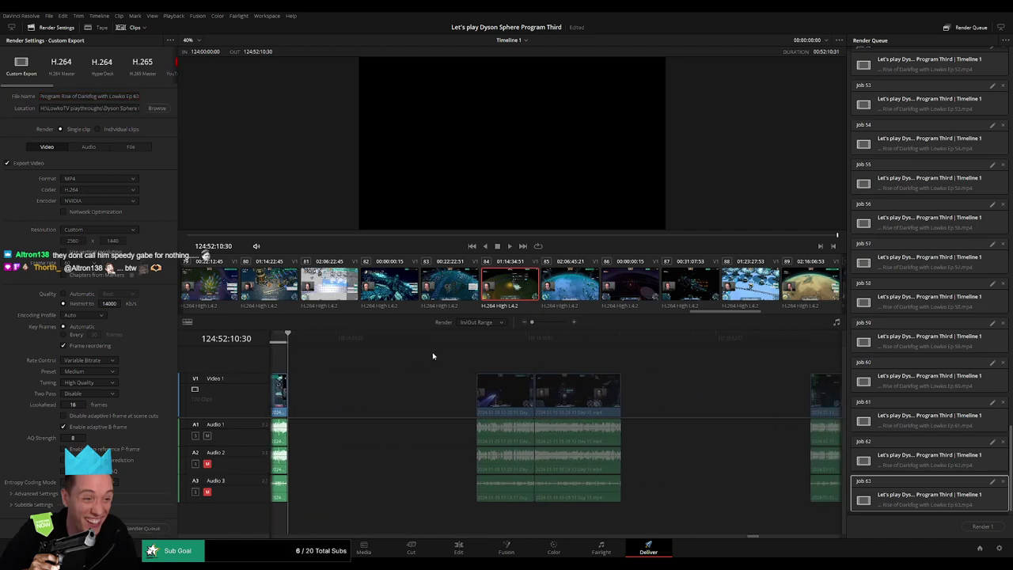
{"action": "left_click", "coordinate": [473, 340]}
{"action": "key", "text": "i"}
{"action": "left_click_drag", "start_coordinate": [568, 362], "coordinate": [432, 350]}
{"action": "left_click", "coordinate": [492, 341]}
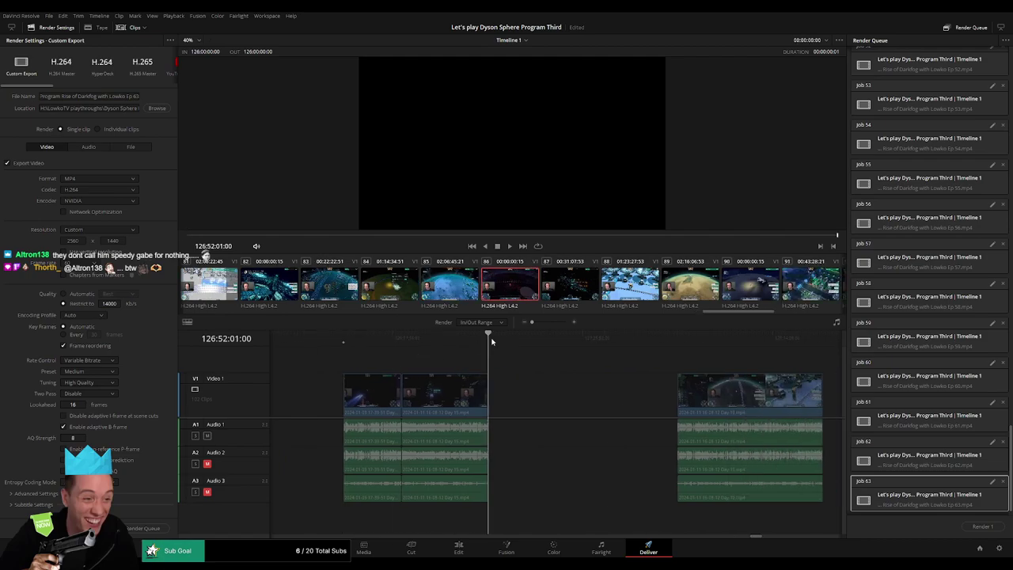
{"action": "key", "text": "o"}
{"action": "left_click", "coordinate": [139, 95]}
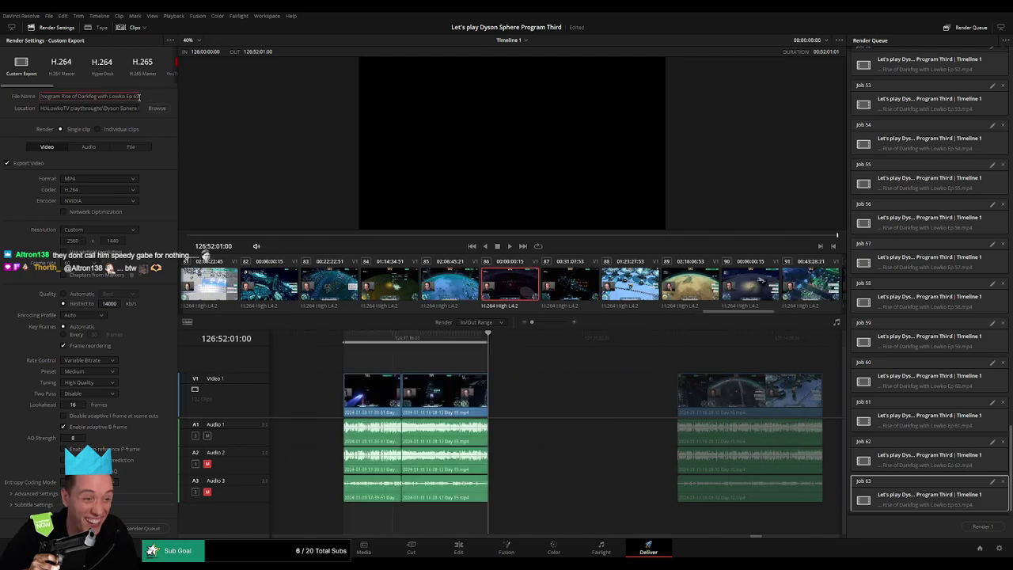
{"action": "left_click", "coordinate": [147, 528]}
Add the sixty-fifth episode, 128:00:00:00 to 128:52:20:00, to the render queue with a file name ending in "Ep 65"
{"action": "scroll", "coordinate": [591, 409], "scroll_direction": "right", "scroll_amount": 3}
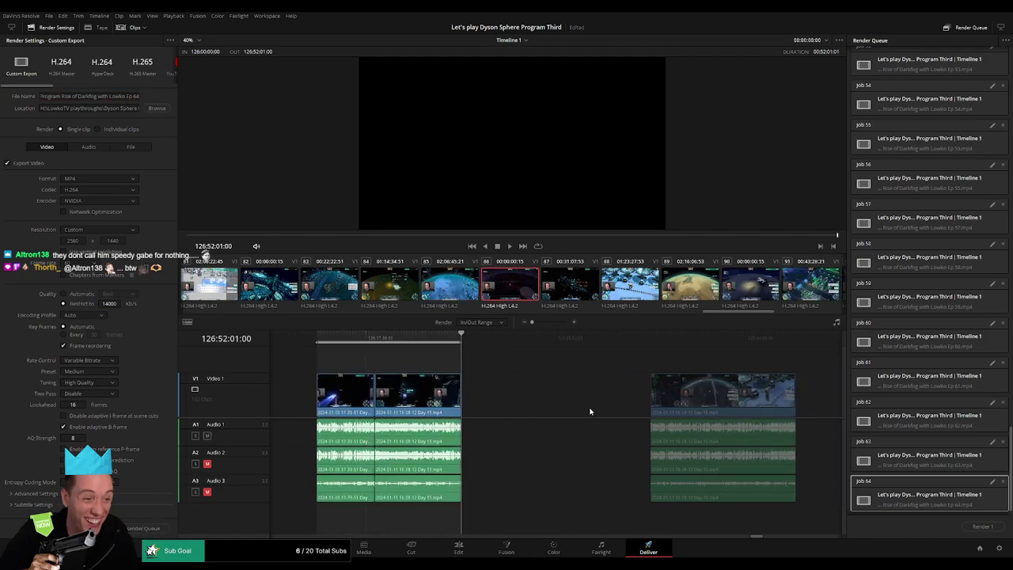
{"action": "key", "text": "Down"}
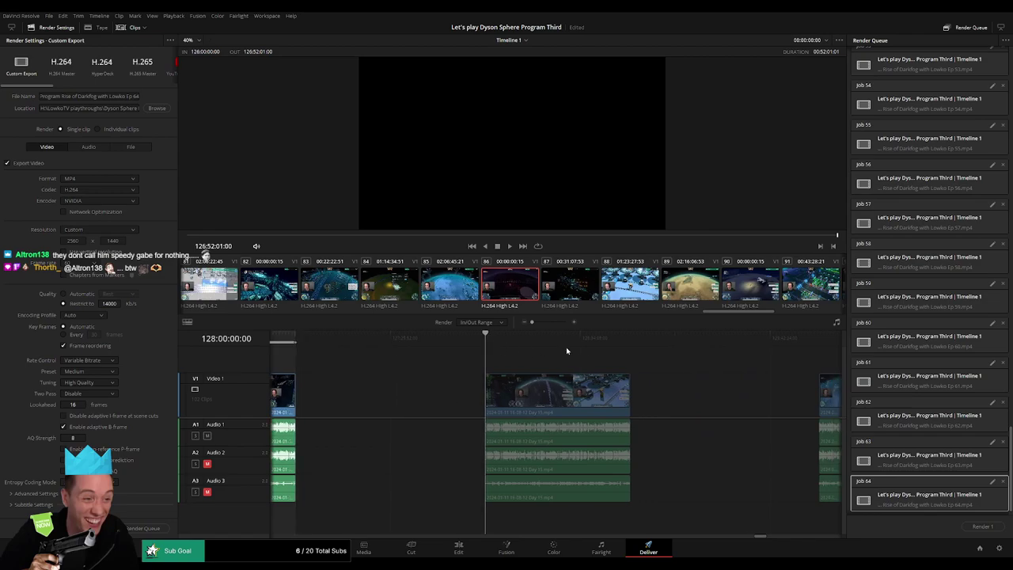
{"action": "key", "text": "i"}
{"action": "key", "text": "Down"}
{"action": "key", "text": "o"}
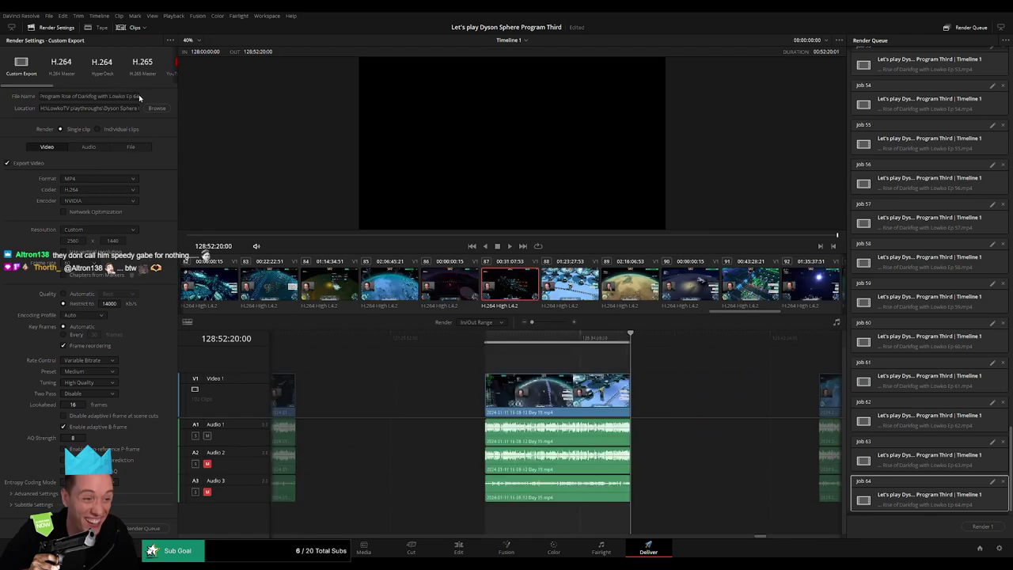
{"action": "double_click", "coordinate": [138, 96]}
{"action": "type", "text": "65"}
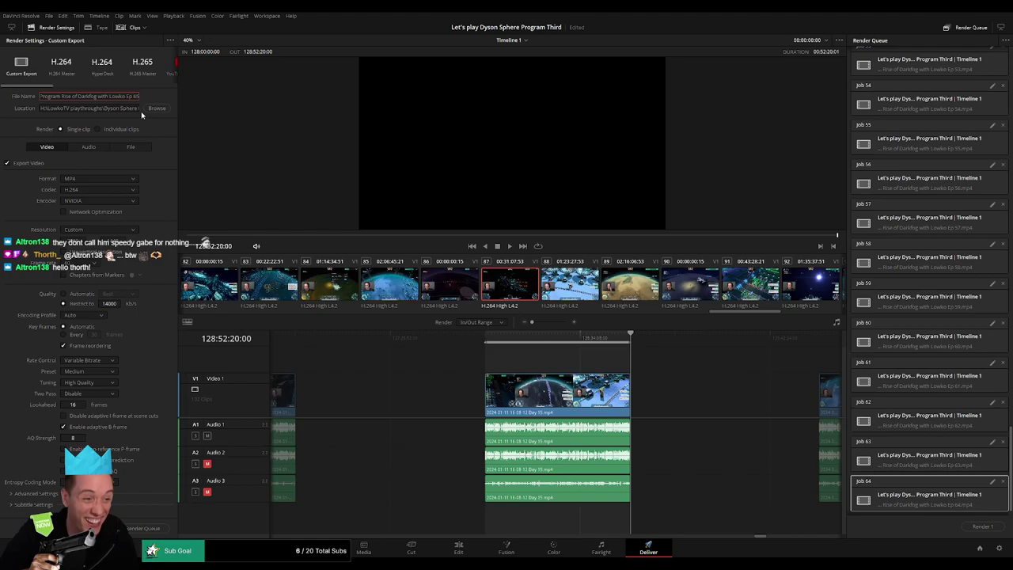
{"action": "left_click", "coordinate": [142, 529]}
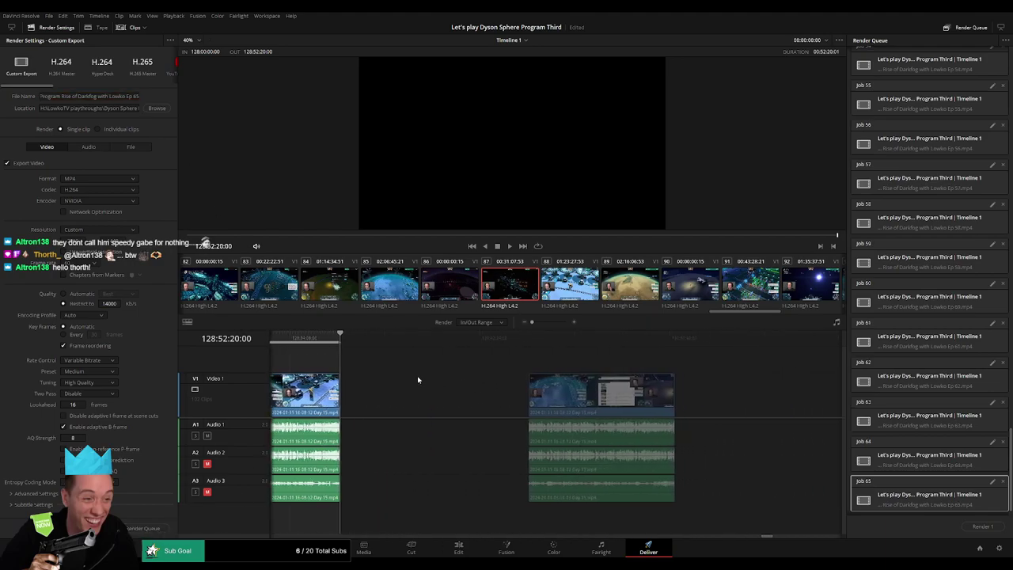
Add the sixty-sixth episode, 130:00:00:00 to 130:52:39:00, to the render queue with a file name ending in "Ep 66"
{"action": "left_click", "coordinate": [476, 338]}
{"action": "key", "text": "i"}
{"action": "scroll", "coordinate": [471, 353], "scroll_direction": "right", "scroll_amount": 3}
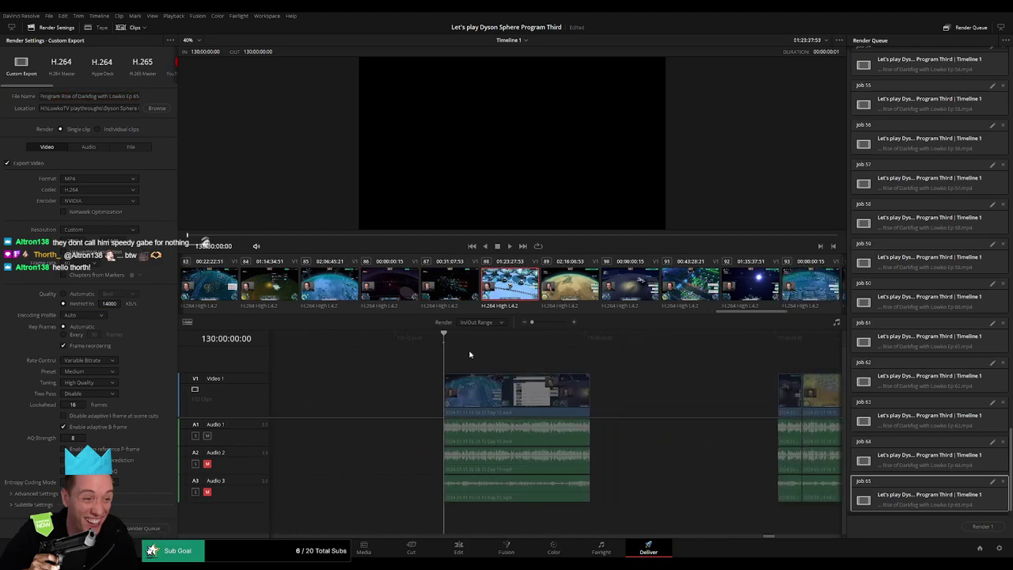
{"action": "key", "text": "Down"}
{"action": "key", "text": "o"}
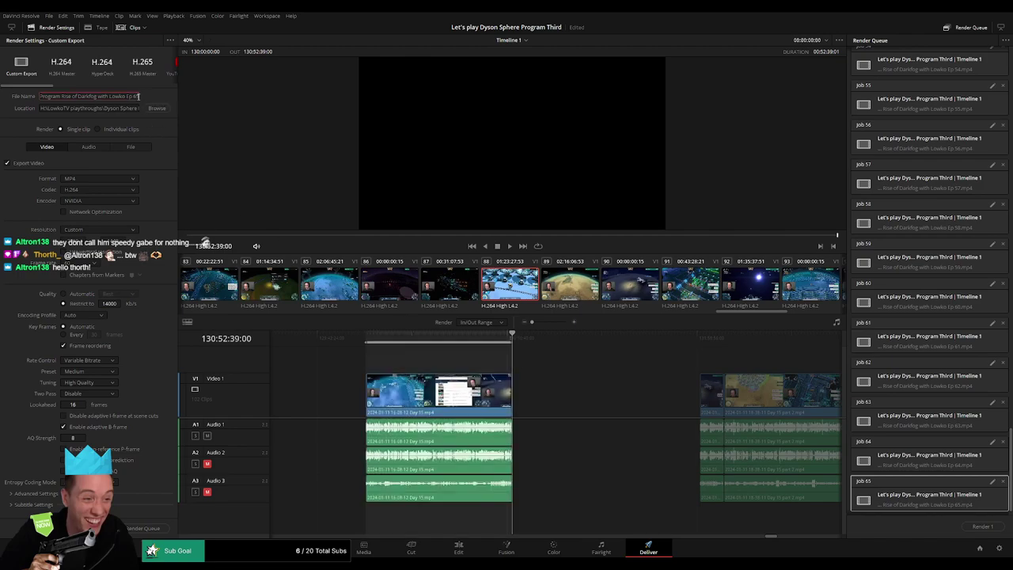
{"action": "left_click", "coordinate": [139, 98]}
{"action": "key", "text": "BackSpace"}
{"action": "type", "text": "6"}
{"action": "left_click", "coordinate": [148, 529]}
Add the sixty-seventh episode, 132:00:00:00 to 132:52:15:30, to the render queue with a file name ending in "Ep 67"
{"action": "left_click_drag", "start_coordinate": [664, 386], "coordinate": [433, 367]}
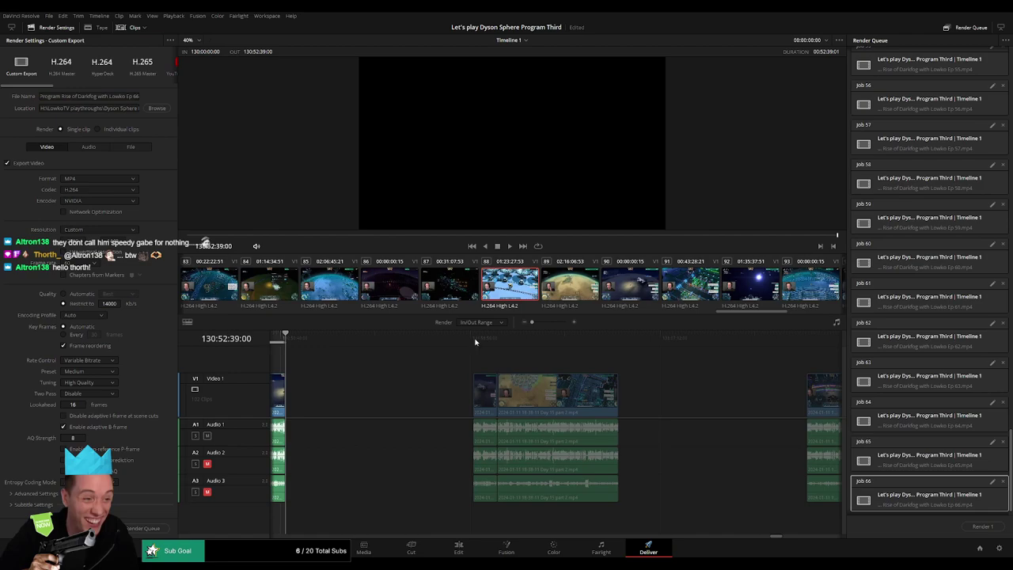
{"action": "left_click", "coordinate": [475, 341]}
{"action": "key", "text": "i"}
{"action": "key", "text": "Down"}
{"action": "key", "text": "o"}
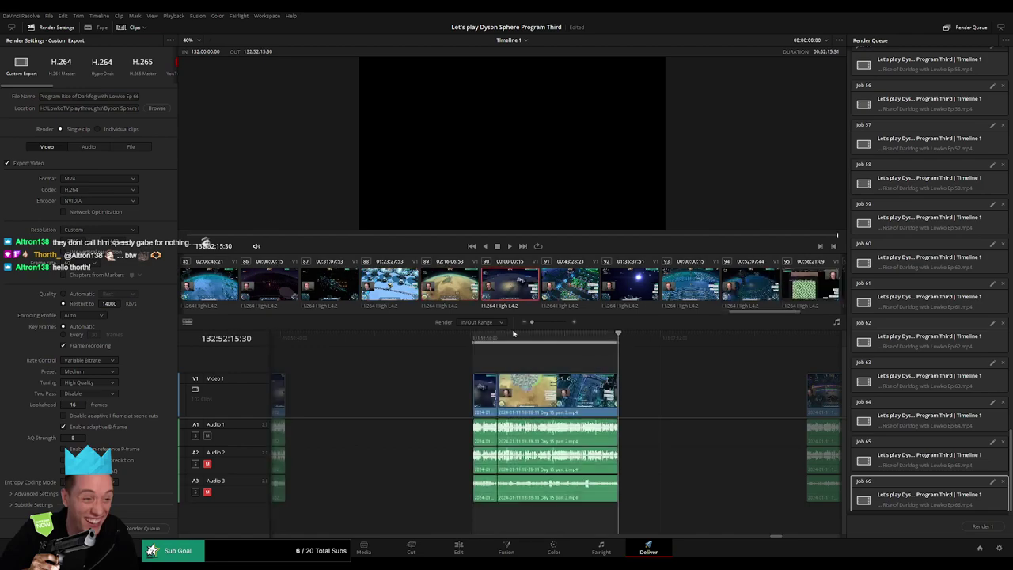
{"action": "left_click", "coordinate": [139, 97]}
{"action": "type", "text": "7"}
{"action": "left_click", "coordinate": [145, 528]}
Add the sixty-eighth episode, 134:00:00:00 to 134:52:09:30, to the render queue with a file name ending in "Ep 68"
{"action": "key", "text": "Down"}
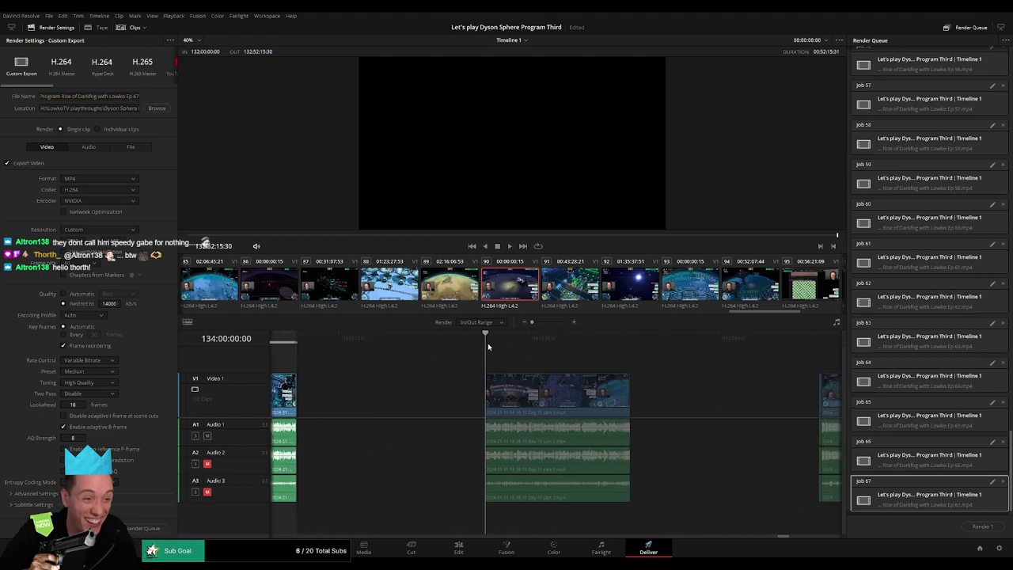
{"action": "scroll", "coordinate": [546, 363], "scroll_direction": "right", "scroll_amount": 3}
{"action": "left_click", "coordinate": [522, 348]}
{"action": "key", "text": "x"}
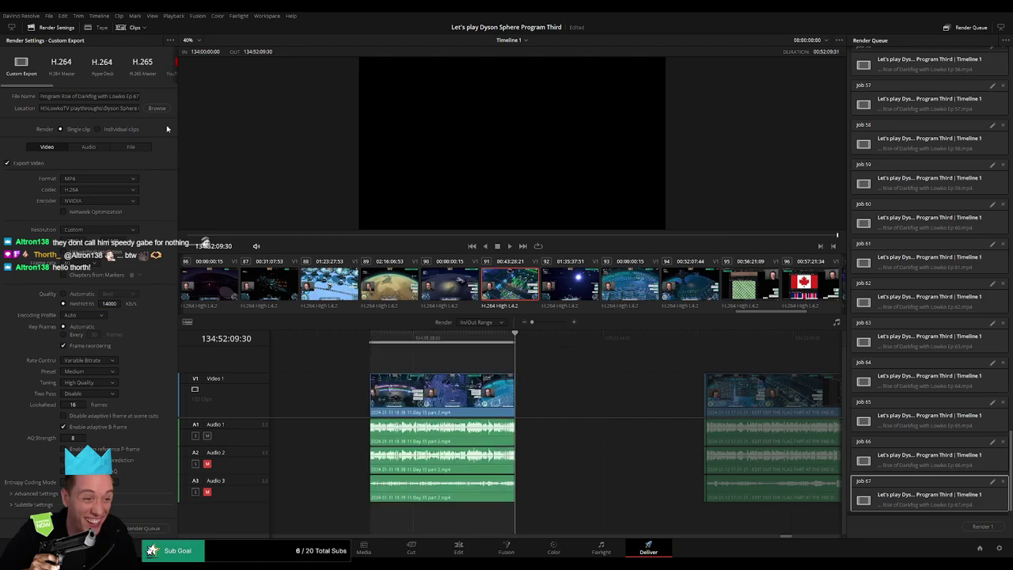
{"action": "left_click", "coordinate": [138, 97]}
{"action": "key", "text": "BackSpace"}
{"action": "type", "text": "8"}
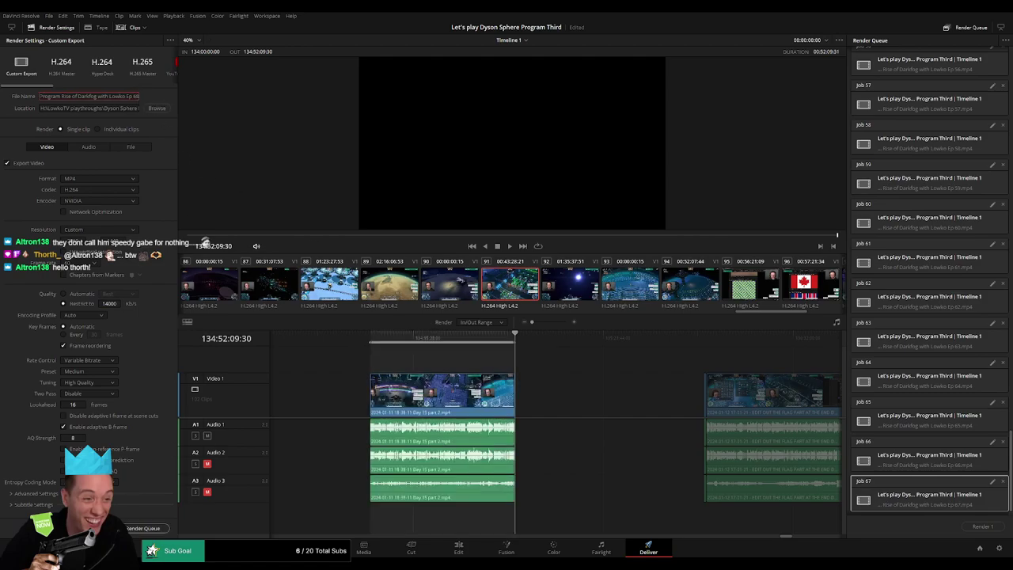
{"action": "left_click", "coordinate": [142, 528]}
Add the sixty-ninth episode, 136:00:00:00 to 136:52:59:30, to the render queue with a file name ending in "Ep 69"
{"action": "scroll", "coordinate": [491, 382], "scroll_direction": "right", "scroll_amount": 3}
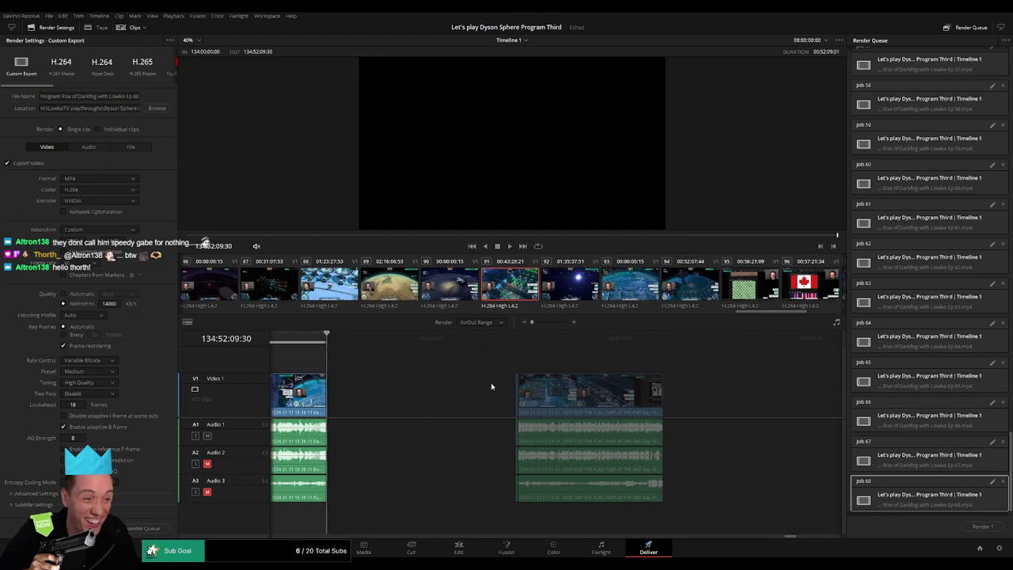
{"action": "left_click", "coordinate": [473, 345]}
{"action": "key", "text": "i"}
{"action": "scroll", "coordinate": [444, 352], "scroll_direction": "right", "scroll_amount": 2}
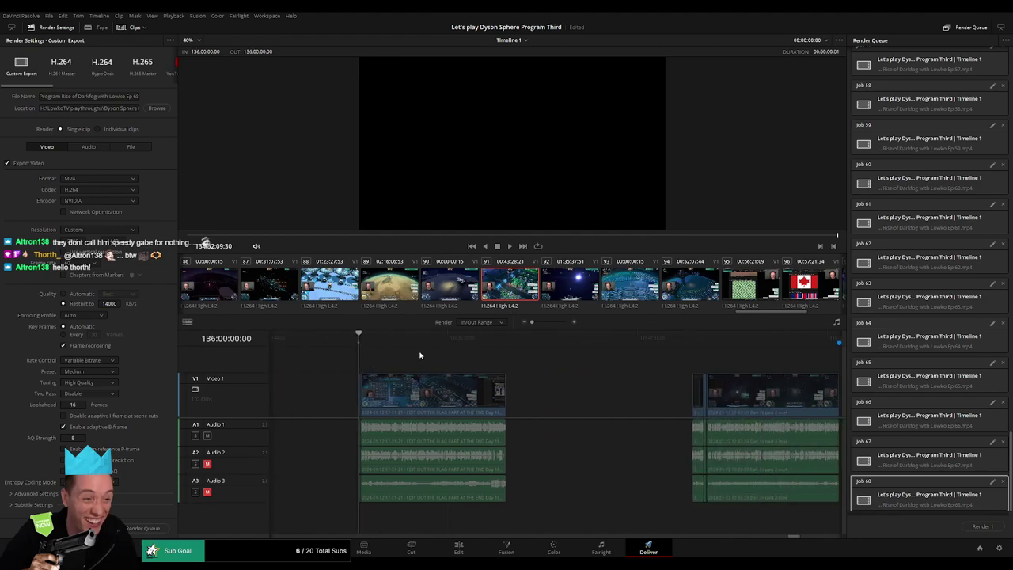
{"action": "left_click", "coordinate": [506, 341]}
{"action": "key", "text": "o"}
{"action": "left_click", "coordinate": [139, 96]}
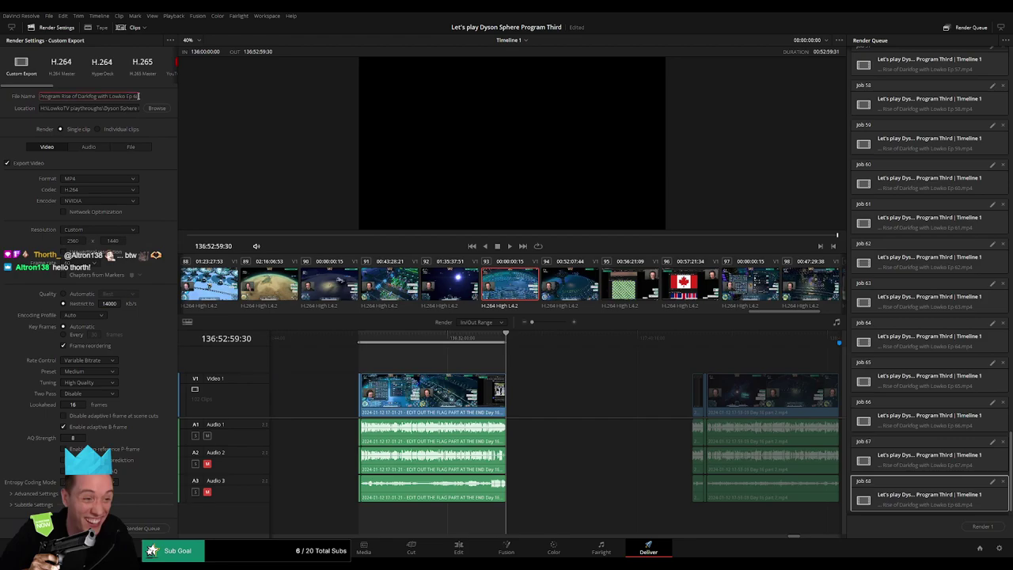
{"action": "key", "text": "BackSpace"}
{"action": "type", "text": "9"}
{"action": "left_click", "coordinate": [145, 528]}
{"action": "left_click", "coordinate": [363, 338]}
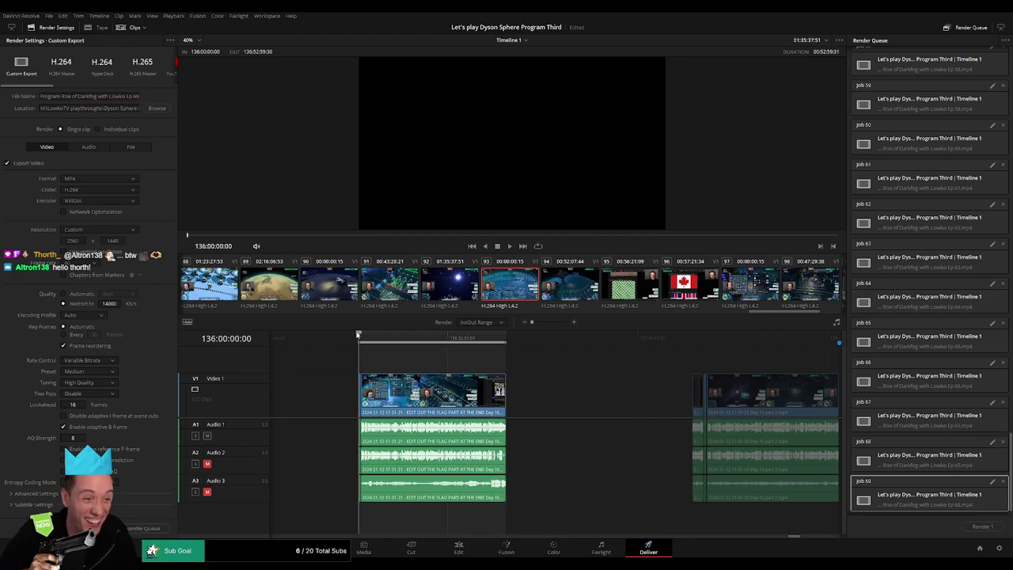
{"action": "left_click", "coordinate": [500, 337]}
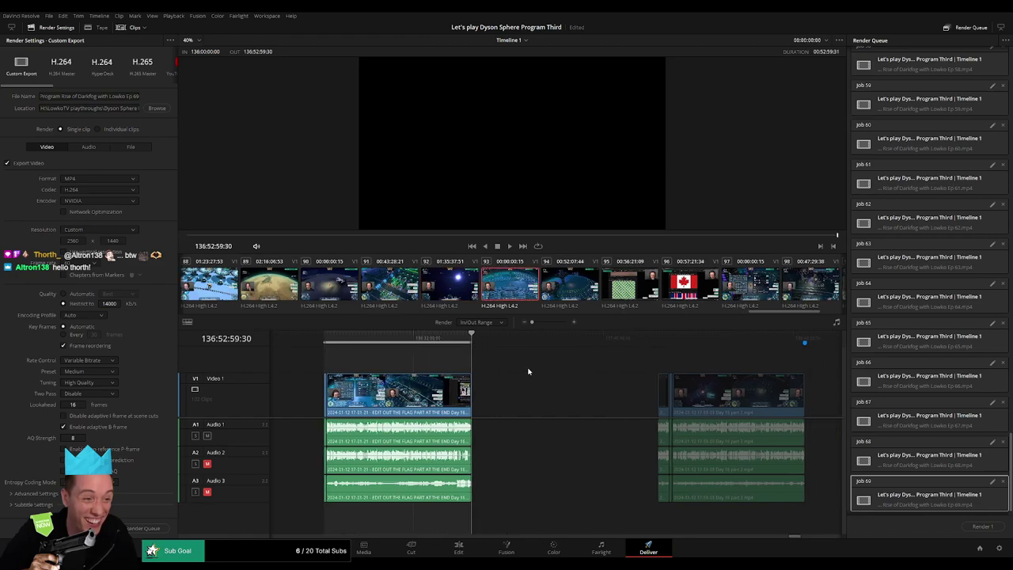
Add the seventieth episode, 138:00:00:00 to 138:52:50:00, to the render queue with a file name ending in "Ep 70"
{"action": "left_click", "coordinate": [473, 341]}
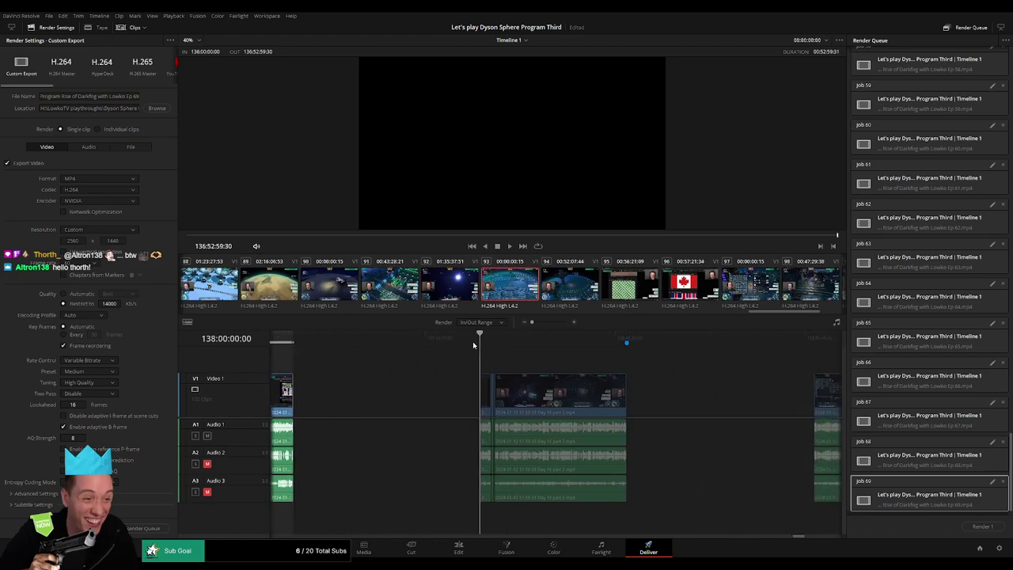
{"action": "left_click_drag", "start_coordinate": [556, 339], "coordinate": [543, 340]}
{"action": "key", "text": "o"}
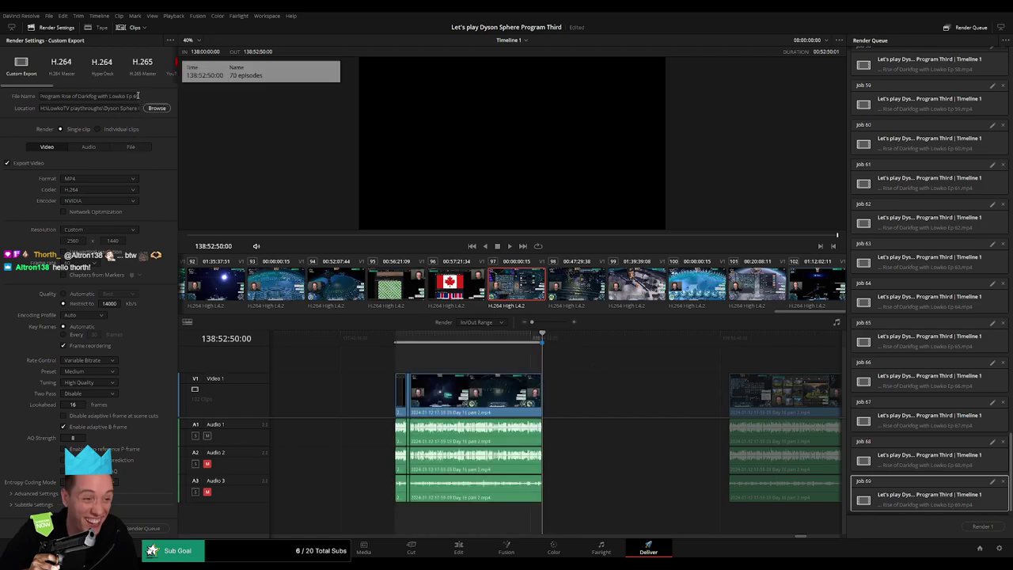
{"action": "left_click", "coordinate": [139, 96]}
{"action": "key", "text": "BackSpace"}
{"action": "key", "text": "BackSpace"}
{"action": "type", "text": "70"}
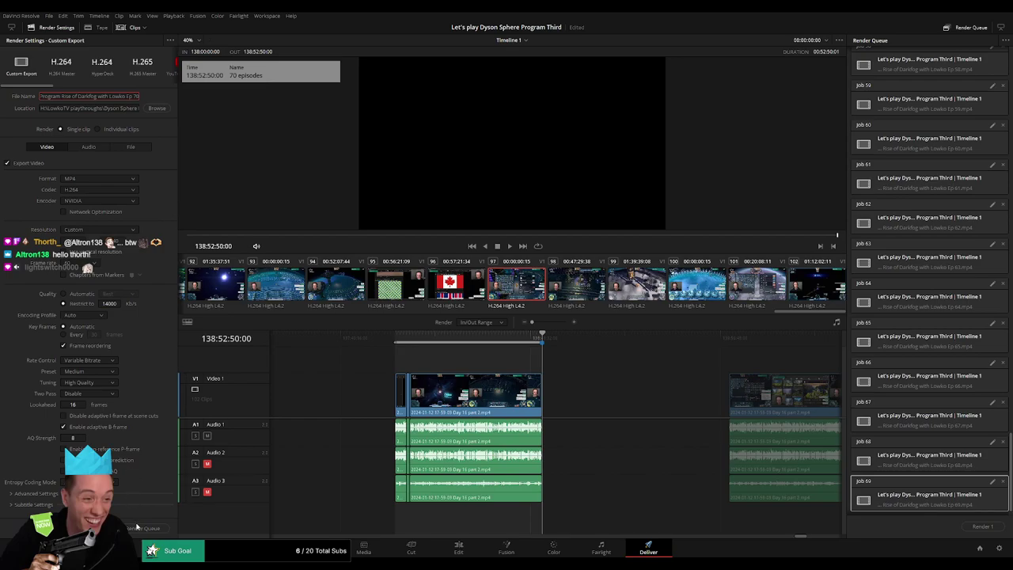
{"action": "left_click", "coordinate": [145, 528]}
Add the seventy-first episode, 140:00:00:00 to 140:52:09:30, to the render queue with a file name ending in "Ep 71"
{"action": "left_click_drag", "start_coordinate": [646, 398], "coordinate": [401, 363]}
{"action": "left_click", "coordinate": [481, 337]}
{"action": "key", "text": "i"}
{"action": "left_click_drag", "start_coordinate": [528, 362], "coordinate": [624, 357]}
{"action": "left_click", "coordinate": [730, 343]}
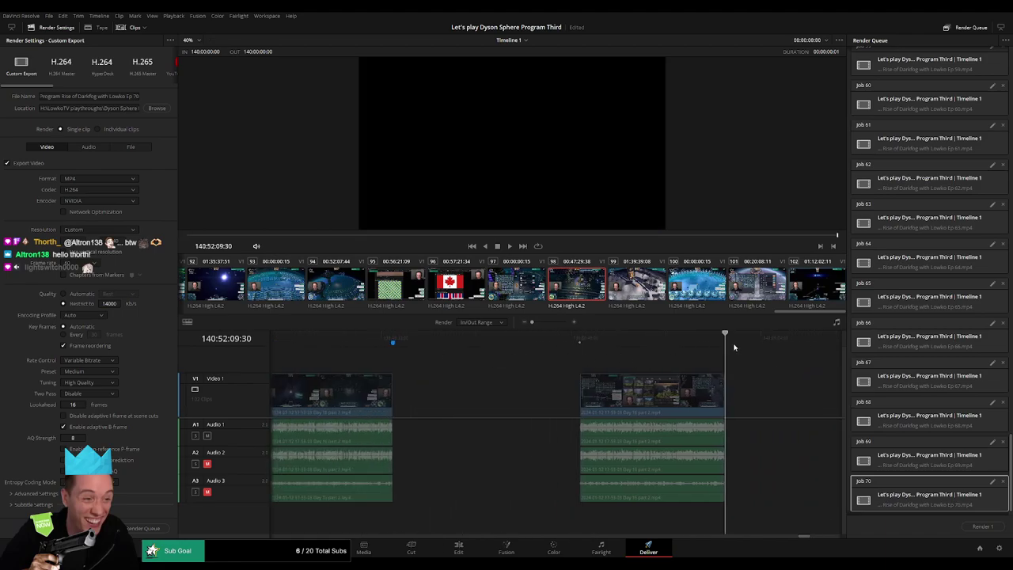
{"action": "key", "text": "o"}
{"action": "left_click_drag", "start_coordinate": [733, 347], "coordinate": [495, 347]}
{"action": "left_click", "coordinate": [139, 96]}
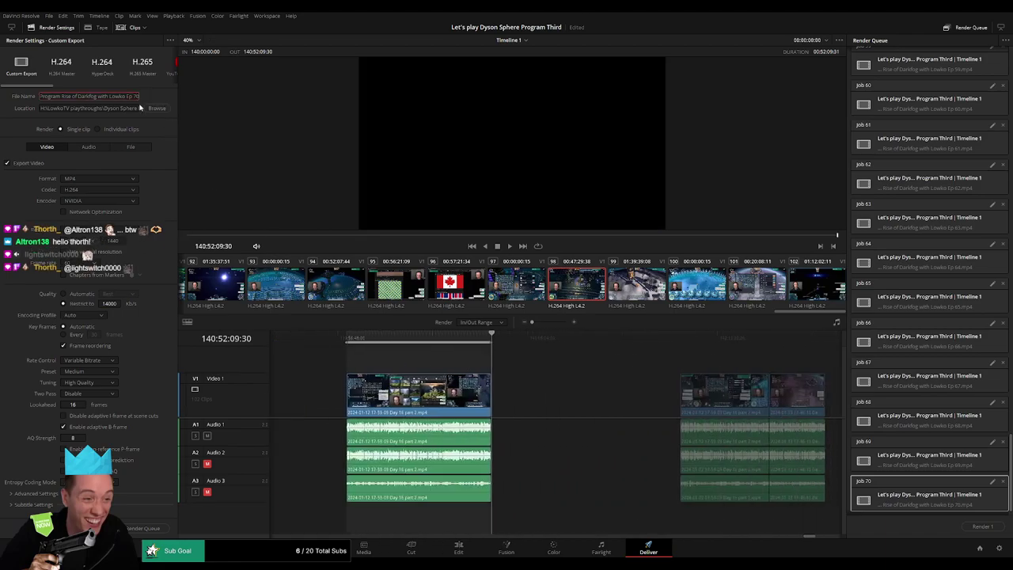
{"action": "key", "text": "BackSpace"}
{"action": "type", "text": "1"}
{"action": "left_click", "coordinate": [147, 535]}
Add the seventy-second episode, 142:00:00:00 to 142:52:06:00, to the render queue with a file name ending in "Ep 72"
{"action": "scroll", "coordinate": [508, 411], "scroll_direction": "down", "scroll_amount": 3}
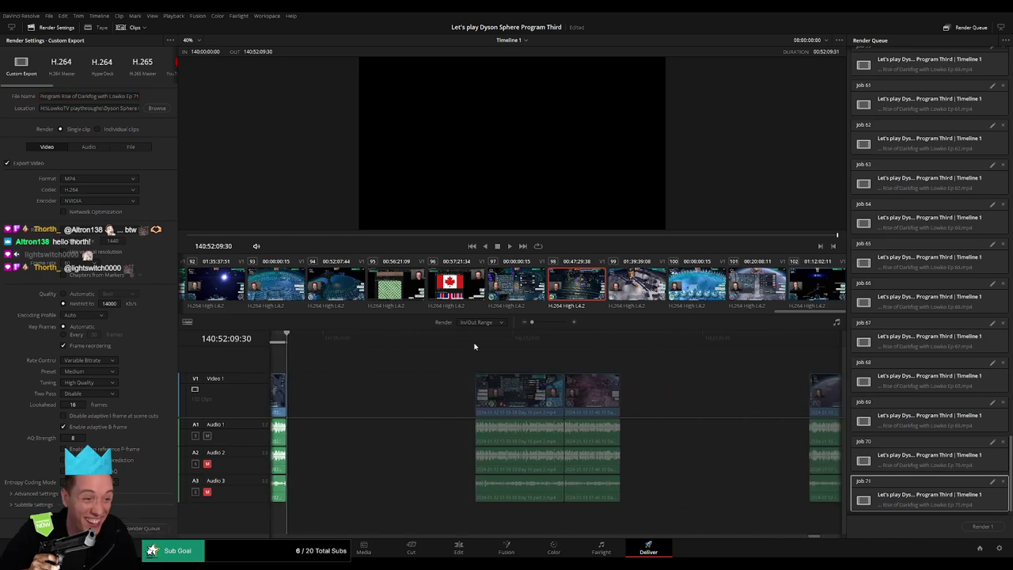
{"action": "left_click", "coordinate": [476, 345]}
{"action": "key", "text": "i"}
{"action": "scroll", "coordinate": [552, 364], "scroll_direction": "down", "scroll_amount": 1}
{"action": "left_click", "coordinate": [541, 345]}
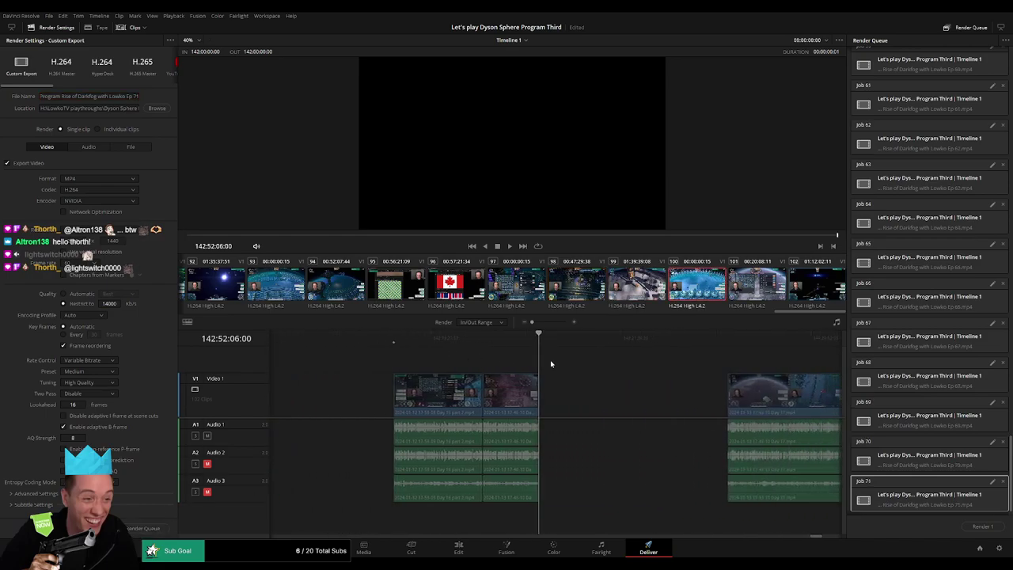
{"action": "key", "text": "o"}
{"action": "left_click", "coordinate": [138, 97]}
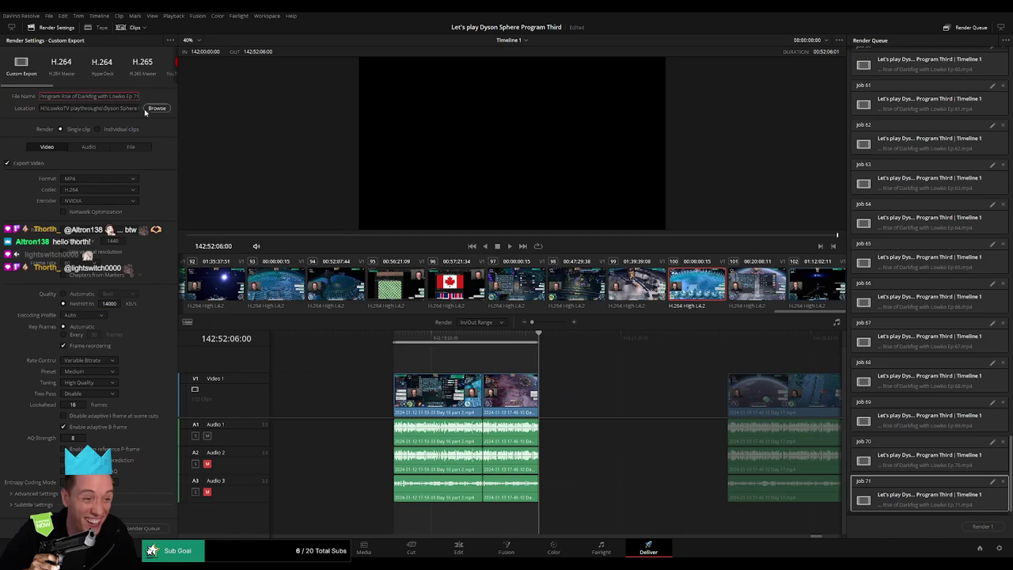
{"action": "key", "text": "BackSpace"}
{"action": "type", "text": "2"}
{"action": "left_click", "coordinate": [144, 529]}
Add the seventy-third episode, 144:00:00:00 to 144:51:54:00, to the render queue with a file name ending in "Ep 73"
{"action": "scroll", "coordinate": [468, 348], "scroll_direction": "down", "scroll_amount": 2}
{"action": "key", "text": "Down"}
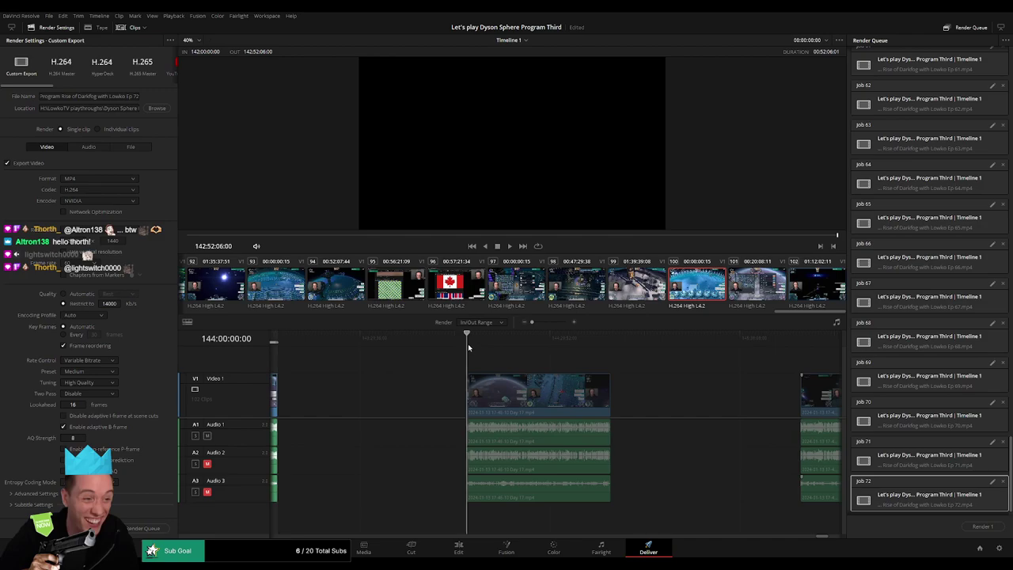
{"action": "key", "text": "i"}
{"action": "key", "text": "Down"}
{"action": "key", "text": "o"}
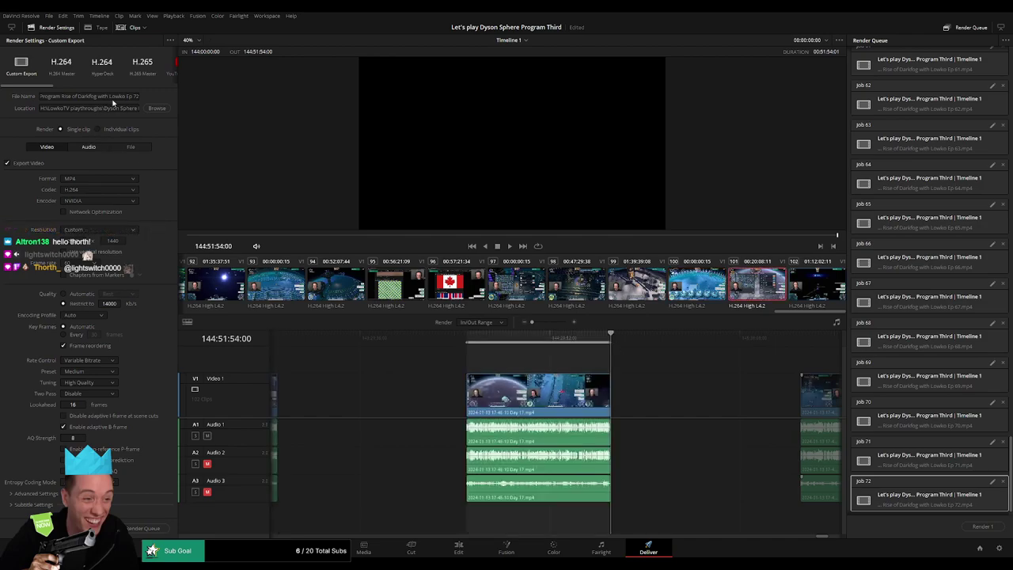
{"action": "left_click", "coordinate": [139, 96]}
{"action": "key", "text": "BackSpace"}
{"action": "type", "text": "3"}
{"action": "left_click", "coordinate": [158, 528]}
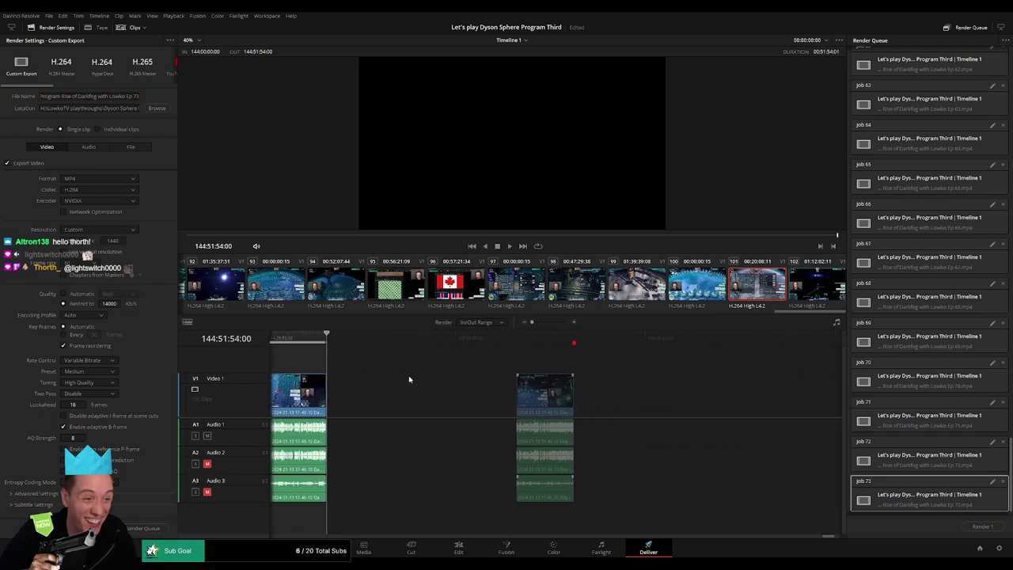
Add the last episode, 146:00:00:00 to 146:20:46:23, to the render queue with a file name ending in "Ep 74", and clear the job selection
{"action": "left_click_drag", "start_coordinate": [473, 345], "coordinate": [537, 342]}
{"action": "key", "text": "o"}
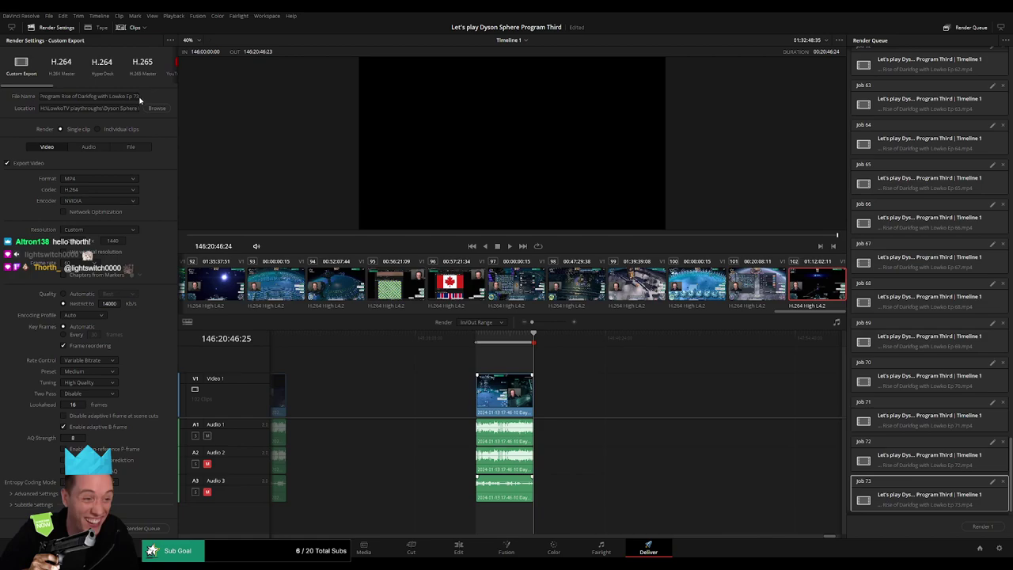
{"action": "left_click", "coordinate": [138, 95]}
{"action": "key", "text": "BackSpace"}
{"action": "type", "text": "4"}
{"action": "left_click", "coordinate": [134, 530]}
{"action": "scroll", "coordinate": [910, 507], "scroll_direction": "down", "scroll_amount": 1}
{"action": "left_click", "coordinate": [914, 507]}
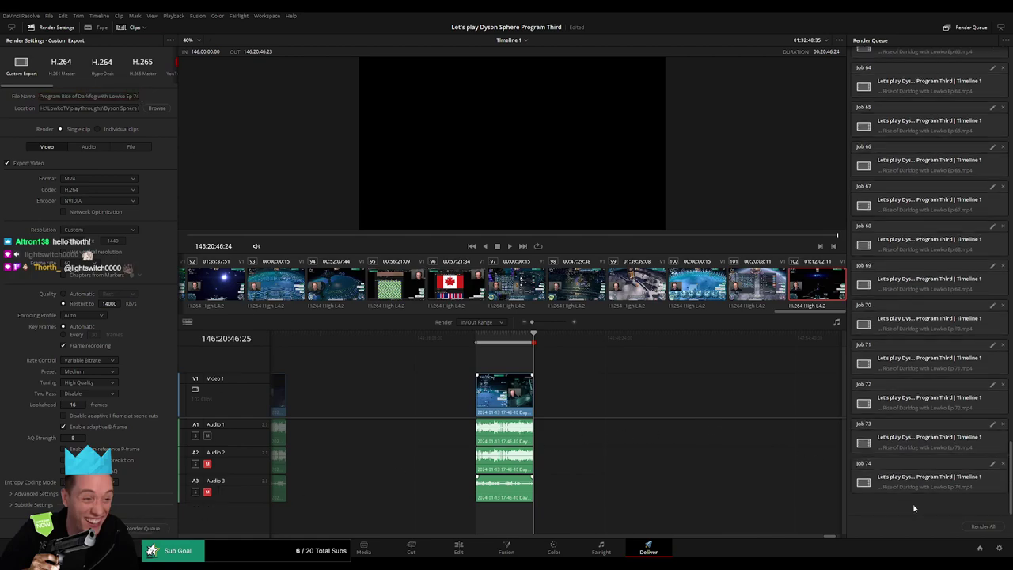